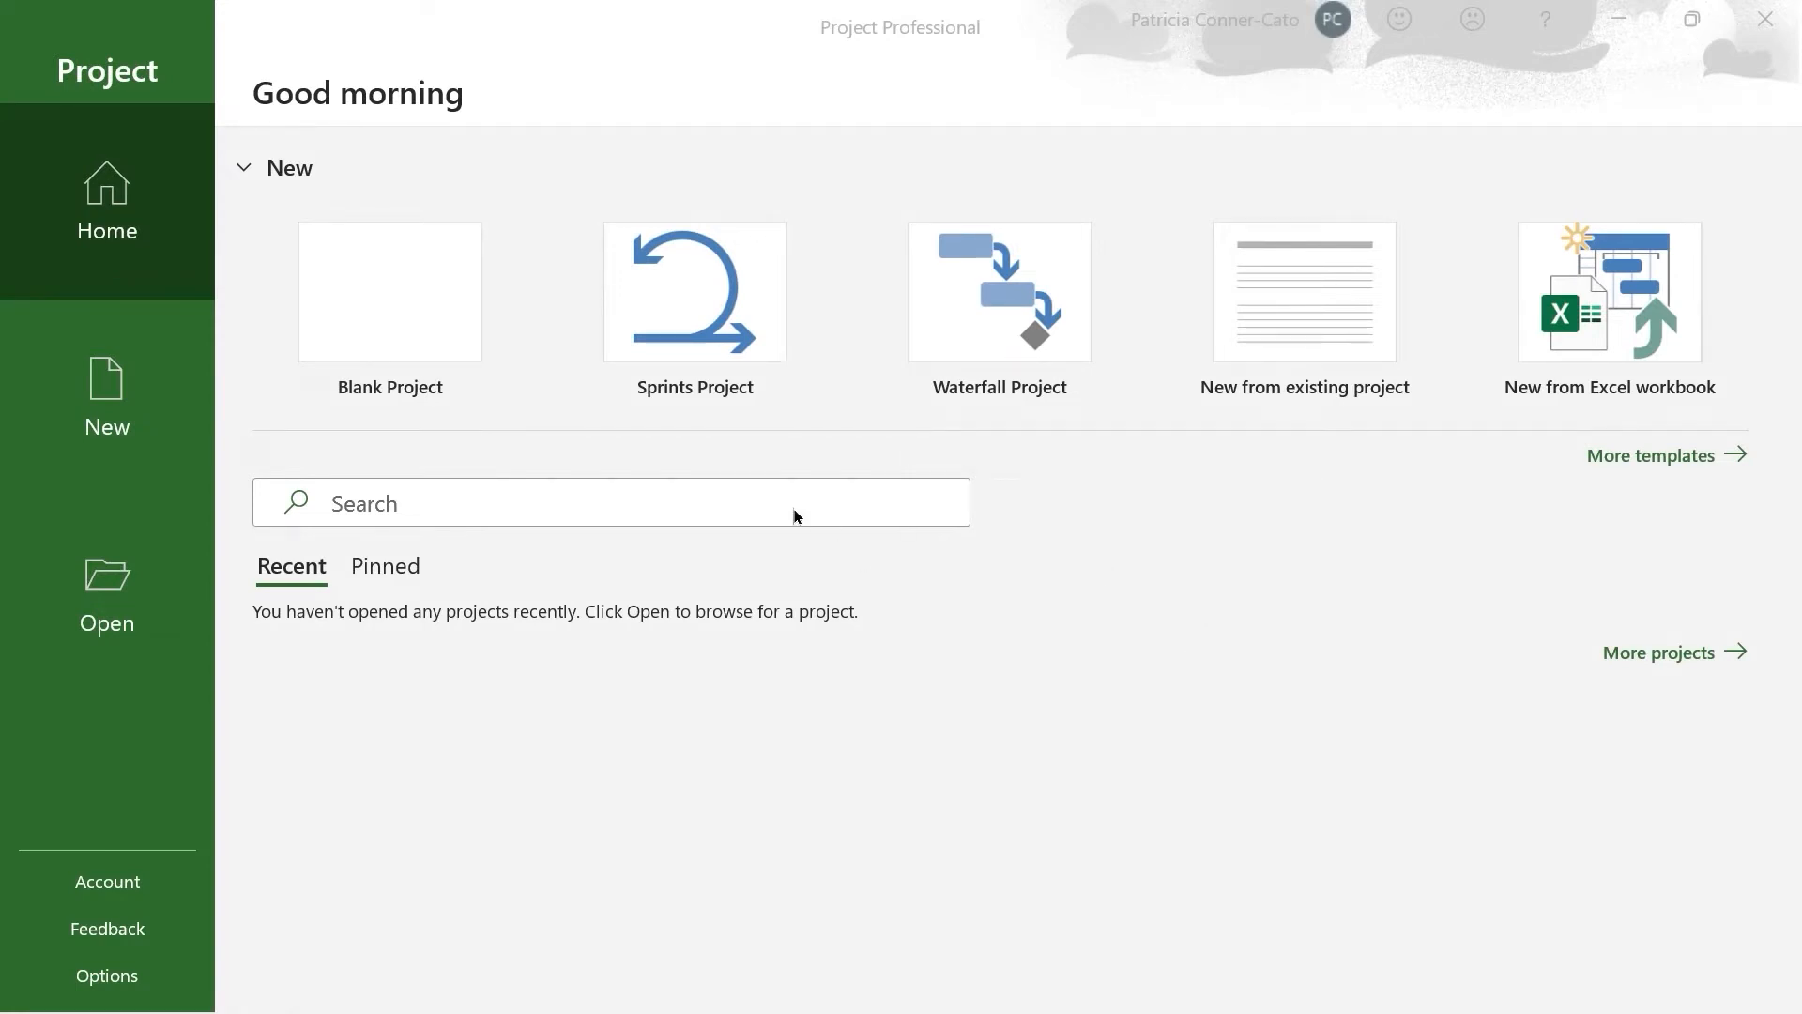
Create a blank project and add the Project Information command to the Quick Access Toolbar
left_click(392, 305)
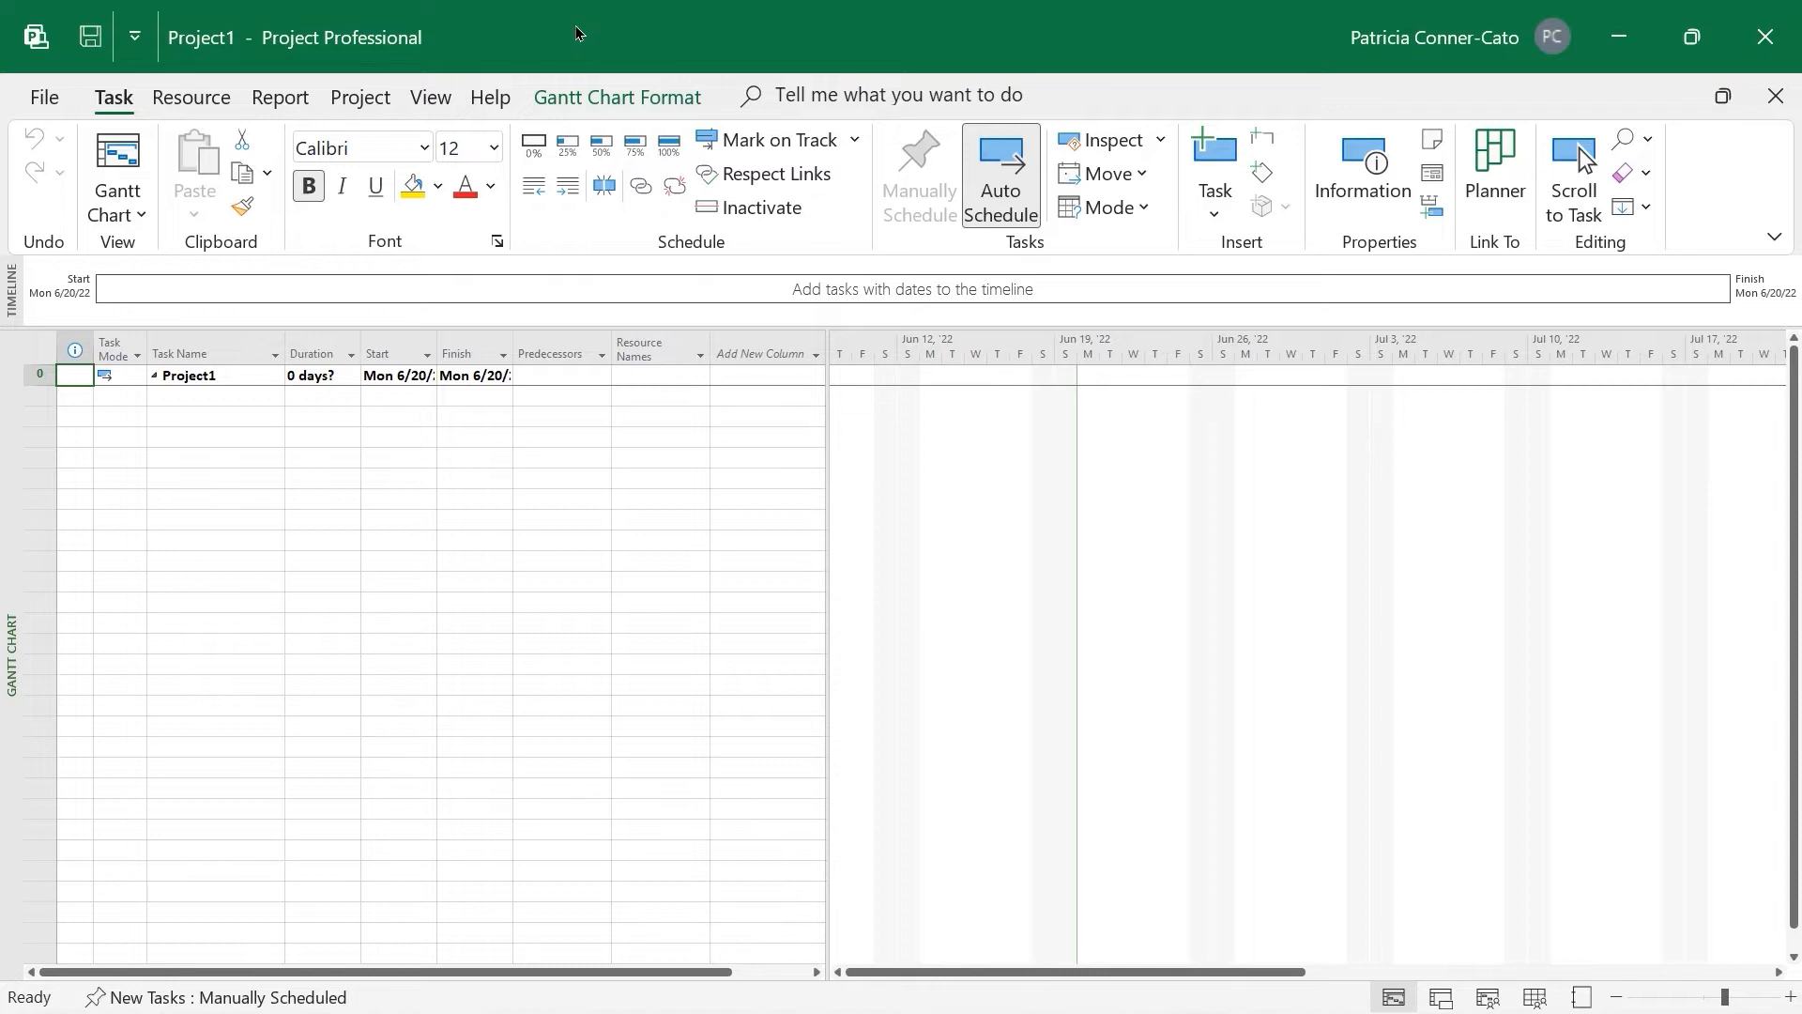
left_click(360, 98)
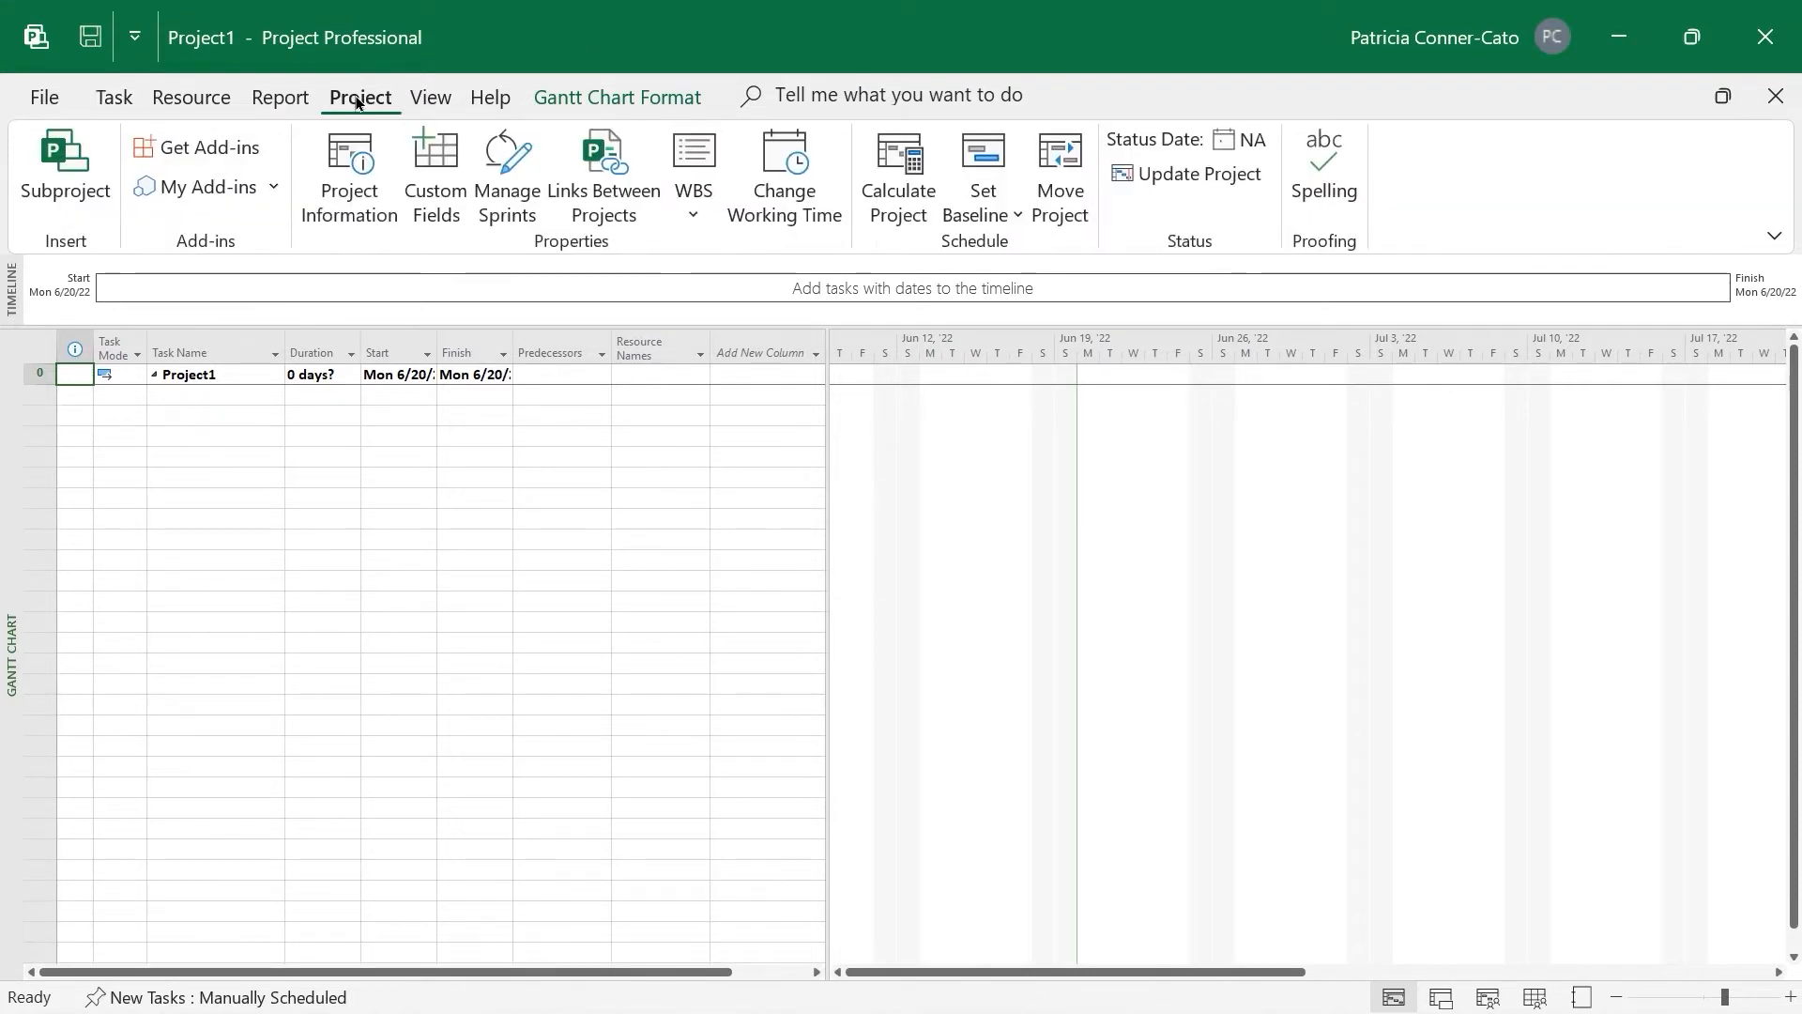
left_click(455, 190)
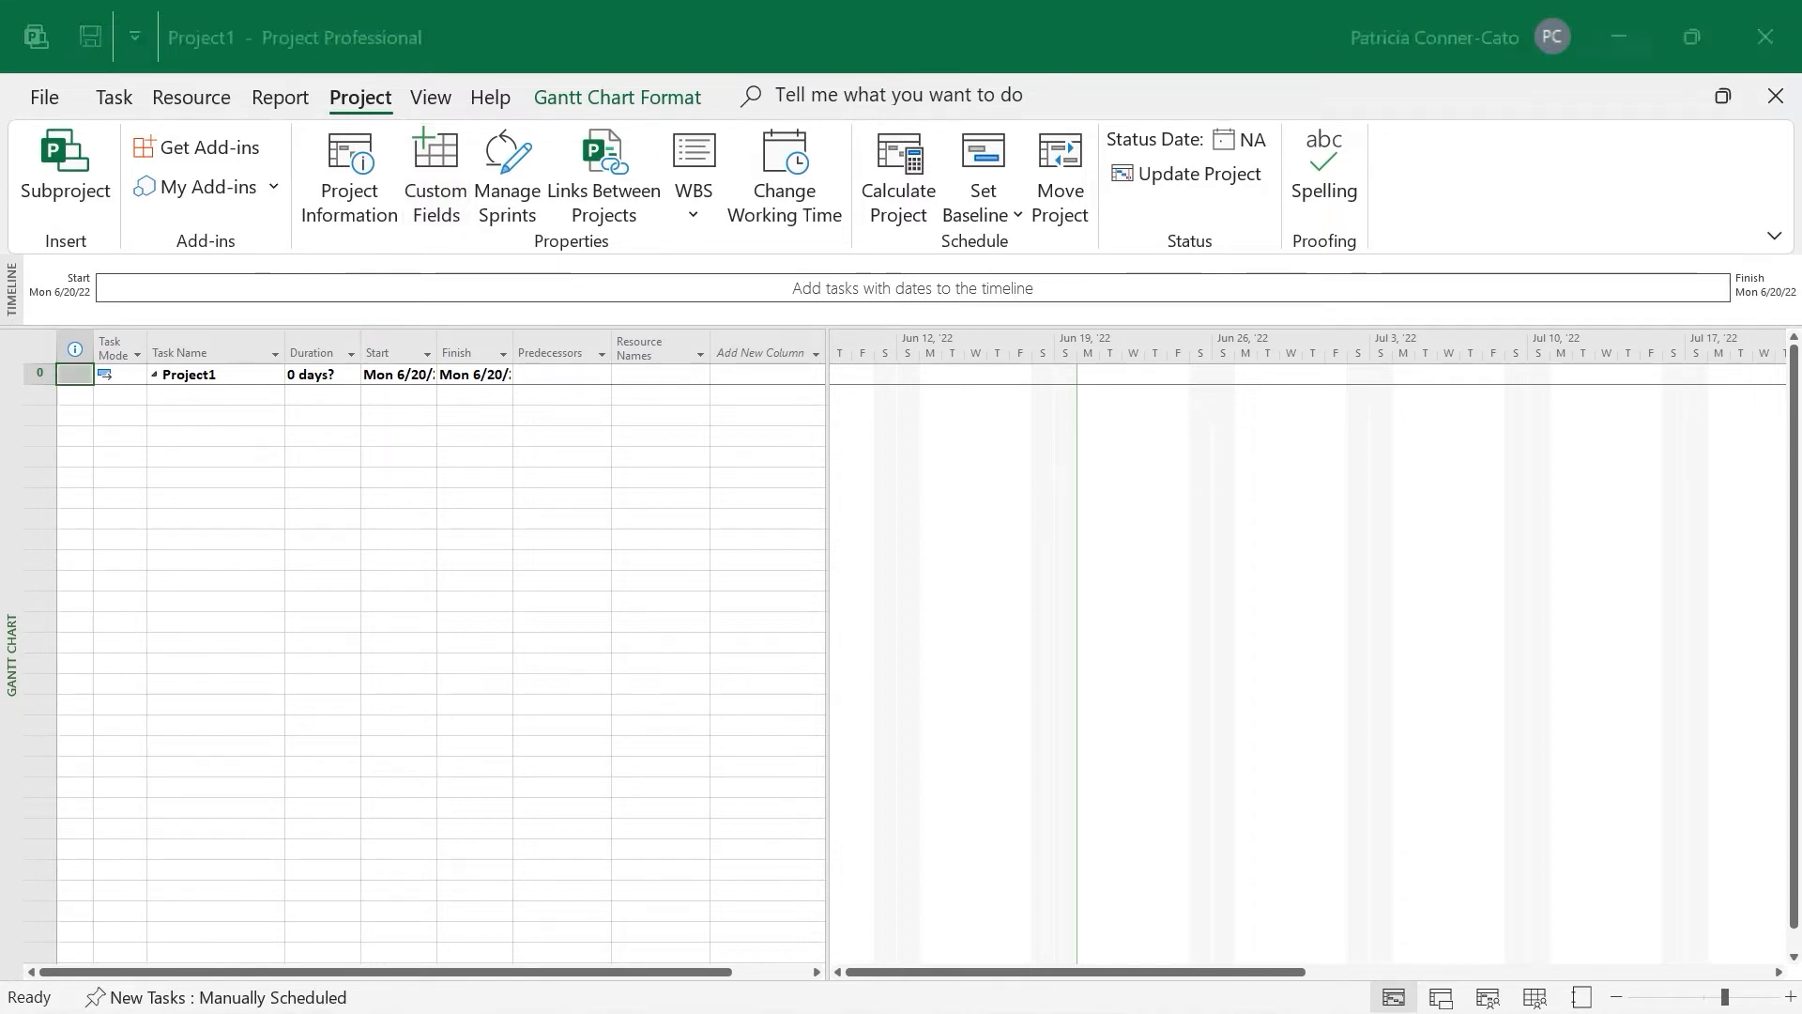
right_click(361, 173)
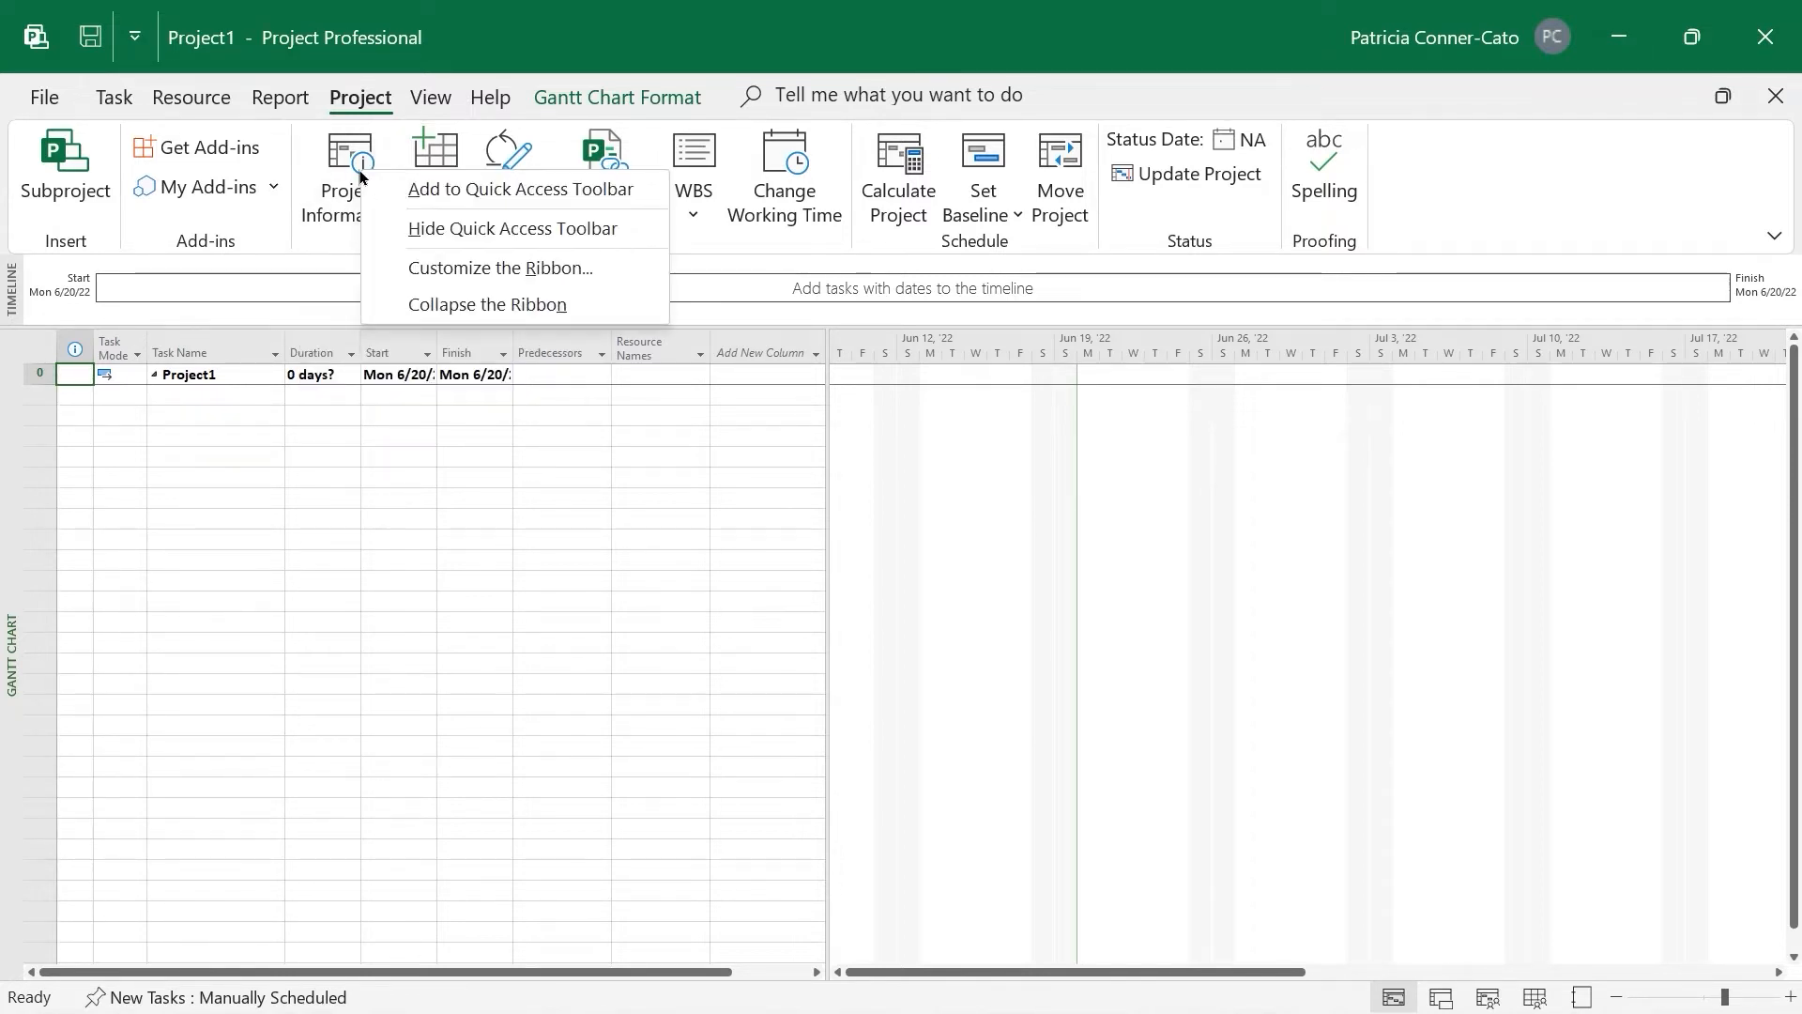
left_click(419, 195)
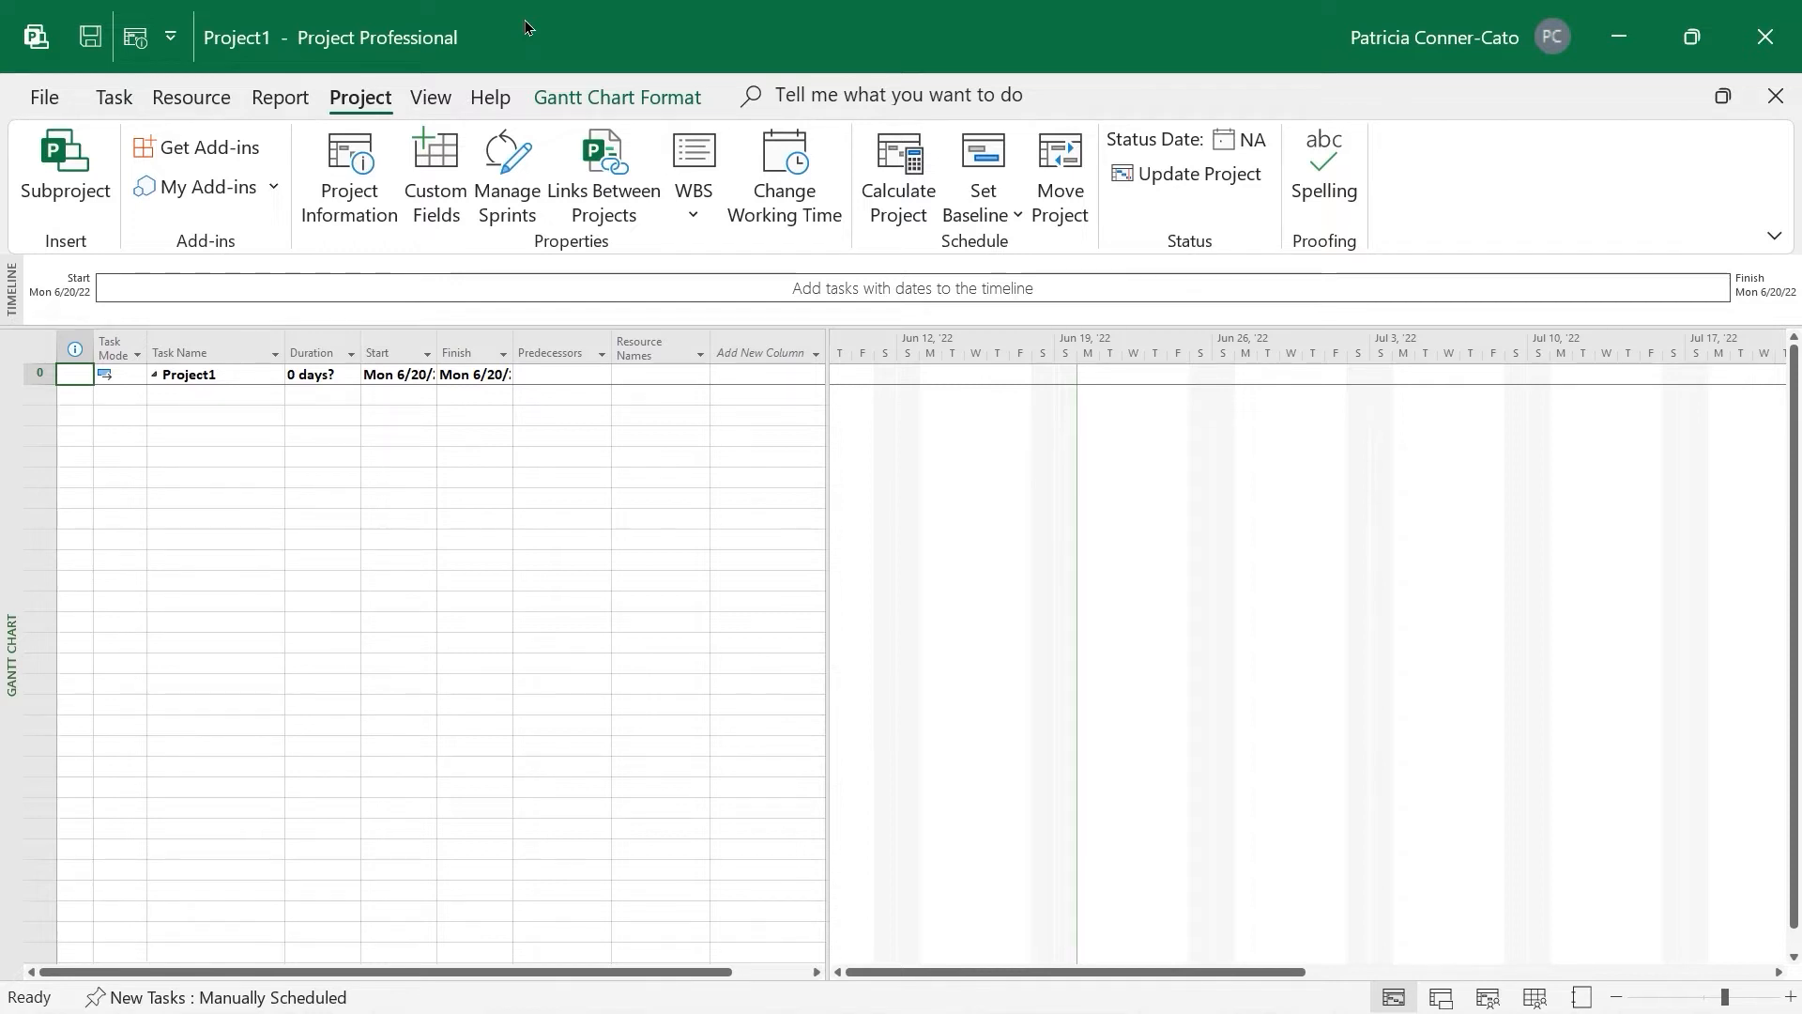
Examine the command groups available for tasks, resources, reports, project settings, views, help and Gantt chart formatting
left_click(114, 98)
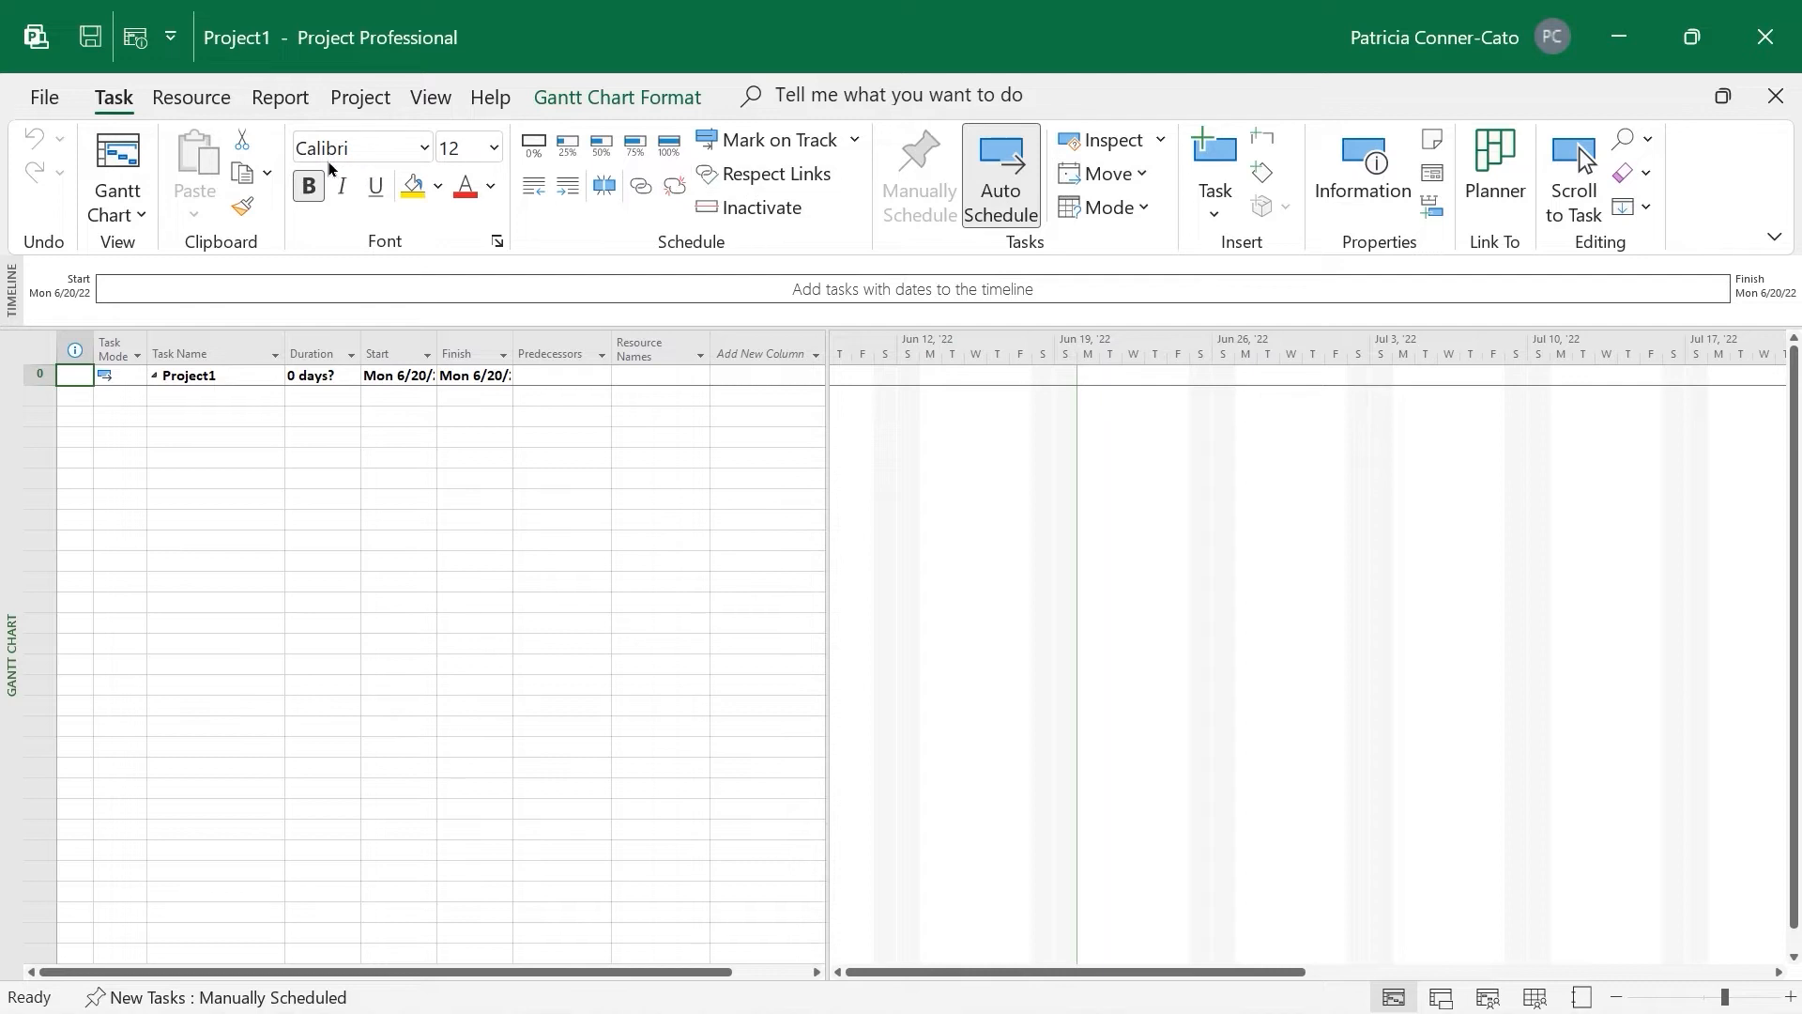
left_click(201, 105)
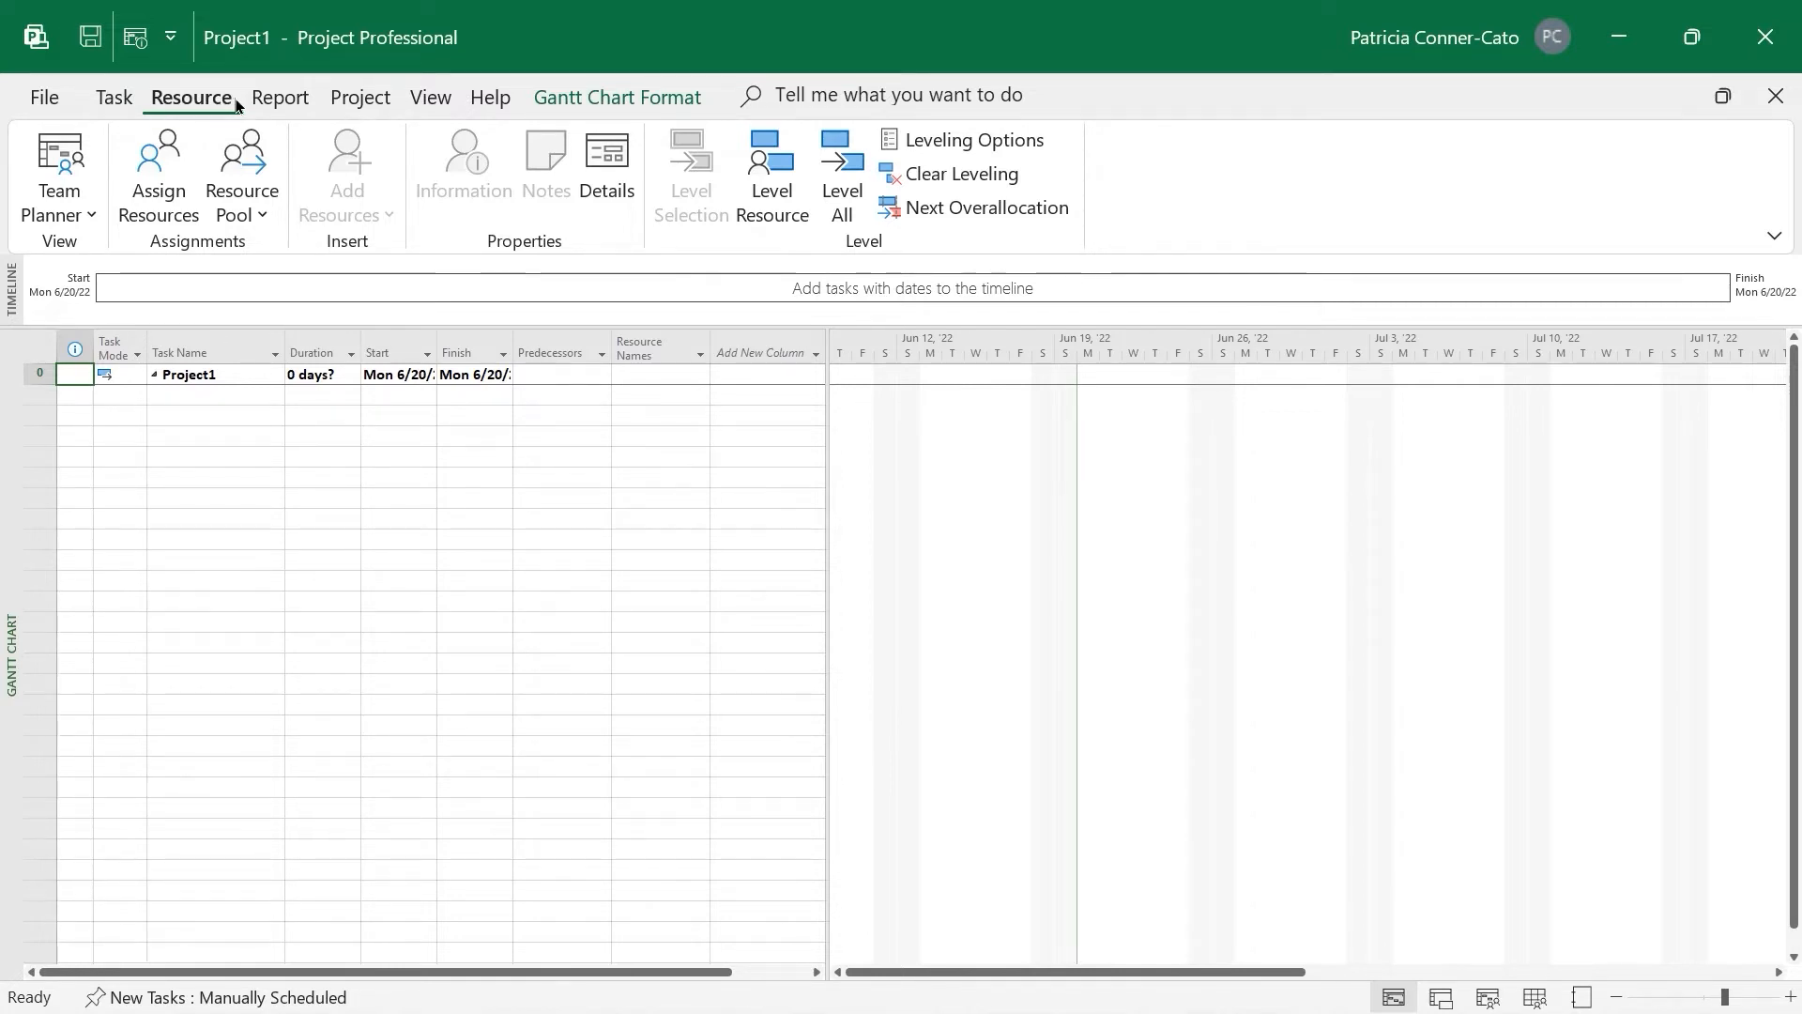
left_click(280, 103)
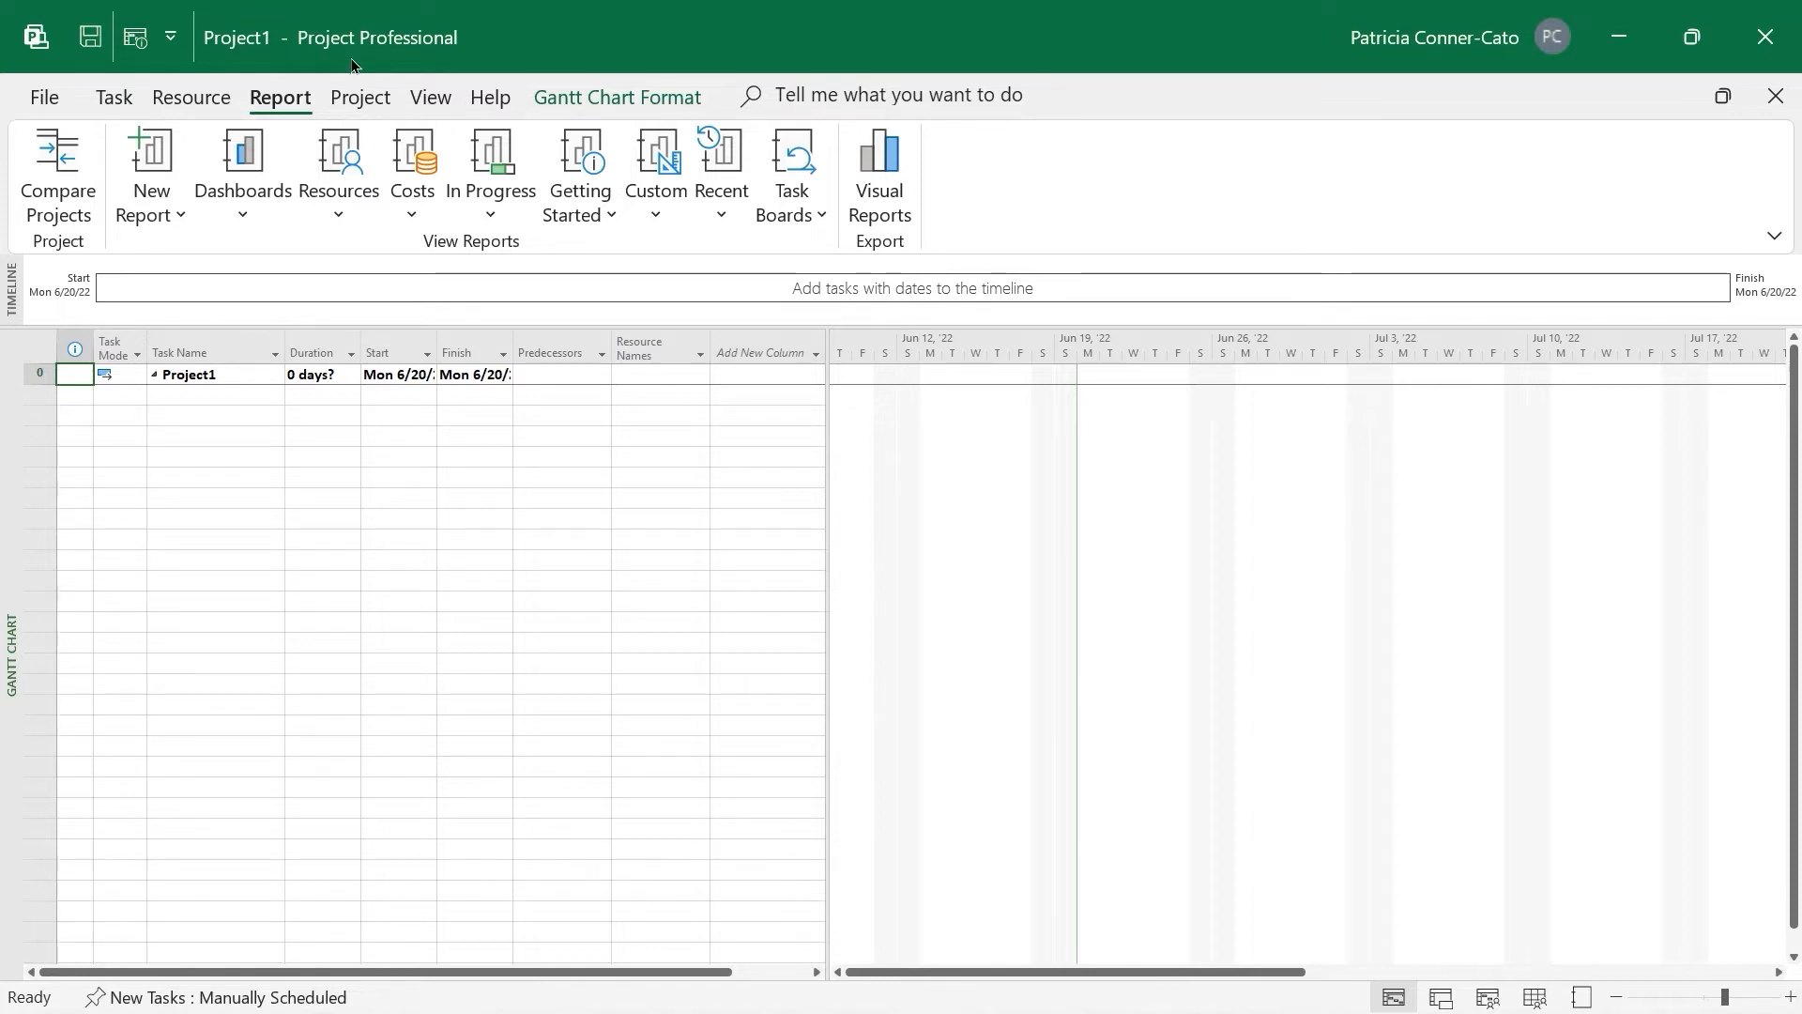
left_click(361, 97)
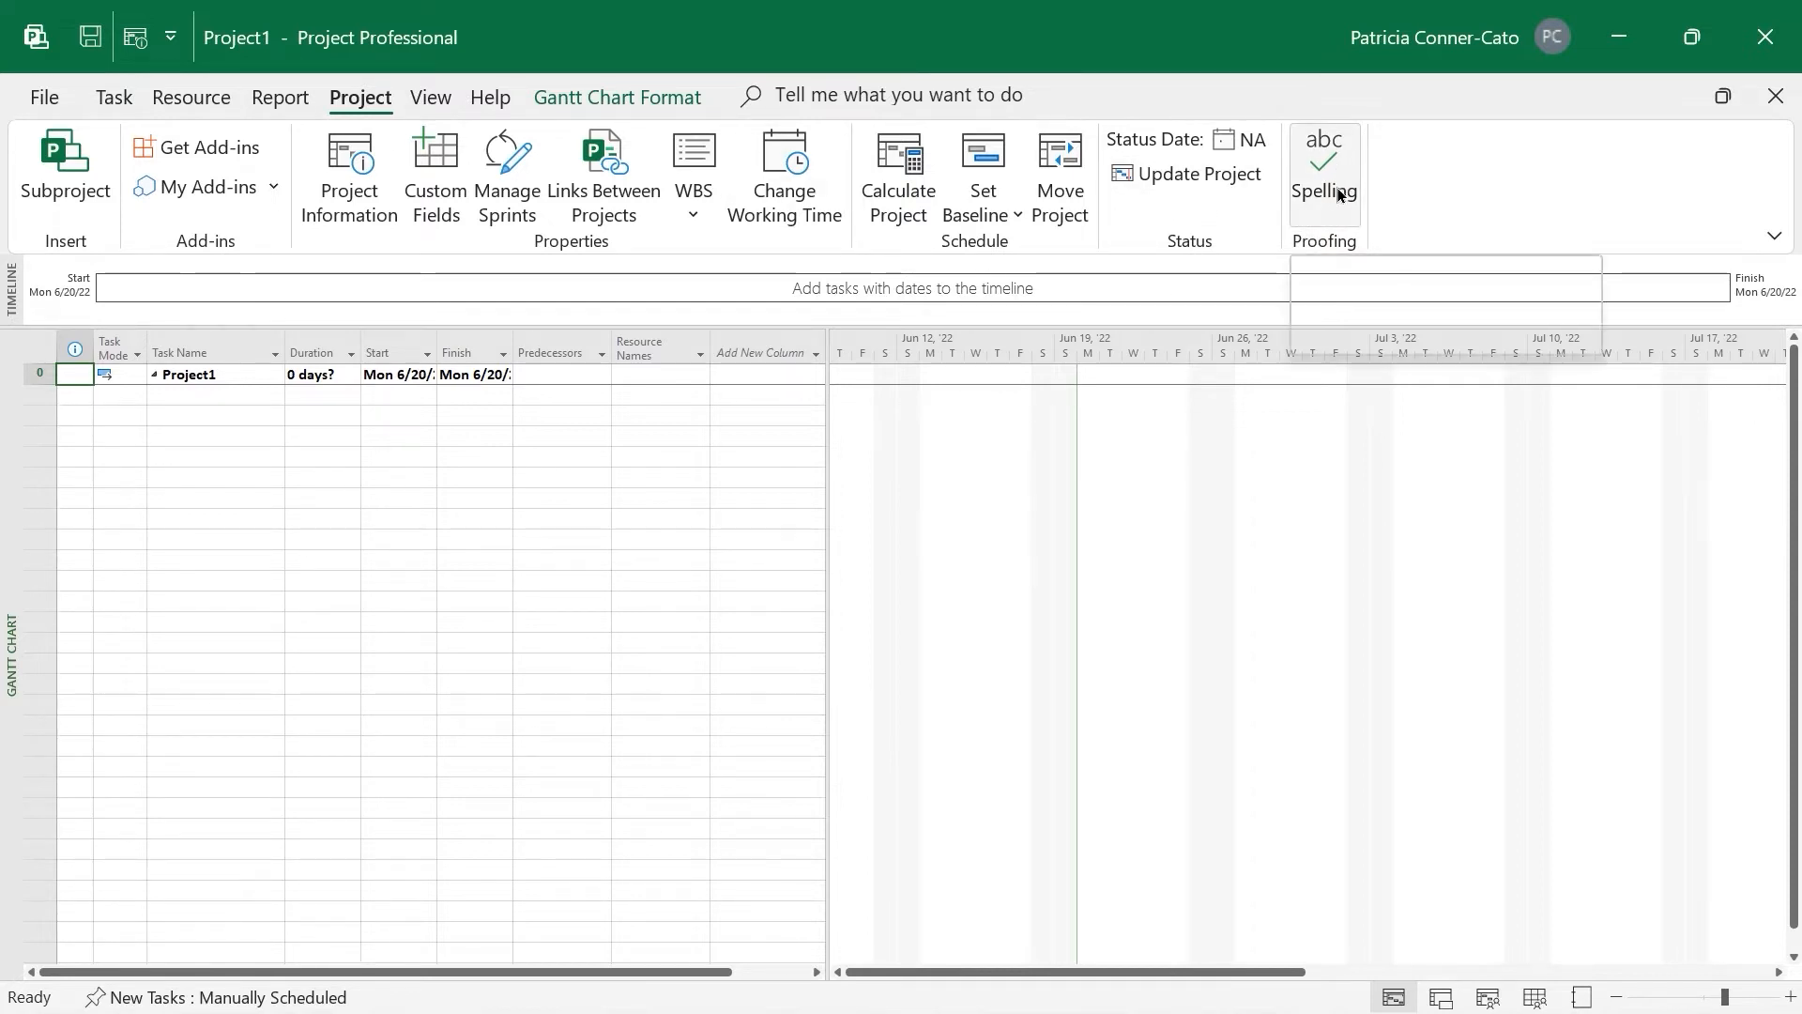
left_click(432, 98)
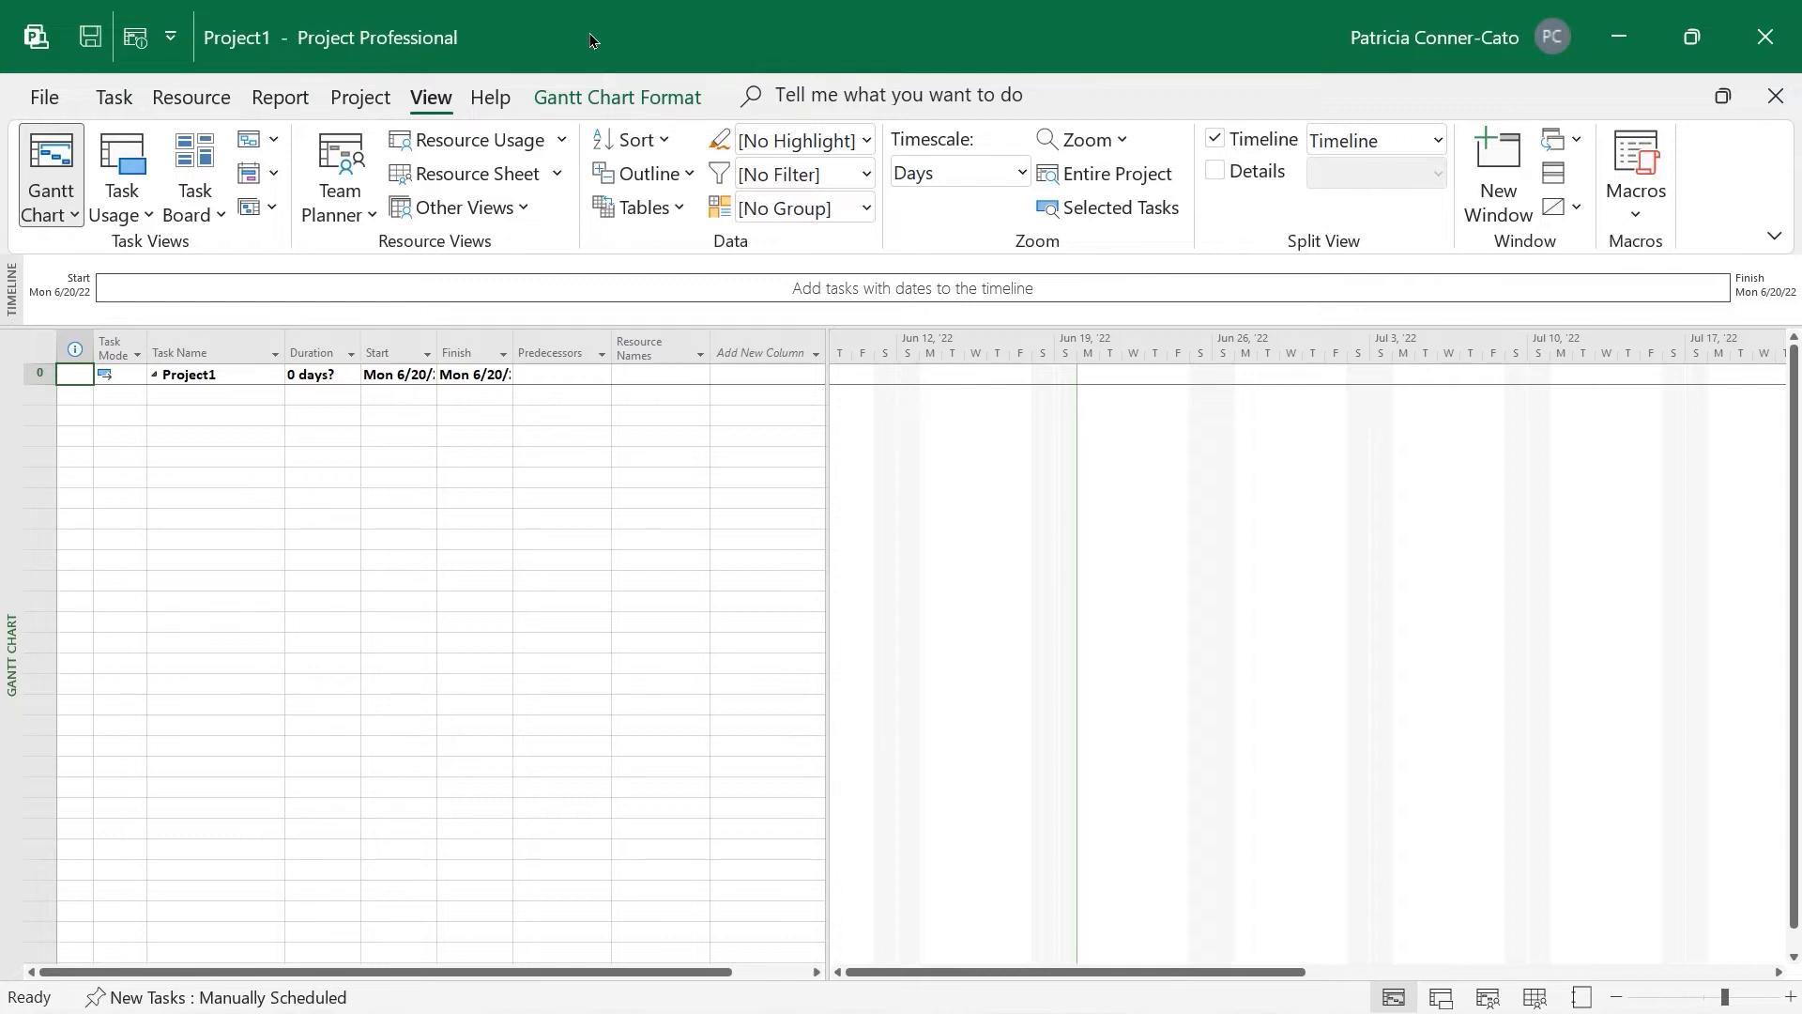
left_click(484, 103)
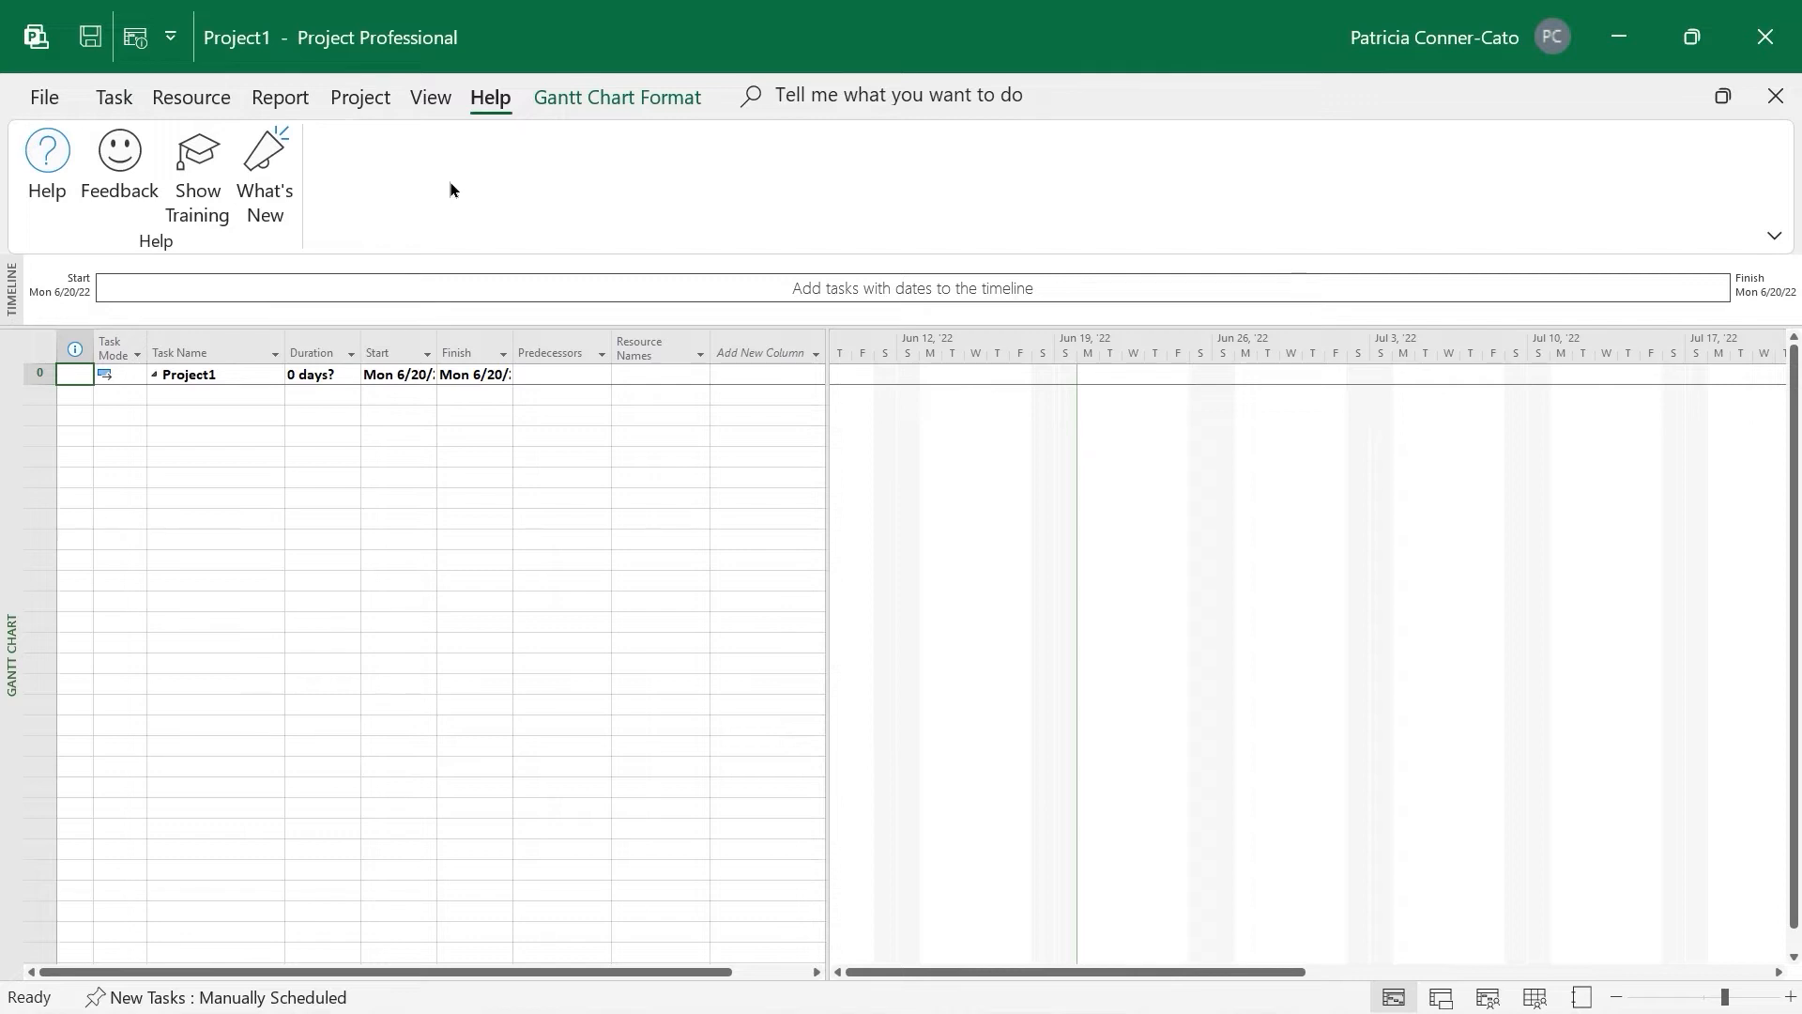
left_click(592, 105)
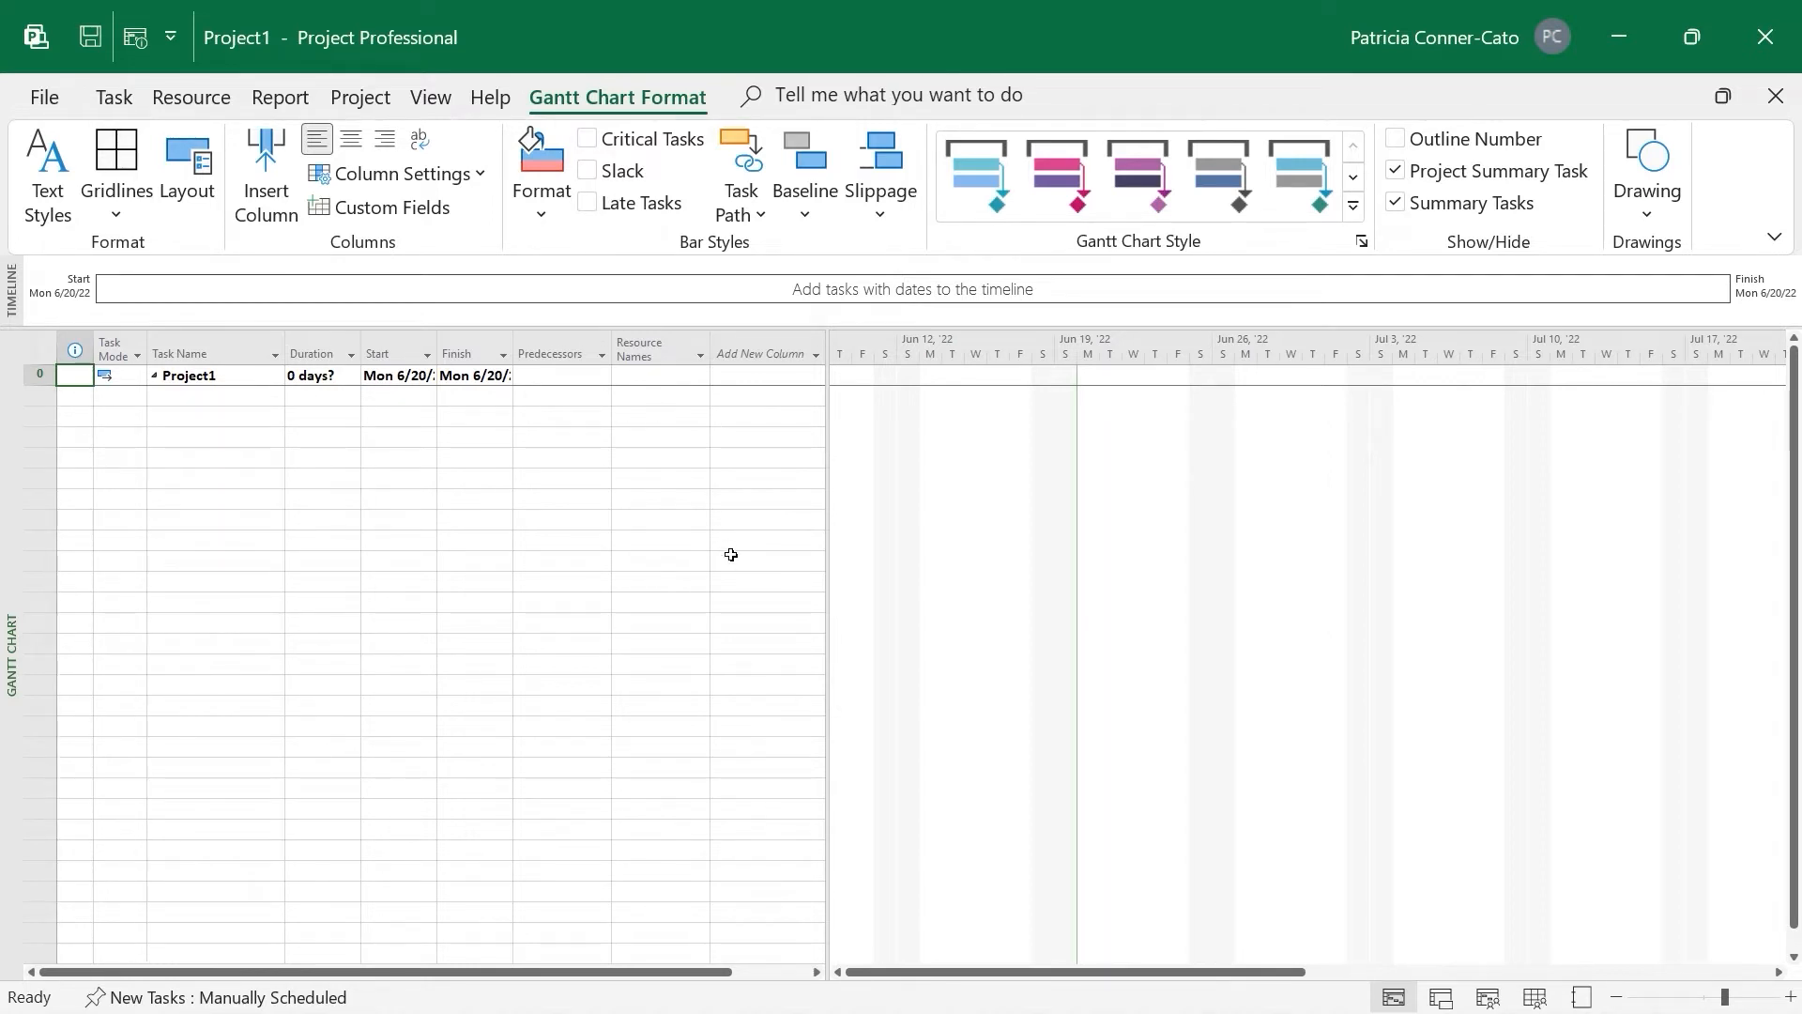
Look over the Gantt chart's table and timeline areas and the list of alternative project views
left_click_drag(385, 535, 620, 718)
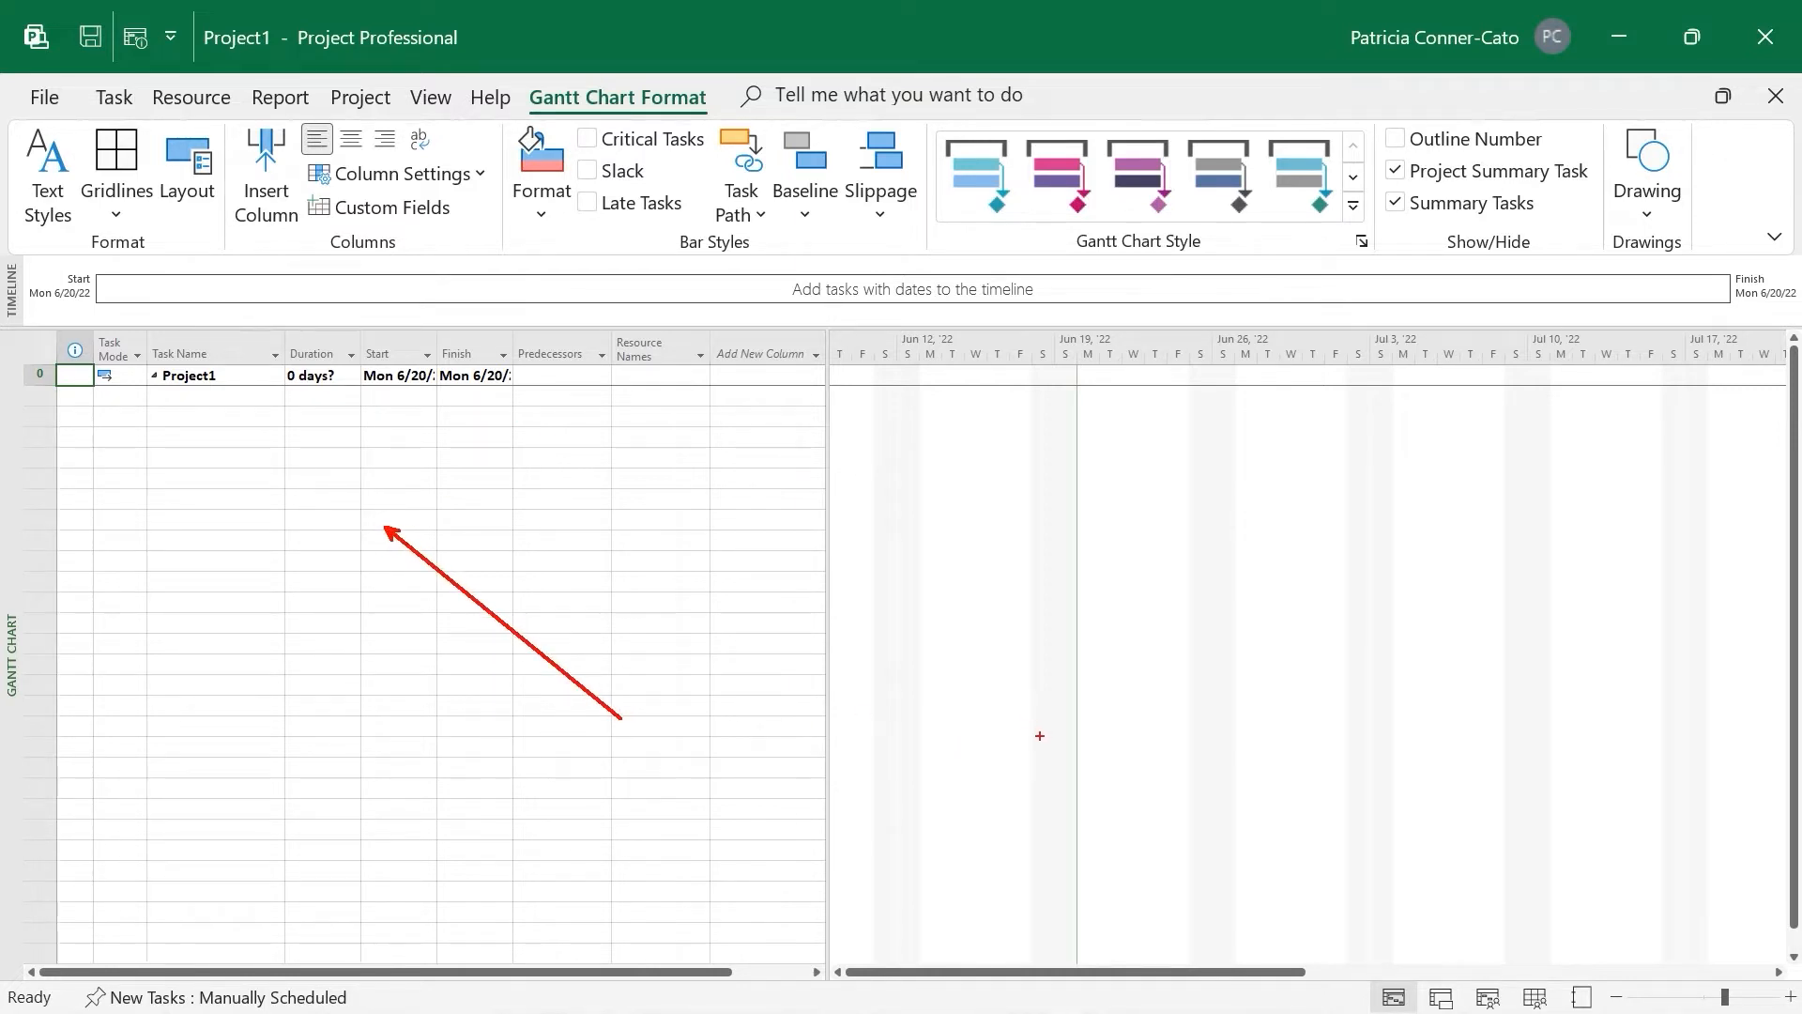
left_click_drag(1401, 480, 1112, 738)
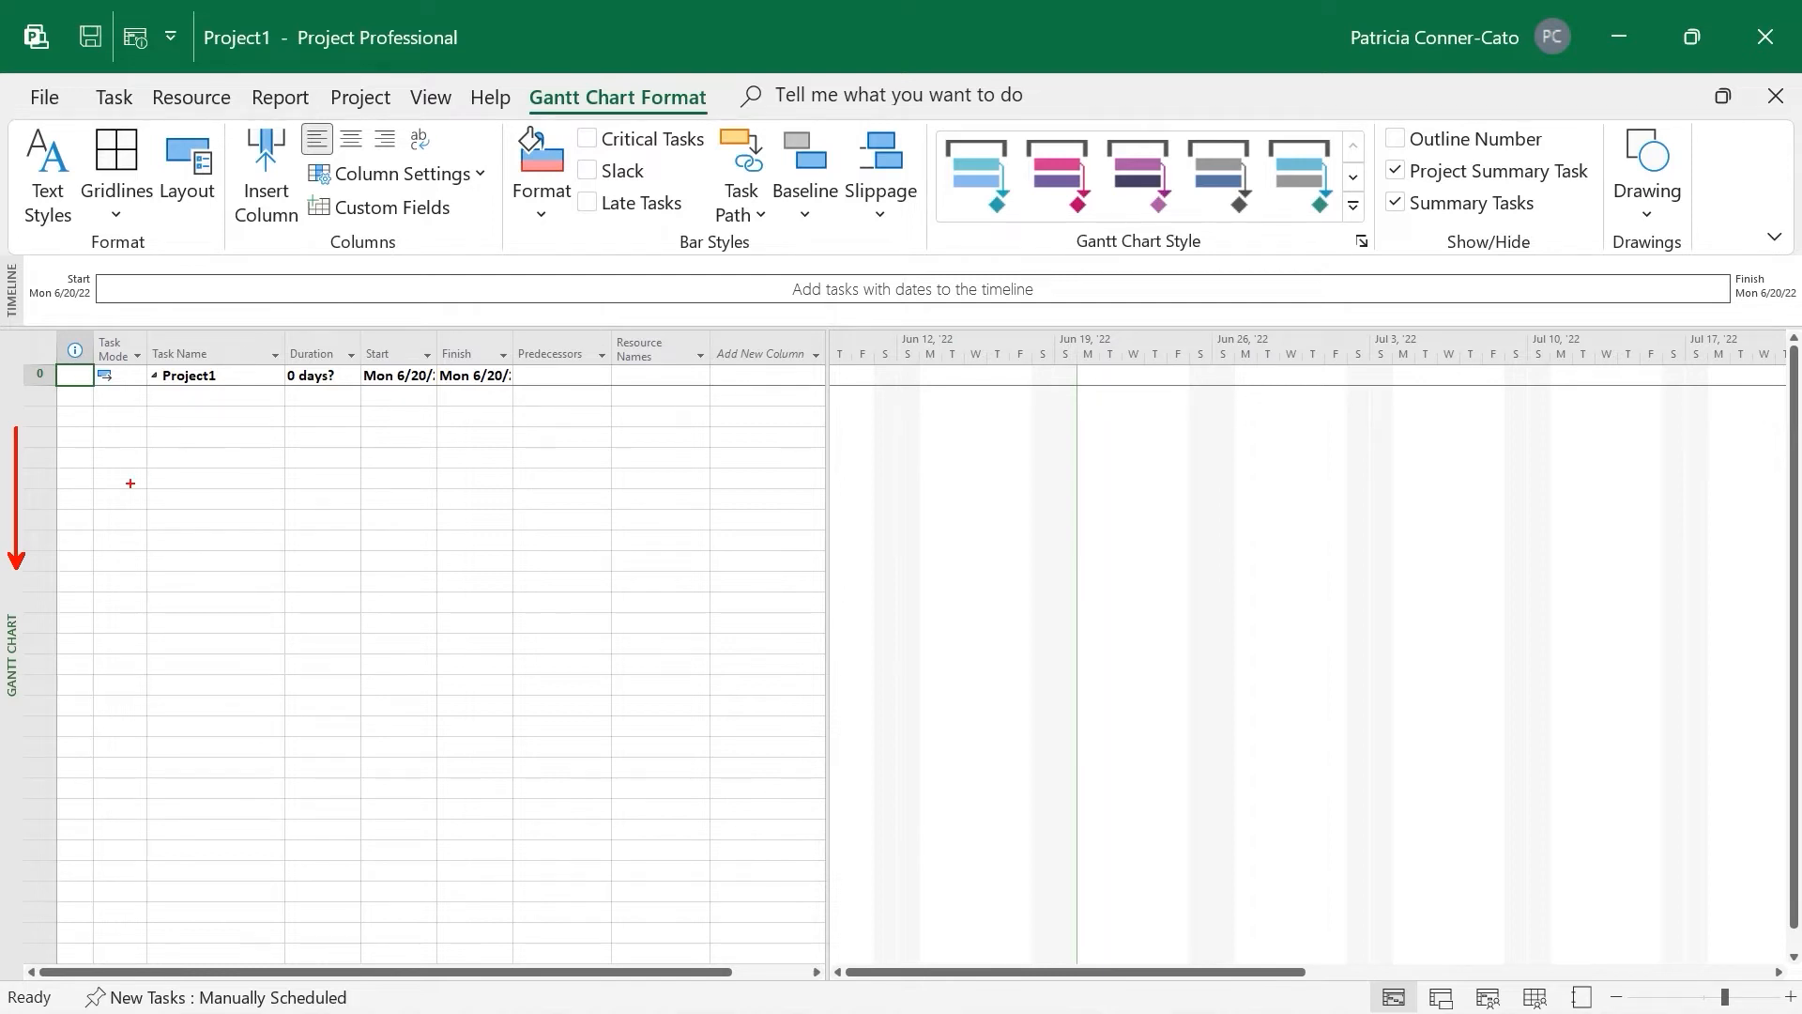
right_click(16, 542)
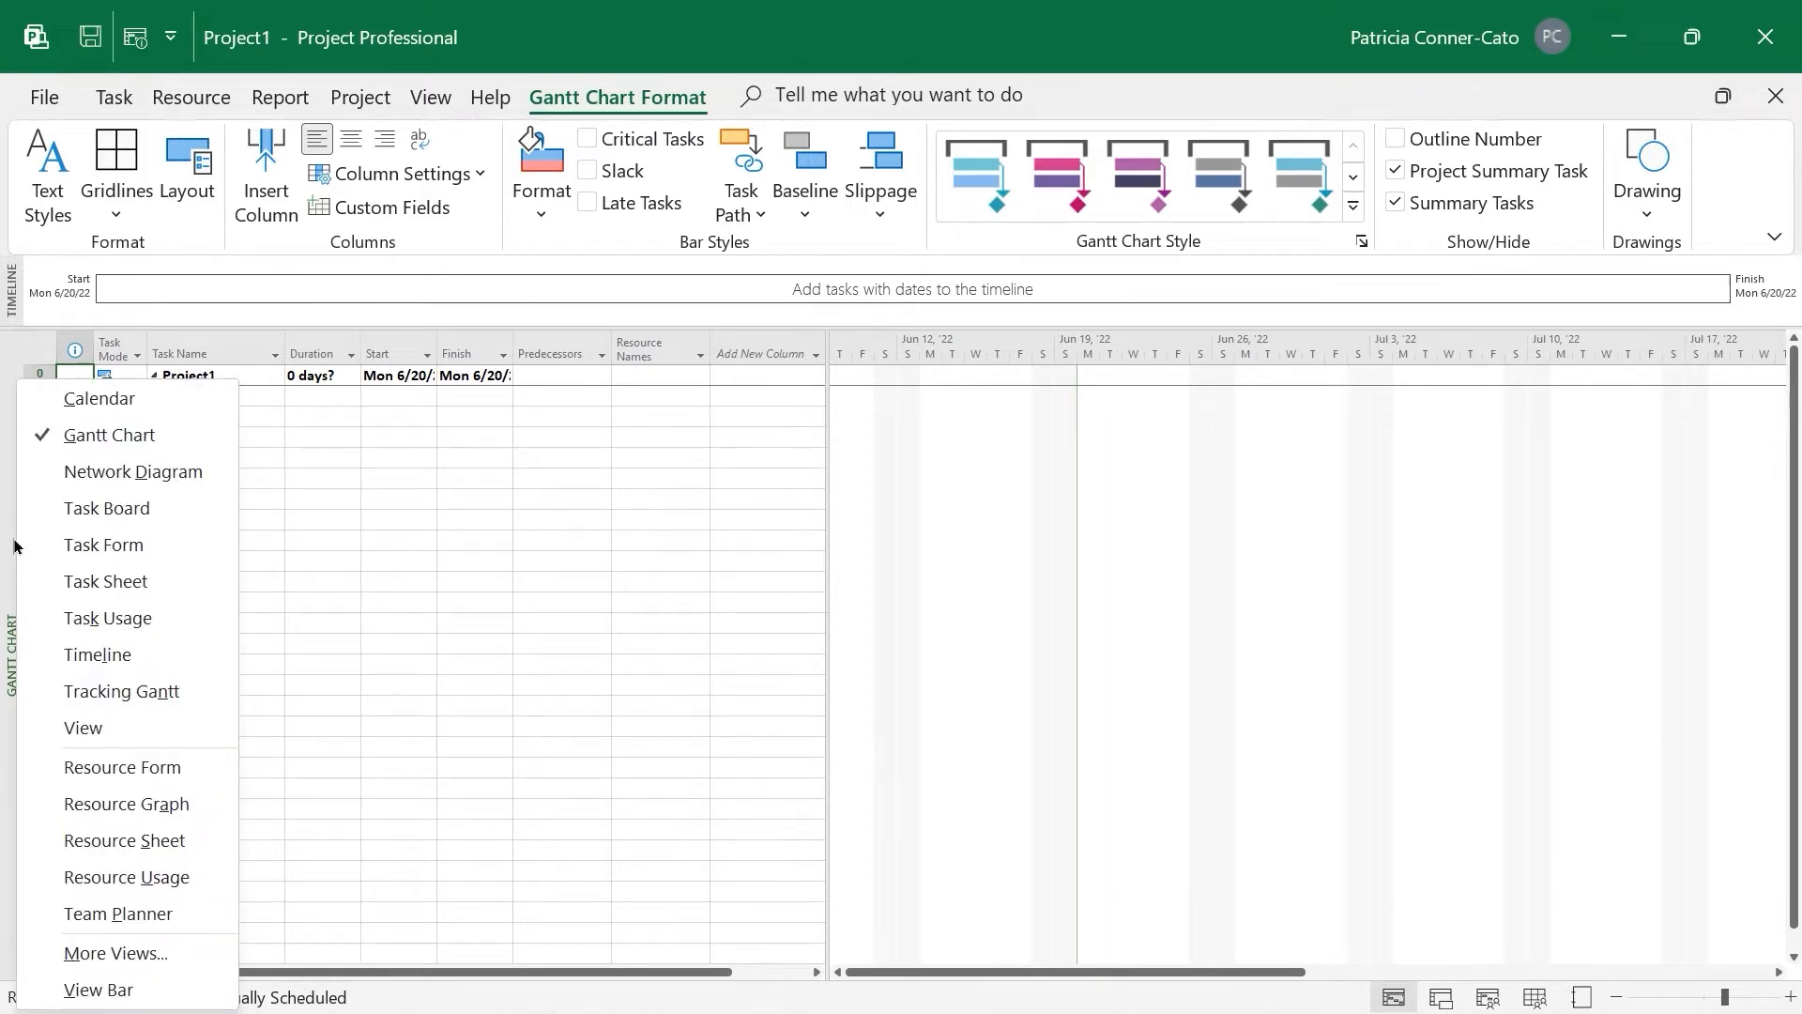
left_click(257, 639)
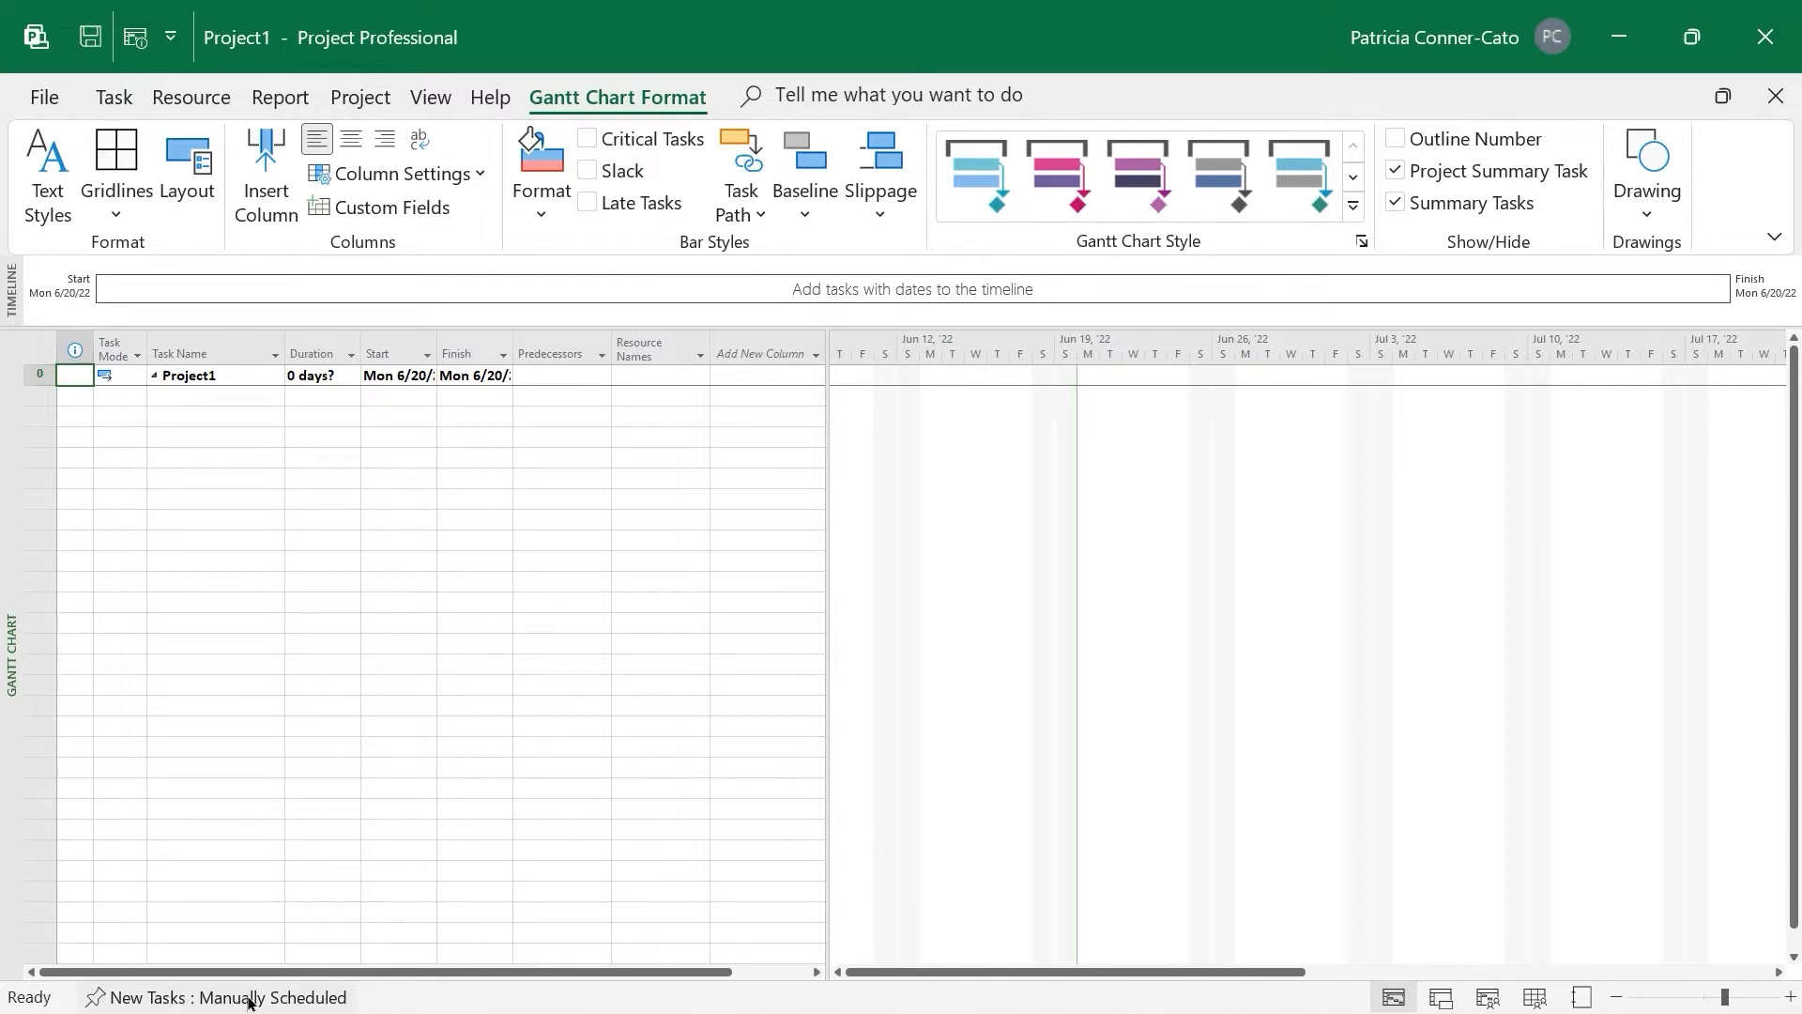
mouse_move(410, 997)
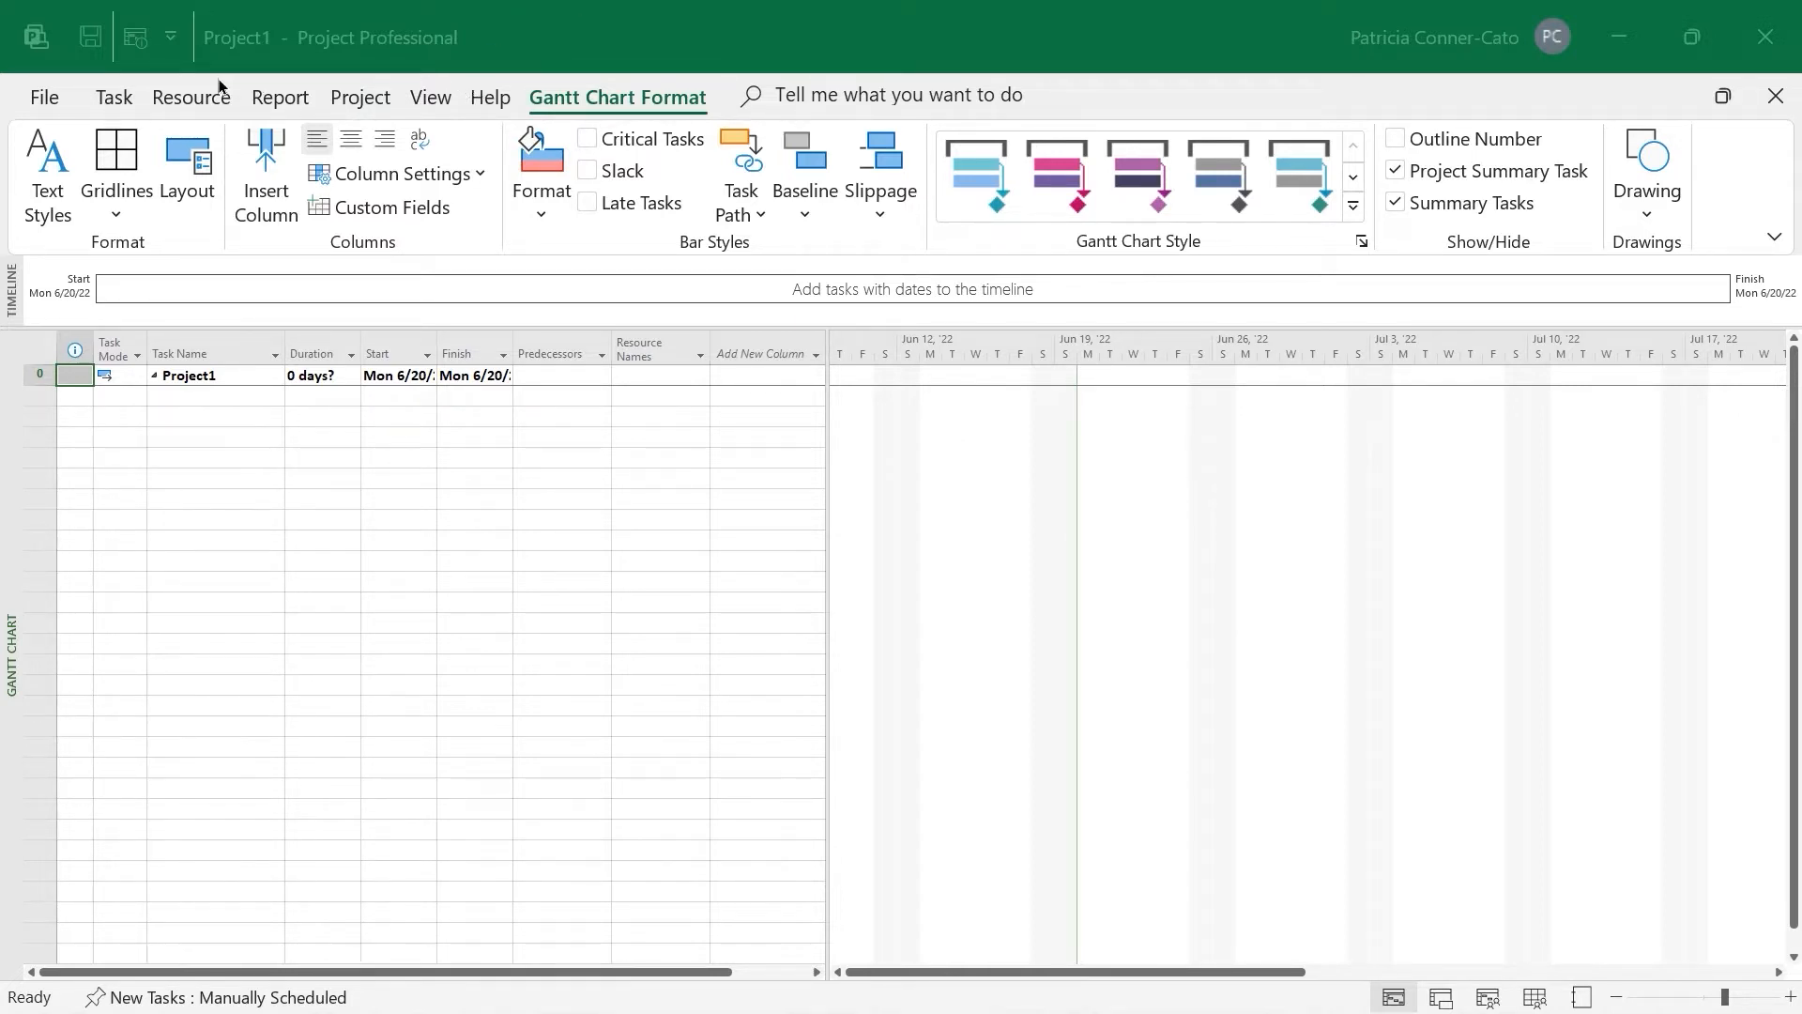
Create another new project from the Blank Project template
left_click(47, 98)
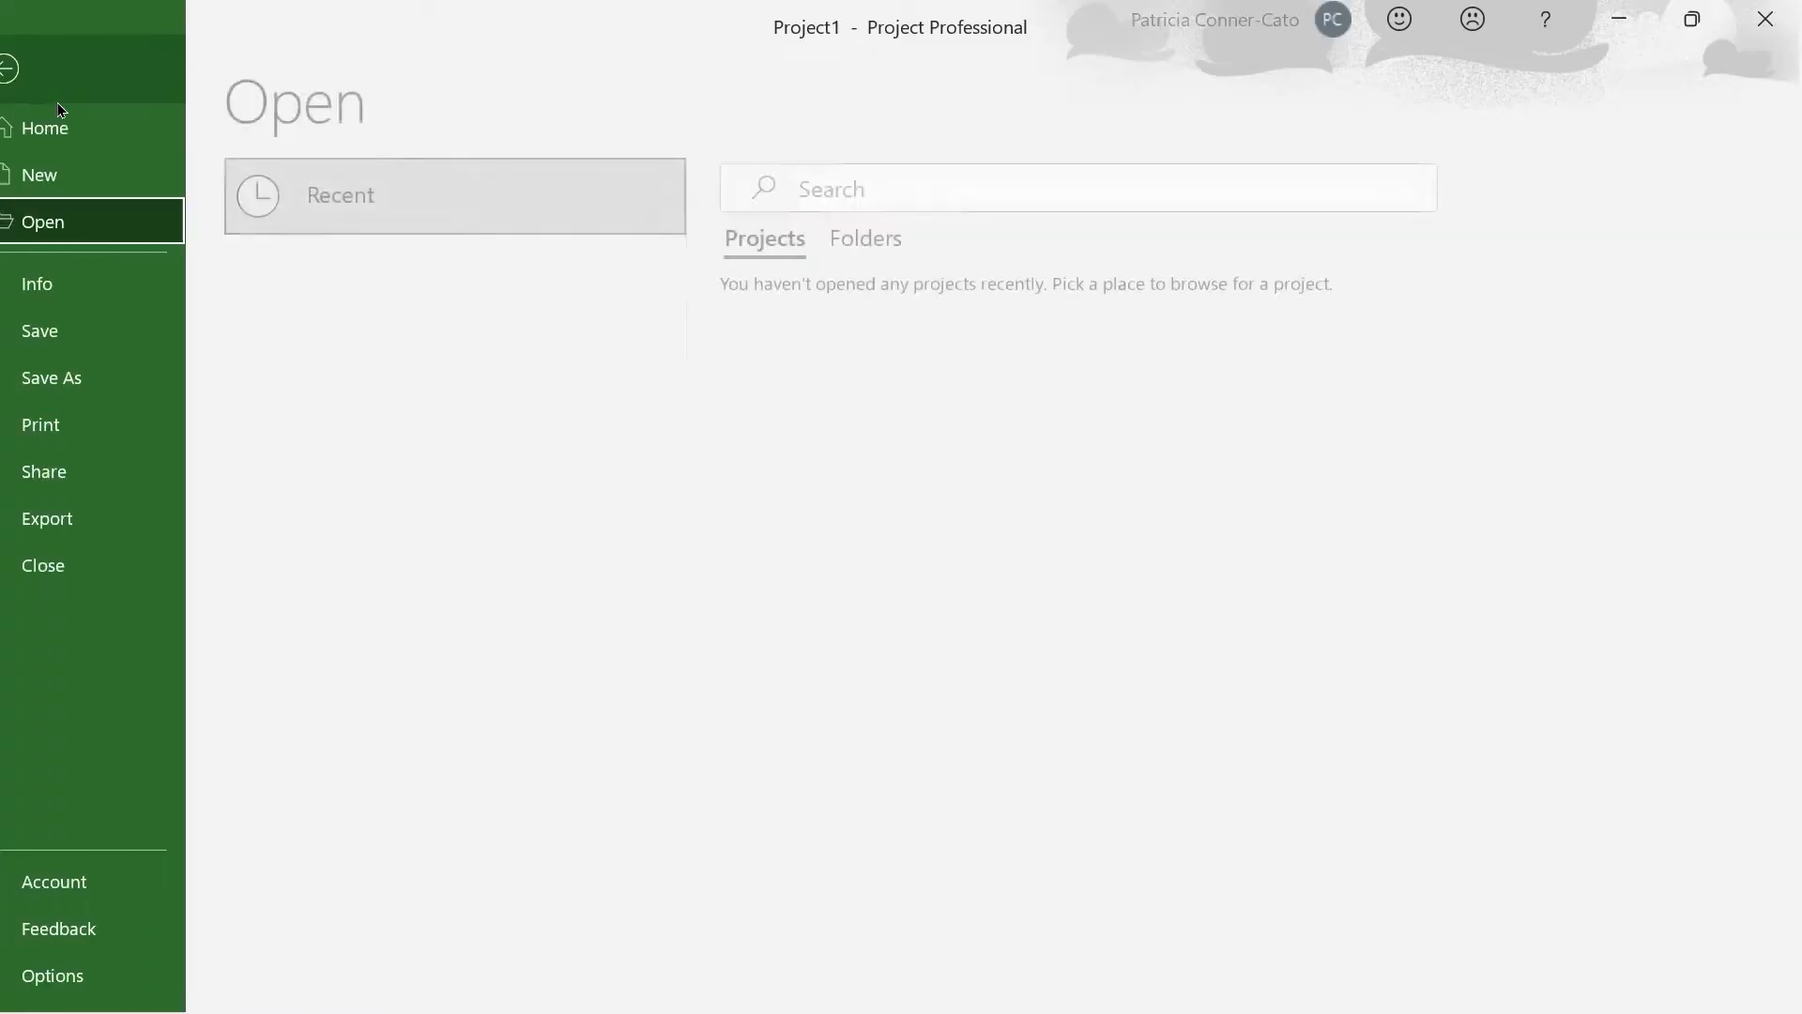
left_click(103, 184)
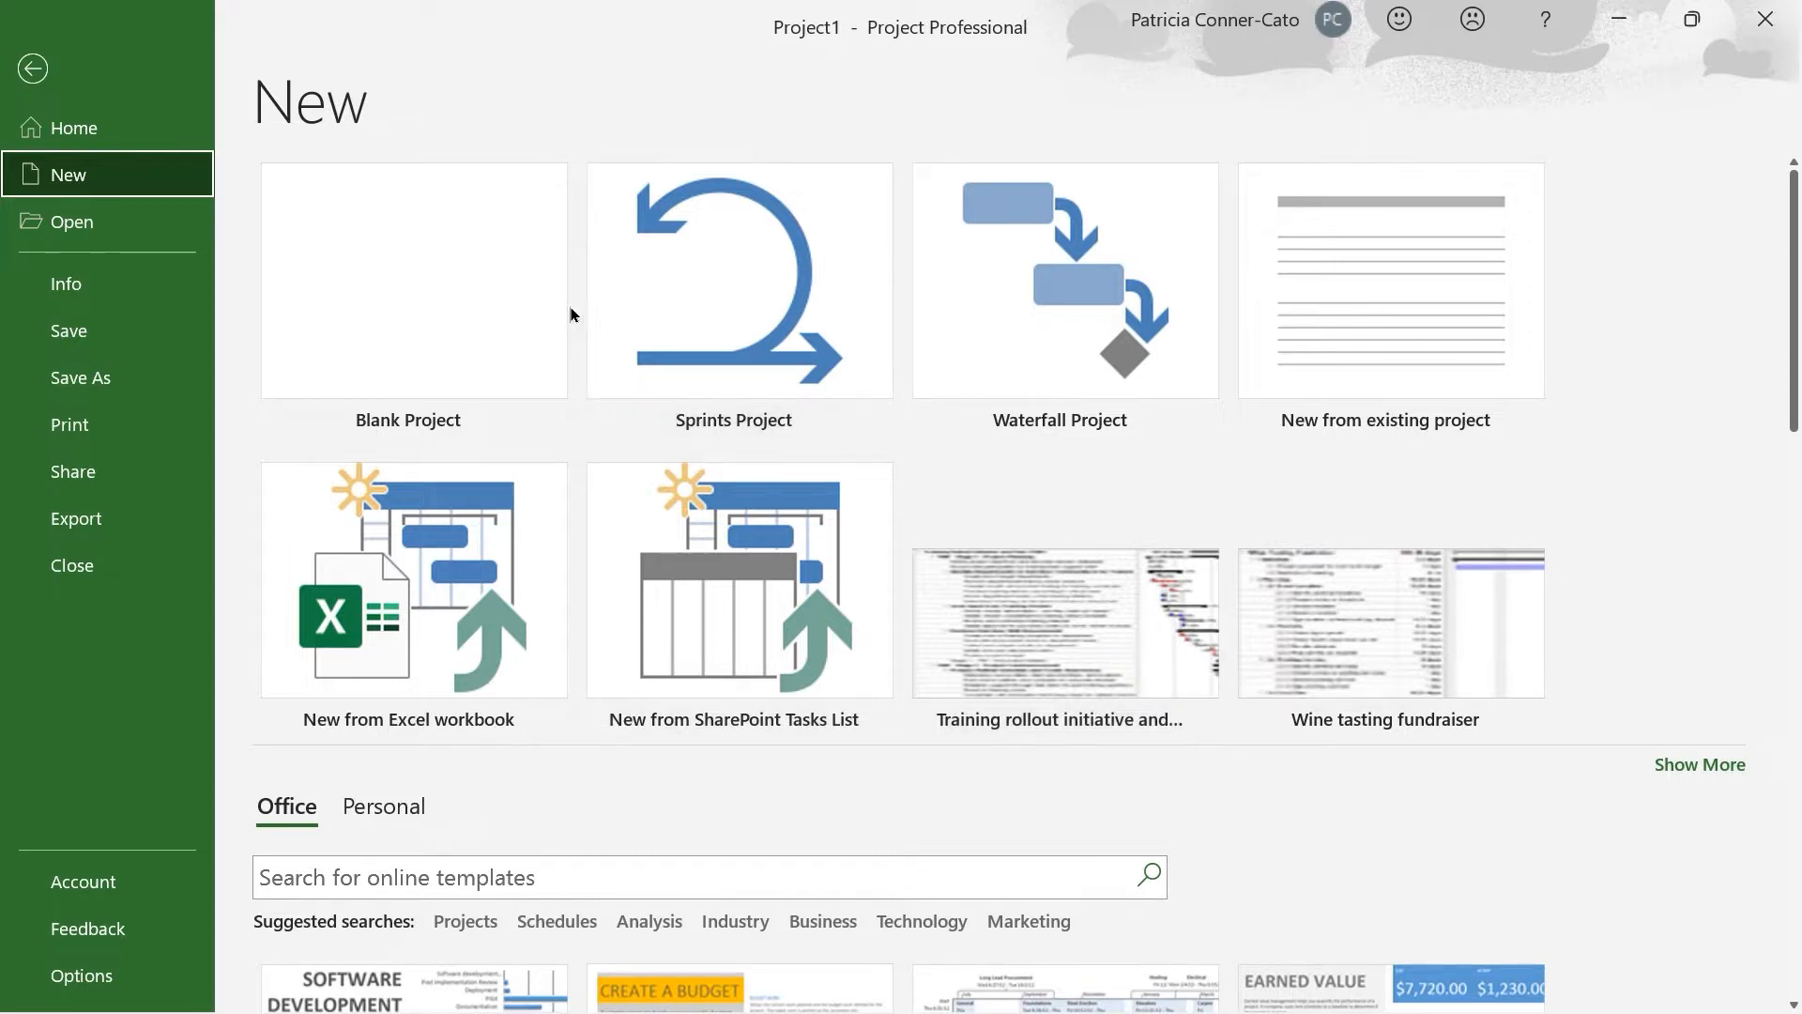
left_click(505, 299)
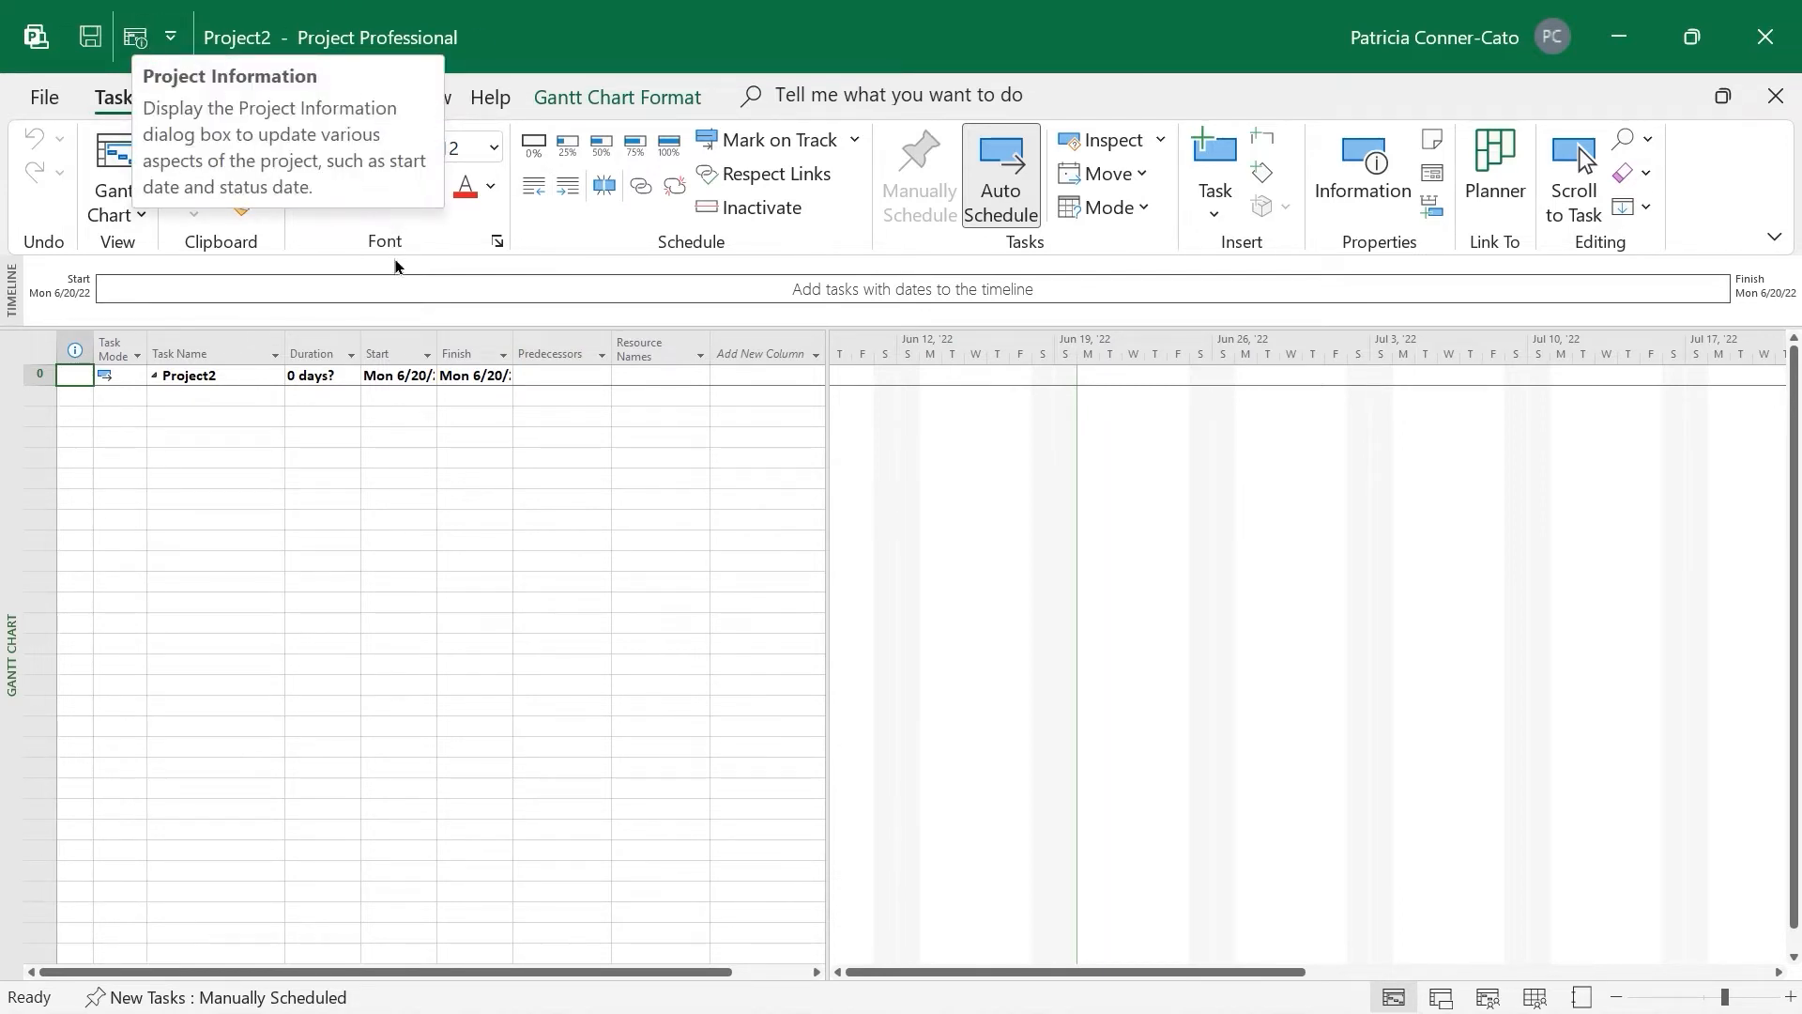
Set the project's start date to Tue 6/21/2022 in the Project Information settings
left_click(369, 101)
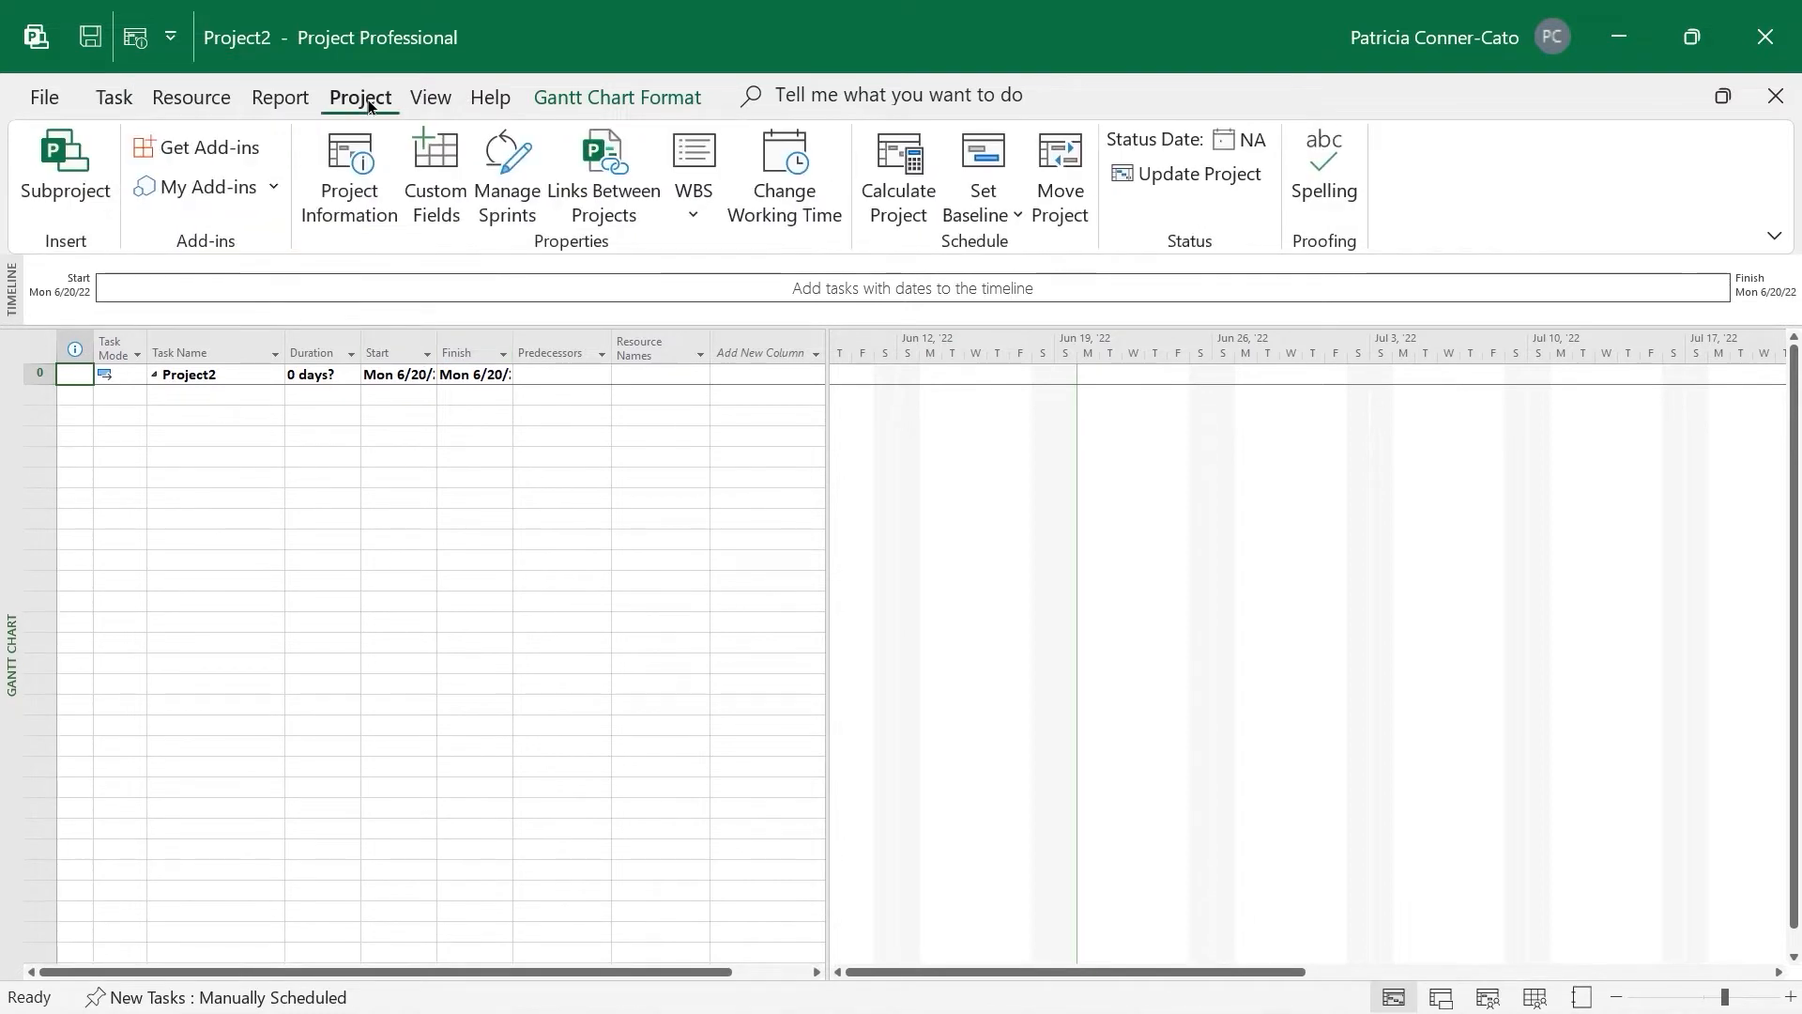
left_click(138, 42)
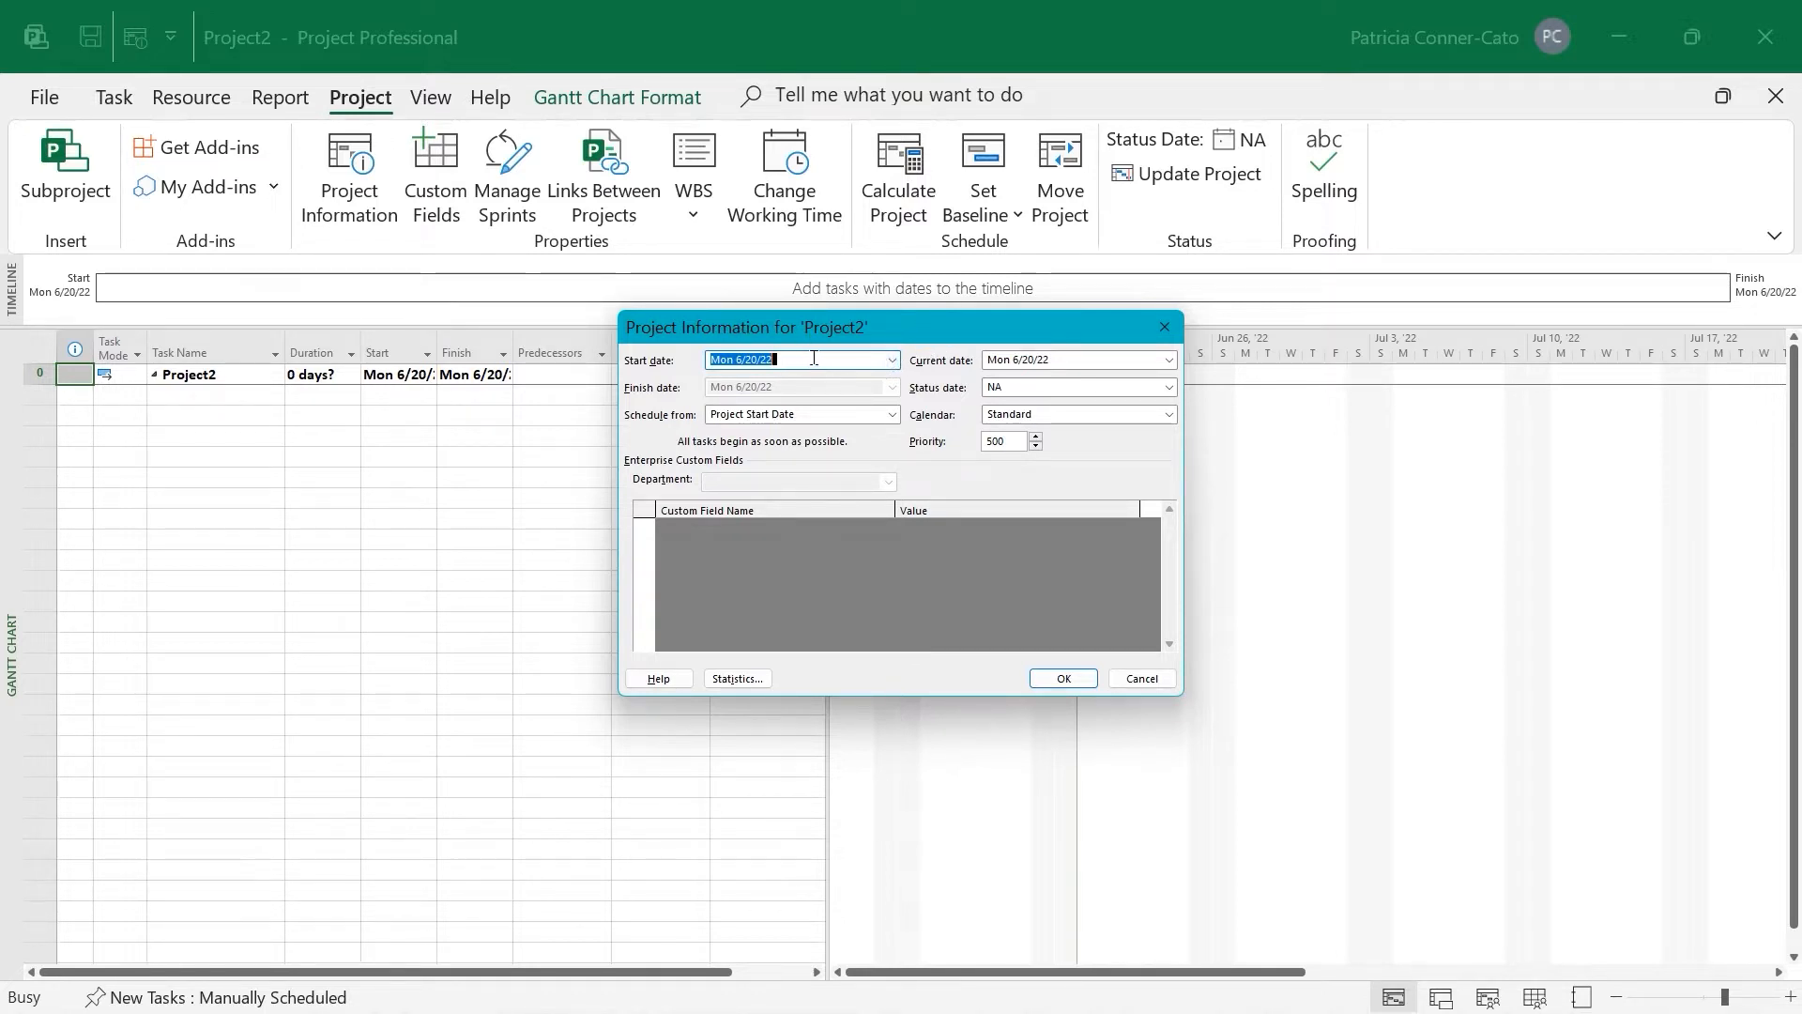
left_click(893, 362)
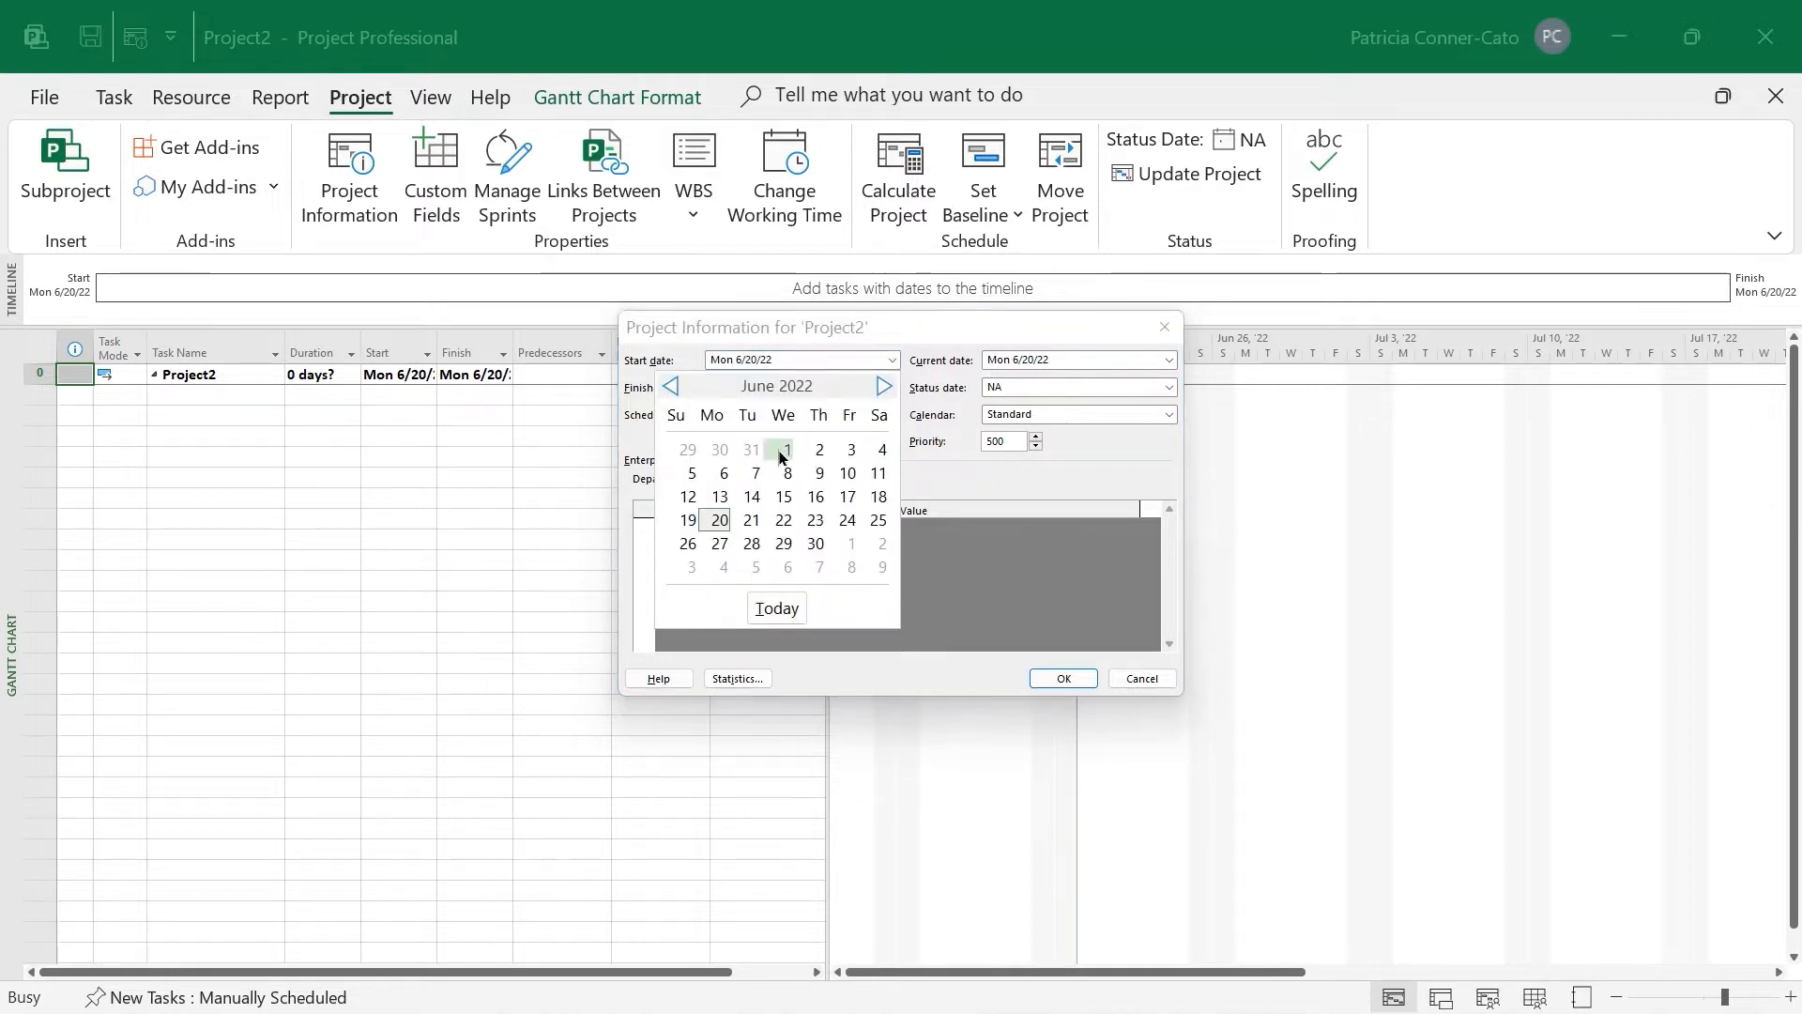
left_click(722, 543)
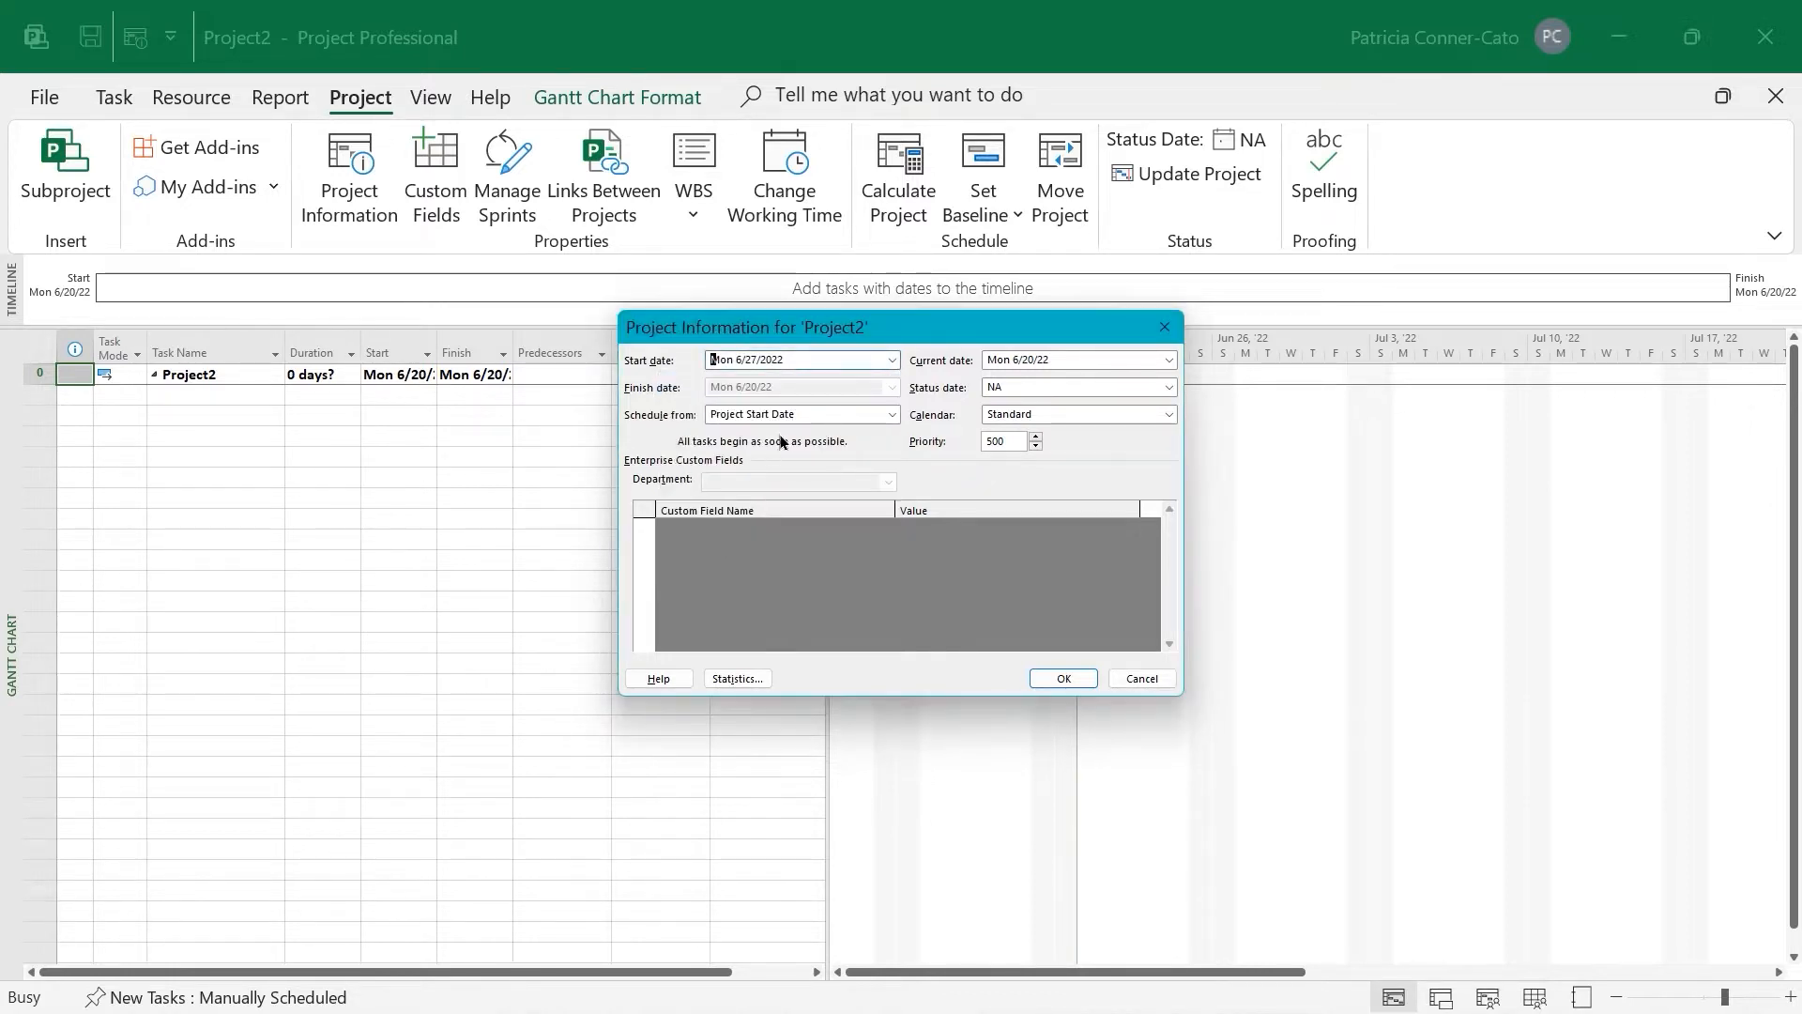
left_click(893, 362)
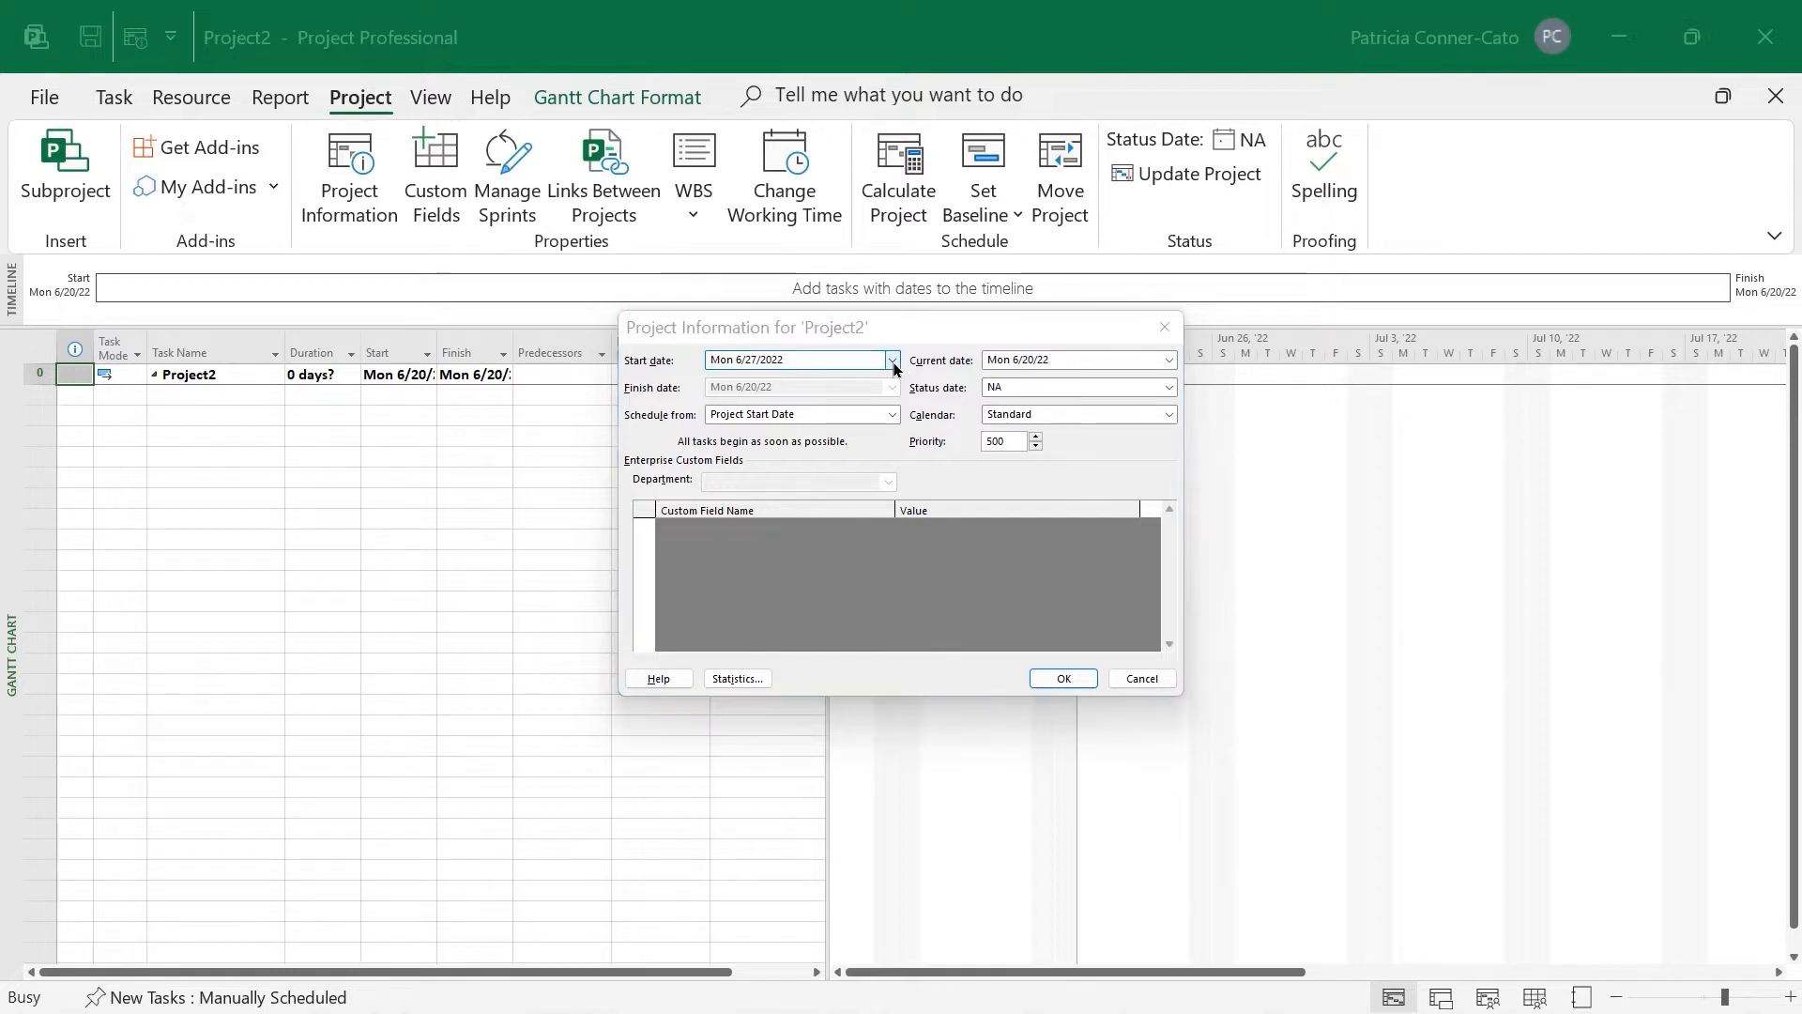
left_click(753, 519)
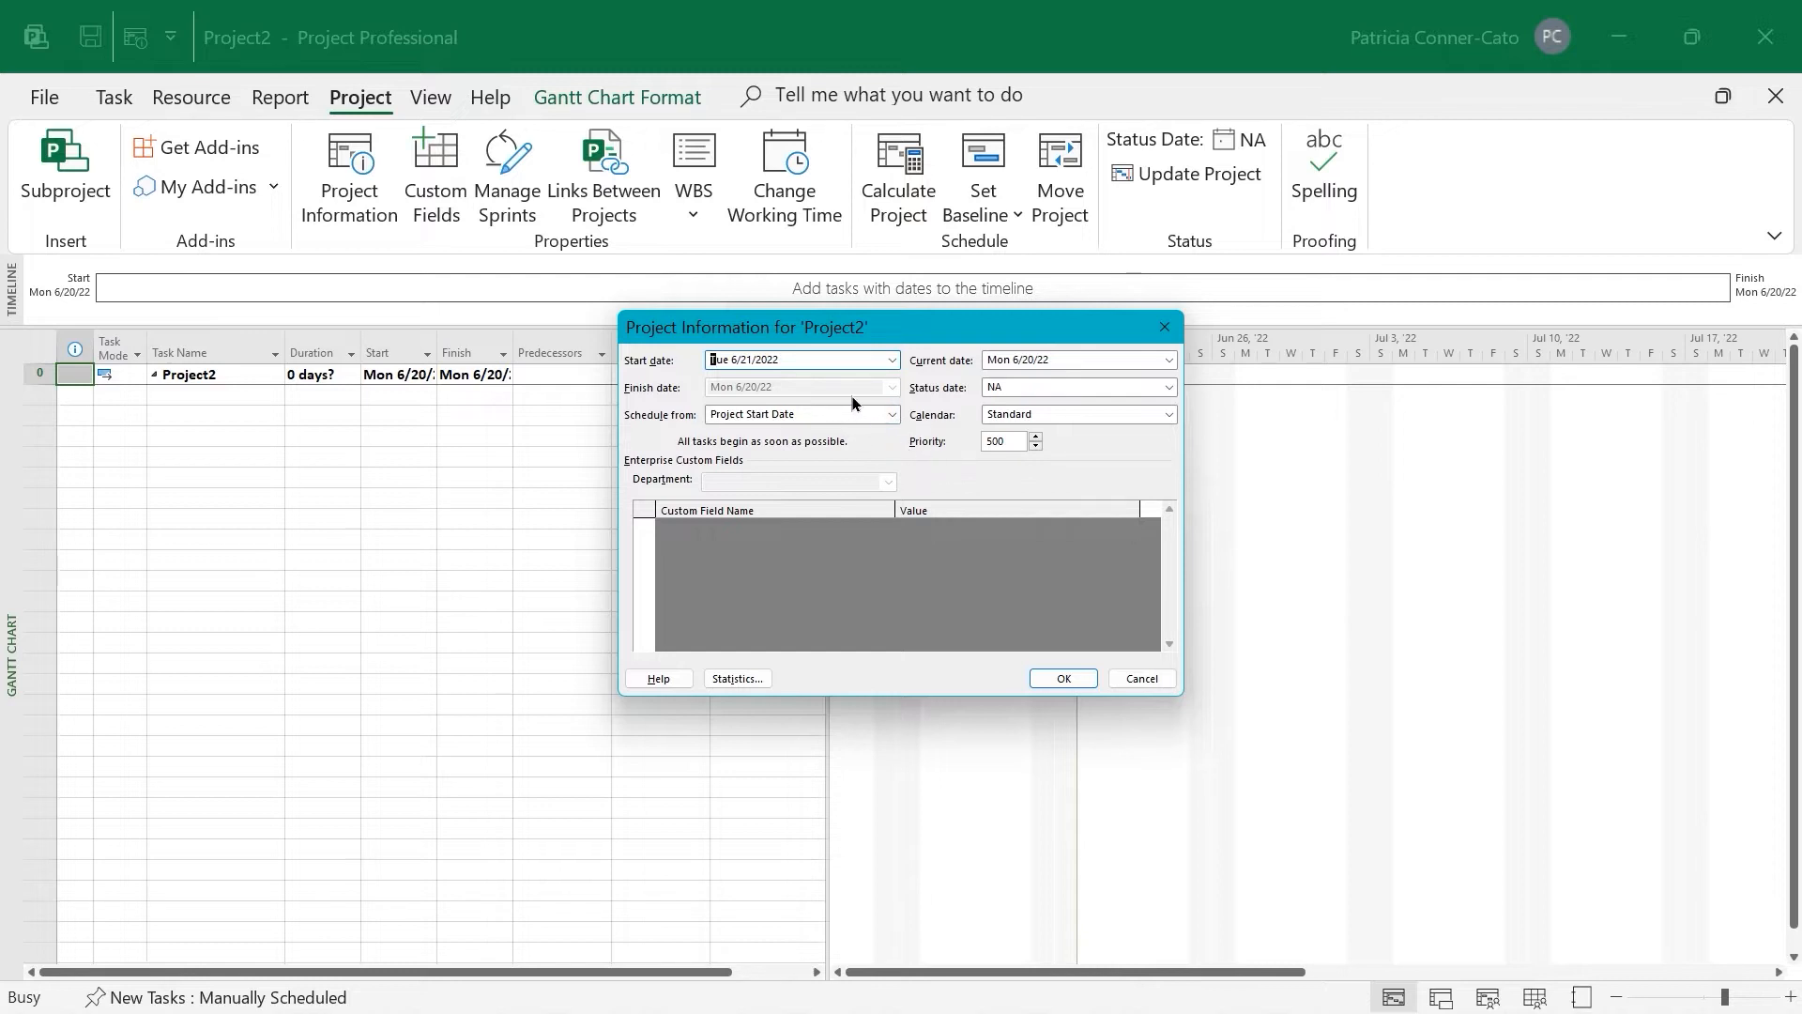
left_click_drag(850, 330, 846, 328)
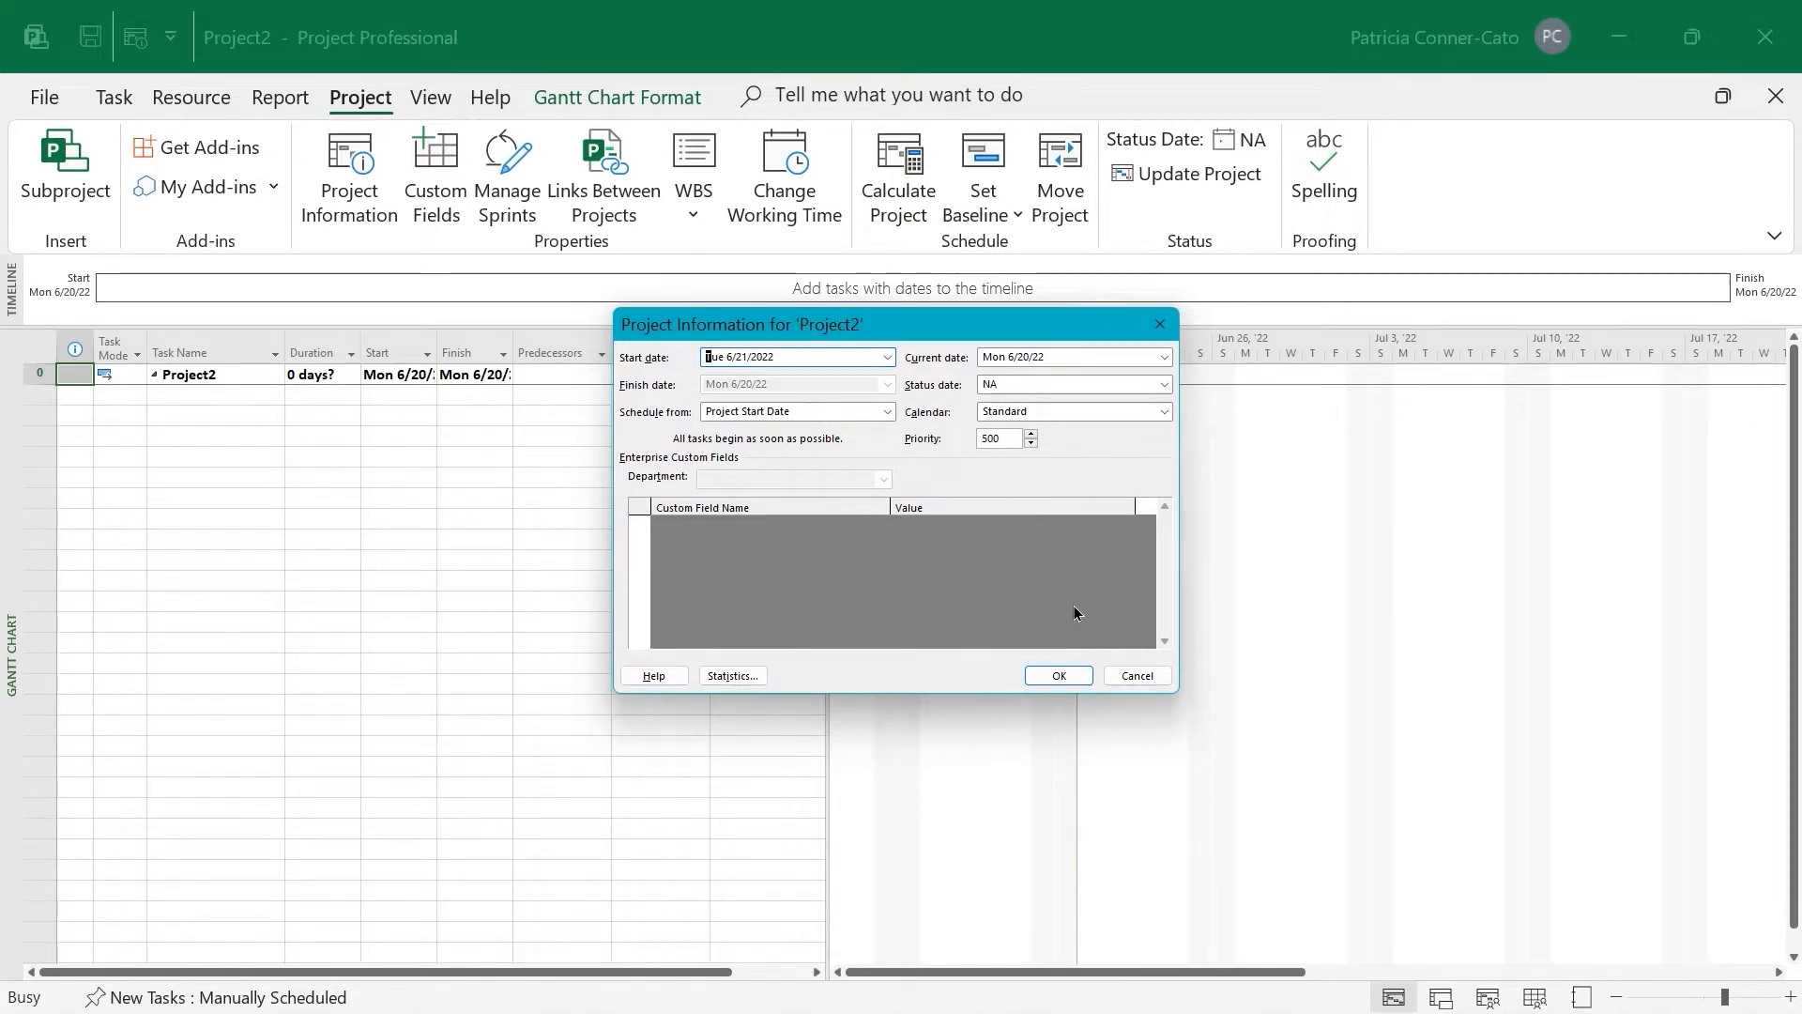
left_click(1059, 677)
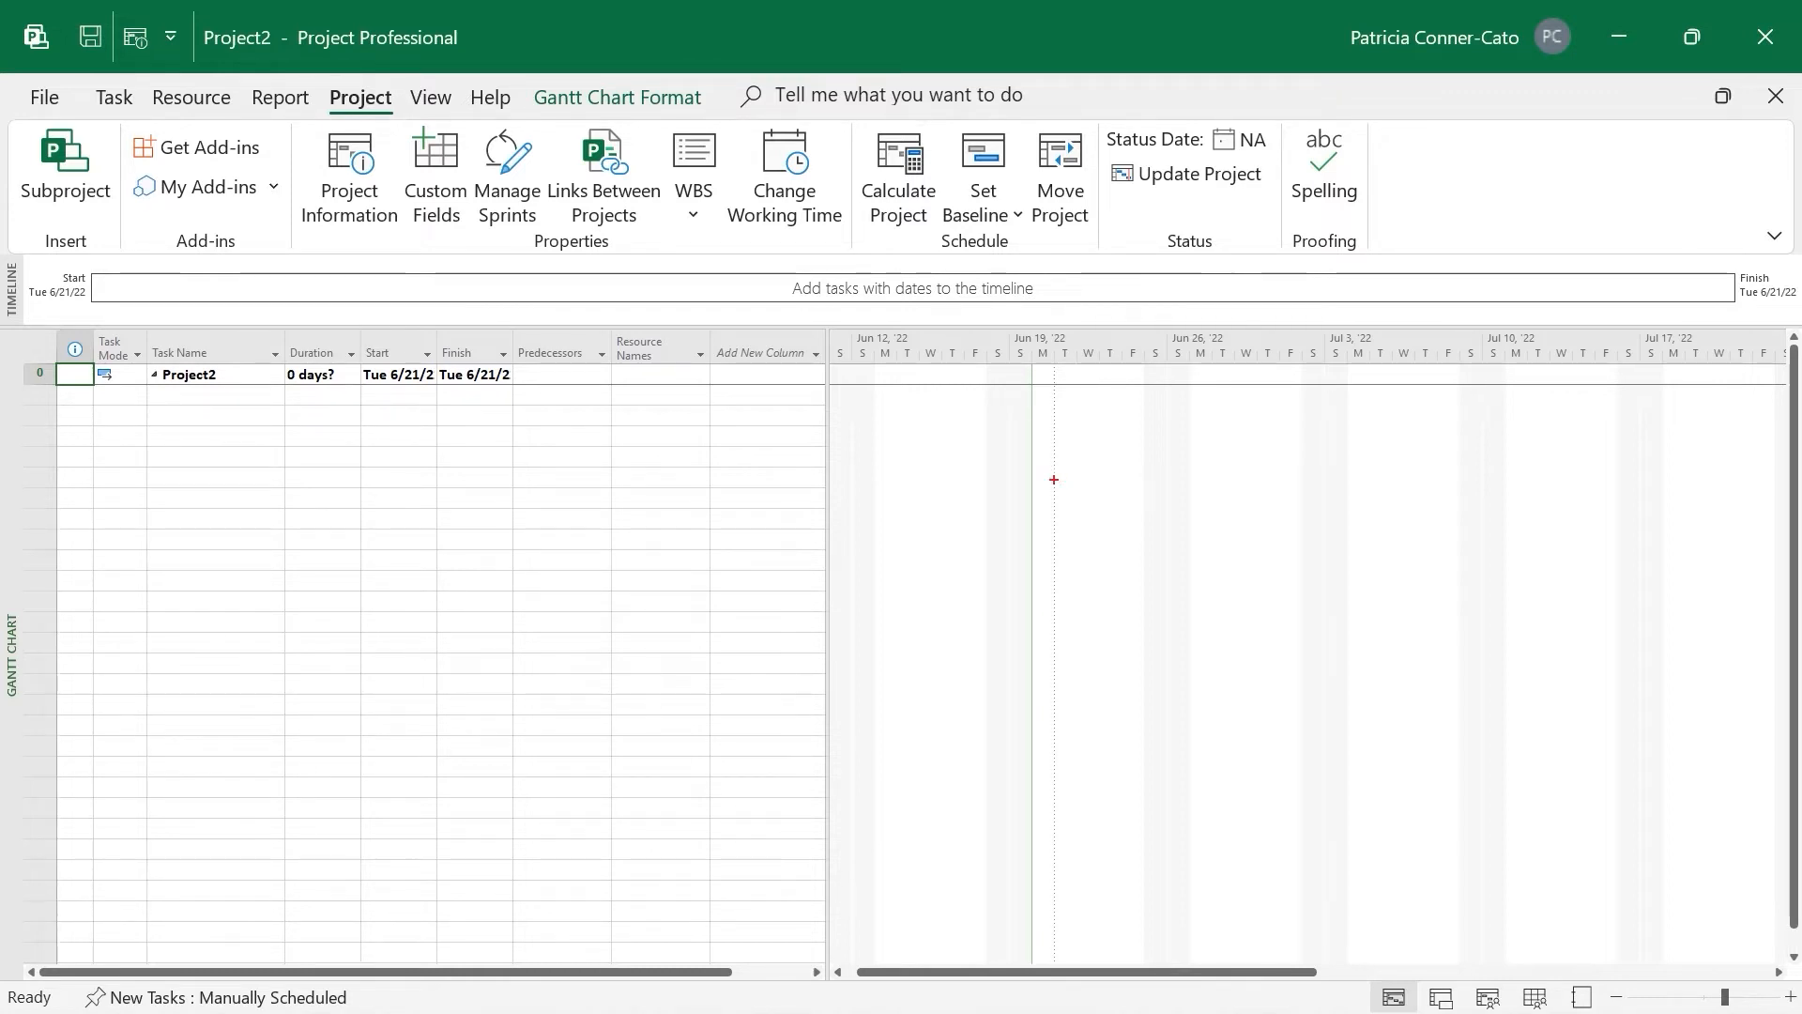
left_click_drag(1039, 479, 1305, 480)
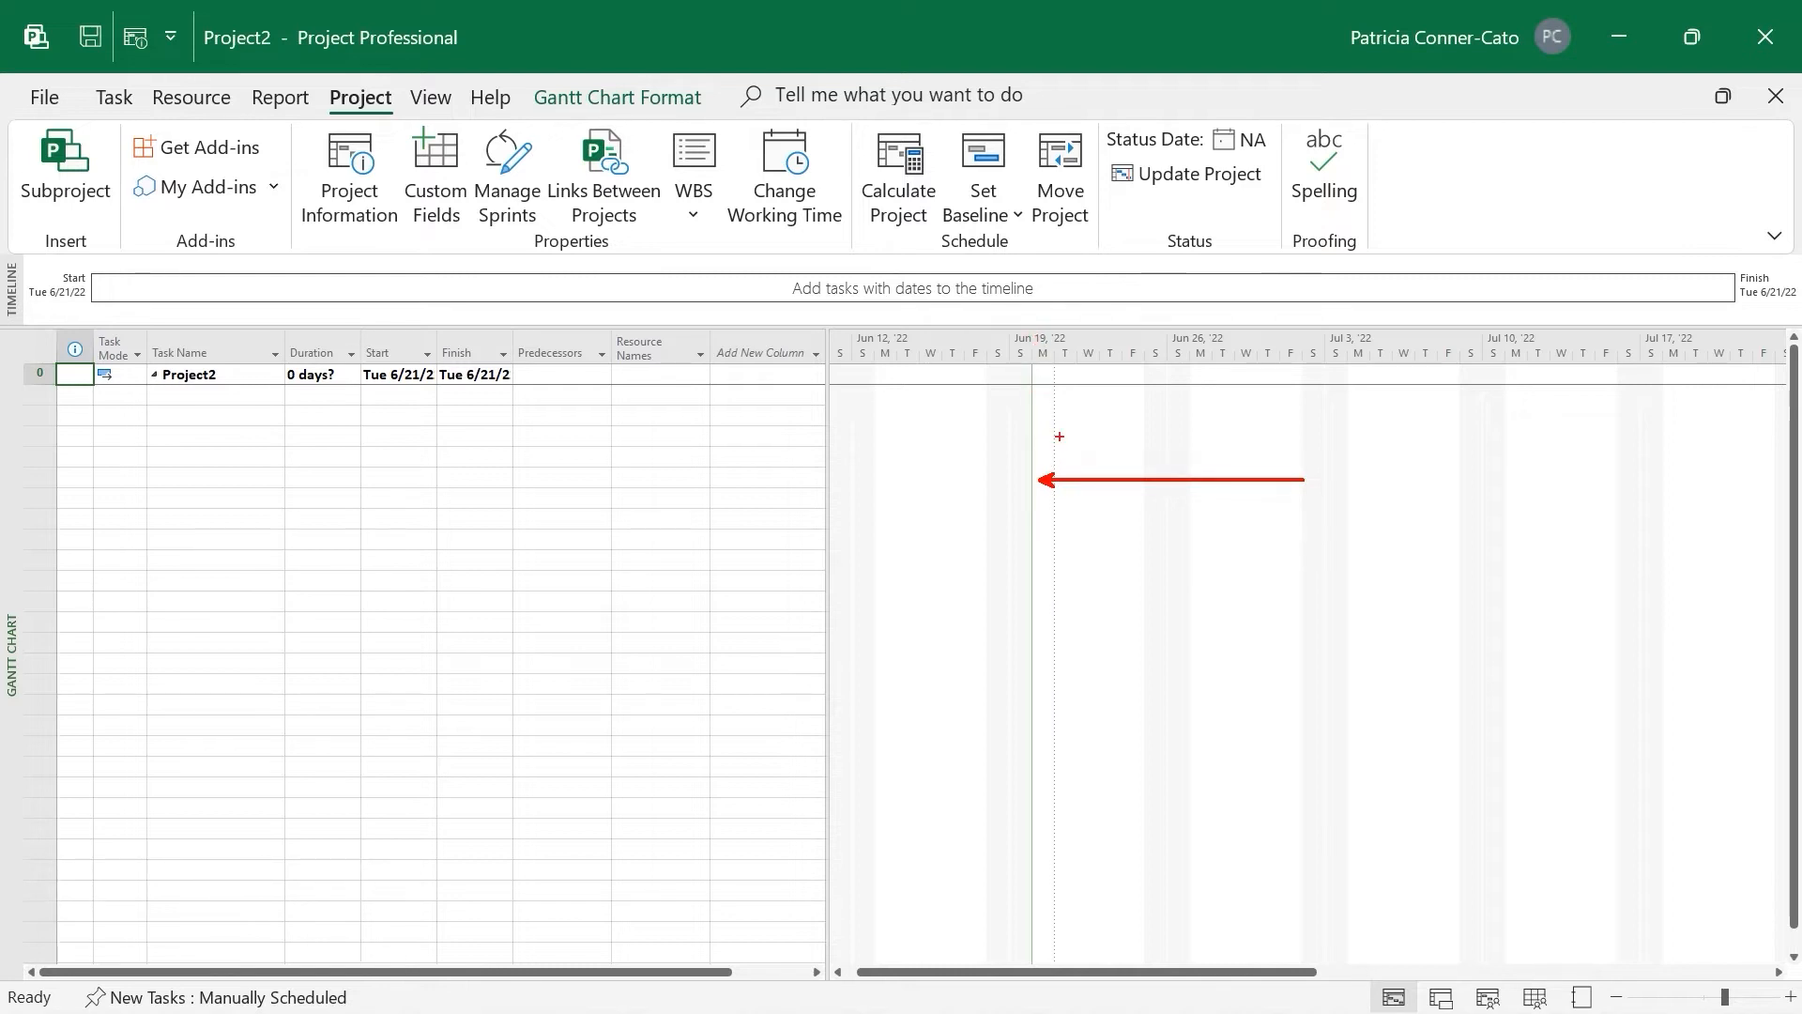
left_click_drag(1061, 436, 1280, 437)
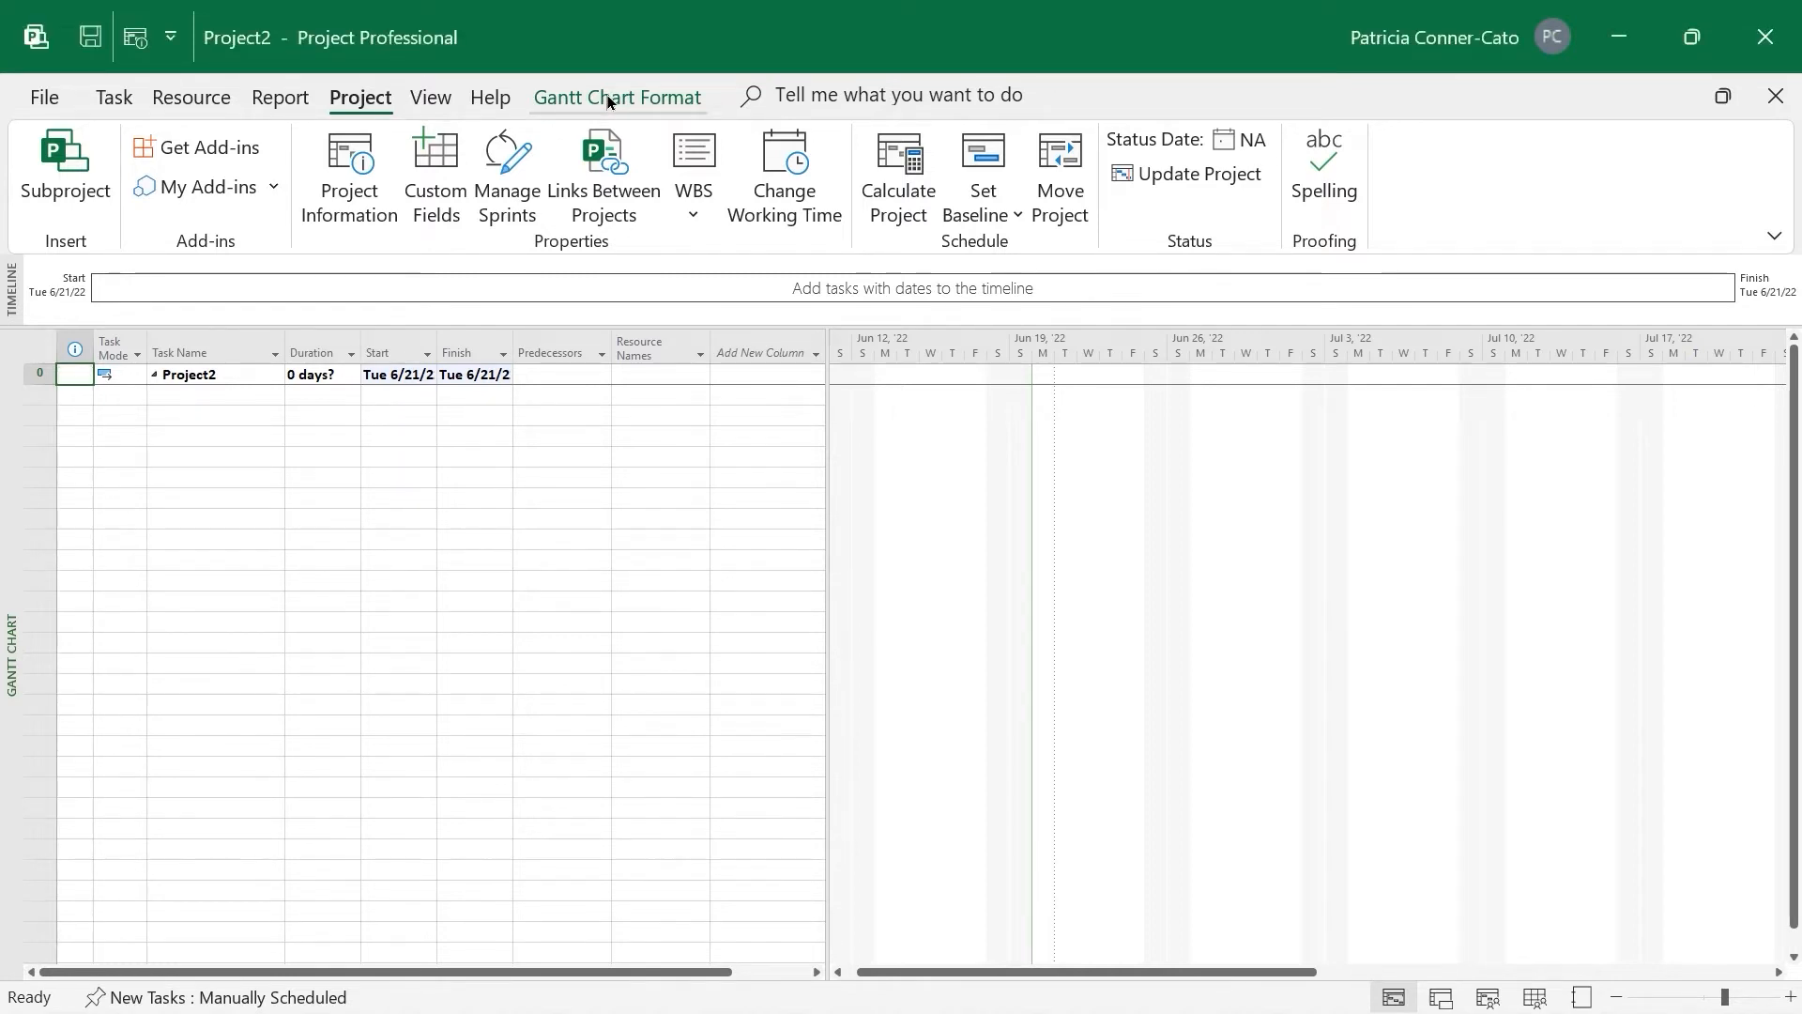
Turn off the project summary task in the Gantt chart so its row is hidden
left_click(608, 100)
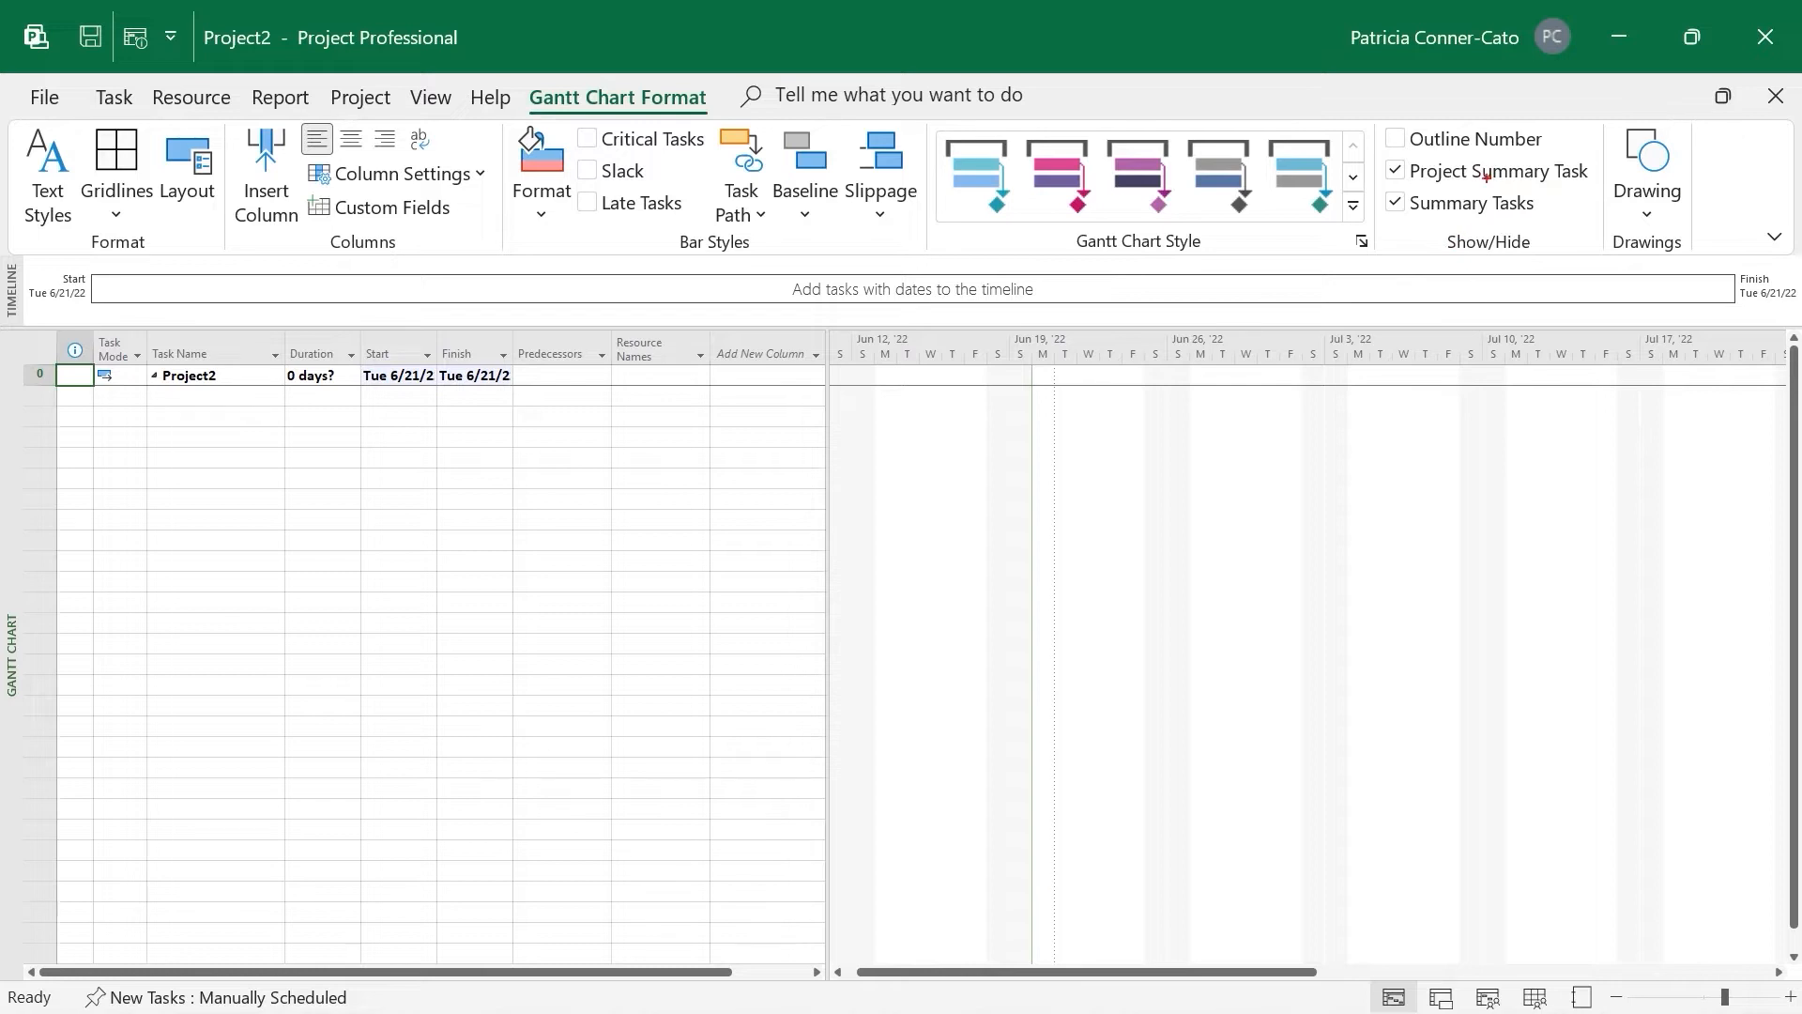
left_click_drag(1486, 178, 1501, 290)
key("Escape")
left_click(1396, 170)
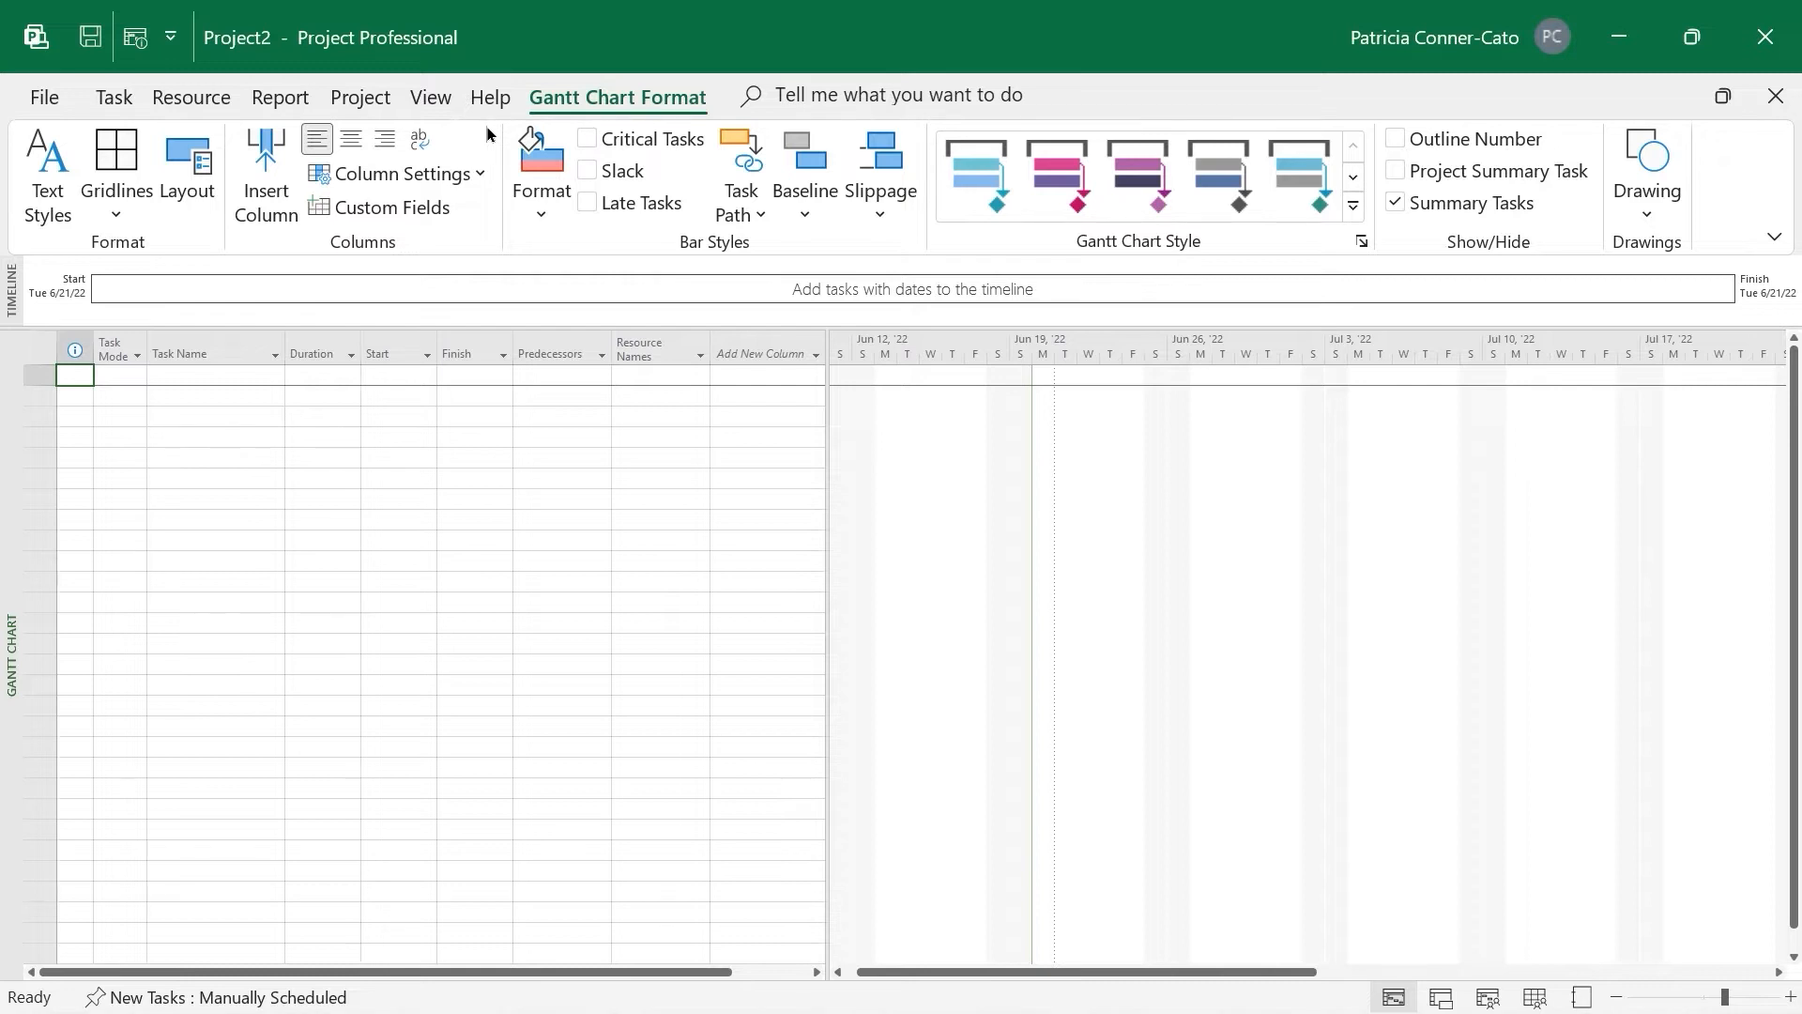
Compare the working times of the Standard, Night Shift and 24 Hours calendars in Change Working Time, returning to the Standard calendar
left_click(369, 95)
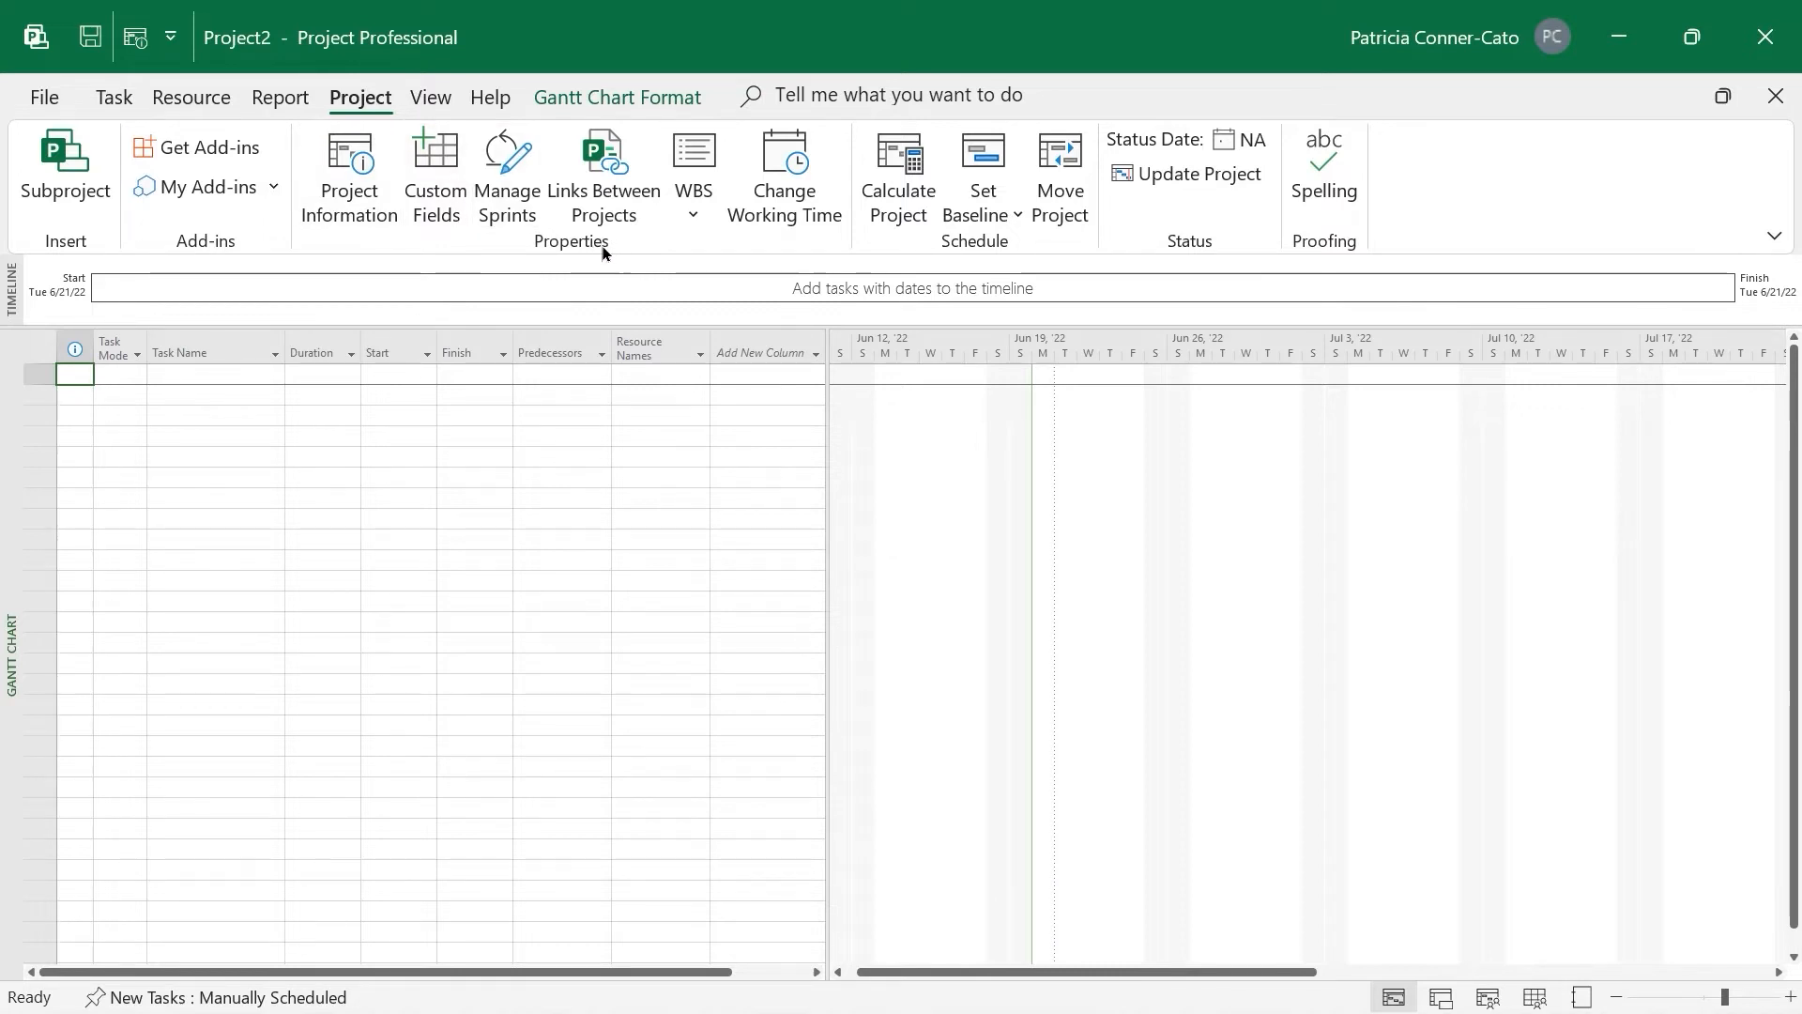
left_click(795, 190)
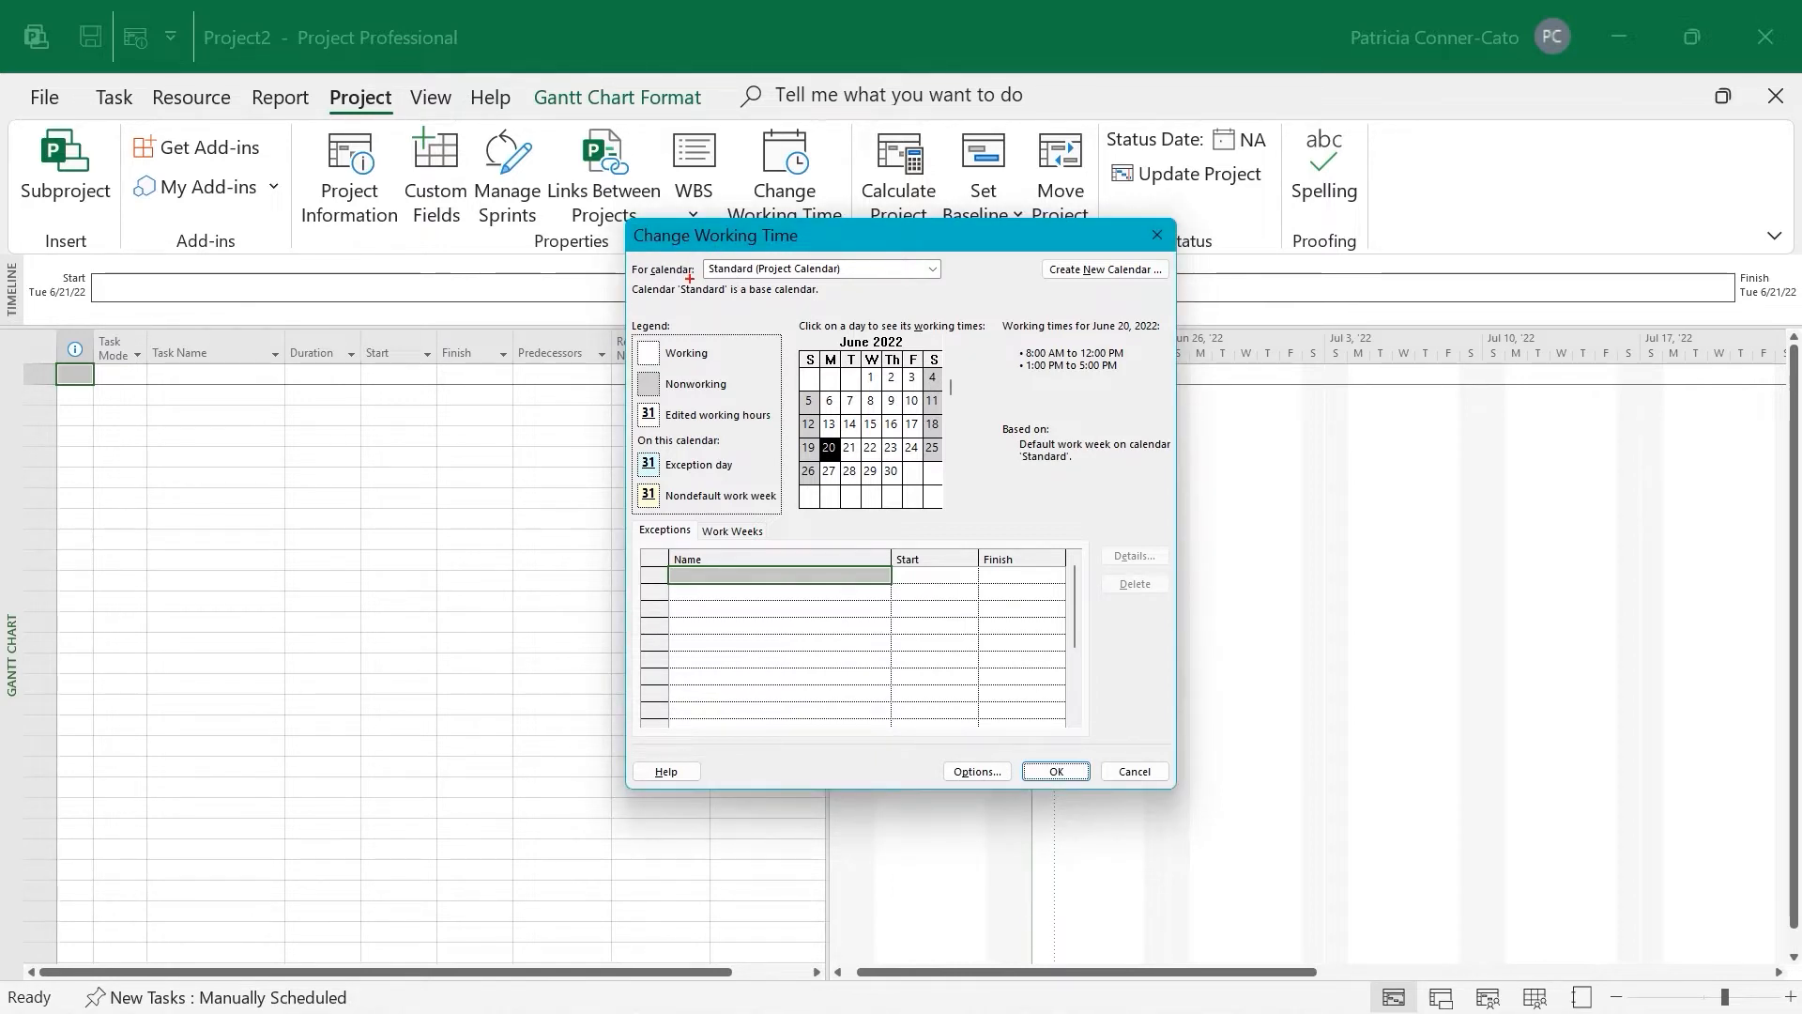
left_click_drag(769, 272, 771, 357)
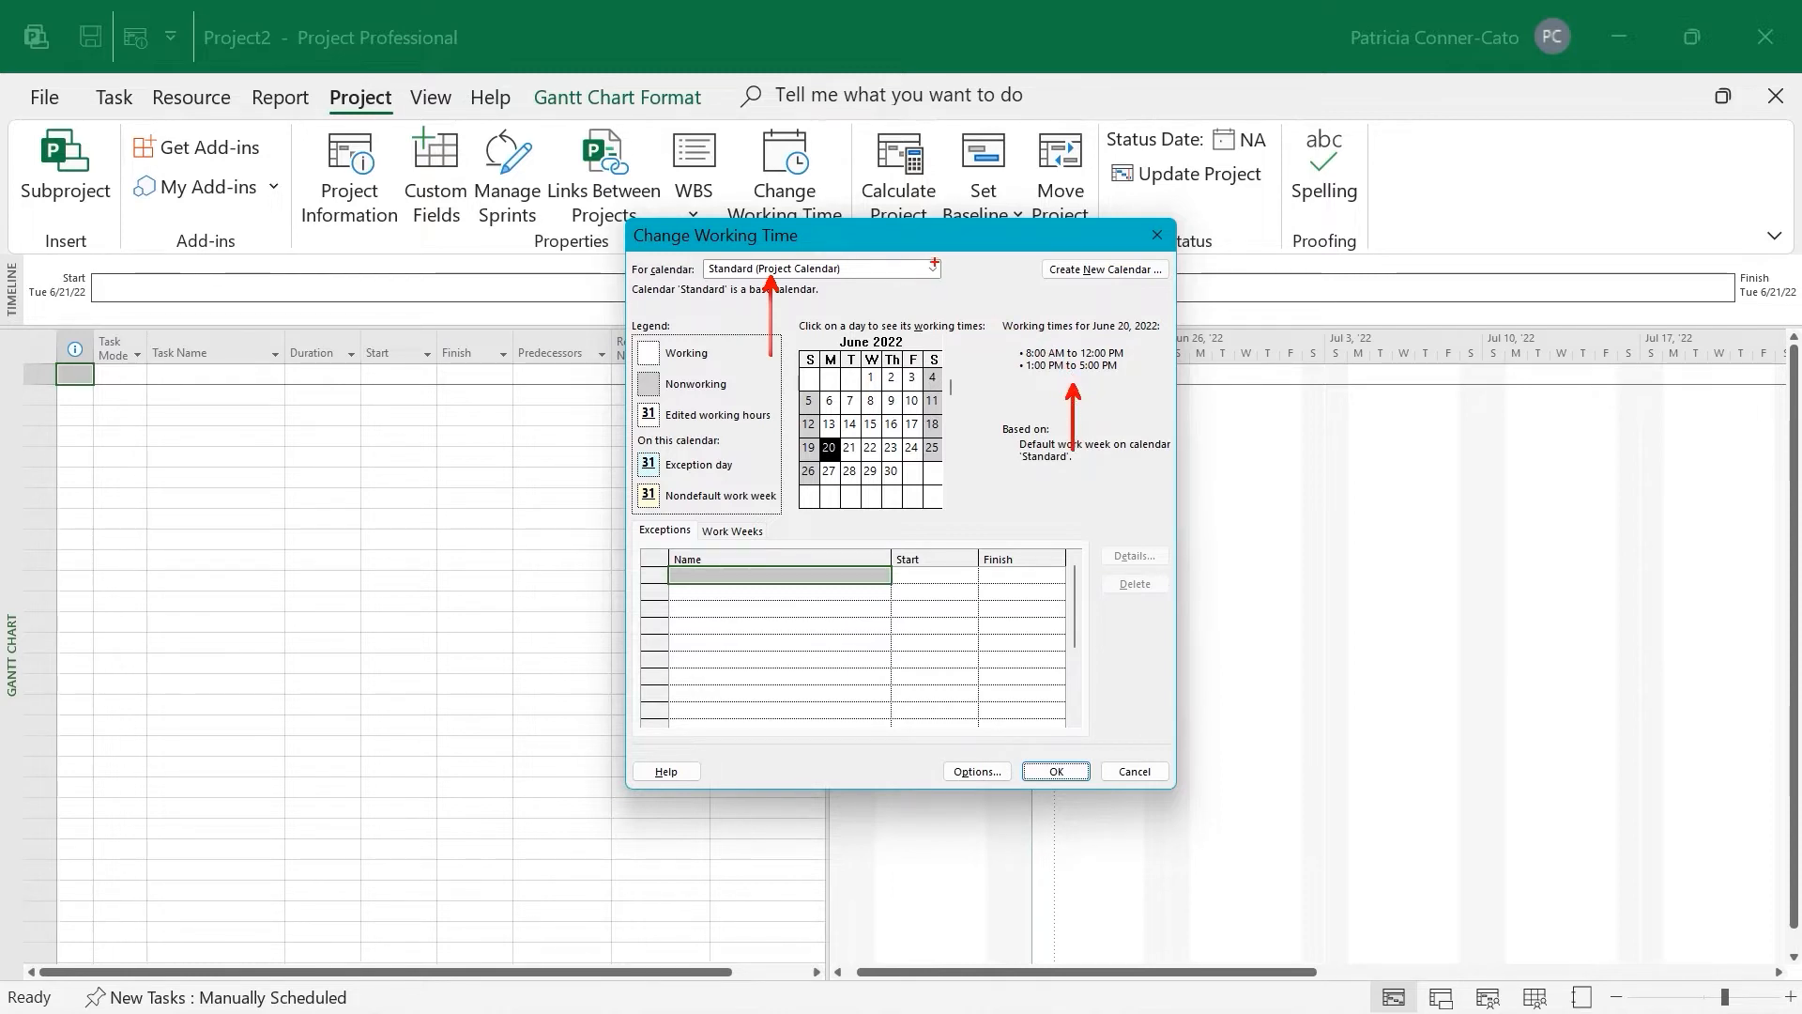
left_click(934, 270)
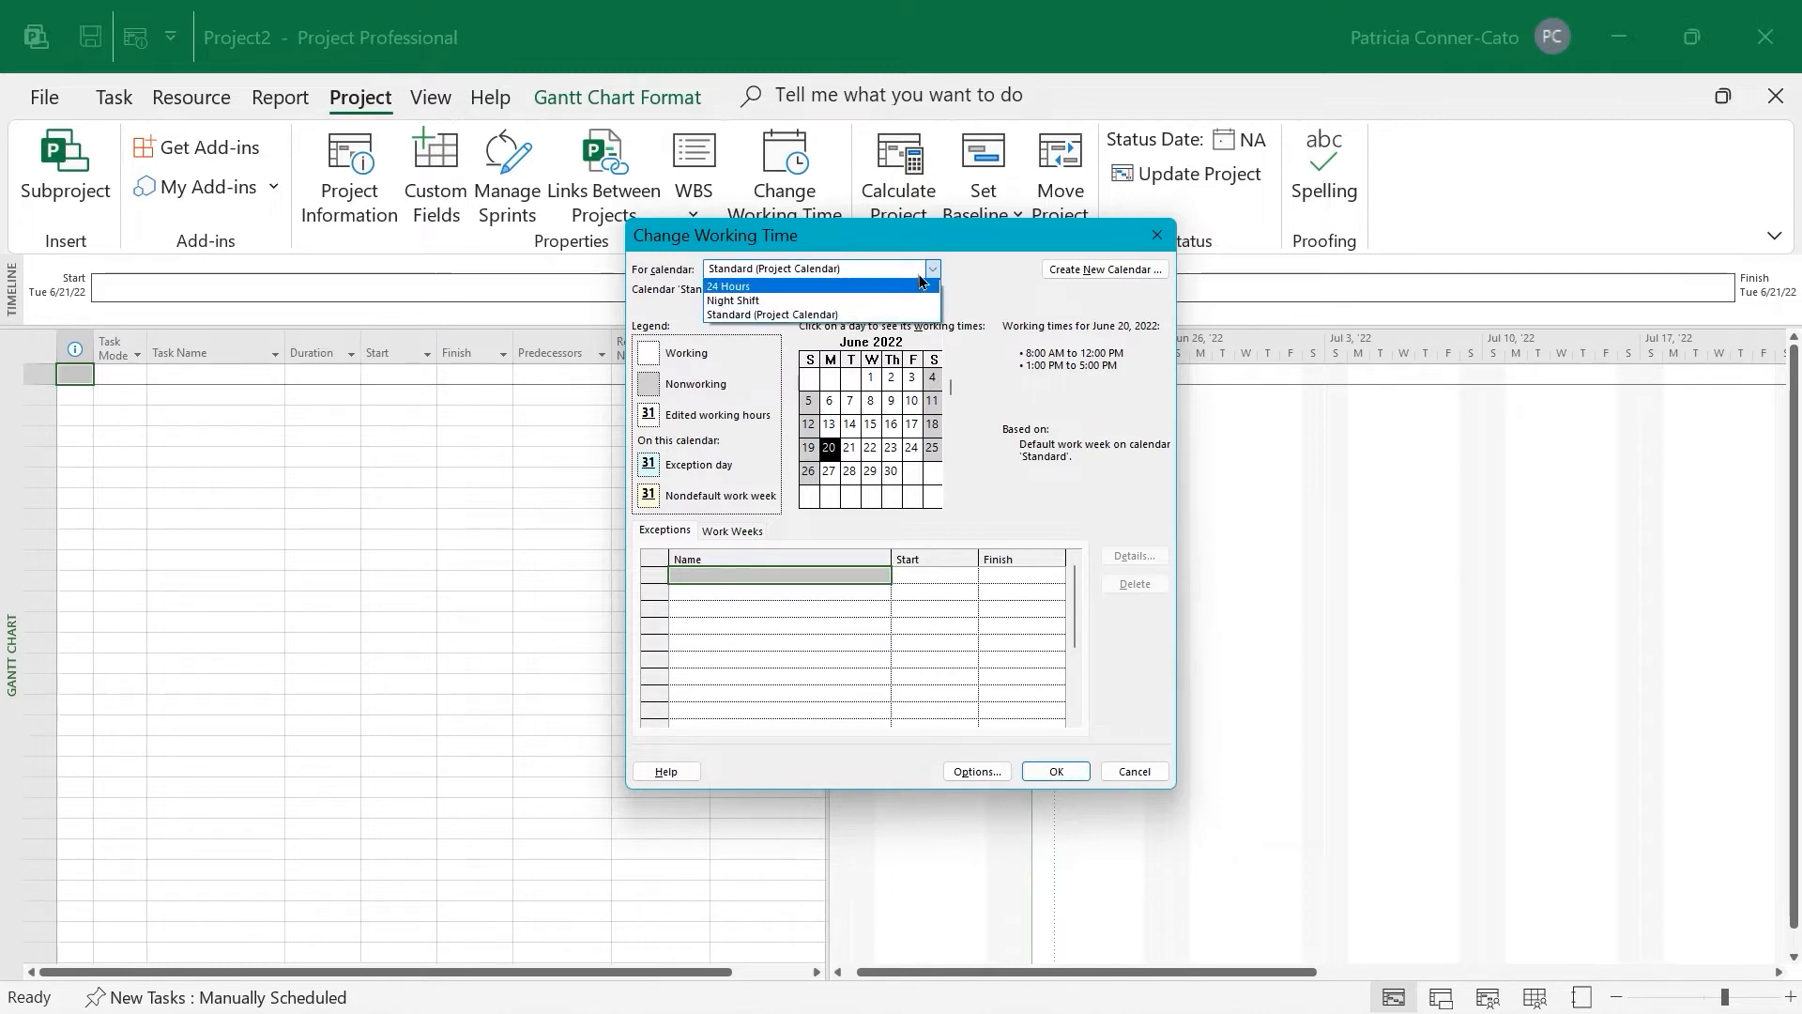
left_click(909, 301)
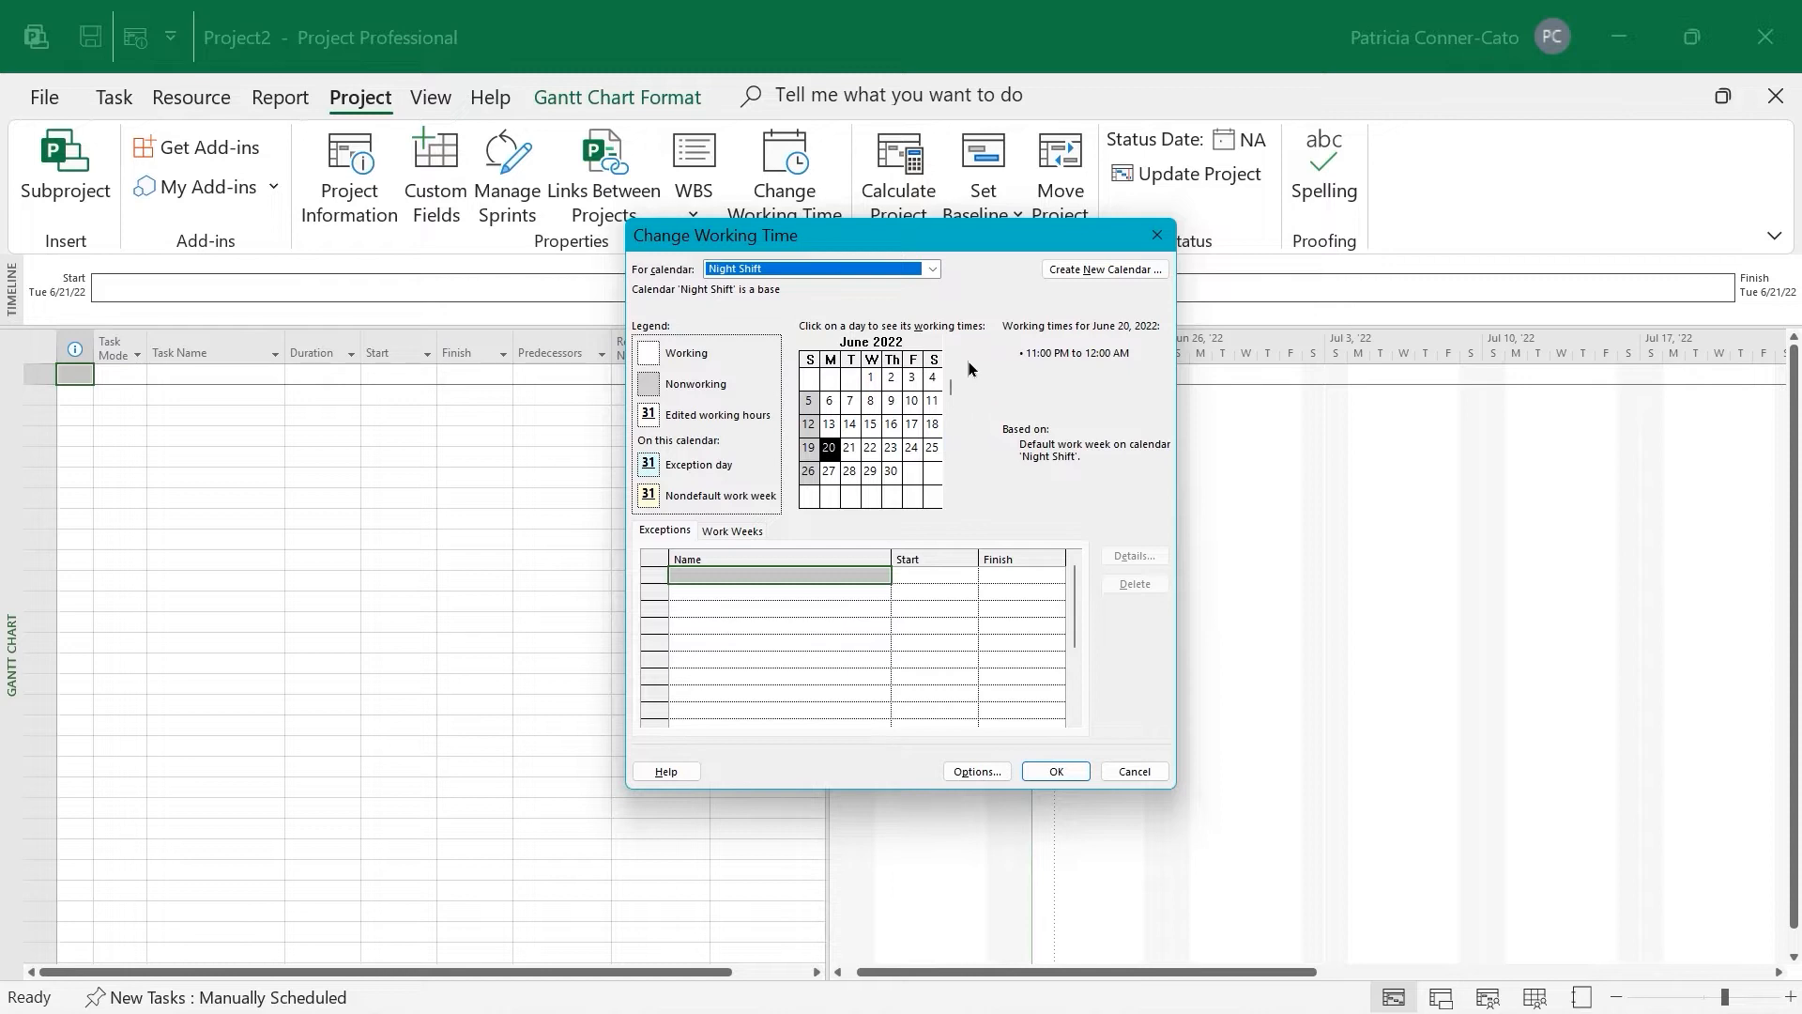
left_click(934, 273)
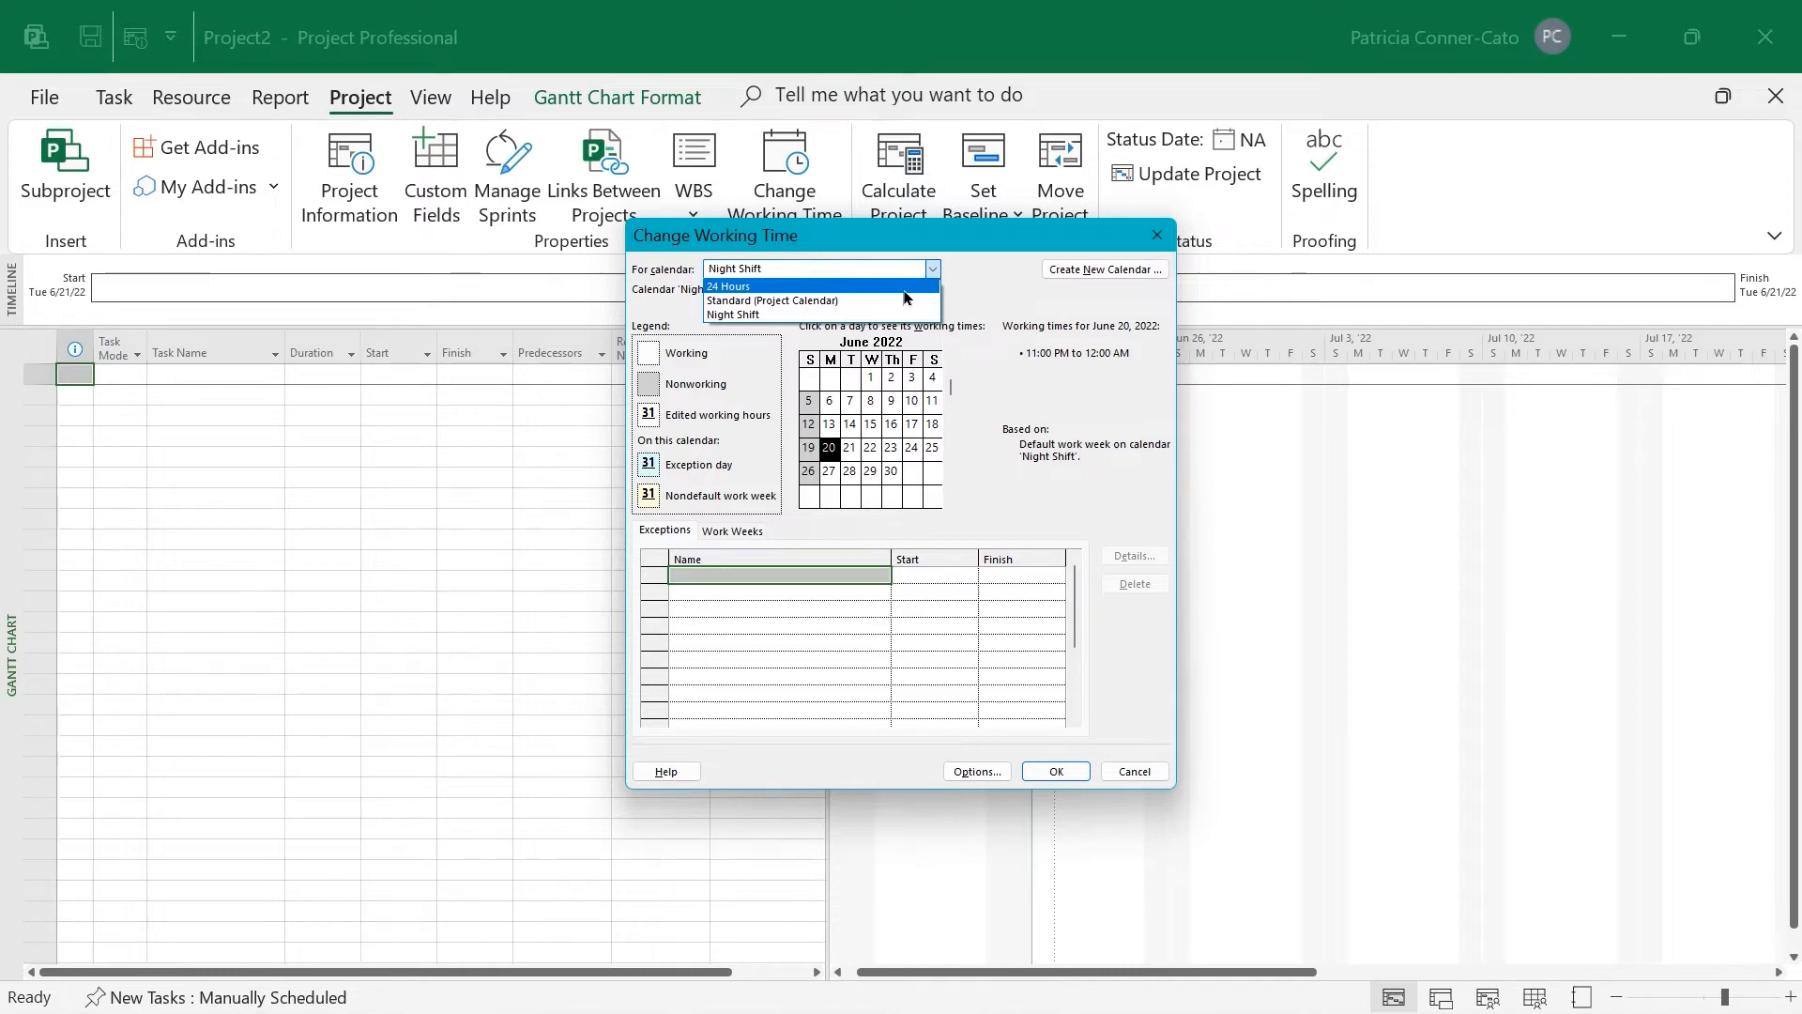
left_click(906, 287)
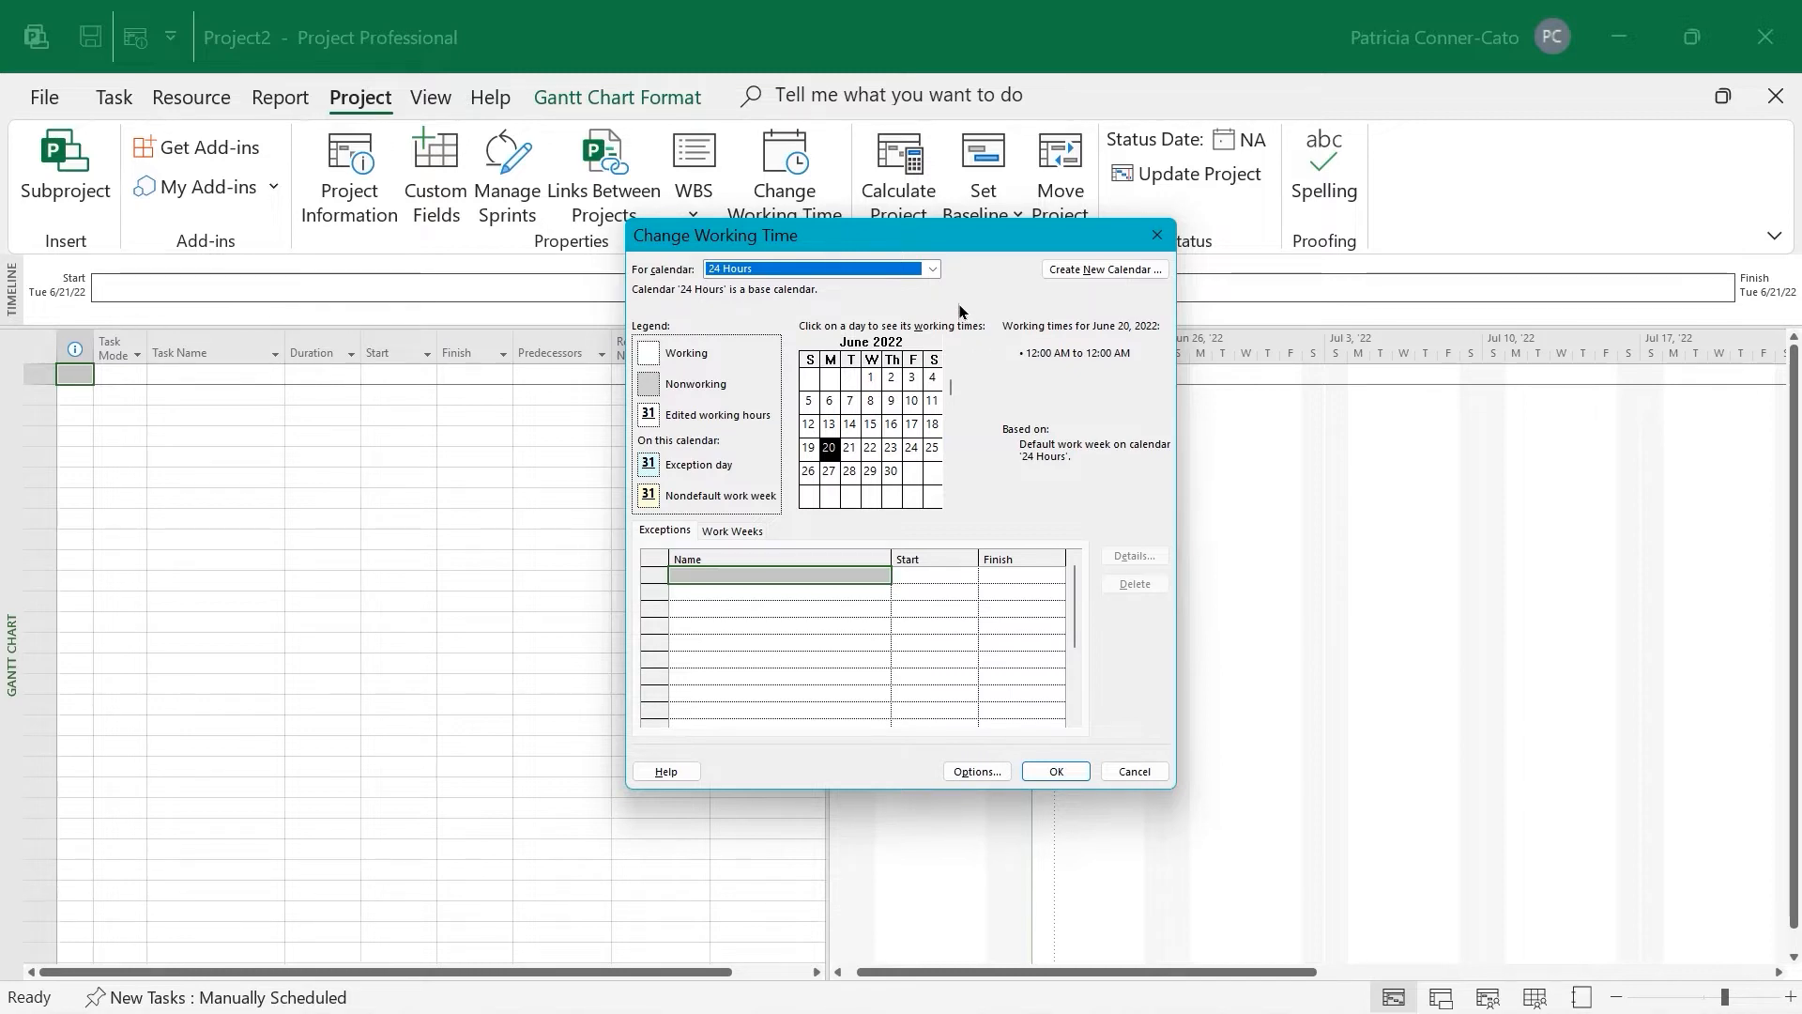
left_click(934, 271)
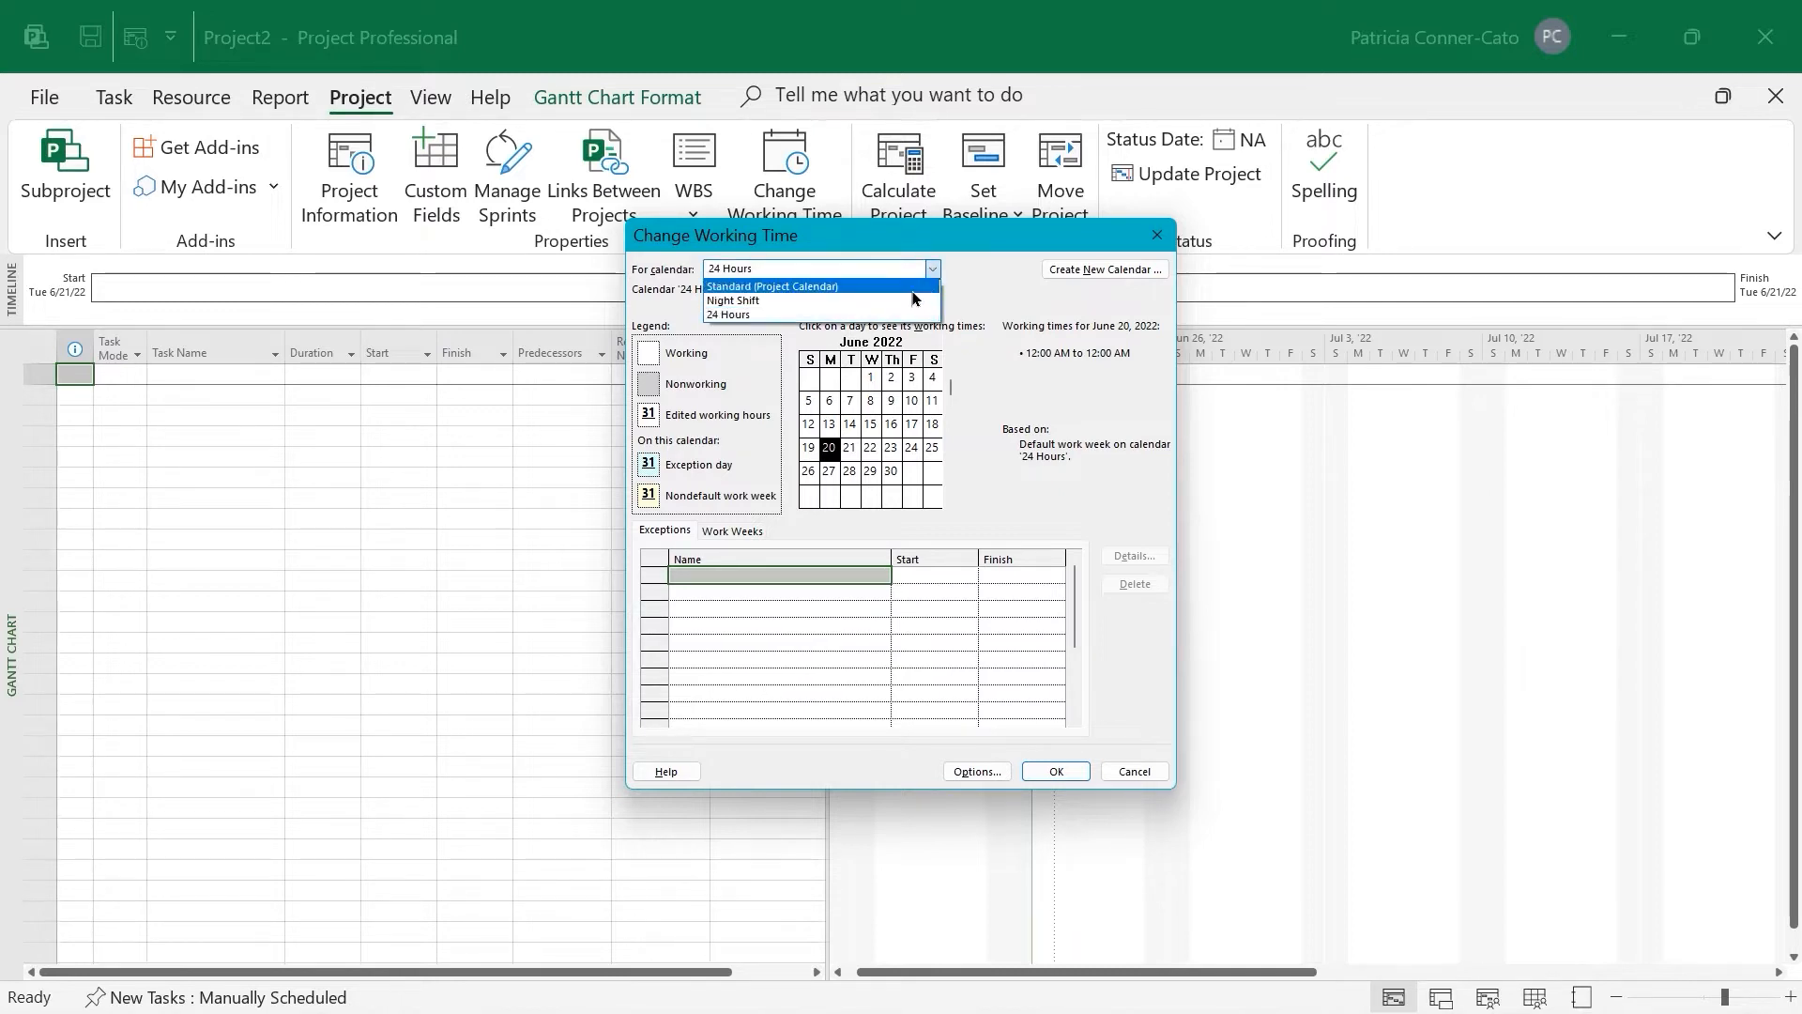
left_click(833, 288)
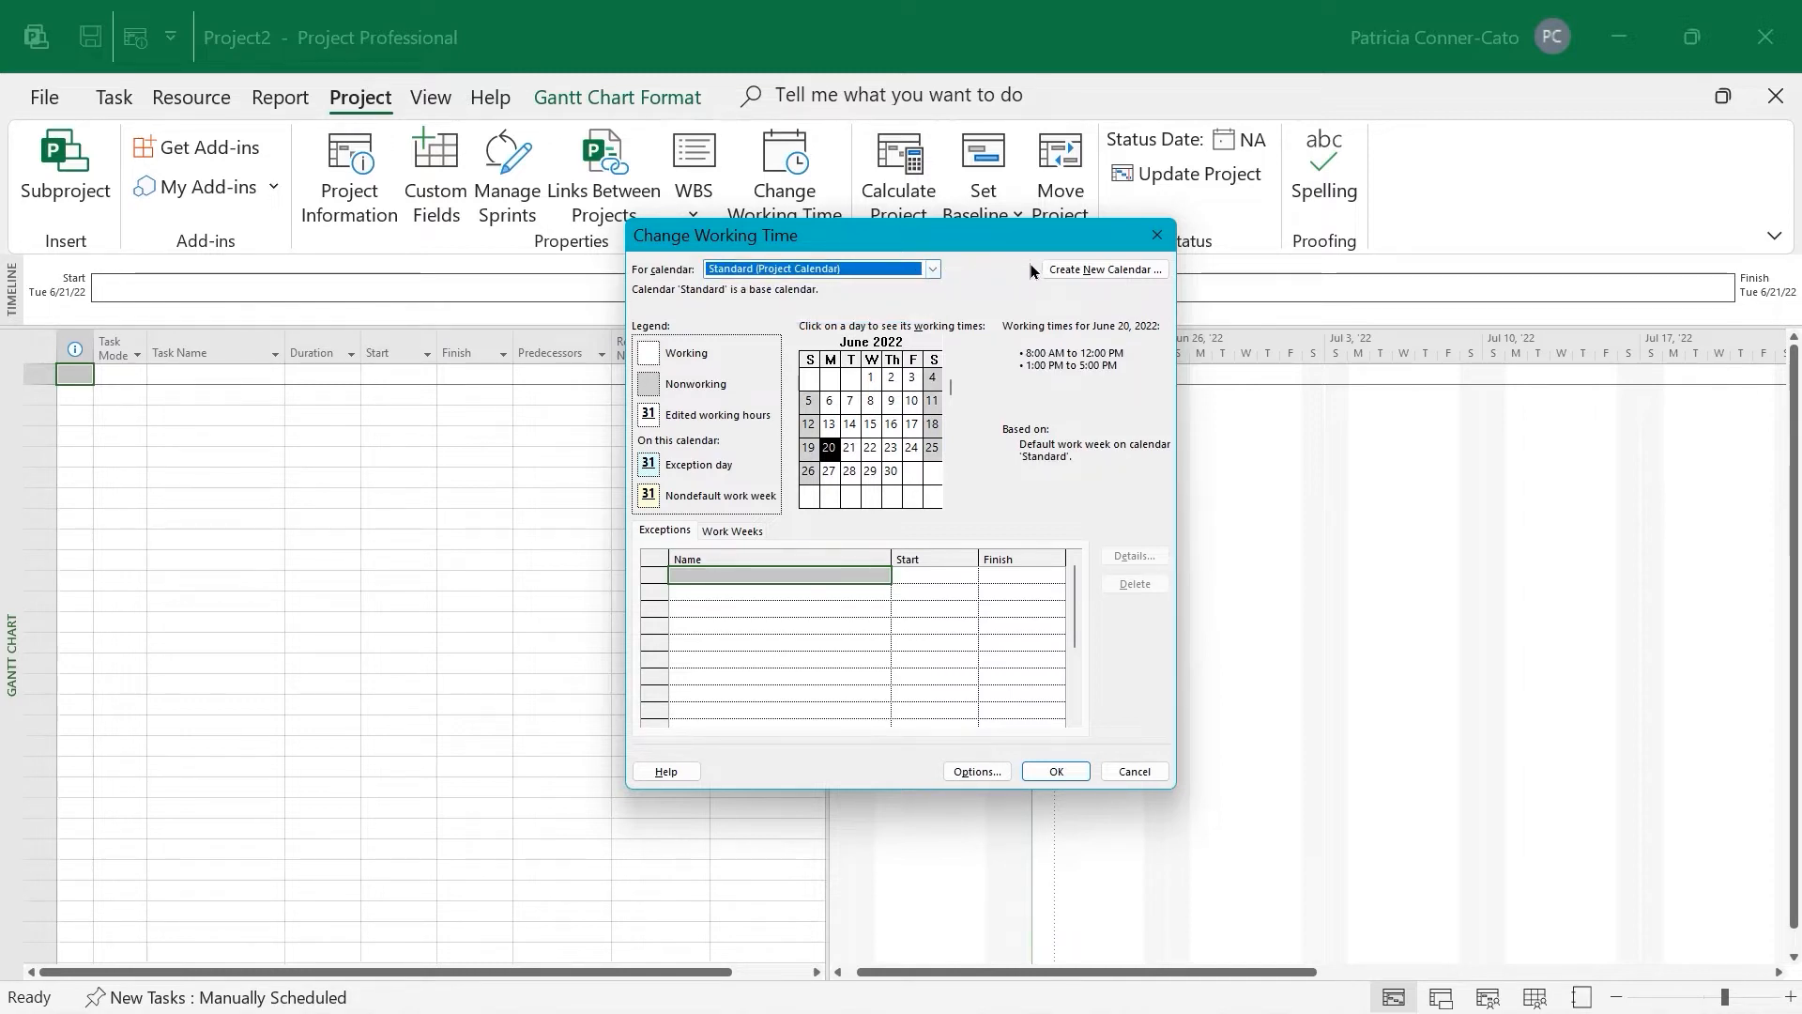
Create a new base calendar named Training Rollout Initiative as a copy of the Standard calendar
left_click(1108, 270)
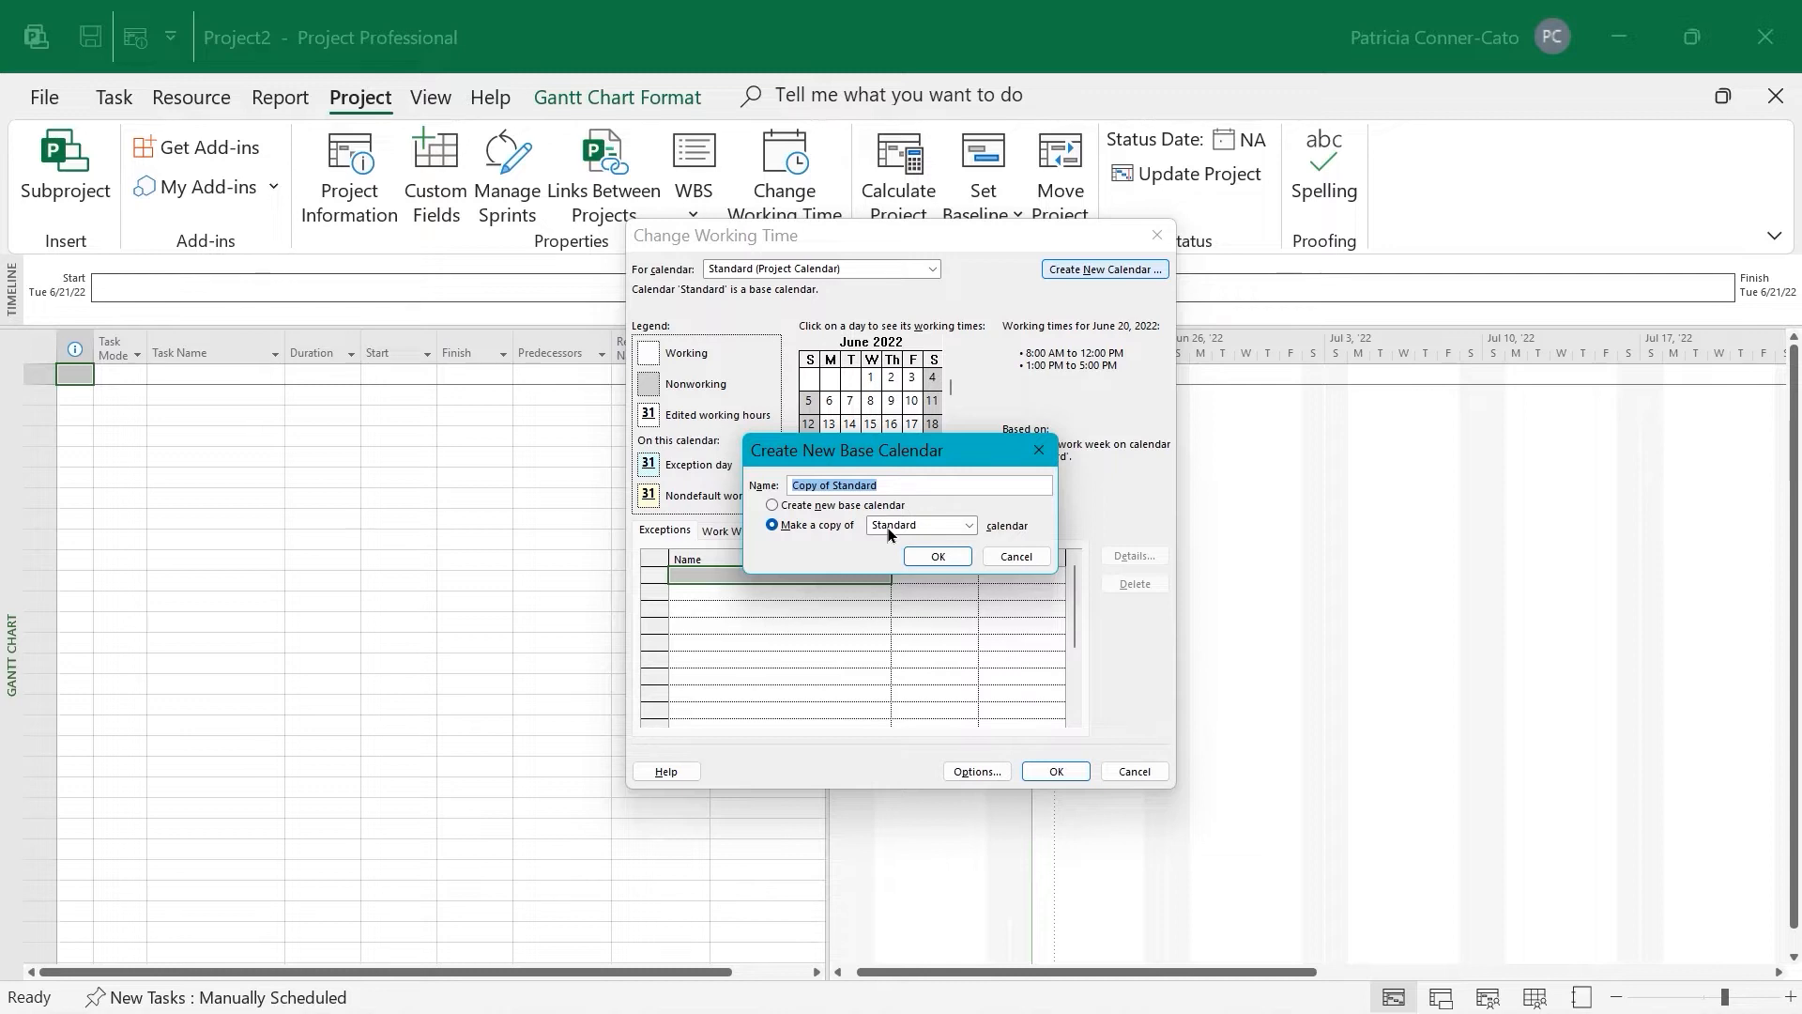
type("t")
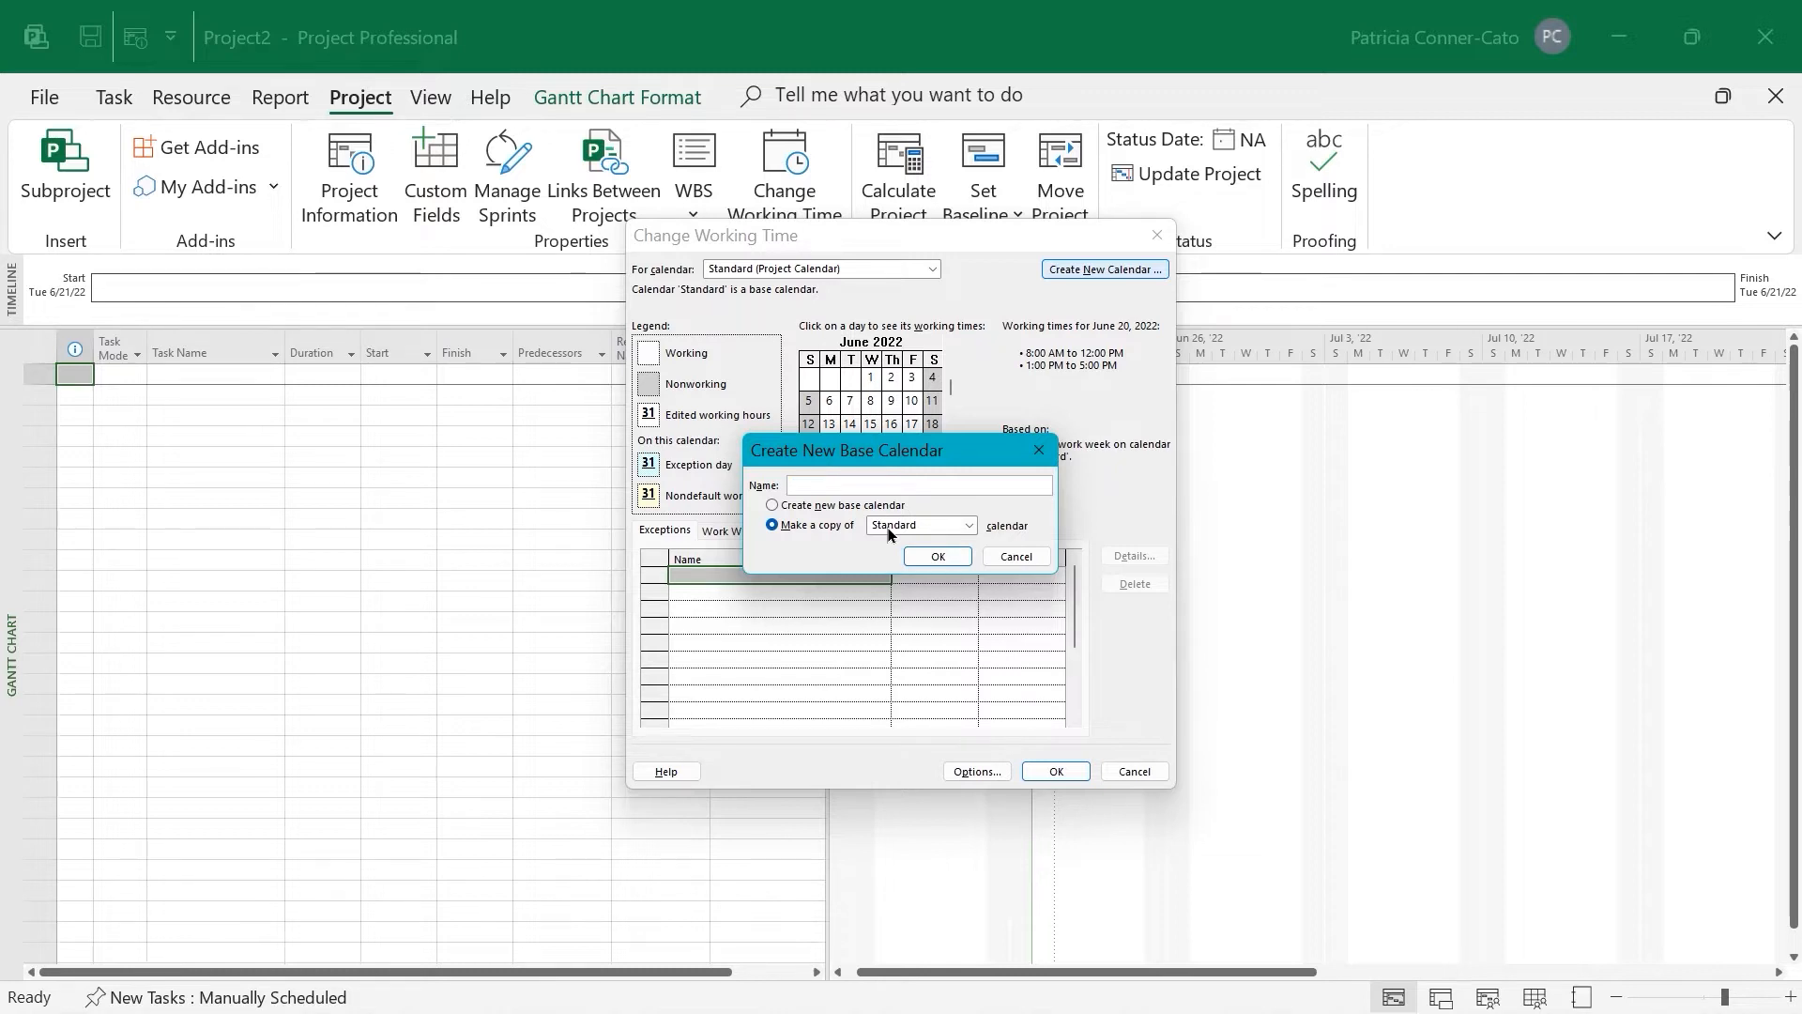
type("Training Rollout Initiative")
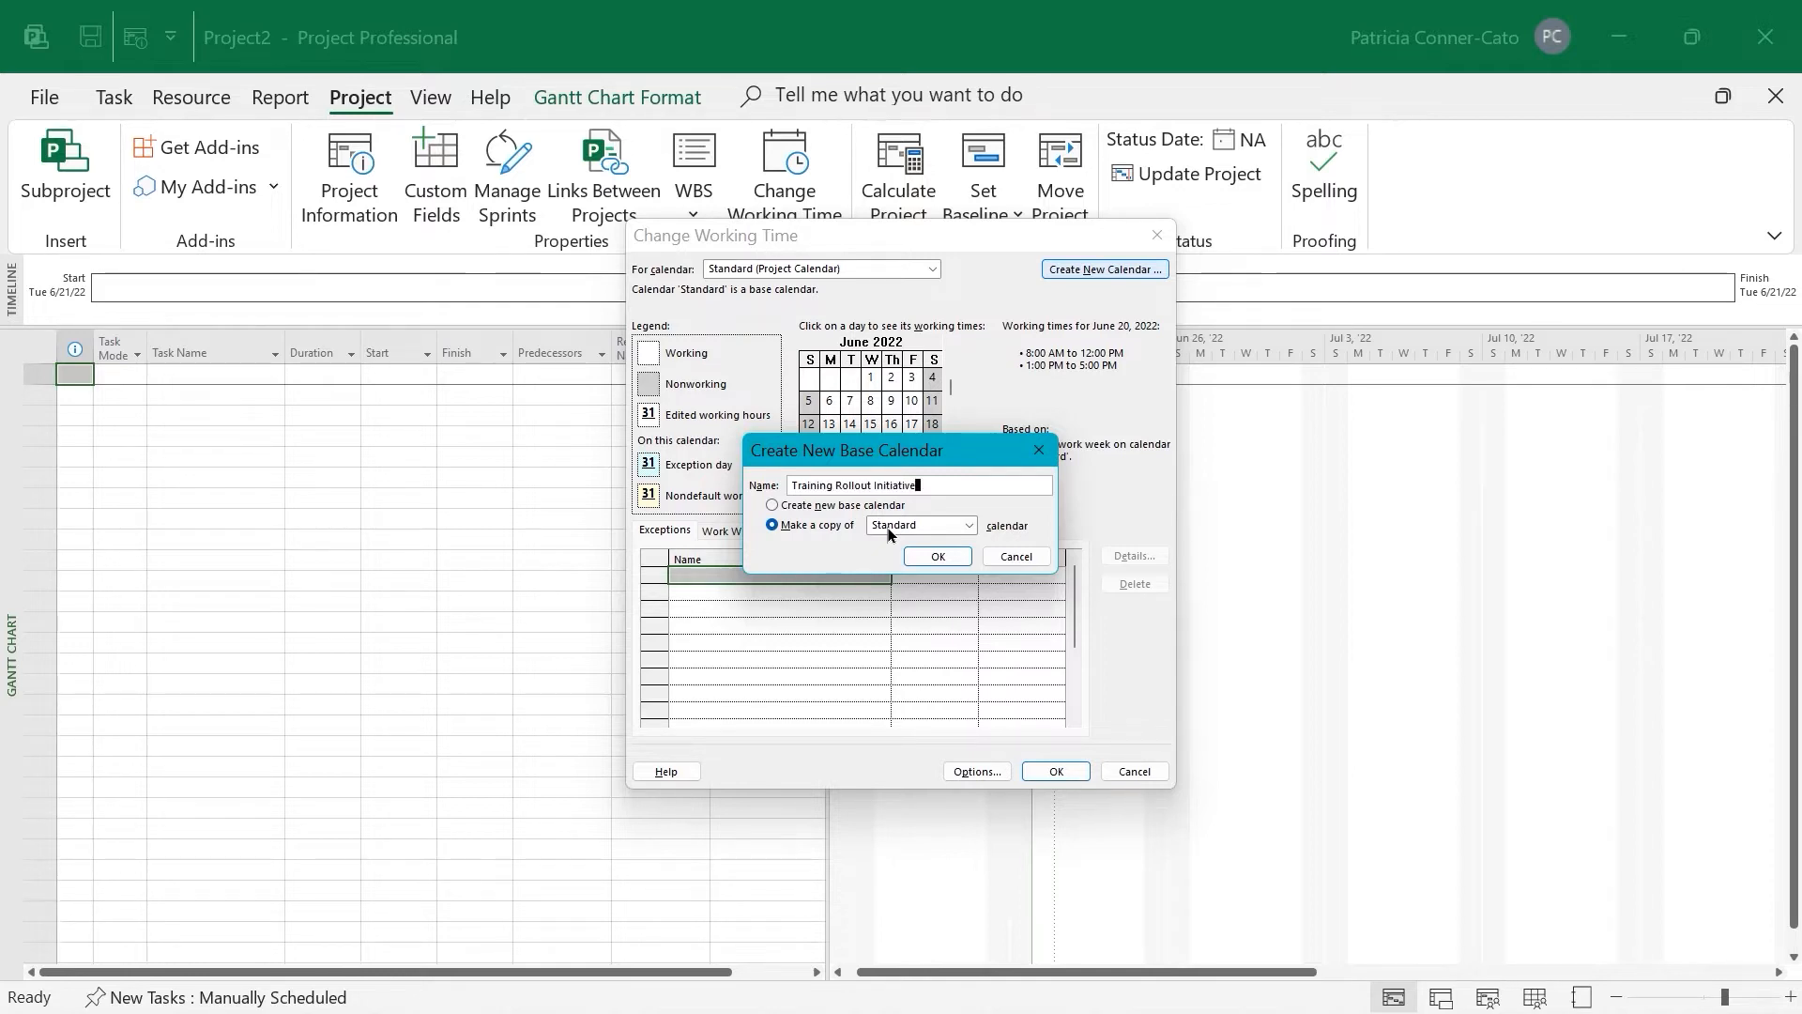
left_click(938, 555)
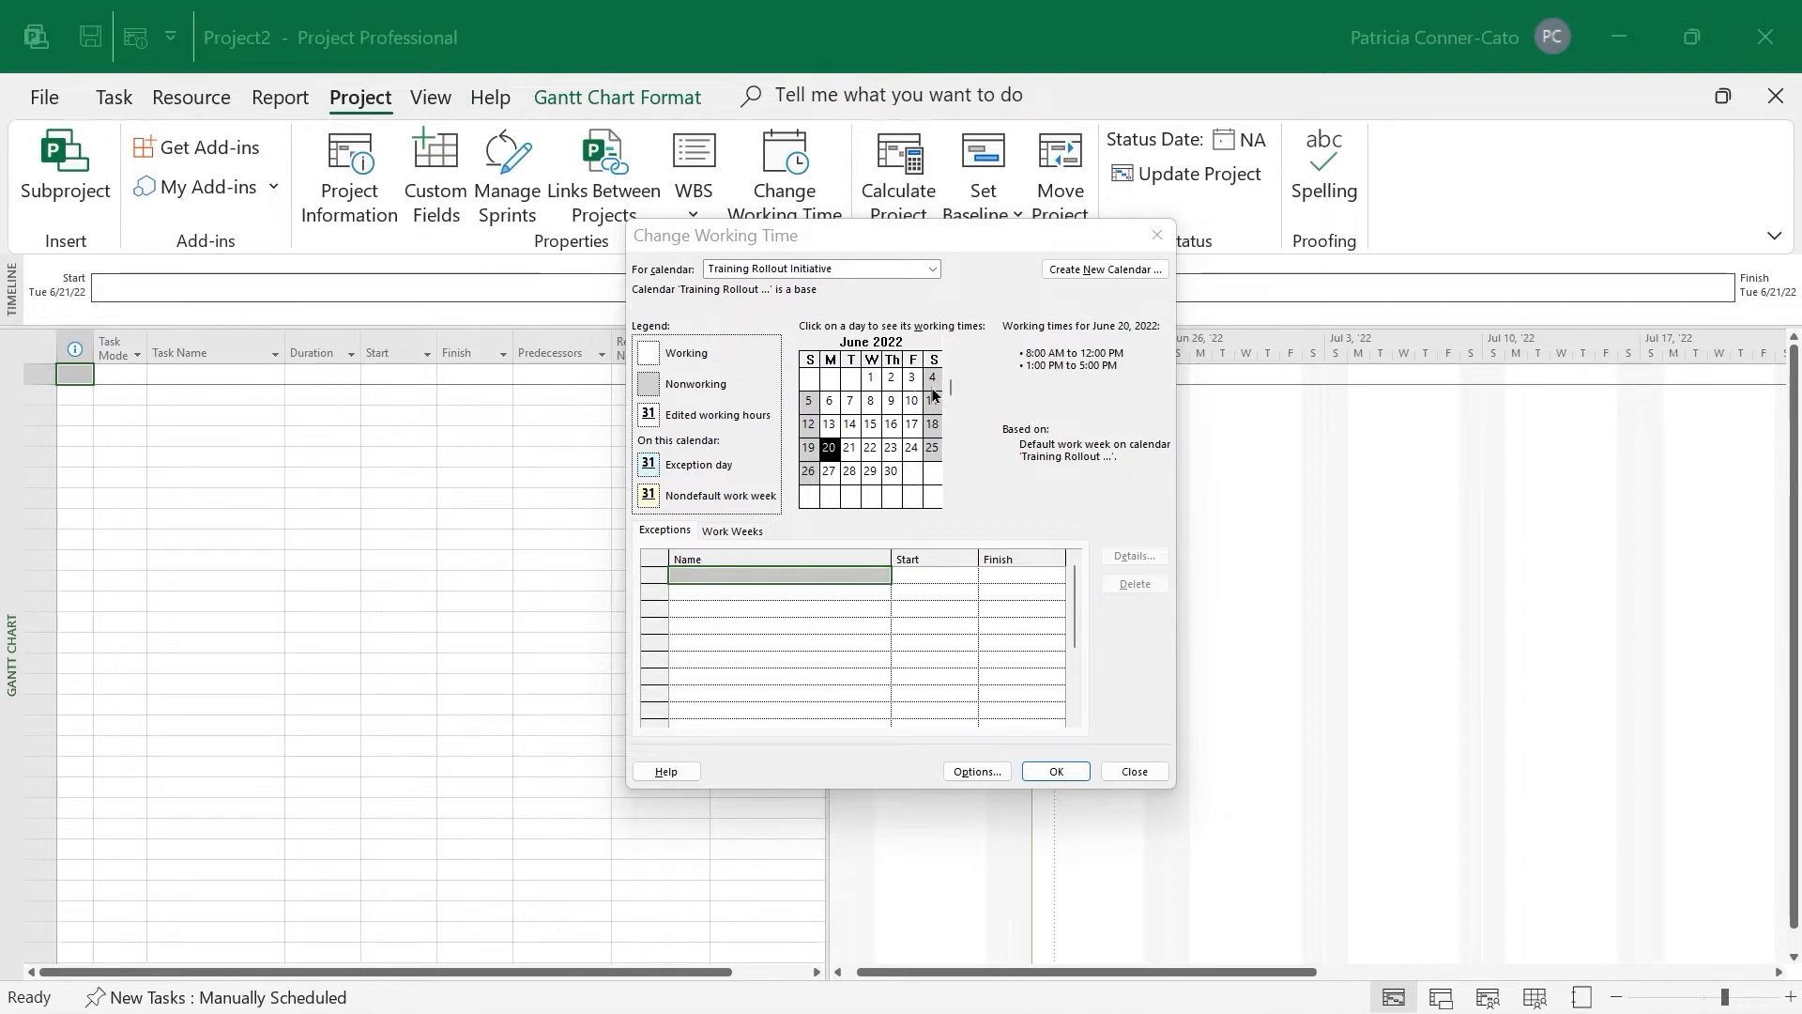
Add an exception named Independence Day on July 4, 2022 to the Training Rollout Initiative calendar
left_click(953, 505)
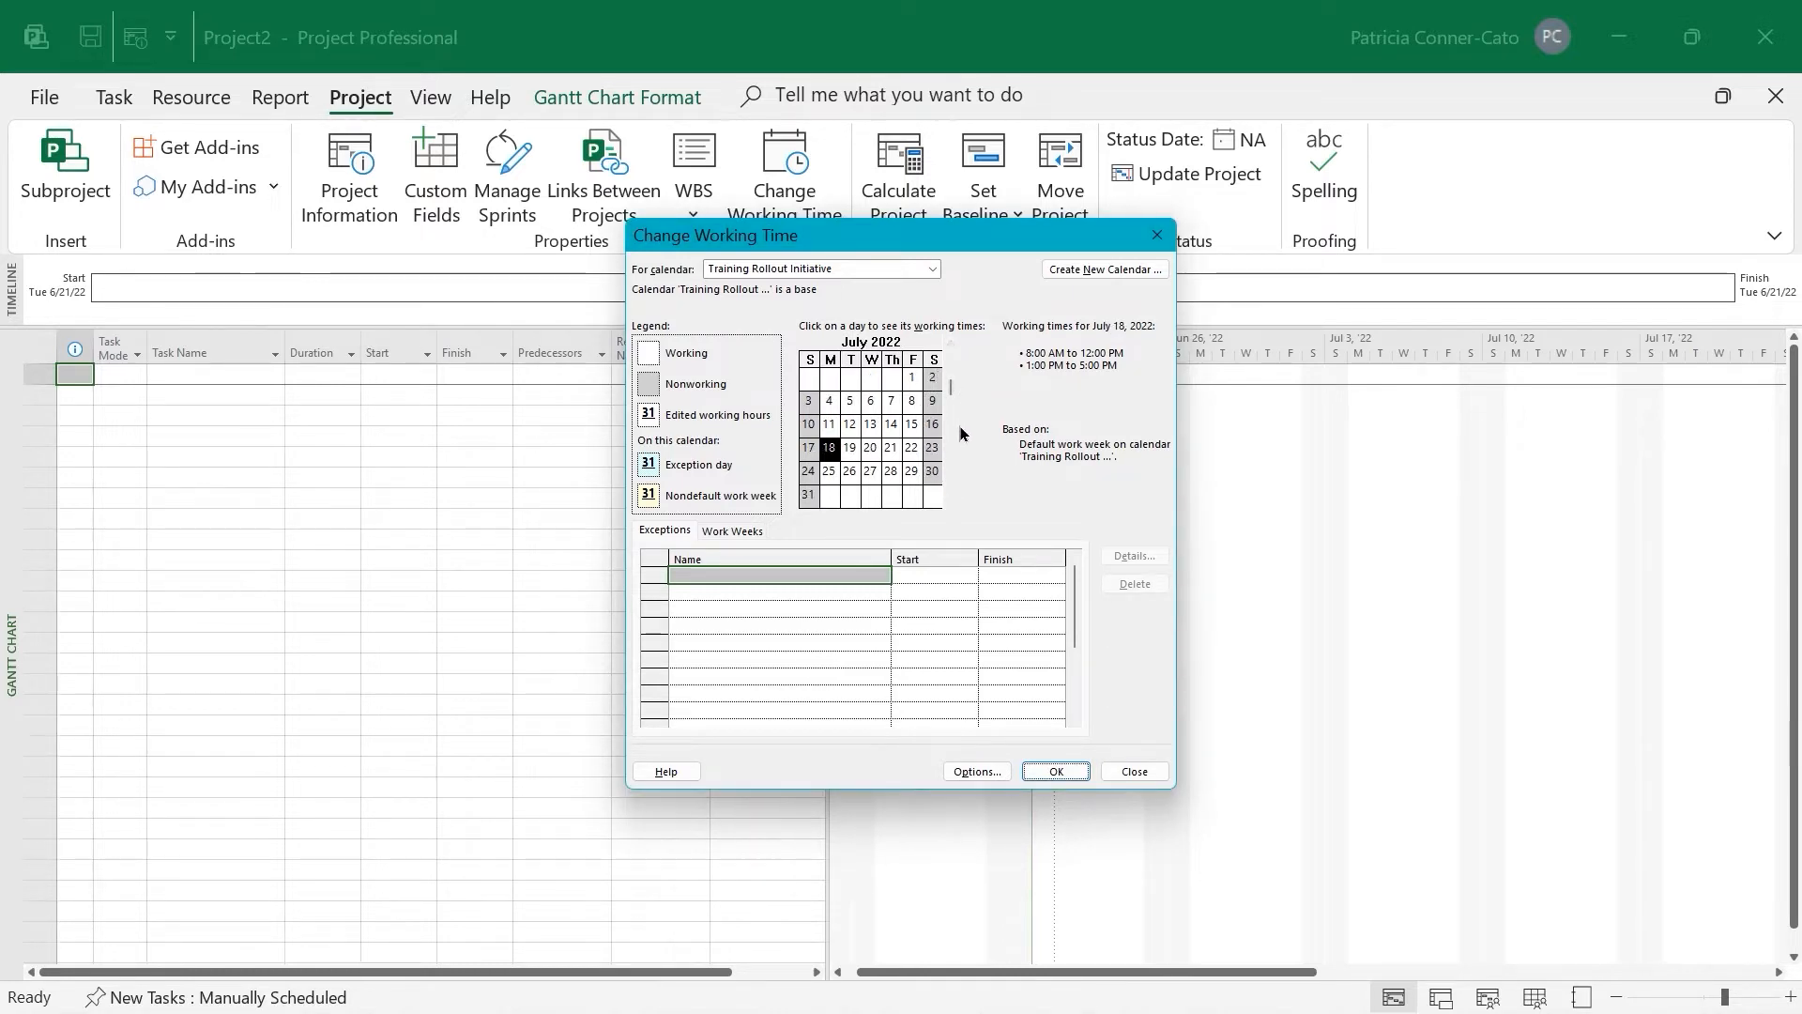
left_click(830, 406)
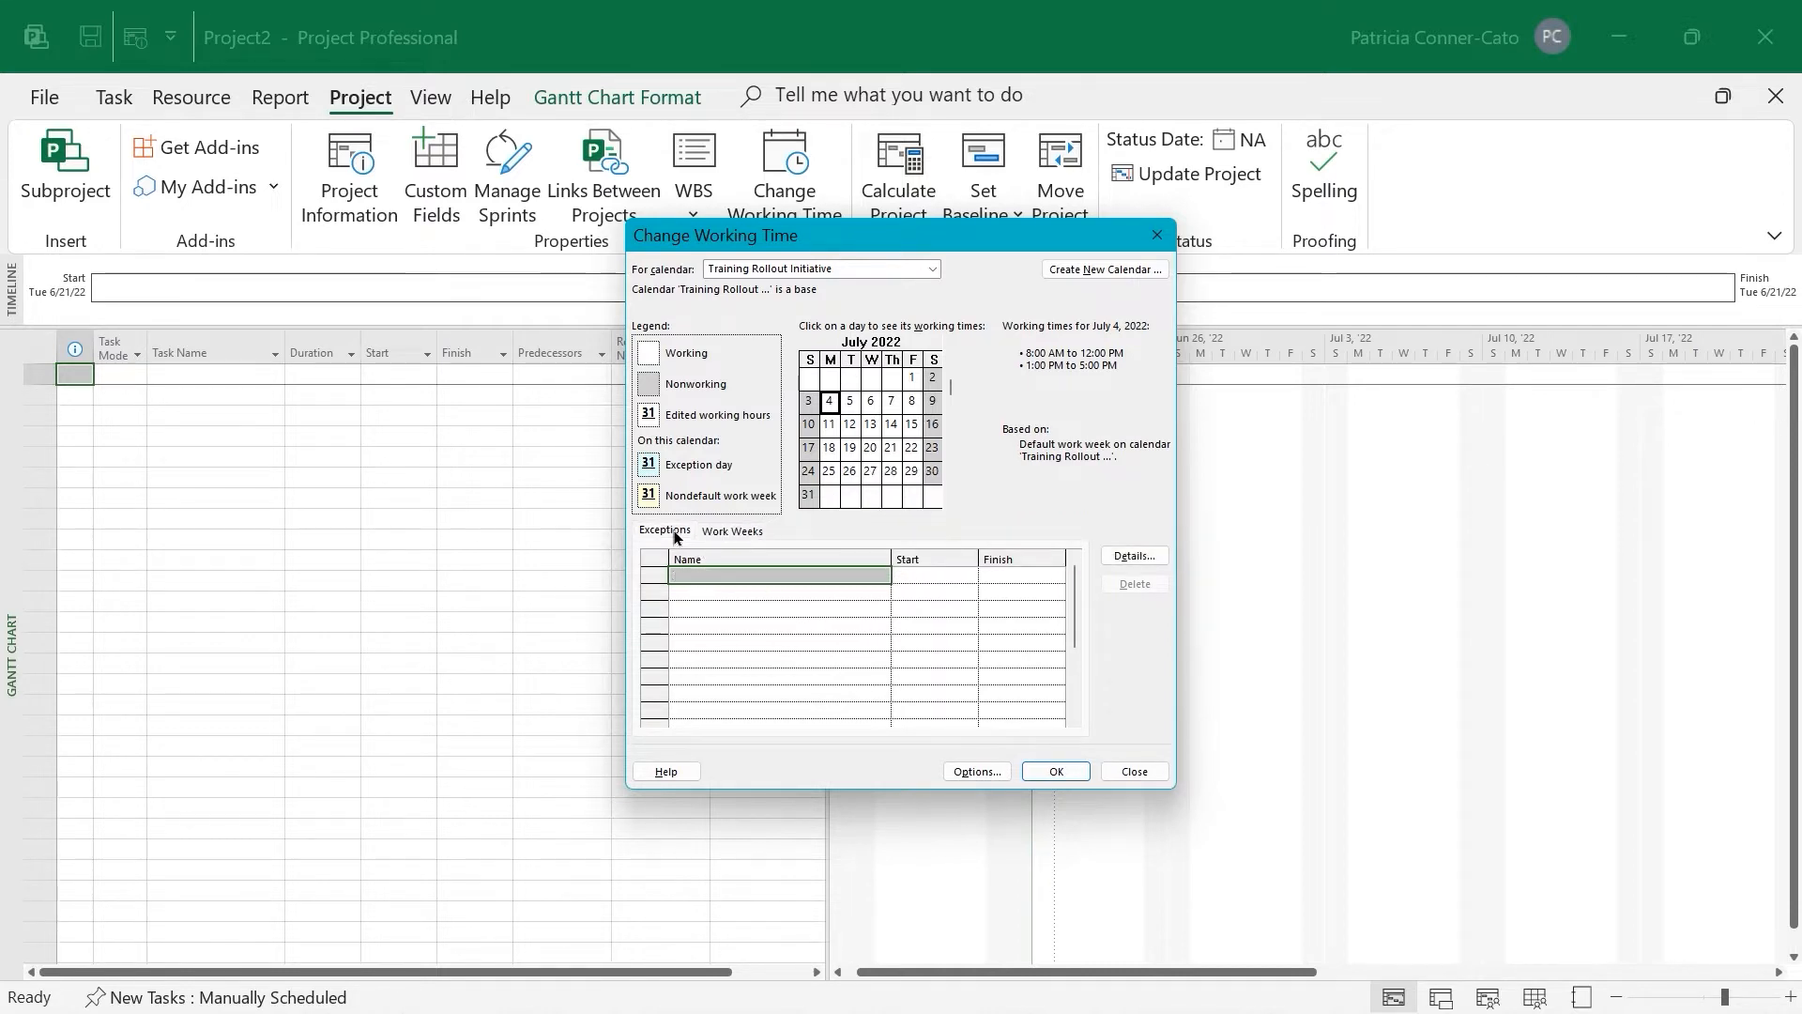
left_click(709, 575)
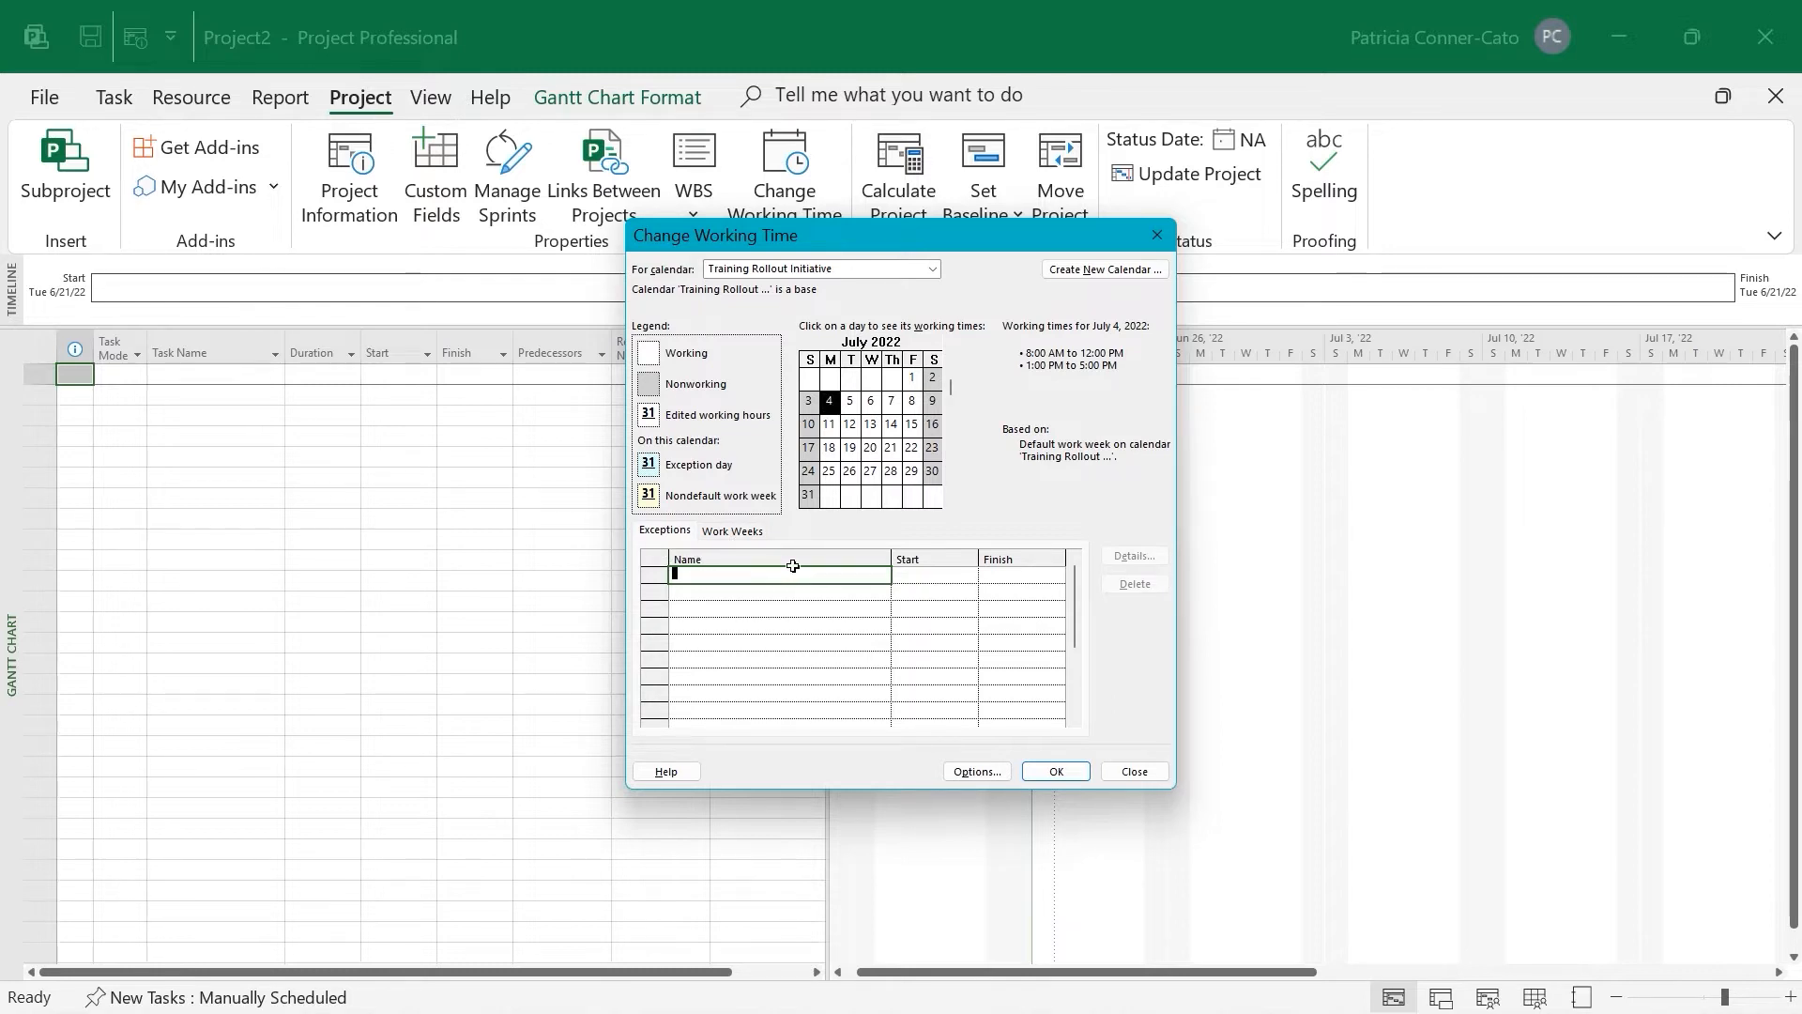
type("Ind")
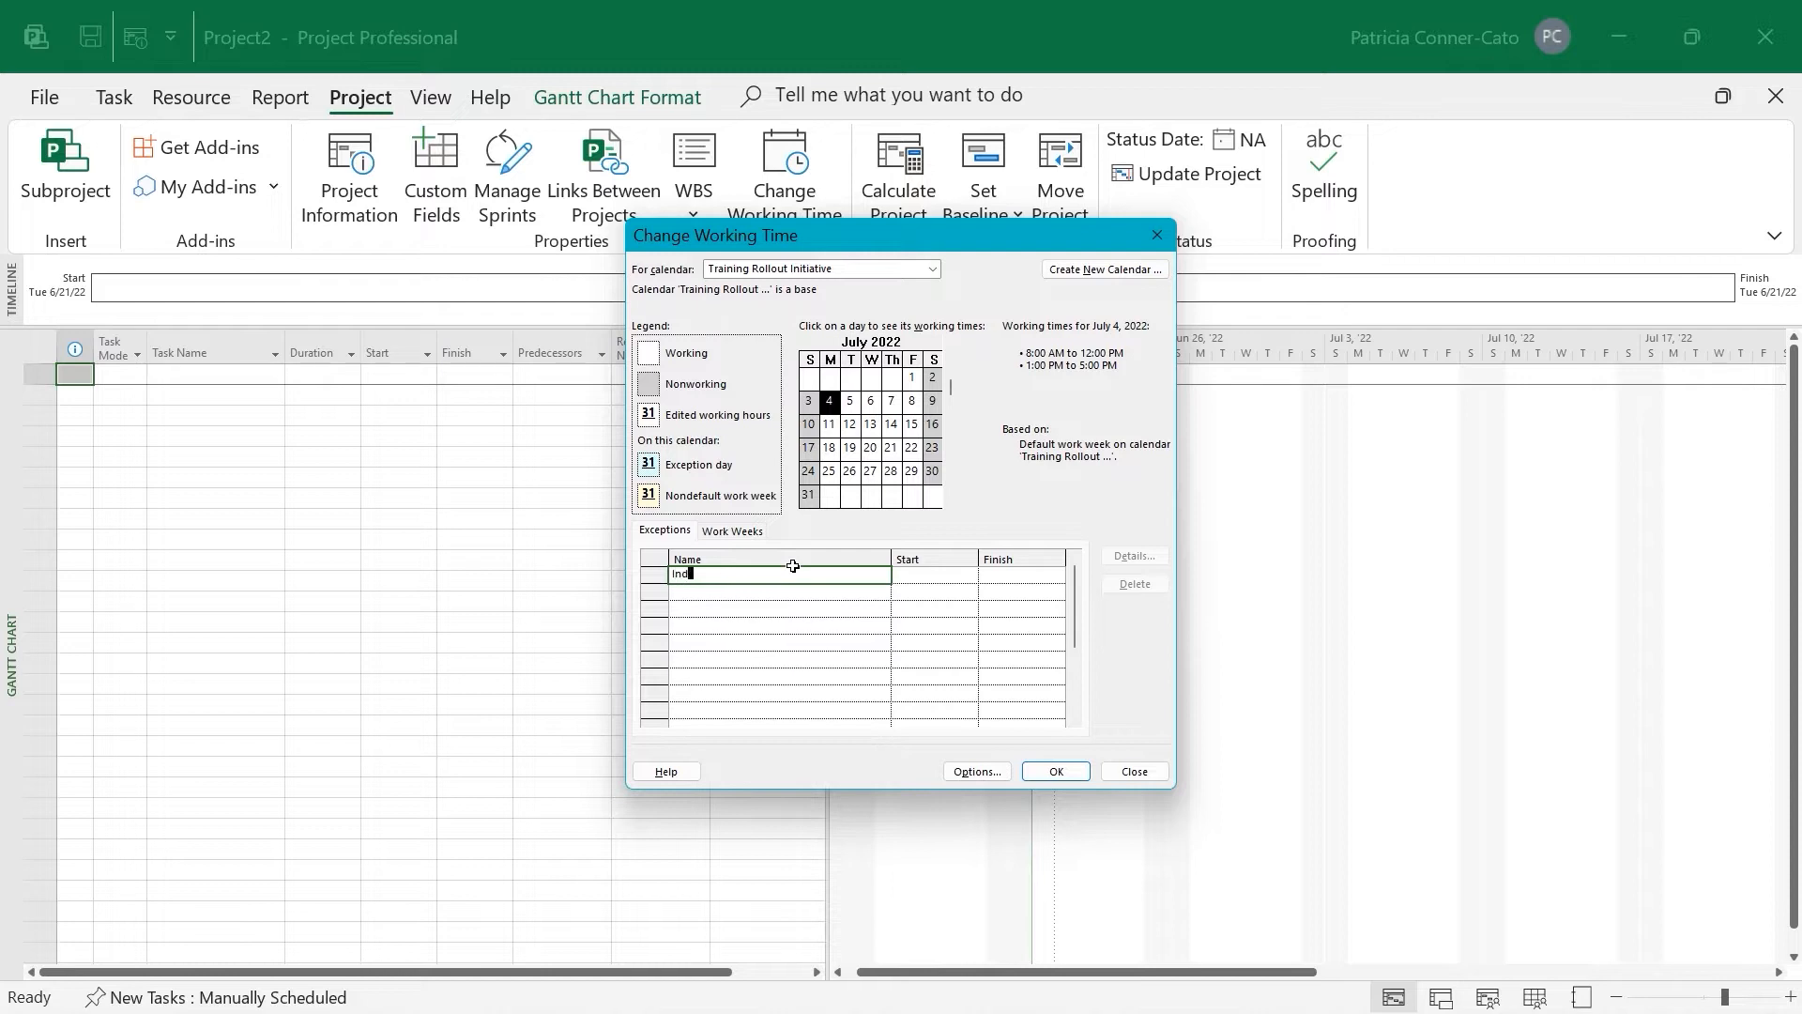
type("ependence Day")
key("Return")
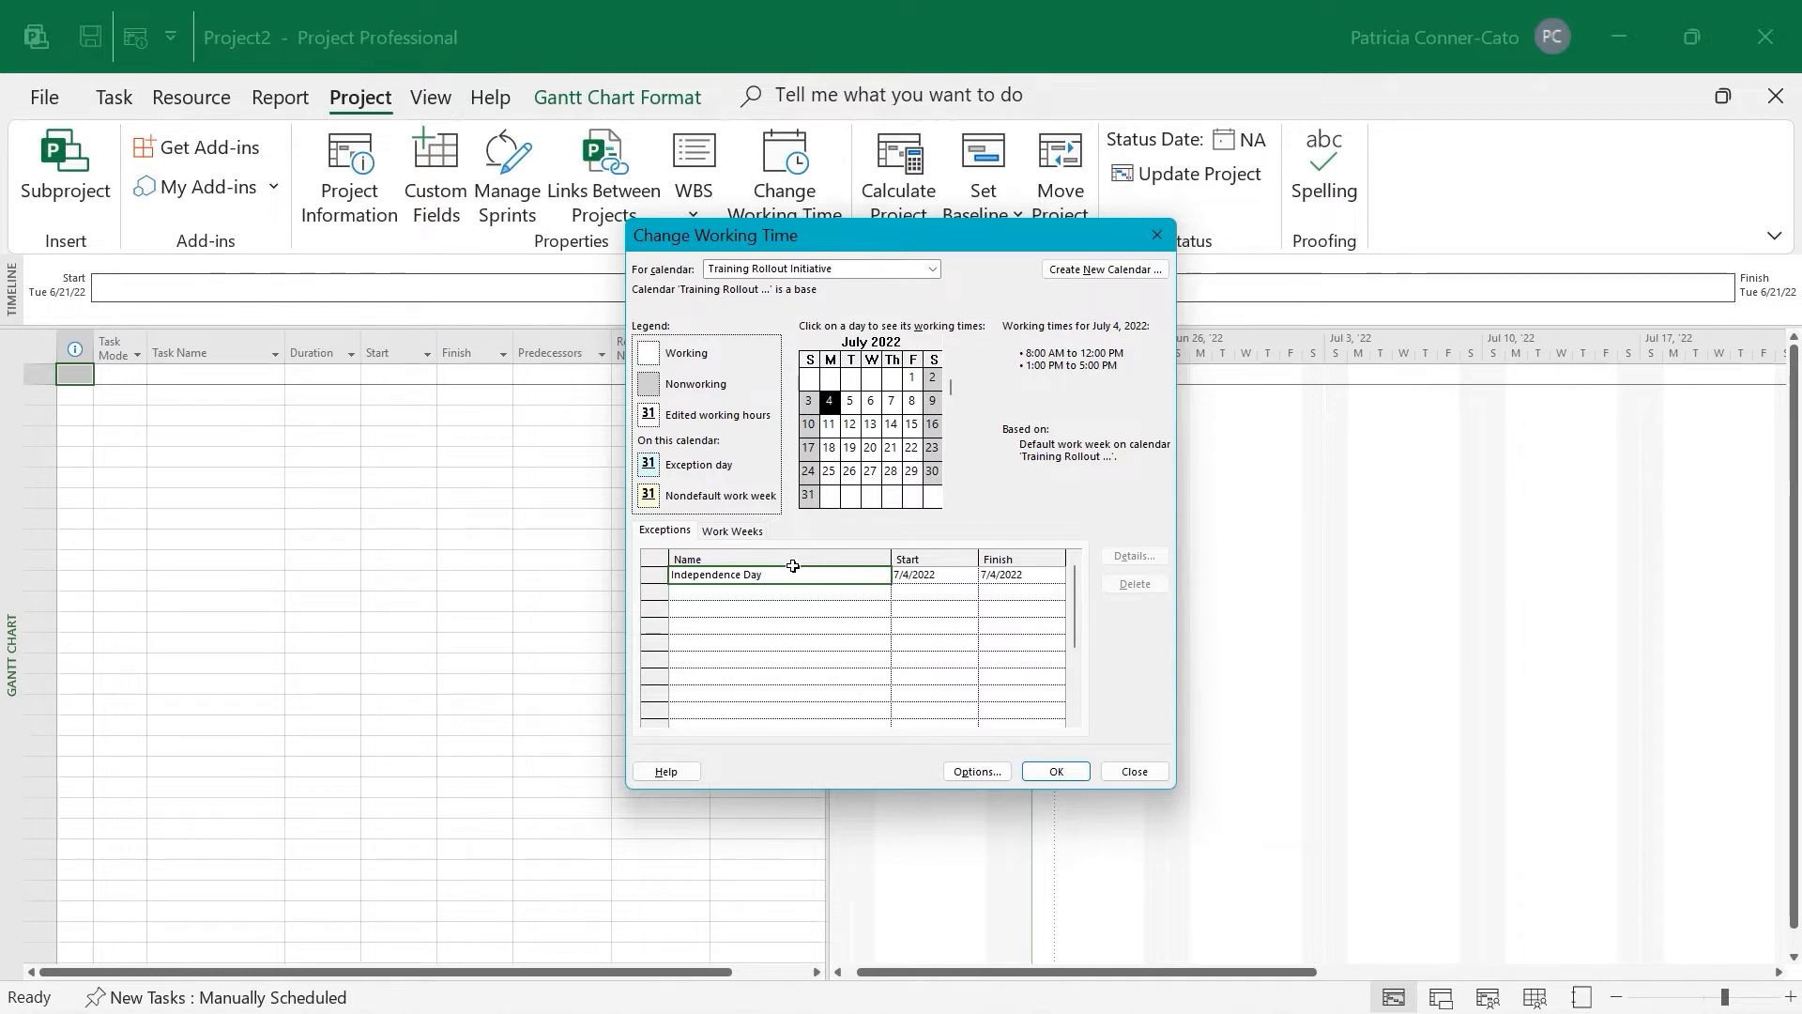
left_click(794, 566)
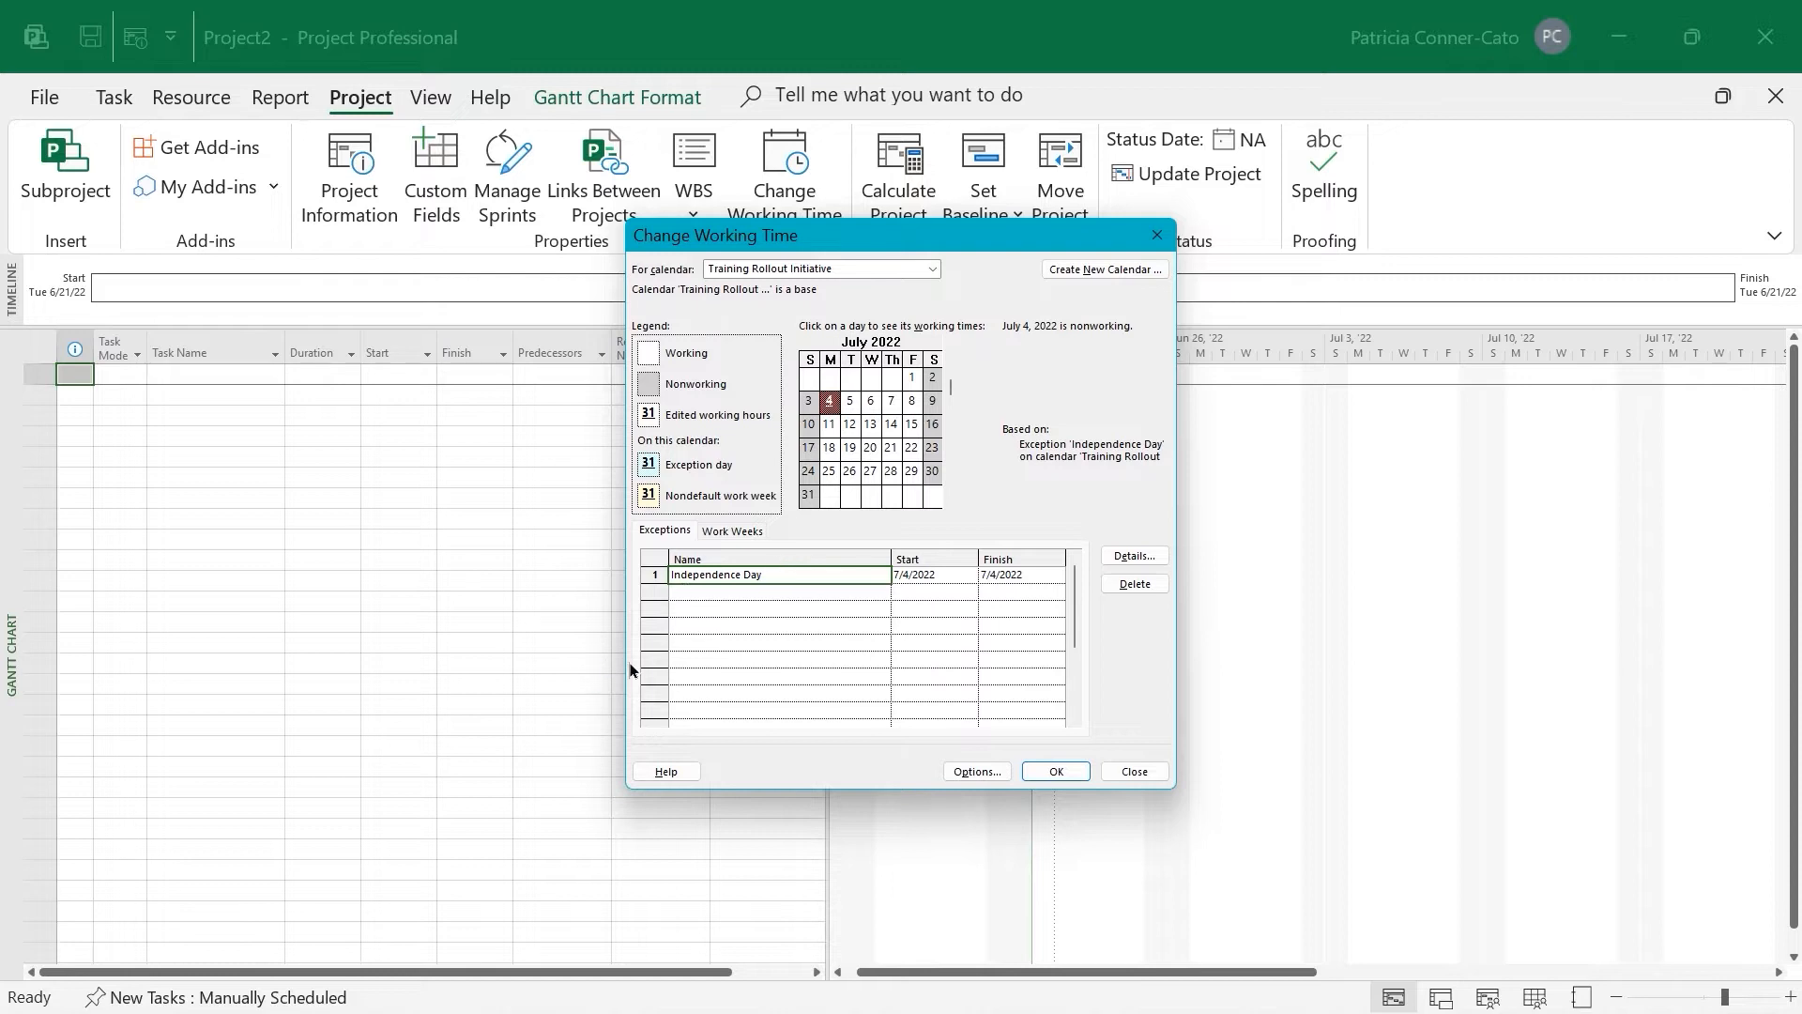
left_click(721, 591)
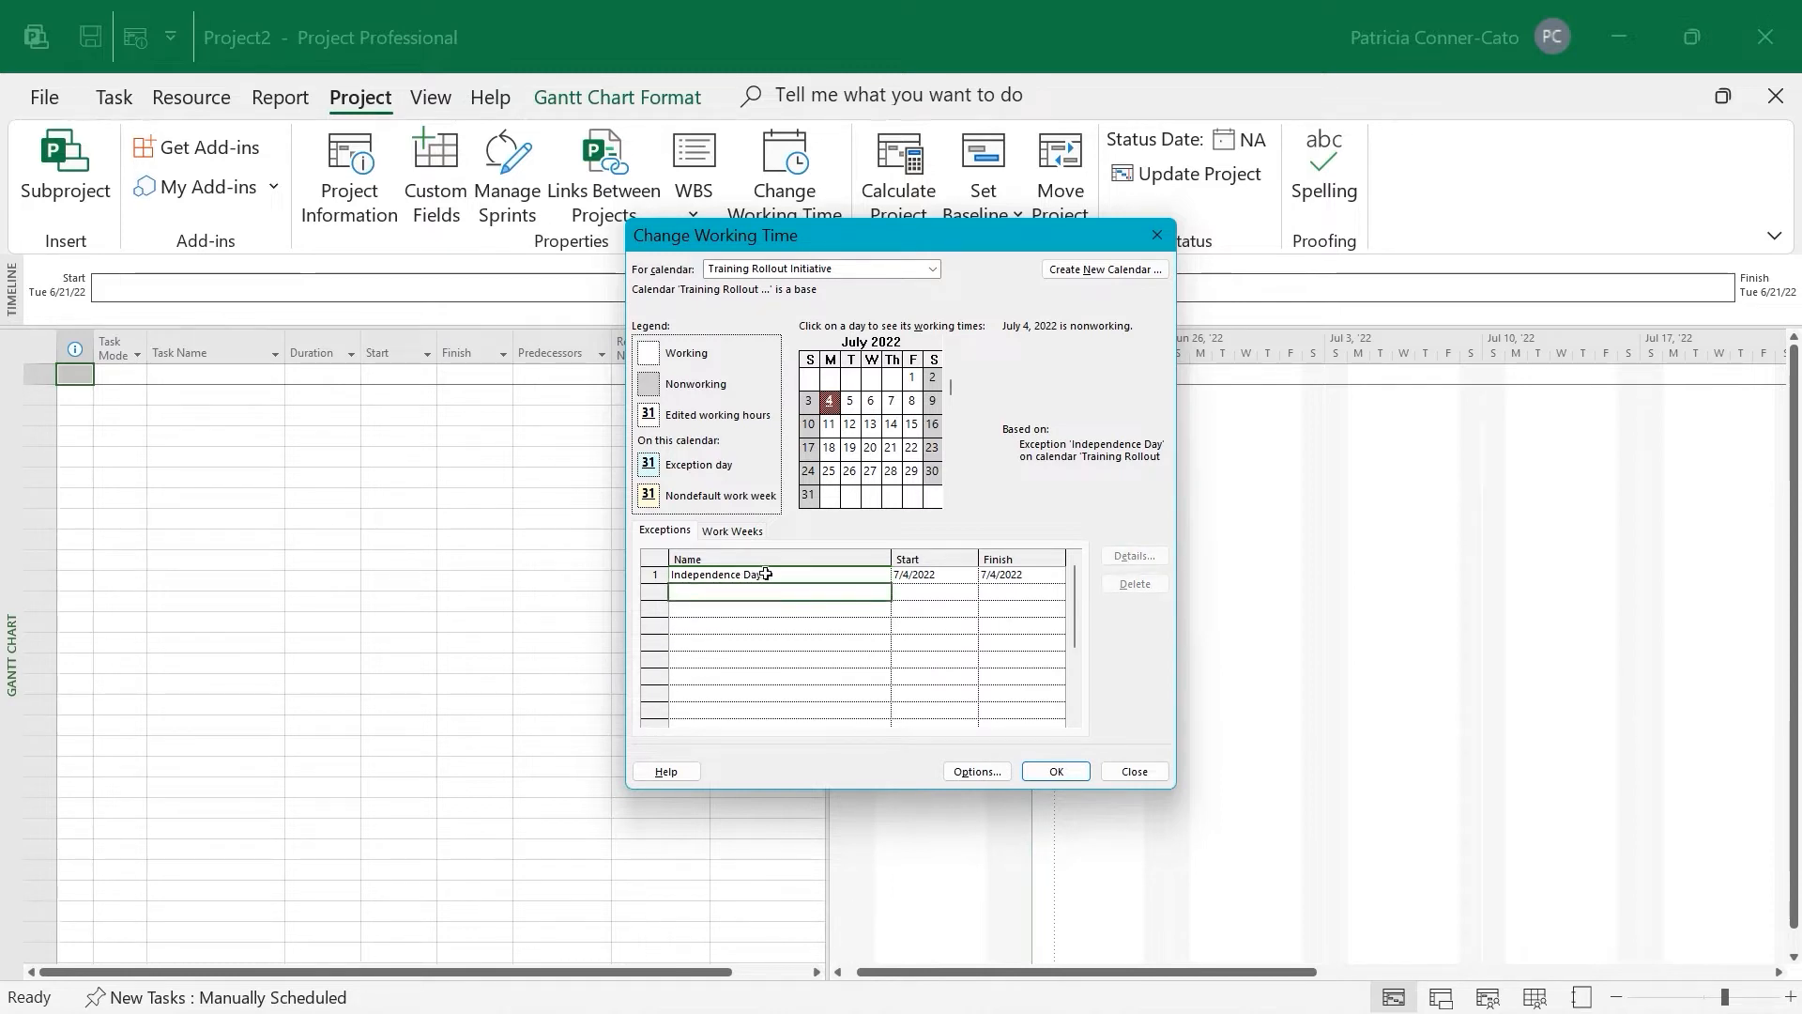
Make the Independence Day exception recur yearly on July 4, ending by 7/4/2050, and check the day in the calendar
left_click(765, 573)
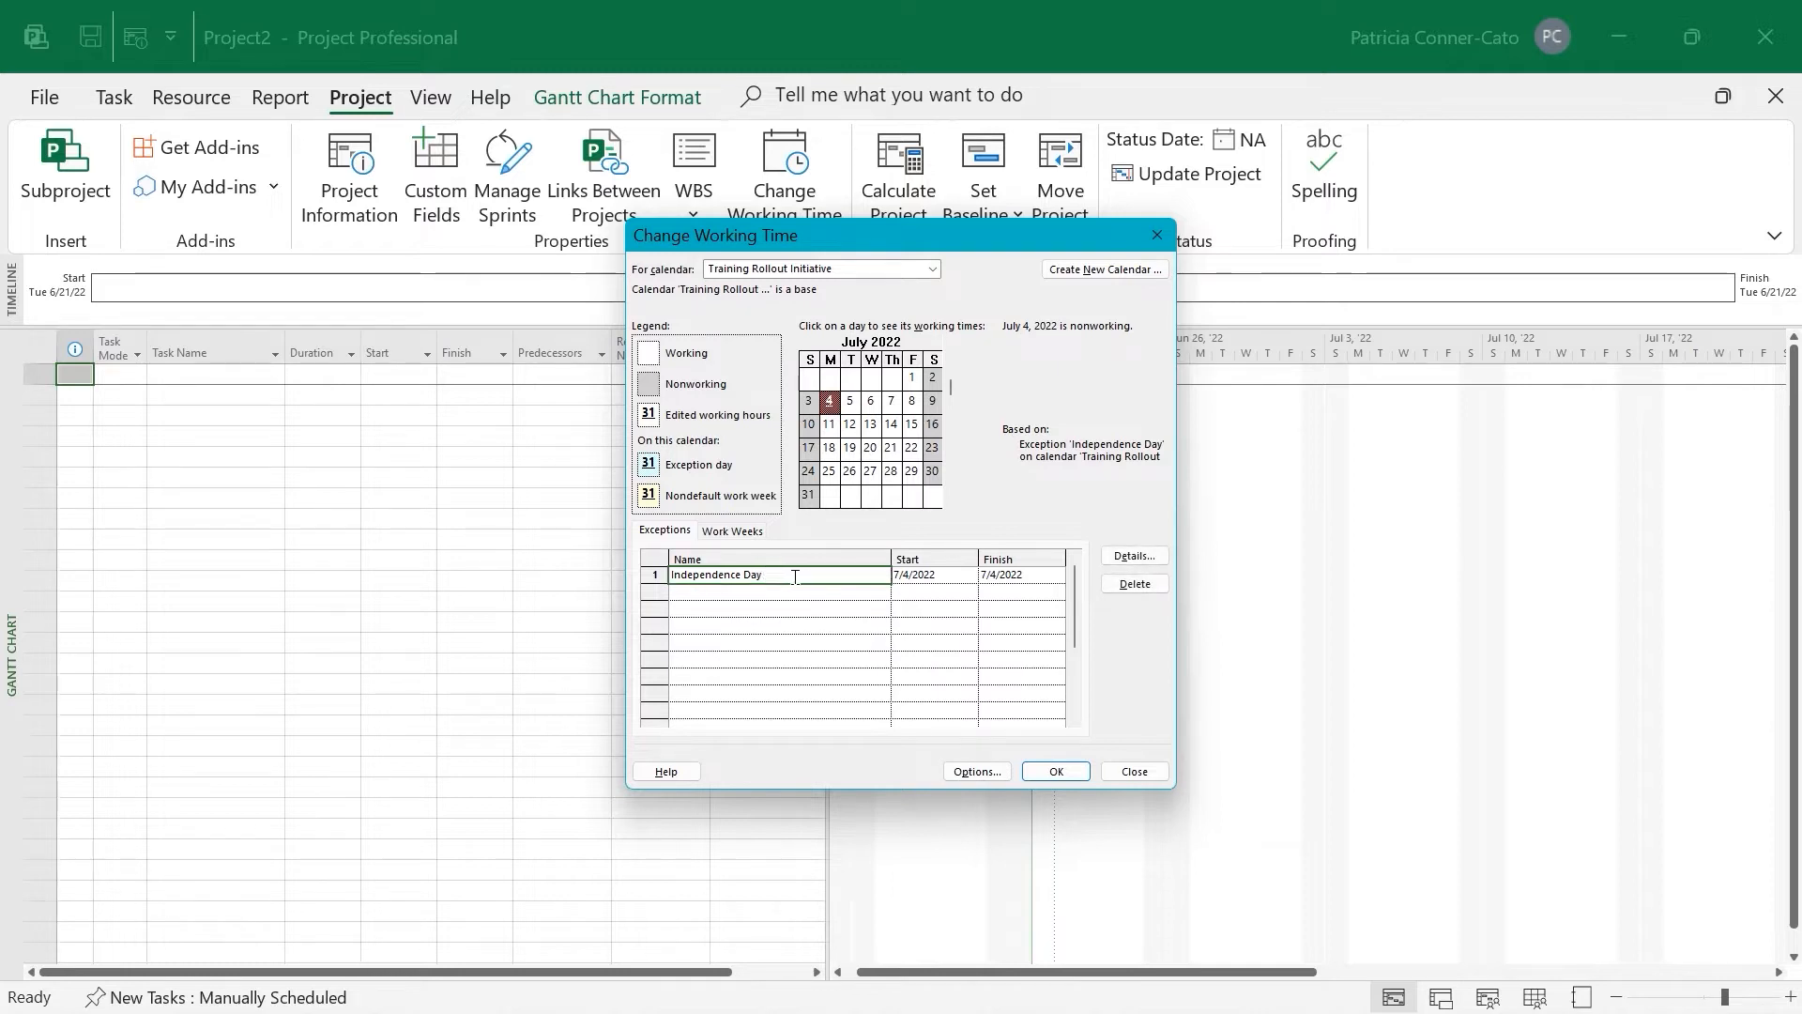
left_click(1129, 558)
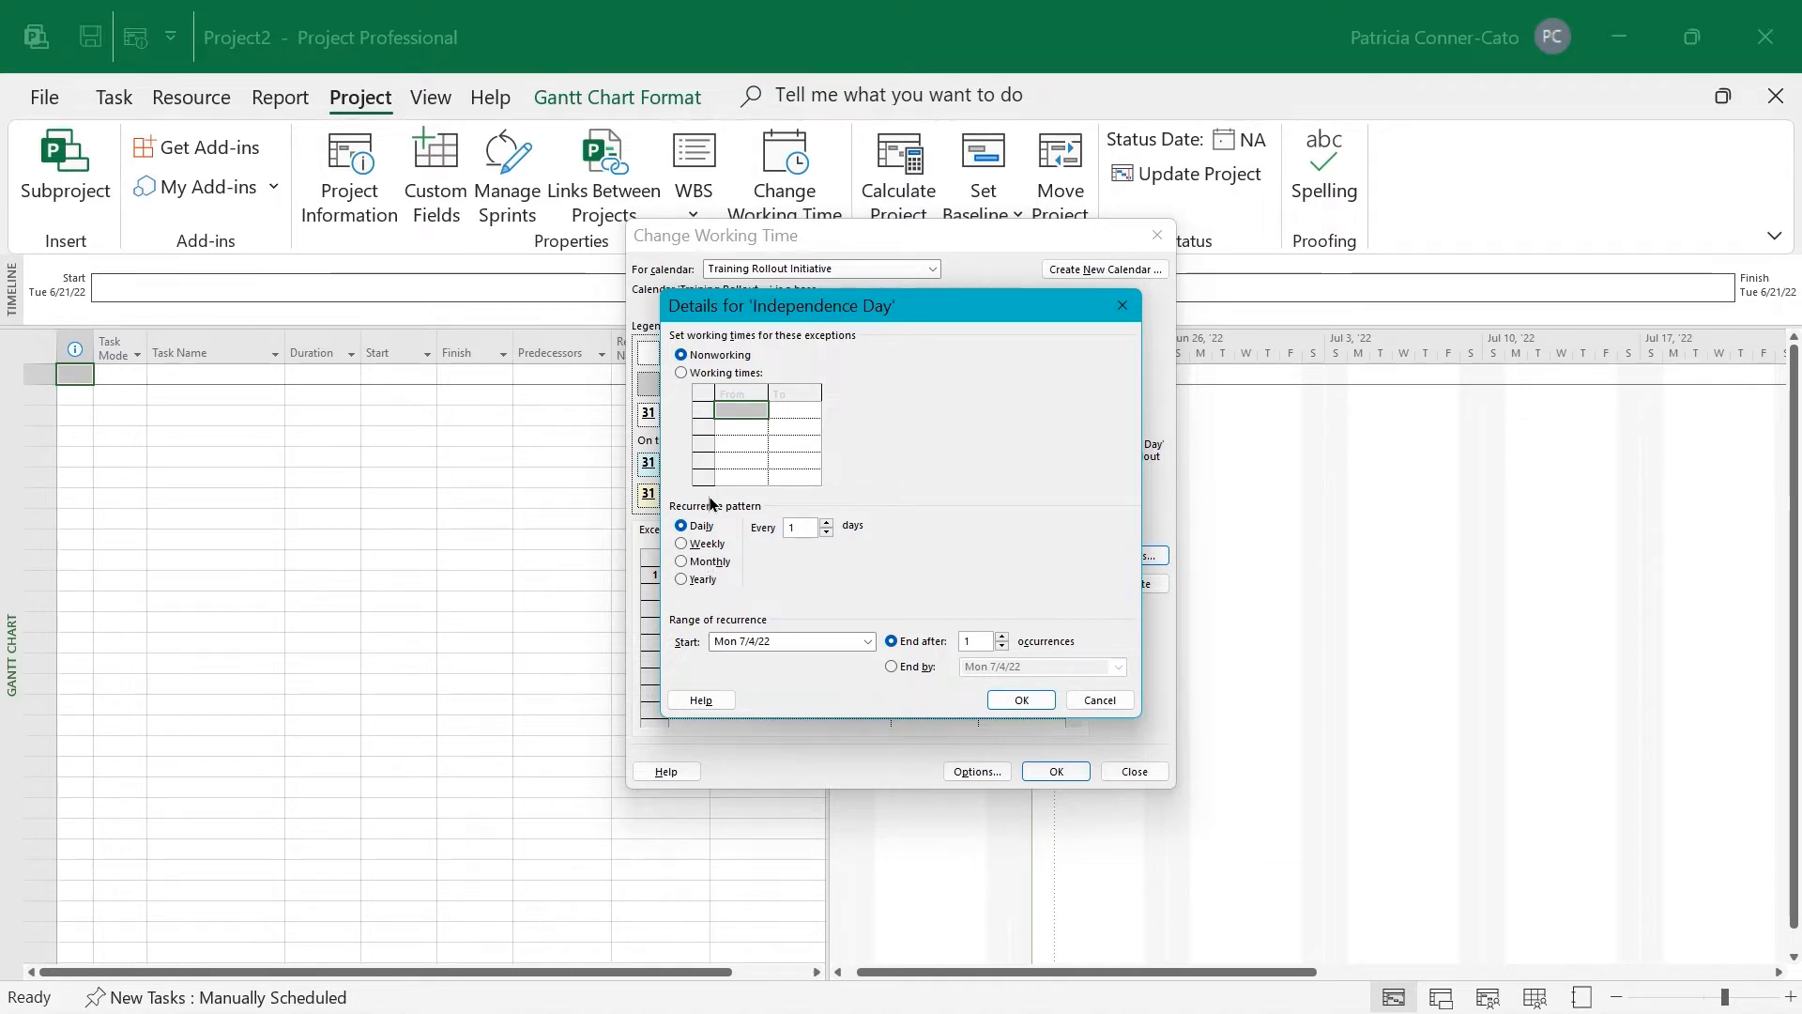
left_click(680, 579)
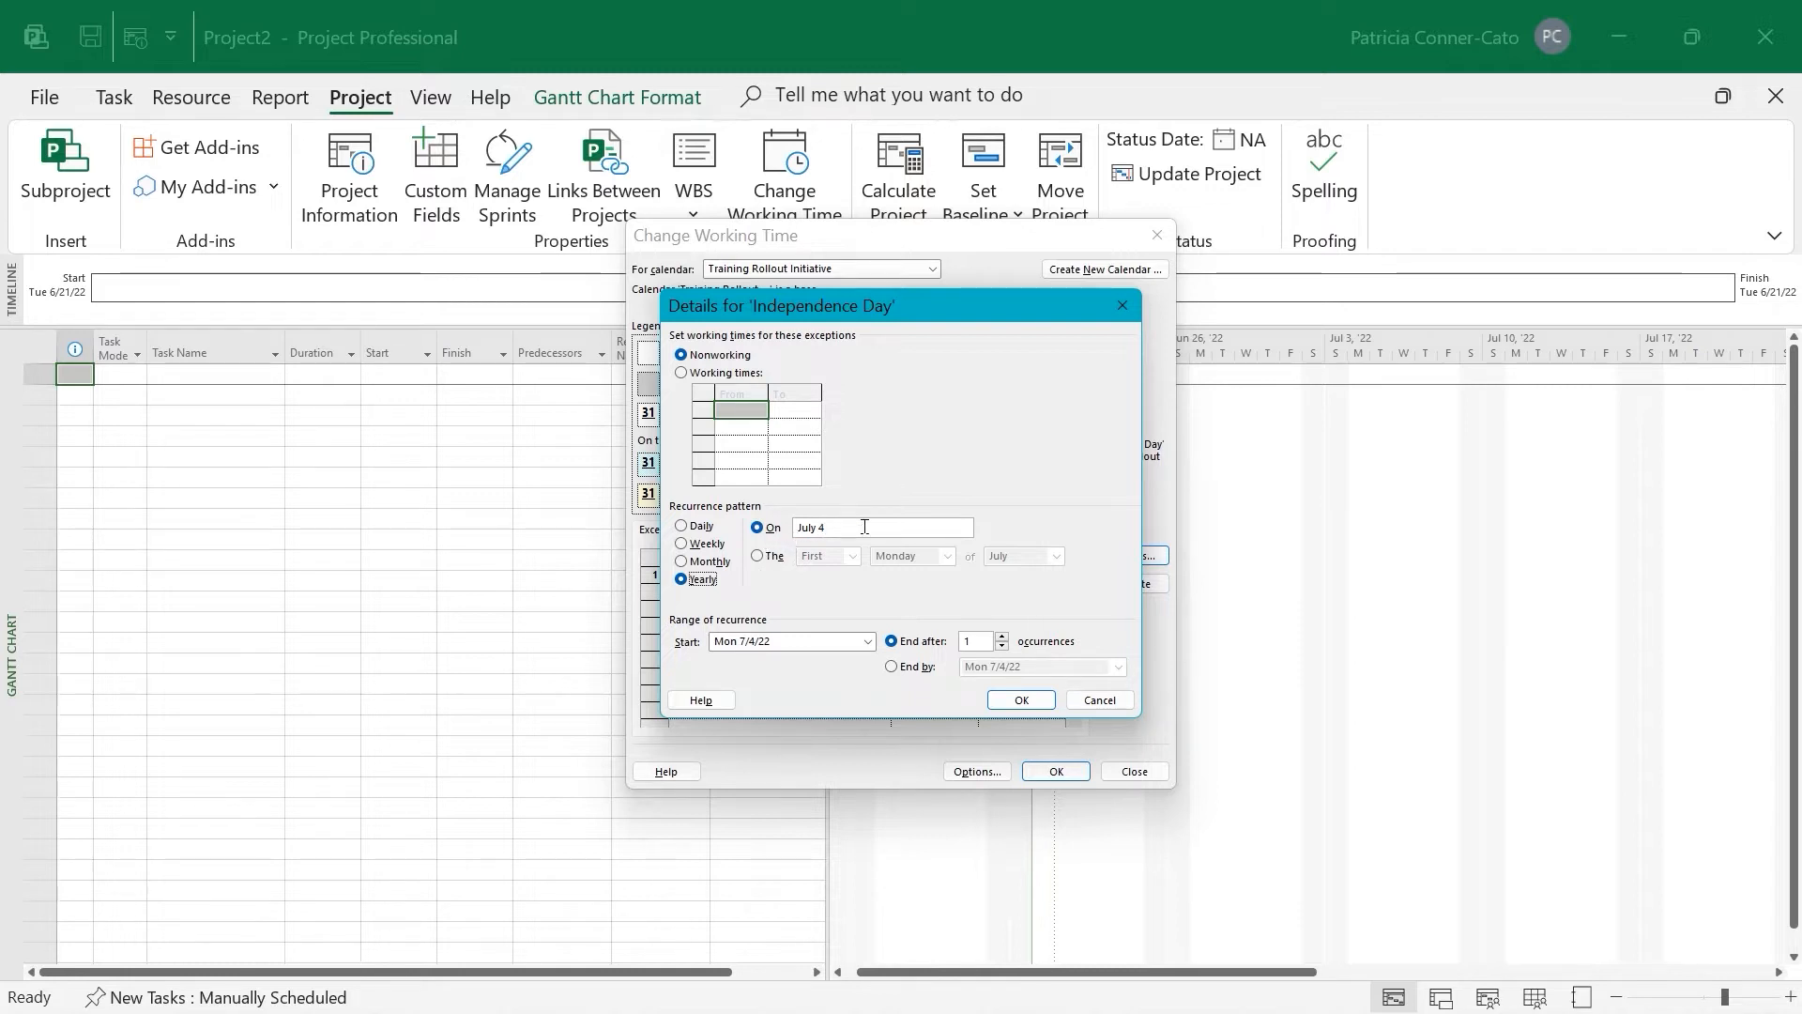
left_click(892, 666)
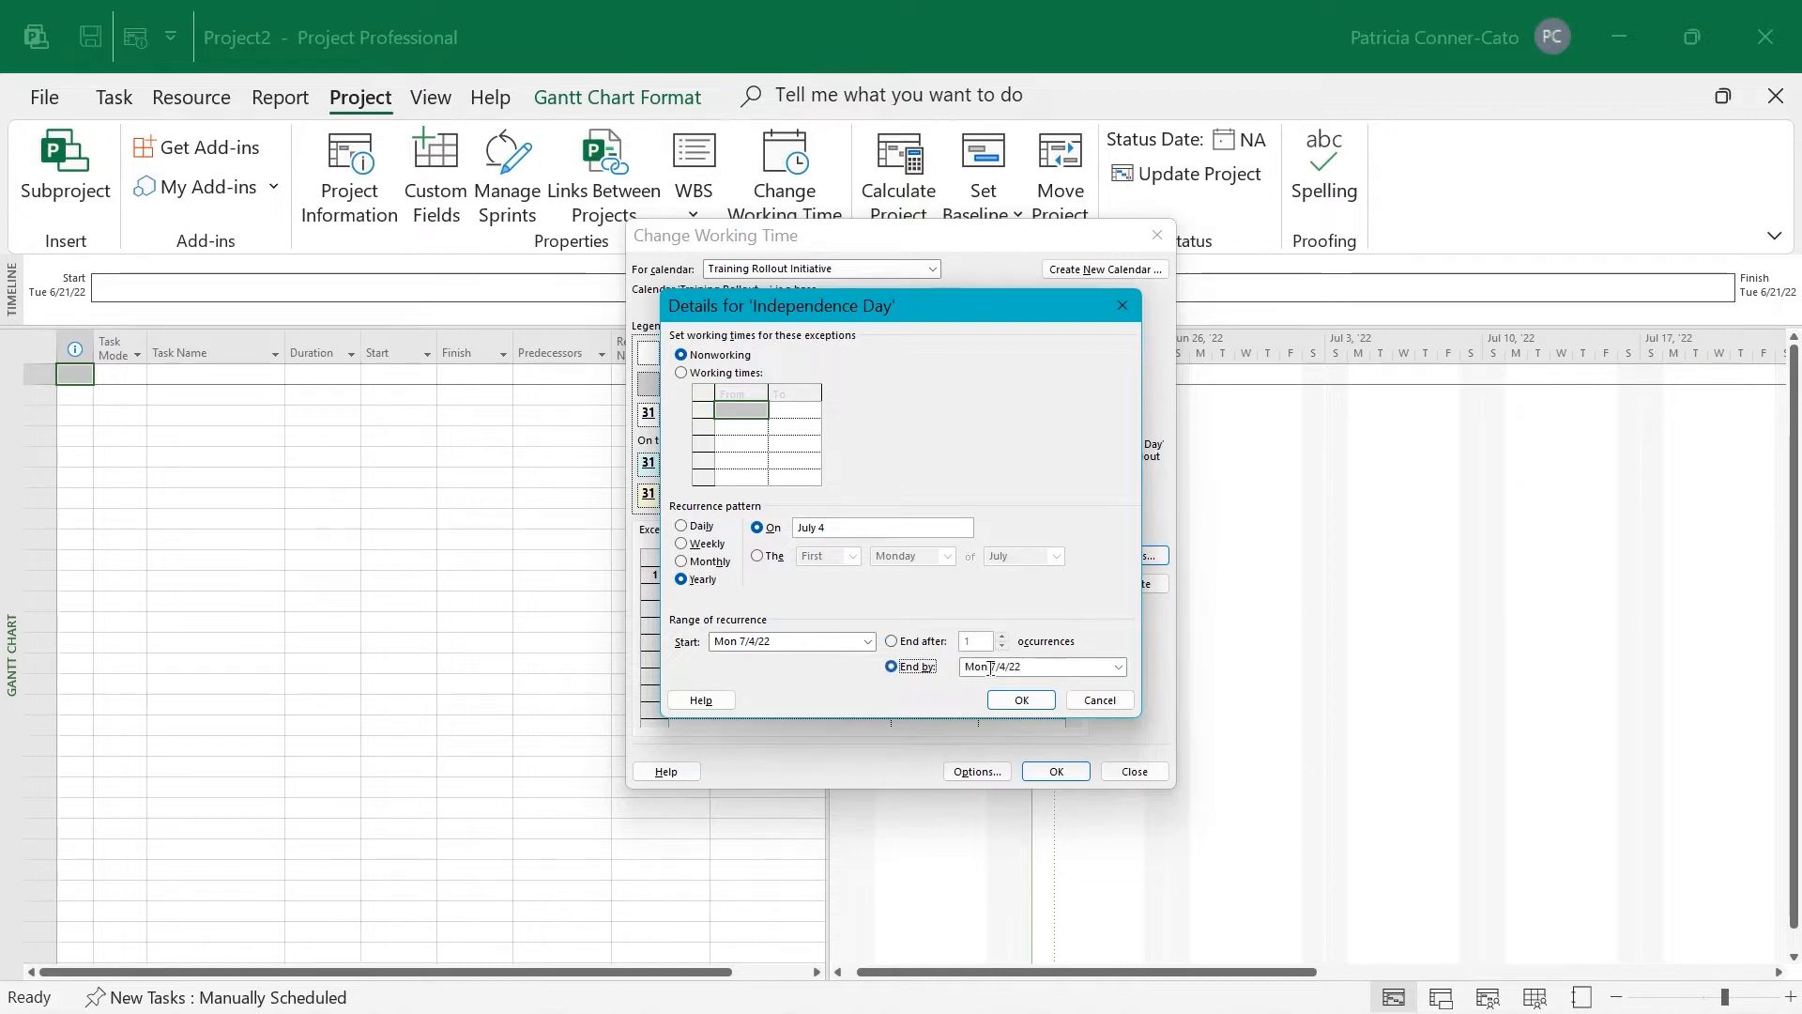
mouse_move(989, 667)
left_mouse_down()
mouse_move(966, 667)
mouse_move(1023, 666)
left_mouse_up()
left_click(1031, 662)
key("BackSpace")
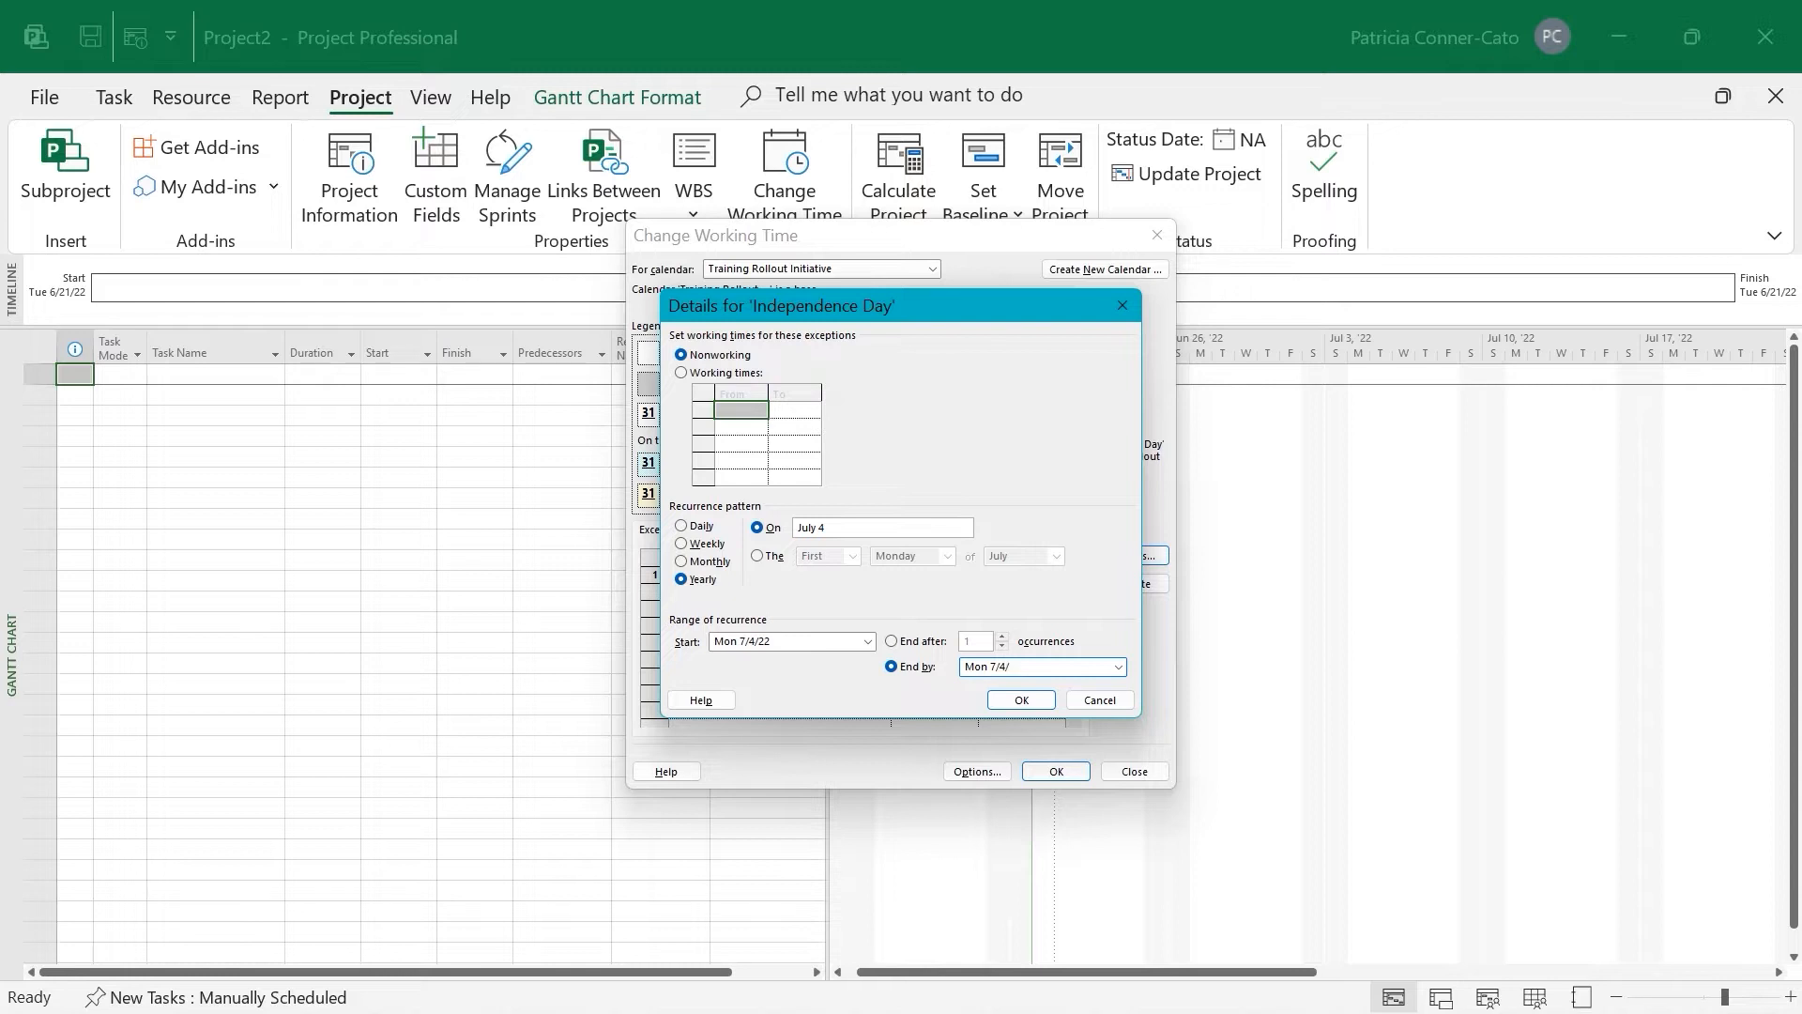
key("Tab")
left_click(1018, 699)
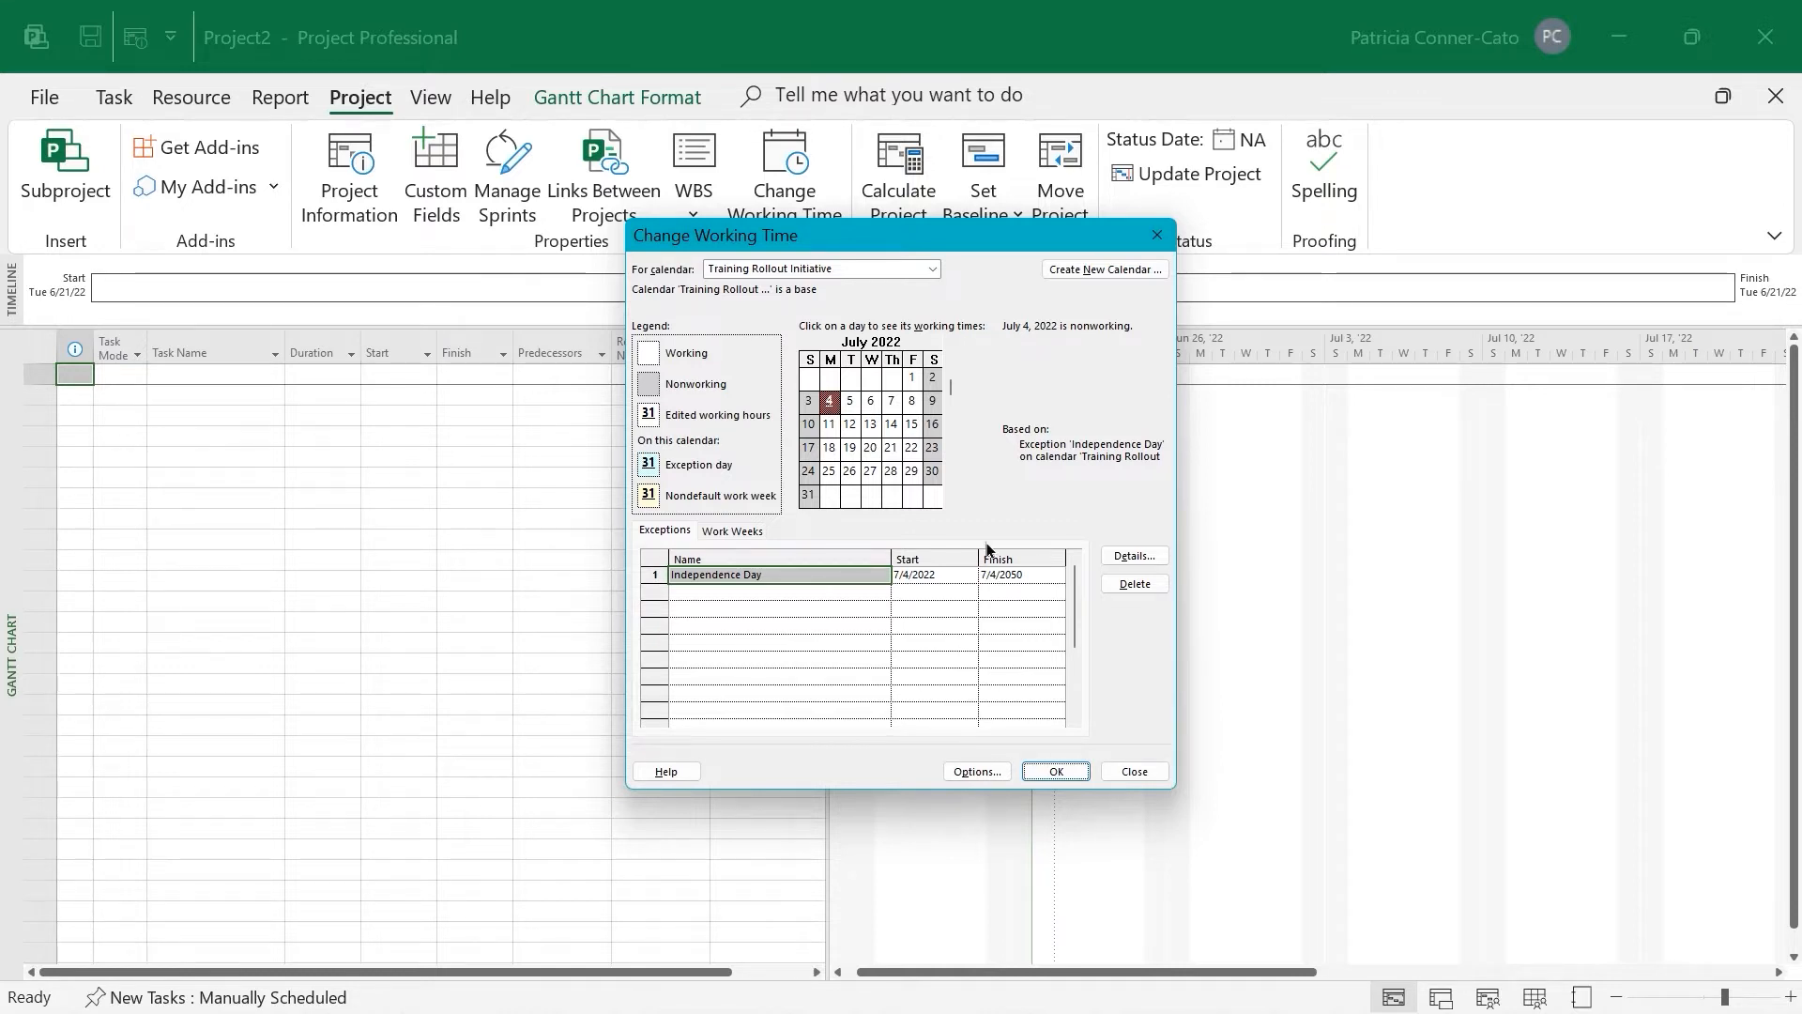
left_click(832, 427)
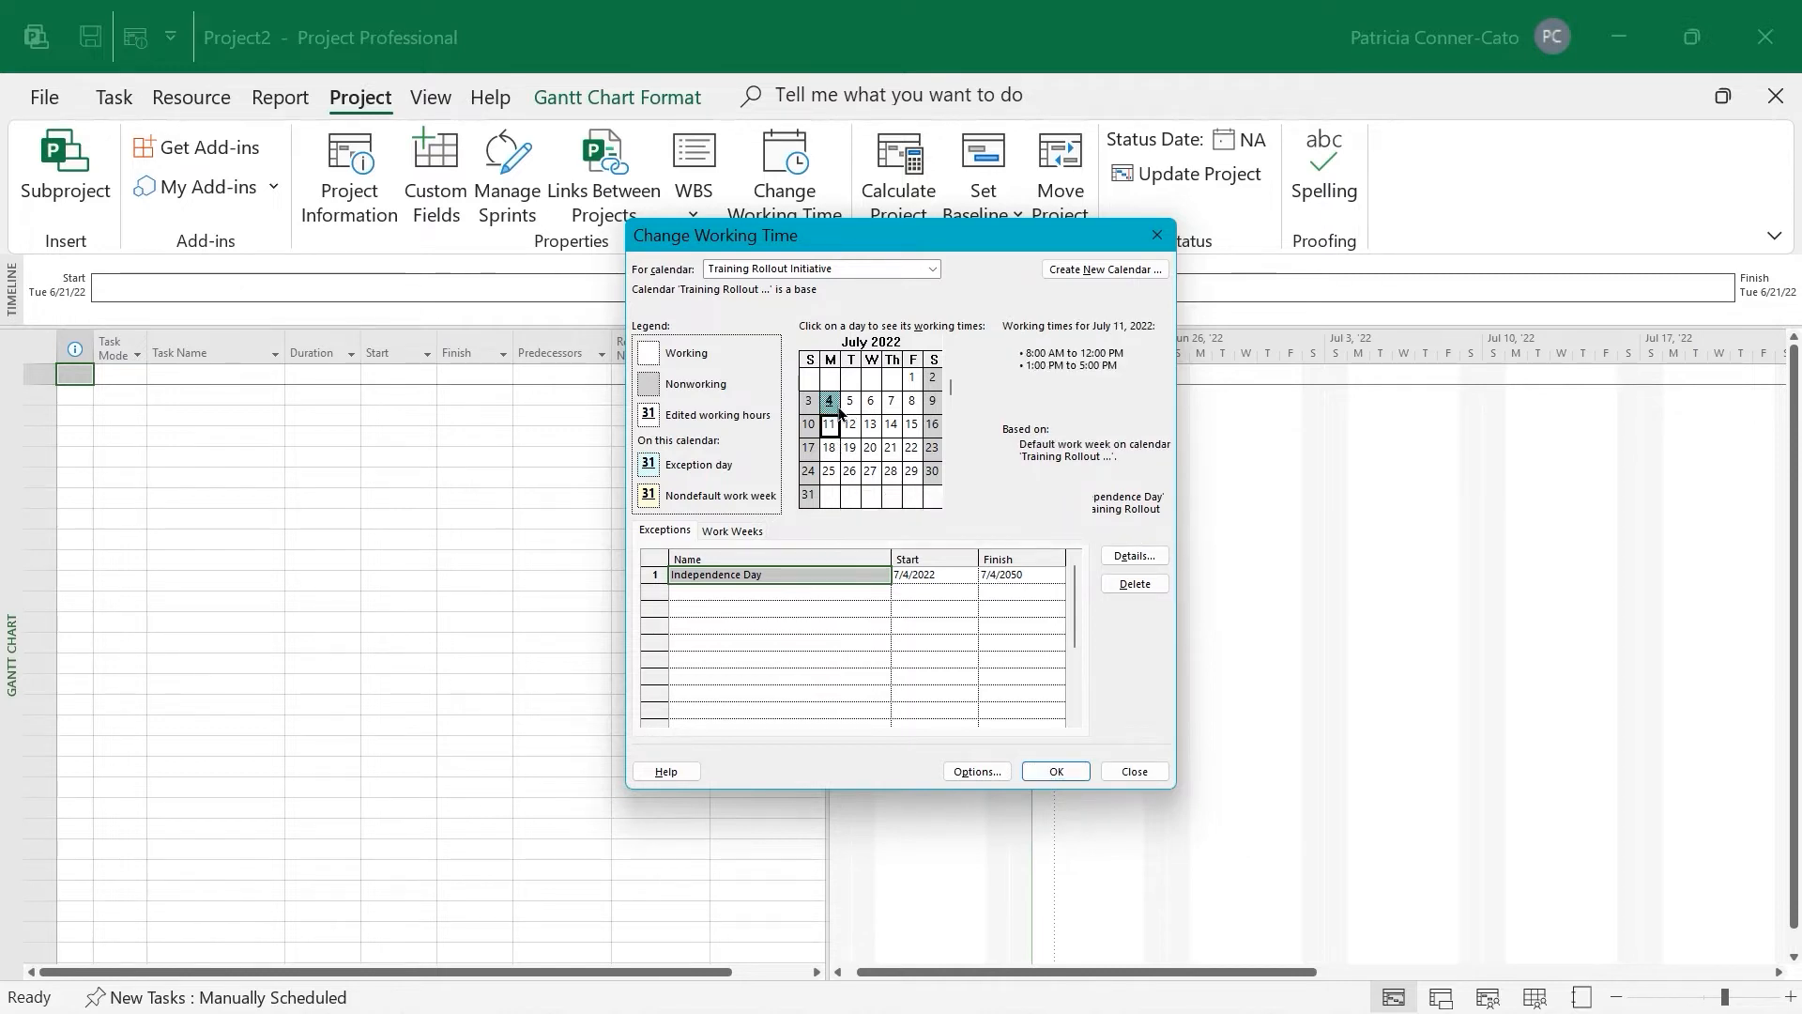
left_click(833, 404)
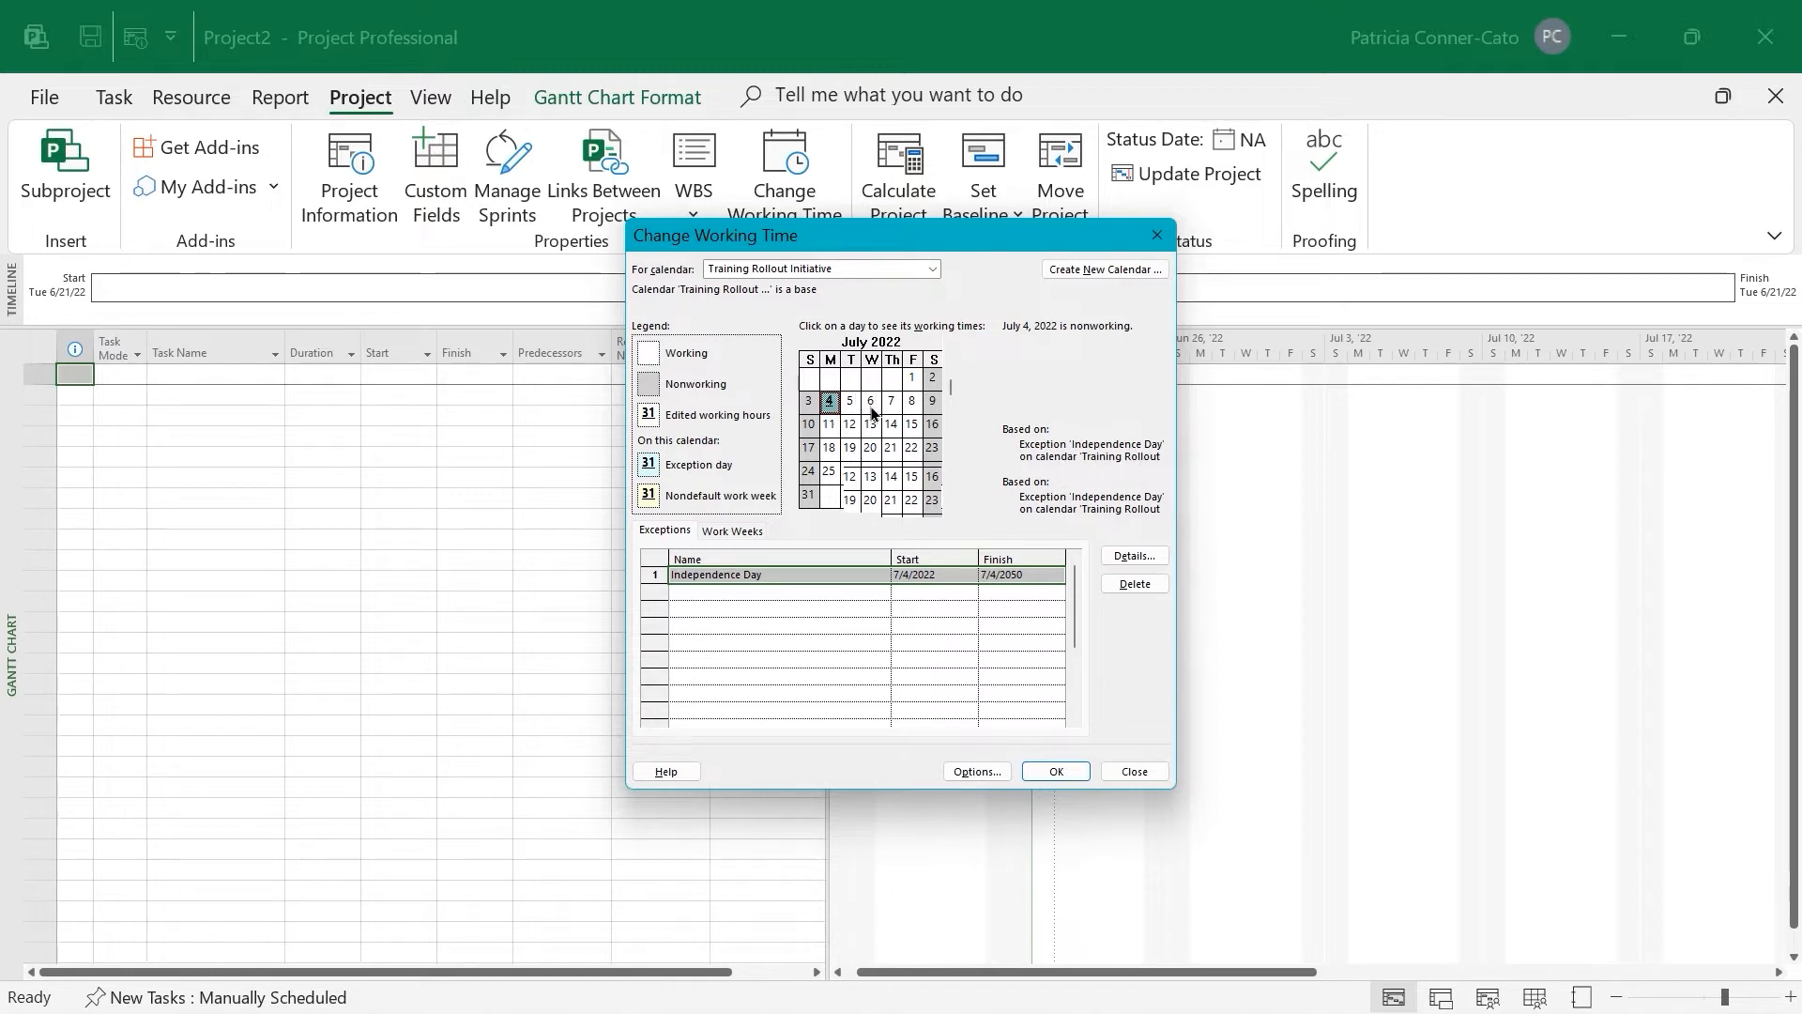
Add an exception named Labor Day on September 5, 2022 to the Training Rollout Initiative calendar
left_click(951, 504)
left_click(951, 504)
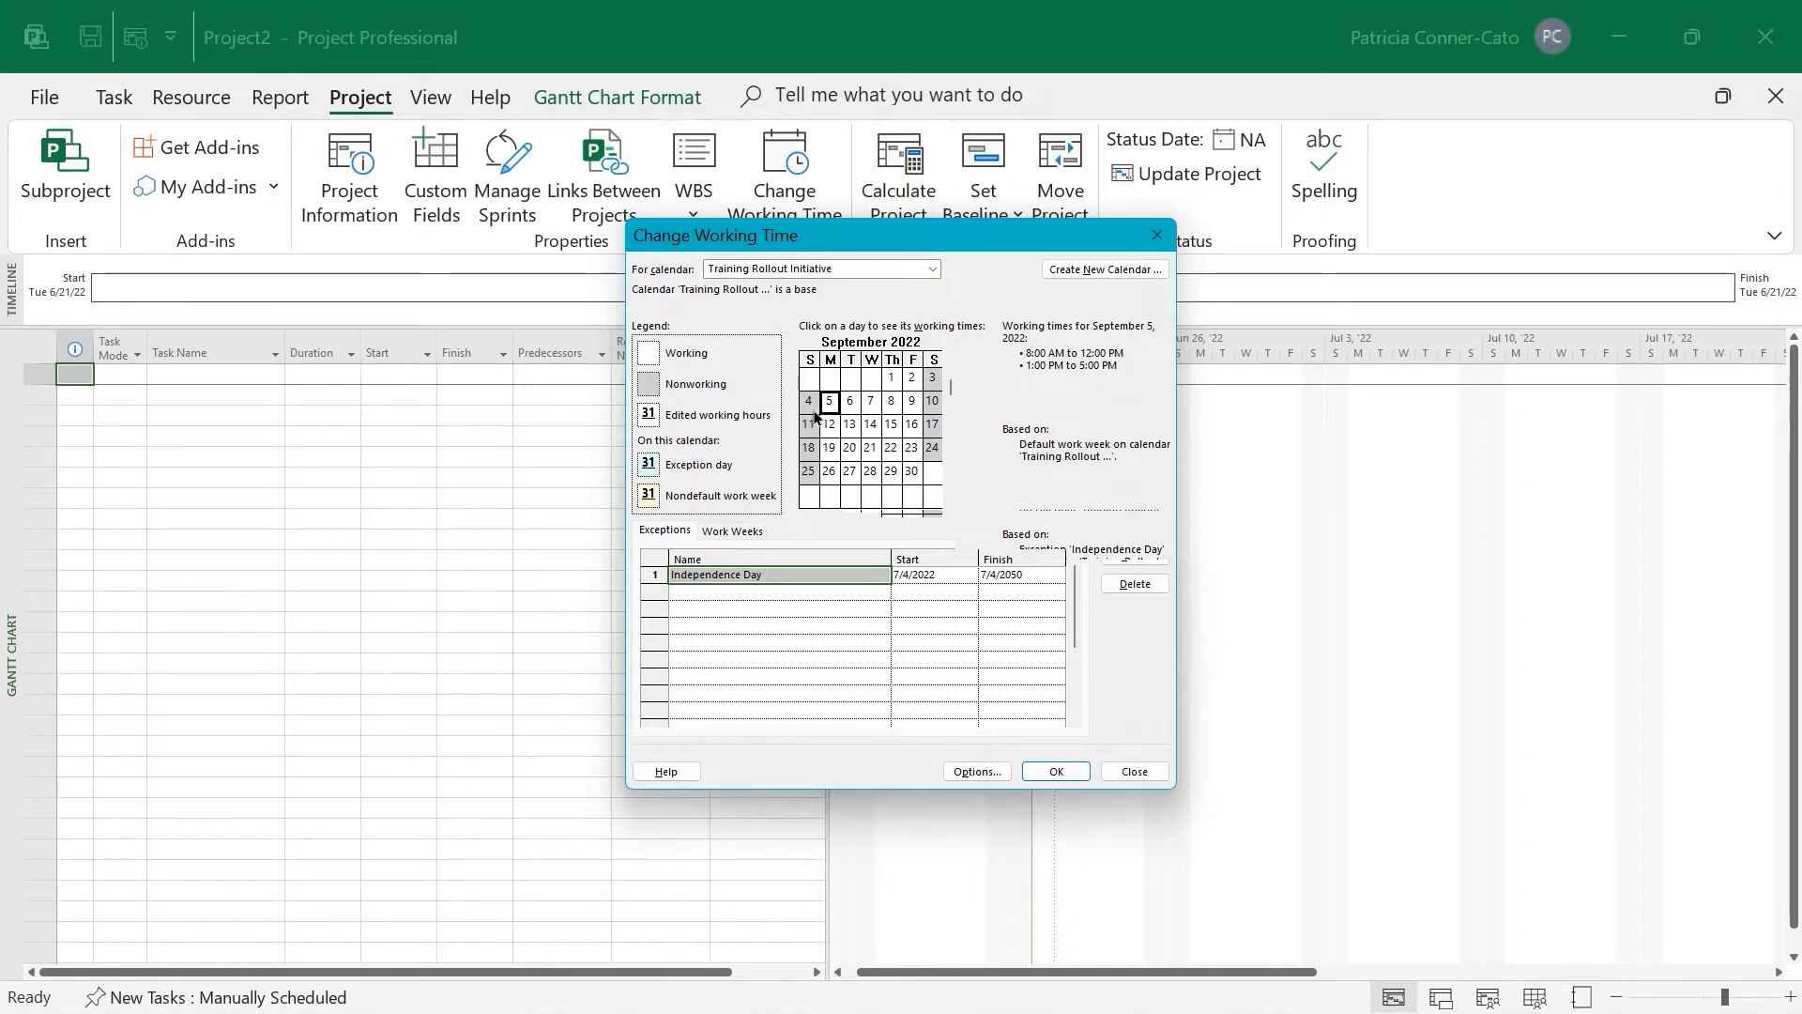
left_click(684, 592)
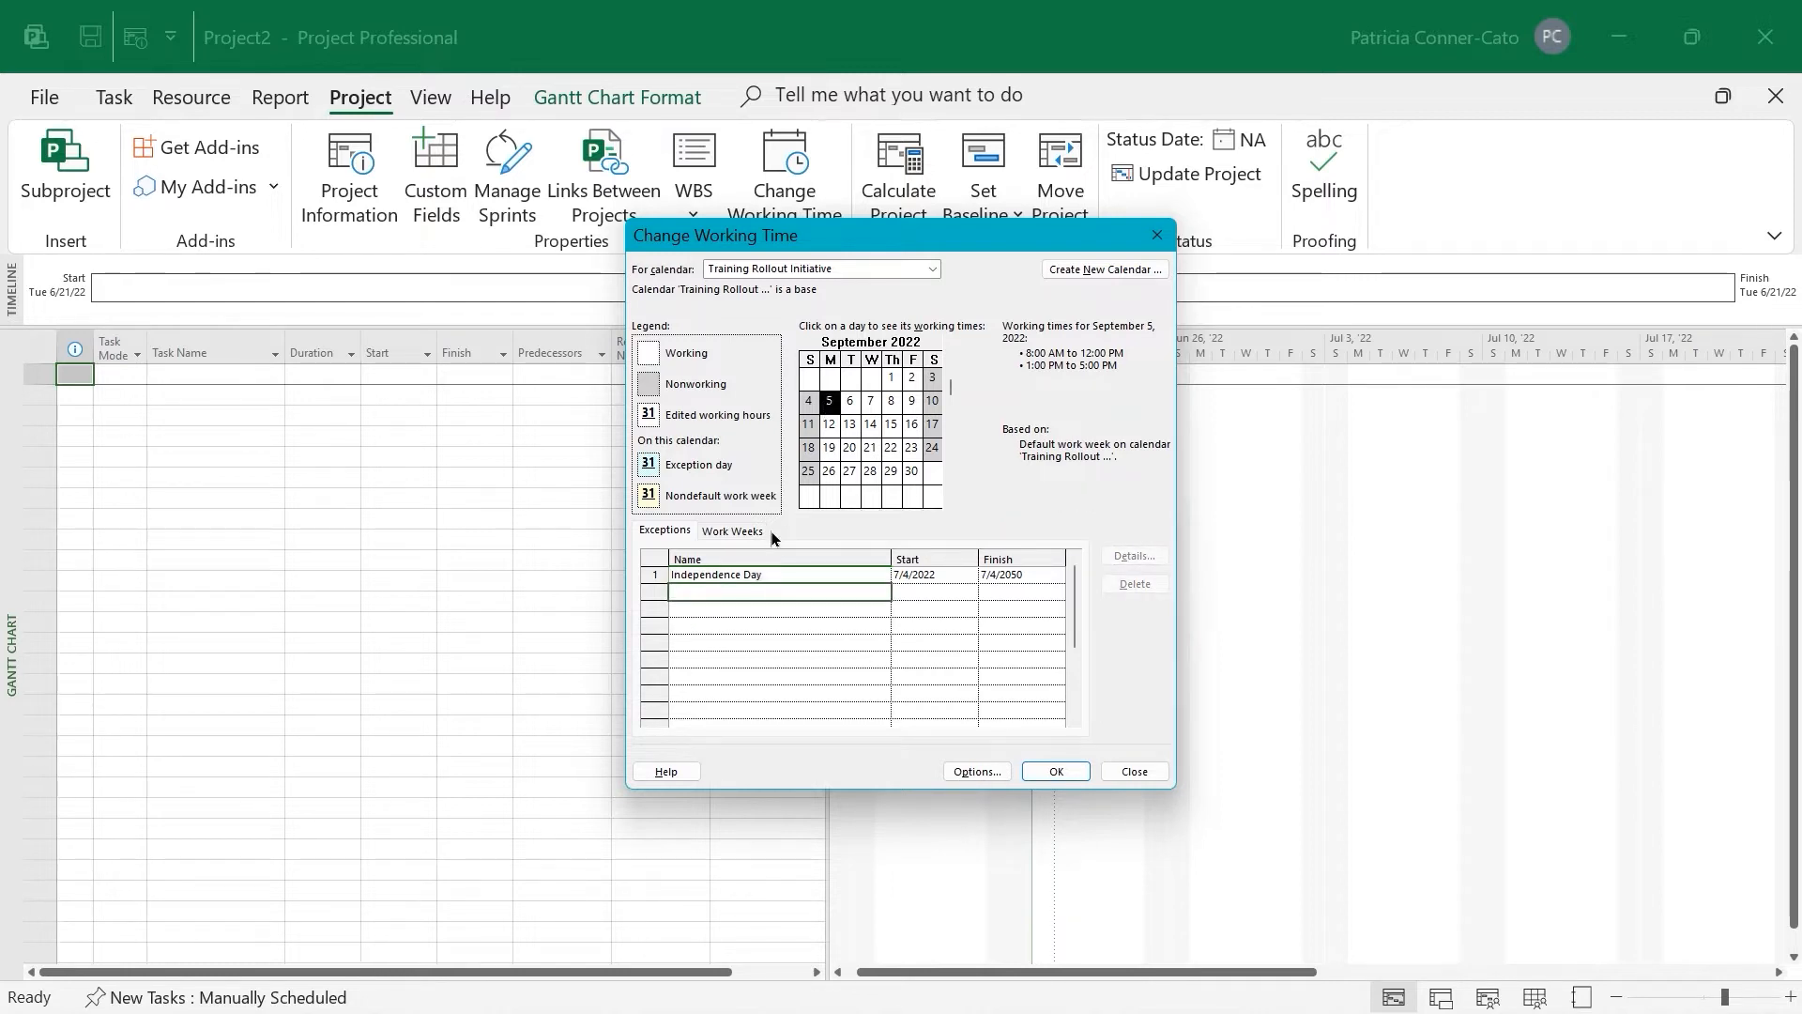
type("Labo")
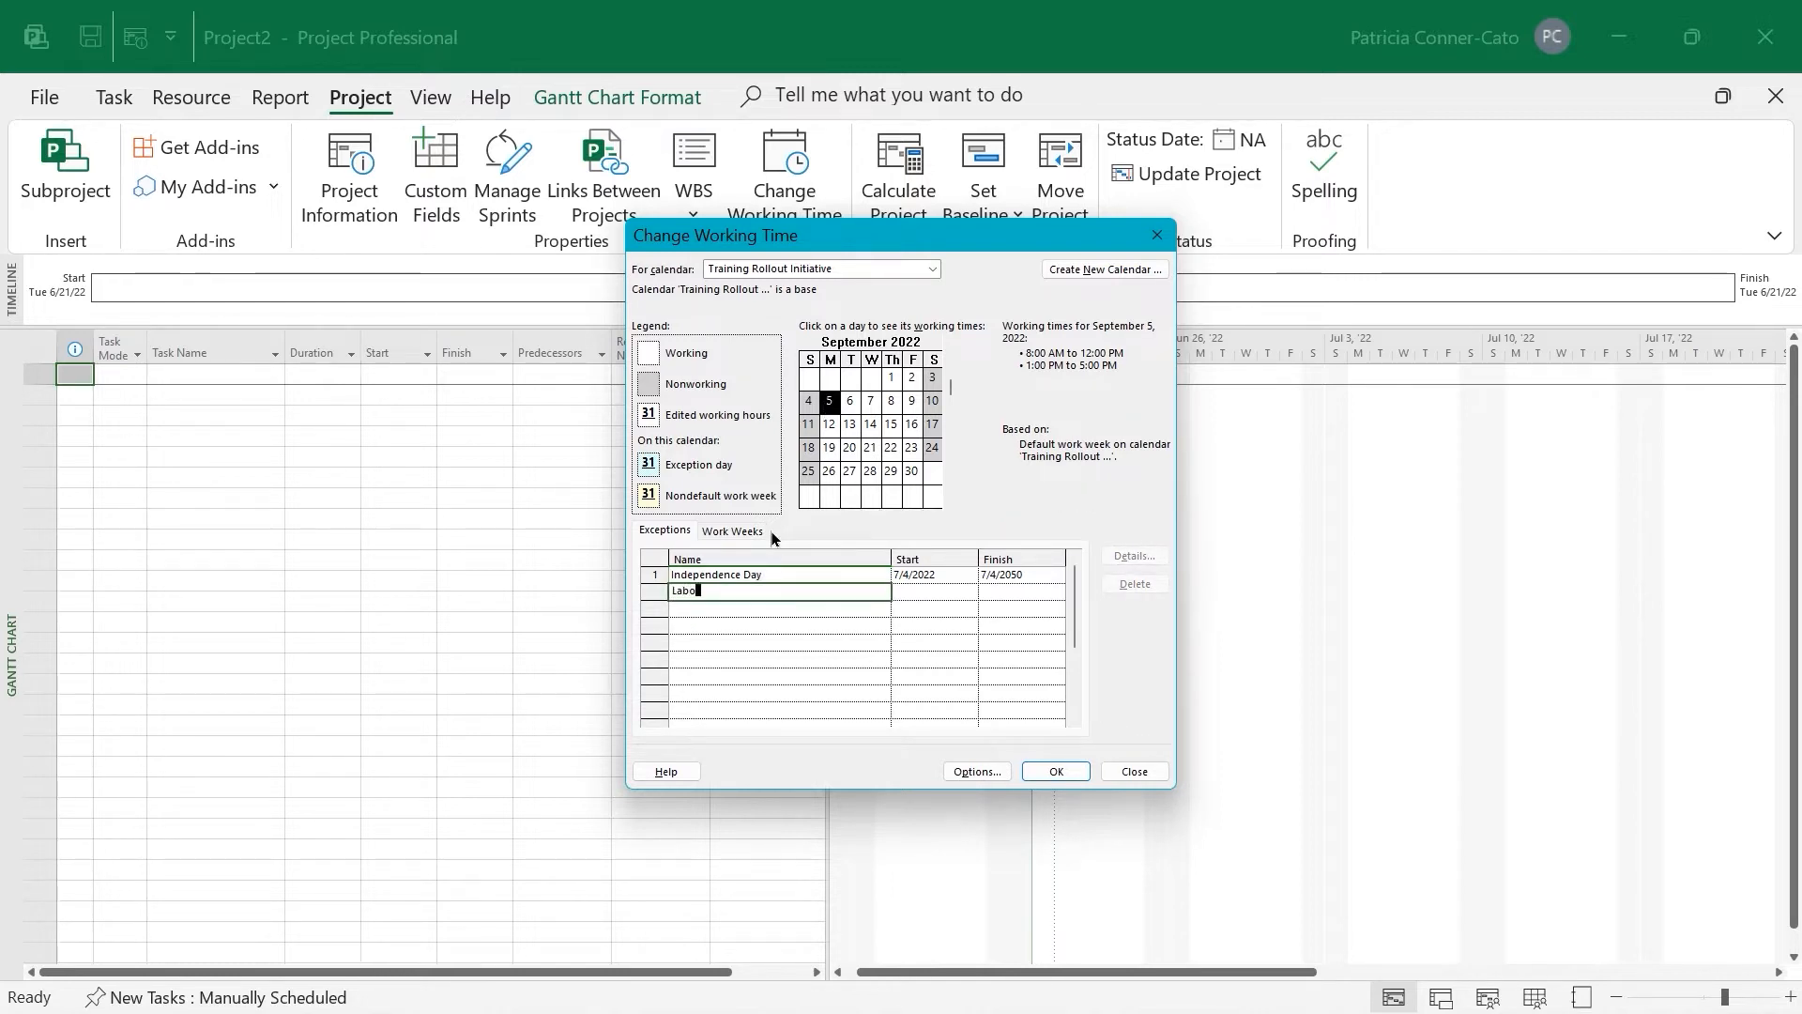
type("r ")
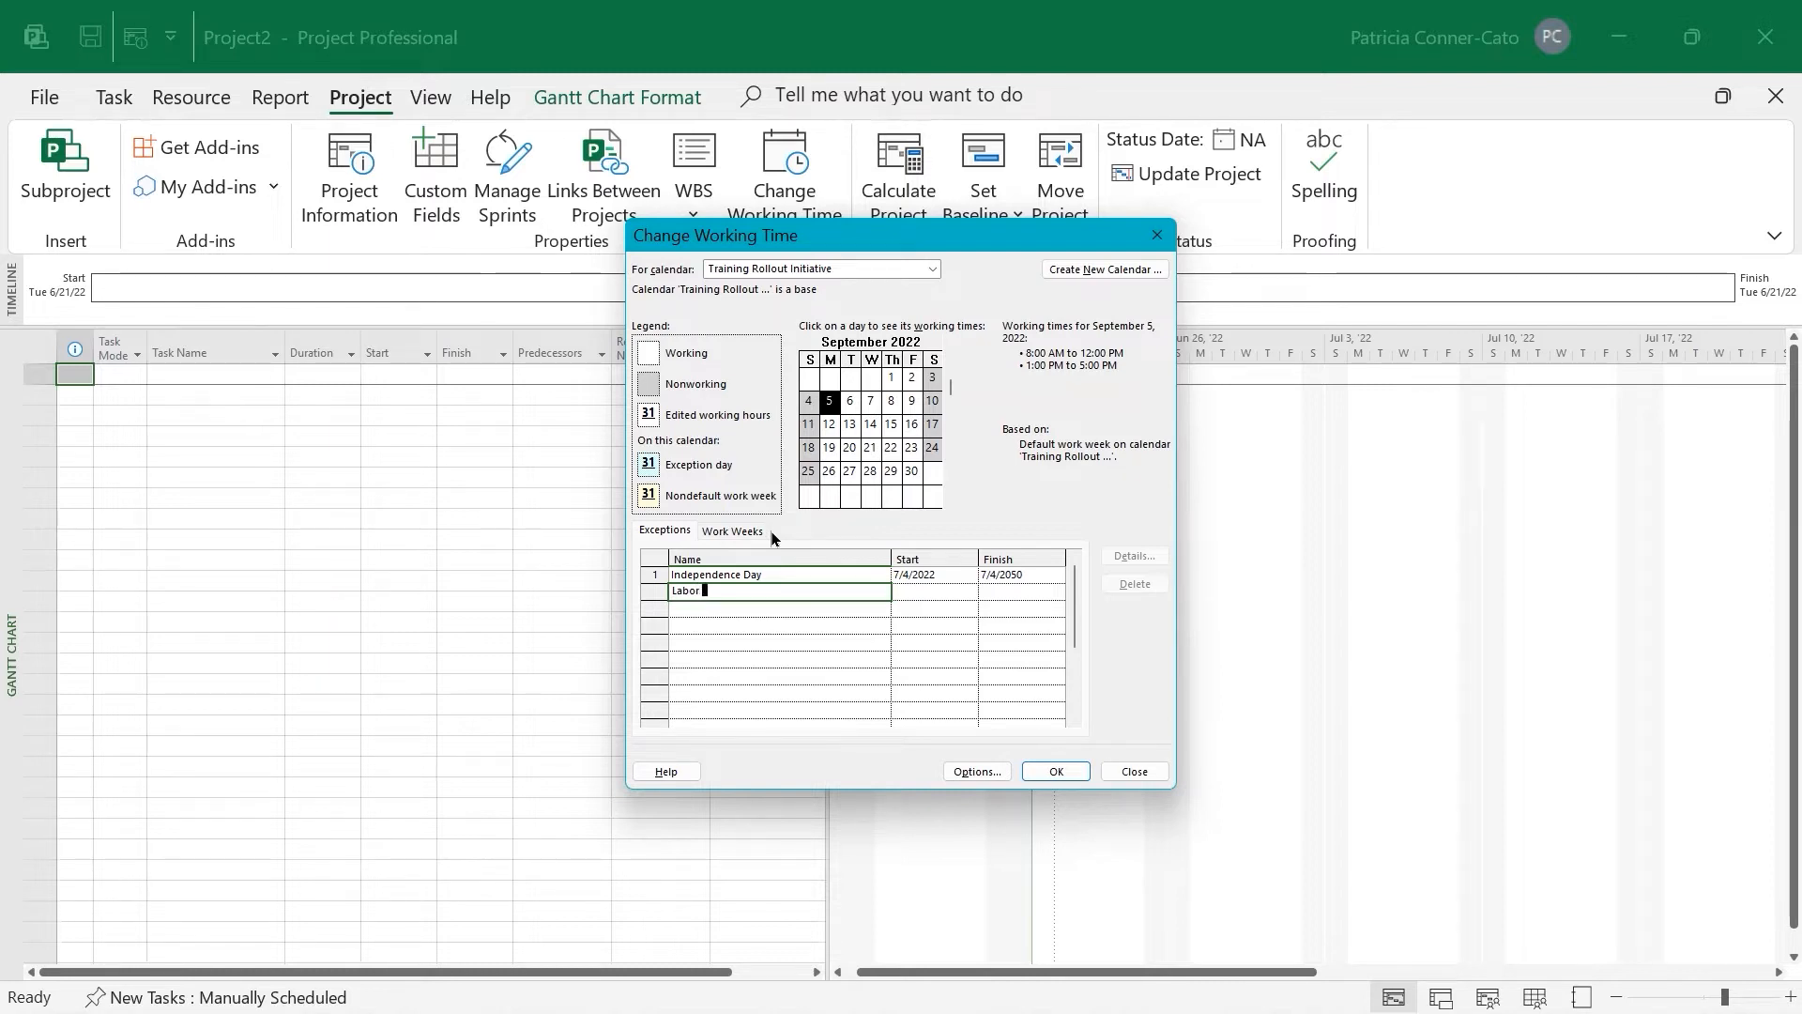
type("Day")
key("Return")
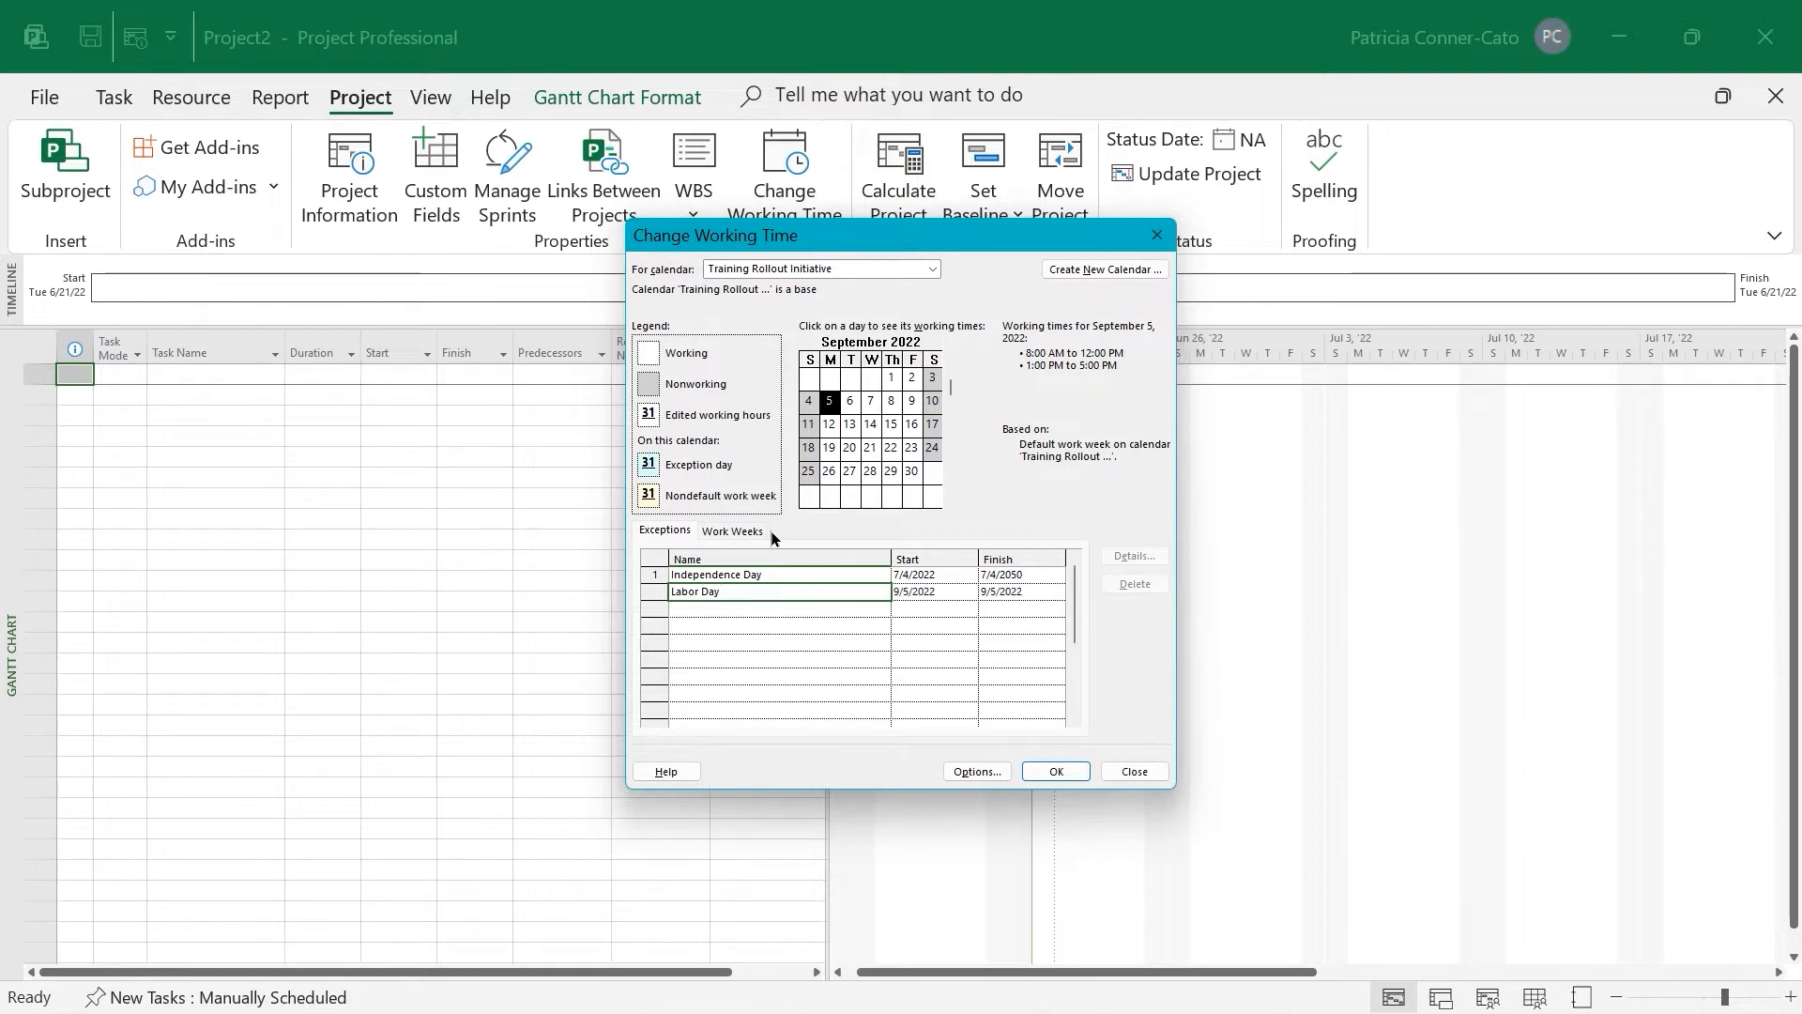
key("Return")
Make the Labor Day exception recur yearly on the first Monday of September
left_click(754, 591)
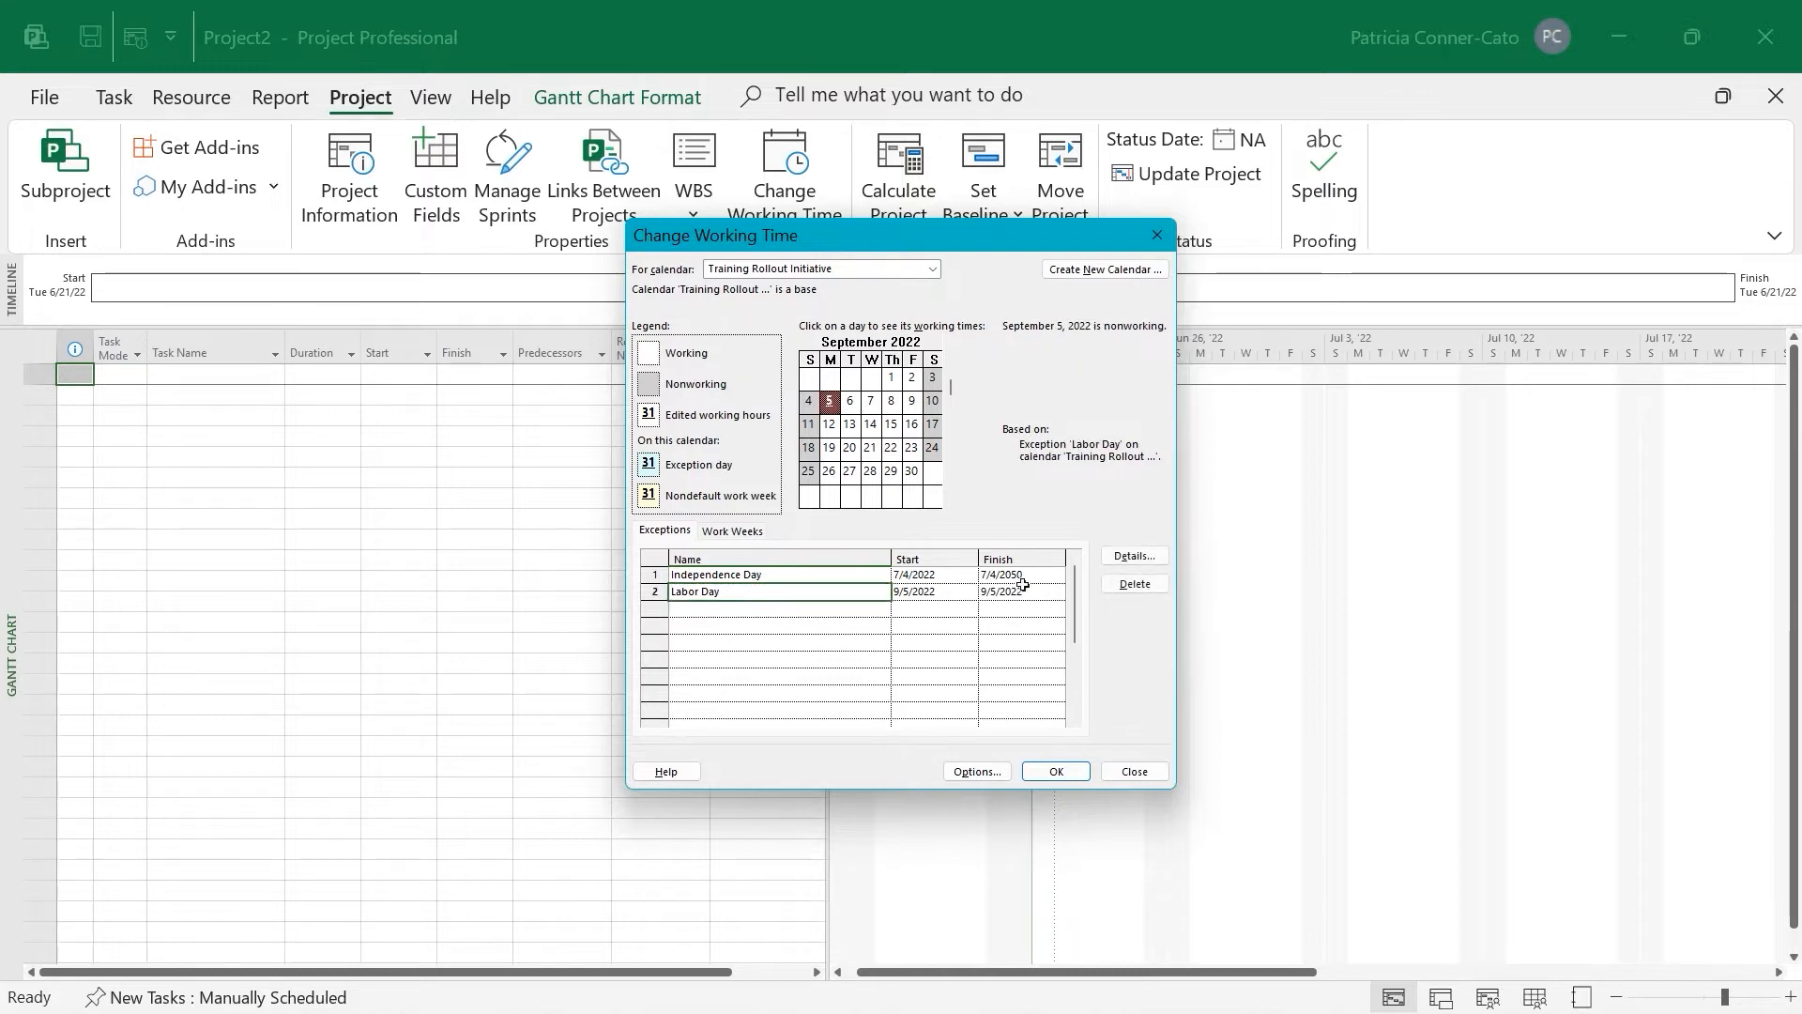
left_click(1132, 557)
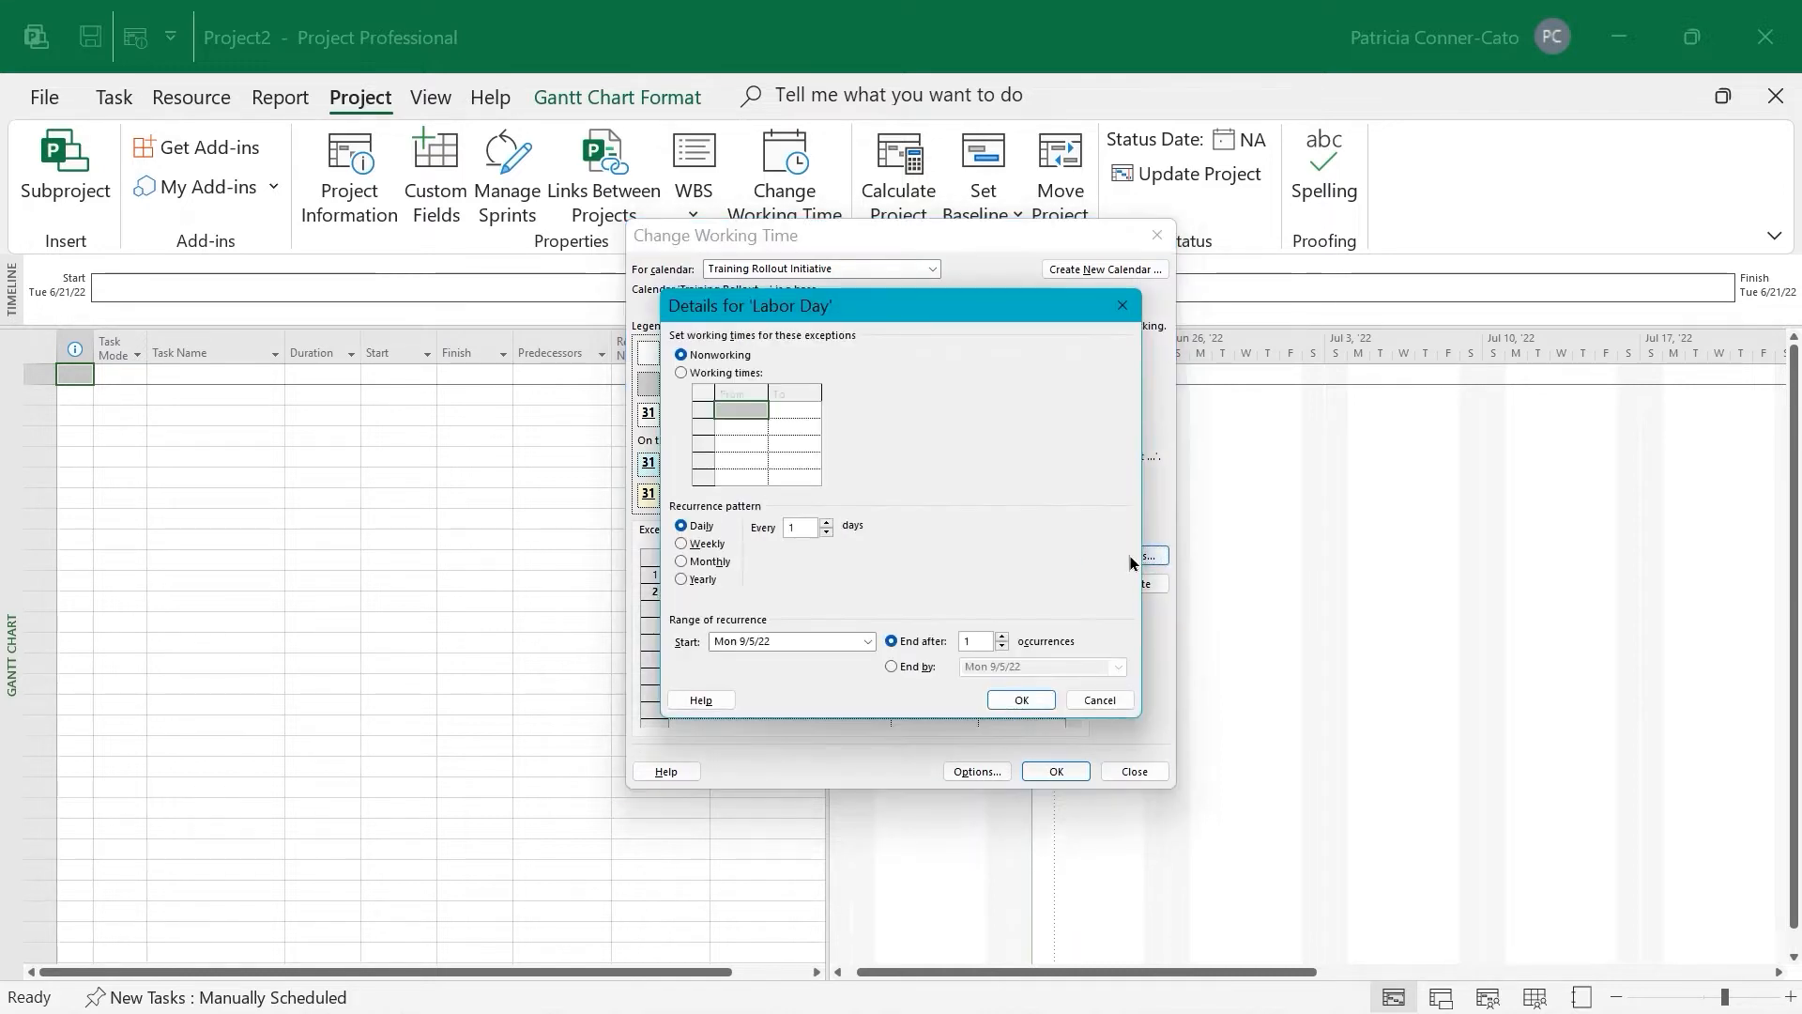
left_click(699, 579)
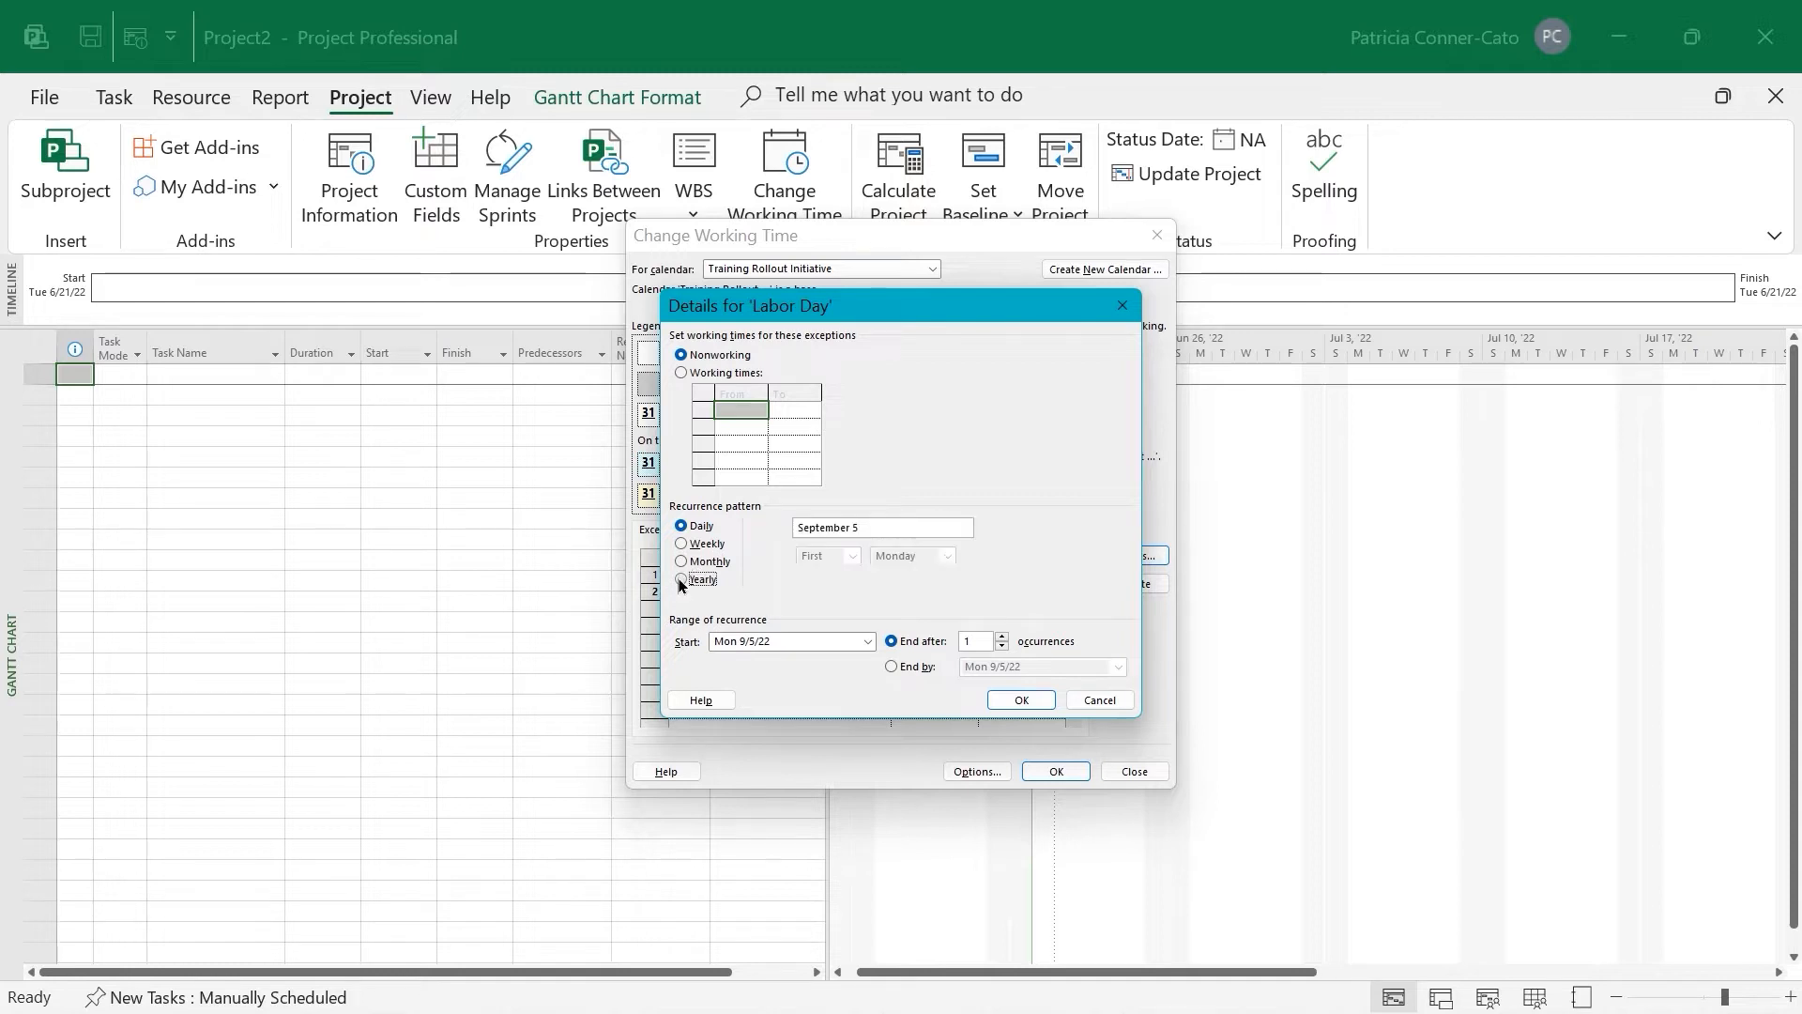
left_click(757, 557)
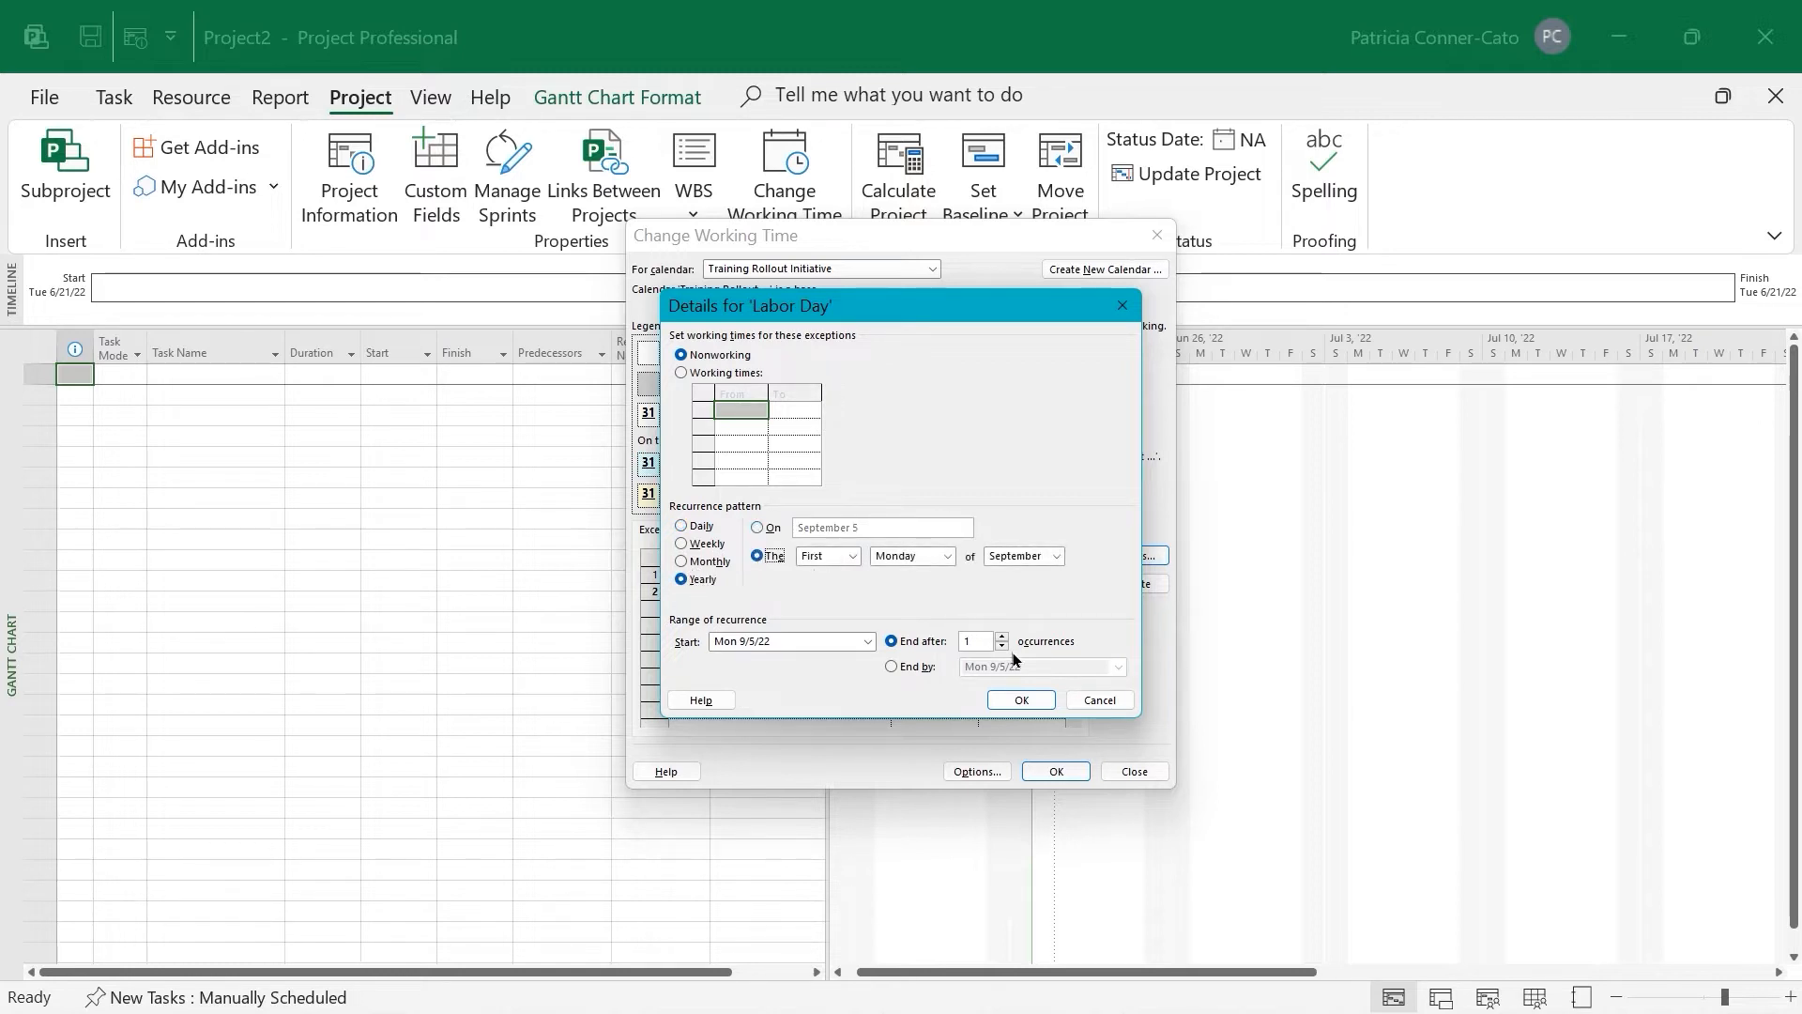
End the Labor Day recurrence by 9/5/2050 and save the Training Rollout Initiative calendar changes
left_click(911, 668)
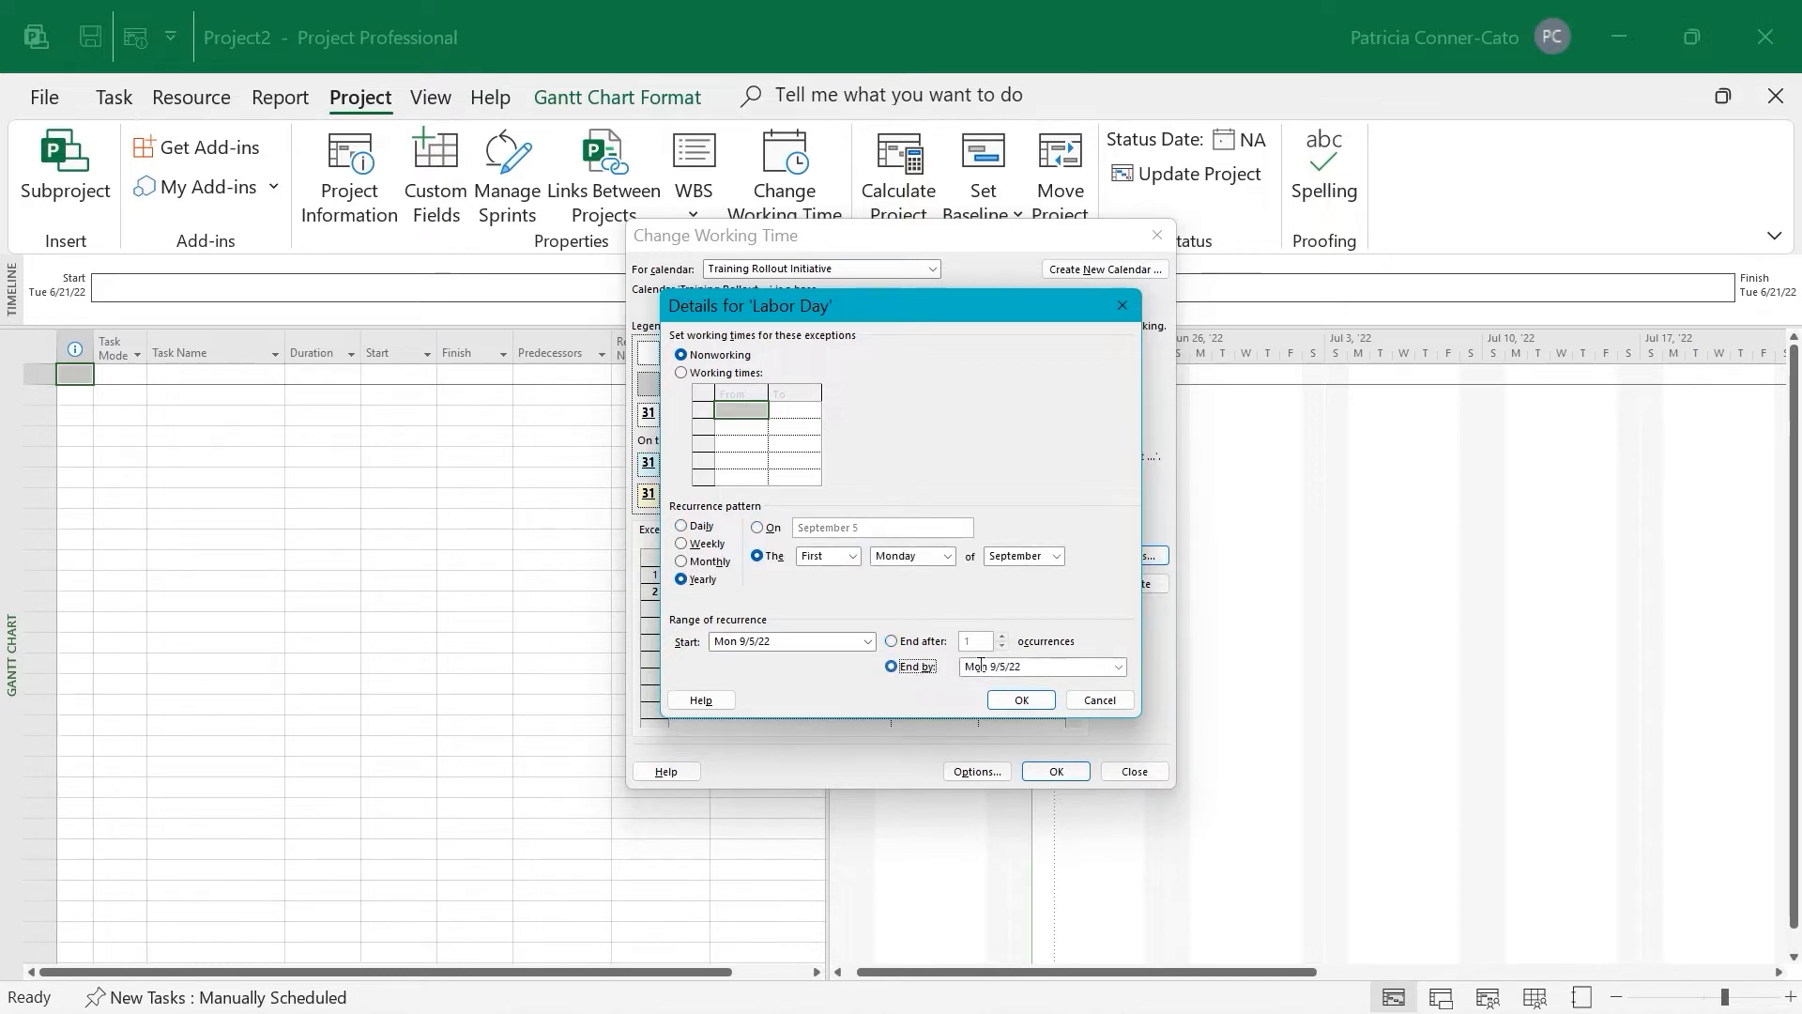
left_click(1029, 666)
double_click(1029, 666)
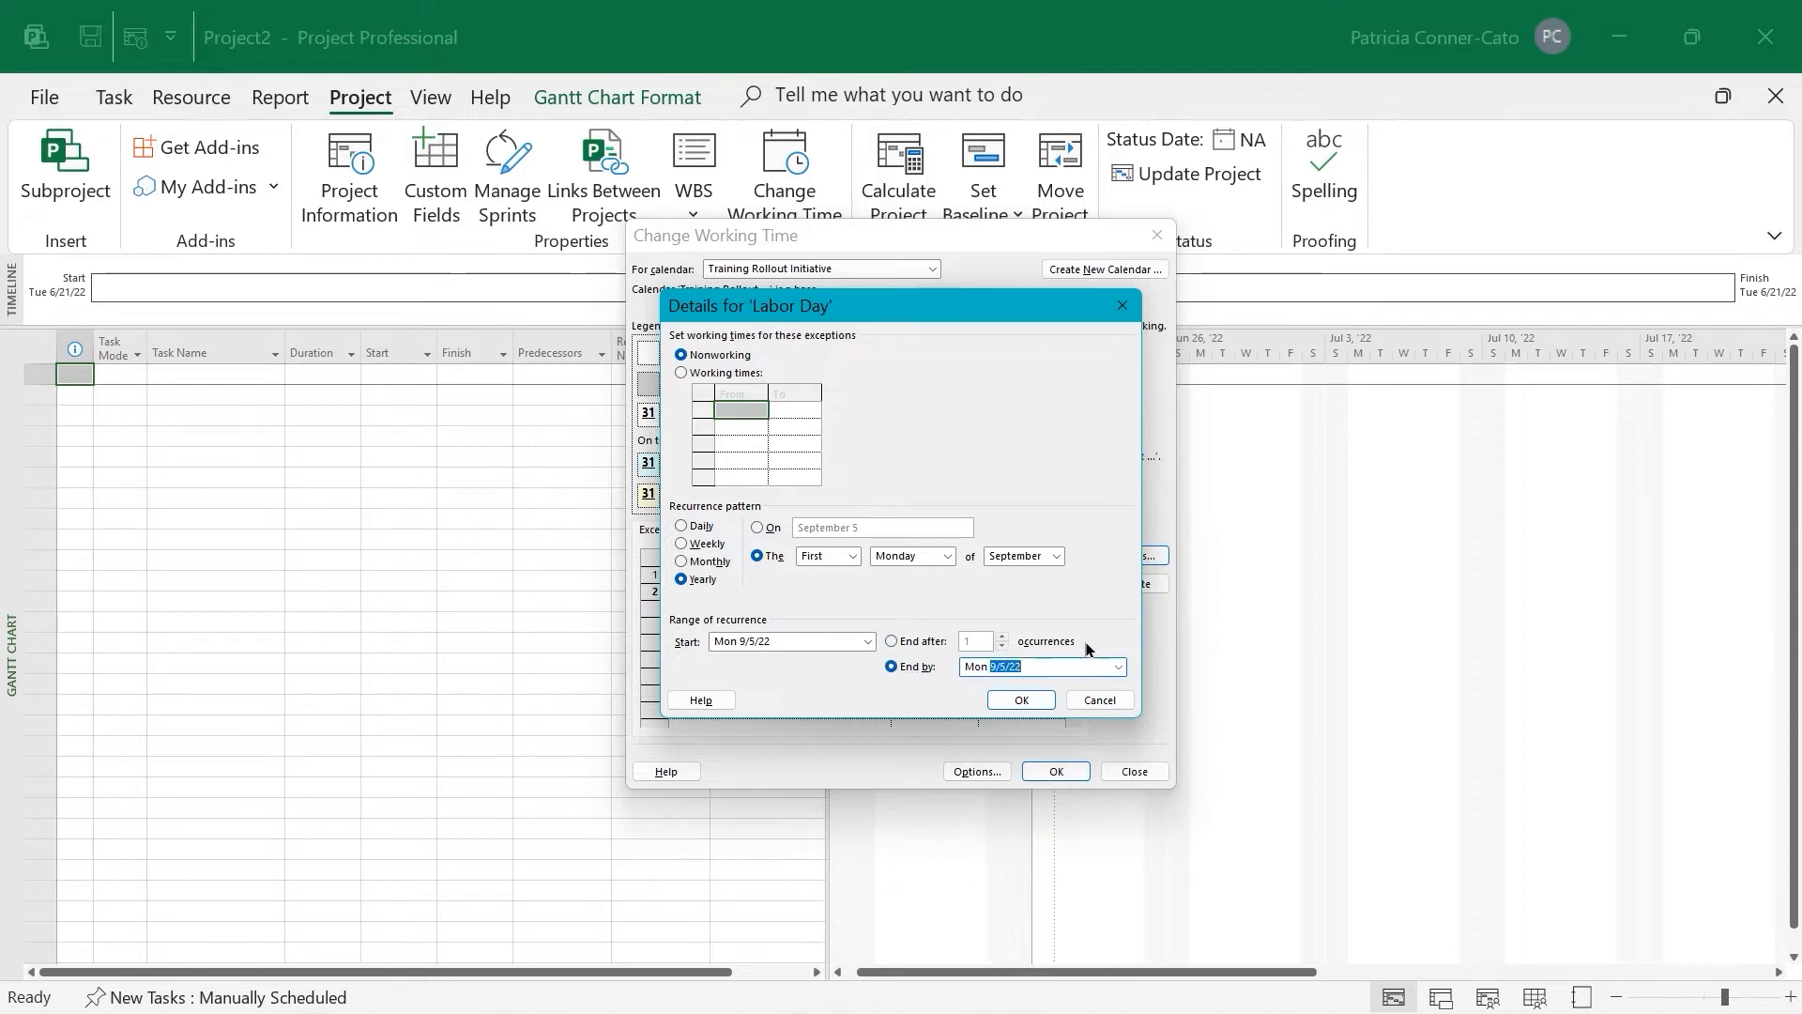
left_click(1035, 667)
left_click(1031, 667)
left_click(1025, 665)
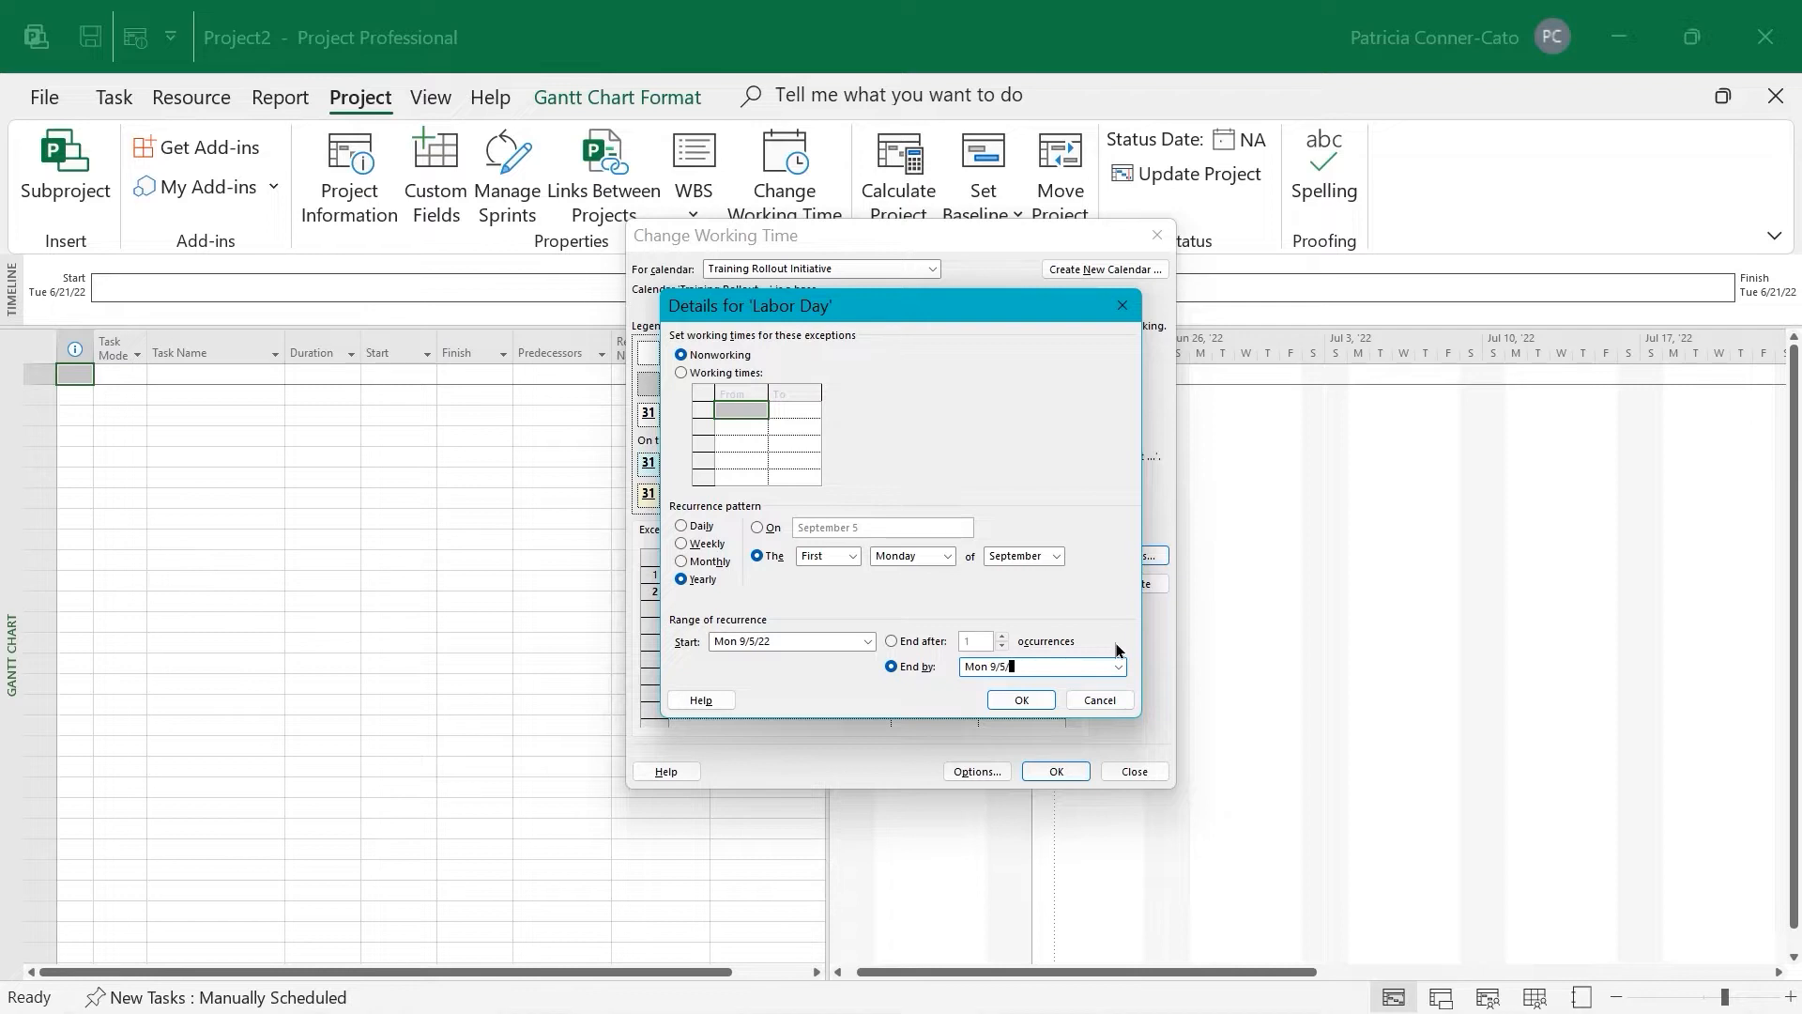
key("Return")
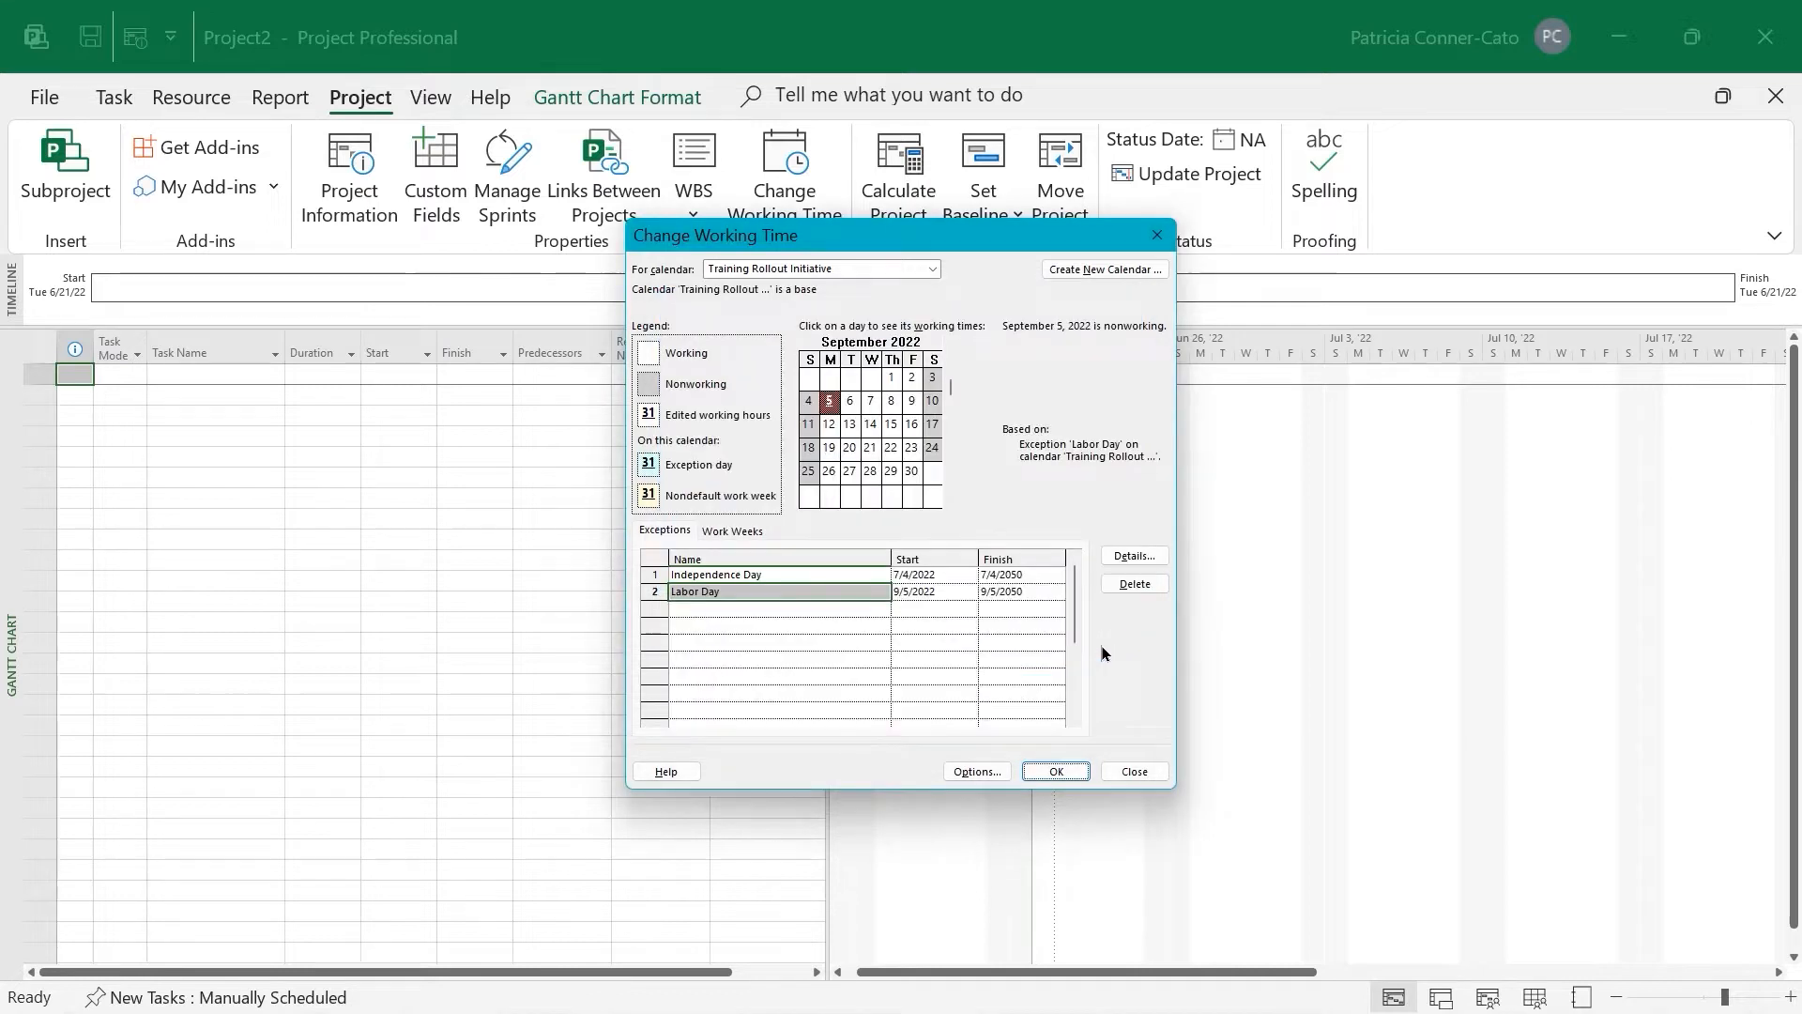
left_click(1057, 771)
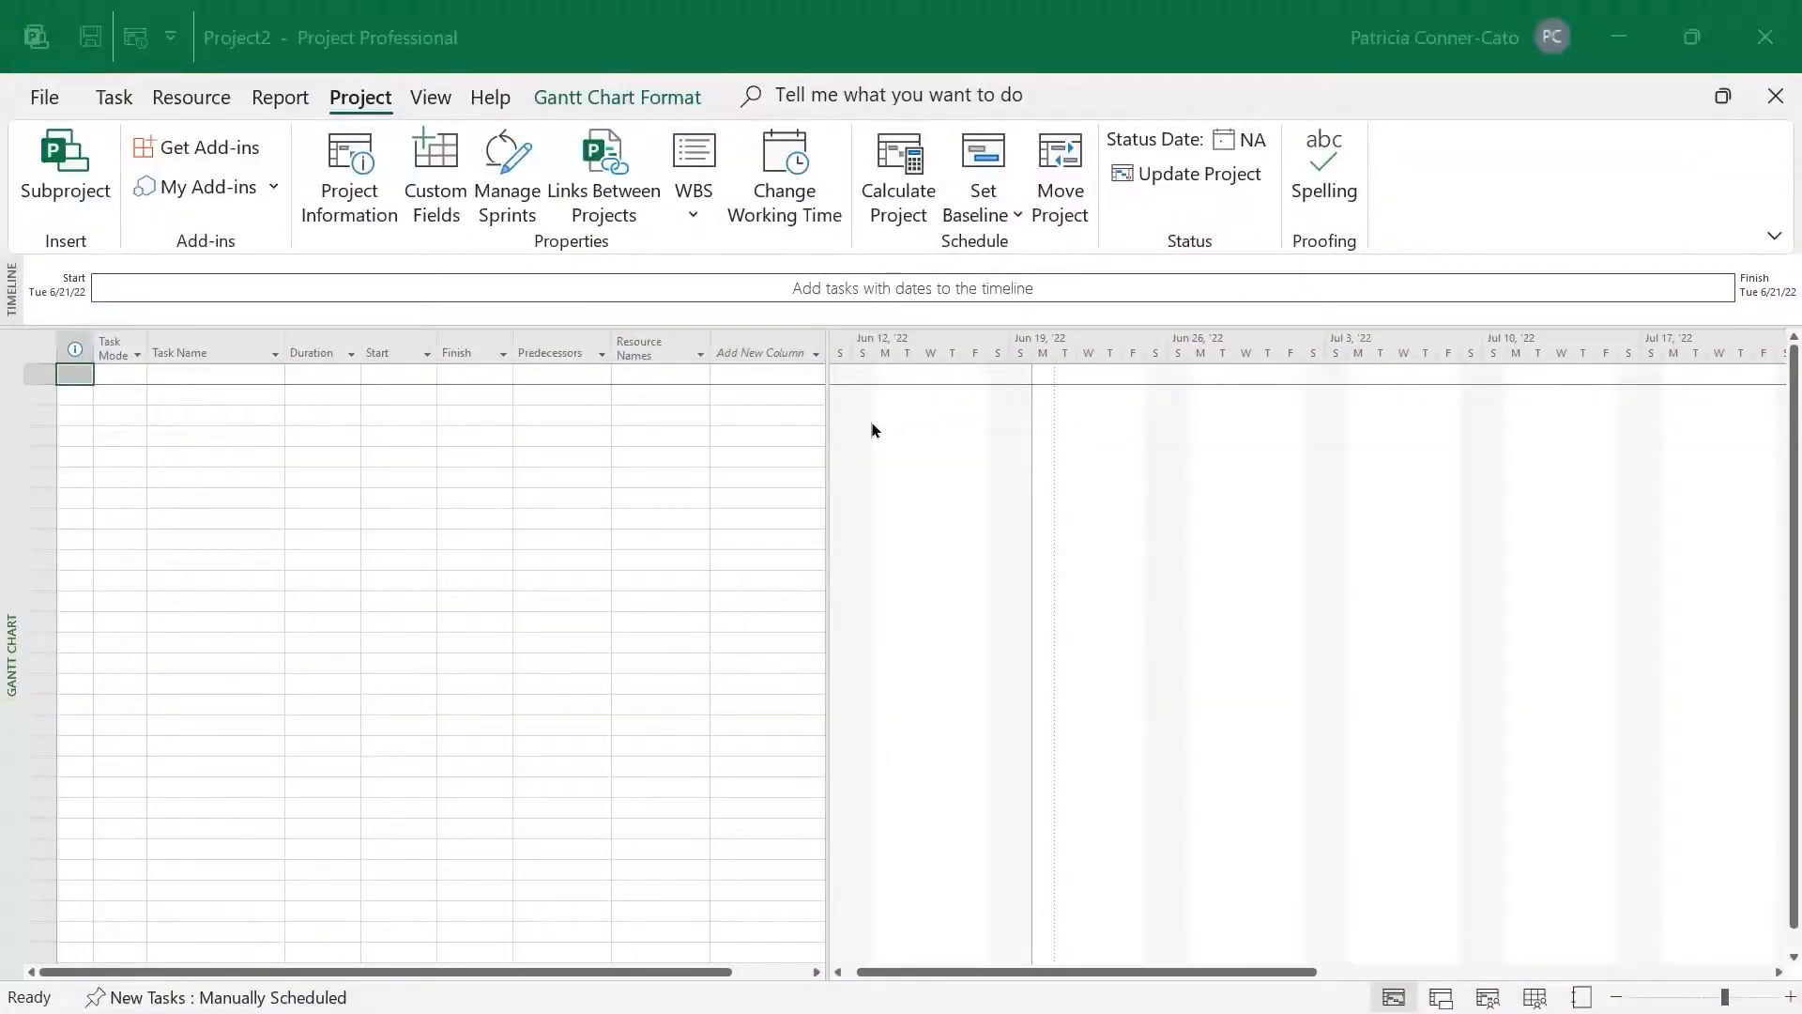
Assign the Training Rollout Initiative calendar as the project calendar in the project information
left_click(479, 36)
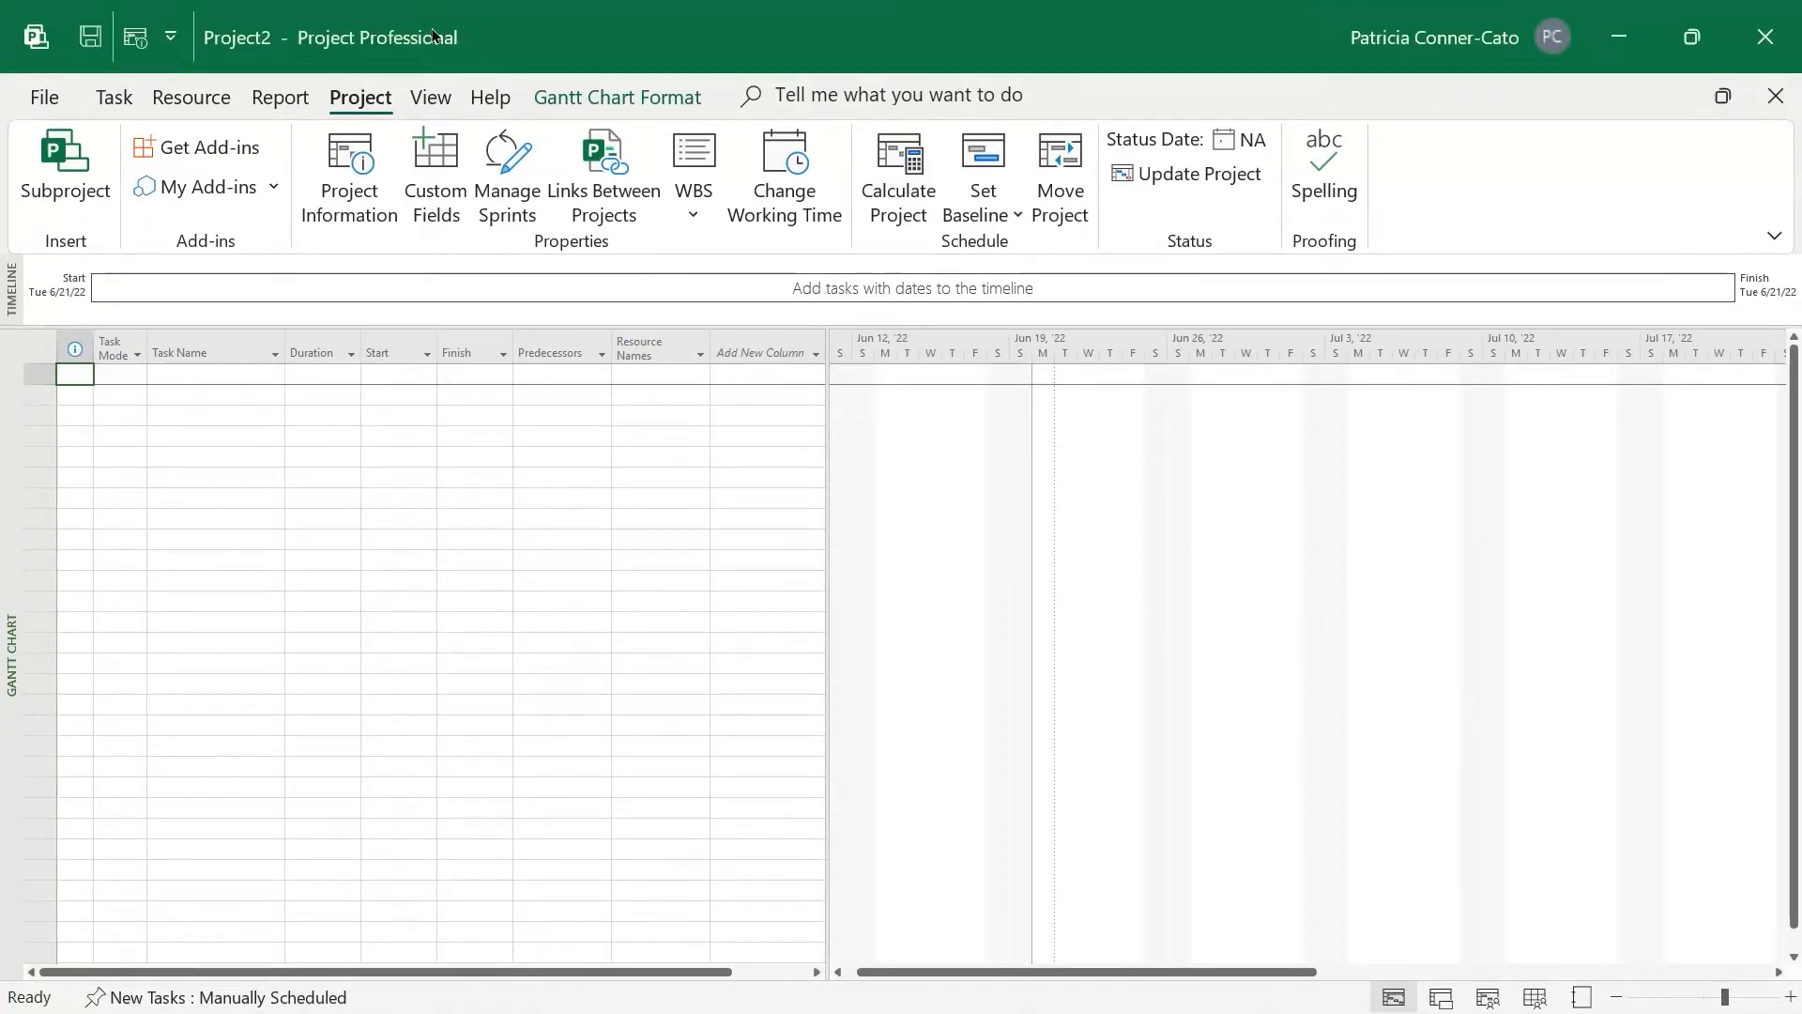
left_click(134, 38)
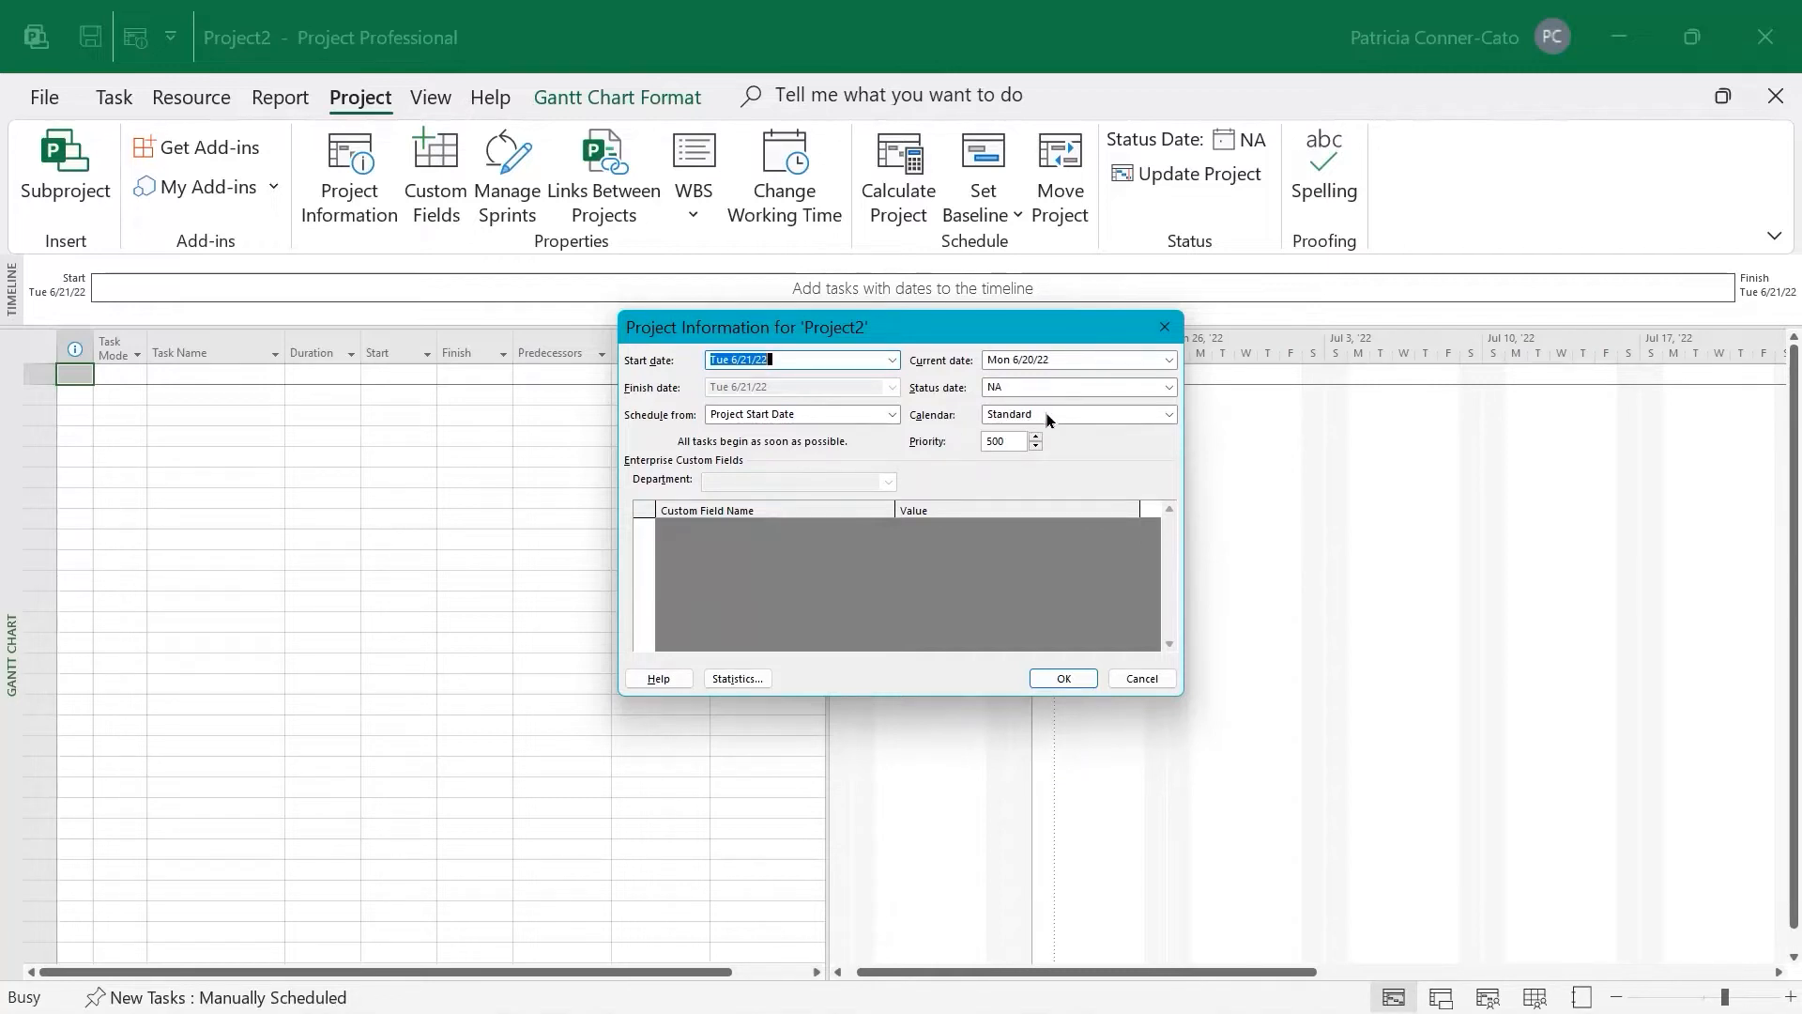
left_click(1170, 415)
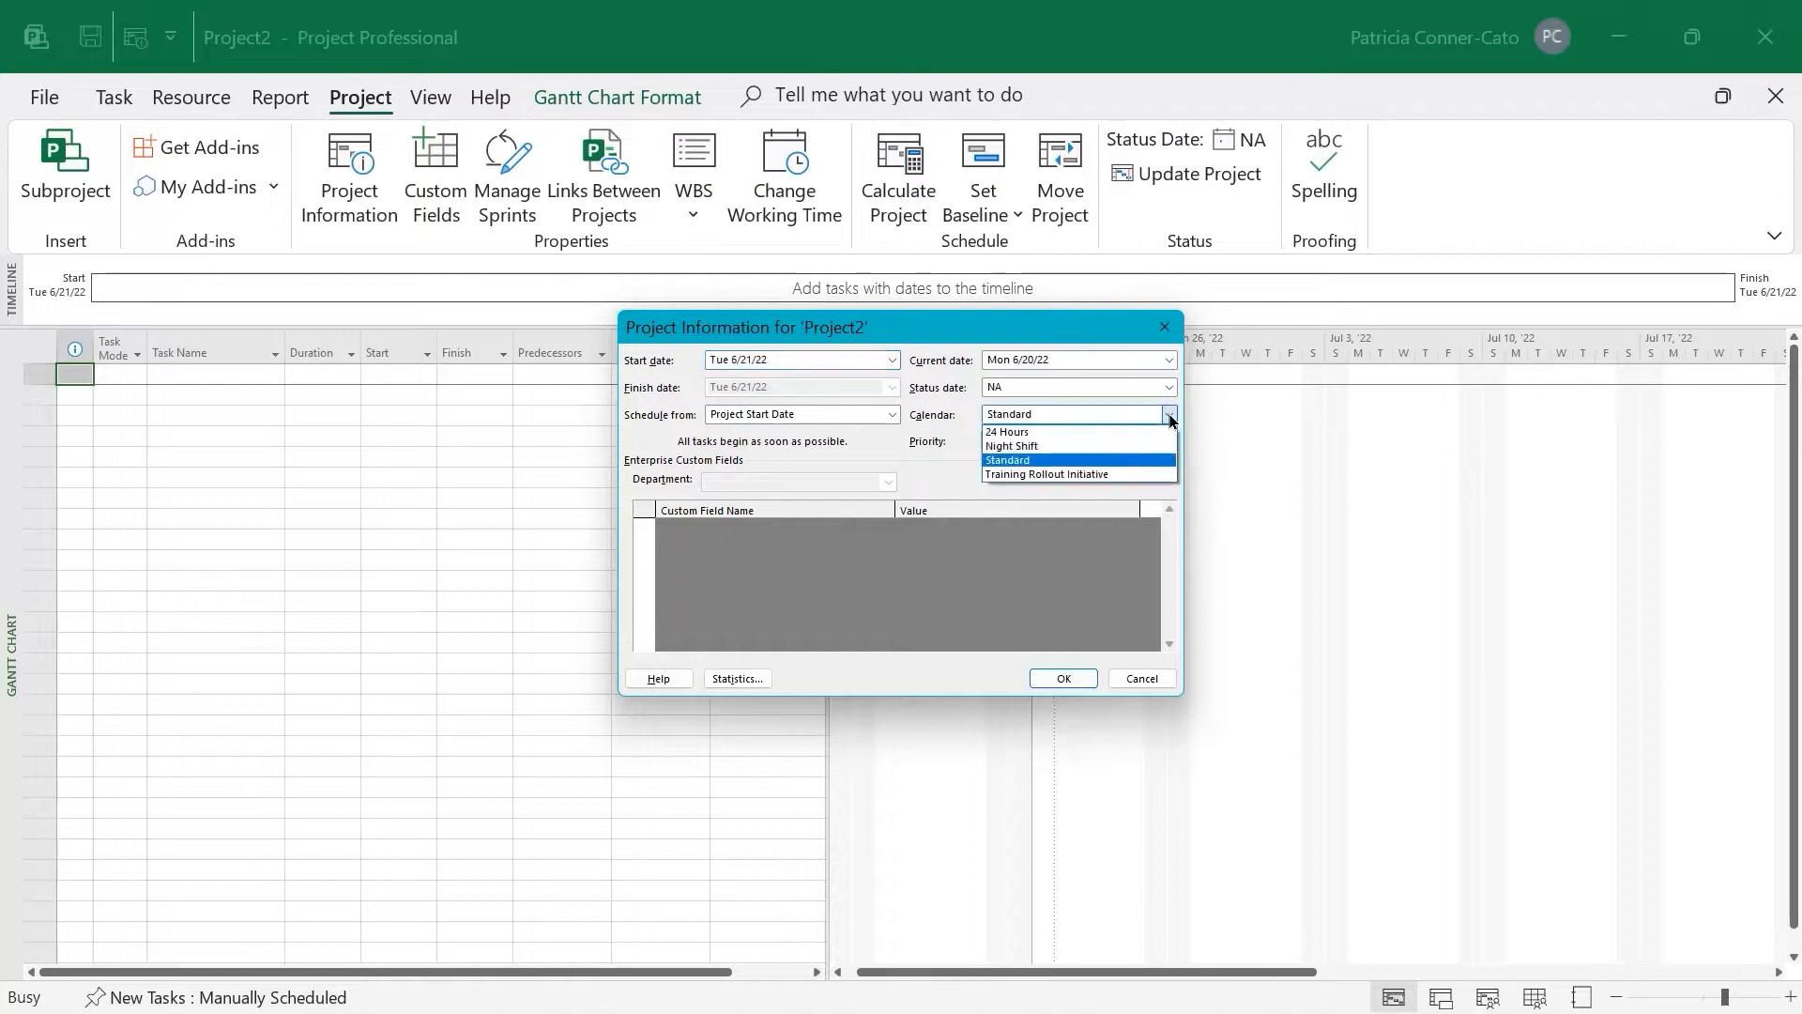
left_click(1103, 476)
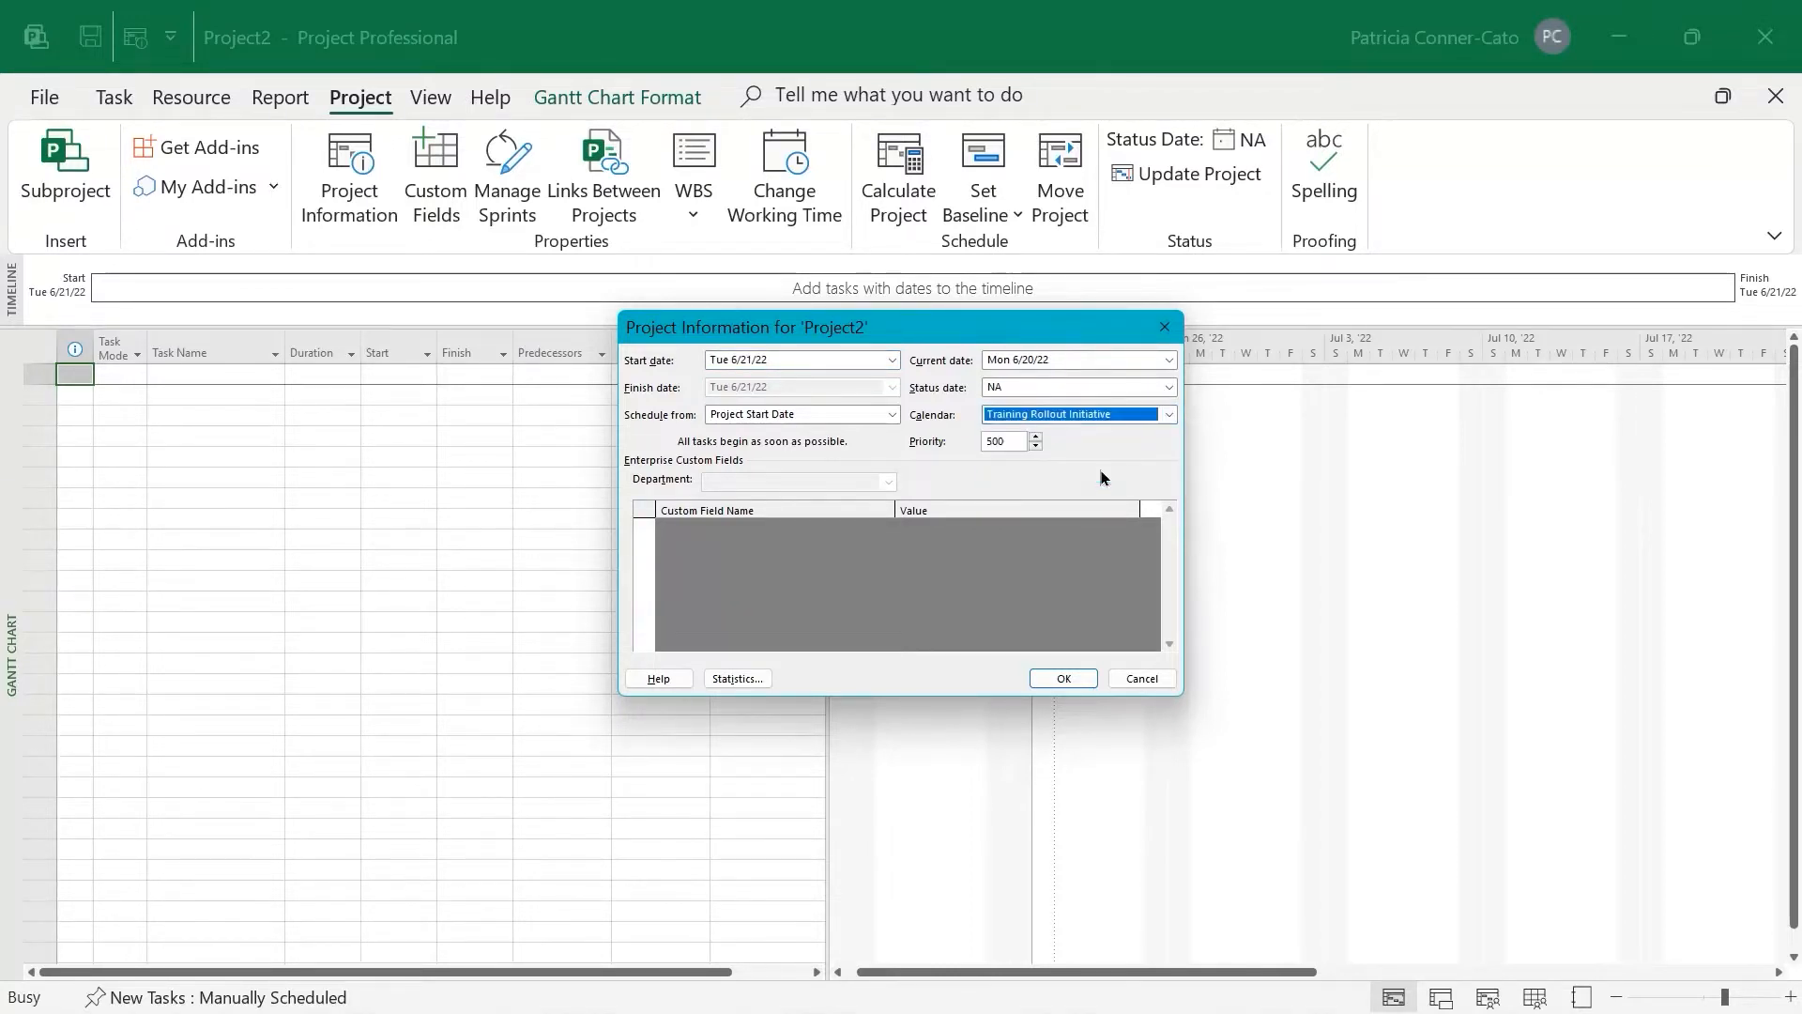
left_click(1063, 678)
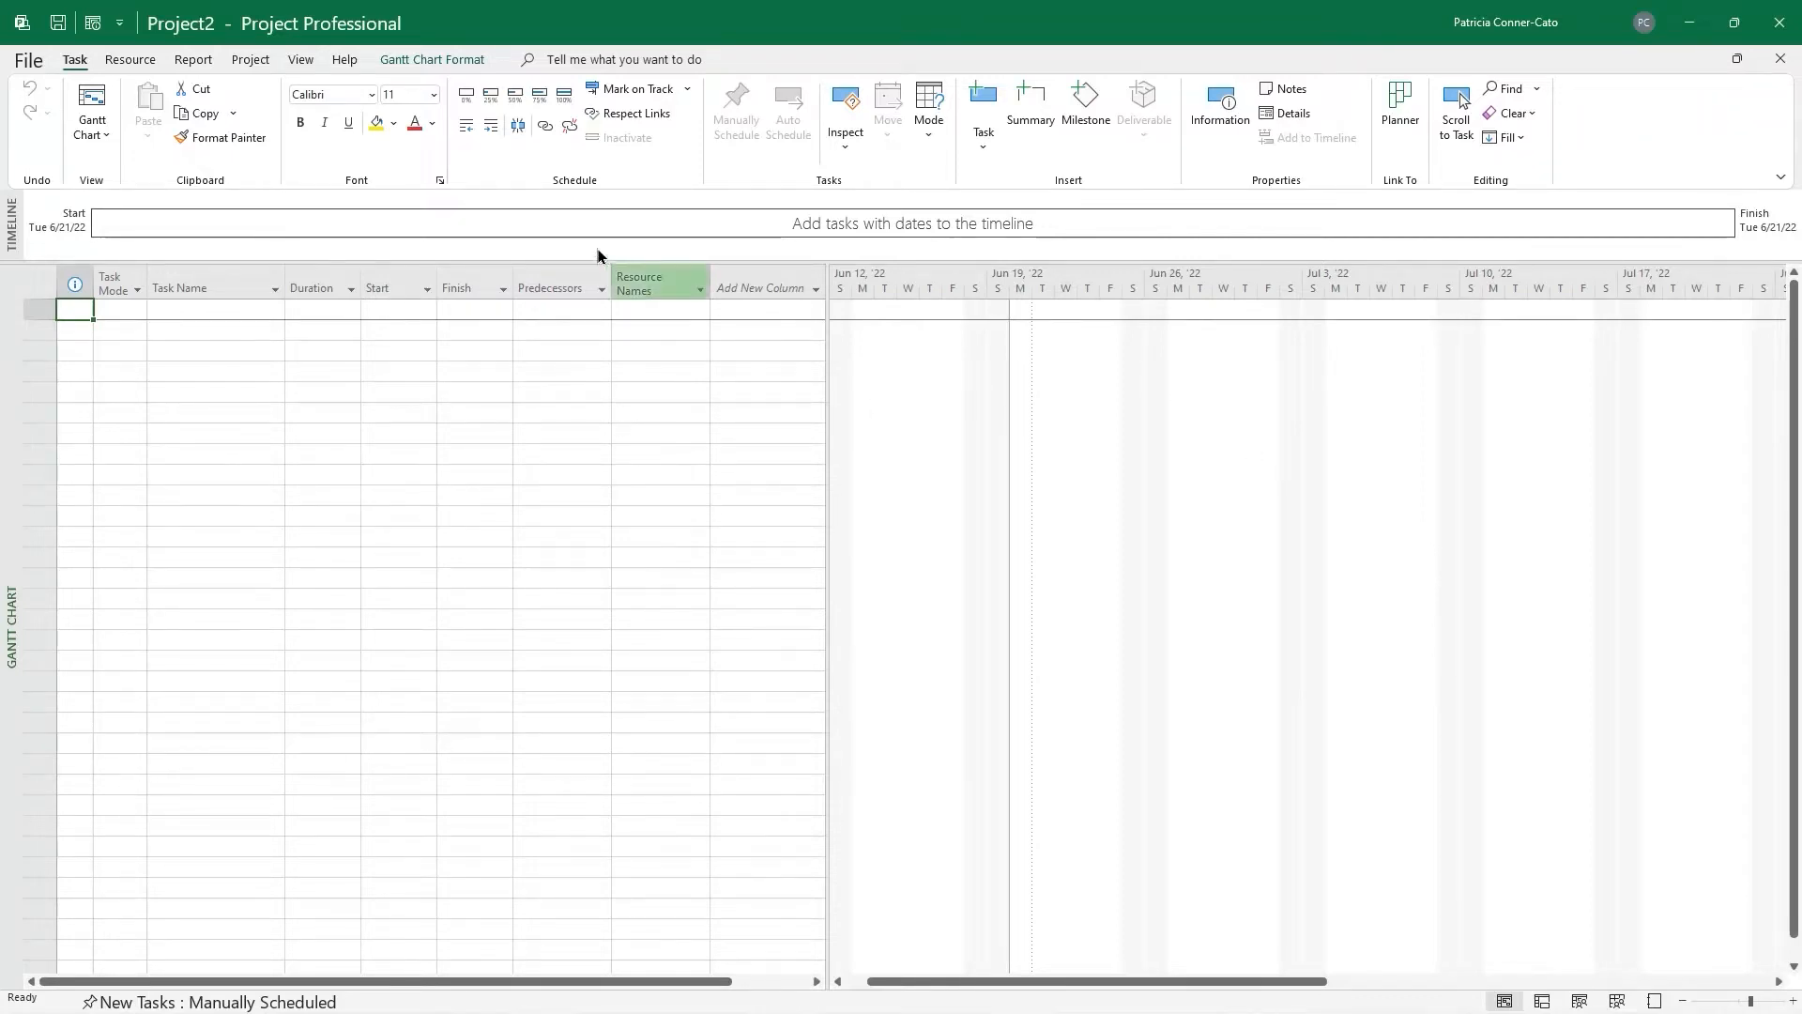
Save the project as Training Rollout Initiative in the Trainer Info folder under Project 2021
left_click(42, 61)
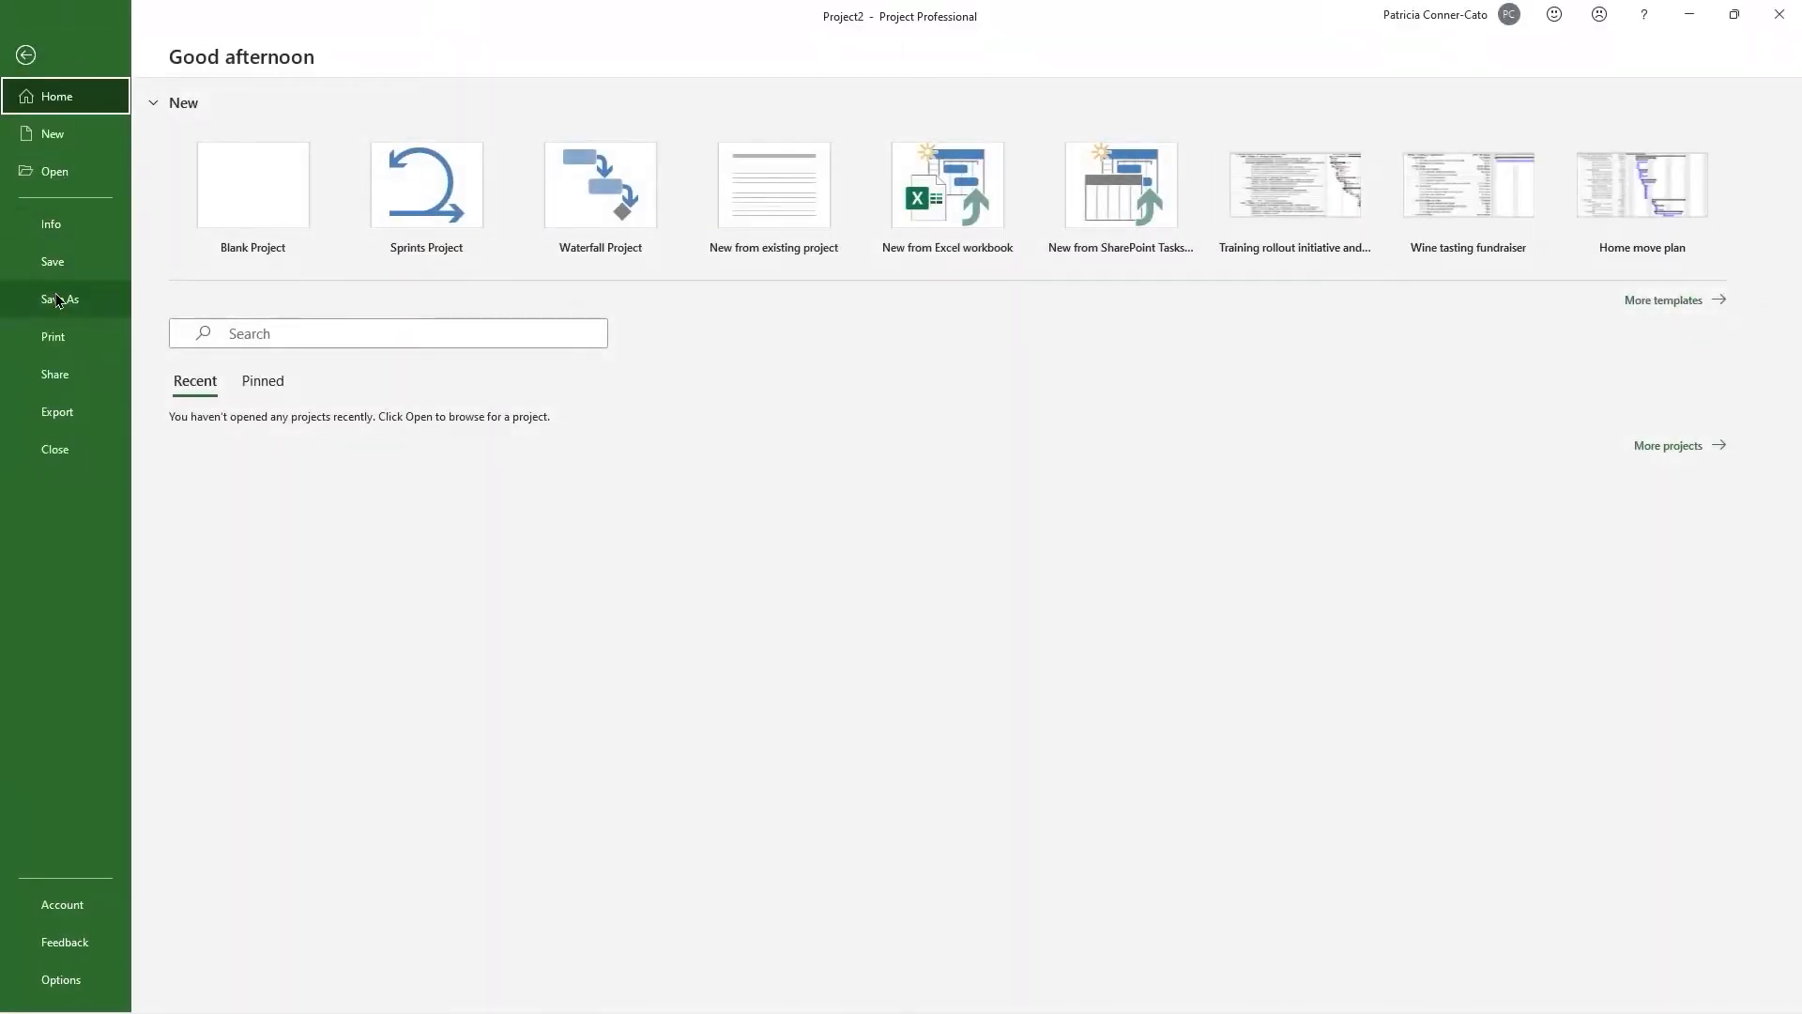
left_click(59, 297)
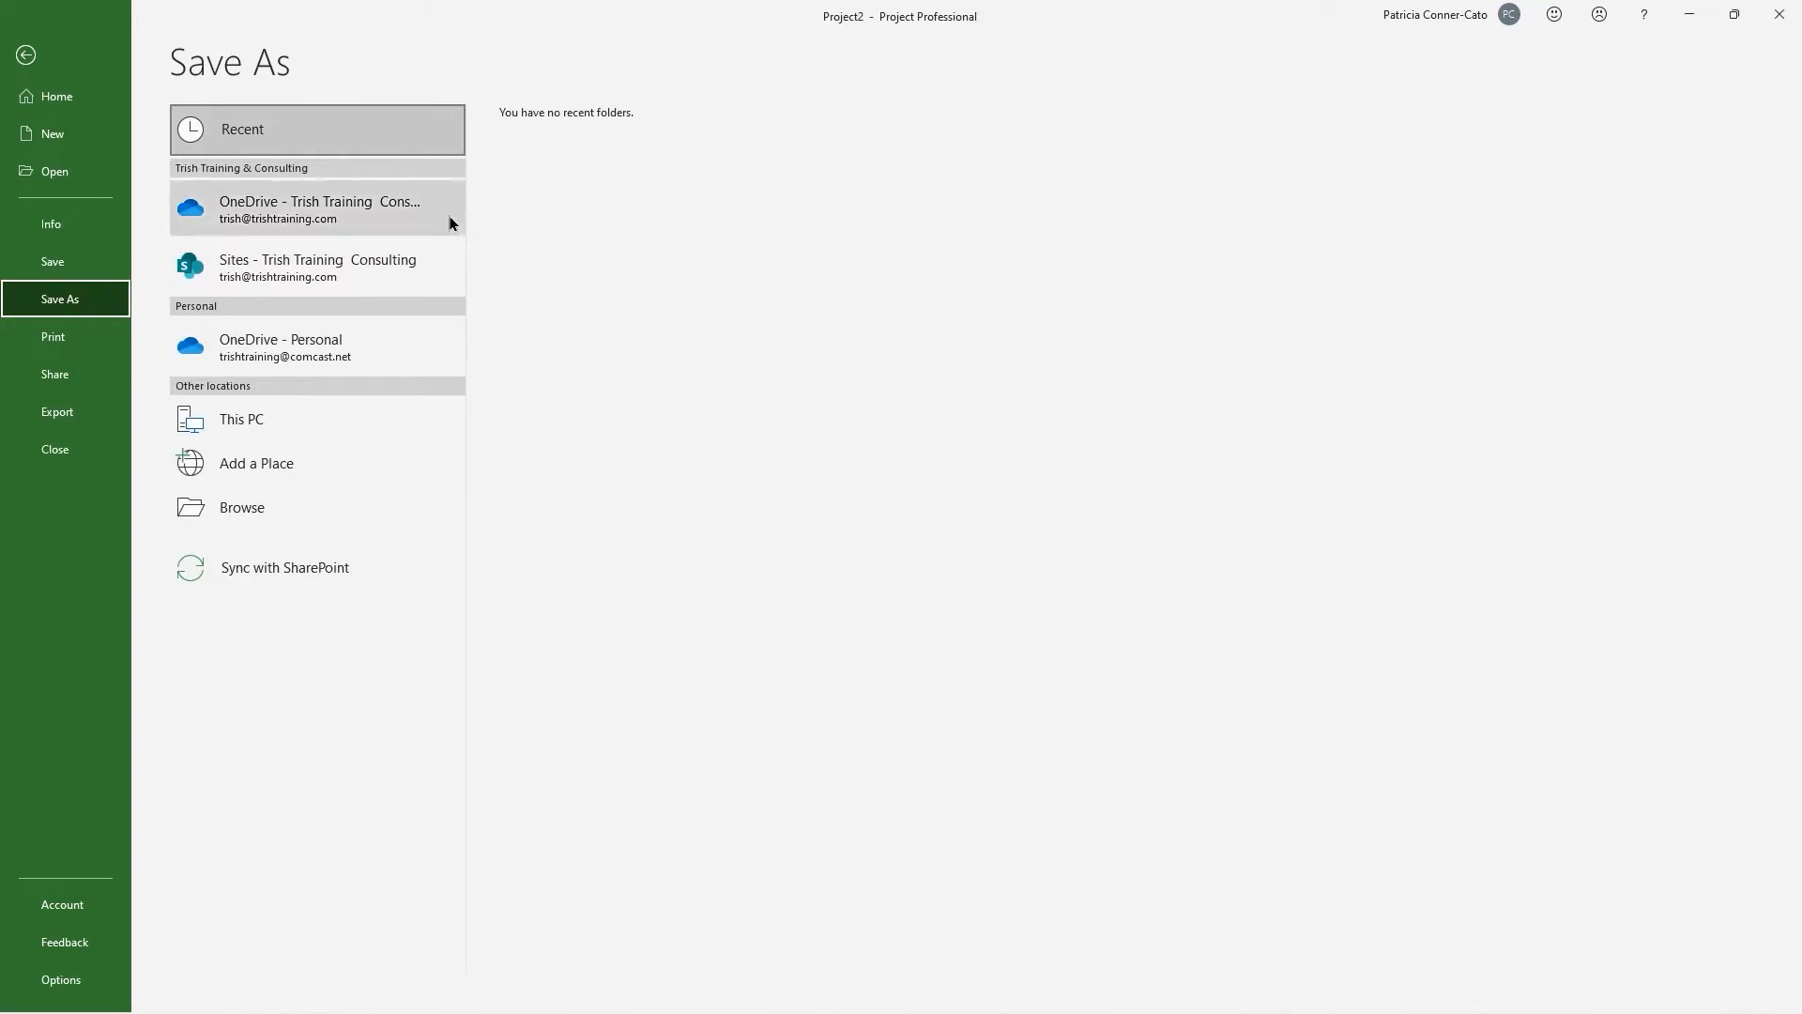
left_click(262, 514)
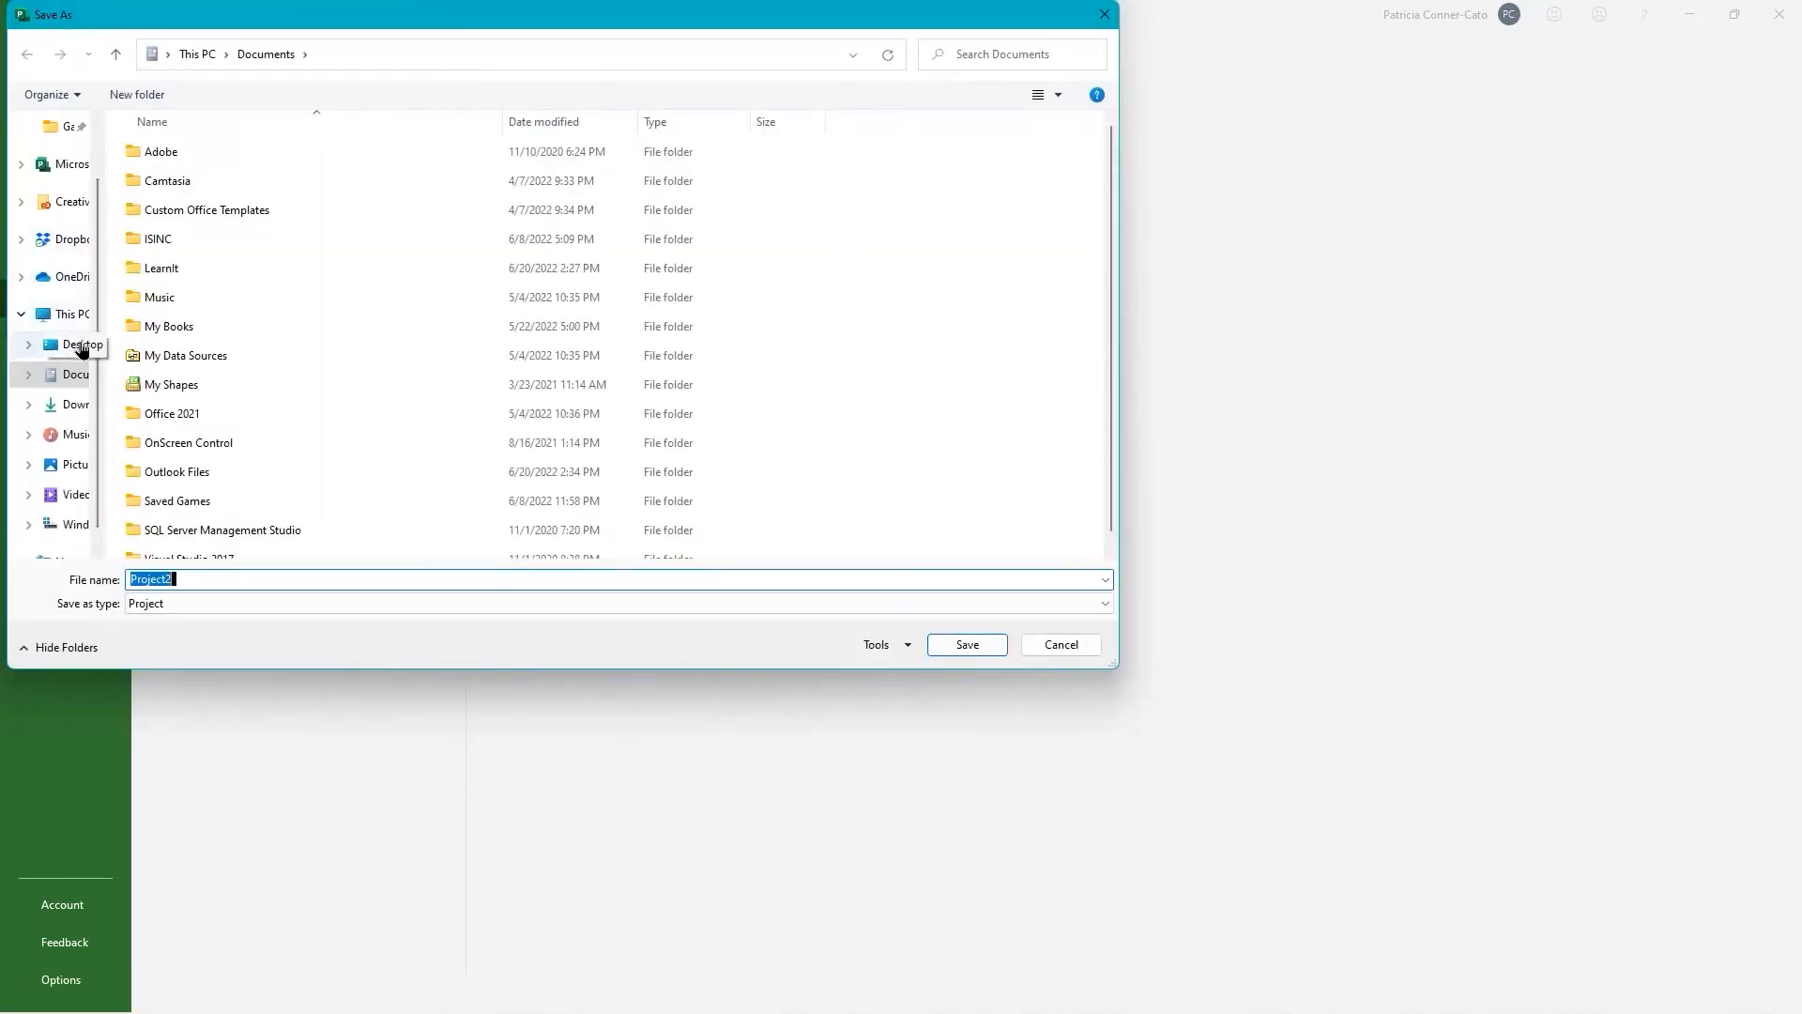
left_click(81, 348)
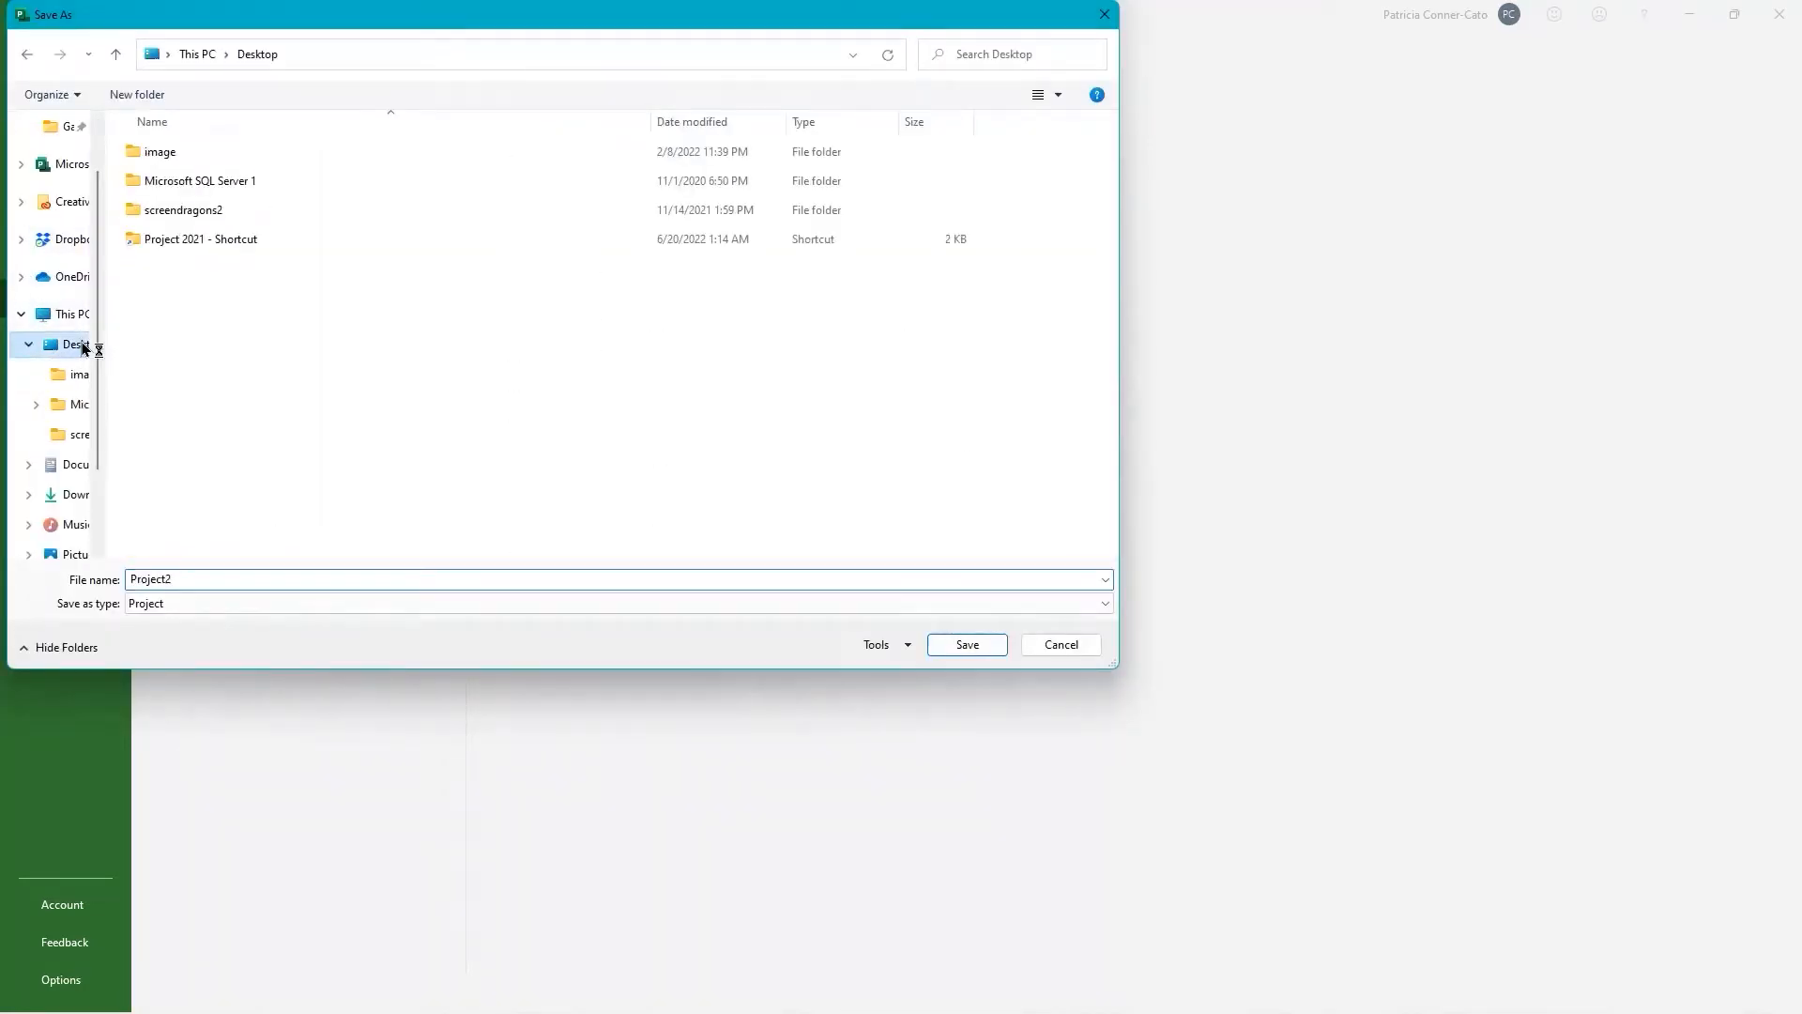
double_click(168, 238)
double_click(169, 353)
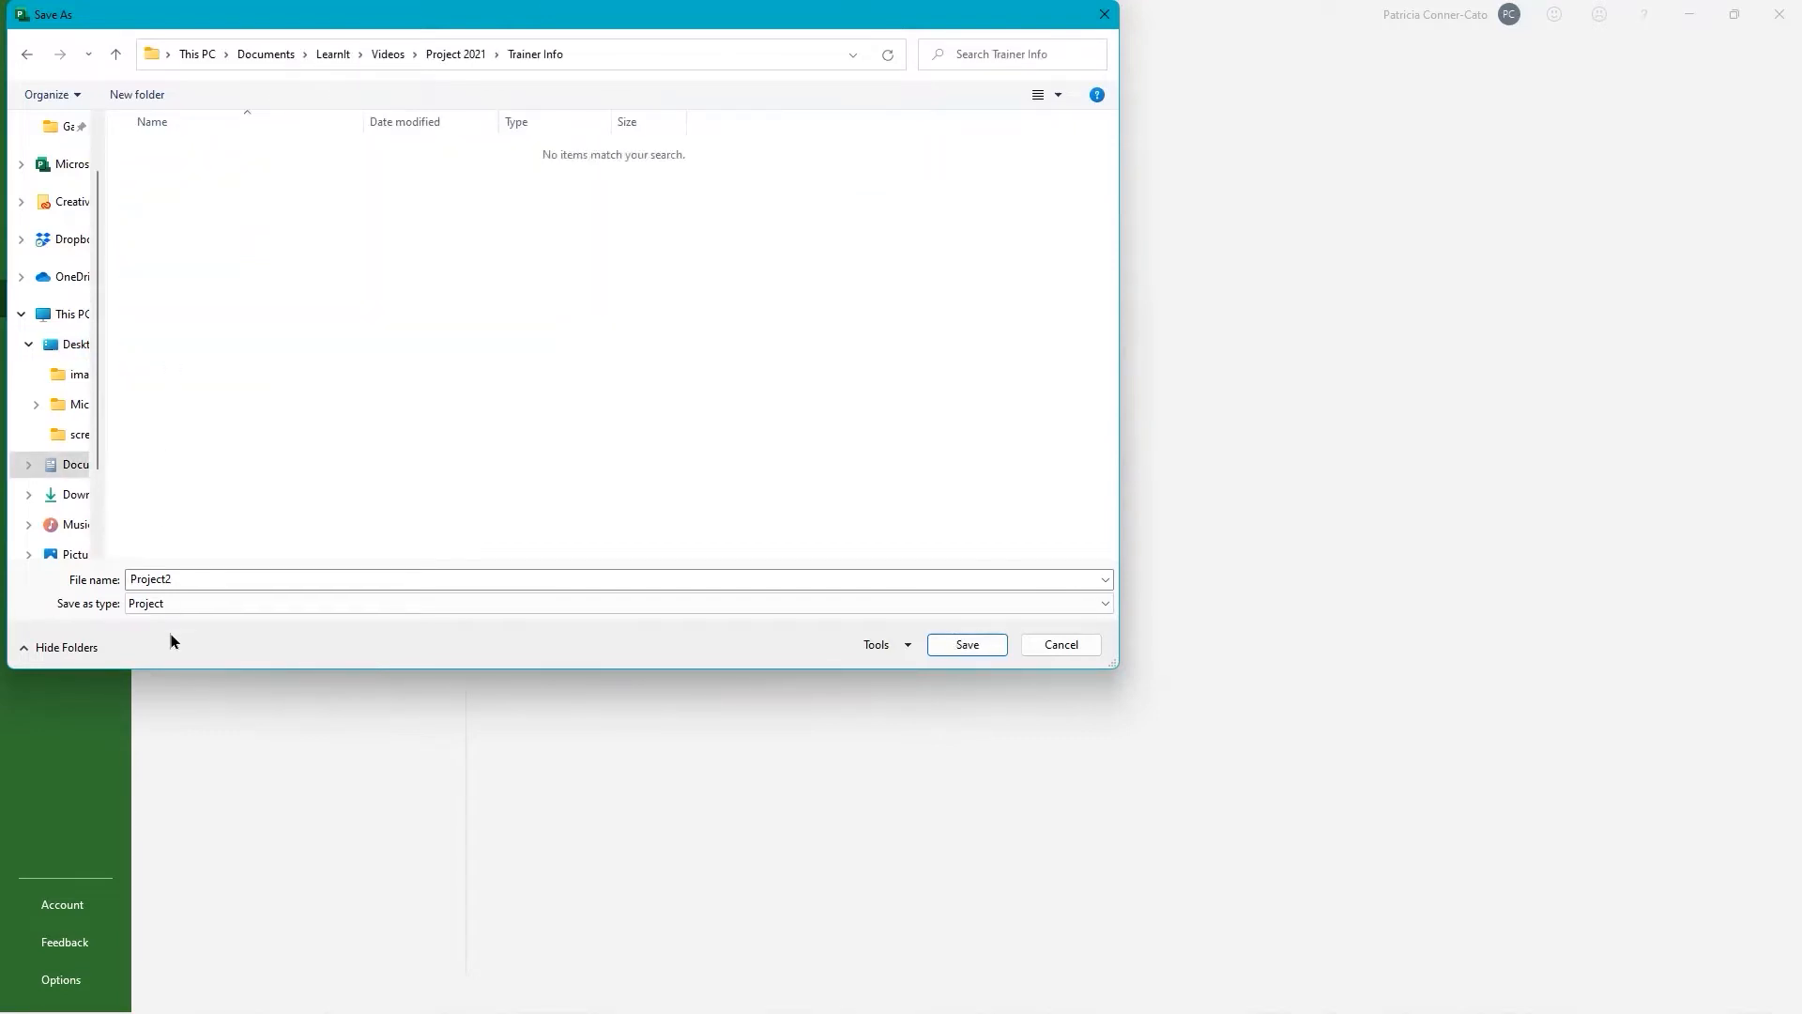
double_click(169, 579)
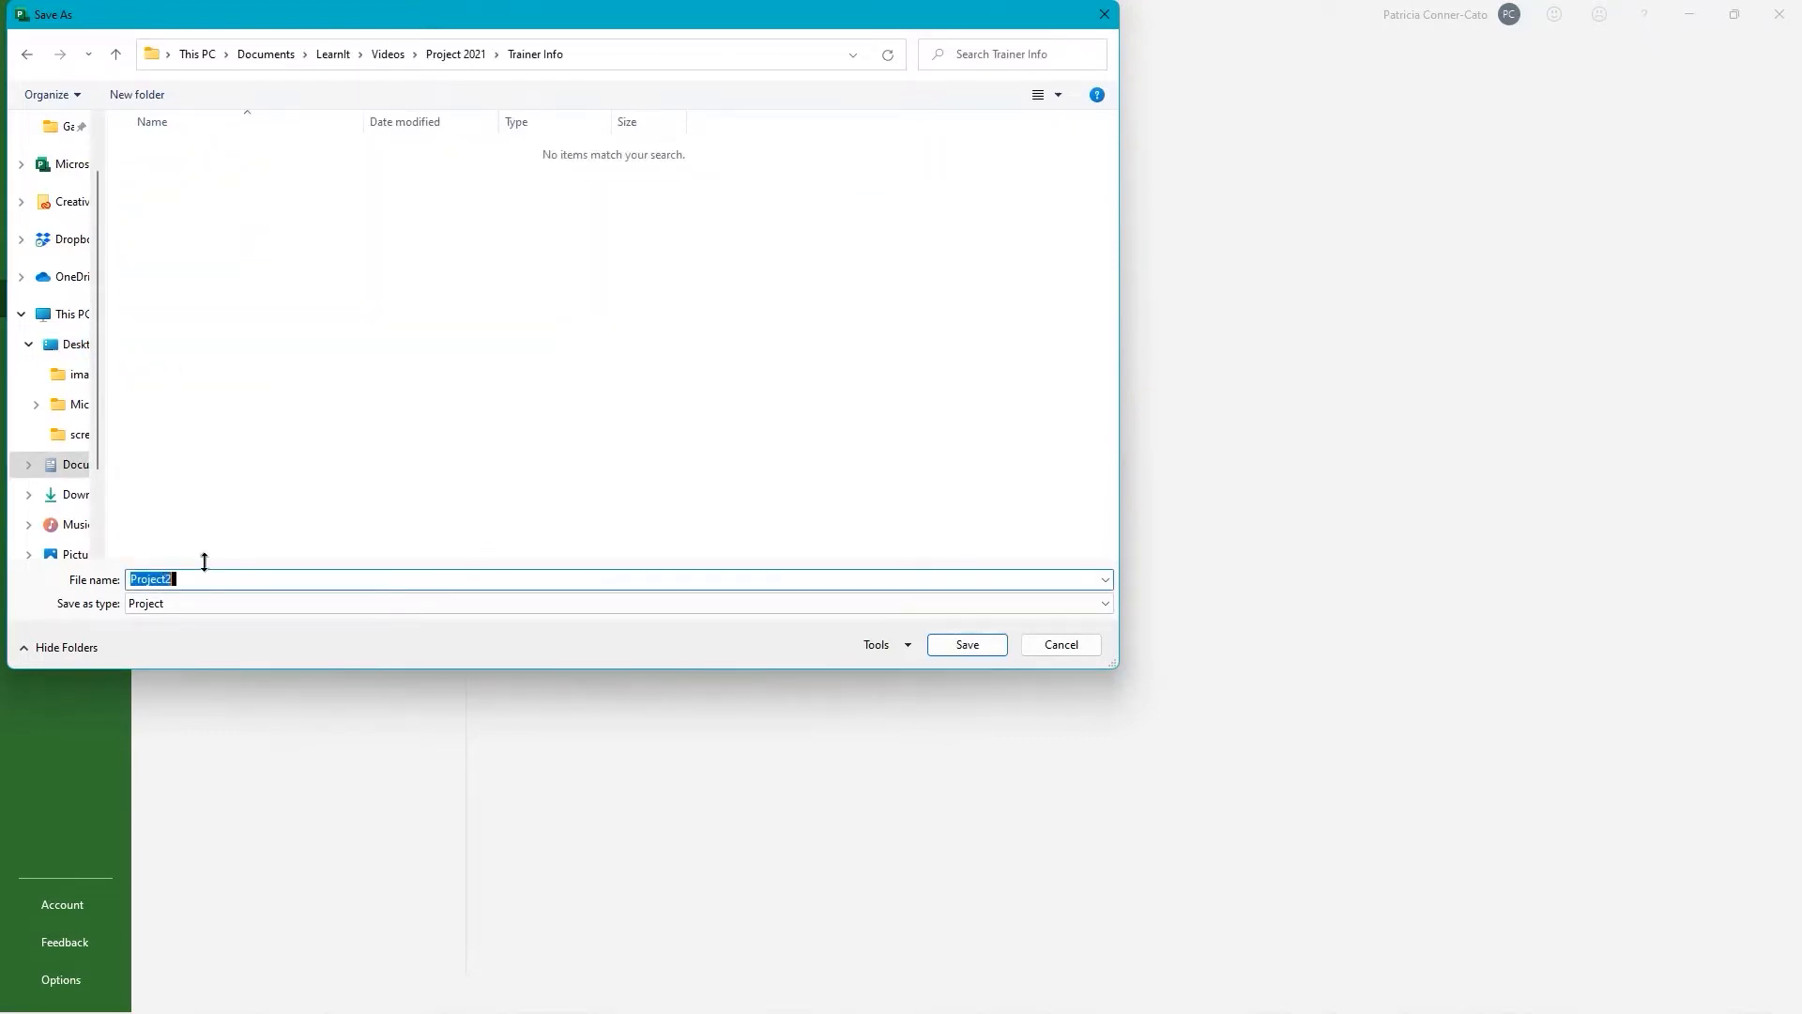
type("Training Rollout Initiative")
left_click(967, 644)
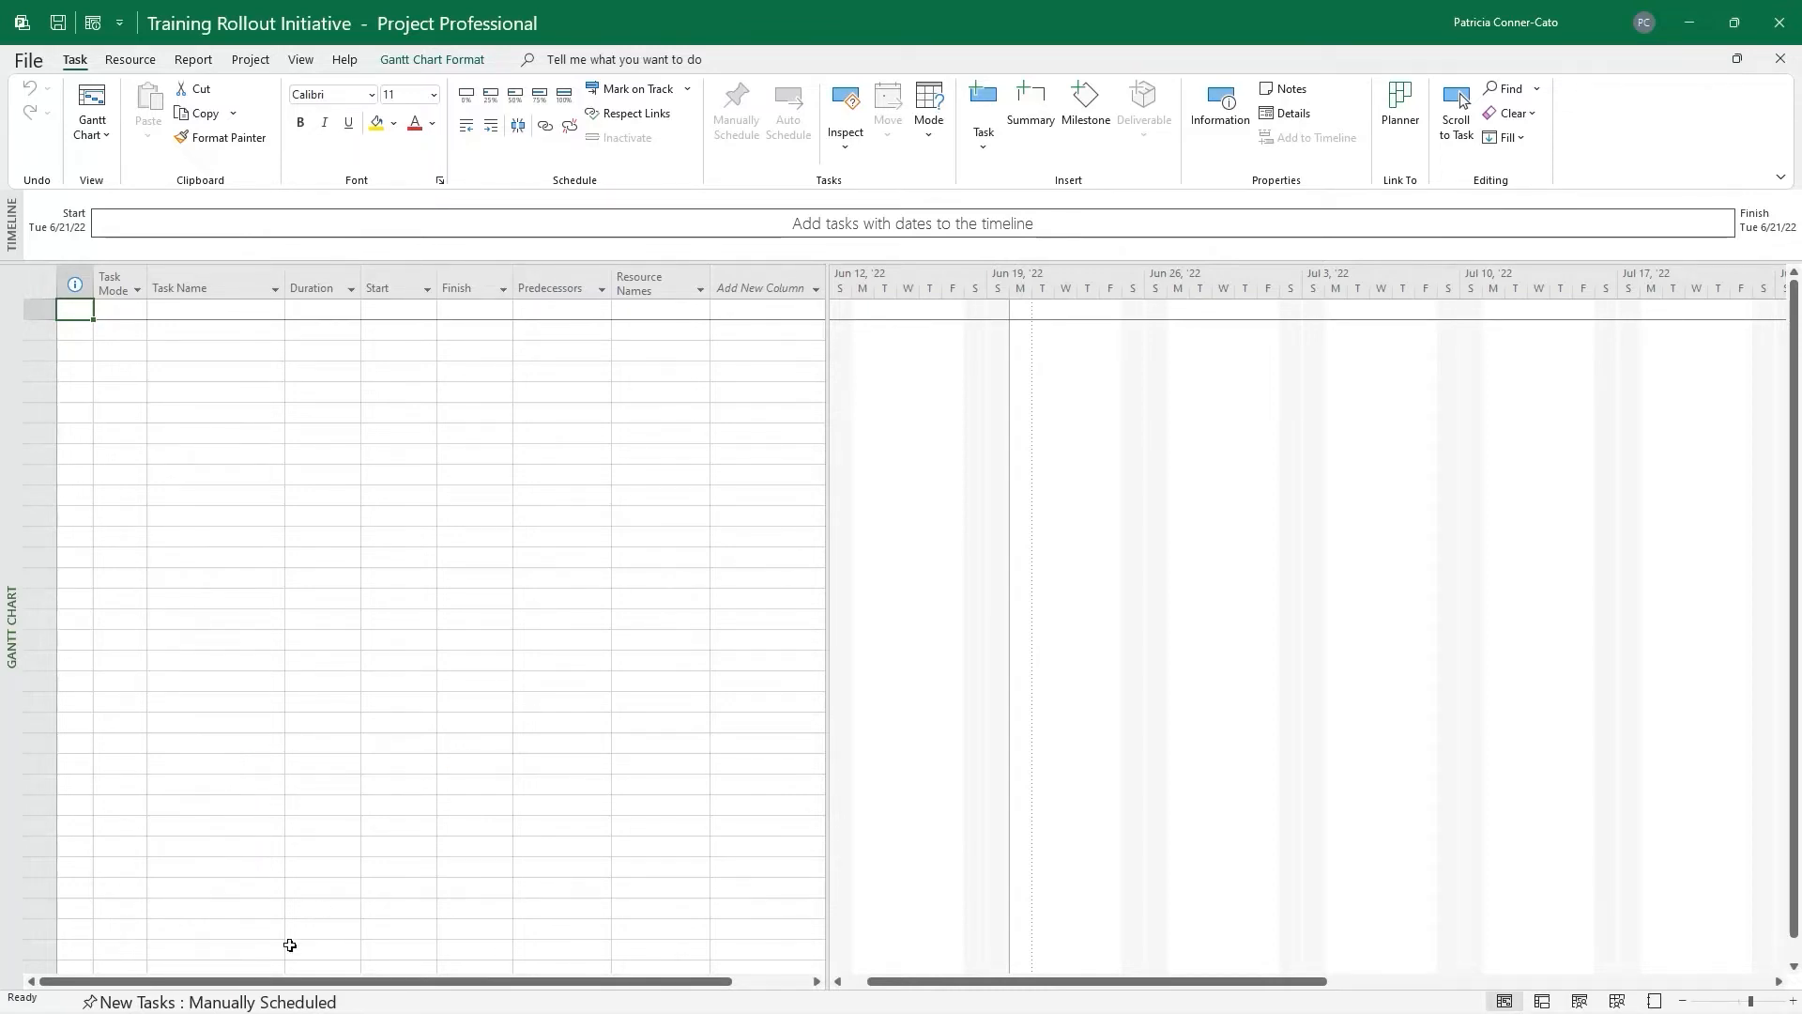
Choose Manually Scheduled as the scheduling mode for new tasks
left_click(250, 1002)
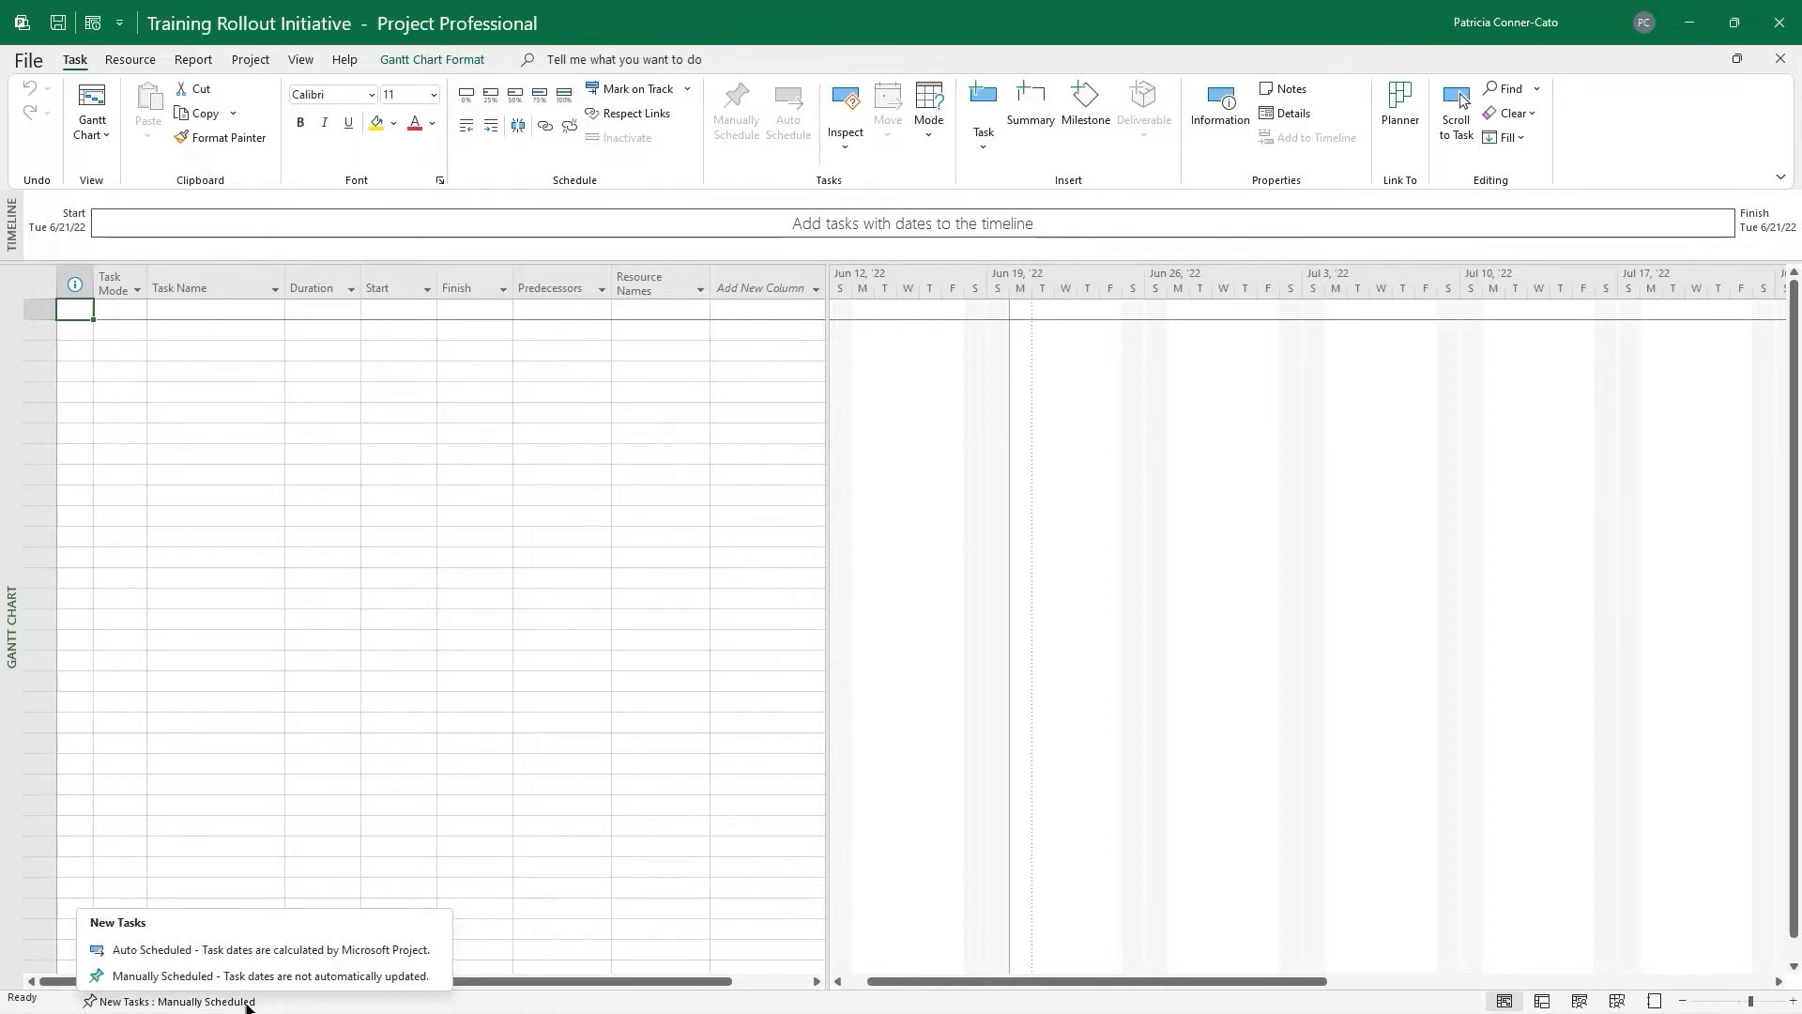
left_click(250, 1002)
left_click(250, 1003)
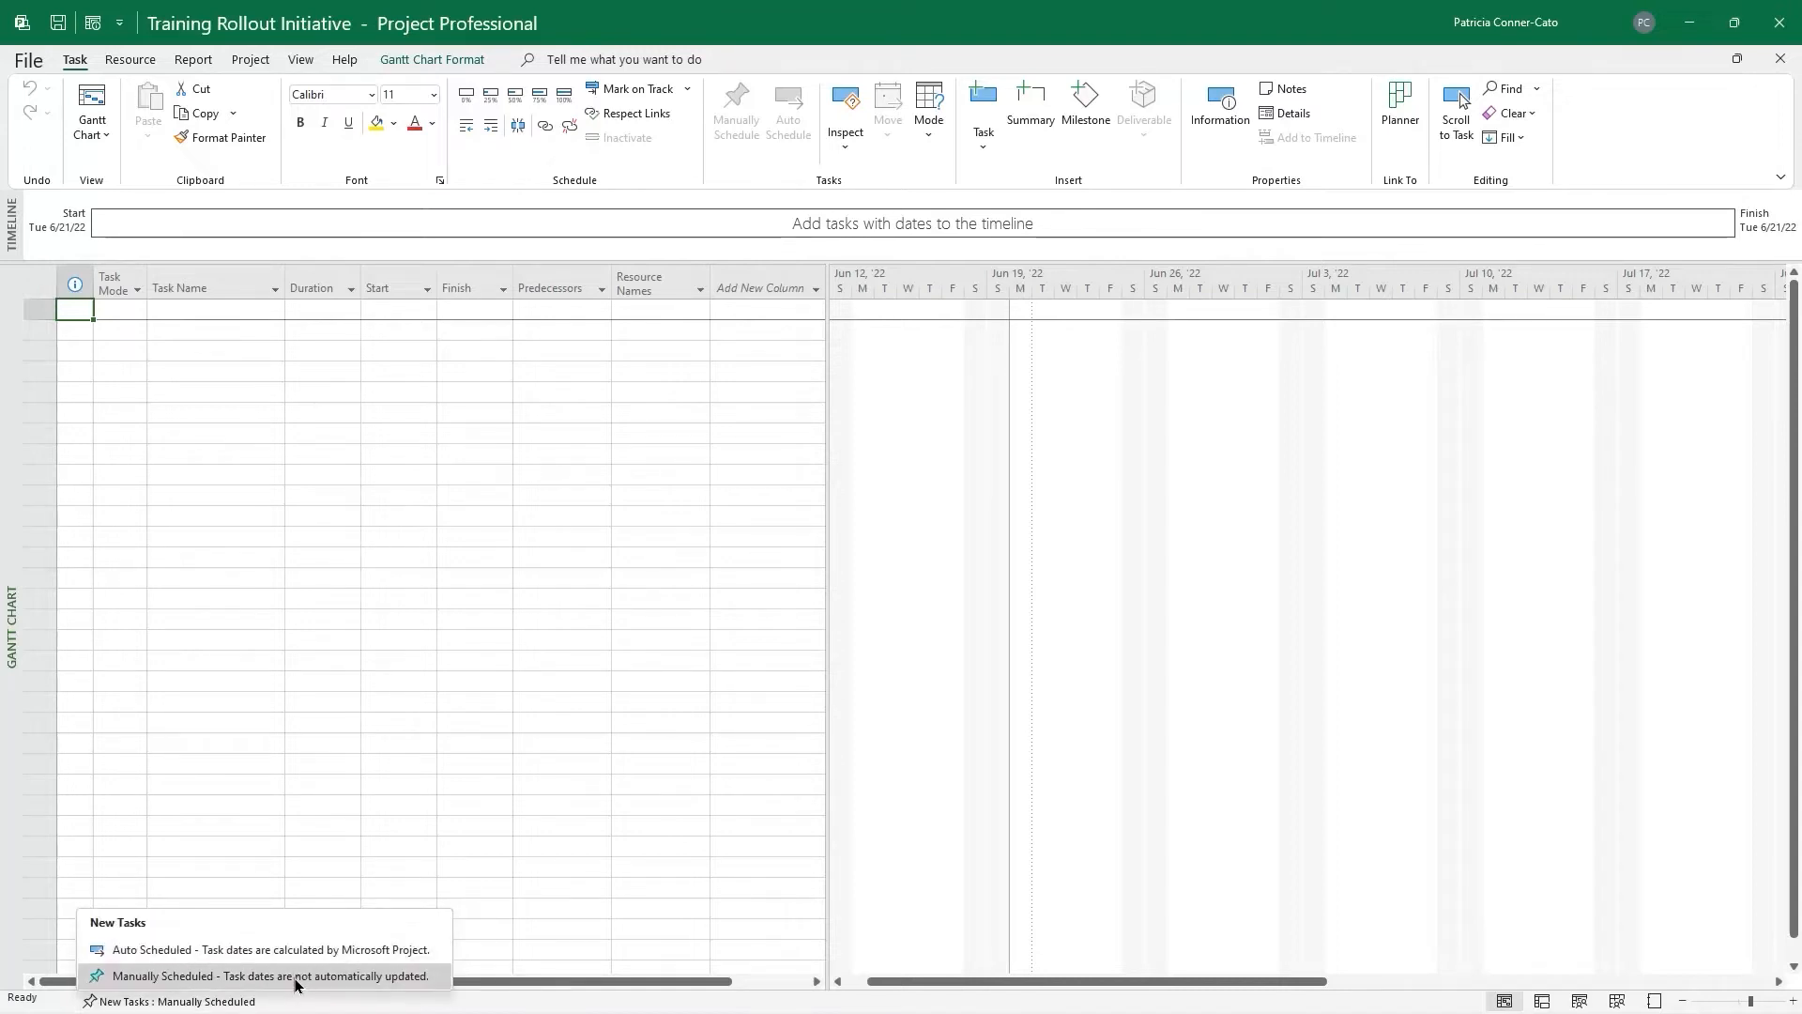
left_click(295, 976)
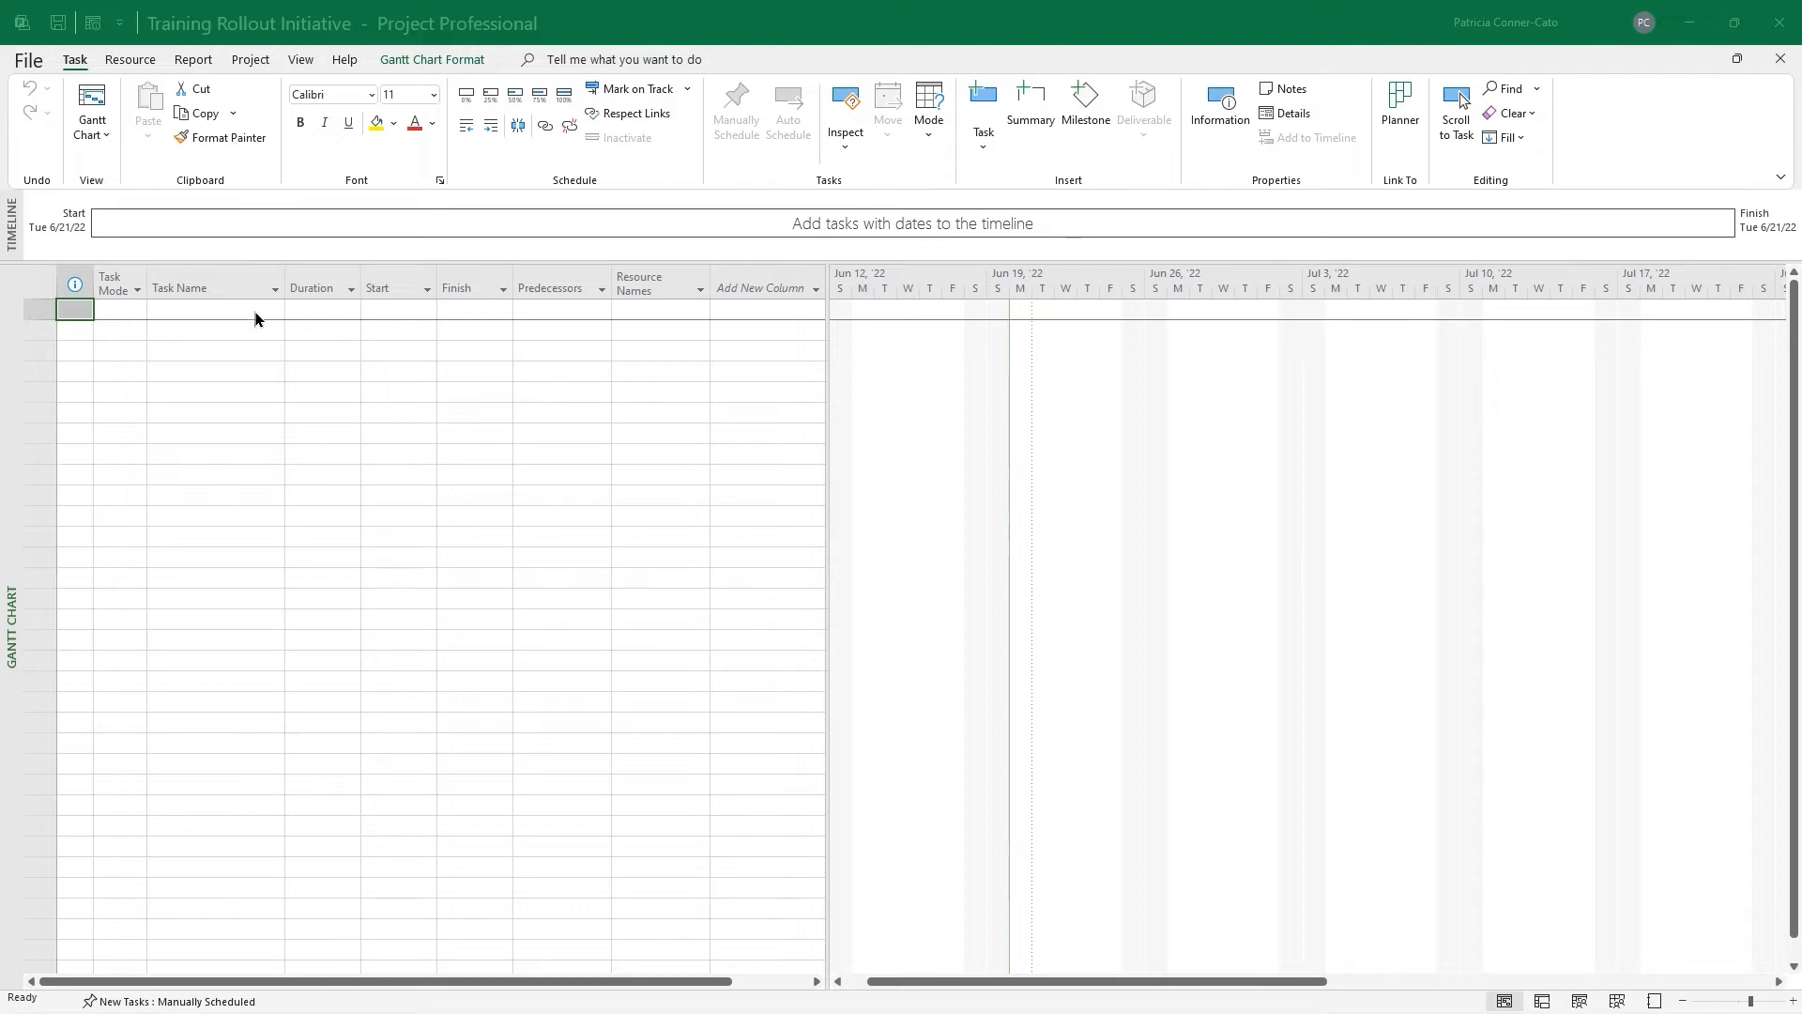
Enter a first task named "Define project objectives and describe mission statement" in the task table
left_click(163, 308)
left_click(163, 308)
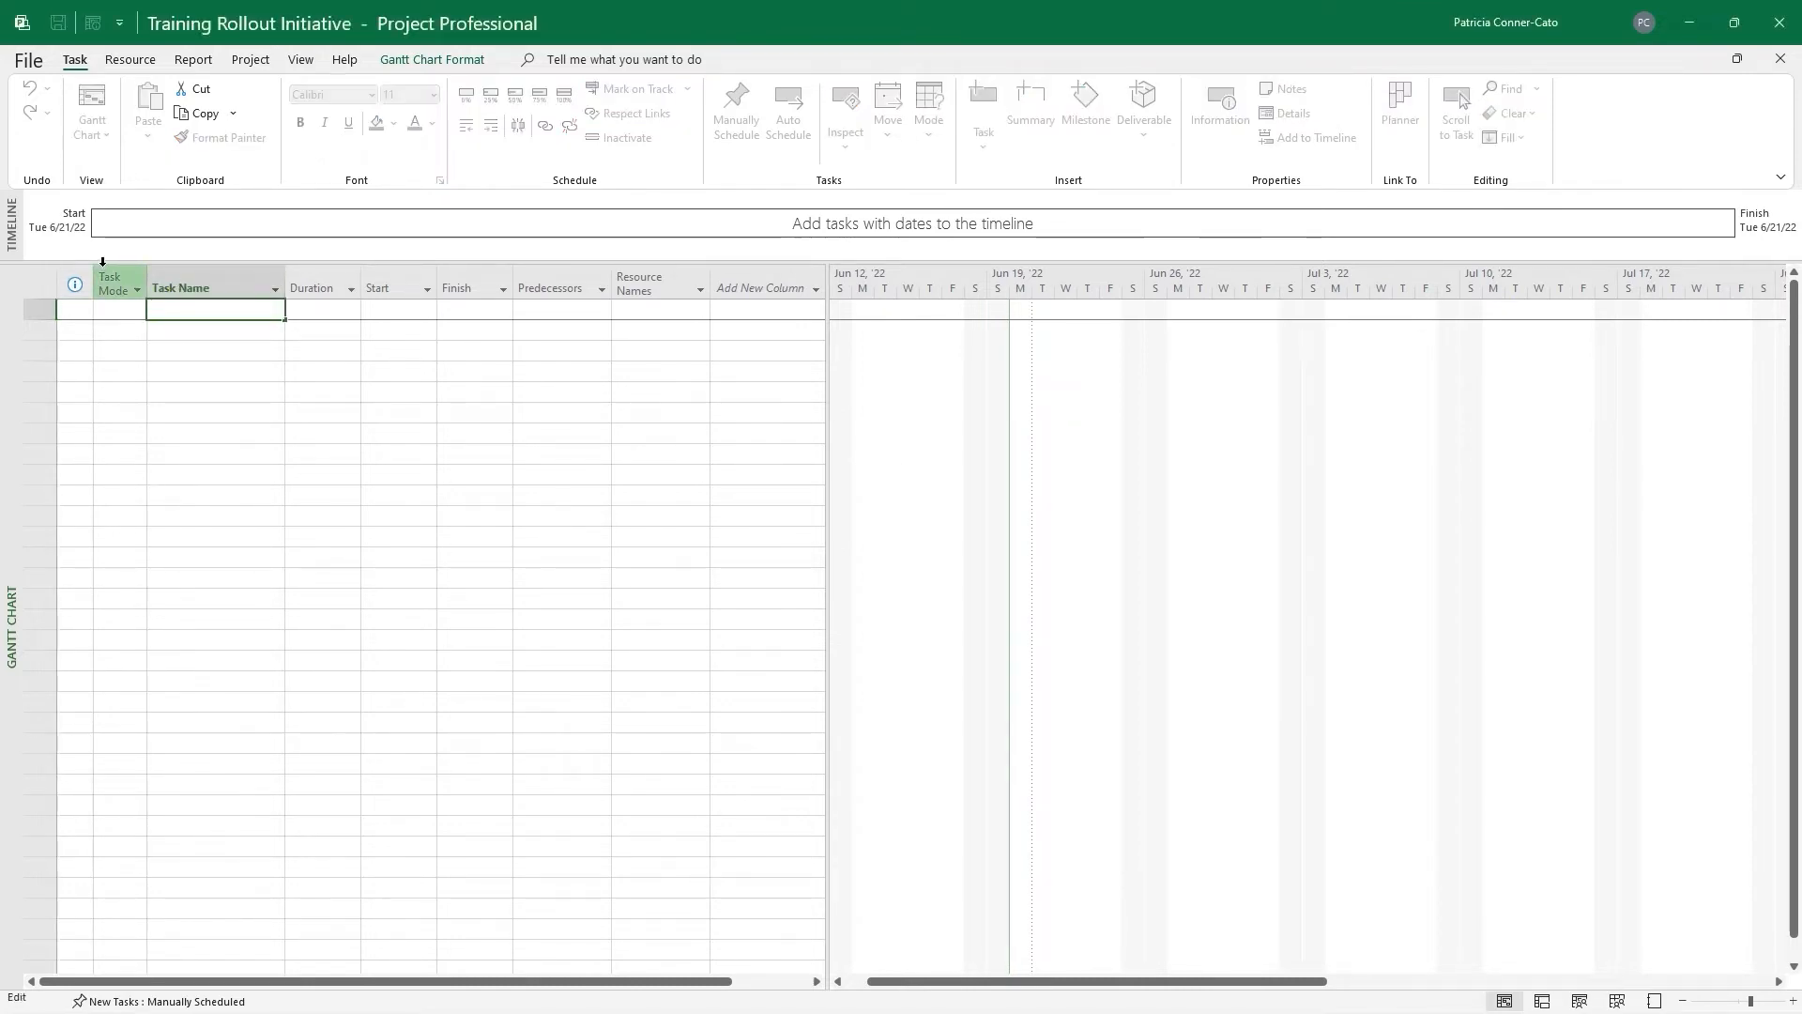
mouse_move(103, 262)
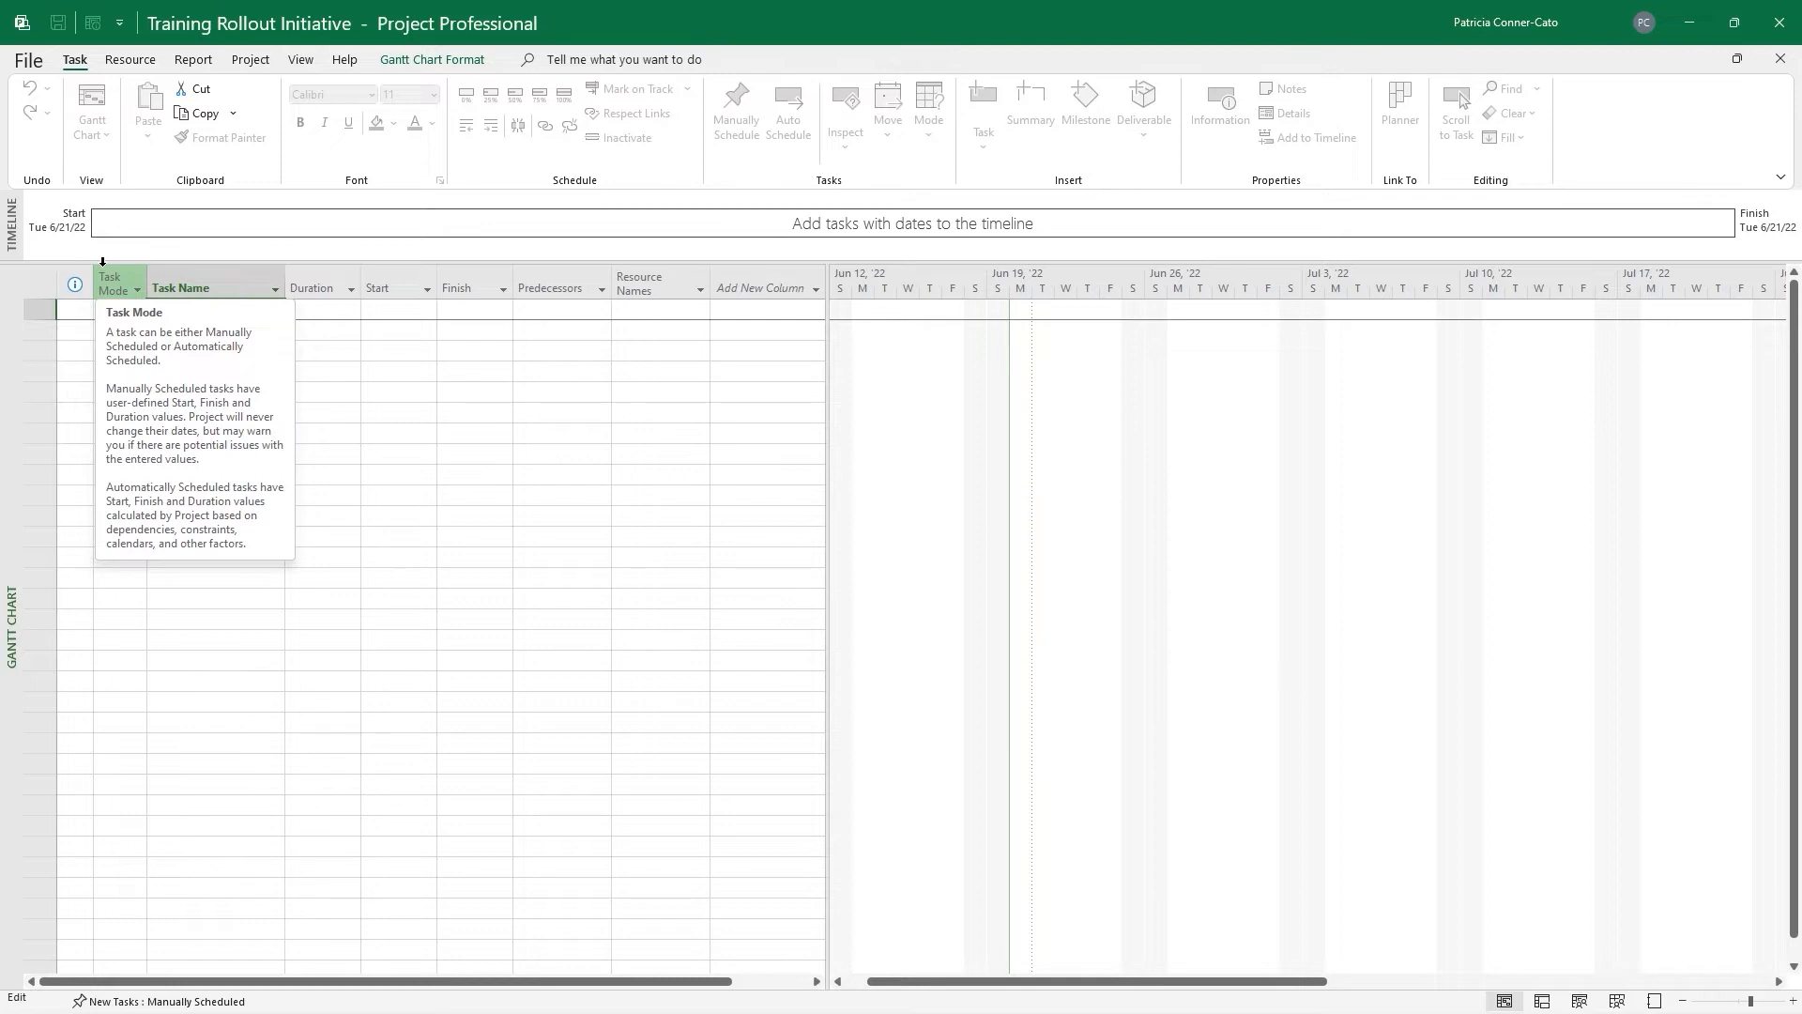
type("Define project objectives and ")
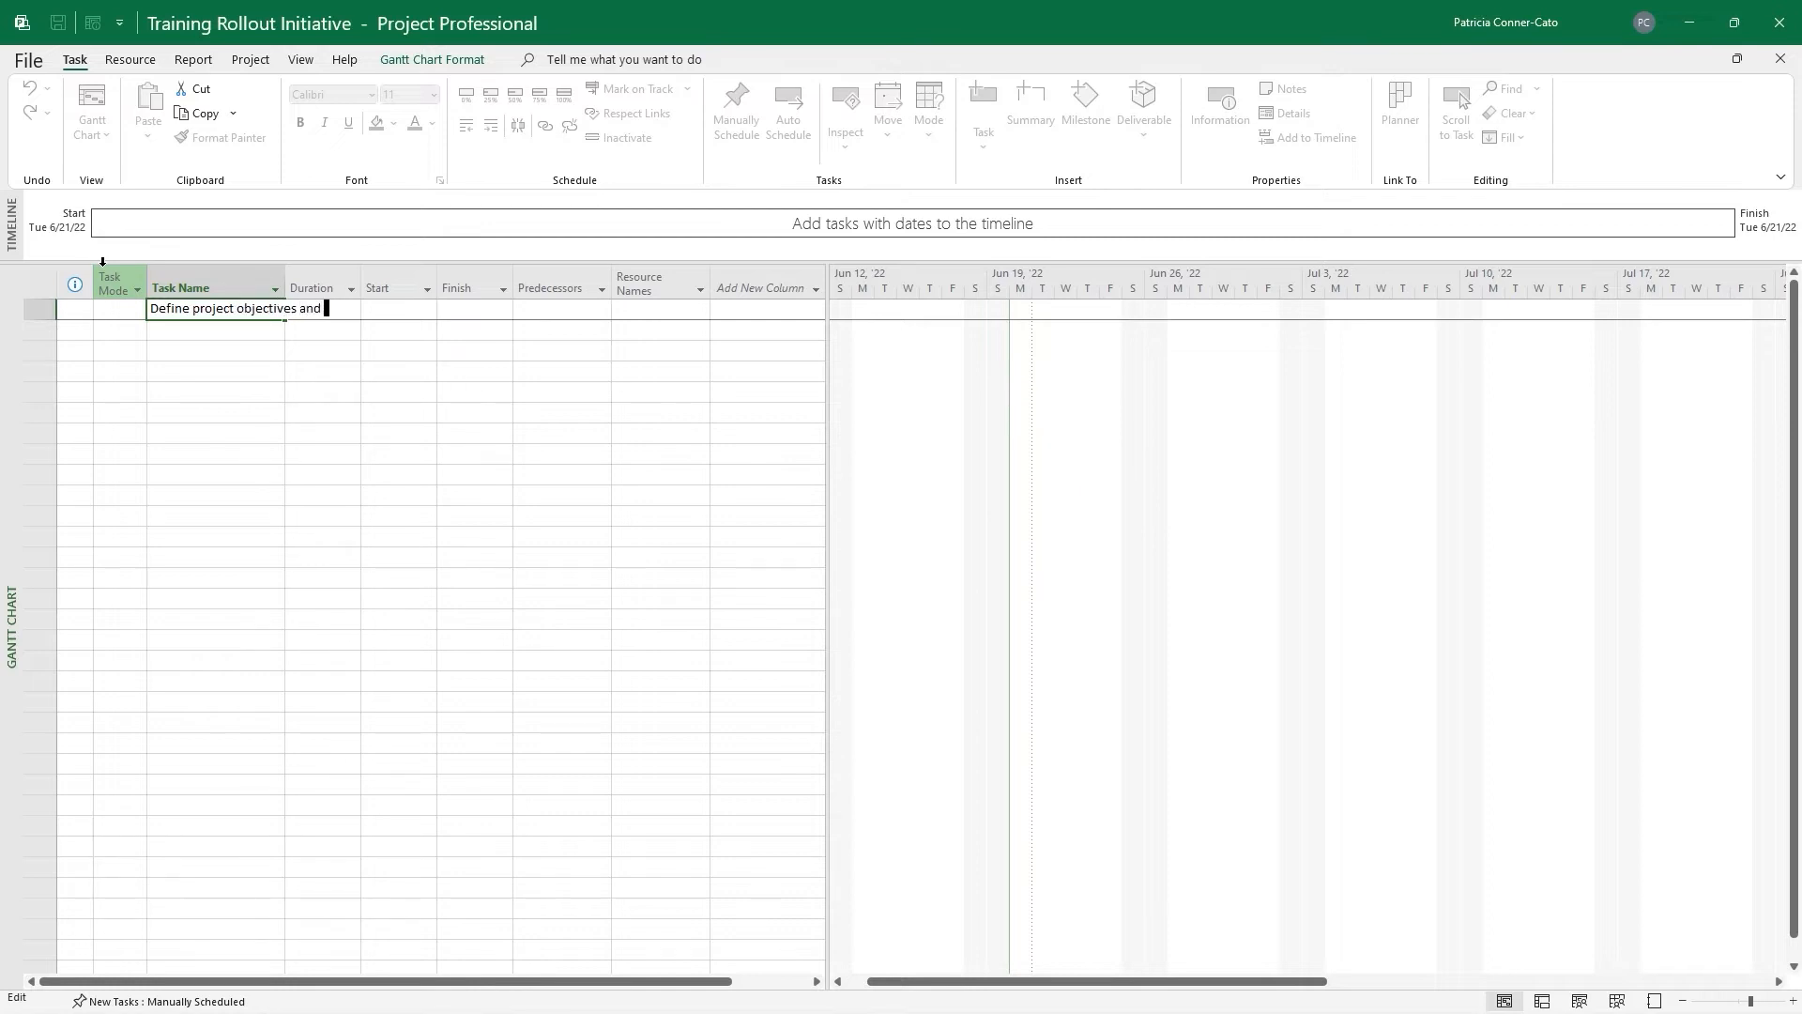
type("descri")
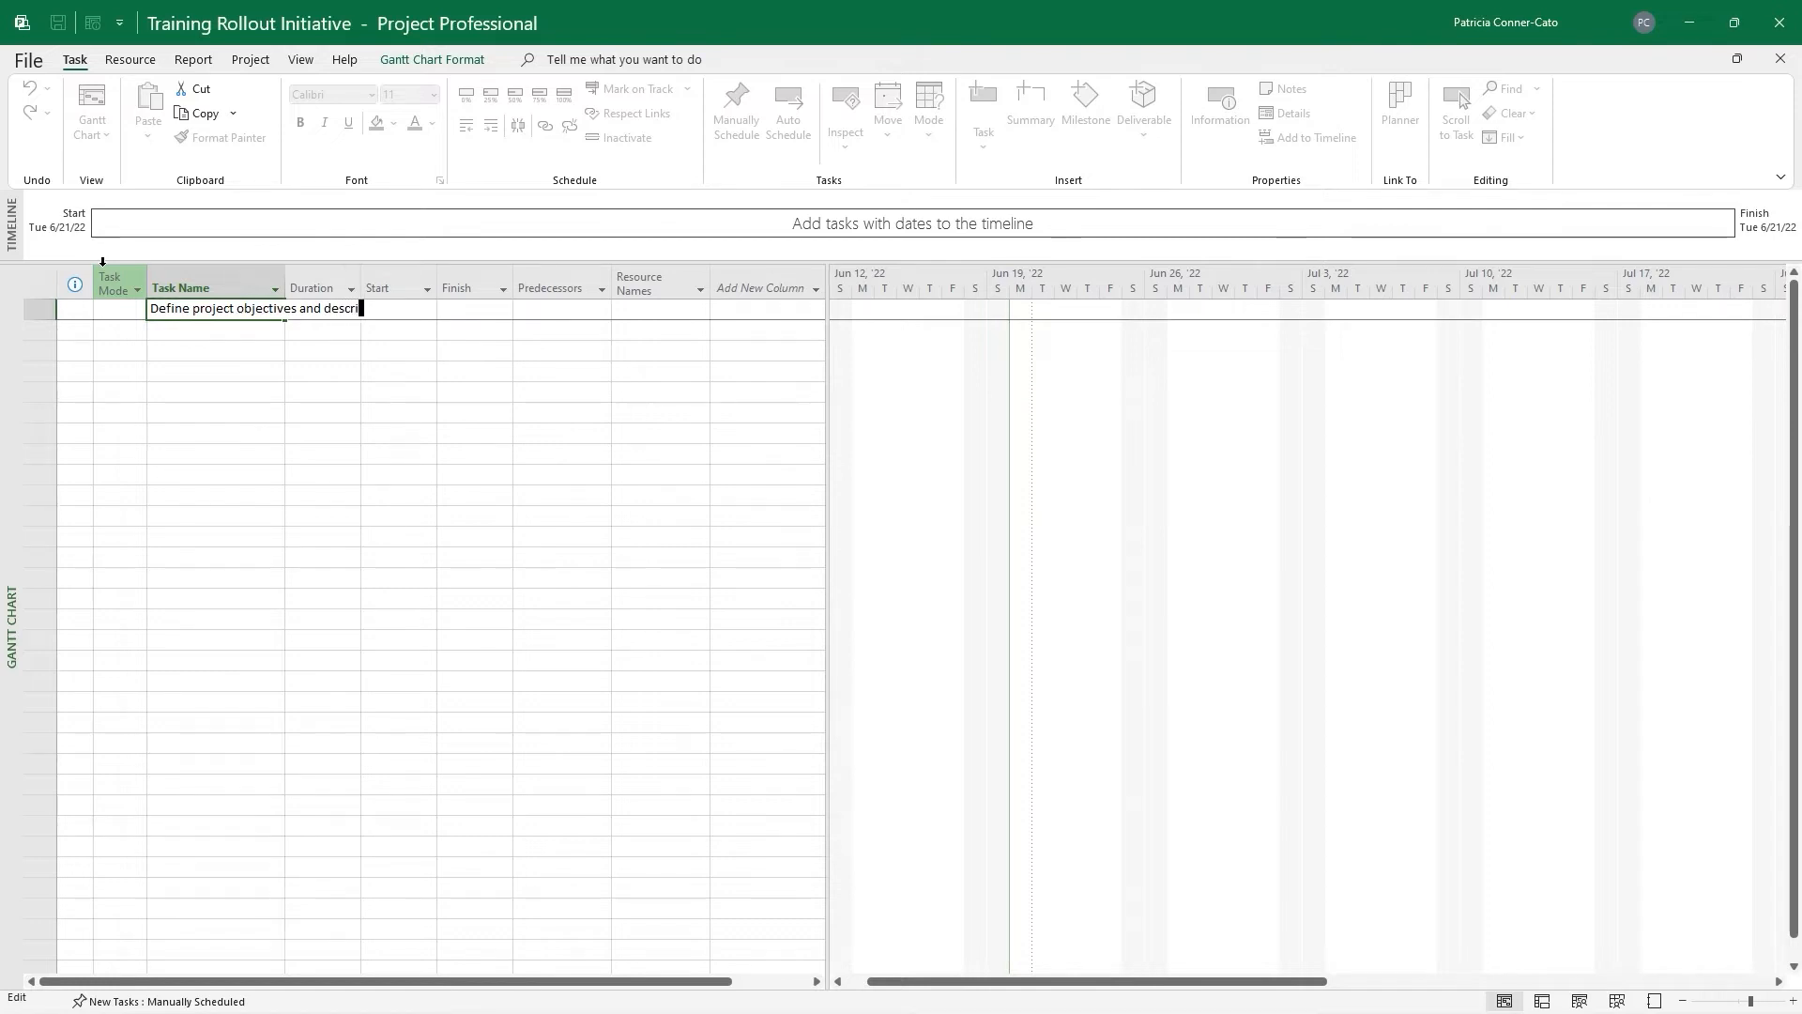
type("be mission statement")
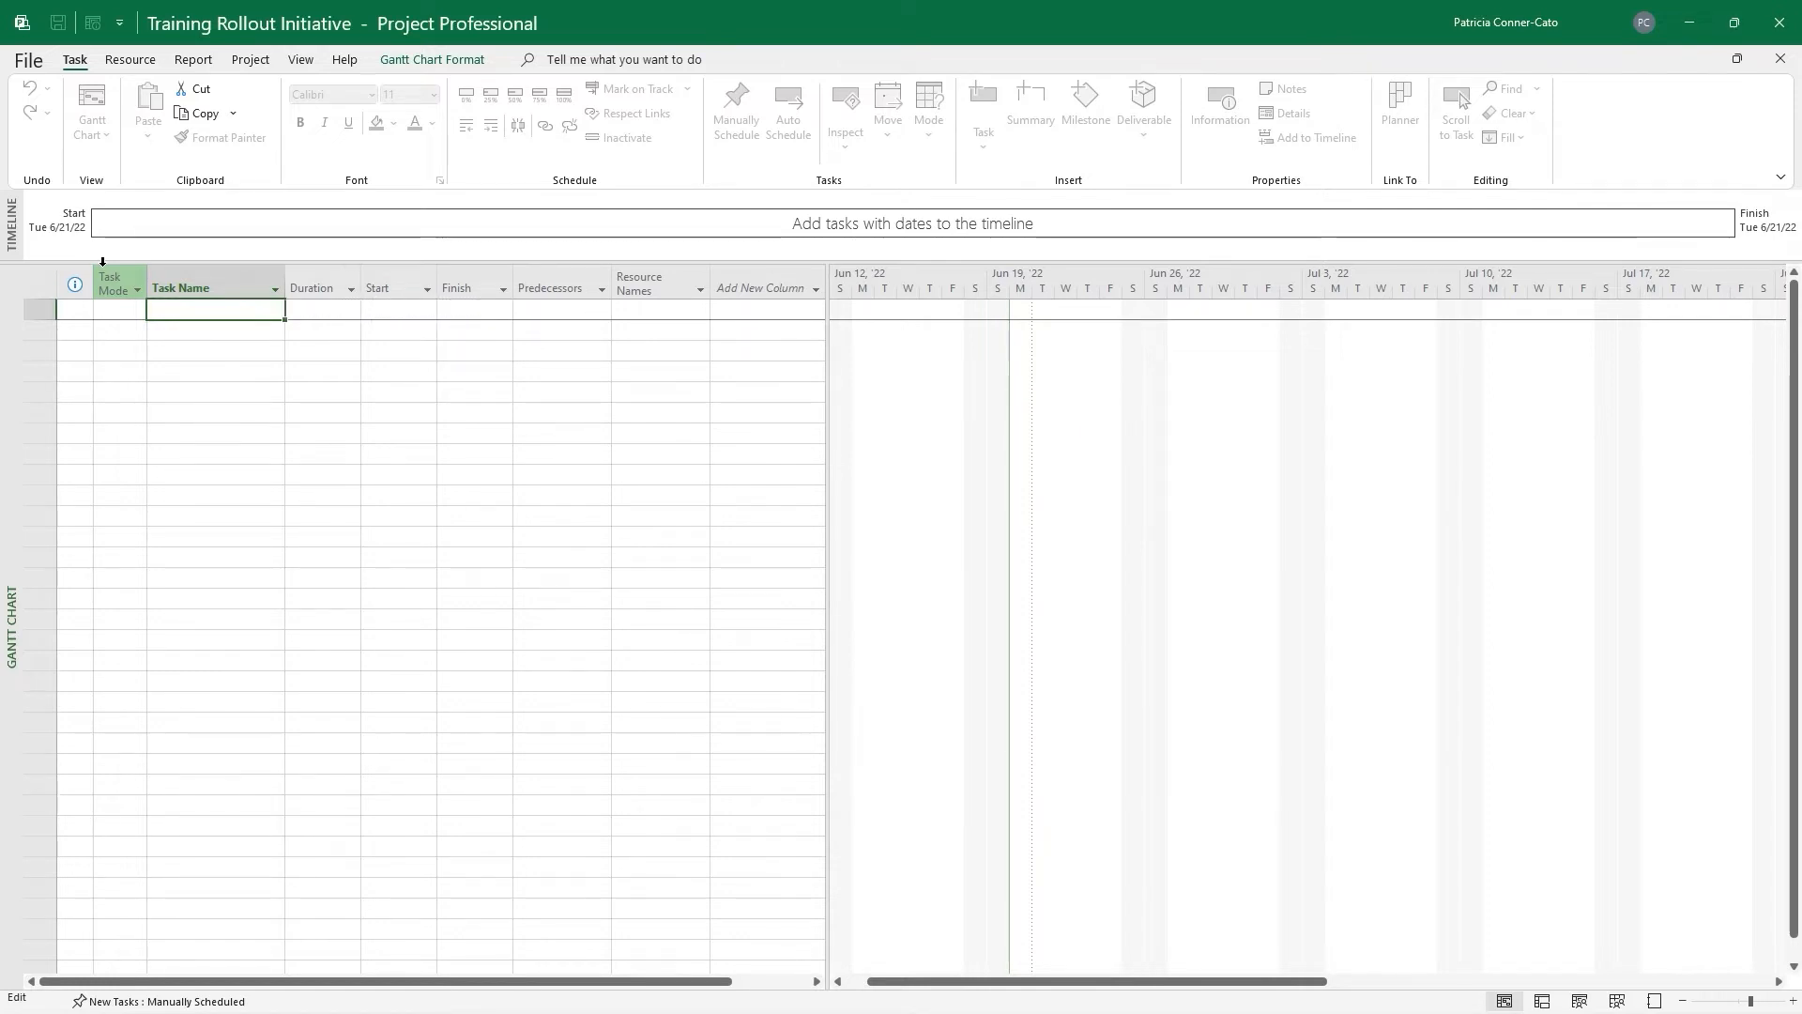
key("Return")
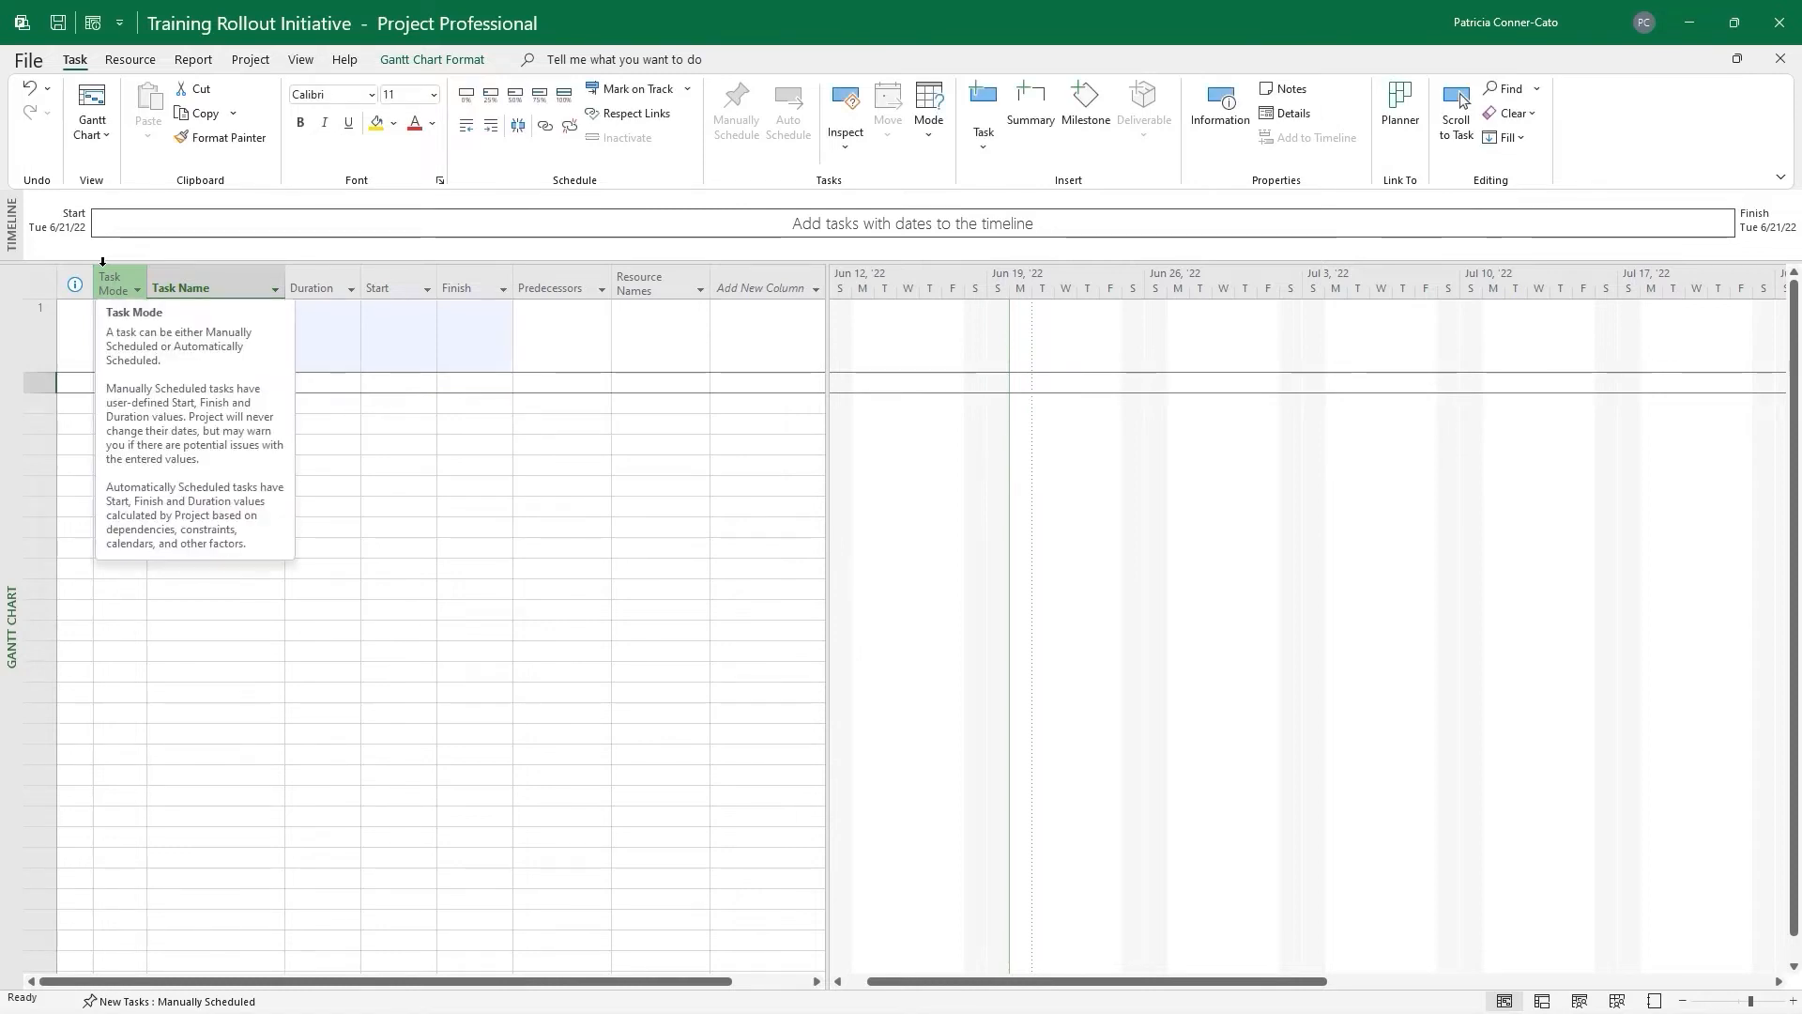
Set the first task's duration to 2 days and check its bar in the Gantt chart
key("Up")
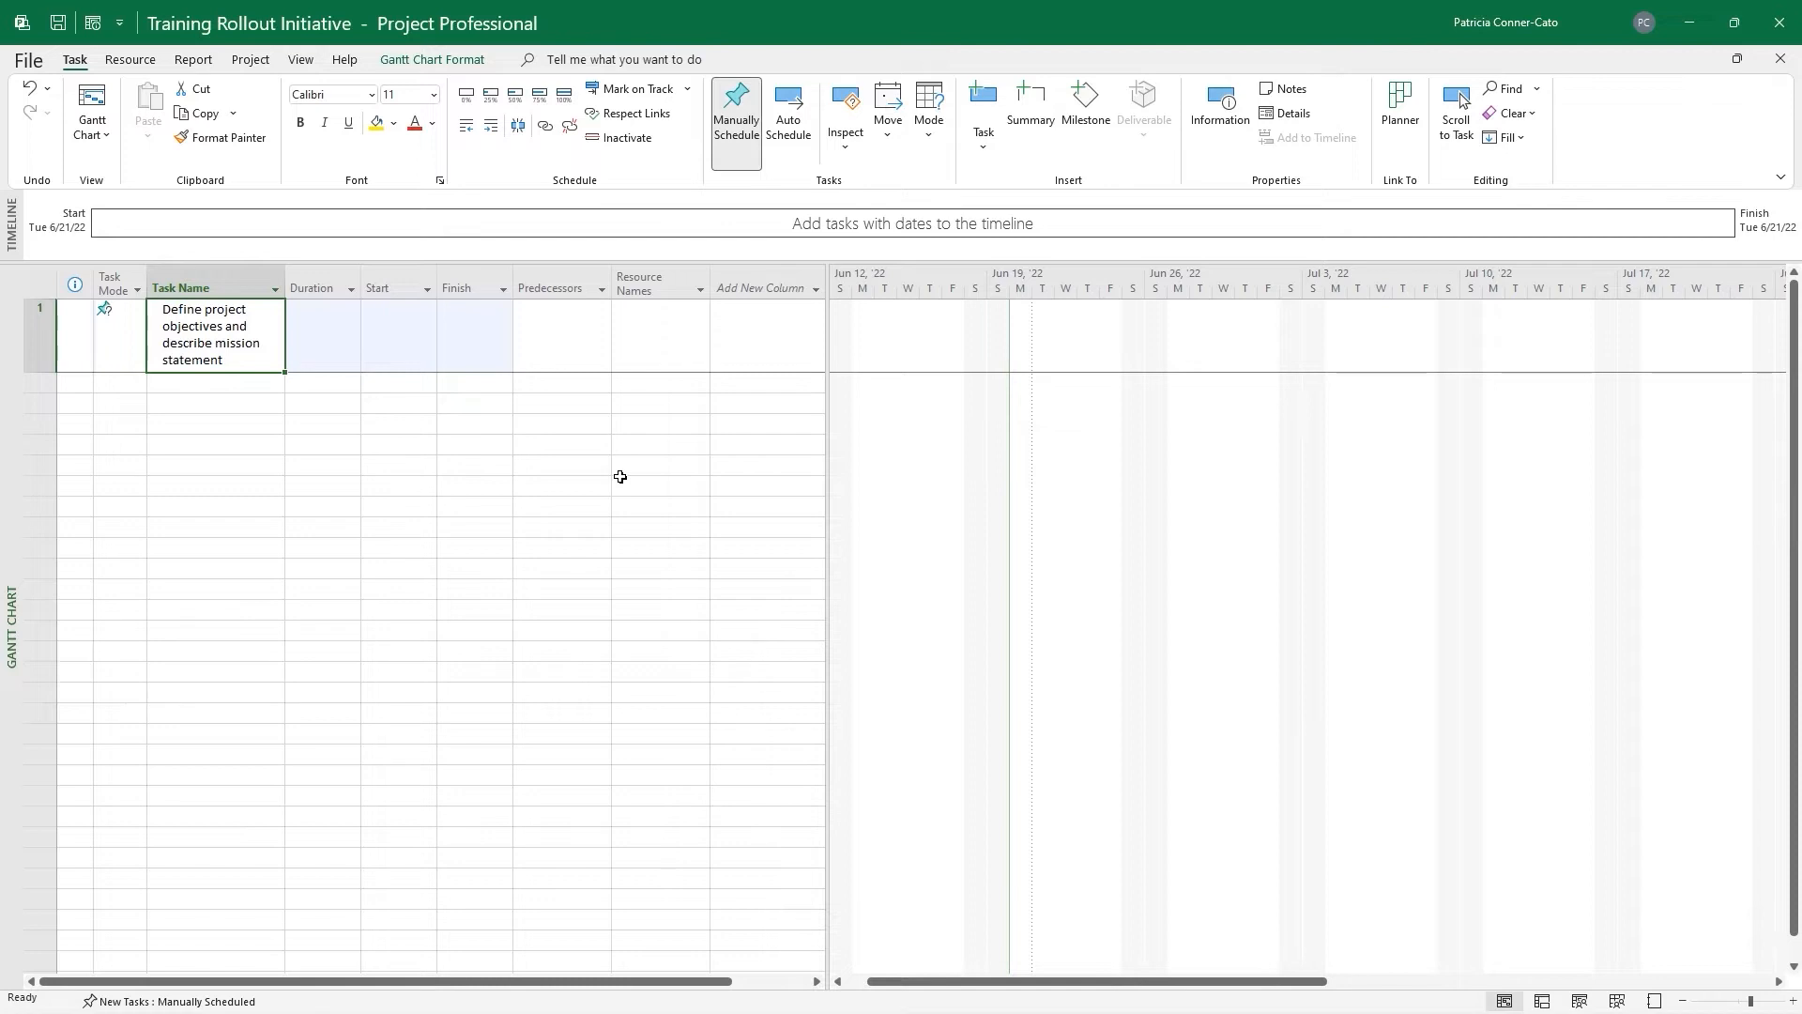
key("Tab")
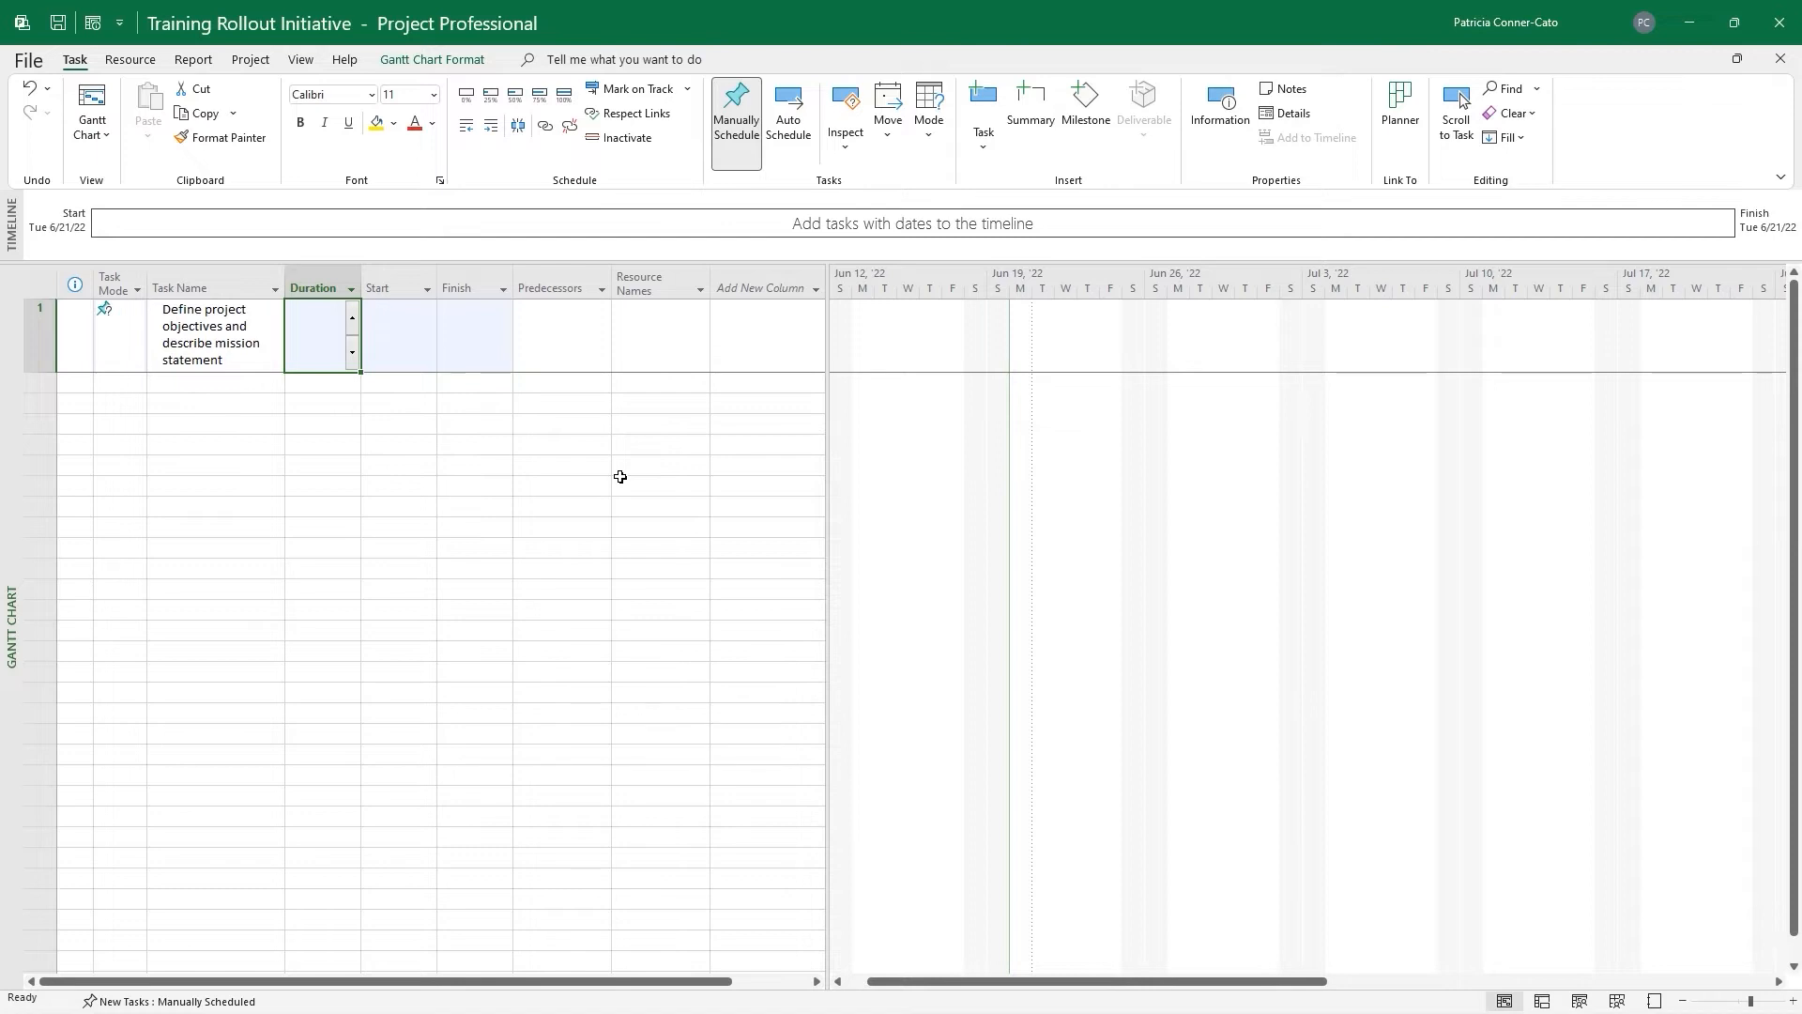
type("2")
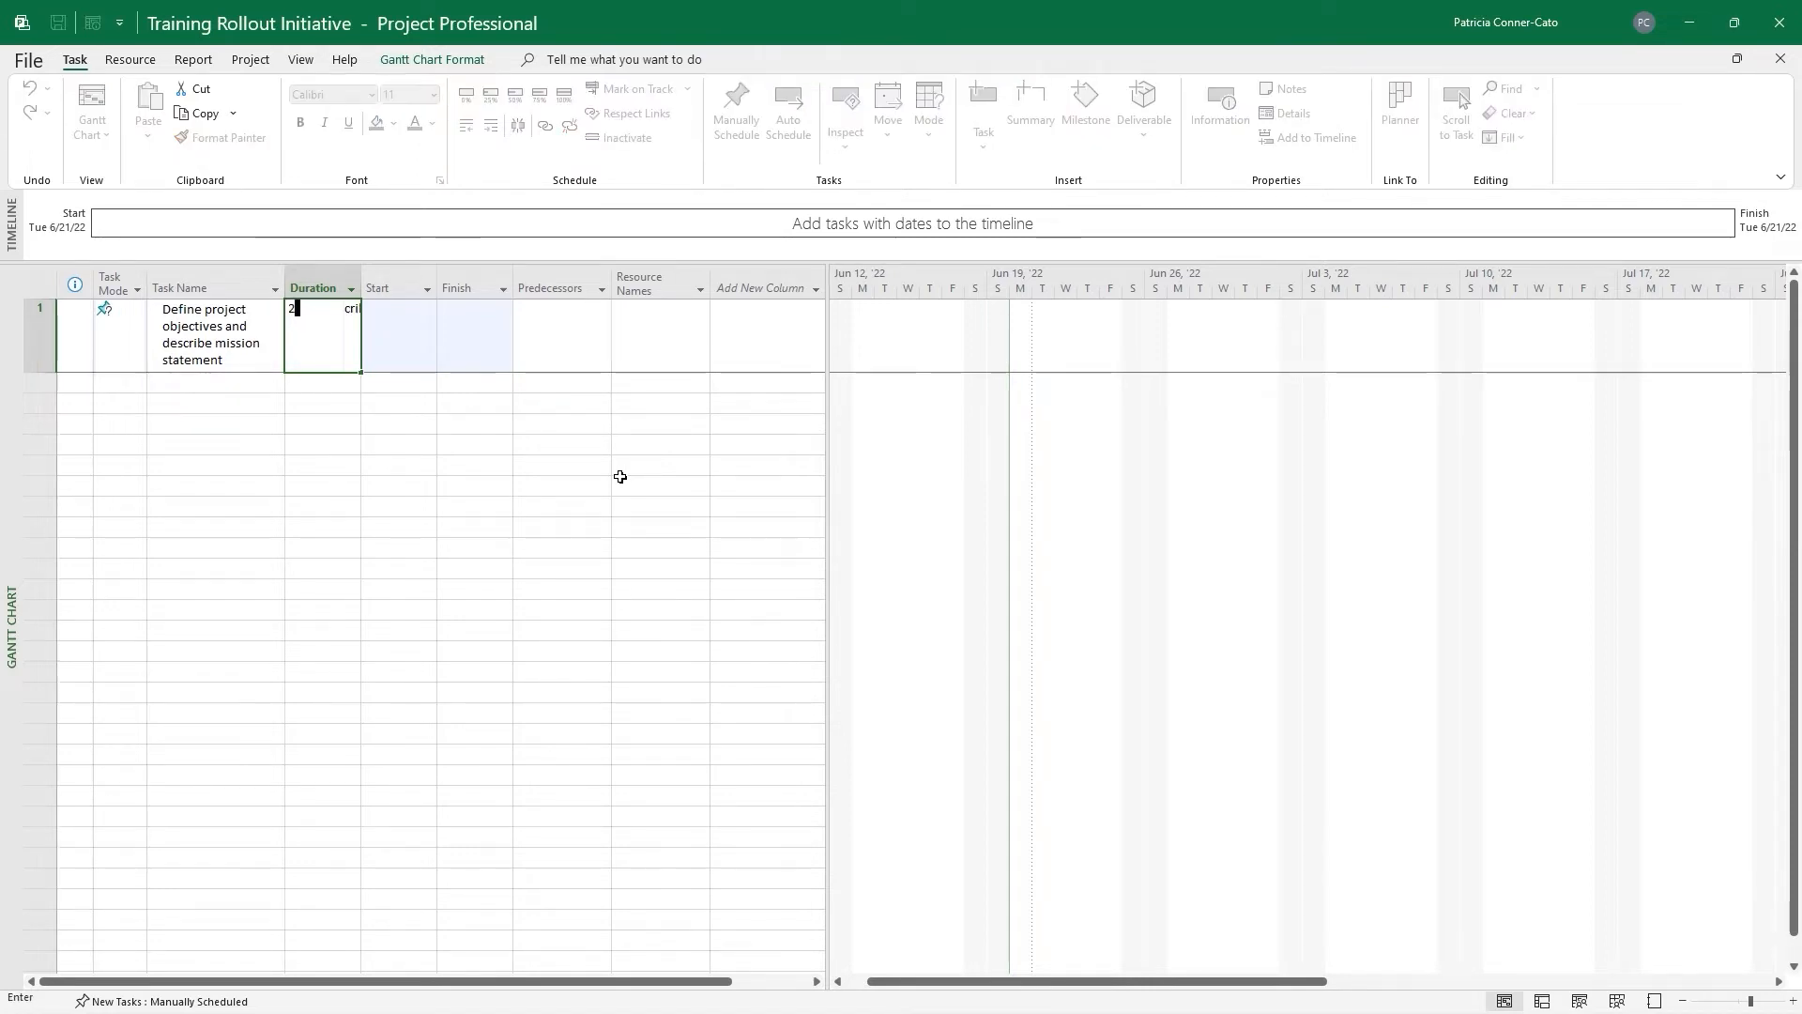
key("Return")
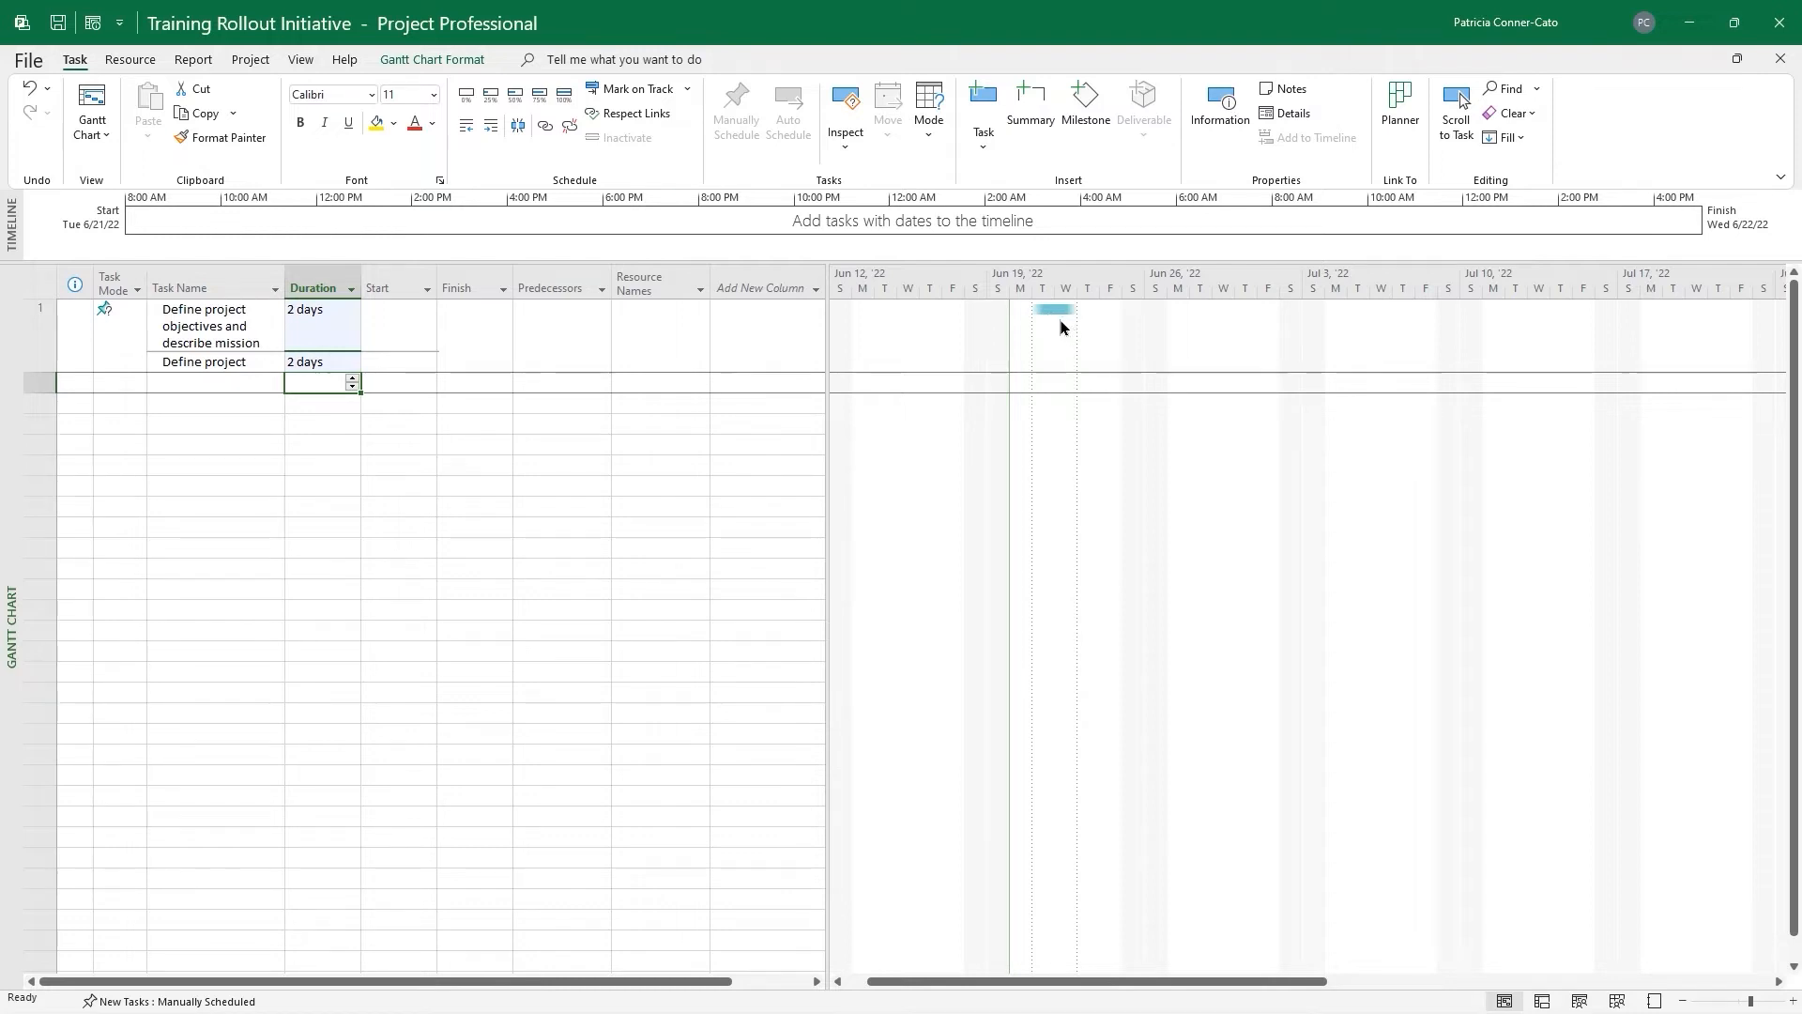
mouse_move(1058, 311)
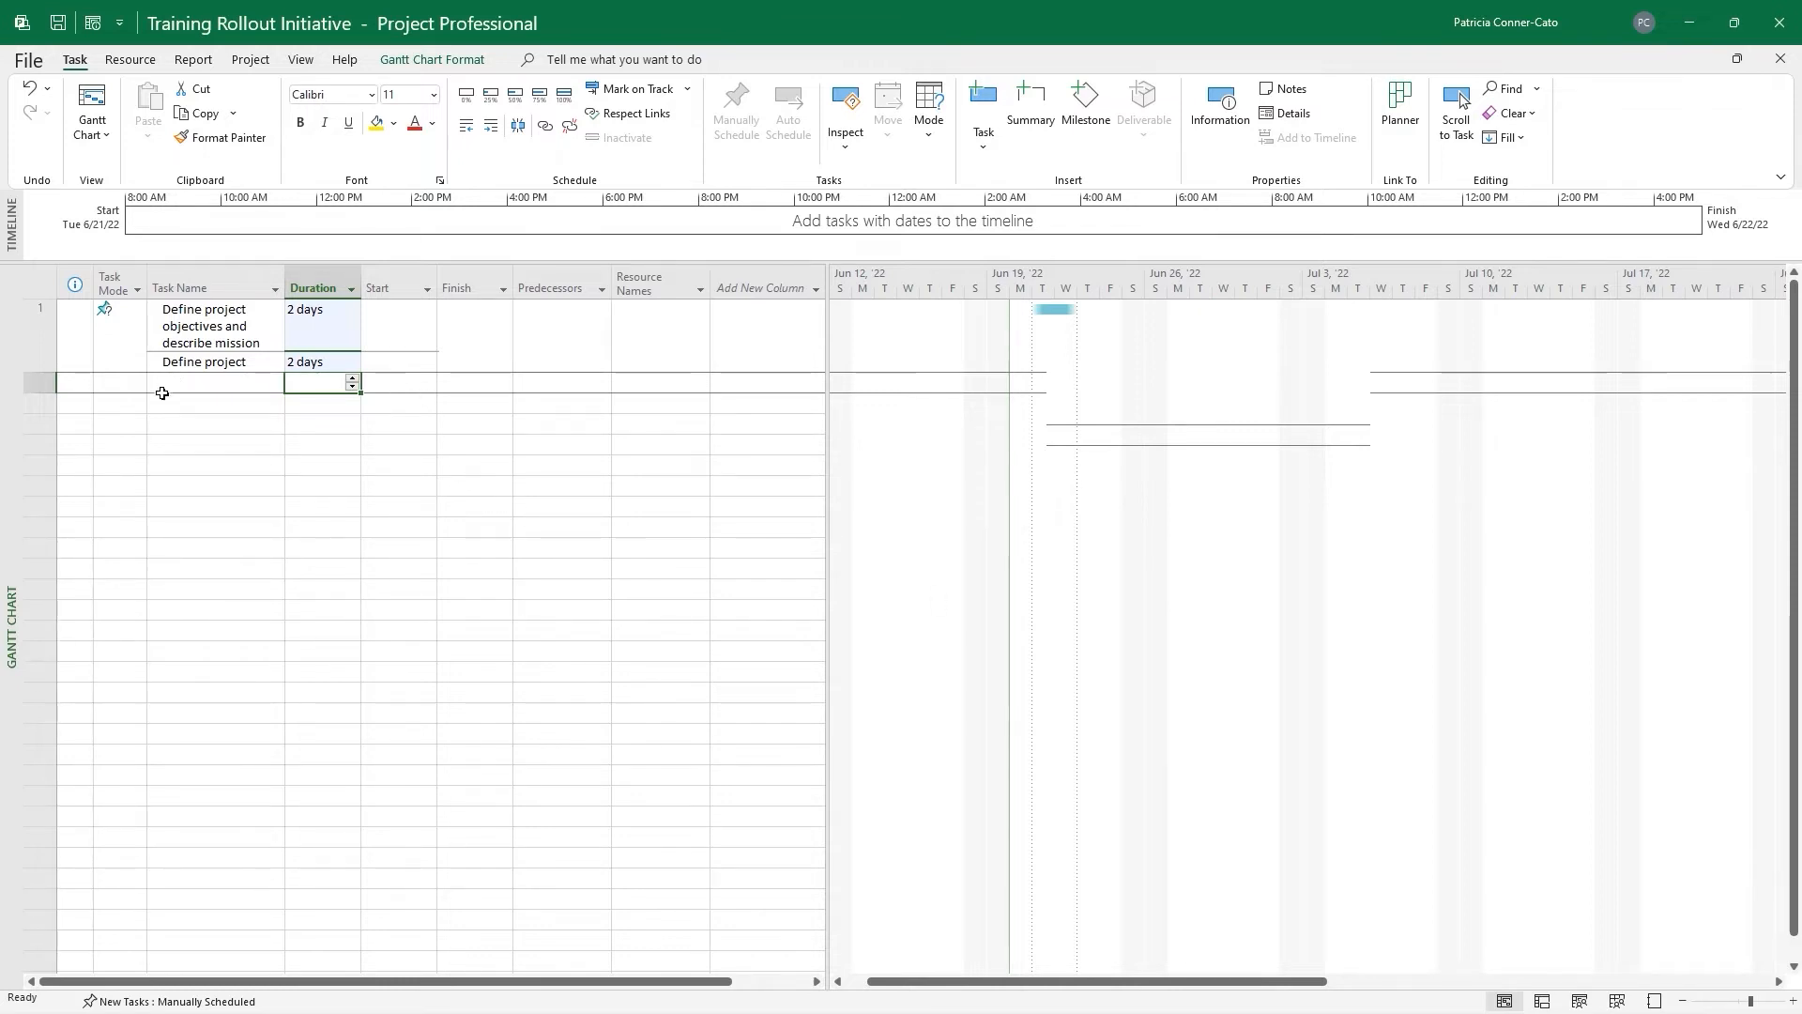
Add a second task named "Ensure total participation by training team and support staff" with a duration of 1 day
left_click(195, 383)
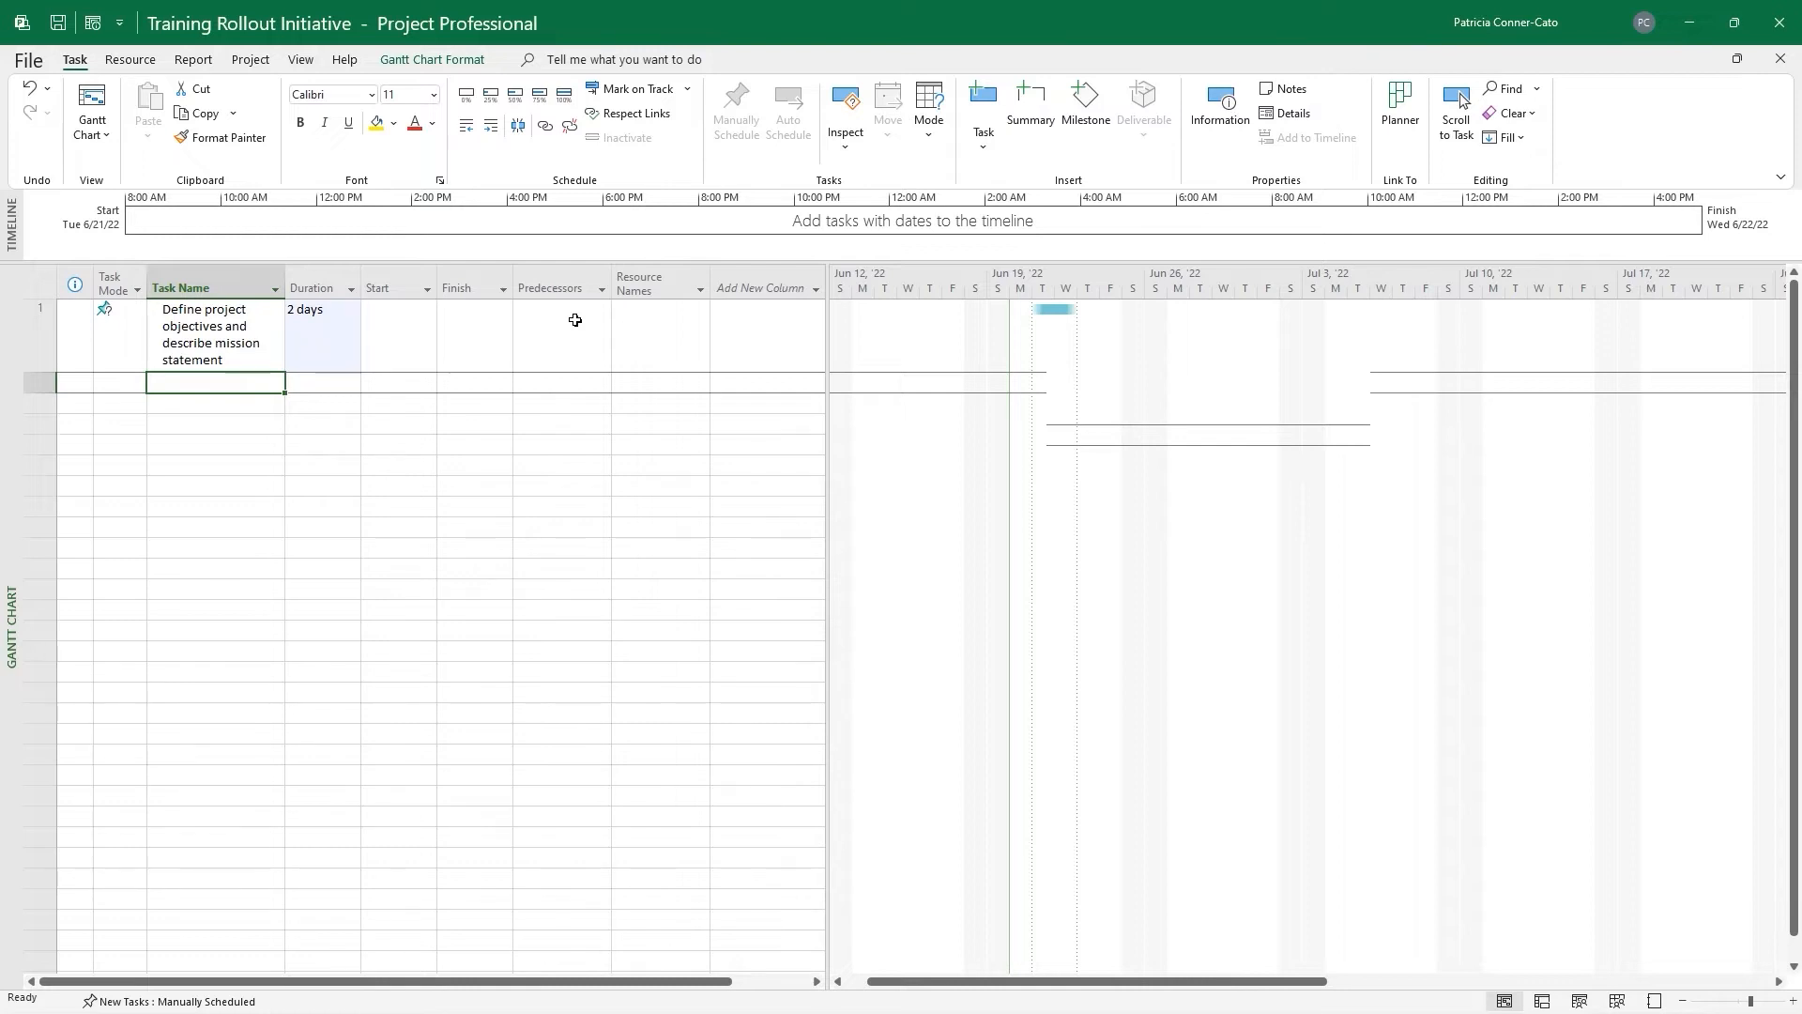
type("Ensure total participation by training team and support staff")
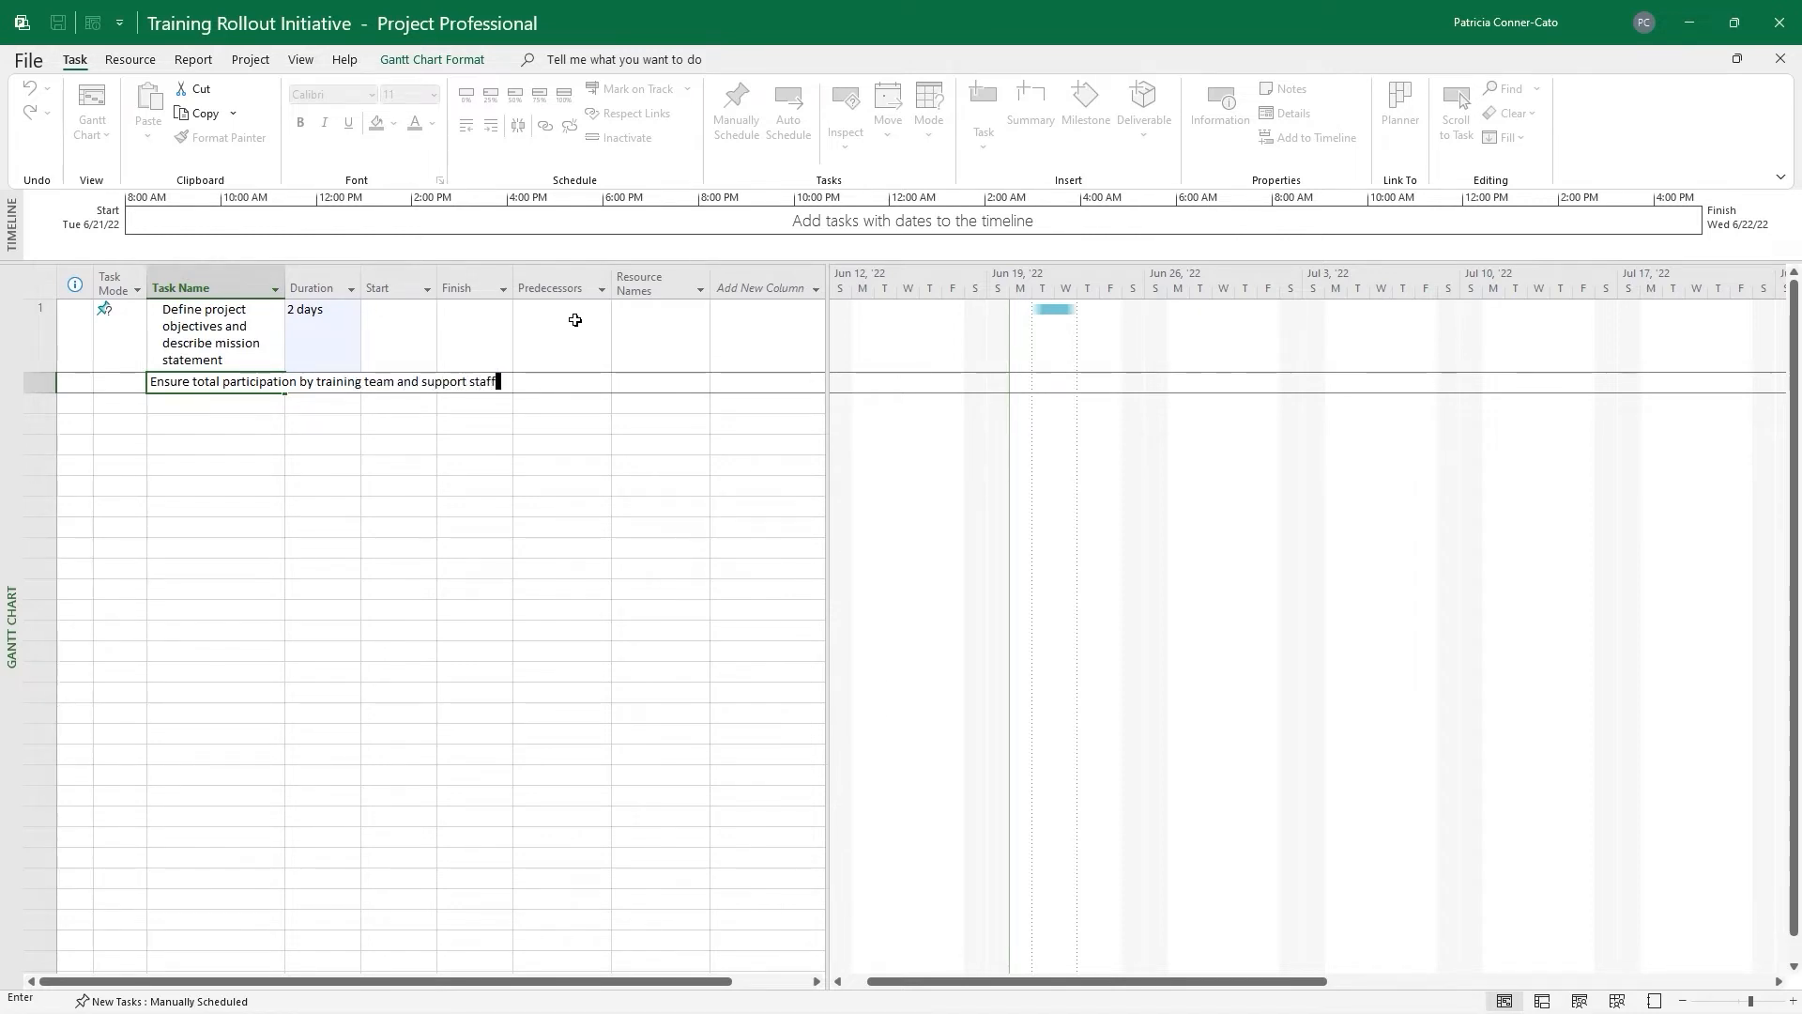
key("Tab")
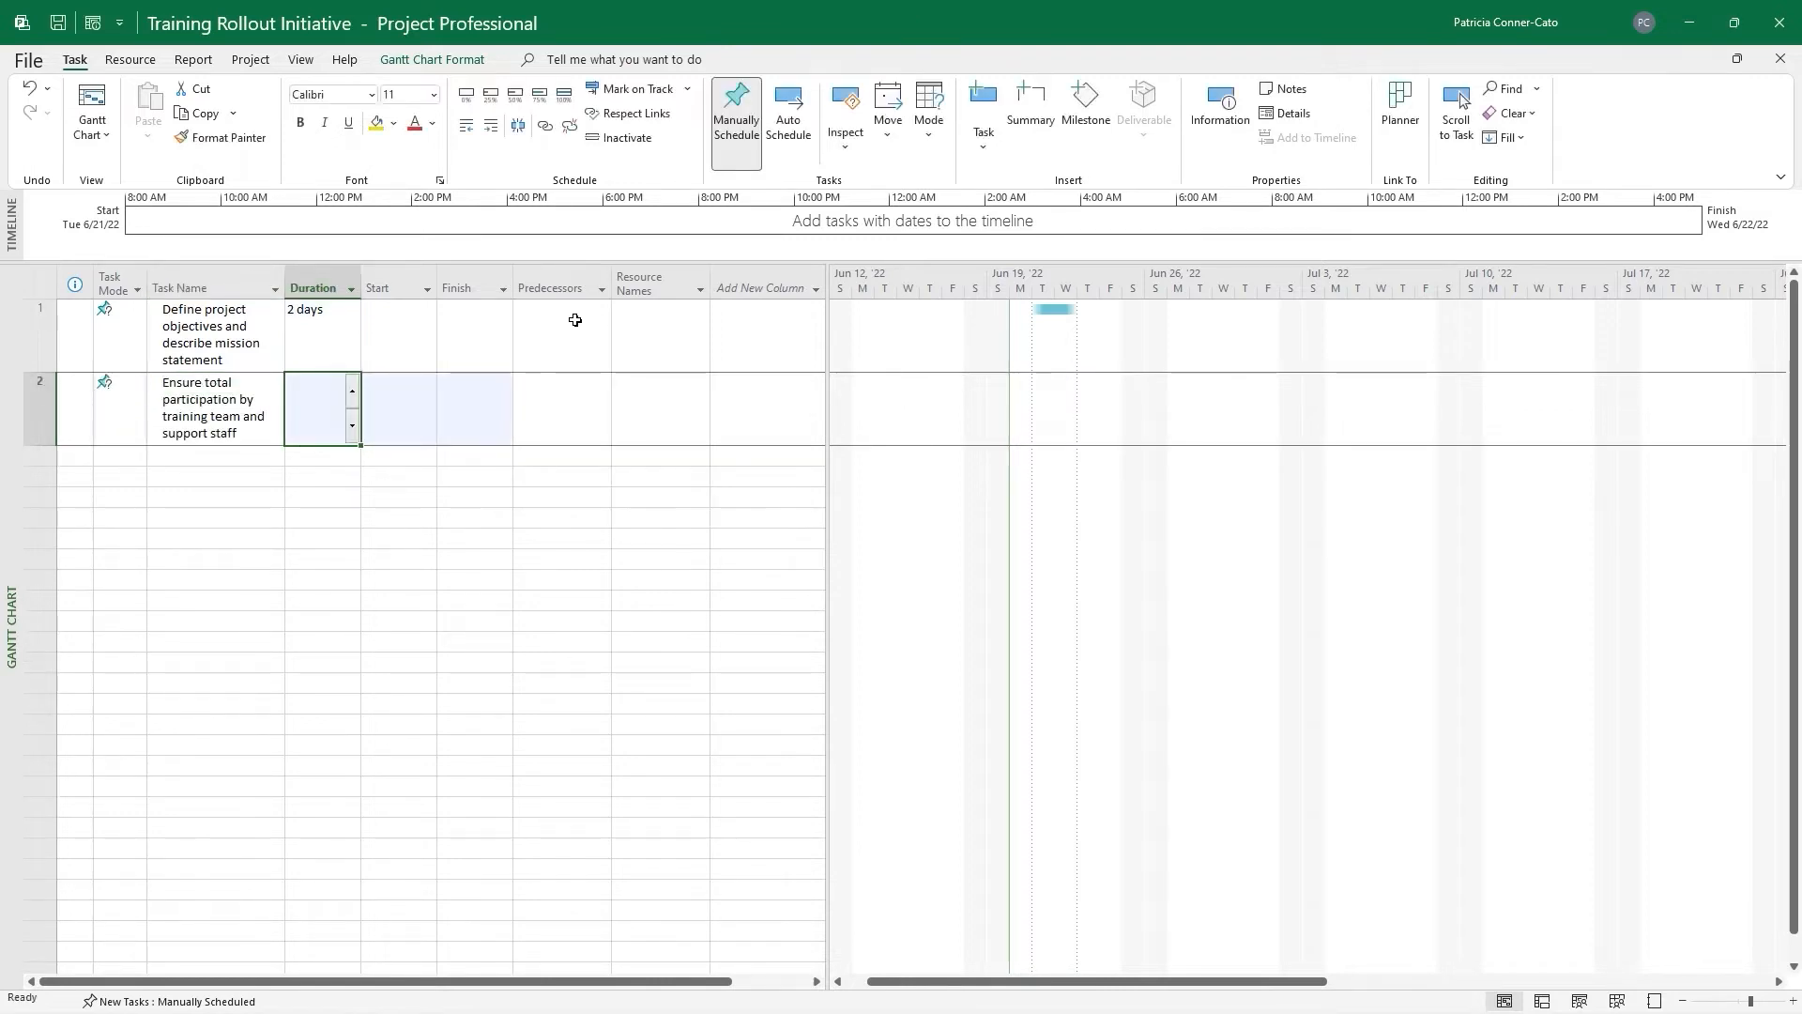
type("1")
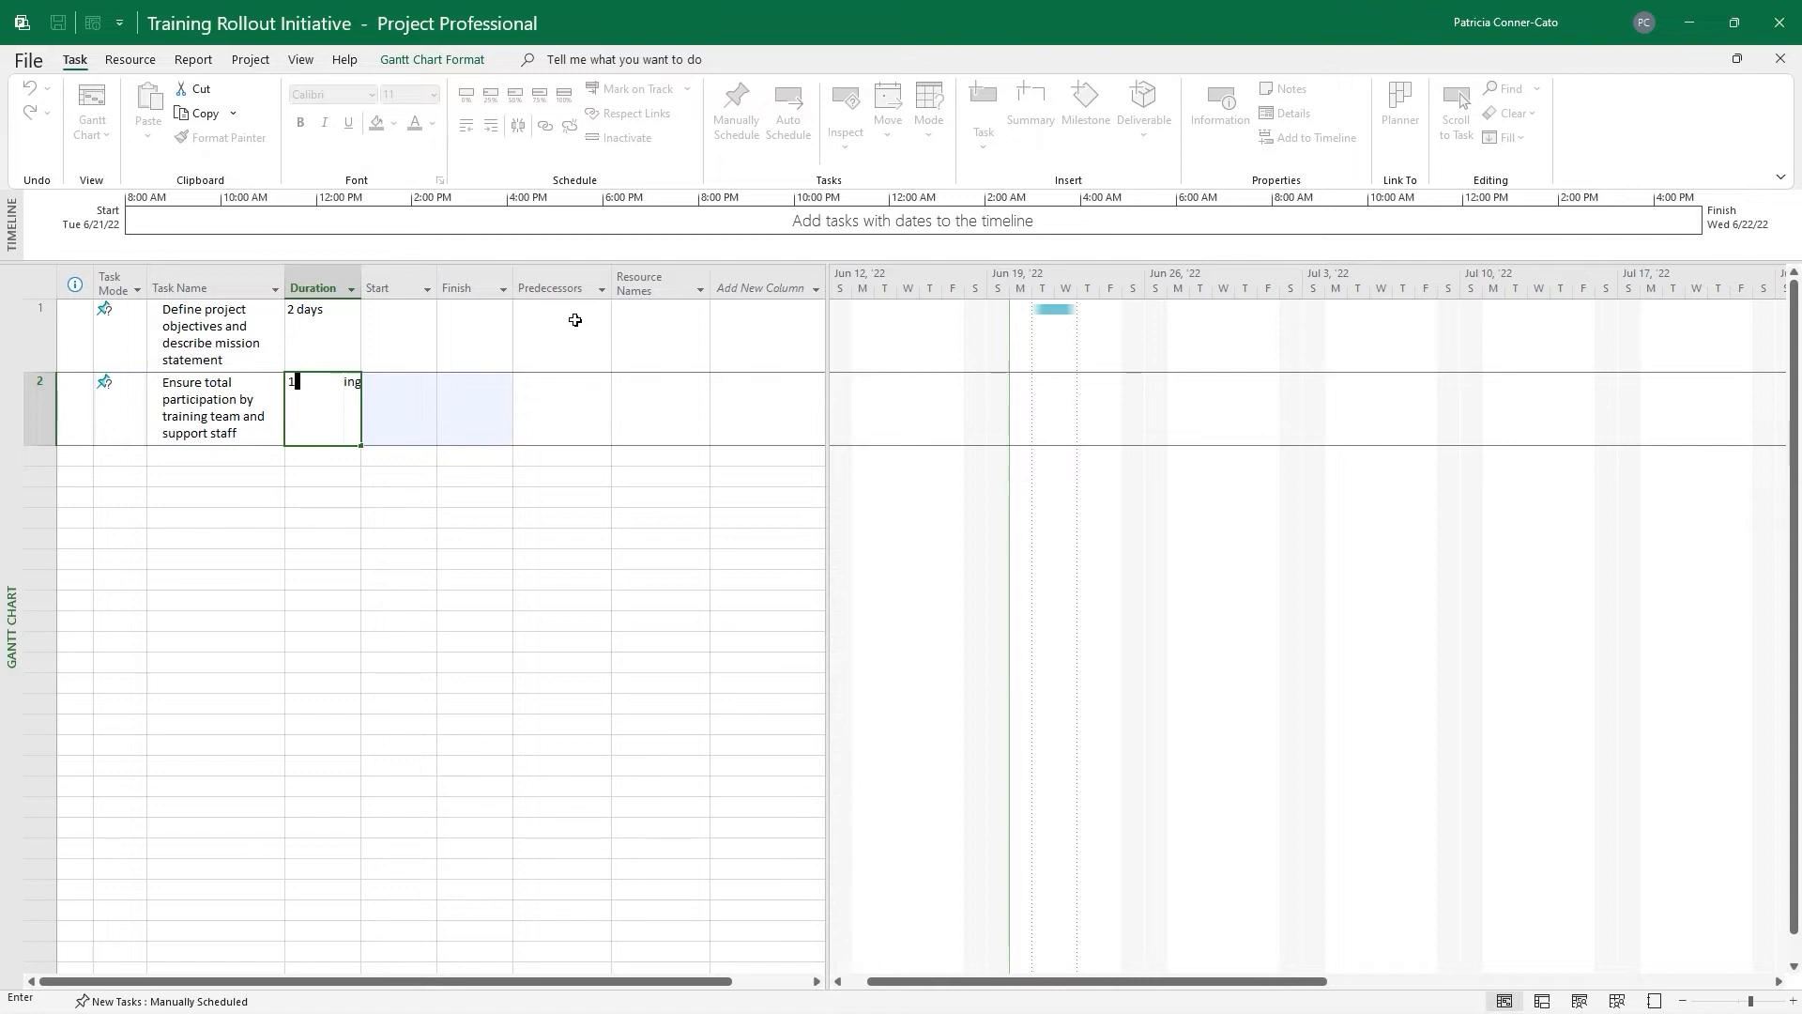
key("Return")
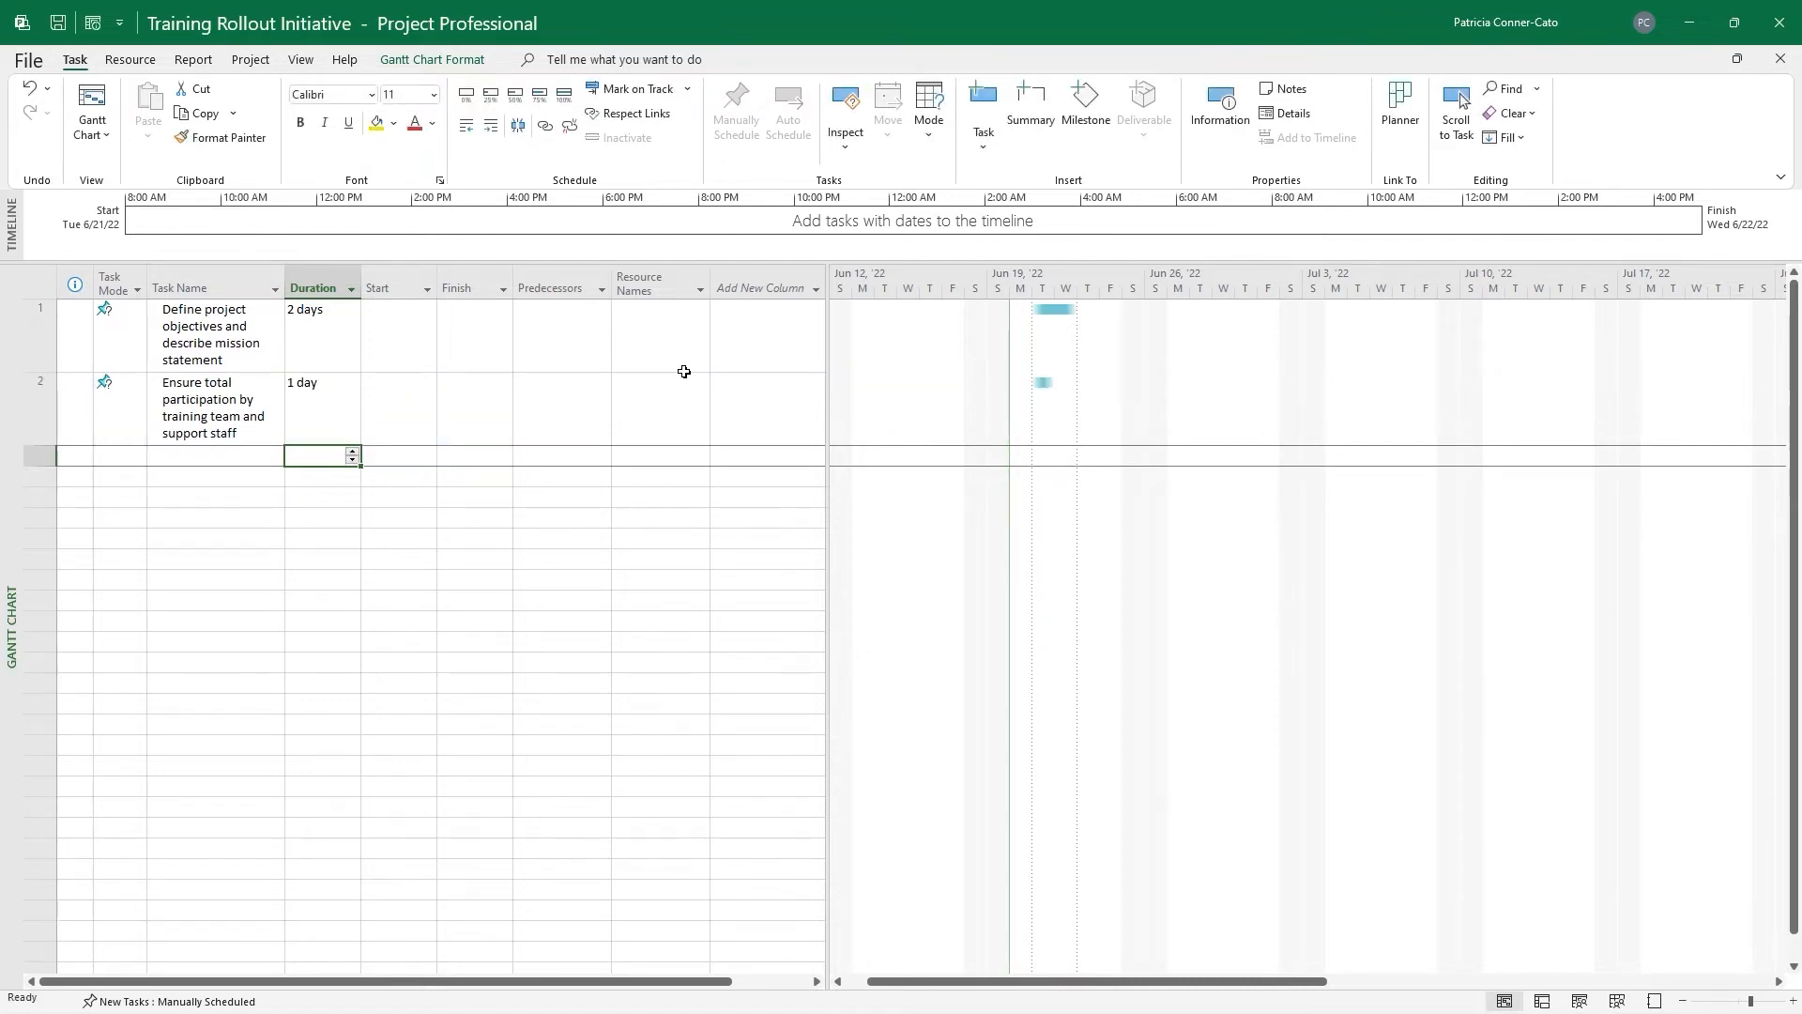
key("Left")
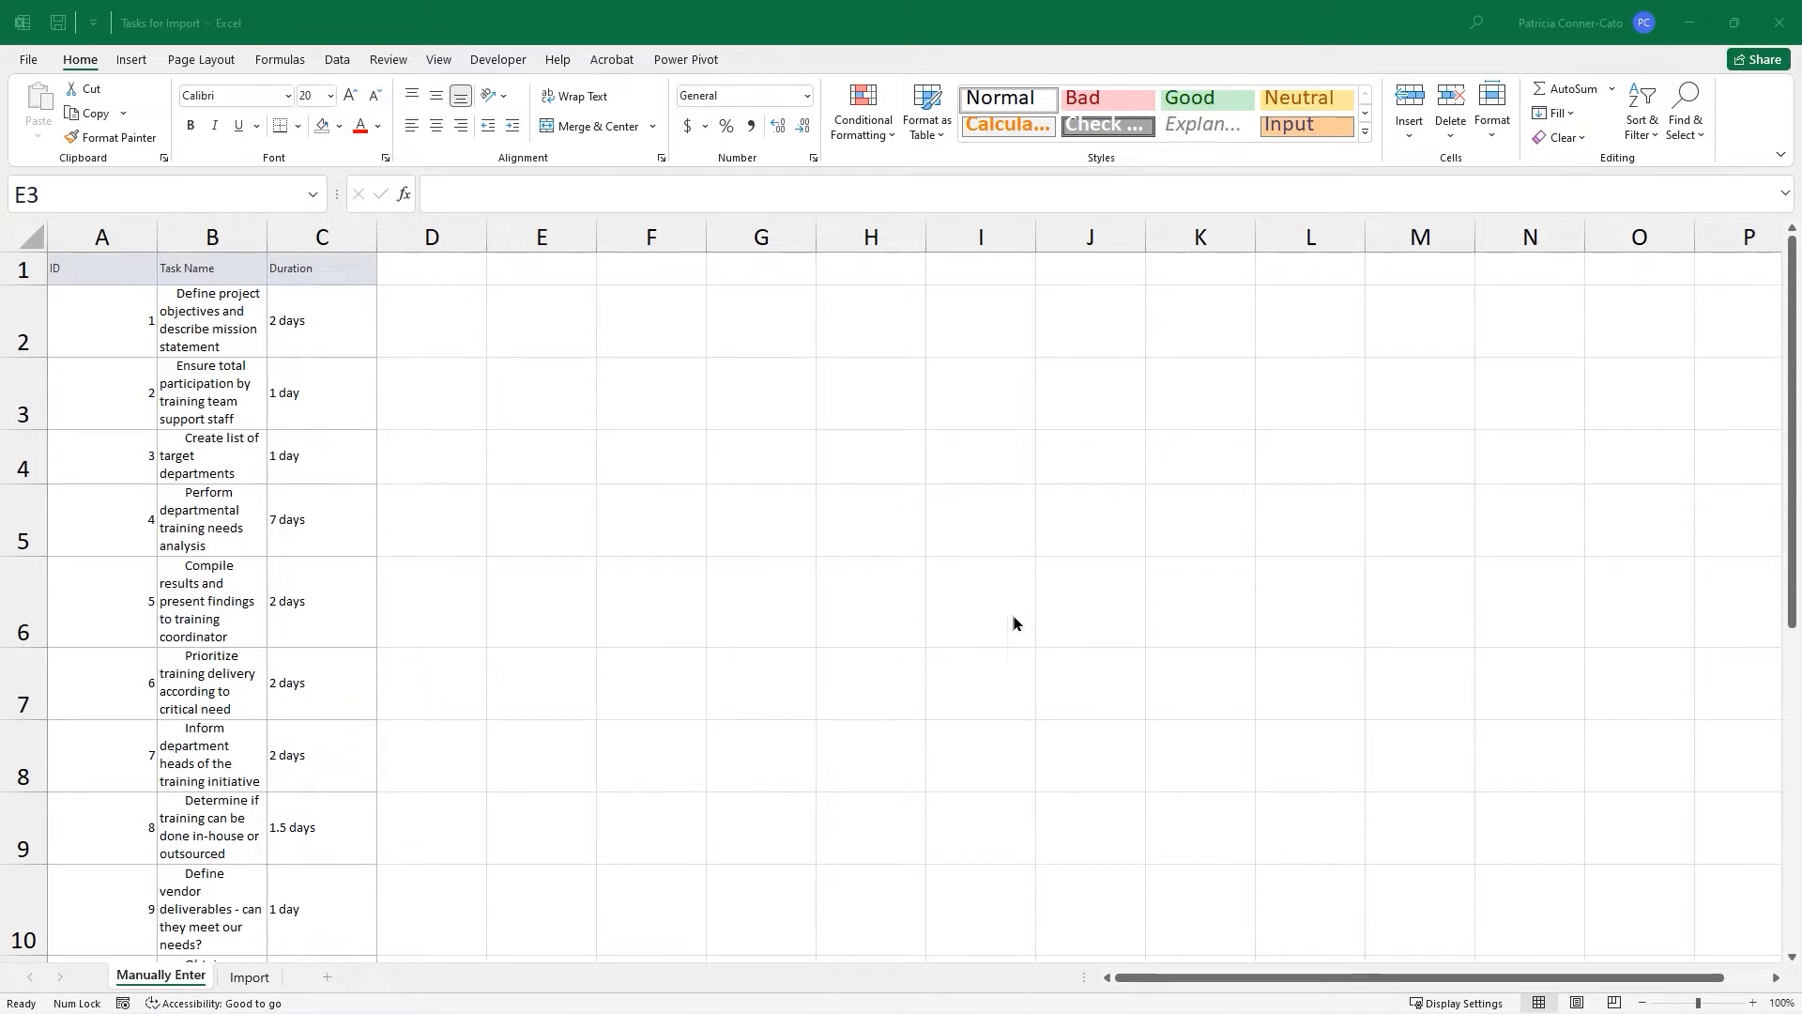
In the Excel workbook Tasks for Import, copy the task names and durations in B1:C31 of the Import sheet
left_click(247, 977)
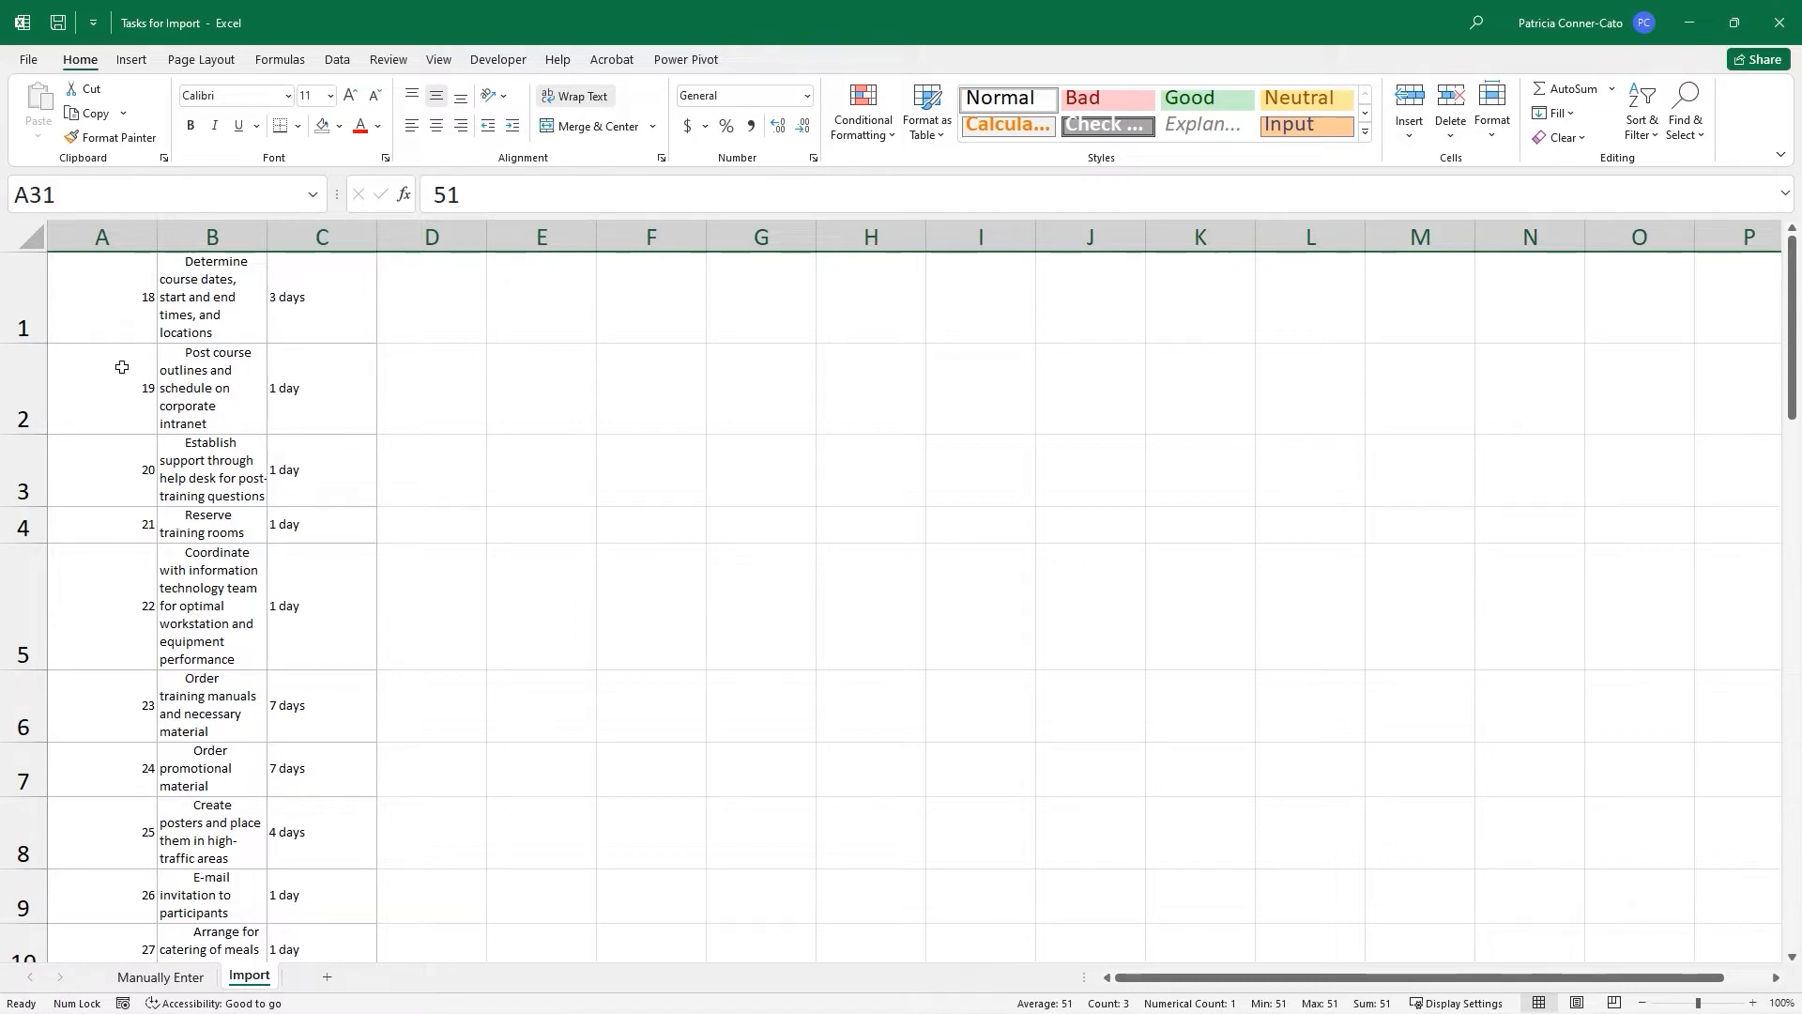
left_click(206, 299)
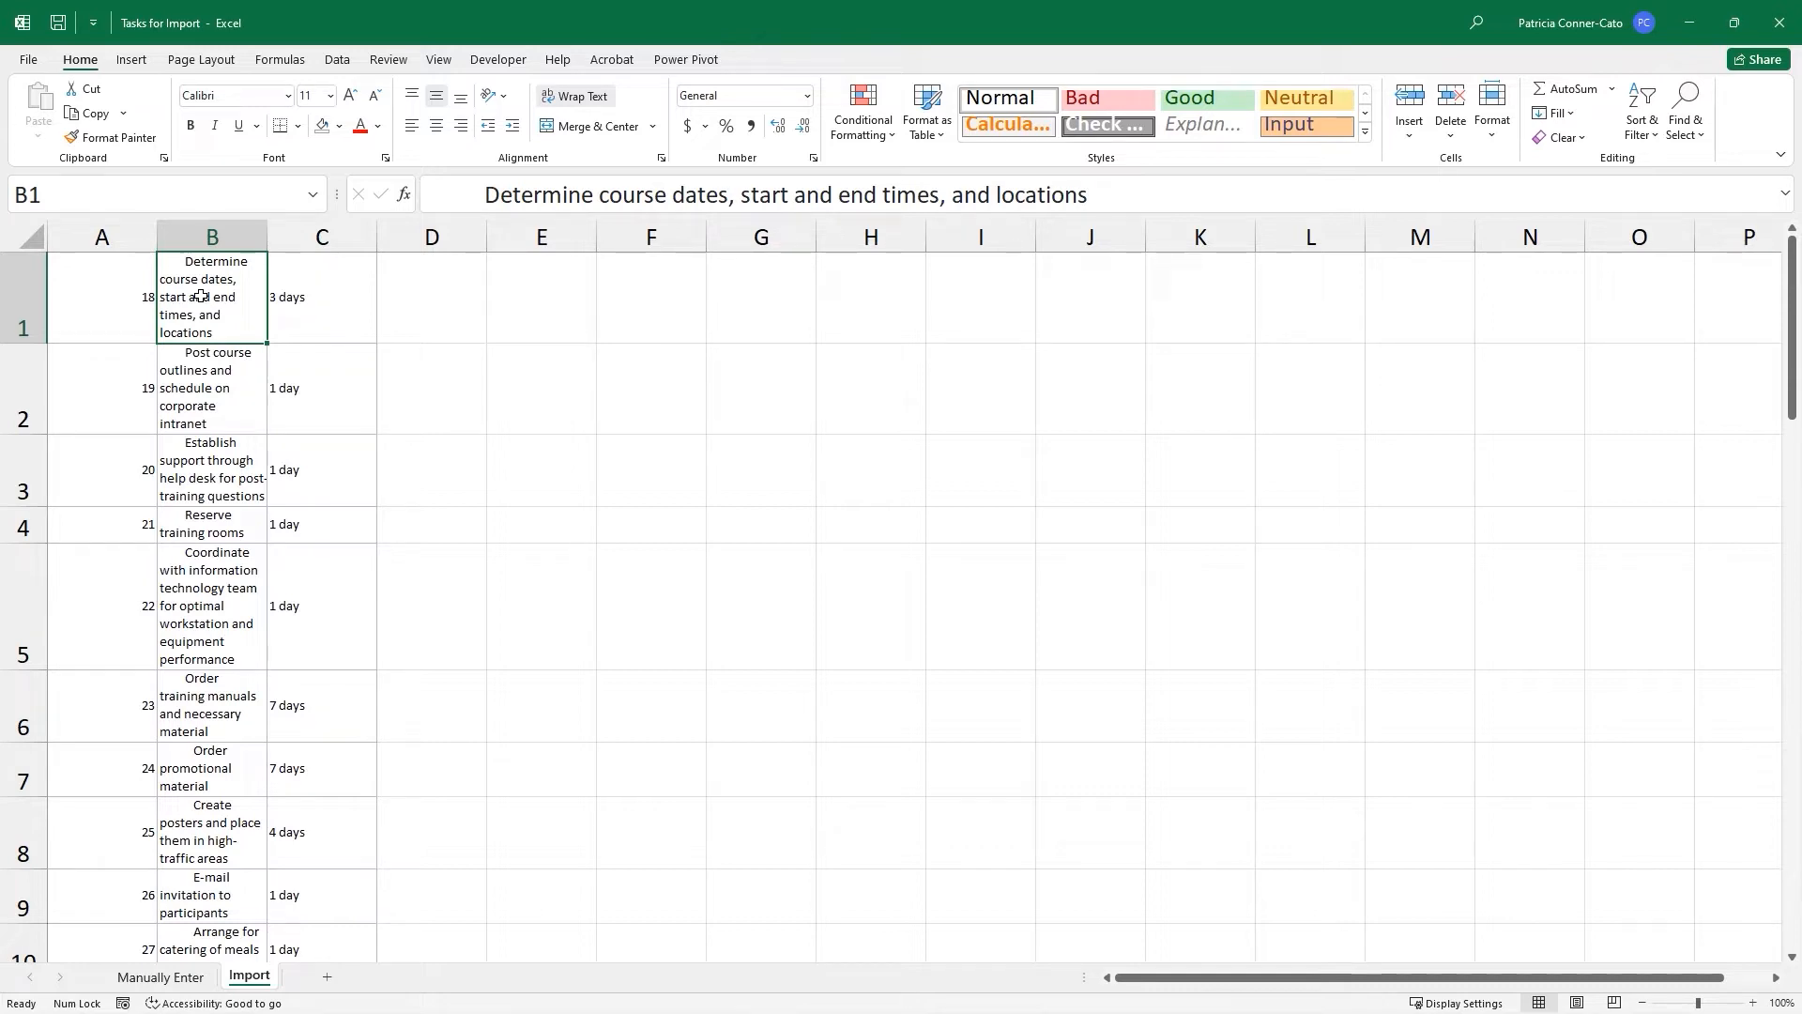
key("shift+Right")
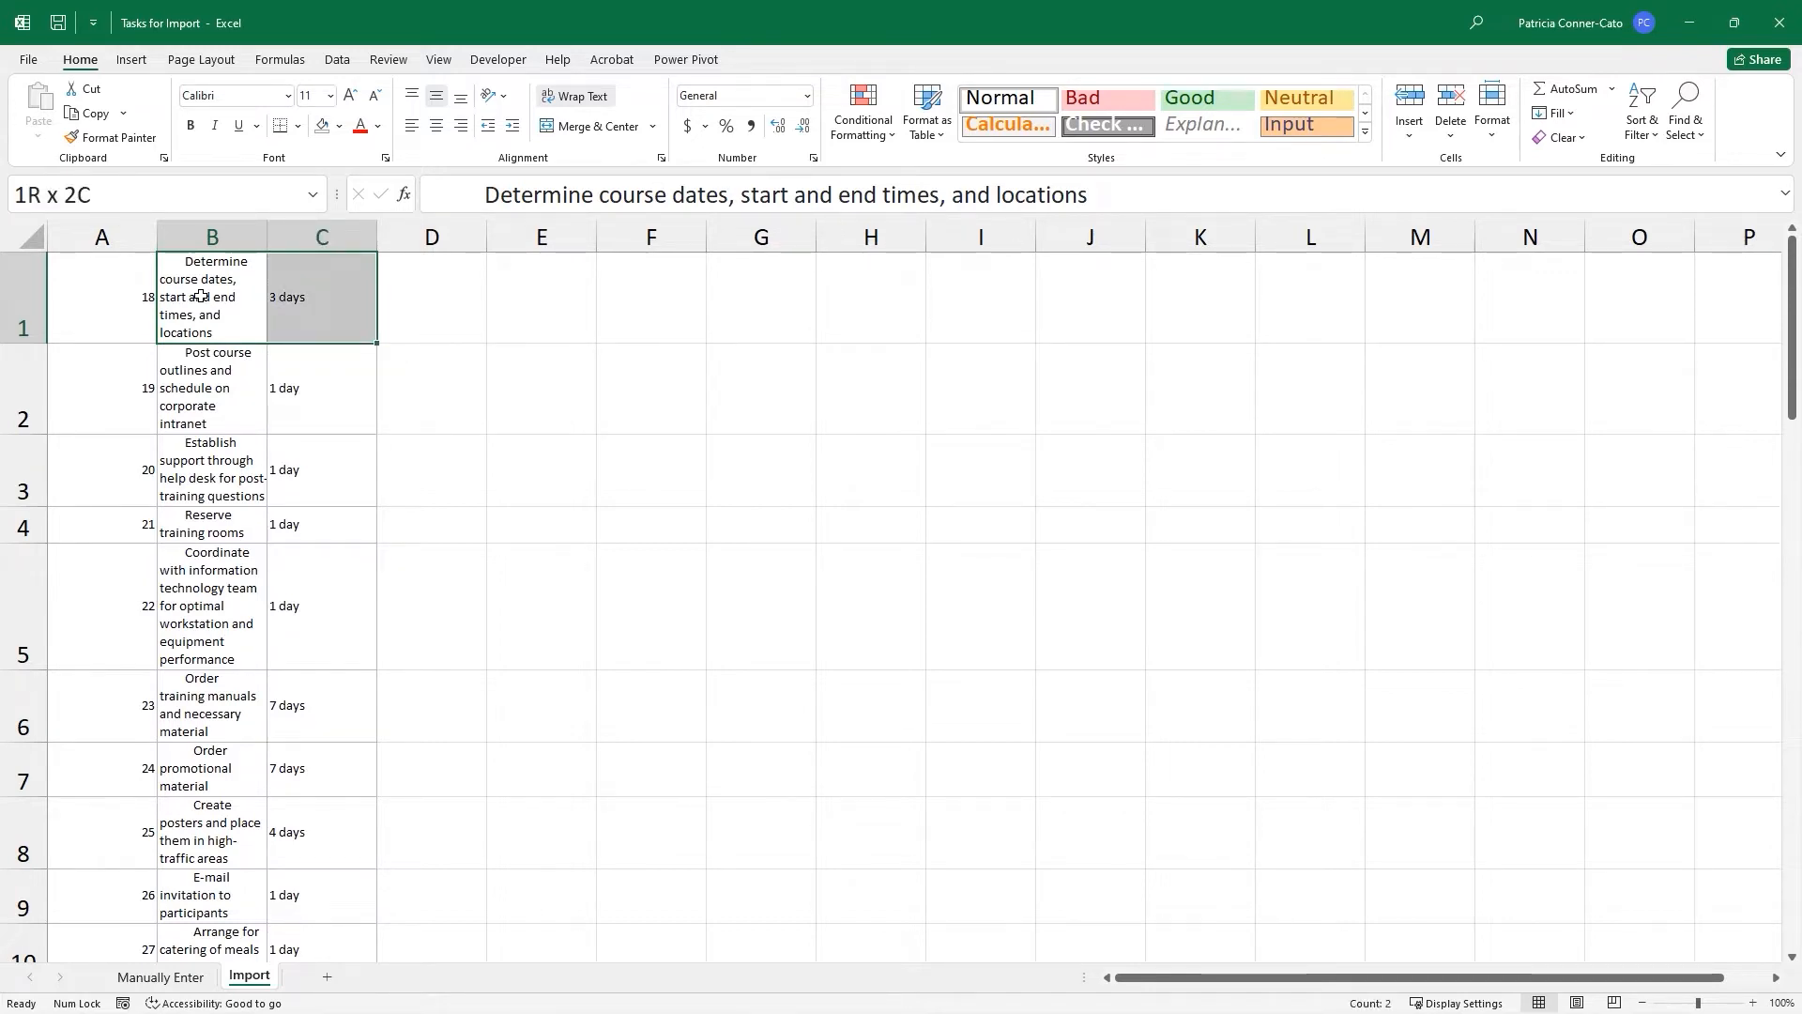
key("ctrl+shift+Down")
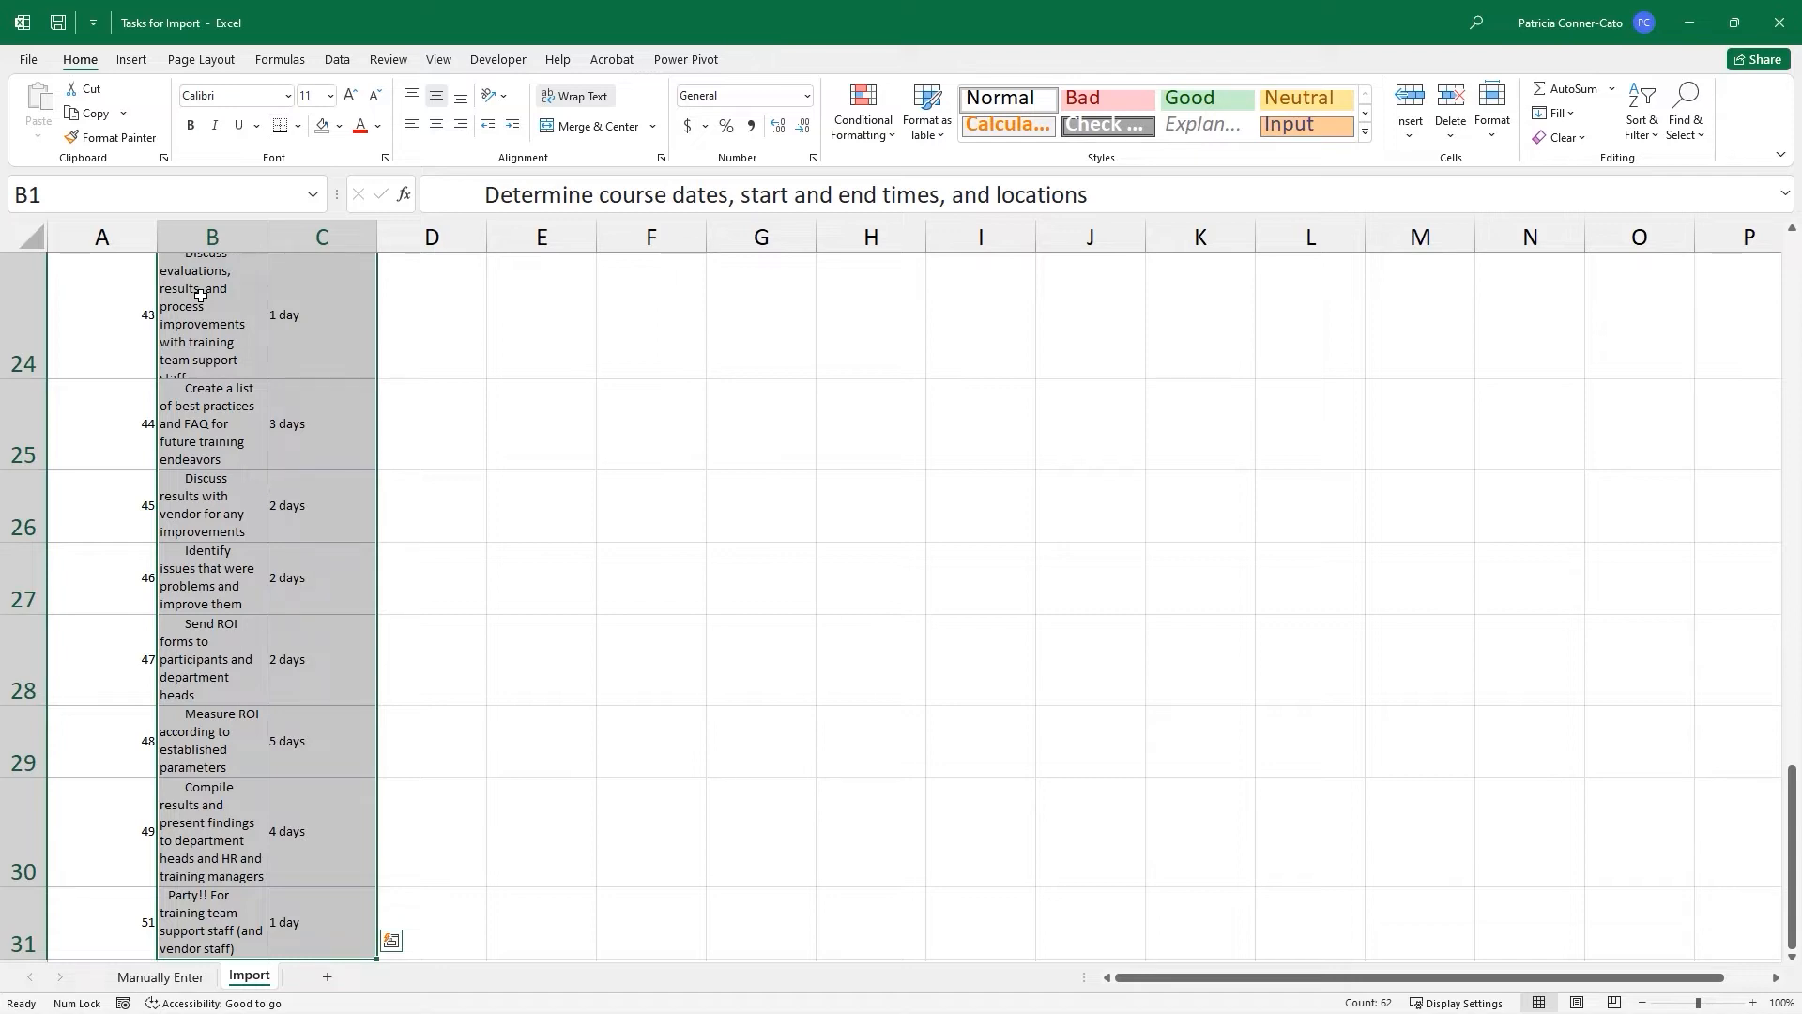
key("ctrl+c")
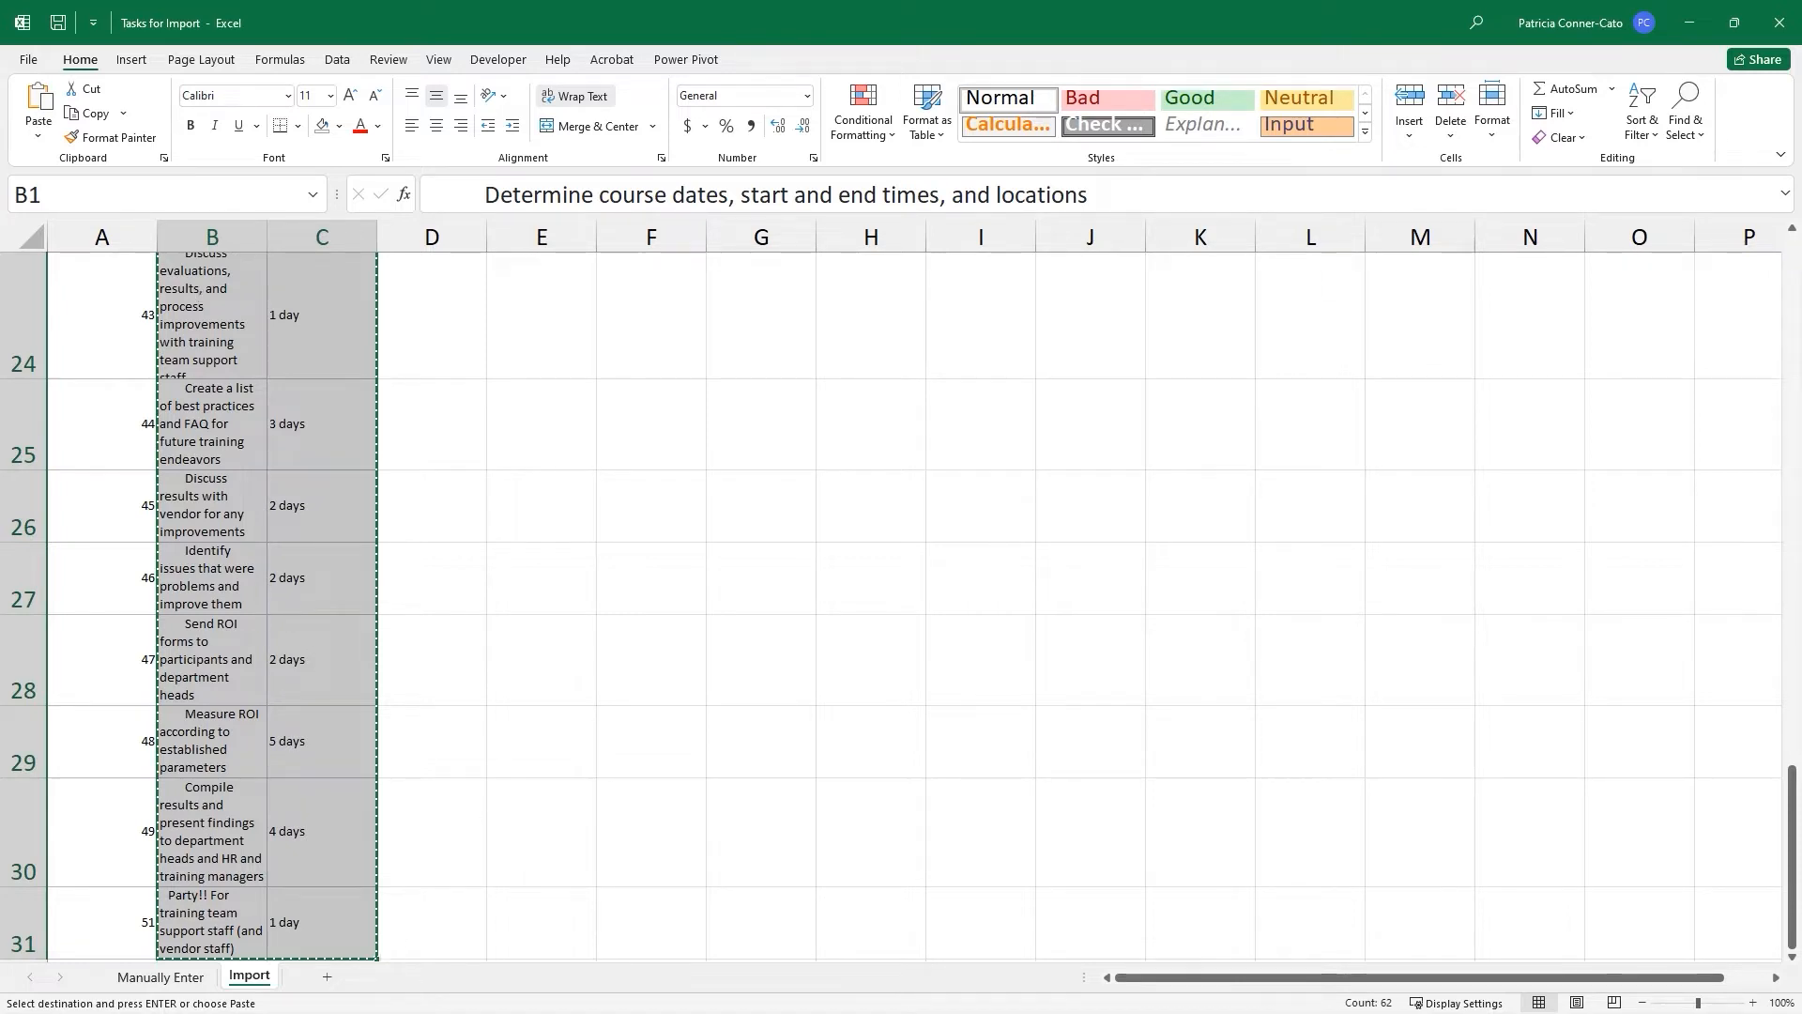
Switch to Project and paste the copied tasks and durations into the empty row below "Finalize project budget"
mouse_move(826, 1009)
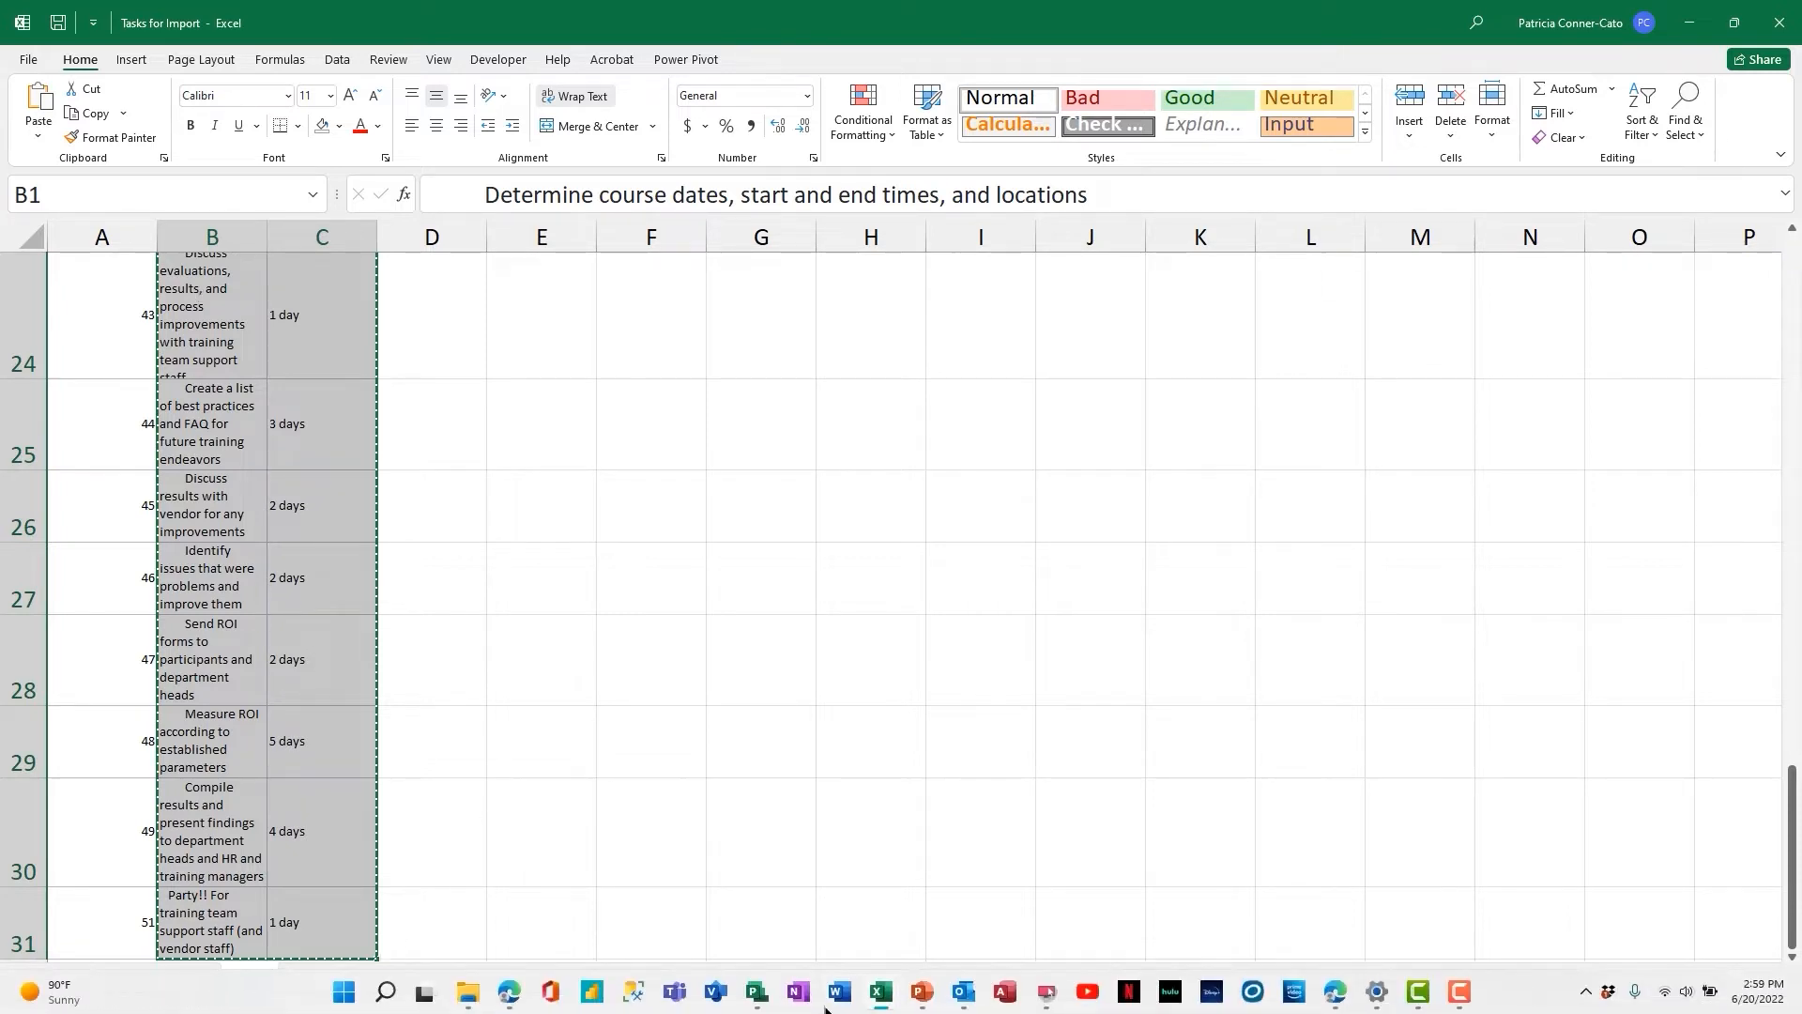
left_click(754, 1001)
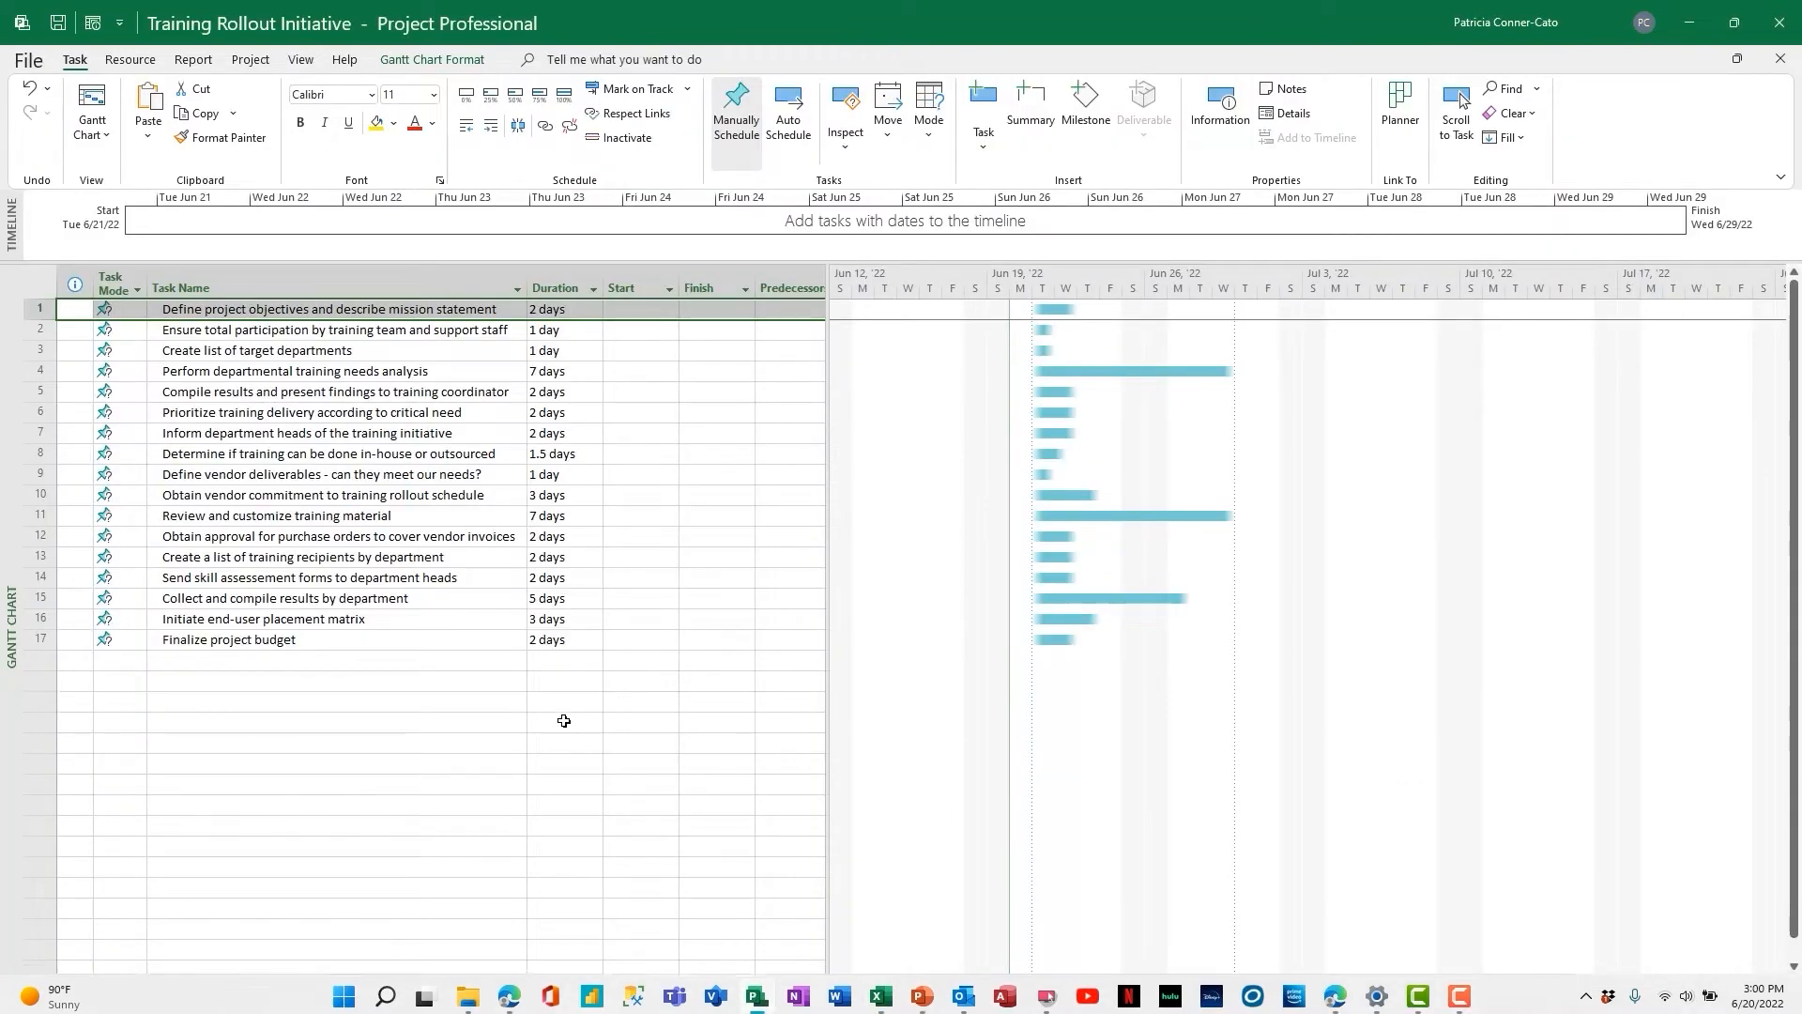
left_click(189, 659)
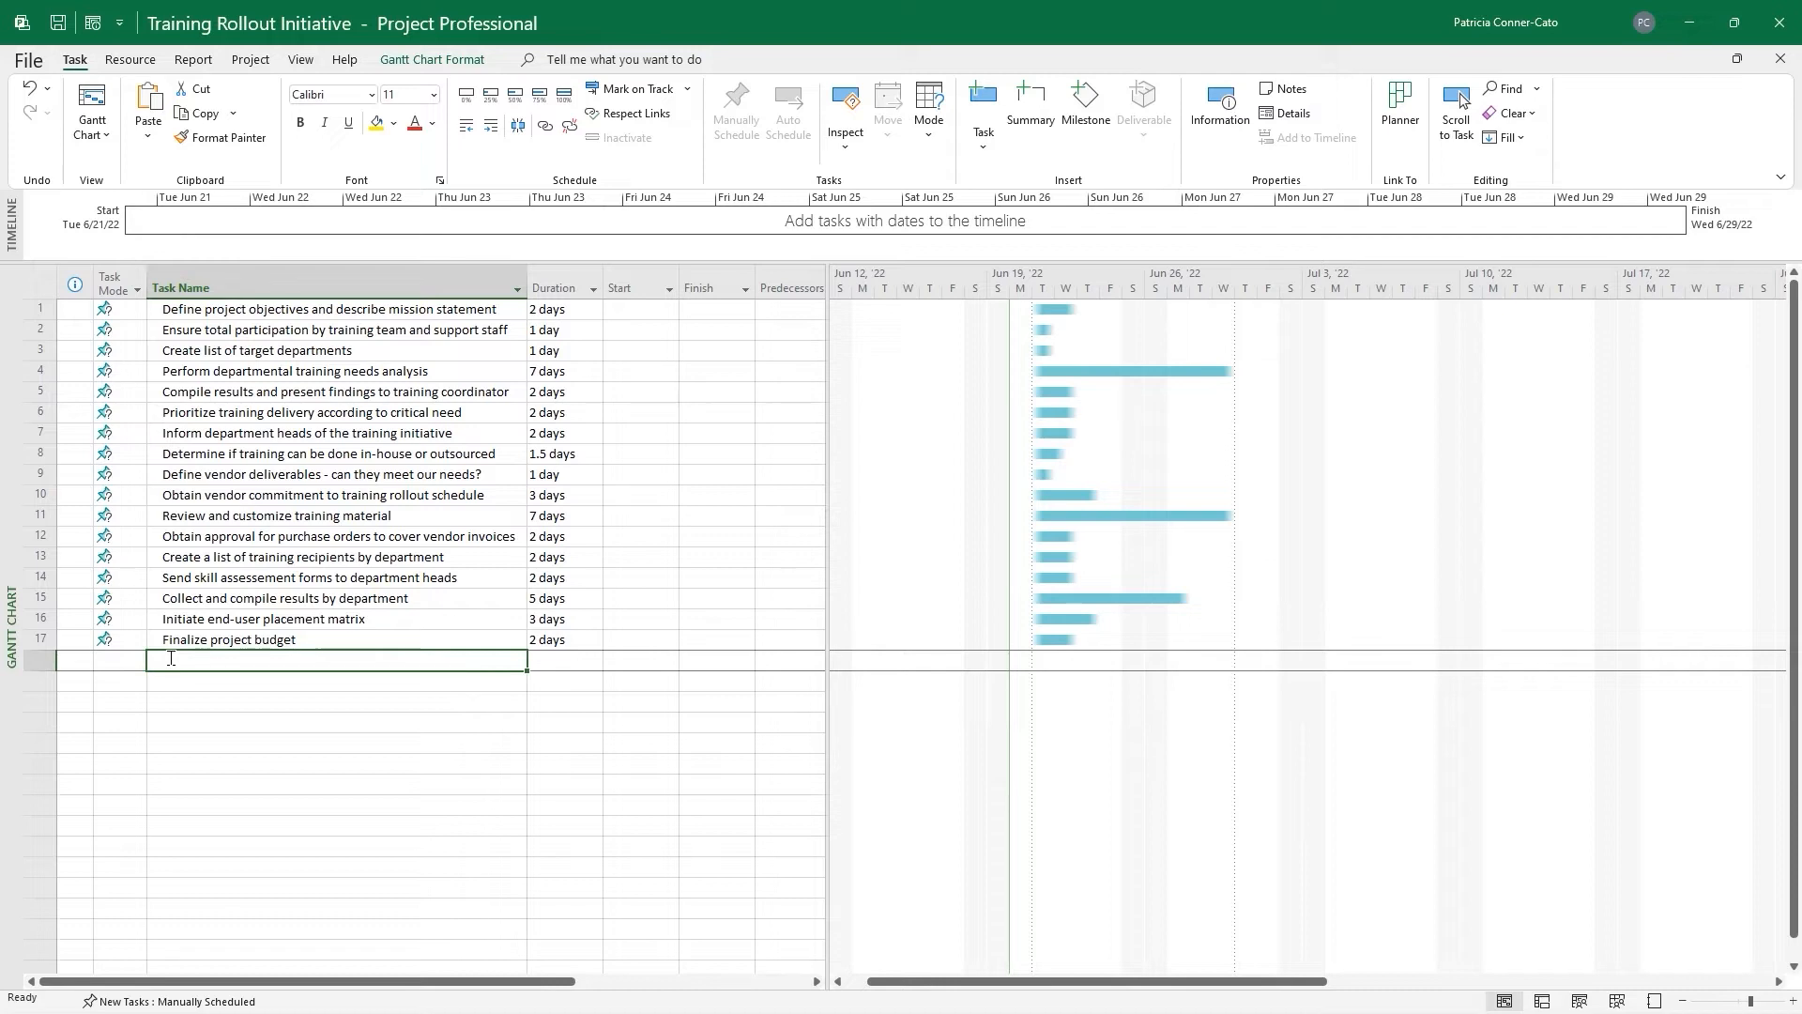
key("ctrl+v")
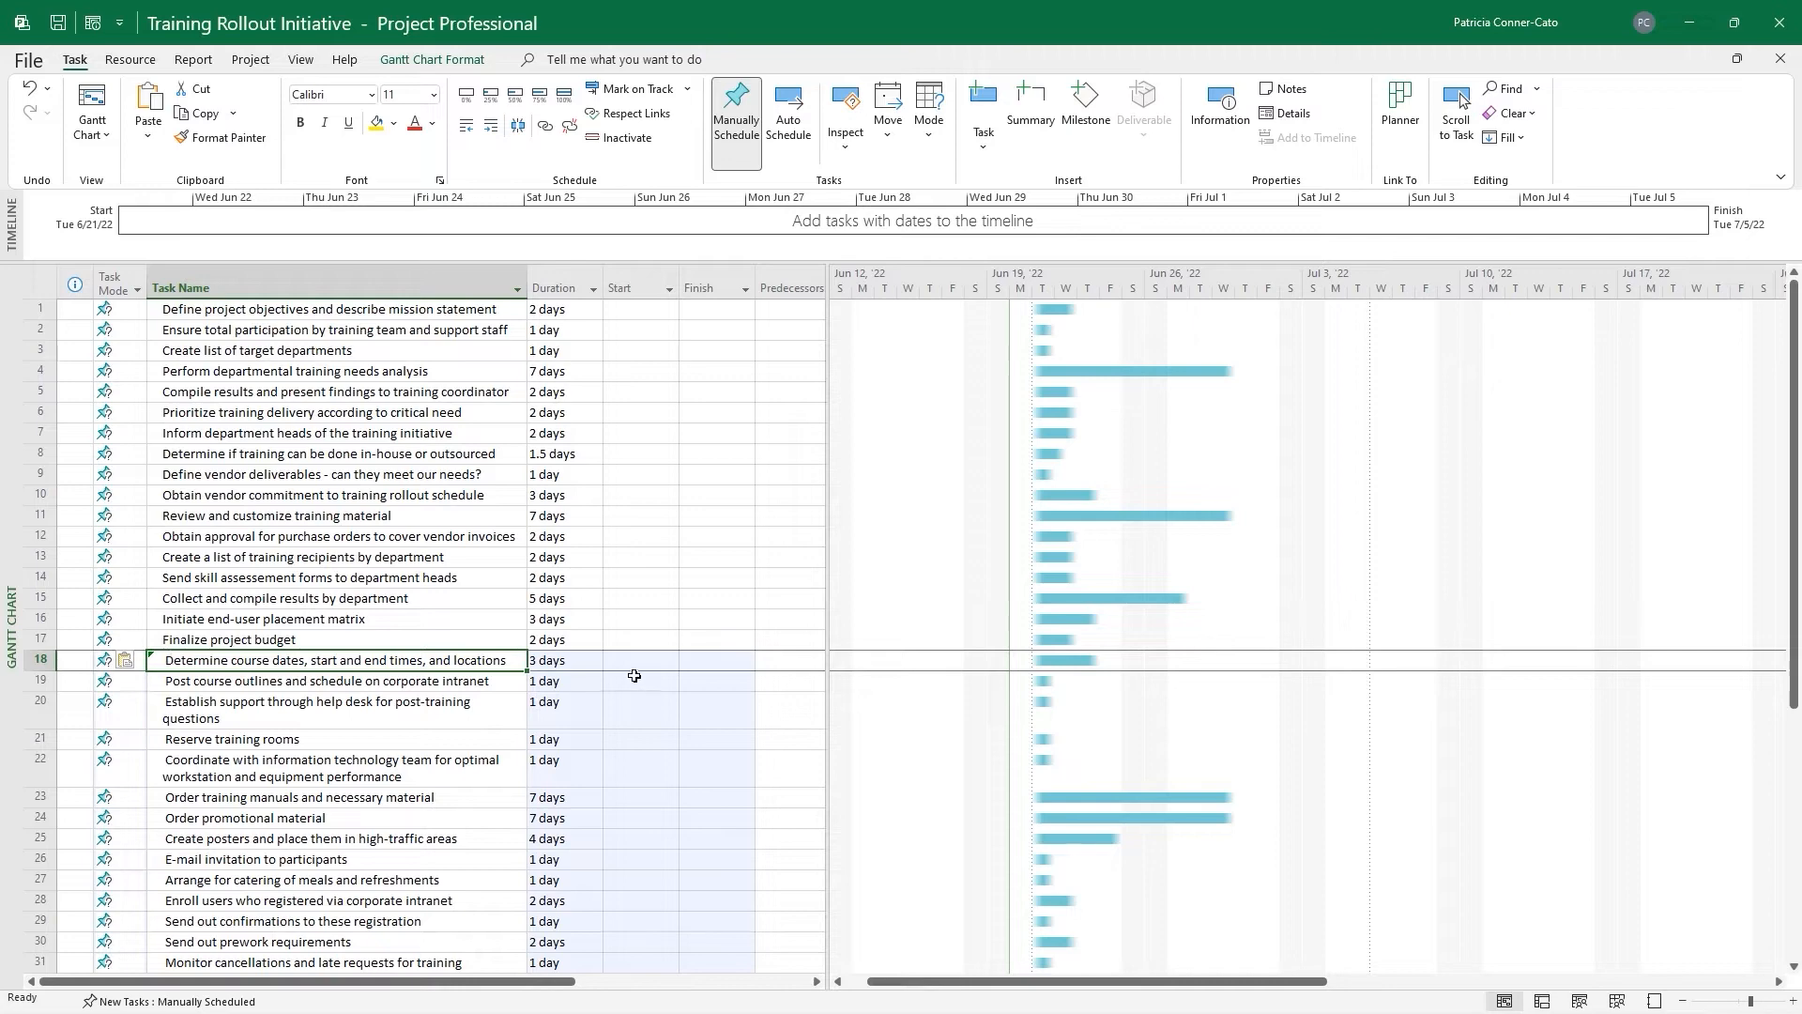
Look over the pasted tasks and widen the Task Name column so the long names wrap less
scroll(629, 730, "down", 5)
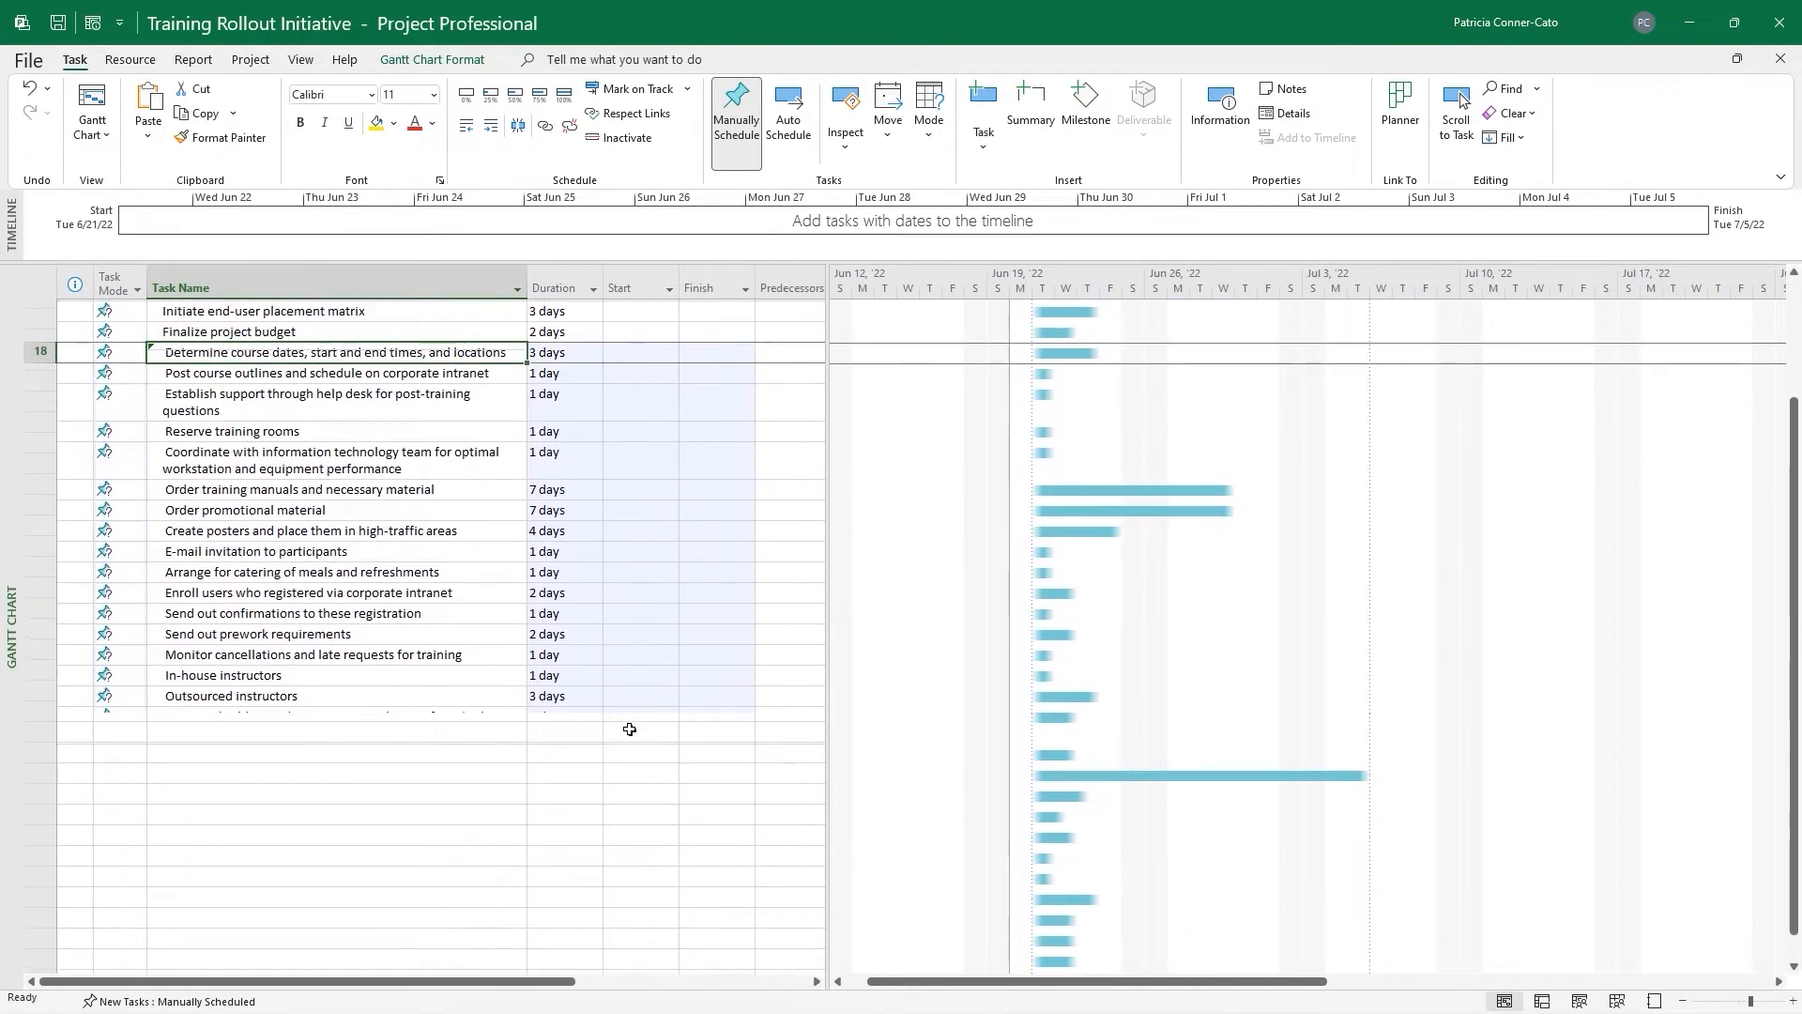
scroll(451, 703, "up", 4)
left_click(452, 703)
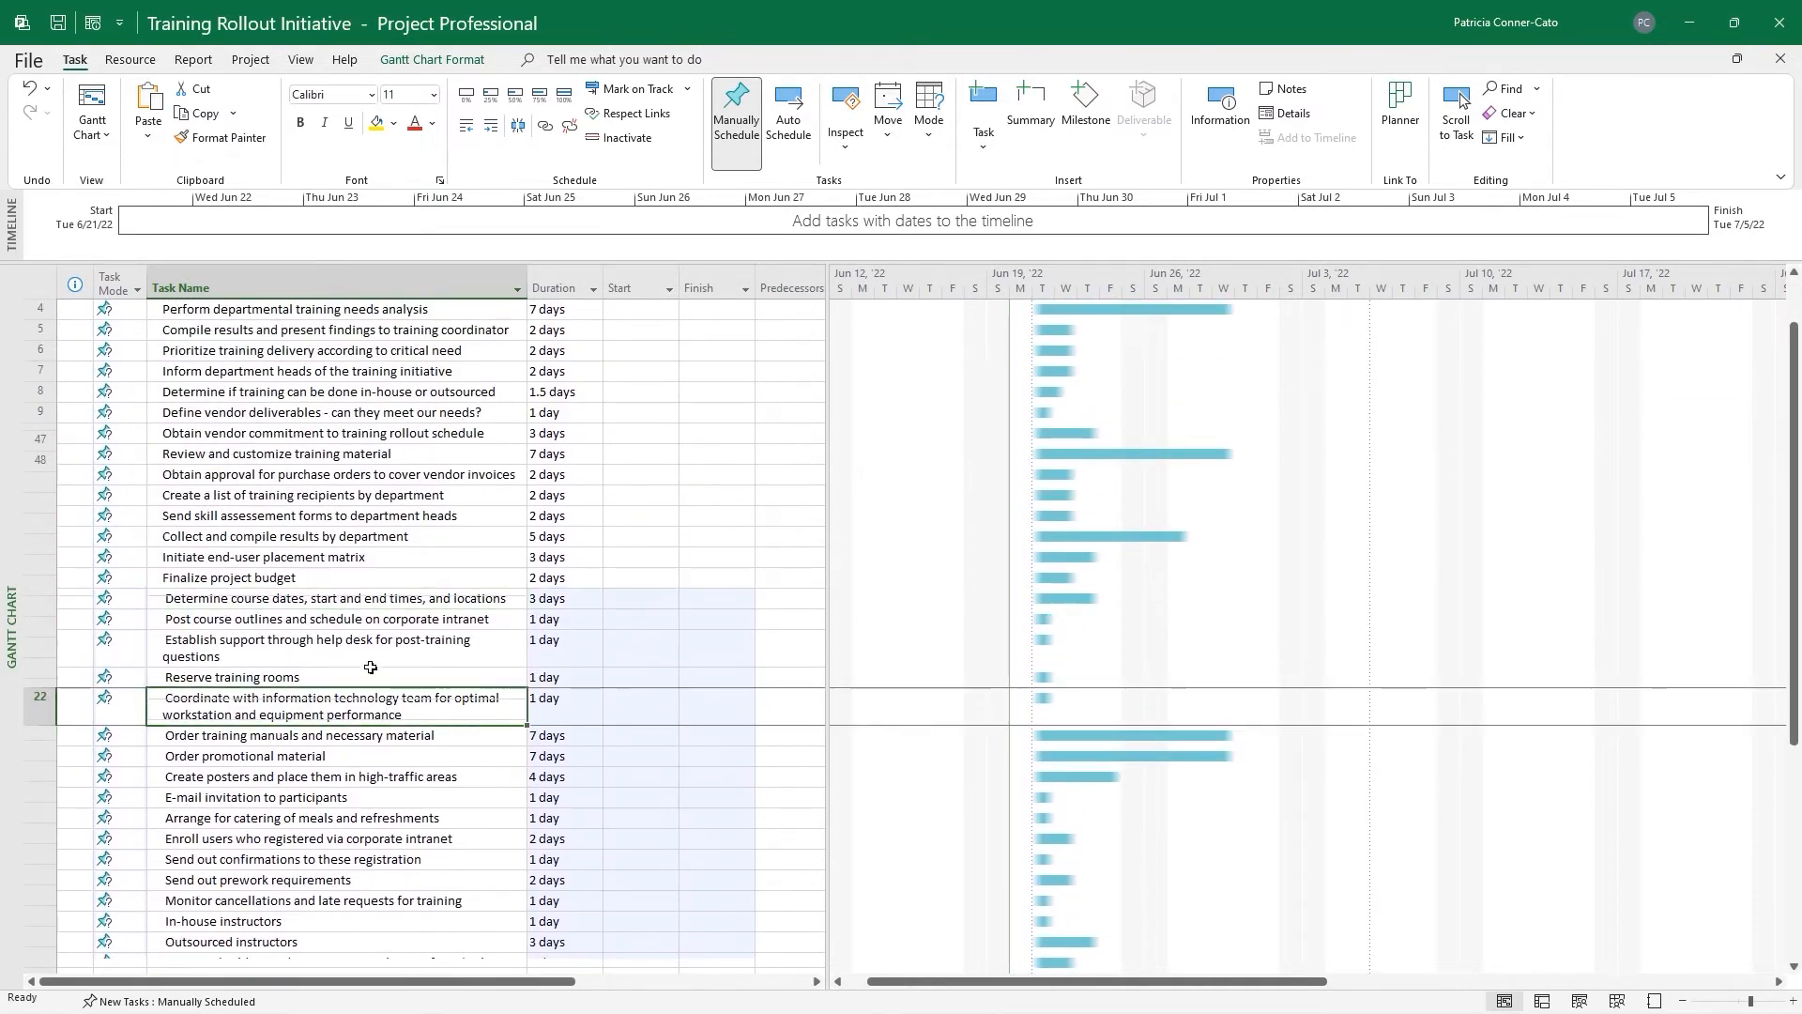
left_click(375, 558)
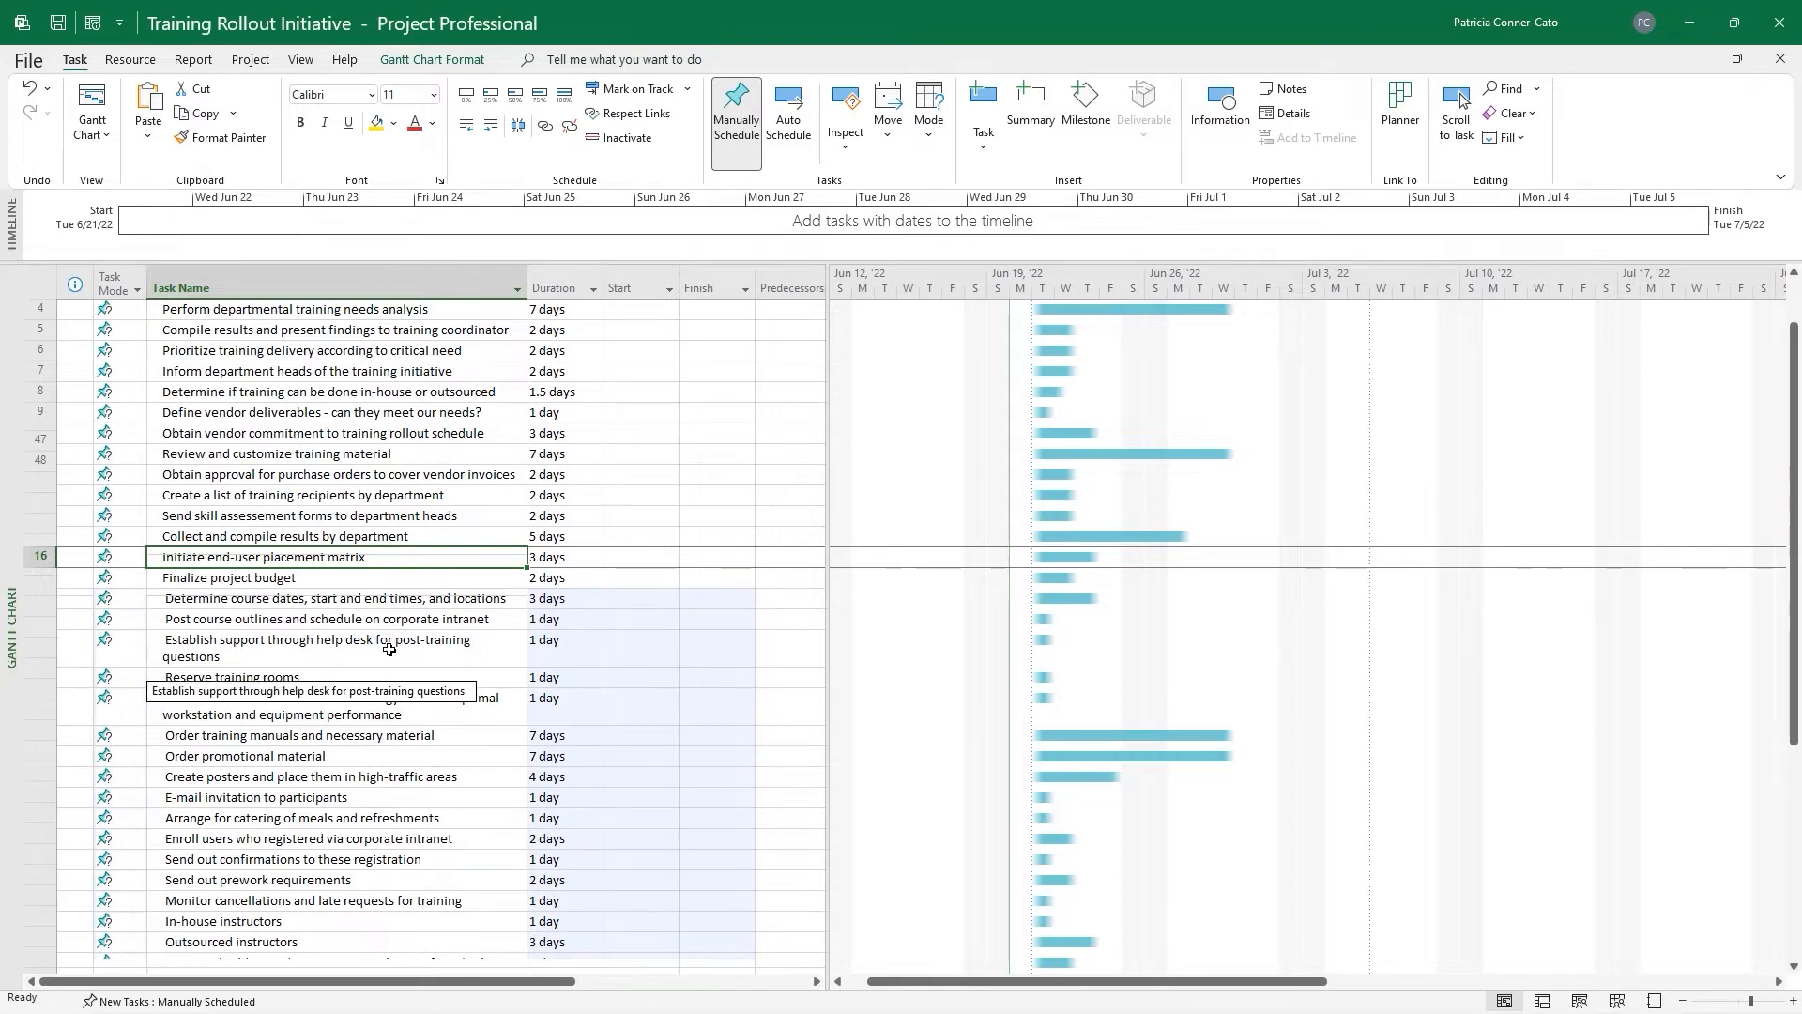
scroll(389, 649, "down", 5)
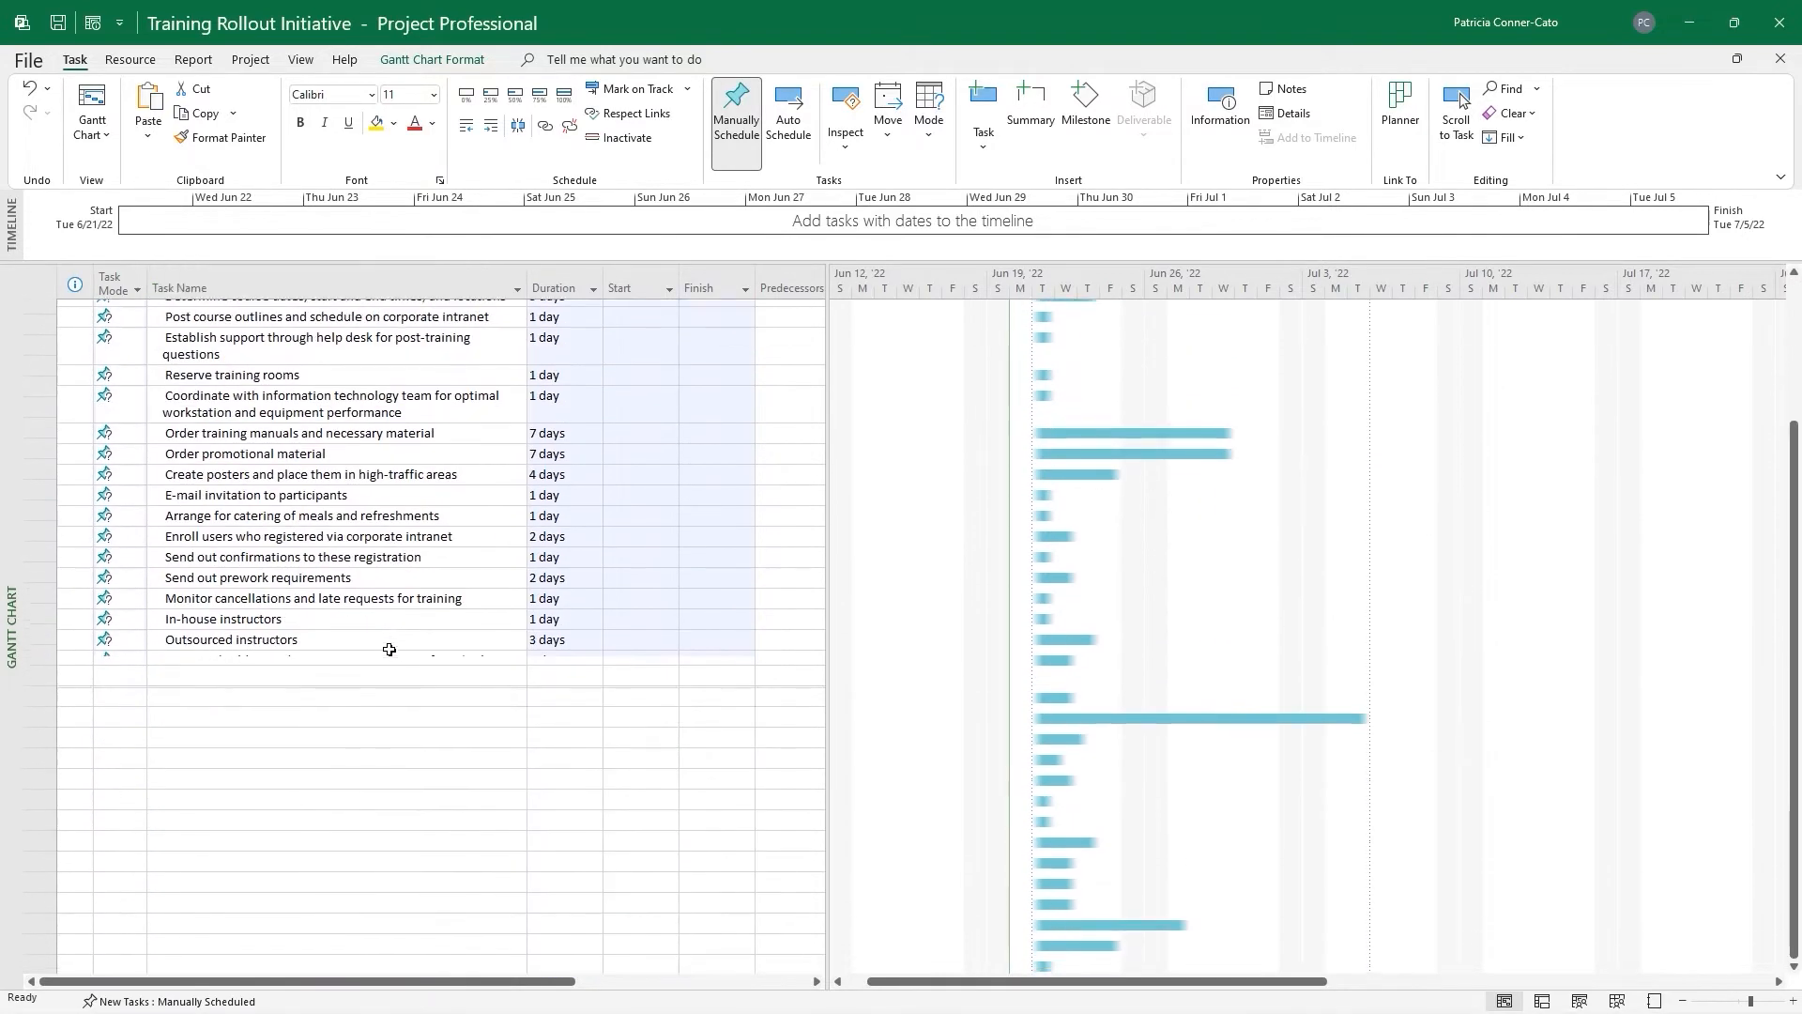
scroll(386, 644, "down", 1)
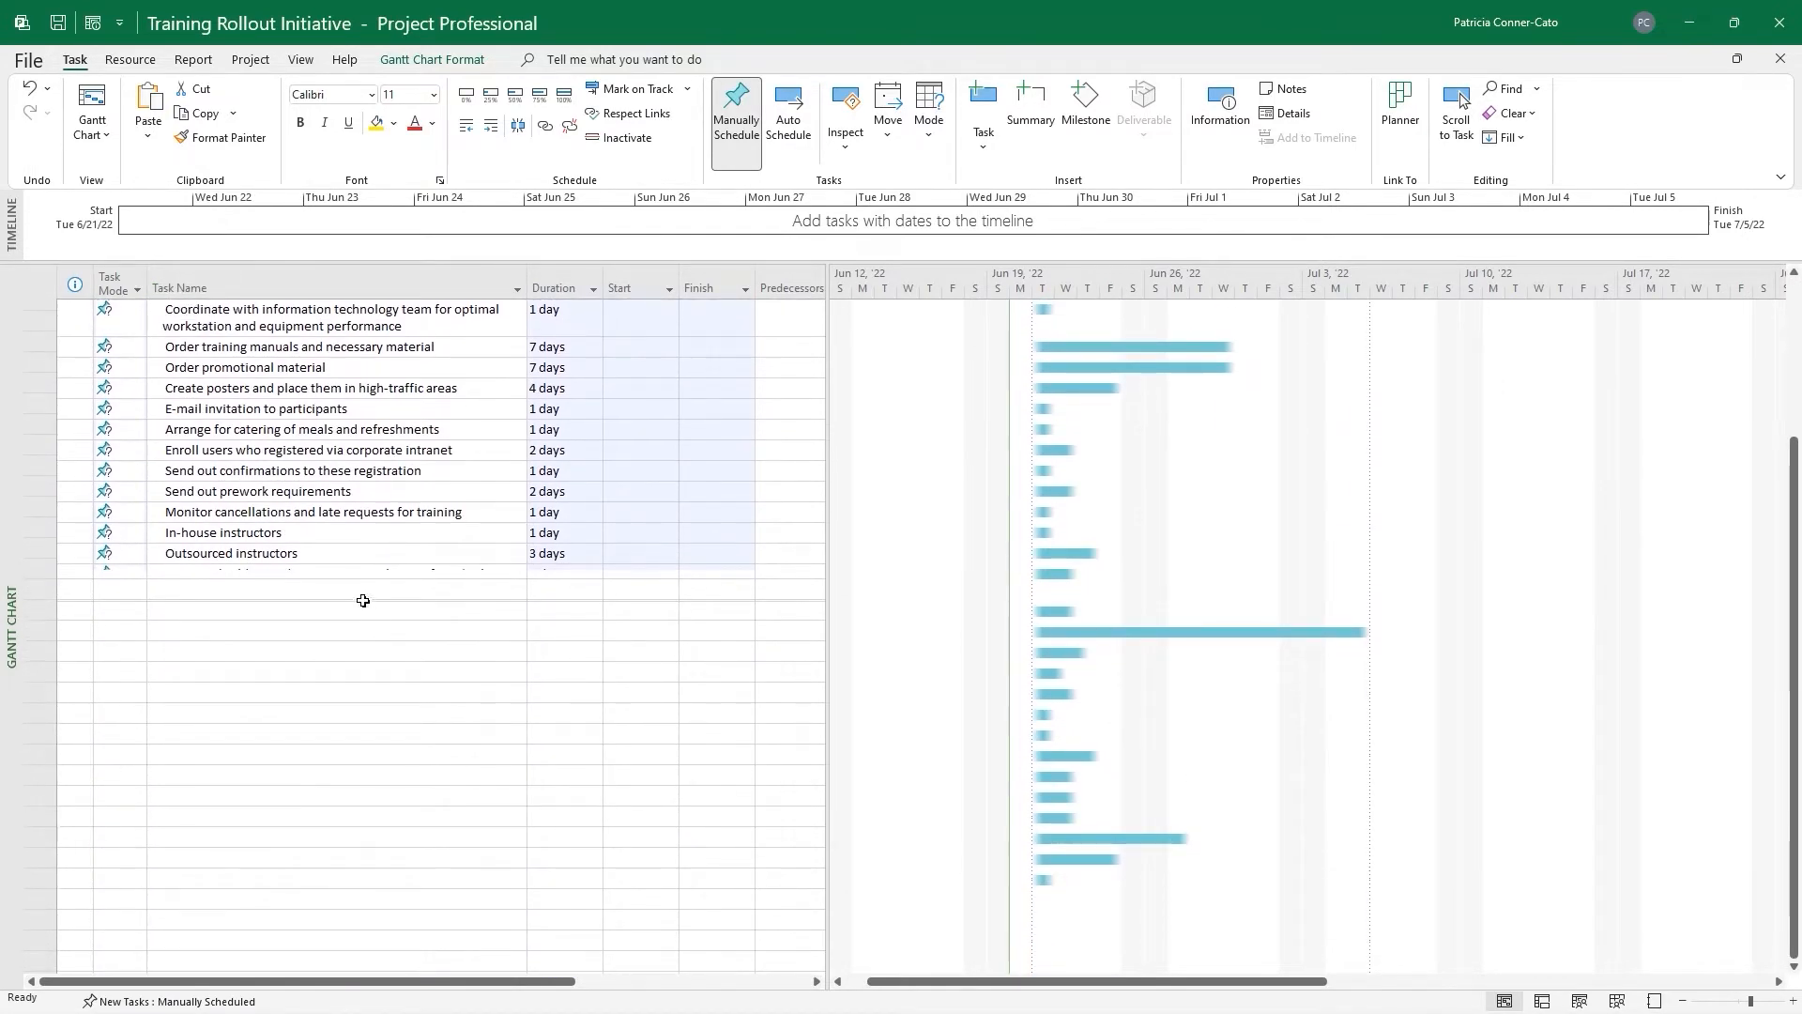
scroll(354, 604, "up", 7)
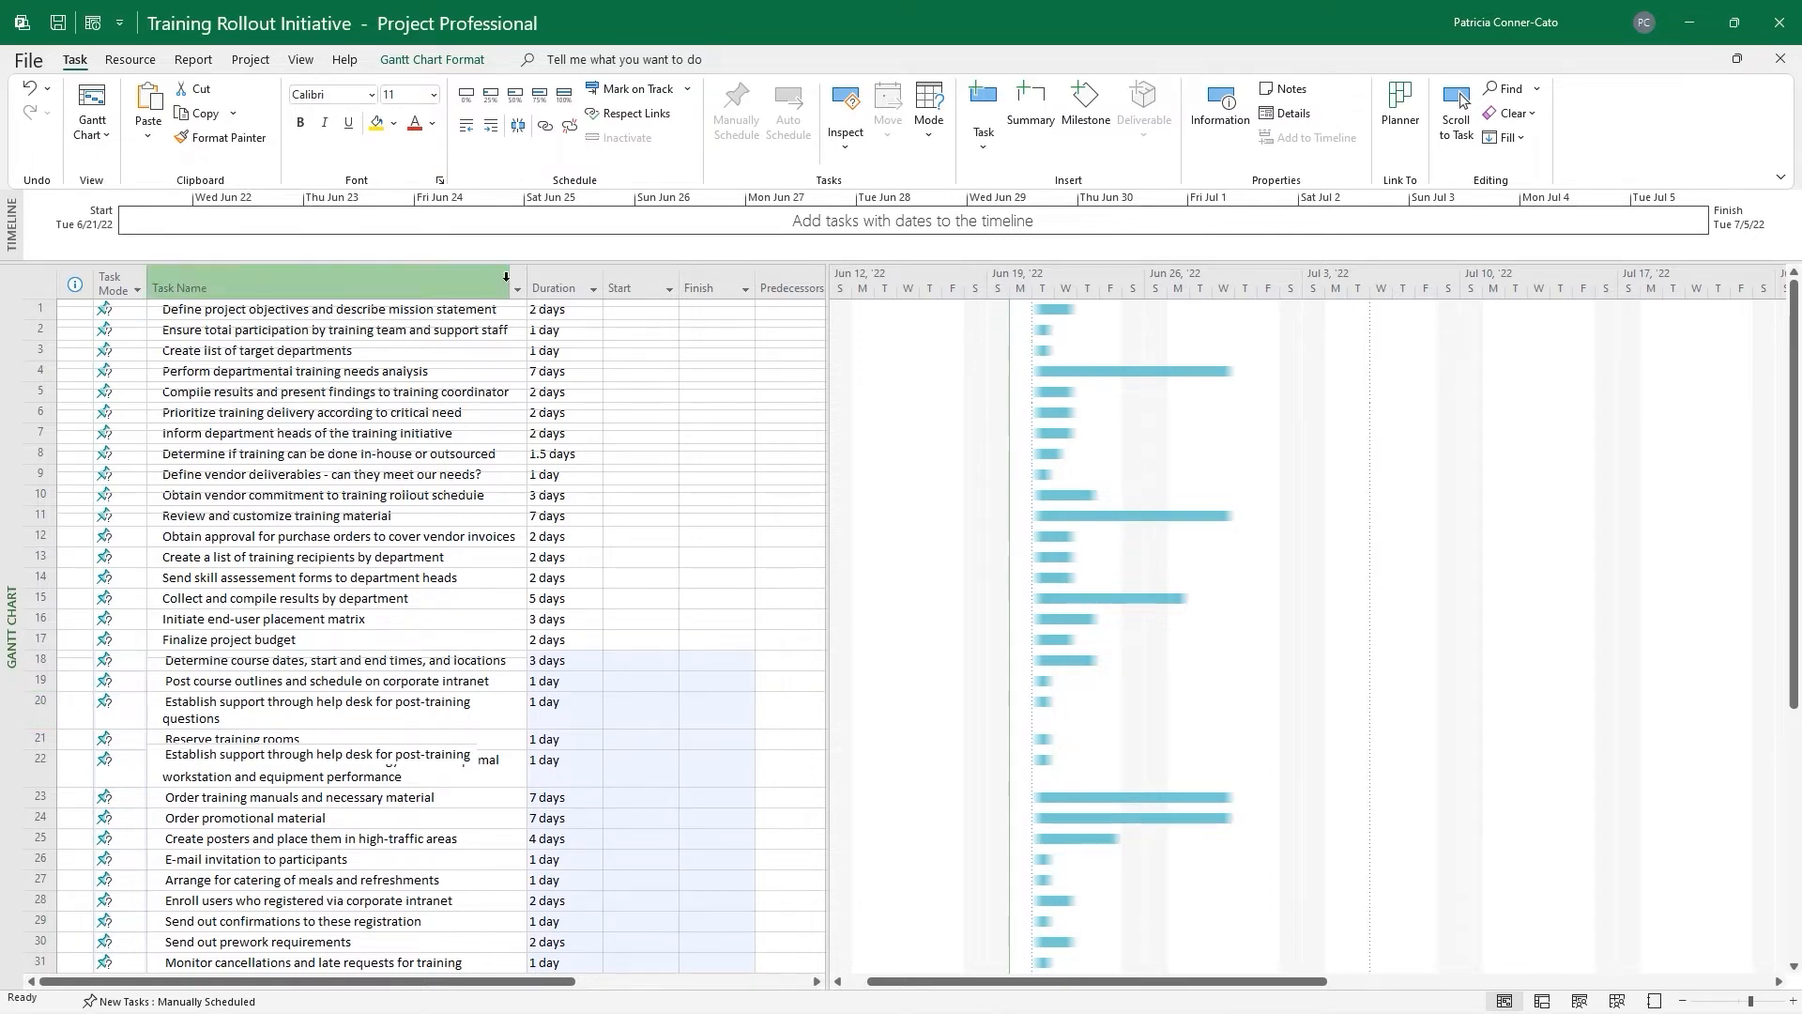
left_click_drag(528, 286, 646, 295)
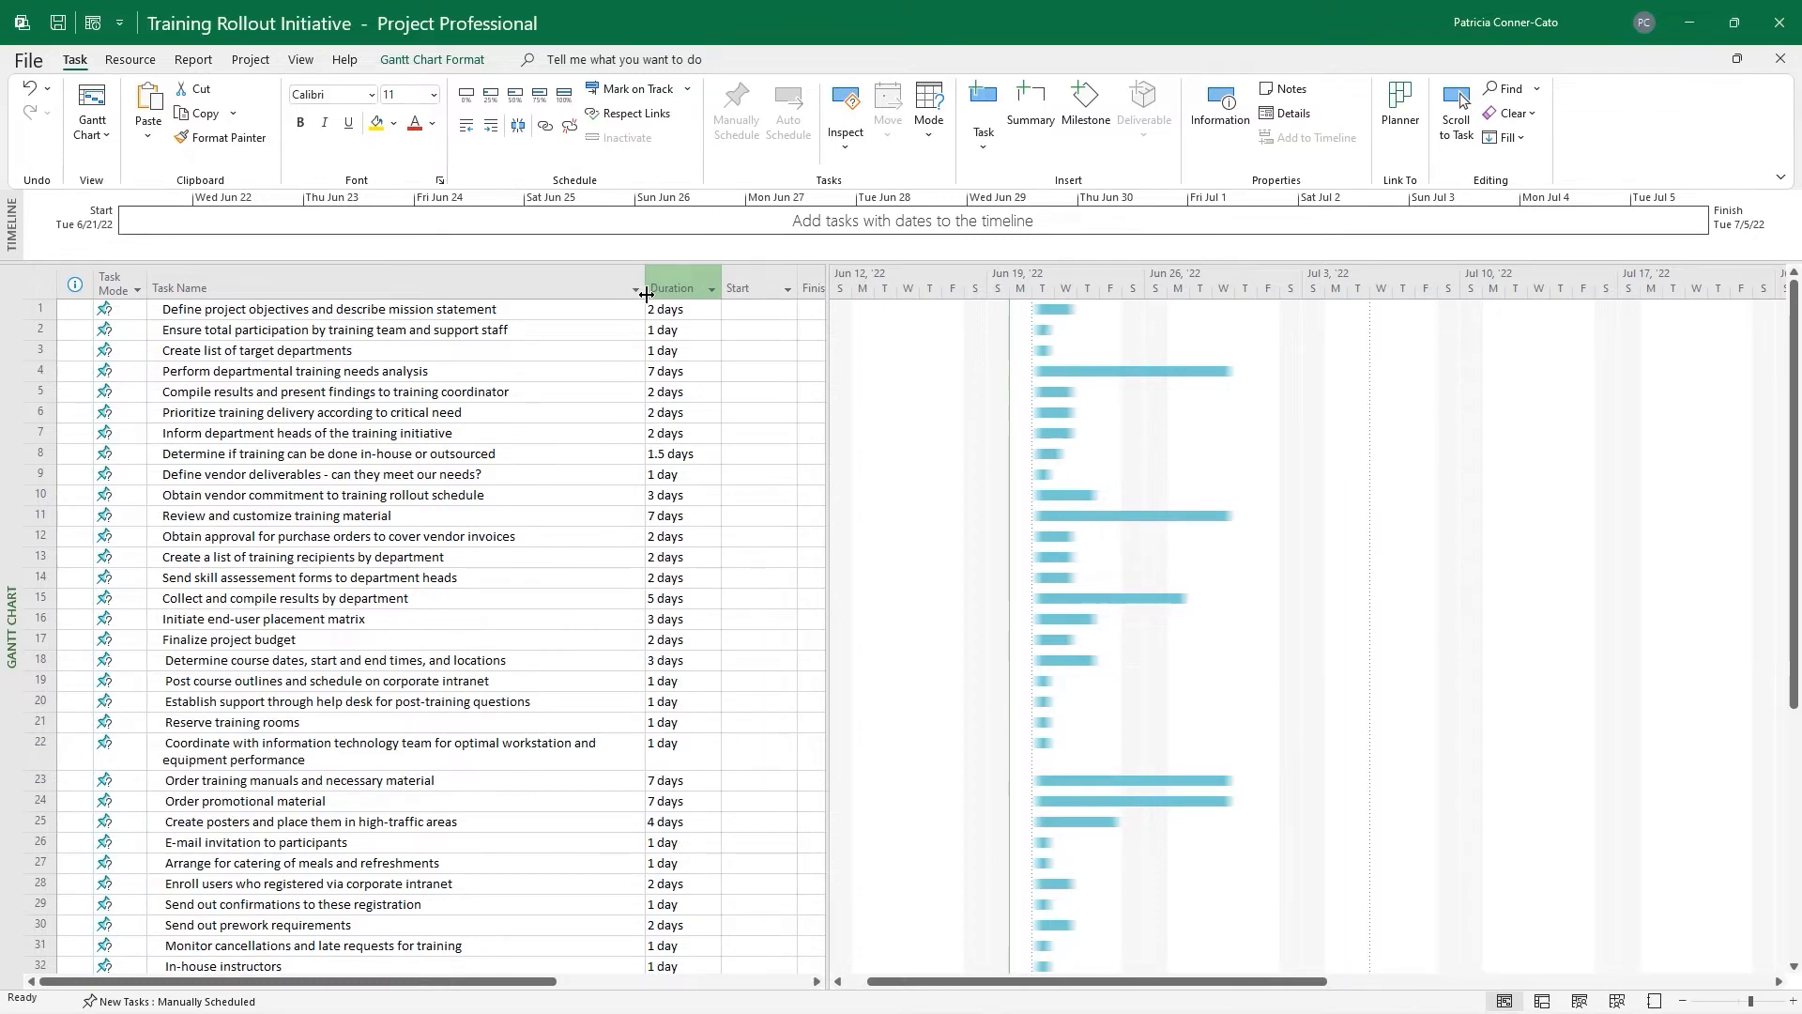
left_click_drag(647, 293, 707, 302)
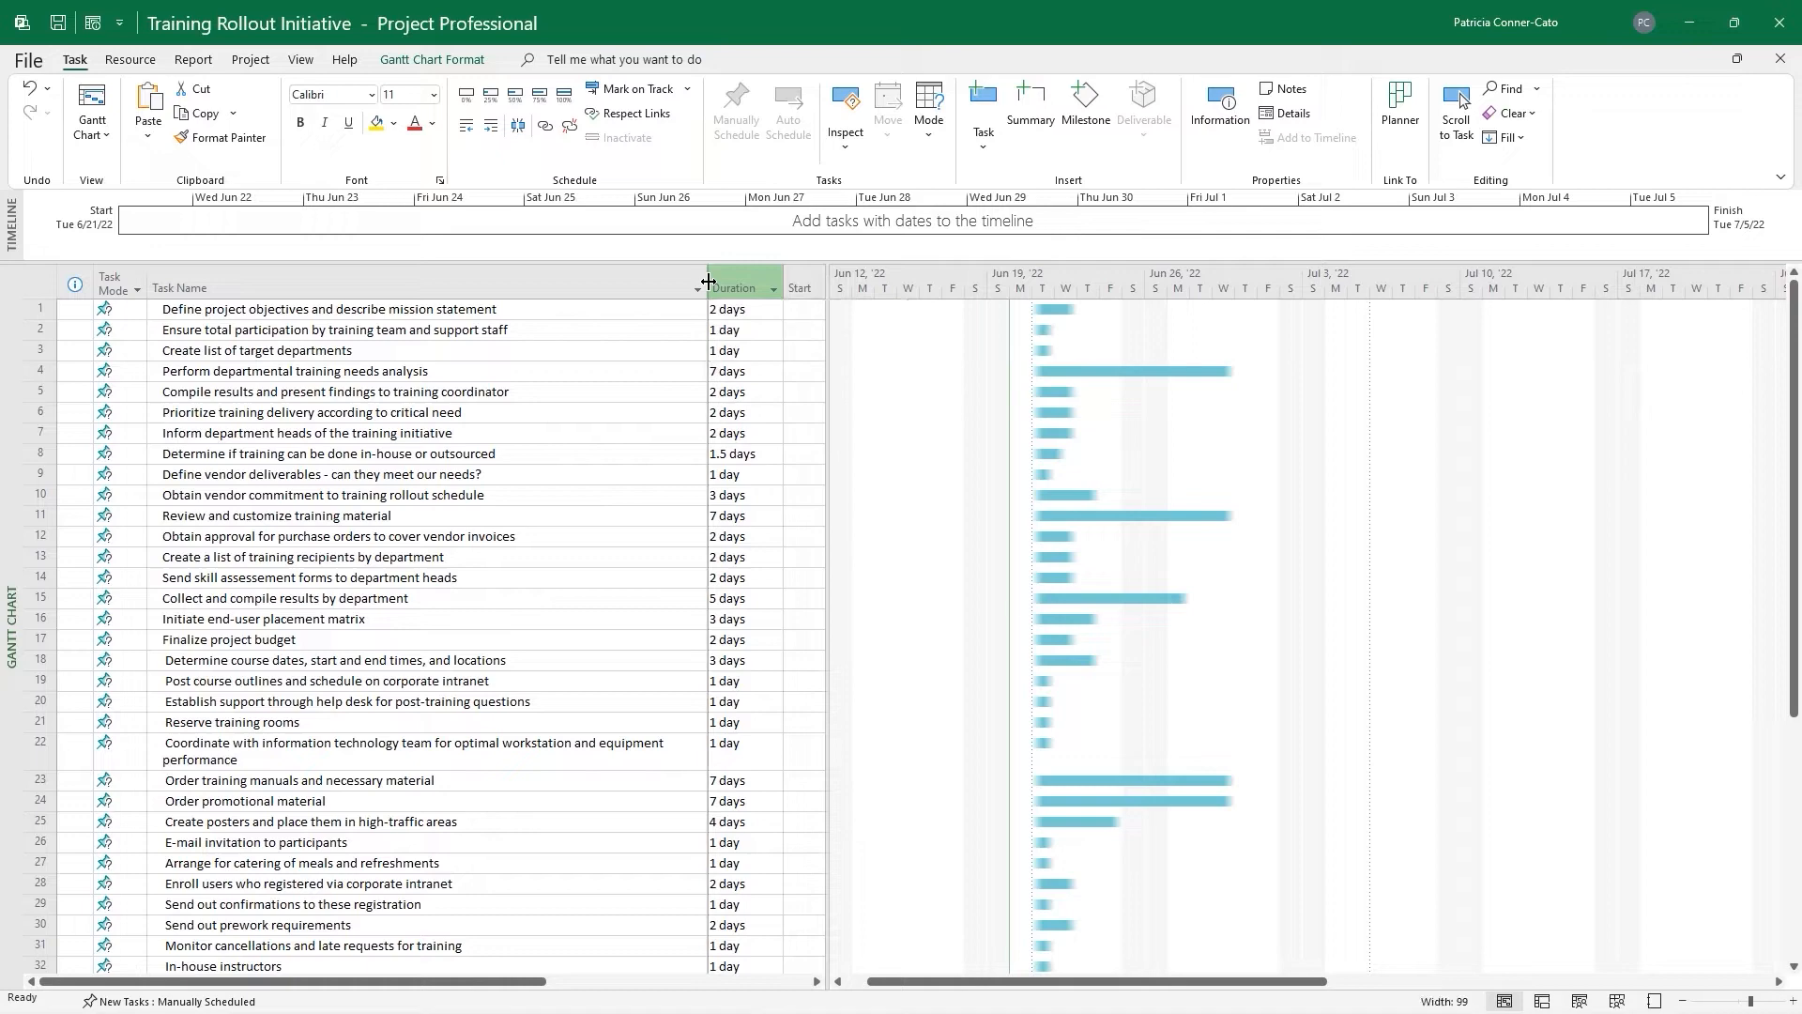
Review the whole task list and enlarge the task table beside the Gantt chart to show the columns through Predecessors
scroll(611, 583, "down", 8)
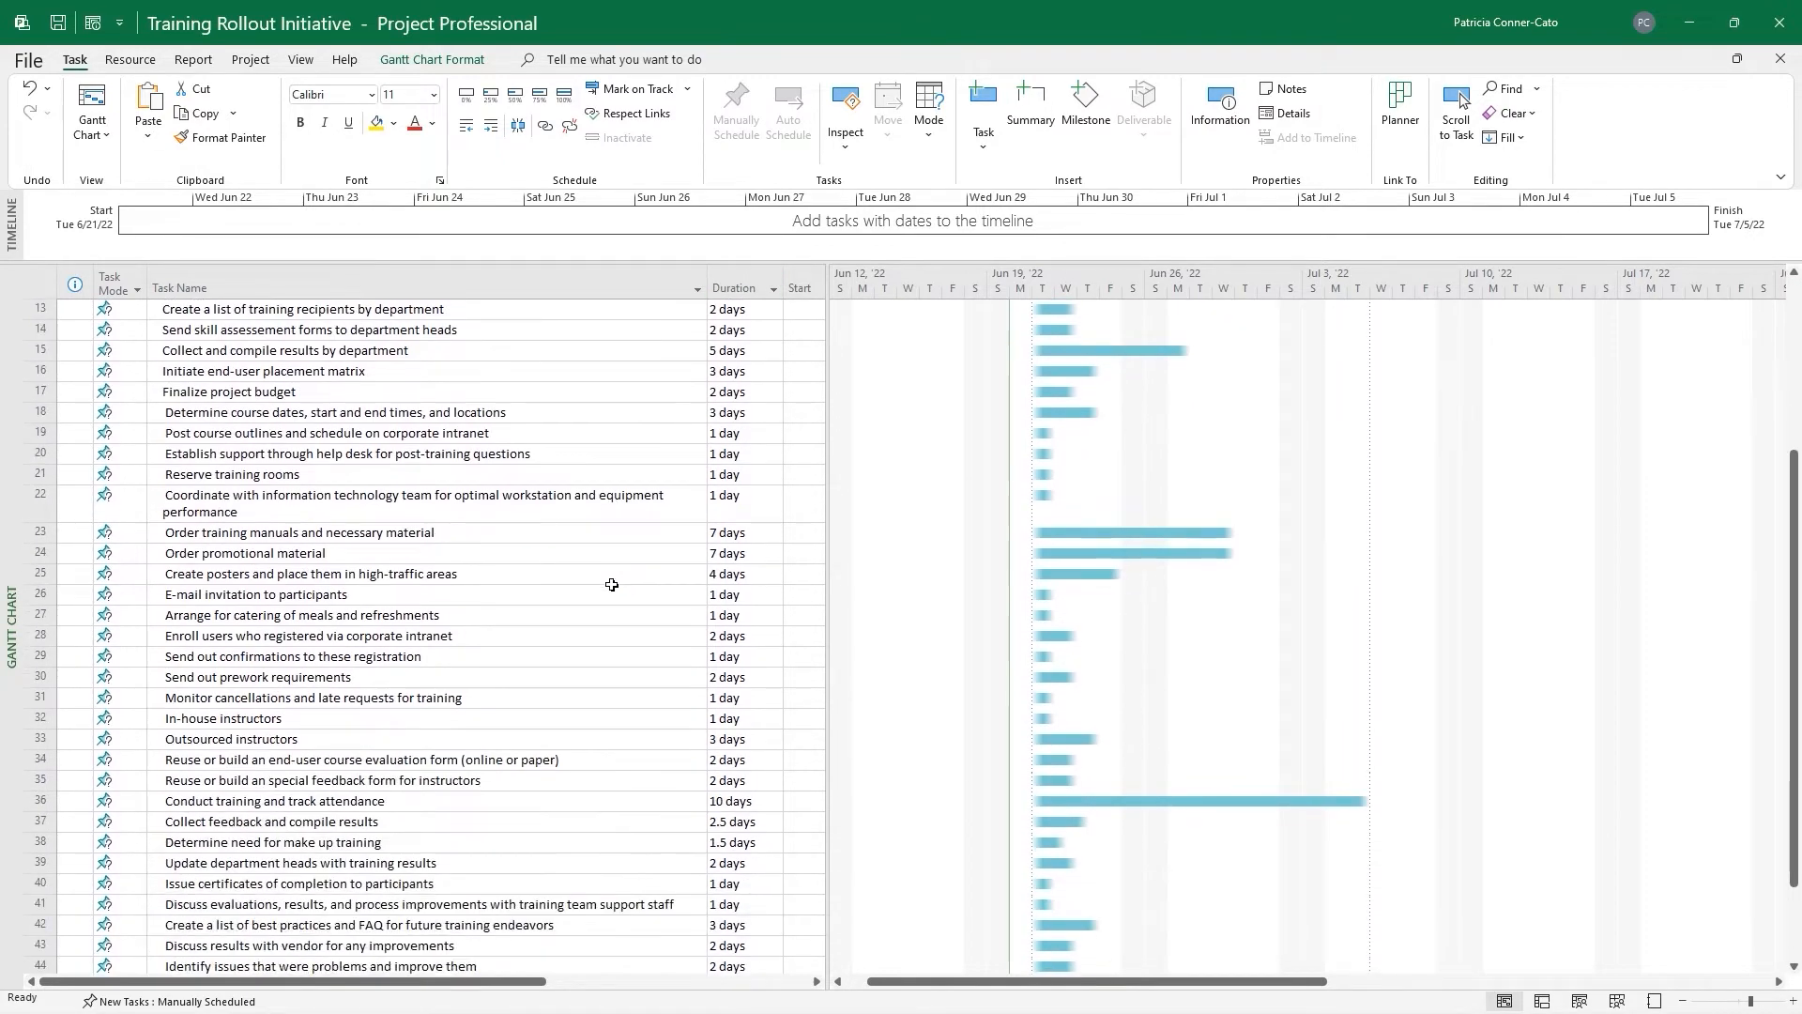
scroll(611, 584, "up", 2)
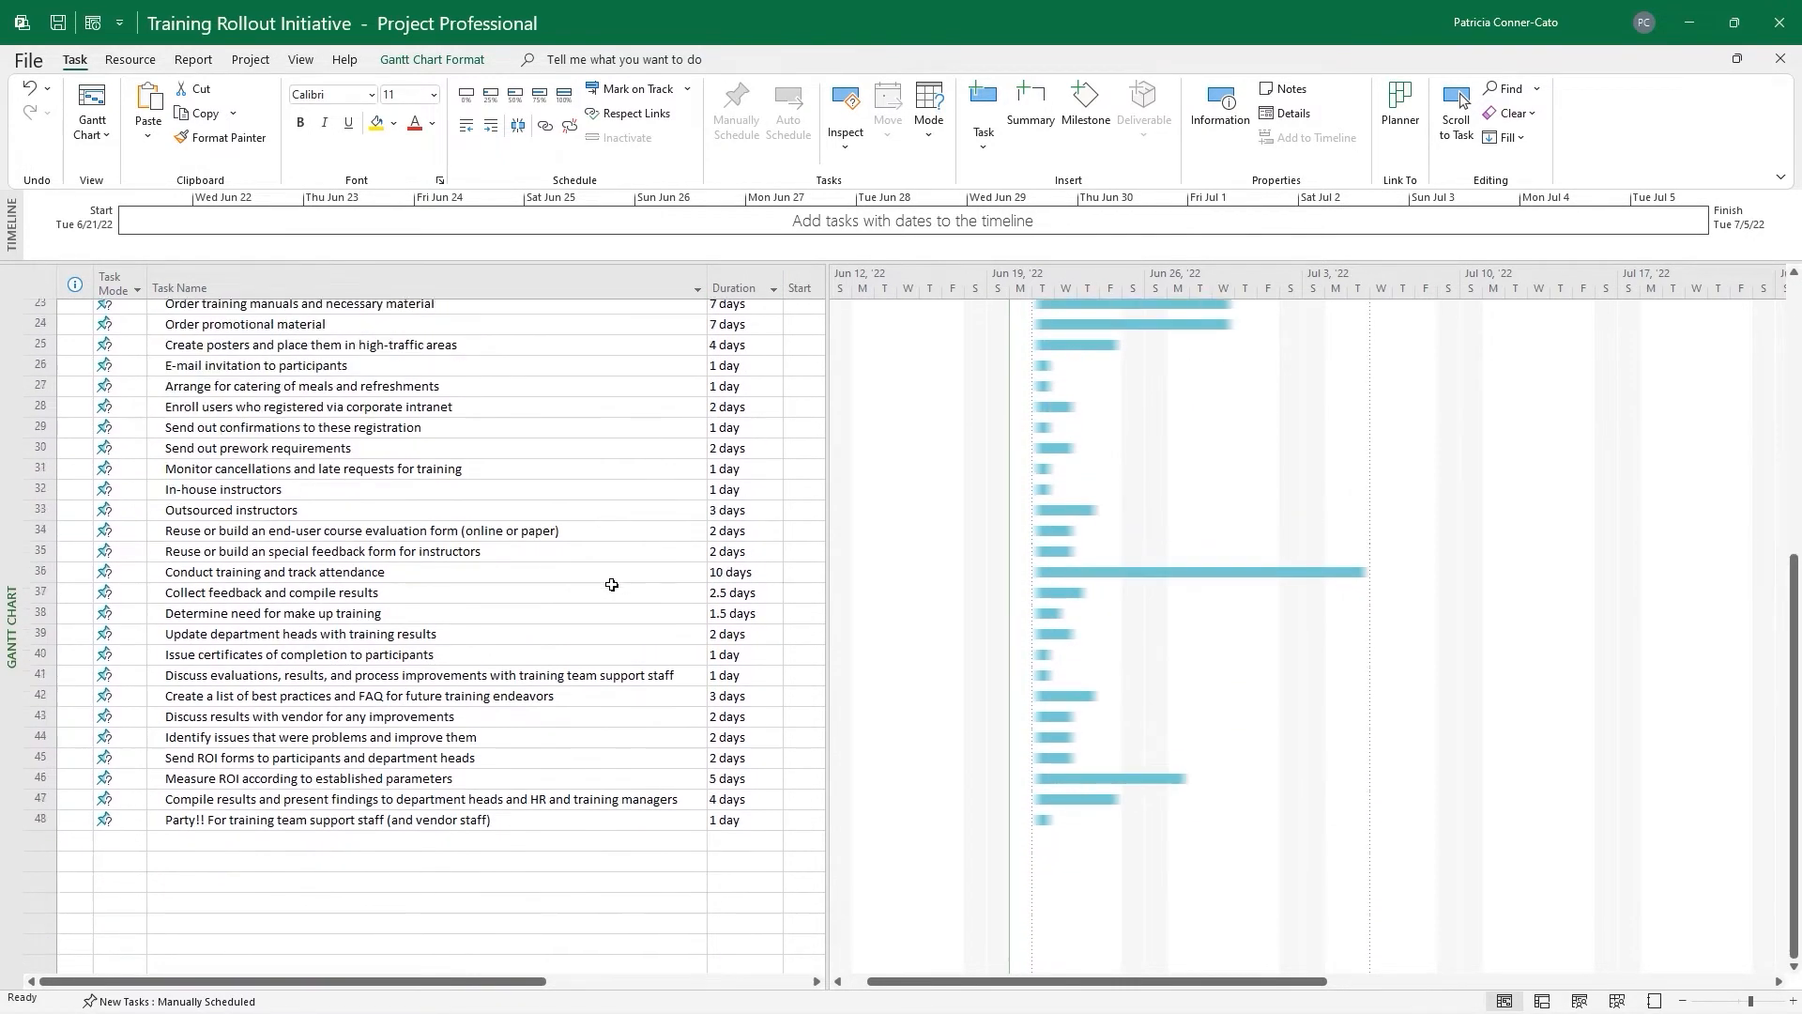
scroll(611, 584, "up", 6)
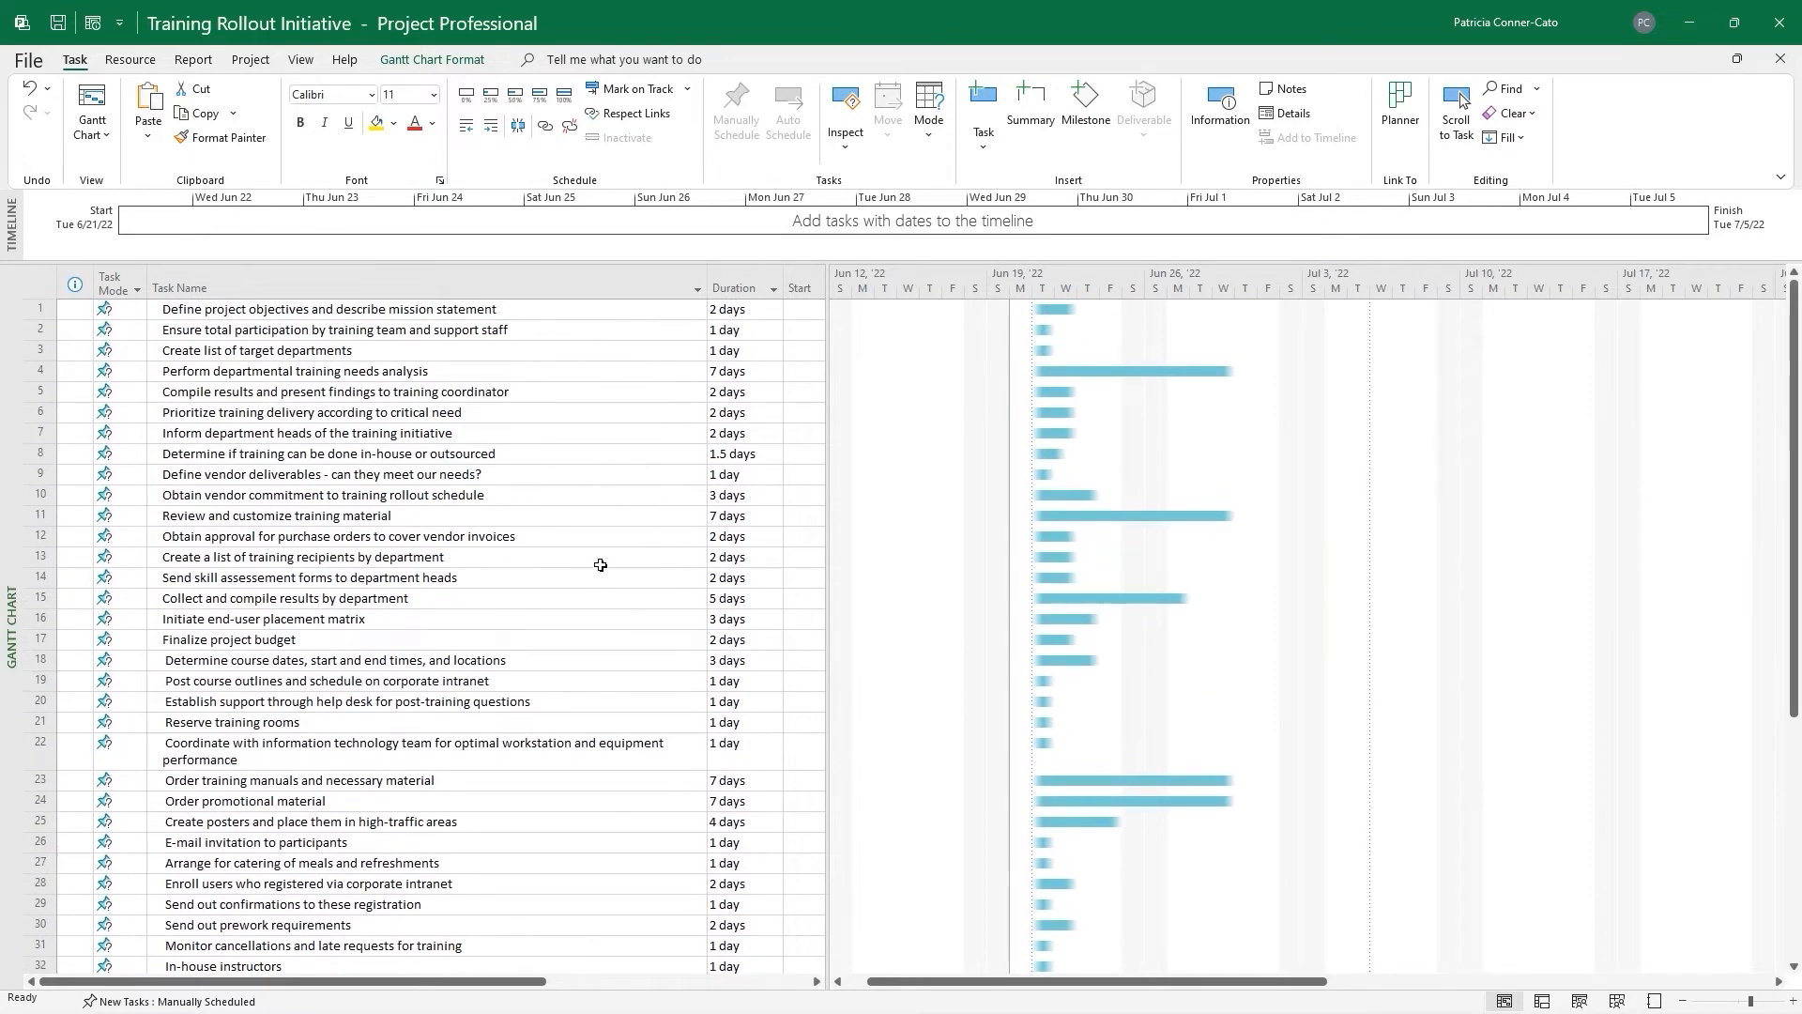
scroll(599, 557, "down", 1)
scroll(599, 558, "down", 9)
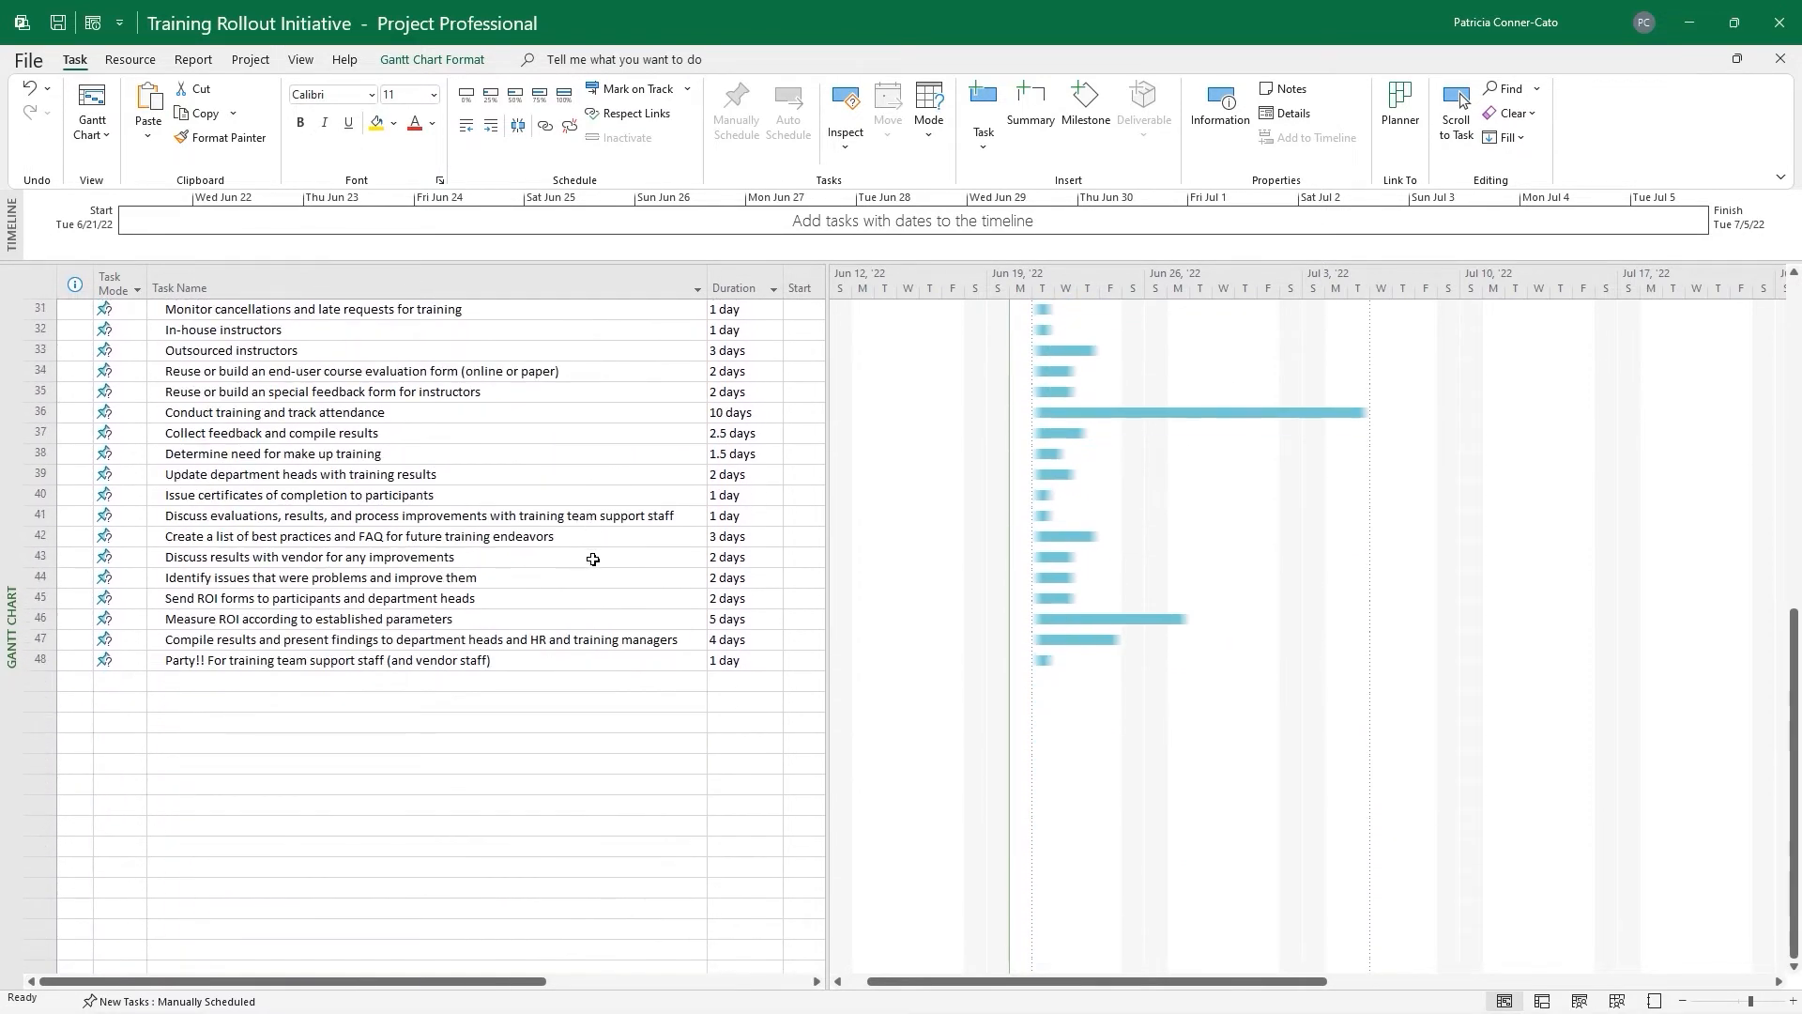
scroll(590, 562, "up", 6)
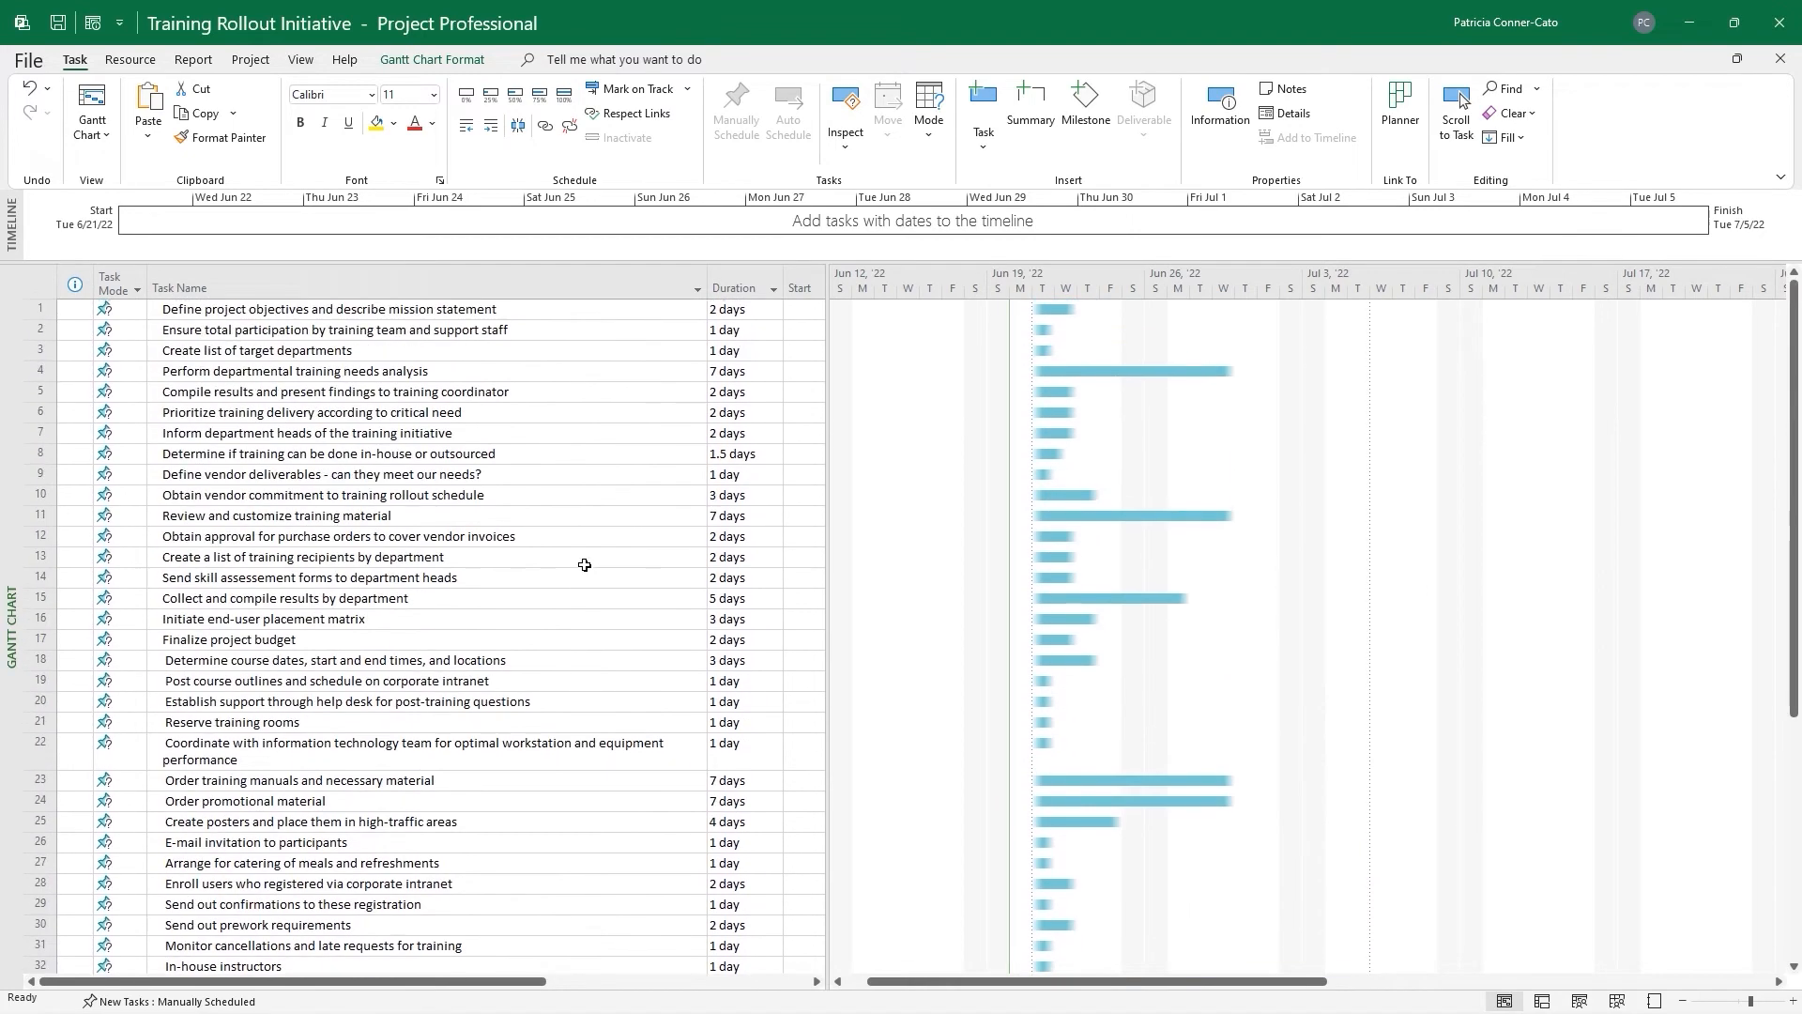
scroll(584, 565, "down", 2)
scroll(585, 565, "up", 6)
left_click_drag(827, 498, 1061, 508)
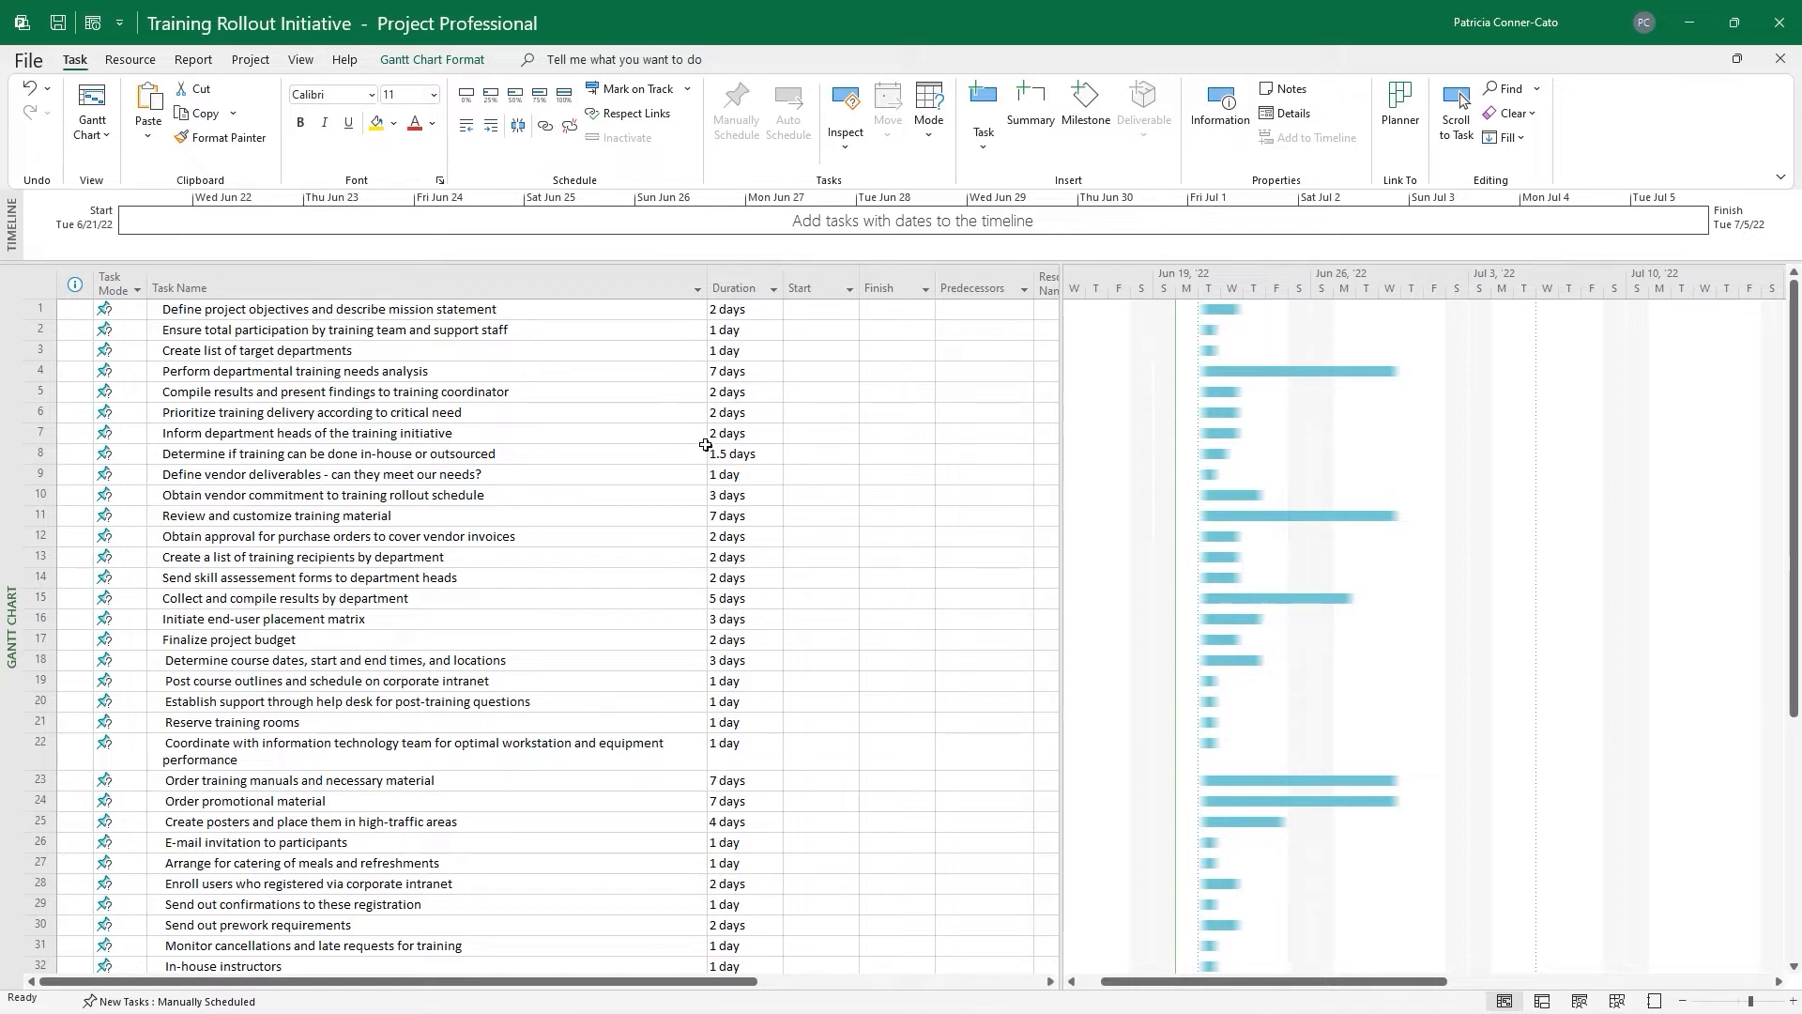
Replace the duration of "Determine if training can be done in-house or outsourced" with the text "ask Coordinator"
left_click(748, 454)
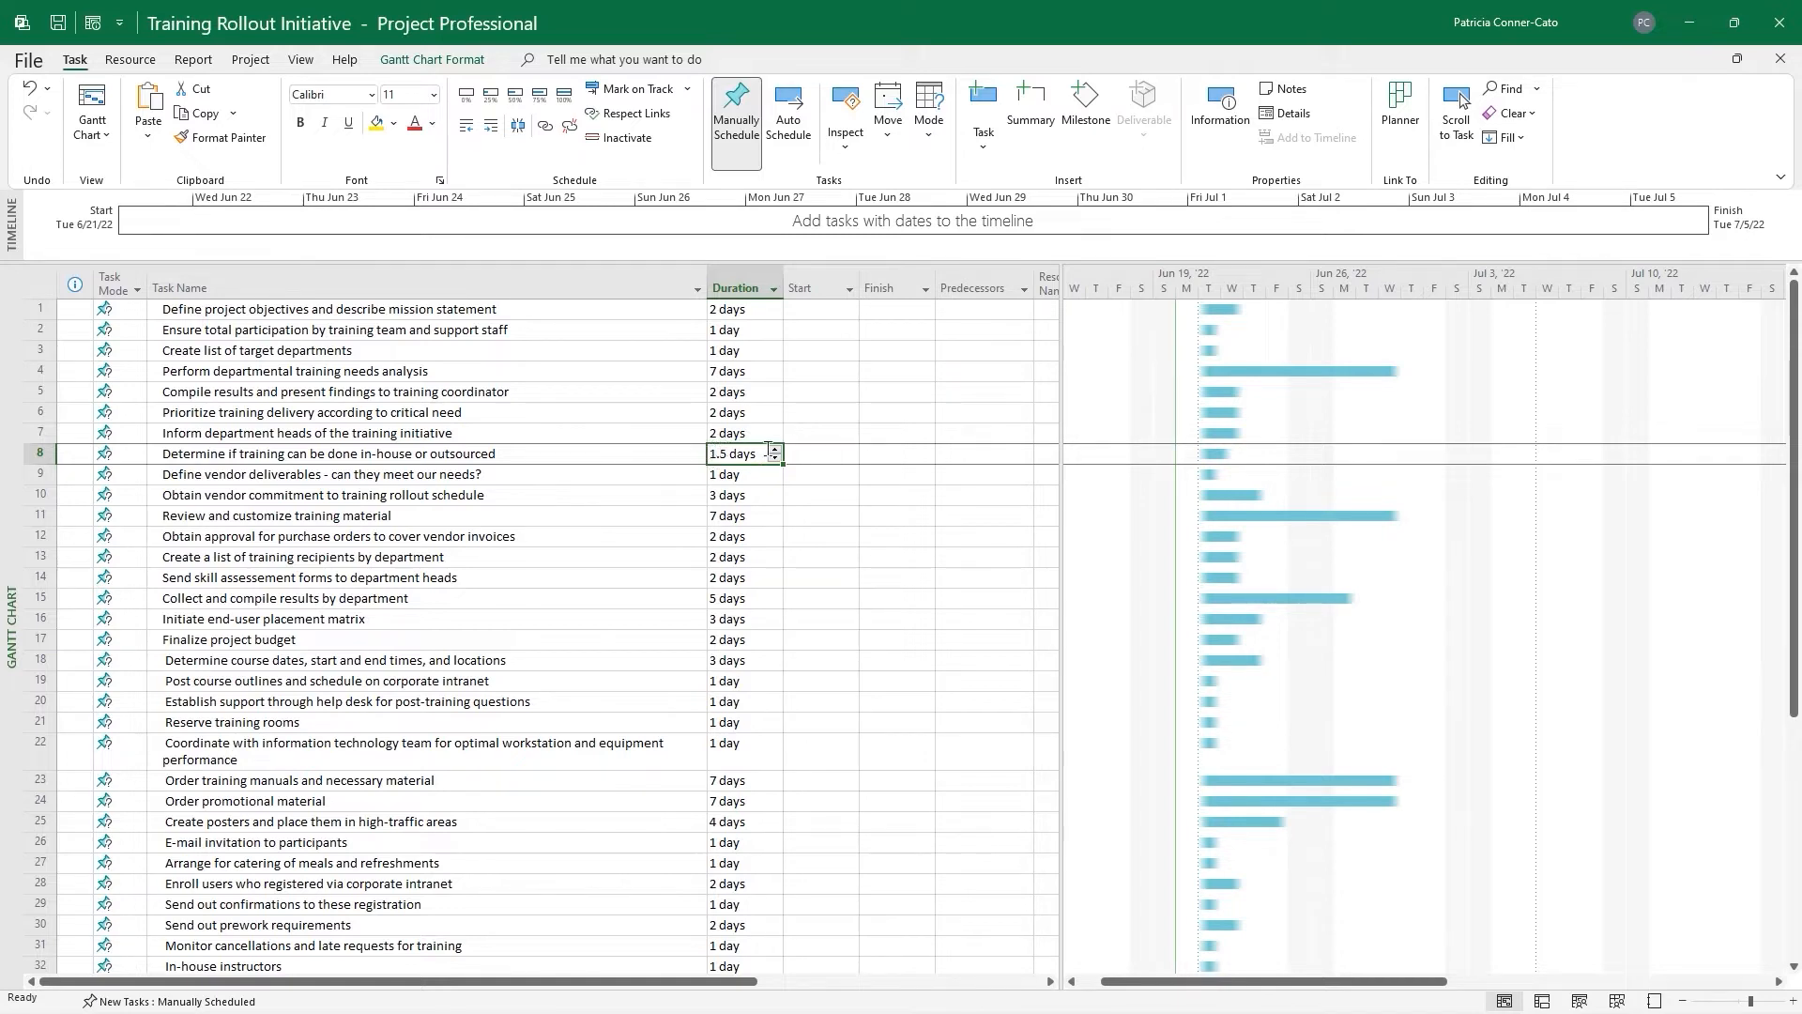
left_click(765, 453)
key("Delete")
key("Delete")
key("Delete")
key("Delete")
key("Delete")
key("Delete")
key("Delete")
key("Delete")
type("a")
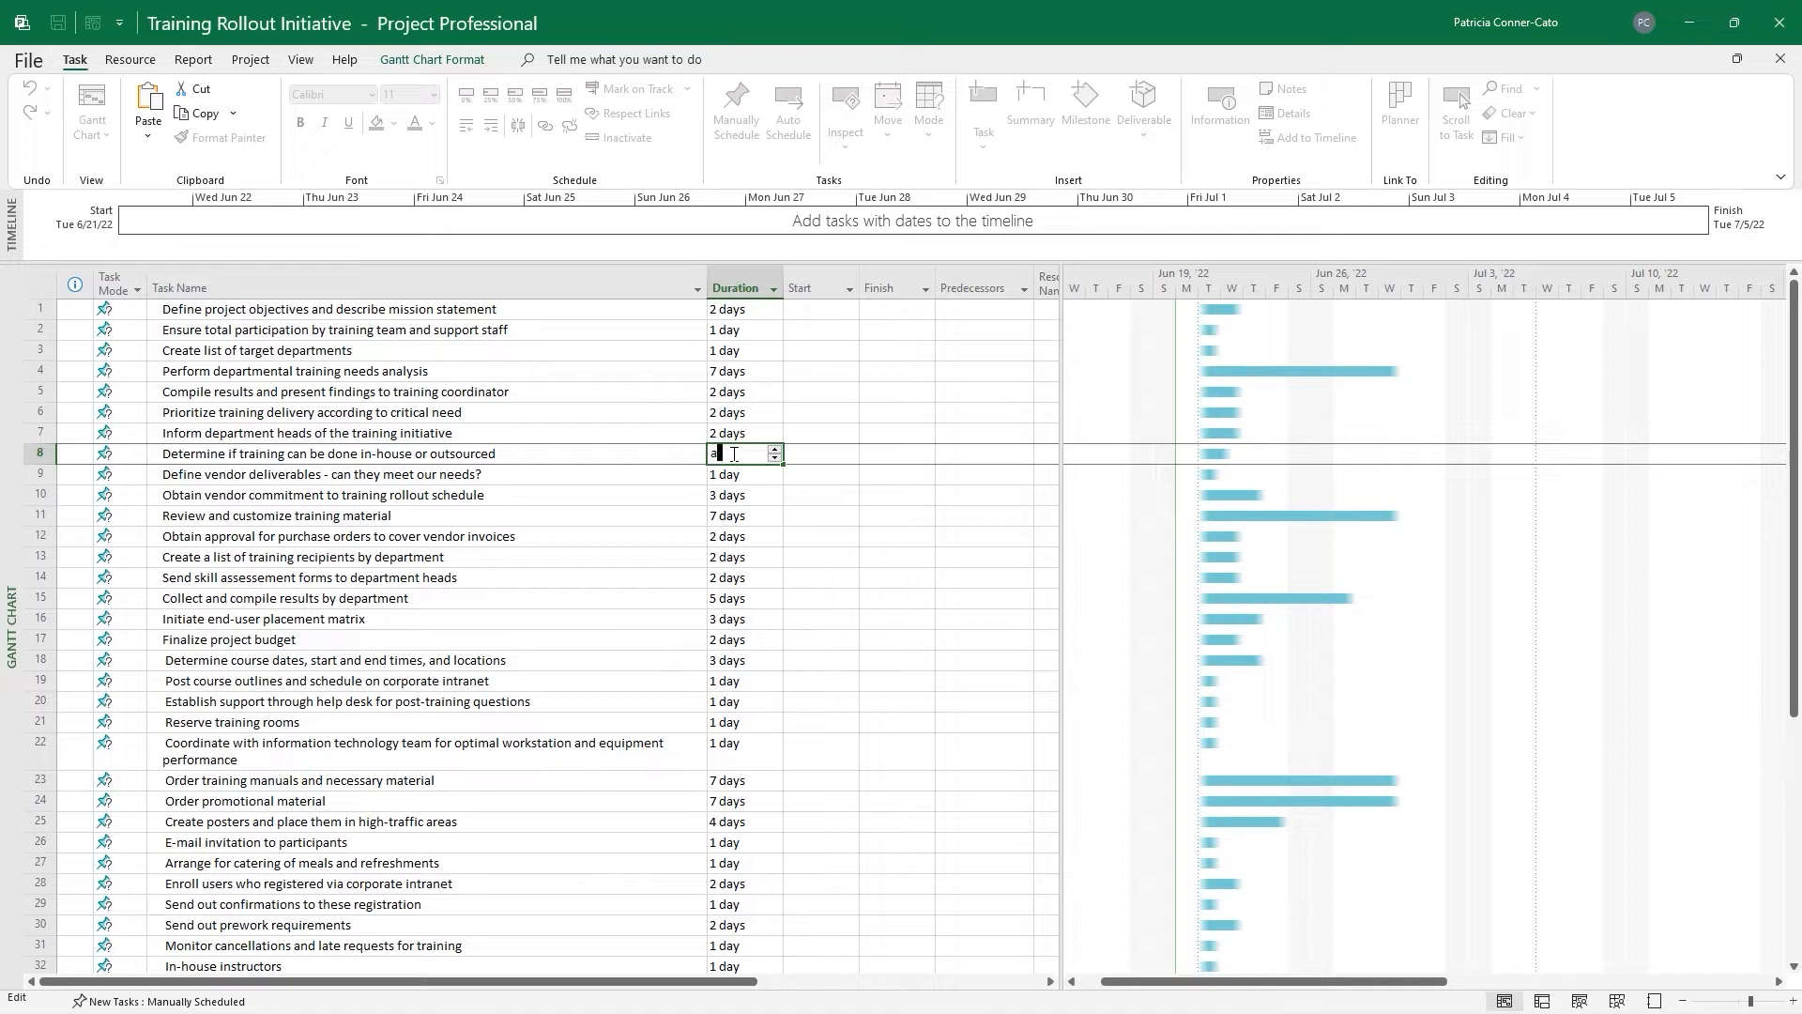
type("sk Coordina")
type("tor")
key("Return")
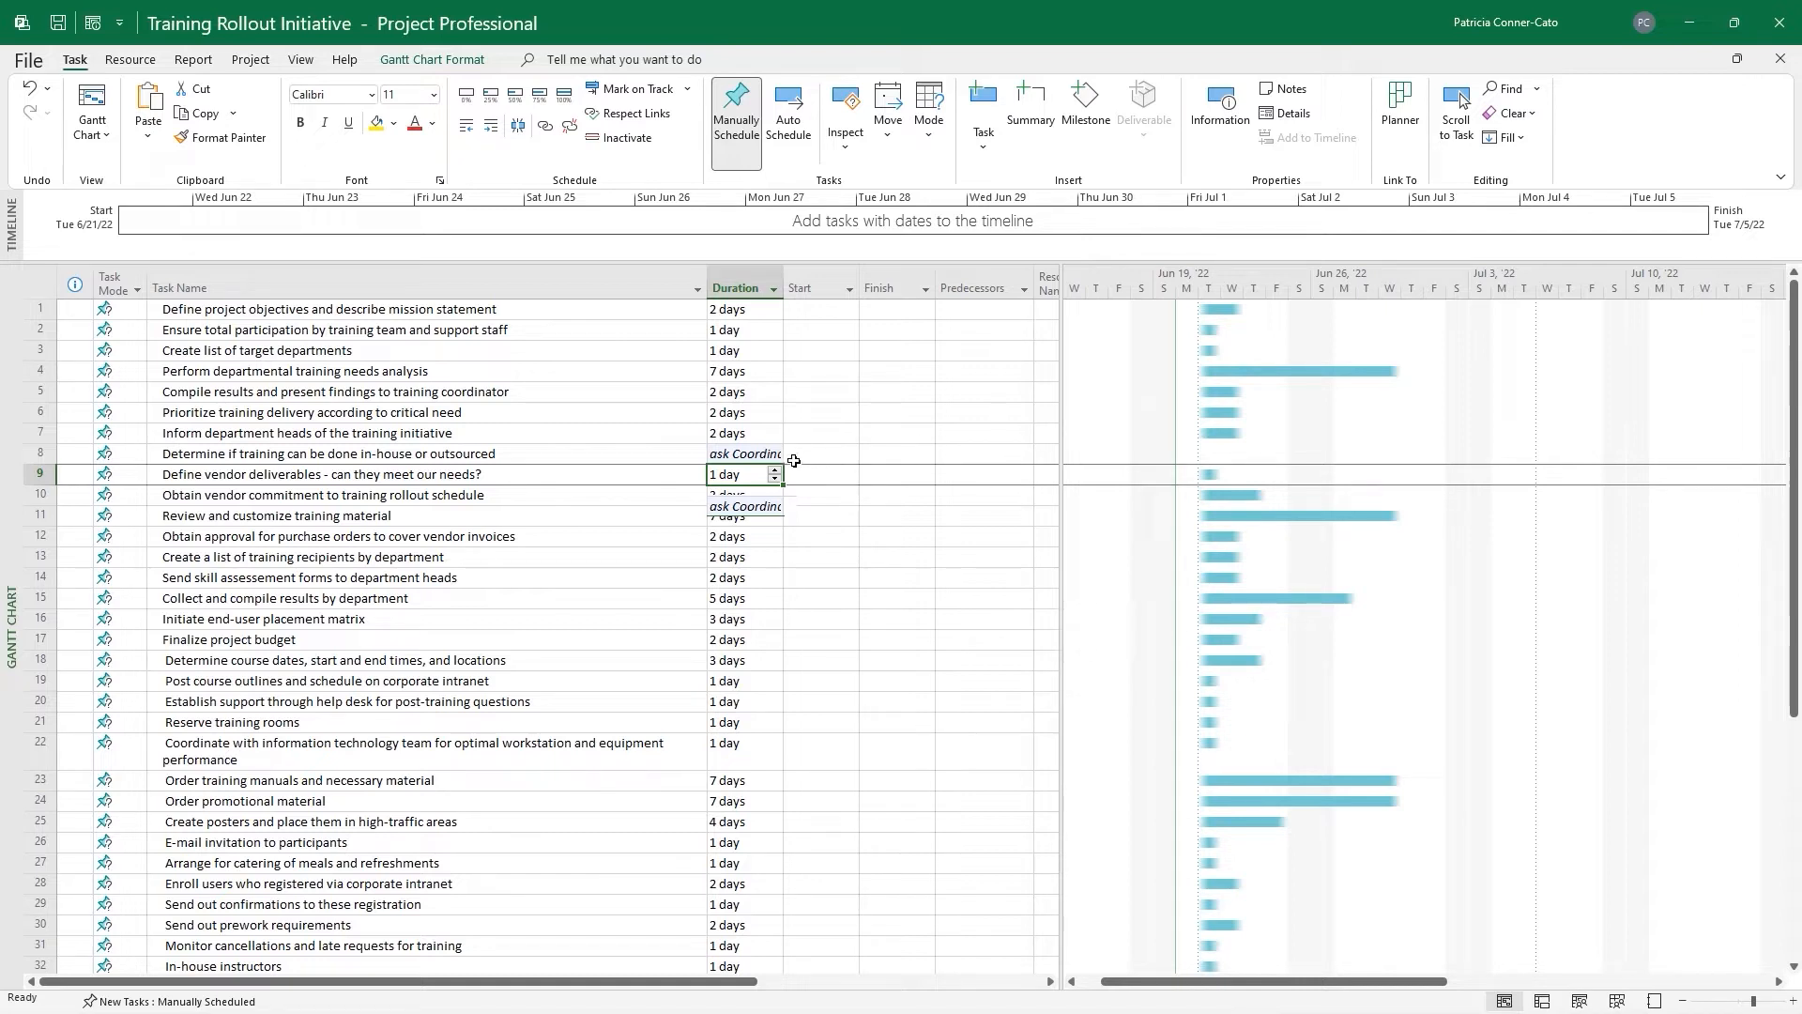
Set the duration of "Determine if training can be done in-house or outsourced" to 1.5 days
key("Up")
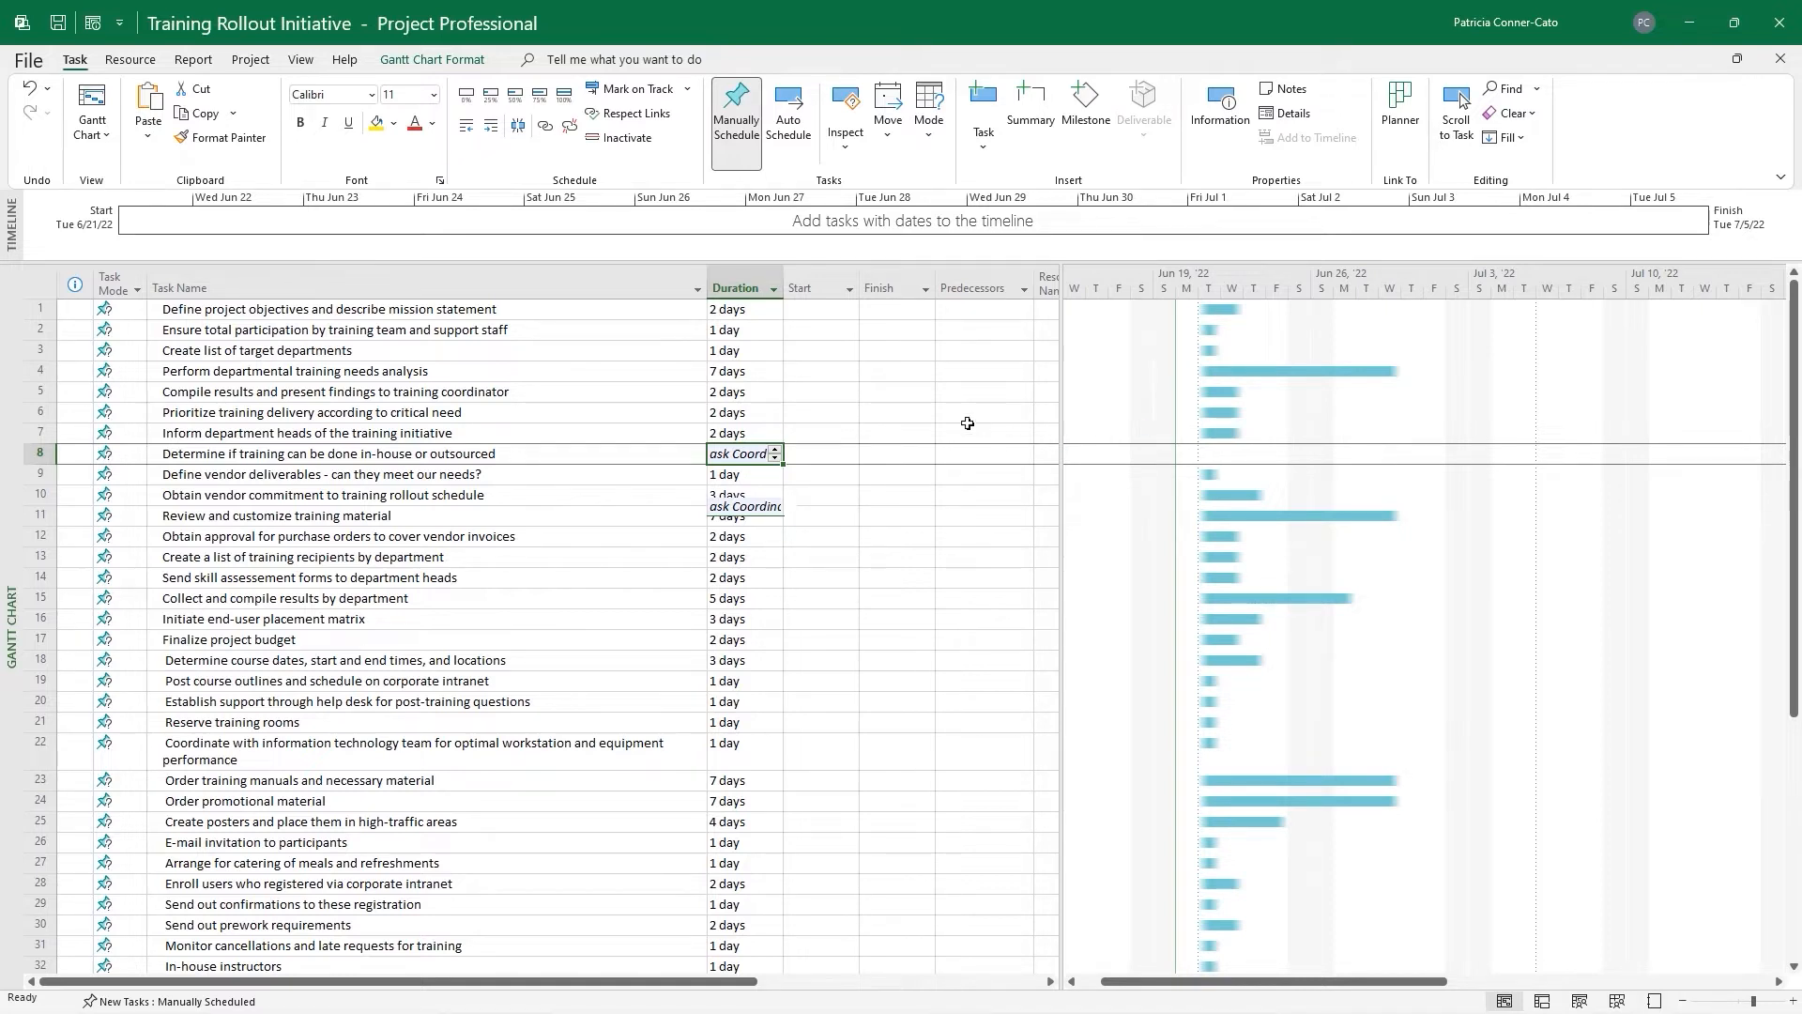
left_click(774, 458)
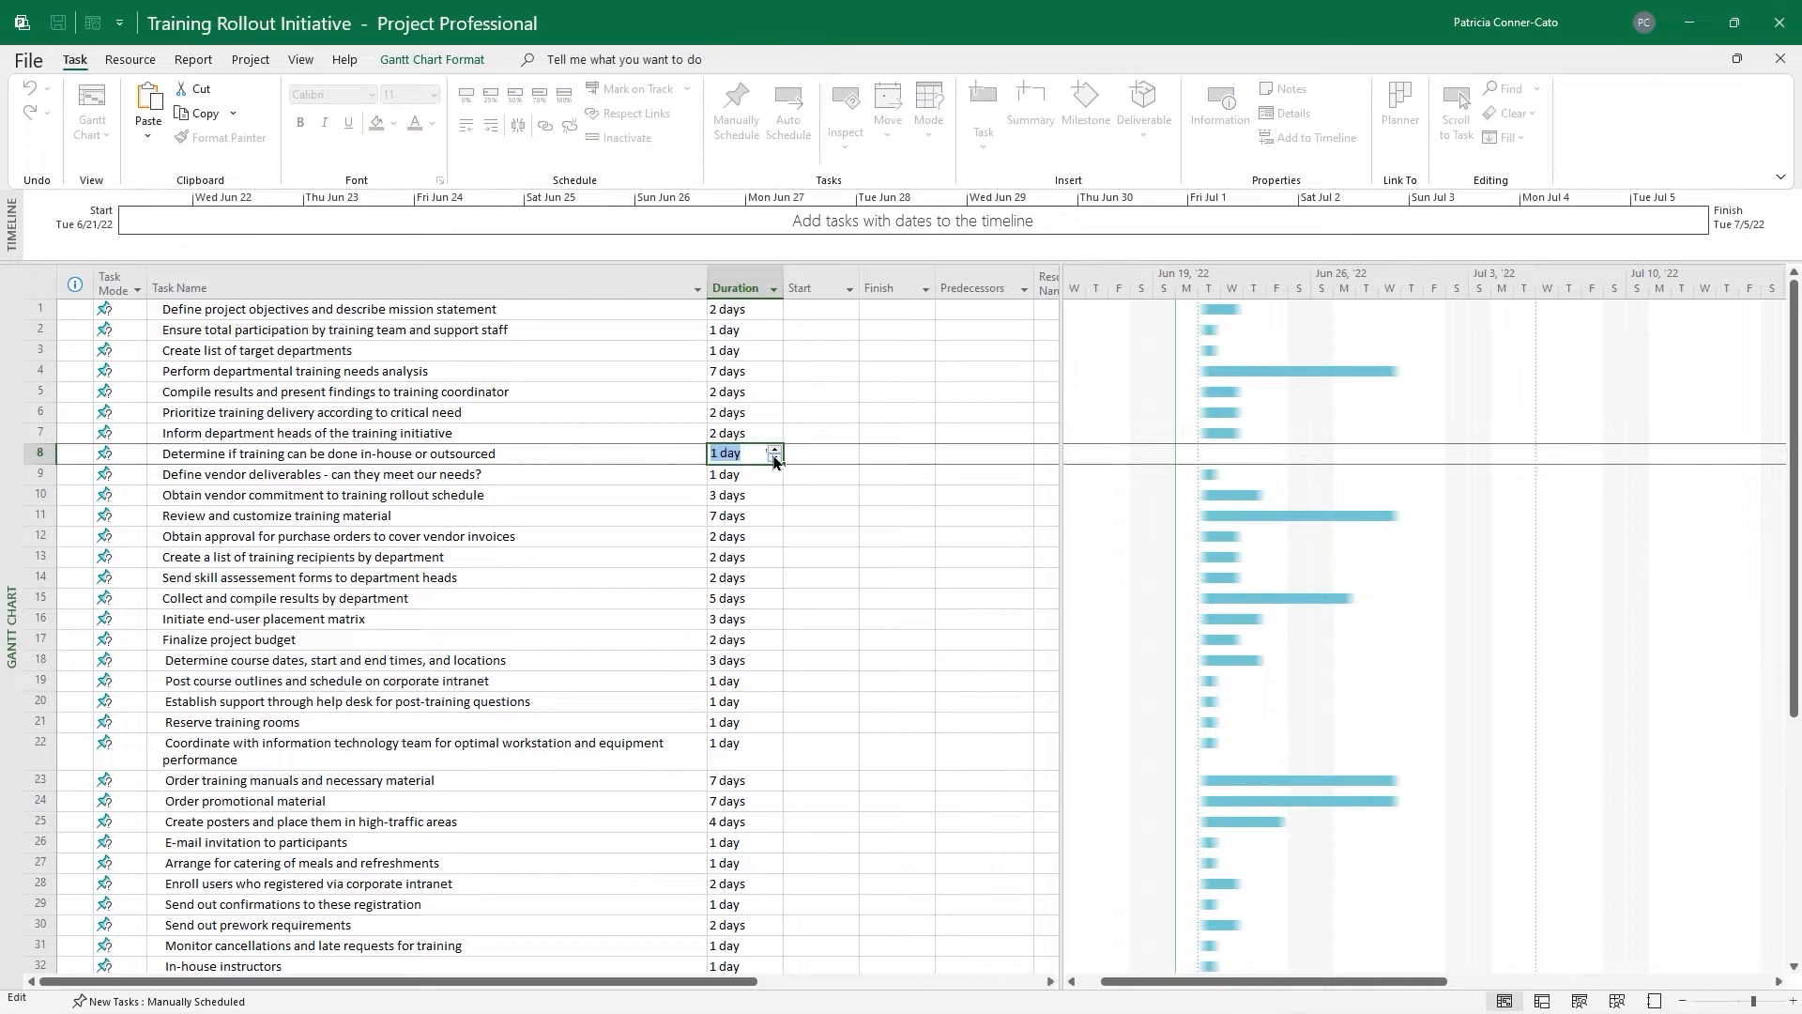
left_click(719, 451)
key("Delete")
type(".5")
key("Return")
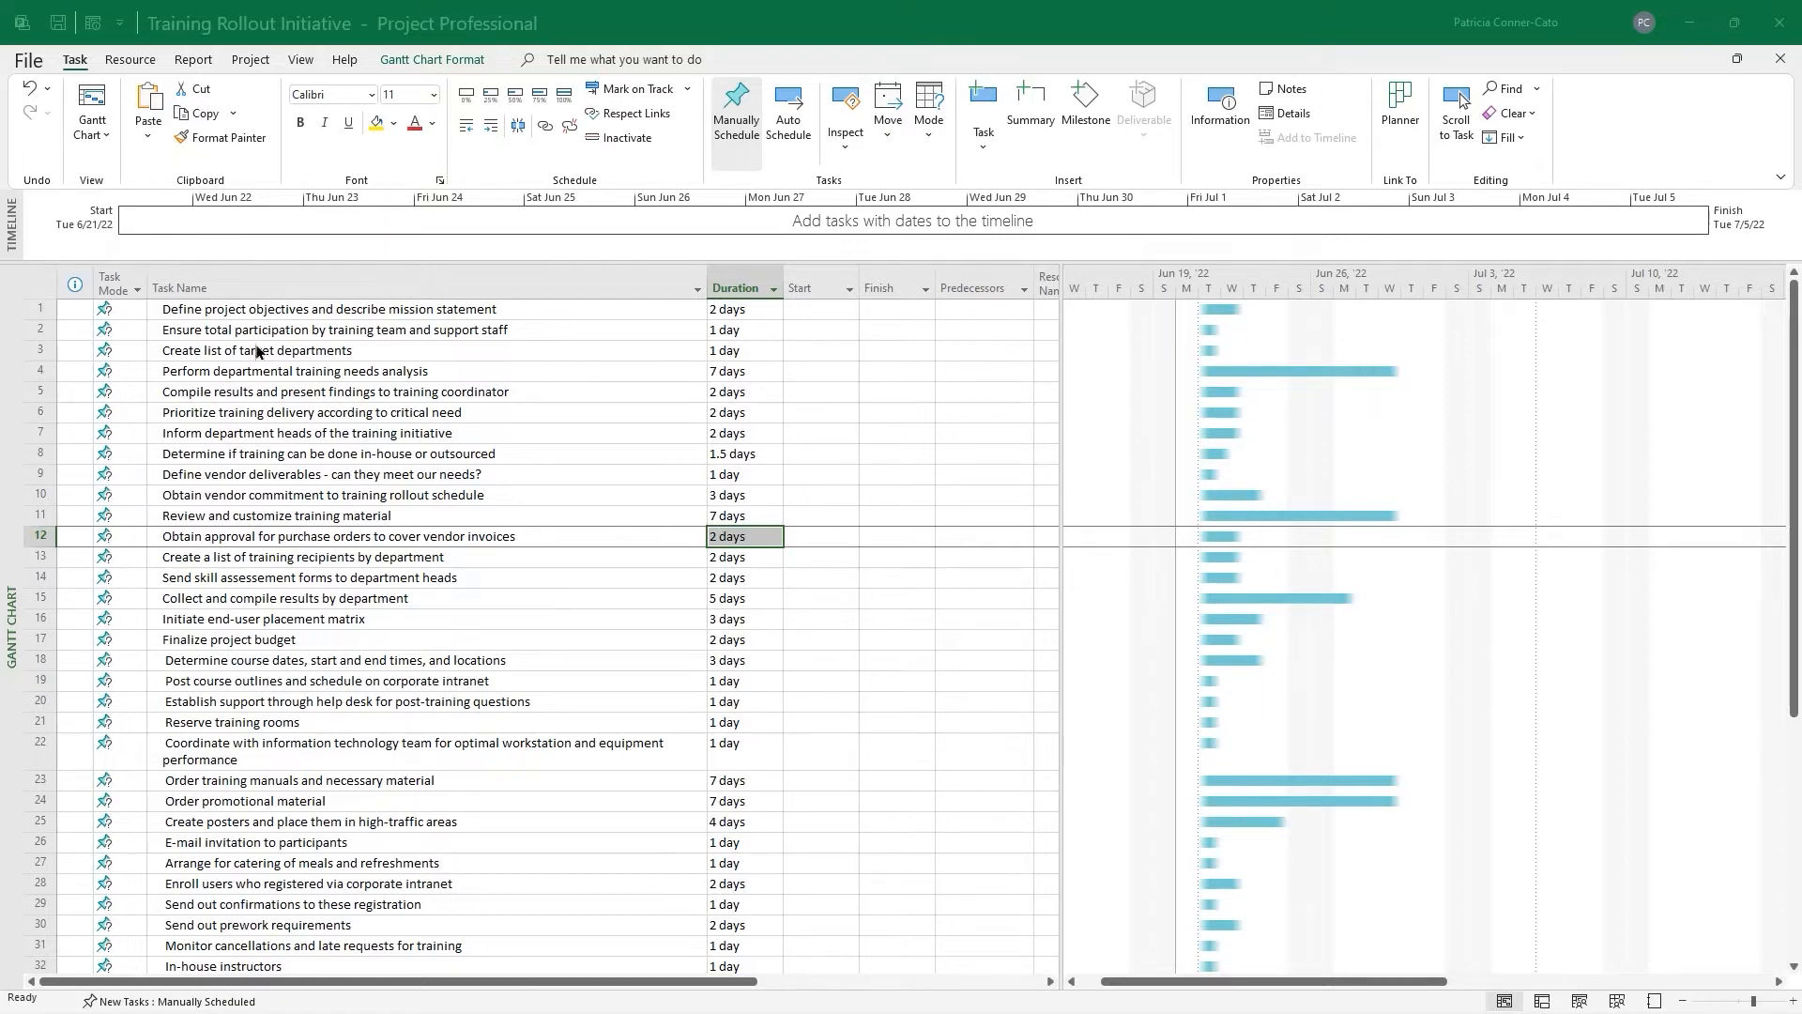
Switch all tasks in the project from manual scheduling to Auto Schedule
left_click(30, 288)
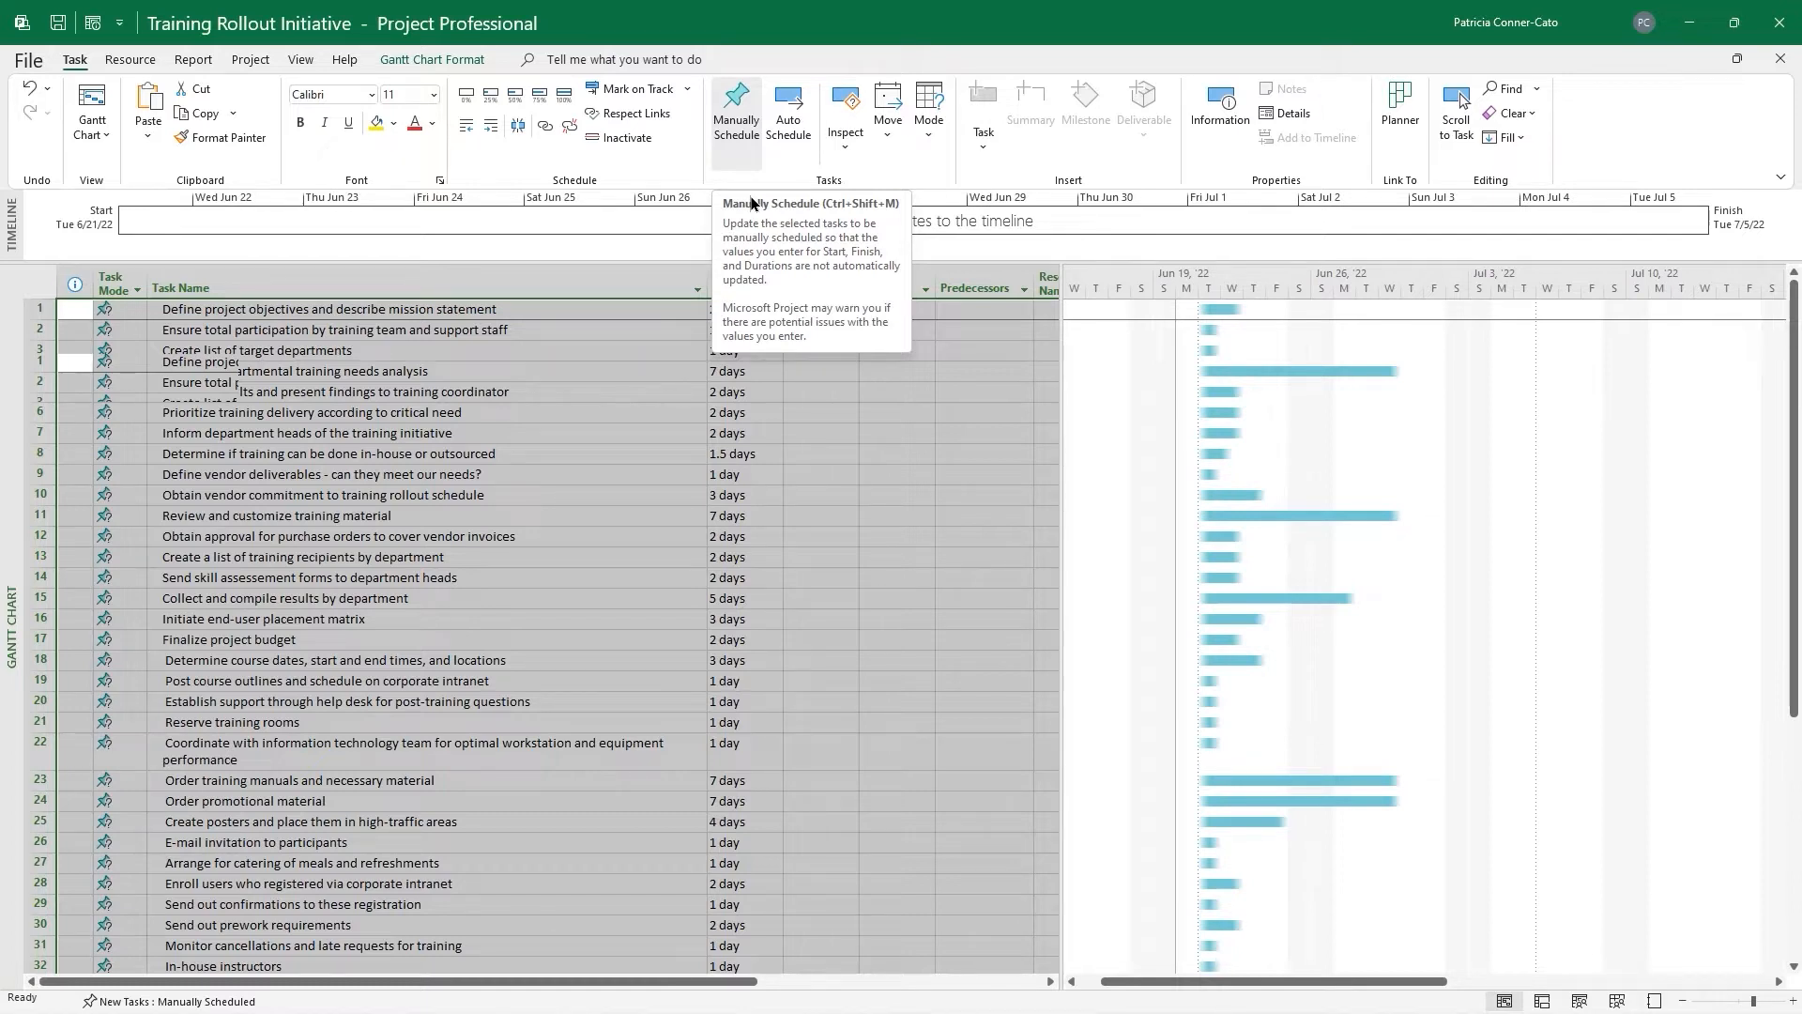
left_click(790, 136)
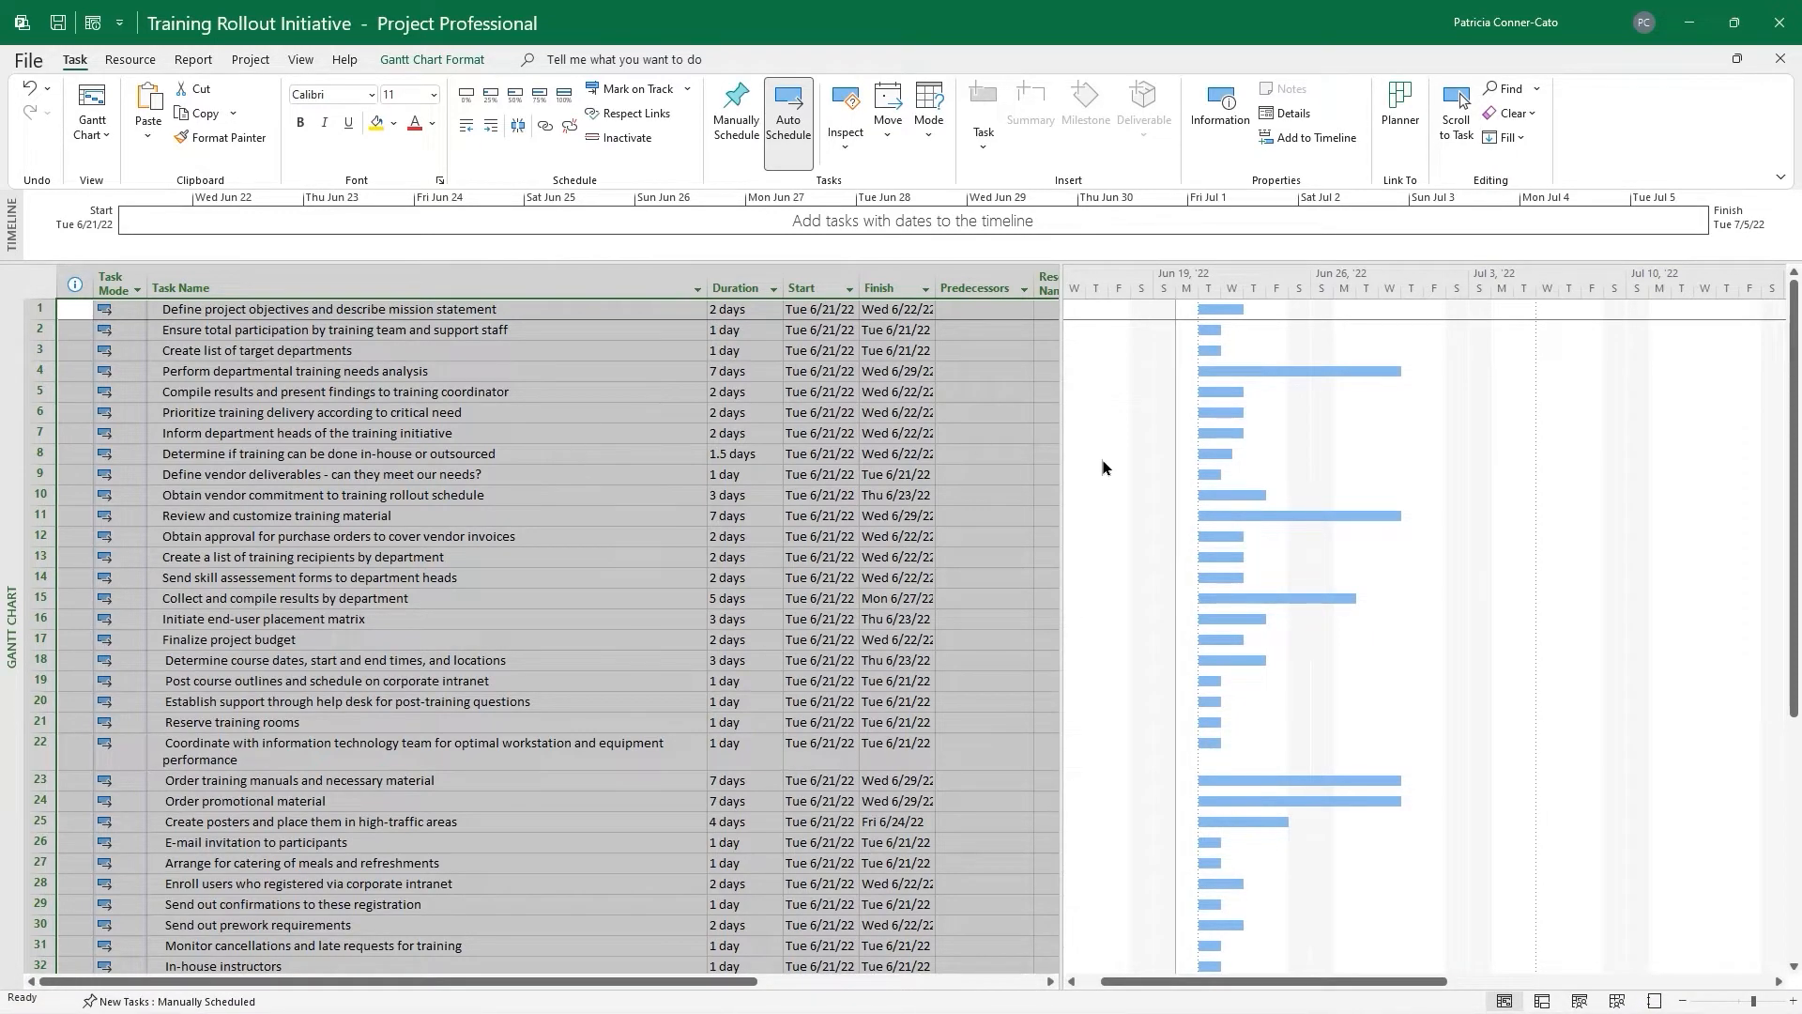
left_click(765, 432)
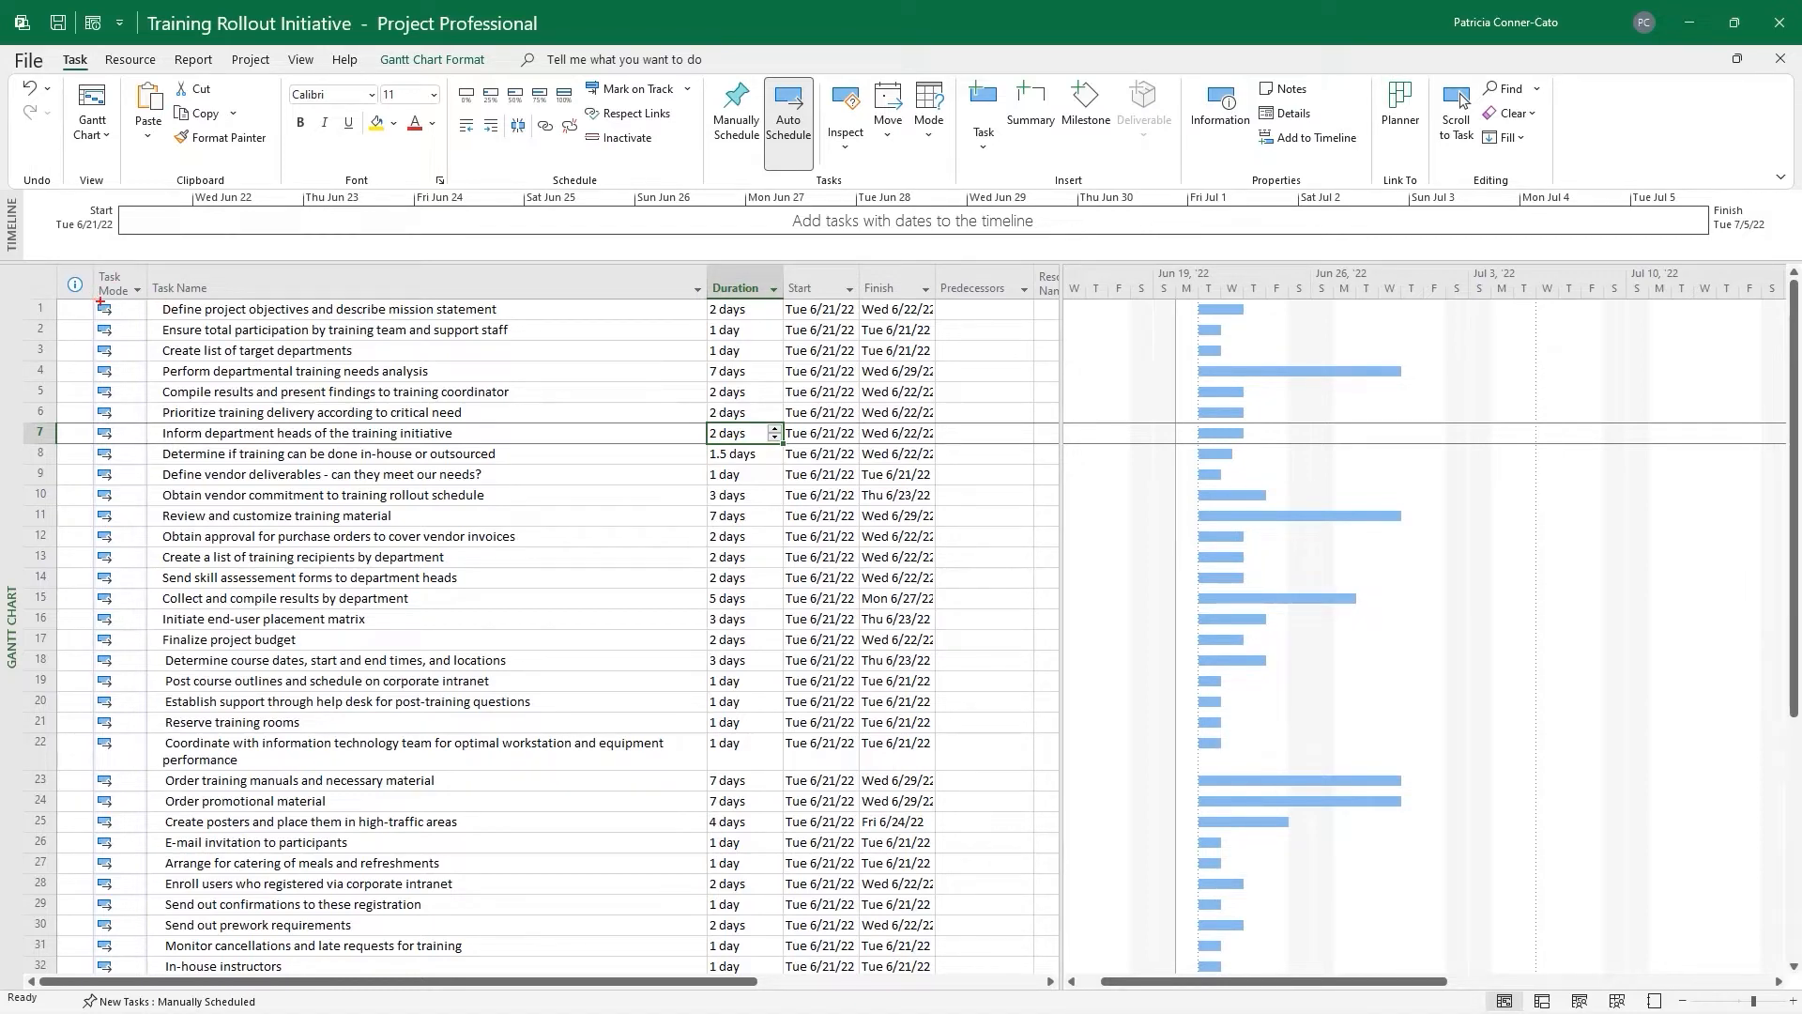
left_click_drag(106, 300, 108, 225)
left_click_drag(794, 123, 801, 234)
key("Escape")
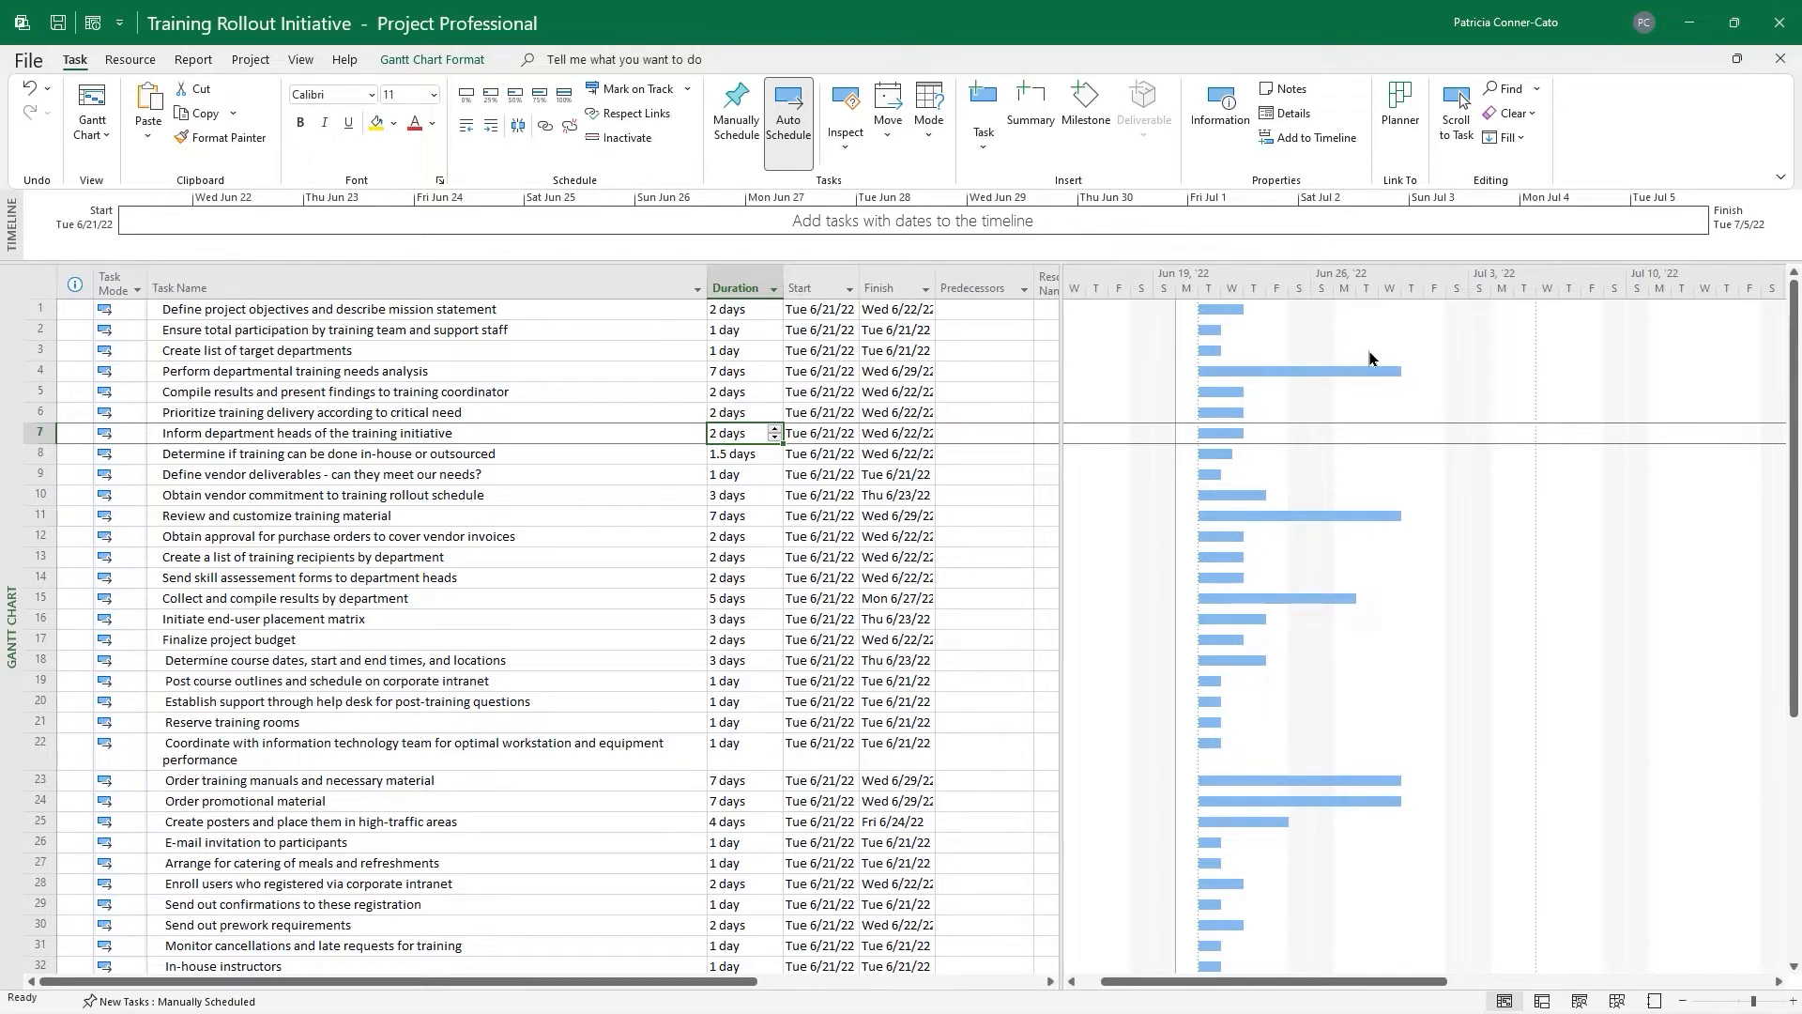
scroll(838, 500, "down", 6)
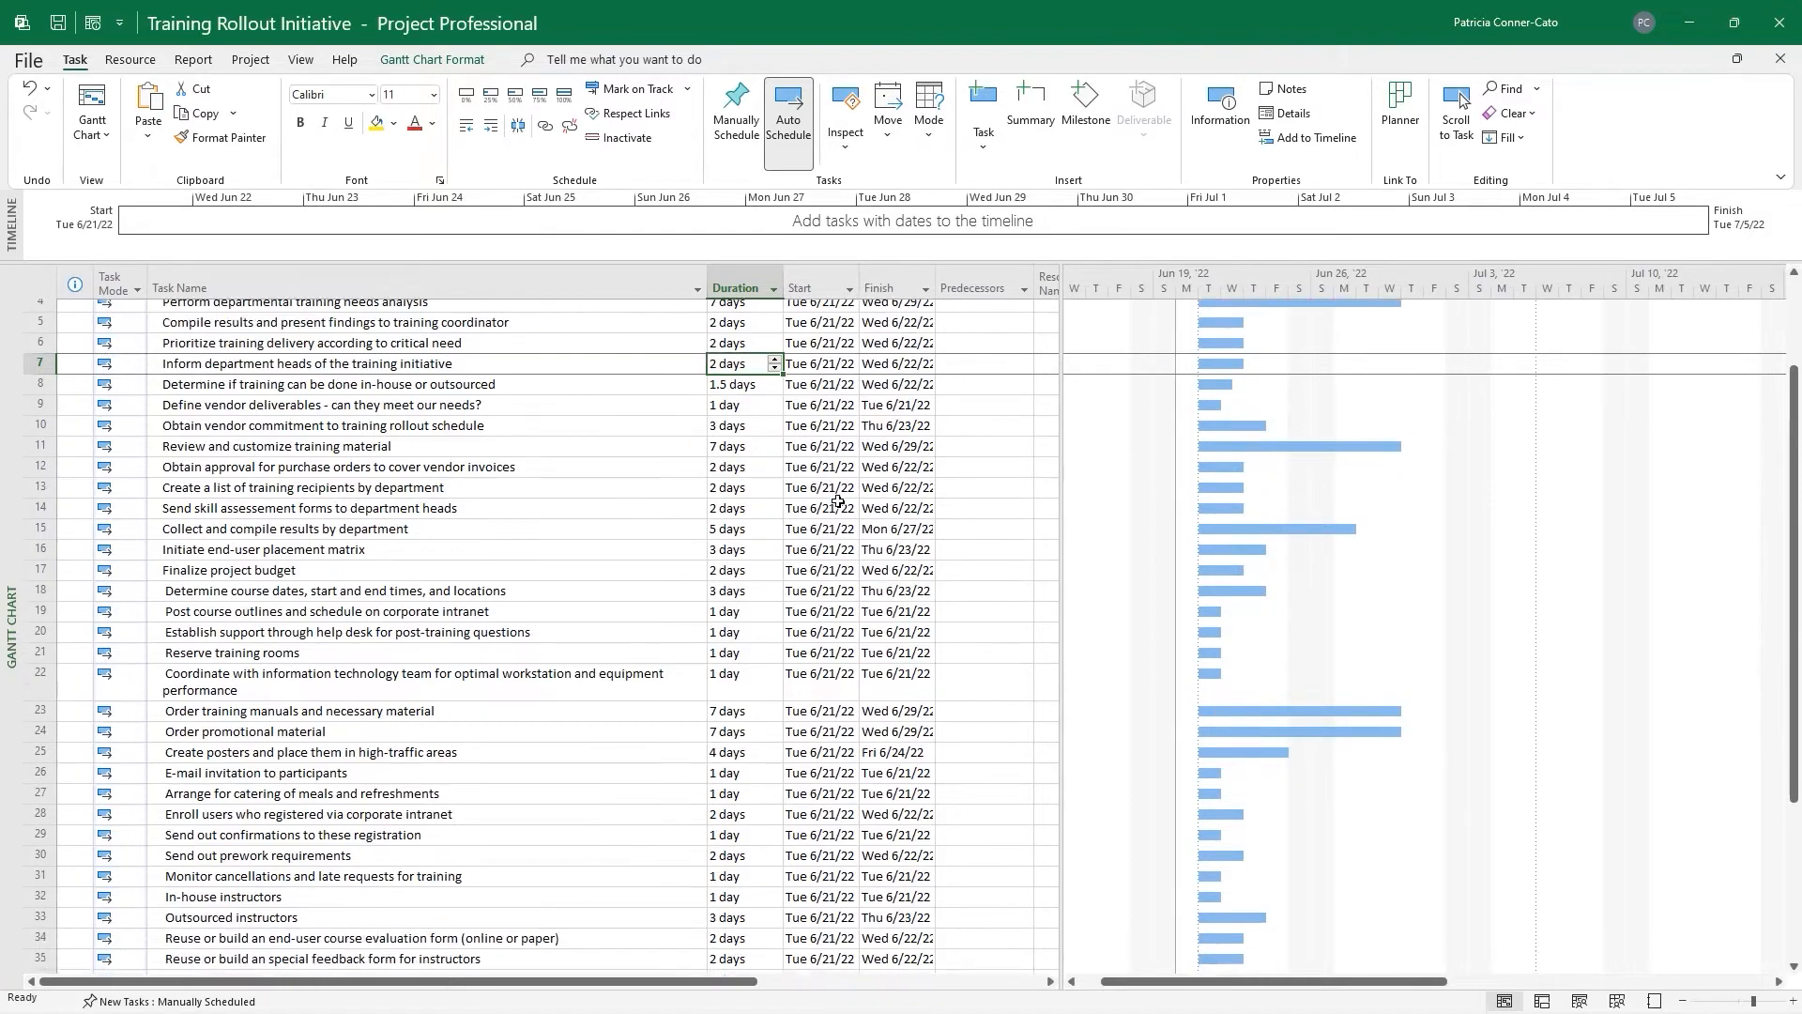
scroll(838, 500, "down", 2)
scroll(838, 500, "up", 8)
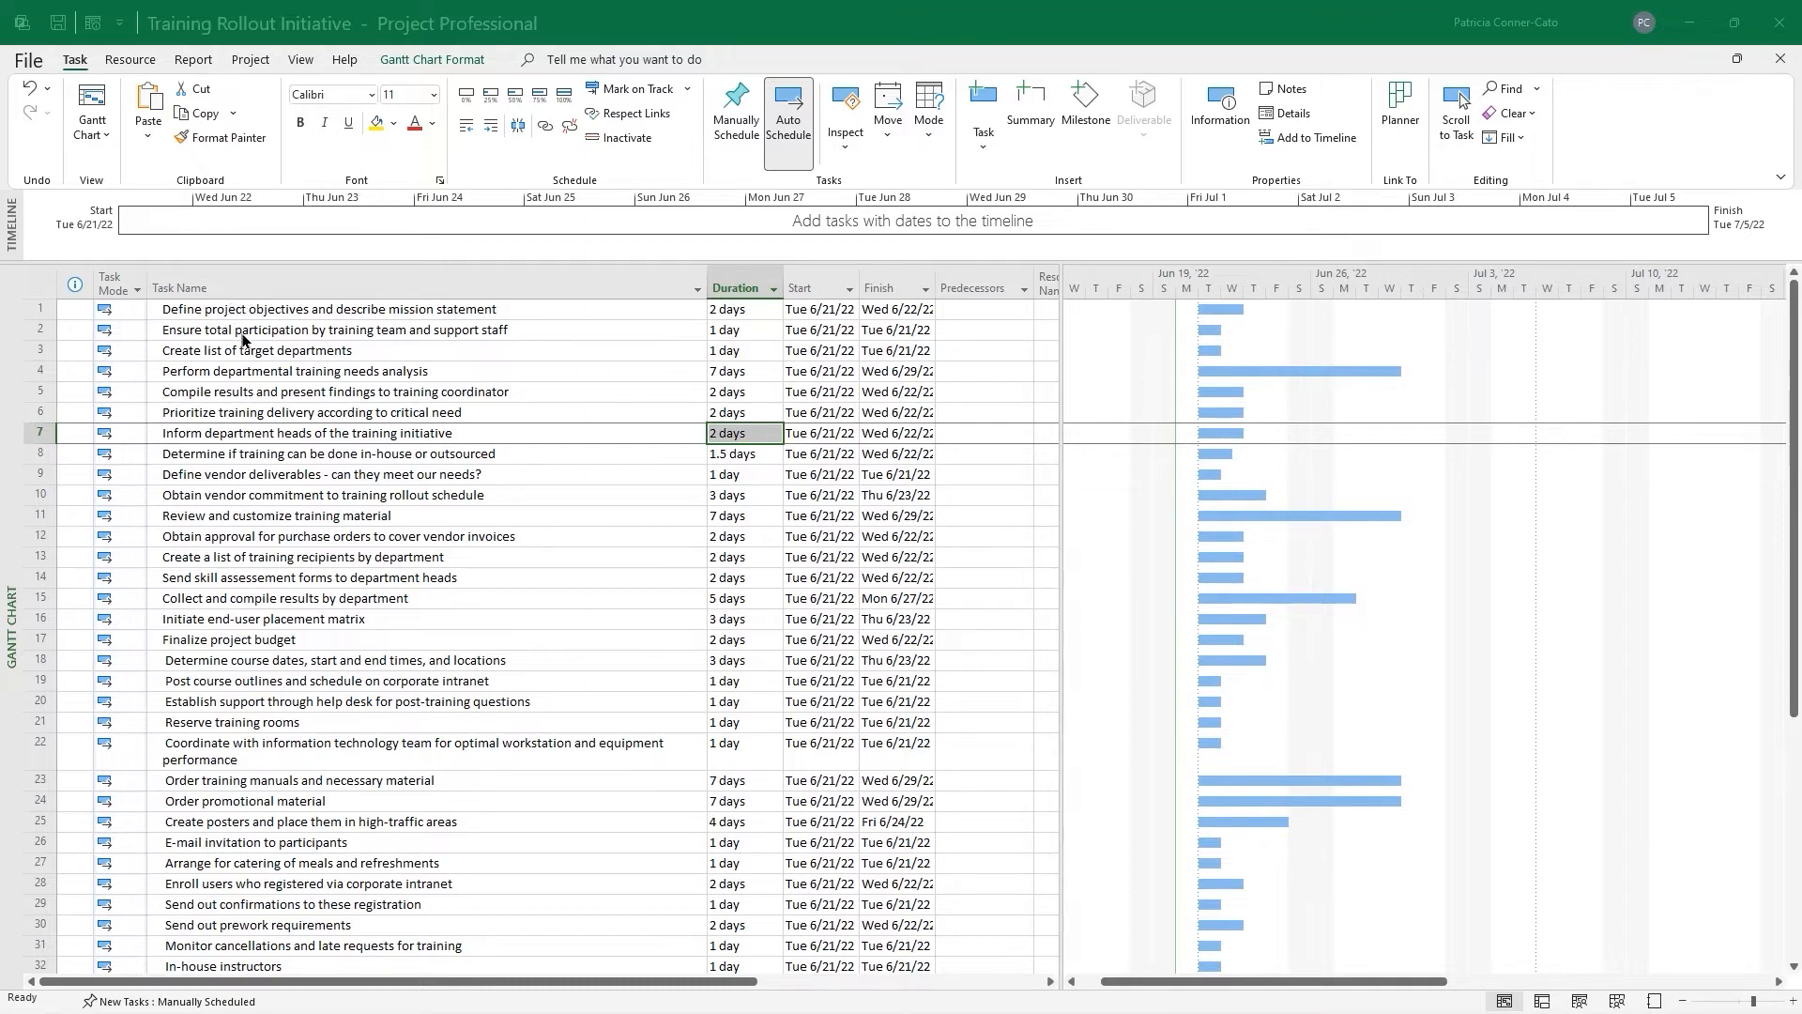
Show the project summary task above the task list, and collapse and re-expand its subtasks
left_click(416, 61)
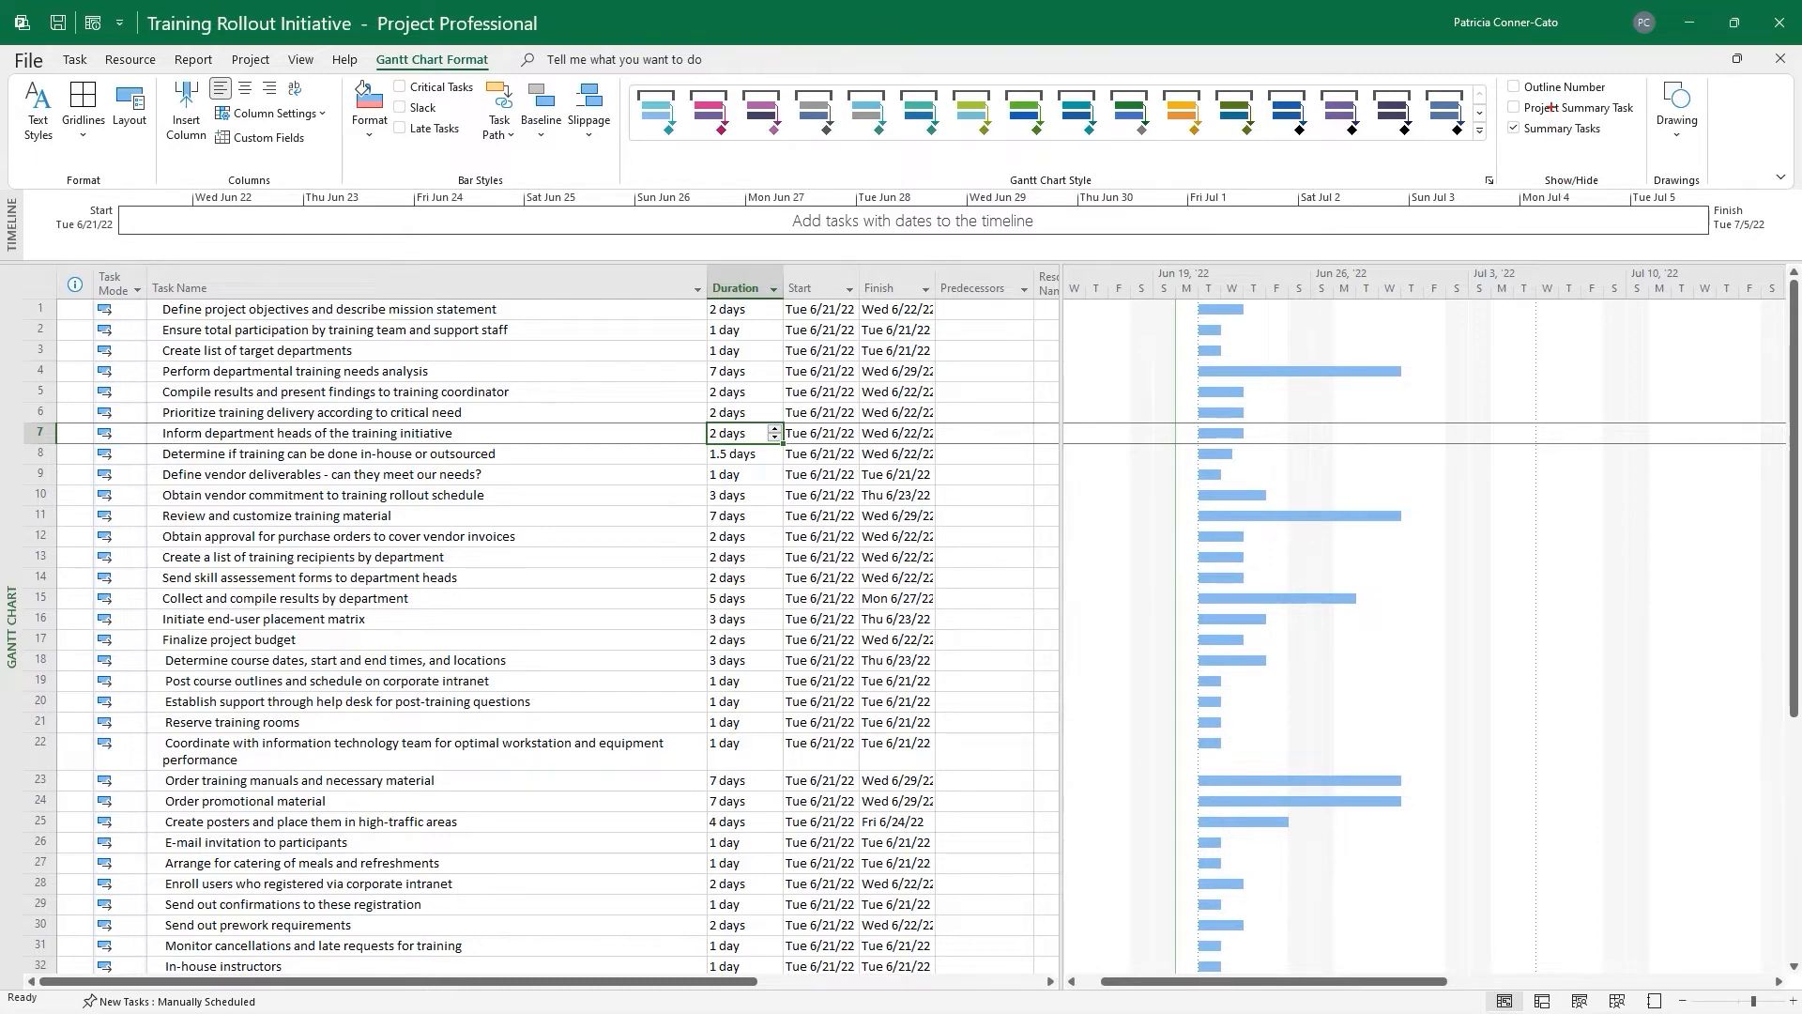
left_click_drag(1534, 115, 1544, 204)
left_click(1514, 109)
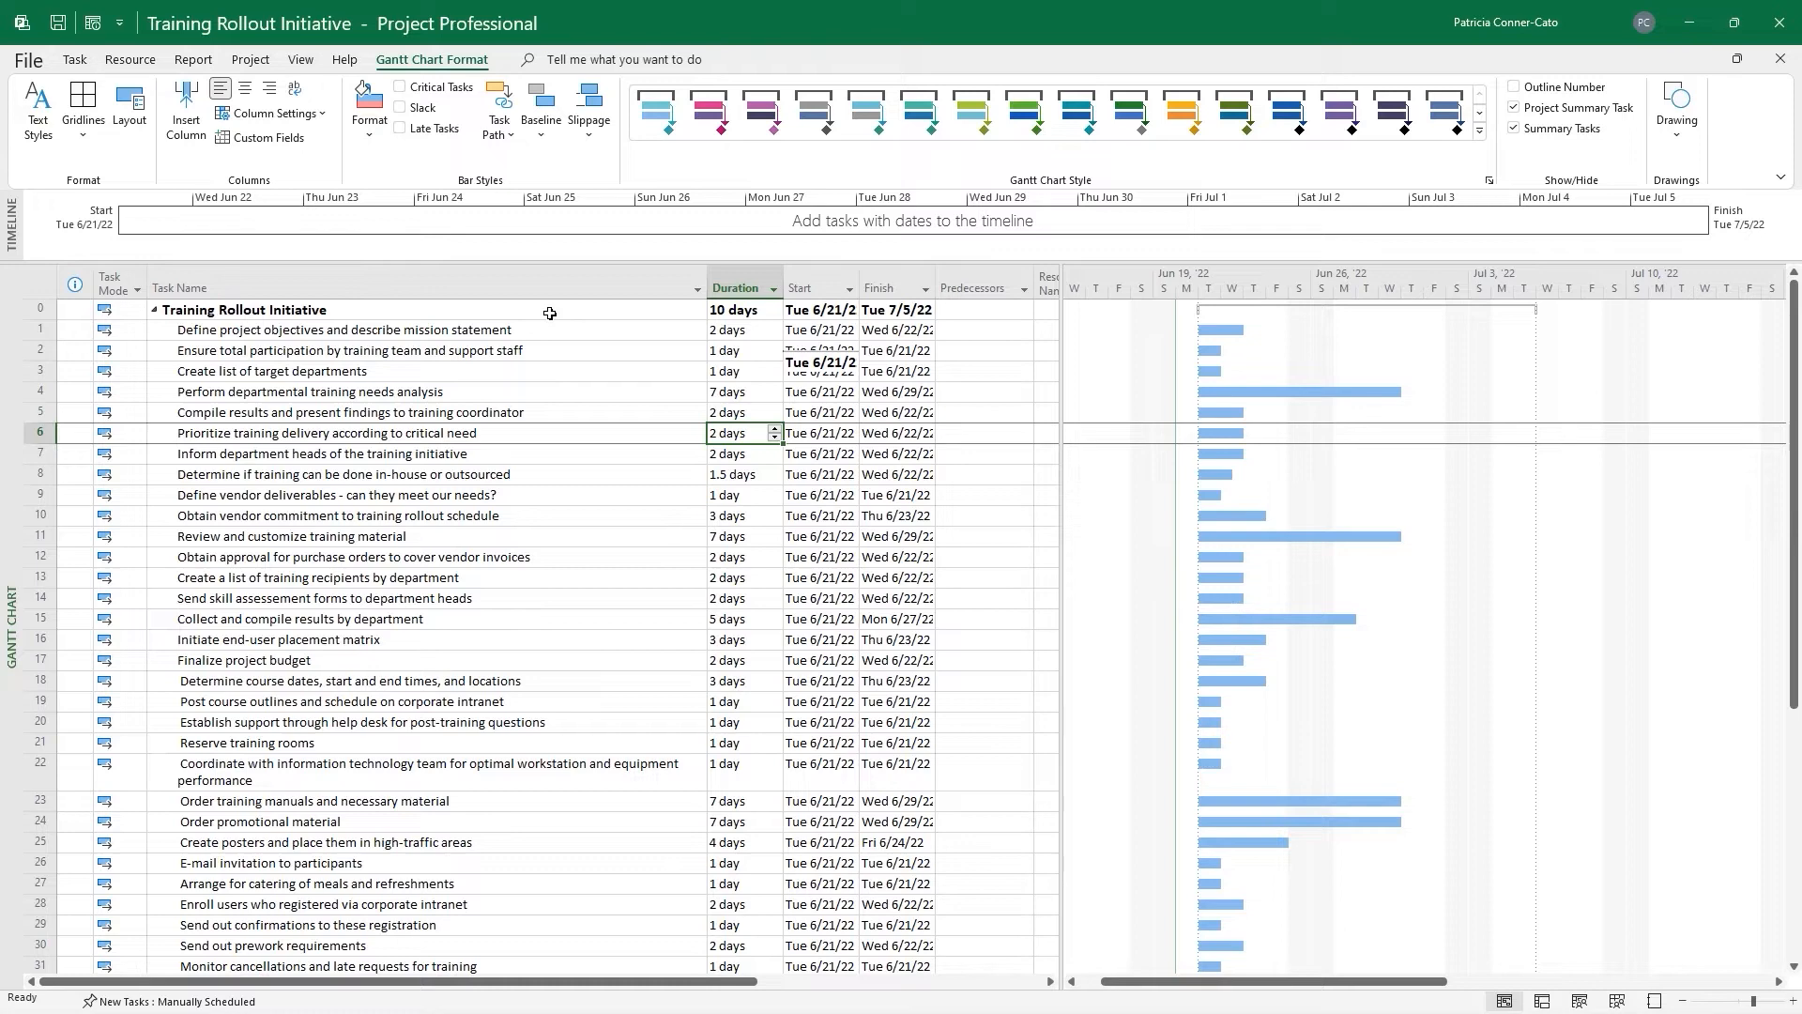
left_click(154, 312)
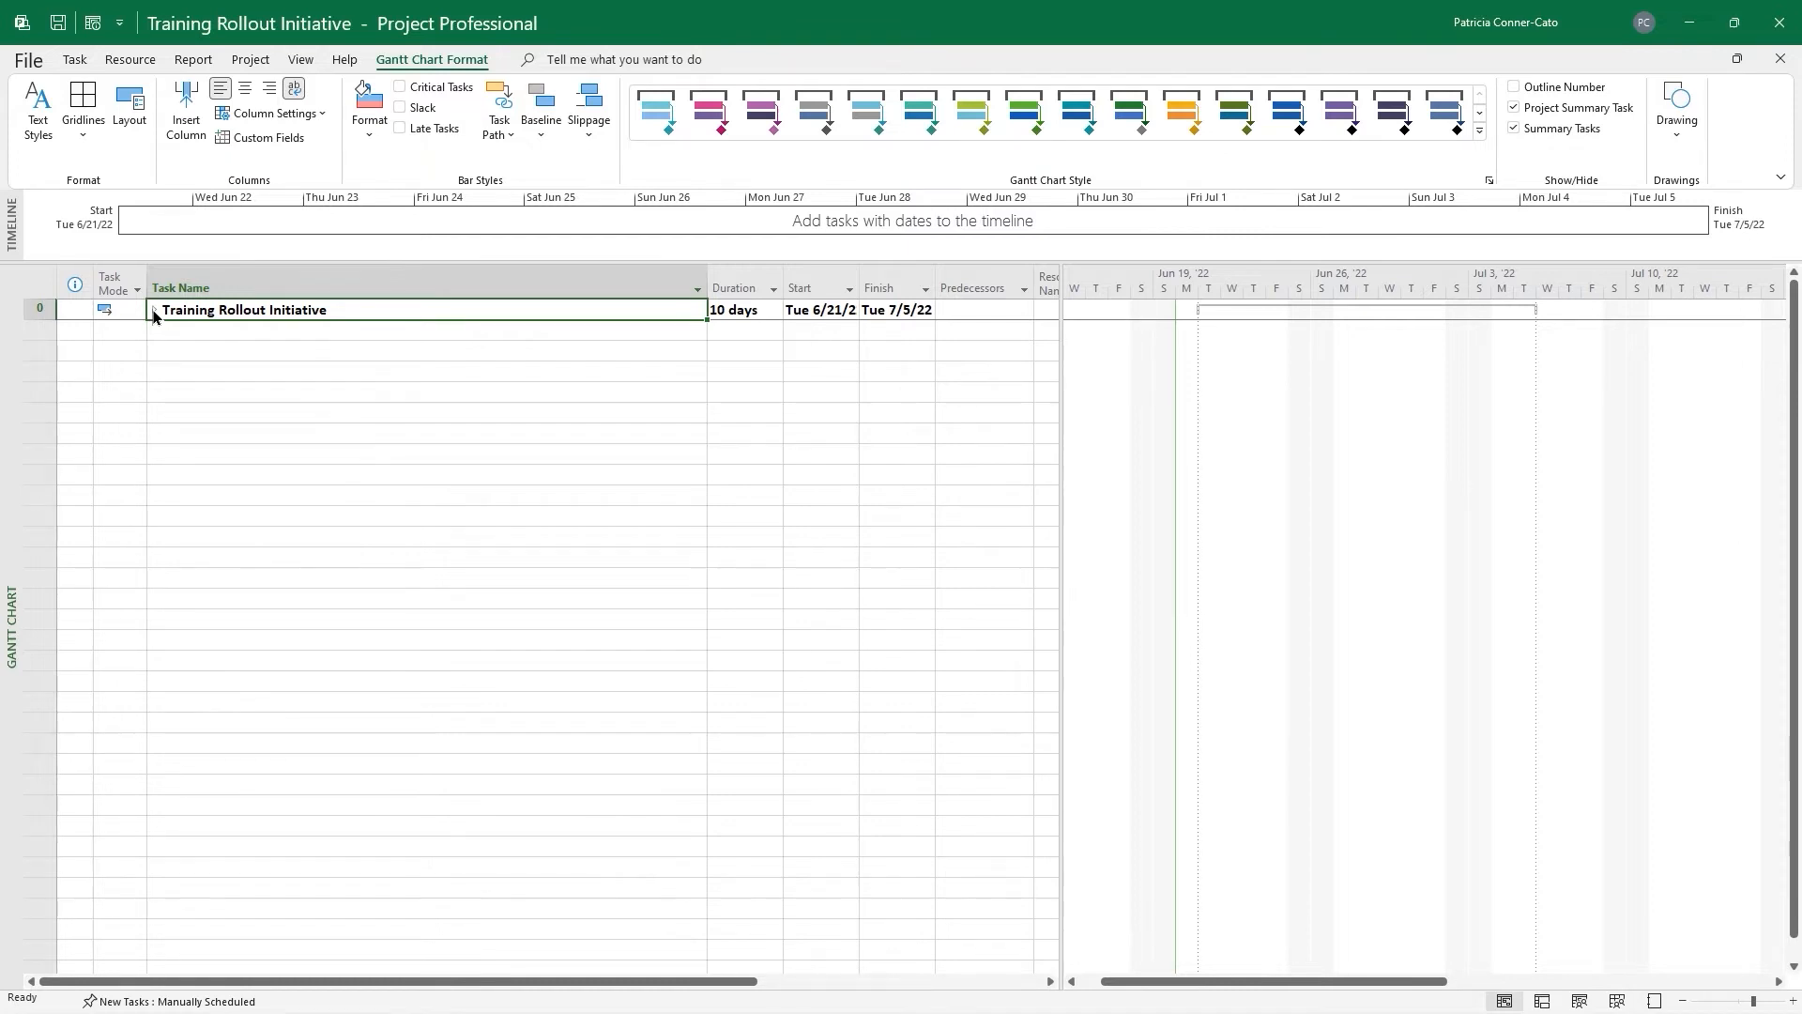
left_click(154, 311)
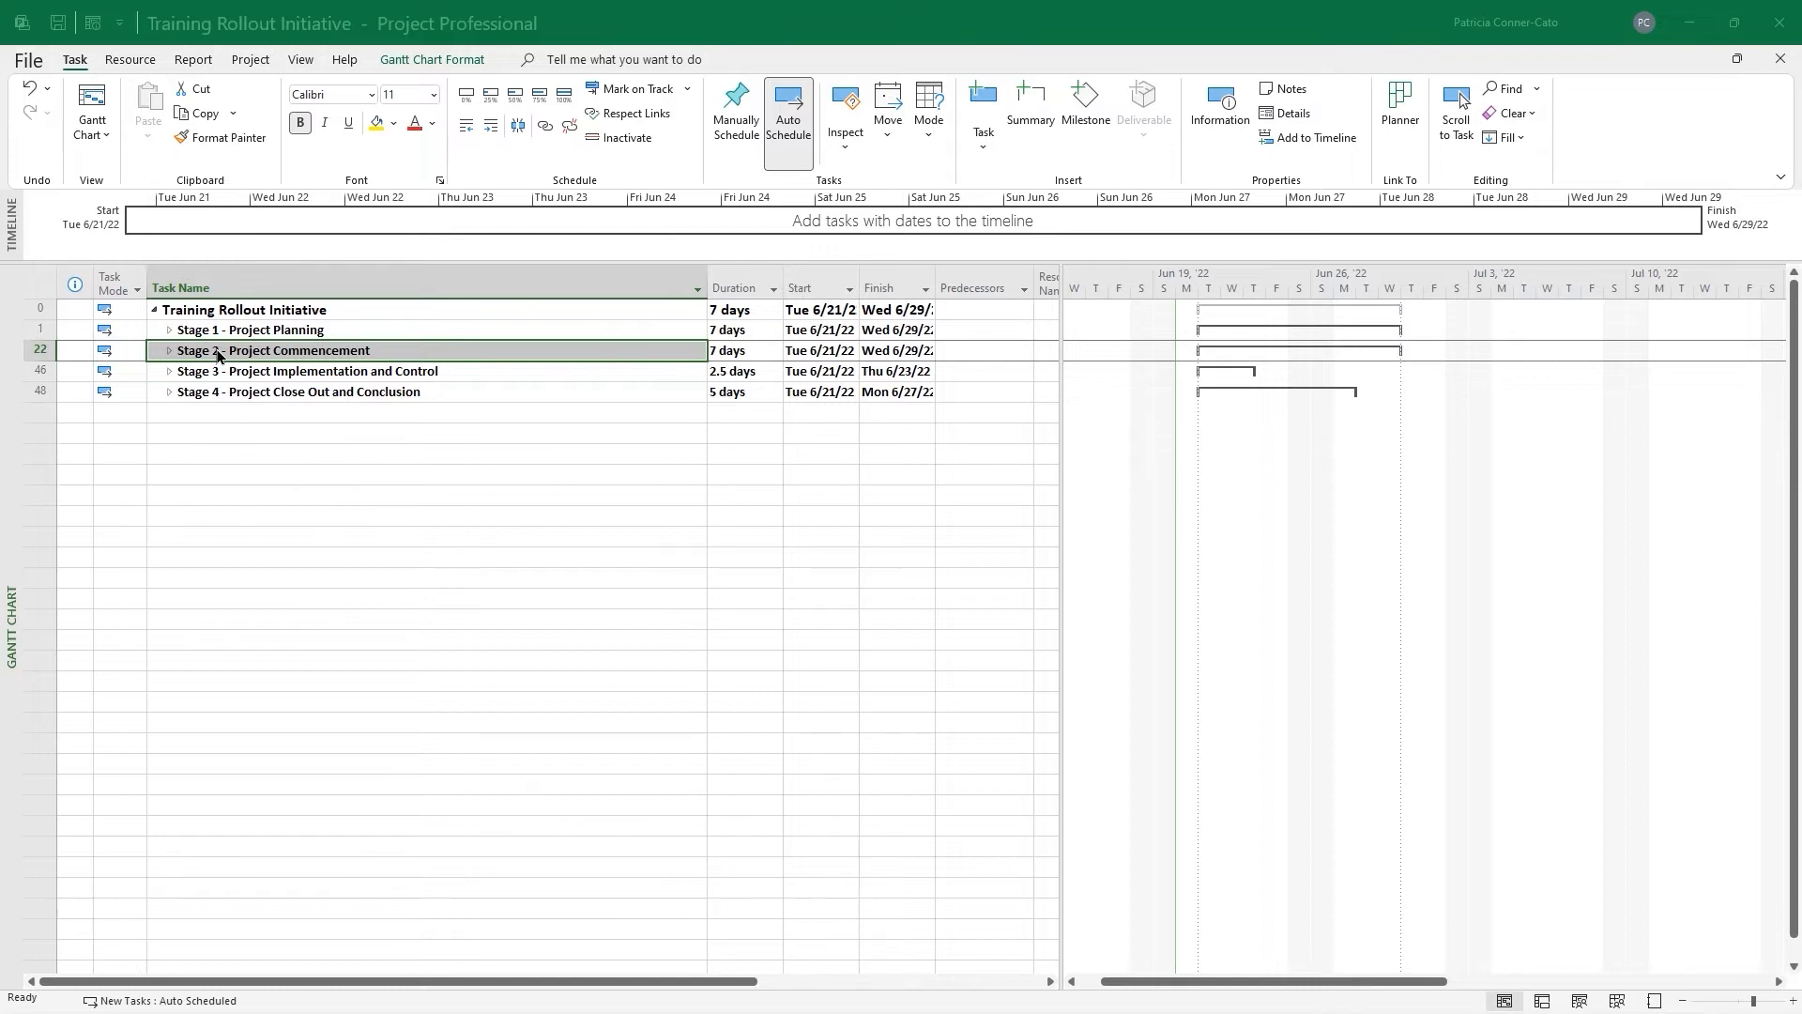
Expand Stages 1 and 2 and insert a task named "Stage 1 - Project Planning Complete" directly above "Stage 2 - Project Commencement"
left_click(169, 330)
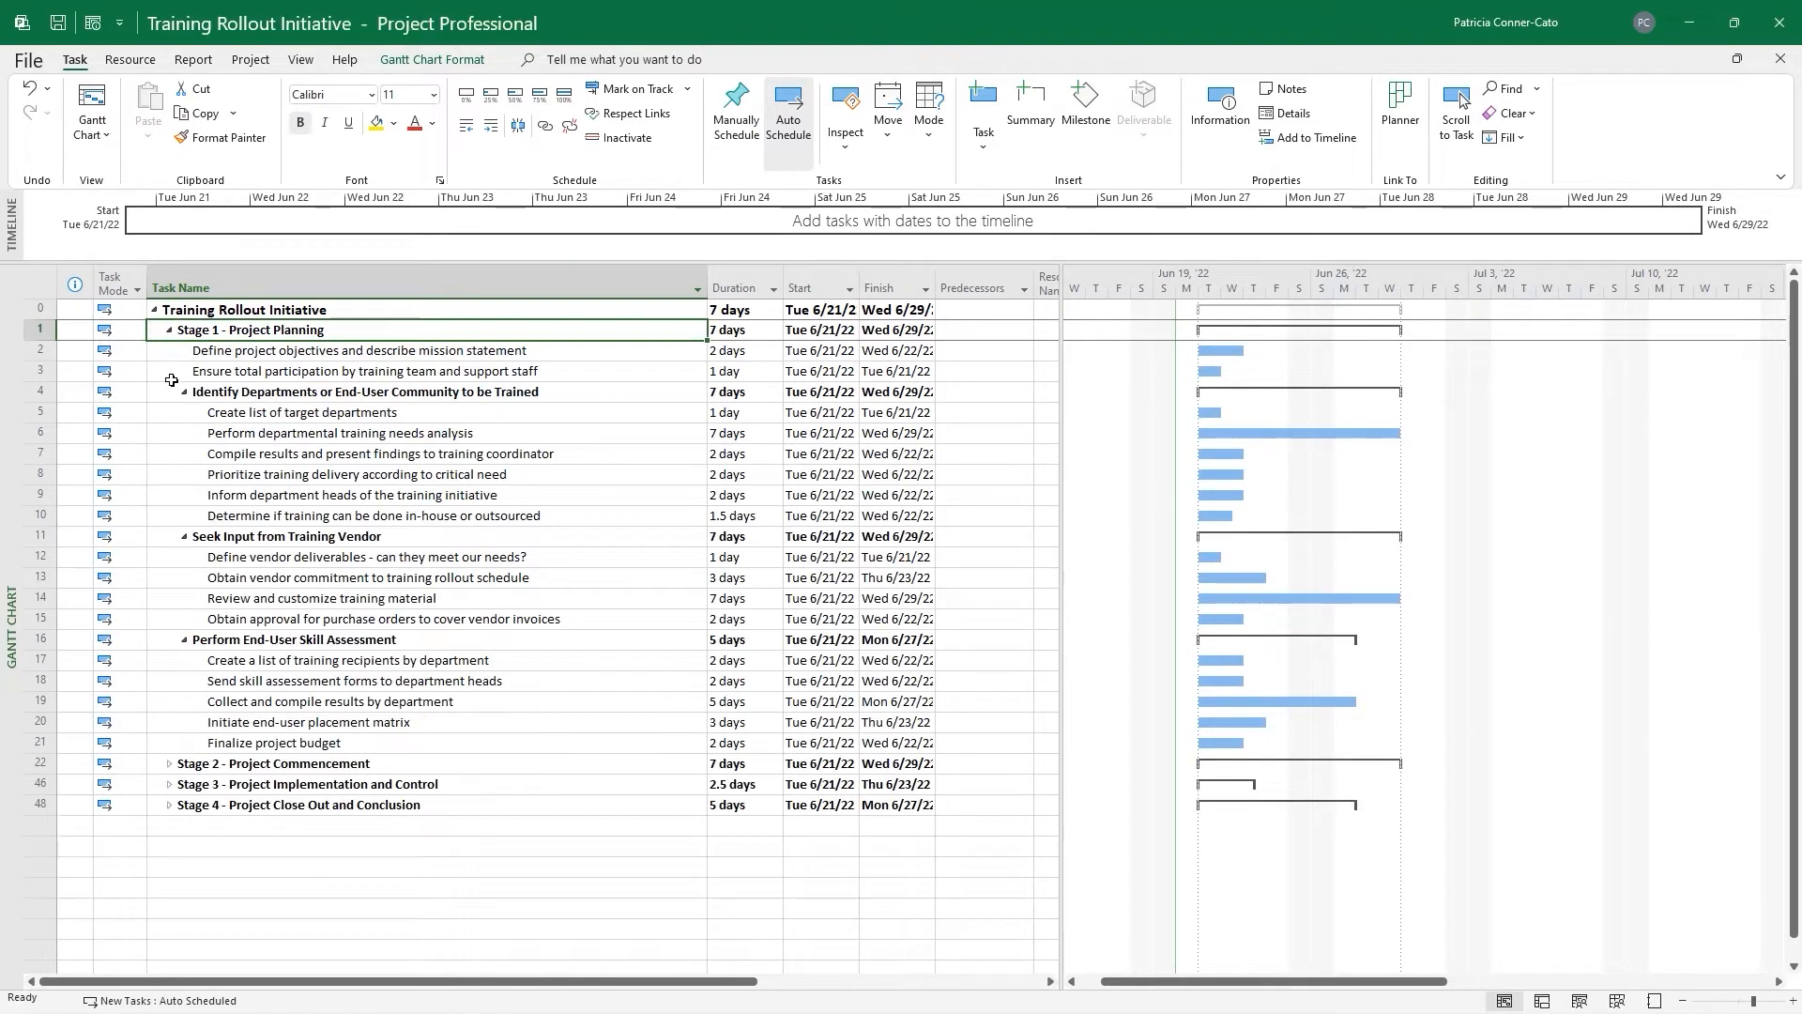
left_click(169, 763)
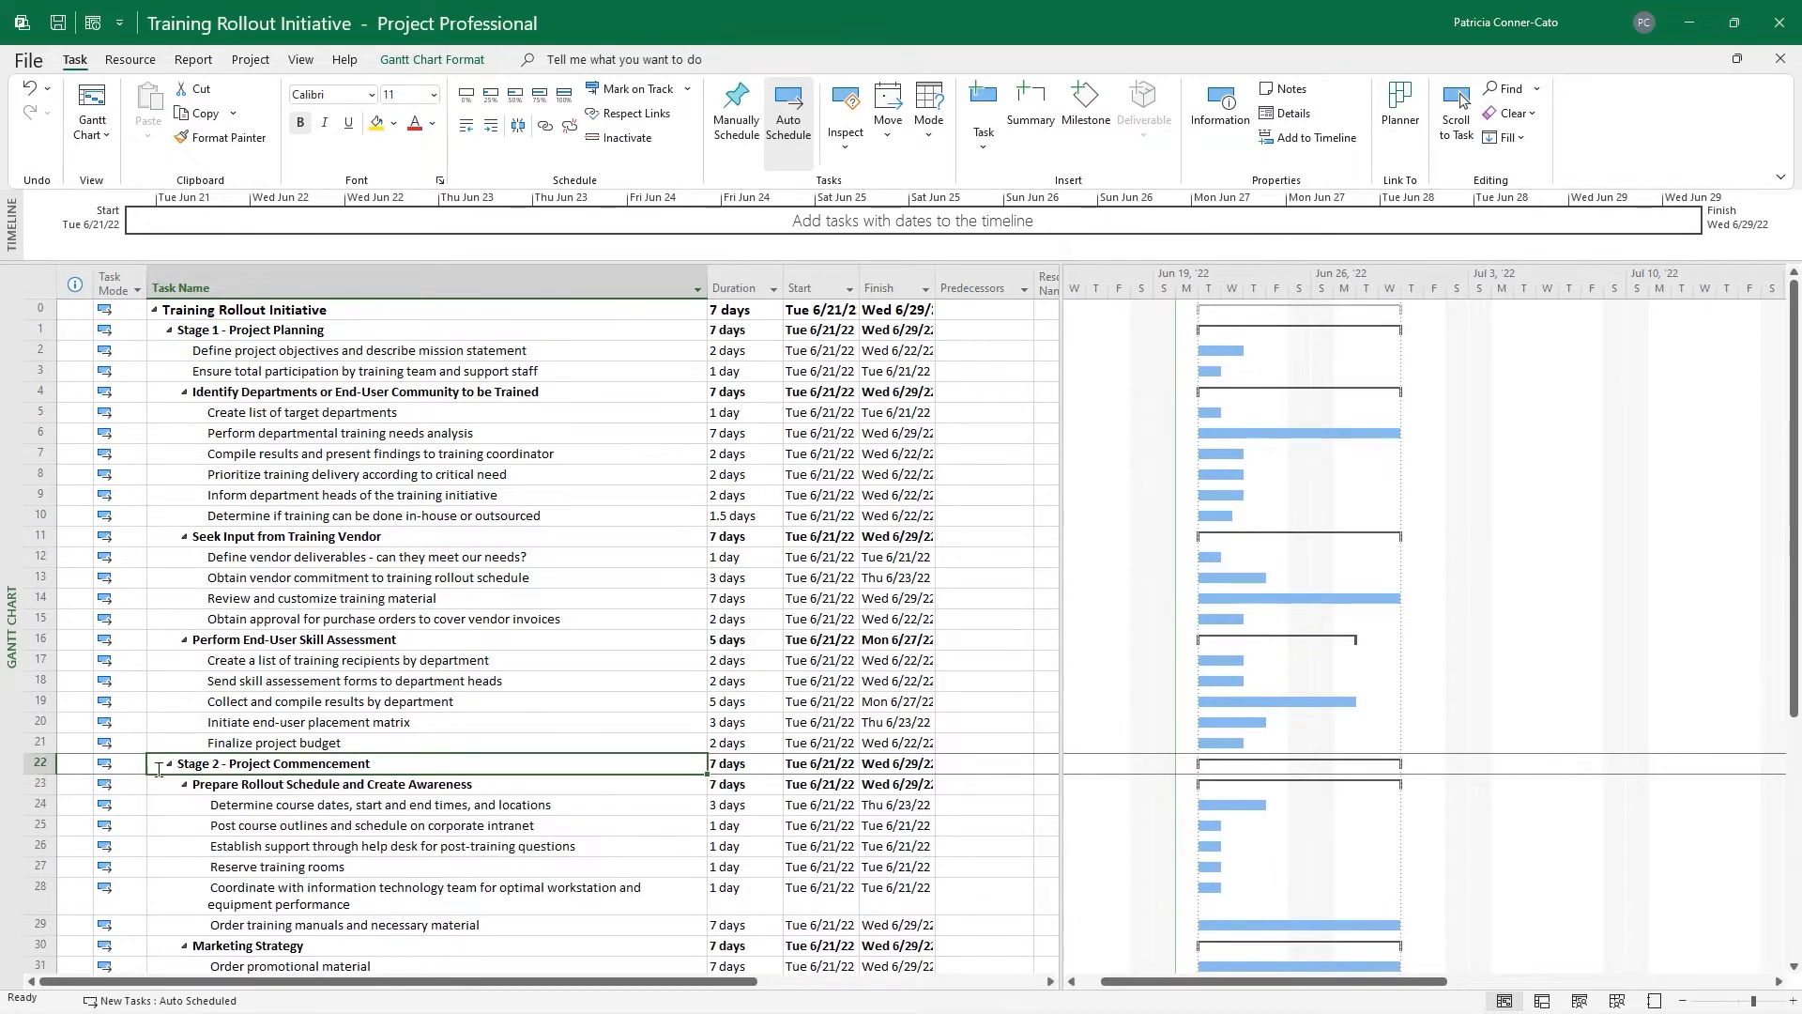
right_click(39, 765)
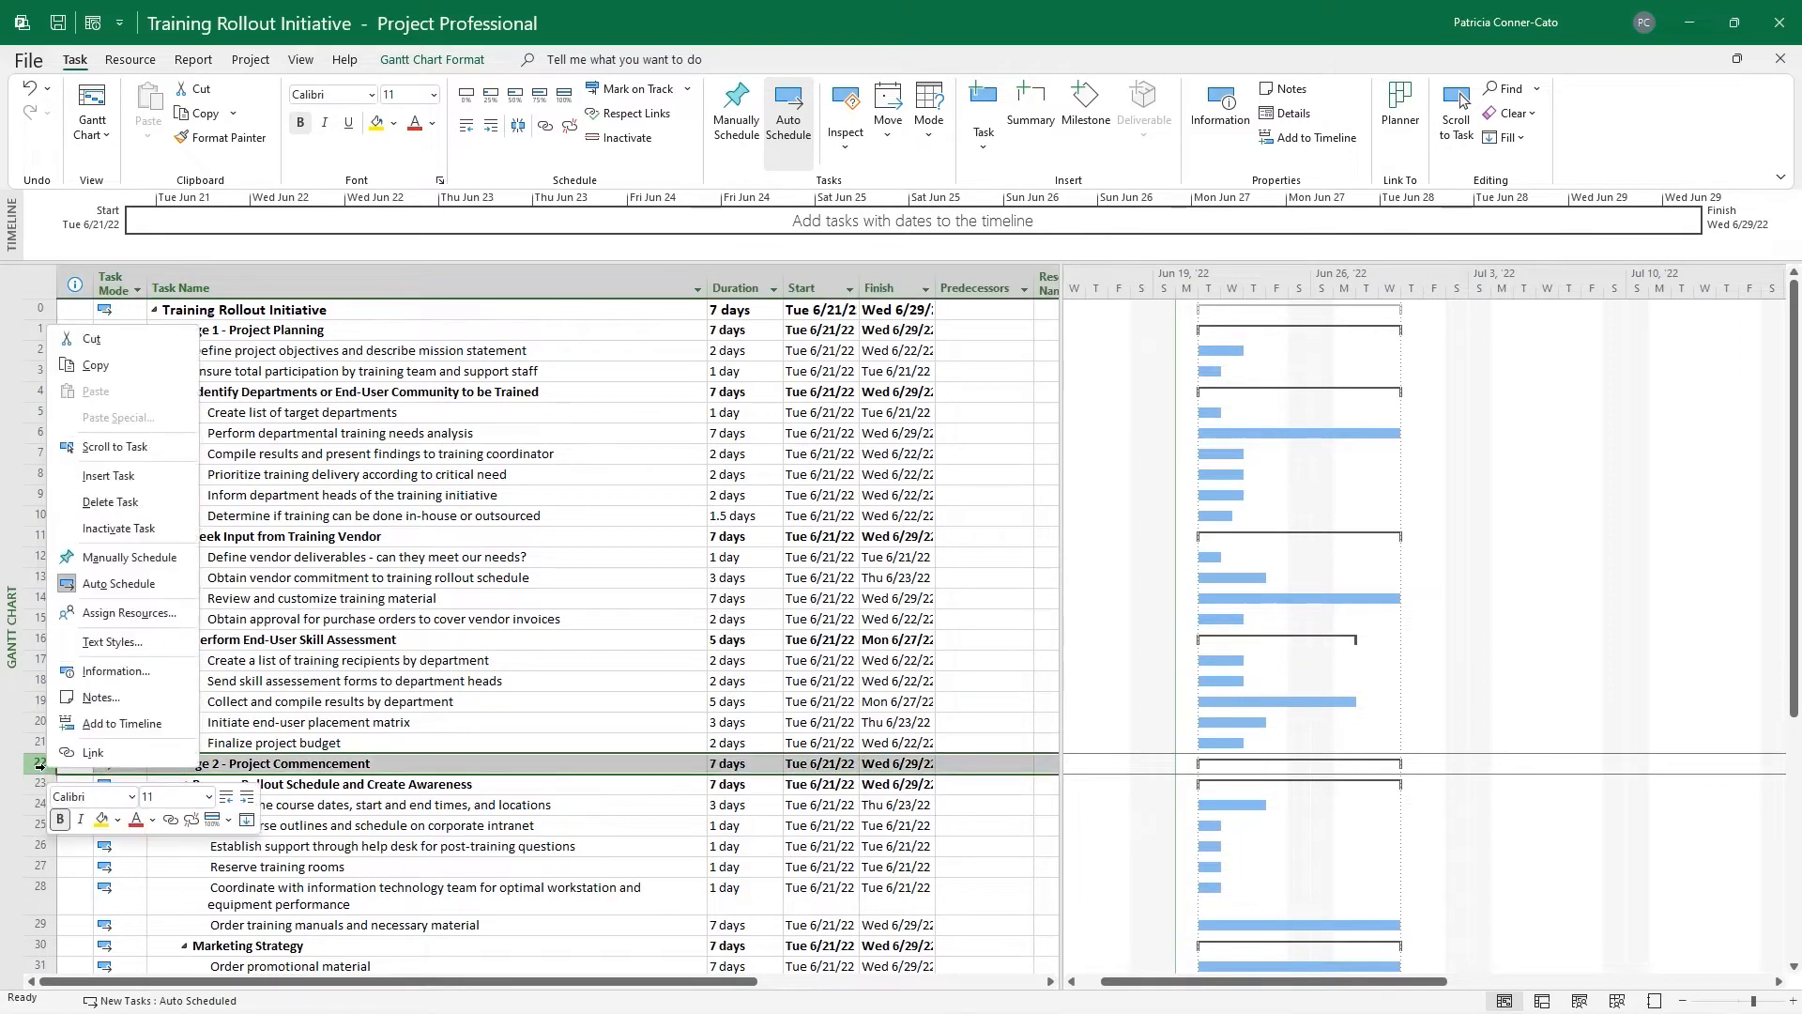
left_click(101, 488)
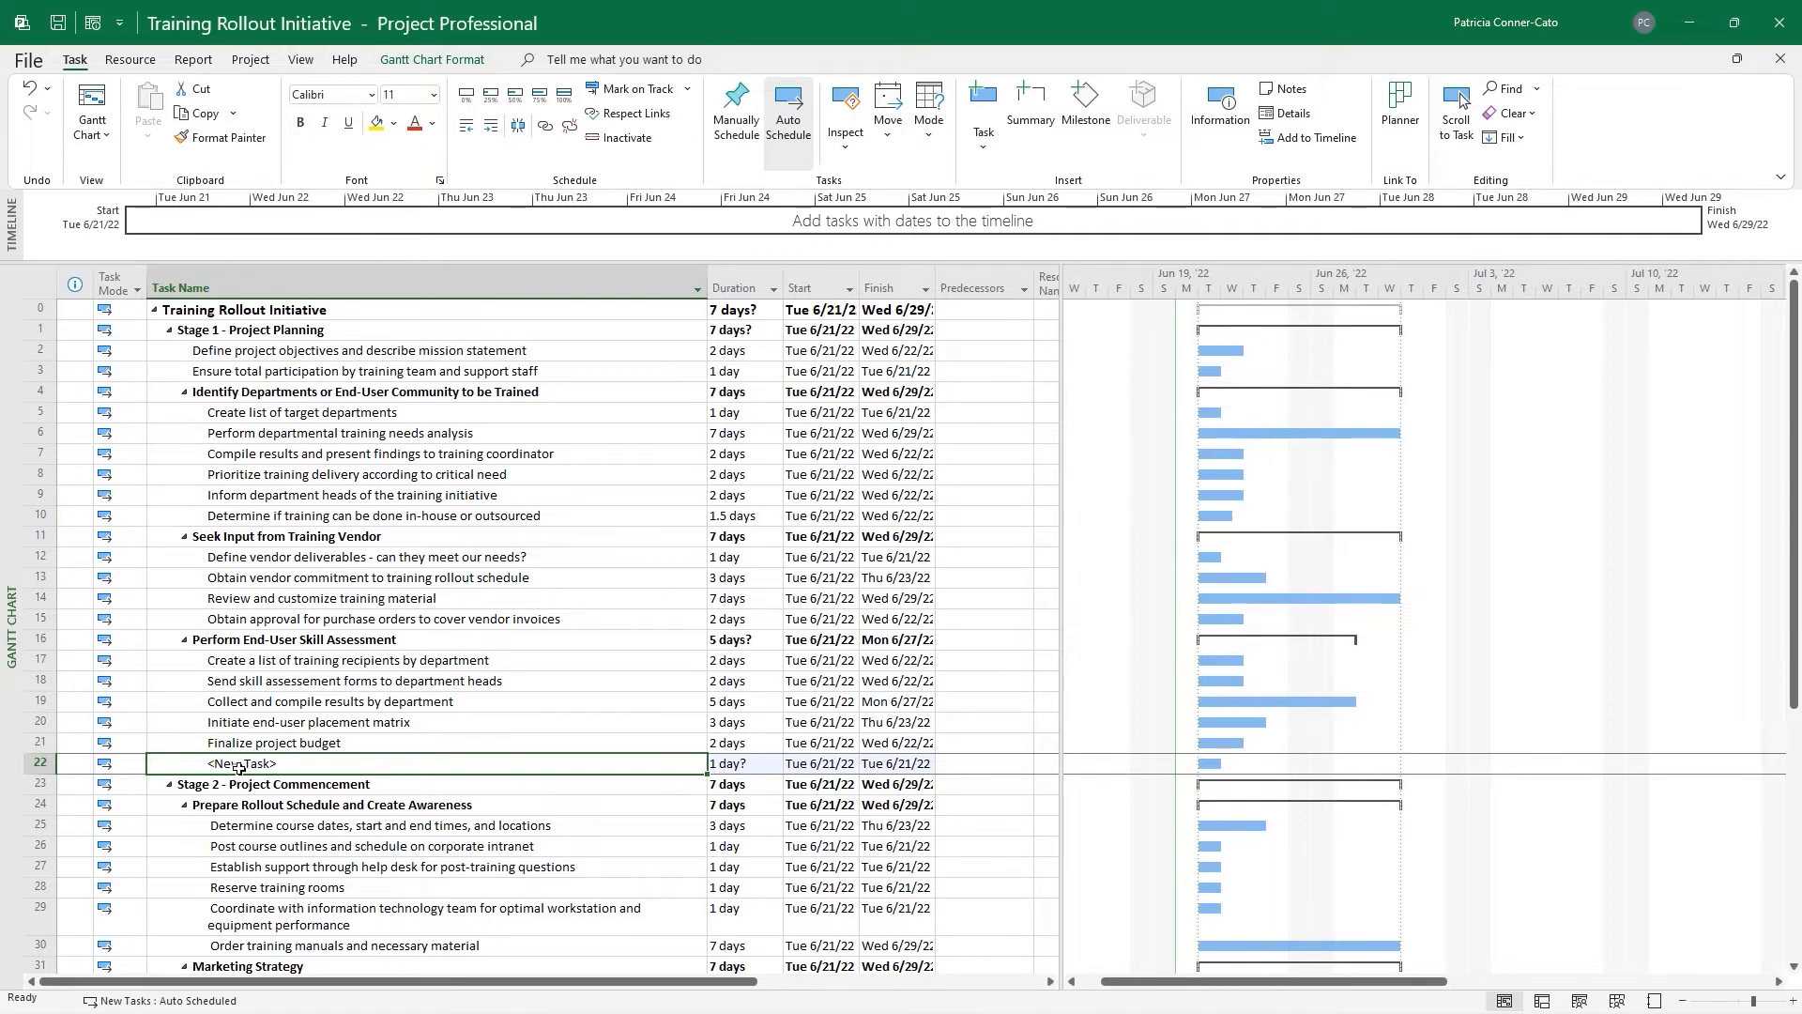
left_click(276, 758)
left_click_drag(254, 751, 131, 762)
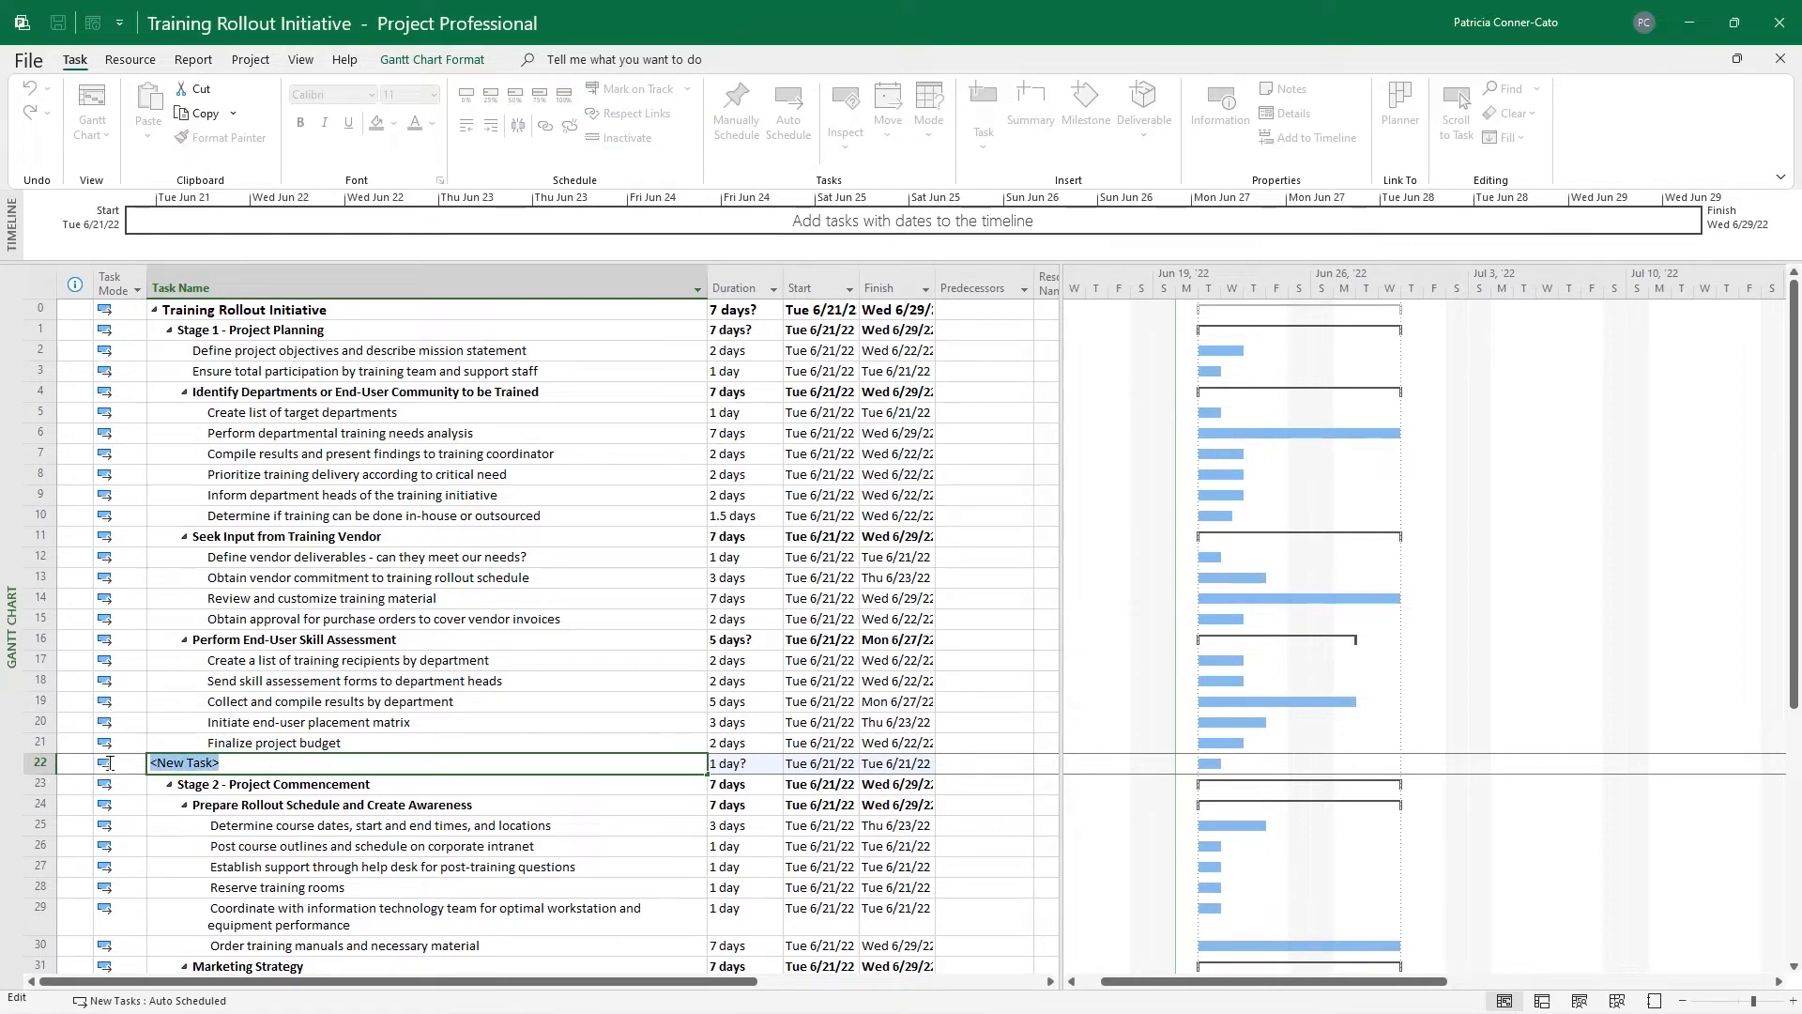
type("Stage ")
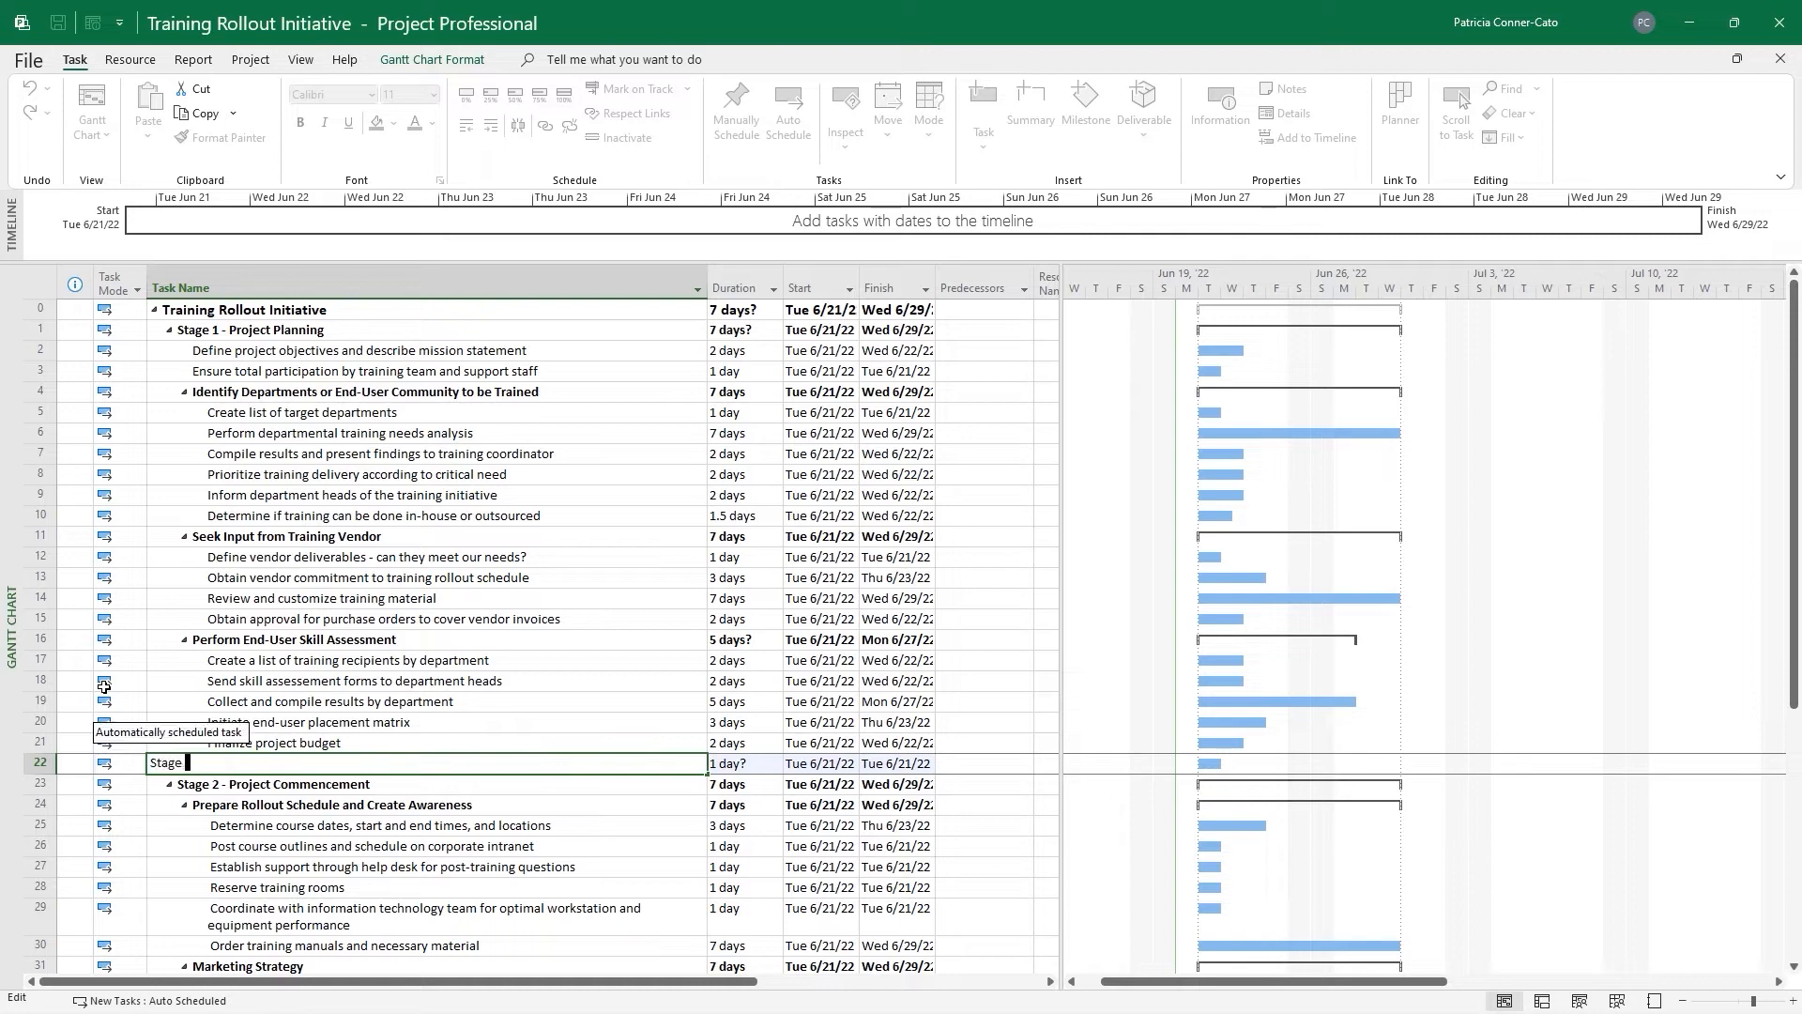
type("1 - Project Planning Complete")
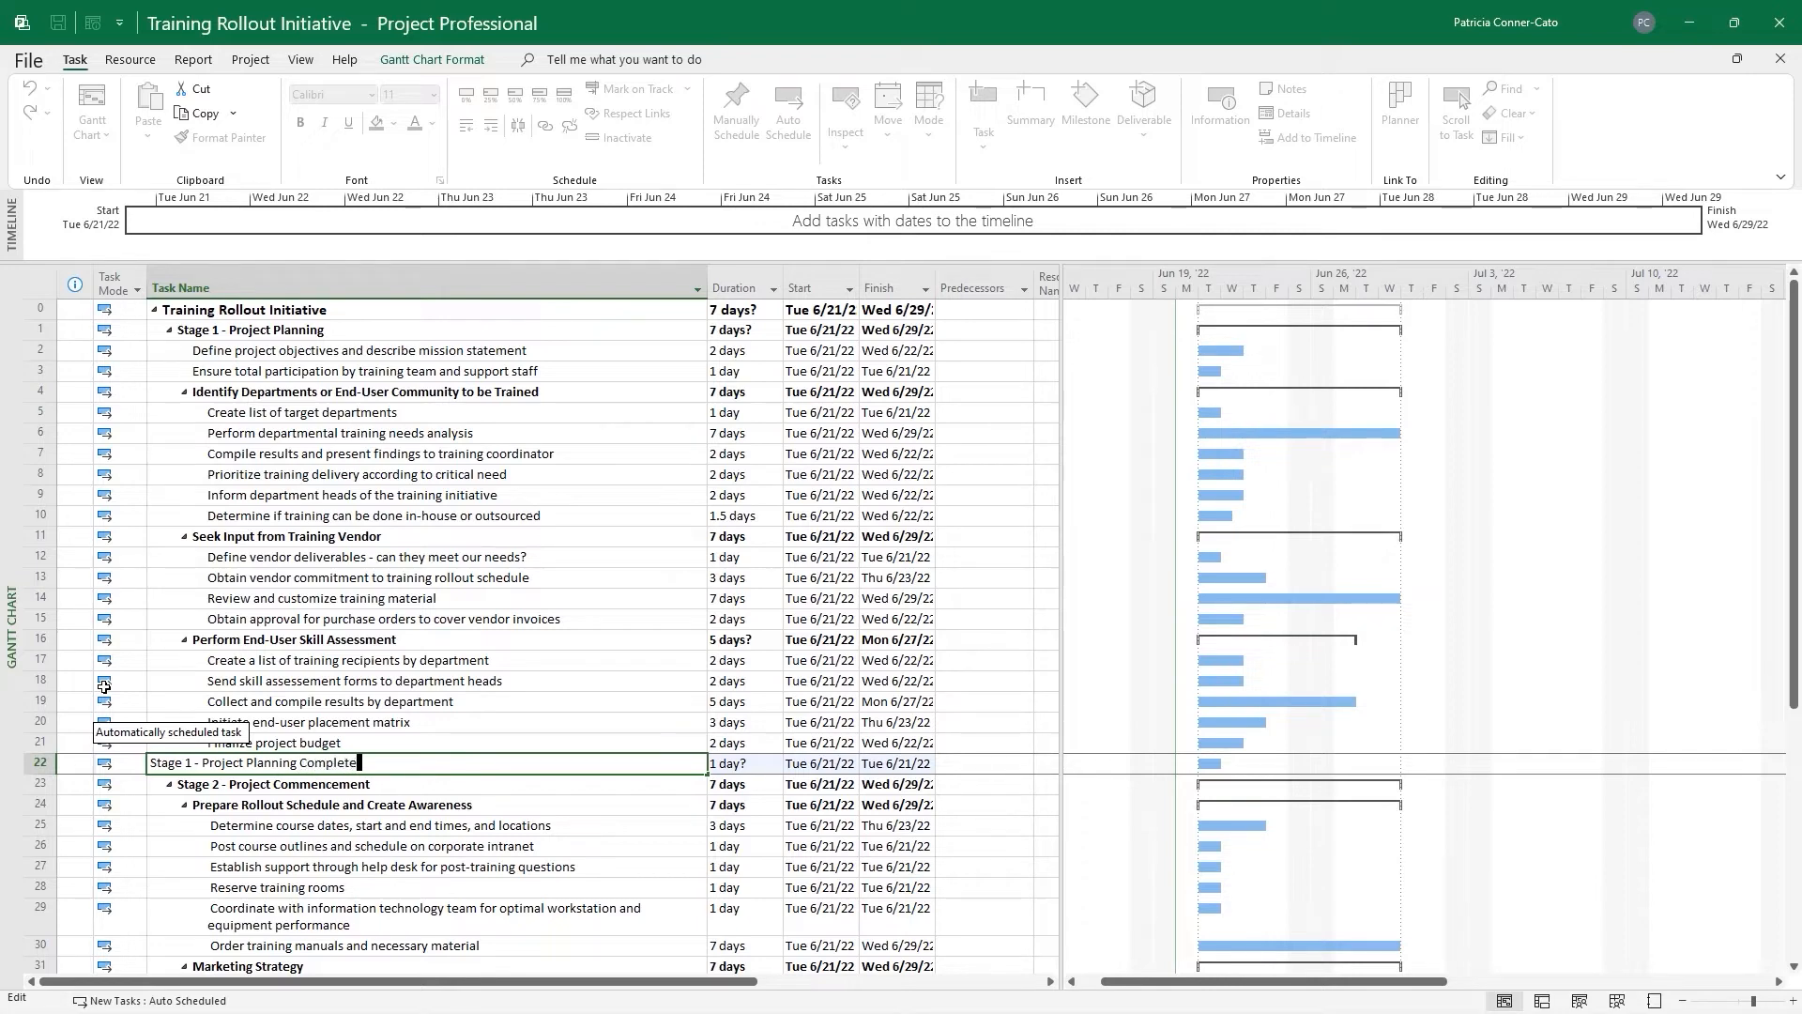
Make "Stage 1 - Project Planning Complete" a milestone by setting its duration to 0 days
key("Tab")
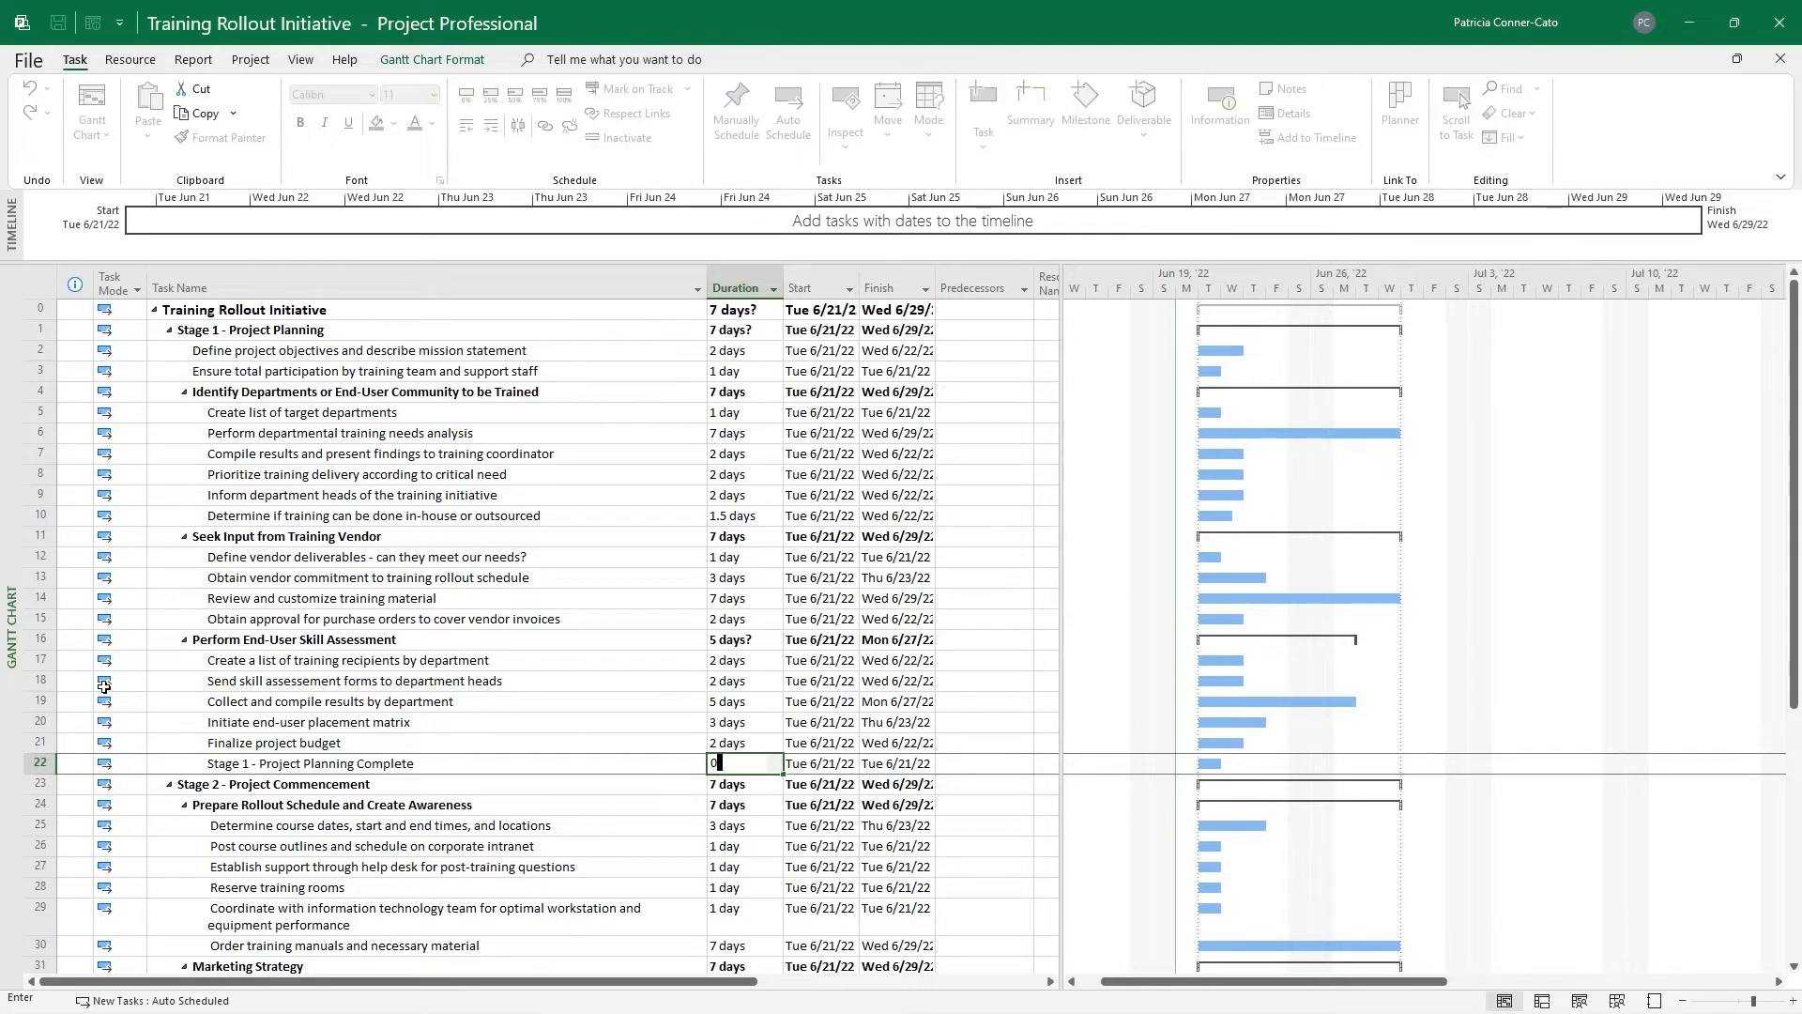
type("0")
key("Return")
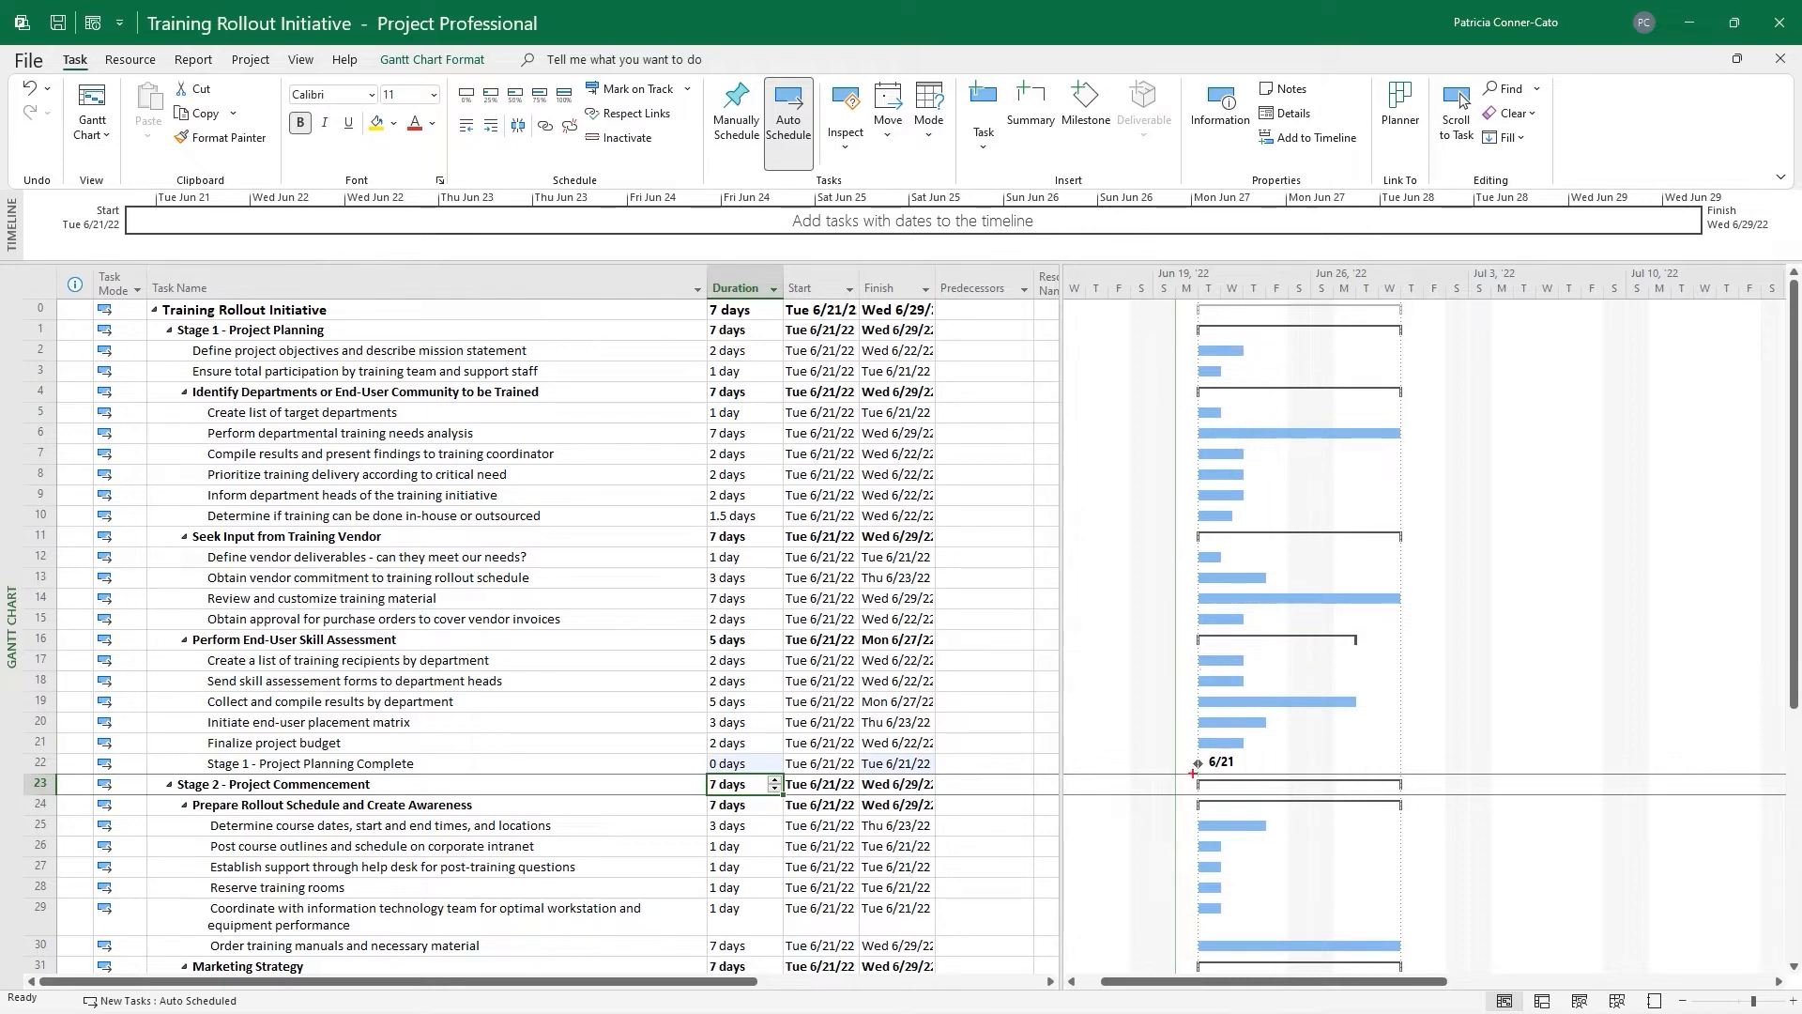
left_click_drag(1190, 766, 1036, 766)
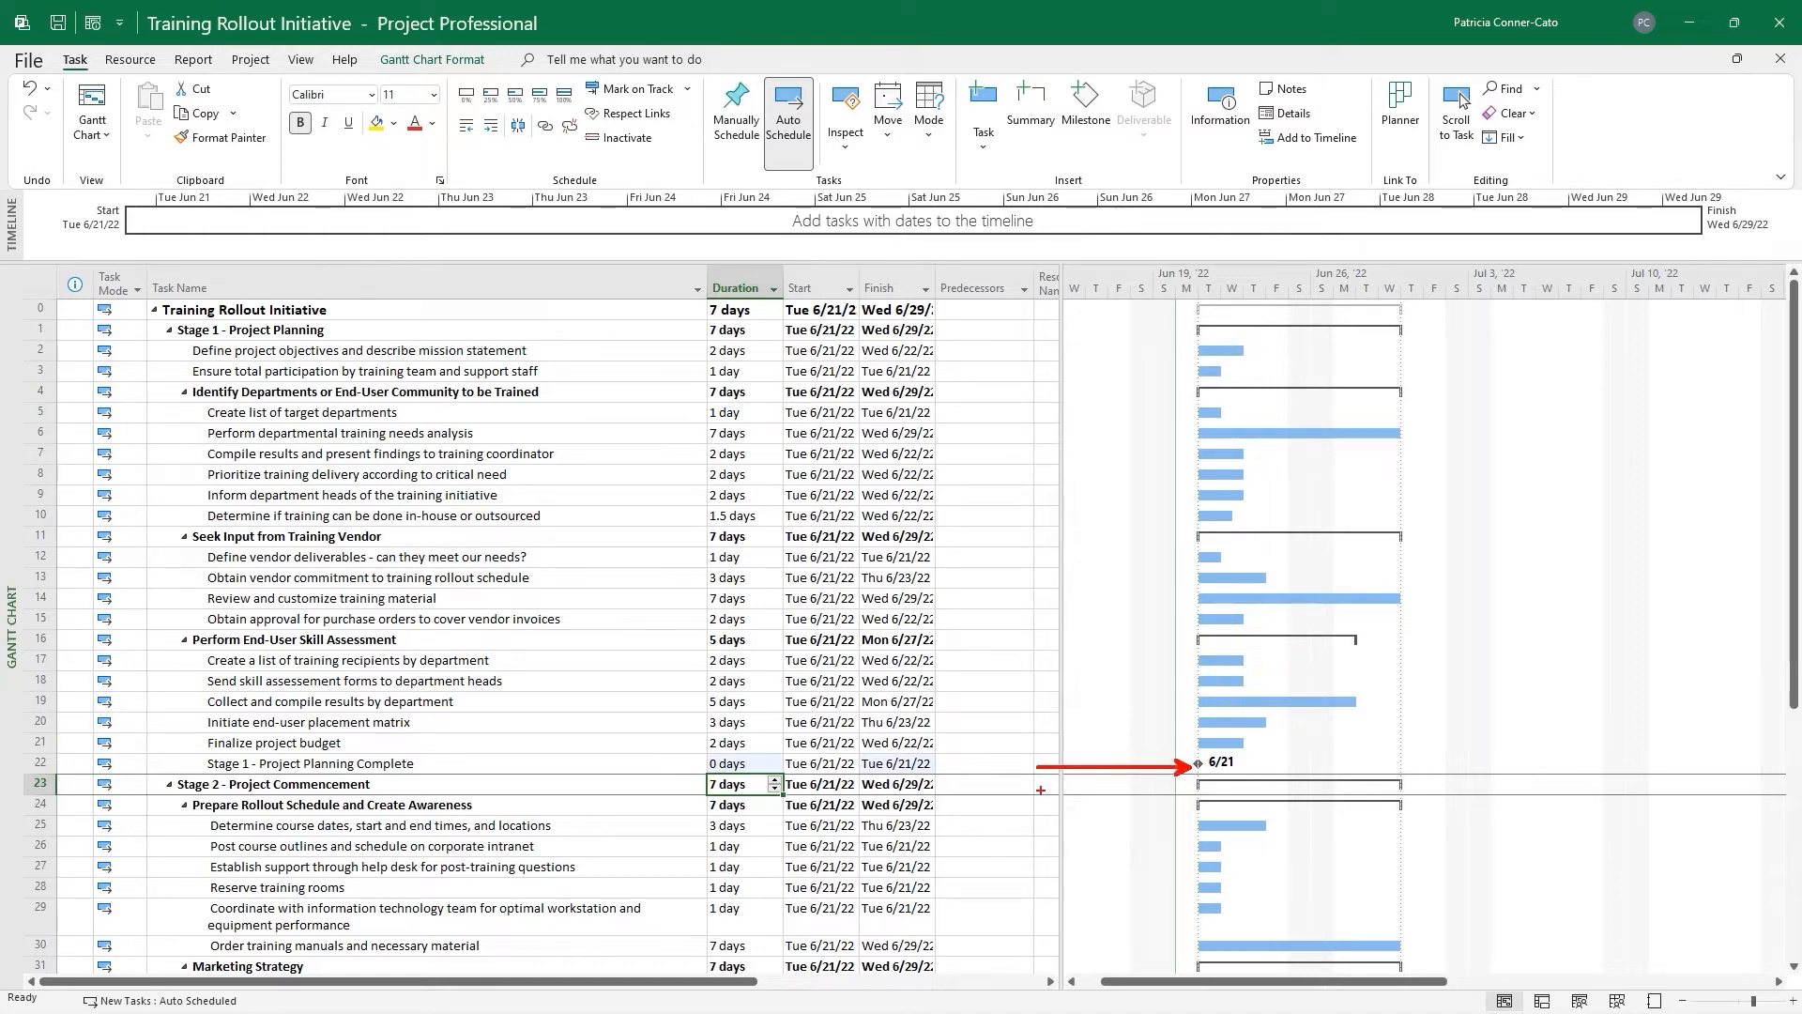
key("Escape")
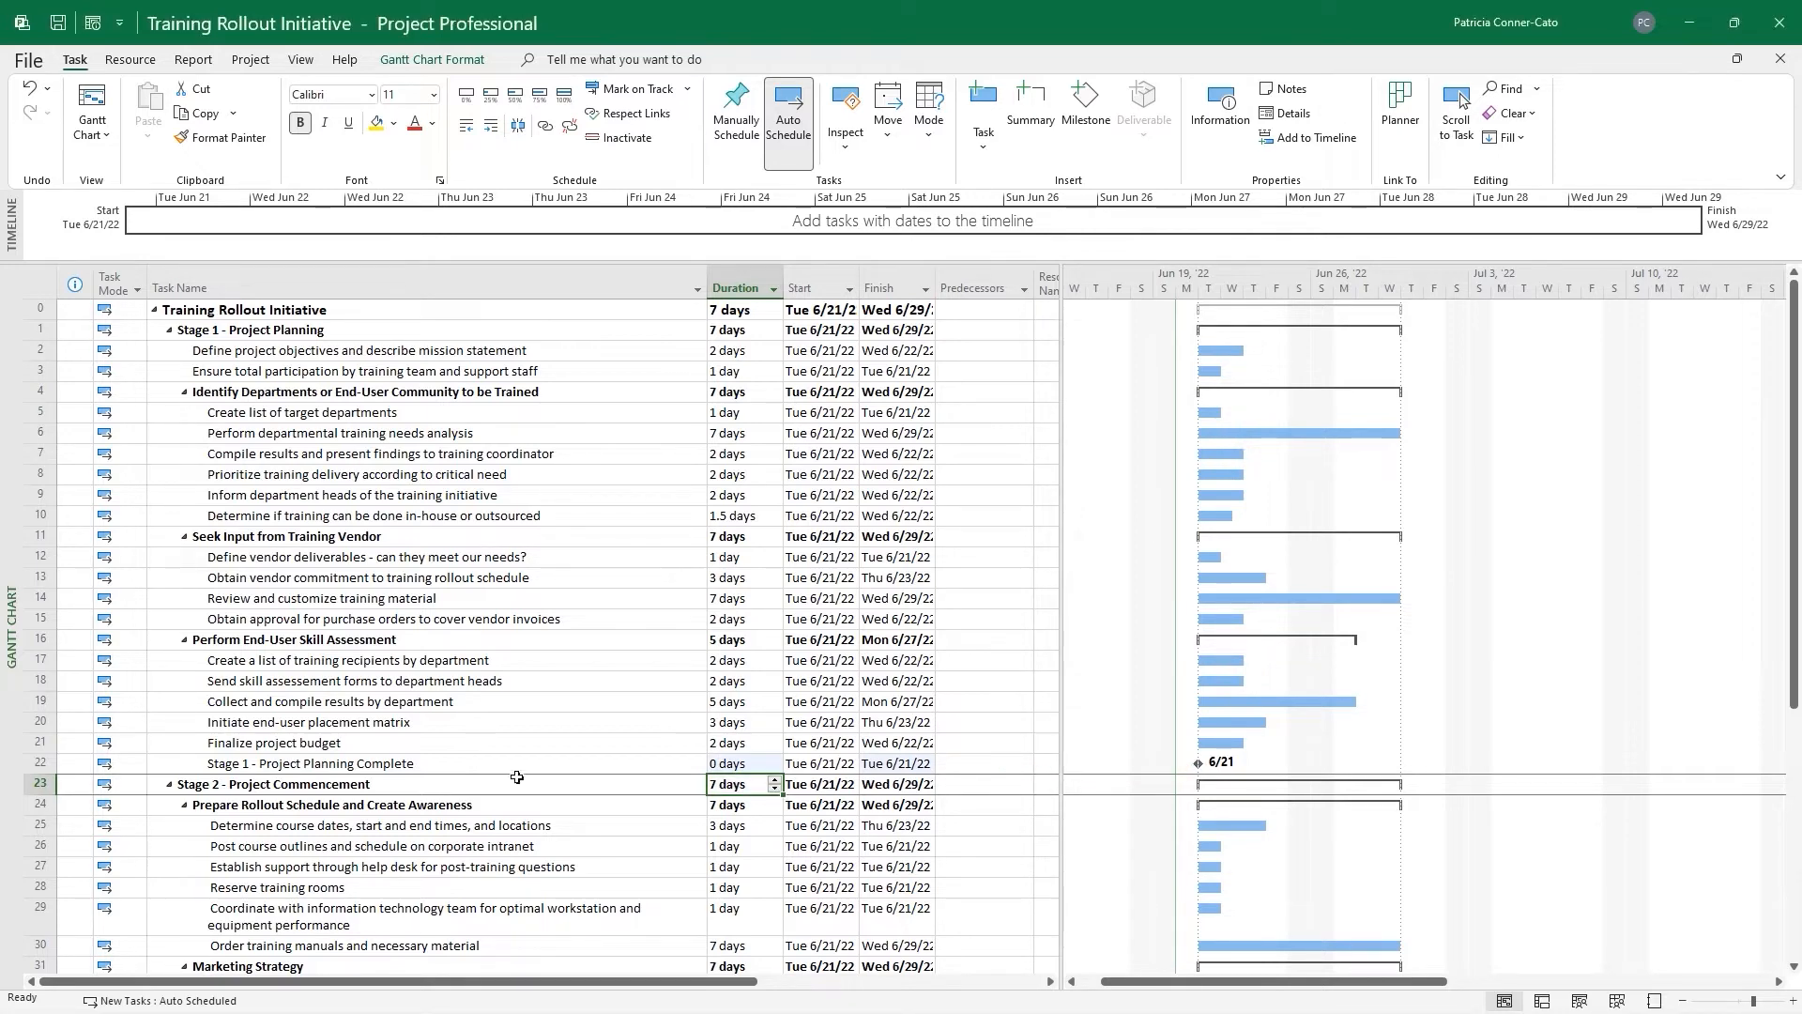
left_click(357, 766)
double_click(356, 767)
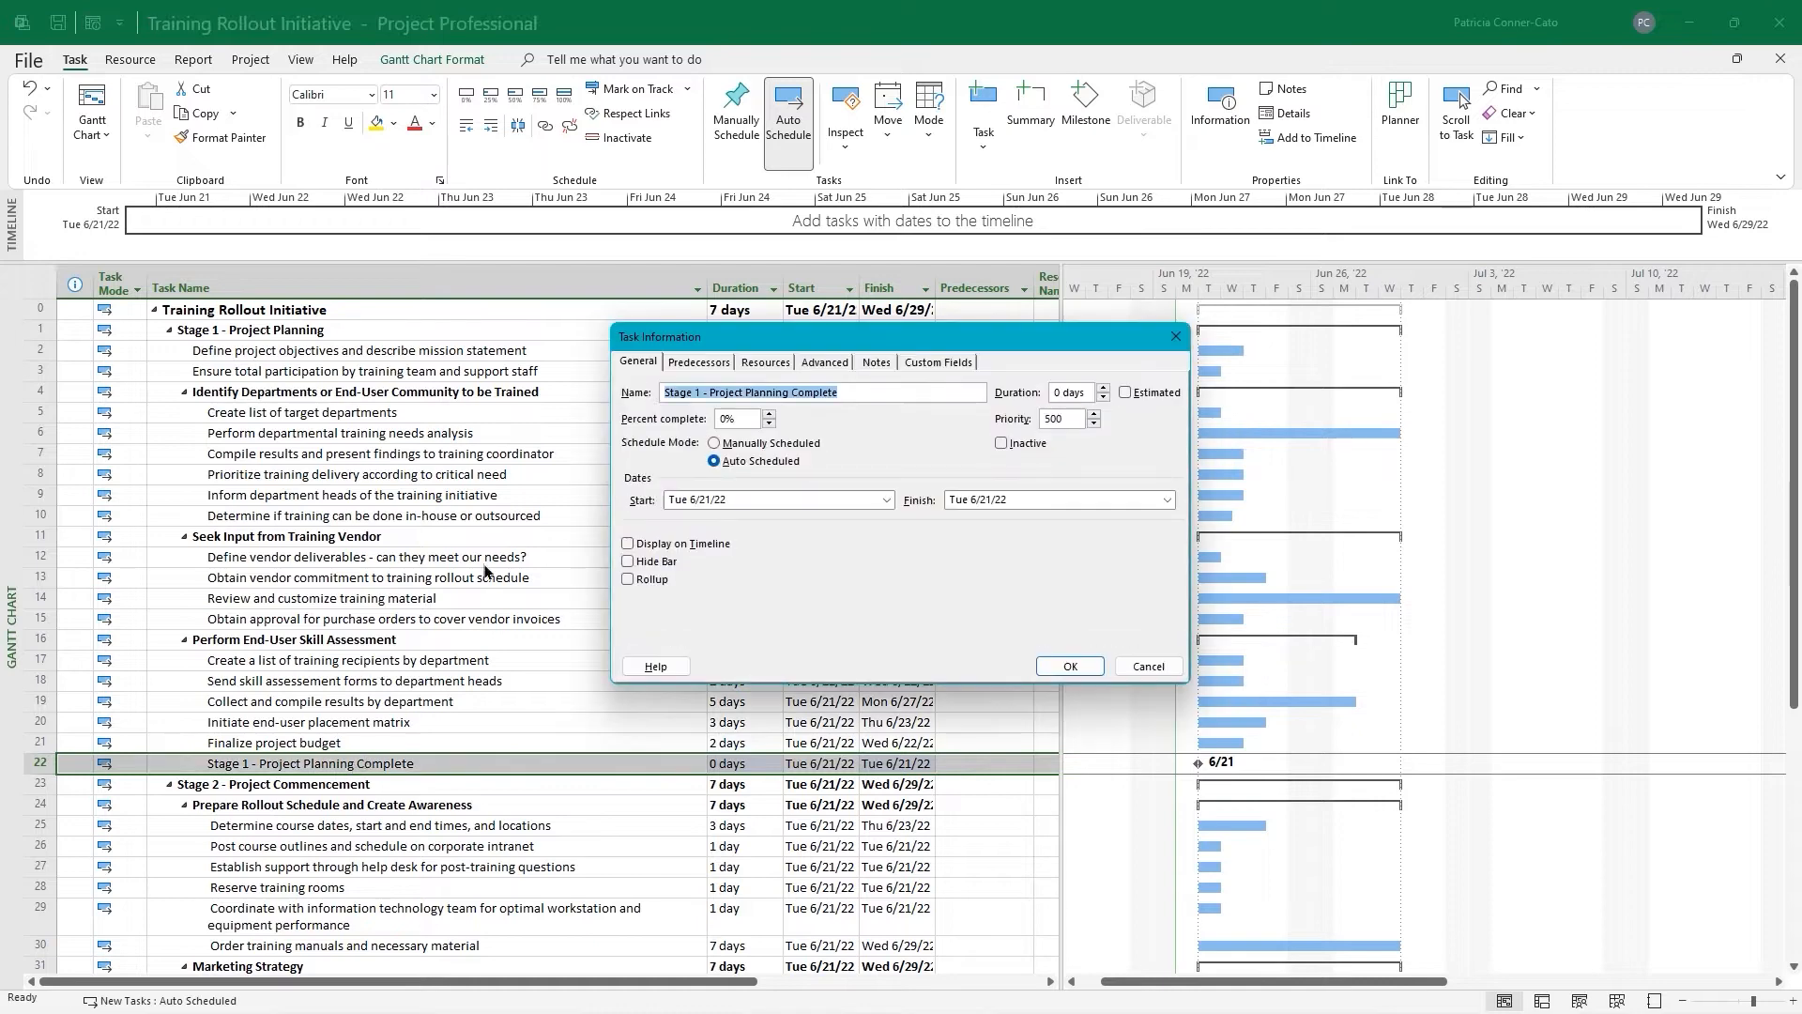
left_click(1147, 666)
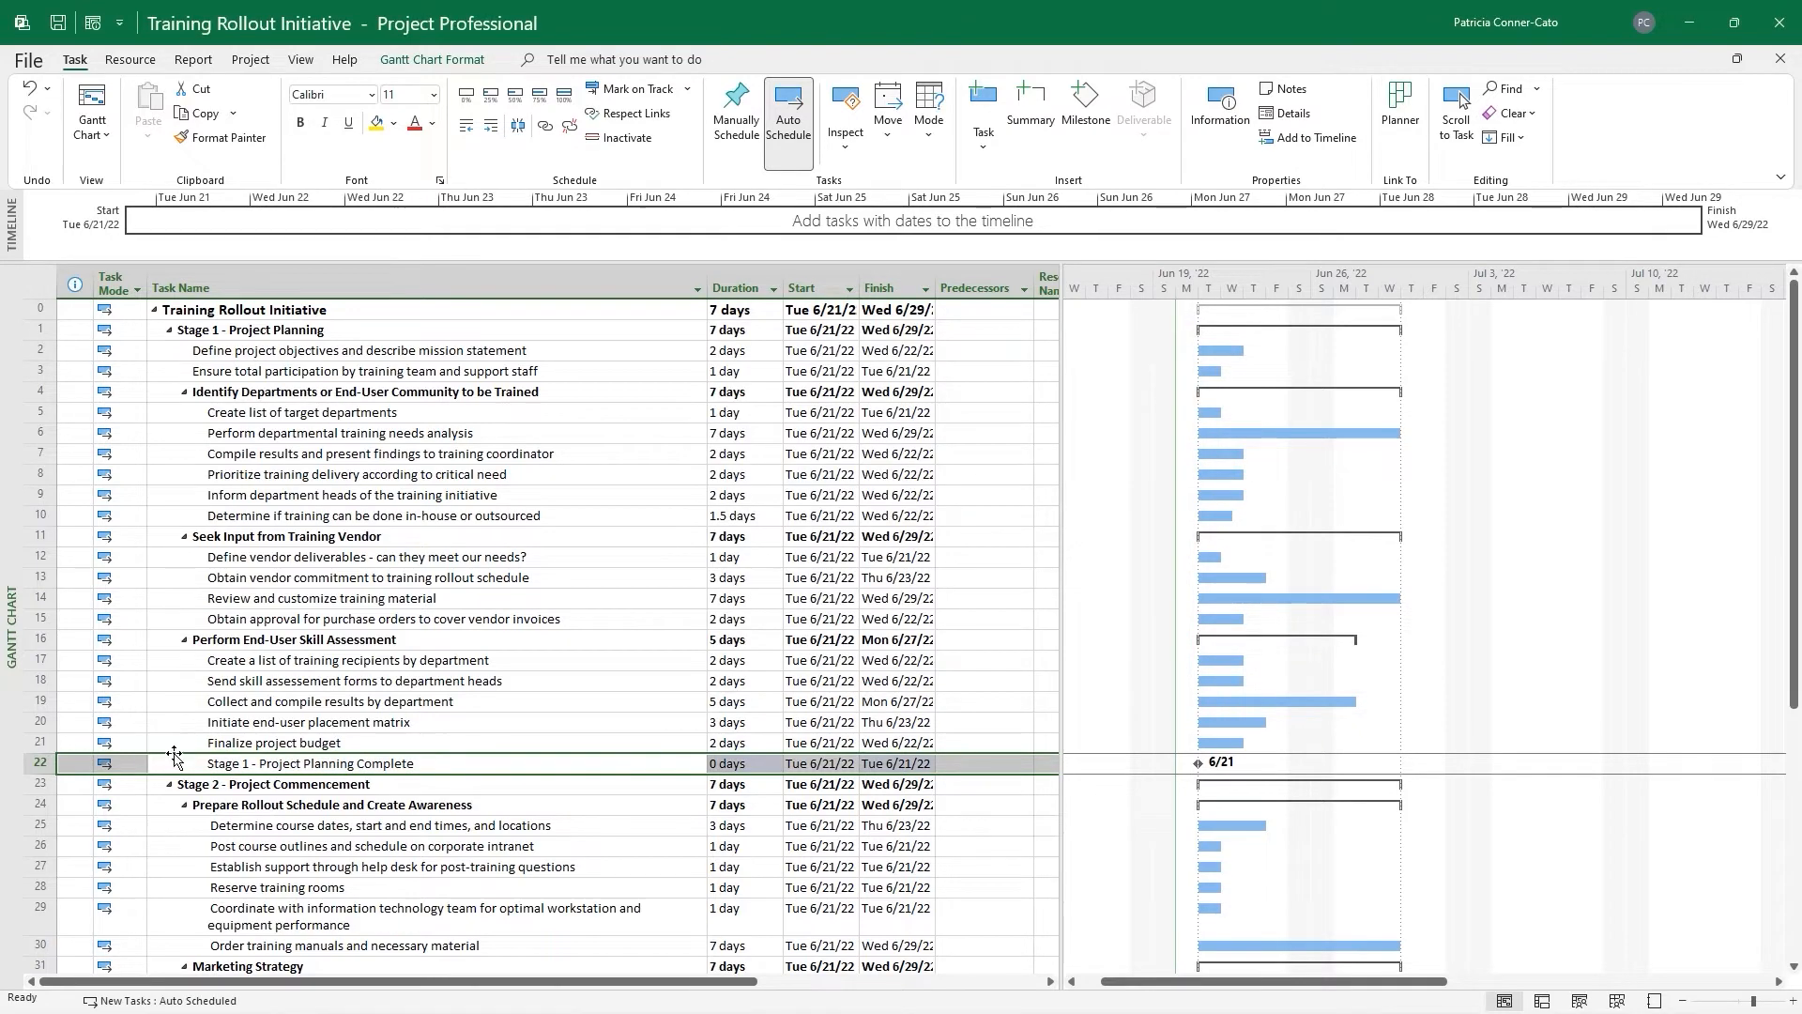
Outdent "Stage 1 - Project Planning Complete" to the same outline level as the stage summary tasks
left_click(178, 760)
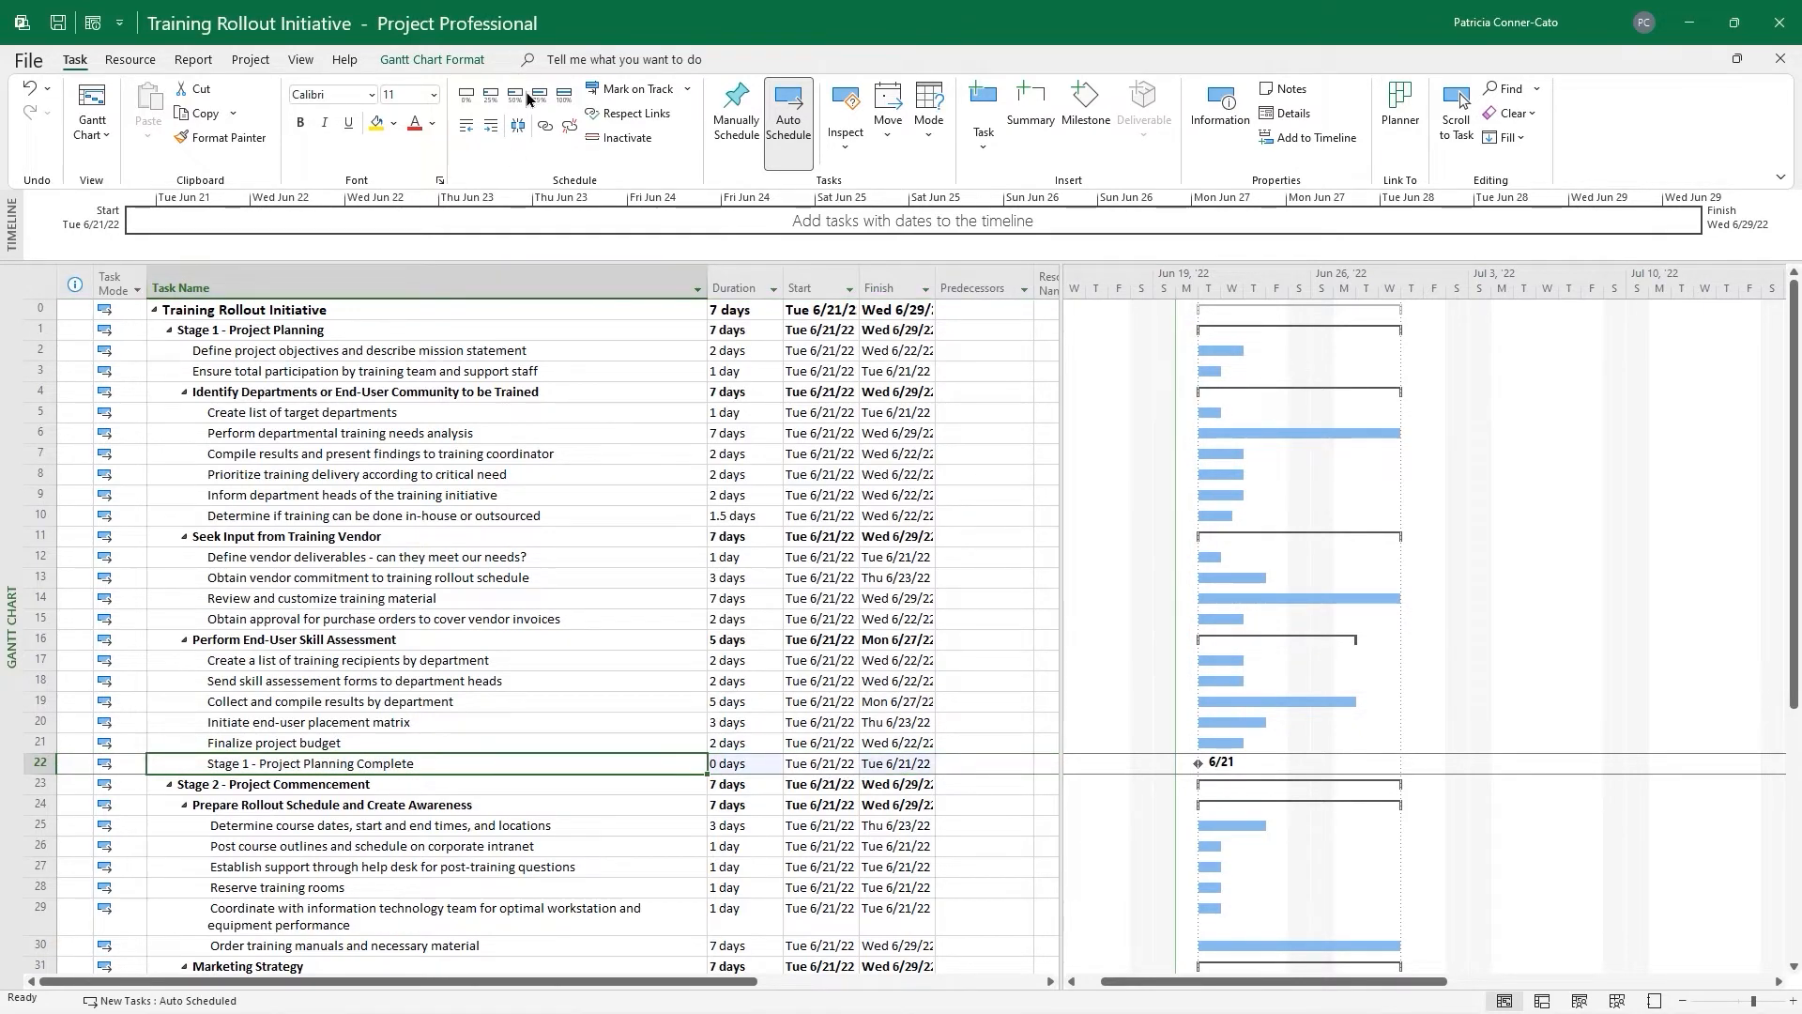
left_click(464, 130)
left_click(464, 130)
left_click(465, 130)
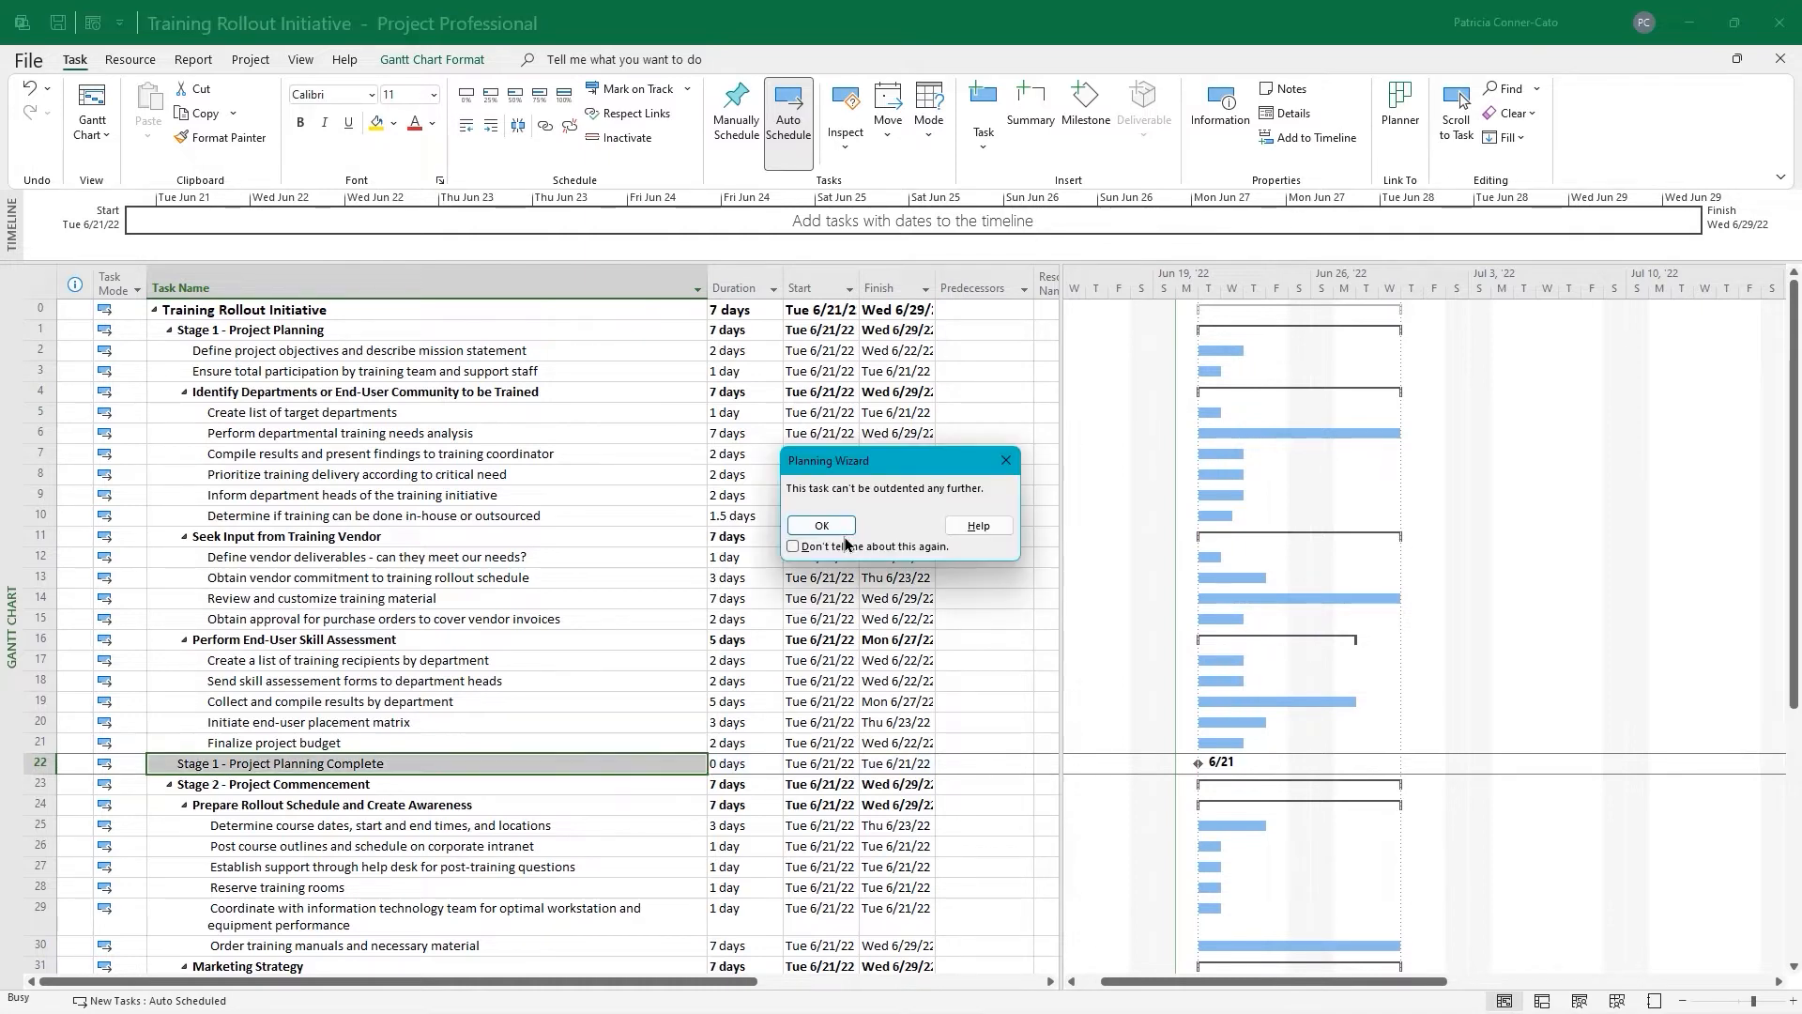
left_click(814, 526)
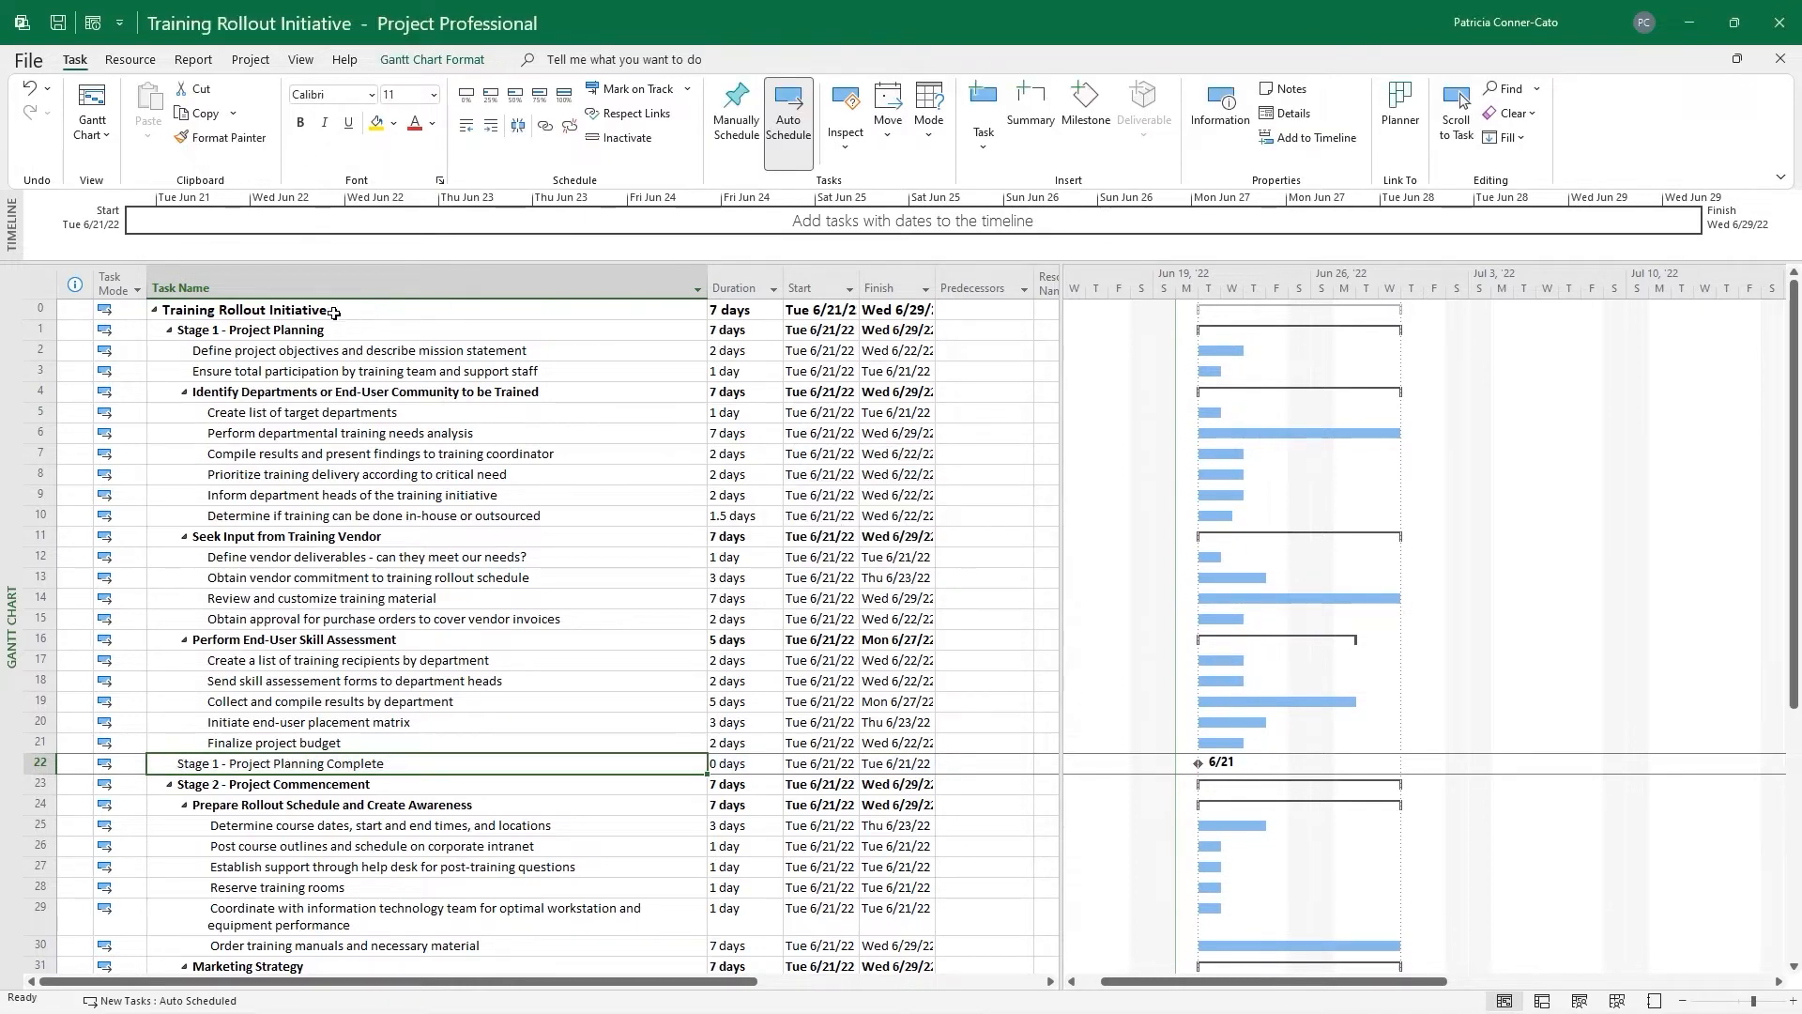
Collapse Stage 1, expand Stage 3 and insert a new task directly above "Stage 3 - Project Implementation and Control"
left_click(171, 331)
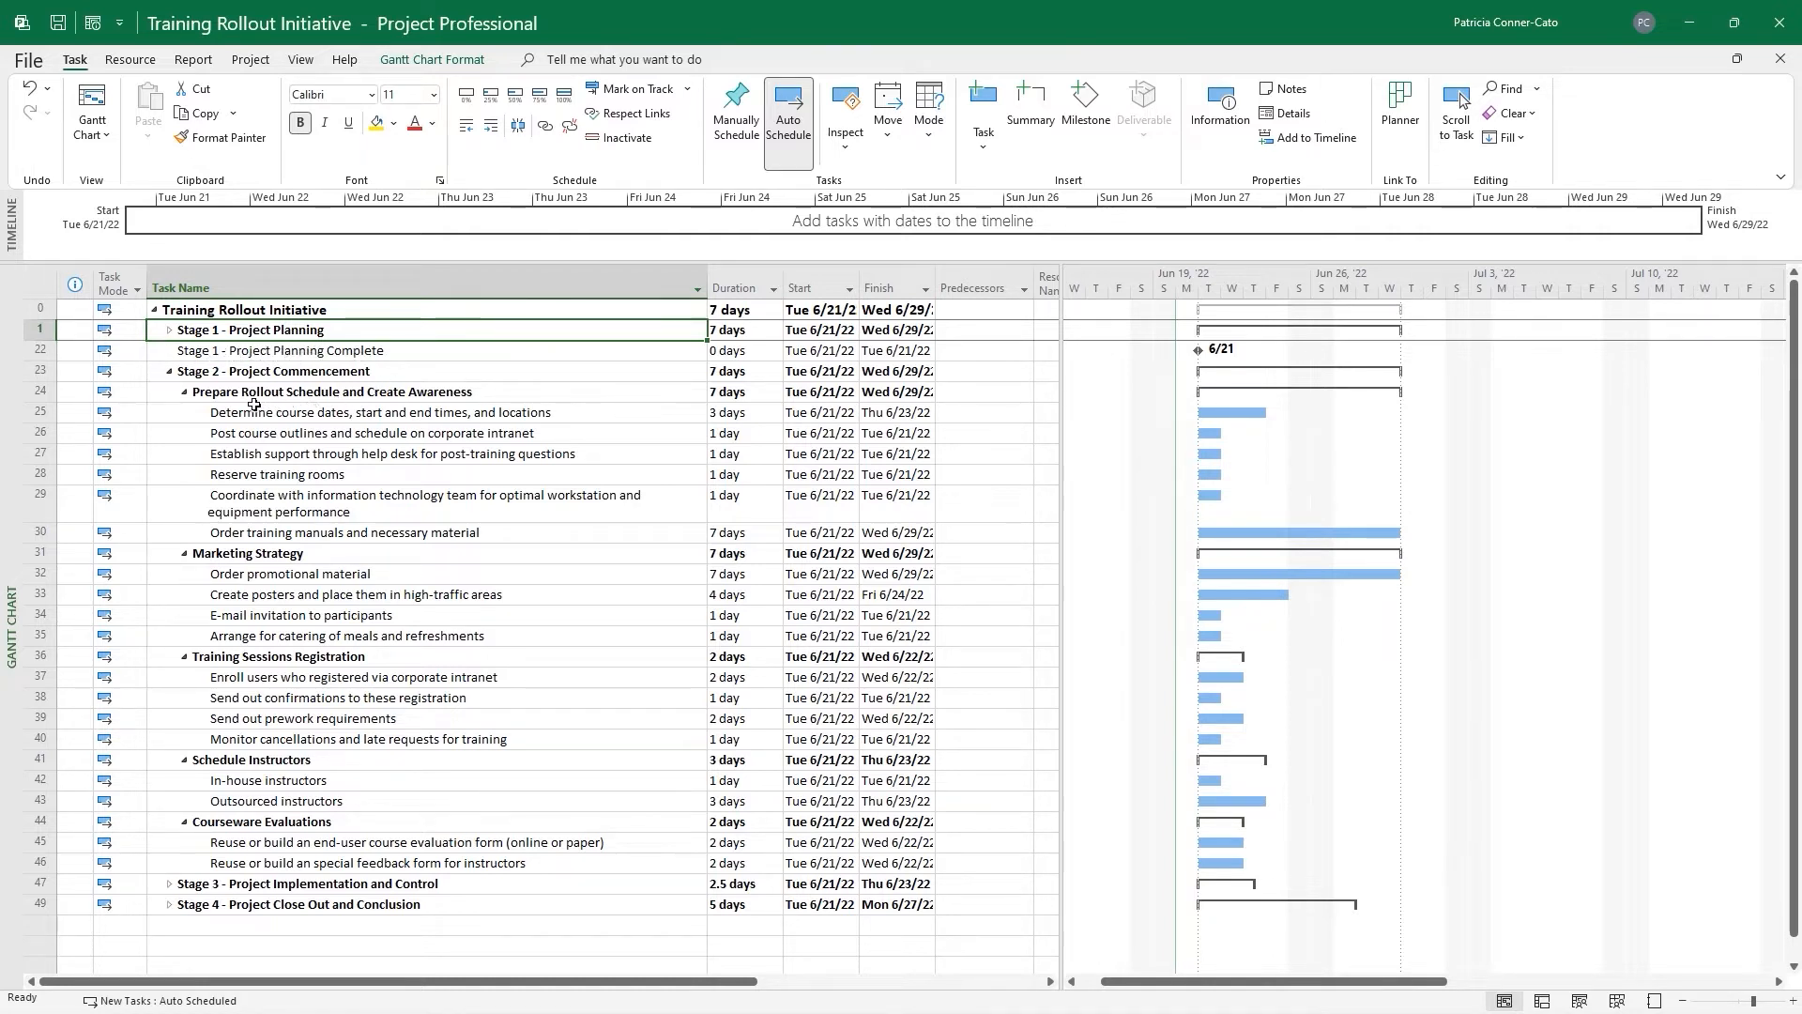
left_click(170, 885)
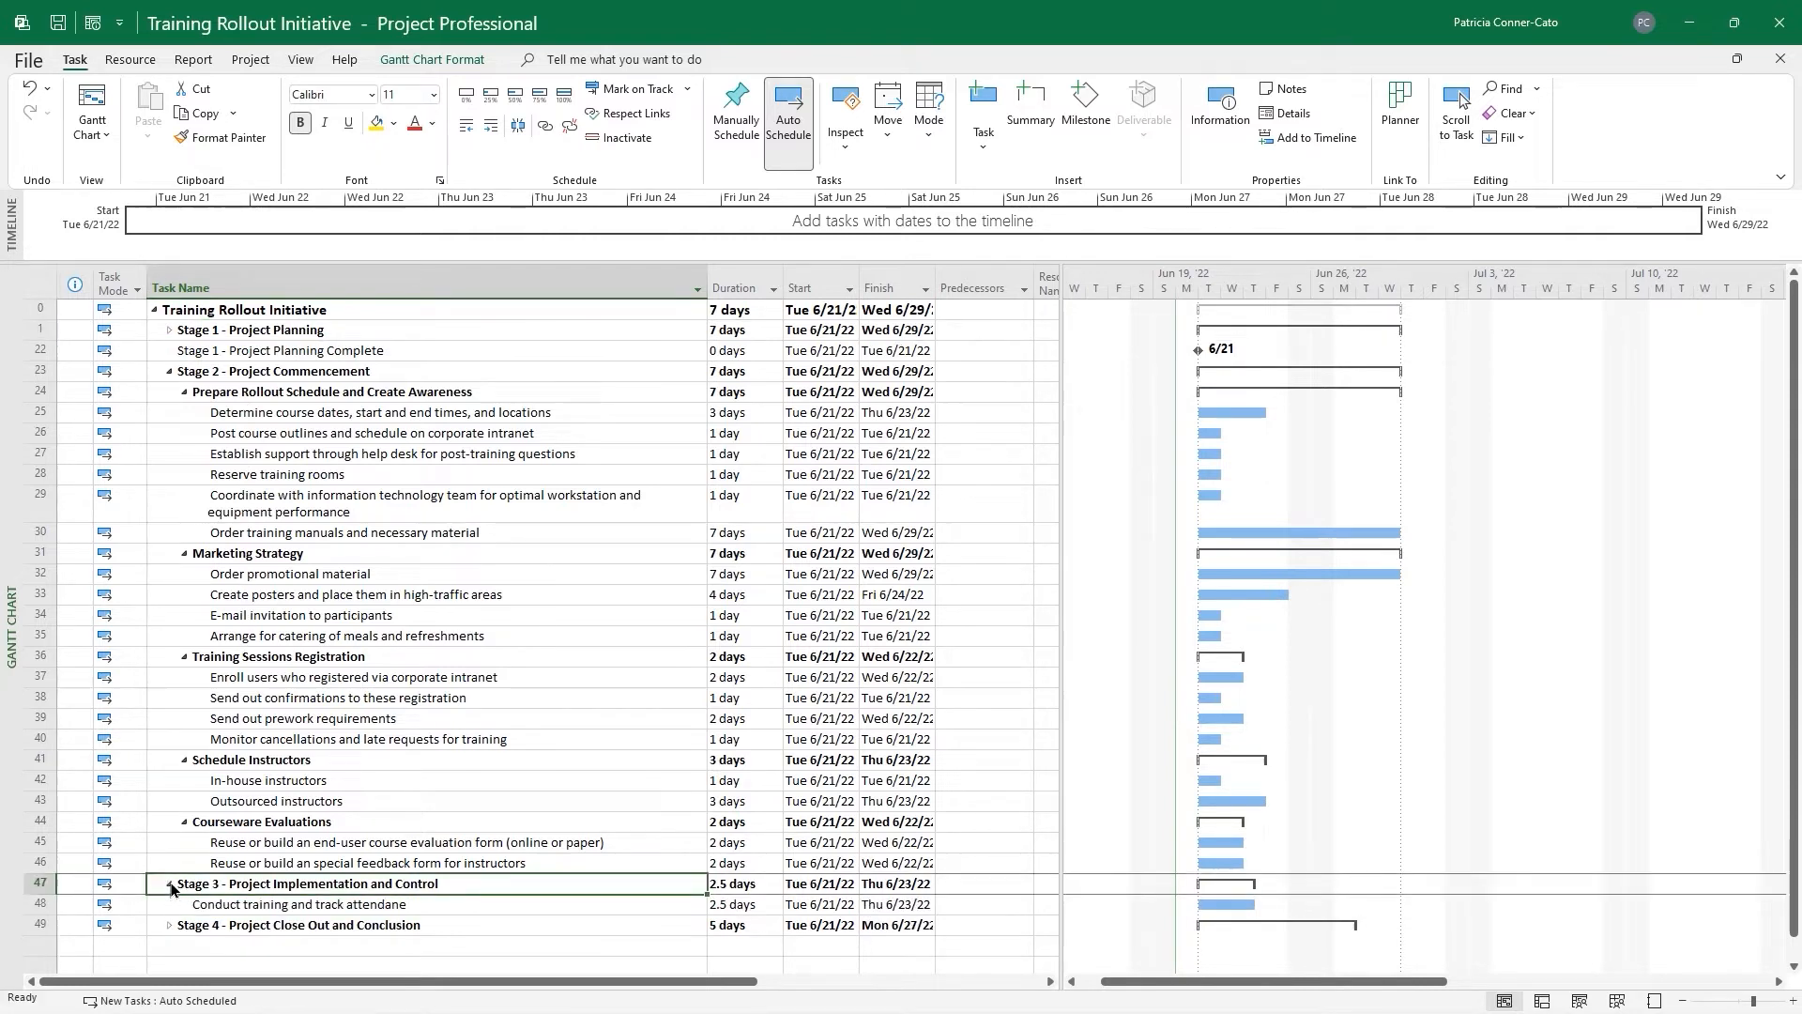
right_click(43, 883)
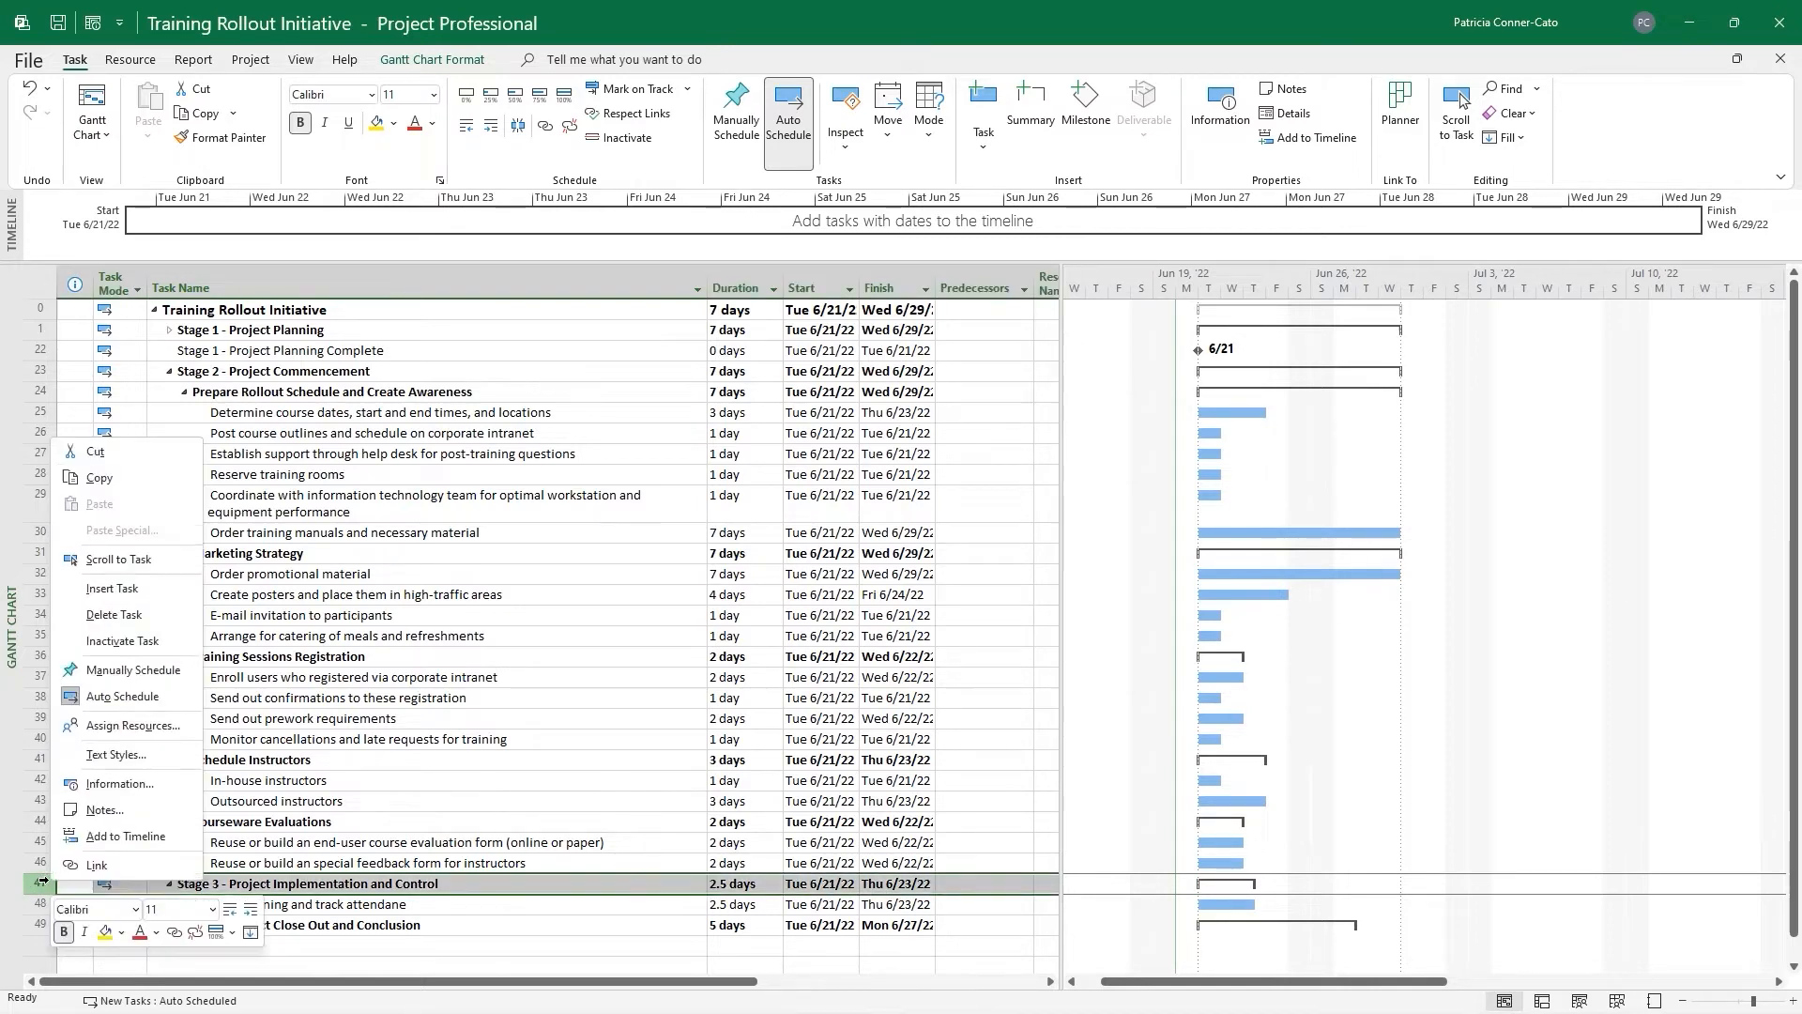
left_click(146, 587)
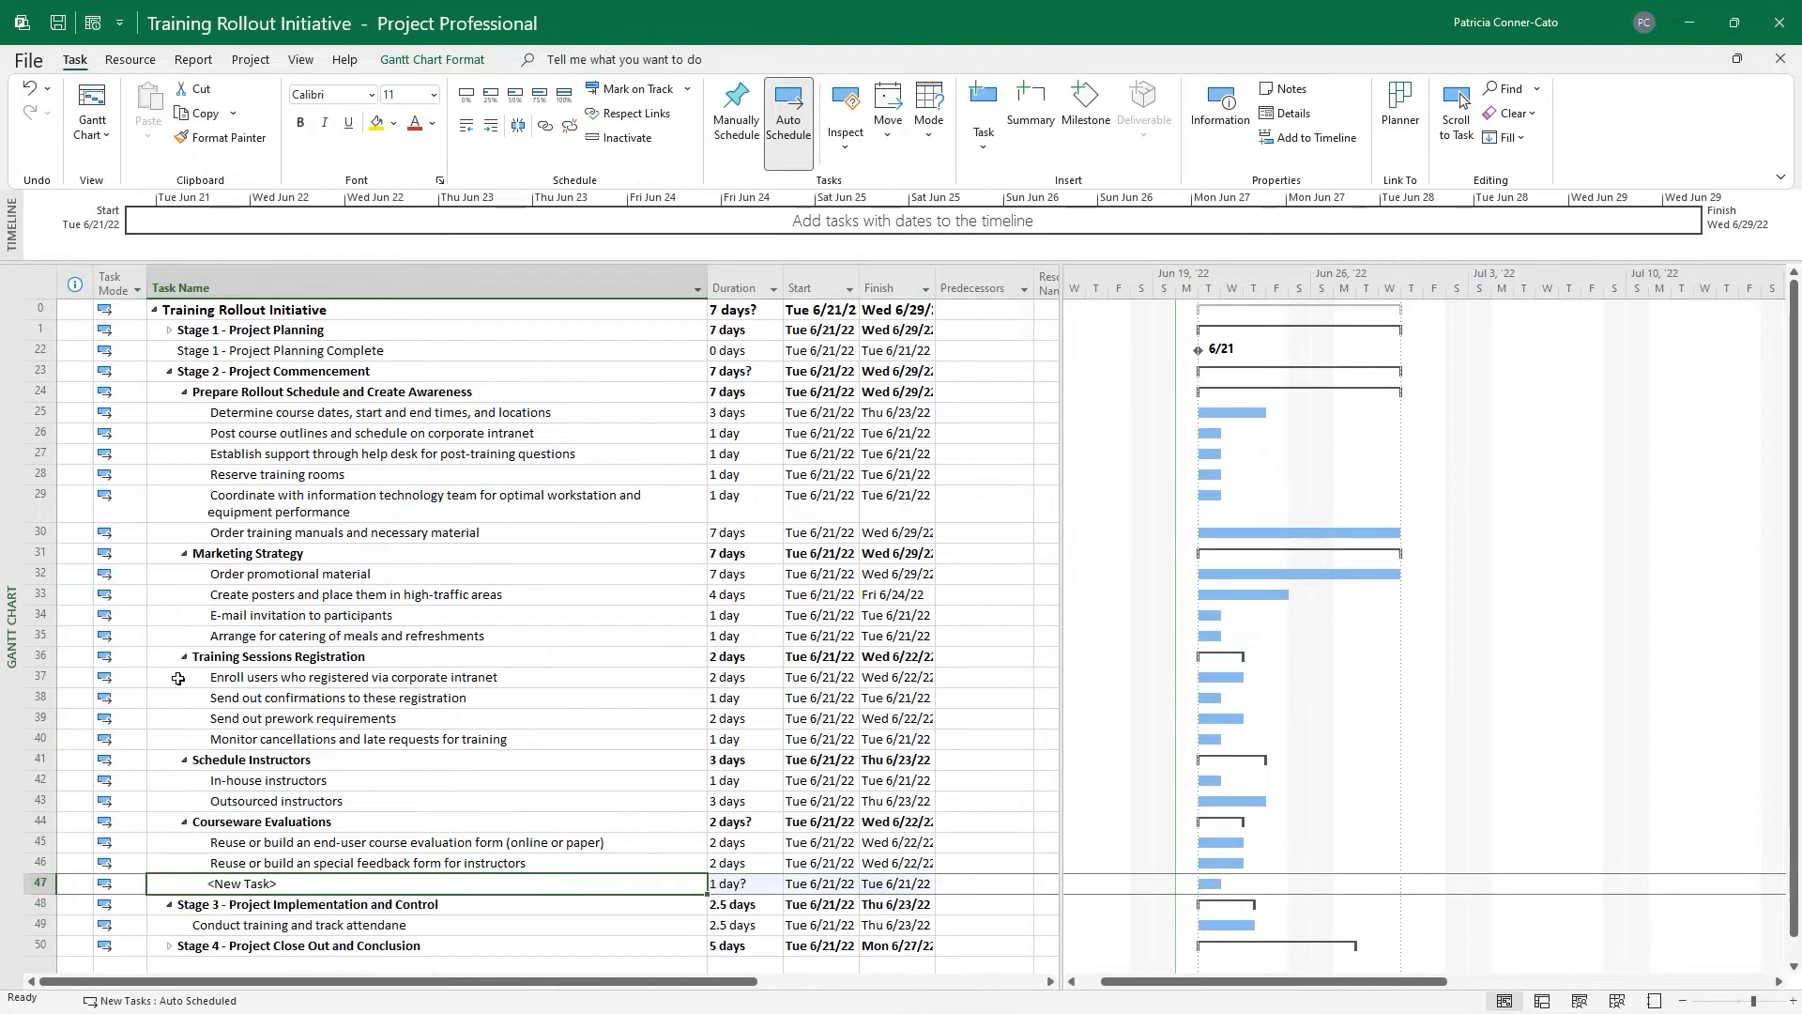
Name the new task above Stage 3 "Stage 2 - Project Commencement Complete"
left_click(293, 885)
key("BackSpace")
key("BackSpace")
key("BackSpace")
key("BackSpace")
key("BackSpace")
key("BackSpace")
key("BackSpace")
key("BackSpace")
key("BackSpace")
key("BackSpace")
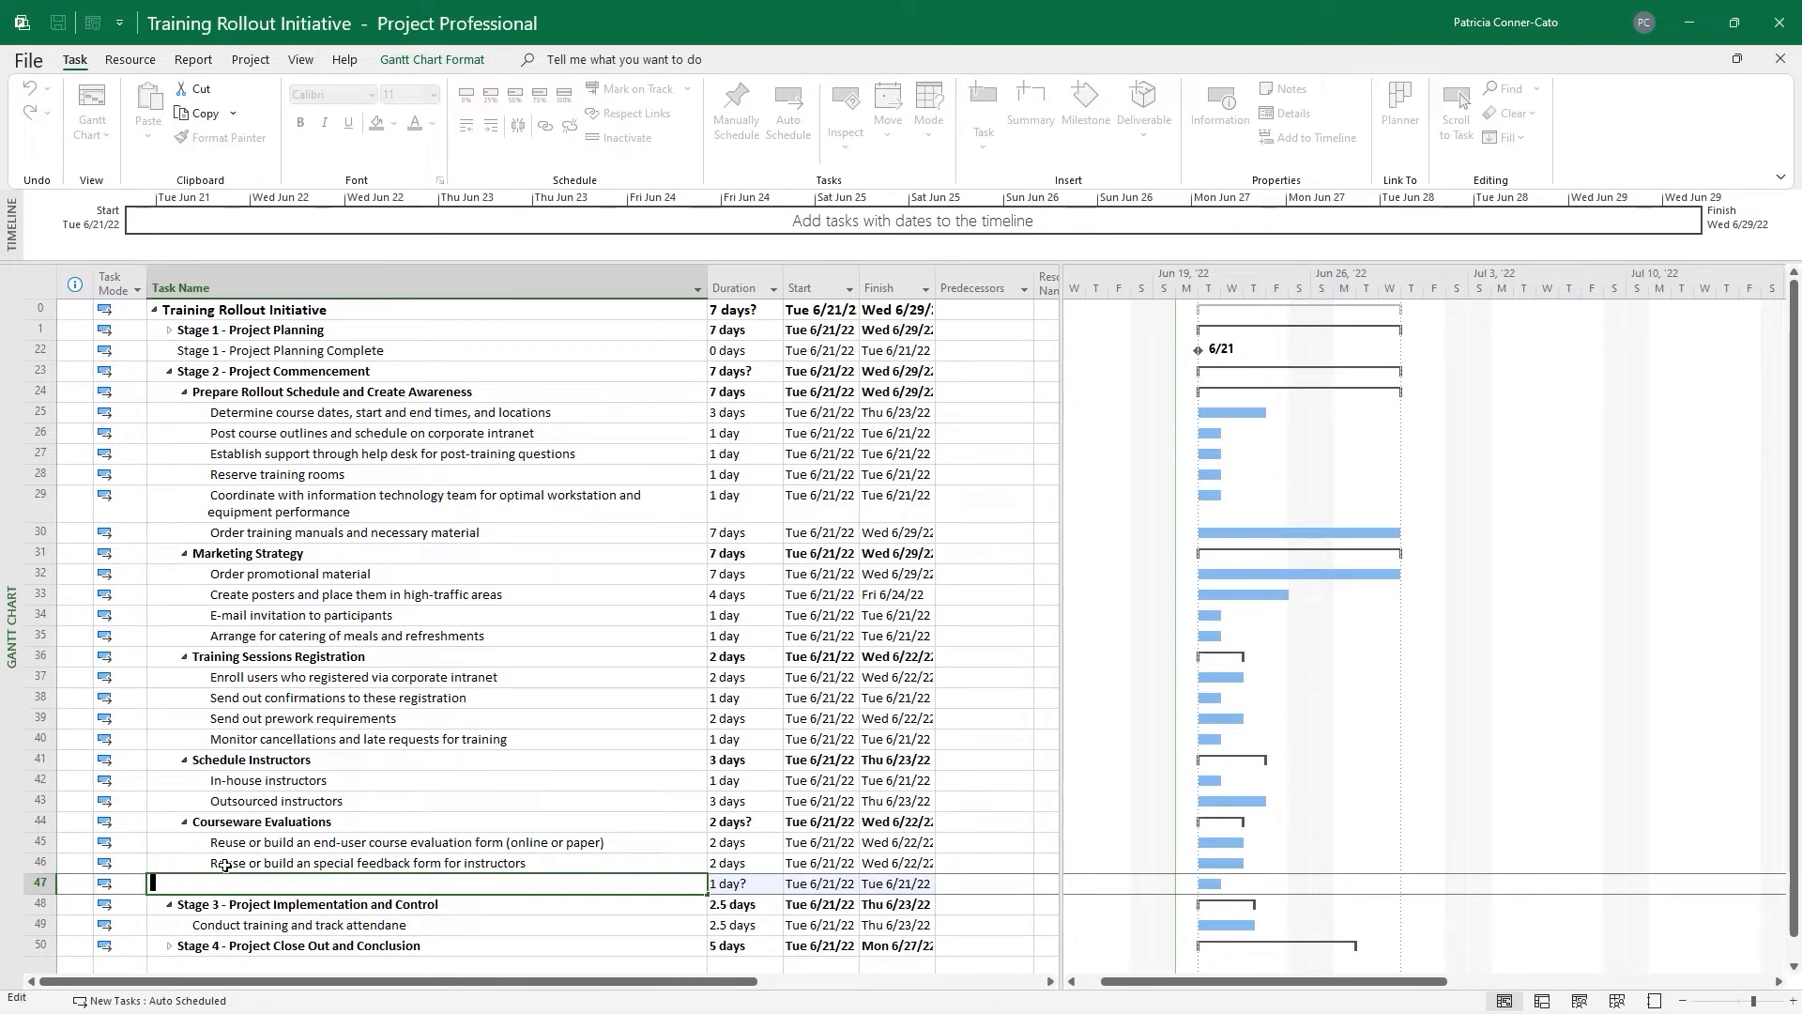
type("Stage 2")
type("Project Commenc")
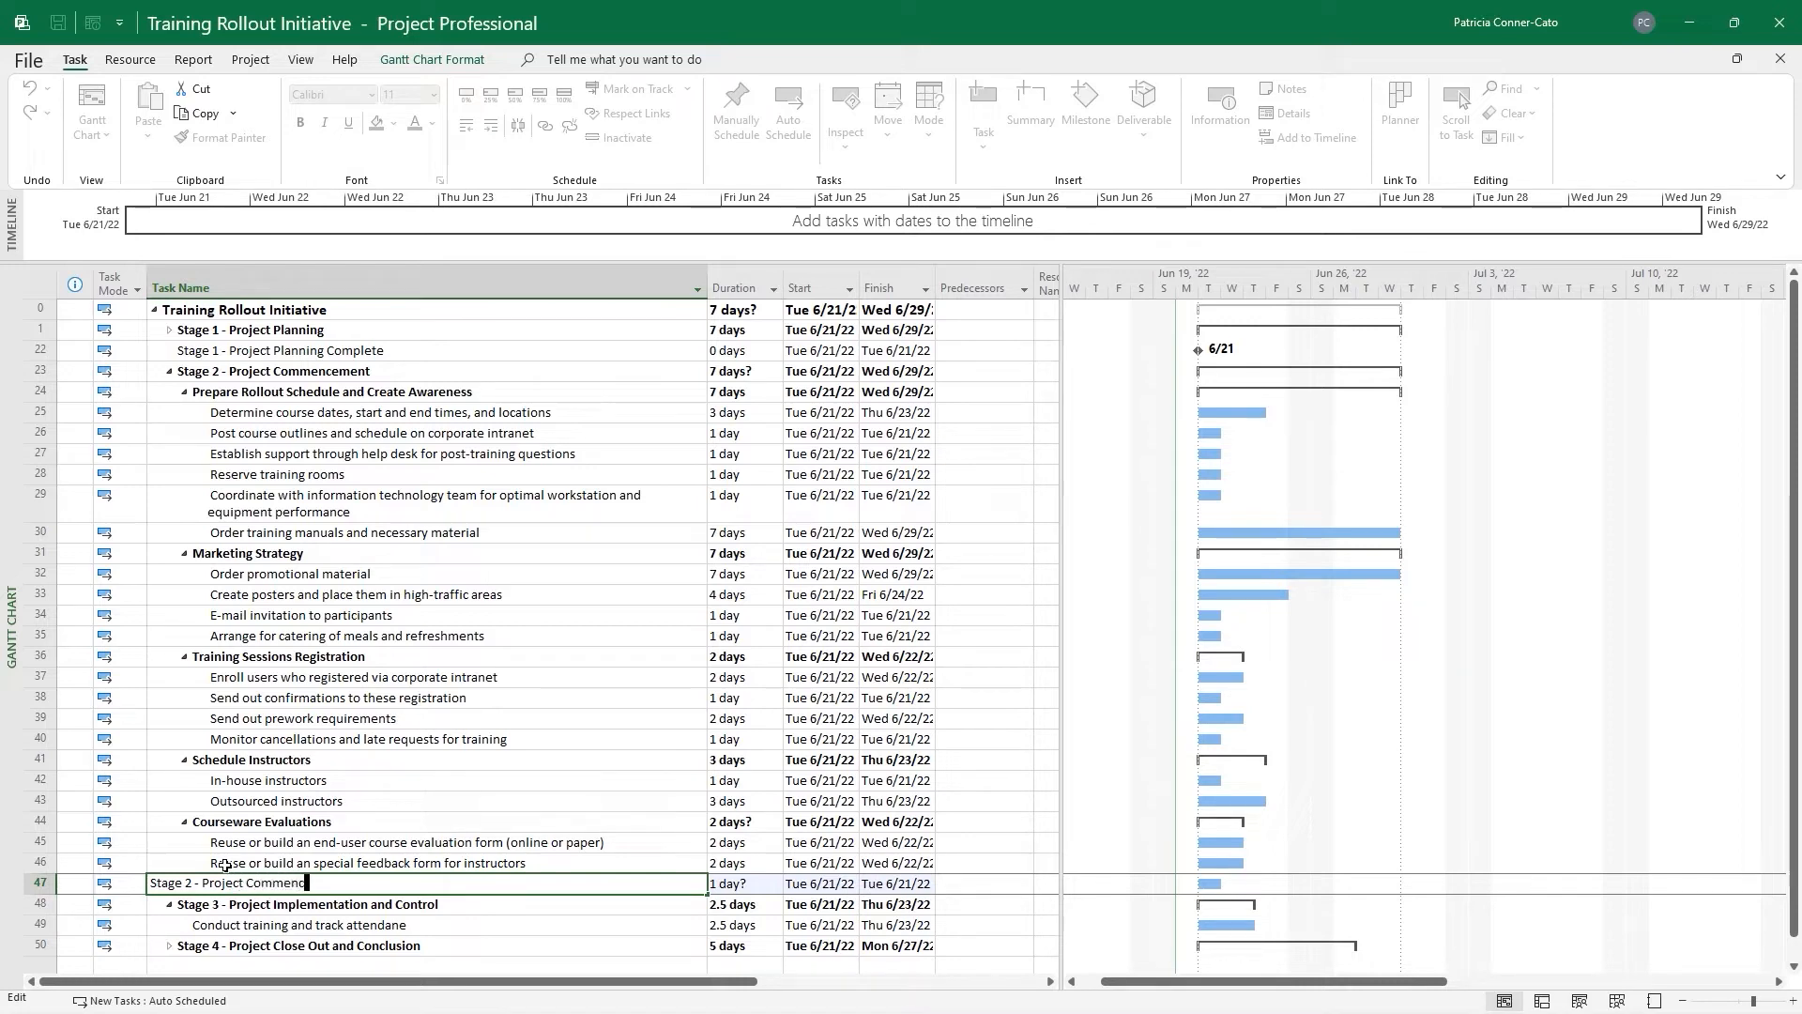
type("ement Complete")
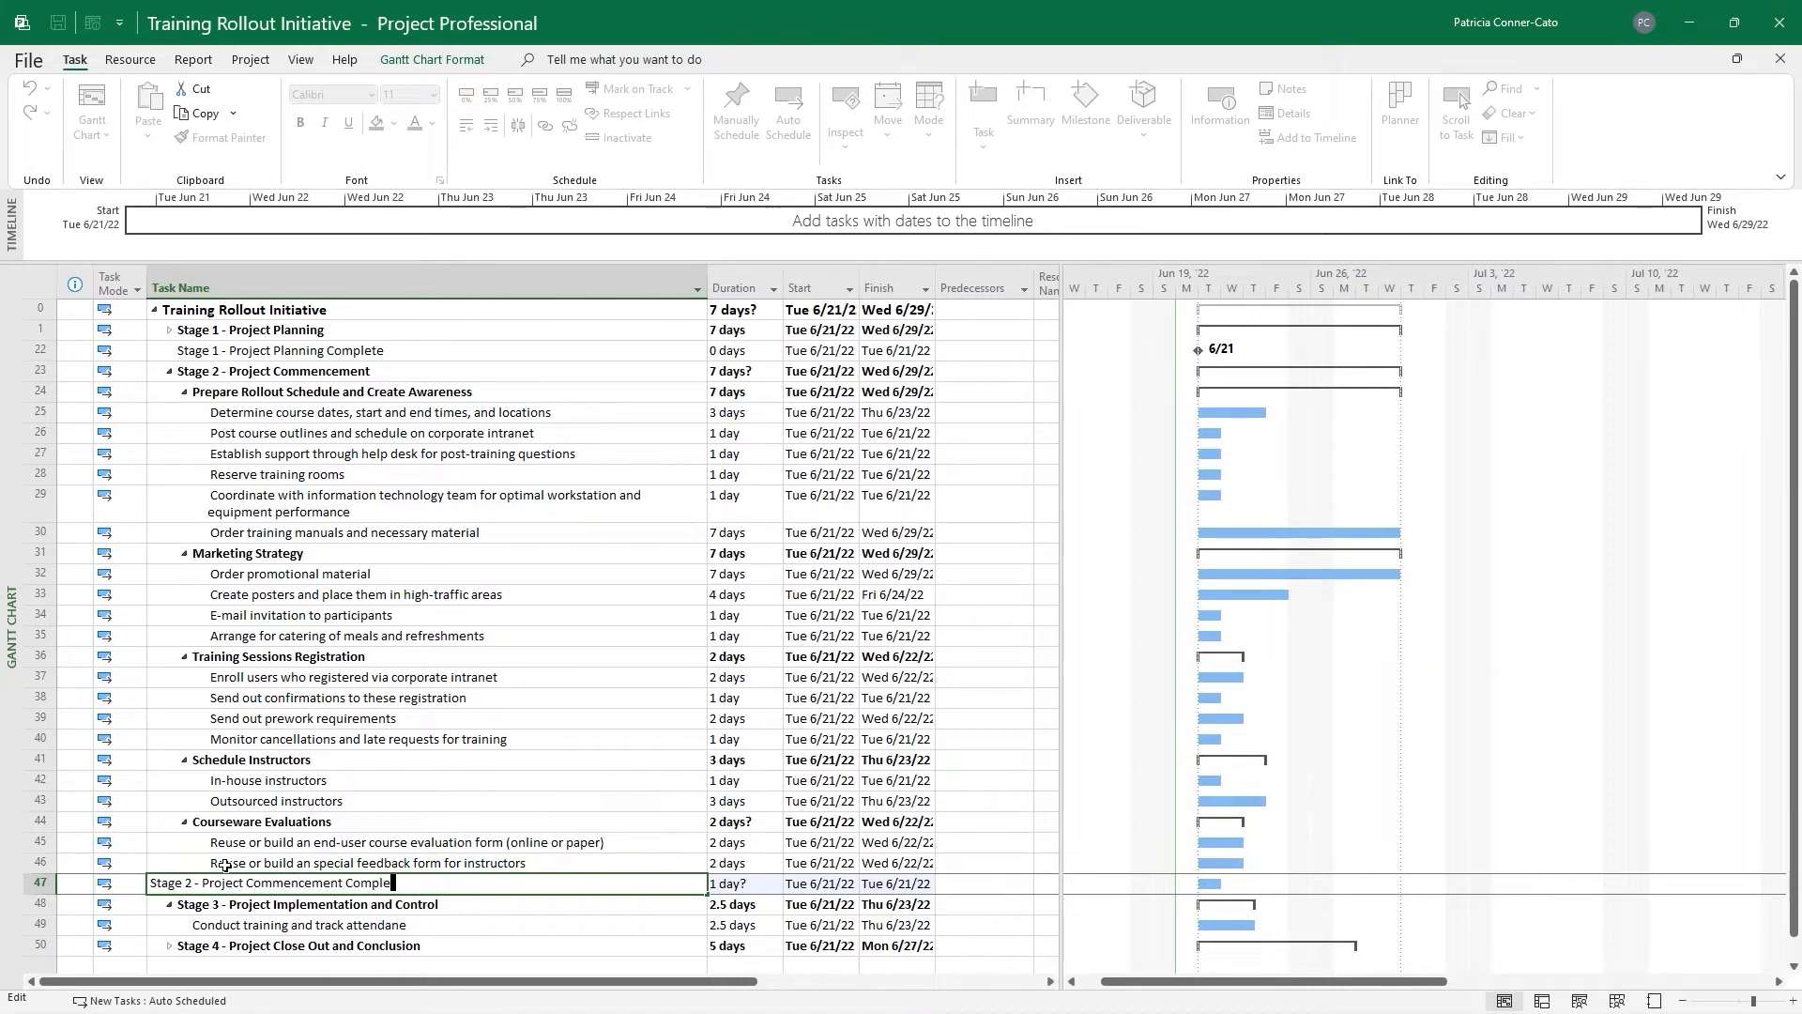
Make "Stage 2 - Project Commencement Complete" a milestone by setting its duration to 0 days, and select its name
key("Tab")
type("0")
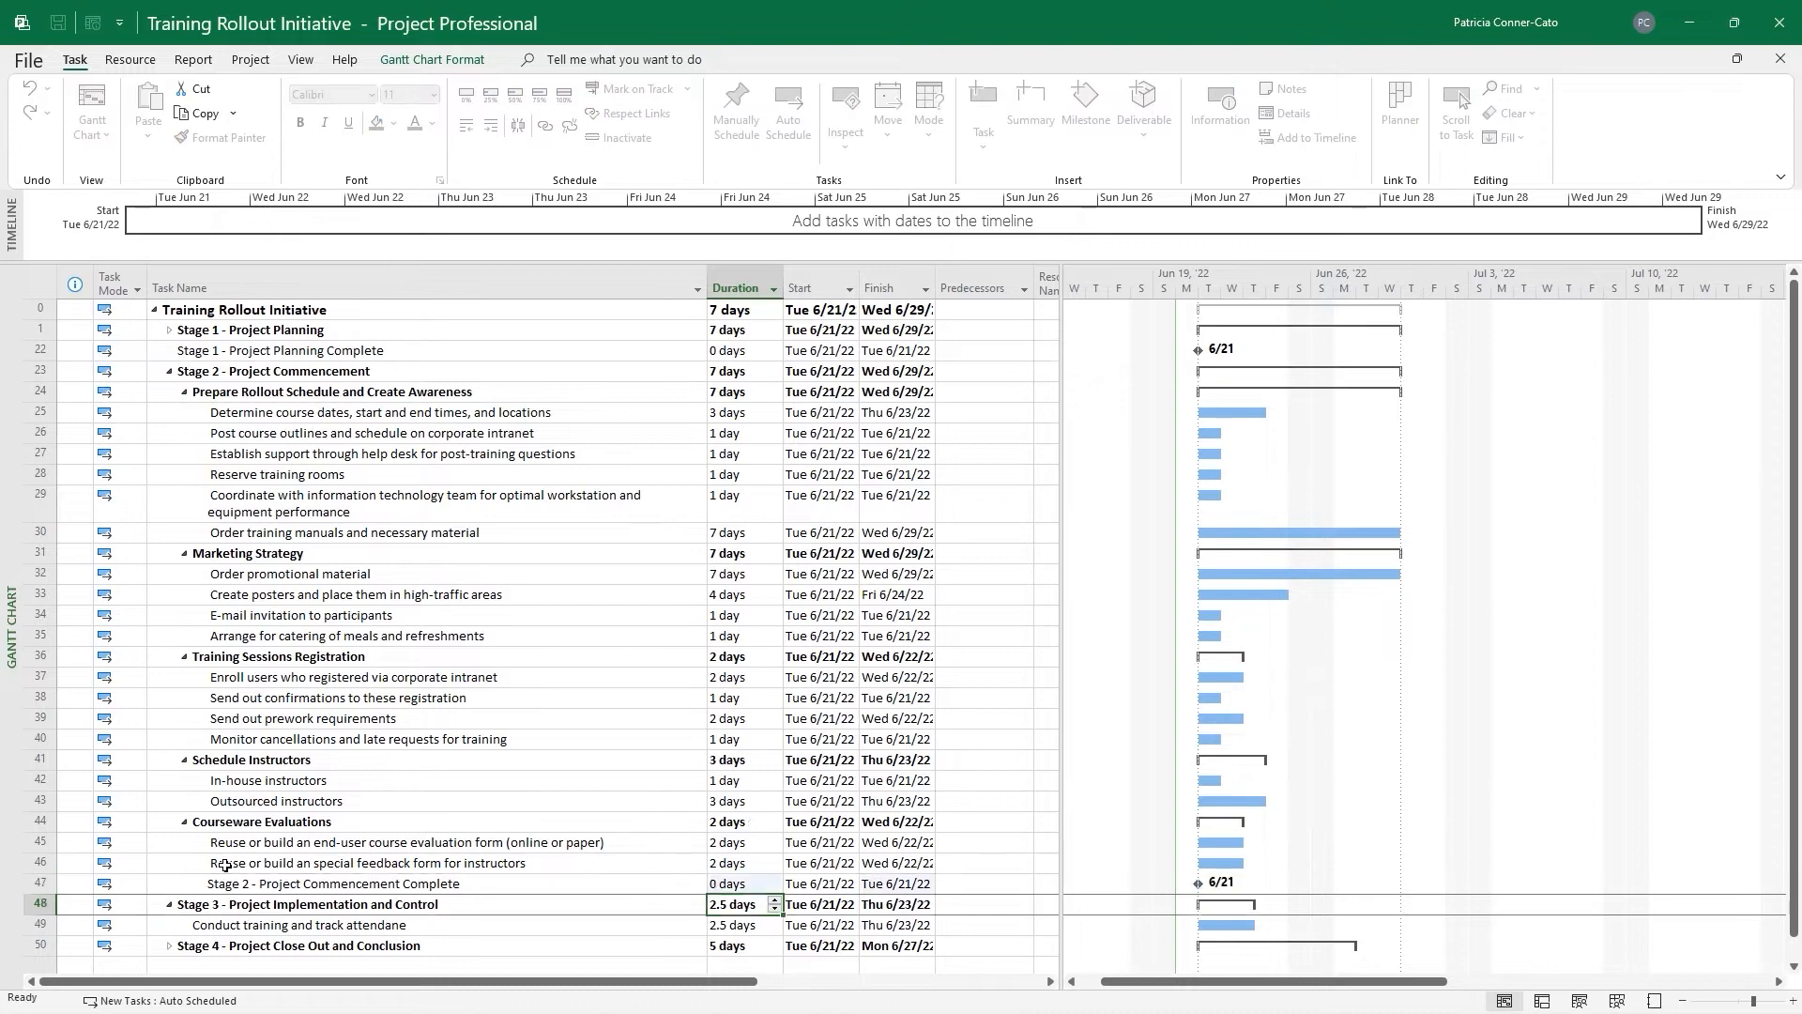
key("Return")
left_click(226, 885)
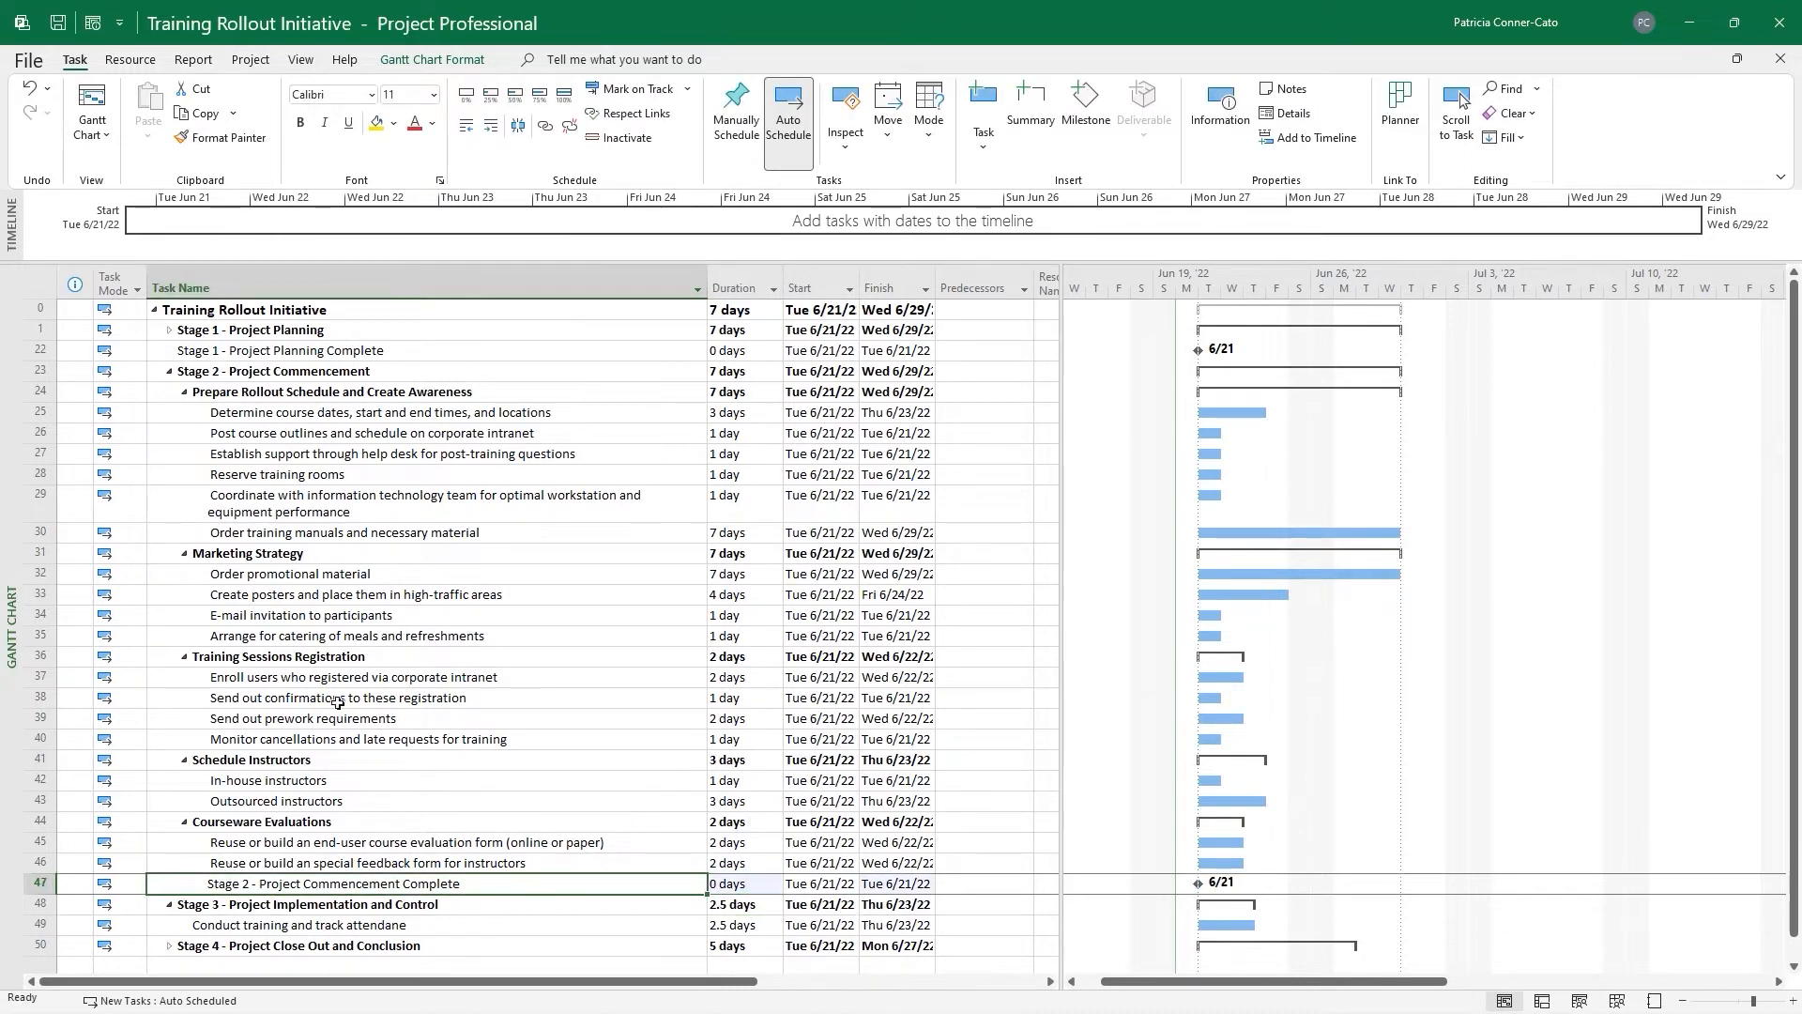
Outdent "Stage 2 - Project Commencement Complete" to the same outline level as the stage summary tasks
left_click(466, 133)
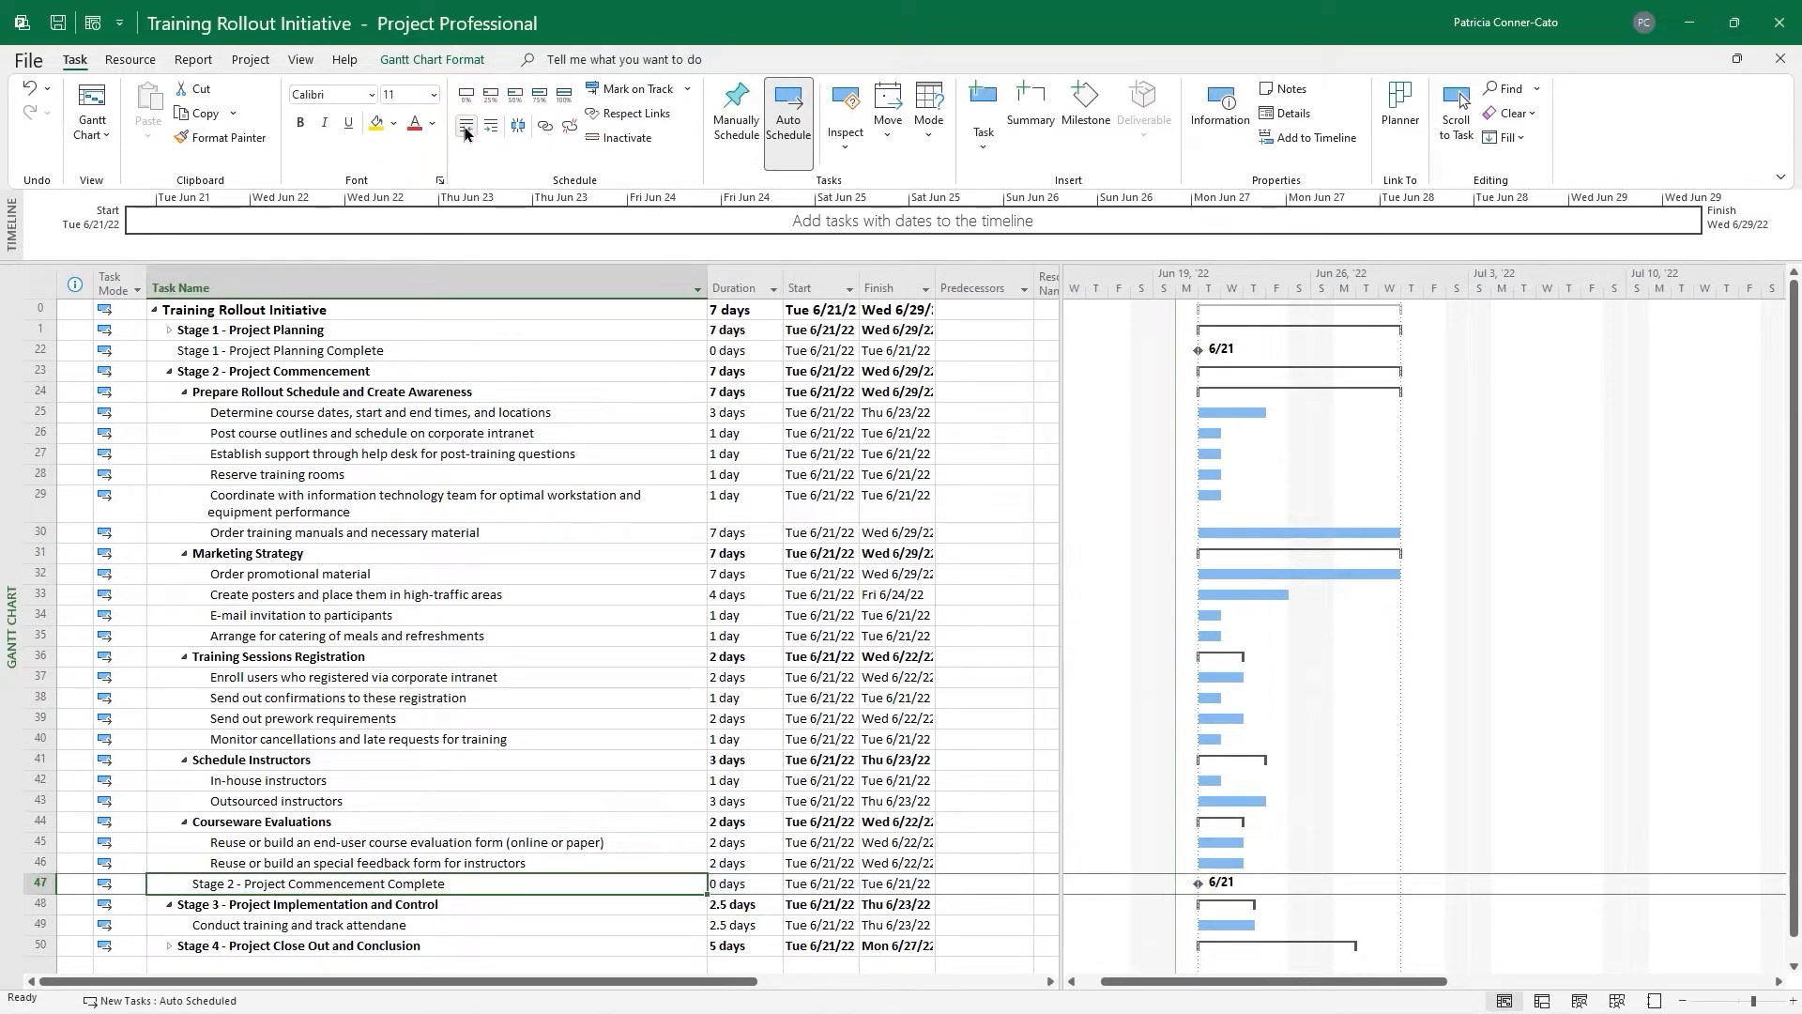
left_click(465, 132)
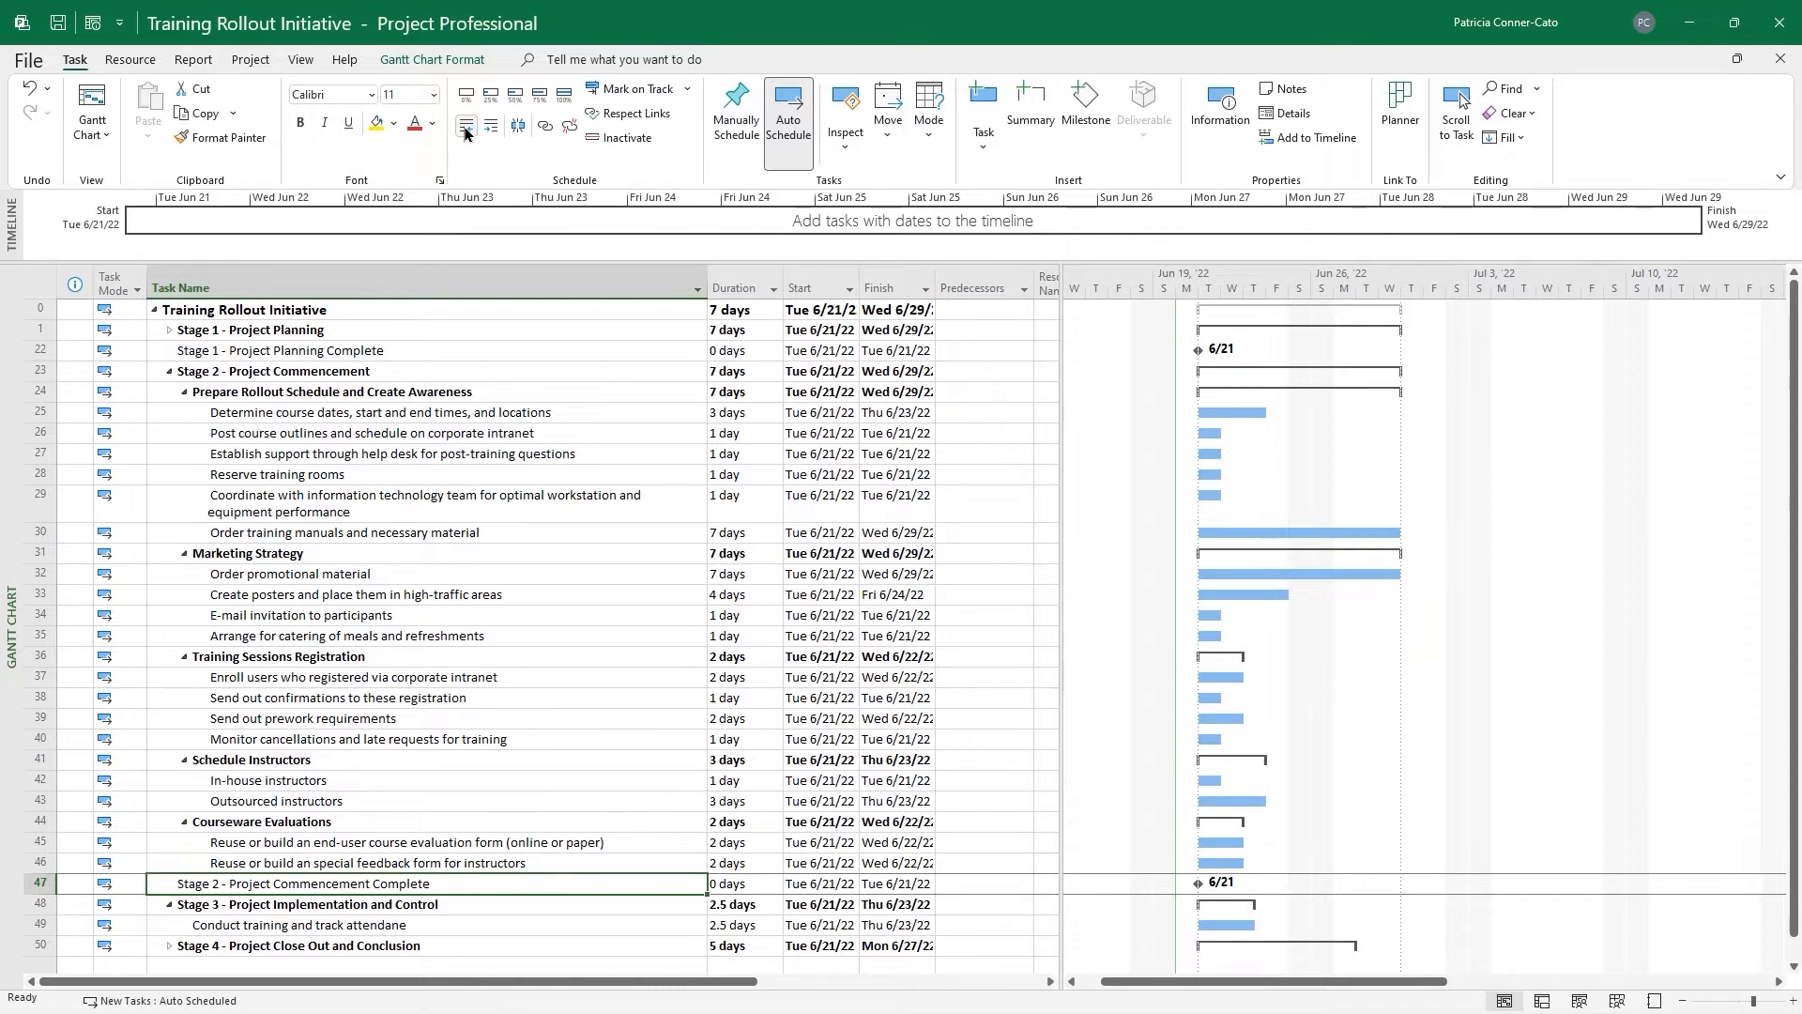
left_click(466, 133)
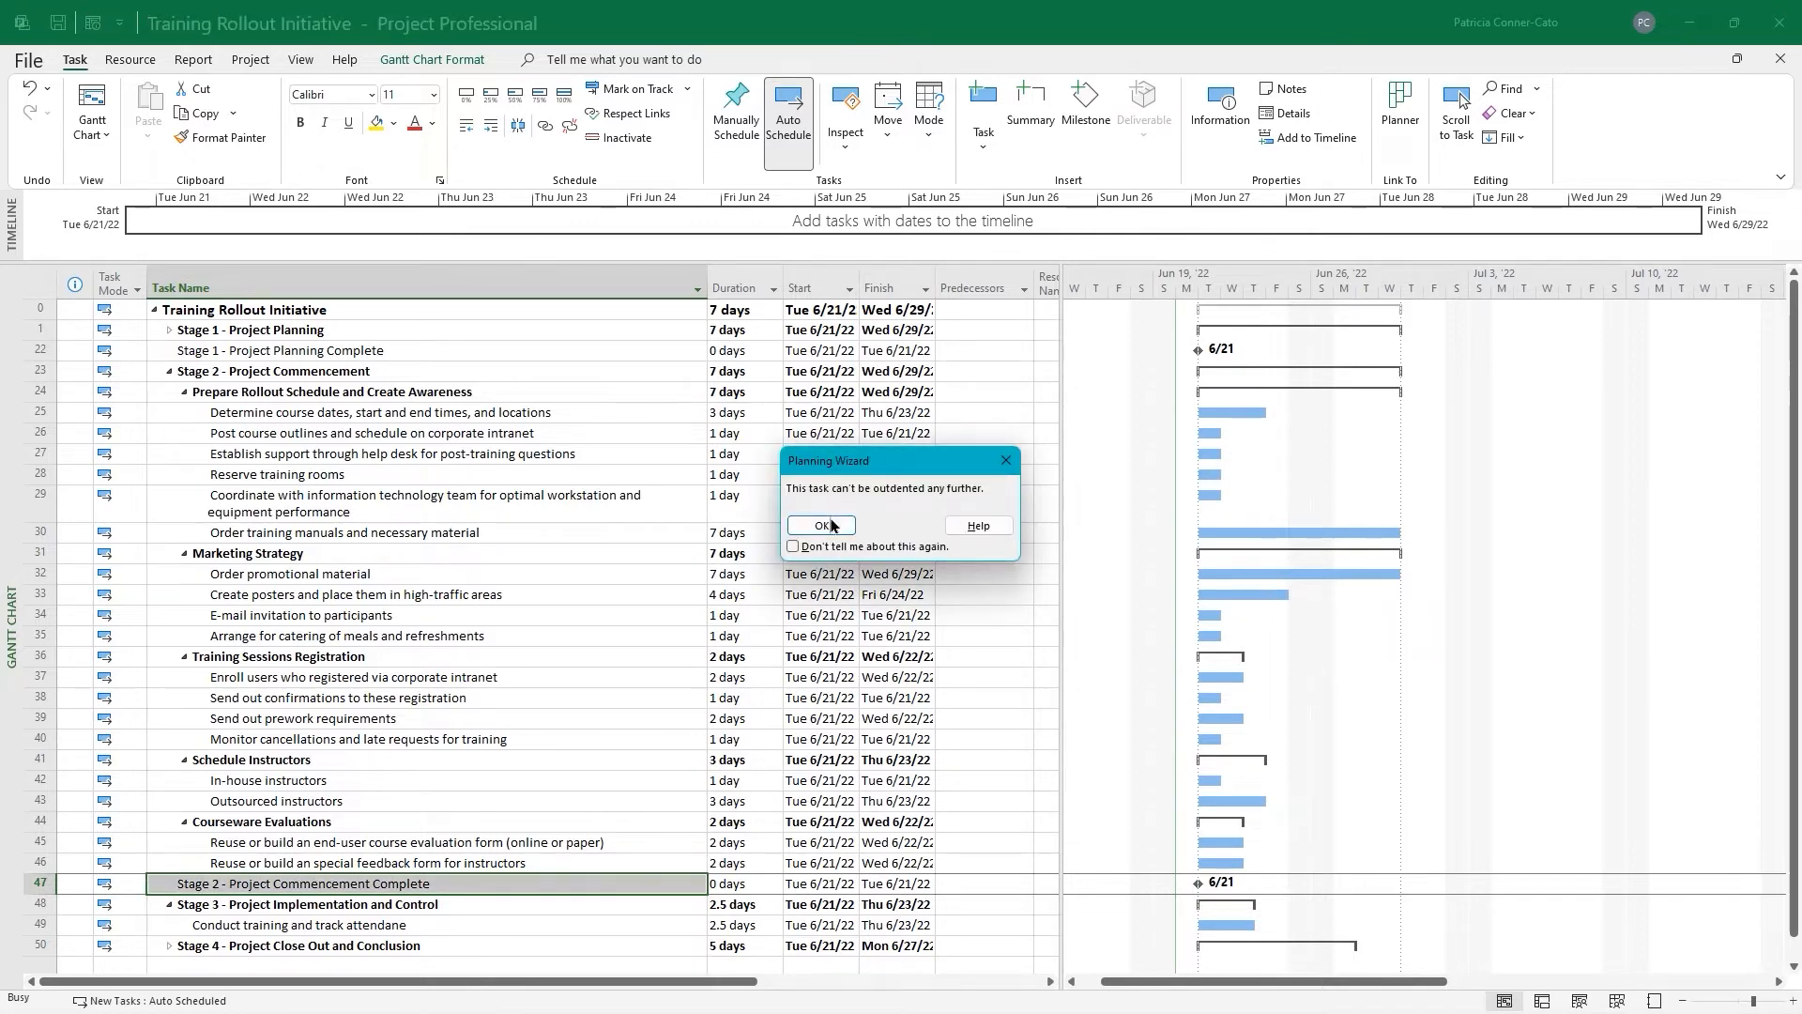
left_click(831, 527)
Insert a new task directly above "Stage 4 - Project Close Out and Conclusion"
scroll(404, 807, "down", 4)
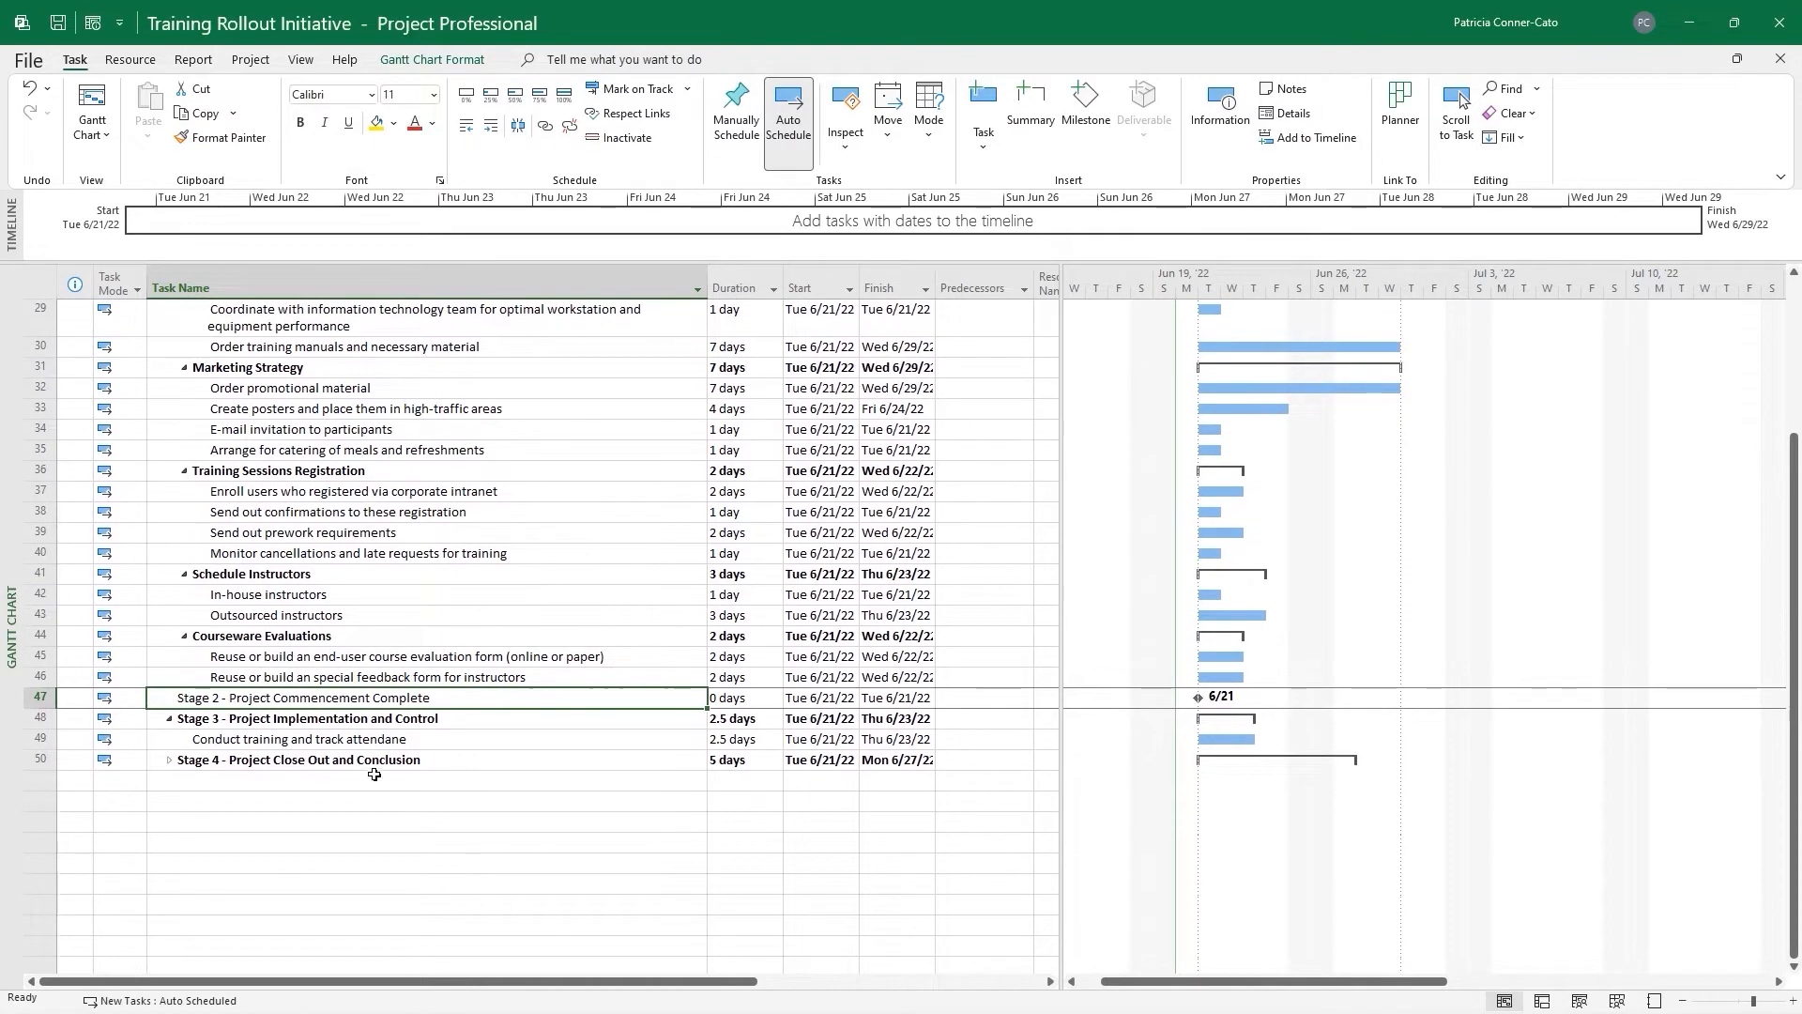
scroll(364, 764, "down", 2)
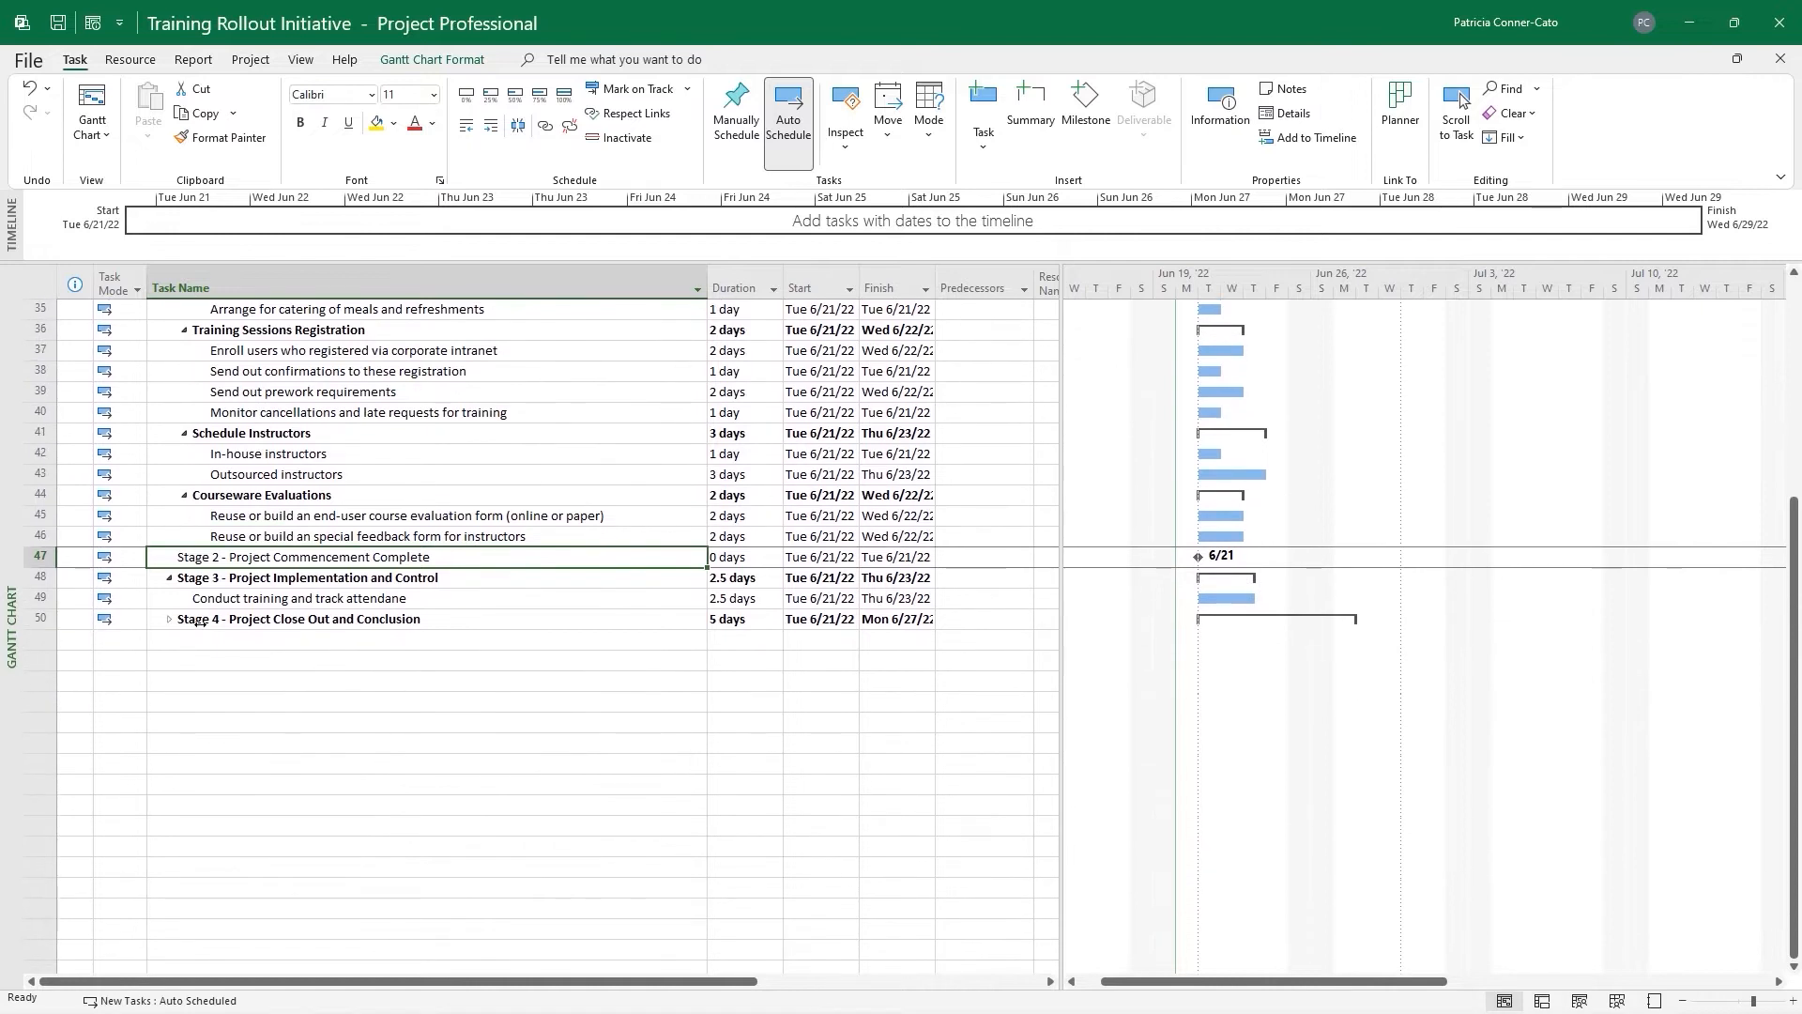
right_click(40, 620)
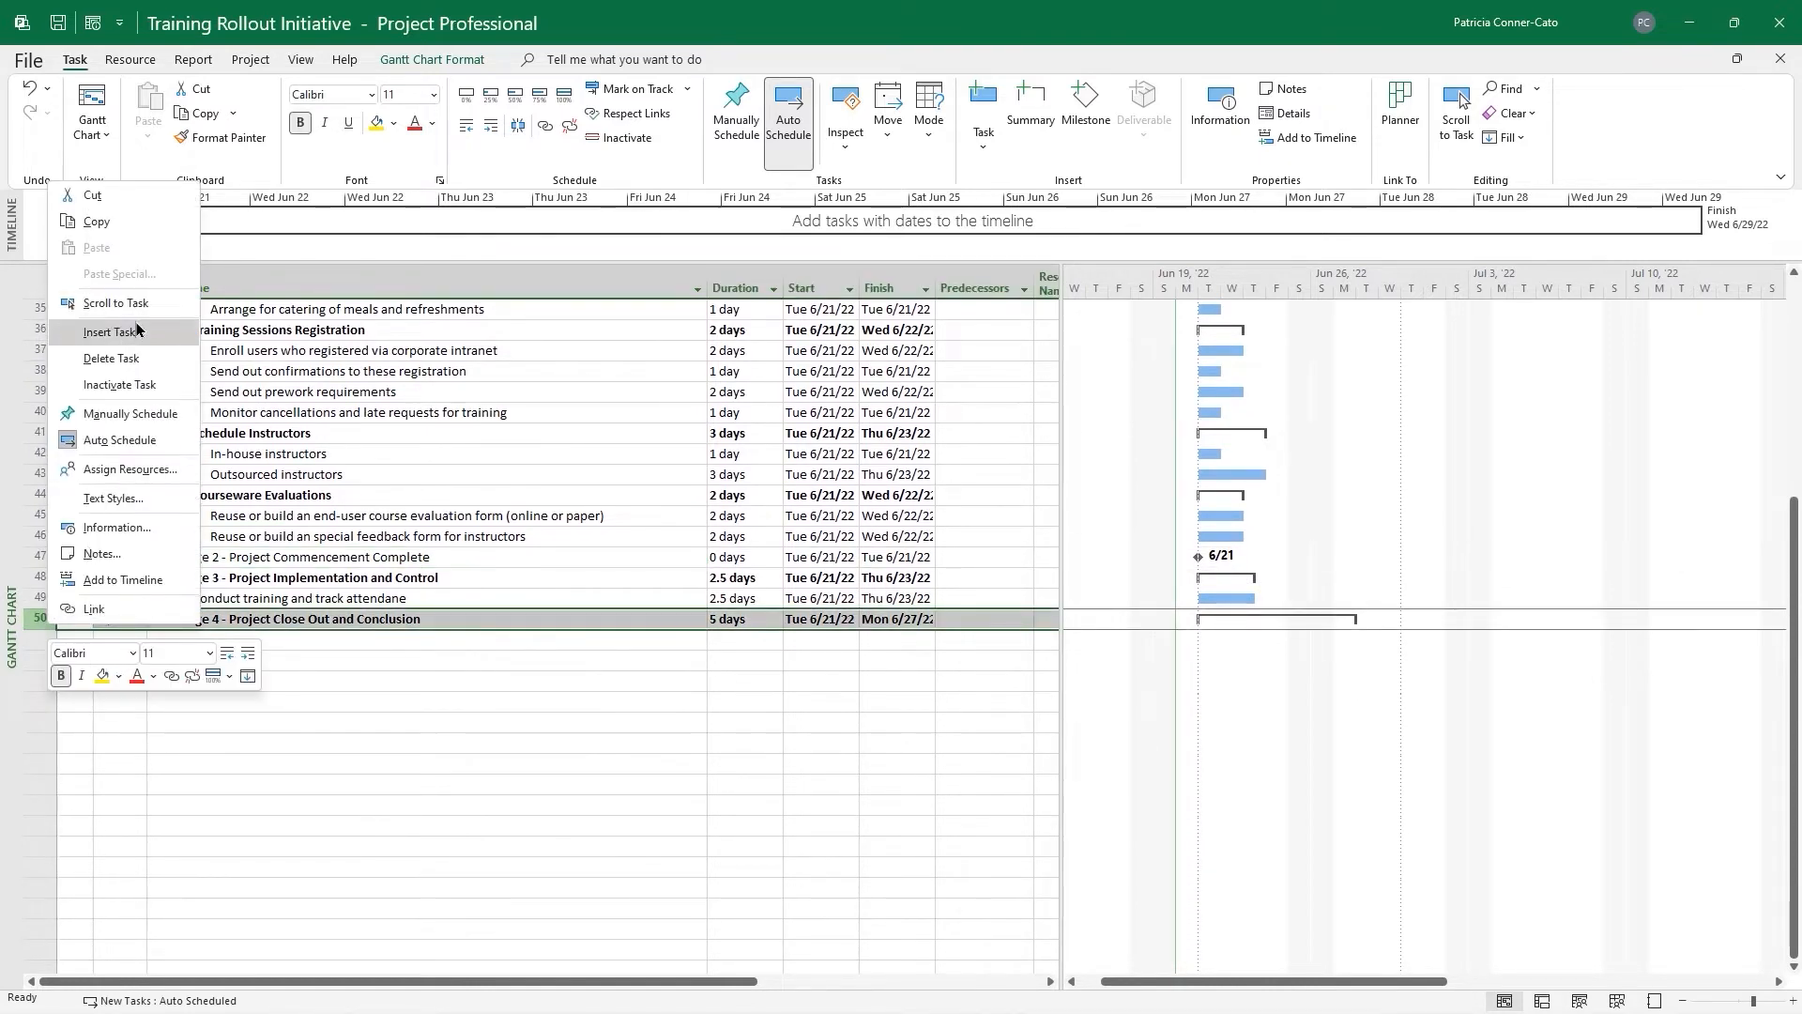
left_click(136, 330)
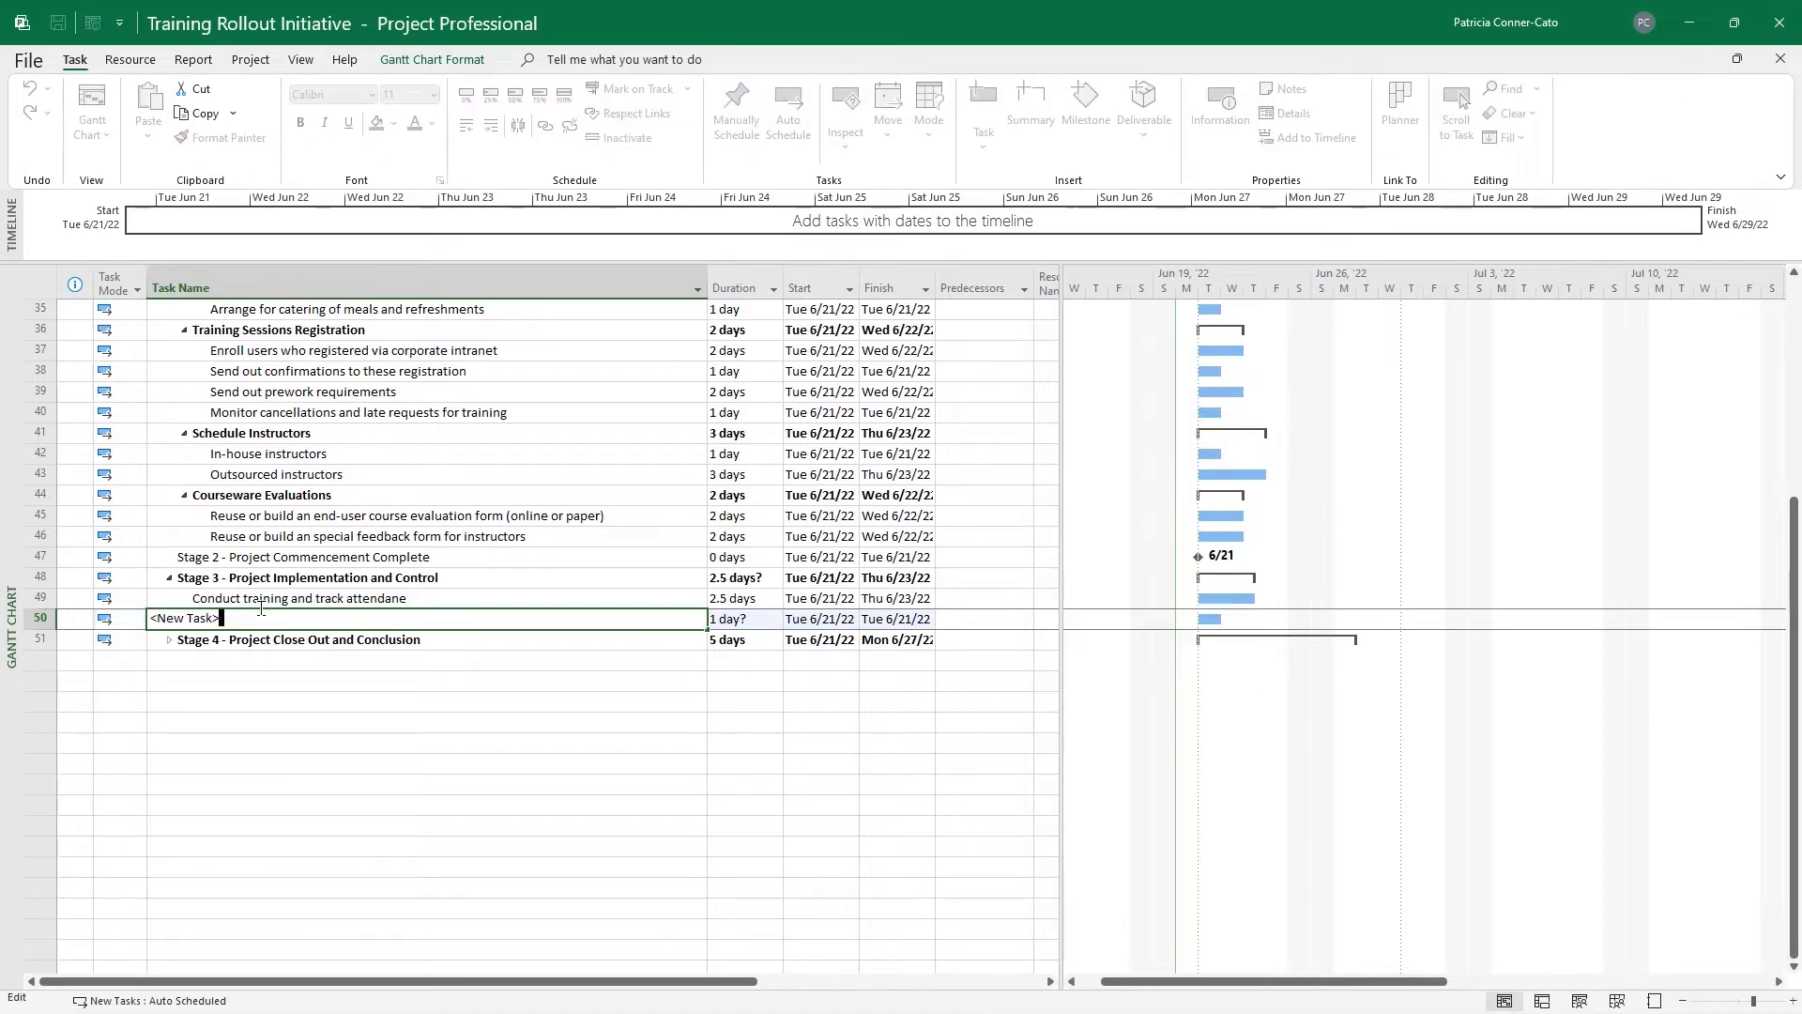
Name the new task above Stage 4 "Stage 3 - Project Implementation and Control"
key("BackSpace")
key("BackSpace")
key("BackSpace")
key("BackSpace")
key("BackSpace")
key("BackSpace")
key("BackSpace")
key("BackSpace")
key("BackSpace")
type("Stage 3 - Project Imple")
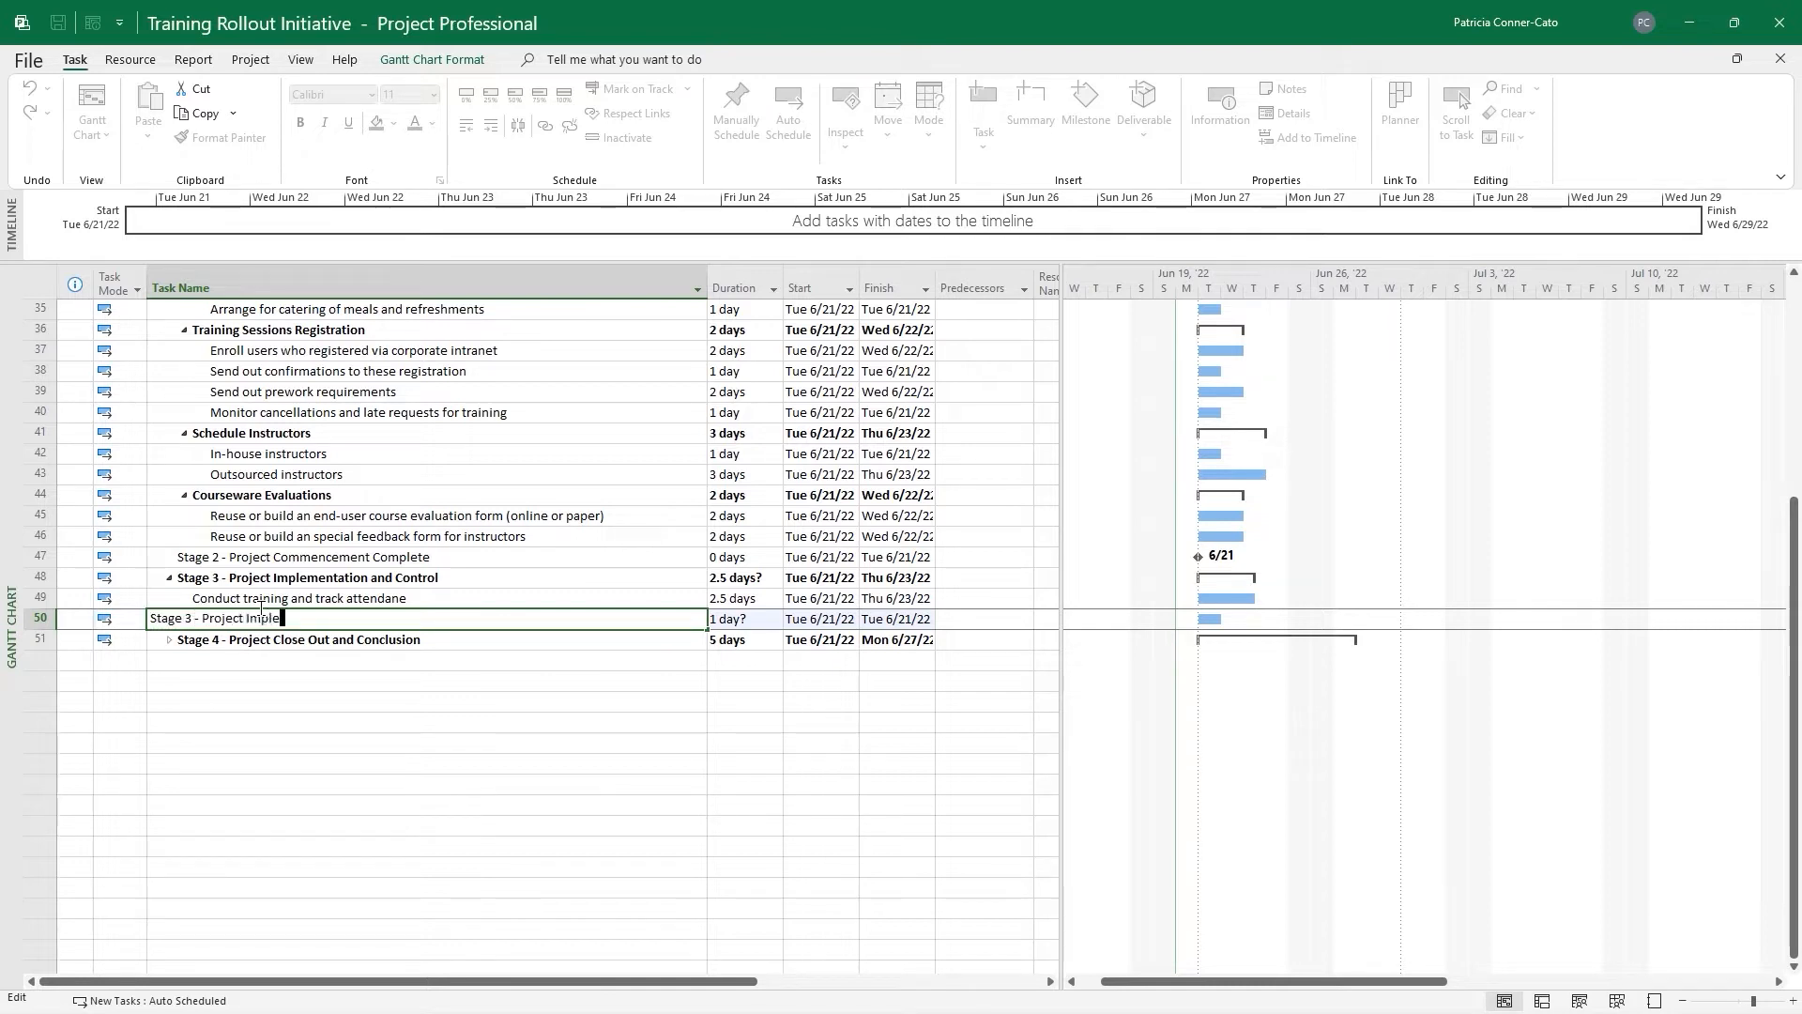
type("mentation and Control")
Set the new Stage 3 milestone's duration to 0 days and outdent it to the level of the stage summary tasks
key("Tab")
type("0")
key("Return")
left_click(255, 618)
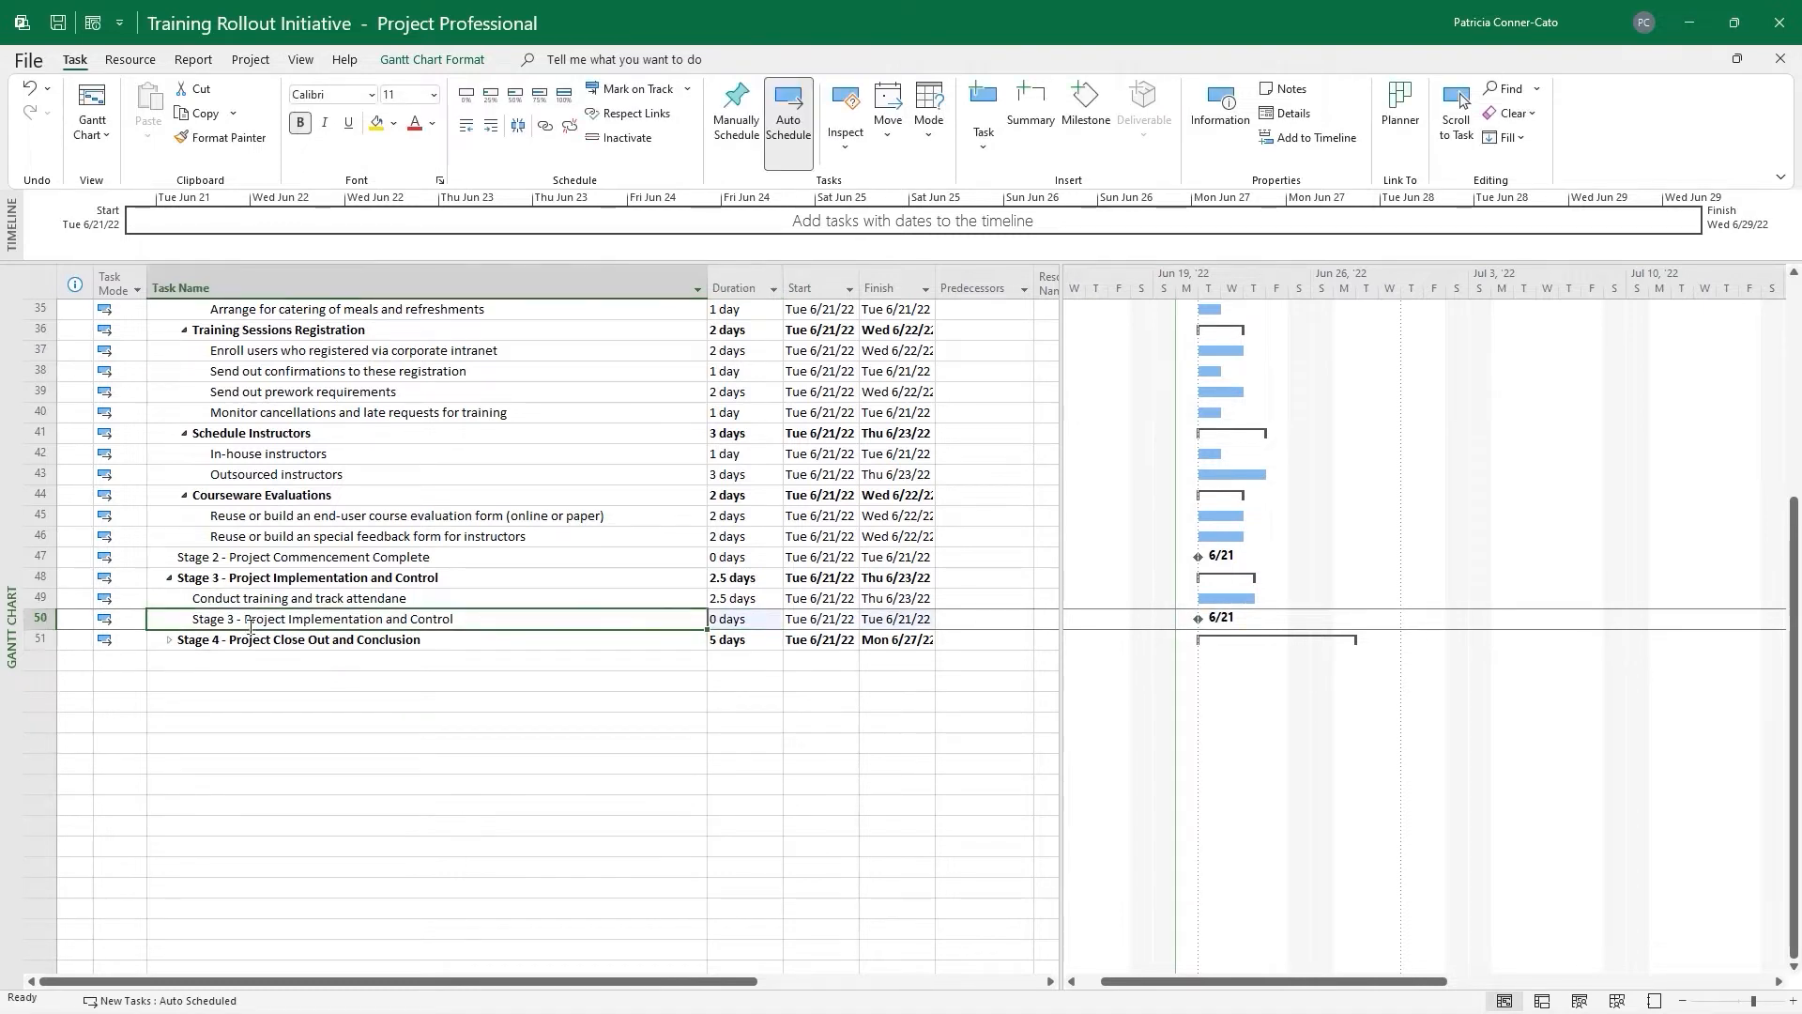
left_click(469, 126)
left_click(472, 126)
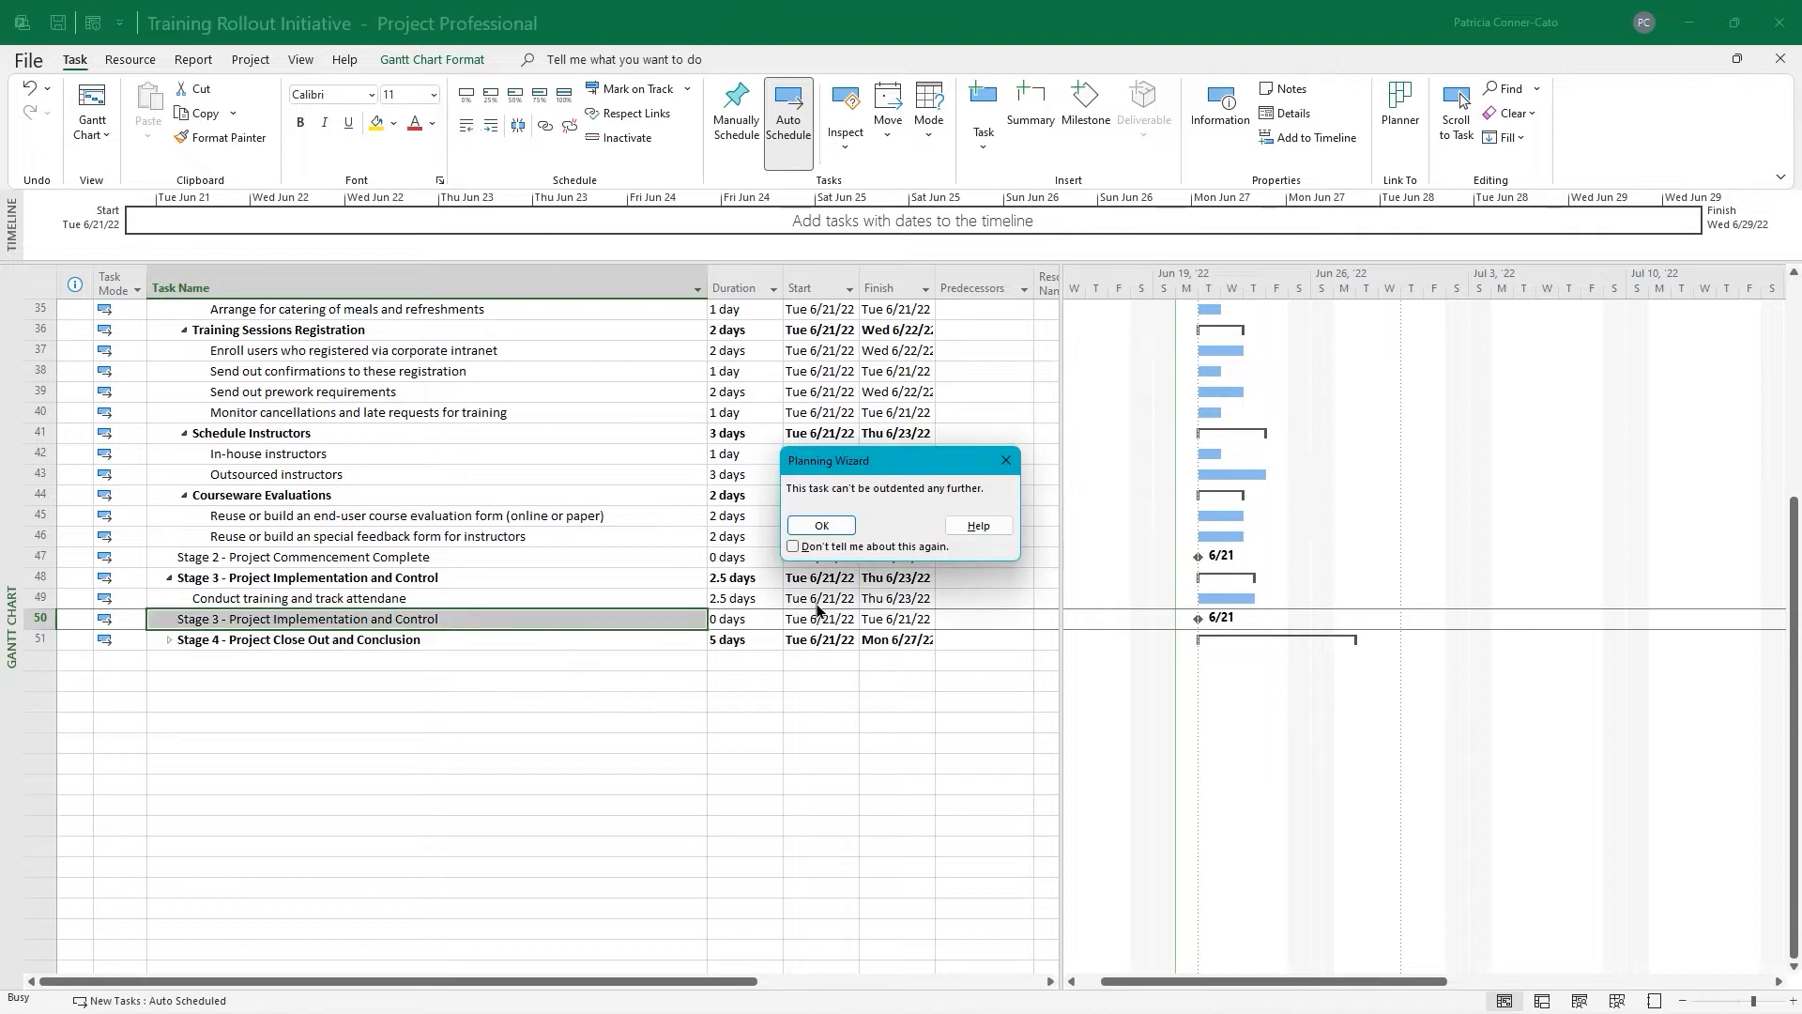
left_click(822, 525)
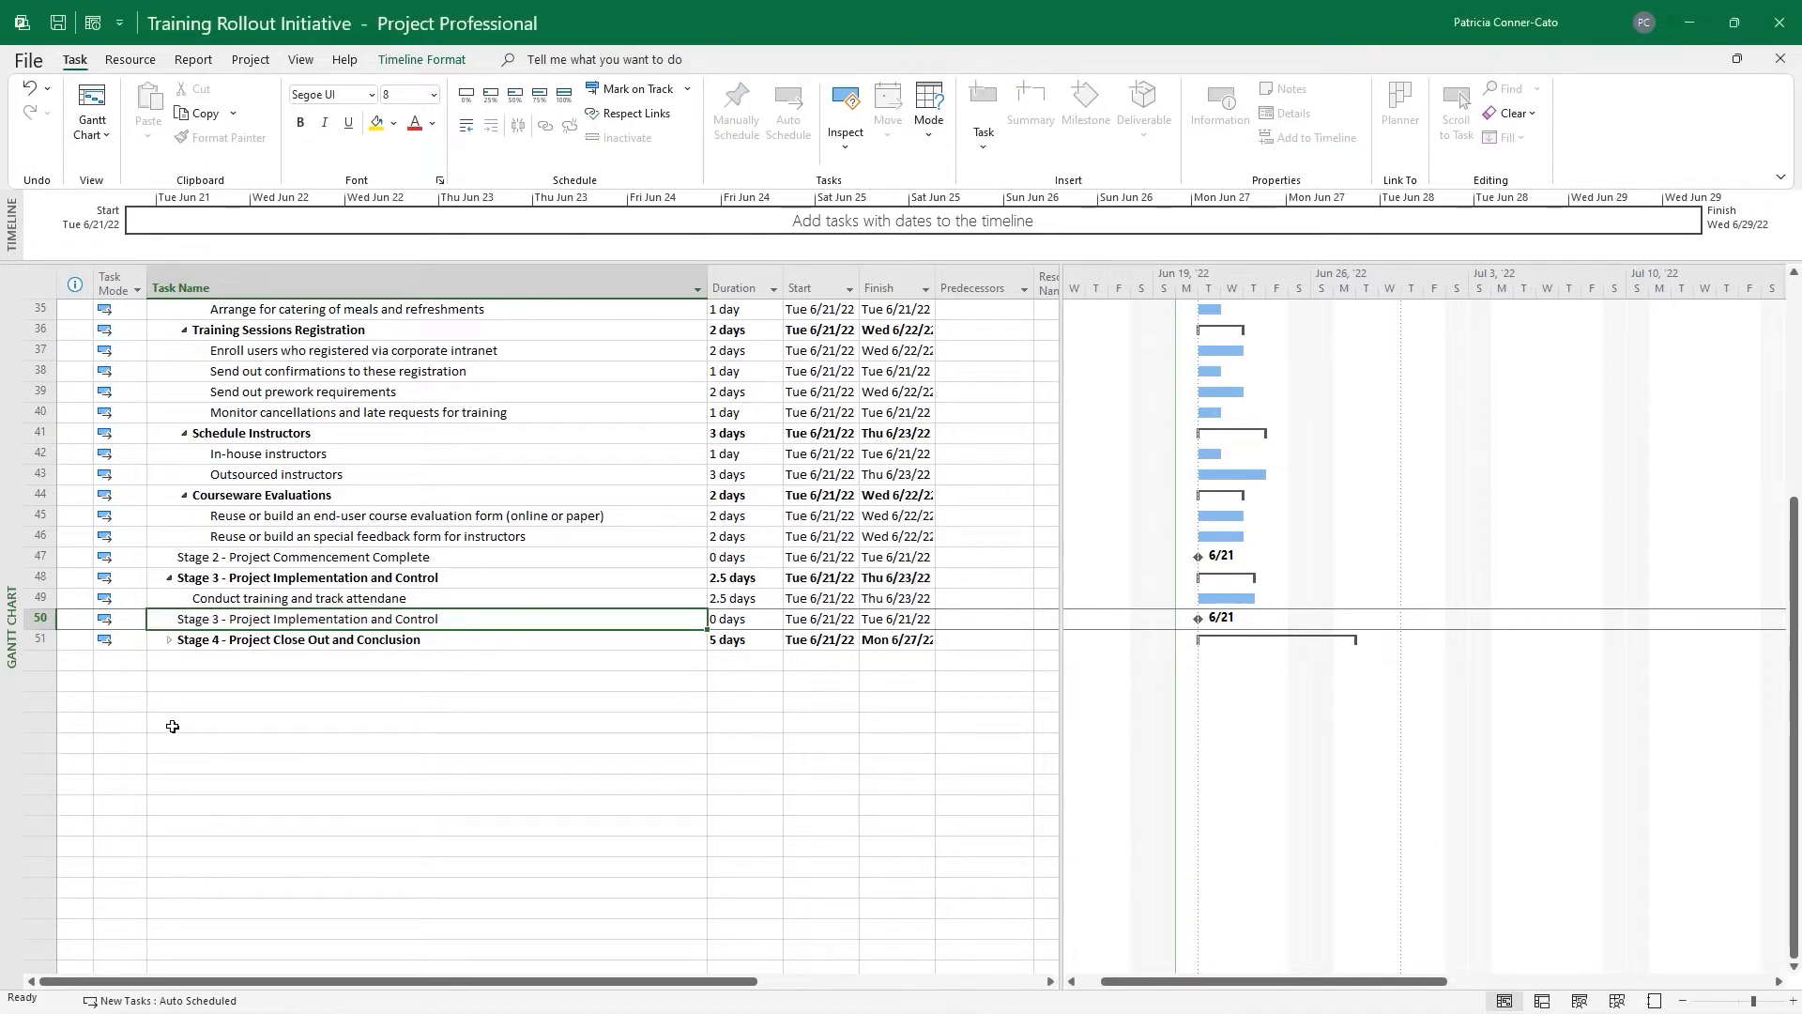
Expand Stage 4 and insert a task named "Stage 4 - Project Close Out and Conclusion Complete" directly above the "Party!!" task
left_click(169, 642)
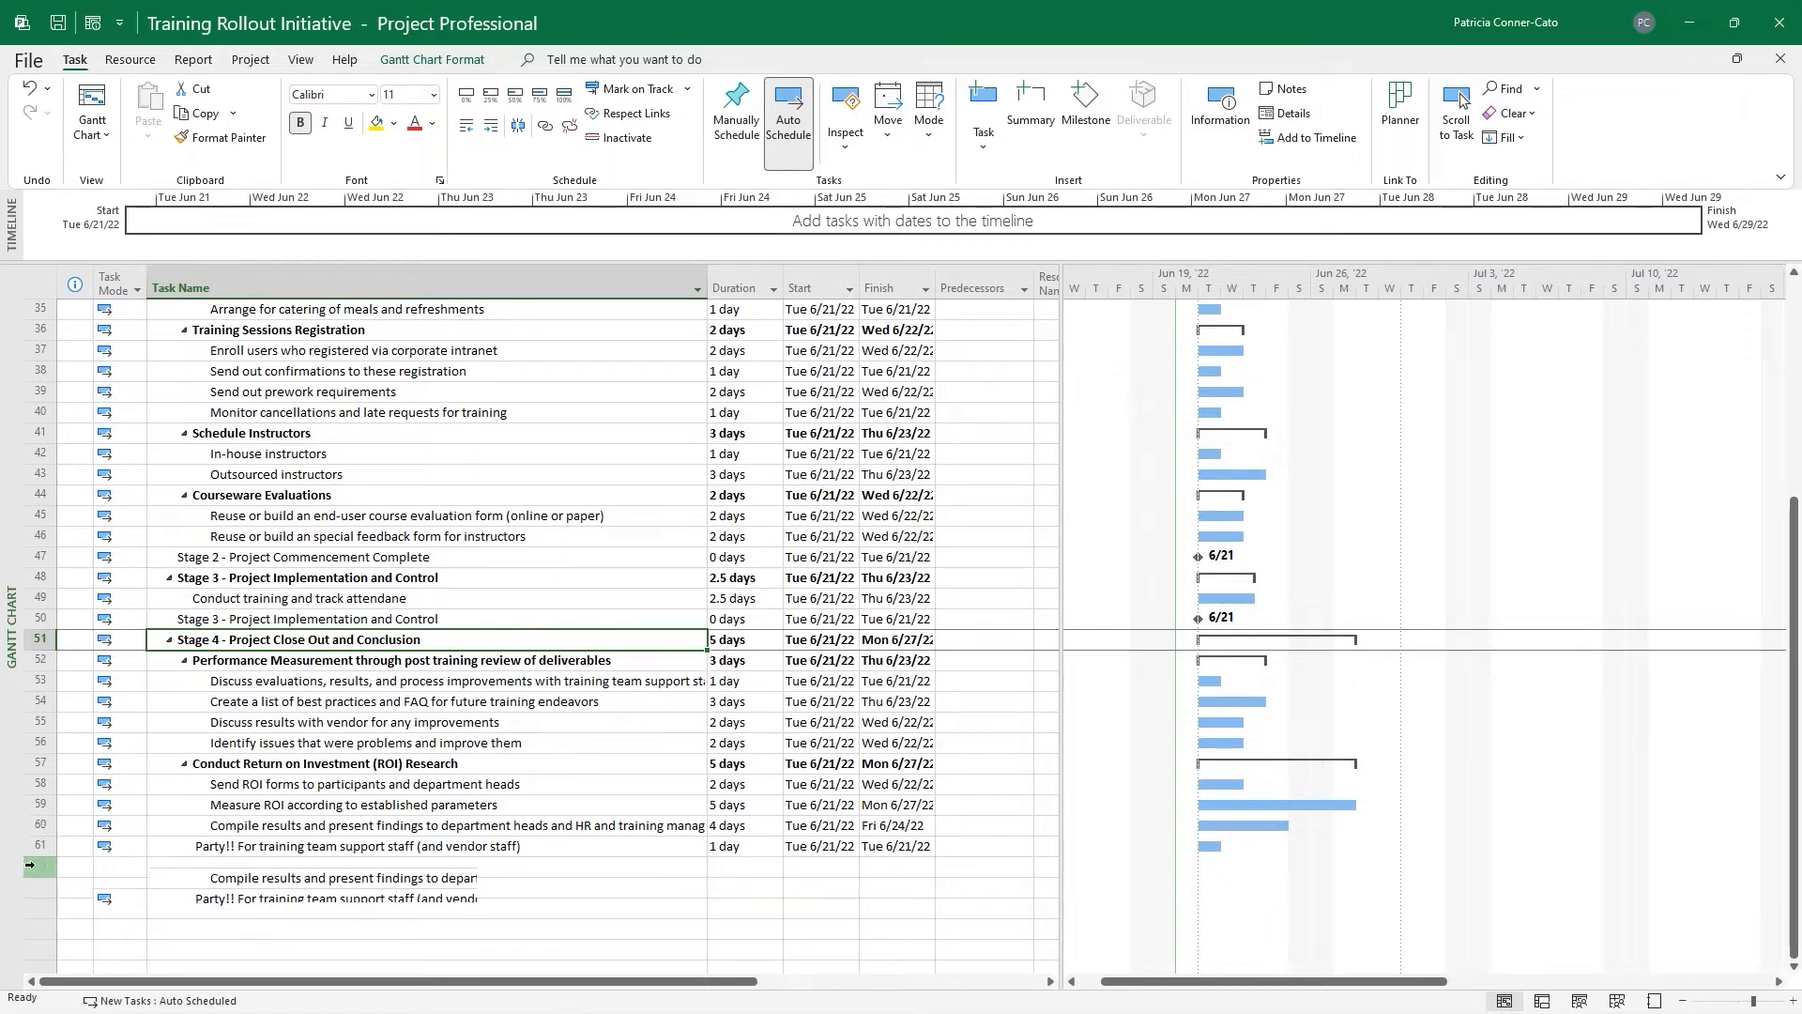
right_click(35, 851)
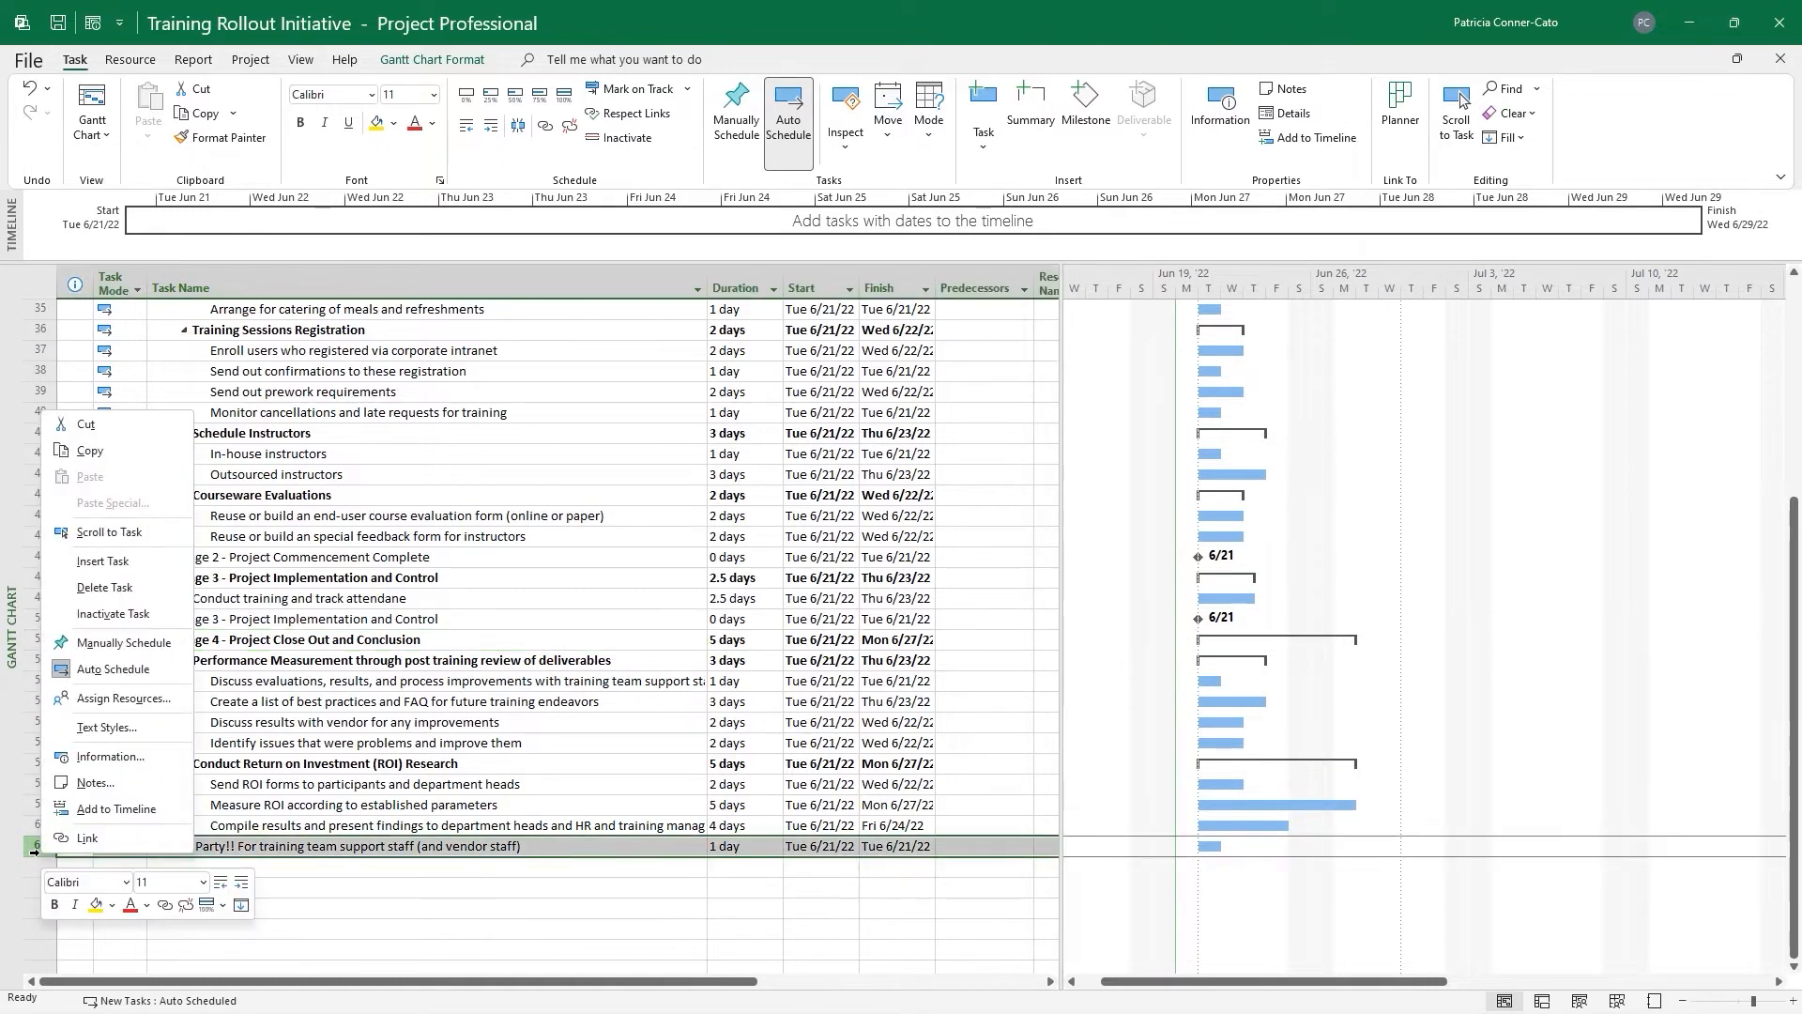
left_click(104, 563)
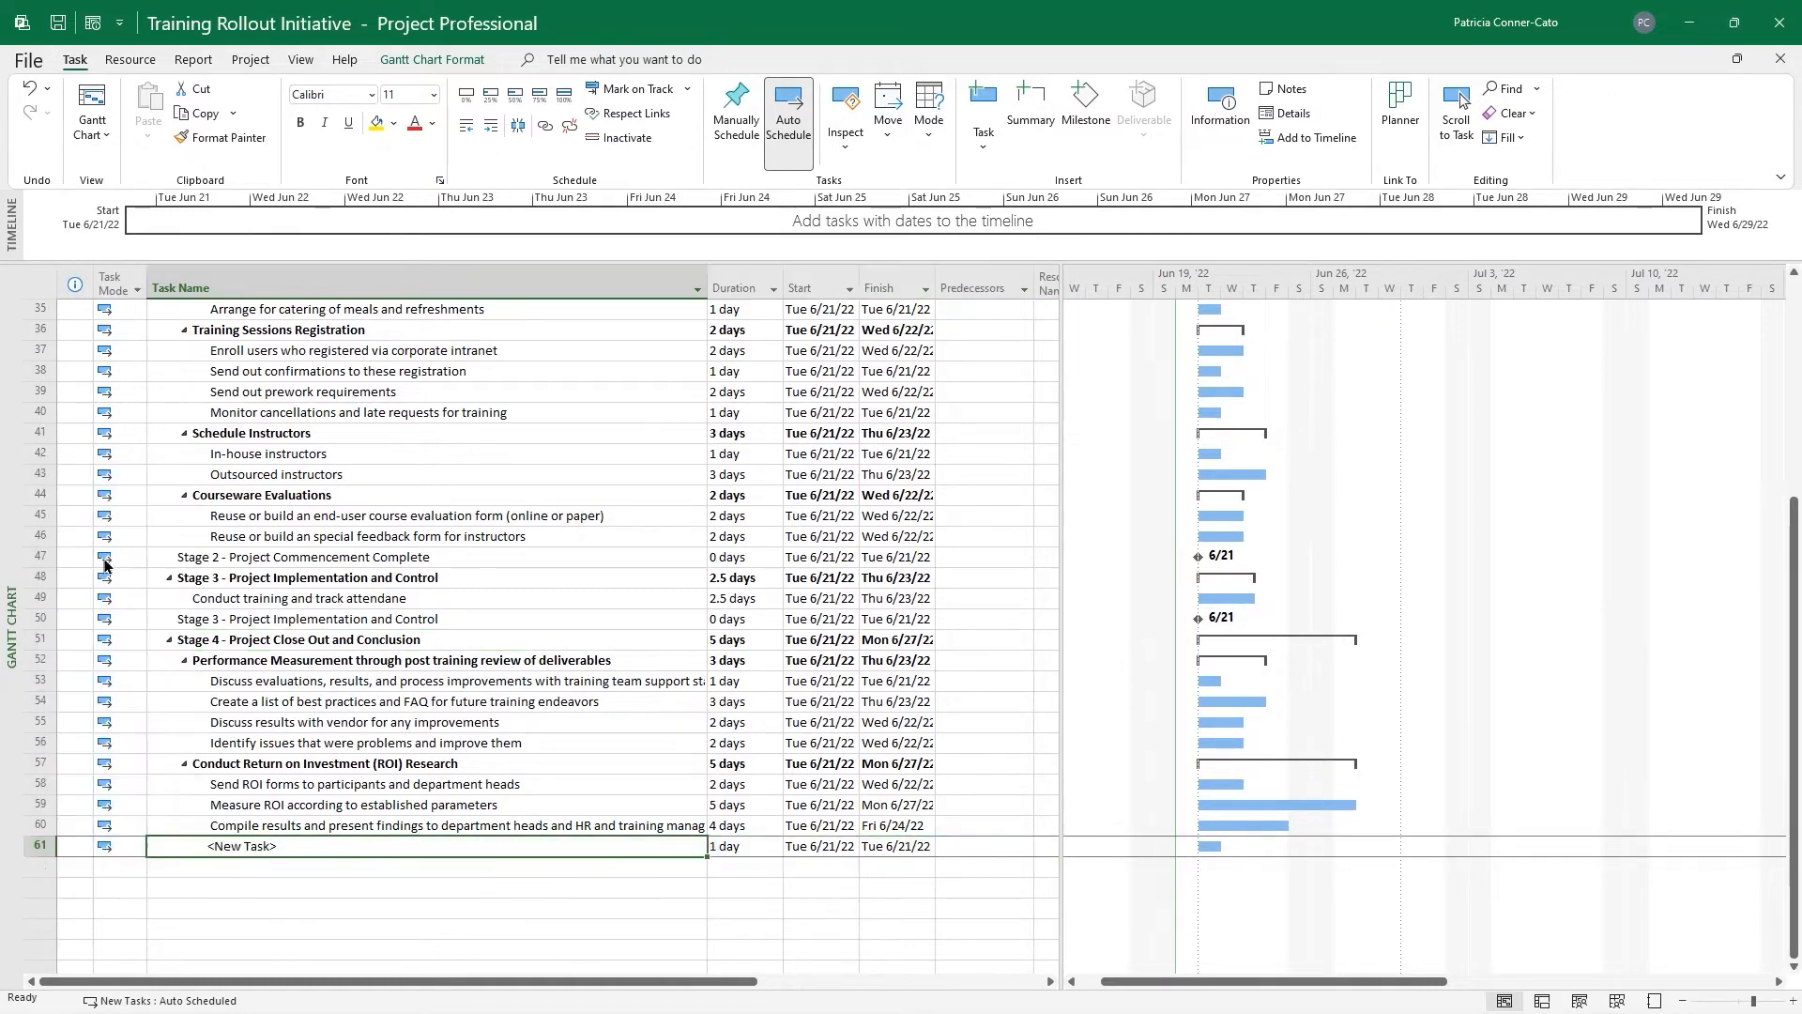
left_click(286, 846)
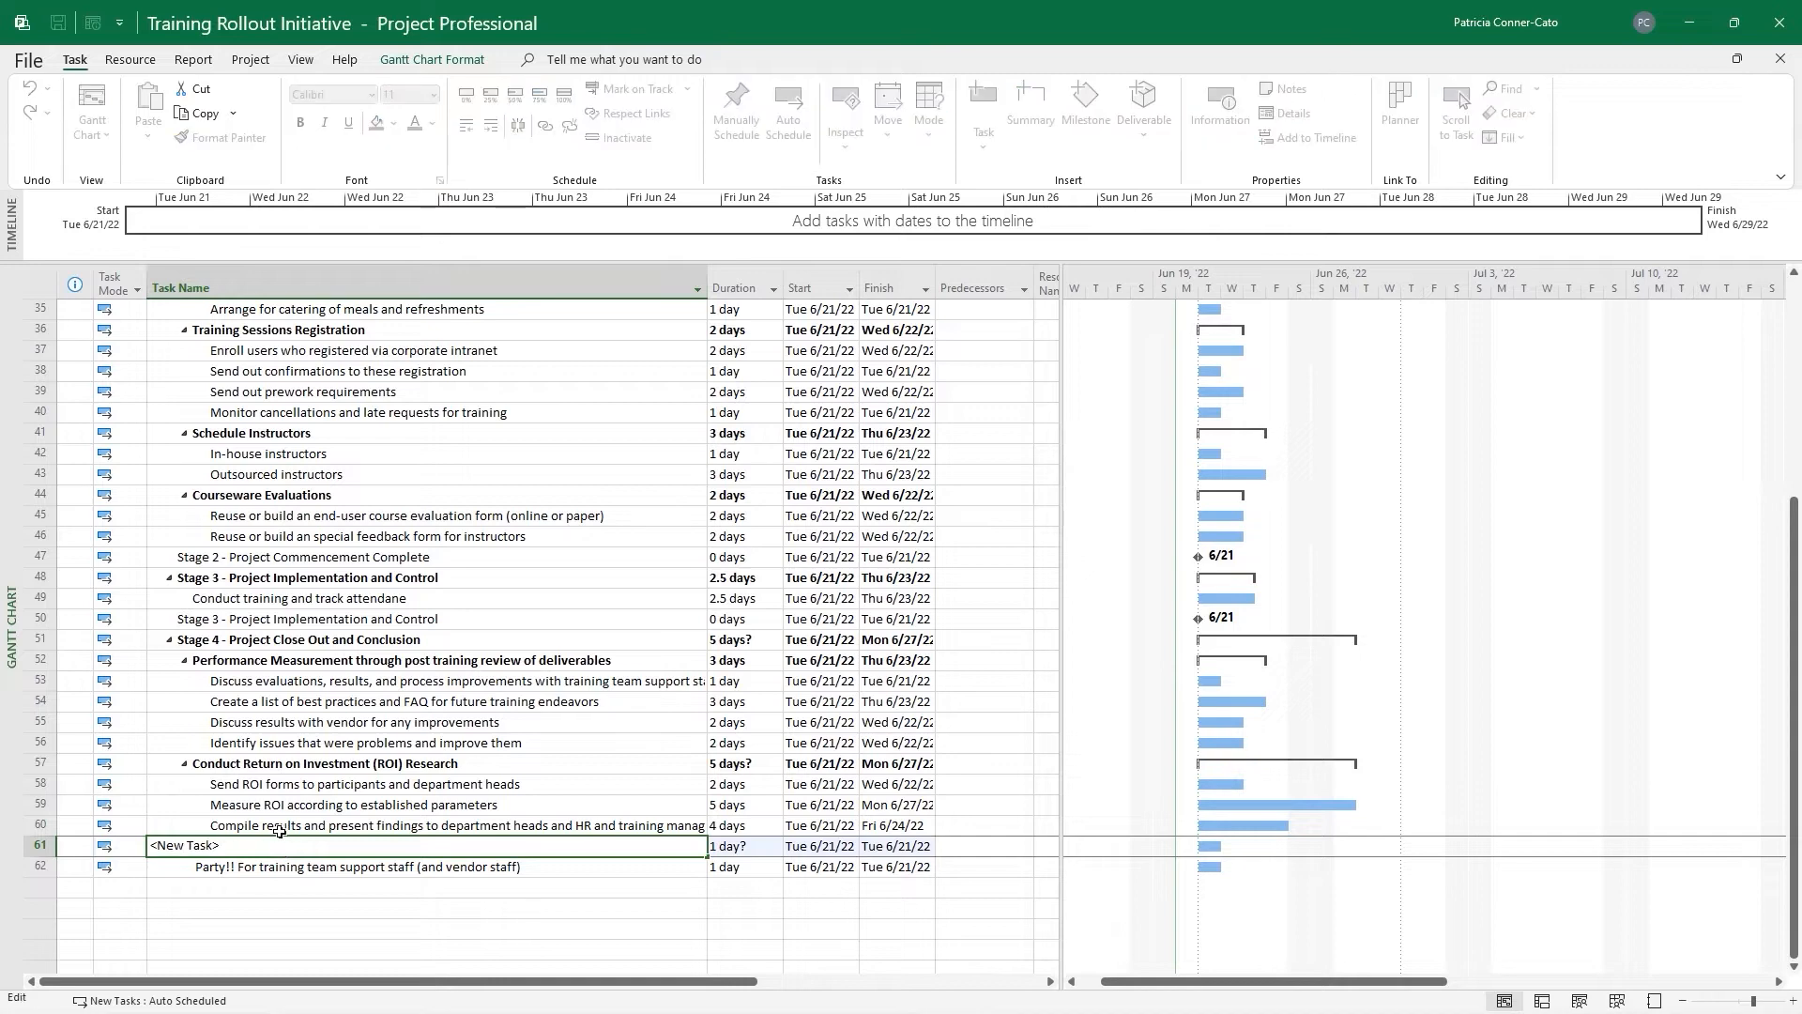
type("Stage 4")
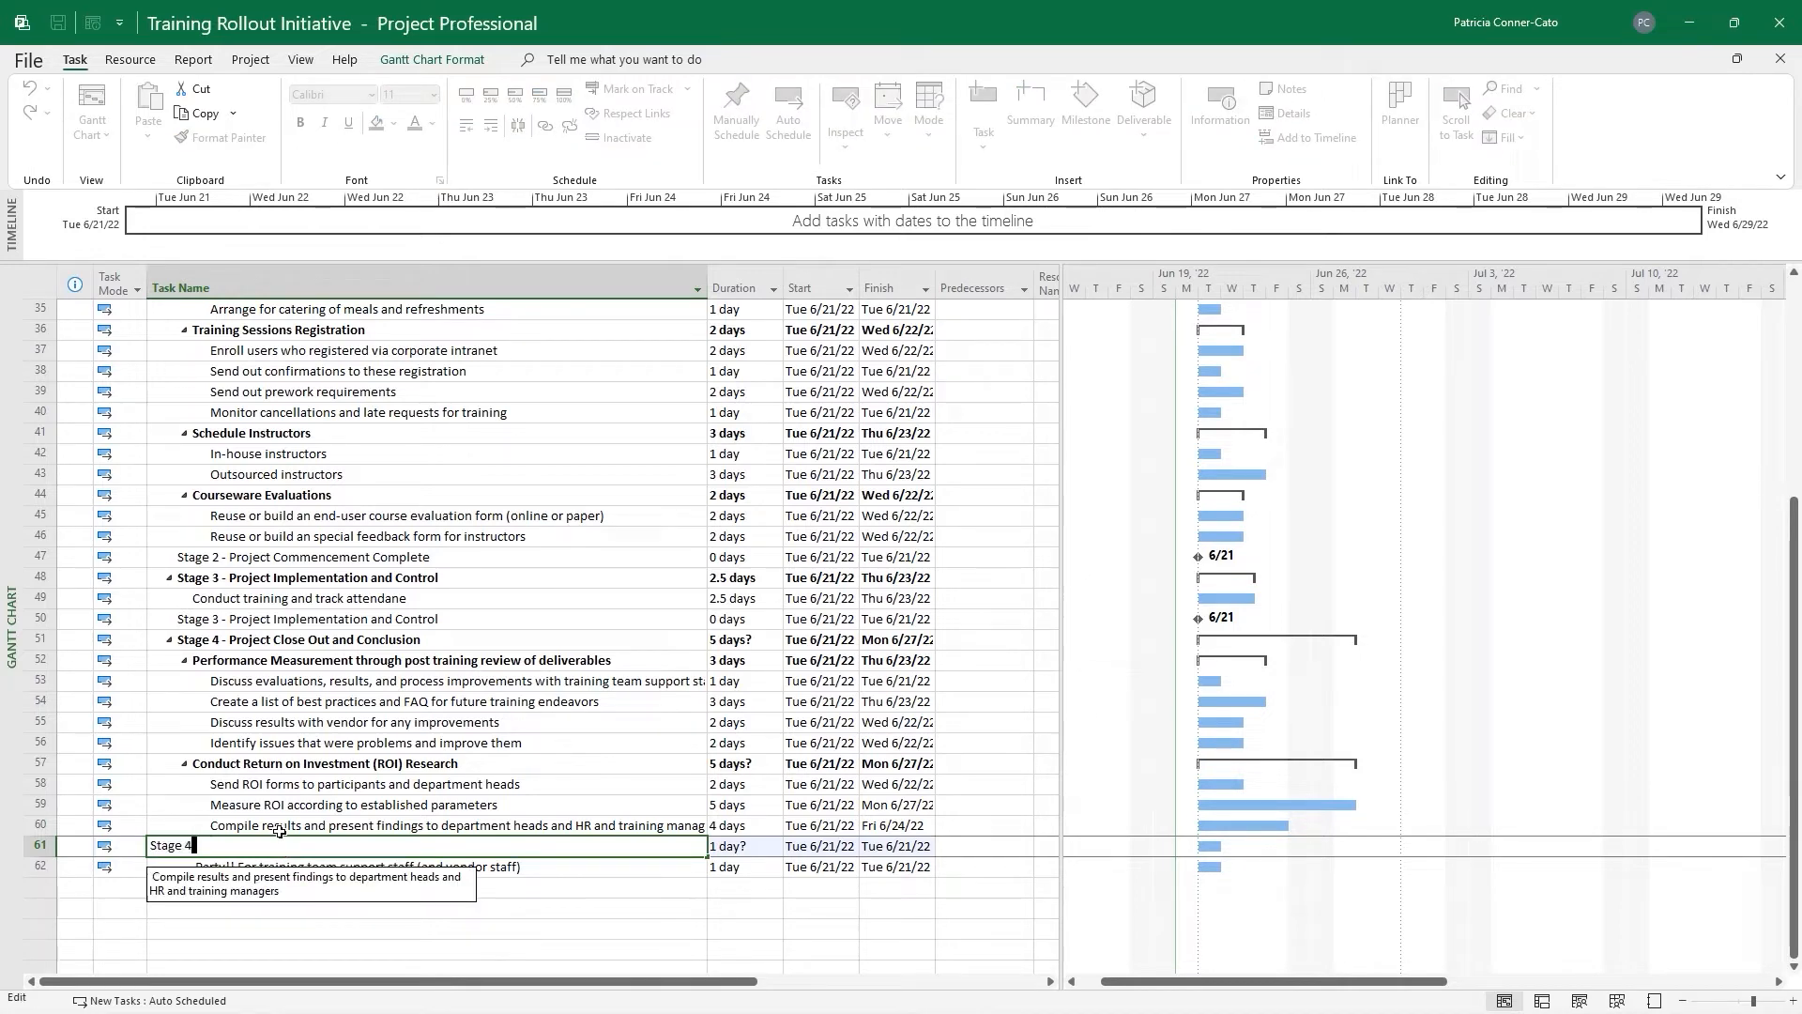
type(" - Project Close Out and Conclusion Complete")
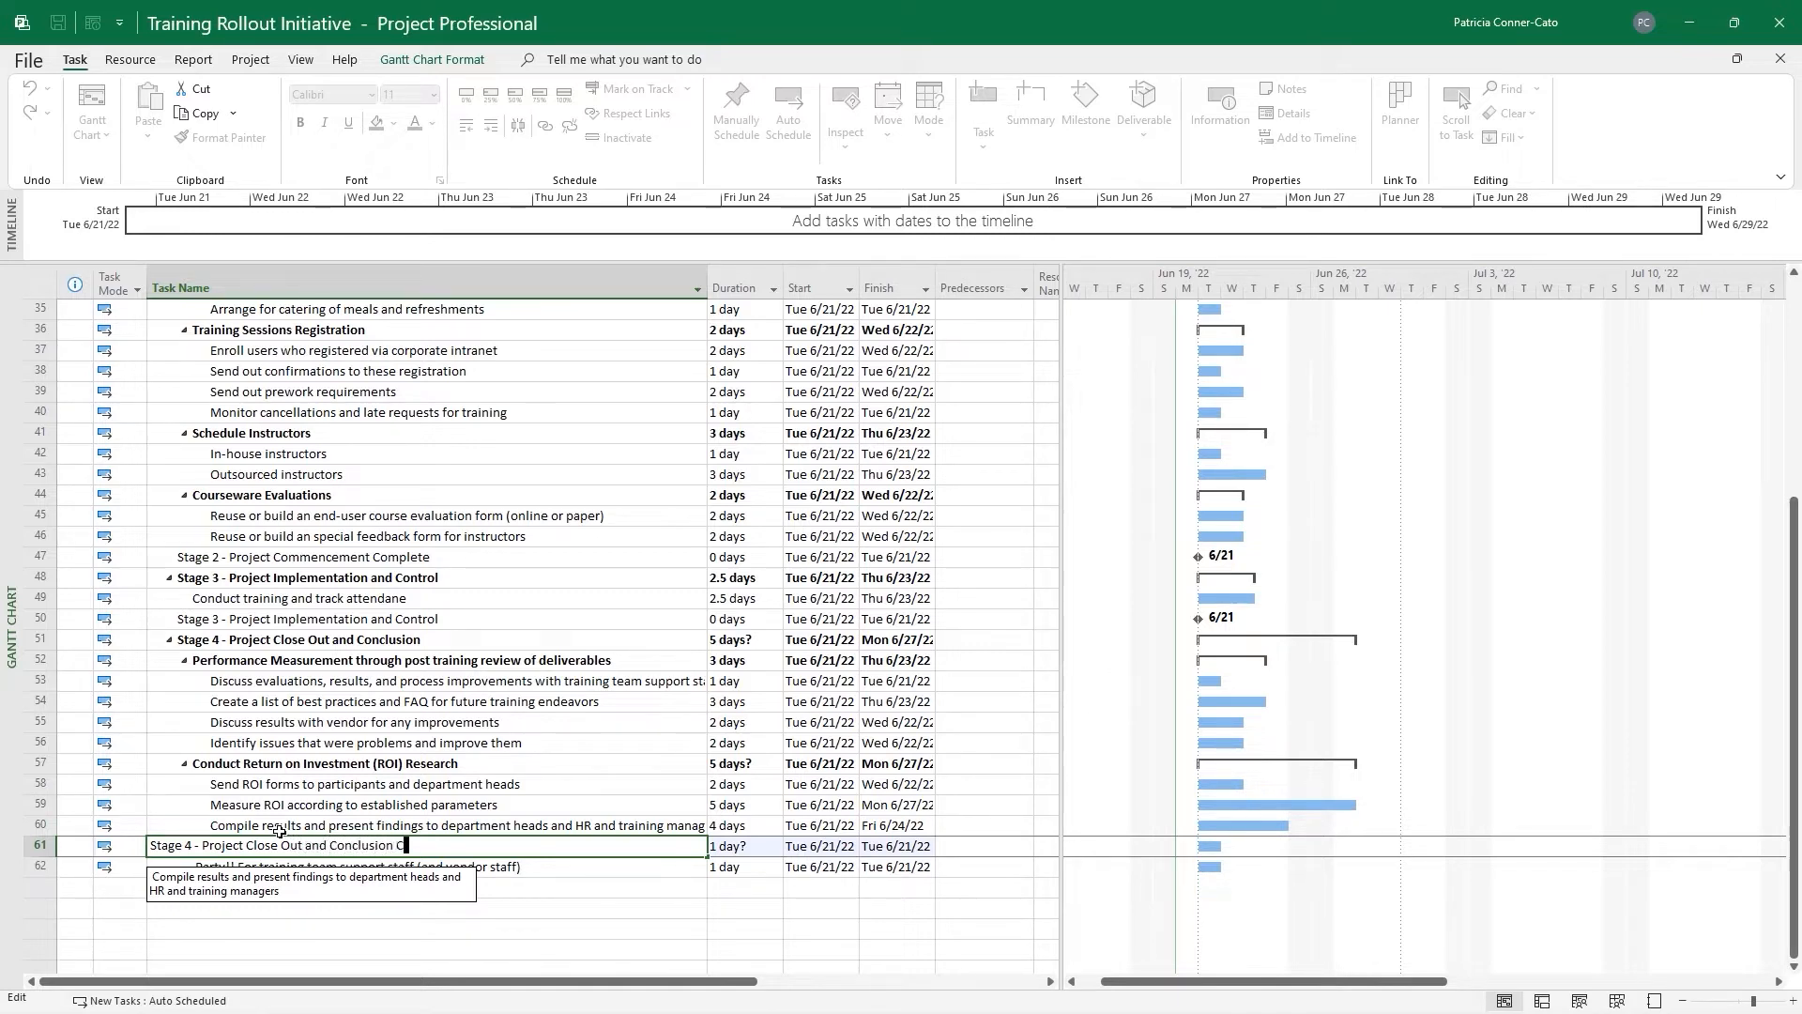
key("Return")
Set the duration of "Stage 4 - Project Close Out and Conclusion Complete" to 0 days and outdent it one level
key("Tab")
type("0")
key("Return")
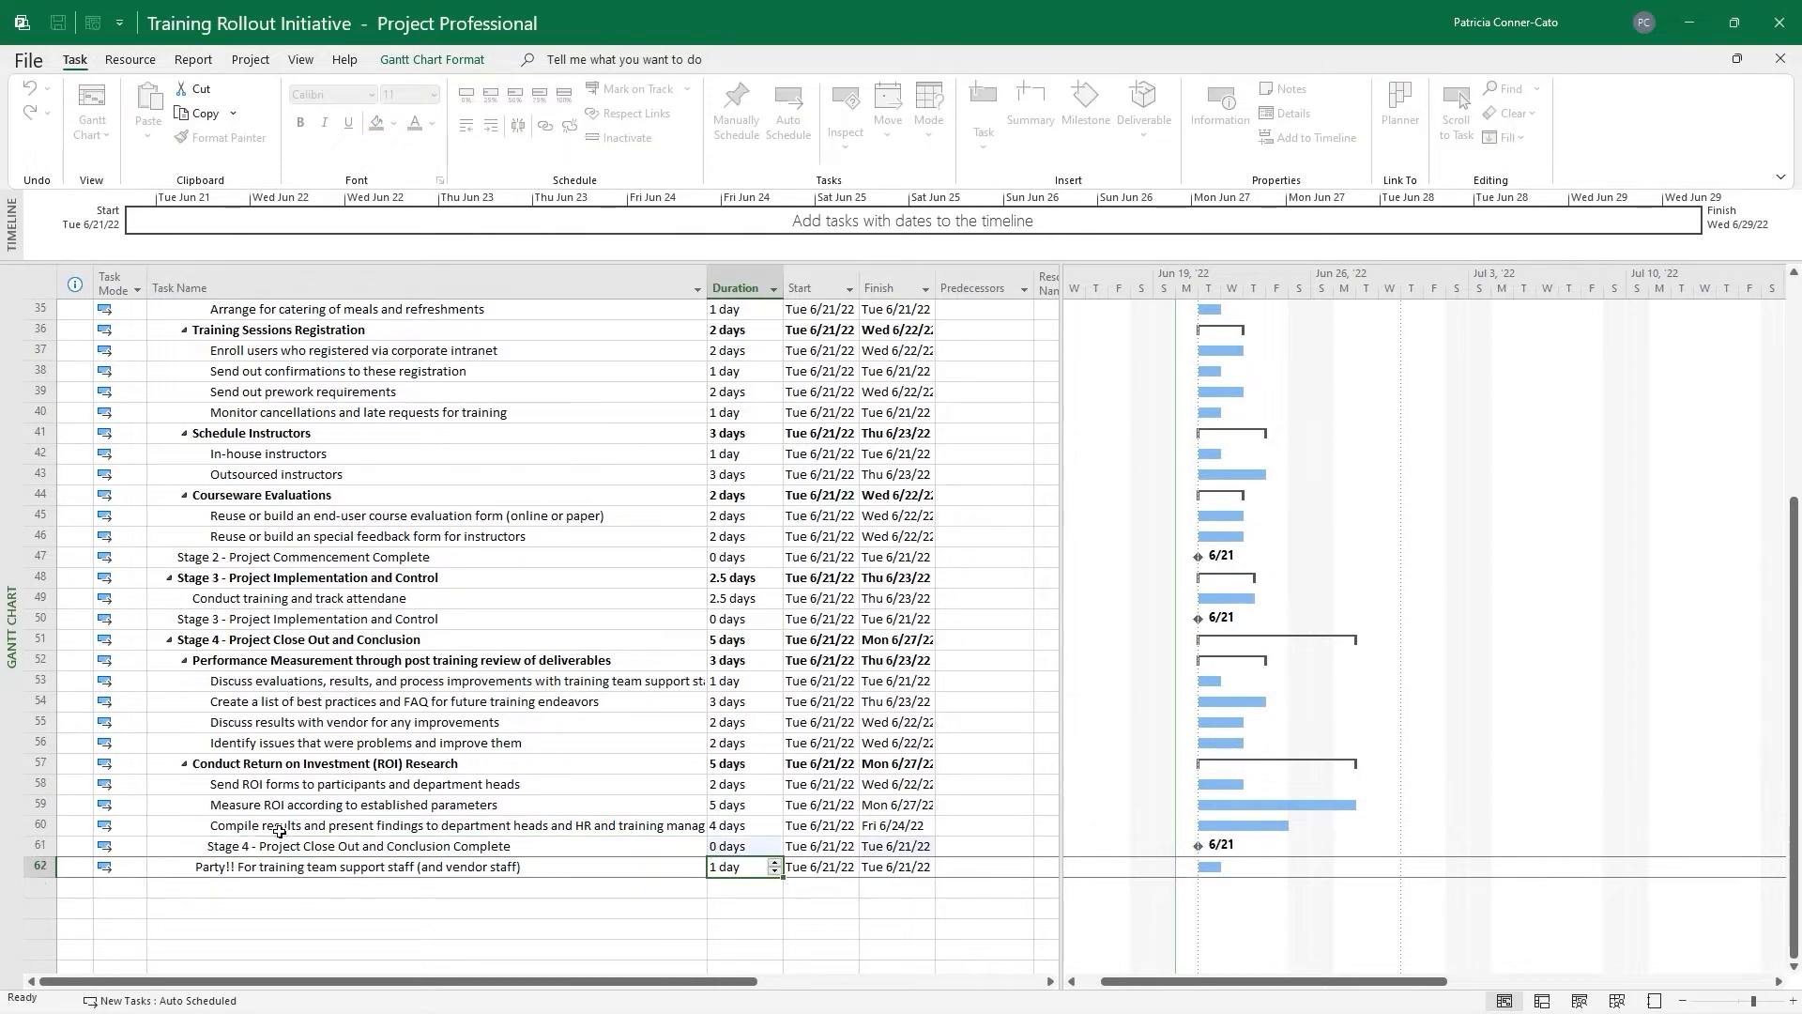
left_click(262, 846)
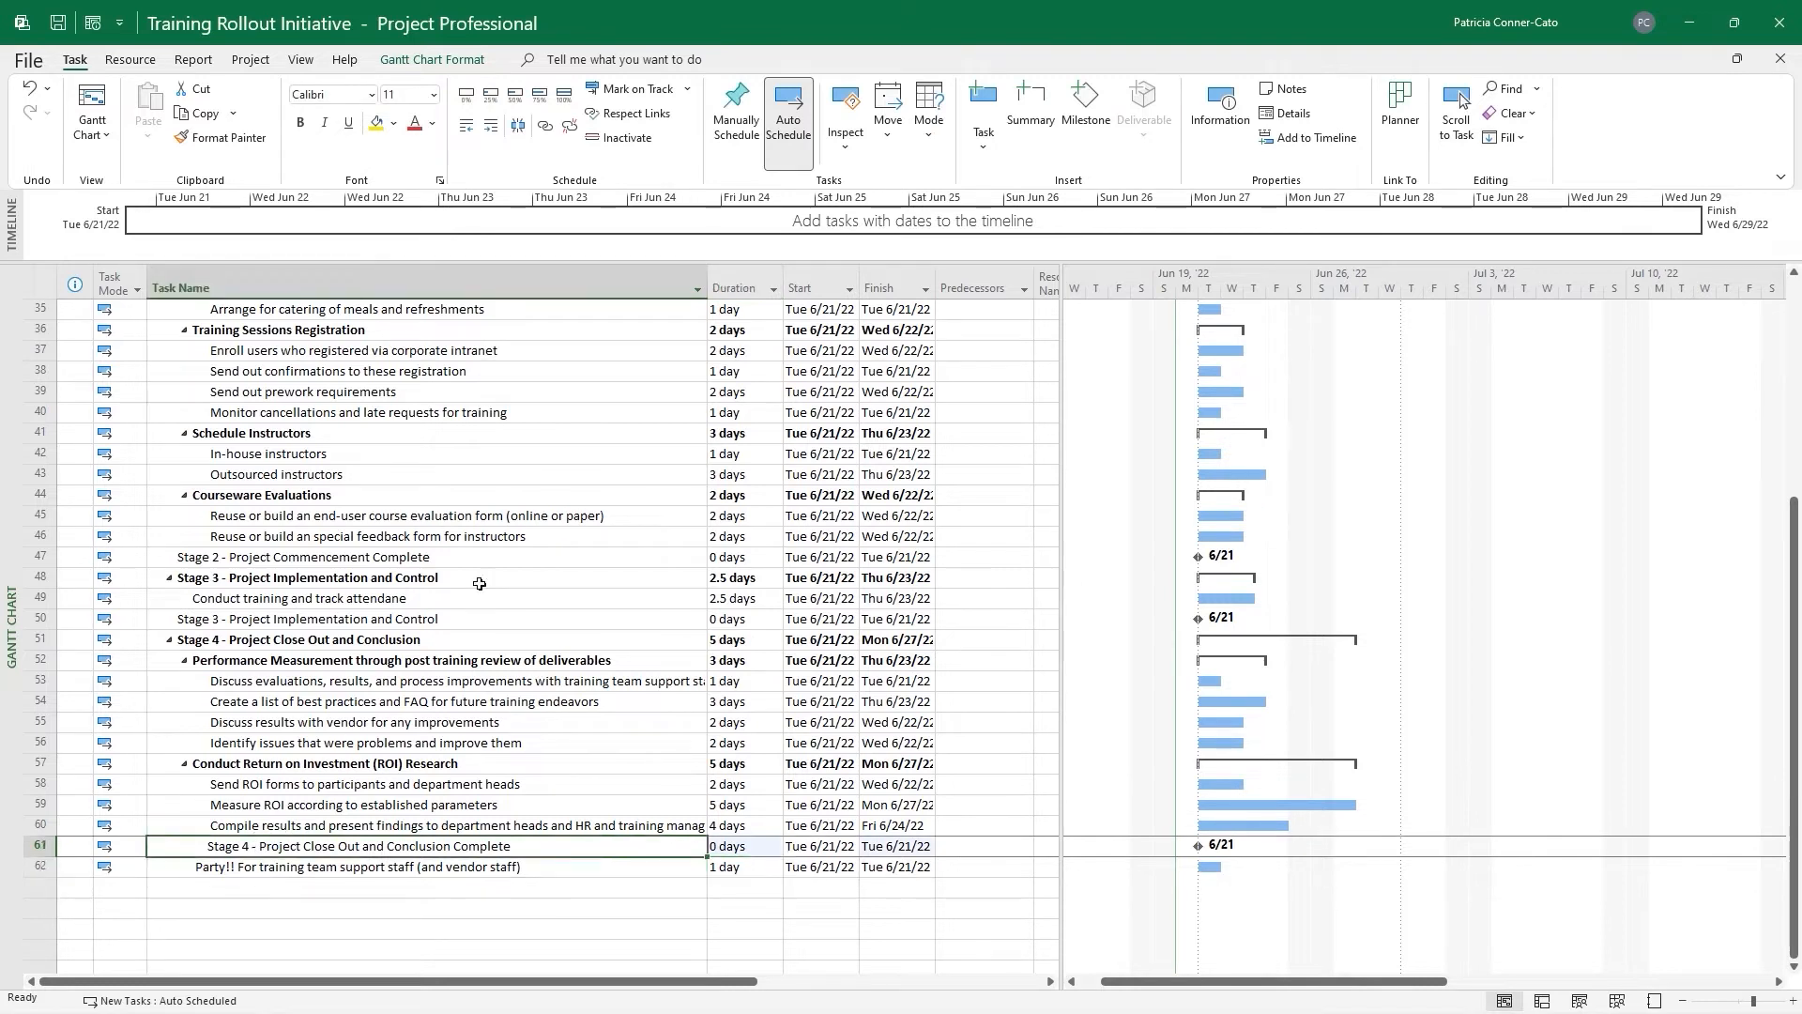
left_click(467, 127)
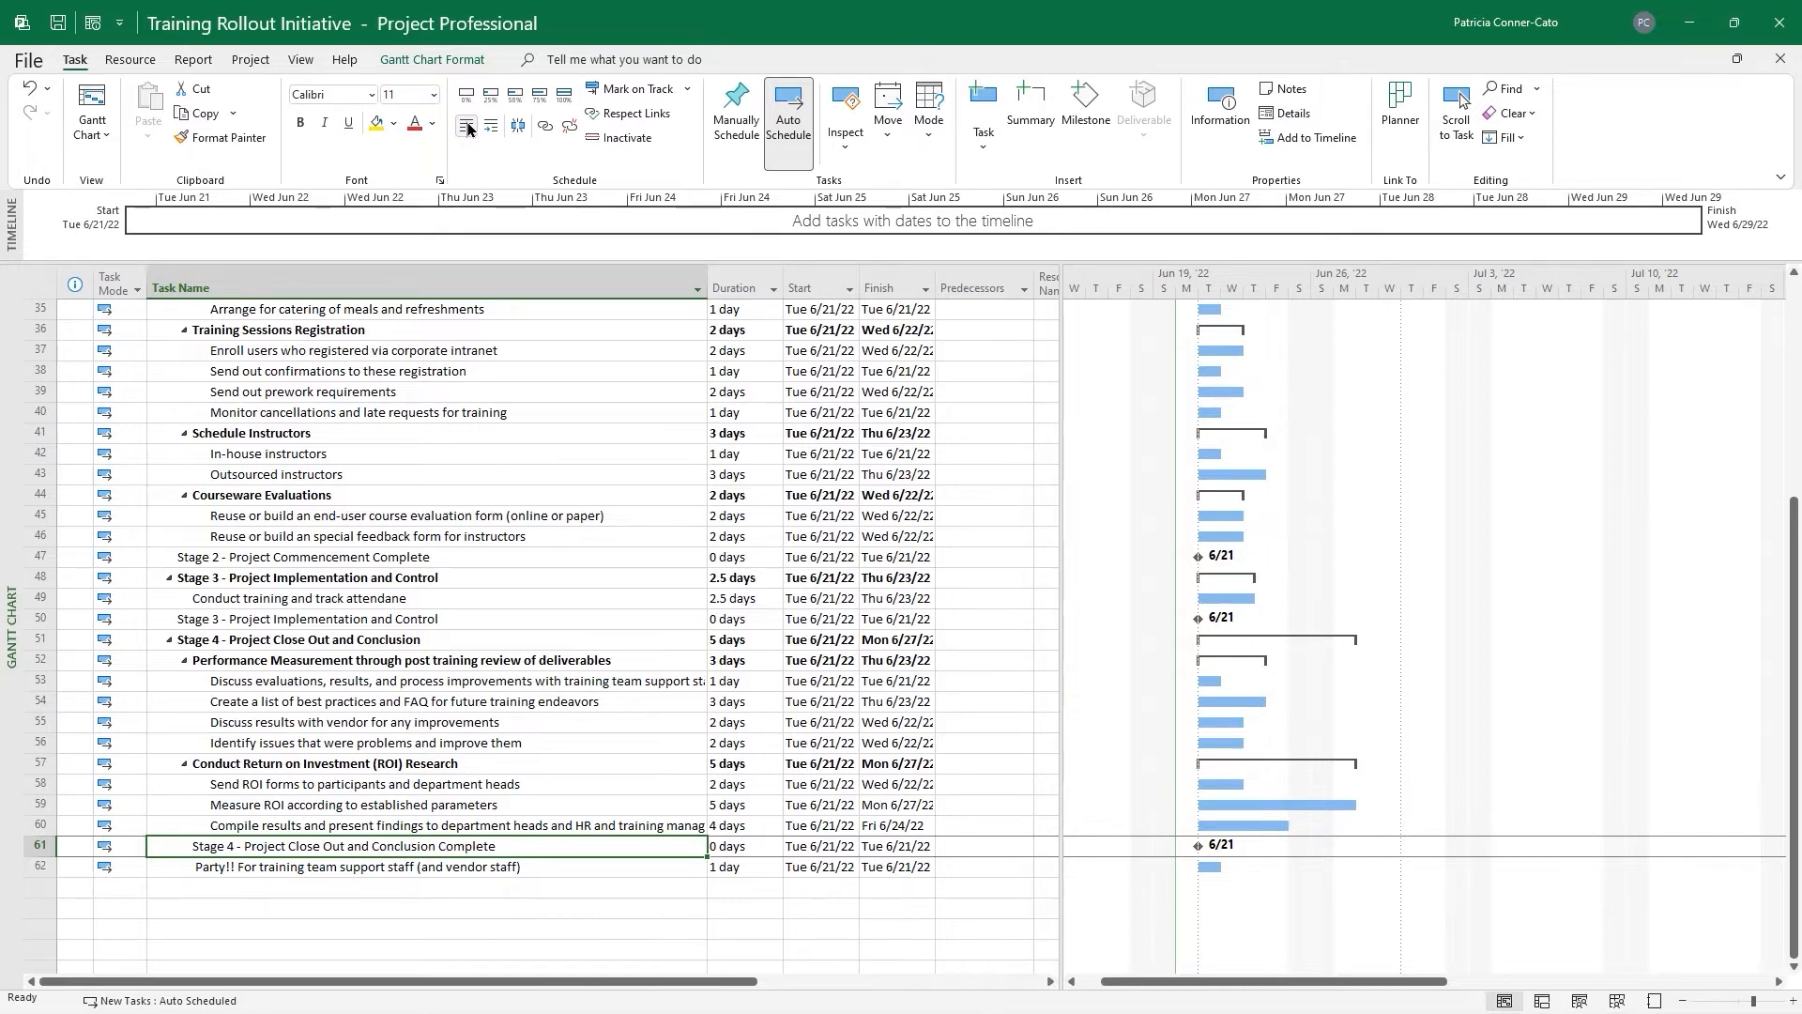
key("ctrl+Home")
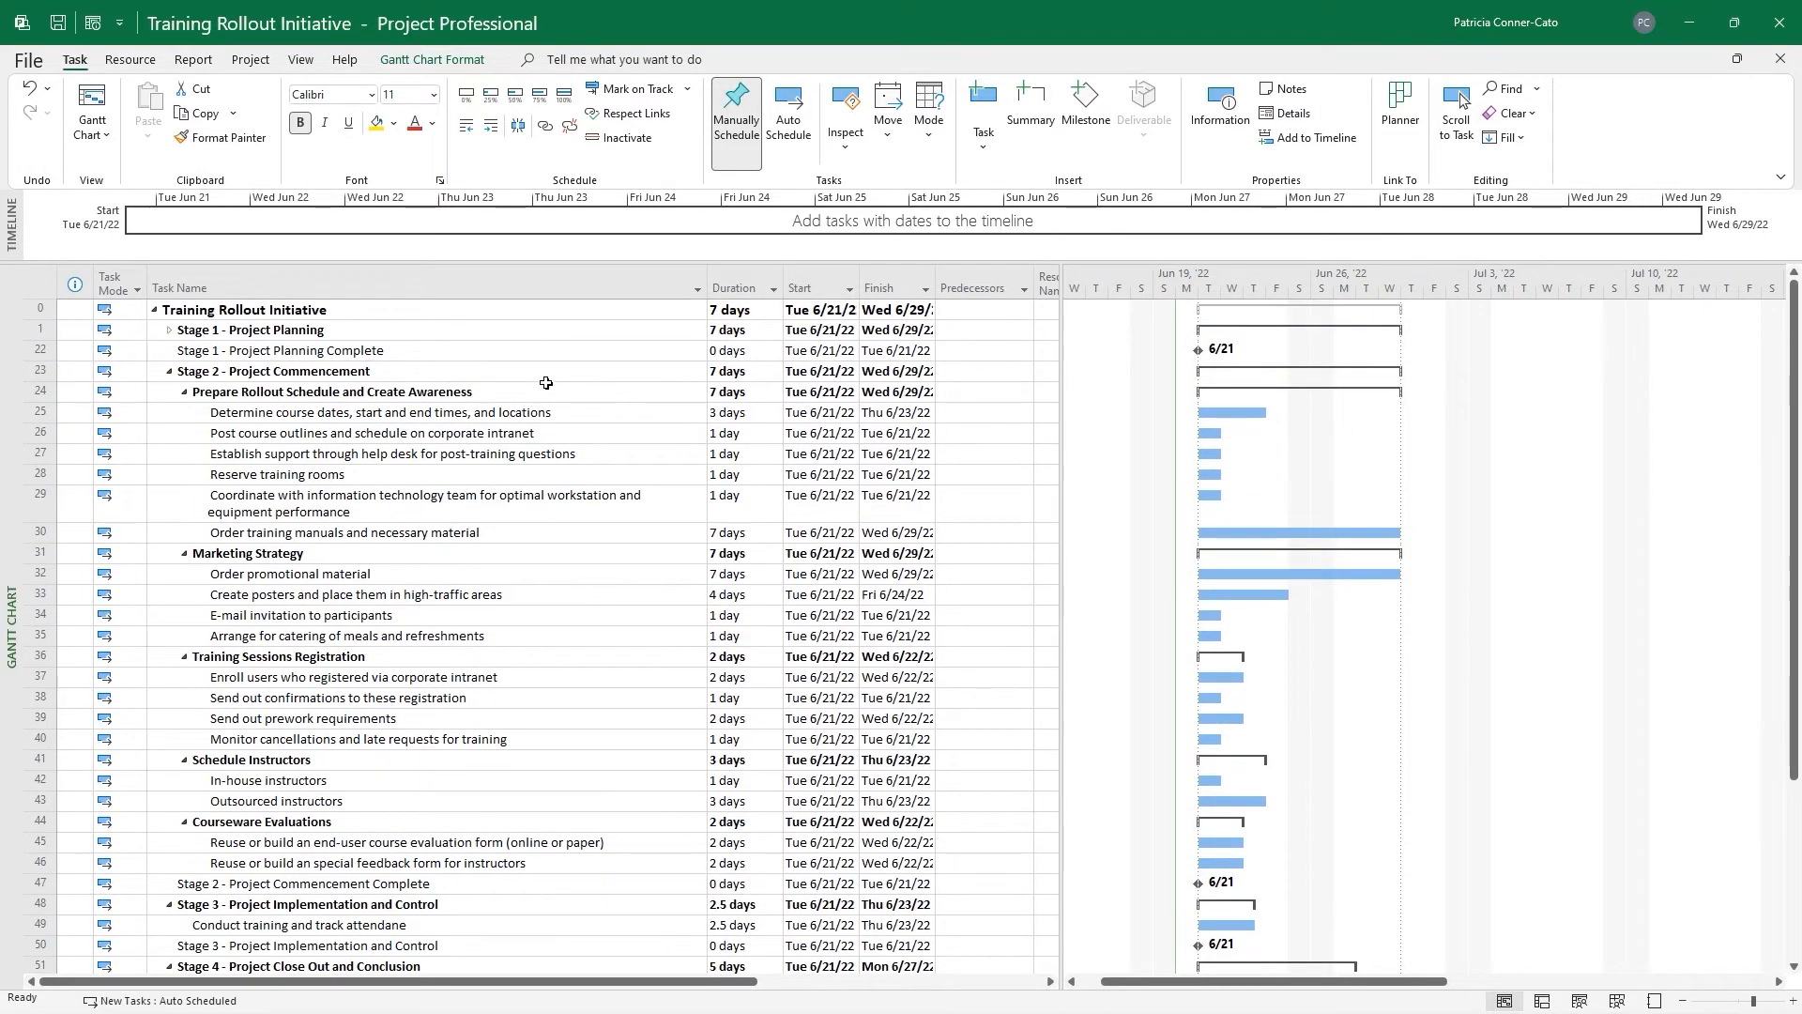
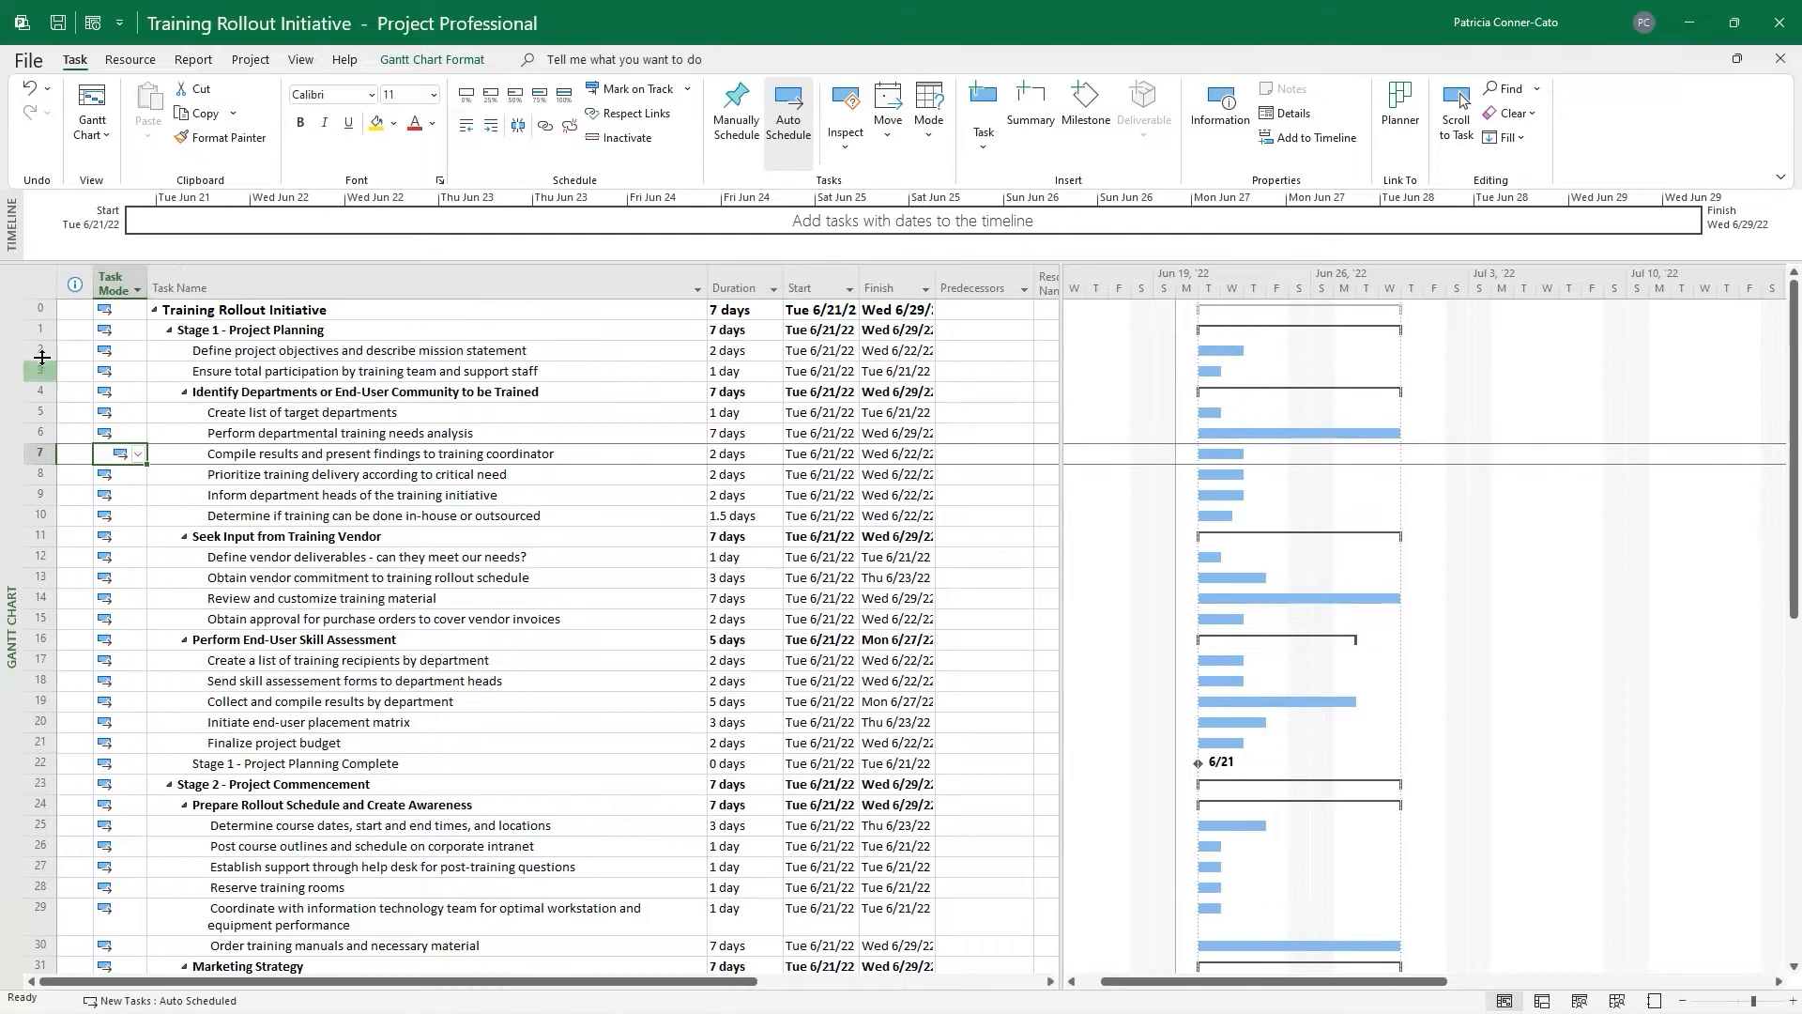
Link "Define project objectives and describe mission statement" as the predecessor of "Create list of target departments"
left_click(40, 350)
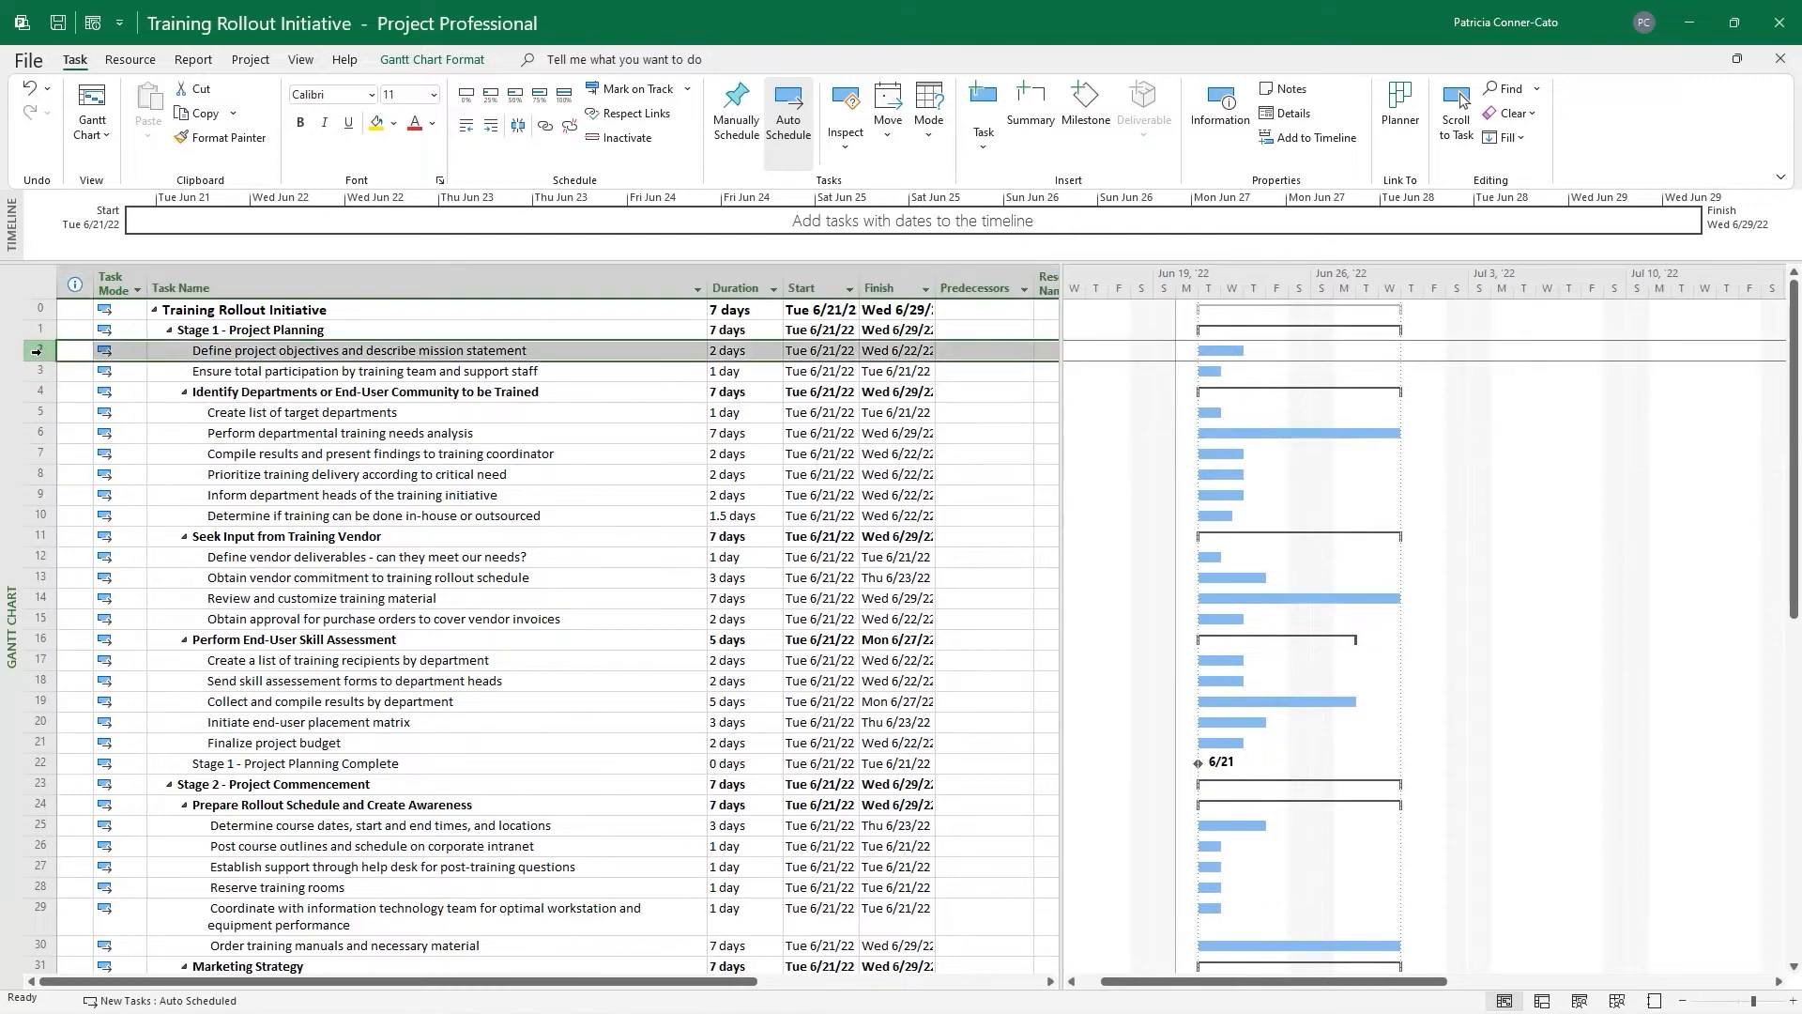
left_click(37, 413, "ctrl")
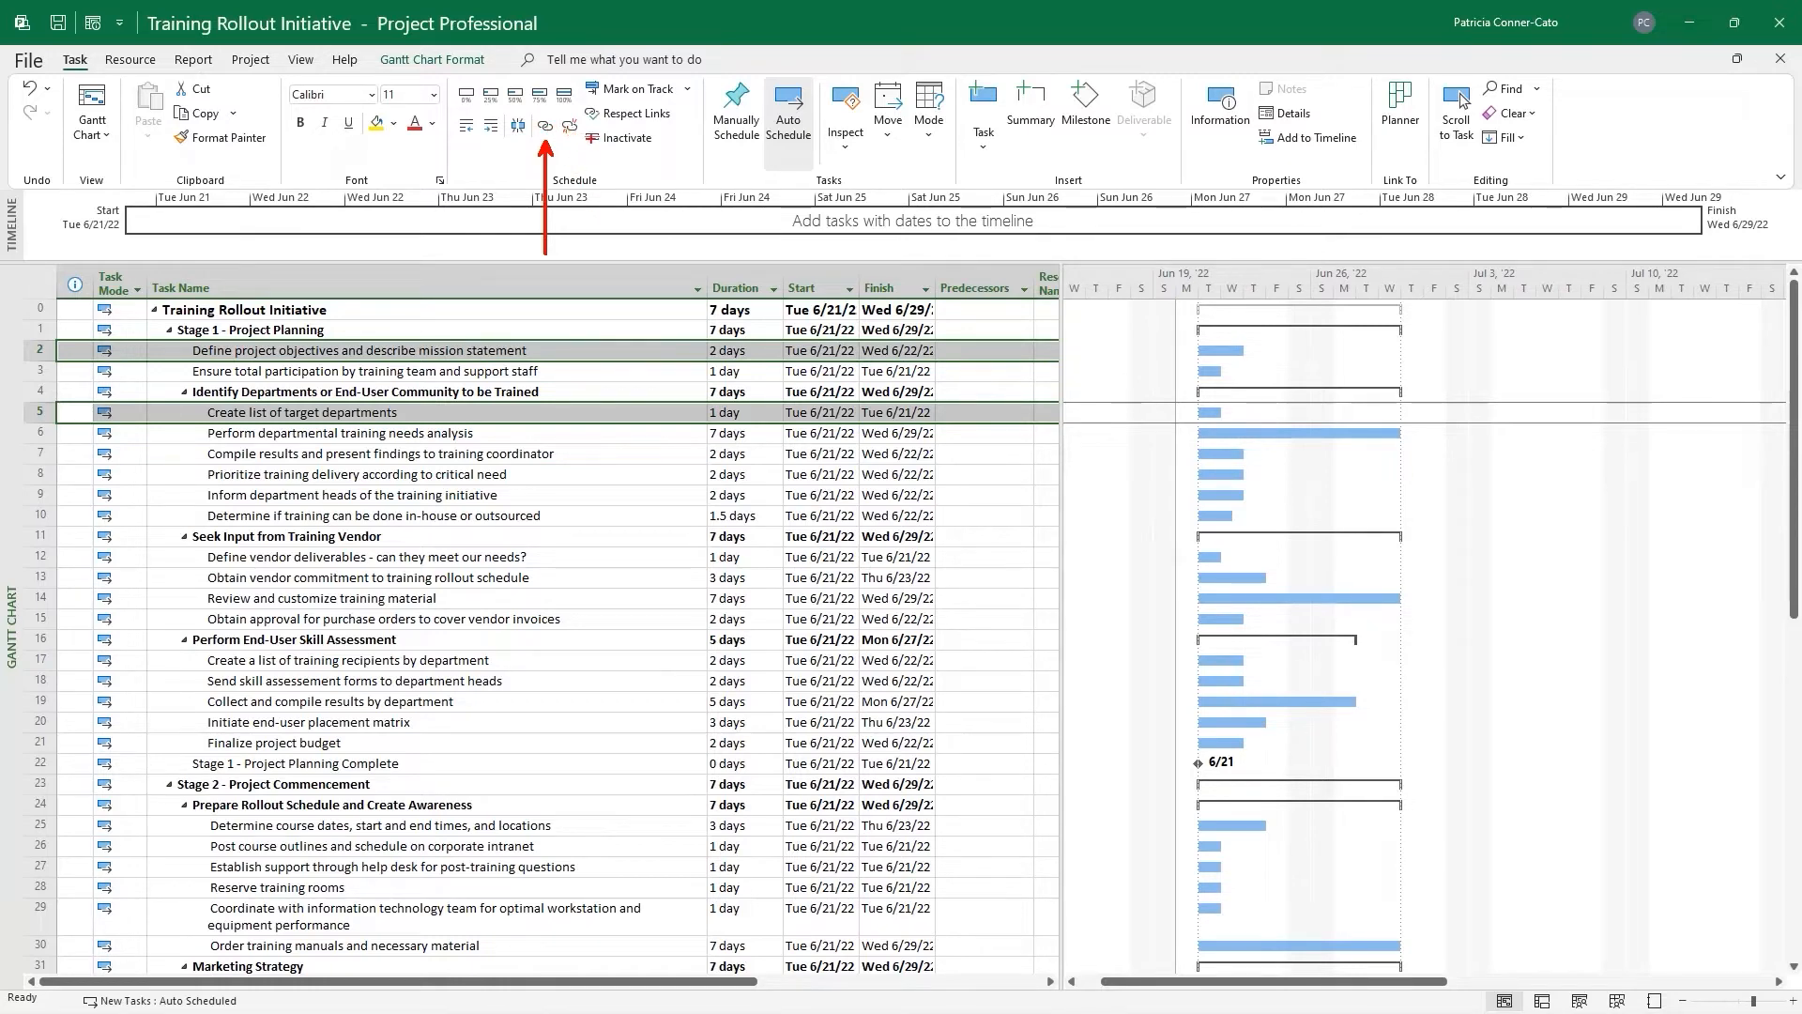
left_click(547, 130)
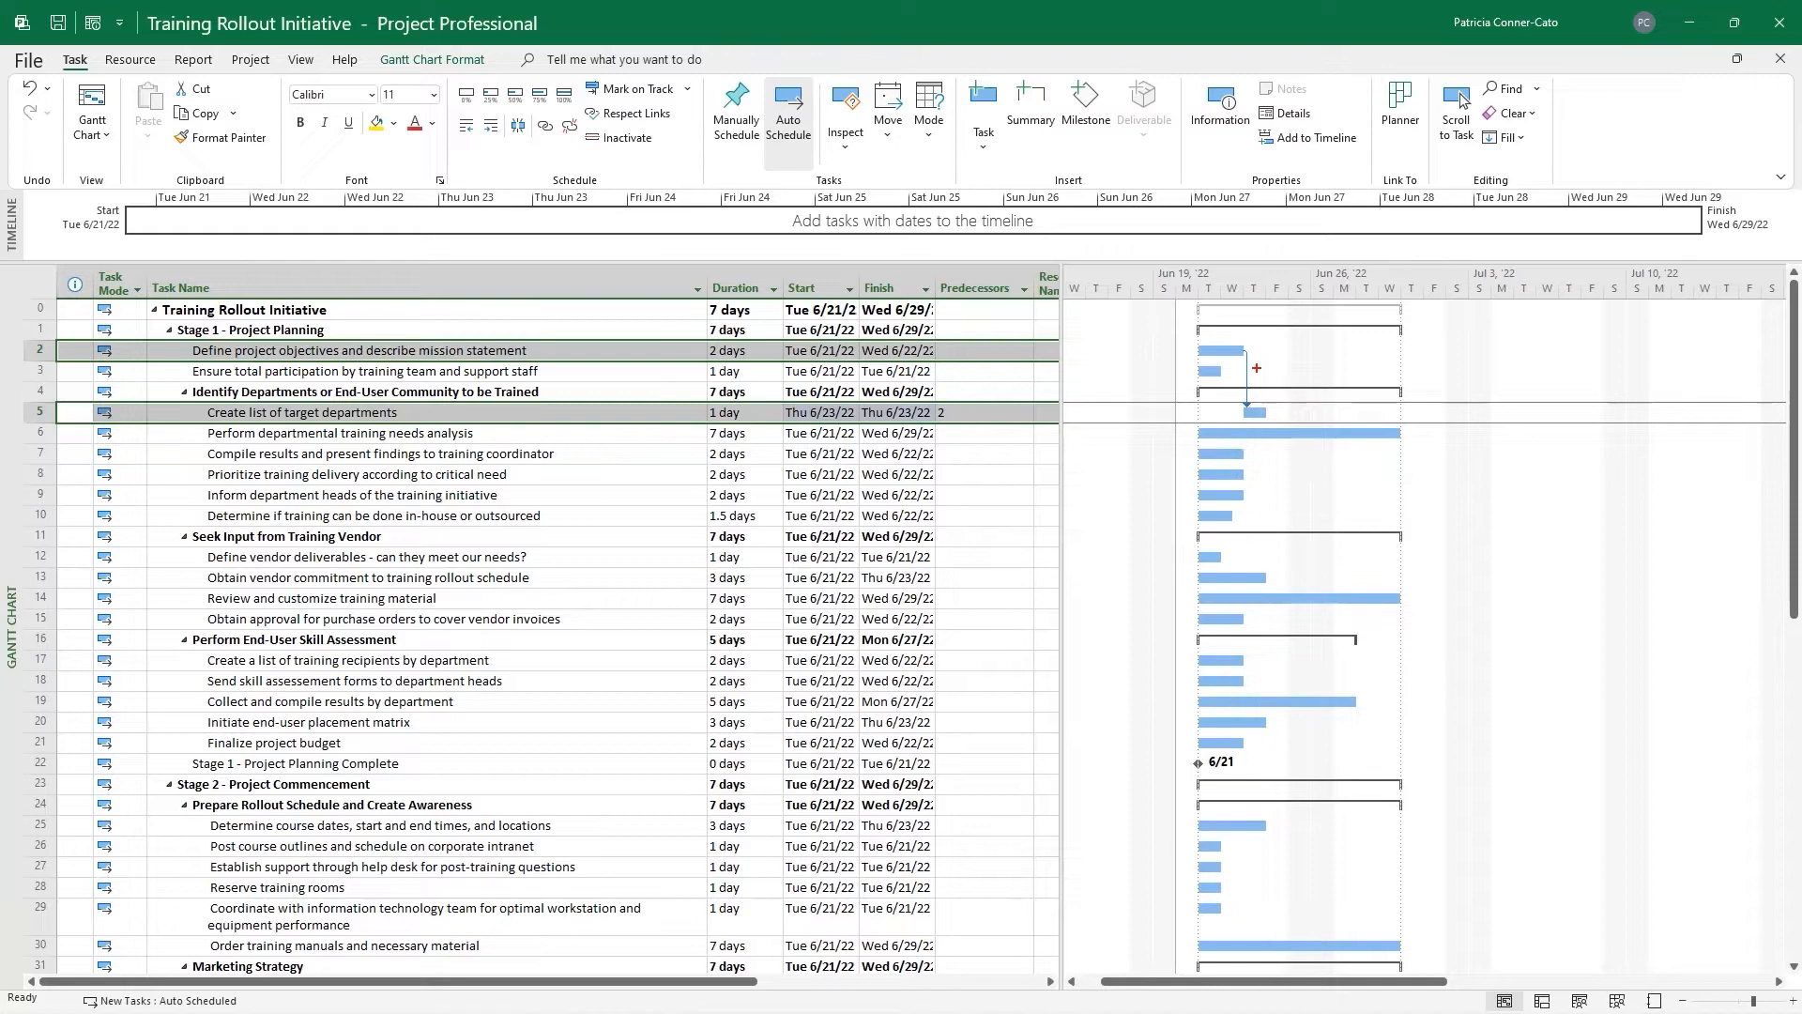
left_click_drag(1256, 368, 1395, 368)
key("Escape")
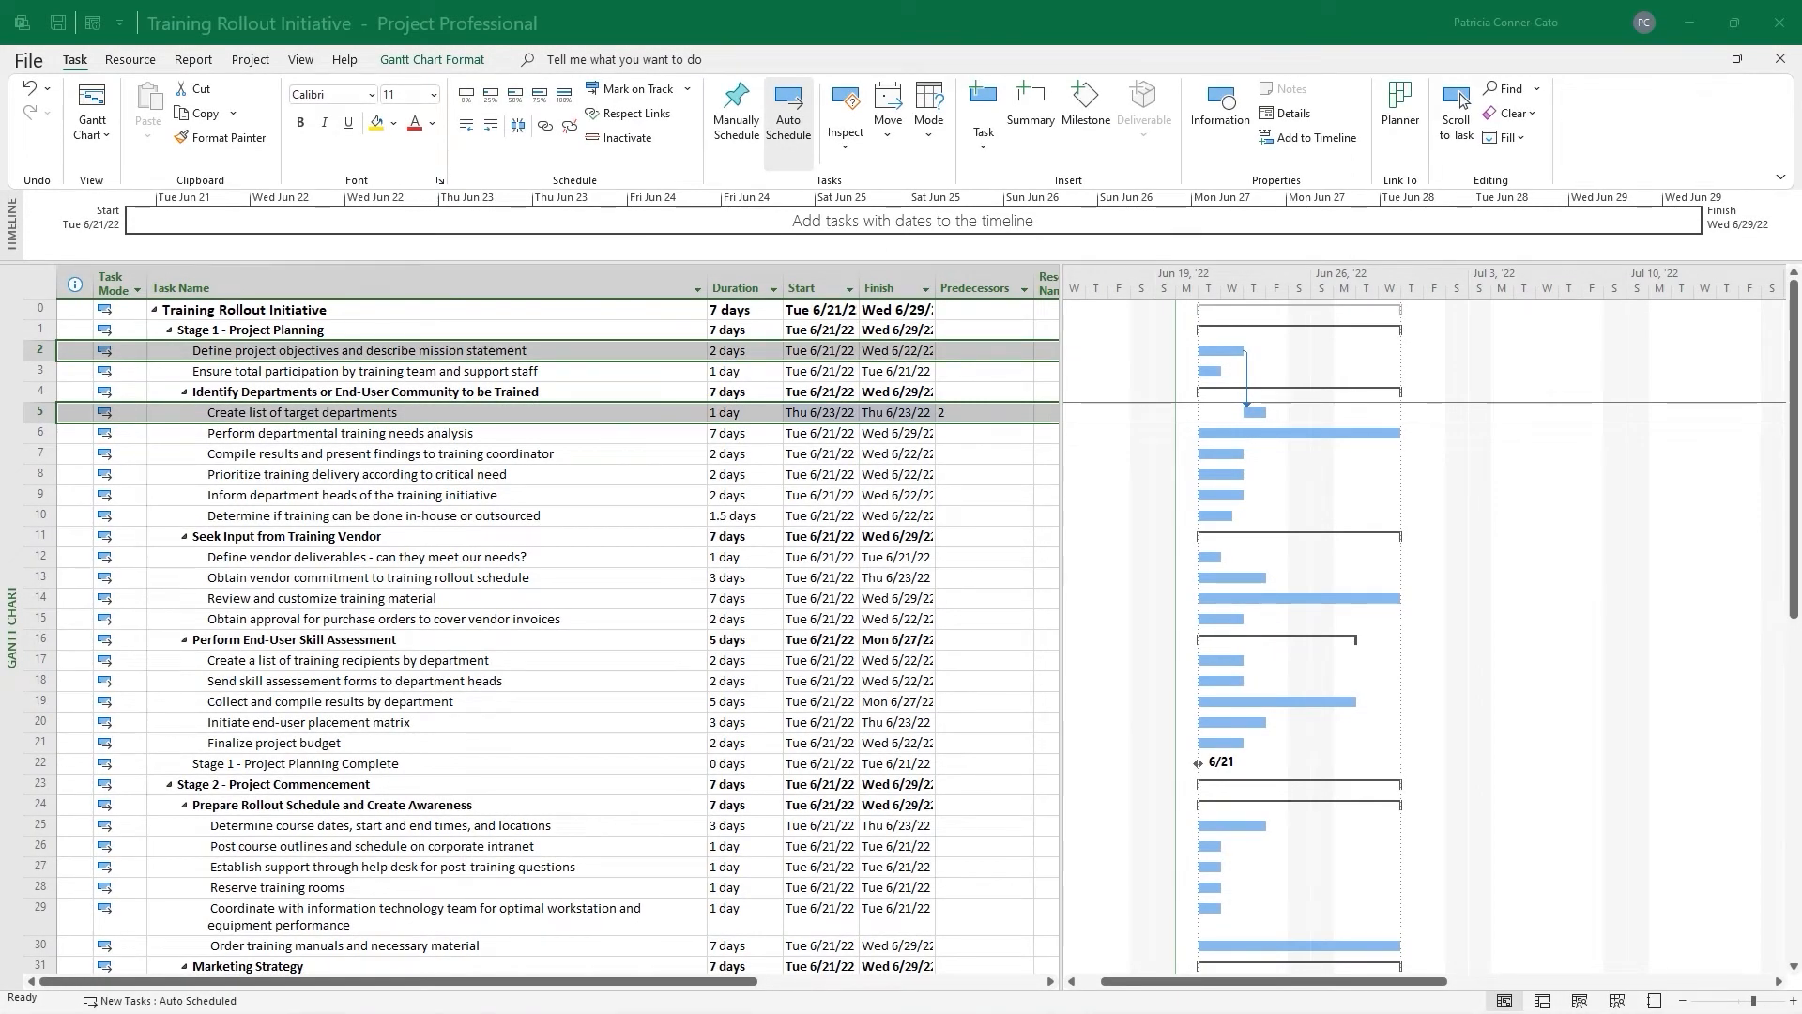
Link "Ensure total participation by training team and support staff" as the predecessor of "Perform departmental training needs analysis"
left_click(39, 373)
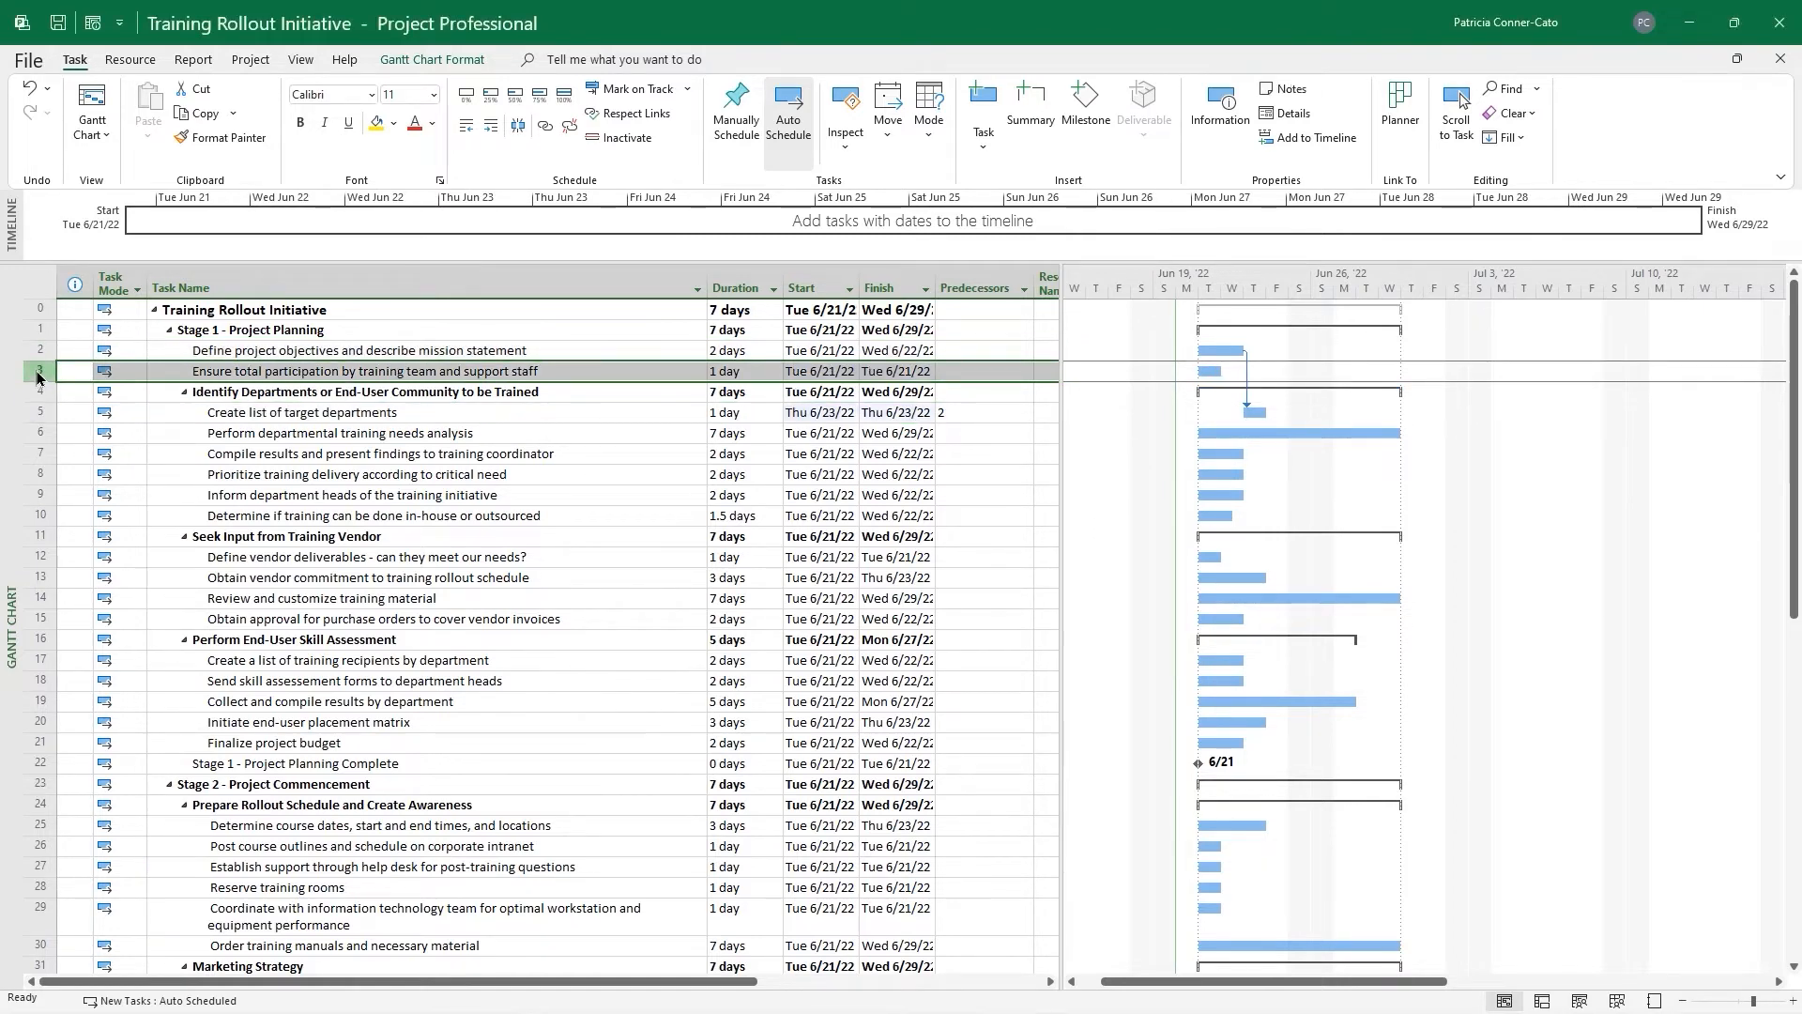
left_click(34, 435, "ctrl")
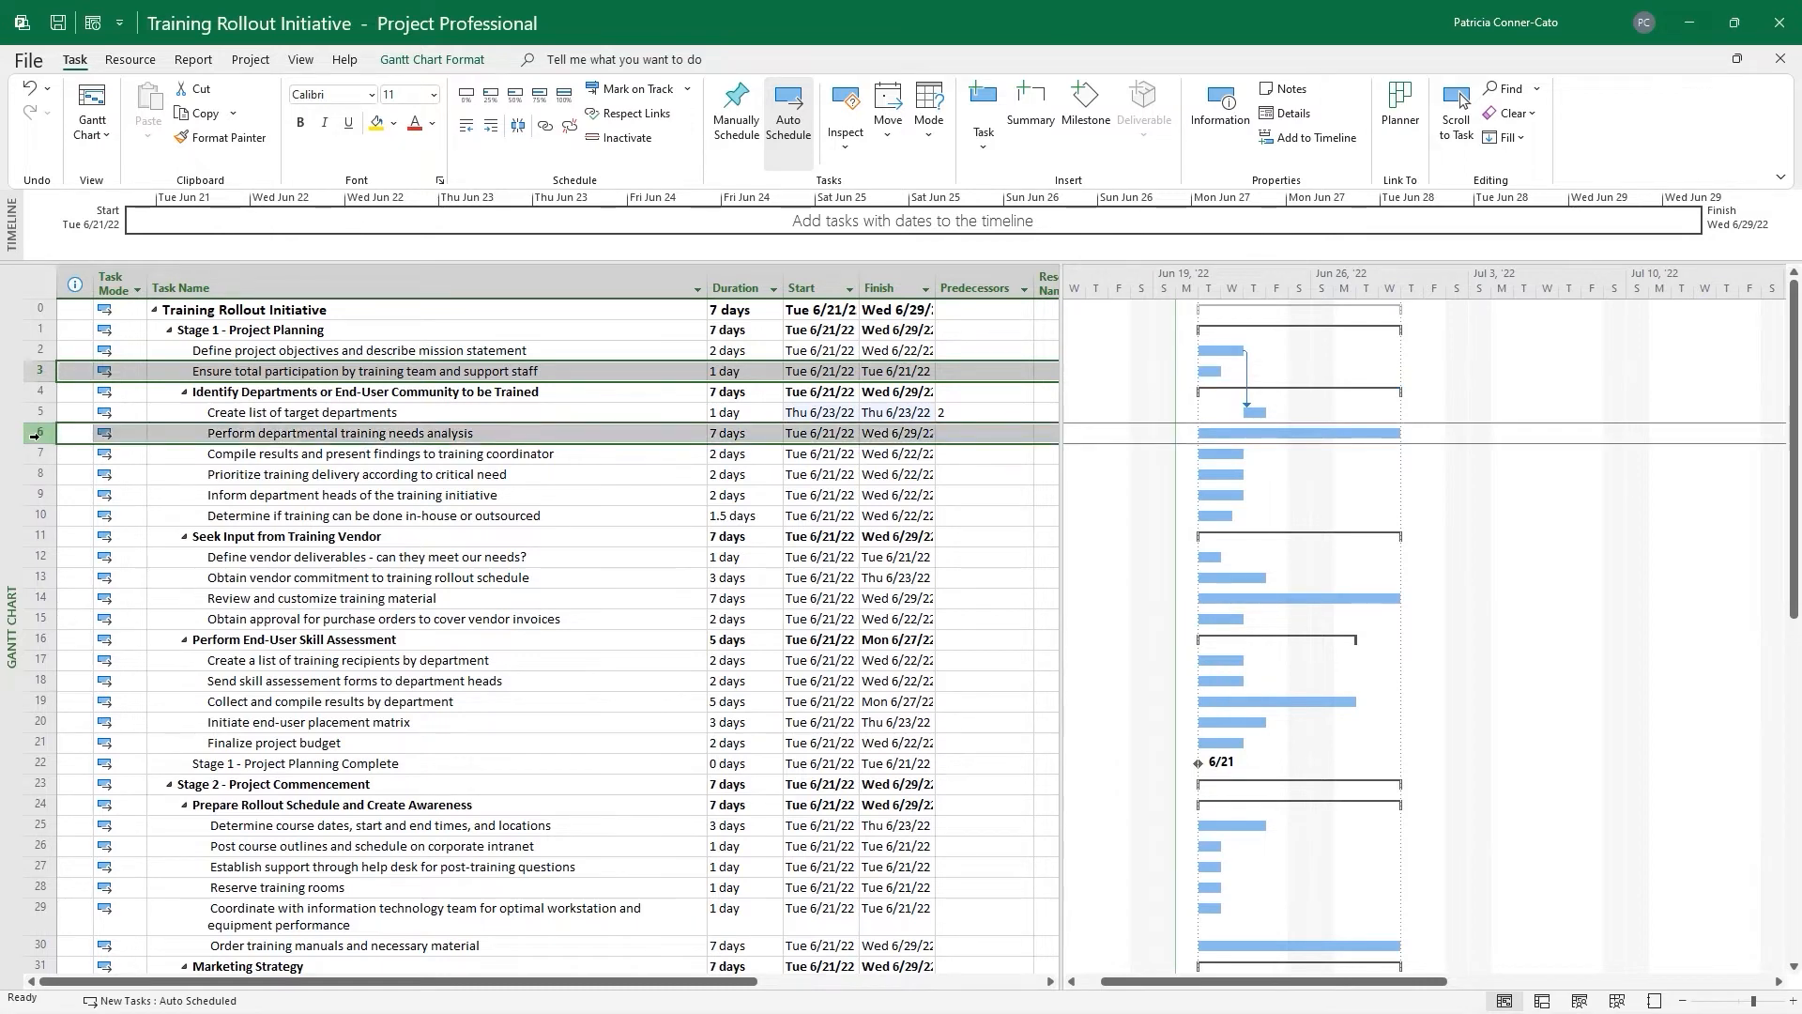
left_click(544, 127)
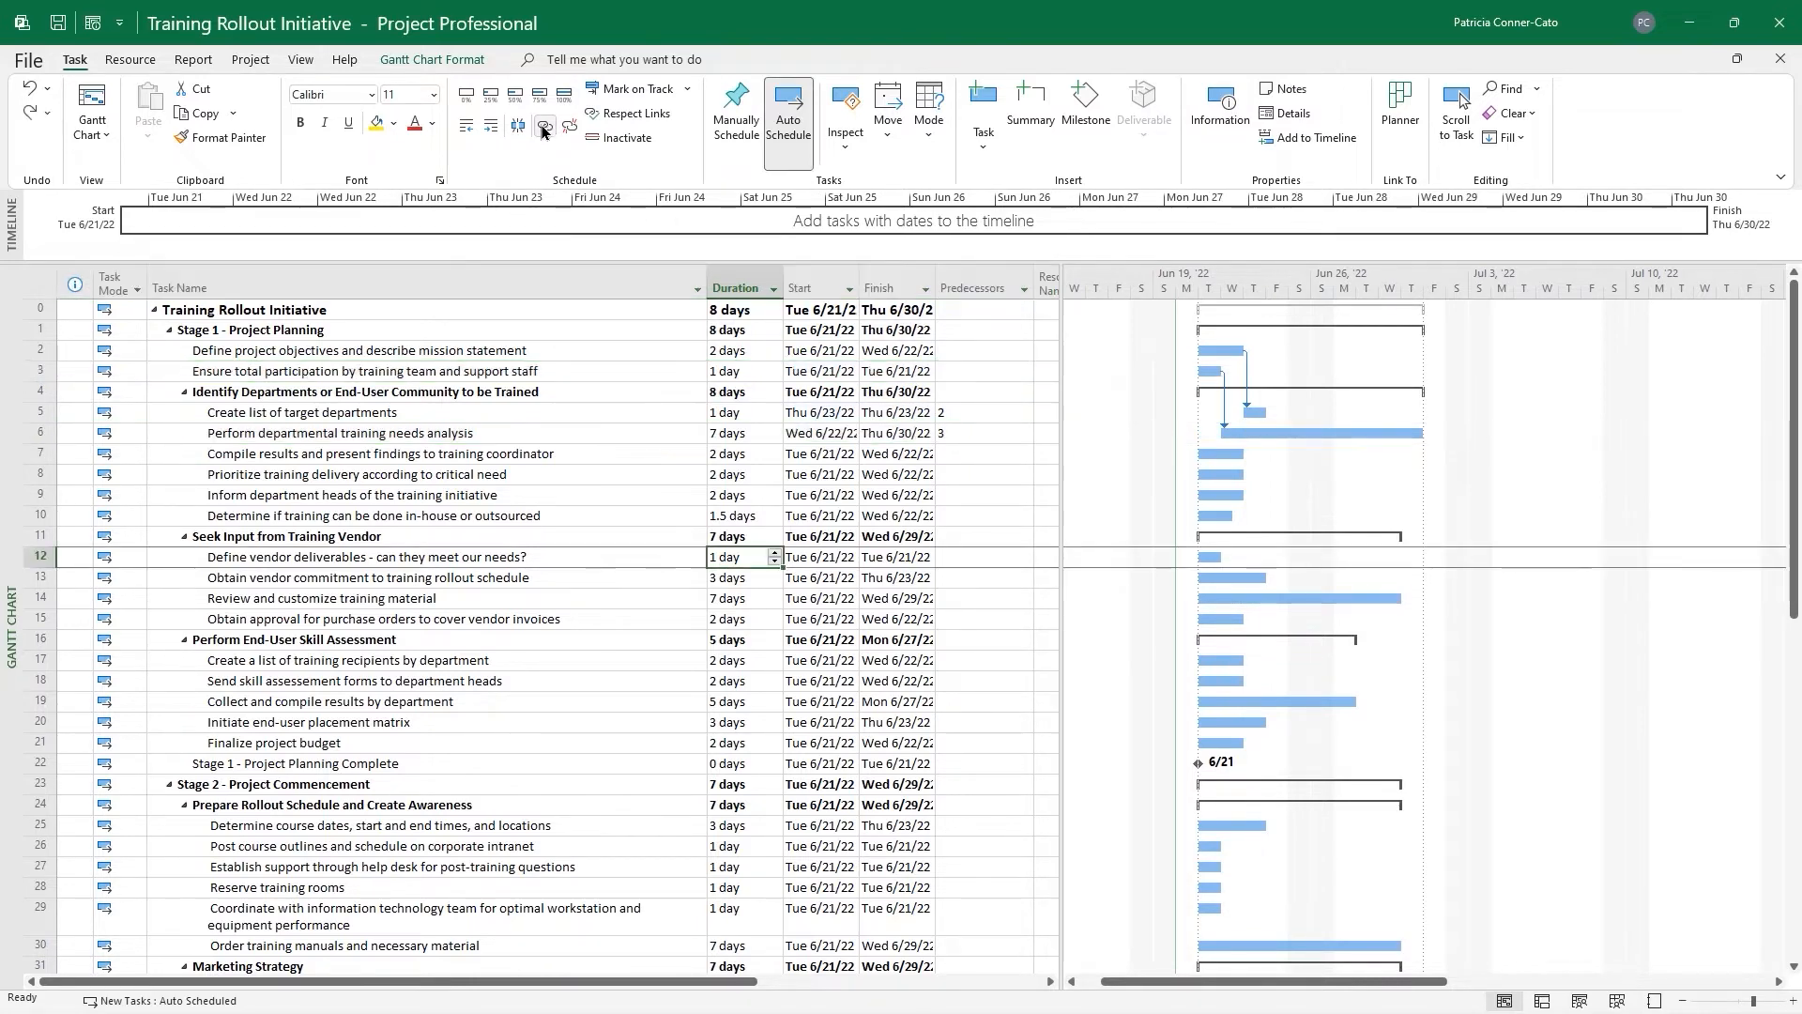
Link tasks 6 through 8 in sequence, from the departmental training needs analysis to "Prioritize training delivery according to critical need"
left_click(51, 434)
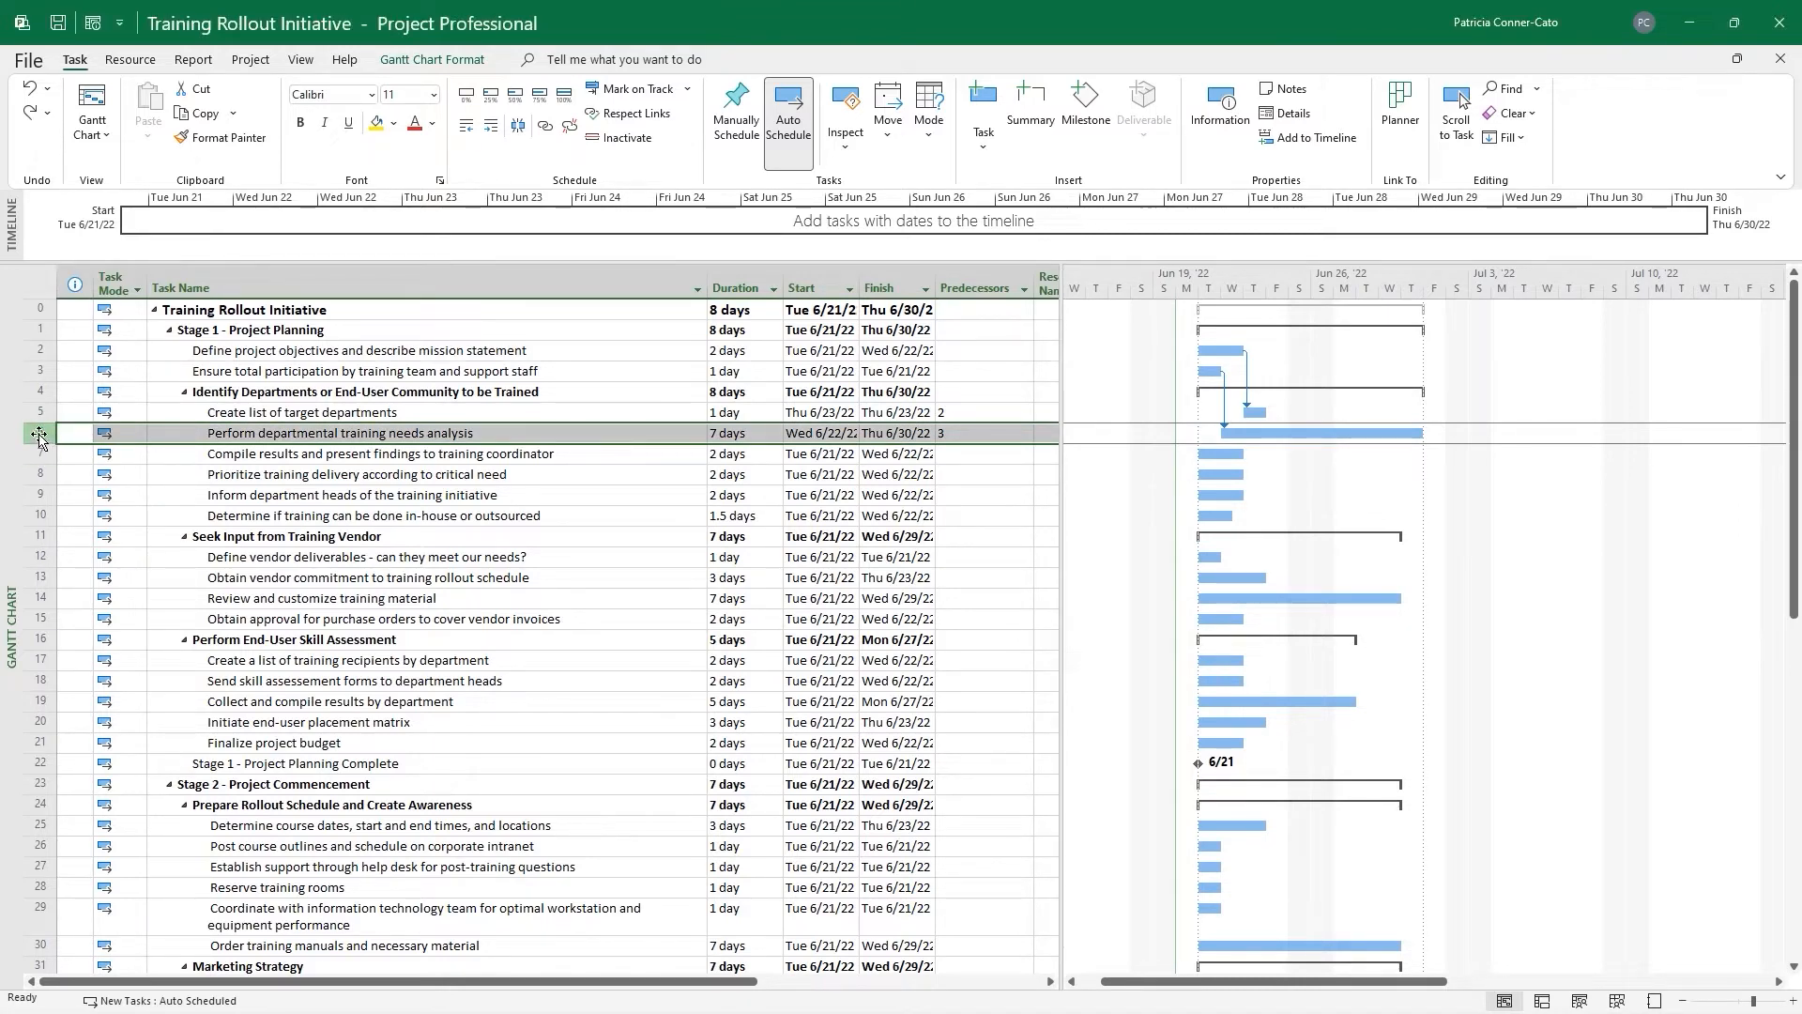
left_click(165, 472)
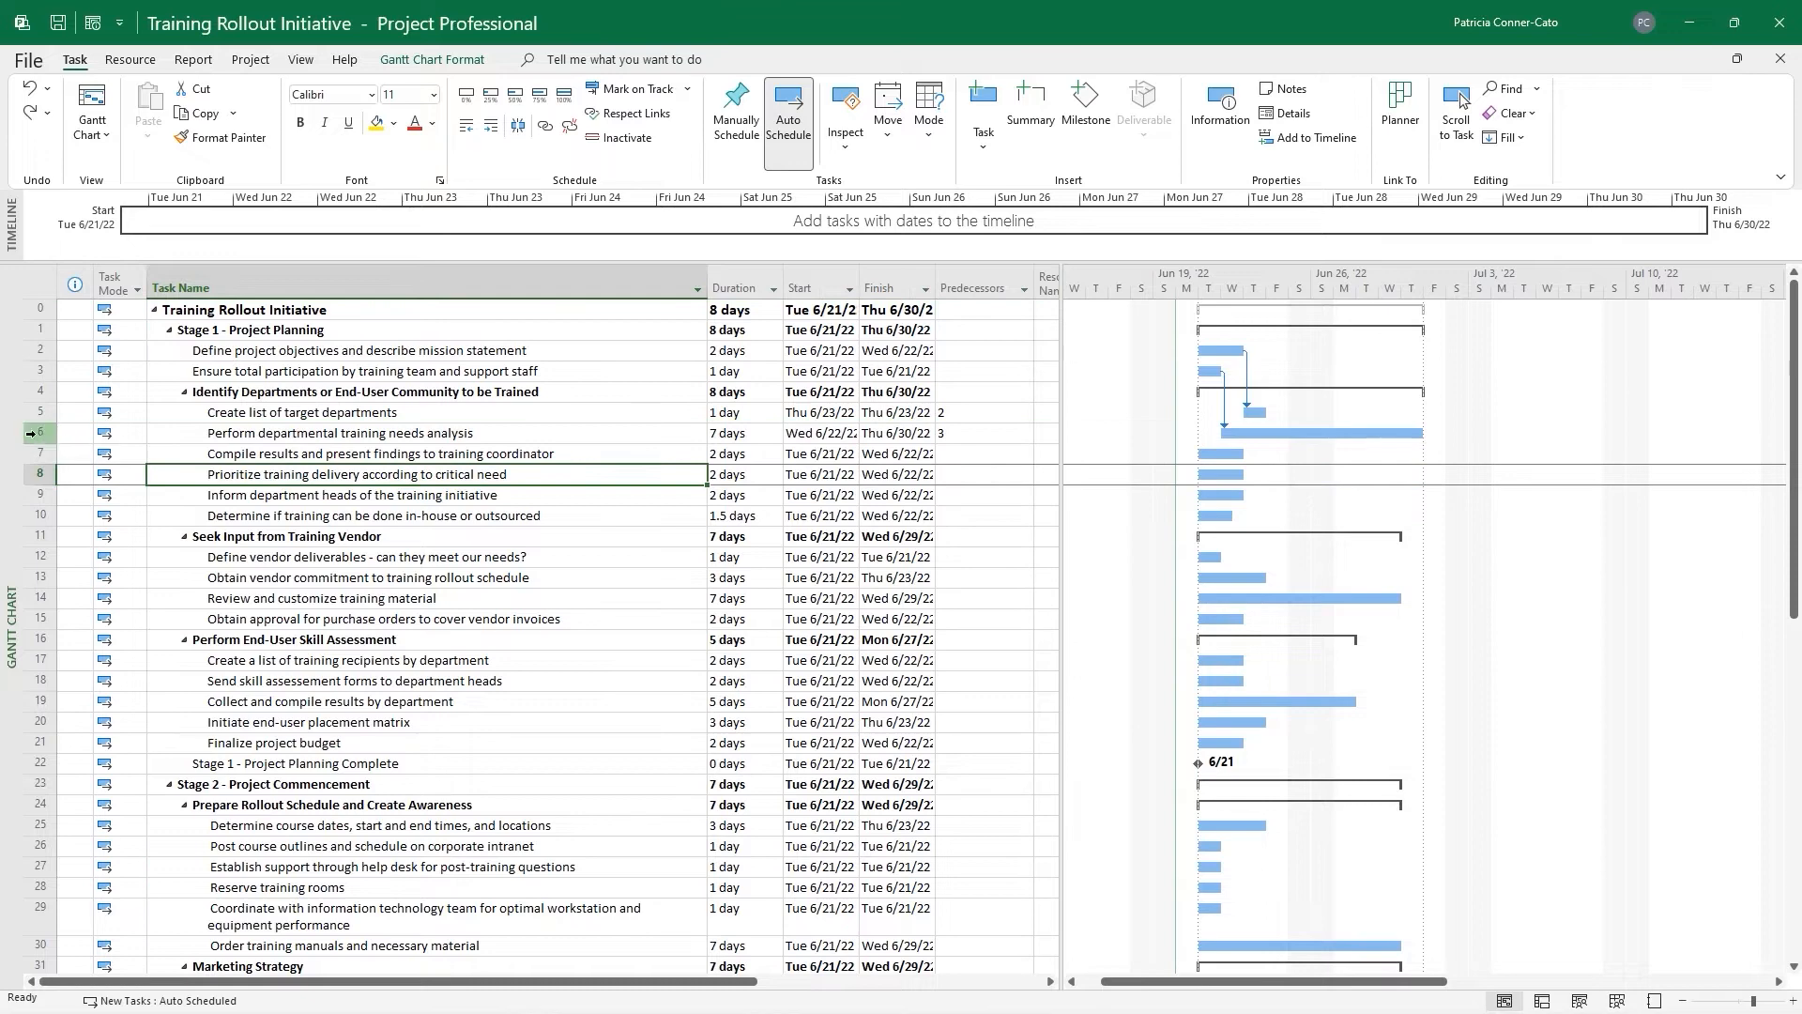
left_click_drag(31, 432, 37, 474)
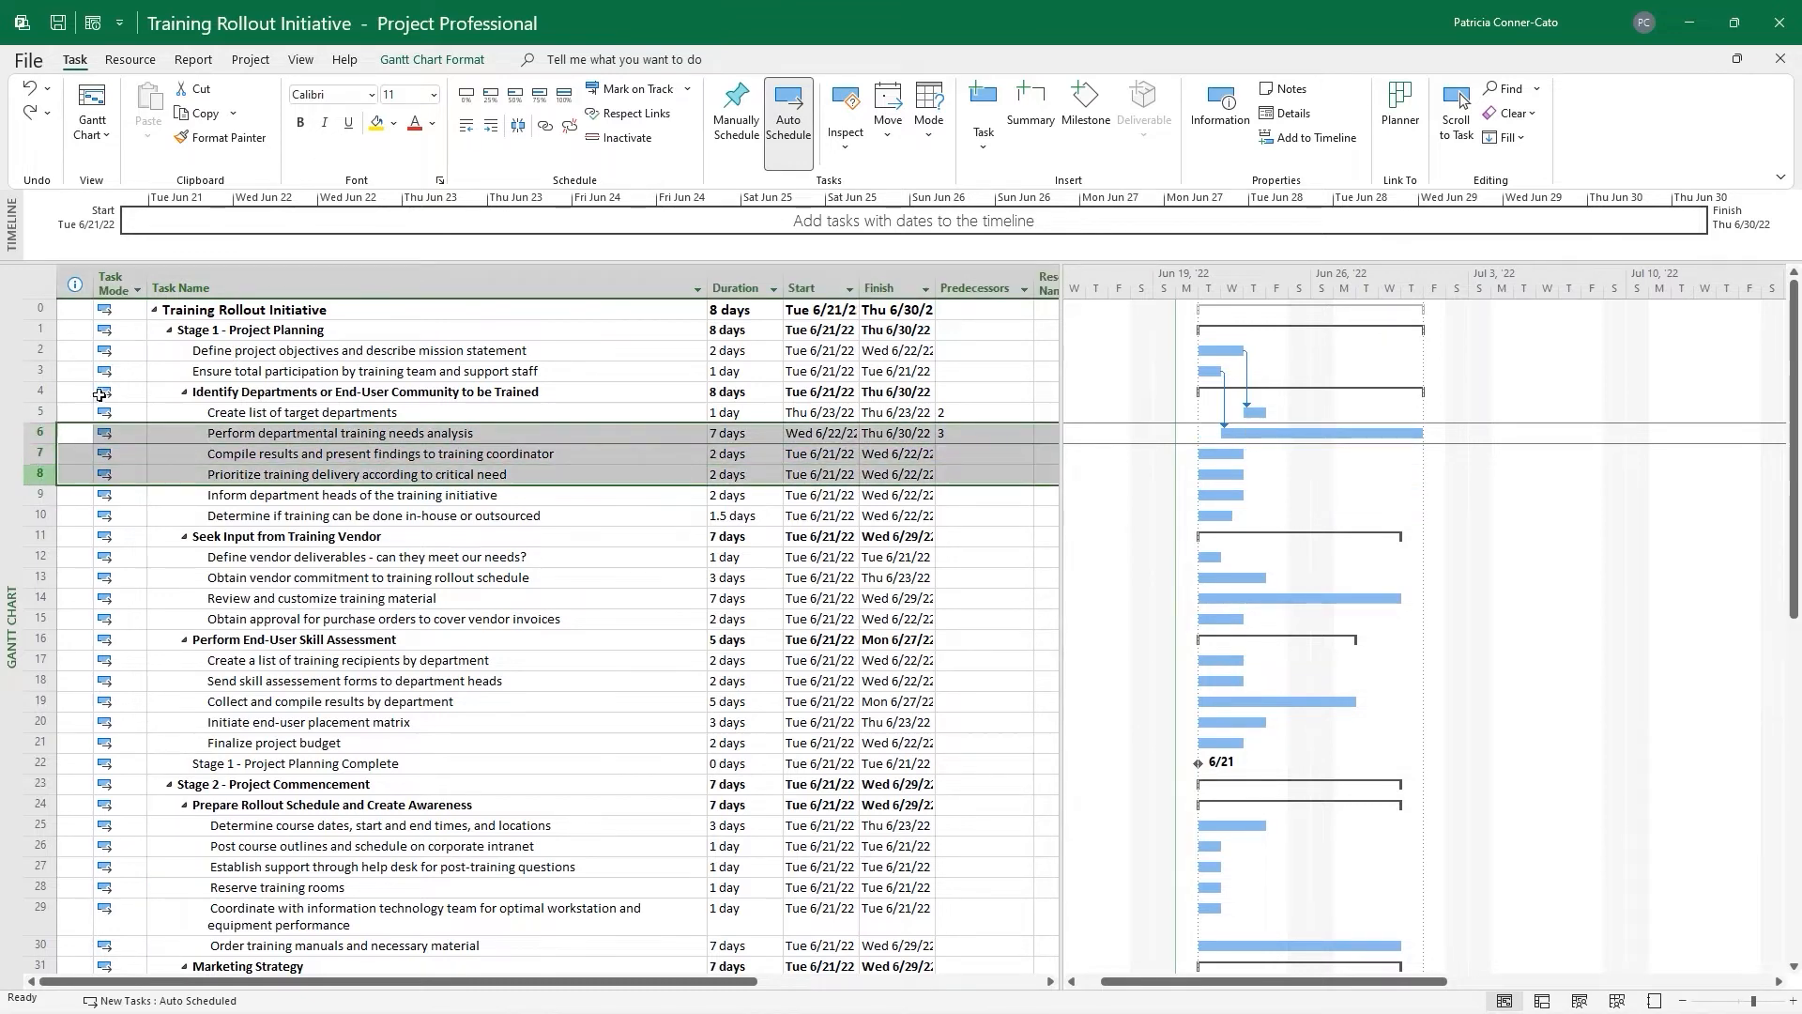
left_click(546, 126)
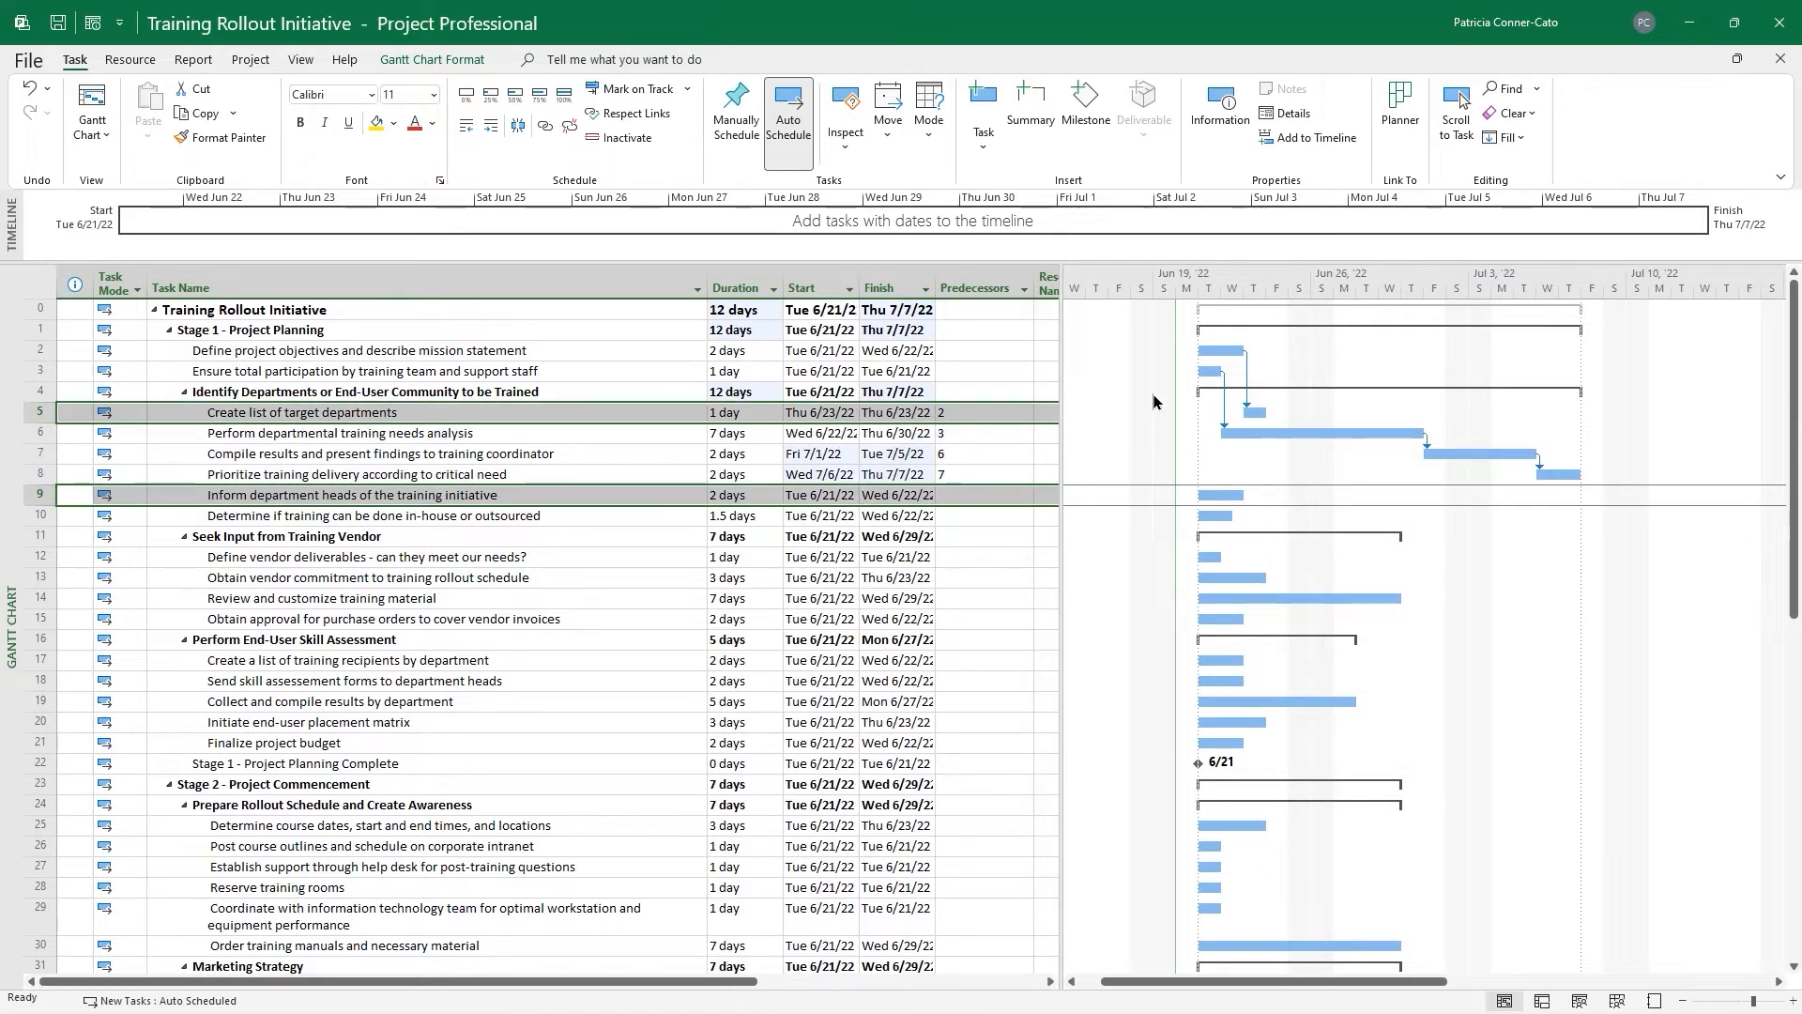
Link "Create list of target departments" as the predecessor of "Inform department heads of the training initiative"
key("ctrl+F2")
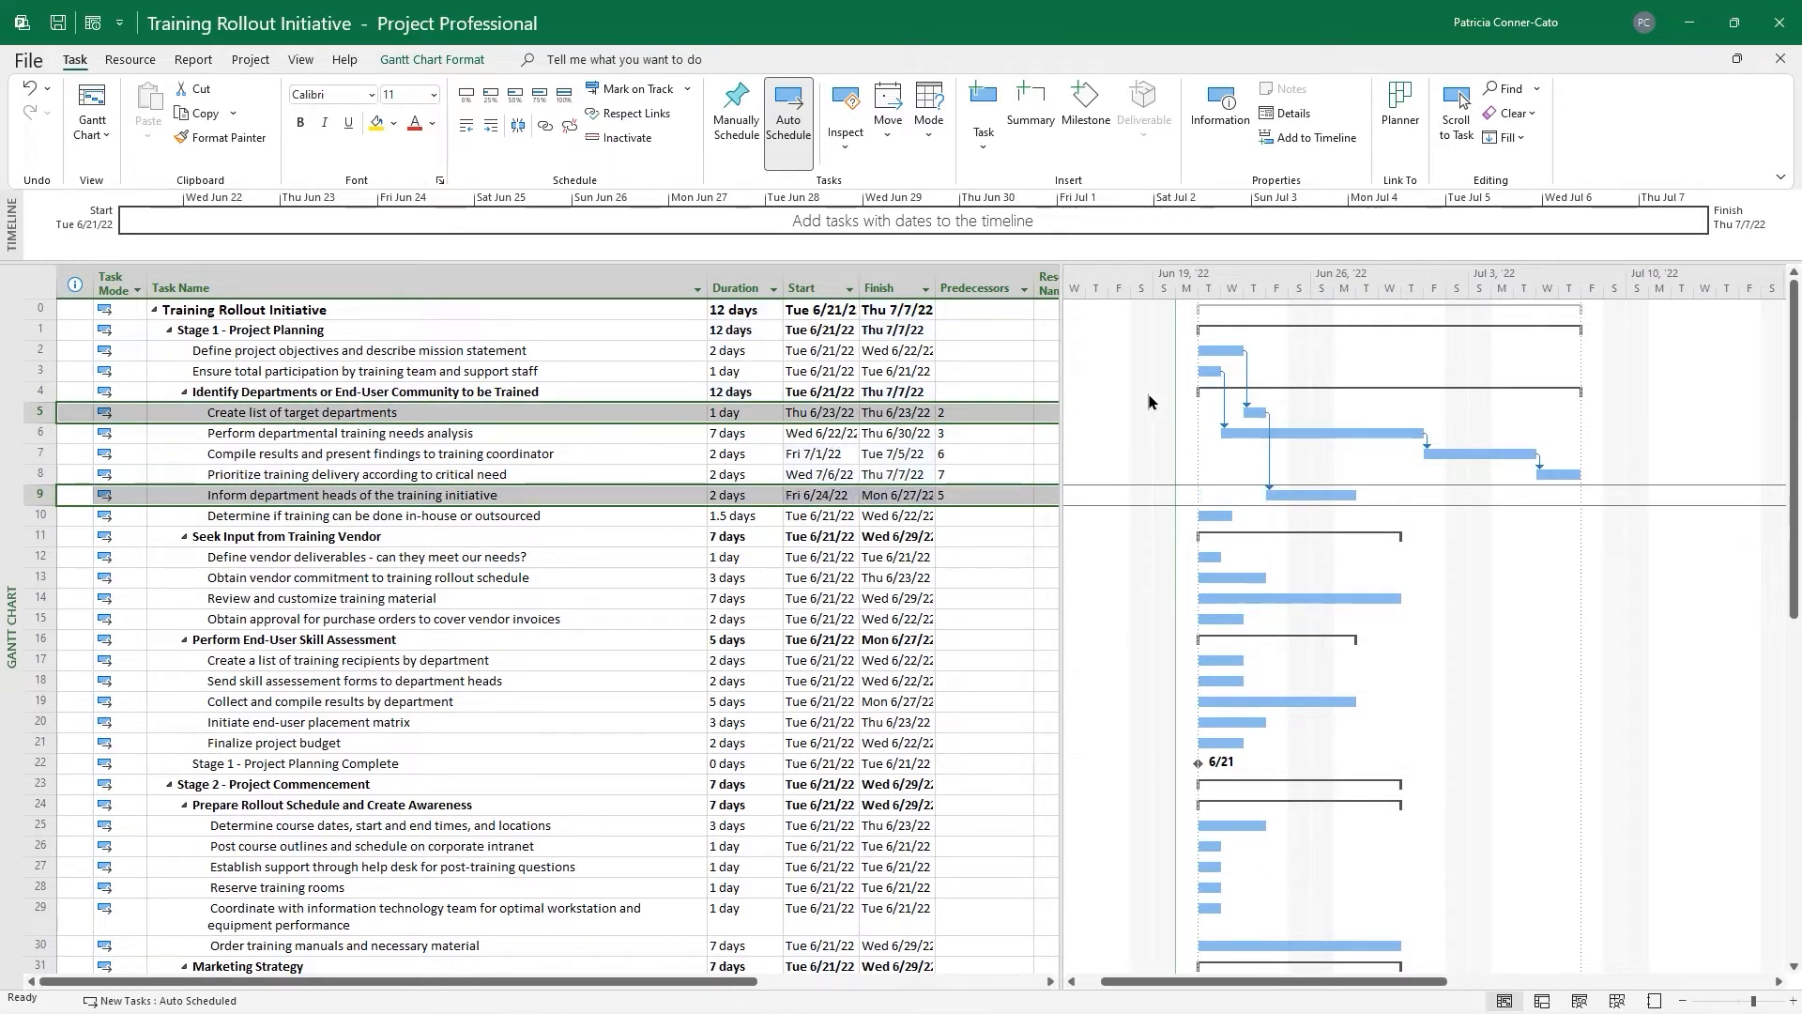
left_click(44, 498)
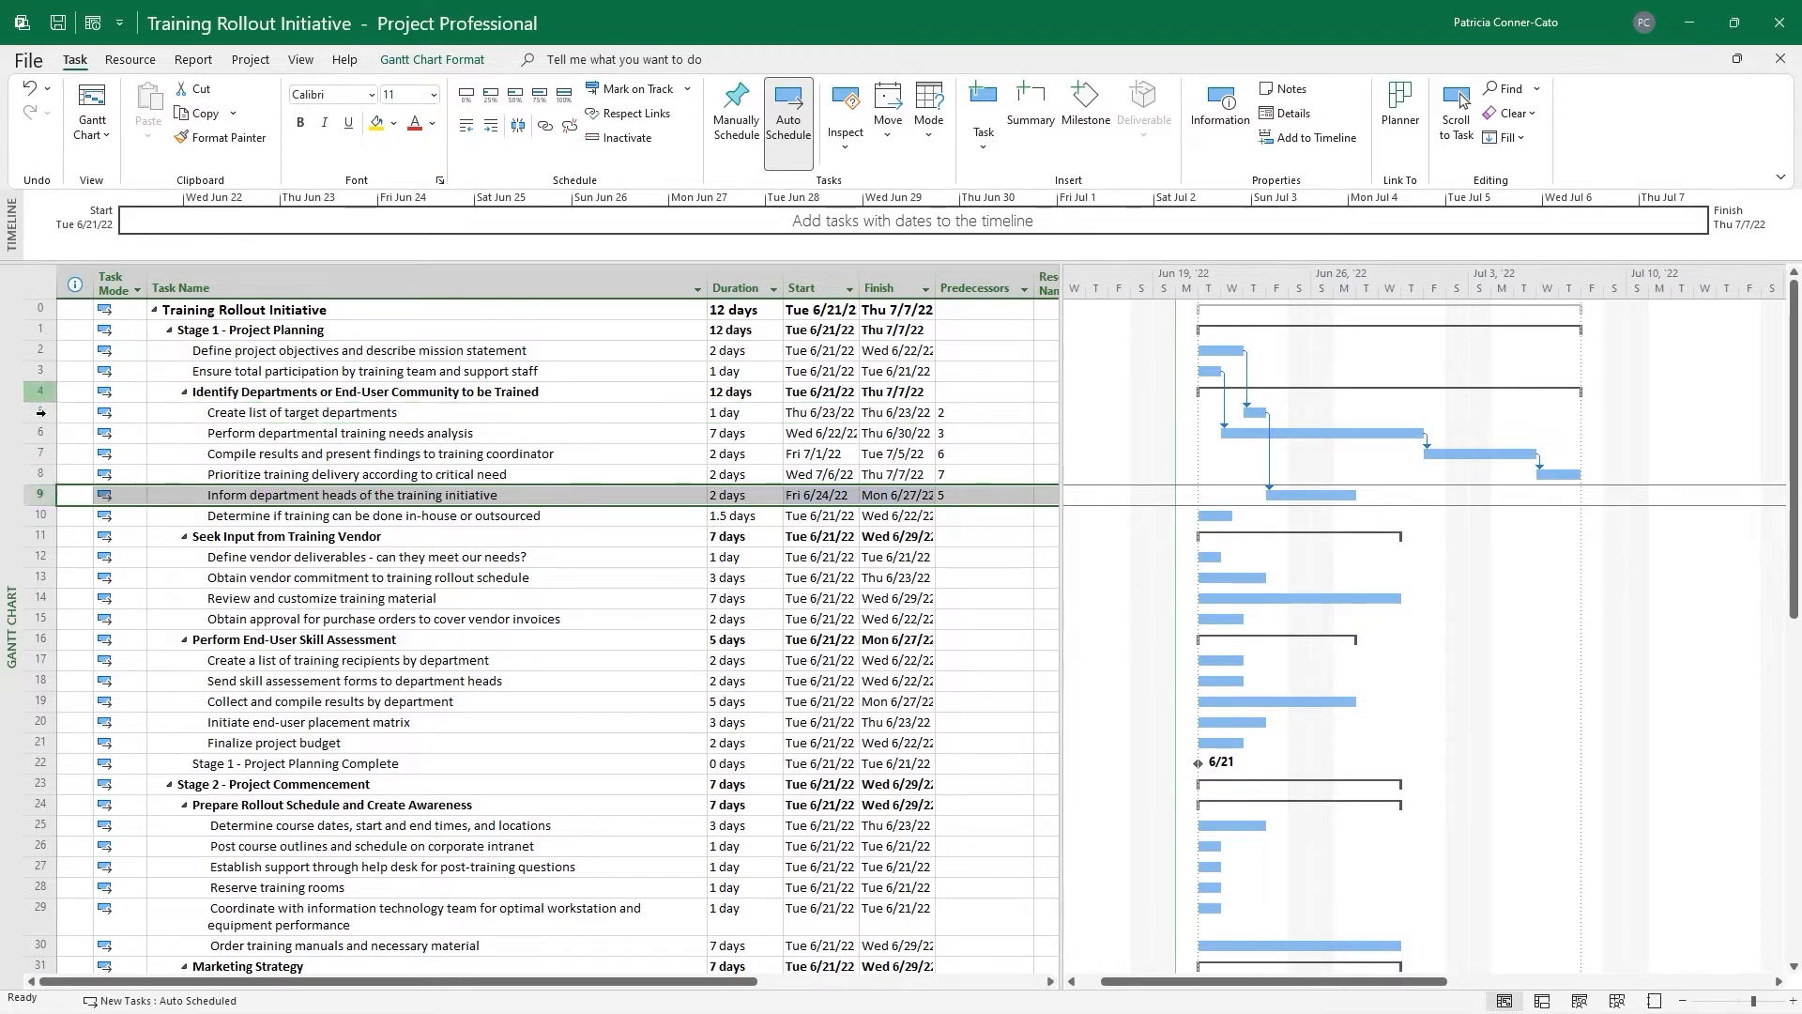
left_click(41, 411)
left_click(42, 516, "shift")
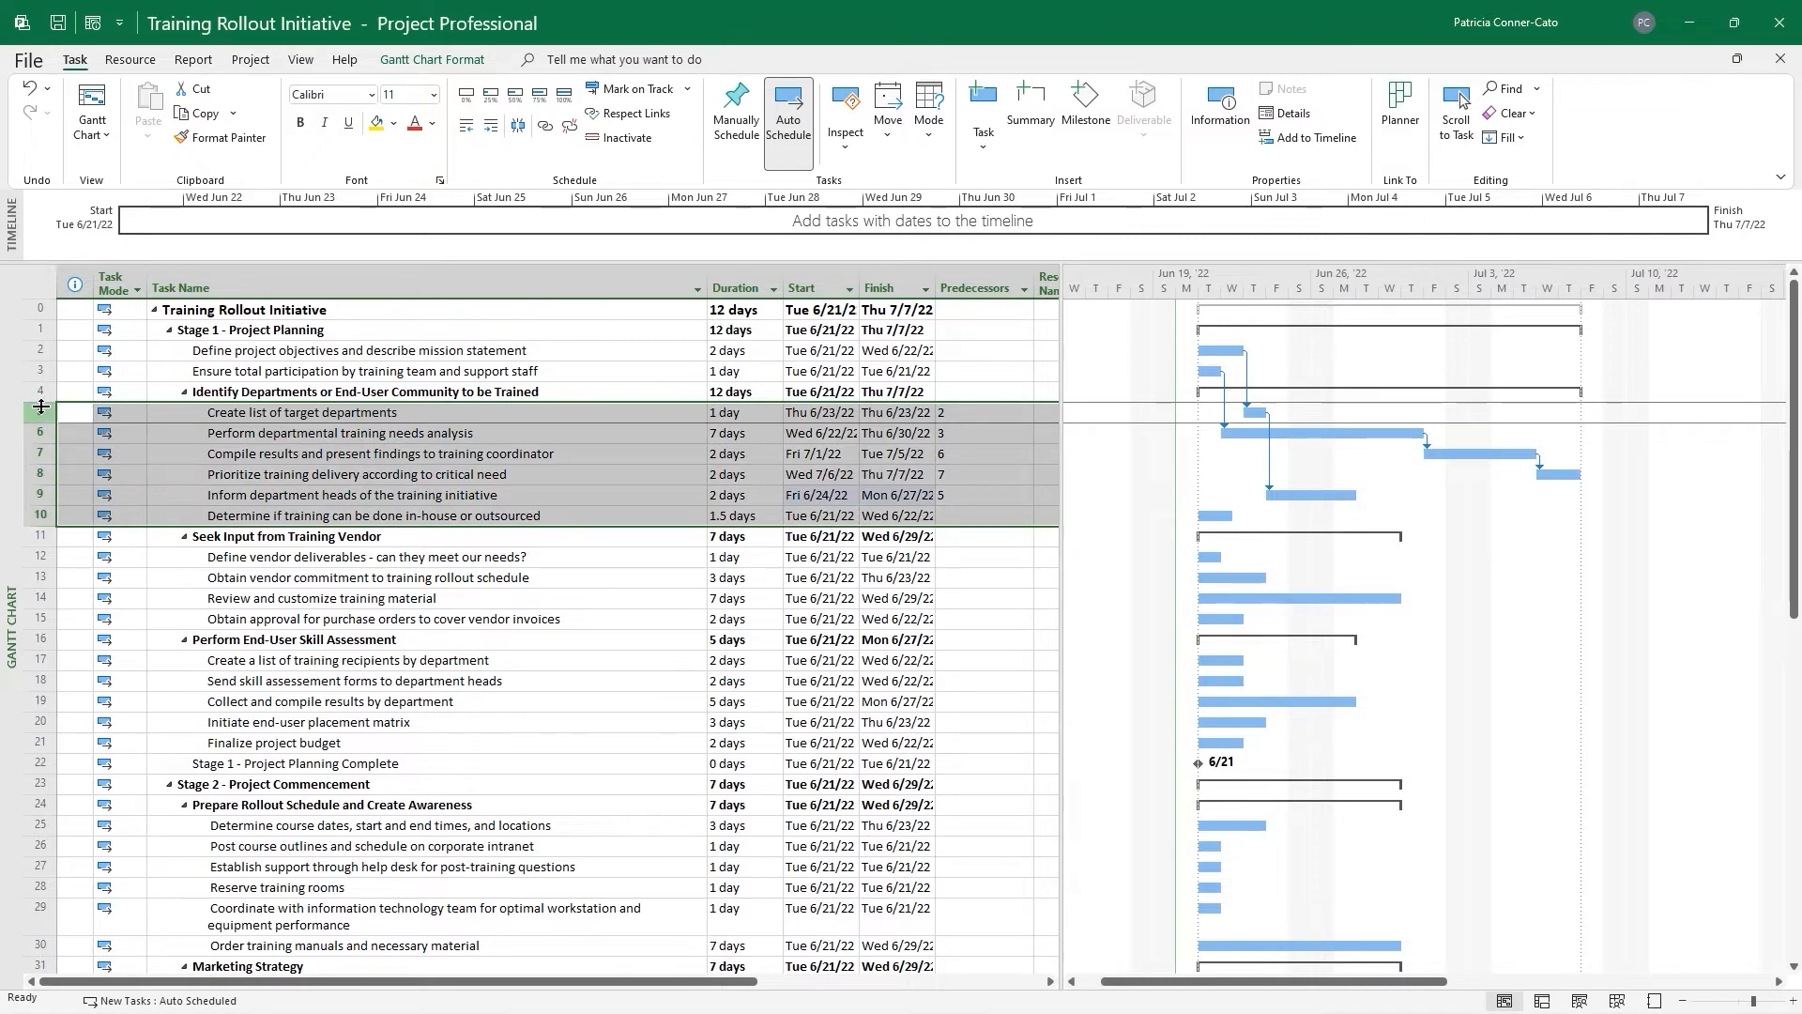
left_click(179, 475)
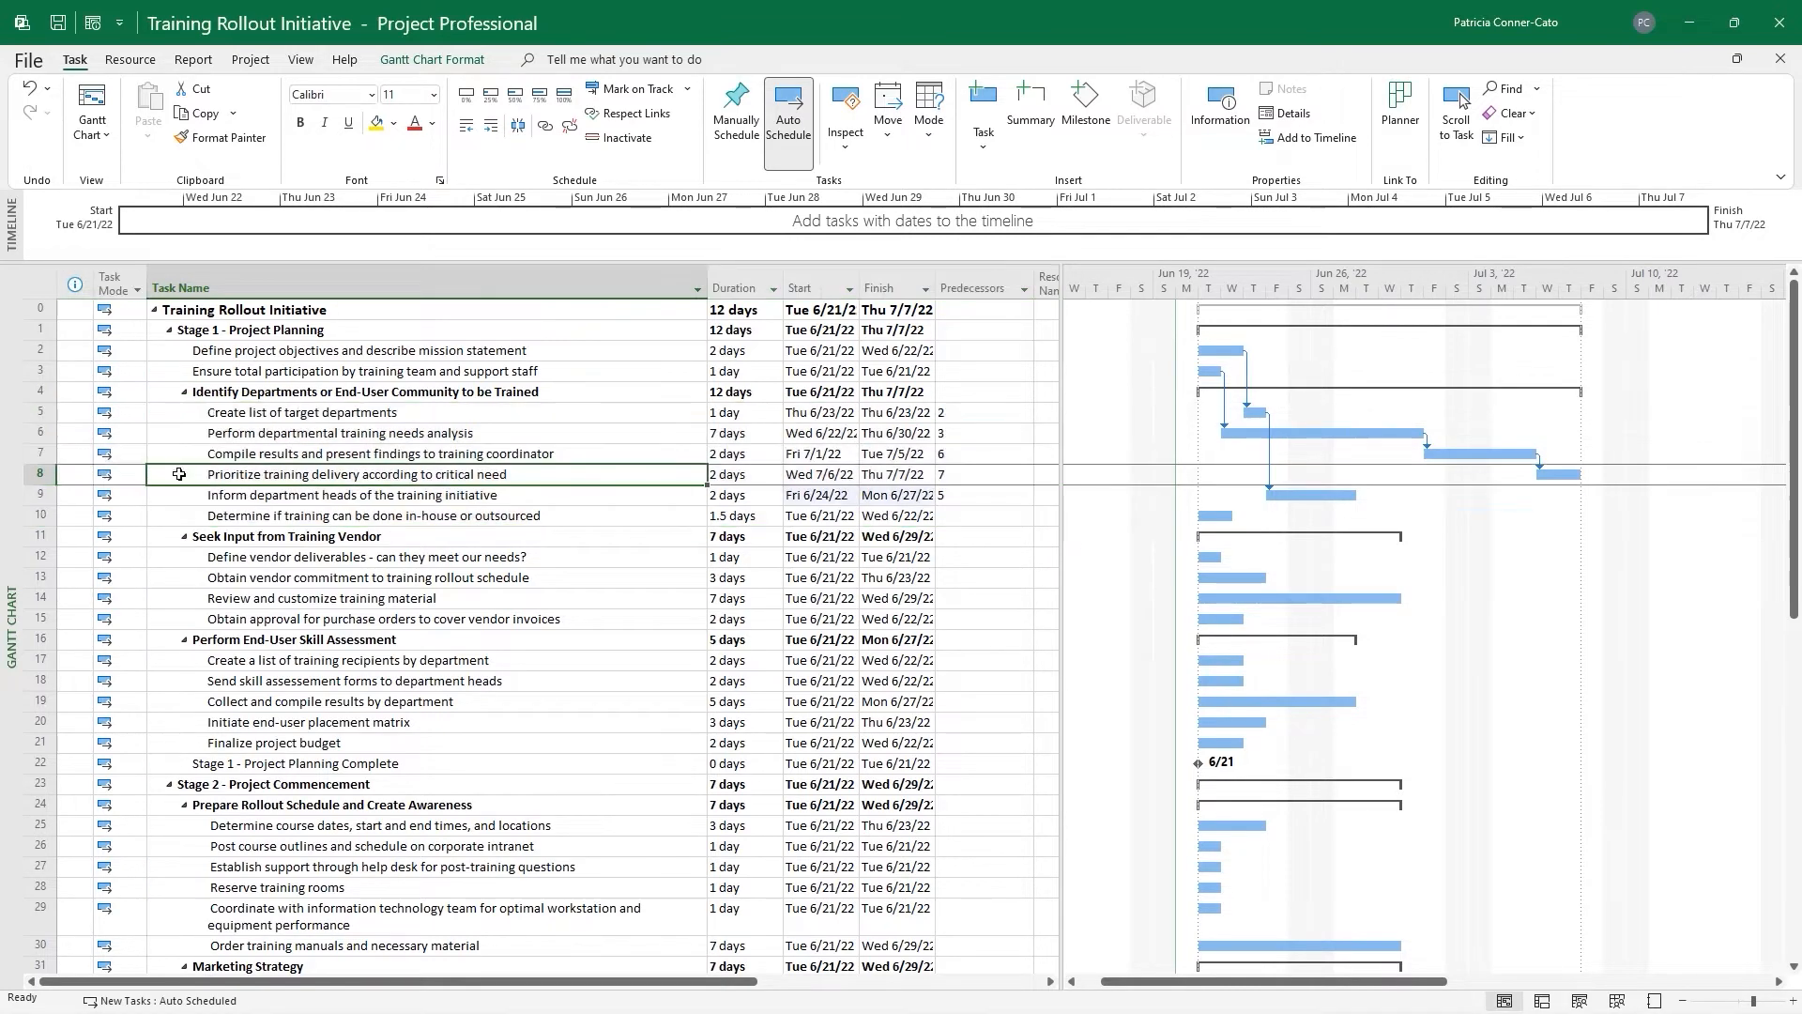
Link "Create list of target departments" as the predecessor of "Determine if training can be done in-house or outsourced"
left_click(41, 415)
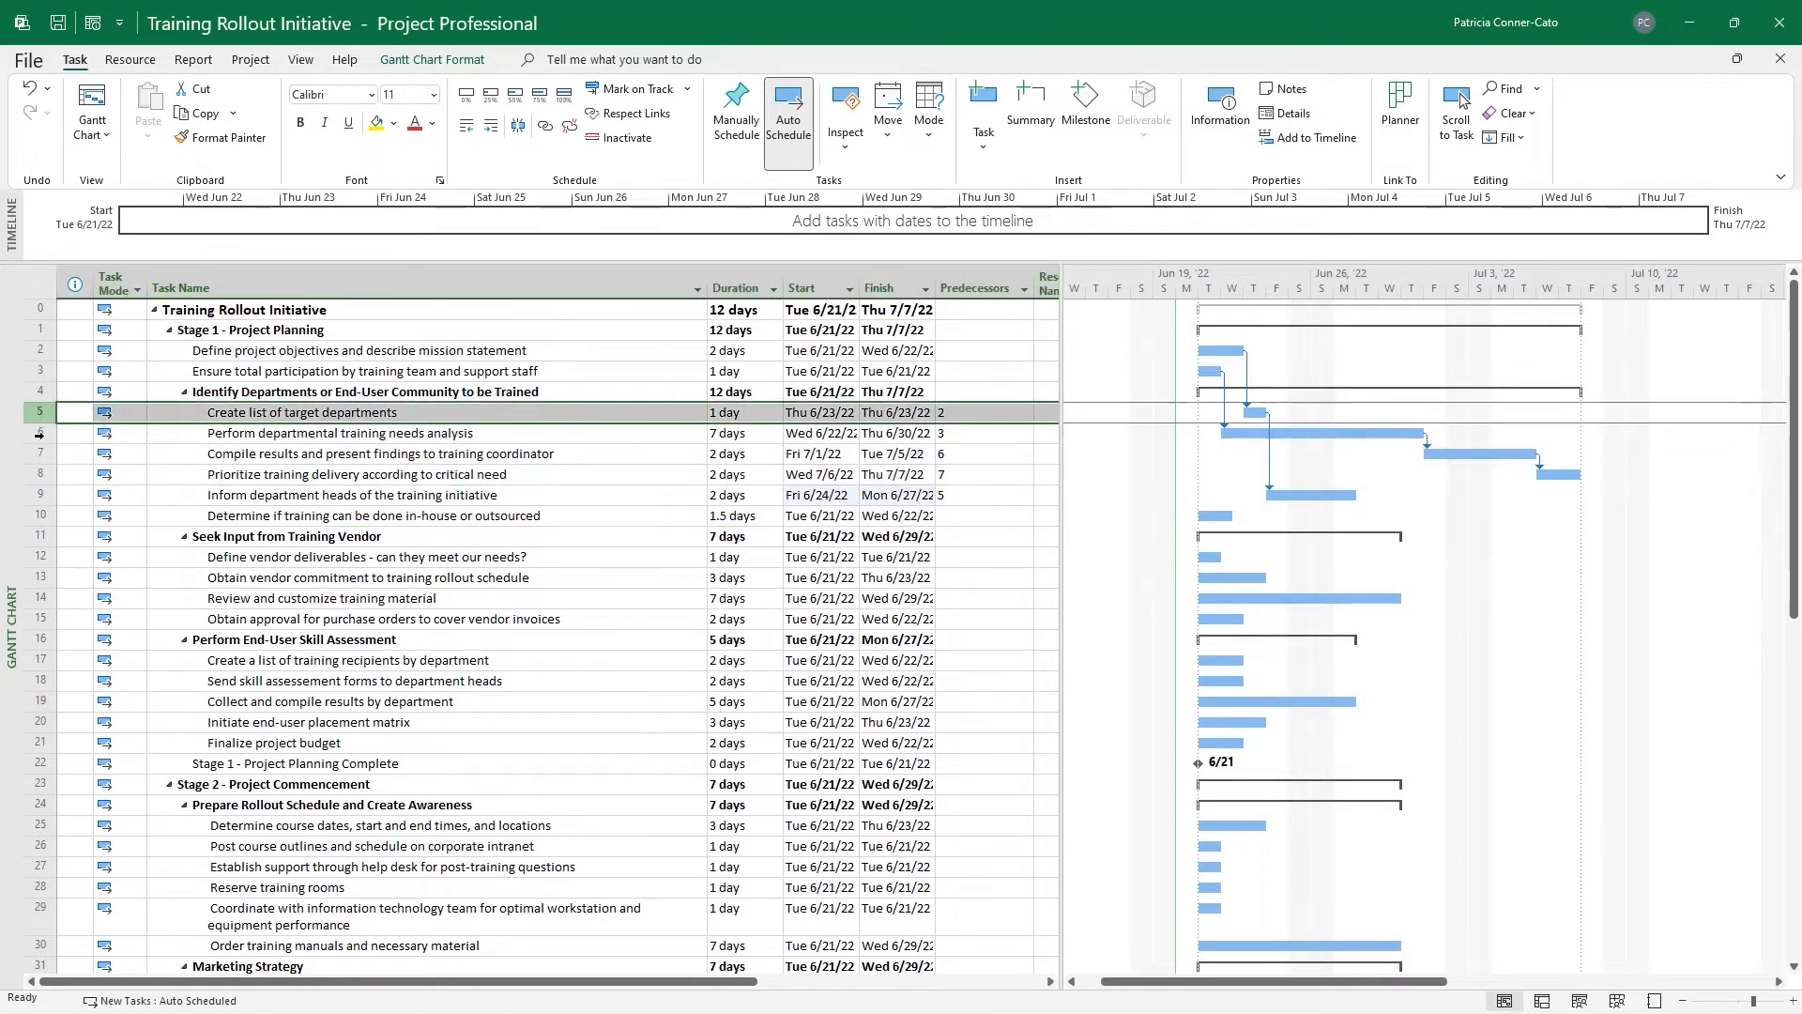
left_click(36, 517, "ctrl")
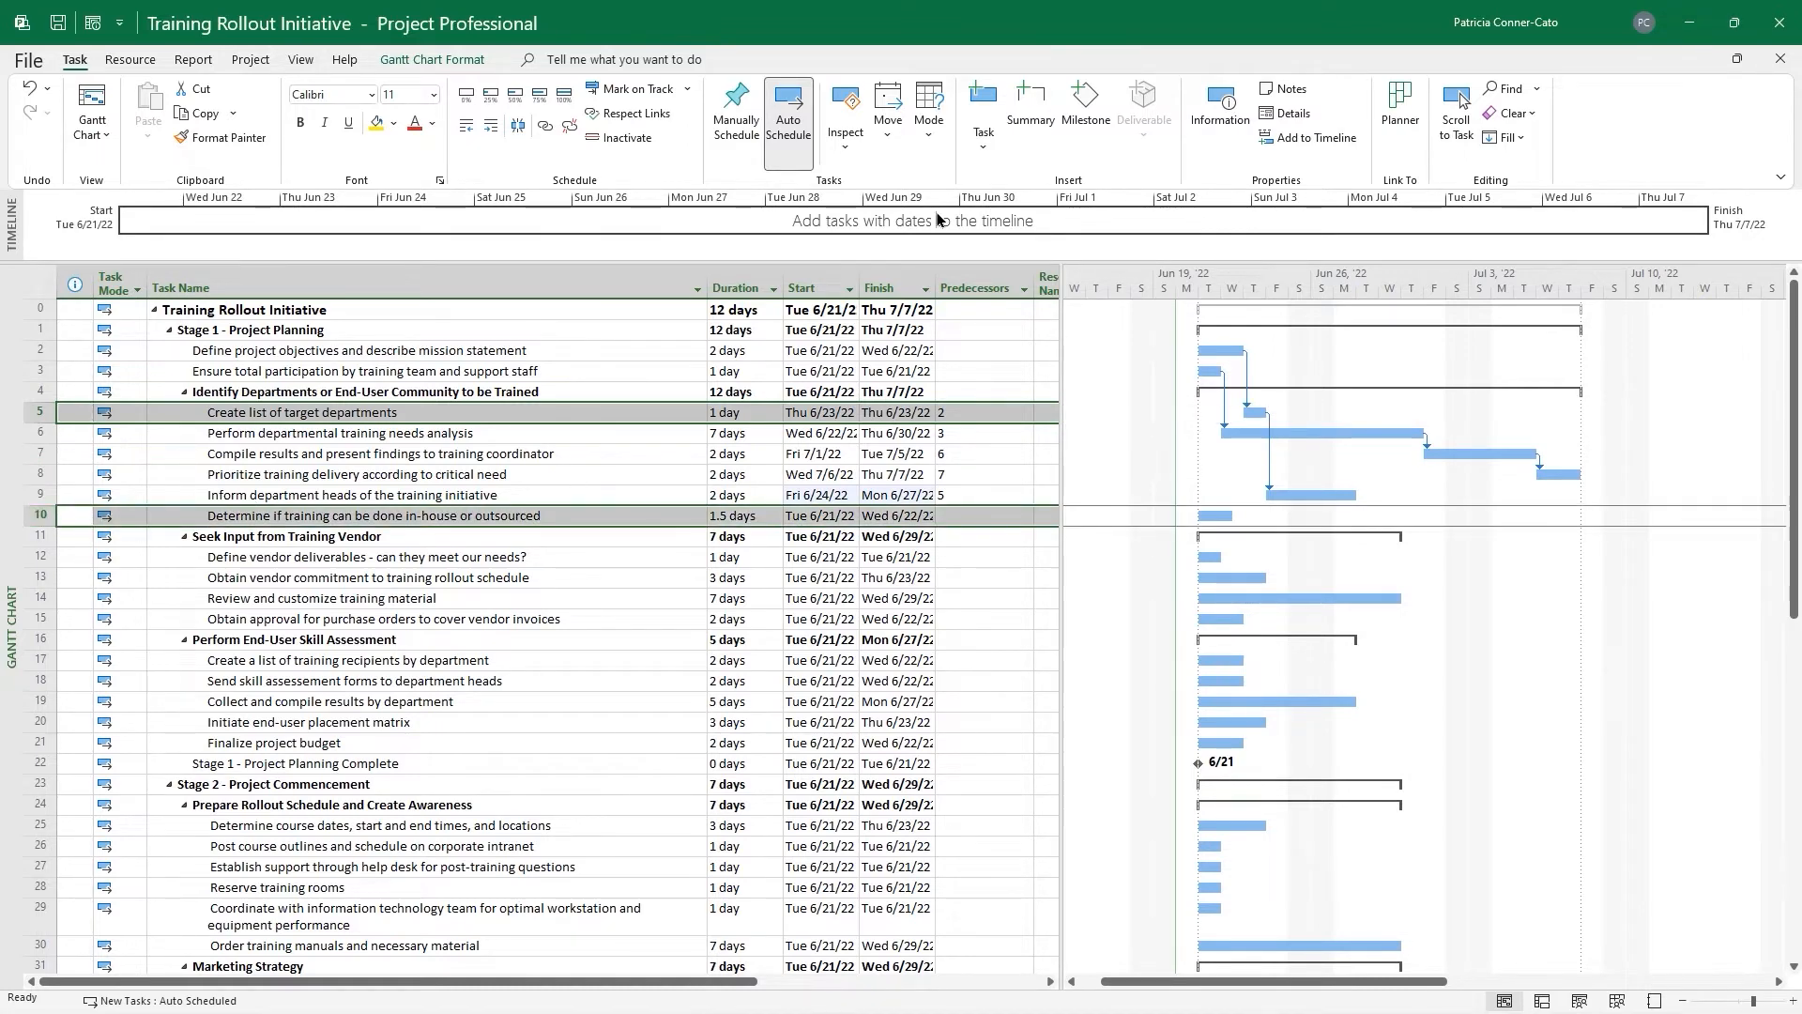
left_click(547, 134)
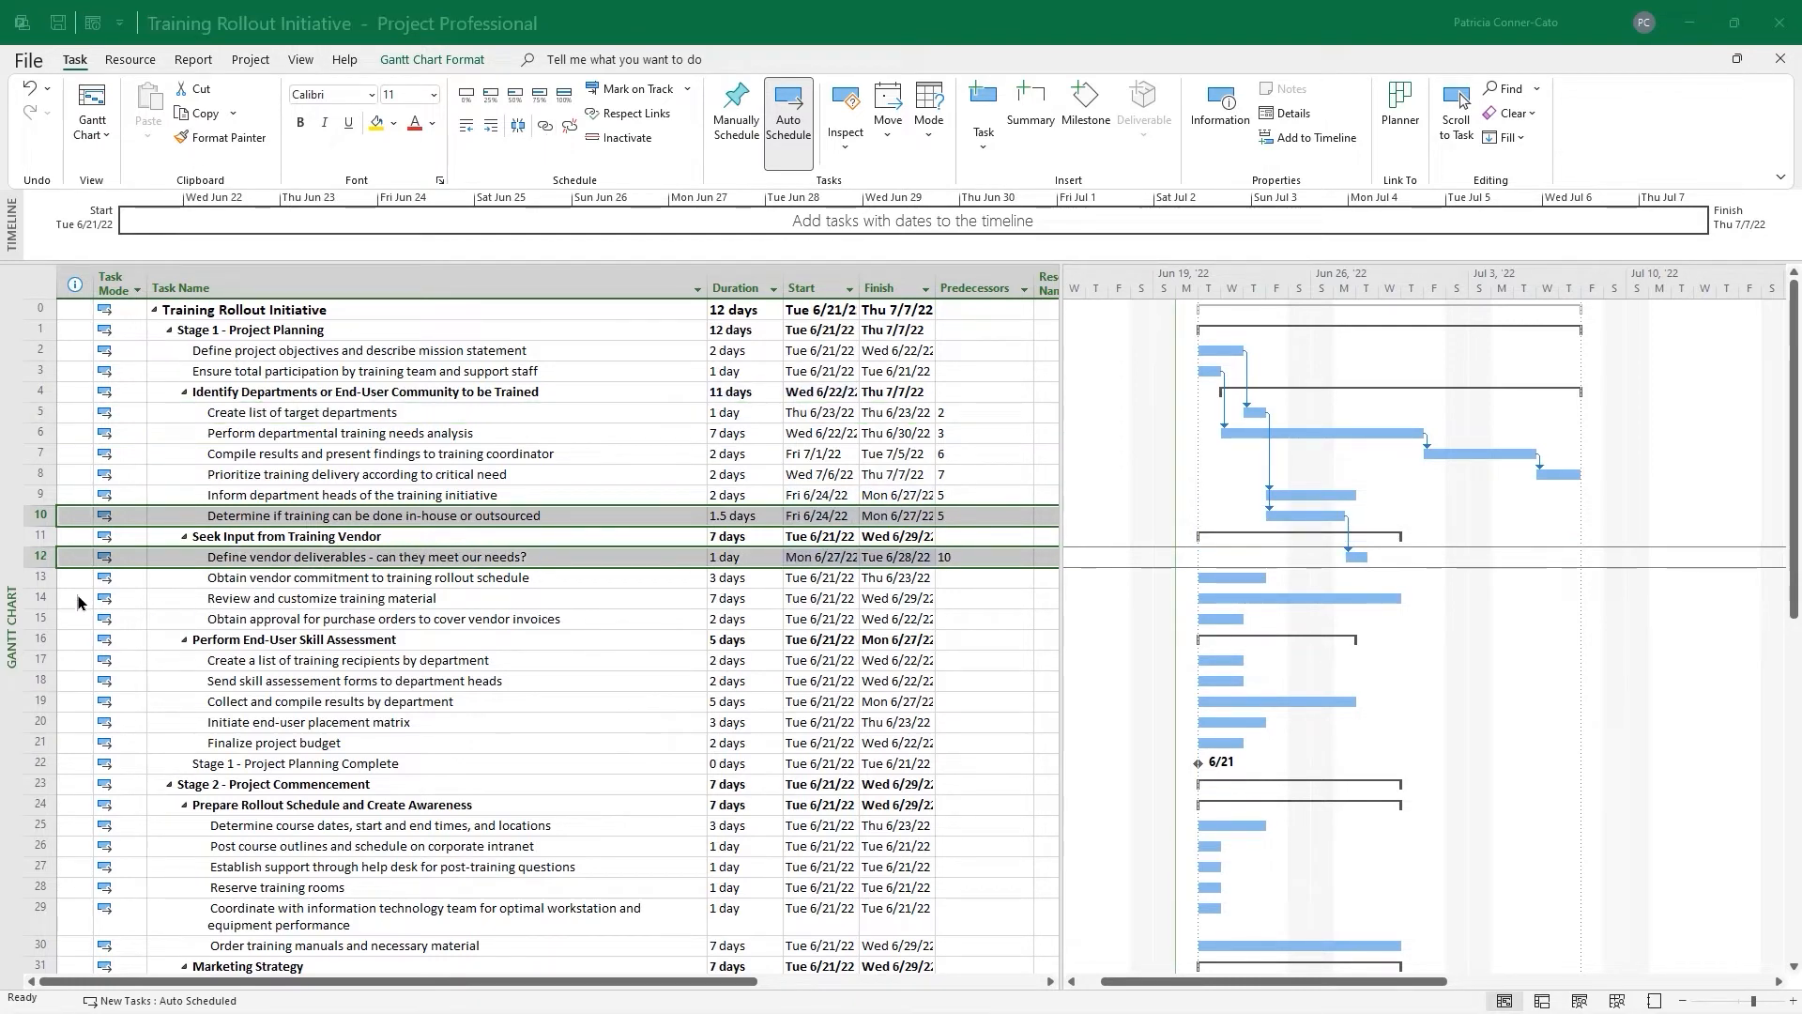
Link "Define vendor deliverables - can they meet our needs?" as the predecessor of "Obtain vendor commitment to training rollout schedule"
left_click(60, 571)
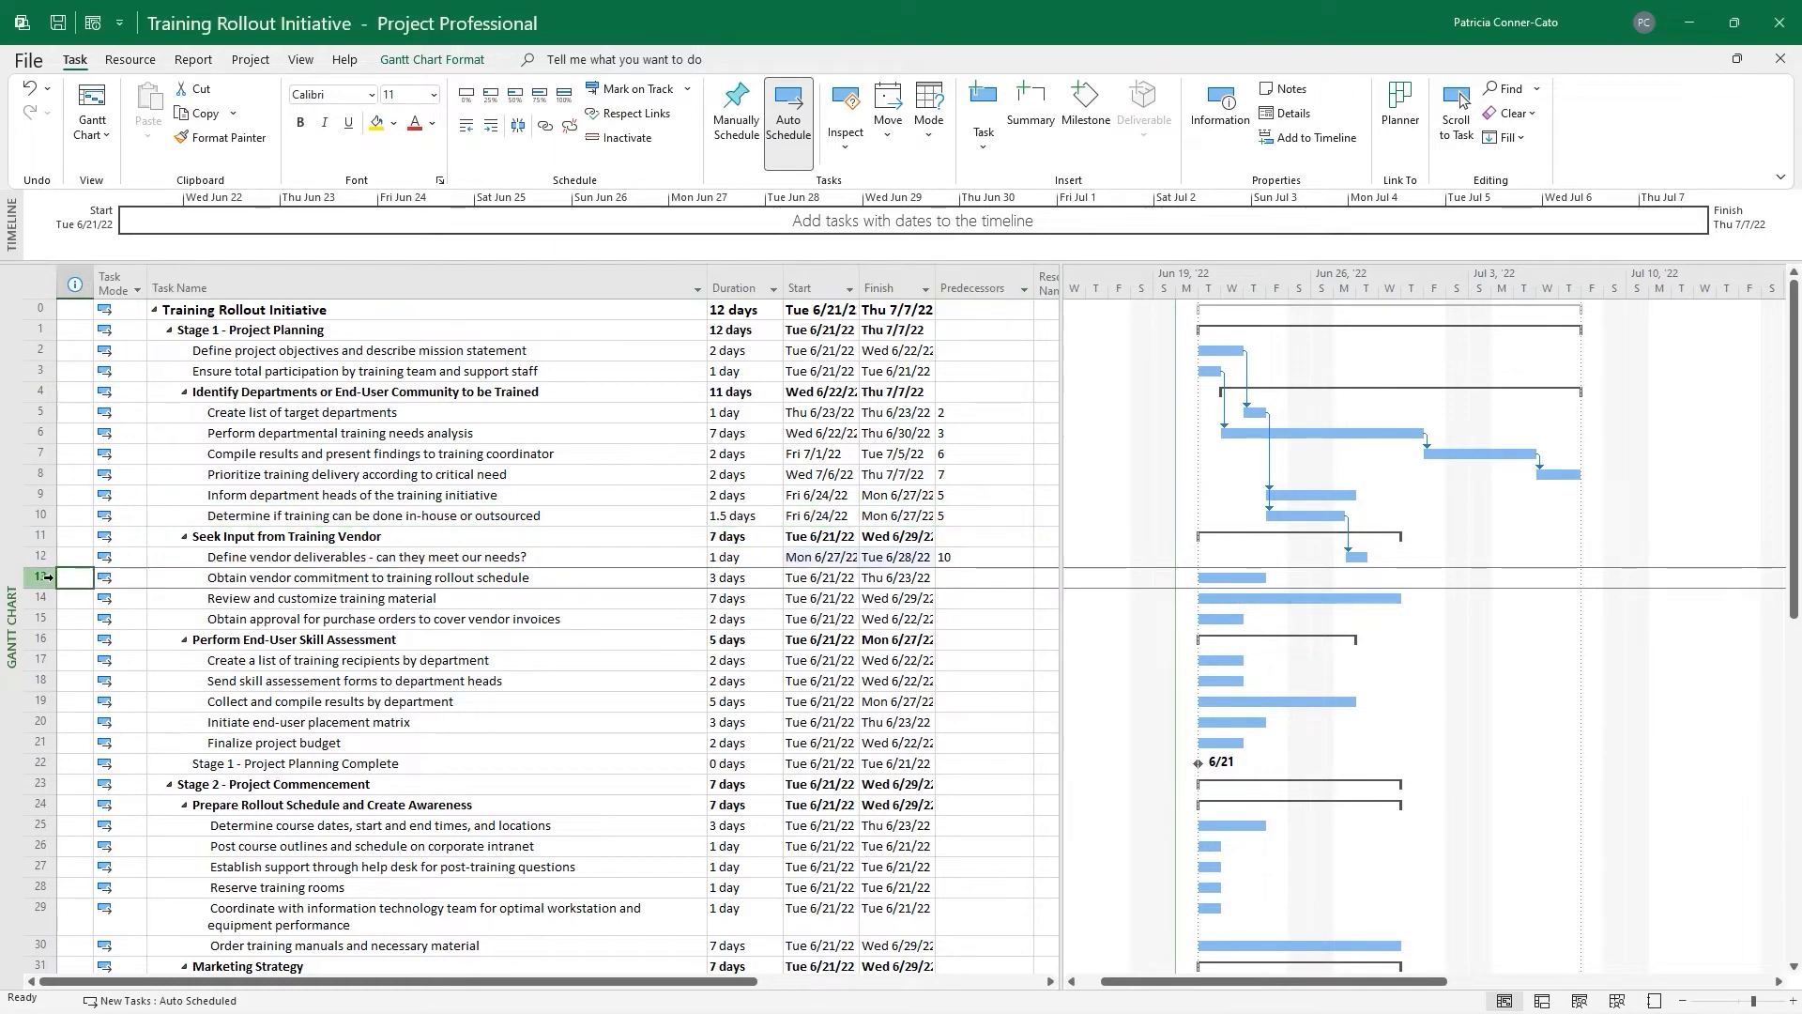
left_click(43, 560)
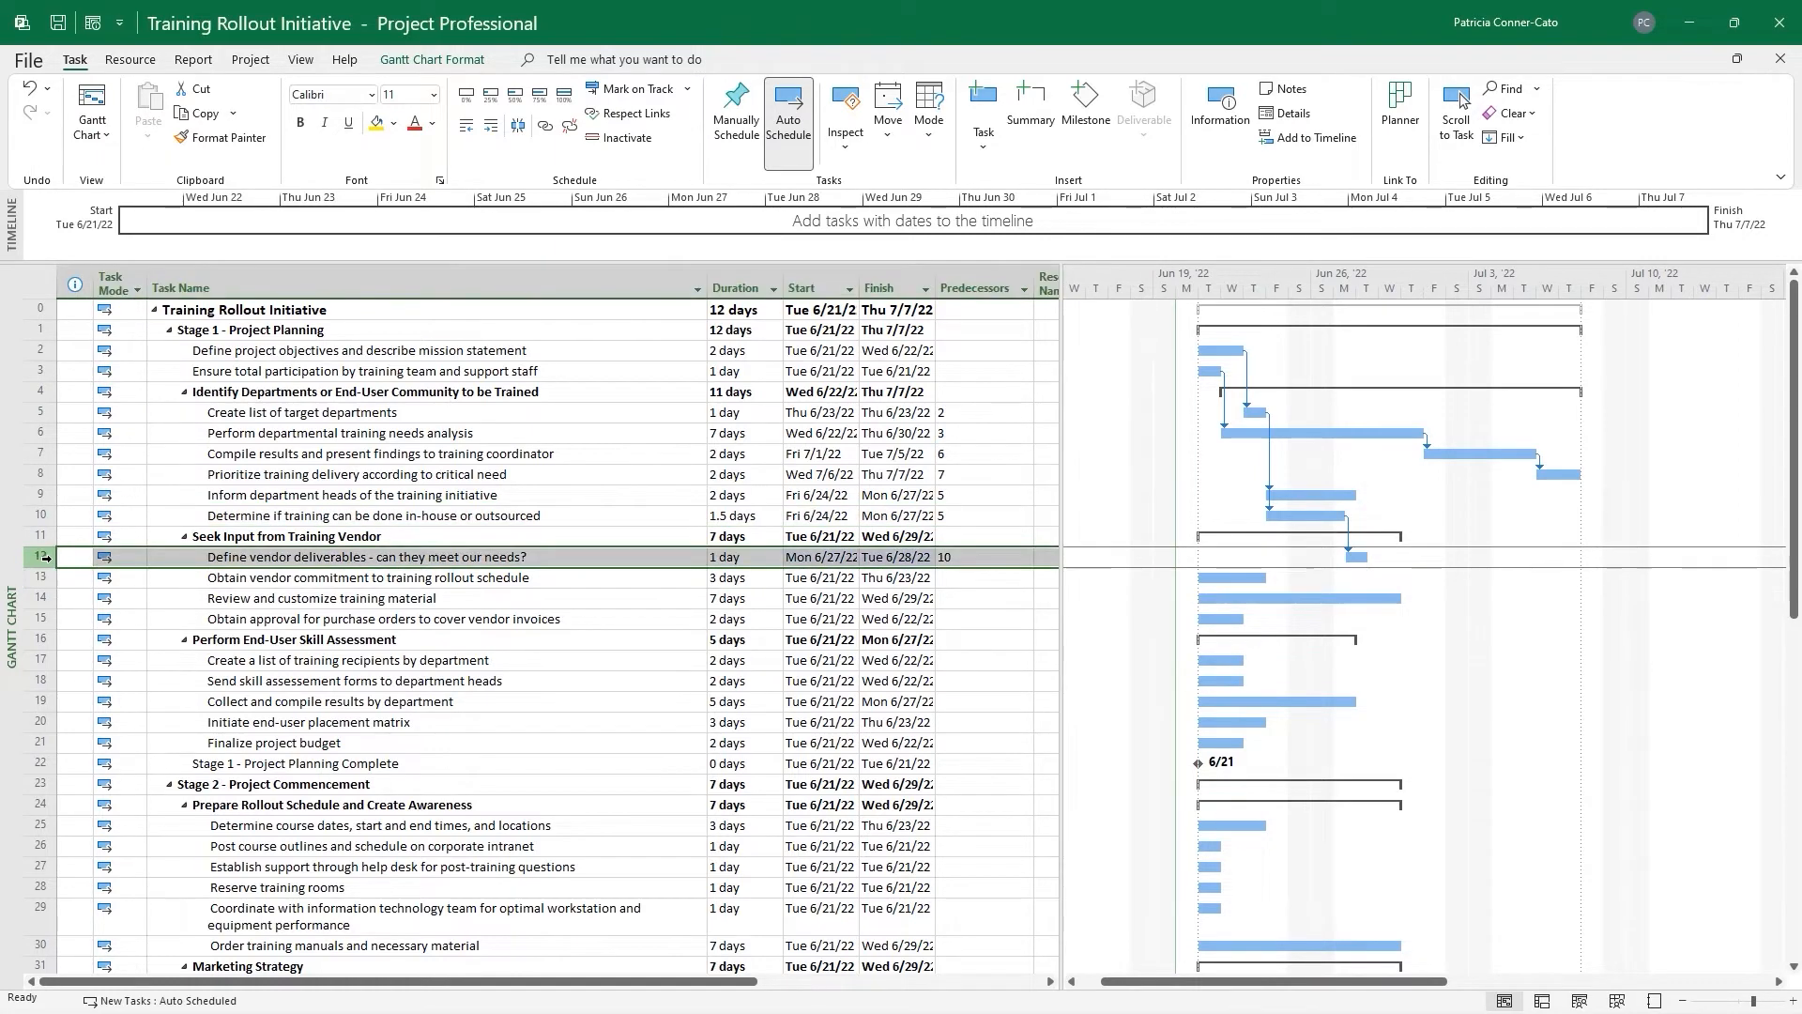
left_click_drag(46, 566, 47, 578)
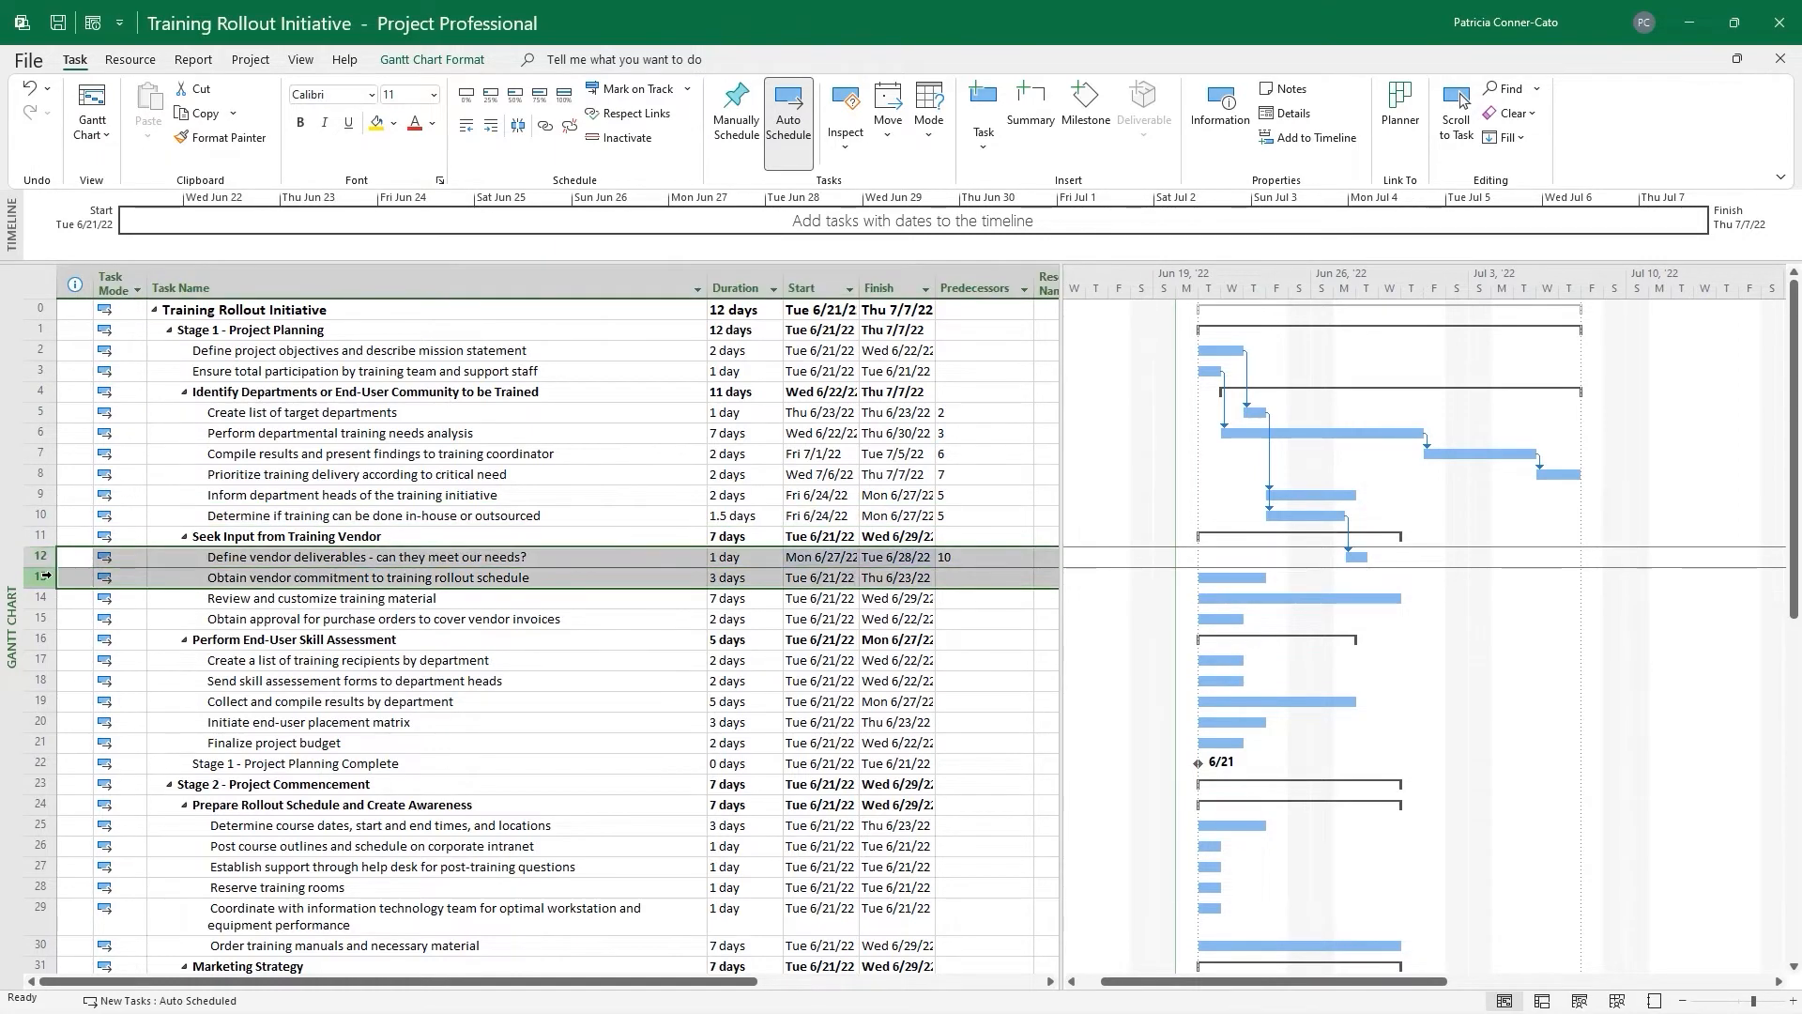
left_click(541, 131)
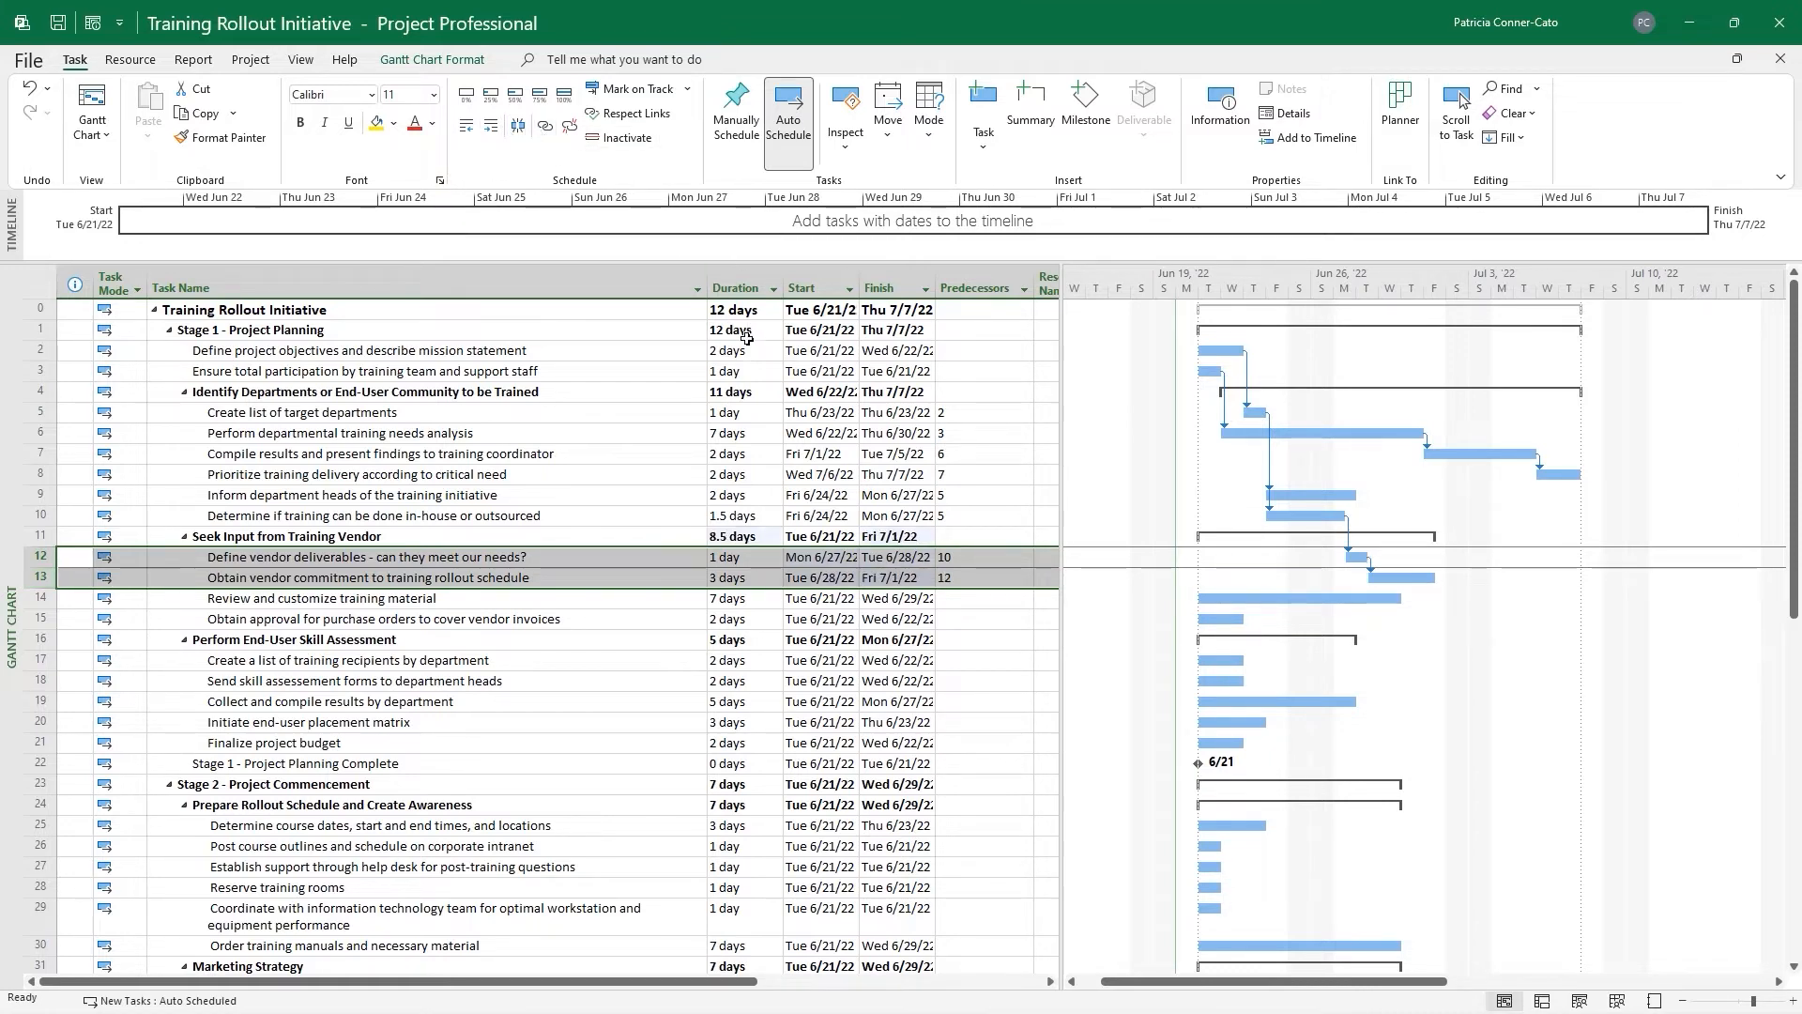
Link "Define vendor deliverables - can they meet our needs?" as the predecessor of "Review and customize training material"
key("Down")
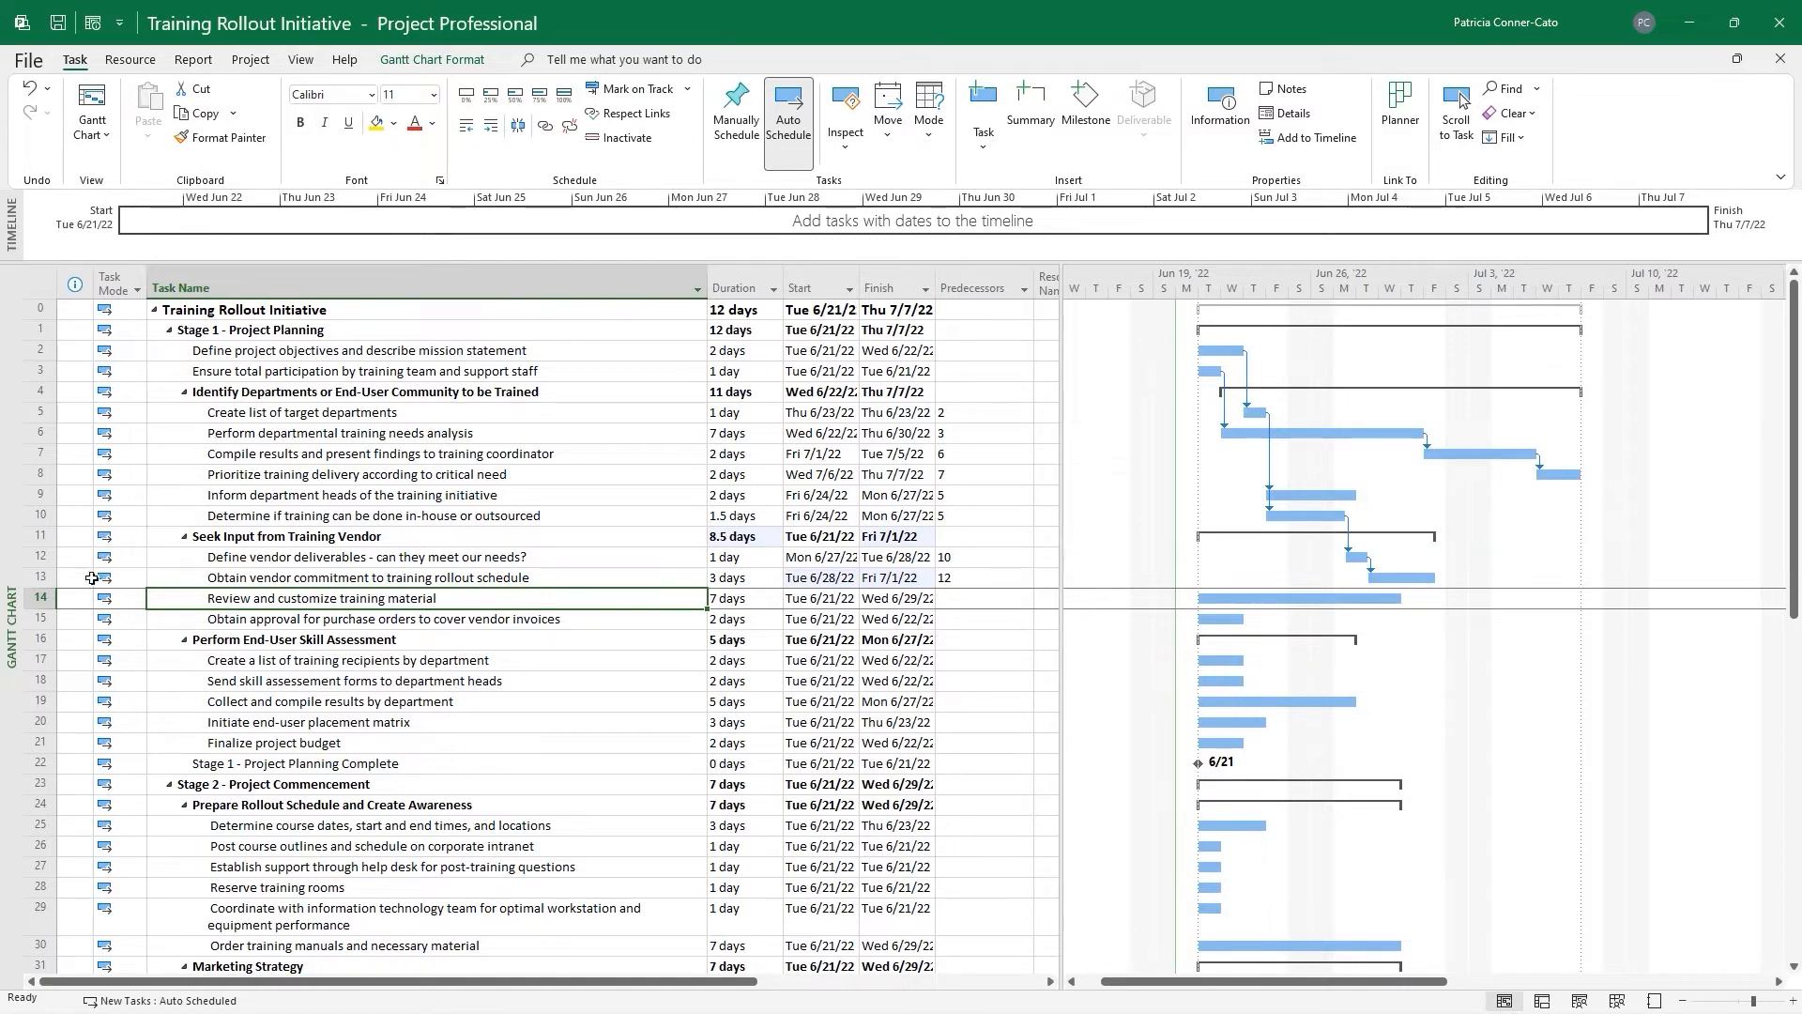
left_click(41, 556)
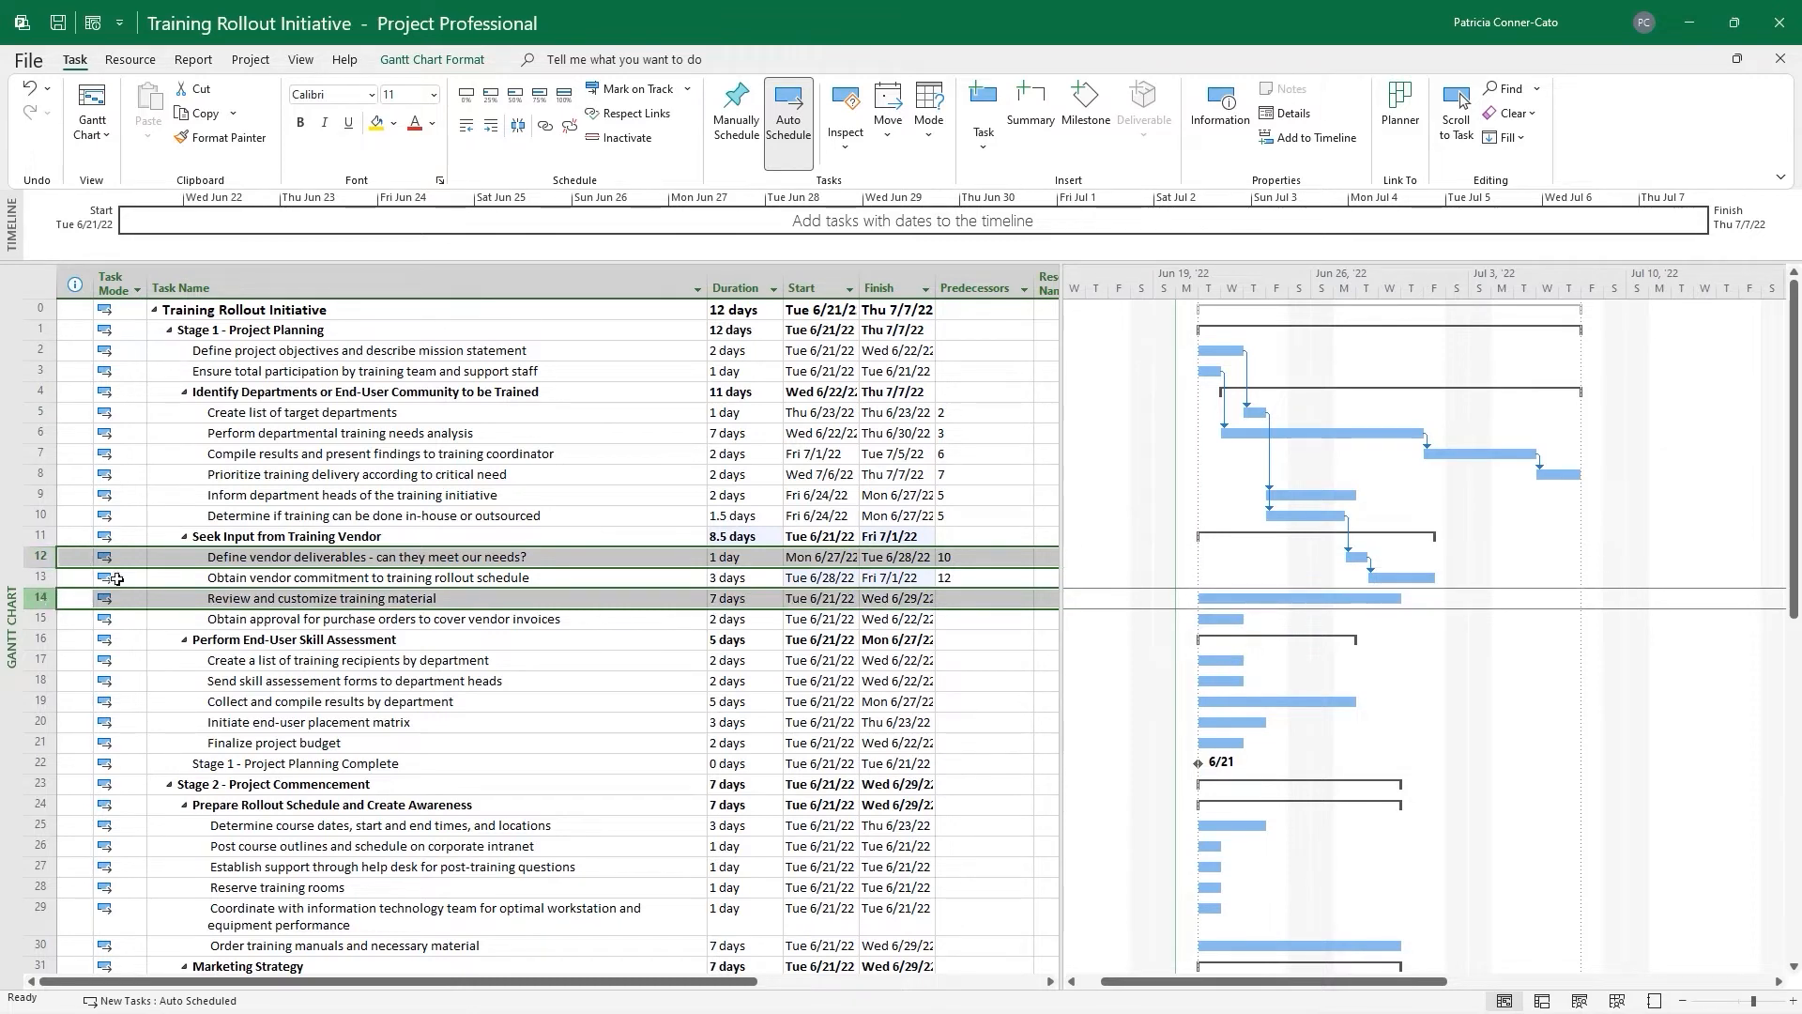
left_click(544, 127)
Add task 13 as a second predecessor of "Review and customize training material", alongside task 12
left_click(961, 598)
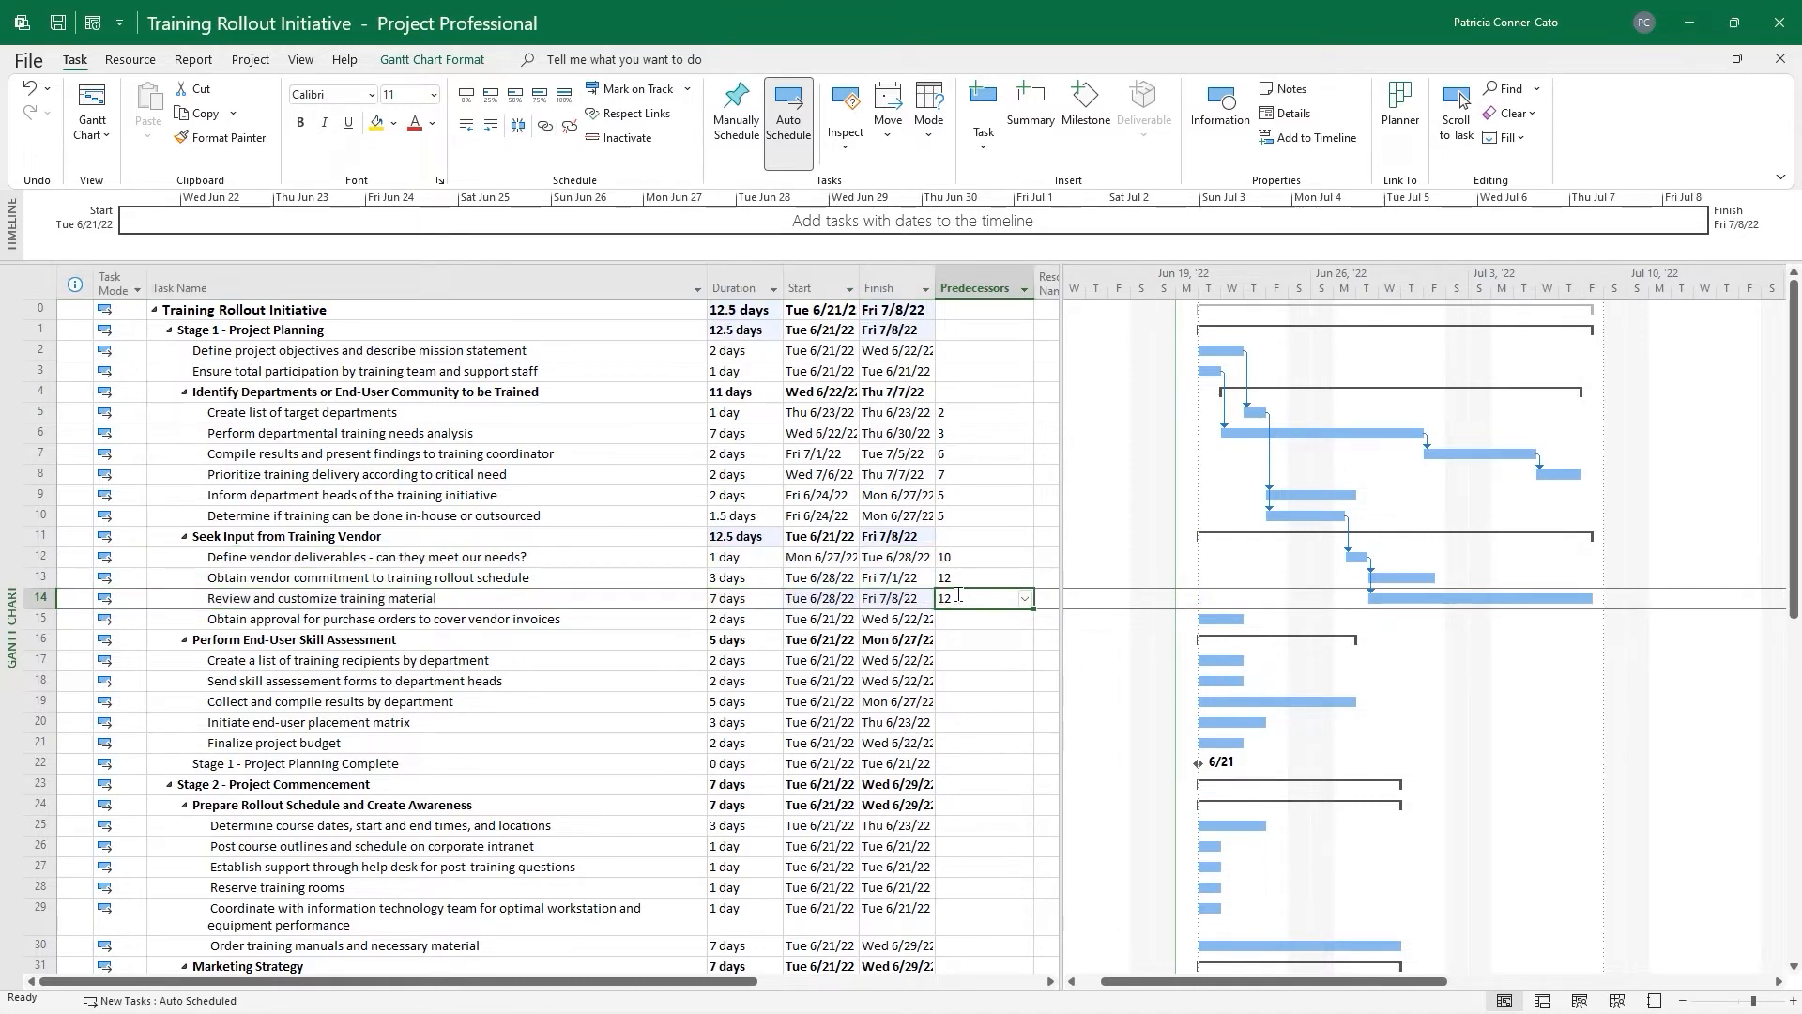
left_click(957, 593)
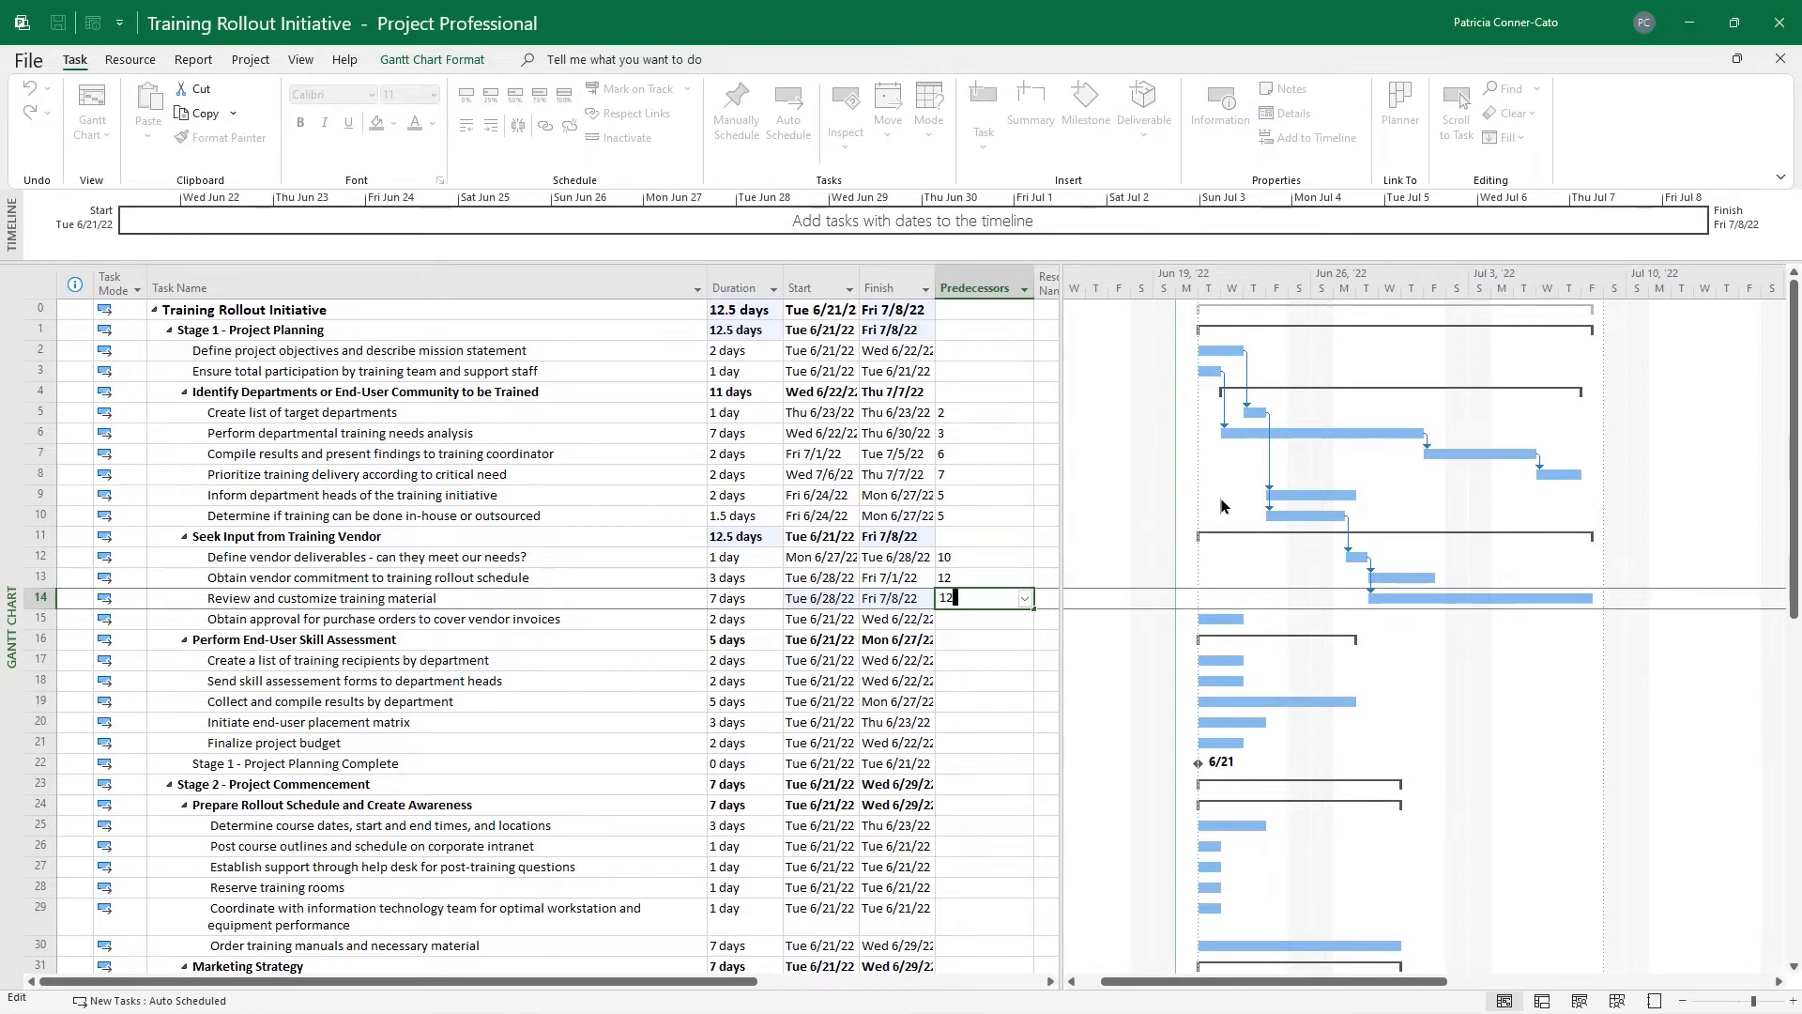
type(".")
key("BackSpace")
type(", 13")
key("Return")
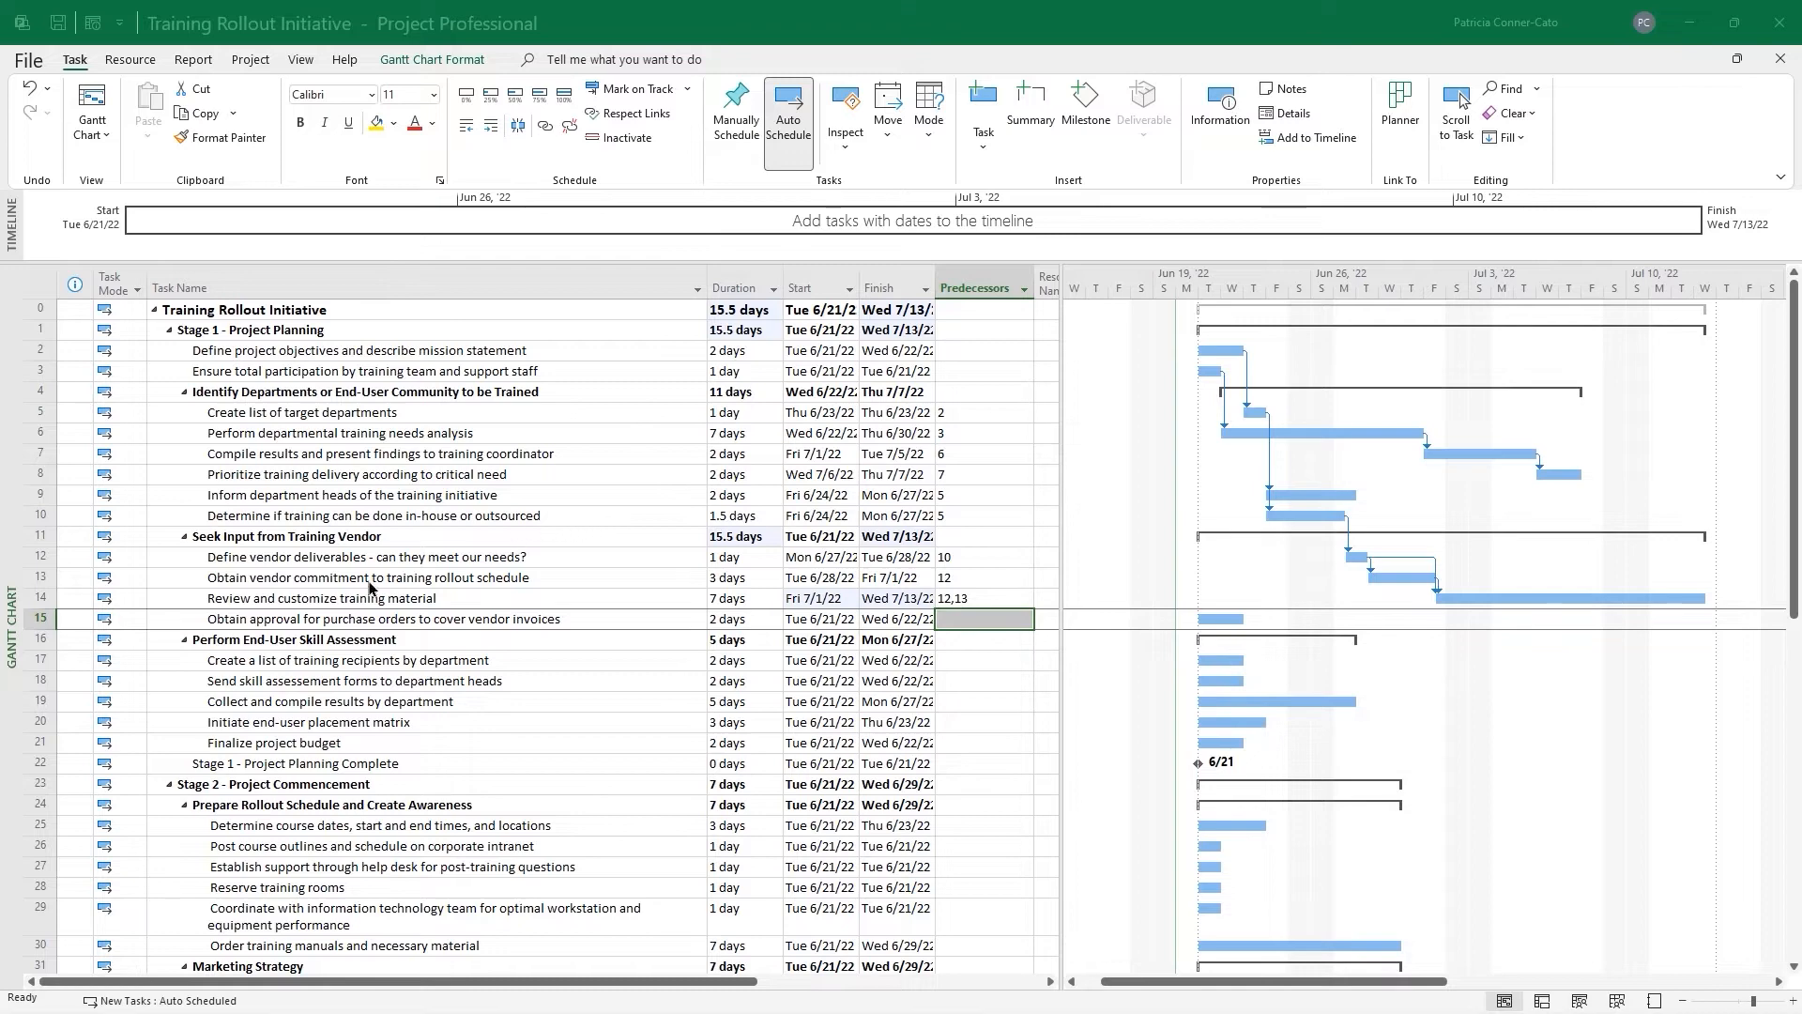
Link "Obtain vendor commitment to training rollout schedule" as the predecessor of "Obtain approval for purchase orders to cover vendor invoices"
left_click(42, 584)
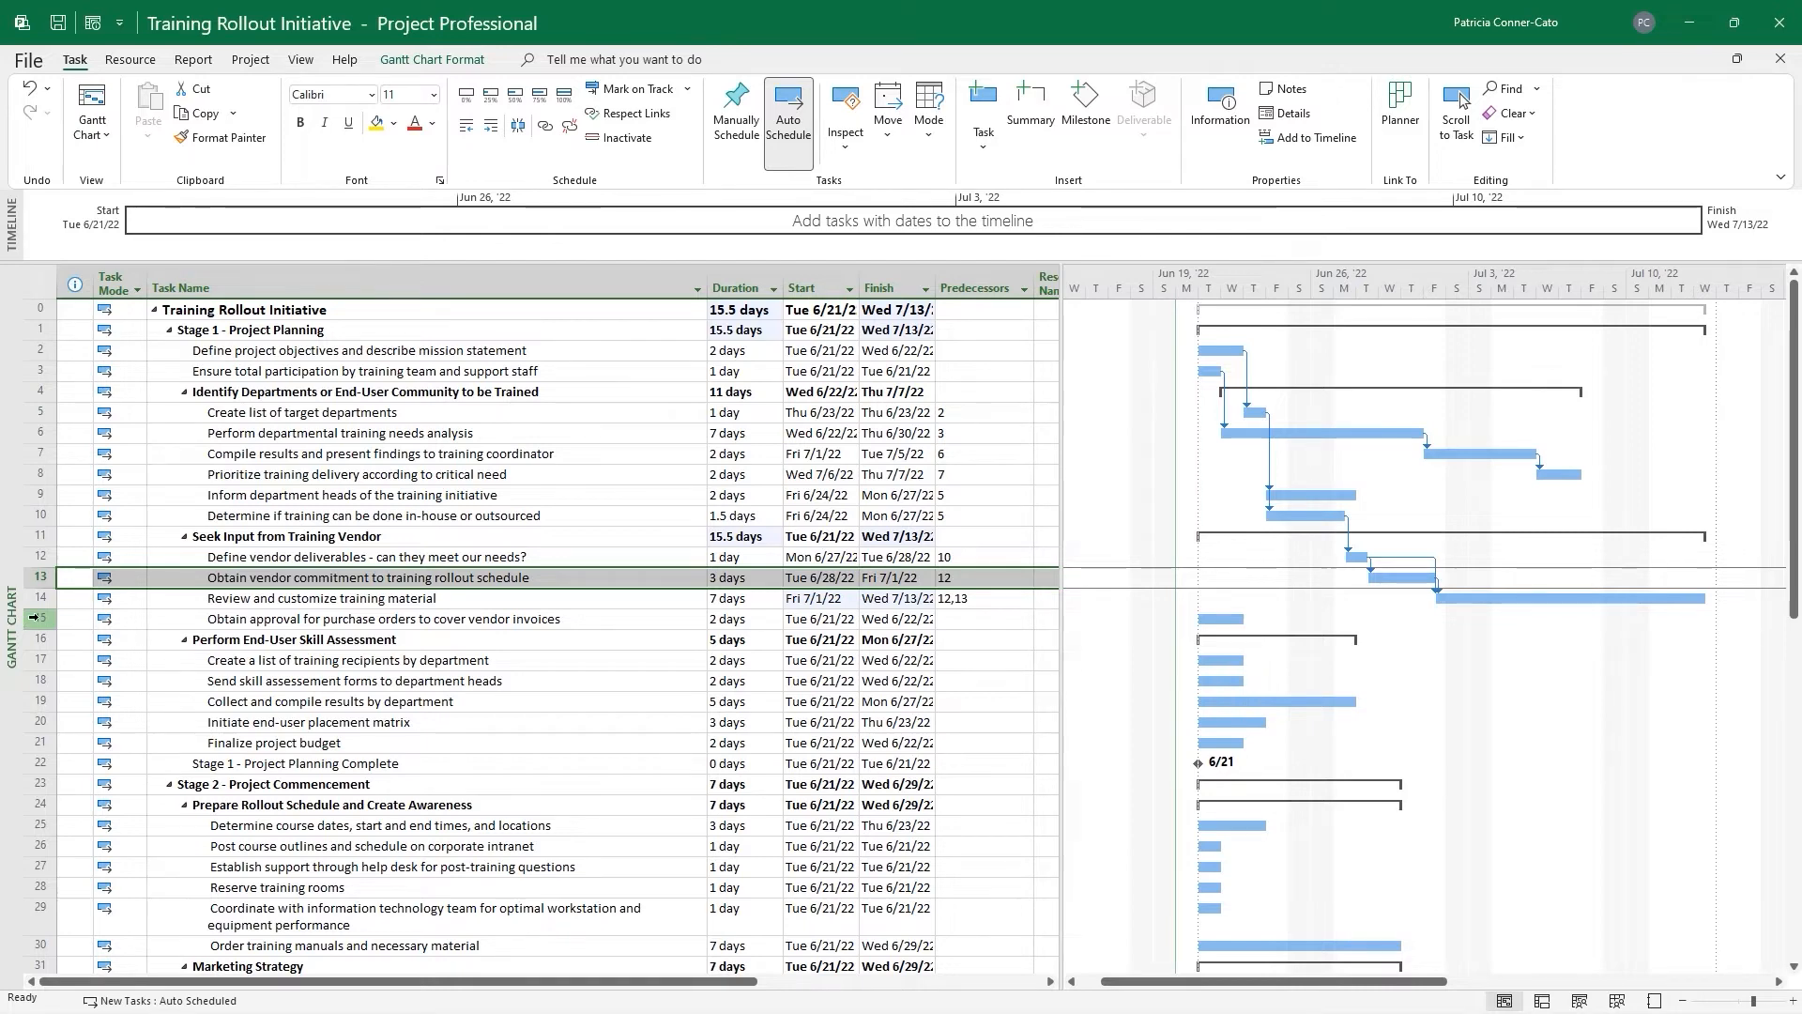
left_click(35, 618, "ctrl")
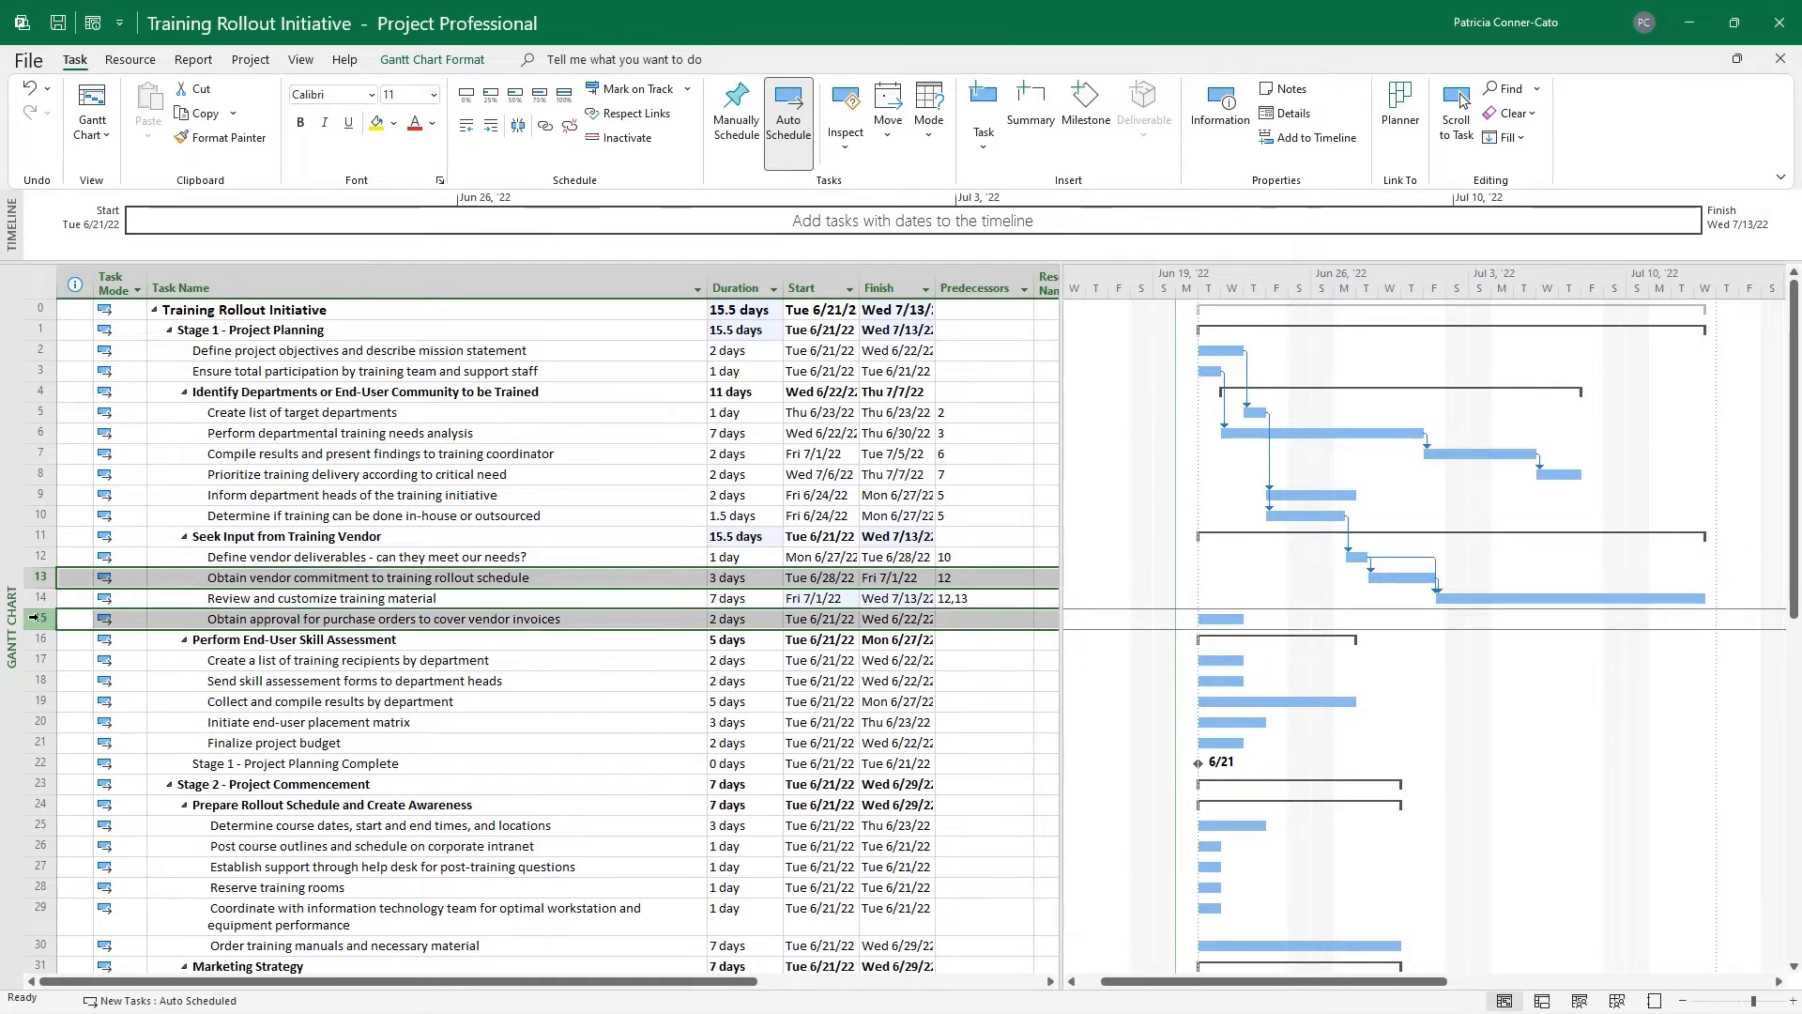
left_click(544, 125)
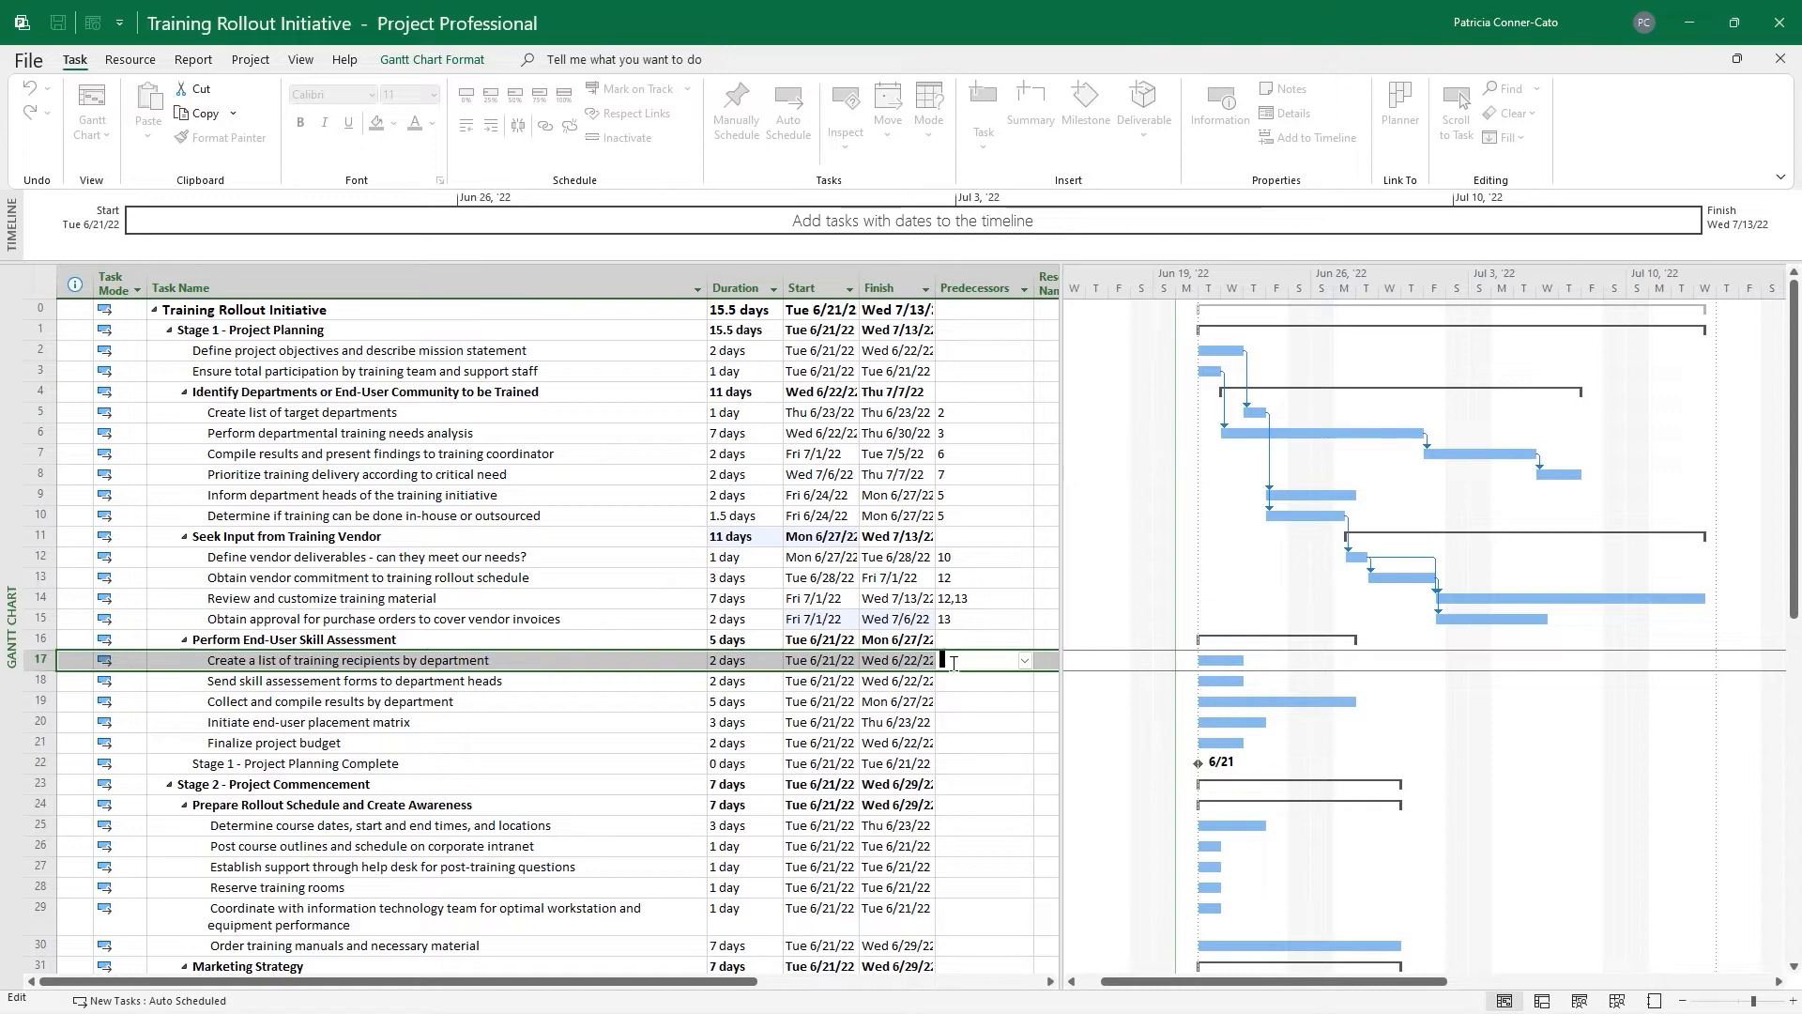
Choose task 8, "Prioritize training delivery according to critical need", as the predecessor of "Create a list of training recipients by department"
left_click(1025, 663)
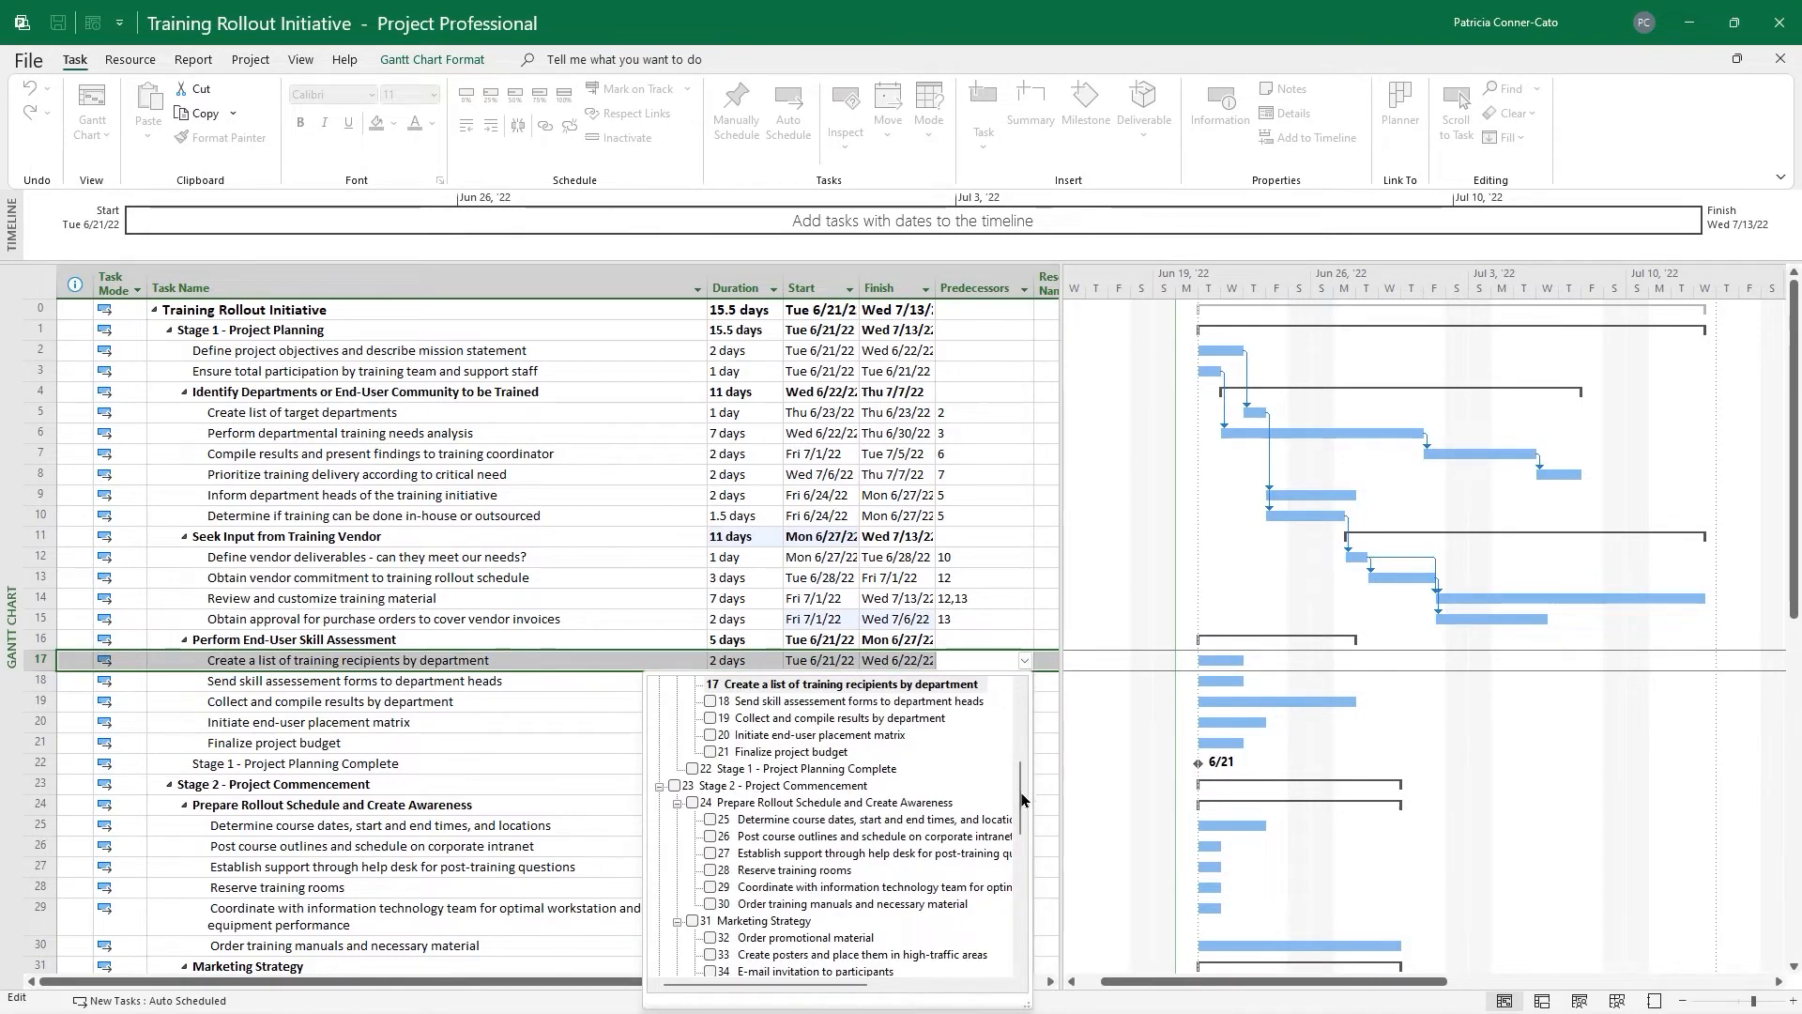
left_click_drag(1023, 799, 1024, 739)
left_click(711, 785)
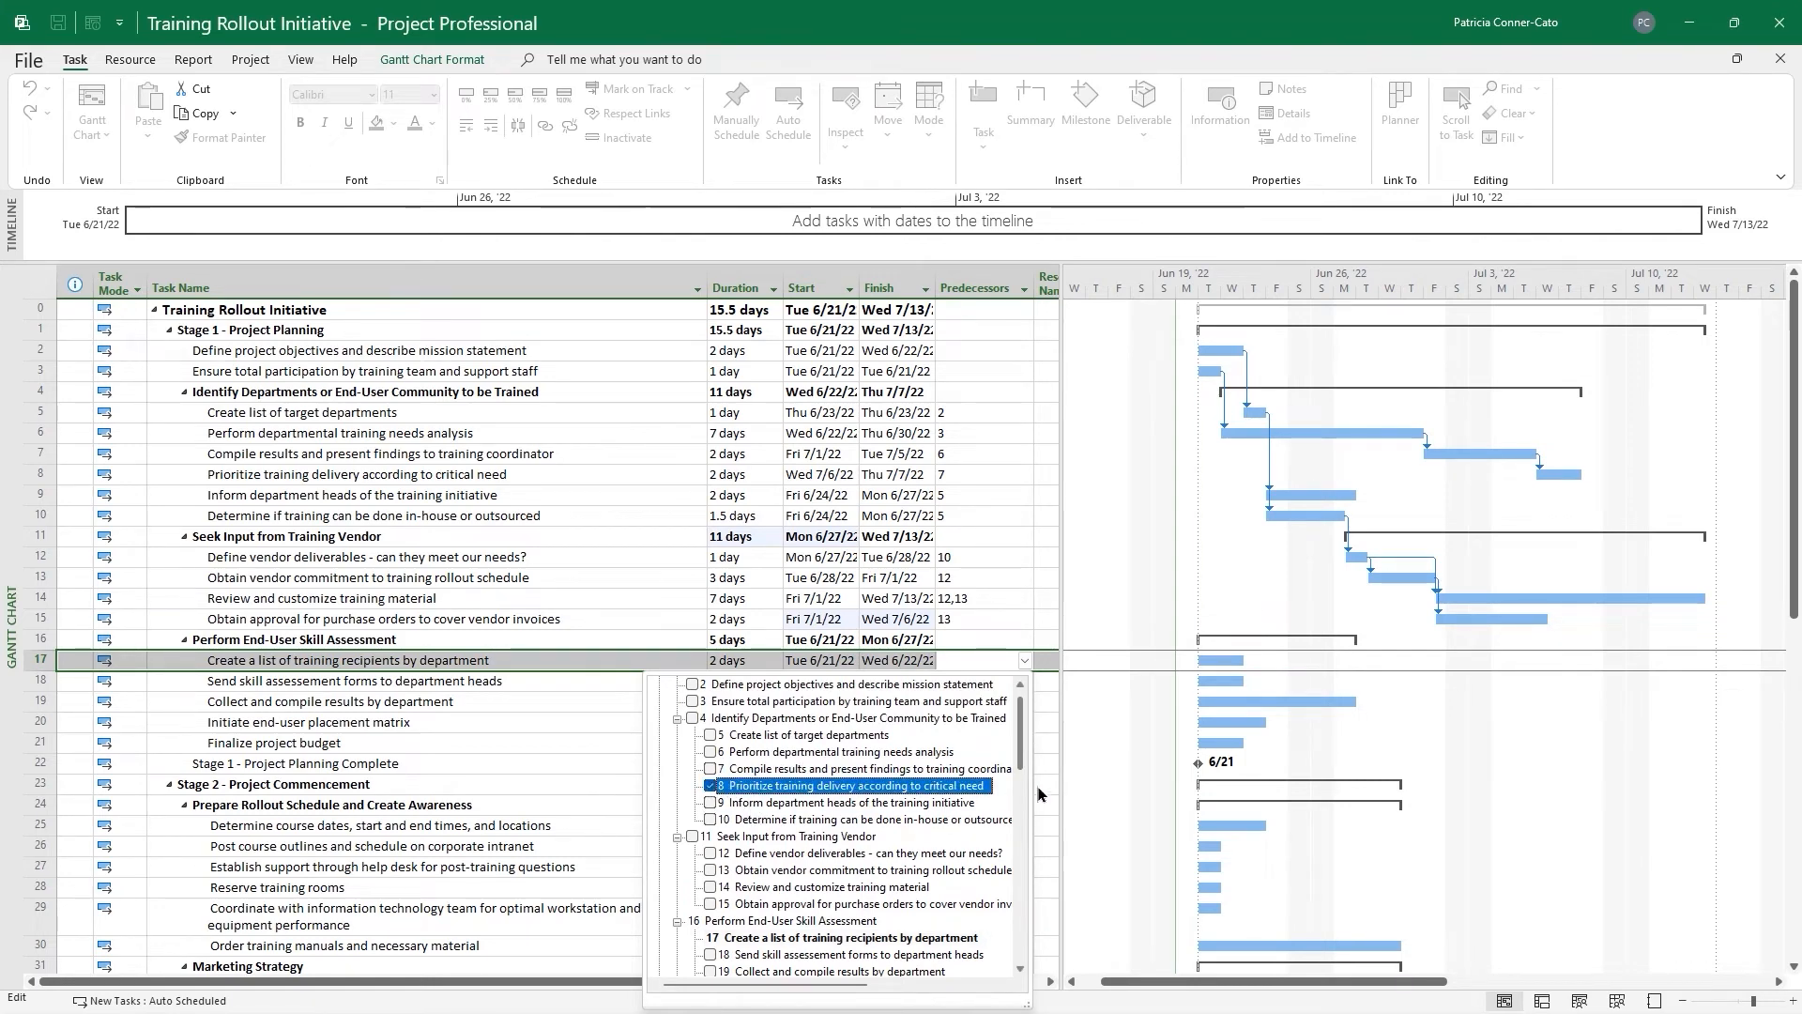
left_click(1014, 607)
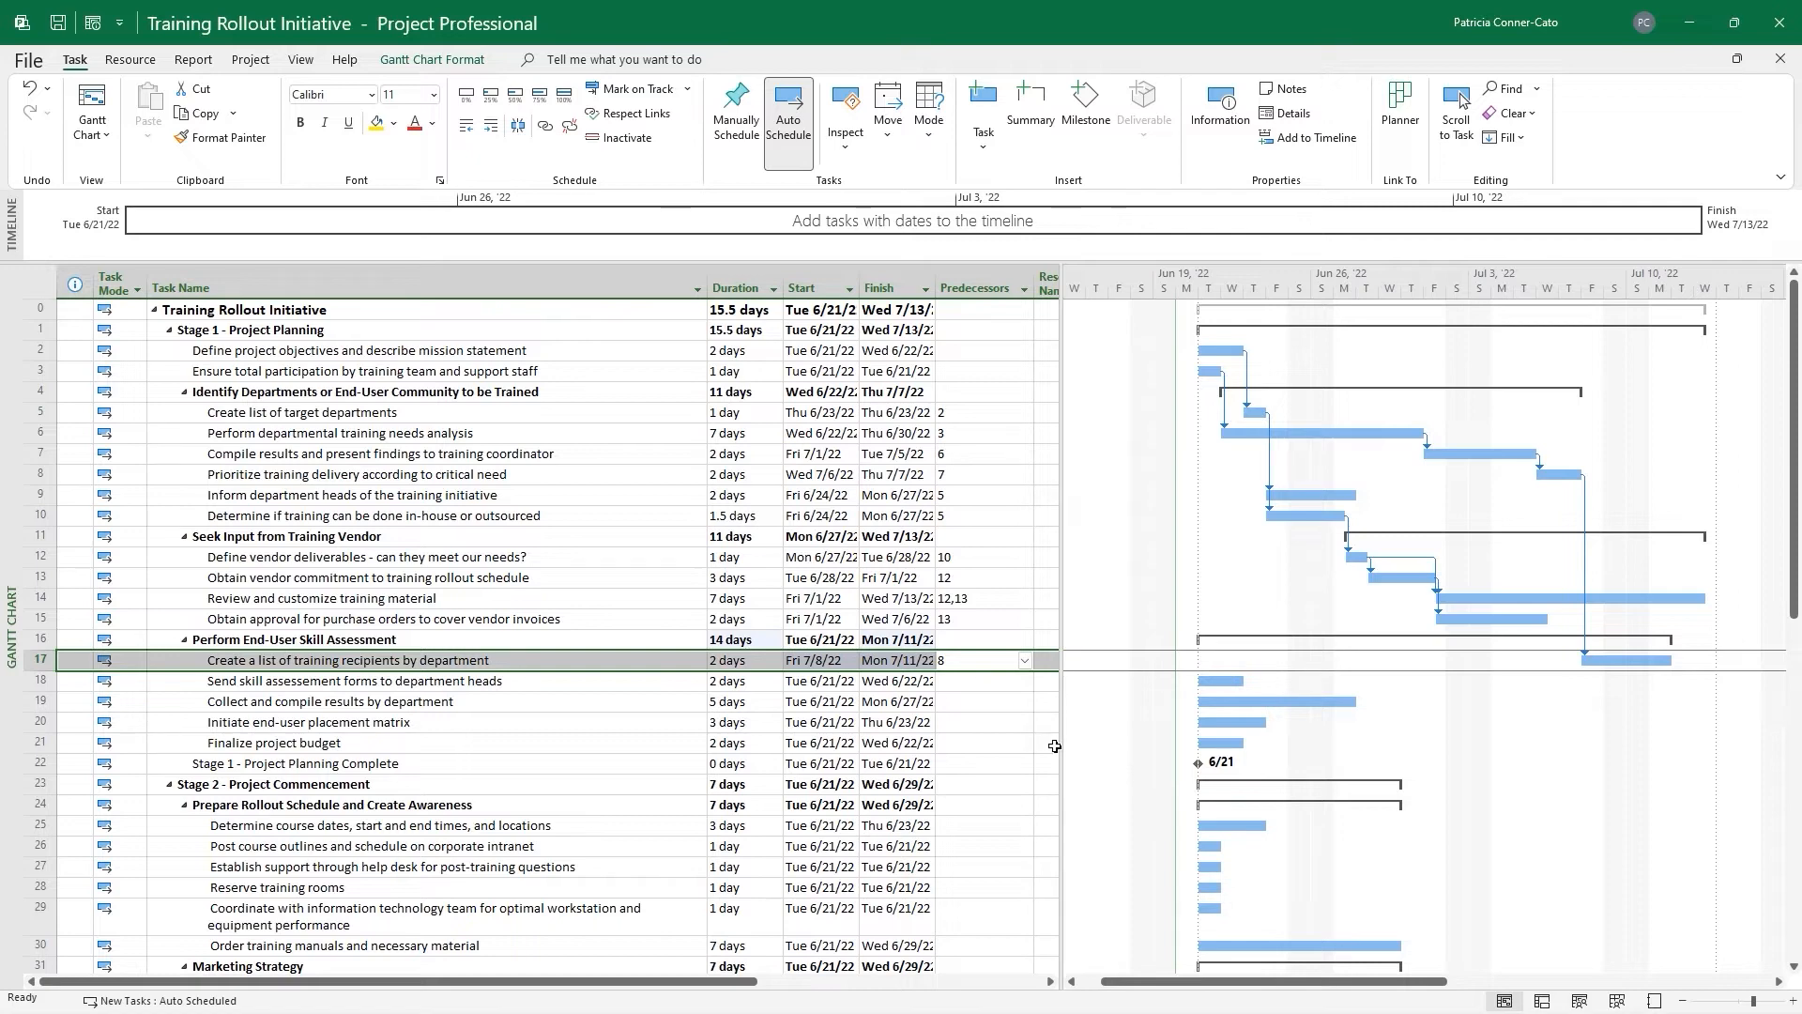
Enter predecessors 17, 18 and 19 for tasks 18 through 20, from sending the skill assessment forms to initiating the end-user placement matrix
left_click(964, 685)
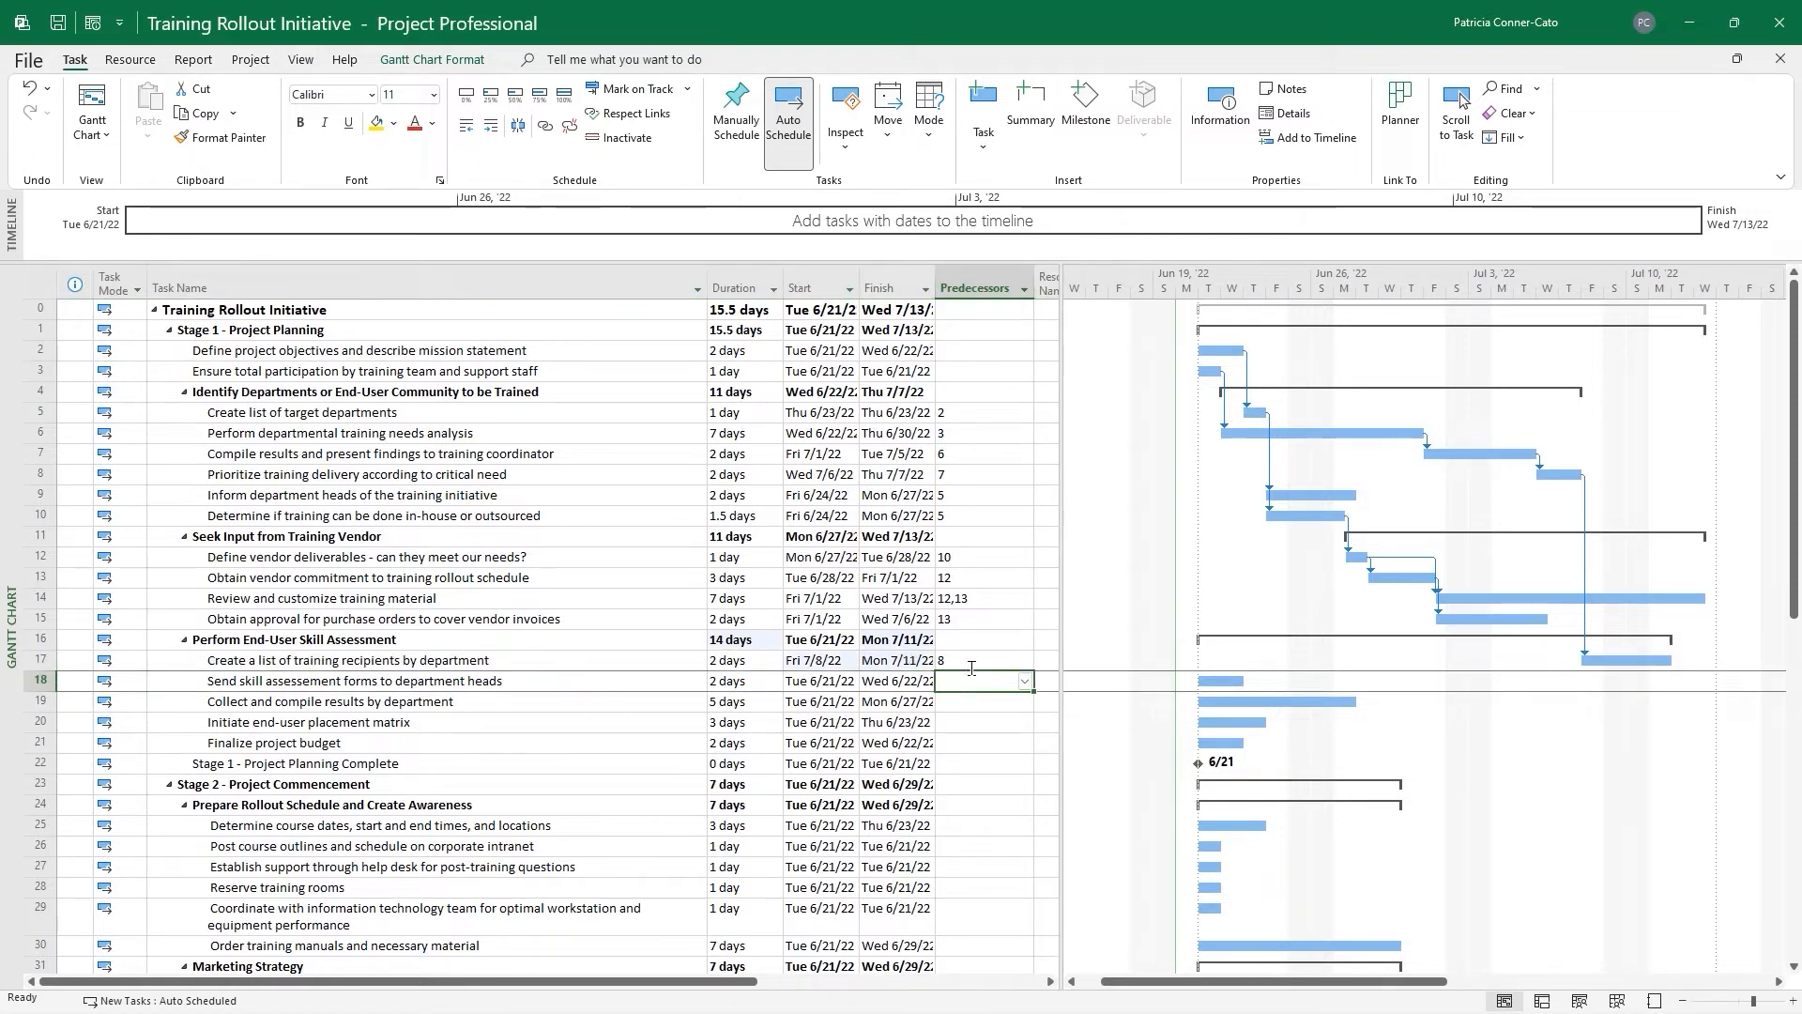
type("17")
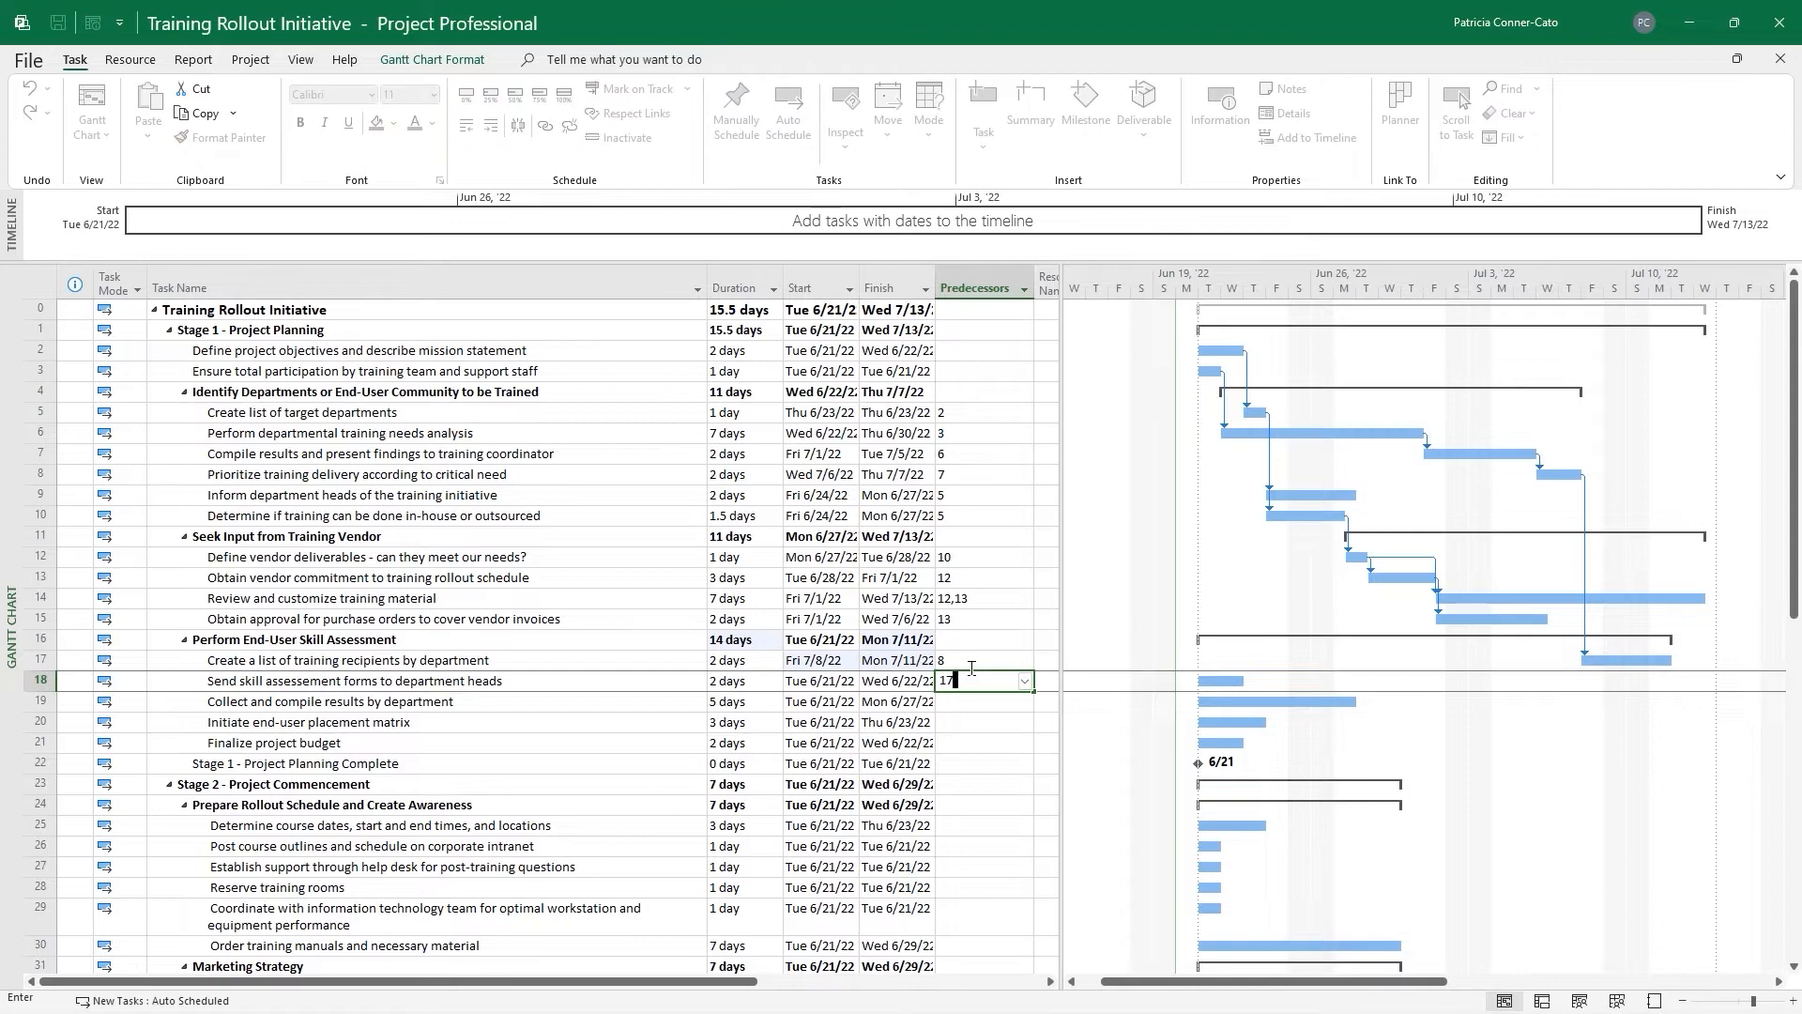
key("Return")
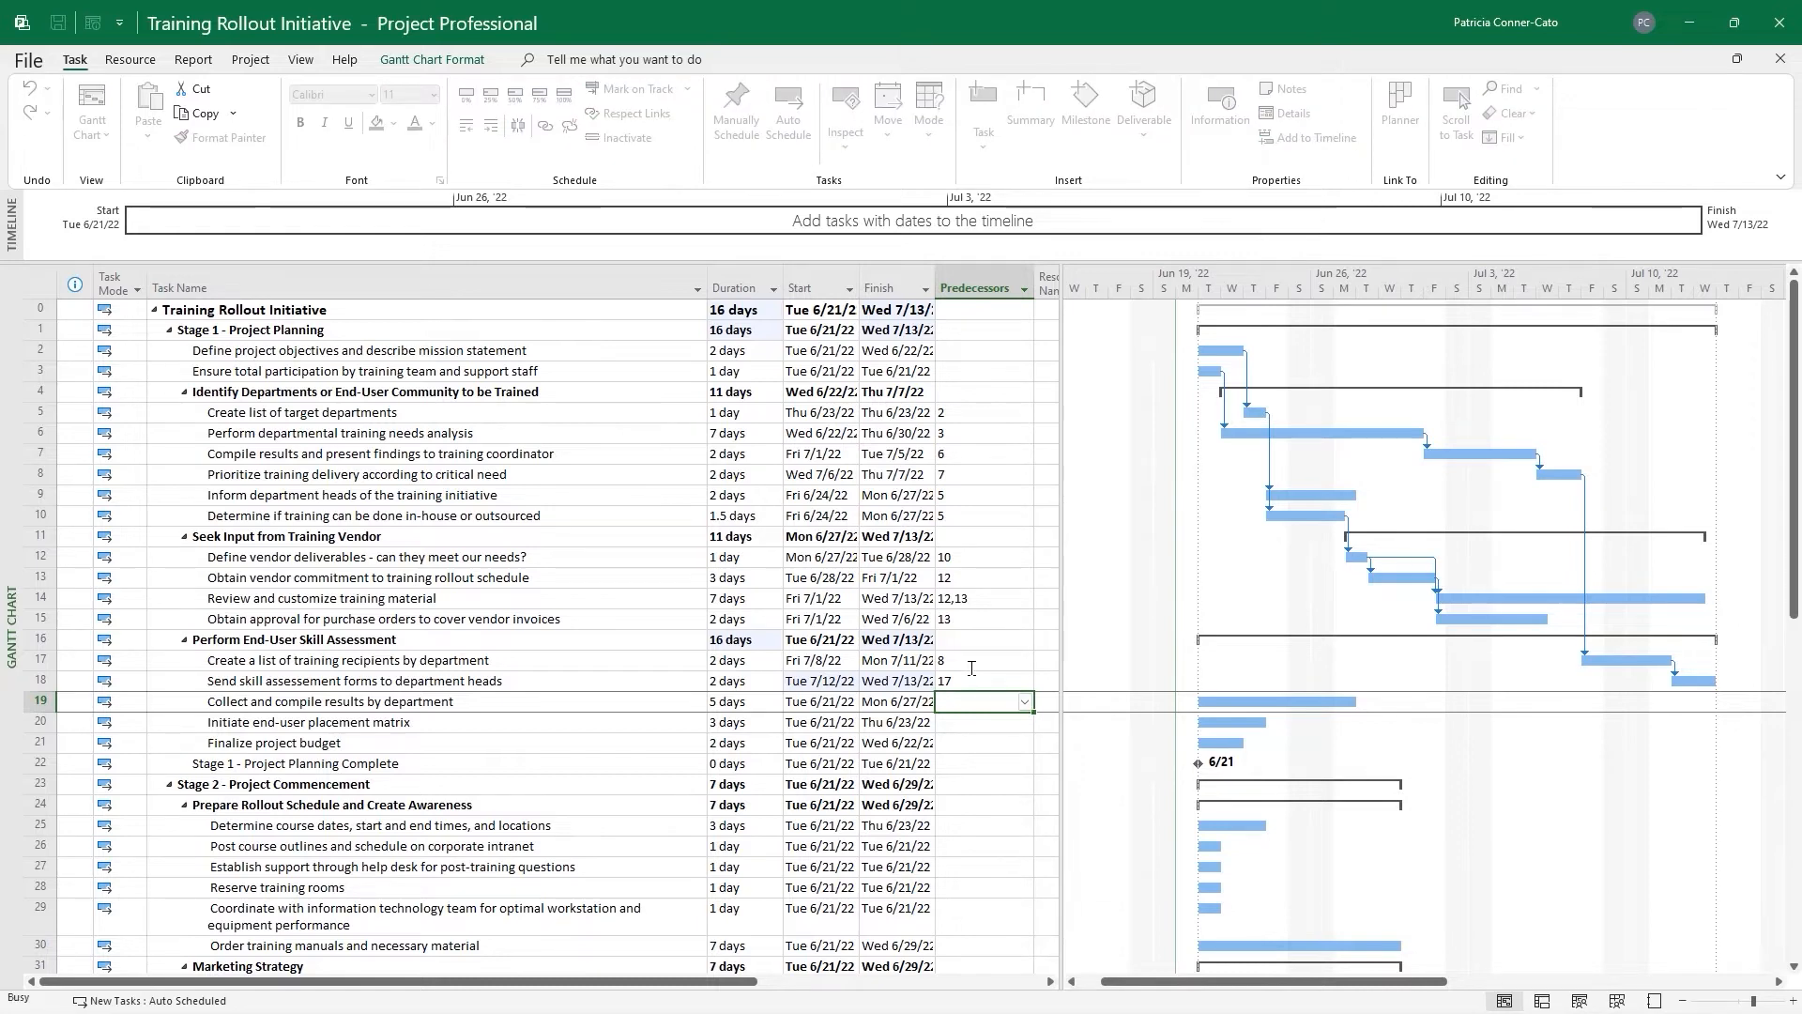
type("18")
key("Return")
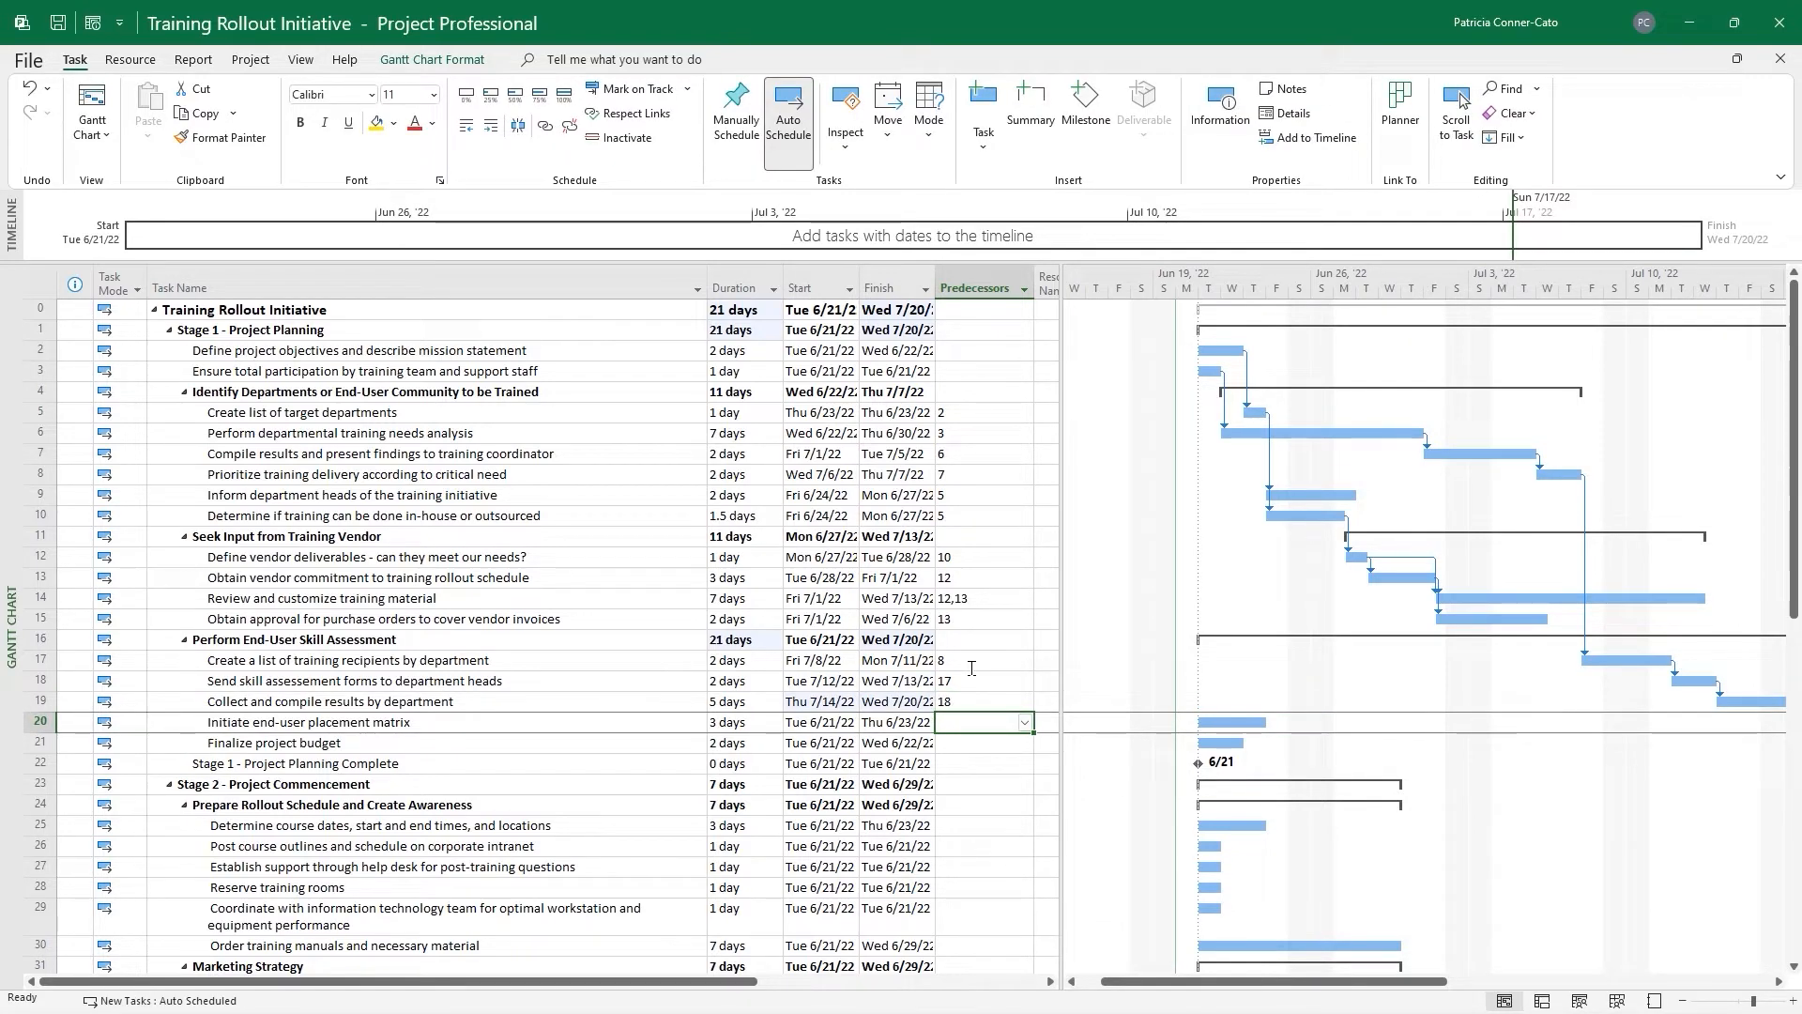
type("19")
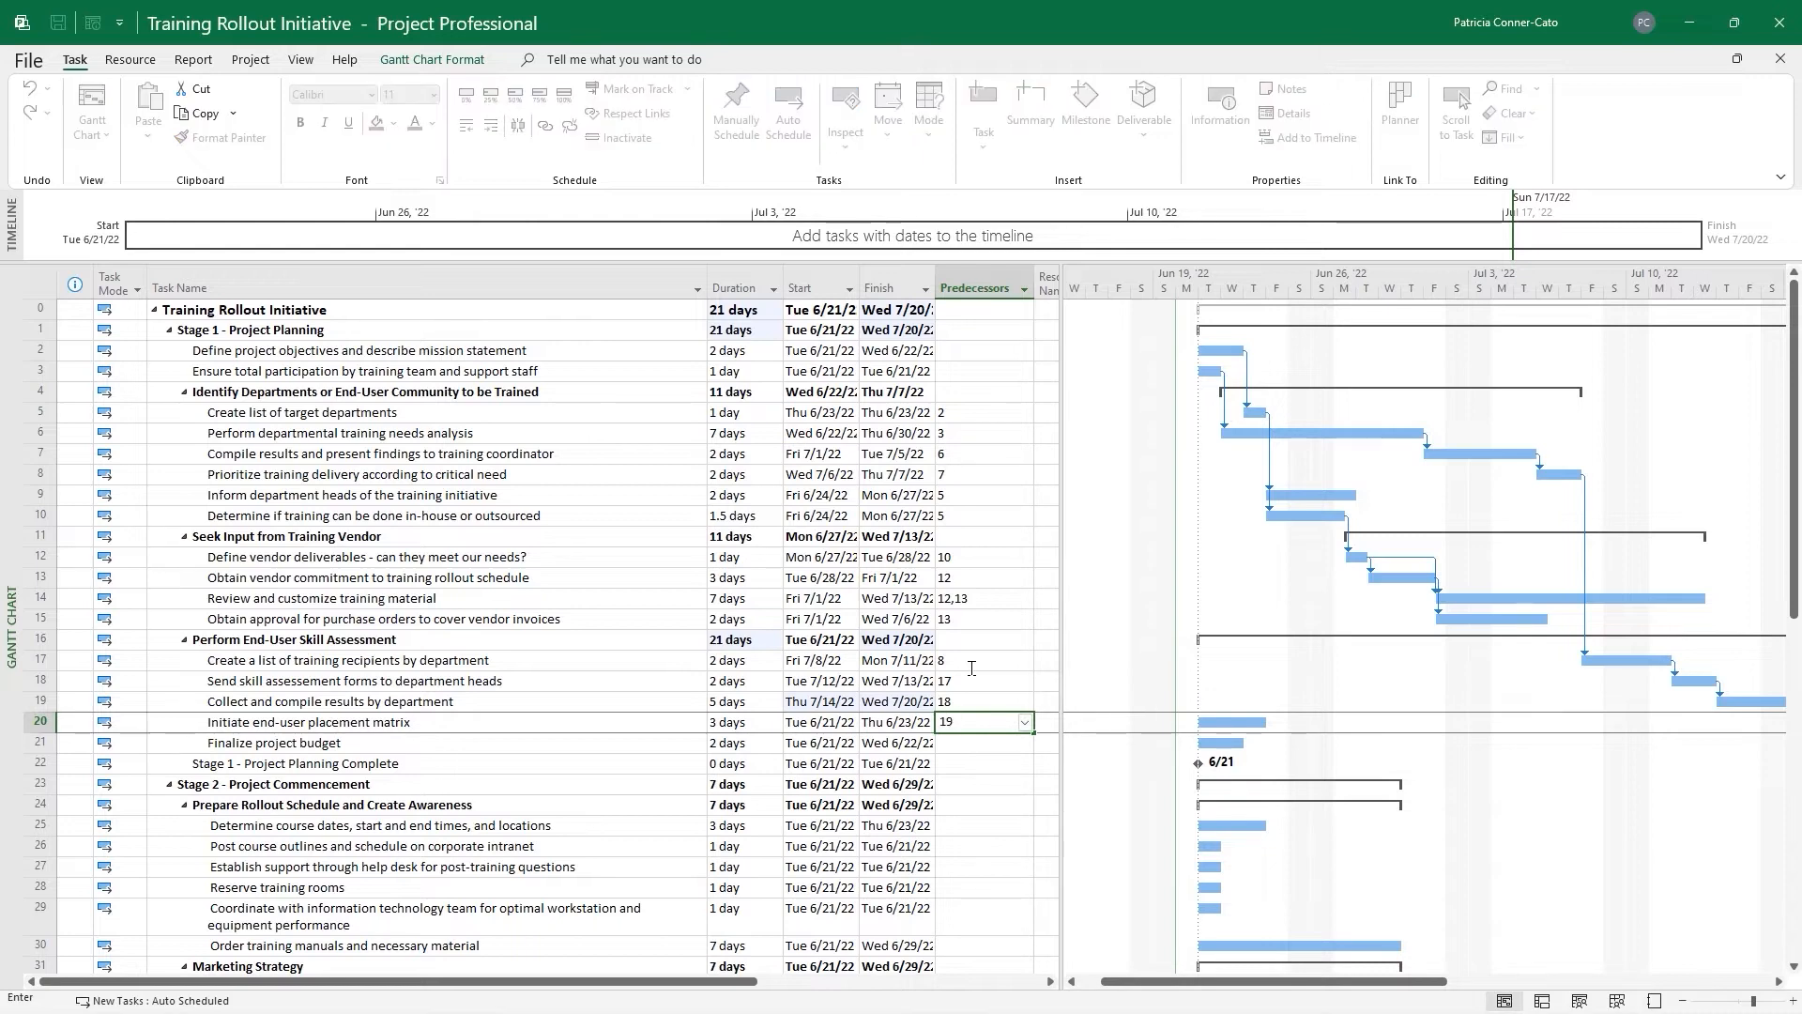
key("Return")
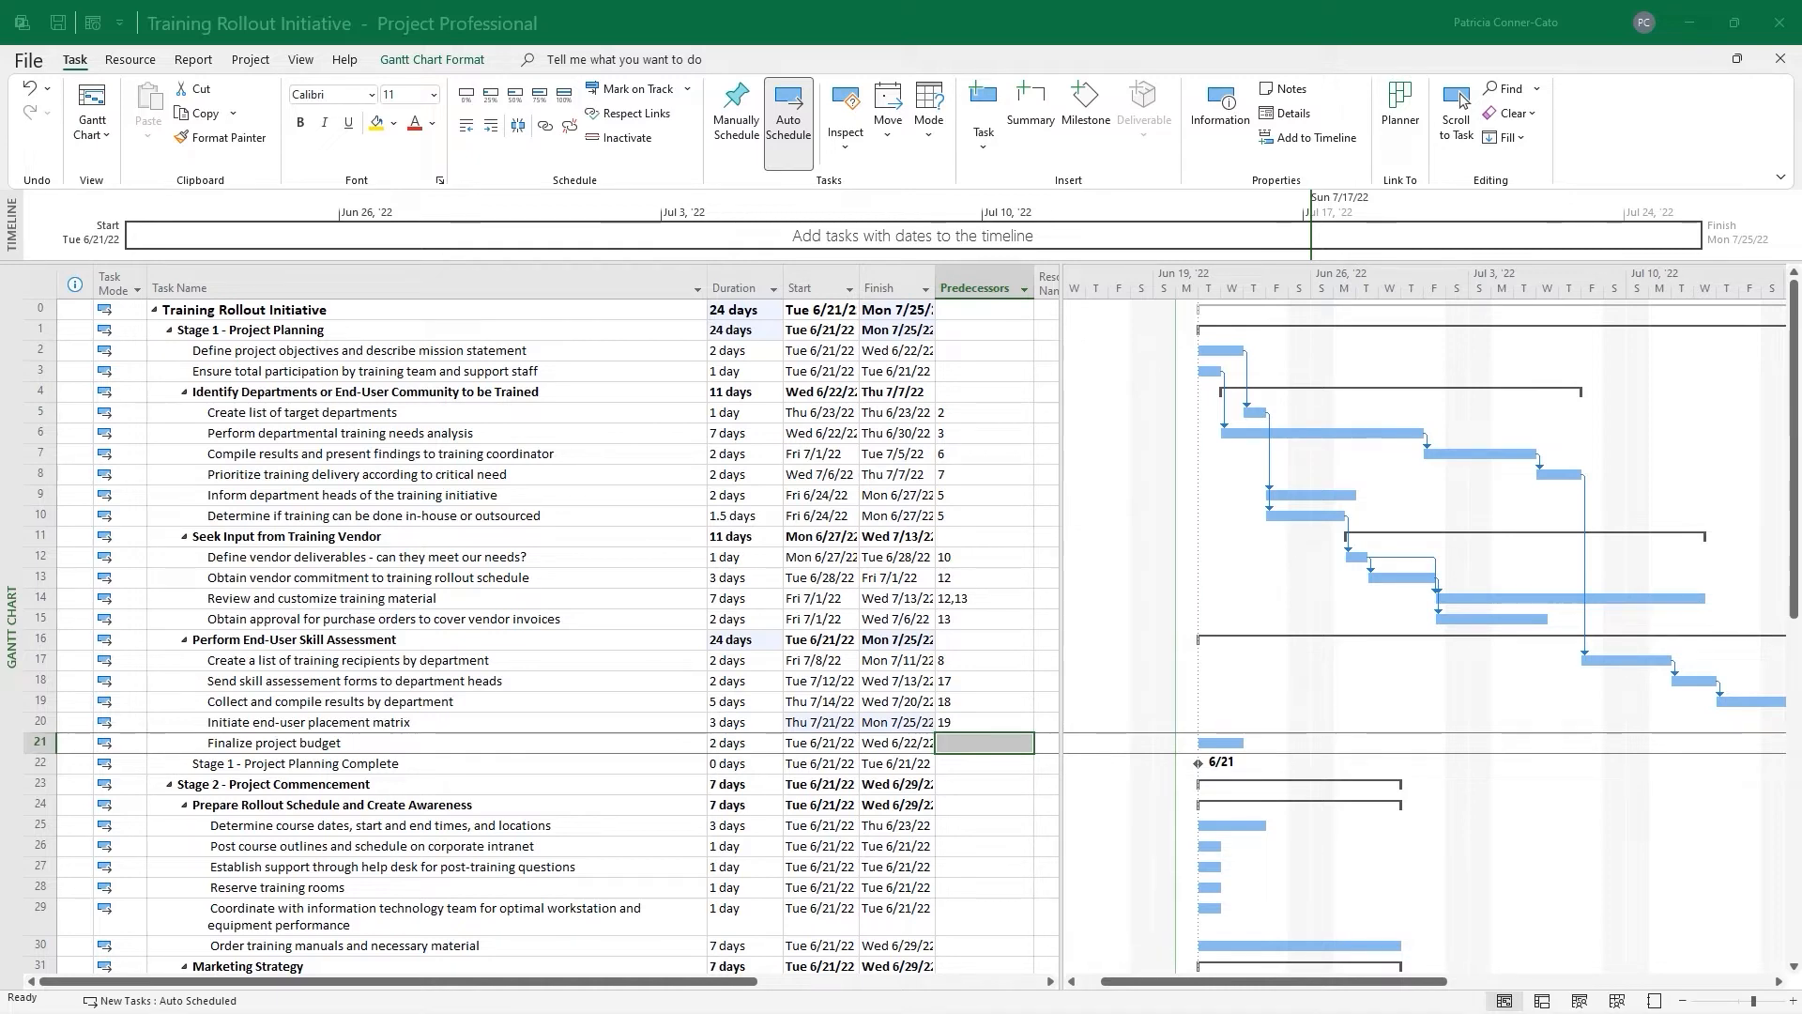
Set predecessor 19 for "Finalize project budget" and predecessor 21 for the "Stage 1 - Project Planning Complete" milestone
left_click(978, 743)
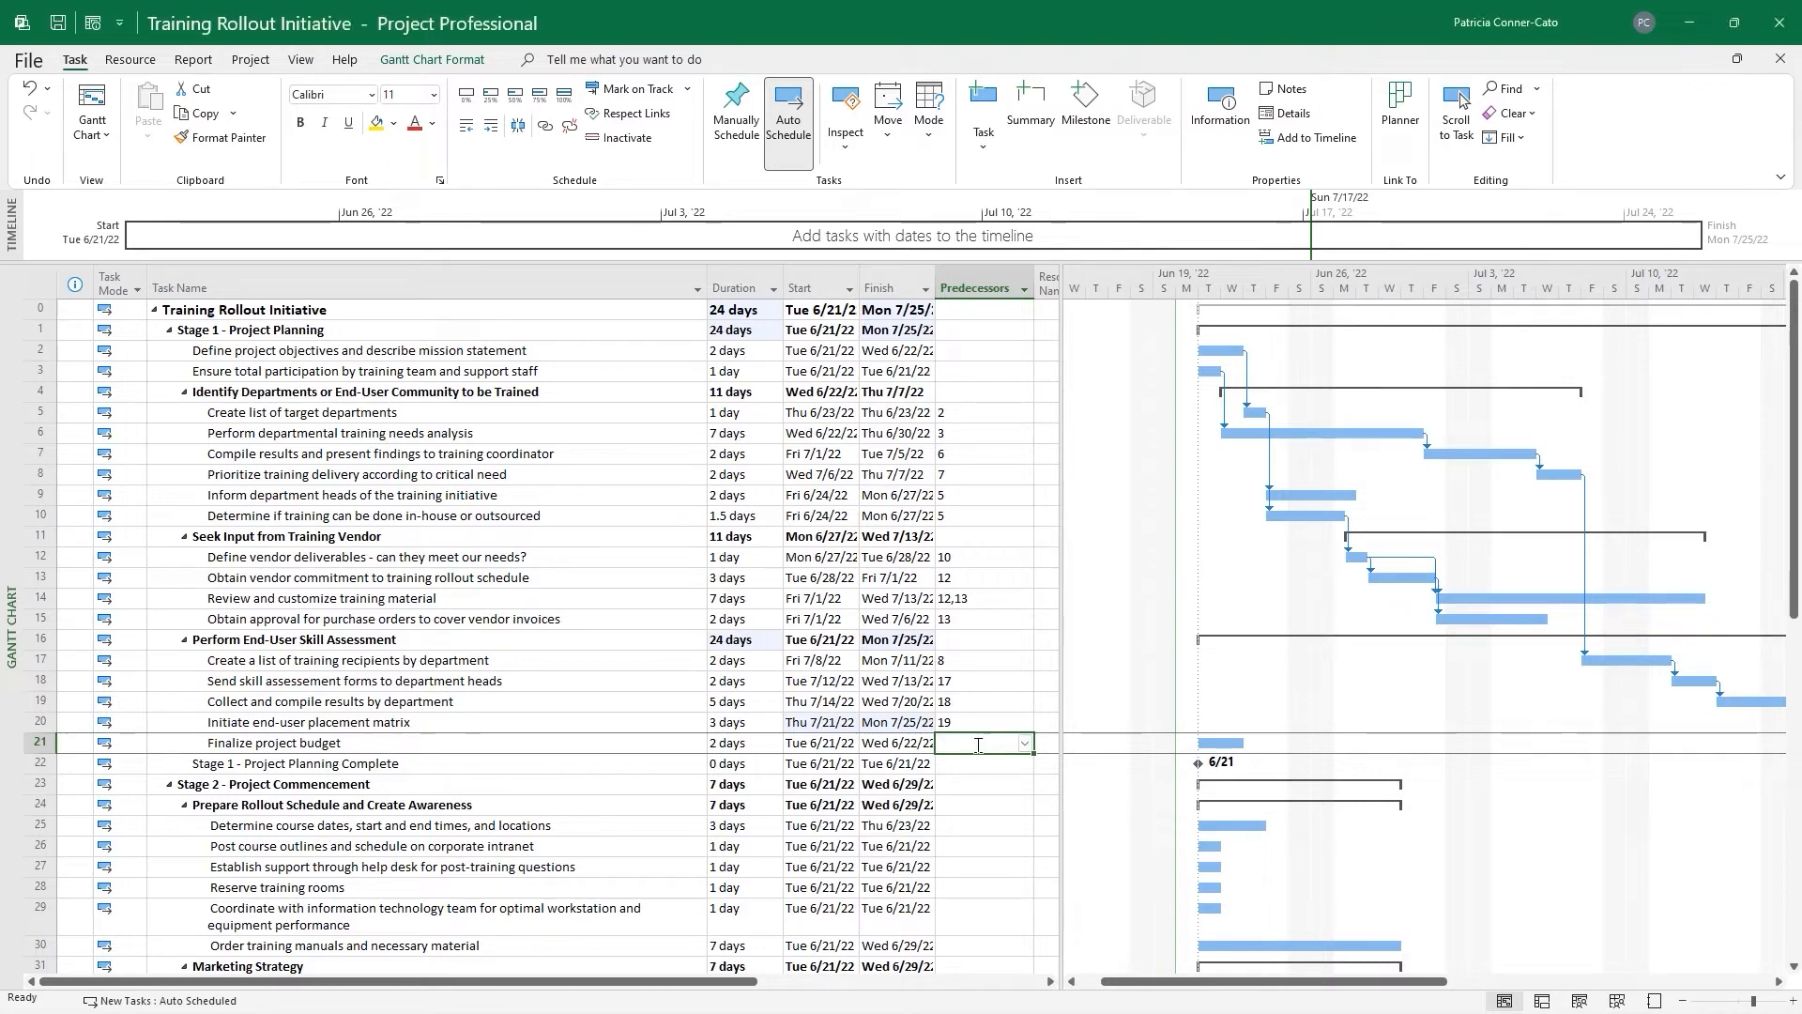
type("19")
key("Return")
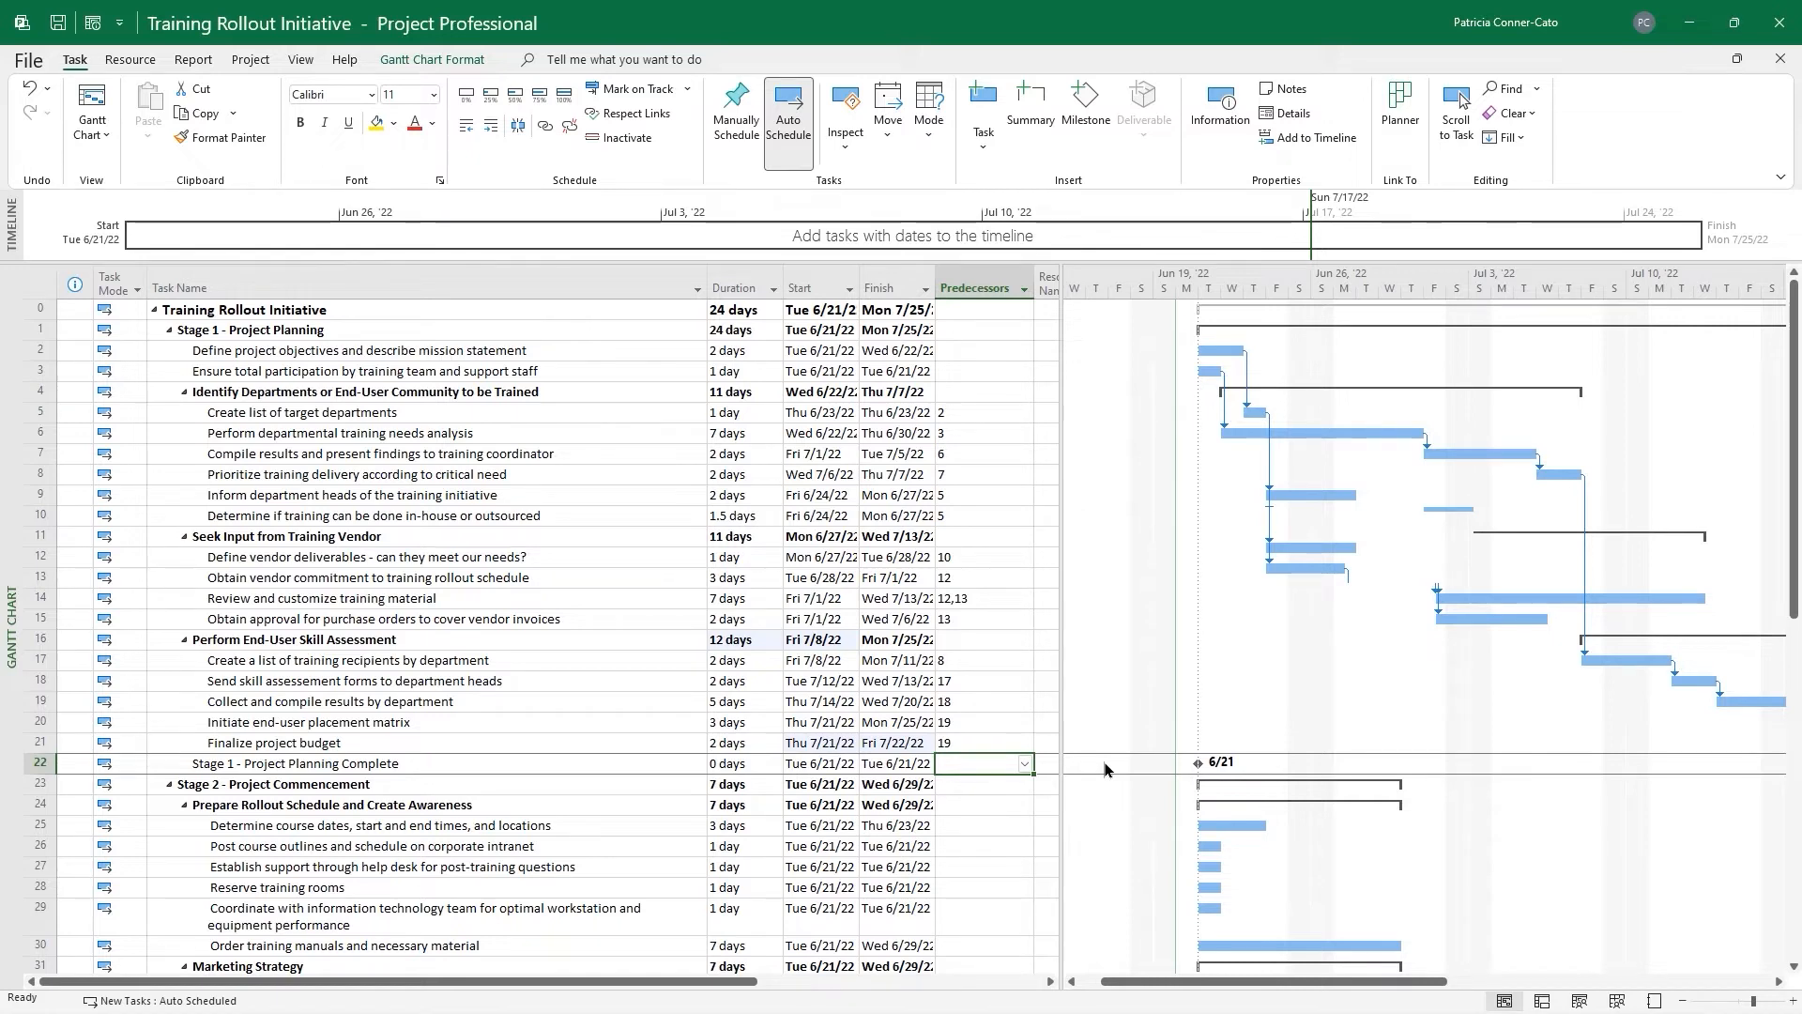
type("21")
key("Return")
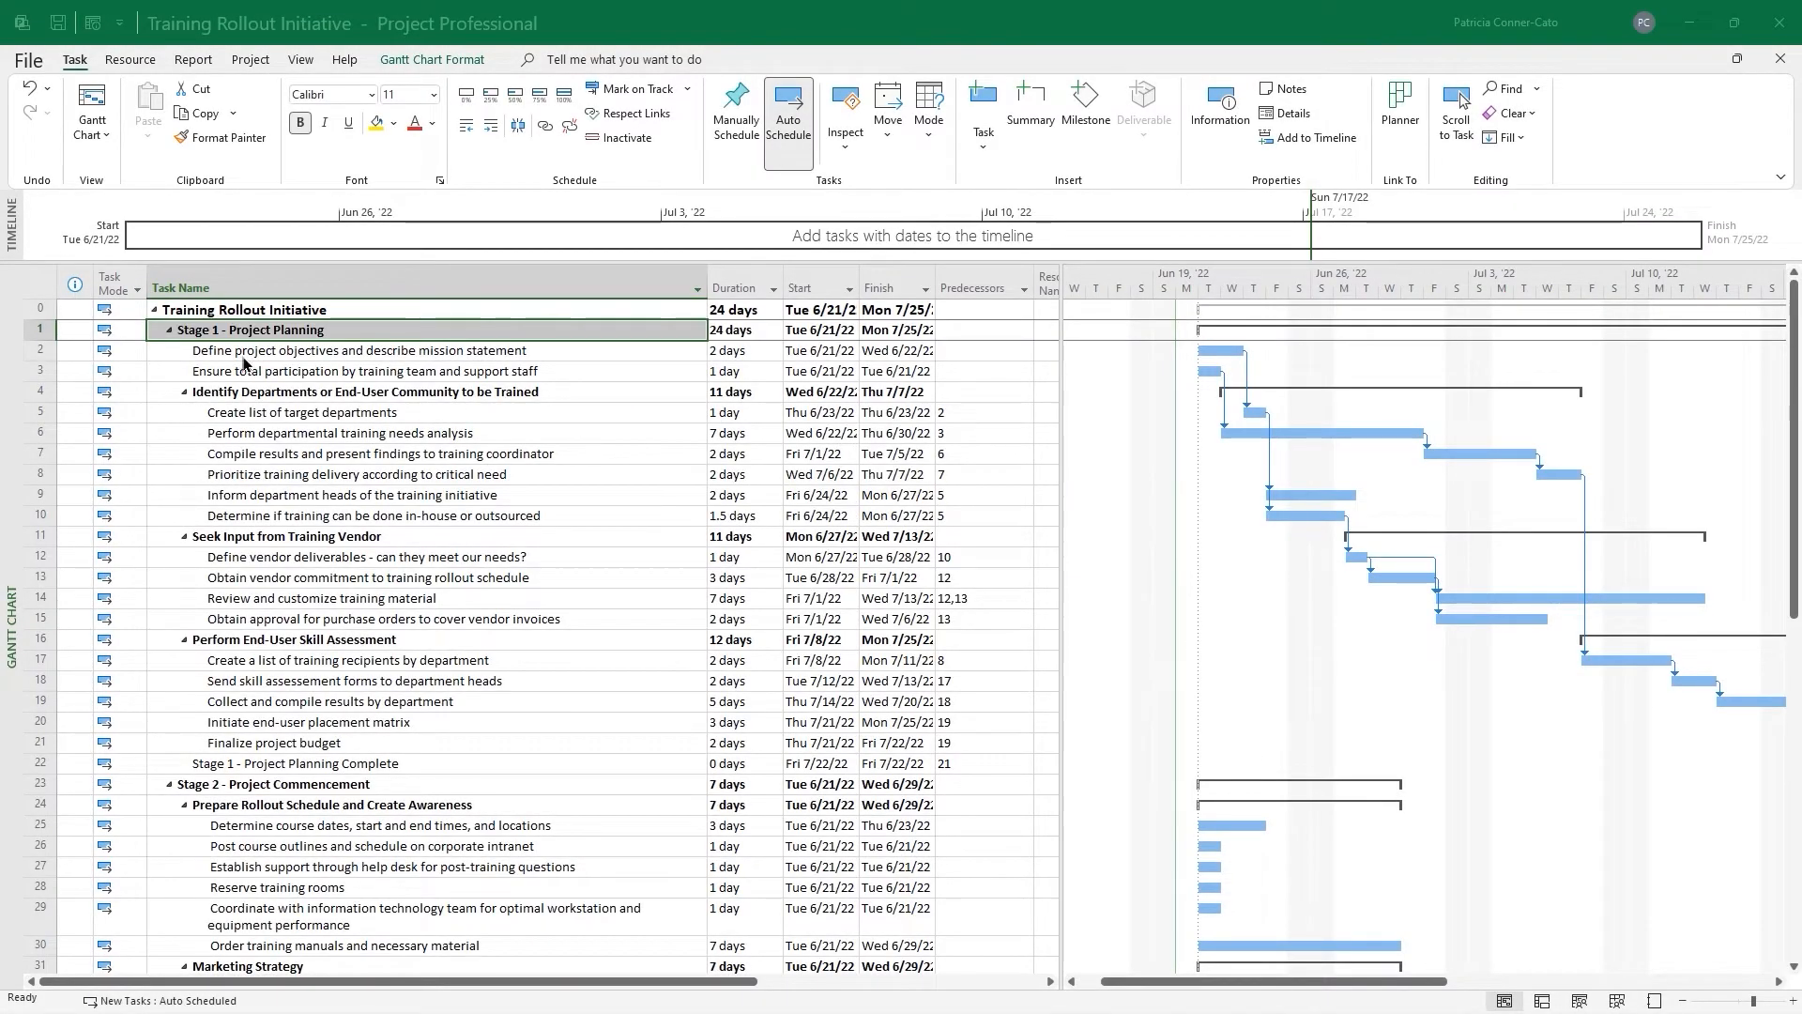
Collapse Stage 1 and set predecessor 20 for "Determine course dates, start and end times, and locations" and 25 for "Post course outlines and schedule on corporate intranet"
left_click(170, 334)
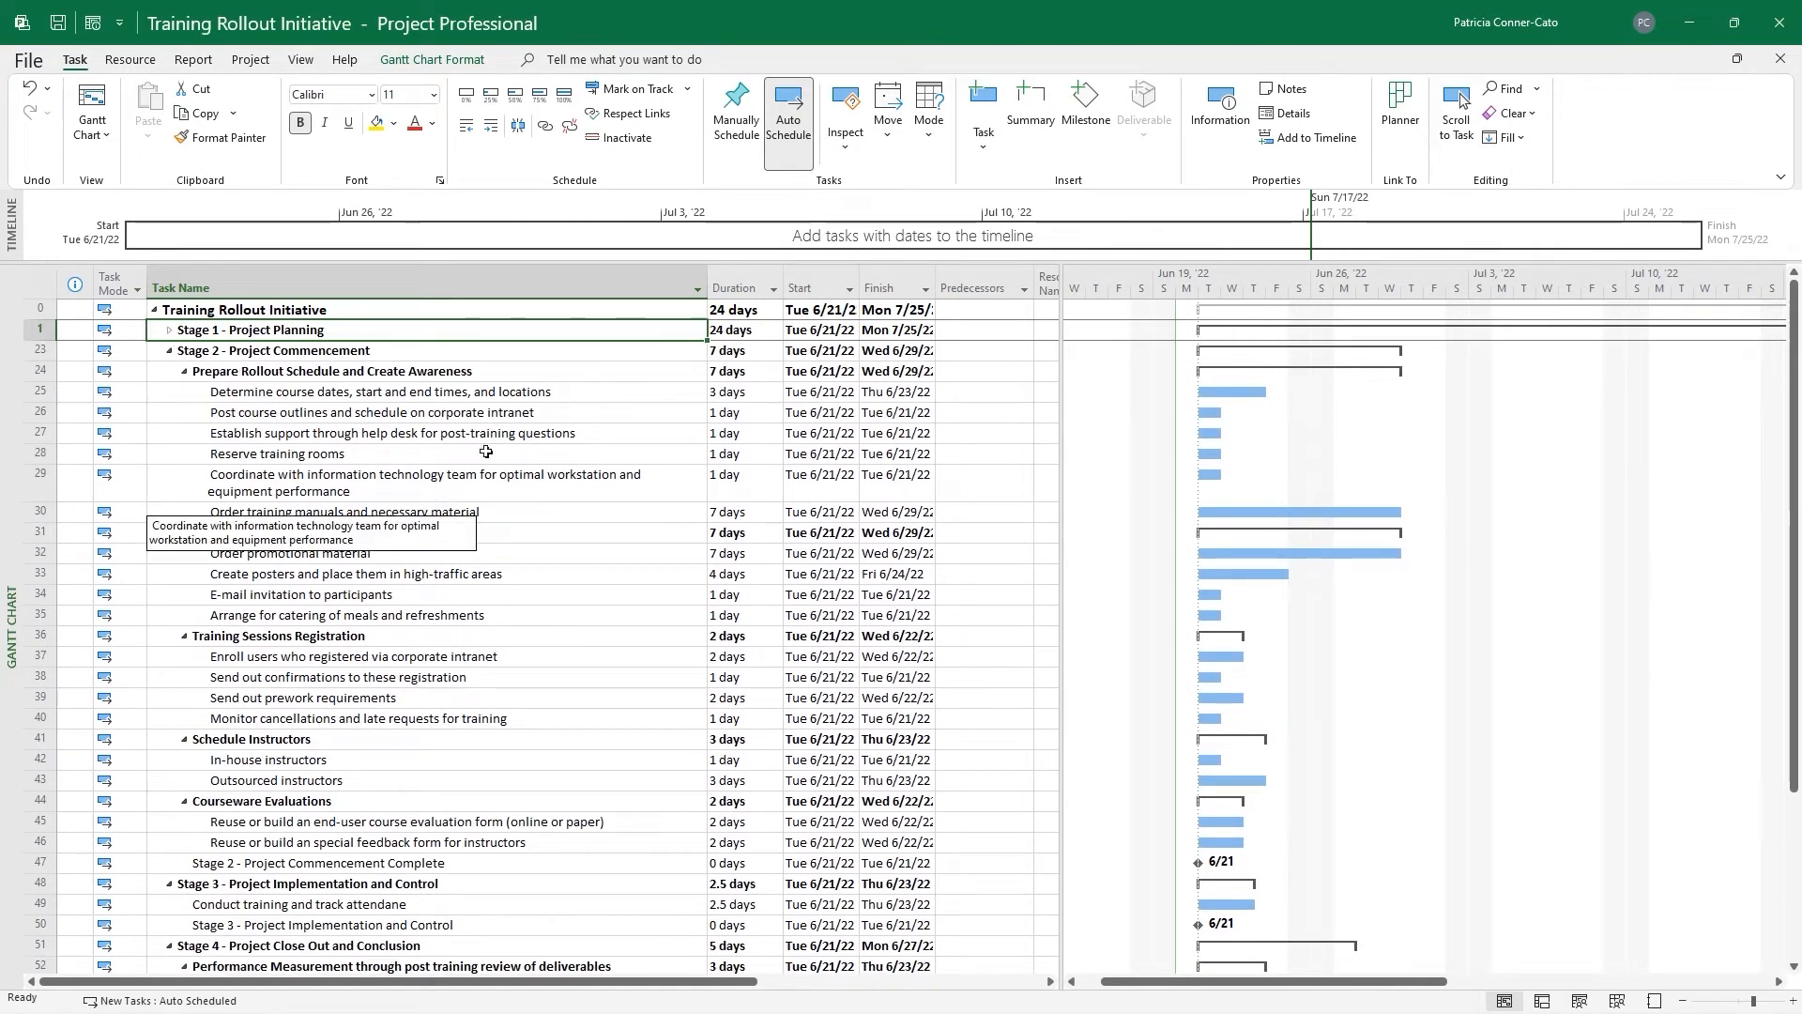
left_click(971, 396)
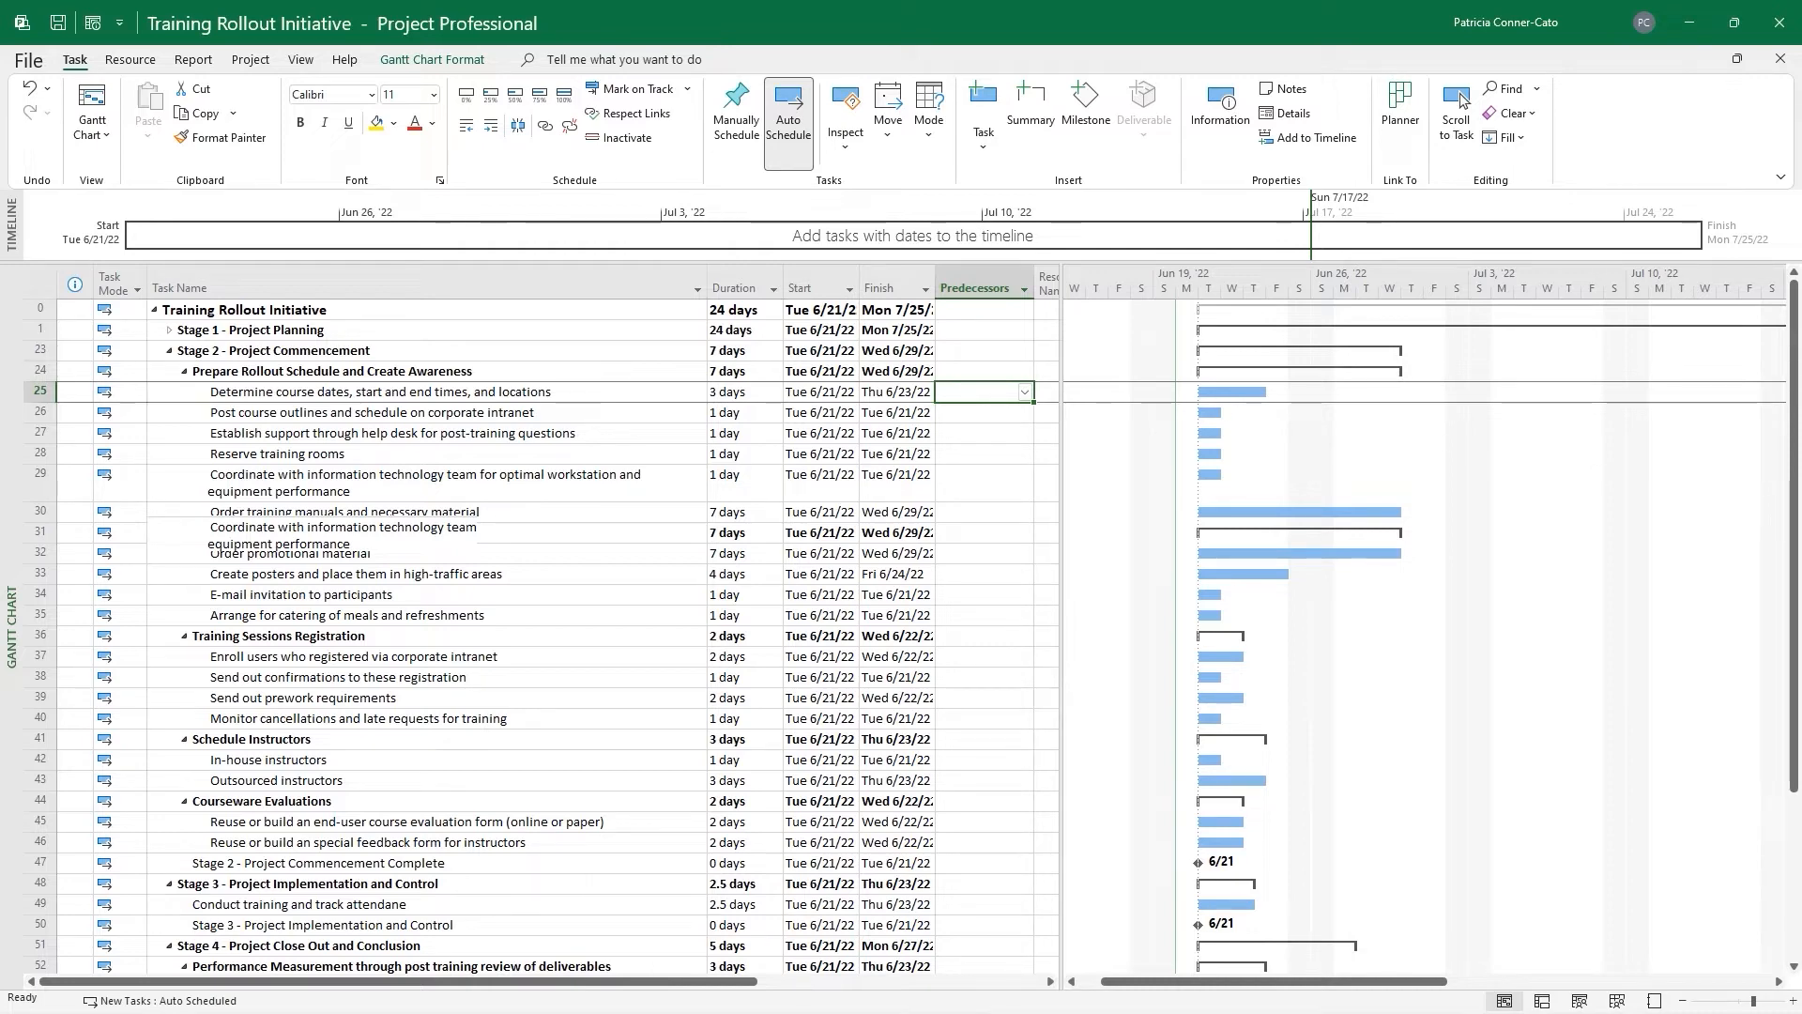
type("20")
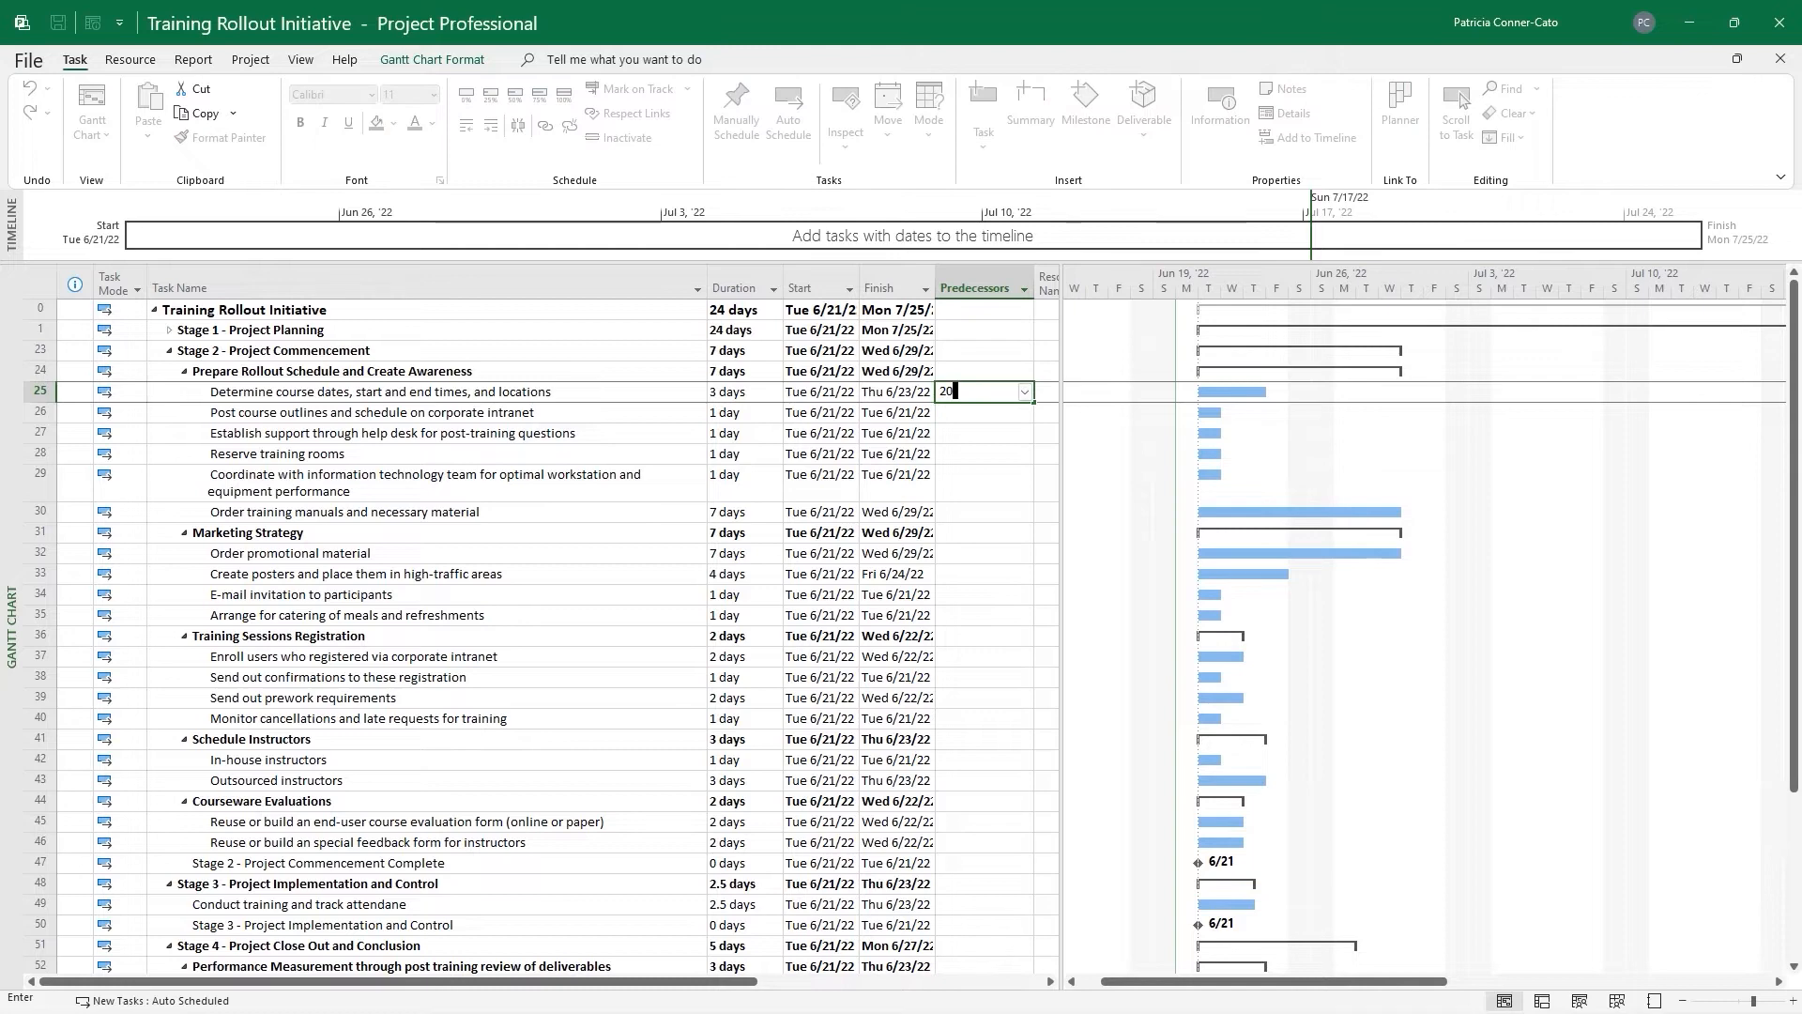
key("Return")
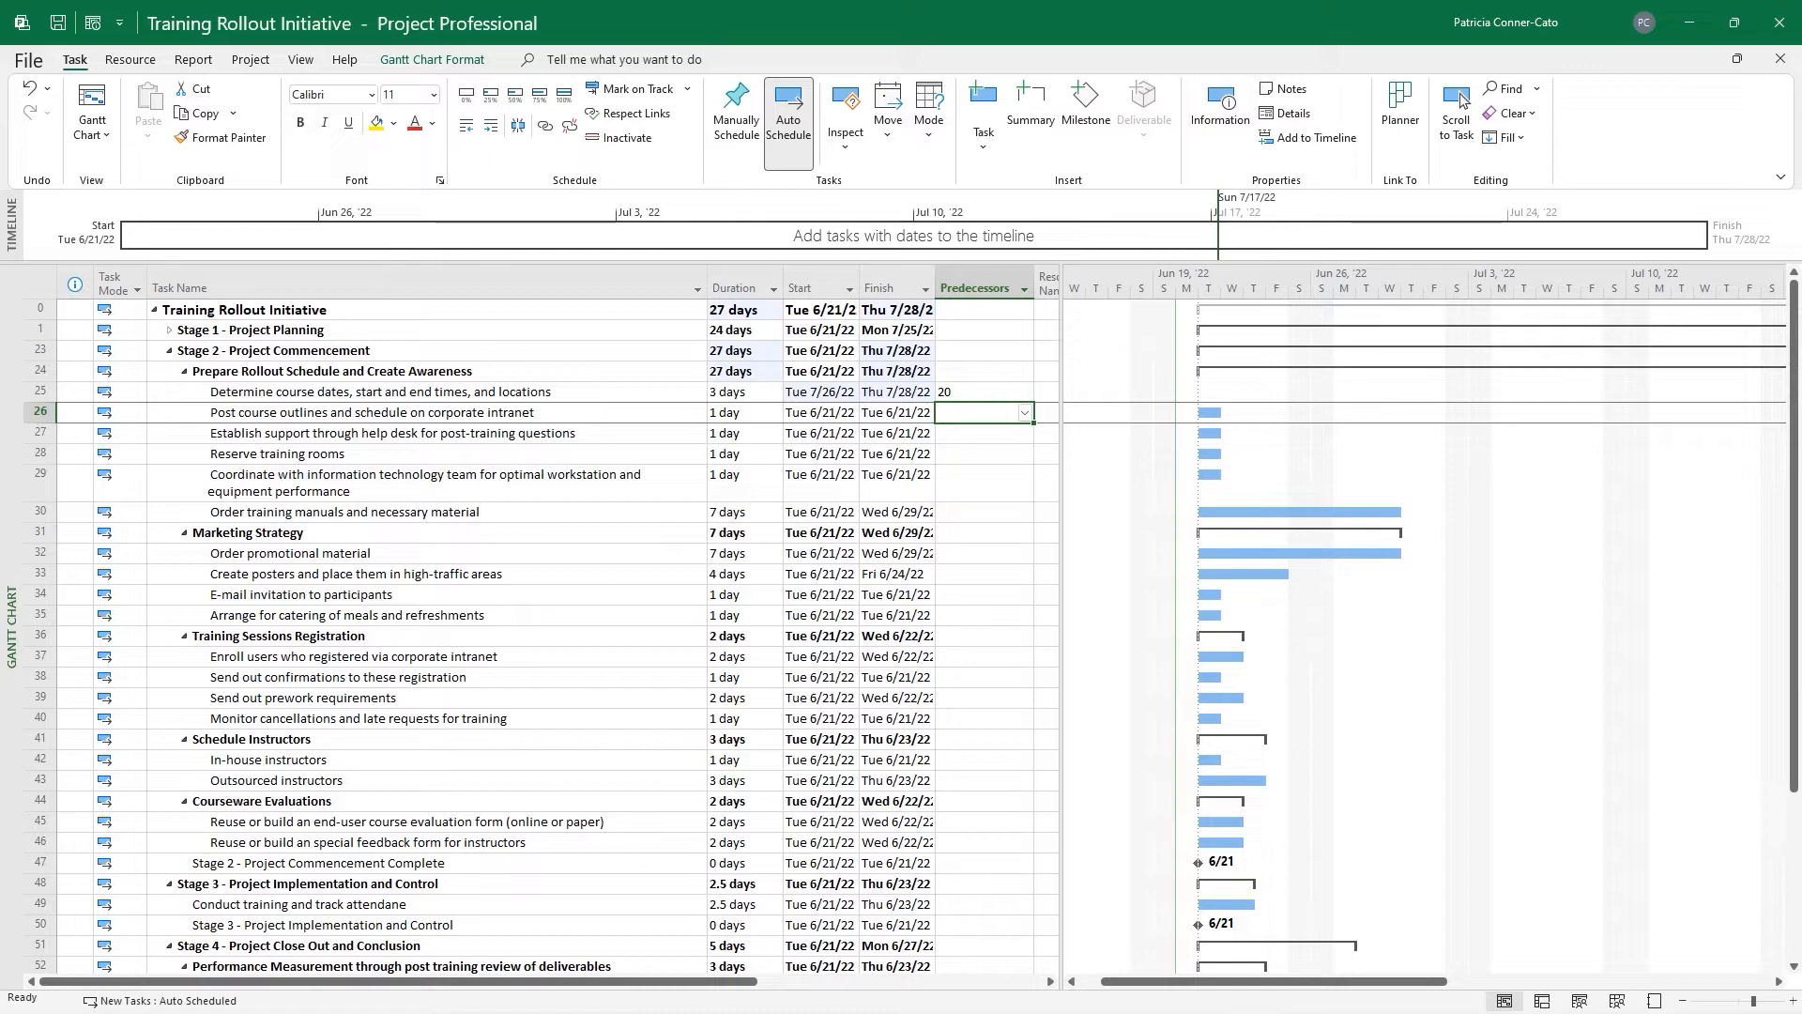
type("25")
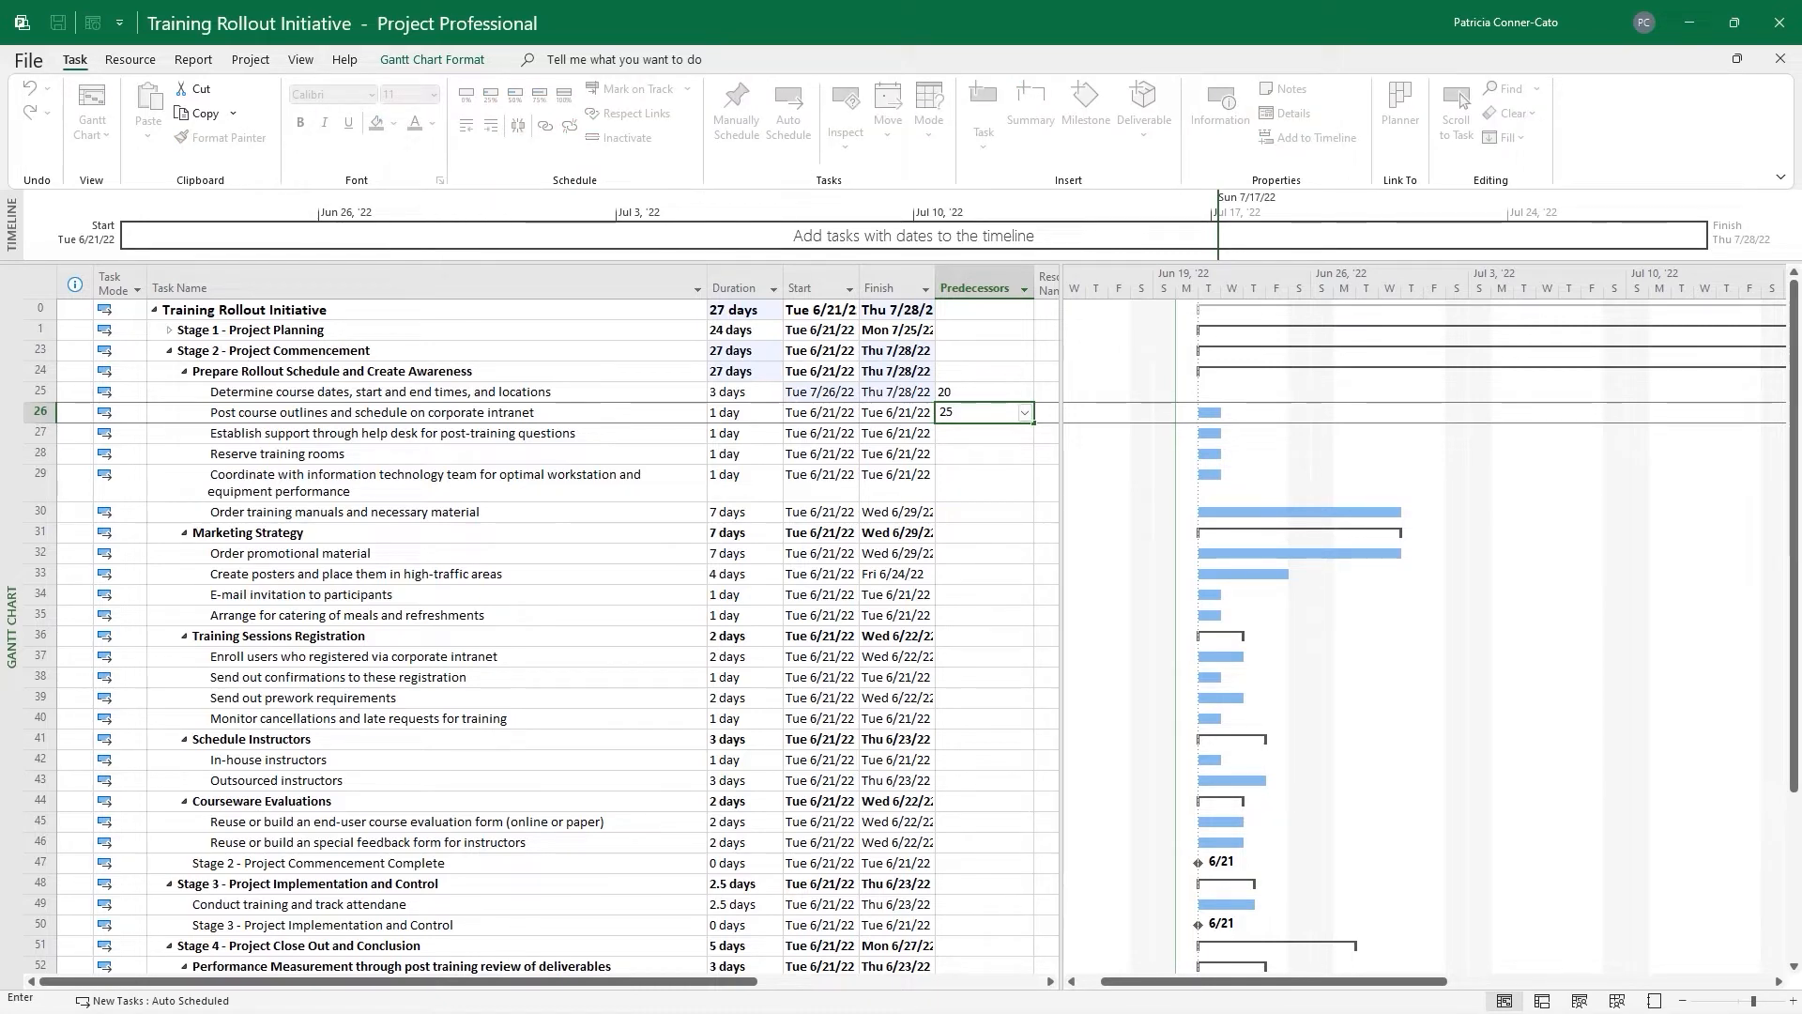
key("Return")
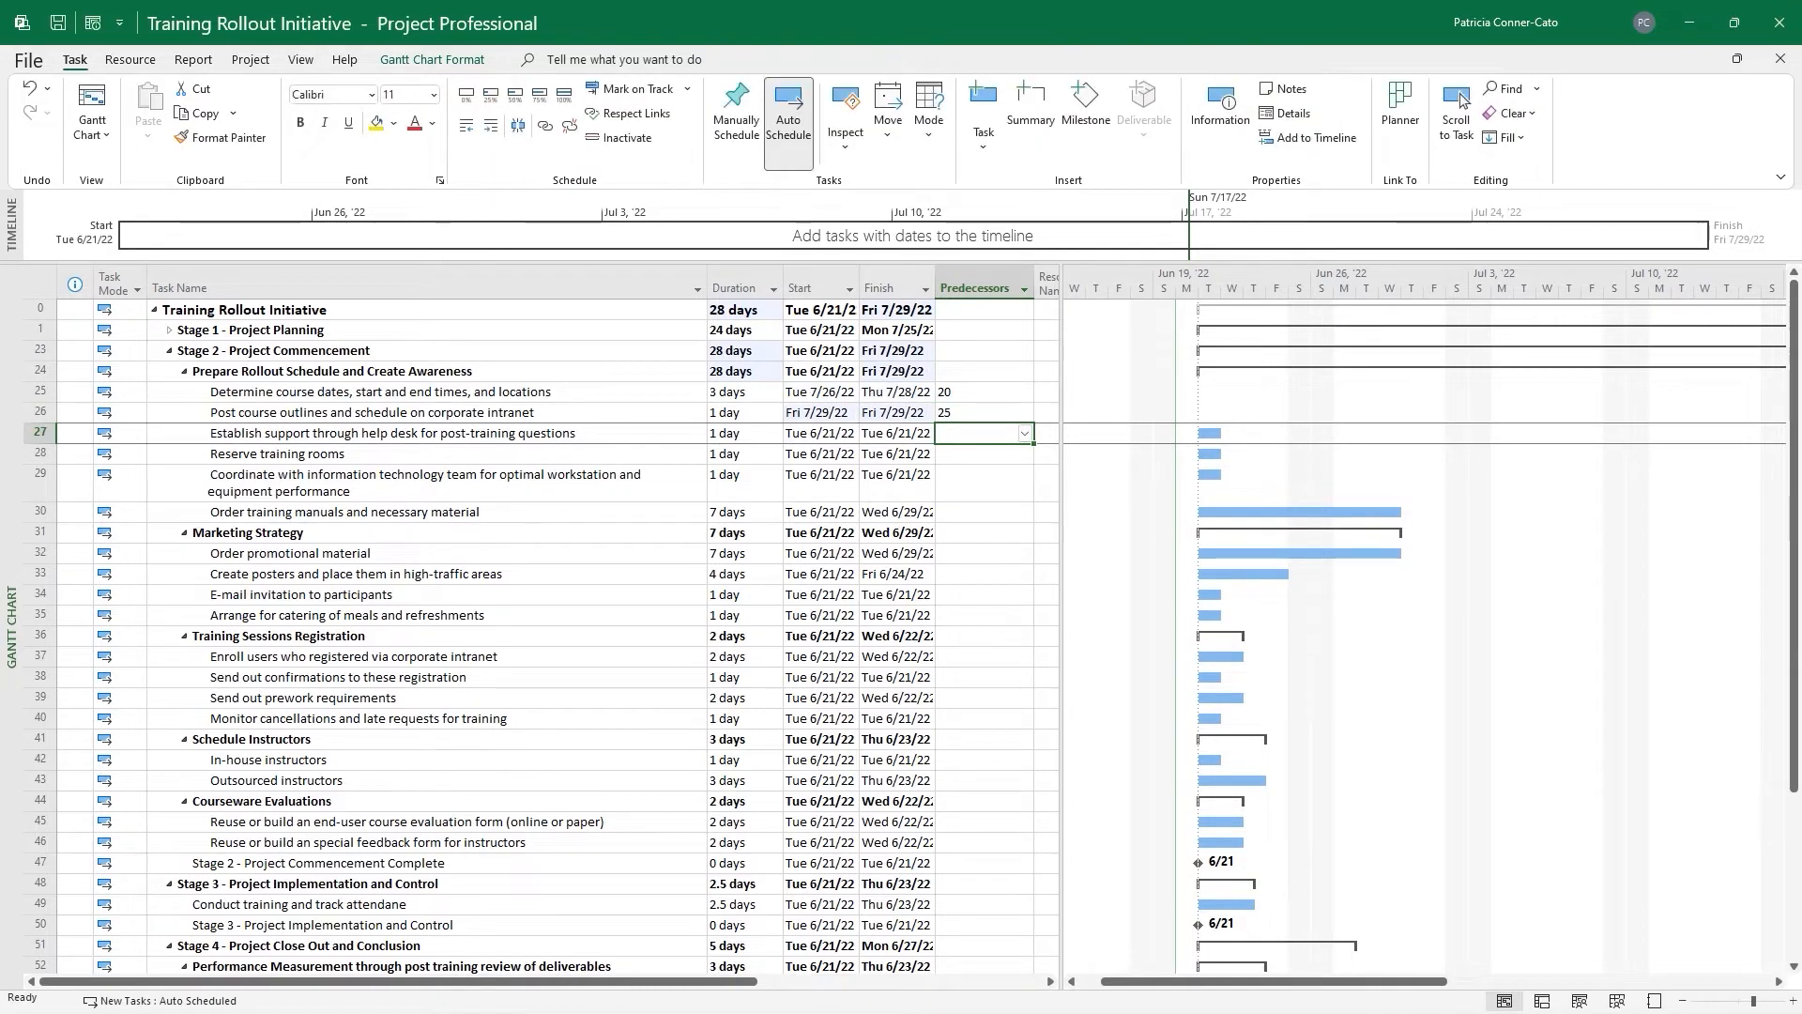
Enter predecessor 25 for tasks 27, 28 and 30, and predecessor 26 for task 29, coordinating with the information technology team
type("25")
key("Return")
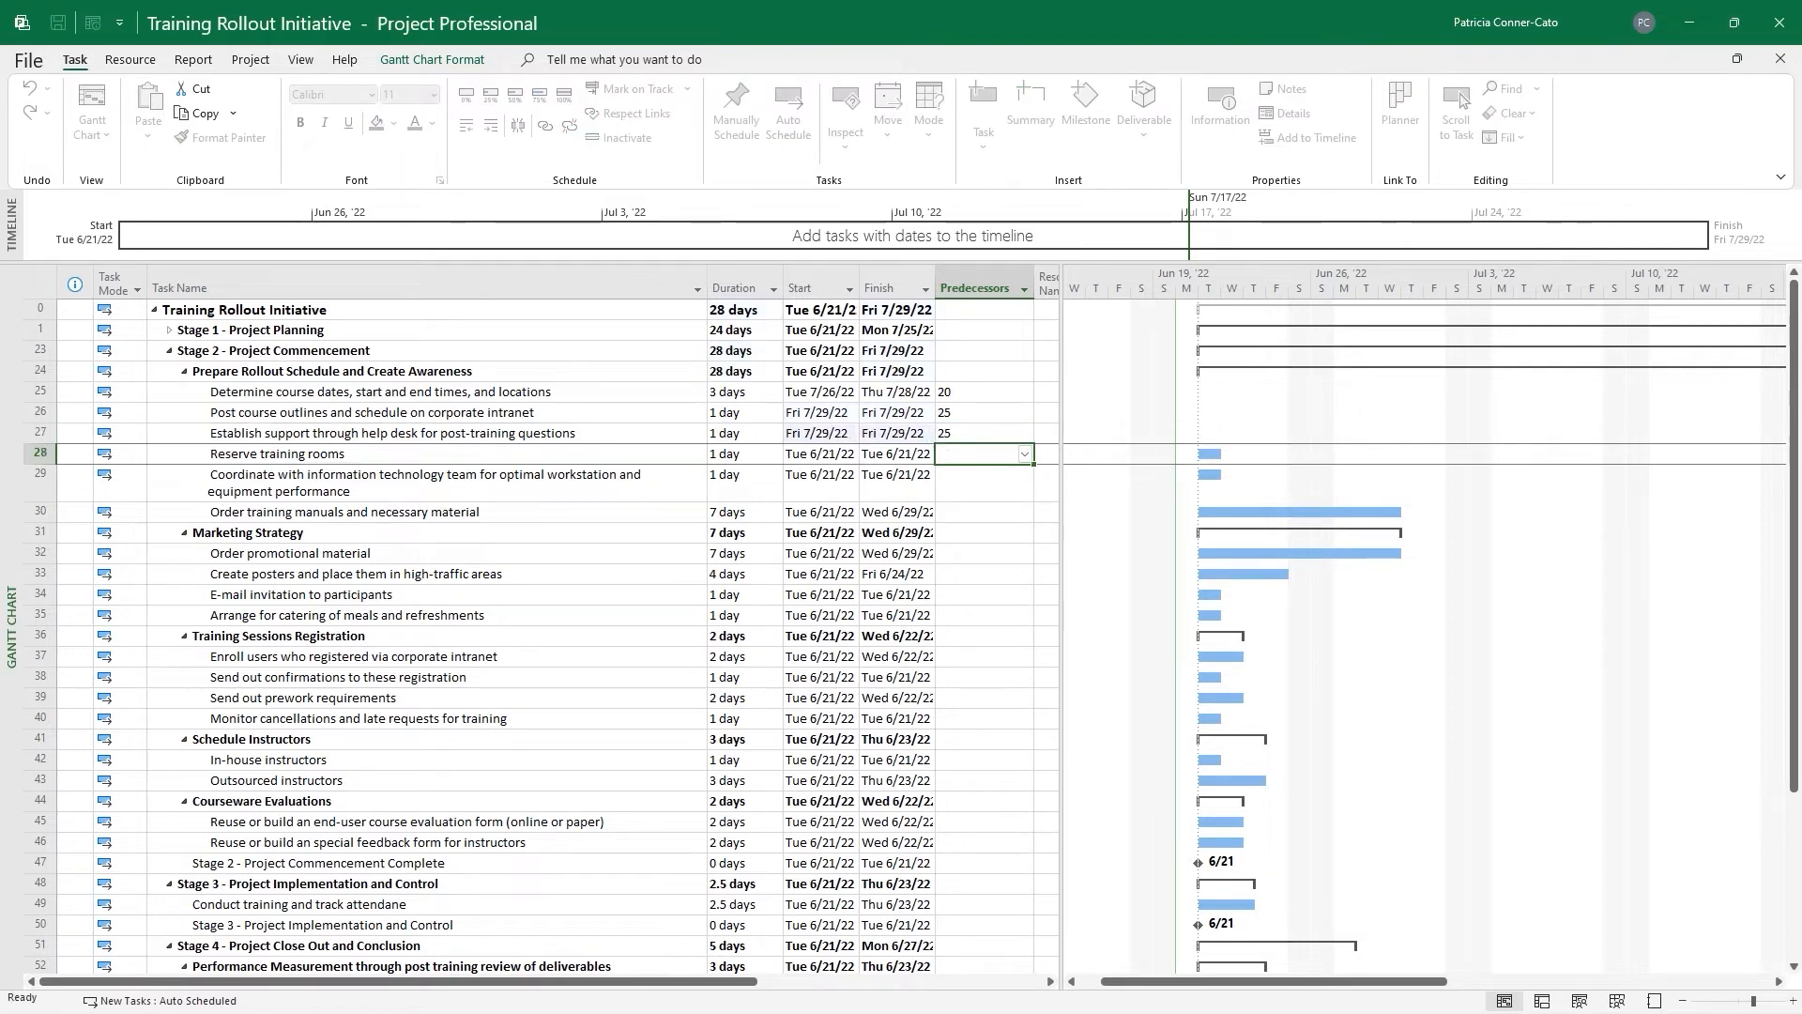
type("25")
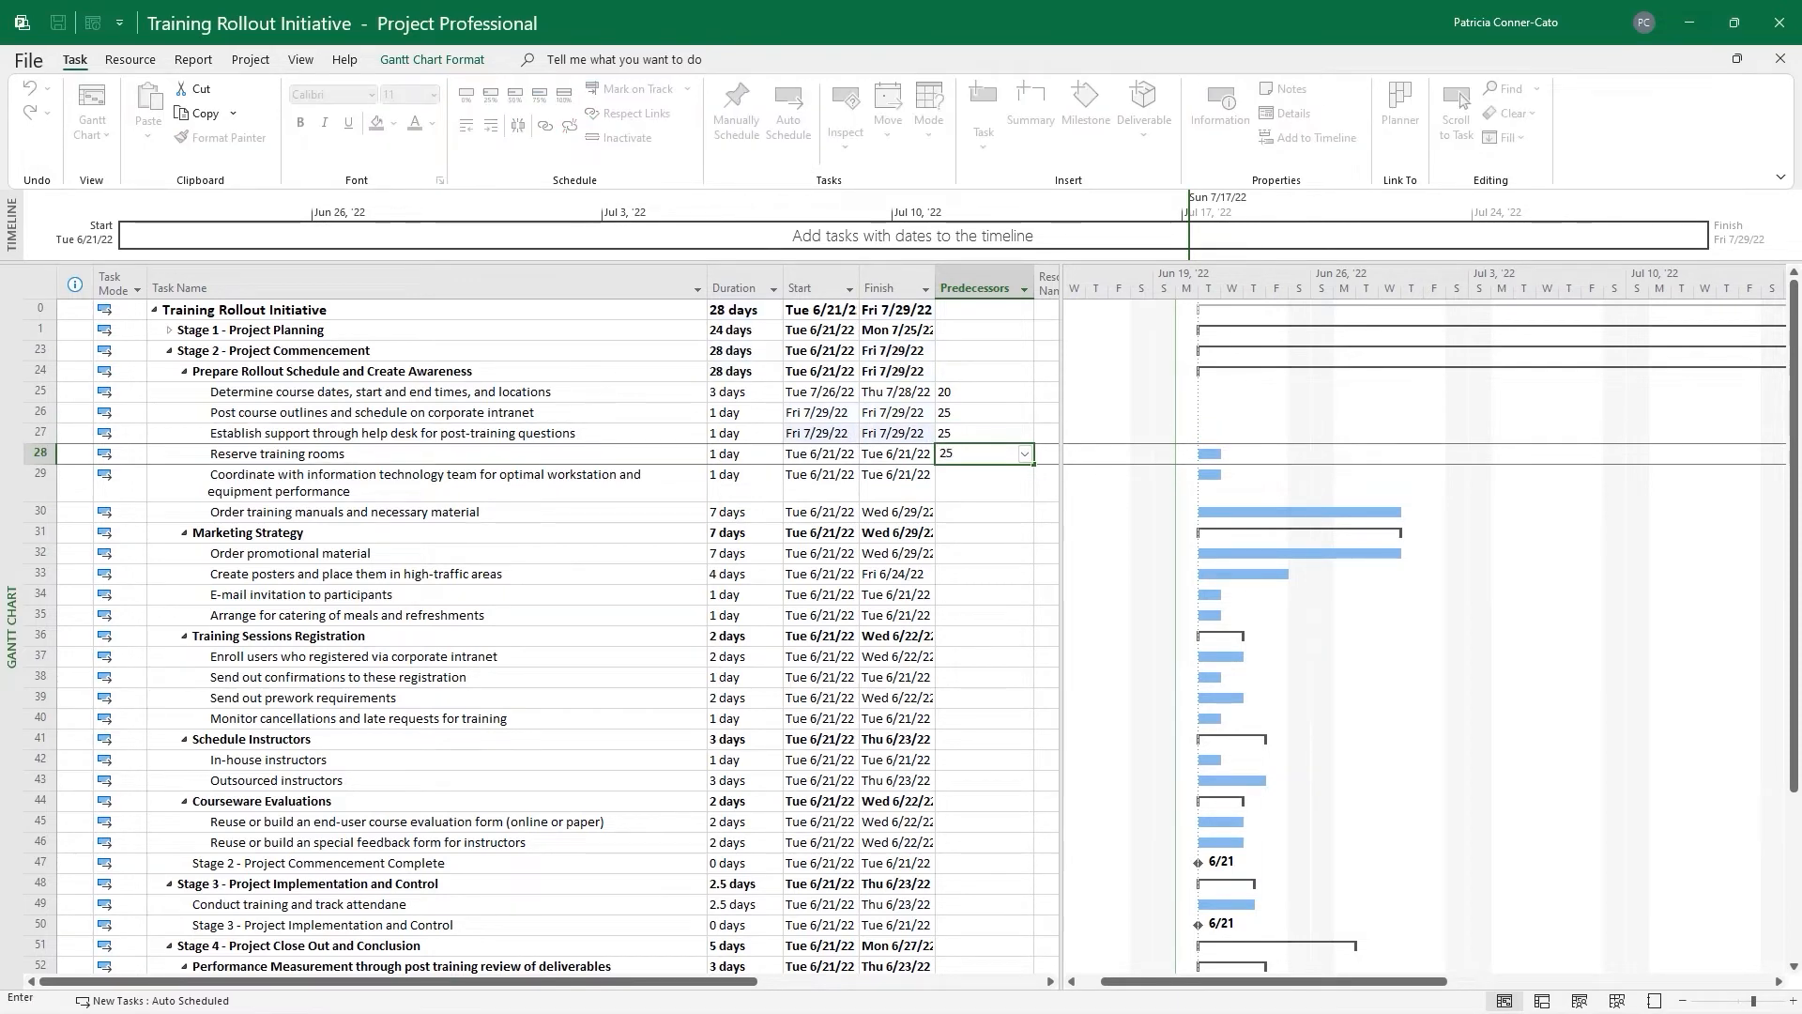
key("Return")
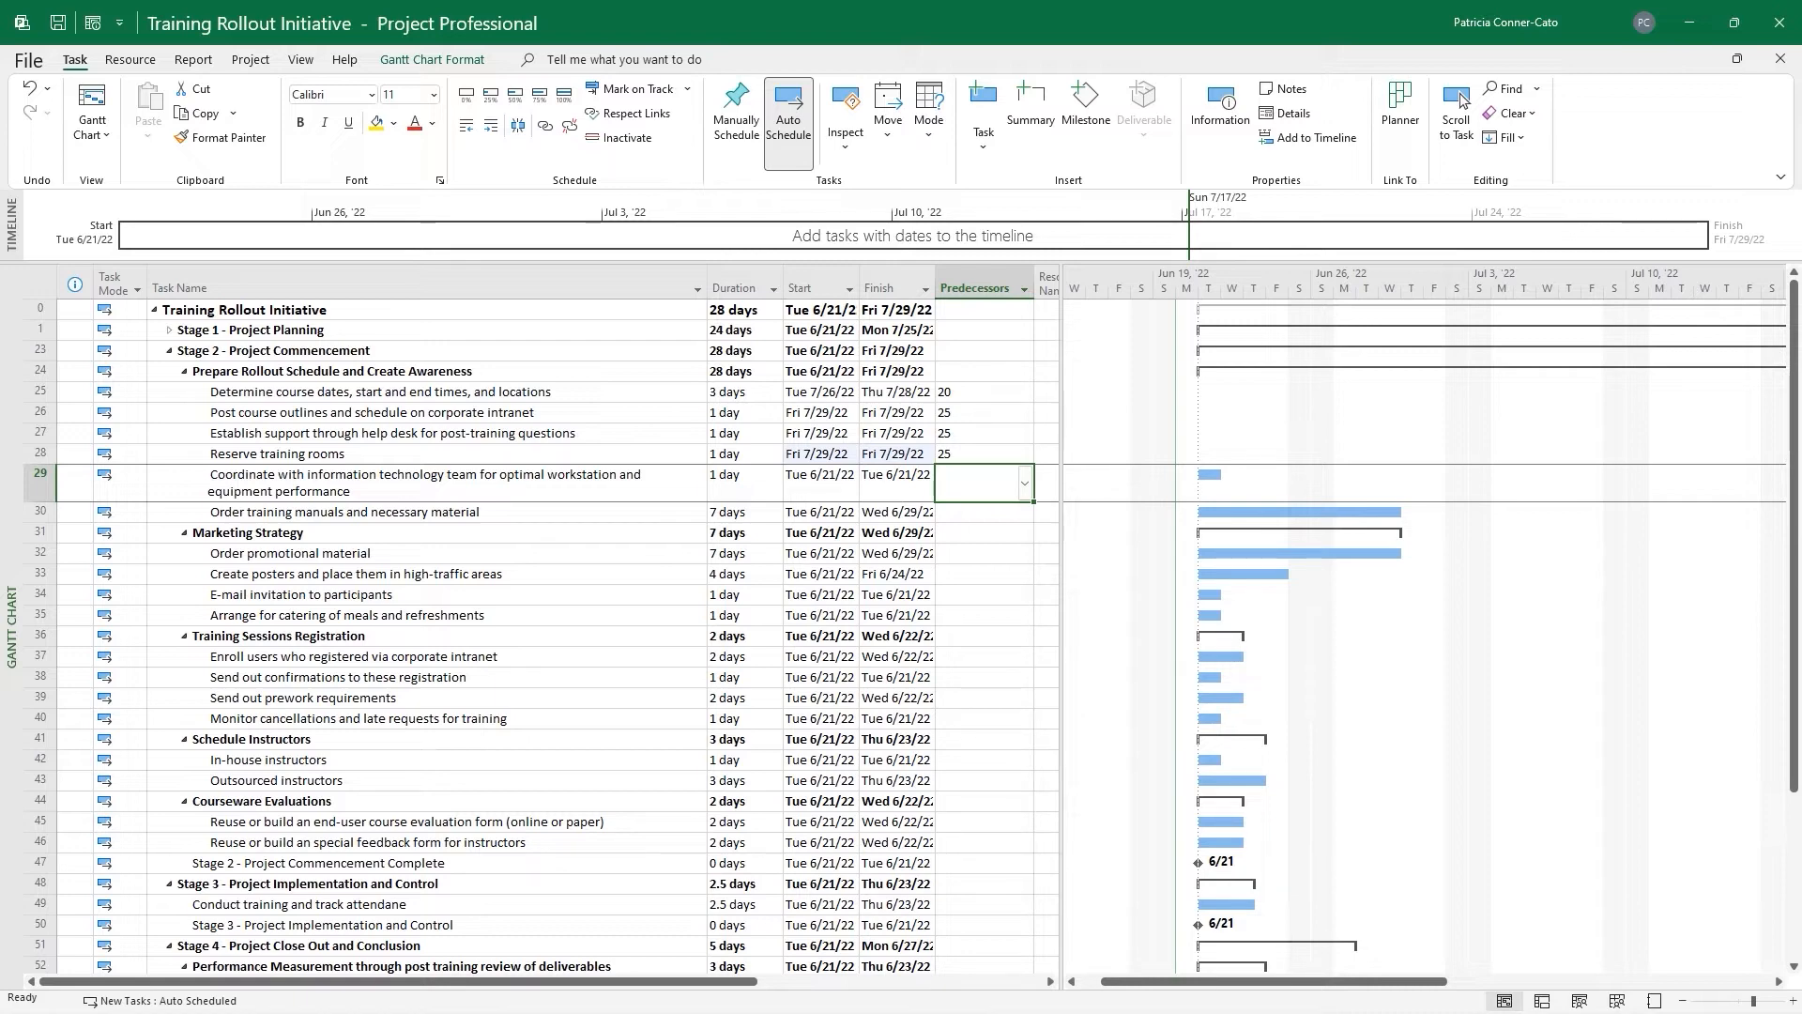
type("26")
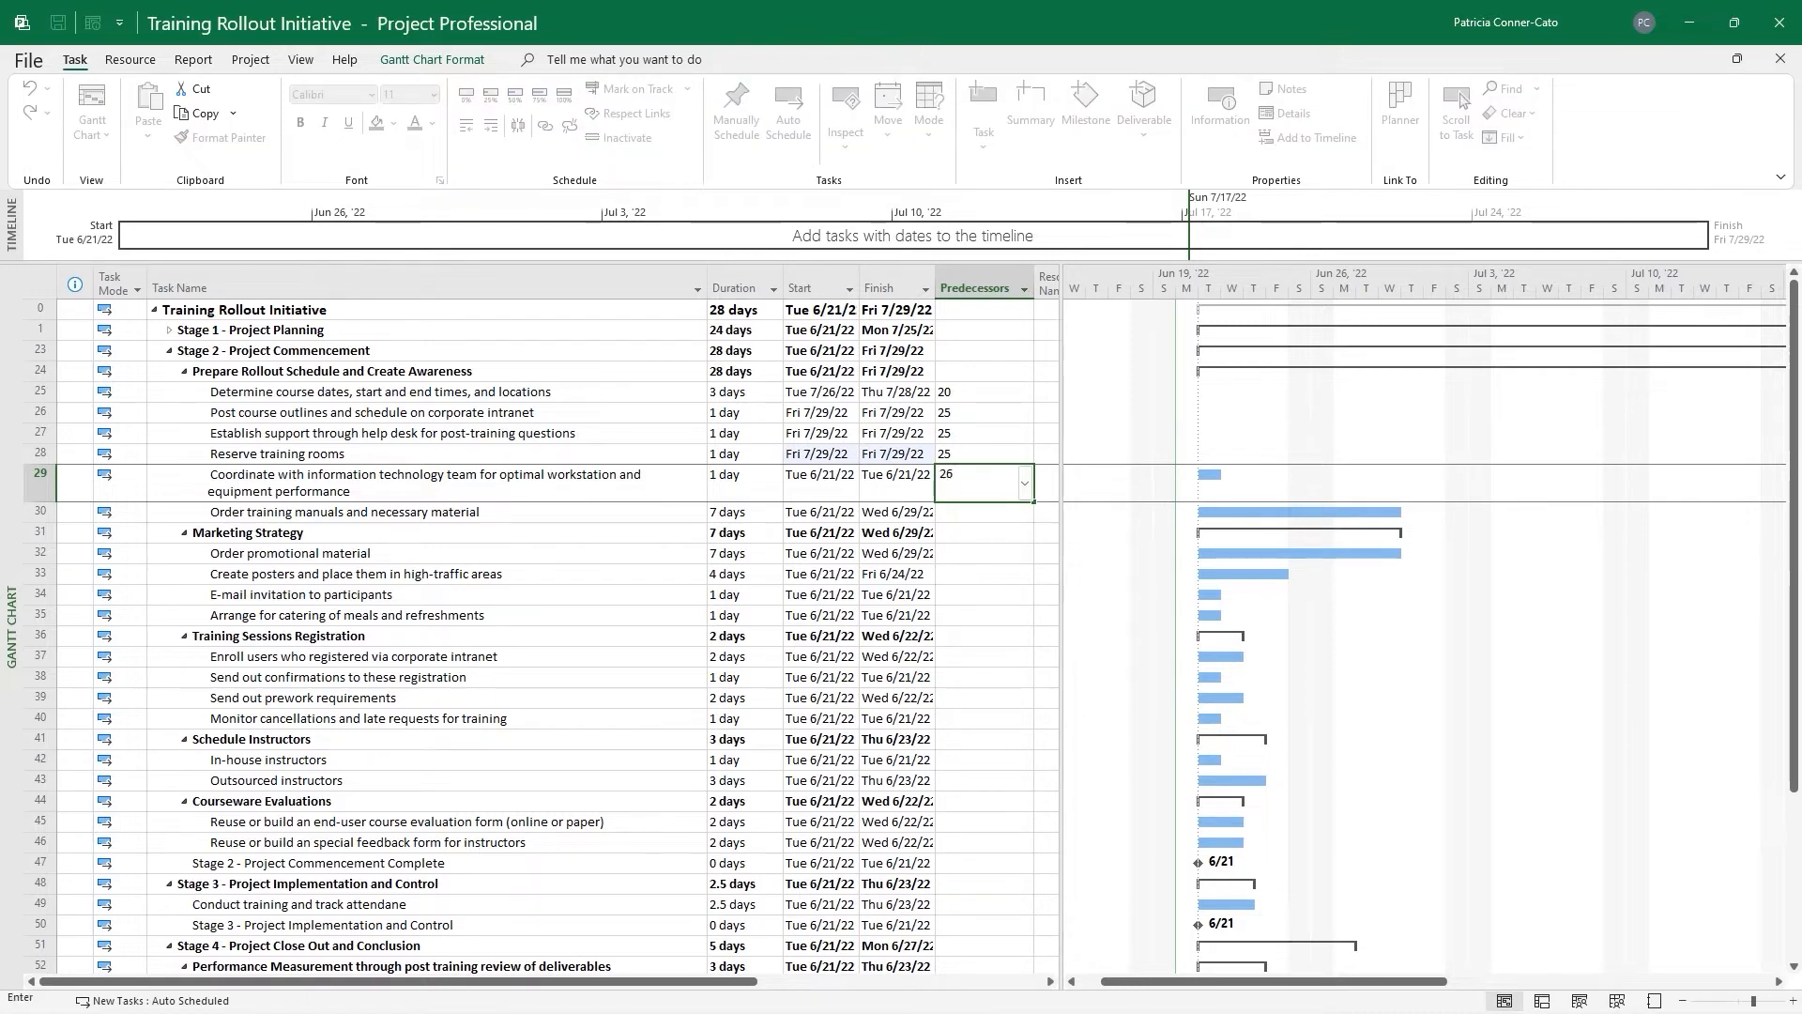
key("Return")
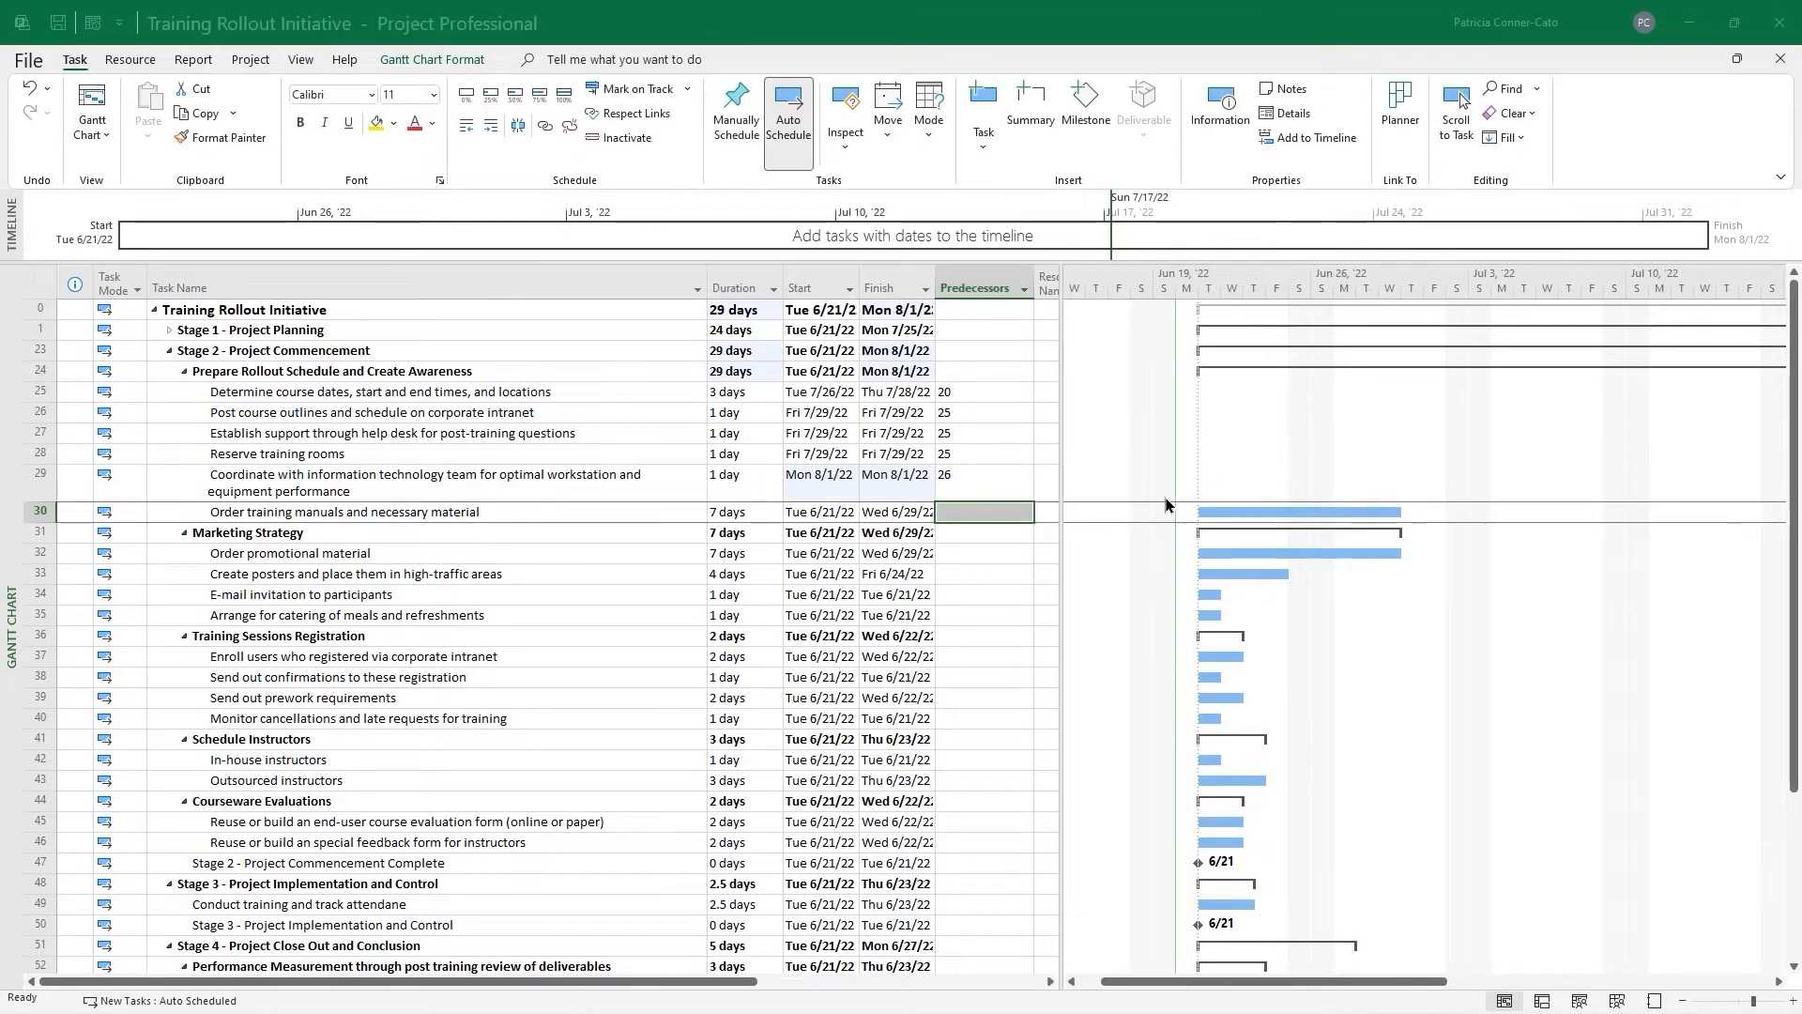
left_click(990, 518)
type("25")
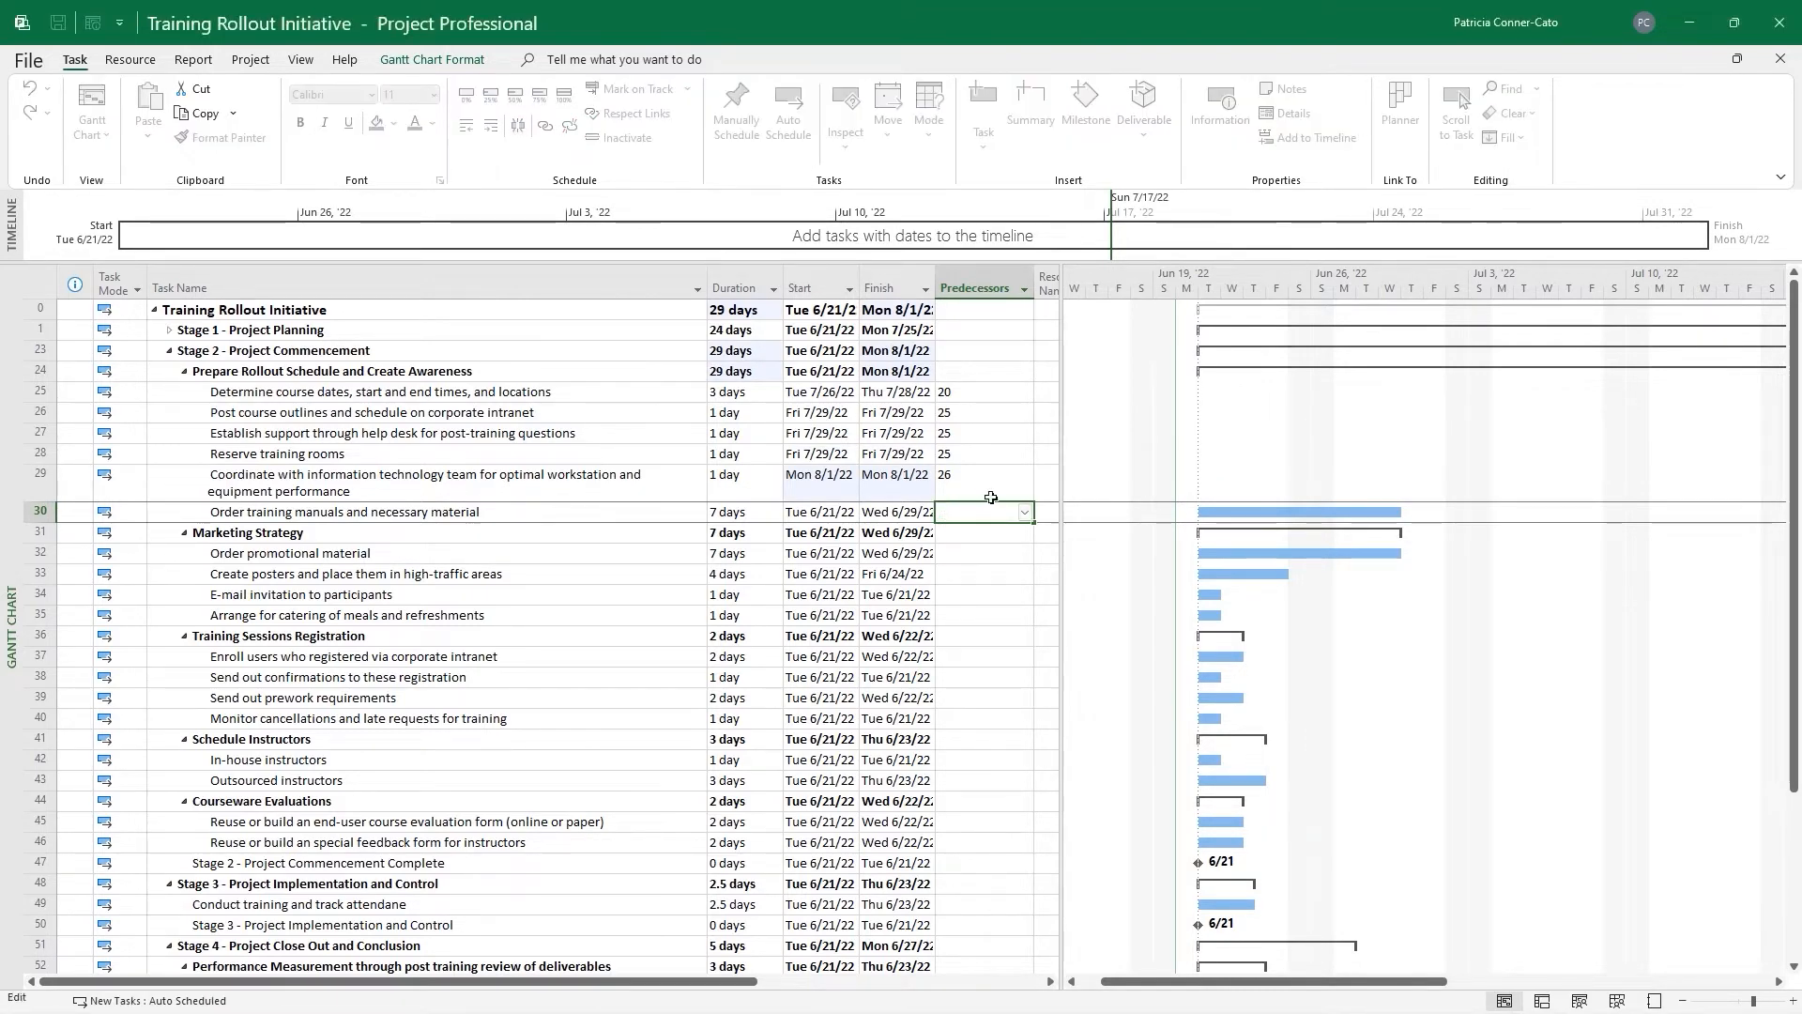
key("Return")
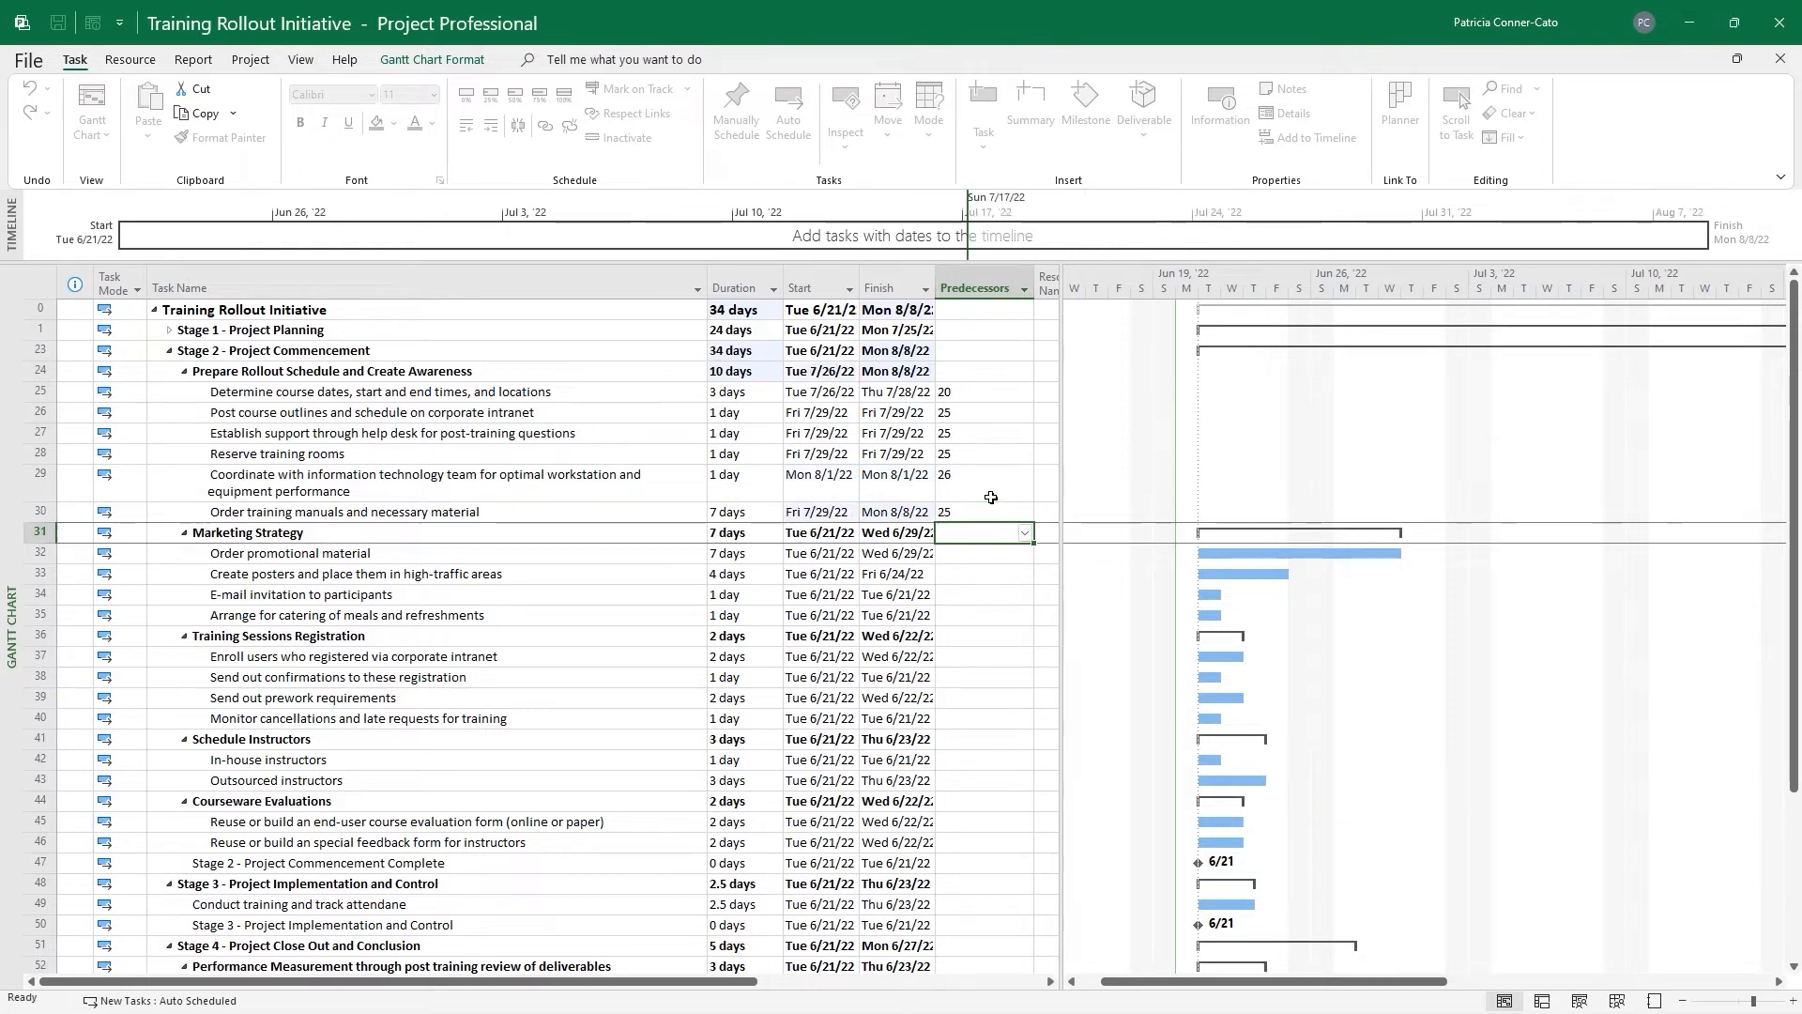
Enter predecessors 25, 32, 33 and 34 for the Marketing Strategy tasks 32 through 35, from ordering promotional material to arranging catering
key("Down")
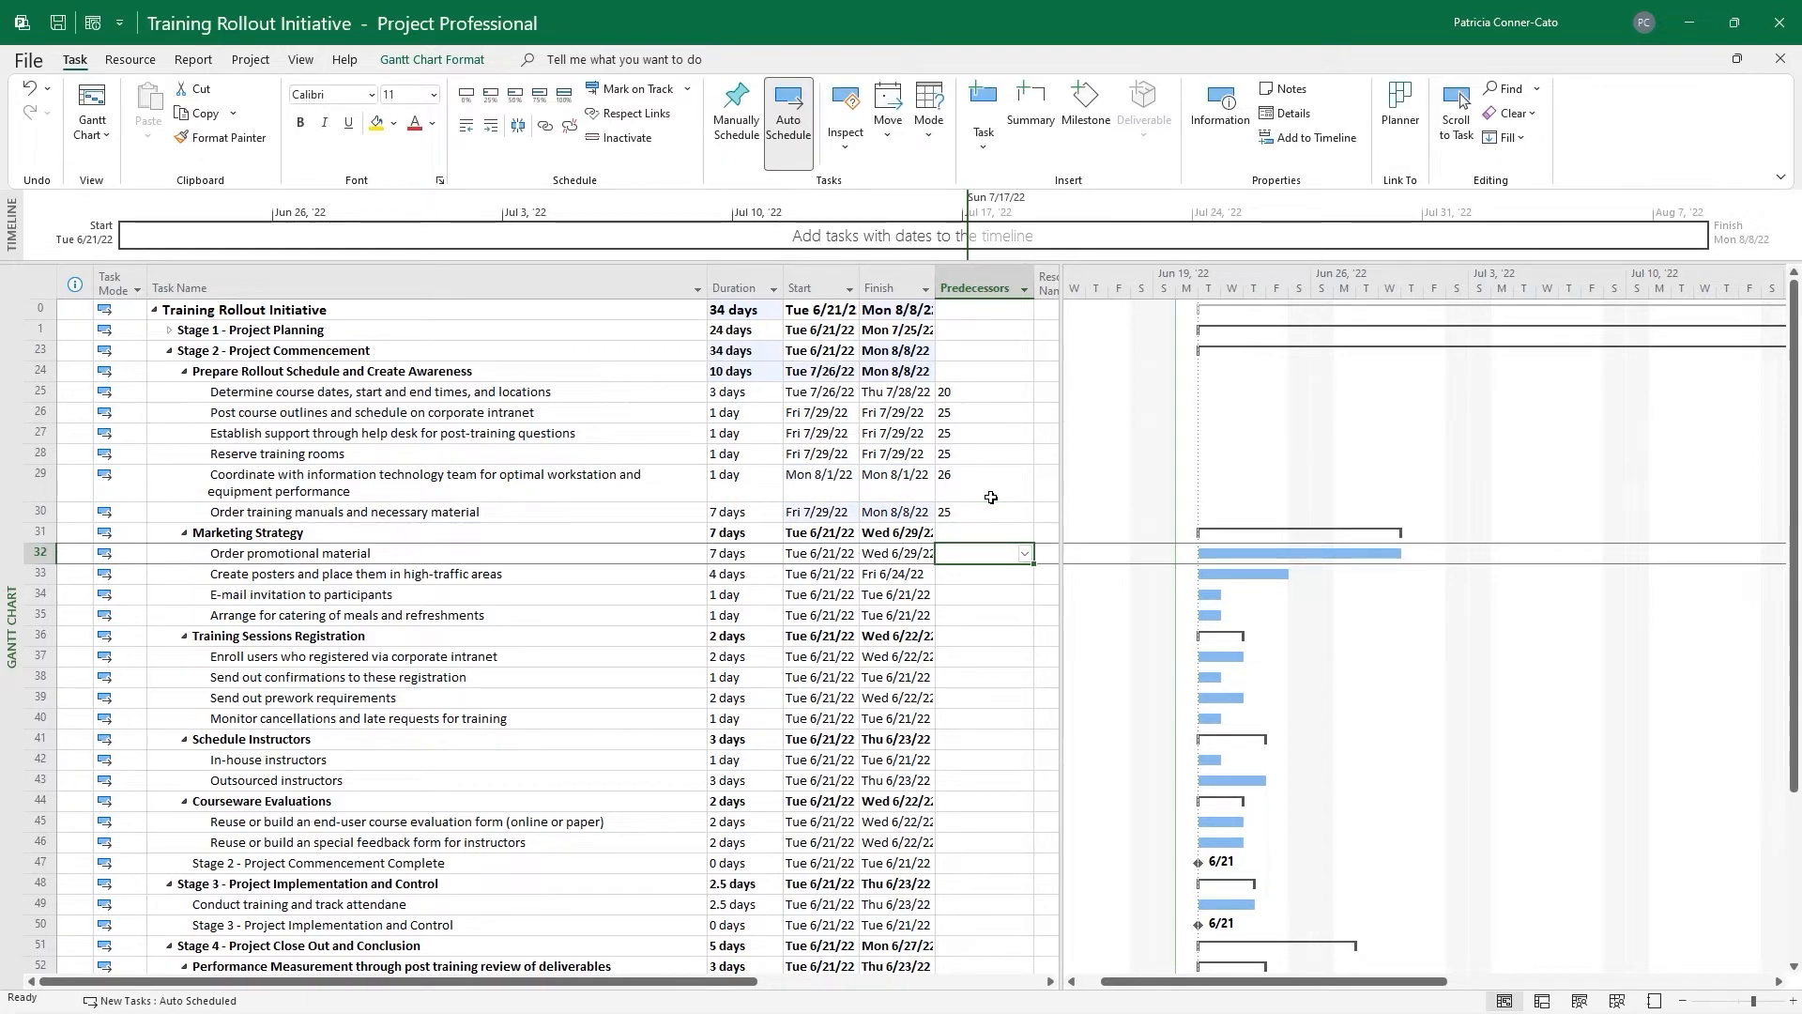
type("25")
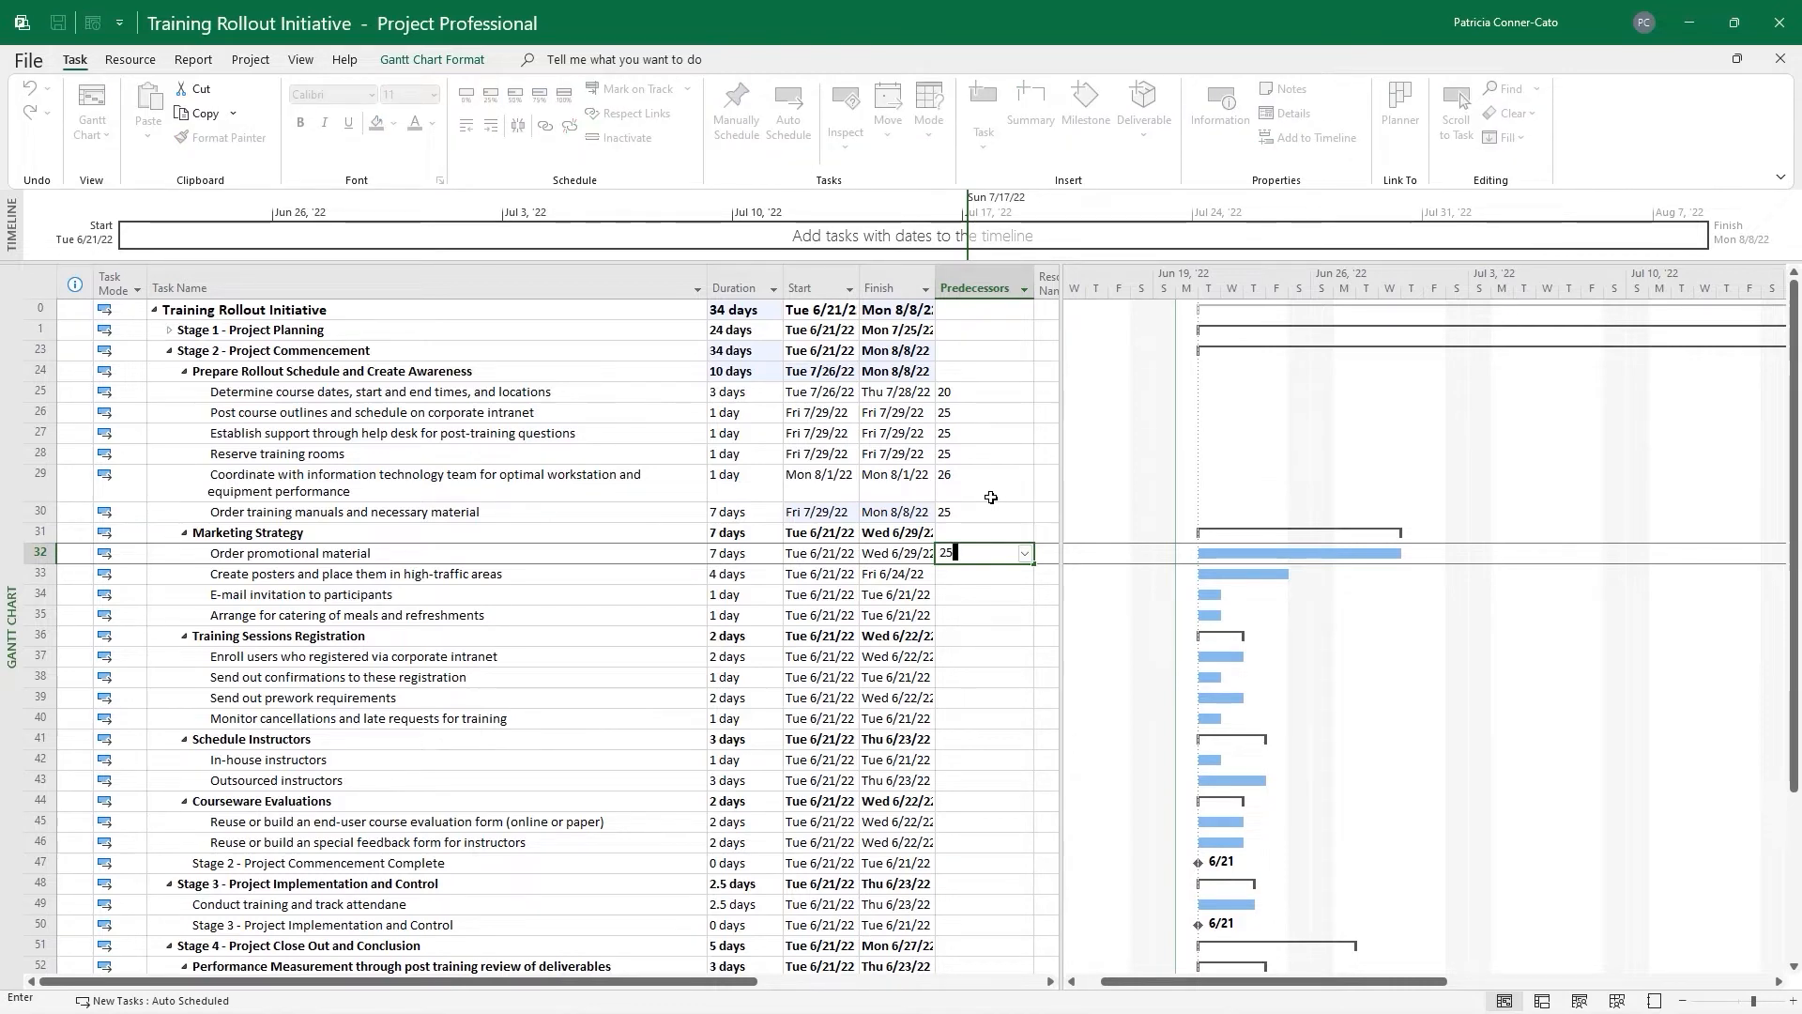
key("Return")
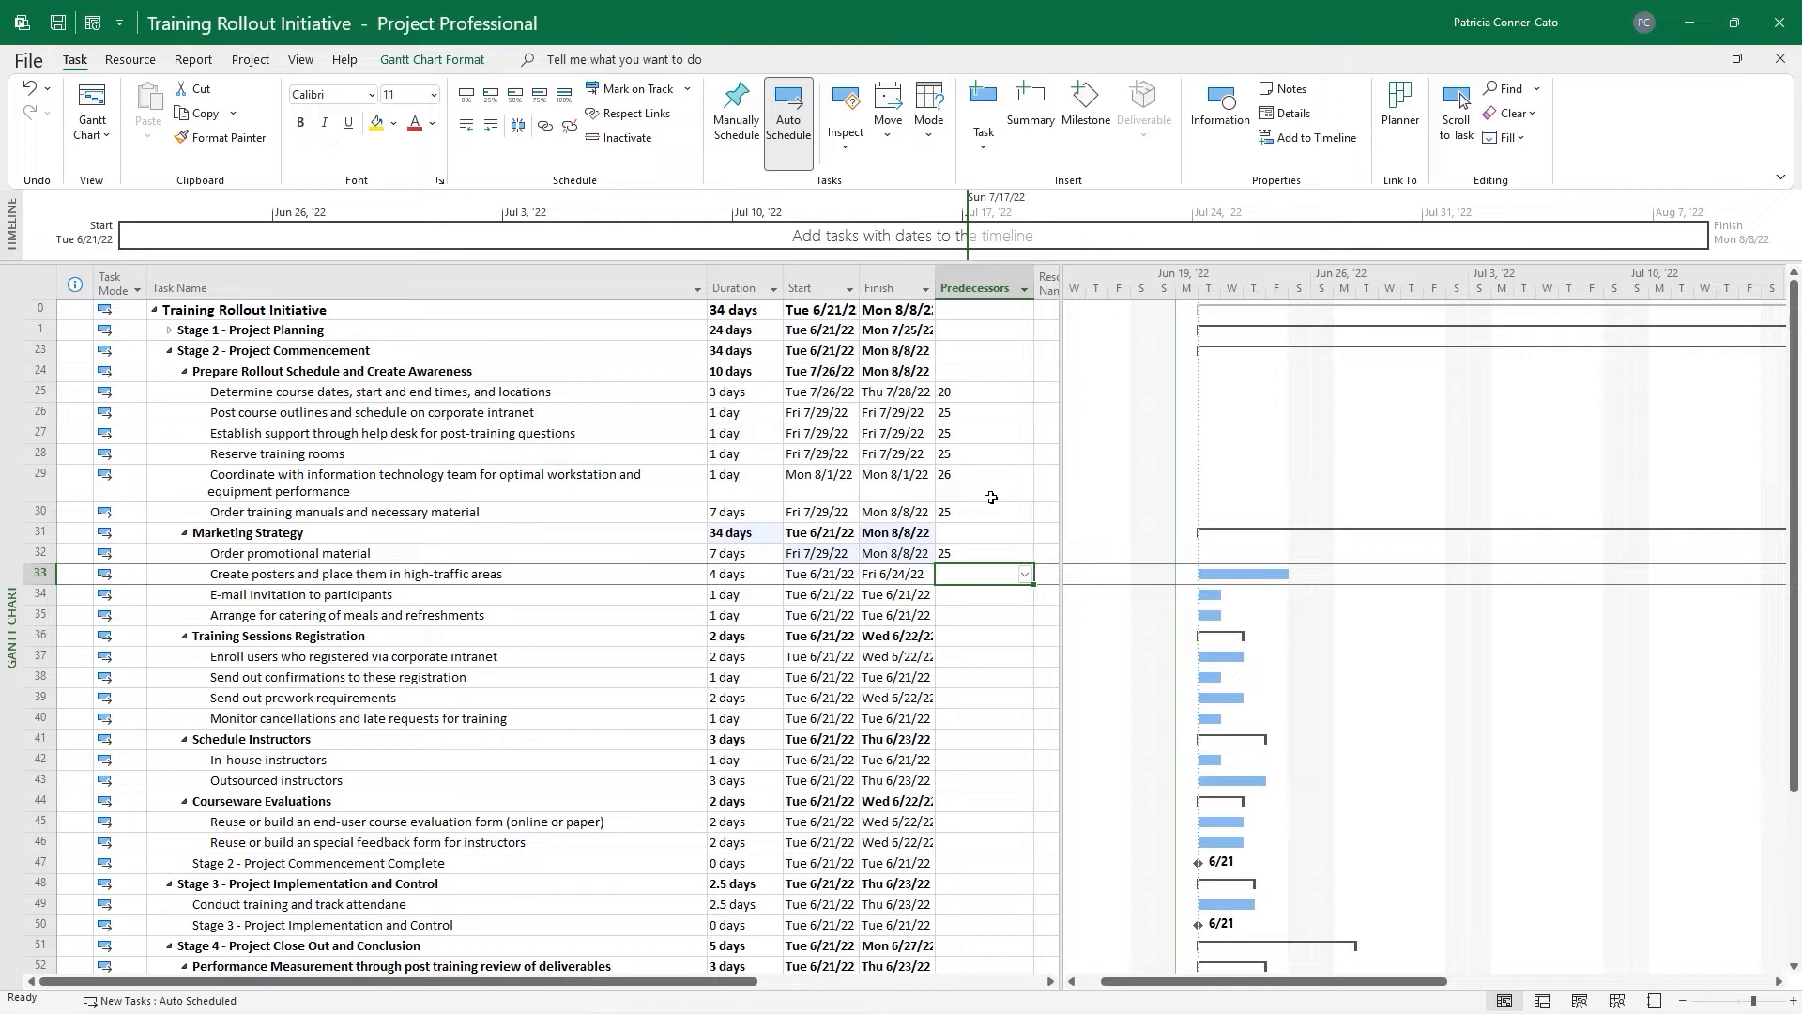
type("32")
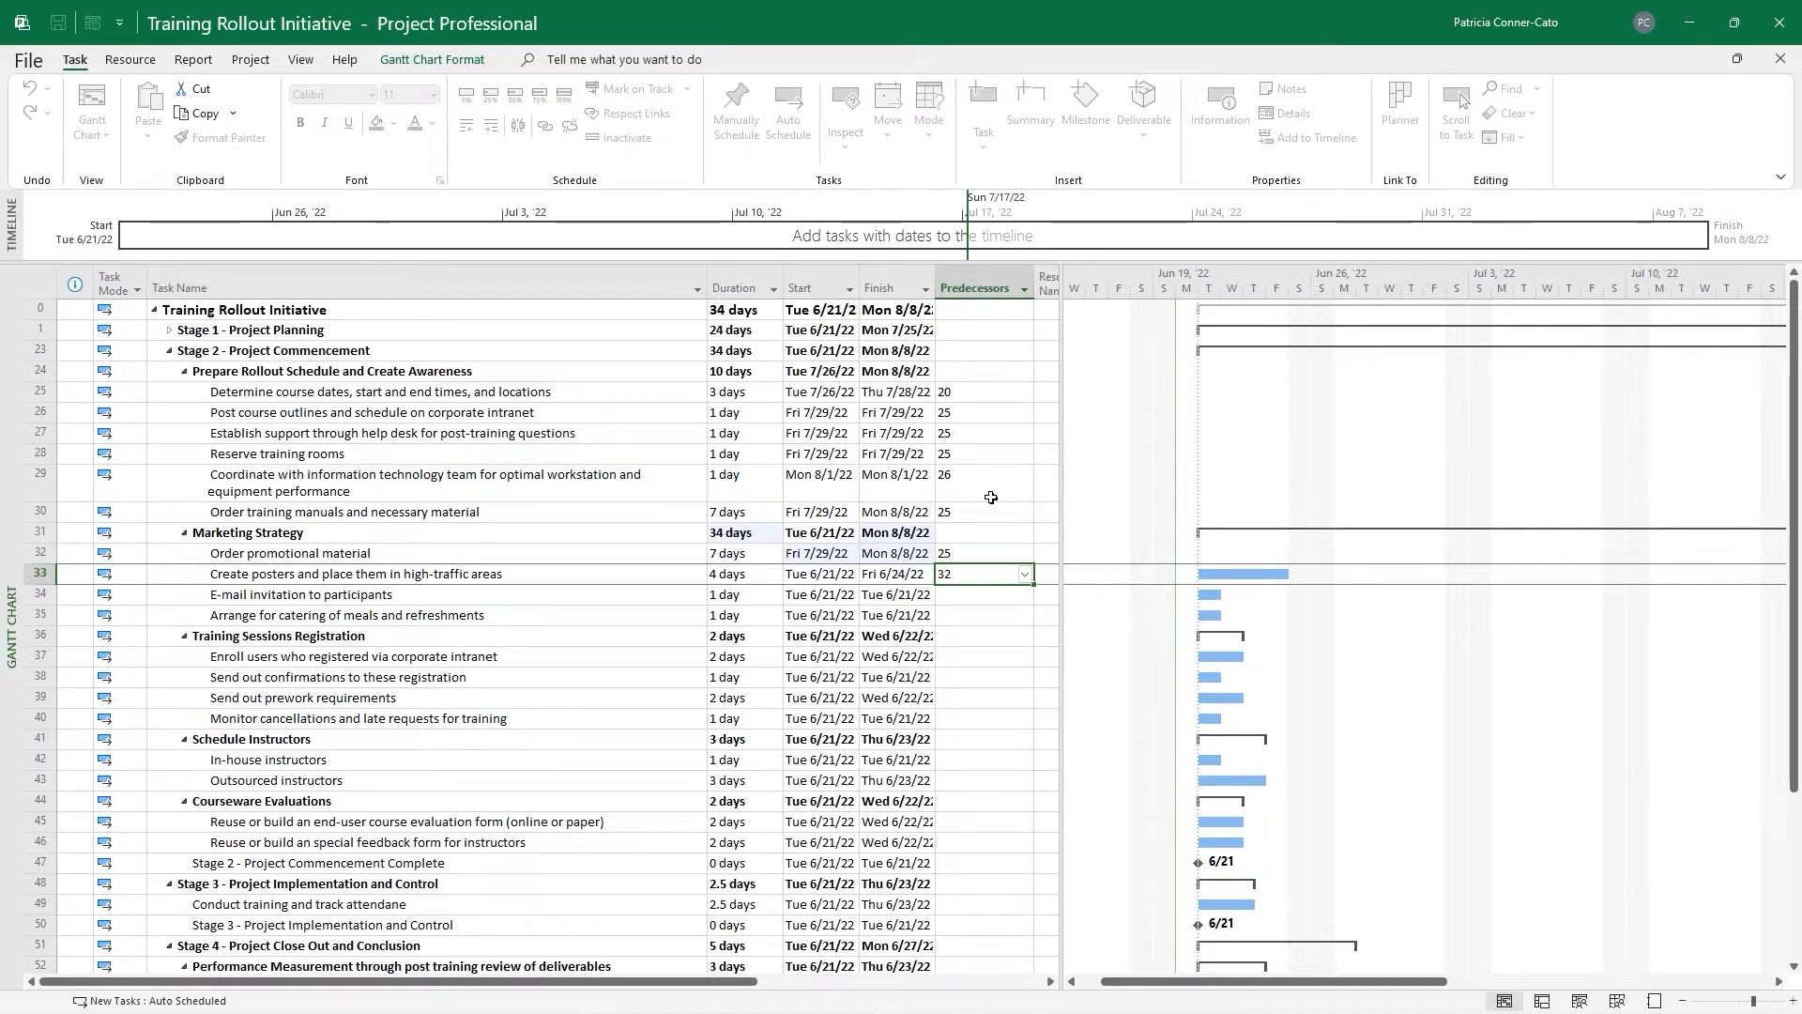
key("Return")
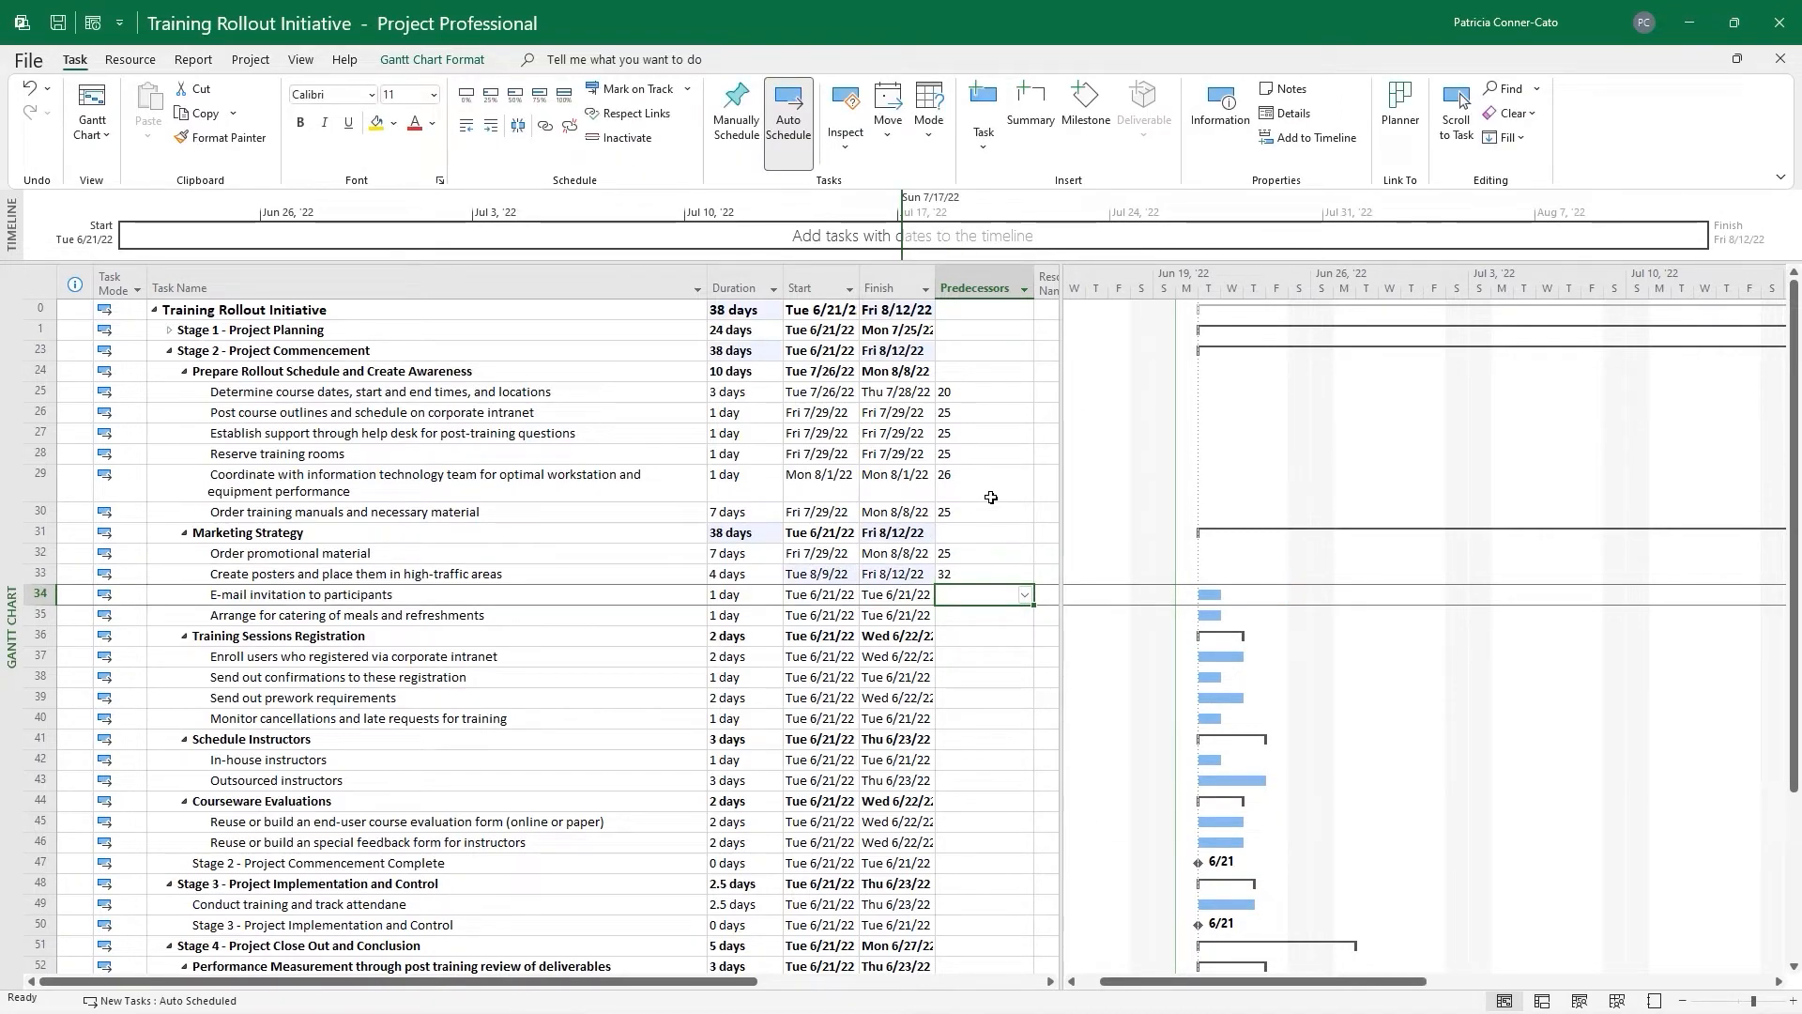
type("33")
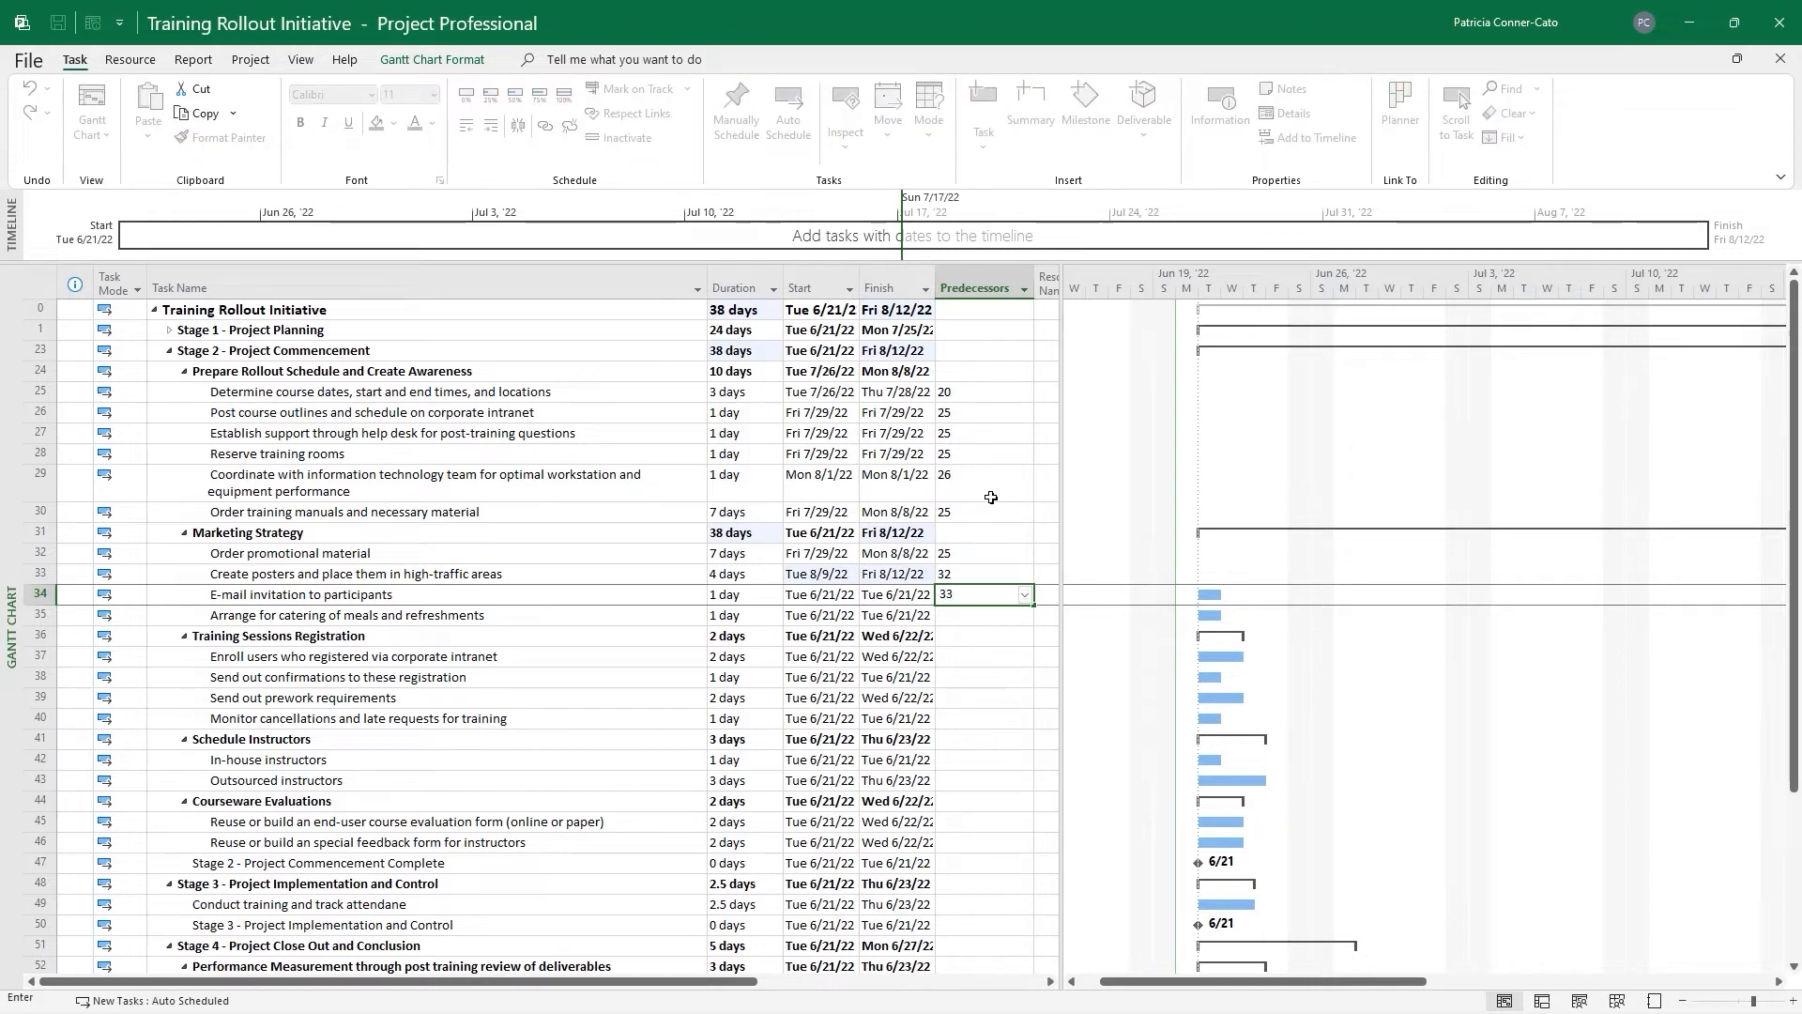
key("Return")
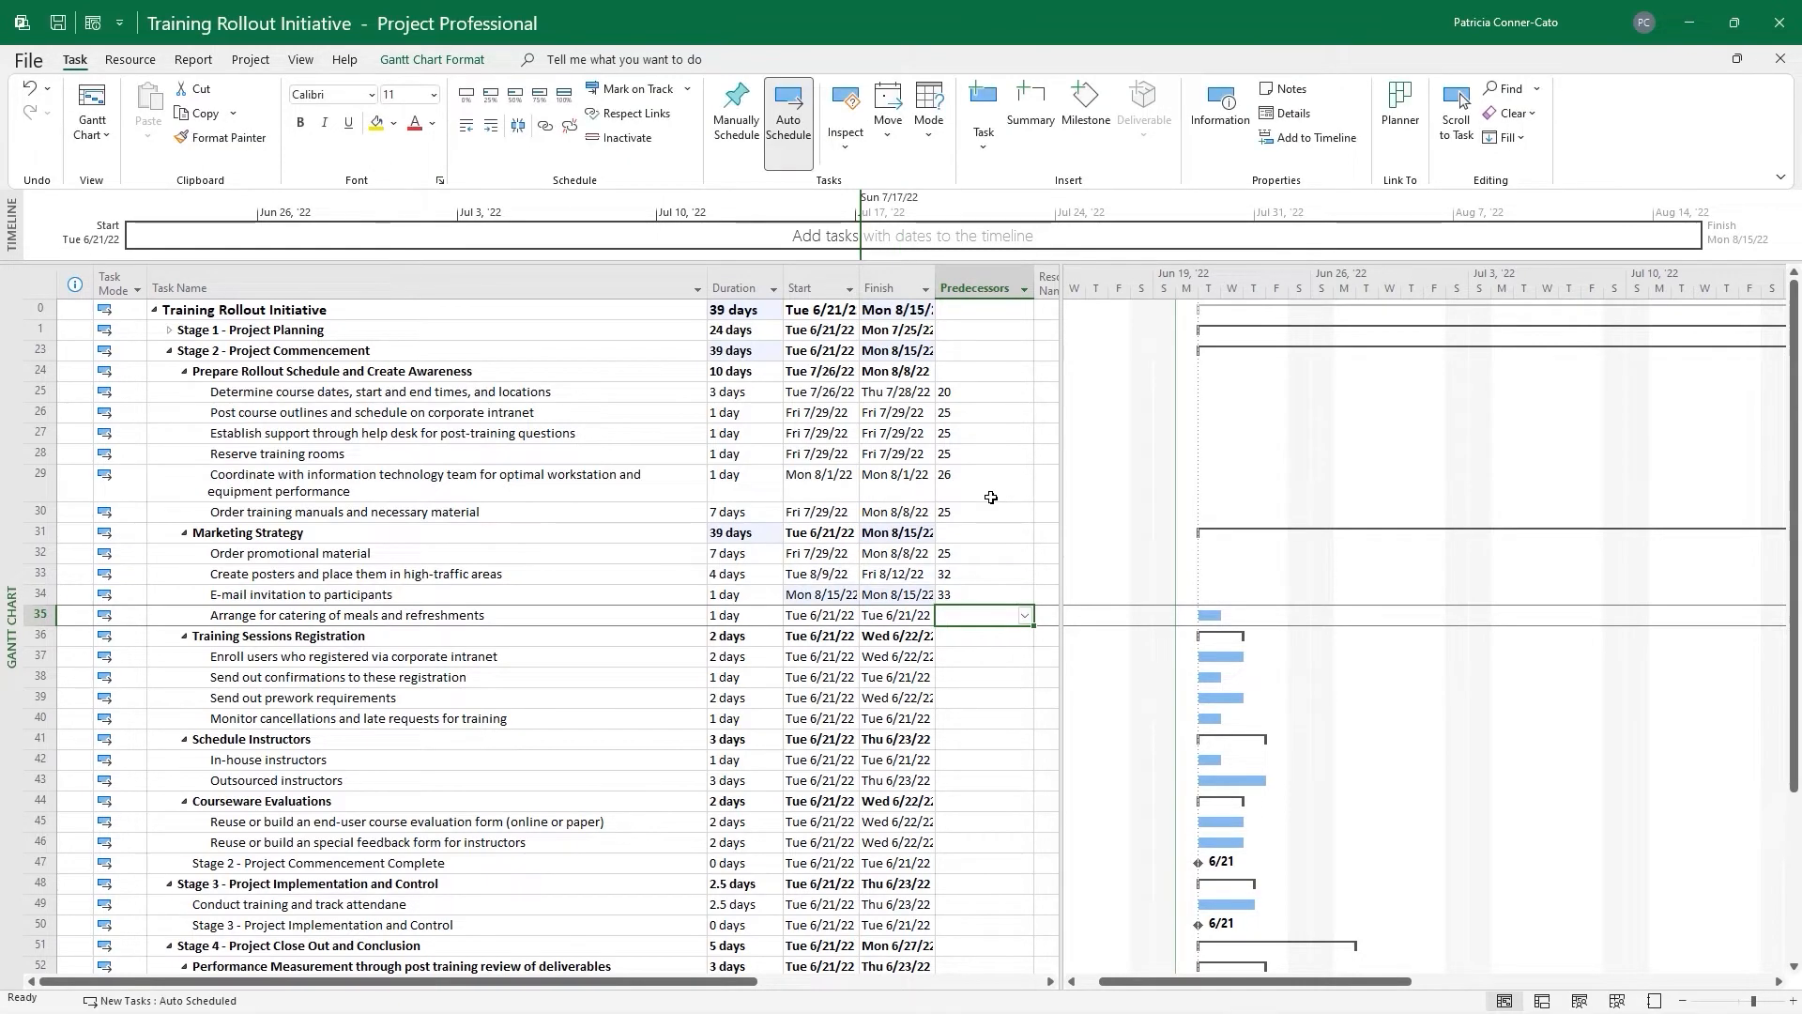
type("34")
key("Return")
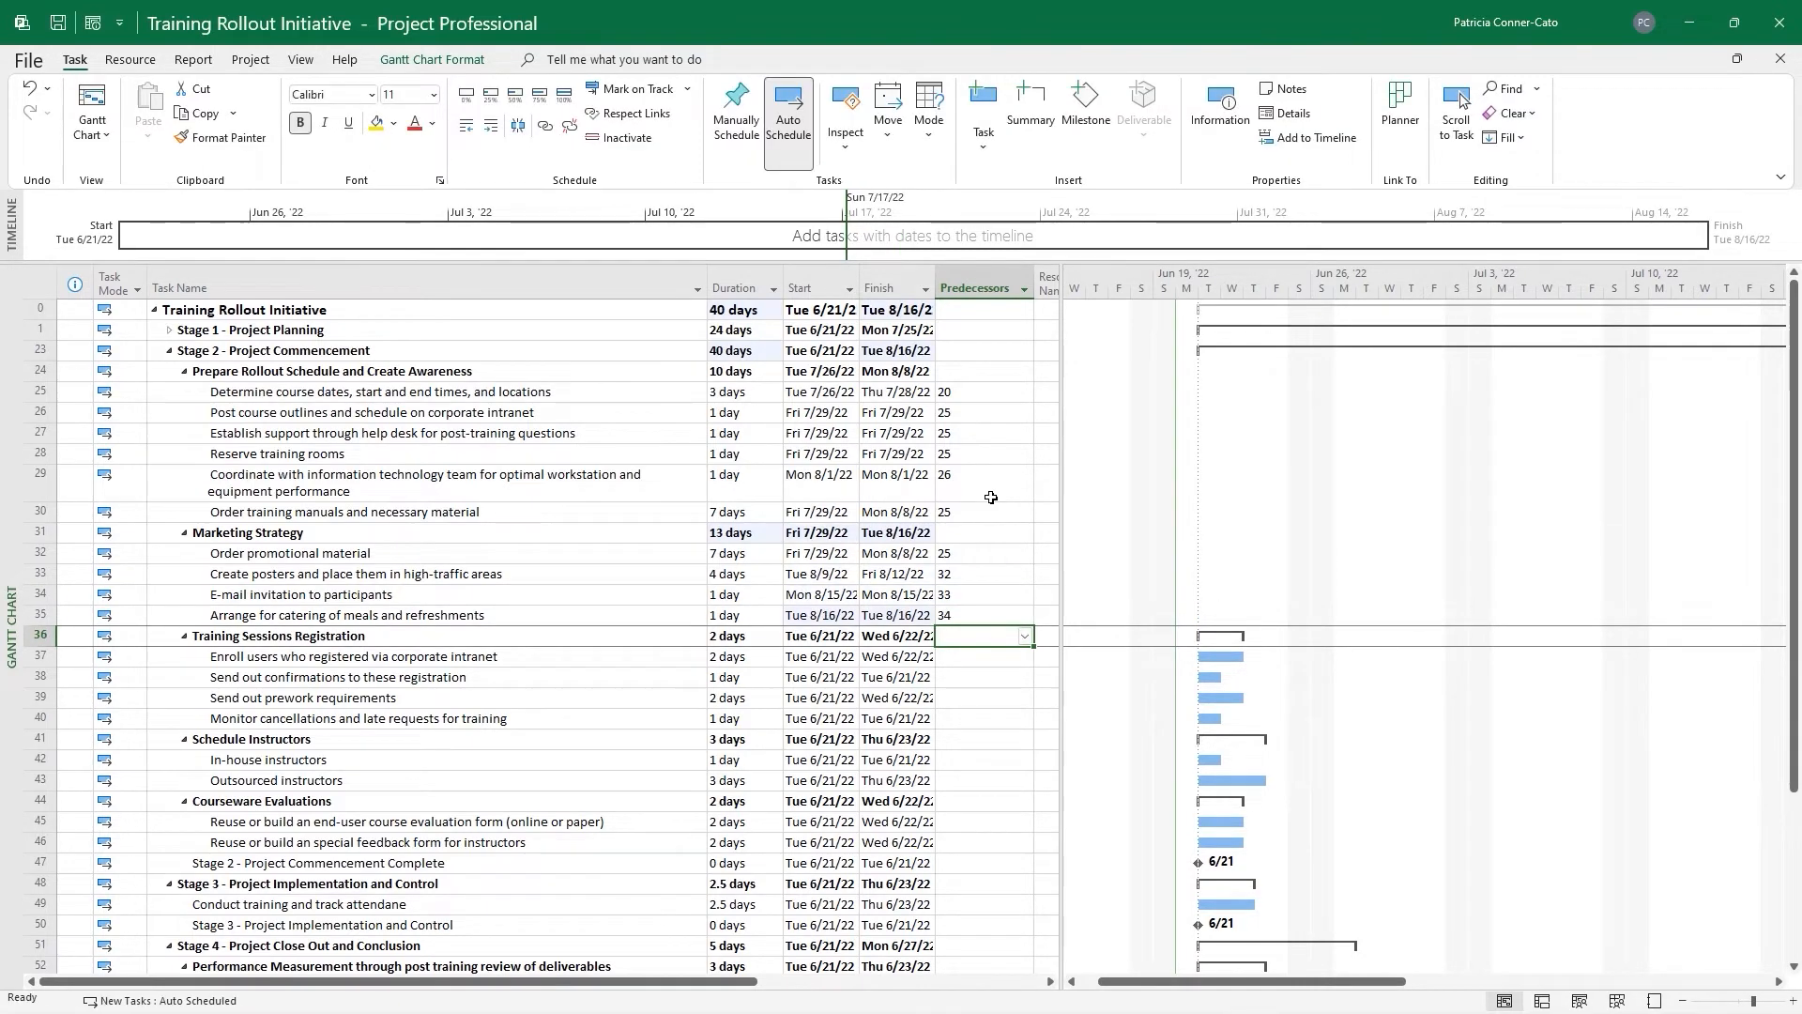
Under Training Sessions Registration, set predecessor 33 for enrolling users and 37 for the confirmations, prework requirements and cancellation monitoring tasks
key("Return")
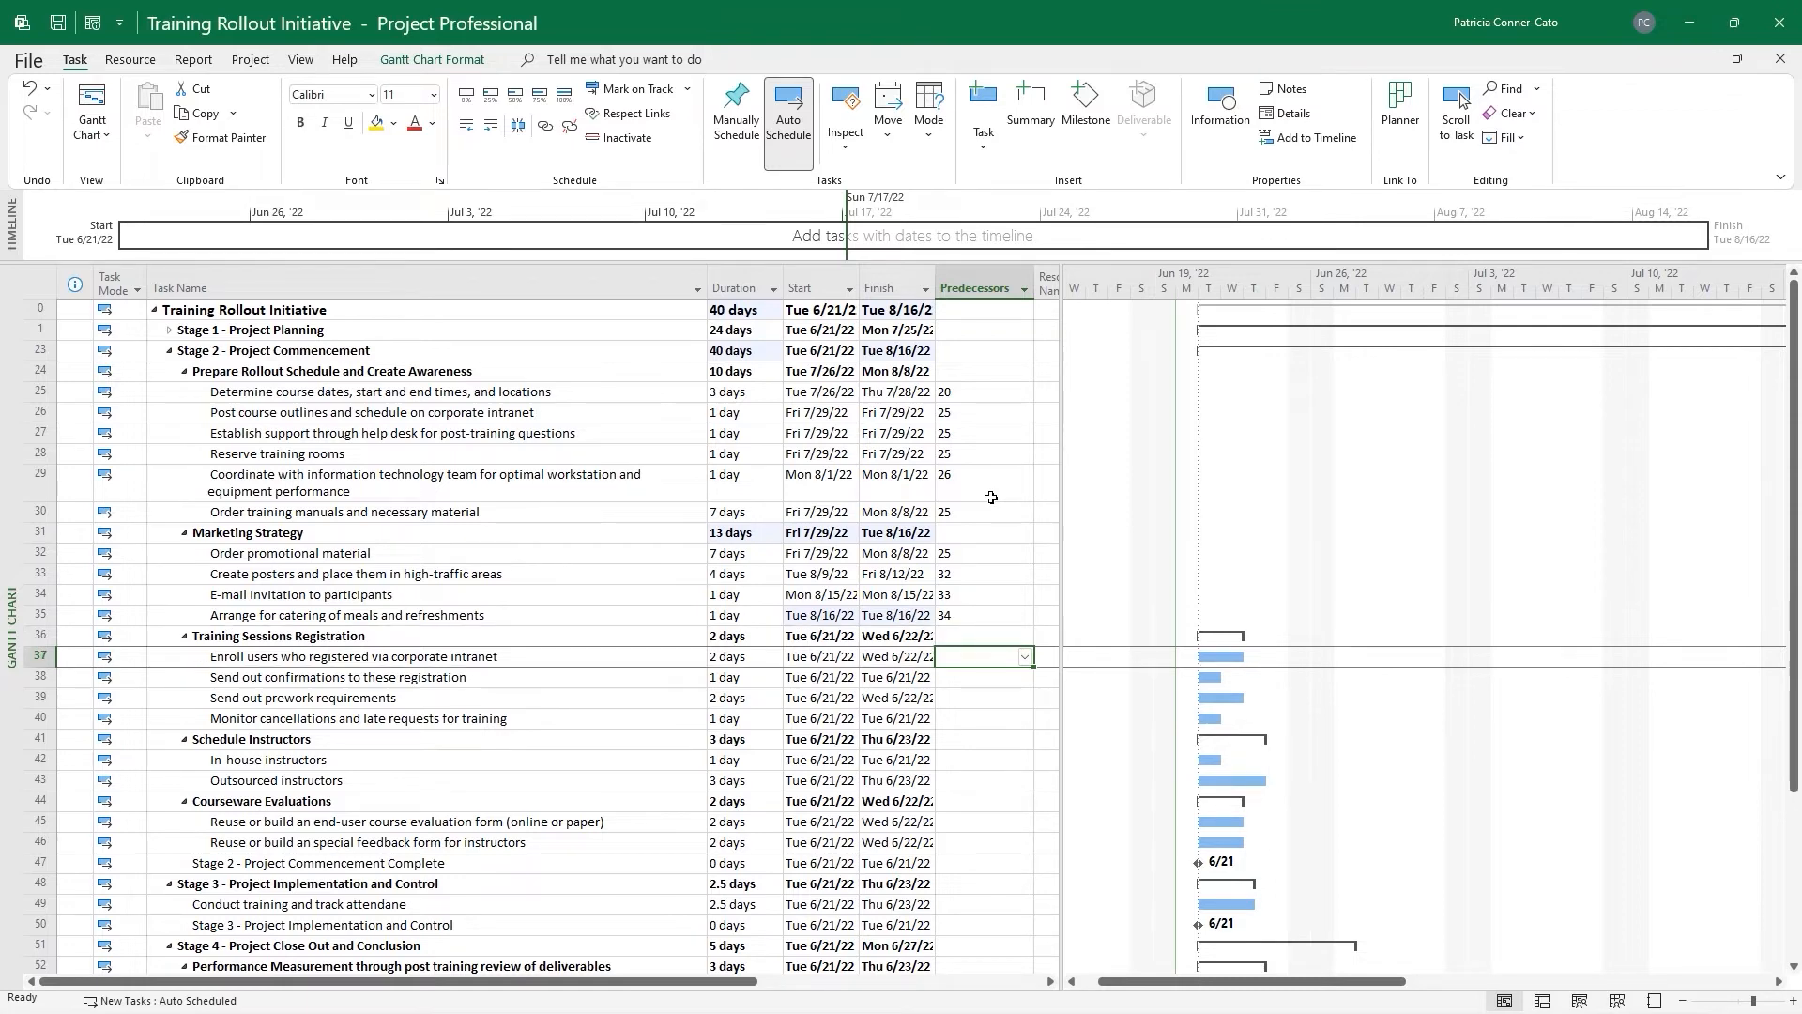
type("33")
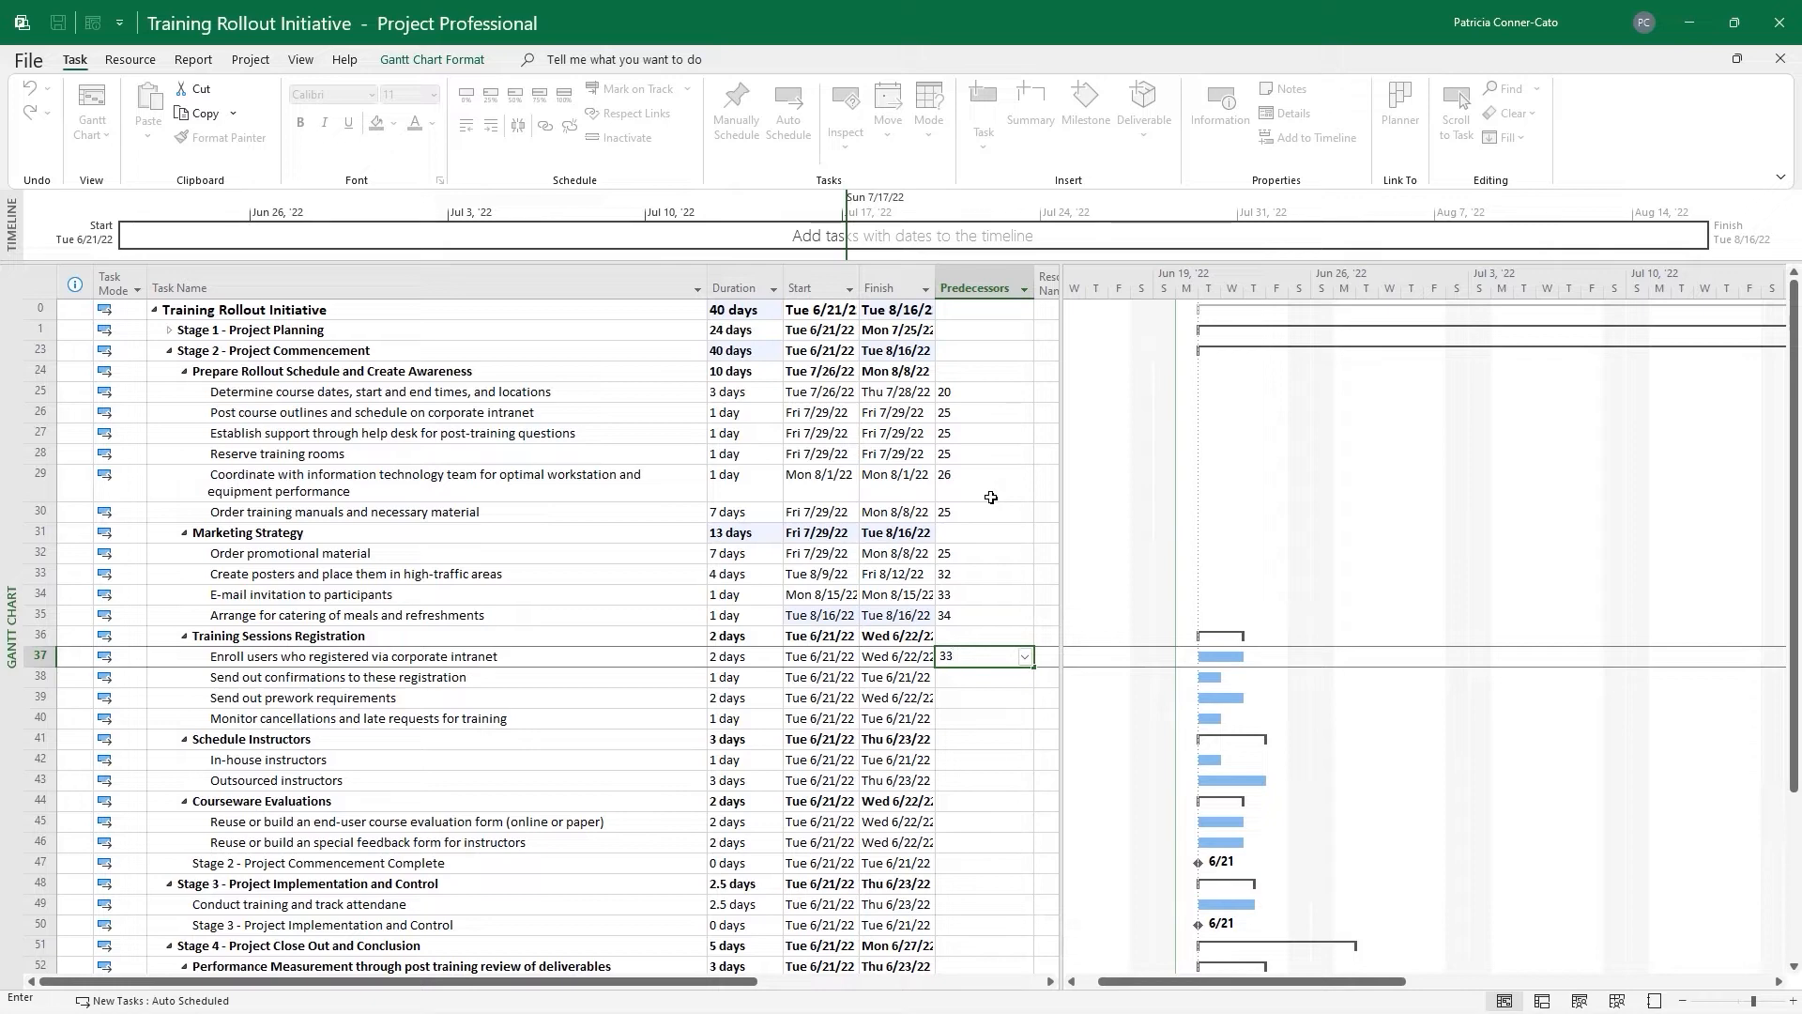
key("Return")
type("37")
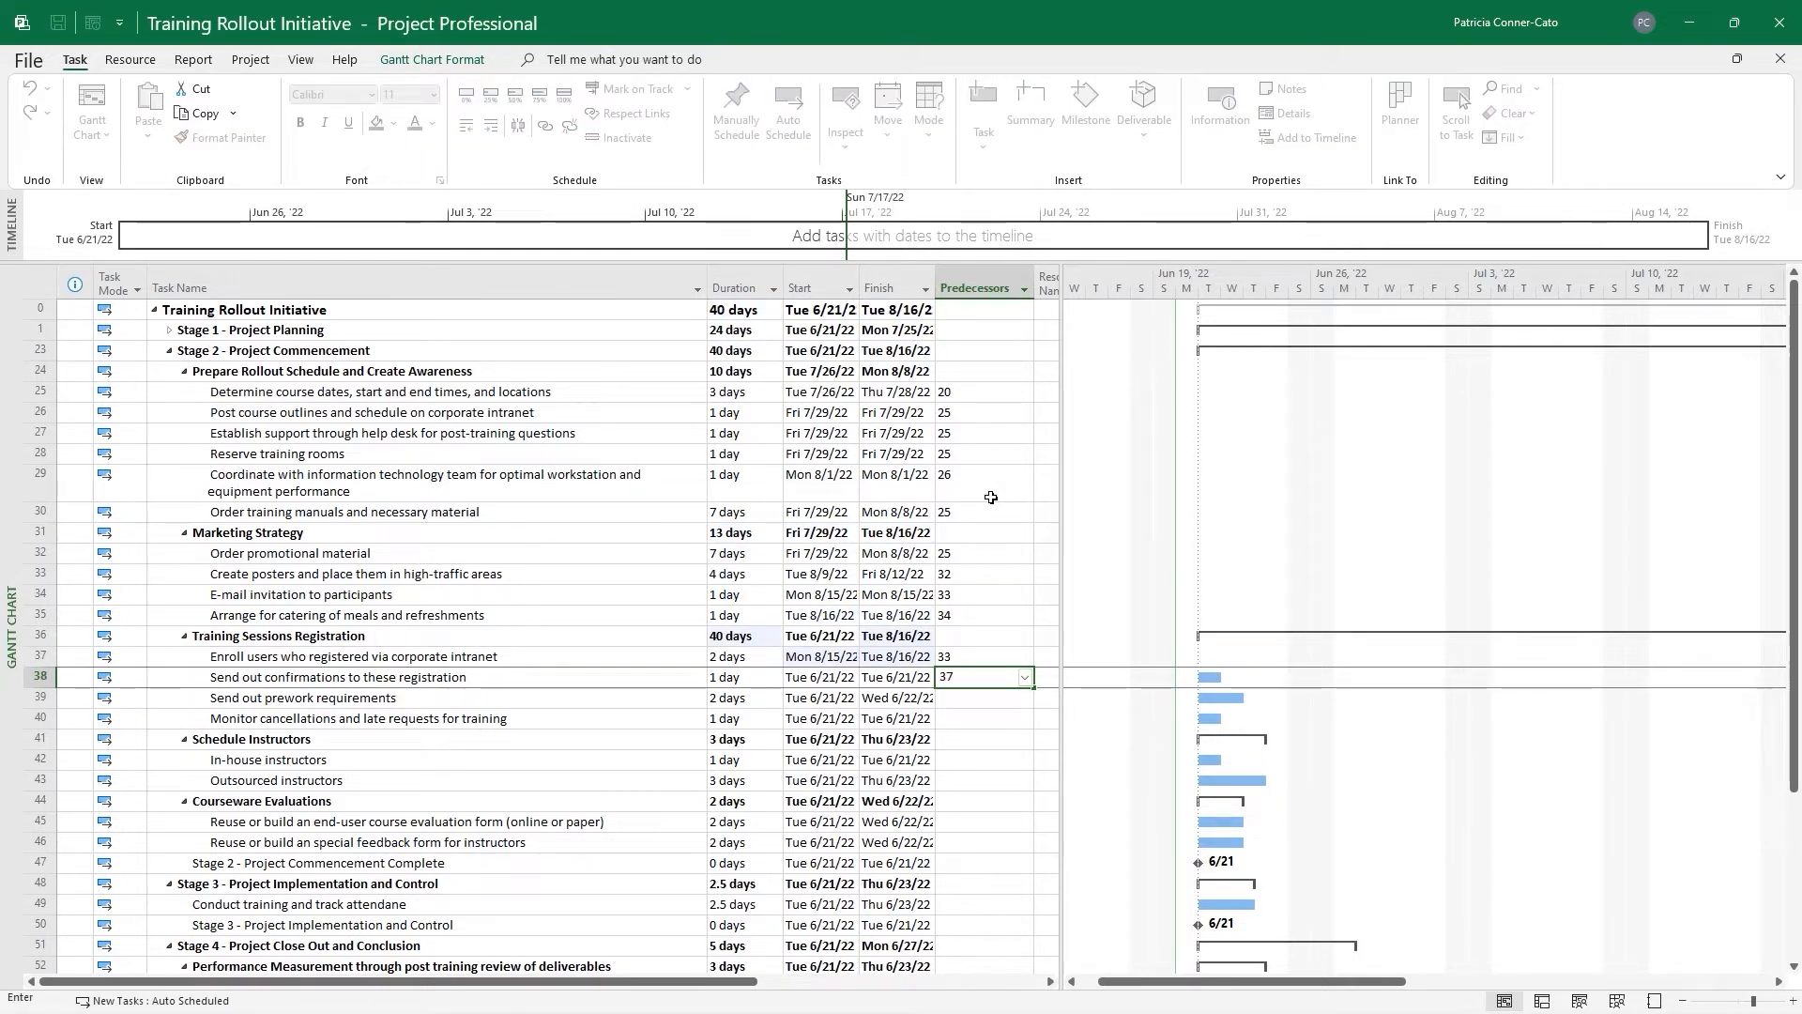
key("Return")
type("3")
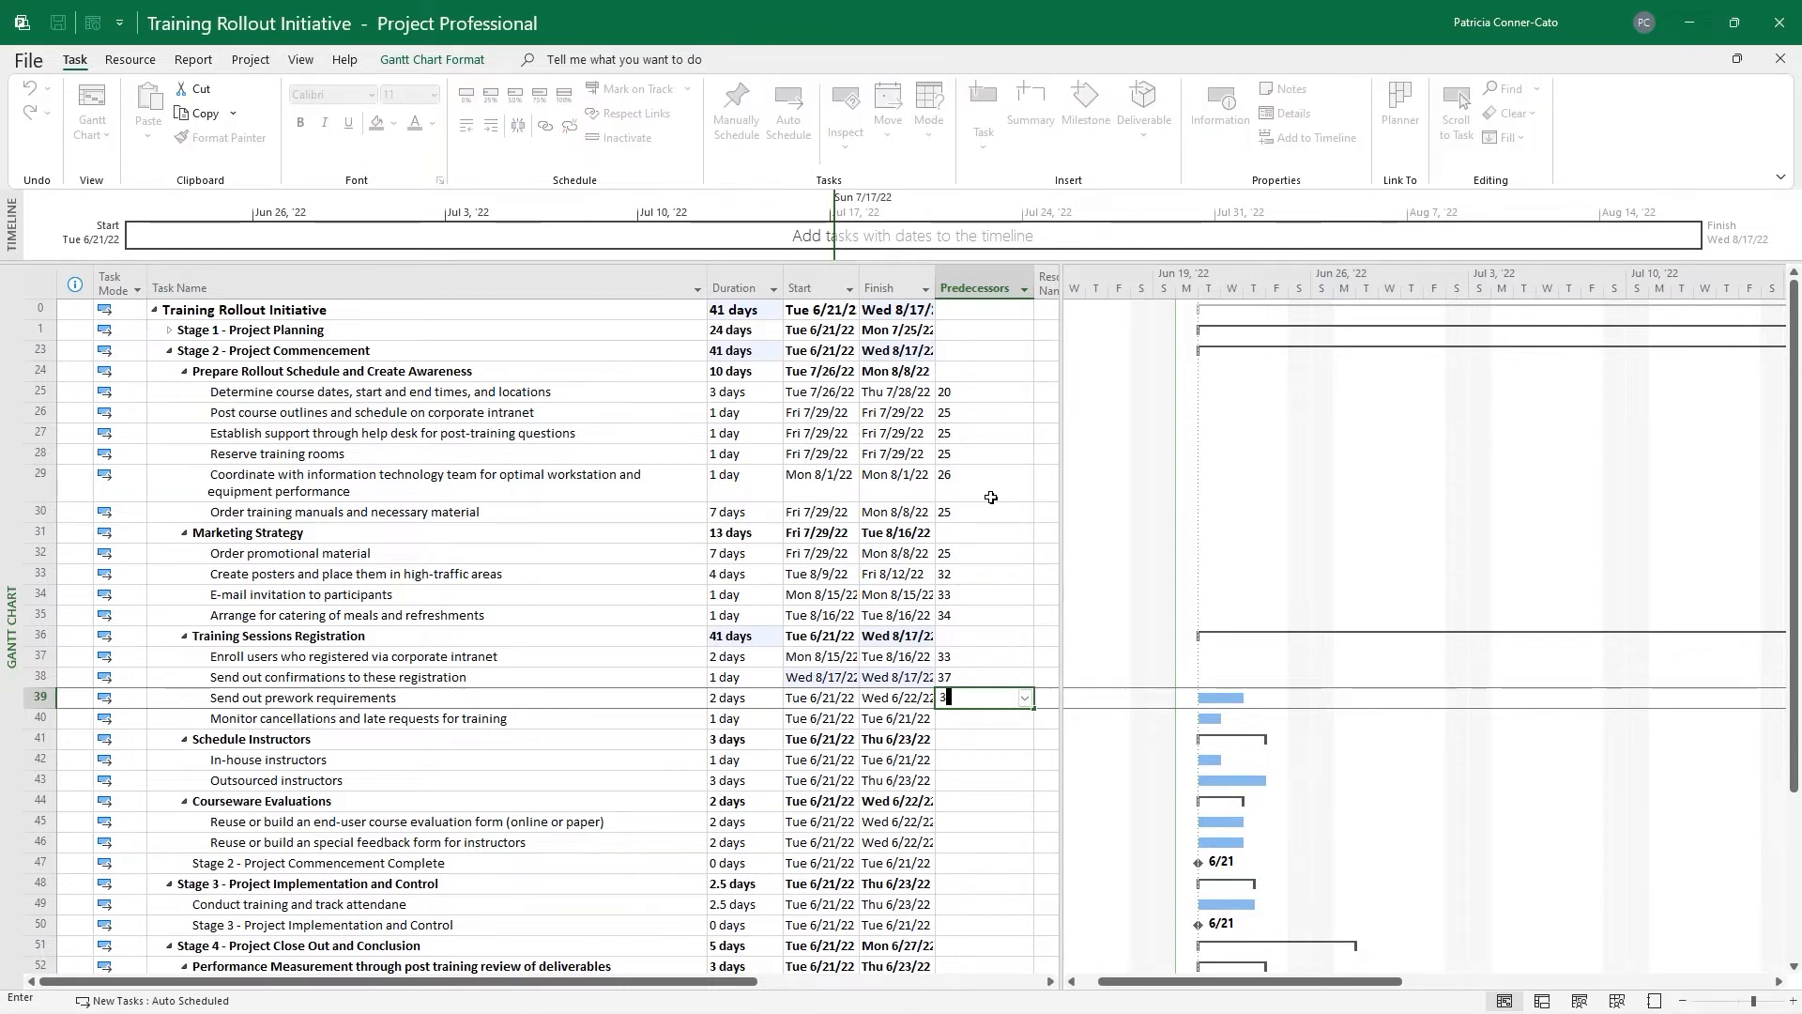
type("7")
key("Return")
type("37")
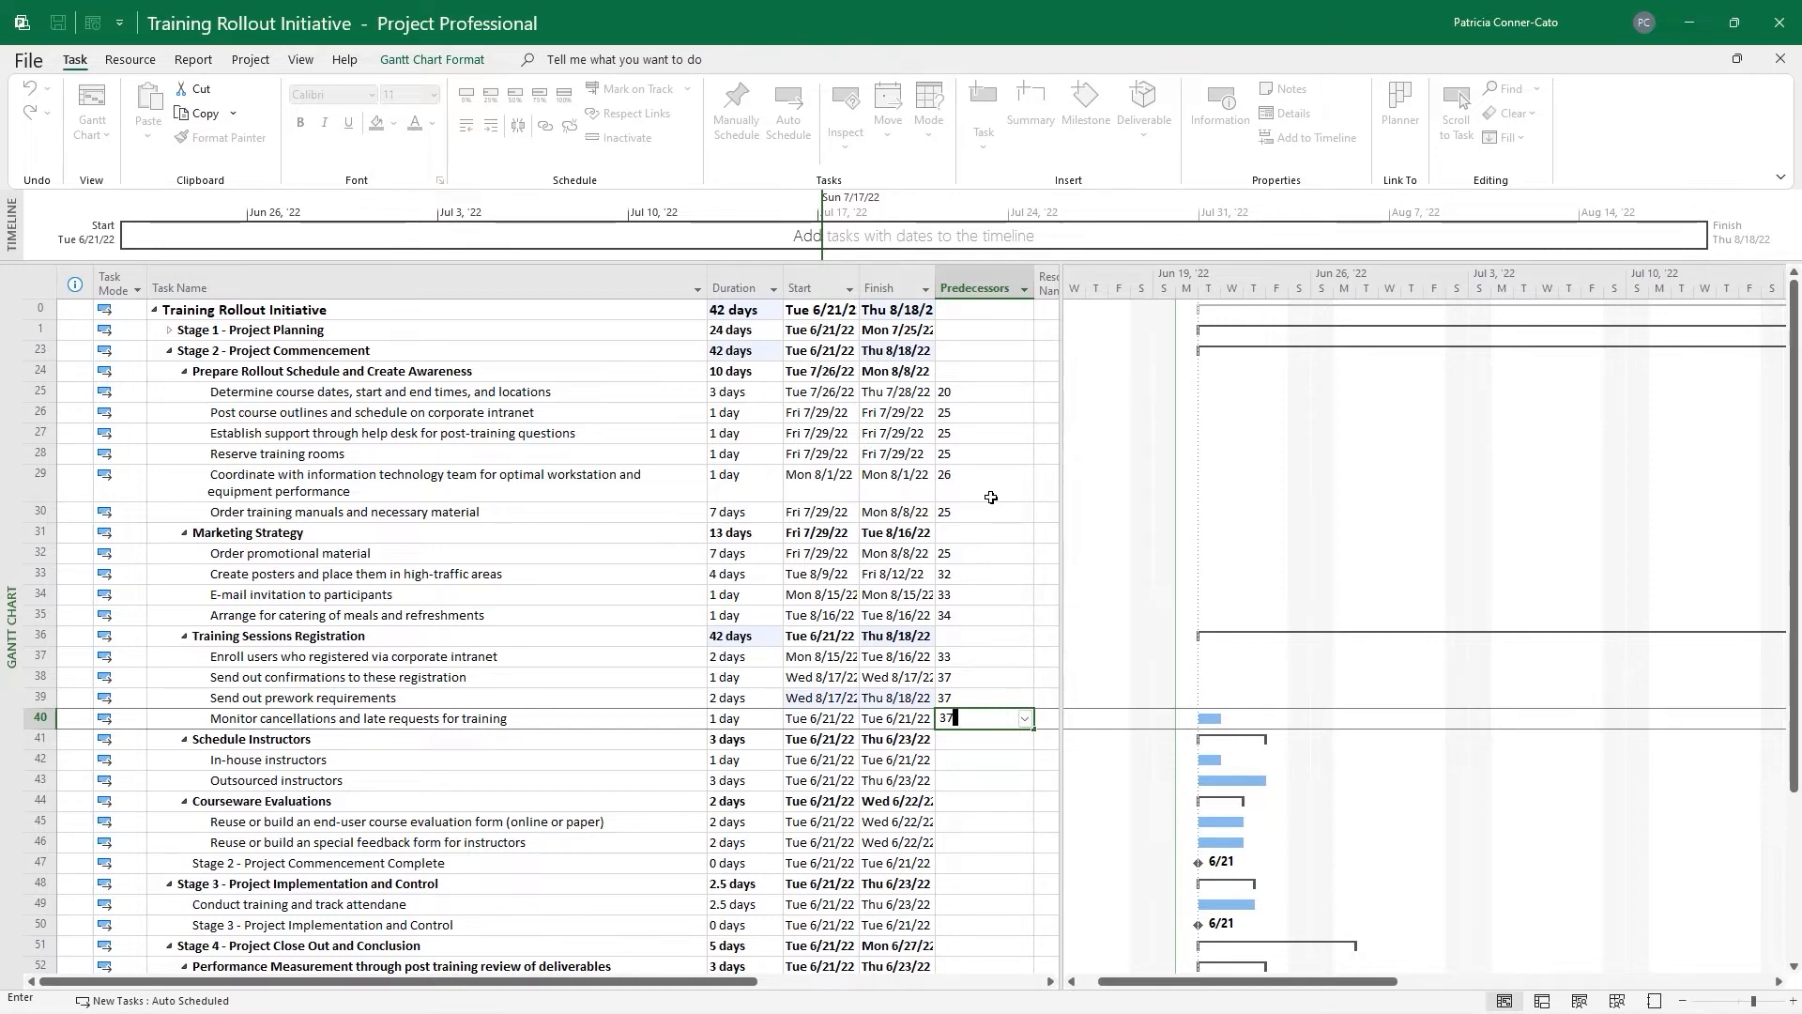
key("Return")
Set predecessor 26 for both Schedule Instructors tasks, "In-house instructors" and "Outsourced instructors"
key("Down")
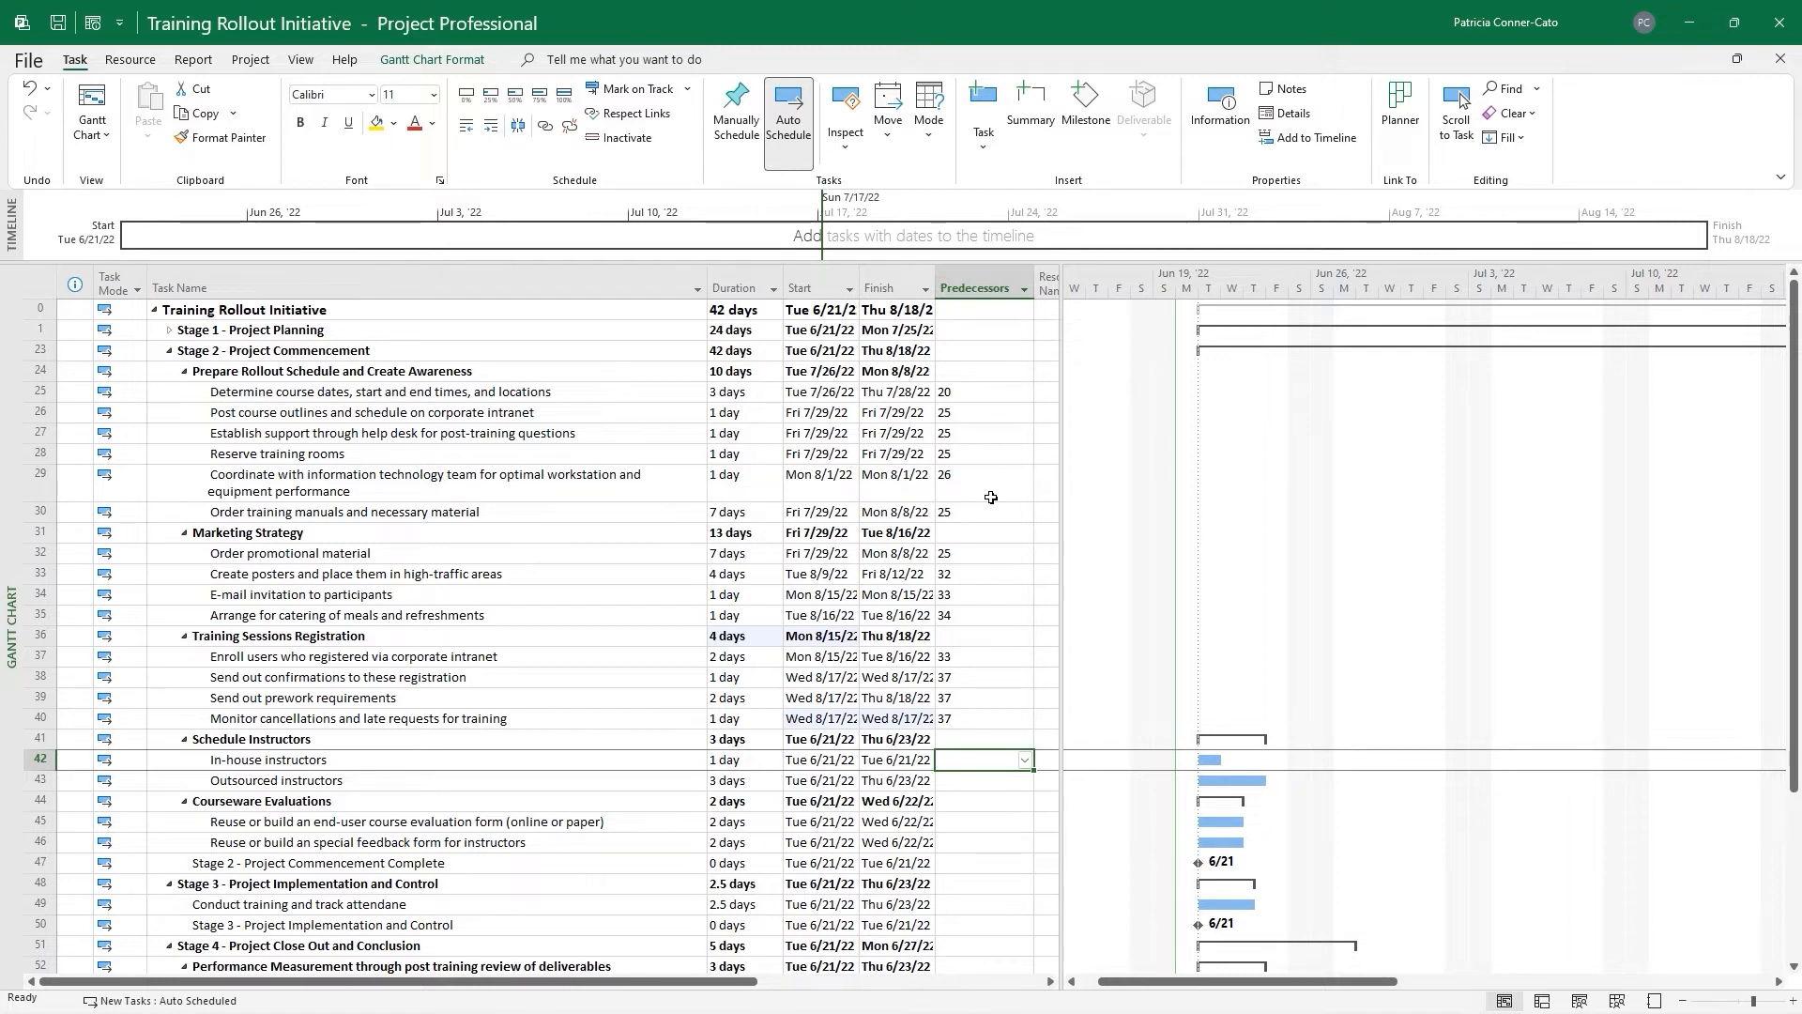
type("26")
key("Return")
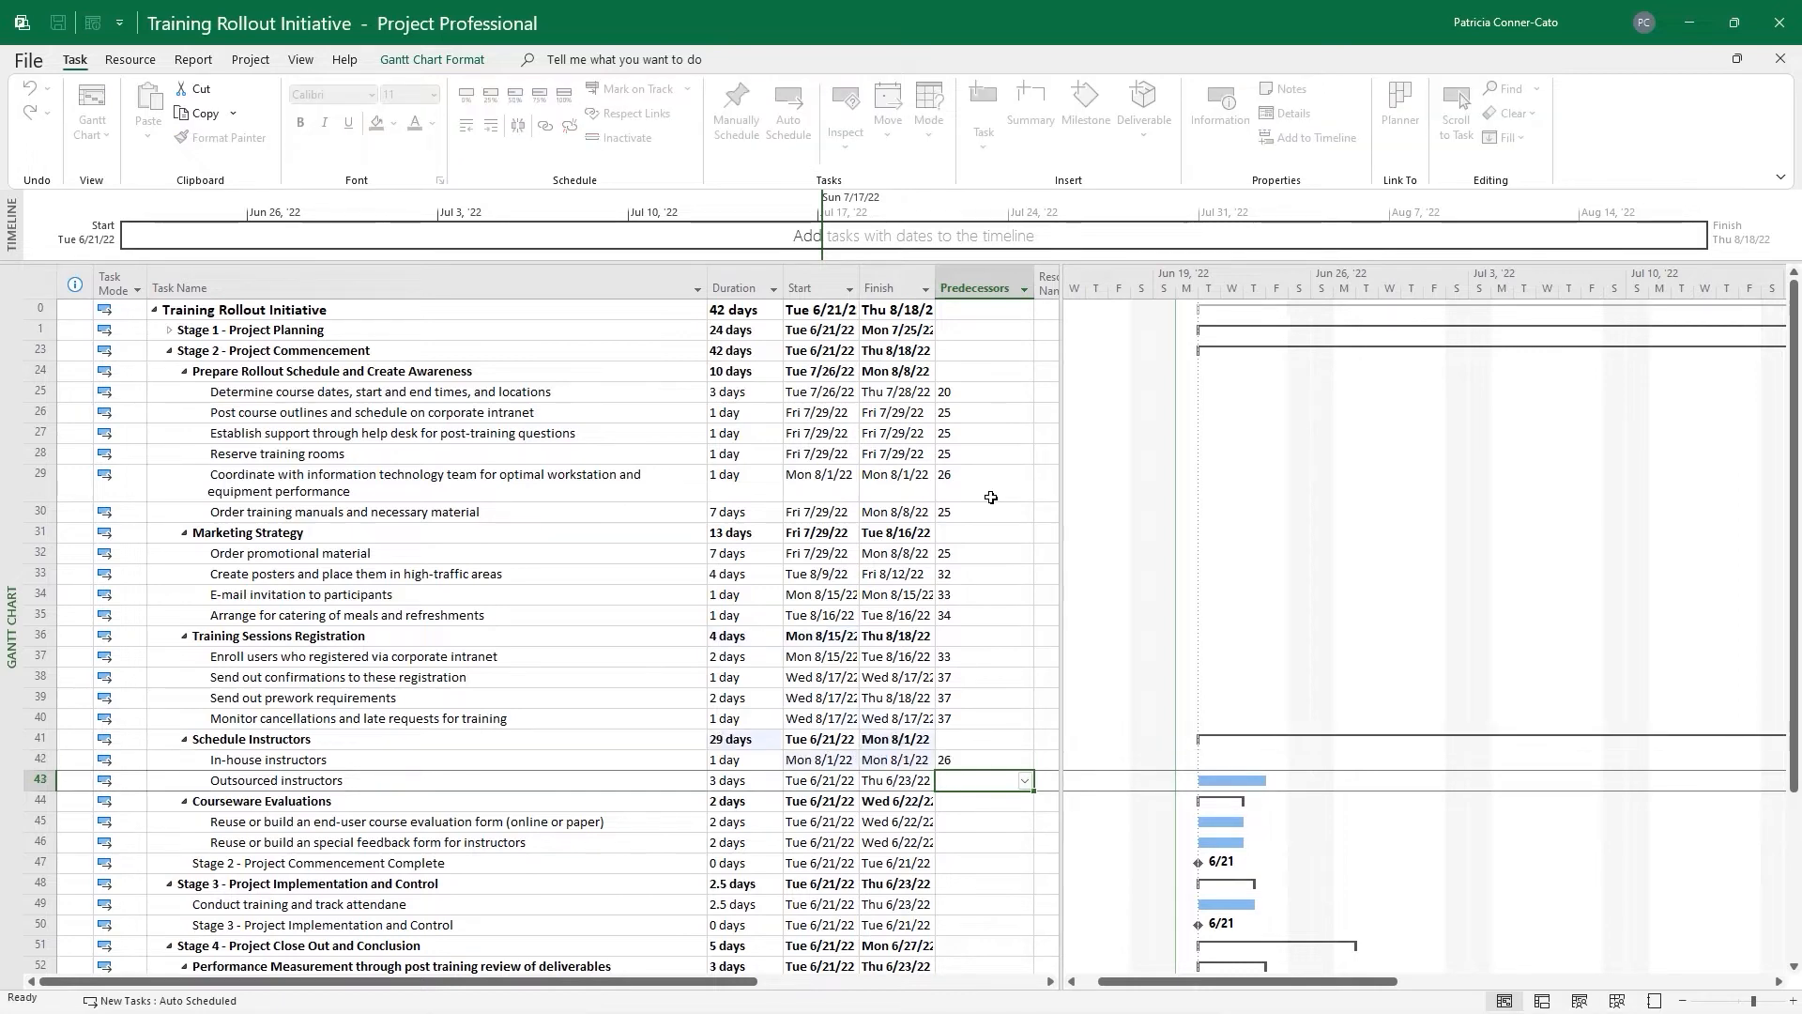
type("26")
key("Return")
Set predecessor 26 for both Courseware Evaluations tasks, the end-user course evaluation form and the special feedback form for instructors
key("Down")
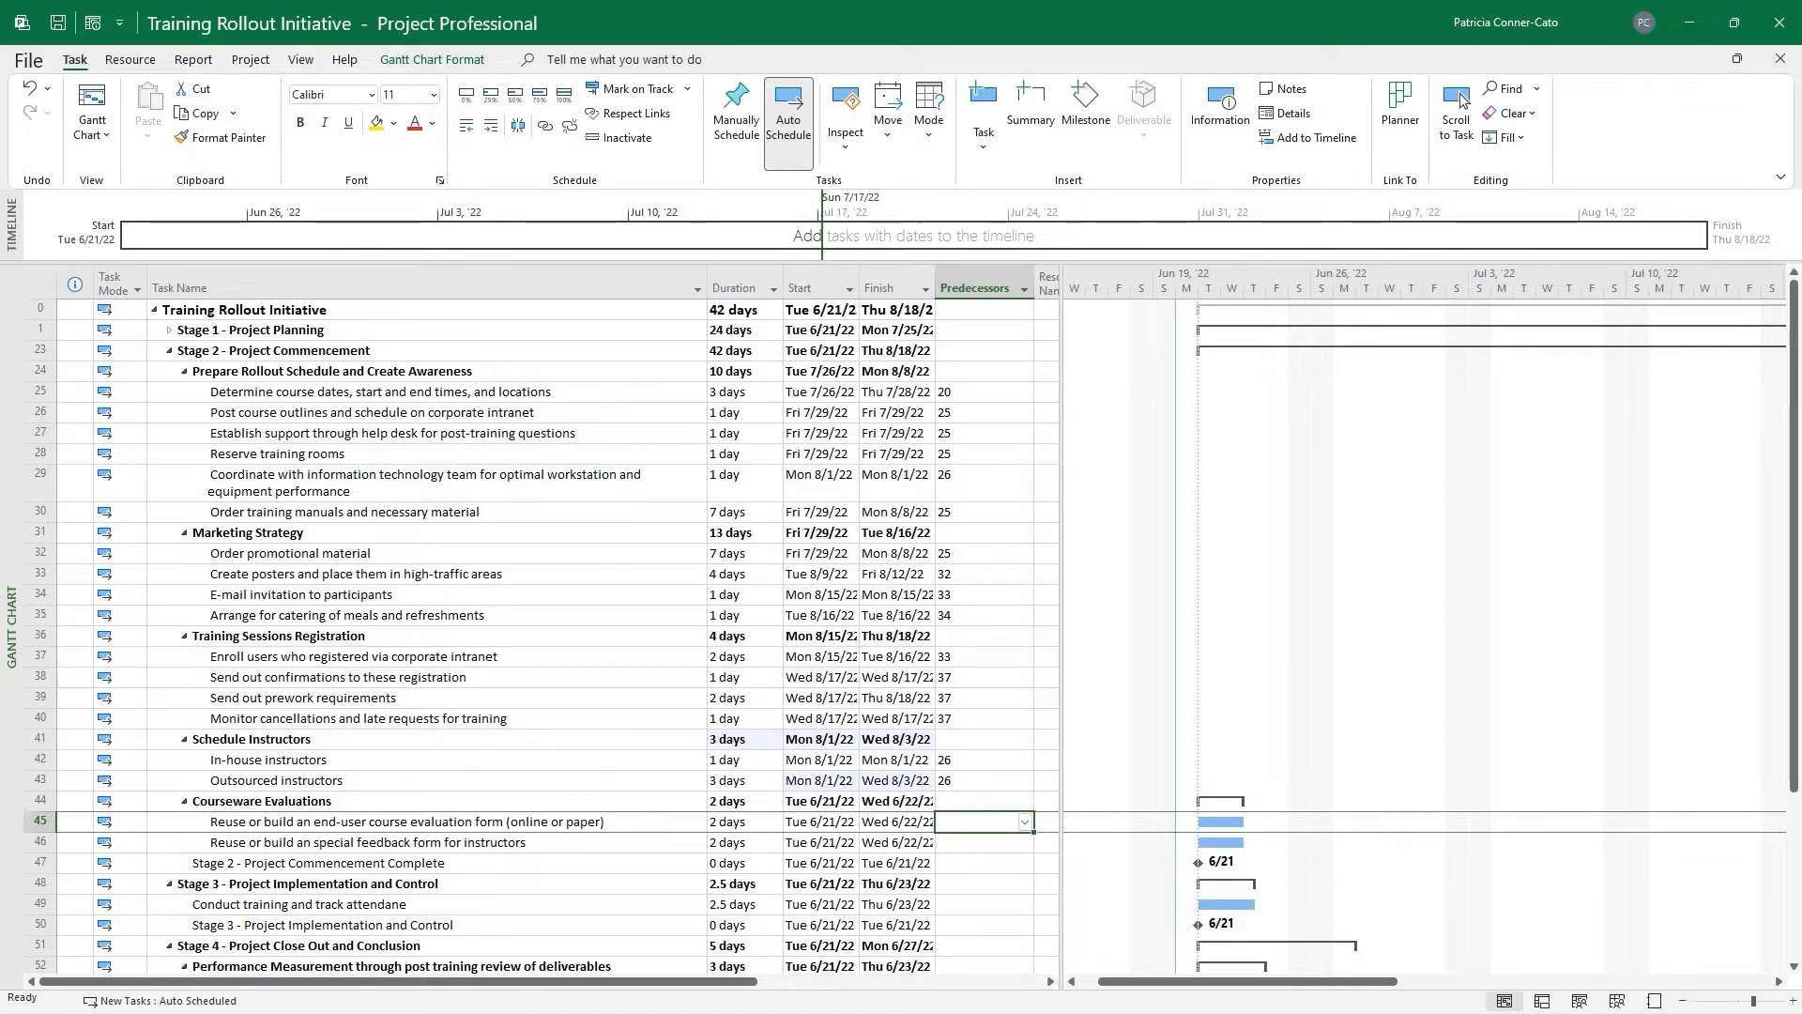
type("26")
key("Return")
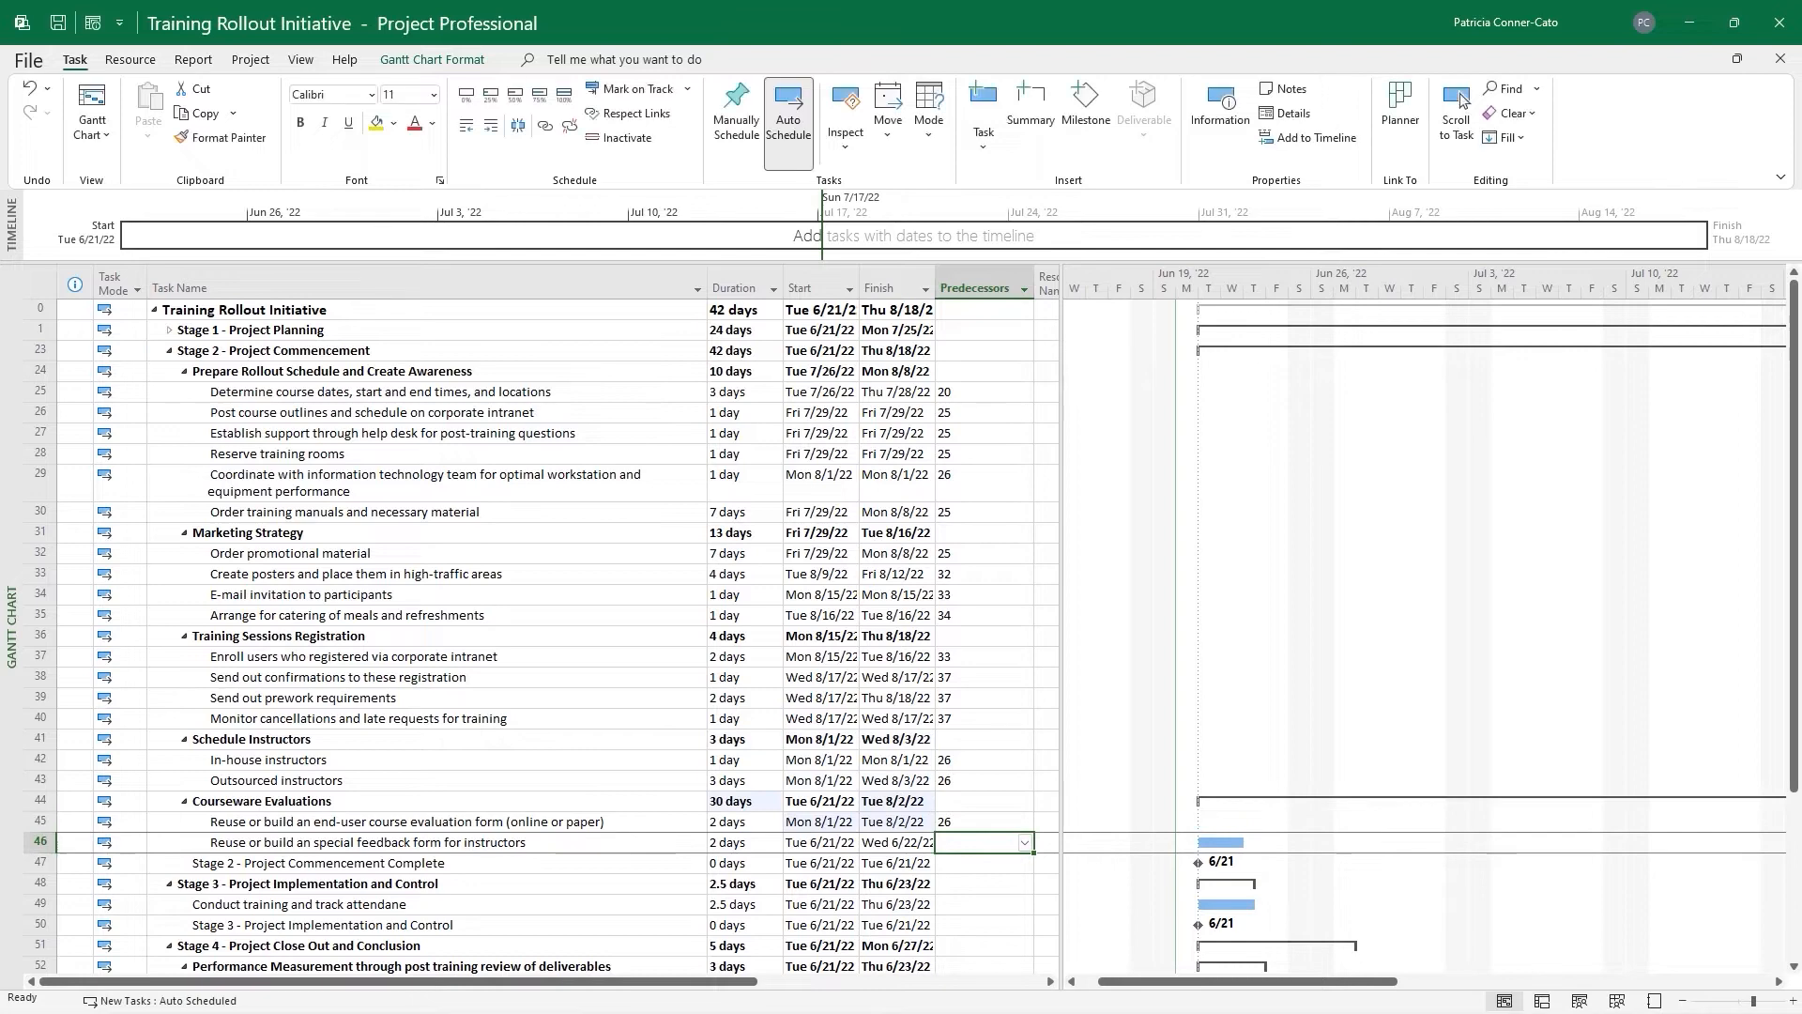
type("26")
key("Return")
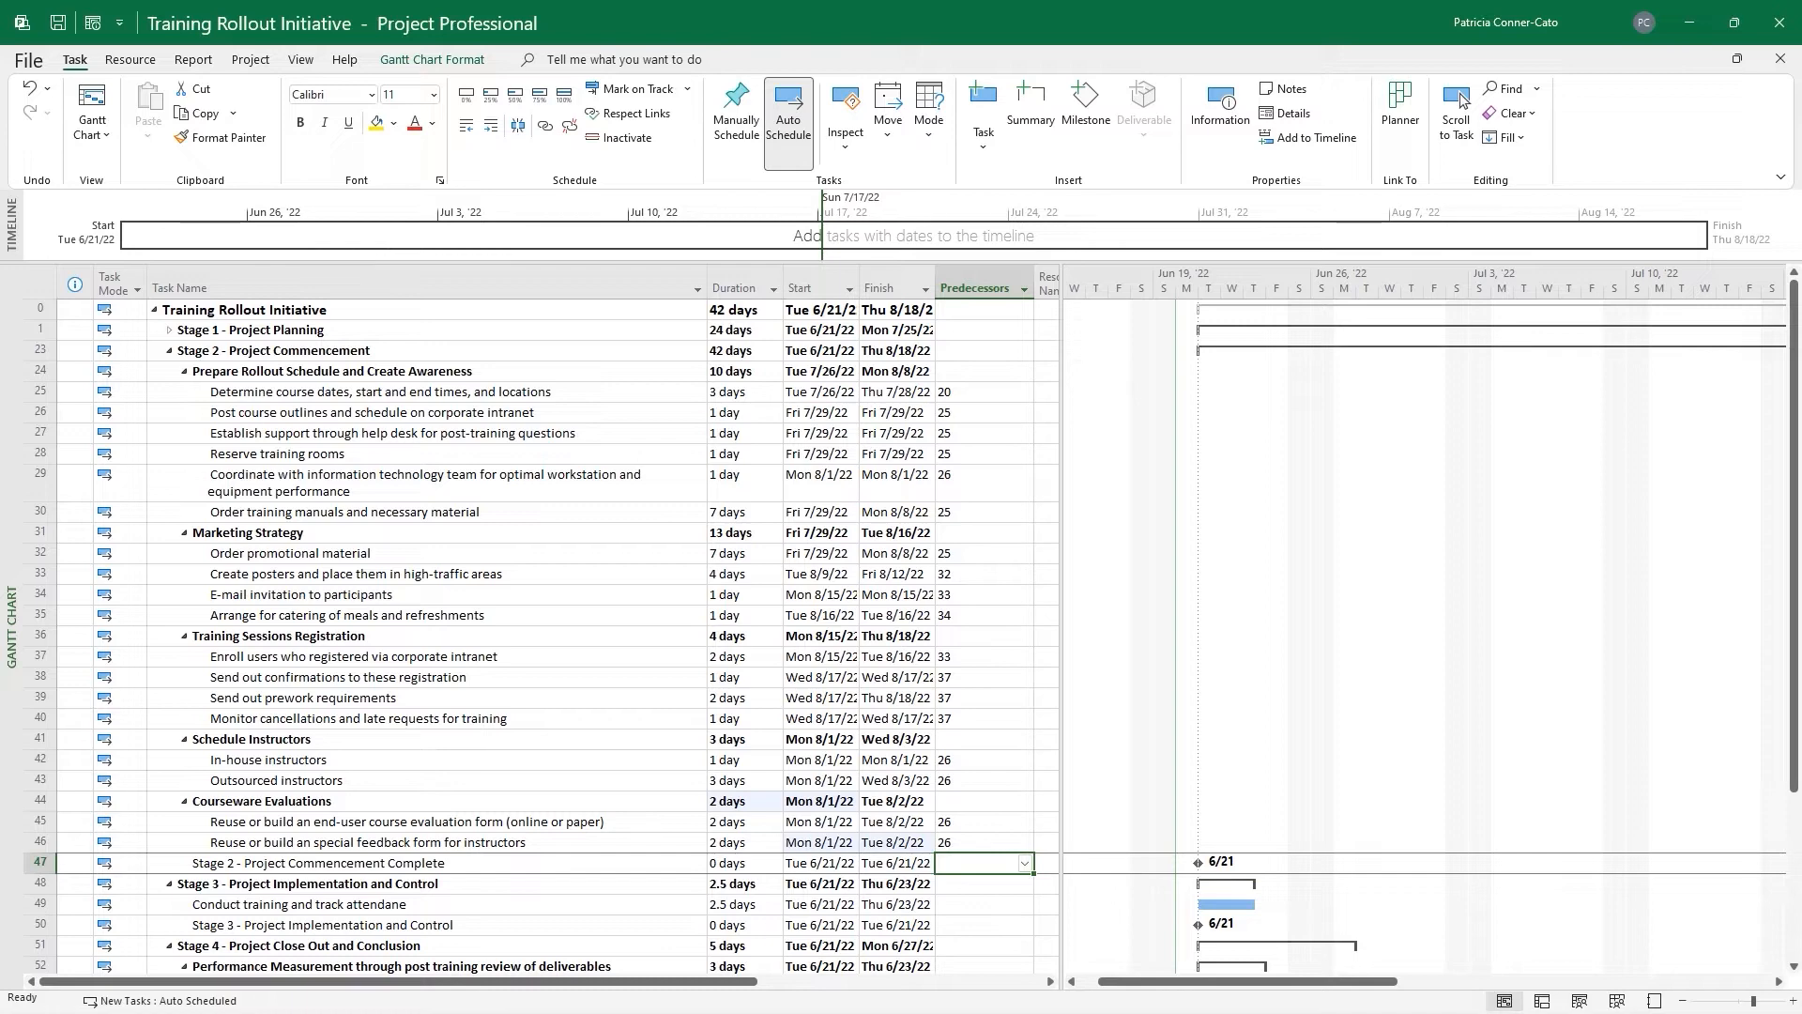
Set predecessor 36 for the "Stage 2 - Project Commencement Complete" milestone and 47 for the conduct training task in Stage 3
type("36")
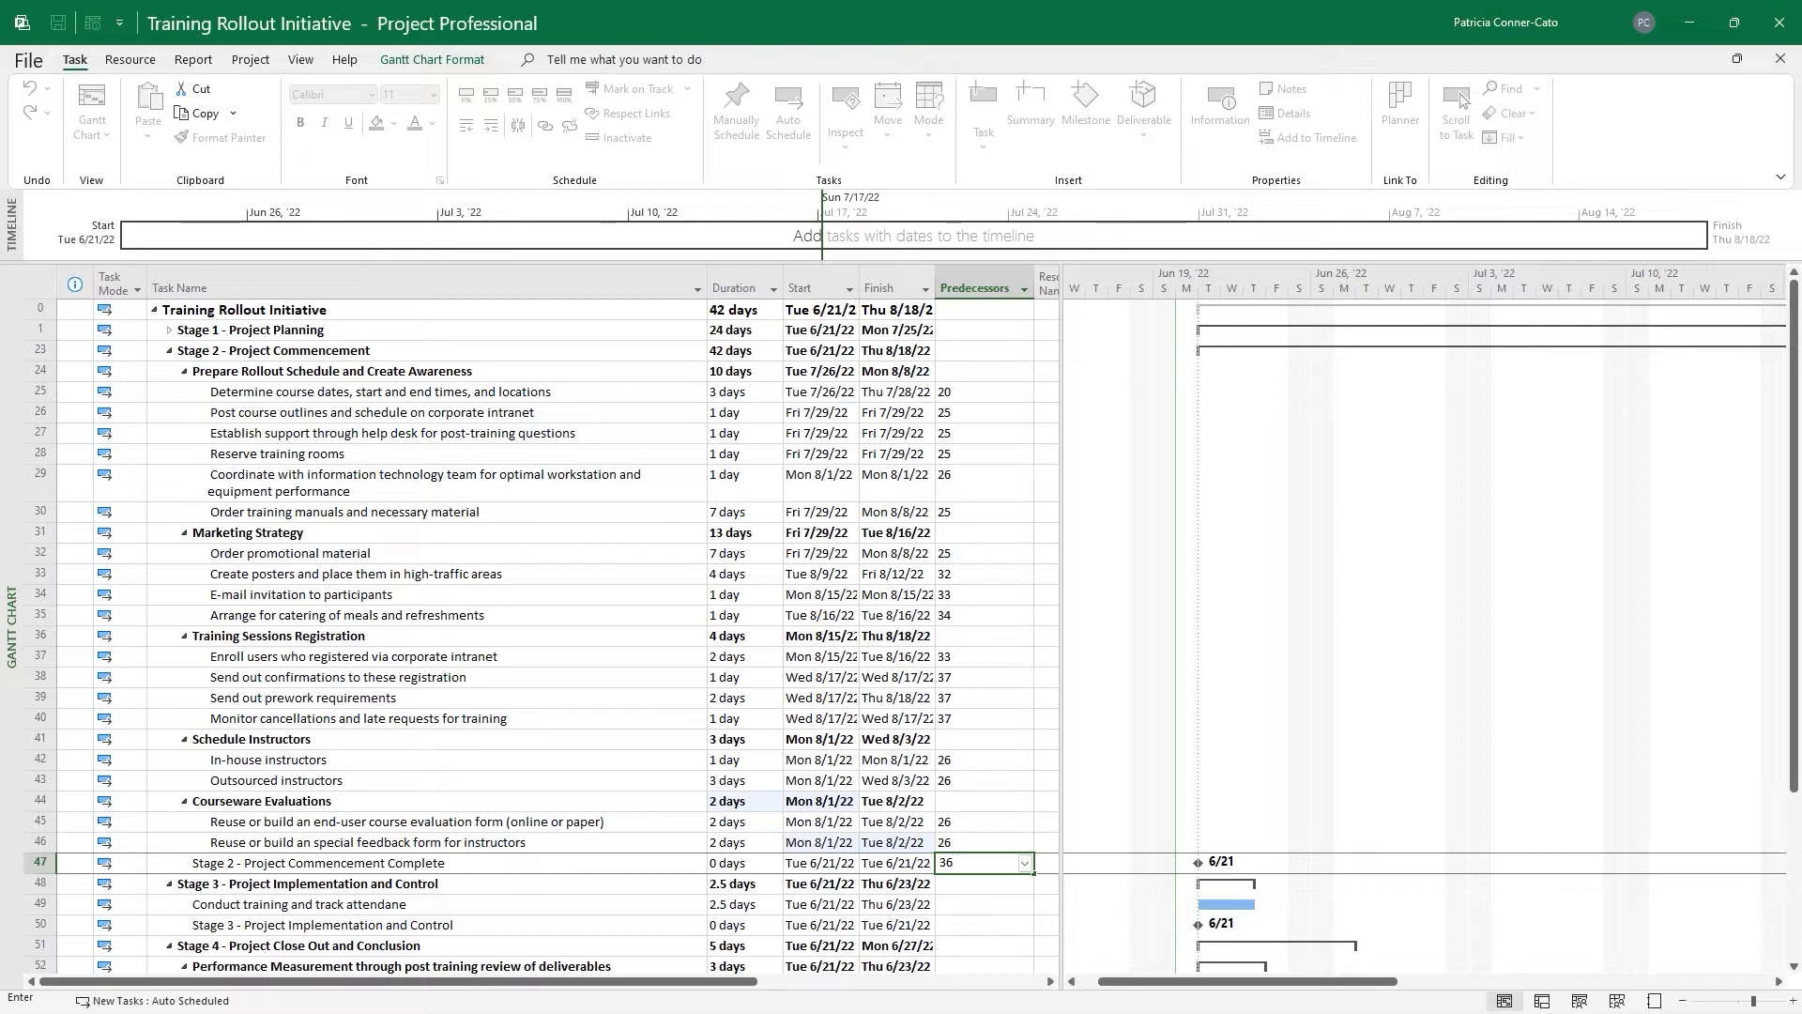
key("Return")
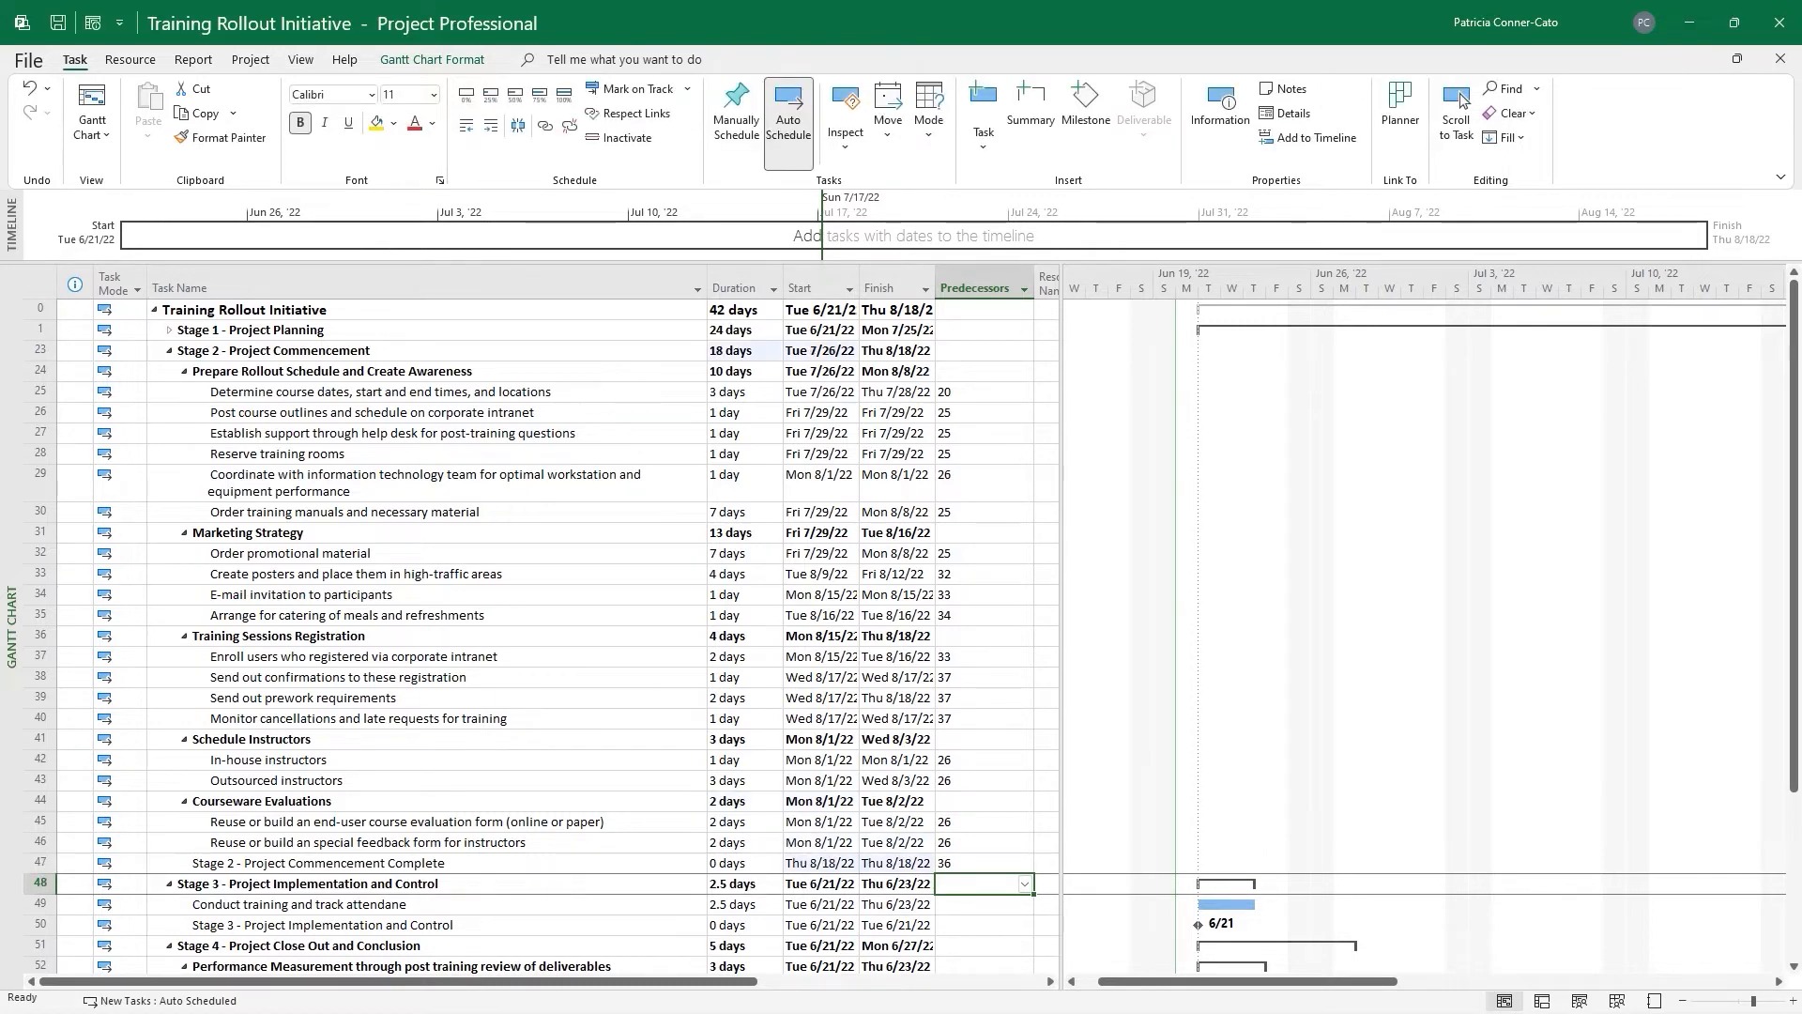
key("Down")
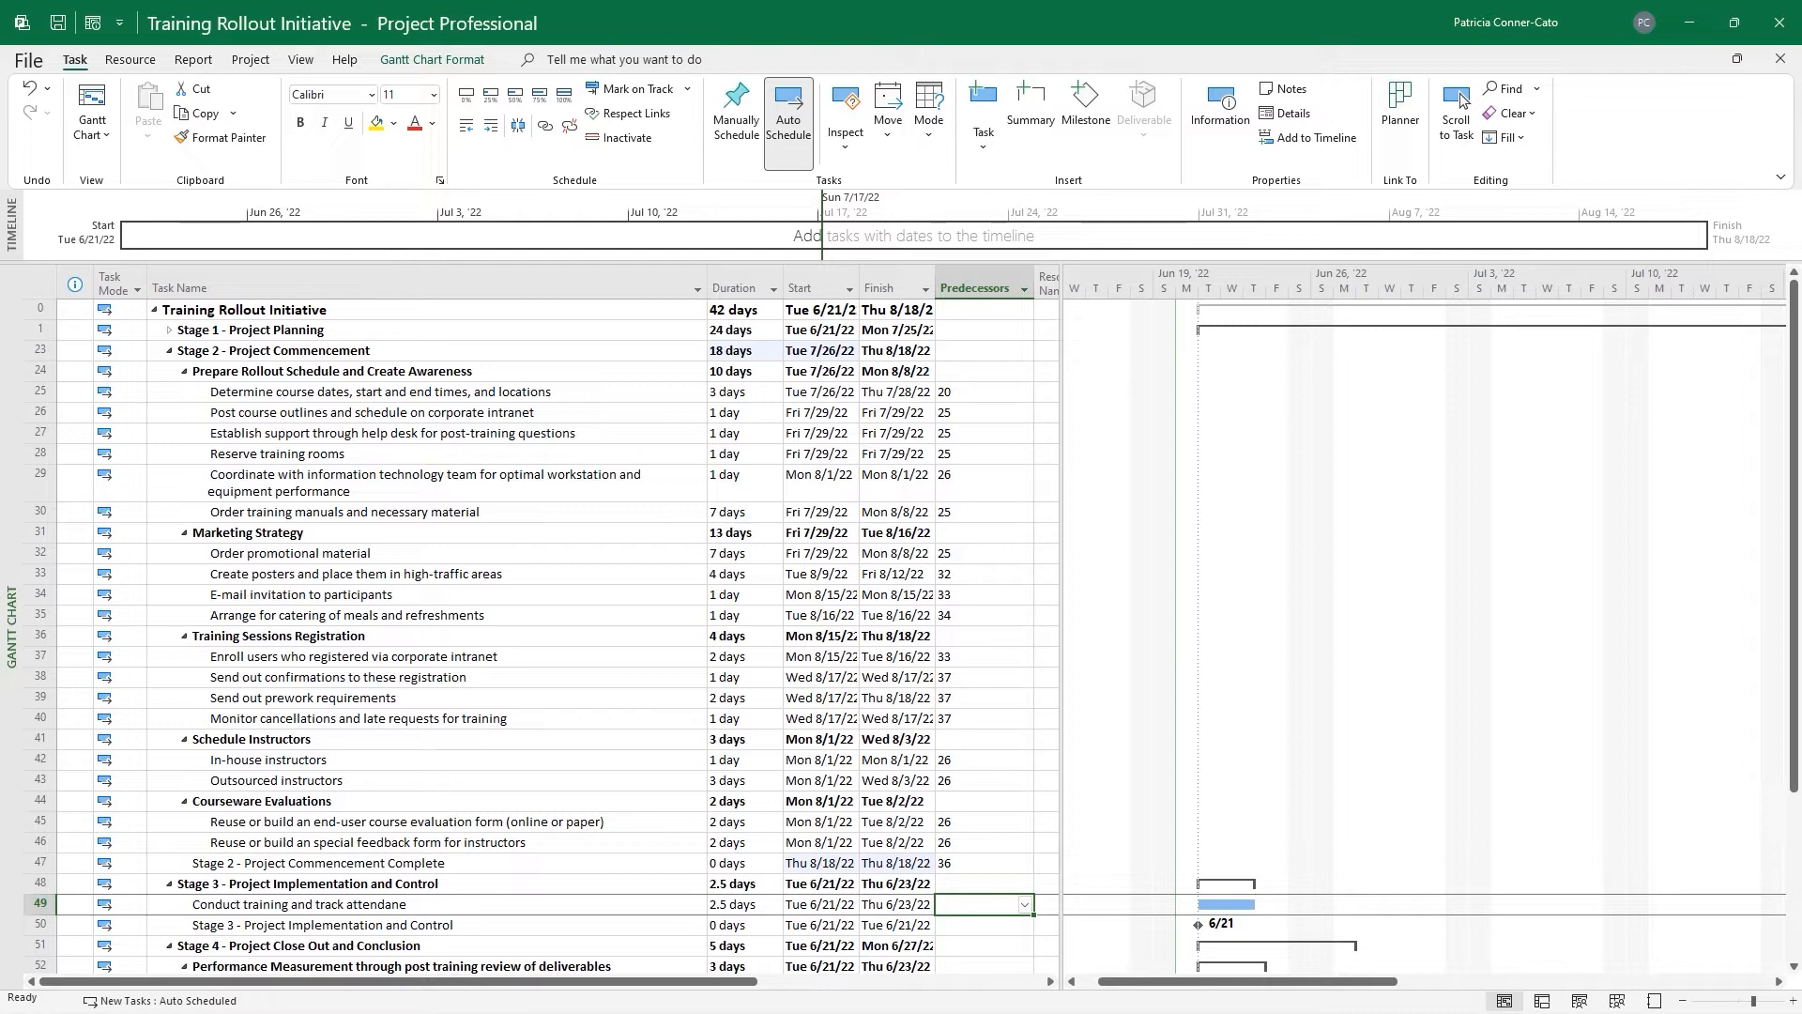
type("47")
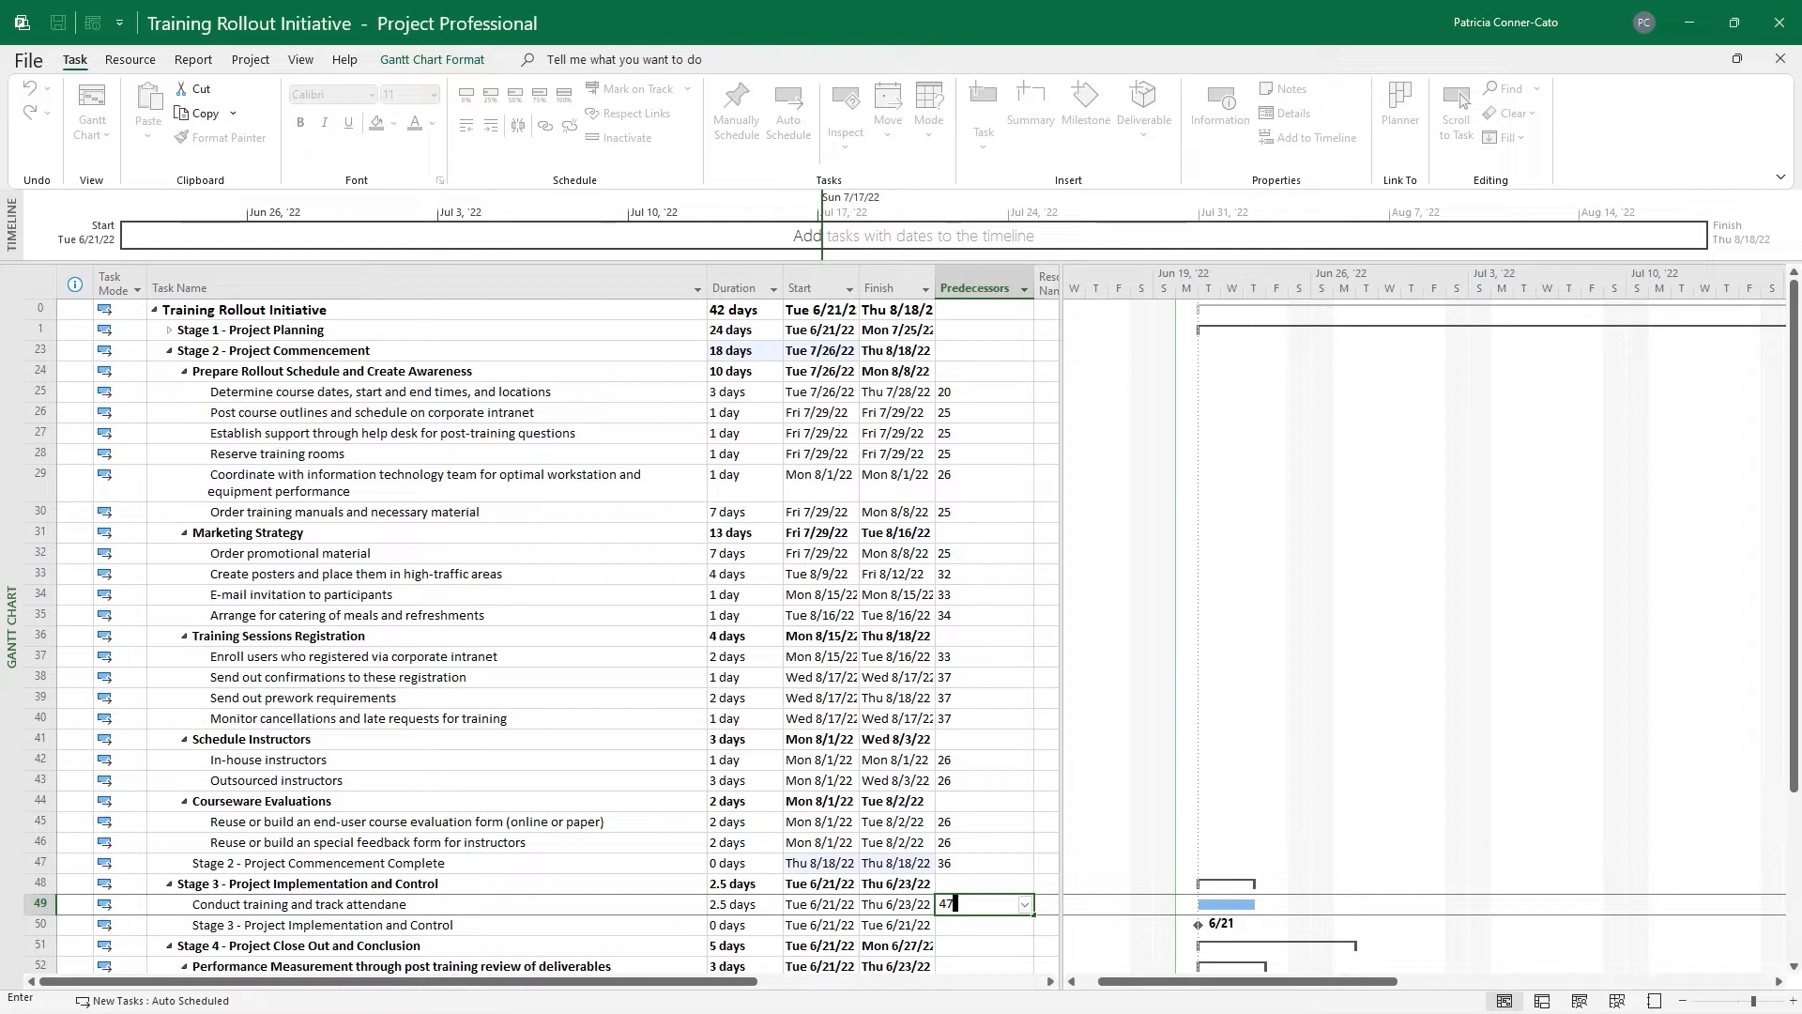
key("Return")
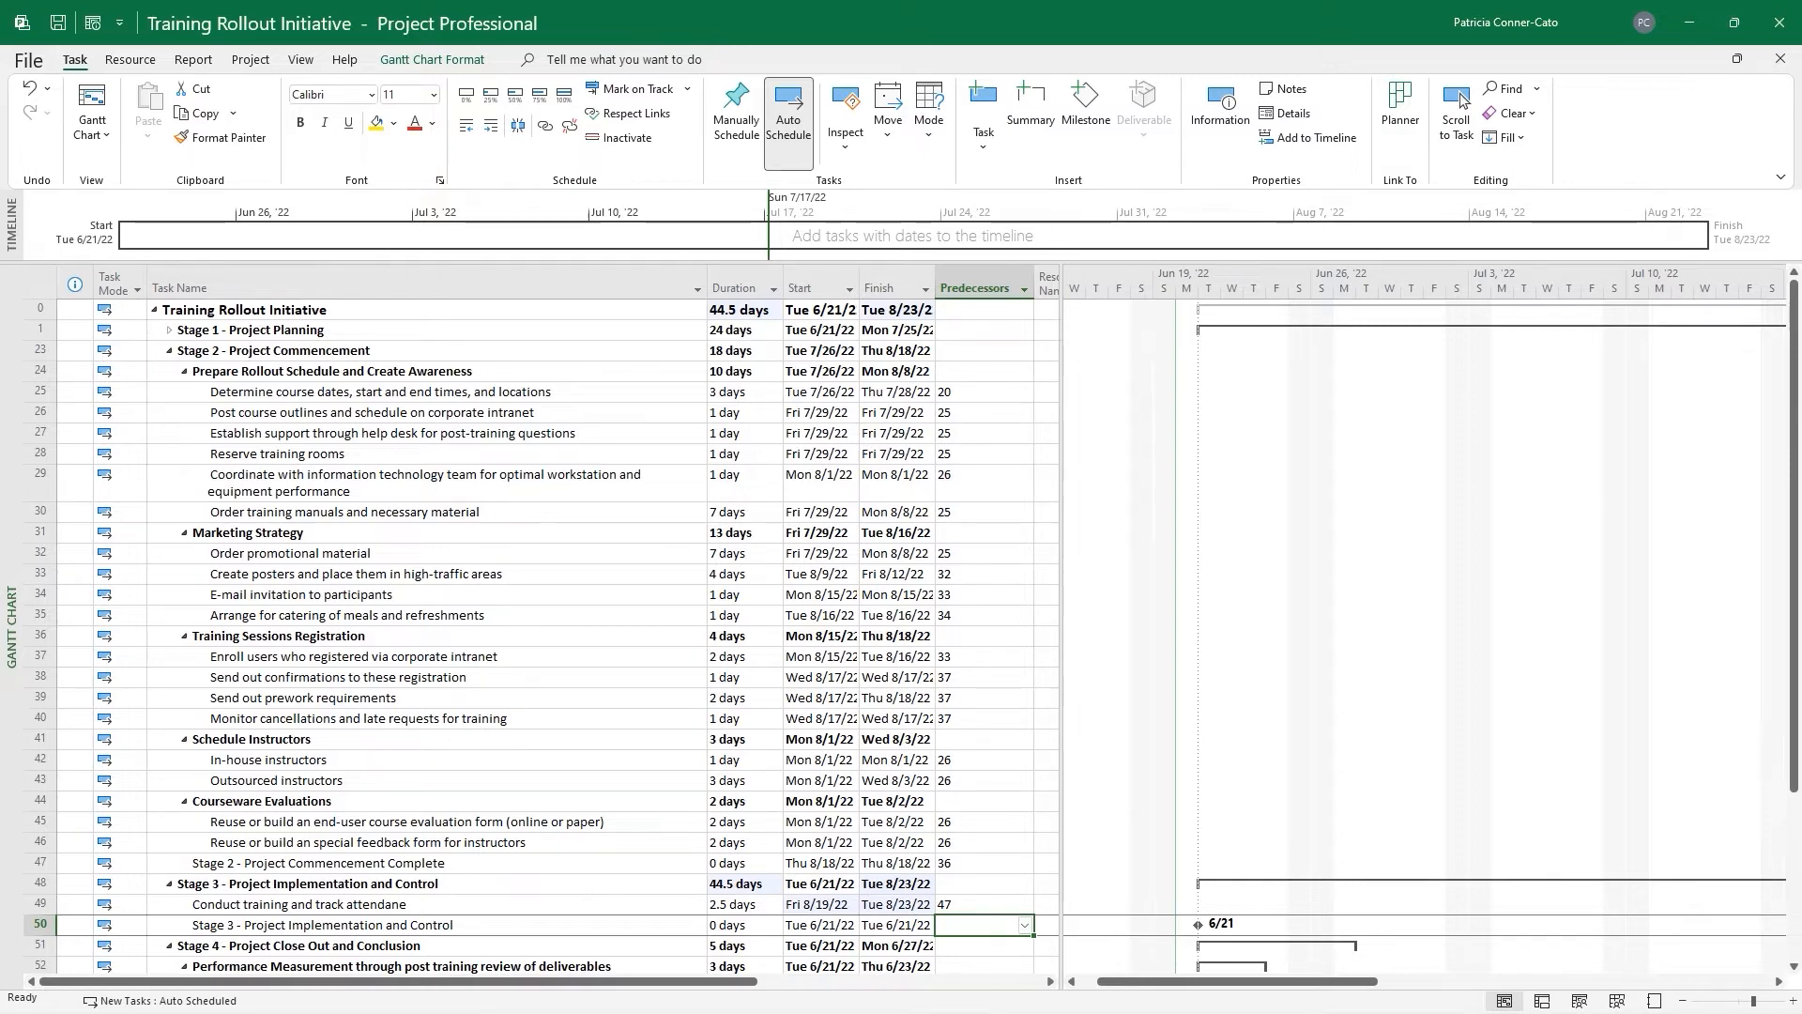
Correct the misspelled name of task 49 to "Conduct training and track attendance"
left_click(581, 906)
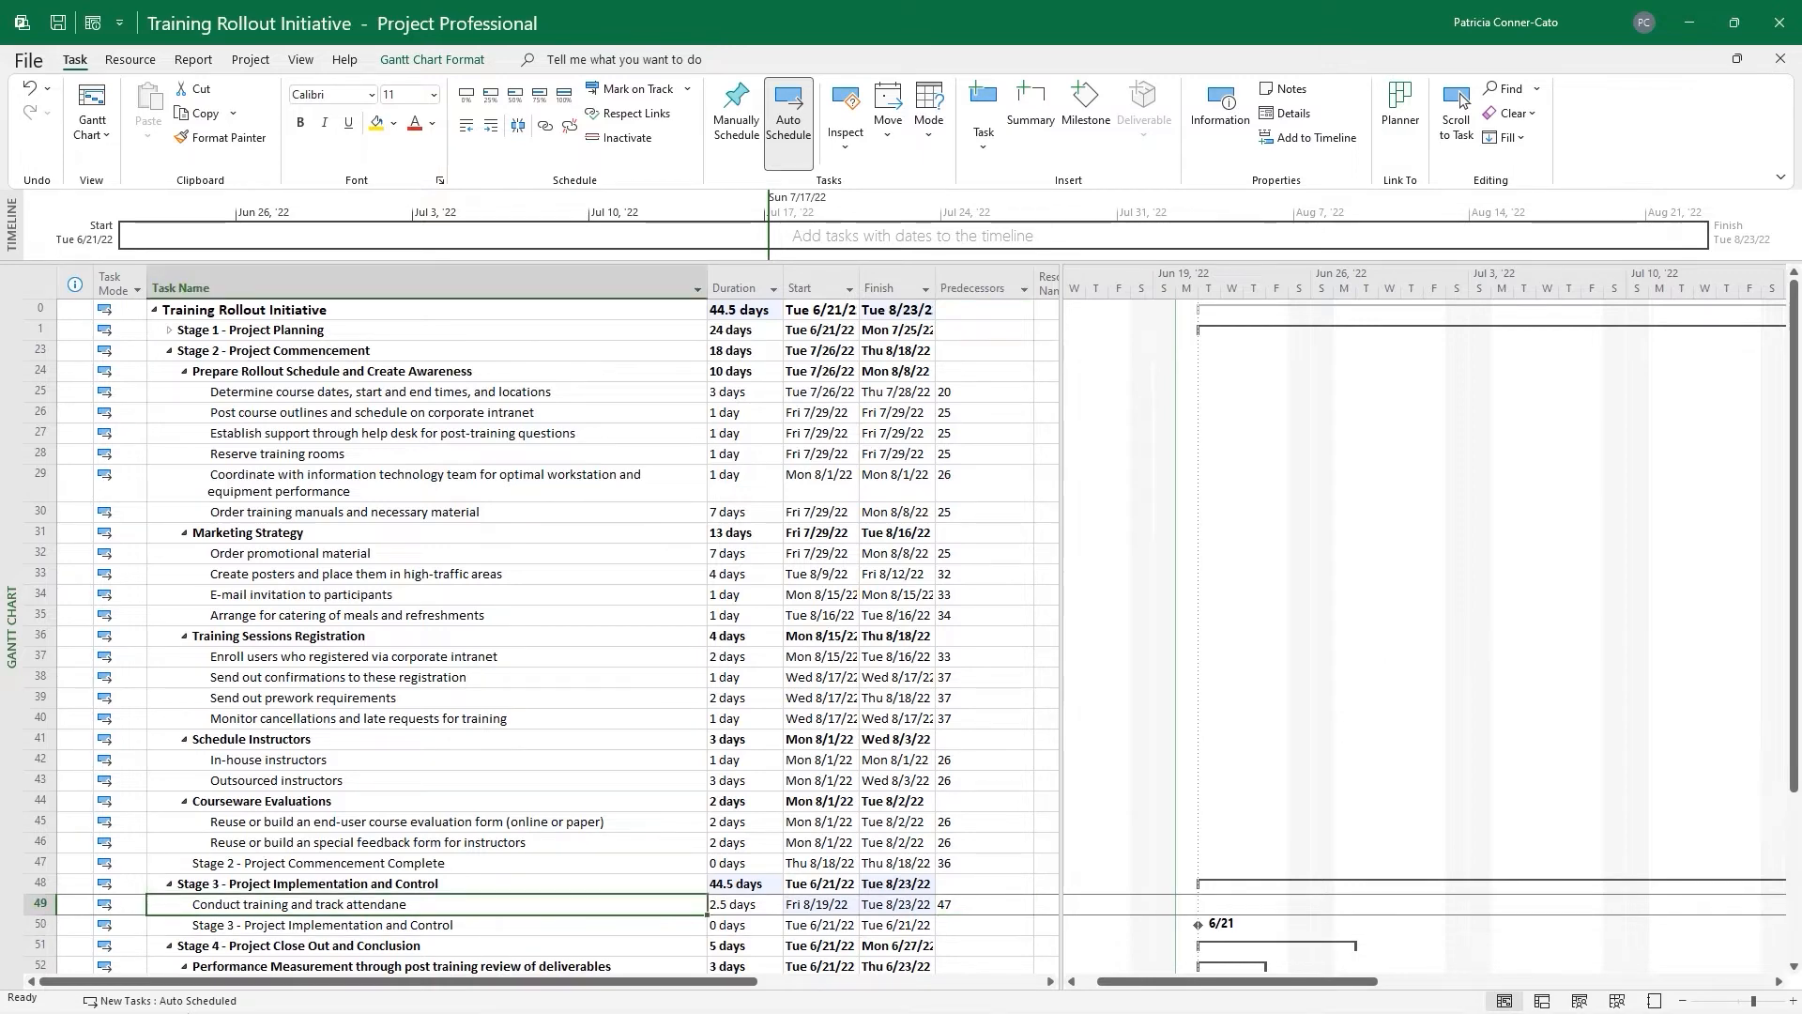
double_click(391, 906)
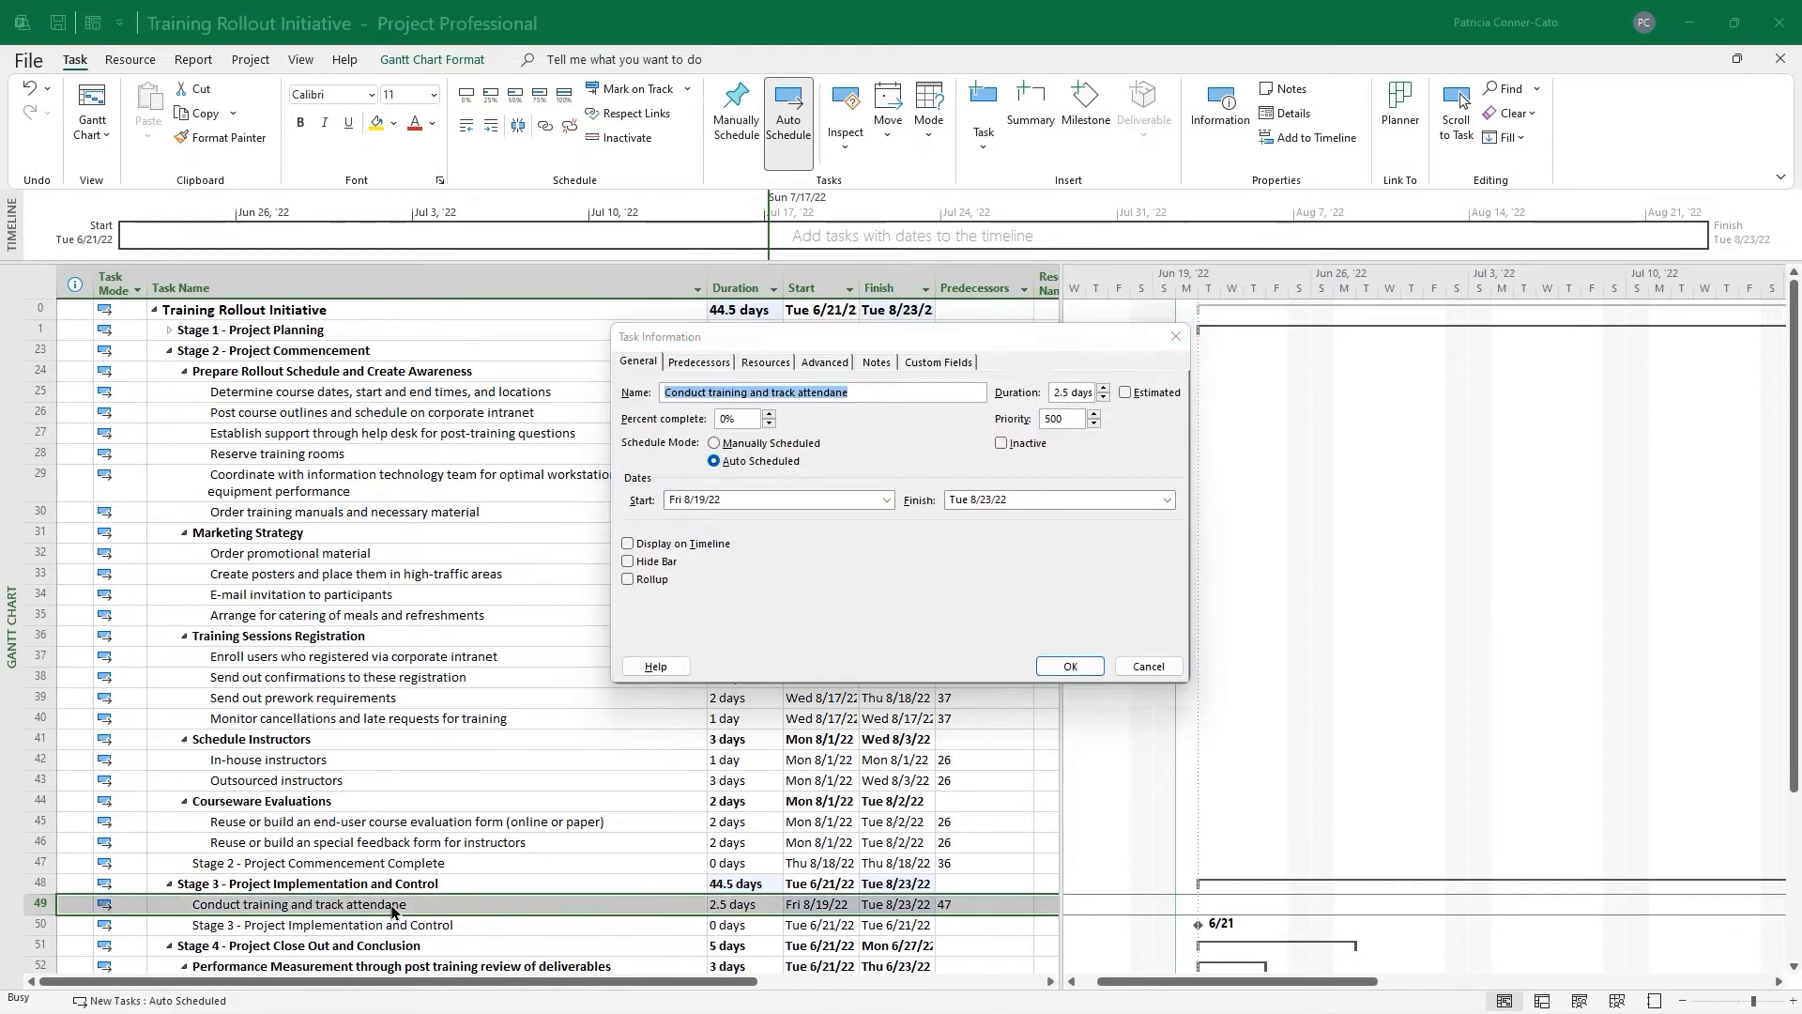
left_click(844, 392)
type("c")
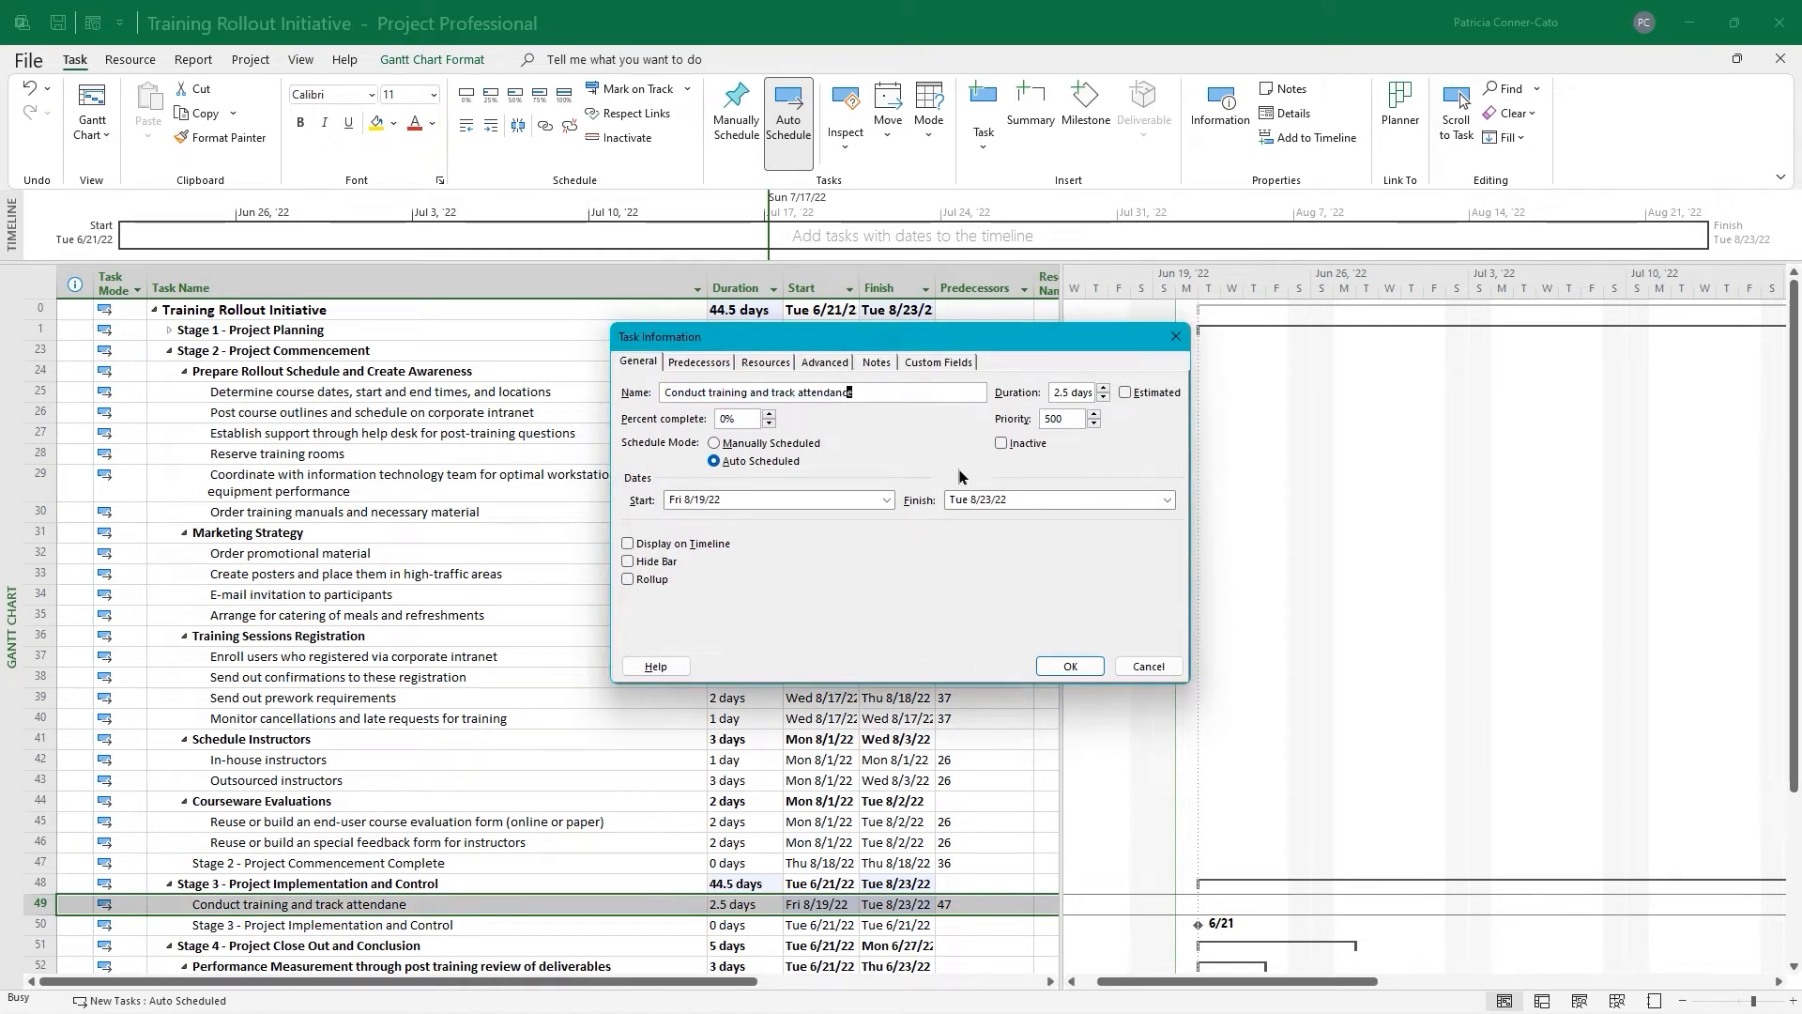
left_click(1067, 666)
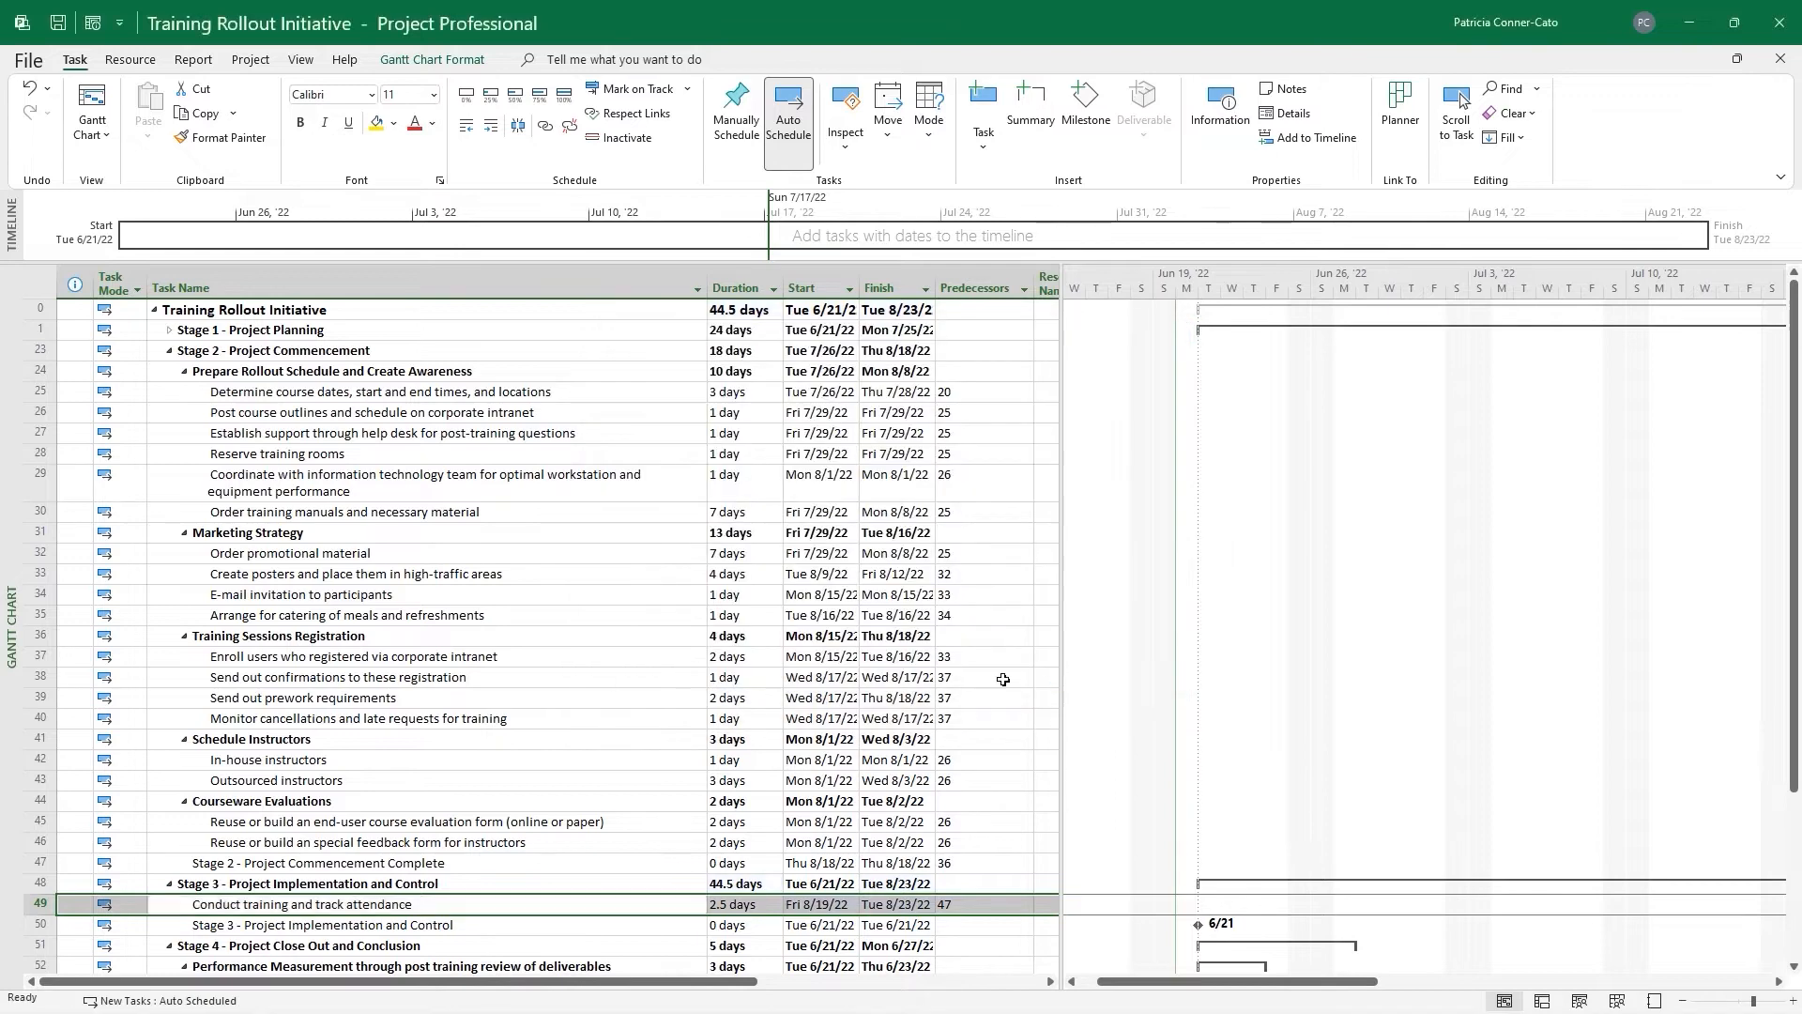
Rename the Stage 3 milestone, task 50, as "Stage 3 - Project Implementation and Control Complete"
left_click(353, 927)
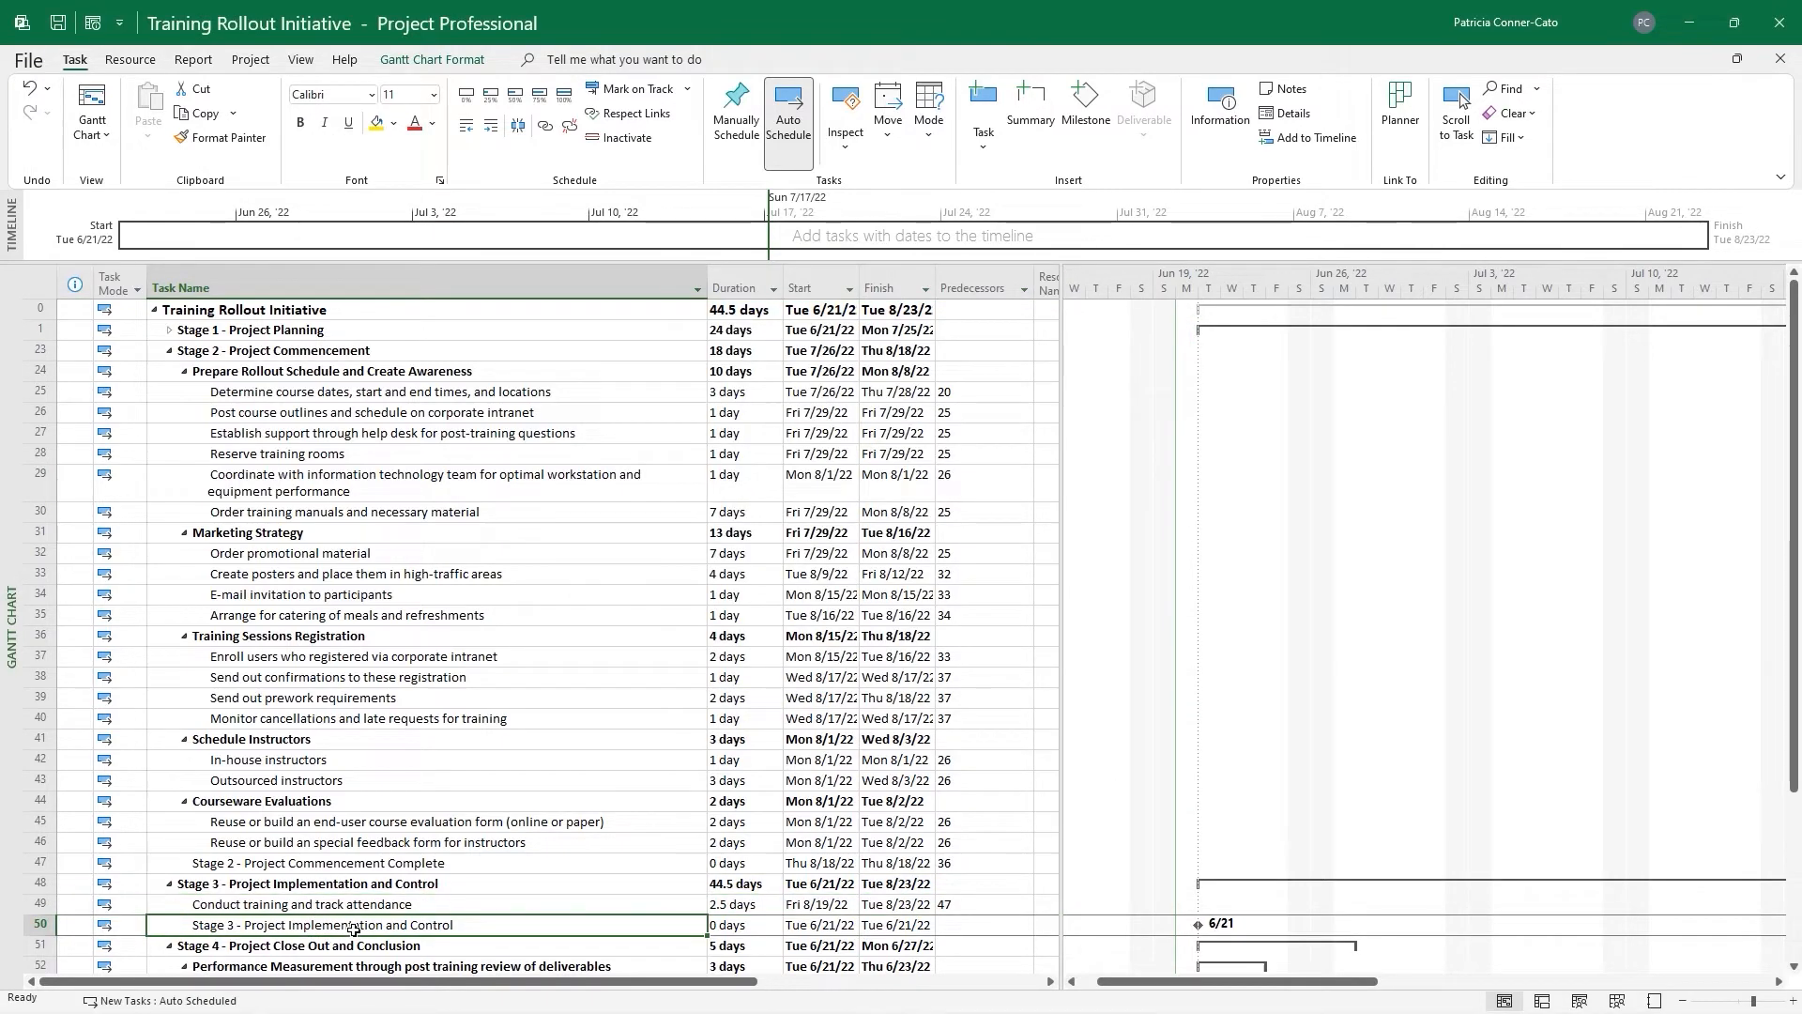
left_click(488, 923)
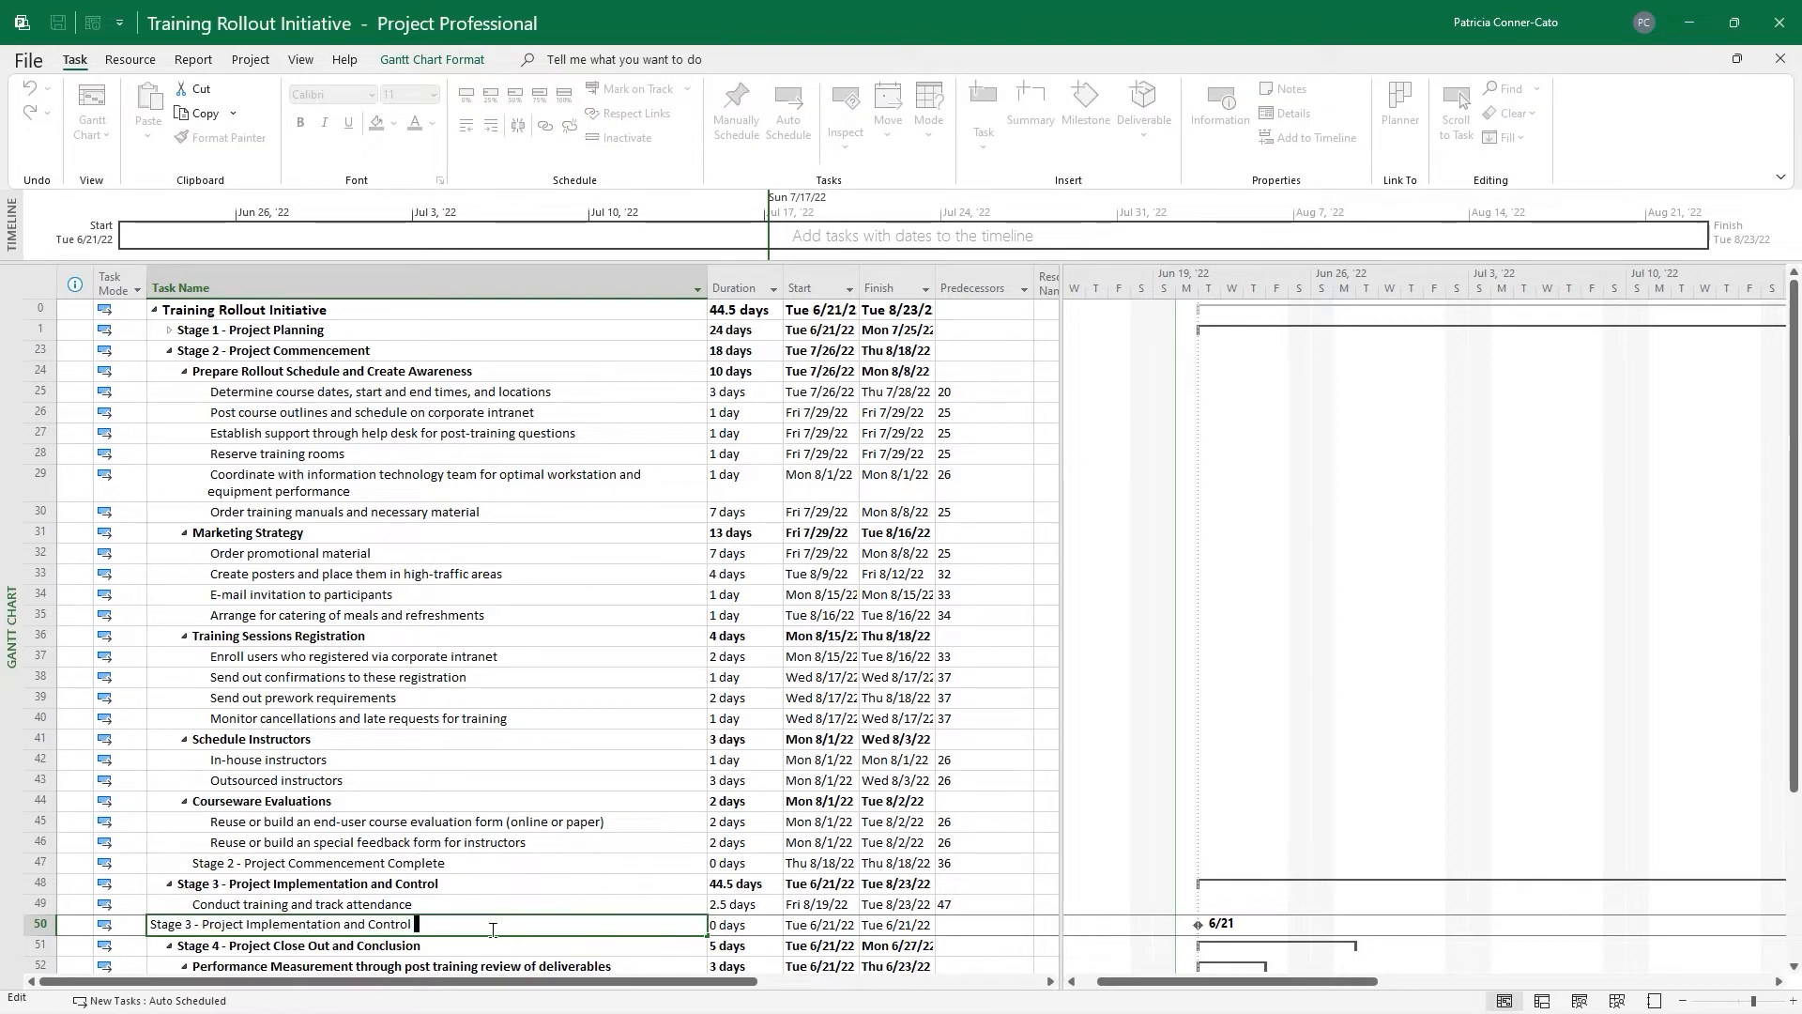
type("Complete")
key("Return")
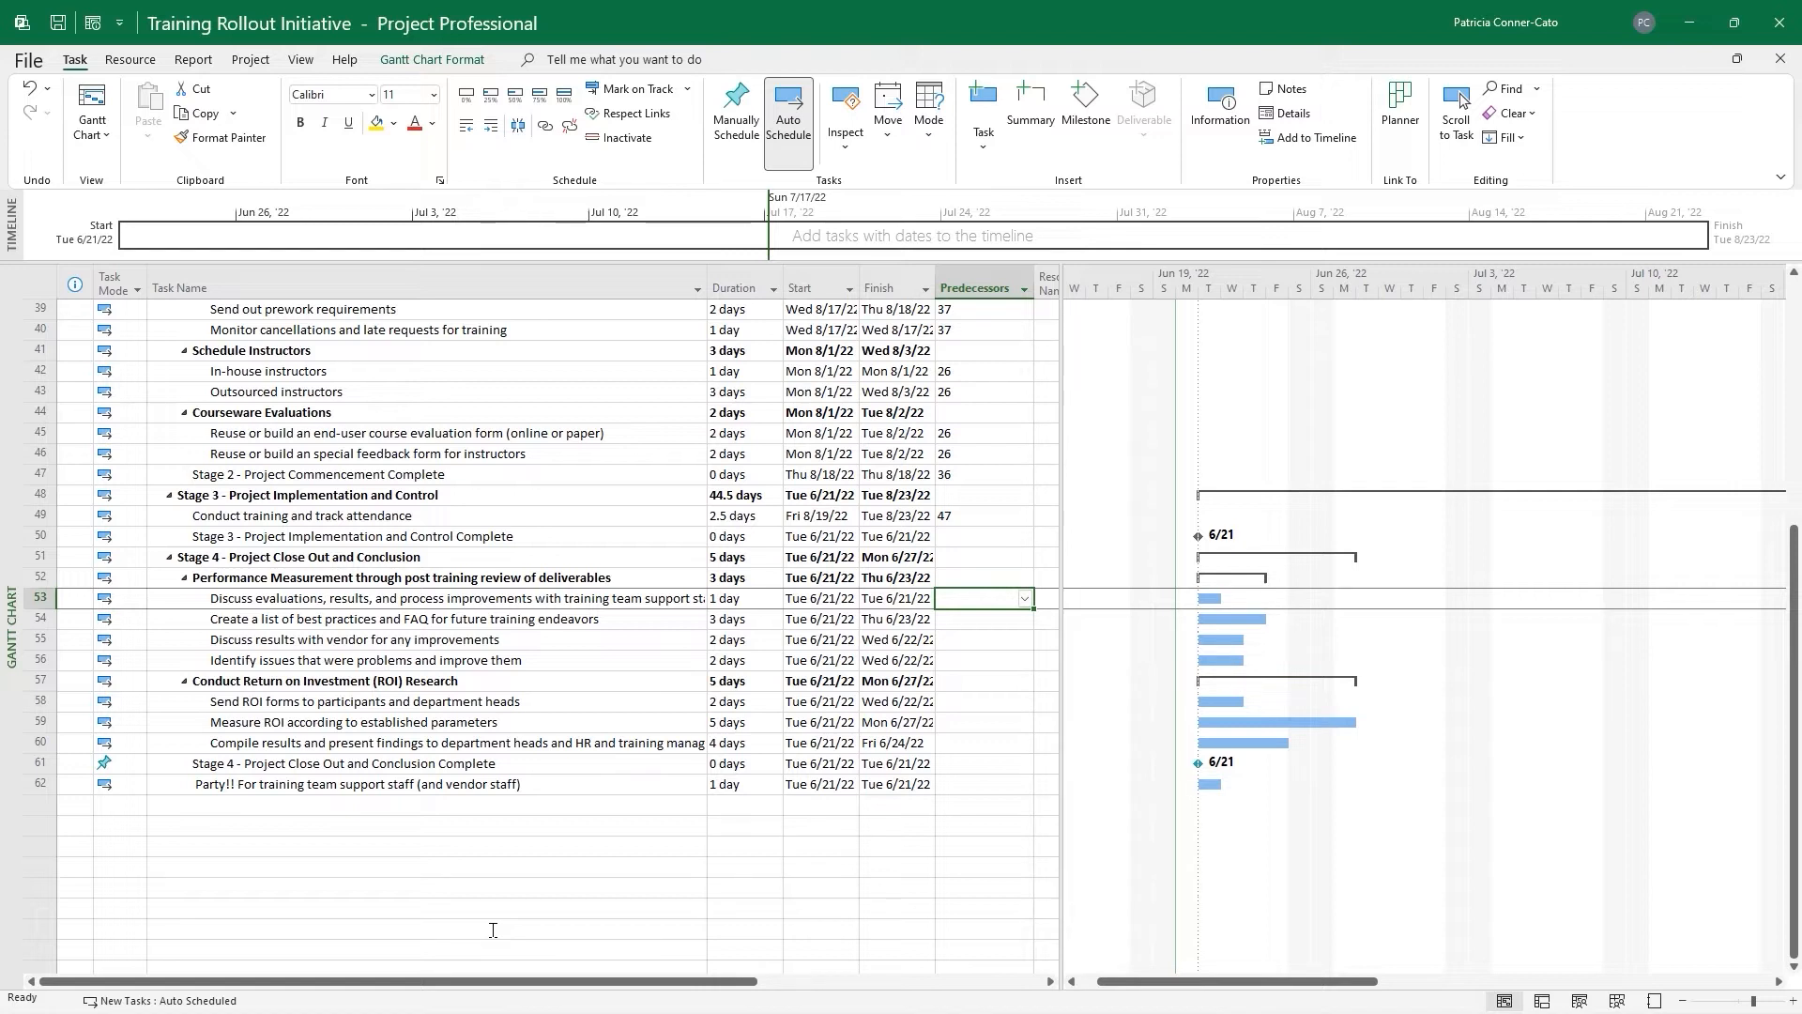
Set predecessor 49 for the "Stage 3 - Project Implementation and Control Complete" milestone
left_click(959, 535)
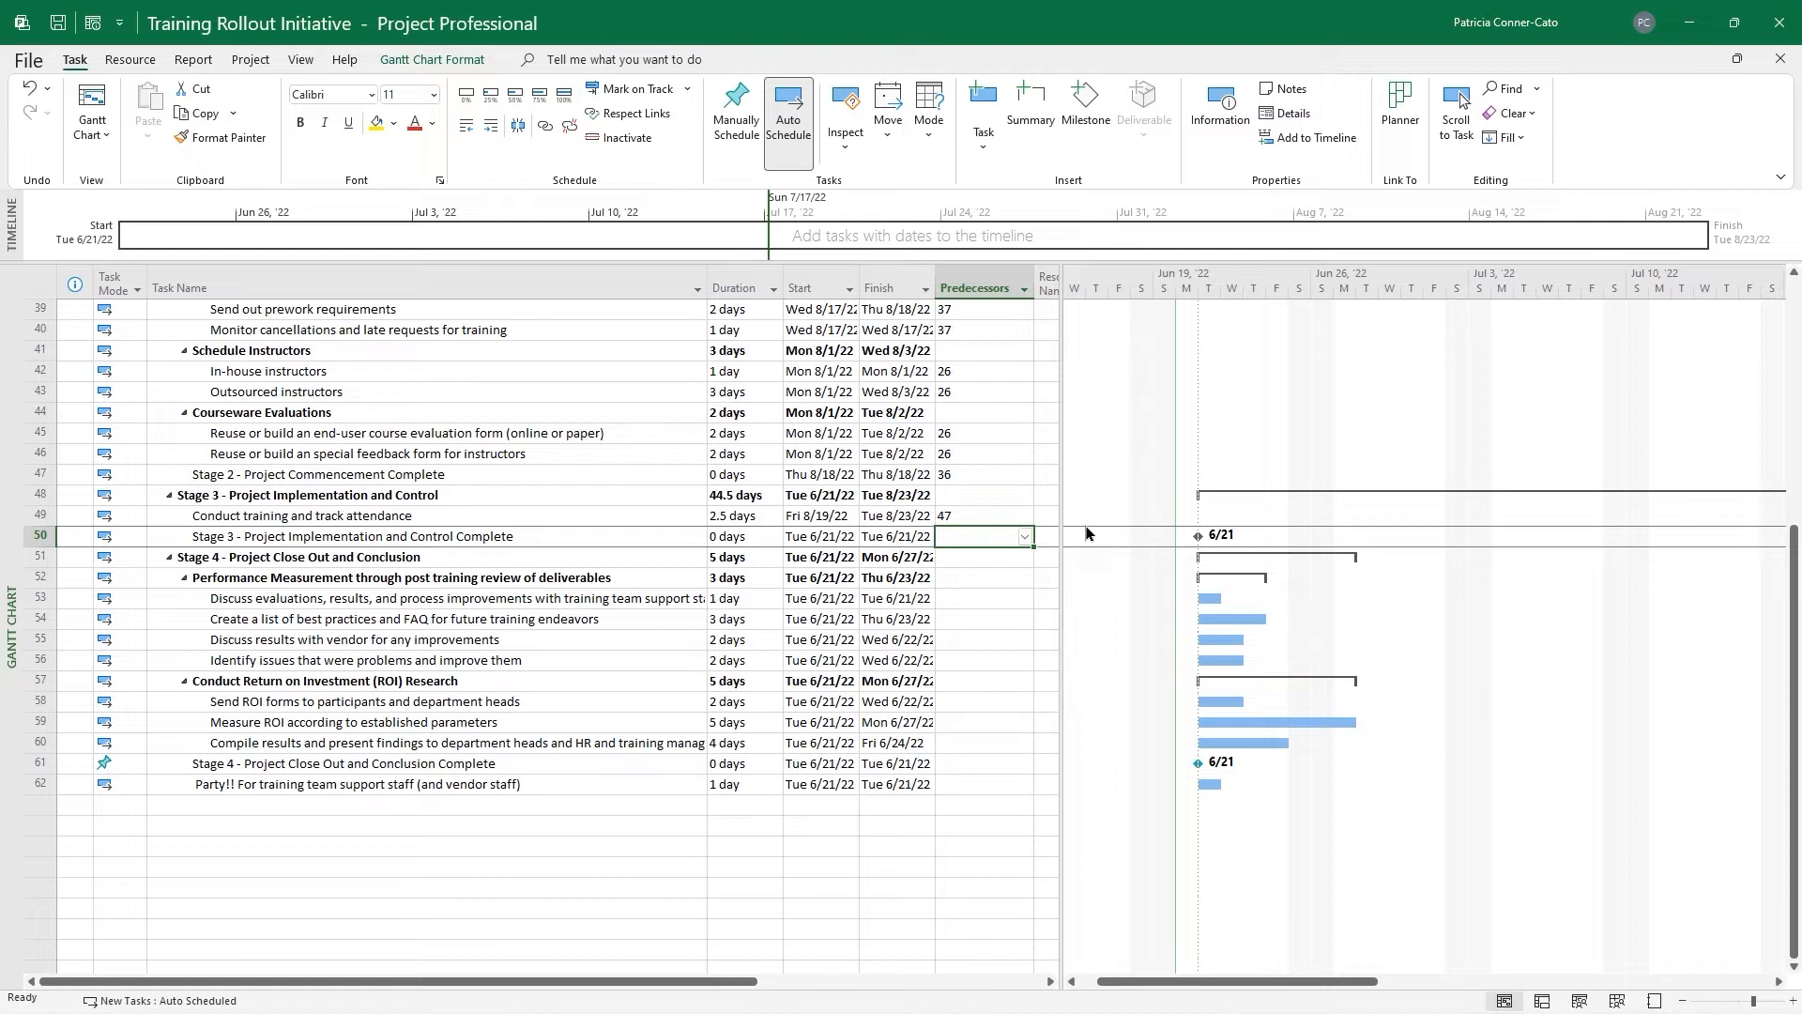
type("49")
key("Return")
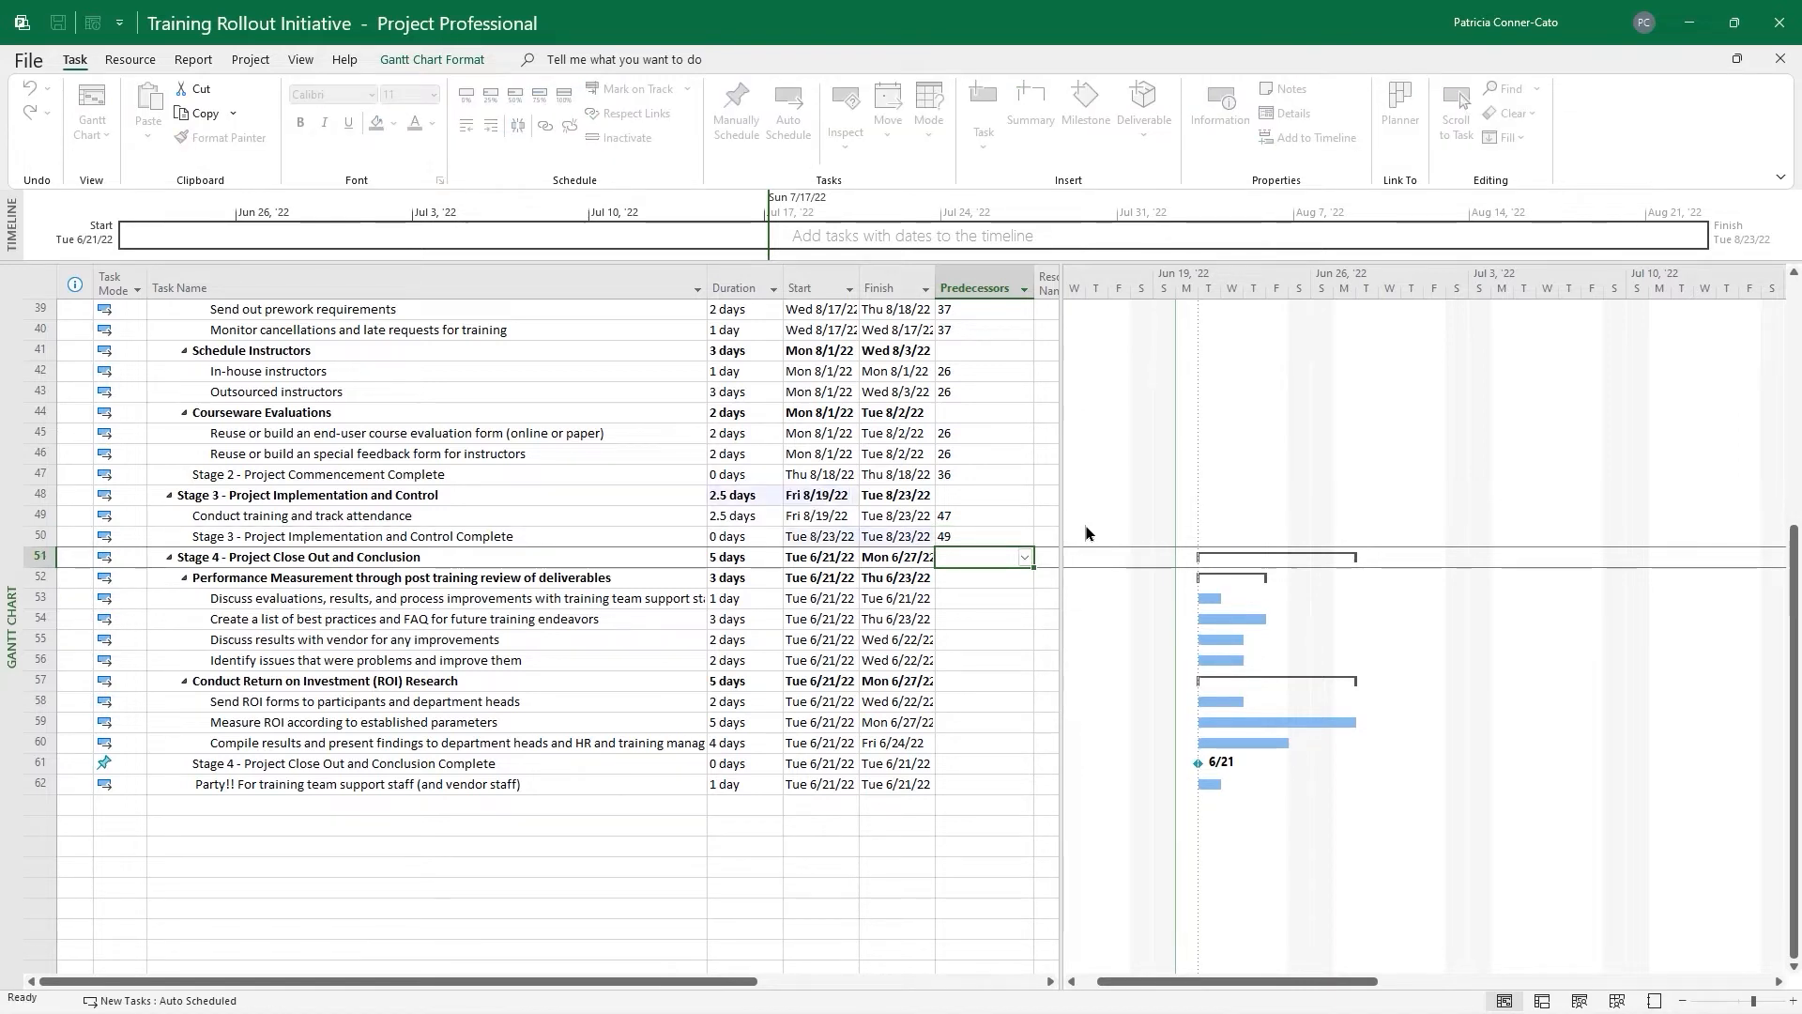
Set the predecessor of task 53 to 50 and the predecessor of task 54 to 53
key("Down")
key("Down")
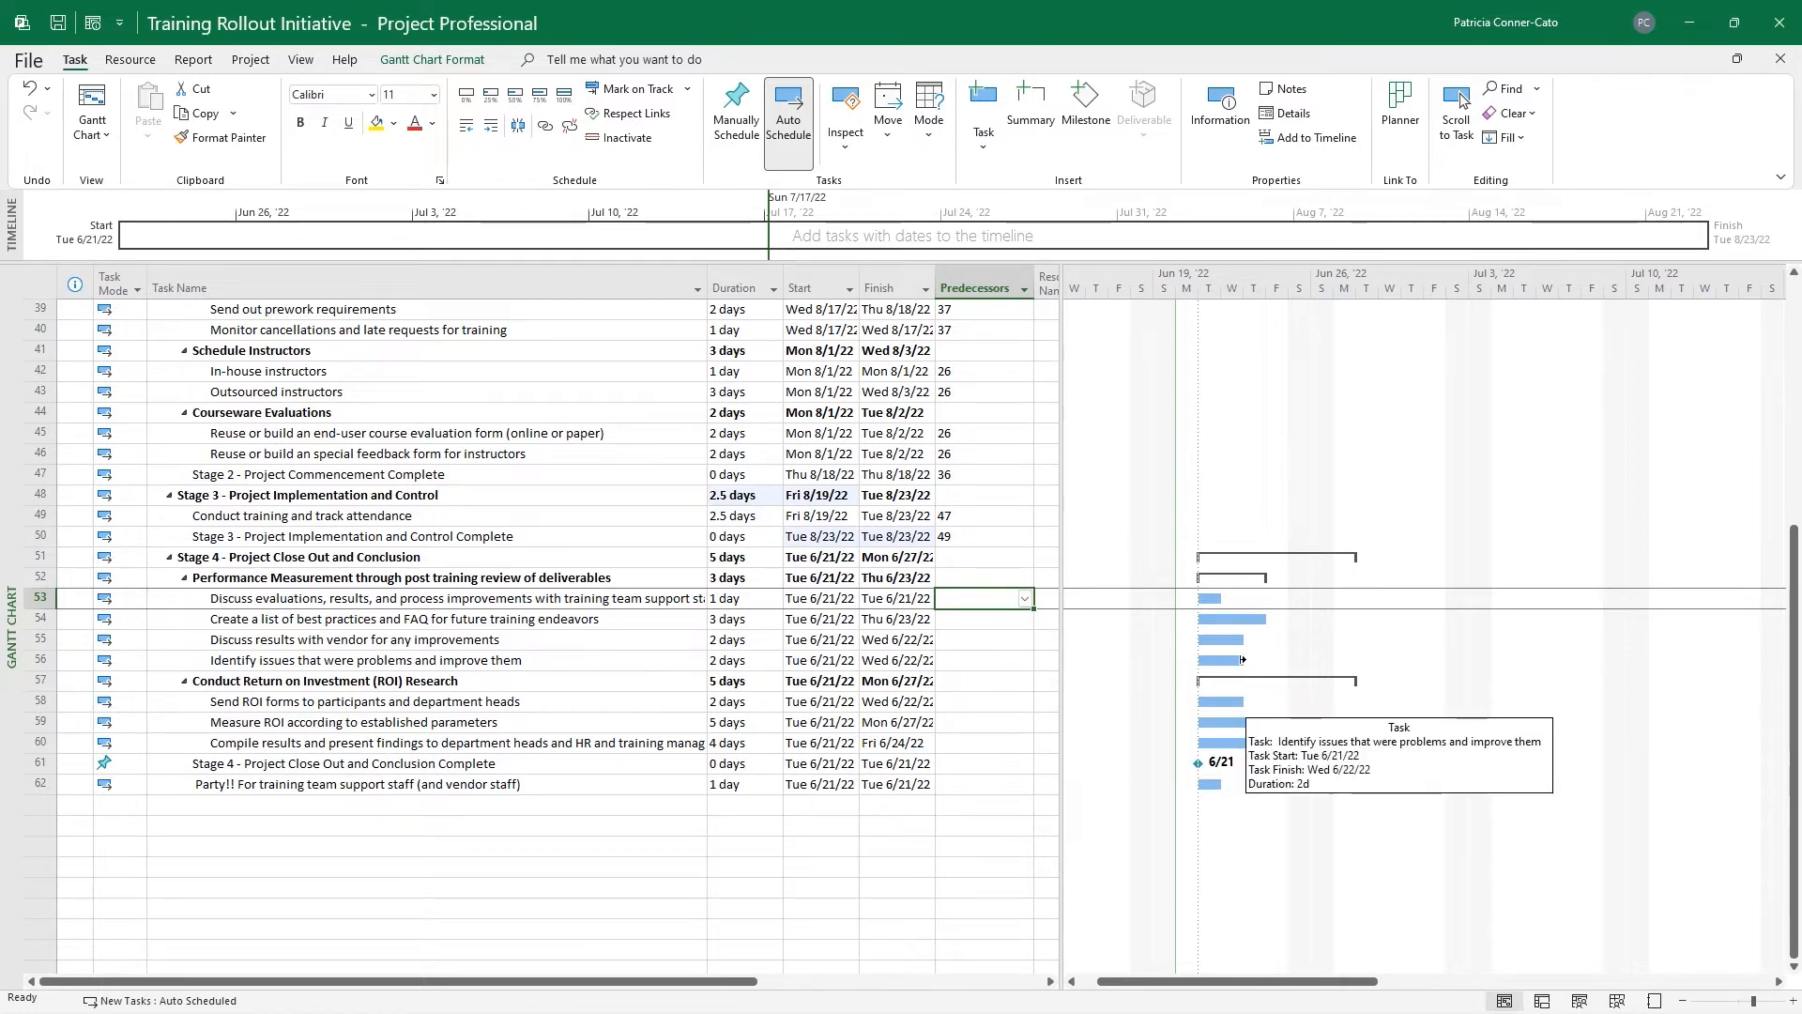
mouse_move(1243, 660)
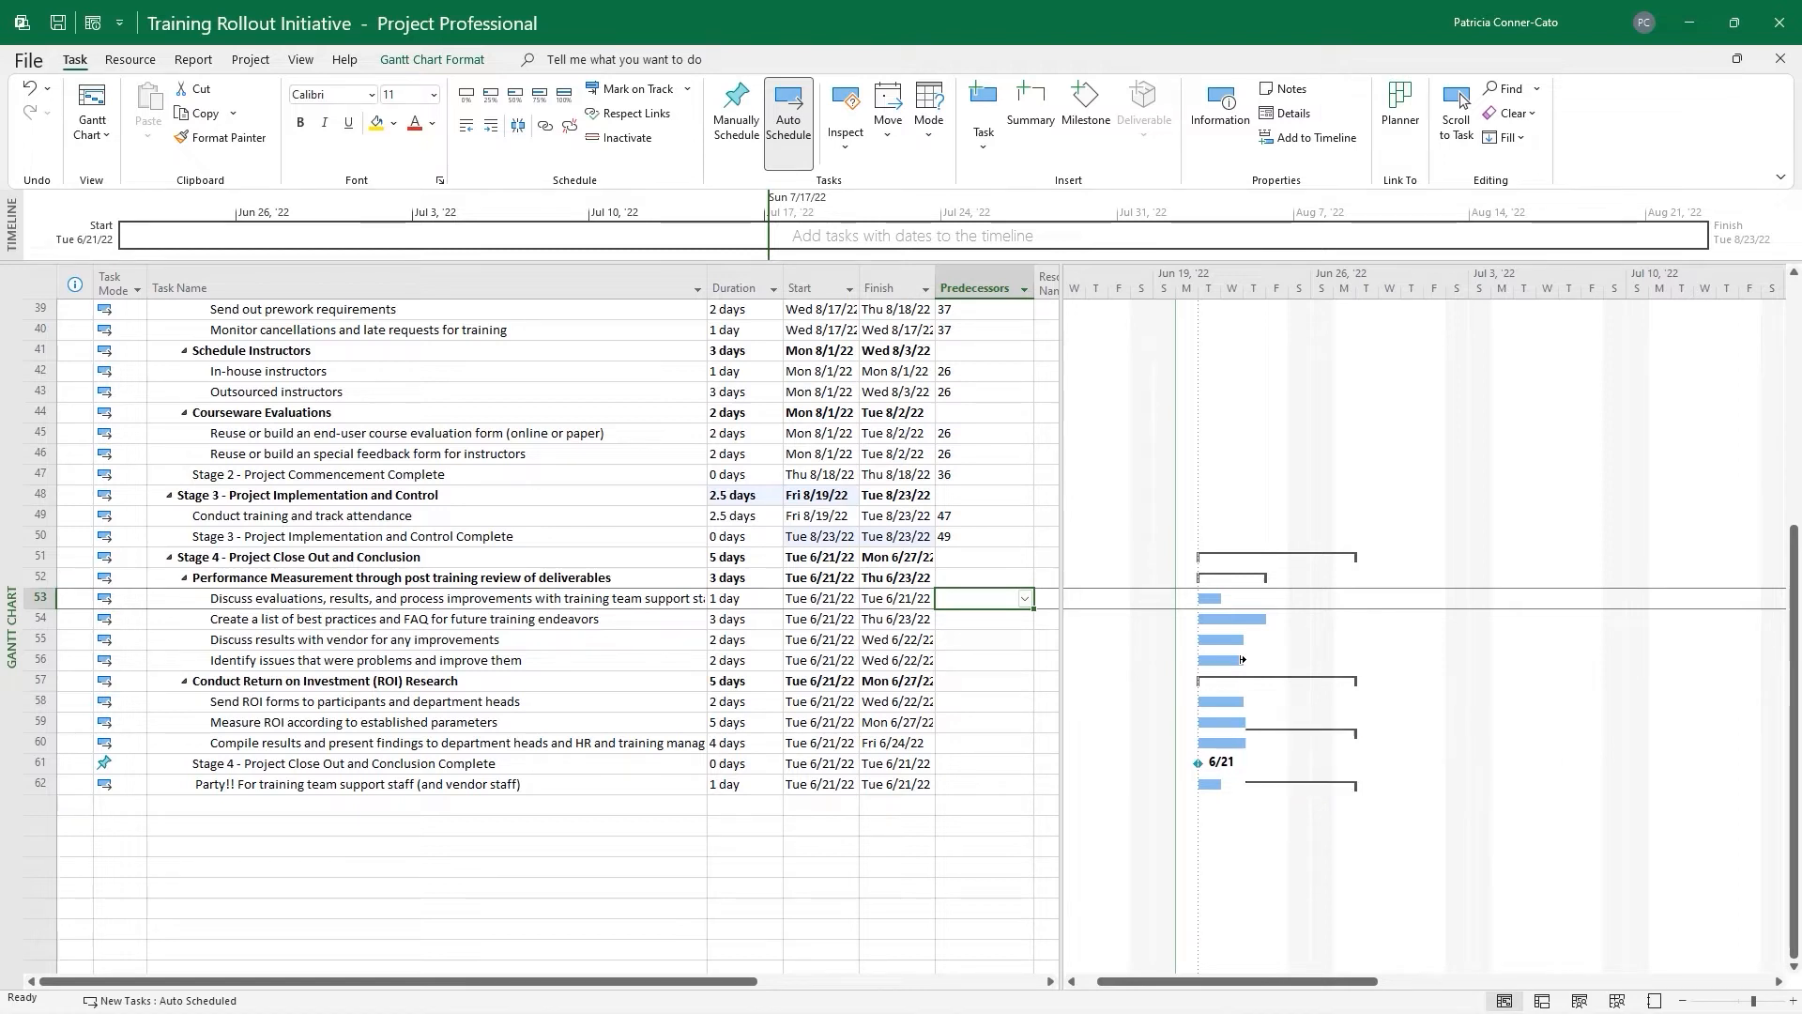
type("50")
key("Return")
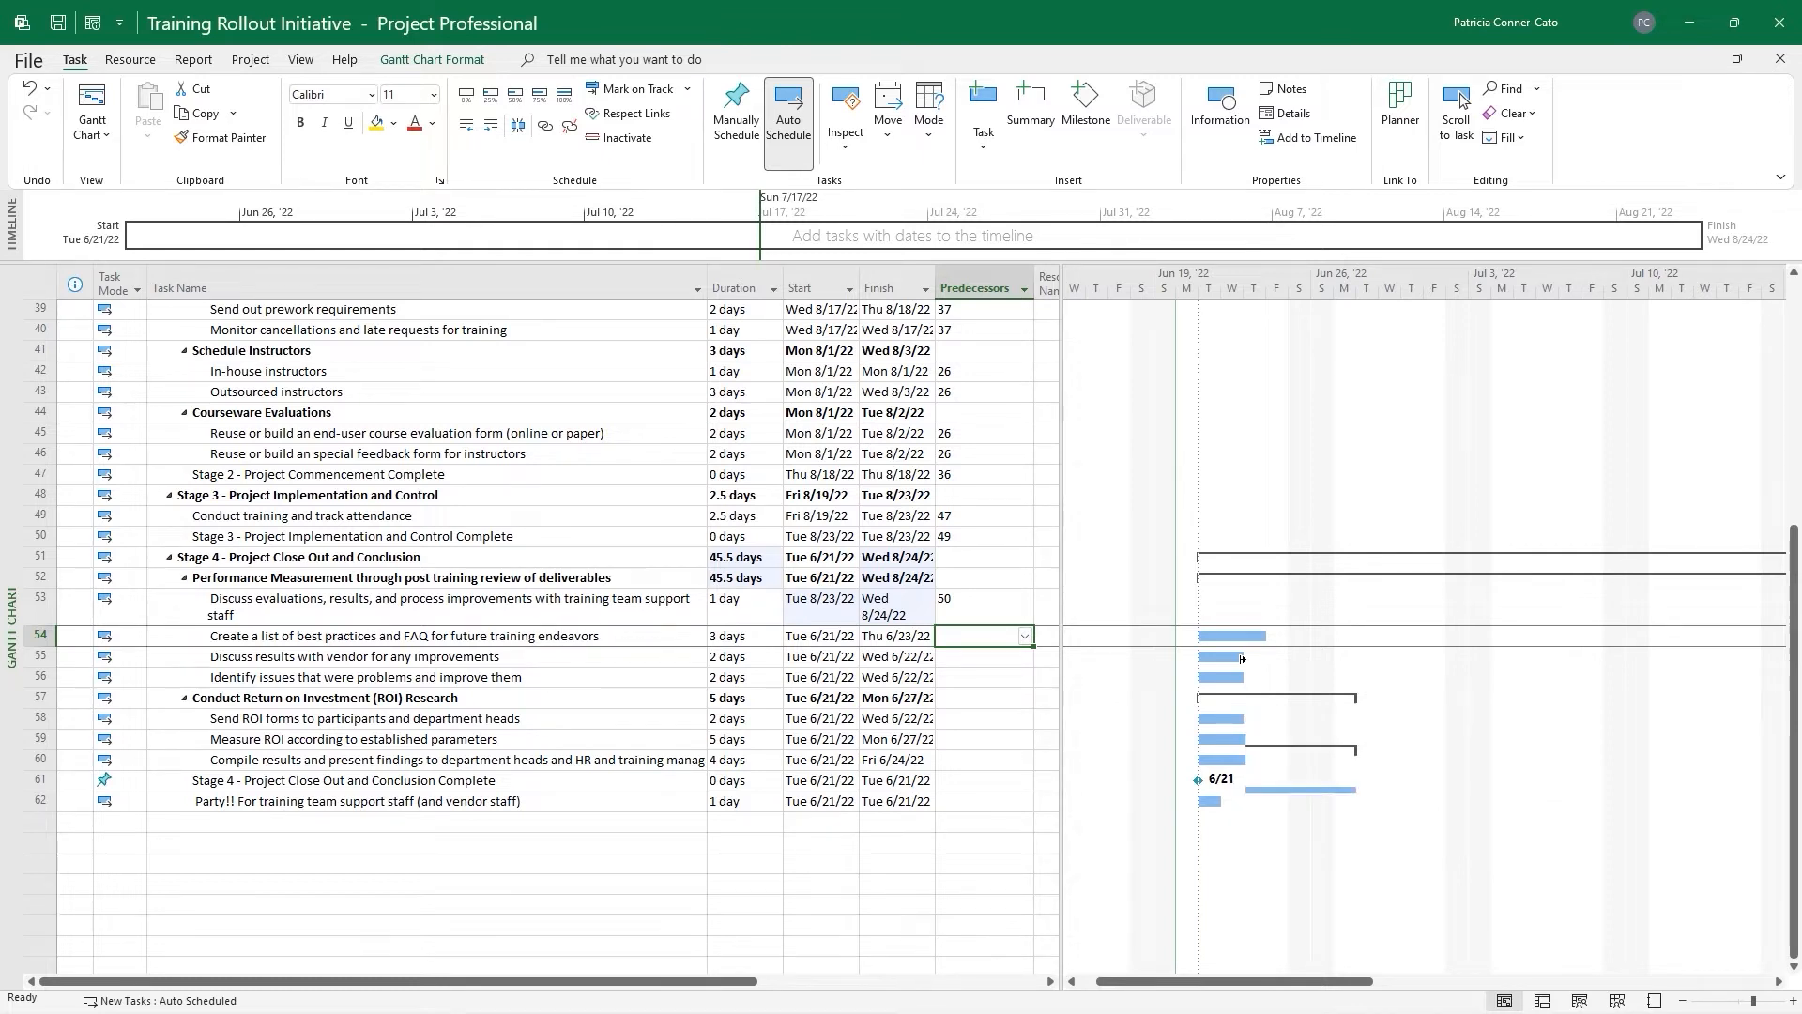
type("53")
key("Return")
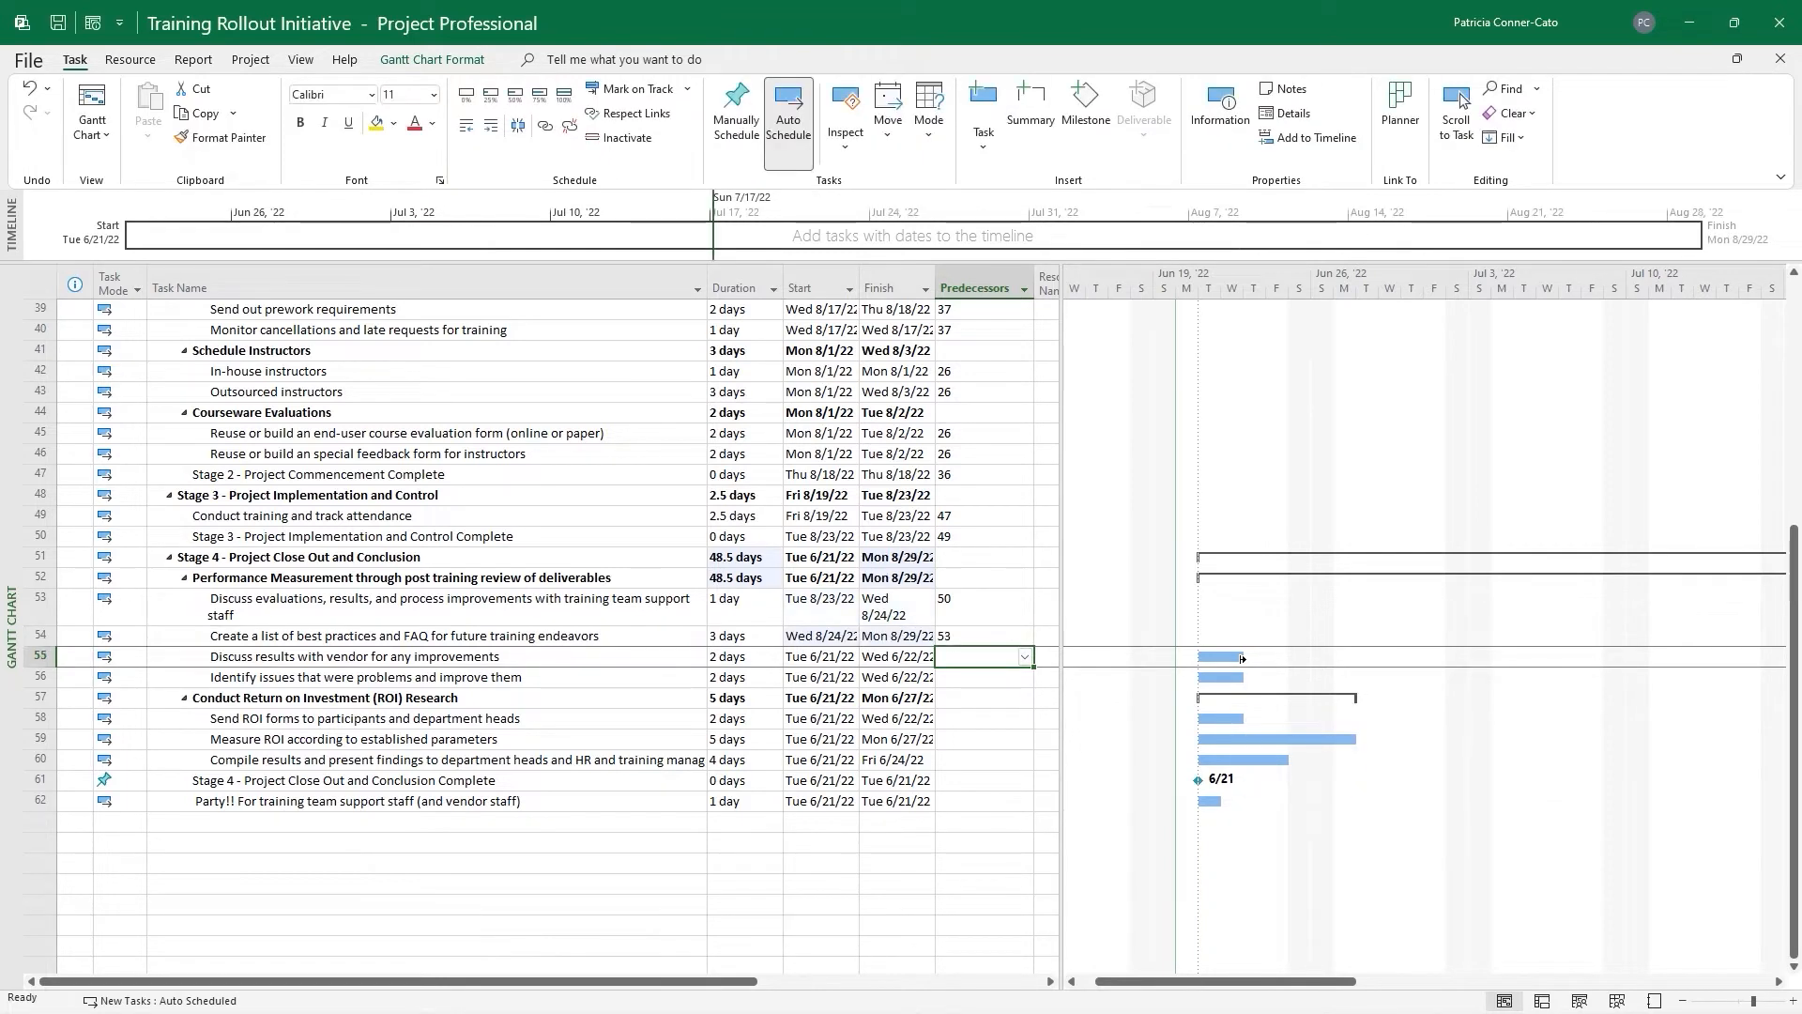
Set the predecessors of task 55 to 53,54 and those of task 56 to 53,54,55
key("F2")
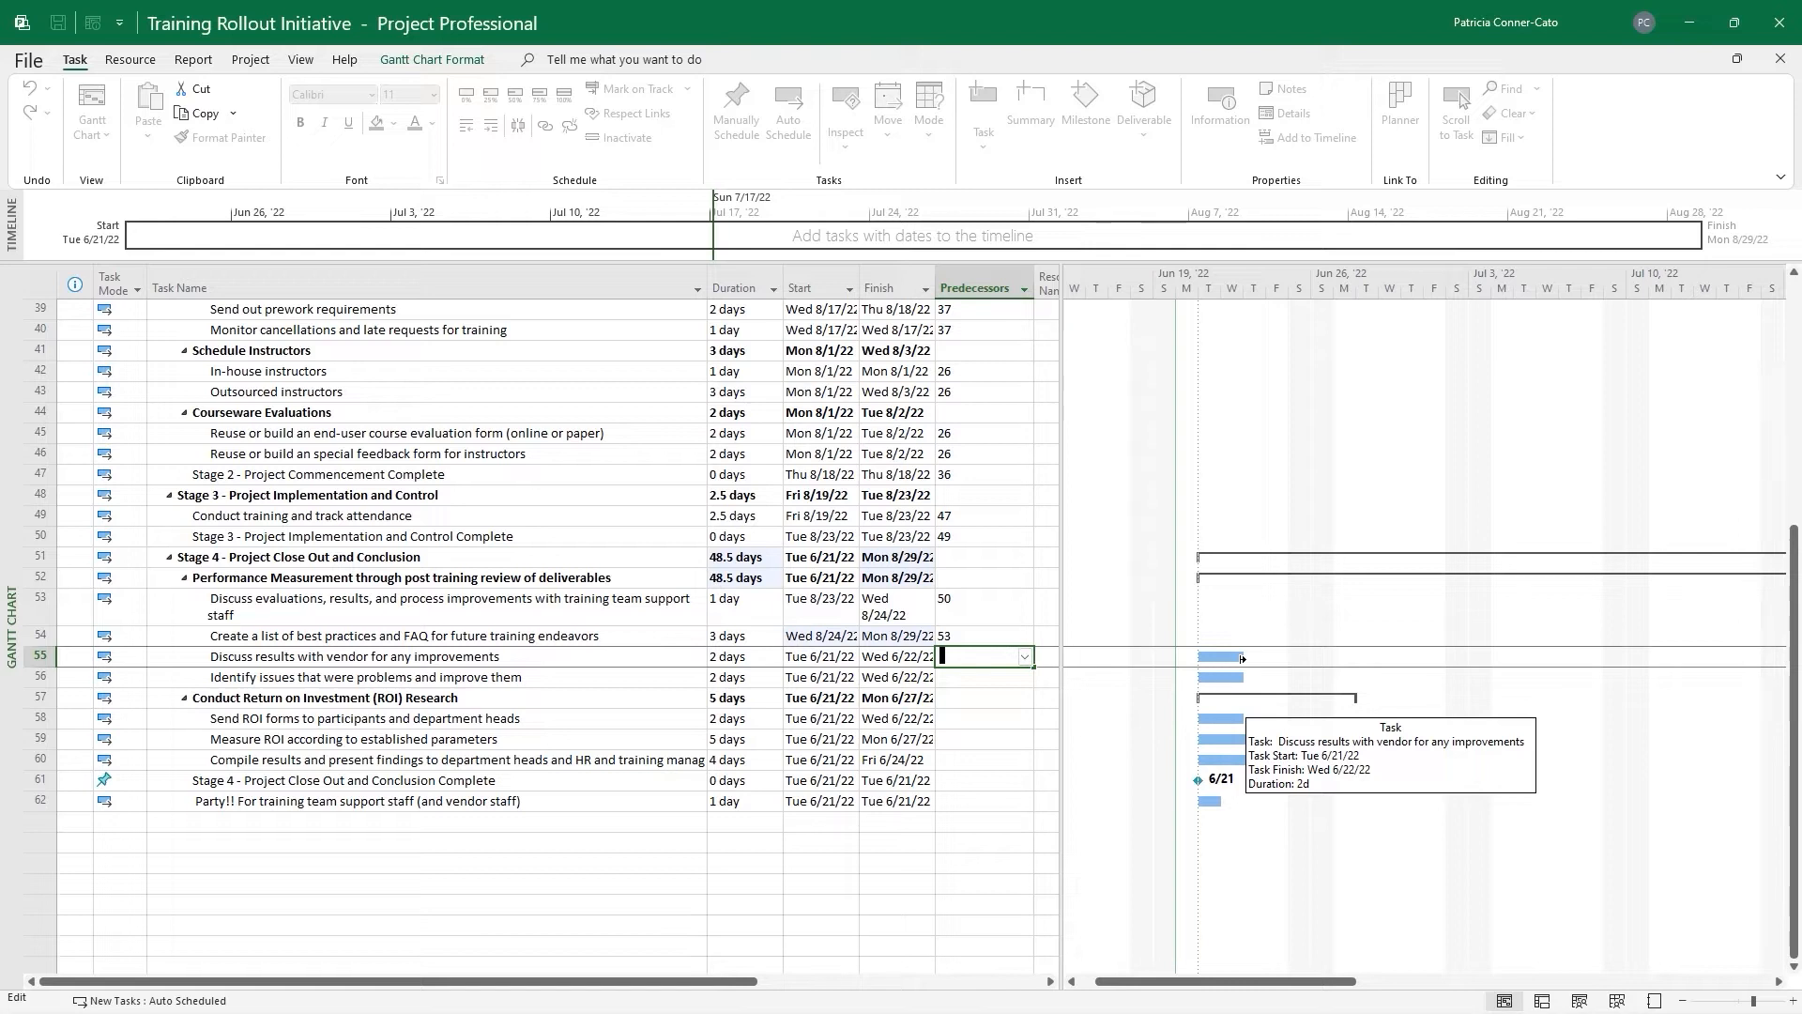
type("53, 54")
key("Return")
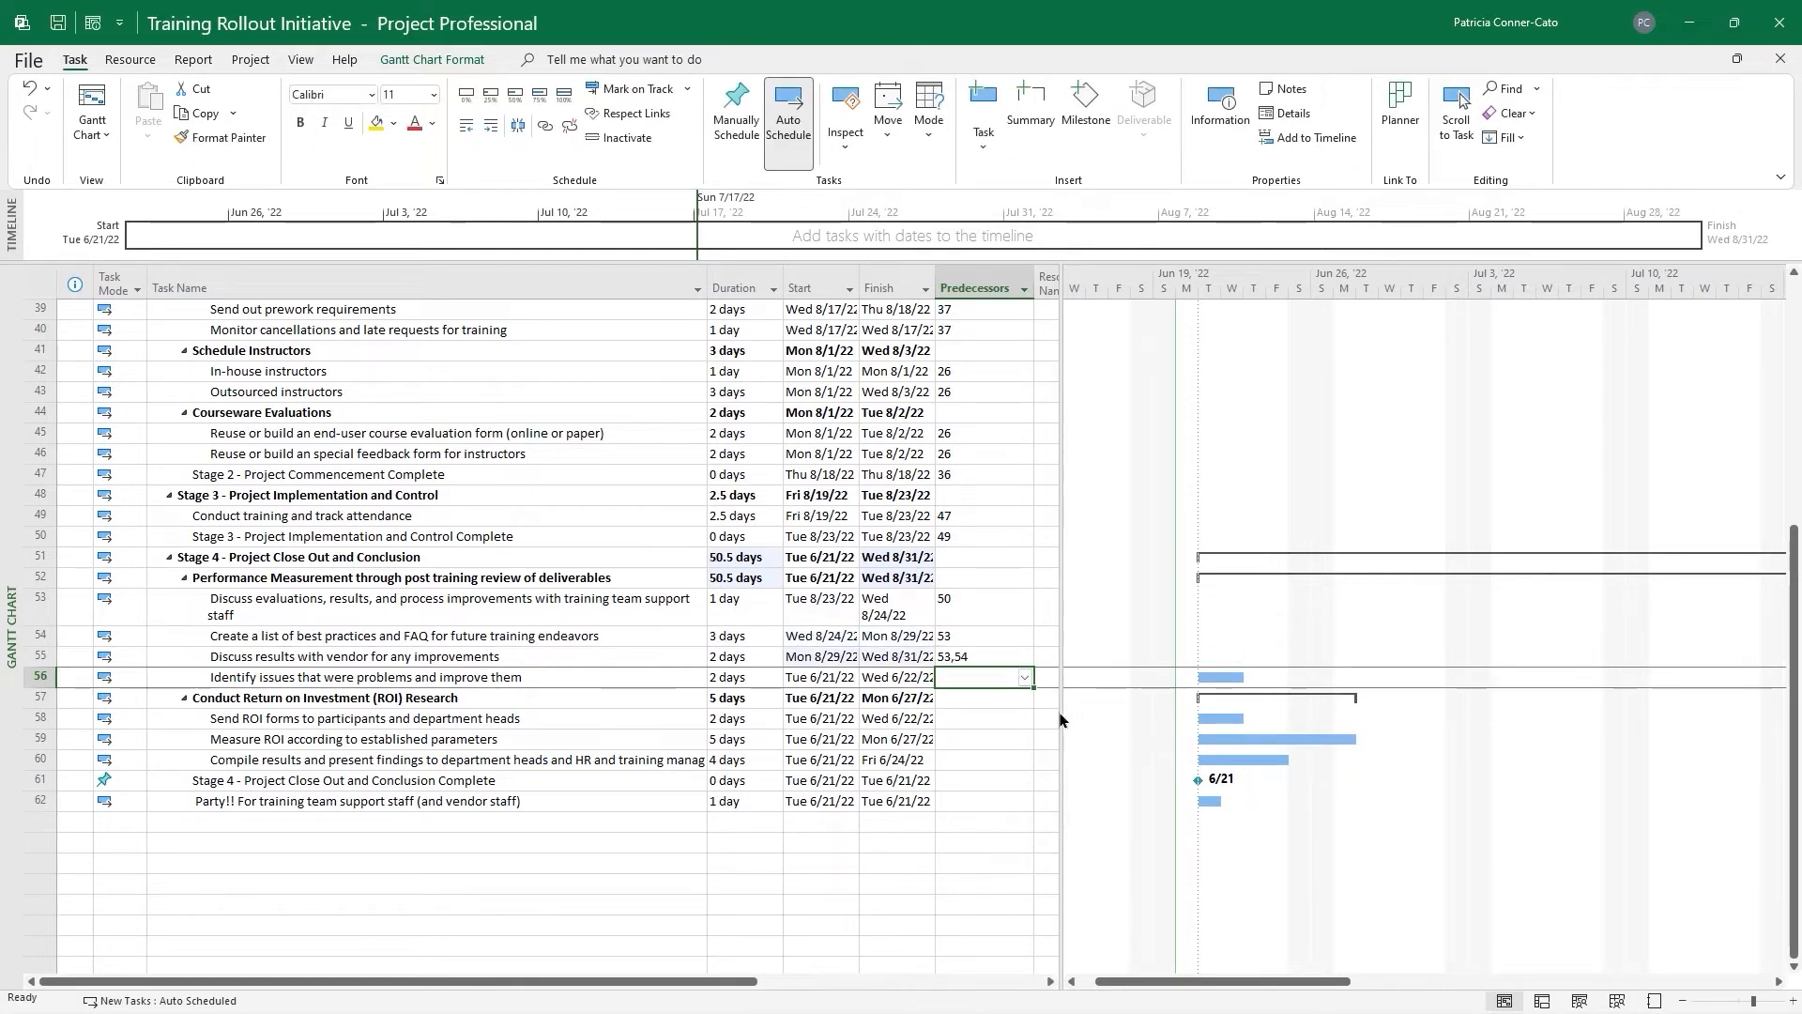
left_click(967, 675)
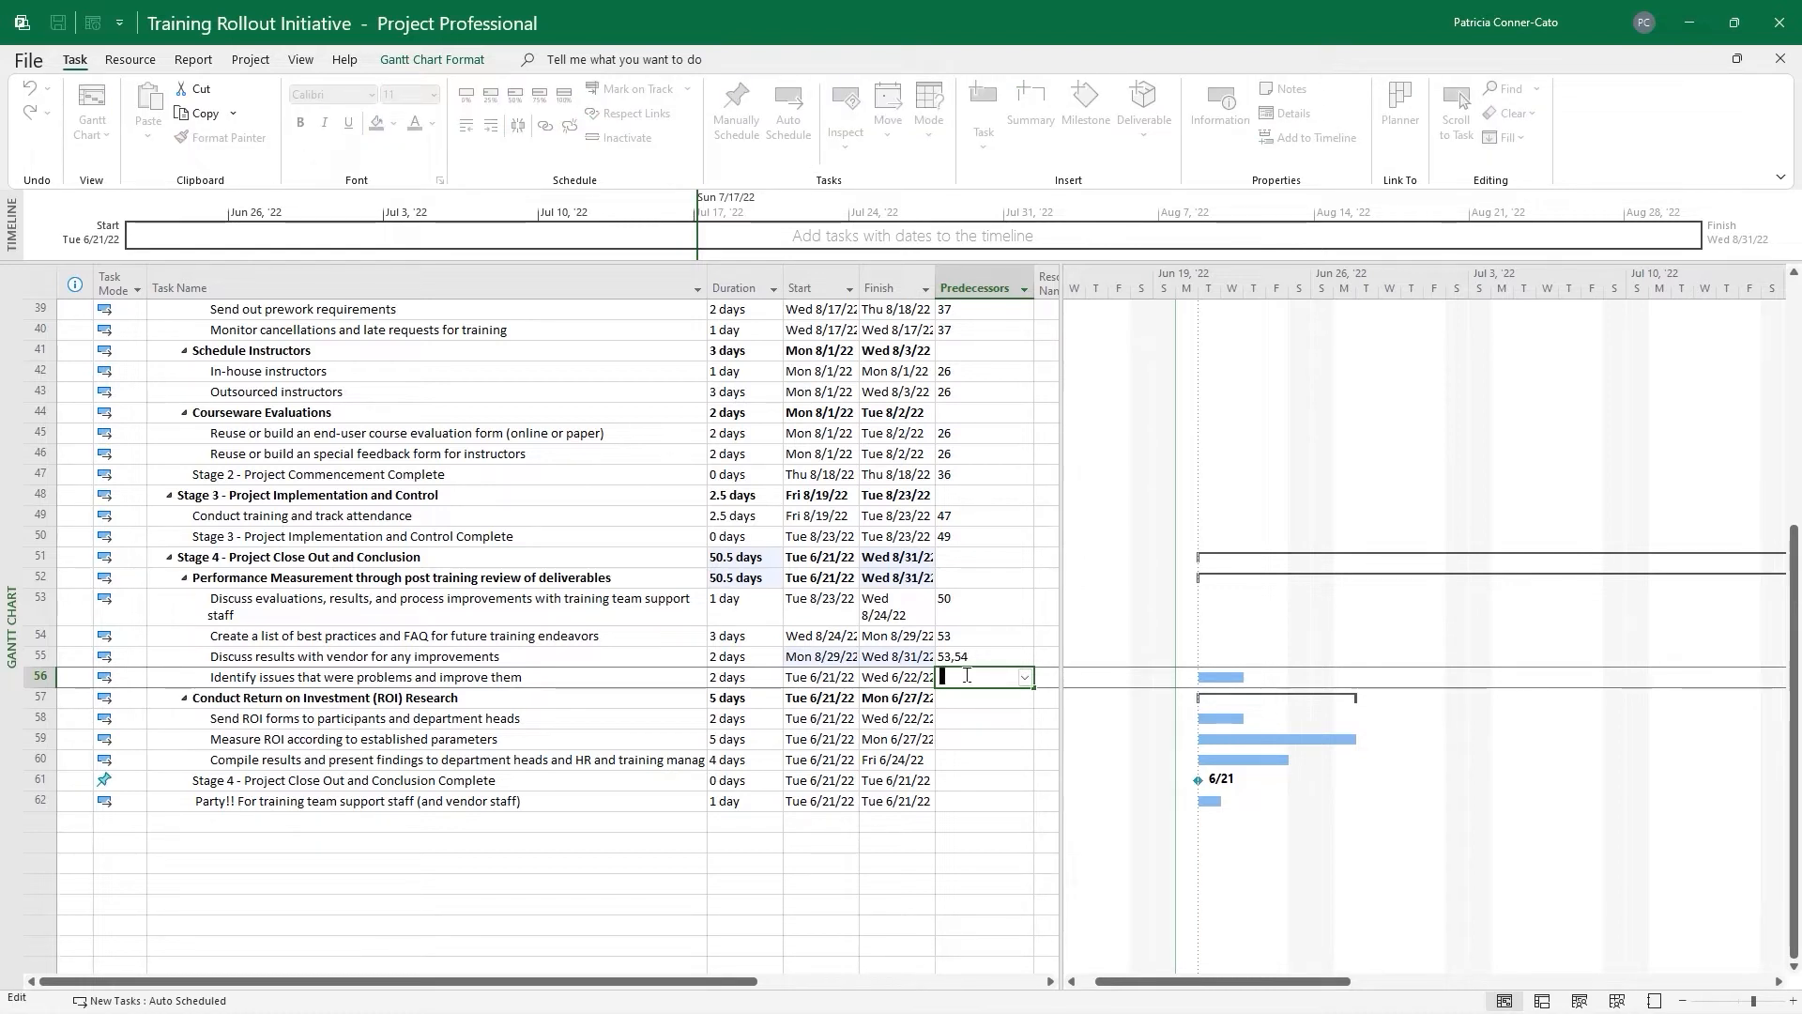
type("53, ")
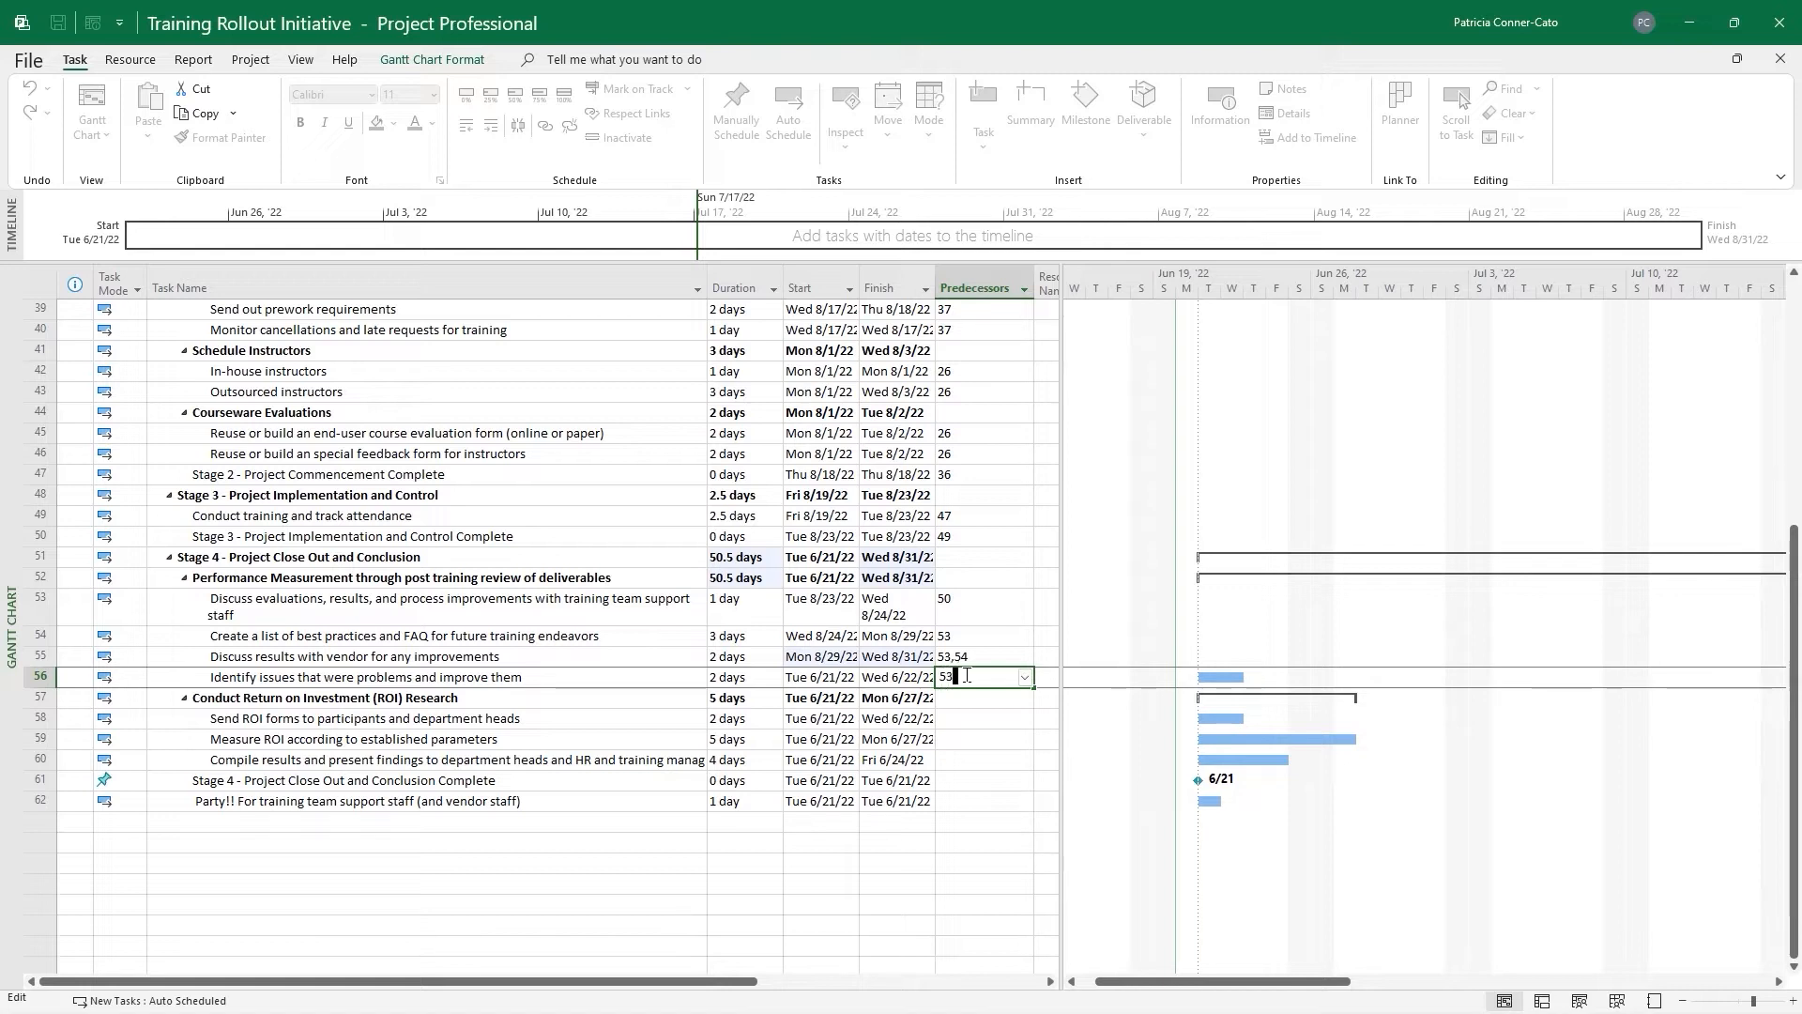
type("54,")
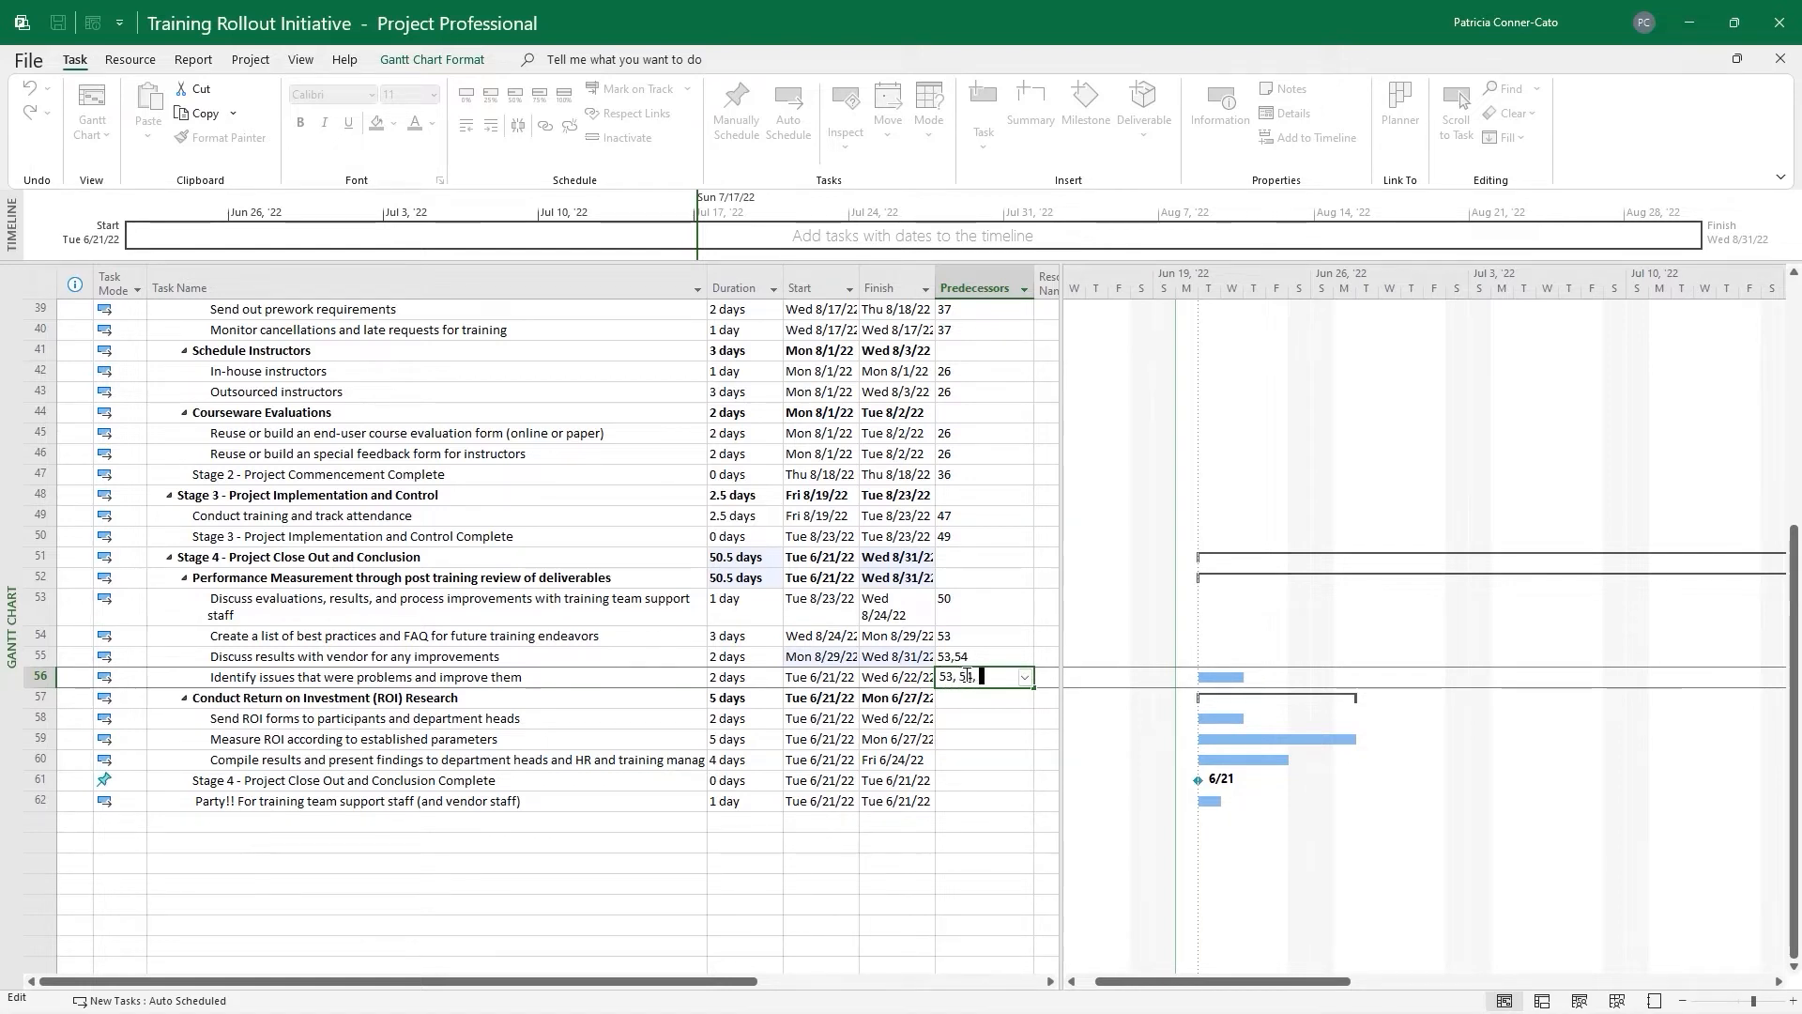
type(" 55")
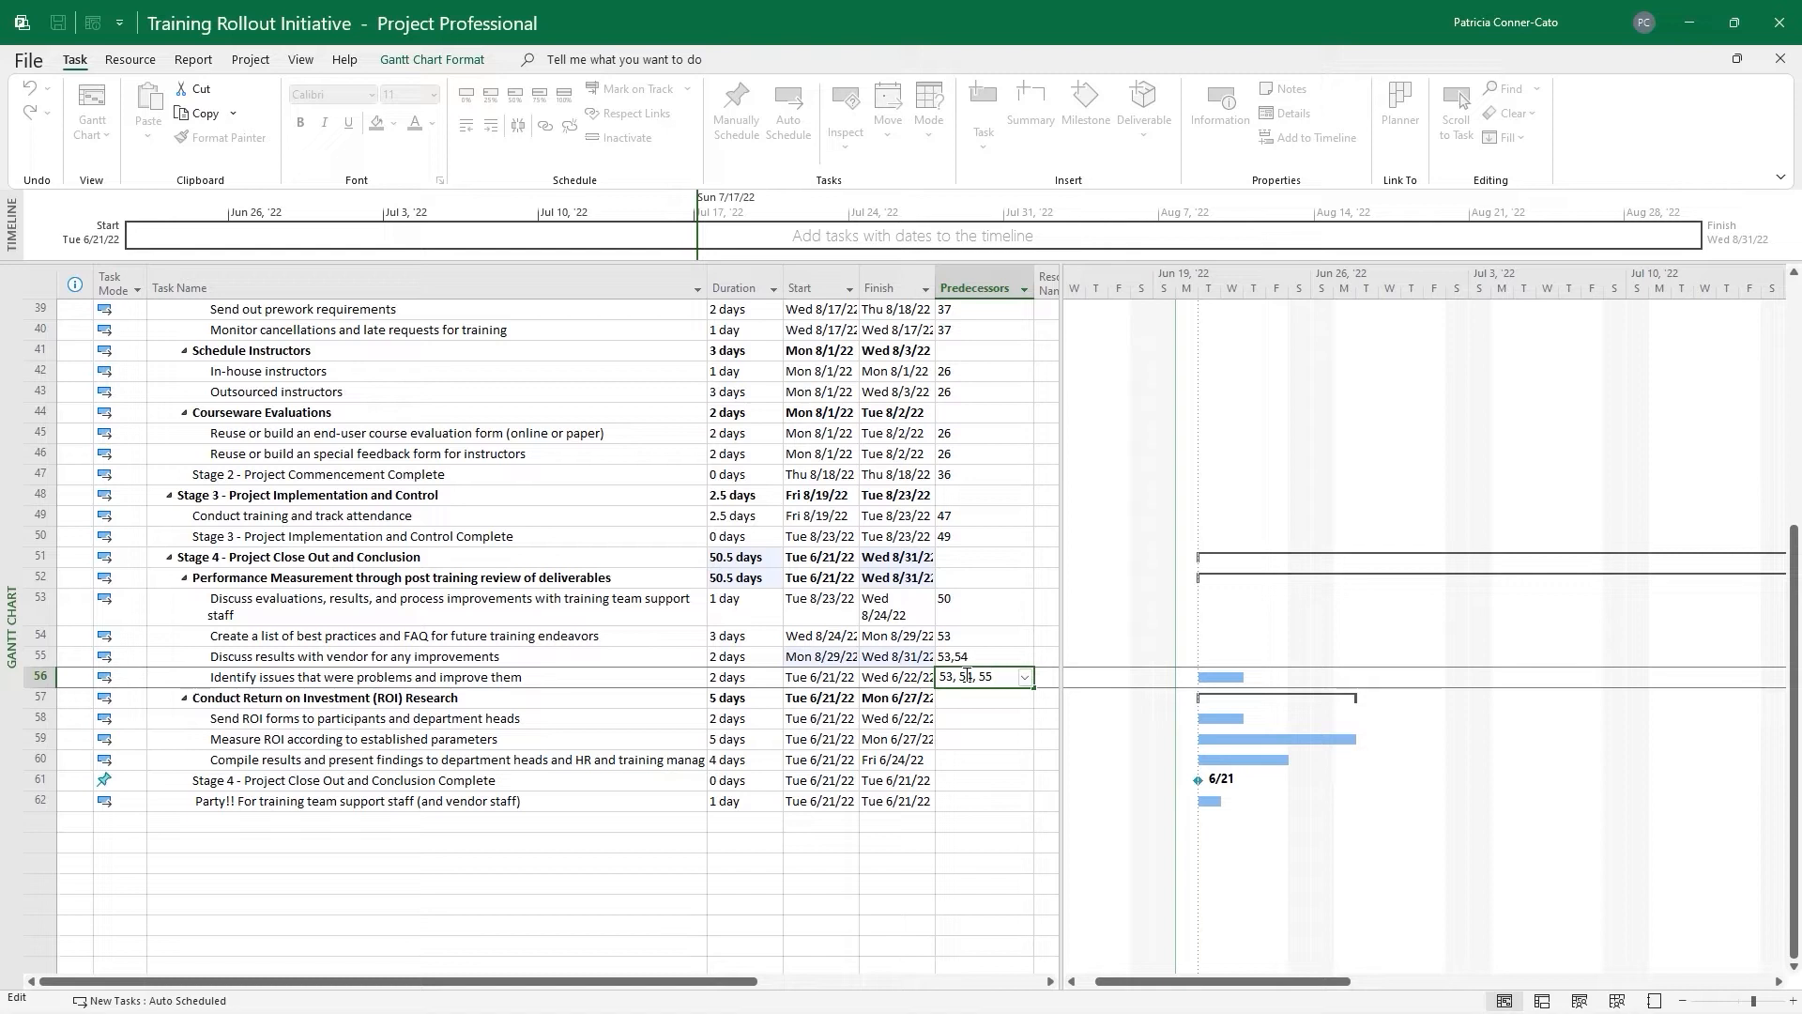
key("Return")
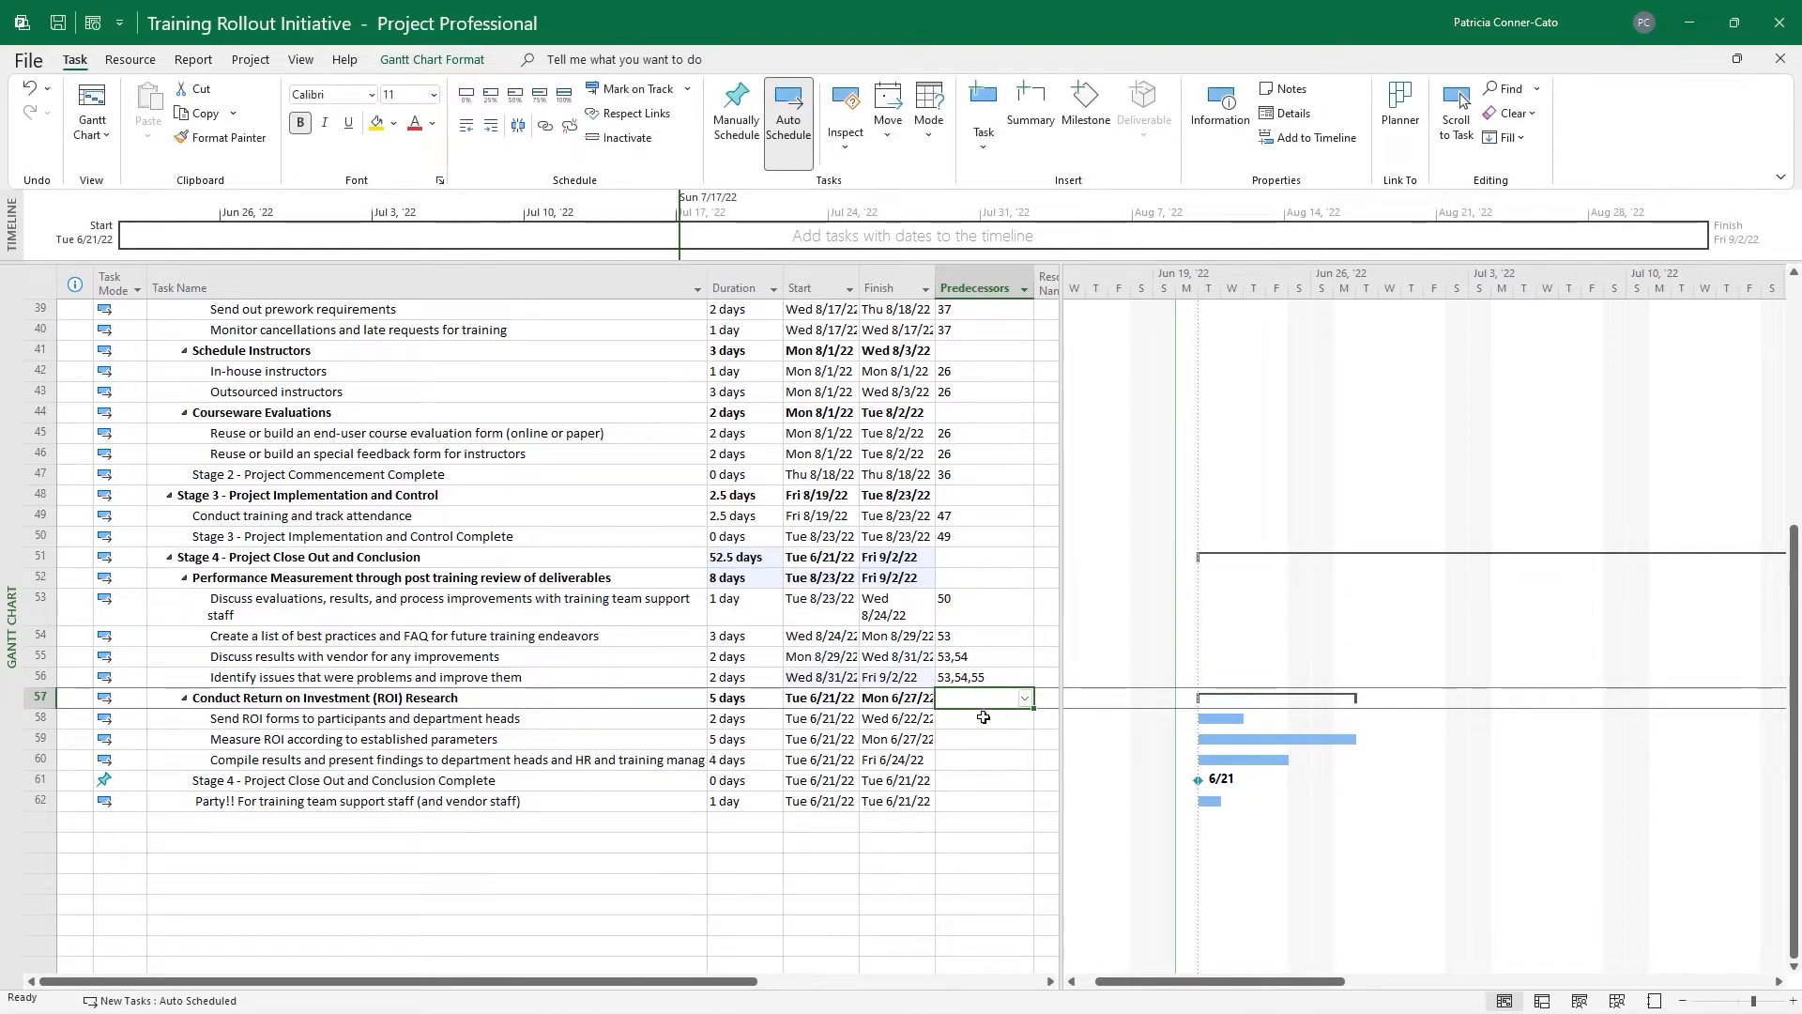
Enter predecessors for the ROI research tasks: 52 for task 58, 58 for task 59 and 59 for task 60
left_click(983, 727)
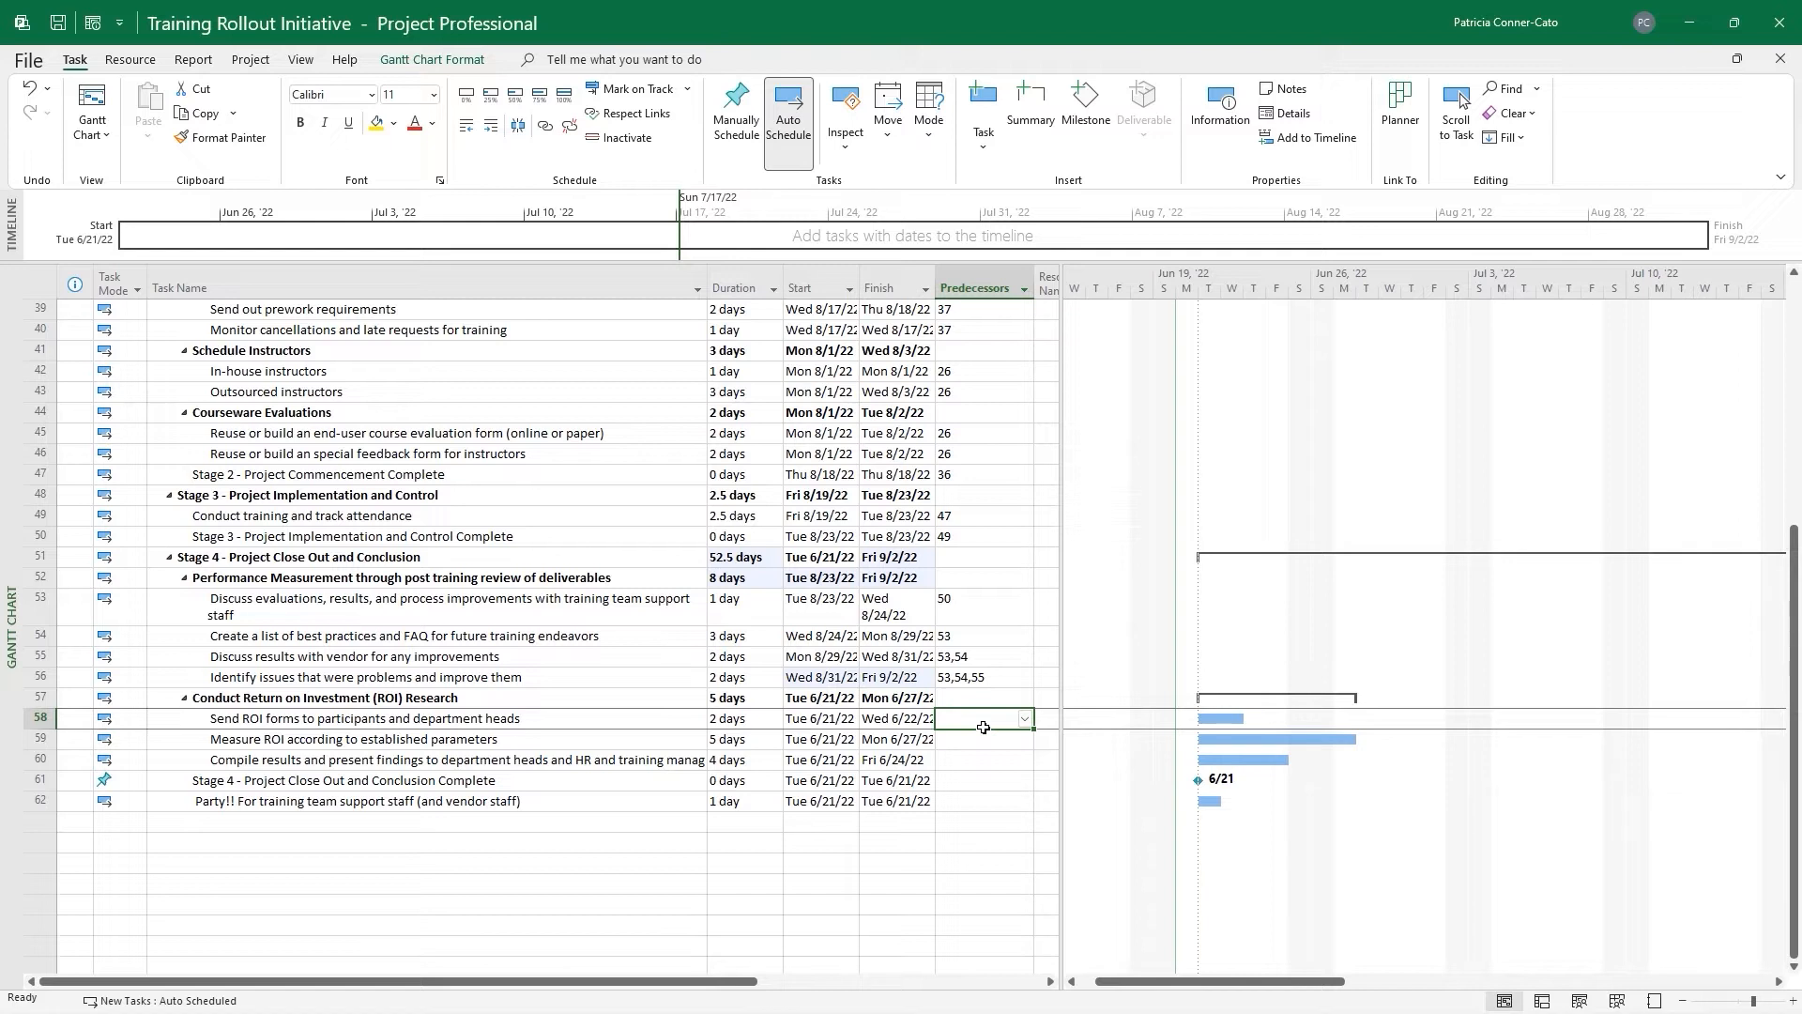
left_click(984, 727)
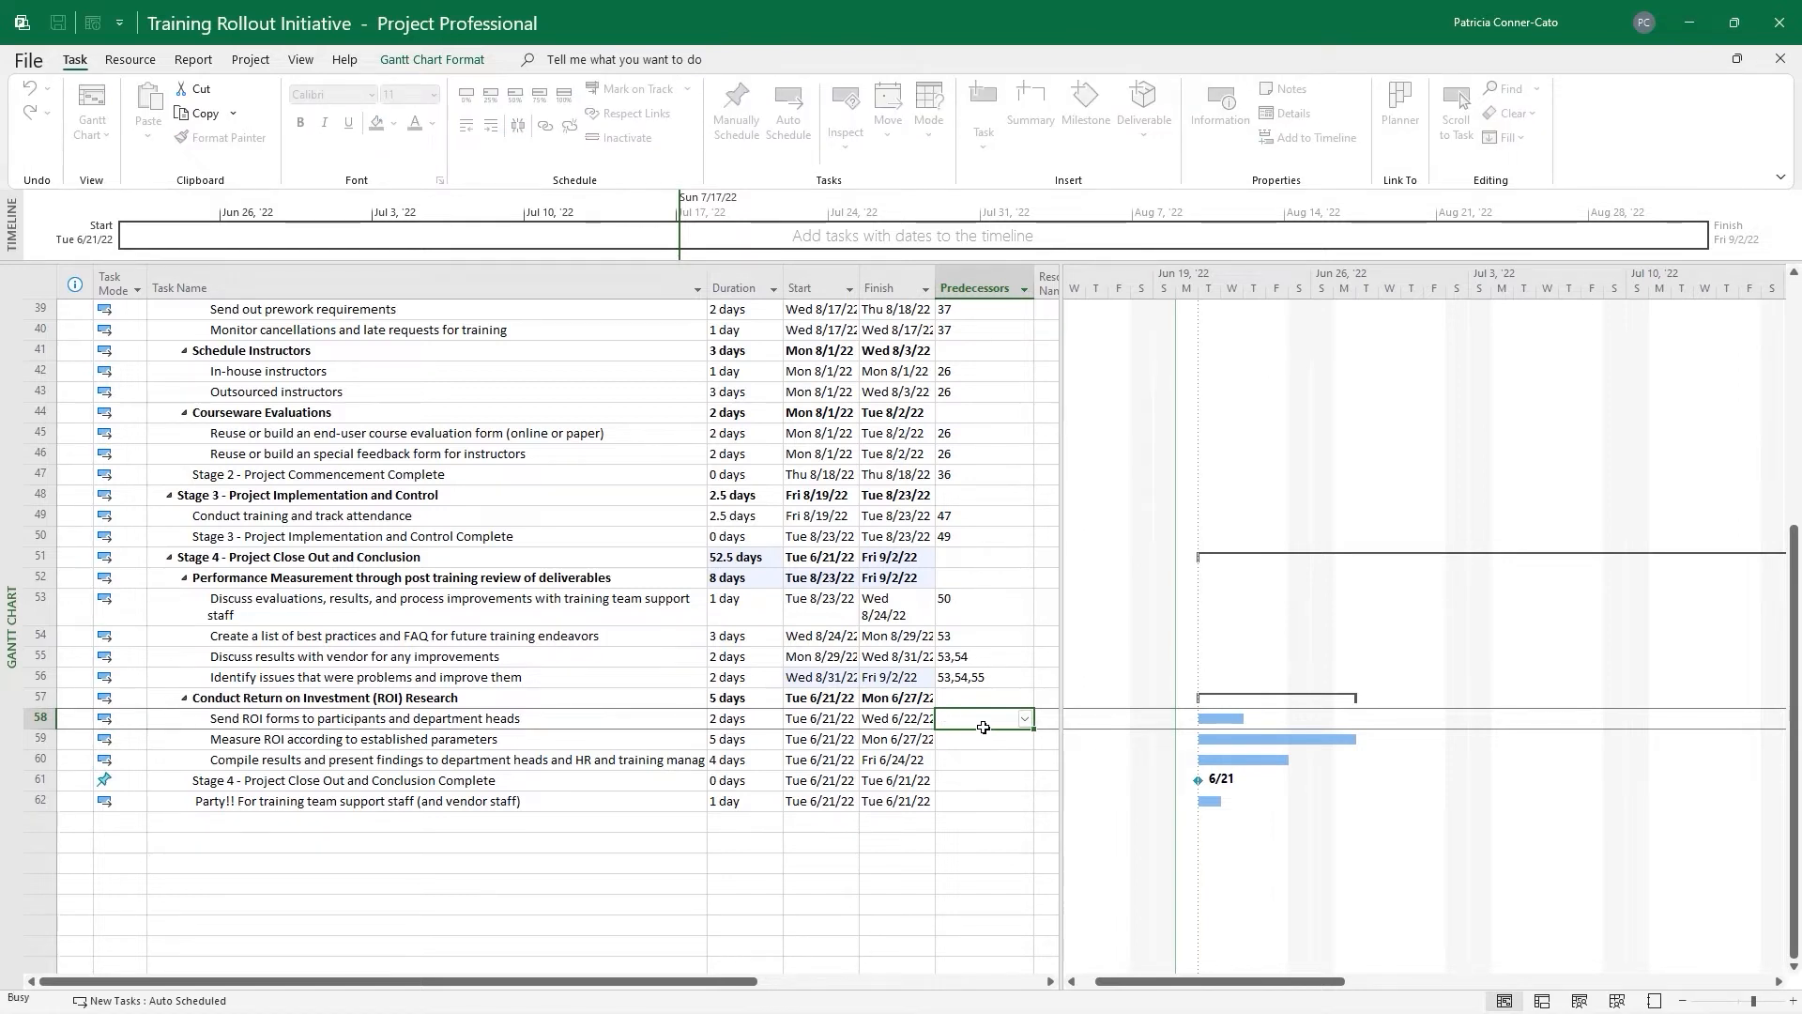
type("52")
key("Return")
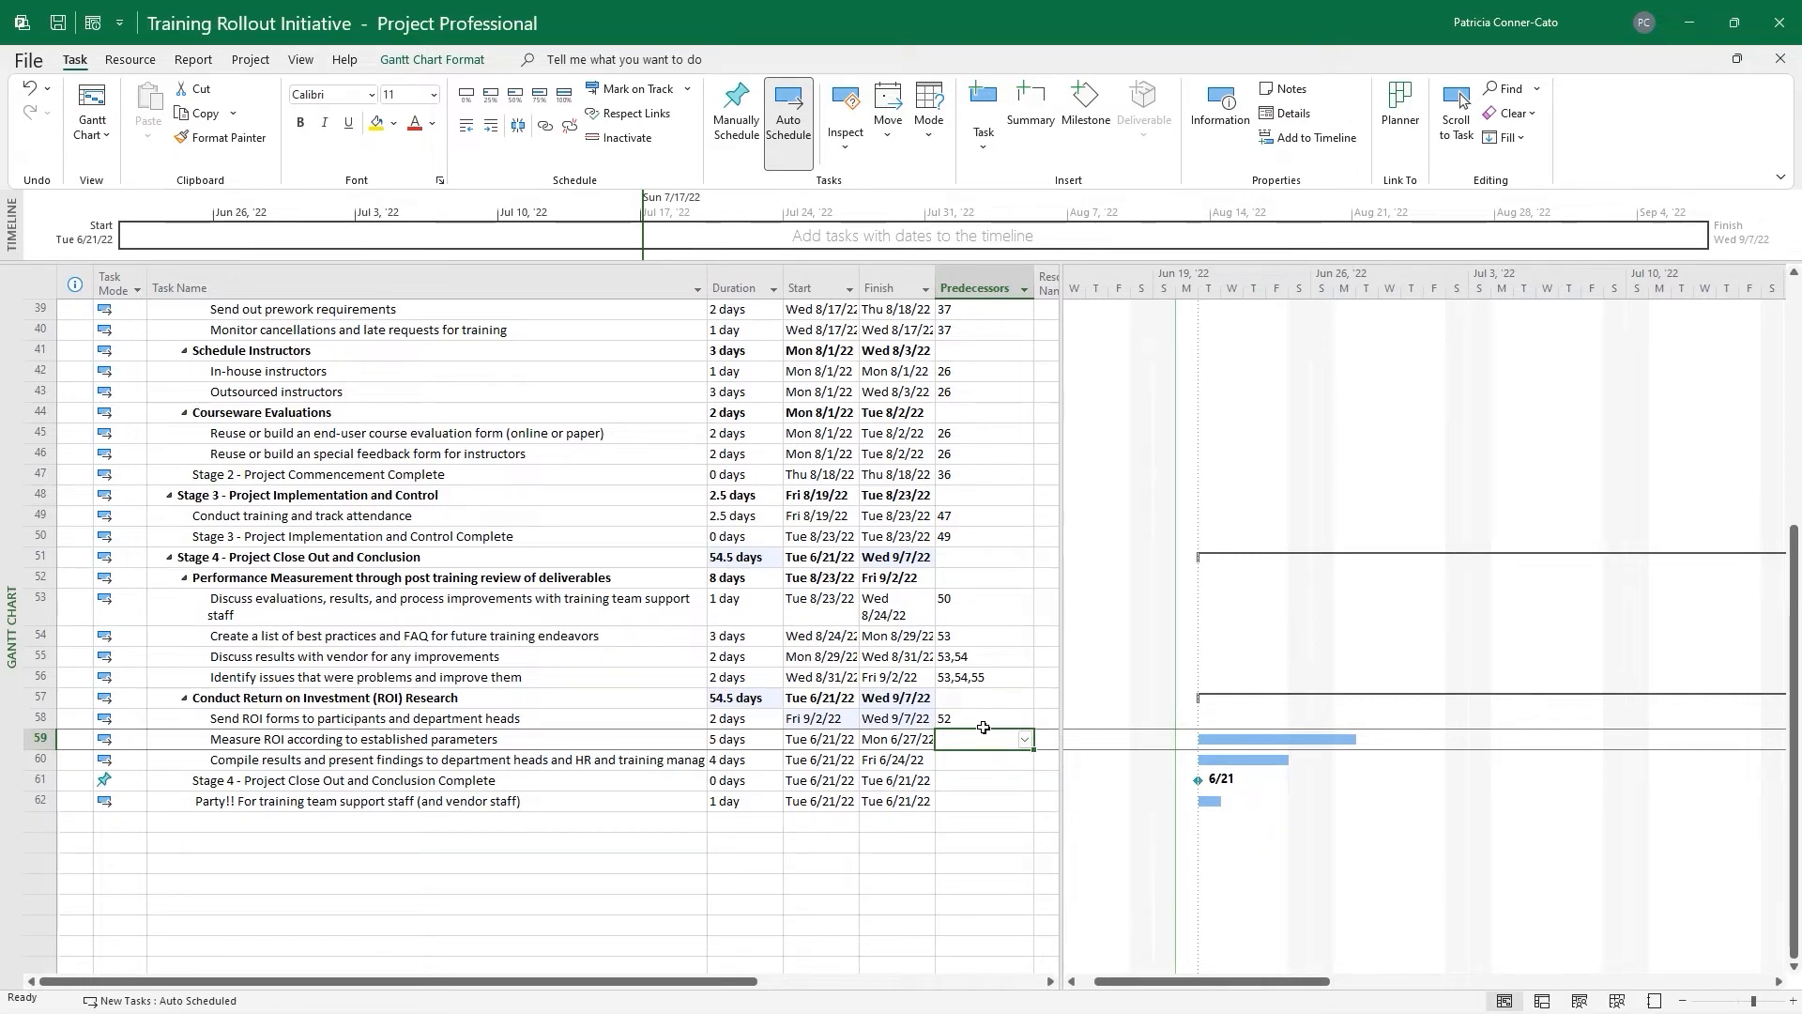
type("58")
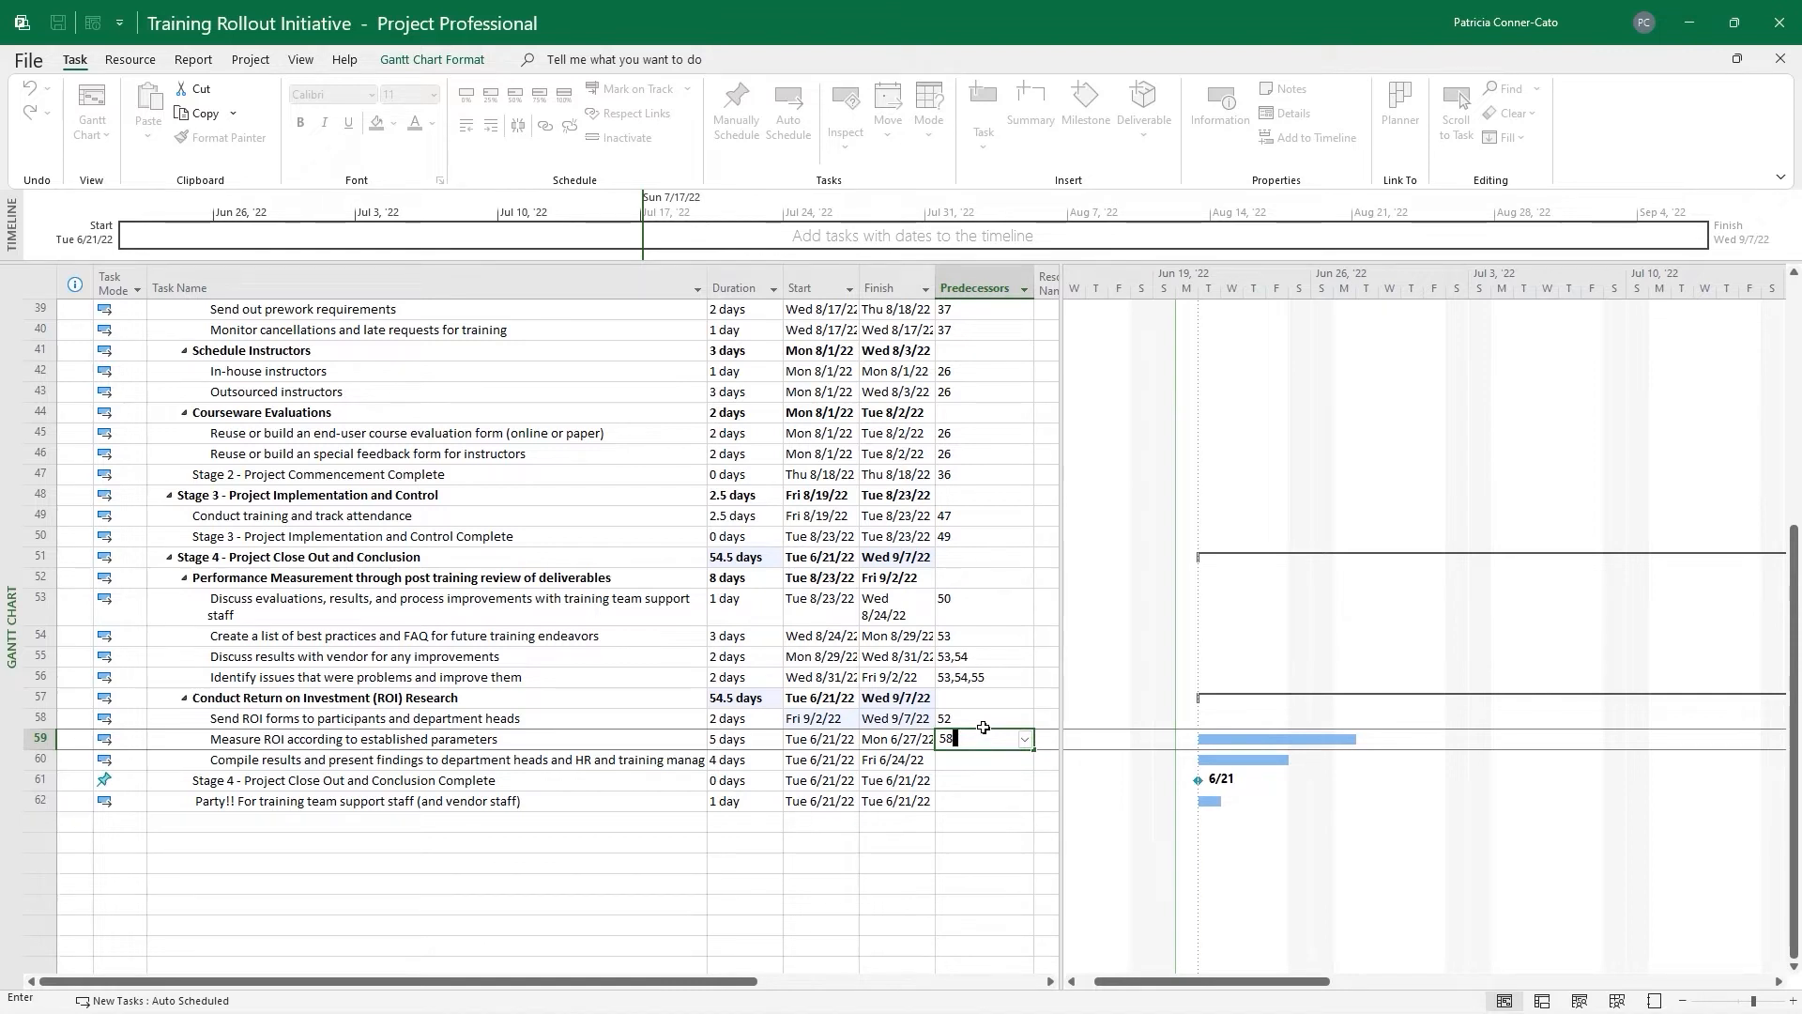
key("Return")
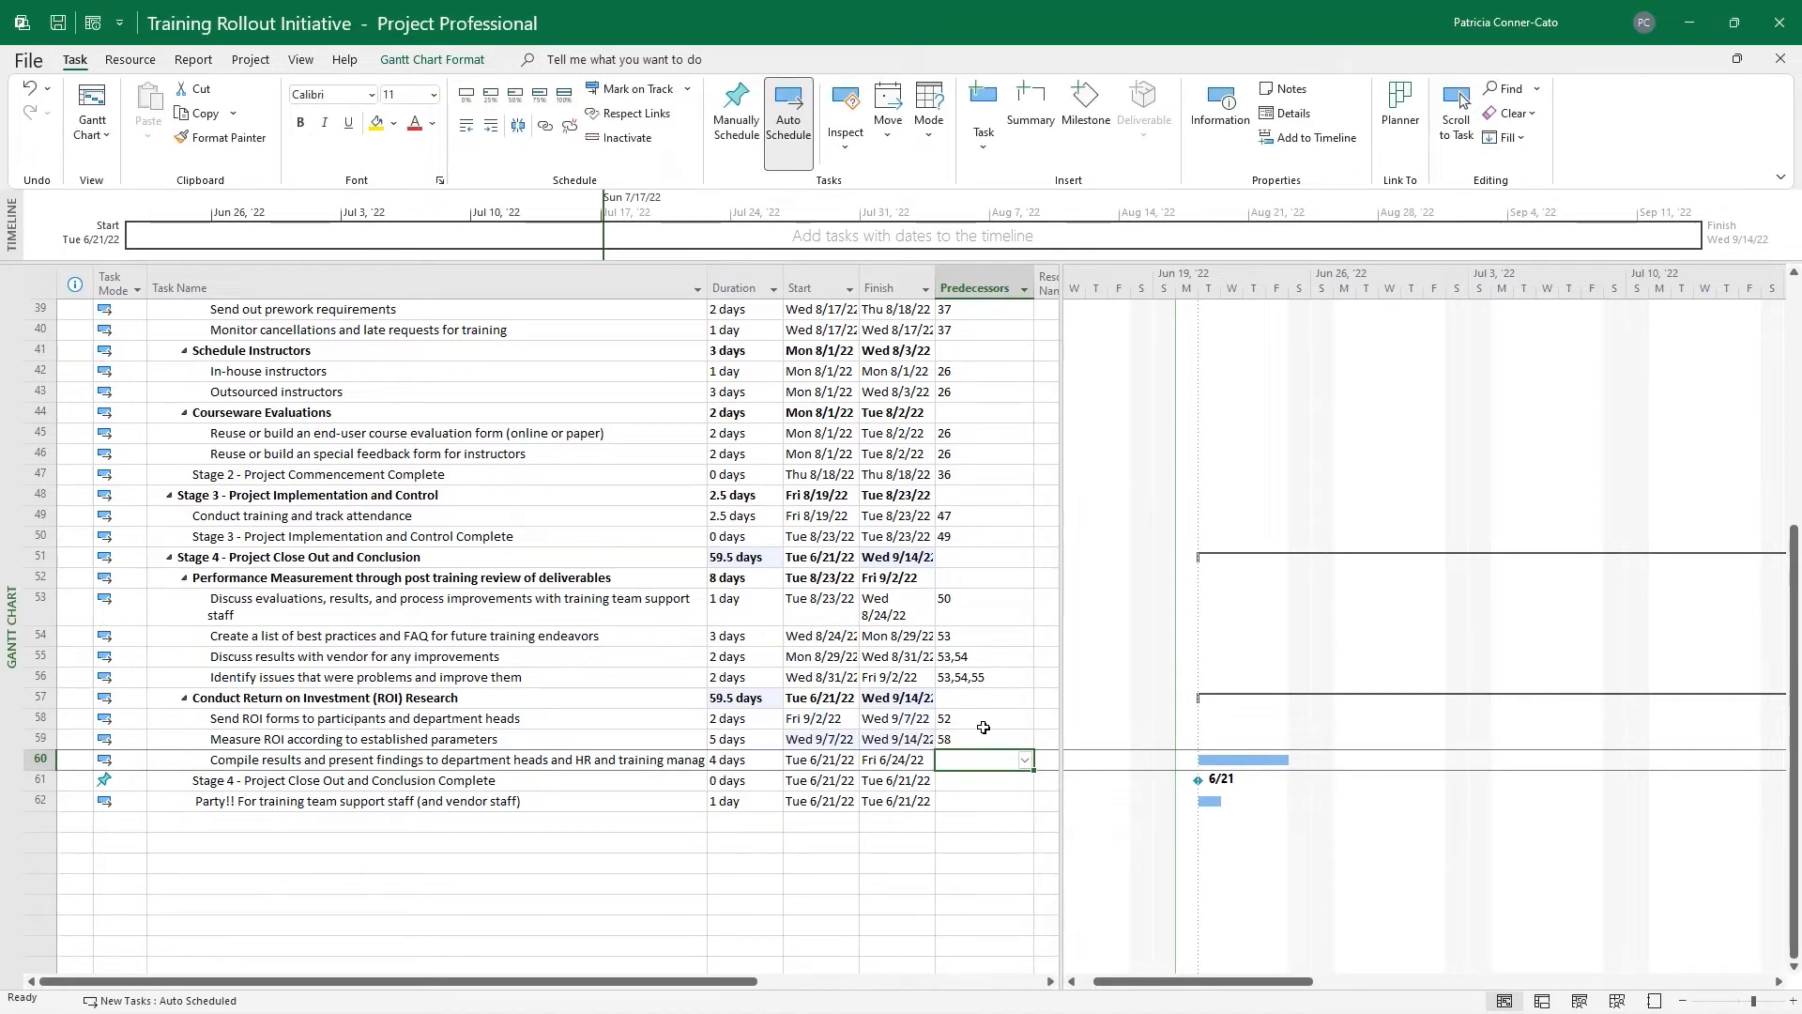
type("59")
key("Return")
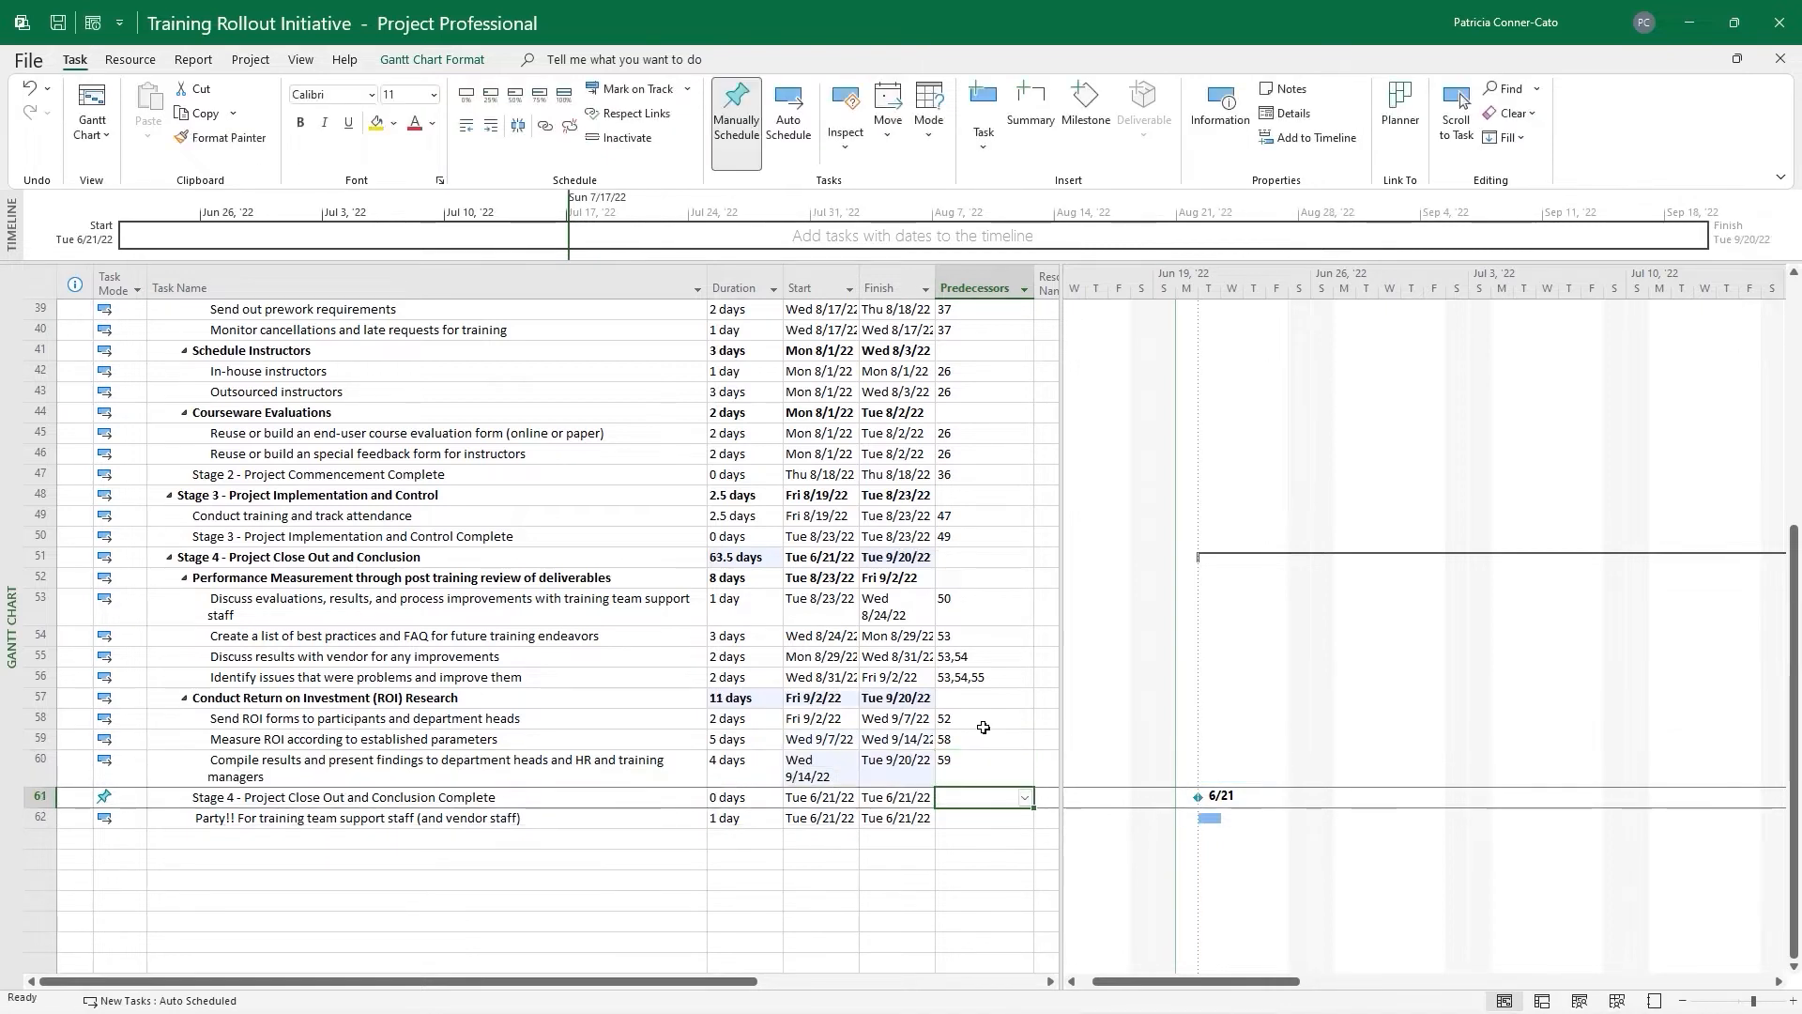
Set the predecessor of the party task in row 62 to 50 and save the project
key("Return")
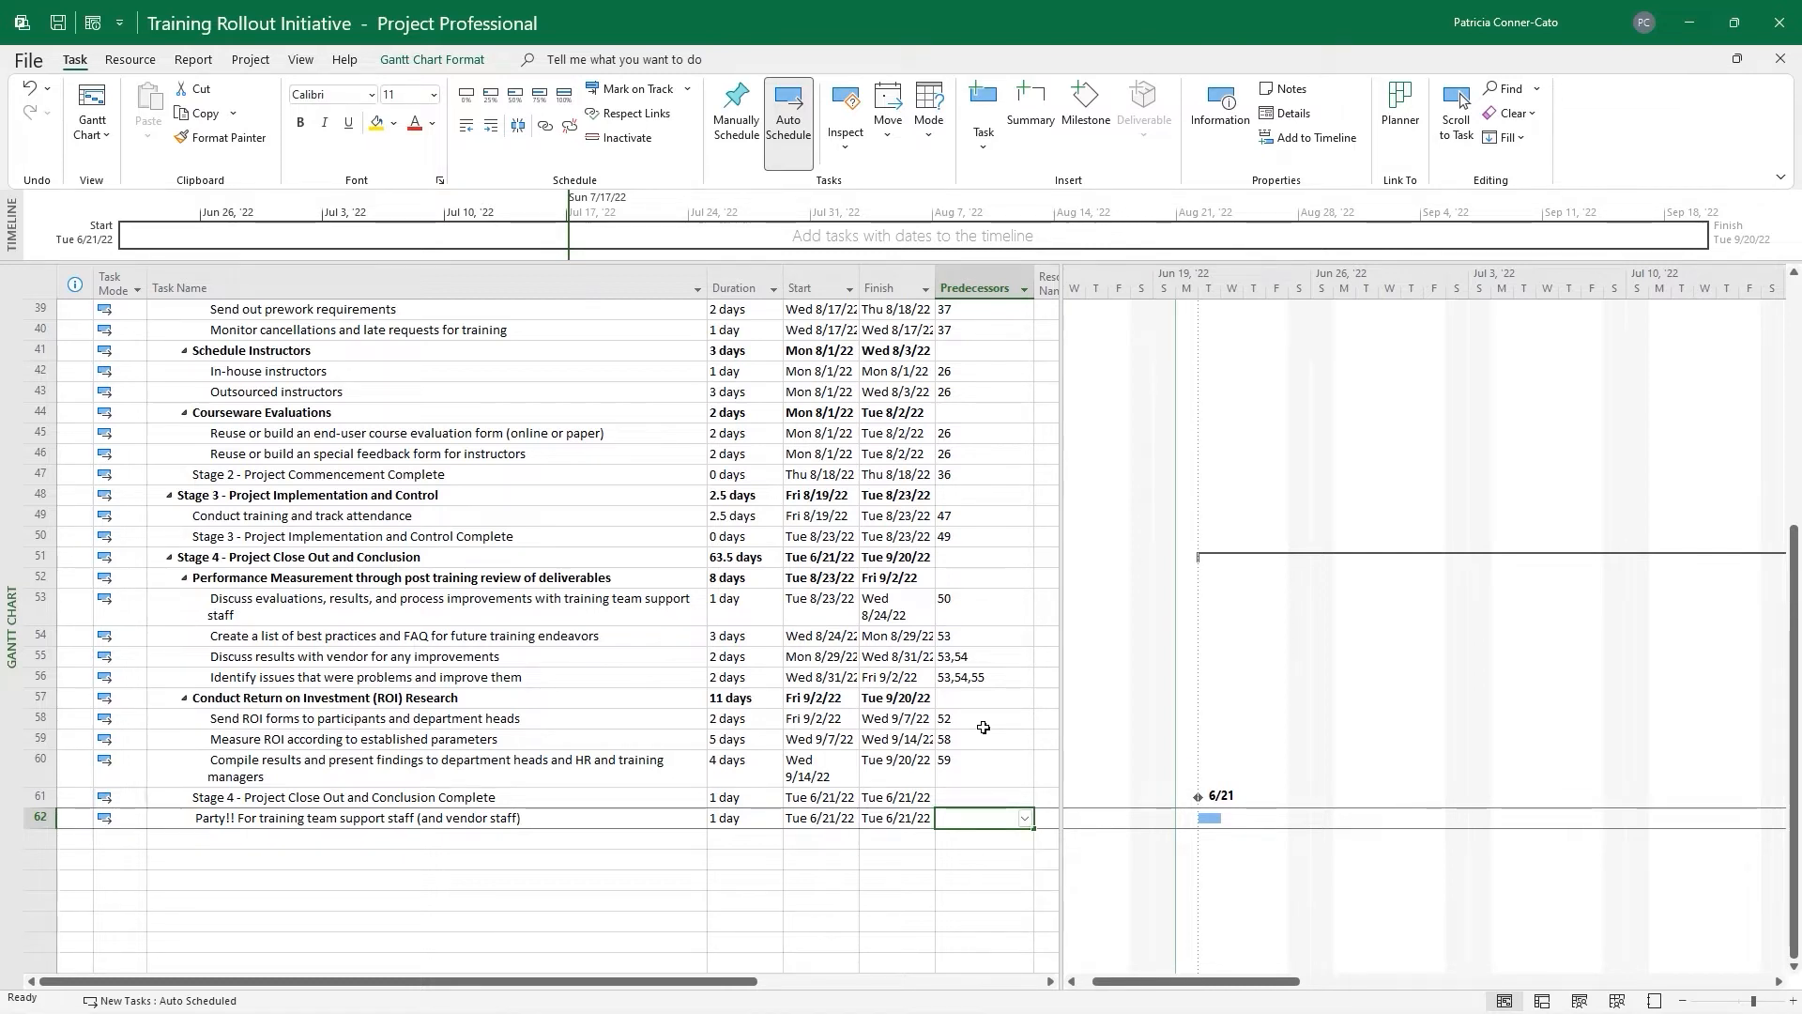
type("50")
key("Return")
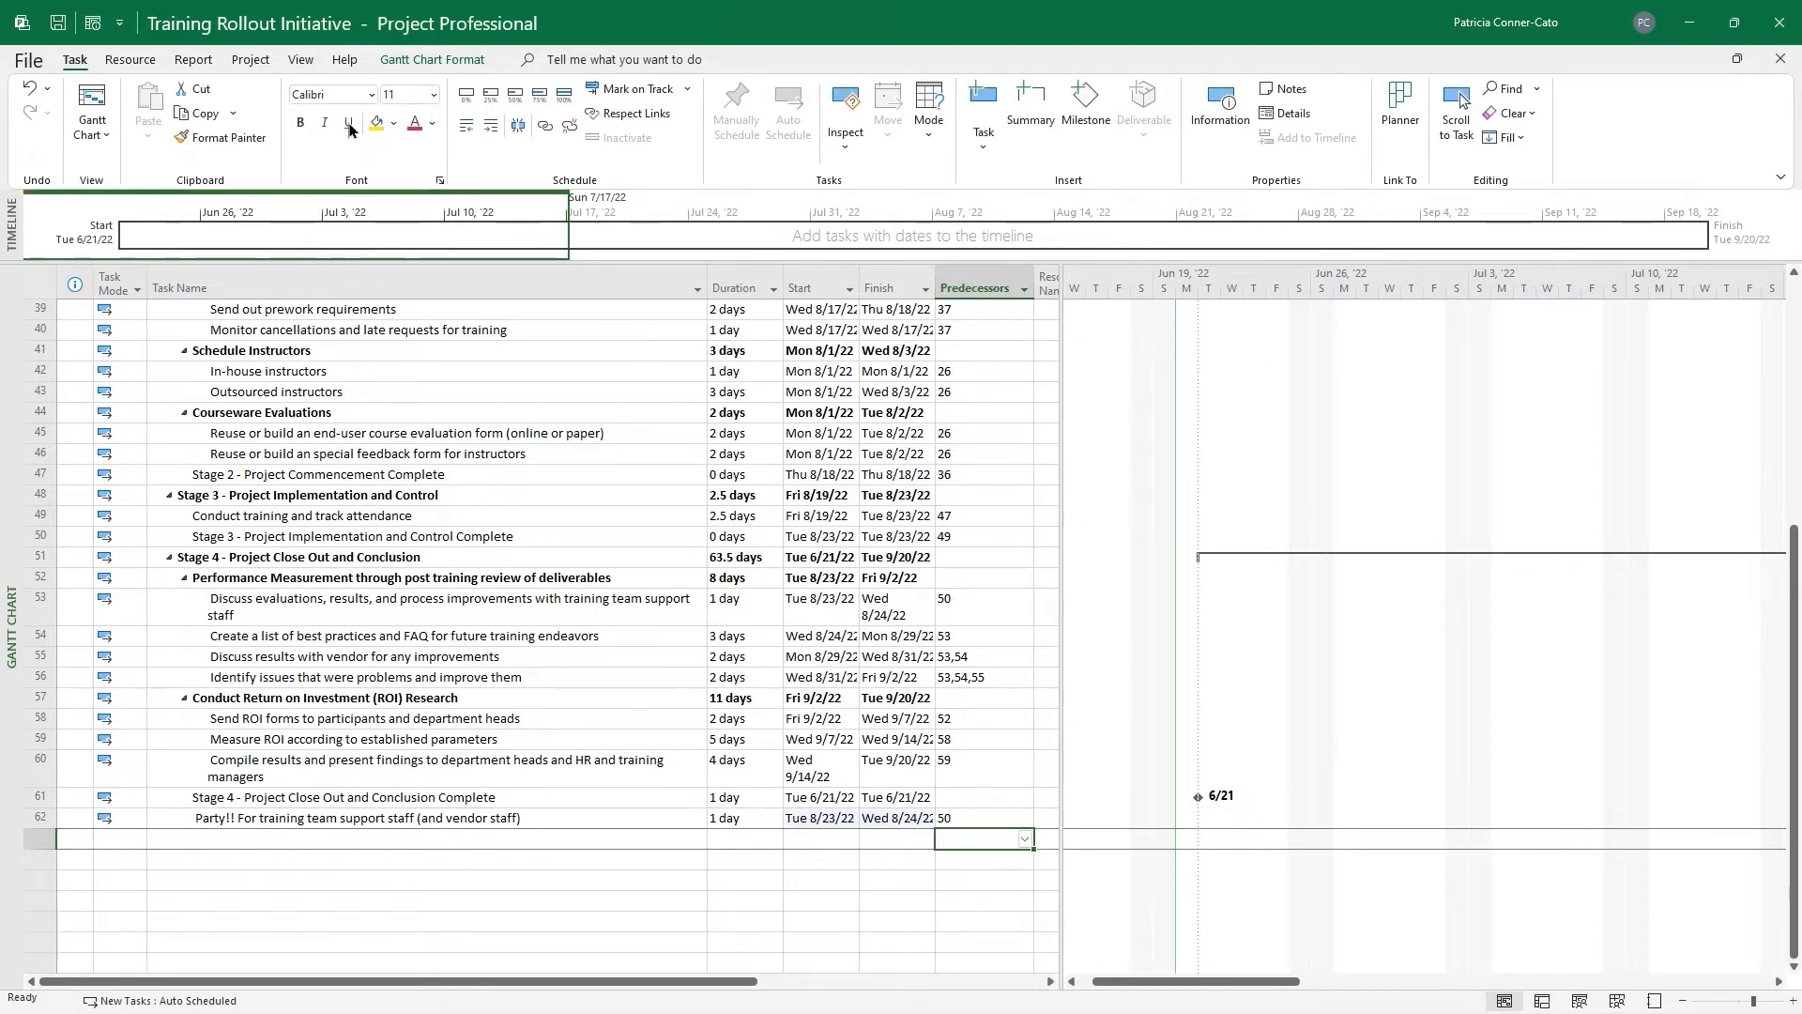
left_click(58, 24)
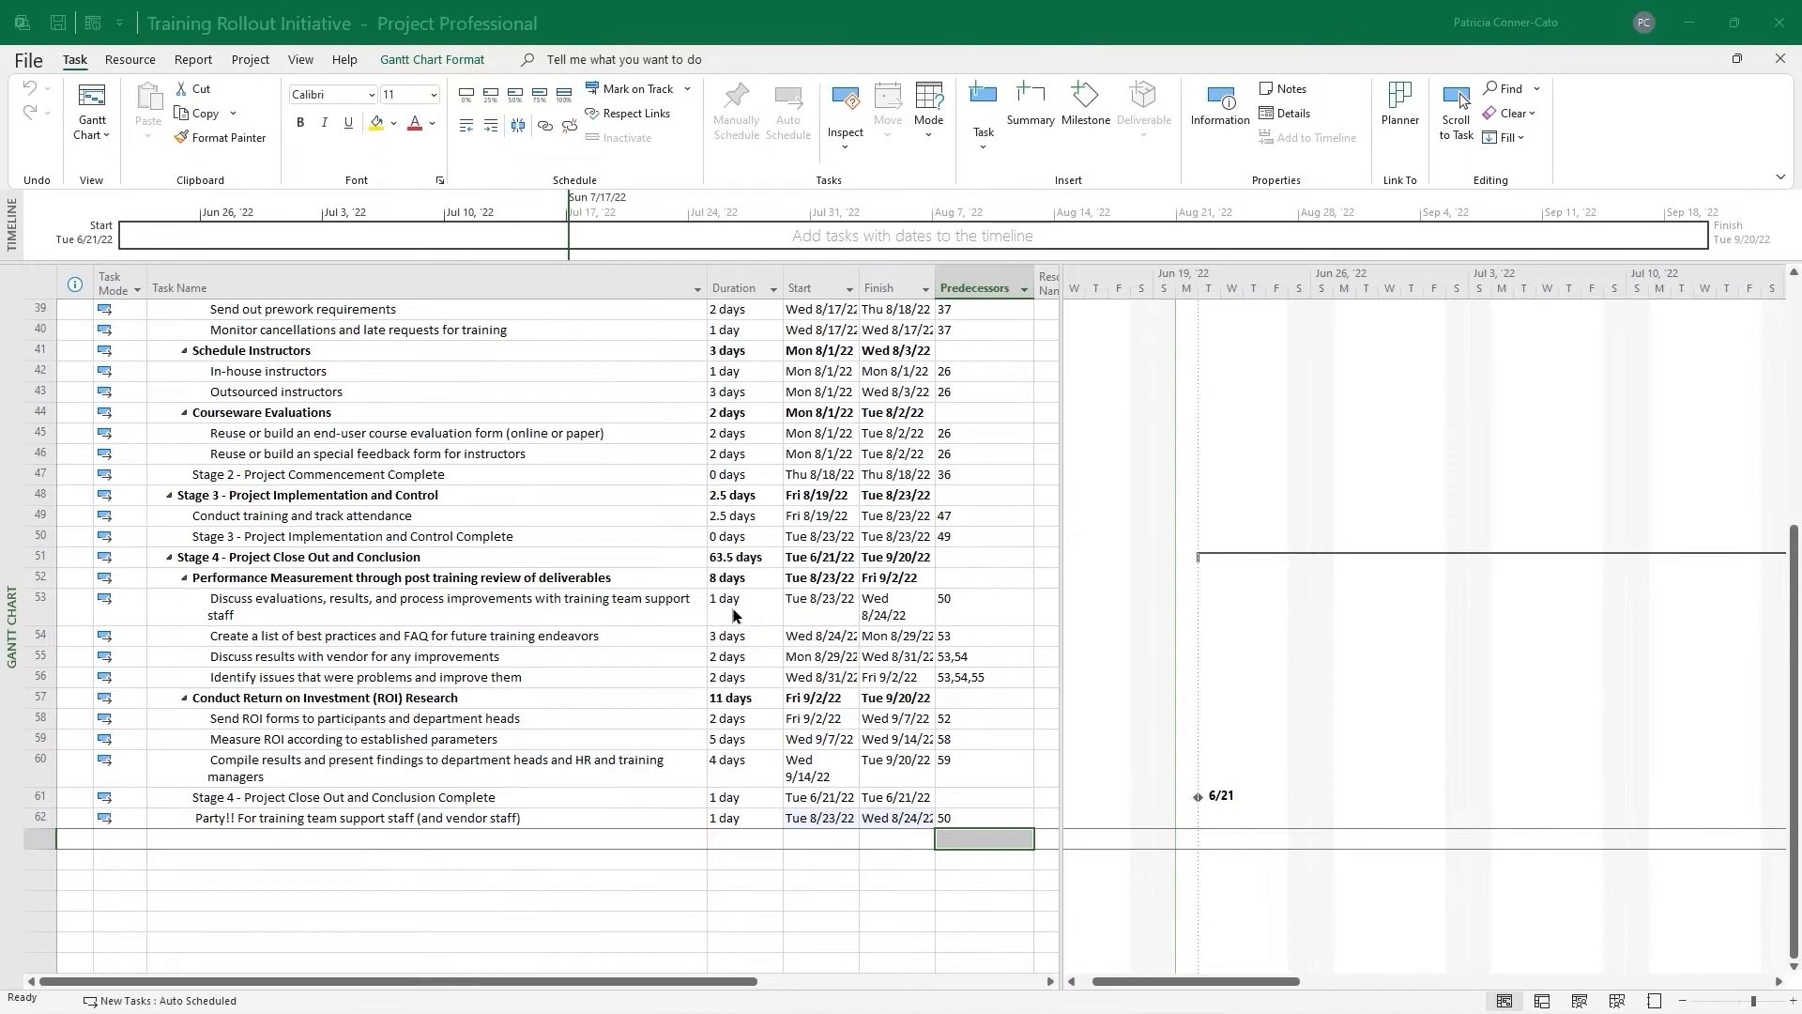
Collapse the Stage 2, Stage 3 and Stage 4 summary tasks so only the stage headings show
left_click(730, 605)
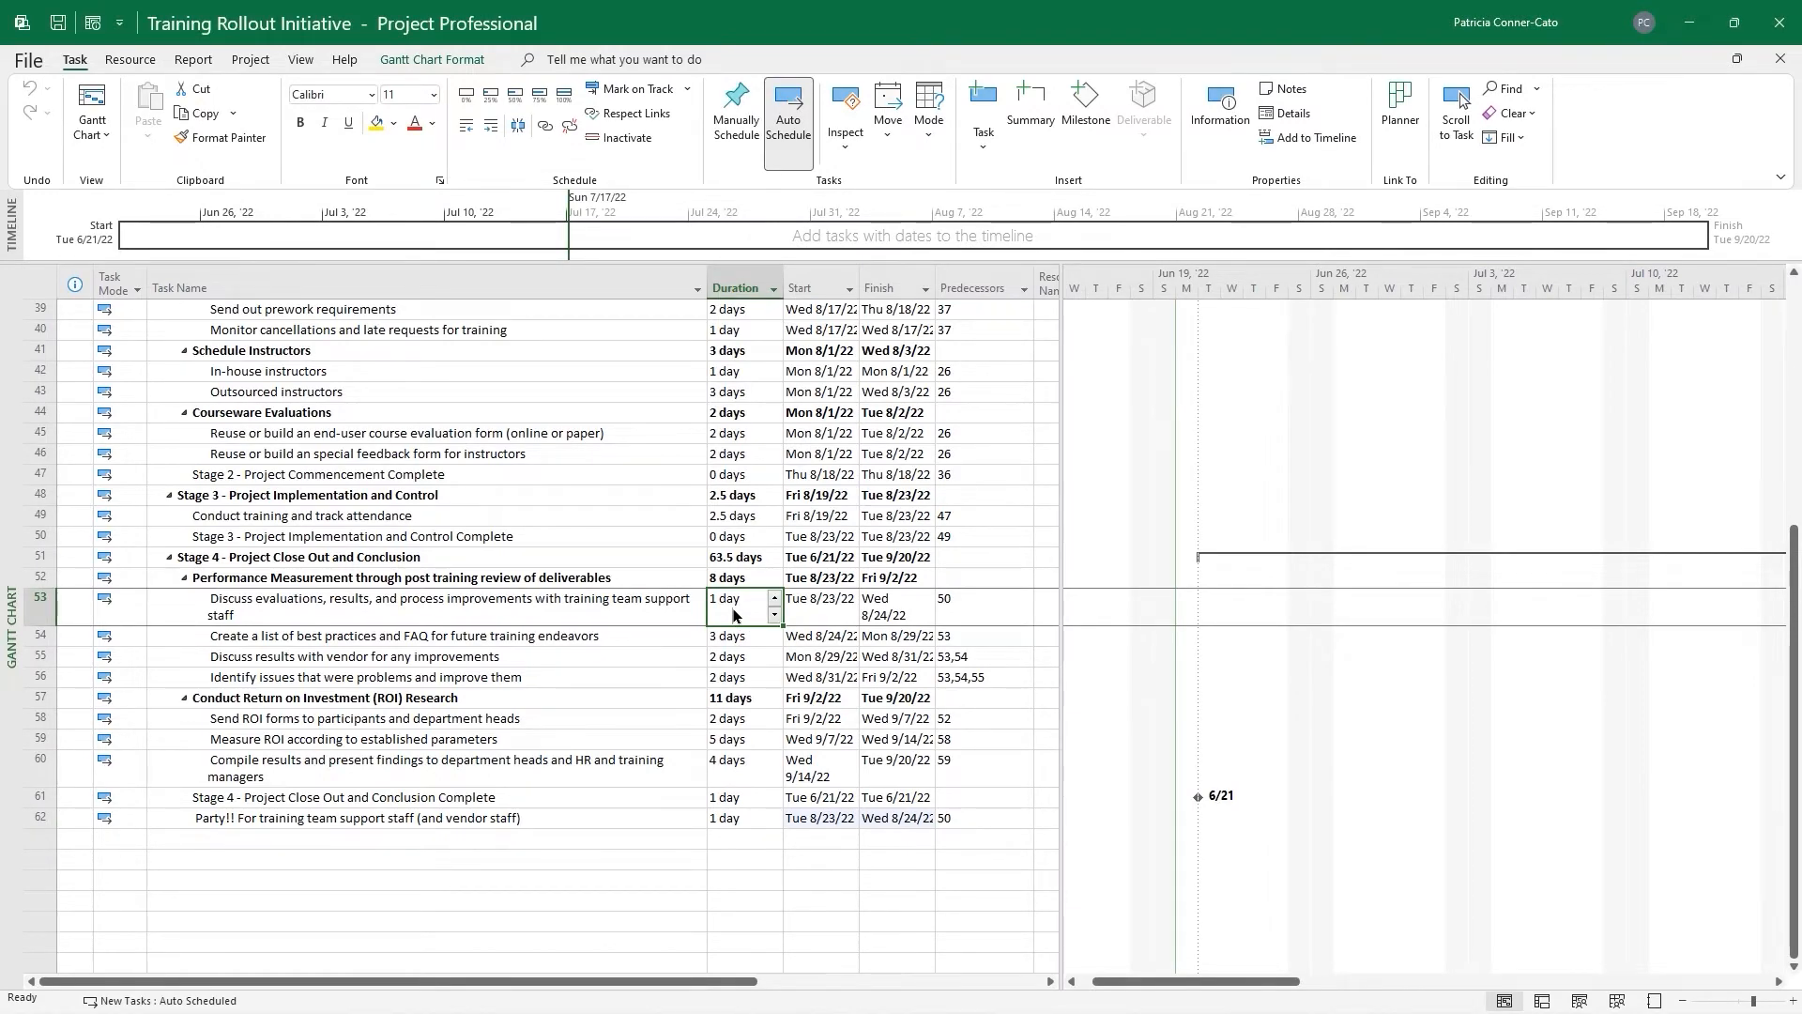
key("ctrl+Home")
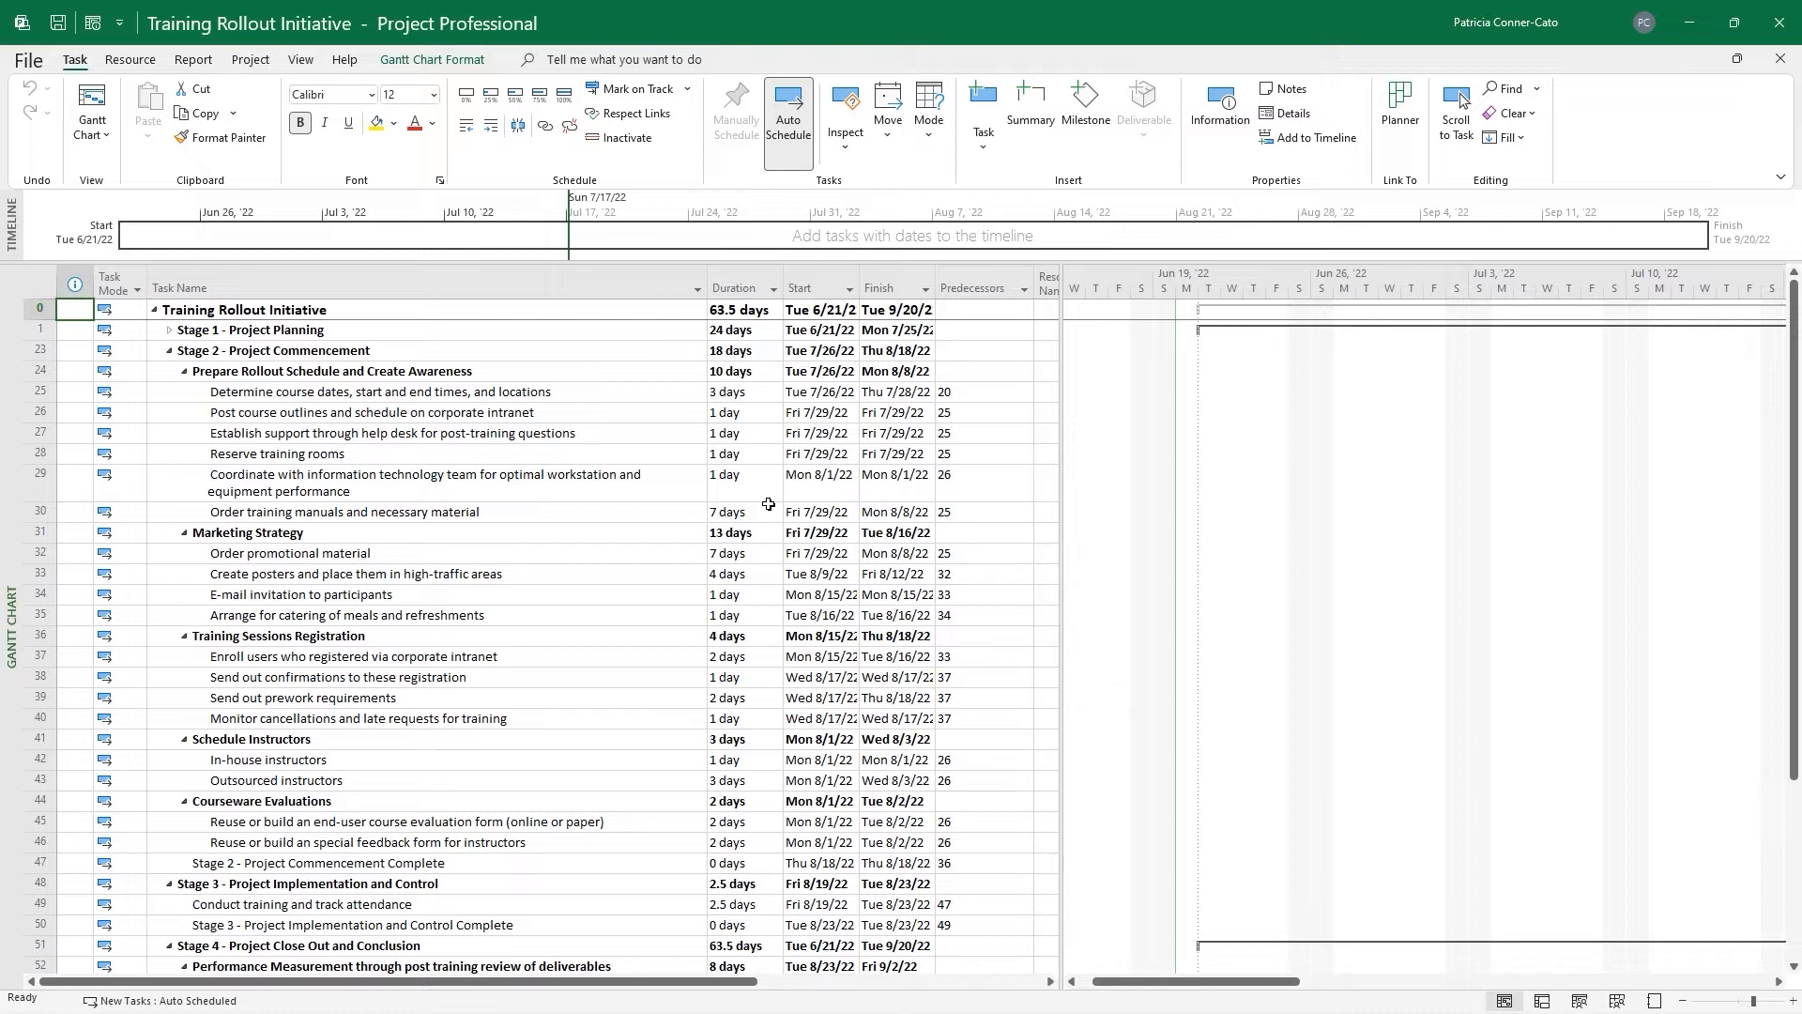
left_click(170, 352)
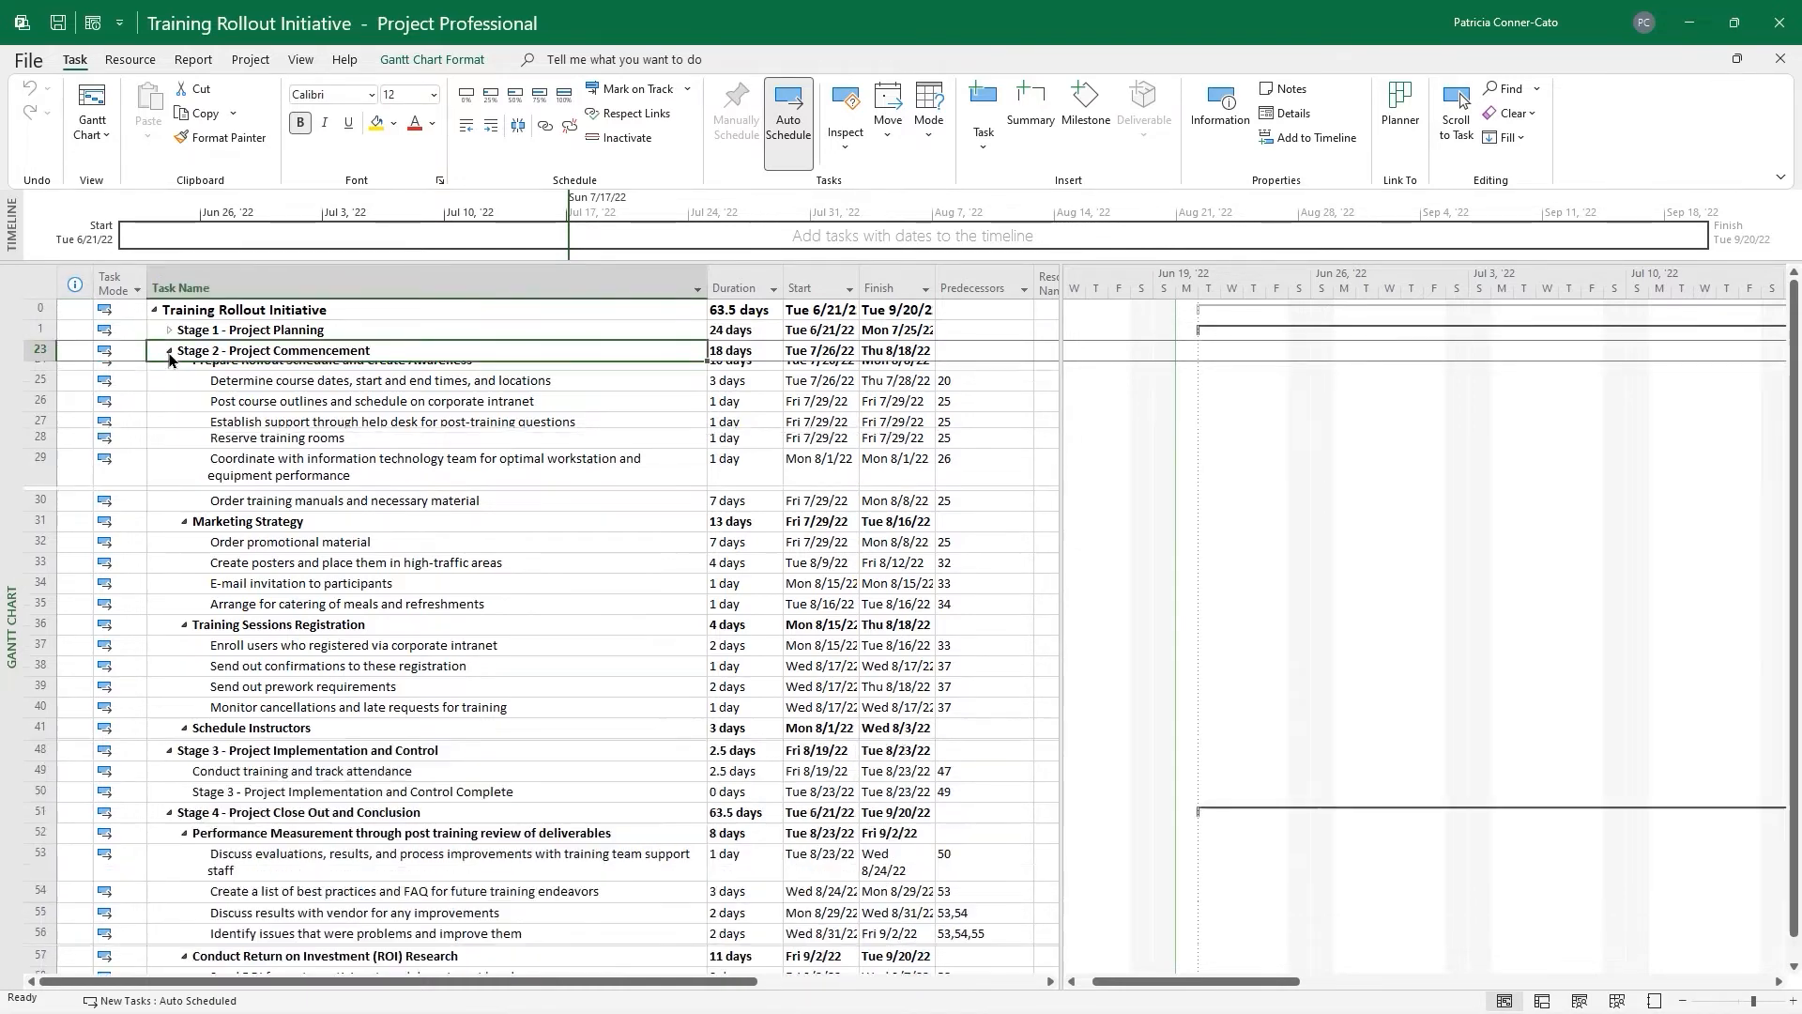
left_click(170, 372)
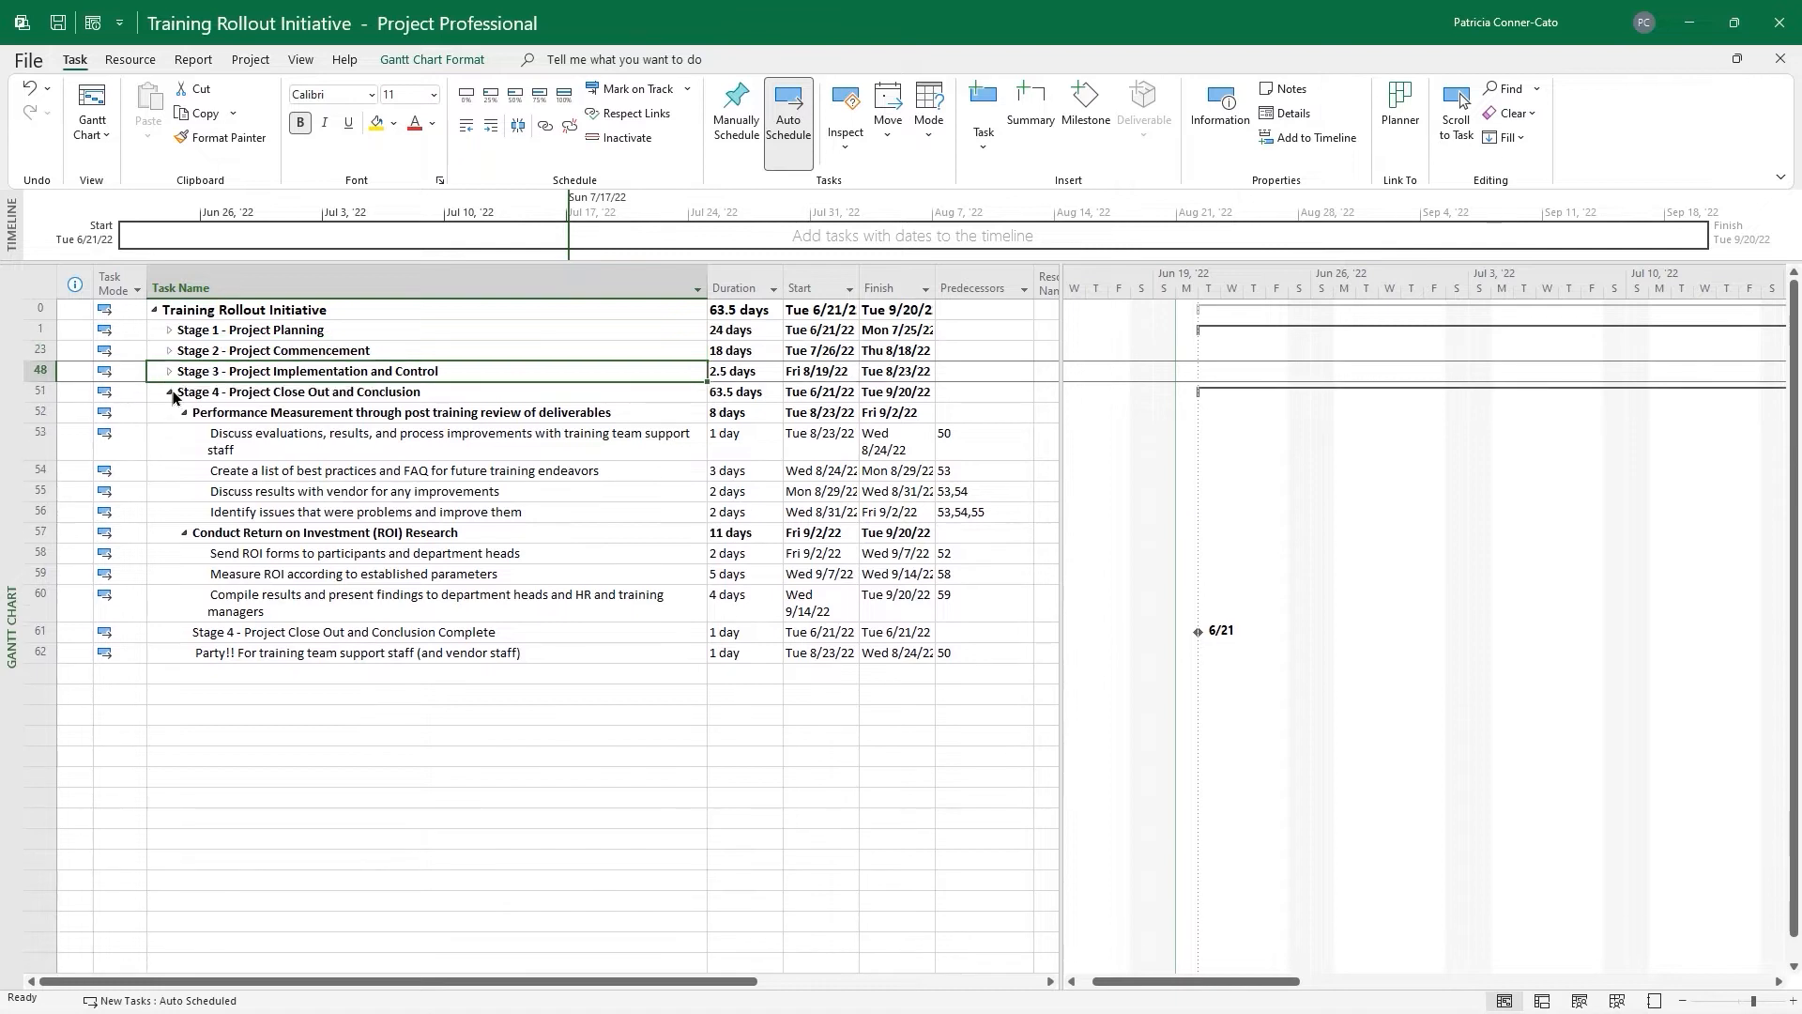
left_click(170, 392)
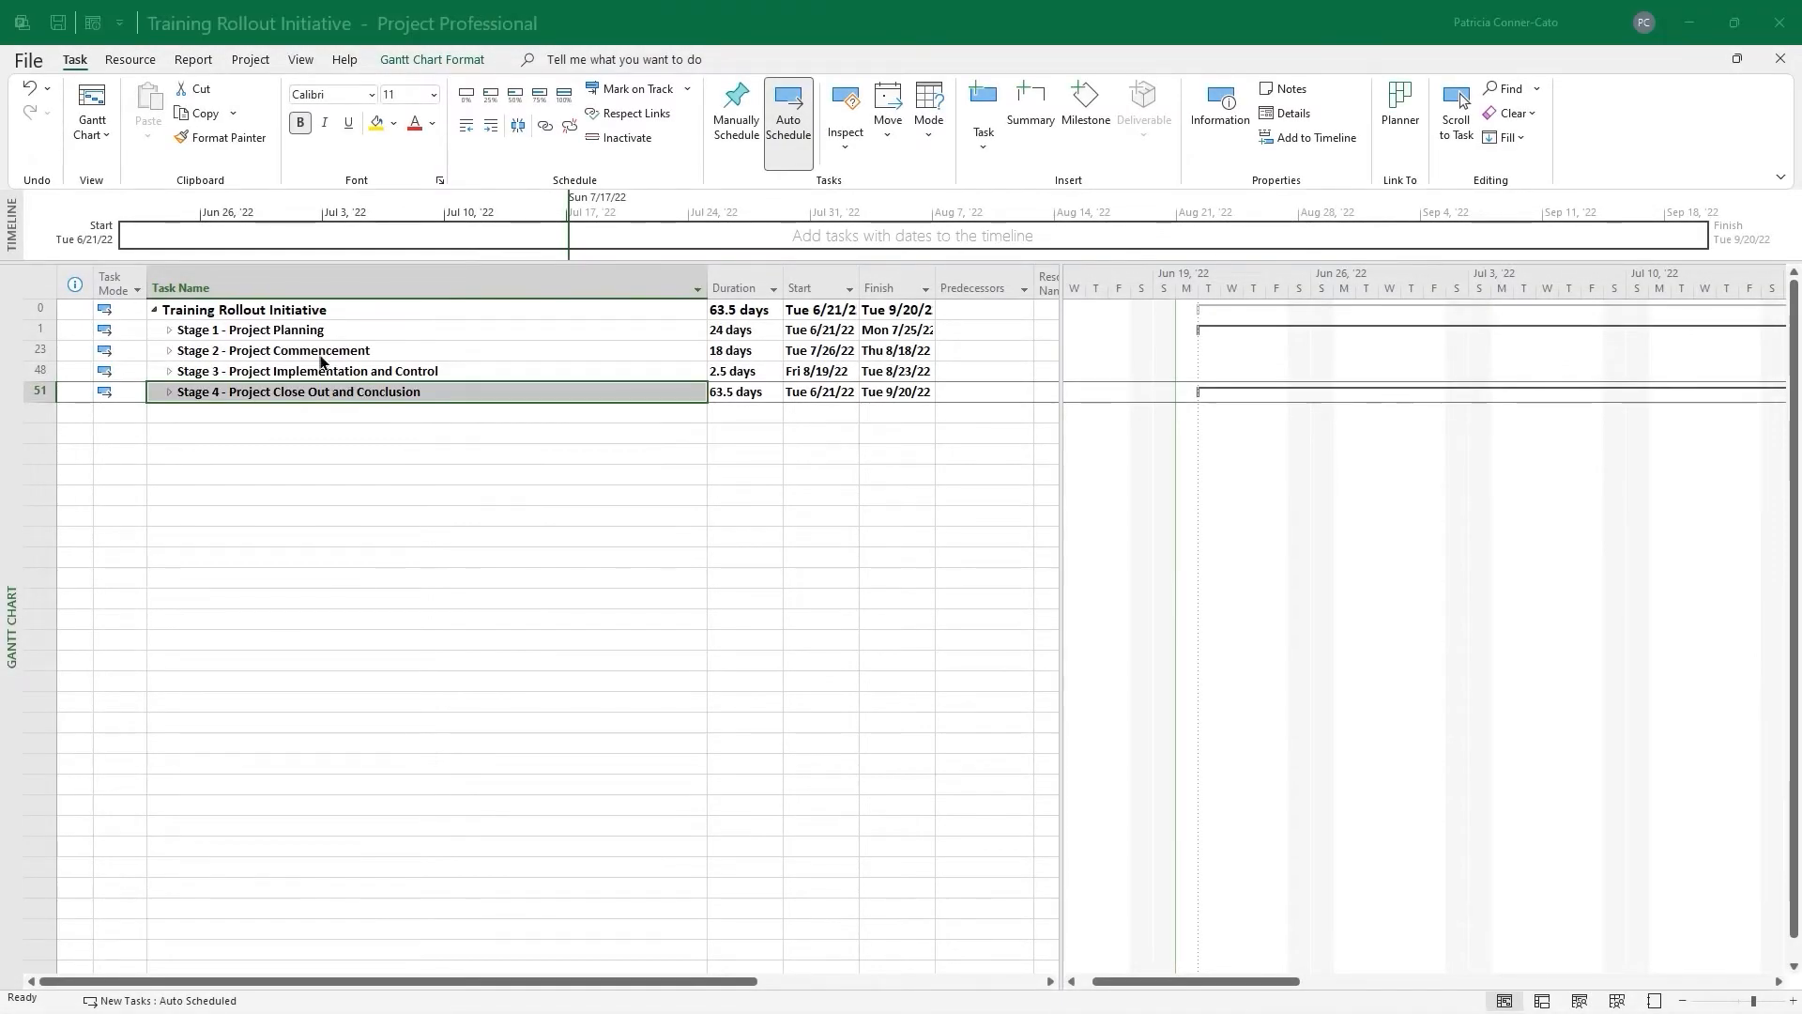
Expand all four stage summary tasks to show their subtasks and review the complete task list
left_click(170, 331)
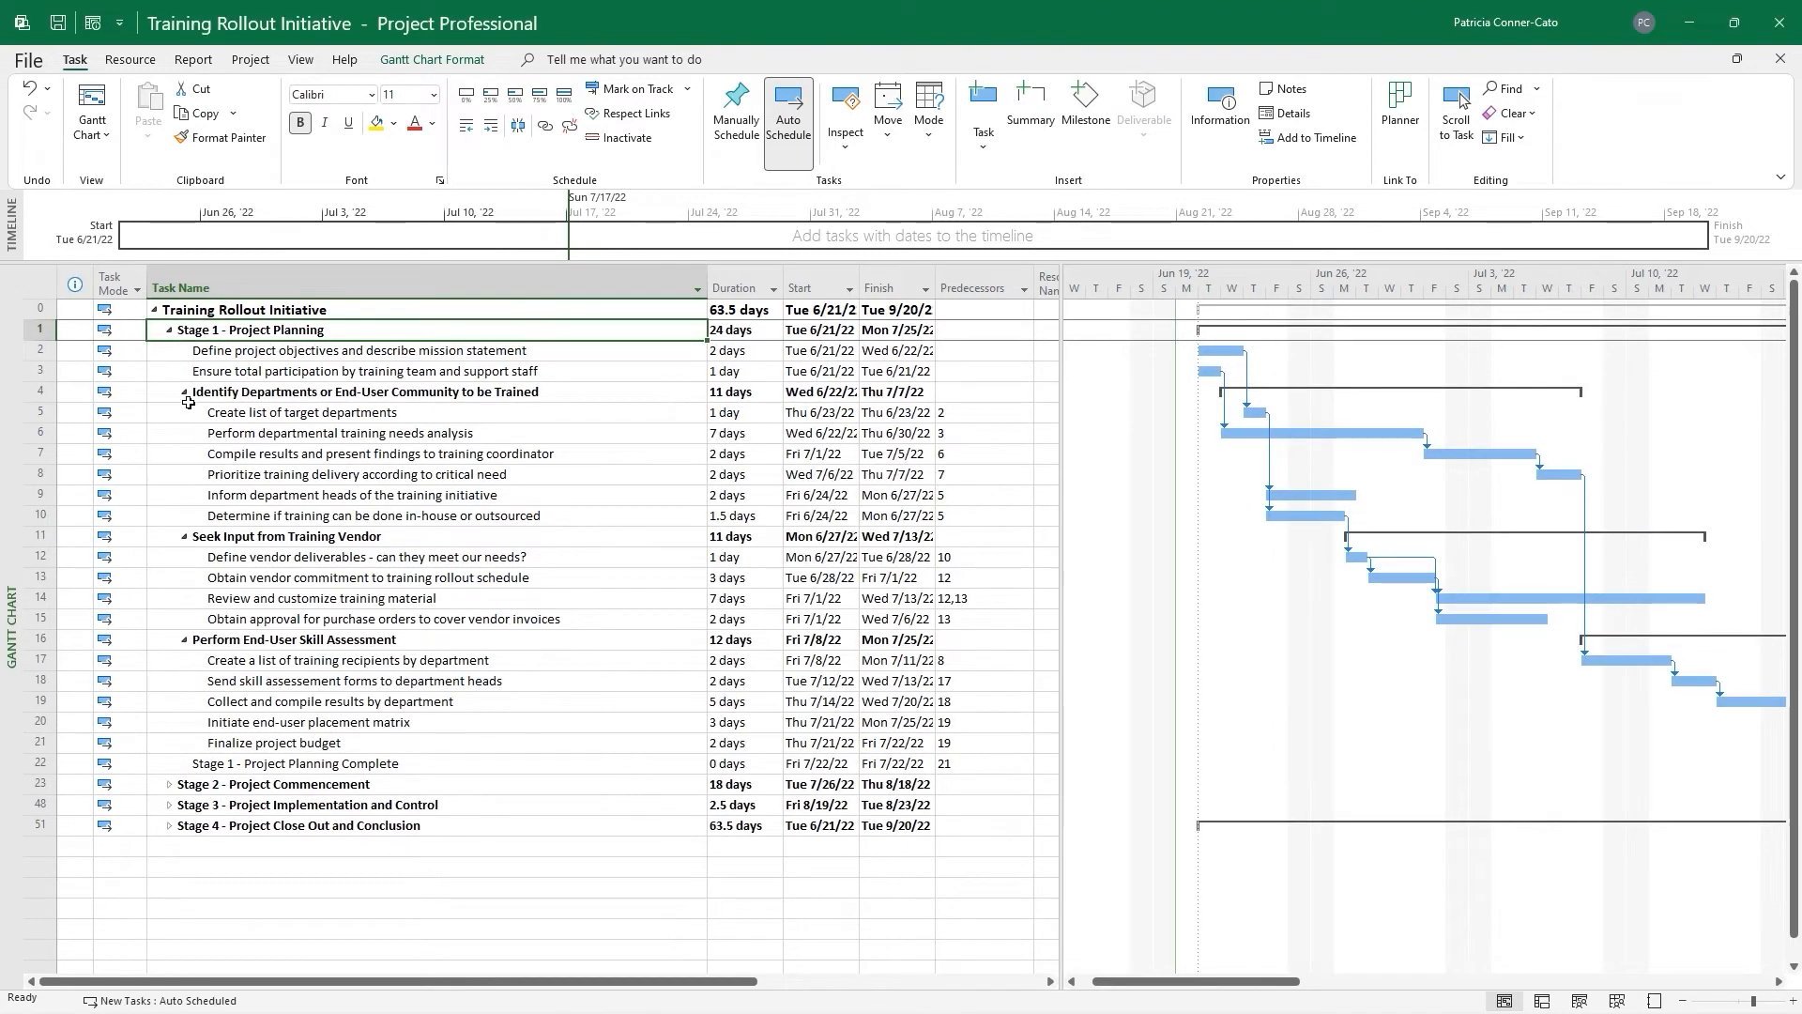
left_click(169, 784)
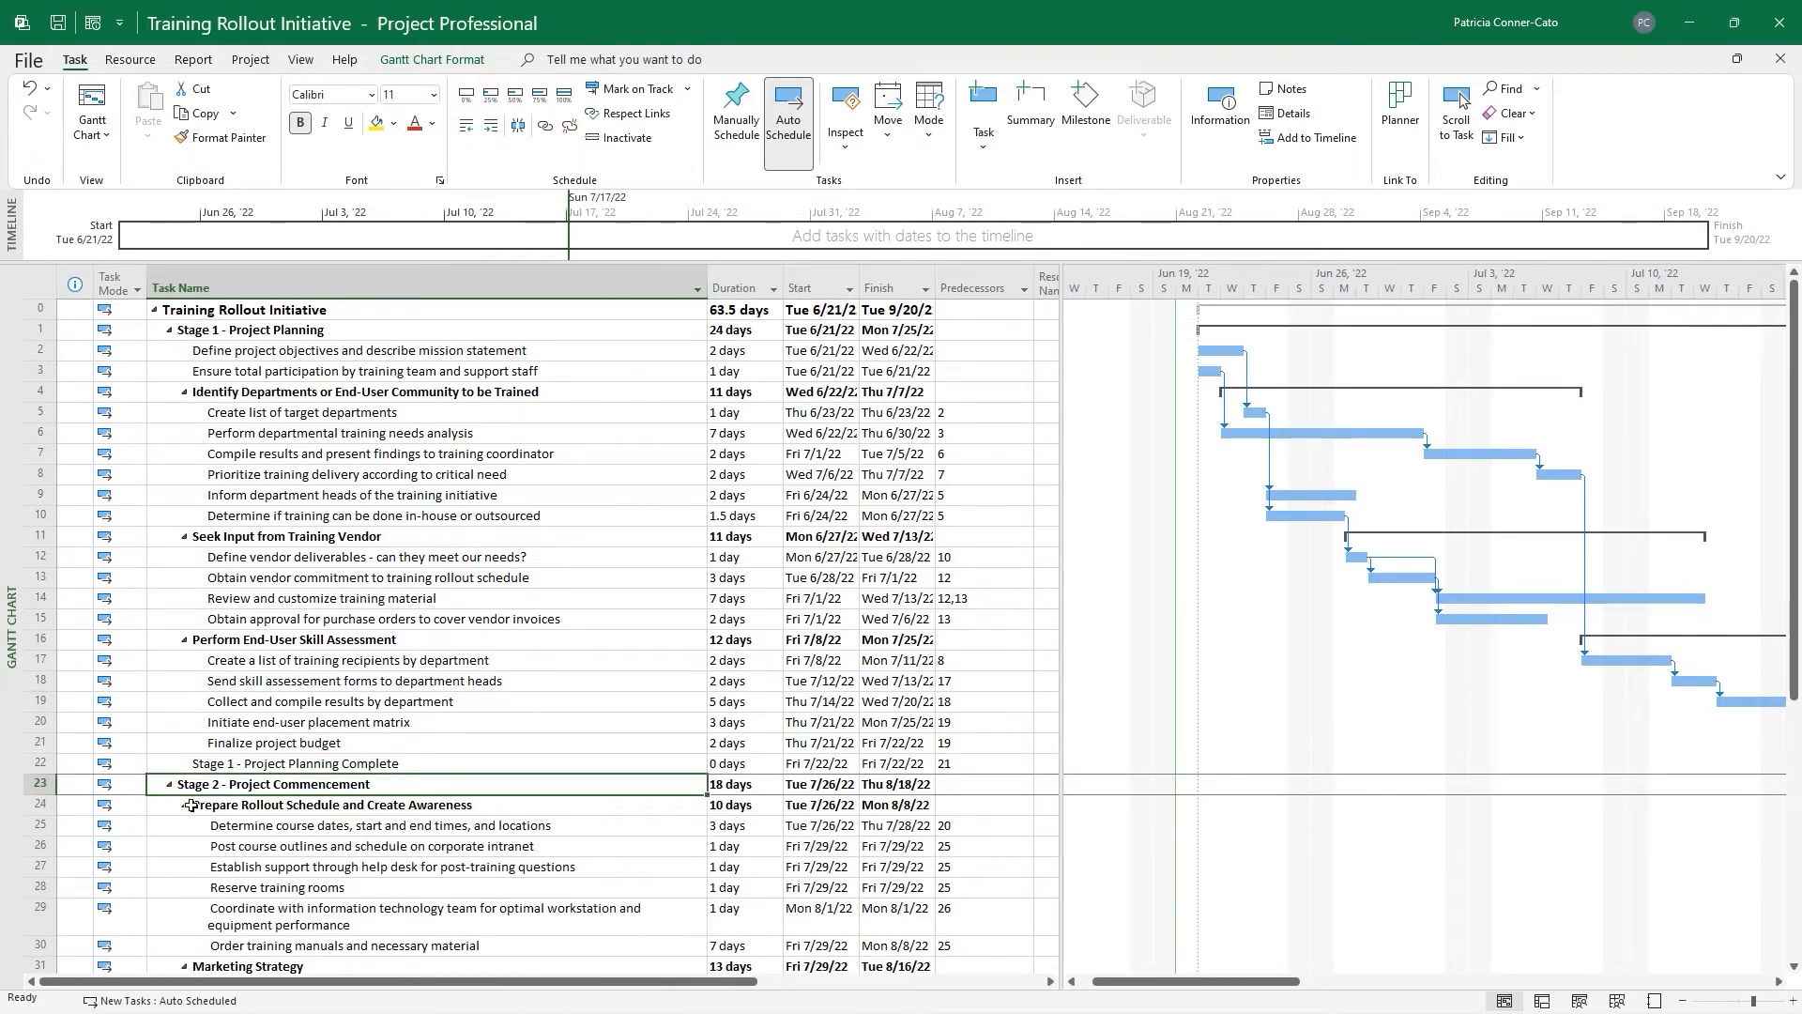
scroll(191, 805, "down", 9)
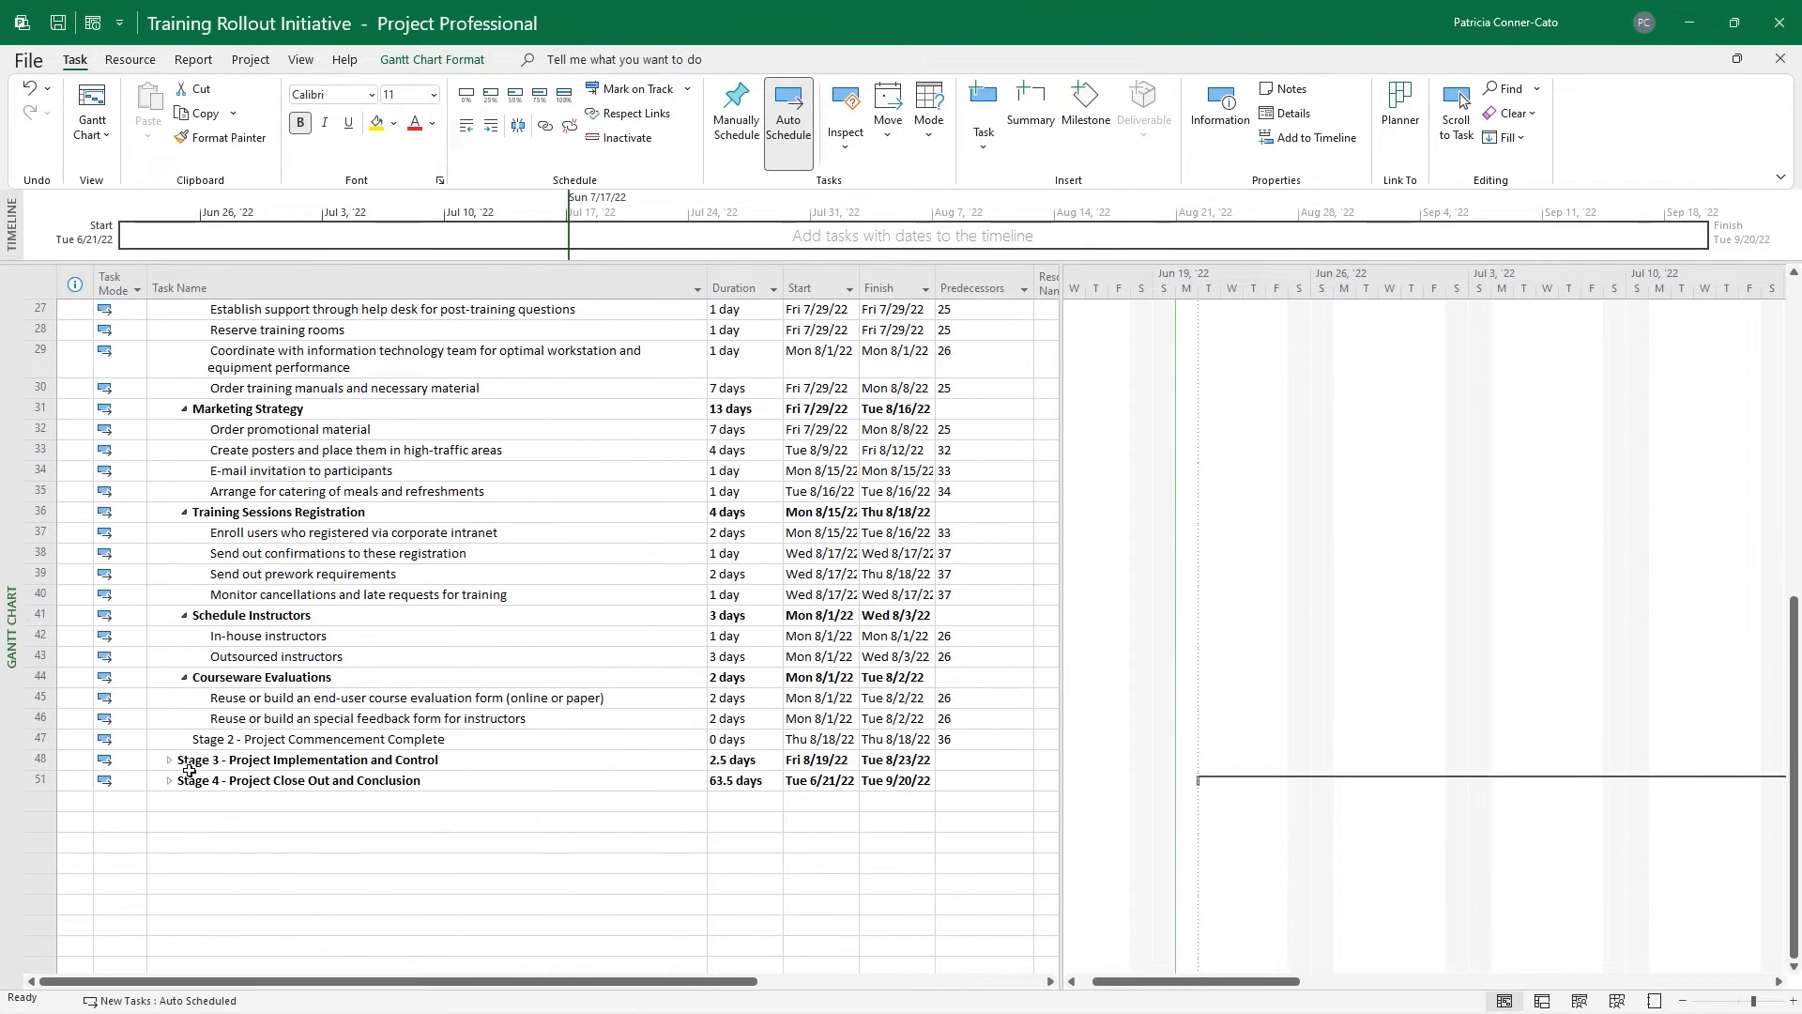
left_click(169, 761)
scroll(187, 758, "down", 2)
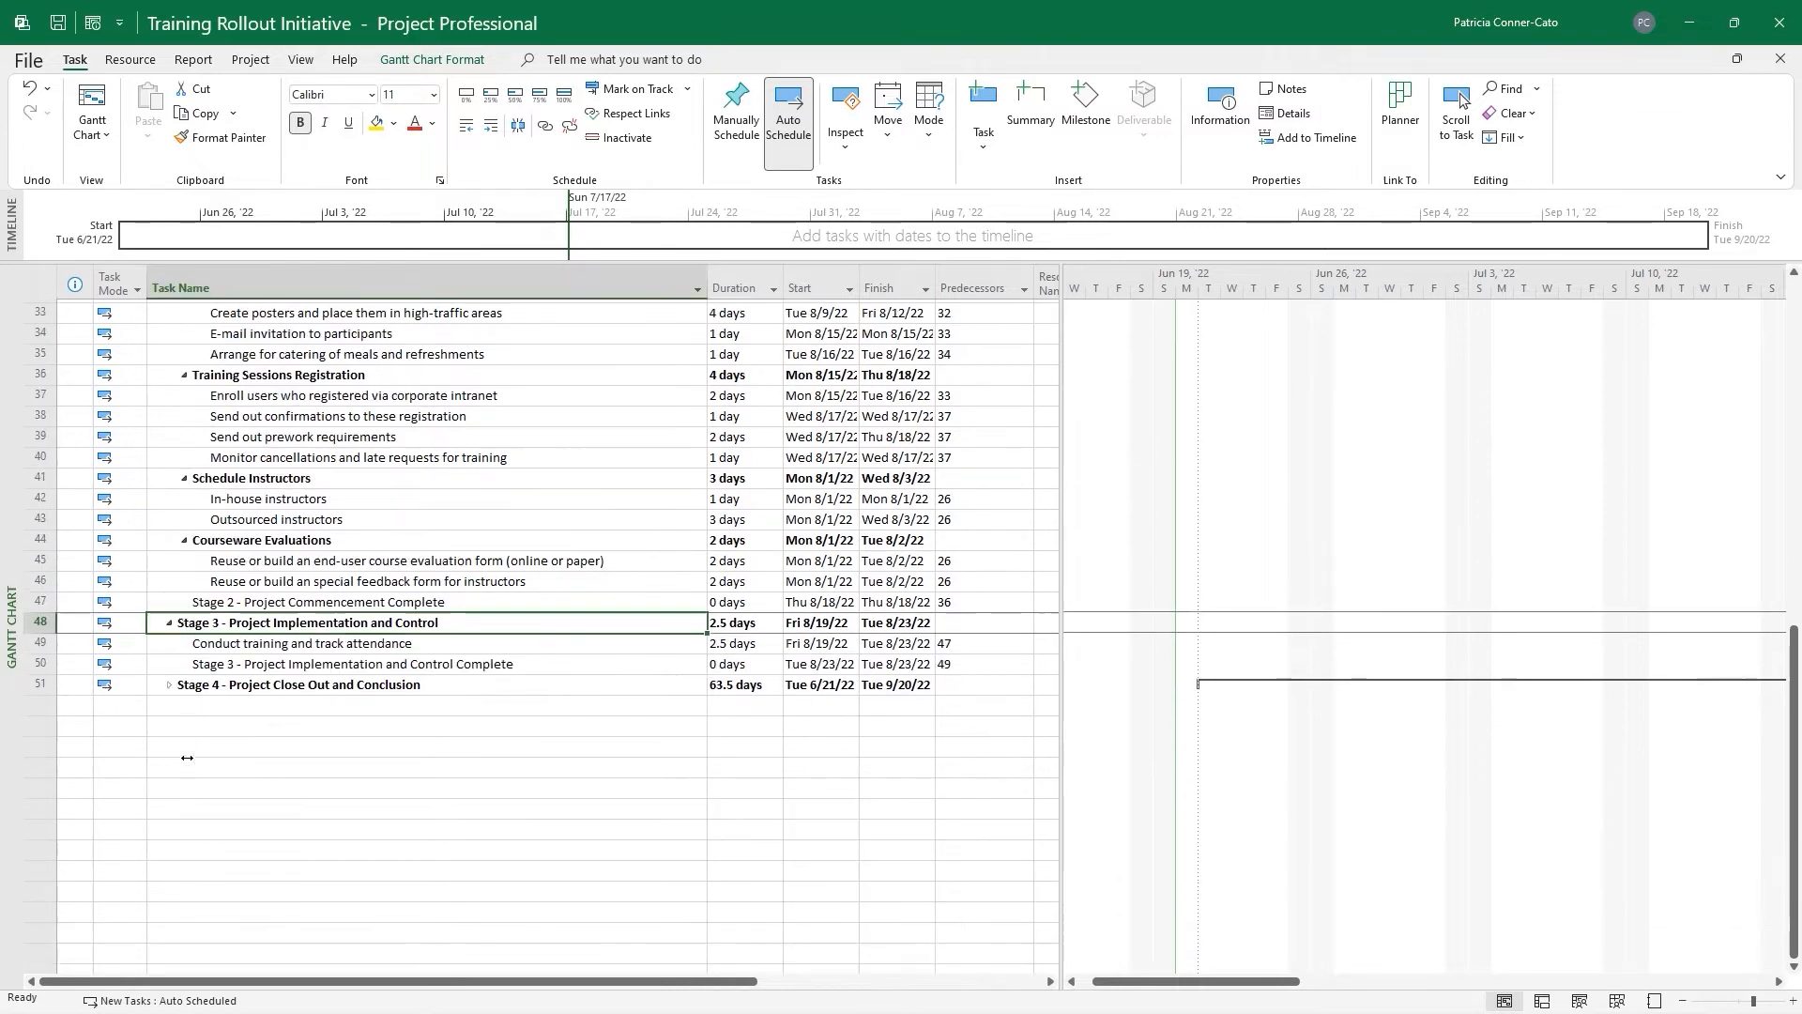
left_click(168, 681)
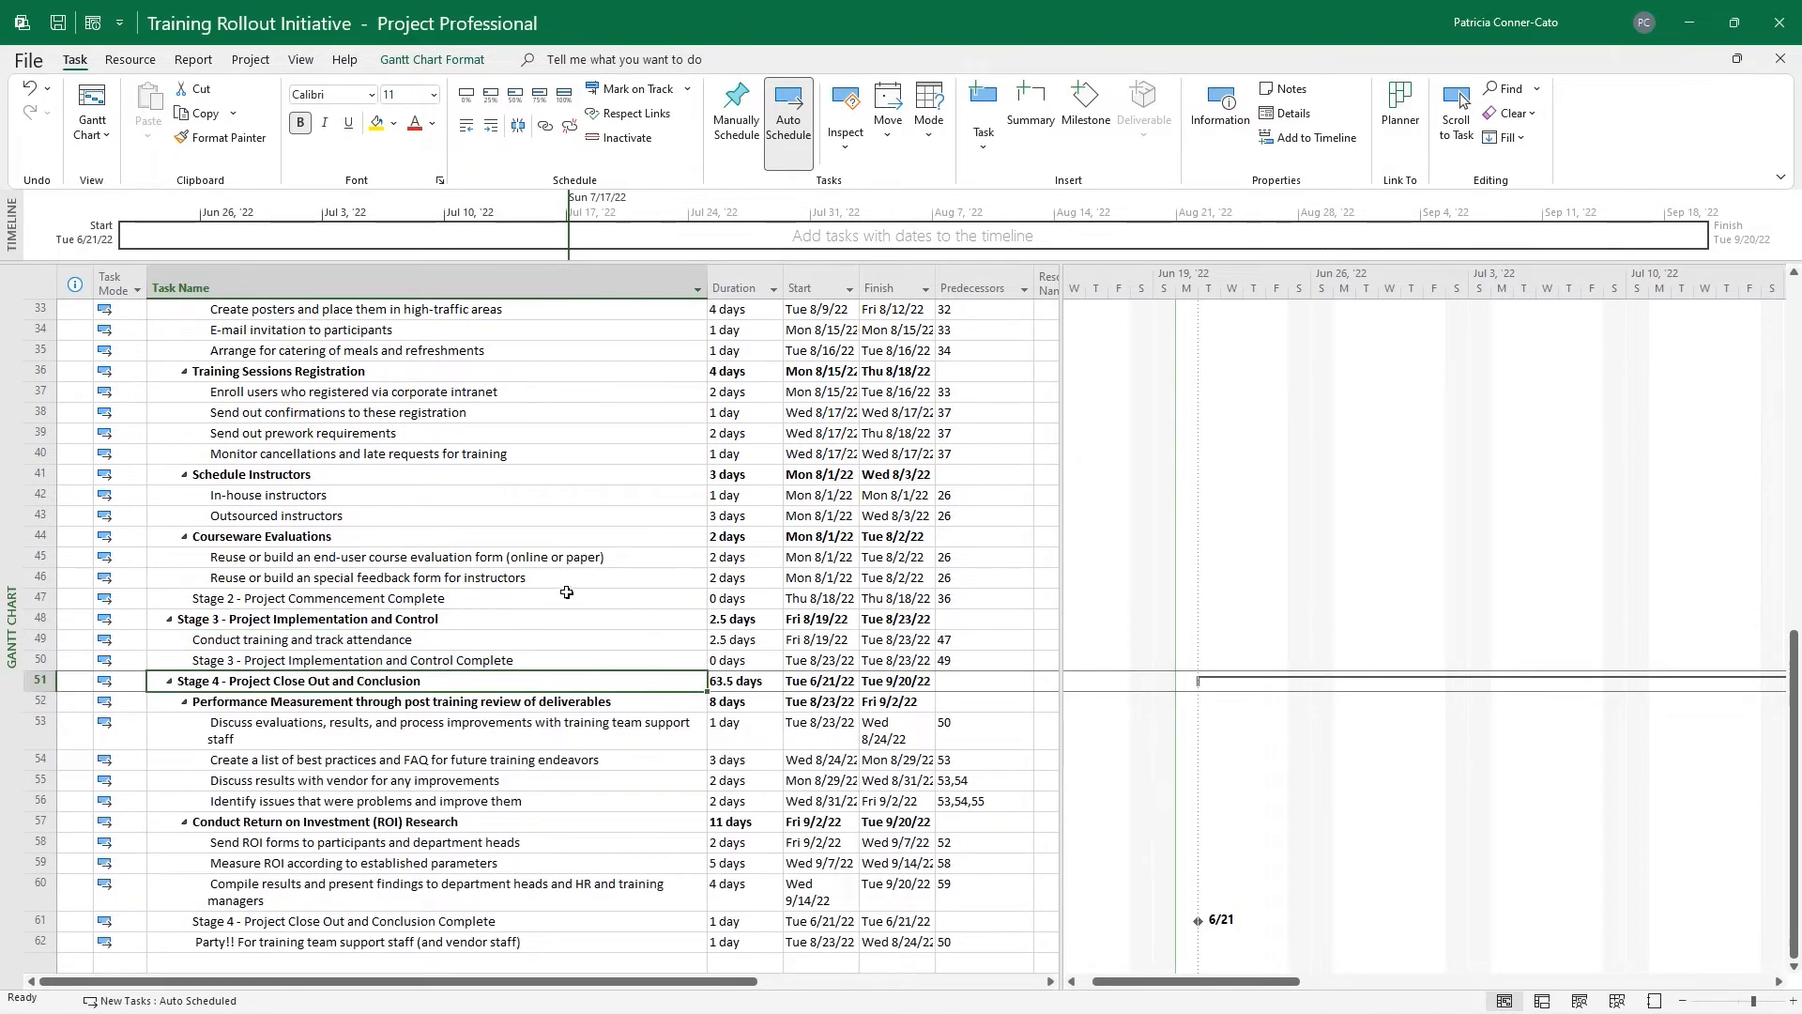
scroll(567, 588, "down", 5)
scroll(563, 589, "up", 16)
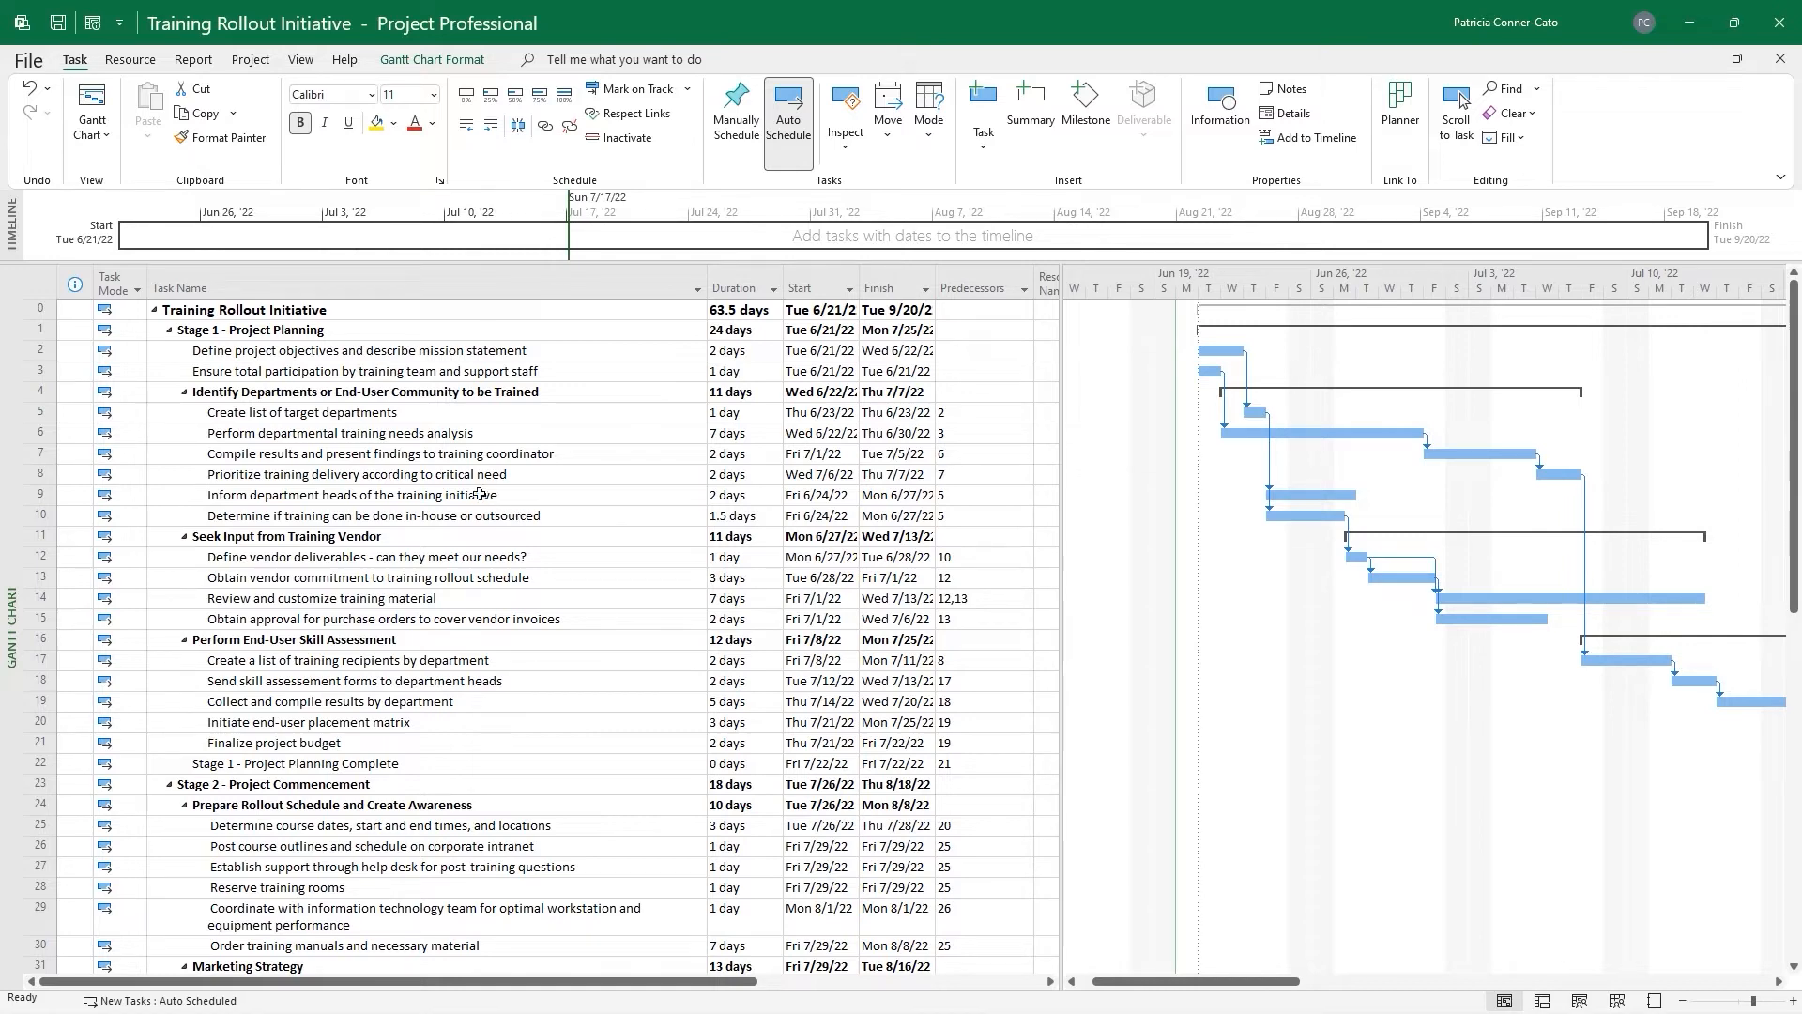
Insert a WBS column before the Task Name column and narrow it to fit its codes
right_click(195, 287)
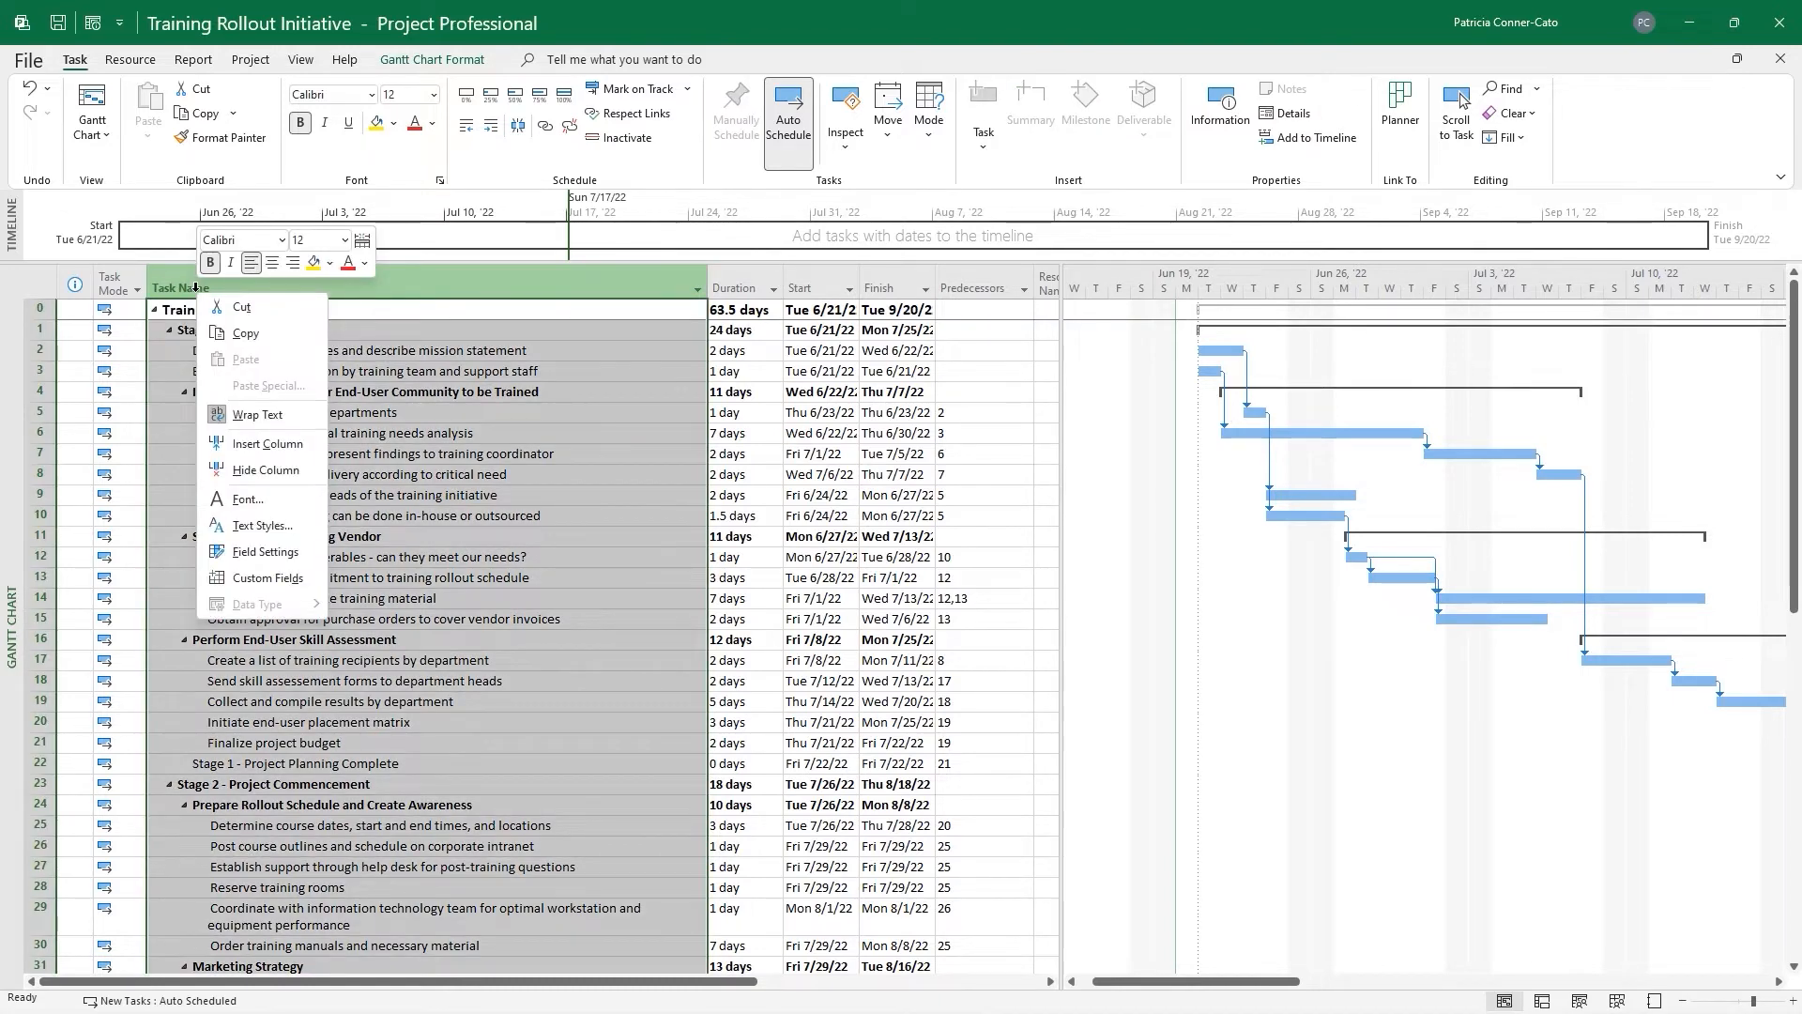
key("Escape")
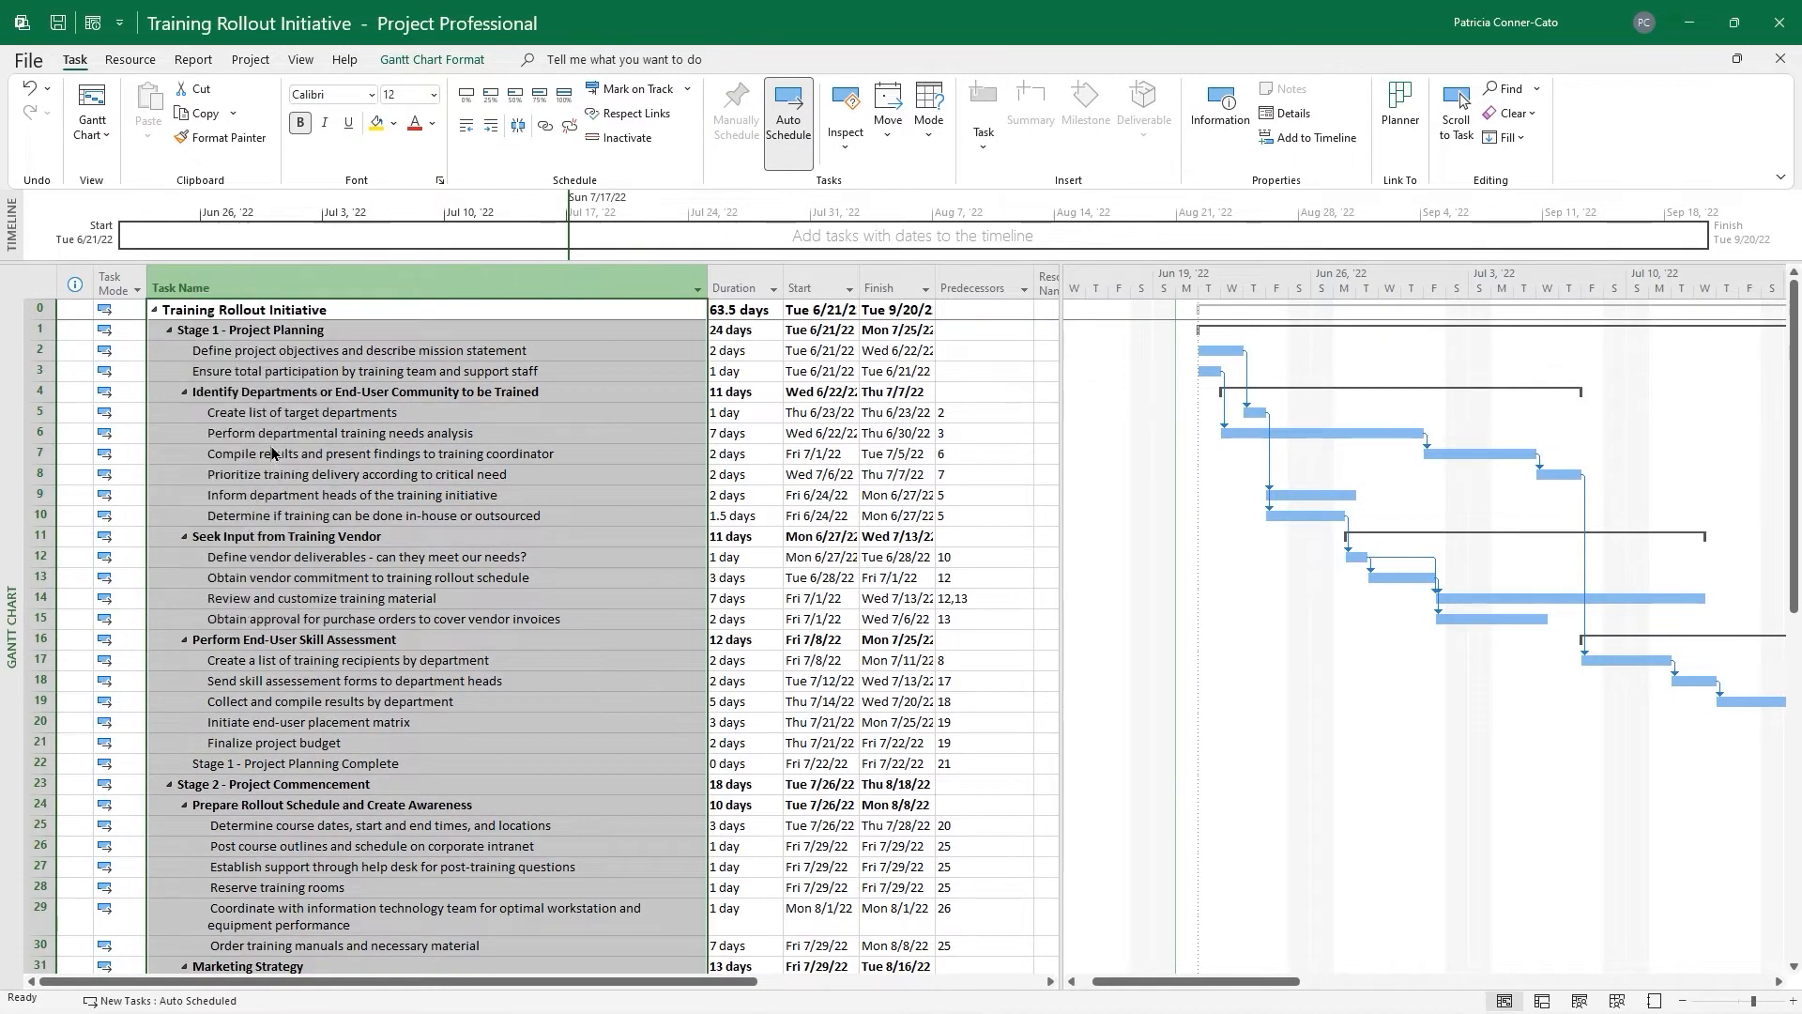
key("Insert")
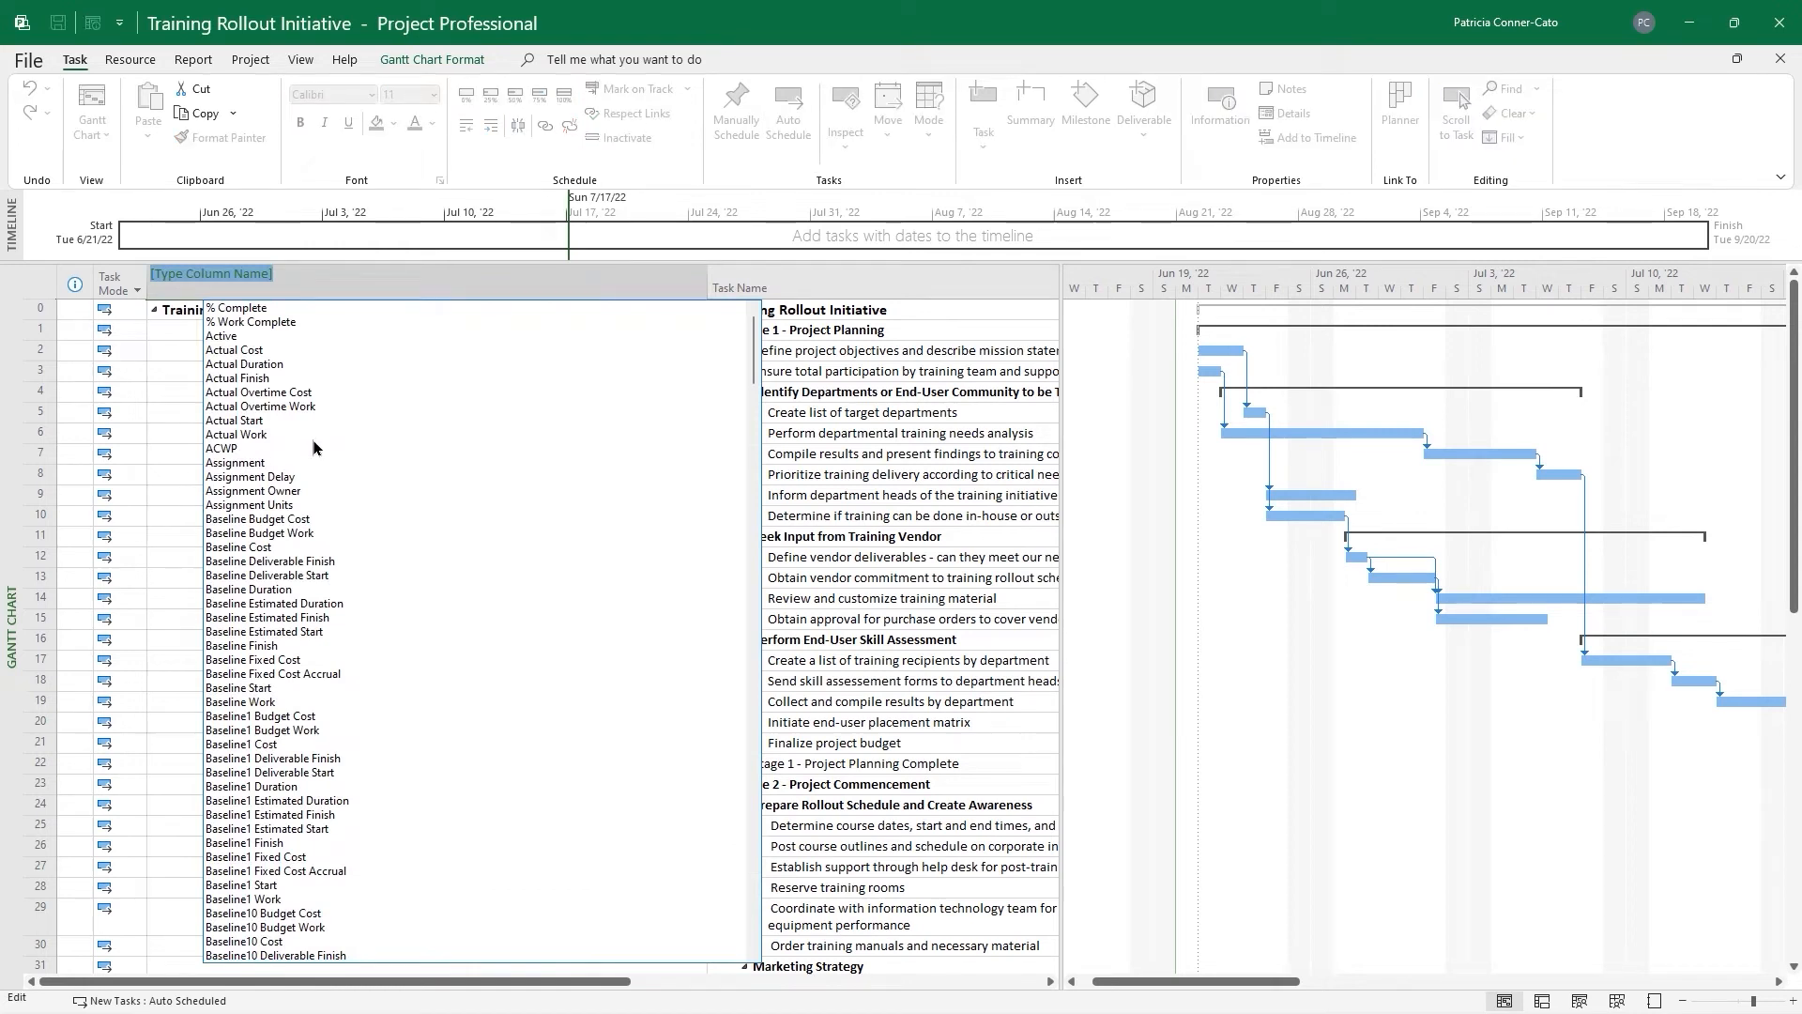
type("wbS")
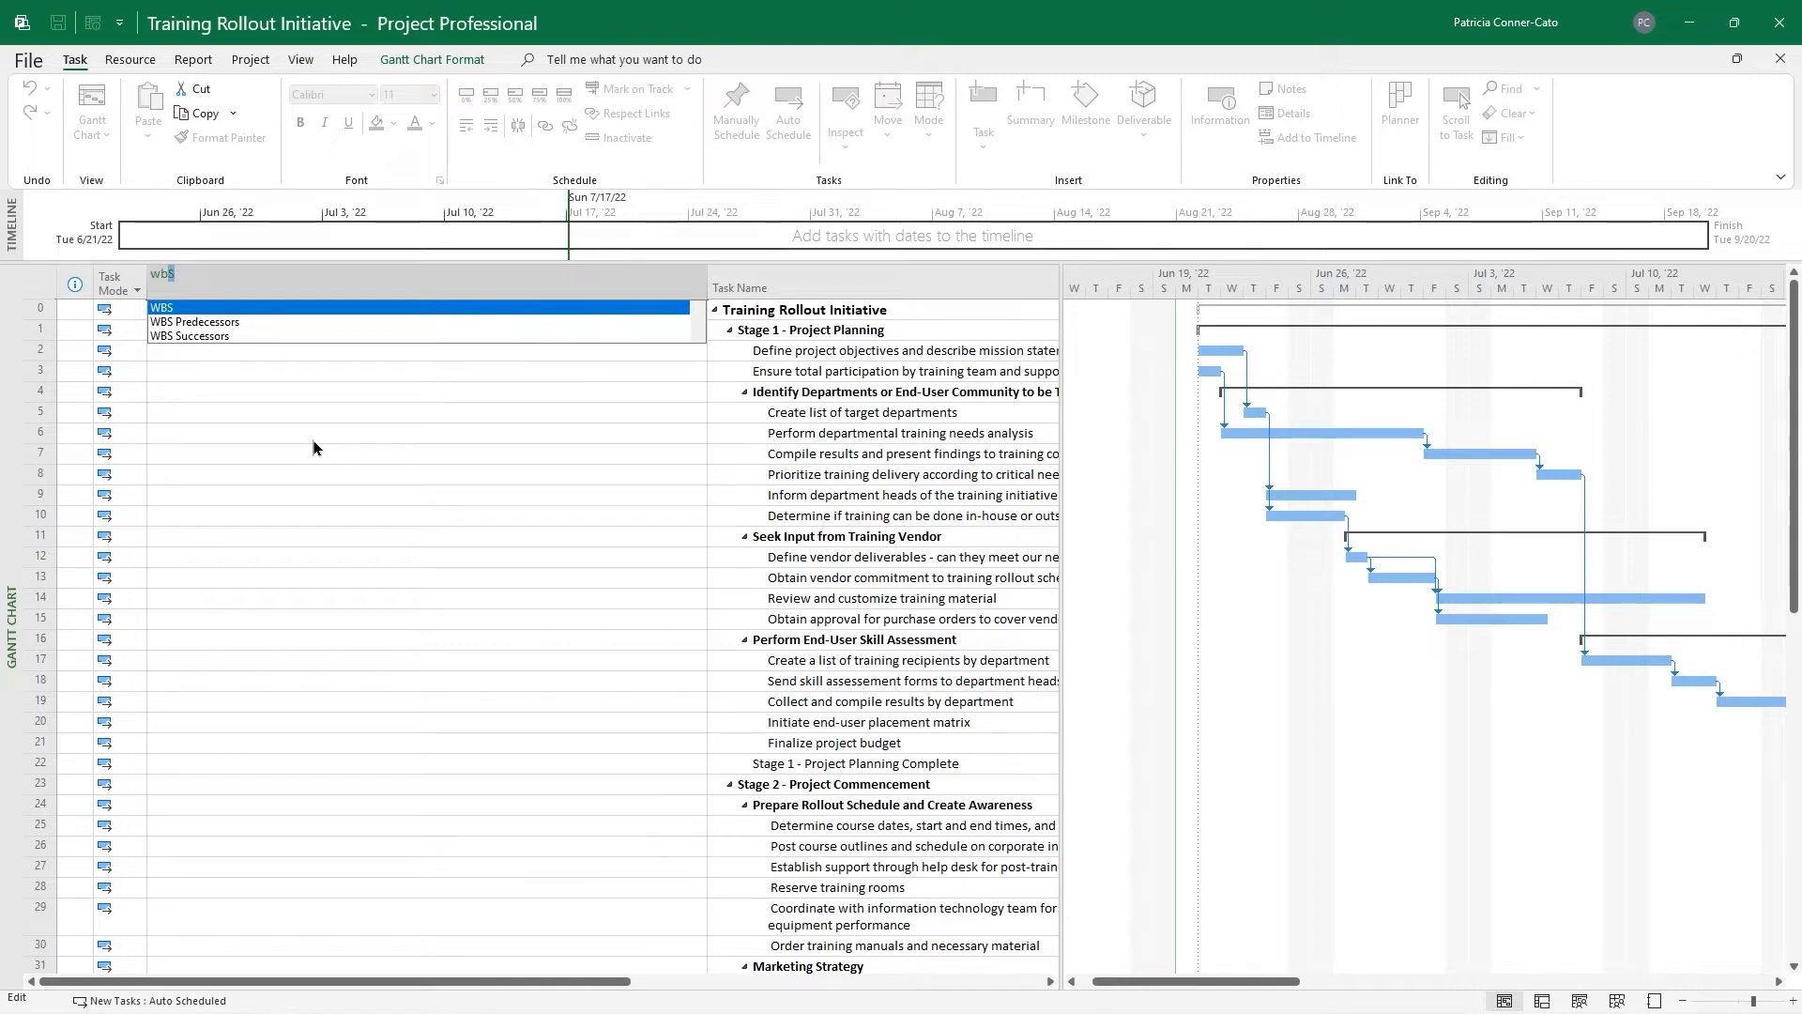
key("Return")
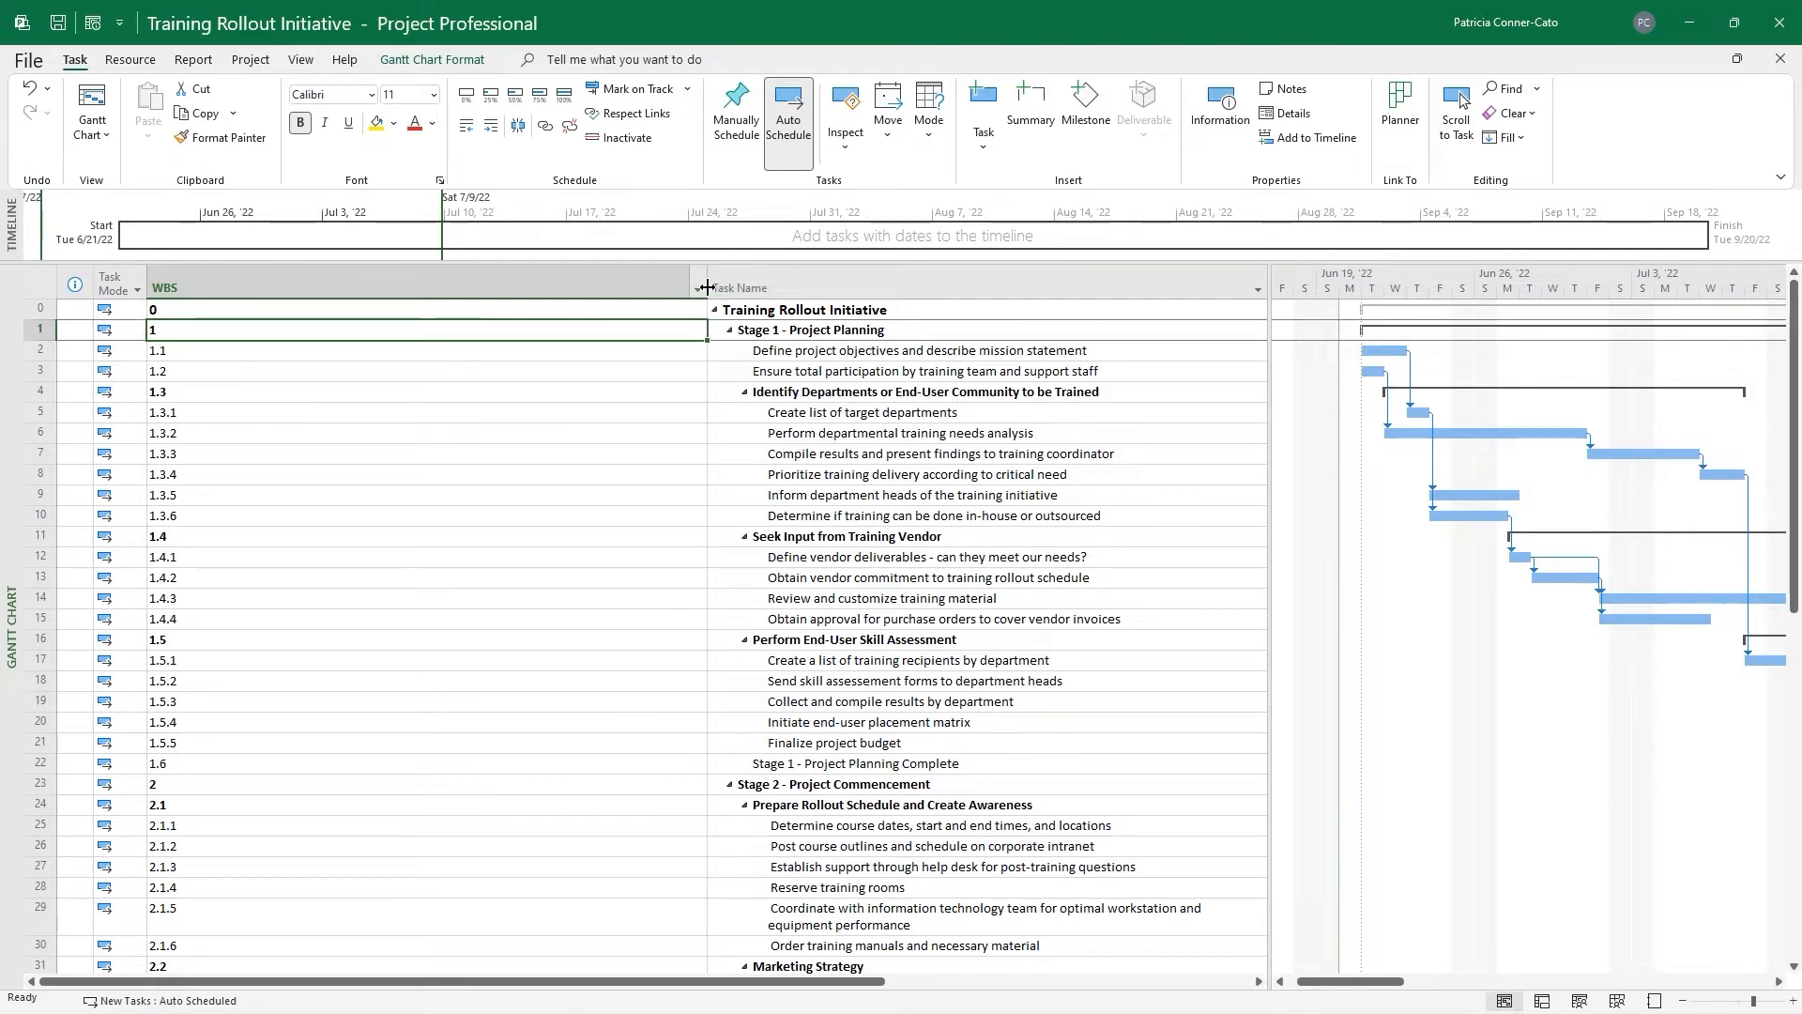
left_click_drag(707, 289, 234, 375)
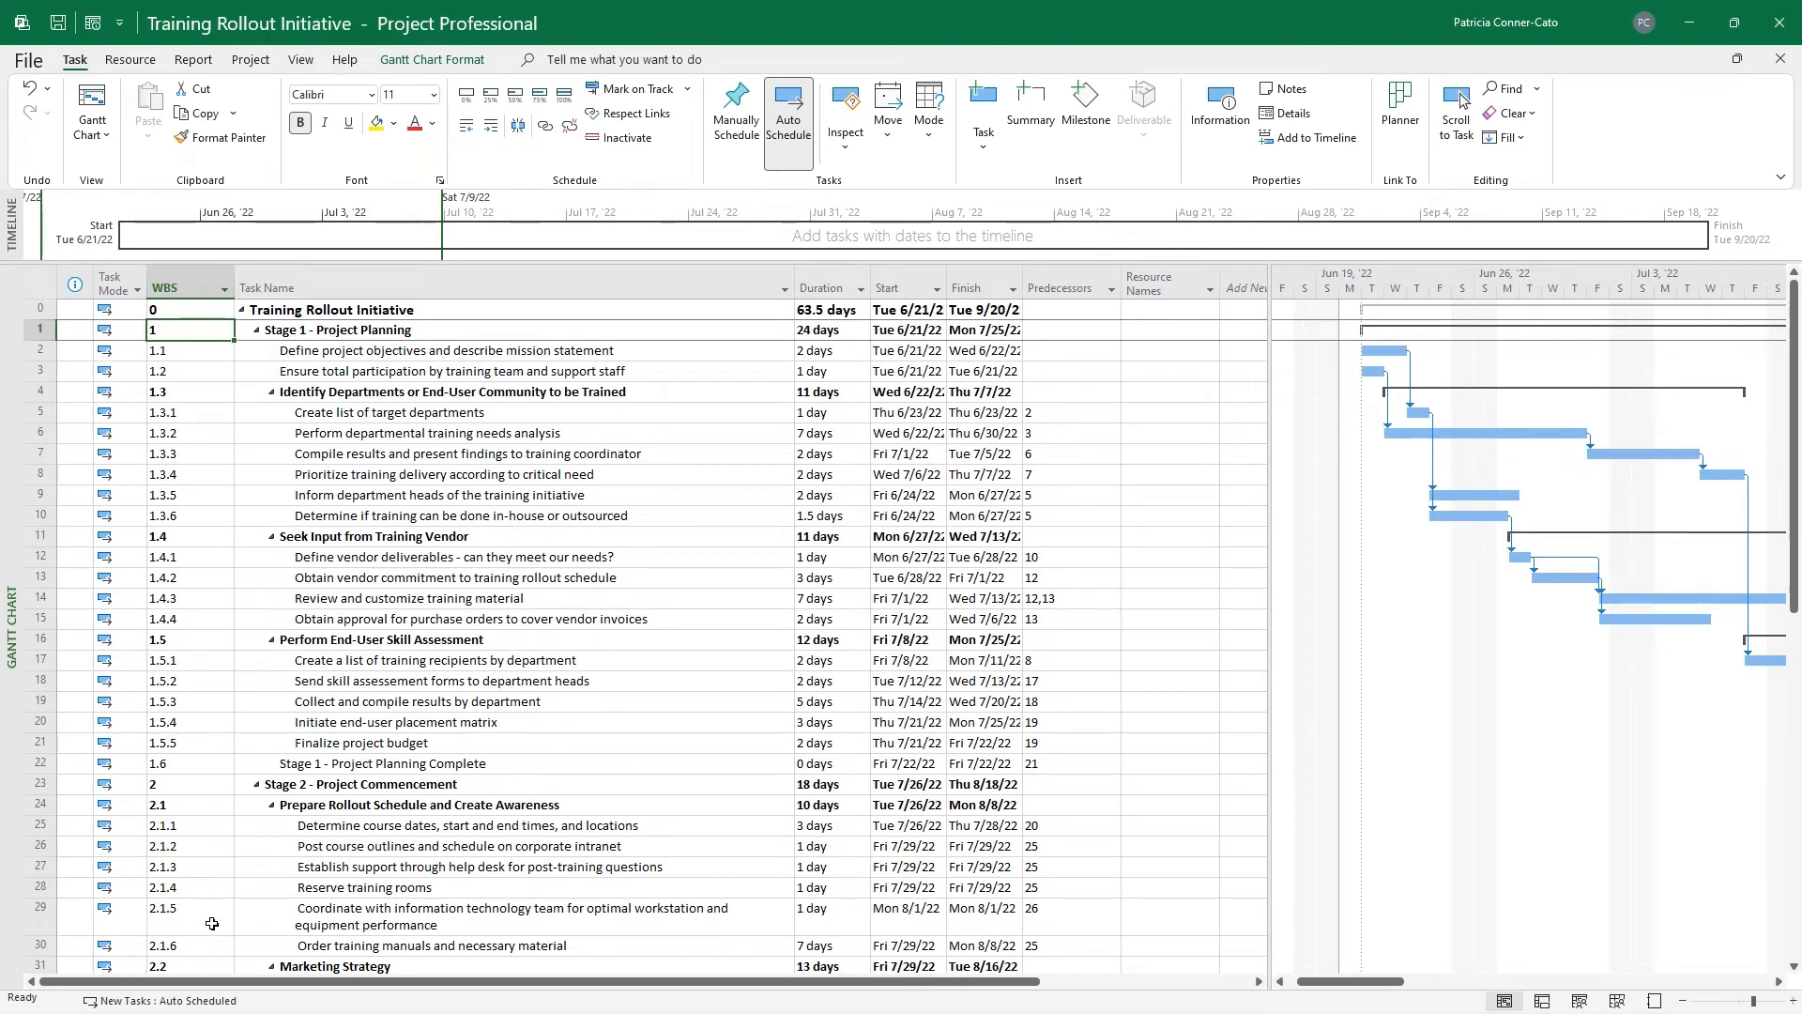
Hide the WBS column in the task table
right_click(192, 284)
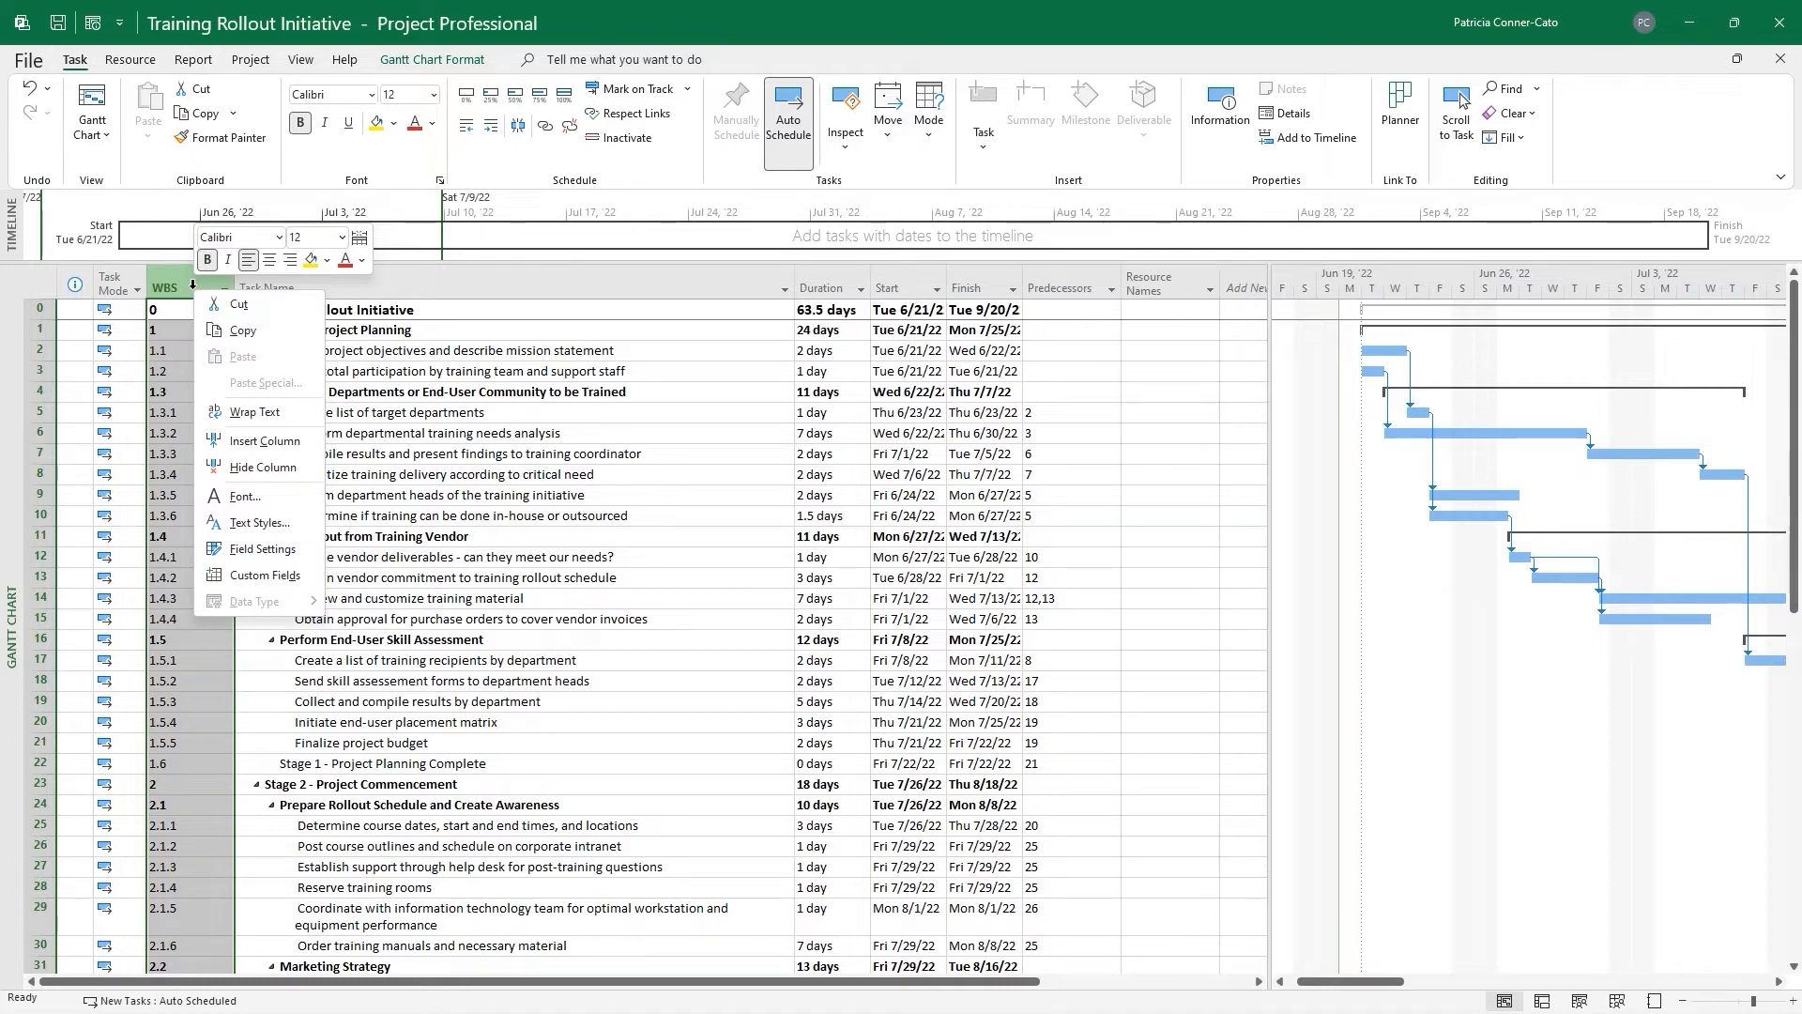
left_click(225, 468)
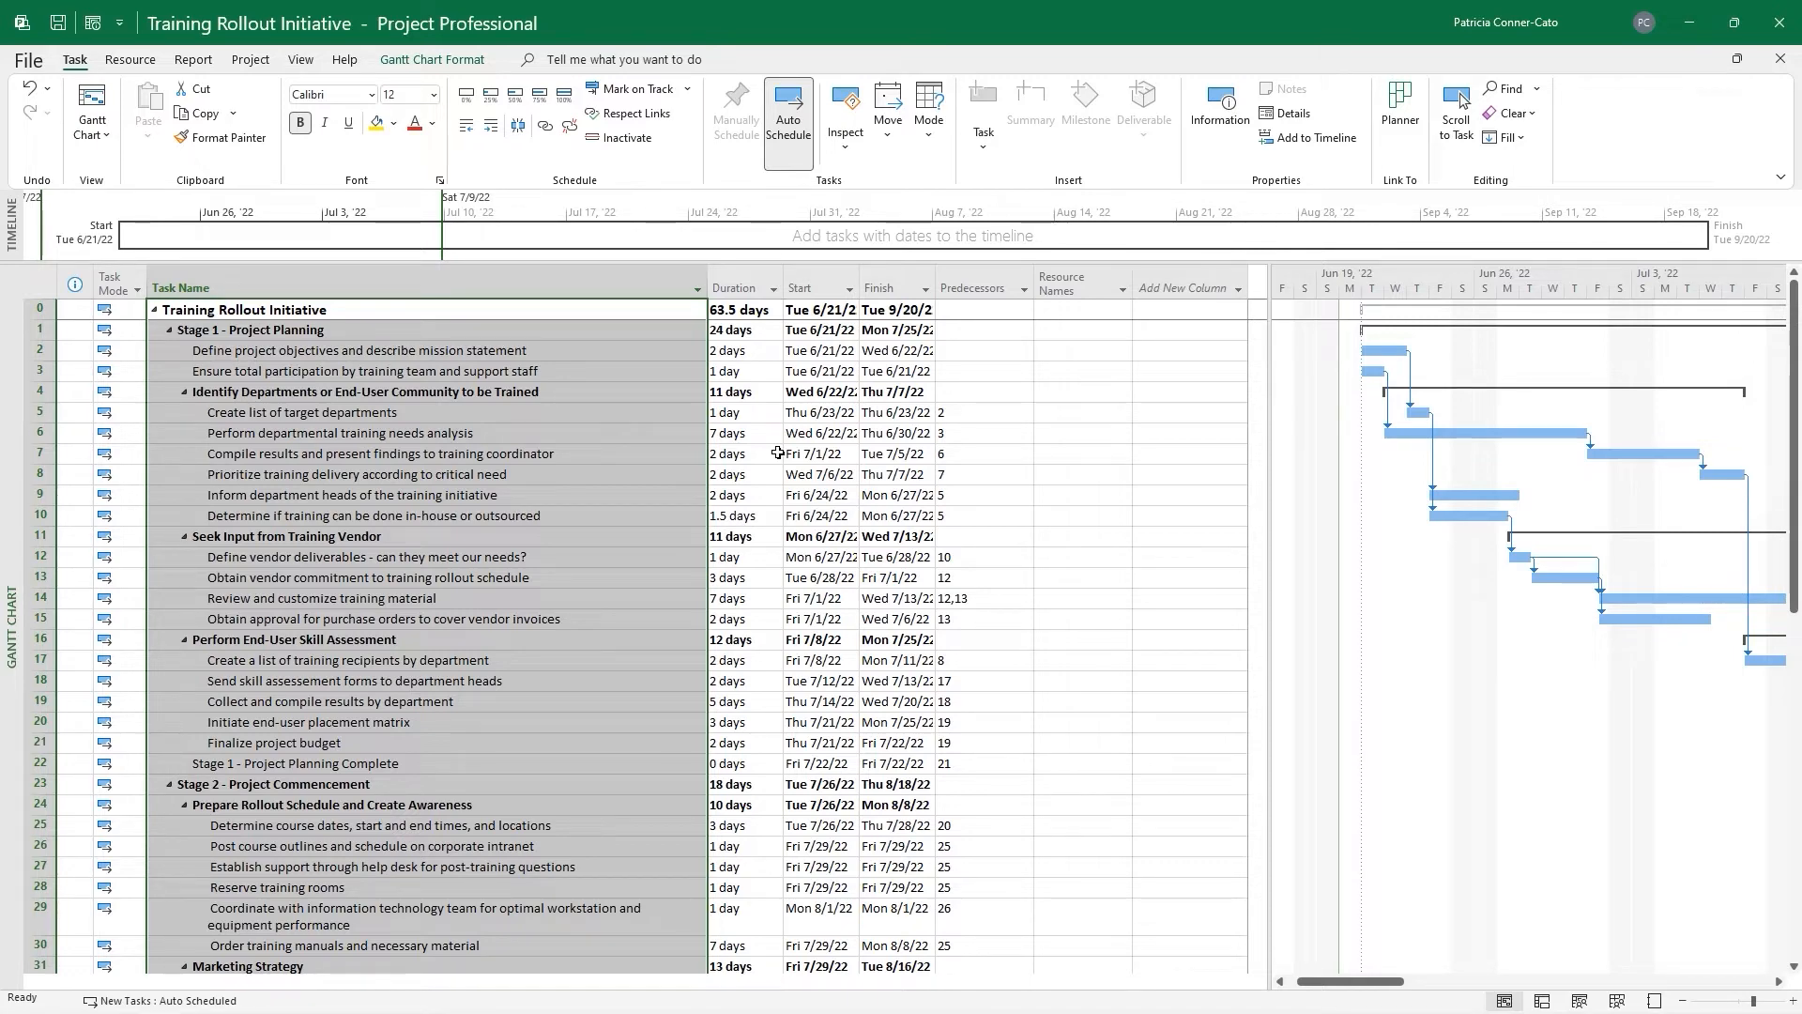
Turn on outline numbers so they display beside the task names
left_click(441, 62)
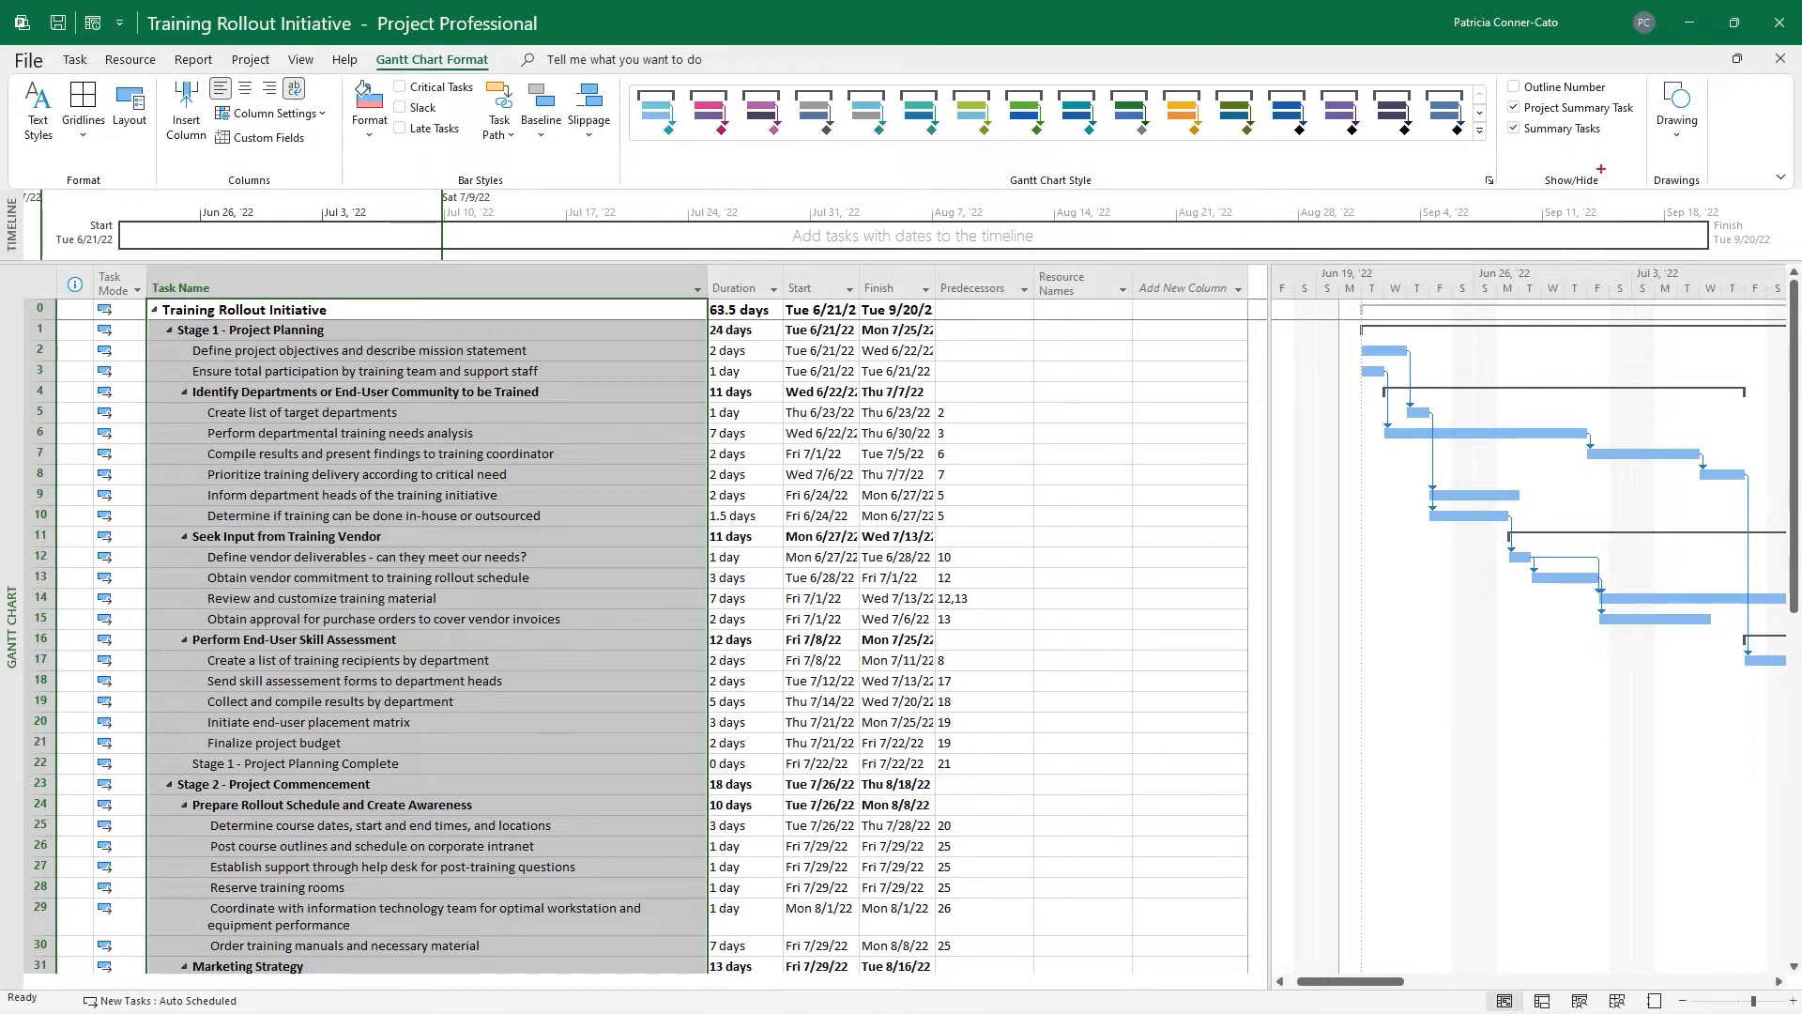
left_click_drag(1551, 111, 1556, 214)
key("Escape")
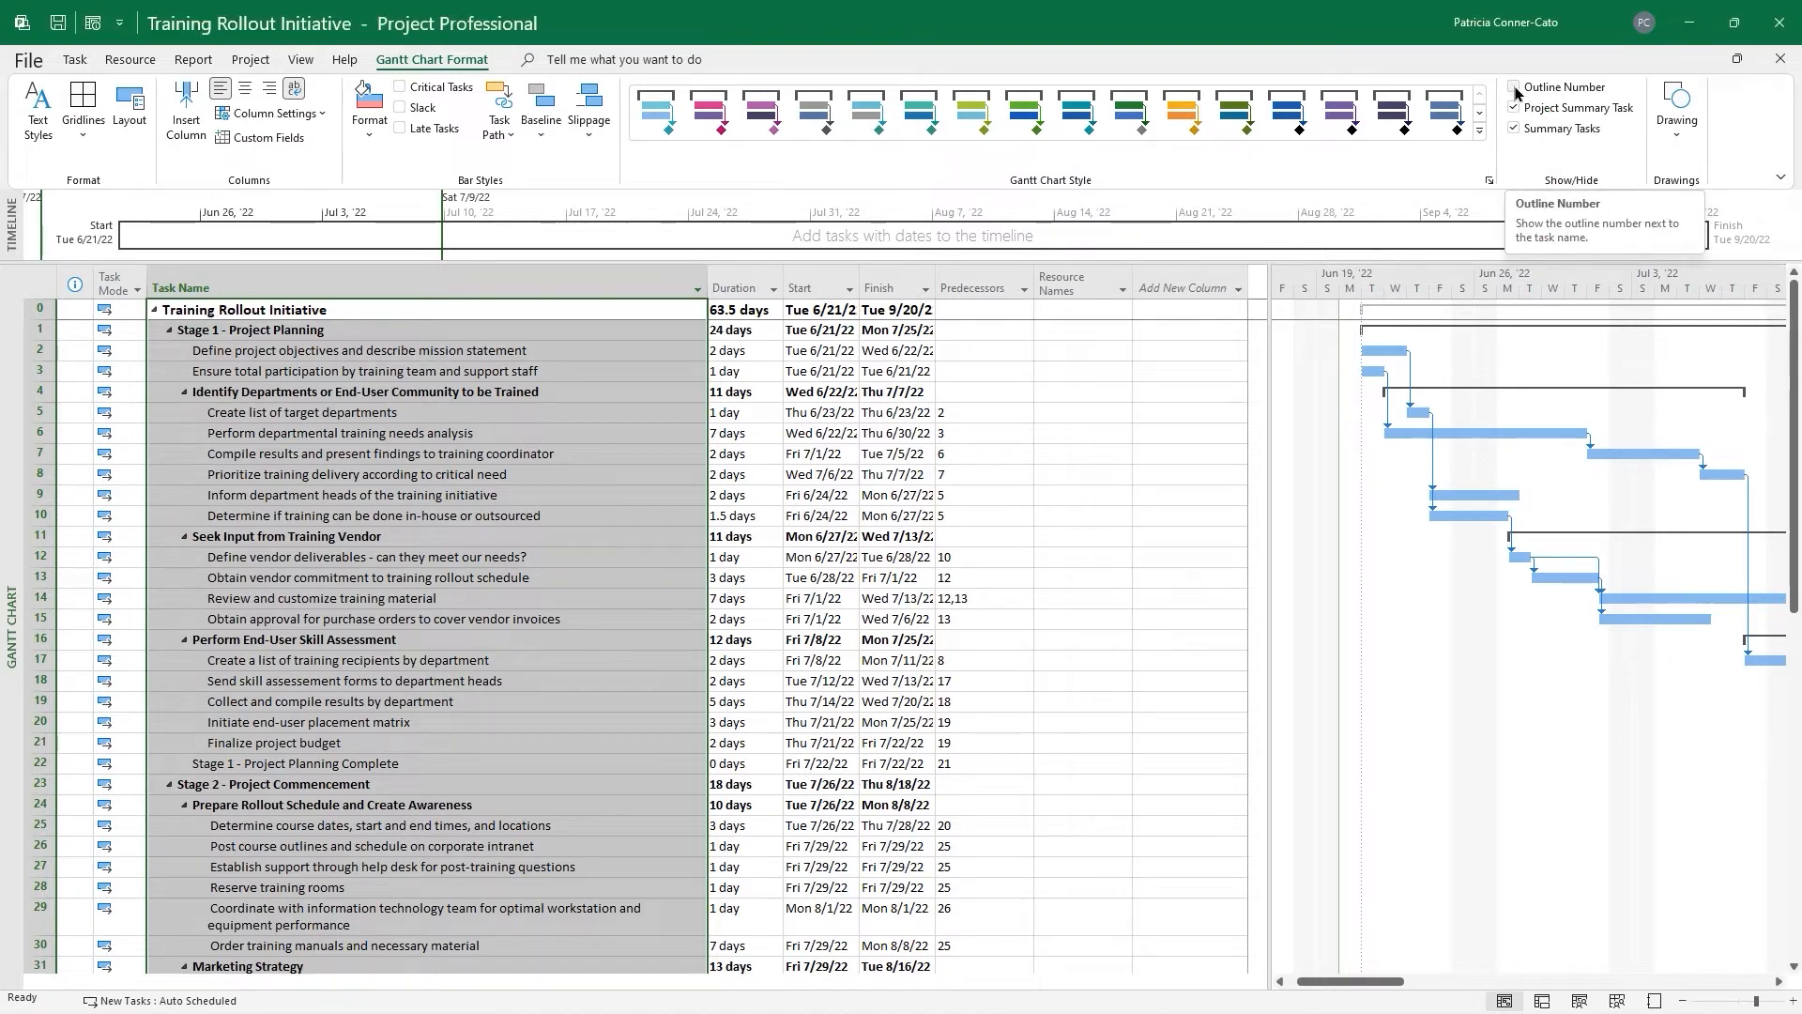
left_click(1514, 87)
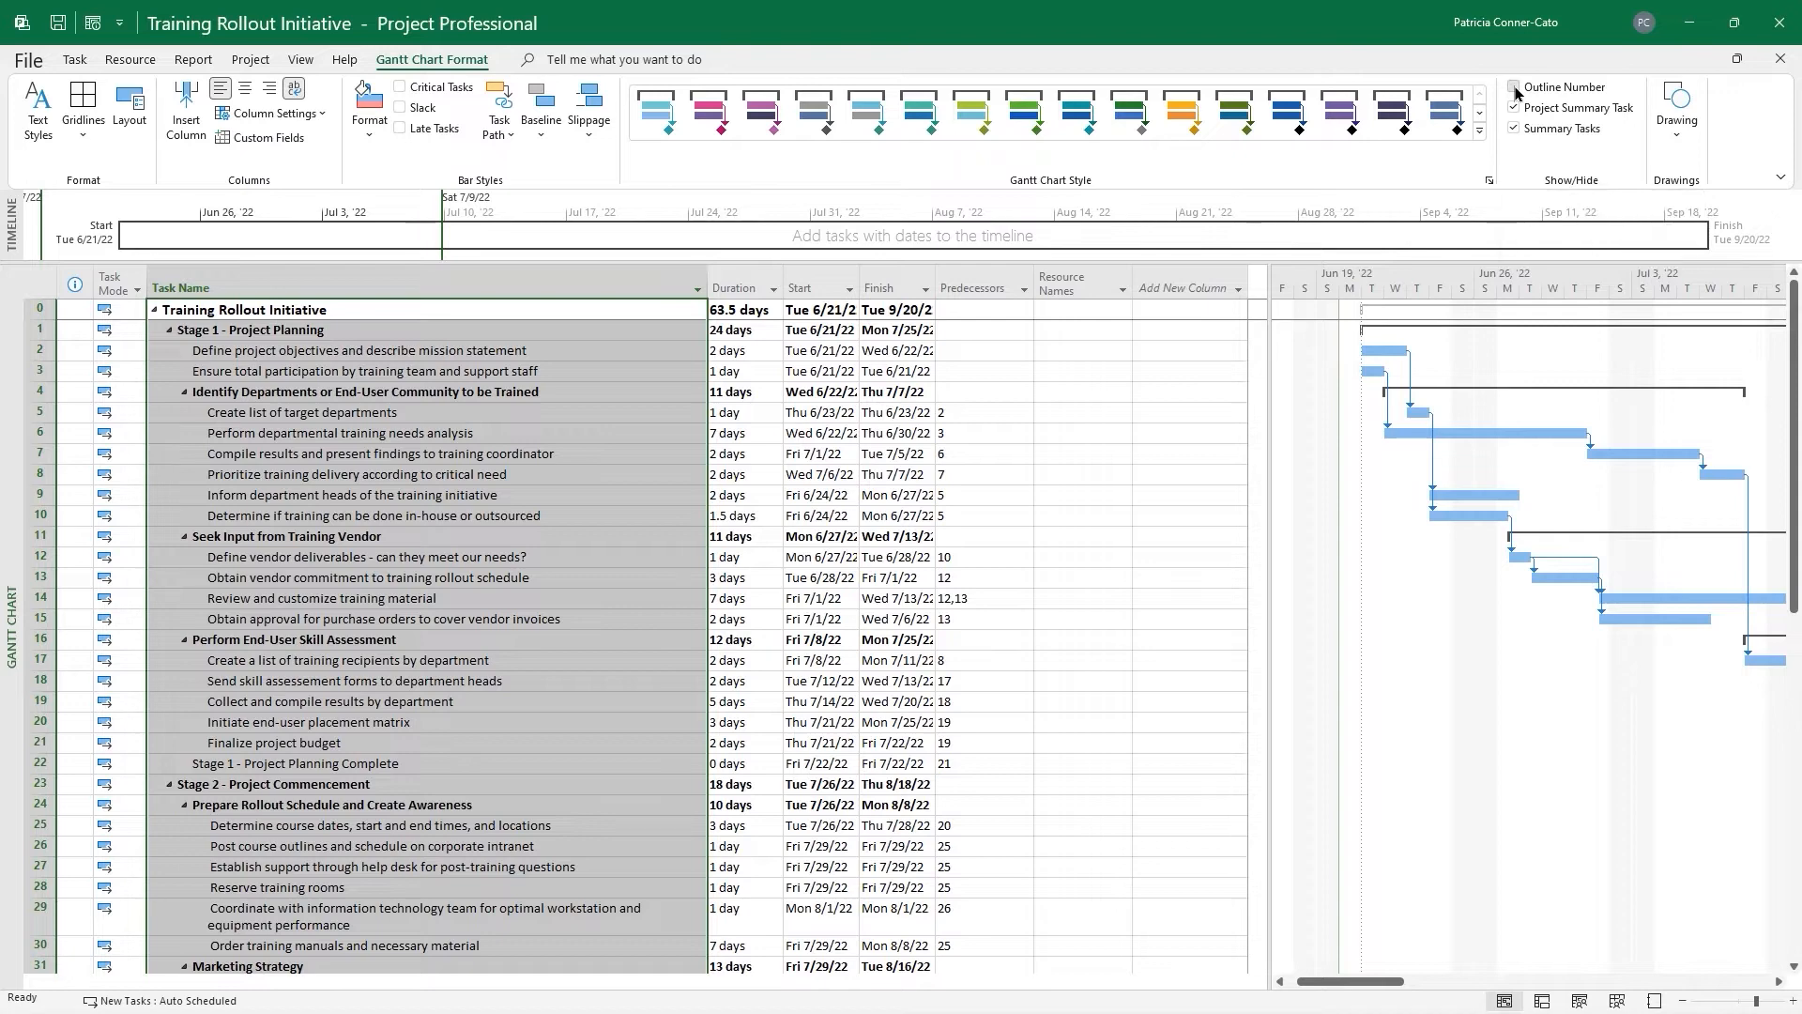
left_click(281, 329)
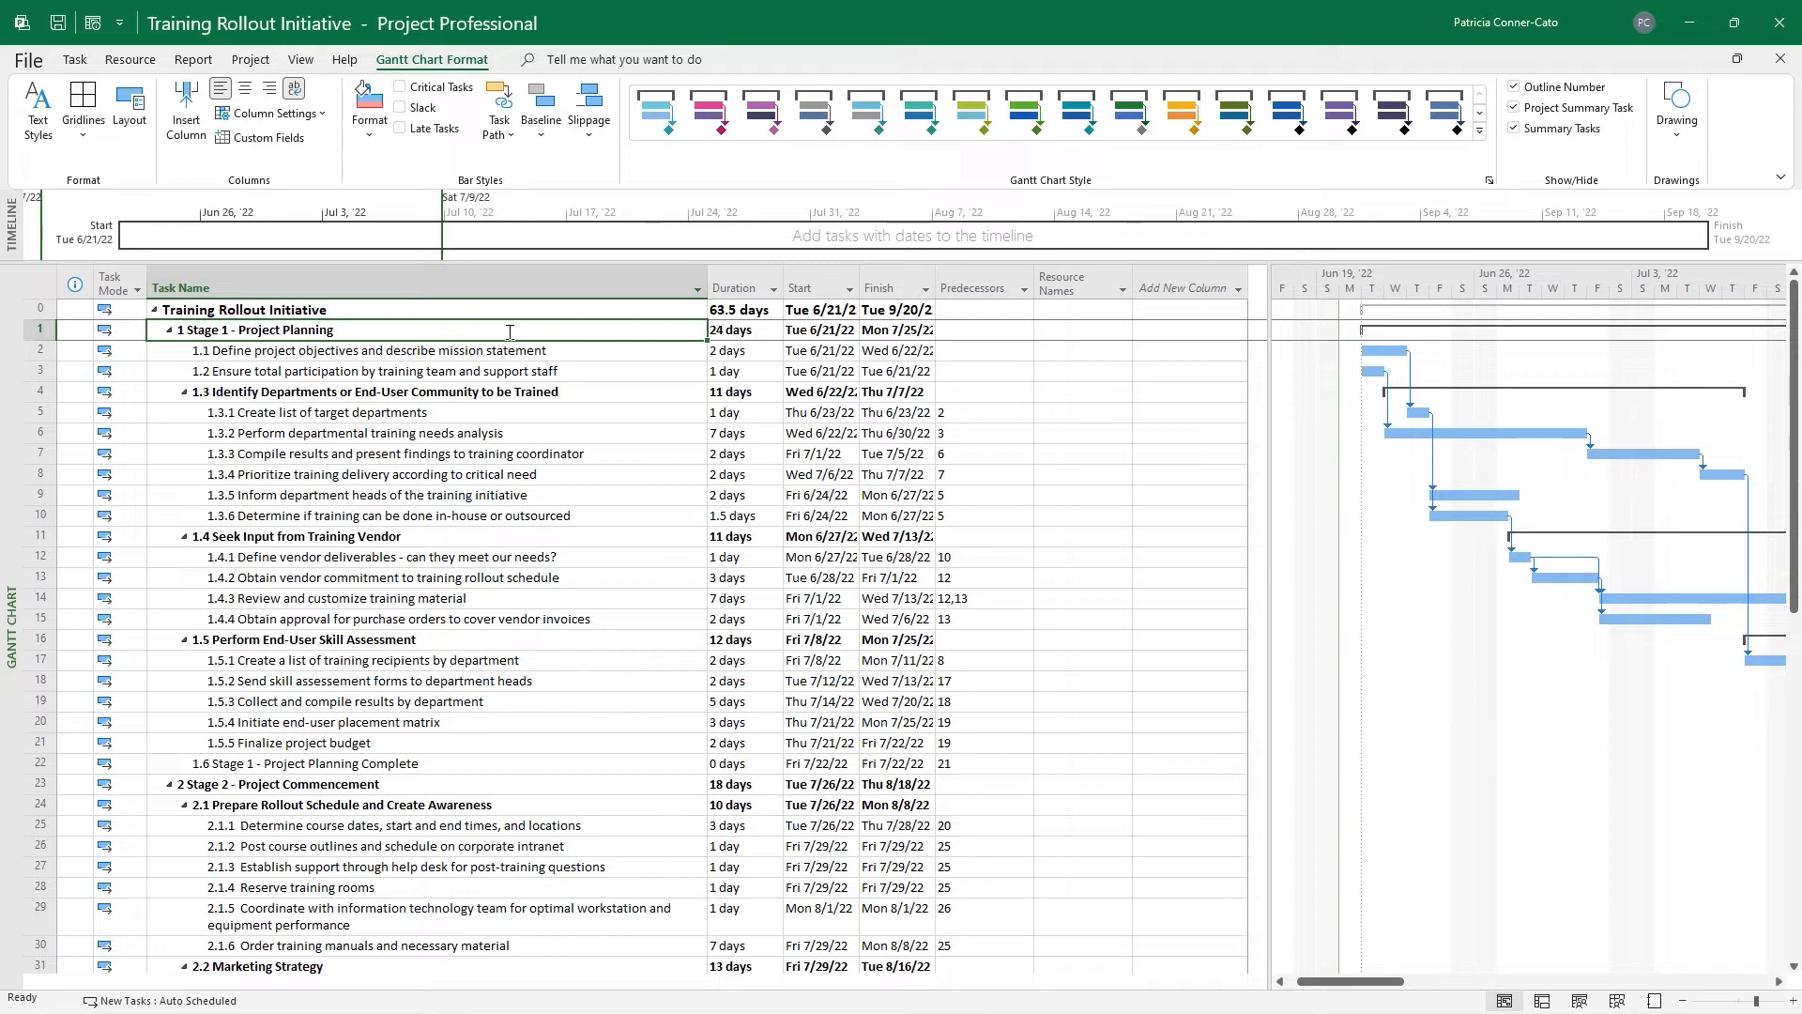
Collapse the first three stages, re-expand Stages 1 and 2, and review the outline numbering through the whole task list
left_click(169, 330)
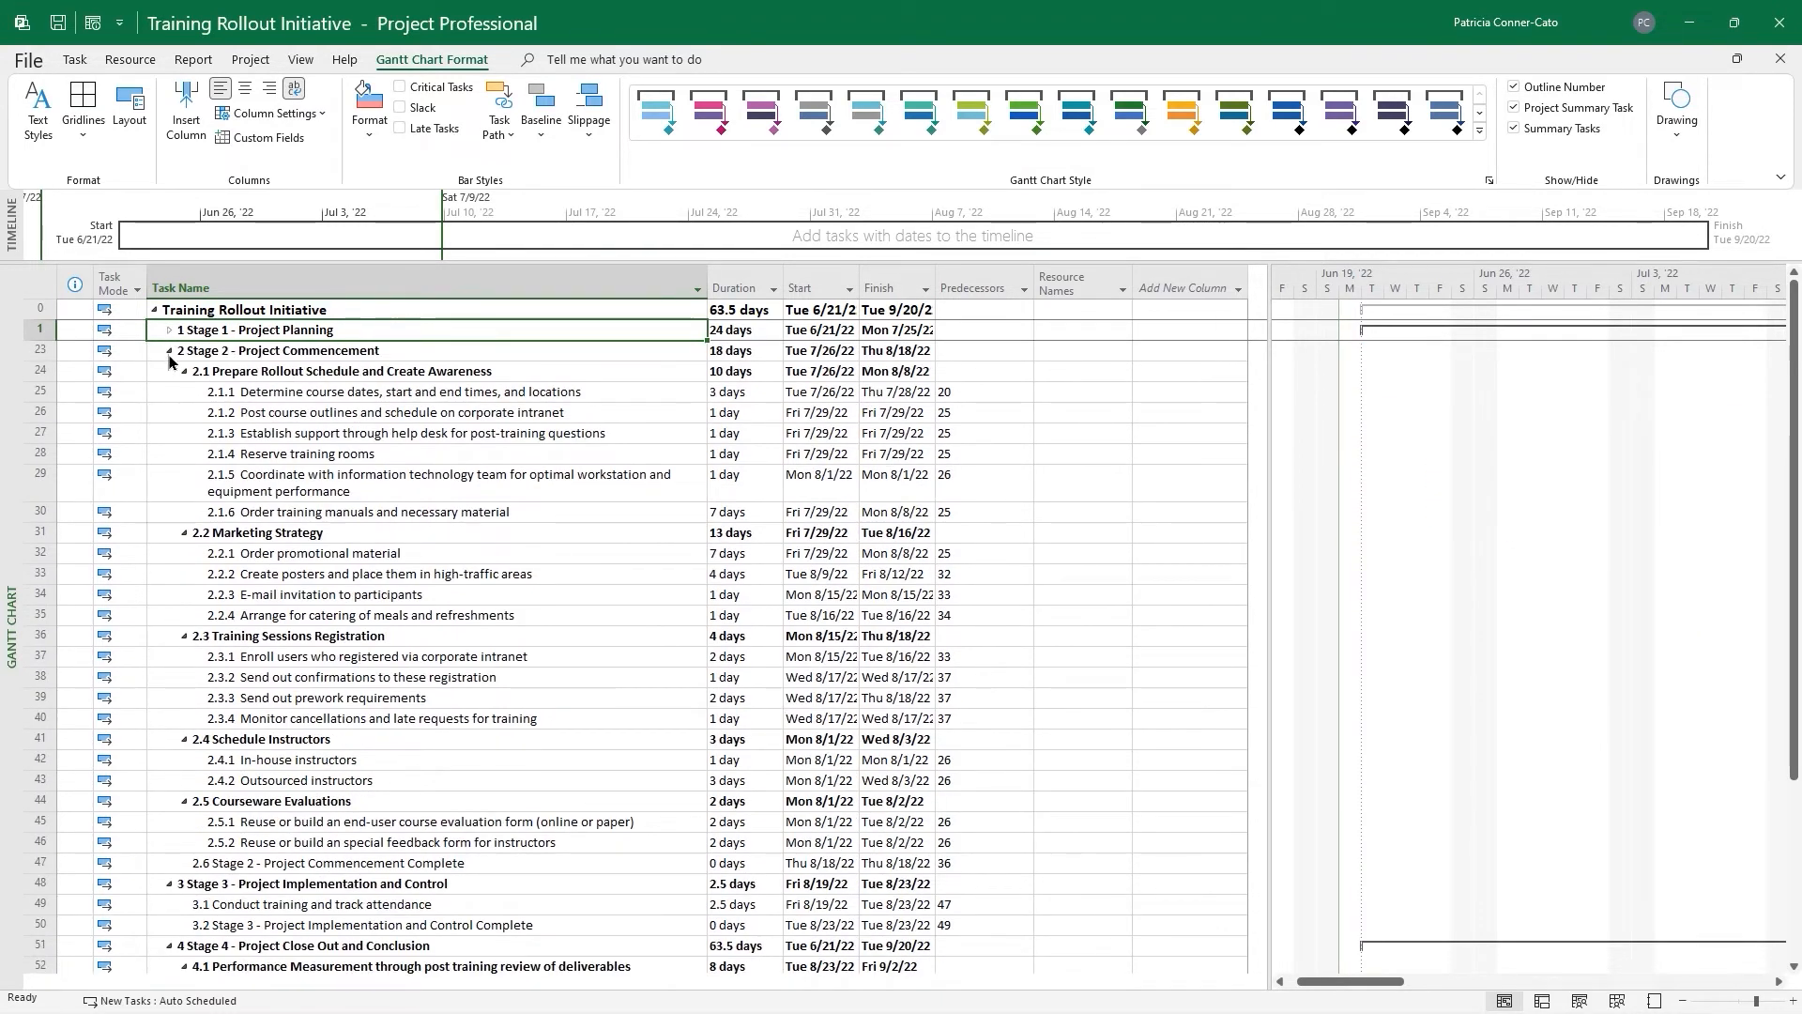
left_click(170, 351)
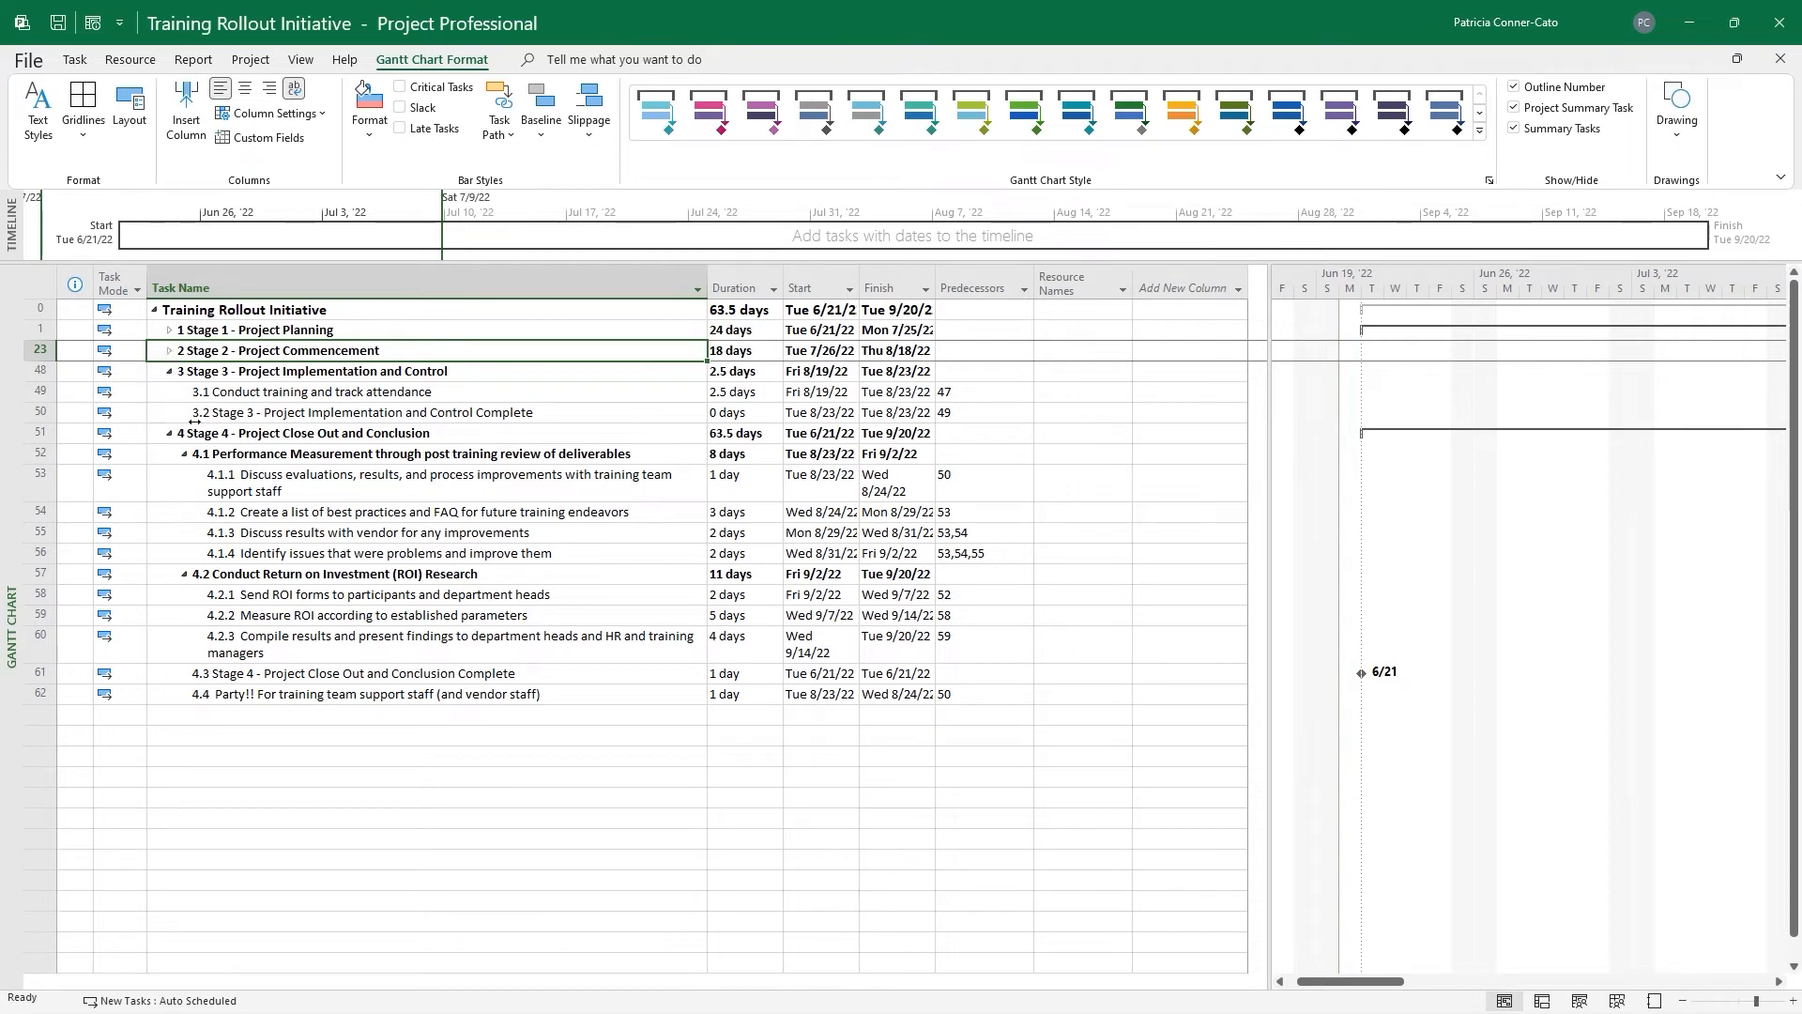
left_click(169, 372)
left_click(169, 350)
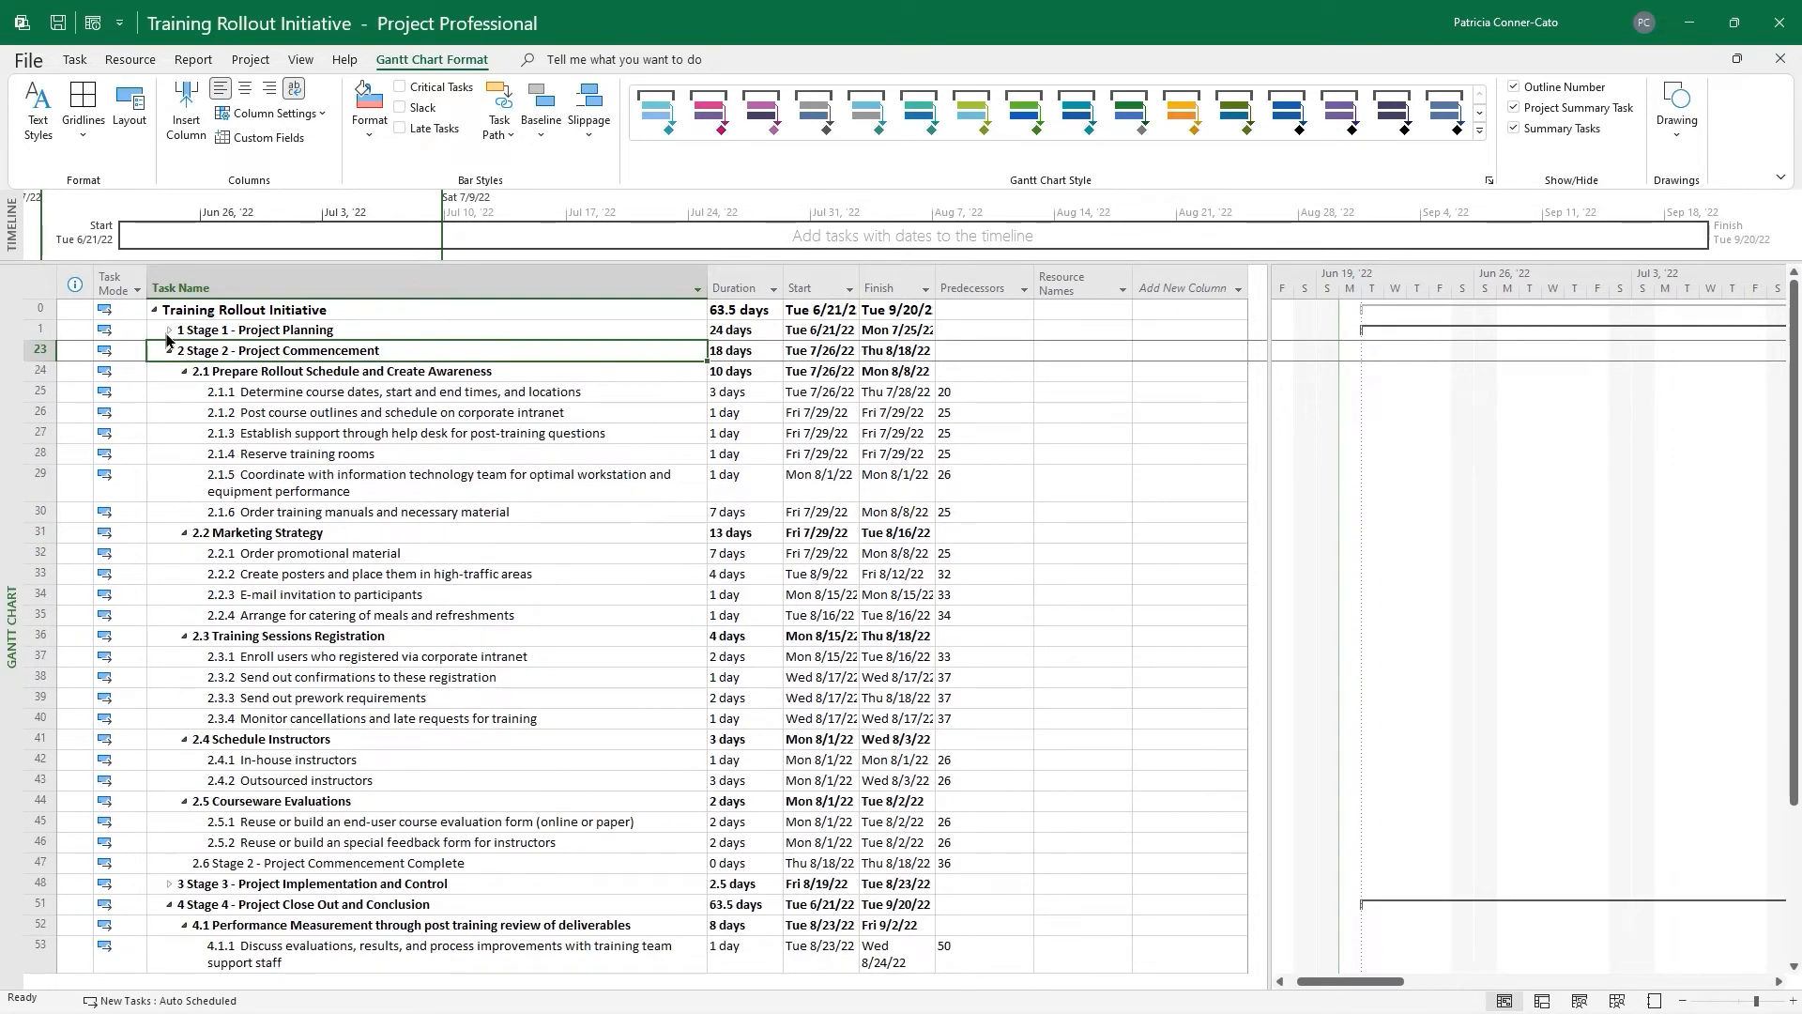
left_click(169, 332)
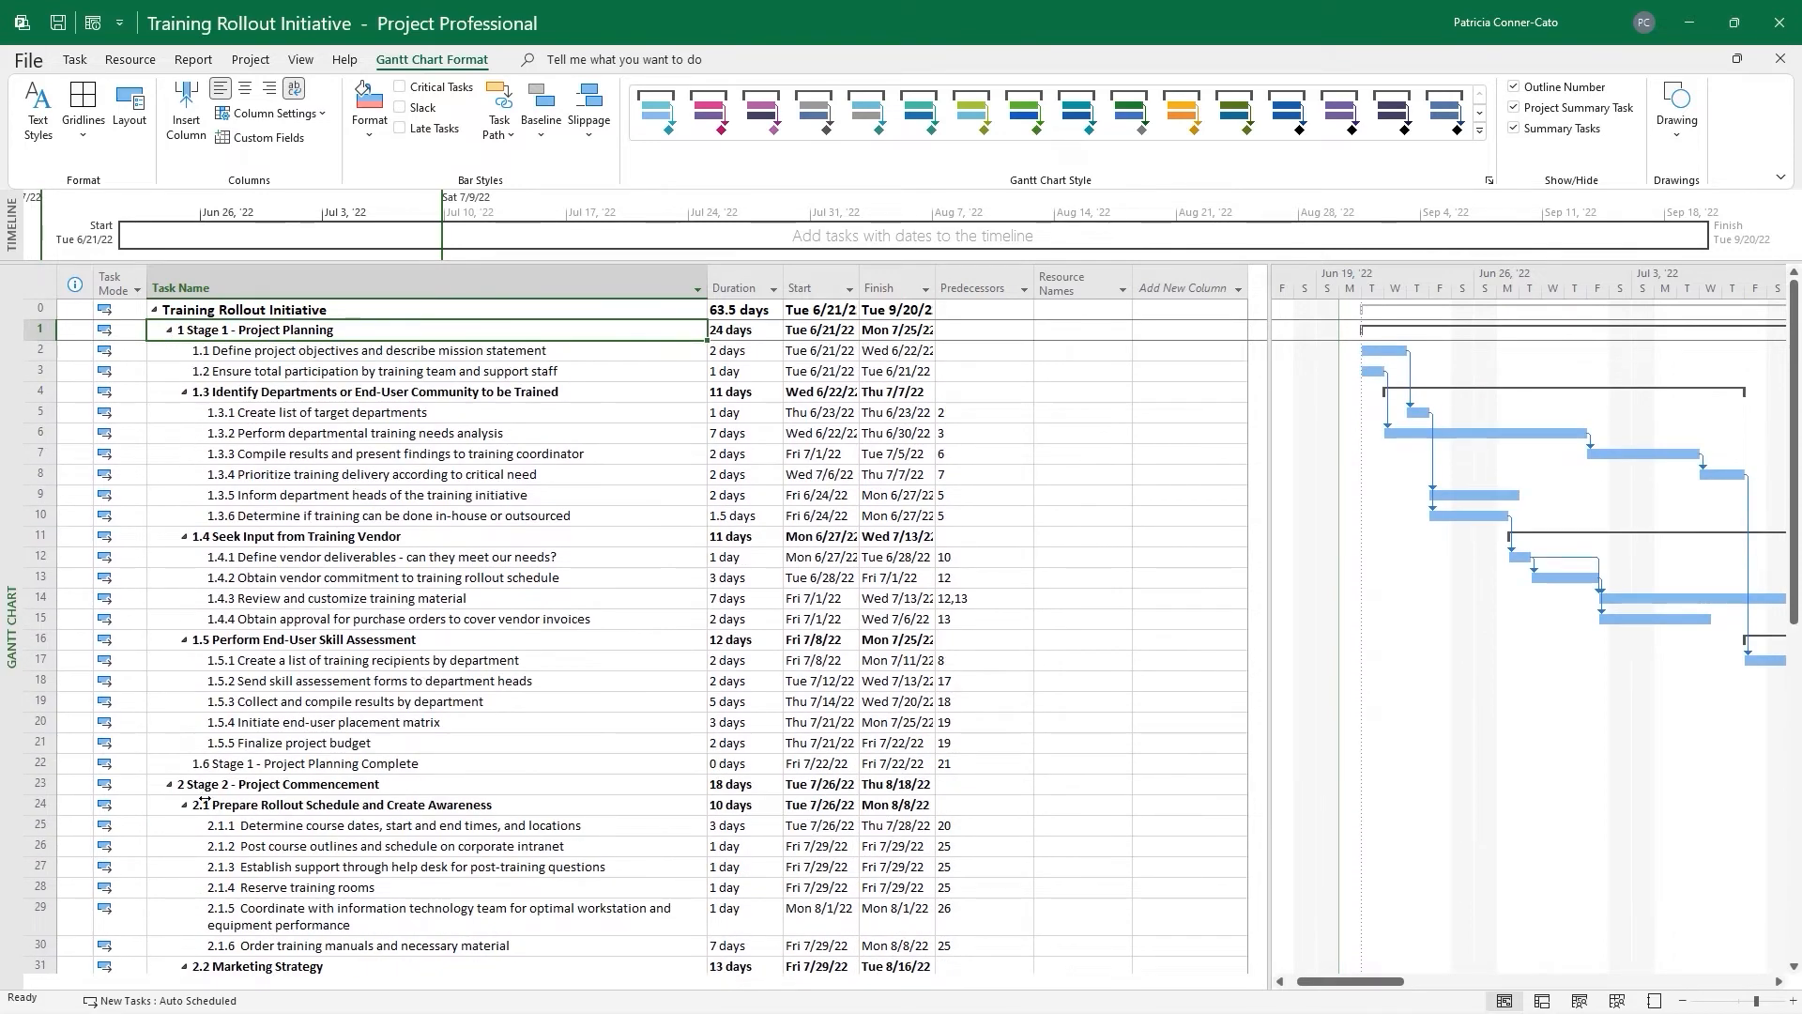
scroll(204, 802, "down", 6)
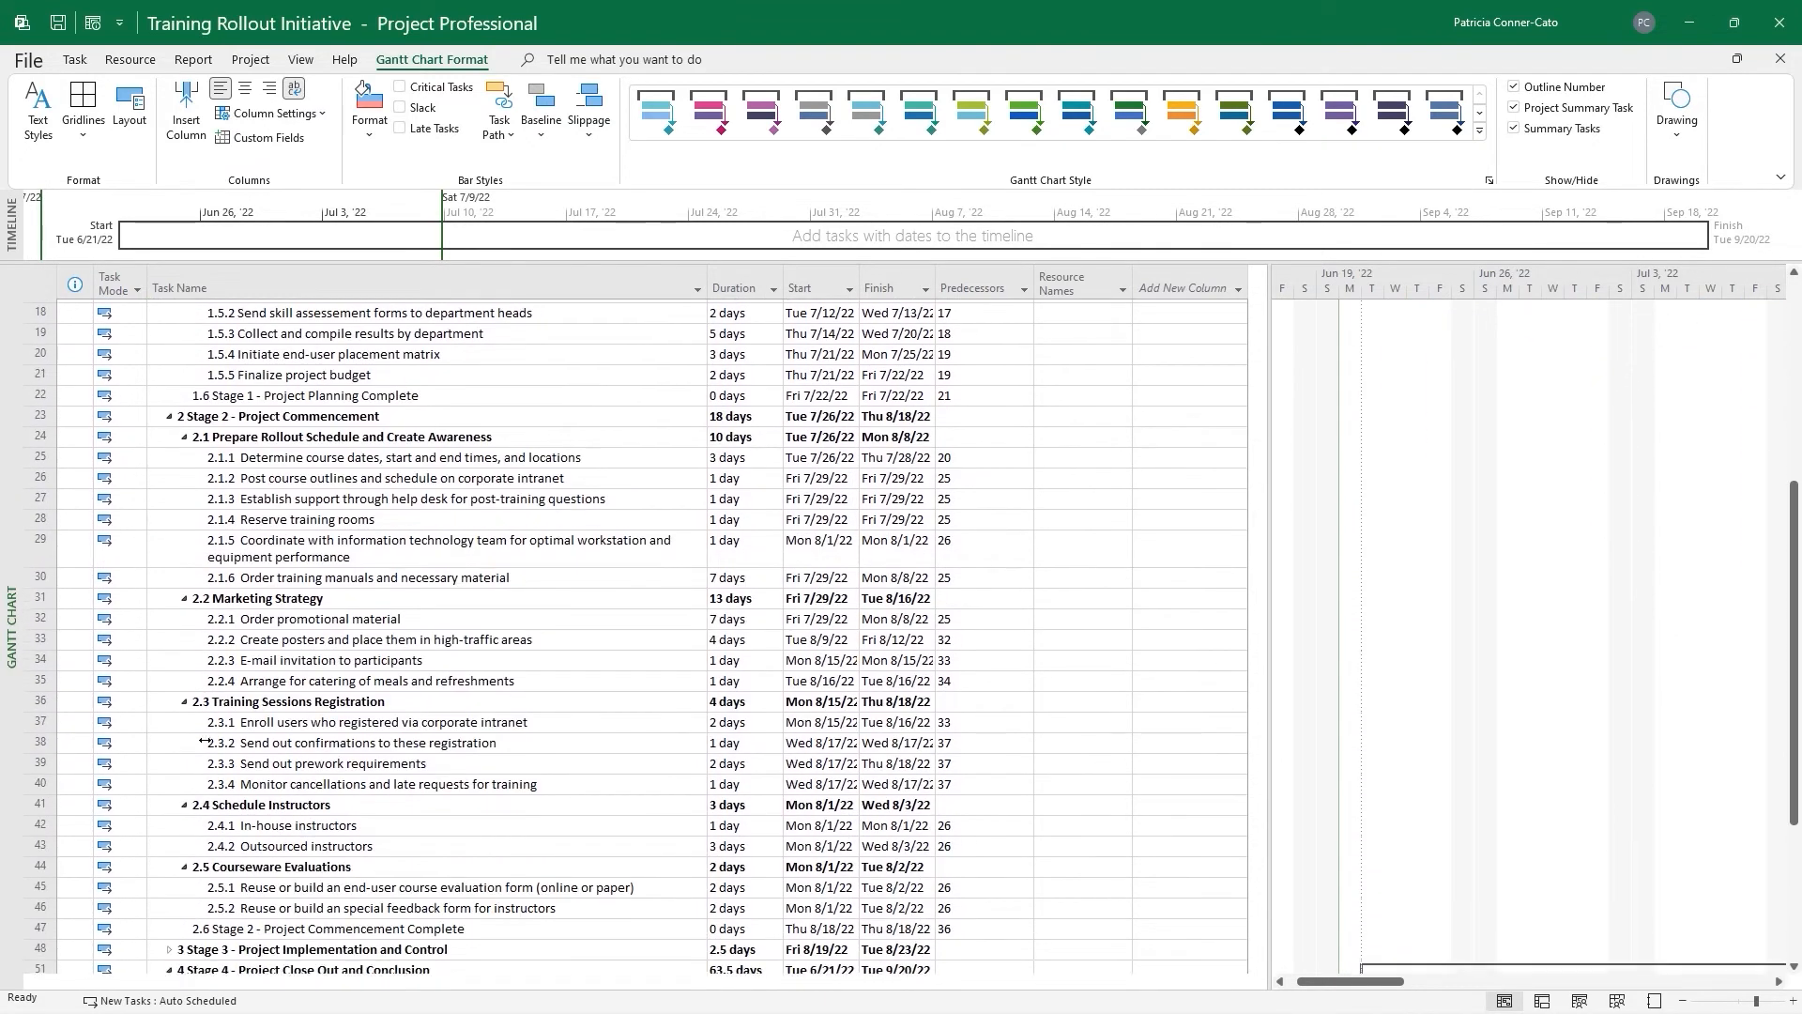
scroll(204, 742, "down", 8)
scroll(202, 741, "up", 5)
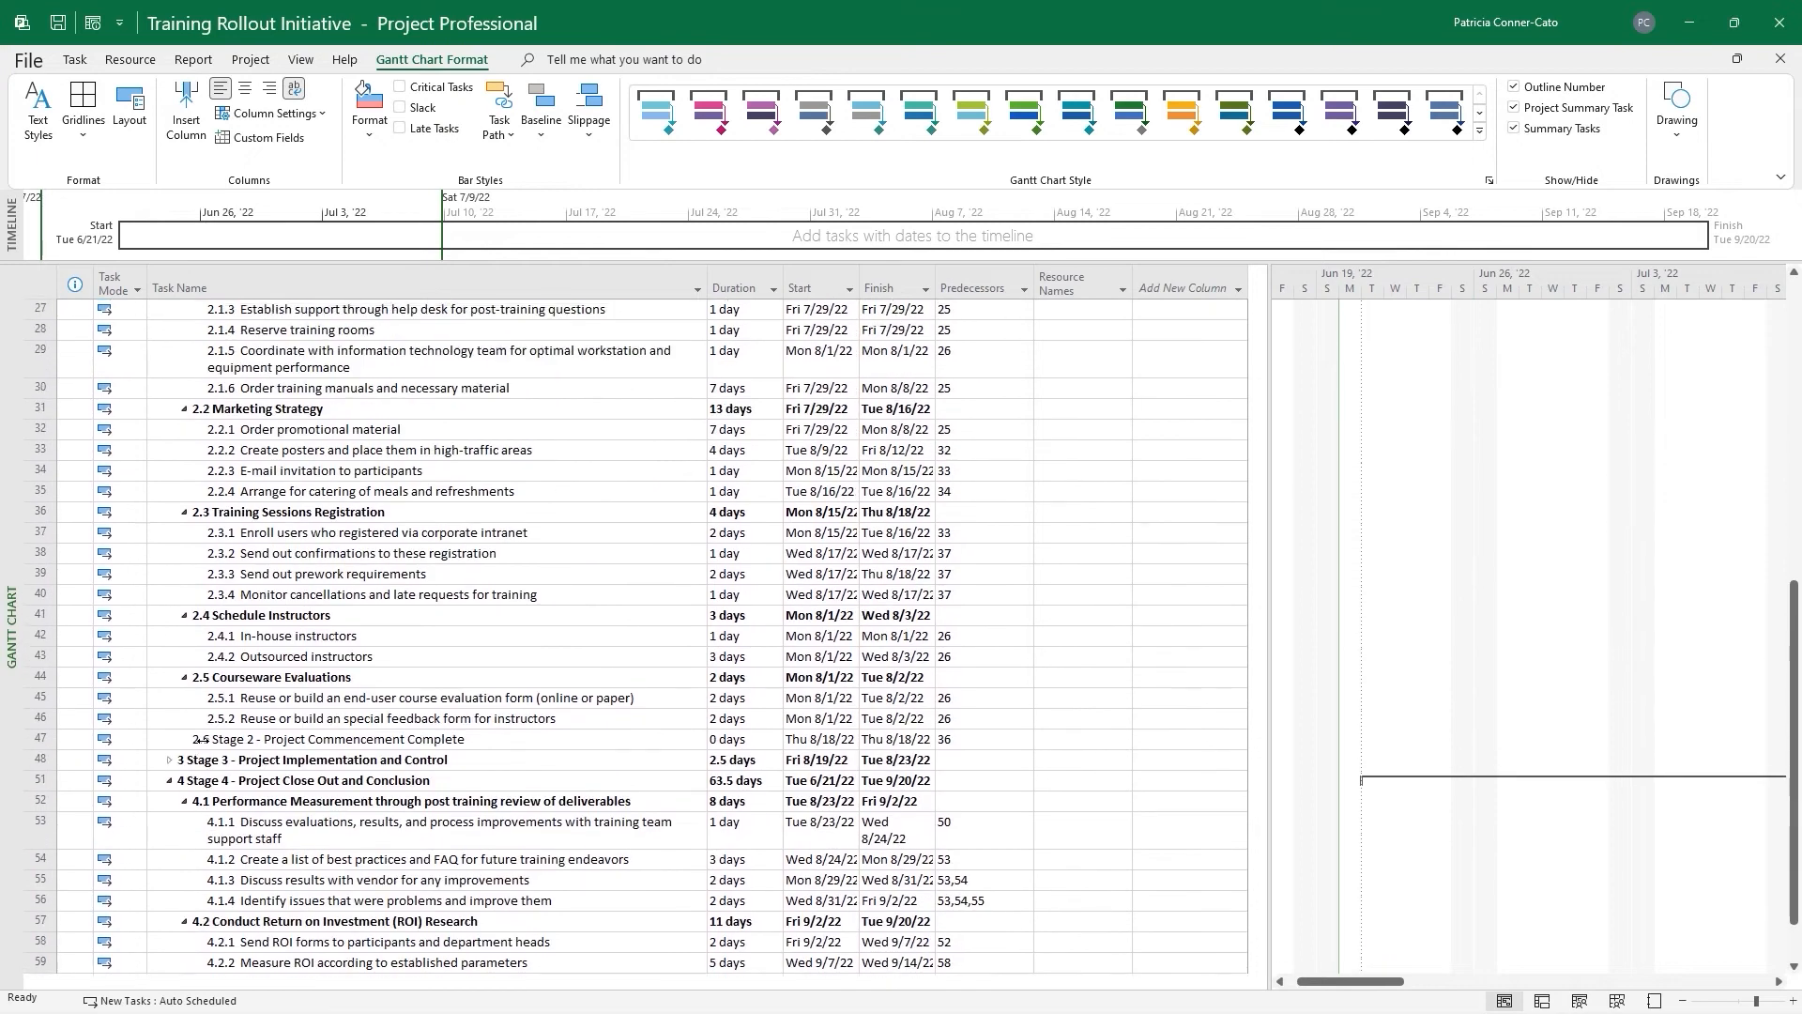
scroll(181, 793, "up", 9)
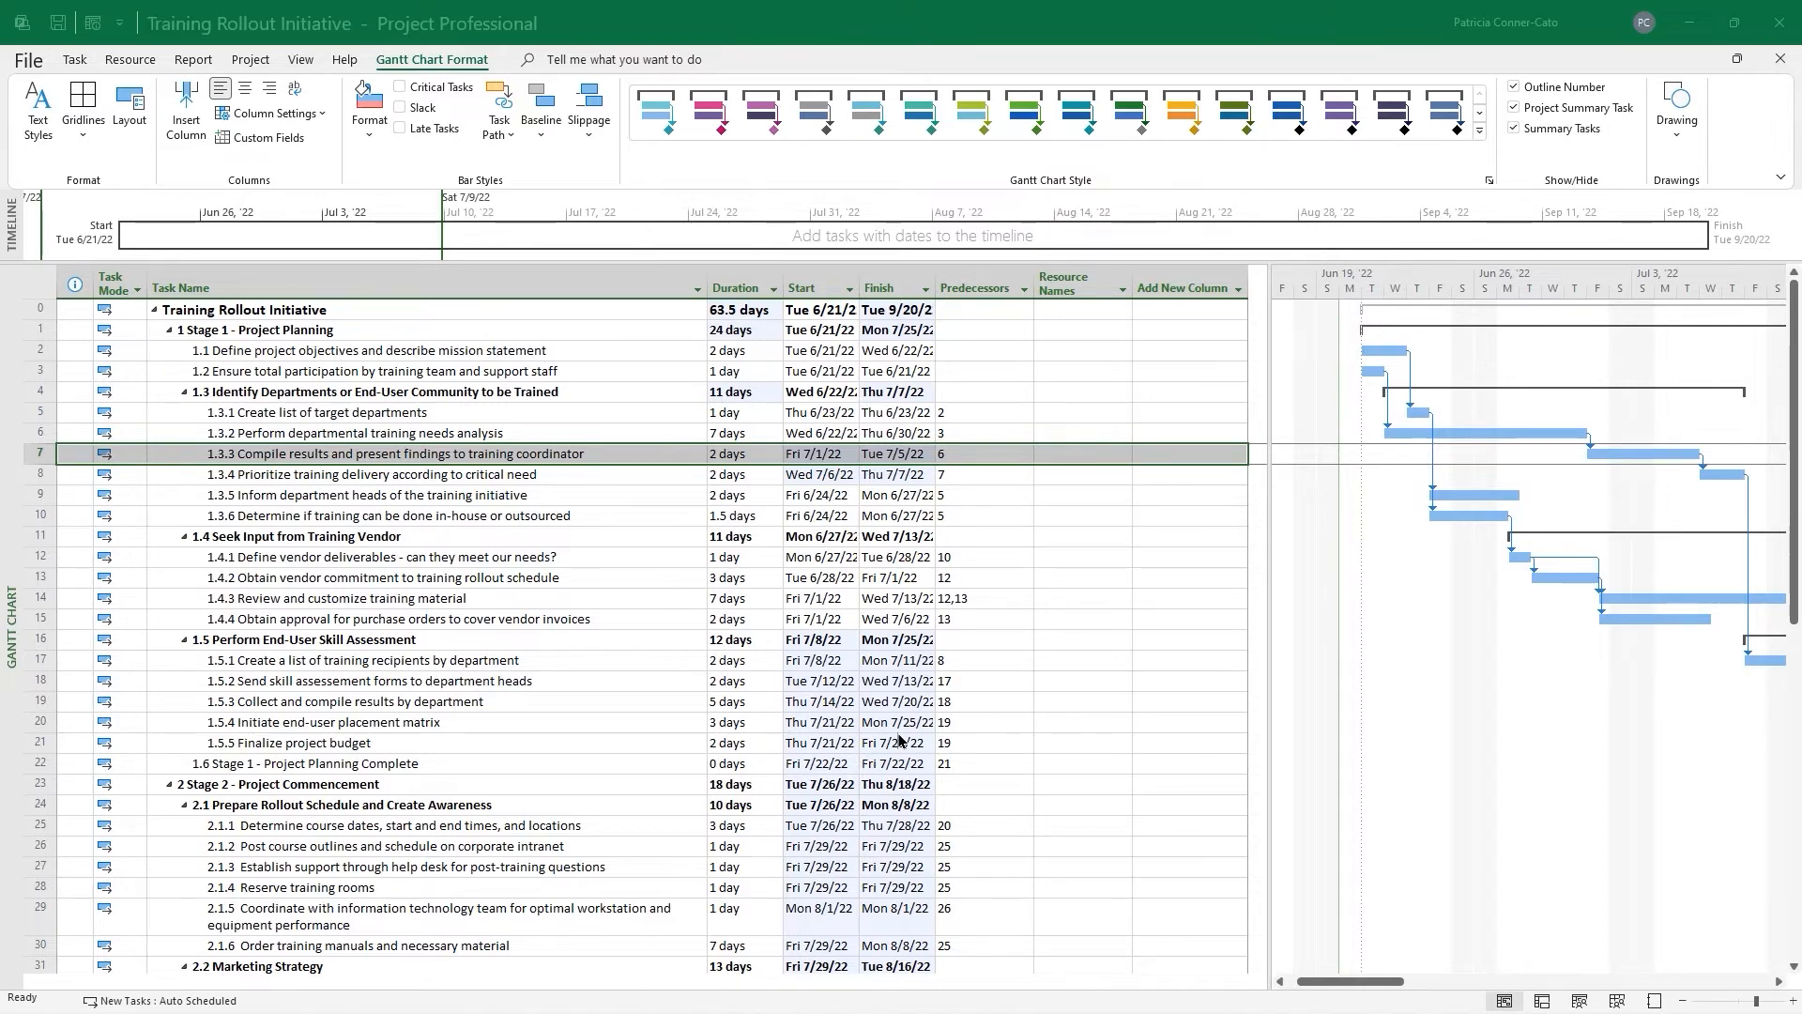
Open the task information for 1.3.3 Compile results and present findings to training coordinator and review its general settings
left_click(570, 462)
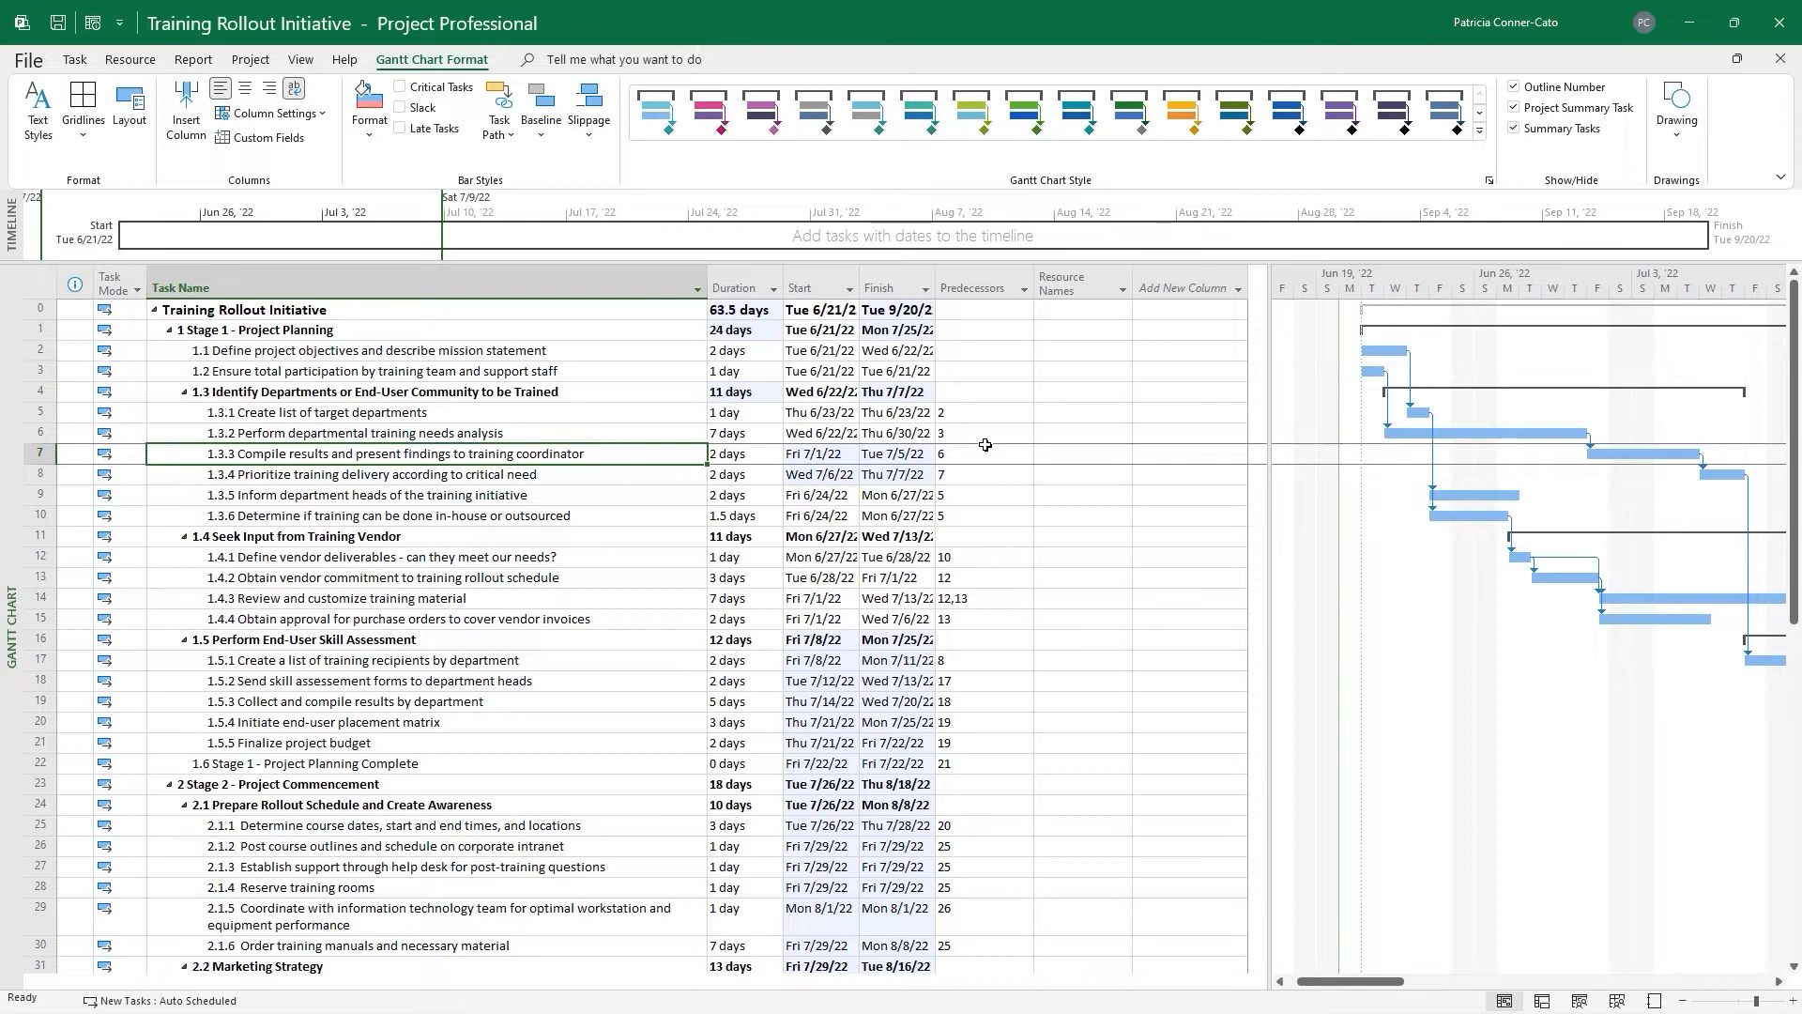
left_click(485, 454)
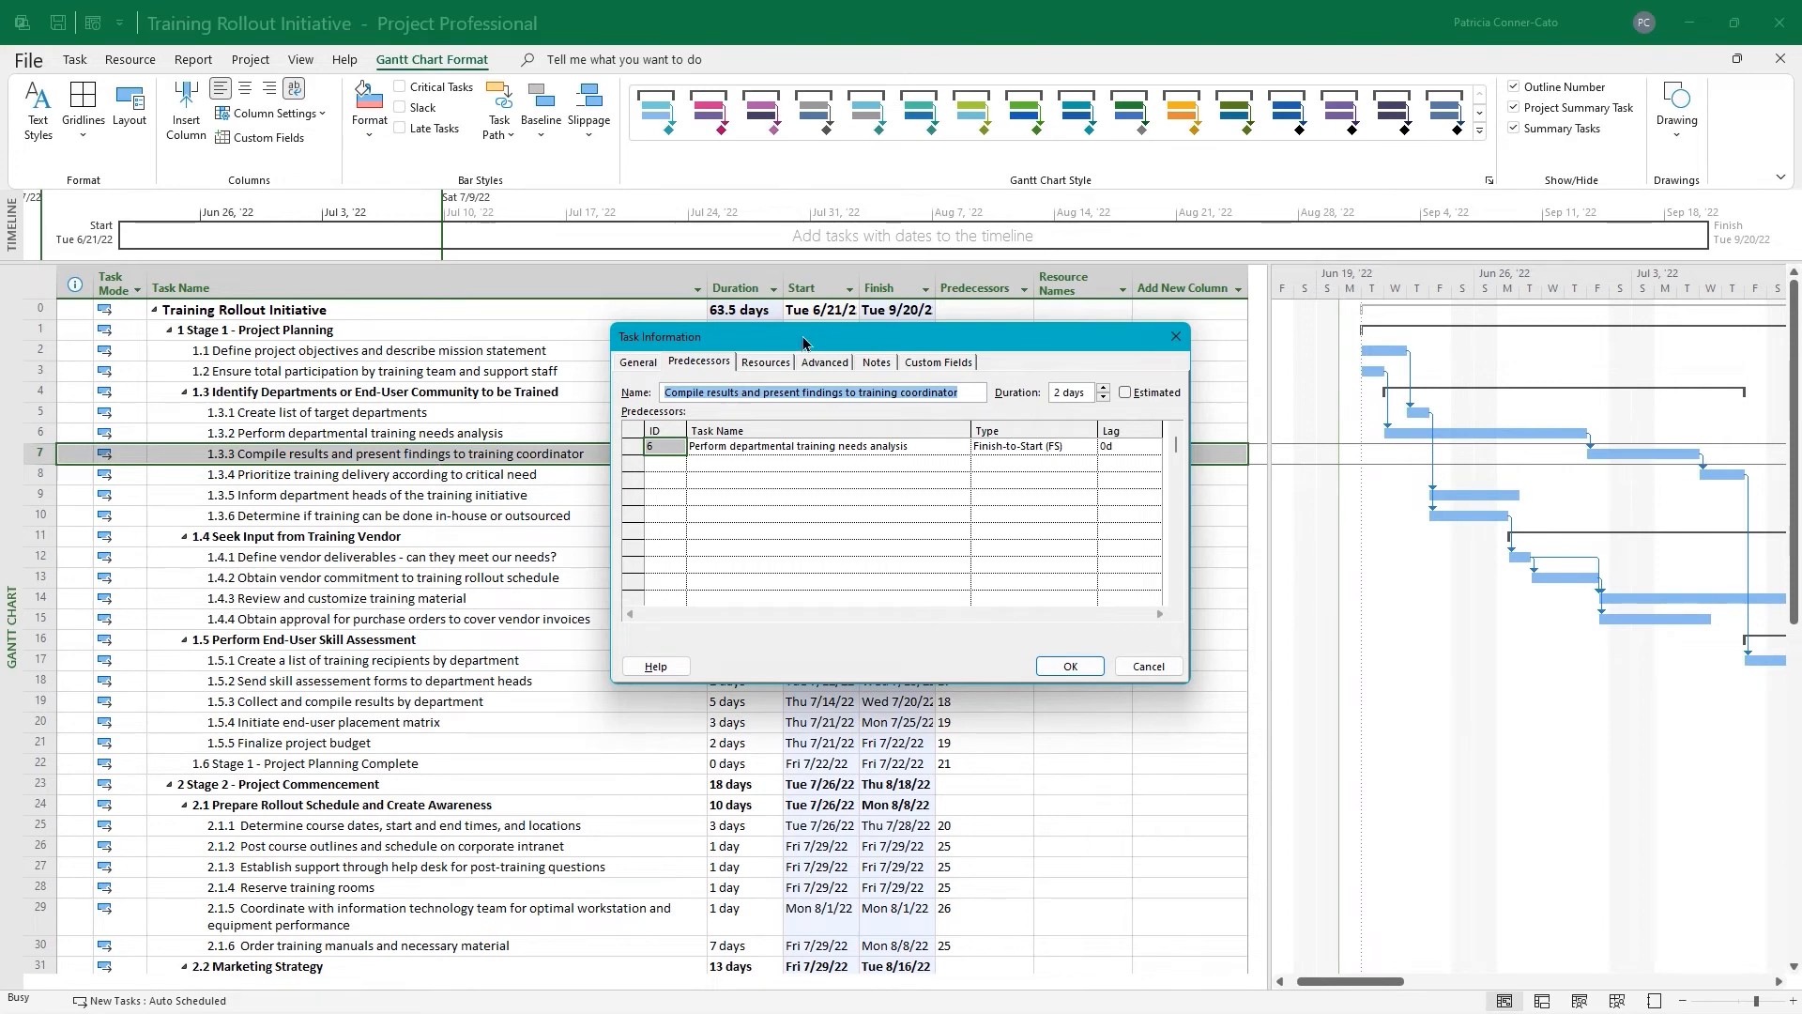
left_click(648, 362)
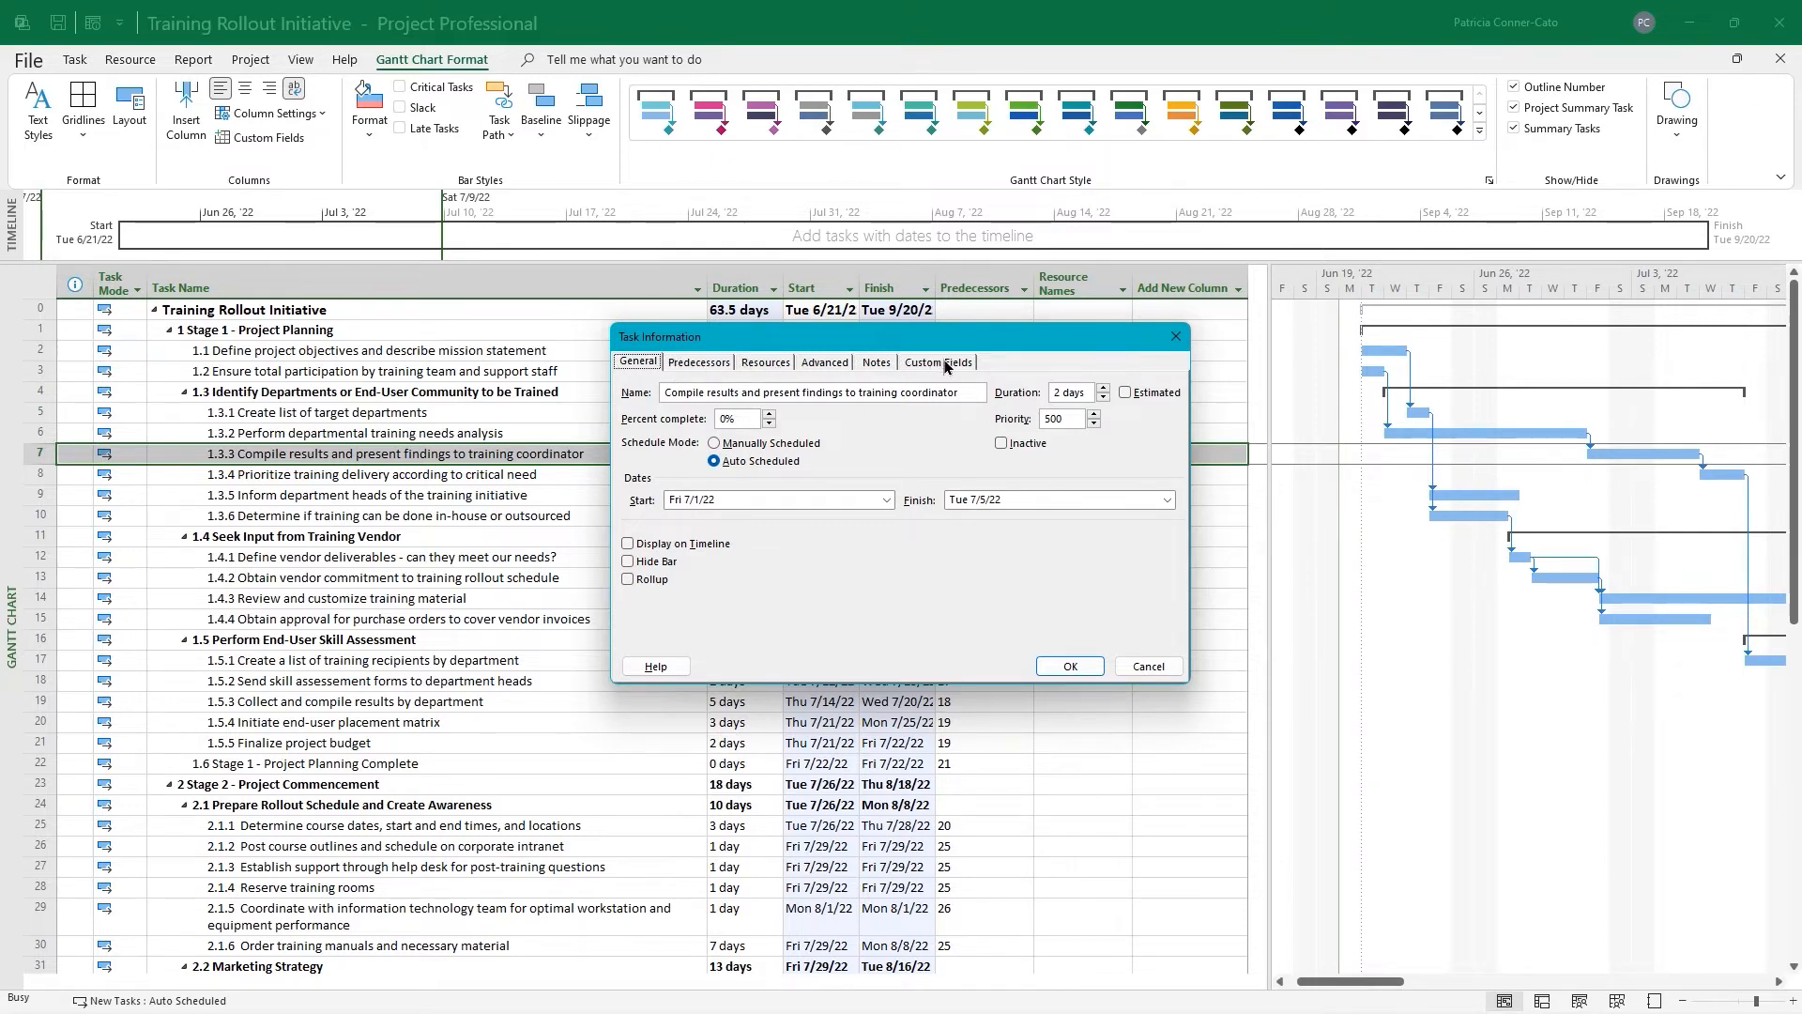
Set the lag on predecessor 6 of task 1.3.3 to -4 days and check the link in the predecessor column
left_click(710, 363)
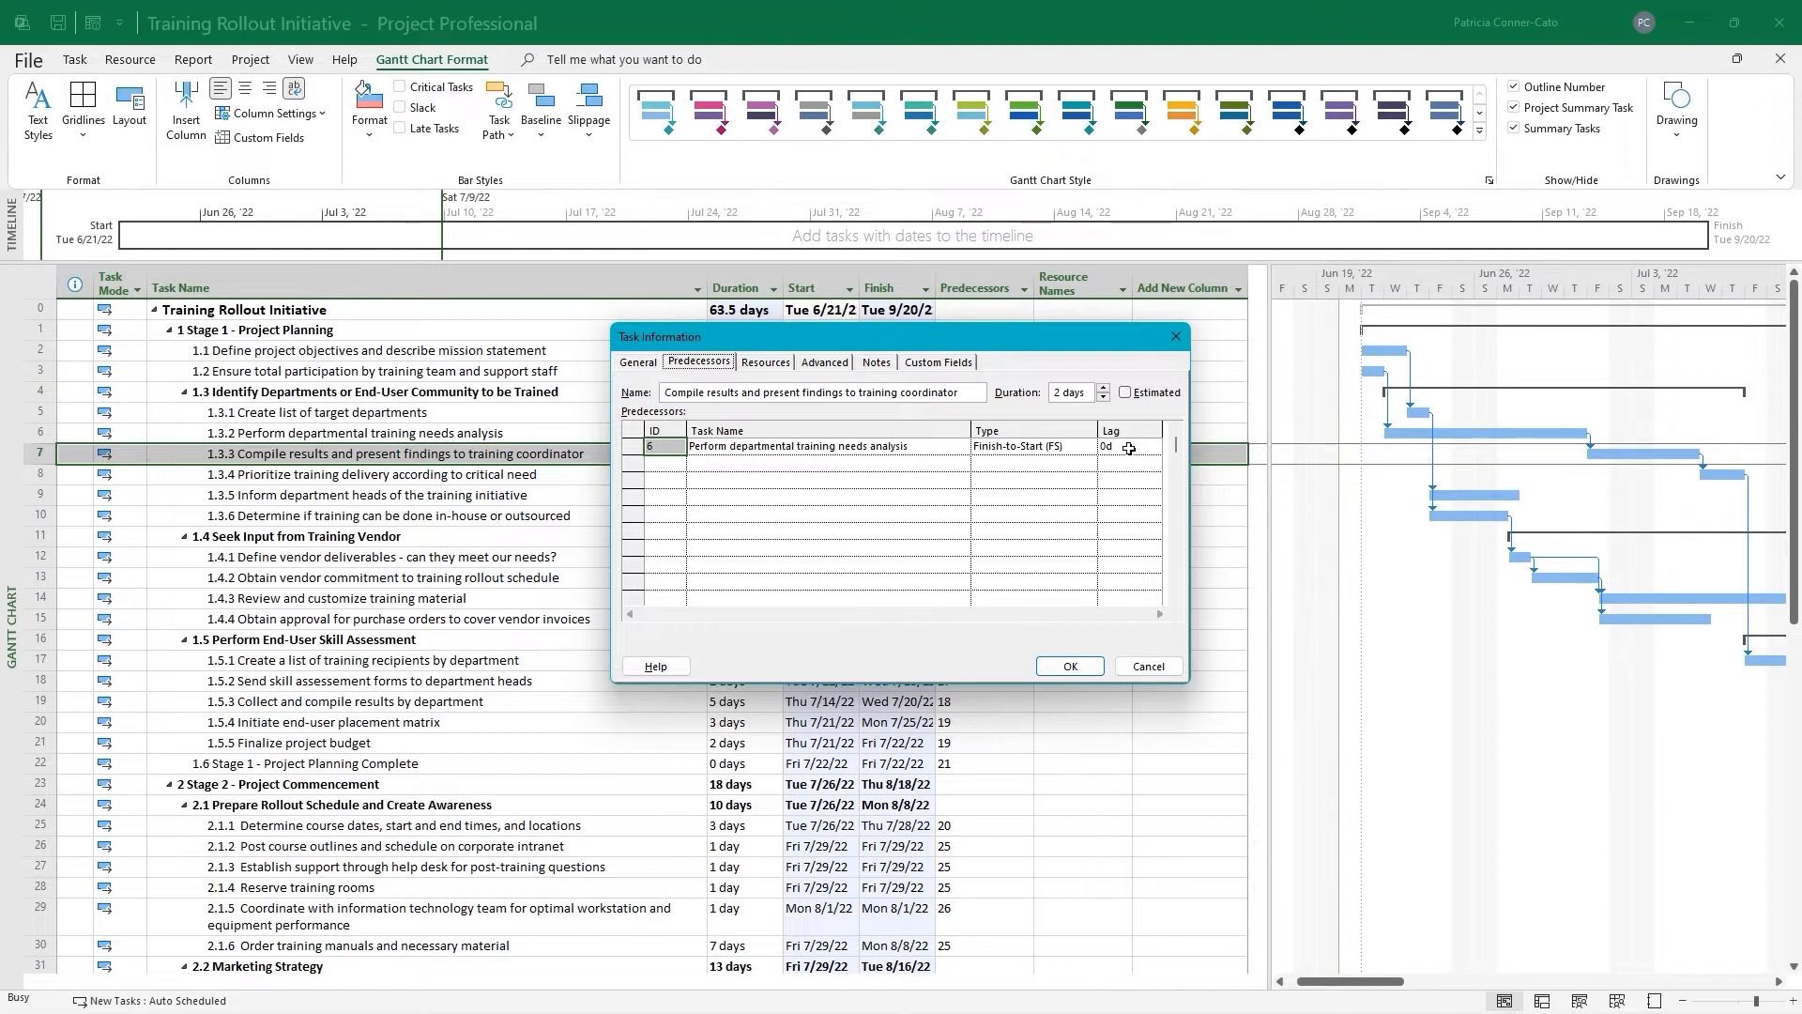
left_click(1129, 448)
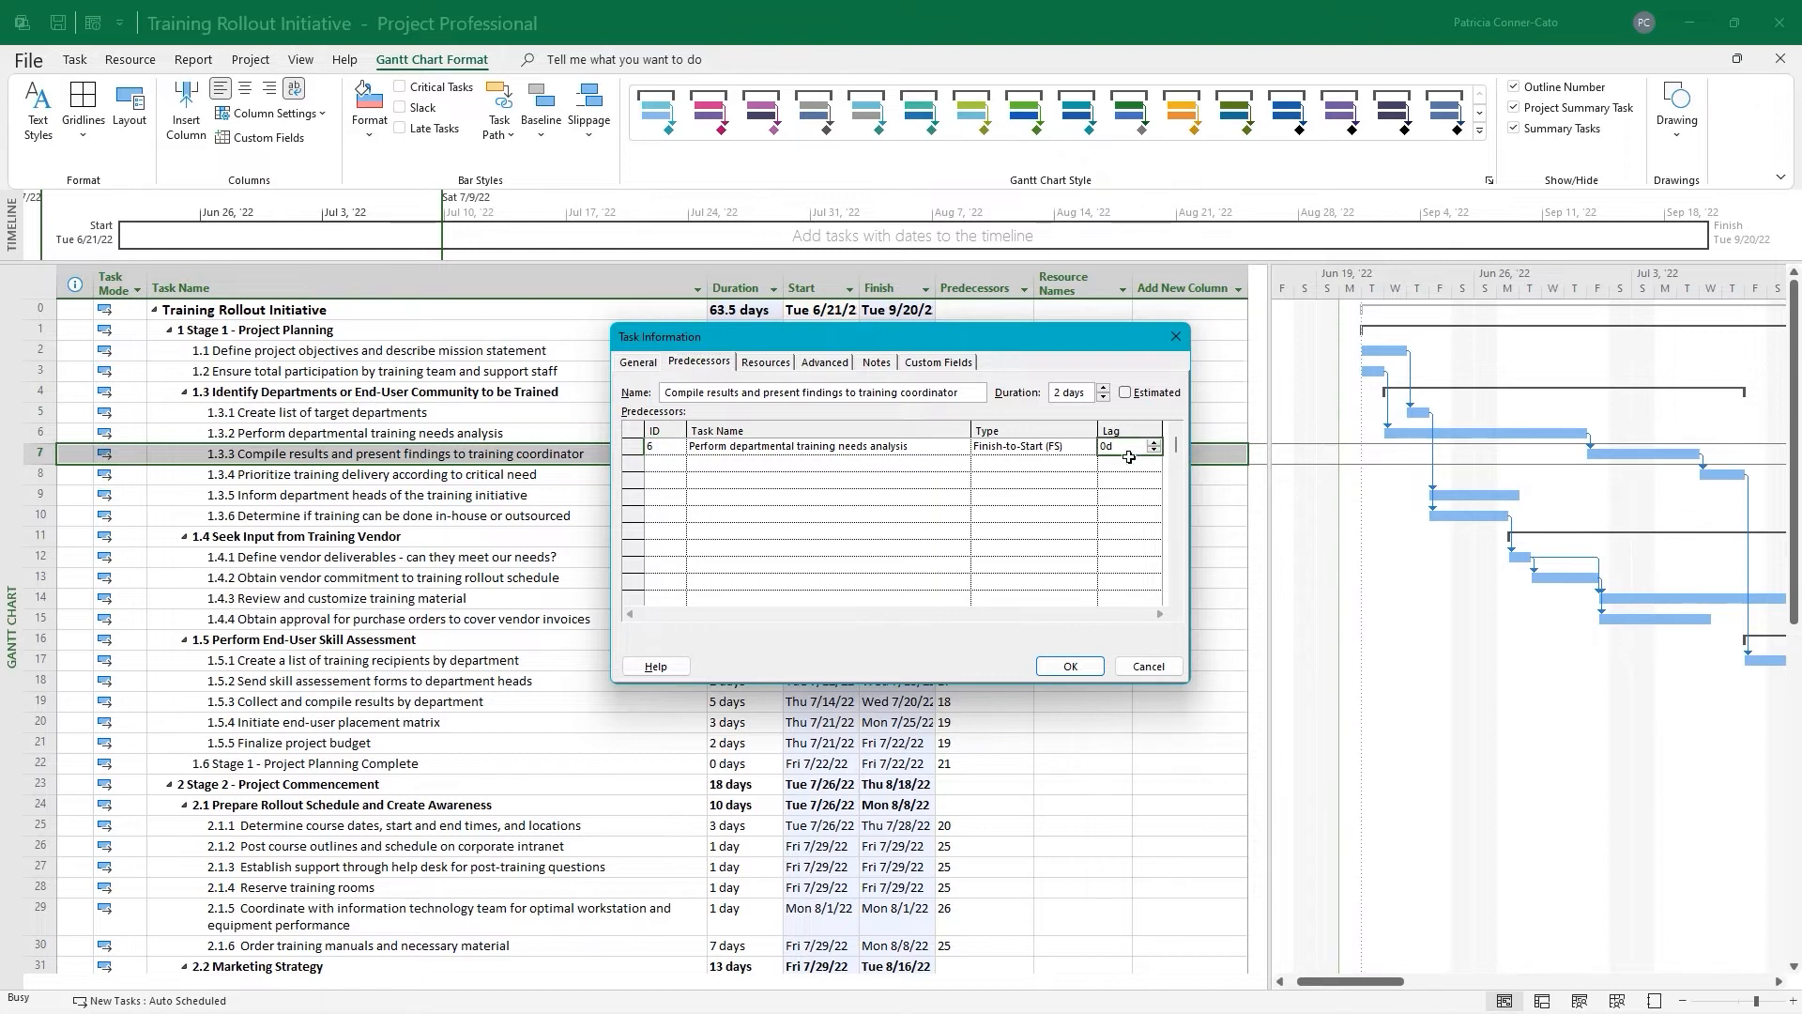
key("BackSpace")
key("BackSpace")
type("-4")
key("Return")
left_click(1070, 665)
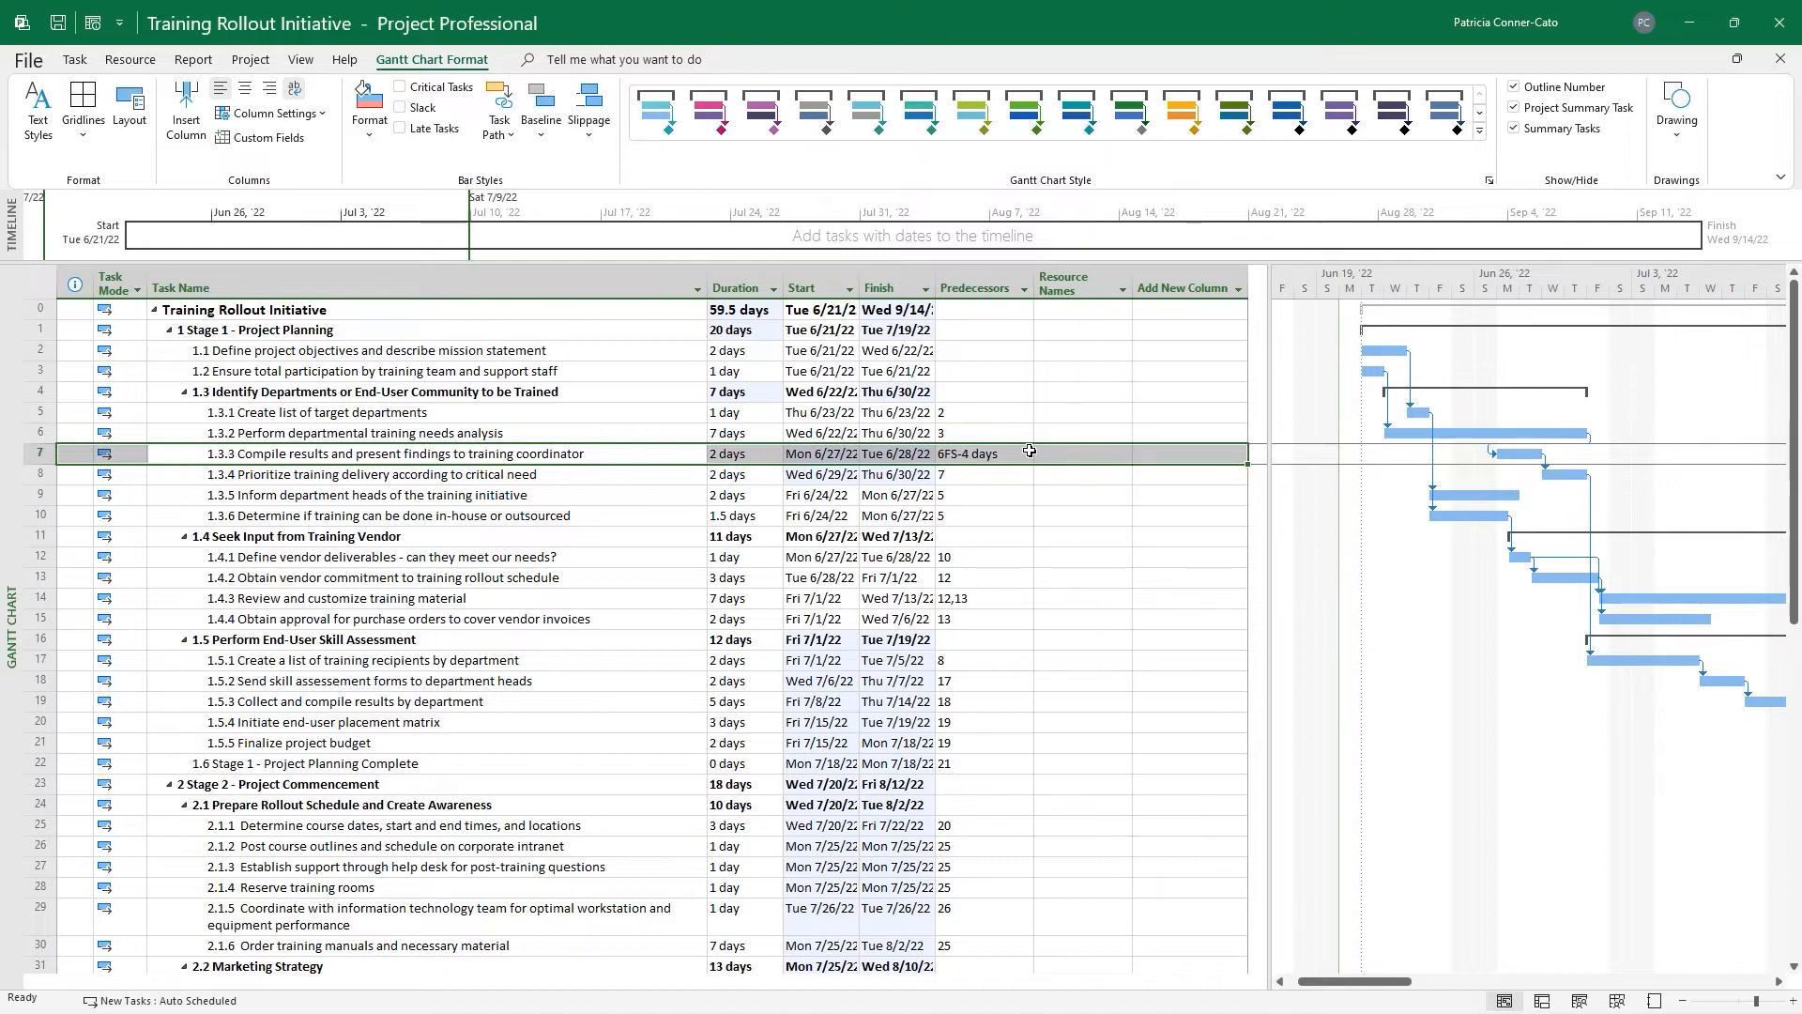
left_click(1015, 429)
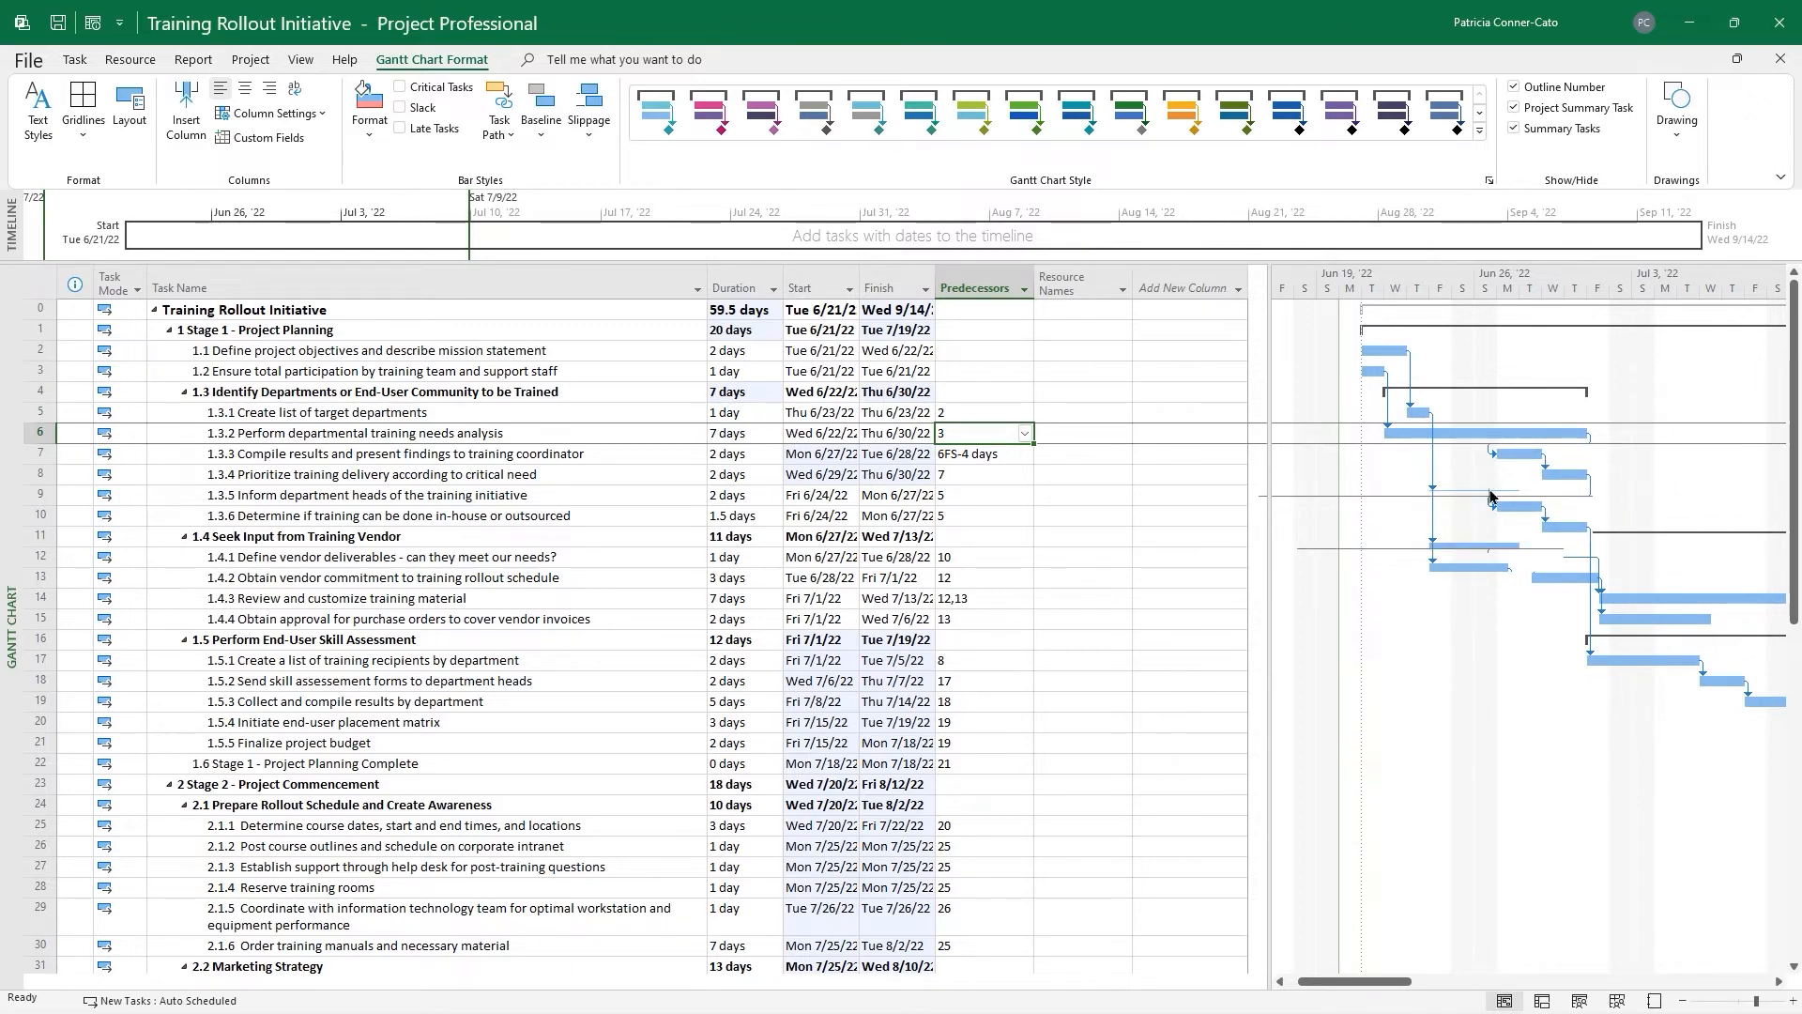
left_click(995, 455)
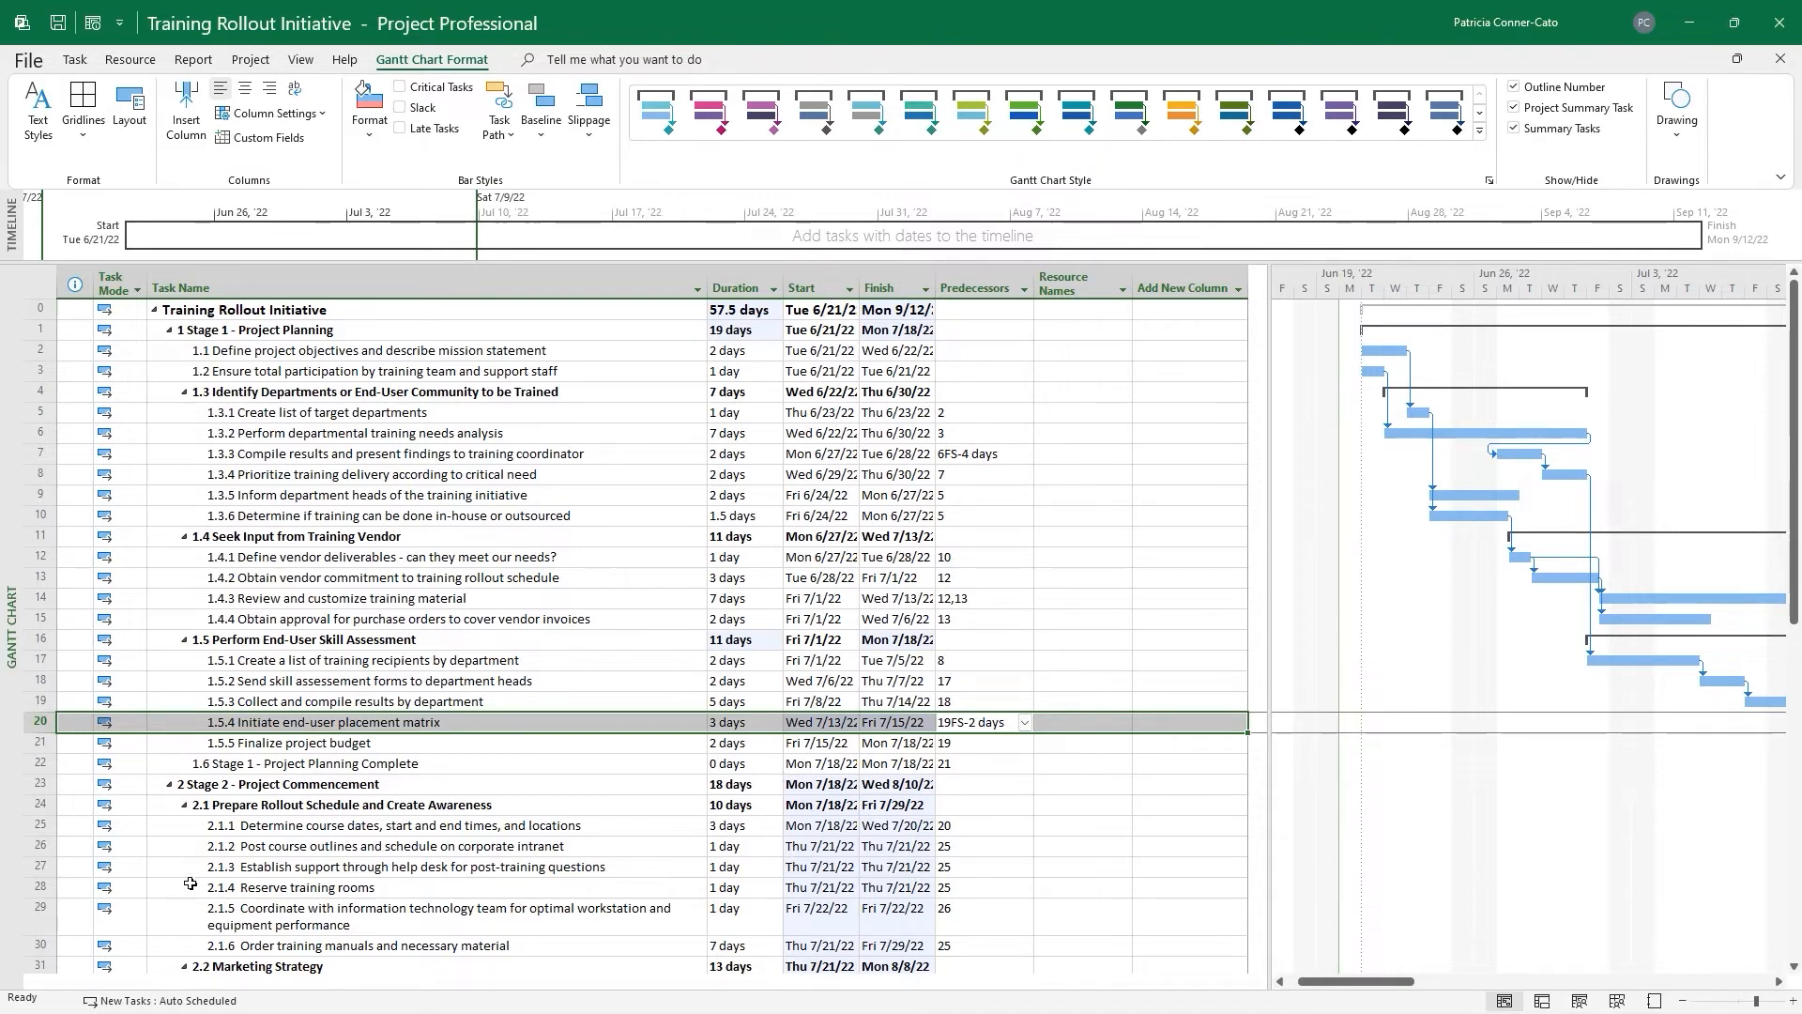
Set the lag on predecessor 25 of task 2.1.2 Post course outlines to 0.5 days and scroll the chart to that task
left_click(185, 850)
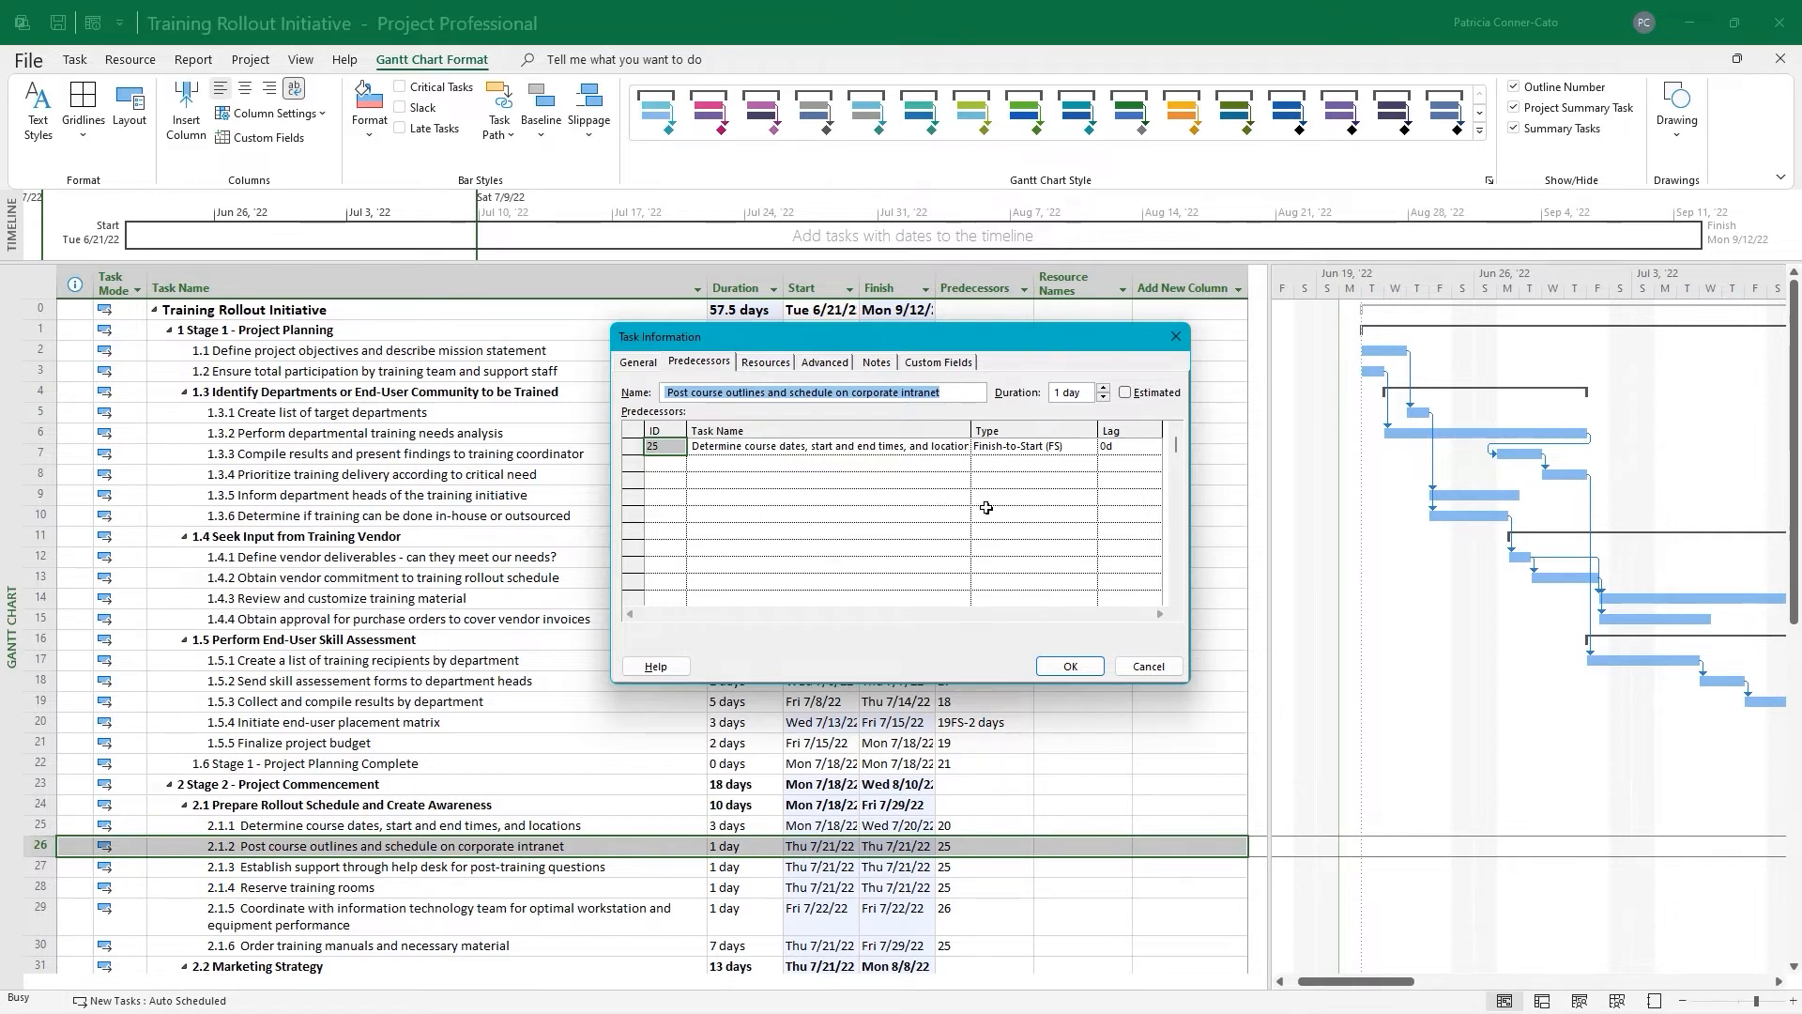
left_click(1117, 447)
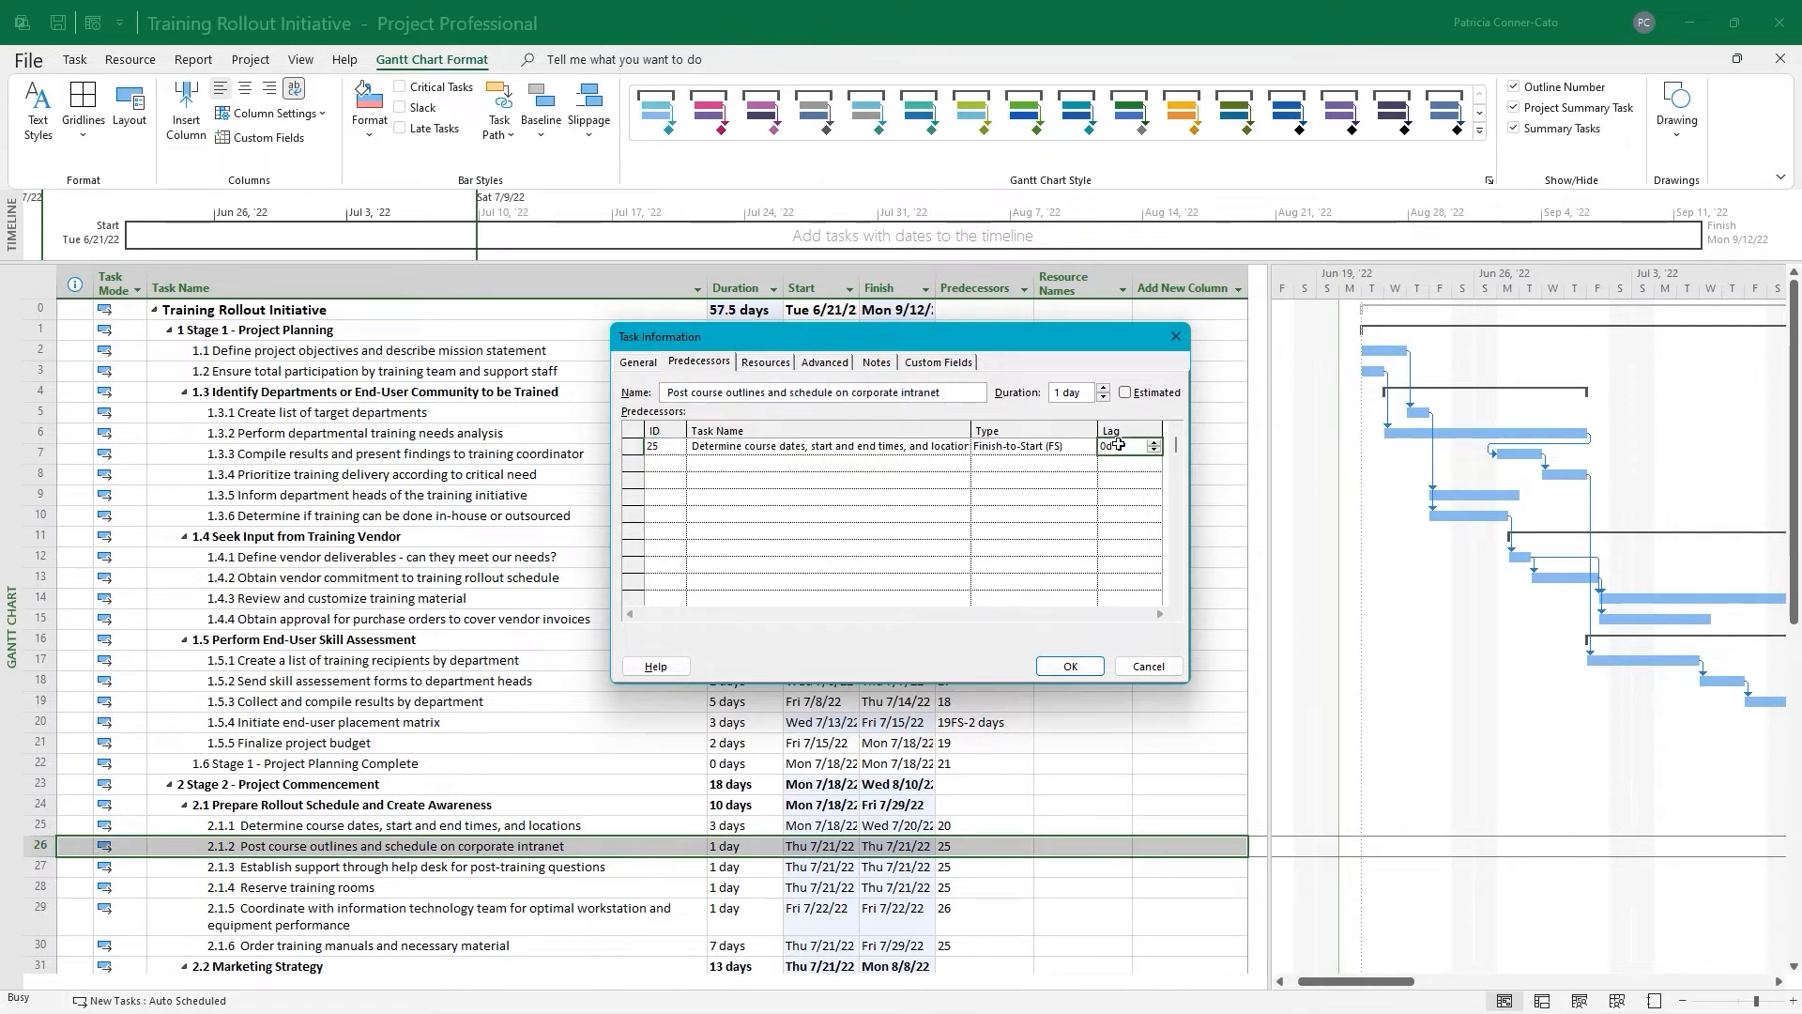
type("-")
type("5")
key("Return")
left_click(1070, 673)
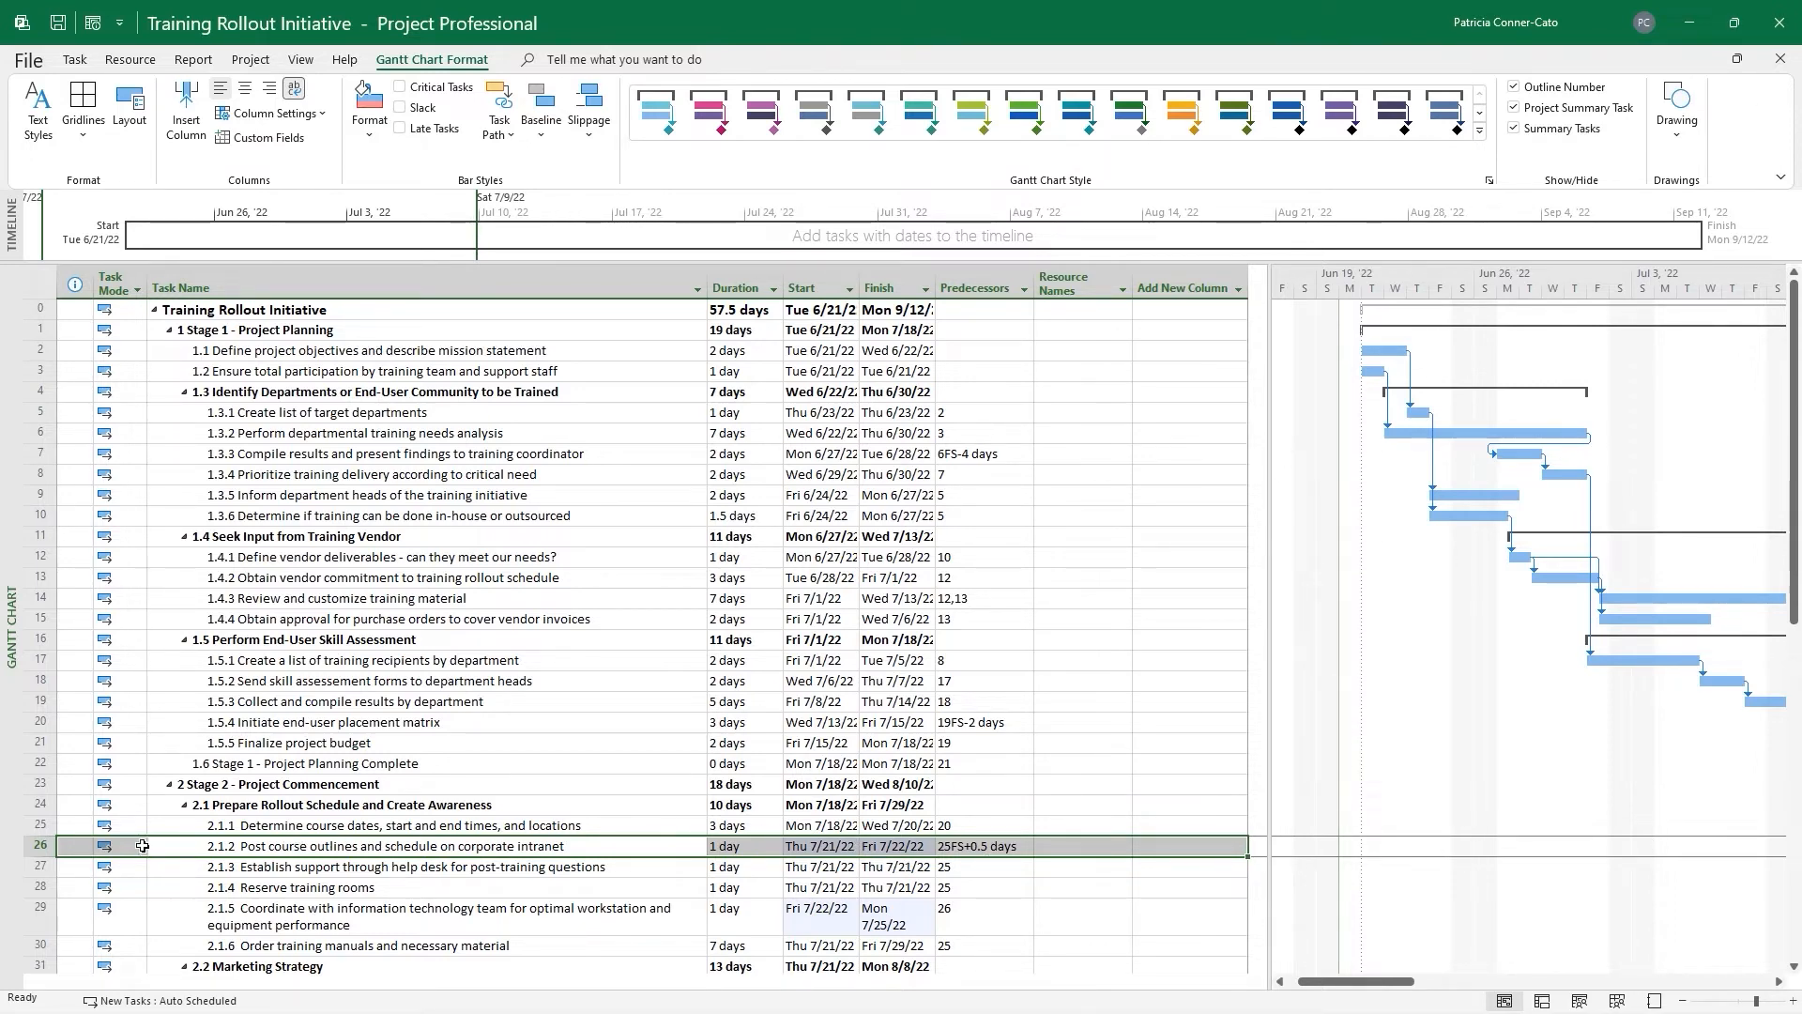
right_click(278, 846)
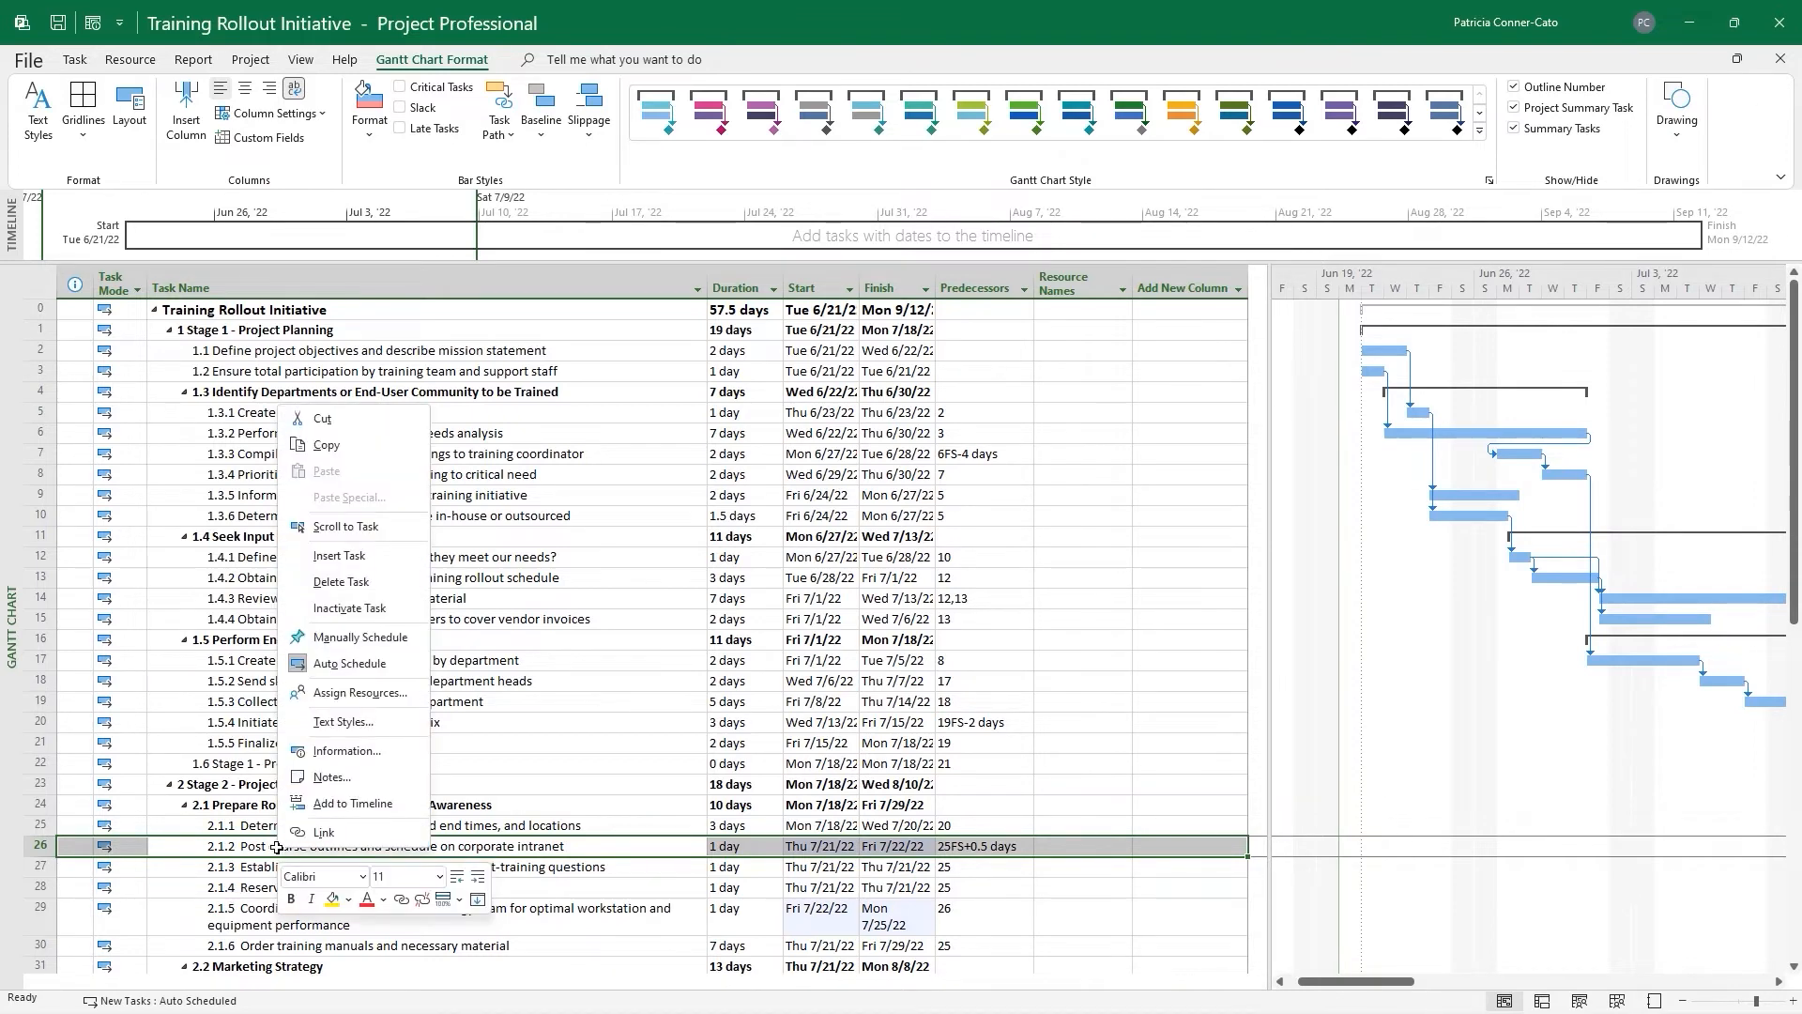
left_click(370, 530)
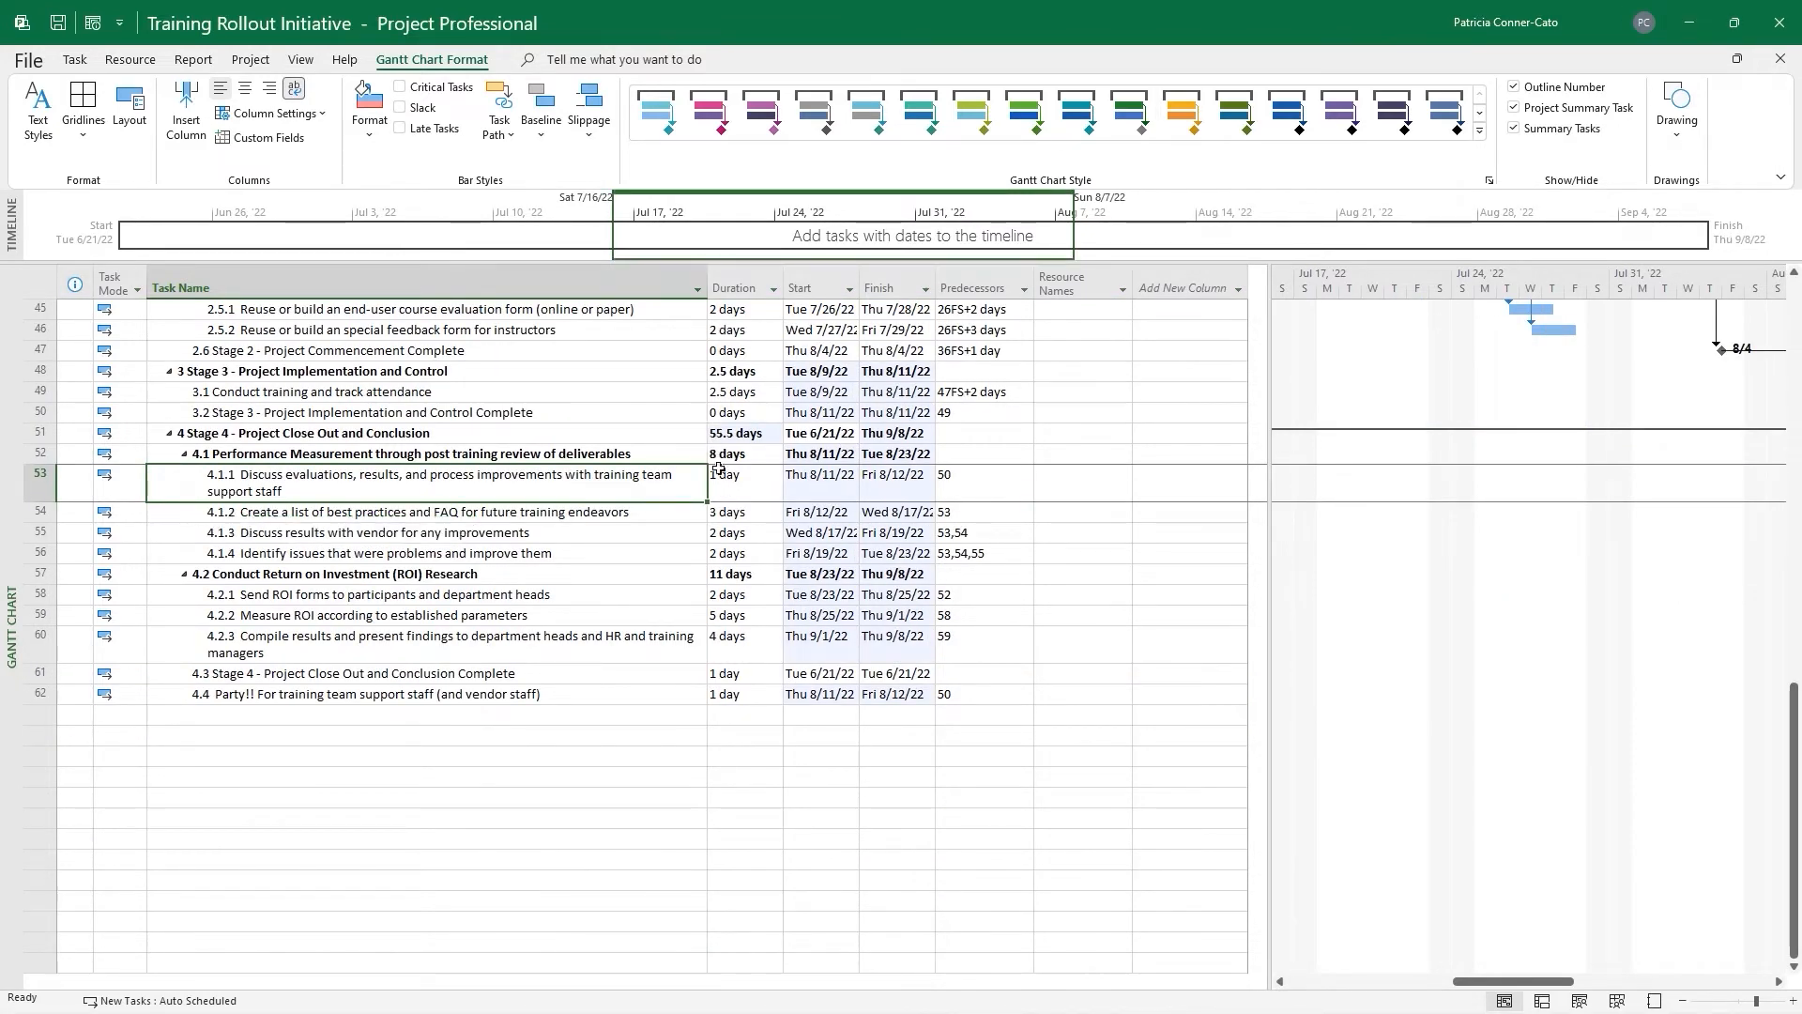
Set the lag on predecessor 50 of task 4.1.1 Discuss evaluations, results, and process improvements to 2 days
left_click(992, 486)
double_click(992, 492)
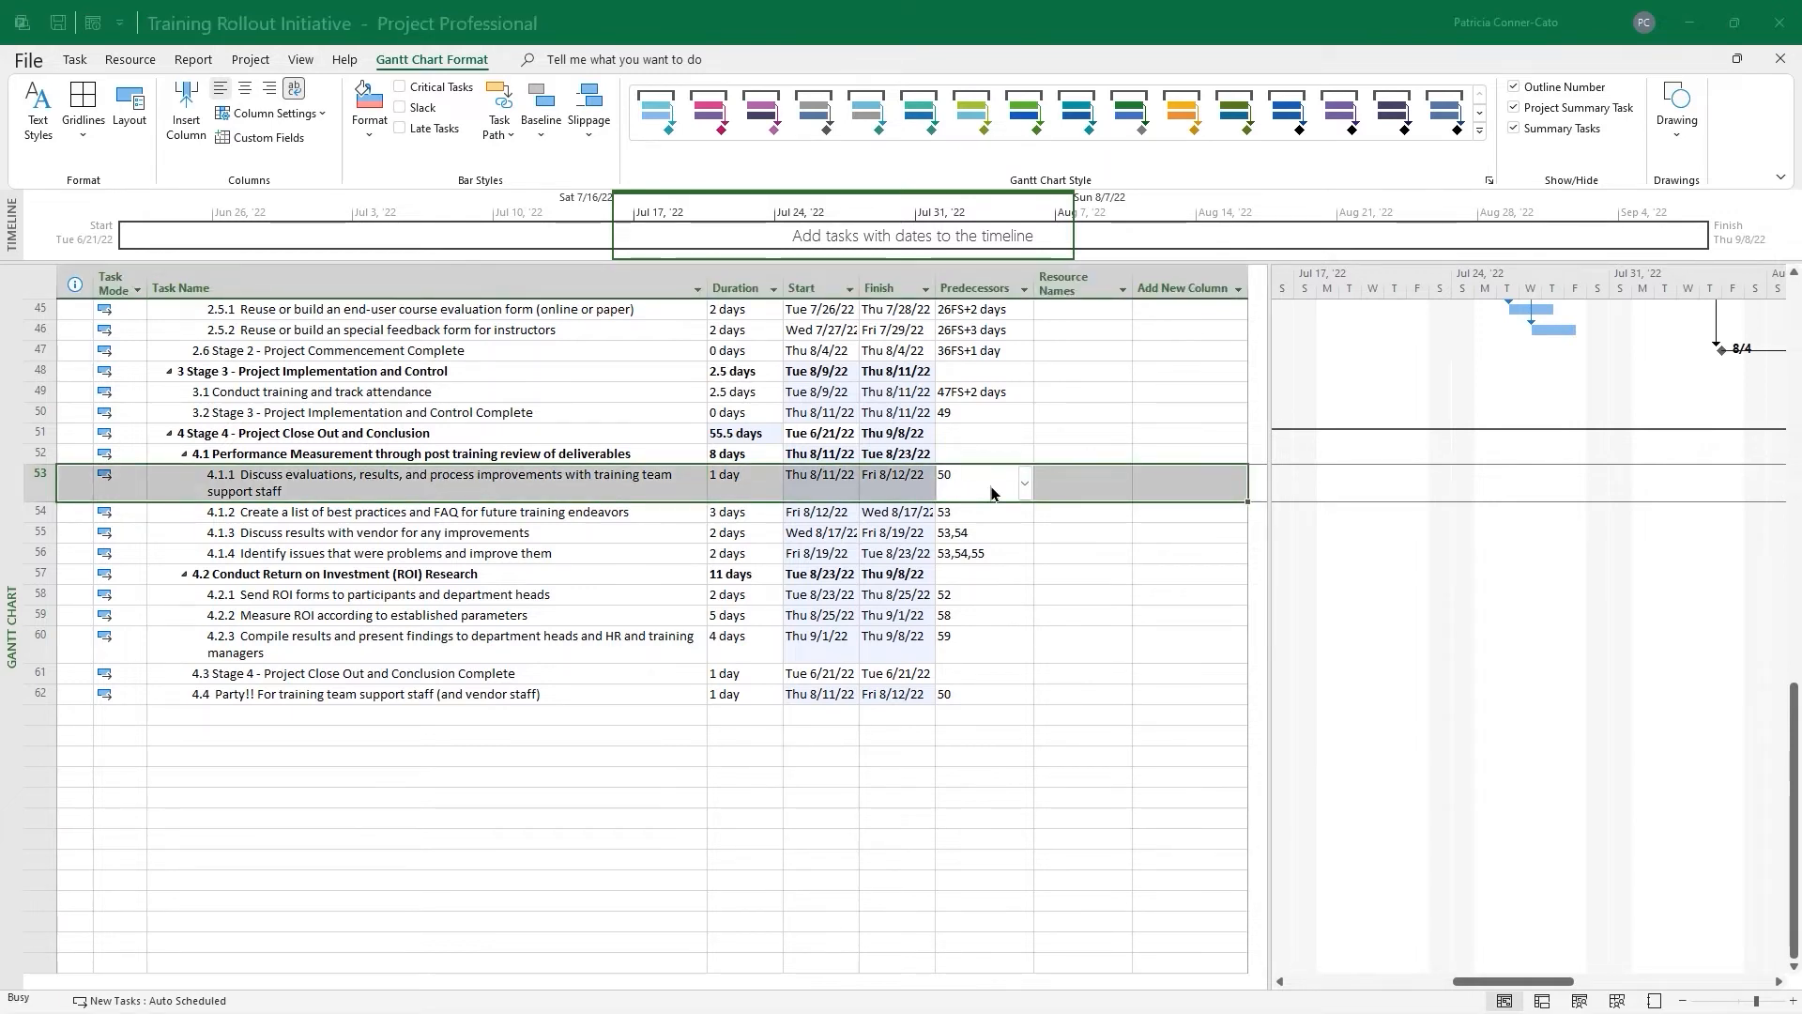
left_click(1119, 441)
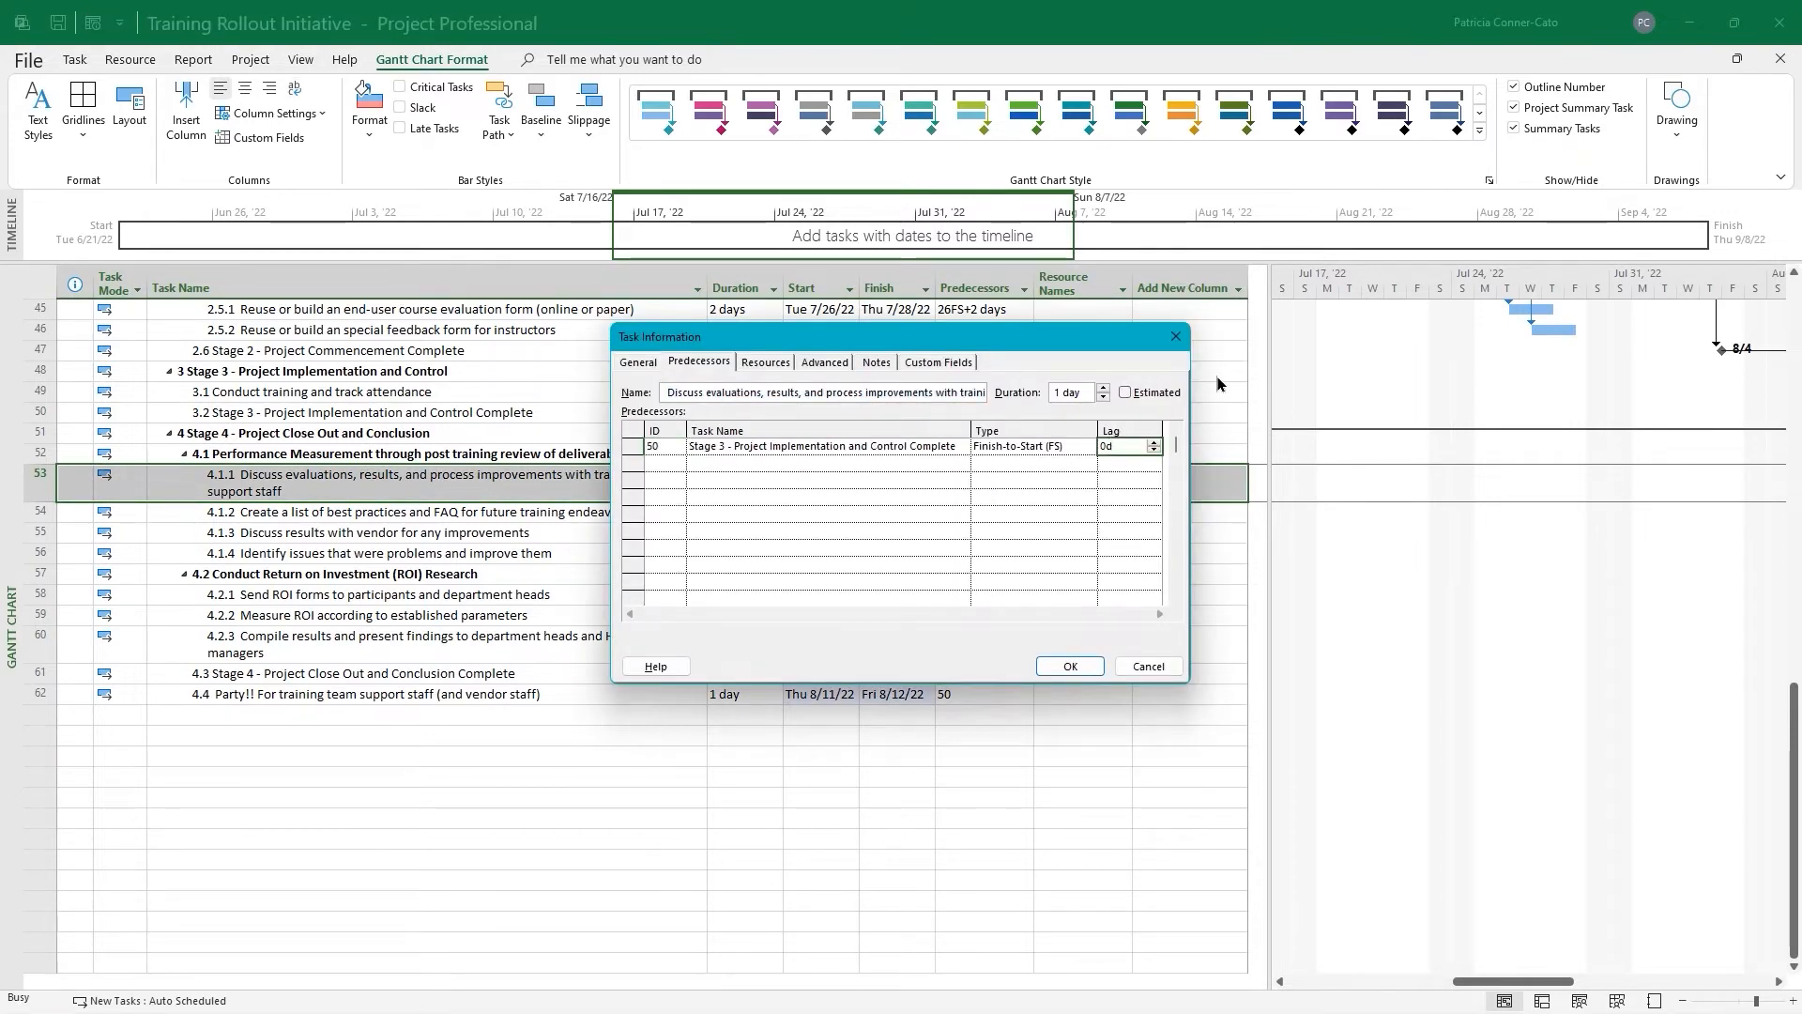
type("2d")
key("Return")
left_click(1070, 665)
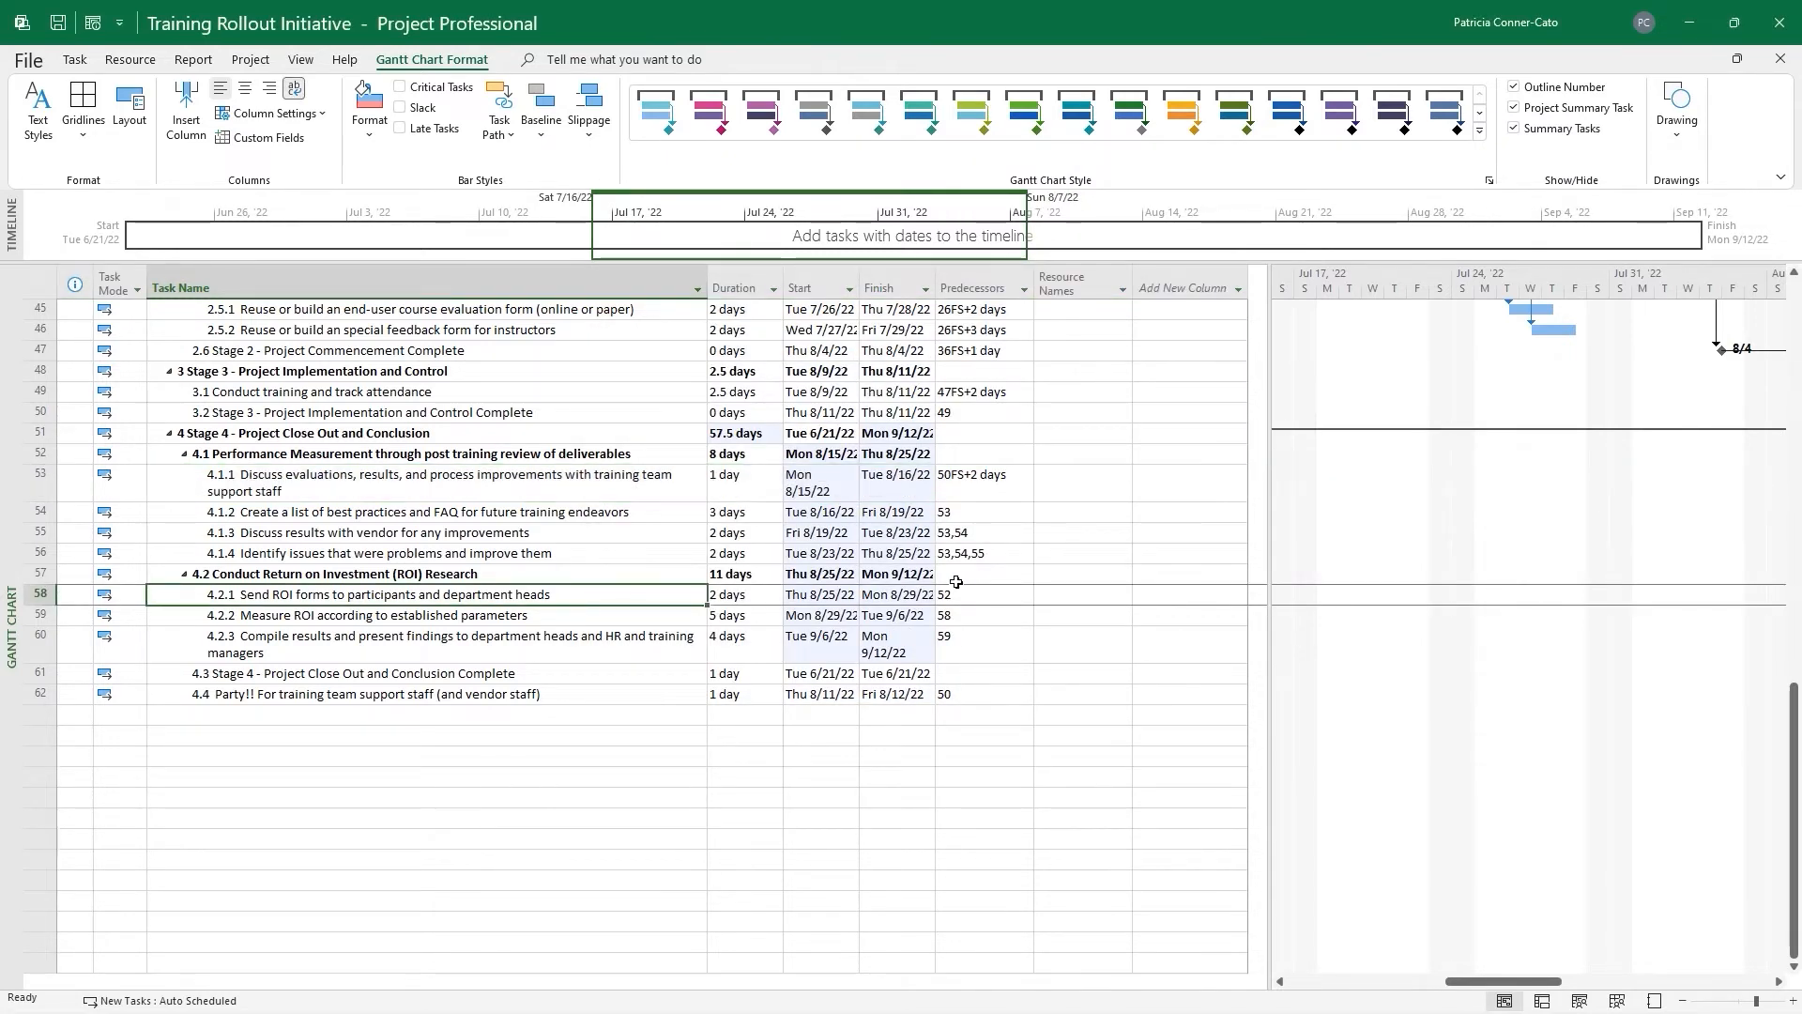
Set the lag on predecessor 52 of task 4.2.1 Send ROI forms to participants and department heads to 90 days
right_click(651, 597)
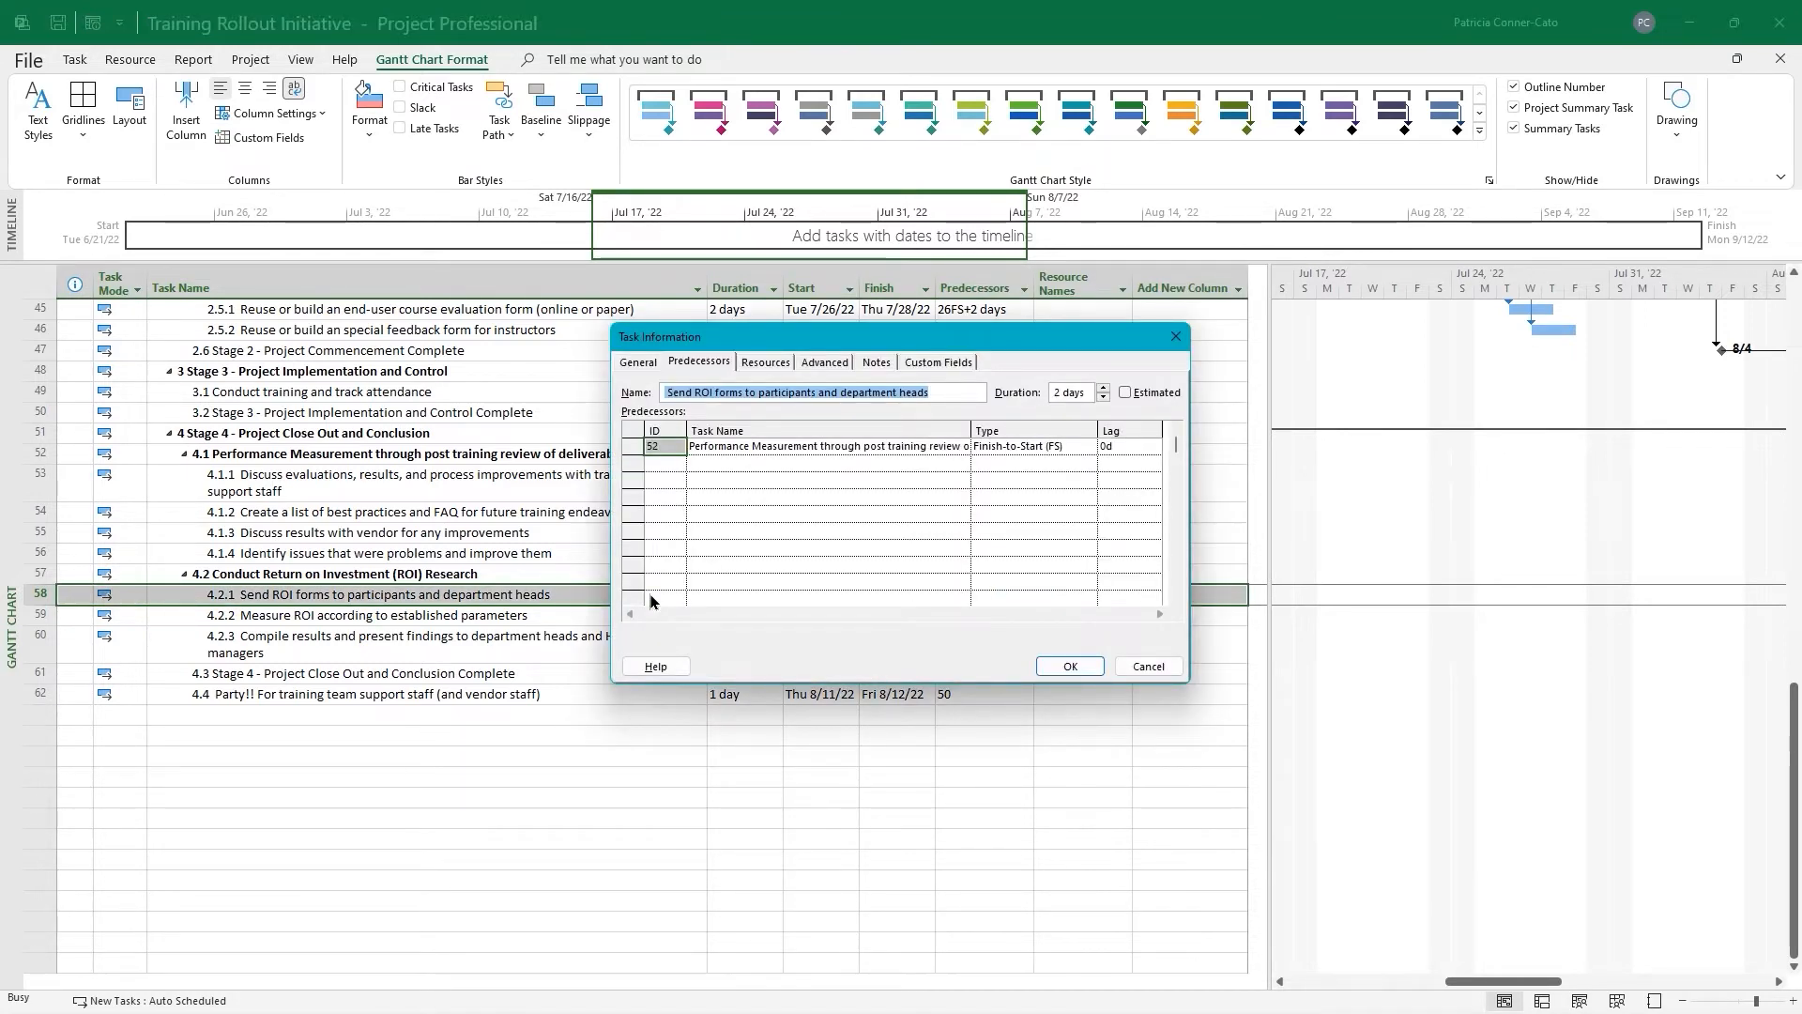
left_click(1122, 448)
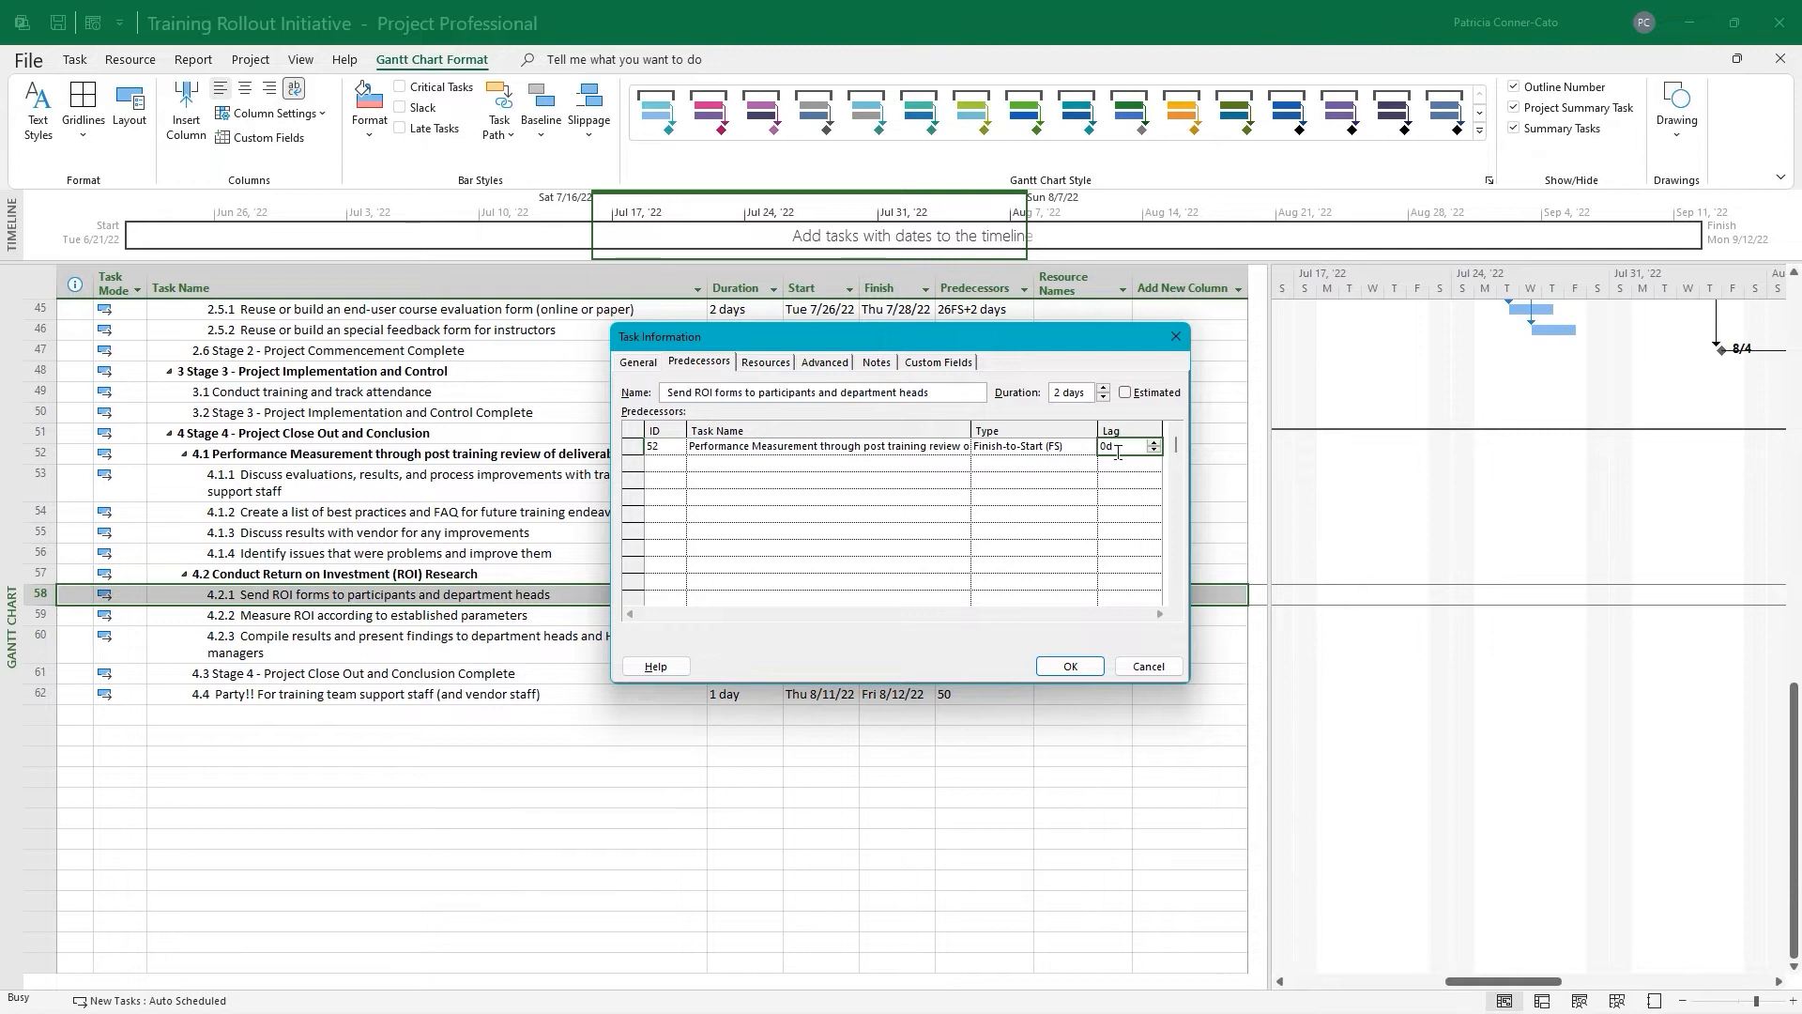
type("90")
key("Return")
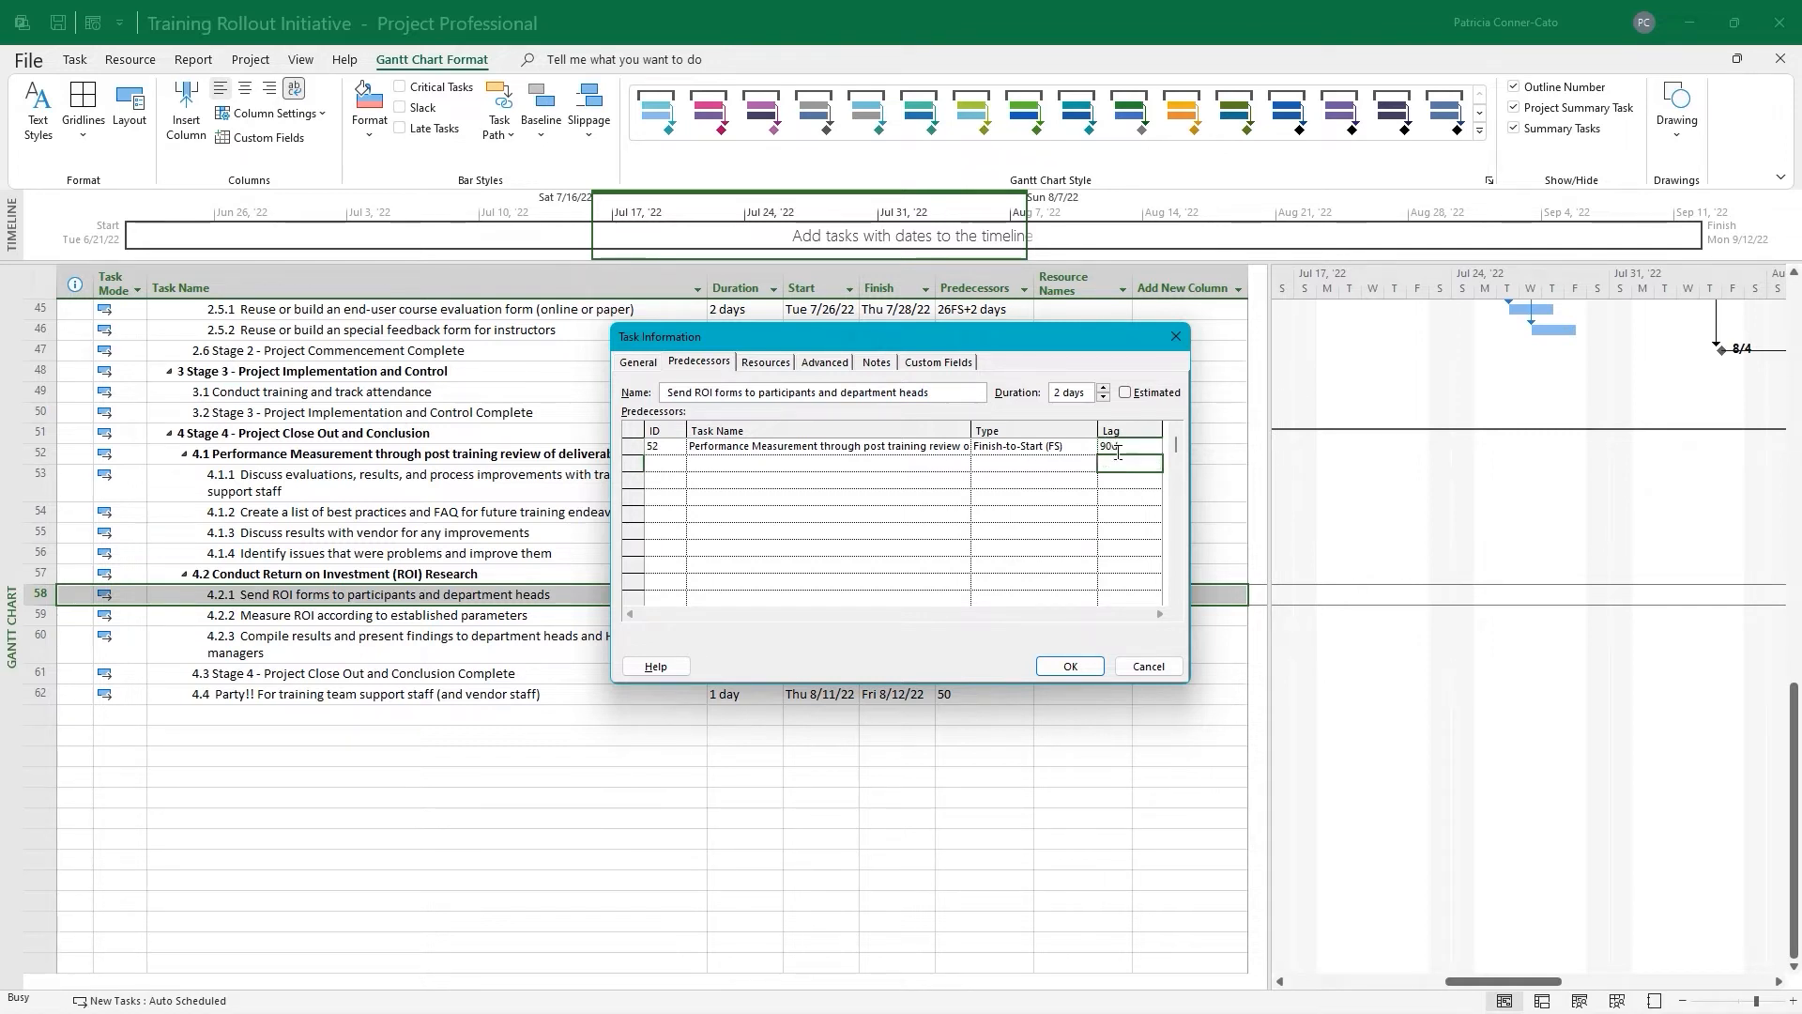
left_click(1070, 667)
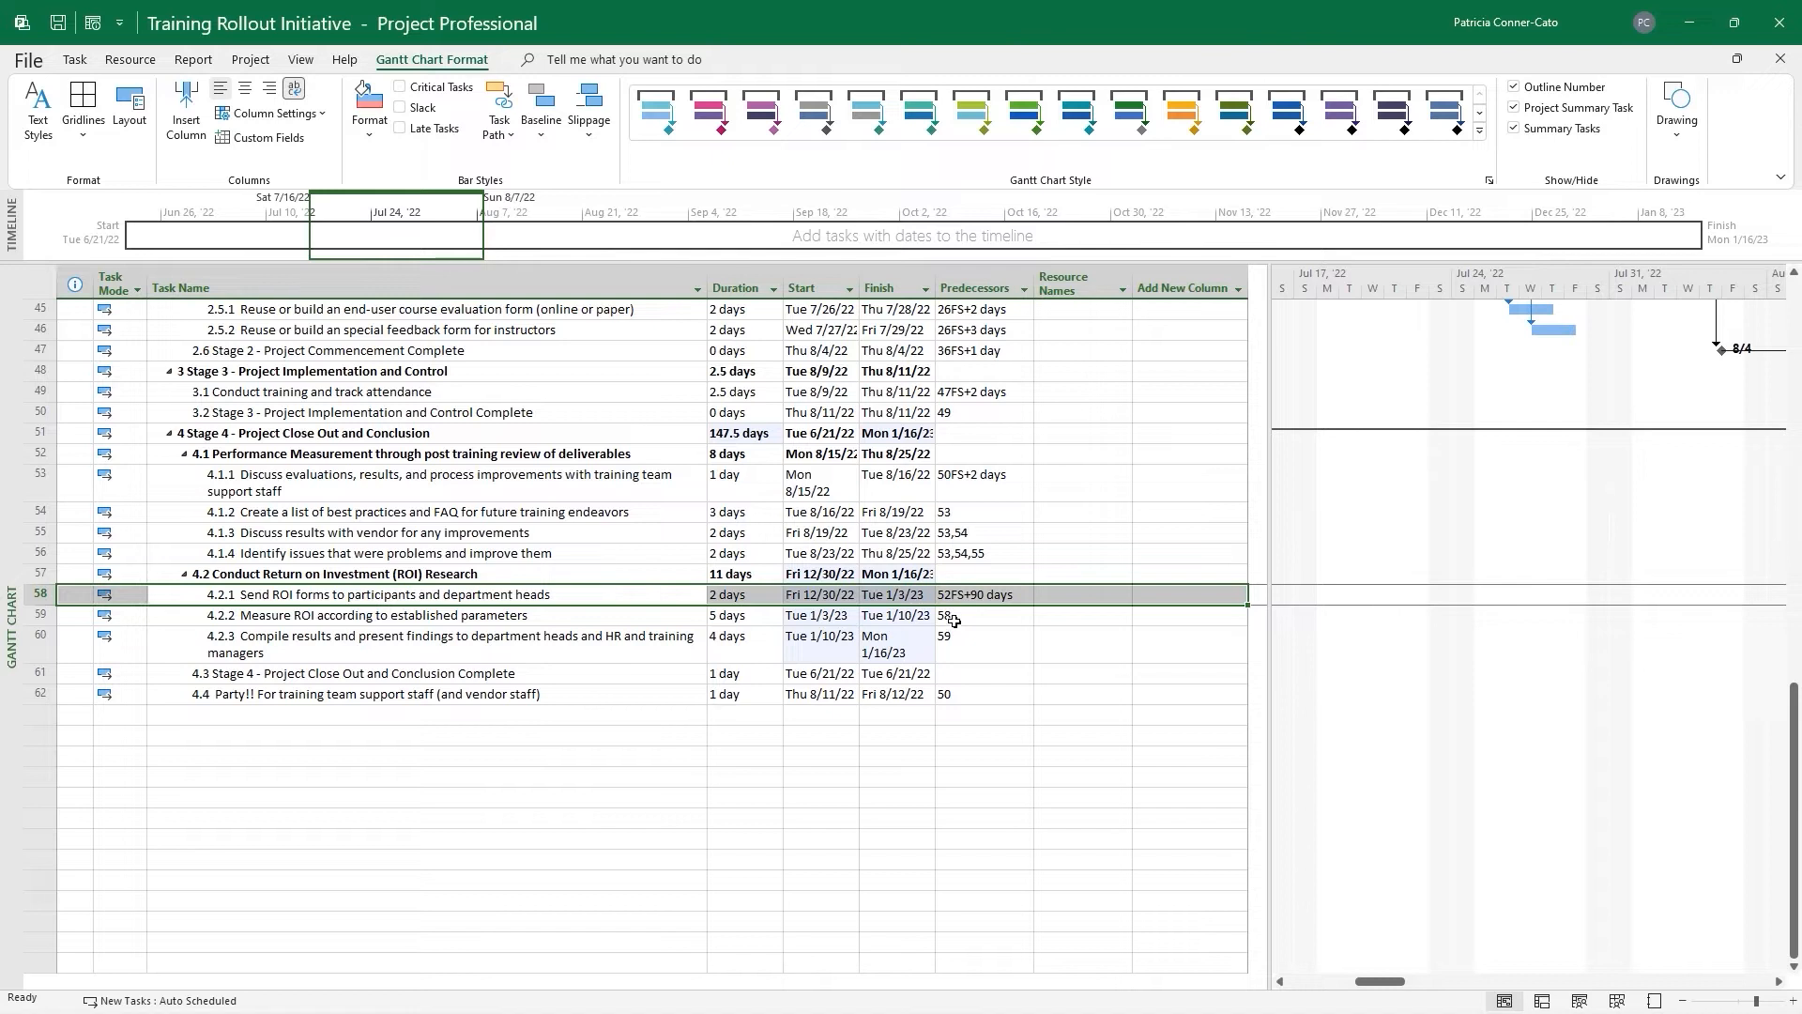
Set the lag on predecessor 58 of task 4.2.2 Measure ROI according to established parameters to -1 day
double_click(954, 620)
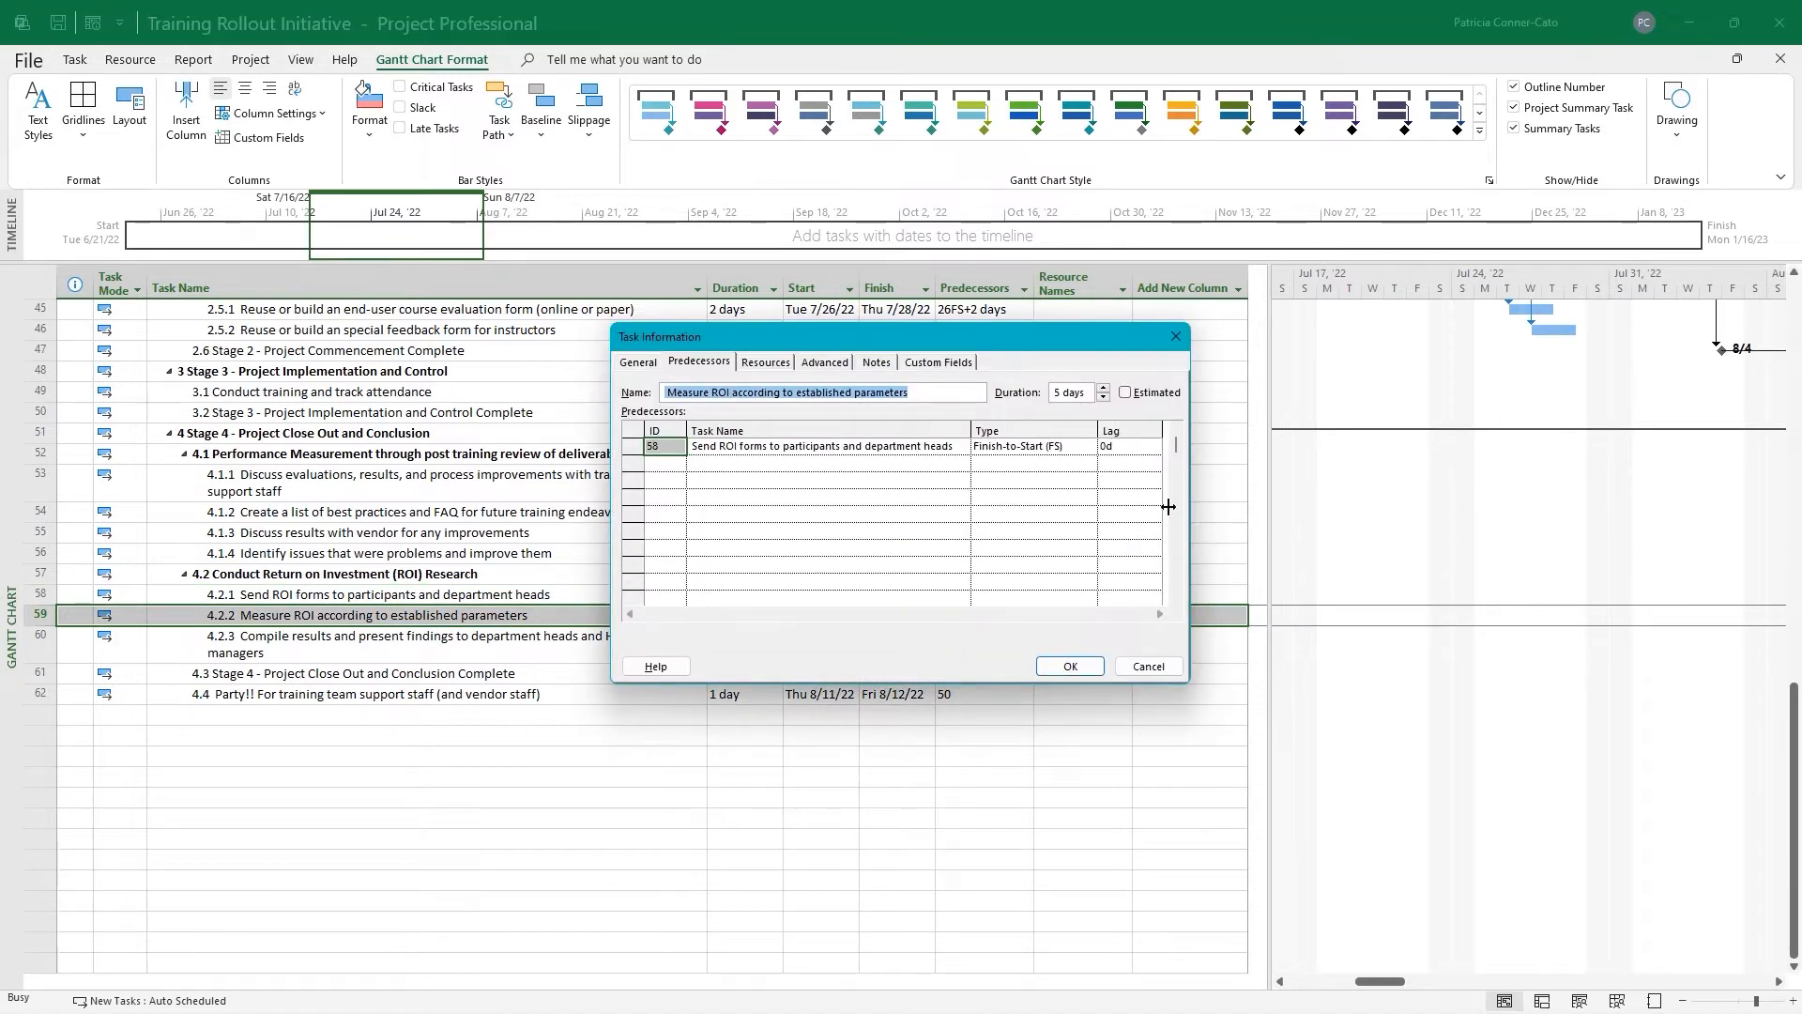
left_click(1137, 437)
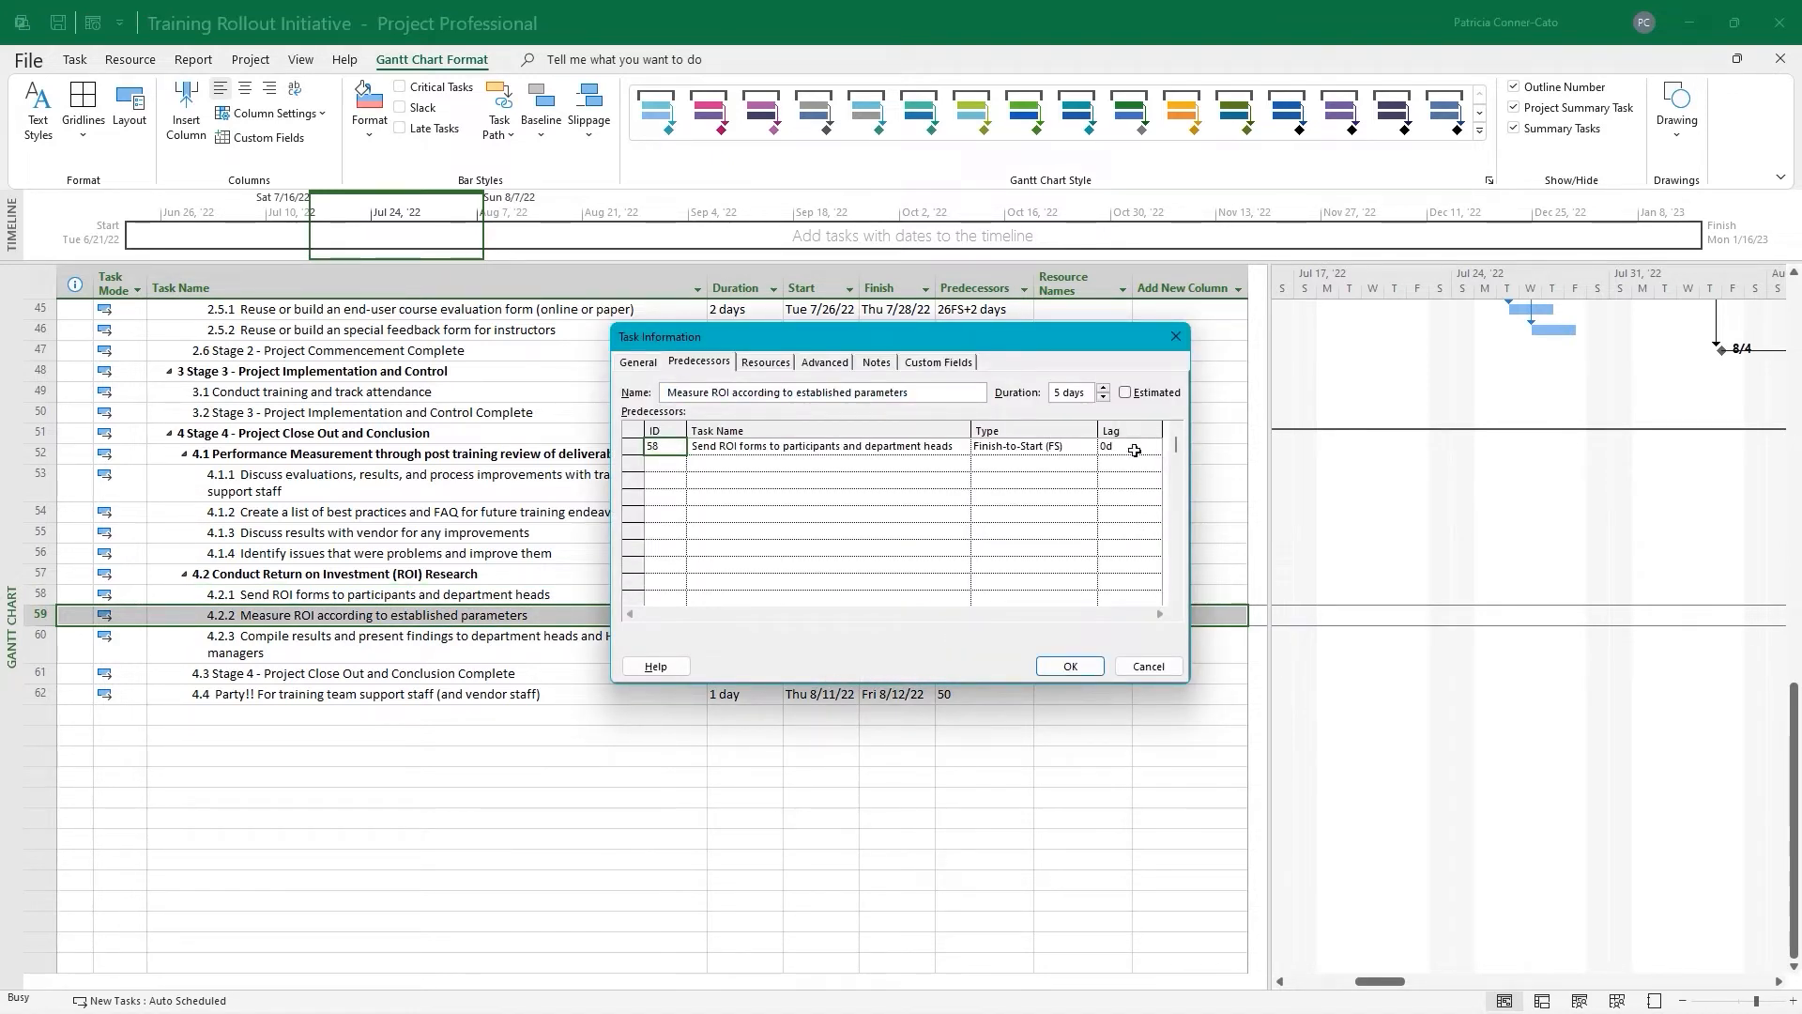
left_click(1130, 447)
type("-1")
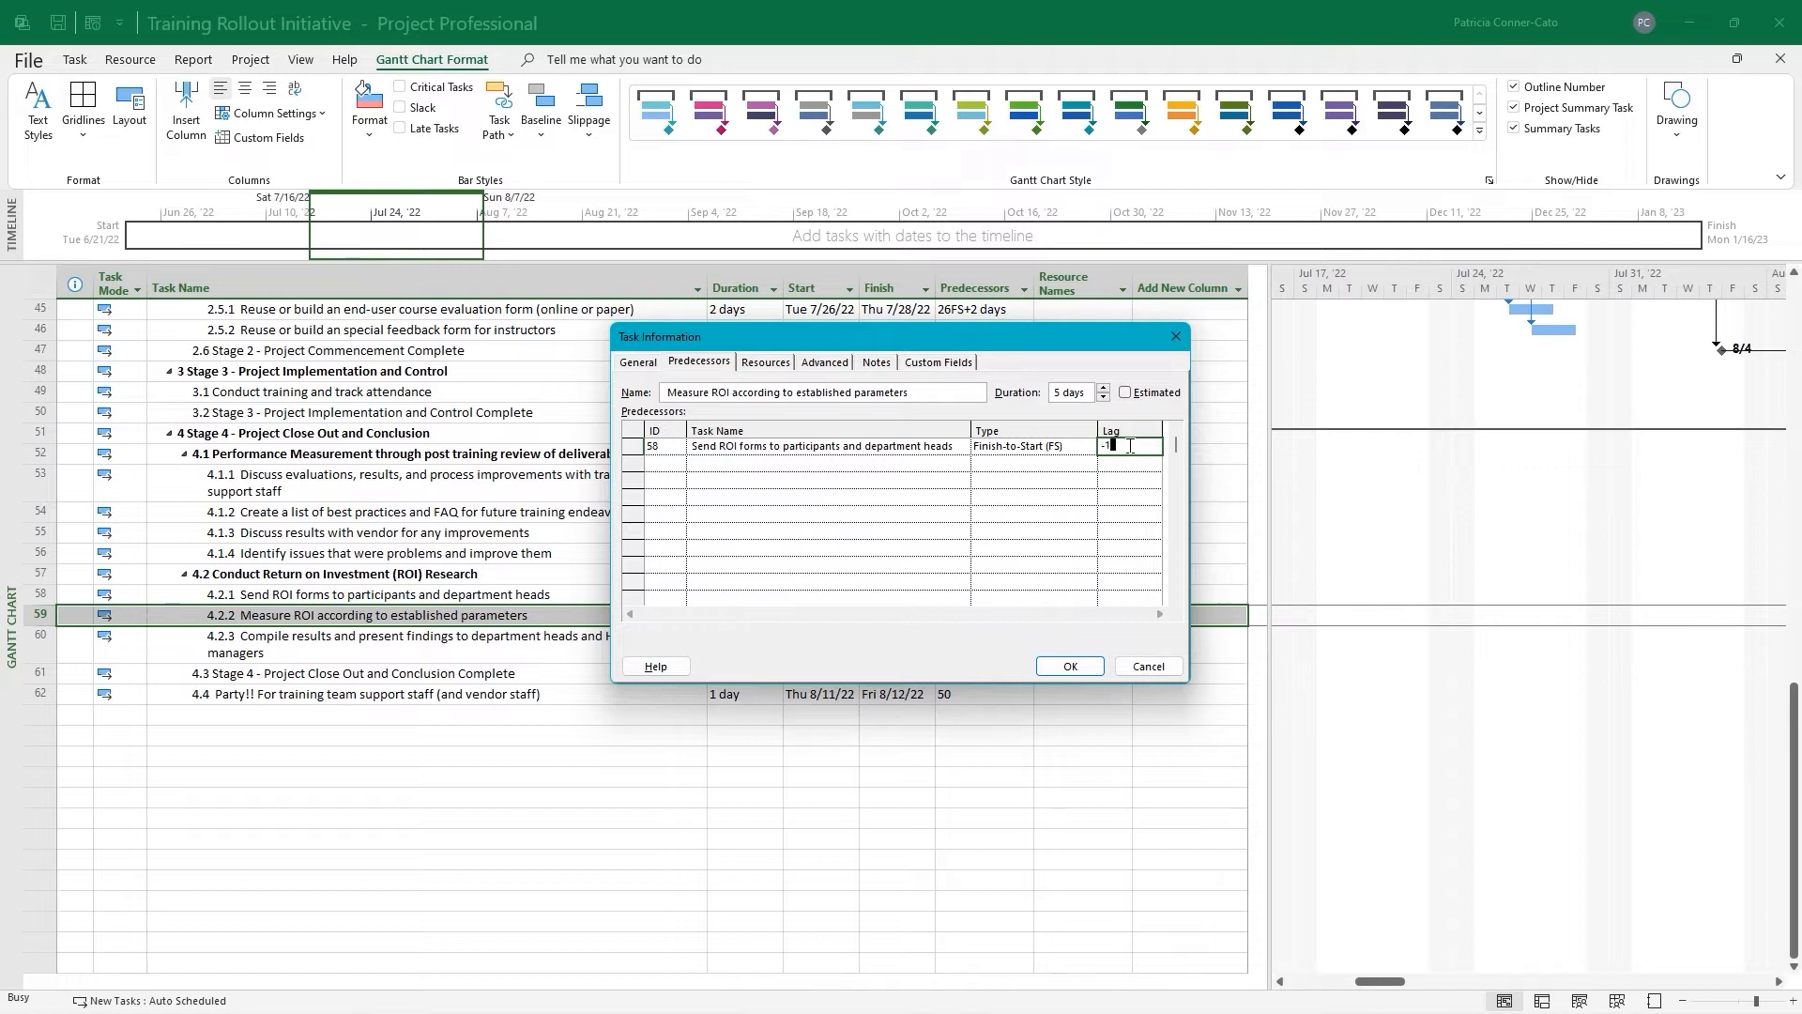
key("Return")
left_click(1083, 669)
key("ctrl+Home")
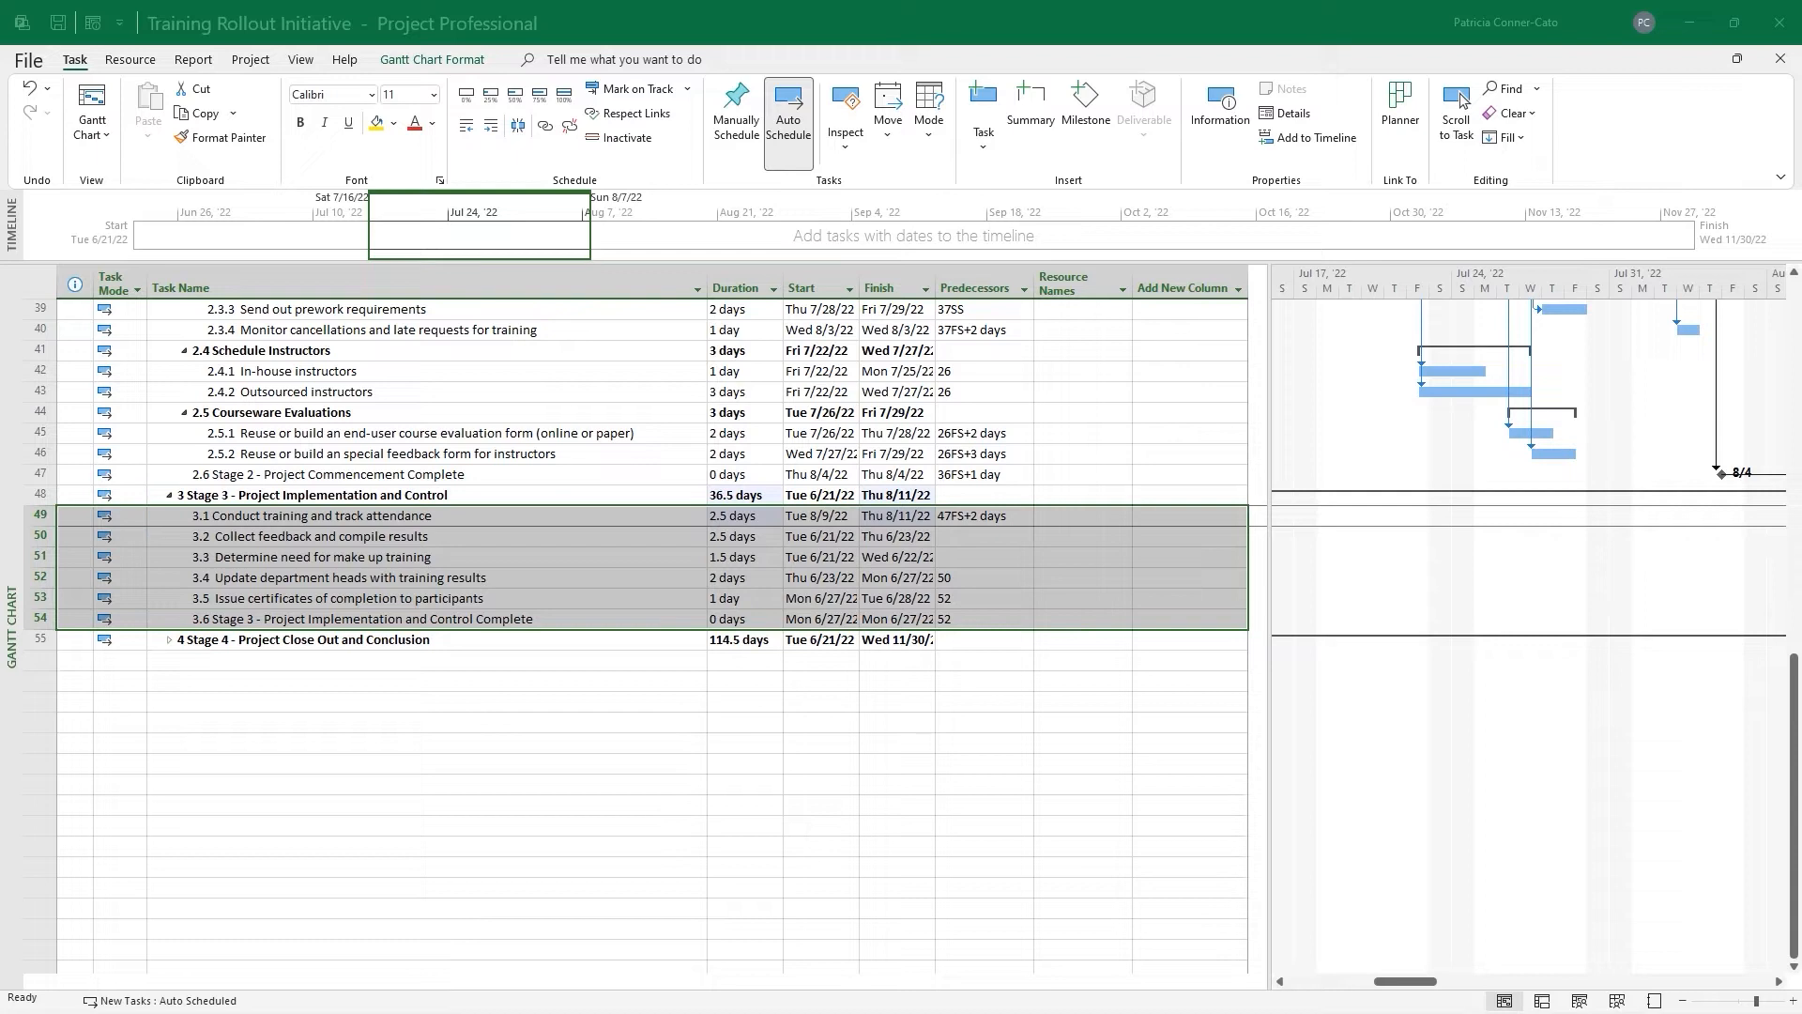
Set the duration of task 3.1 Conduct training and track attendance to 10 days
left_click(731, 522)
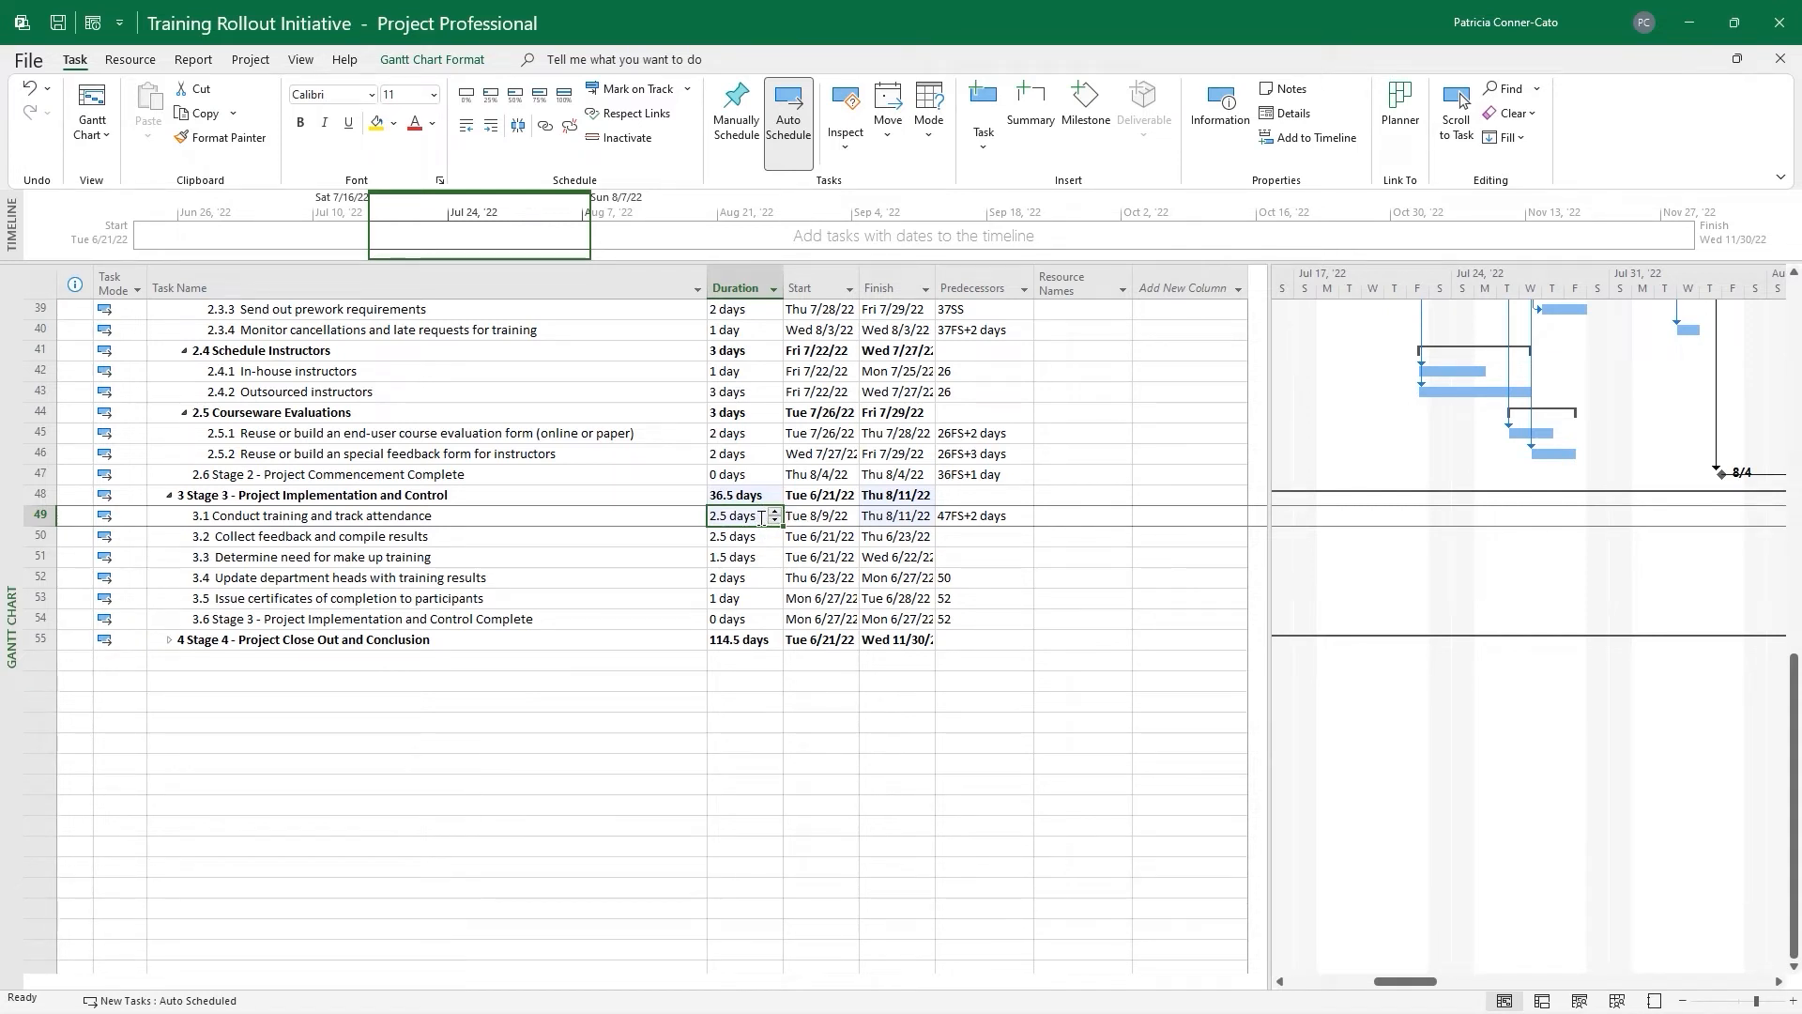
type("10")
key("Return")
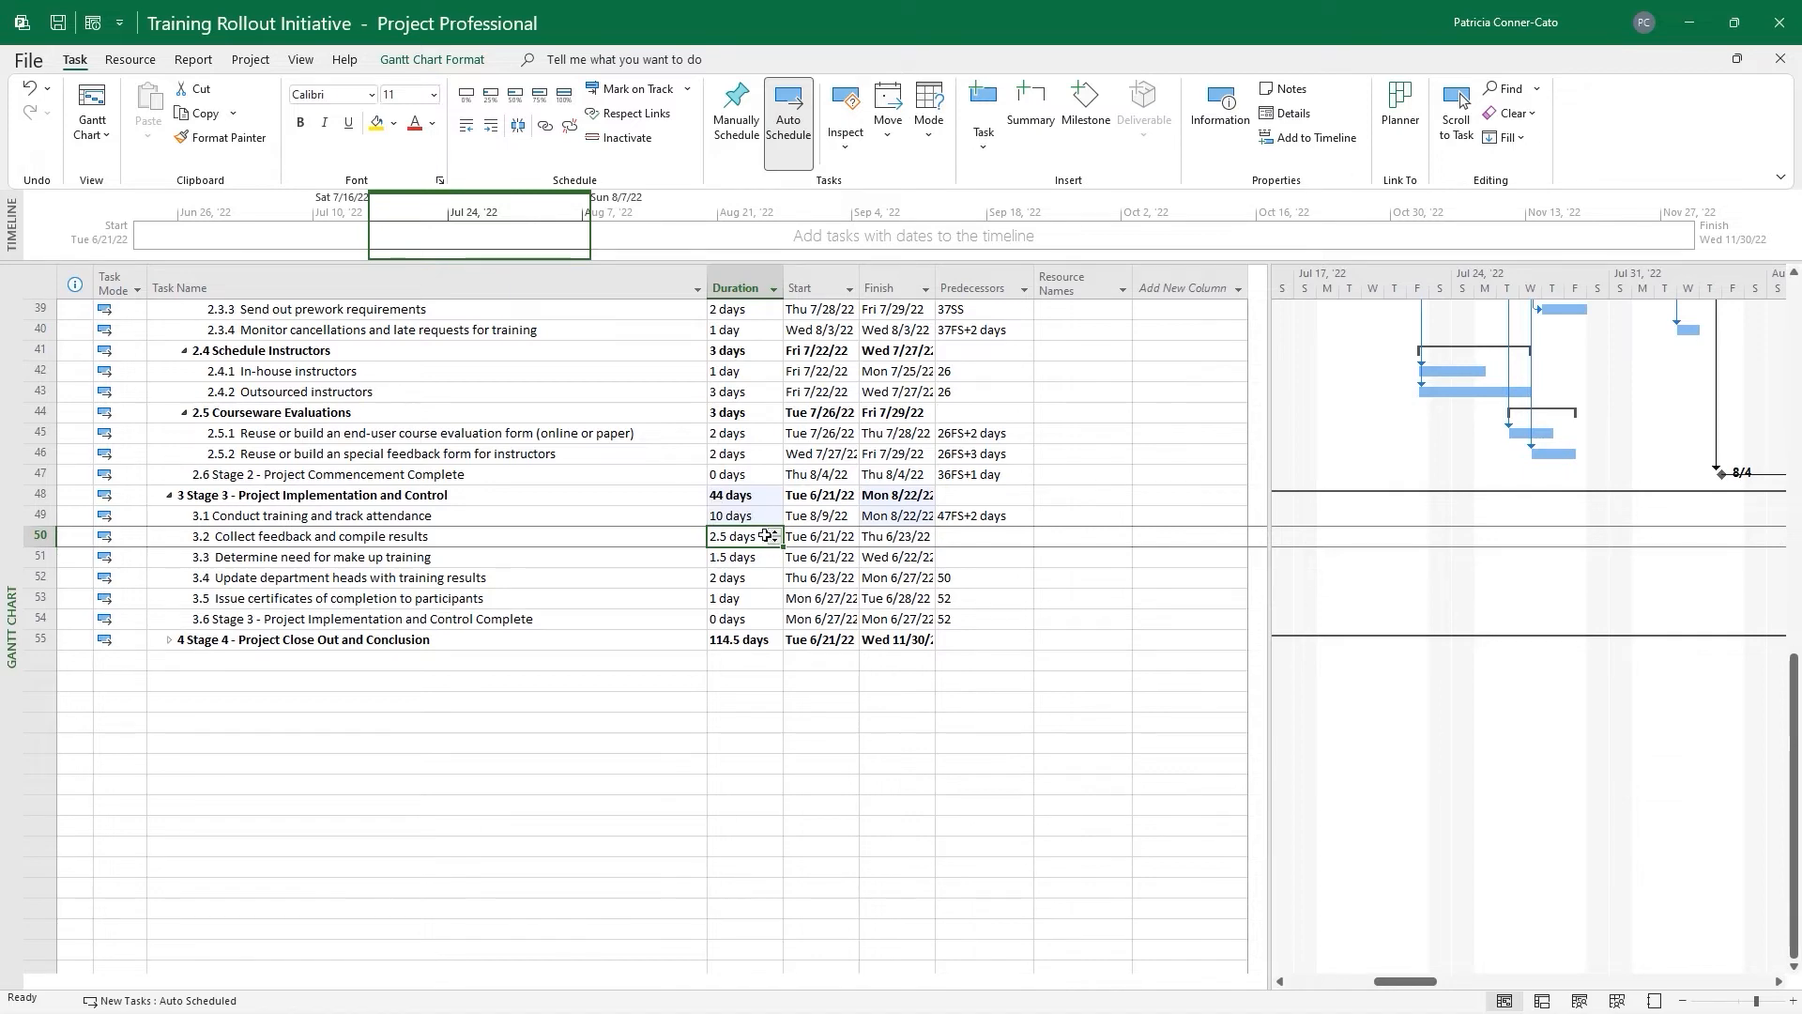
Collapse Stages 1, 2 and 3, and link the four stage summary tasks in sequence
scroll(767, 535, "up", 13)
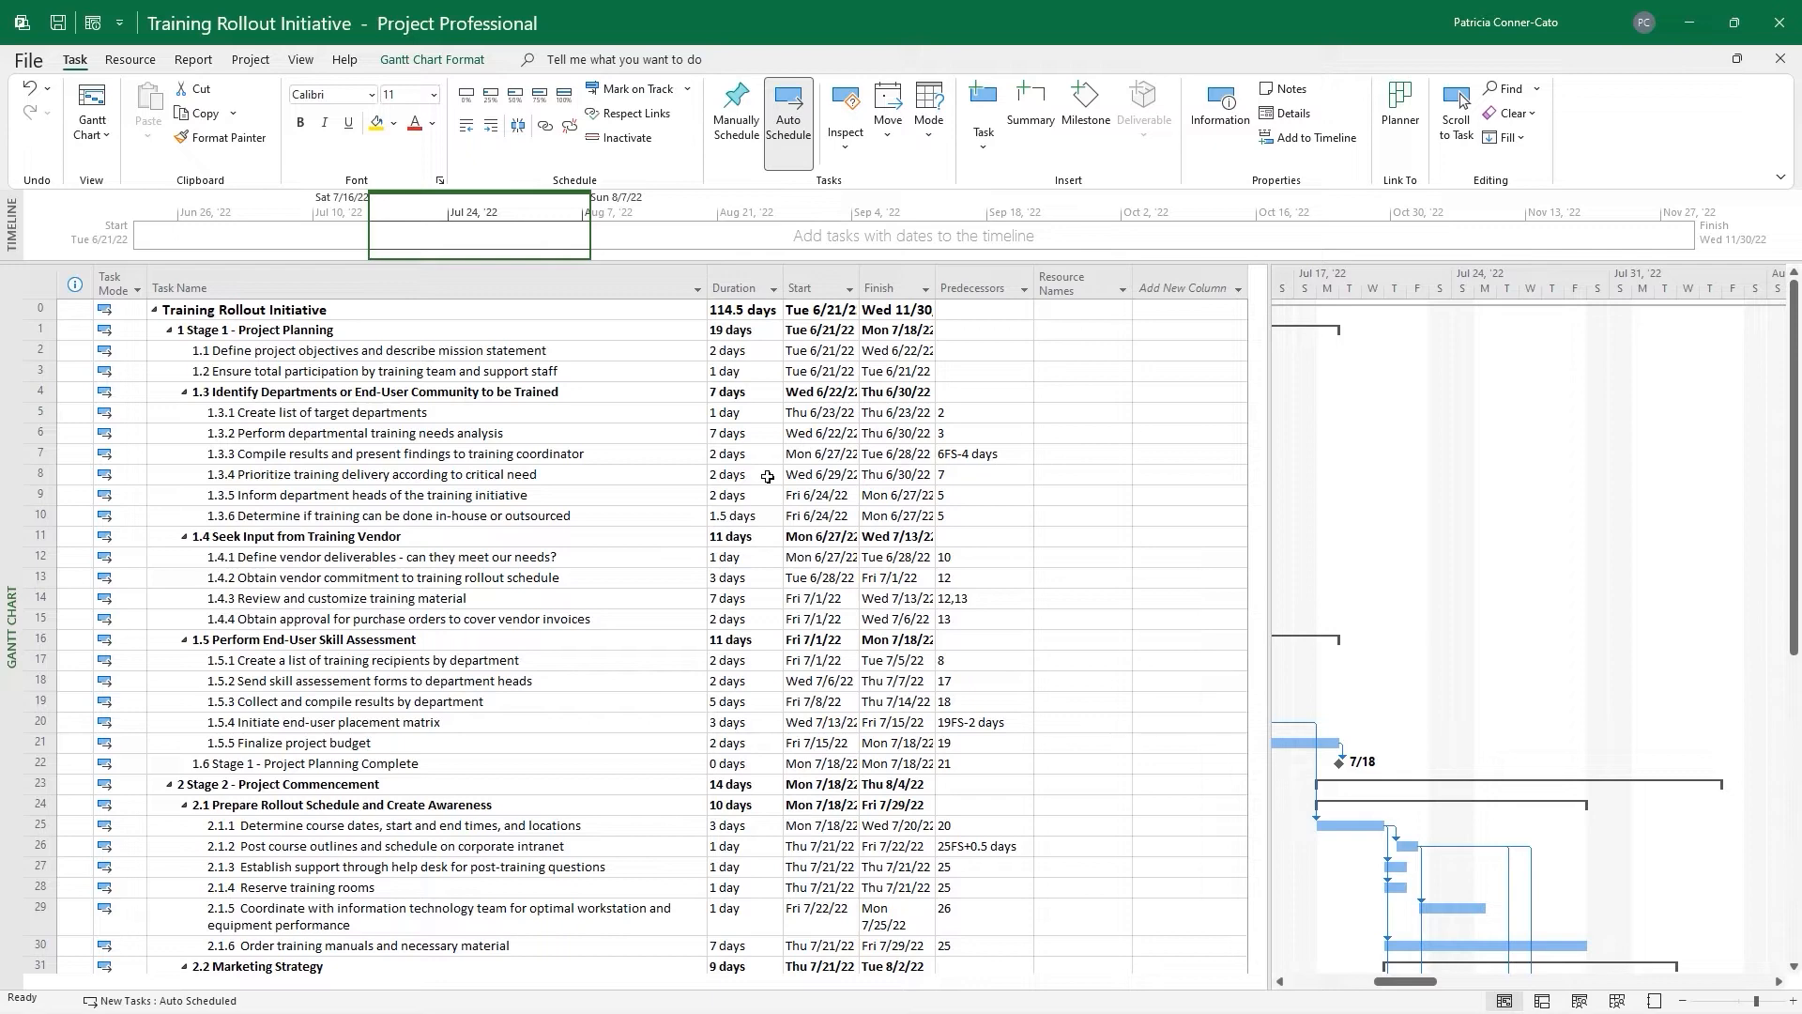
scroll(700, 510, "down", 2)
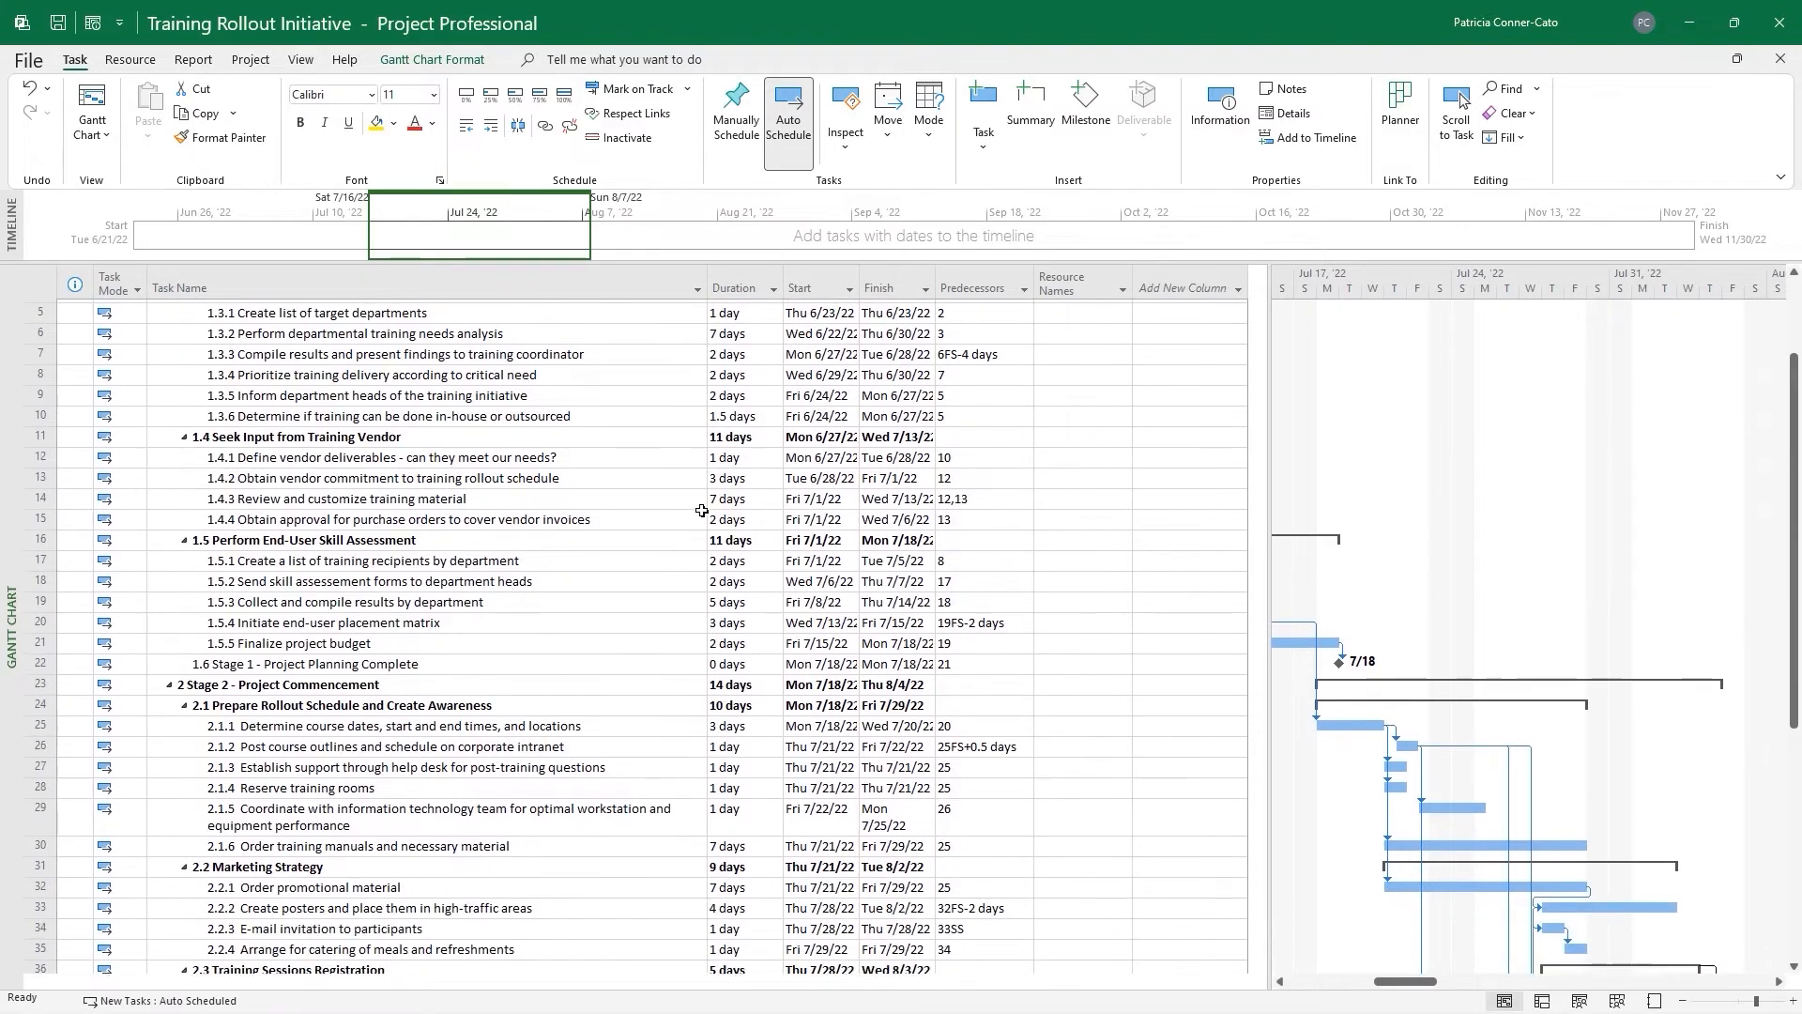
scroll(699, 511, "up", 2)
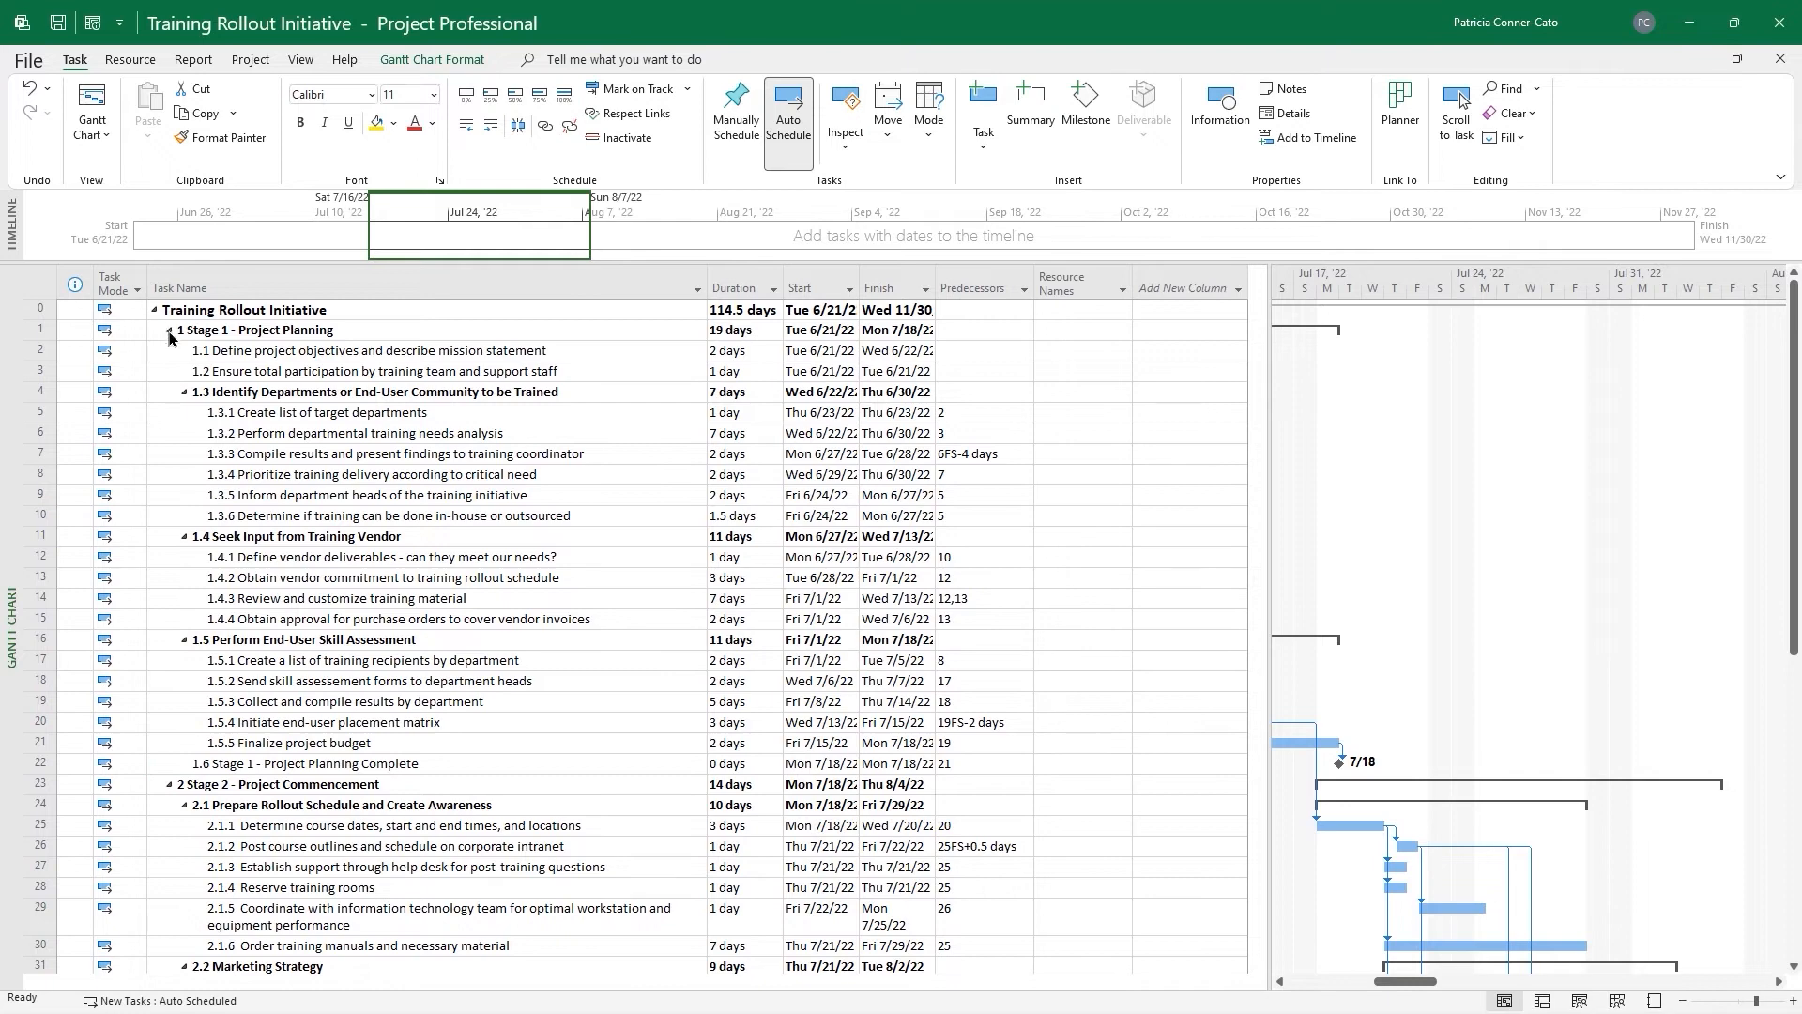
left_click(170, 338)
left_click(170, 334)
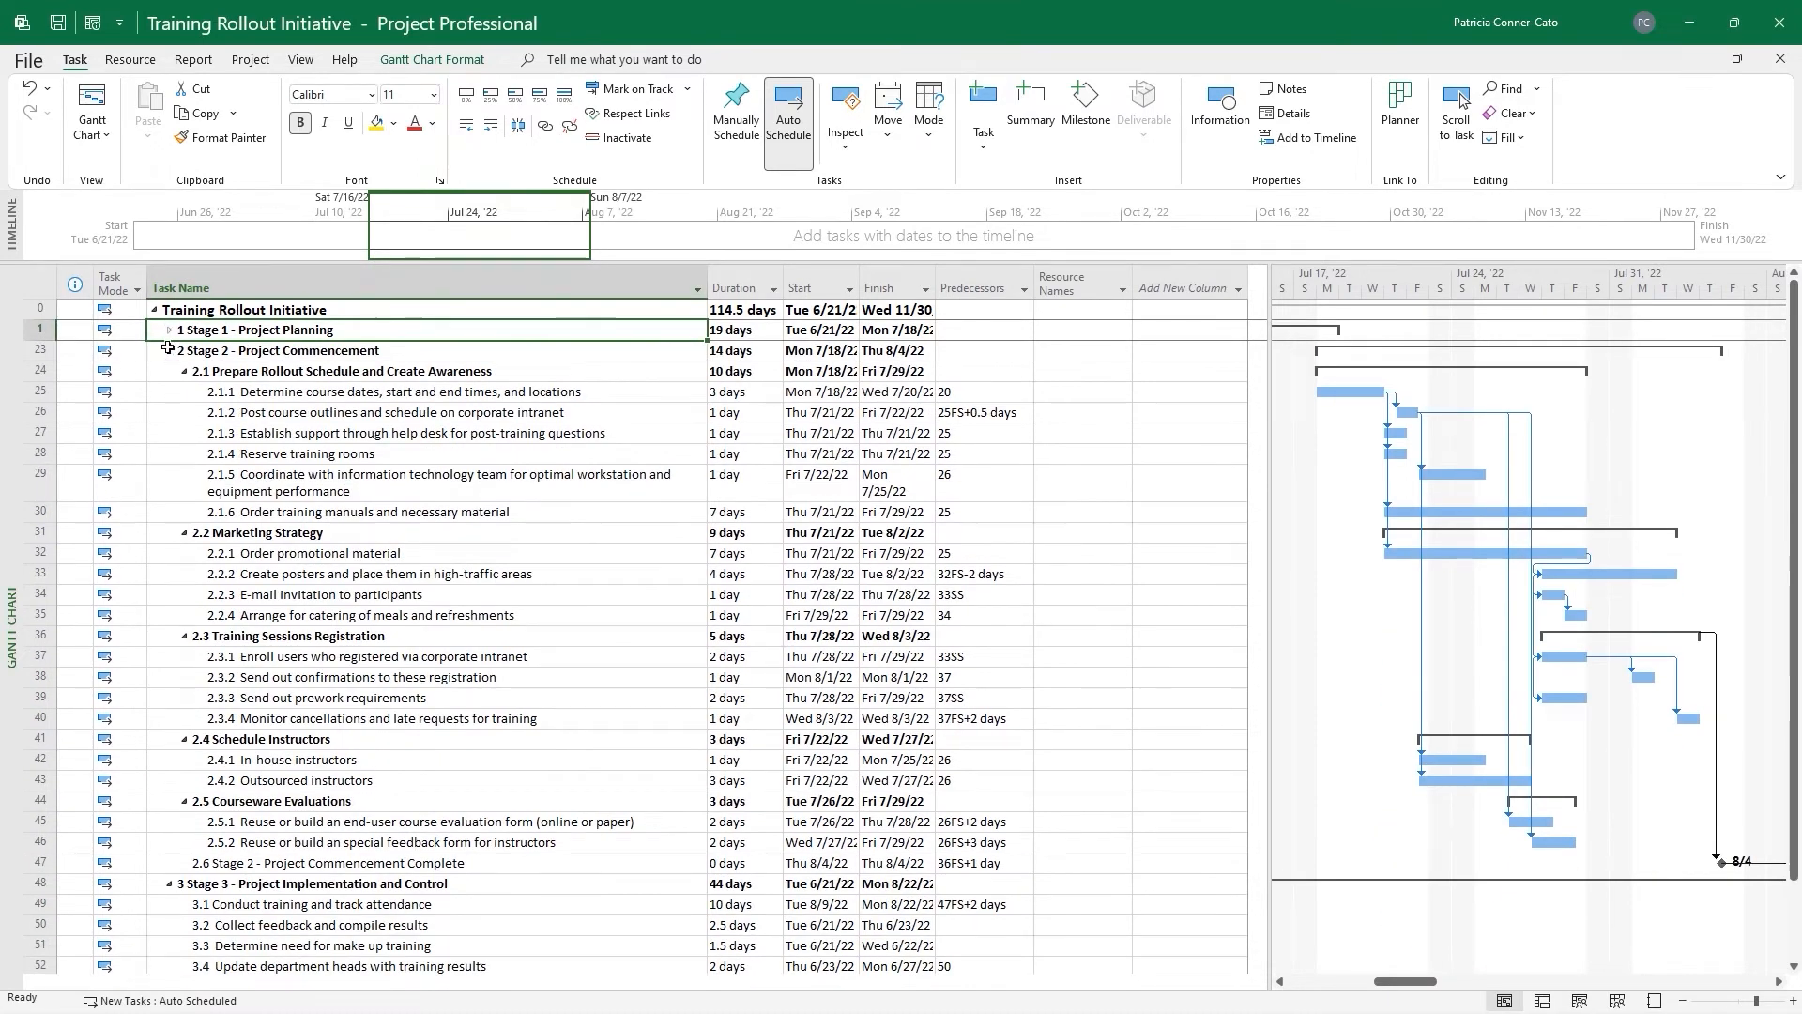
left_click(170, 352)
left_click(170, 351)
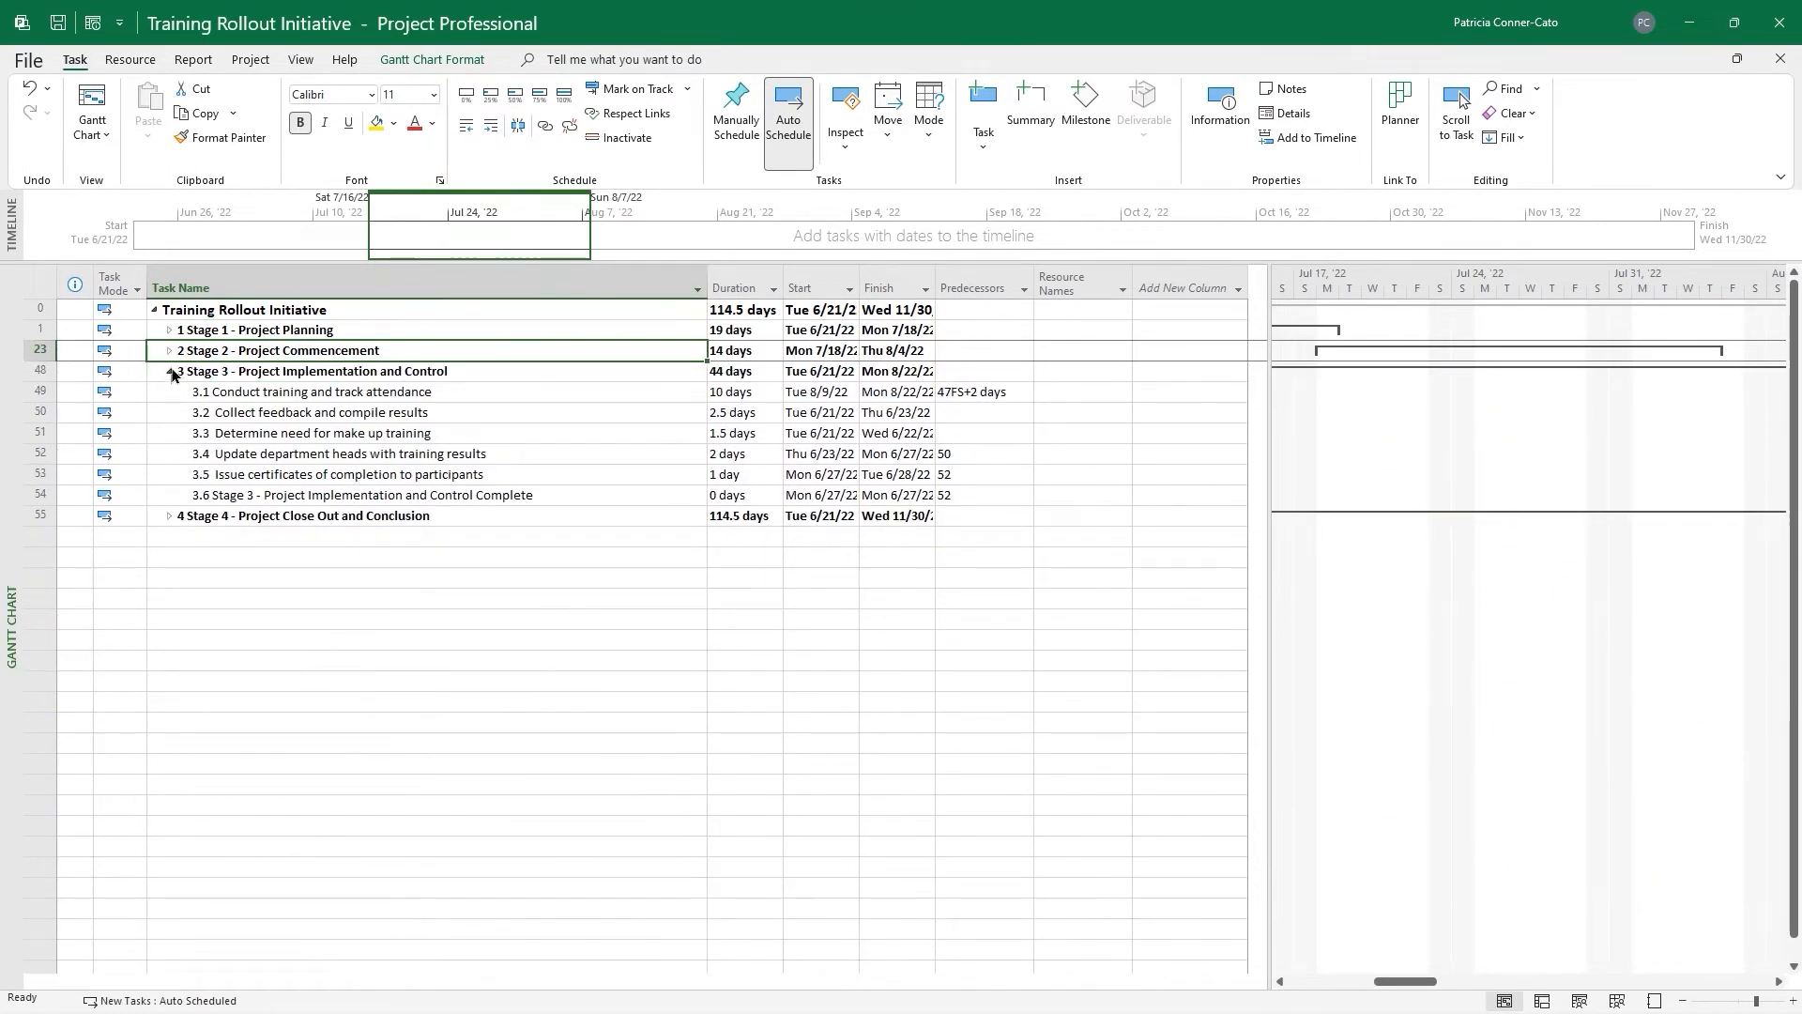
left_click(170, 371)
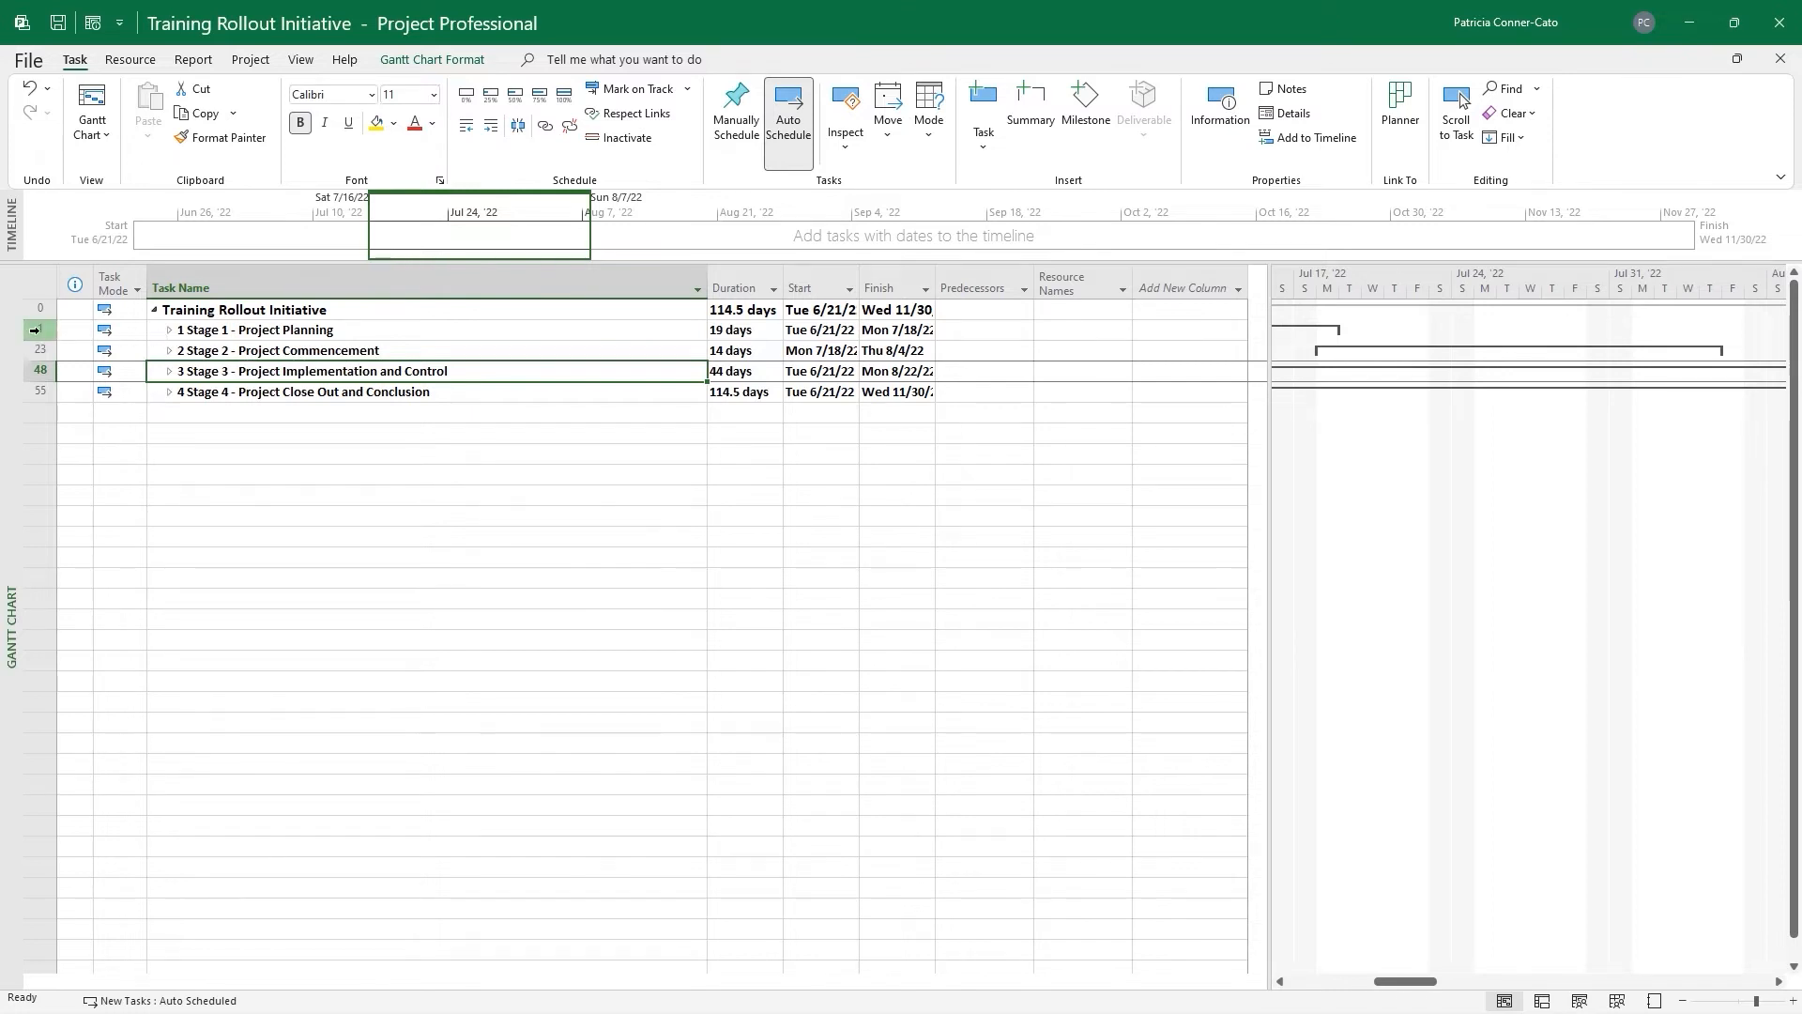
left_click_drag(36, 330, 37, 392)
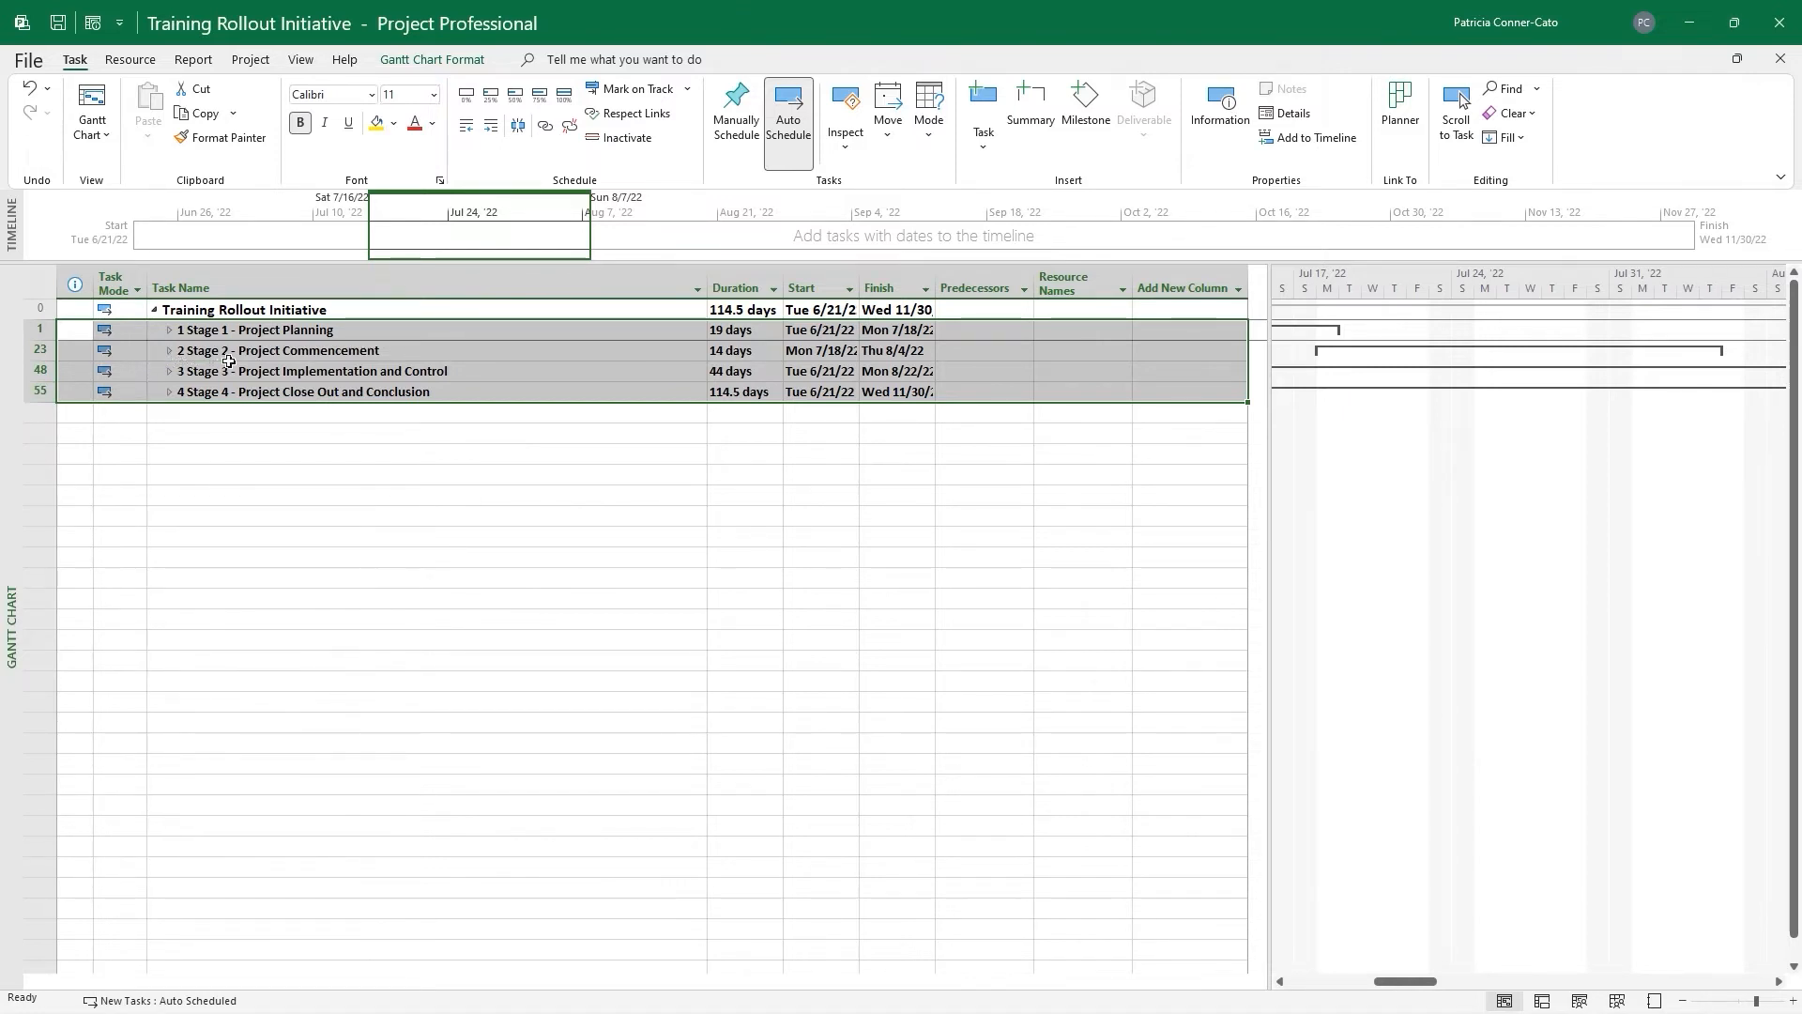
left_click(545, 129)
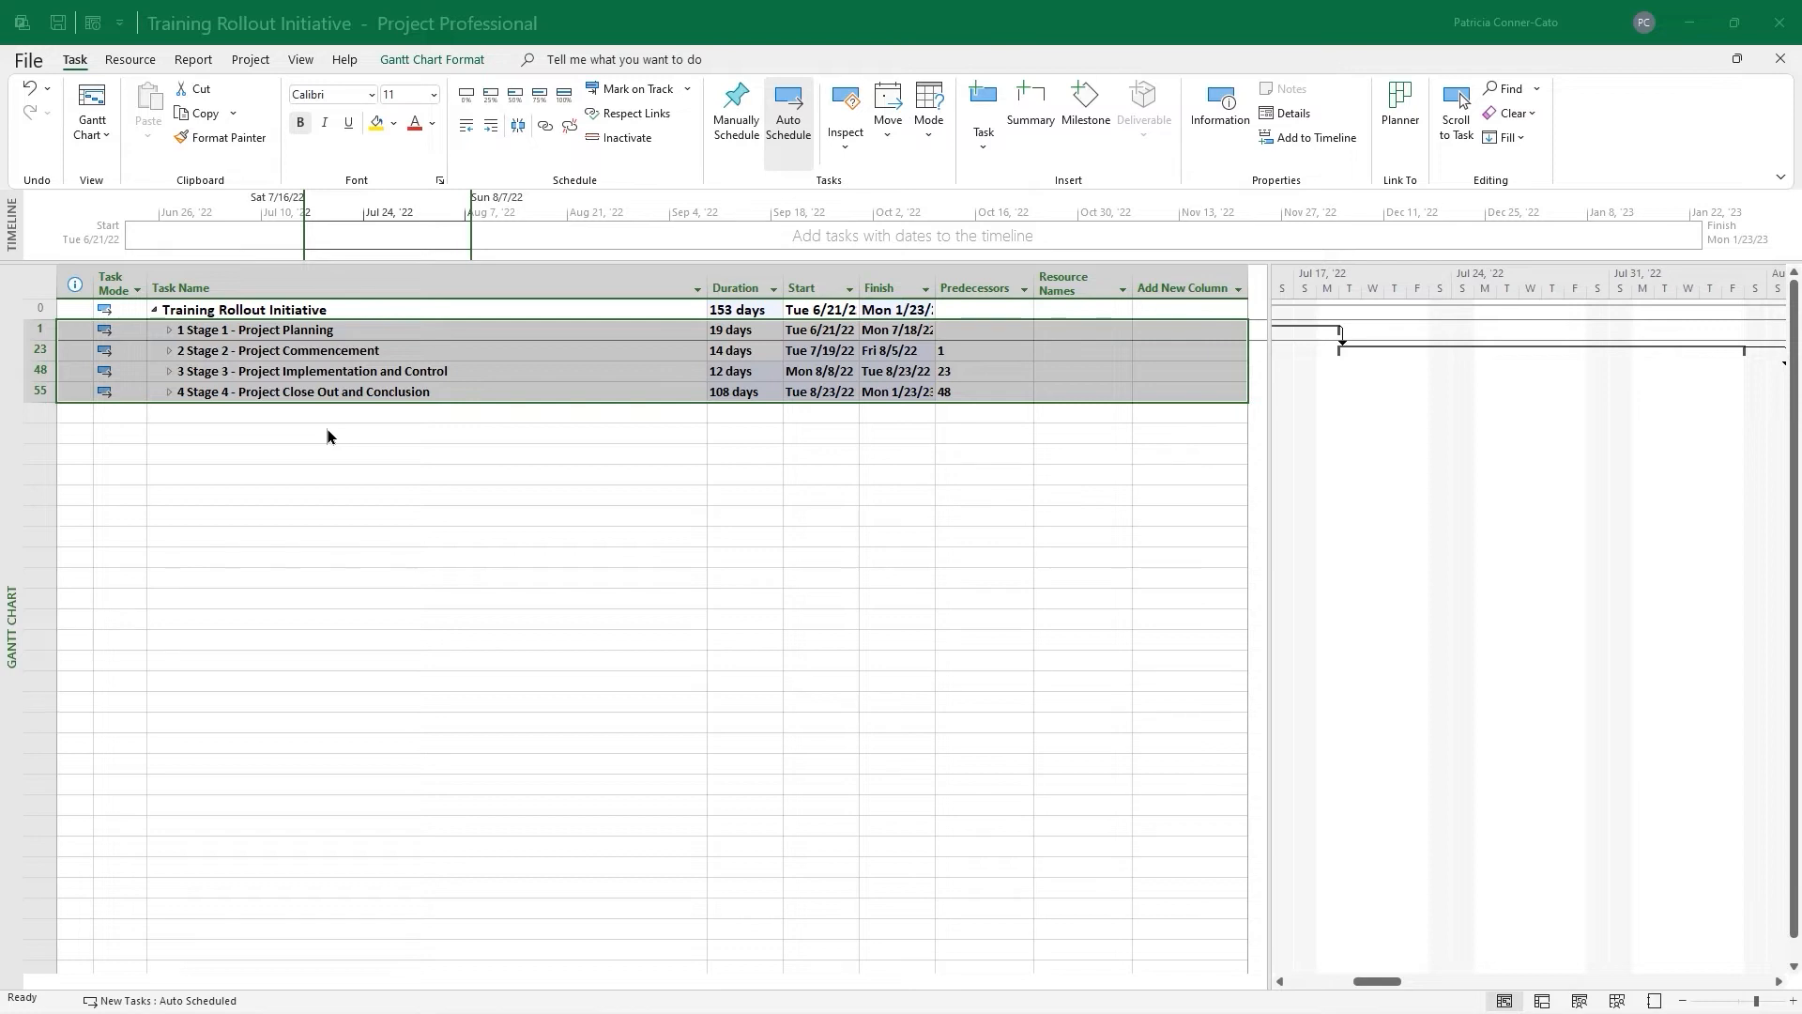
Expand Stage 3 and start a recurring task above 3.1 Conduct training and track attendance, named Status Call with a 1h duration
left_click(170, 372)
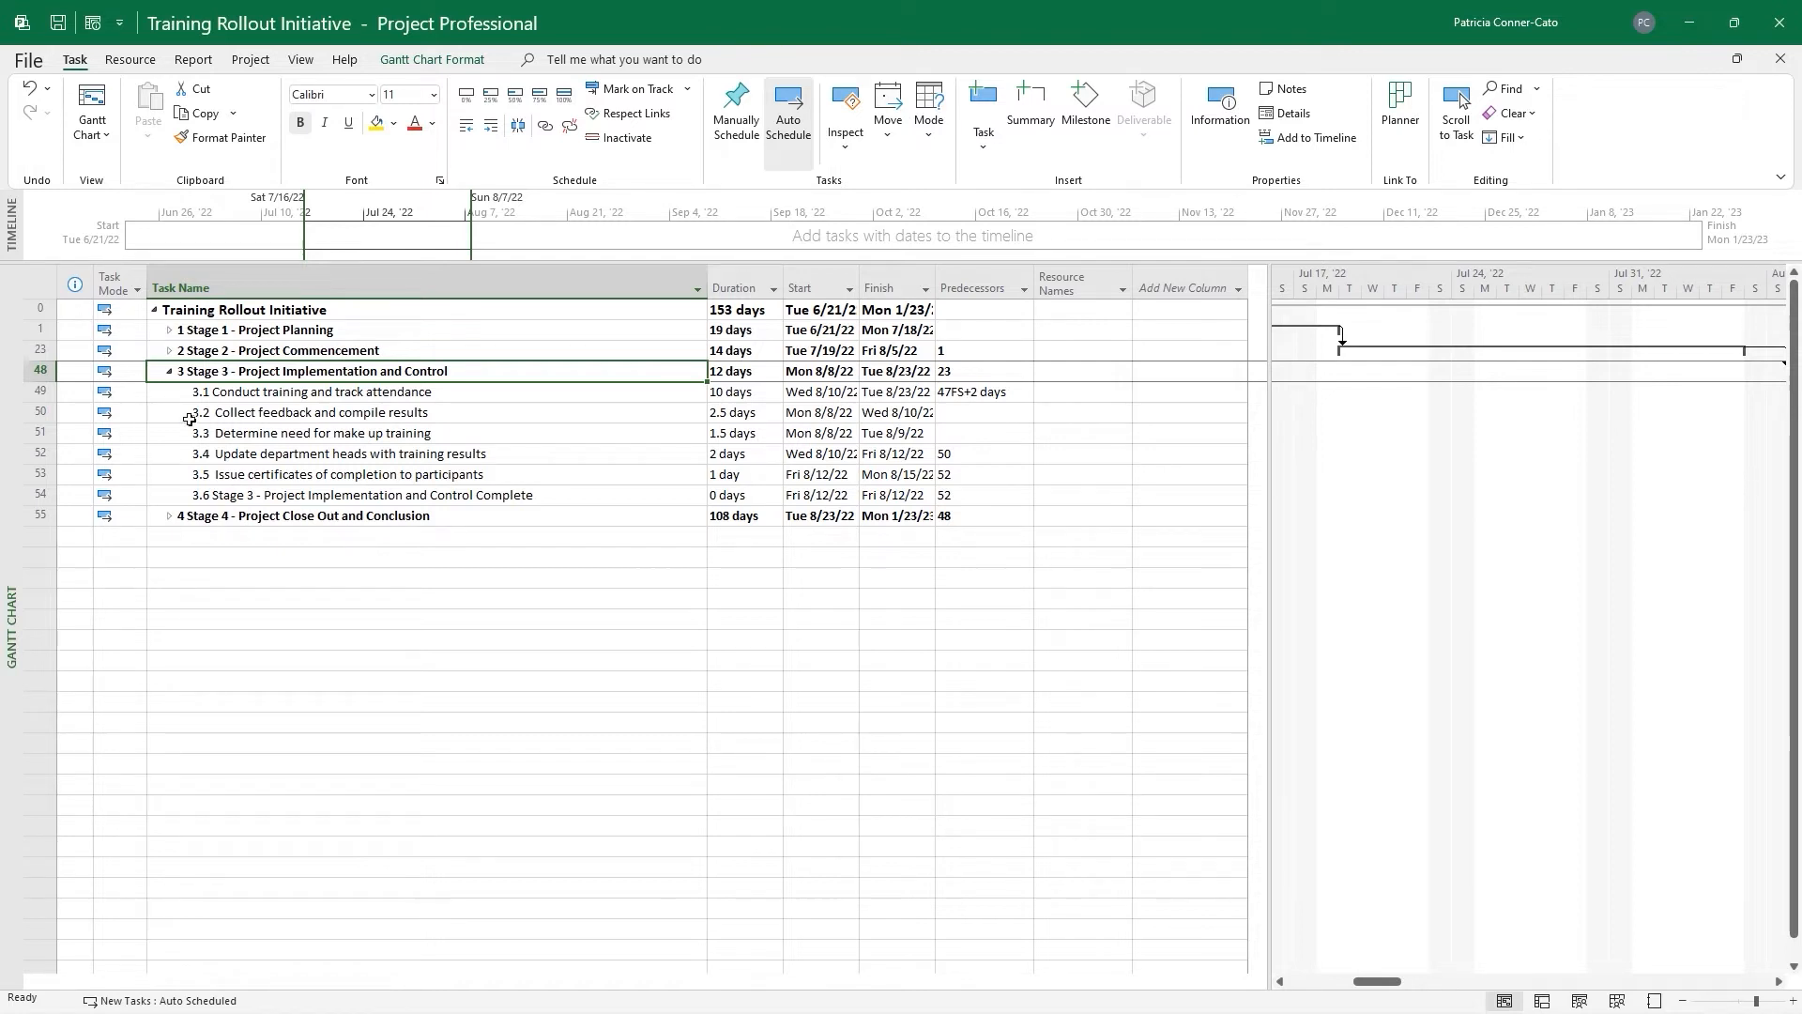
left_click(40, 395)
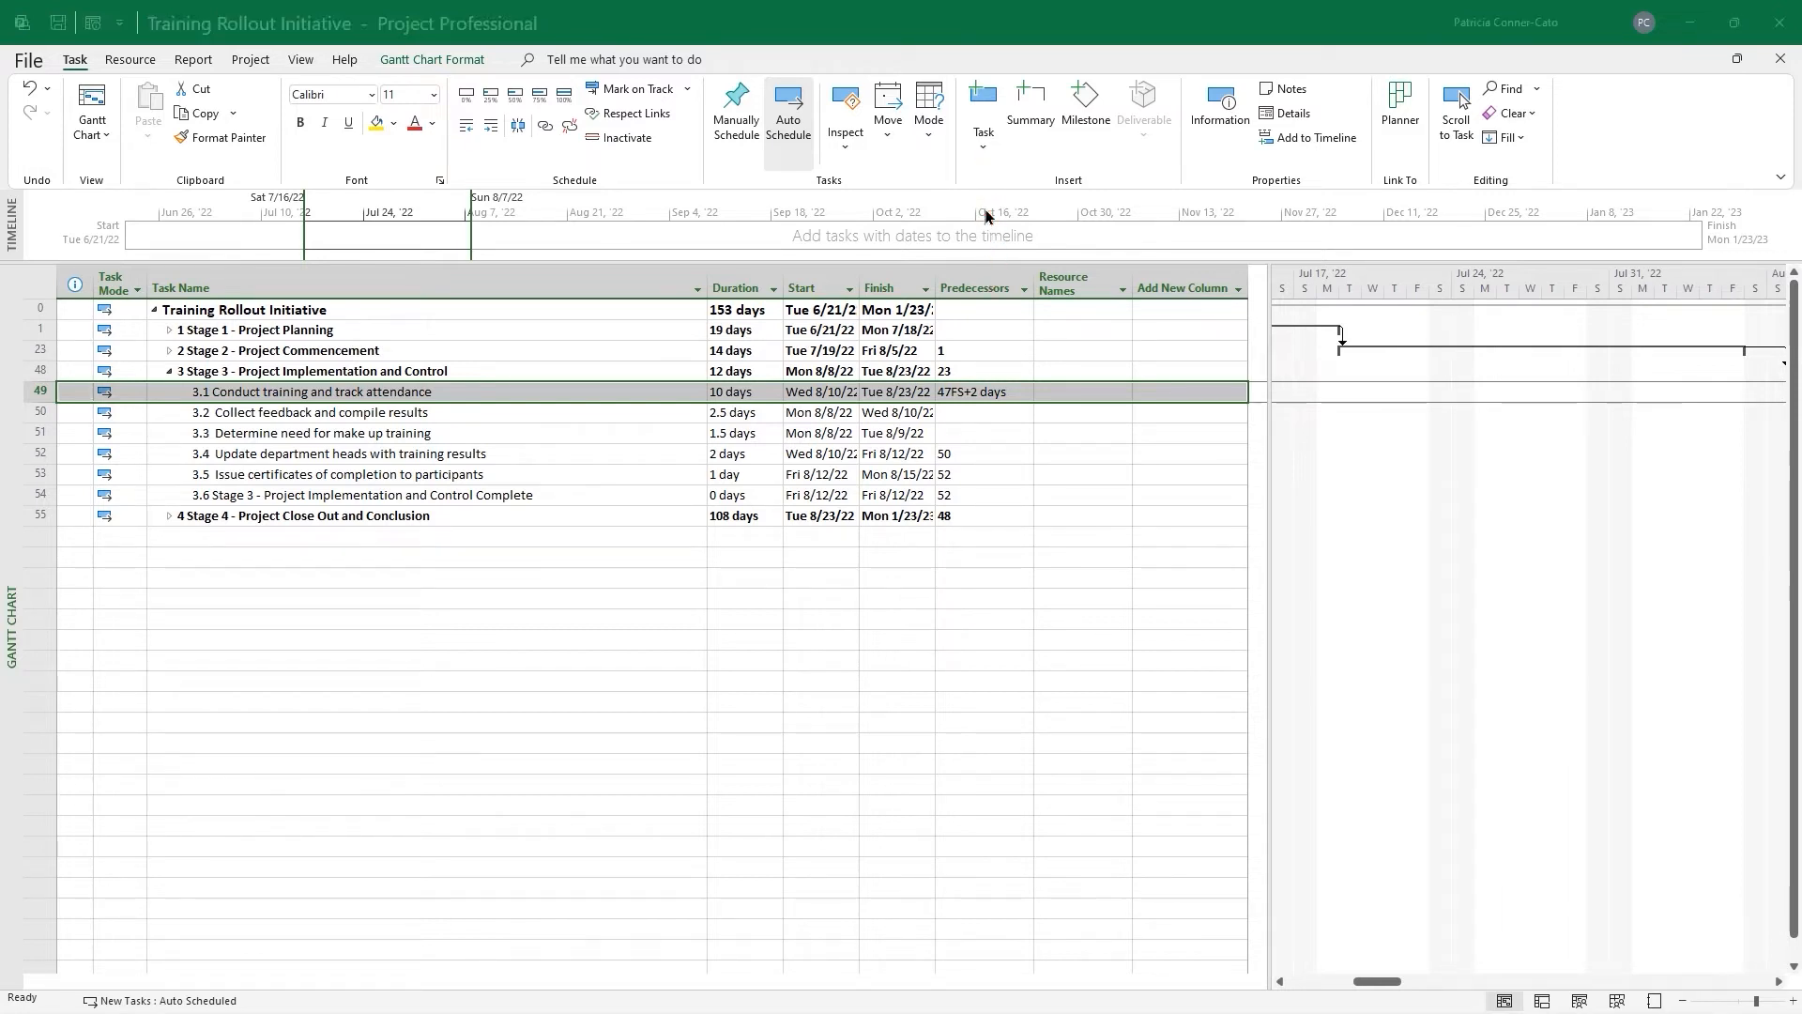
left_click(976, 150)
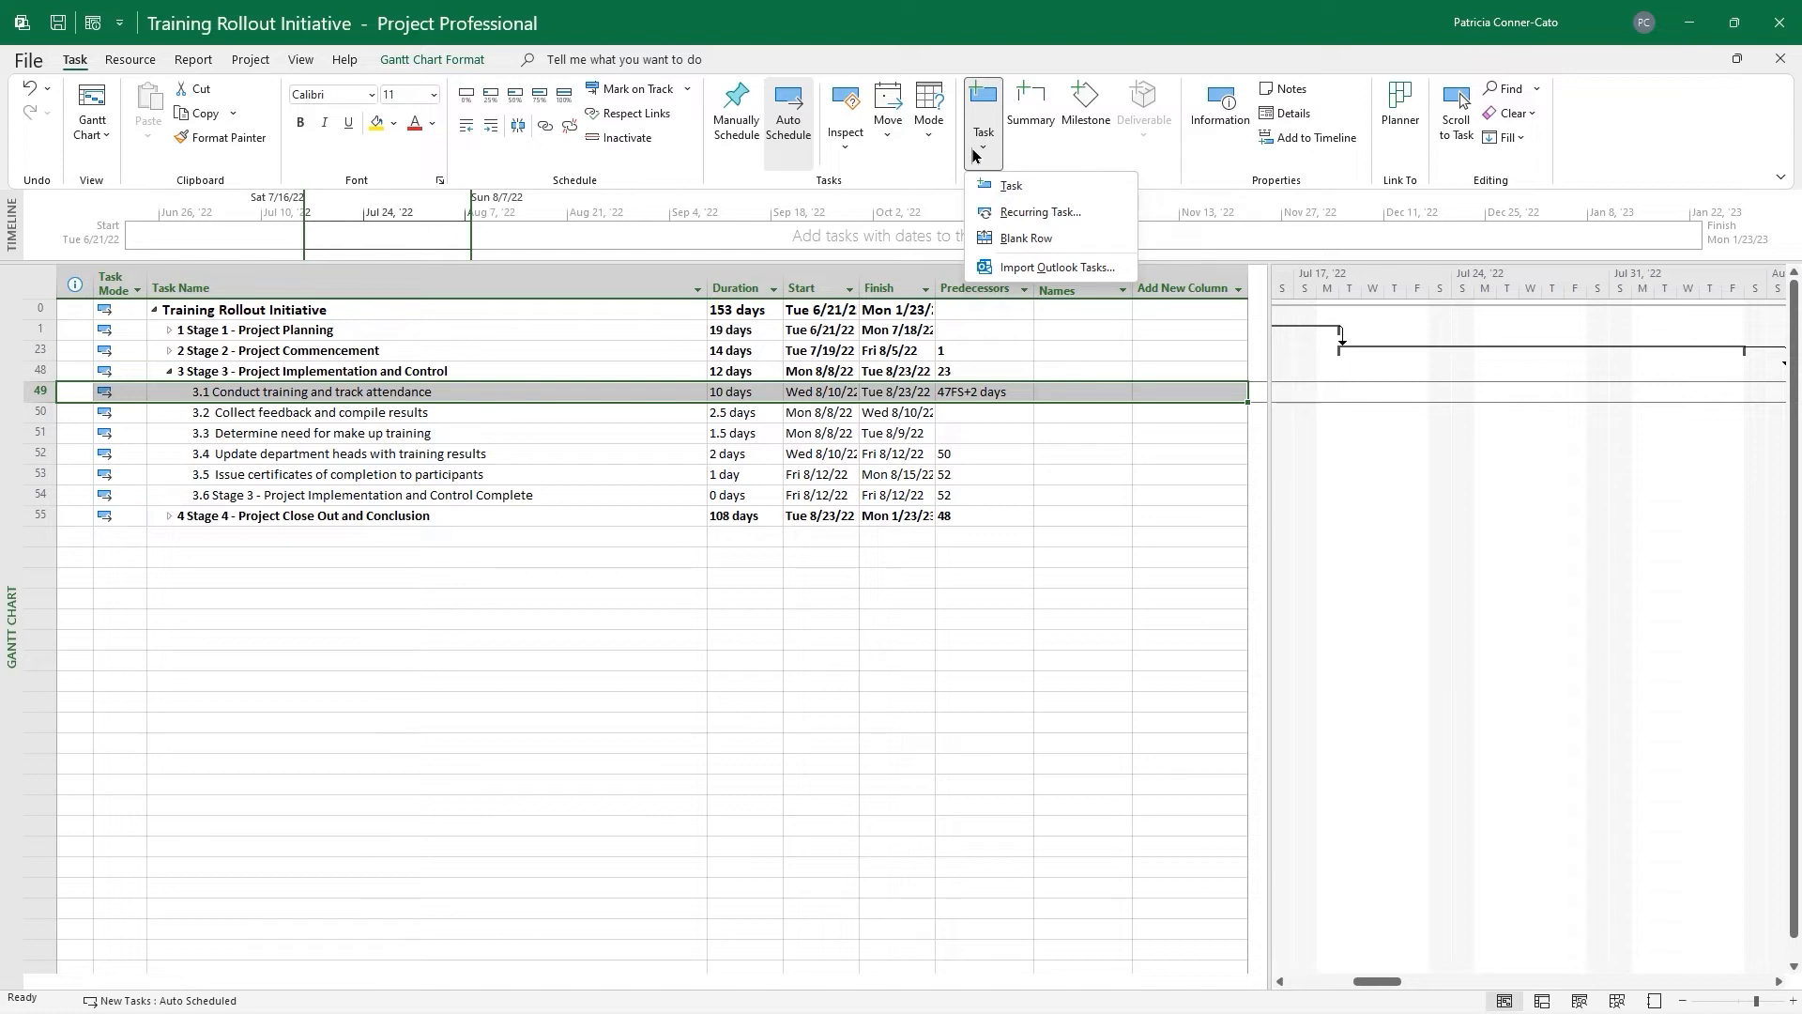
left_click(1014, 214)
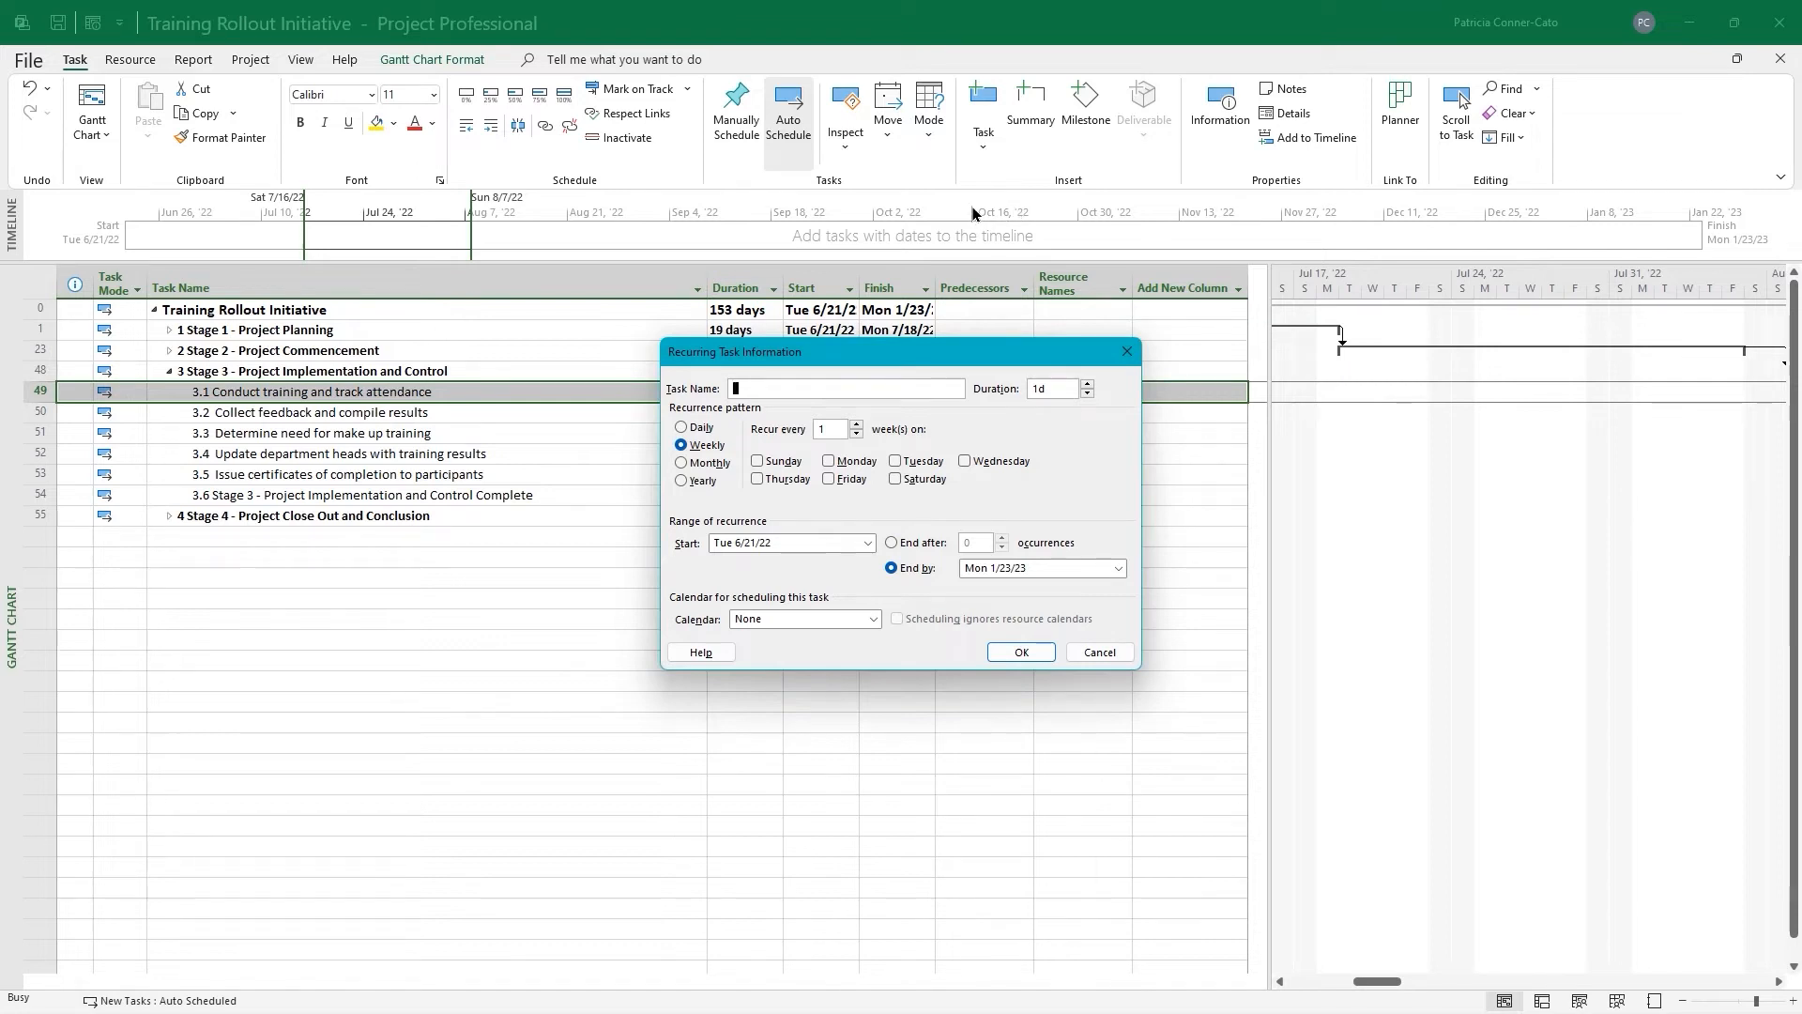
type("Status Call")
left_click(1046, 386)
key("BackSpace")
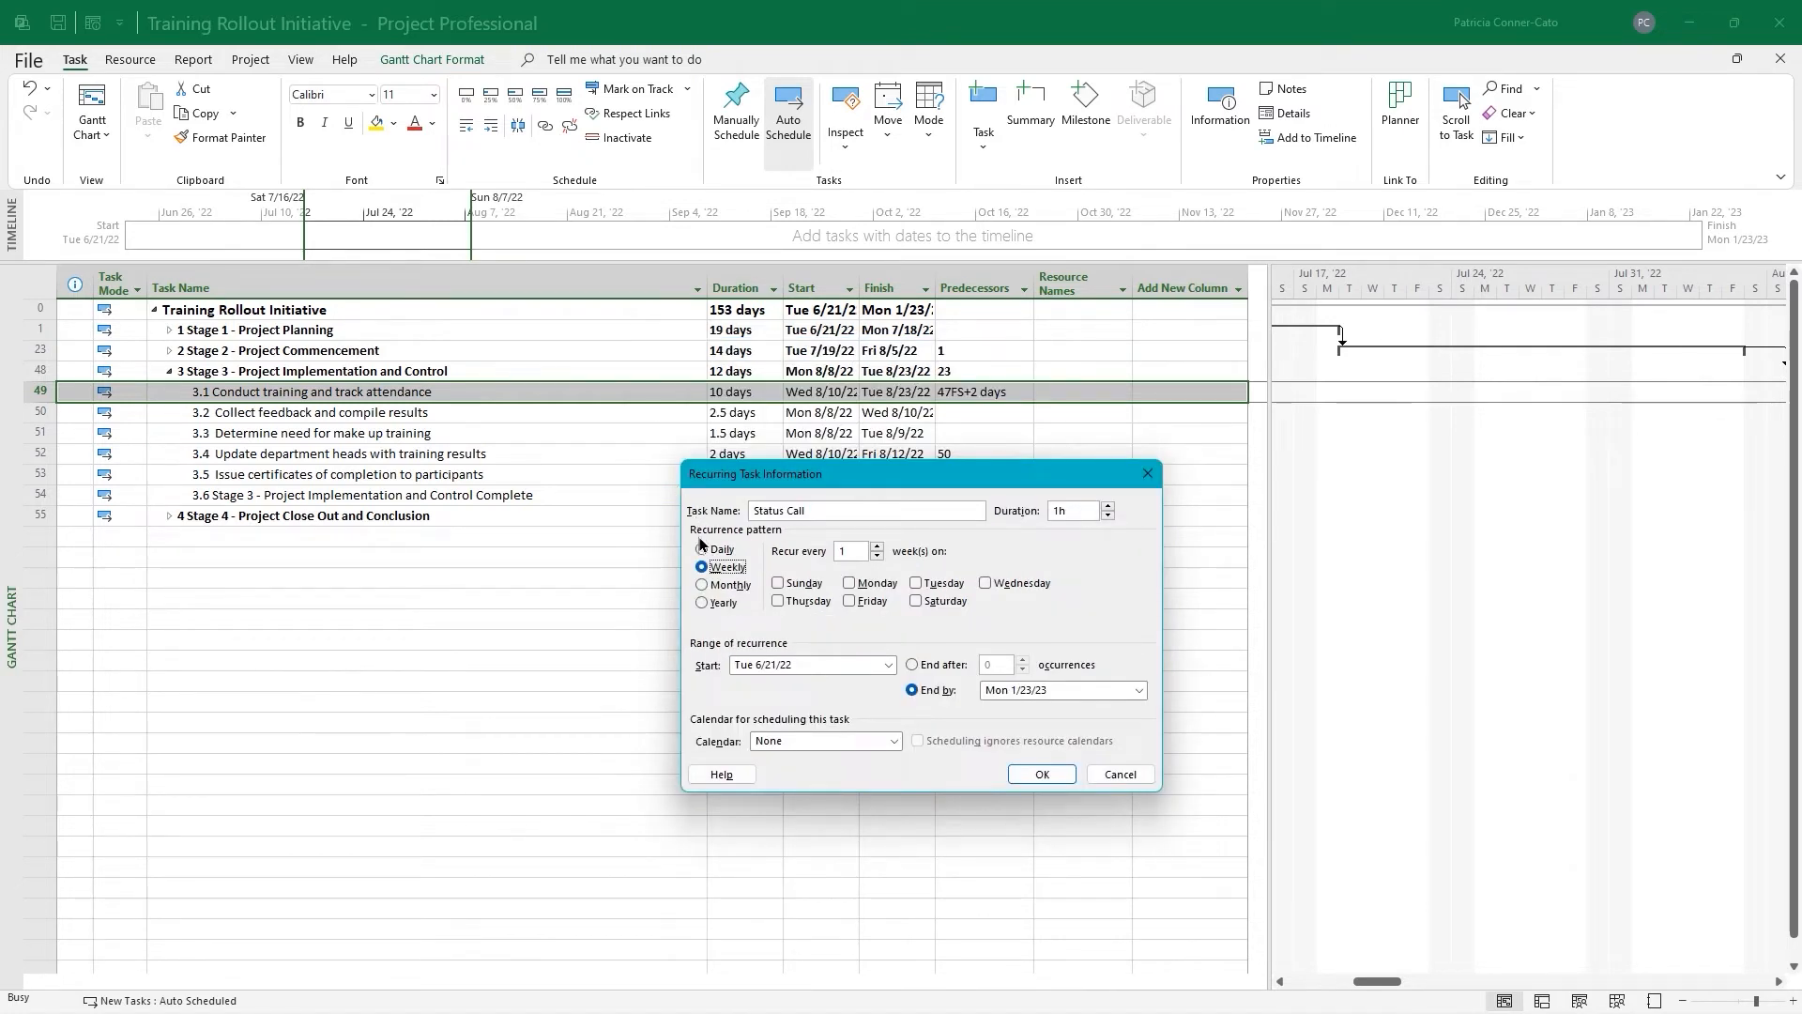
Set the Status Call recurrence to daily, every 1 workday, starting Wed 8/10/2022
left_click(703, 553)
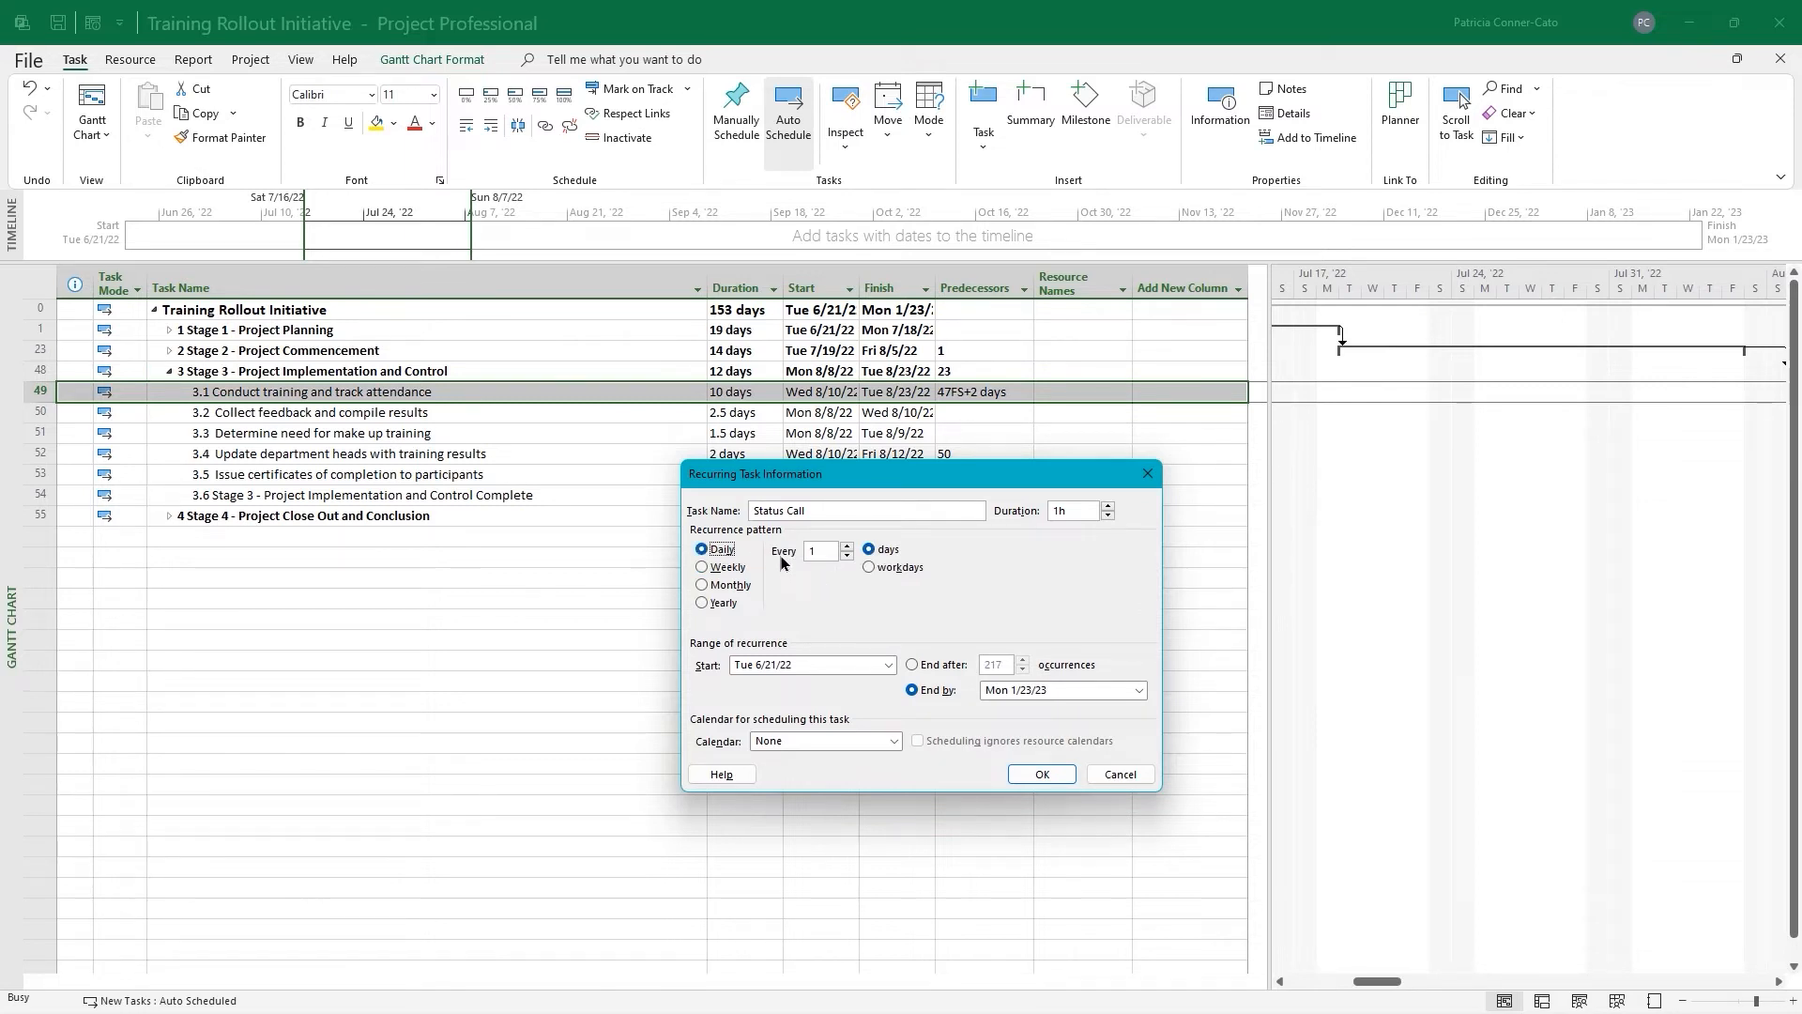
left_click(868, 569)
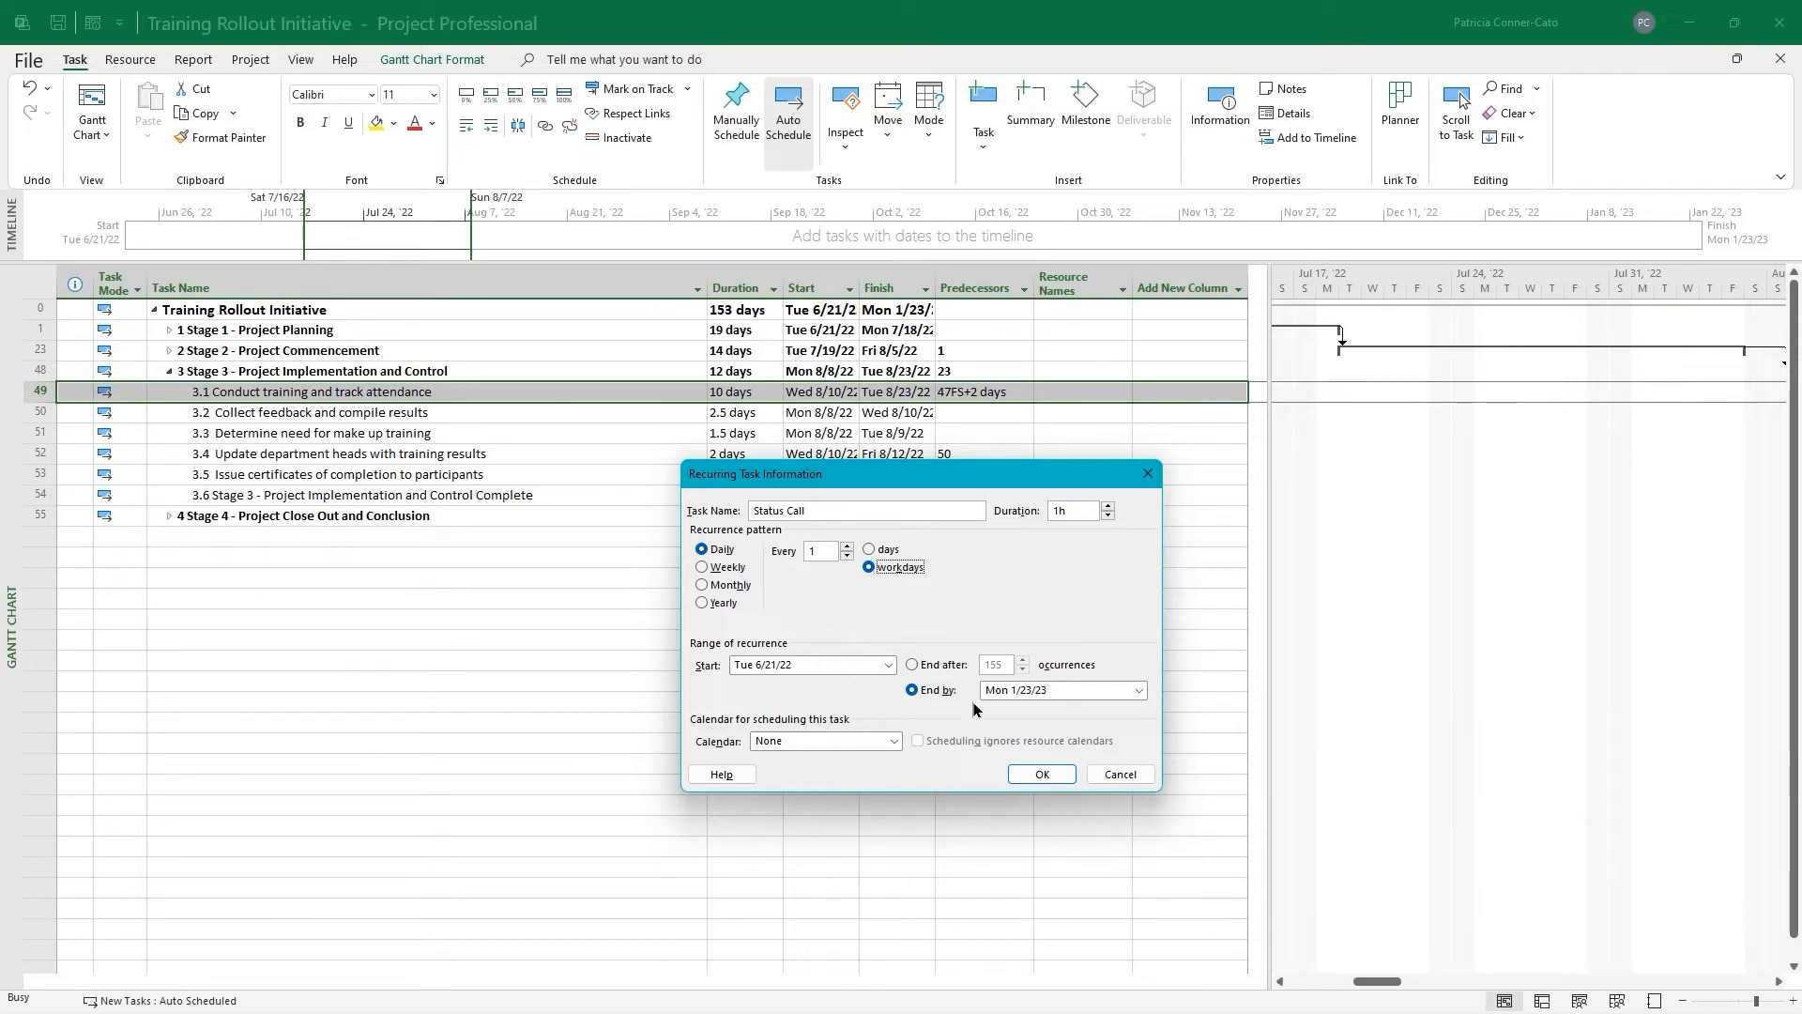
left_click(836, 664)
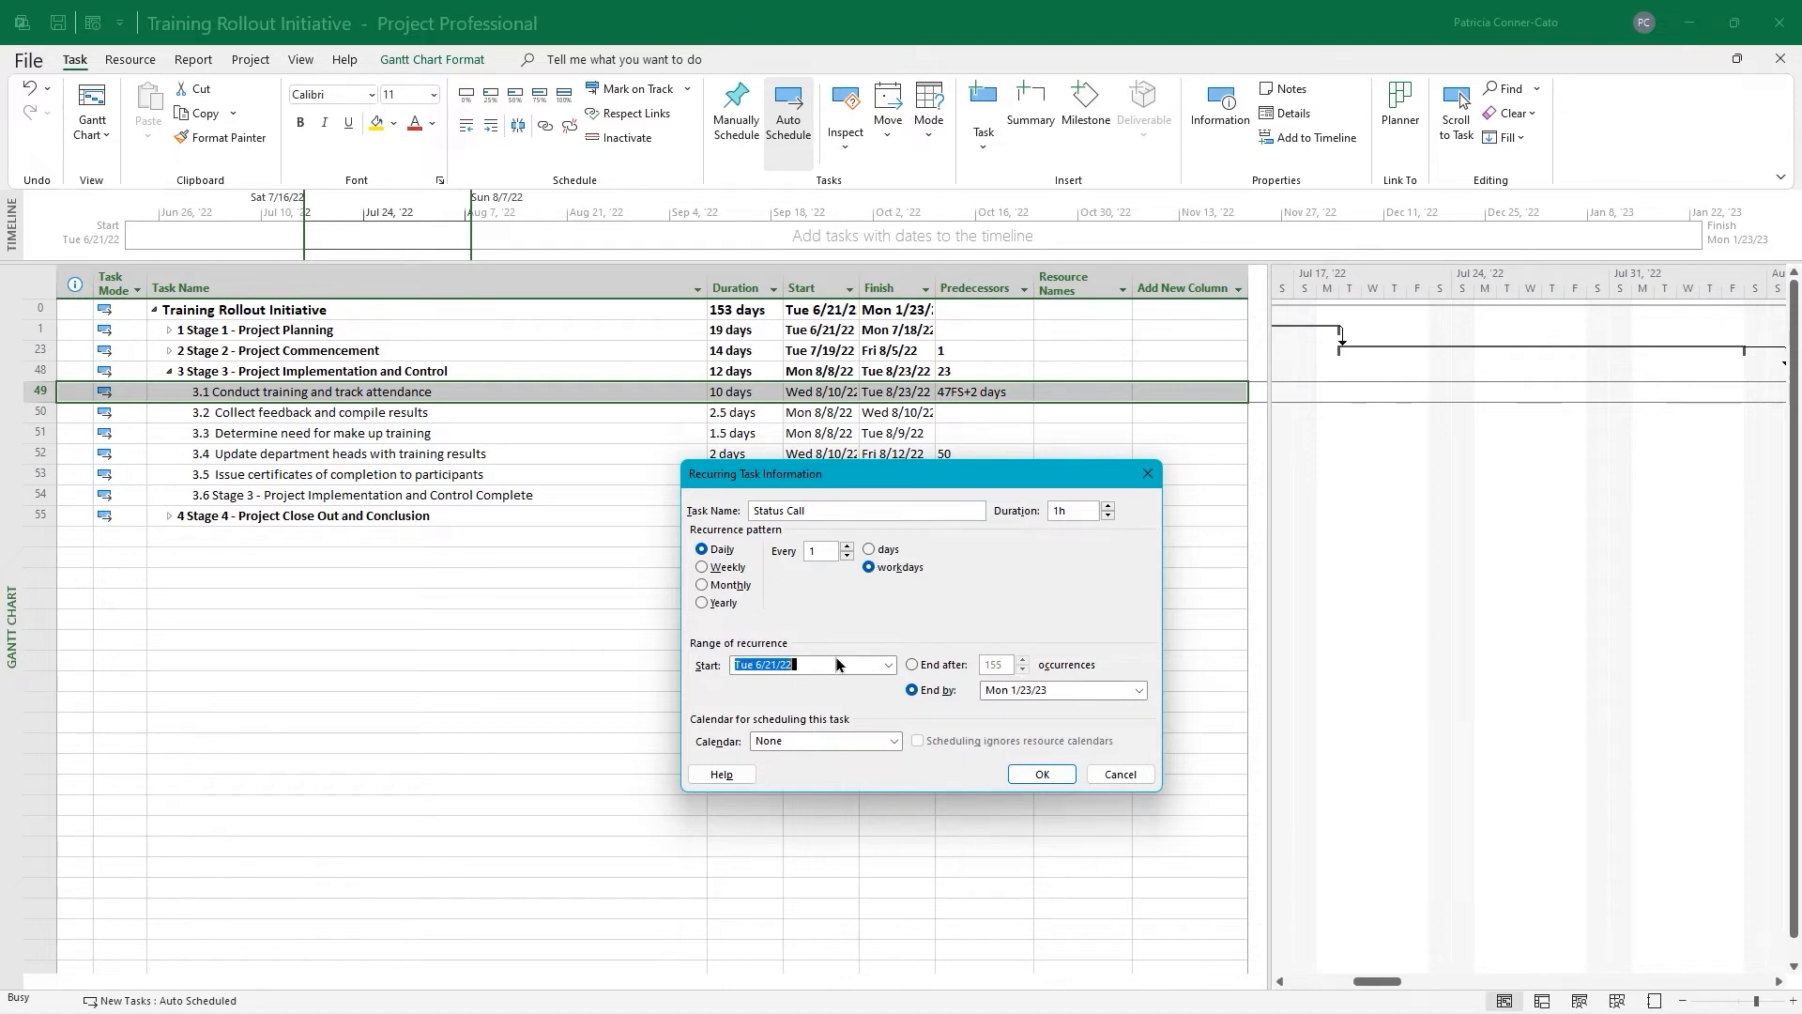
left_click(882, 689)
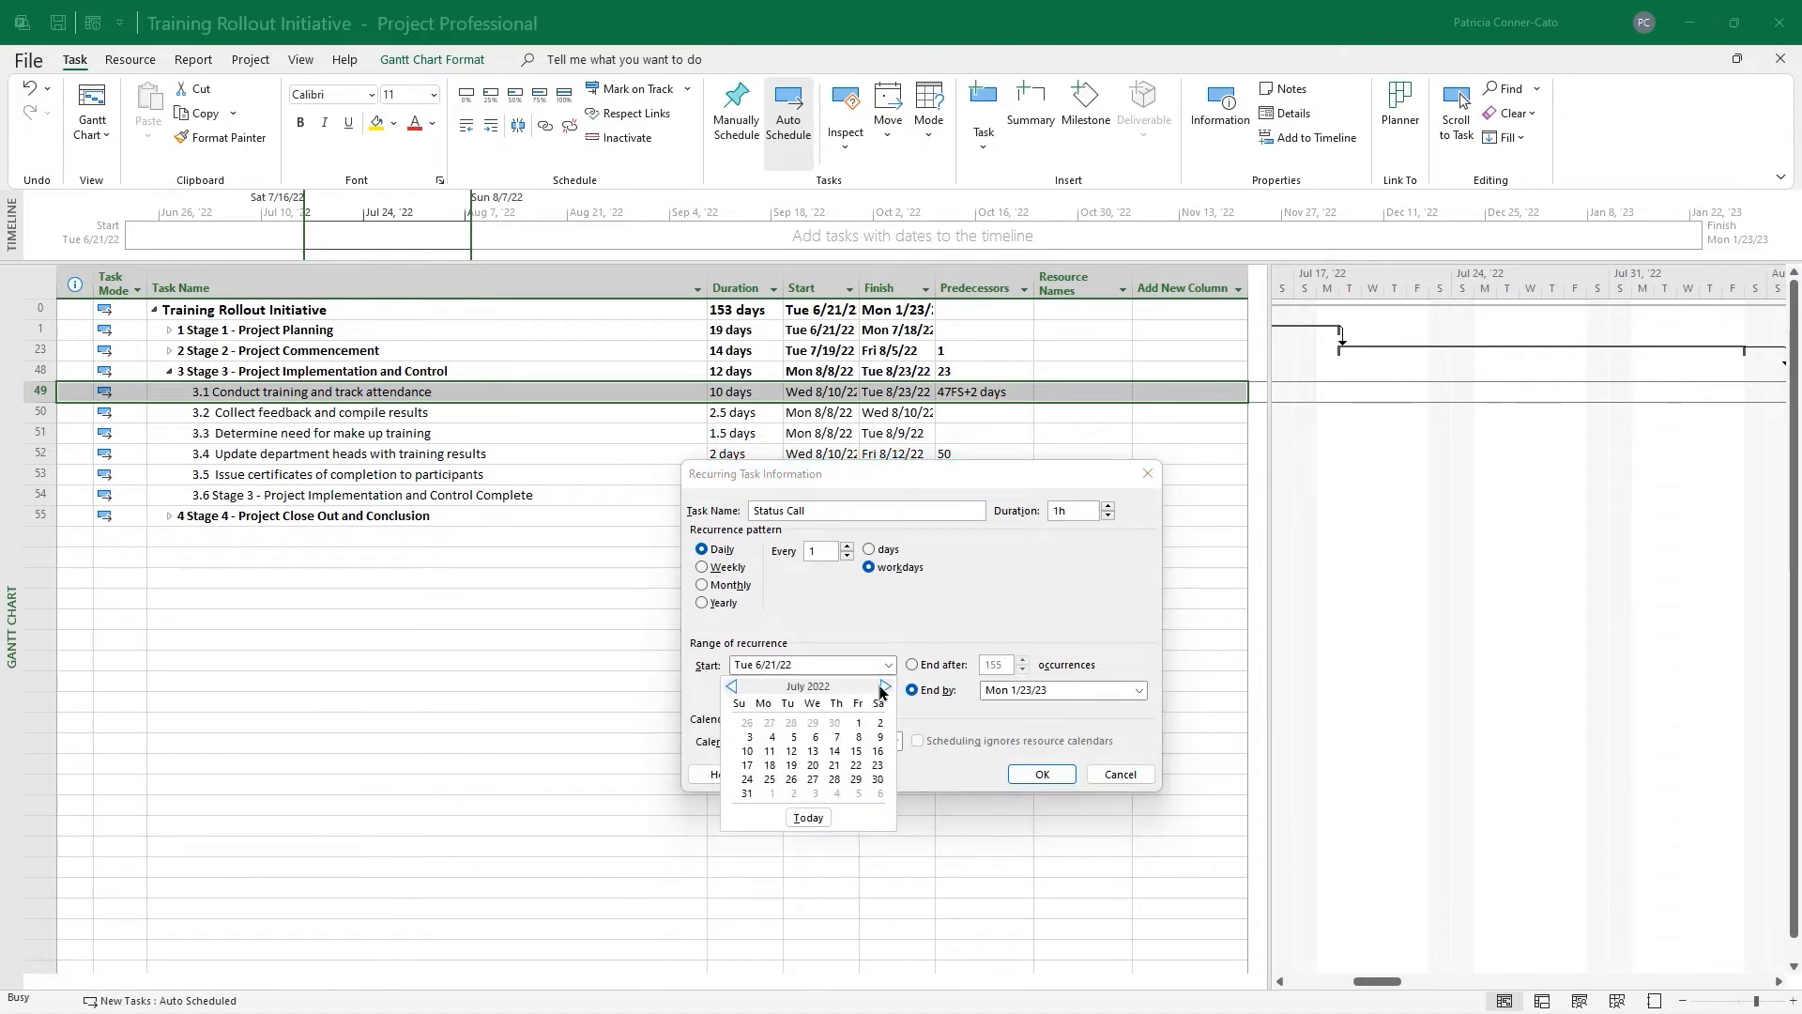
left_click(882, 689)
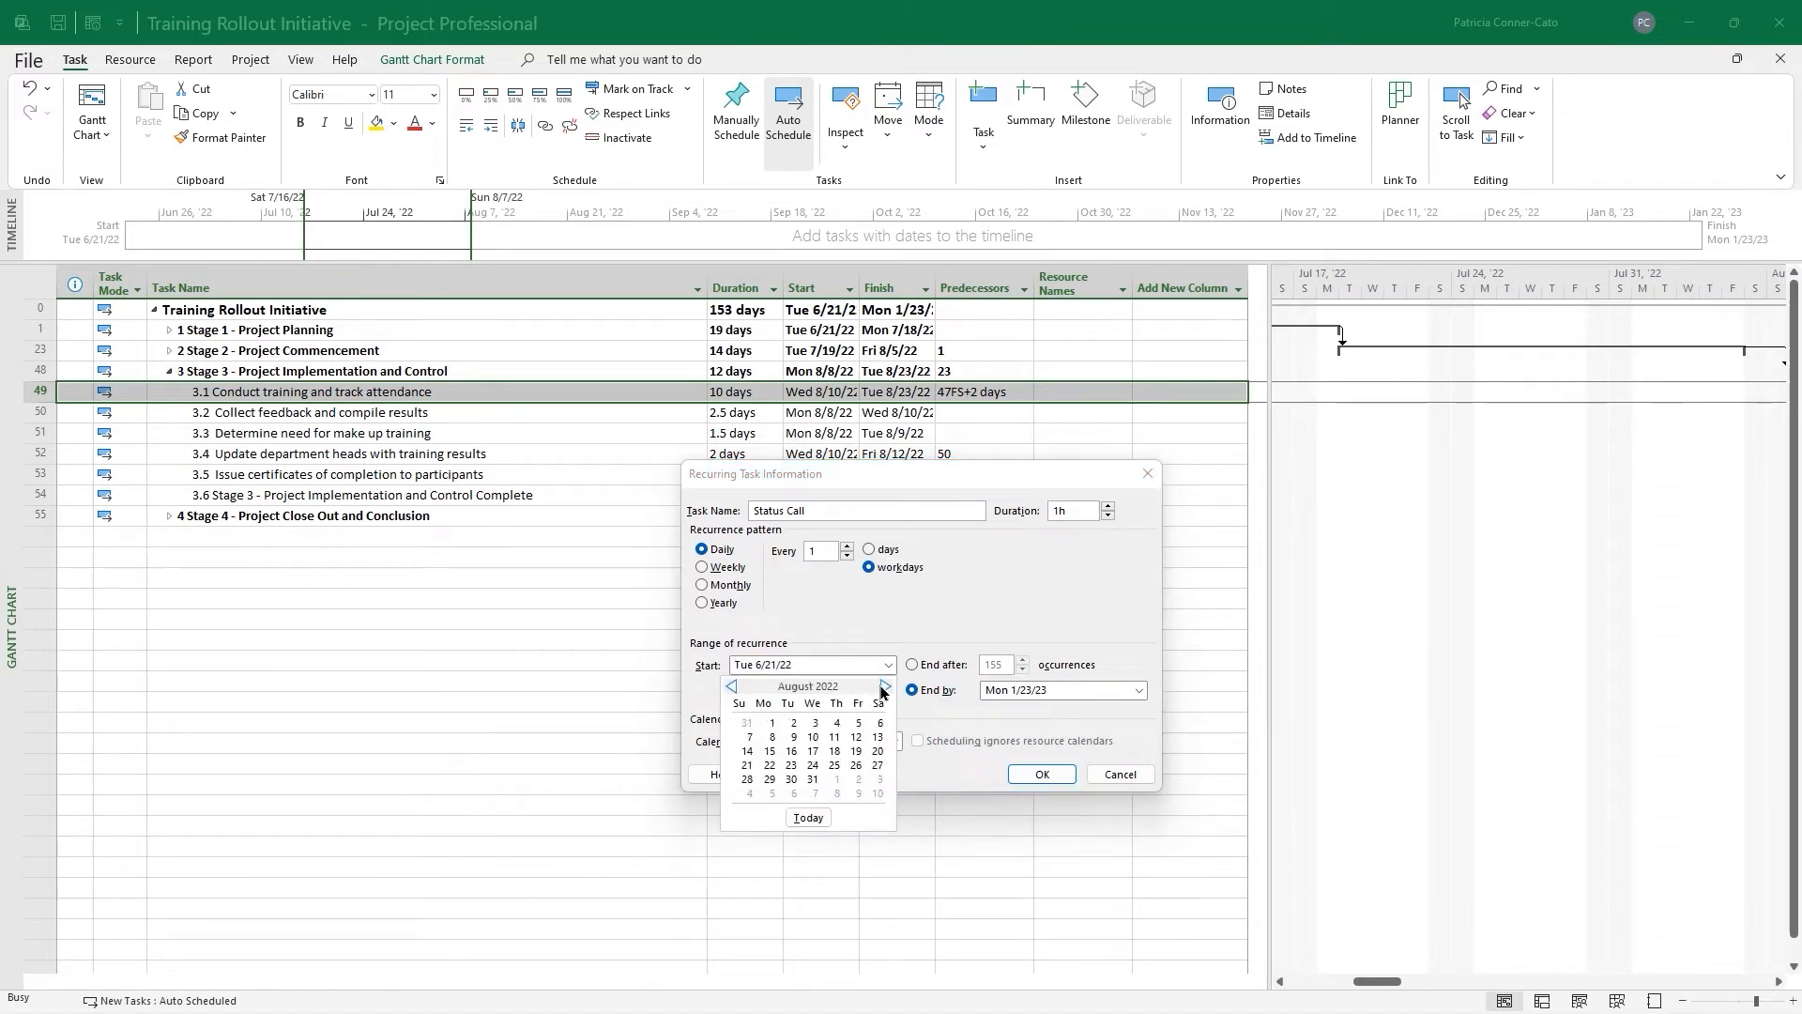
left_click(813, 737)
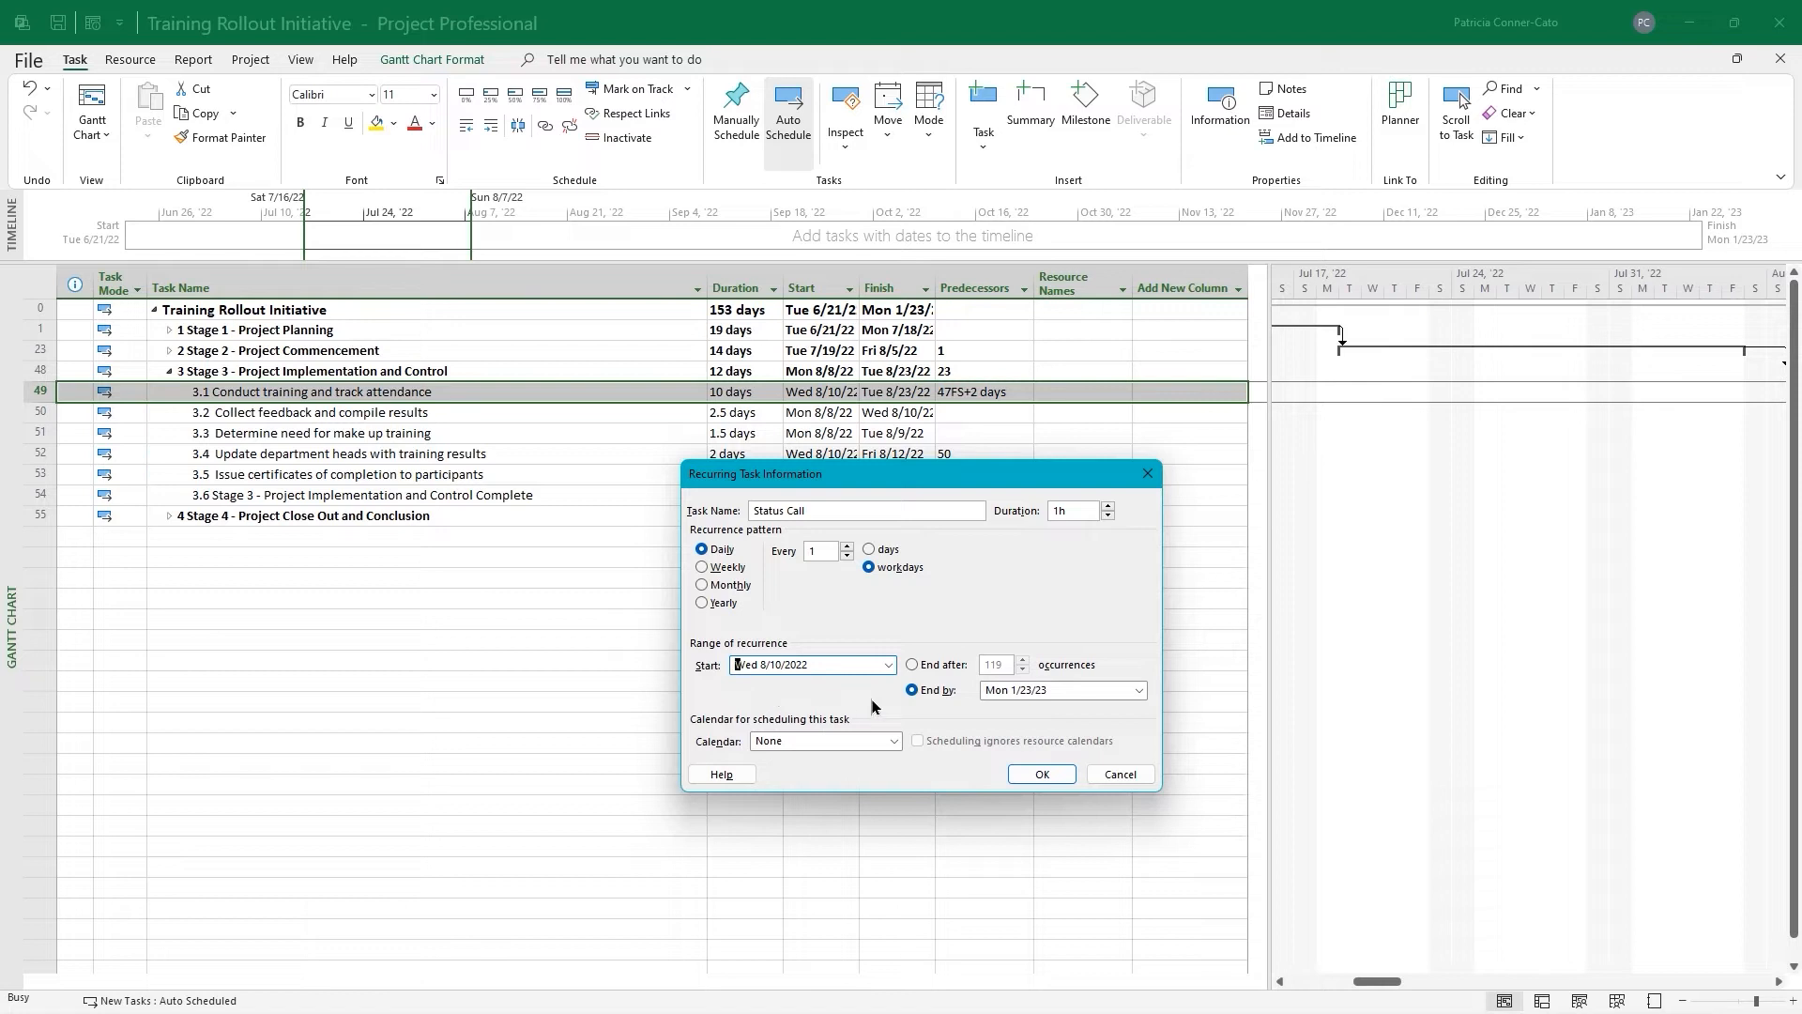
End the Status Call recurrence after 10 occurrences and add the recurring task to the plan
left_click(915, 667)
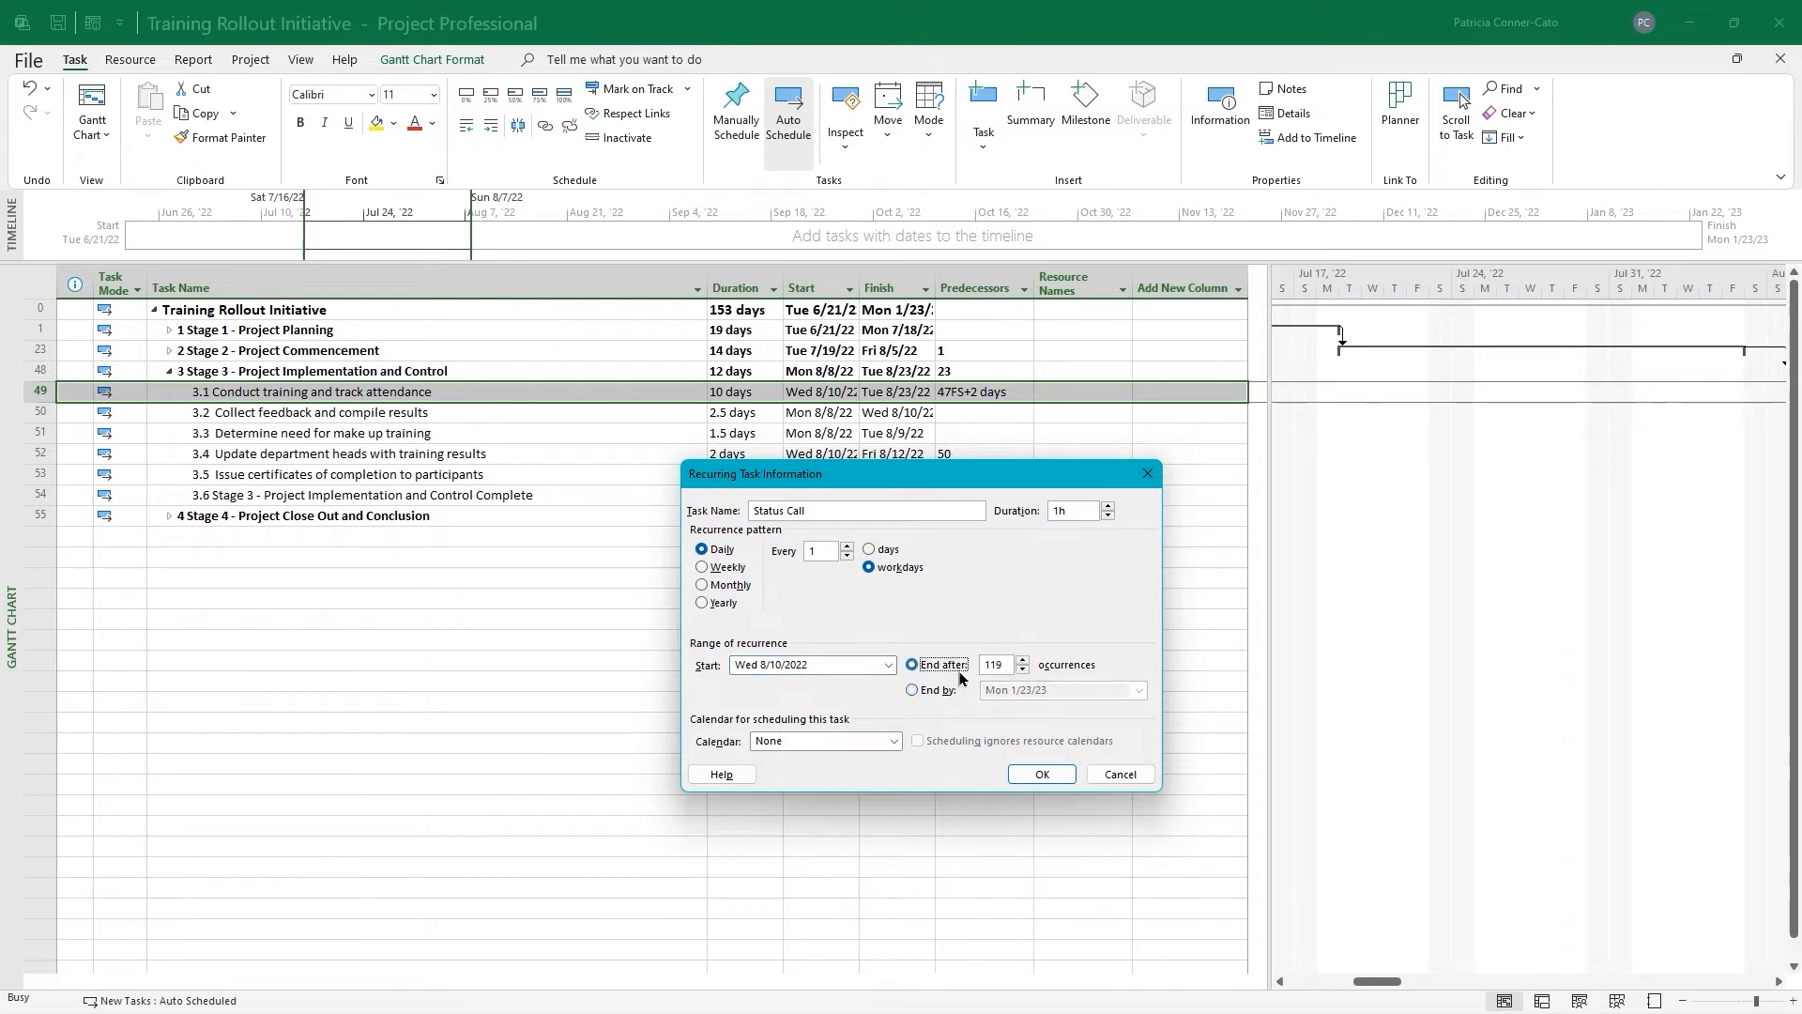
double_click(1006, 660)
type("10")
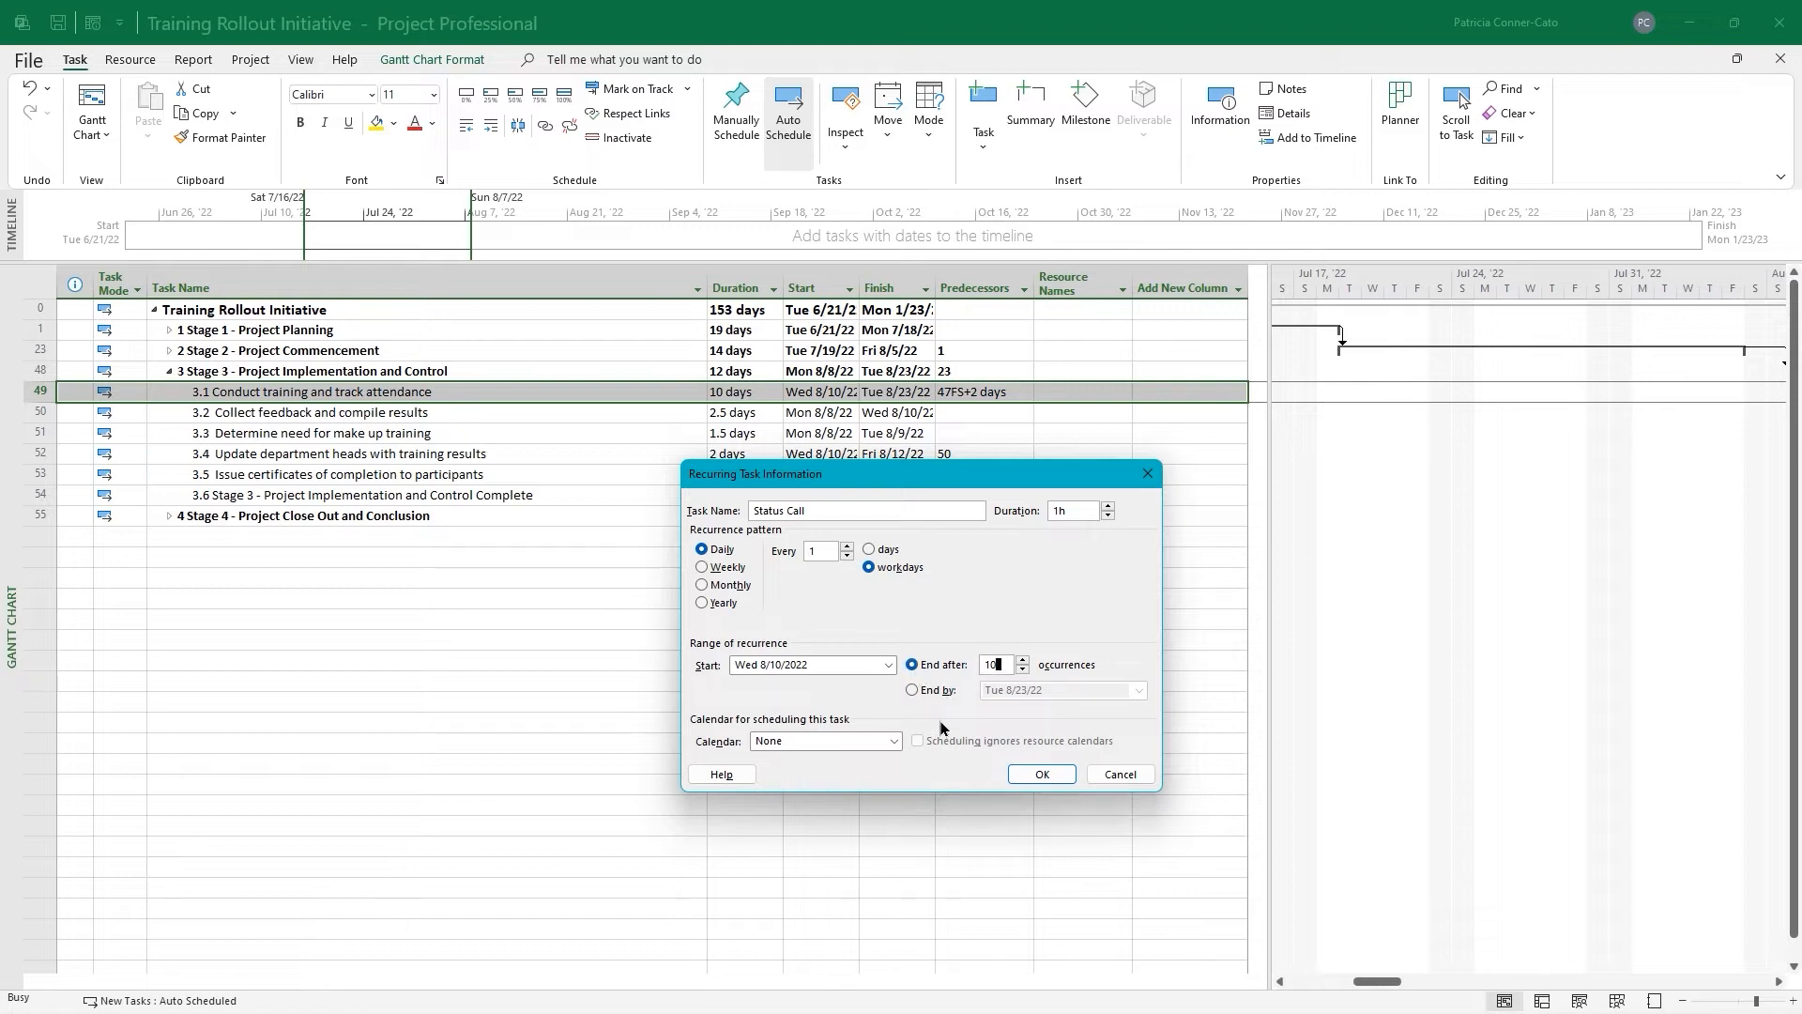
left_click(1025, 776)
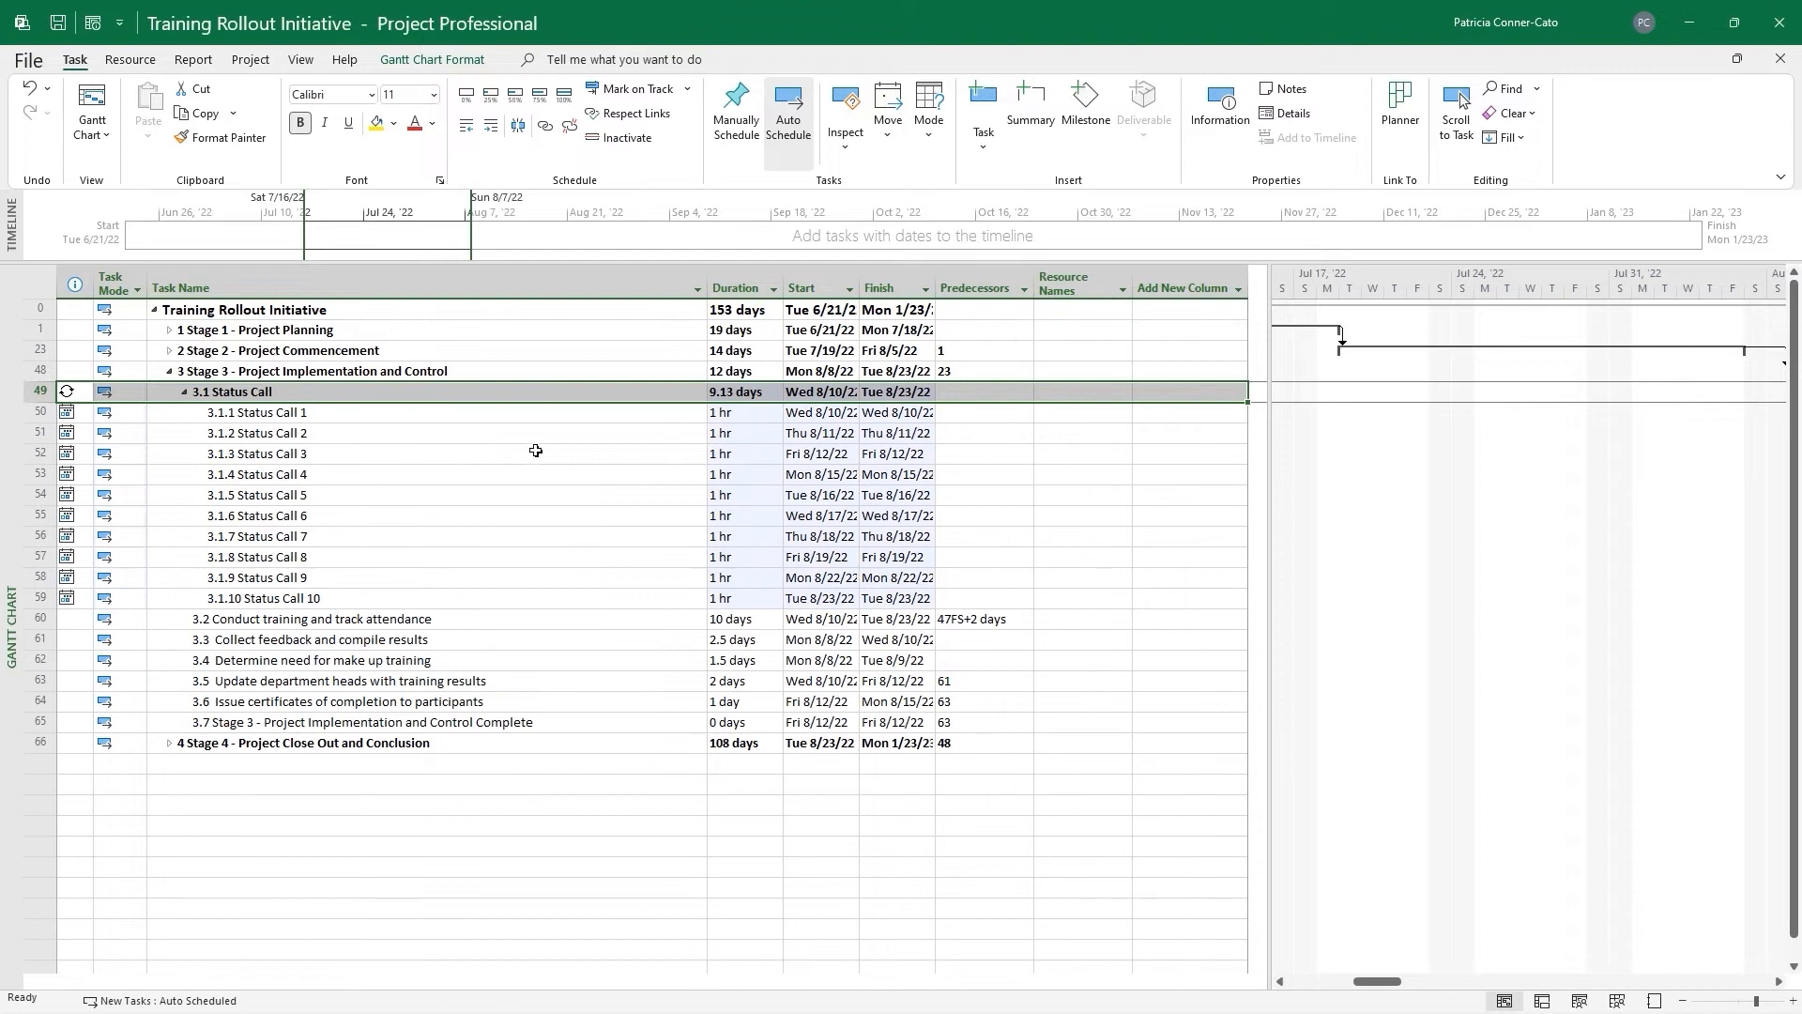
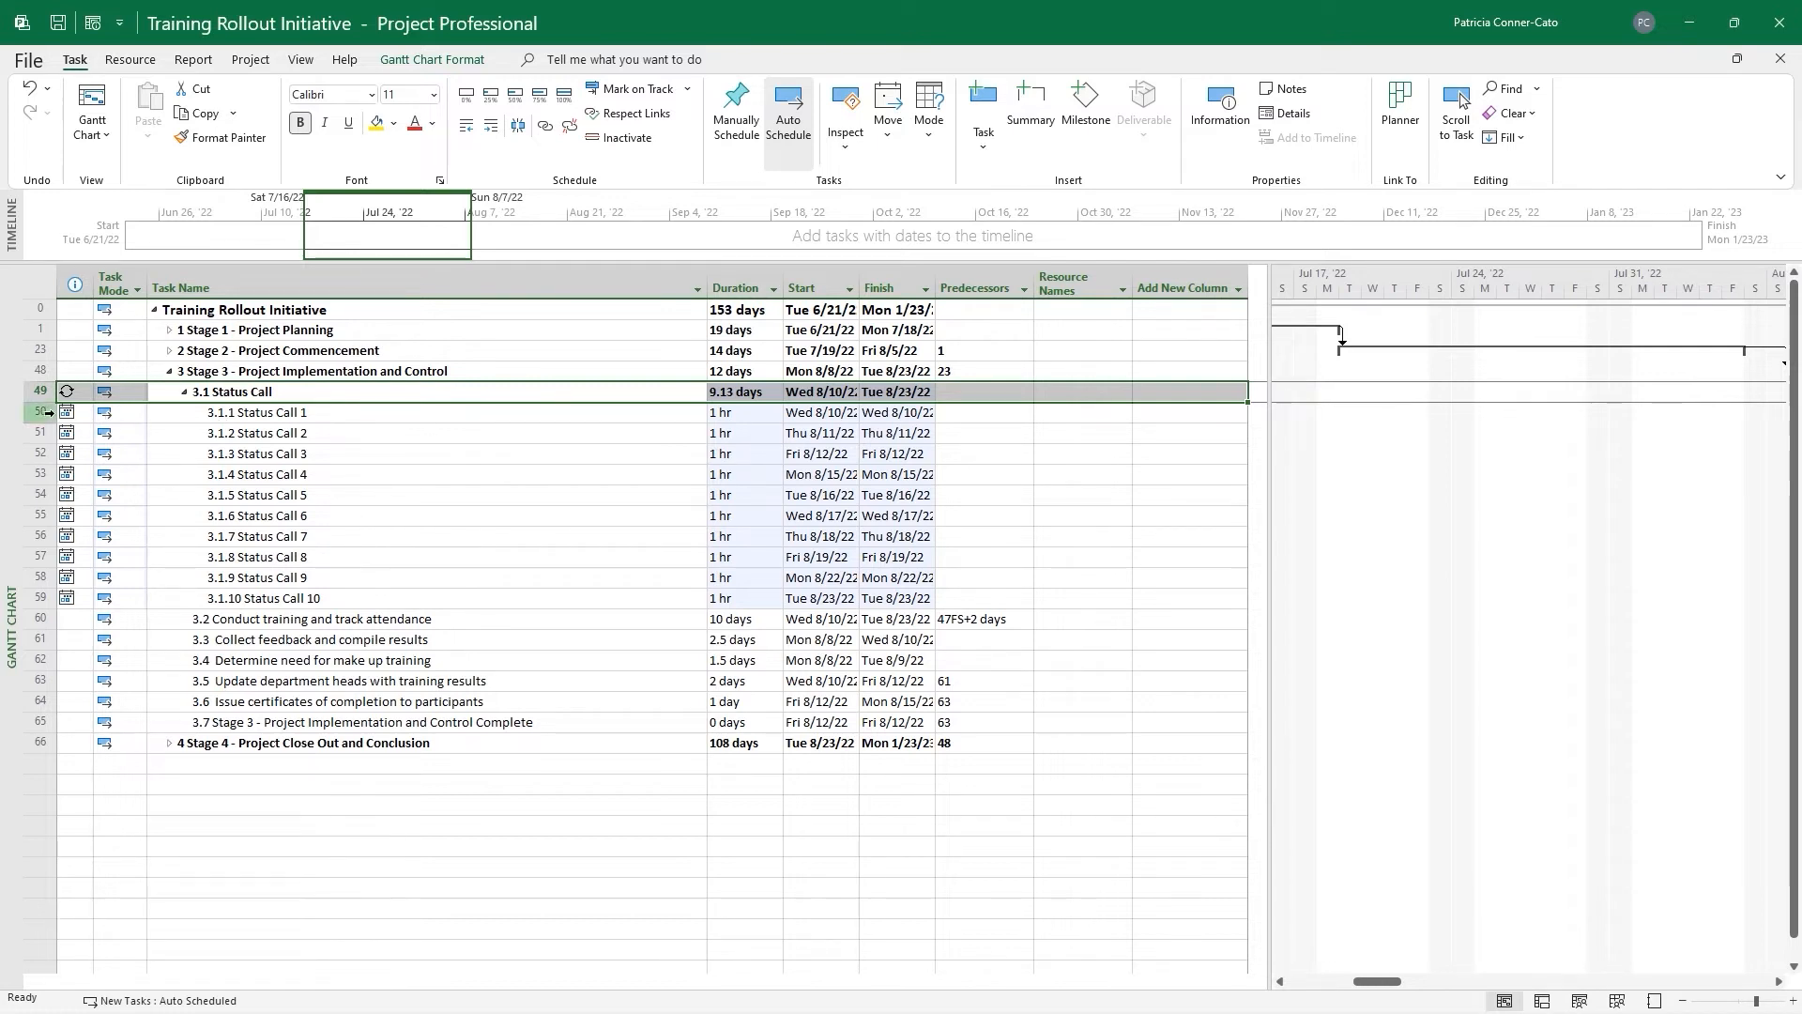
Rename the recurring task 3.1 Status Call as "Daily Call (To Address Issues)"
mouse_move(77, 415)
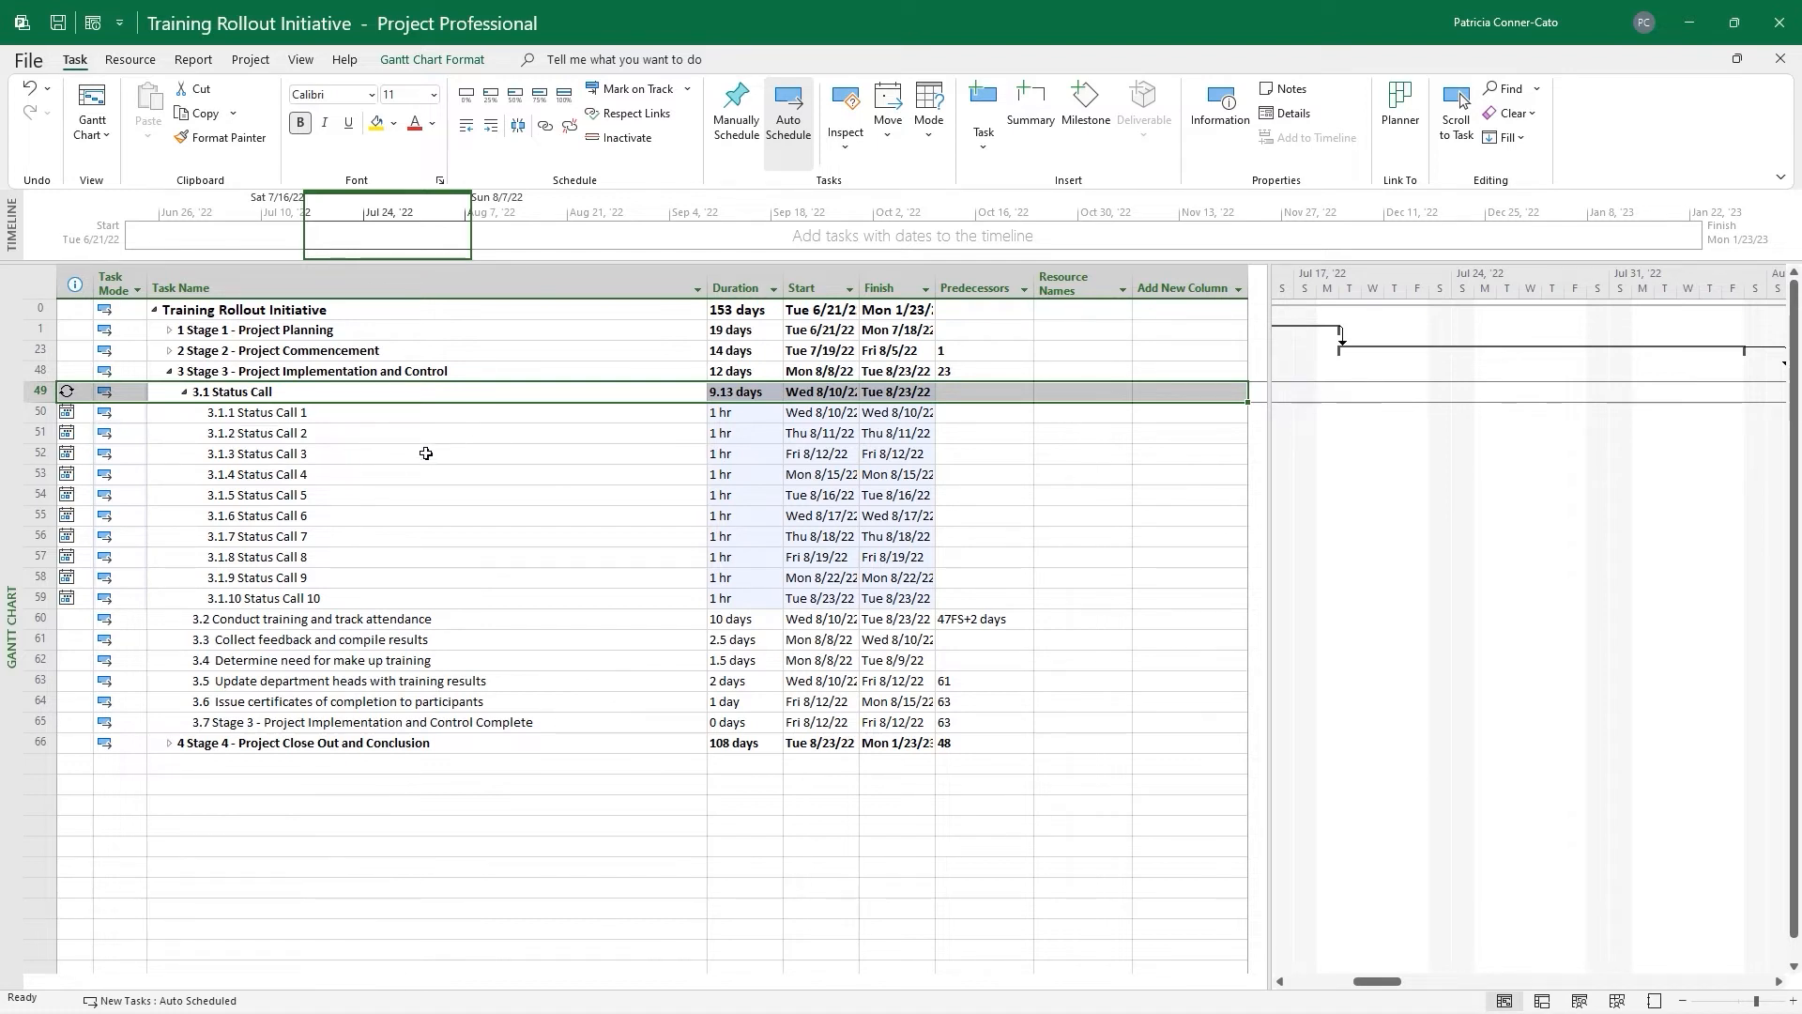
double_click(243, 394)
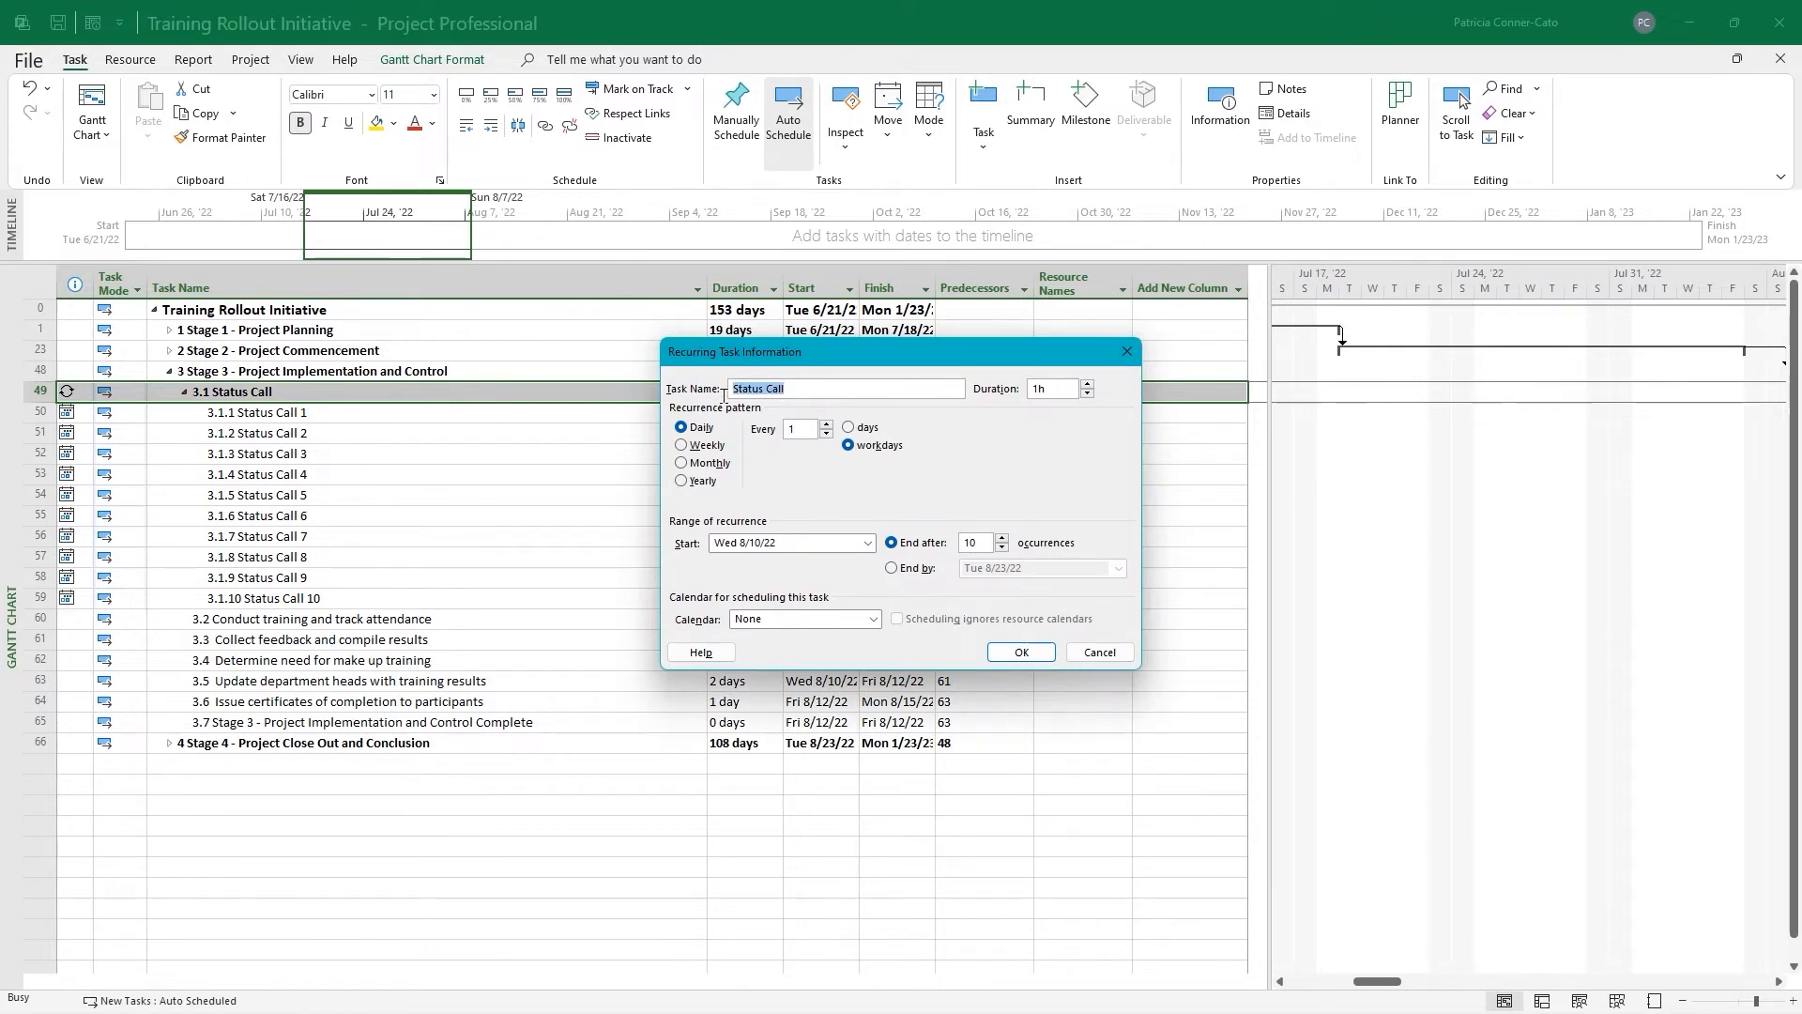
type("Daily")
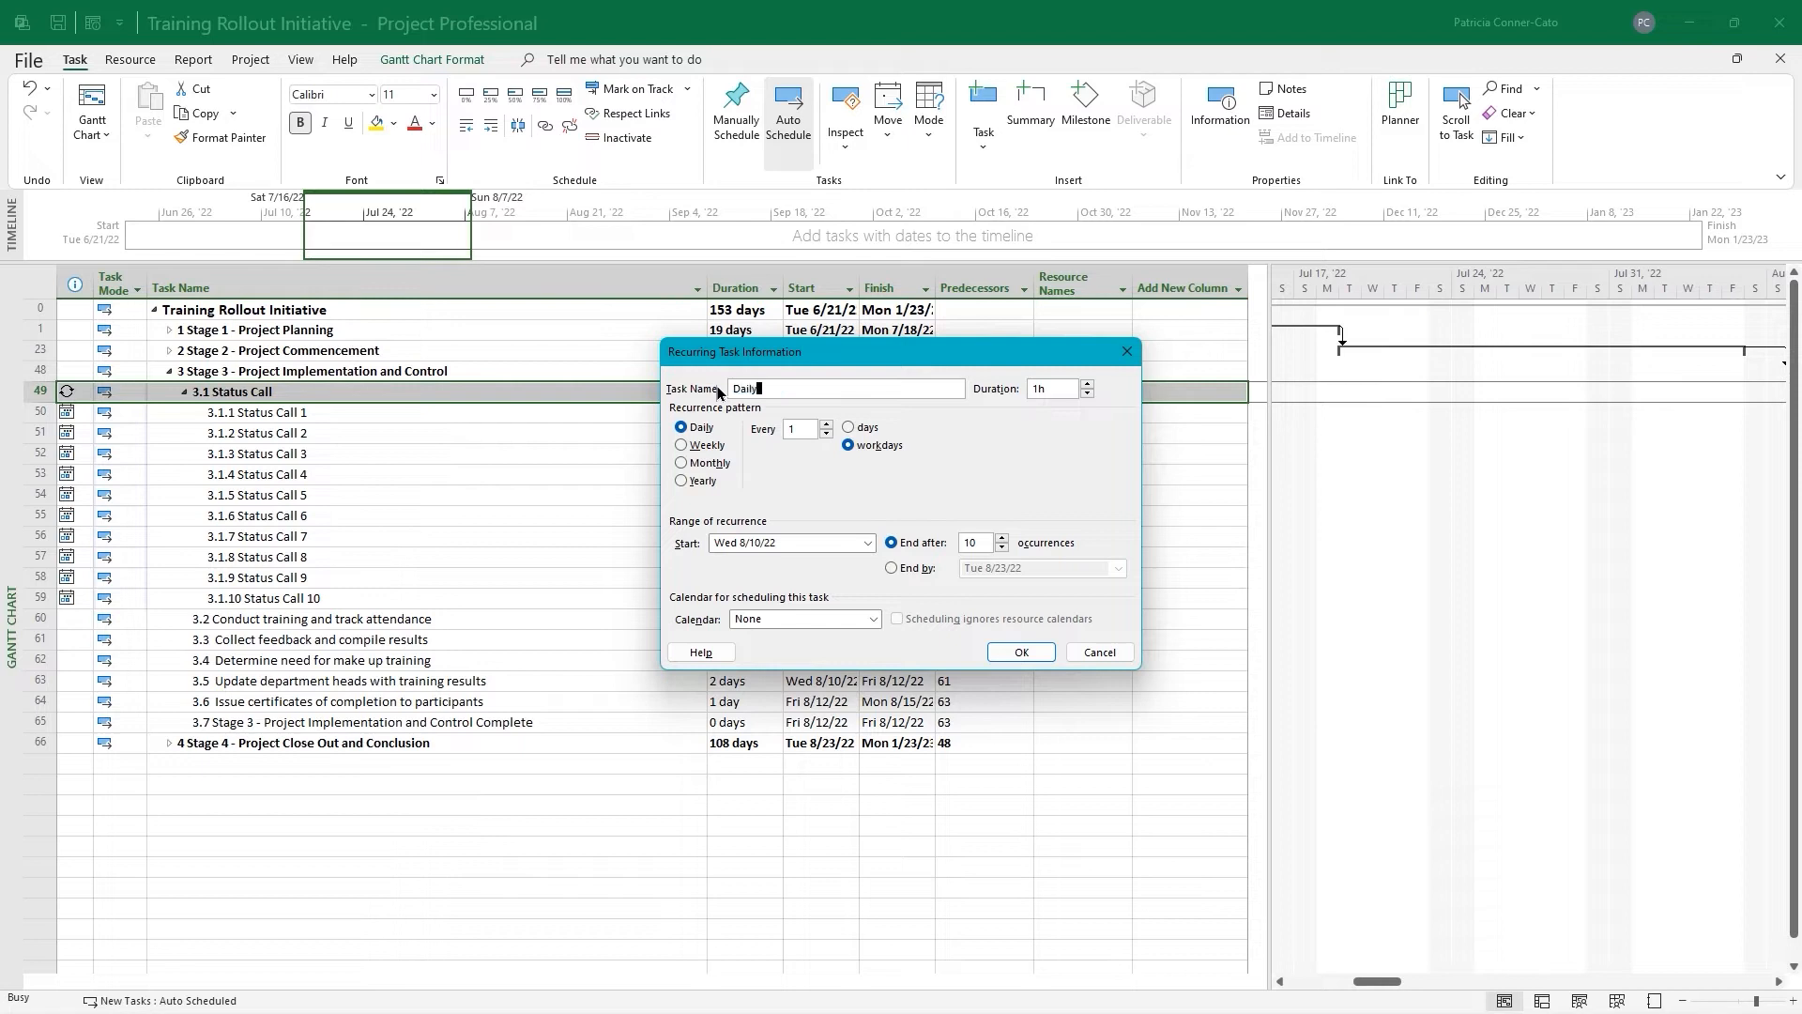
type(" Confer")
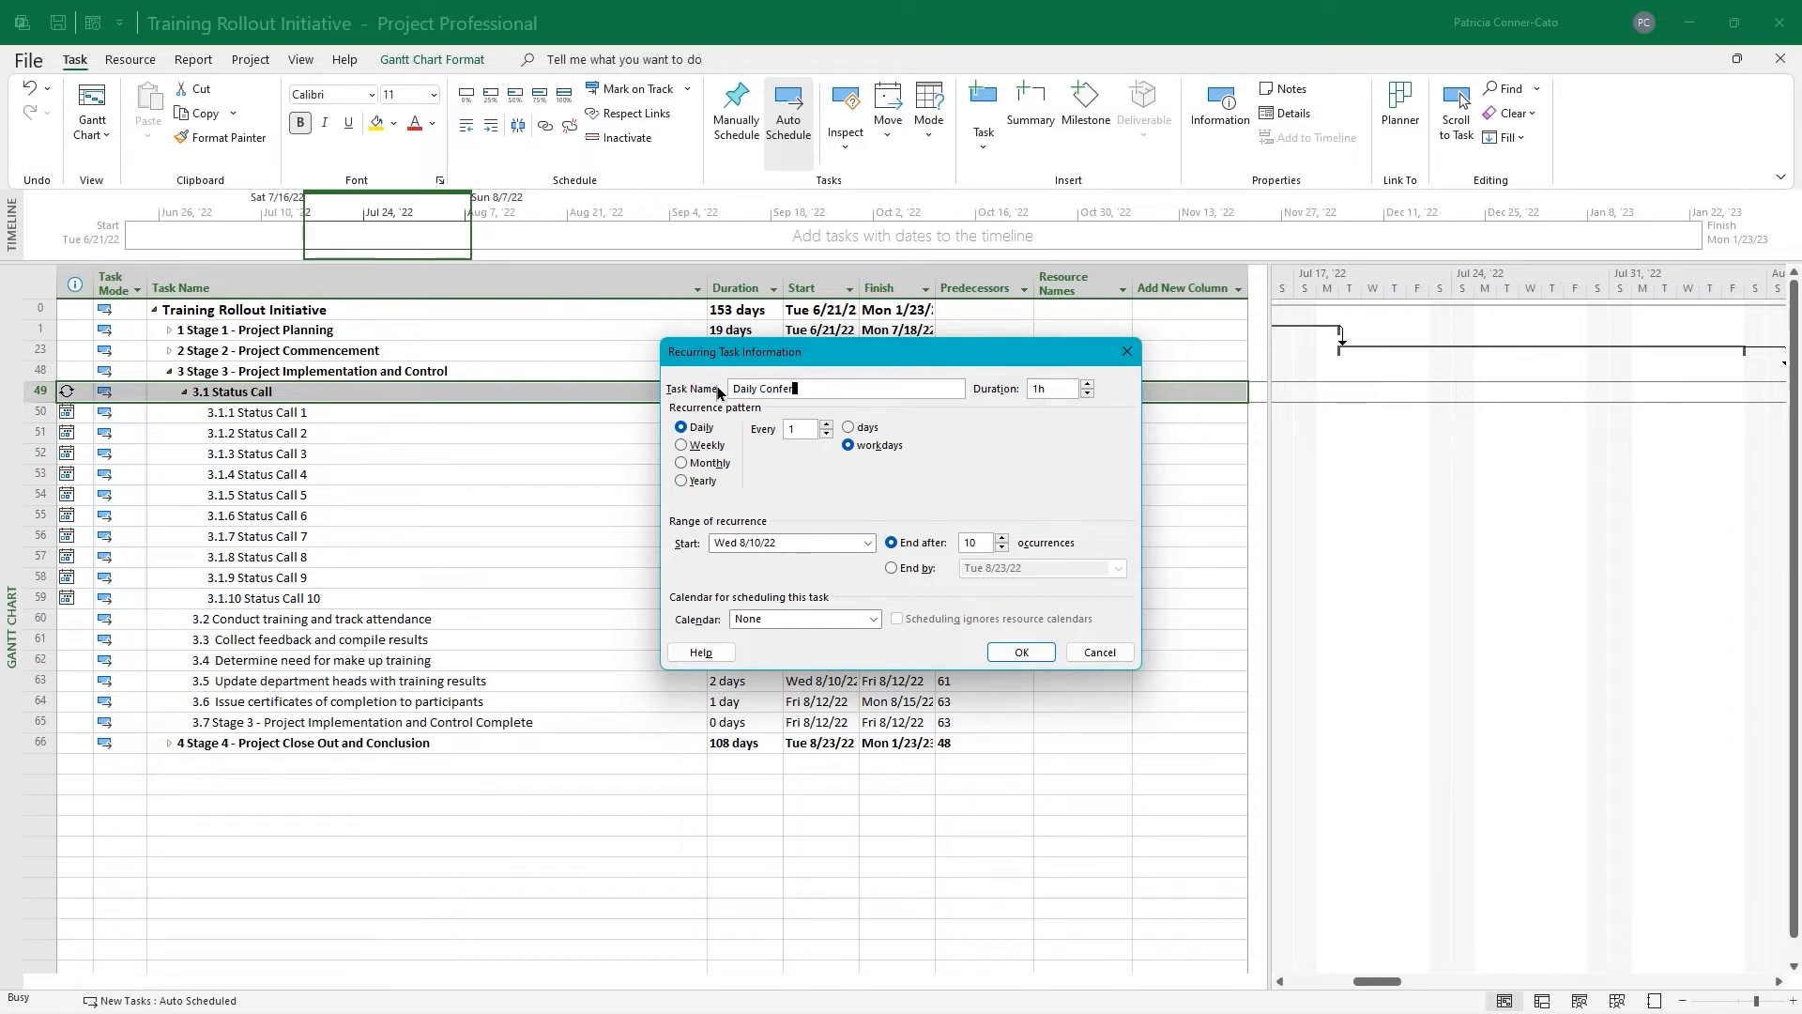
key("BackSpace")
key("BackSpace")
key("BackSpace")
key("BackSpace")
key("BackSpace")
type("all (")
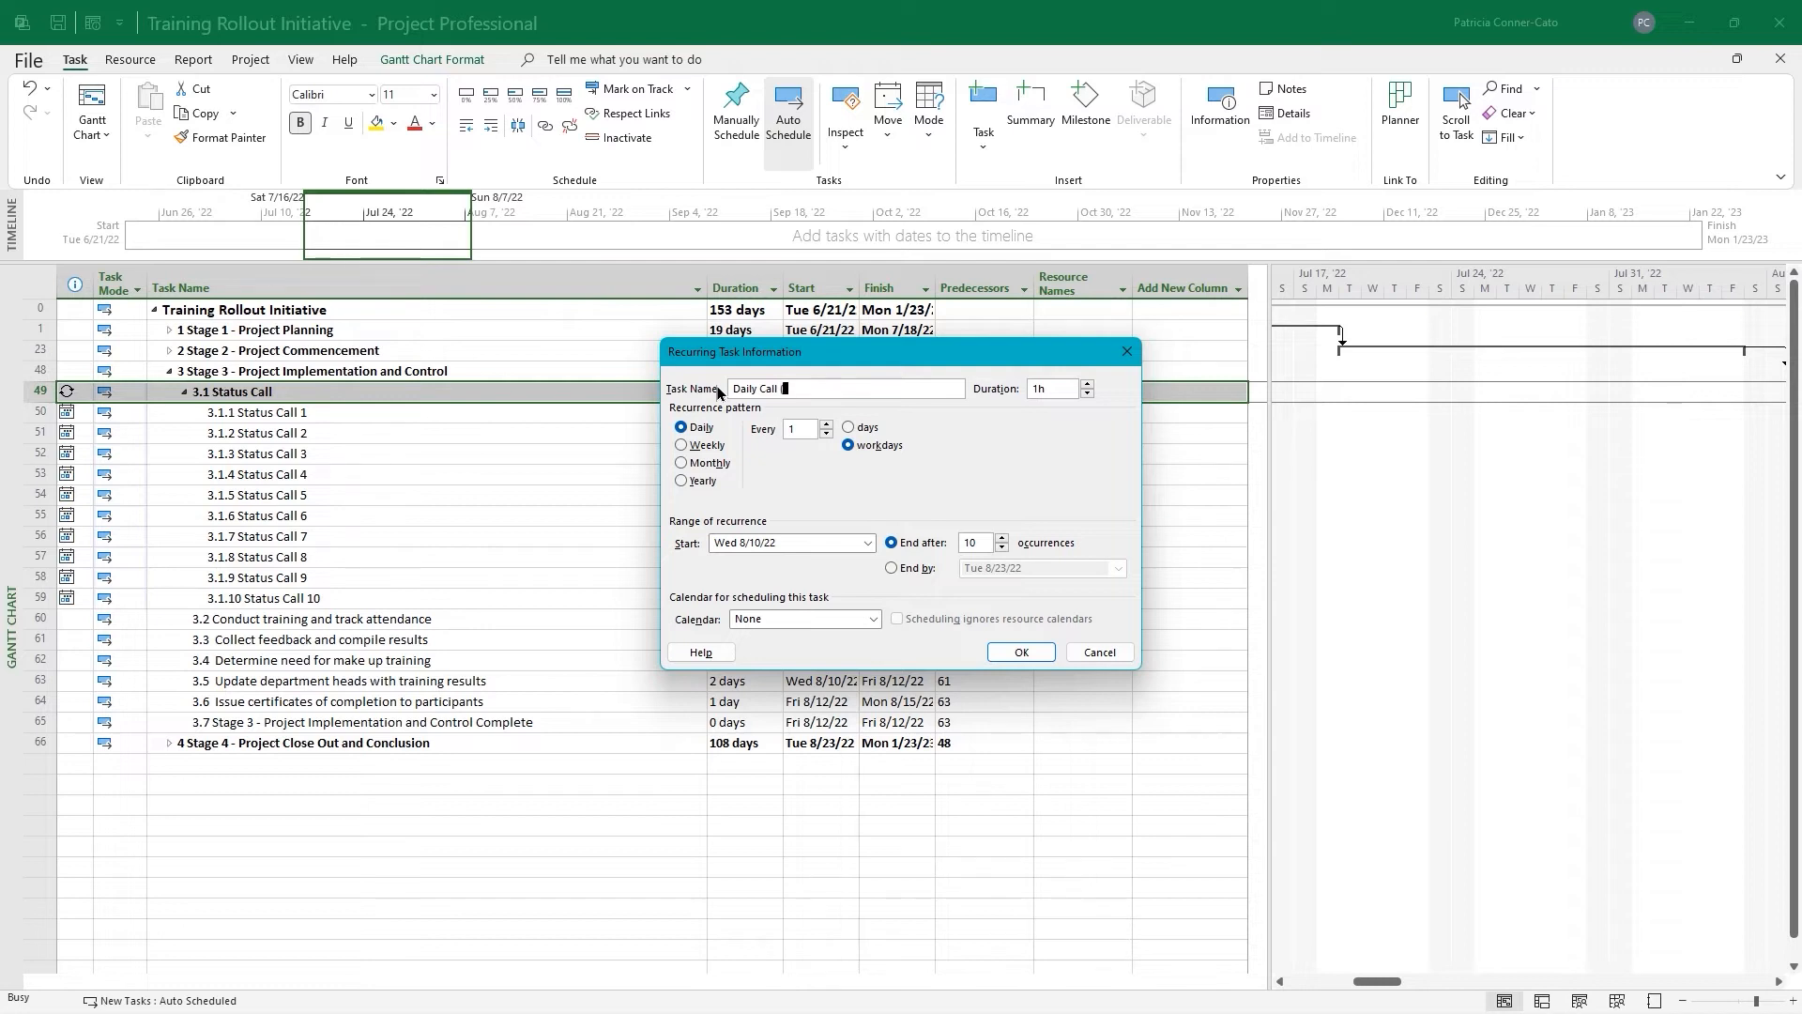
type("To Address Issues")
left_click(1021, 653)
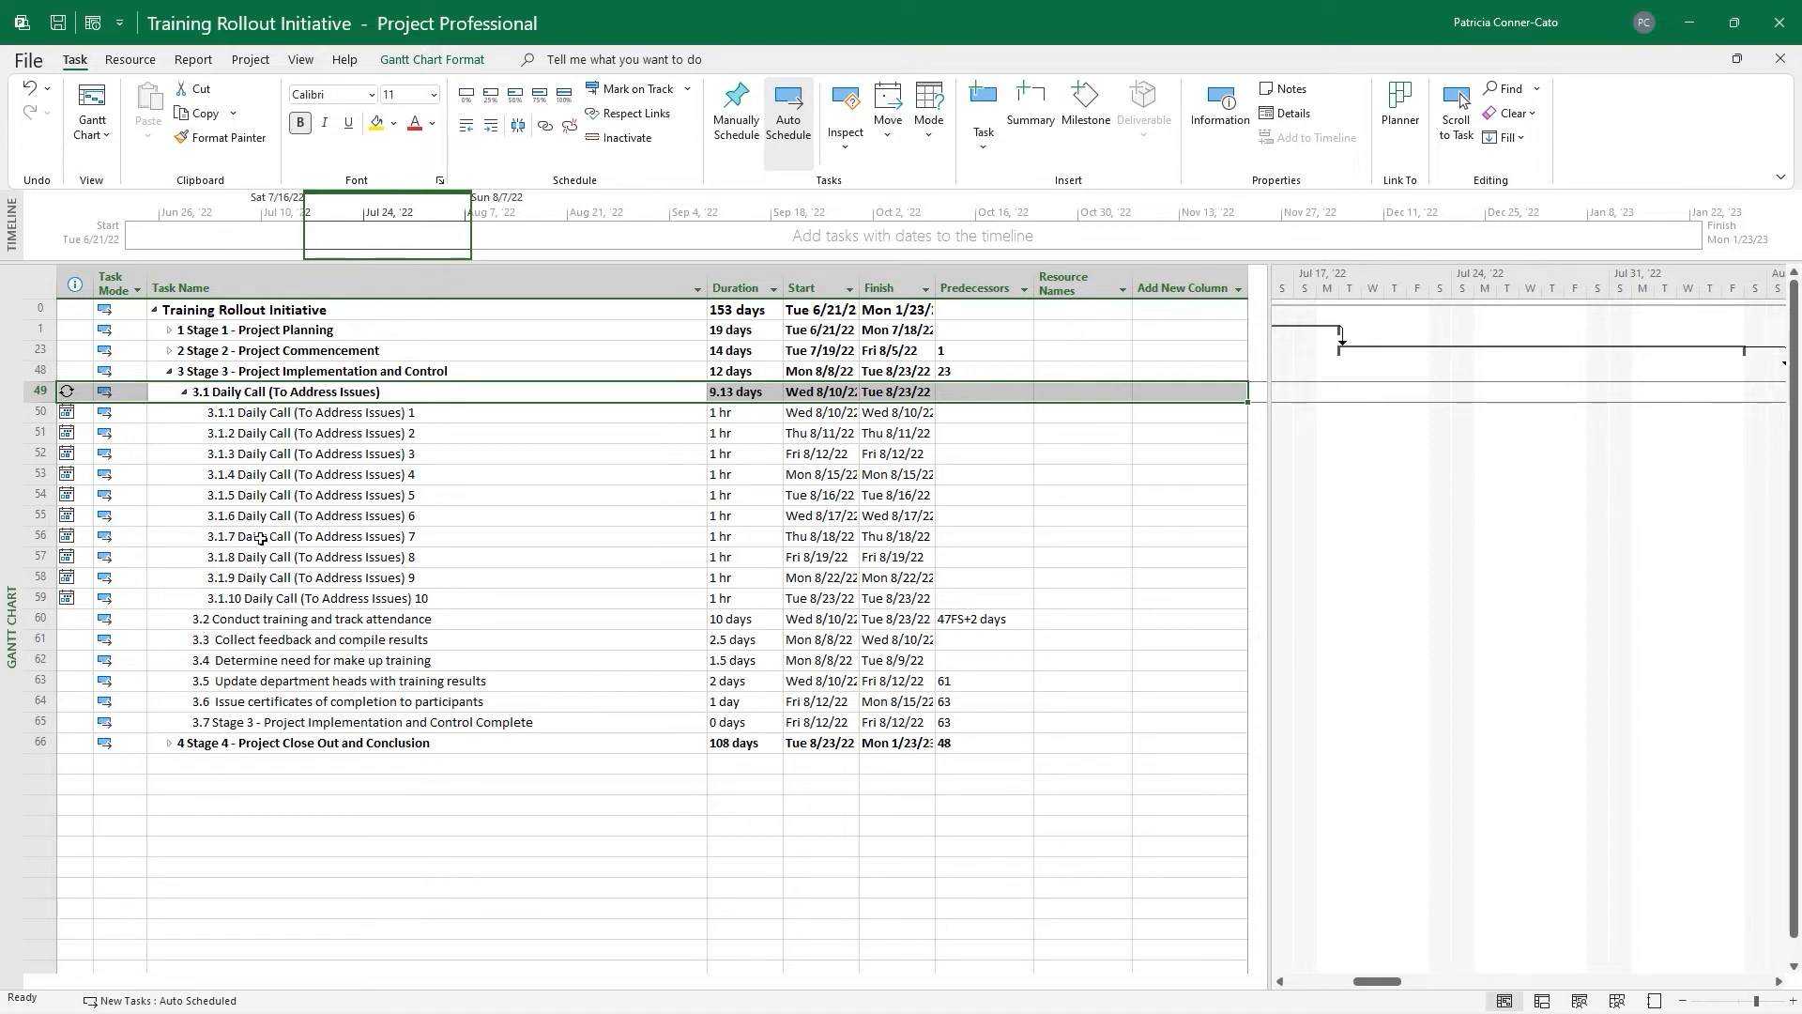
Collapse the recurring Daily Call task and Stage 3, and expand Stage 1 - Project Planning
left_click(184, 392)
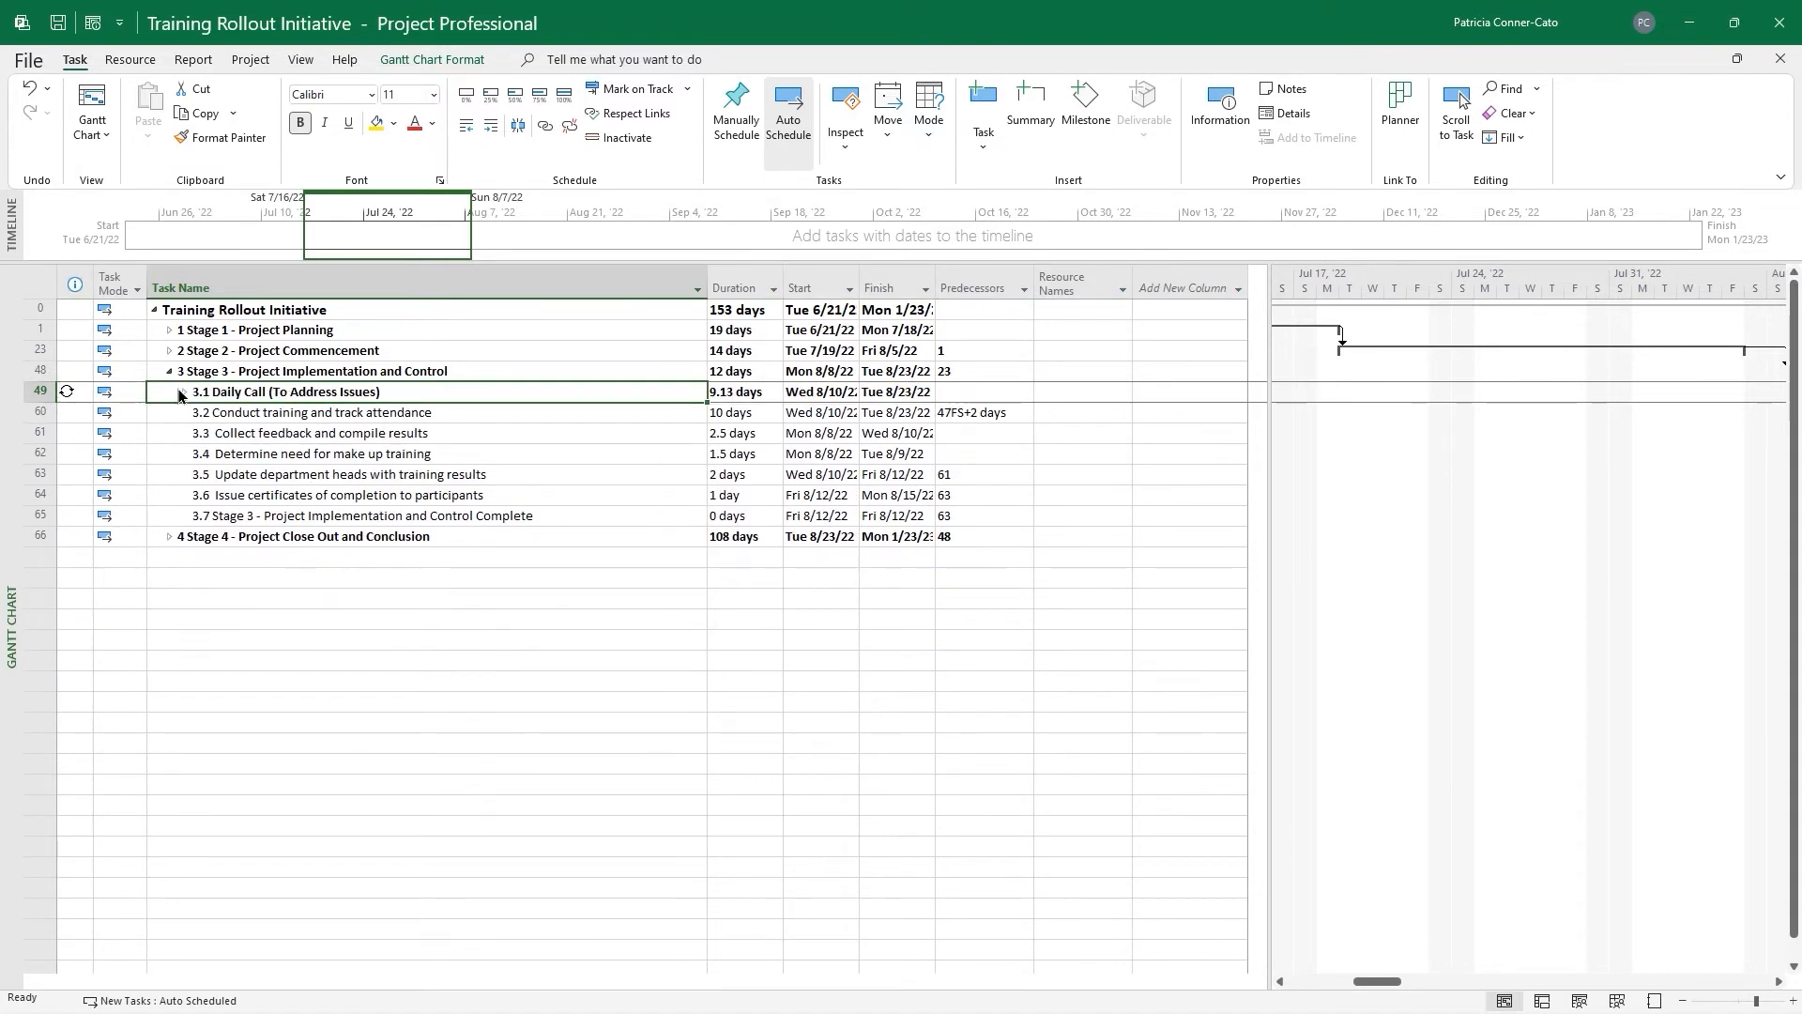
left_click(171, 373)
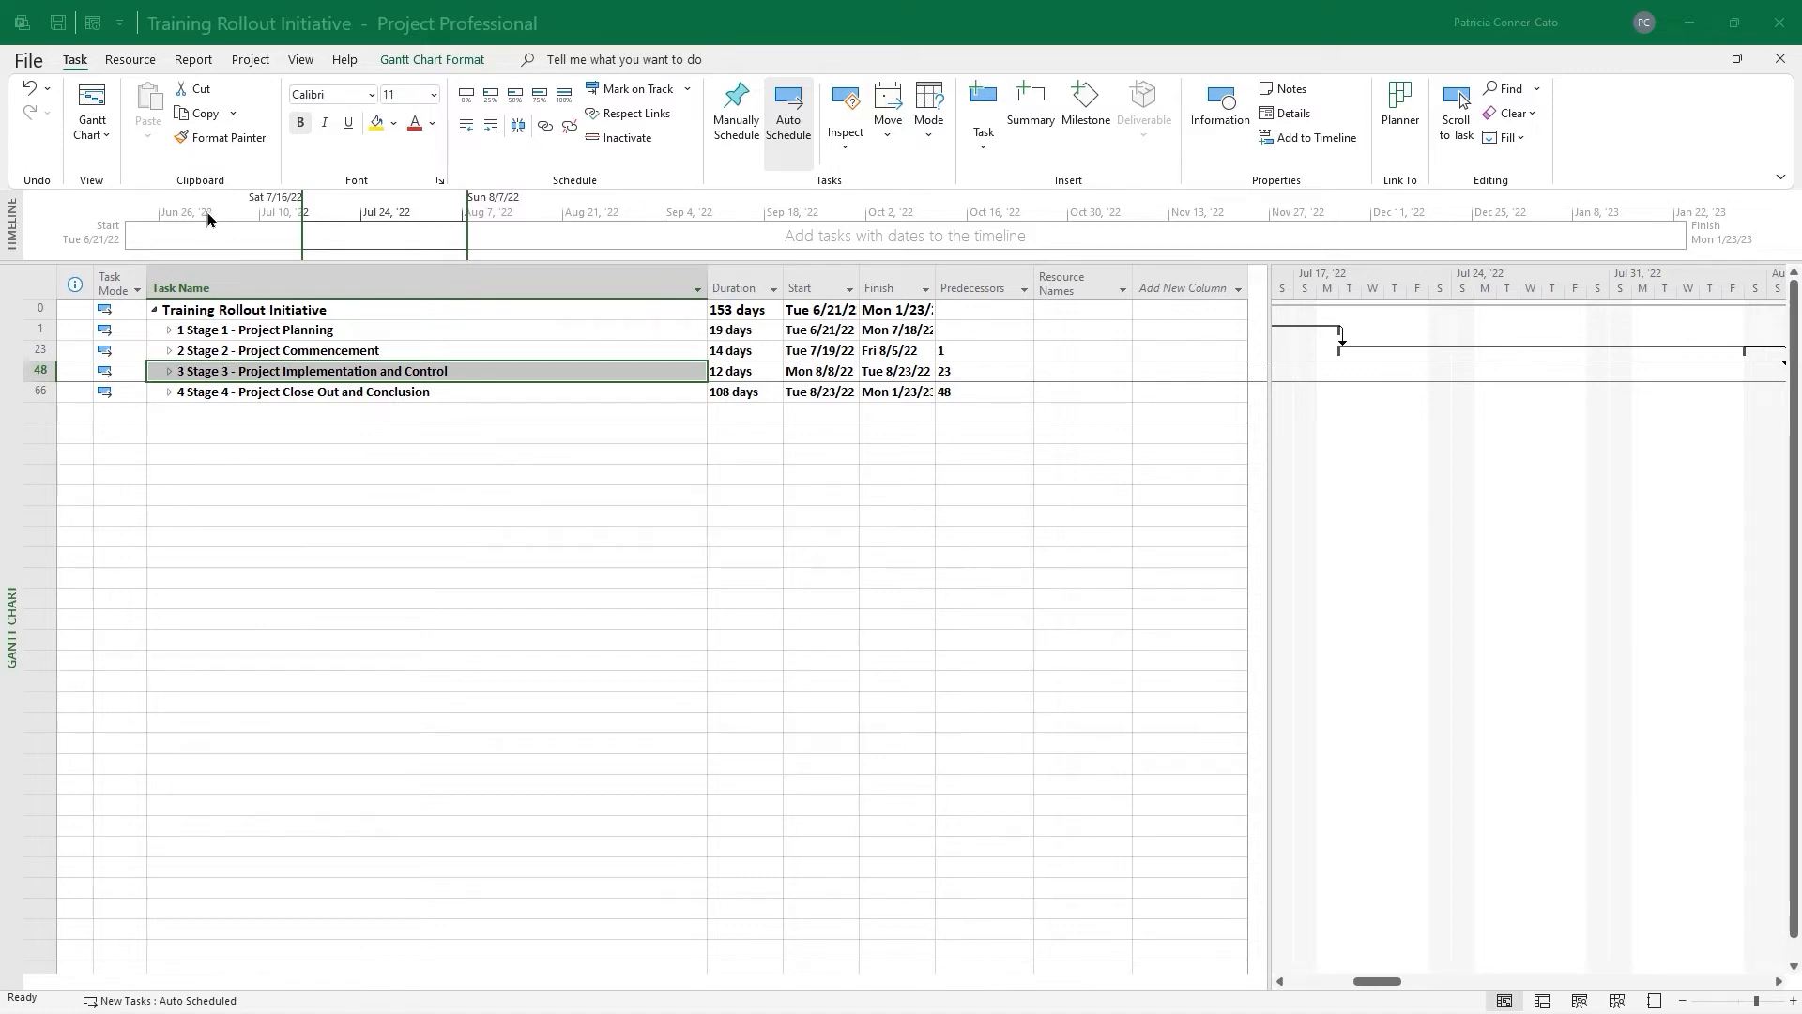
left_click(167, 332)
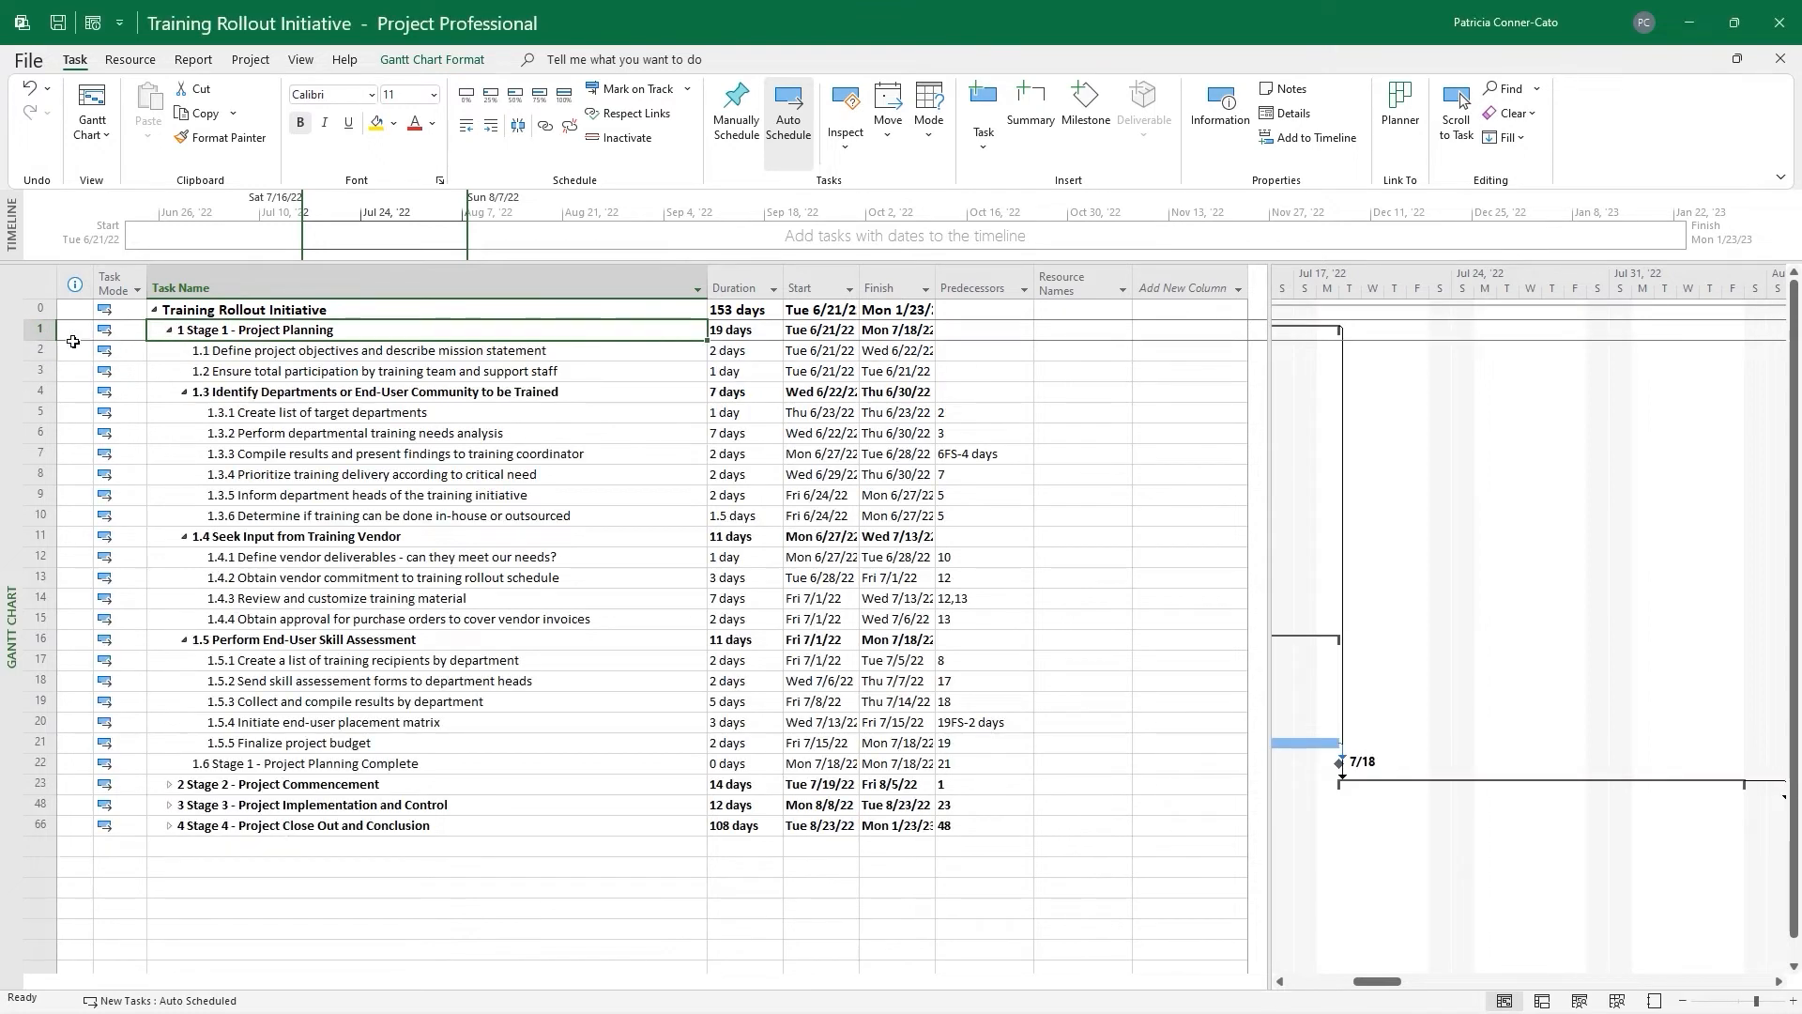
Start a note on the Stage 1 - Project Planning summary task with the lines "6/20/22- tcc" and "Assumptions:"
left_click(198, 329)
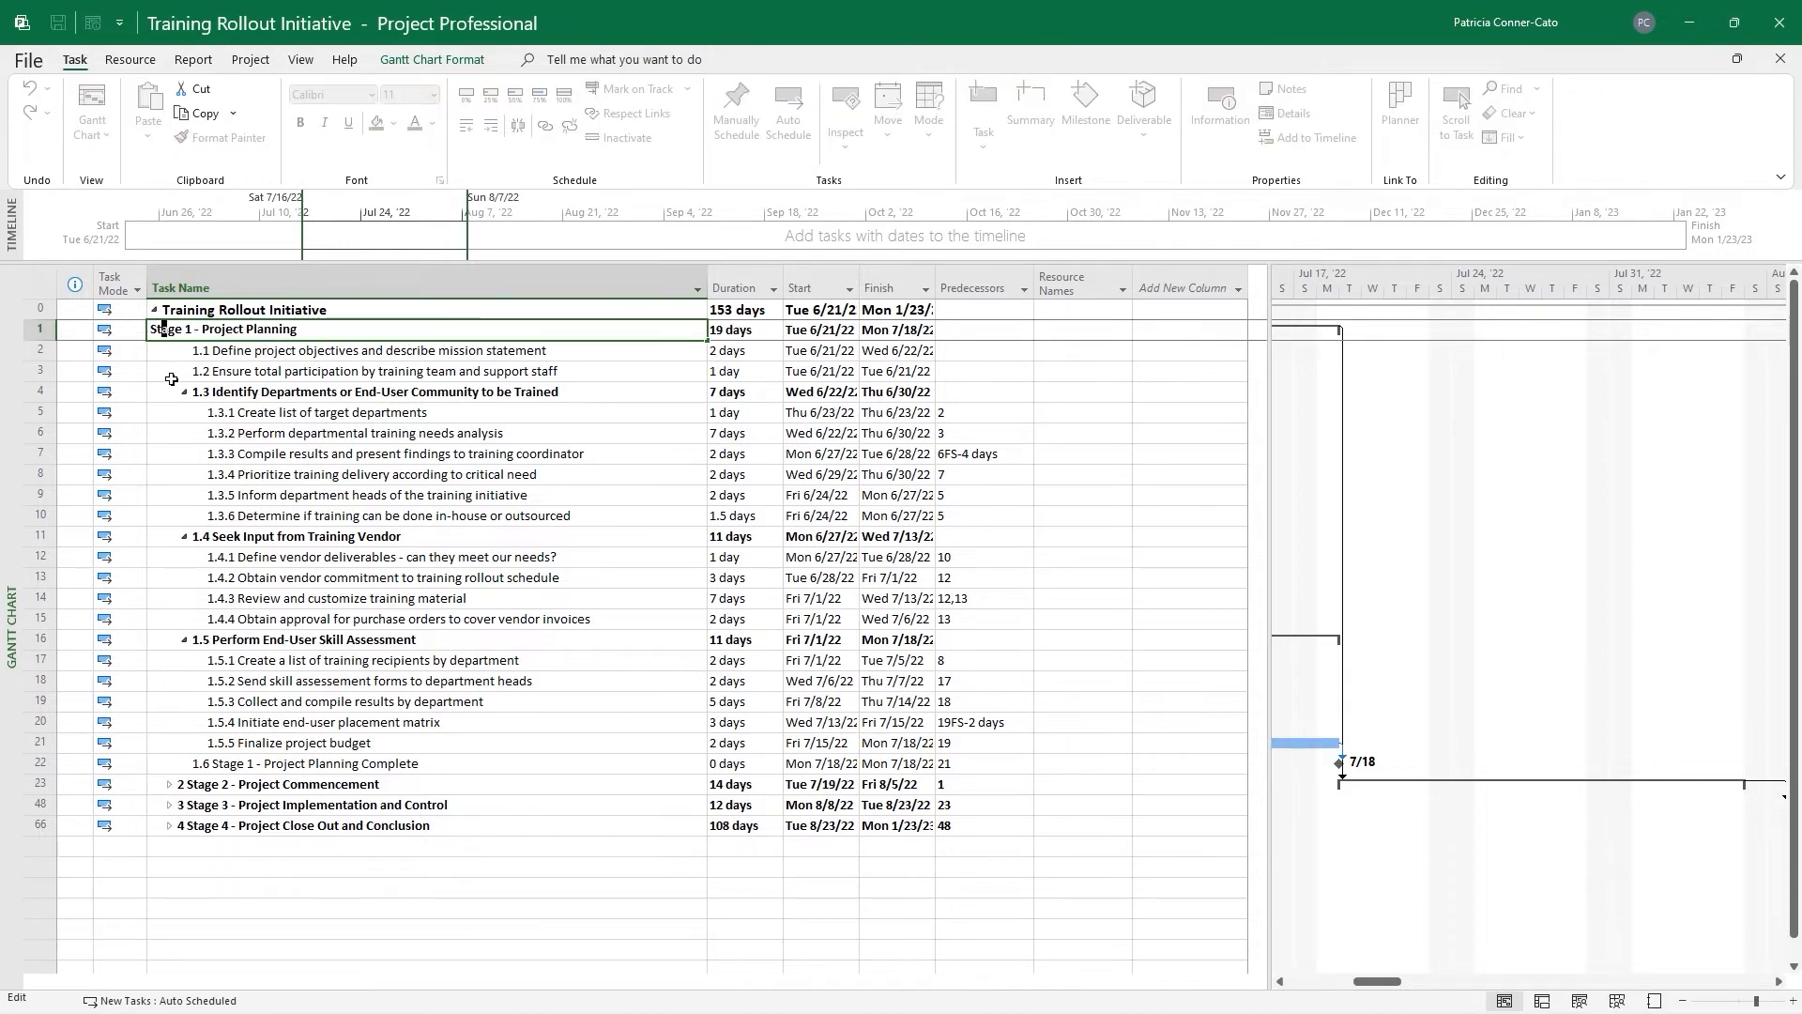
left_click(177, 370)
double_click(182, 334)
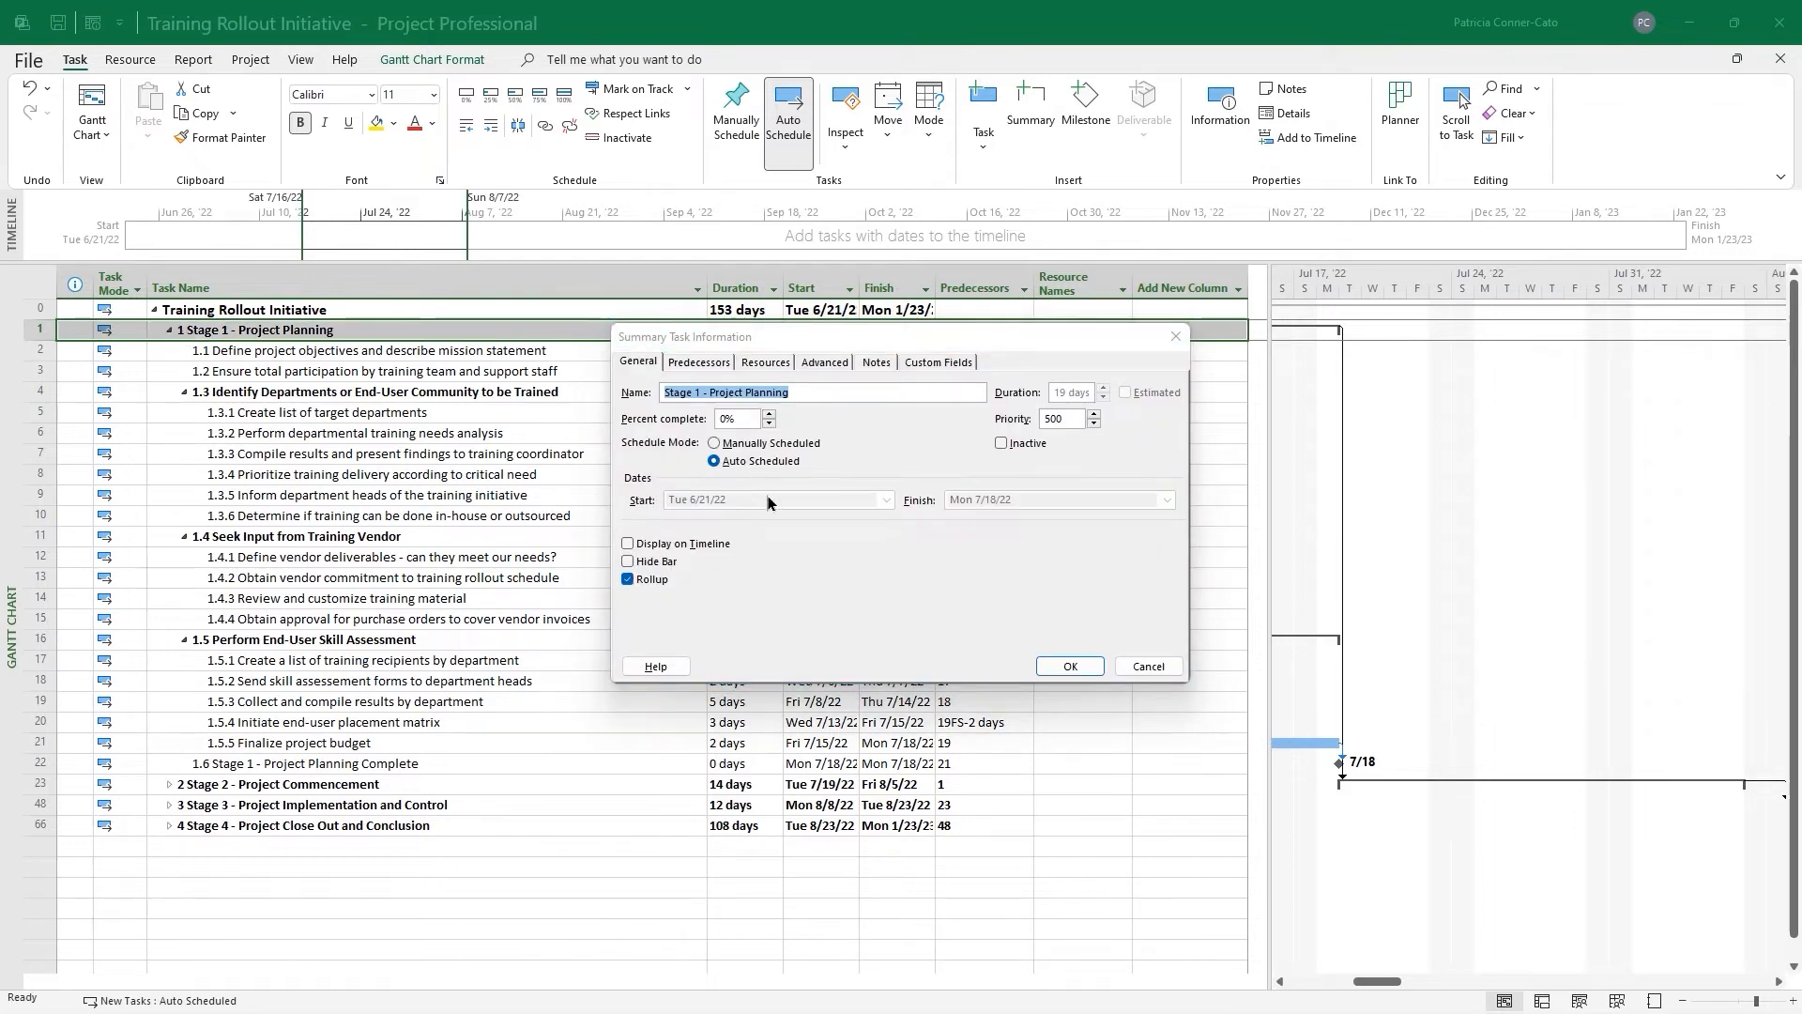
left_click(876, 362)
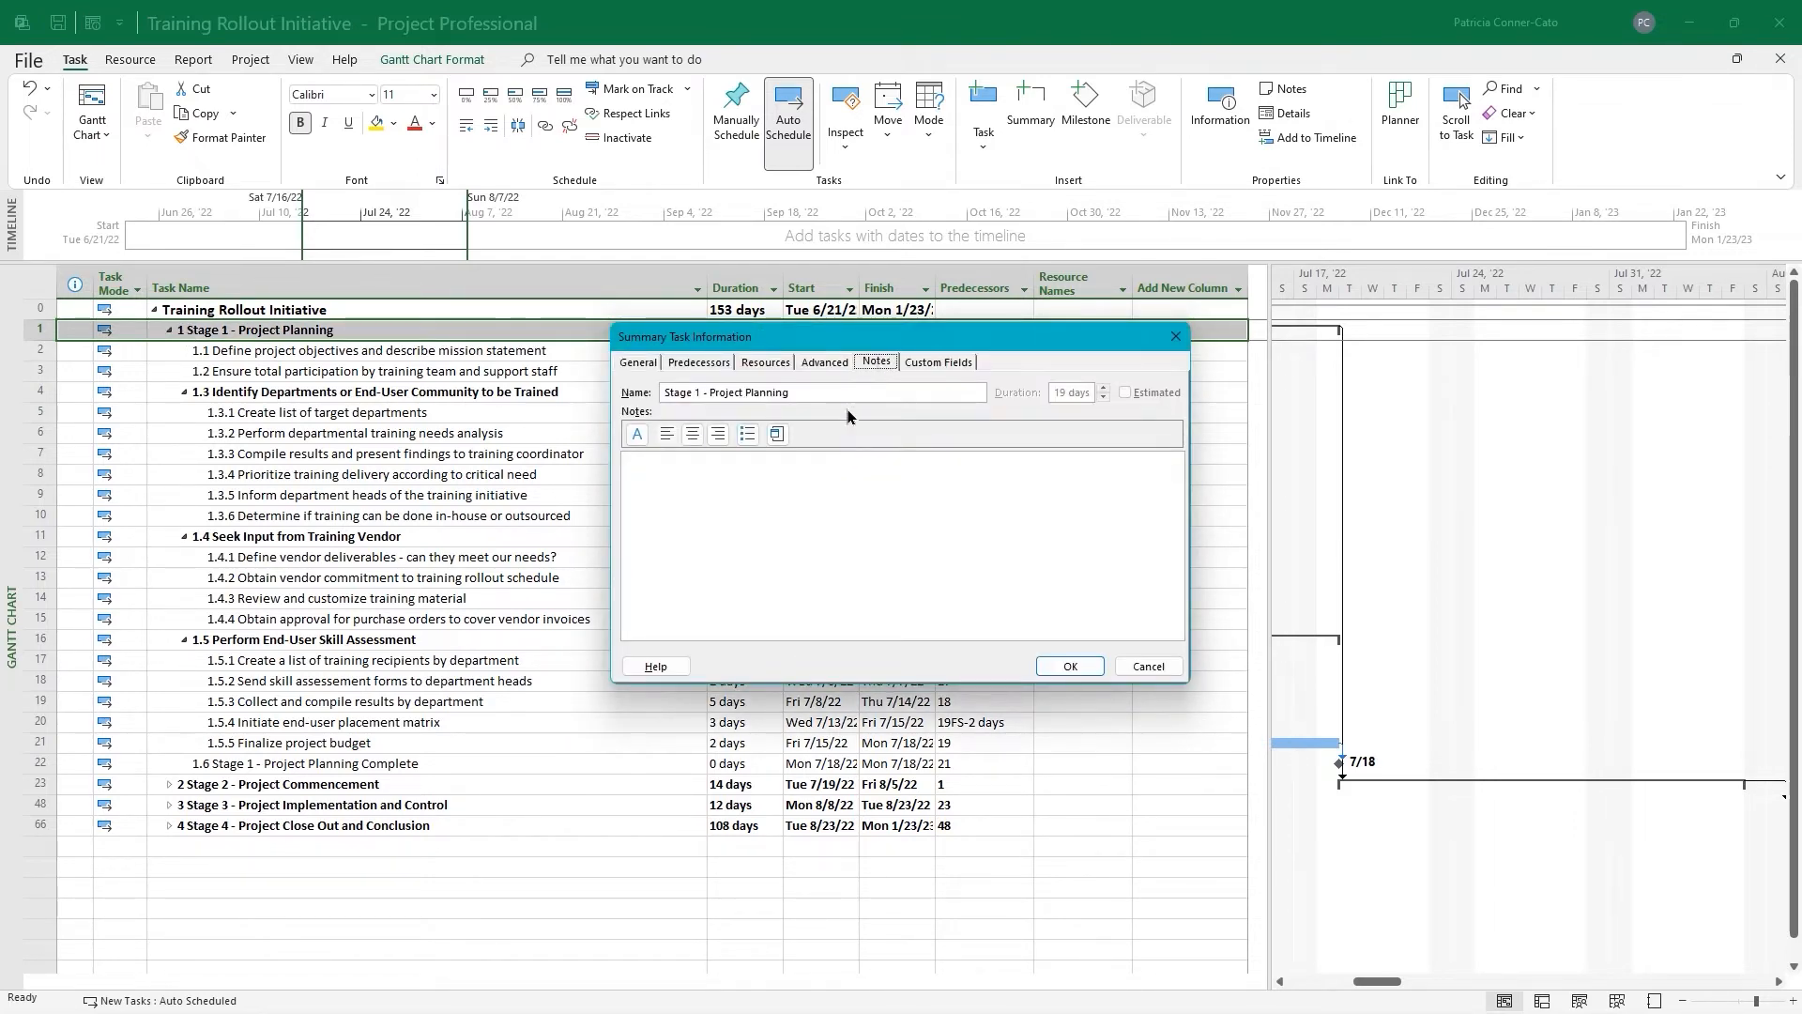
left_click(652, 459)
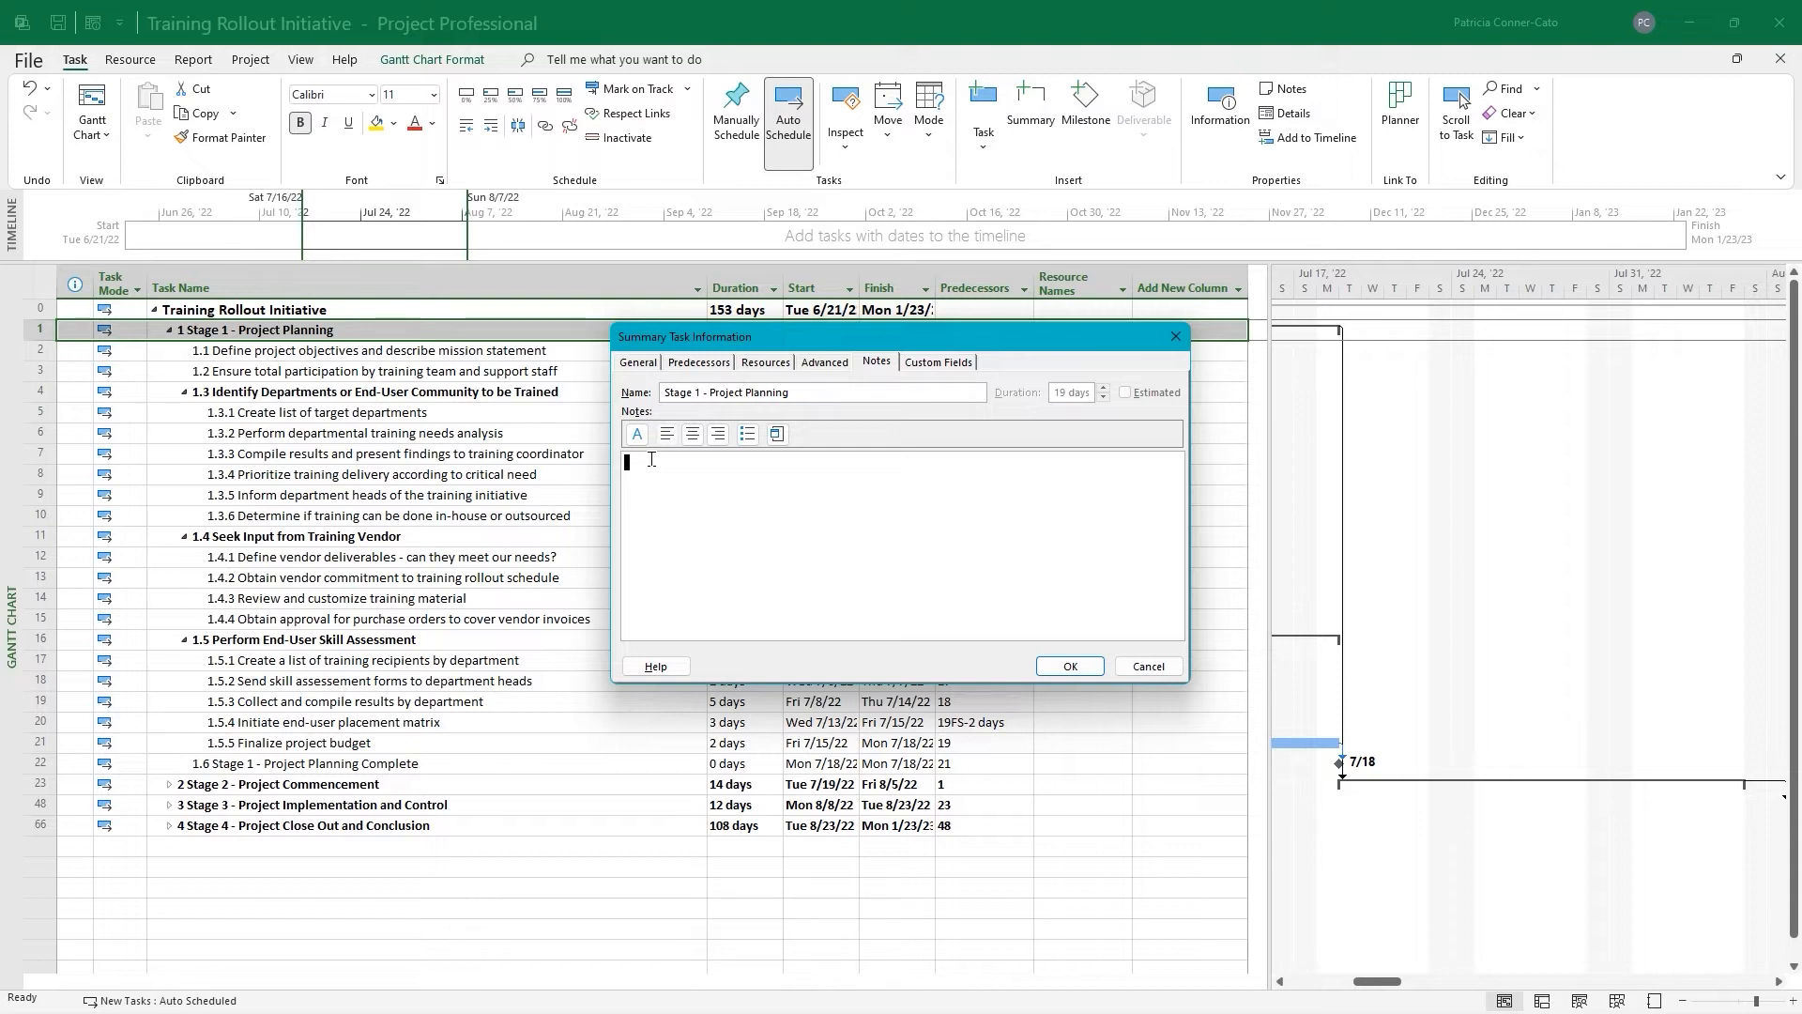
type("6/20/22- tcc")
key("Return")
type("Assumptions:")
key("Return")
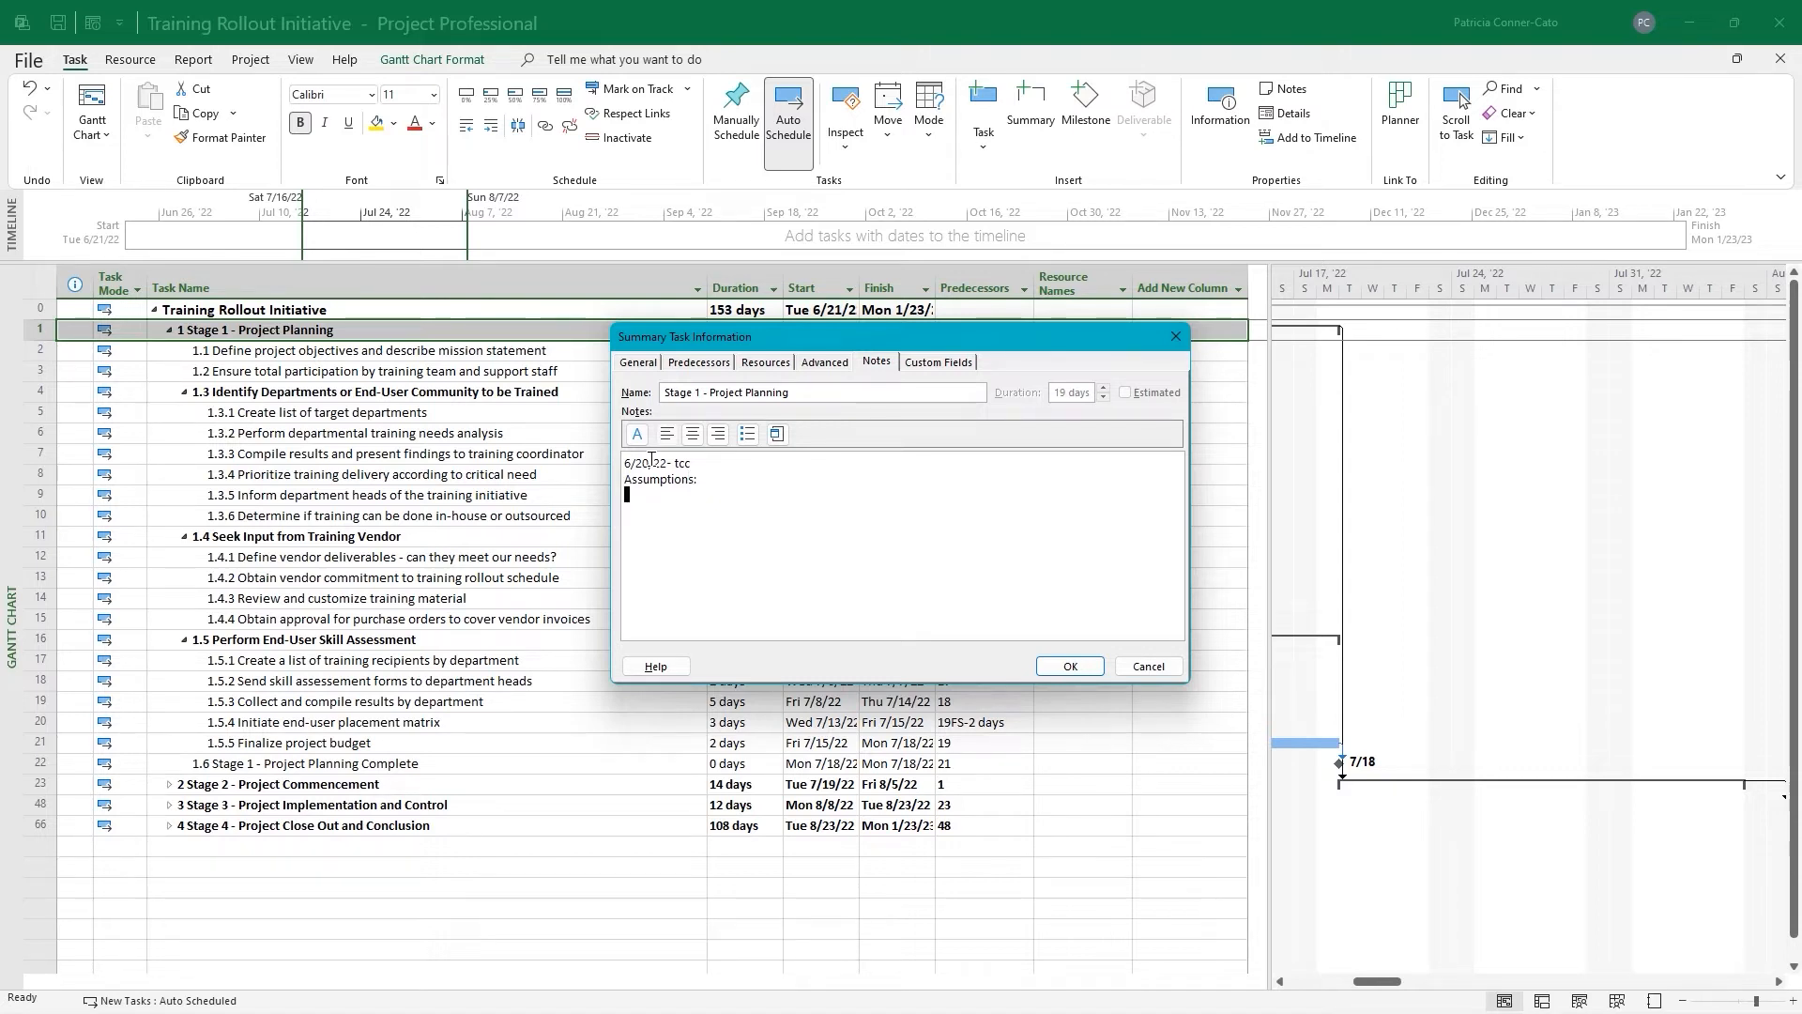
Add the assumption "Software will be rolled out to the participant's workstations during training." to the Stage 1 note
type("Softw")
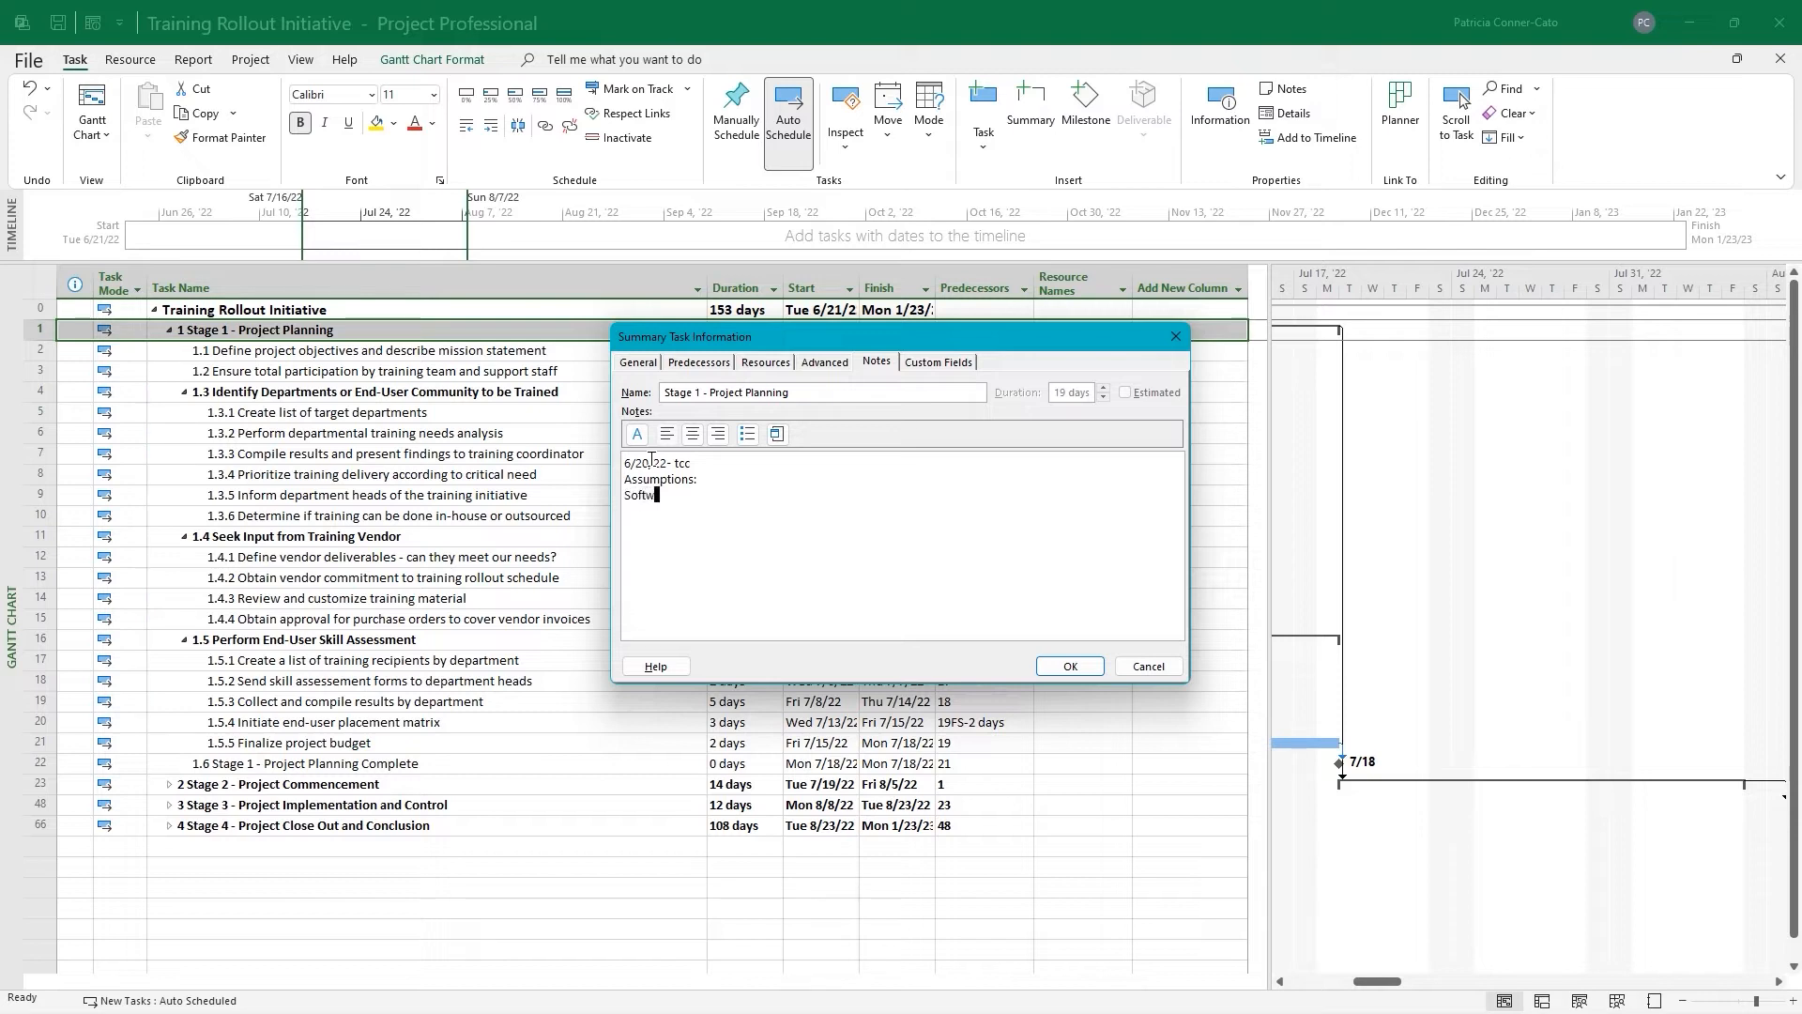
type("are will be rolled out to the partic")
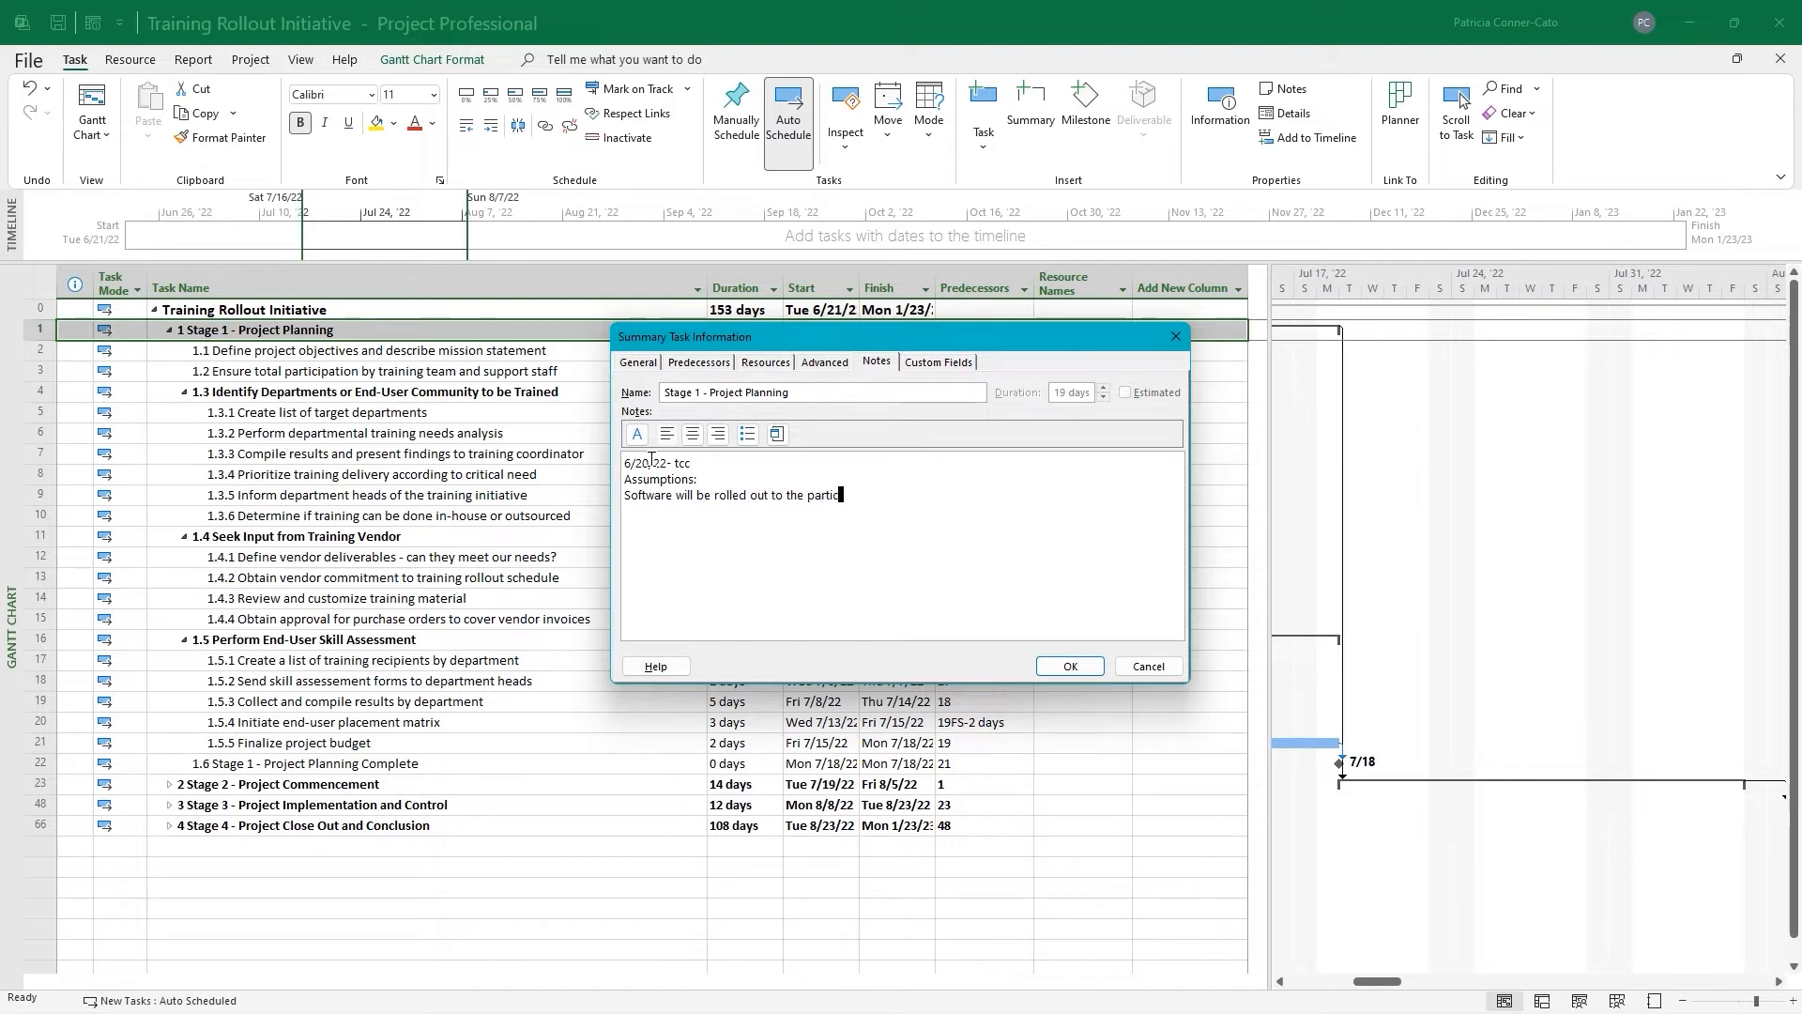
type("ipant's works")
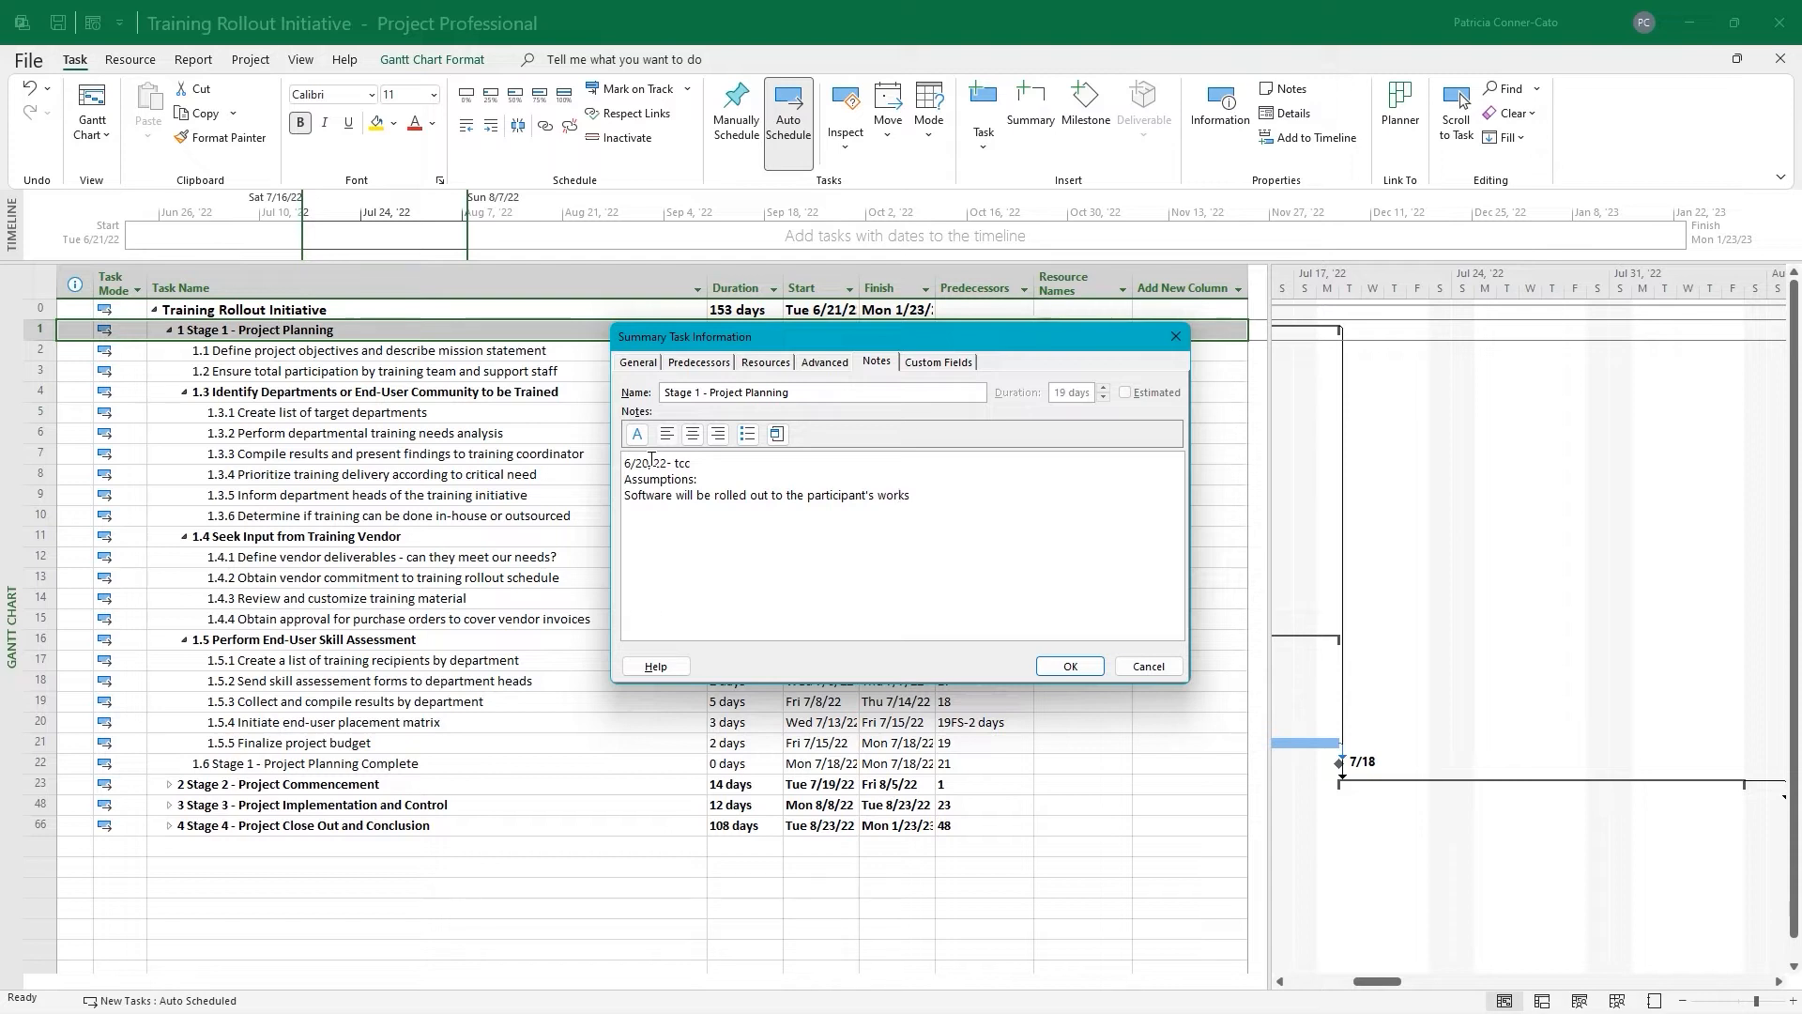
type("tations during training.")
key("Return")
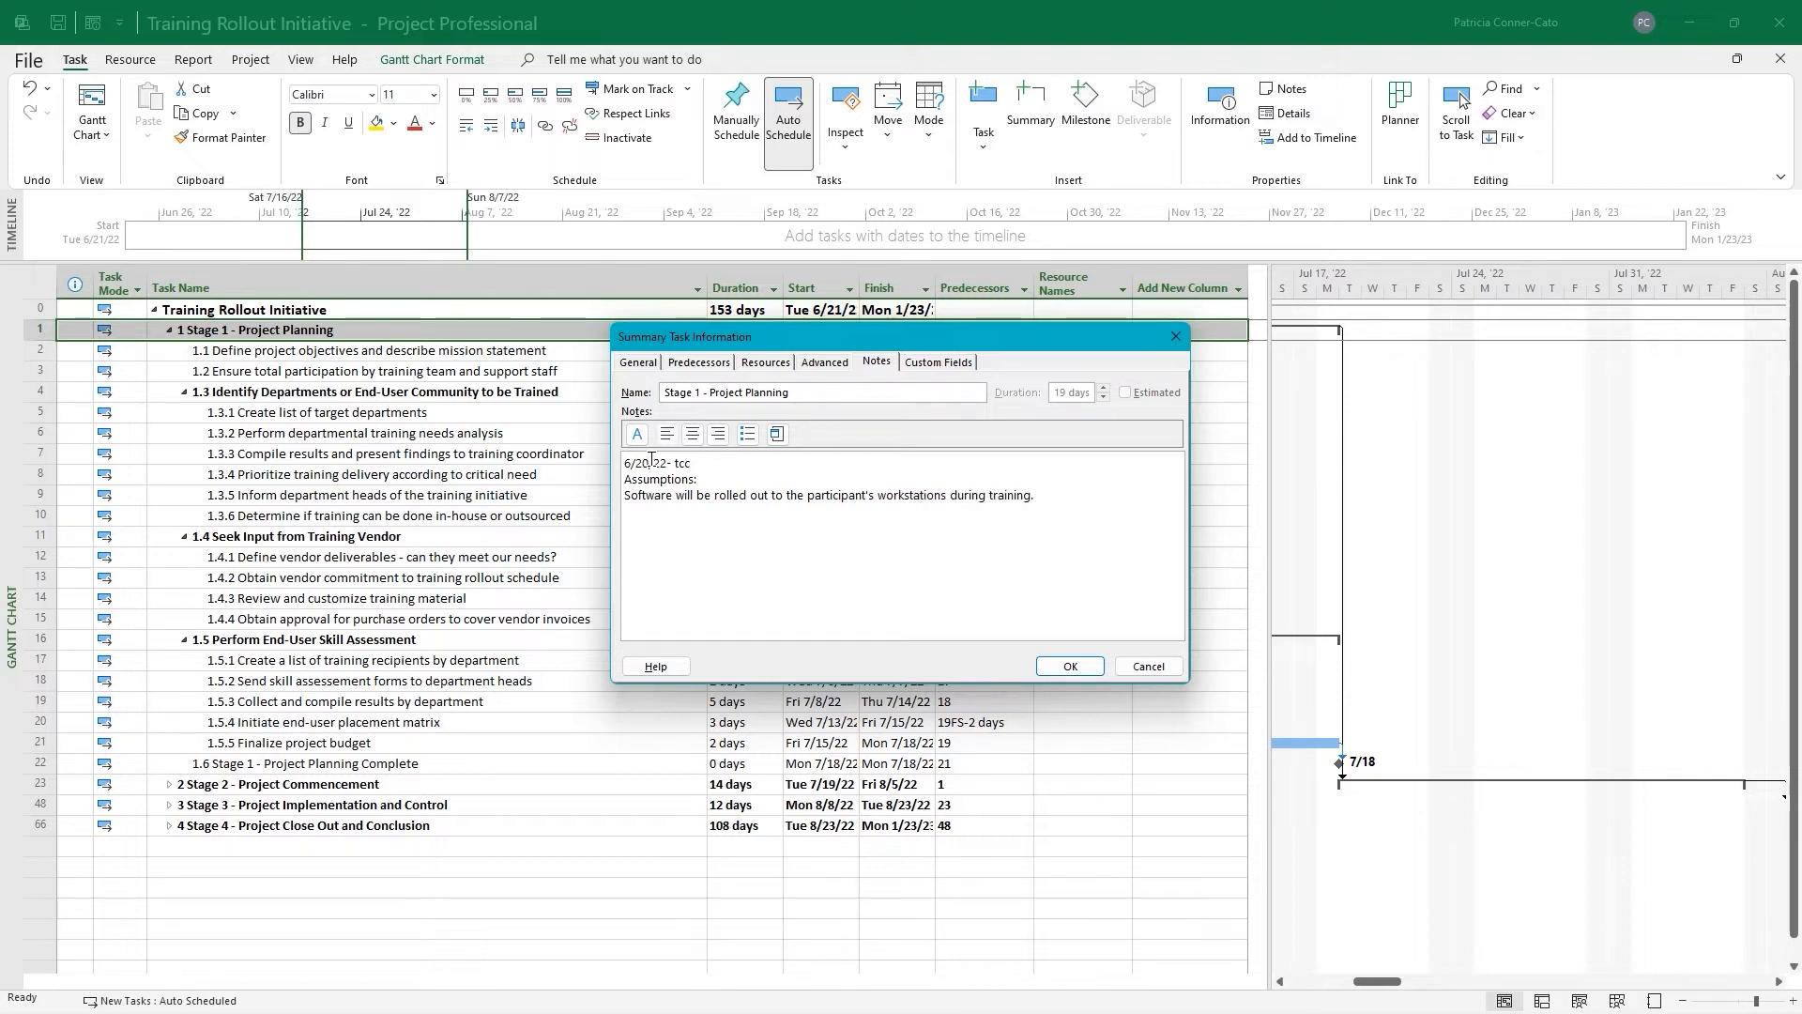
Add a second assumption line: "HR and training management has given their approval and allocated the funds and budget for this project."
type("HR and trai")
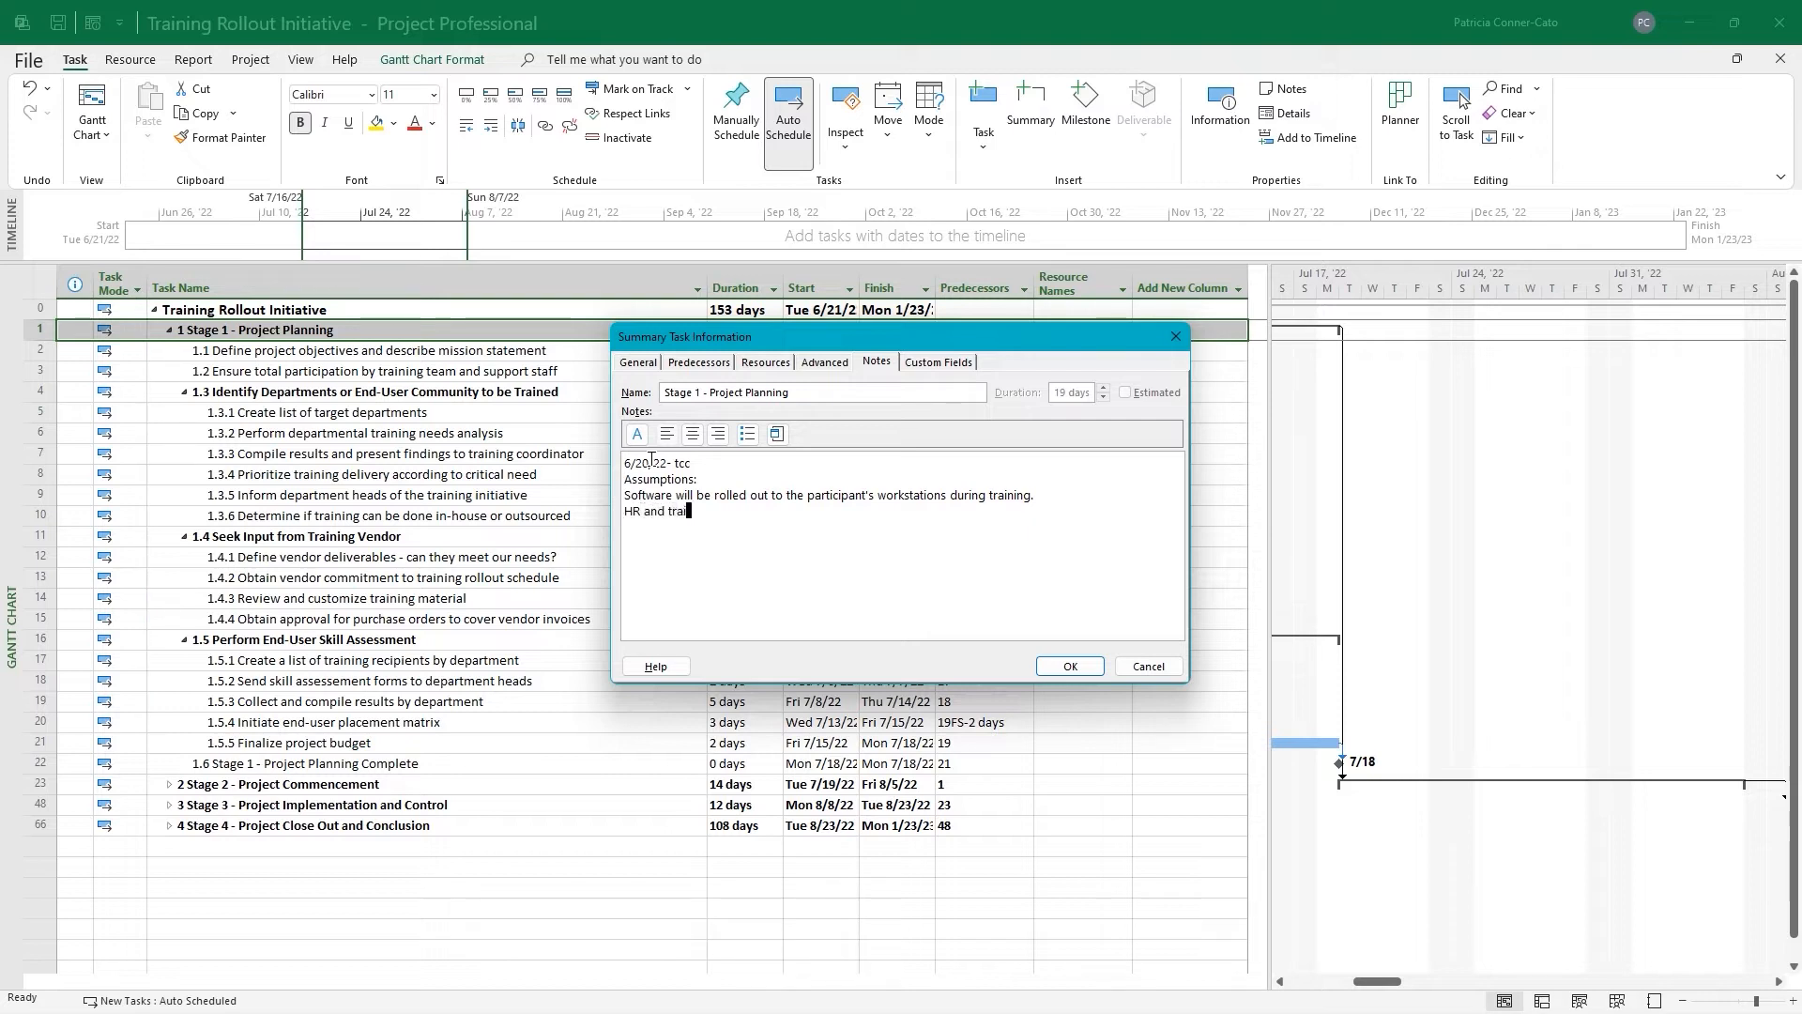
type("ning management has given the")
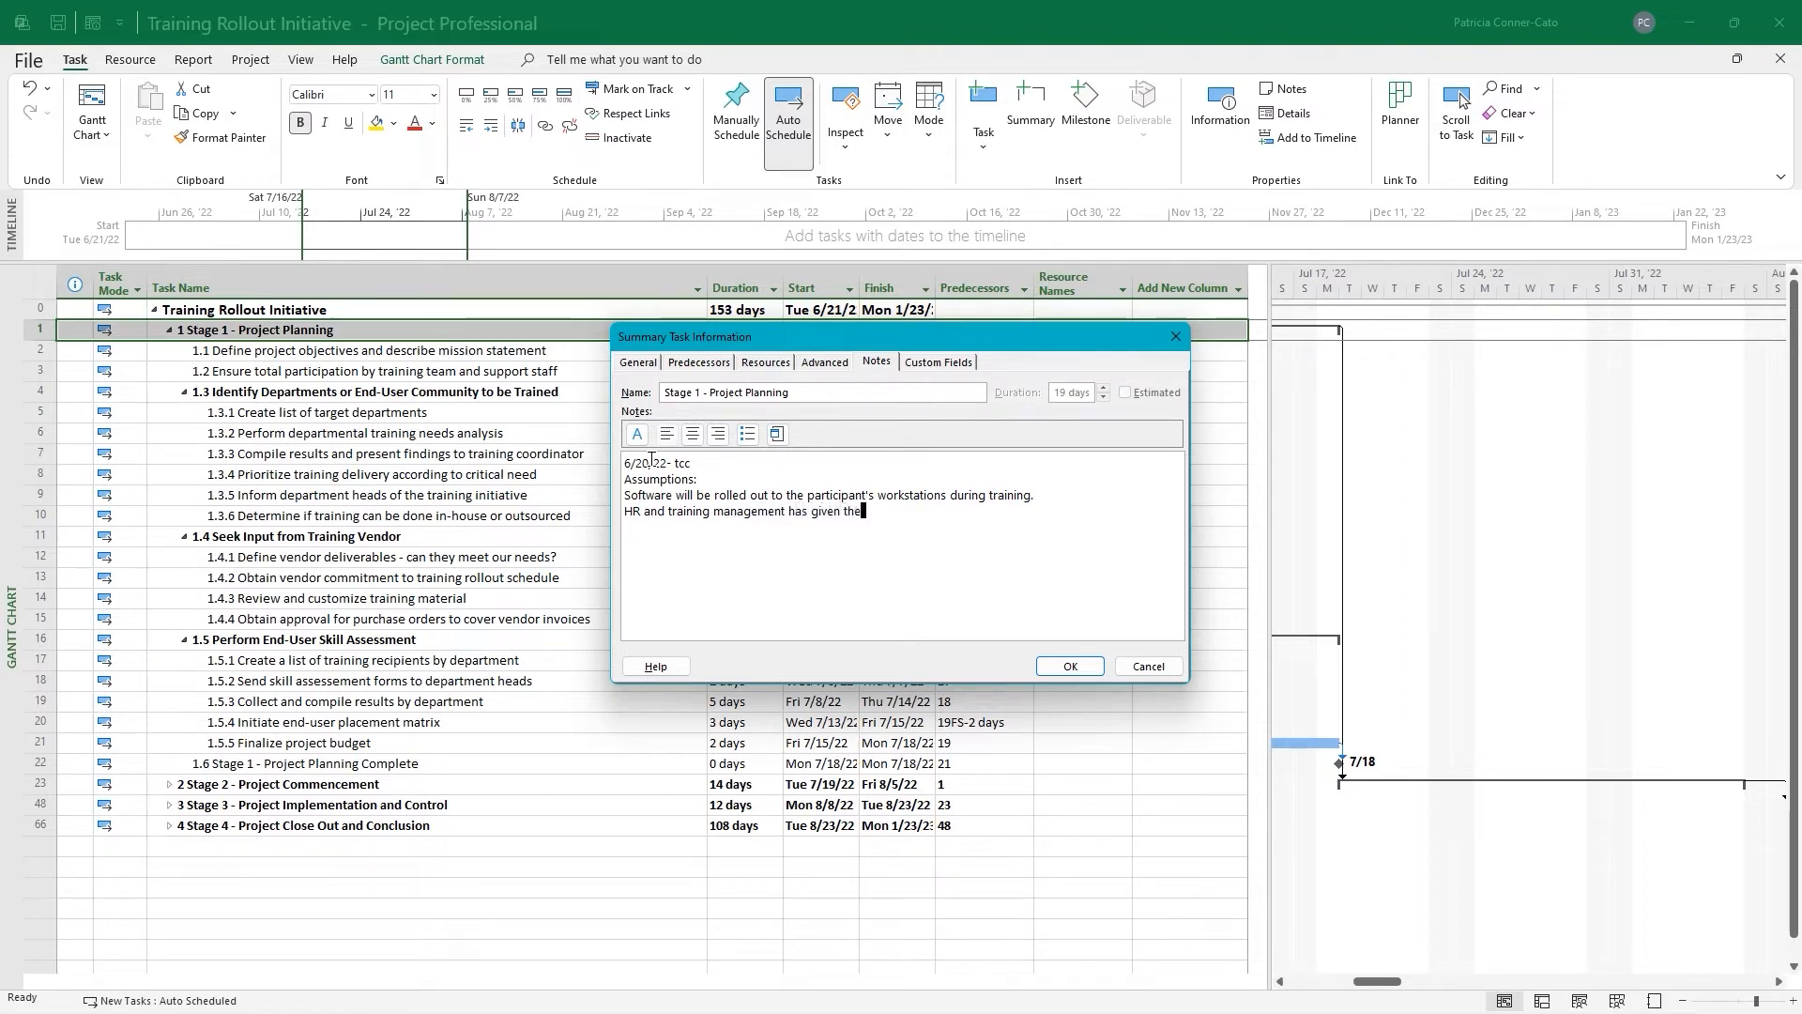
type("ir approval and al")
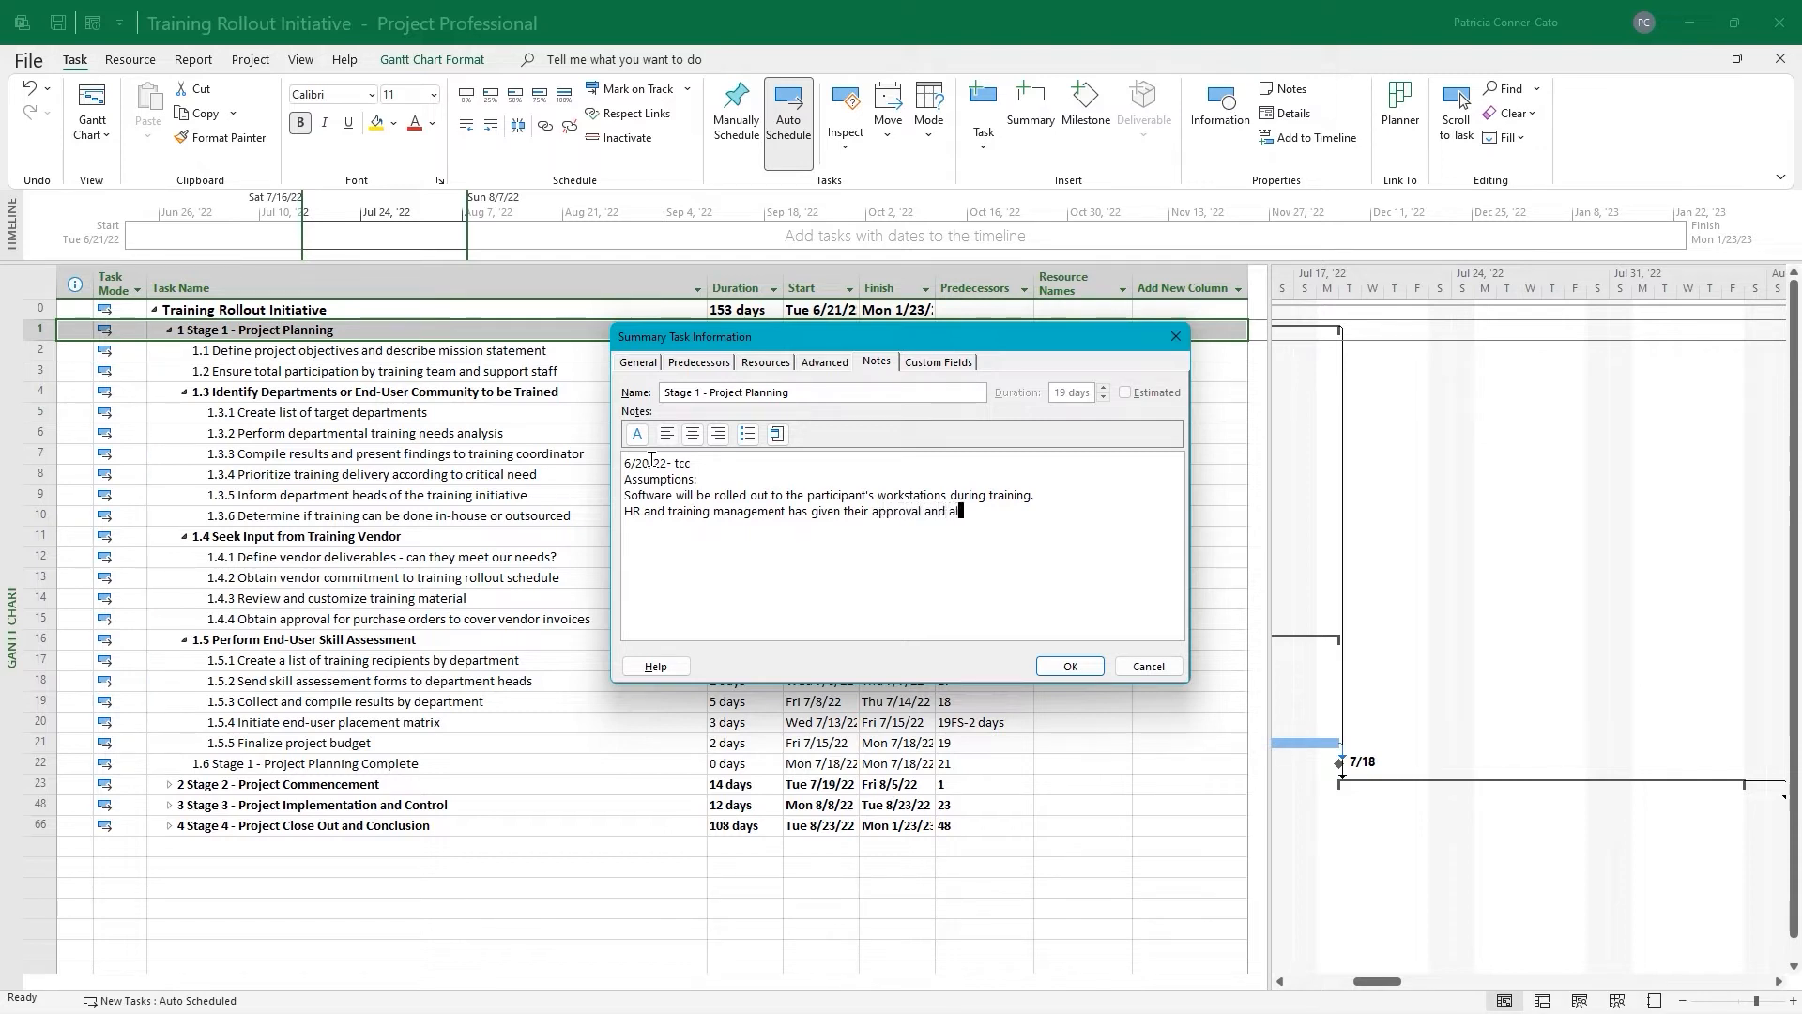
type("located the funds and budget fo")
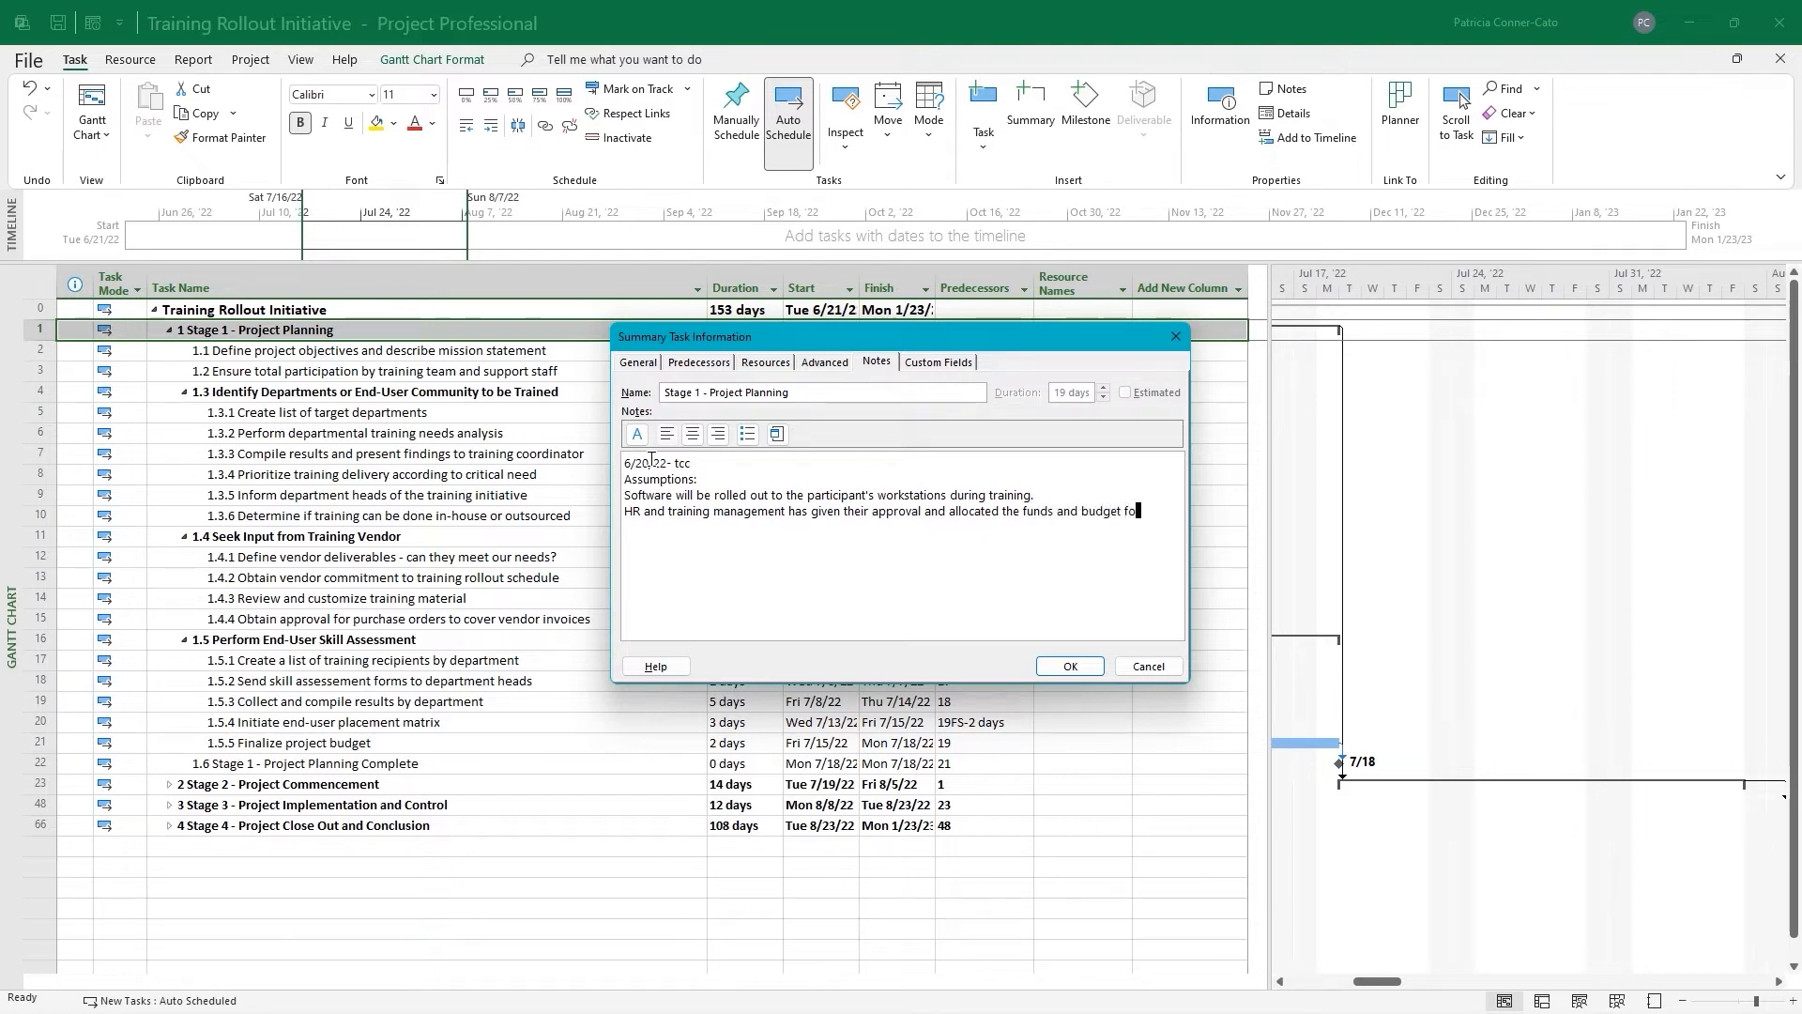
type("r this project.")
key("Return")
Add the assumption "All necessary compliance and regulatory issues have been addressed." and save the Stage 1 note
type("All necessary complia")
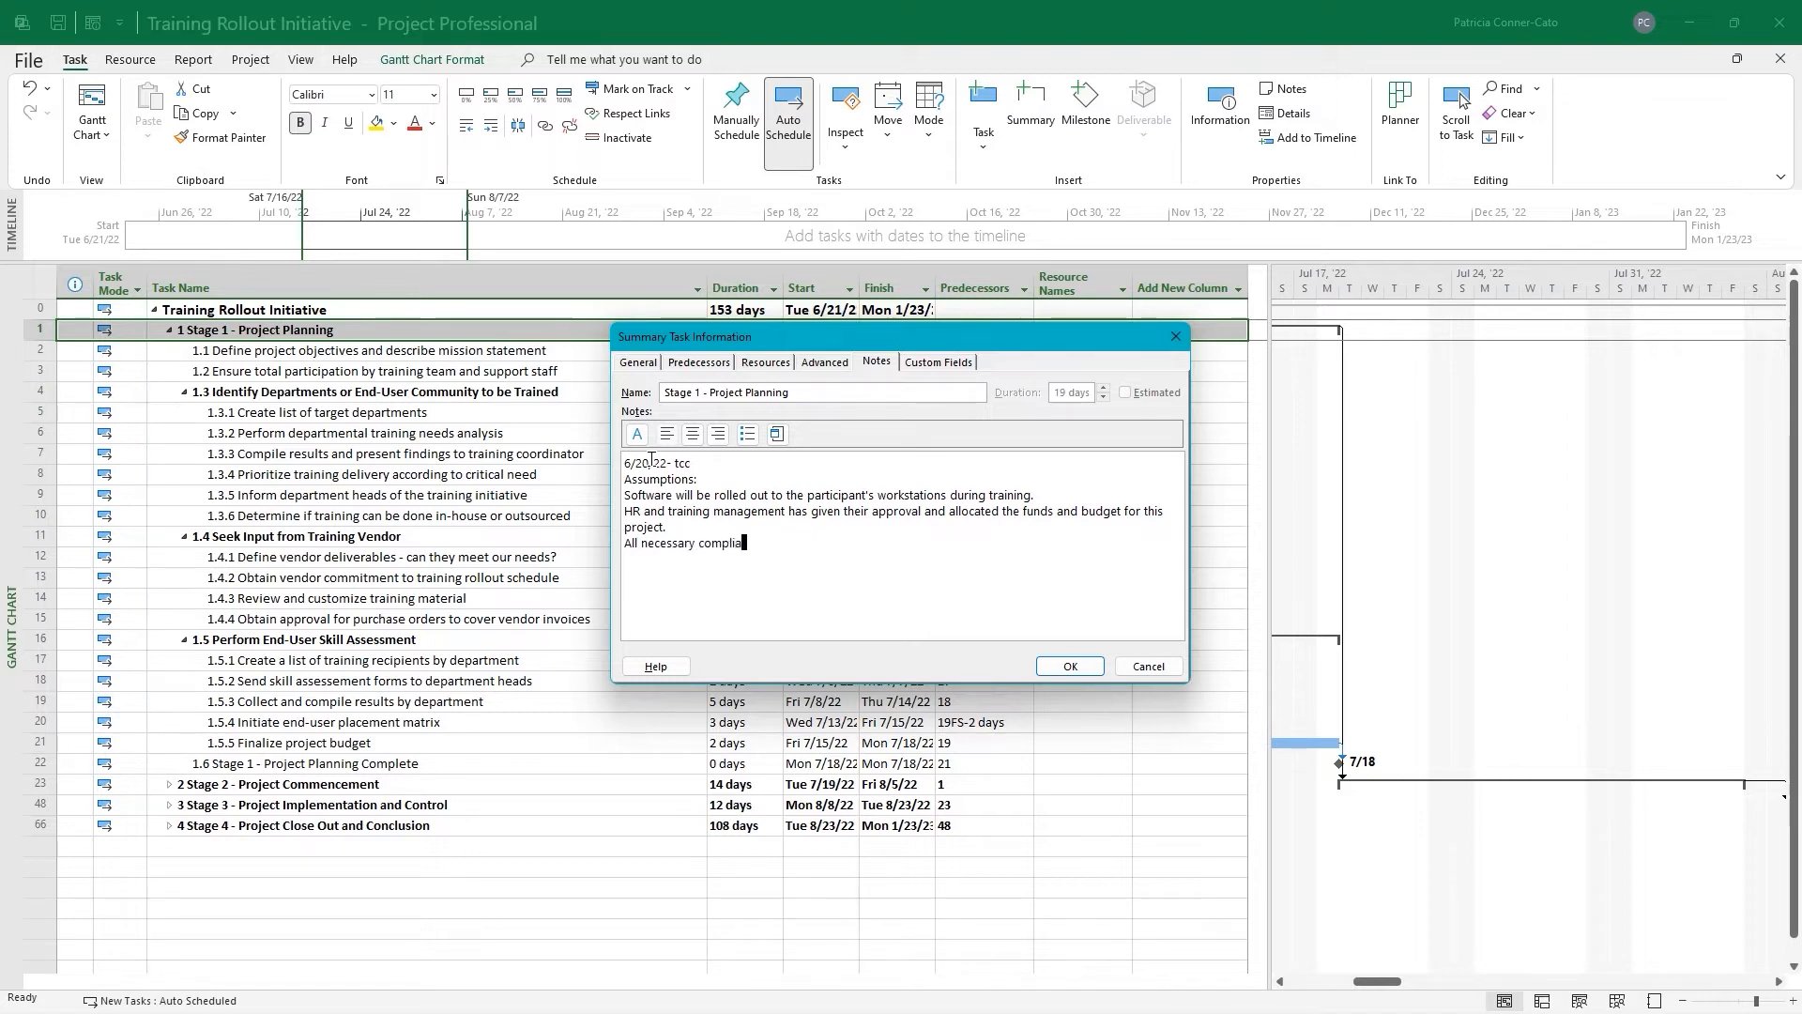
type("nce and regulatory is")
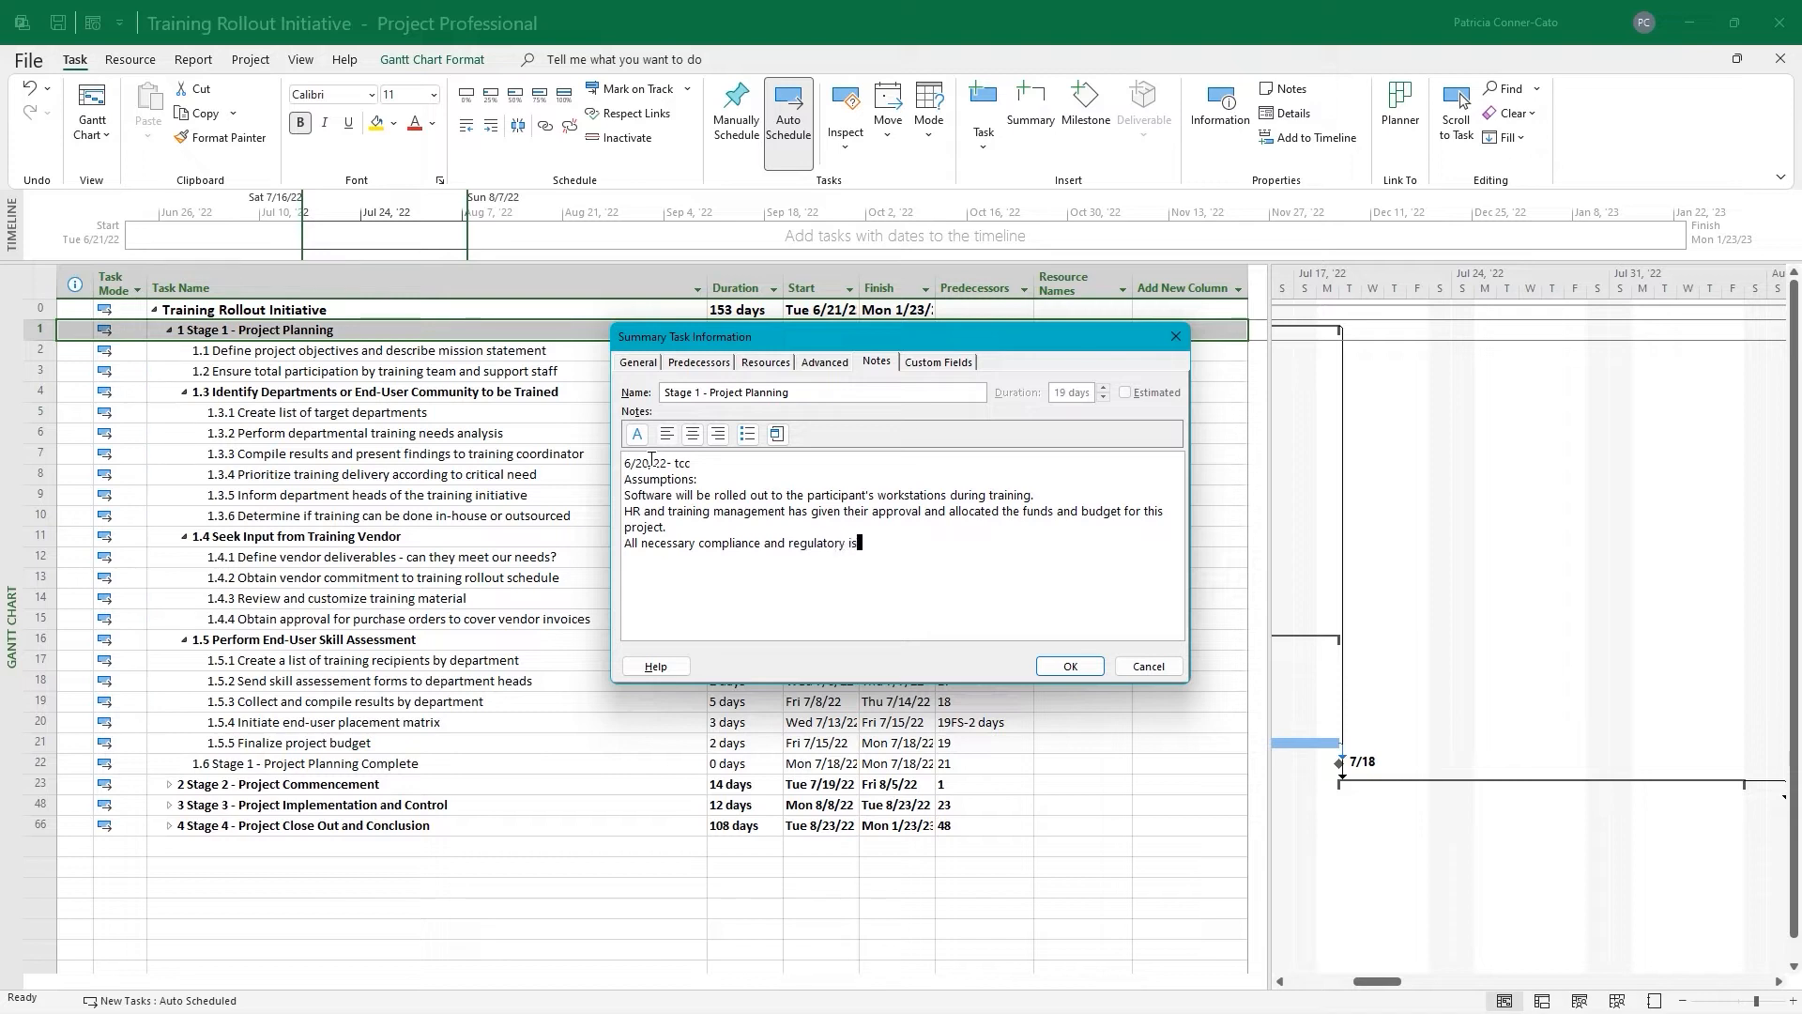
type("sues have been addressed.")
left_click(1069, 667)
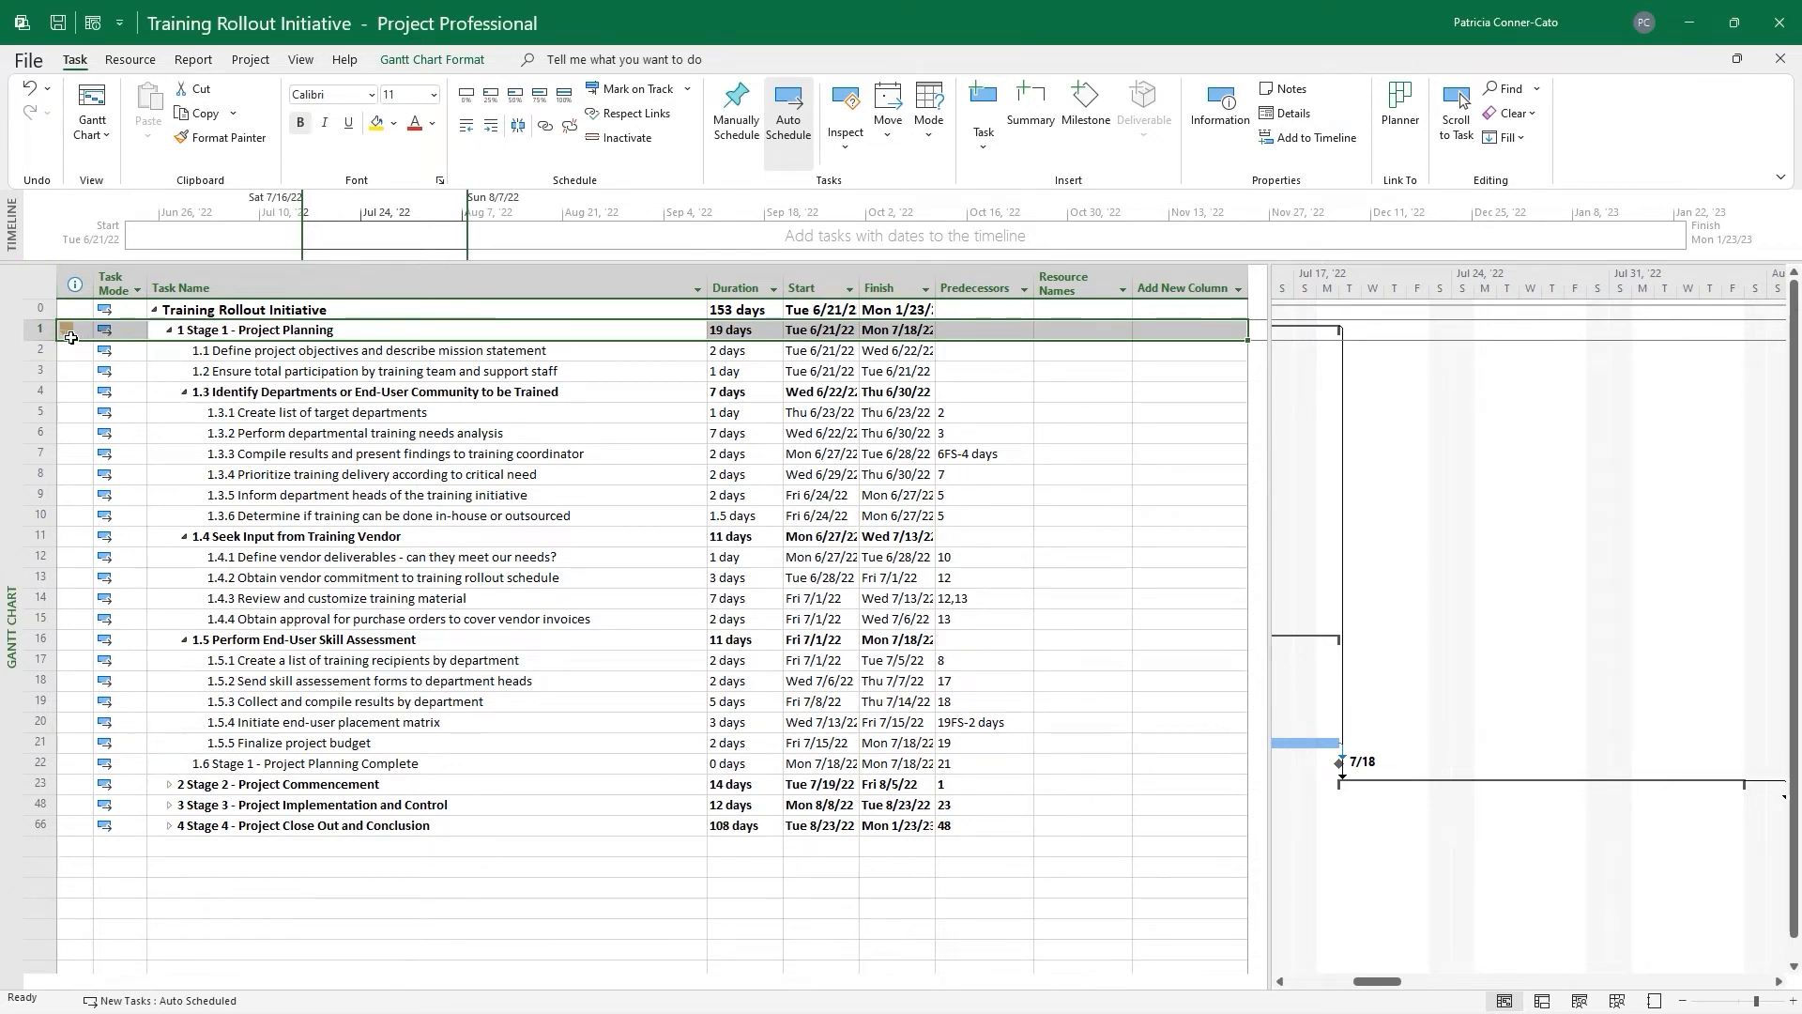
mouse_move(71, 347)
left_click_drag(145, 502, 146, 554)
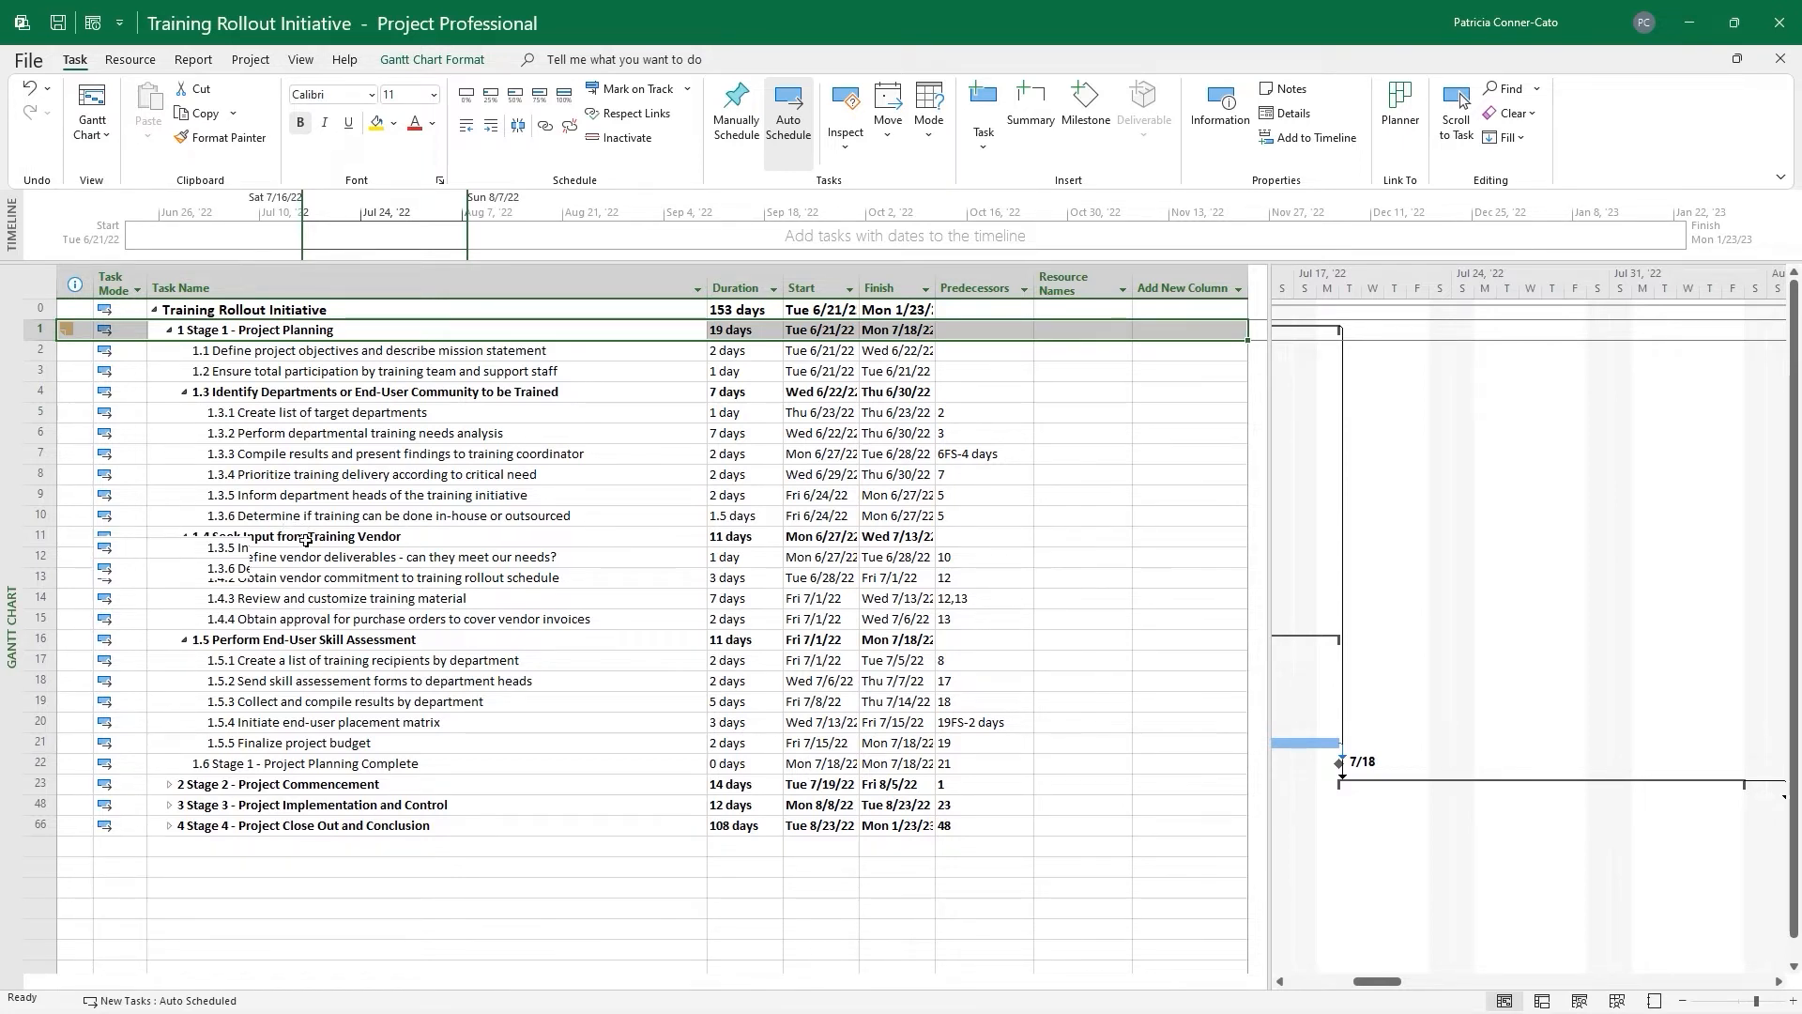
Start a note on summary task 1.4 Seek Input from Training Vendor, headed "6/20/22 - tcc"
left_click(251, 542)
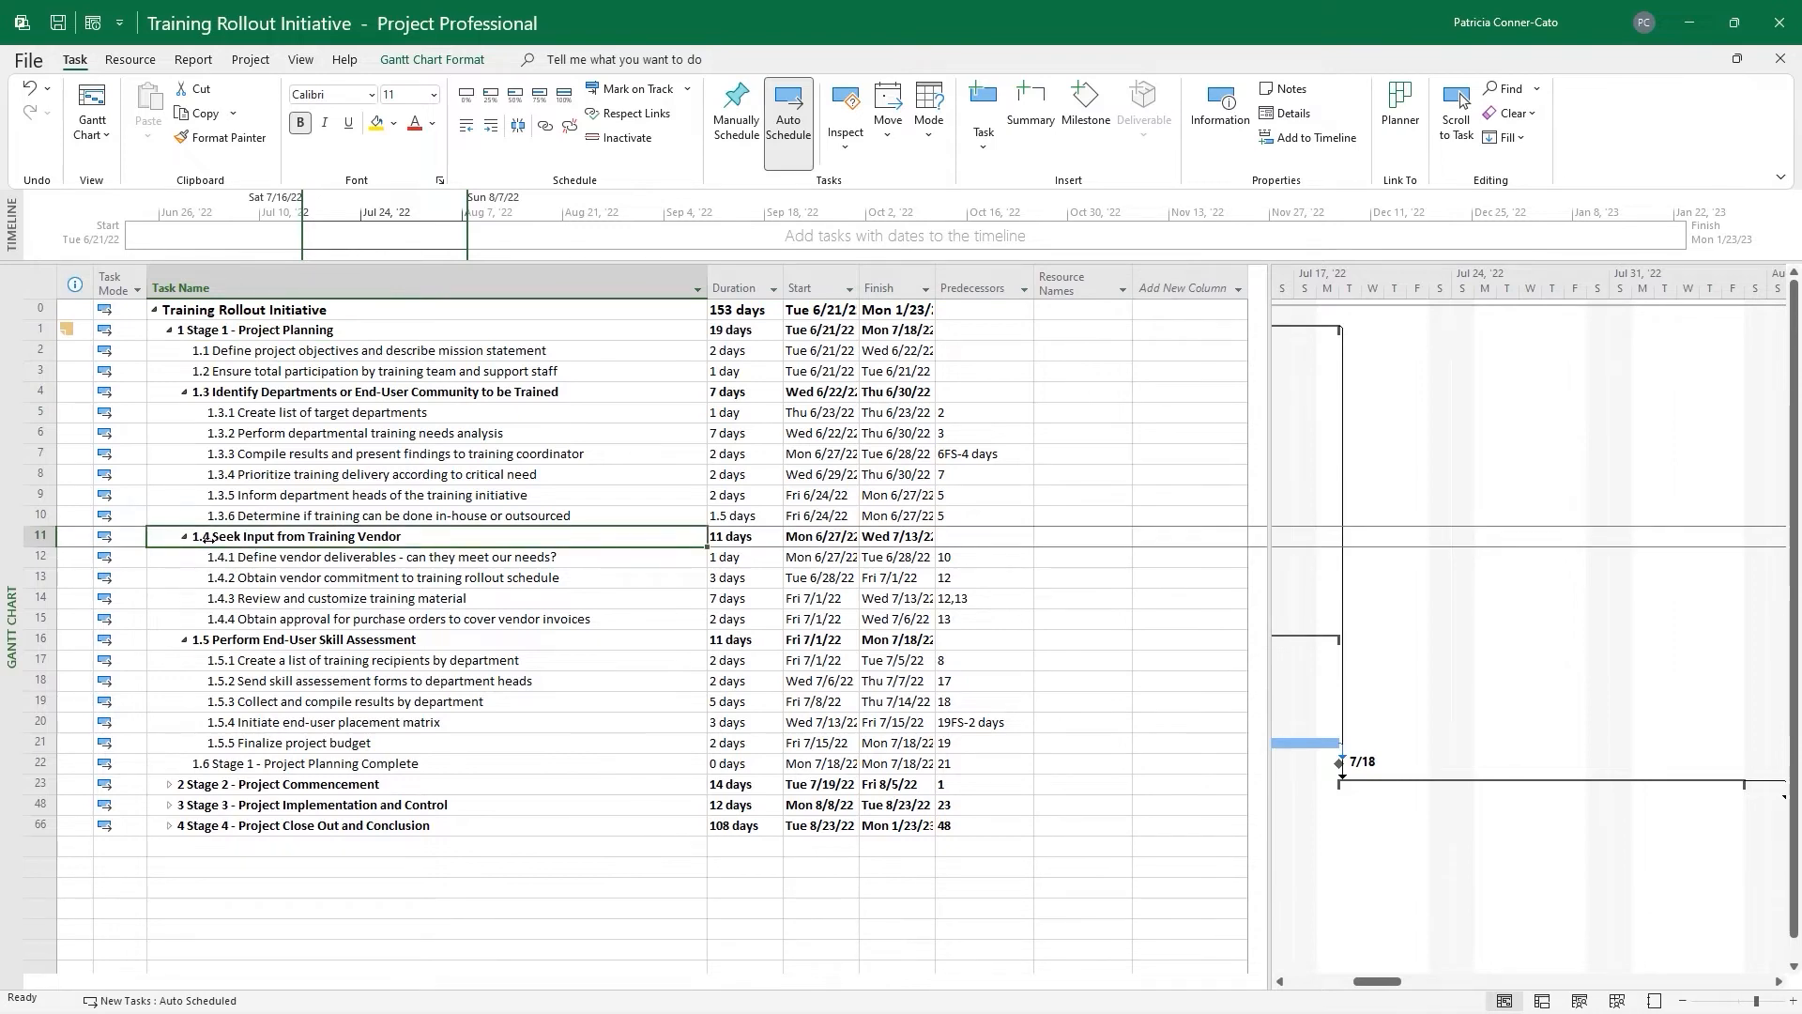
left_click_drag(215, 538, 210, 549)
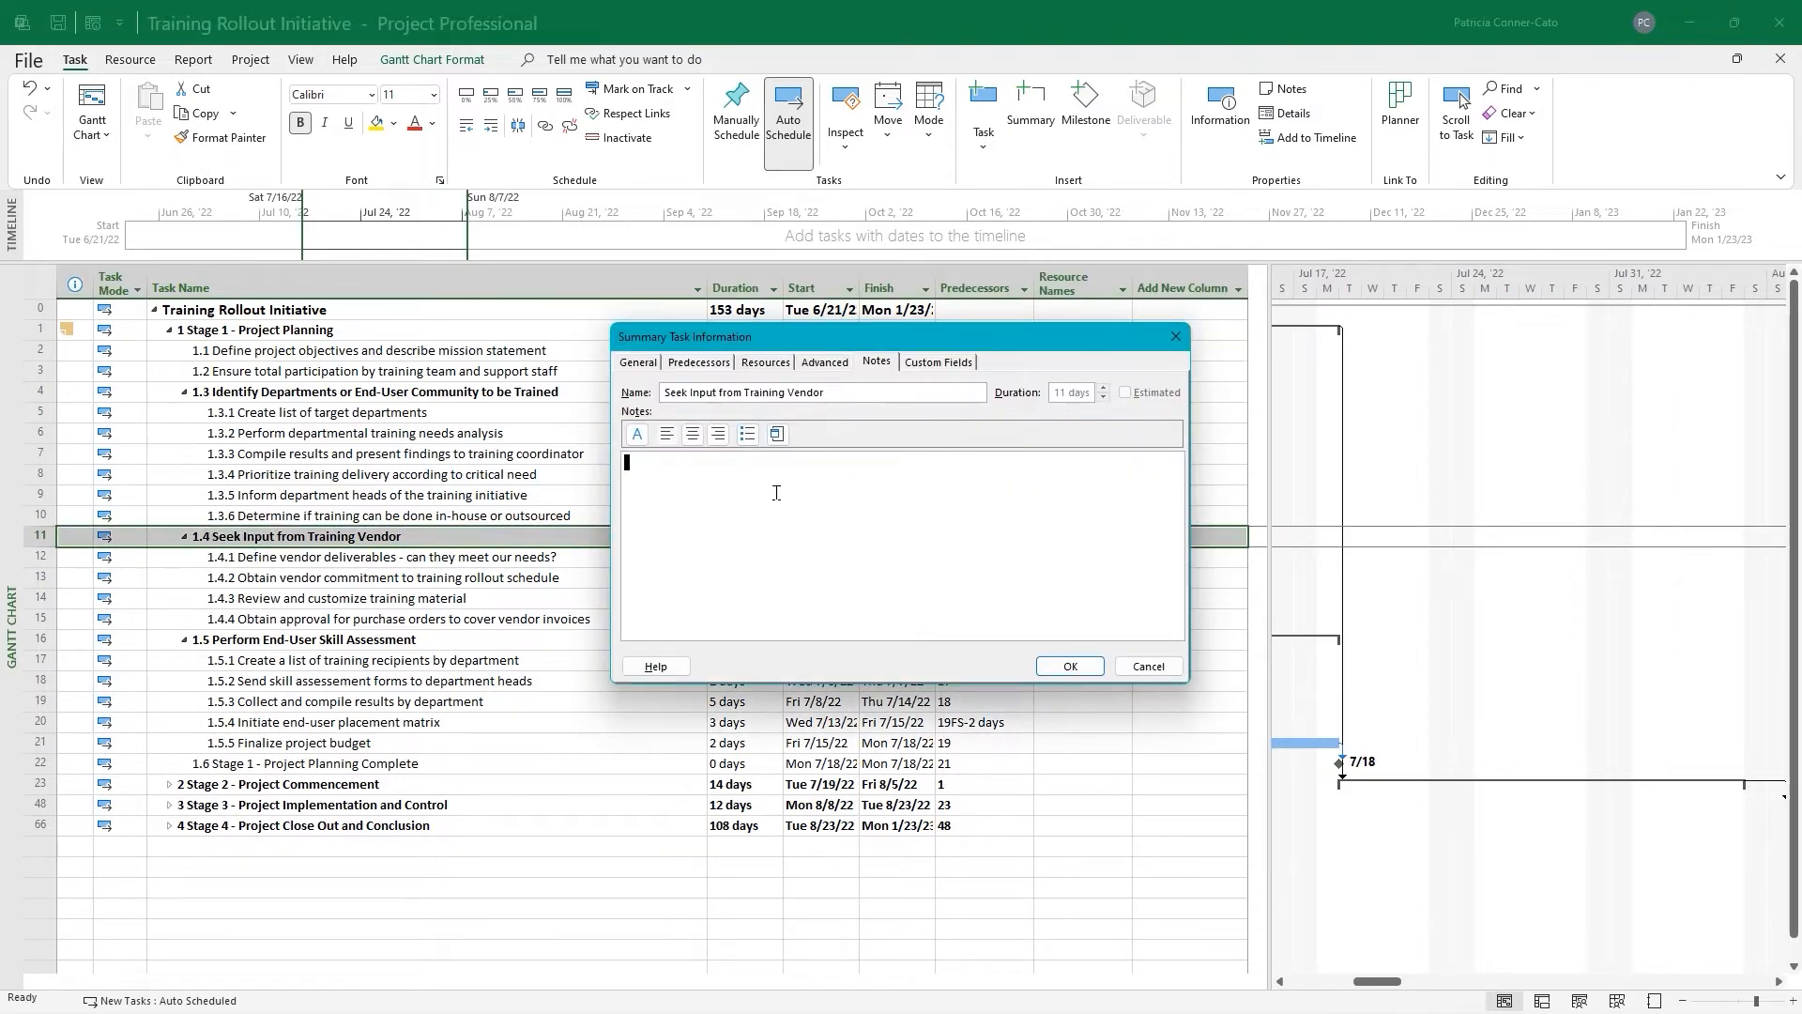
type("6/30")
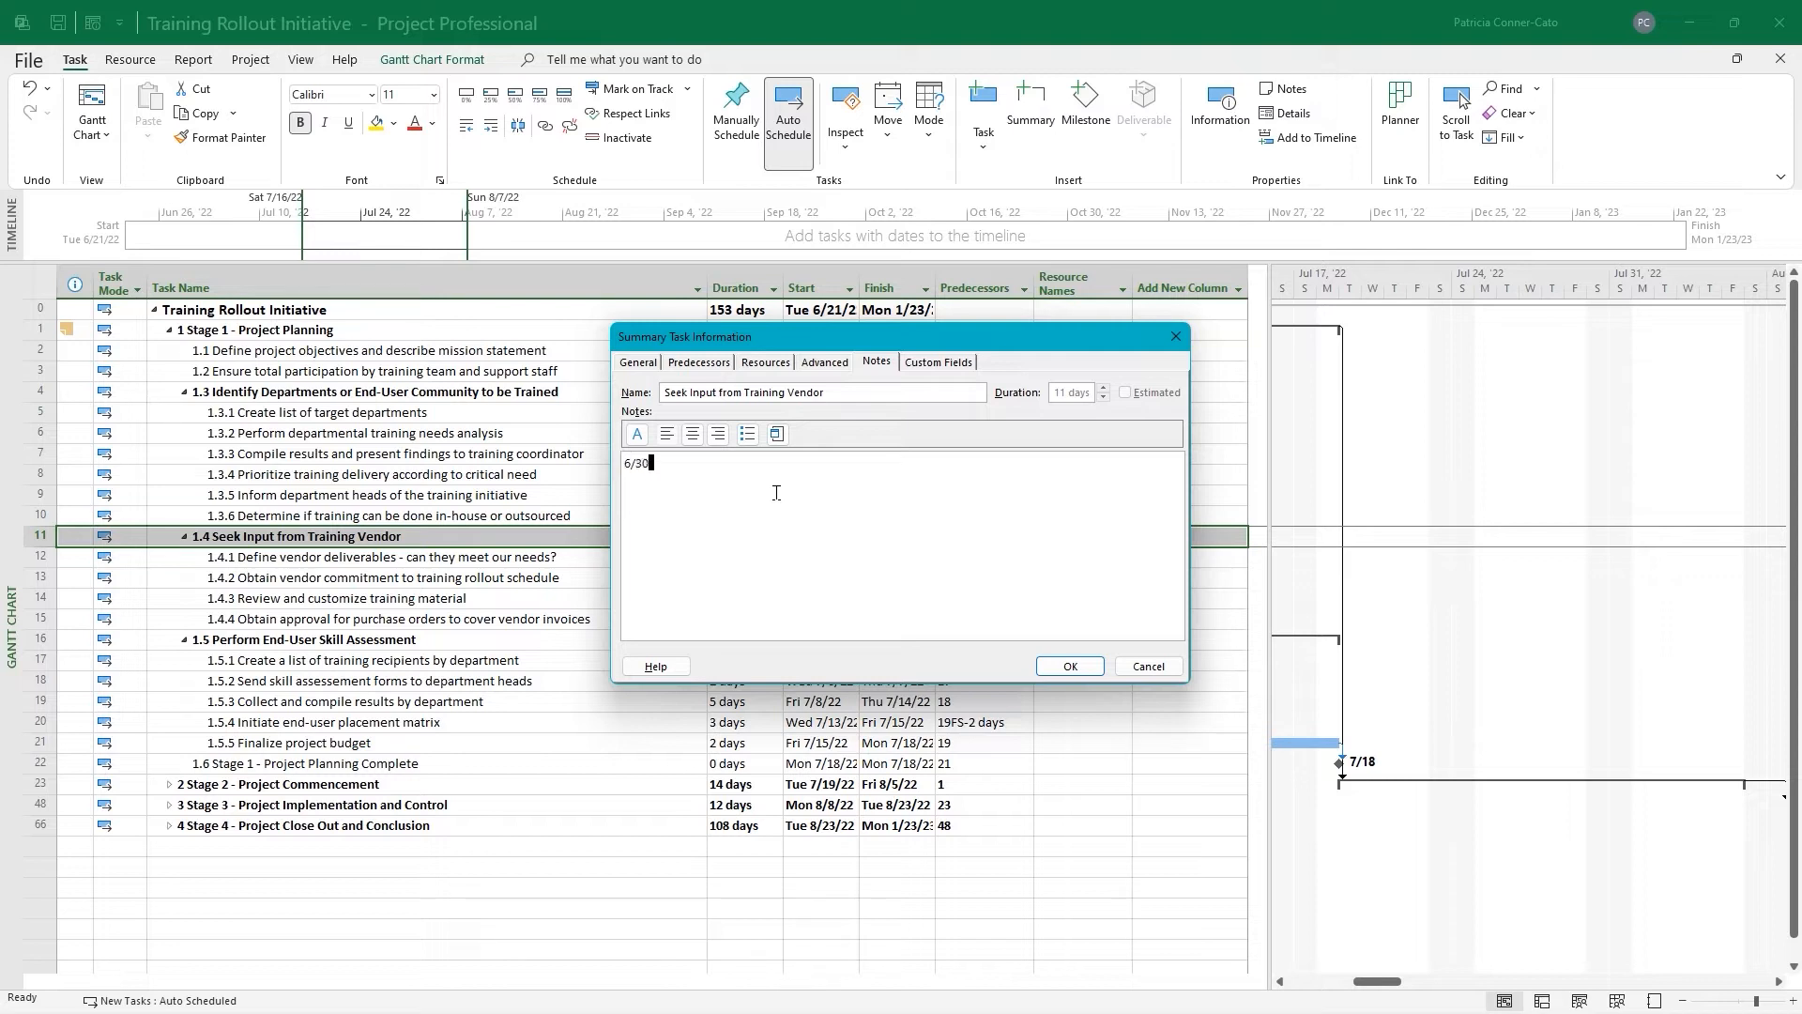
key("BackSpace")
key("BackSpace")
type("20")
type("/22 - tcc ")
Add the line "Can be skipped if instructors and training are done in-house." and save the task 1.4 note
type("Can be skipped")
type("ins")
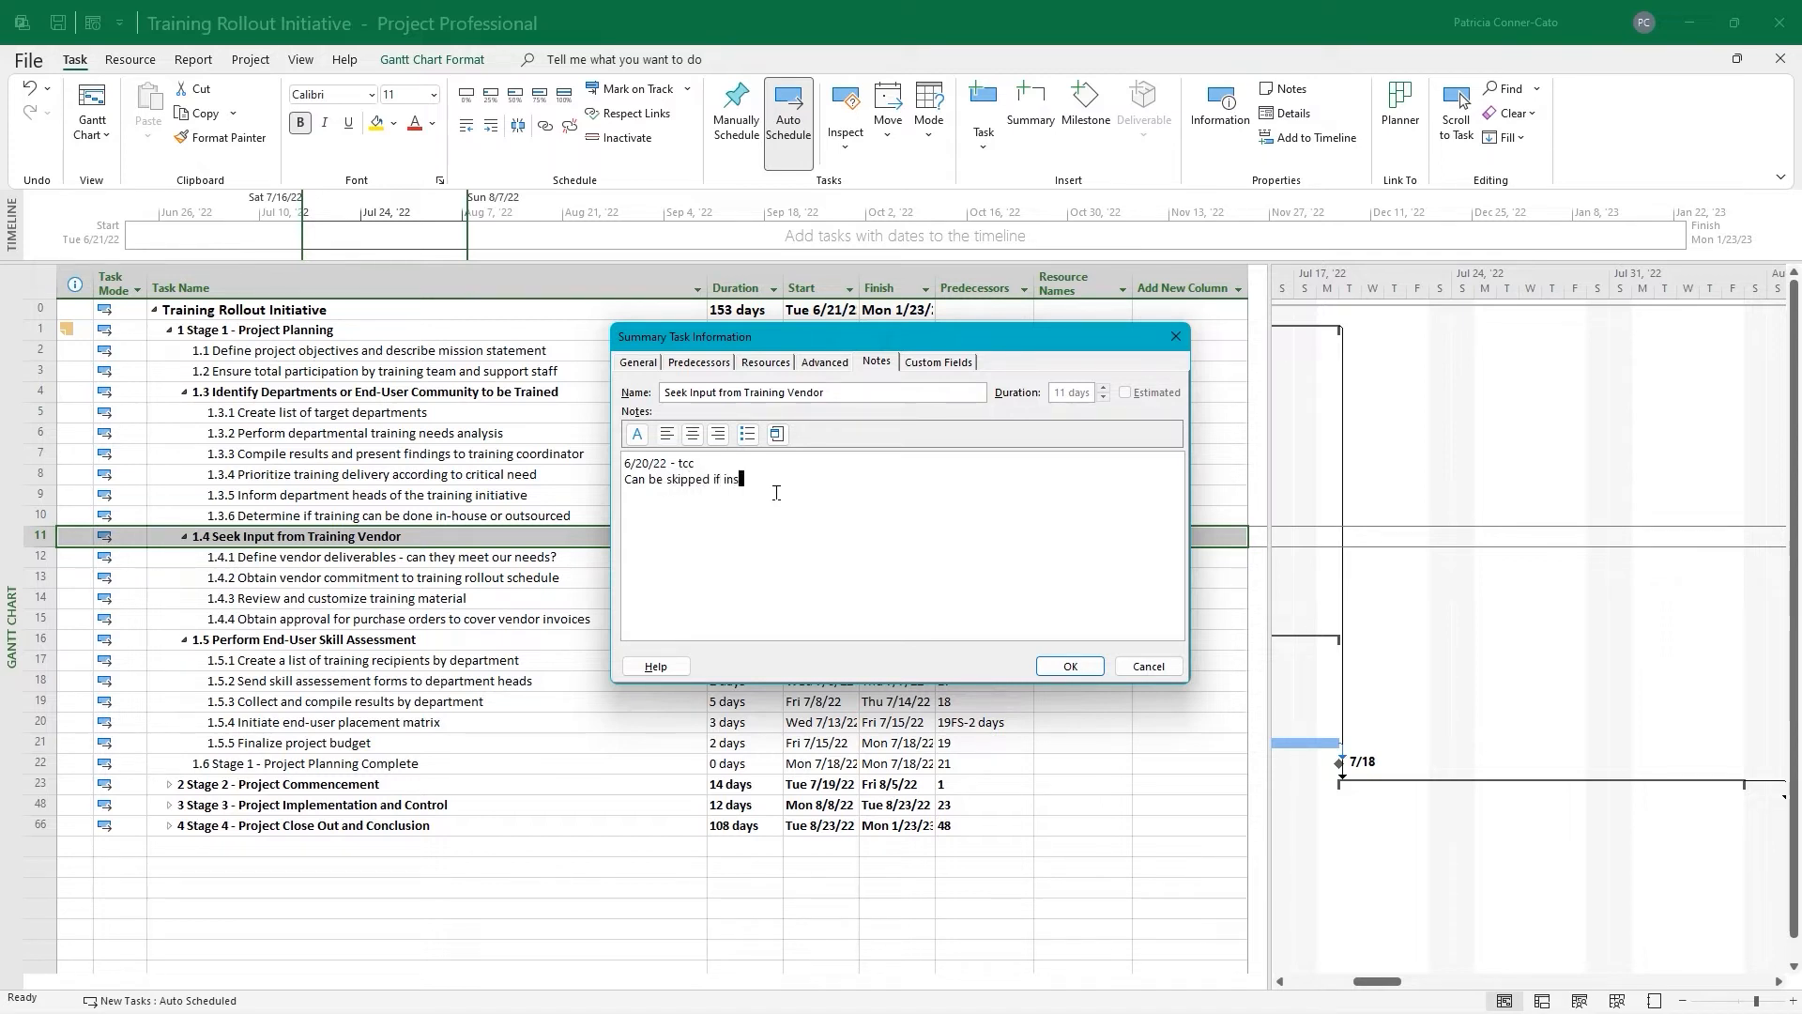
type("tructors and training are od")
key("BackSpace")
key("BackSpace")
type("done in-house.")
left_click(1089, 664)
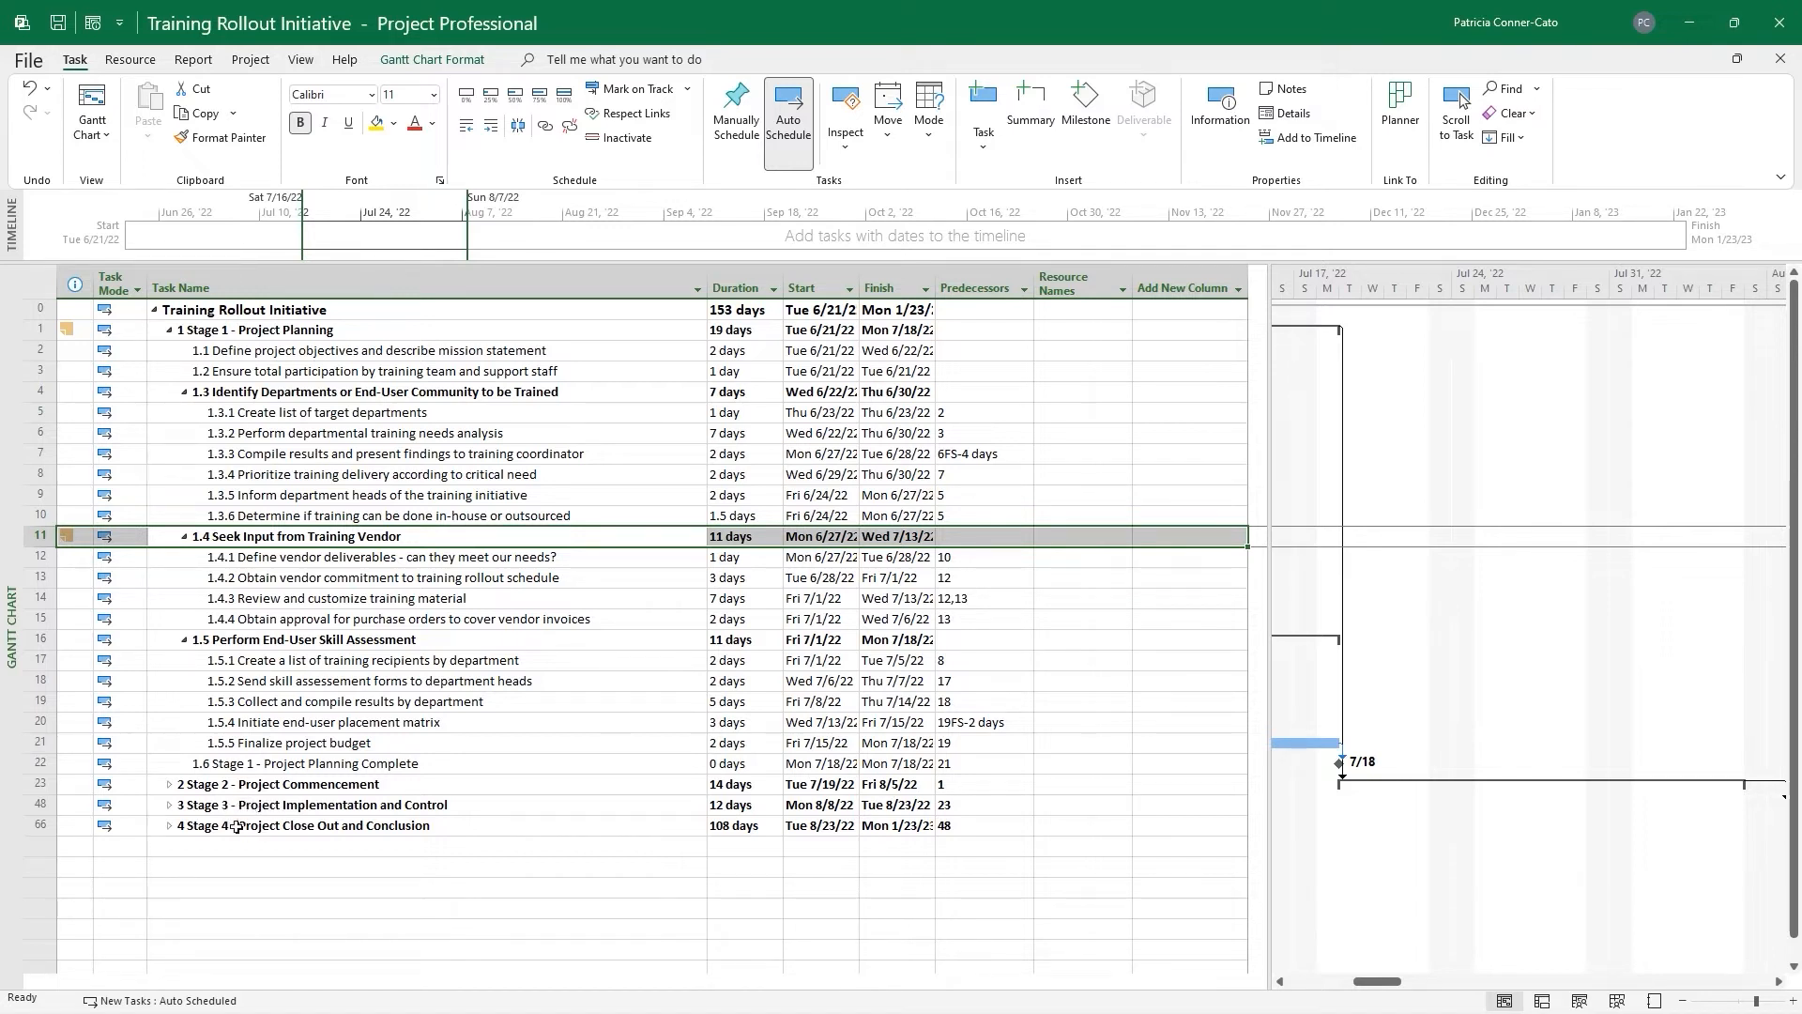
Start a note on summary task Stage 3 - Project Implementation and Control, headed "6/20/22 - tcc" with the line "Assumption:" below
left_click(242, 807)
right_click(242, 809)
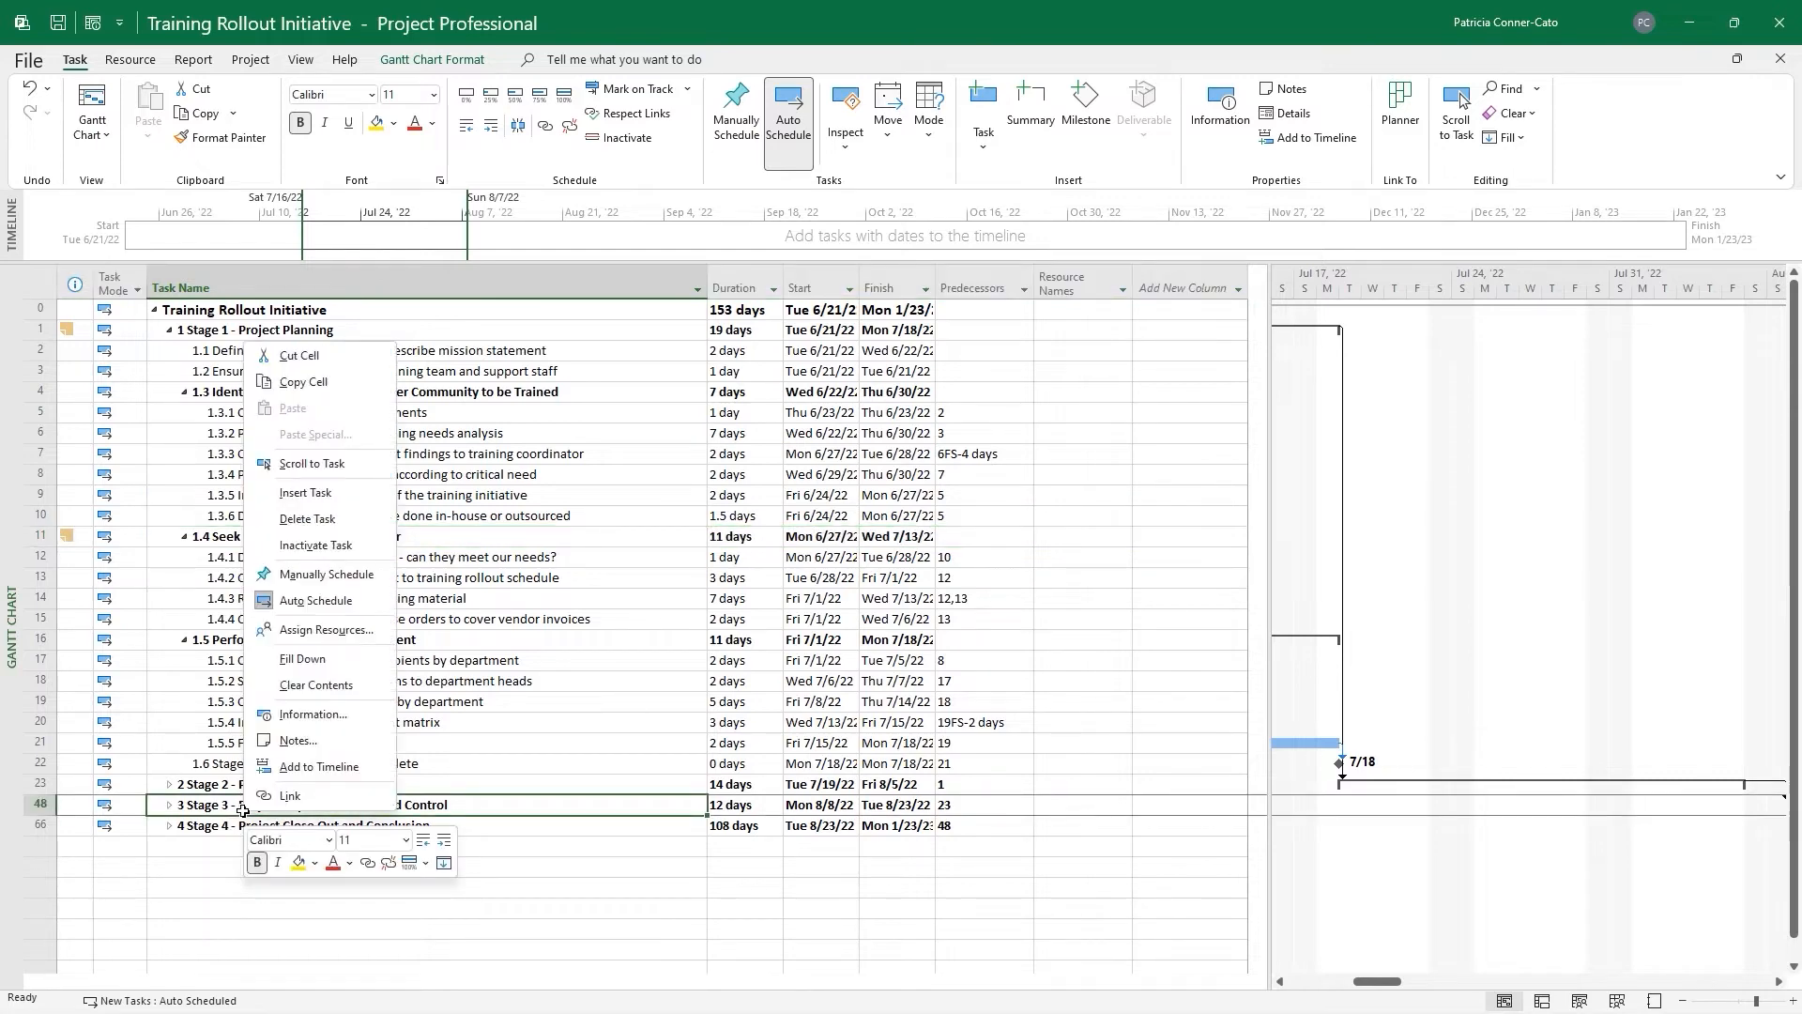
left_click(302, 716)
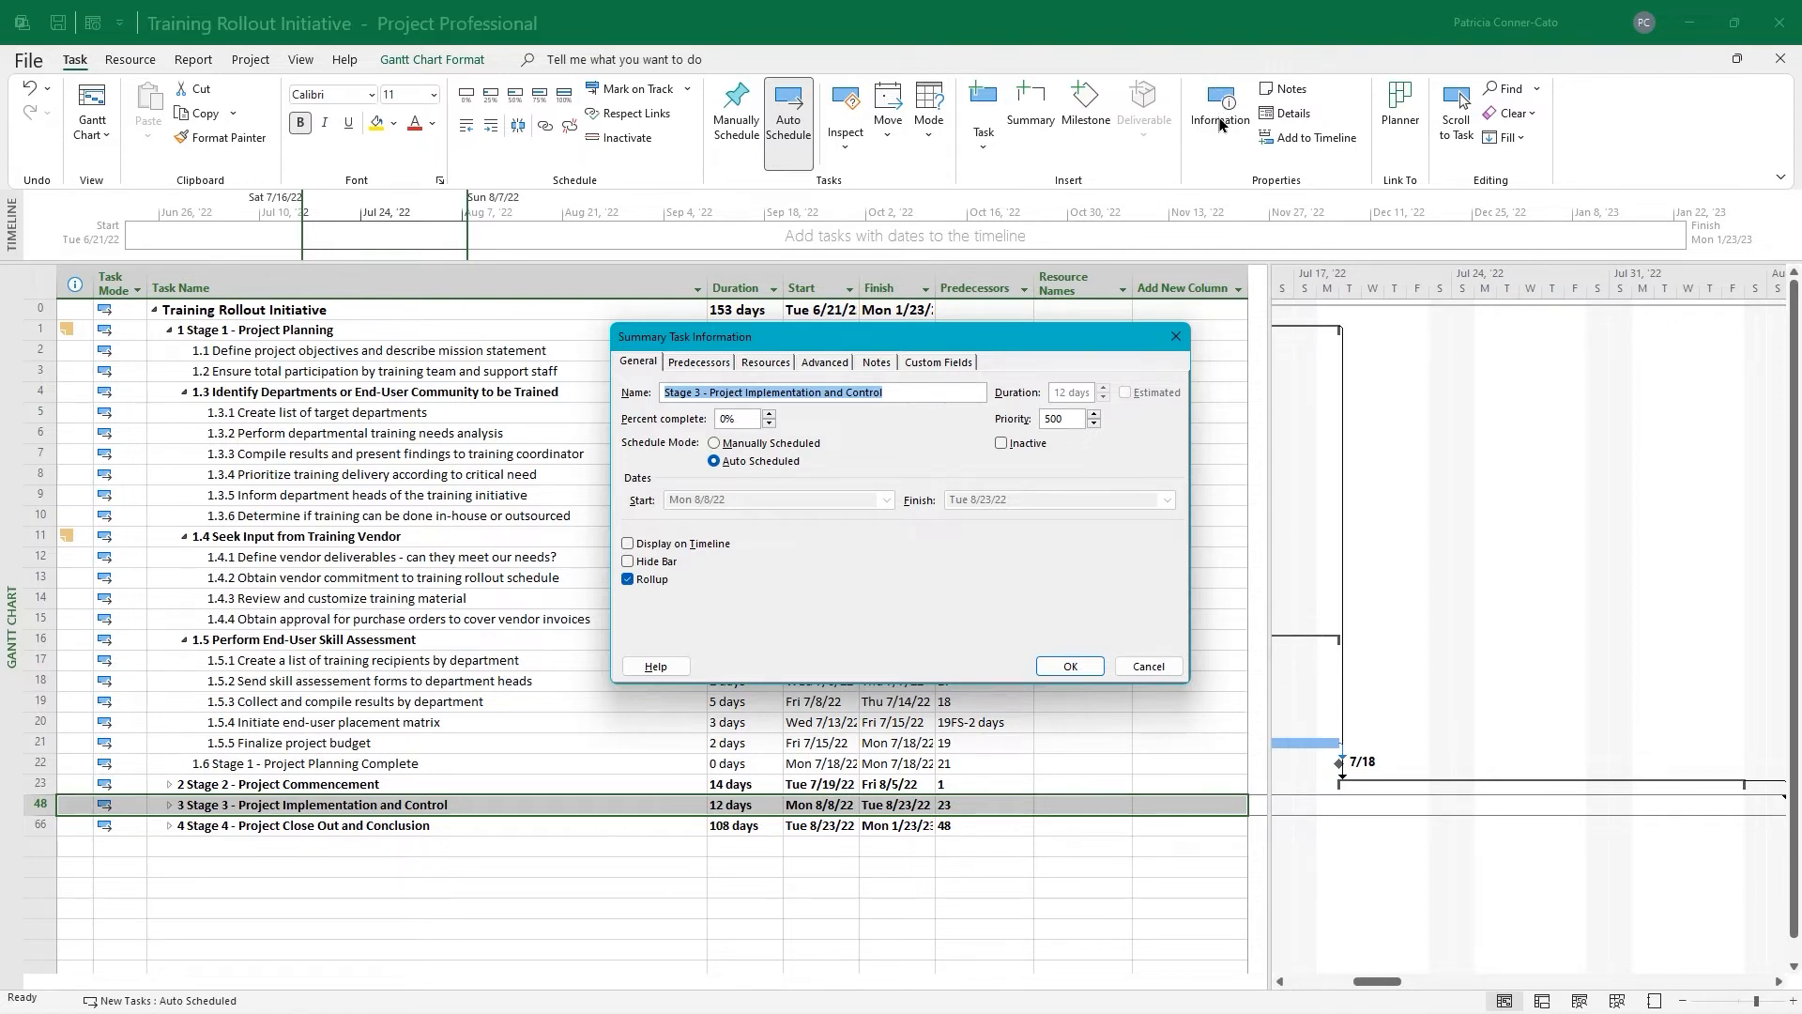
left_click(878, 362)
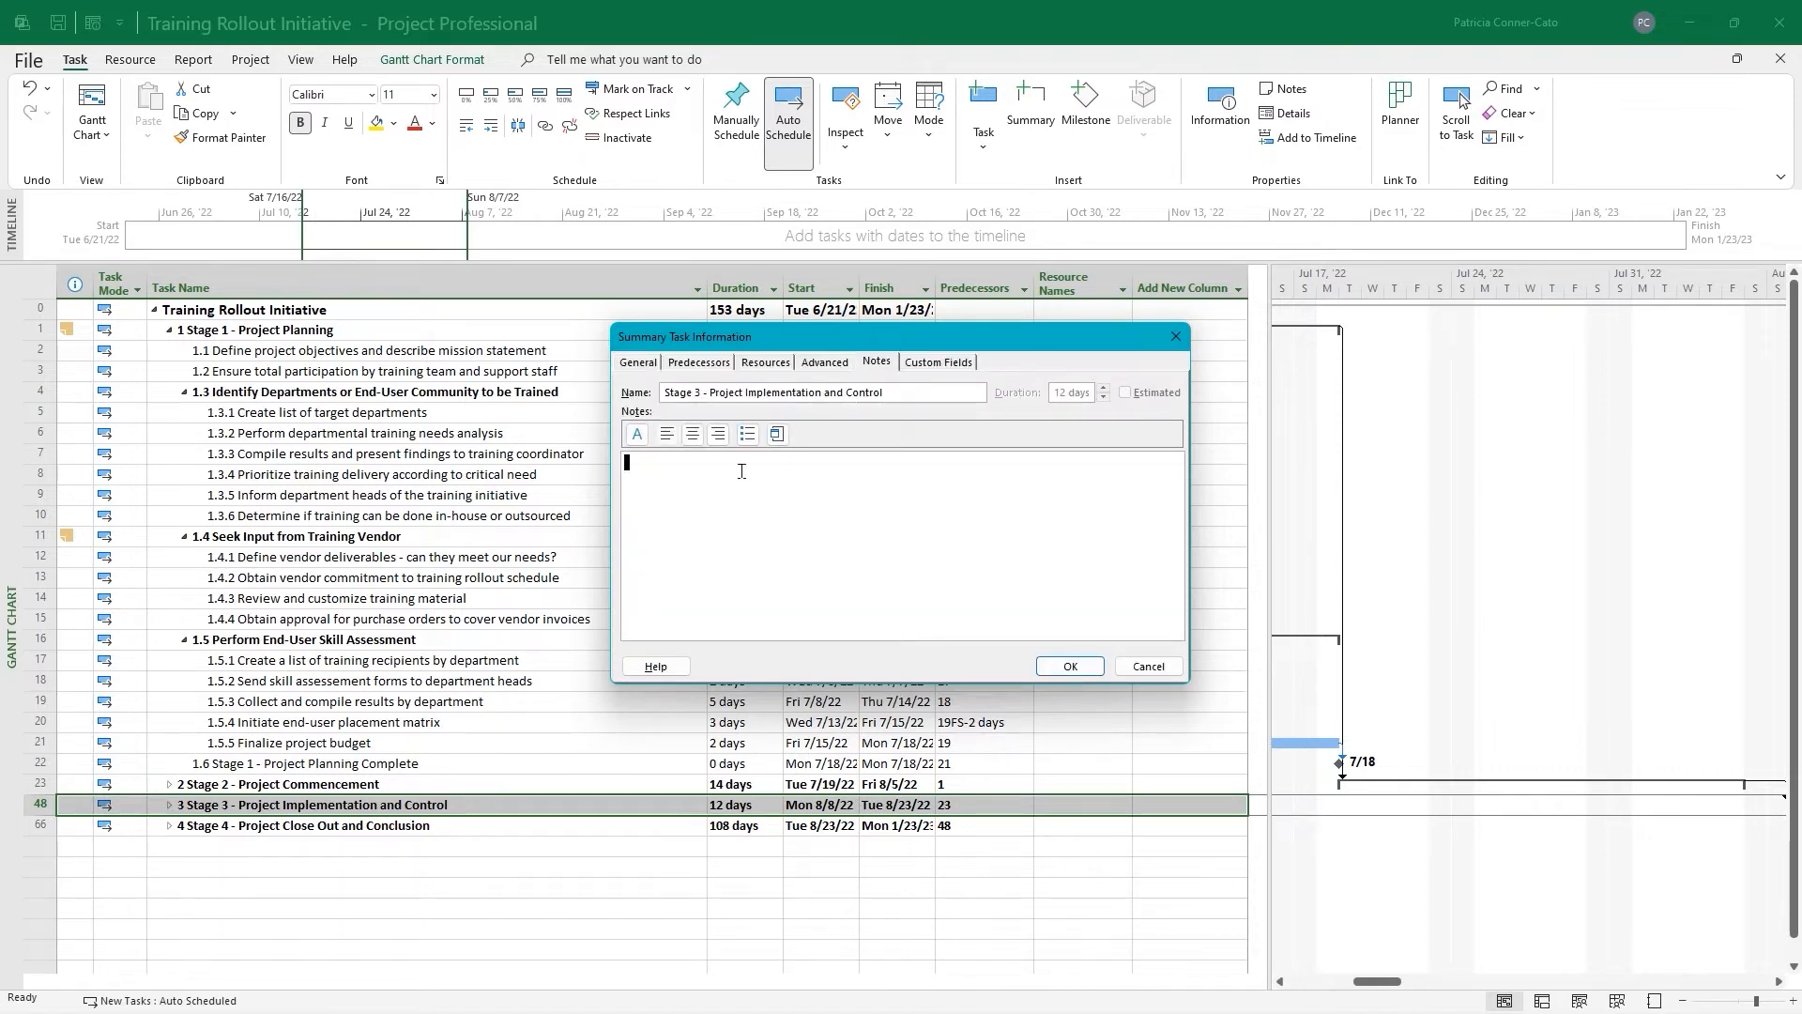
type("6/2/")
type("0/22")
type(" - tcc")
key("Return")
type("Assumption:")
key("Return")
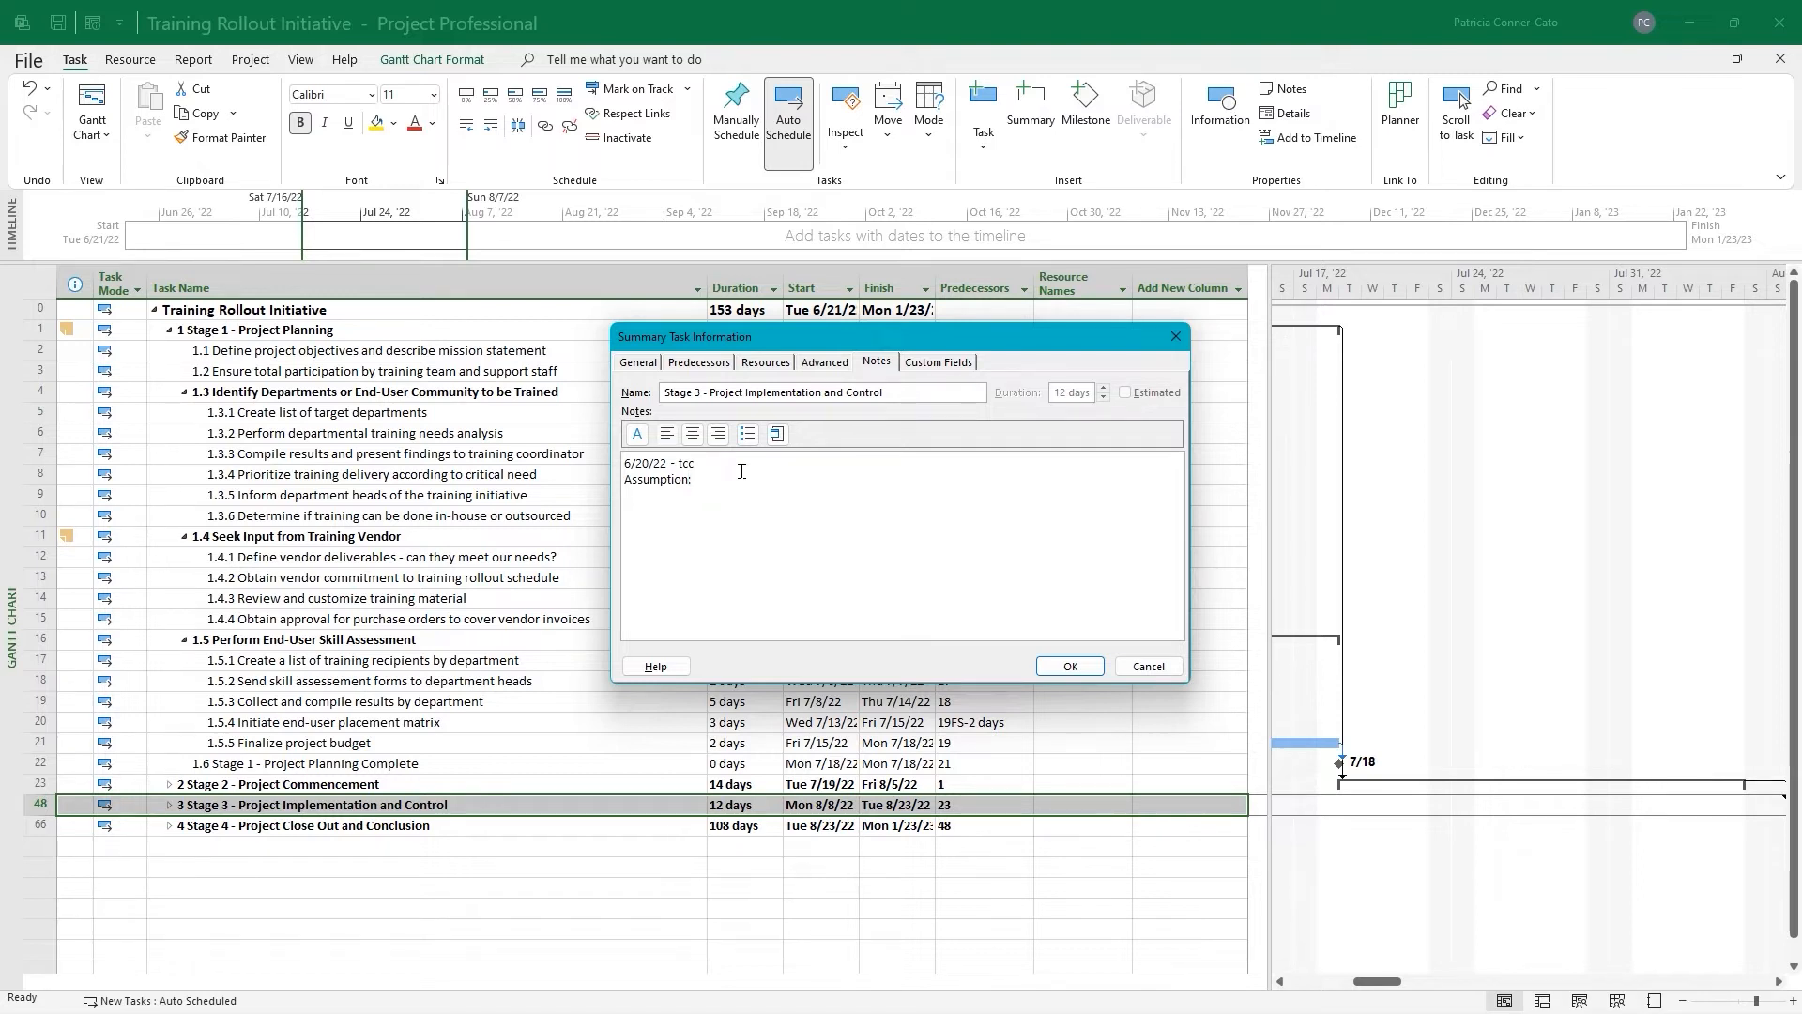
Add assumption "The rollout will take place over two weeks (ten business days) to train 75-80 users. Each session can have up to eight users for optimal learning."
type("The rollout will take p")
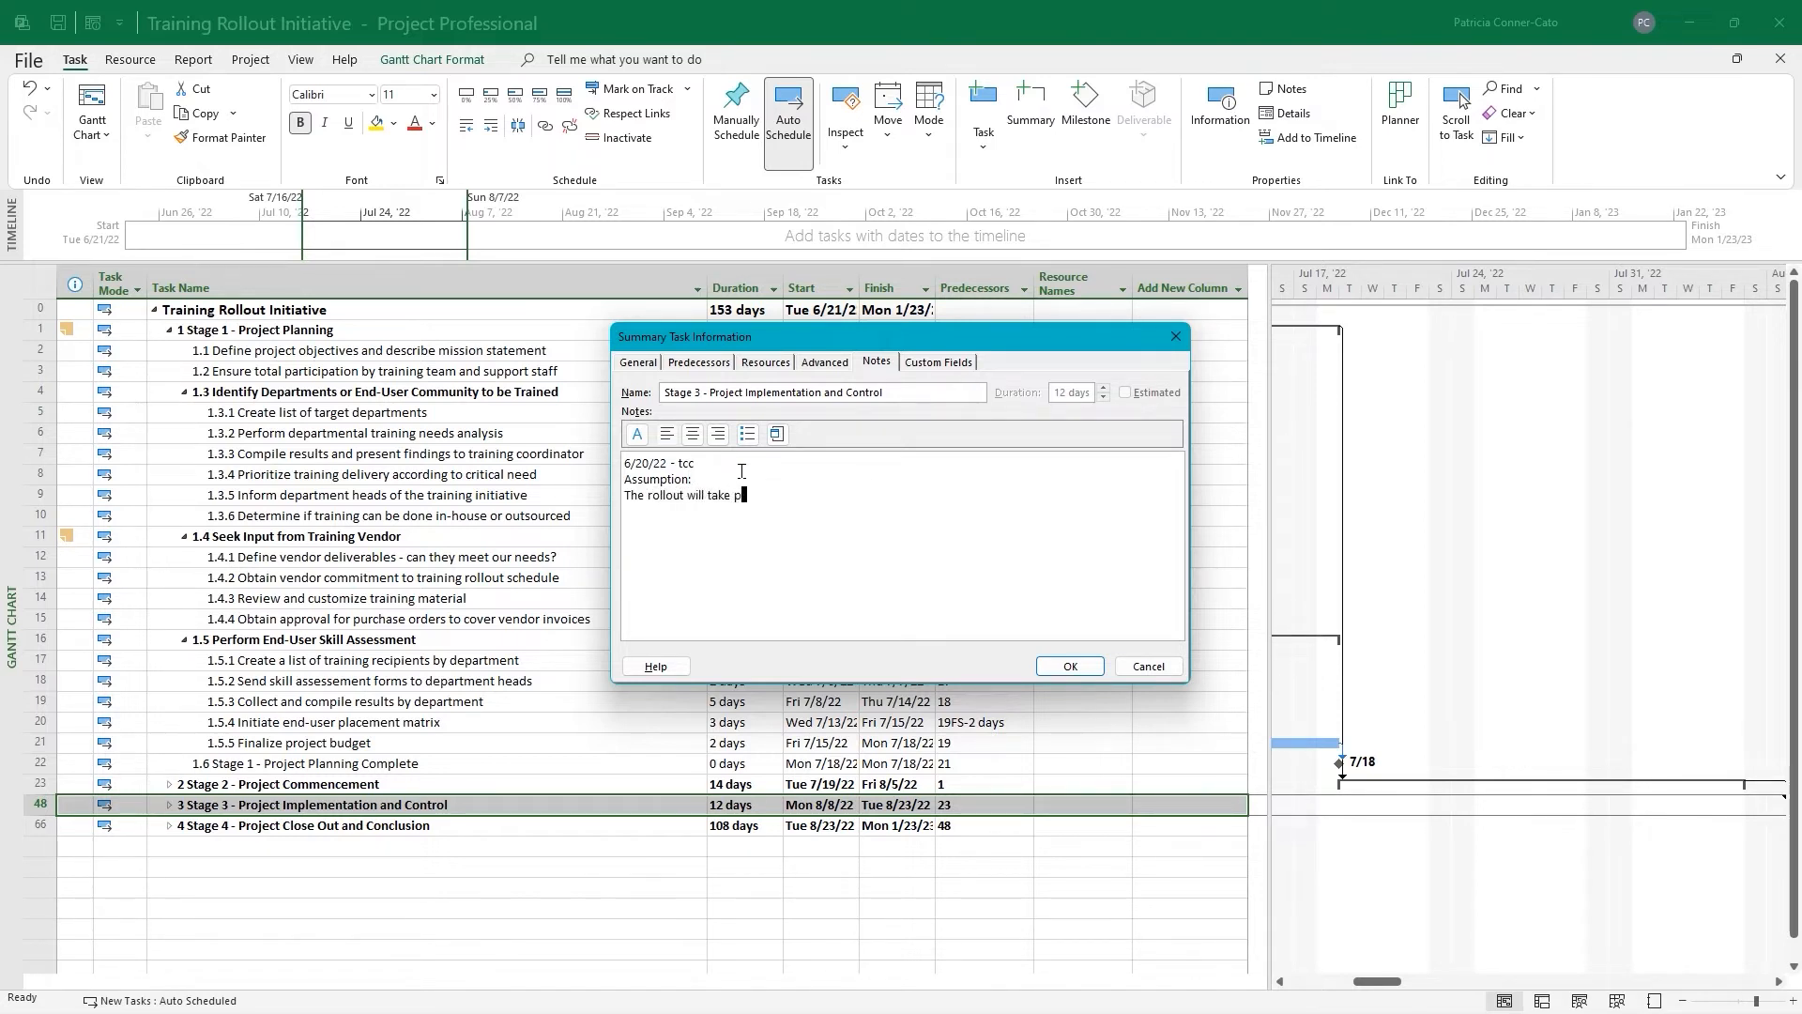
type("lace over two weeks (ten business days) to train 7")
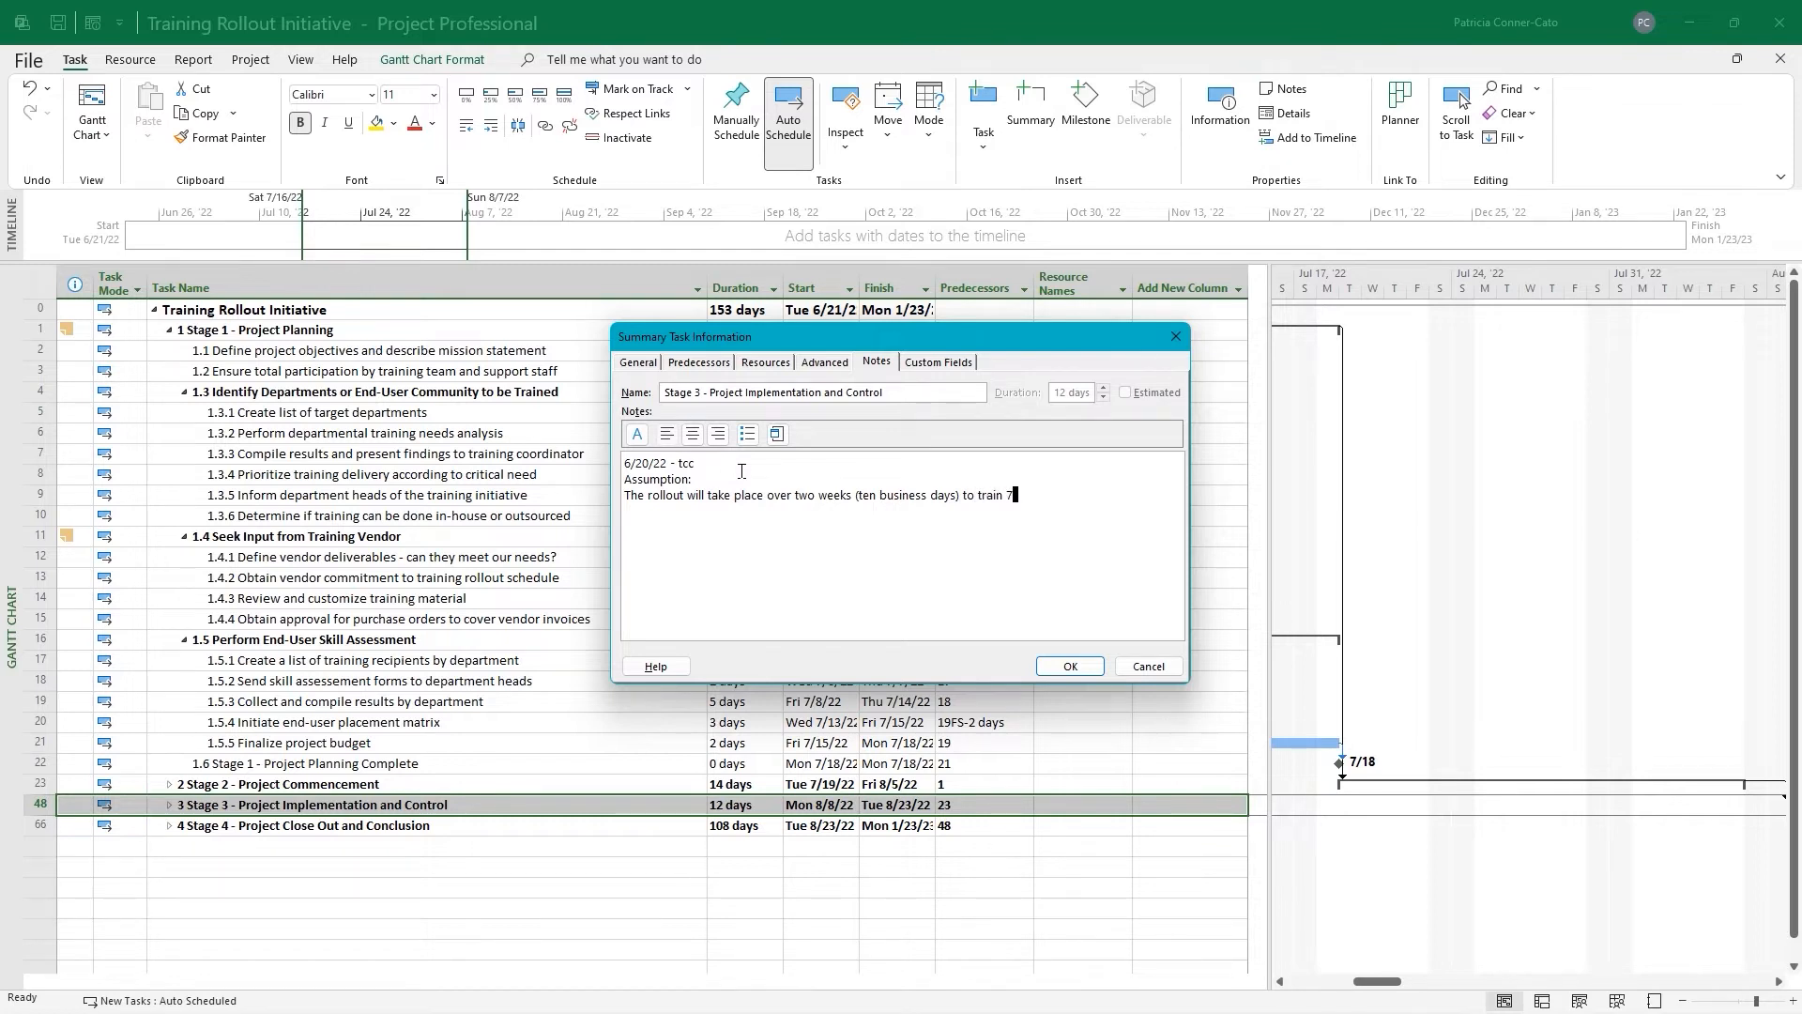
type("5-80 users.  Each session can have up to eigh")
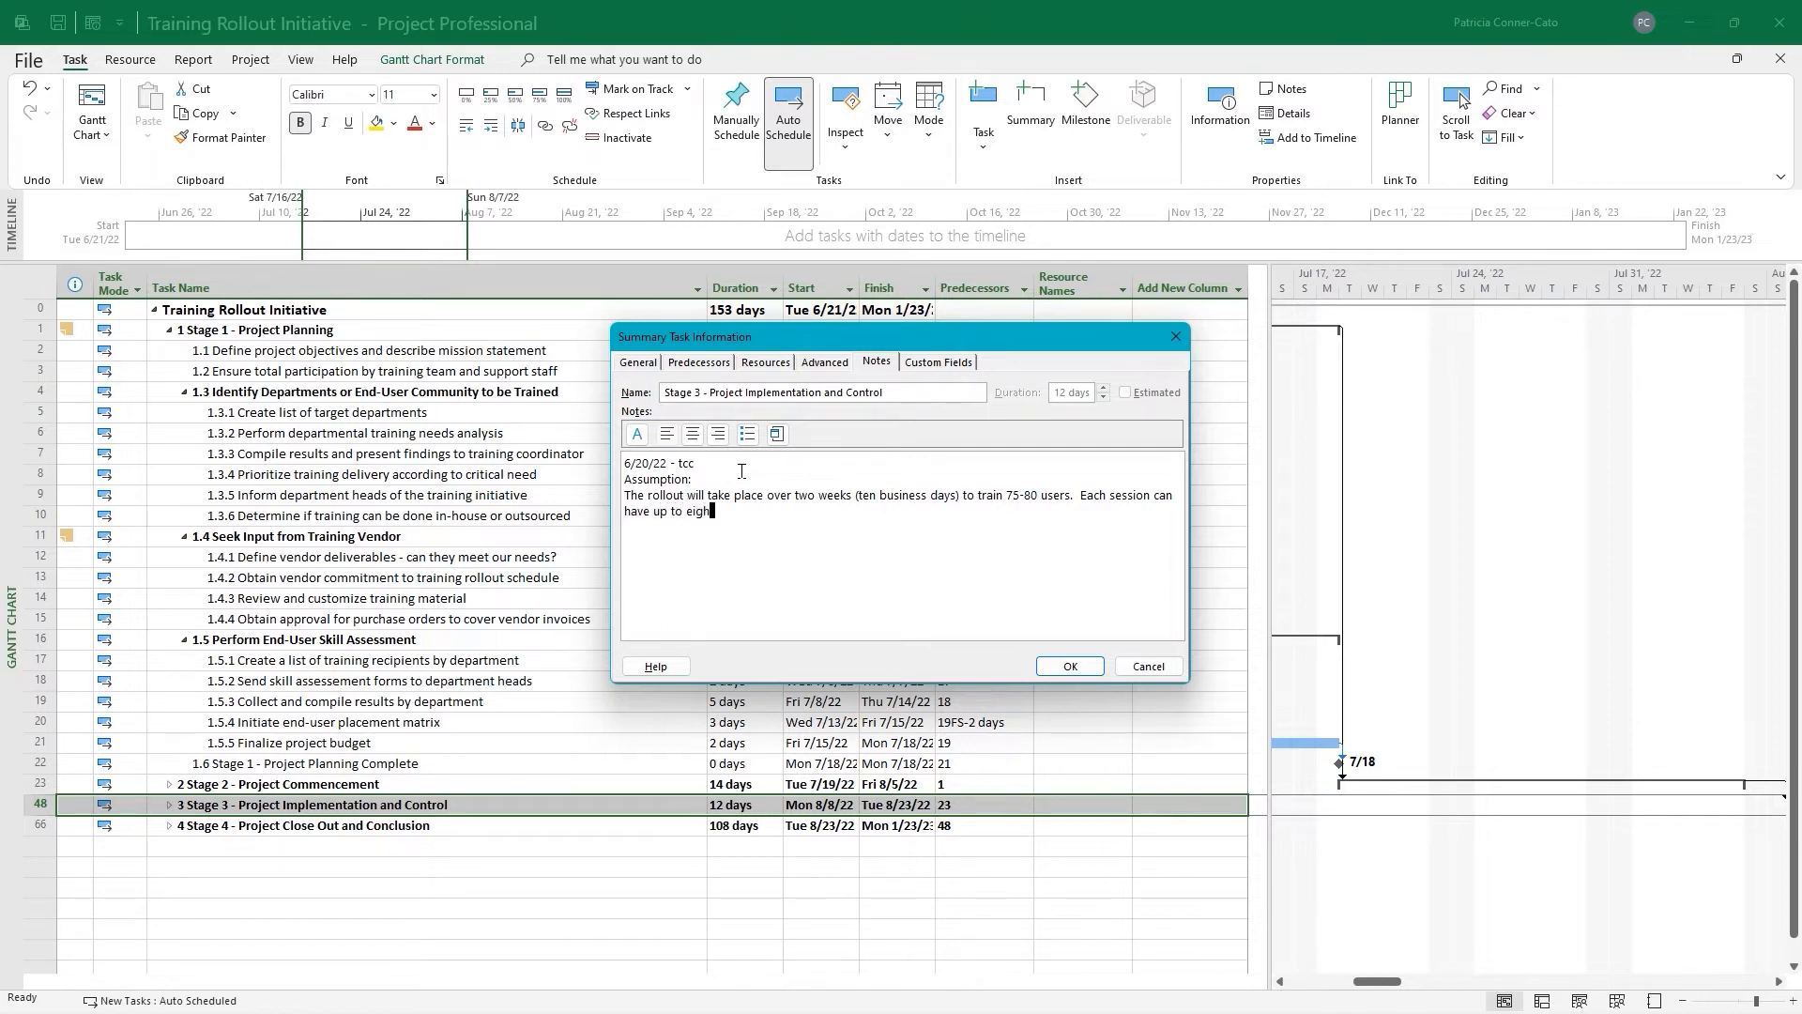
type("t users for optimal learning.")
key("Return")
Add the line "This is the start of the hands-on training." and save the Stage 3 note
type("This is the sta")
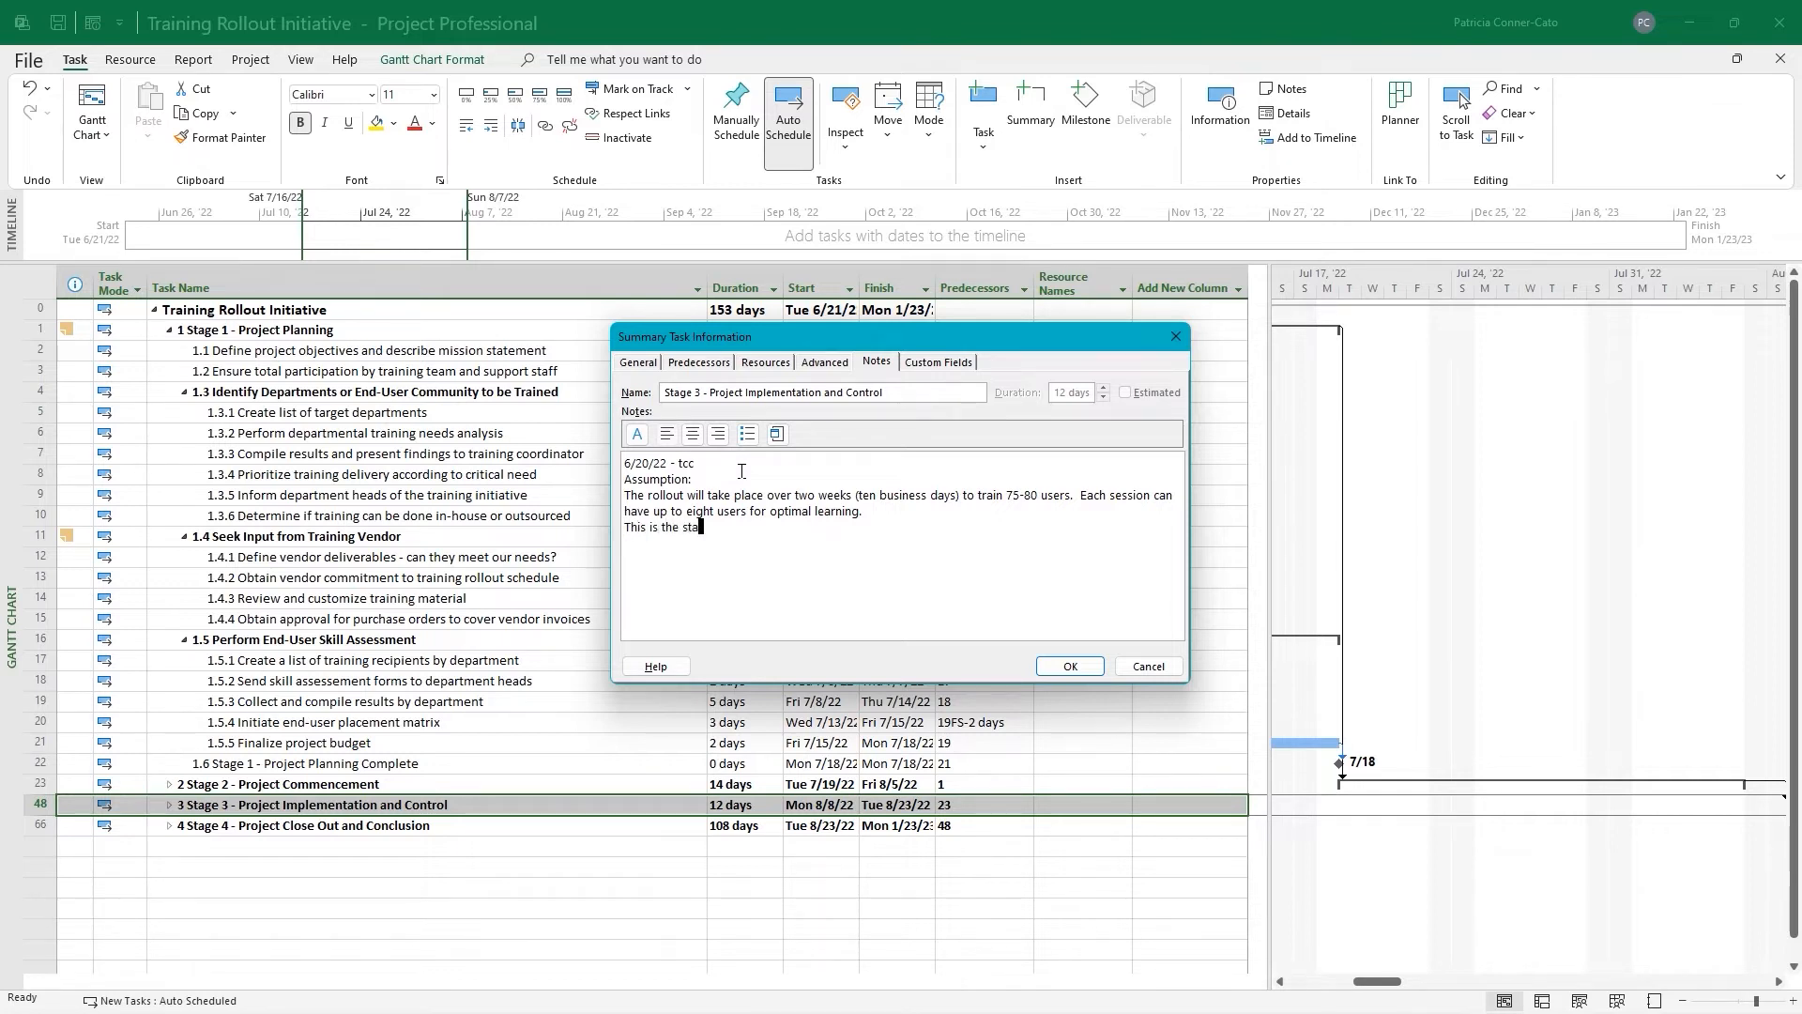
type("rt of the hands-on training.")
left_click(1053, 666)
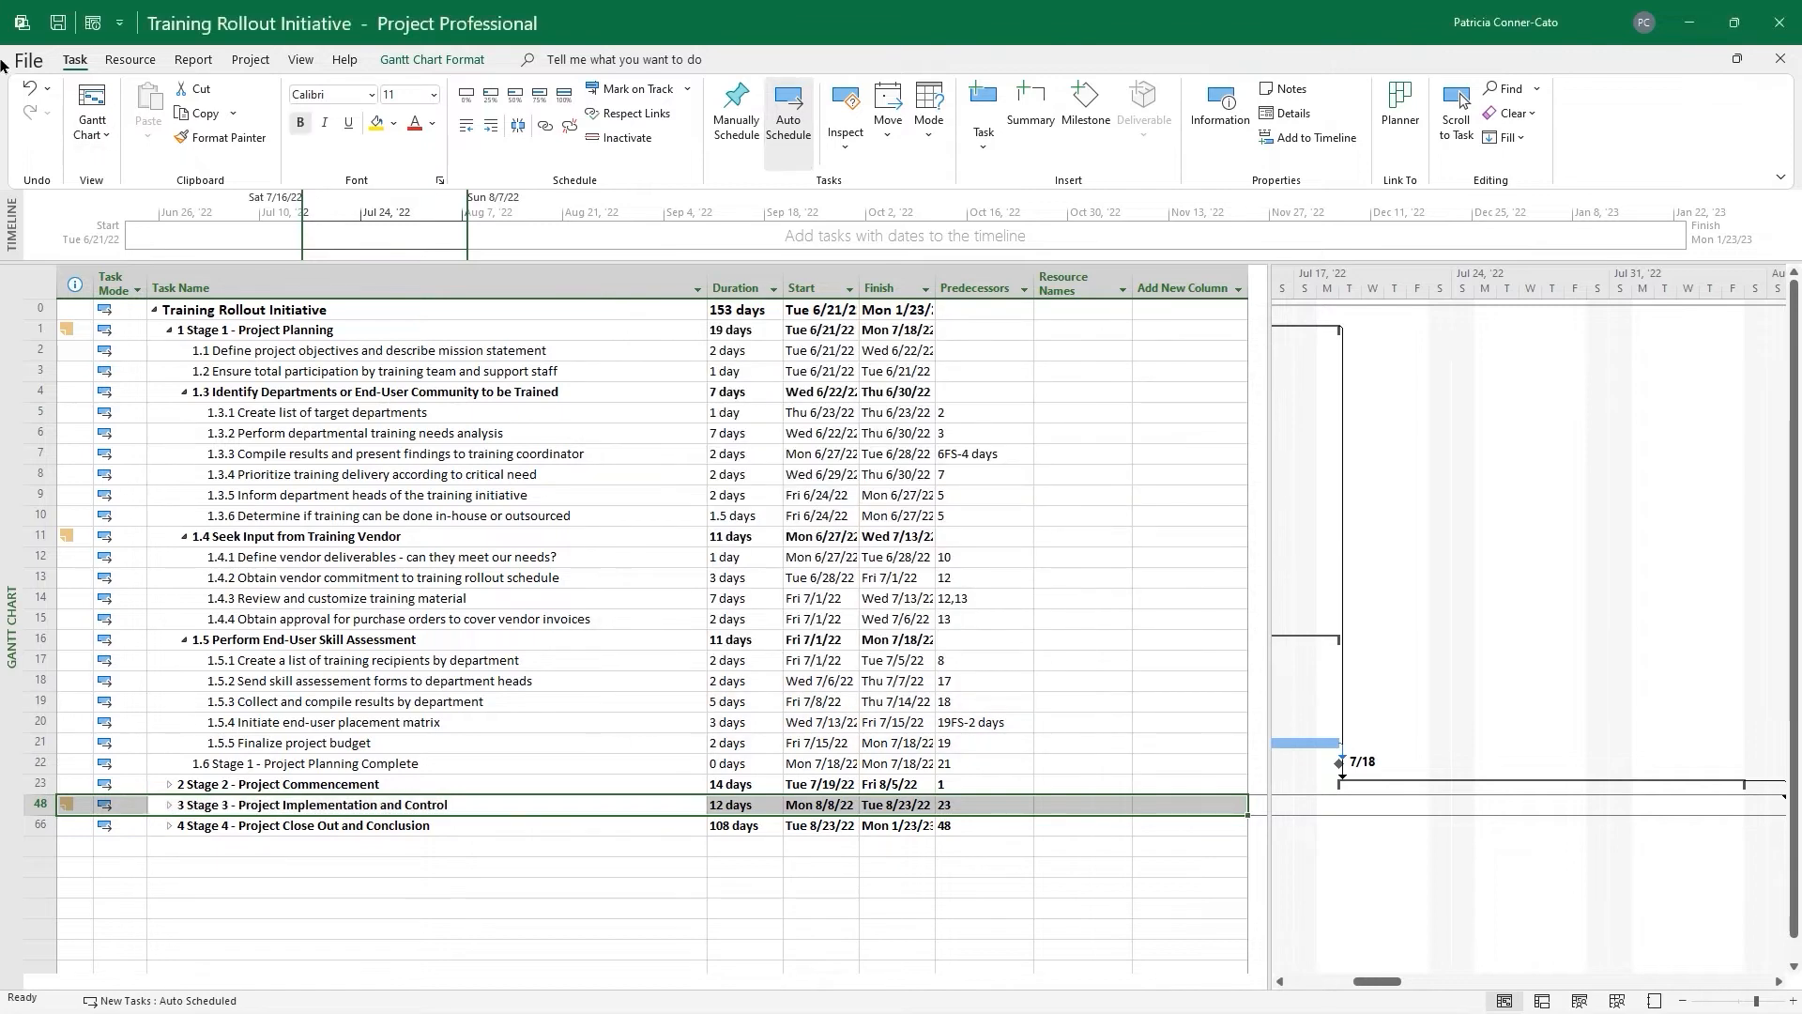
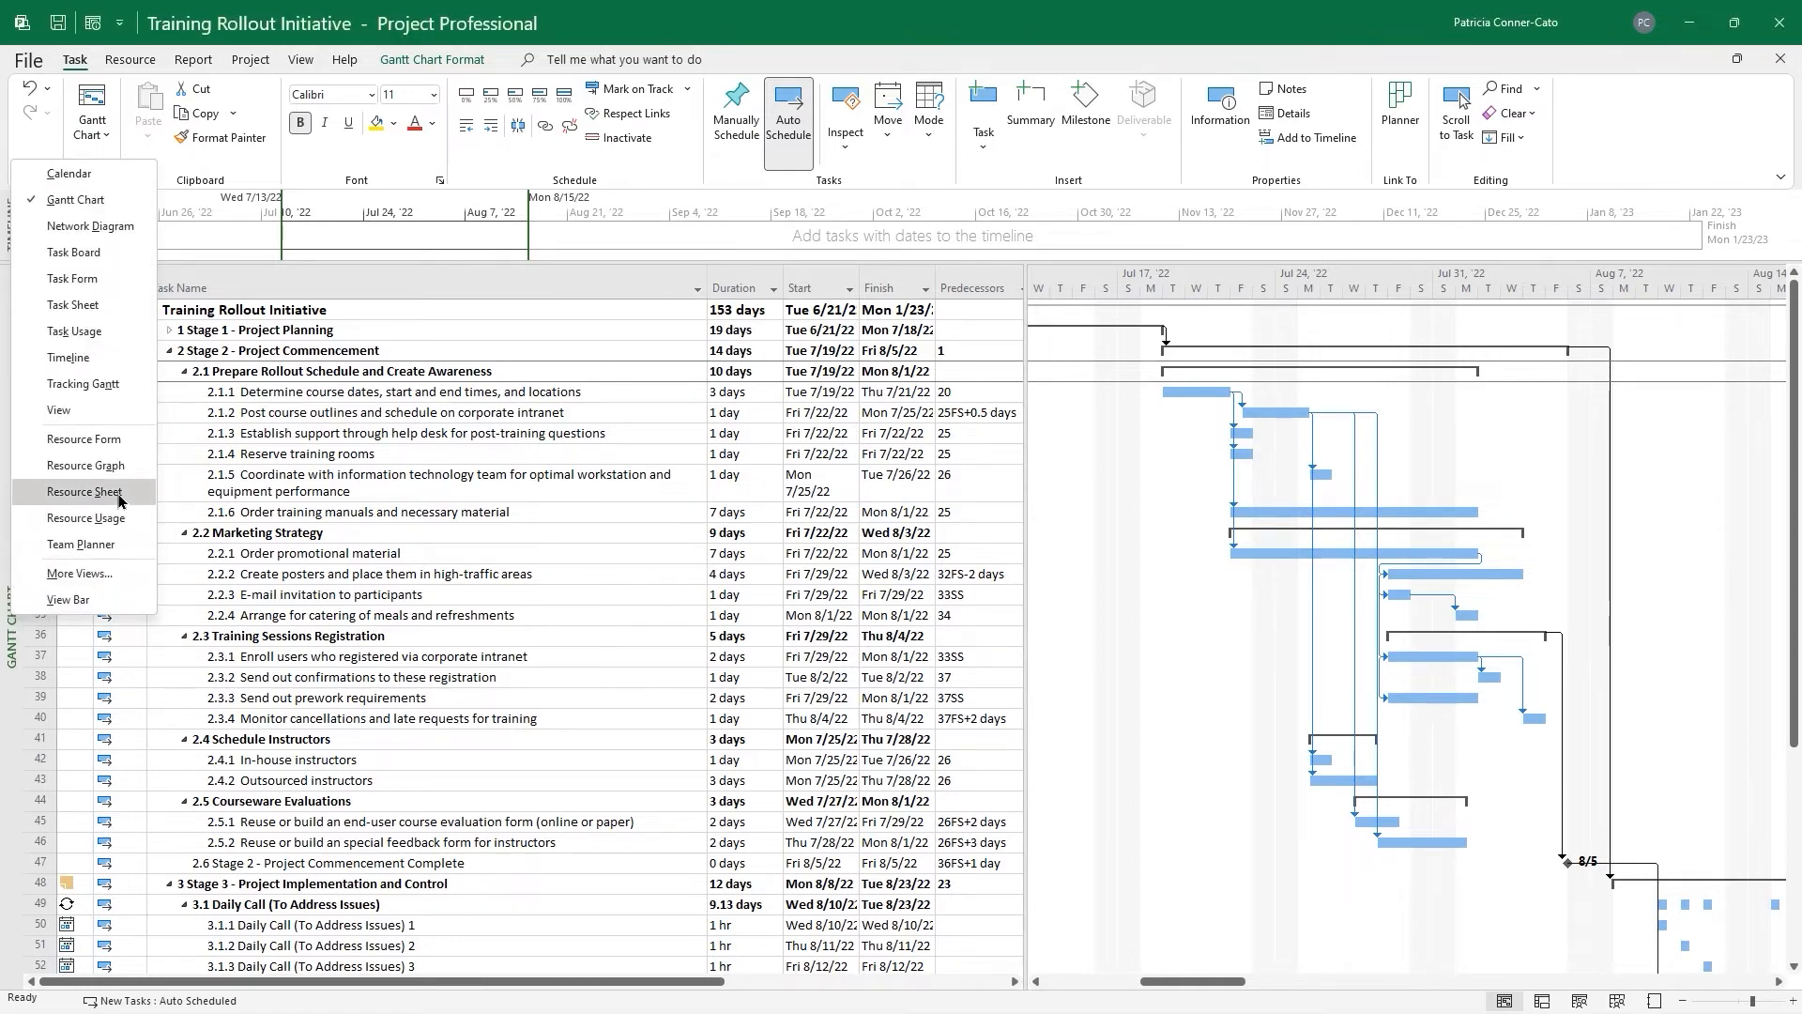
Switch from the Gantt Chart to the Resource Sheet view and show its formatting options
left_click(116, 493)
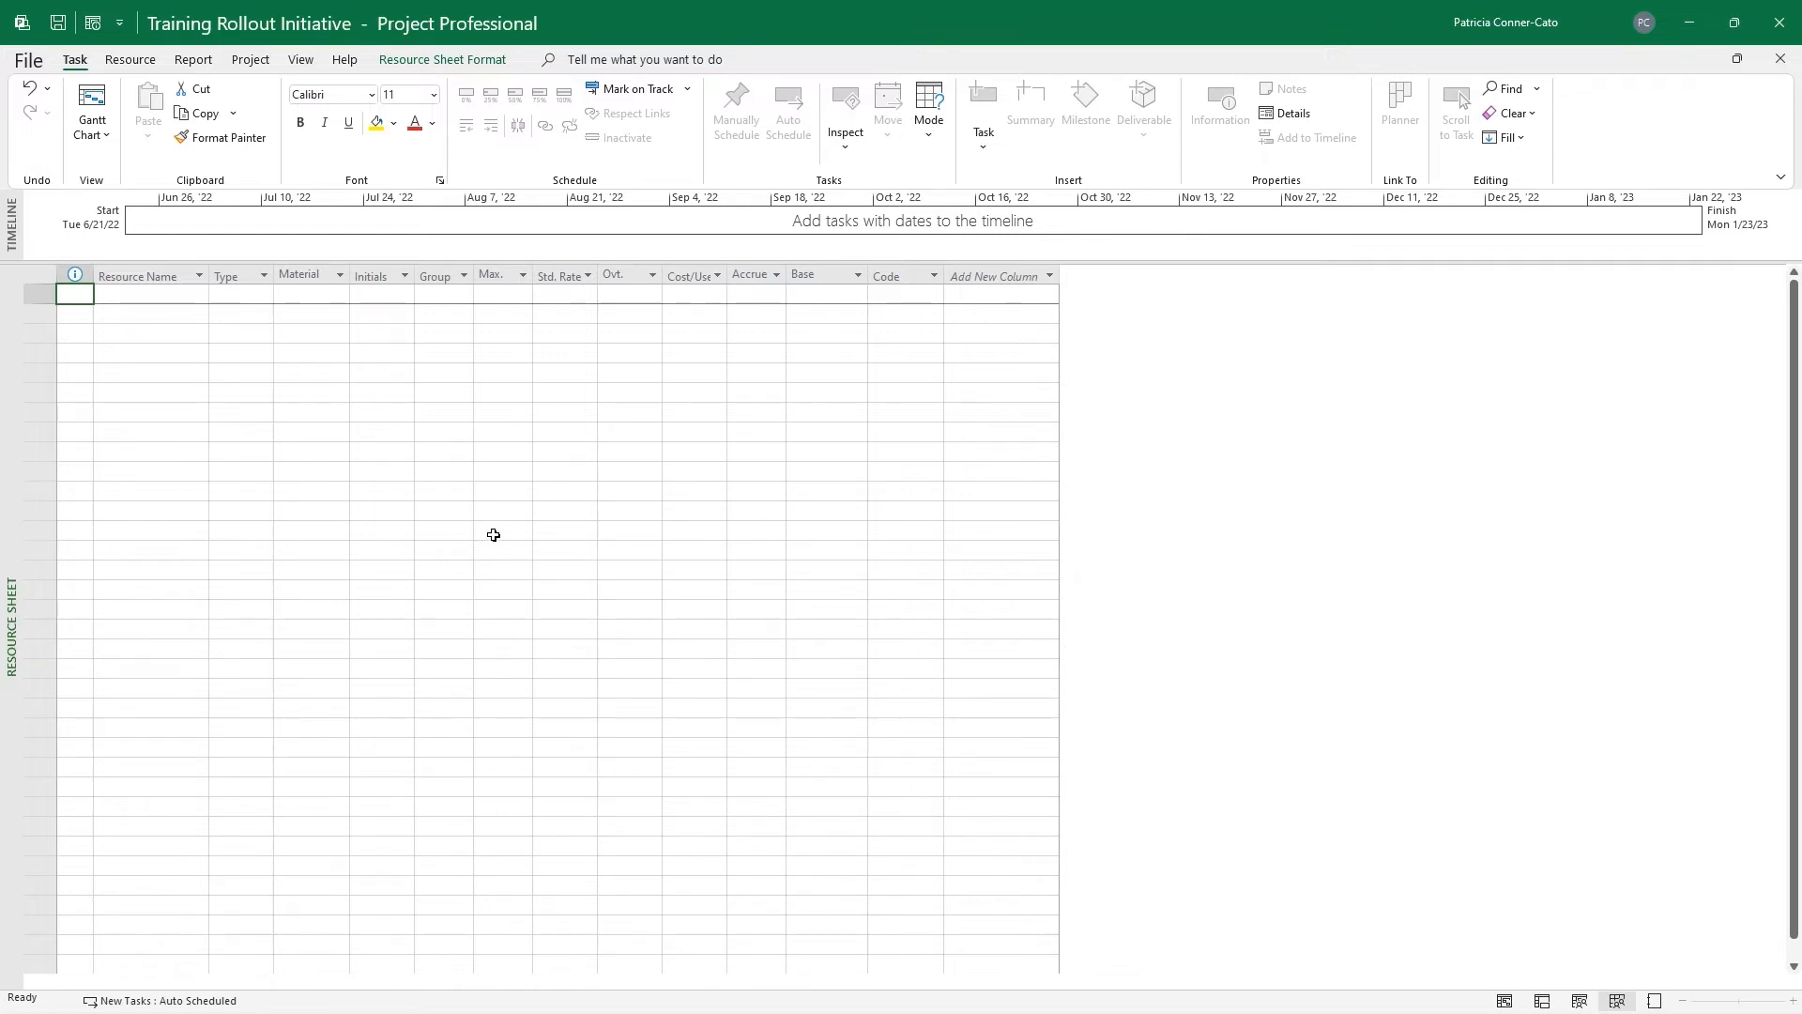
left_click(440, 62)
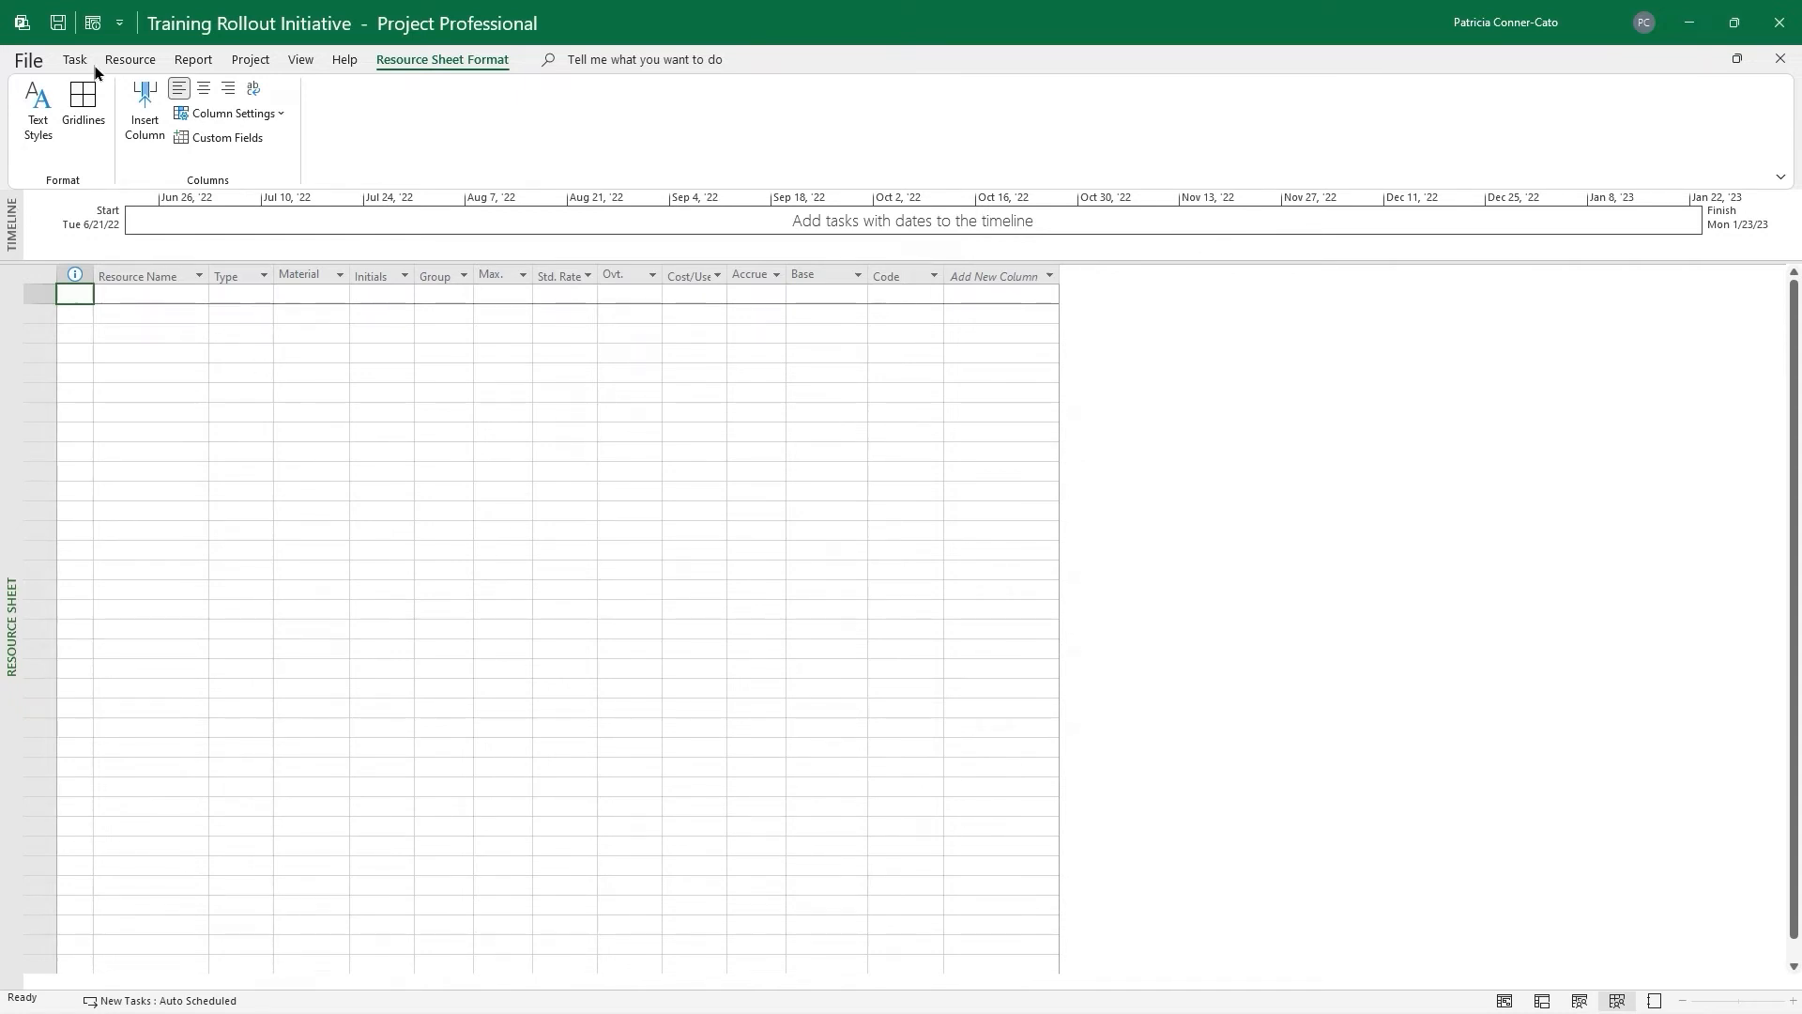
Examine the Resource Sheet columns from Type through Code, including the choices offered for Type and Accrue
left_click(263, 306)
left_click(263, 308)
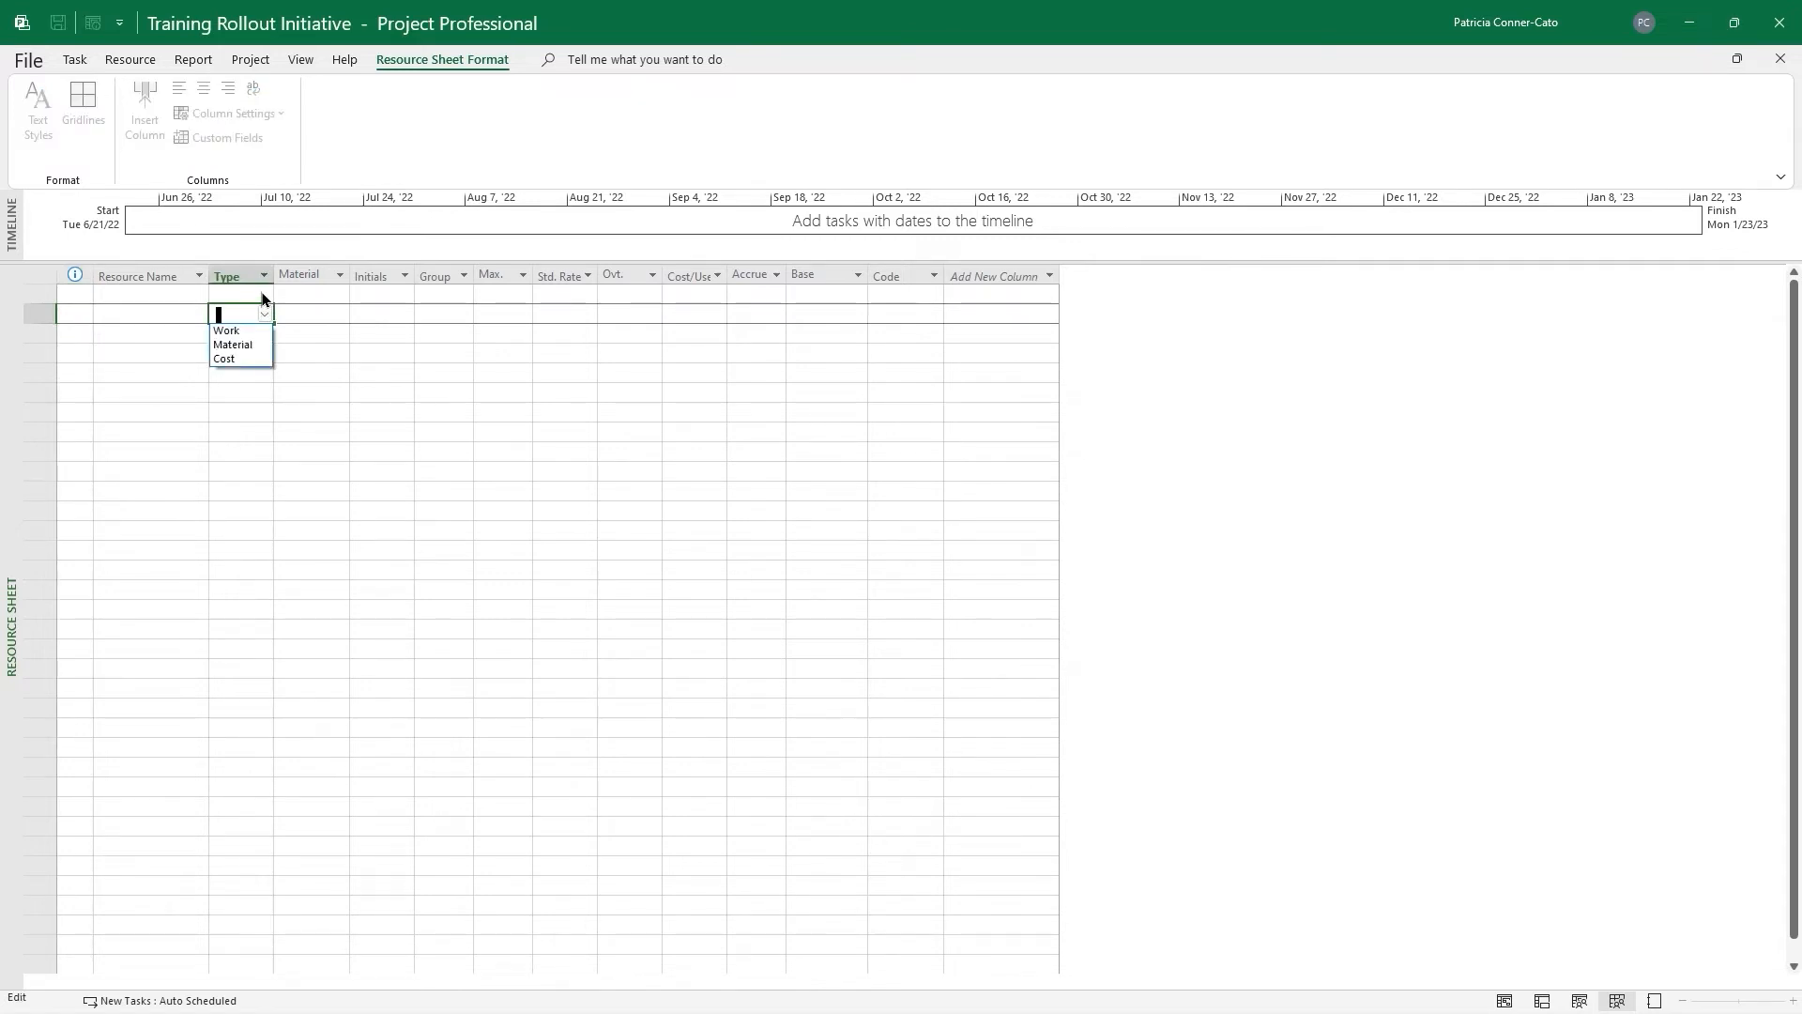
left_click(261, 293)
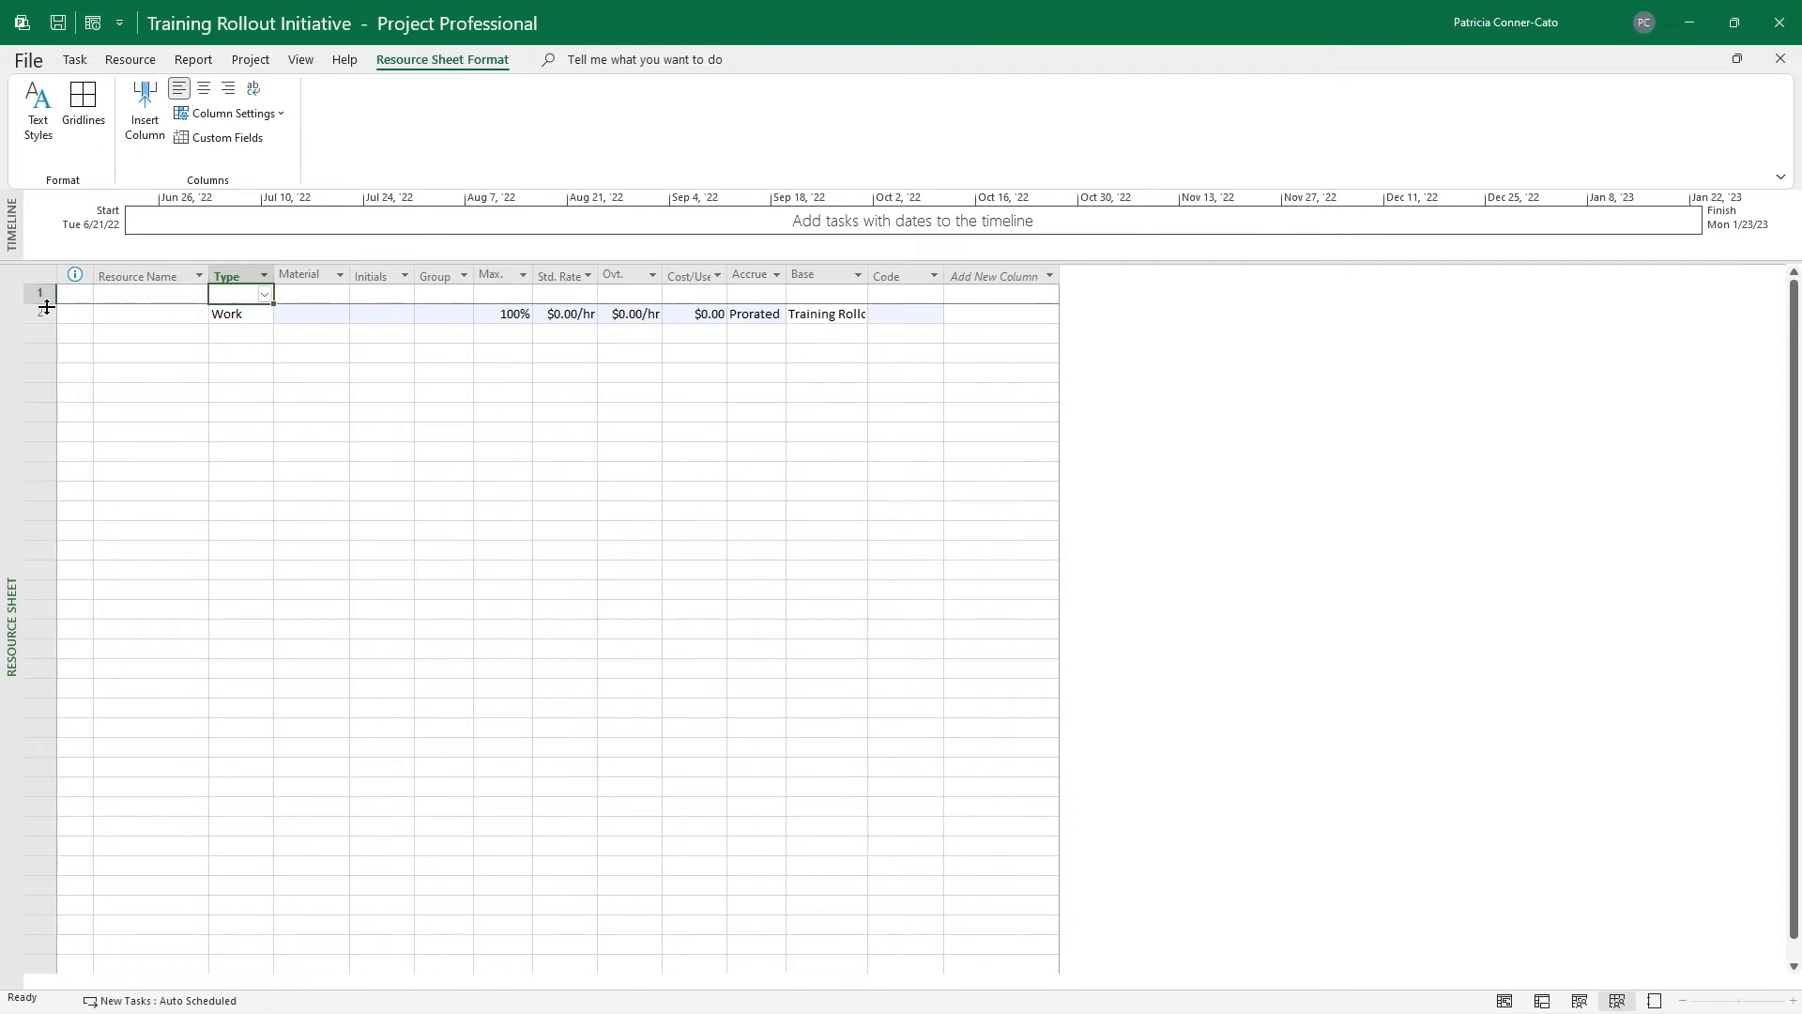
left_click(329, 291)
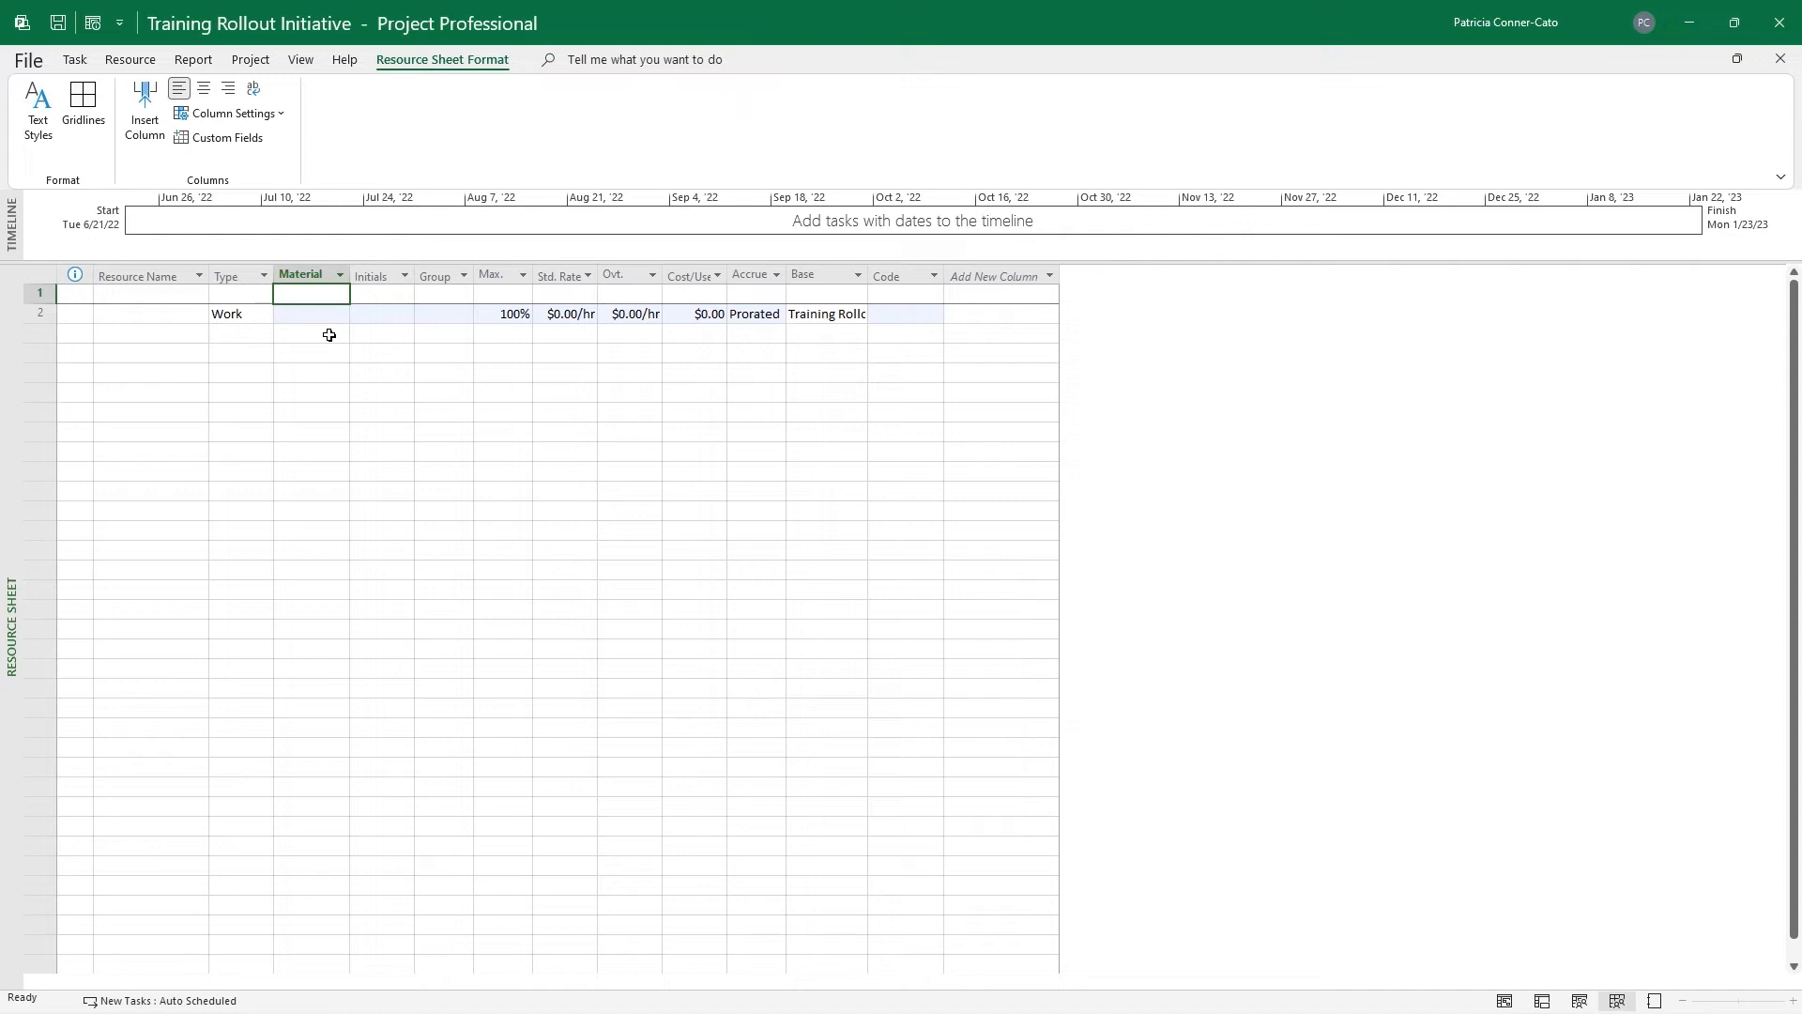
left_click(379, 295)
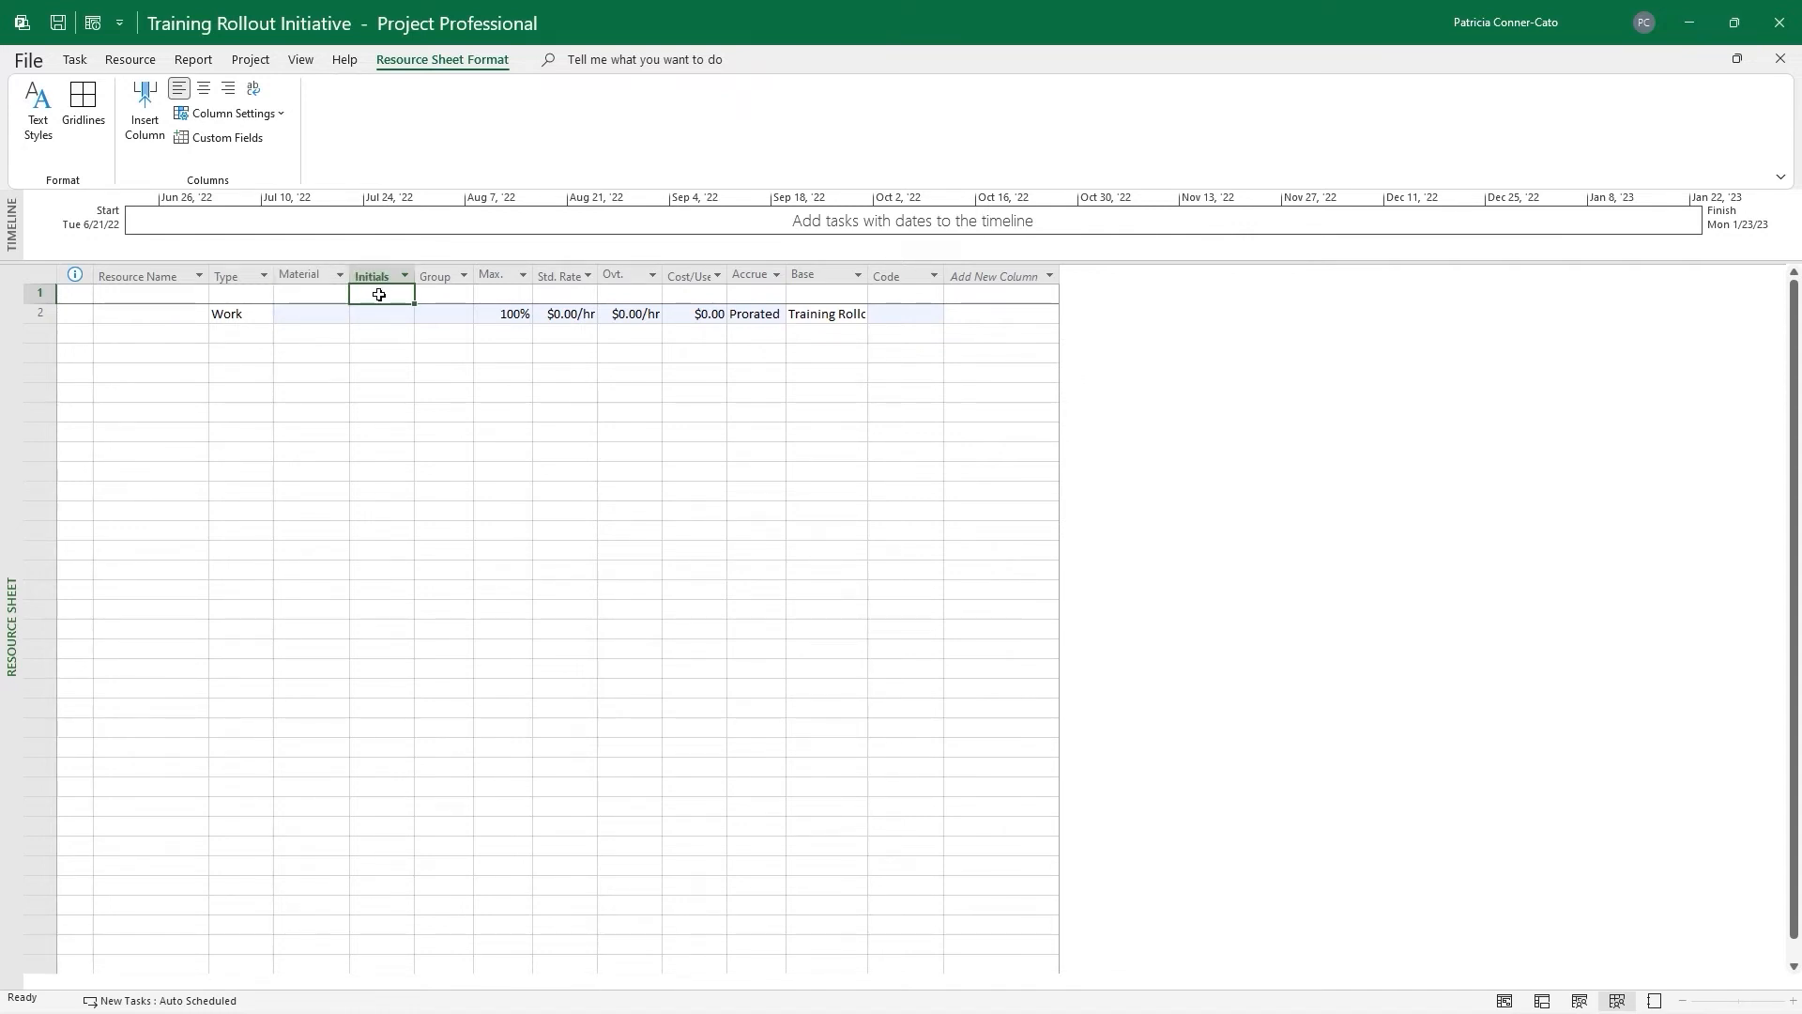
left_click(449, 294)
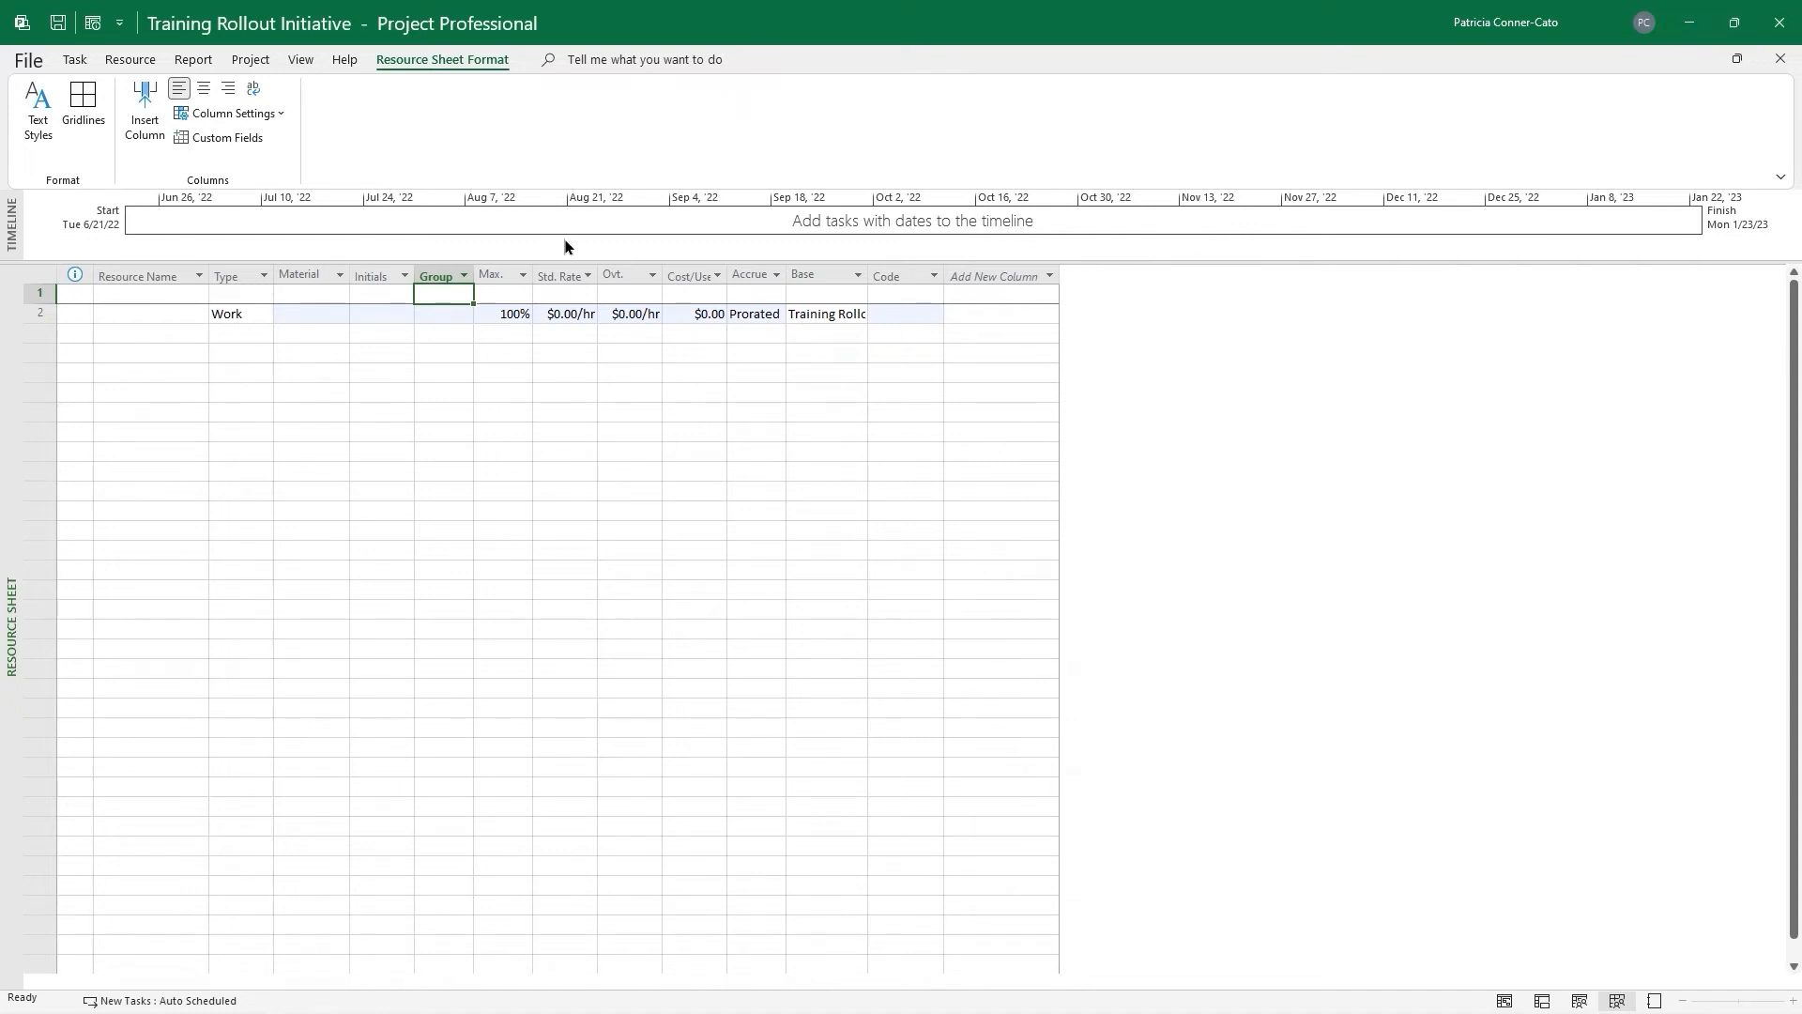
left_click(768, 319)
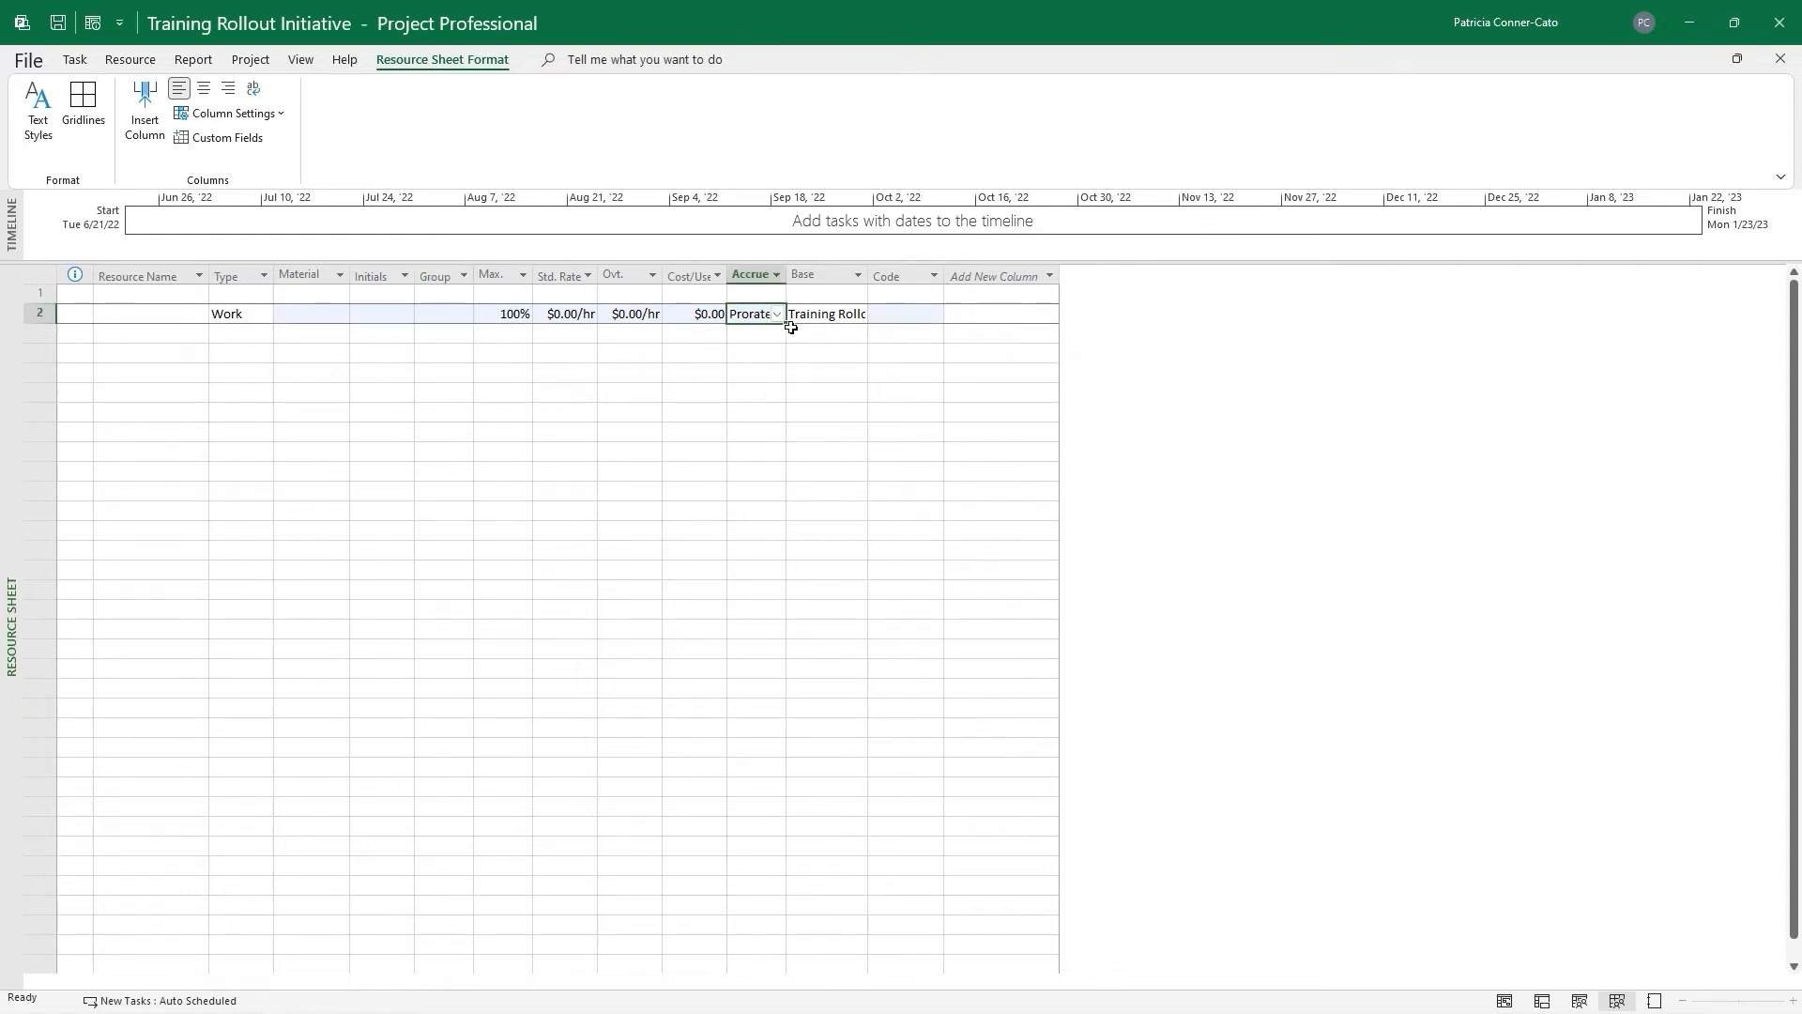
left_click(775, 319)
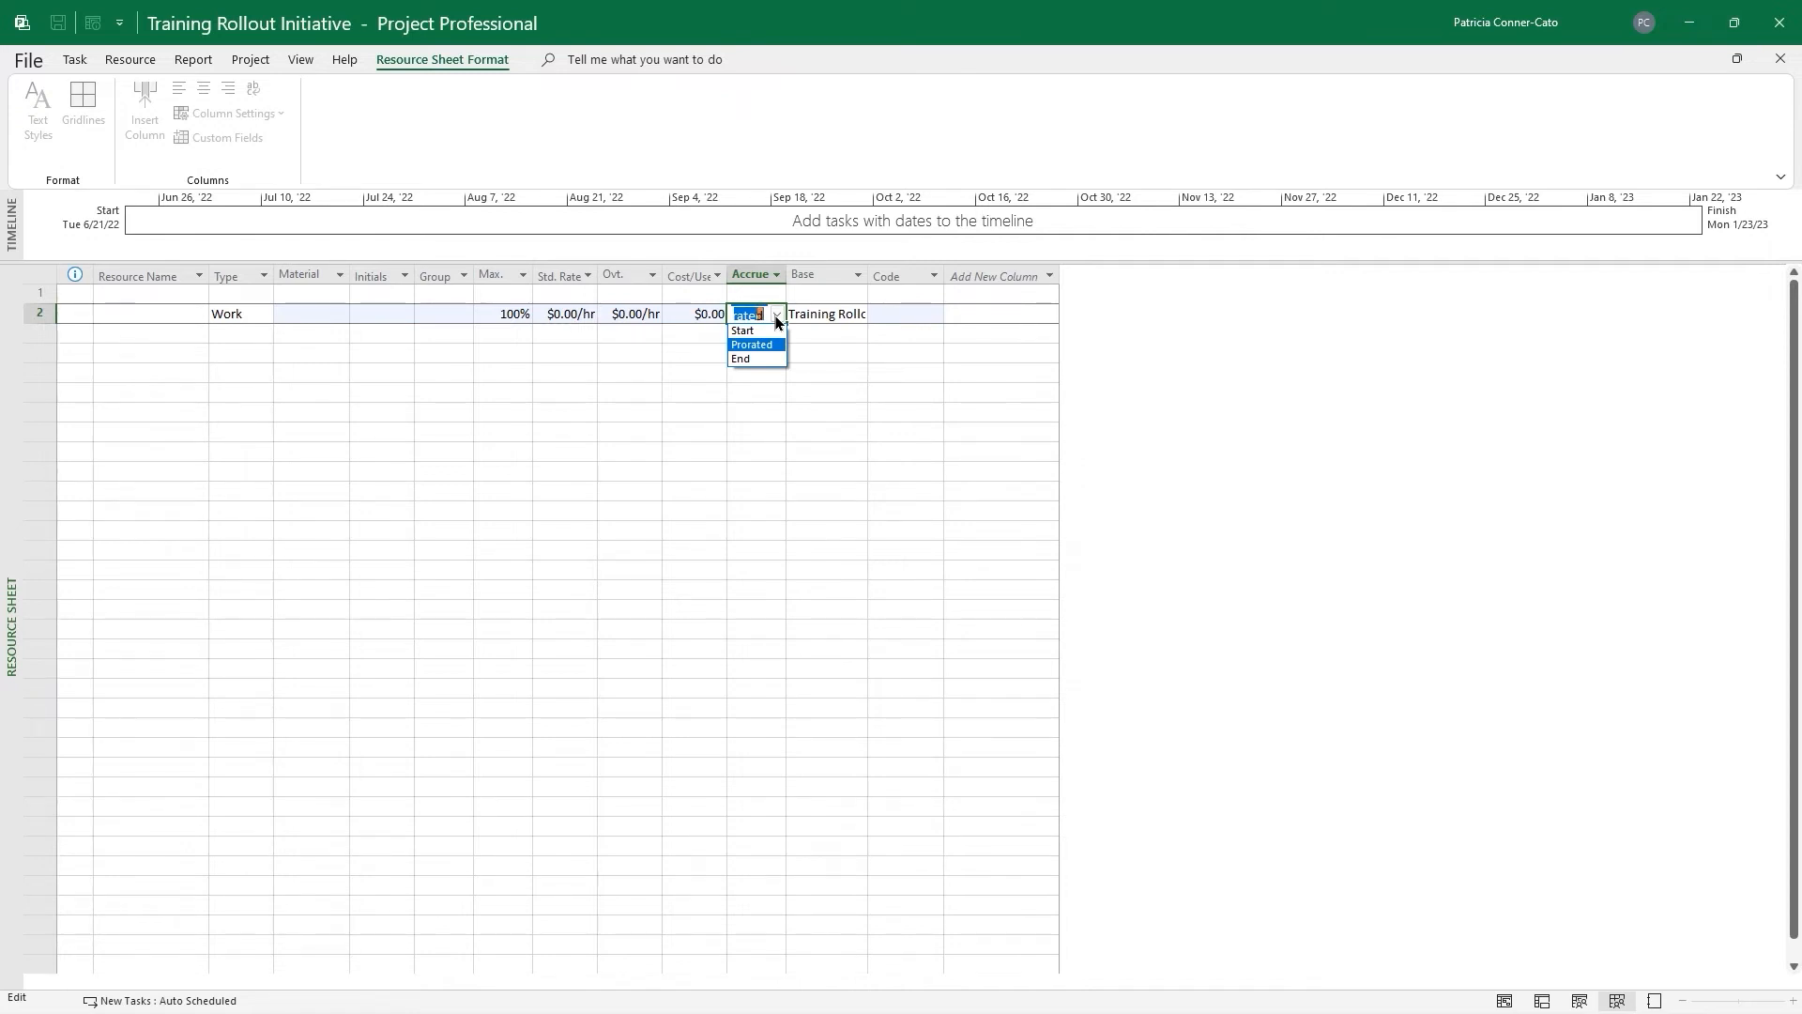
left_click(777, 317)
left_click(778, 317)
left_click(865, 273)
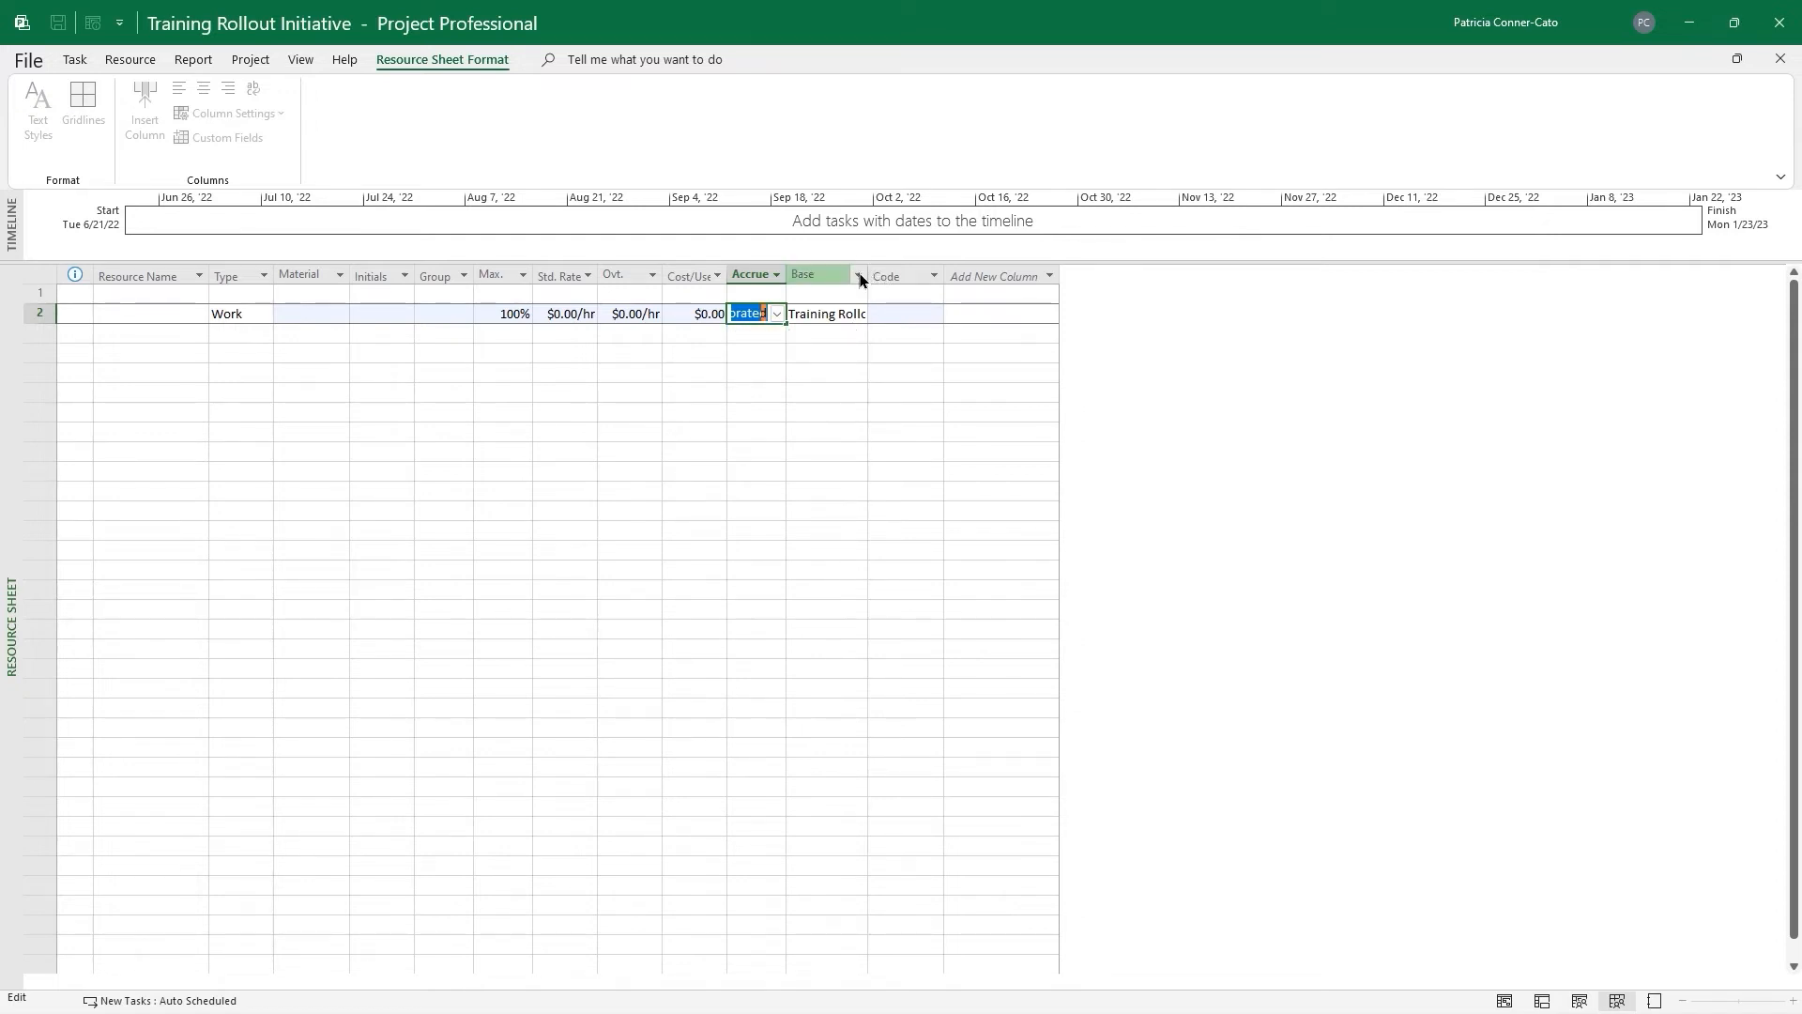
left_click(921, 315)
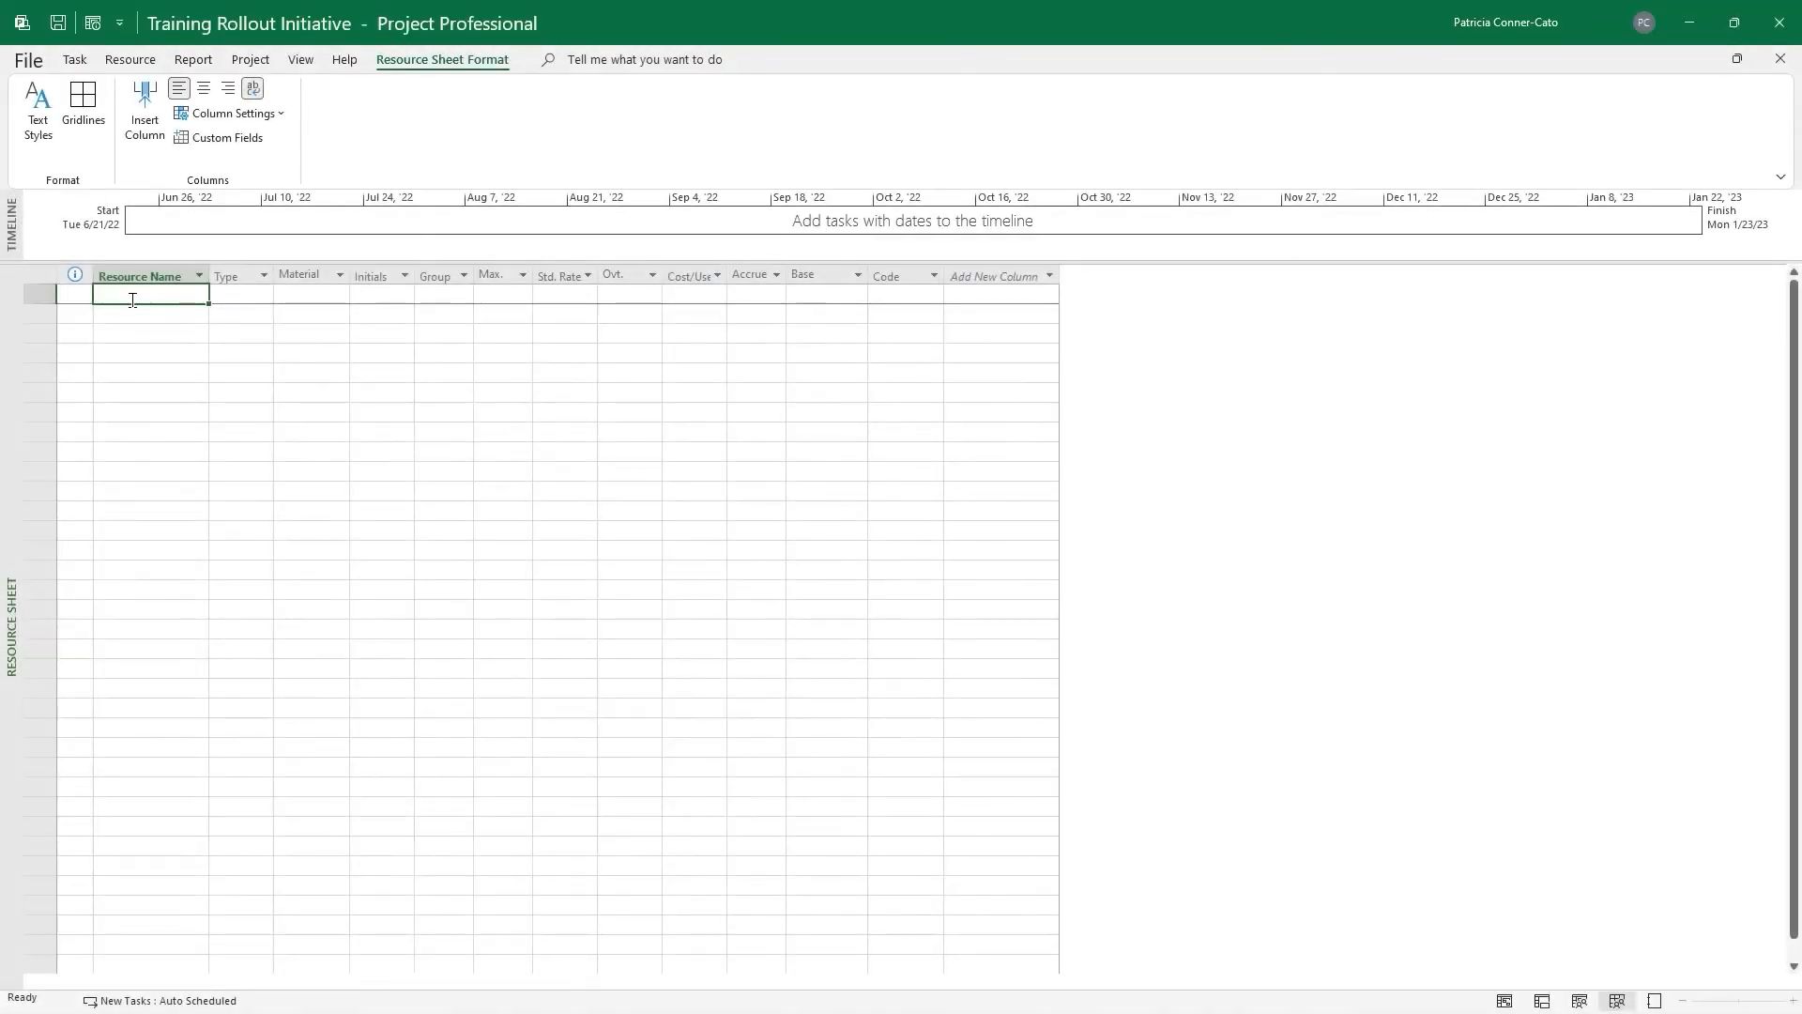
Add a work resource in the first row with the person's full name and the group Internal
left_click(159, 297)
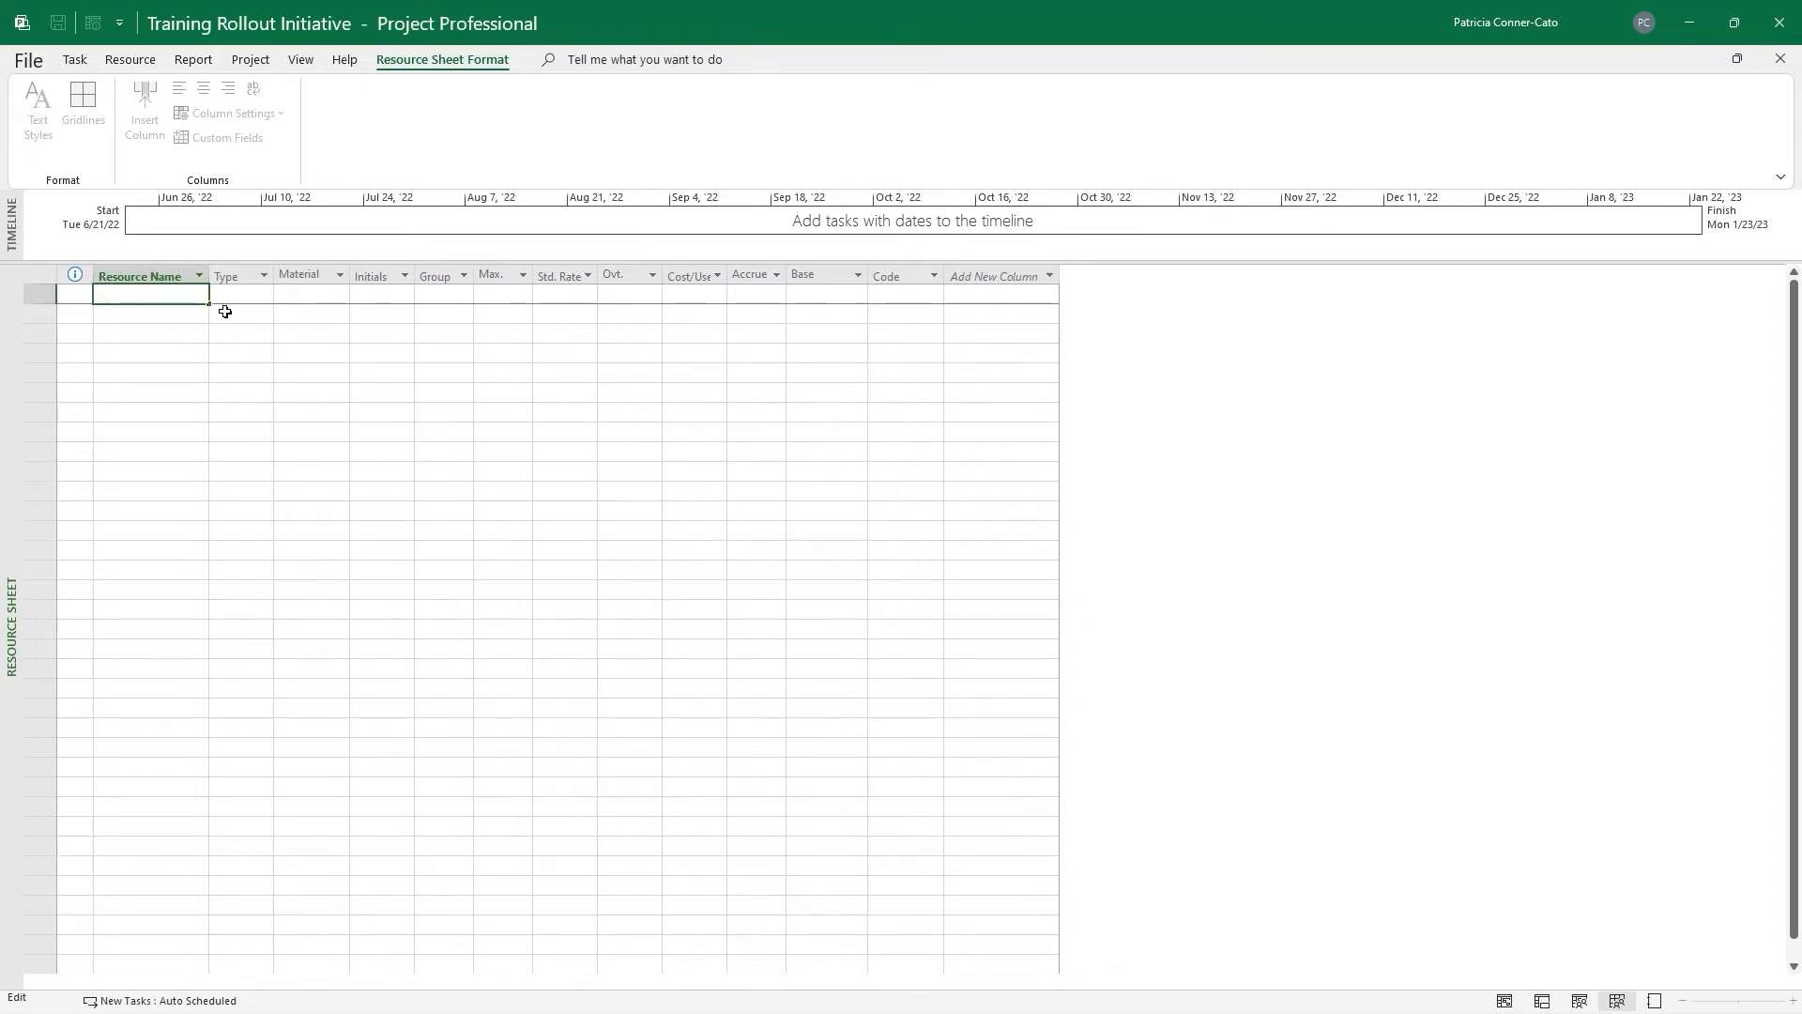
type("Emily Barrington")
key("Tab")
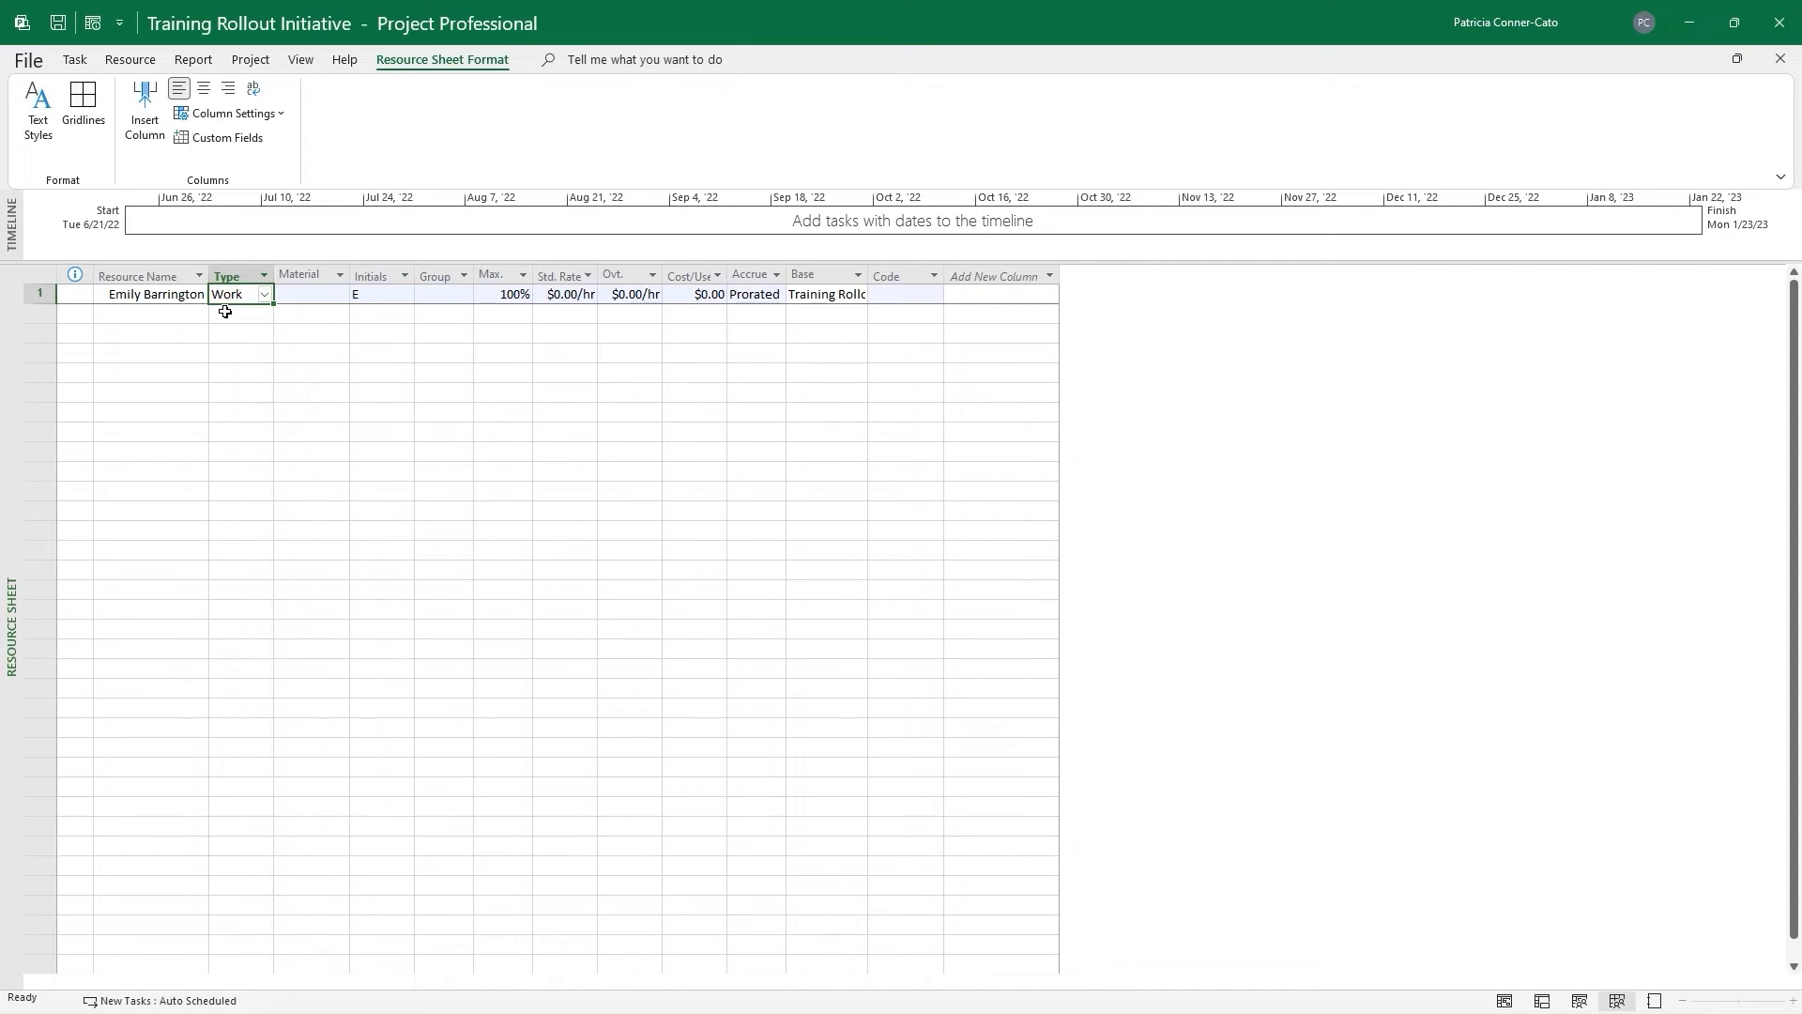
key("Tab")
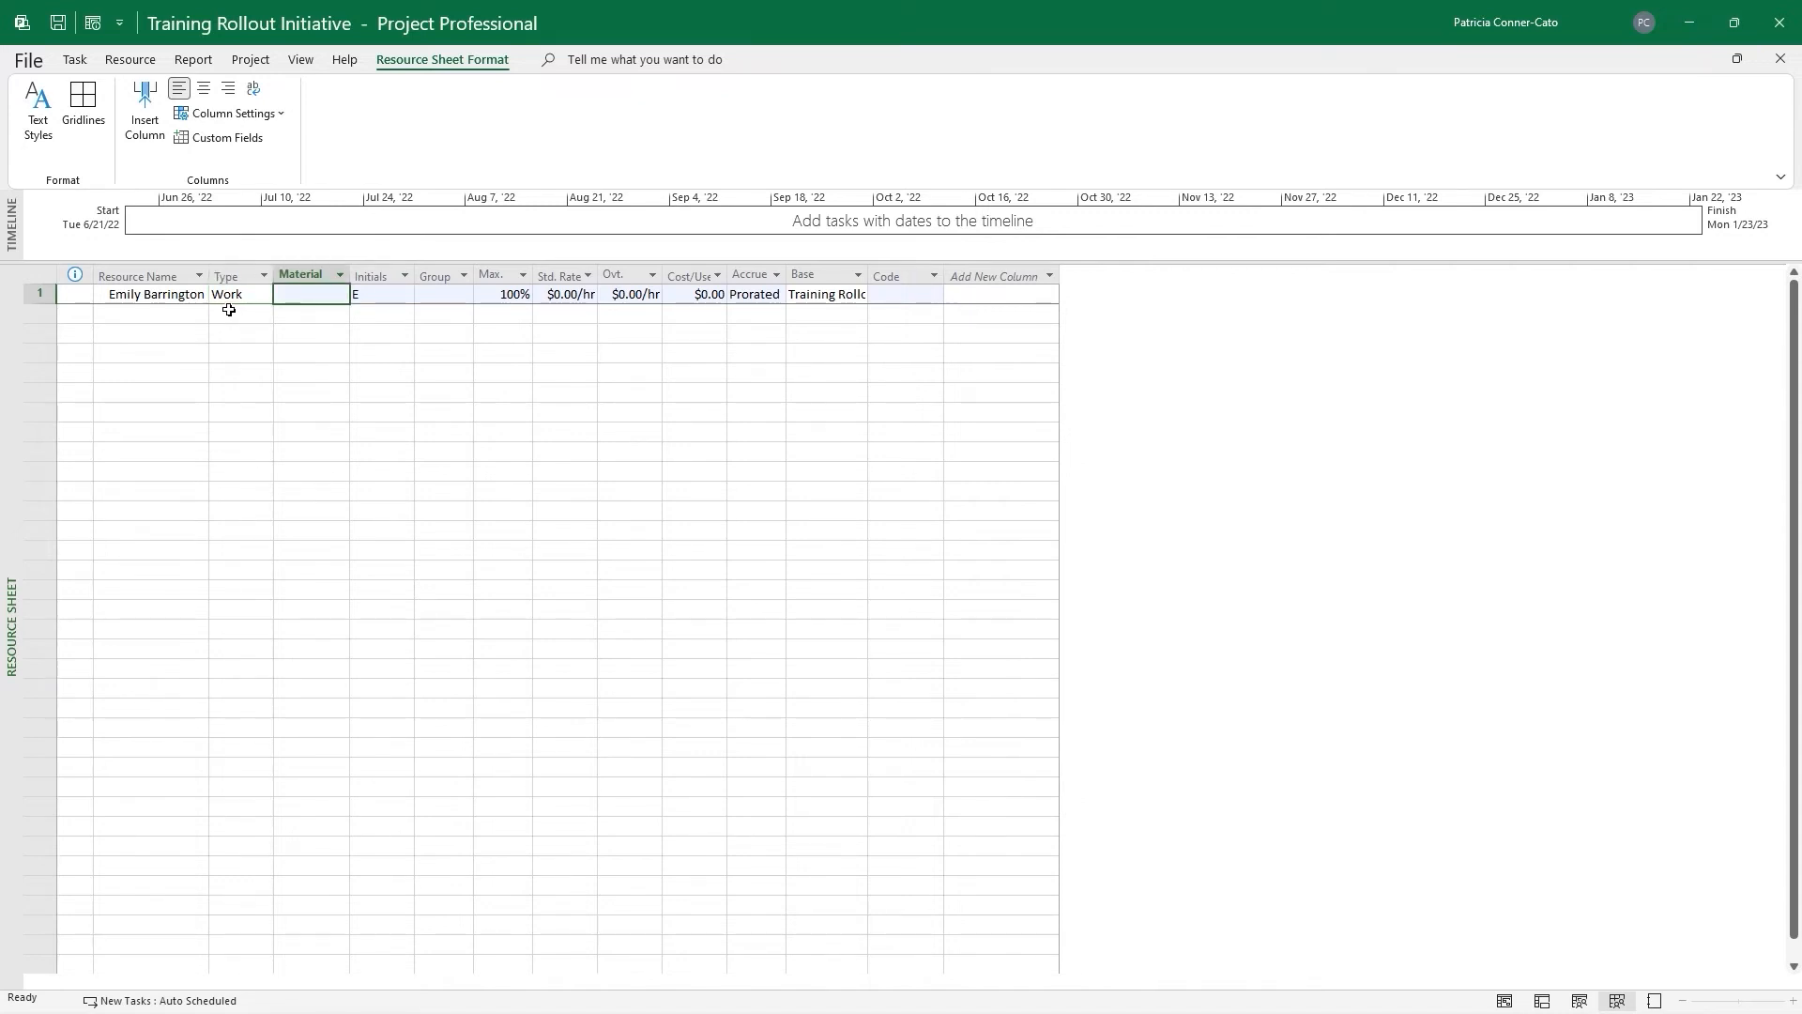
key("Tab")
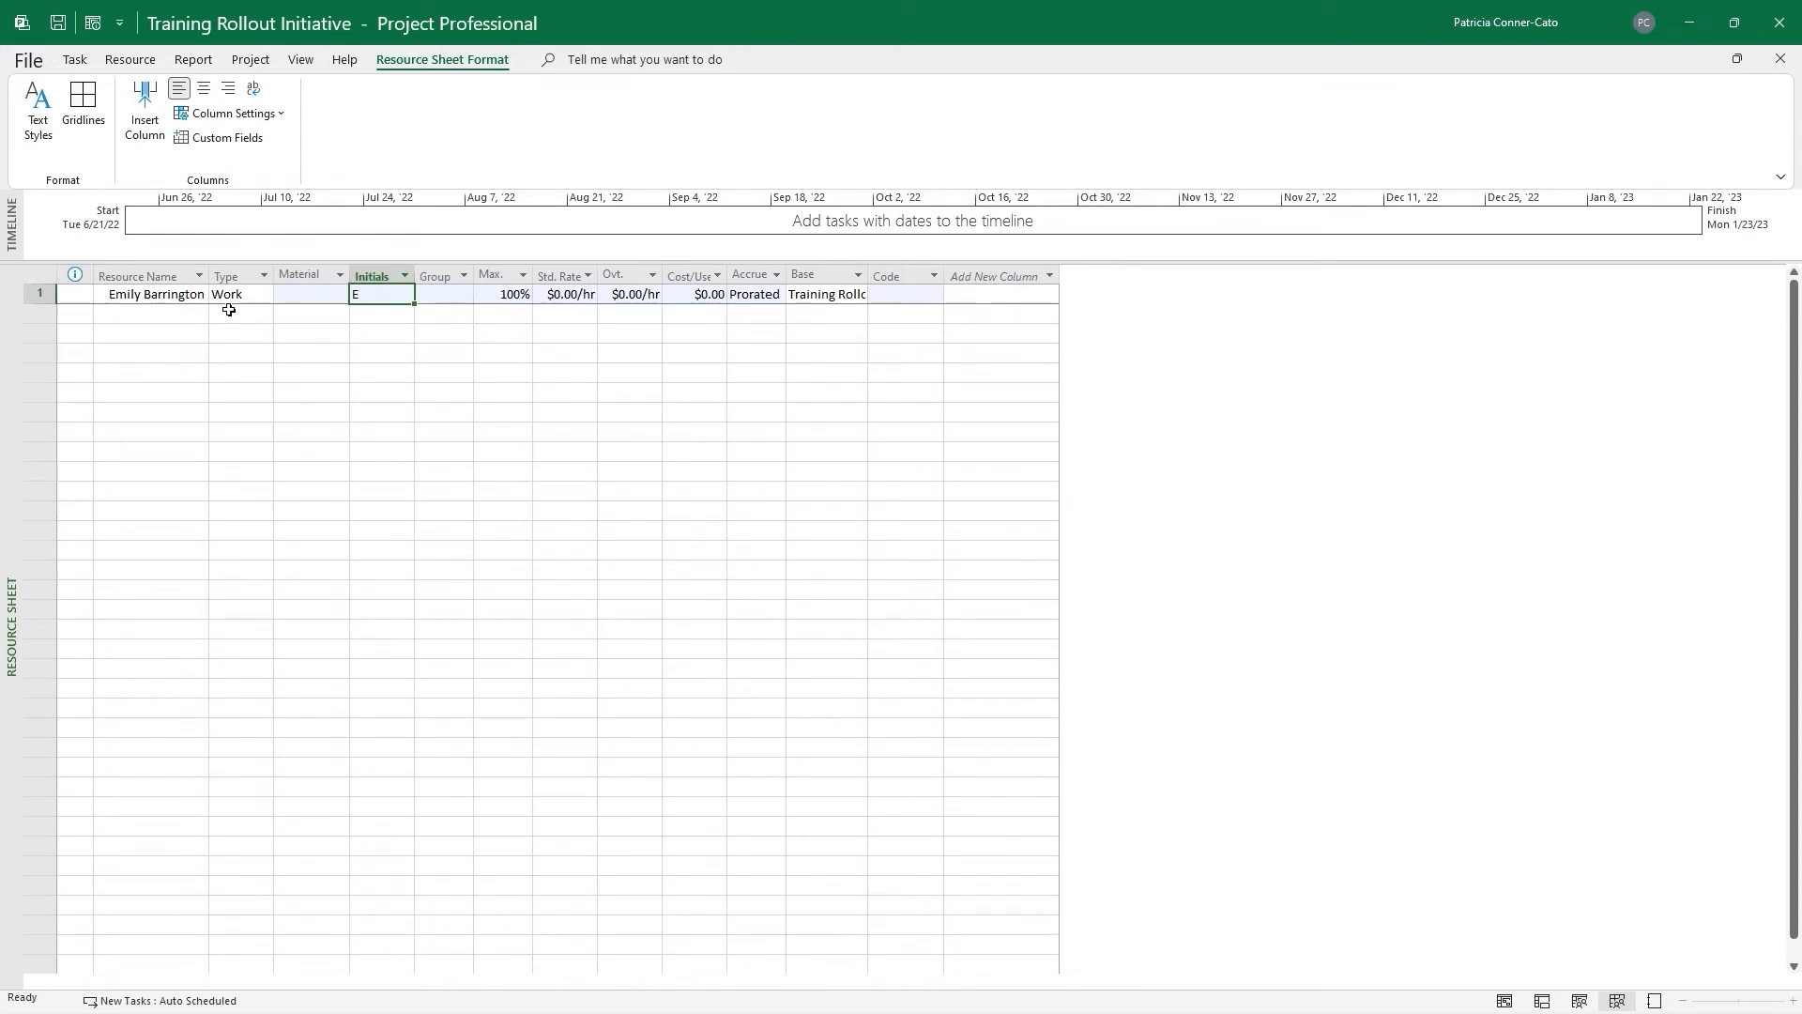
key("Tab")
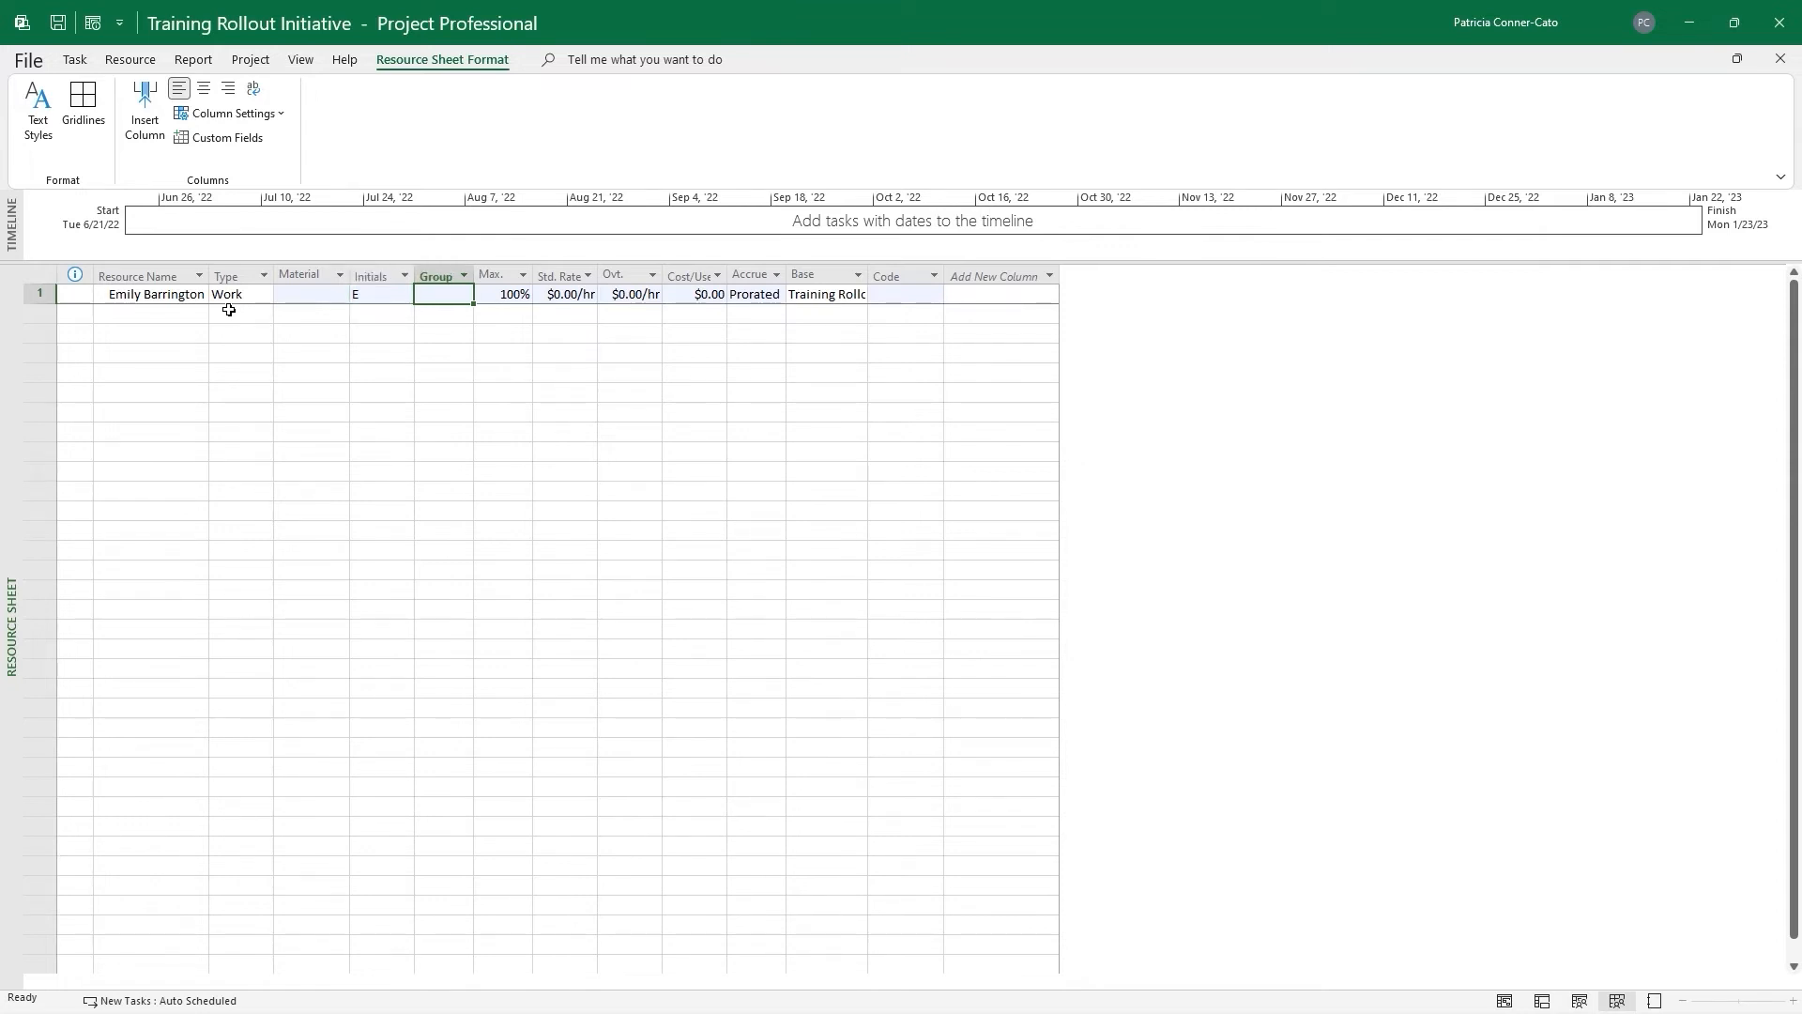
type("Internal")
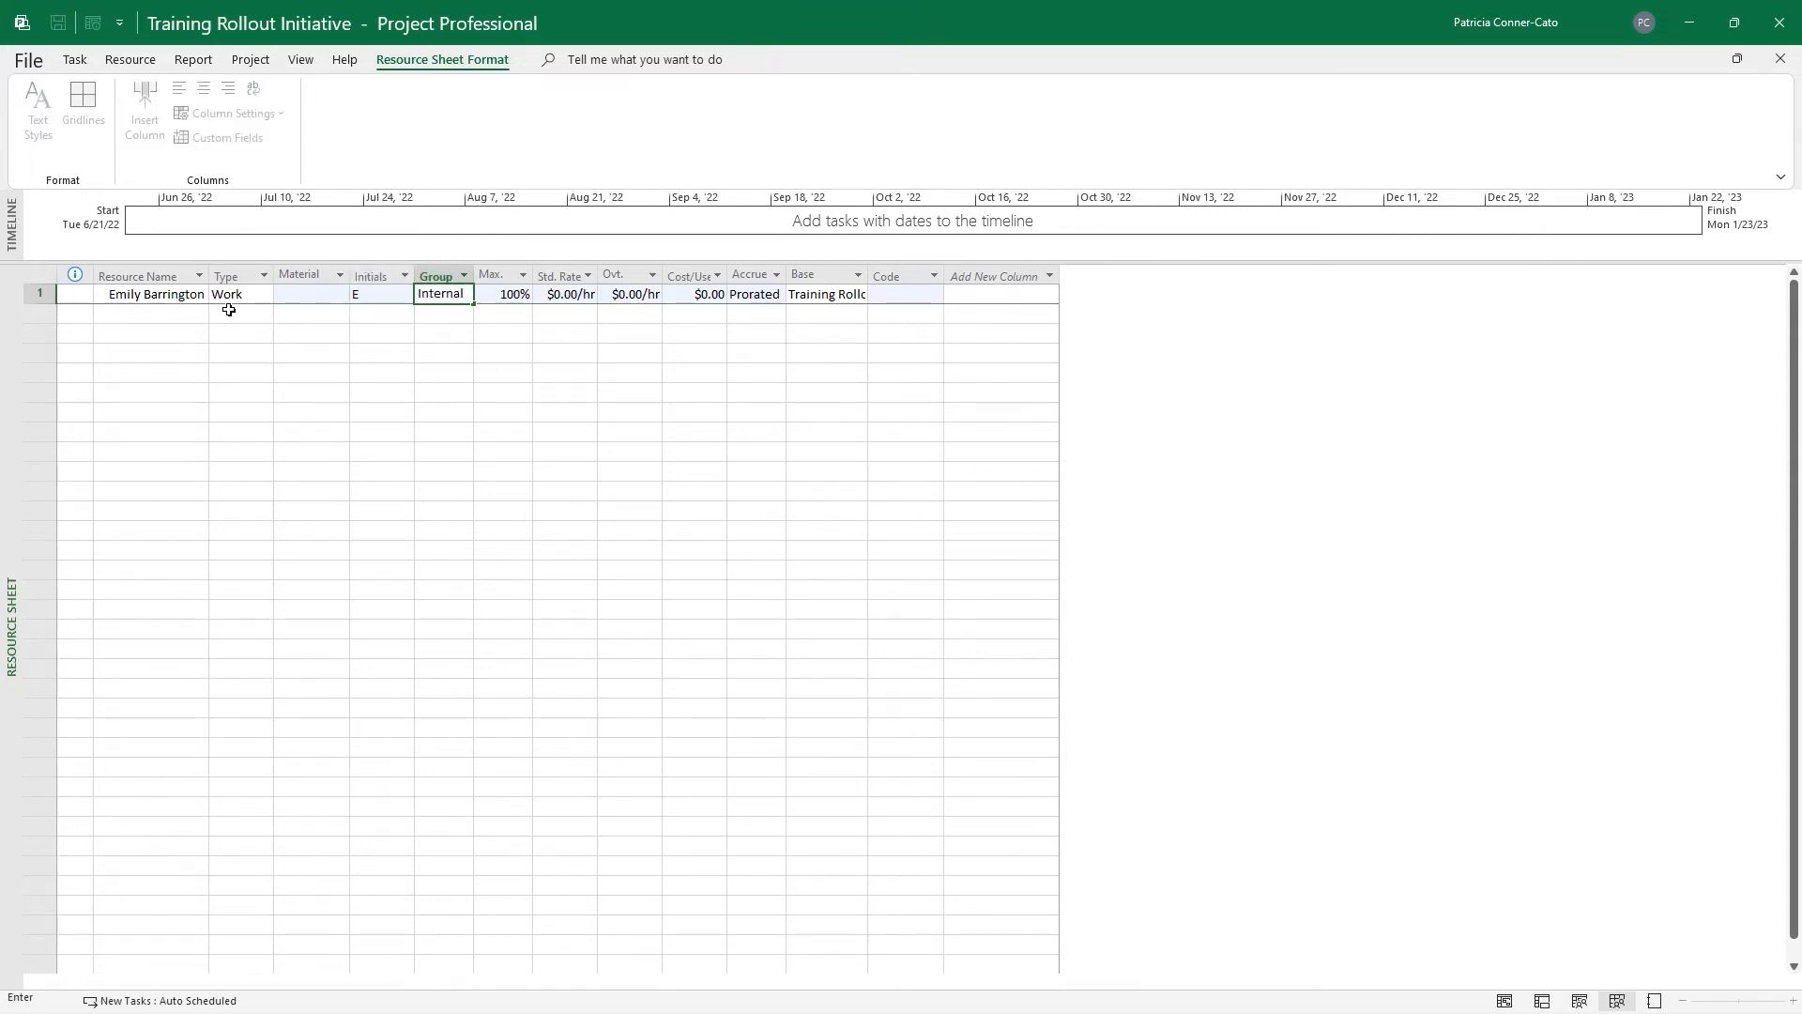
key("Tab")
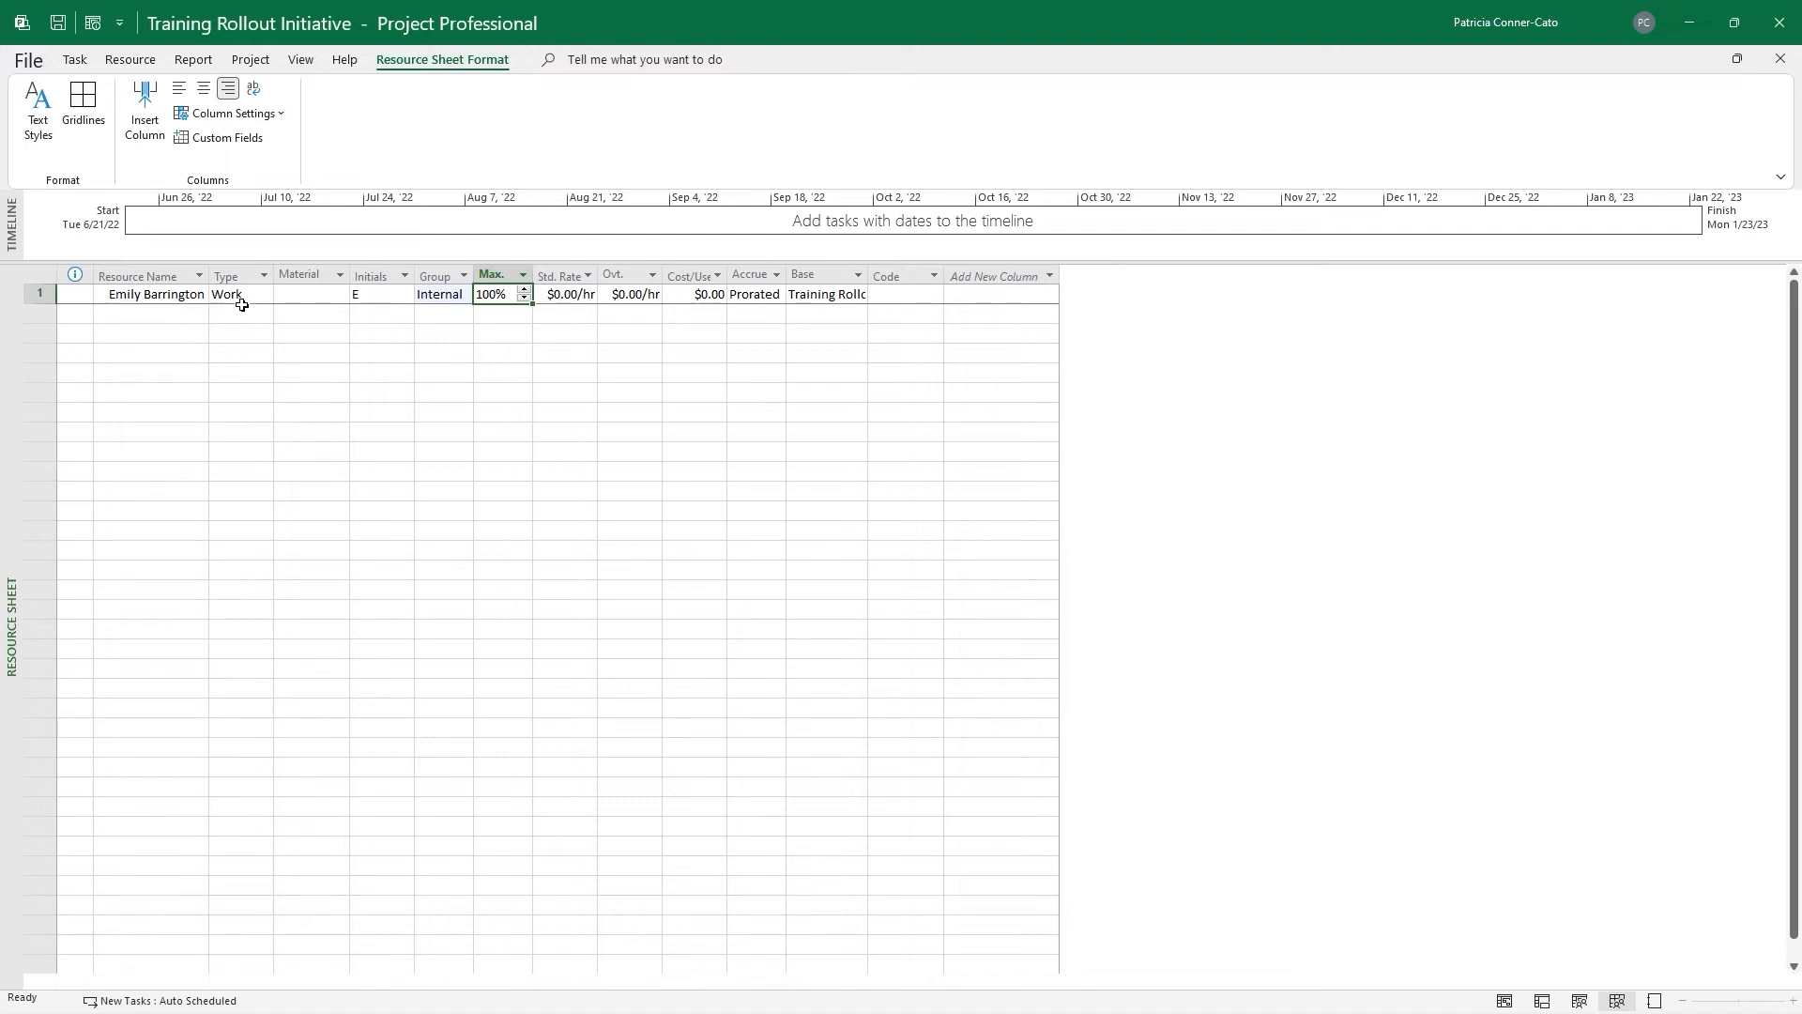
Set the first resource's maximum units to 50% and the standard rate to 75000/yr
type("52")
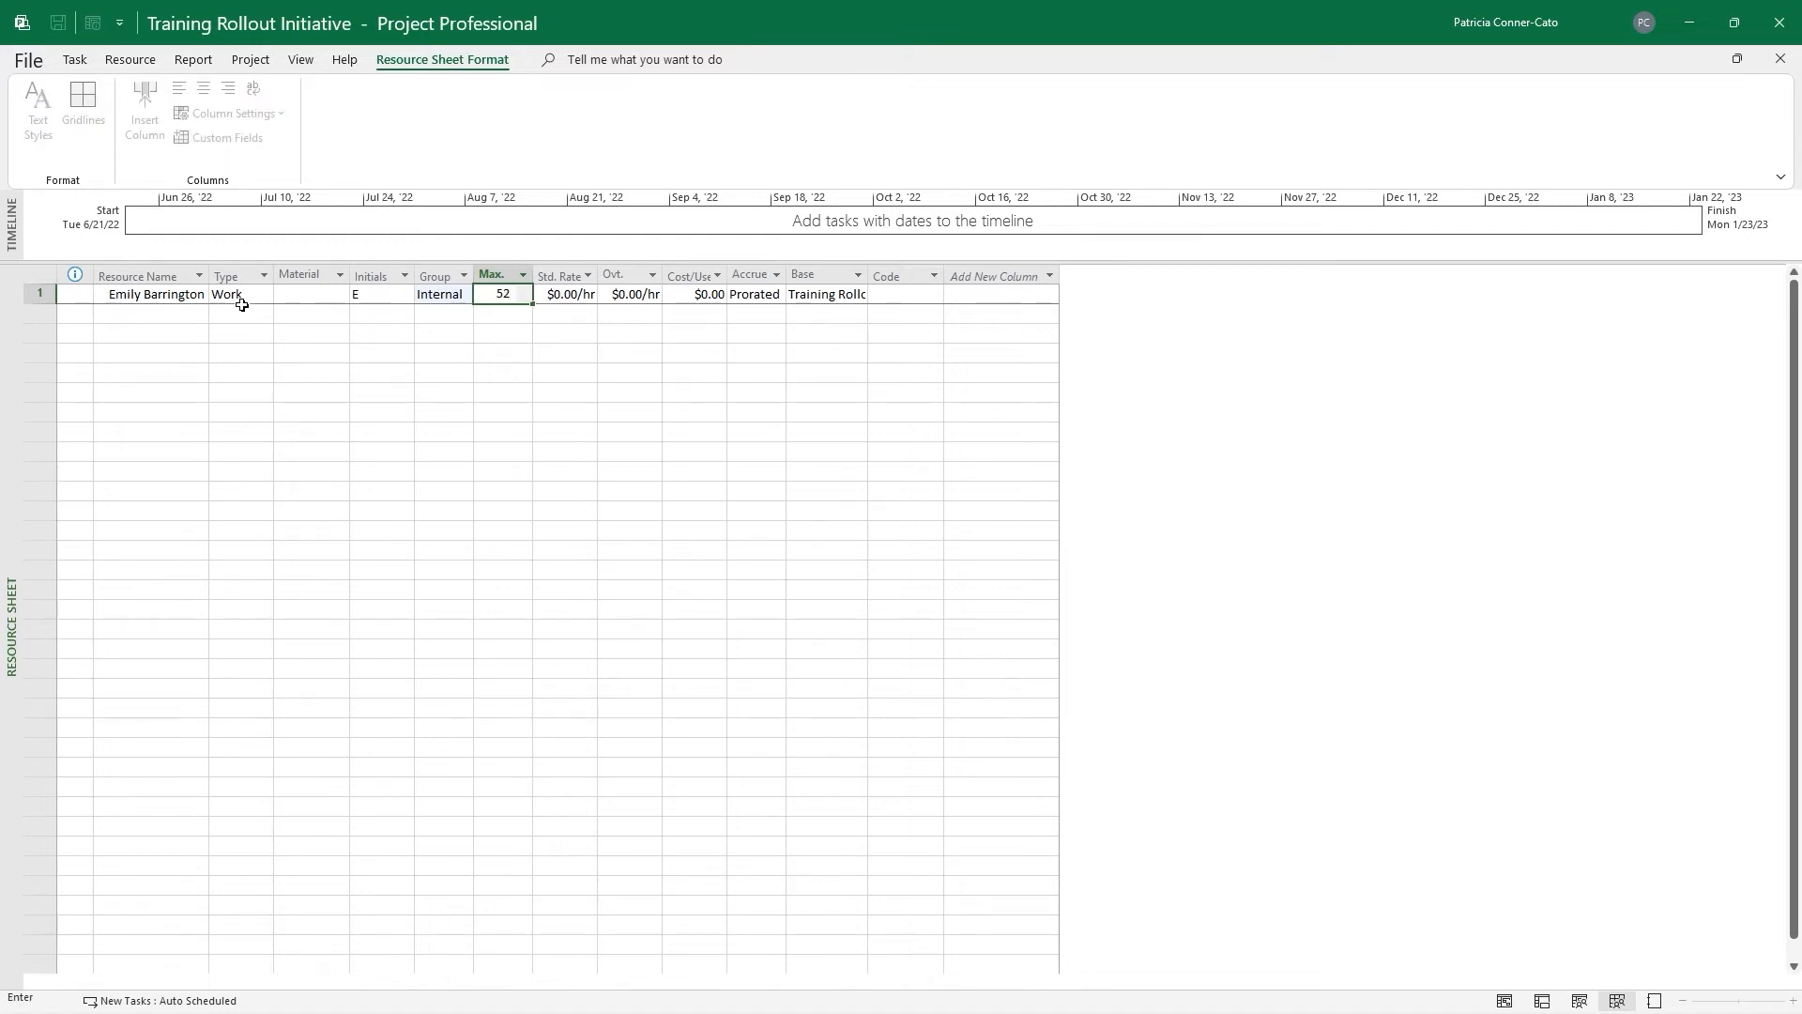
key("BackSpace")
type("0")
key("Tab")
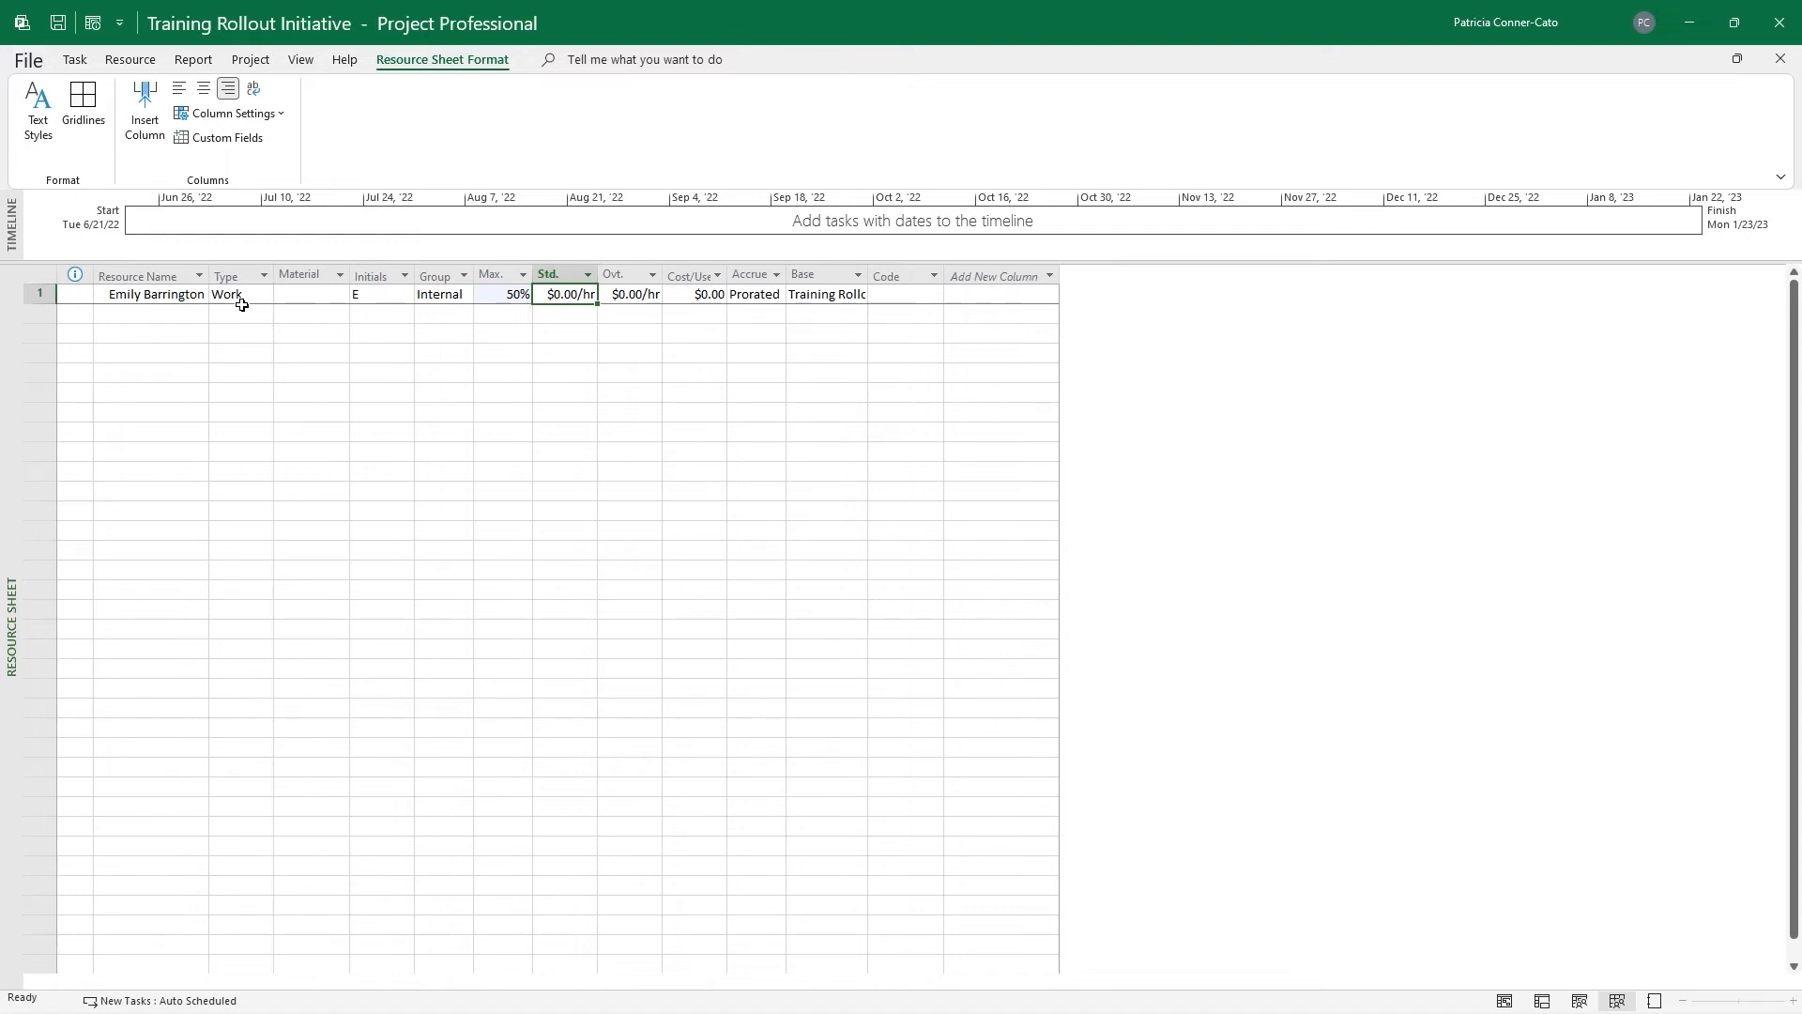
type("75000/y")
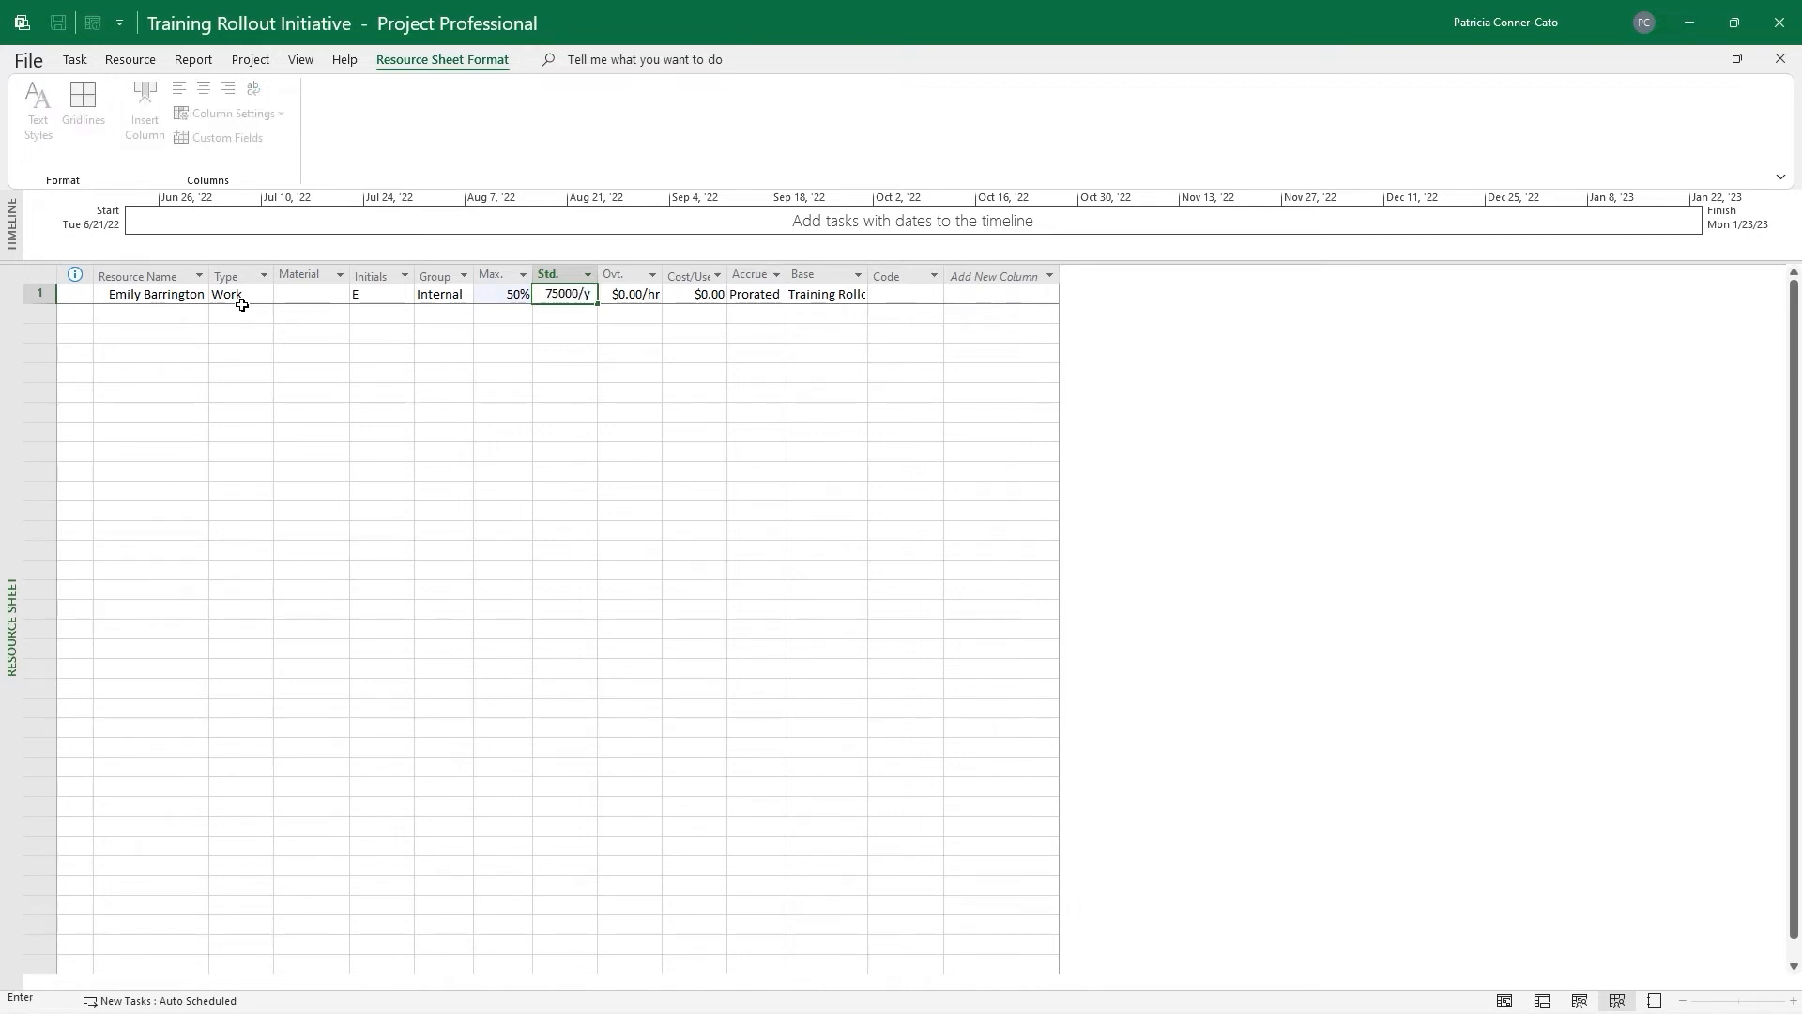
type("r")
key("Tab")
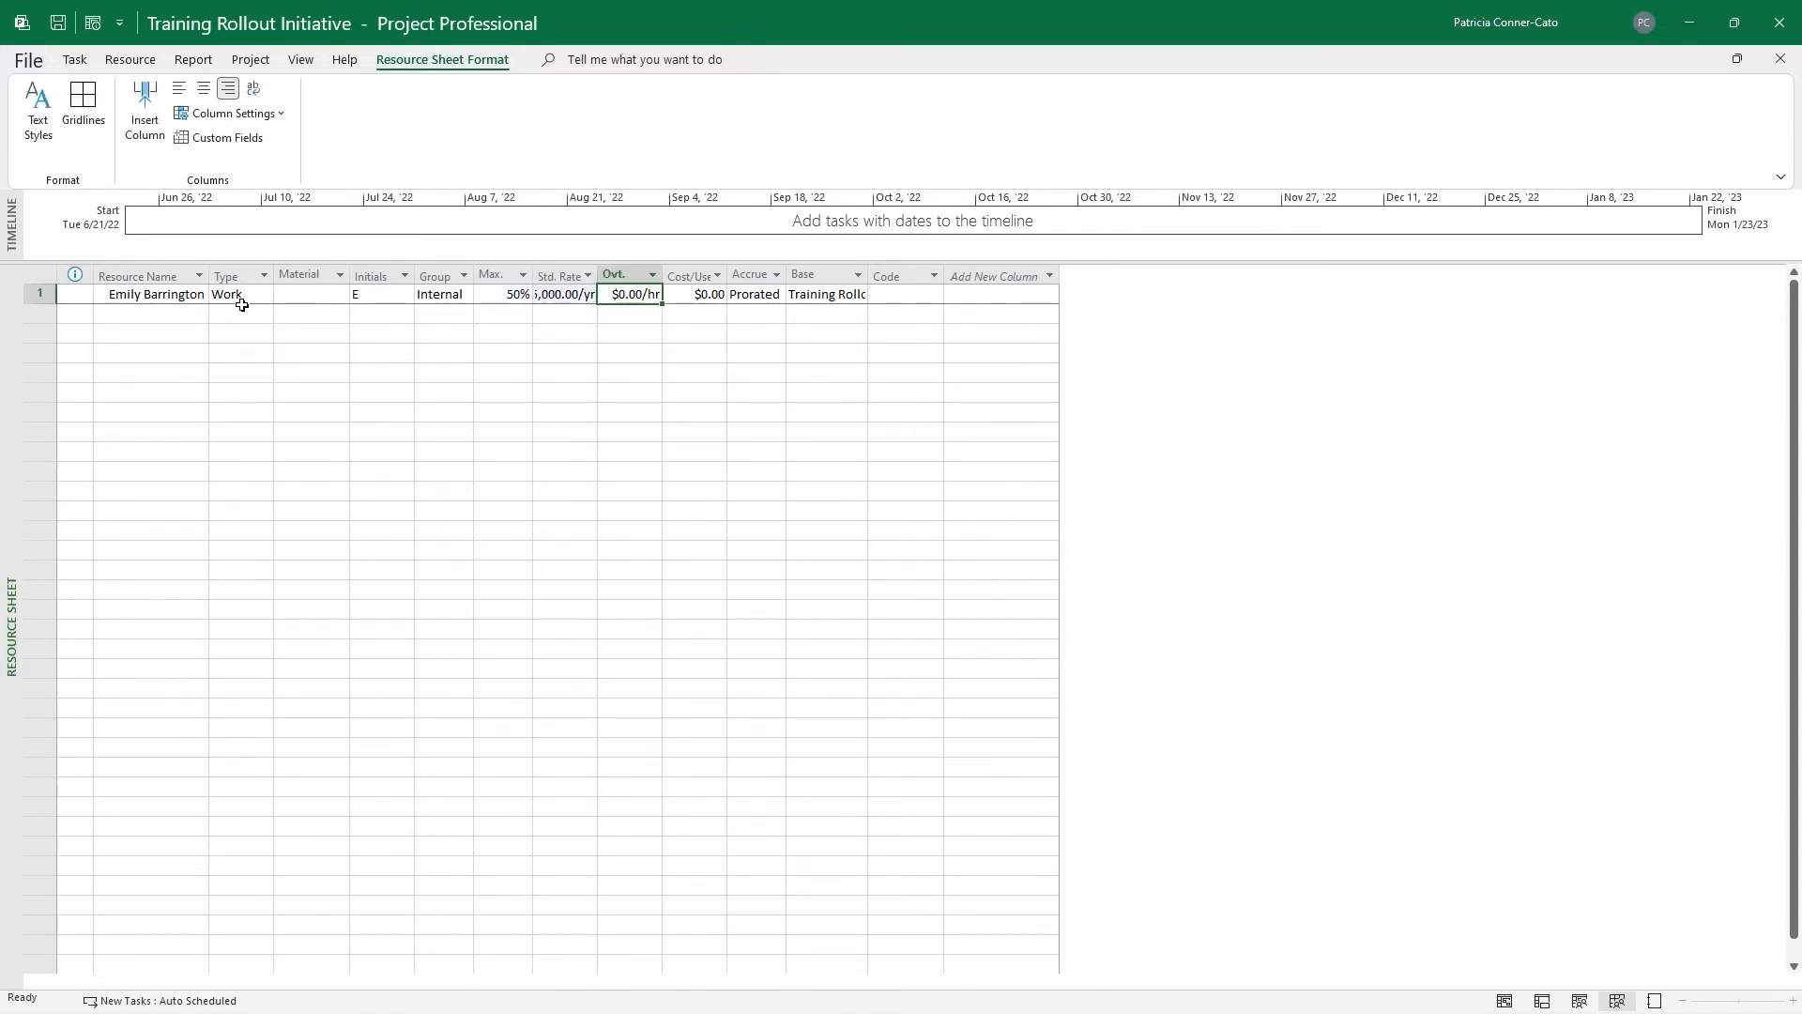
Fit the Max. Units and Std. Rate columns to their contents and select the name cell of the second resource row
double_click(532, 273)
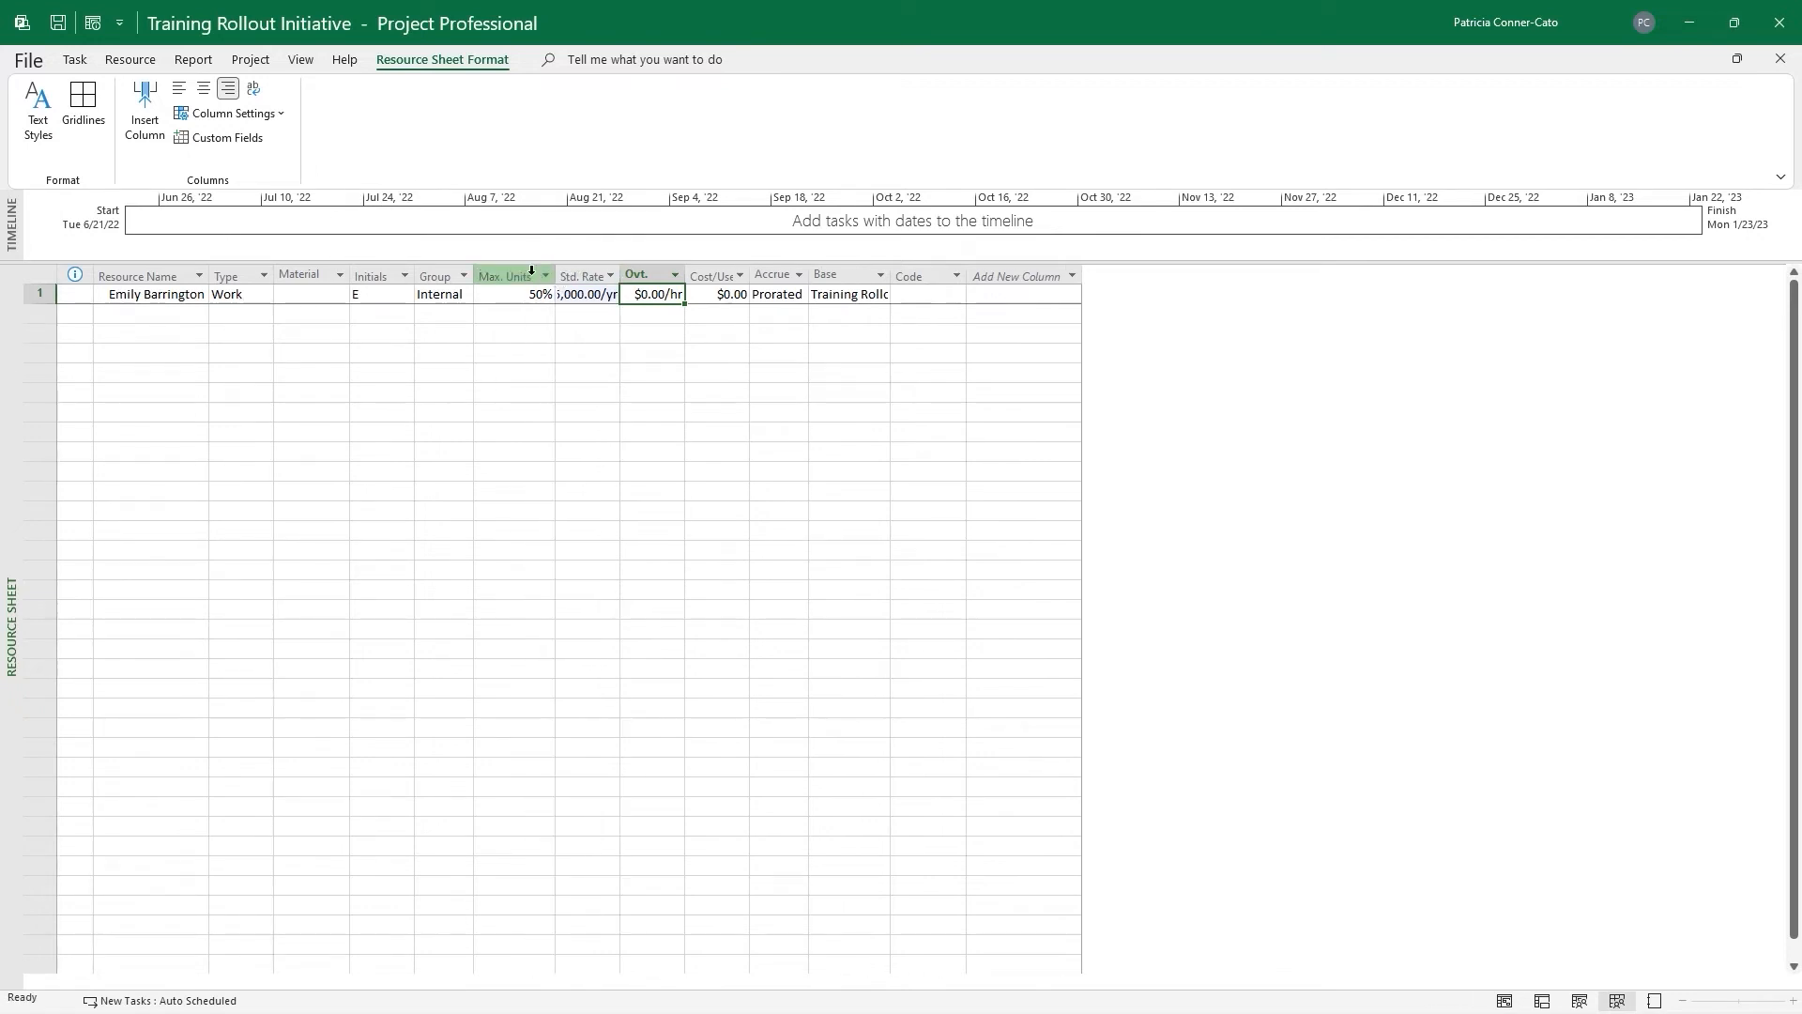
double_click(621, 275)
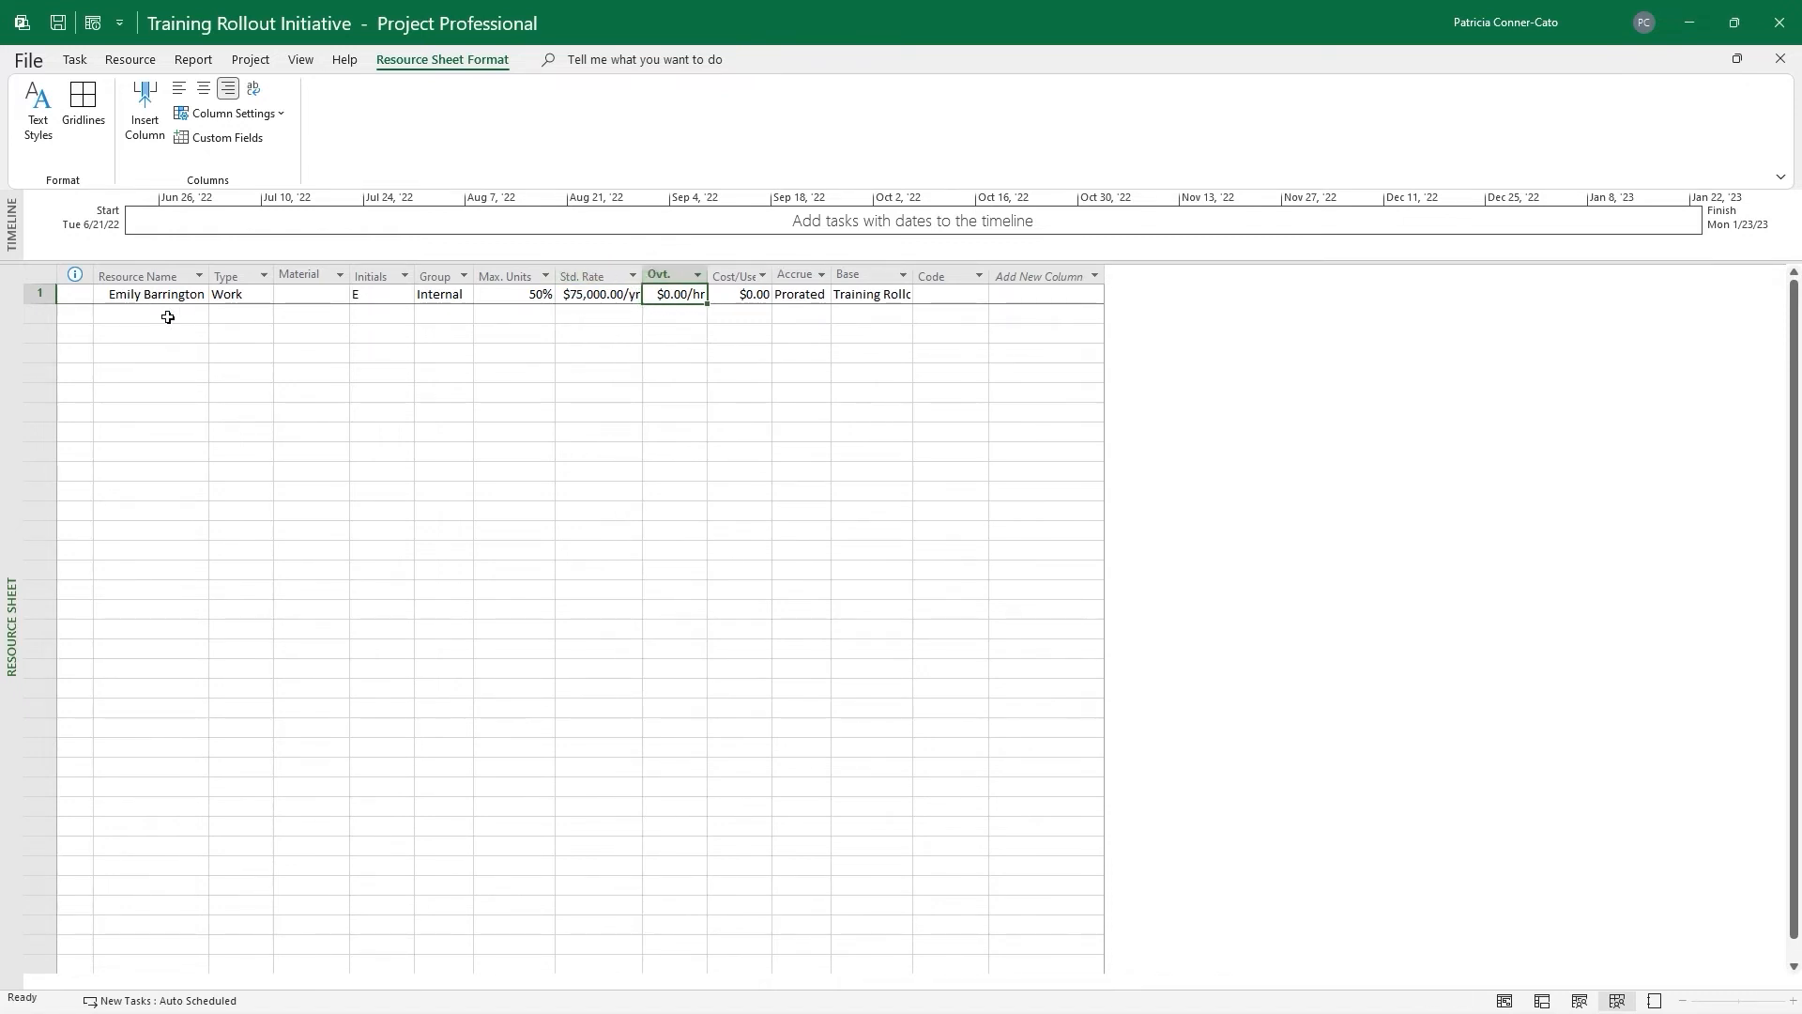
left_click(158, 313)
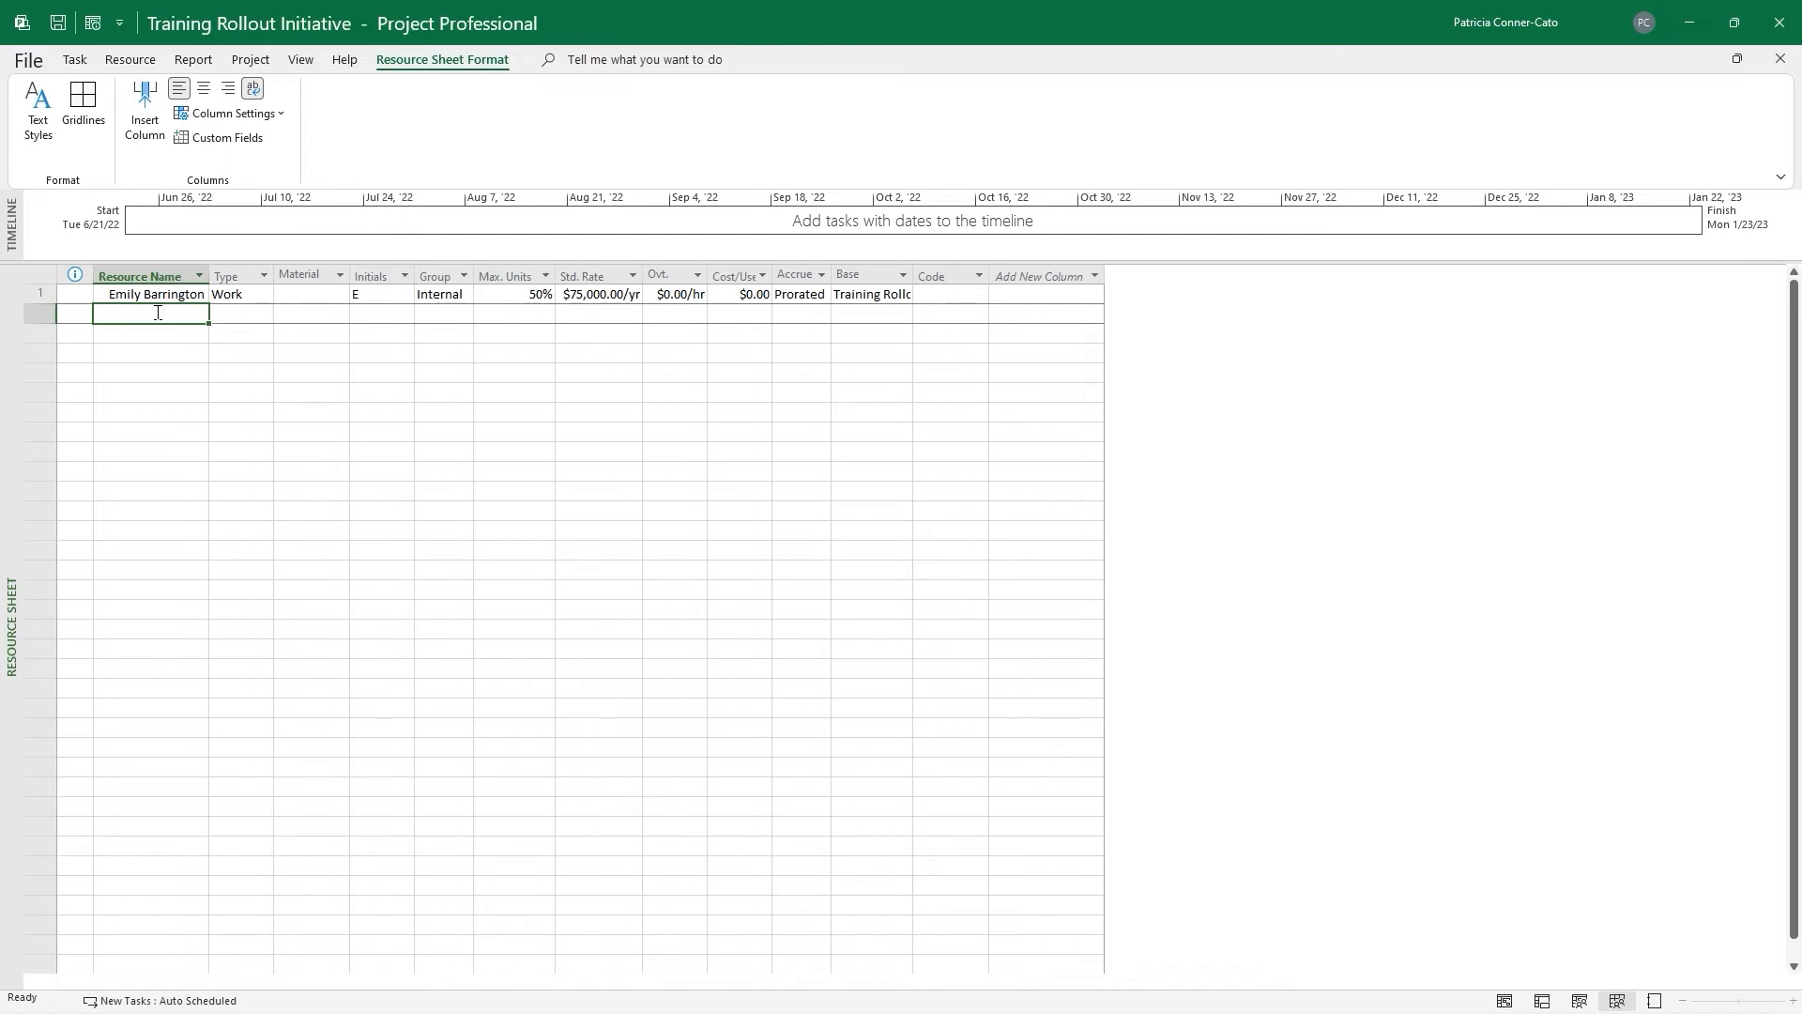
Add a work resource in the second row with the person's full name and the group Internal
type("Teresa Brown")
key("Tab")
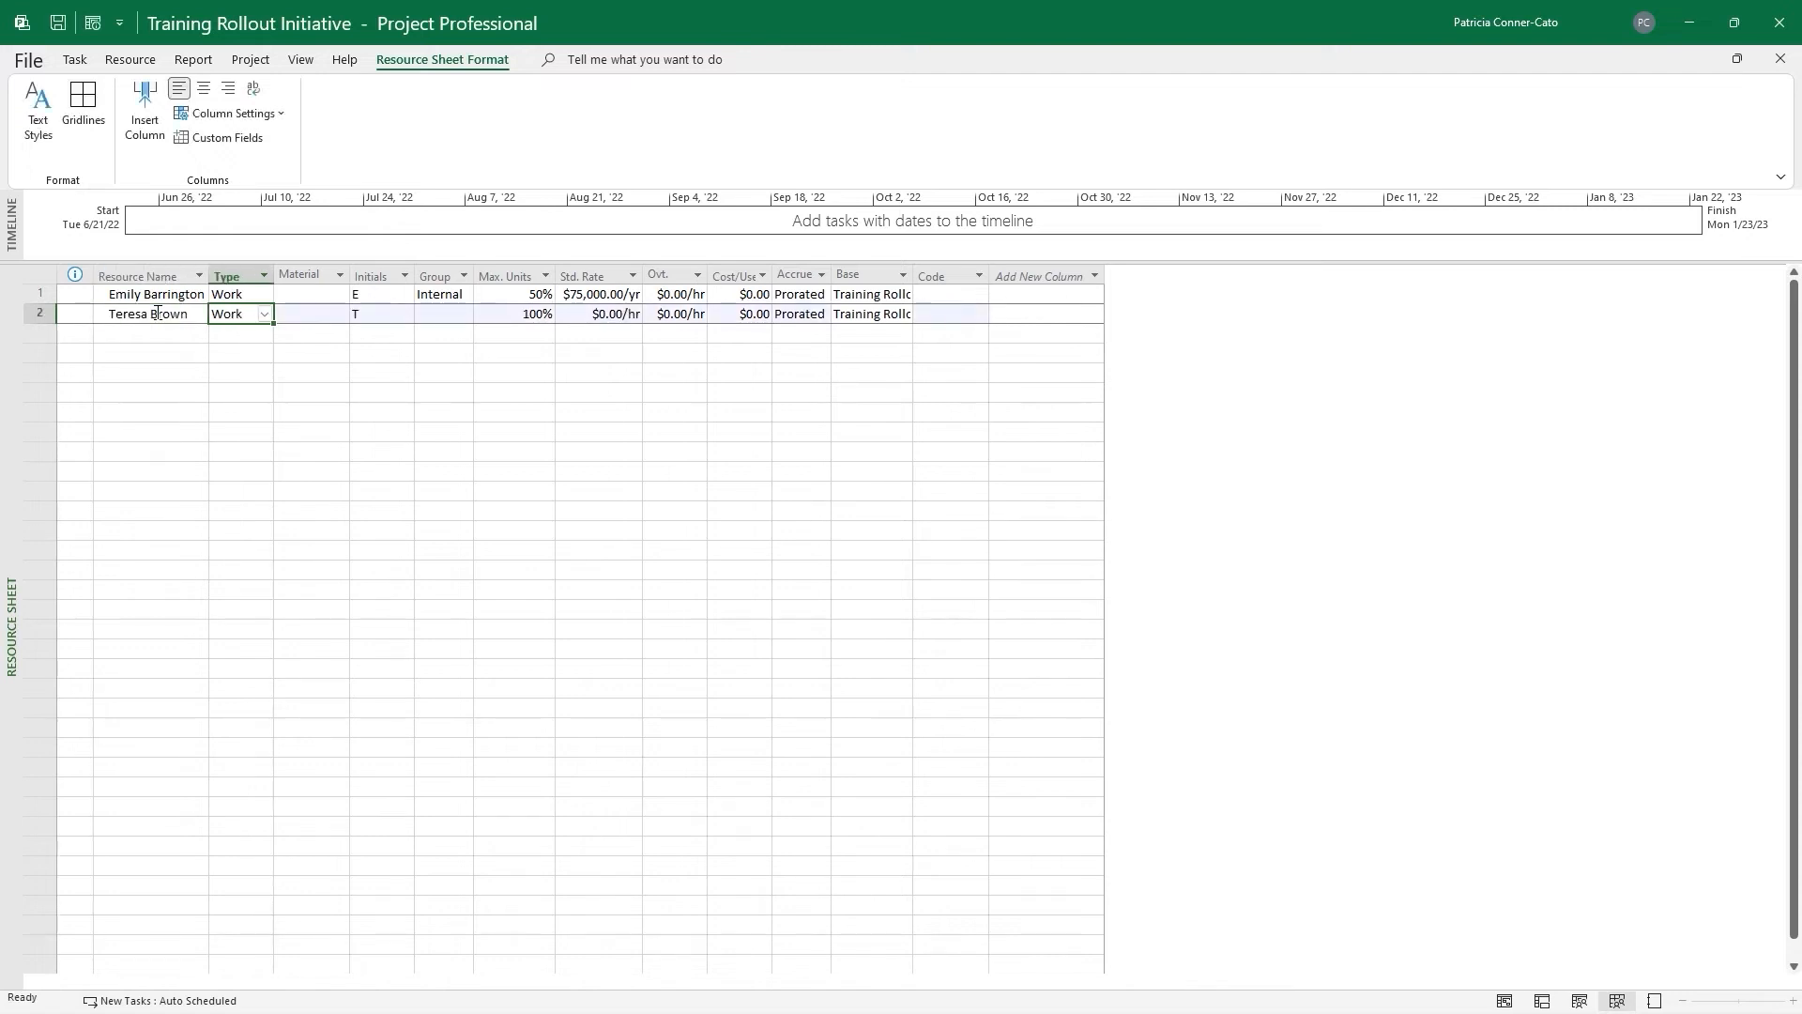
key("Tab")
key("Tab")
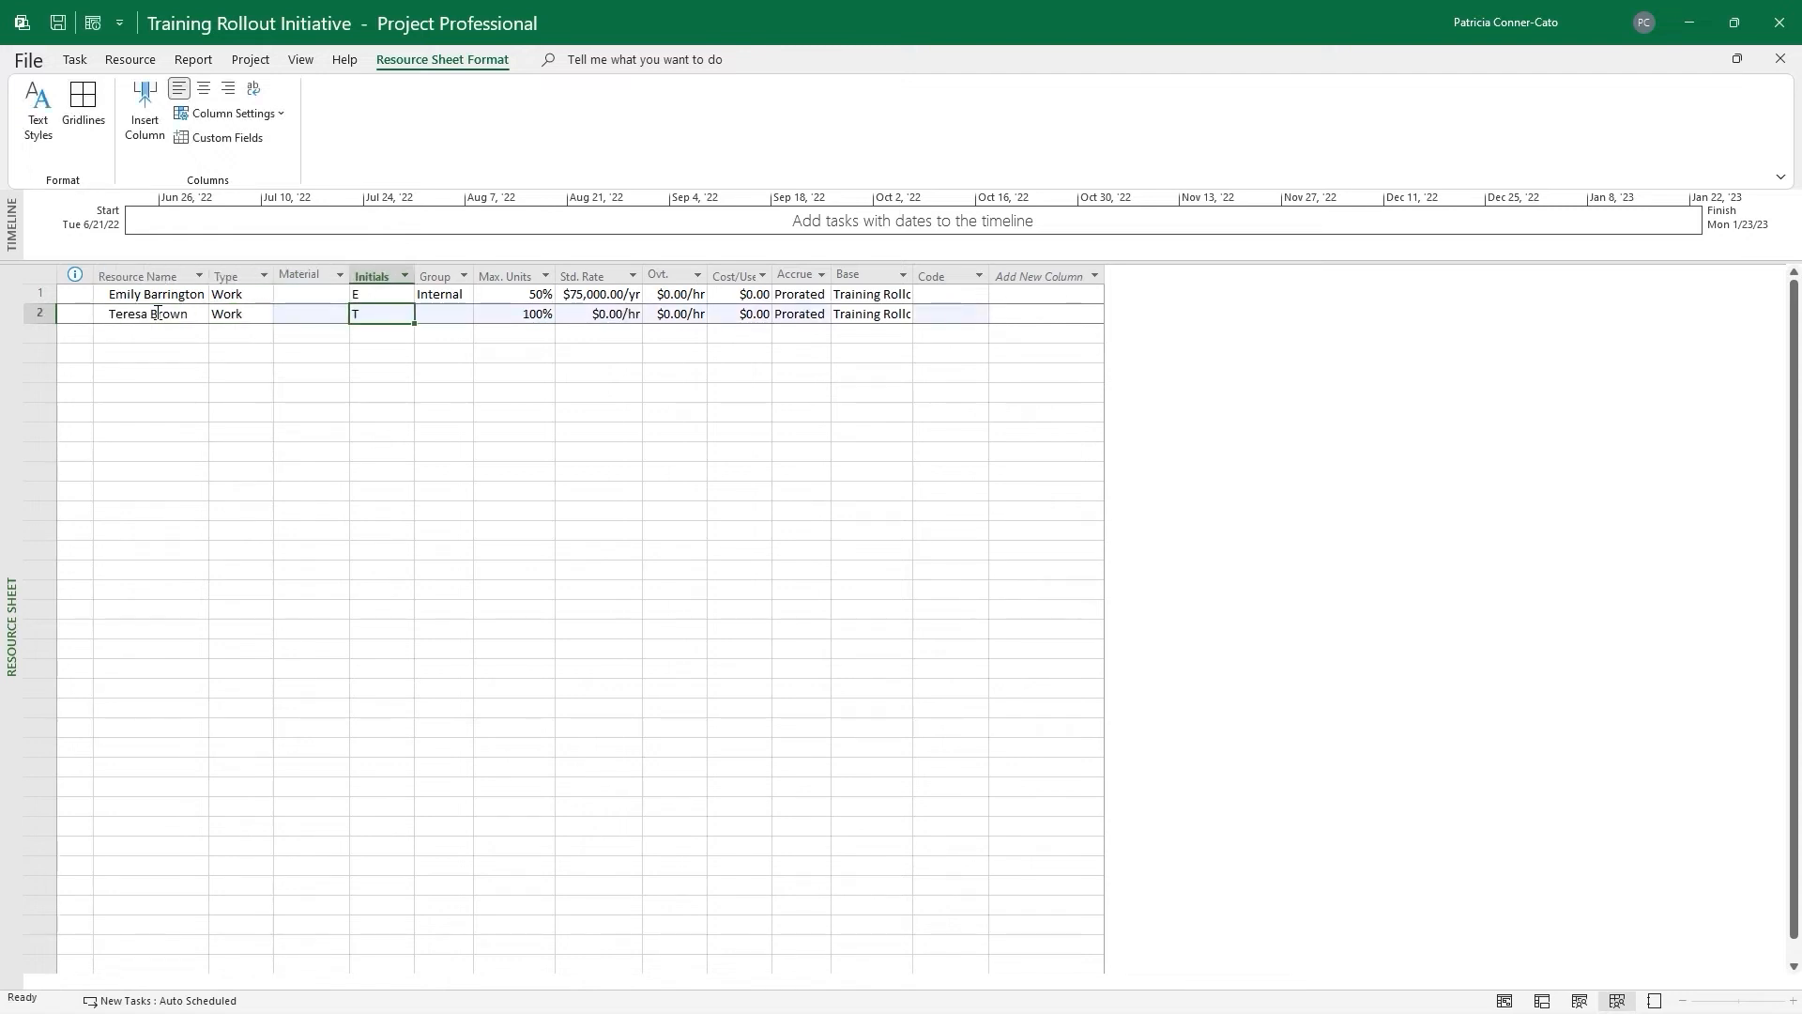
key("Tab")
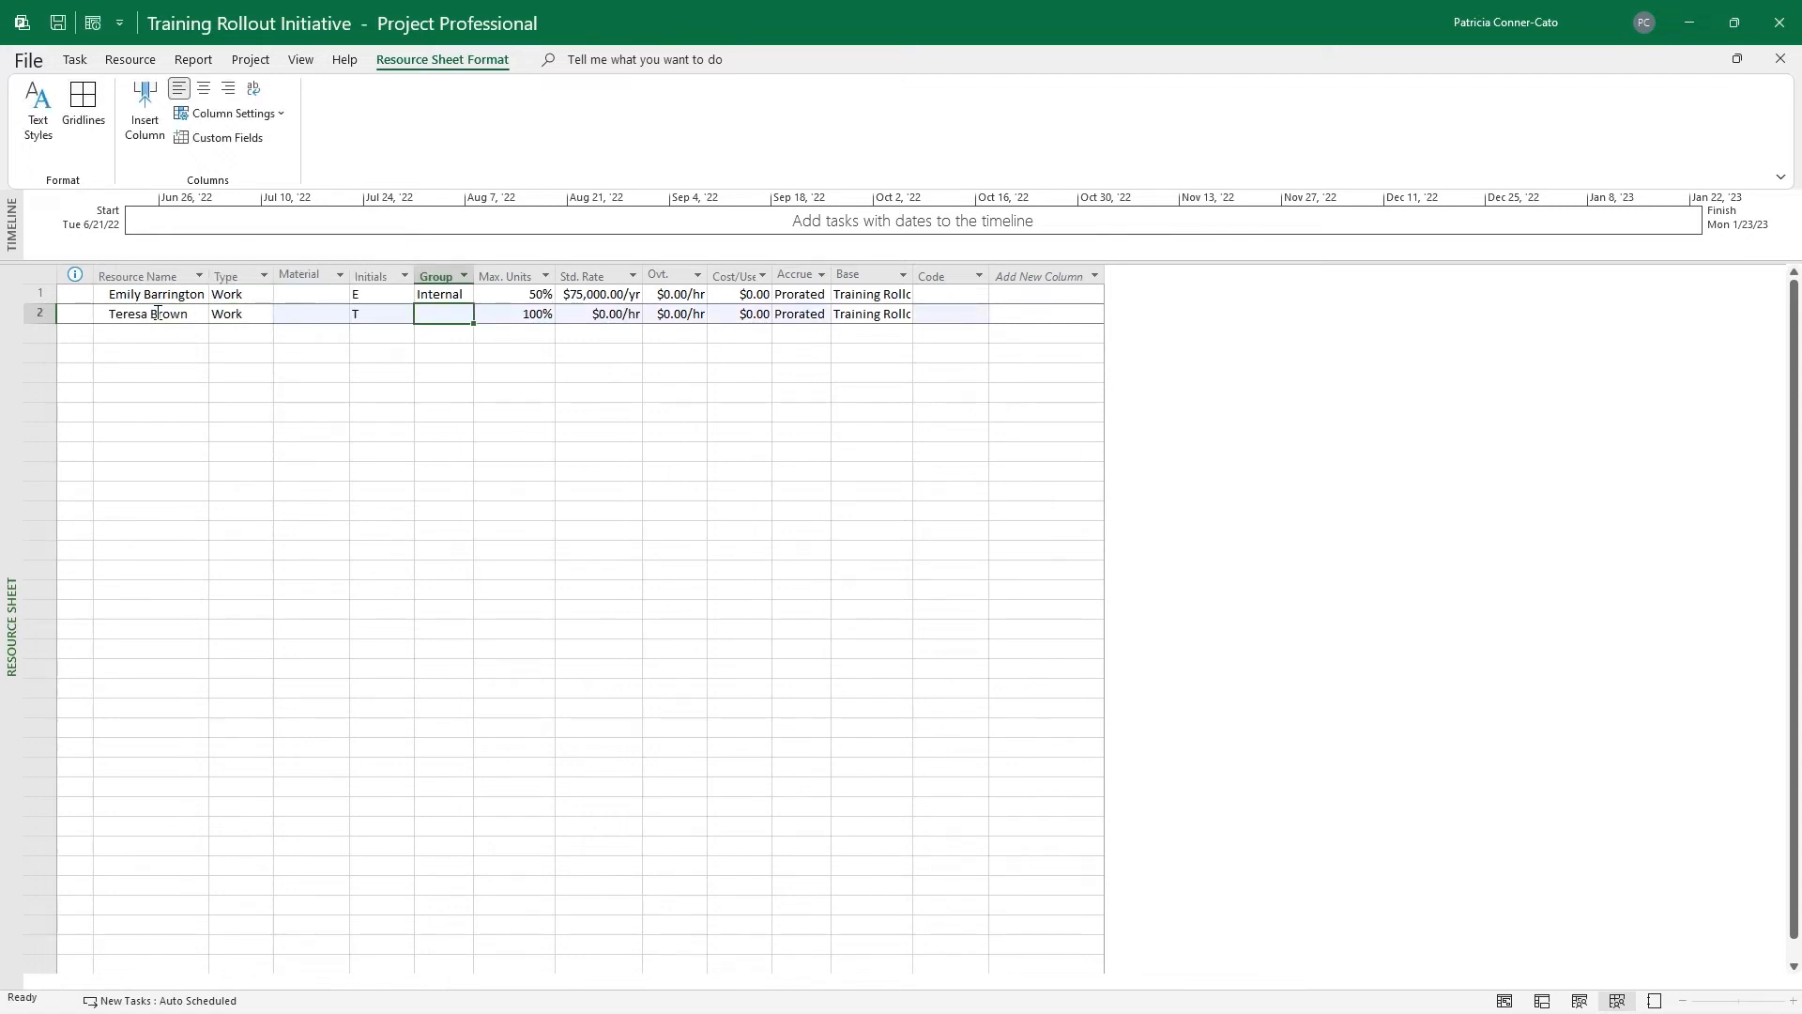
type("Internal")
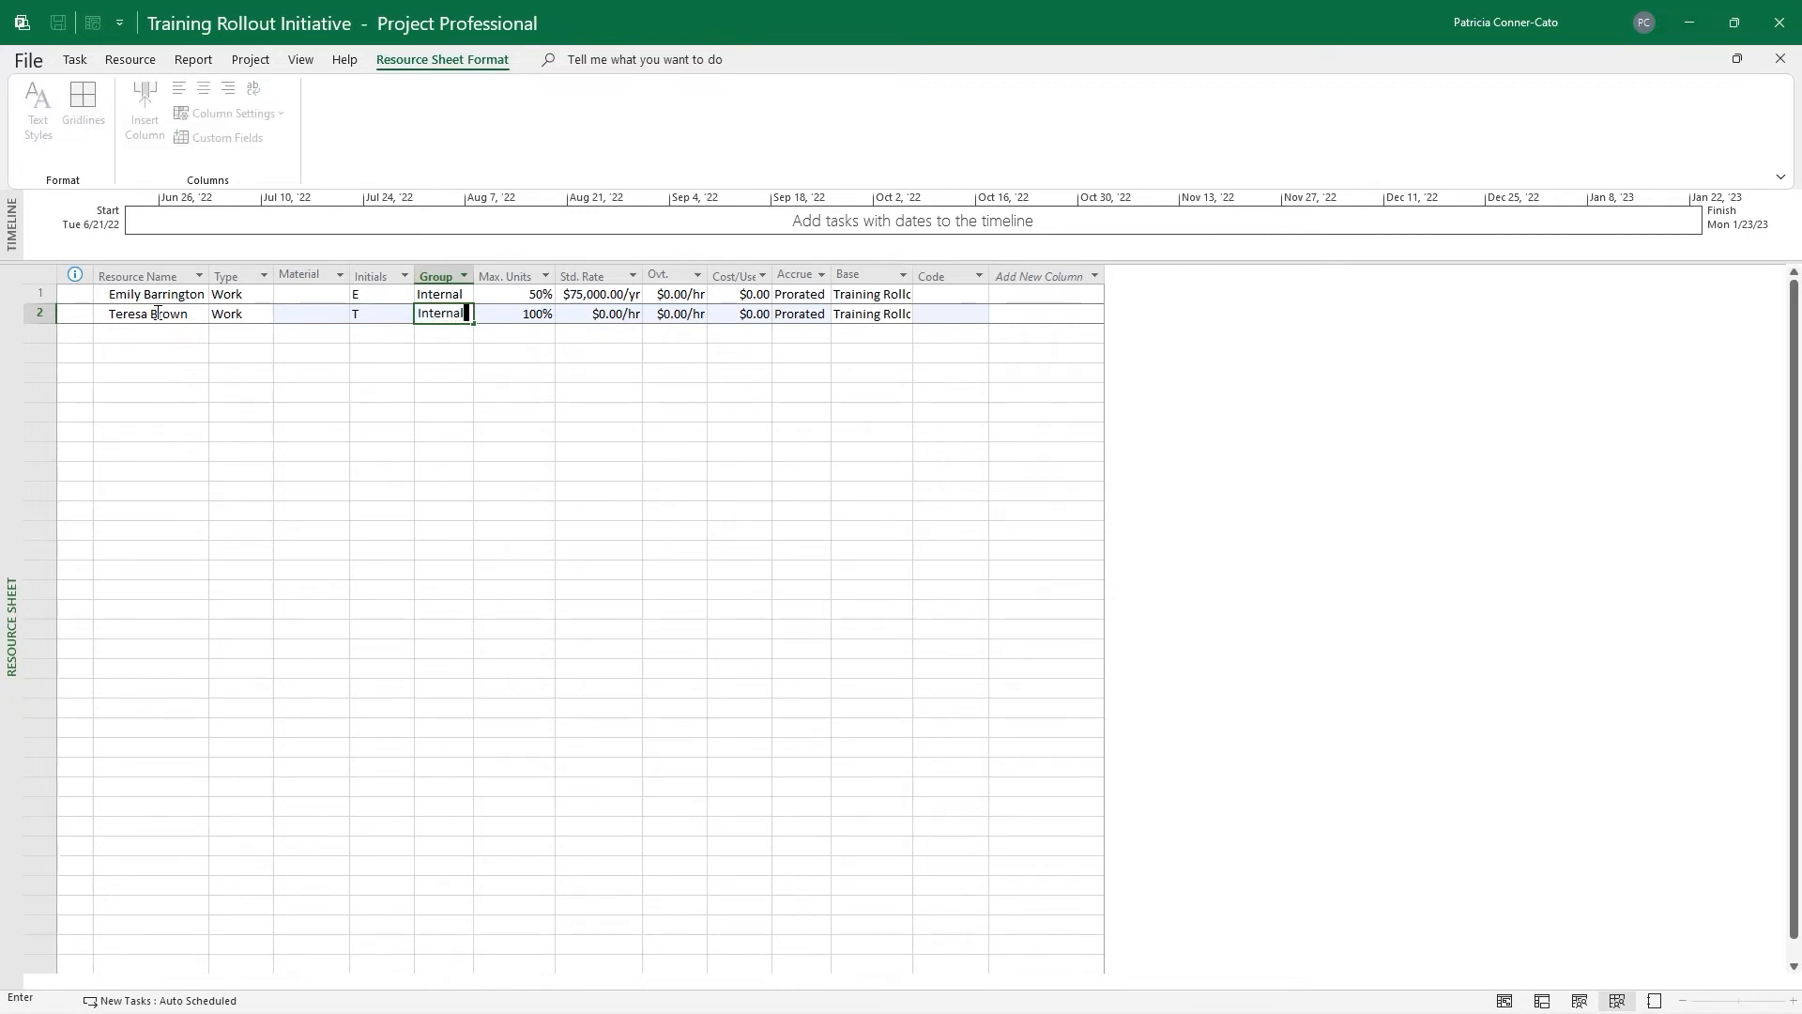
Set the second resource's standard rate to 50000/yr
key("Tab")
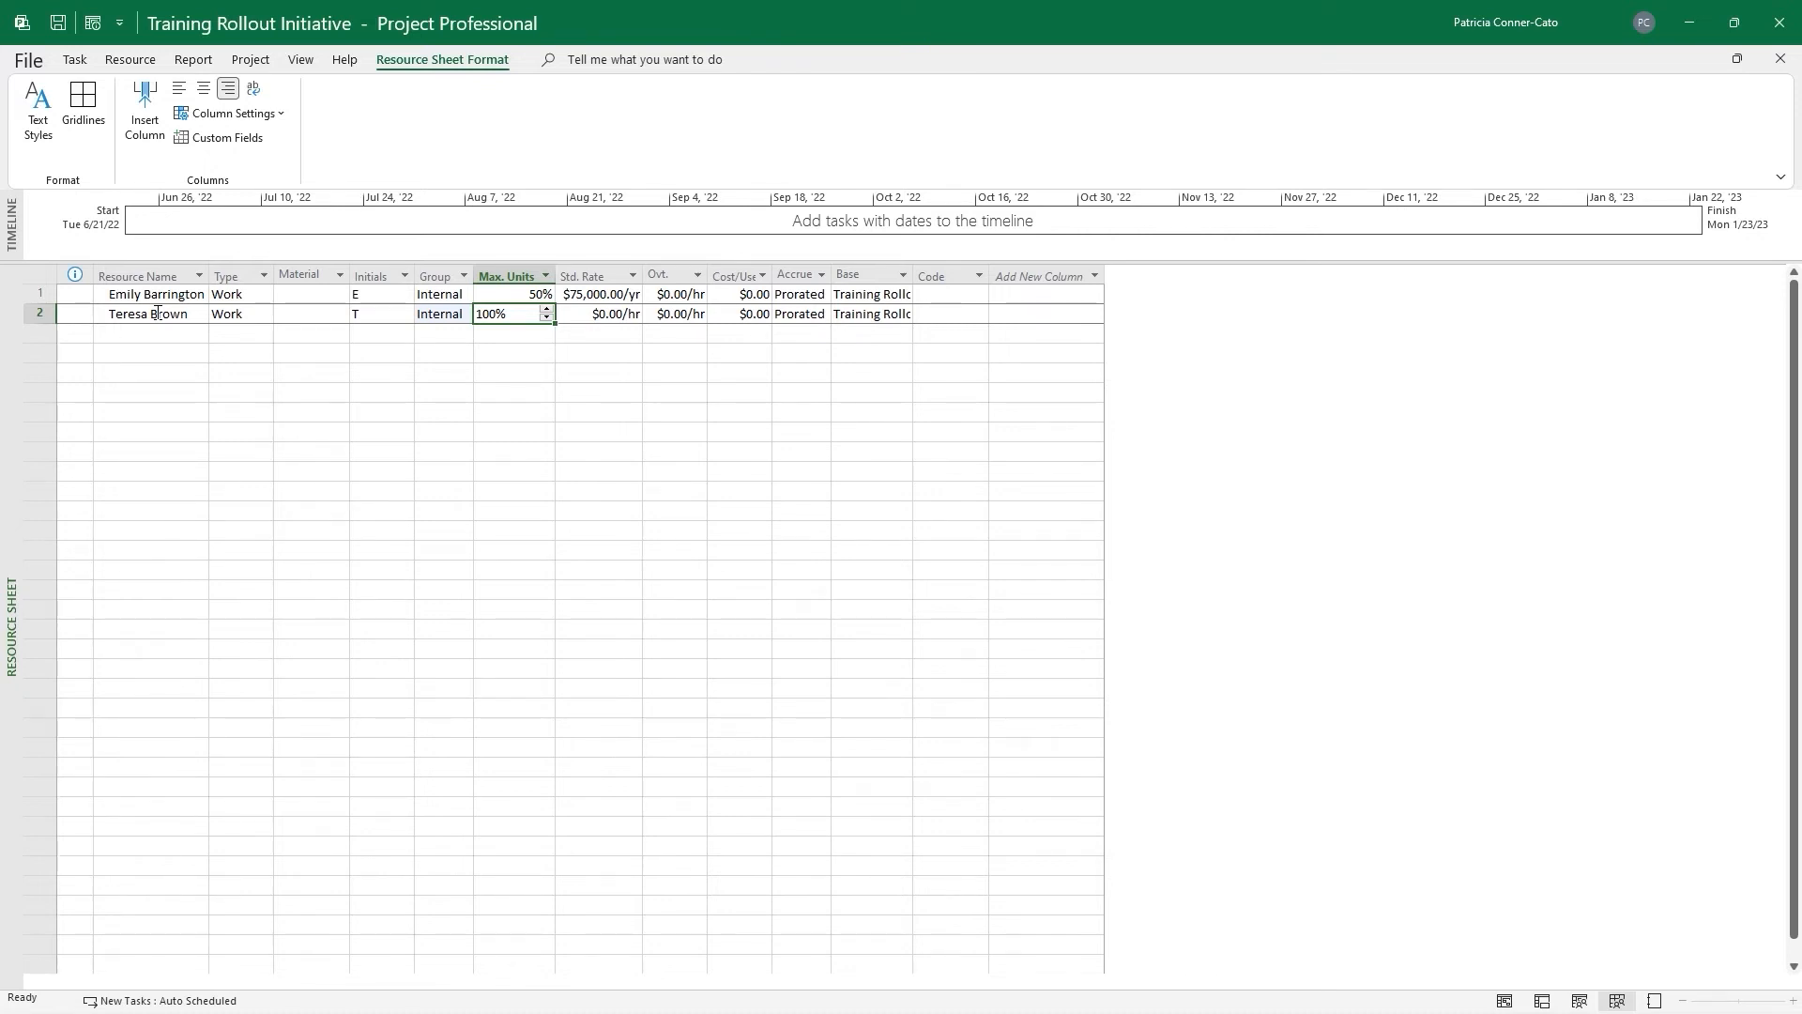
key("Tab")
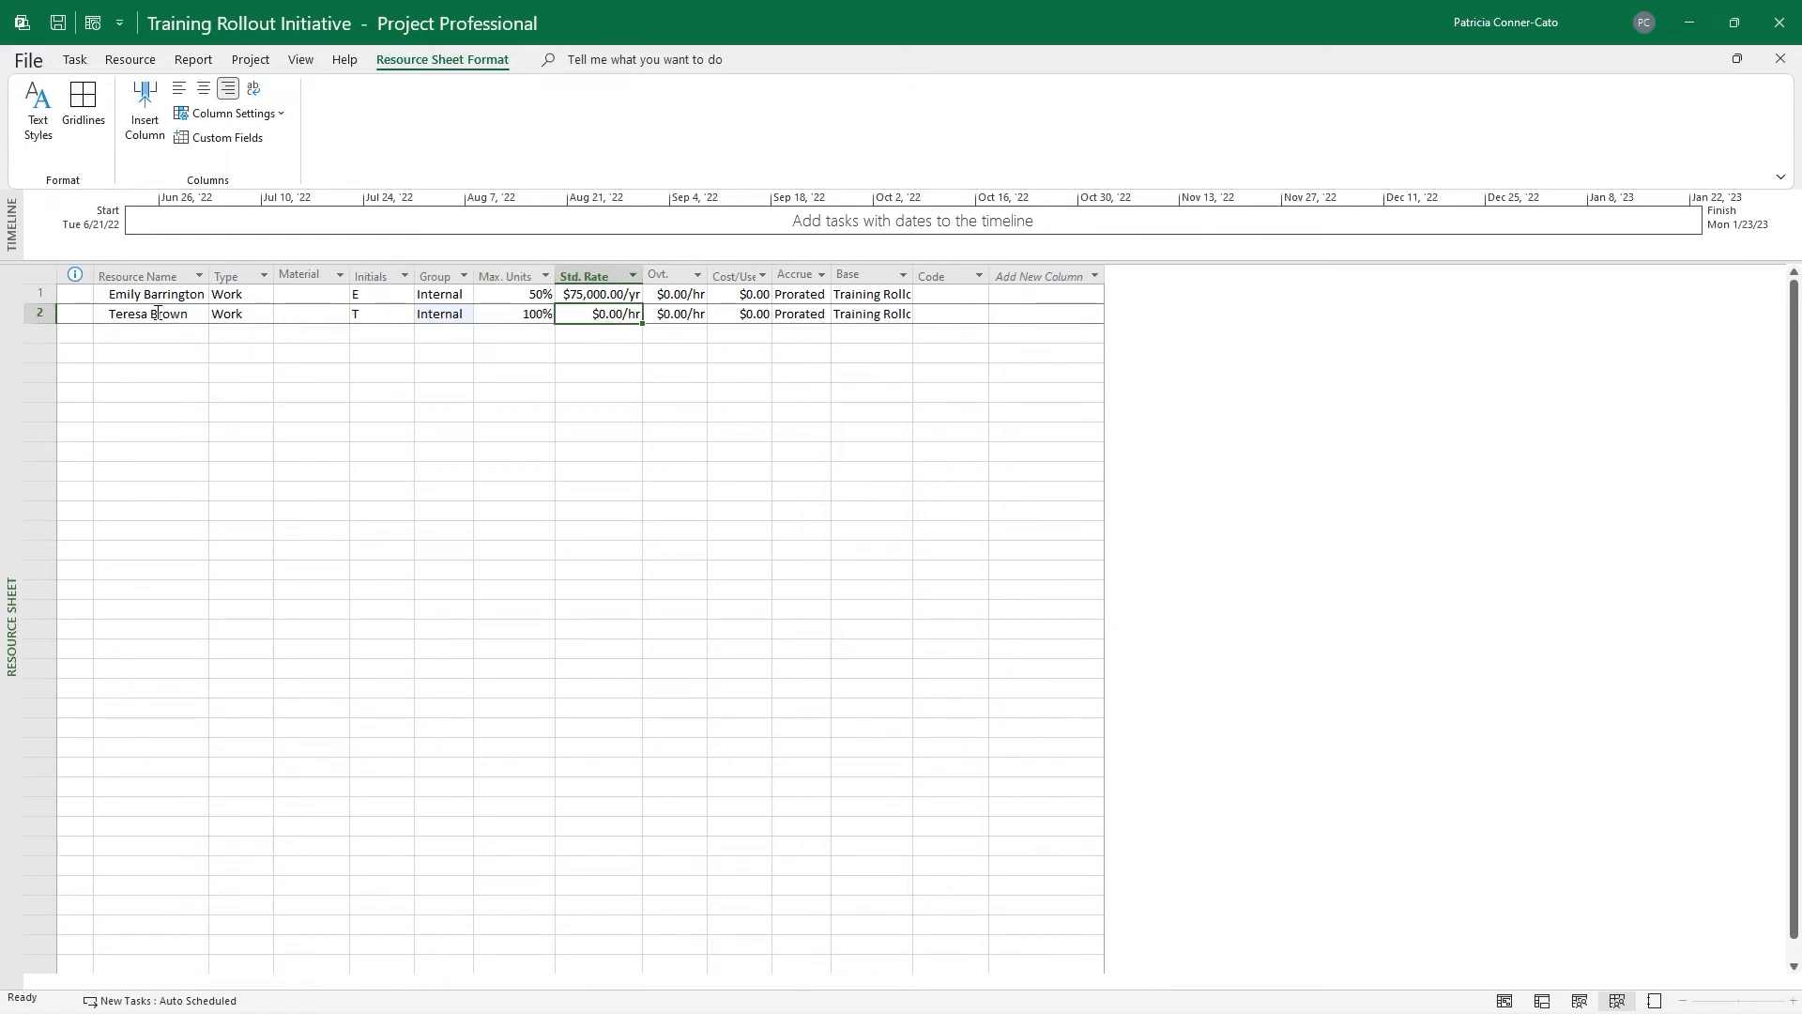
type("50000")
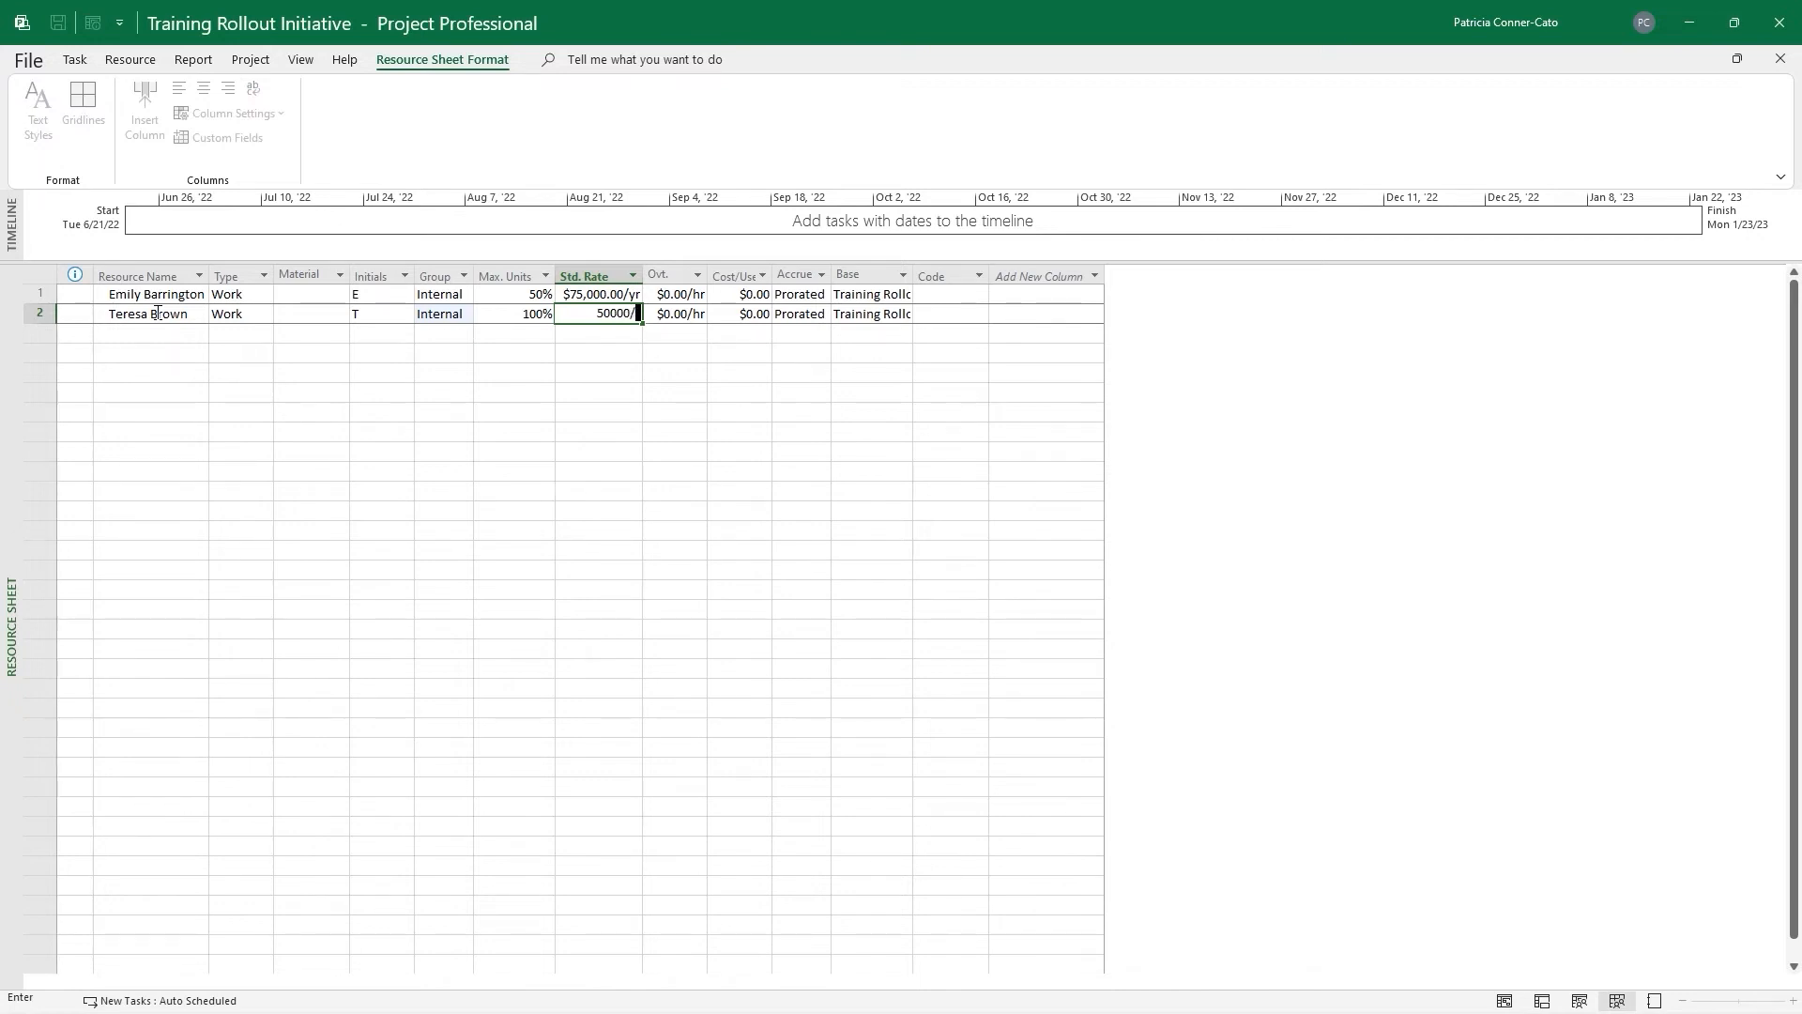
key("Return")
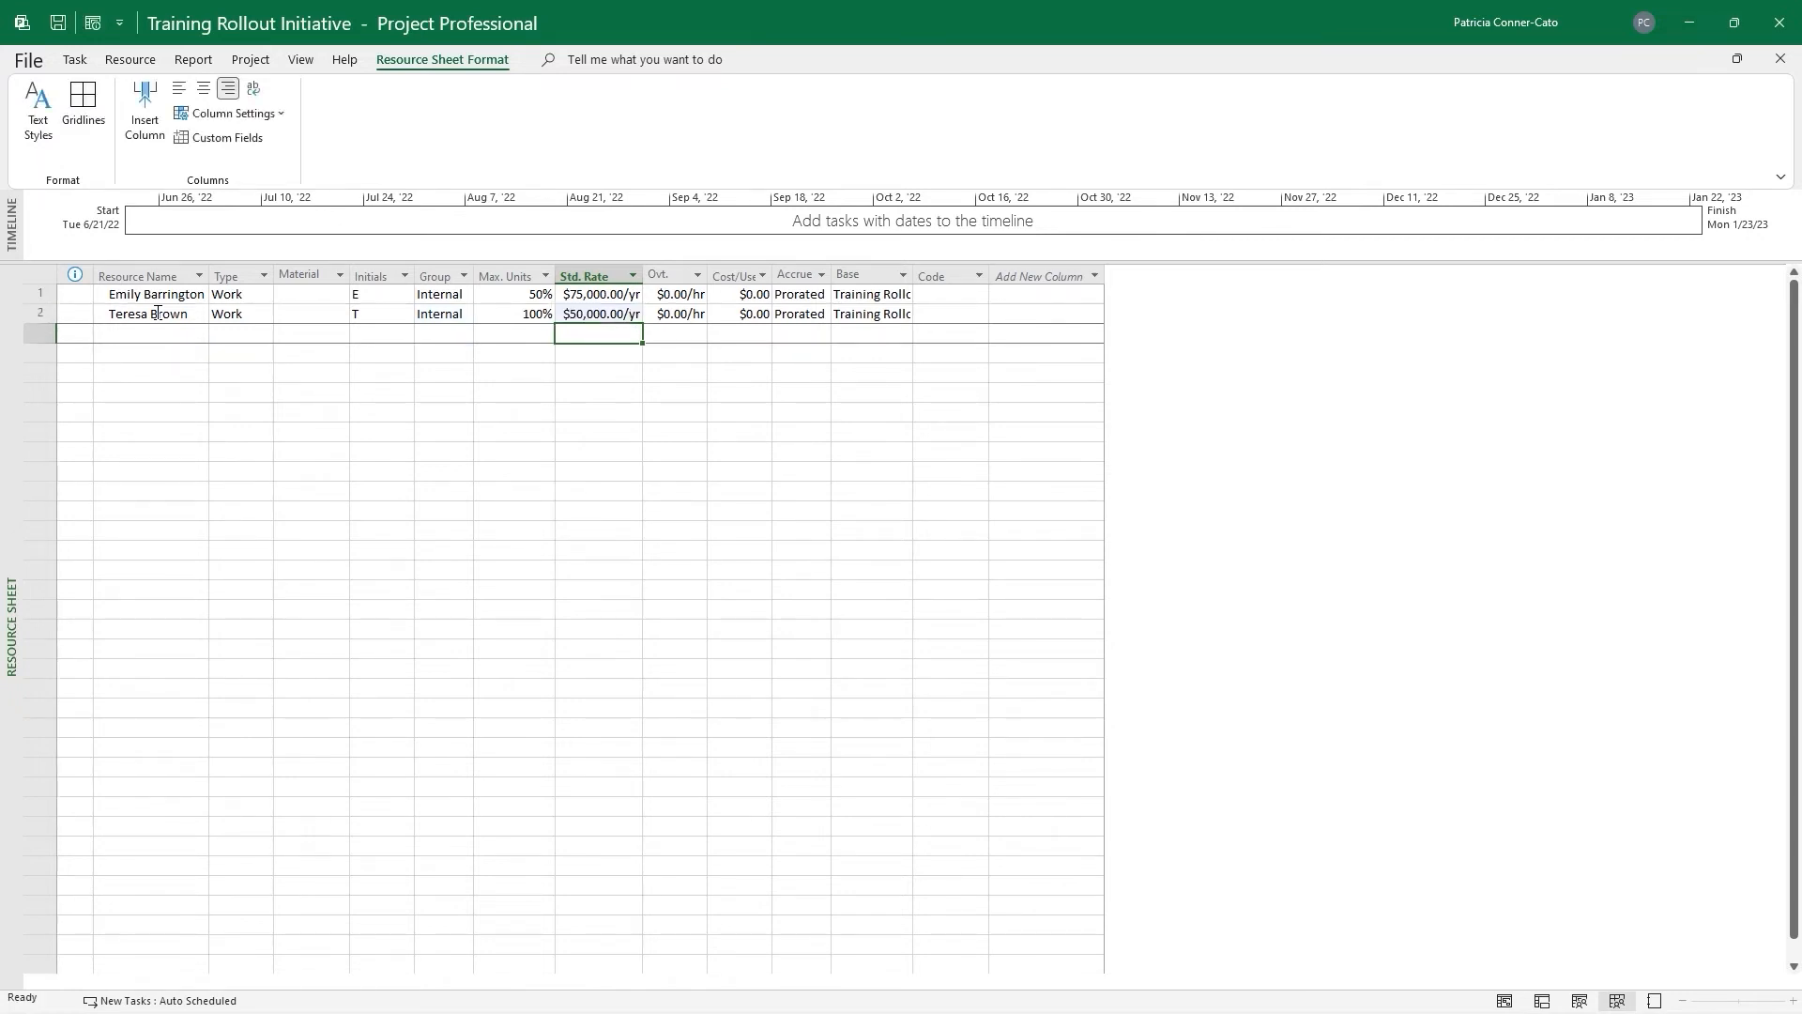
Add the work resource Training Coordinator 1 in the third row with the group Internal
key("Left")
key("Left")
key("Left")
key("Left")
key("Left")
key("Left")
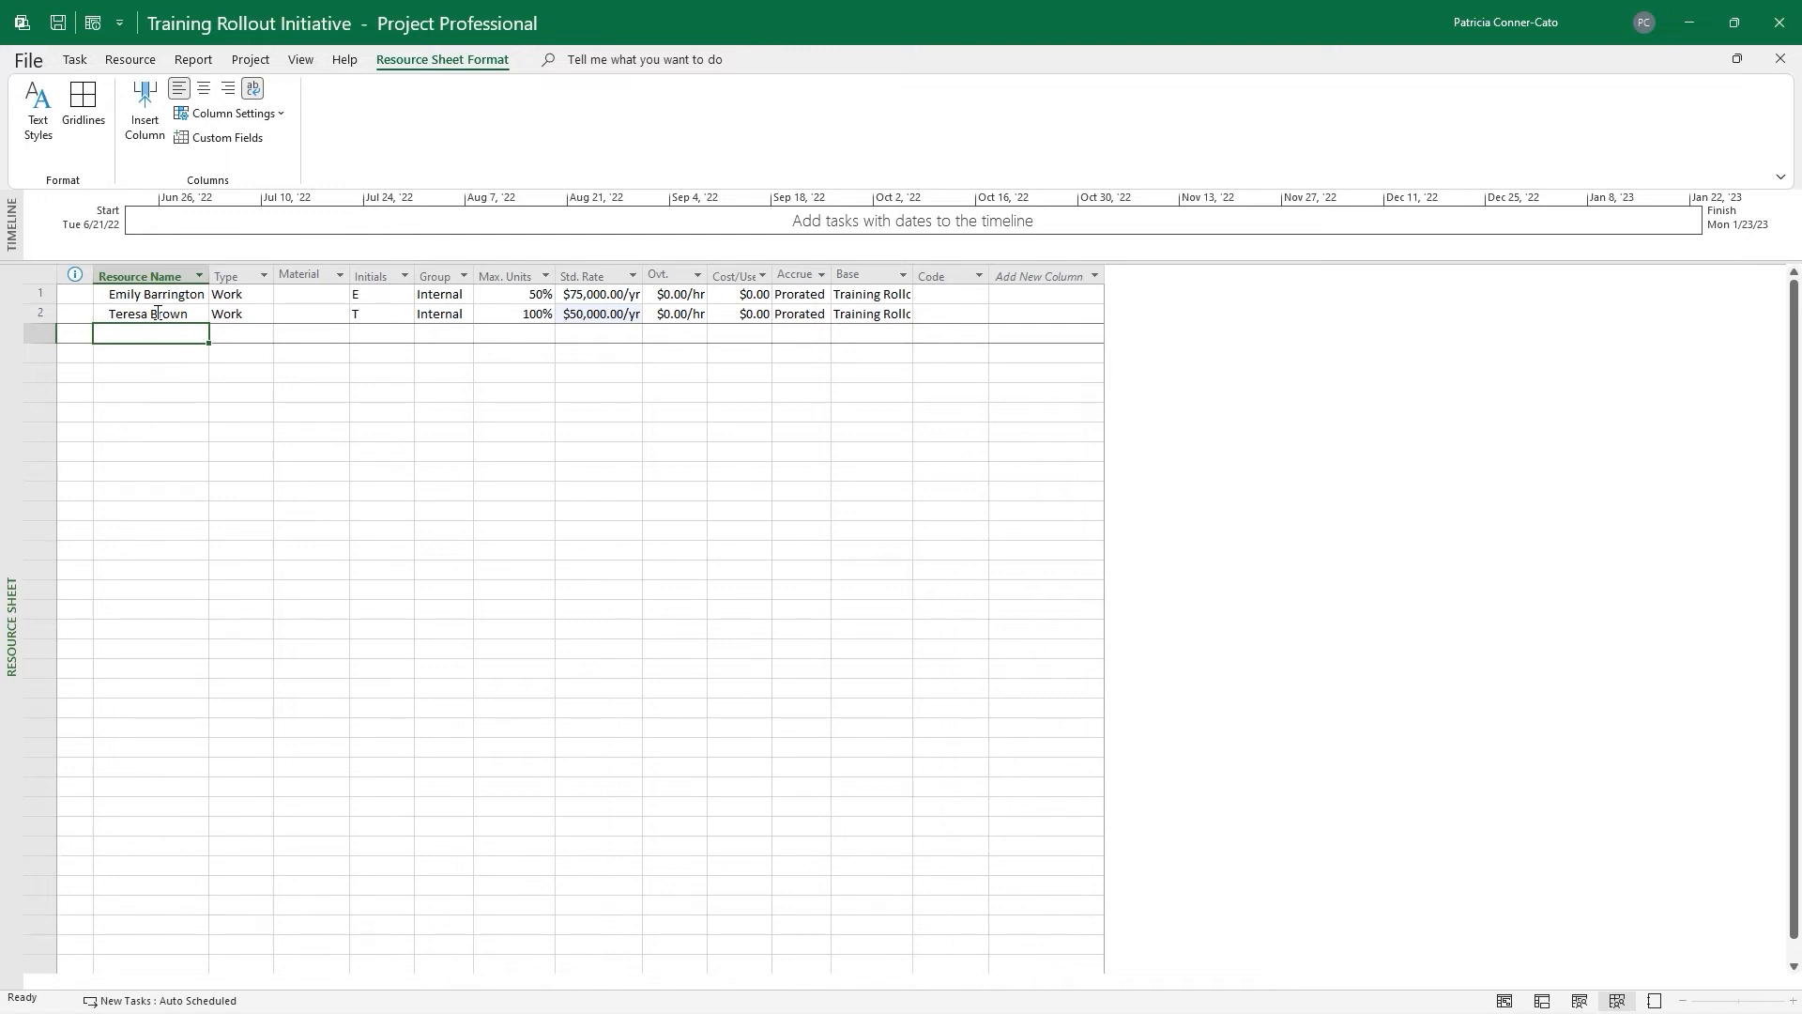
type("Train")
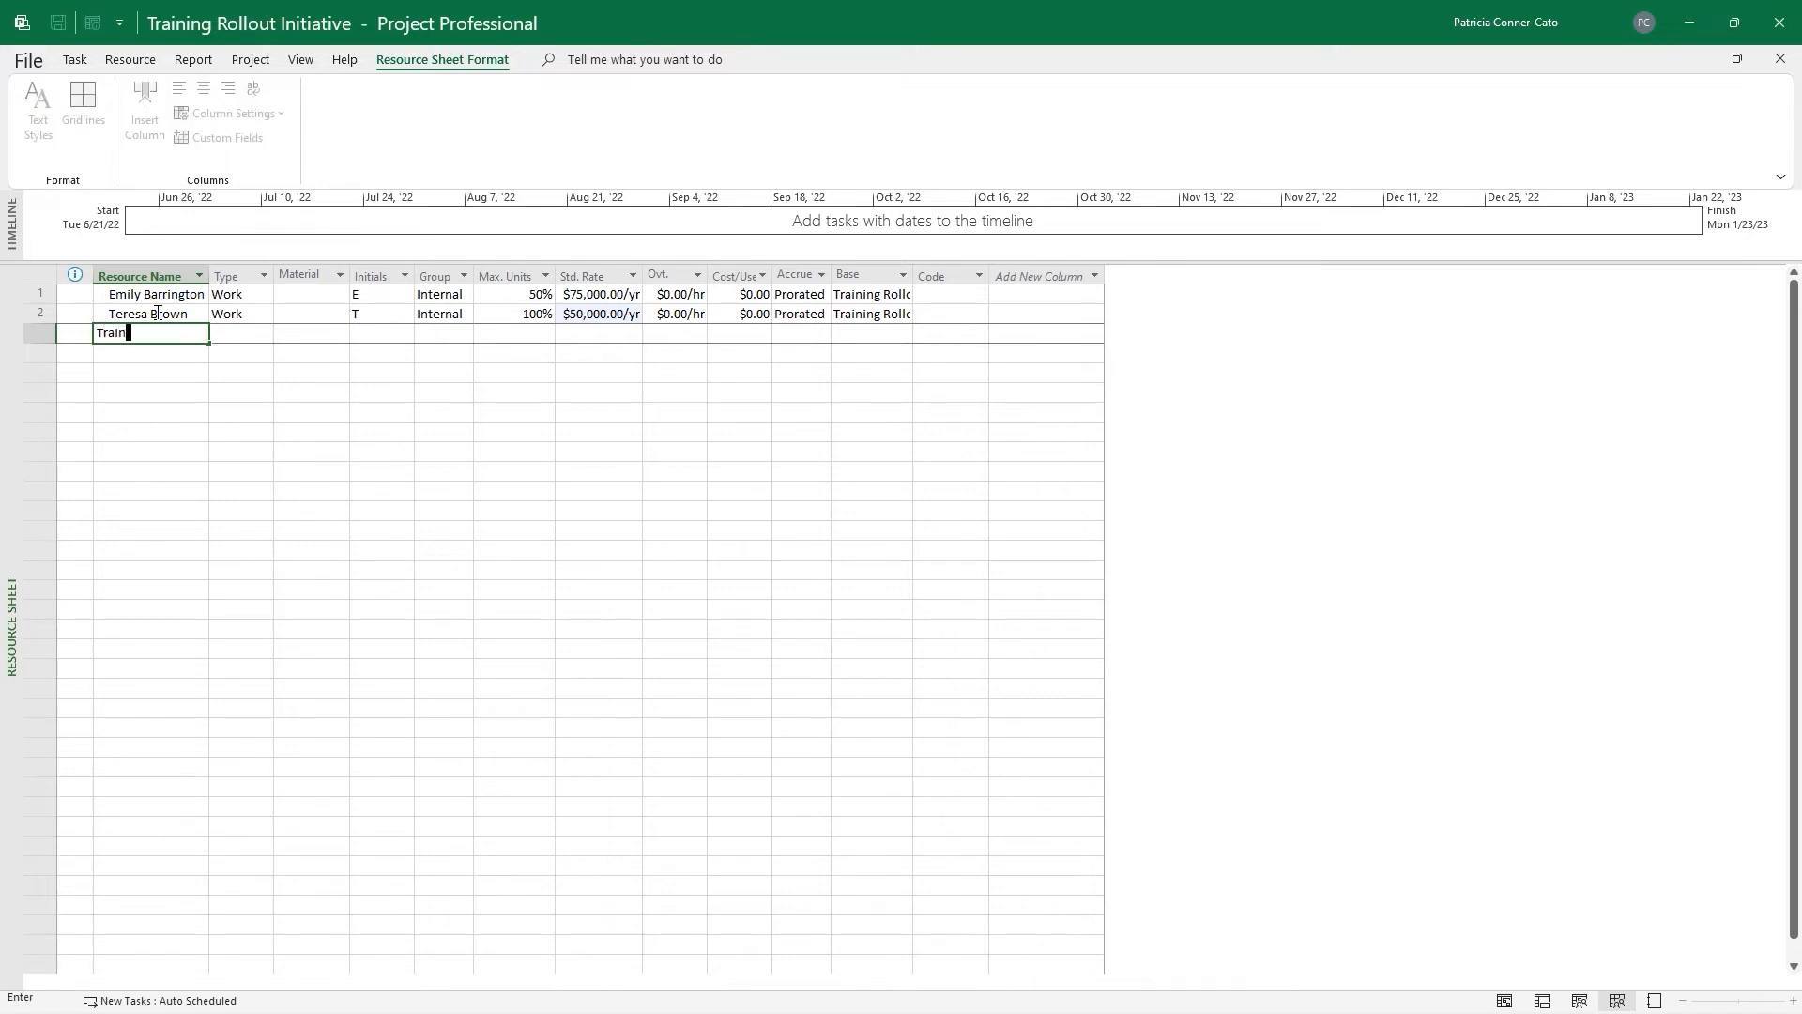
type("ing Coordinator 1")
key("Tab")
key("Tab")
key("Tab")
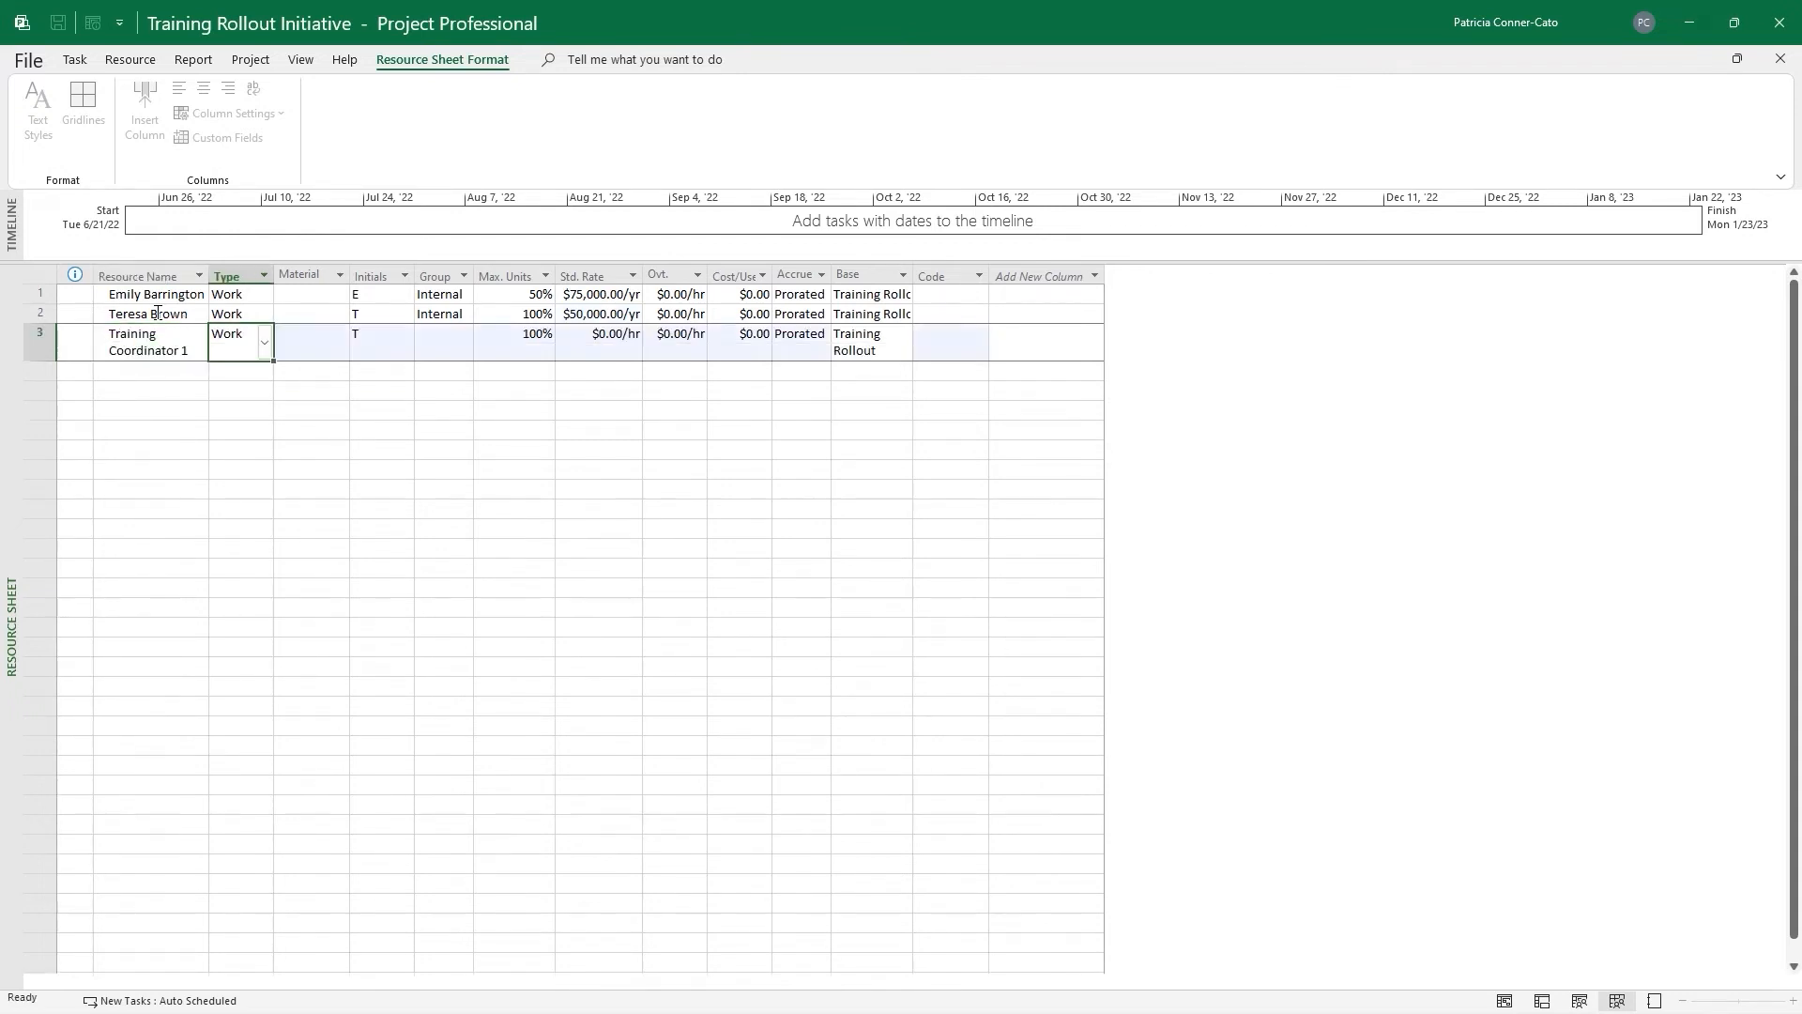
key("Tab")
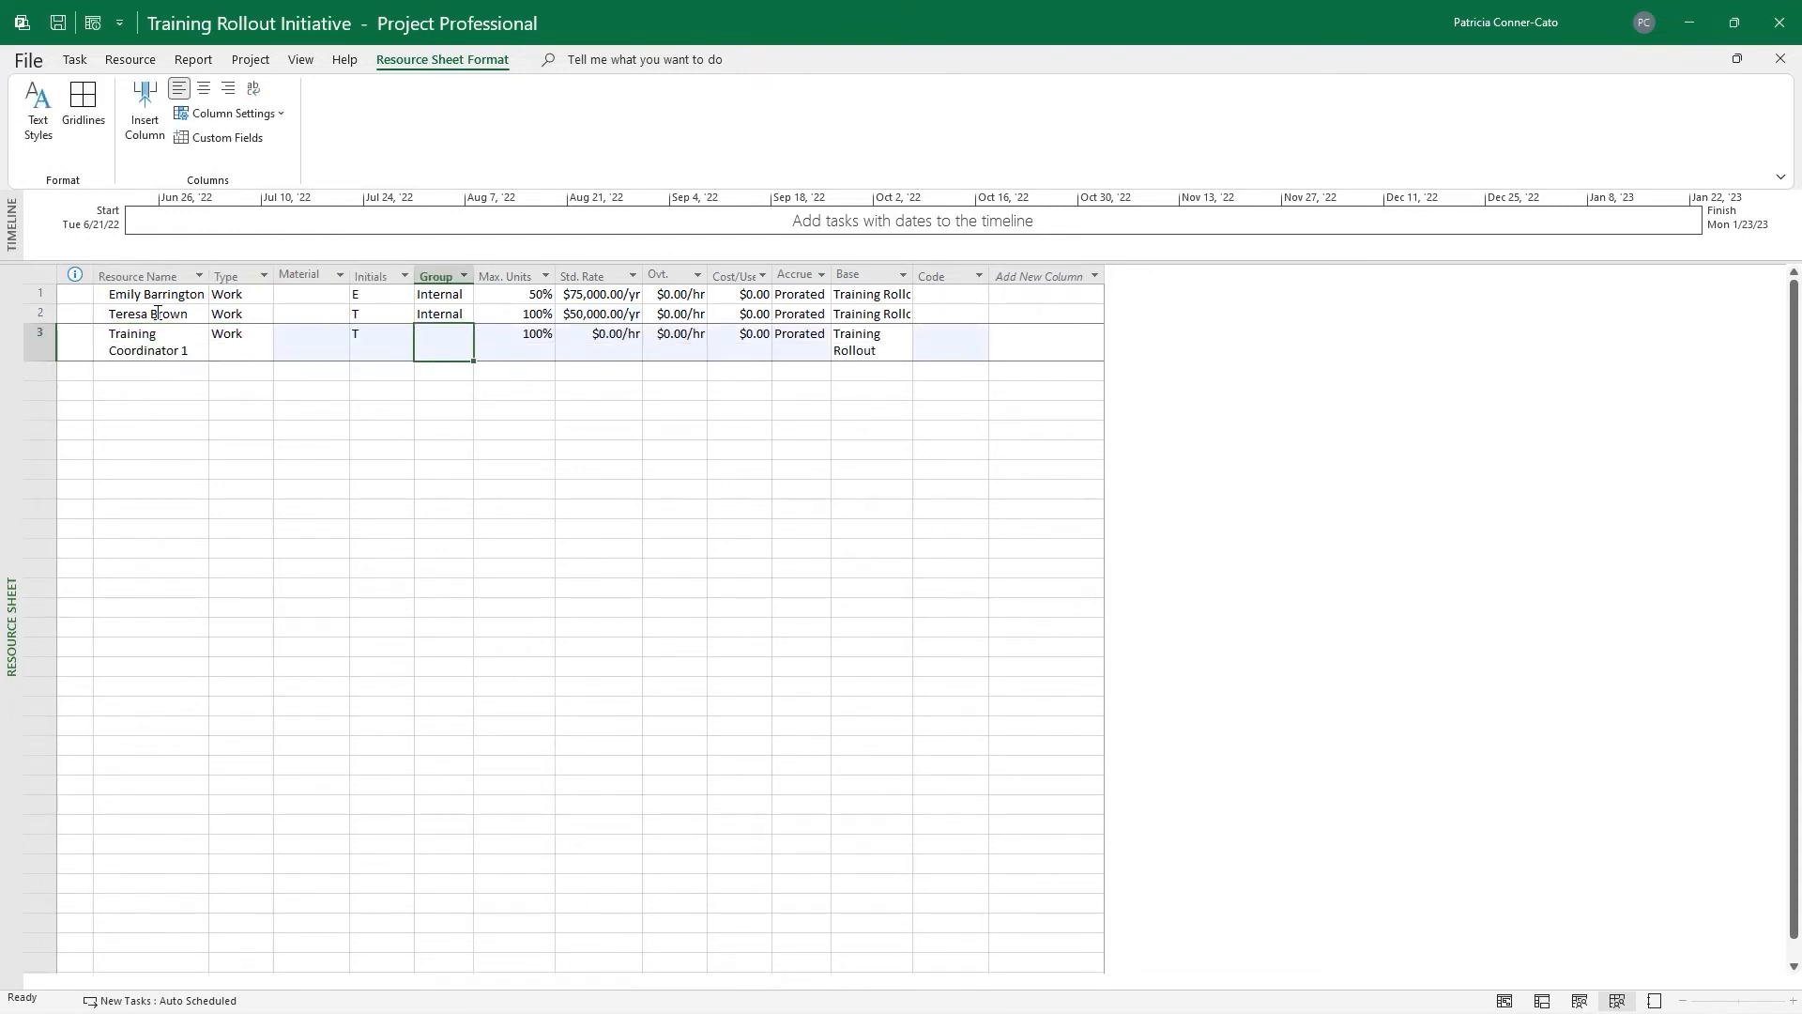
type("Internal")
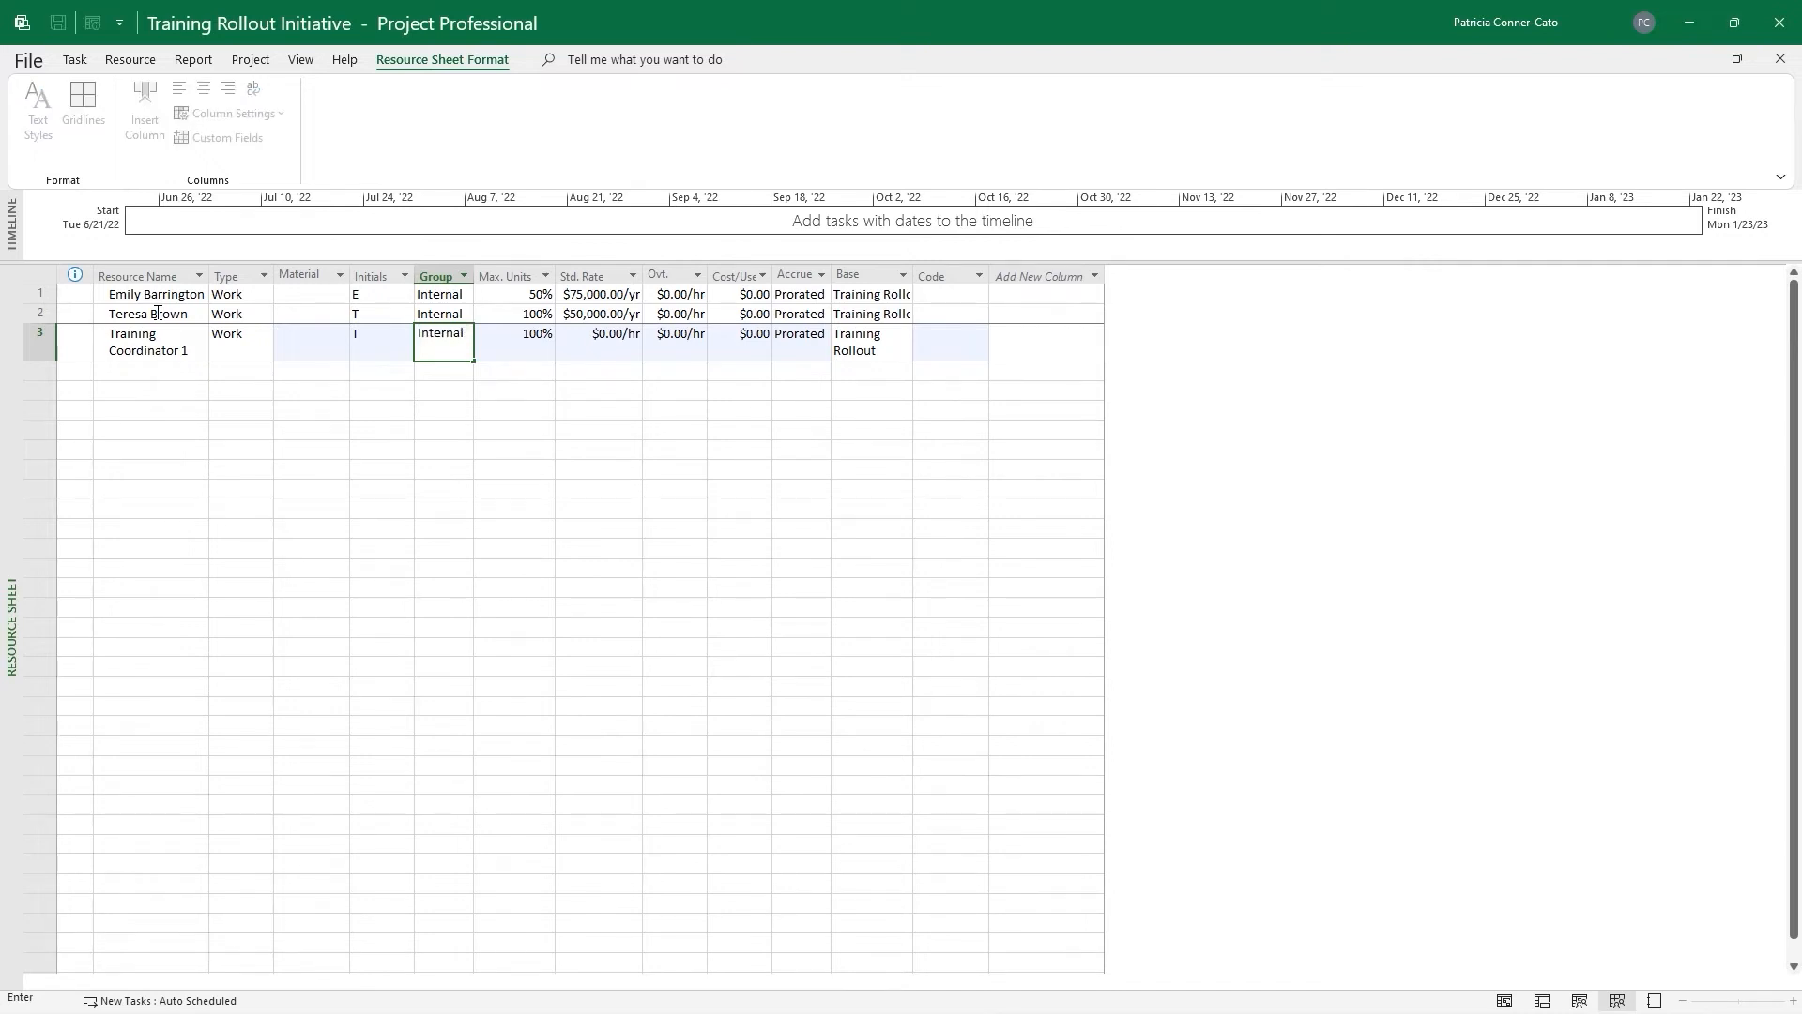
Set the standard rate of Training Coordinator 1 to 35000/yr
key("Tab")
key("Tab")
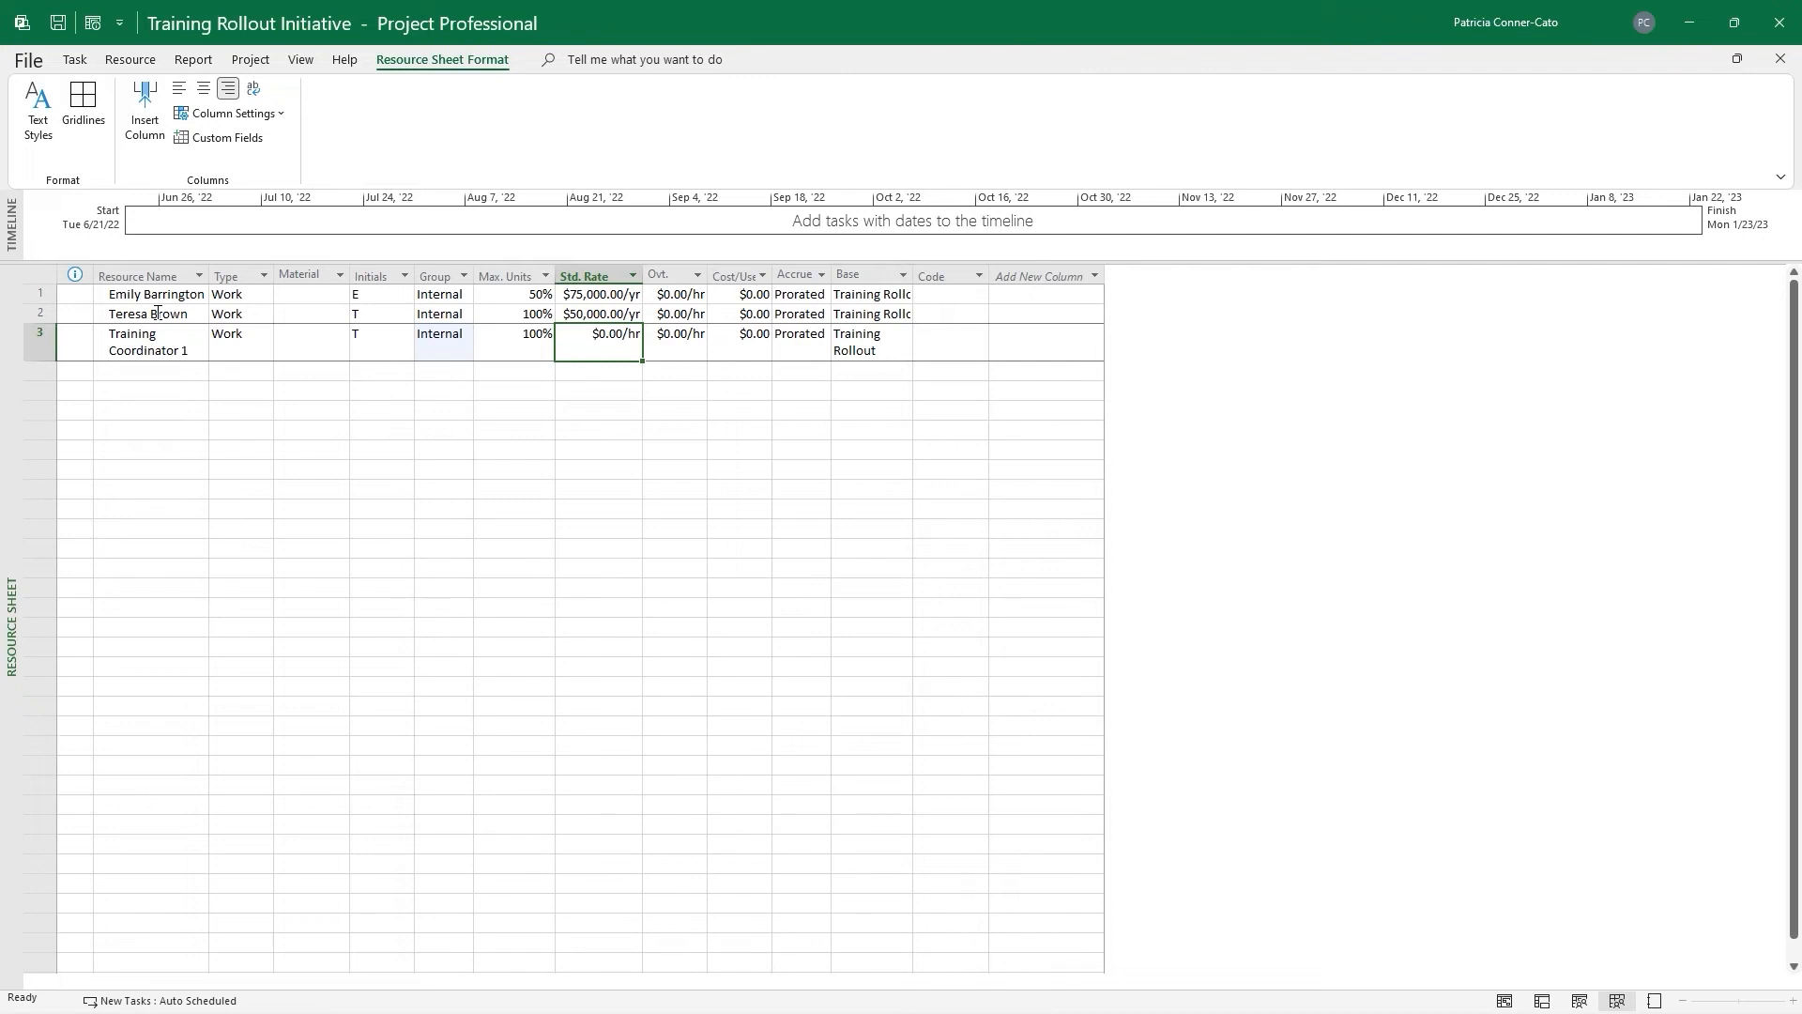
type("35")
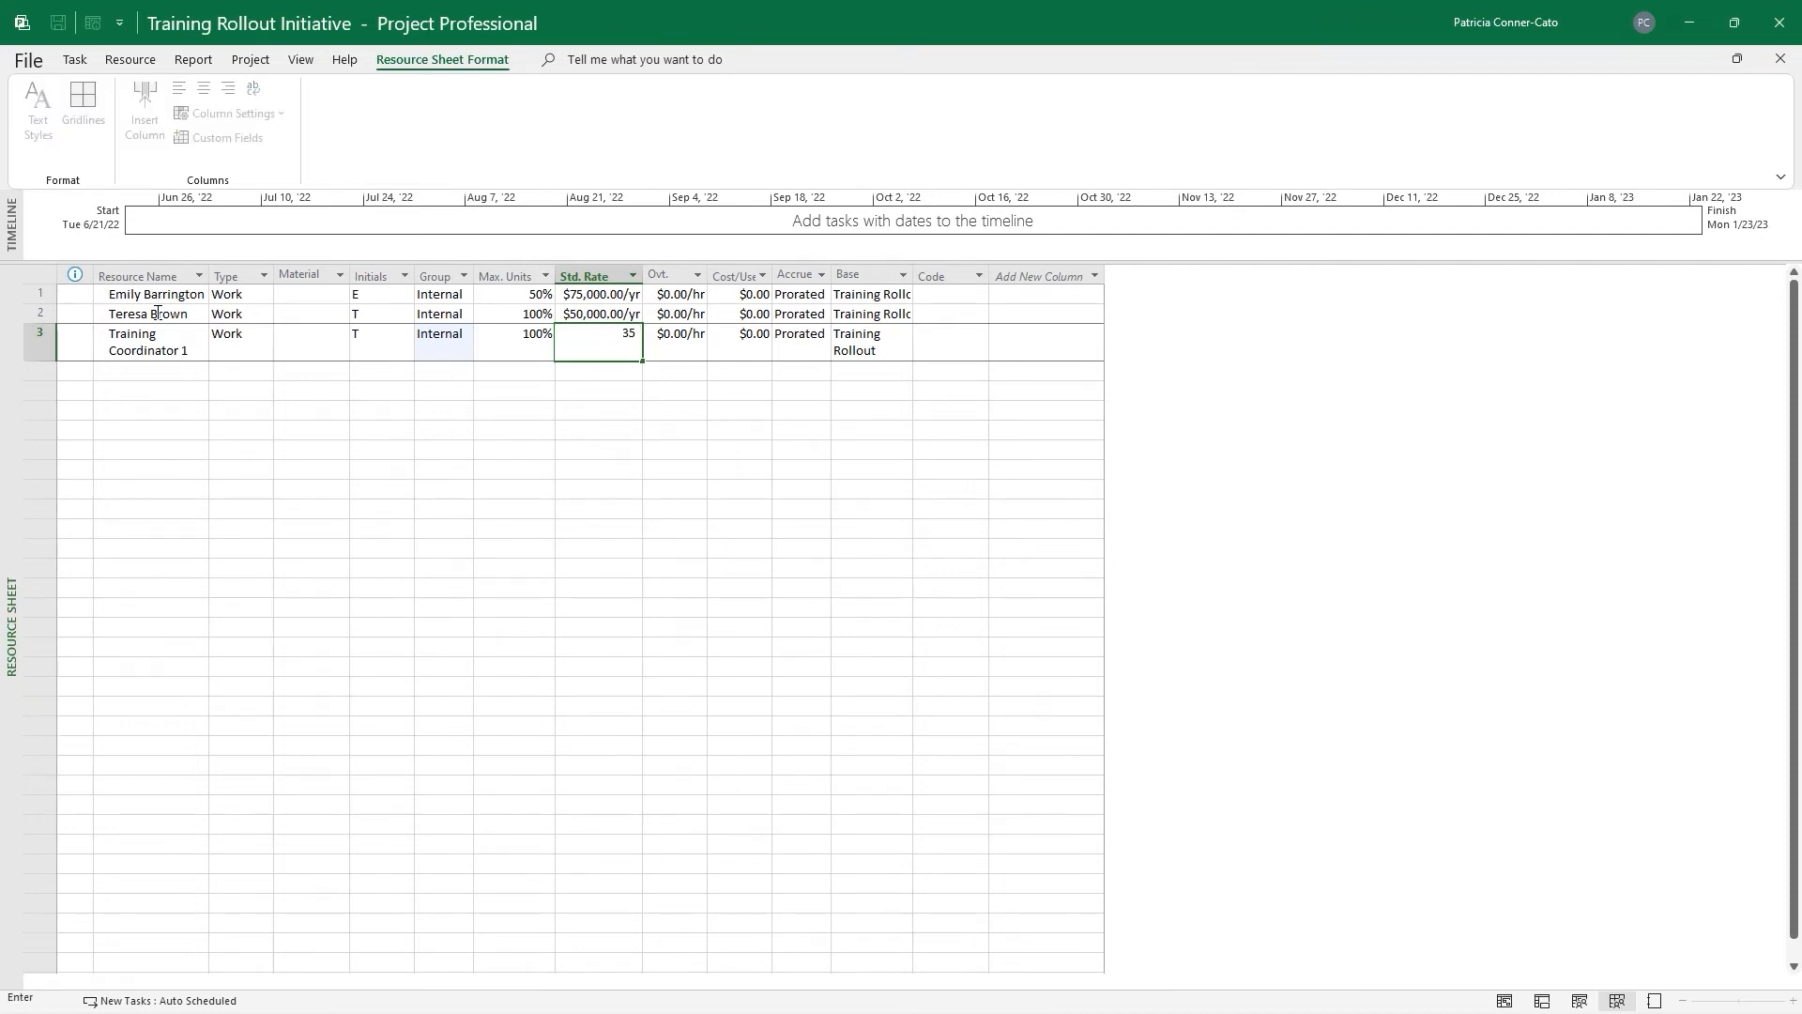
type(",000.00/yr")
key("Return")
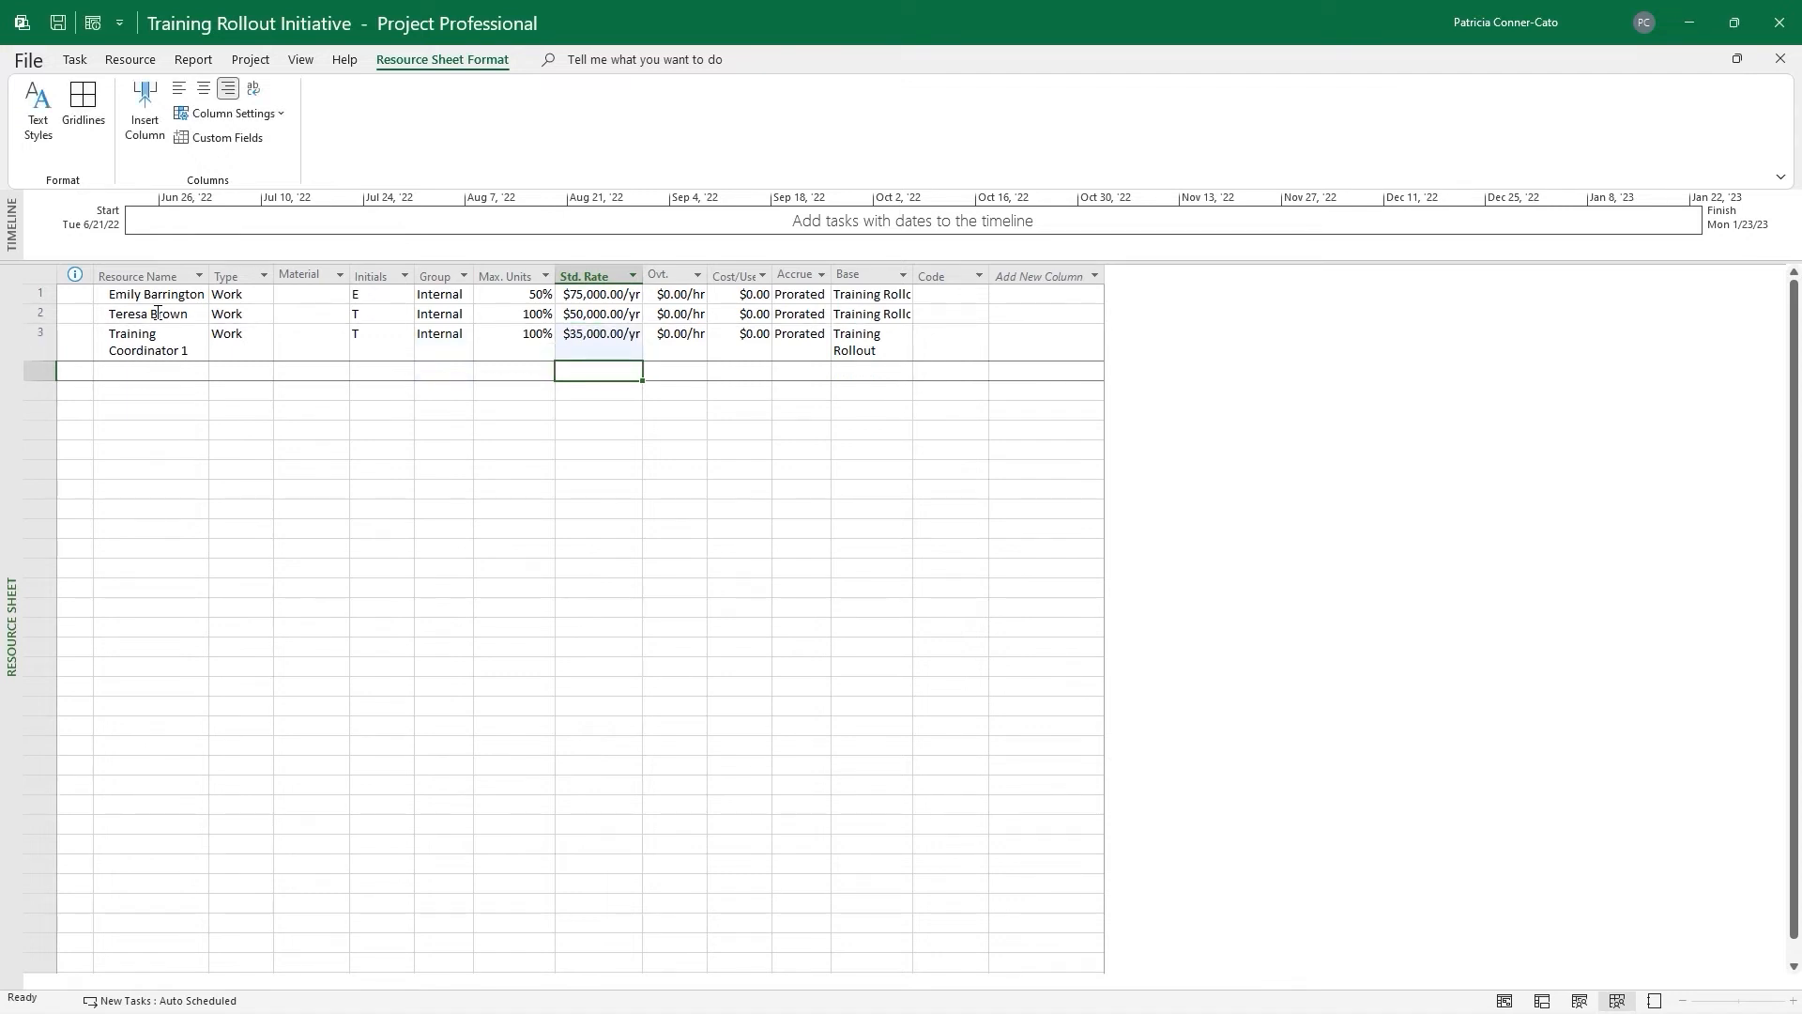
Add the work resource Training Coordinator 2 in the fourth row with the group Internal
key("Left")
key("Left")
key("Left")
key("Left")
key("Left")
key("Left")
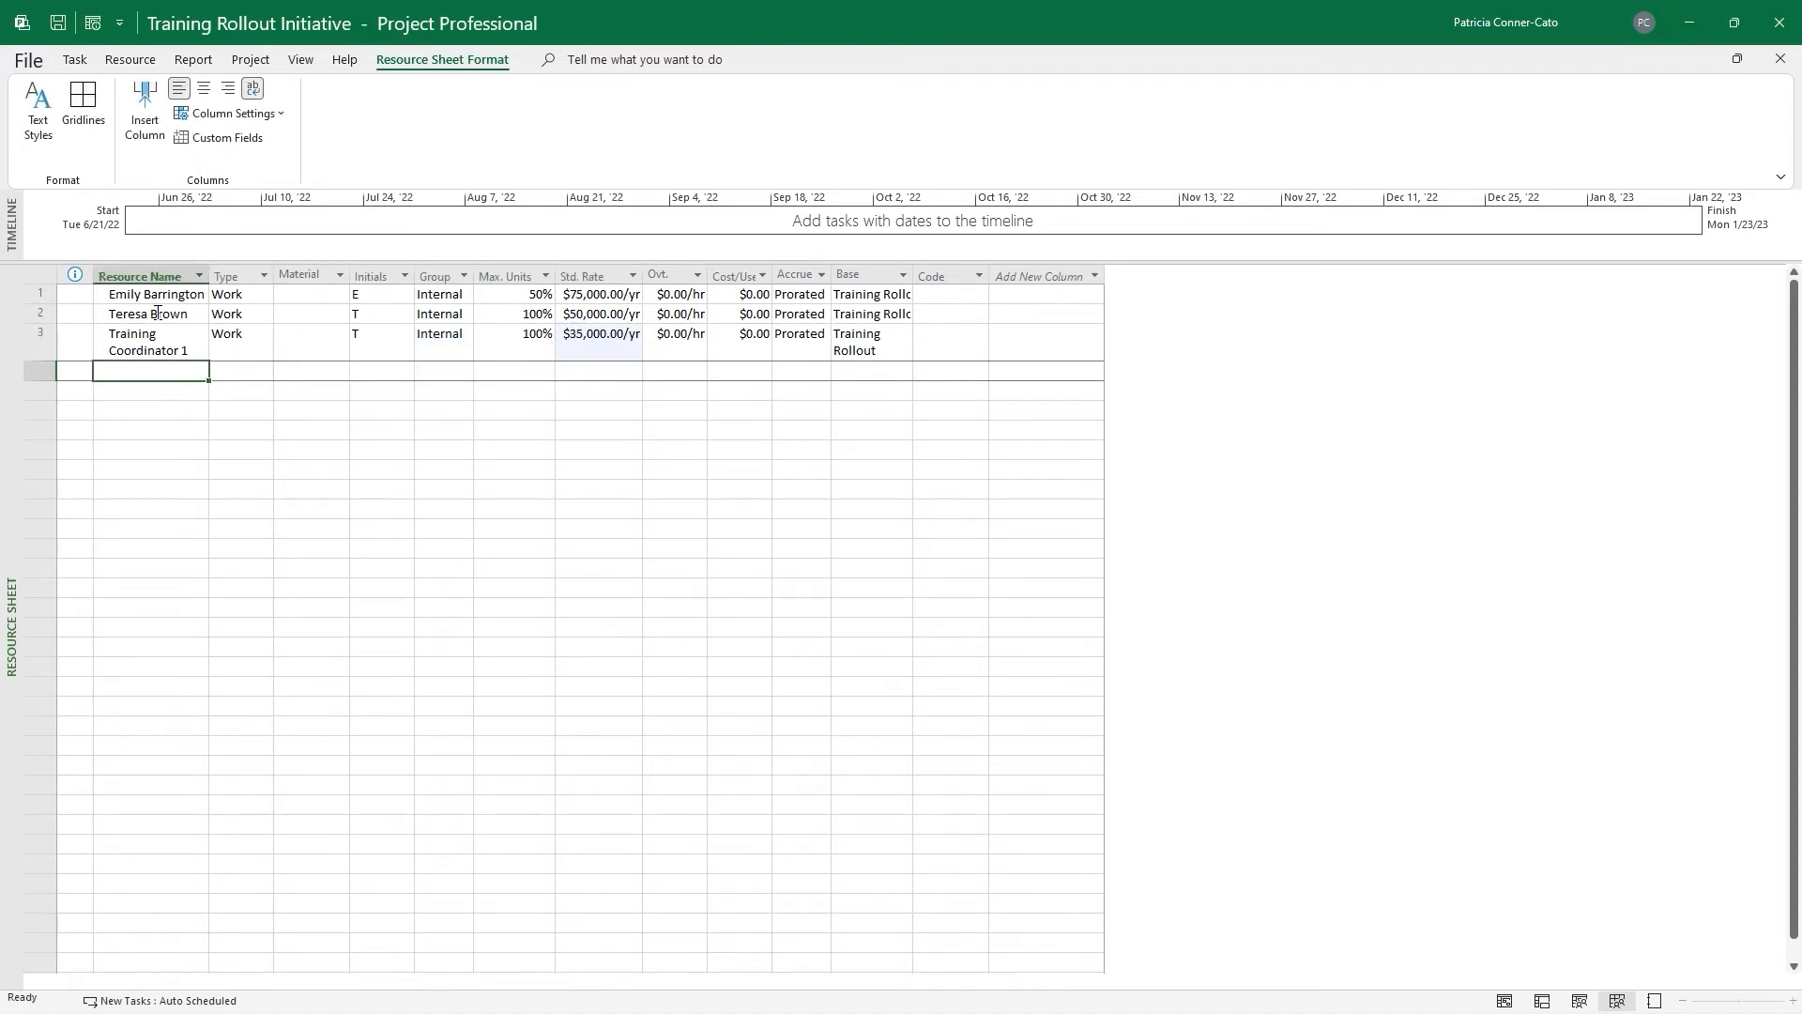
type("Trai")
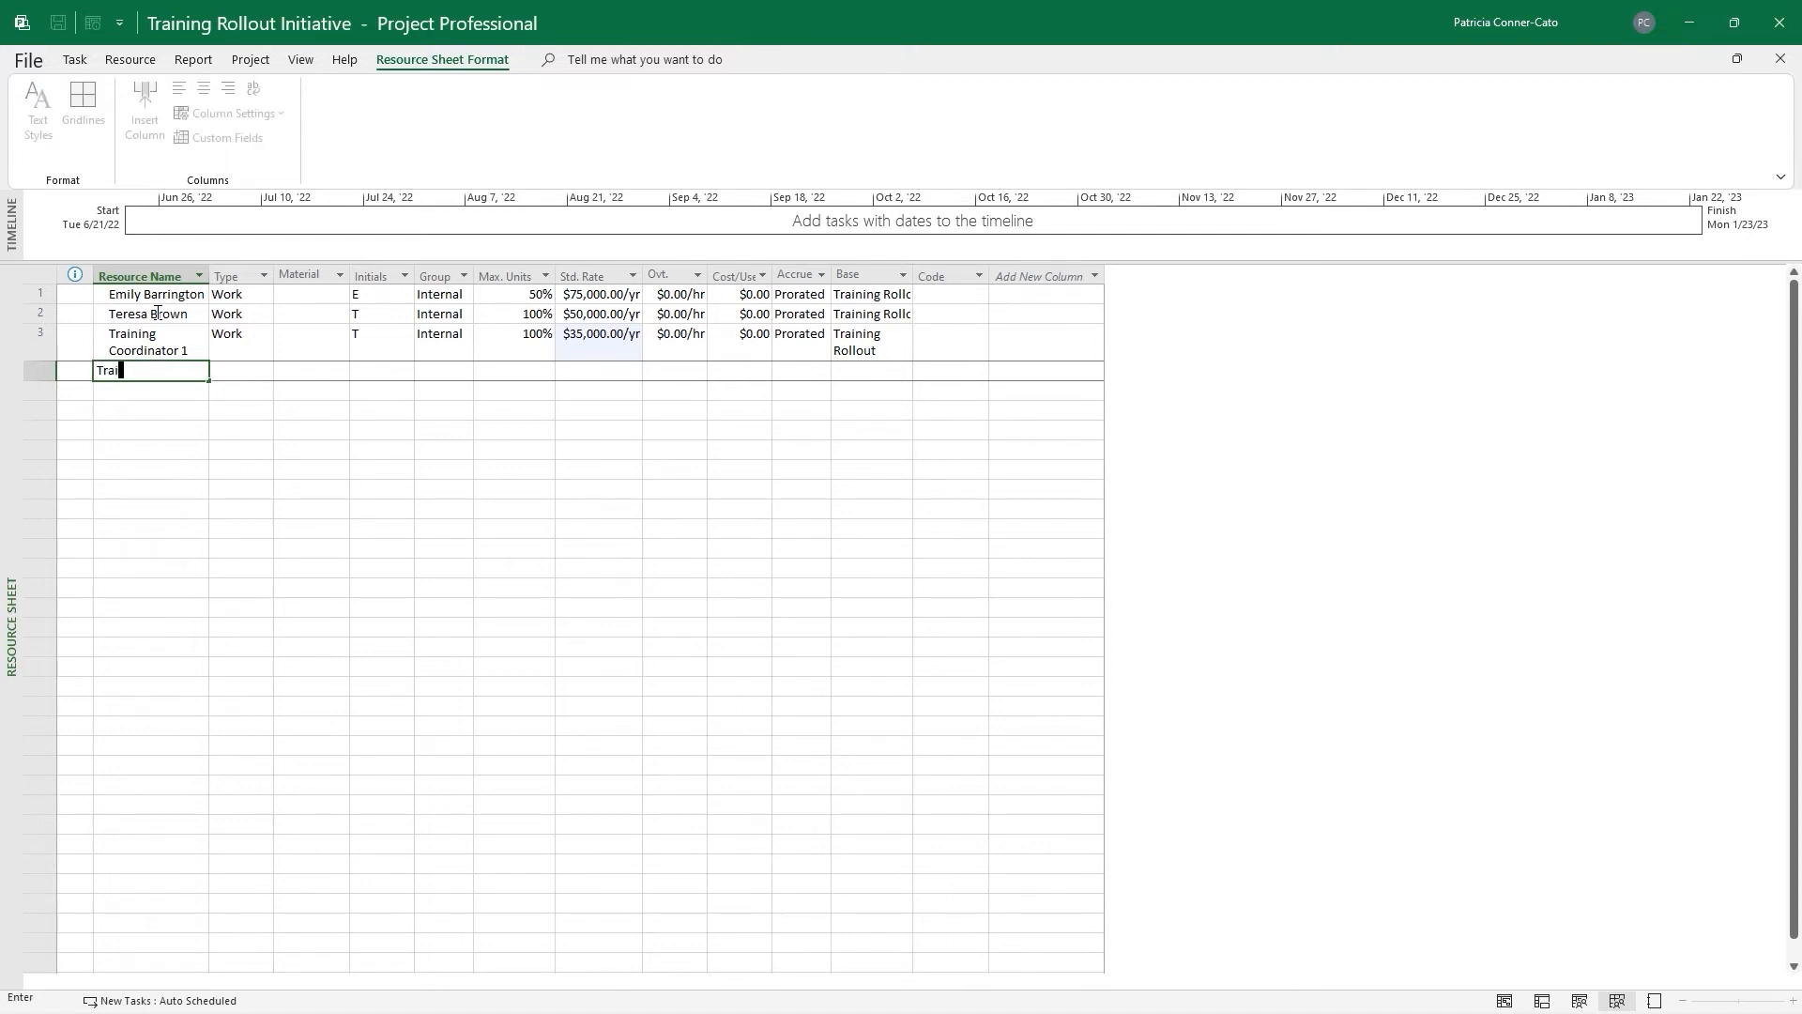
type("ning Coordinator 2")
key("Tab")
key("Tab")
key("Tab")
key("Tab")
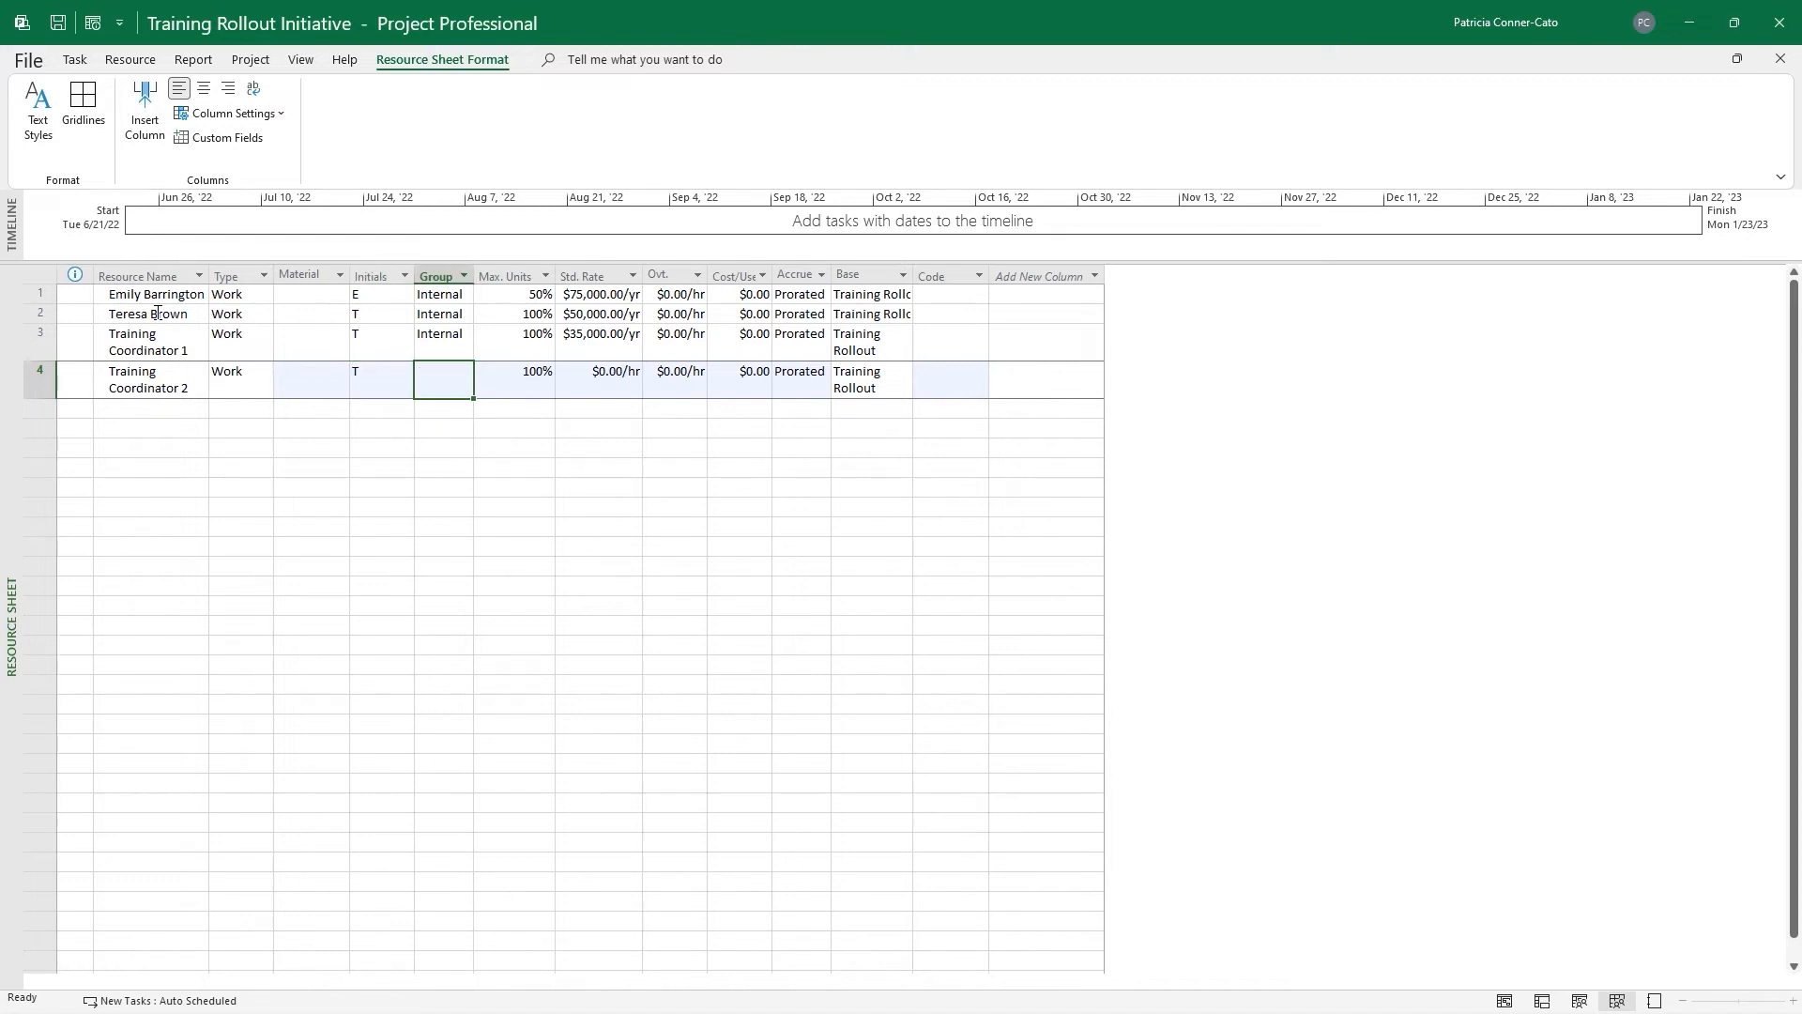
type("Internal")
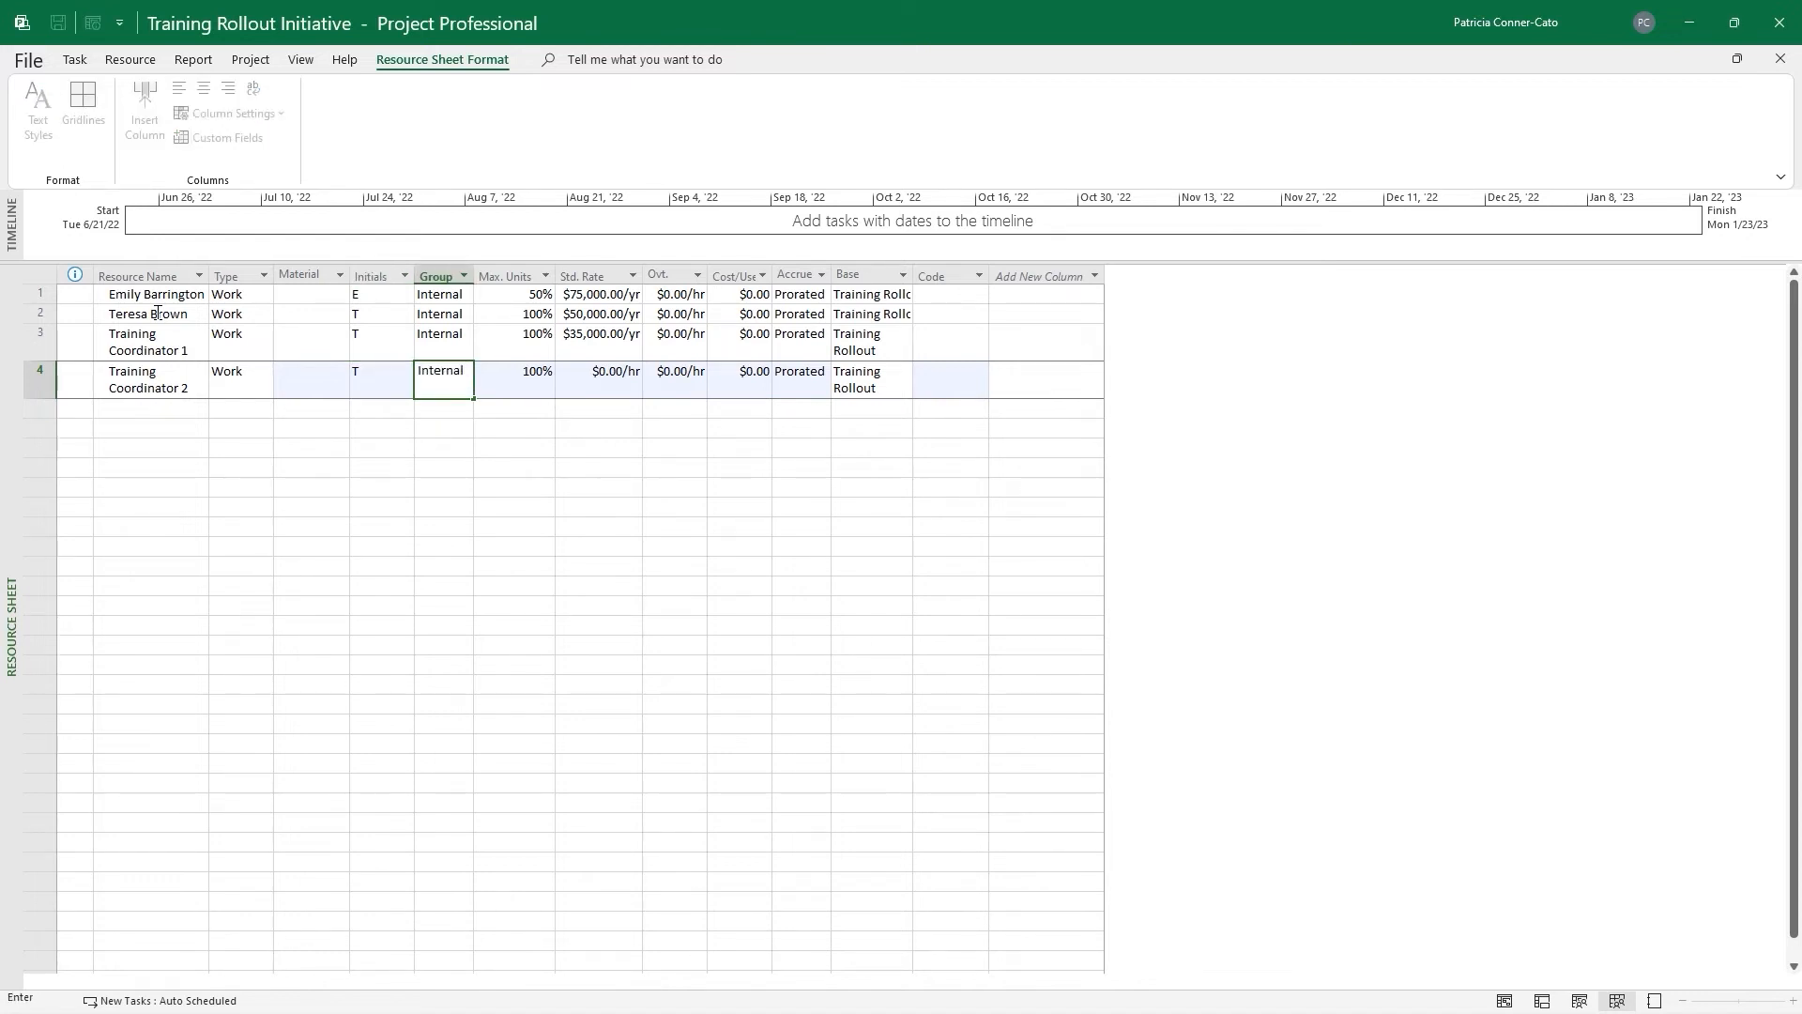
Set the standard rate of Training Coordinator 2 to 35000/yr
key("Tab")
key("Tab")
type("35000")
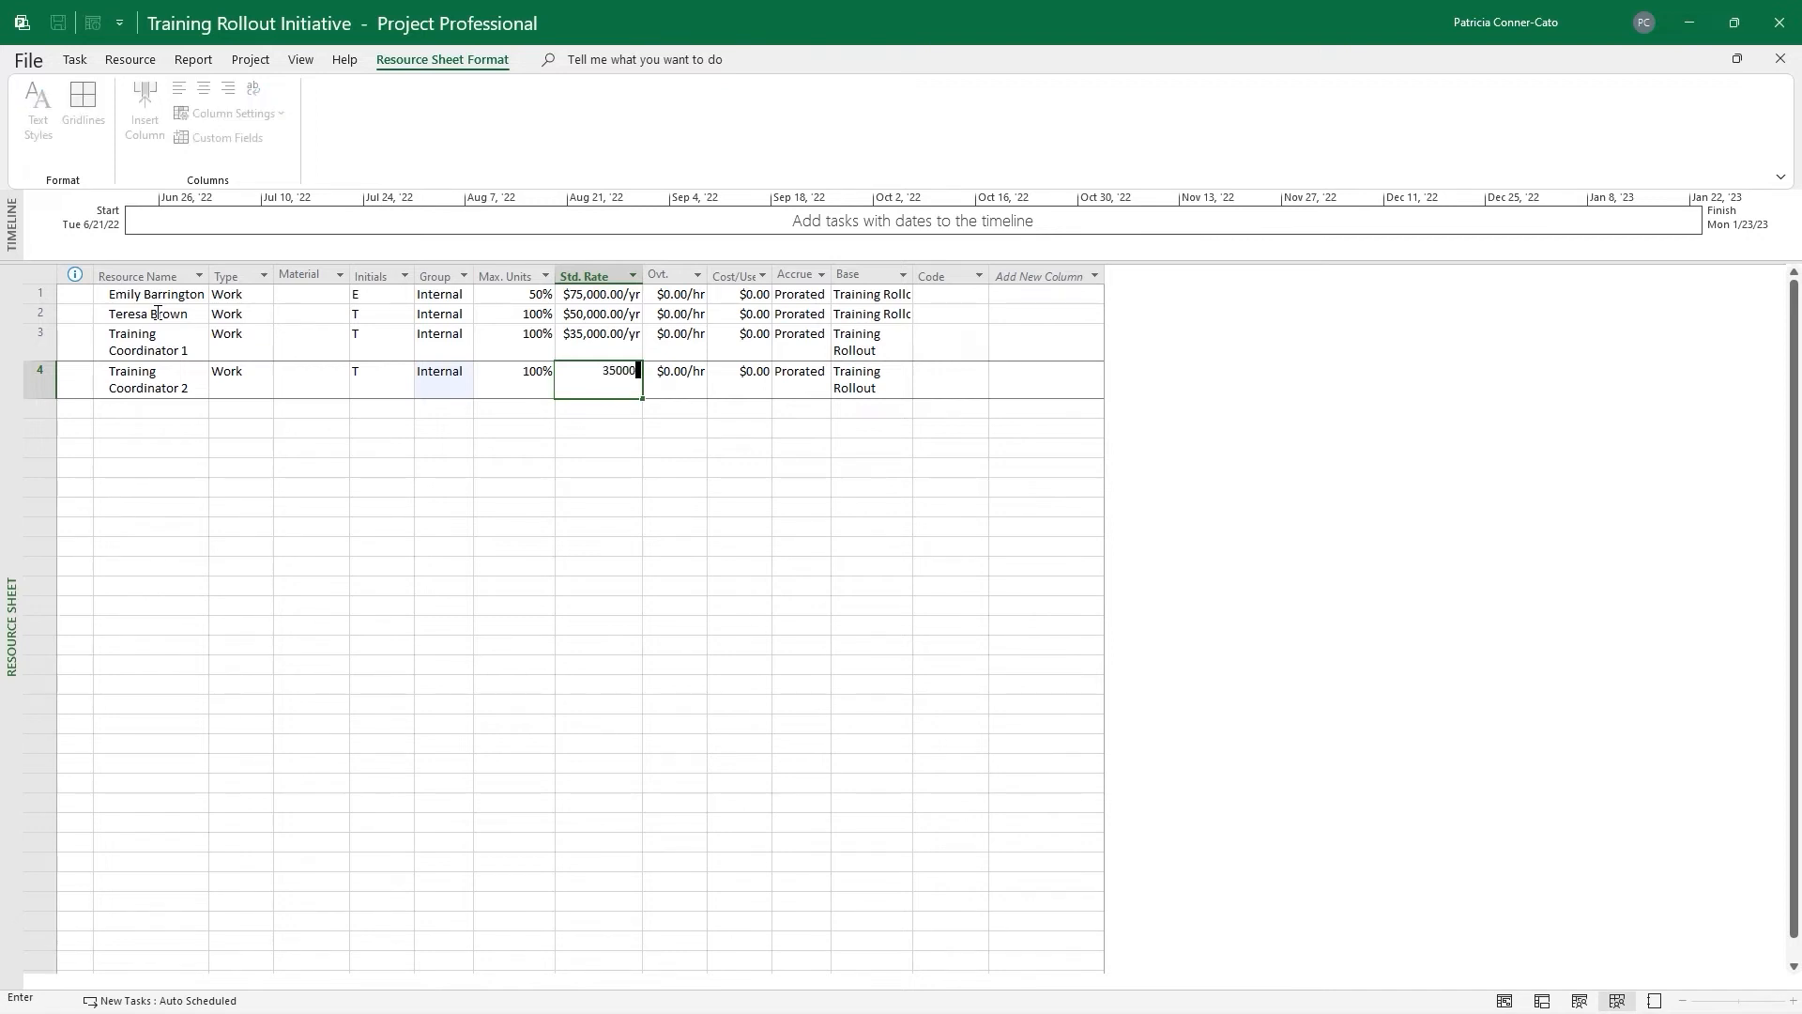
type("/y")
key("Return")
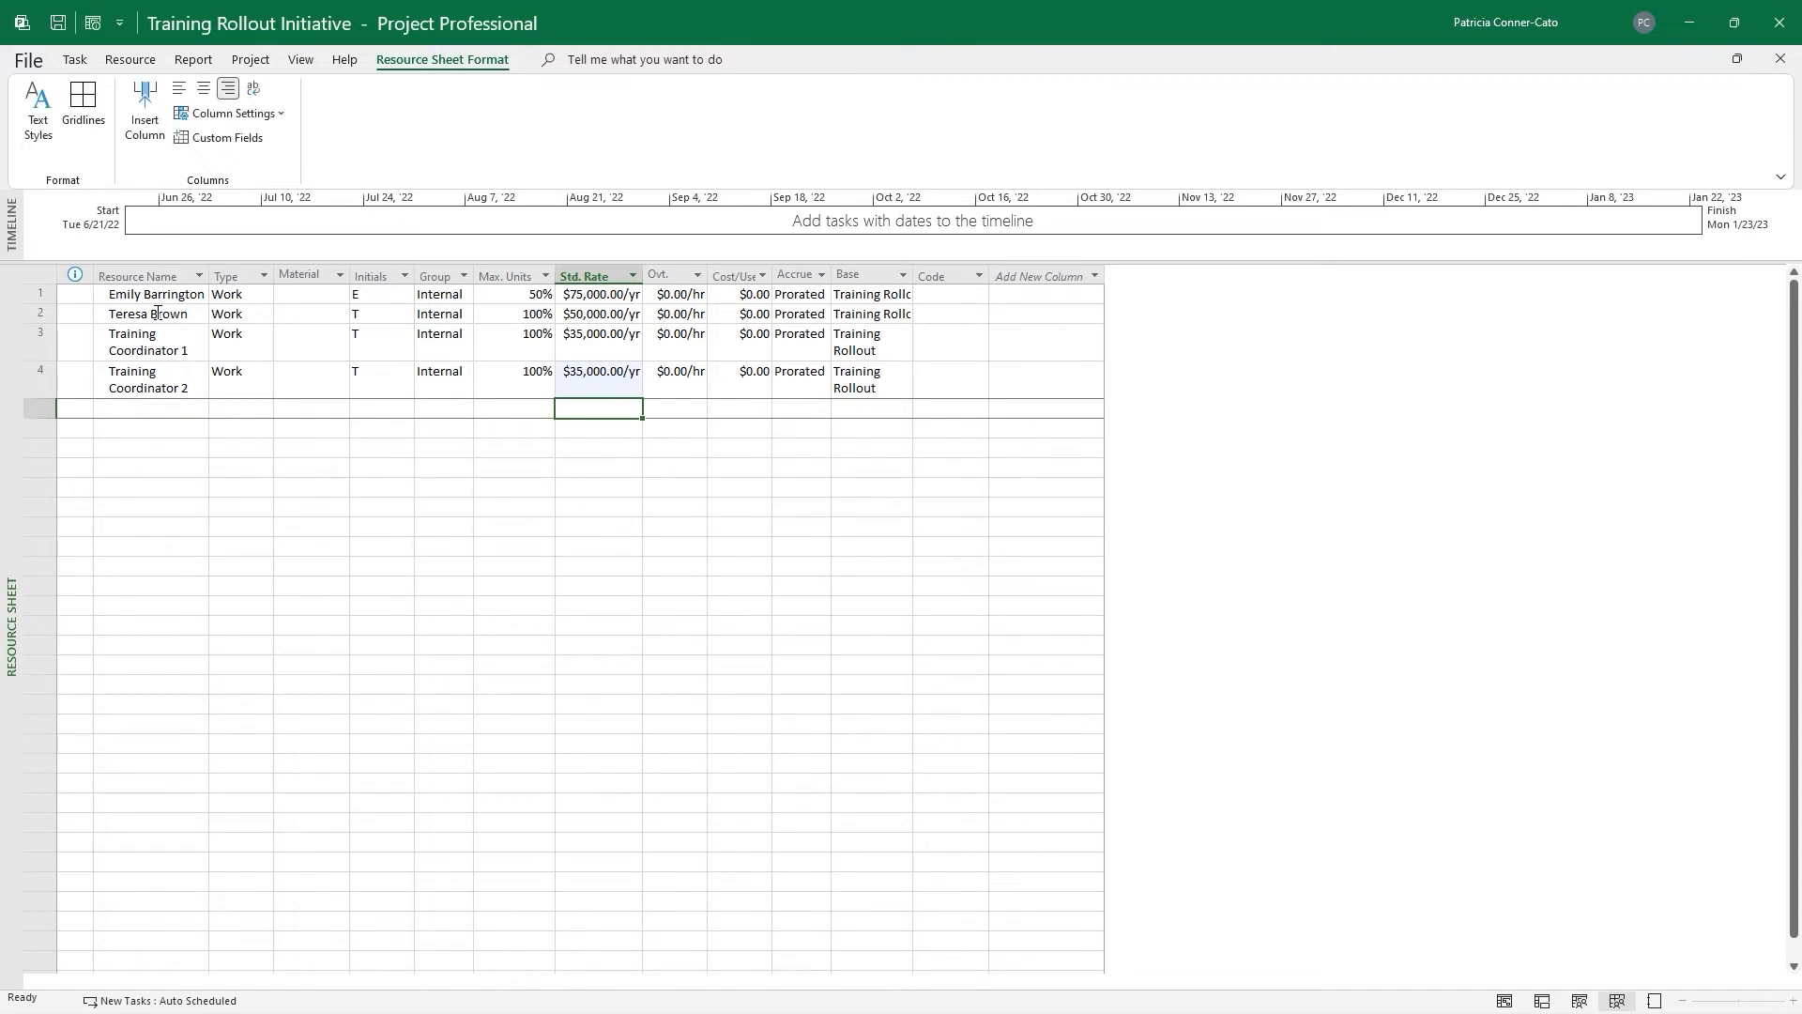
Add a work resource in the fifth row with the person's full name and the group Internal
key("Left")
key("Left")
key("Left")
key("Left")
key("Left")
key("Left")
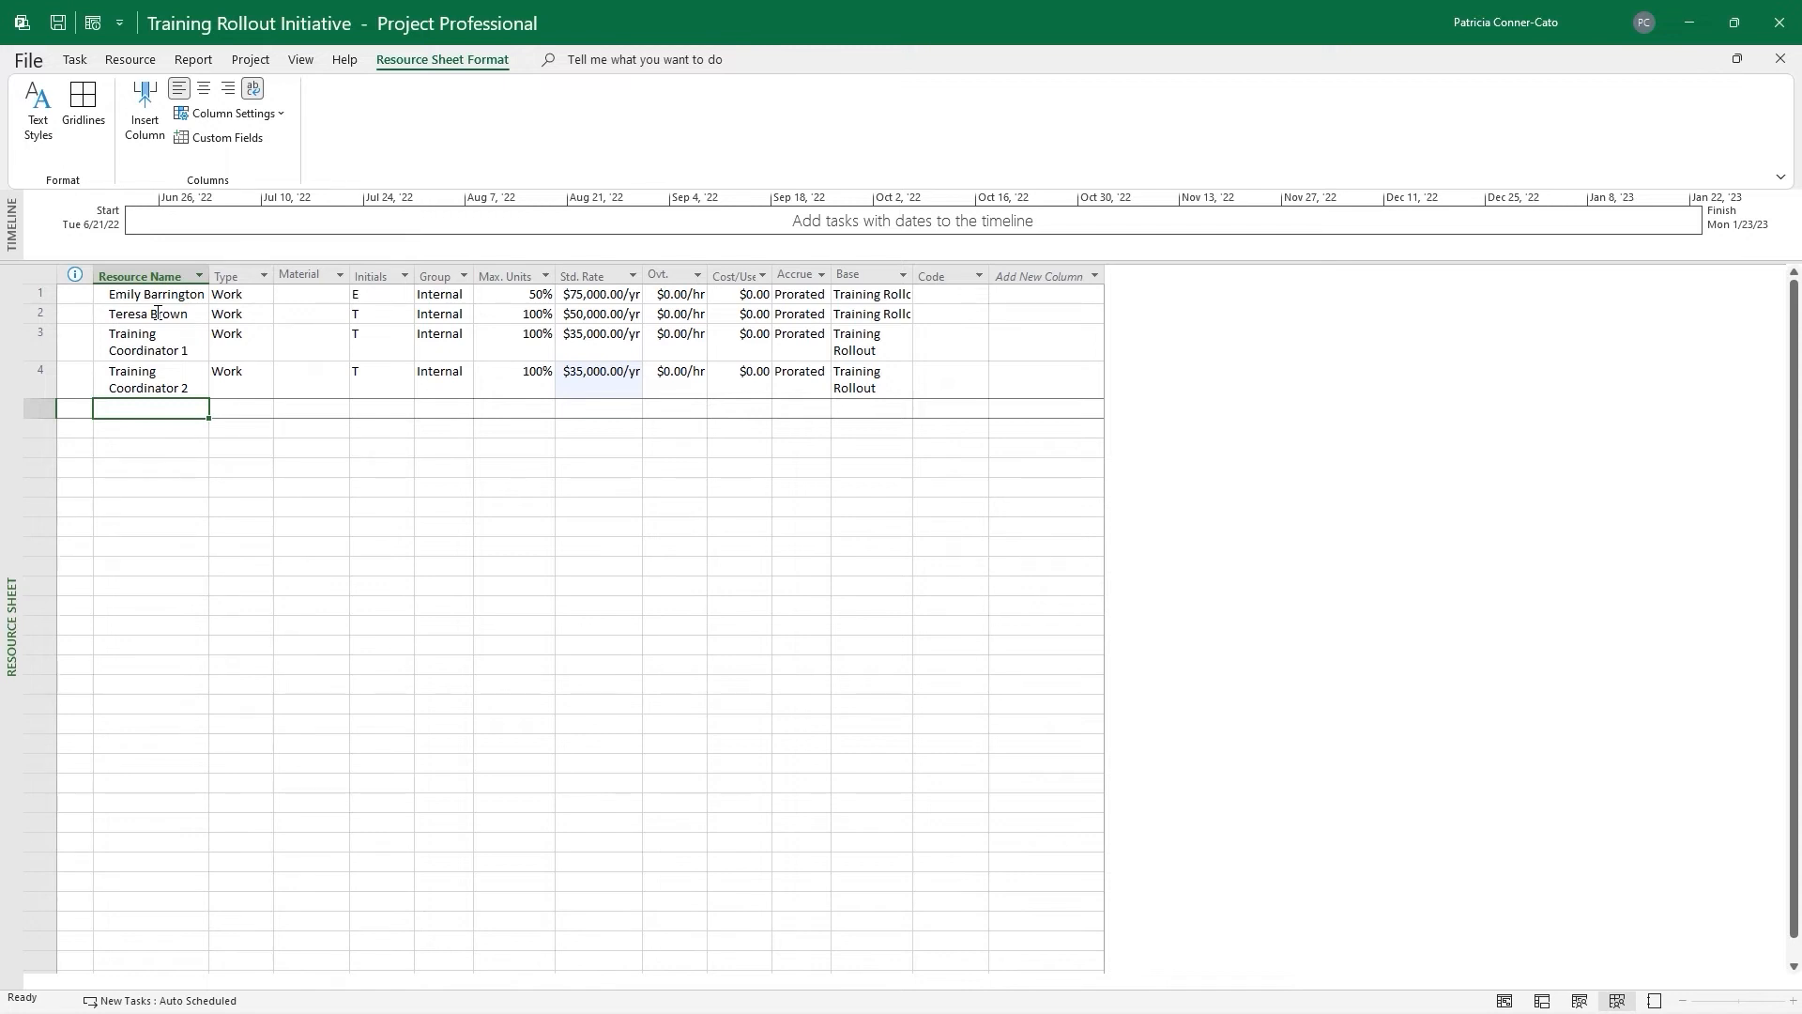
type("Ran")
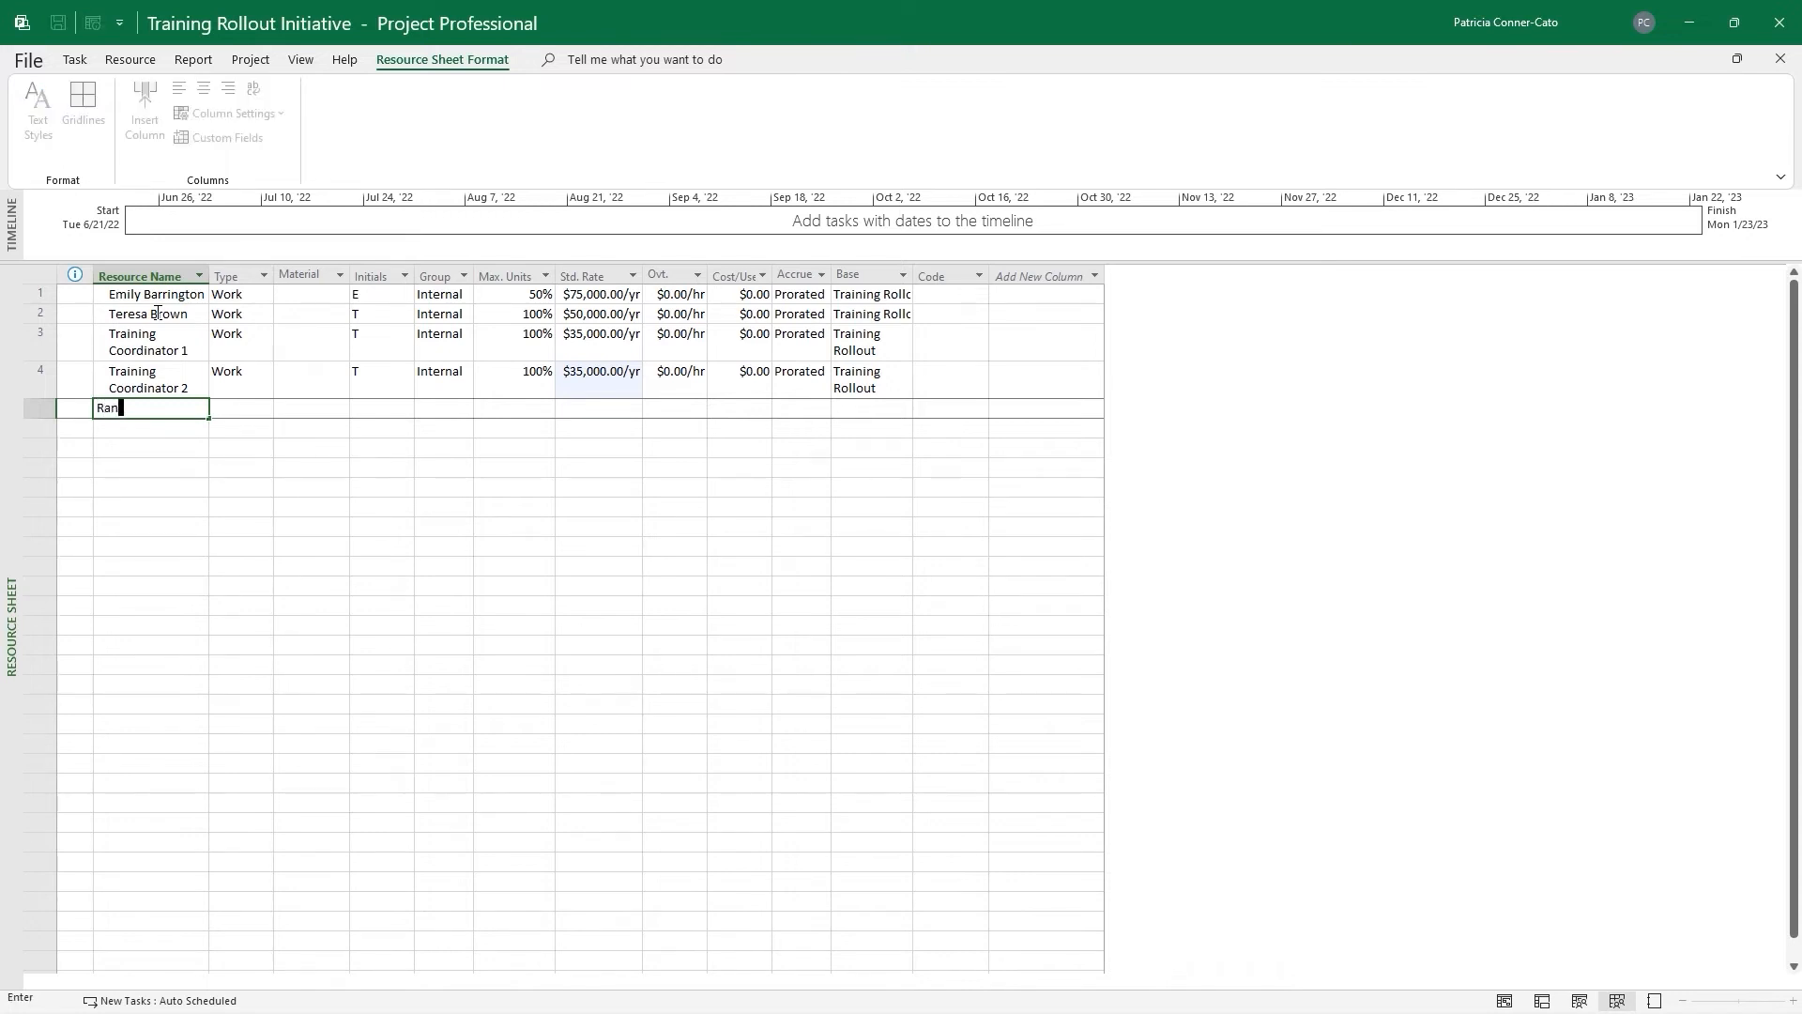
type("dy Allison")
key("Tab")
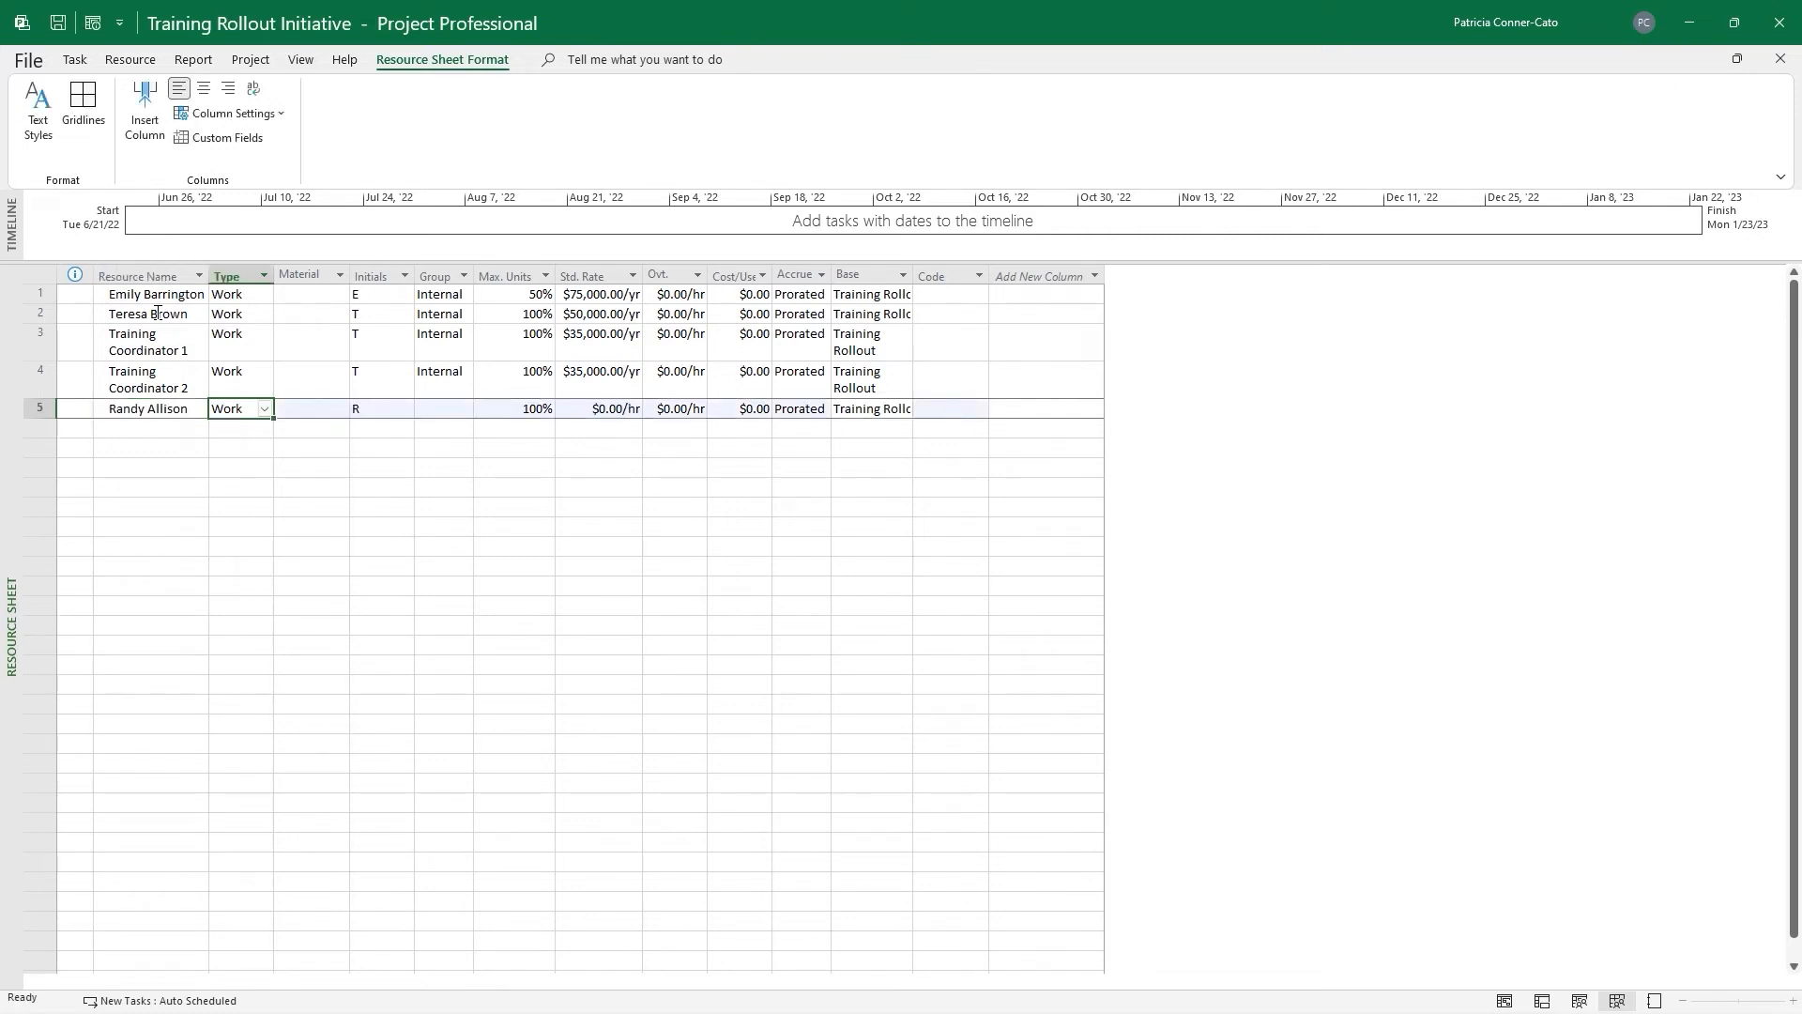
key("Tab")
key("Tab")
key("Tab")
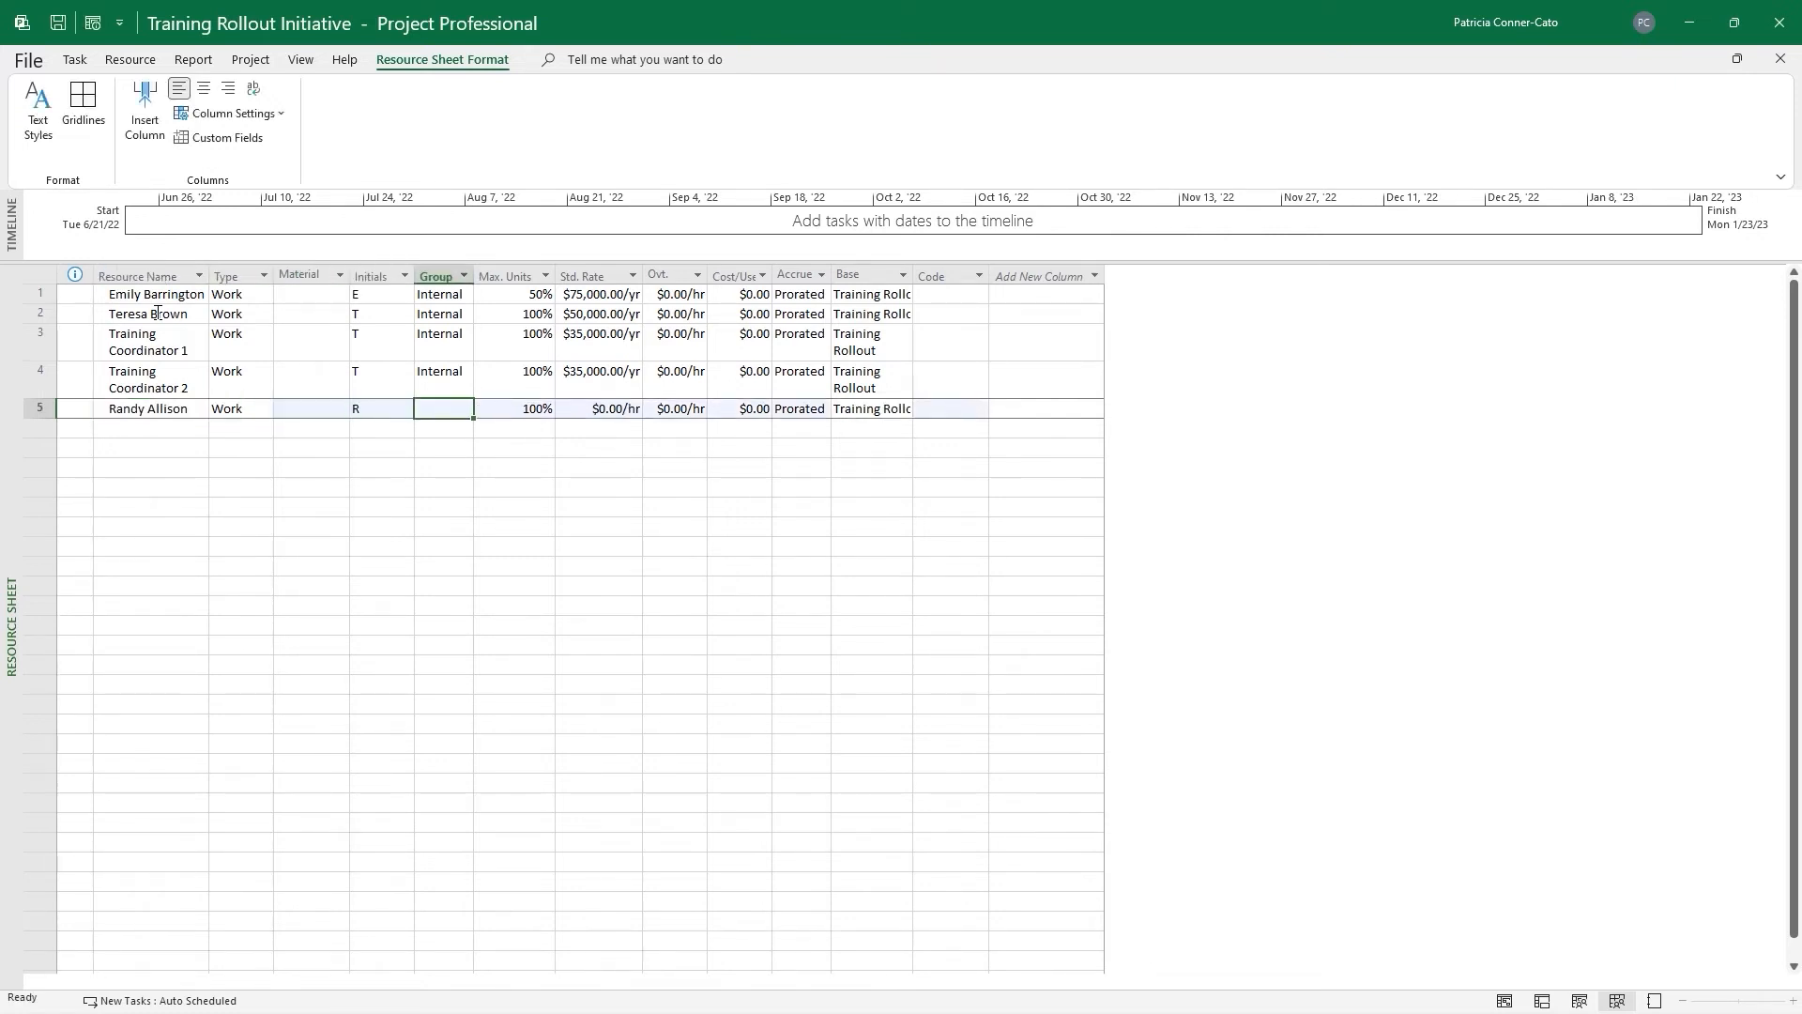
type("Internal")
Set the fifth resource's maximum units to 25% and the standard rate to 75000/yr
key("Tab")
type("2")
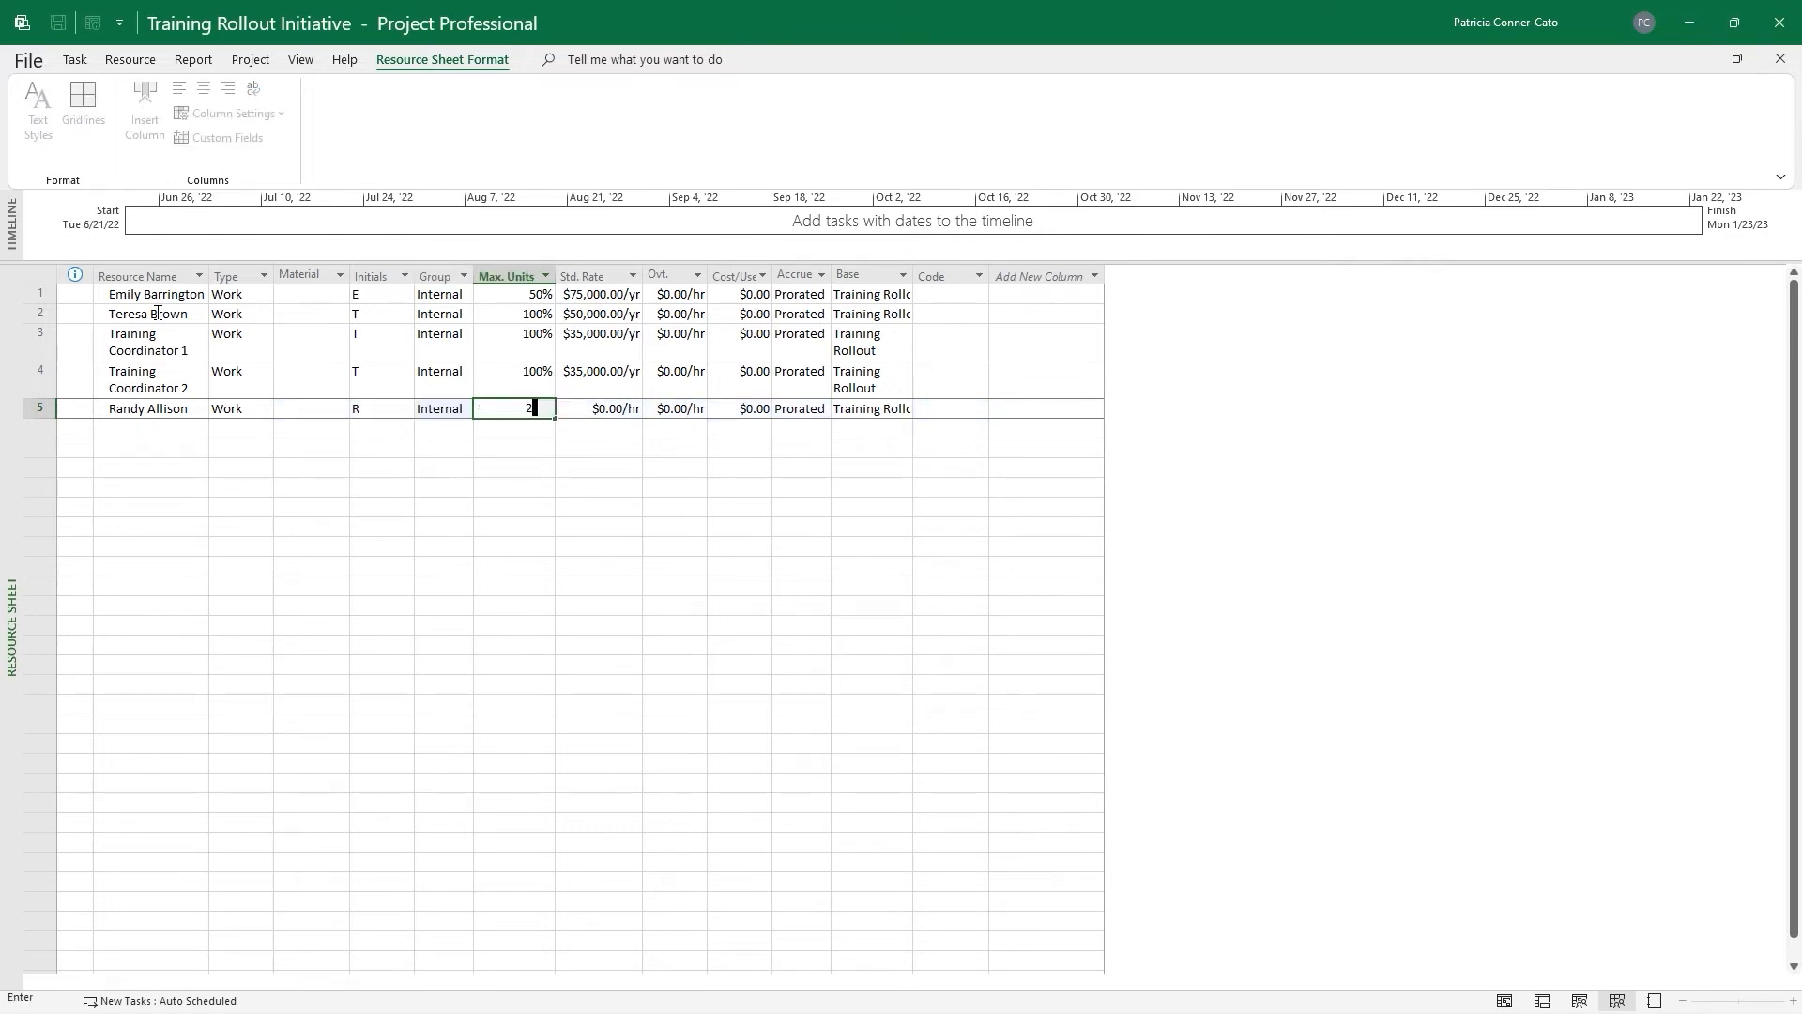
type("5")
key("Tab")
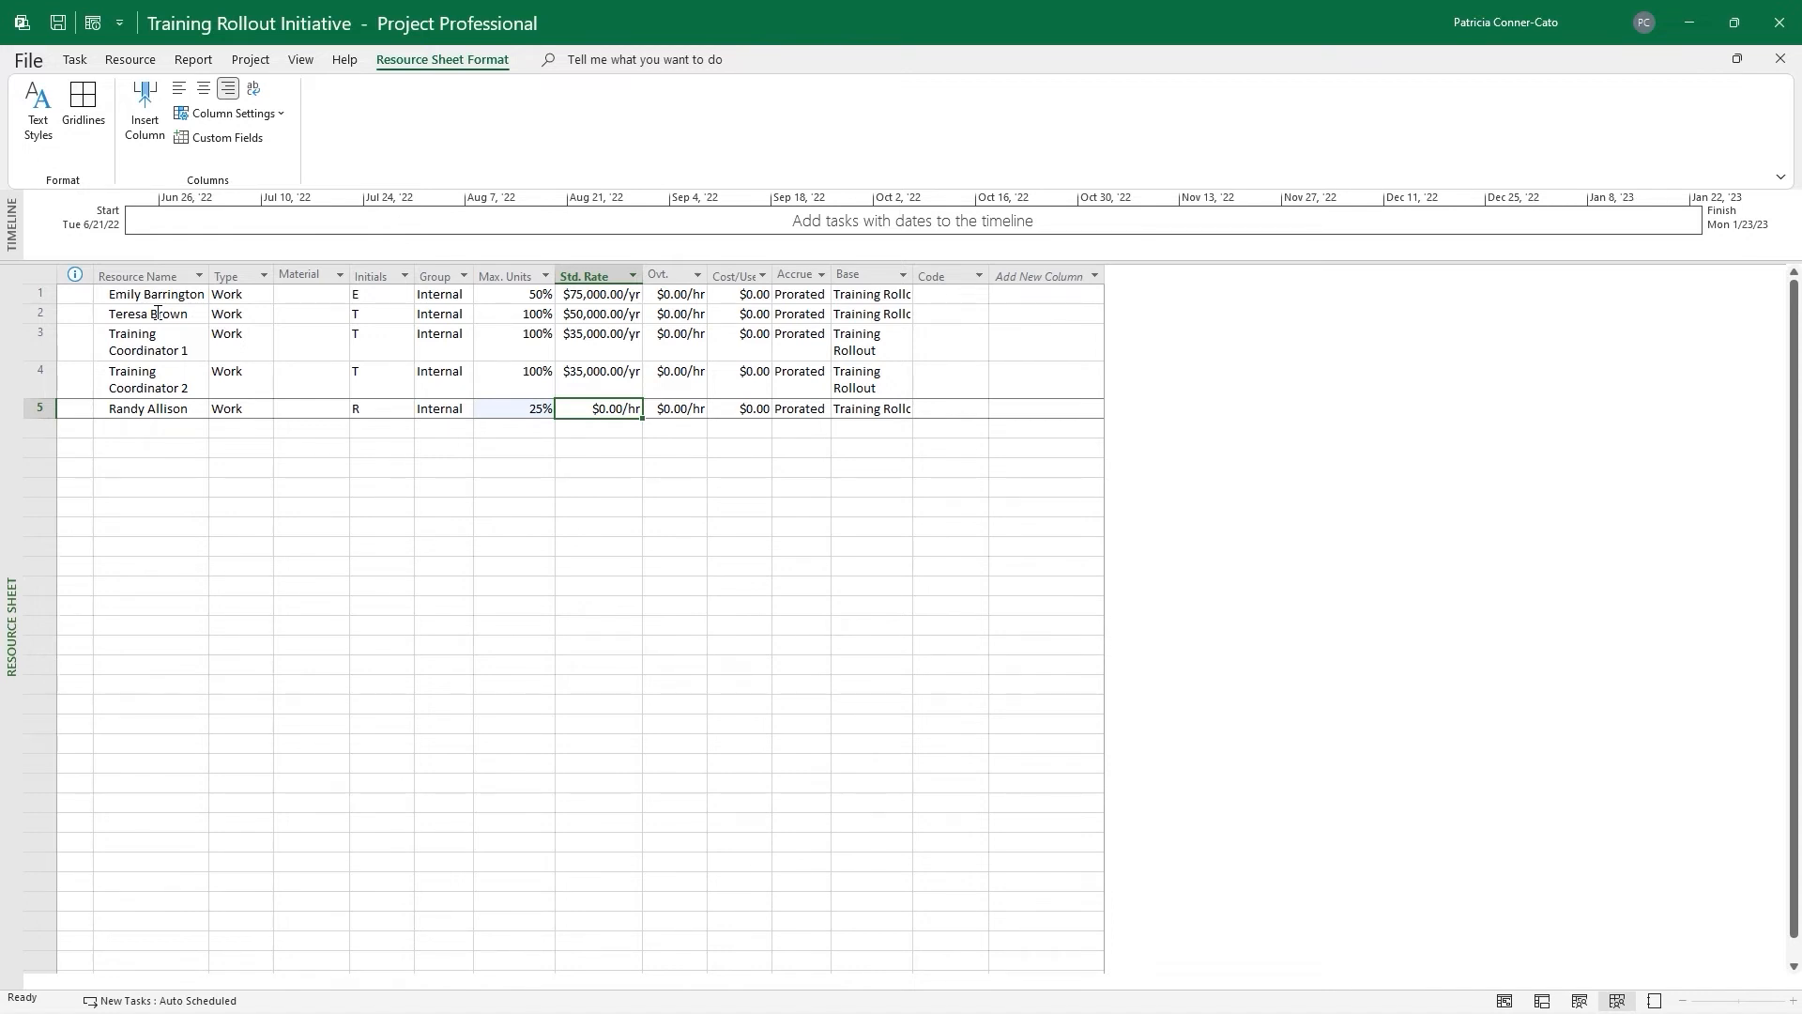
type("75")
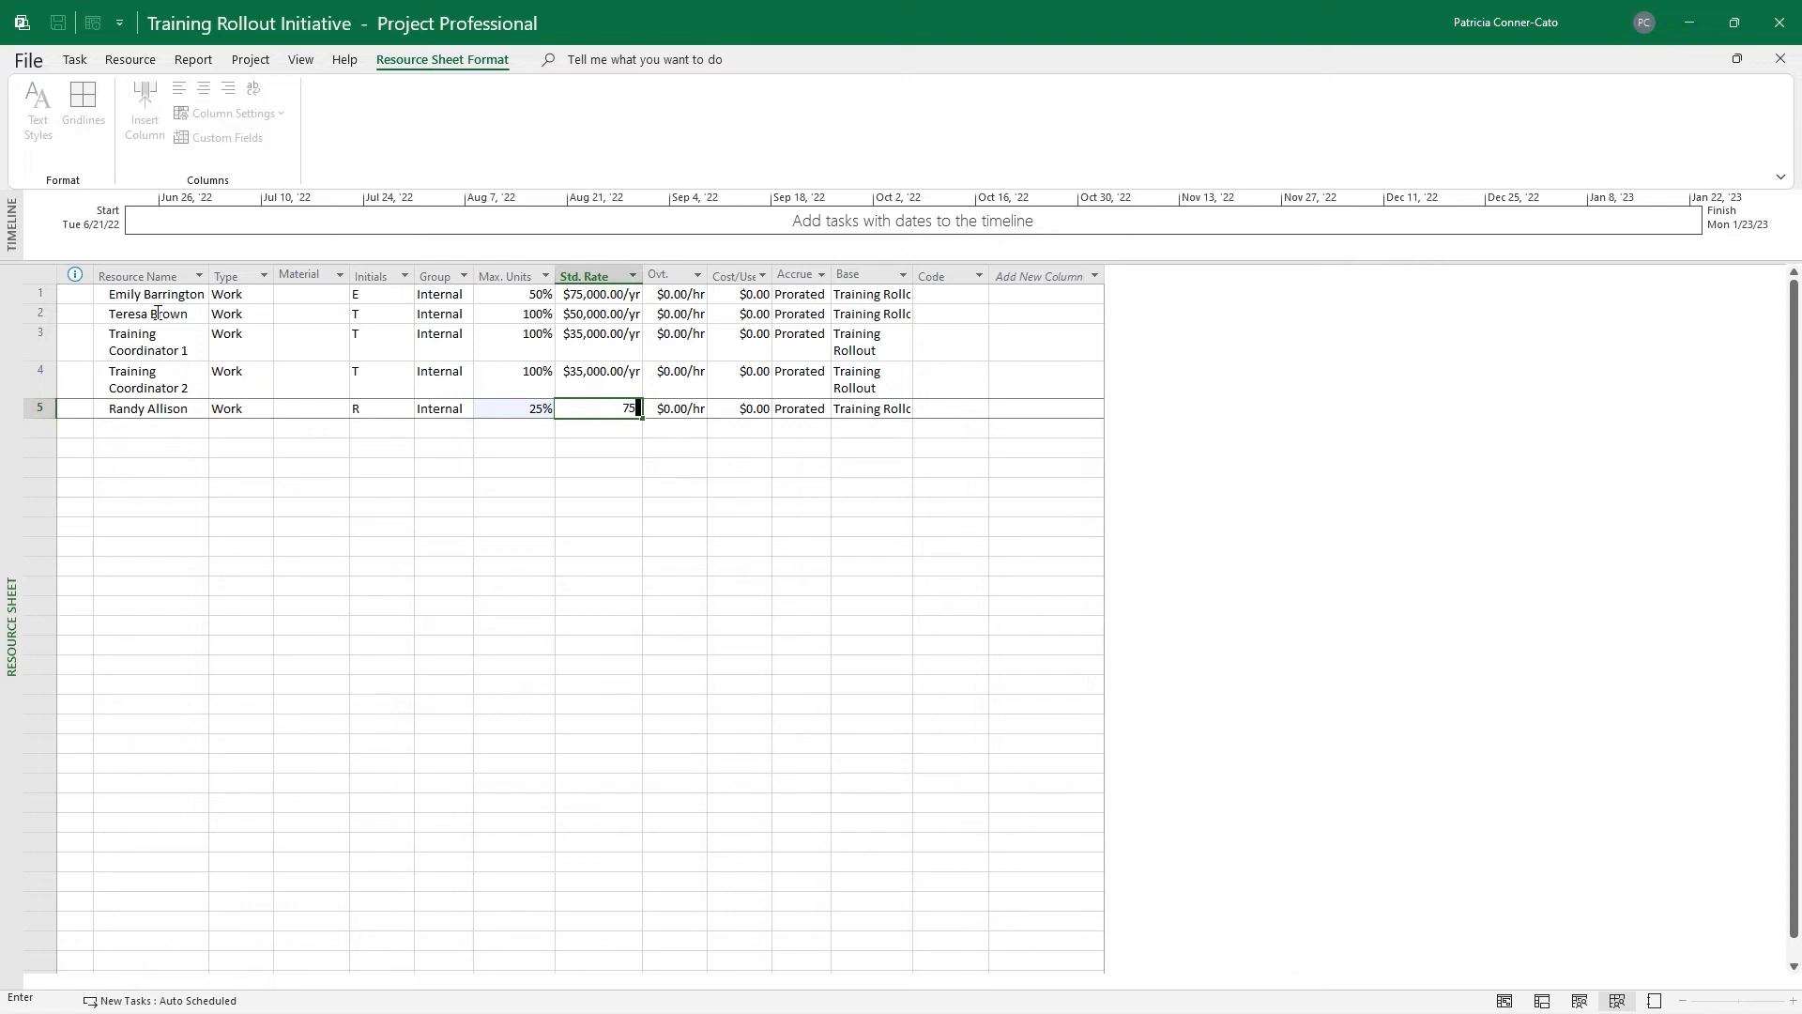
type(",000.00/yr")
key("Return")
Add a work resource in the sixth row with the person's full name and the group Internal
key("Home")
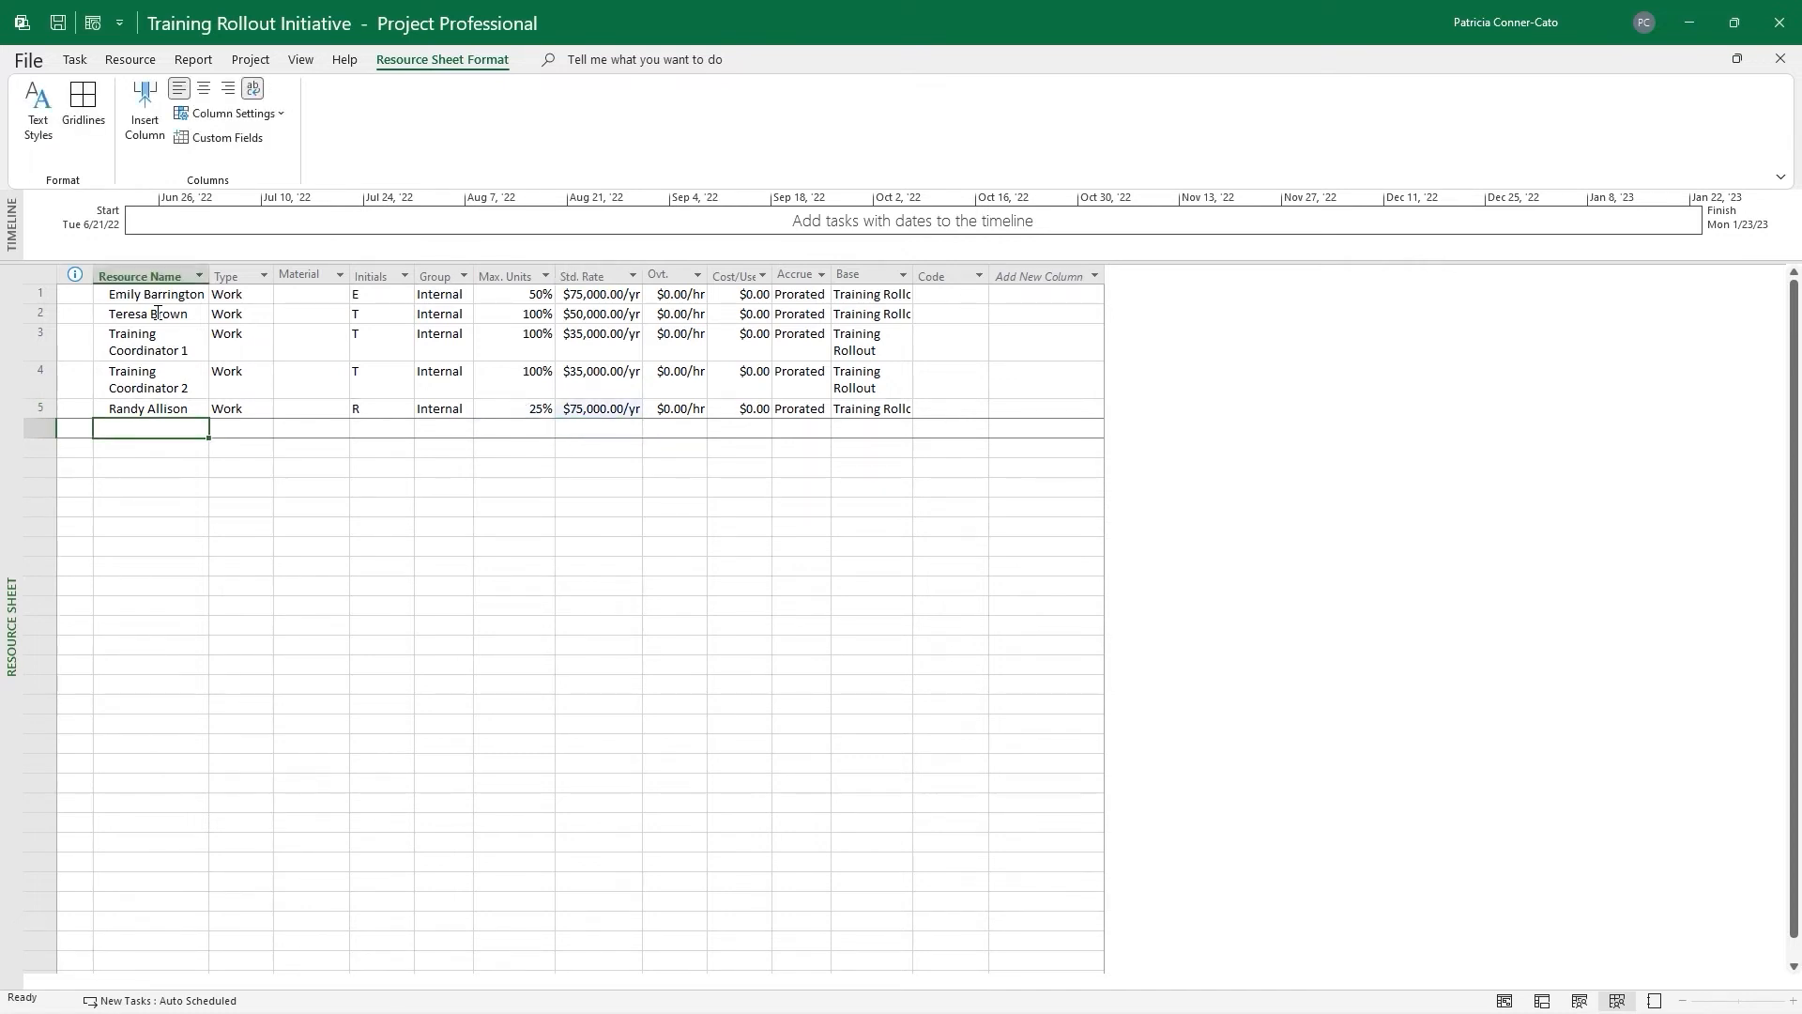
type("Alan Ahtow")
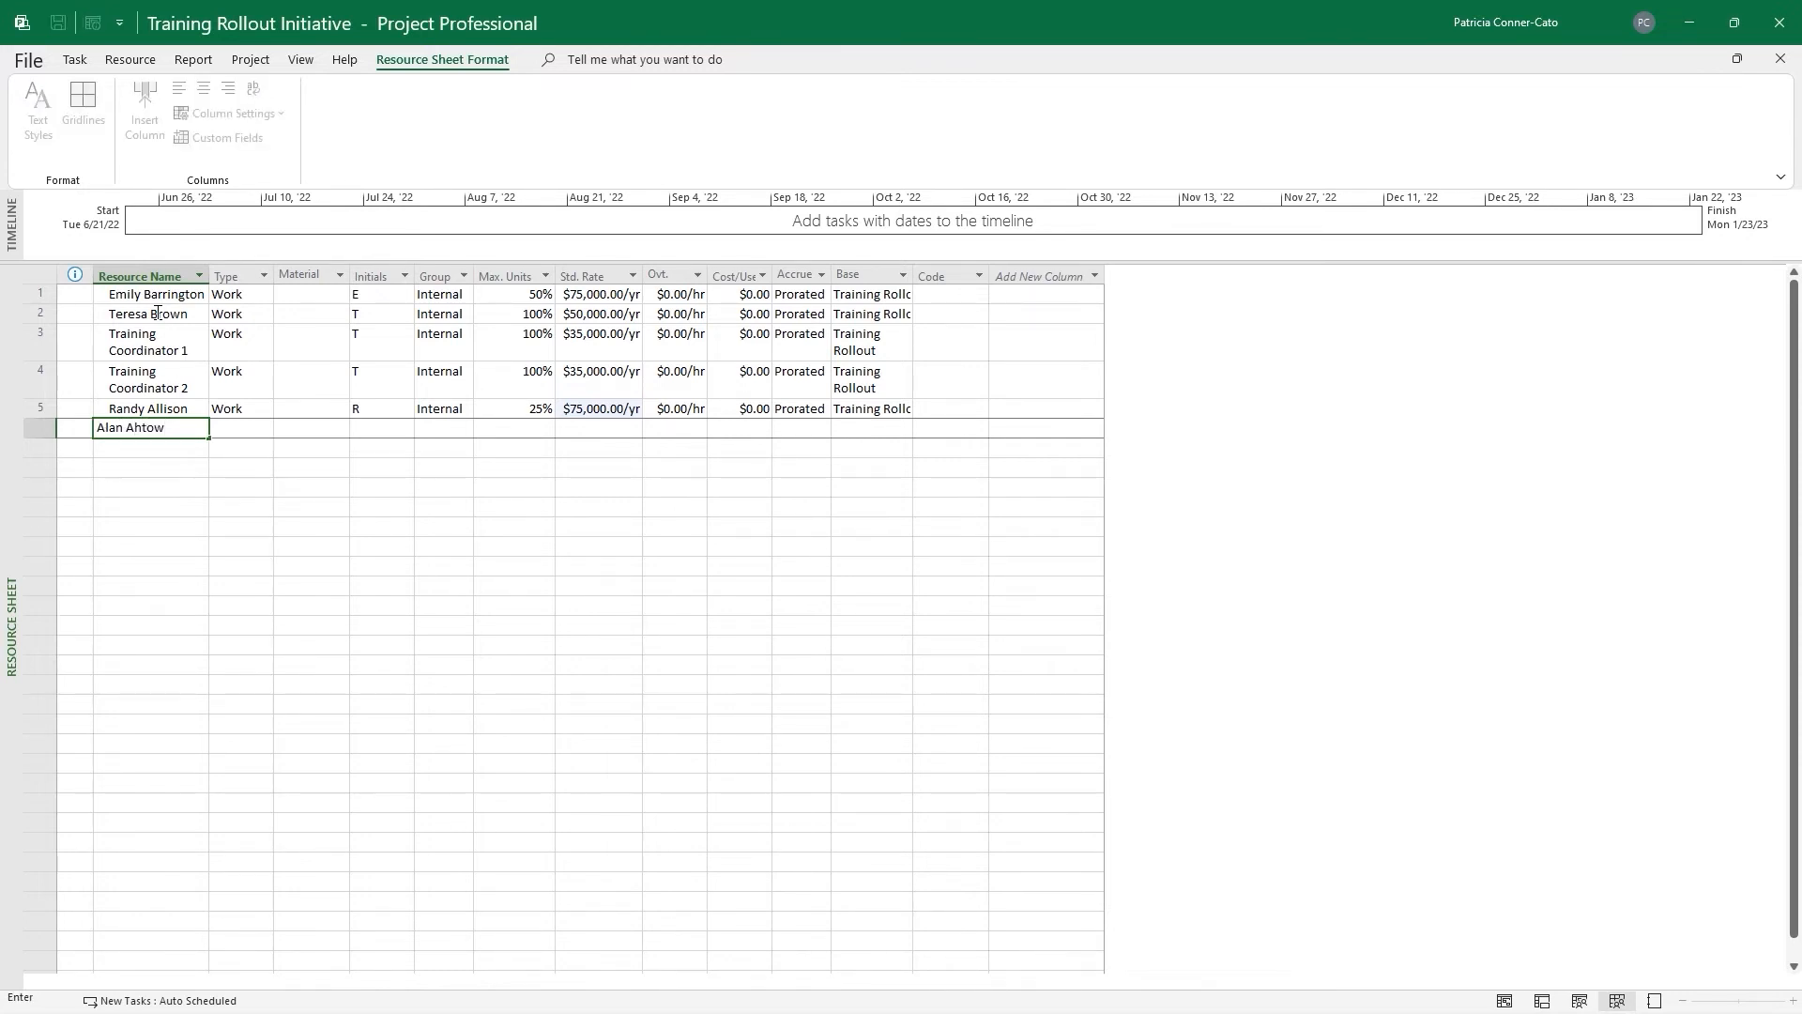
key("Tab")
key("Tab")
key("Tab")
key("Tab")
type("Internal")
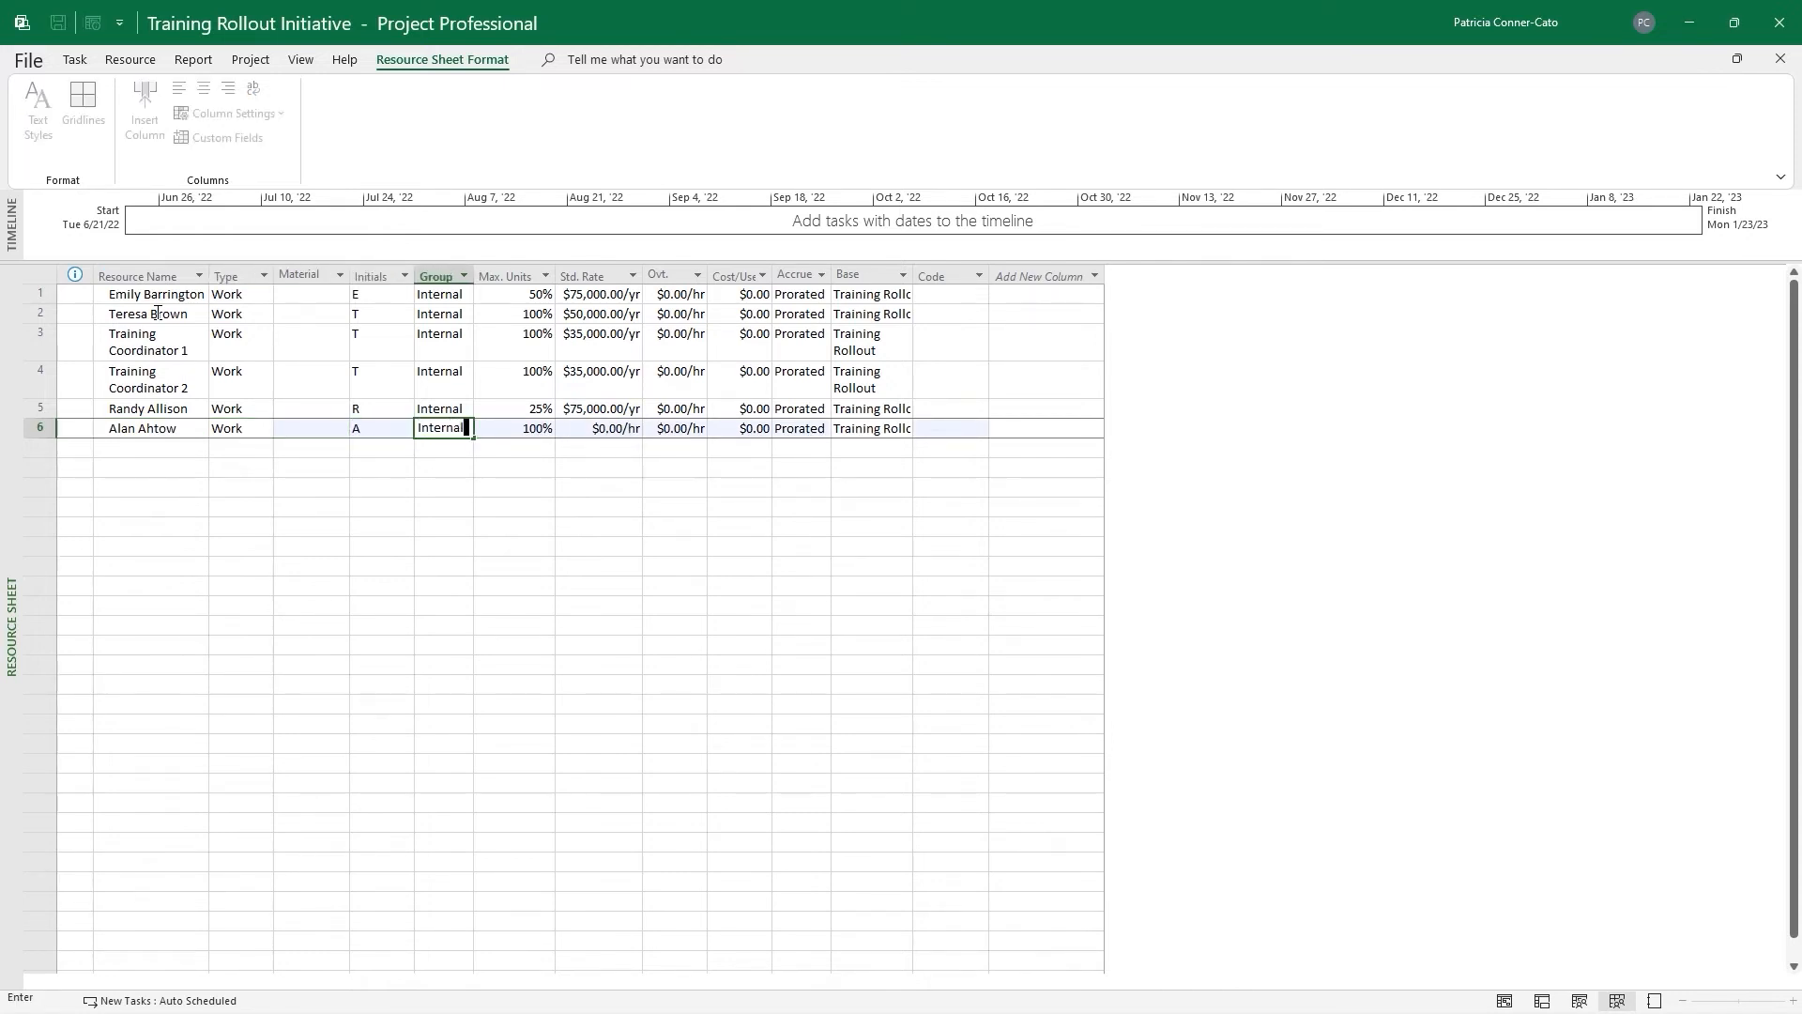
Set the sixth resource's maximum units to 50% and the standard rate to 50000/yr
key("Tab")
type("50")
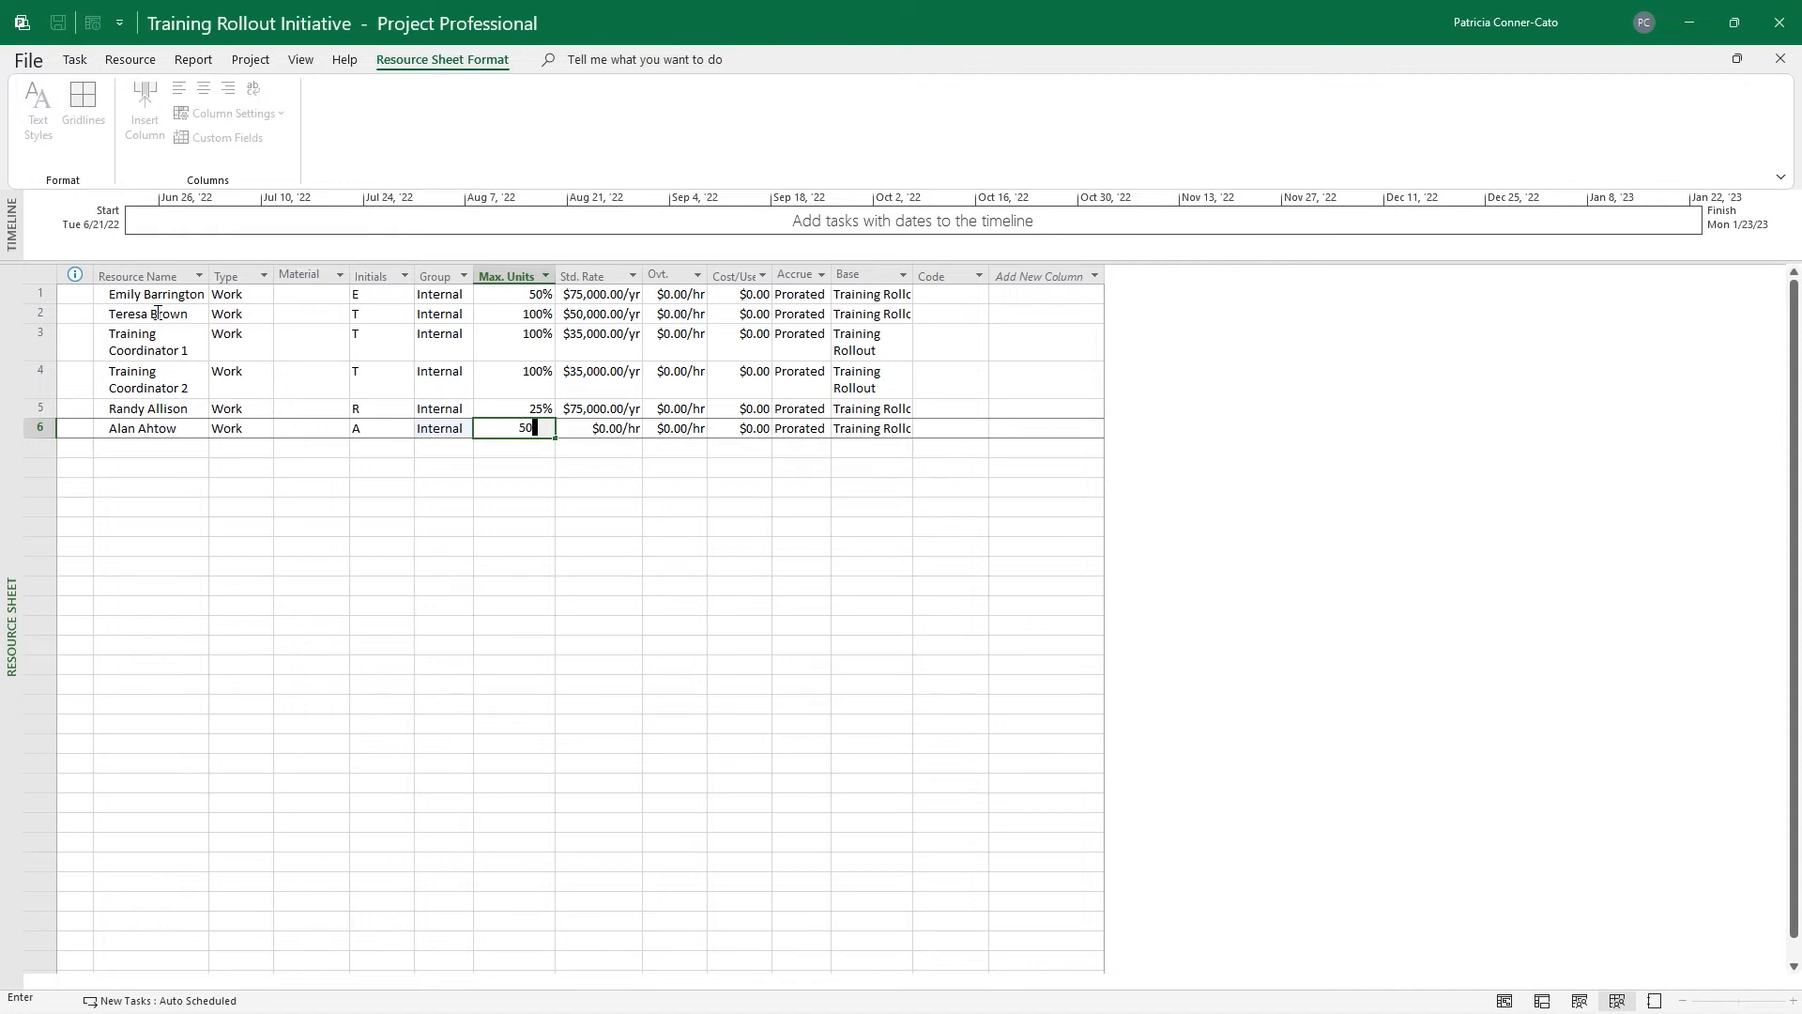
key("Tab")
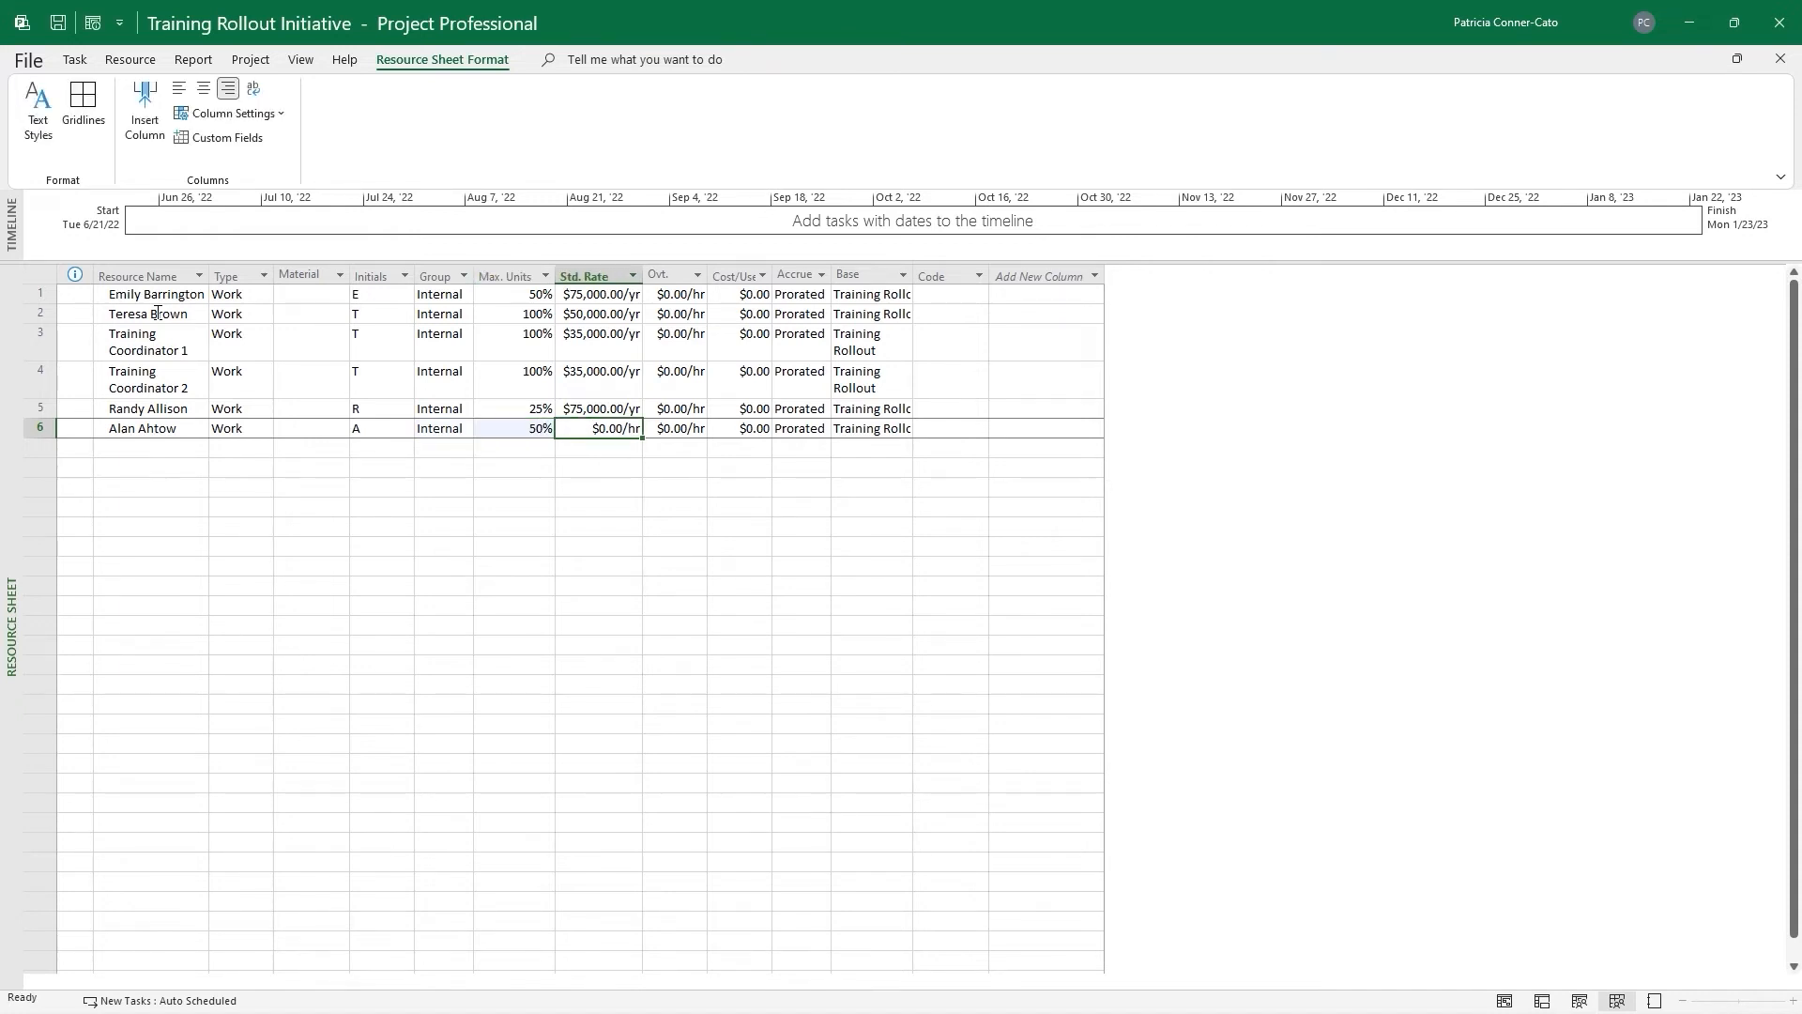
type("50000")
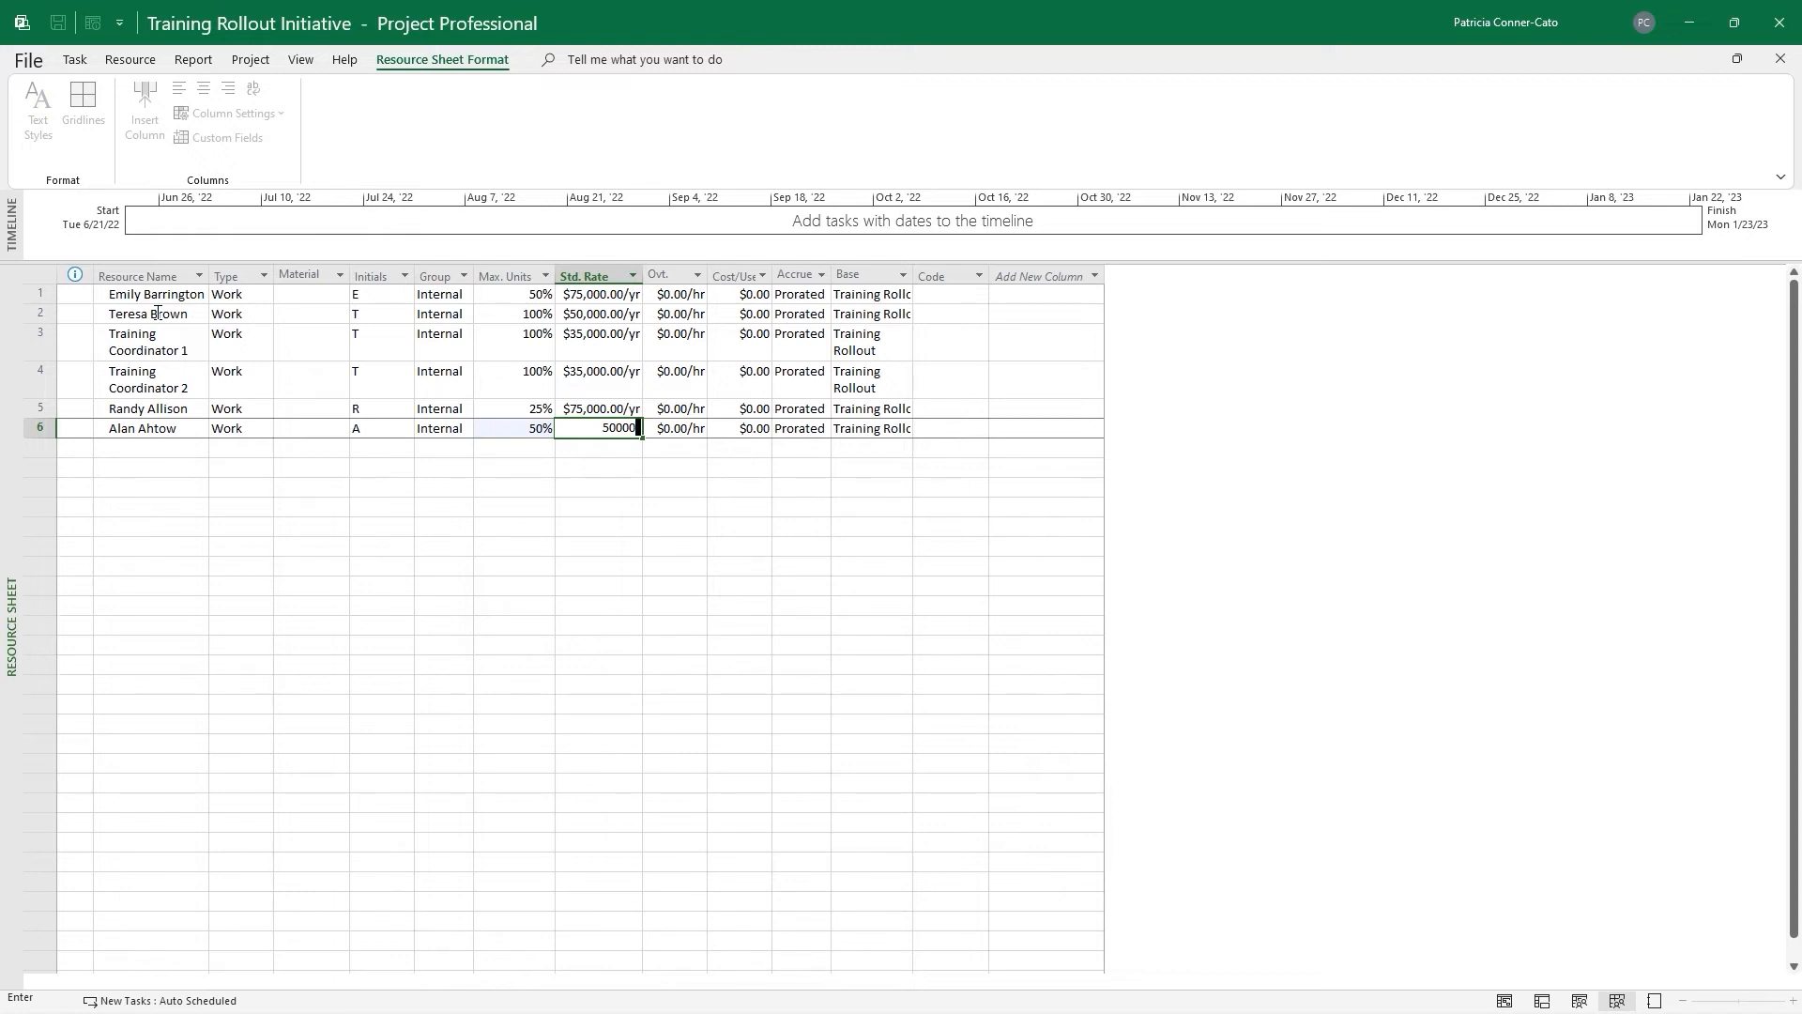
key("Return")
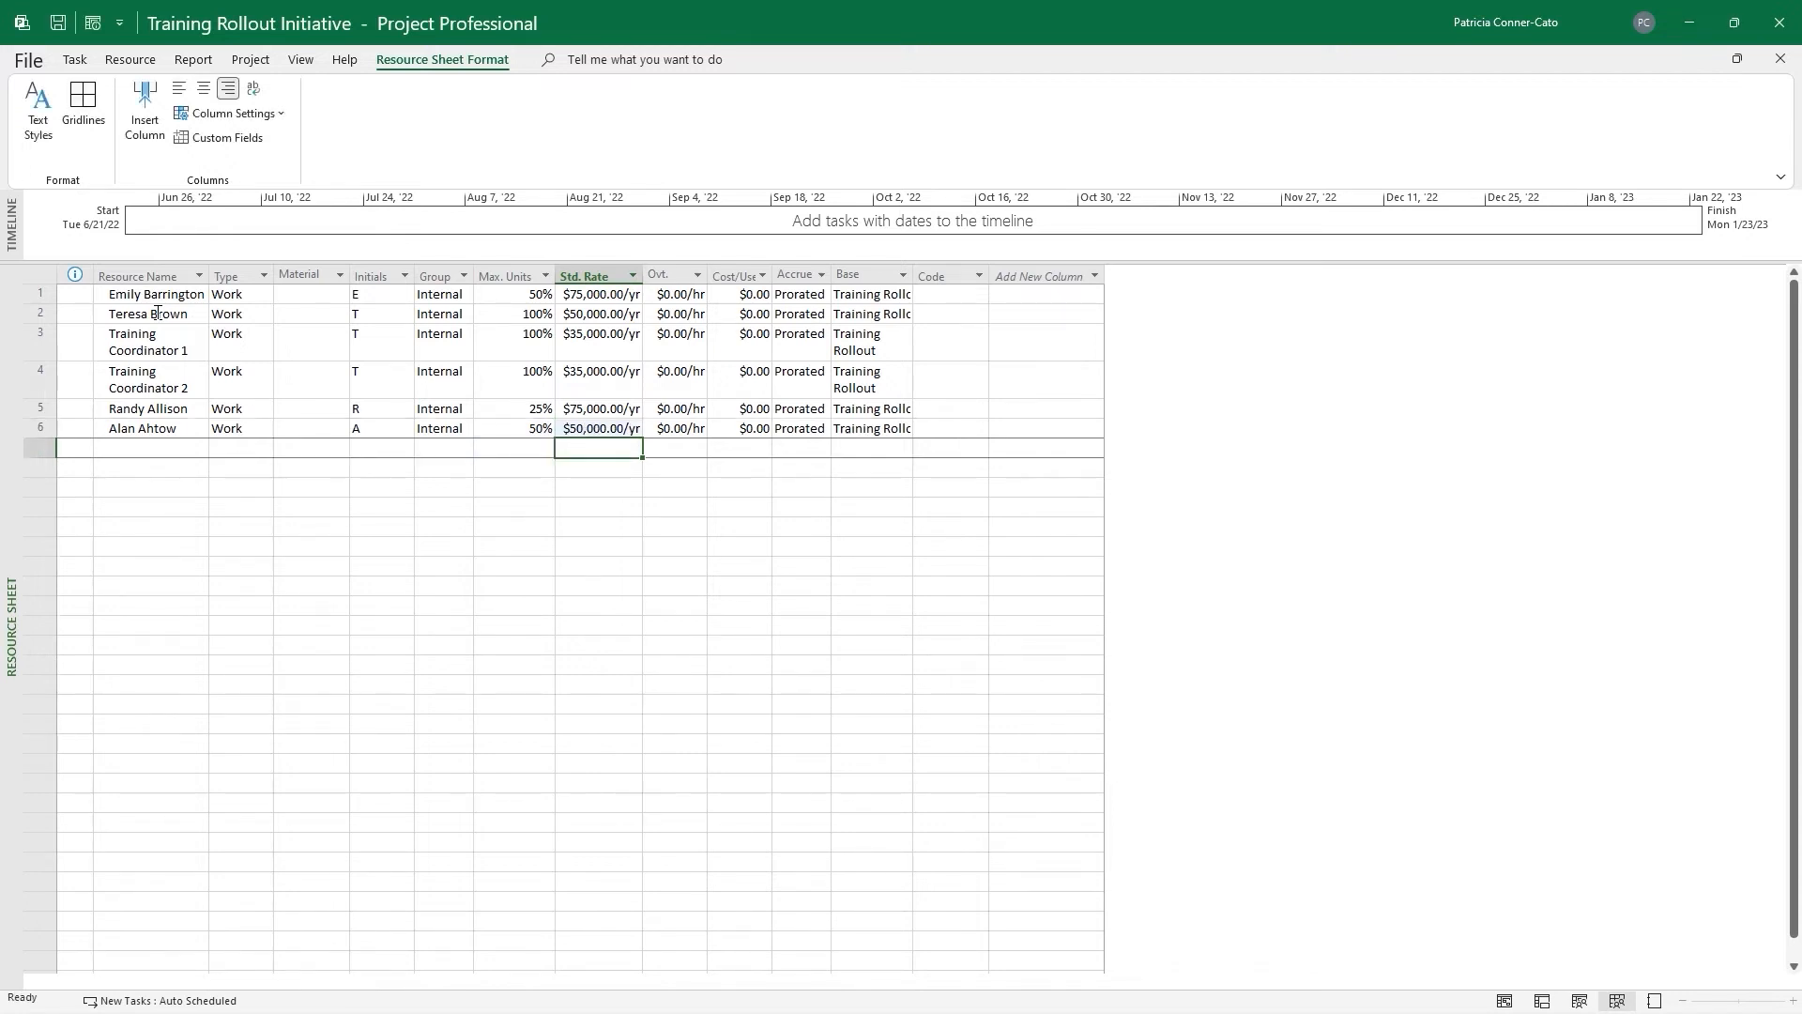
Add a work resource named Vendor Trainer 1 in the seventh row with the group External
key("Left")
key("Left")
key("Left")
key("Left")
key("Left")
key("Left")
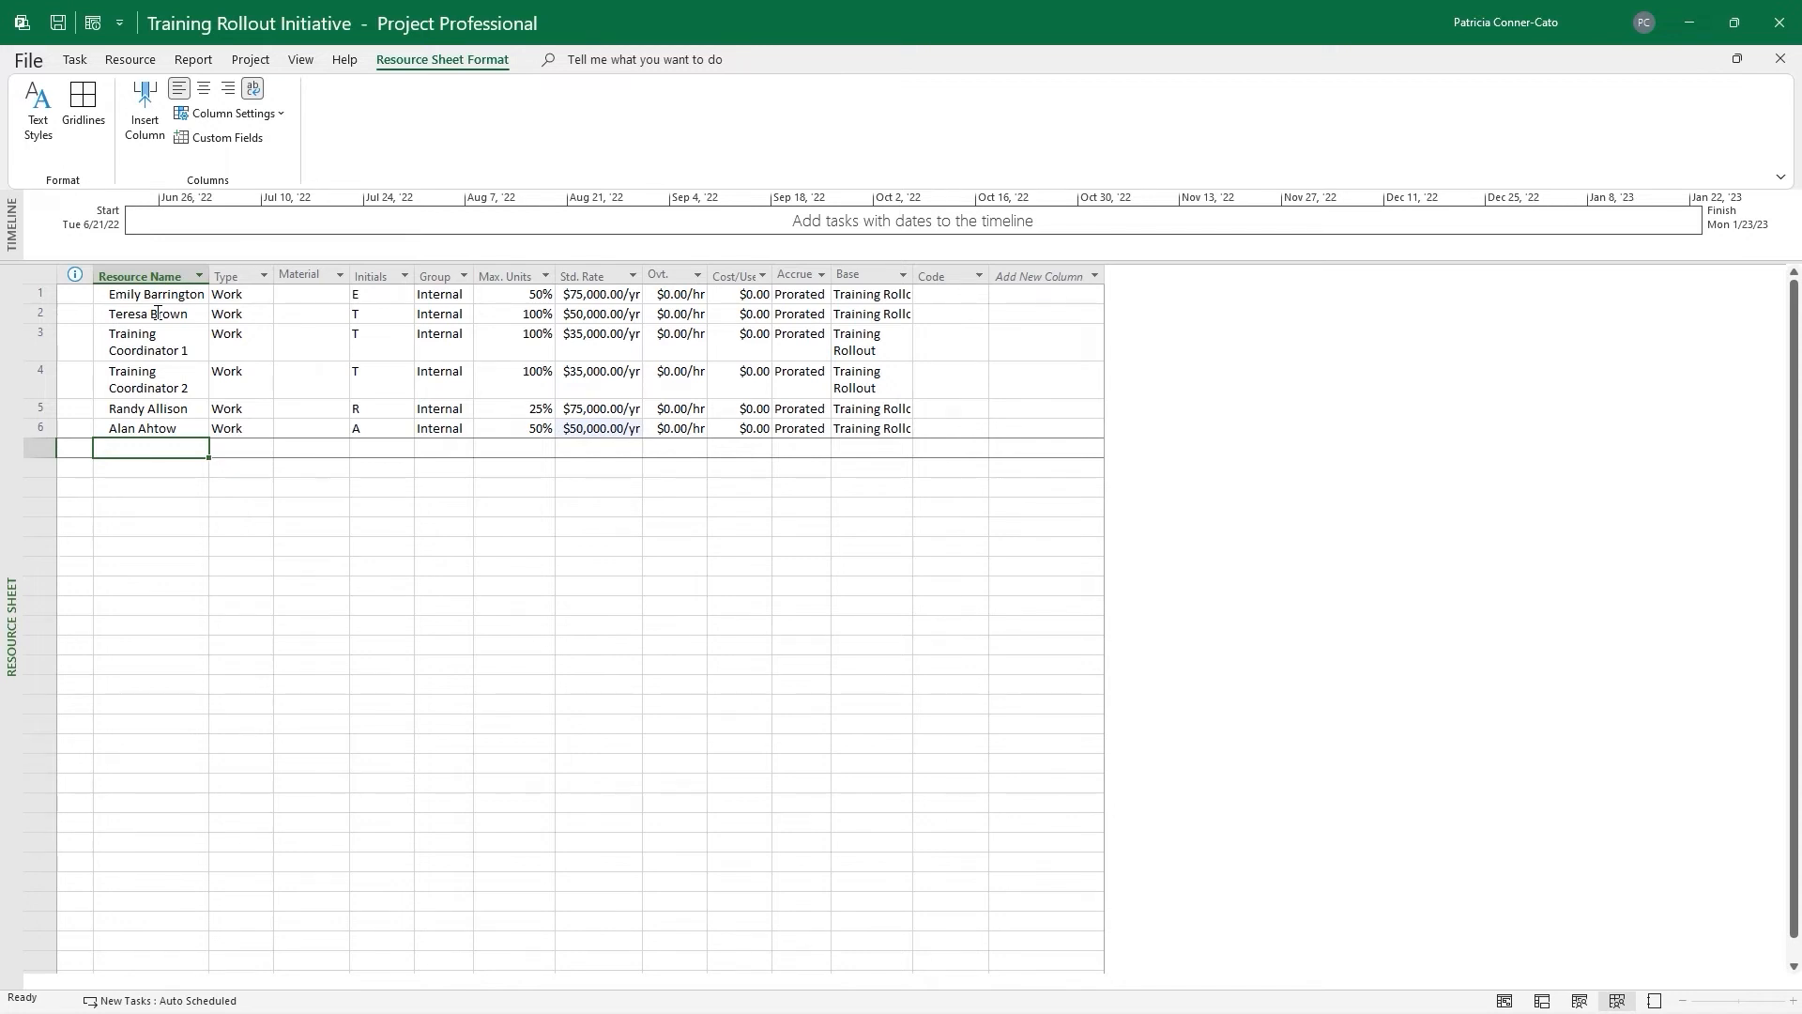
type("V")
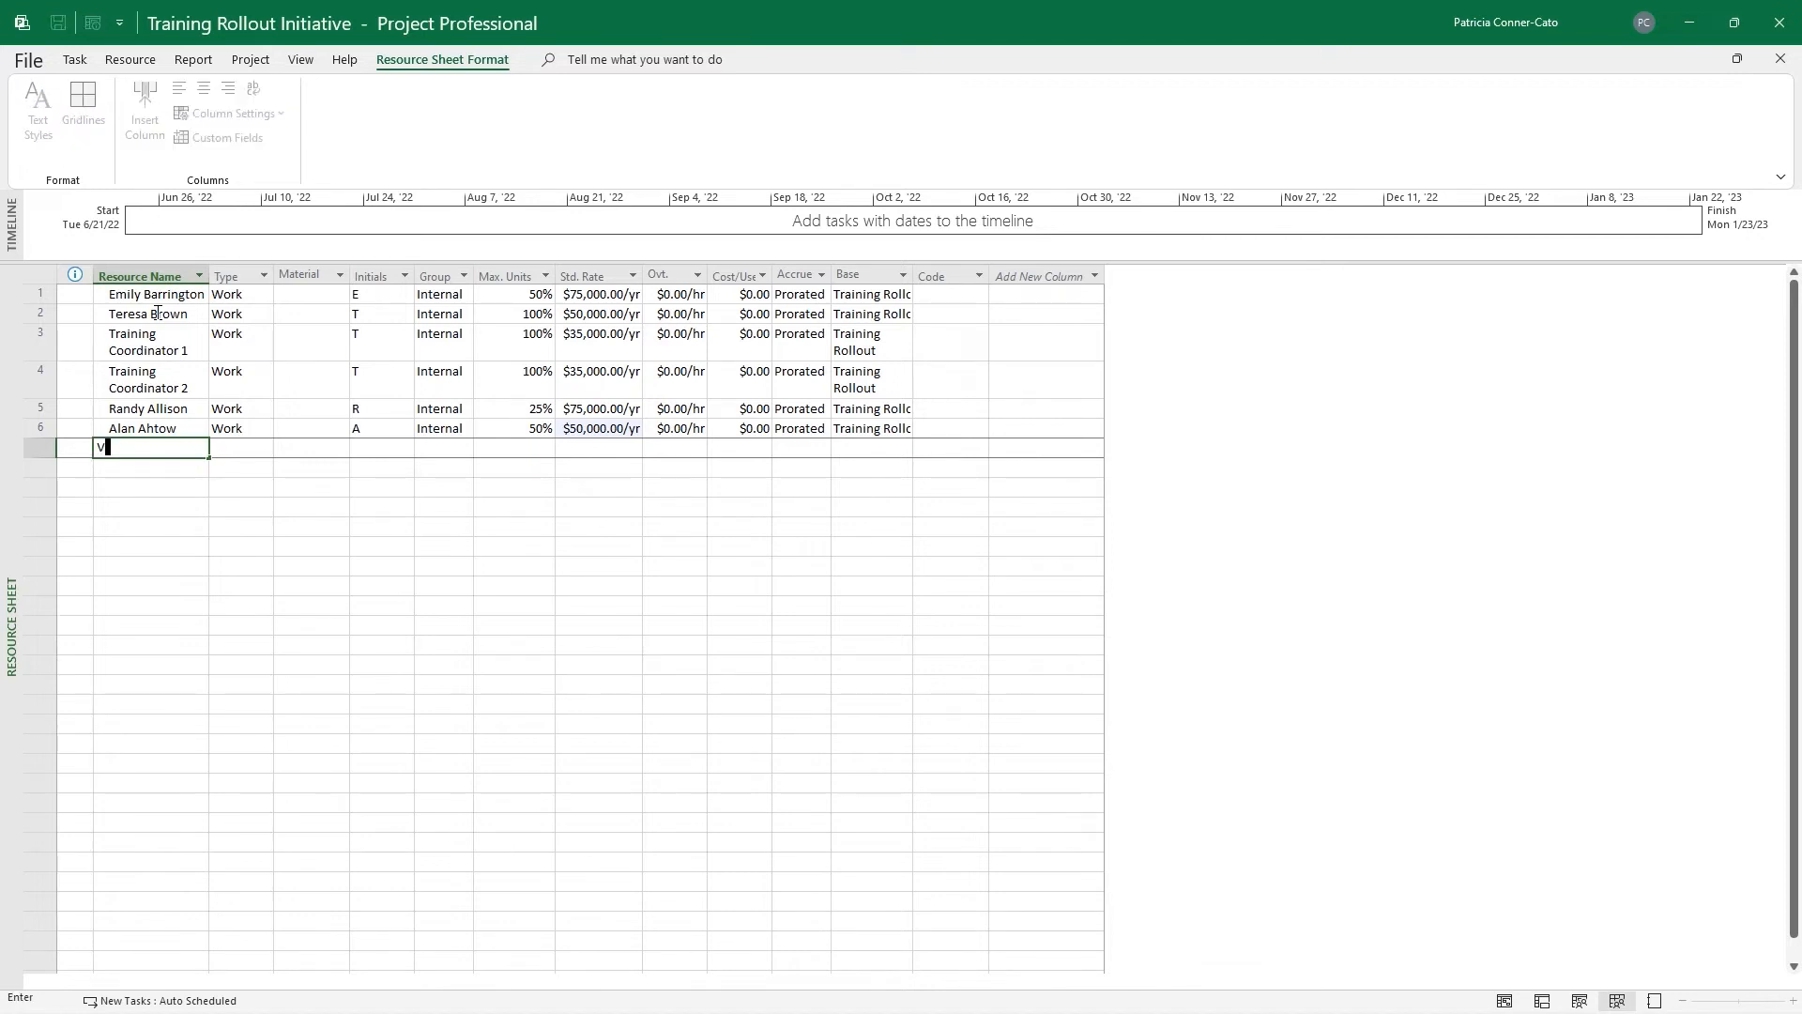
type("endor Trainer 1")
key("Tab")
key("Tab")
key("Tab")
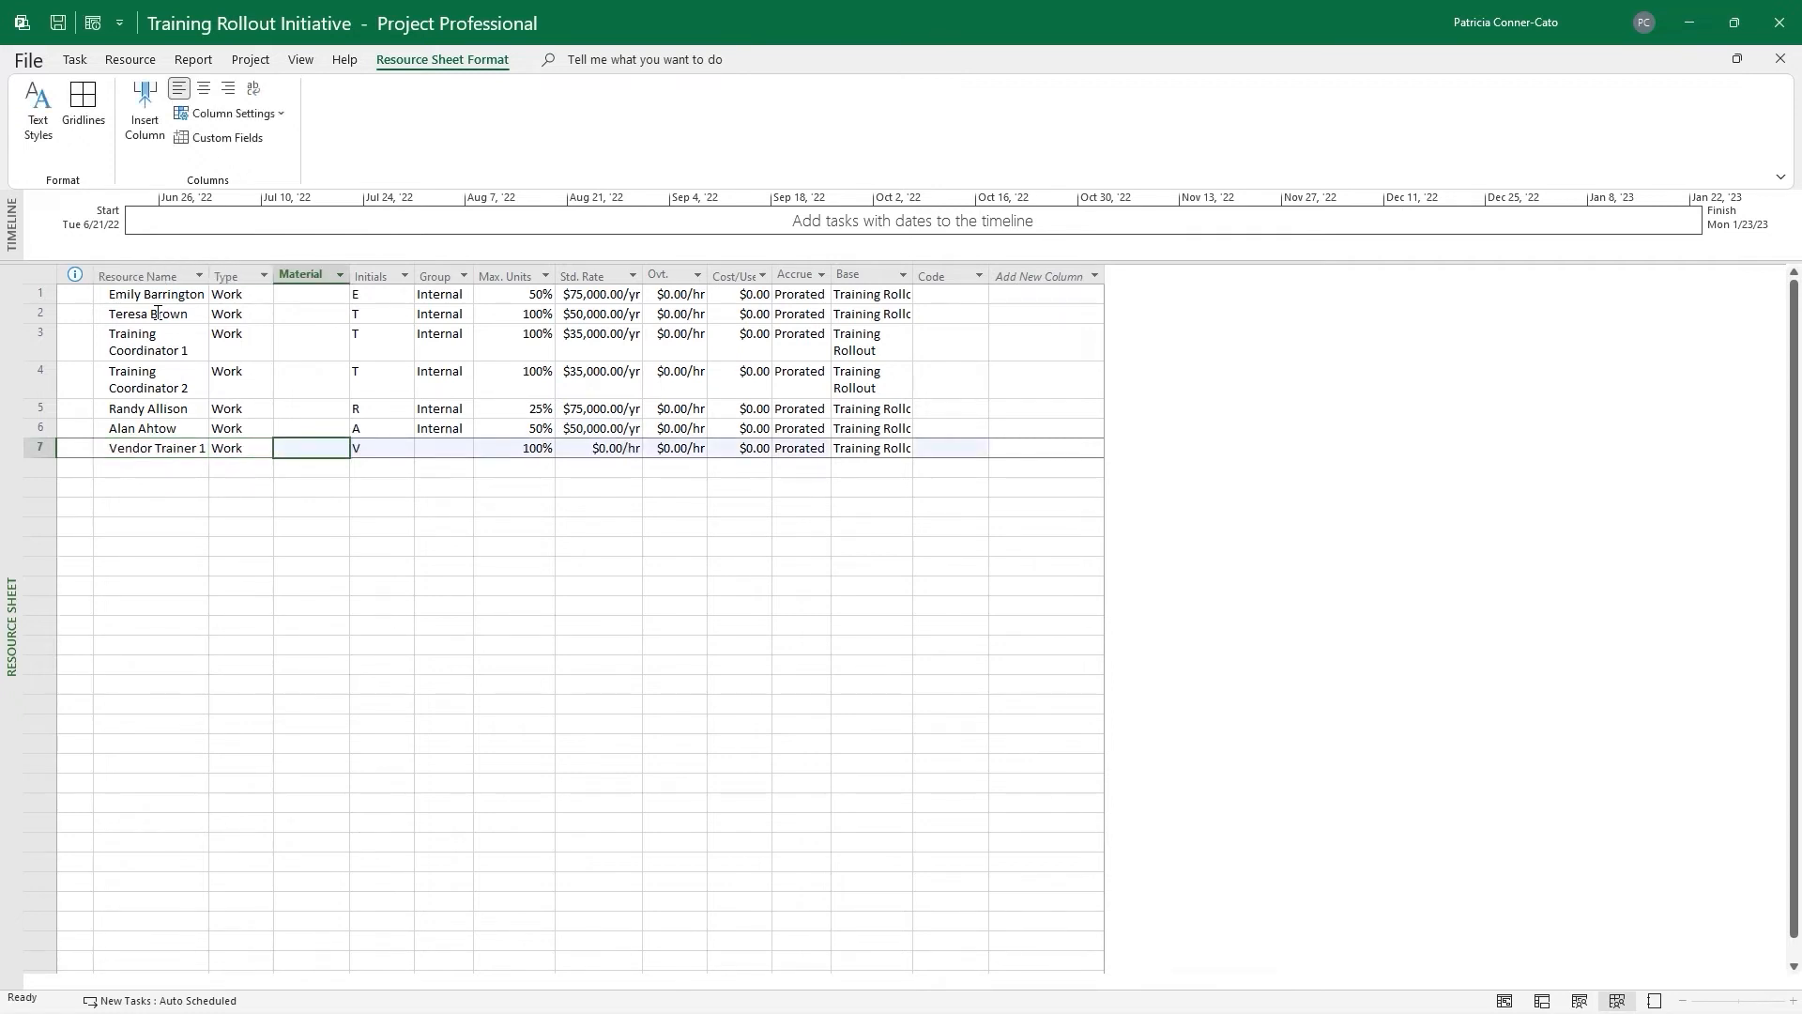
key("Tab")
type("Ext")
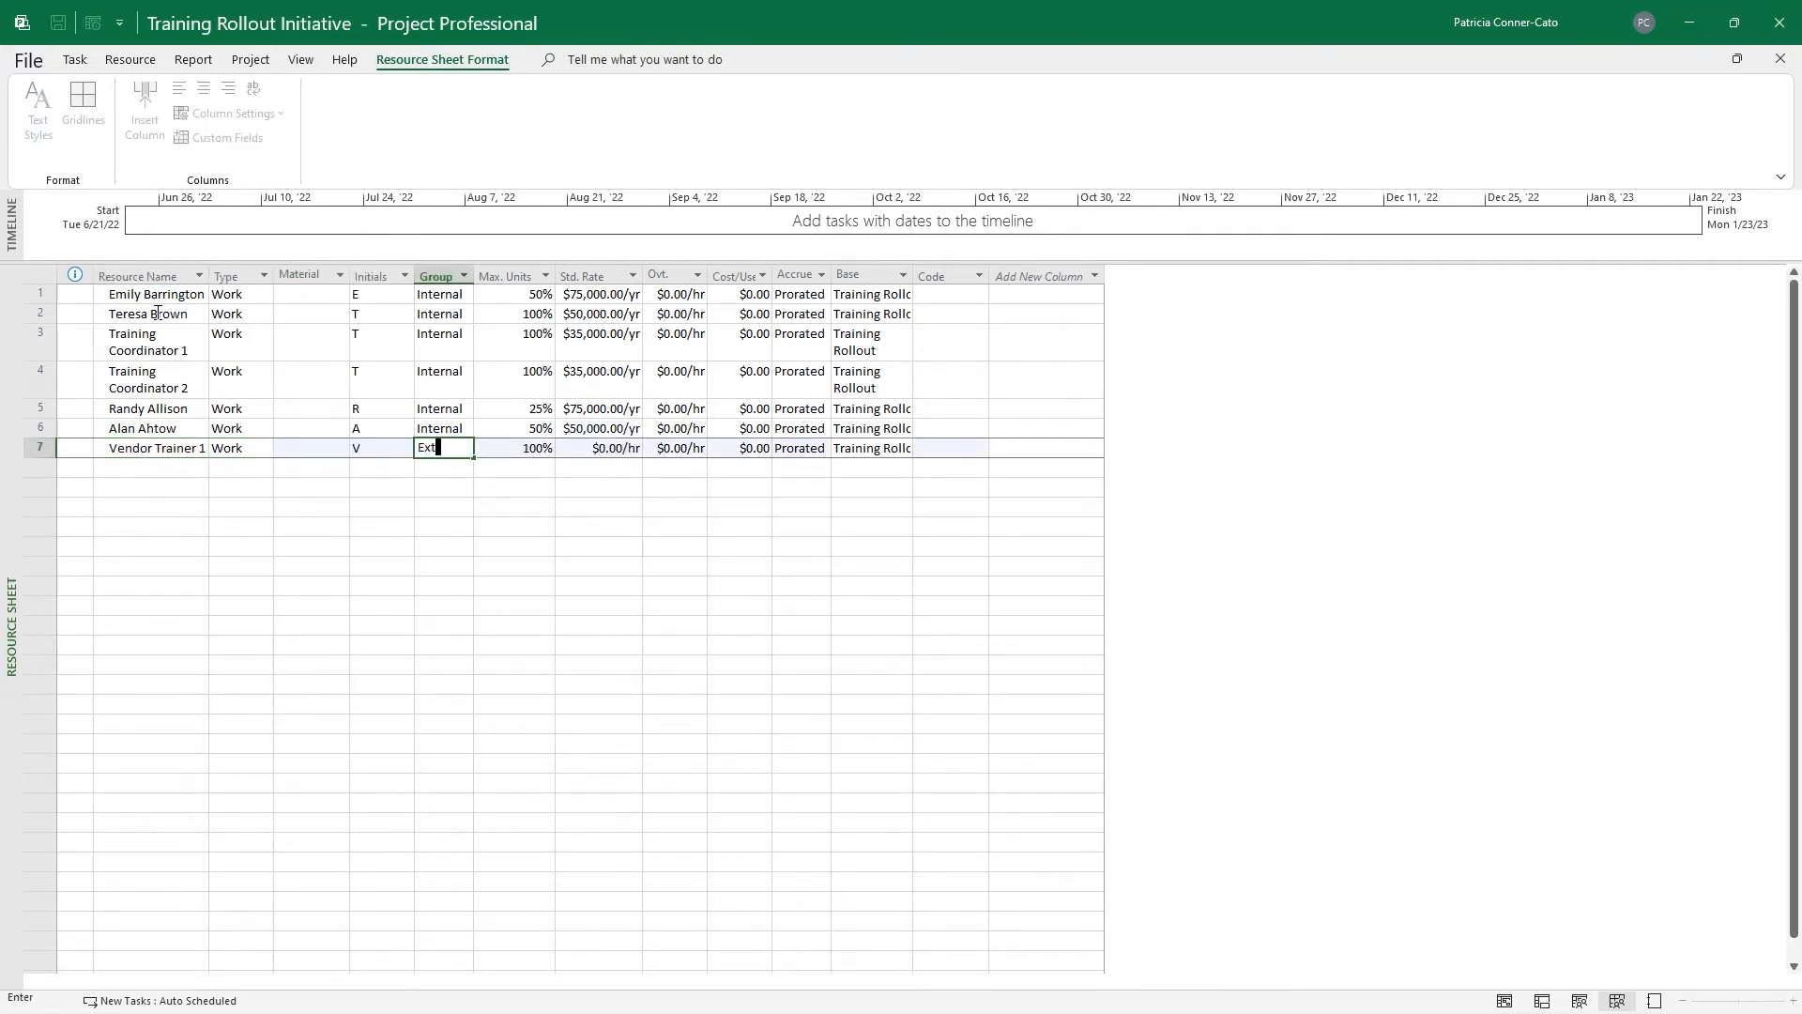
type("ernal")
key("Tab")
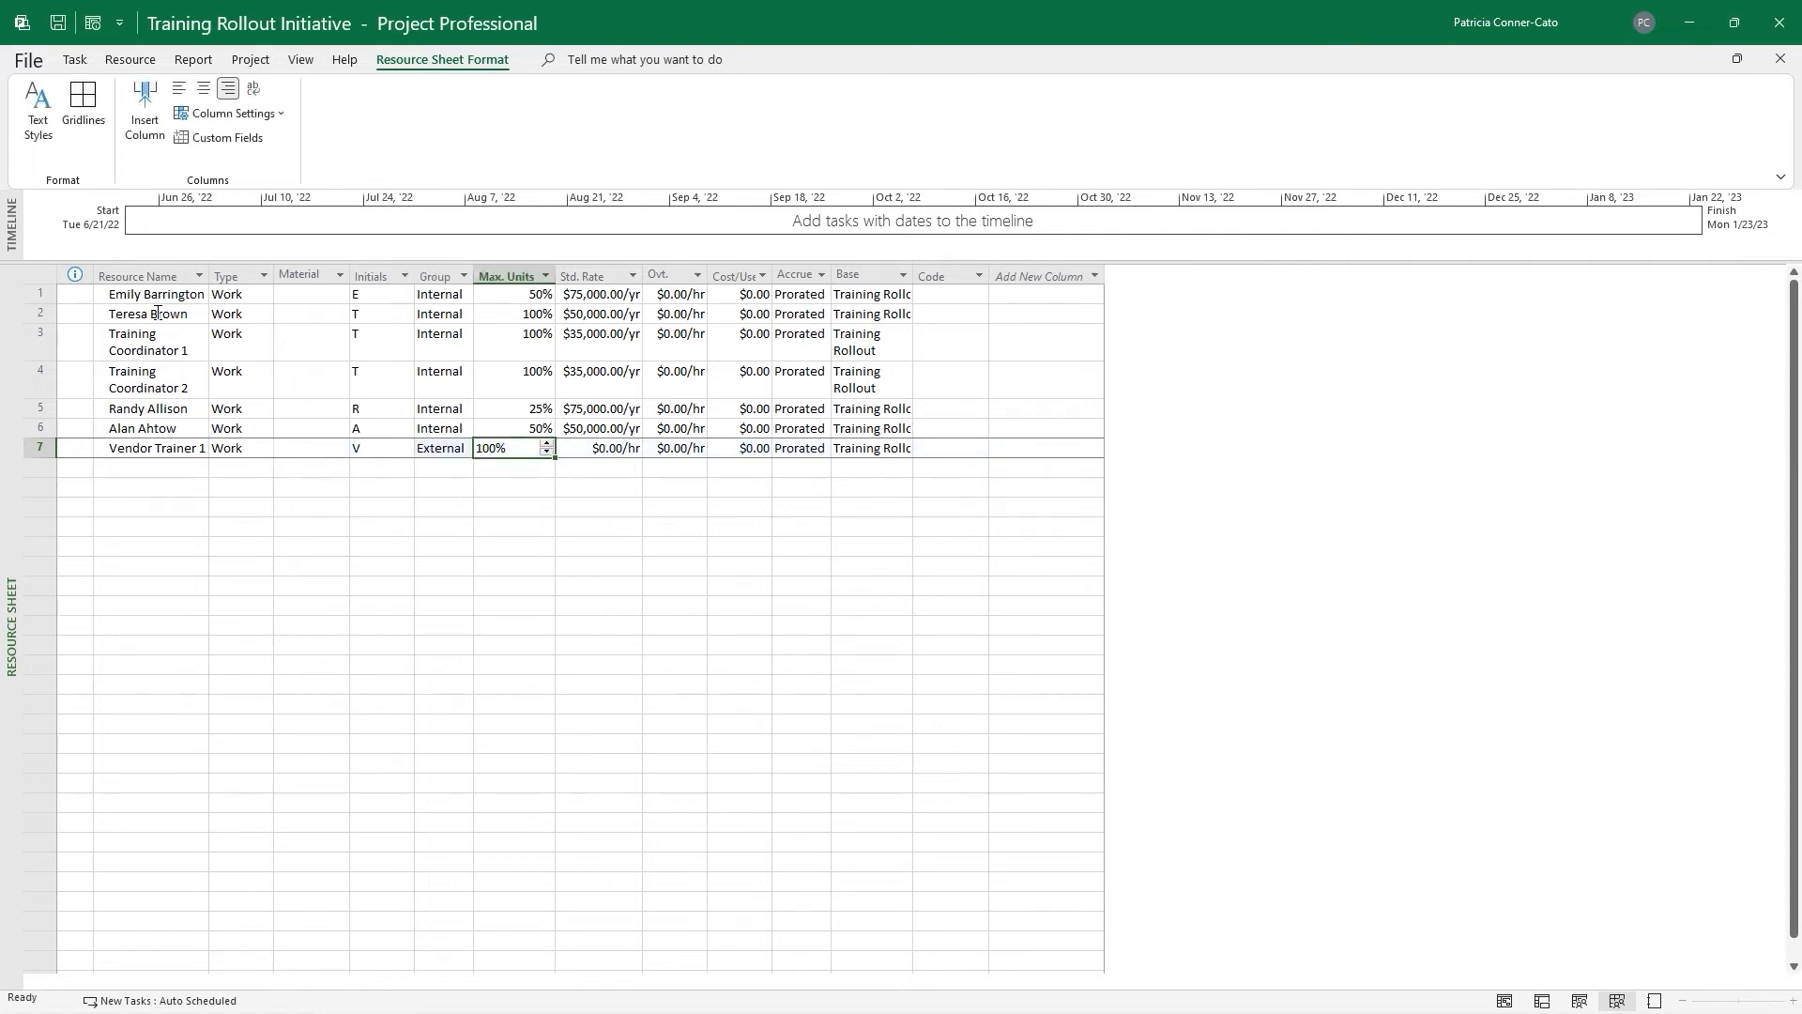
Set the standard rate of Vendor Trainer 1 to 1500/day
key("Tab")
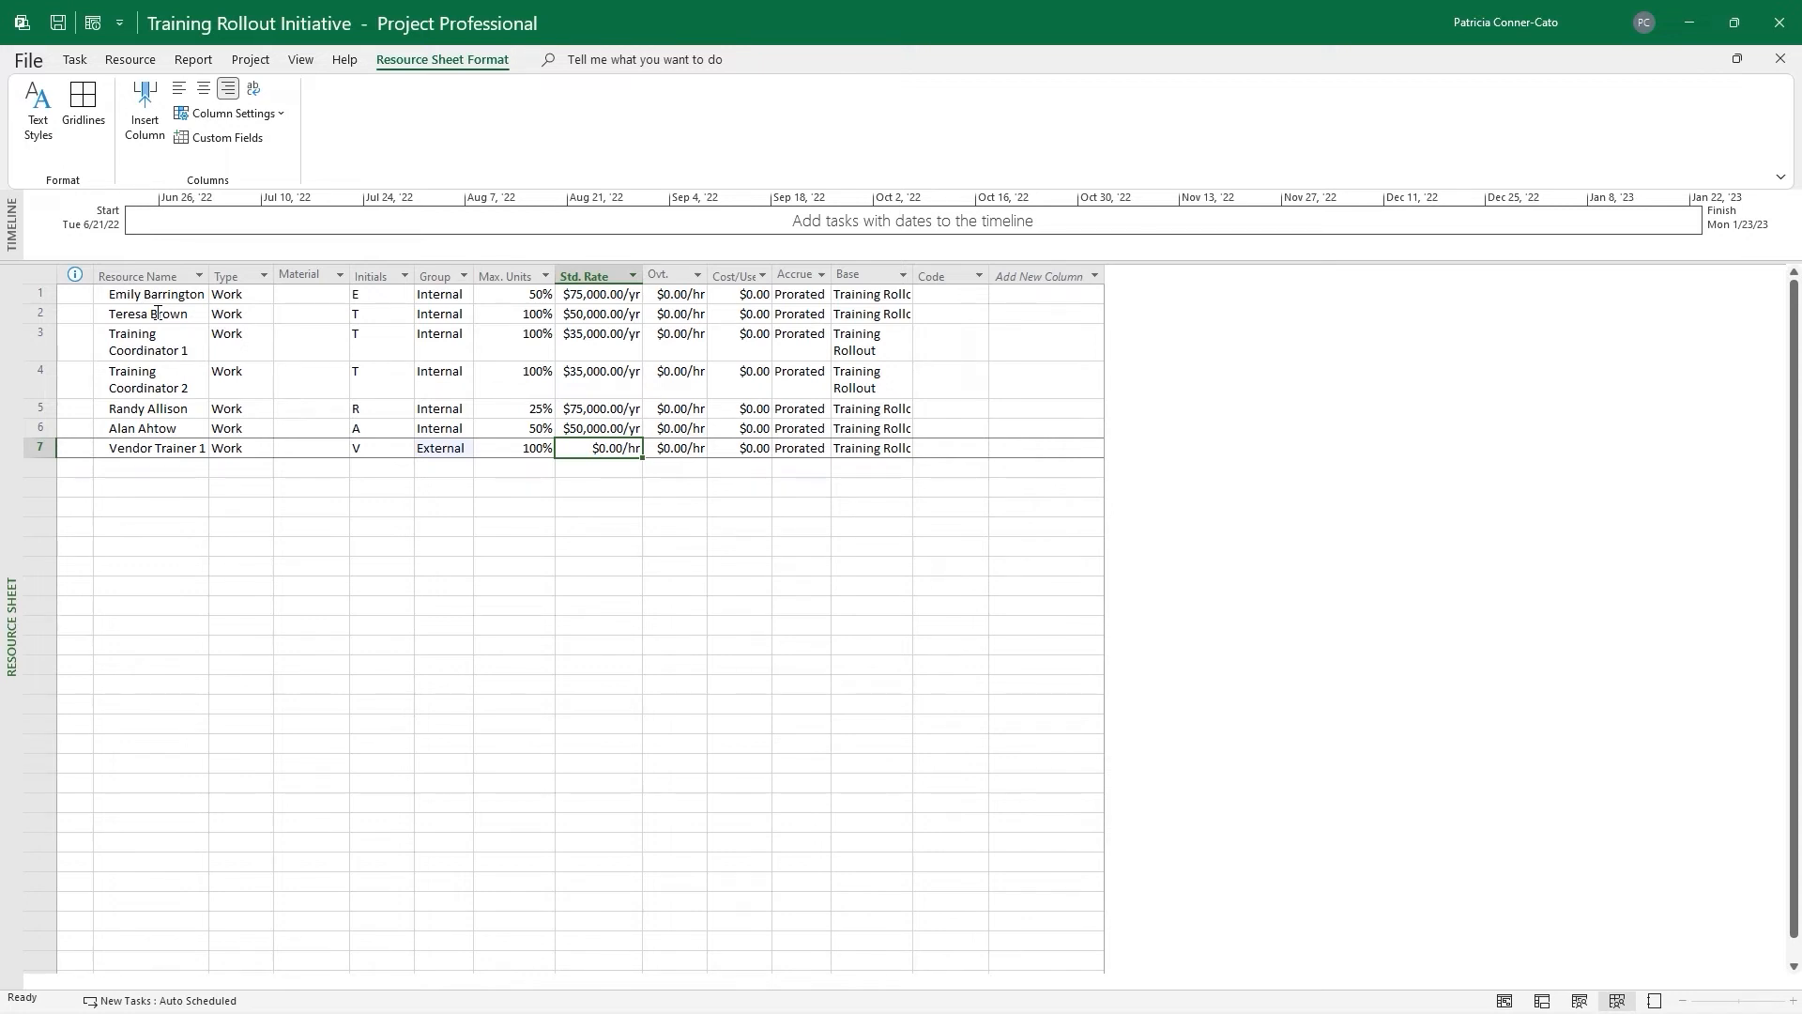
type("1500")
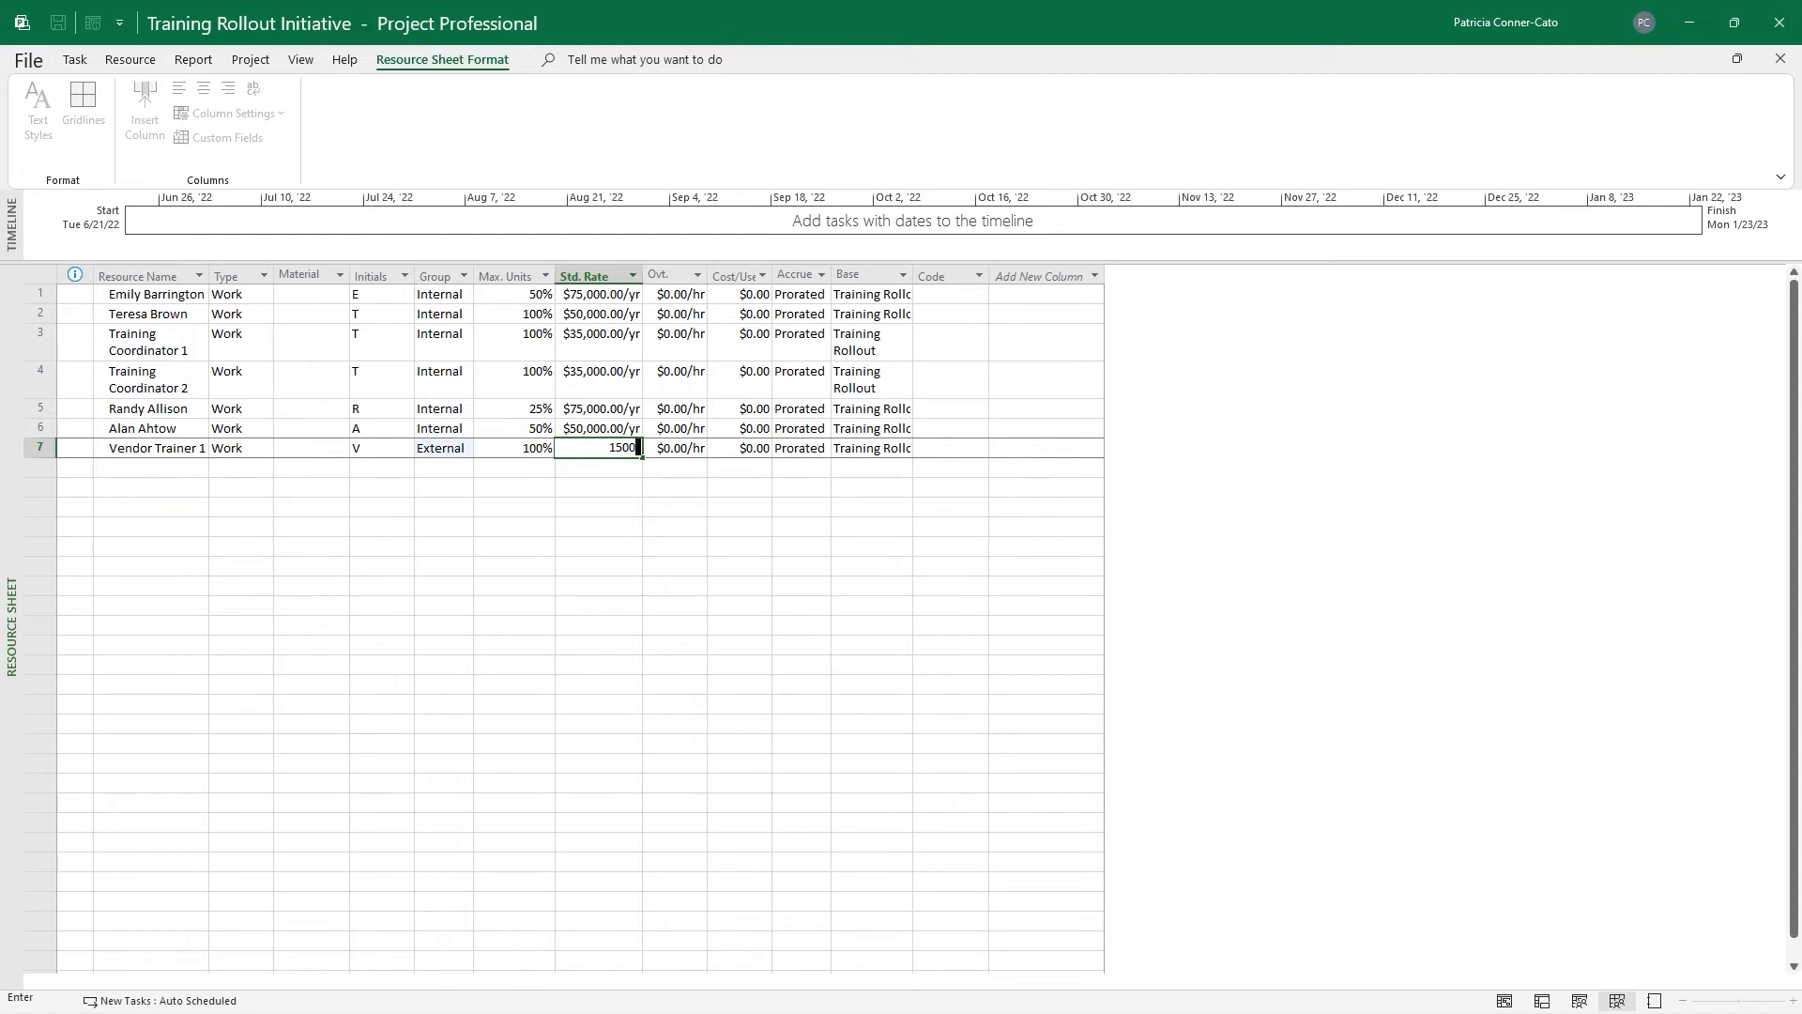
type("/d")
key("Tab")
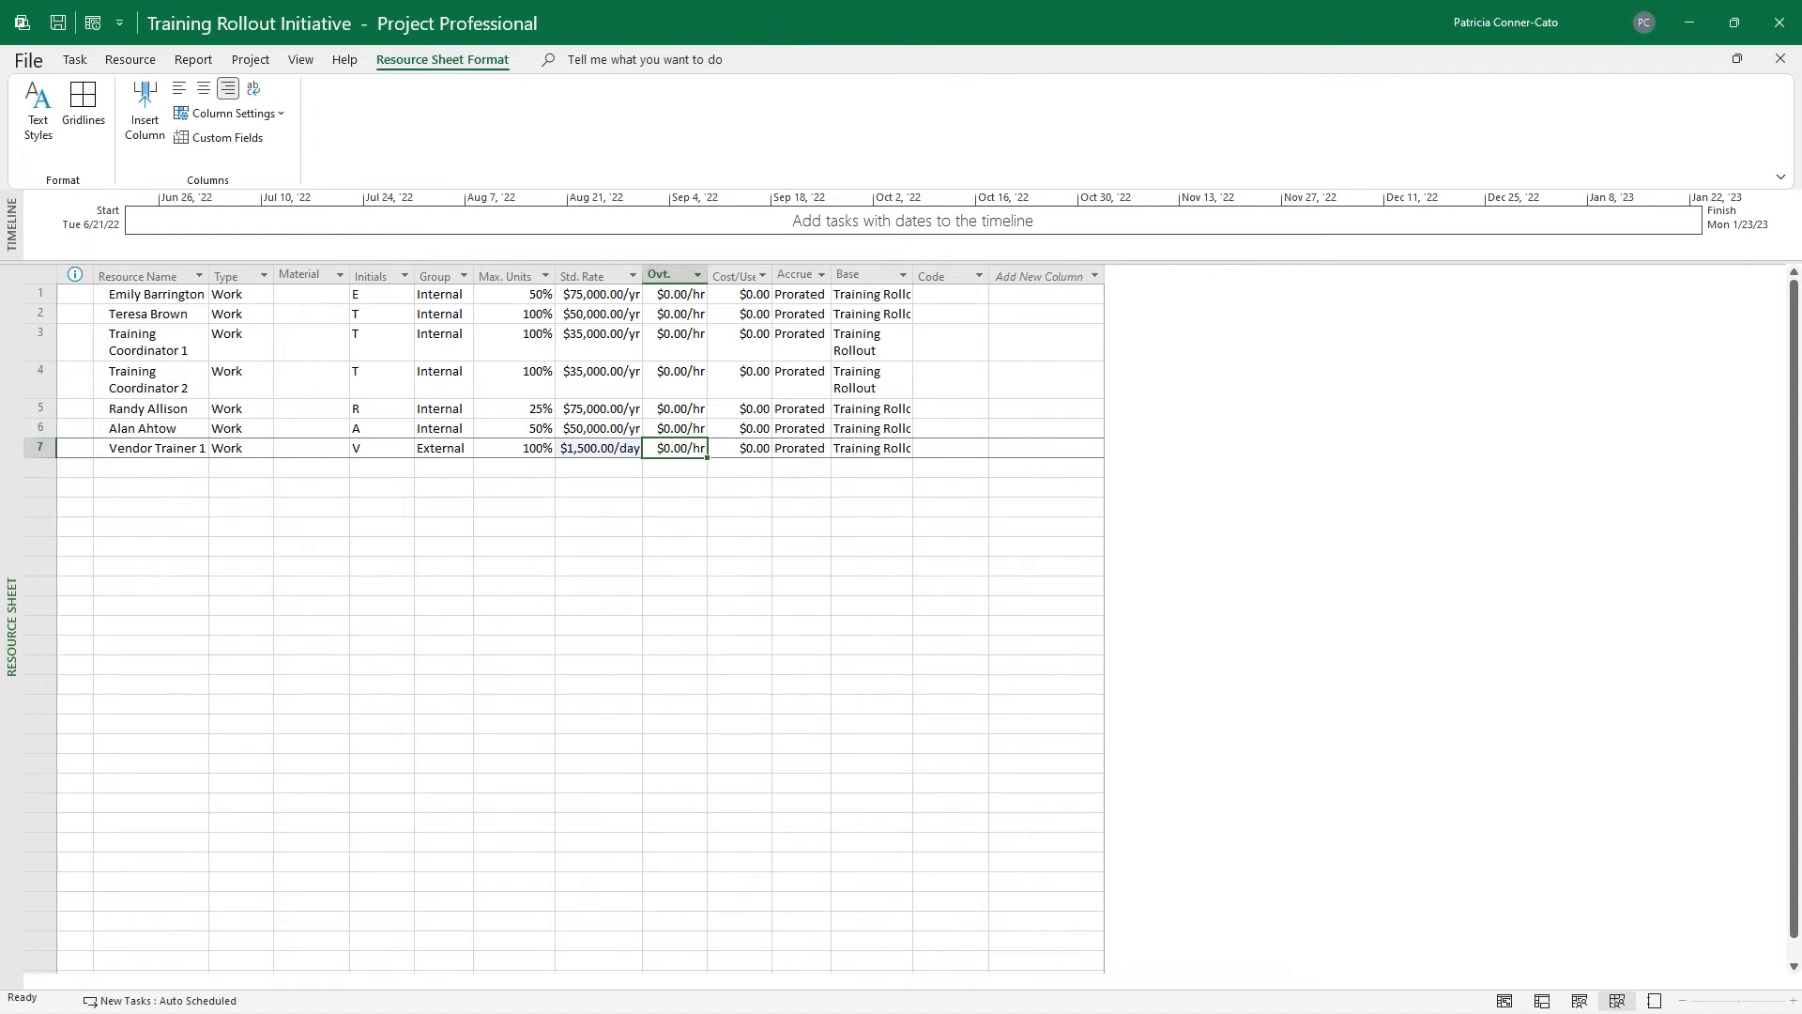
key("Down")
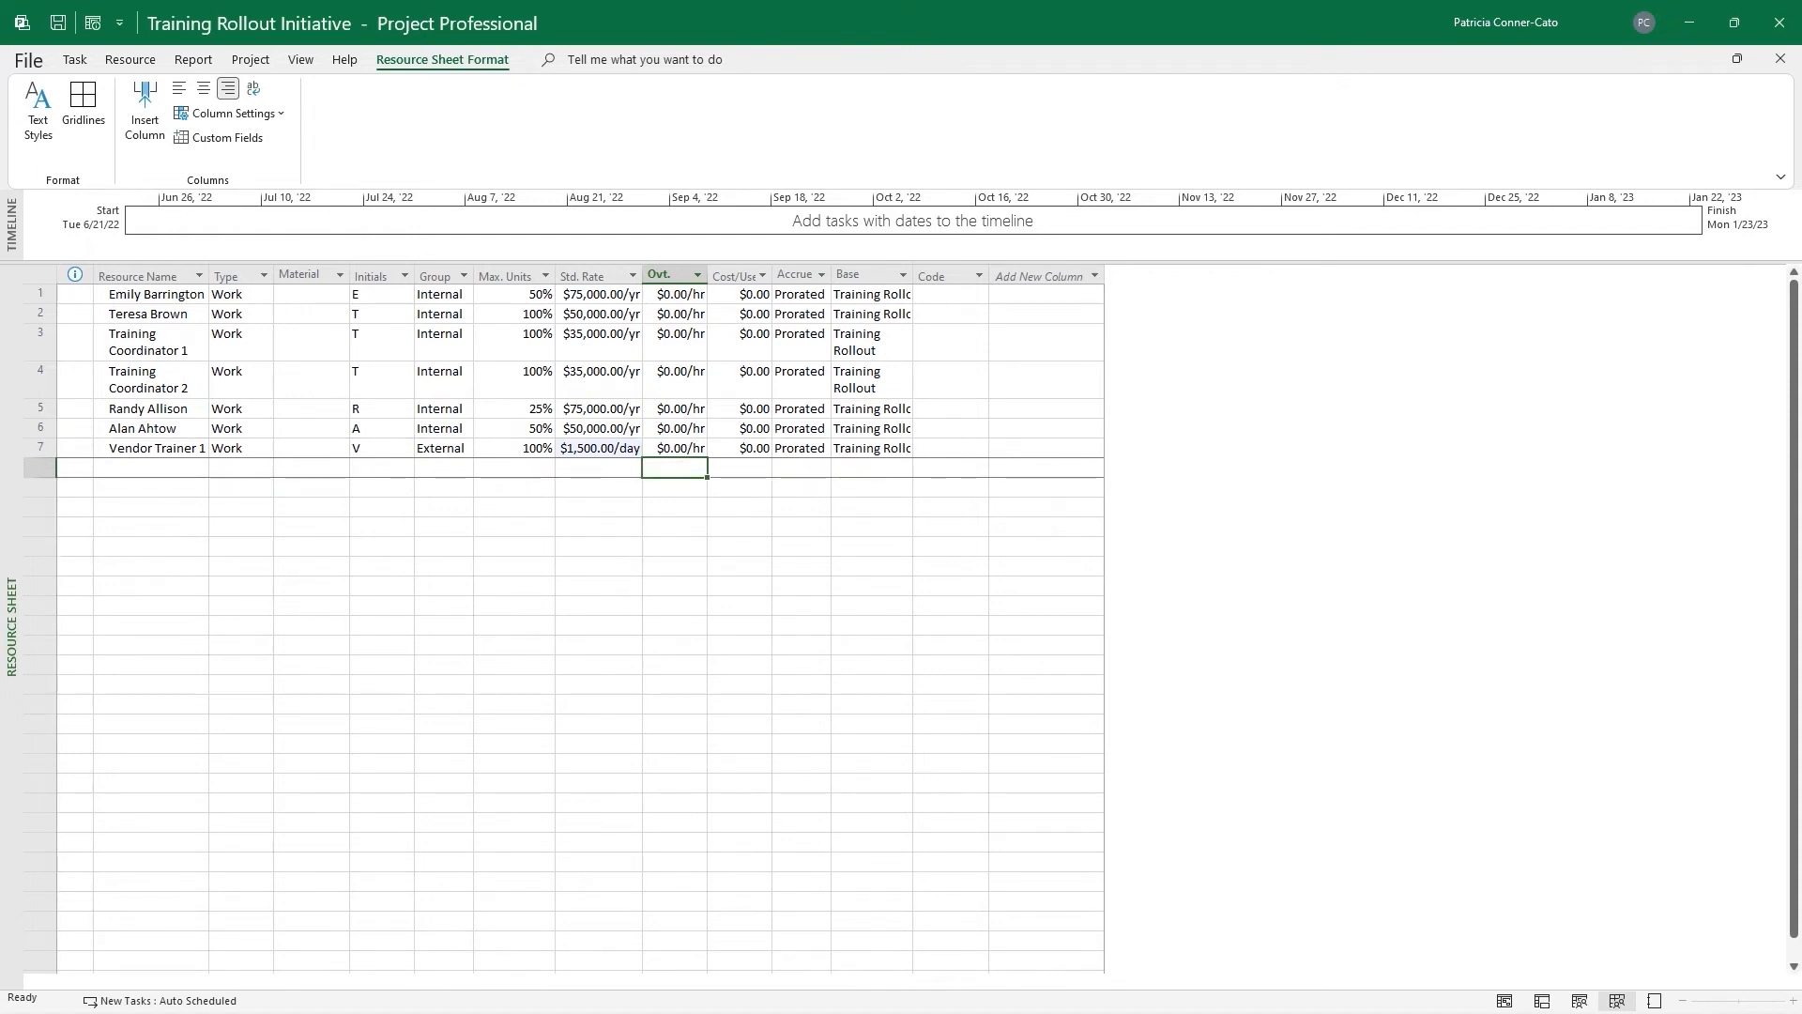
Add Vendor Trainer 2 in the eighth row as an External work resource with a standard rate of 1500/day
key("Left")
key("Left")
key("Left")
key("Left")
key("Left")
key("Left")
key("Left")
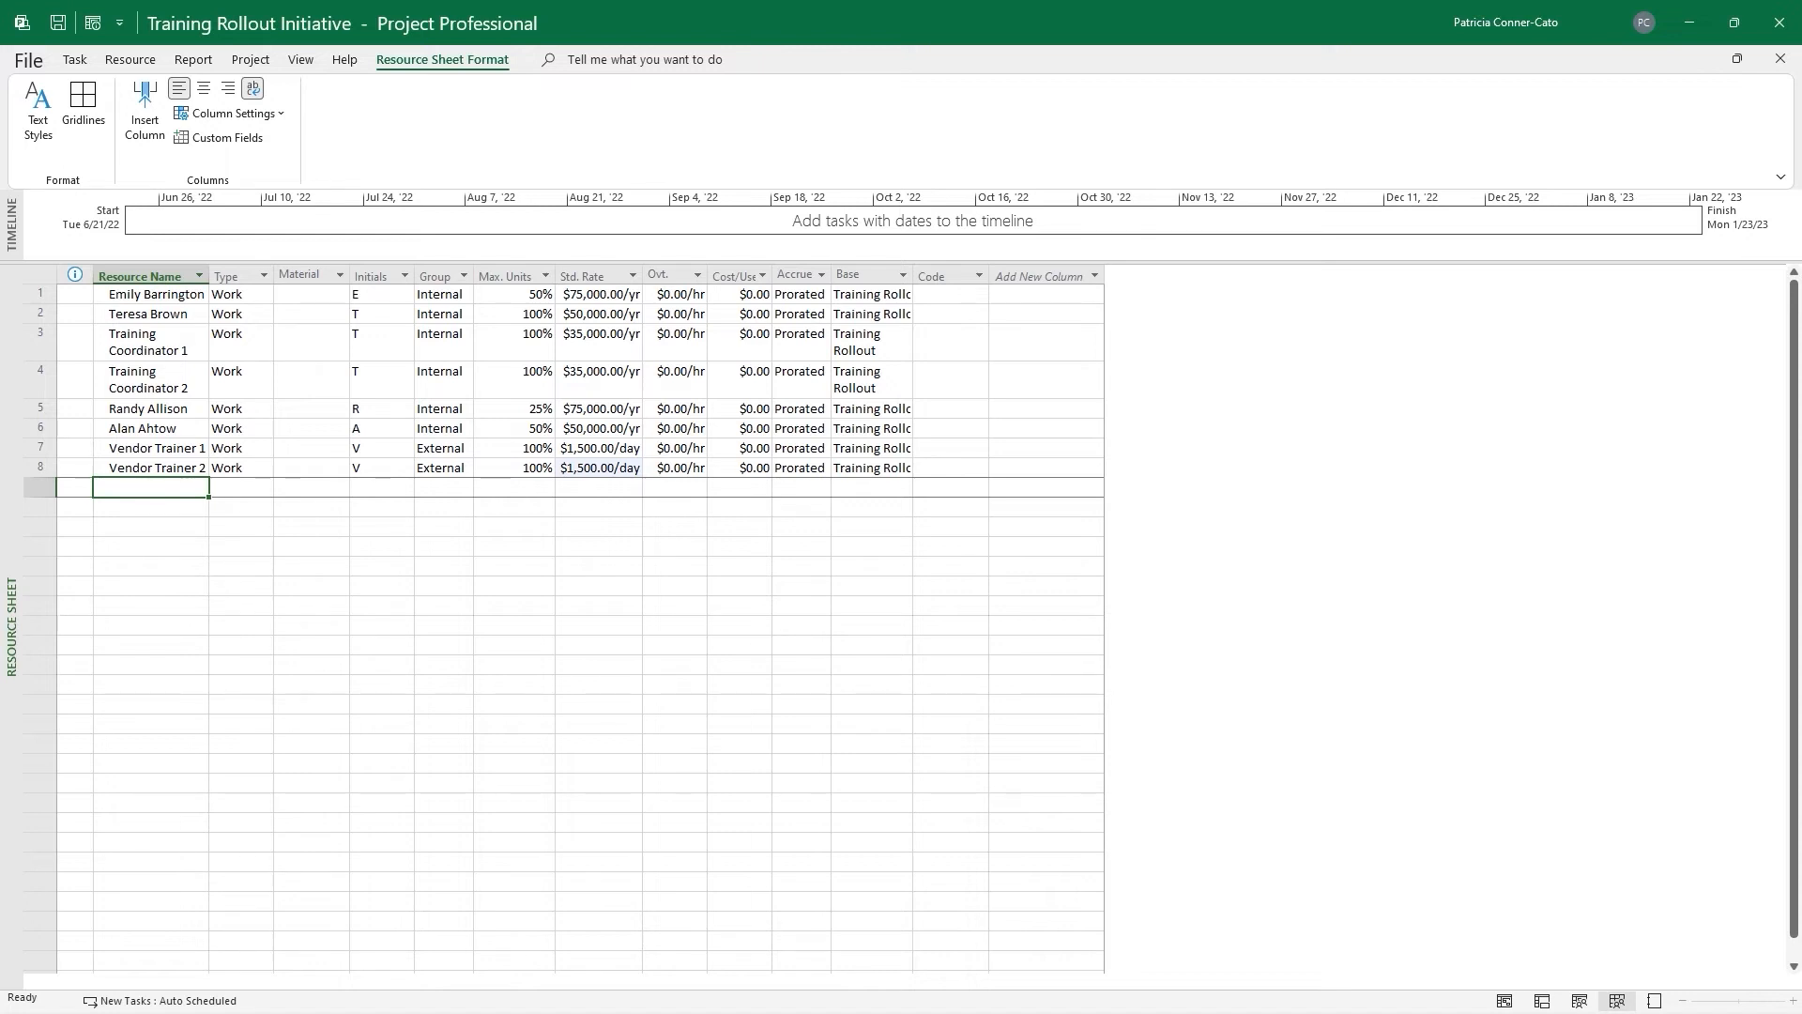
Add a resource named Posters in the ninth row with the type Material and the material label Sheets
type("Posters")
key("Tab")
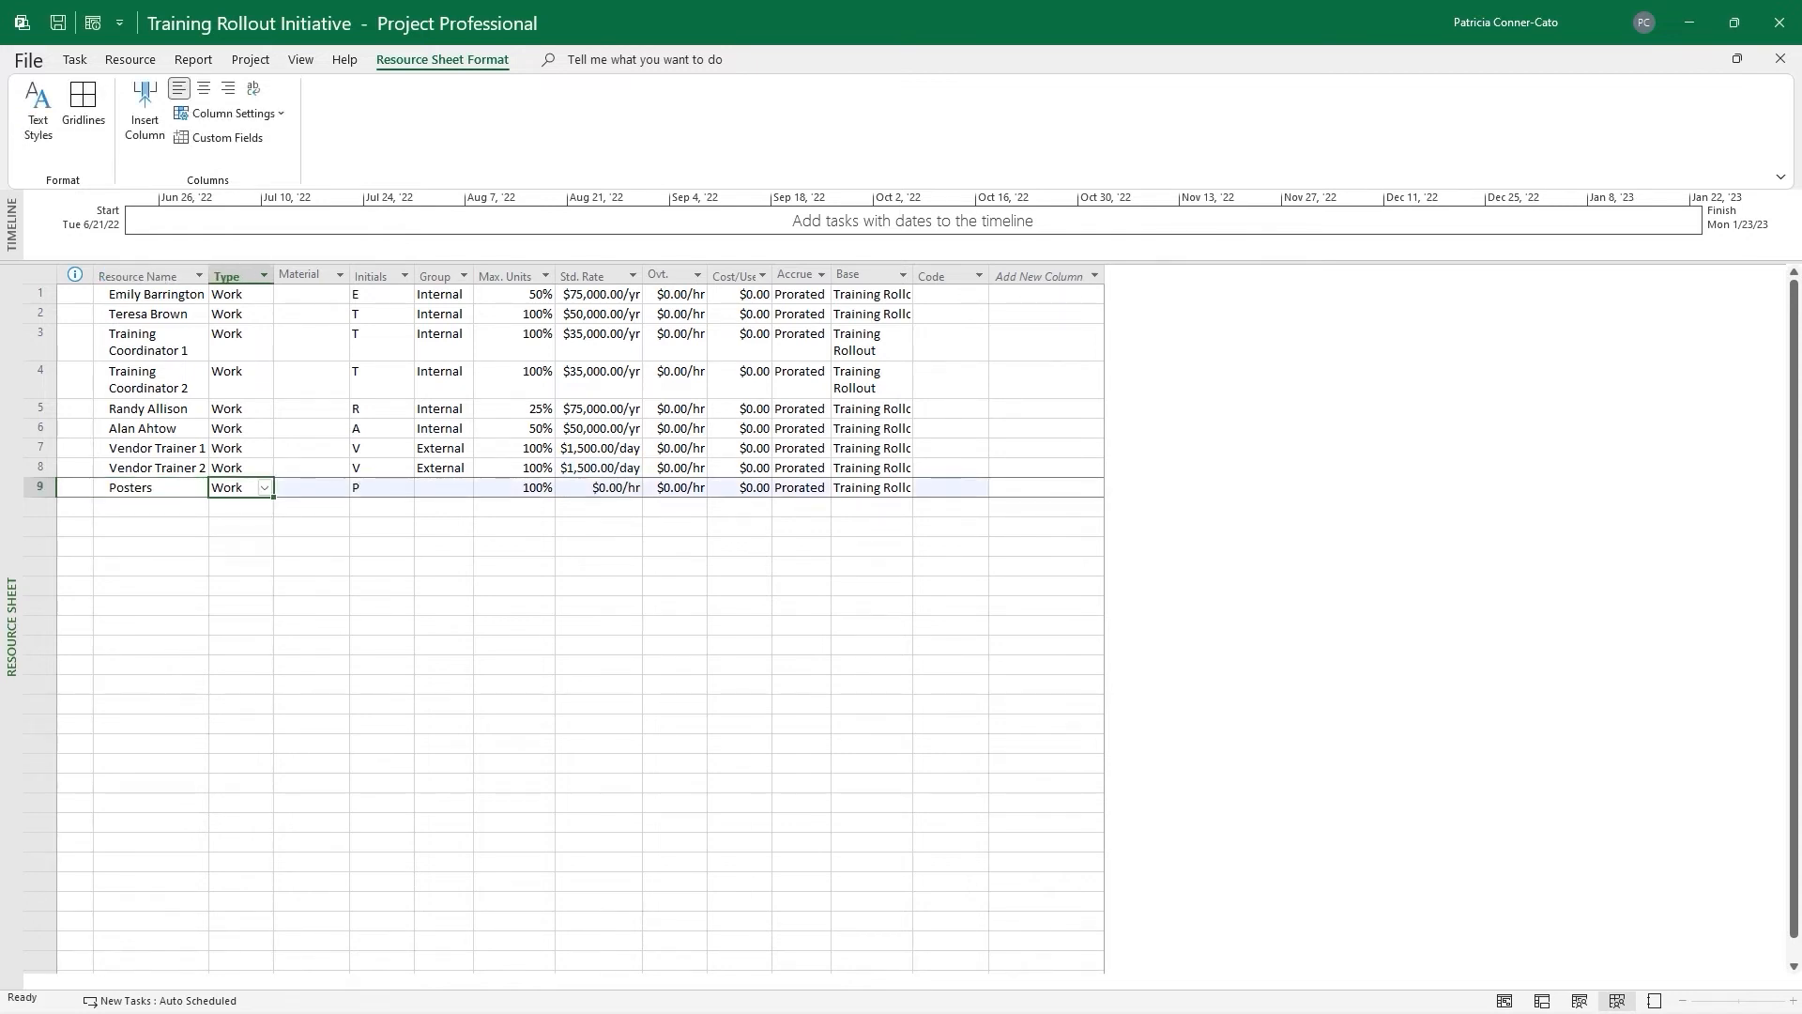
type("m")
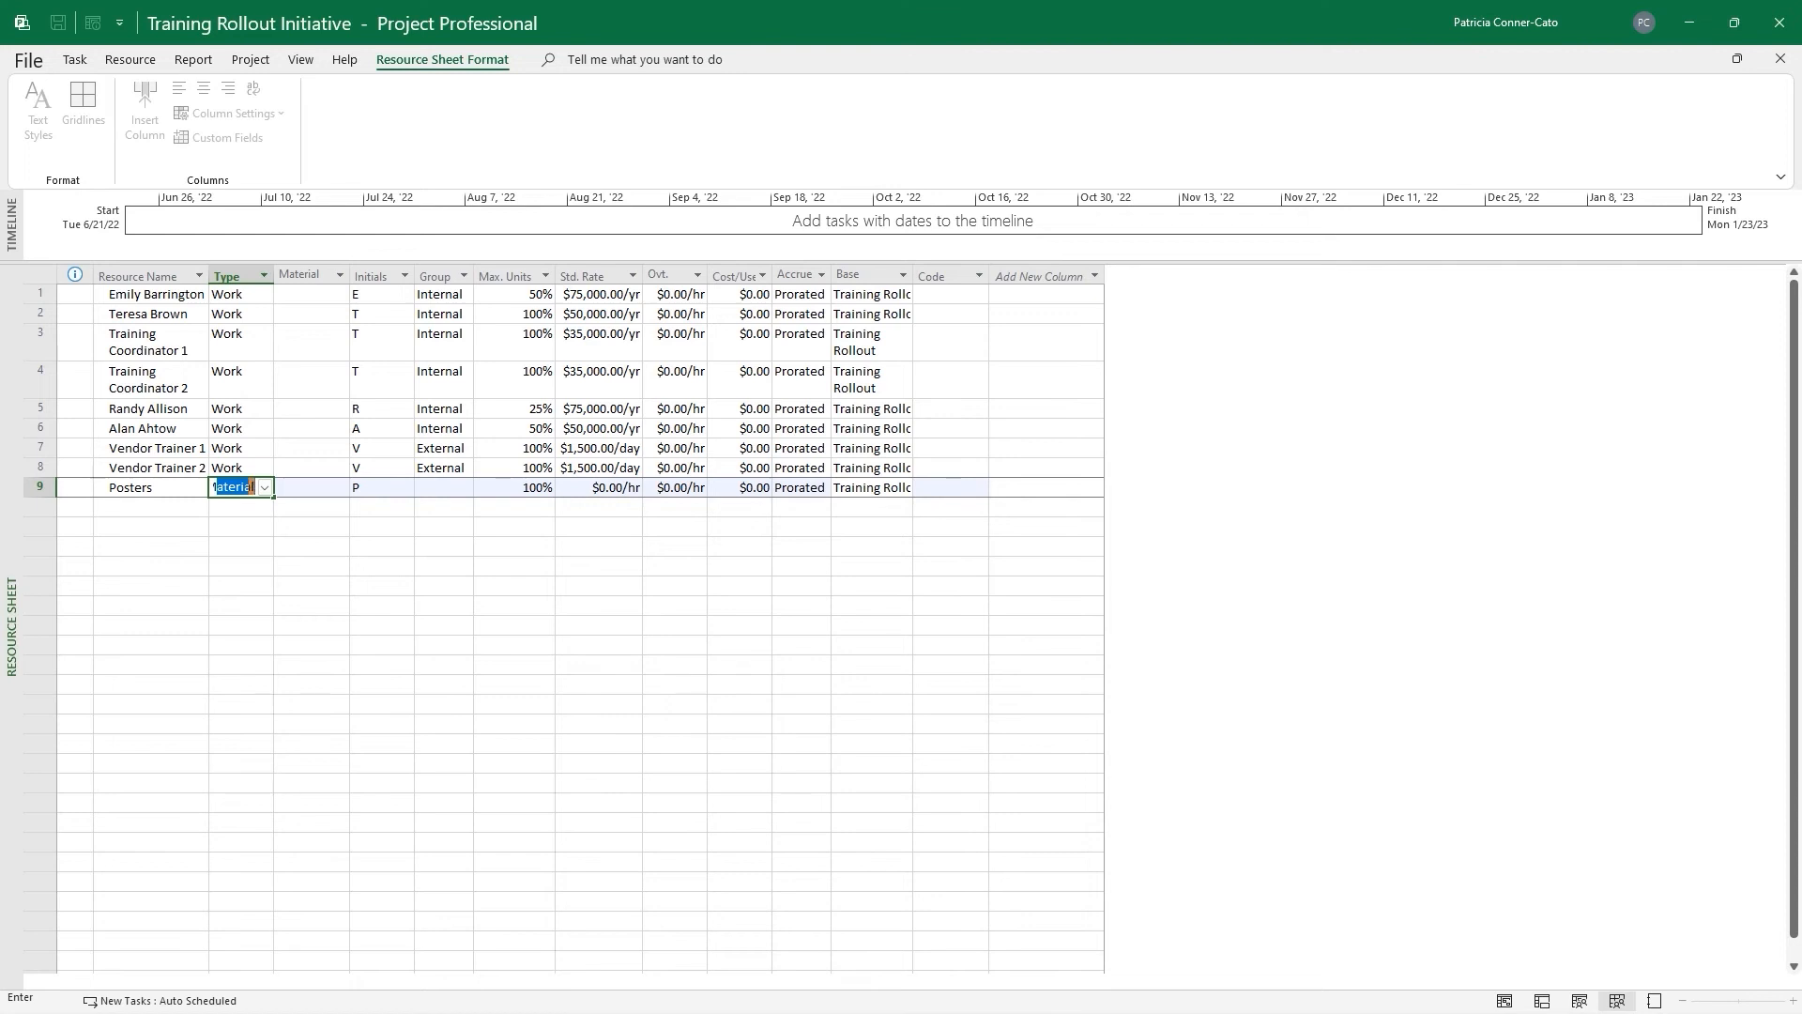
key("Tab")
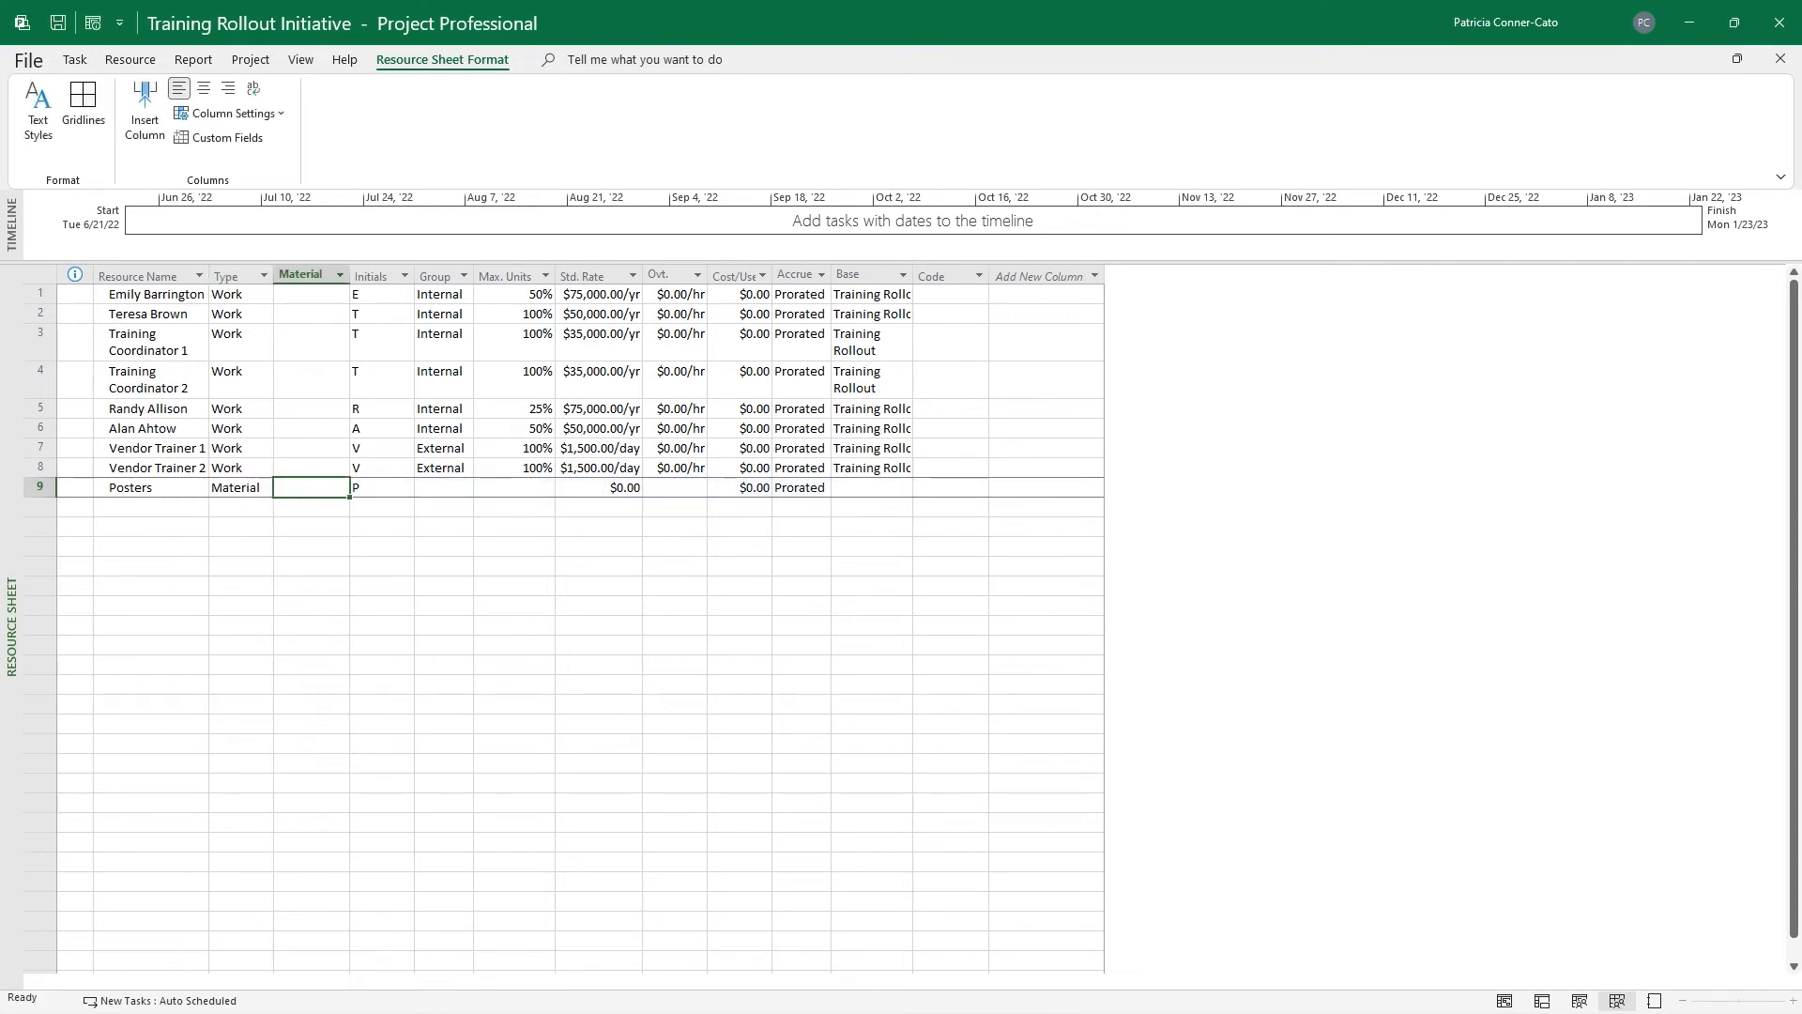
type("Sheets")
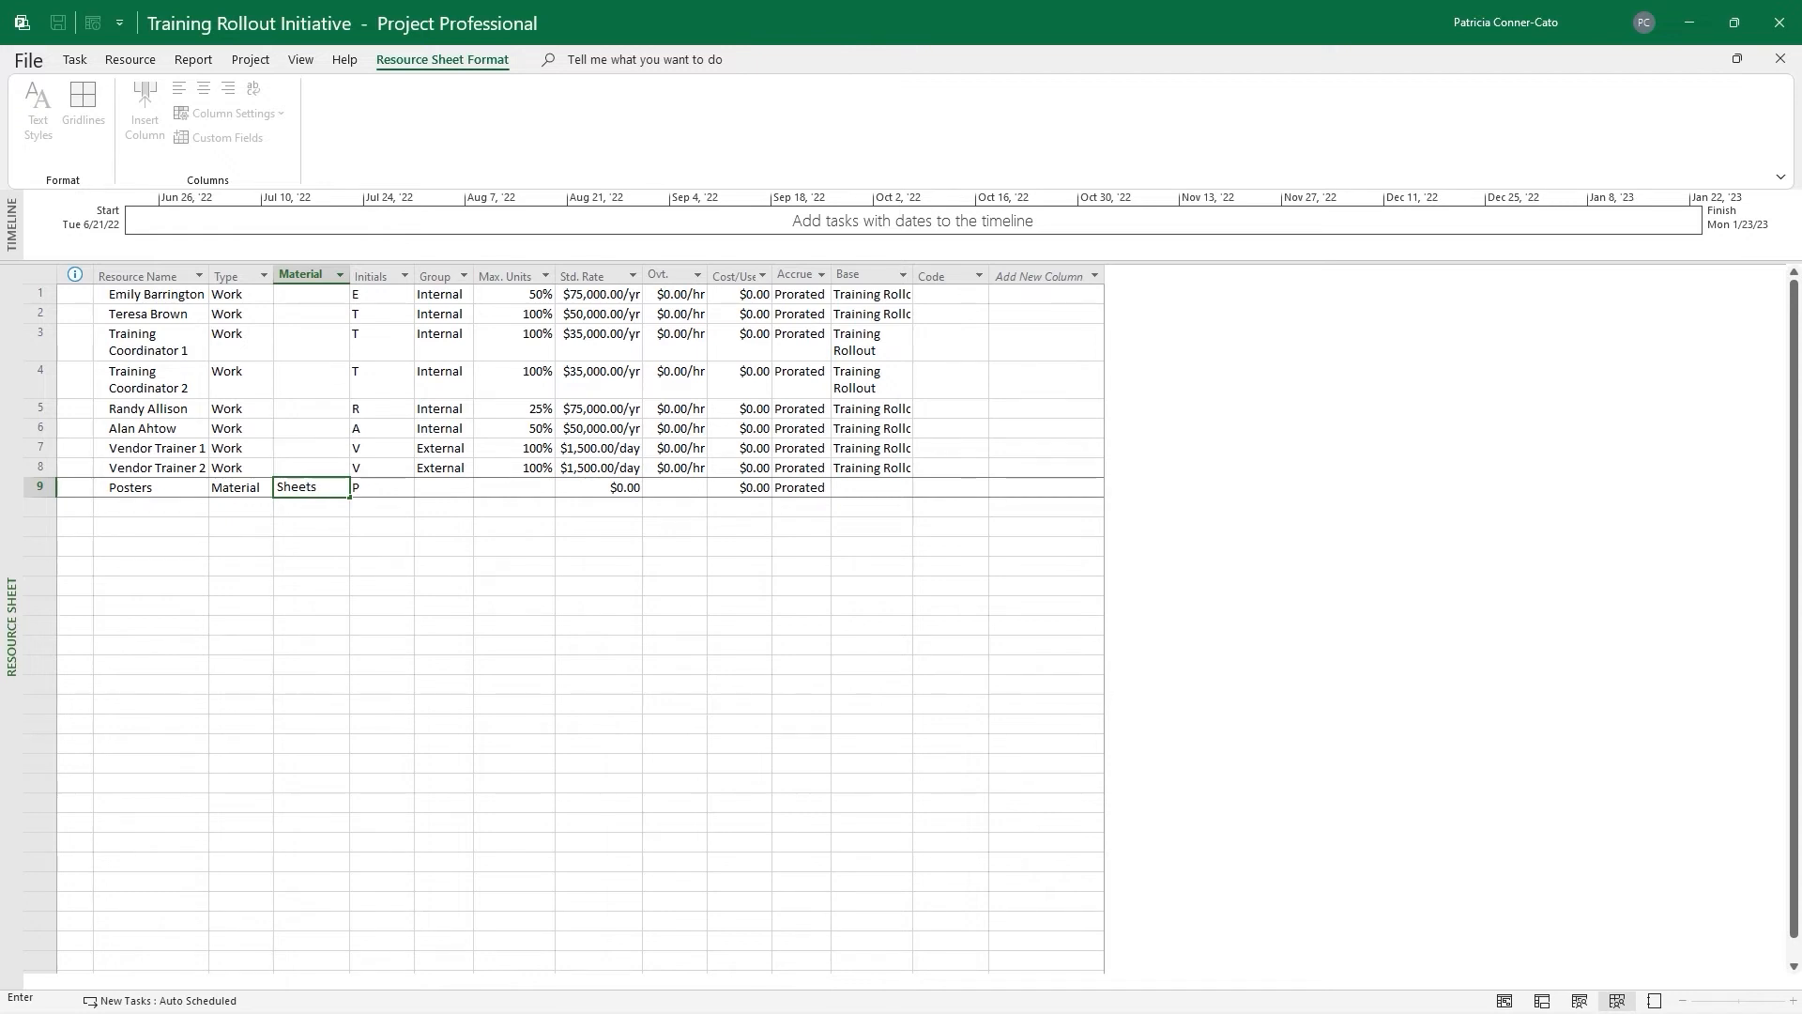
Set the standard rate of the Posters resource to 10
key("Tab")
key("Tab")
key("Tab")
key("Tab")
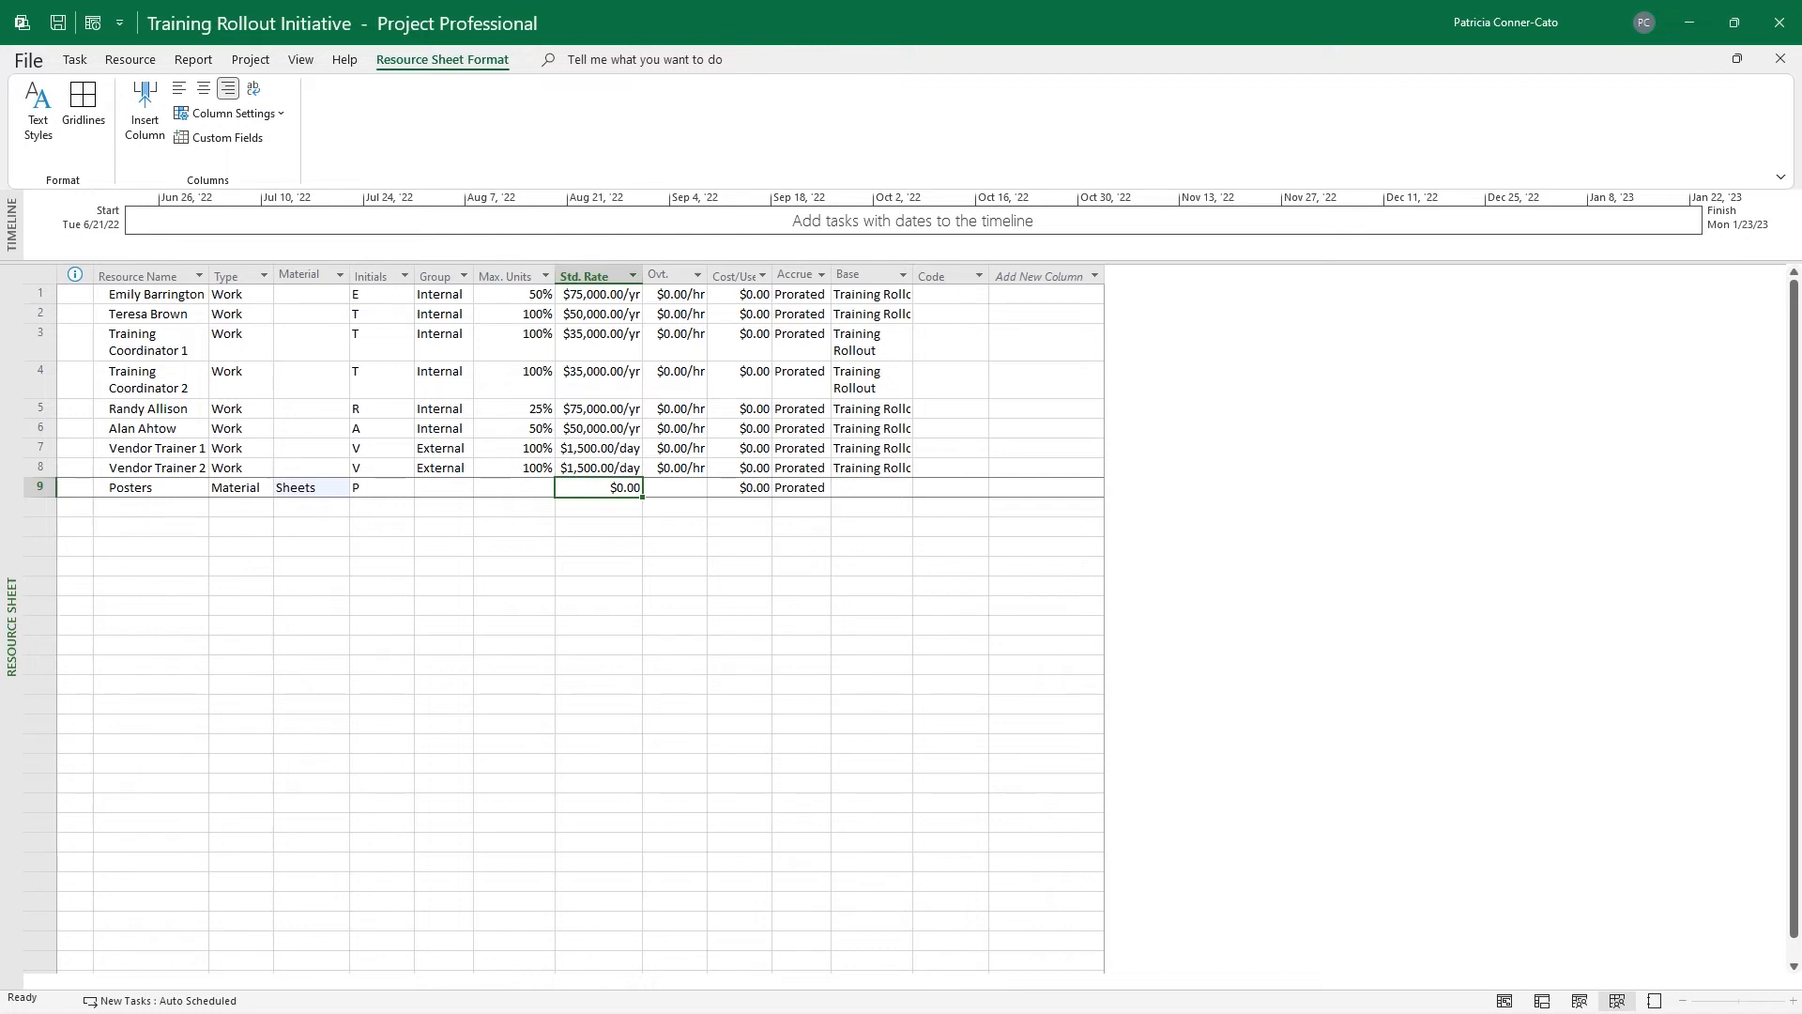
type("10")
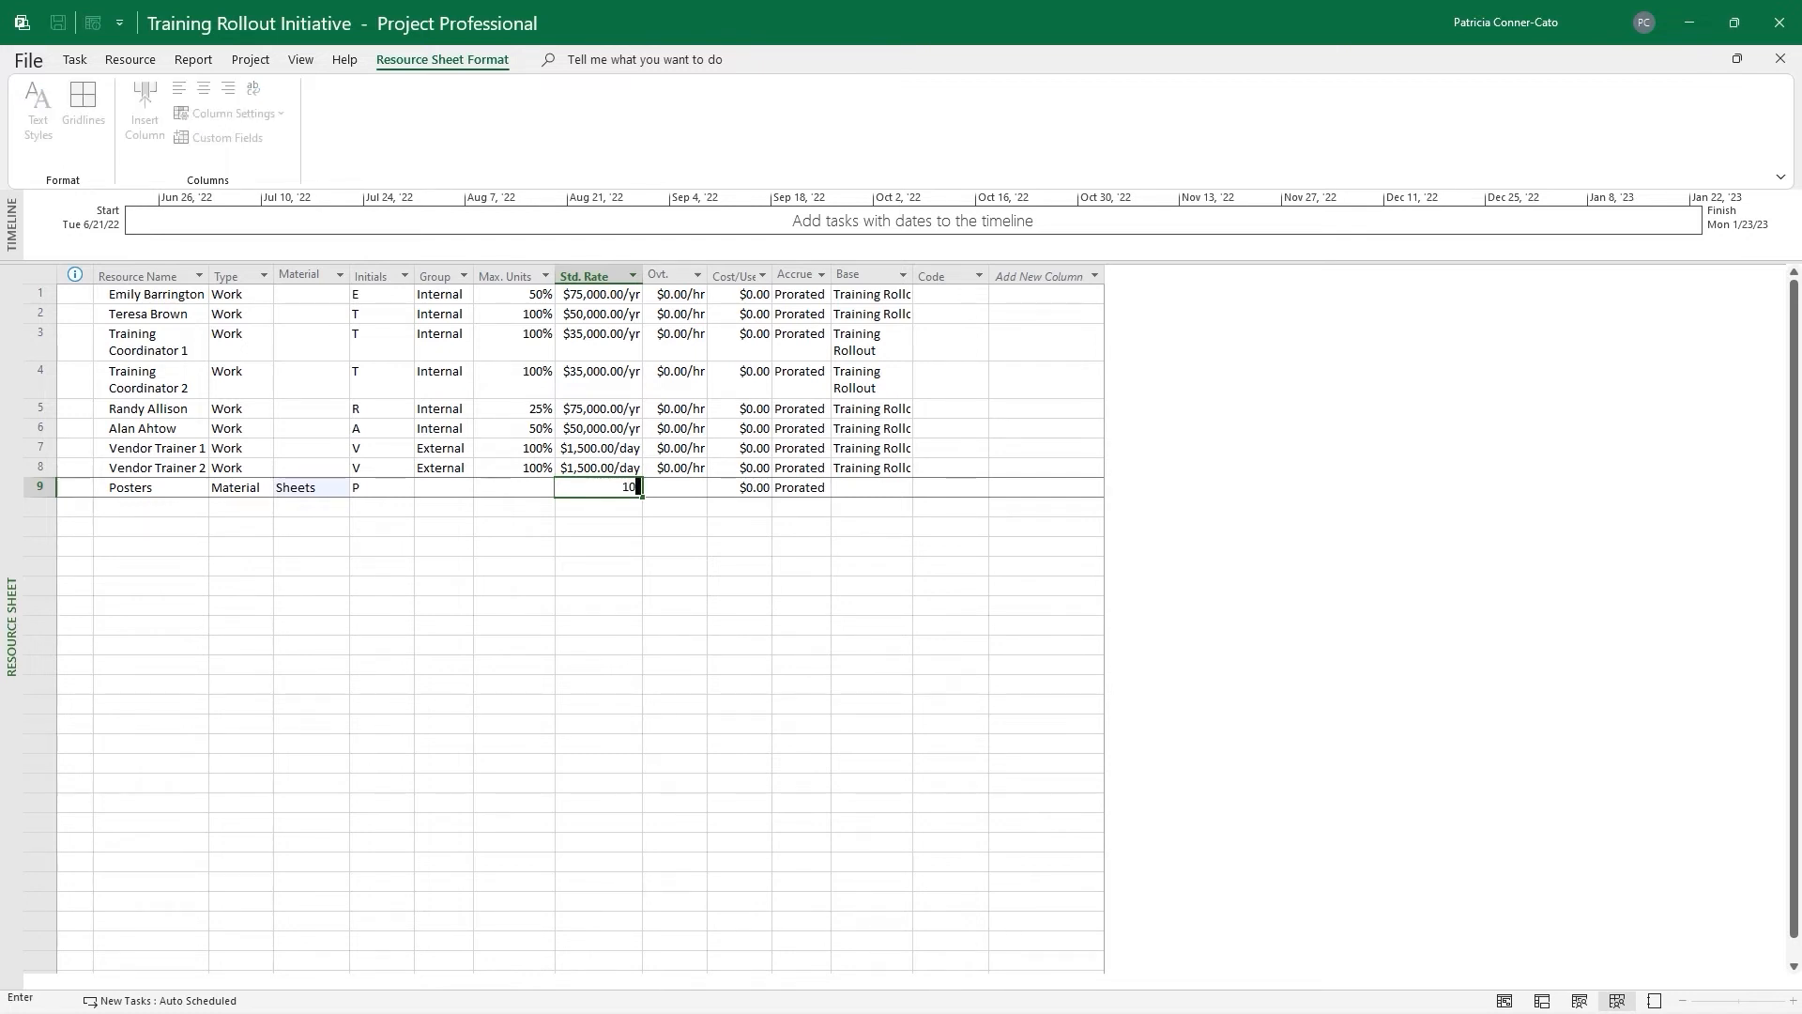
key("Return")
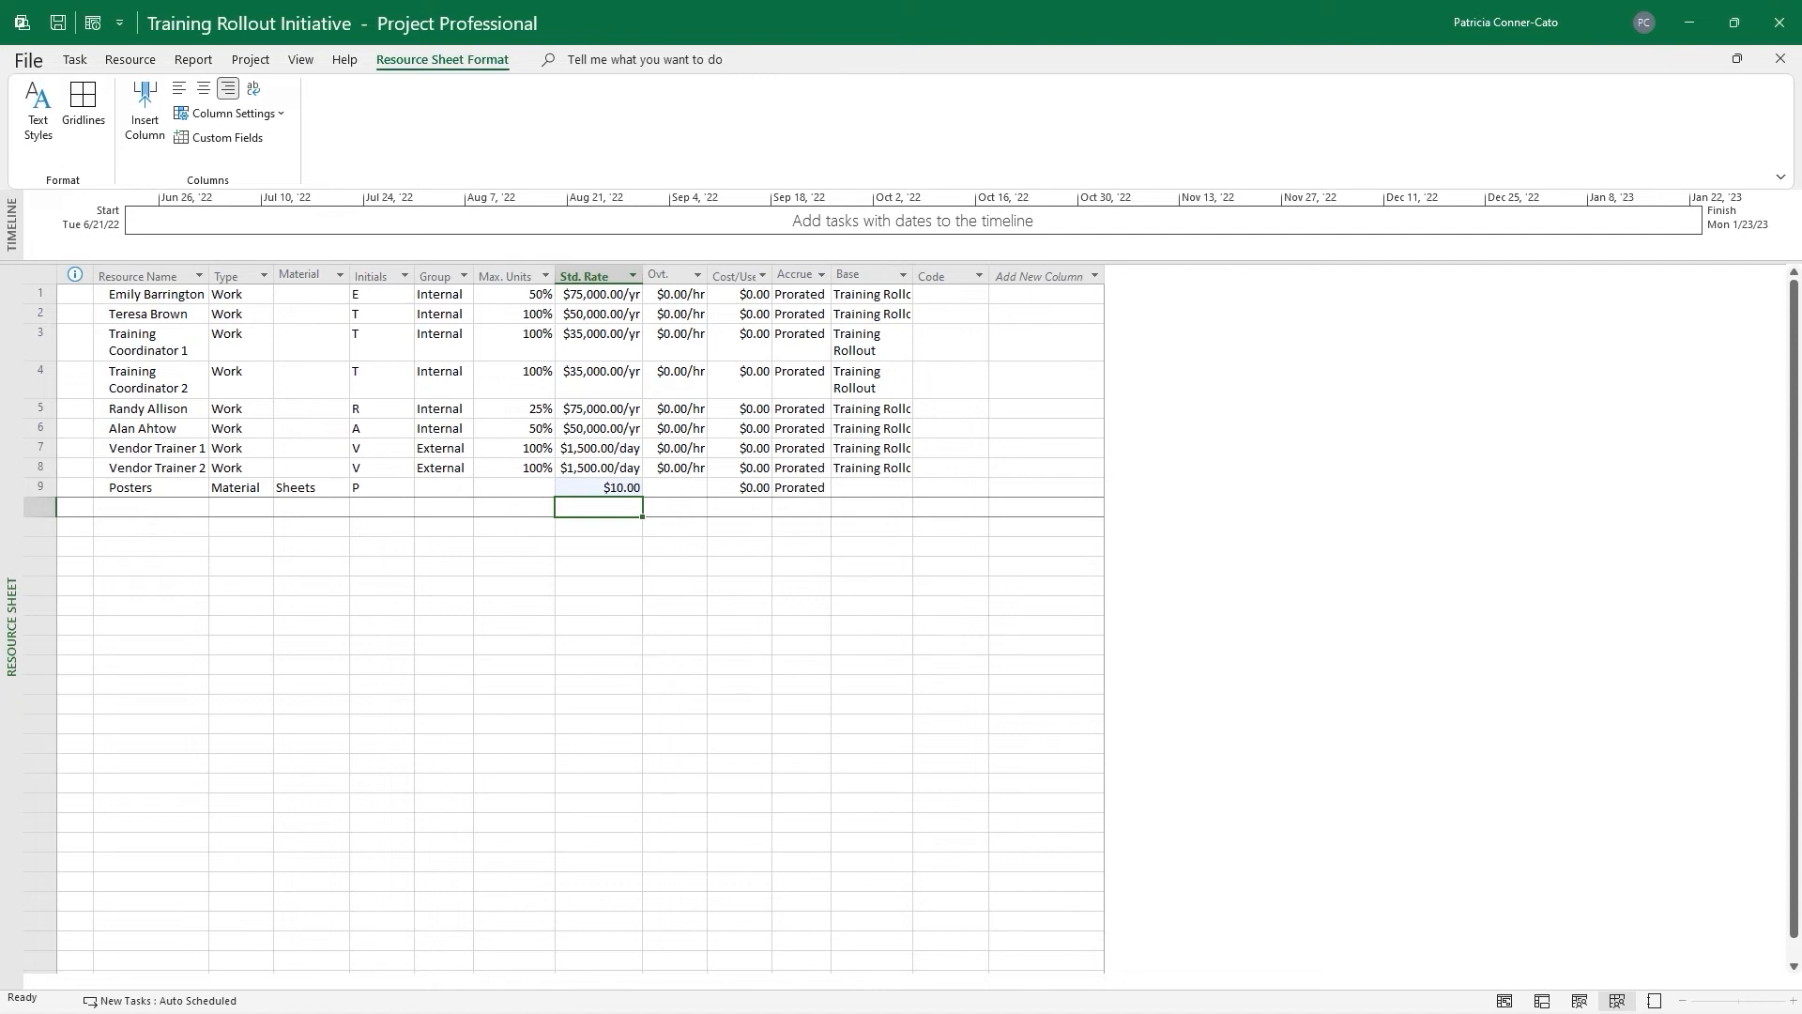
Add a resource named Entertainment in the tenth row with the type Cost
key("Left")
key("Left")
key("Left")
key("Left")
key("Left")
key("Left")
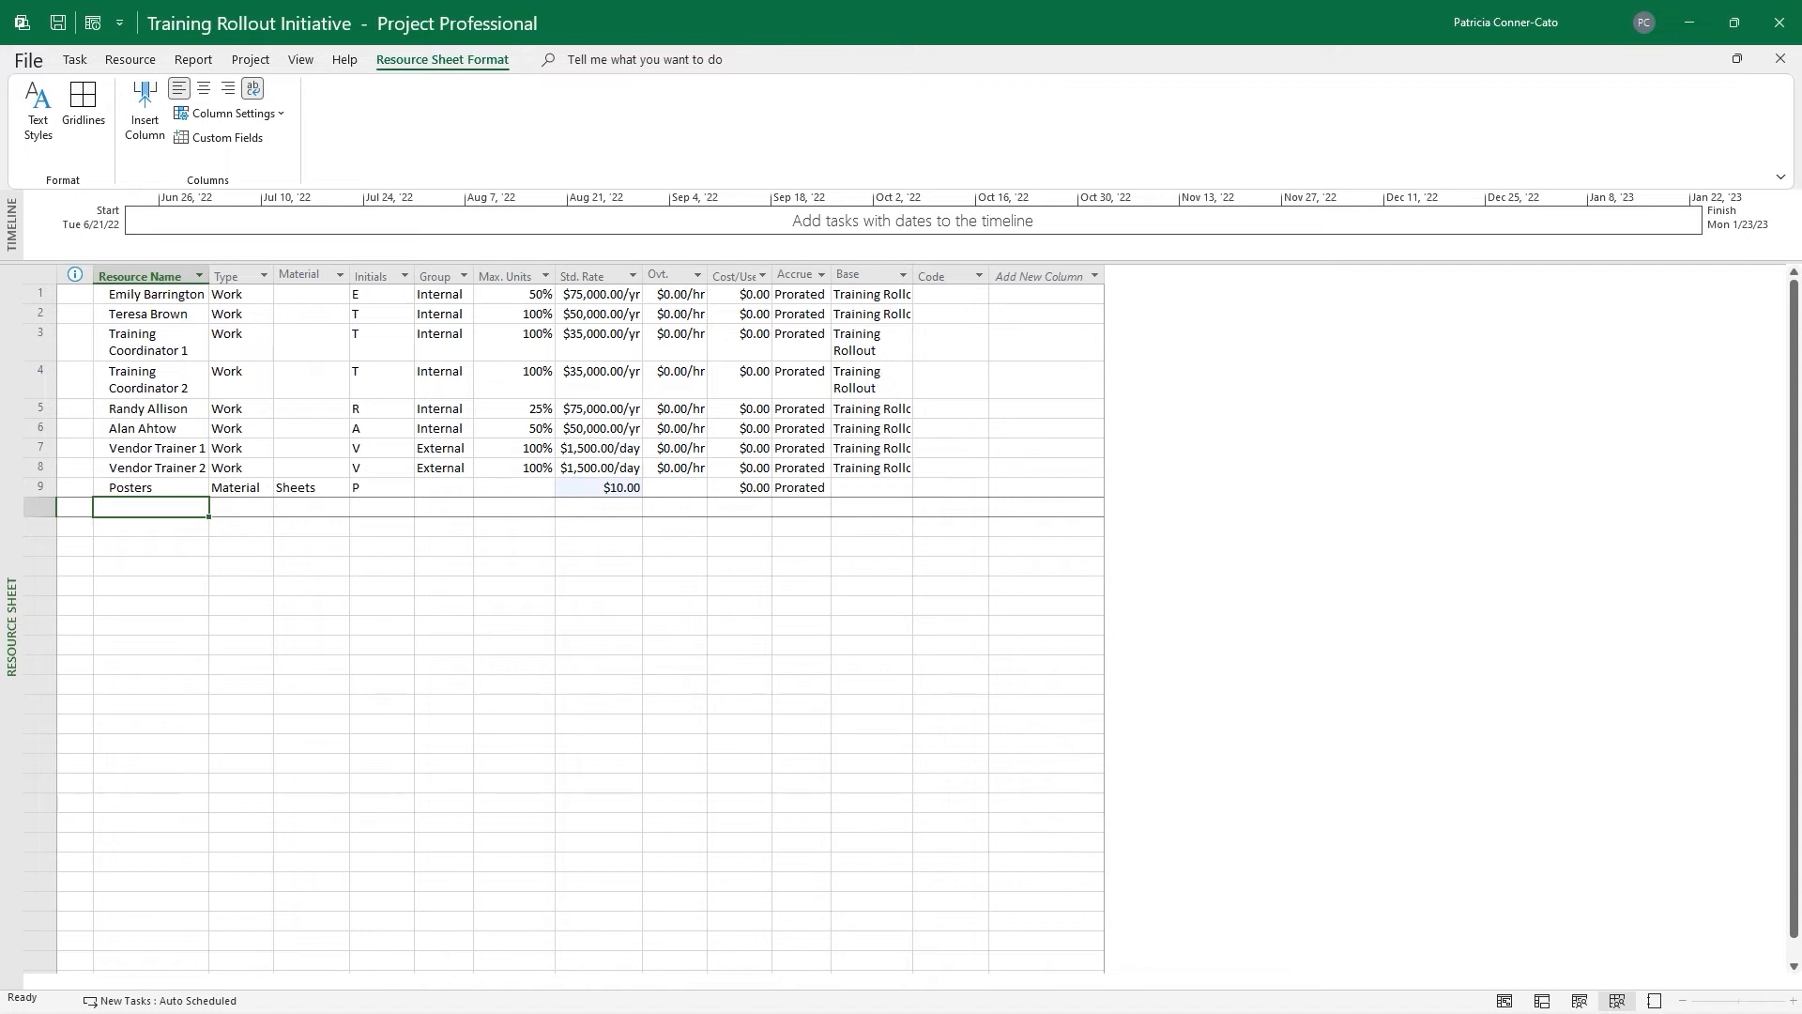
type("Entertainment")
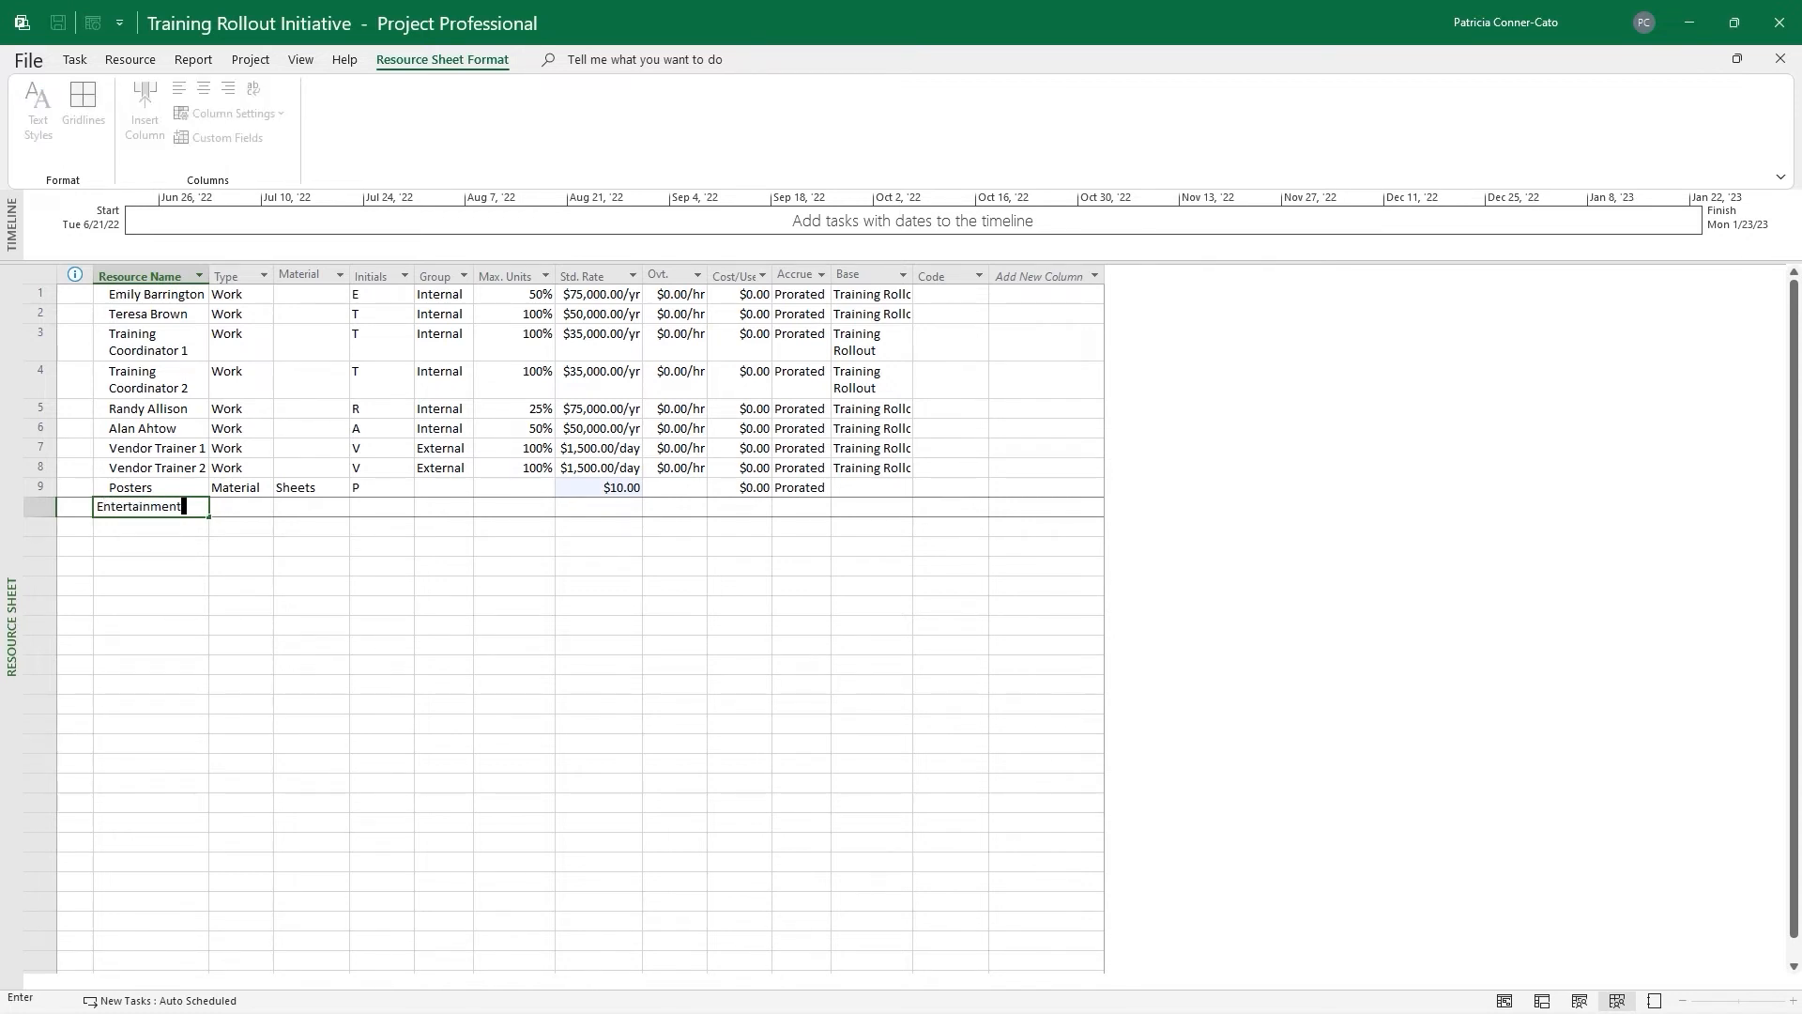
key("Tab")
type("Cost")
key("Tab")
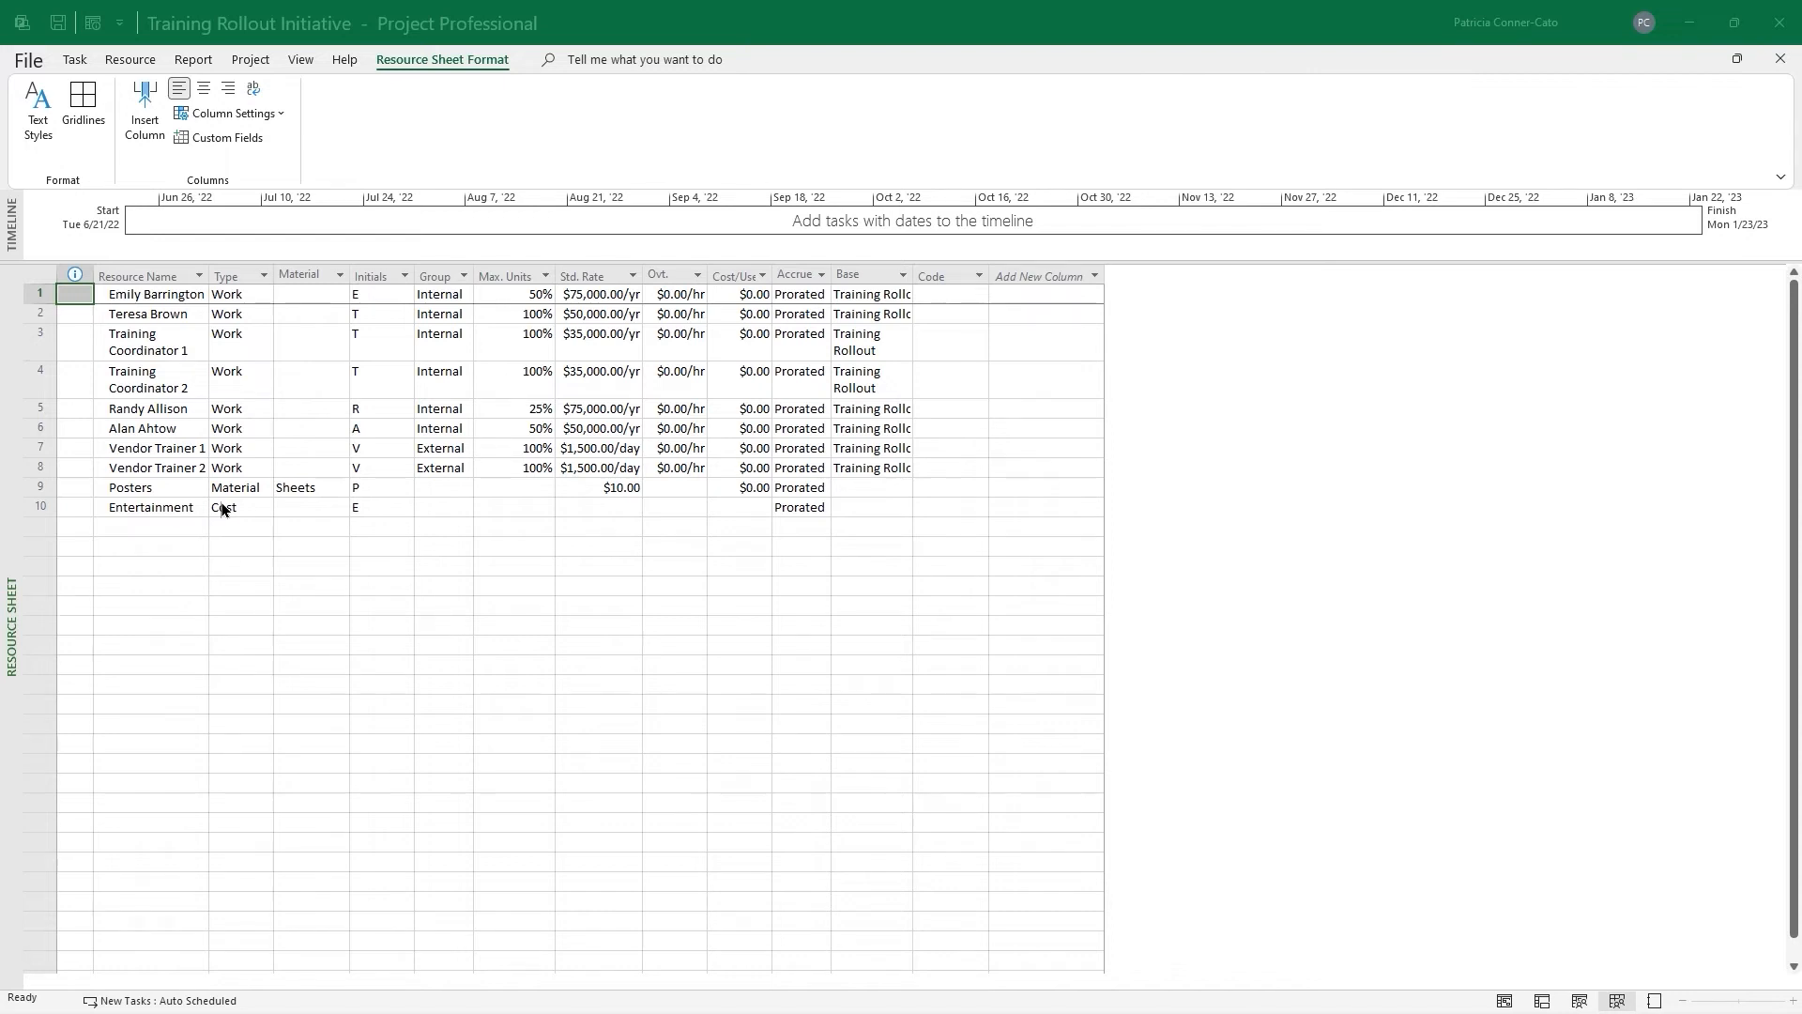
Insert an empty resource row above Vendor Trainer 1
left_click(41, 449)
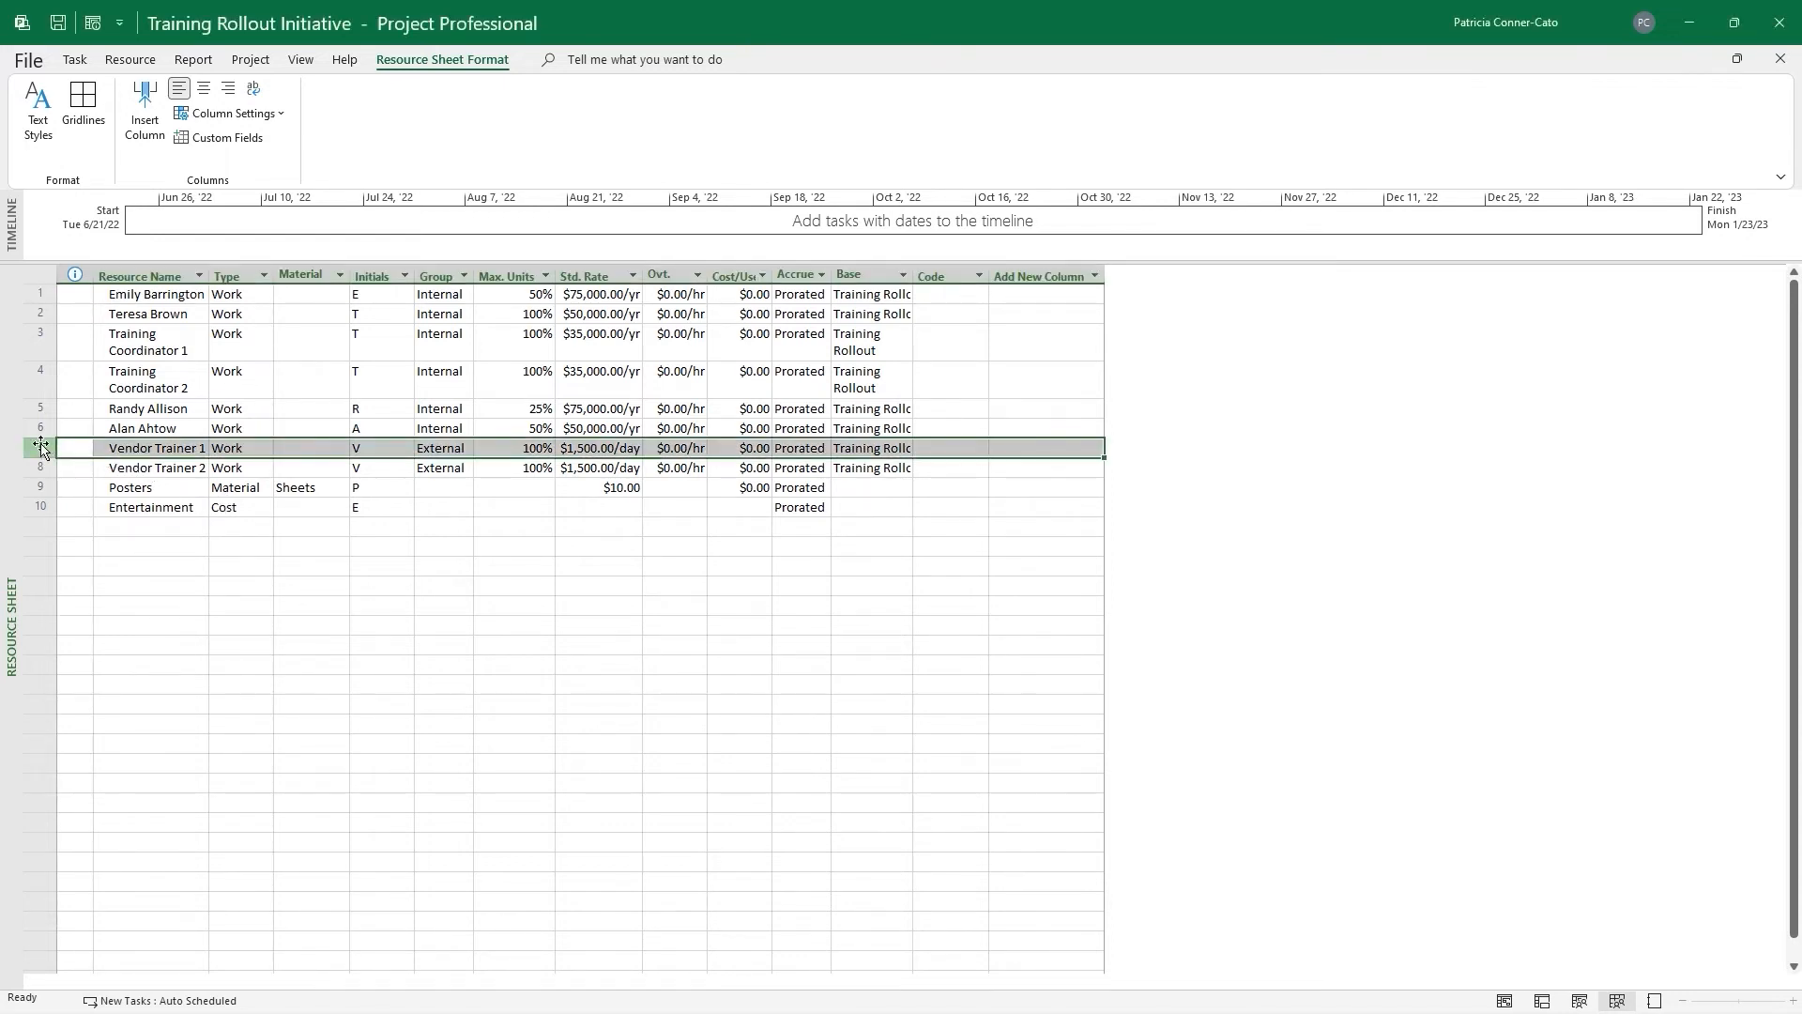
right_click(41, 447)
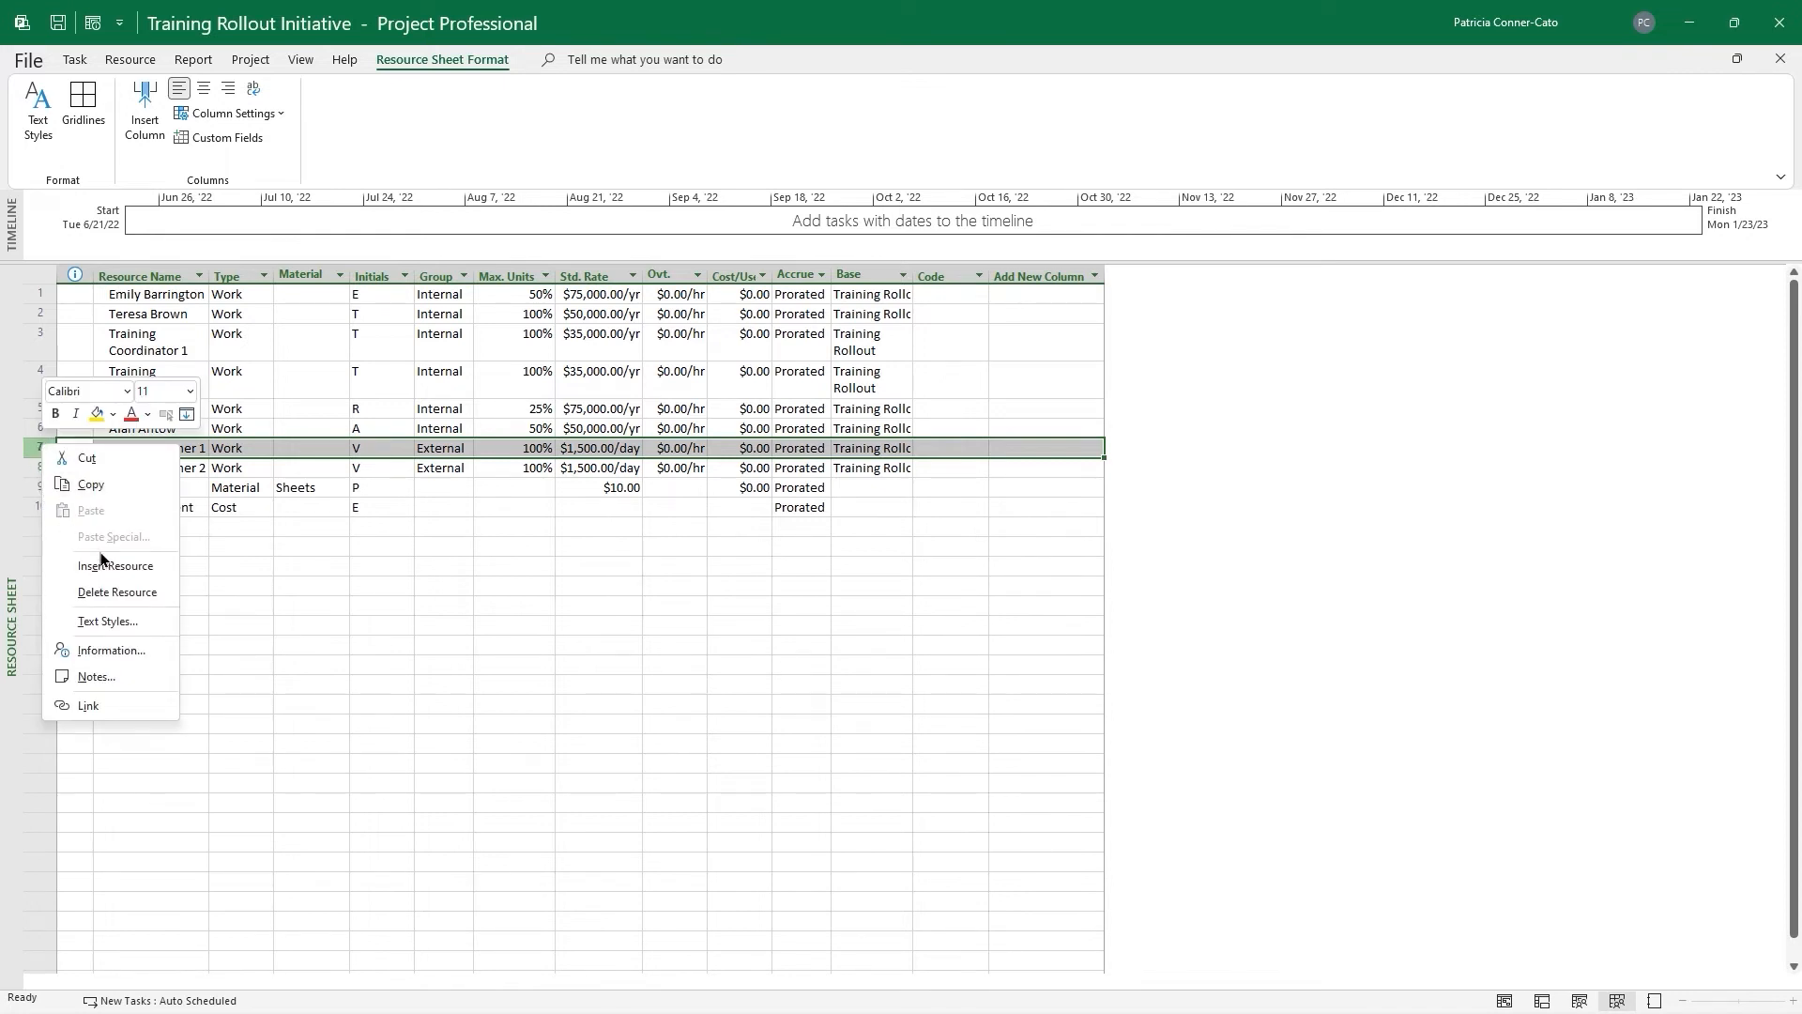
left_click(115, 566)
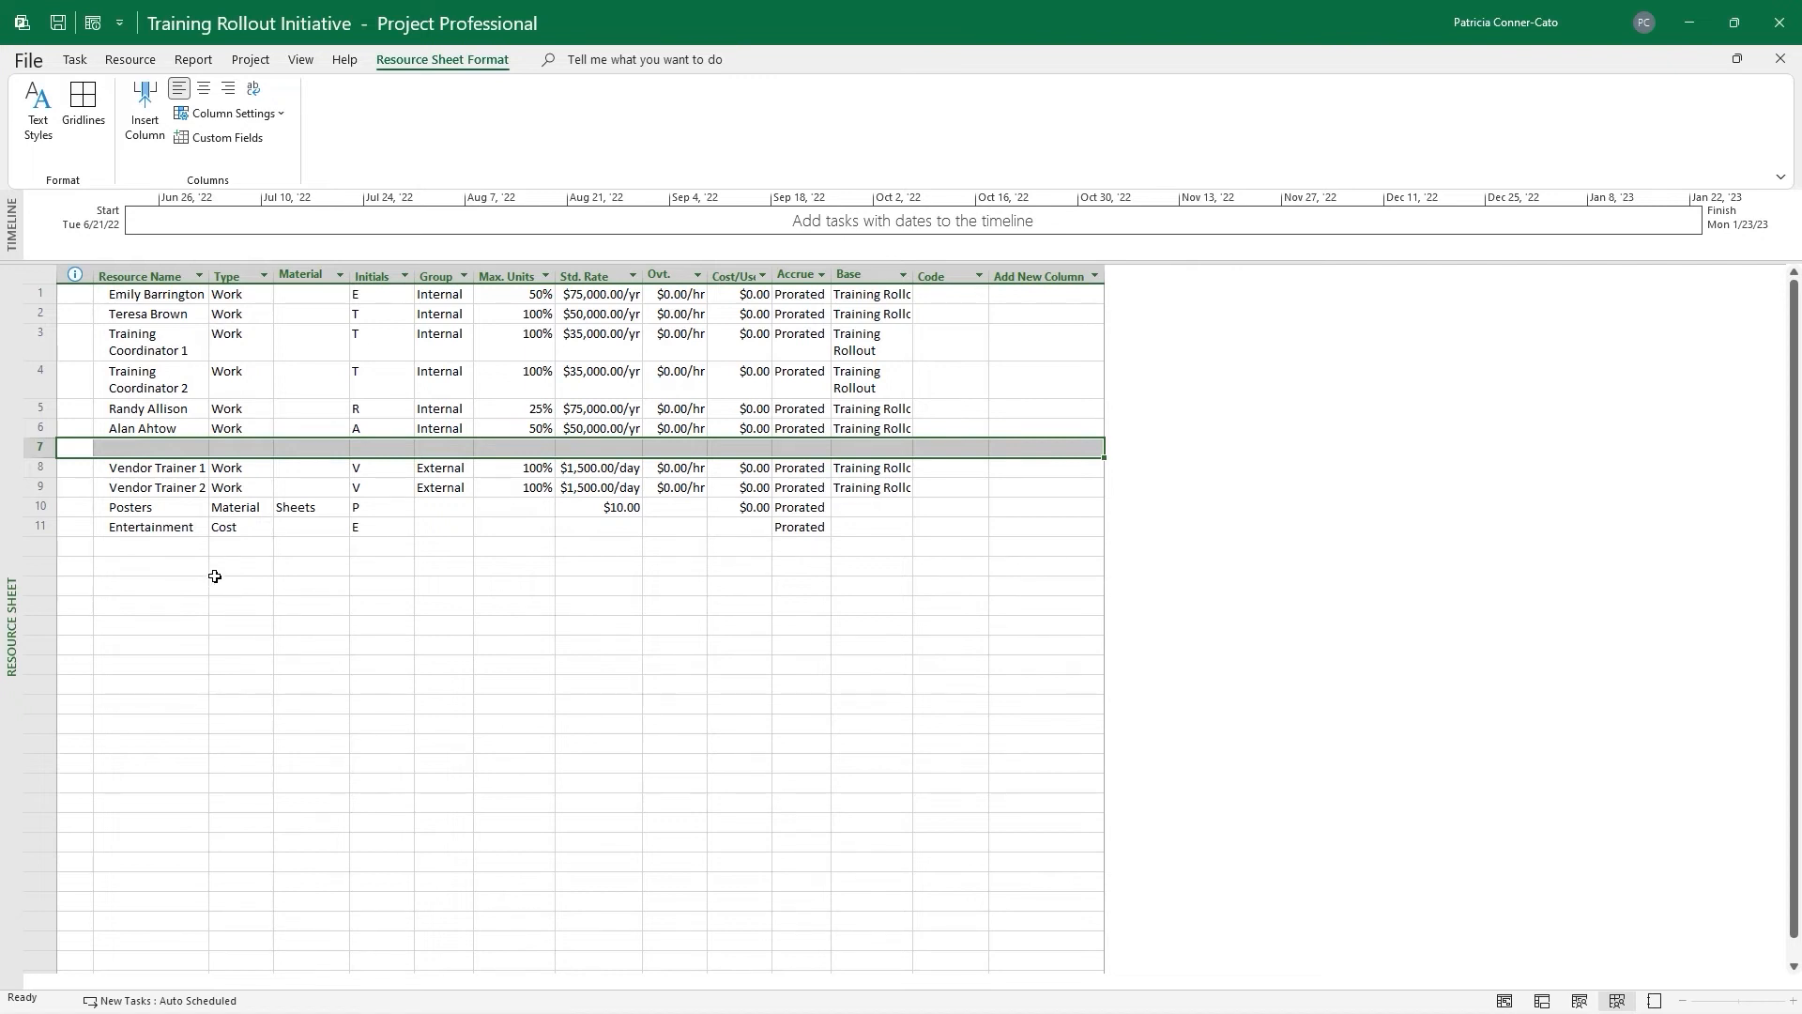
Fill the empty seventh row with the person's full name and the group Internal
left_click(126, 448)
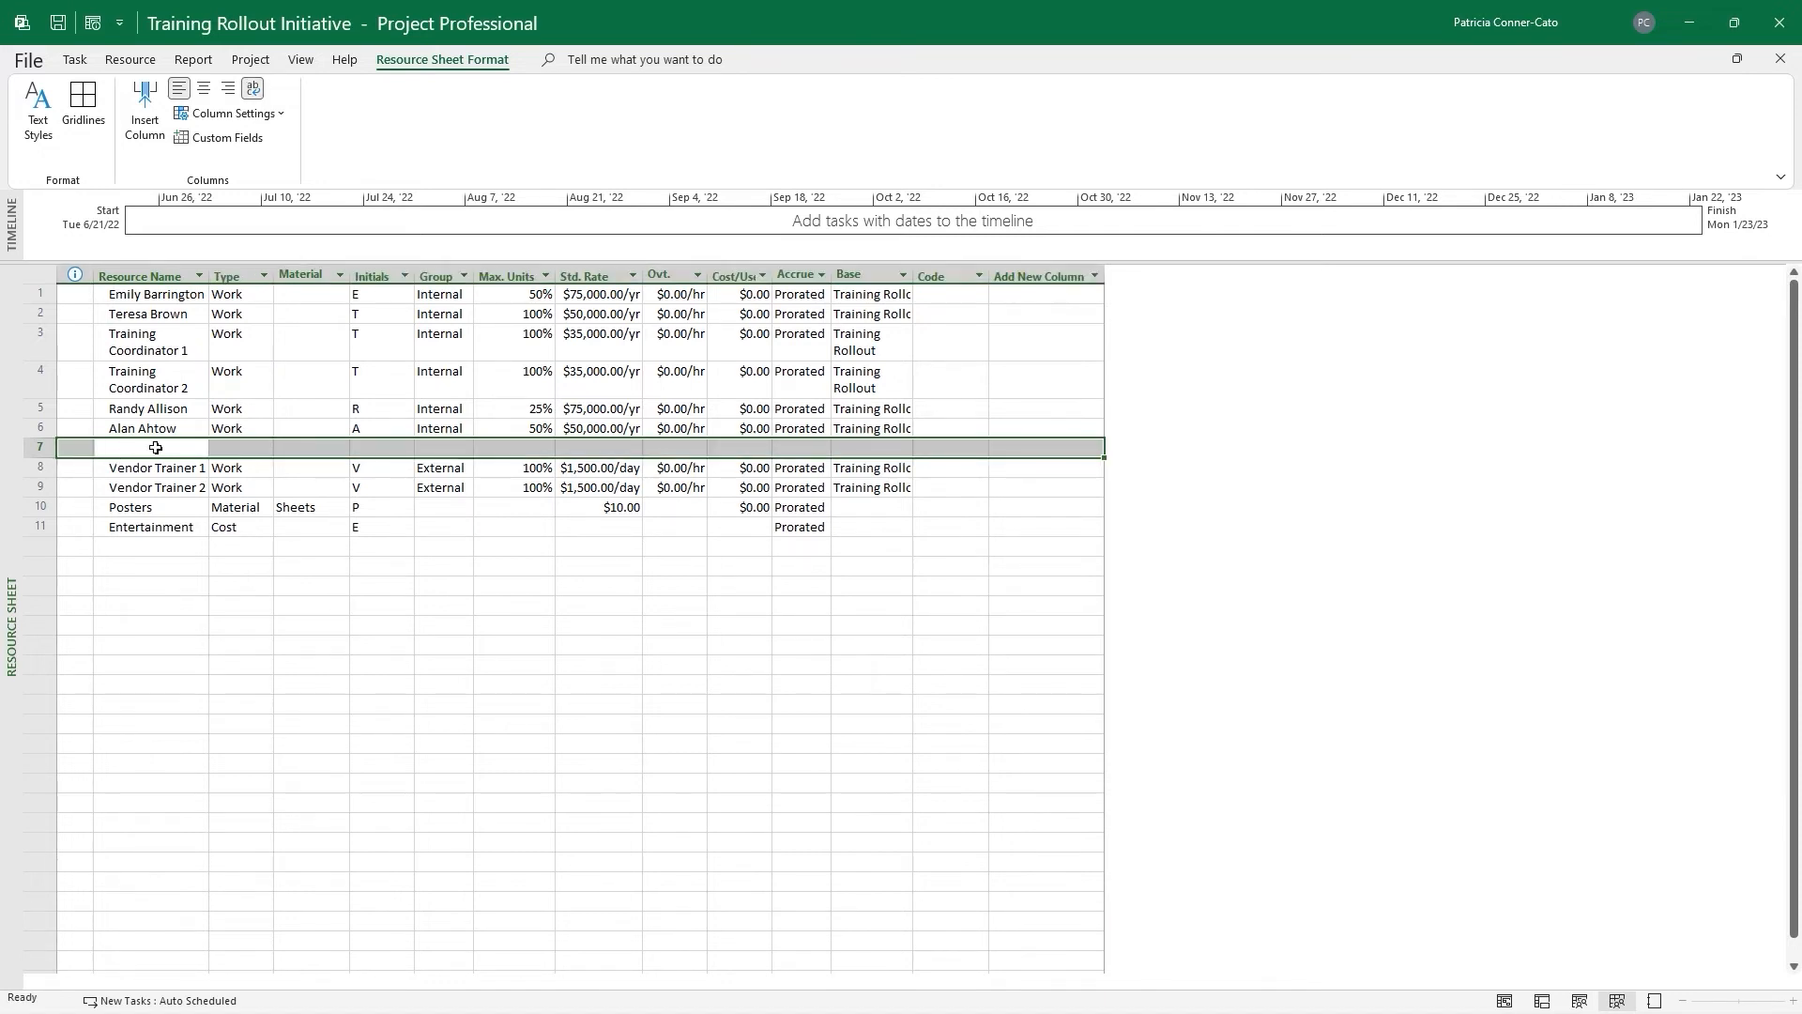
type("Alice ")
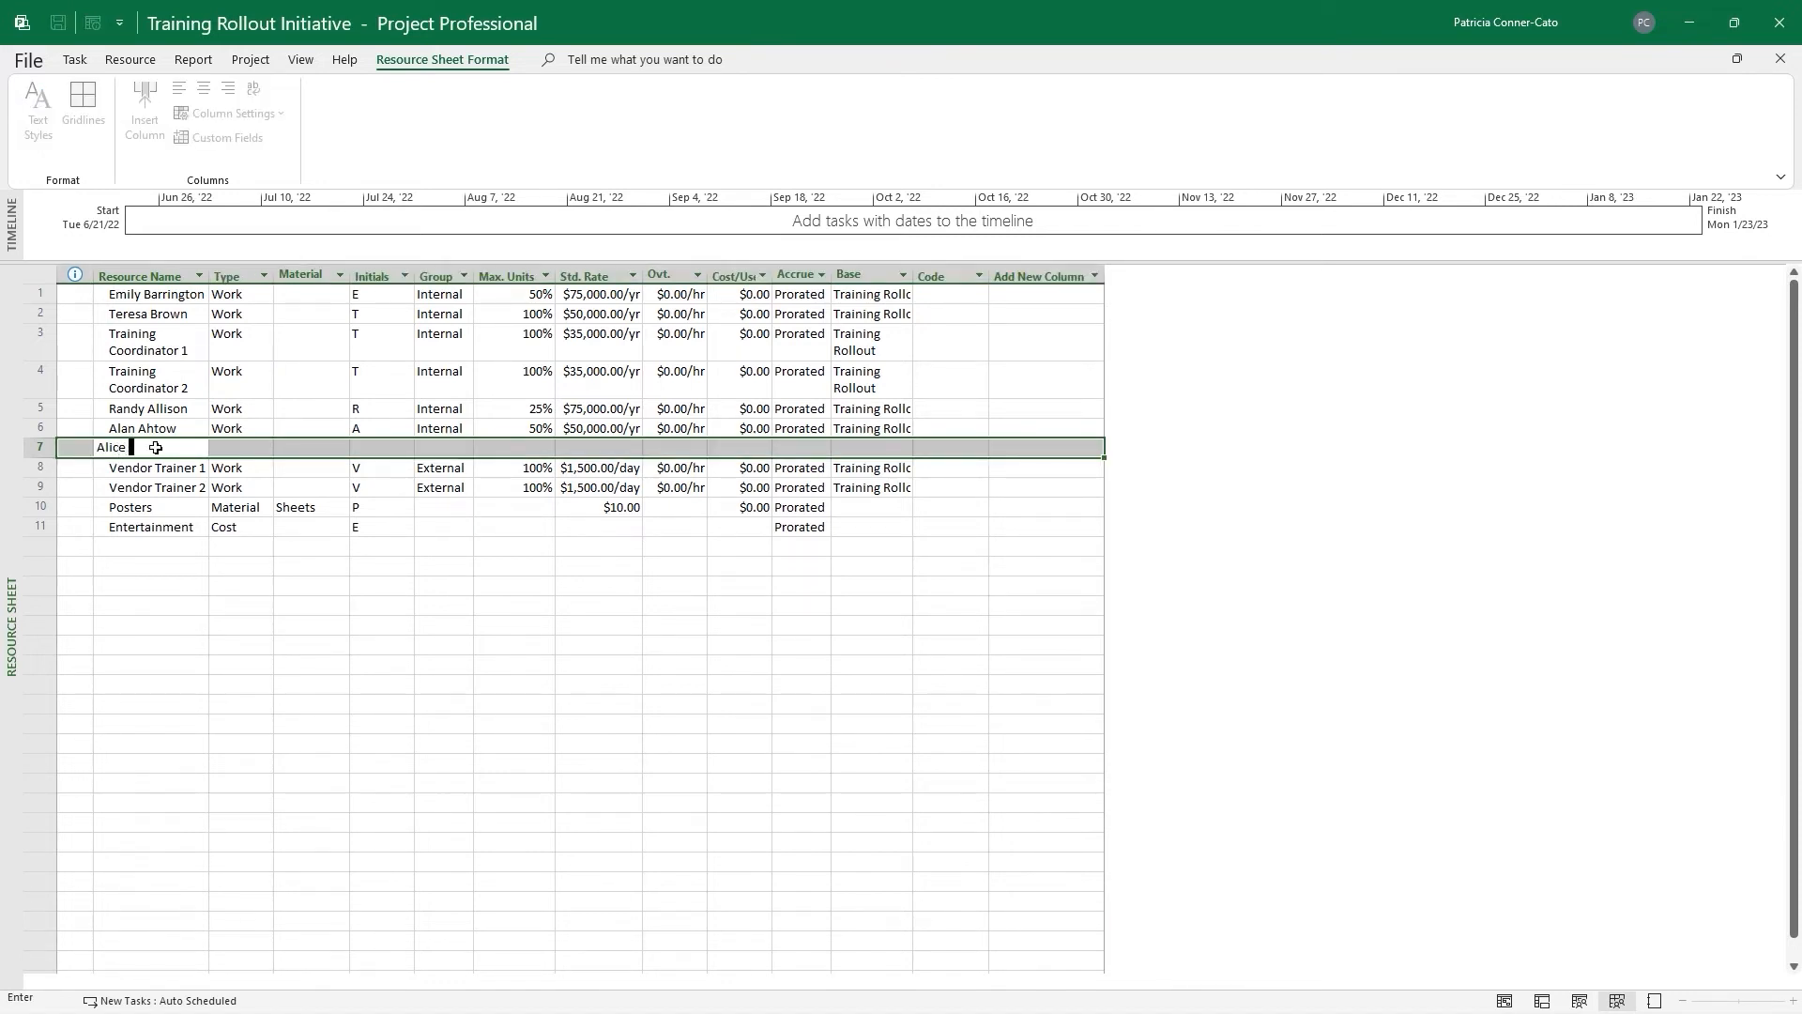
type("Peake")
key("Tab")
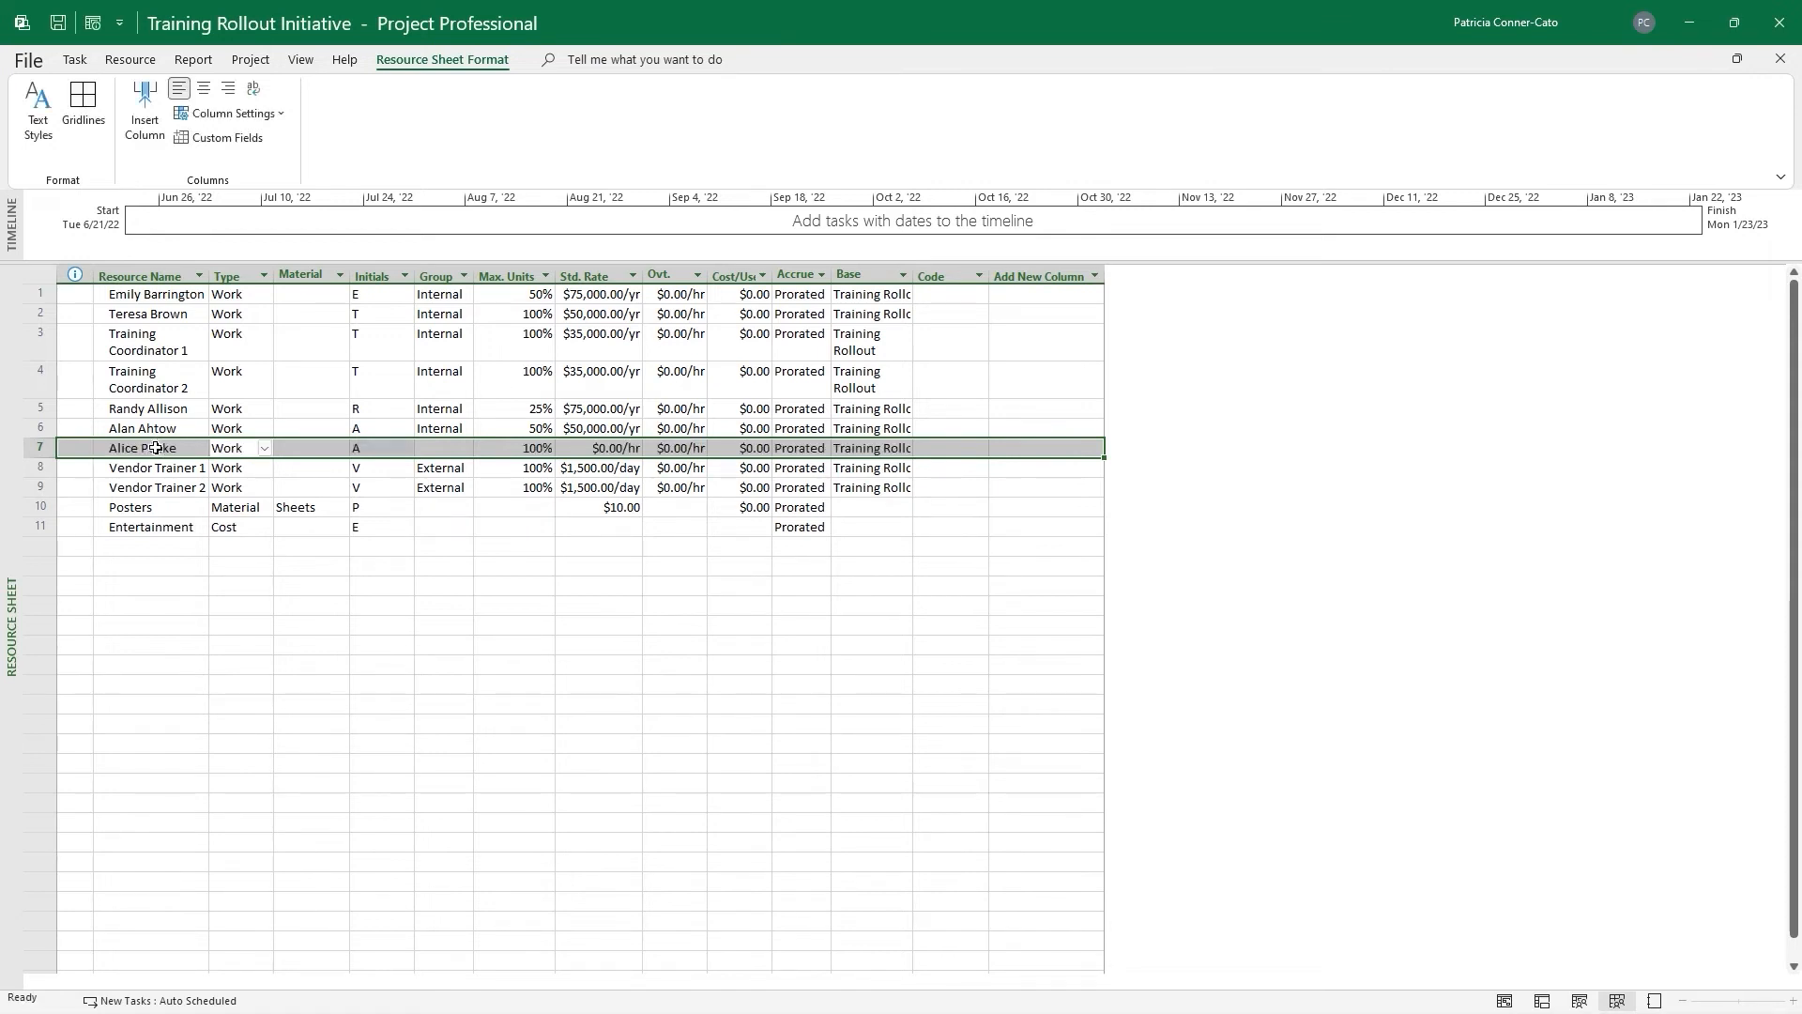
key("Tab")
key("Tab")
key("Tab")
type("Internal")
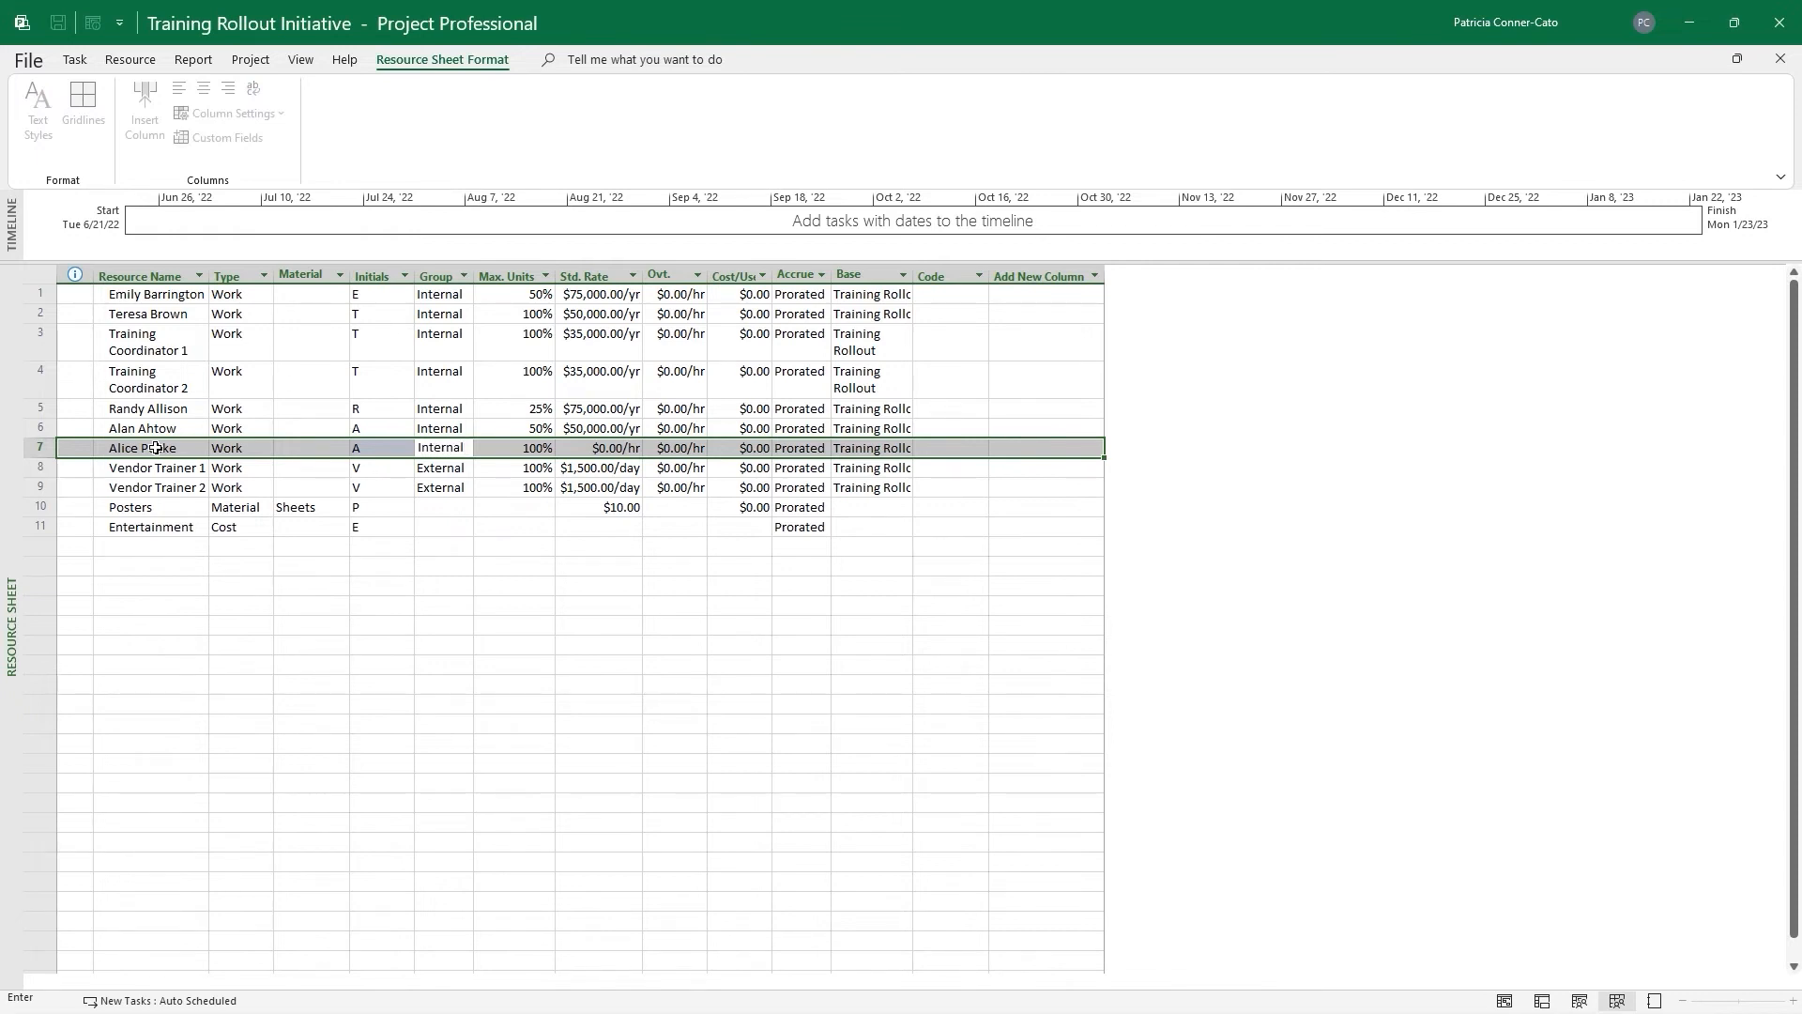
Set the standard rate of the seventh resource to 50000/yr
key("Tab")
key("Tab")
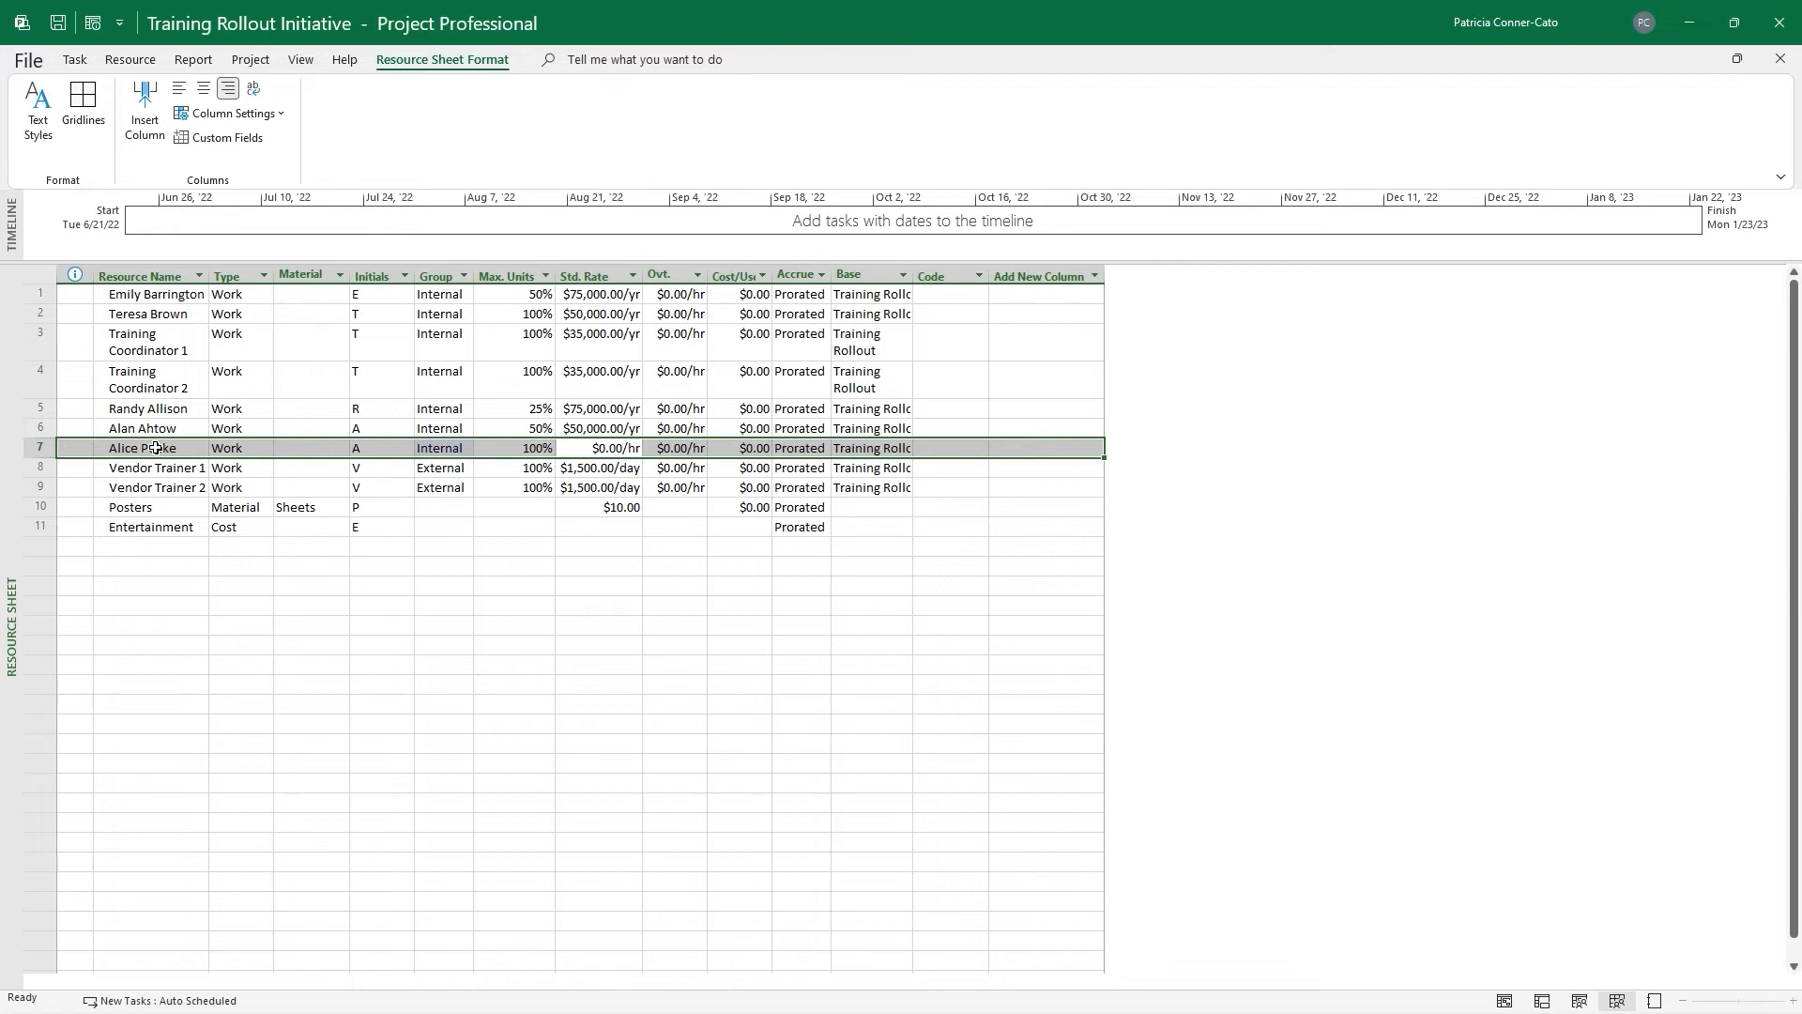
type("50,00")
type("0.00/yr")
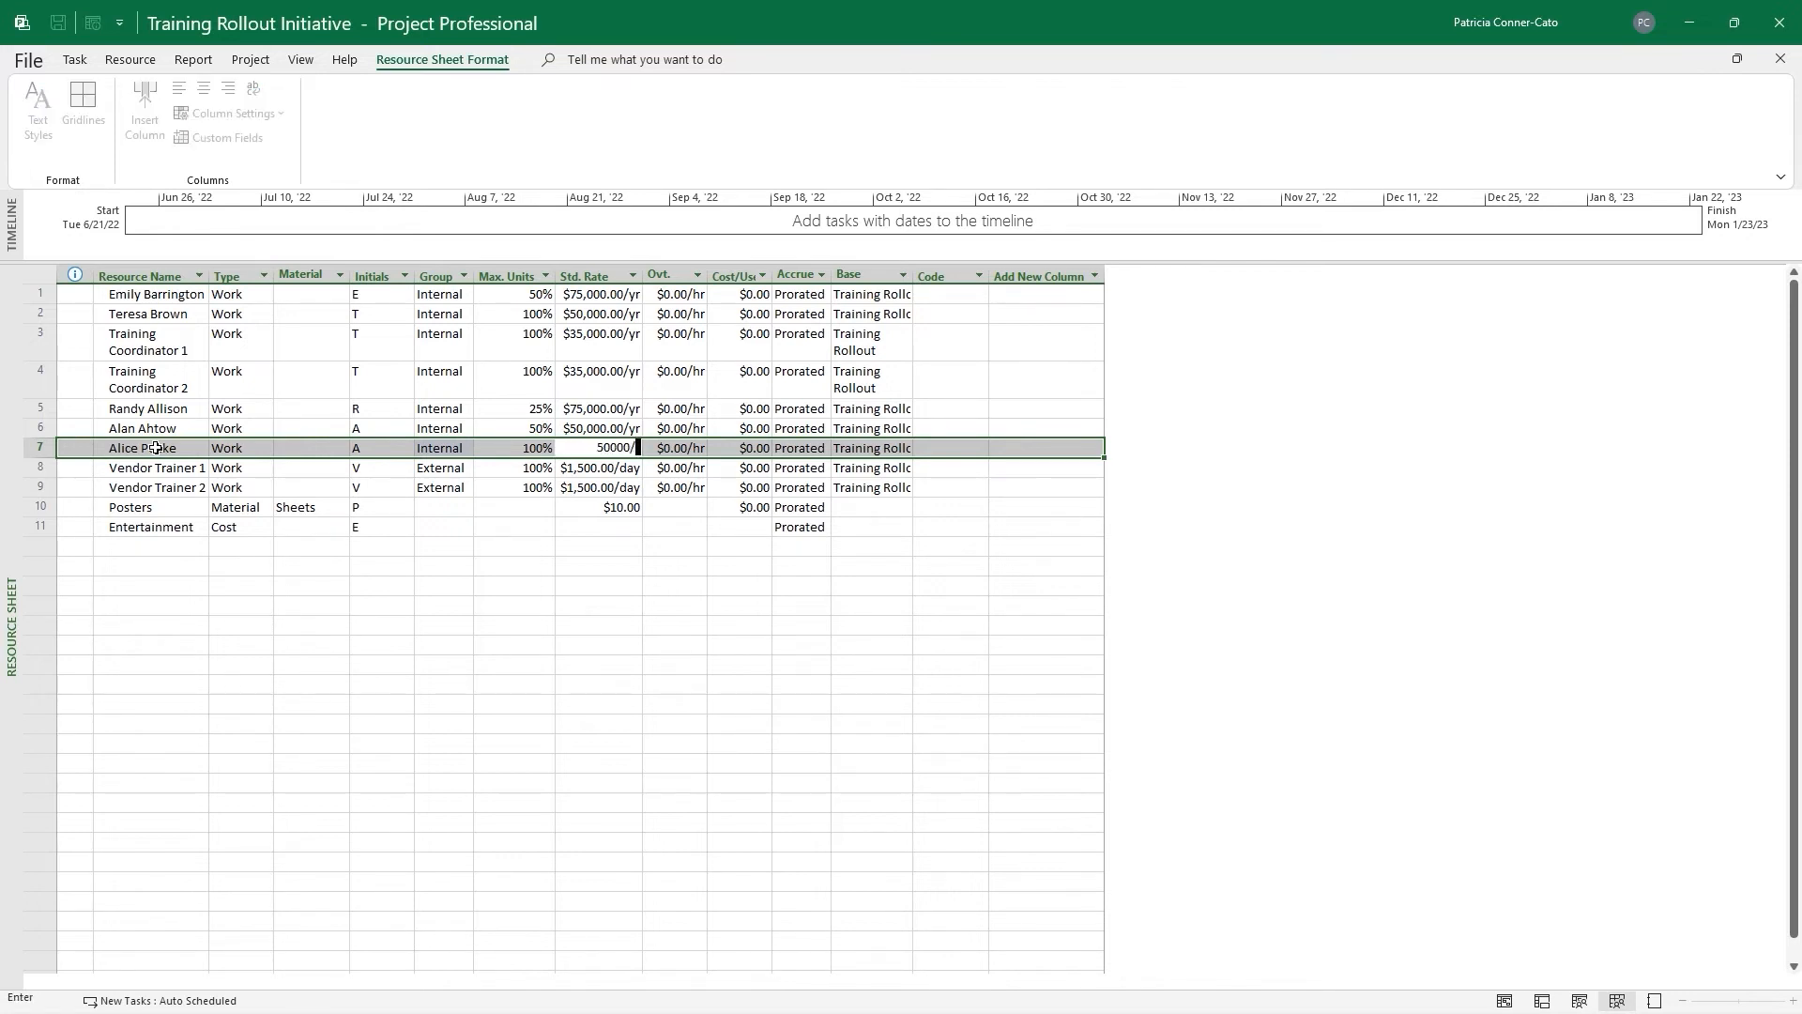
key("Tab")
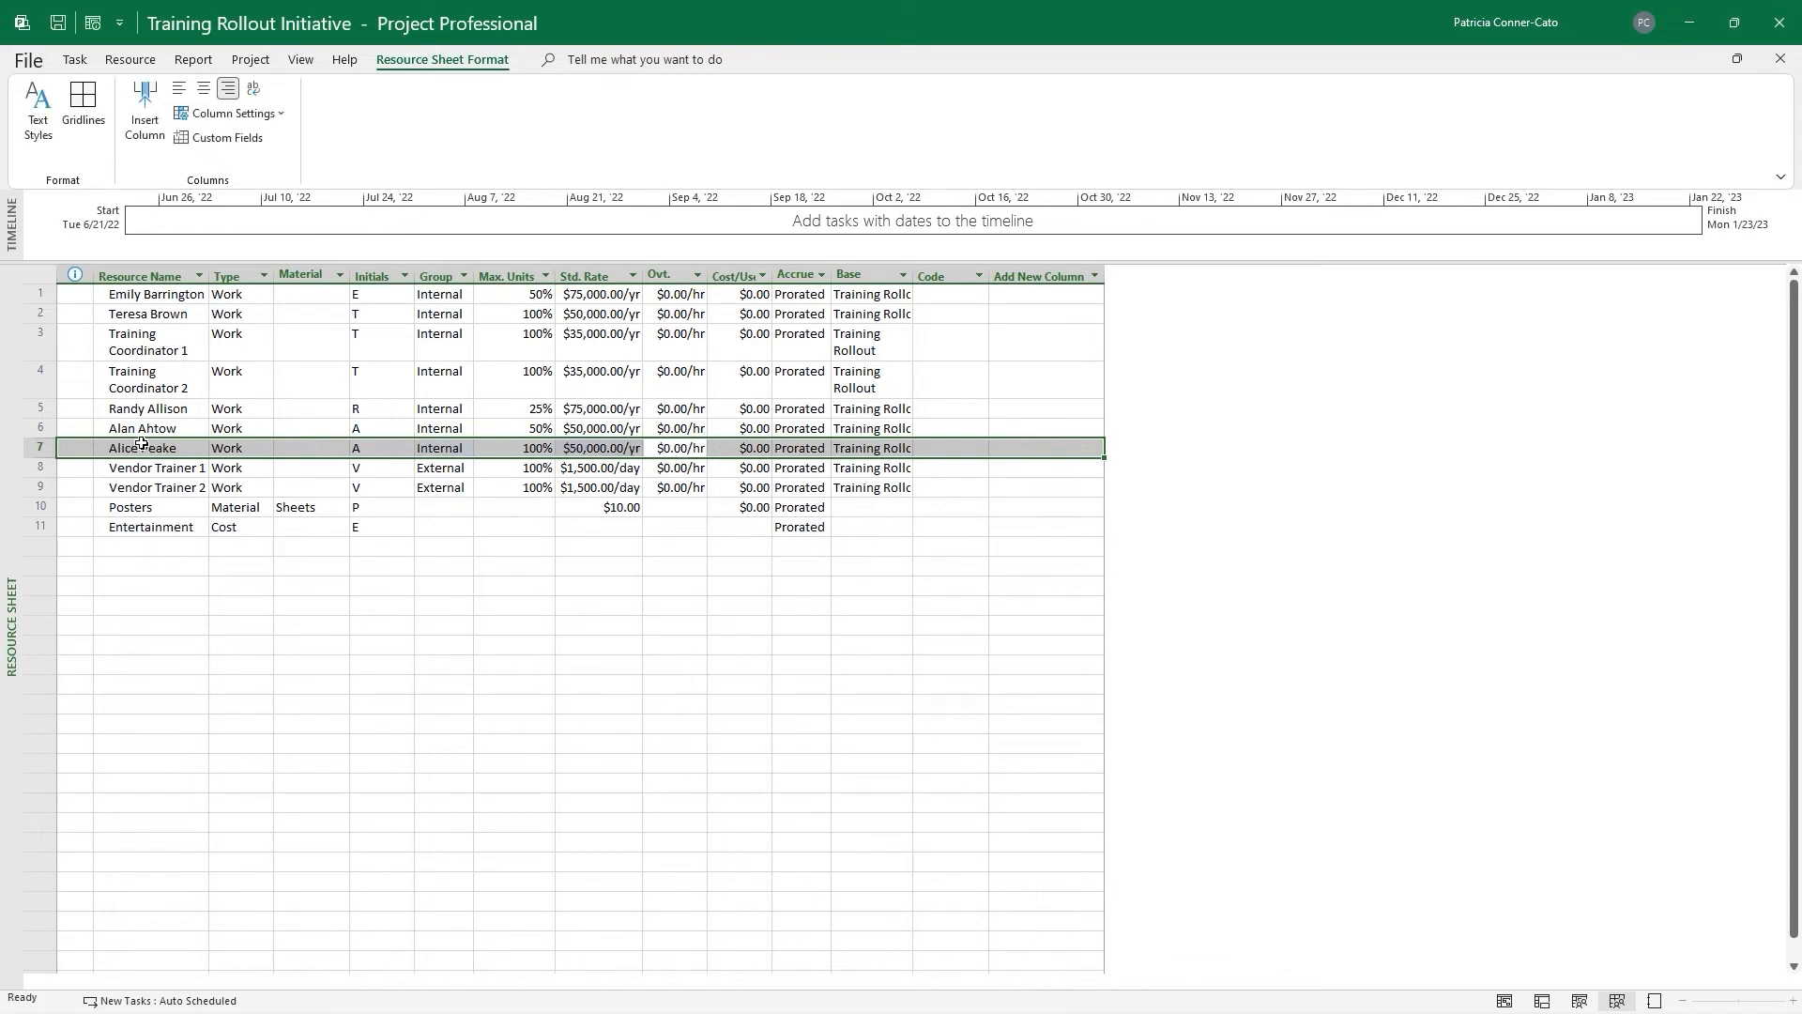
left_click(364, 598)
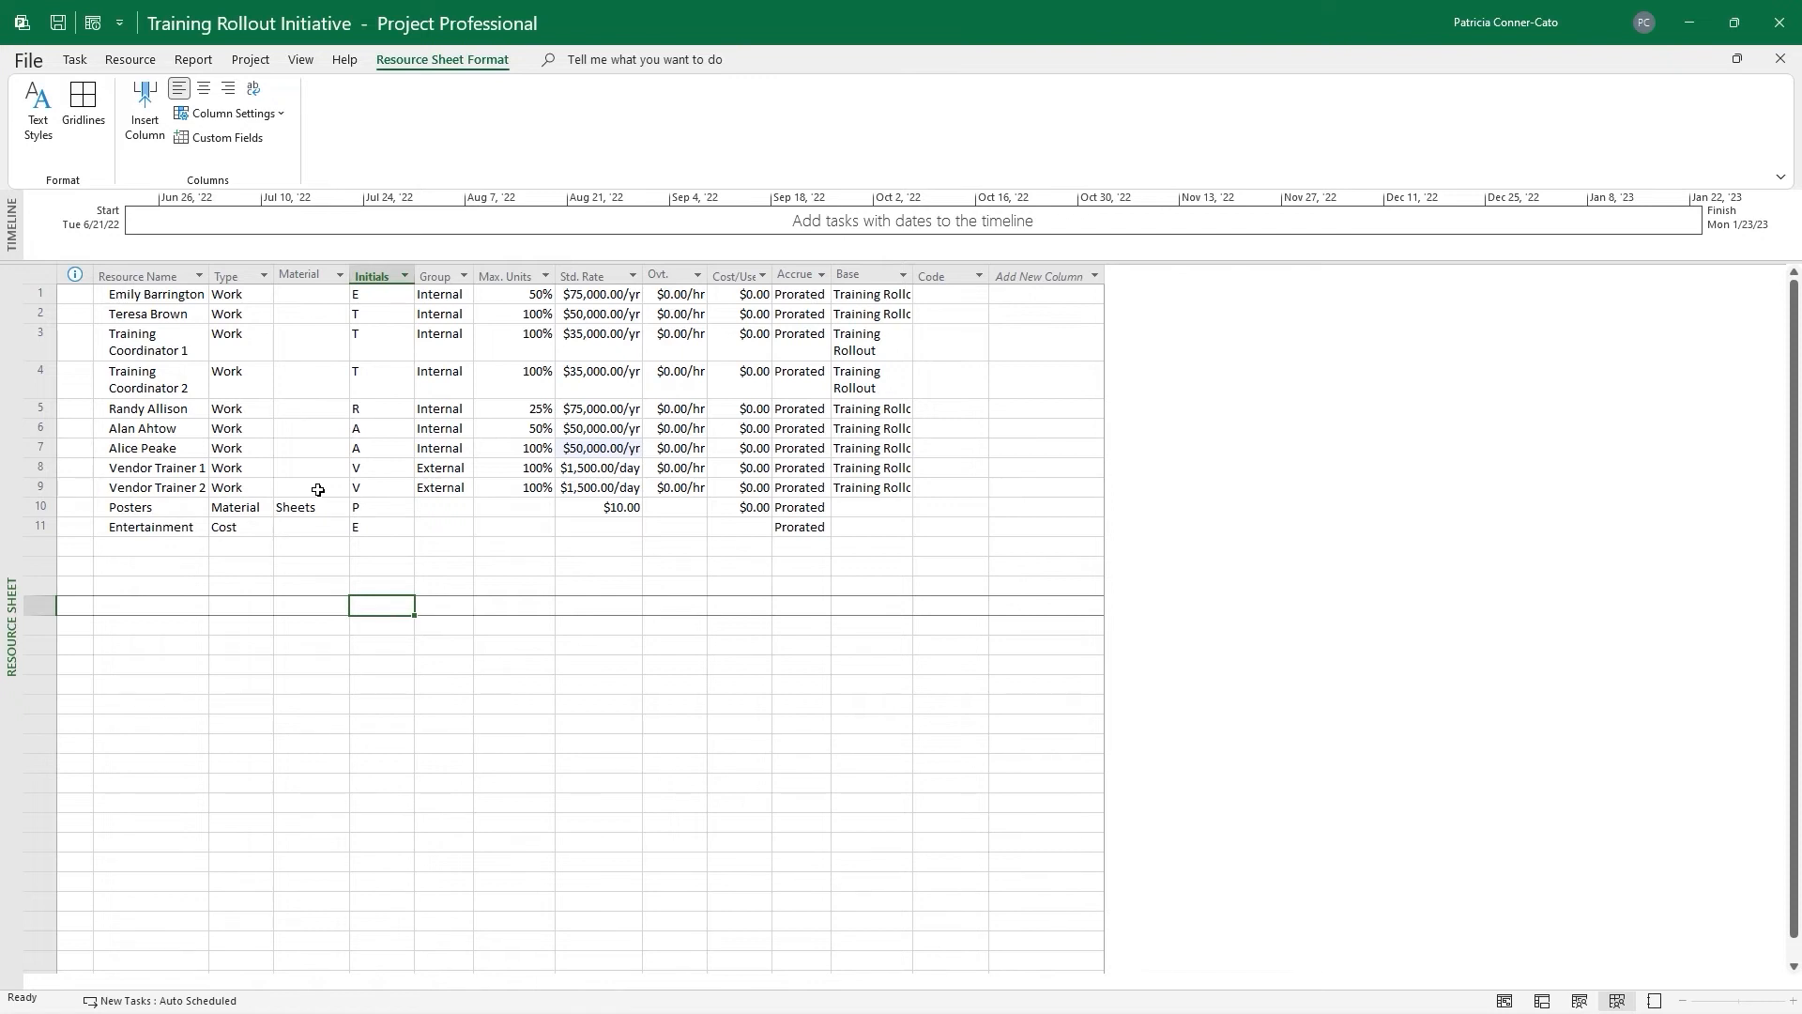
Add a calendar exception named Personal Day on July 22, 2022 to the working time of the resource in row 7
left_click(136, 451)
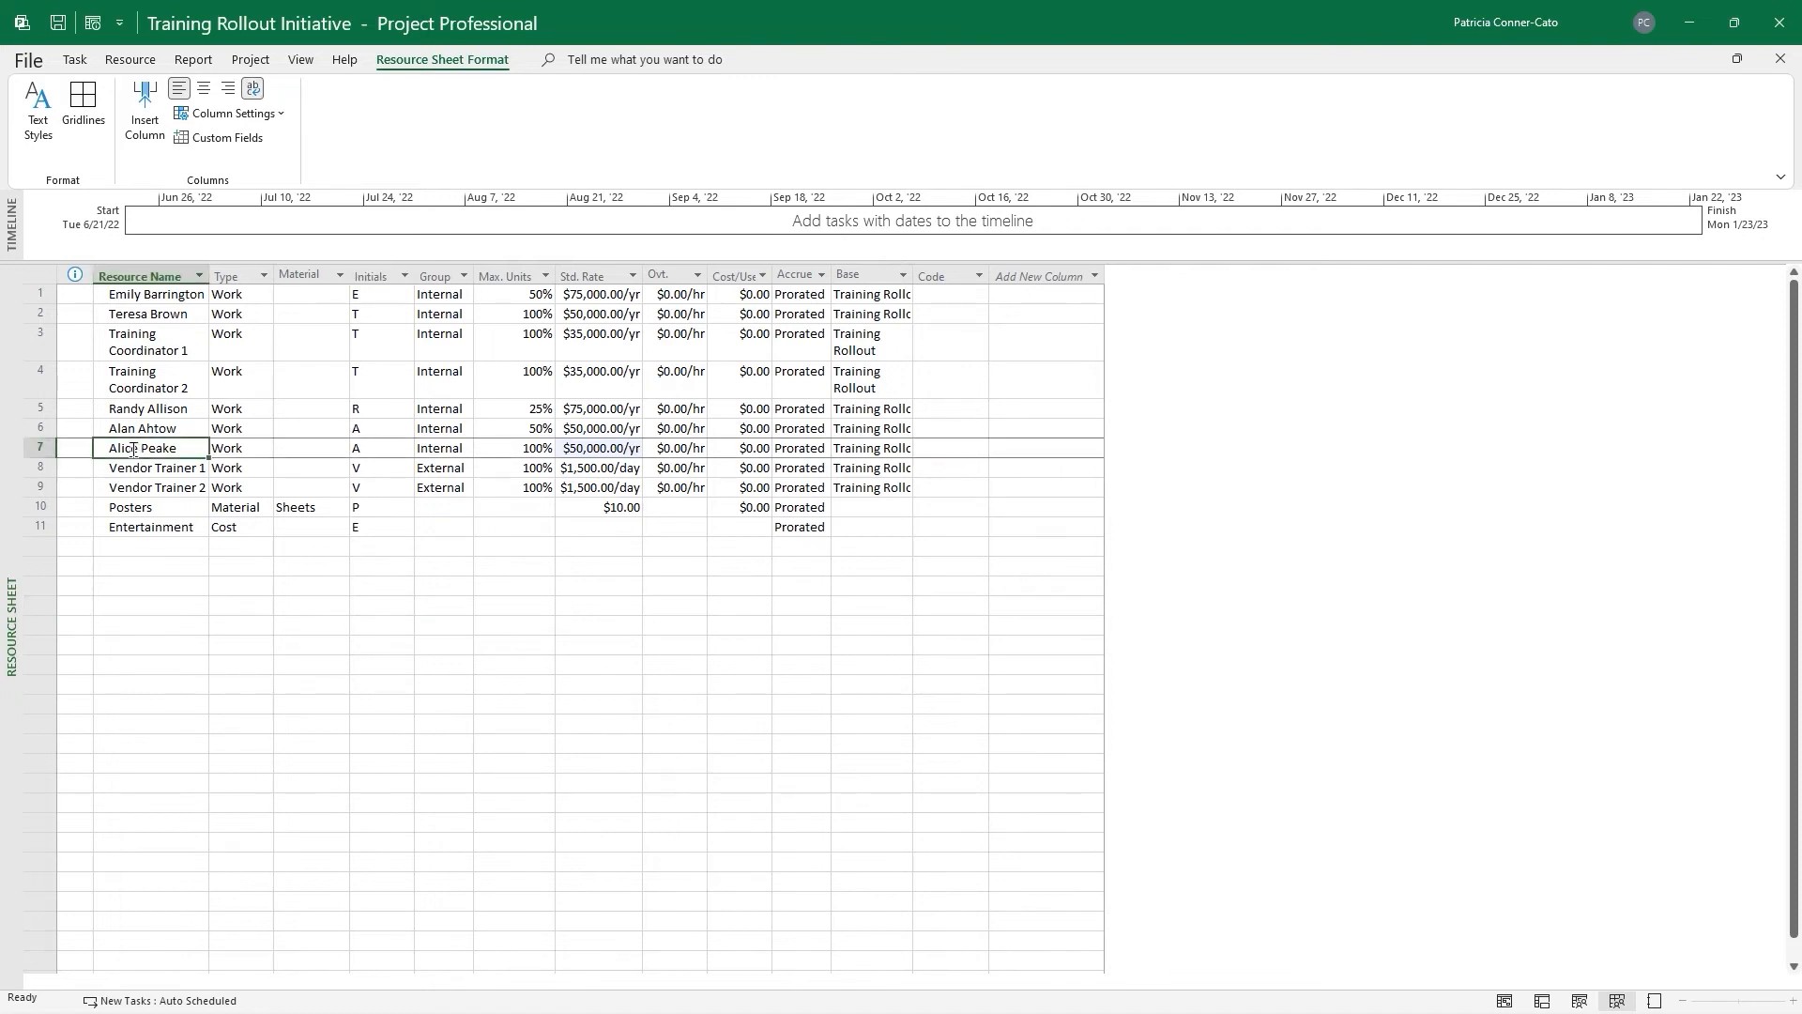
double_click(136, 452)
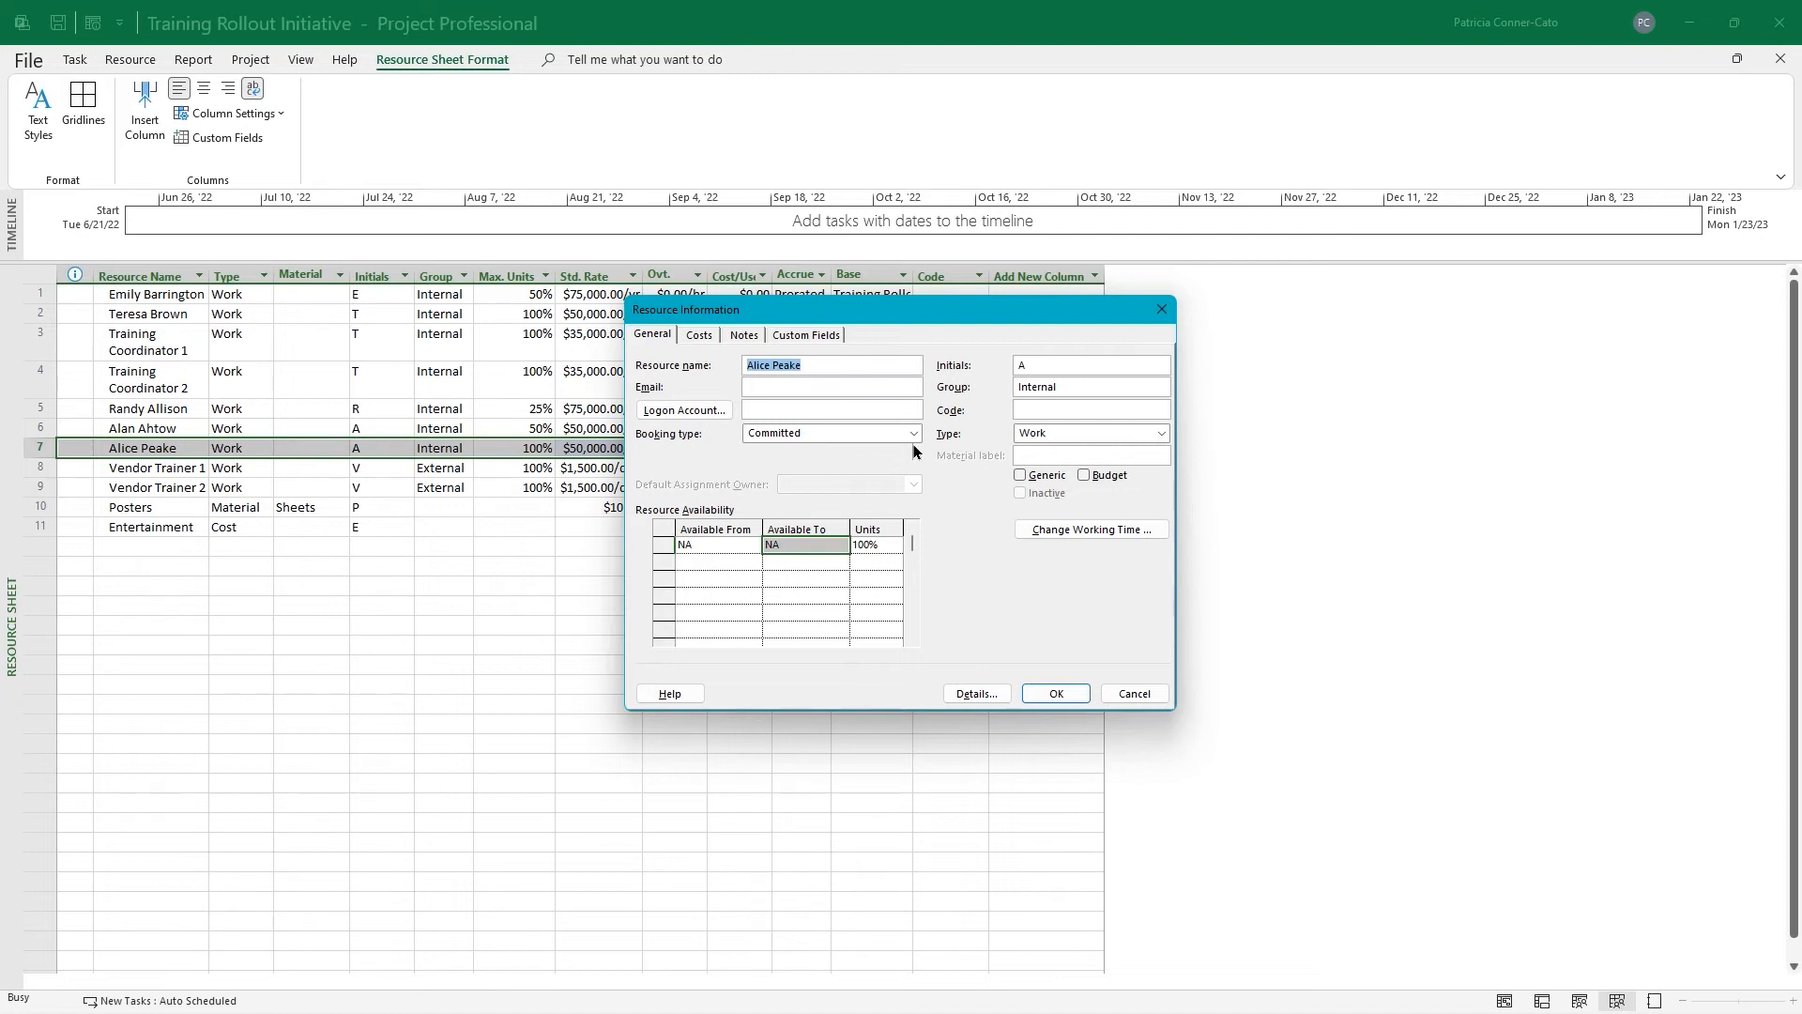
left_click(1080, 533)
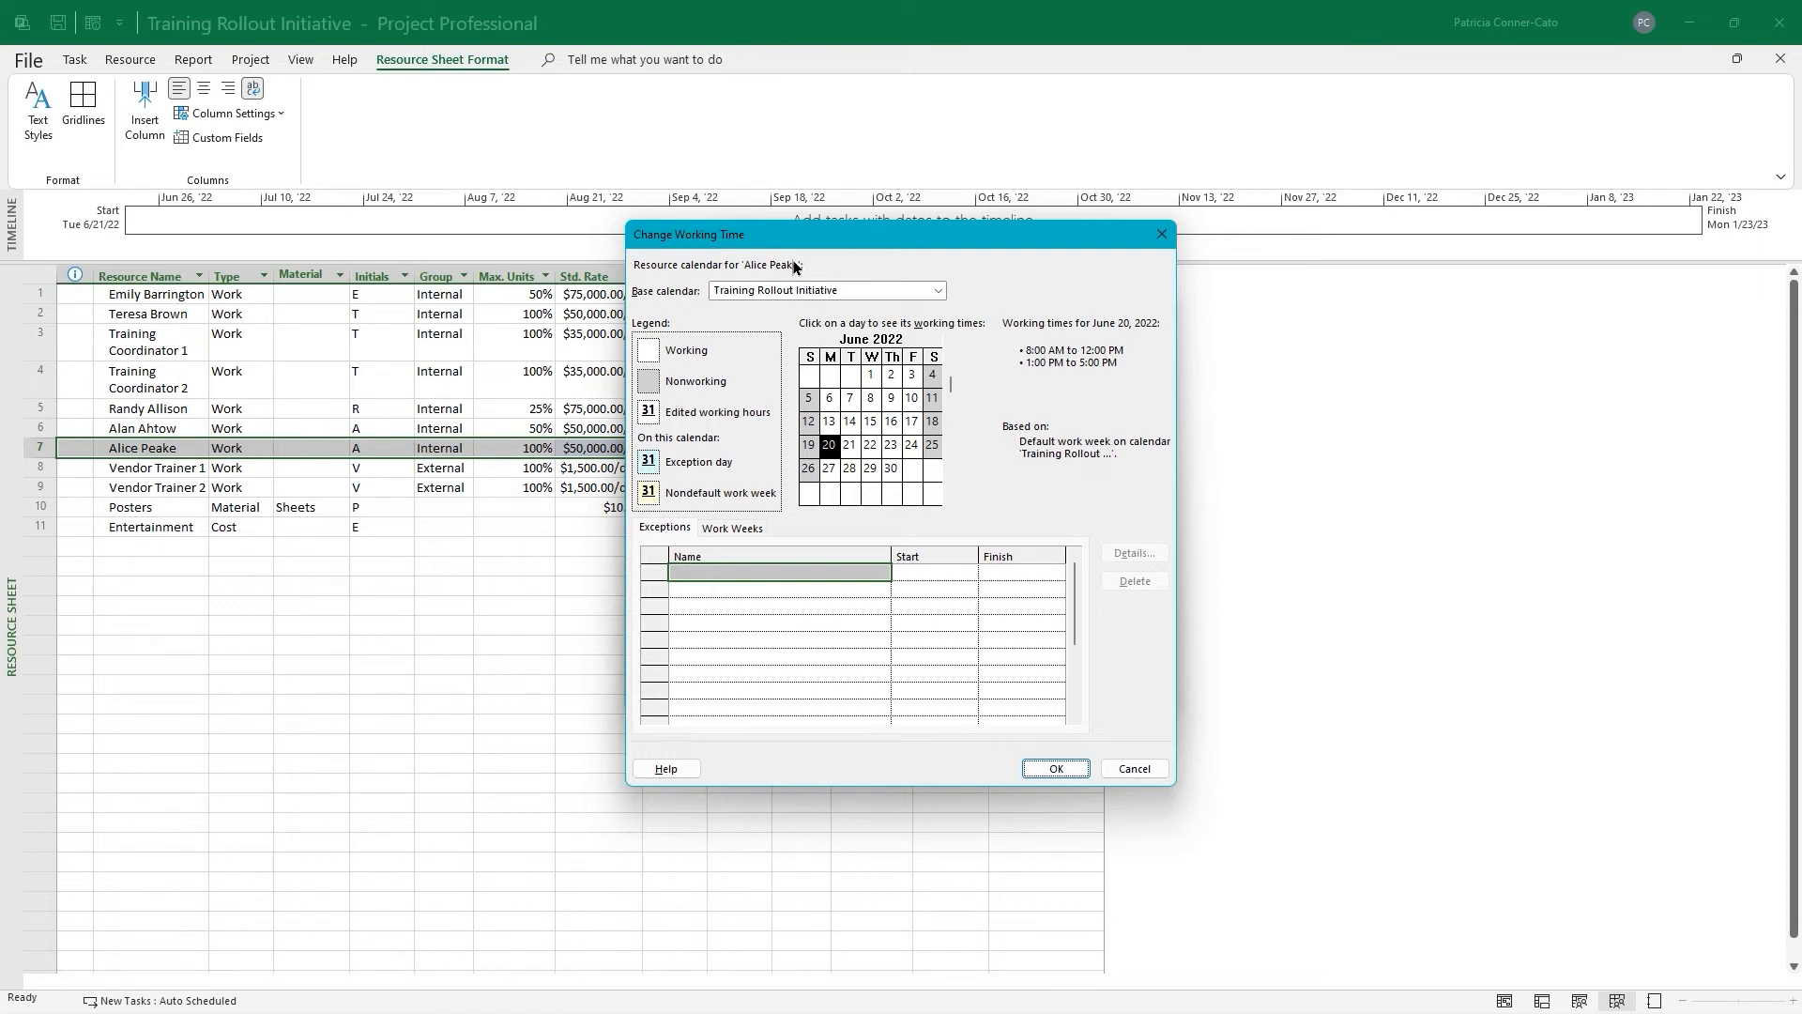
left_click(950, 498)
left_click(914, 448)
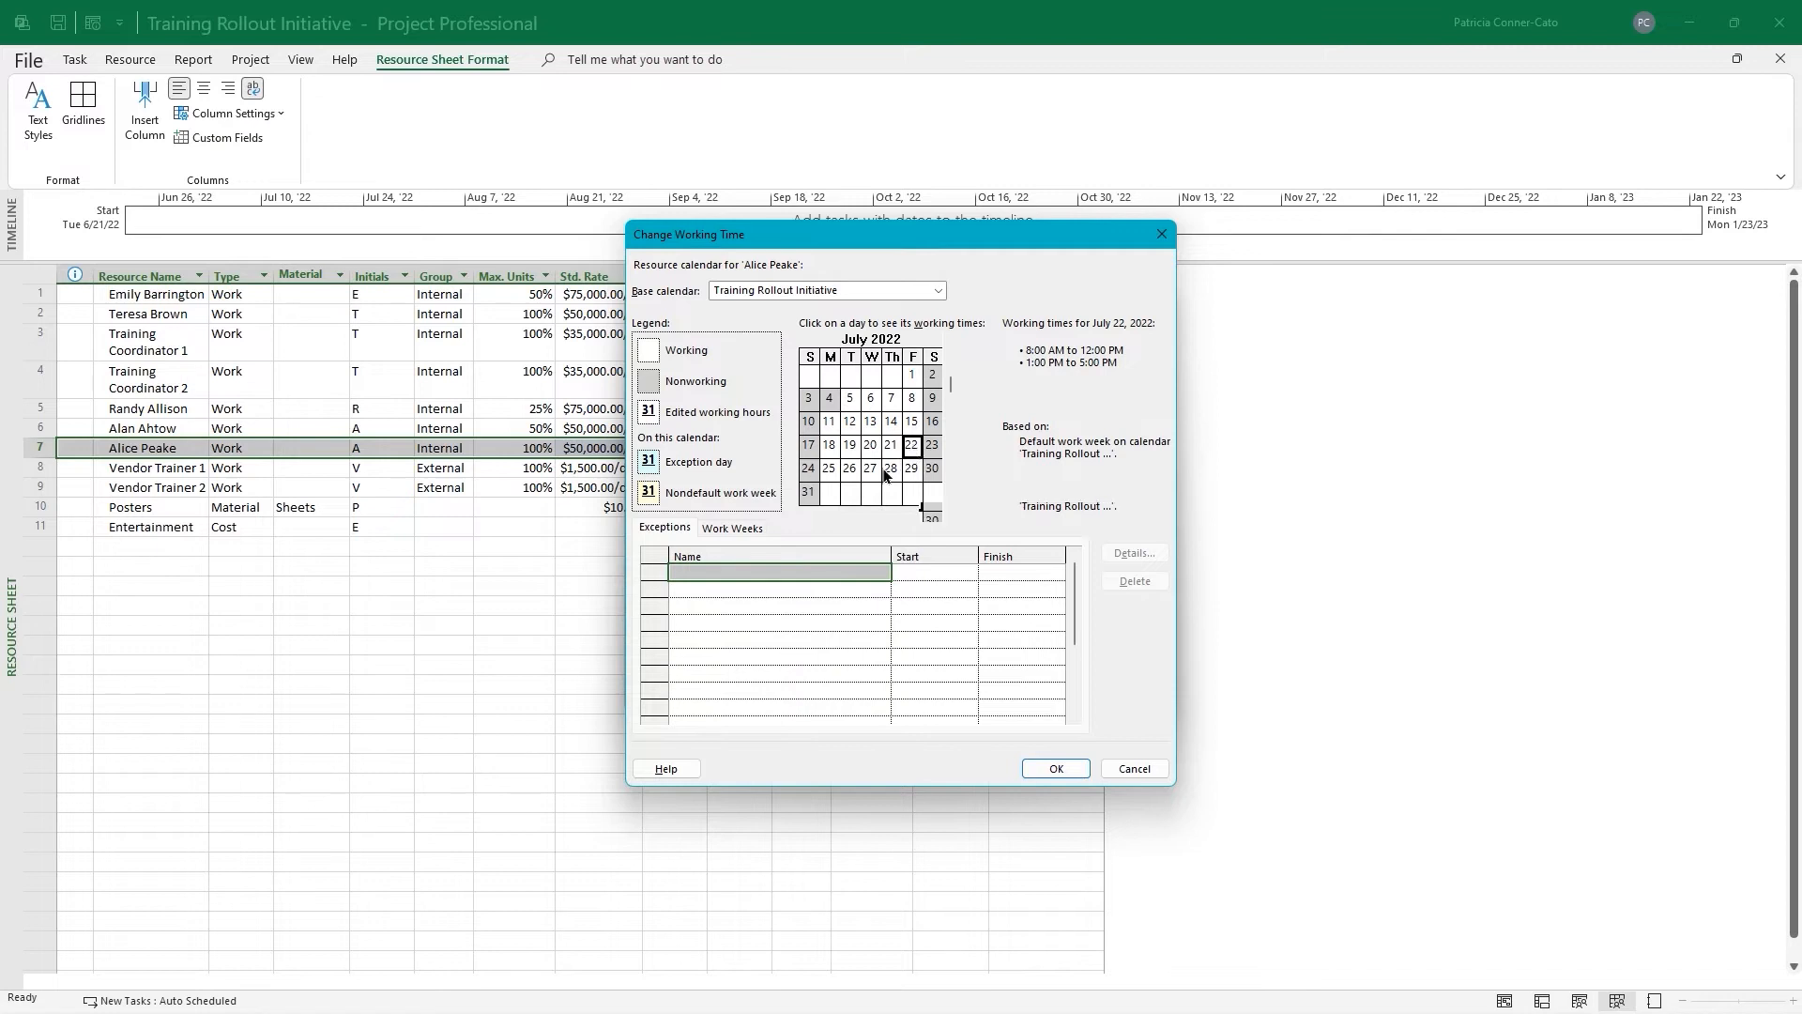
left_click(704, 571)
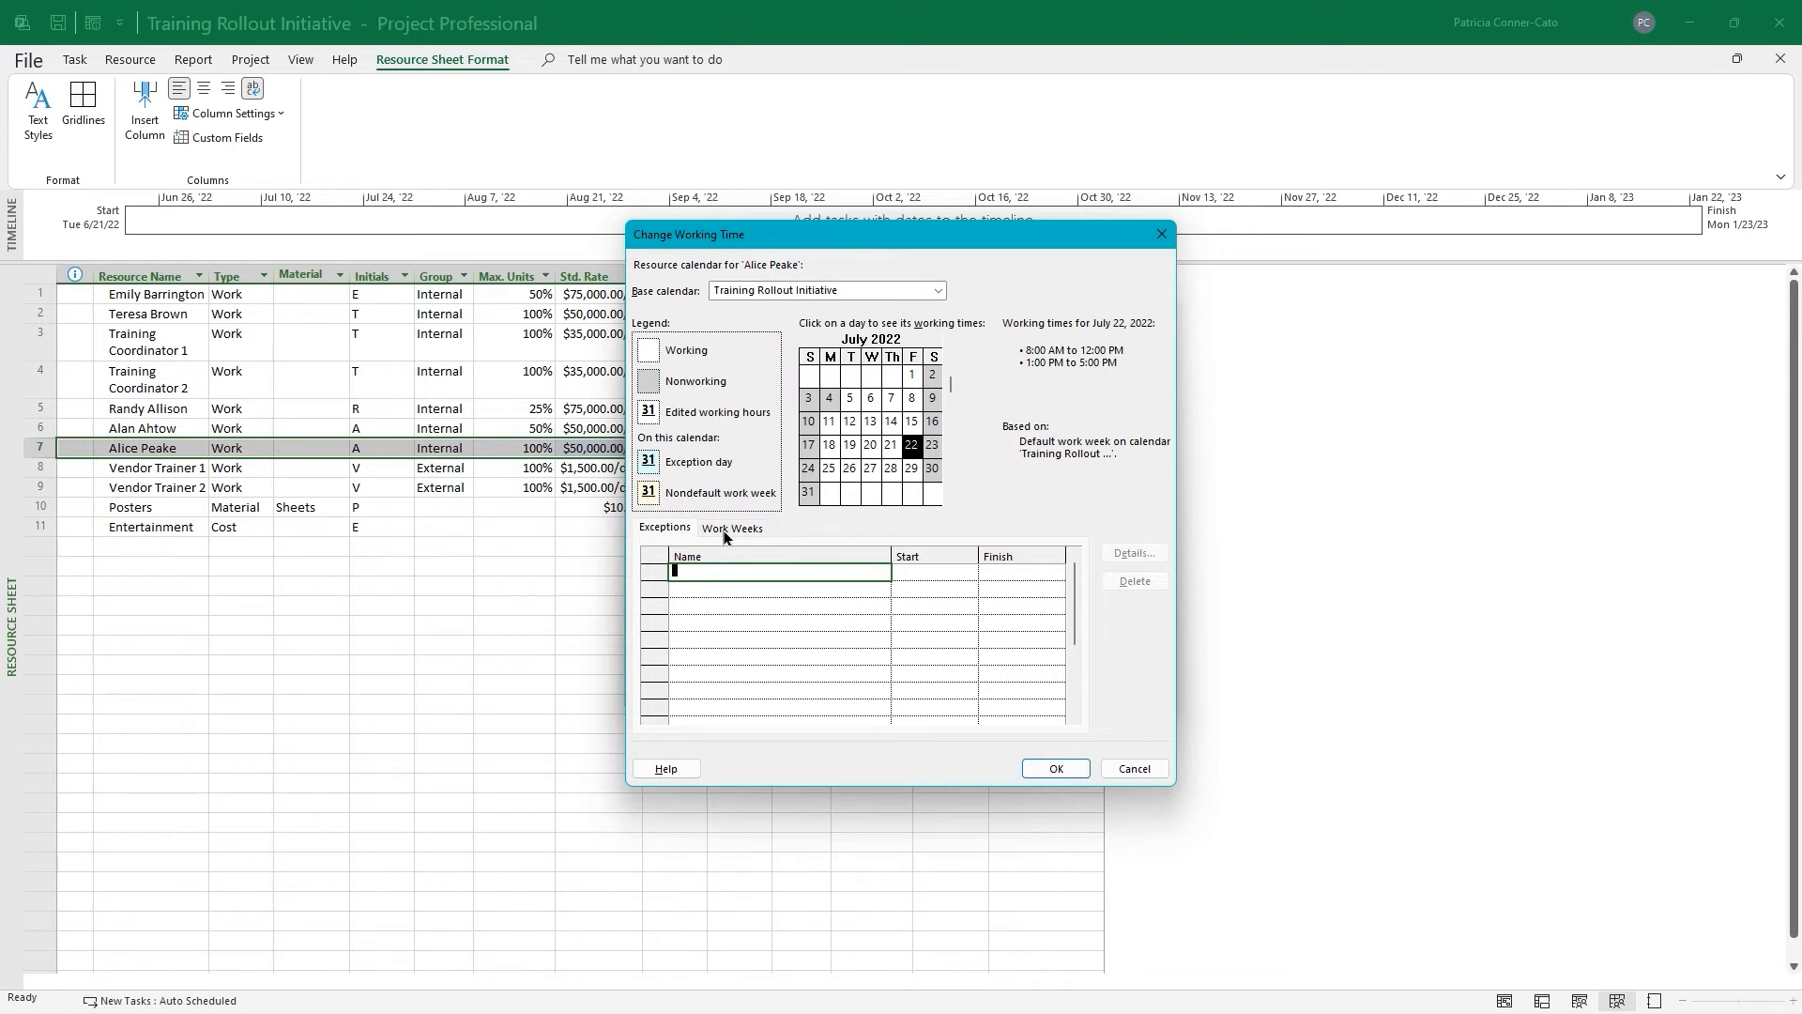
type("Personal Day")
key("Return")
Add a second Personal Day exception on July 25, 2022 to the same resource calendar and accept the resource's changes
left_click(827, 469)
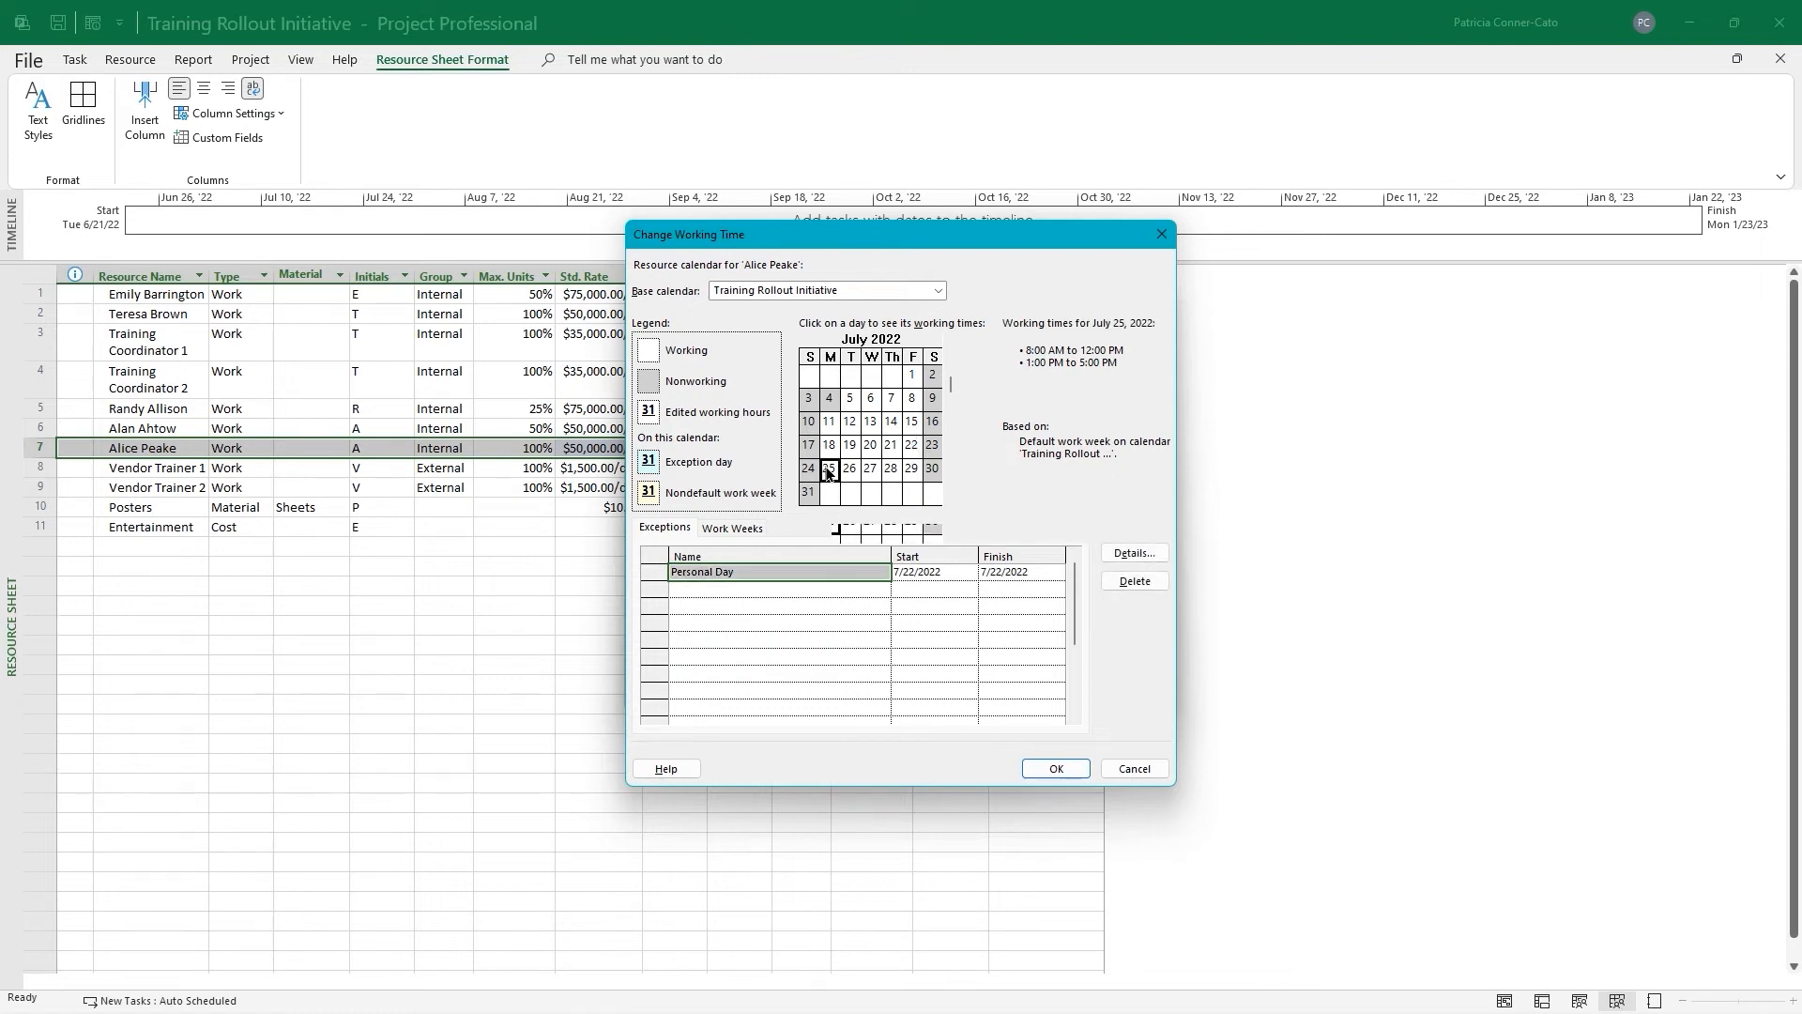
left_click(708, 588)
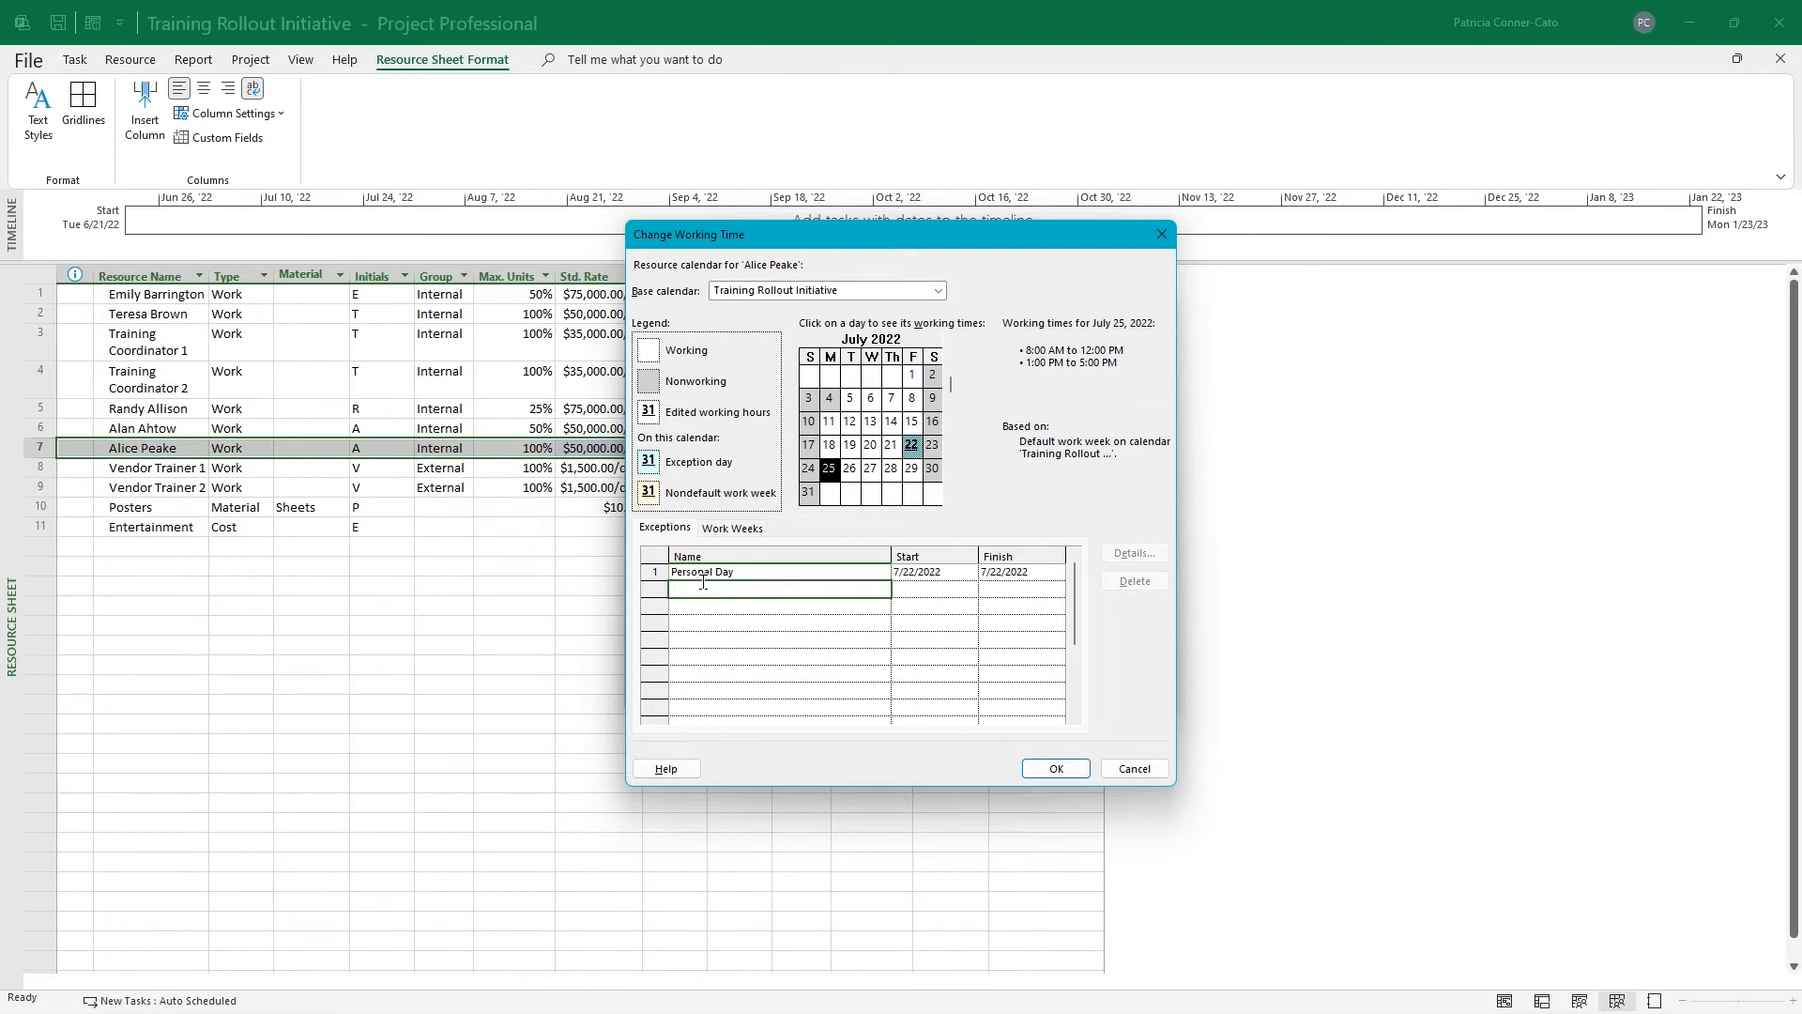
type("Personal Day")
key("Return")
left_click(1042, 770)
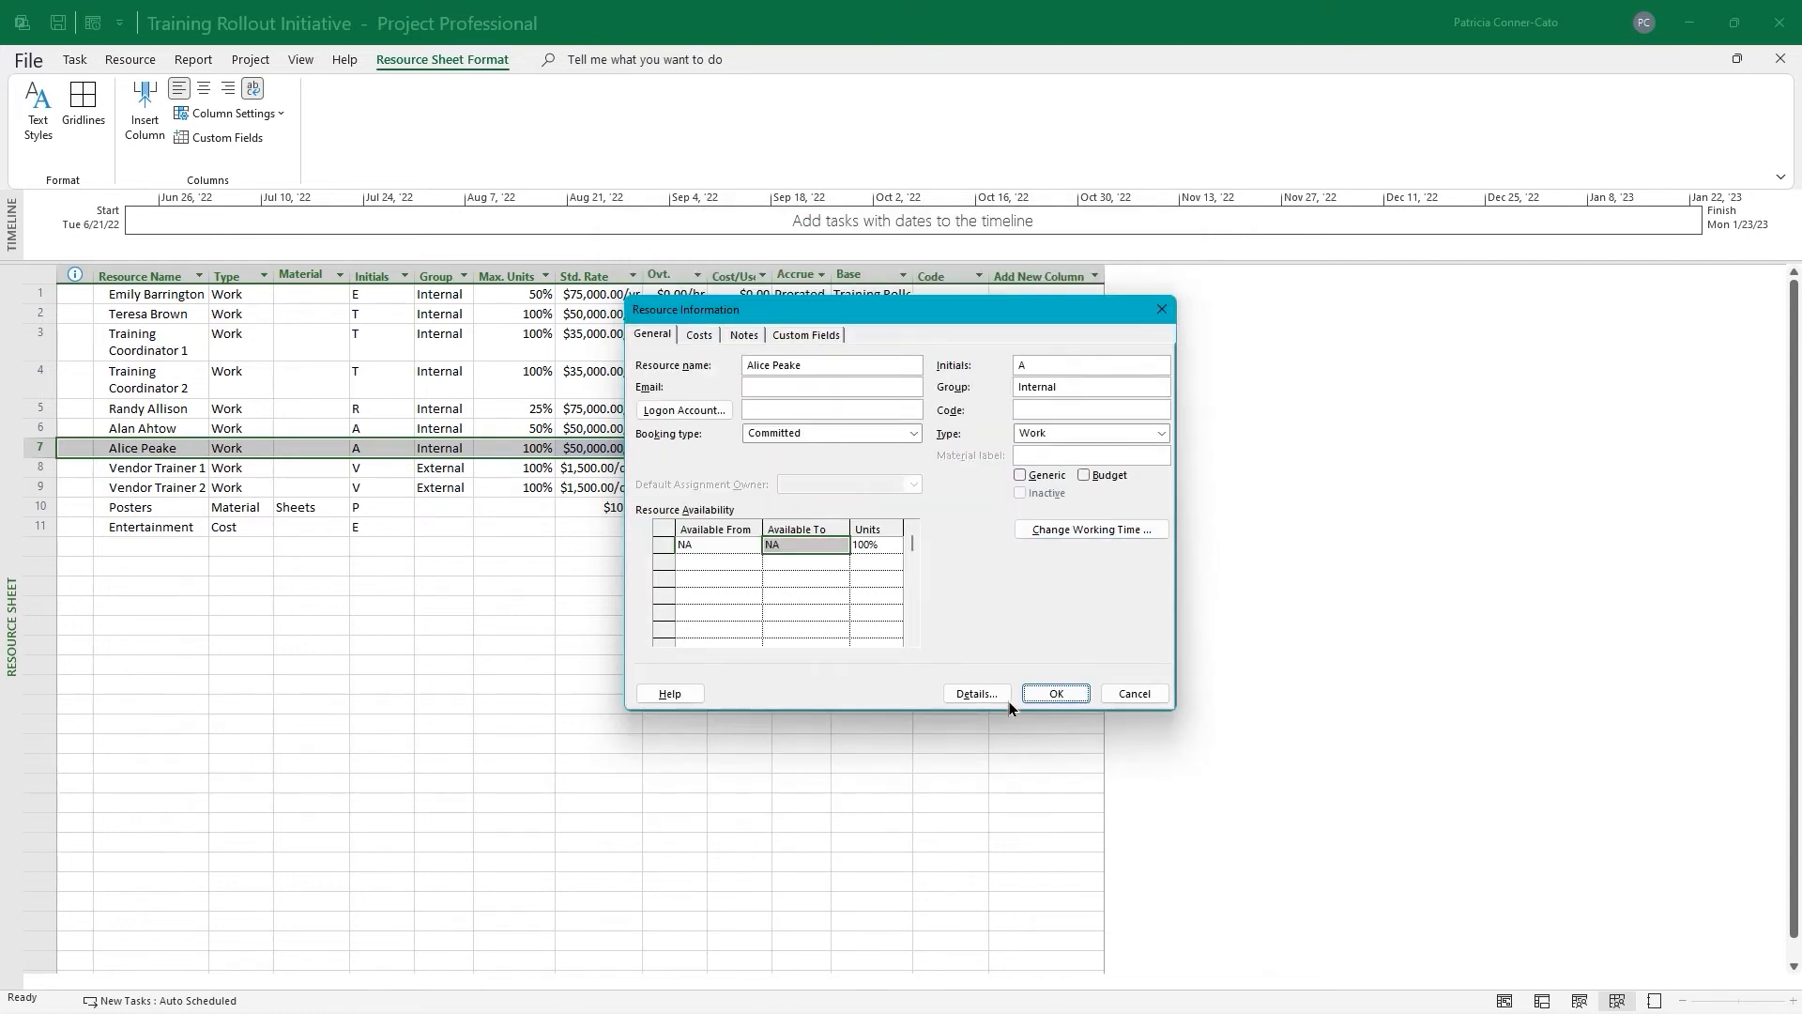
left_click(1056, 695)
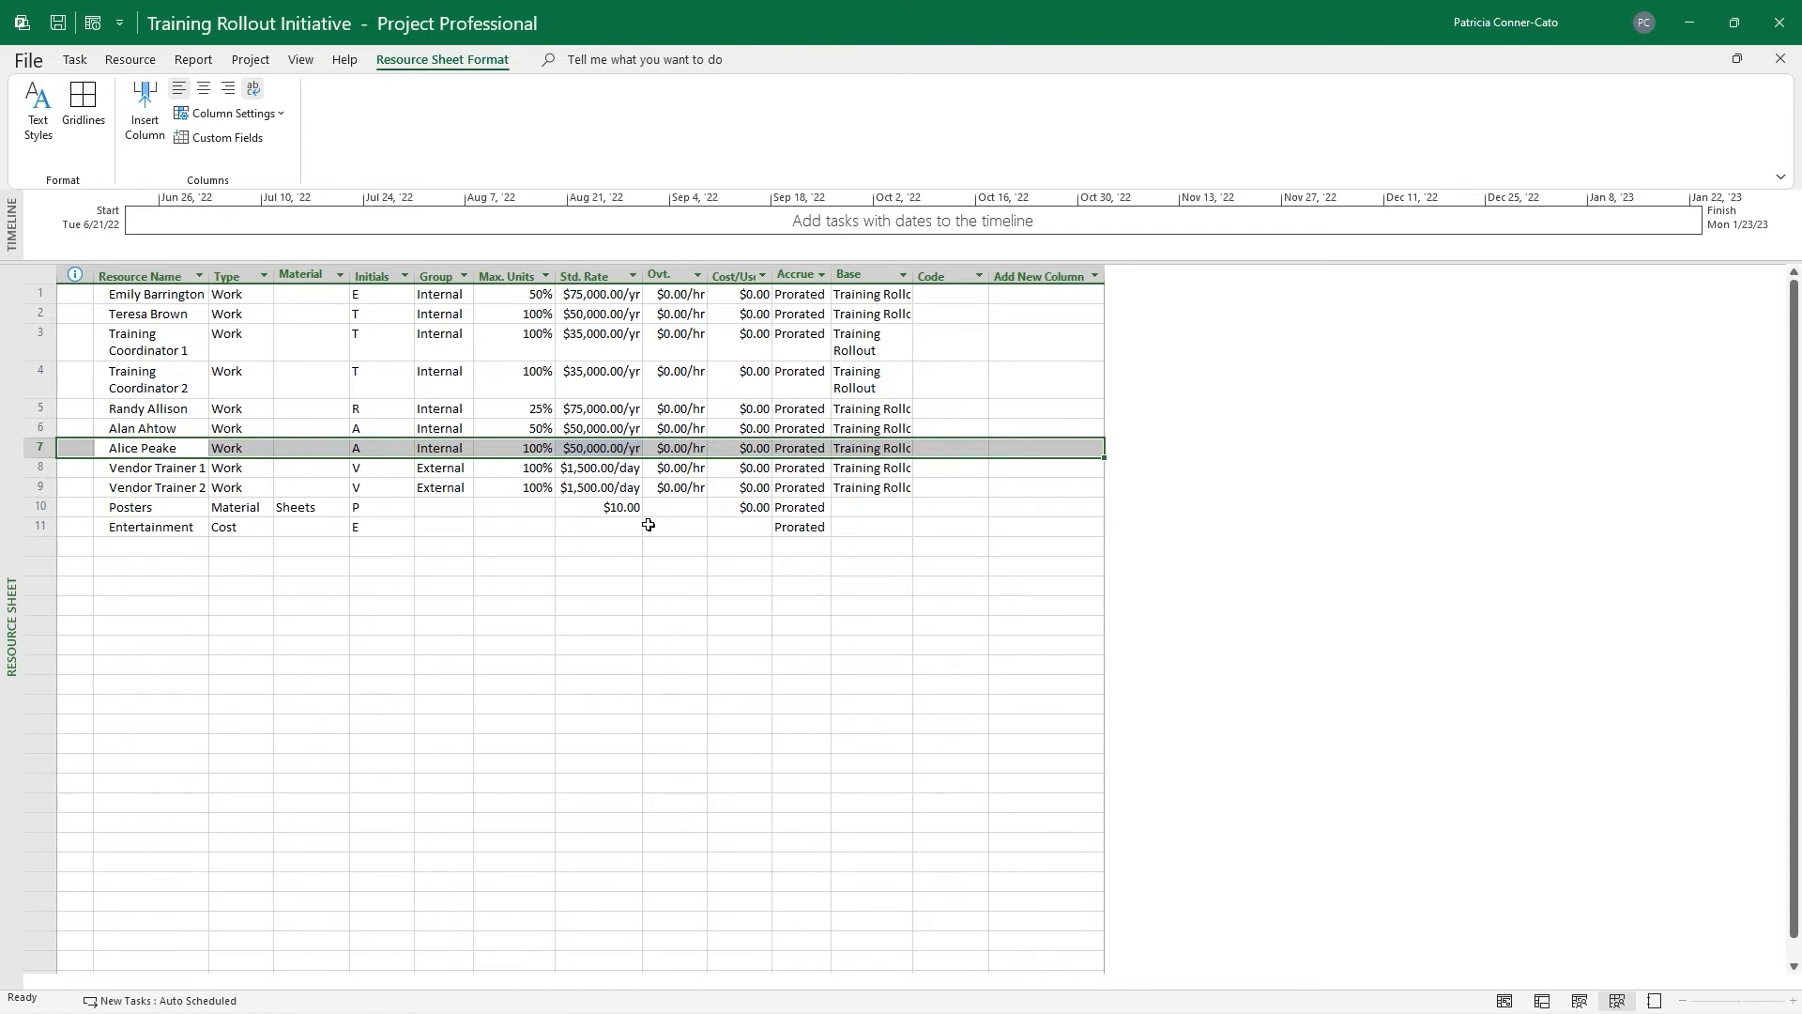
Switch from the resource sheet to the Gantt Chart view and save the project
right_click(9, 573)
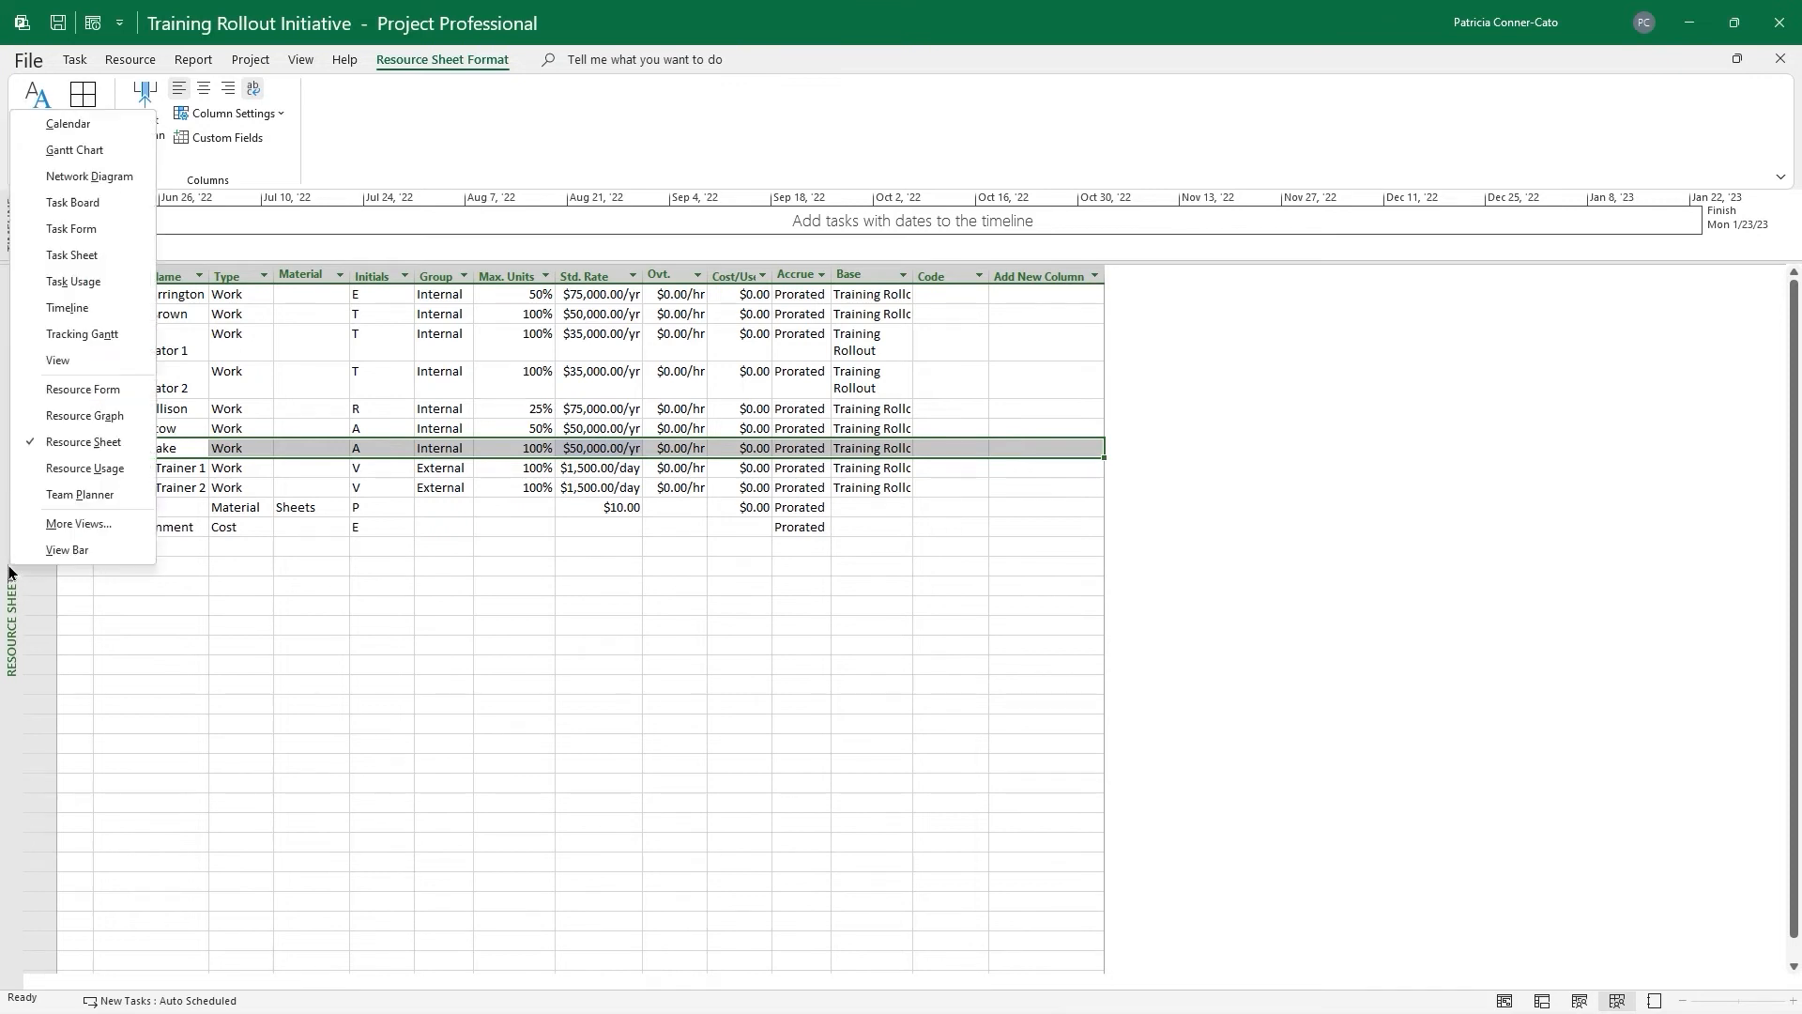
left_click(92, 148)
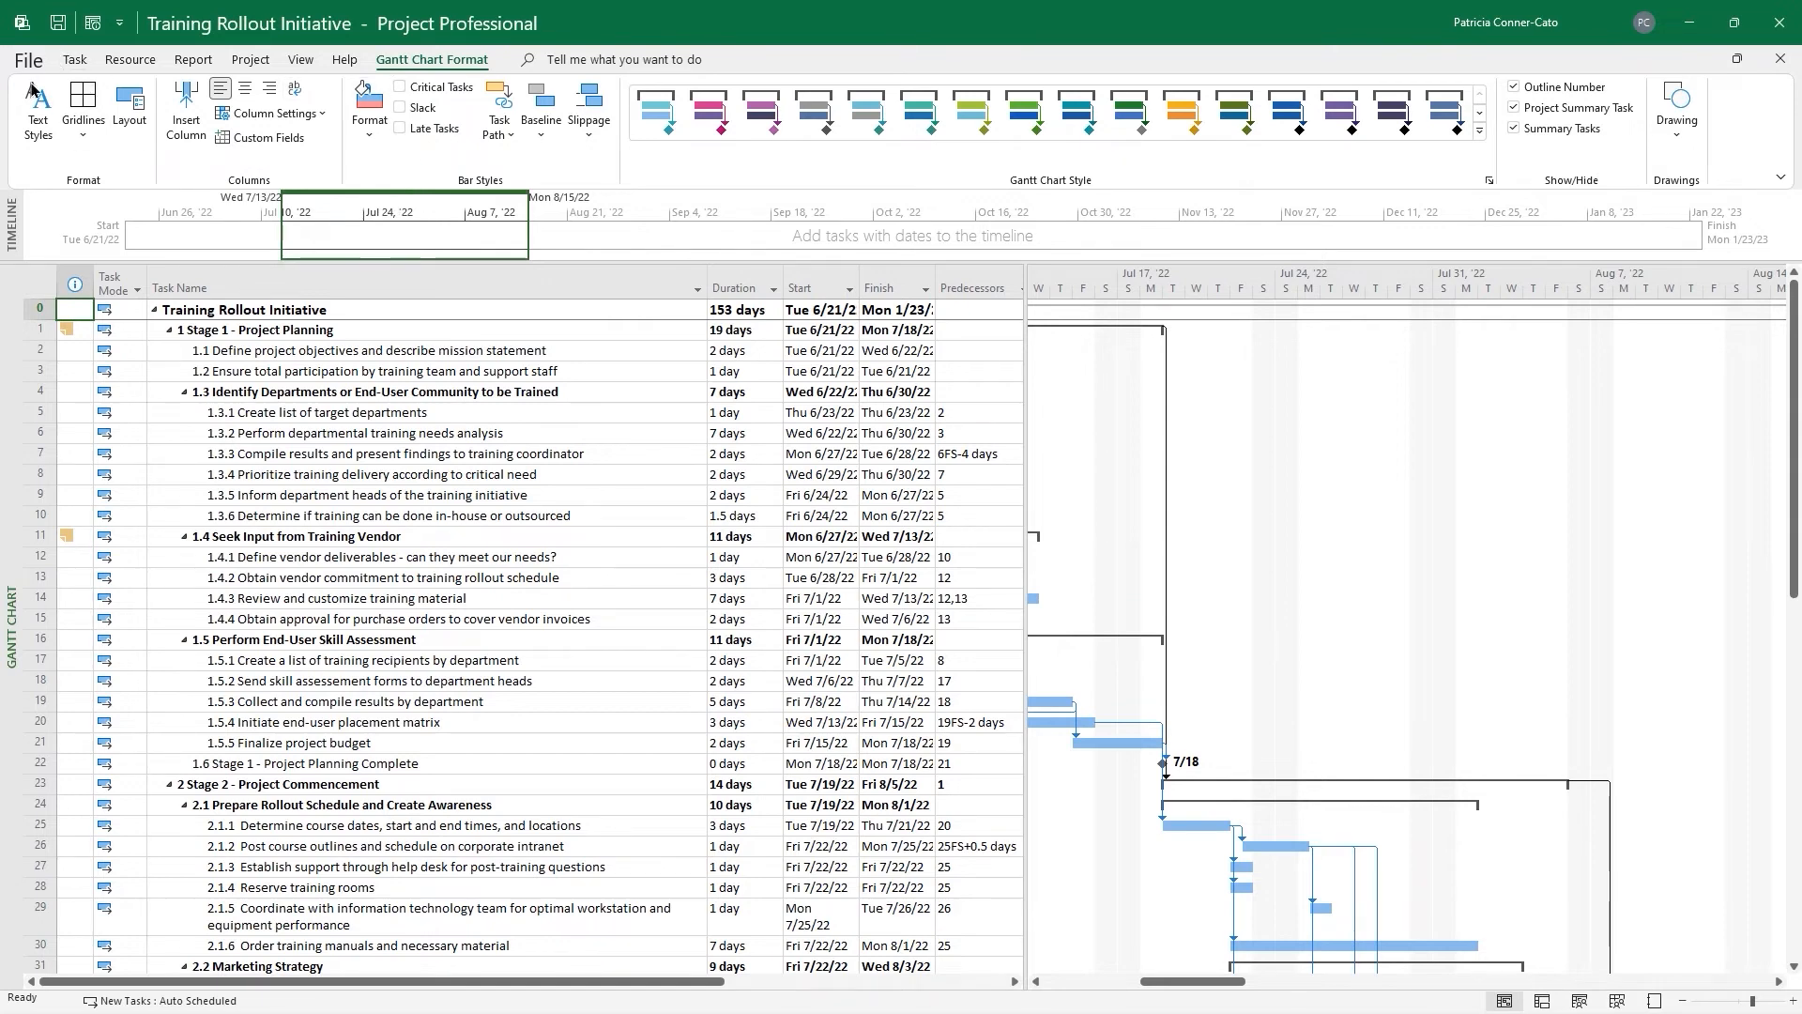
left_click(59, 20)
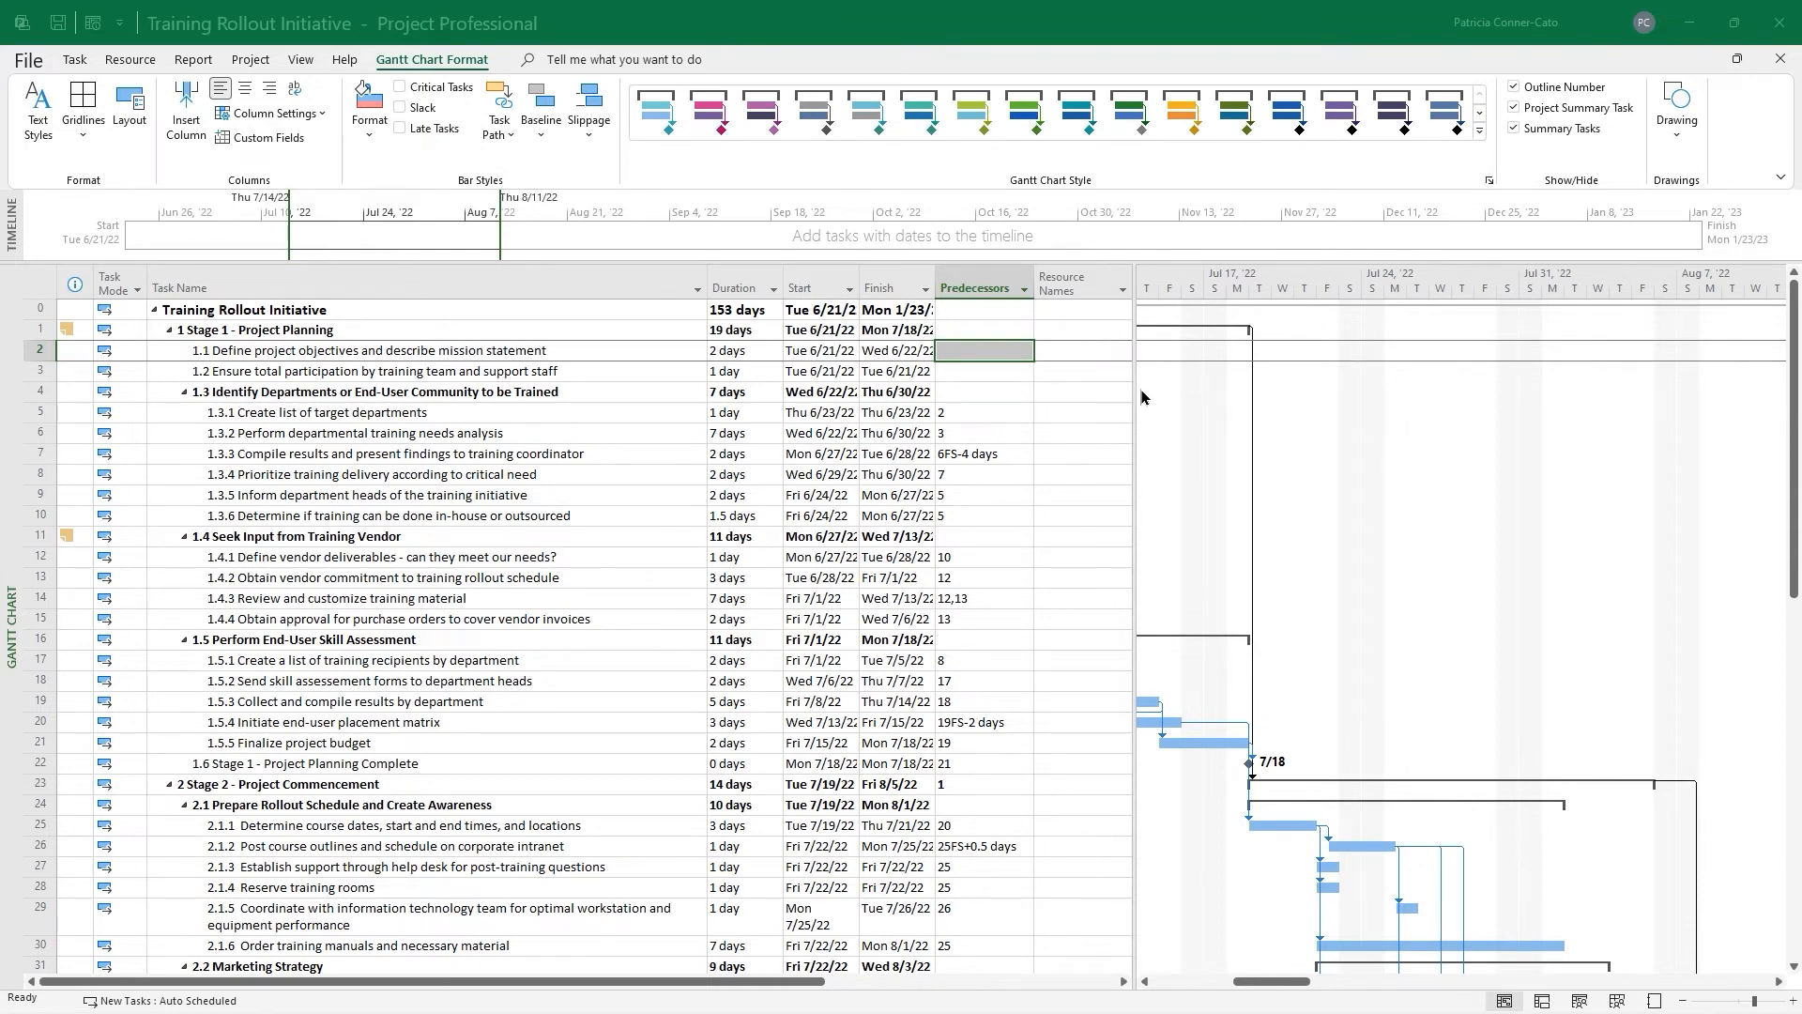
Assign the person from row 1 of the resource sheet to task 1.1, Define project objectives and describe mission statement
left_click(1104, 436)
mouse_move(1129, 395)
left_mouse_down()
mouse_move(1164, 388)
mouse_move(1137, 376)
mouse_move(1324, 373)
mouse_move(1138, 425)
left_mouse_up()
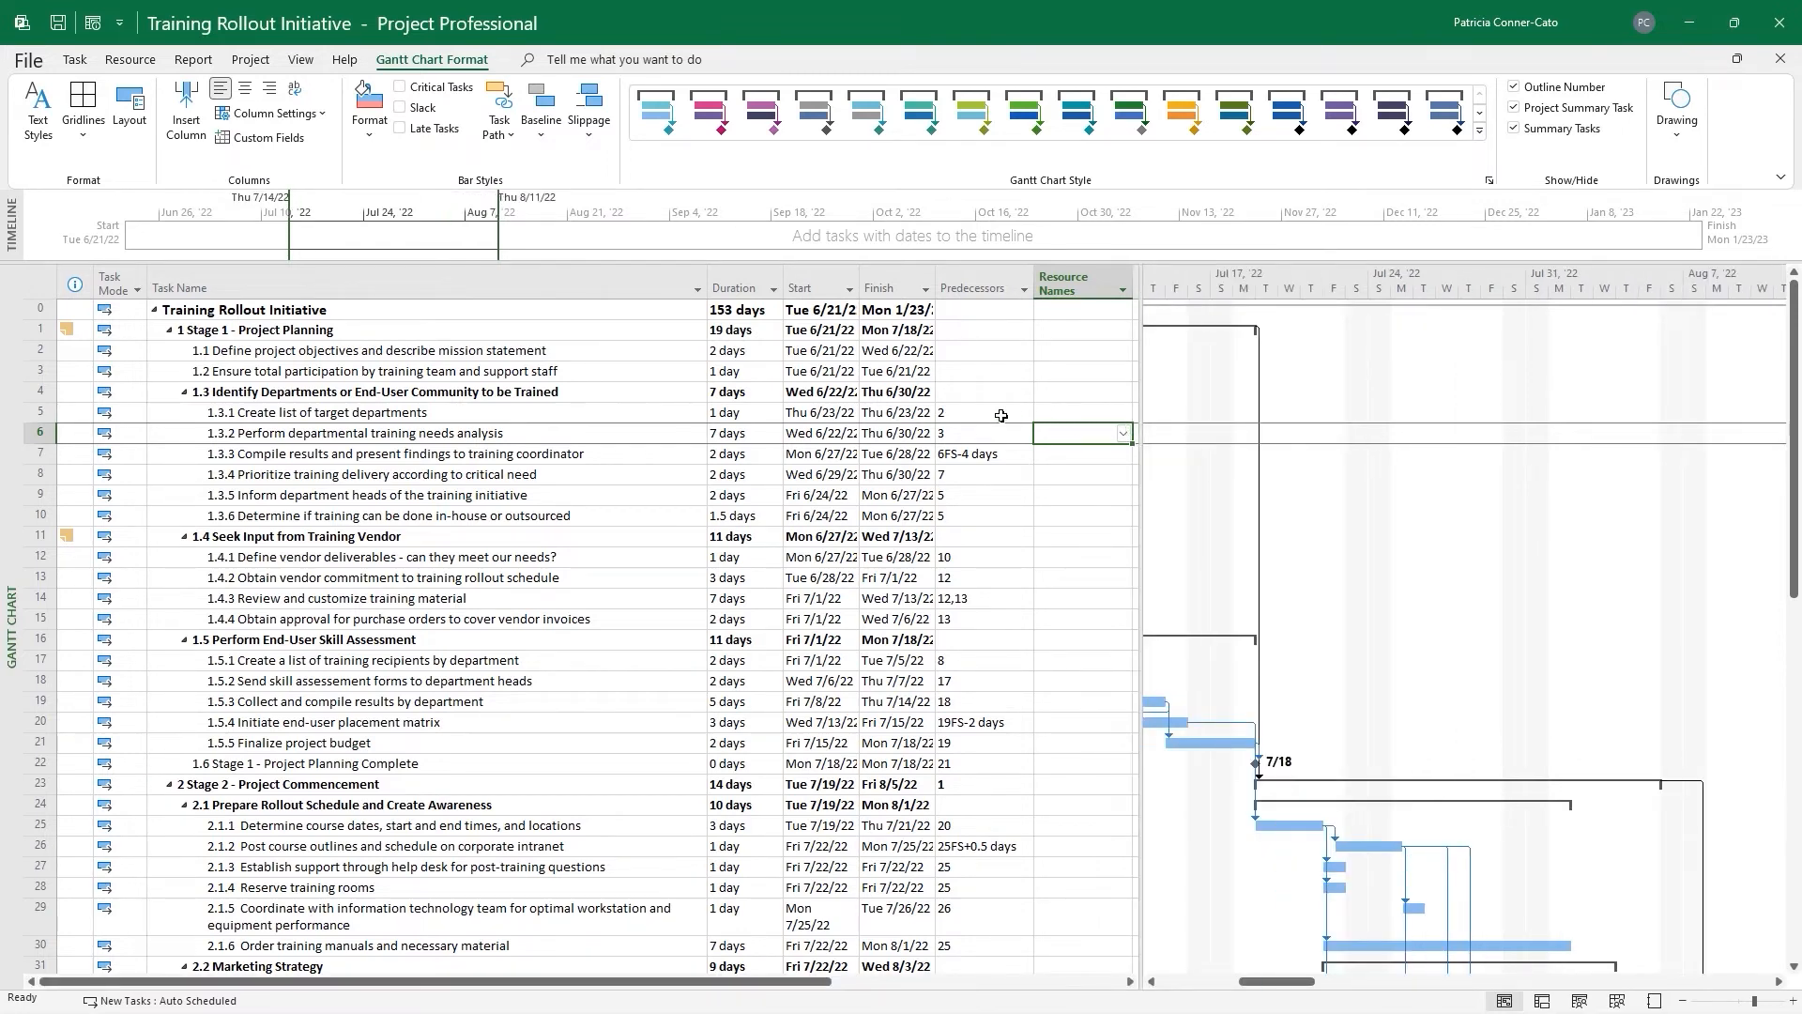
left_click(1070, 351)
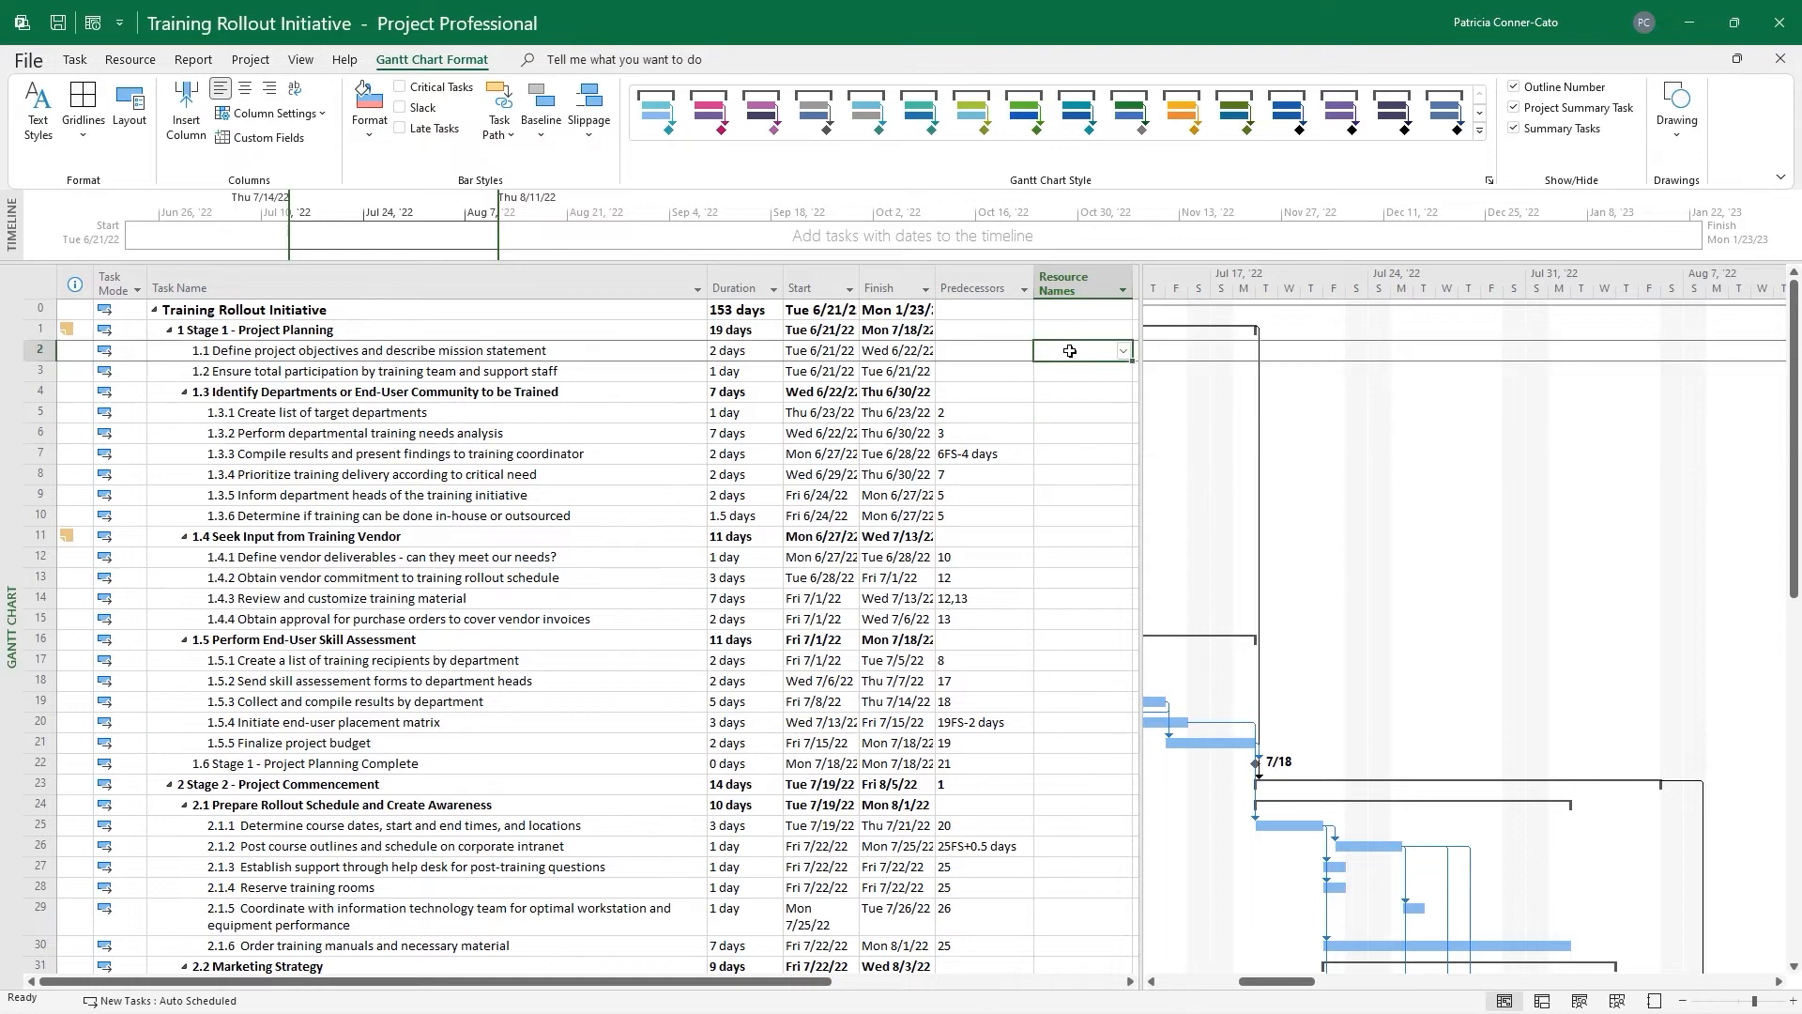
left_click(1124, 353)
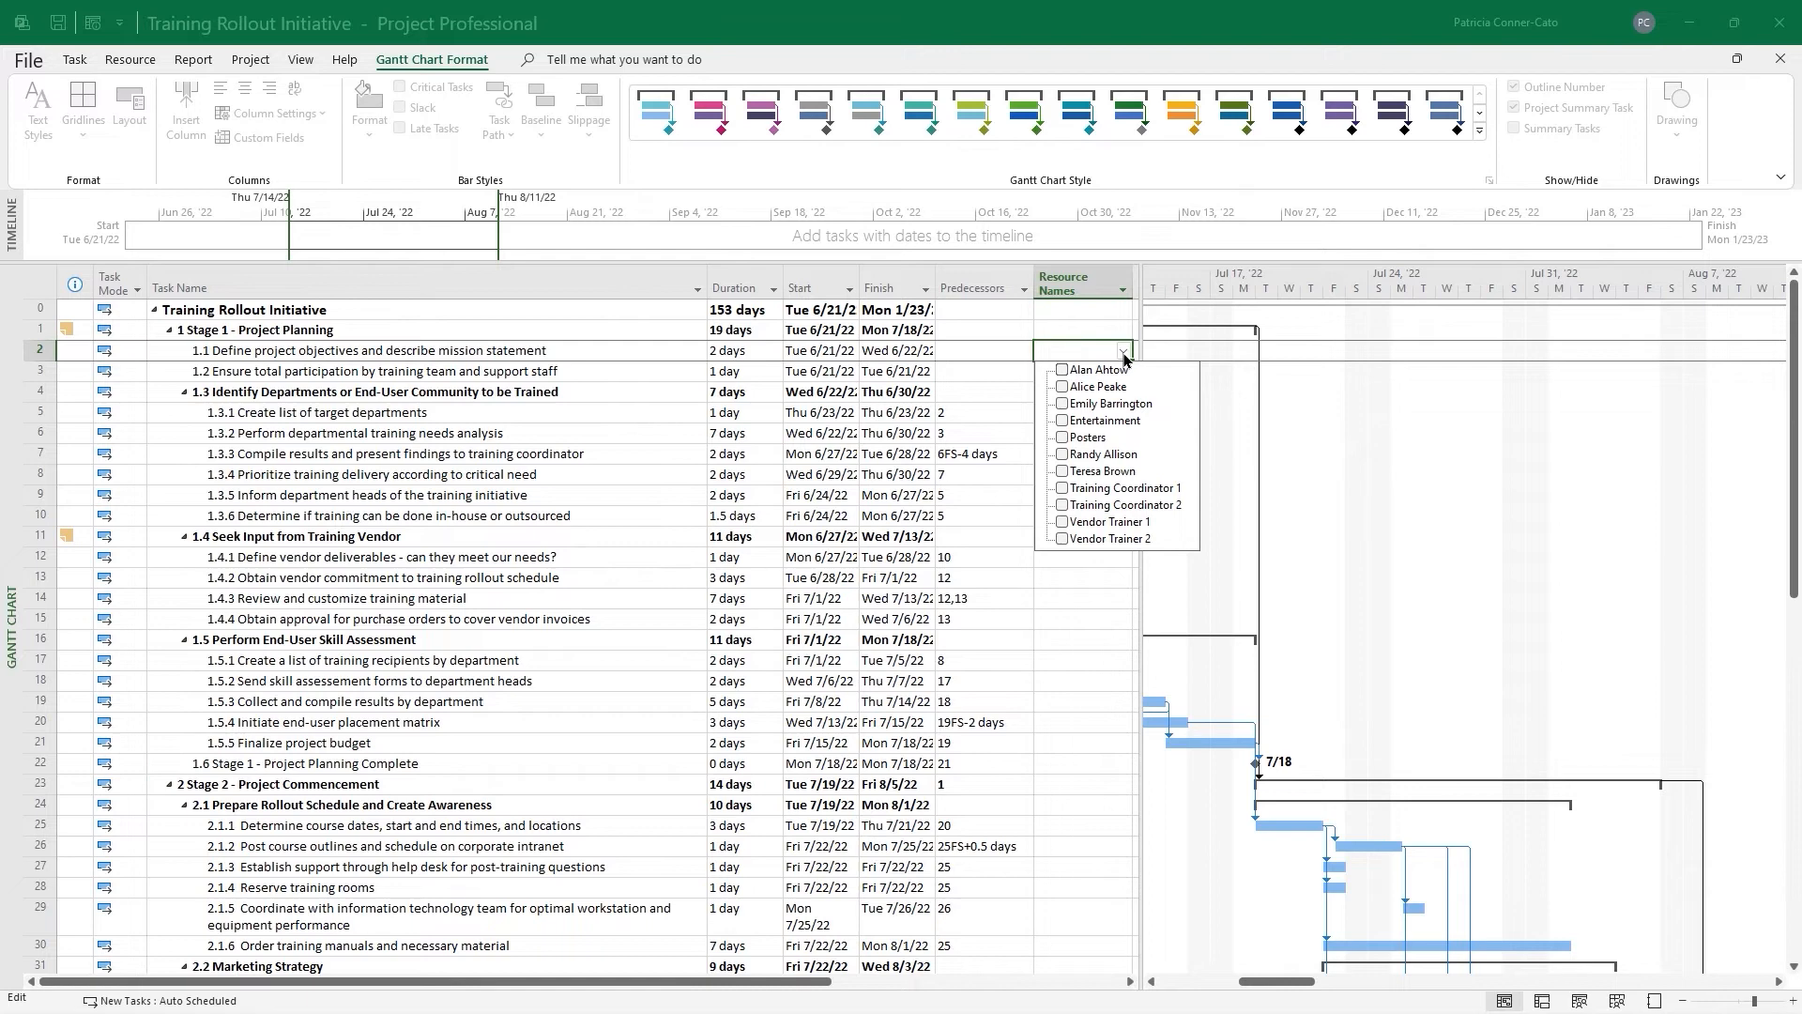
left_click(1063, 404)
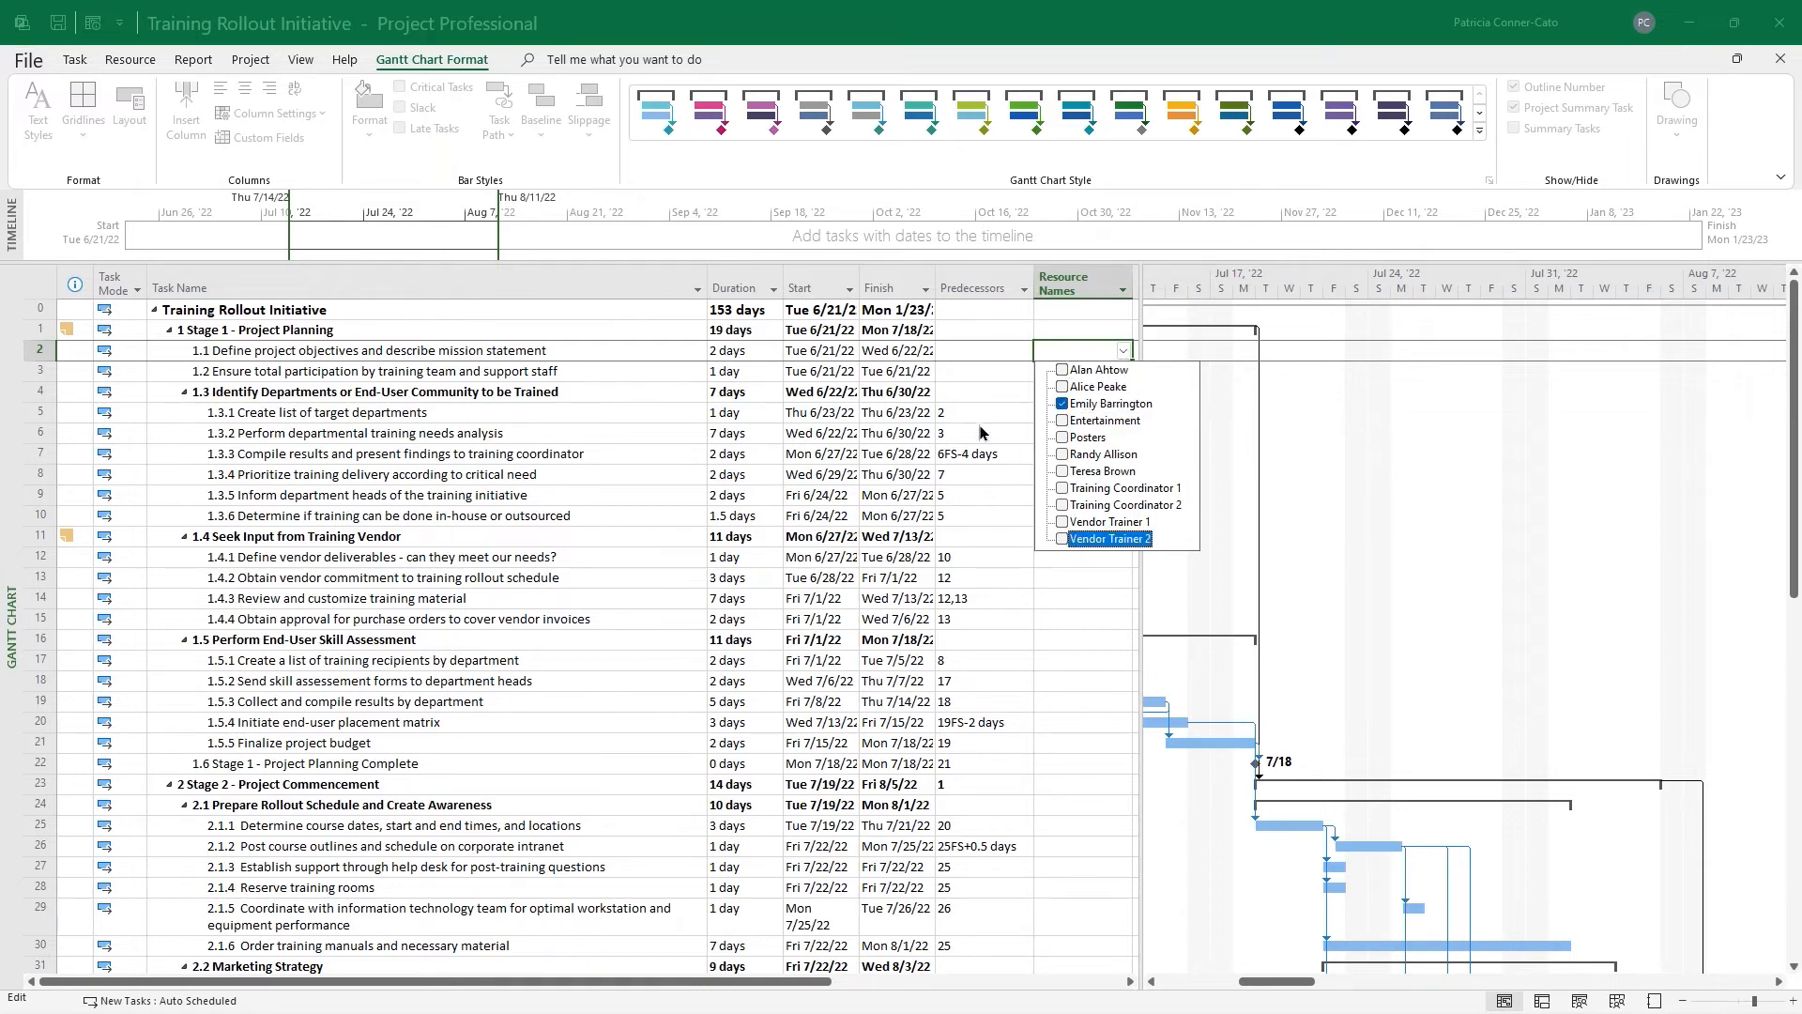
left_click(971, 355)
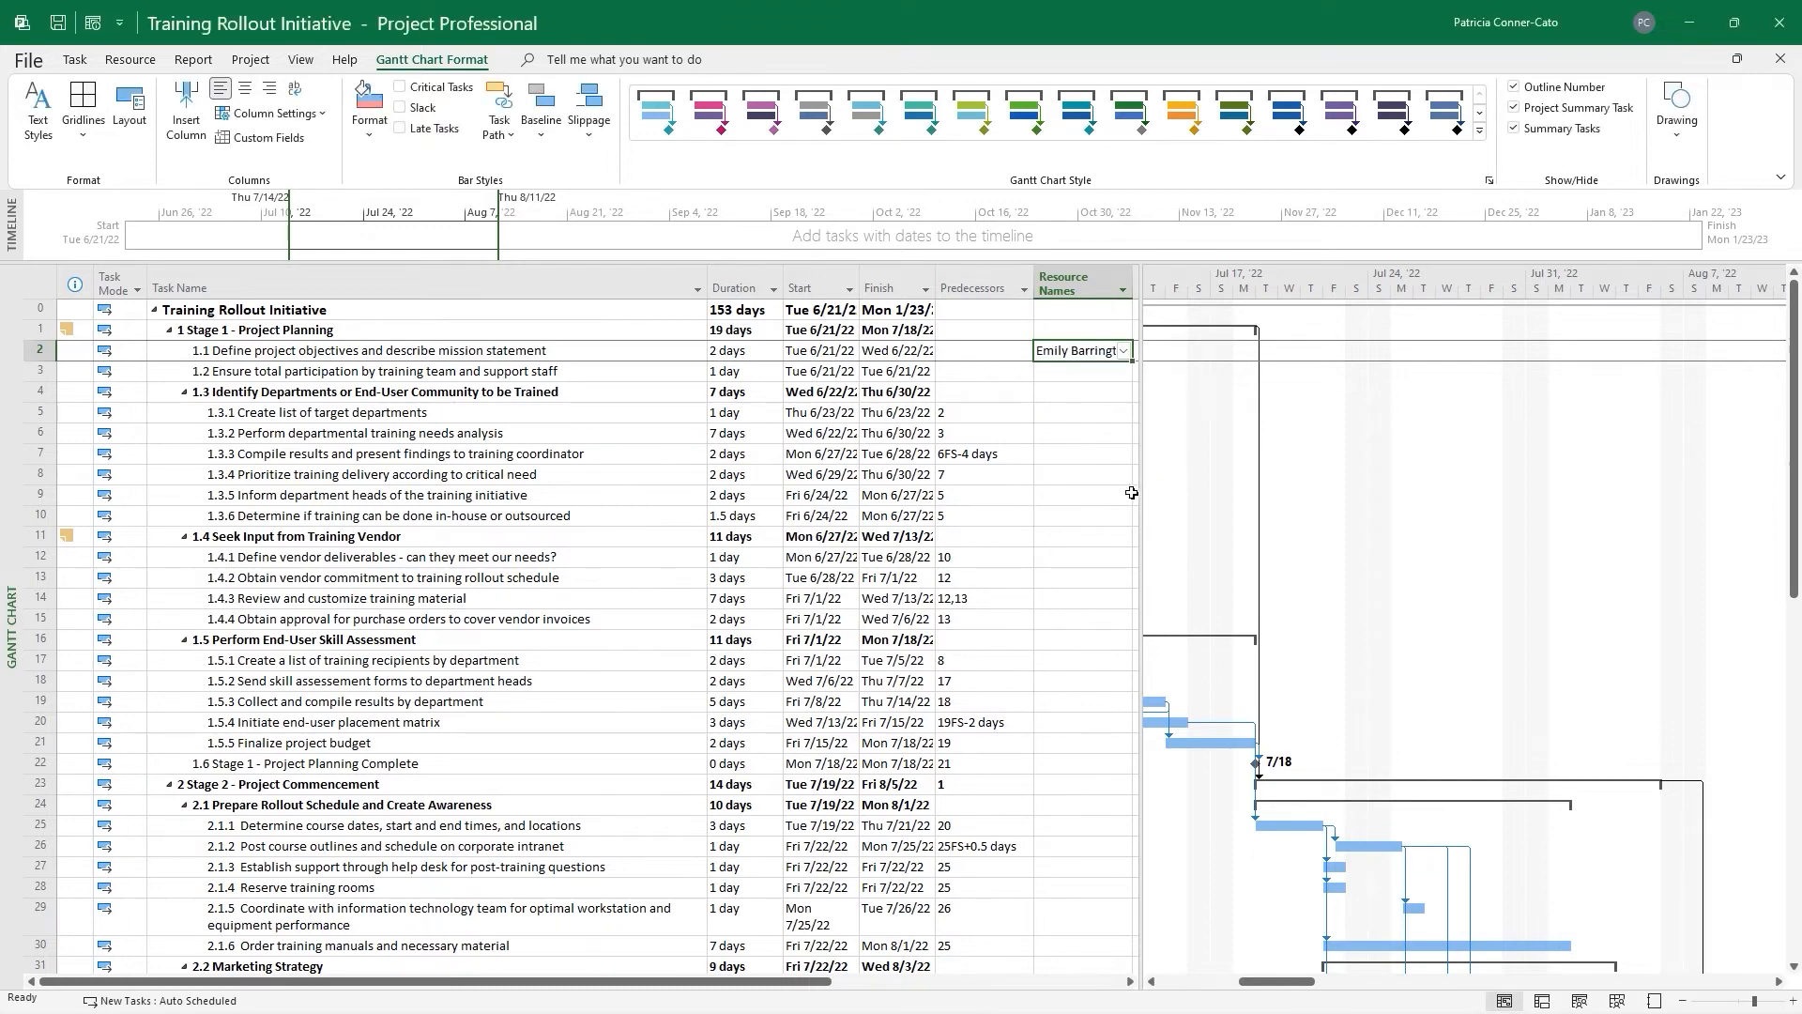
right_click(521, 350)
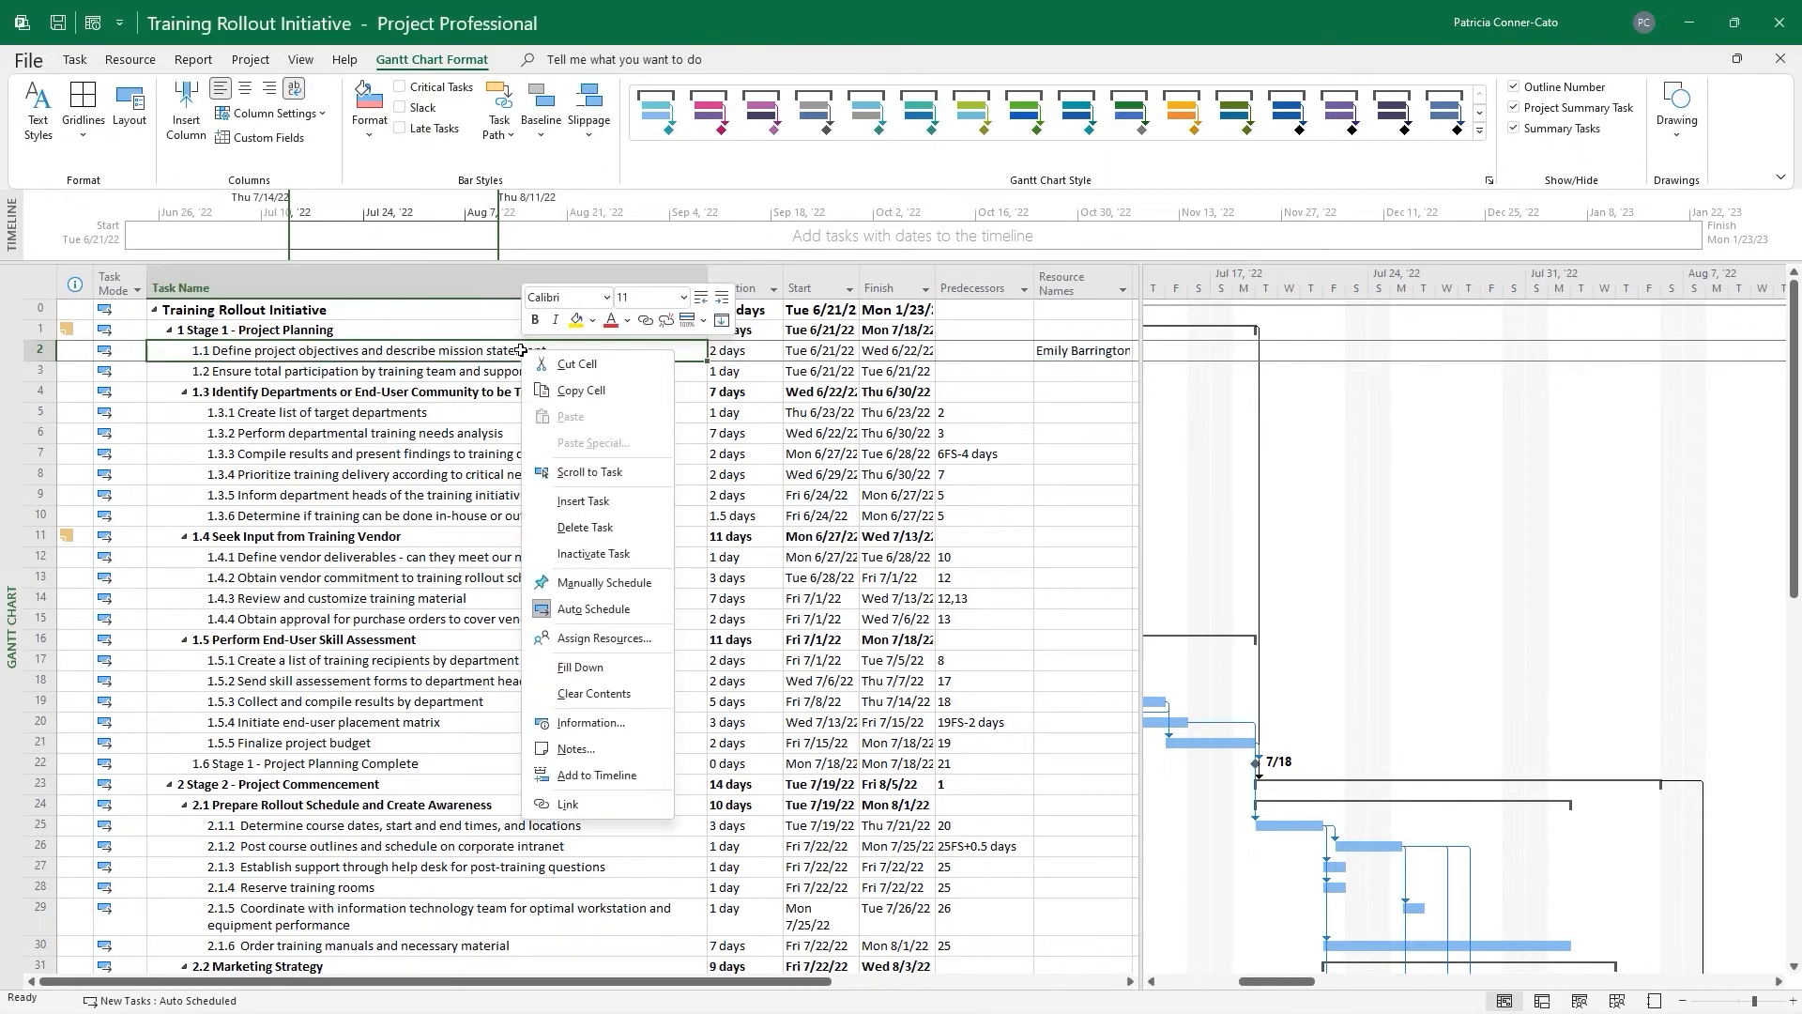
left_click(618, 471)
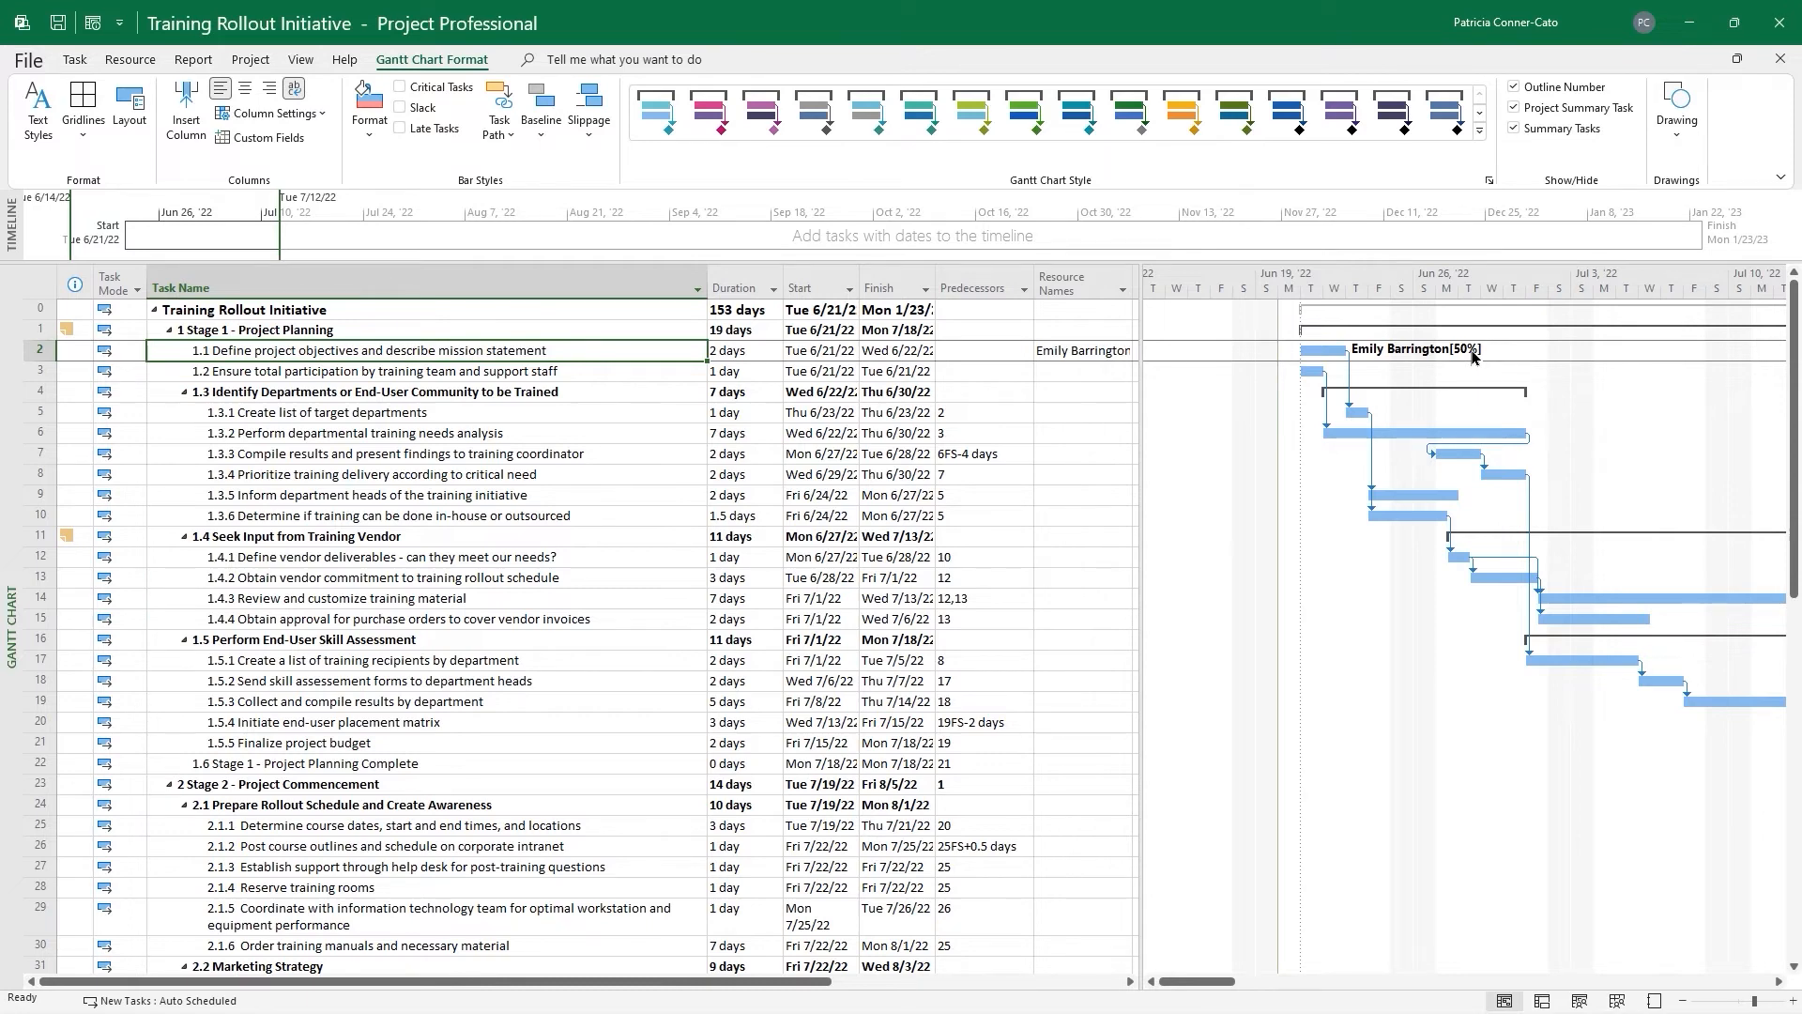
Assign the person from row 2 of the resource sheet to task 1.2, Ensure total participation by training team and support staff
left_click(1070, 376)
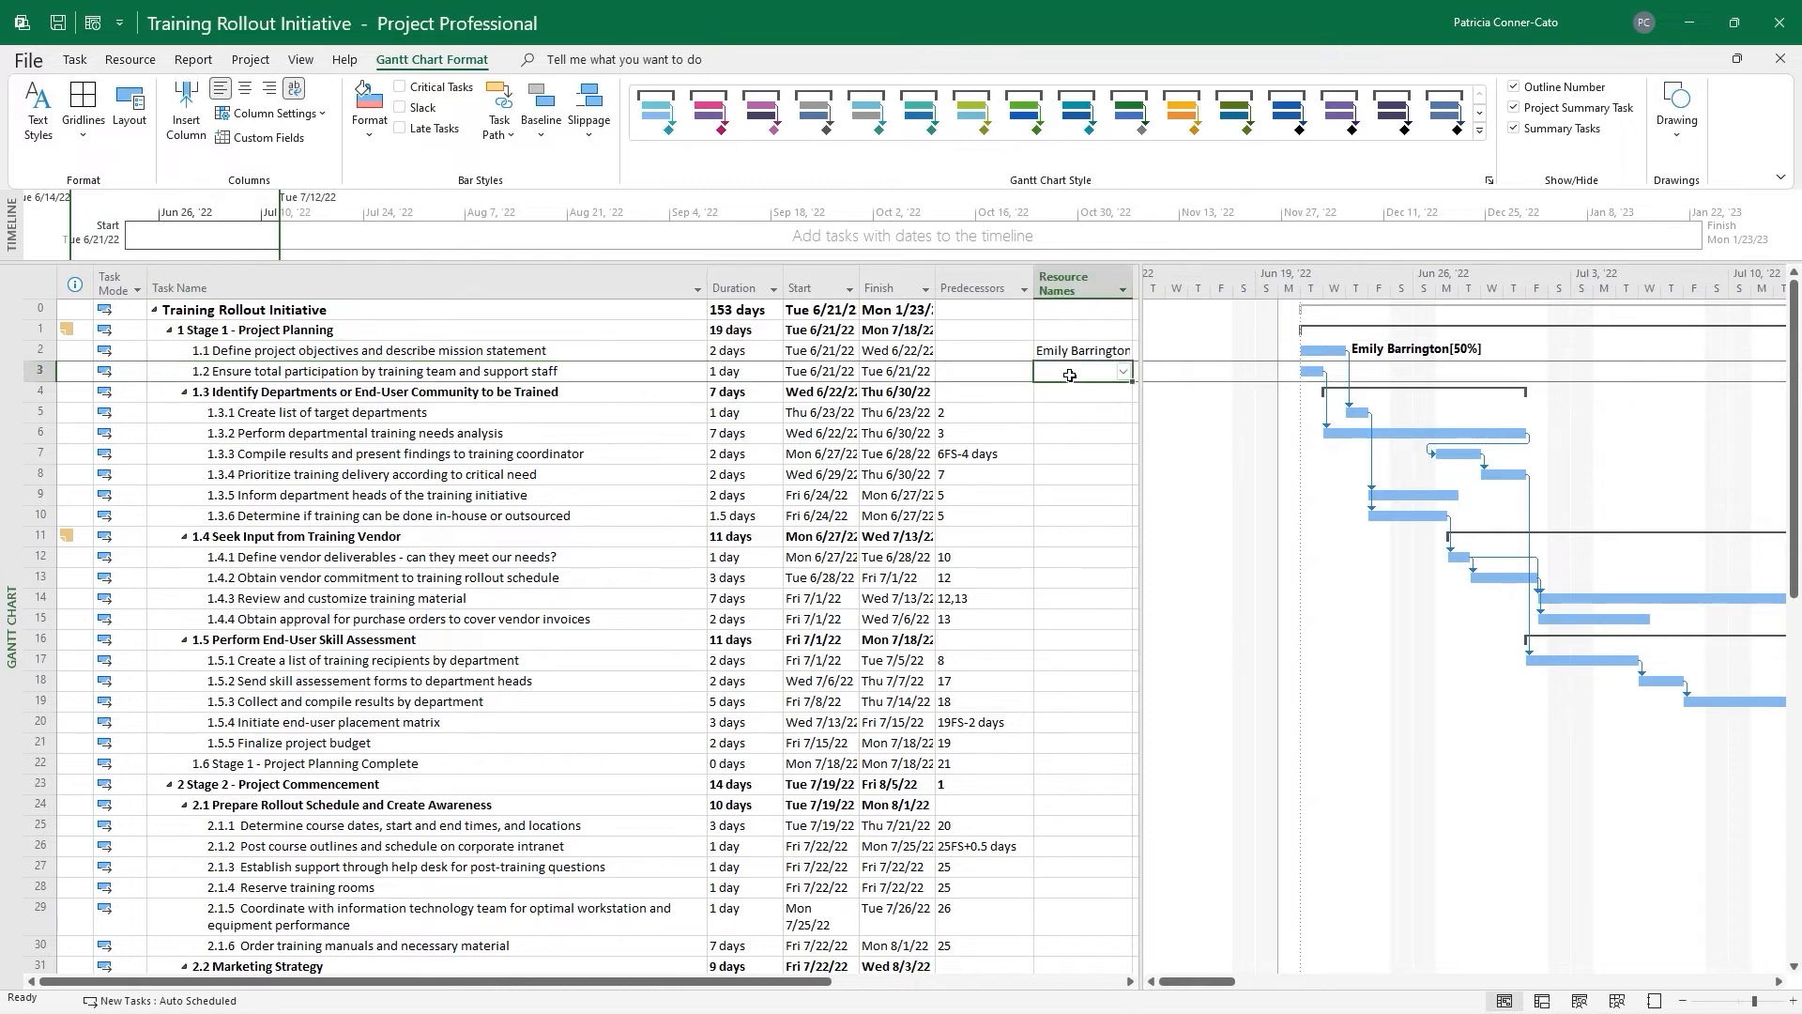
left_click(1123, 376)
left_click(1062, 491)
key("Return")
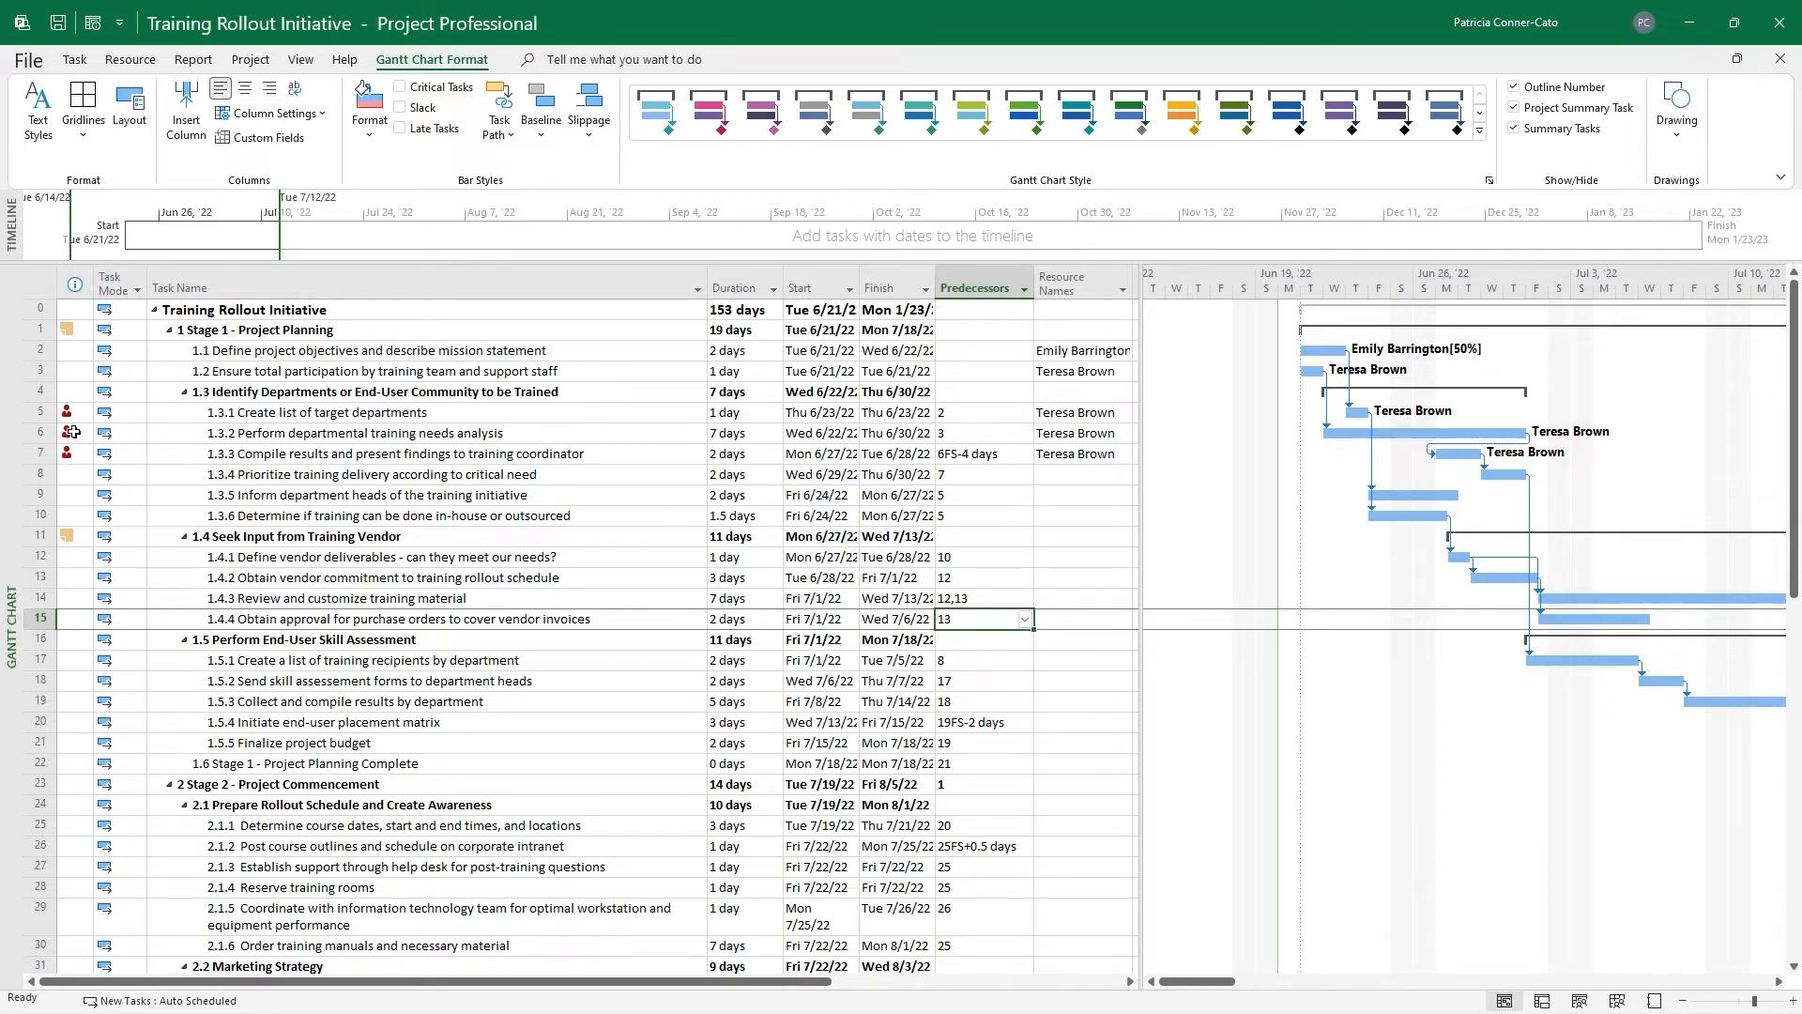
Examine the shared resource assignment settings for tasks 1.3.1 to 1.3.3 in Multiple Task Information without applying any change
mouse_move(77, 445)
left_click(45, 409)
left_click_drag(44, 410, 51, 463)
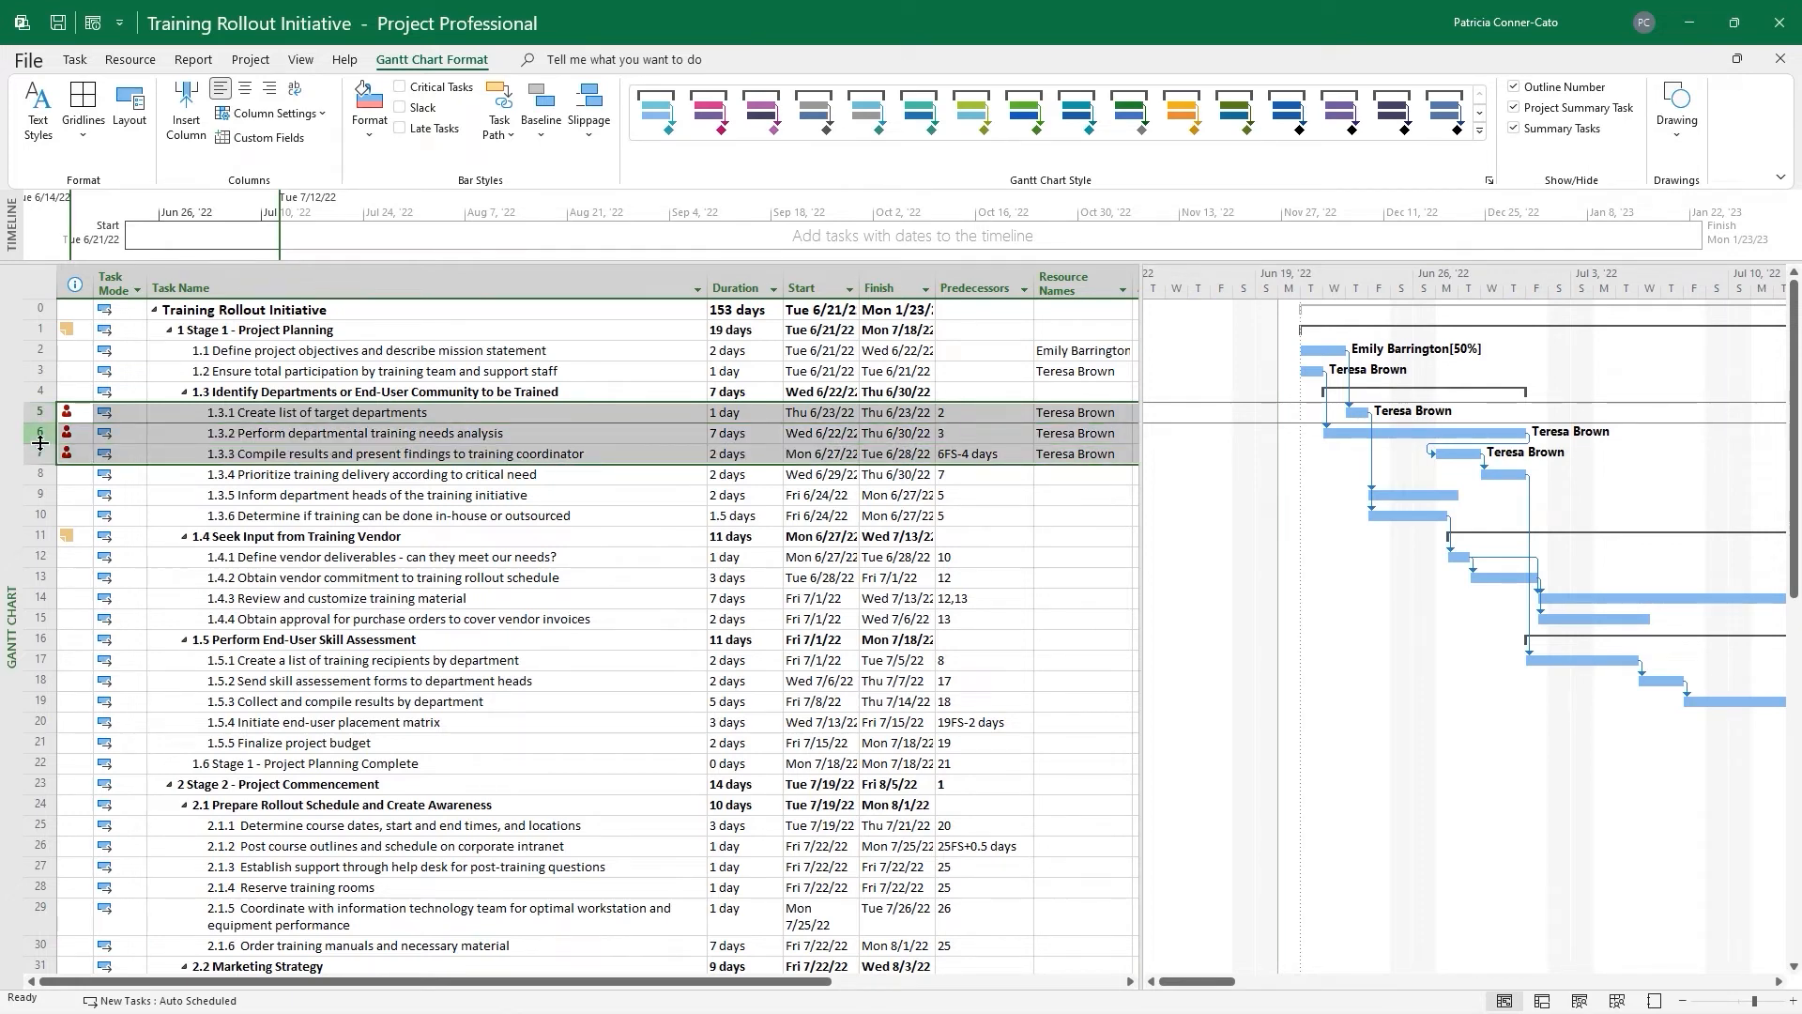
right_click(40, 443)
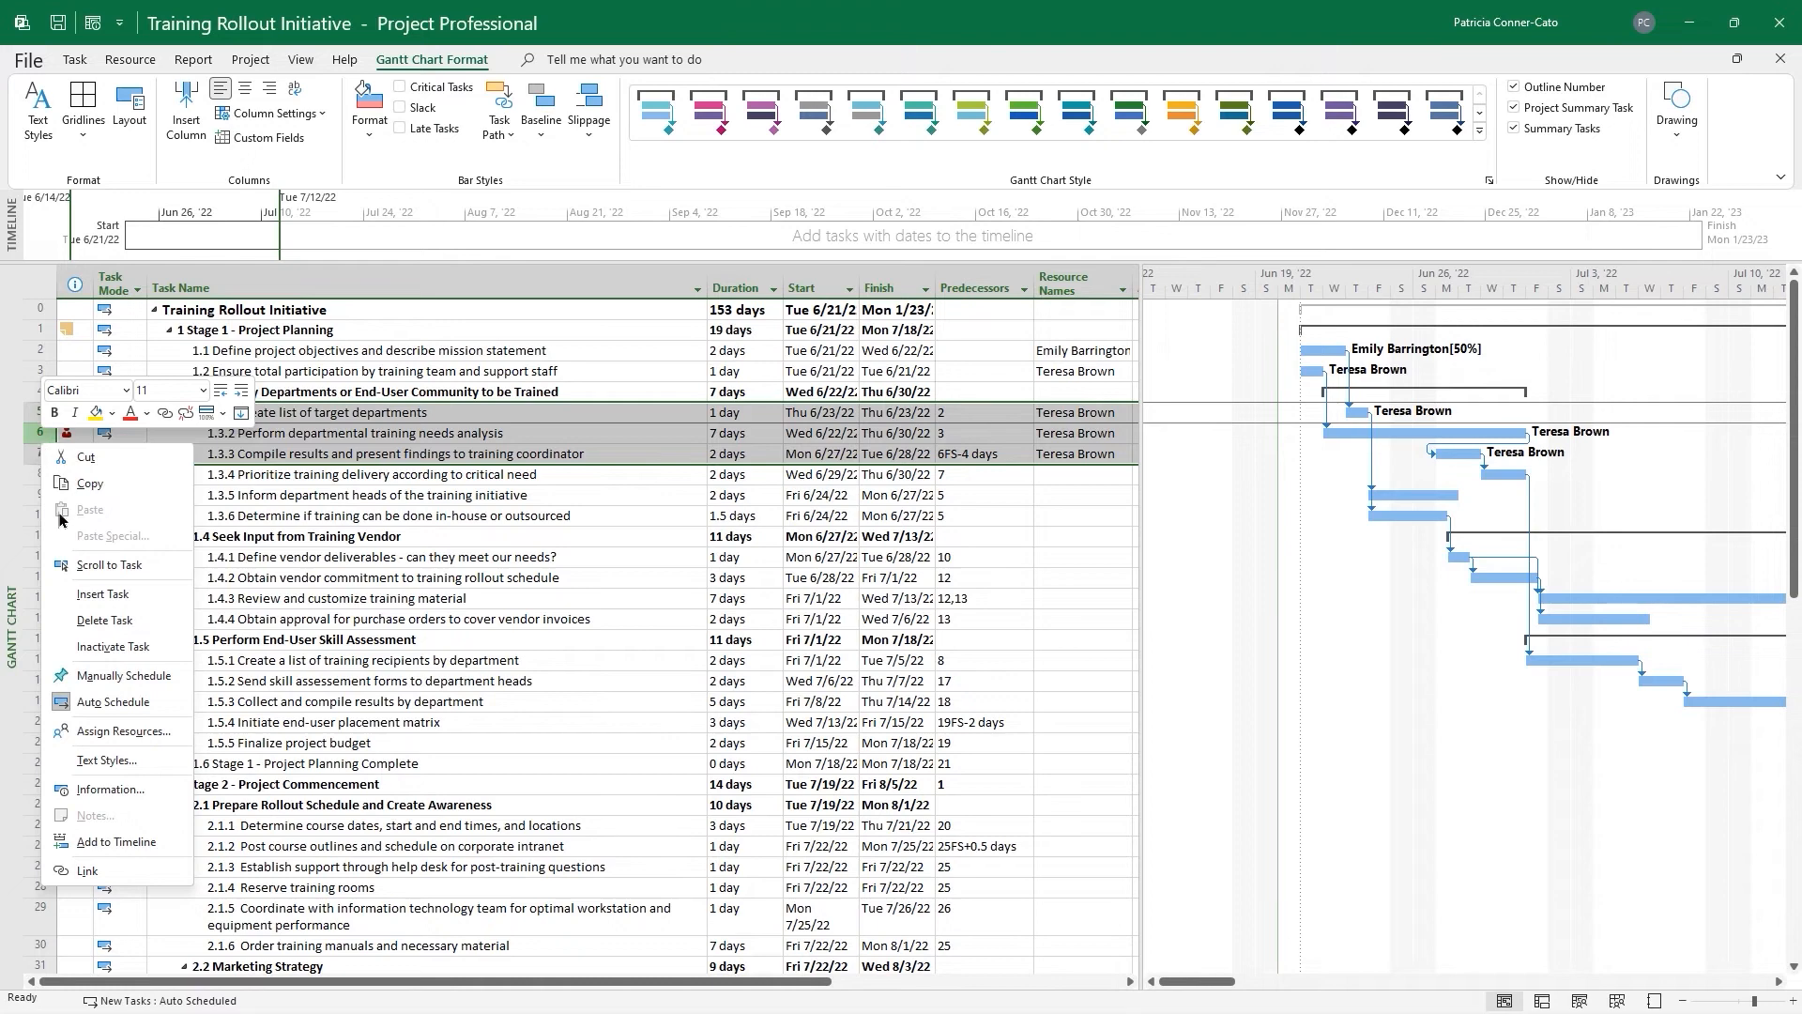
left_click(110, 789)
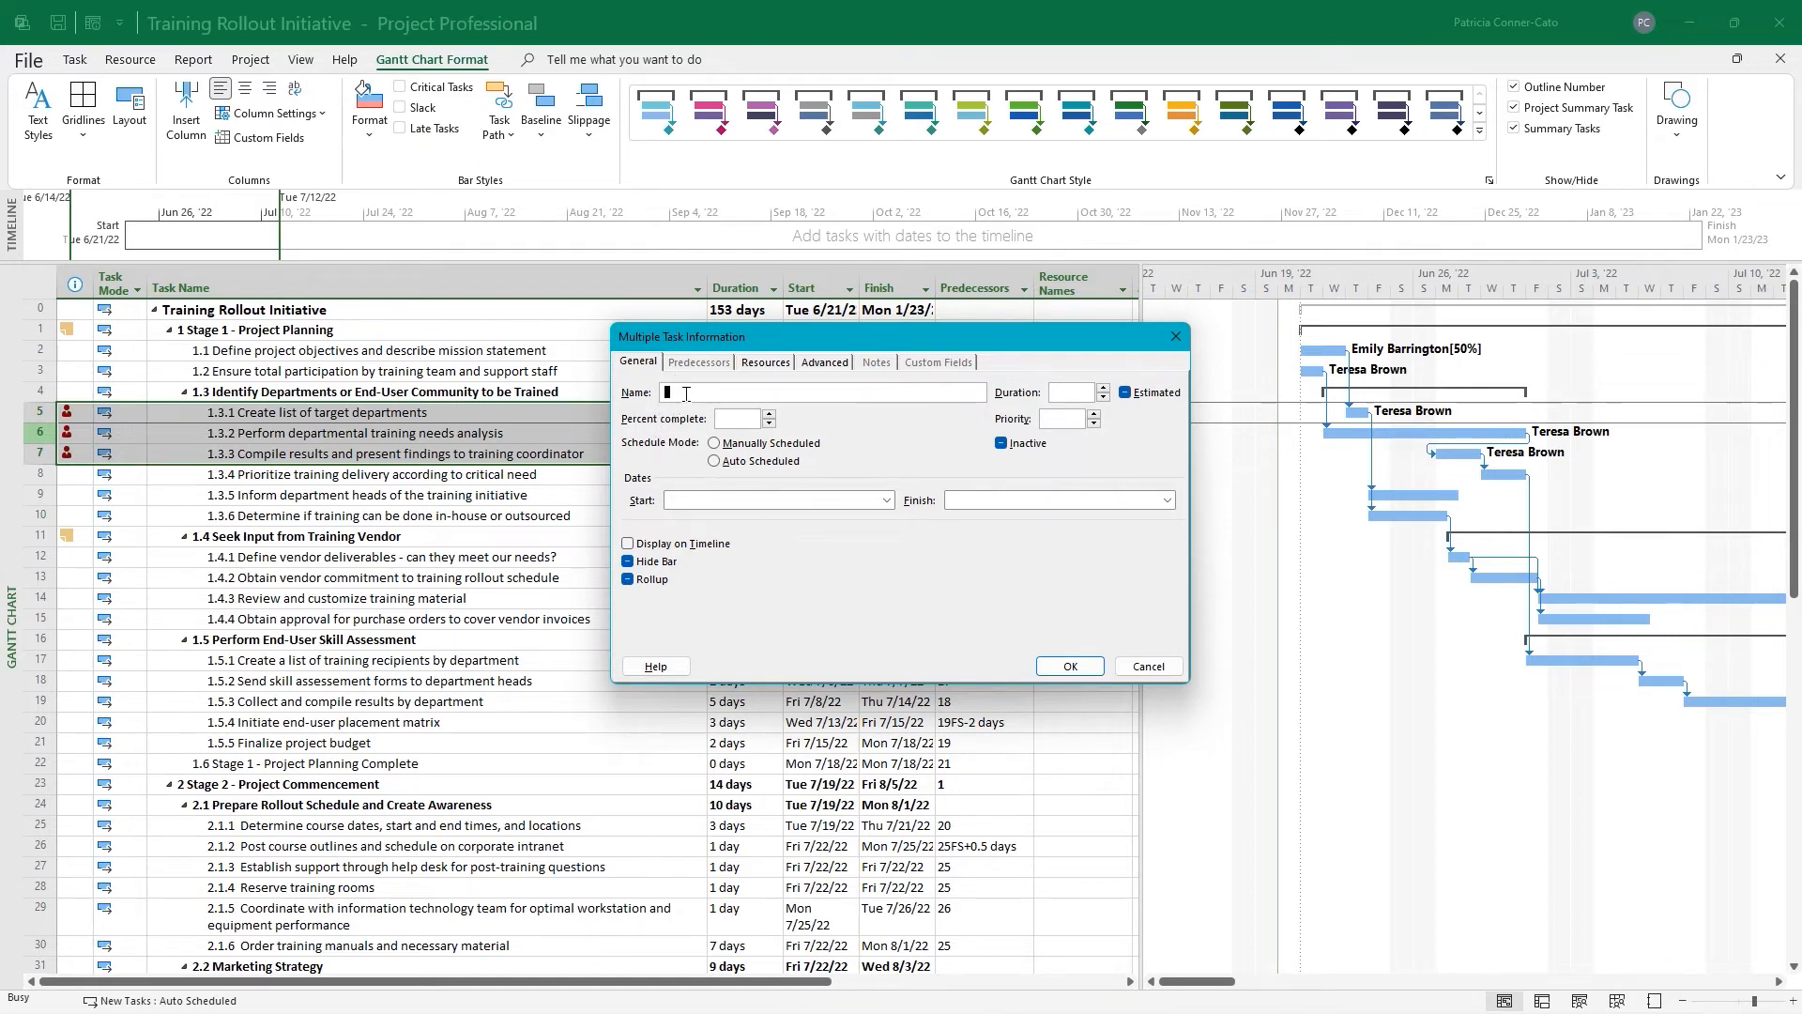
left_click(763, 372)
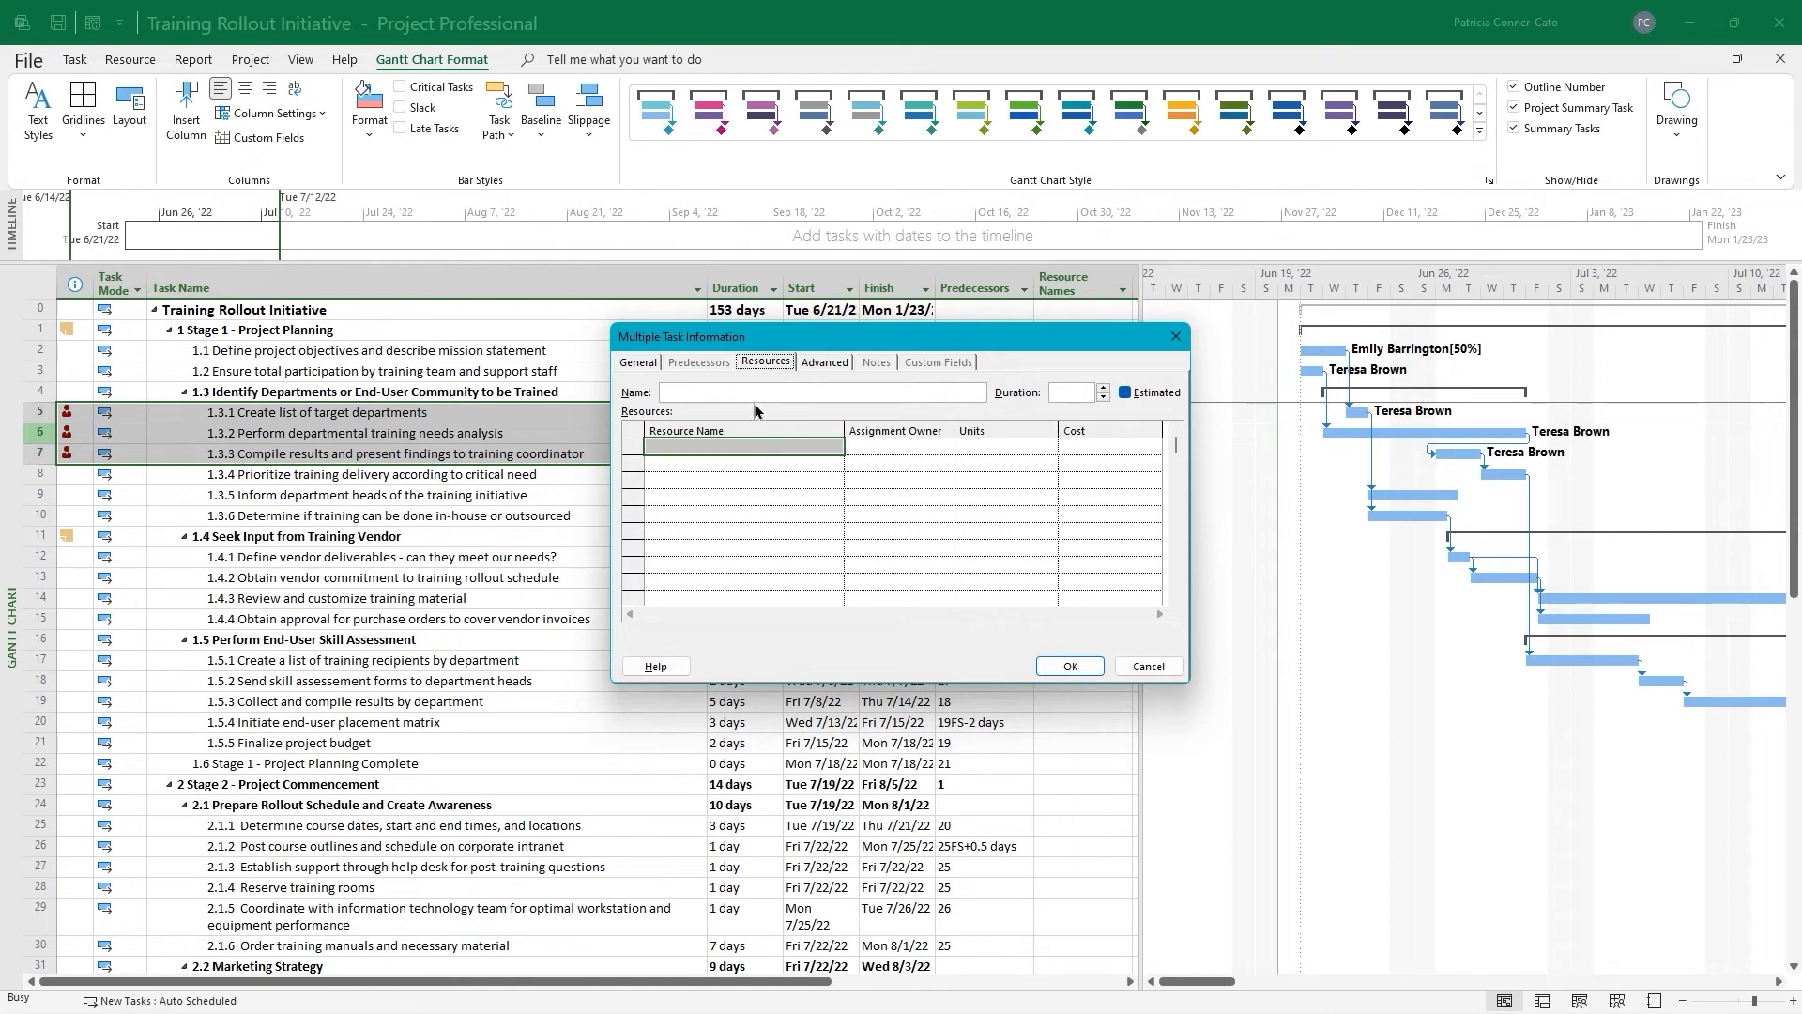
left_click(751, 457)
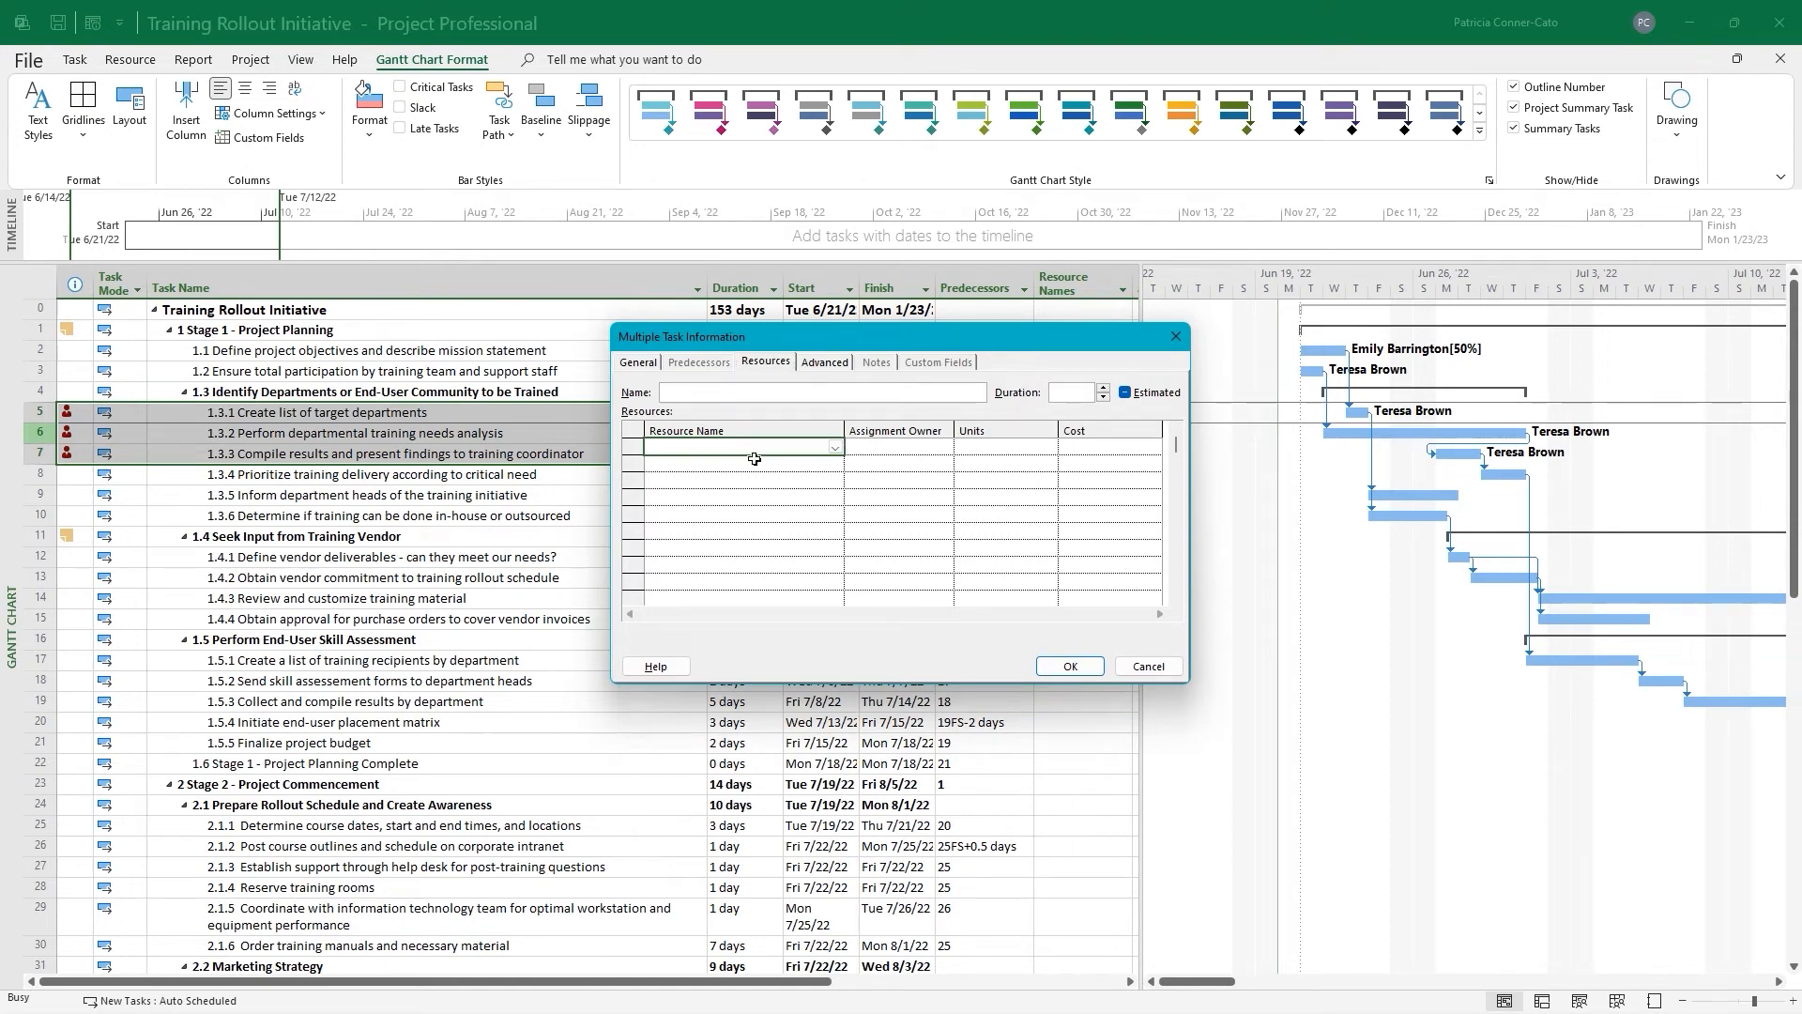
left_click(1136, 666)
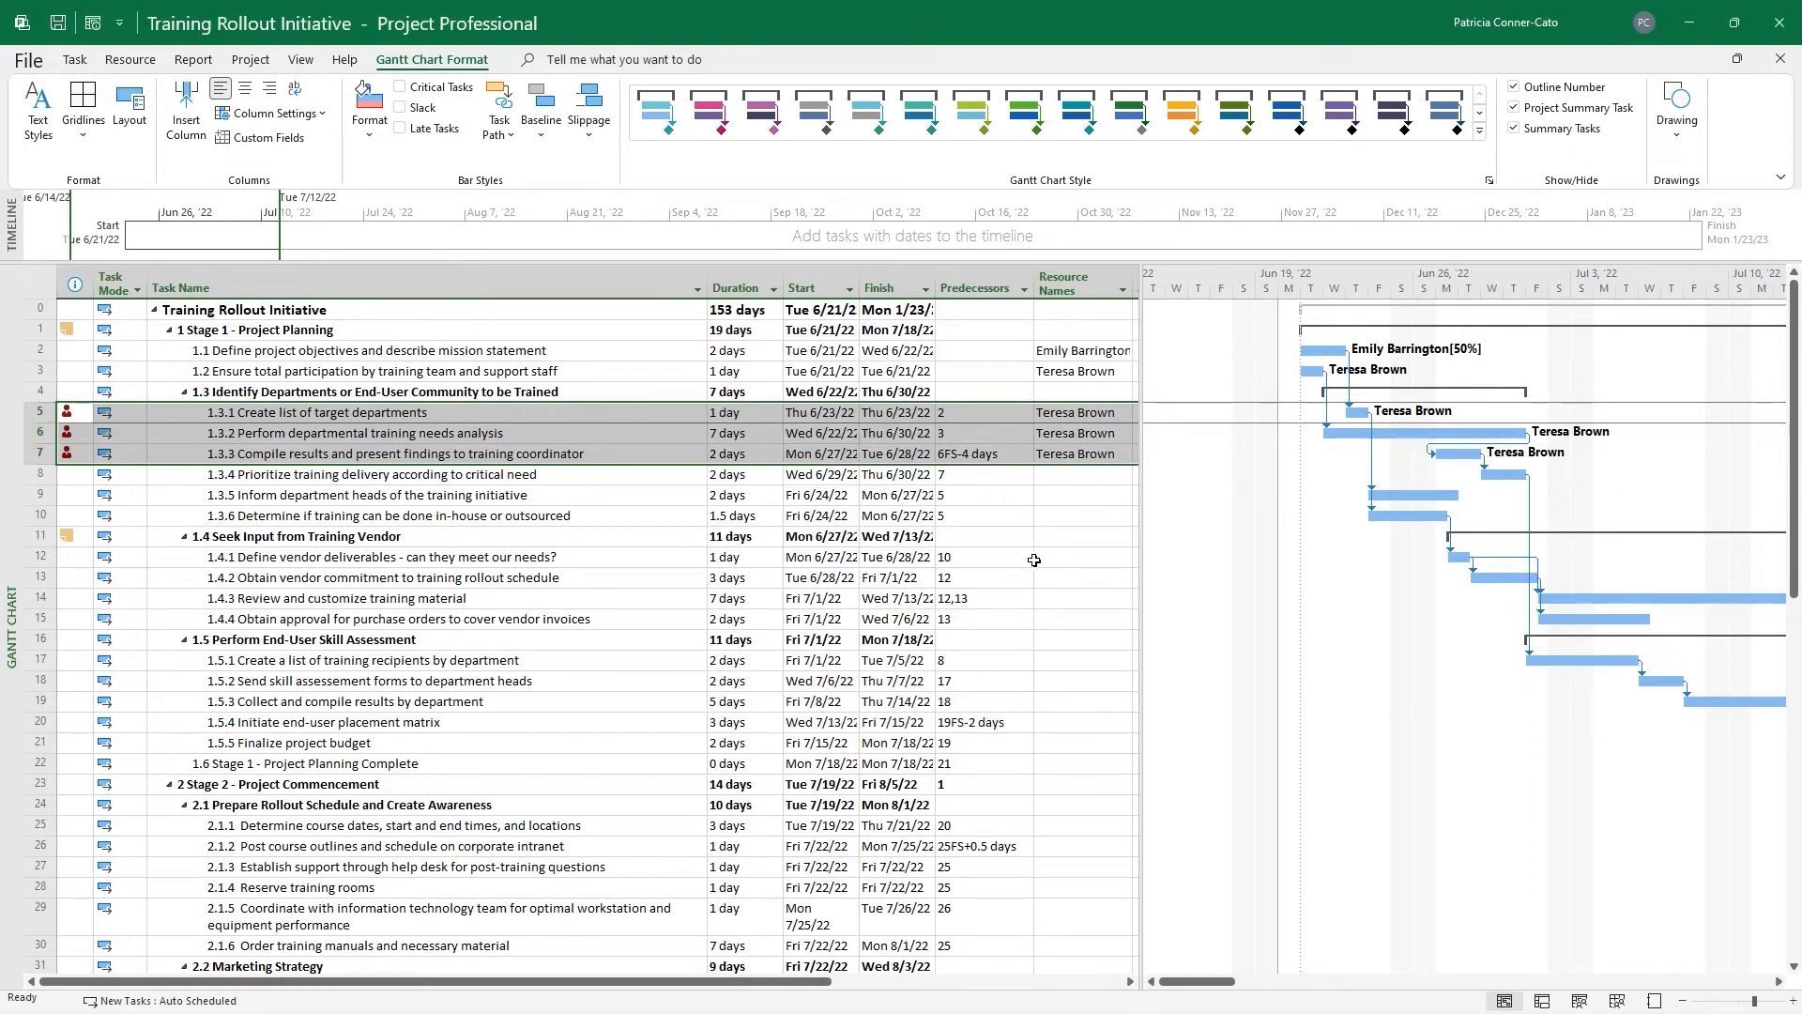
left_click(792, 510)
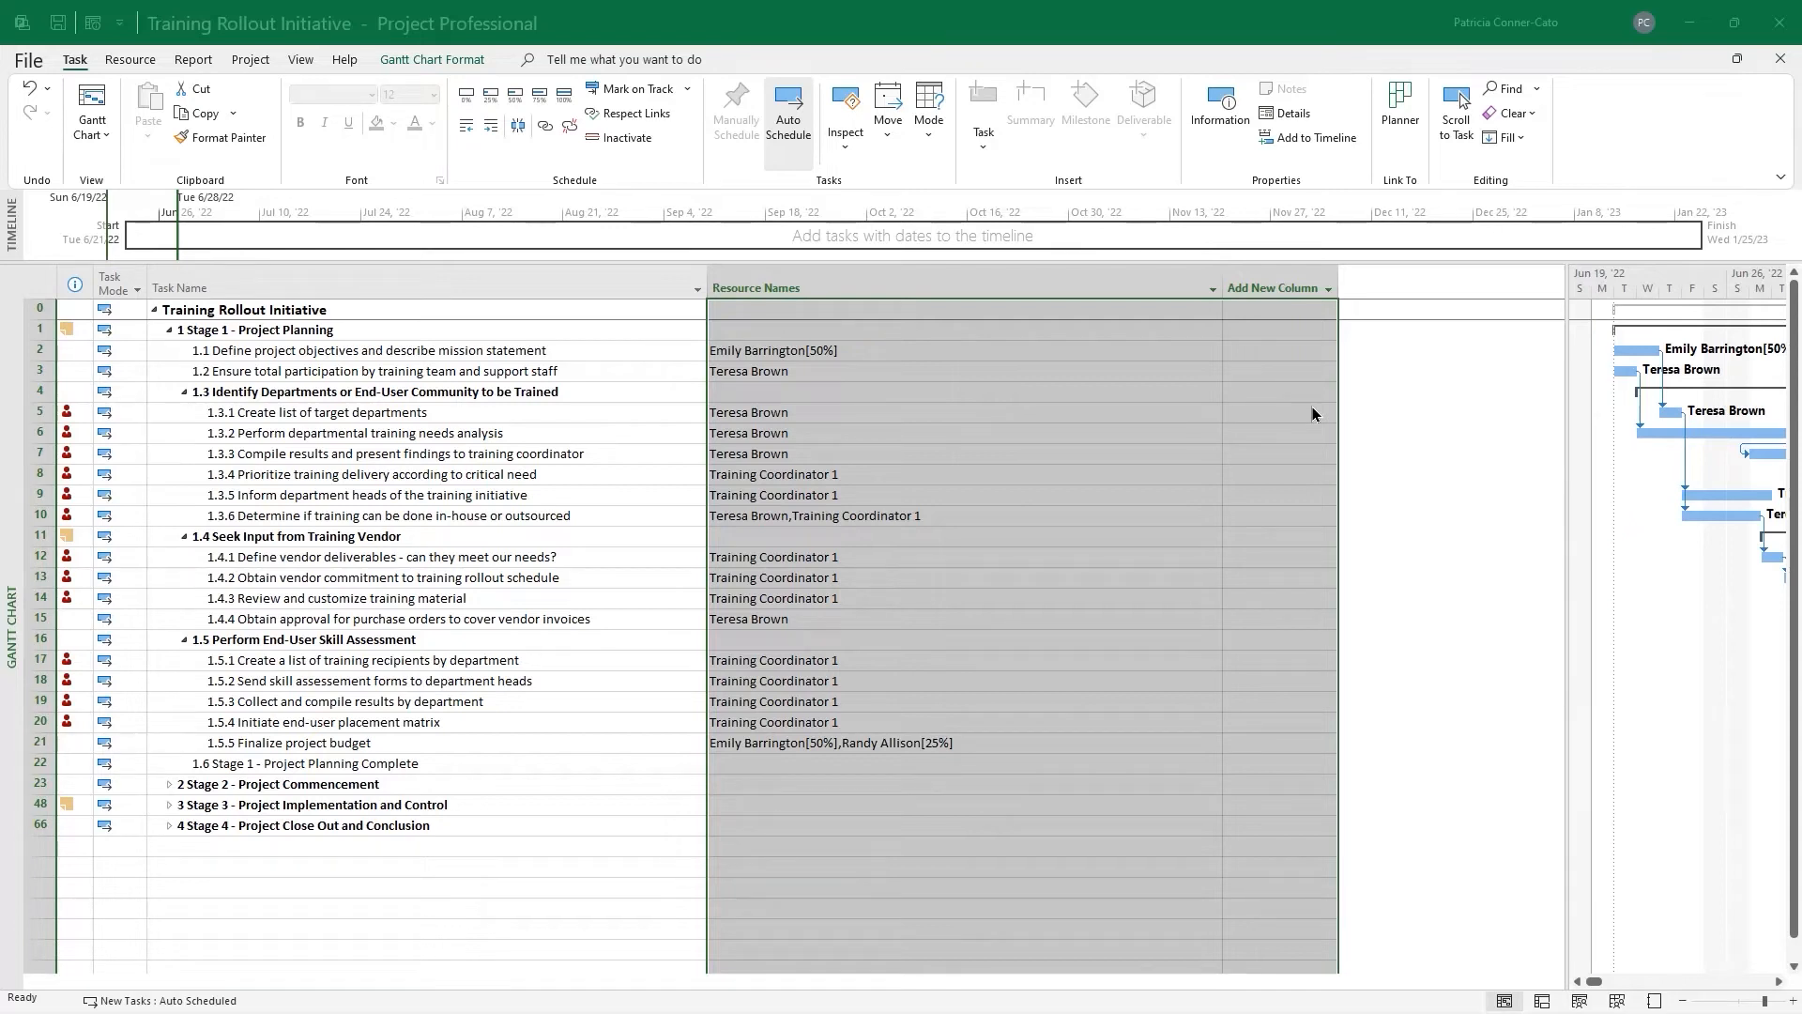
left_click(561, 741)
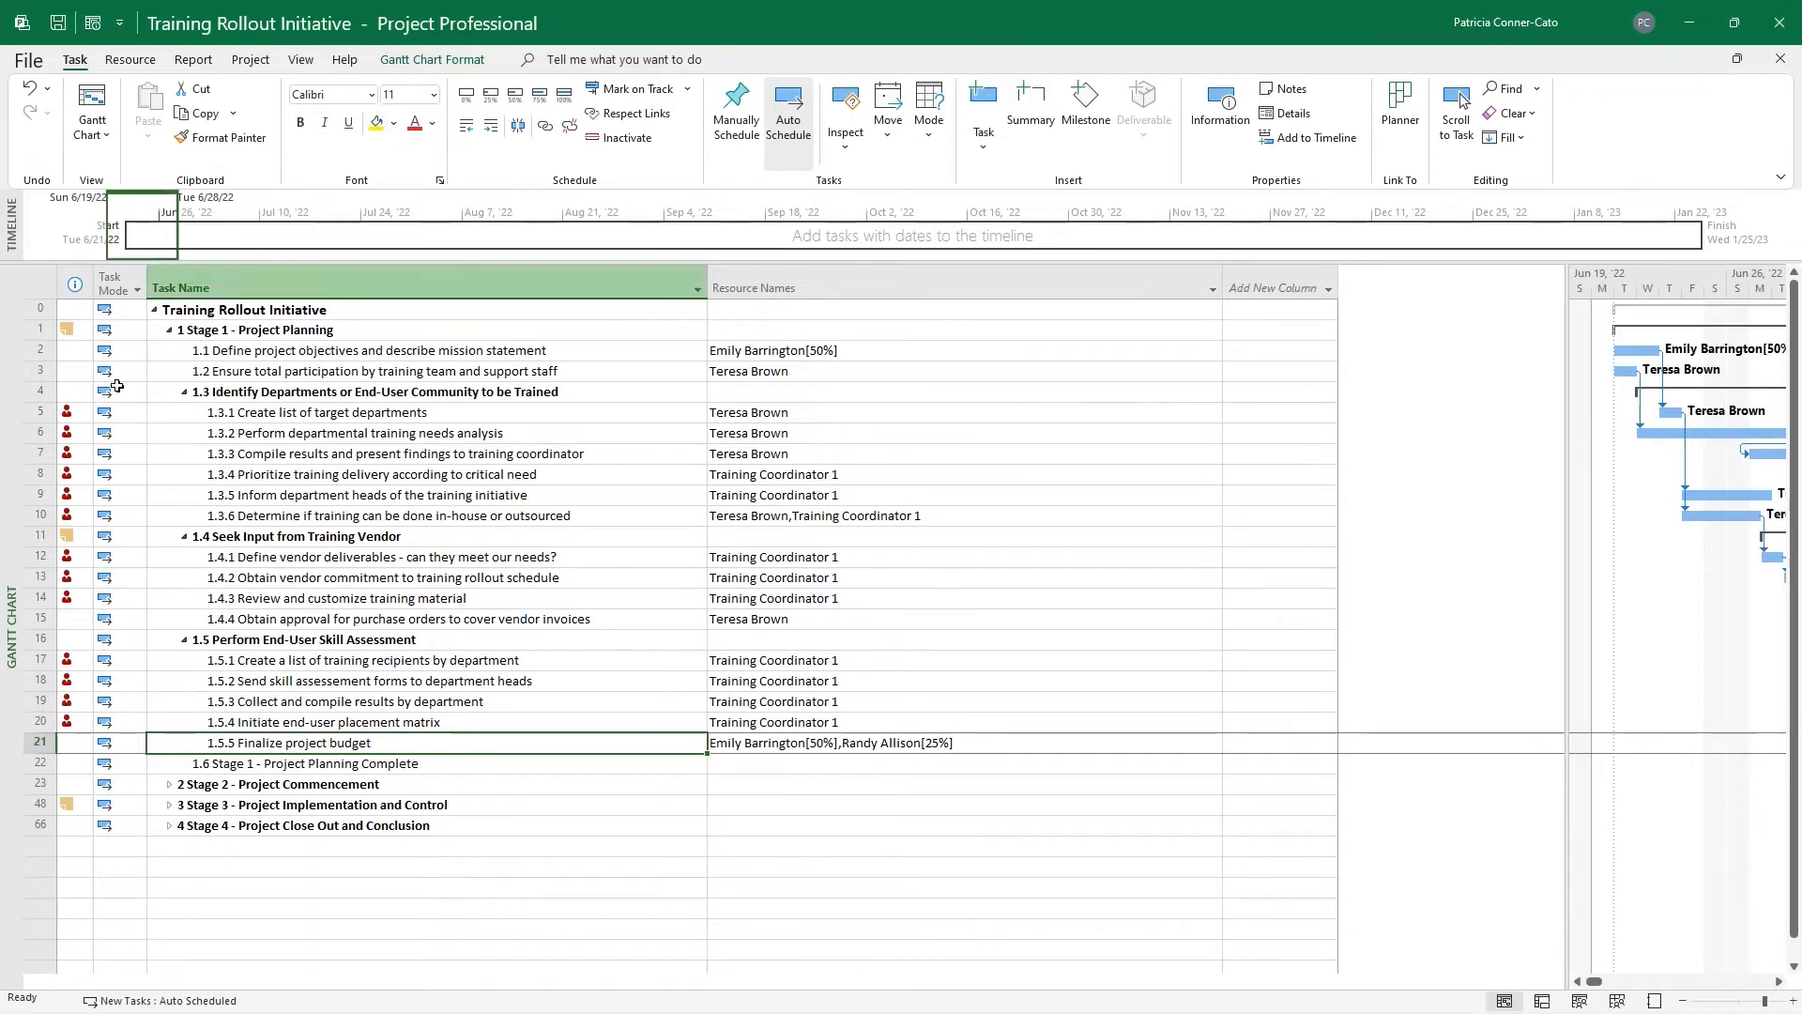
left_click_drag(36, 658, 45, 723)
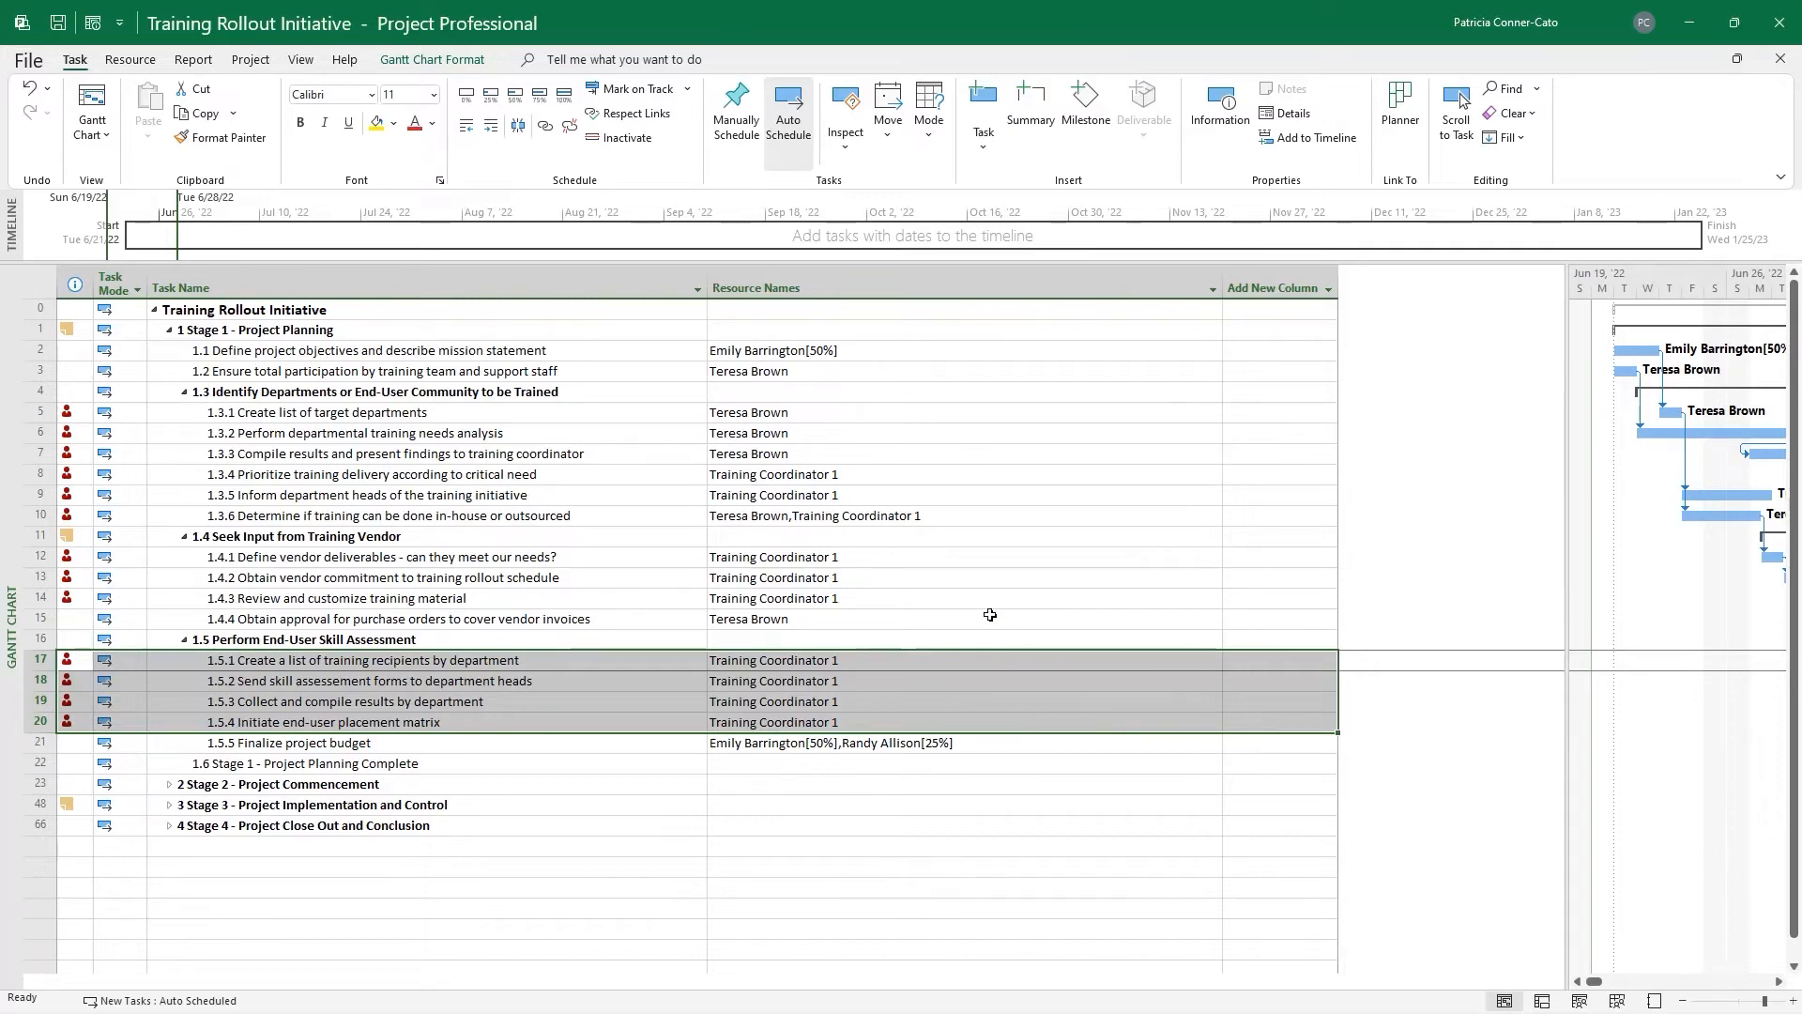
left_click(977, 680)
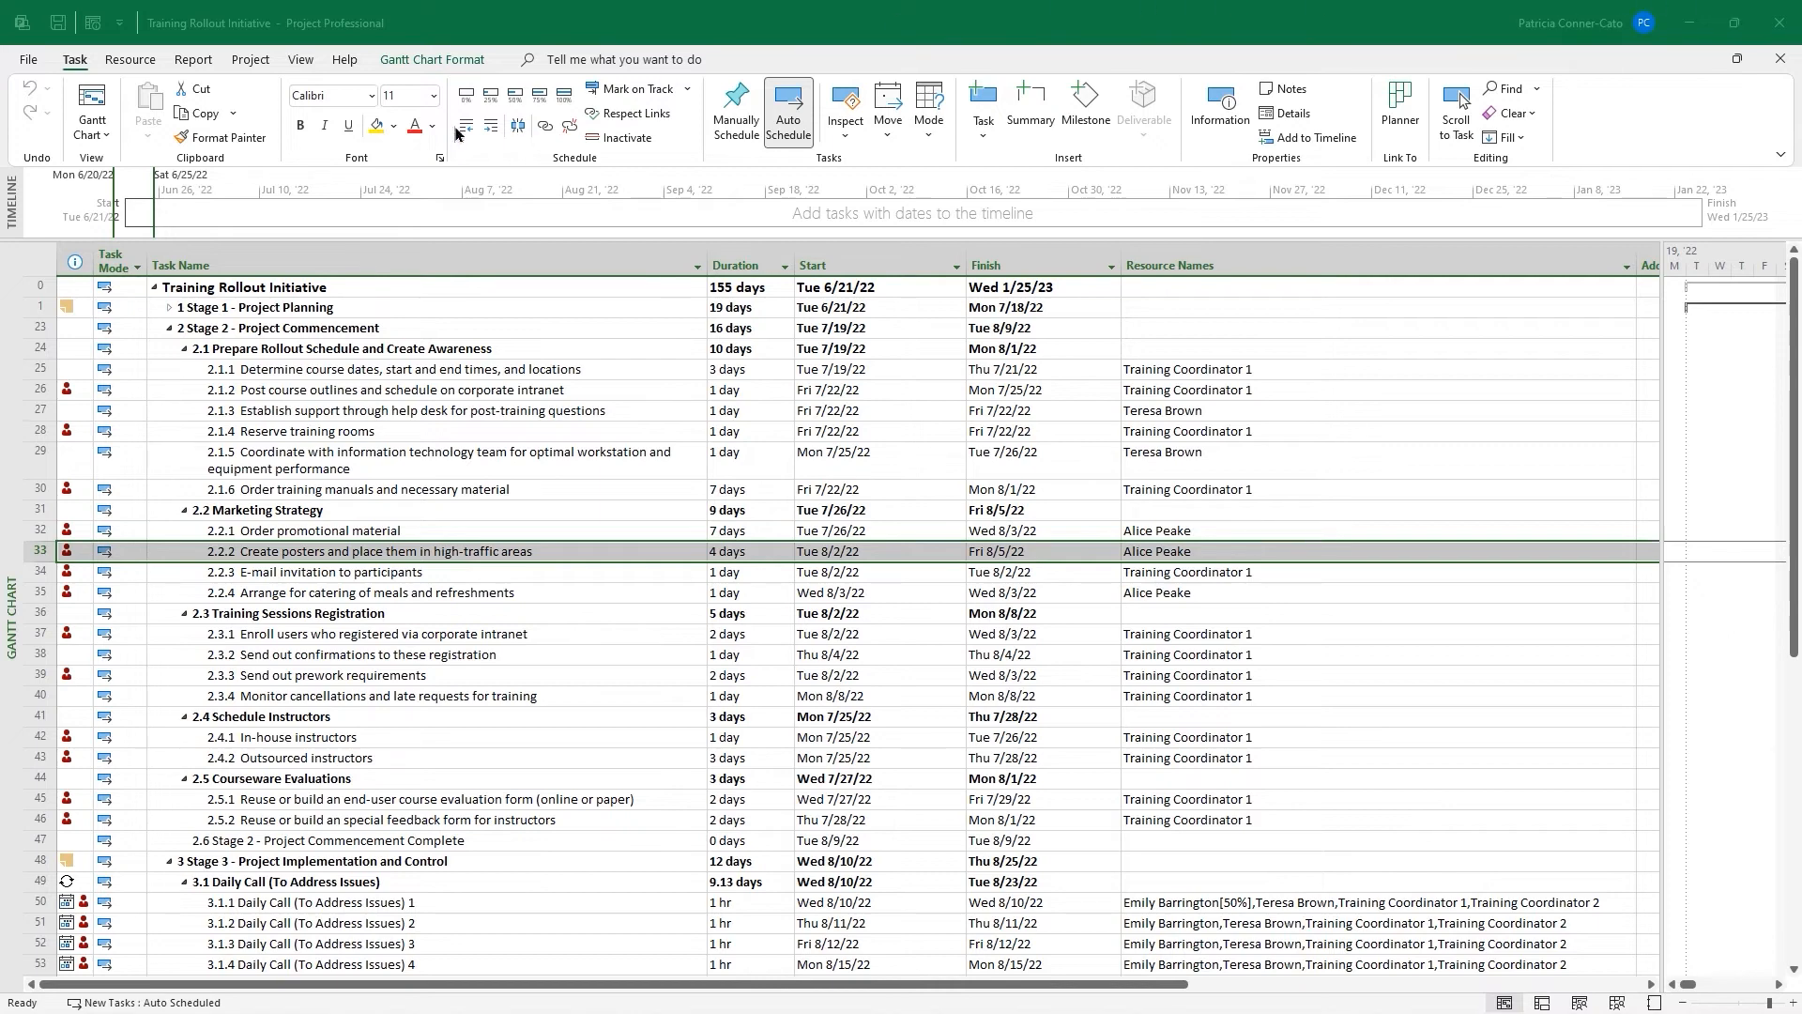
Assign the Posters material resource to task 2.2.2, Create posters and place them in high-traffic areas
left_click(138, 63)
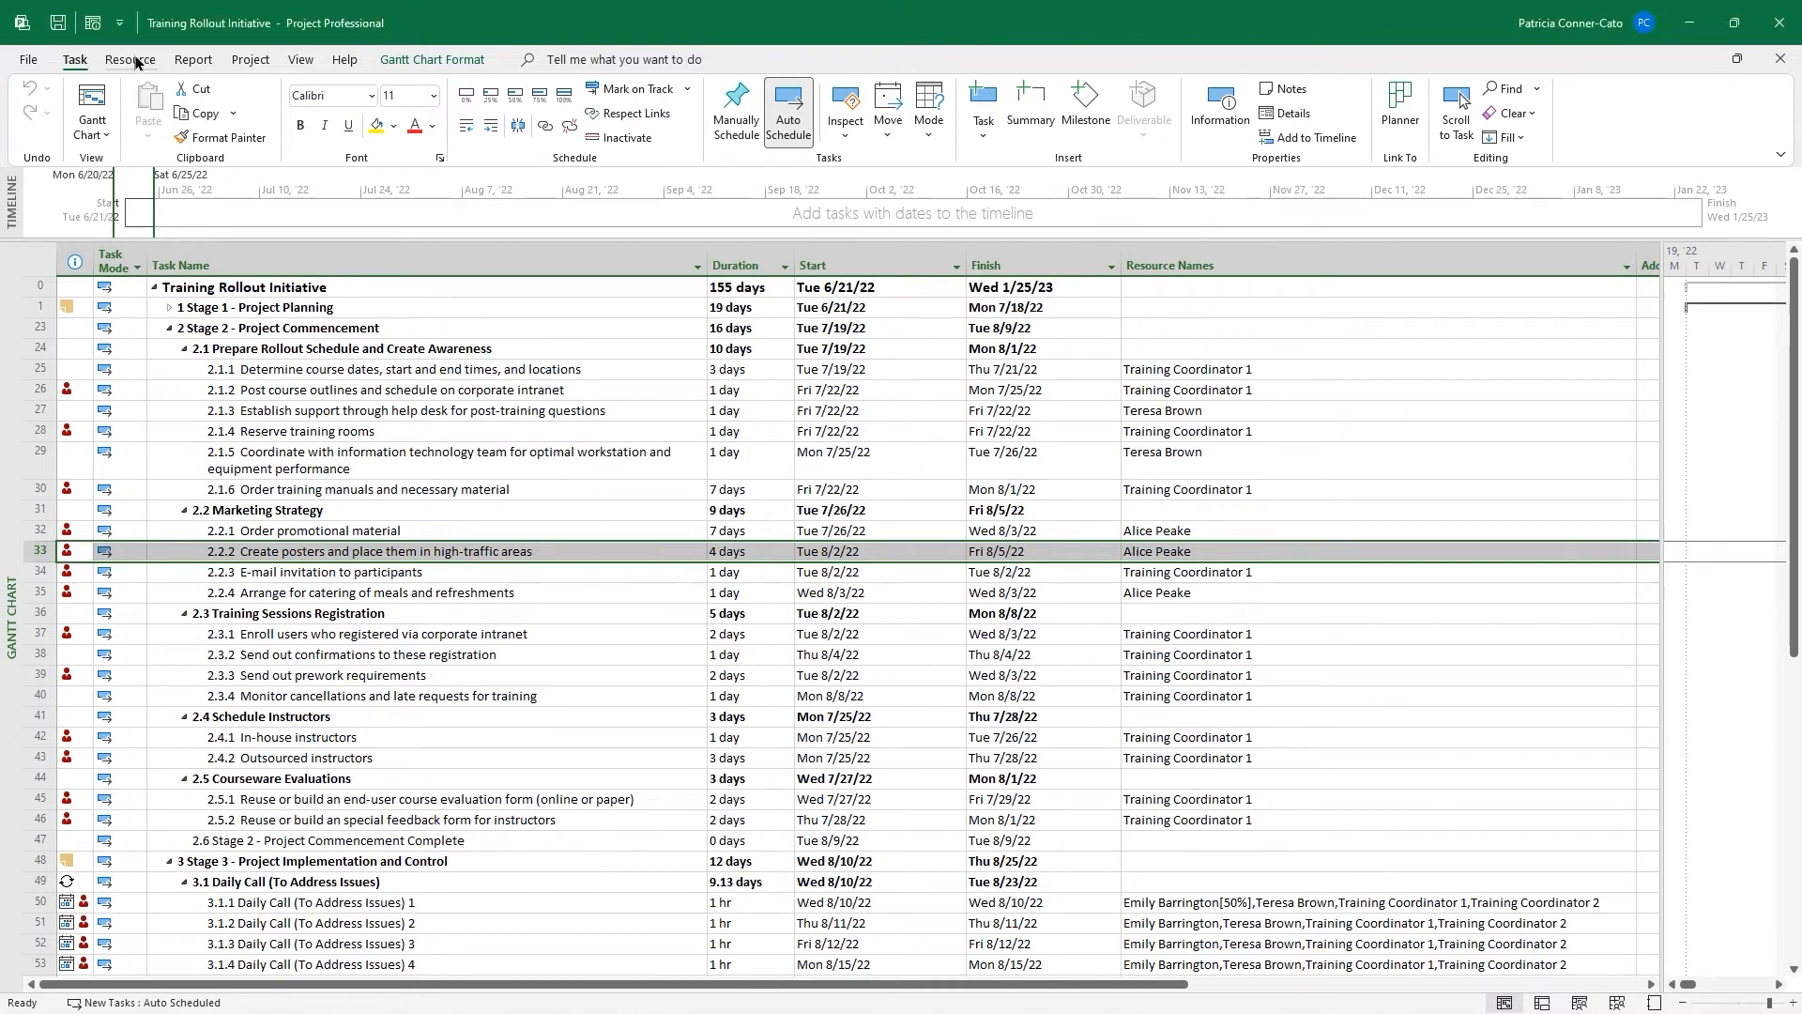
left_click(136, 62)
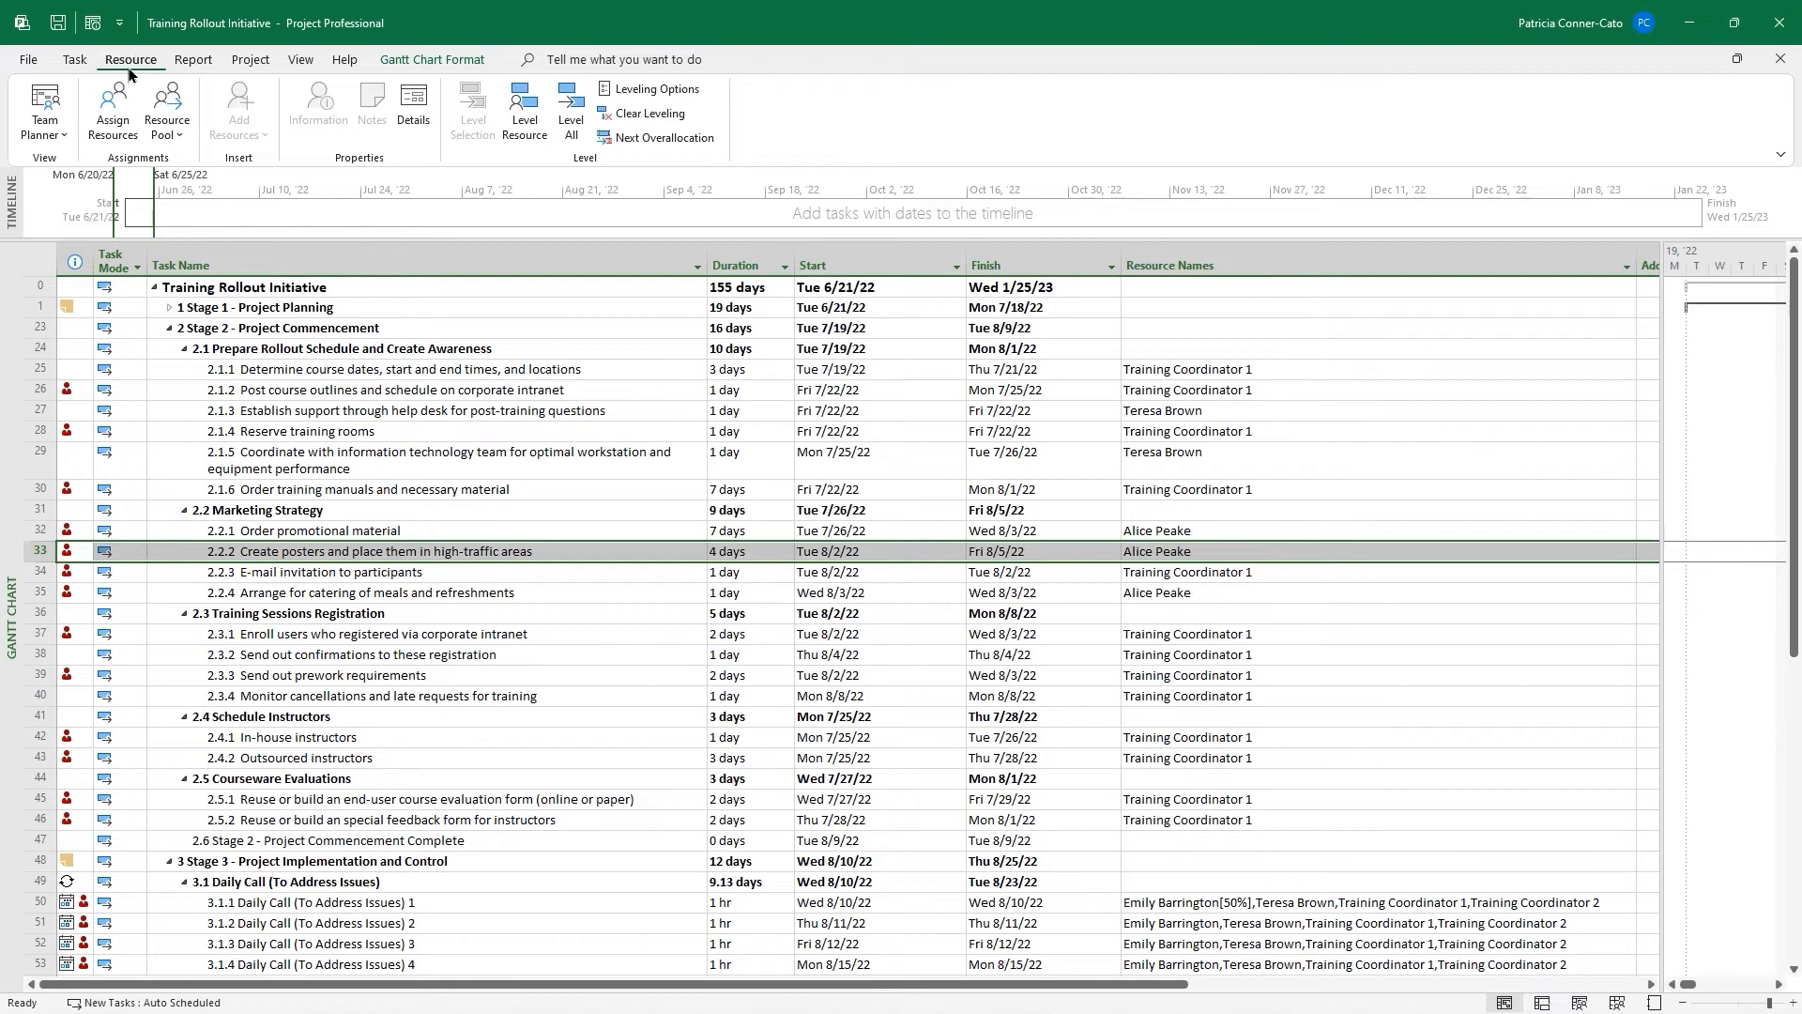
left_click(113, 127)
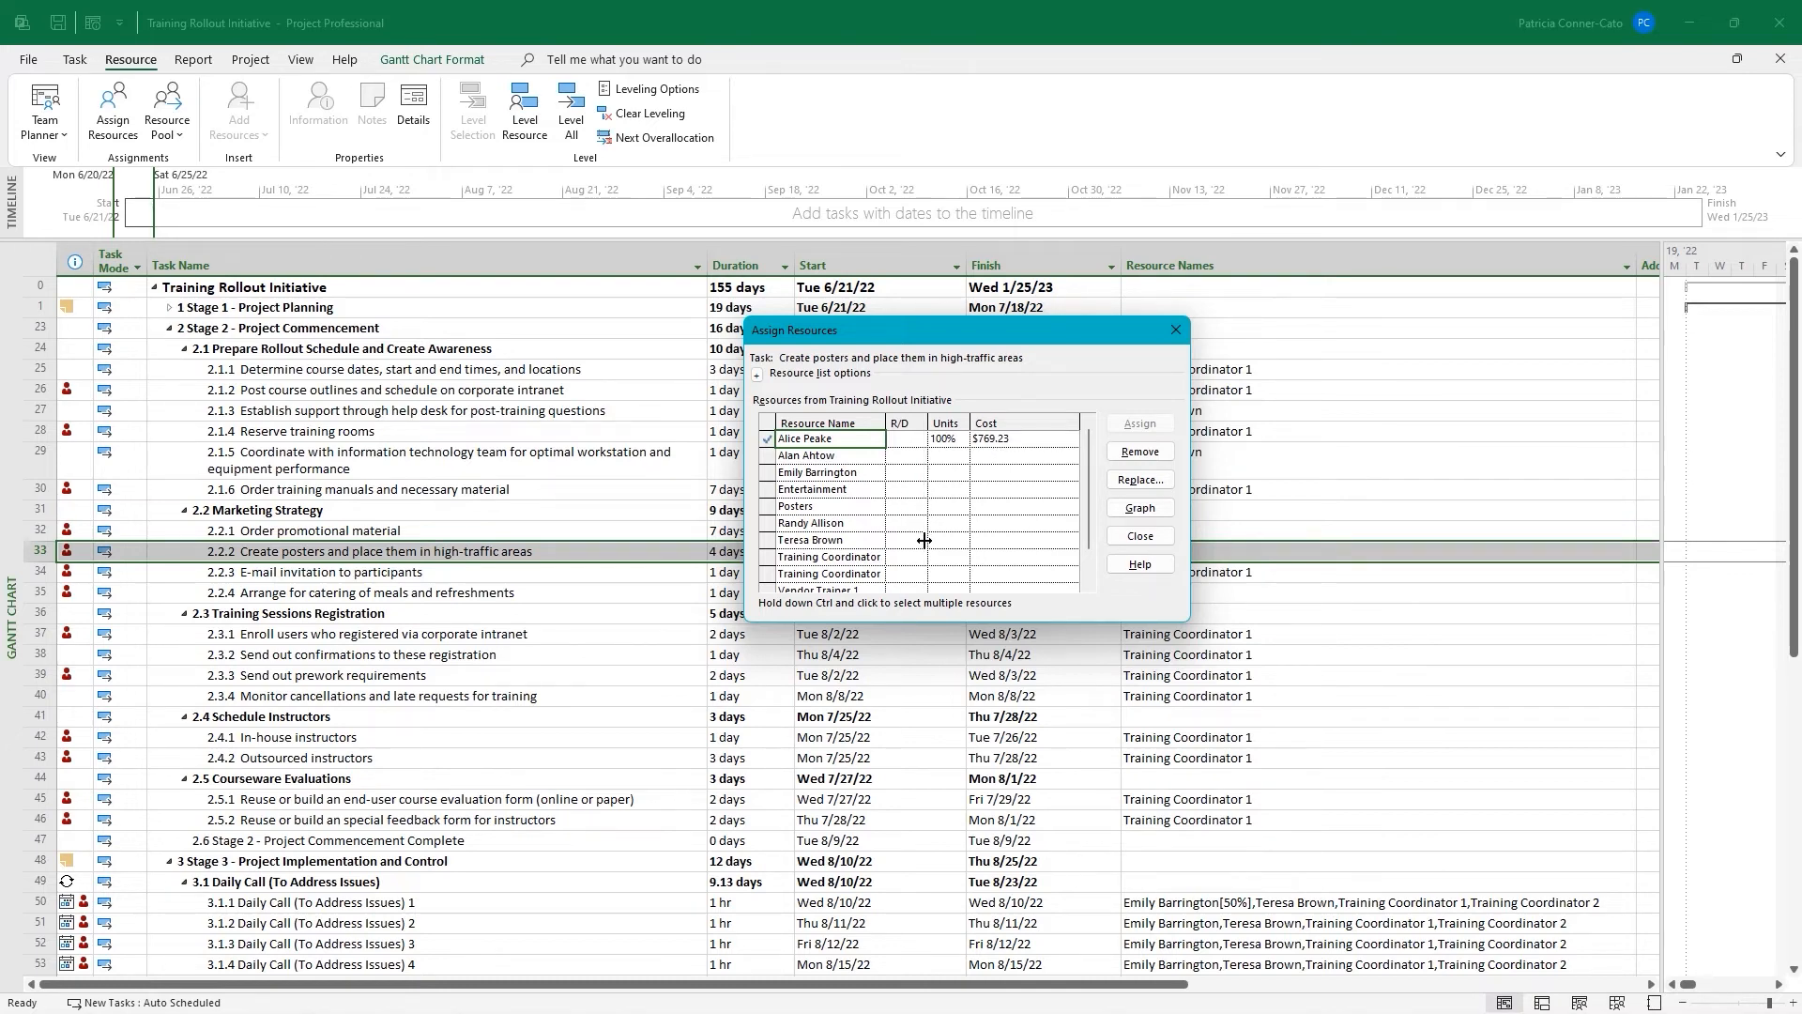
scroll(1096, 554, "down", 1)
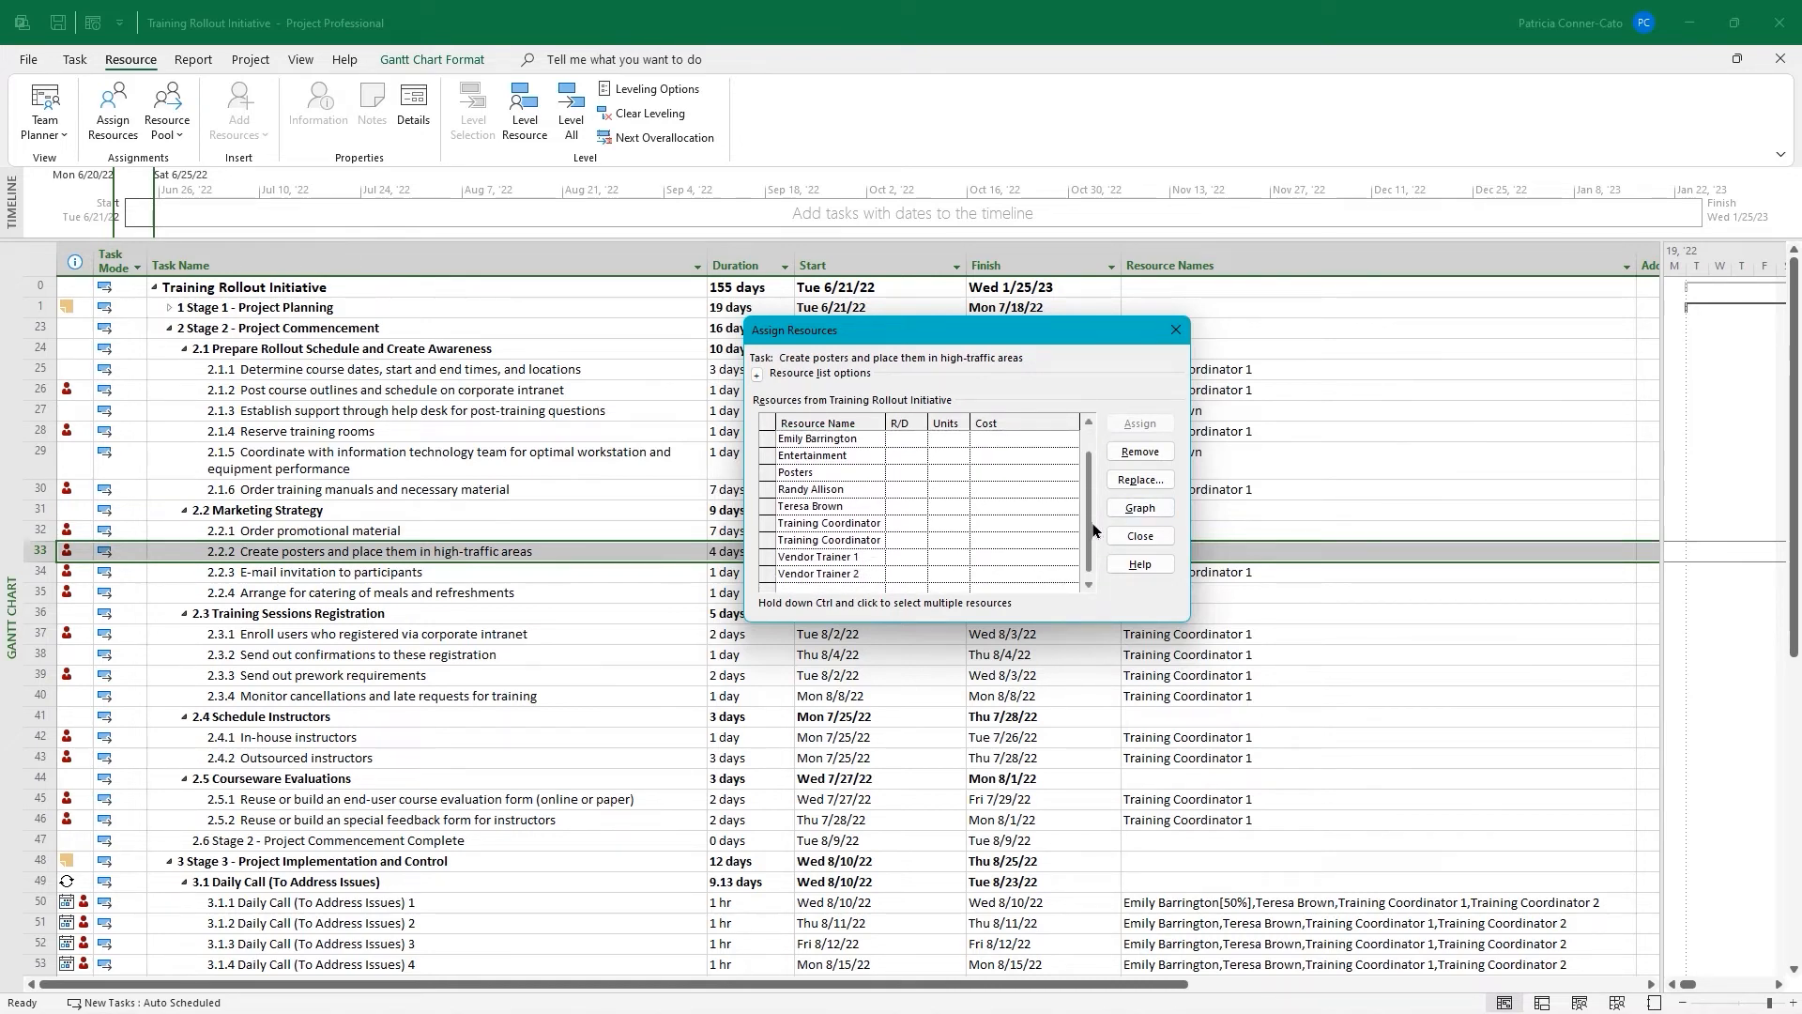
left_click(801, 473)
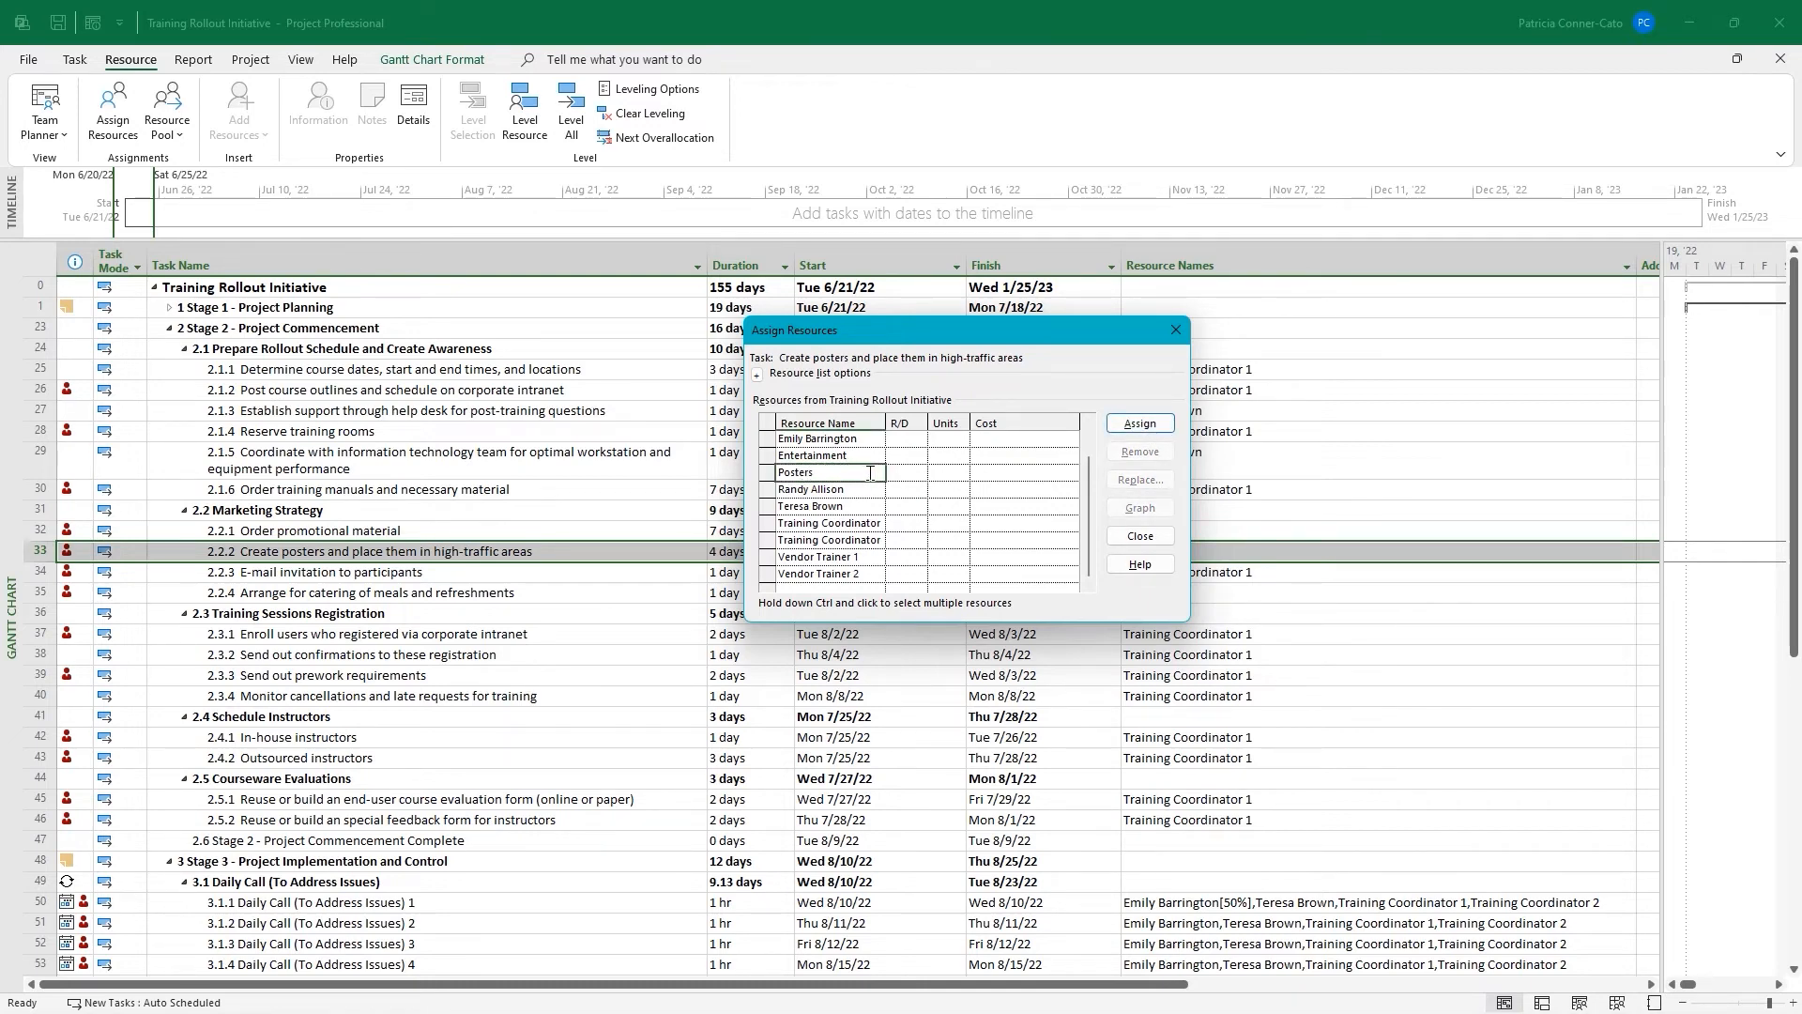
left_click(1138, 424)
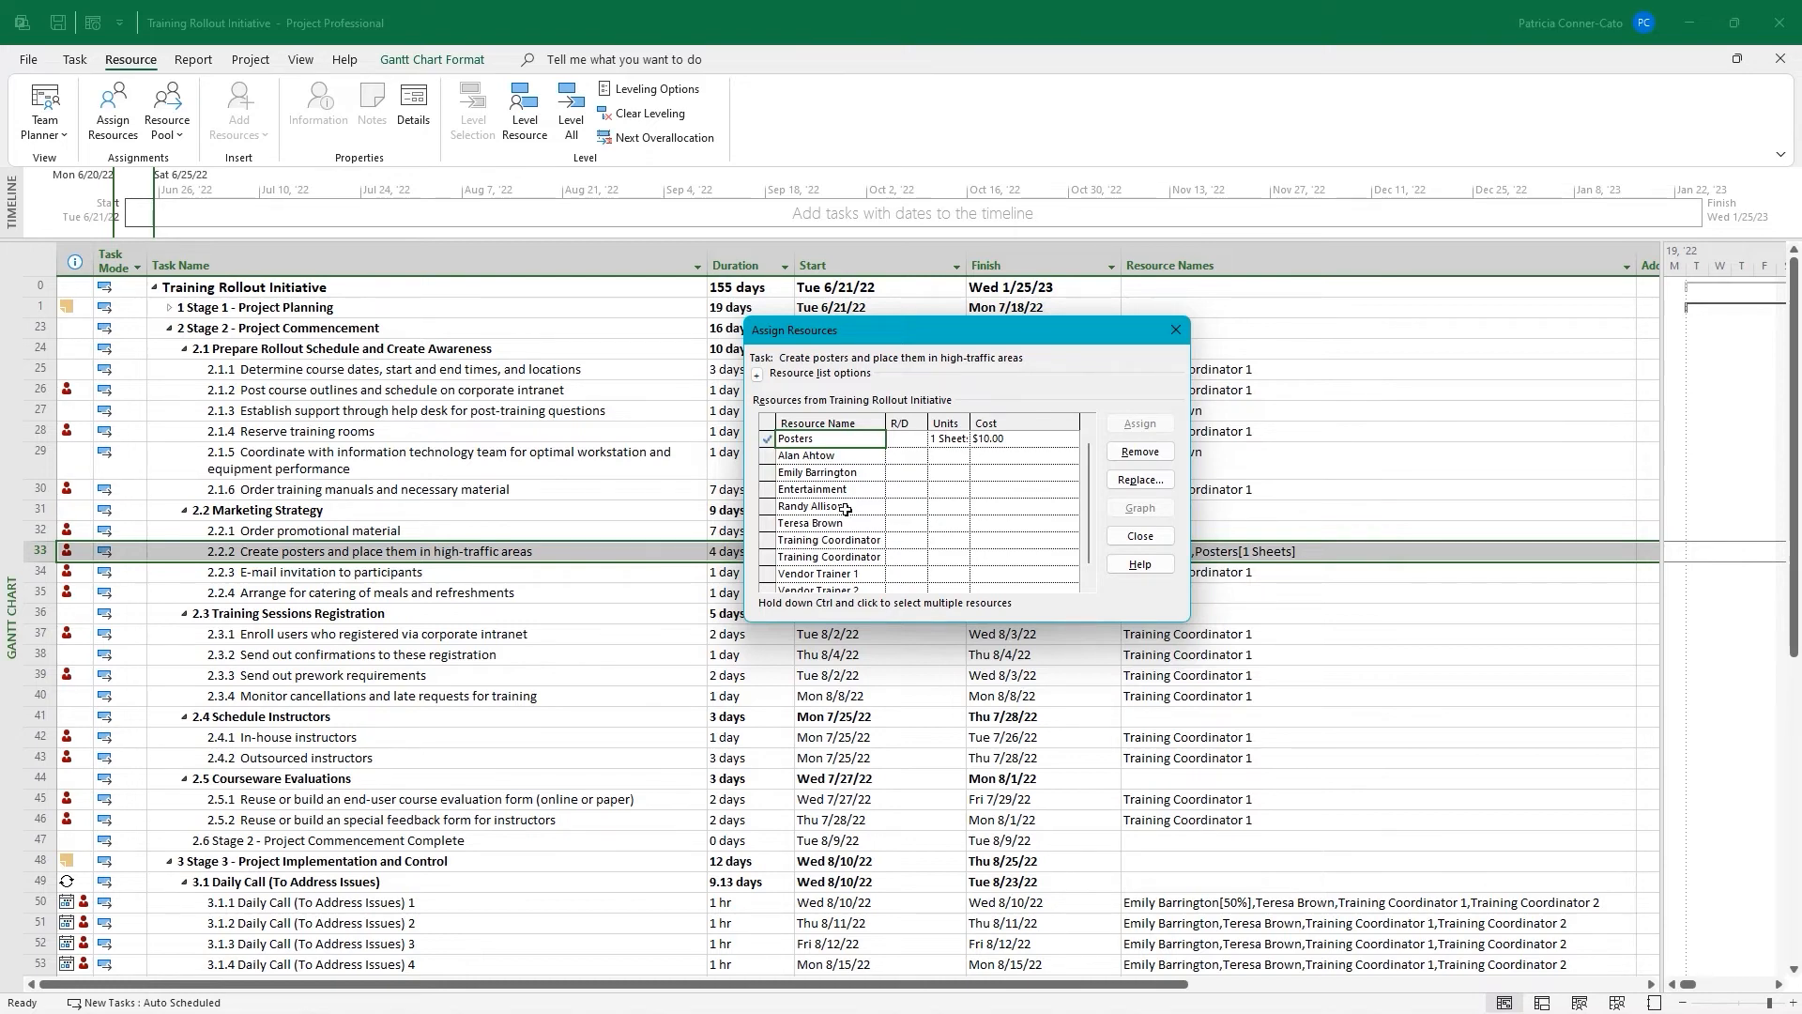
Set the Posters units on task 2.2.2 to 500 sheets and close the resource assignment
left_click(950, 441)
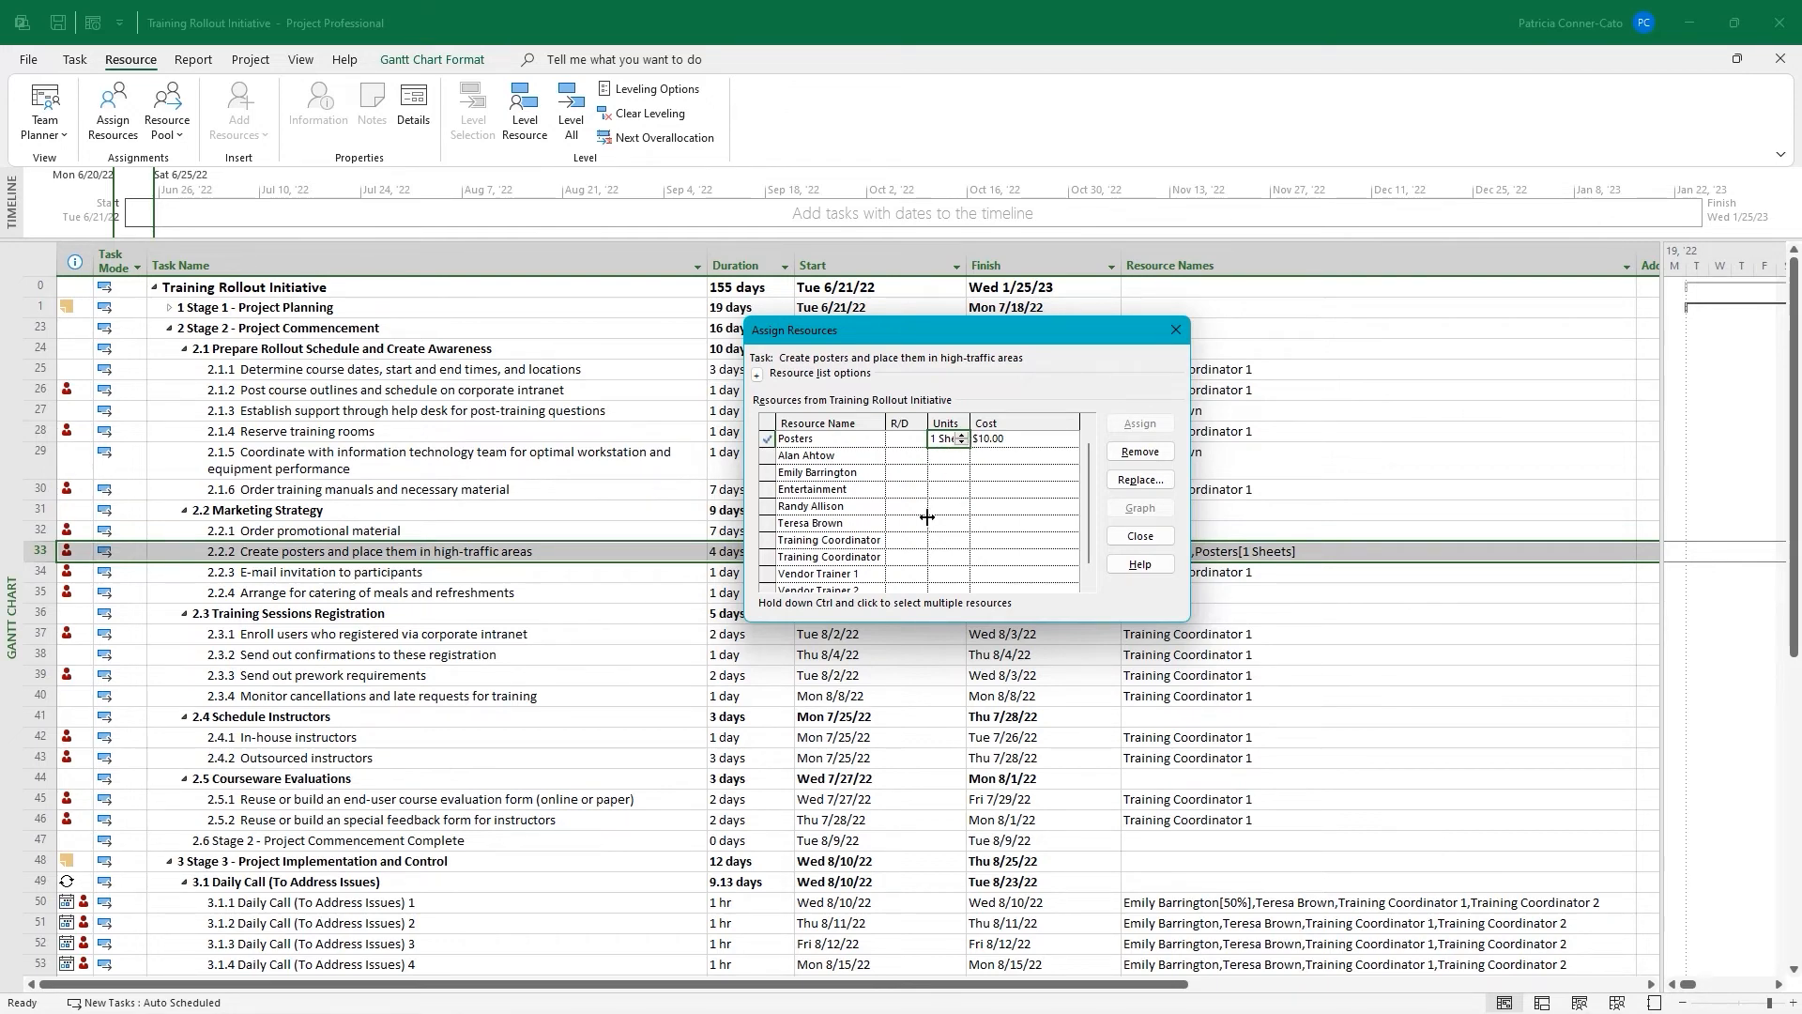
left_click_drag(928, 437, 858, 434)
left_click(940, 435)
left_click(941, 434)
left_click(942, 437)
type("500")
key("Return")
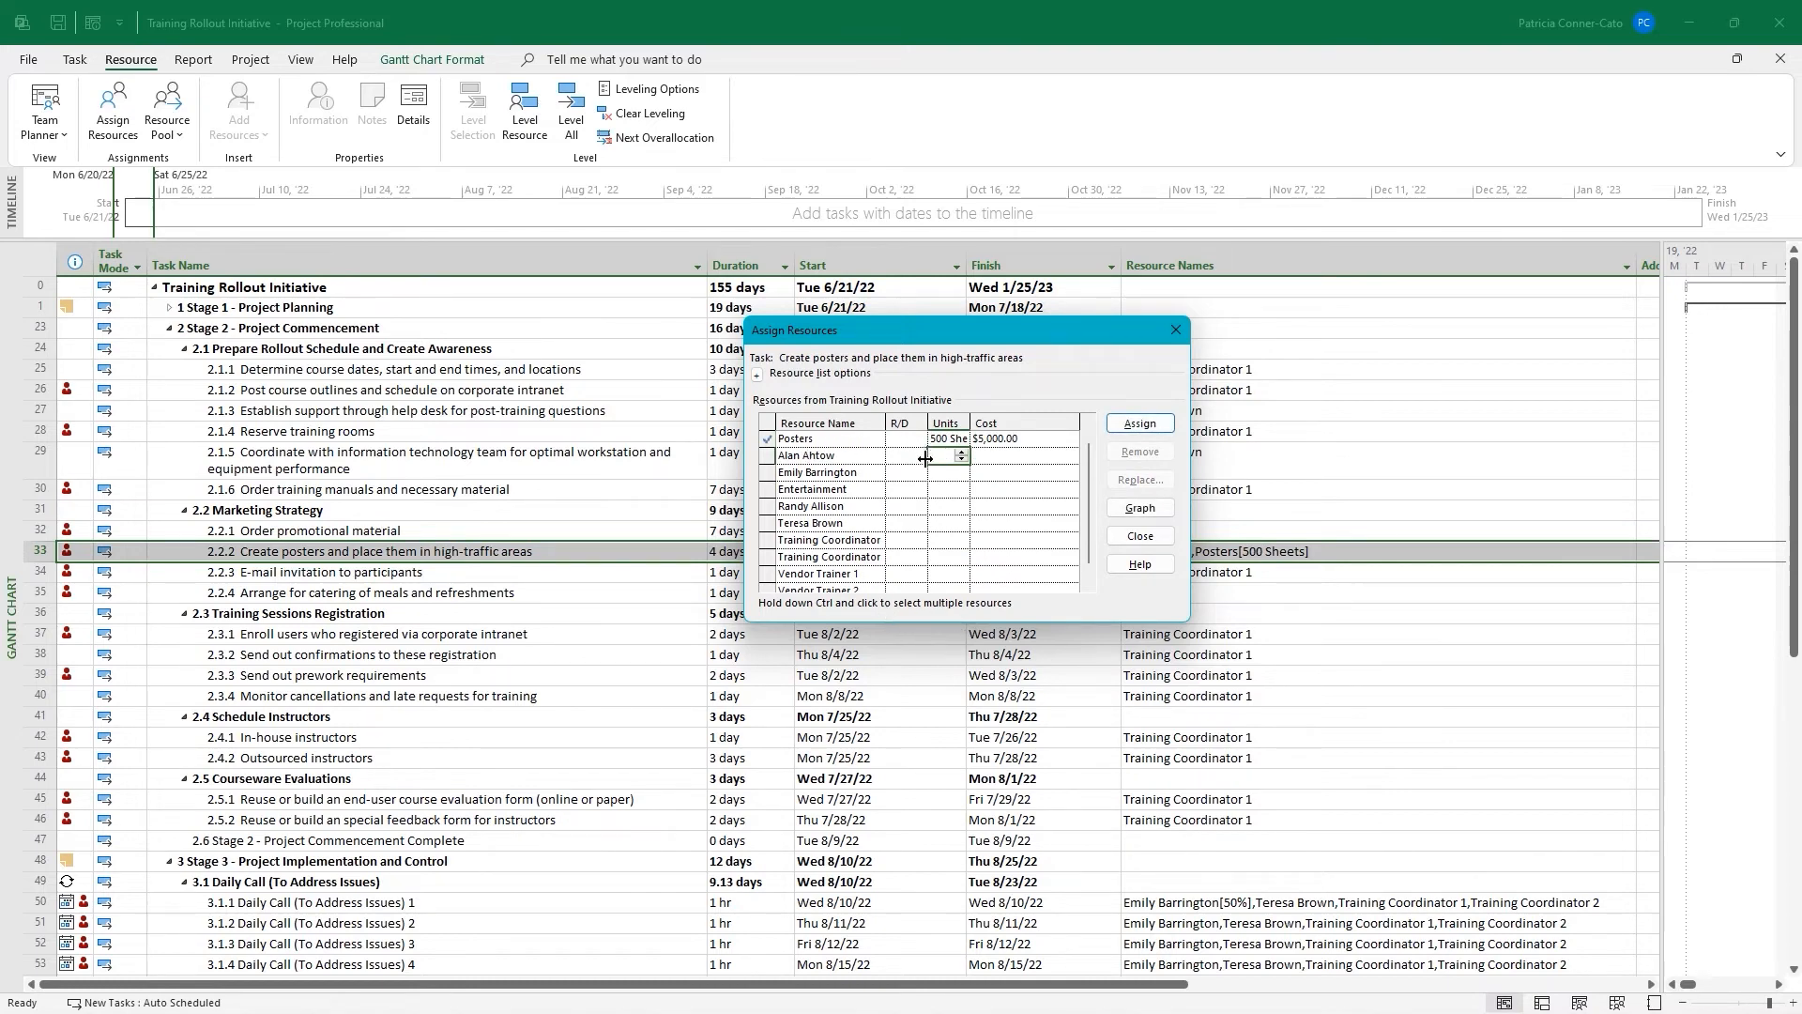
scroll(1091, 433, "up", 1)
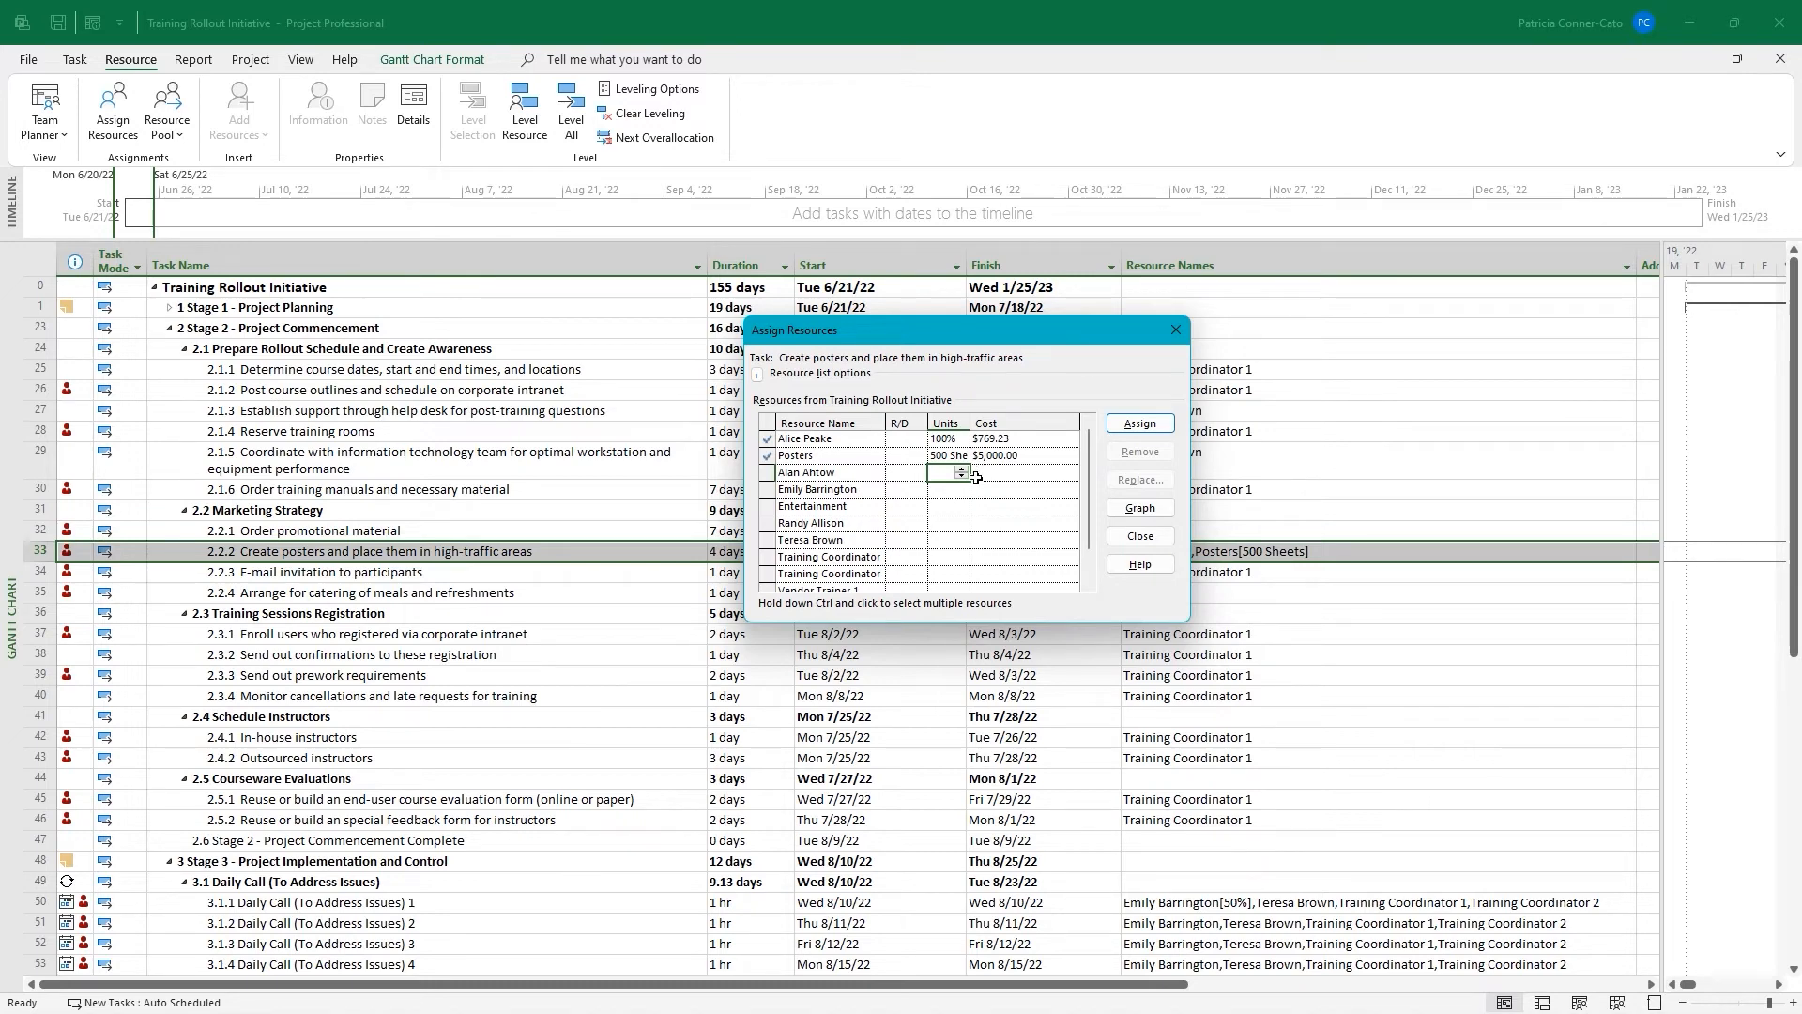
left_click(1174, 331)
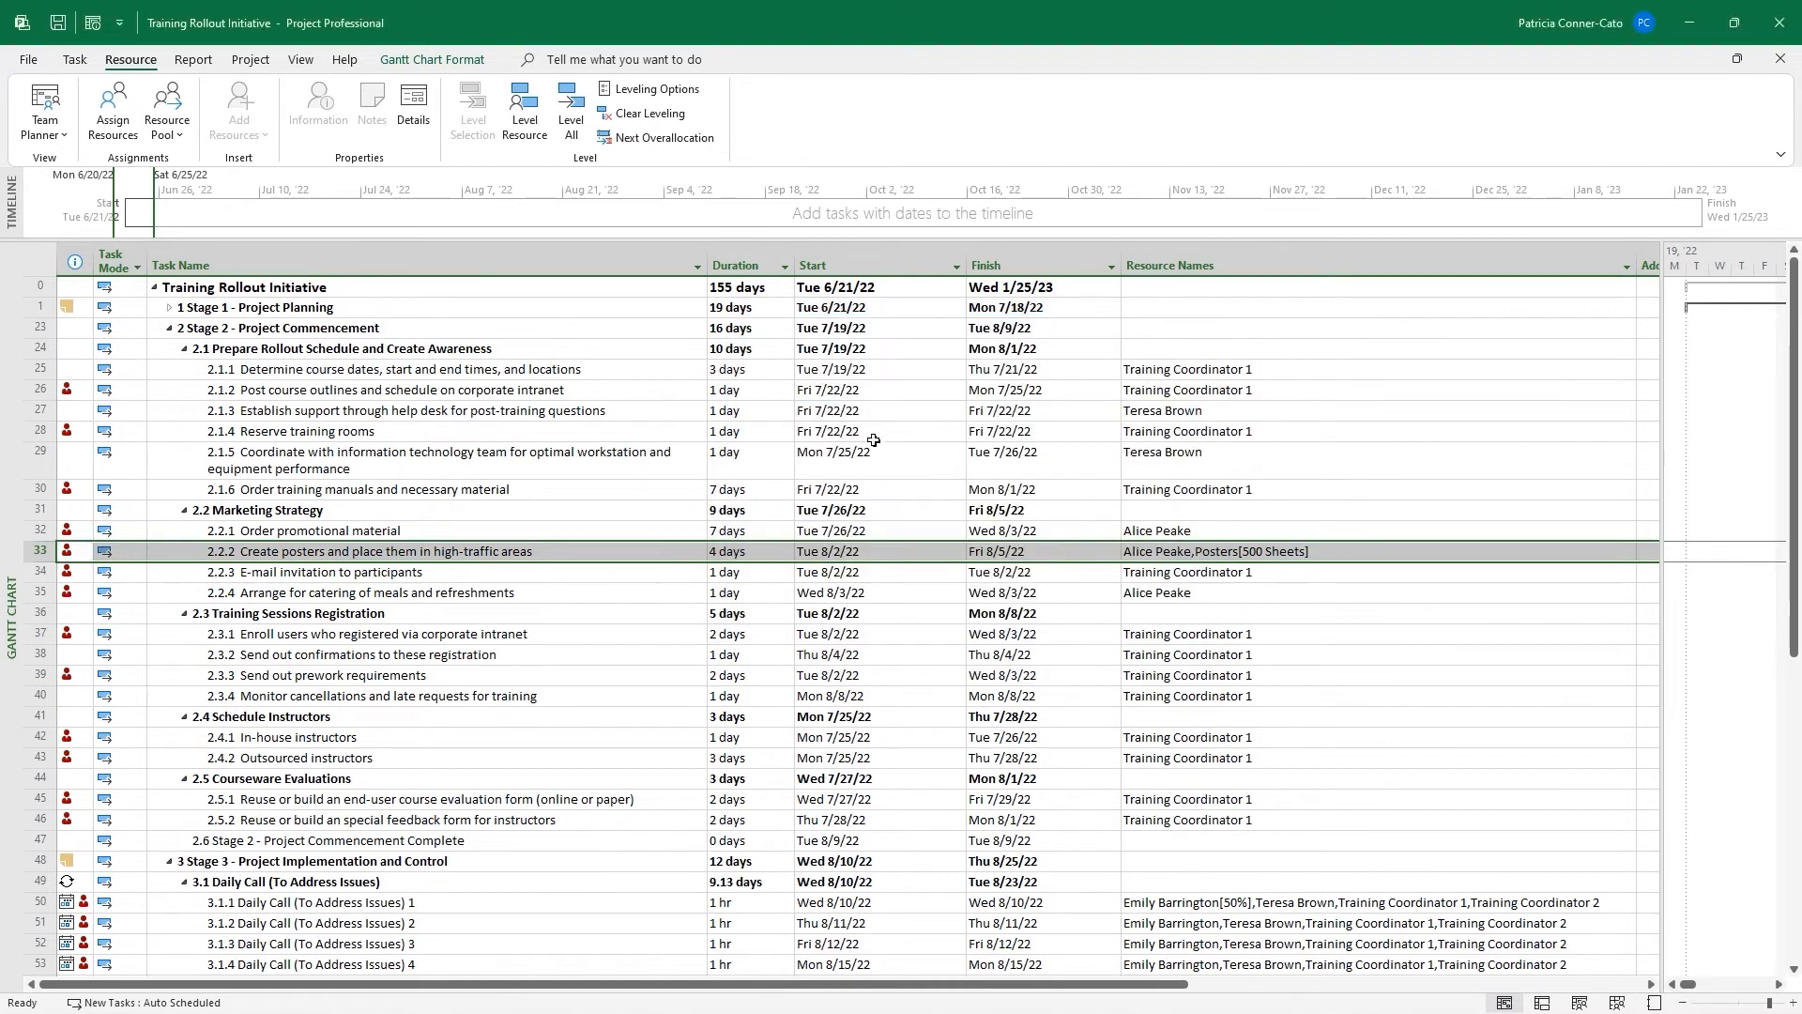
Open resource assignment for task 4.4, Party!! For training team support staff (and vendor staff), and select the Entertainment resource's cost for entry
scroll(785, 491, "down", 12)
scroll(784, 492, "down", 1)
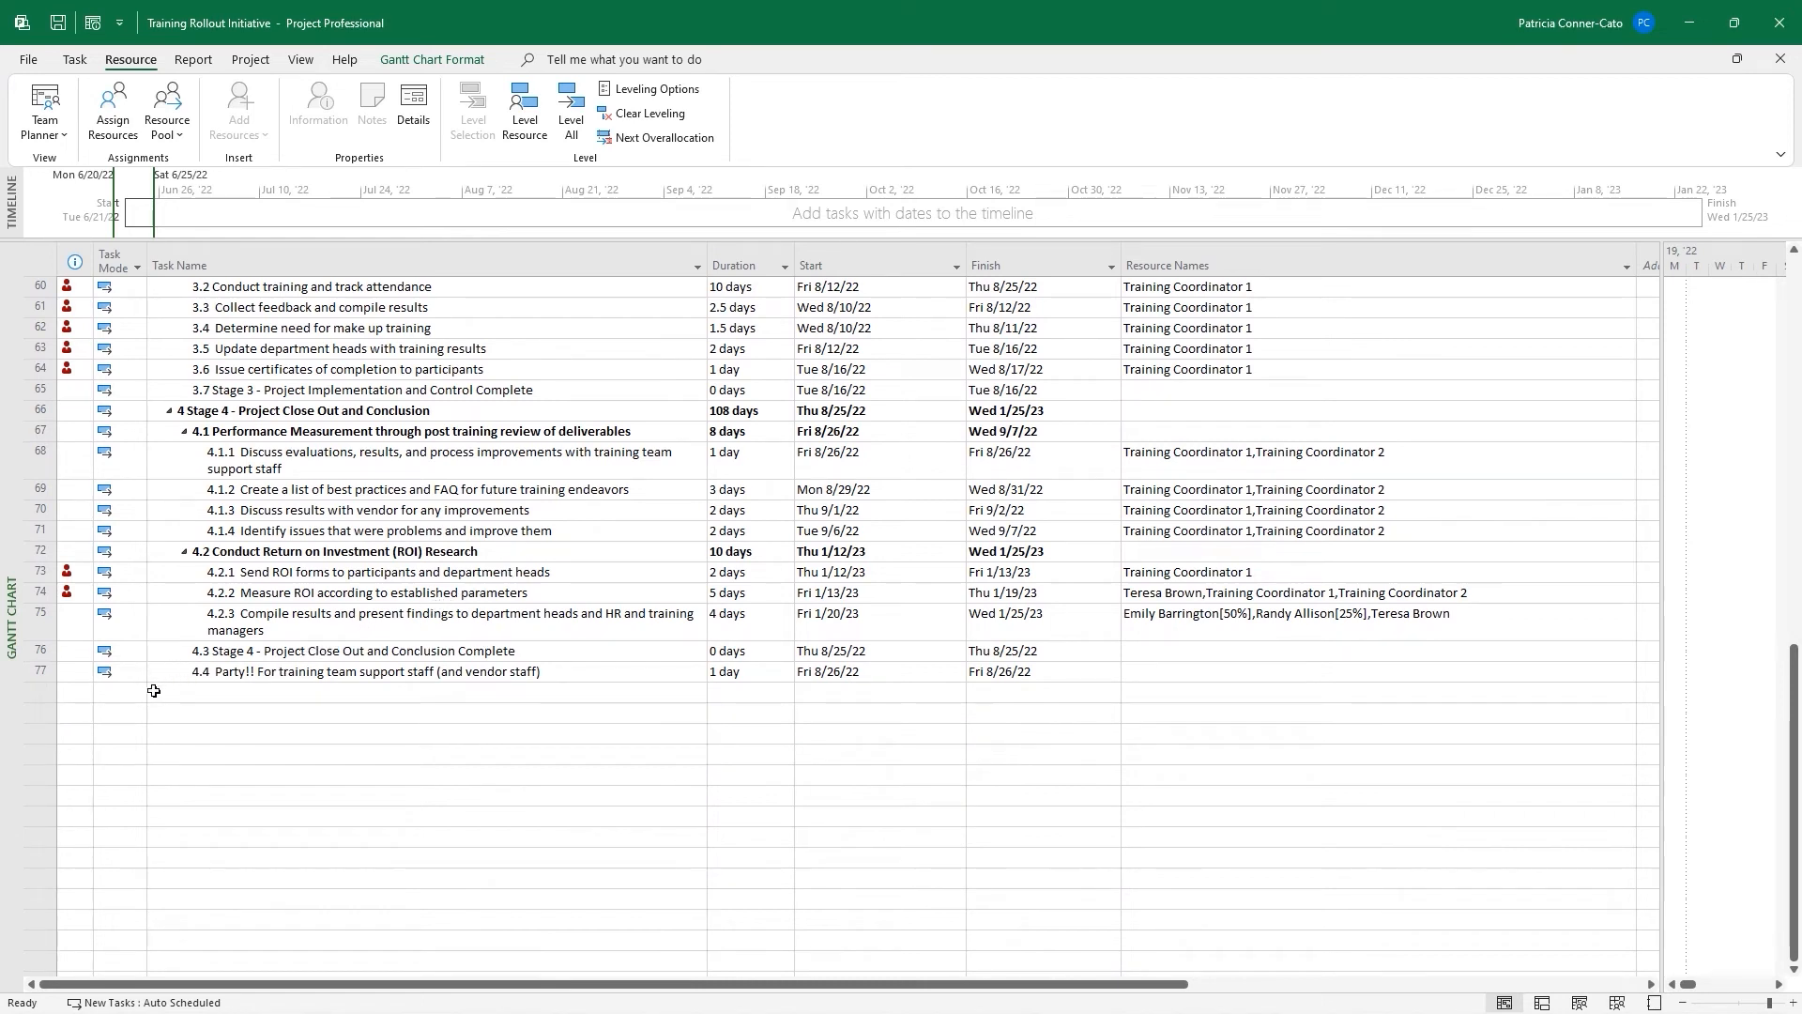
left_click(38, 671)
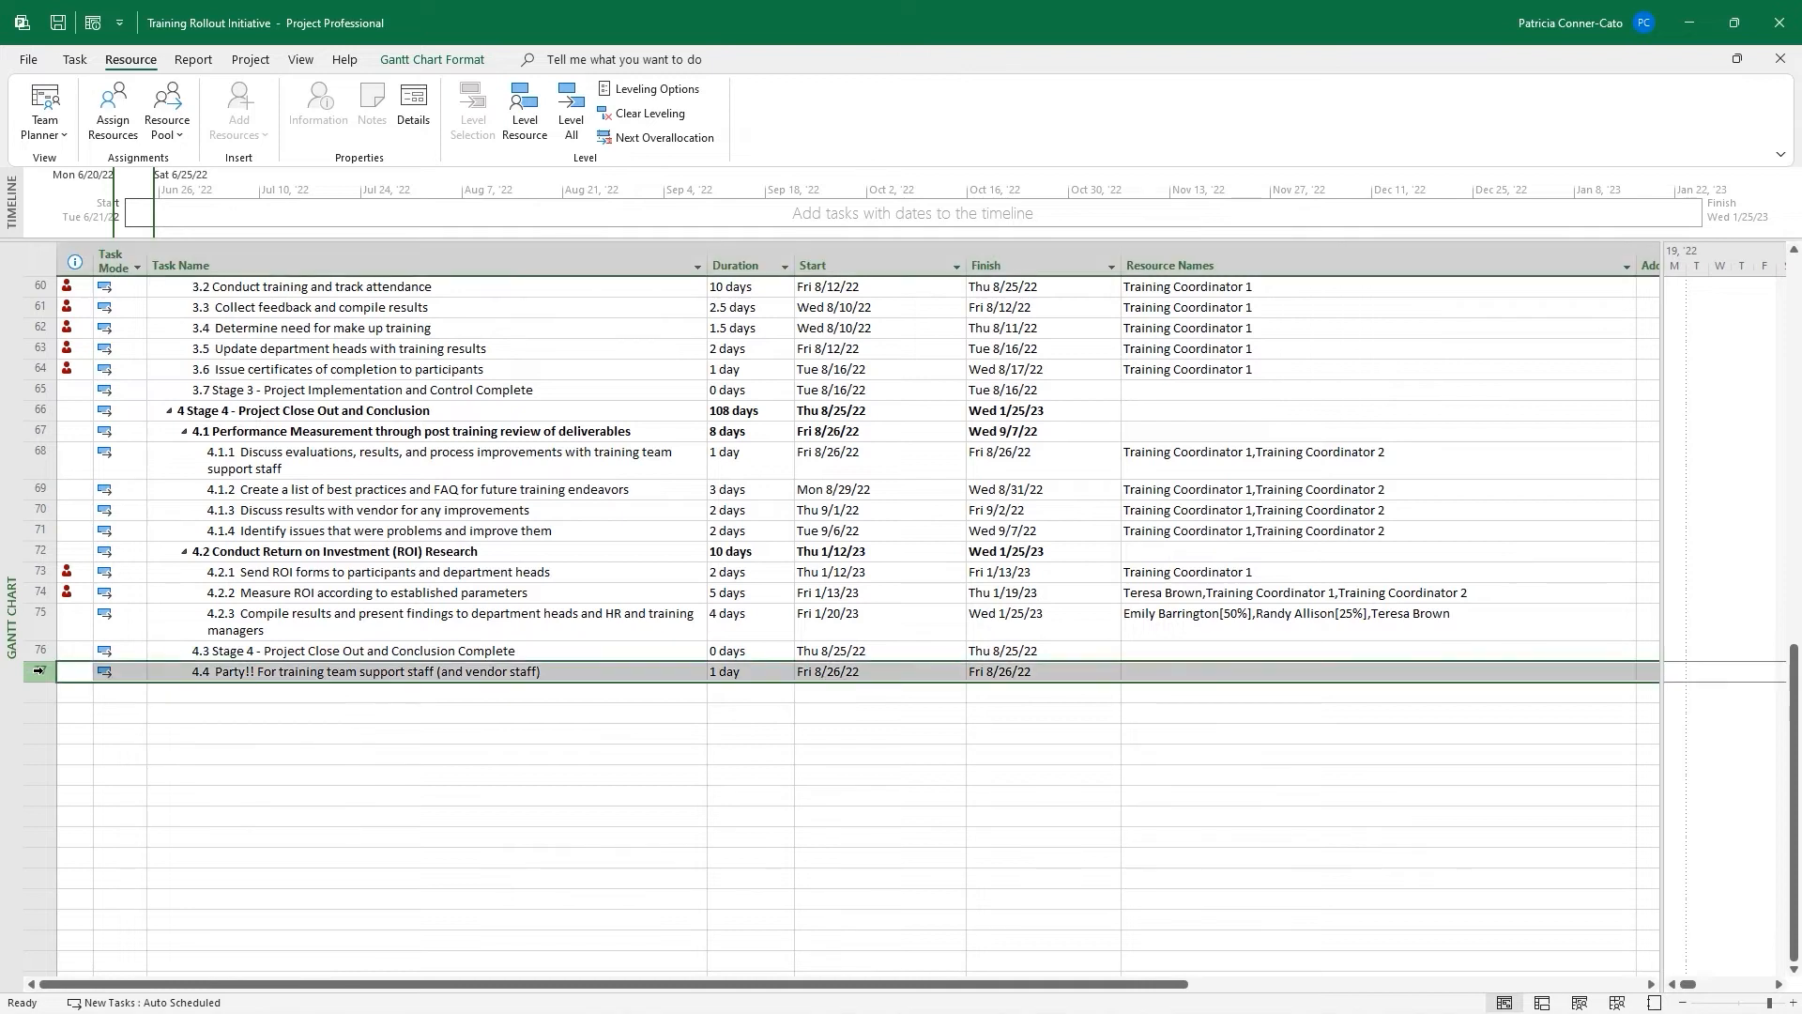
left_click(114, 113)
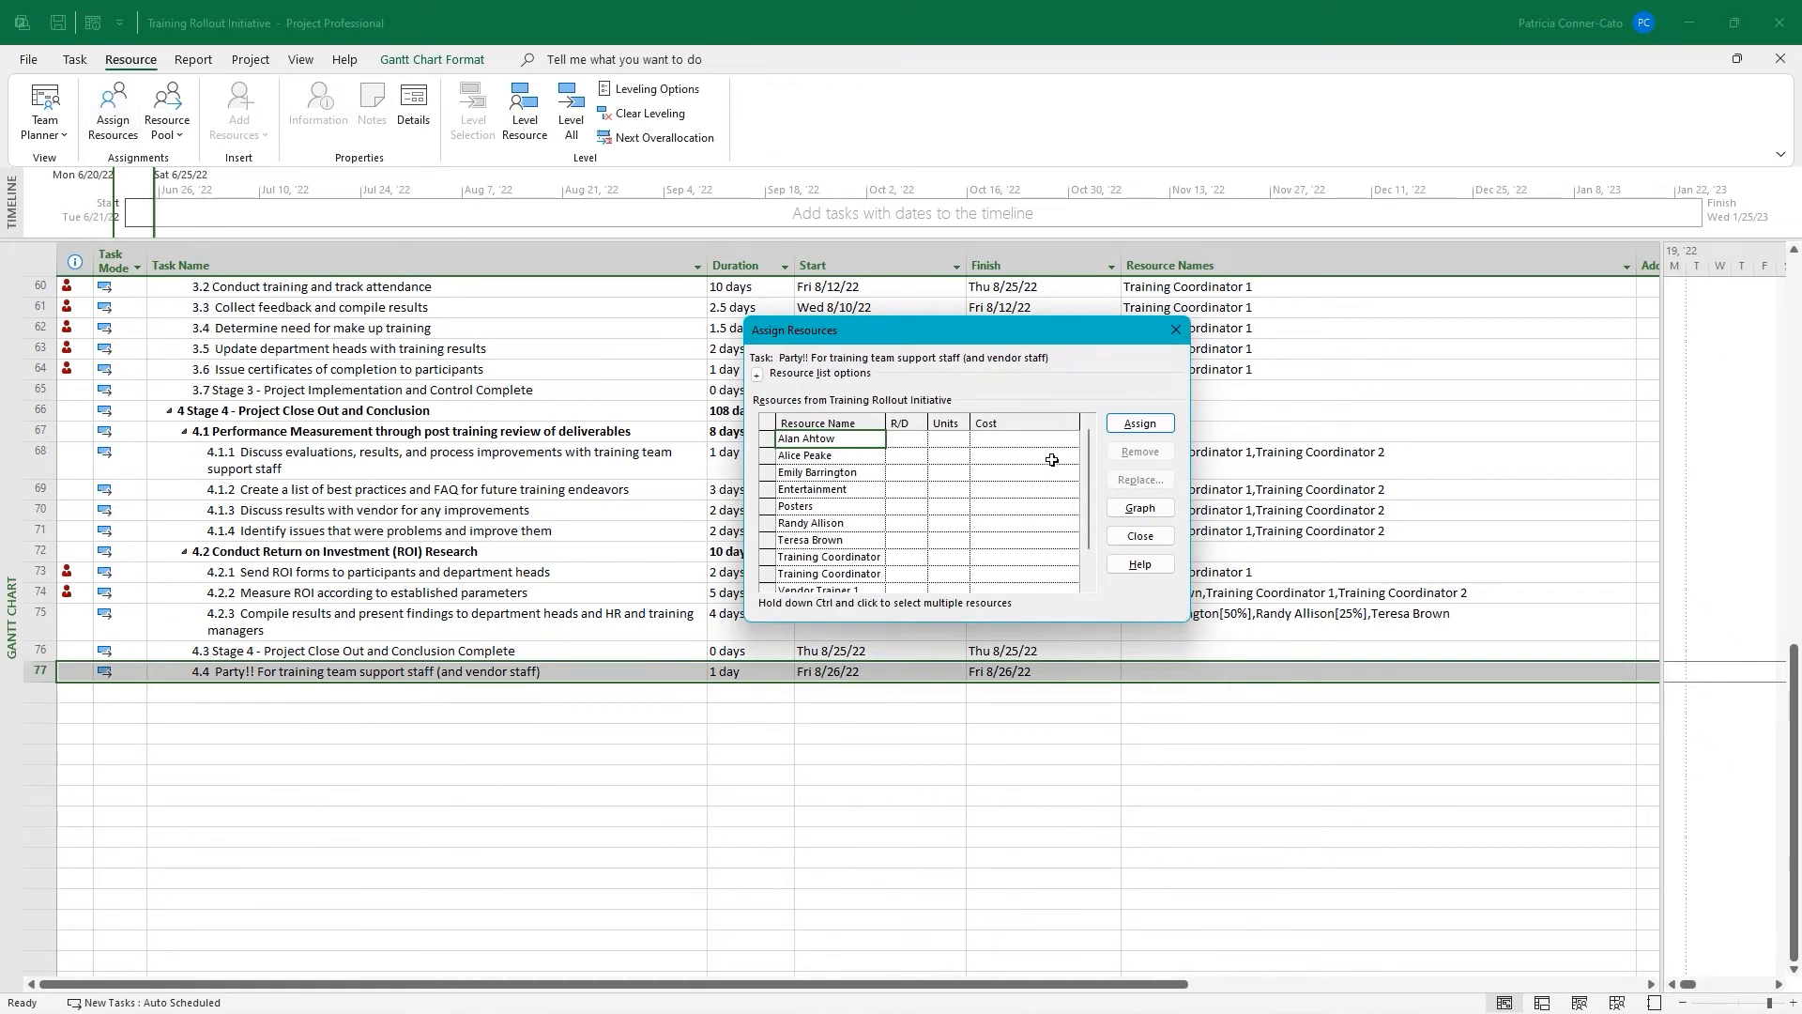
left_click(787, 490)
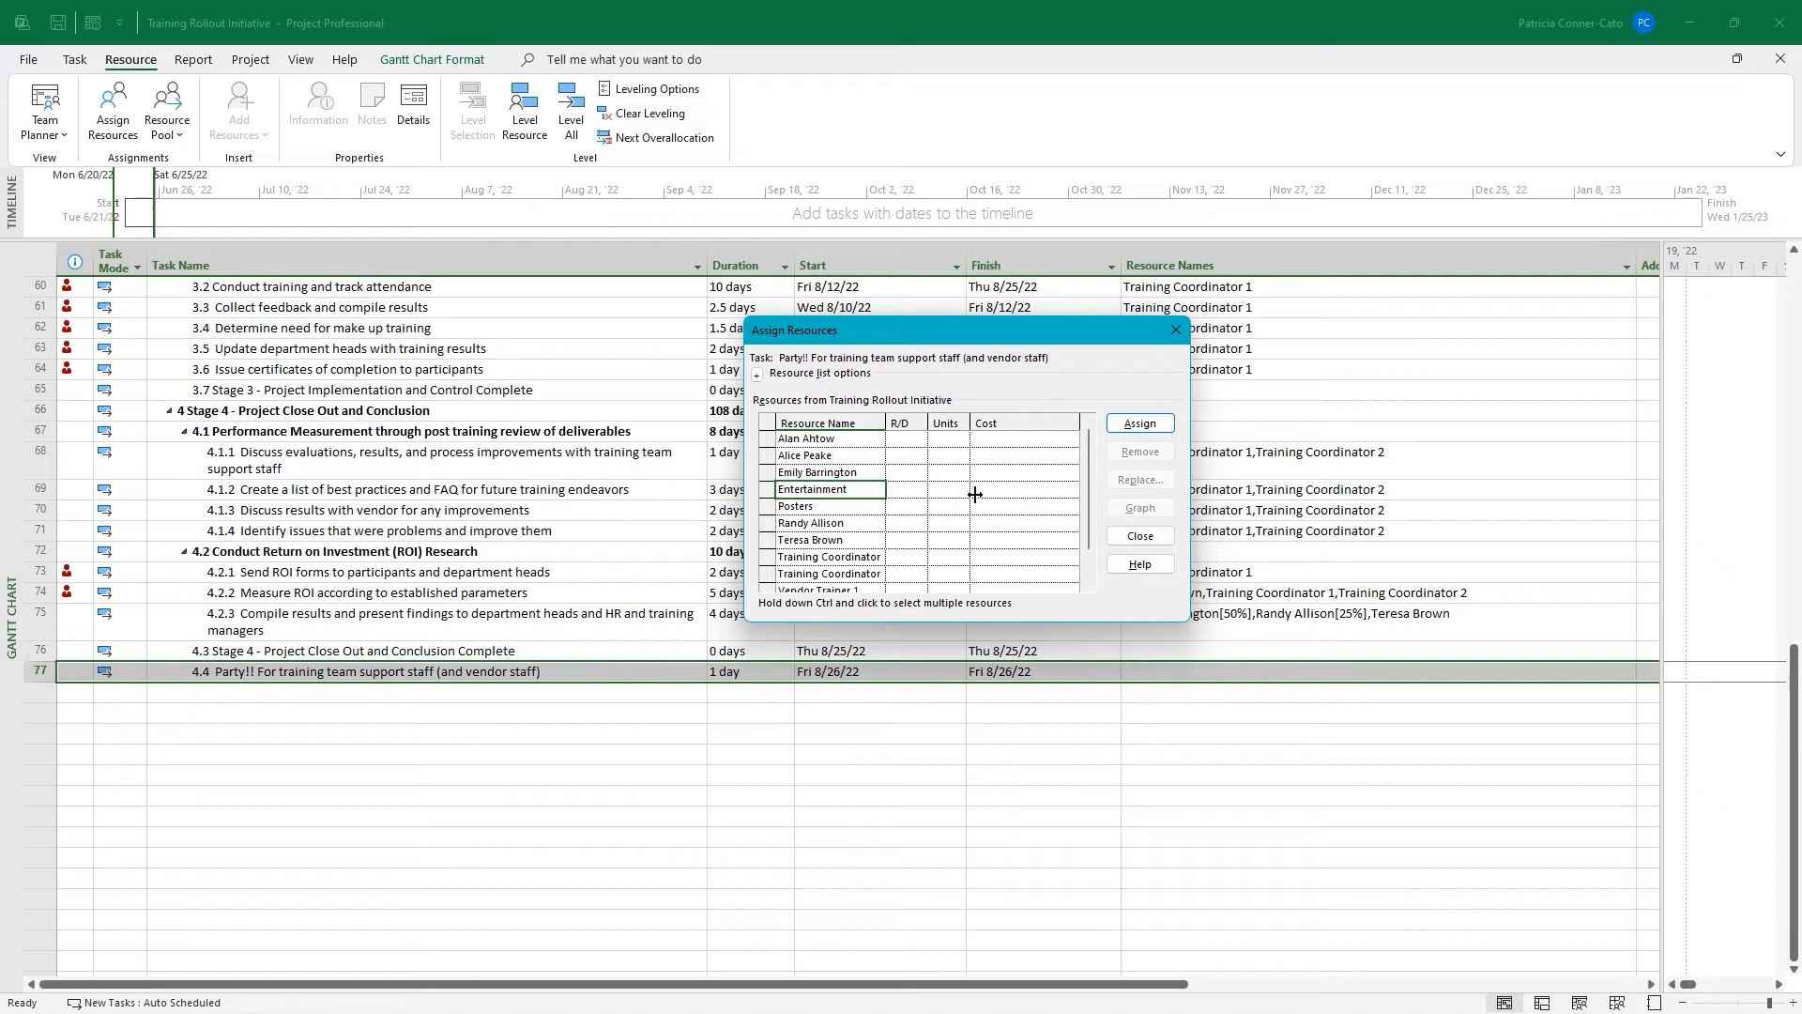
left_click(1006, 491)
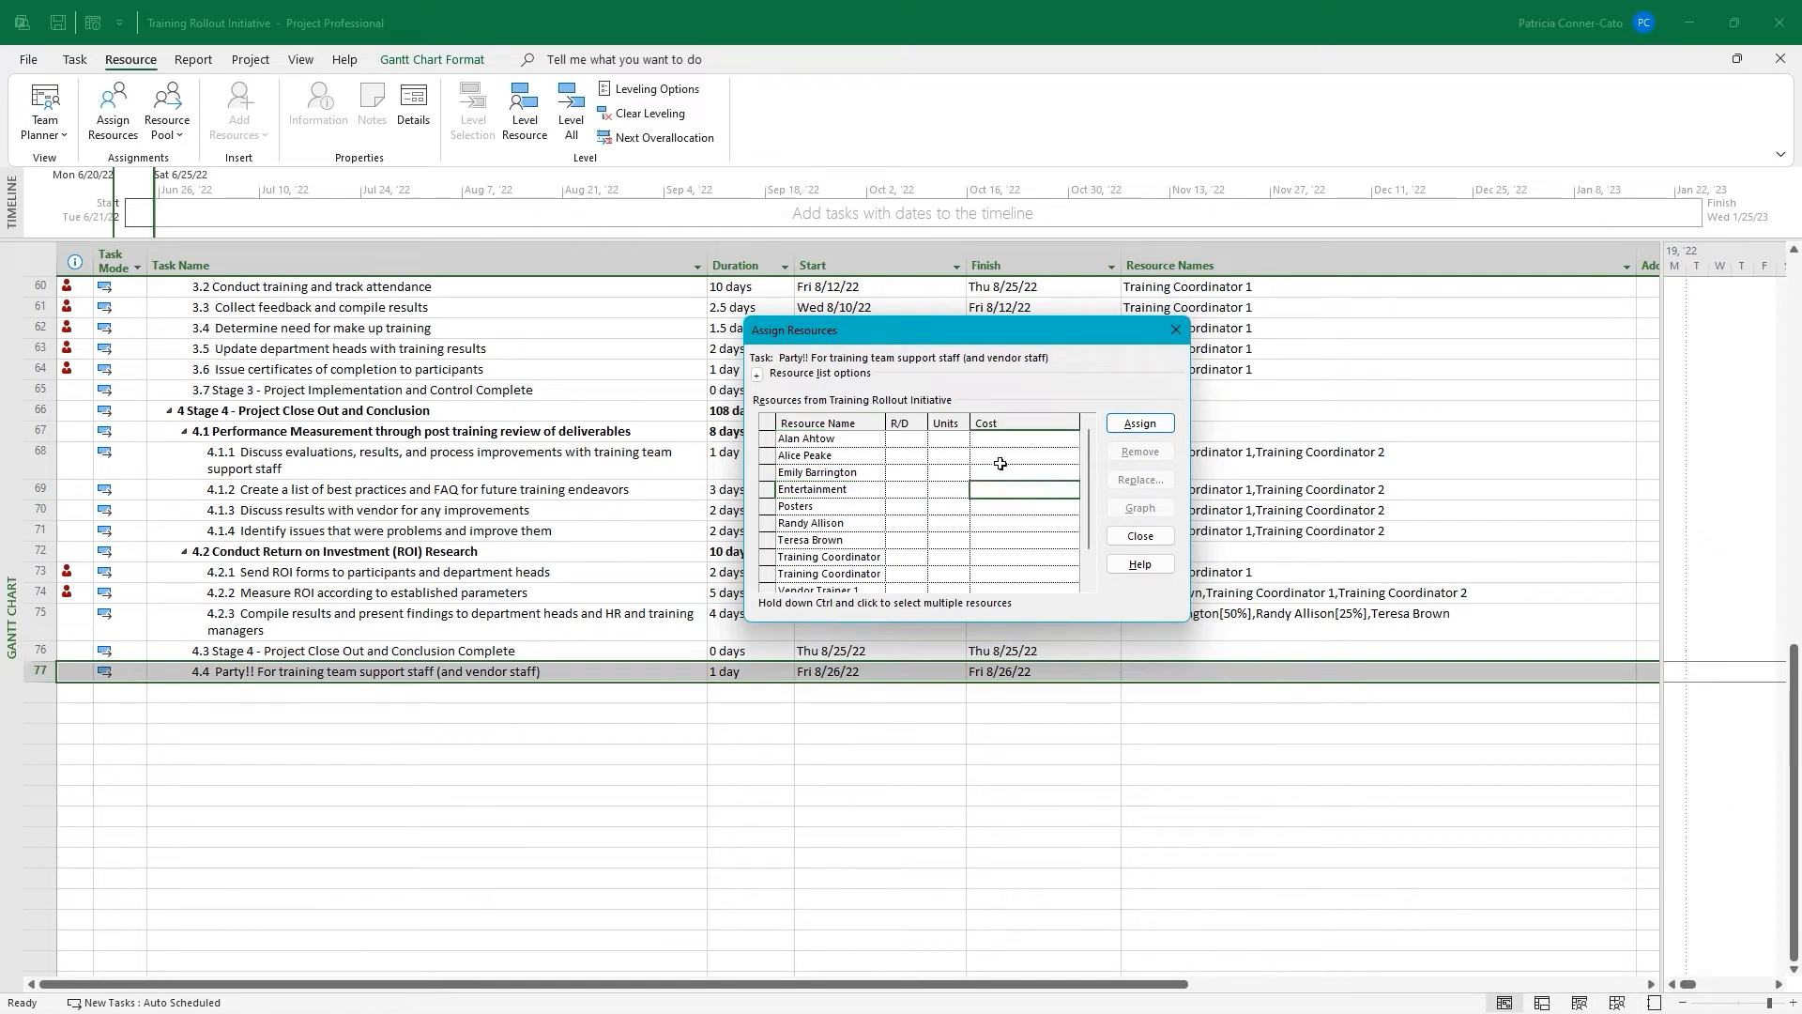
Assign the Entertainment cost resource to task 4.4, the party for training team support staff, with a cost of 10000
type("10000")
left_click(1141, 423)
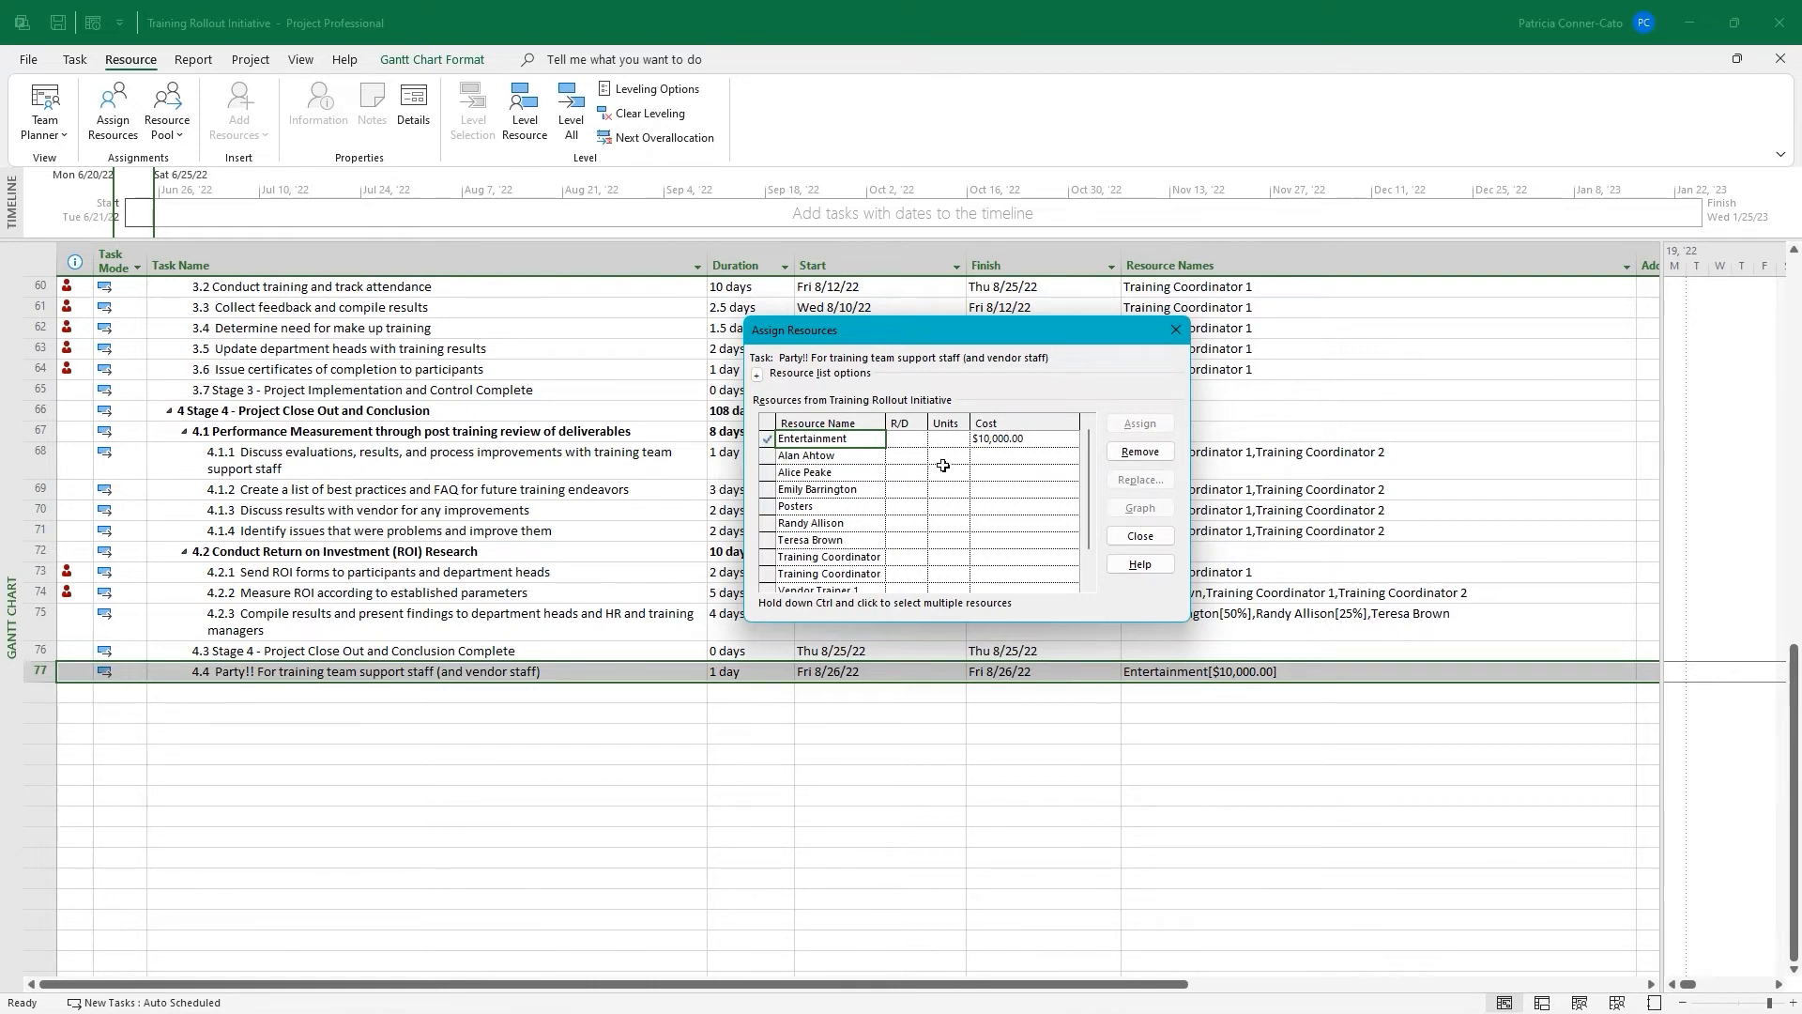
left_click(1173, 332)
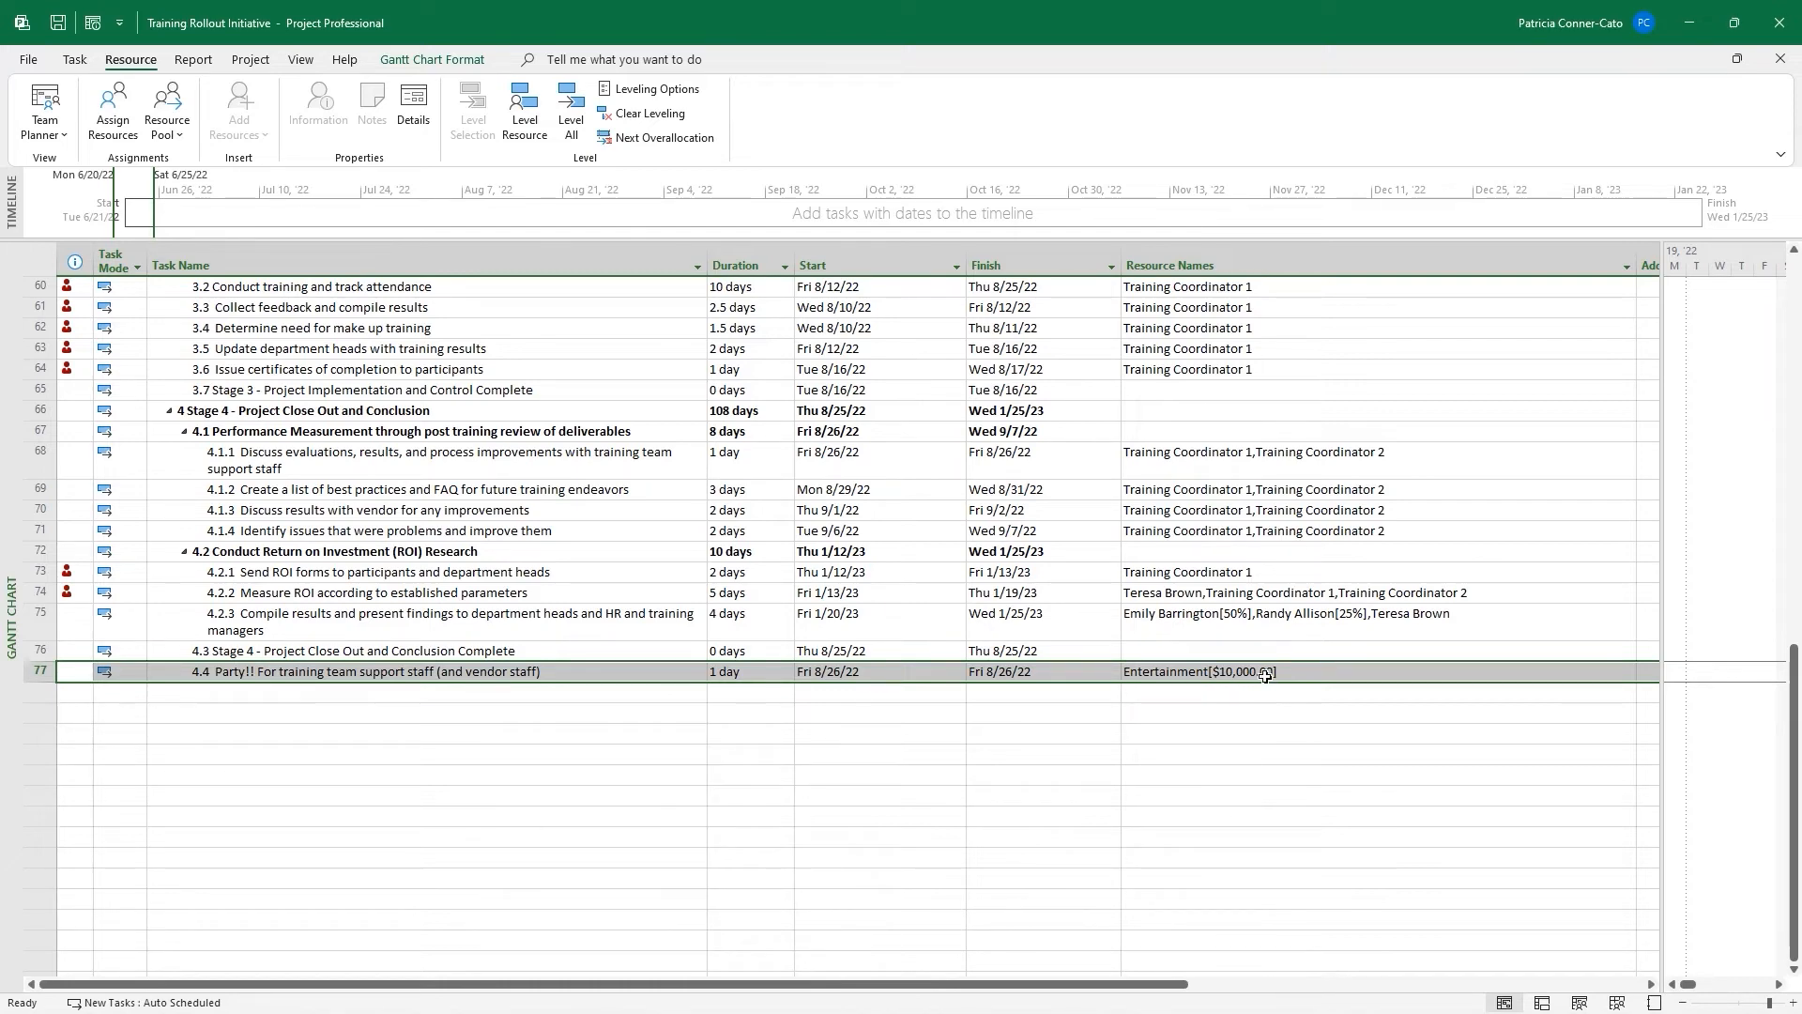
Widen the Gantt chart area and bring the bar of task 2.2.2, Create posters and place them in high-traffic areas, into view
scroll(1260, 664, "up", 20)
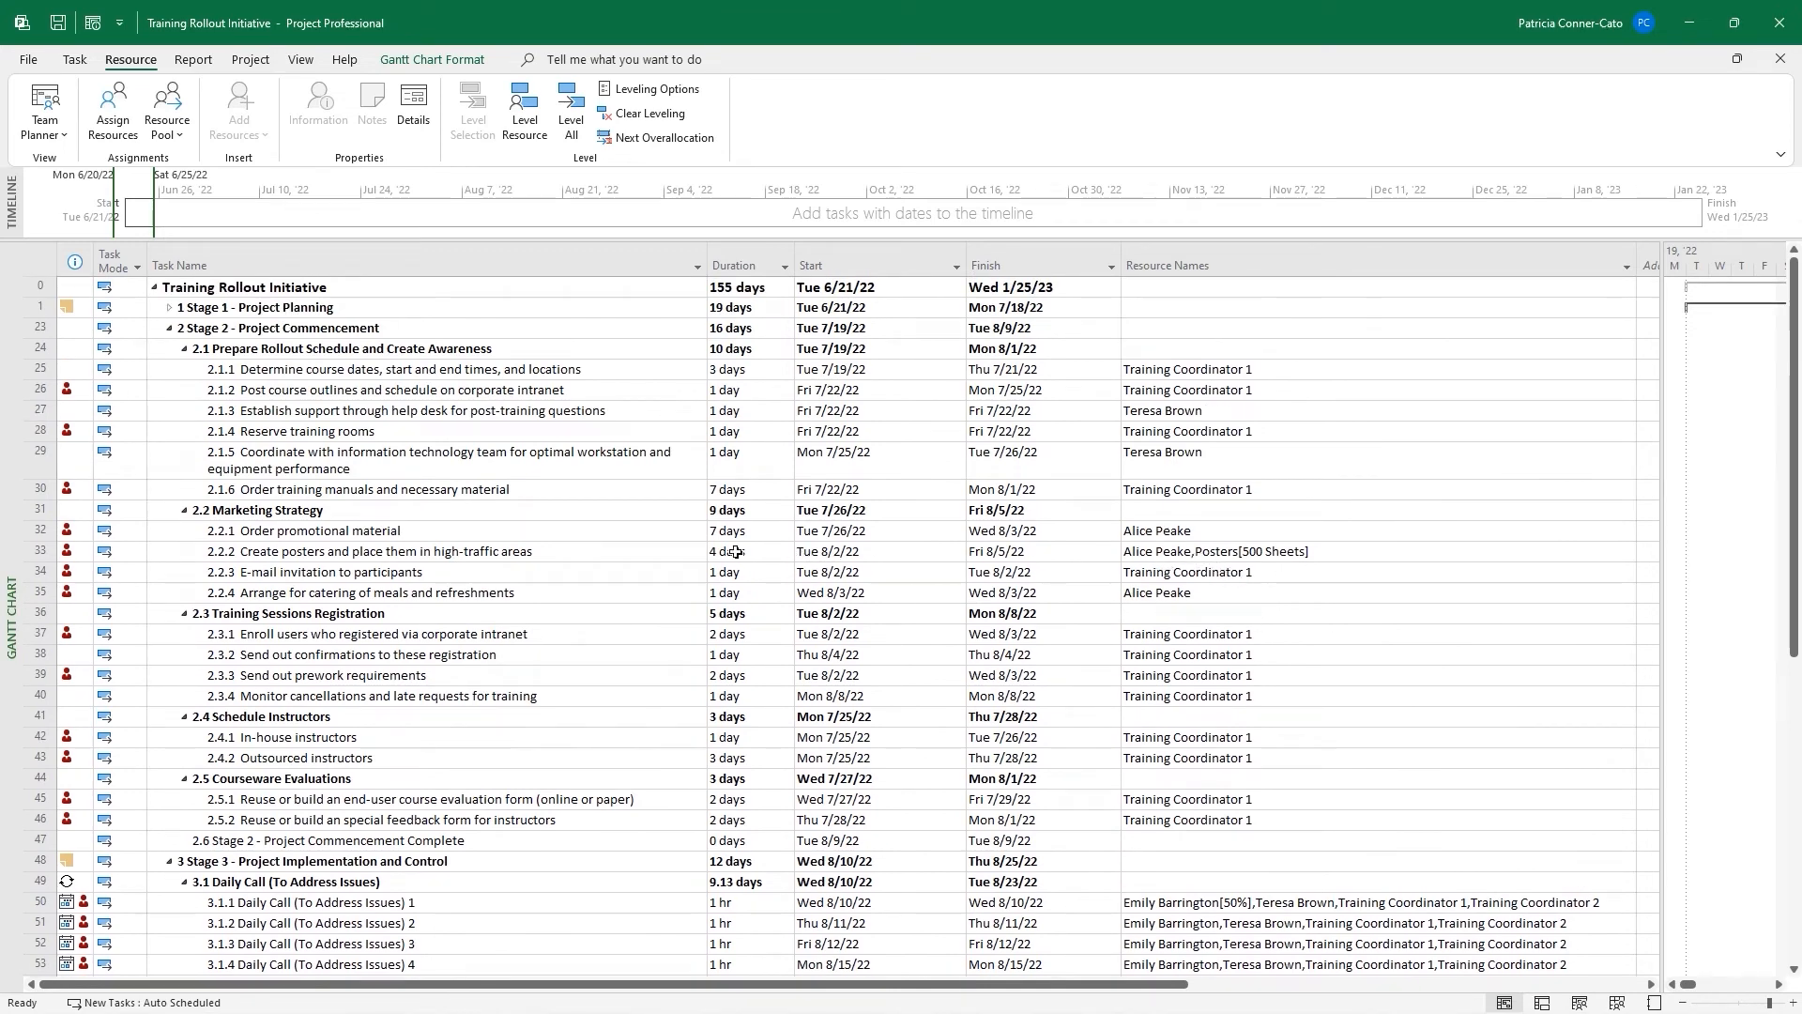
left_click(487, 554)
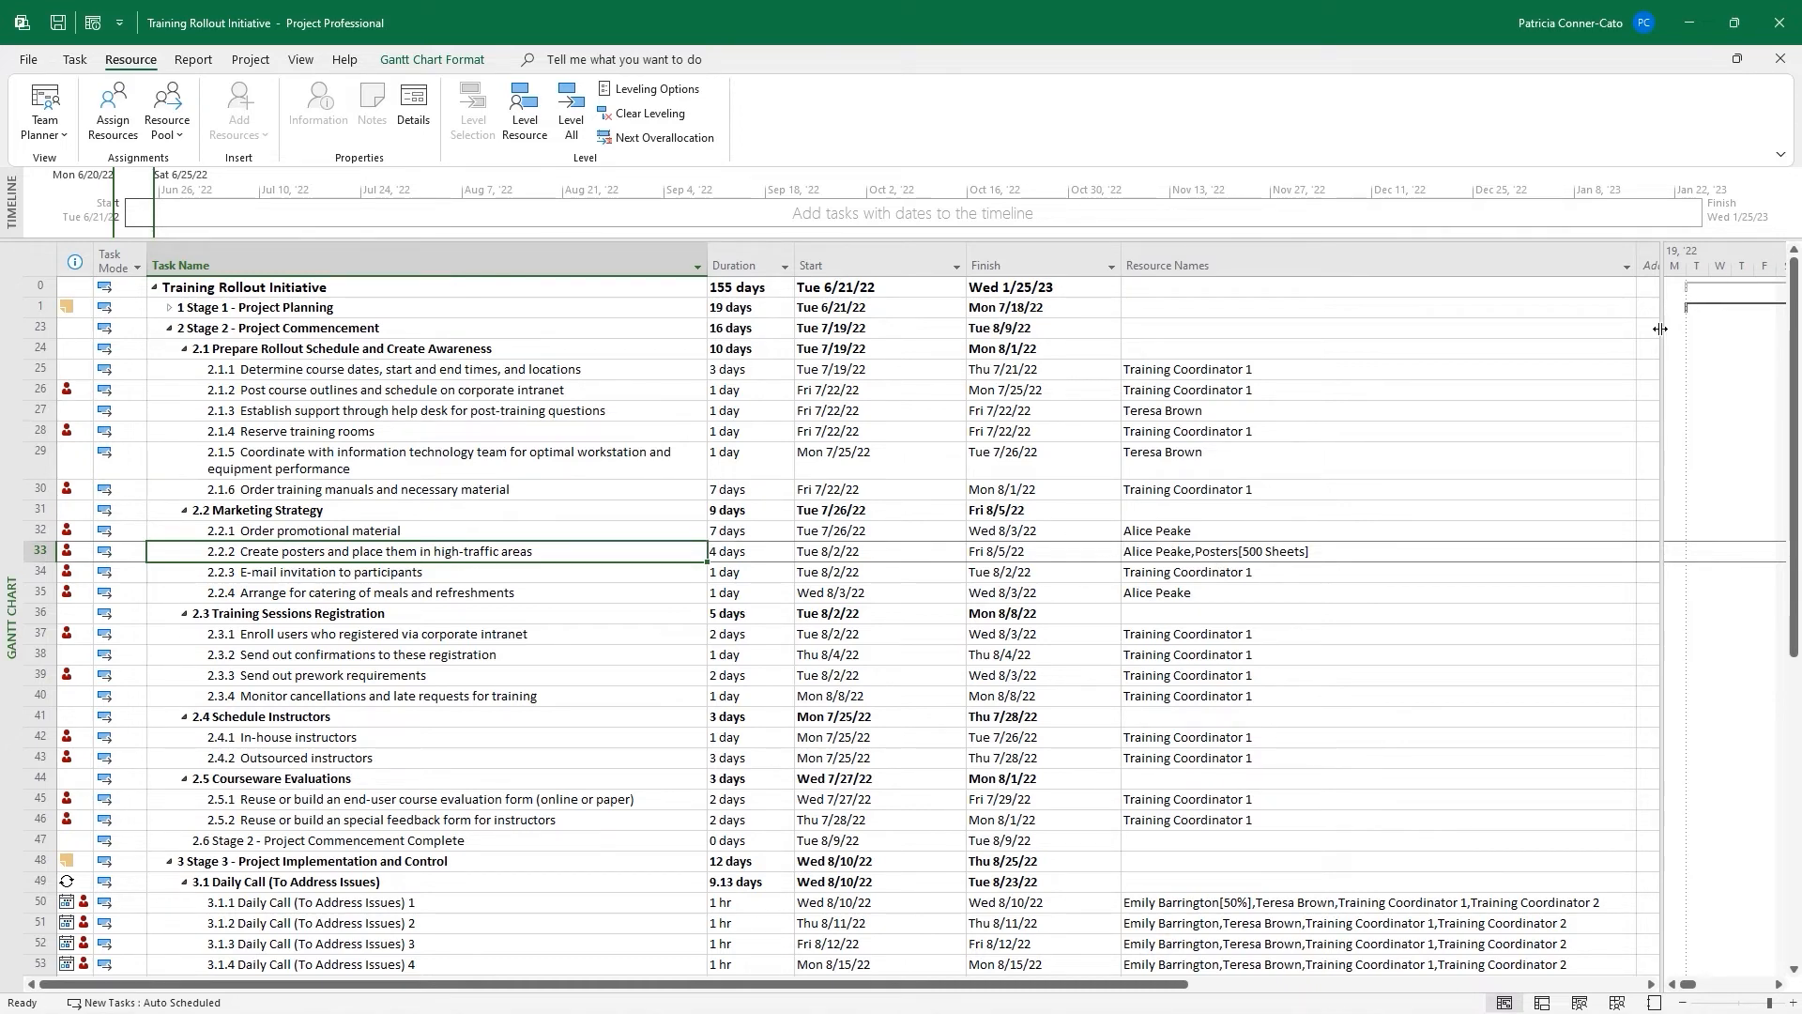
left_click_drag(1661, 329, 794, 347)
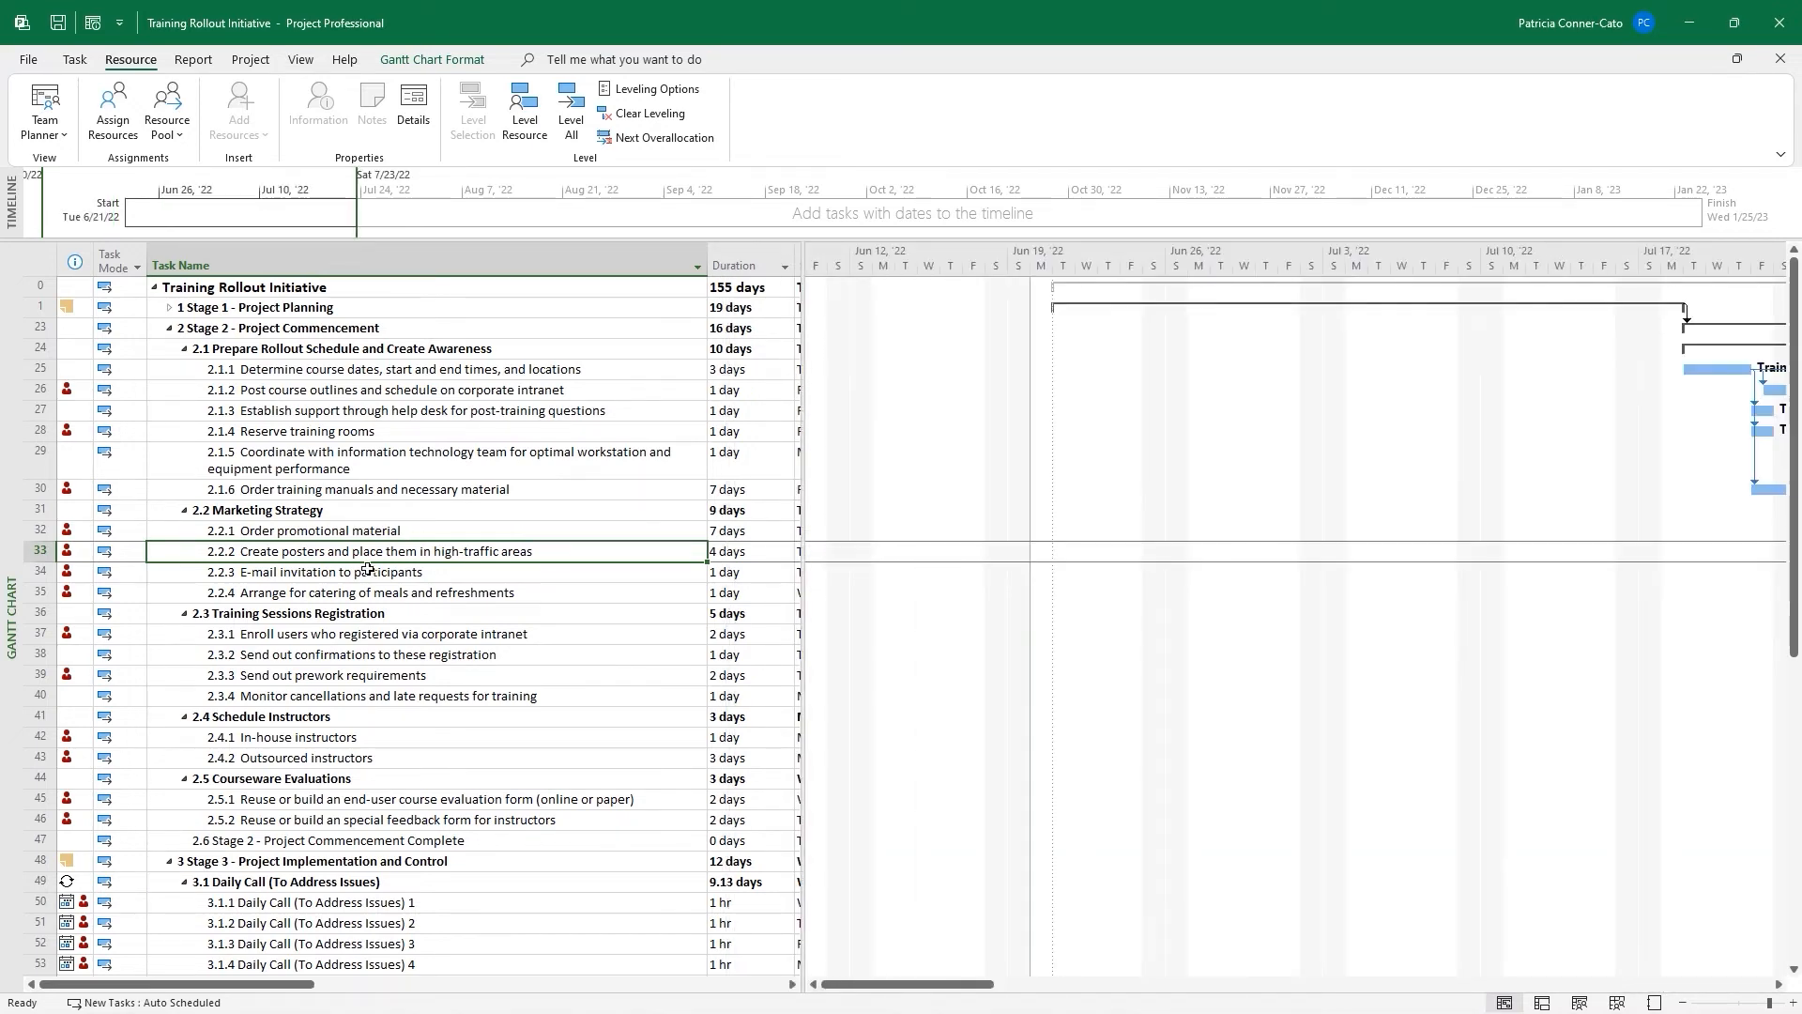
right_click(367, 555)
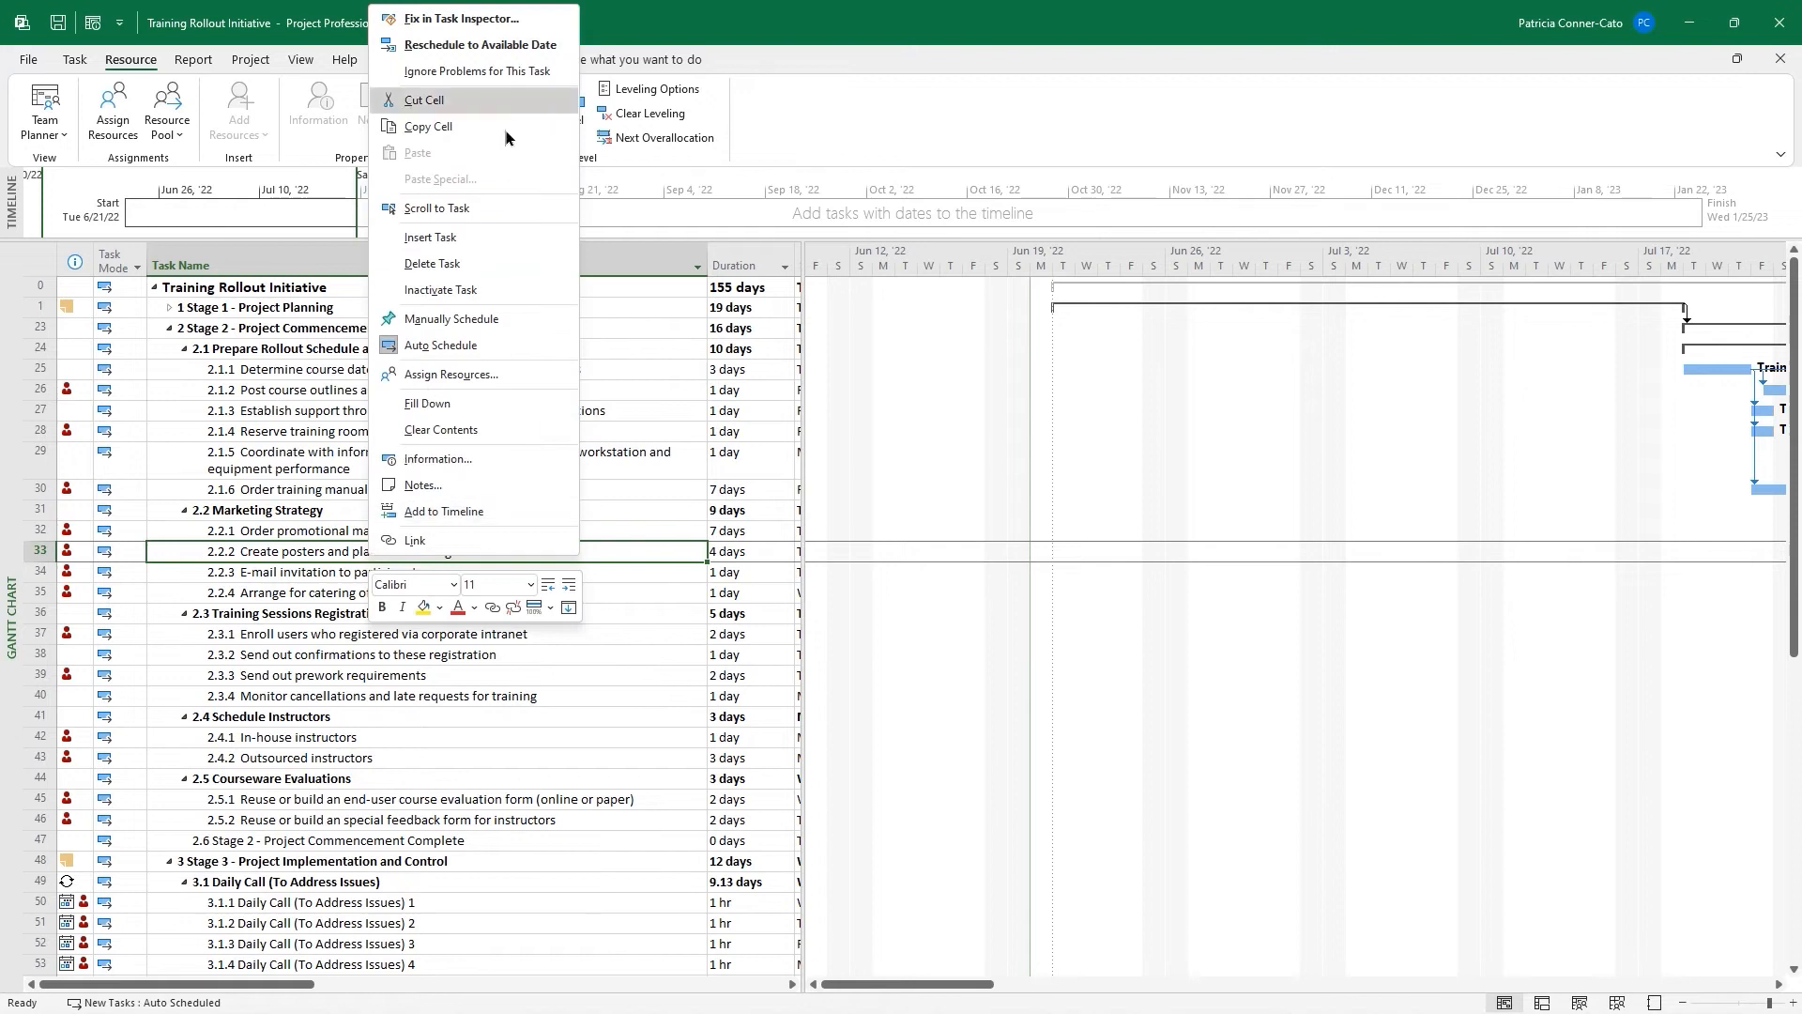
left_click(505, 207)
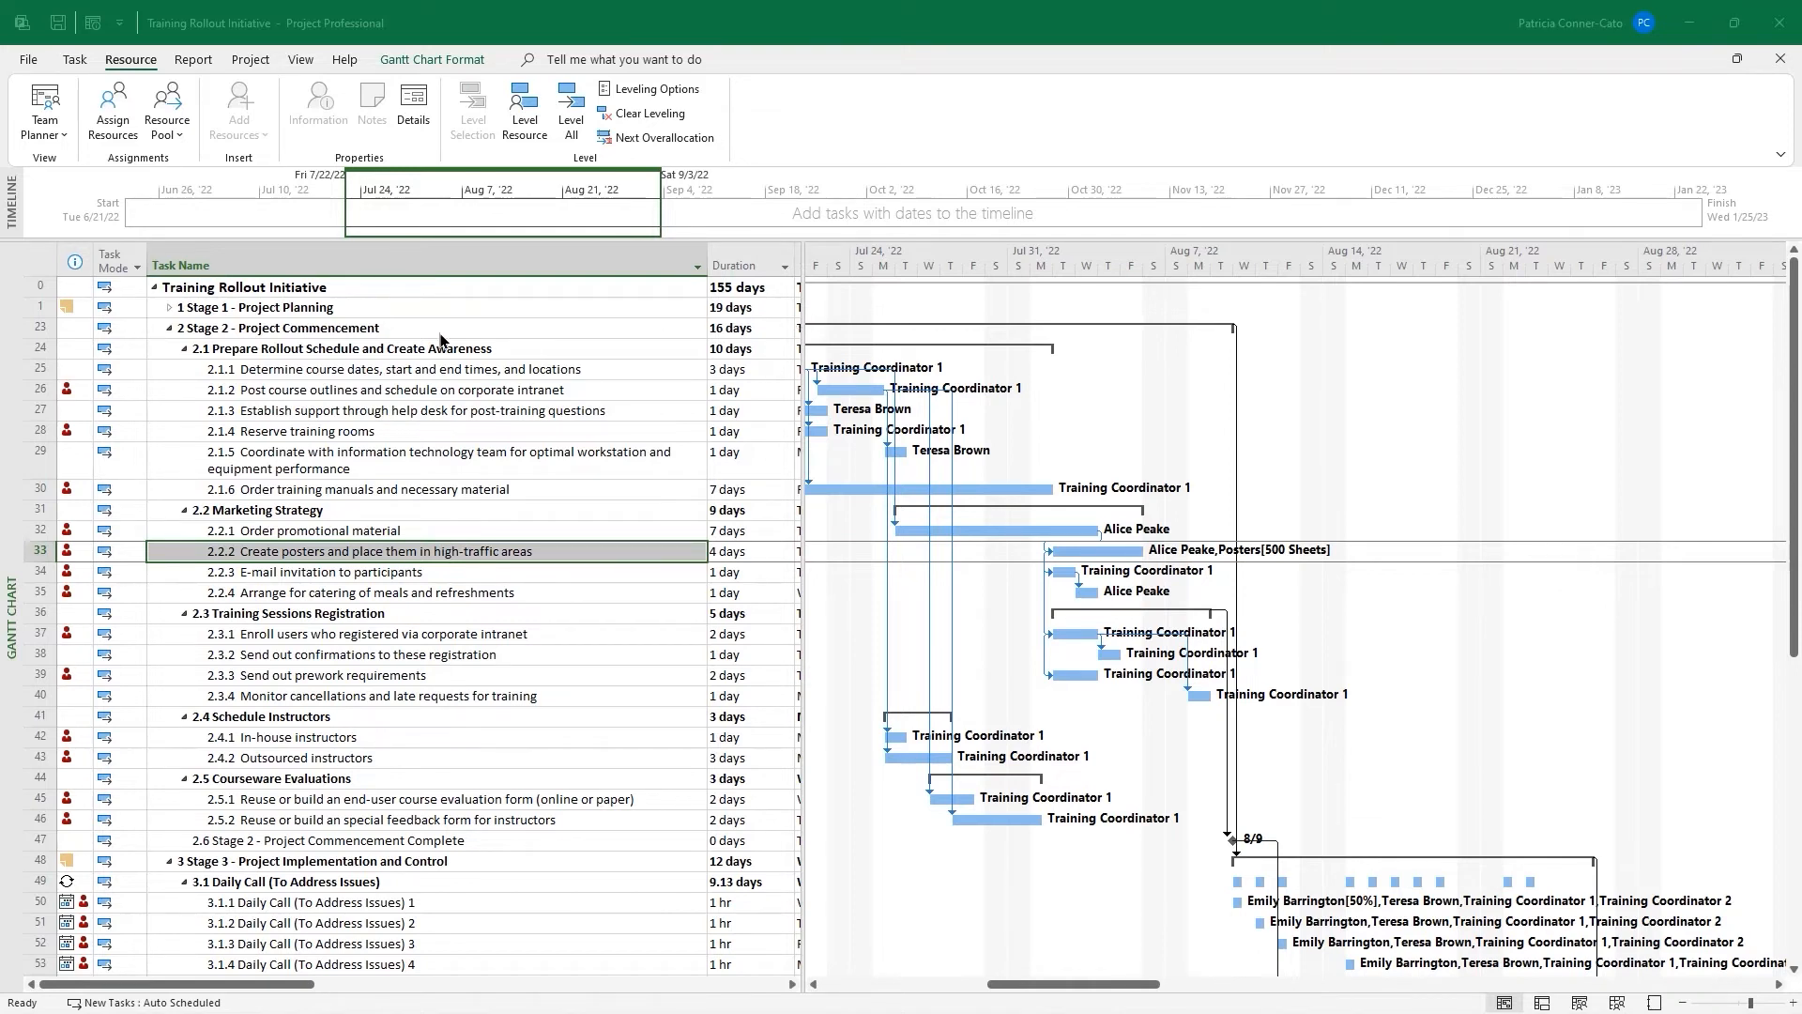
Display the Resource Sheet and replace the resource name Training Coordinator 1 with the assigned person's full name
right_click(7, 556)
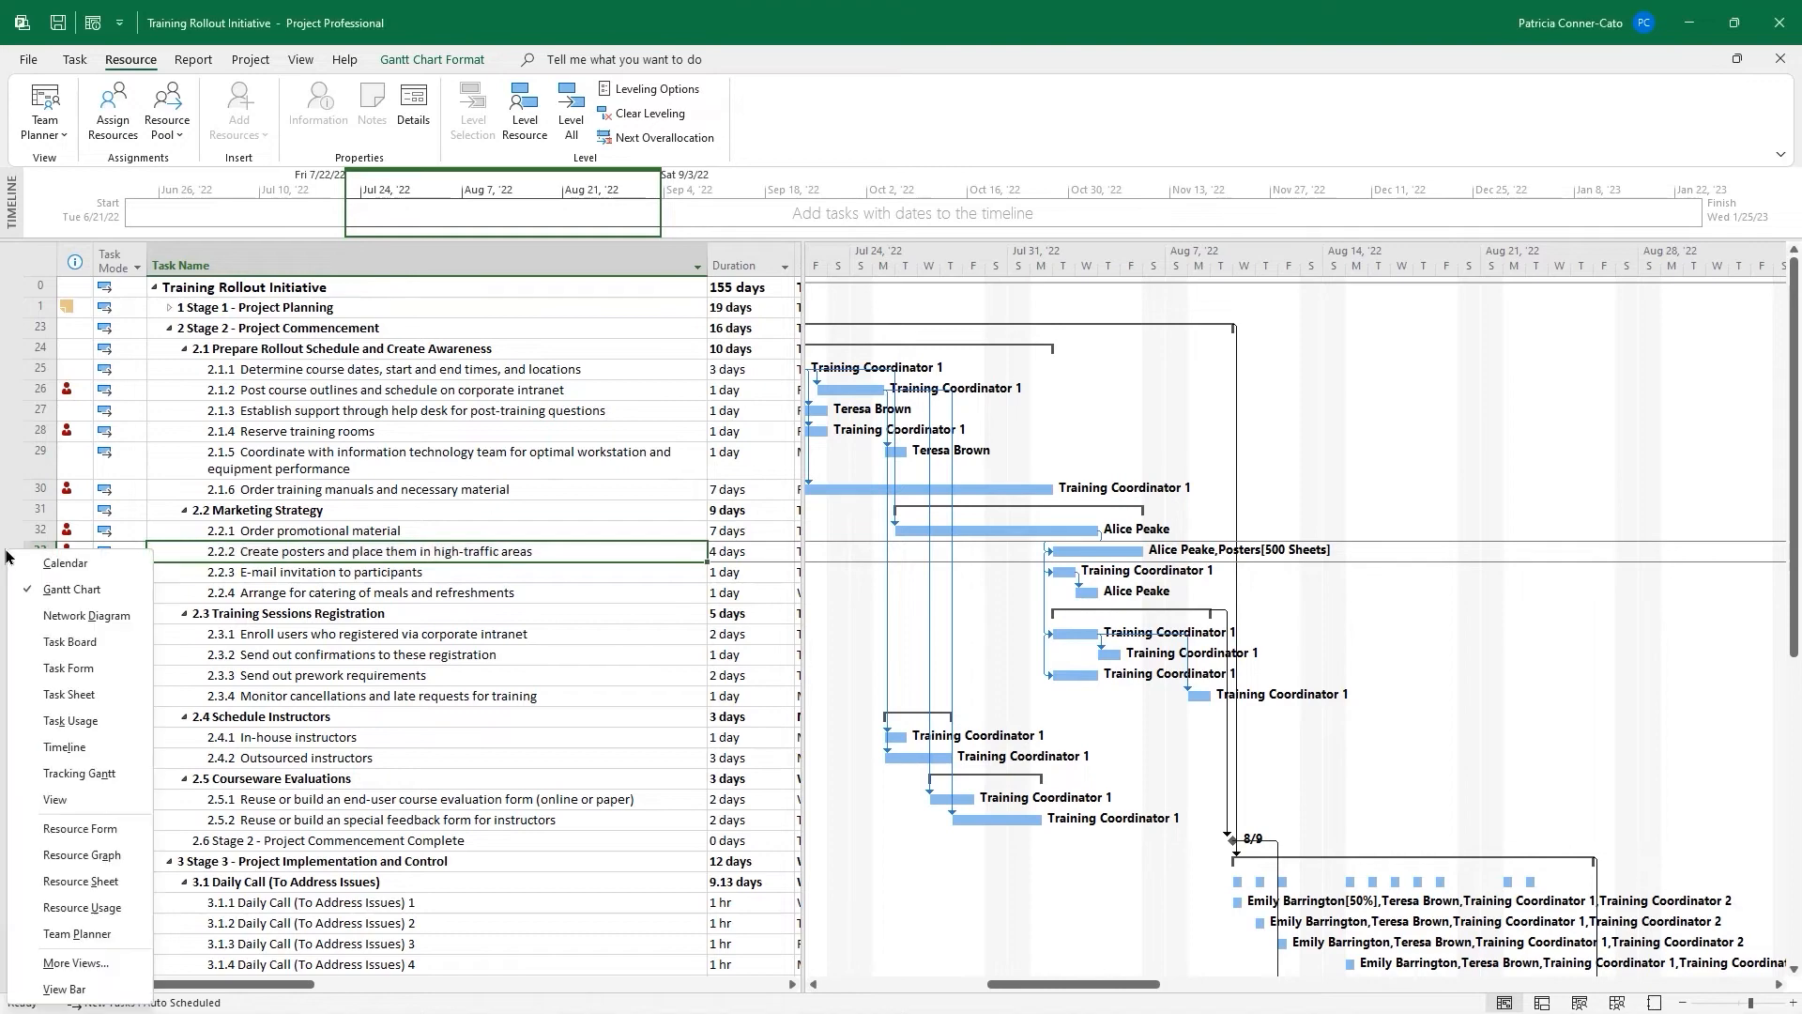
left_click(92, 882)
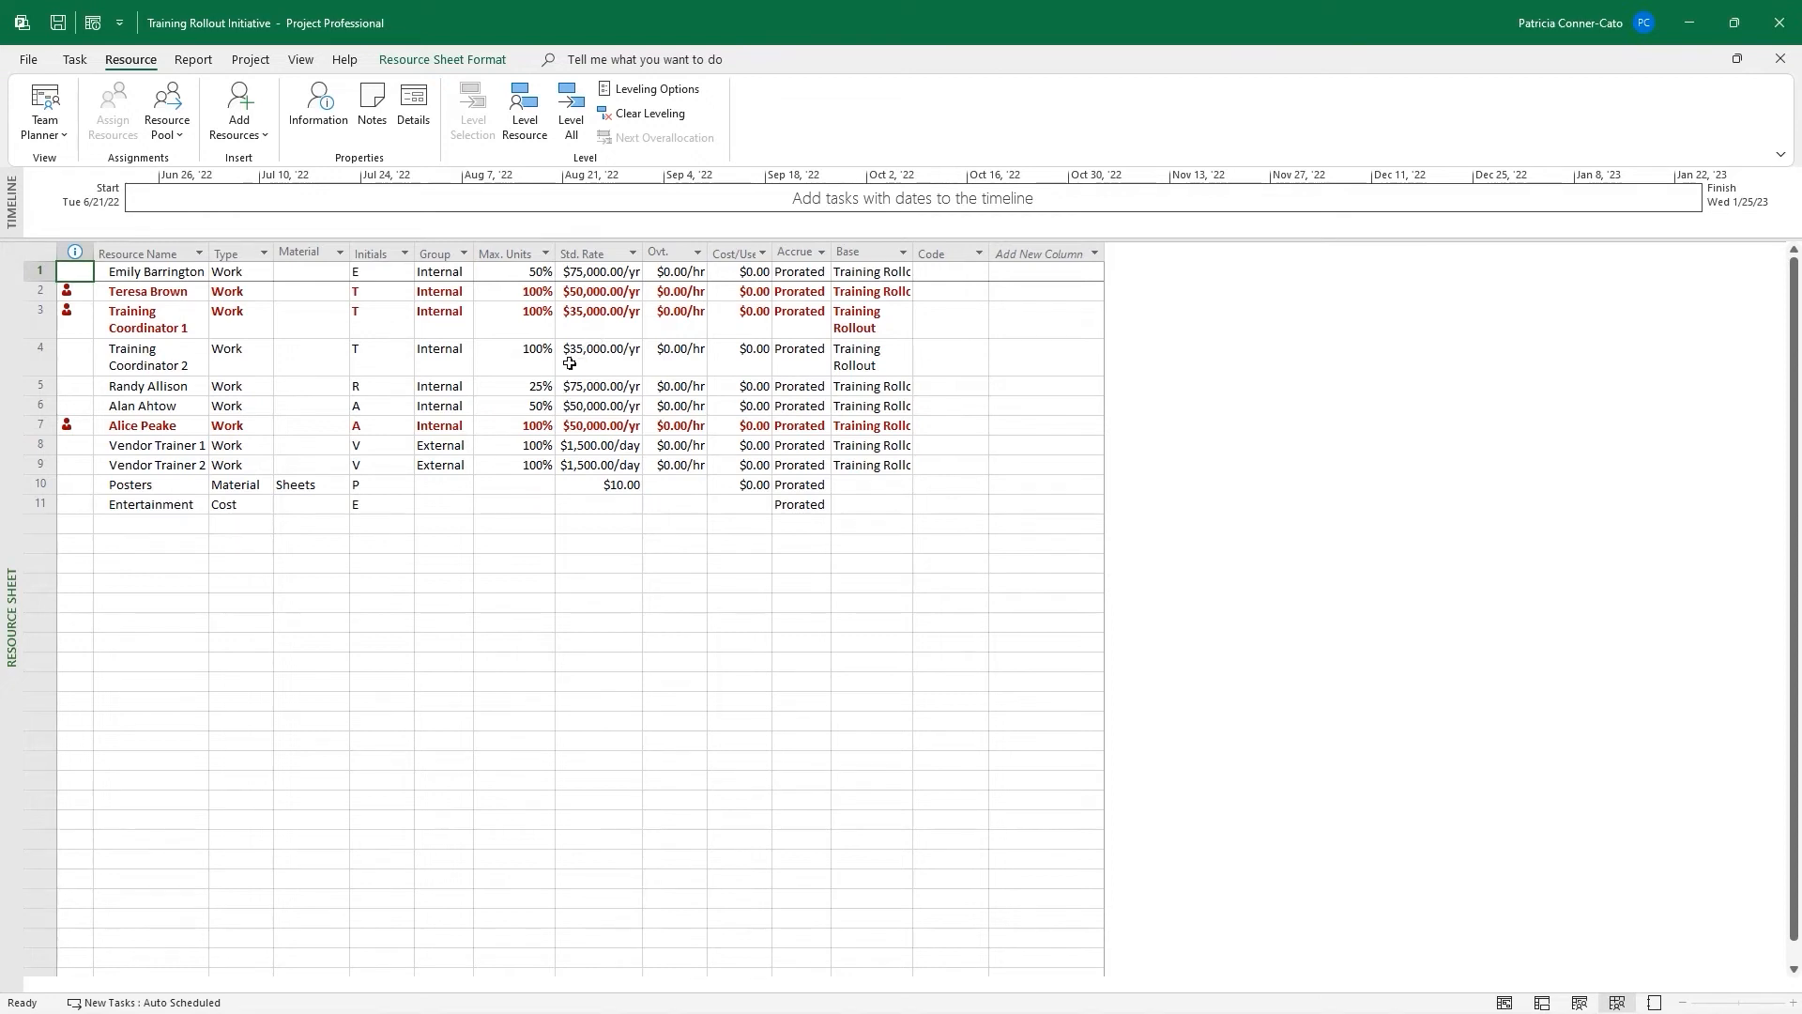
left_click(144, 324)
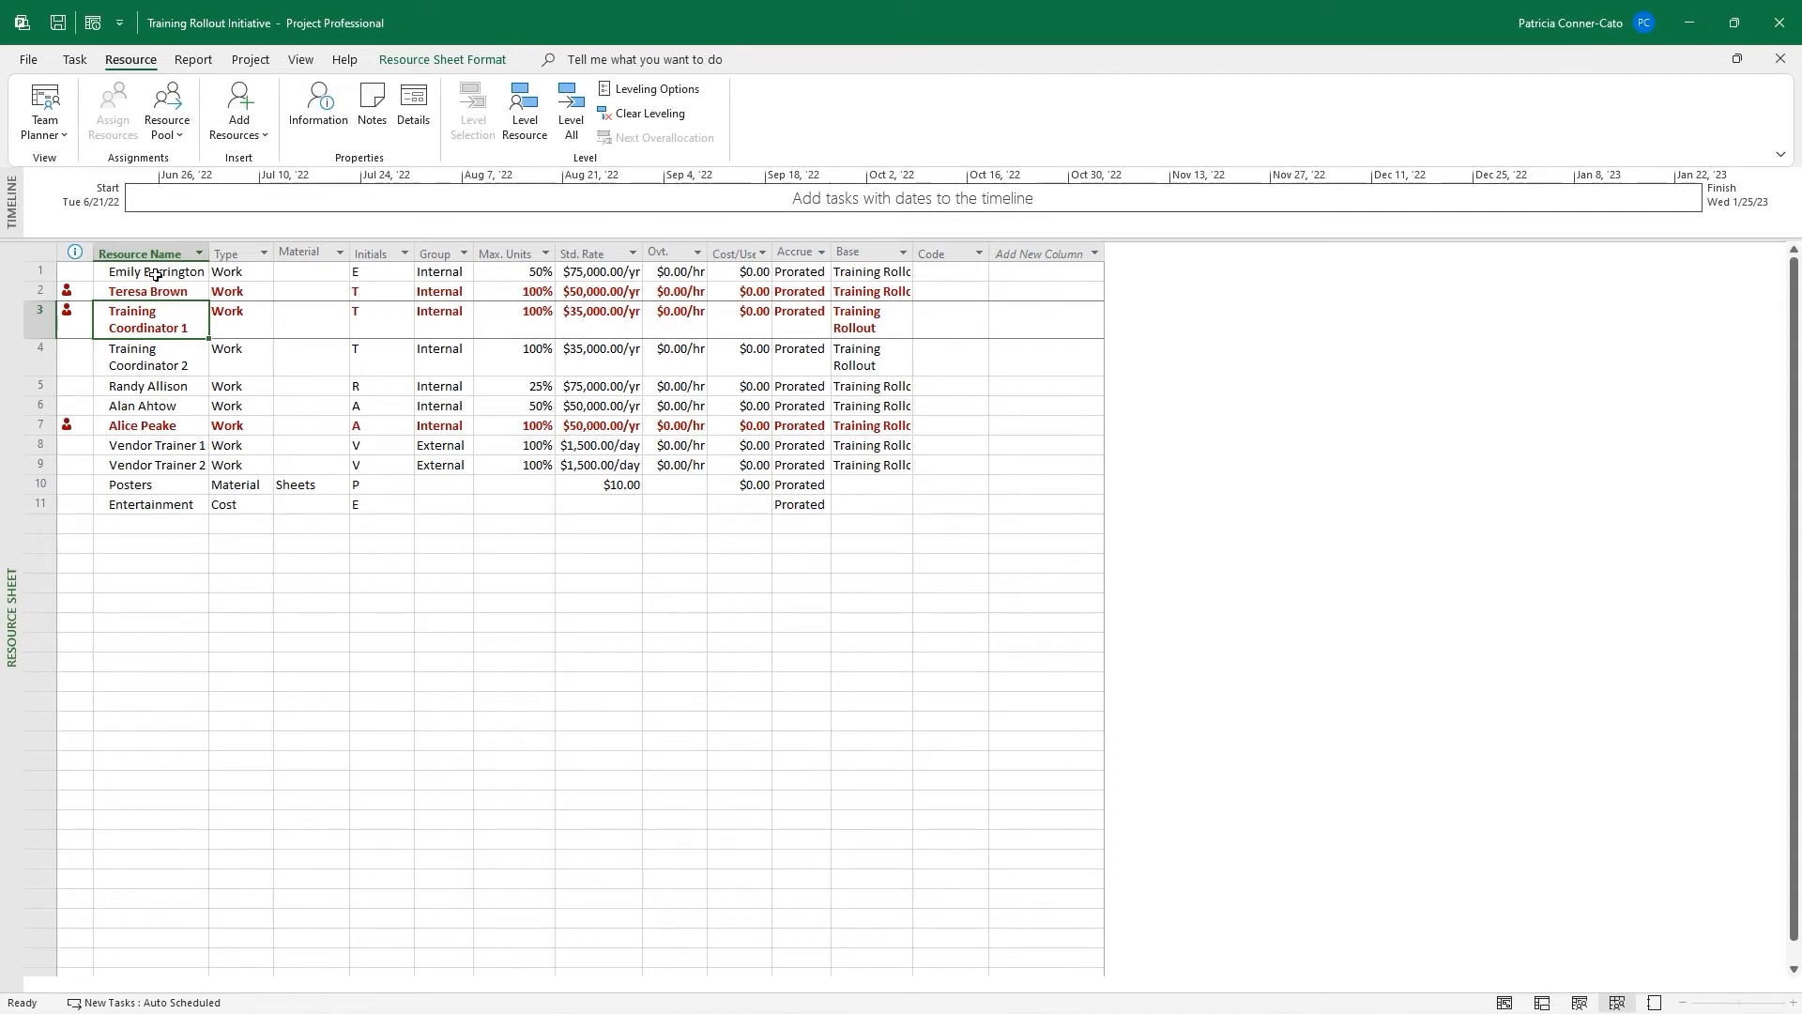
type("Eu")
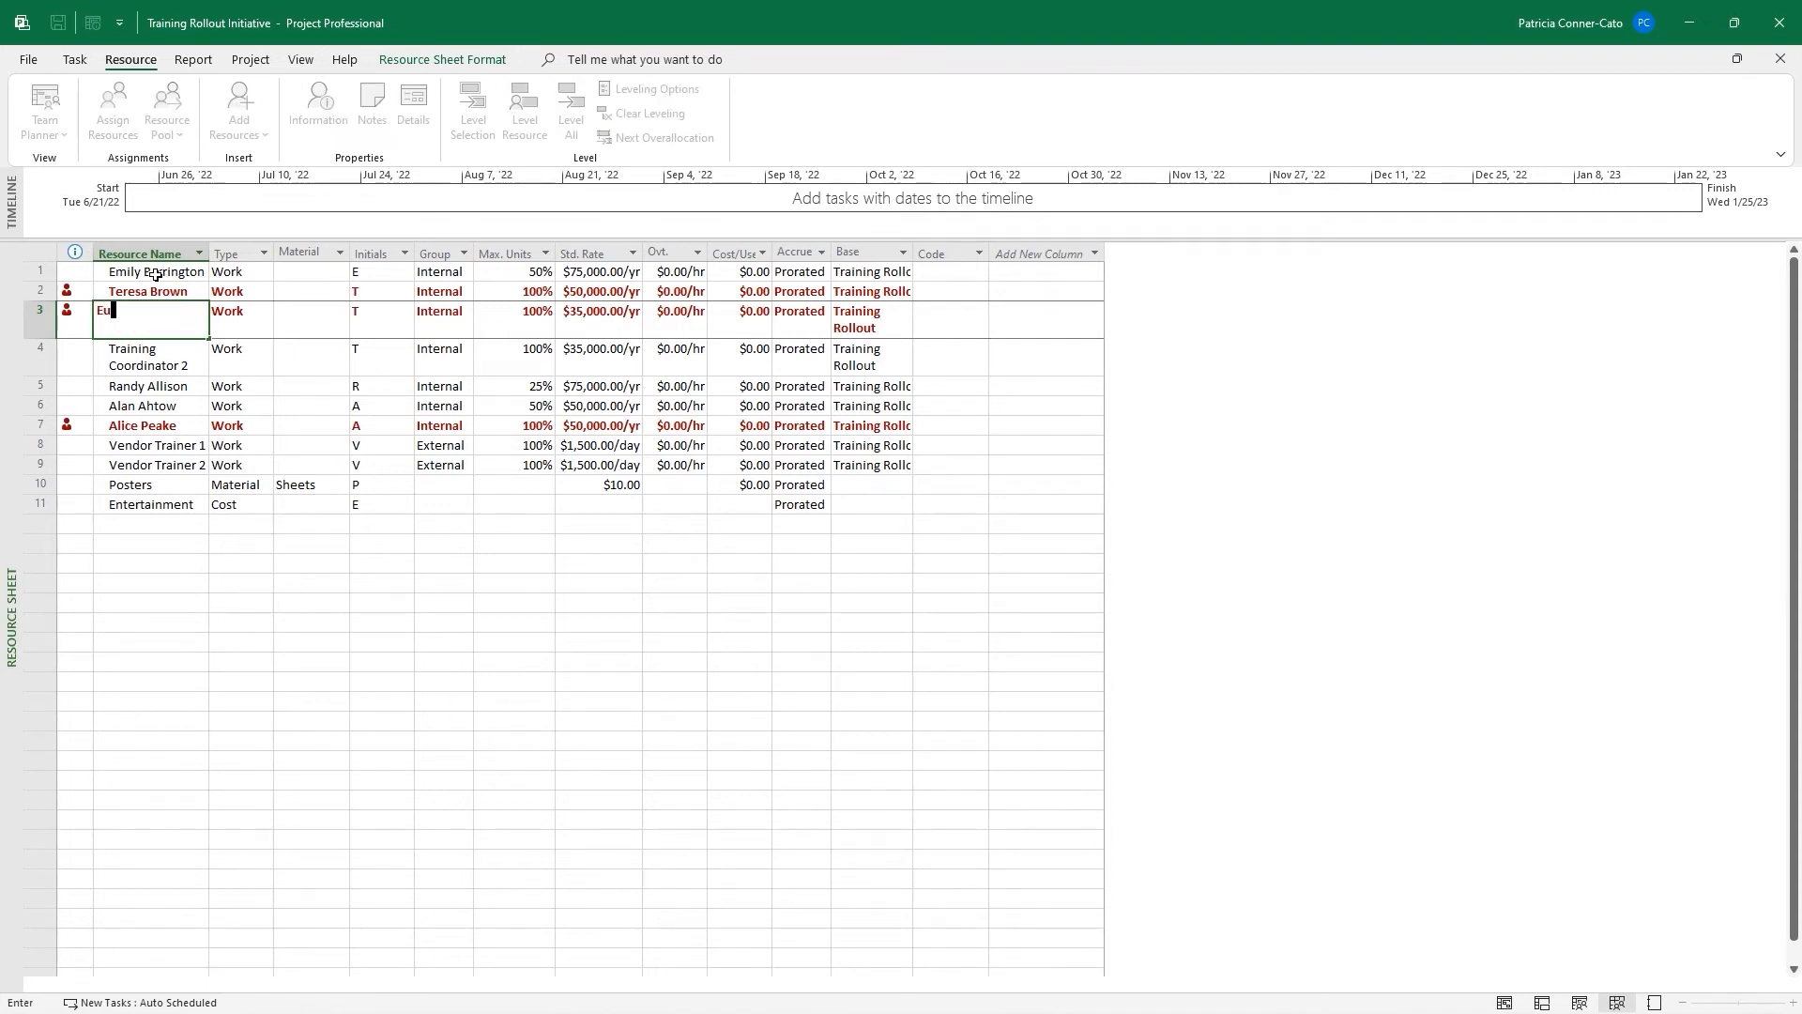
type("genia Washington")
key("Return")
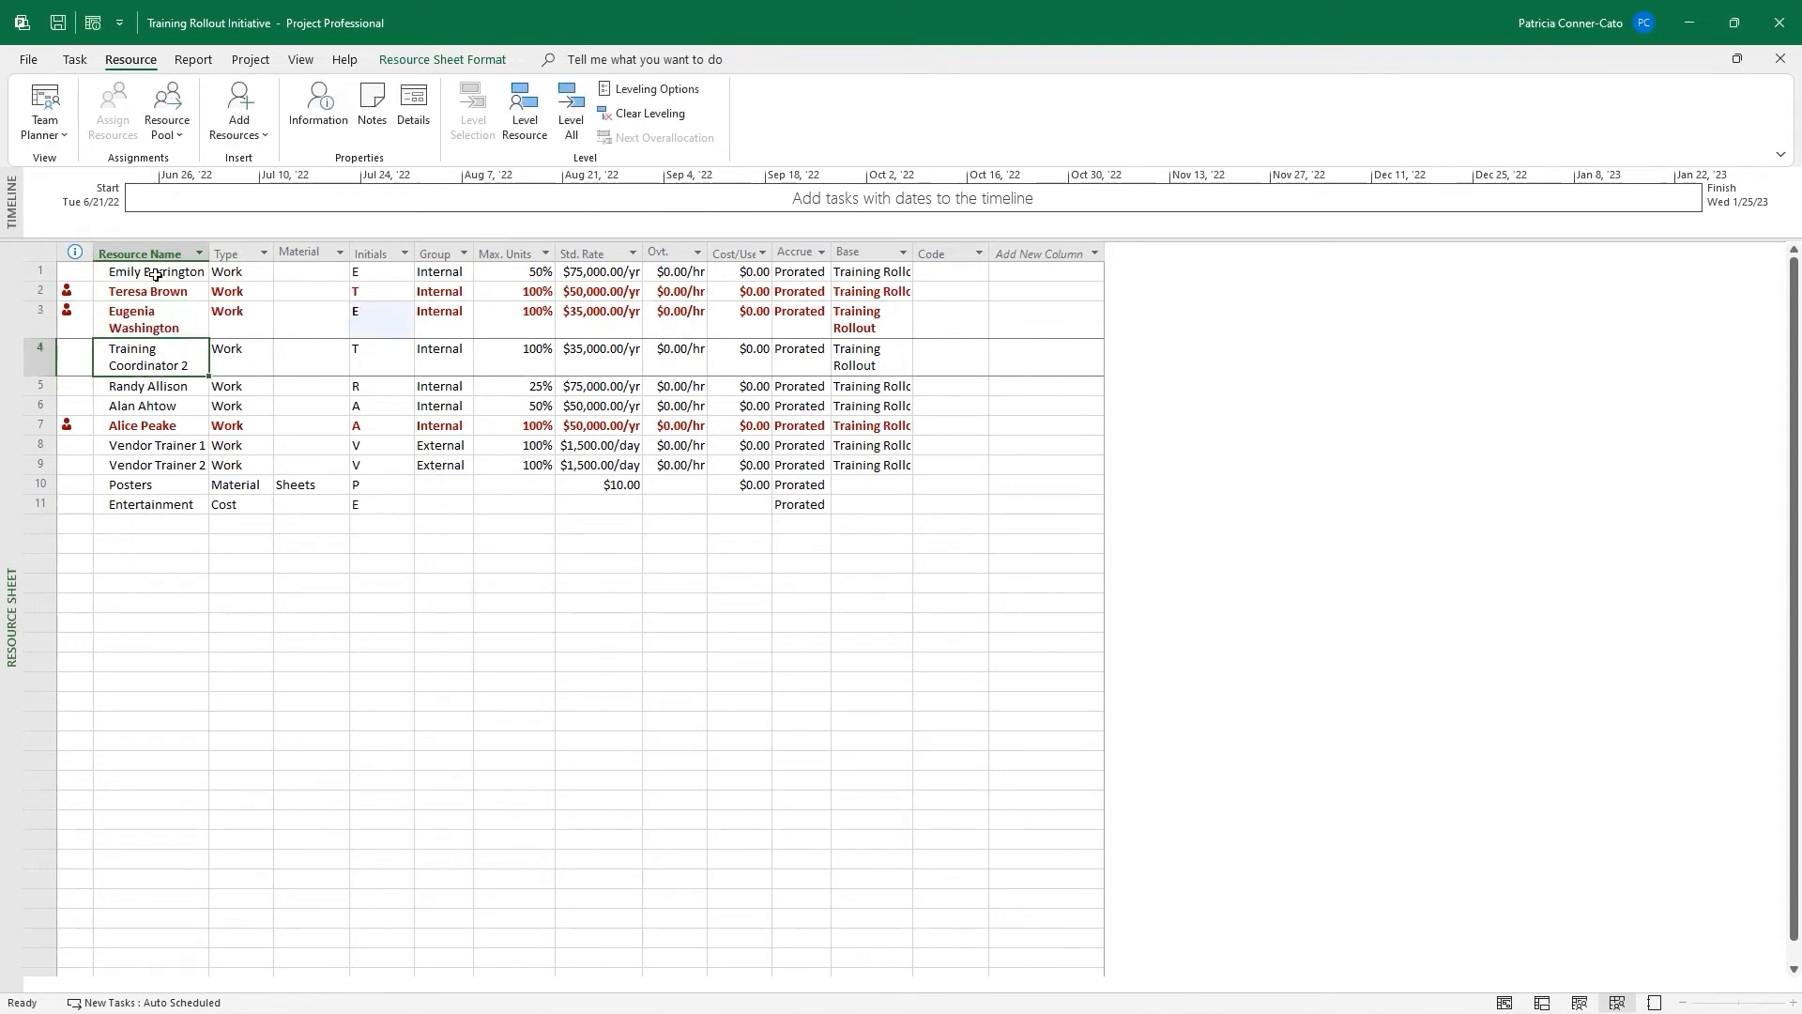
Replace the resource name Training Coordinator 2 with the second person's full name and save the project
type("Anita Redman")
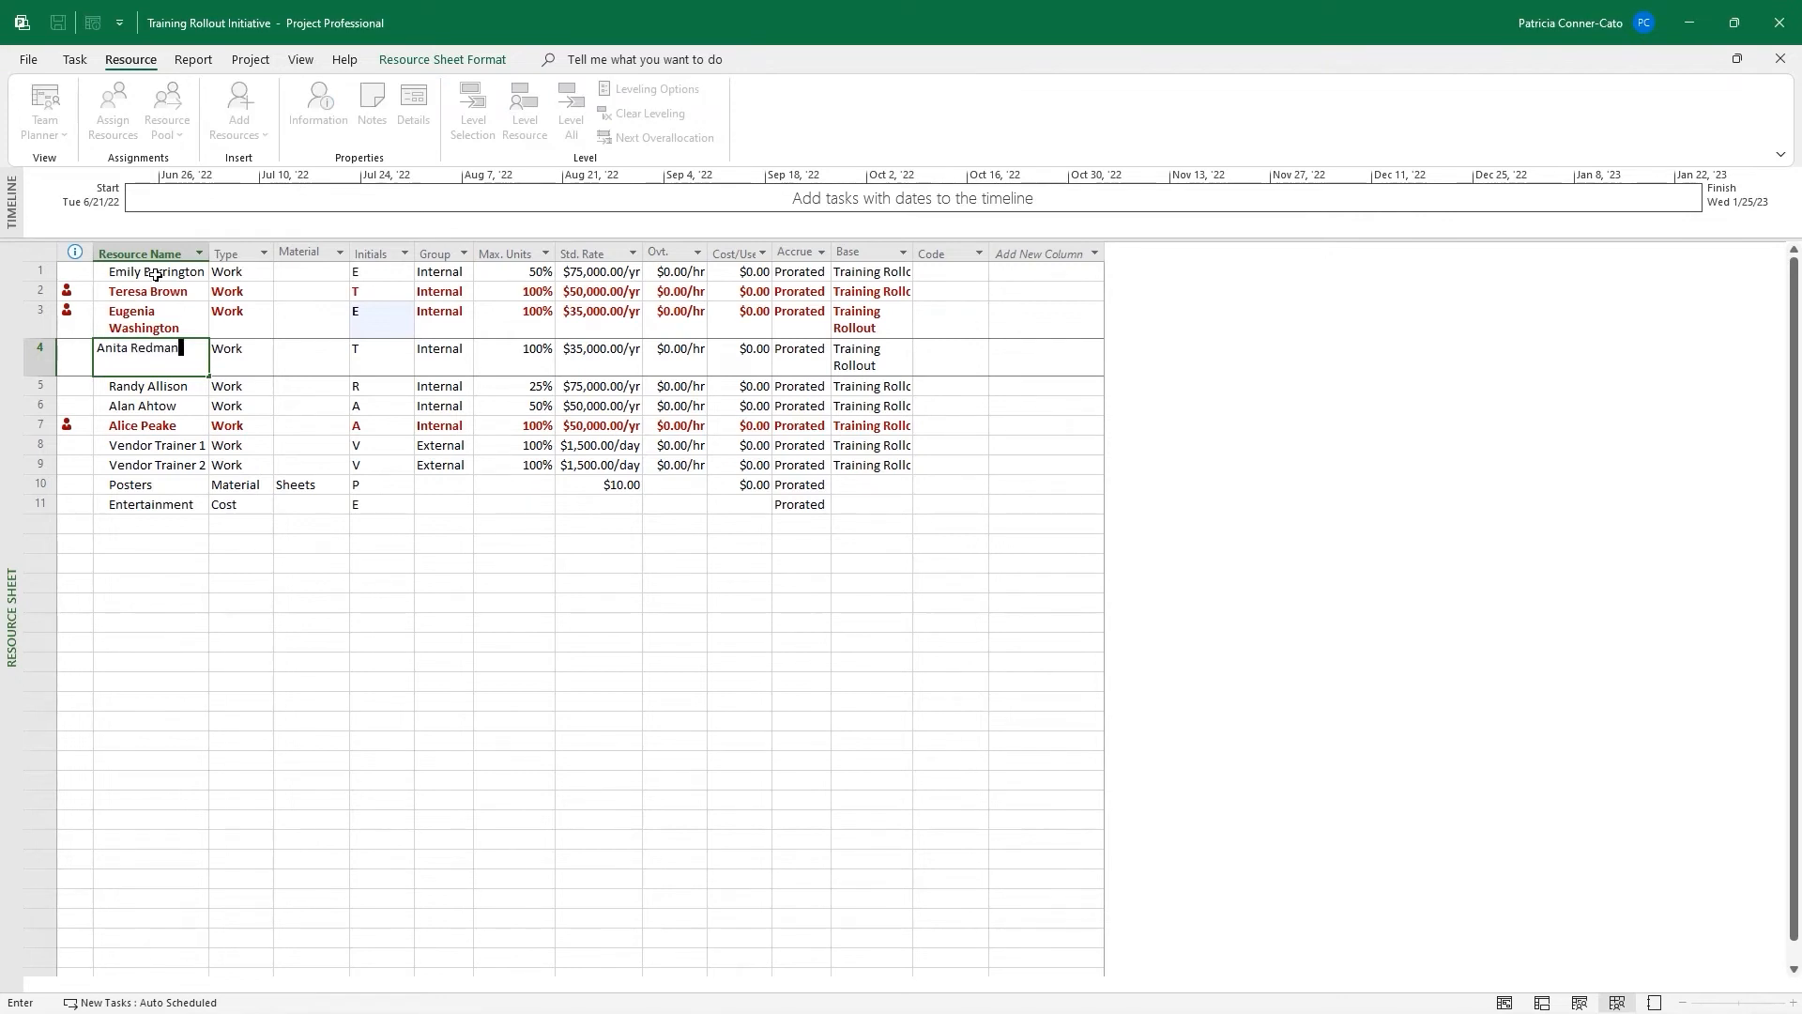
key("Return")
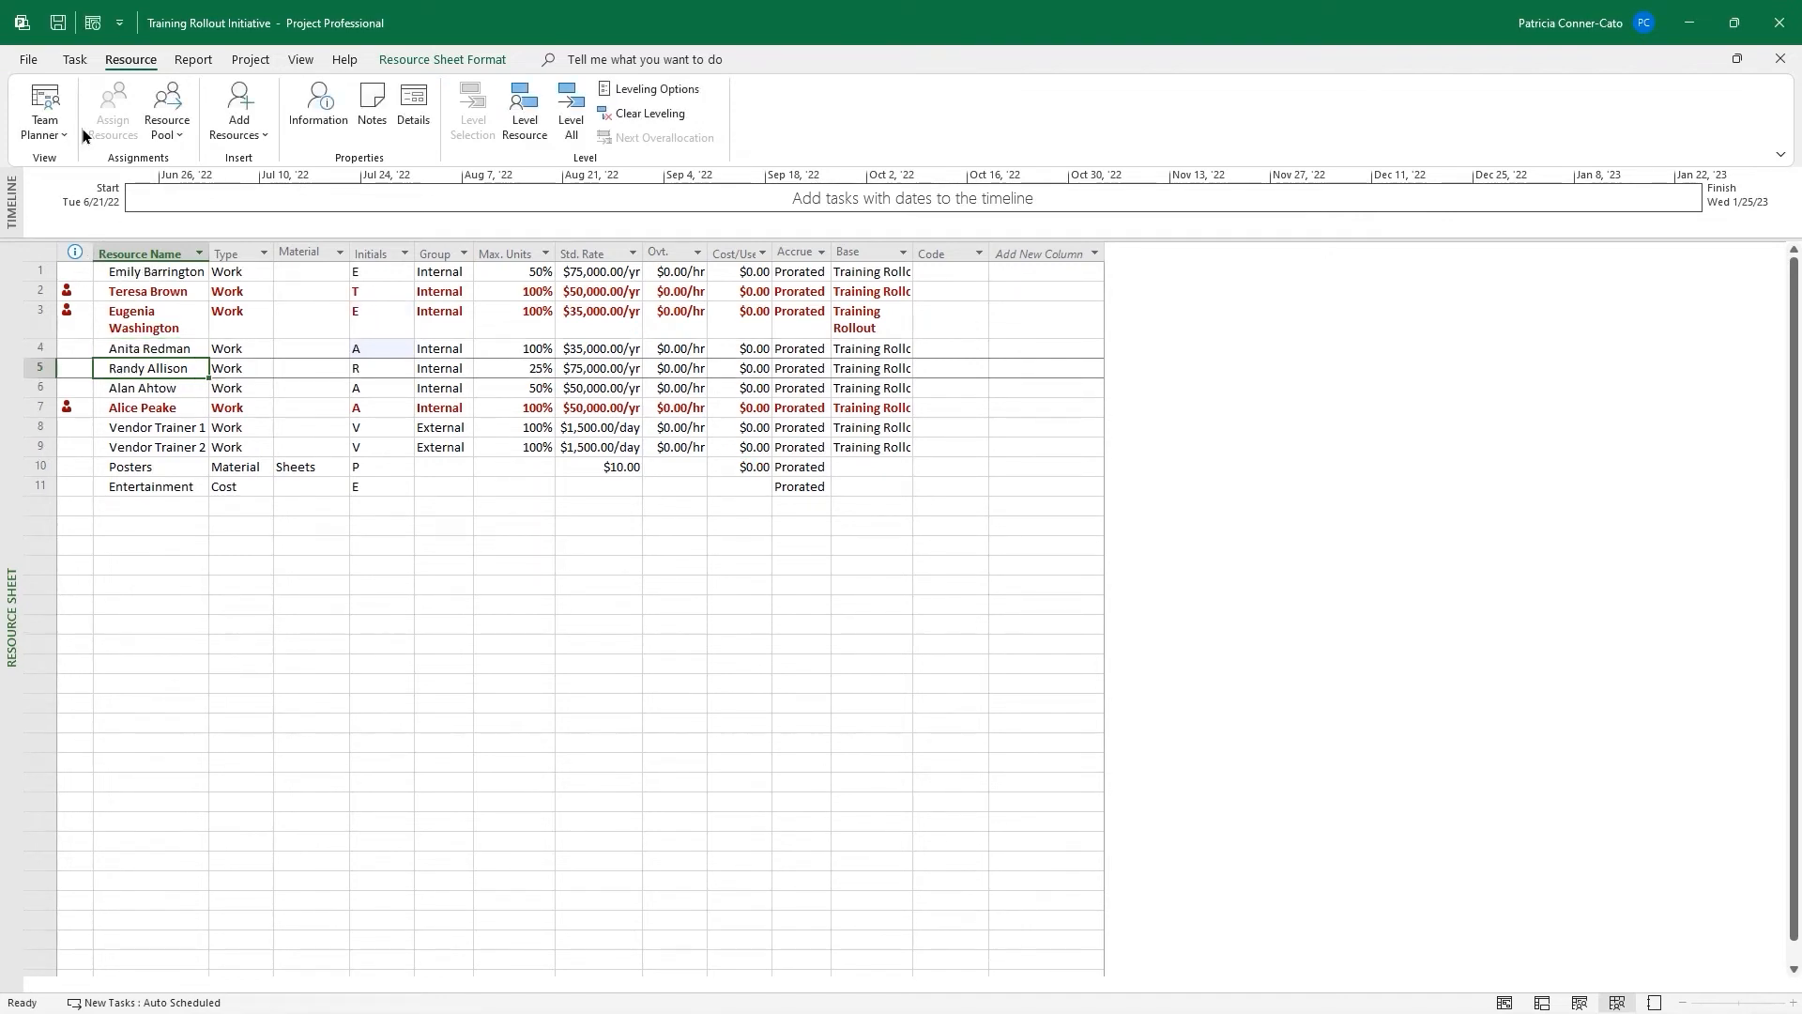
left_click(61, 24)
Return to the Gantt Chart view, widen the table to show the Resource Names column, and expand Stage 1 - Project Planning
right_click(13, 380)
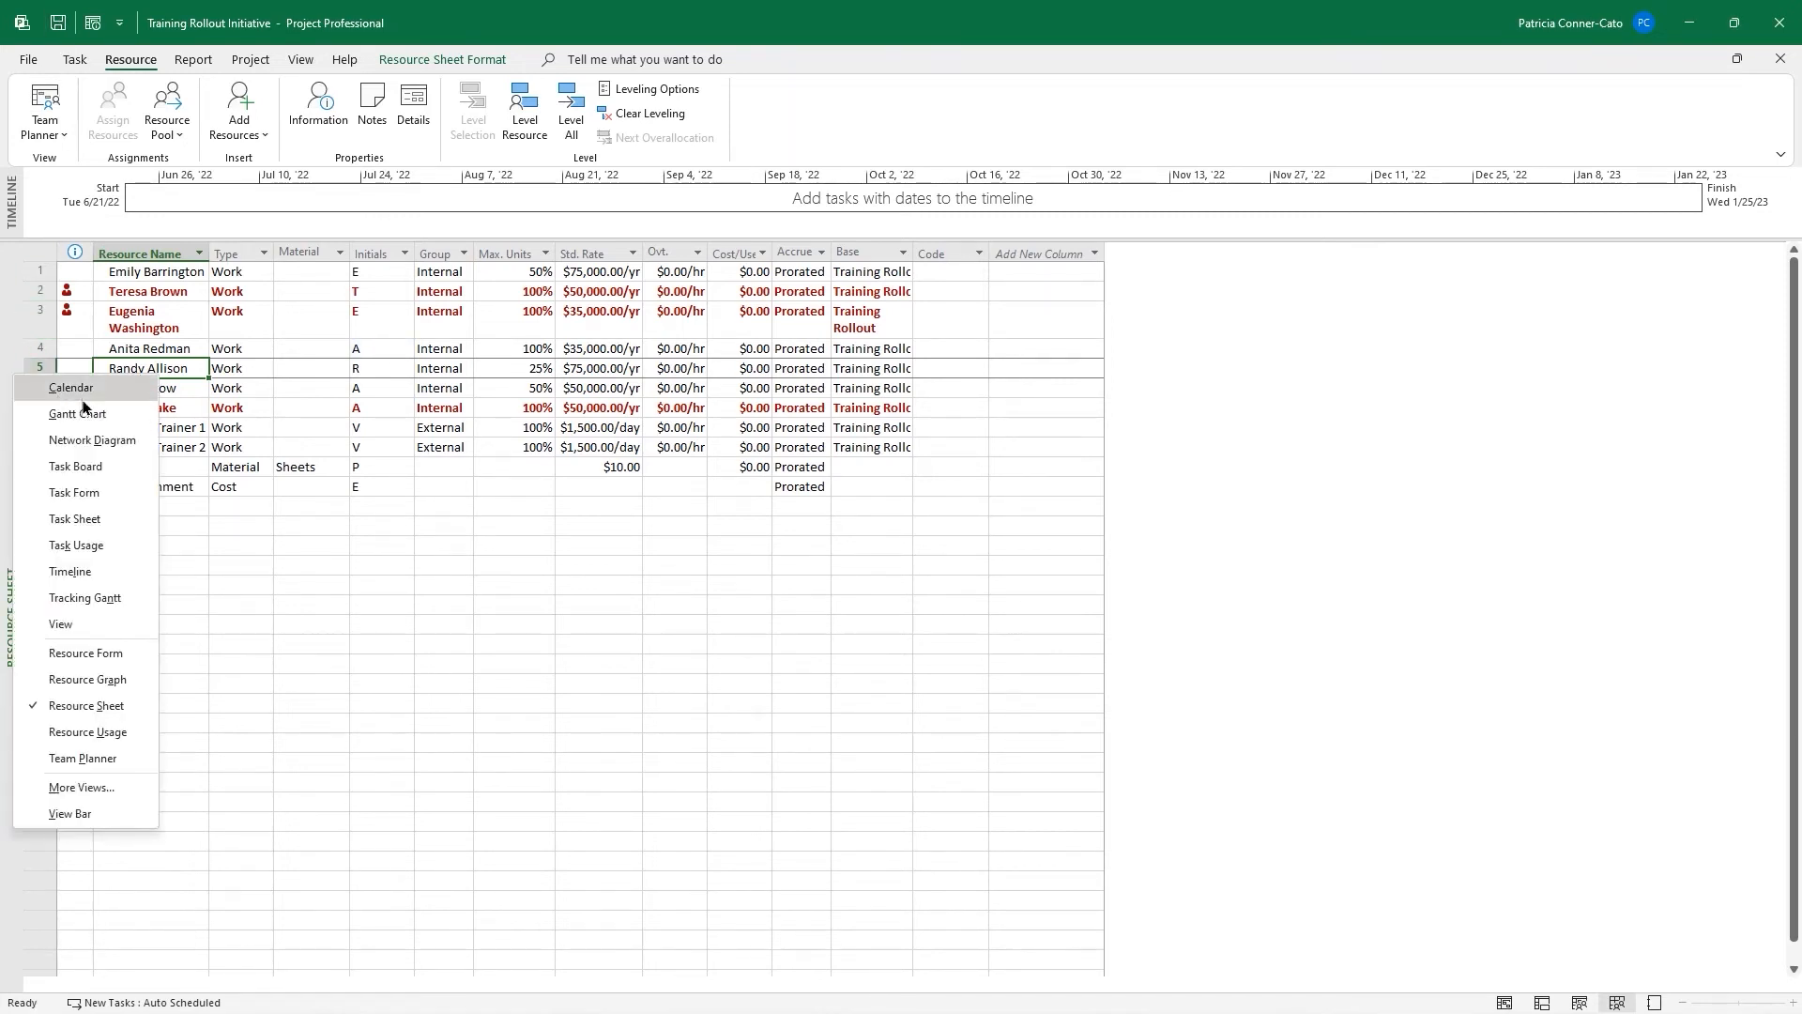
left_click(86, 411)
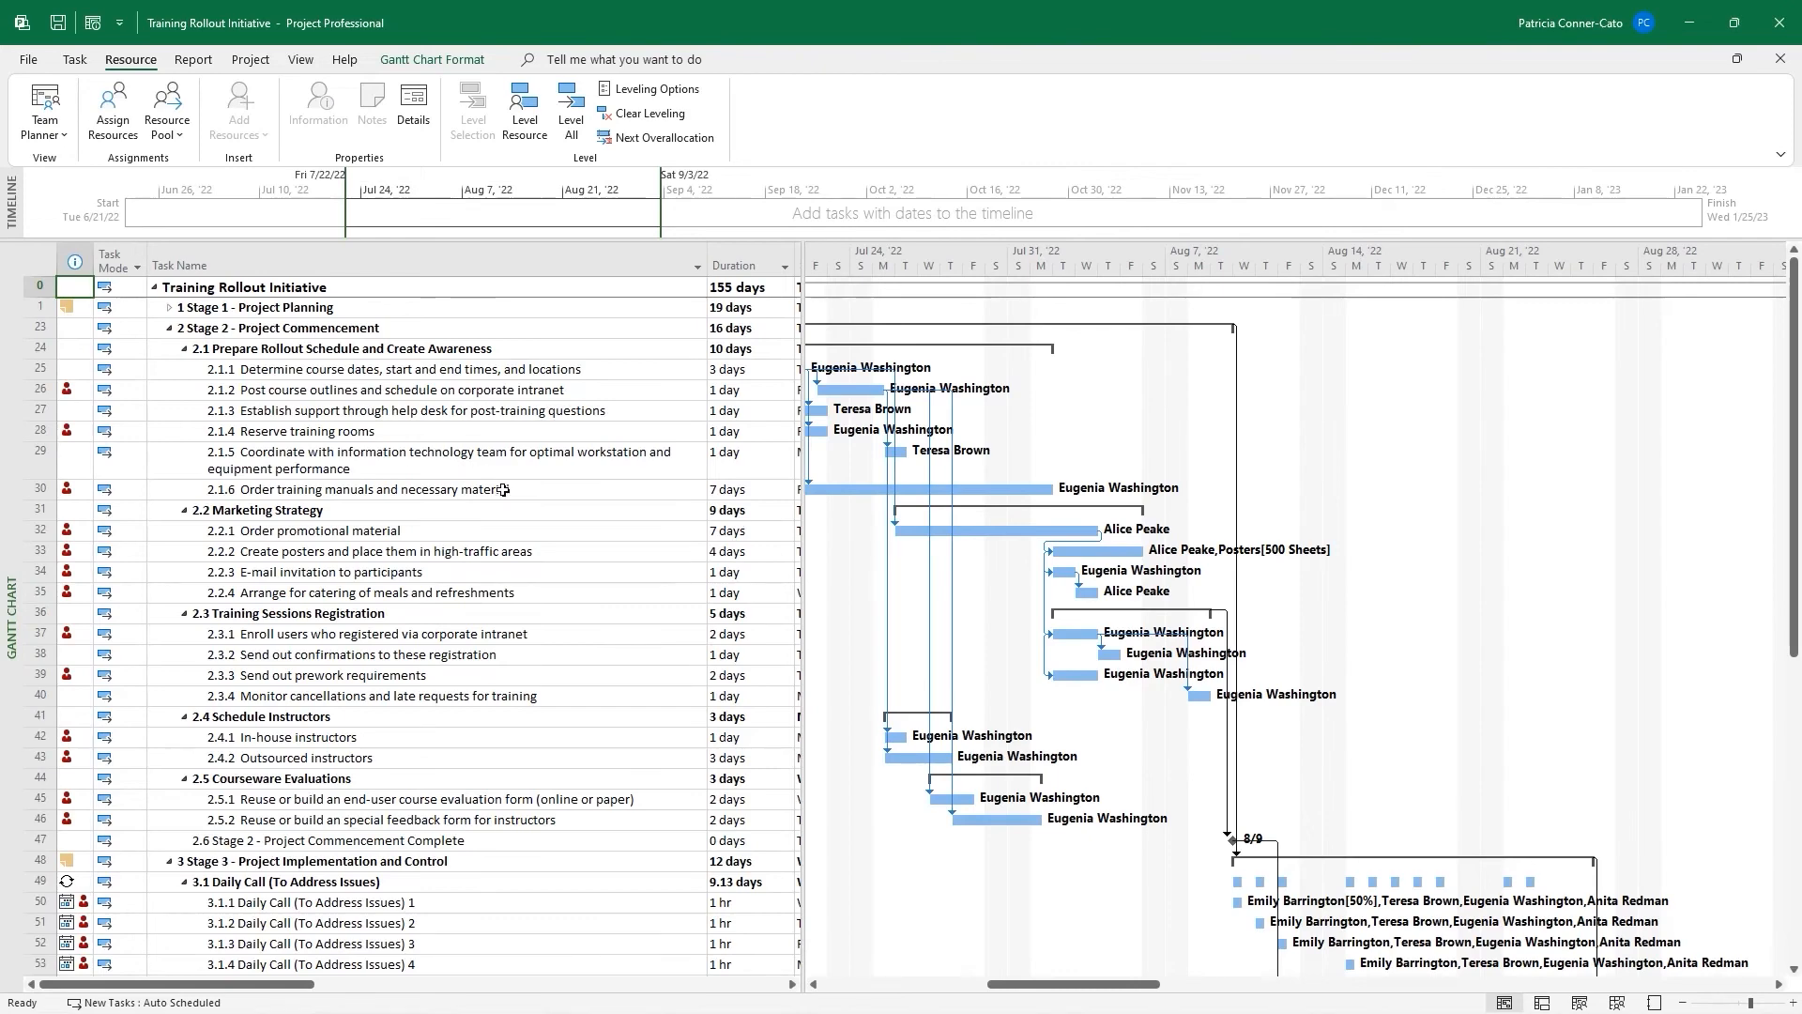
left_click_drag(797, 419, 1330, 420)
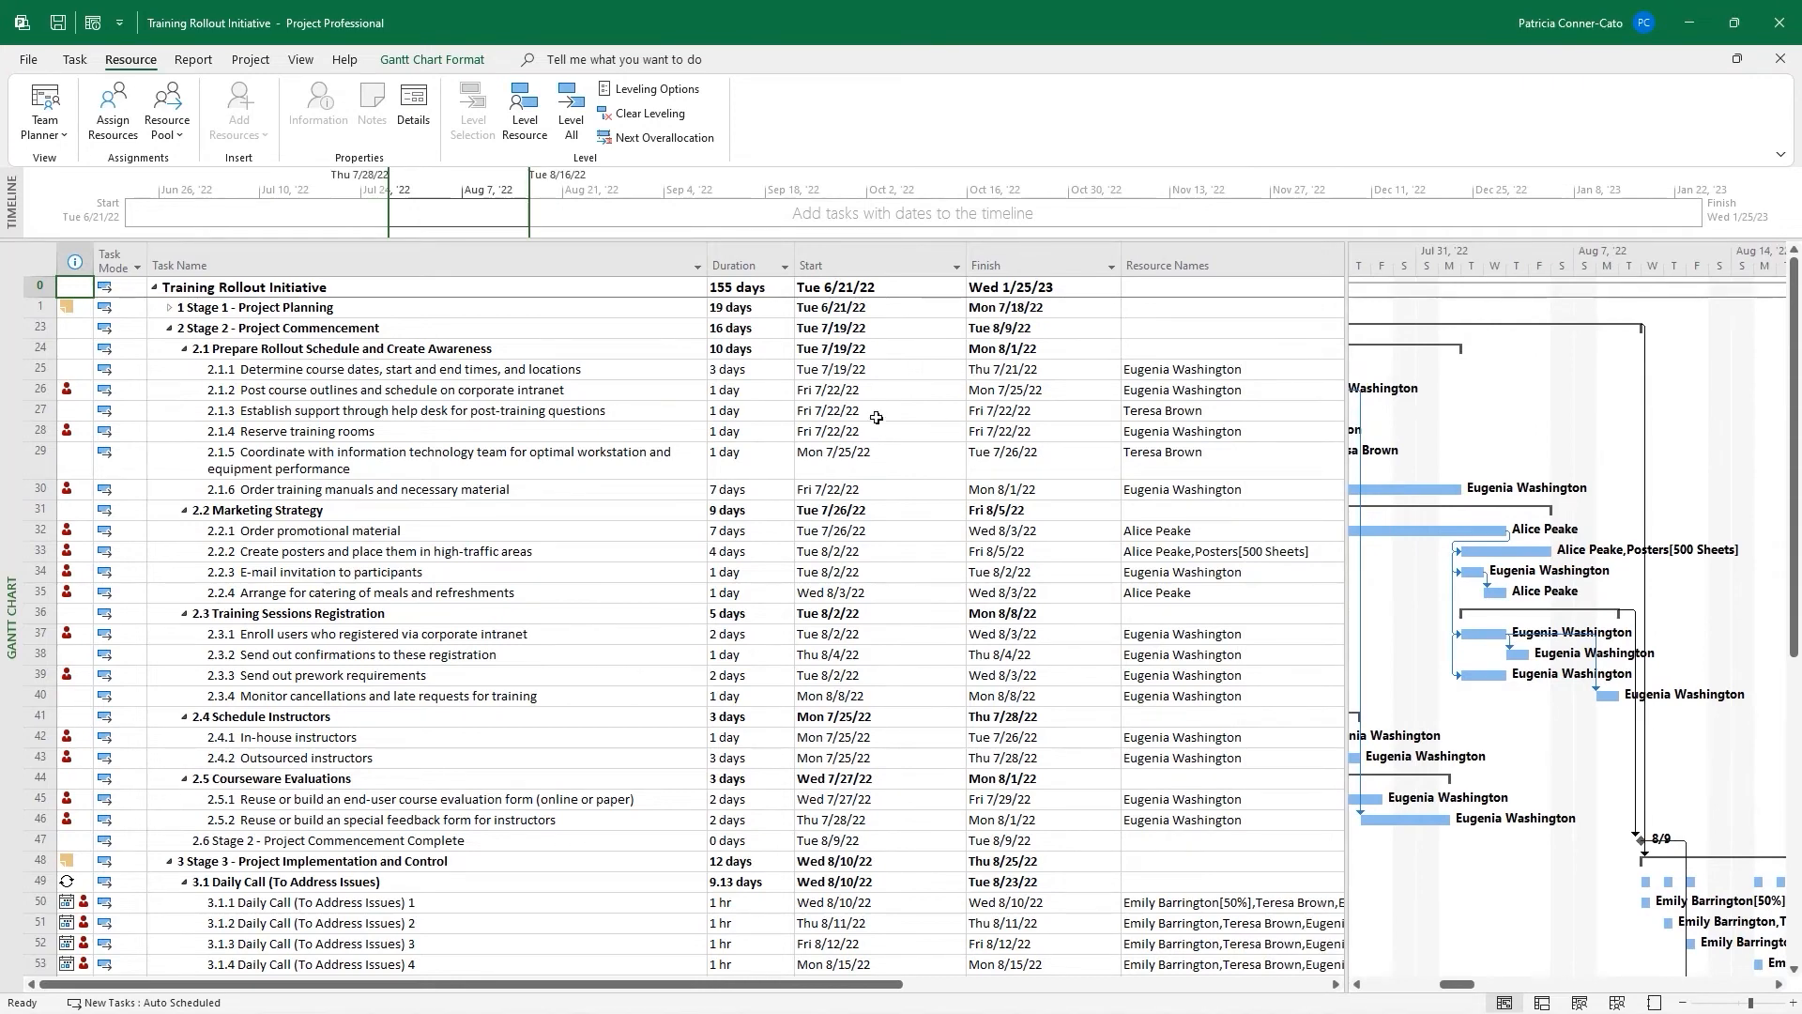
left_click(171, 310)
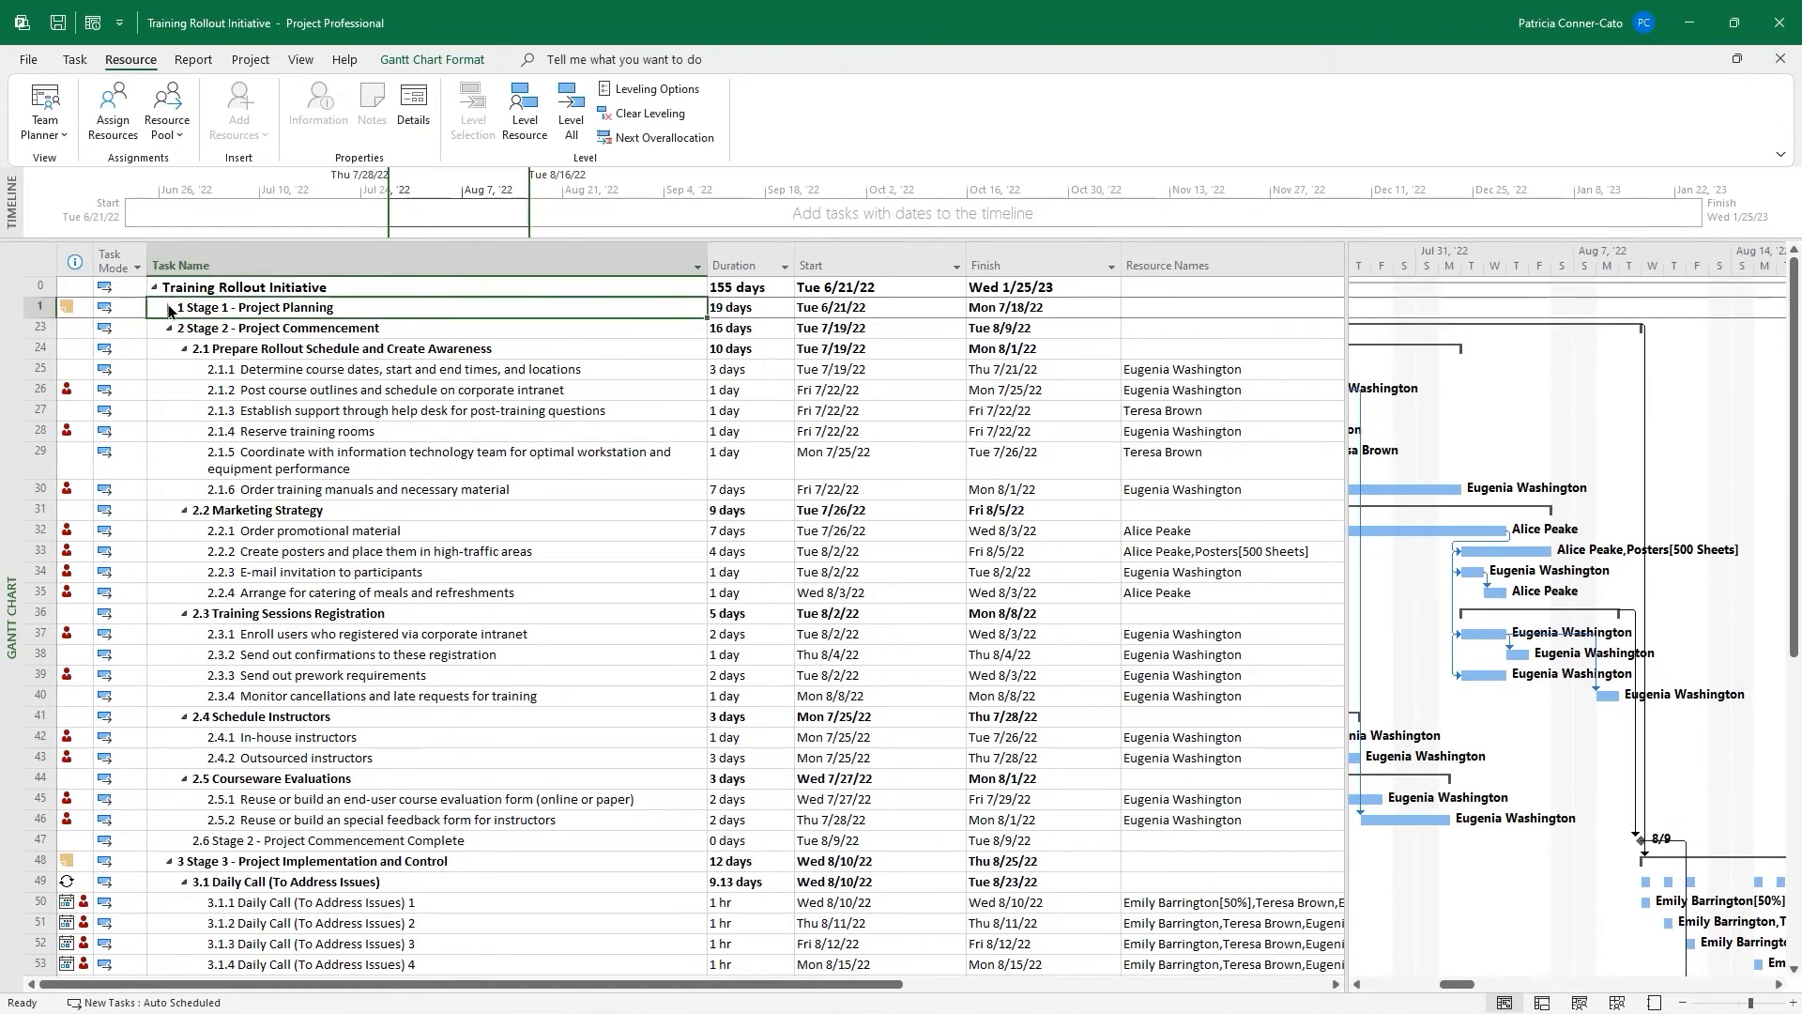
left_click(171, 311)
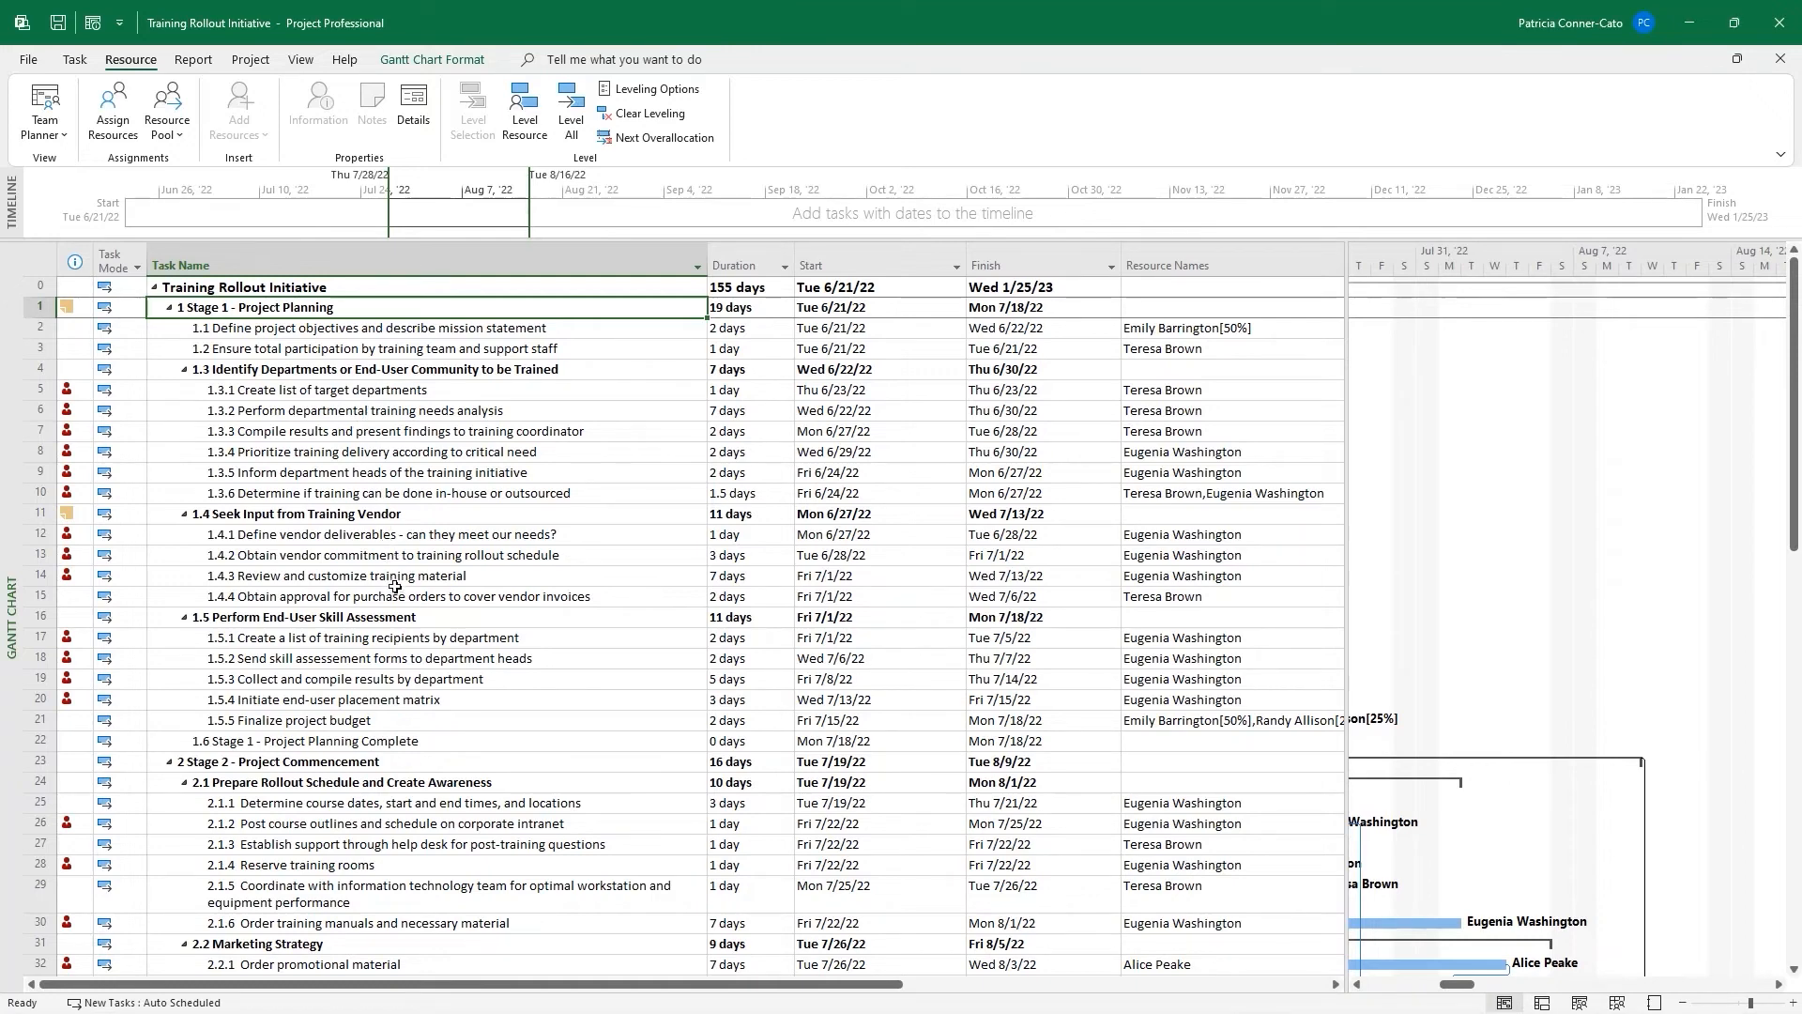
Add the second training coordinator as a resource to tasks 1.4.1, 1.4.2 and 1.4.3 together through Multiple Task Information
left_click(76, 534)
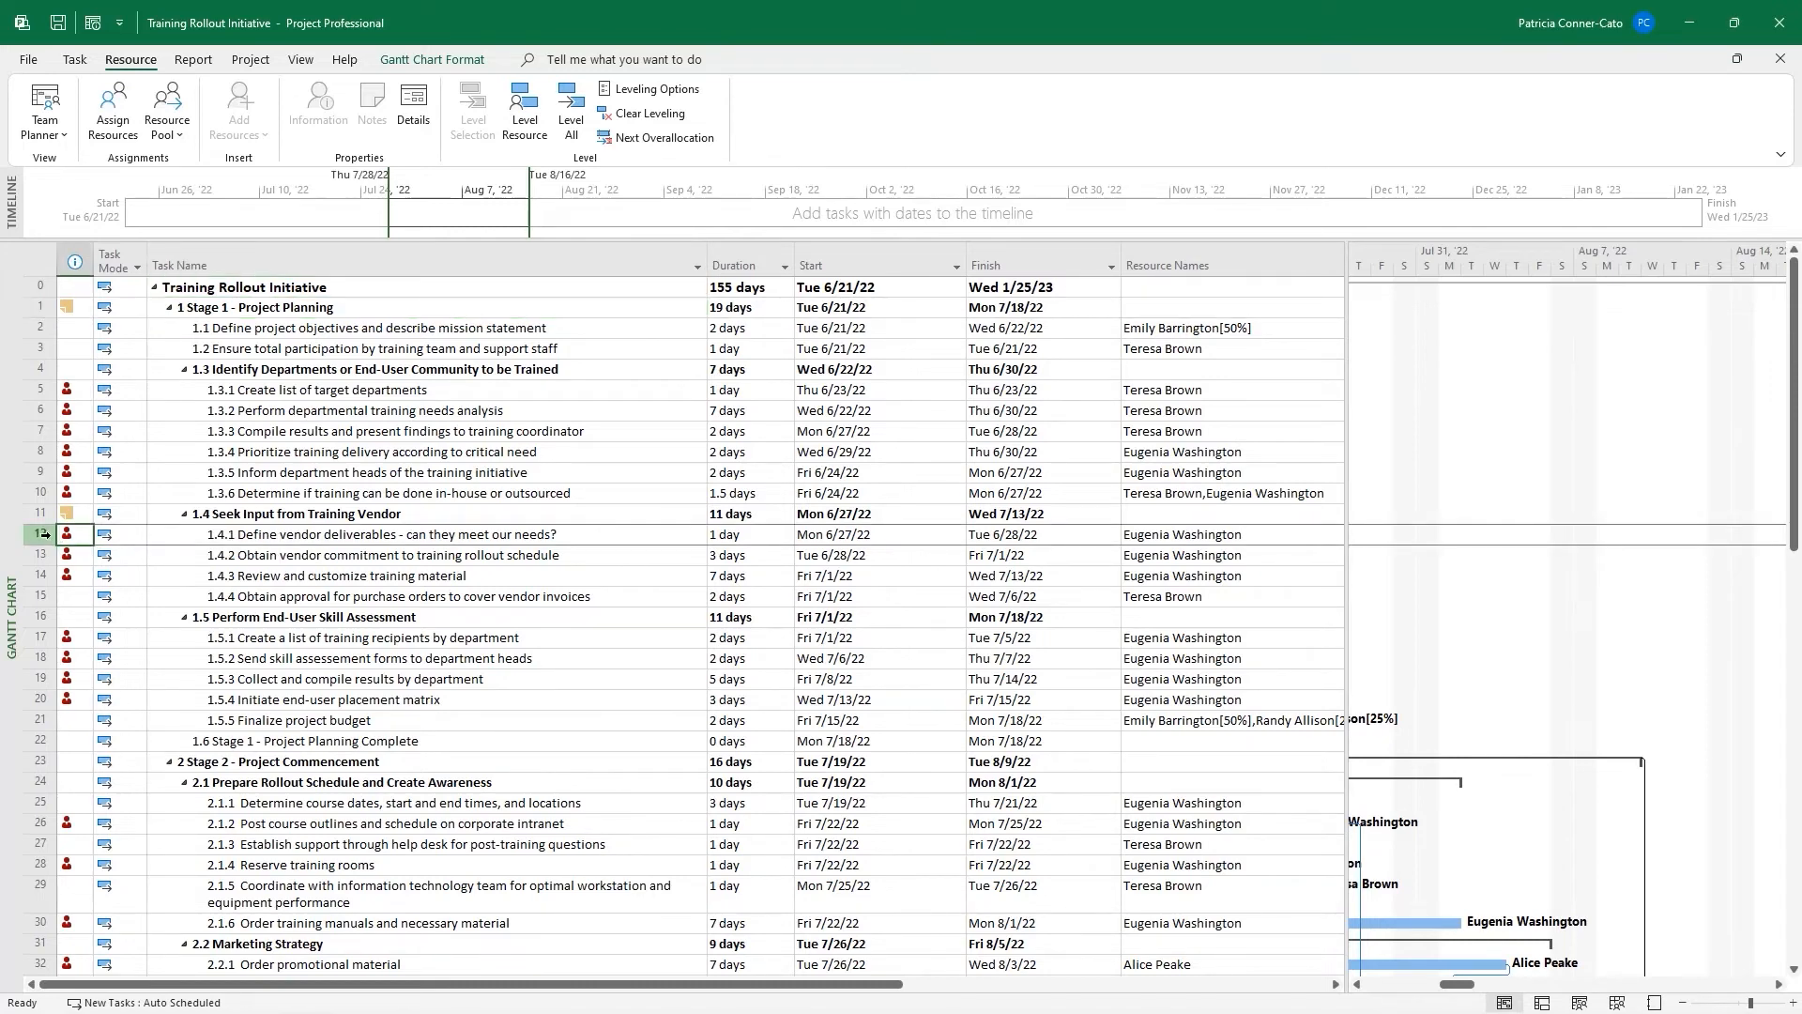
left_click_drag(40, 534, 44, 574)
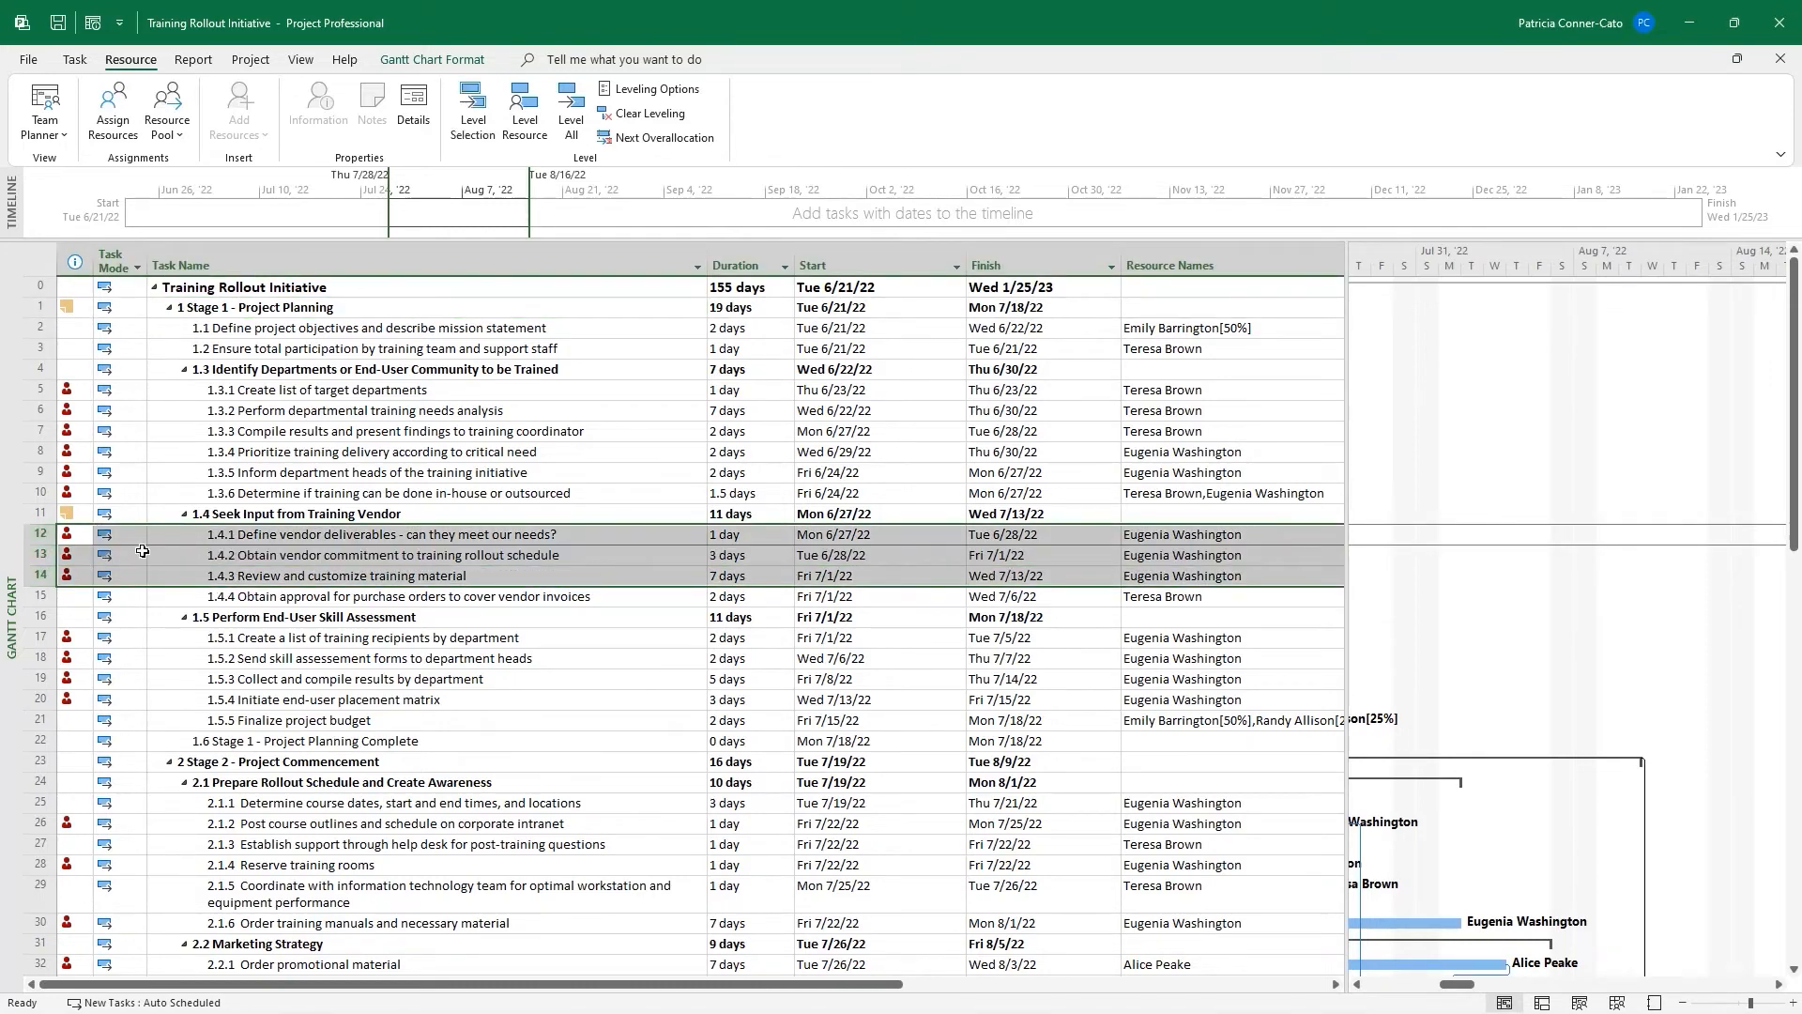
left_click(87, 60)
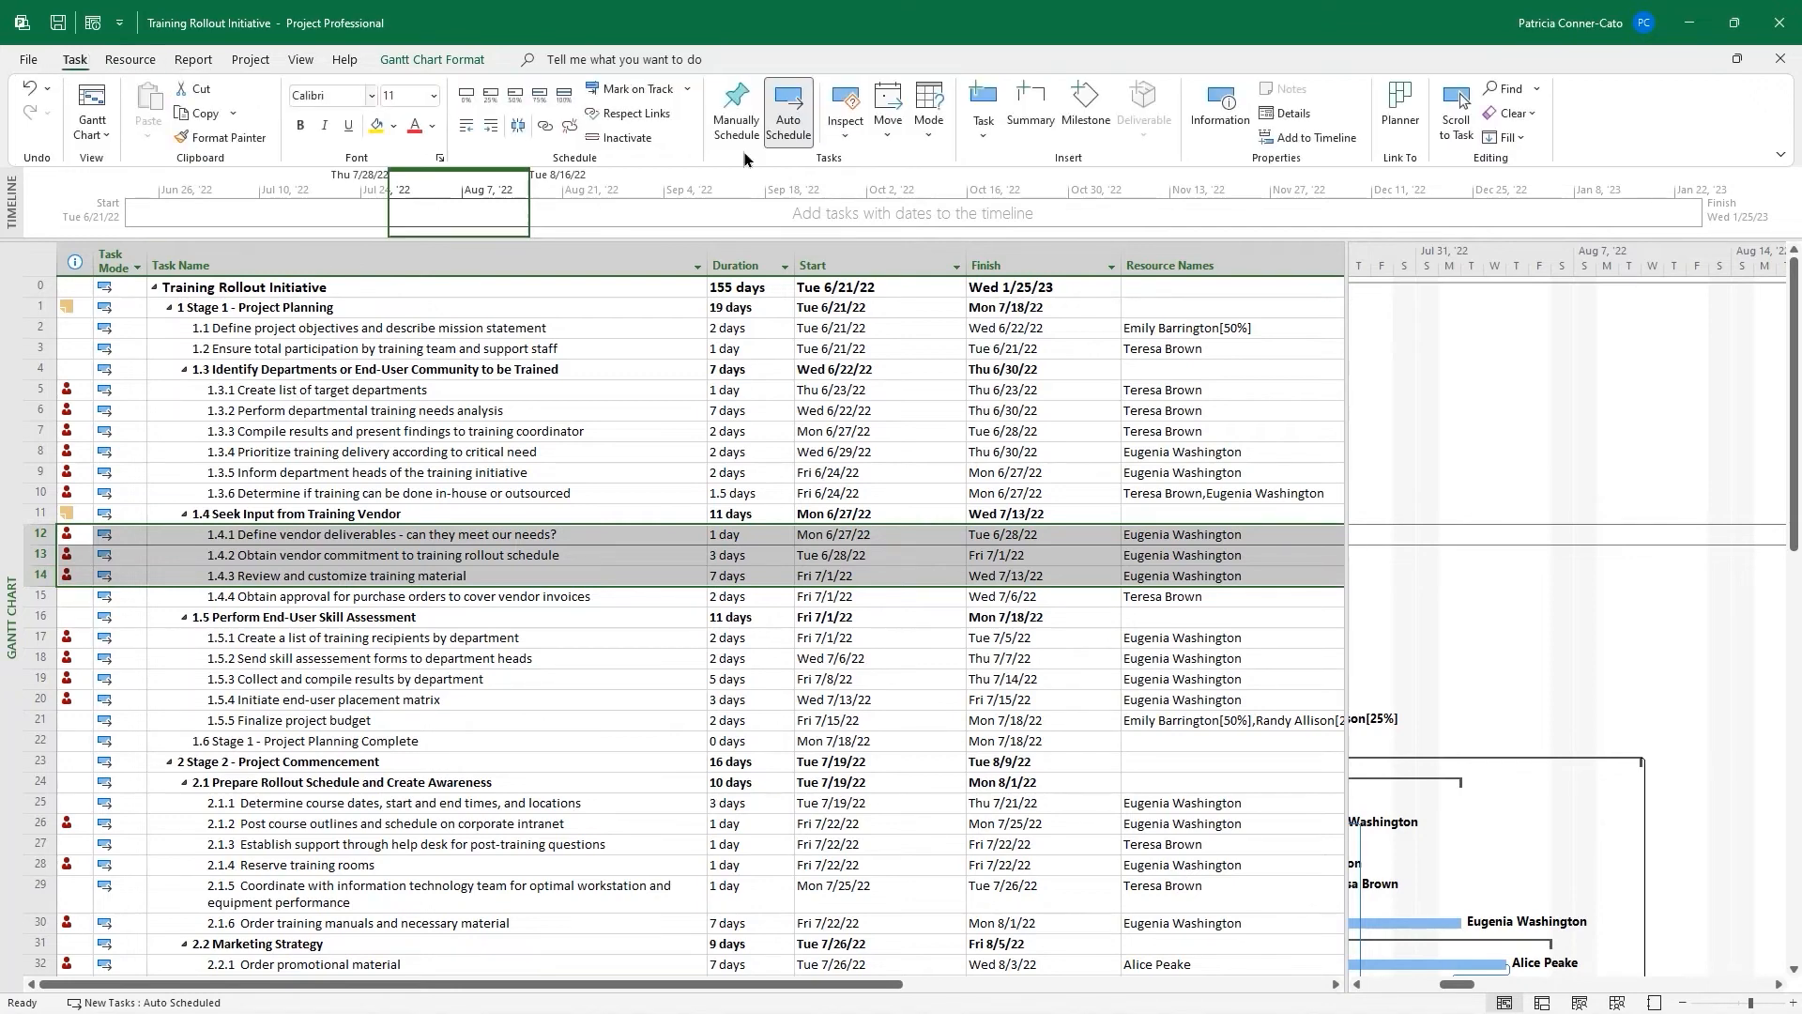
left_click(1223, 116)
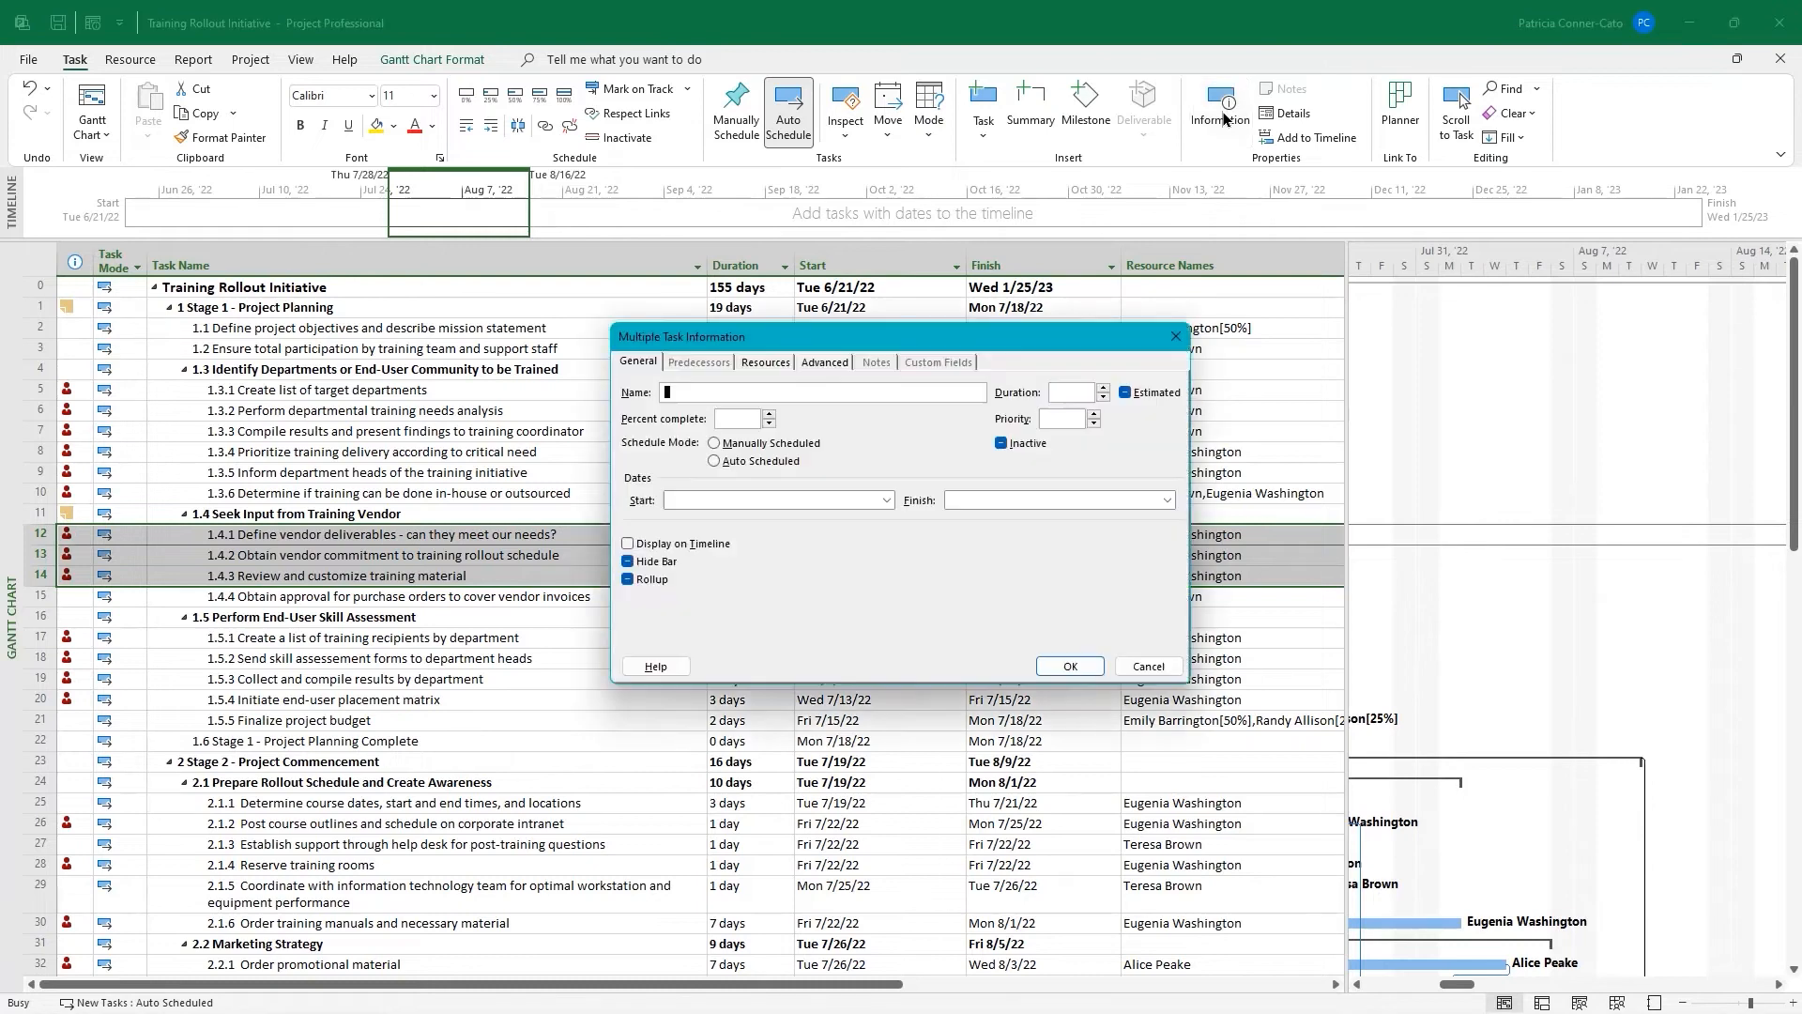
left_click(768, 362)
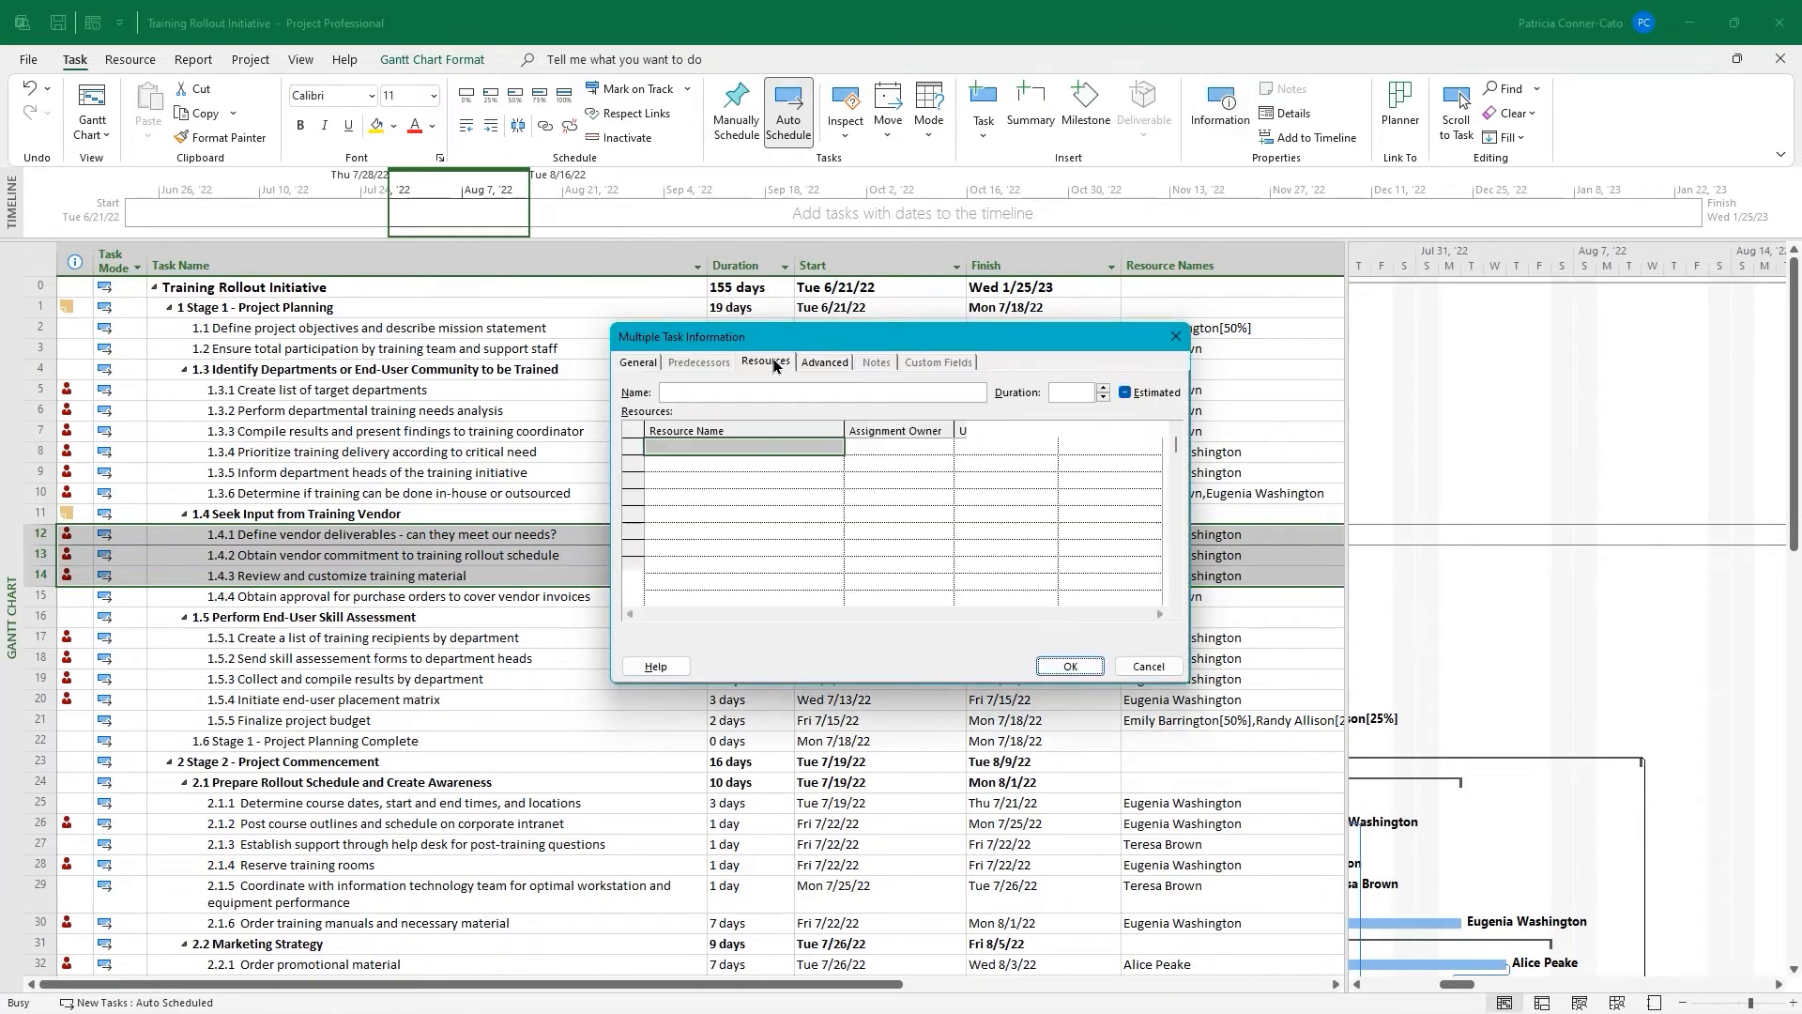
left_click(798, 447)
left_click(832, 450)
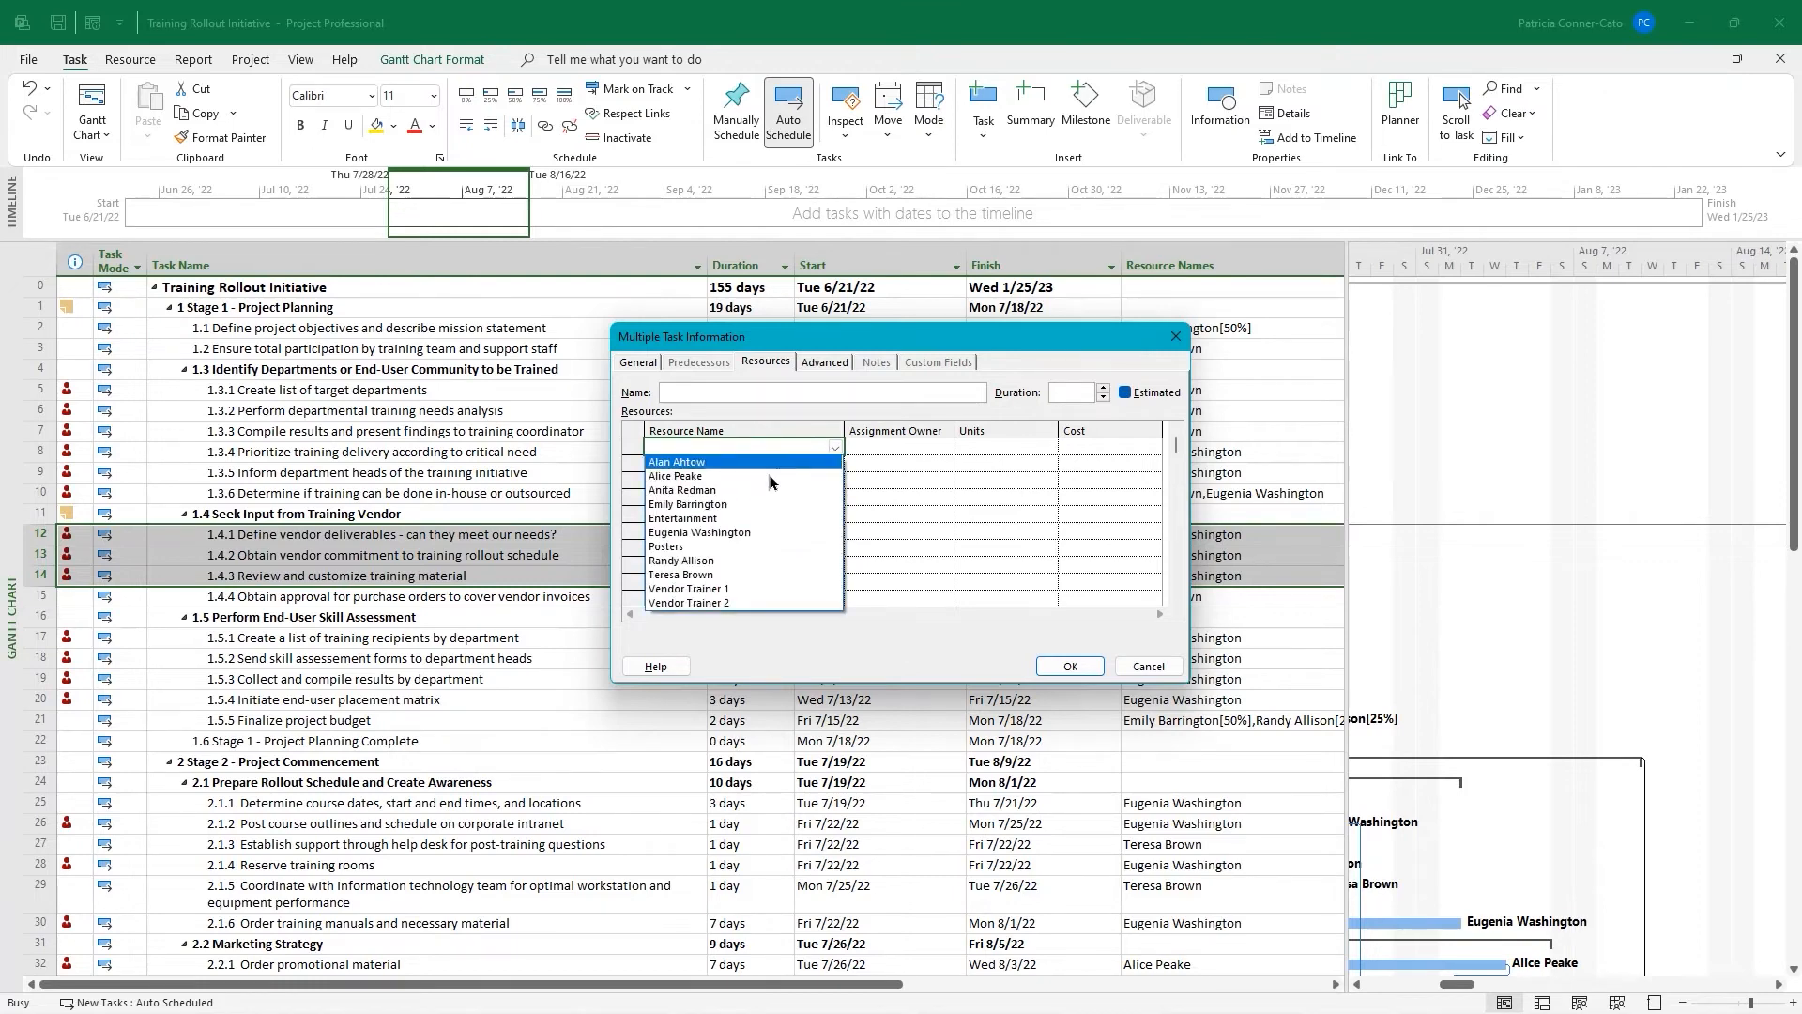
left_click(712, 491)
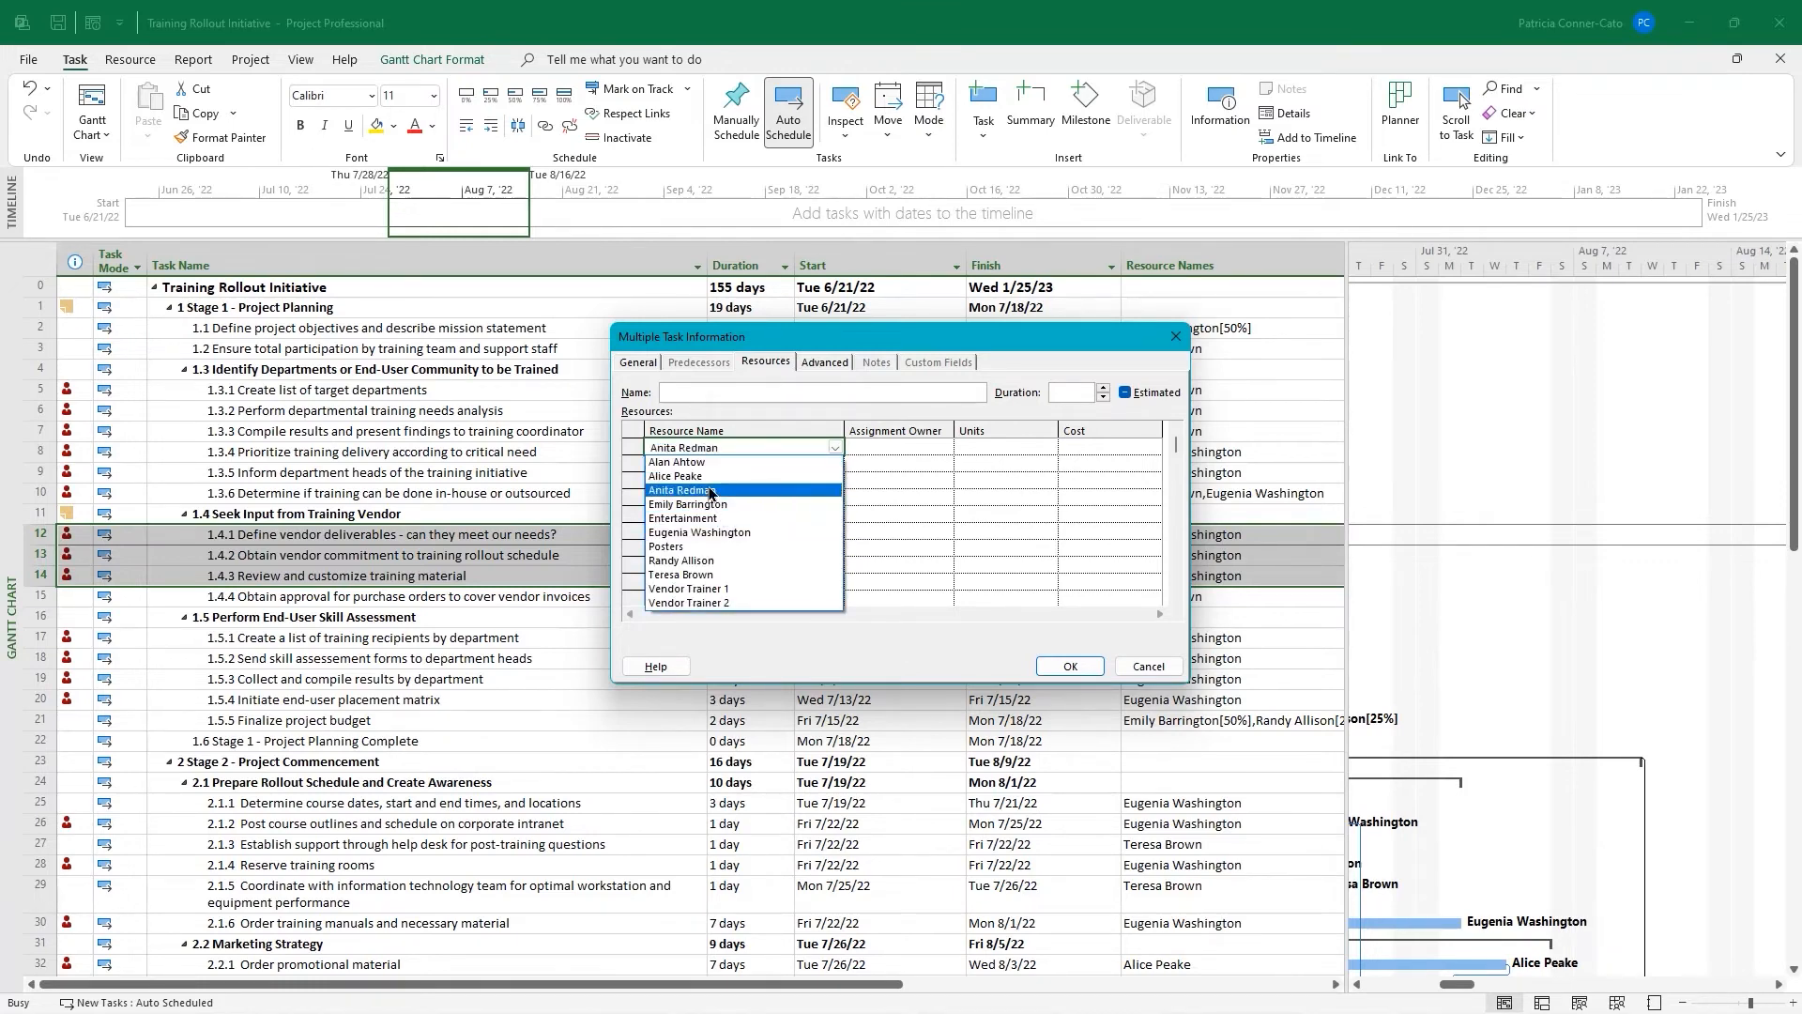
left_click(1070, 667)
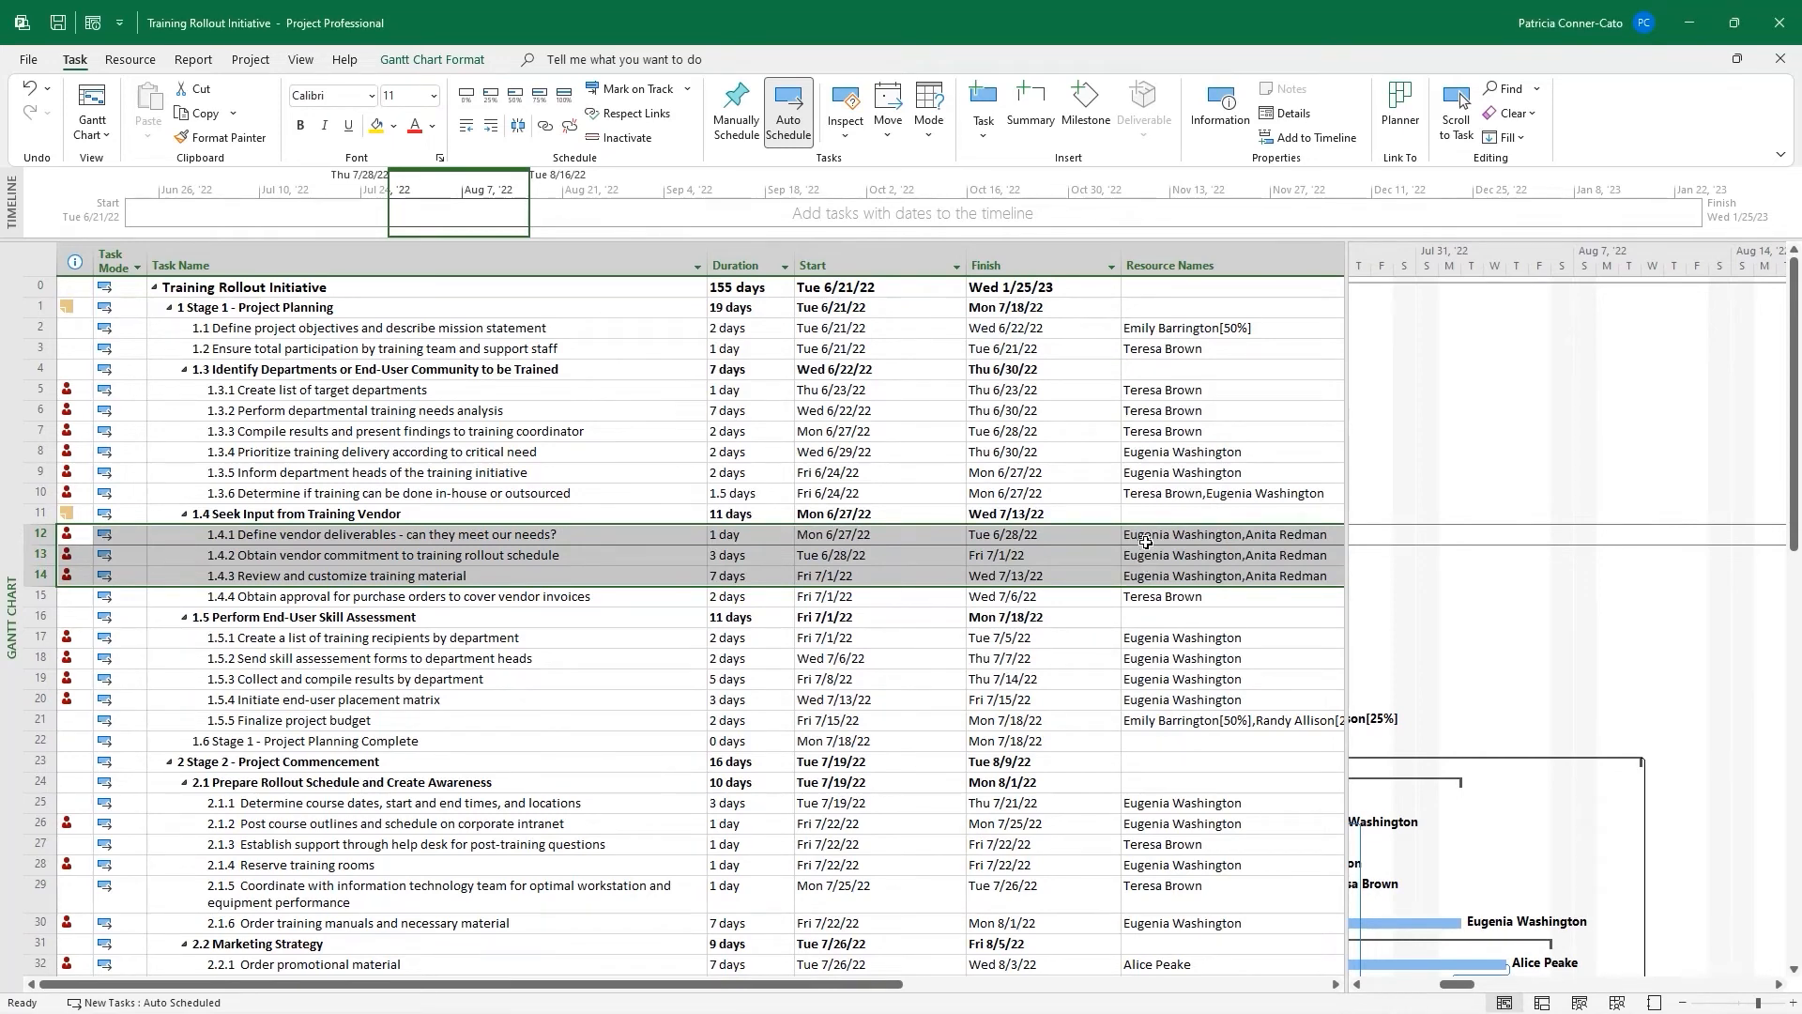
Widen the table area of the Gantt Chart so the entire Resource Names column shows, with task 1.4.1's resource cell selected
left_click(1146, 542)
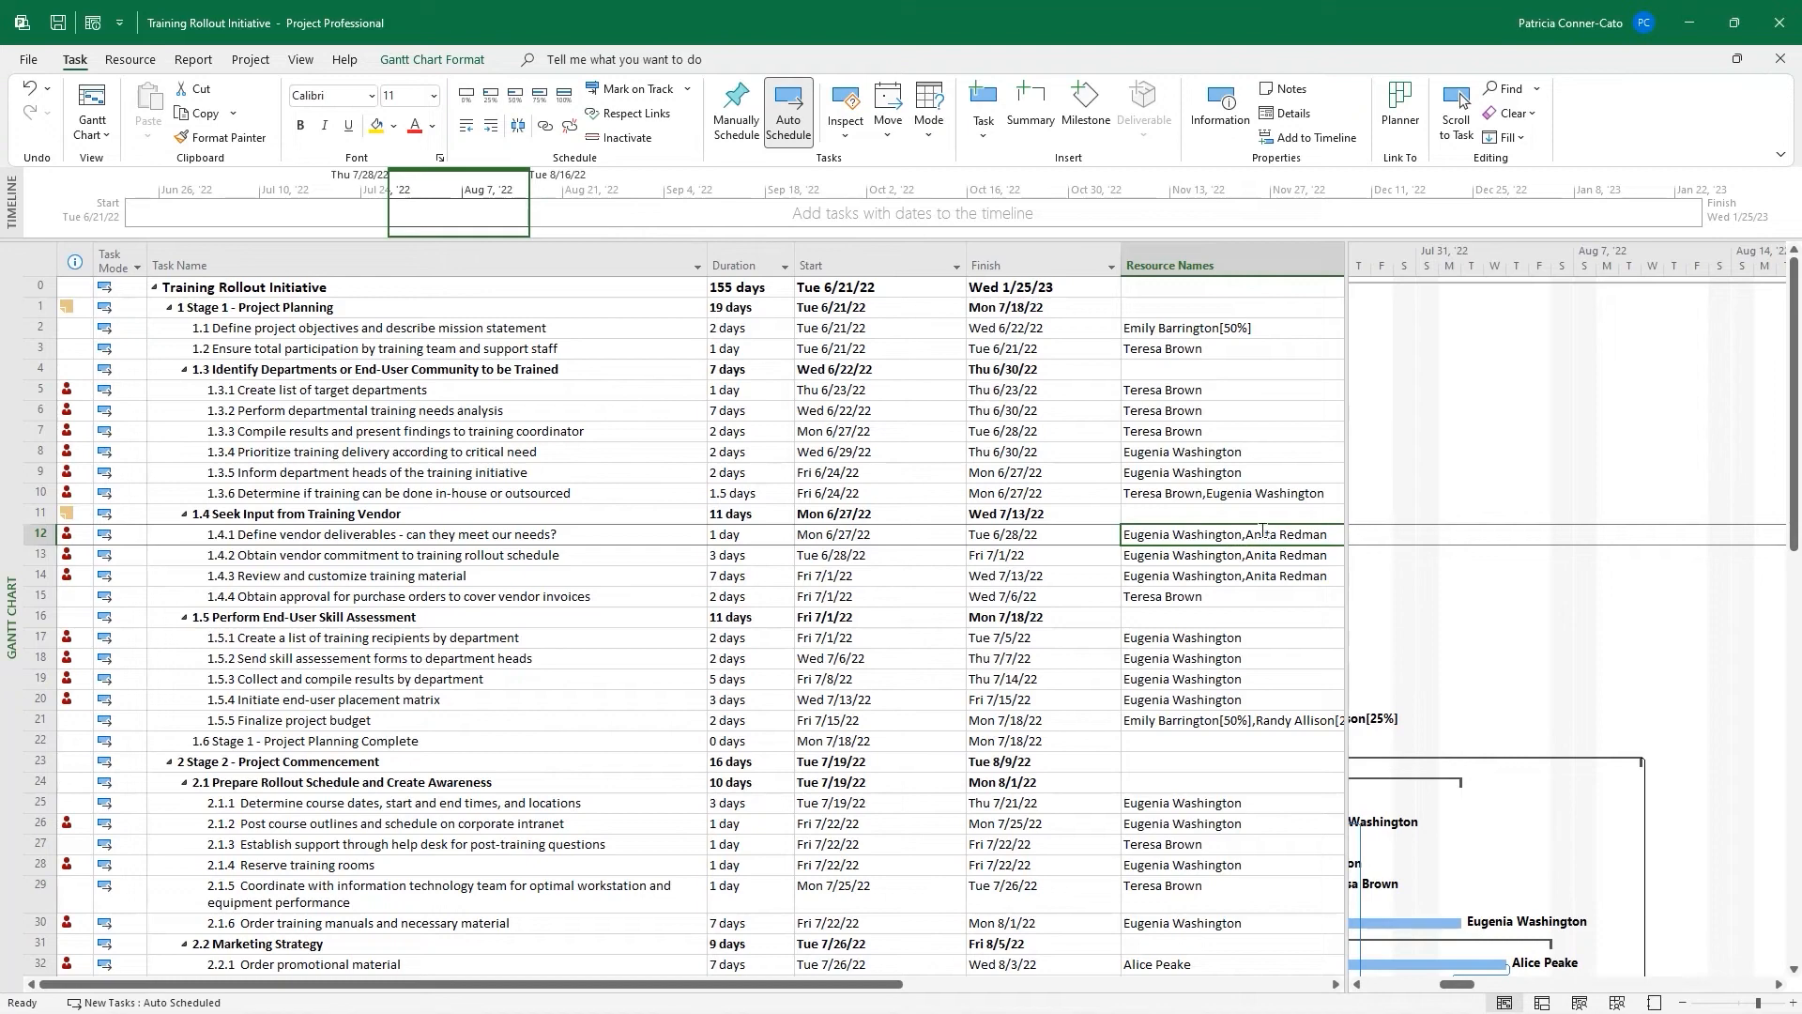
left_click(1329, 541)
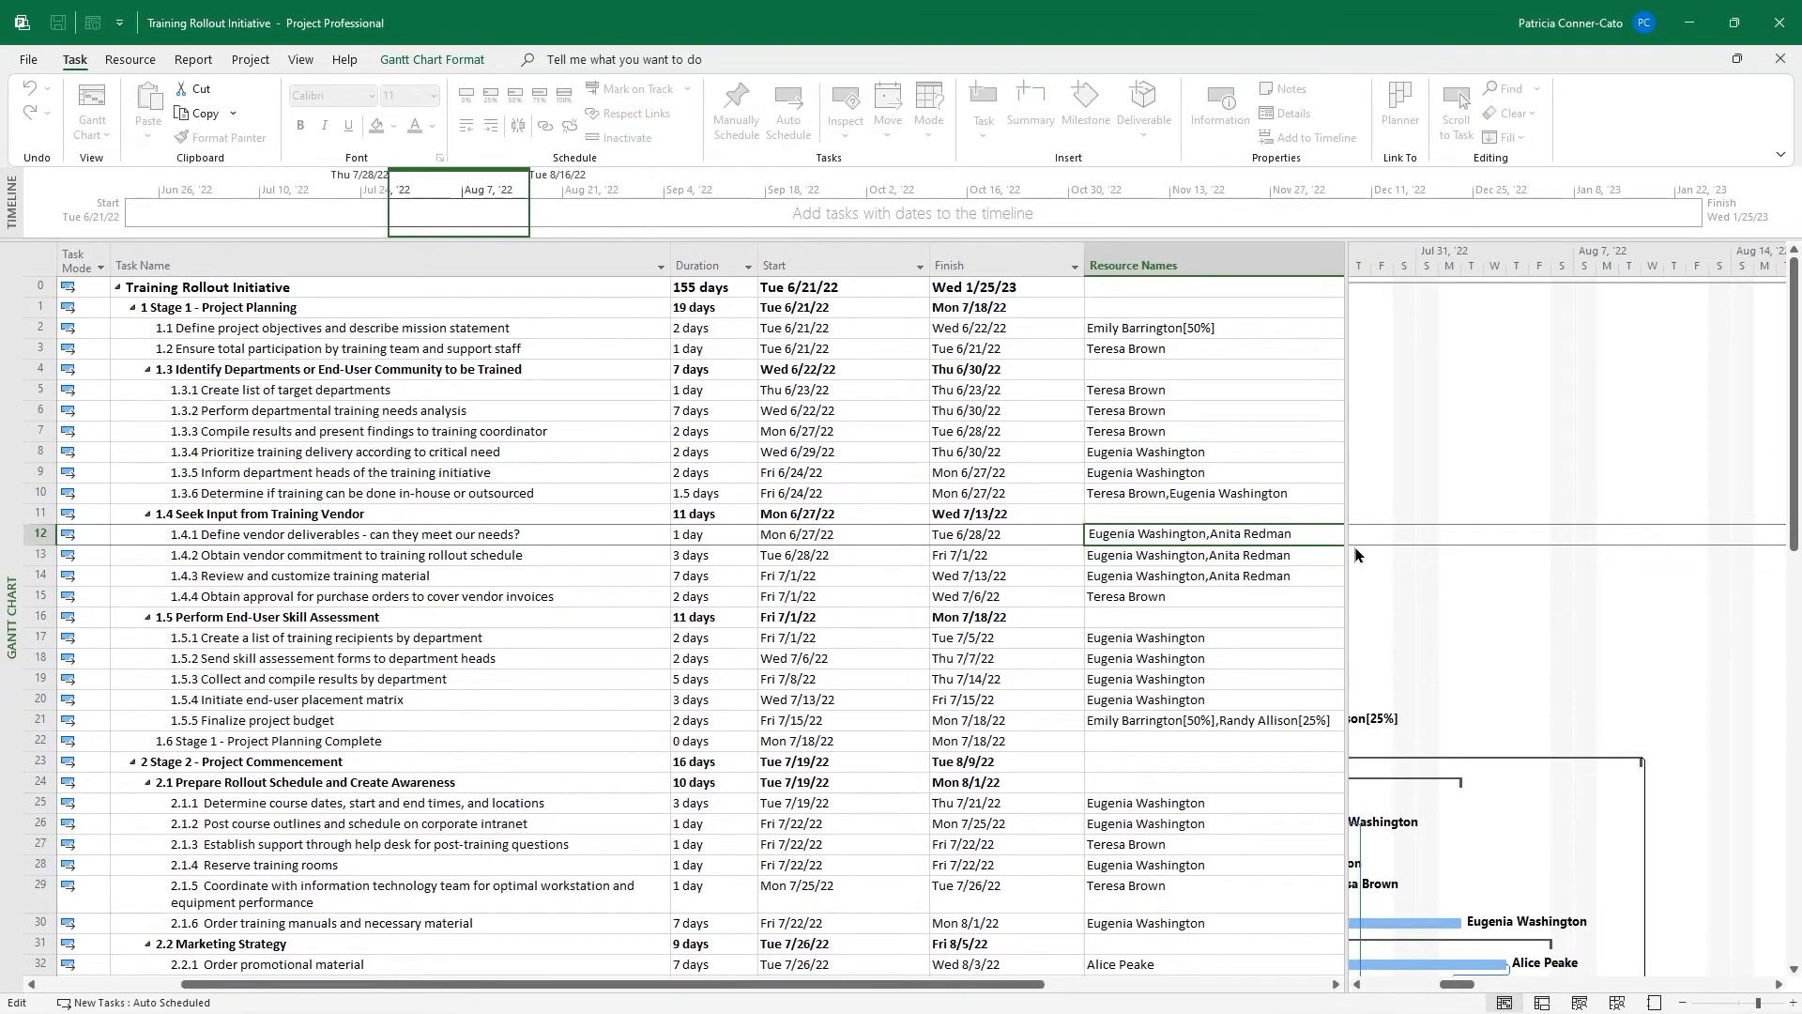
left_click_drag(1348, 563, 1523, 563)
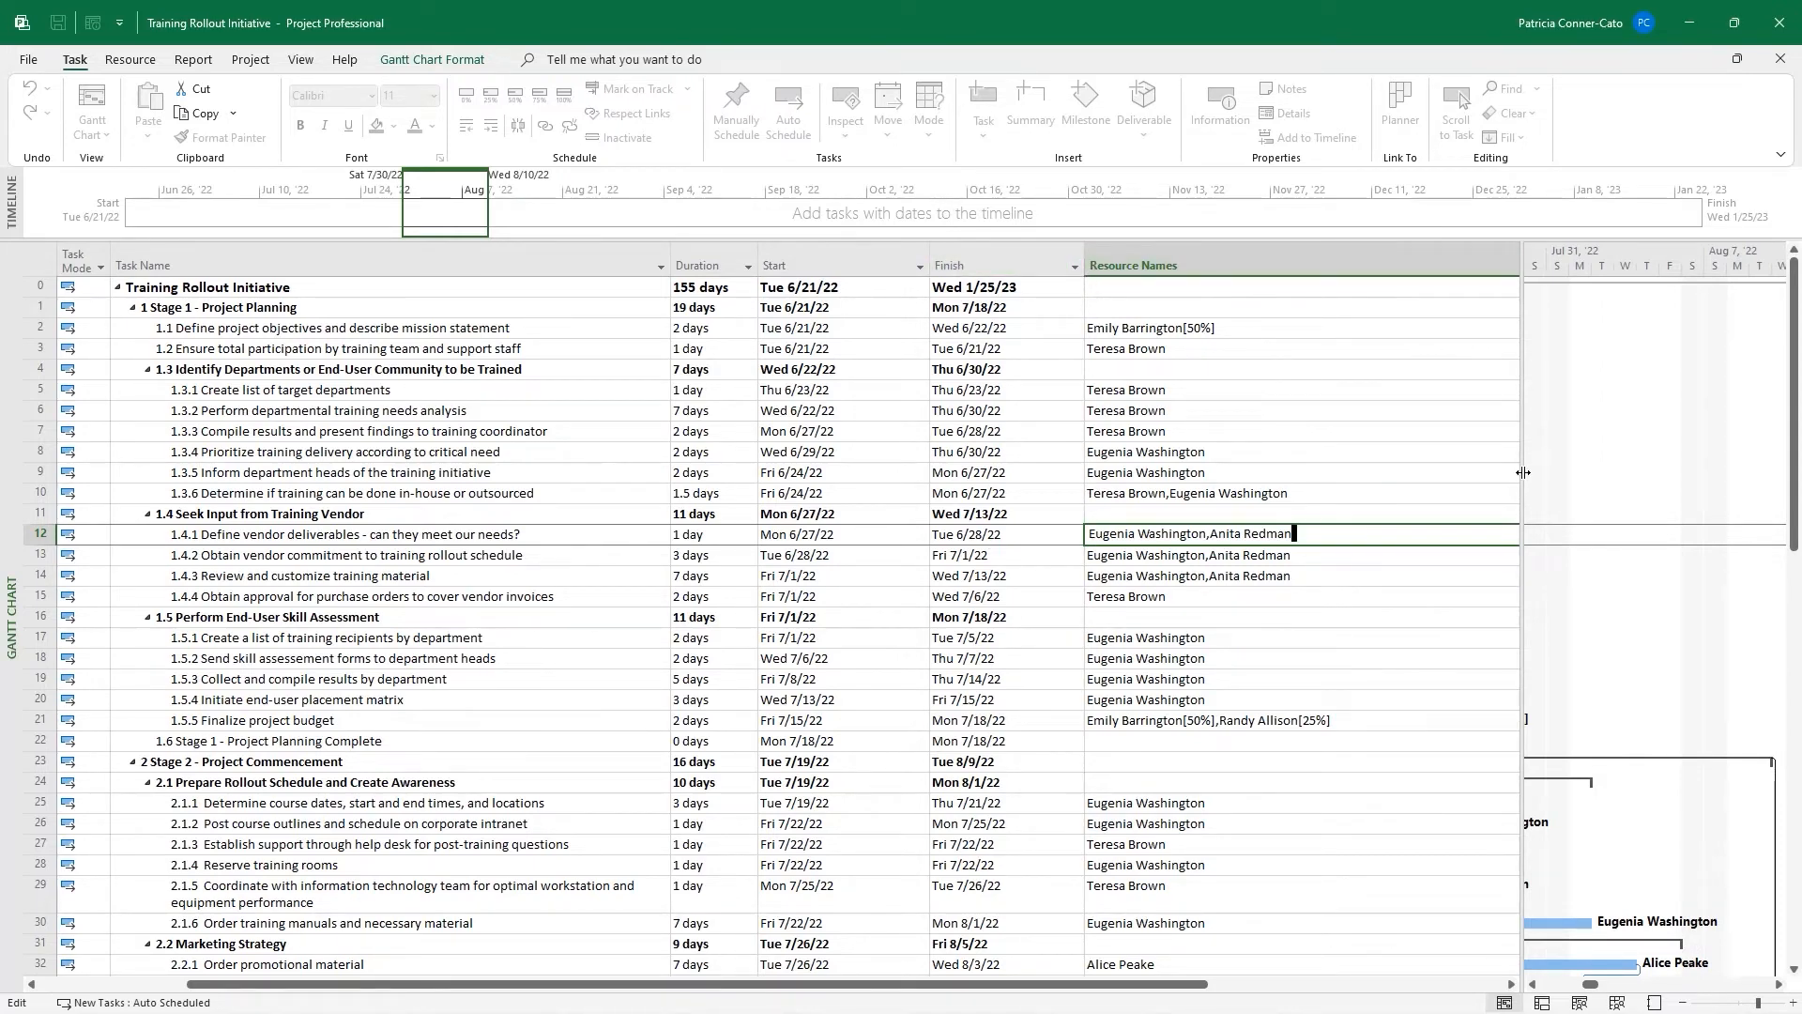
left_click_drag(1523, 472, 1596, 526)
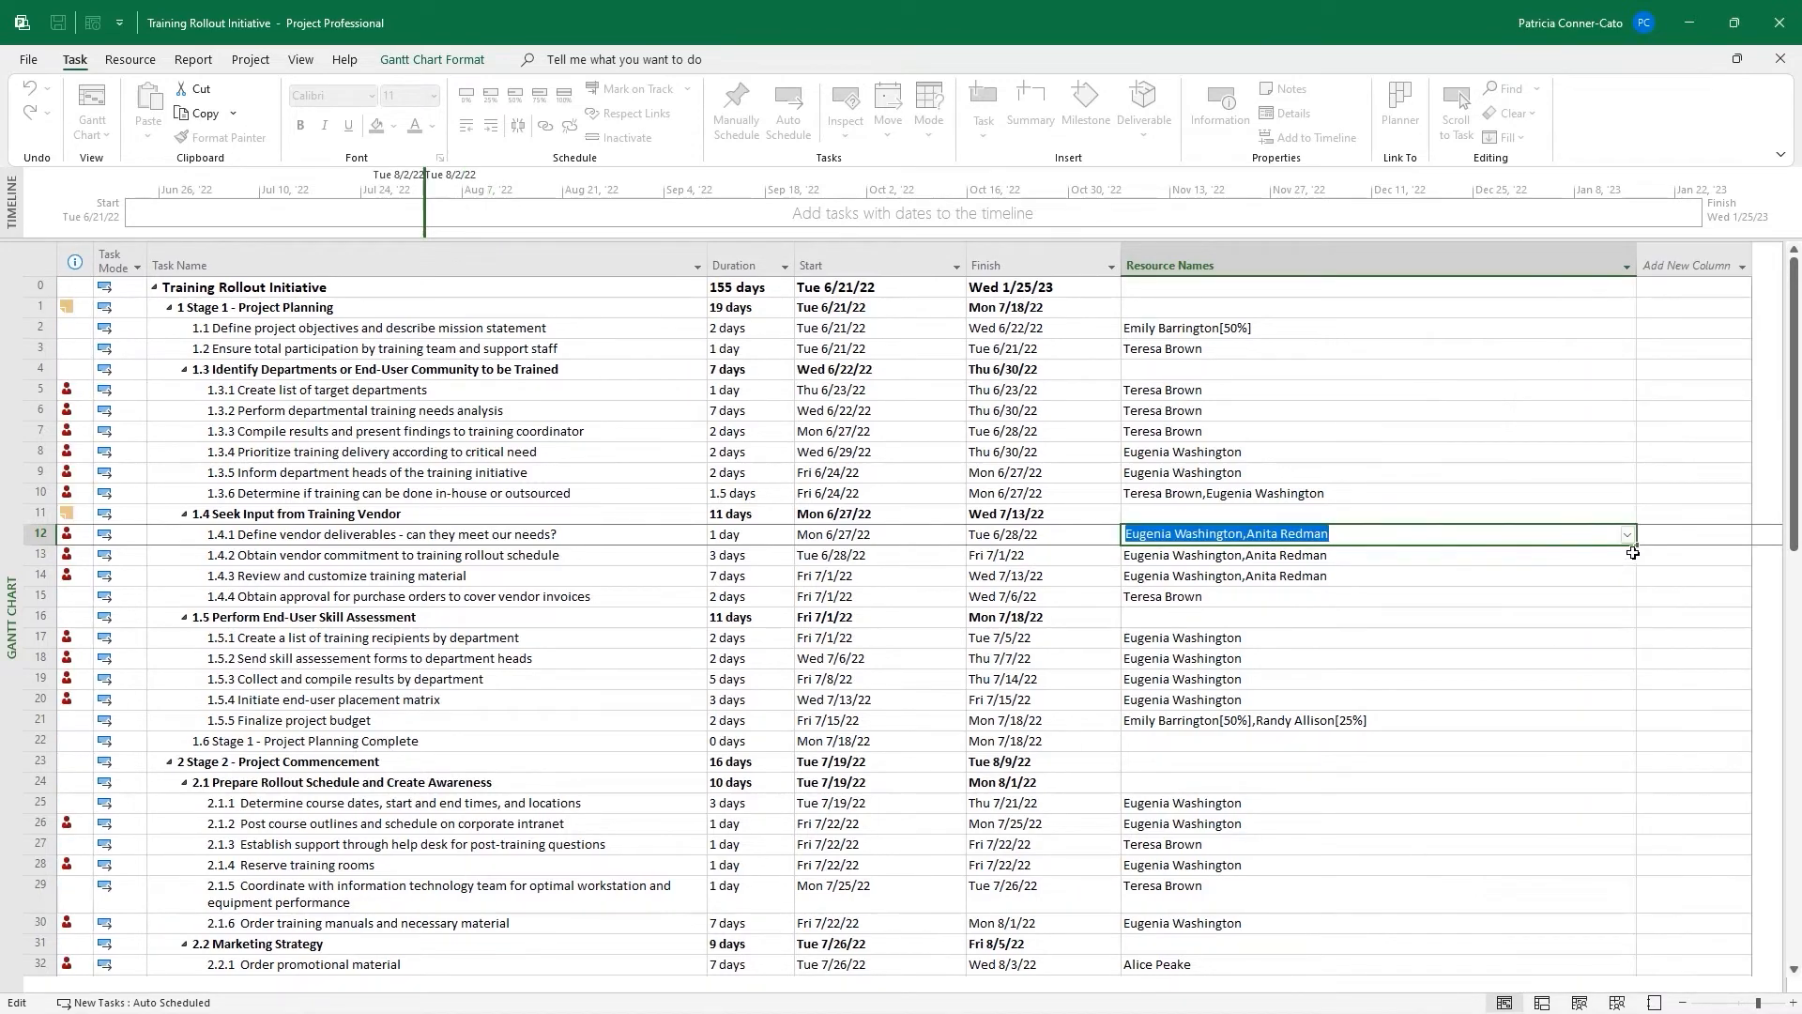
Remove the first training coordinator from task 1.4.1, decreasing the amount of work but keeping the same duration
left_click(1627, 534)
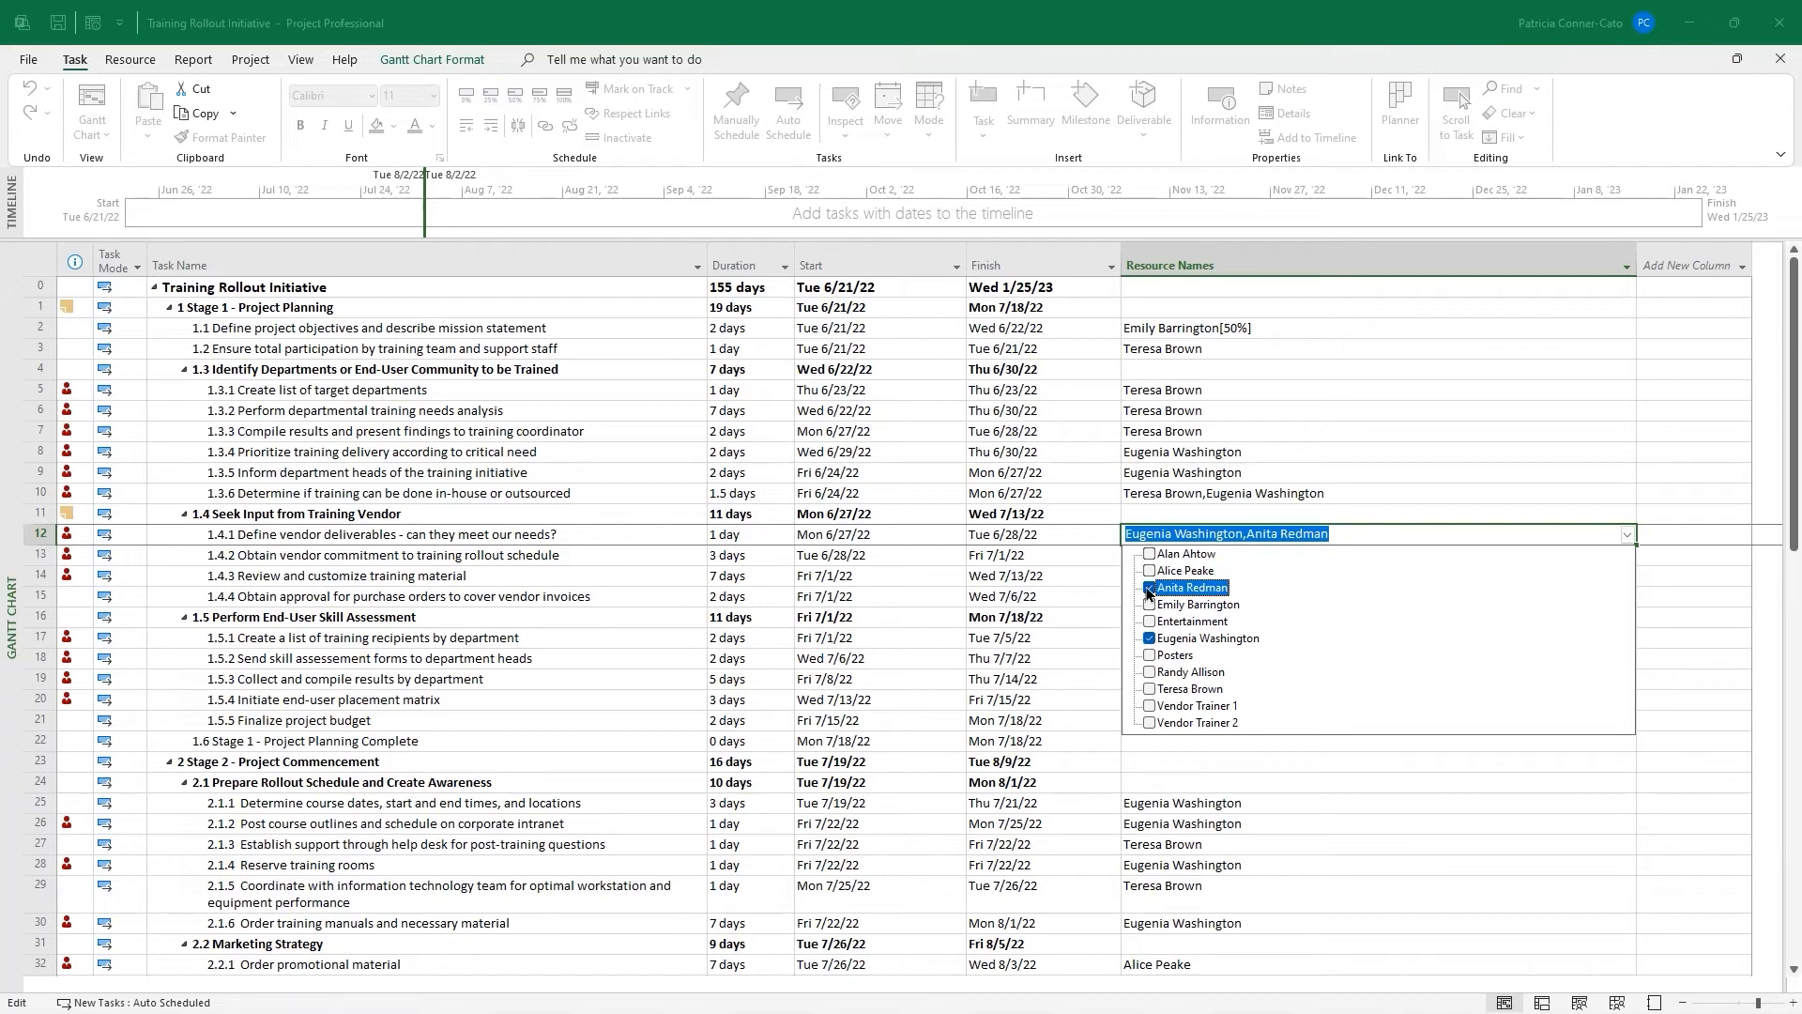
left_click(1149, 639)
left_click(1056, 661)
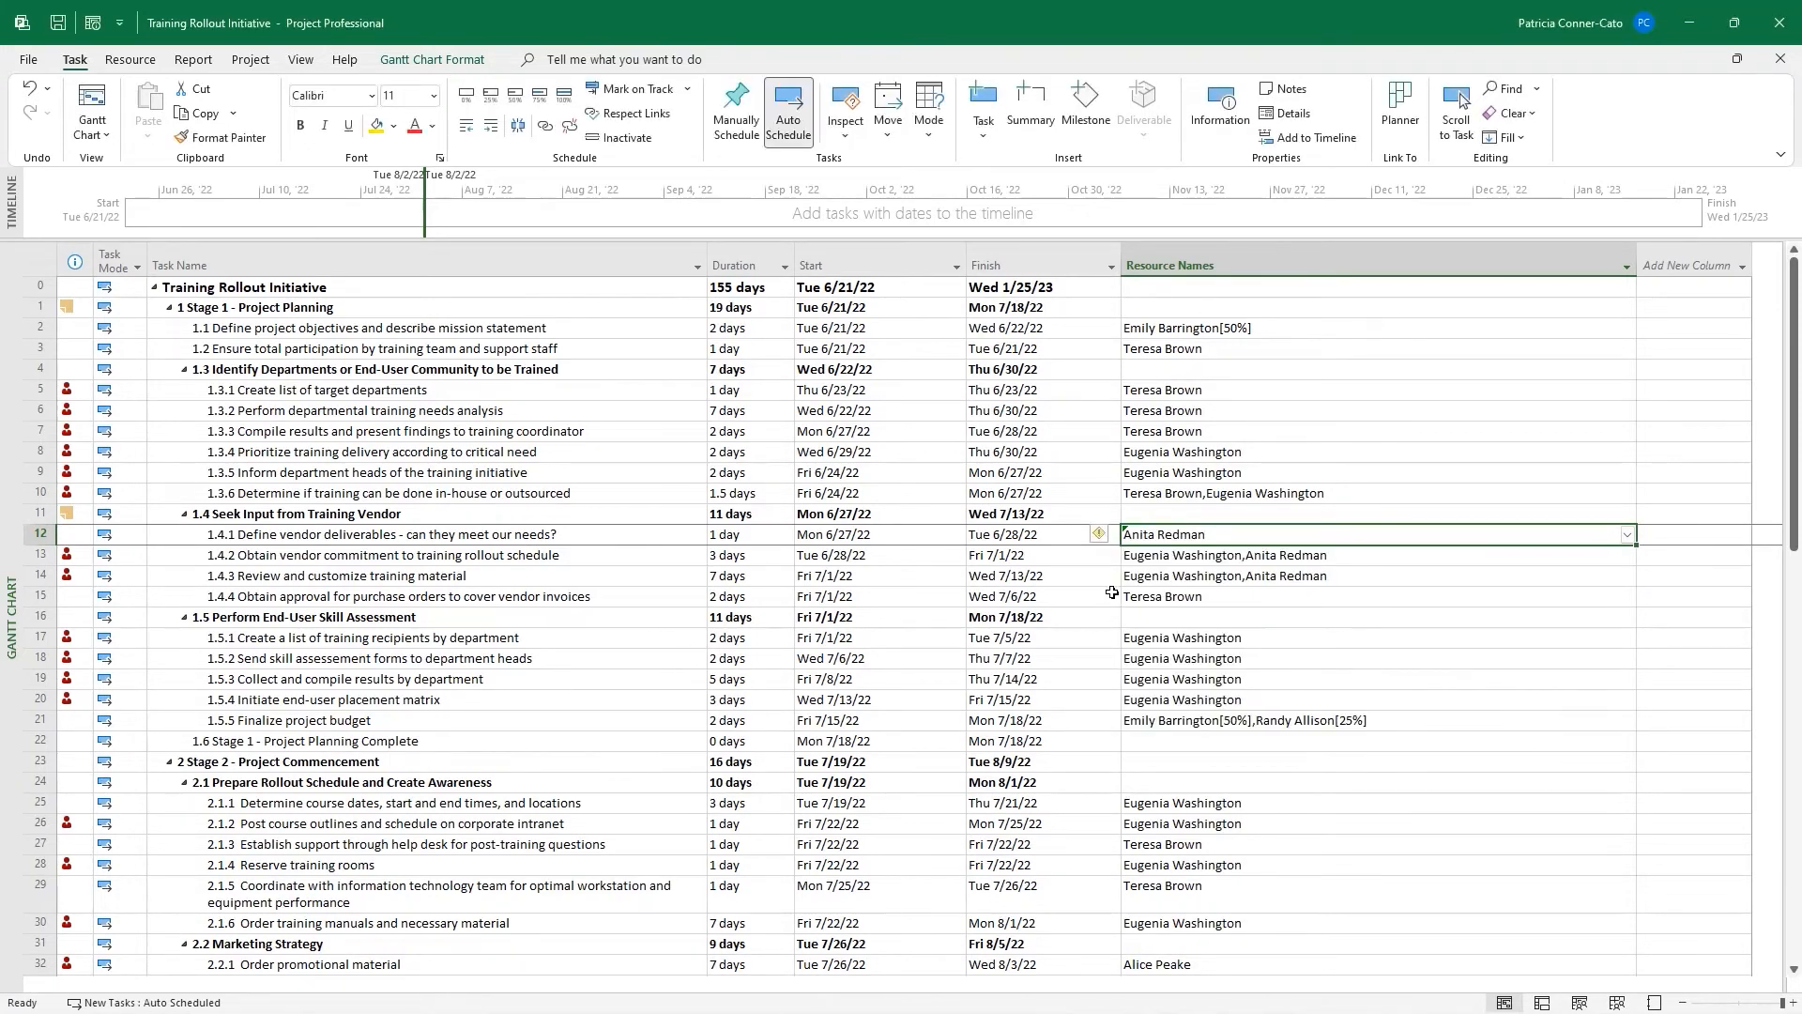
mouse_move(1105, 543)
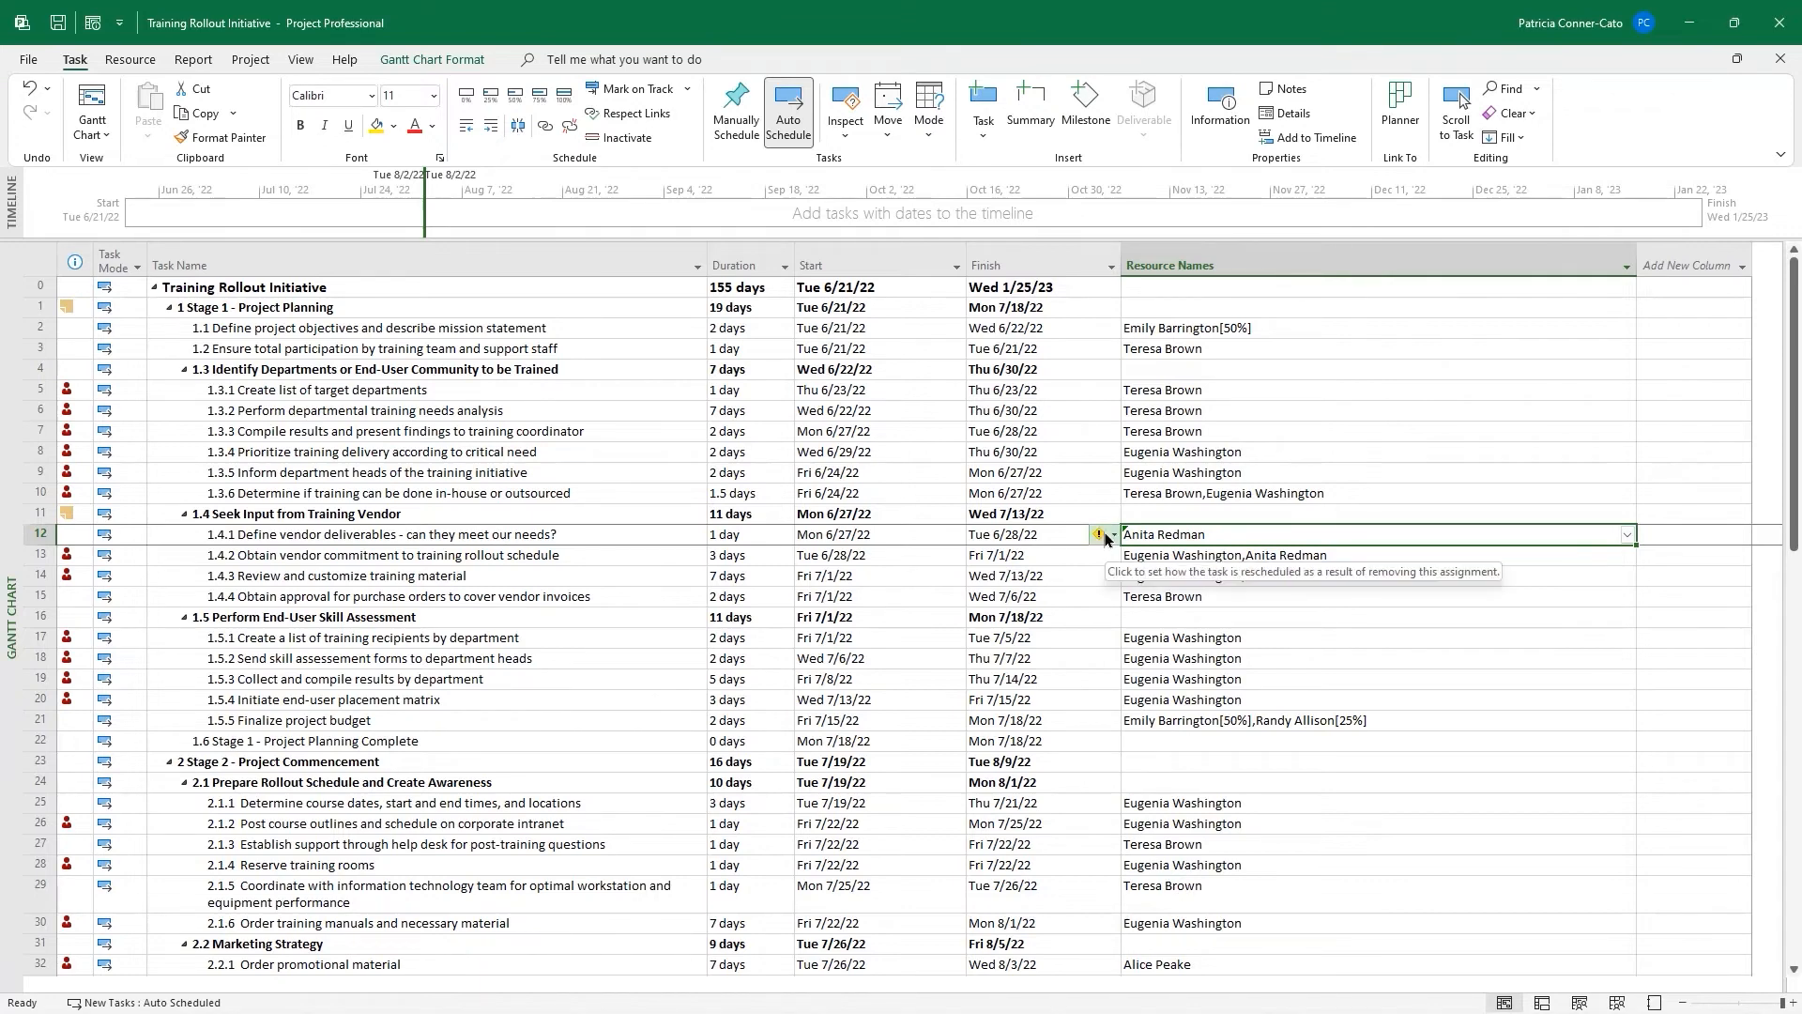
left_click(1105, 537)
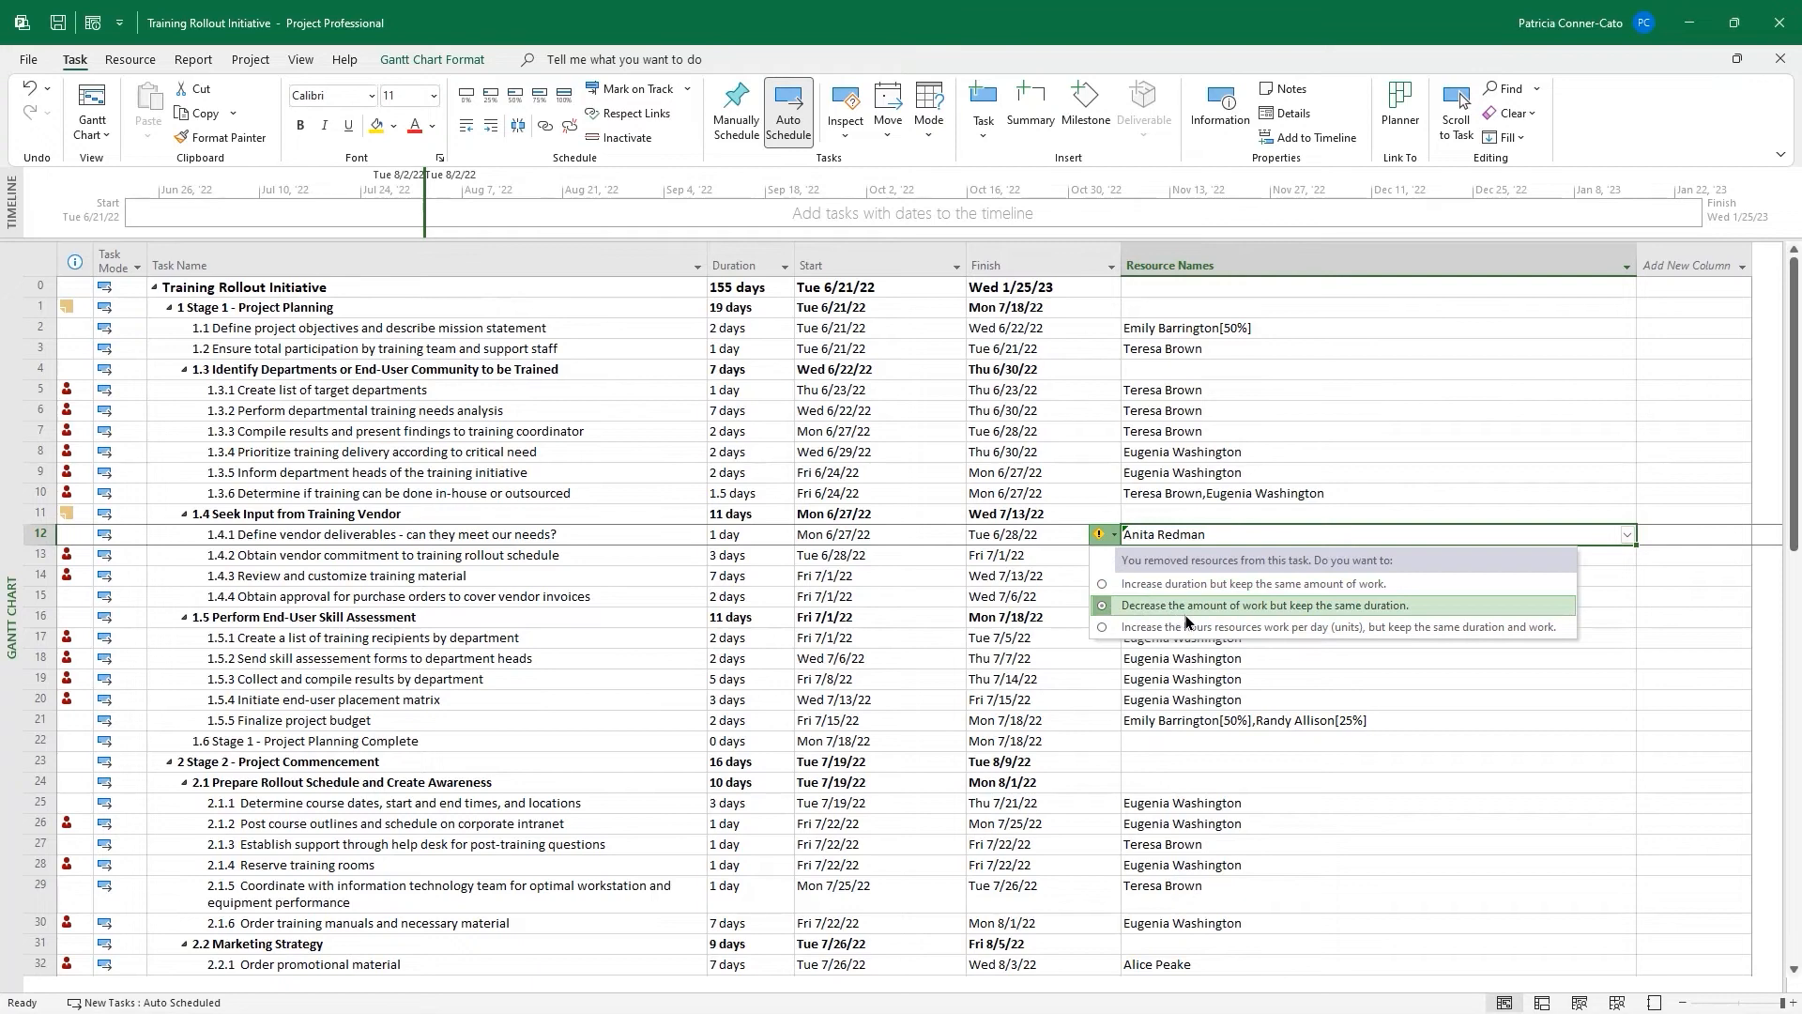
left_click(1132, 606)
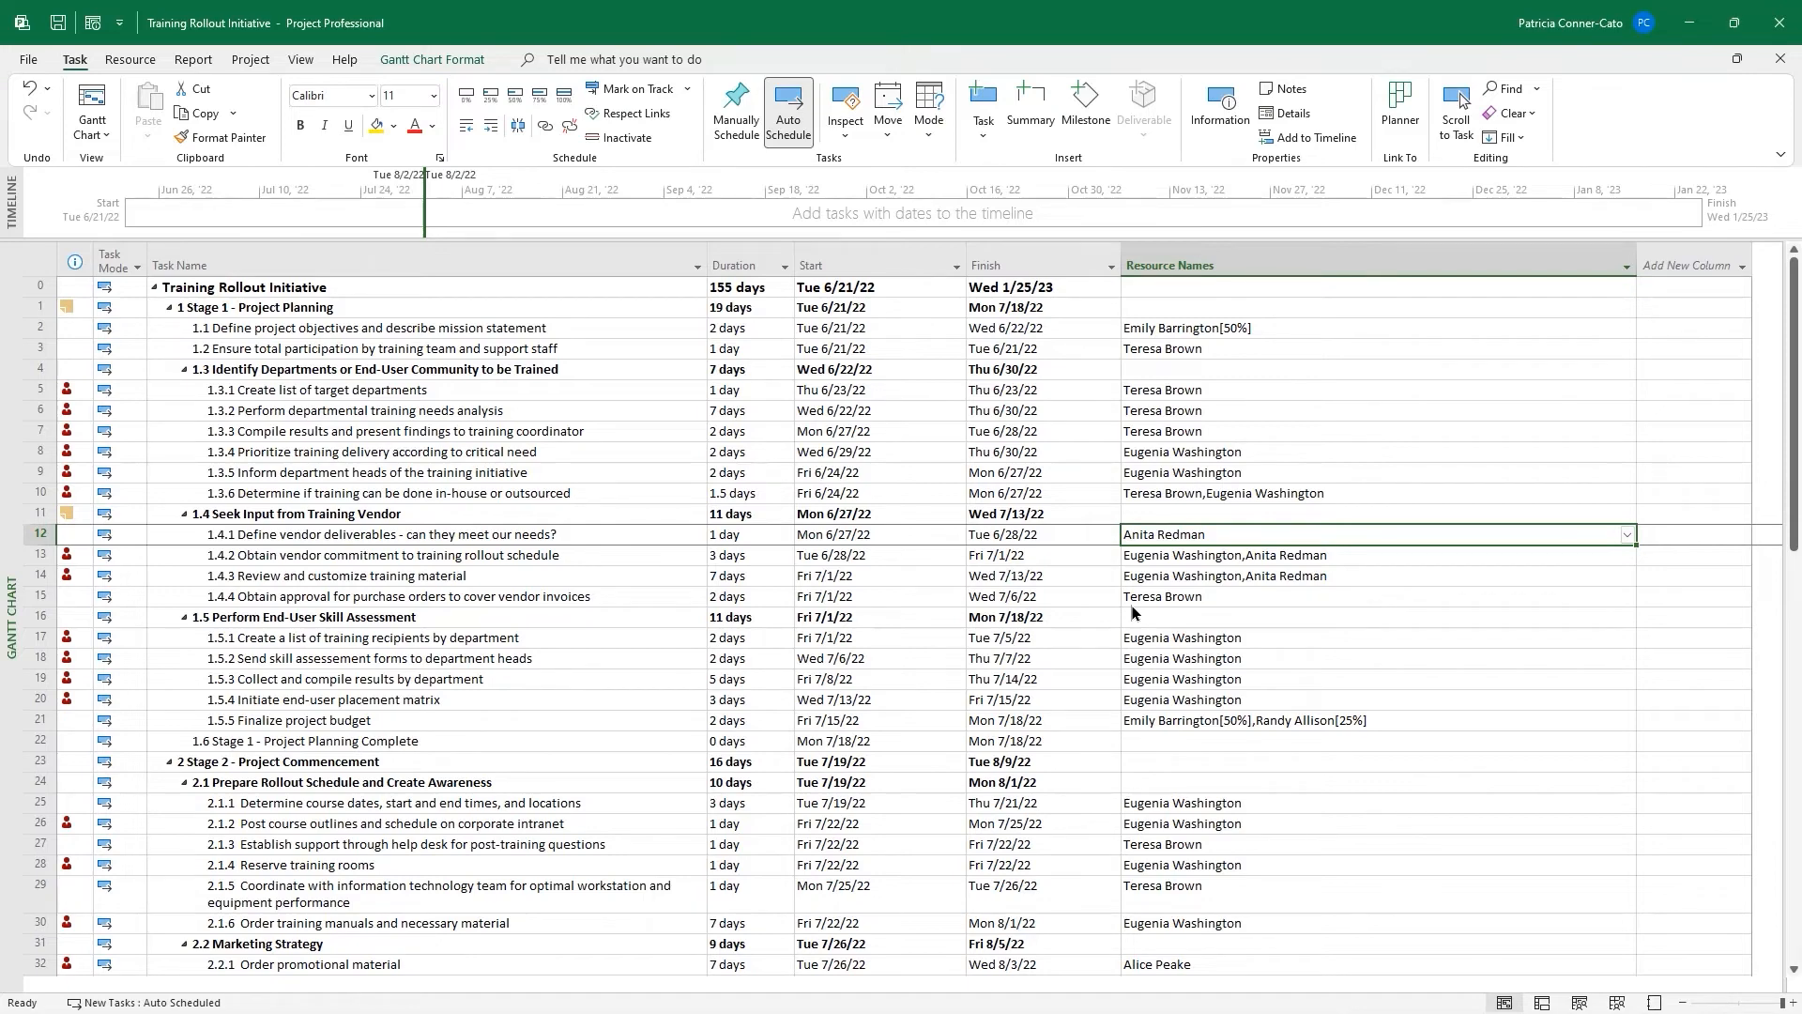
Remove the first training coordinator from task 1.4.2, decreasing the amount of work but keeping the same duration
left_click(1151, 562)
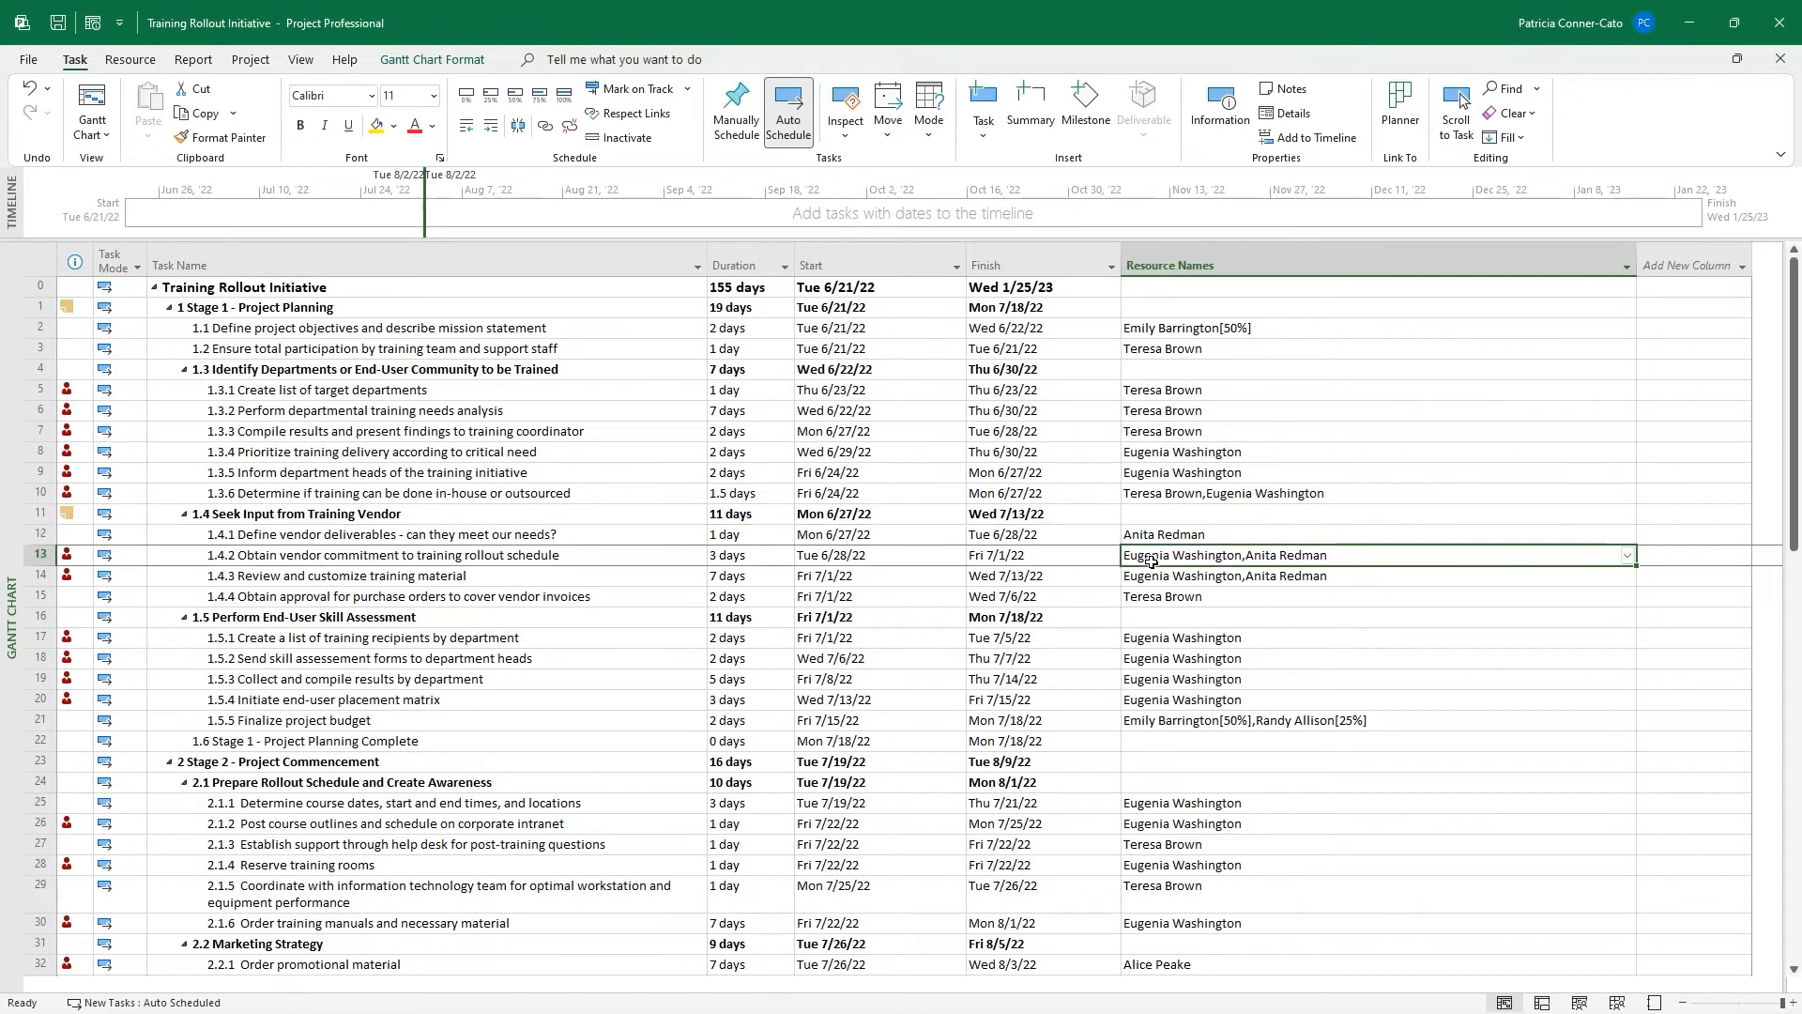
left_click(1629, 558)
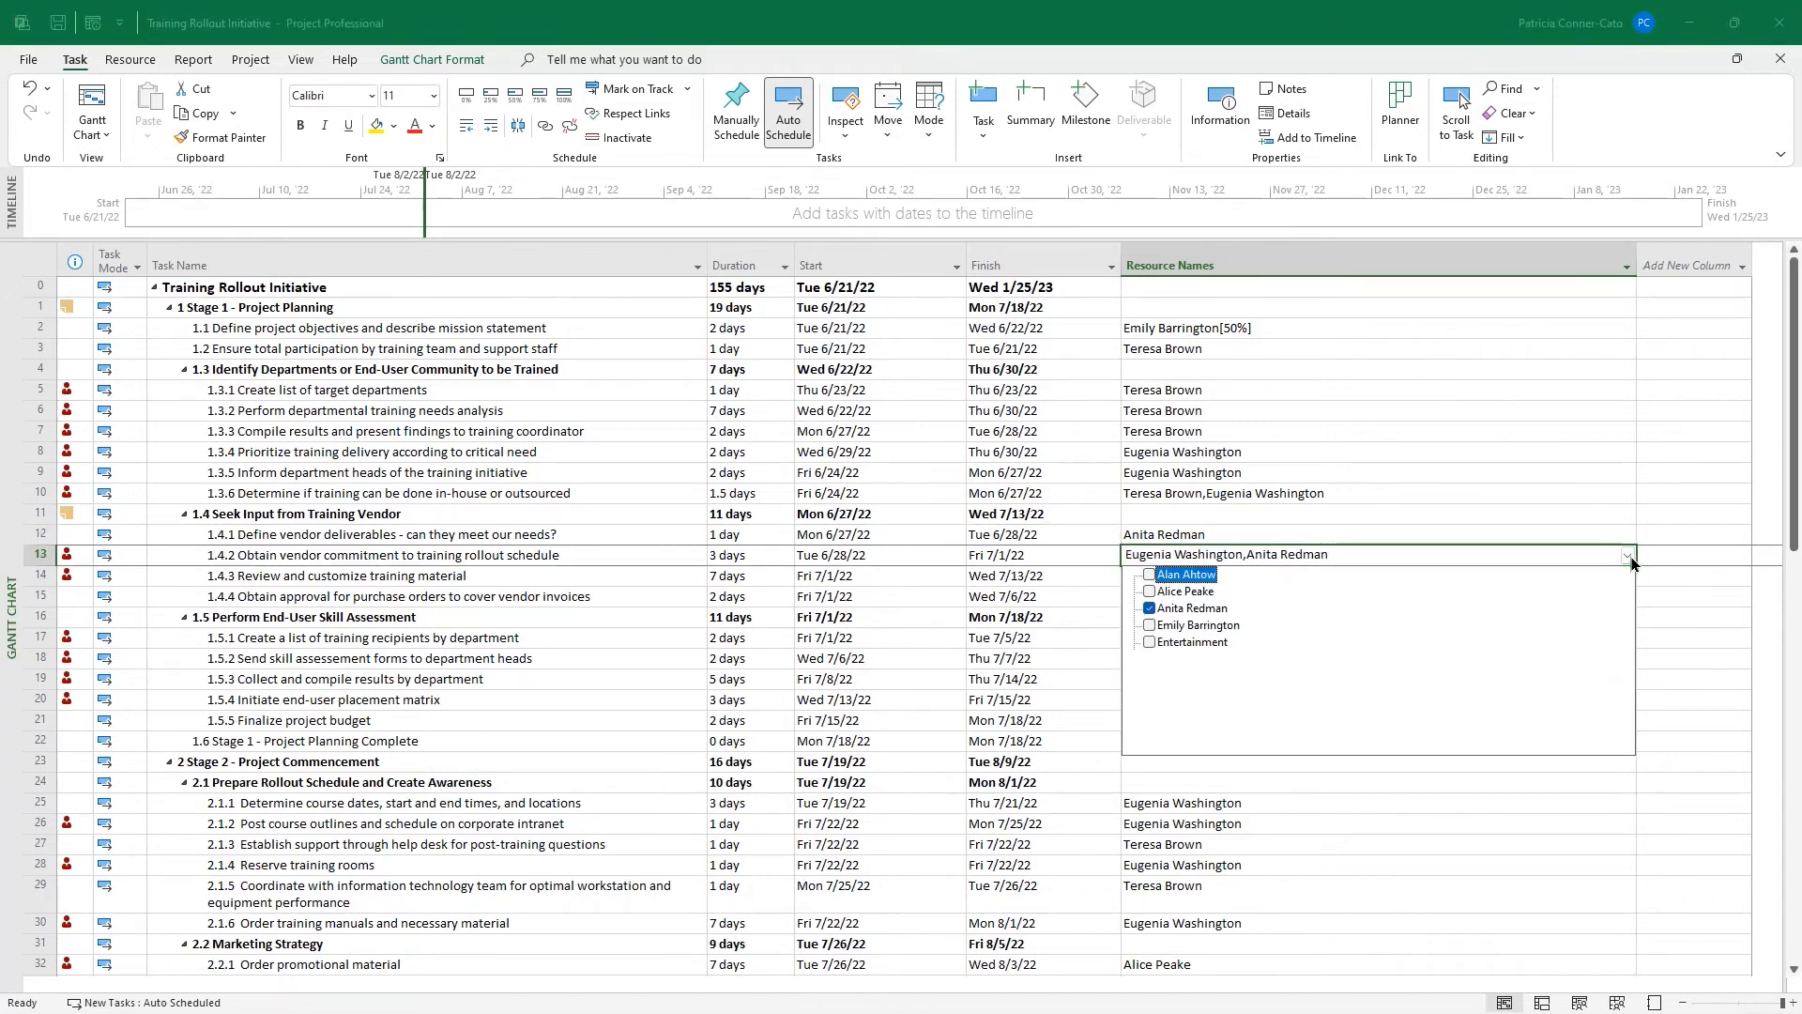
left_click(1105, 642)
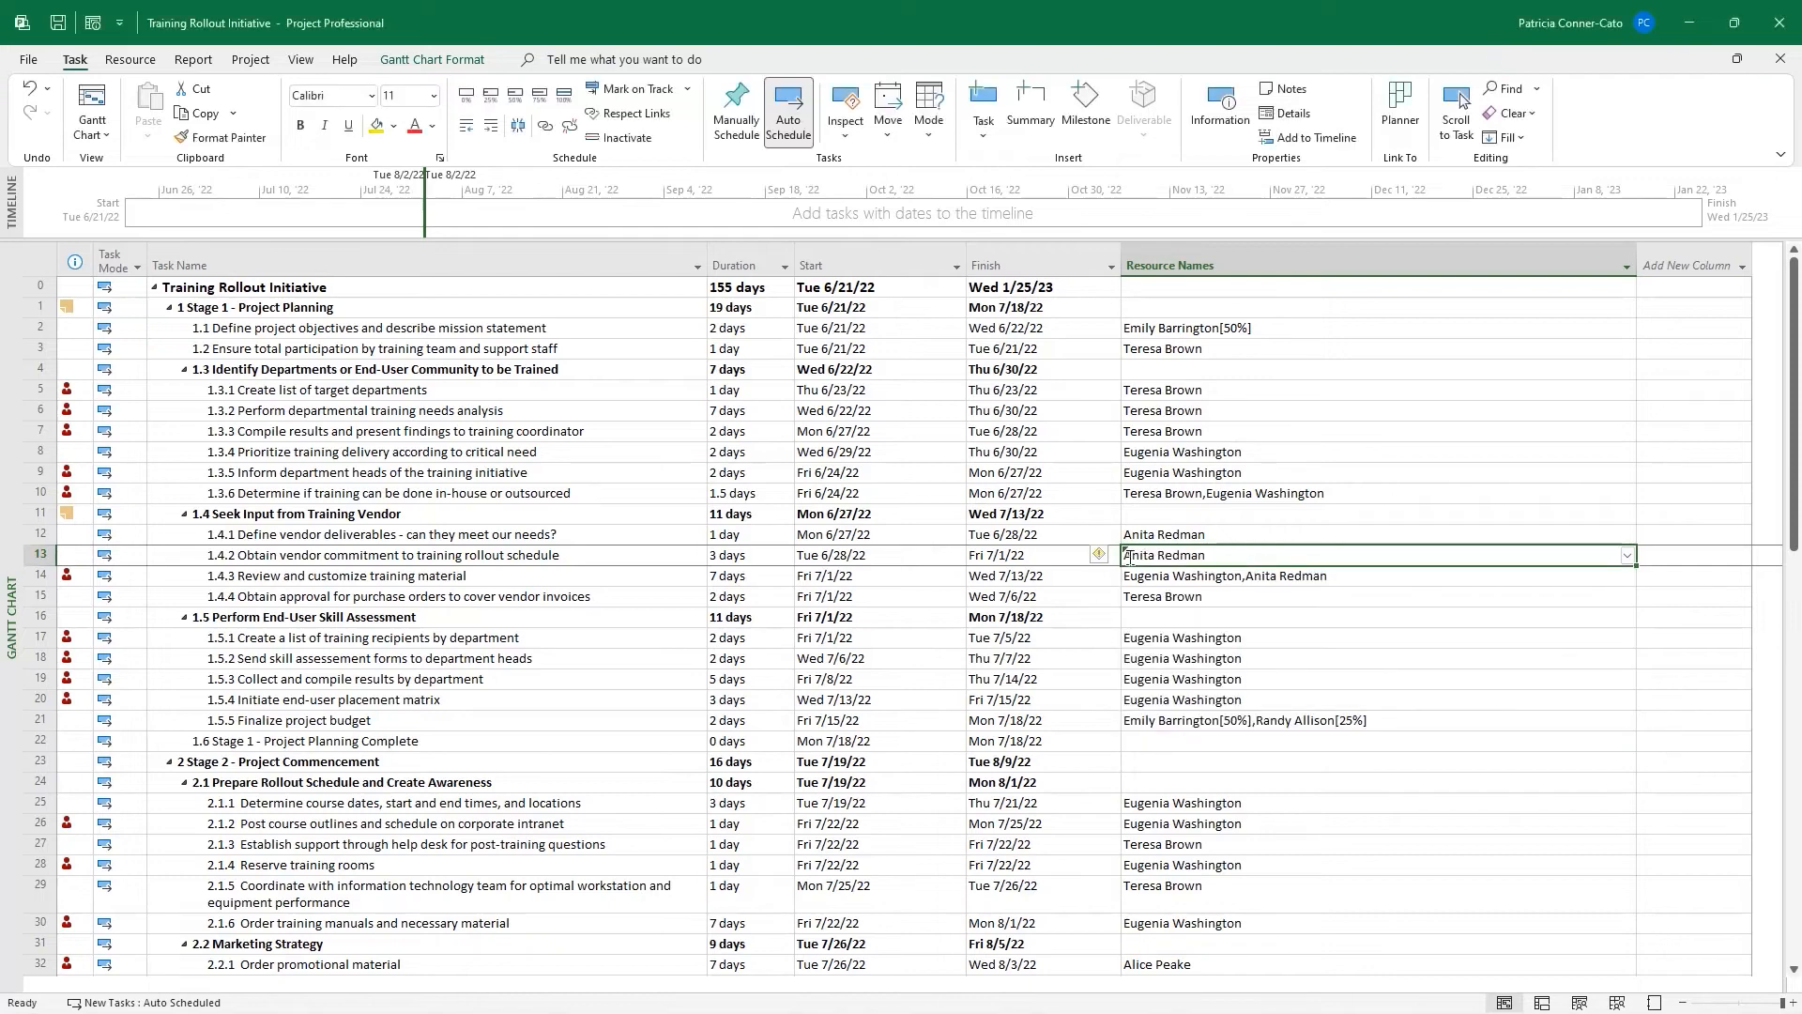
left_click(1101, 556)
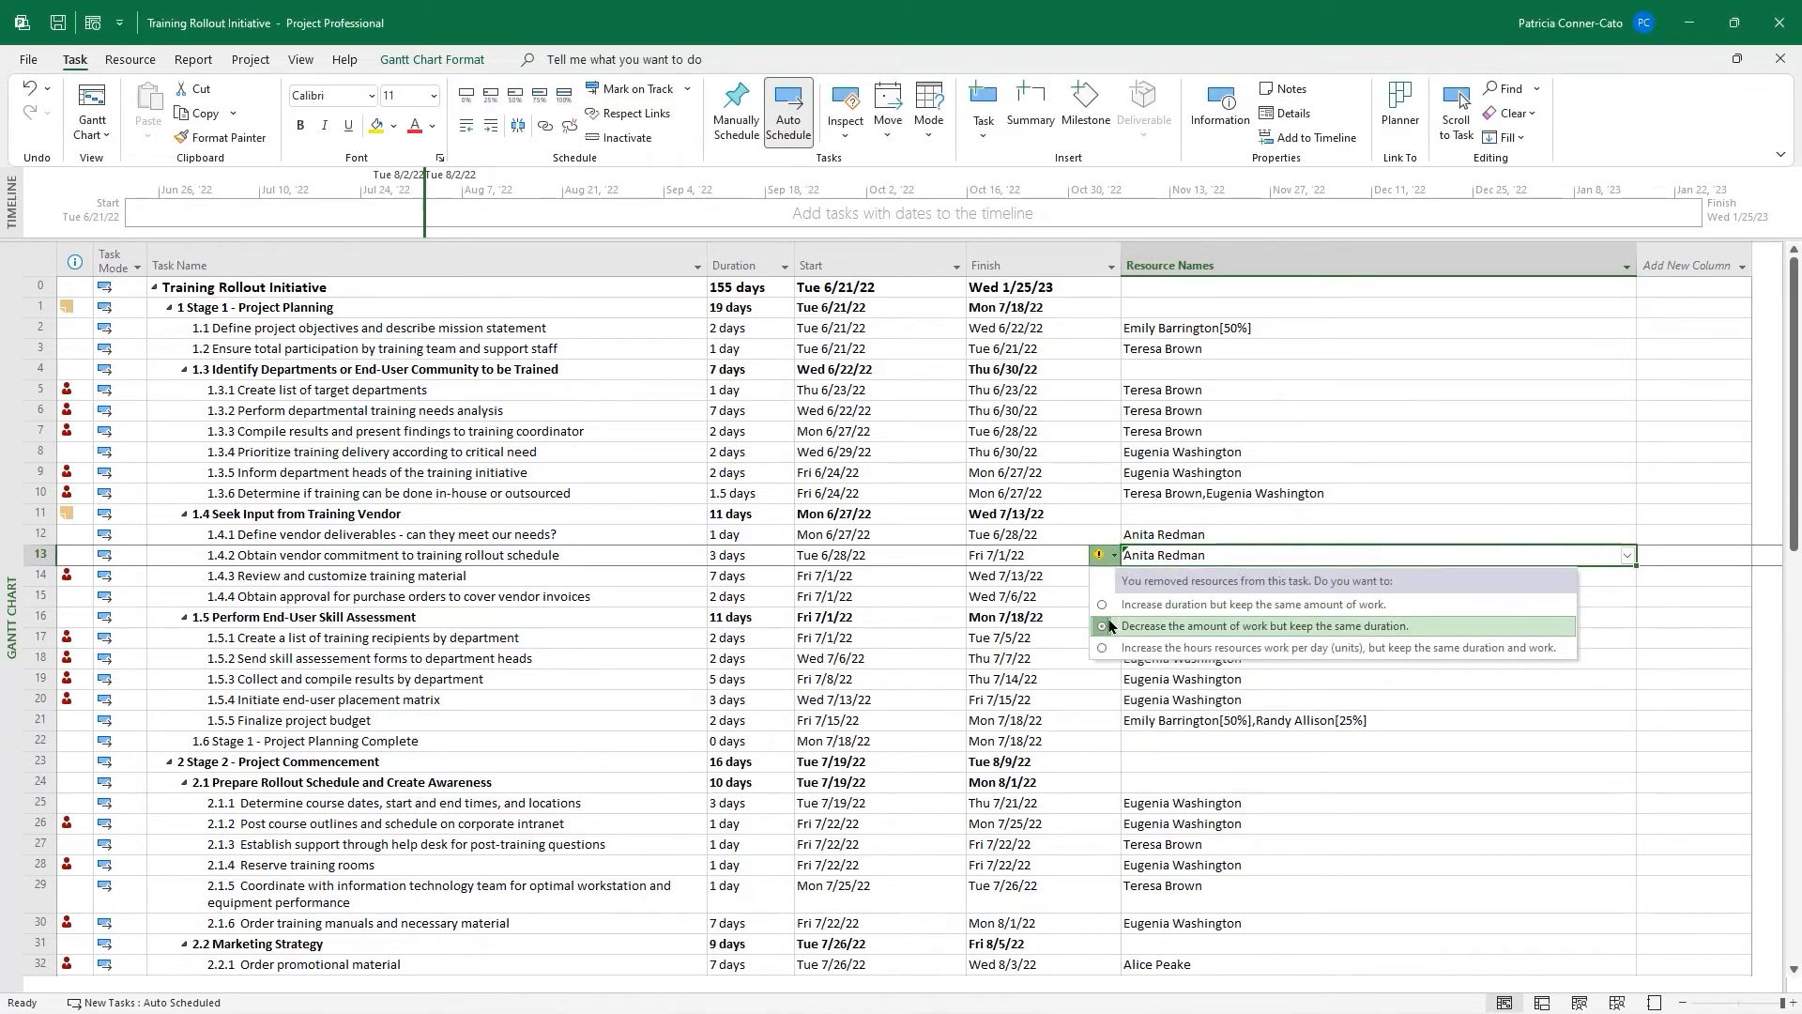
left_click(1109, 627)
Remove the first training coordinator from task 1.4.3, decreasing the amount of work but keeping the same duration
left_click(1185, 577)
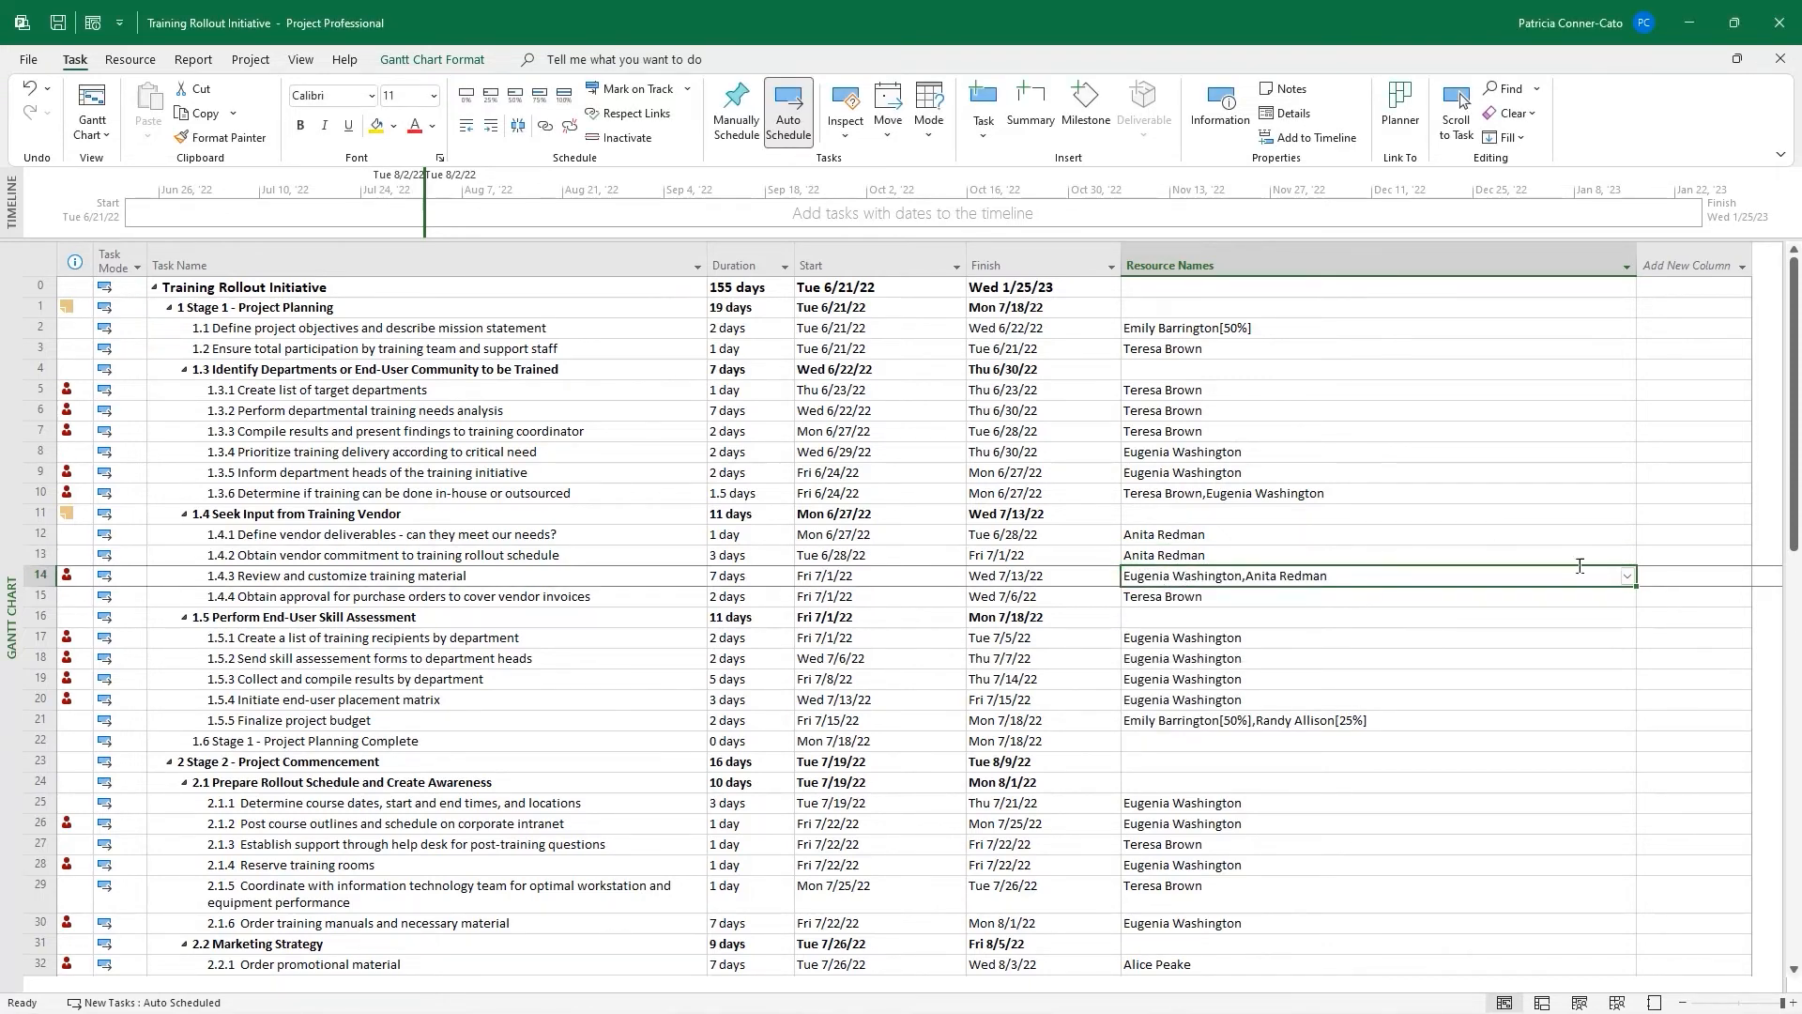
left_click(1626, 576)
left_click(1626, 576)
left_click(1149, 679)
left_click(1097, 662)
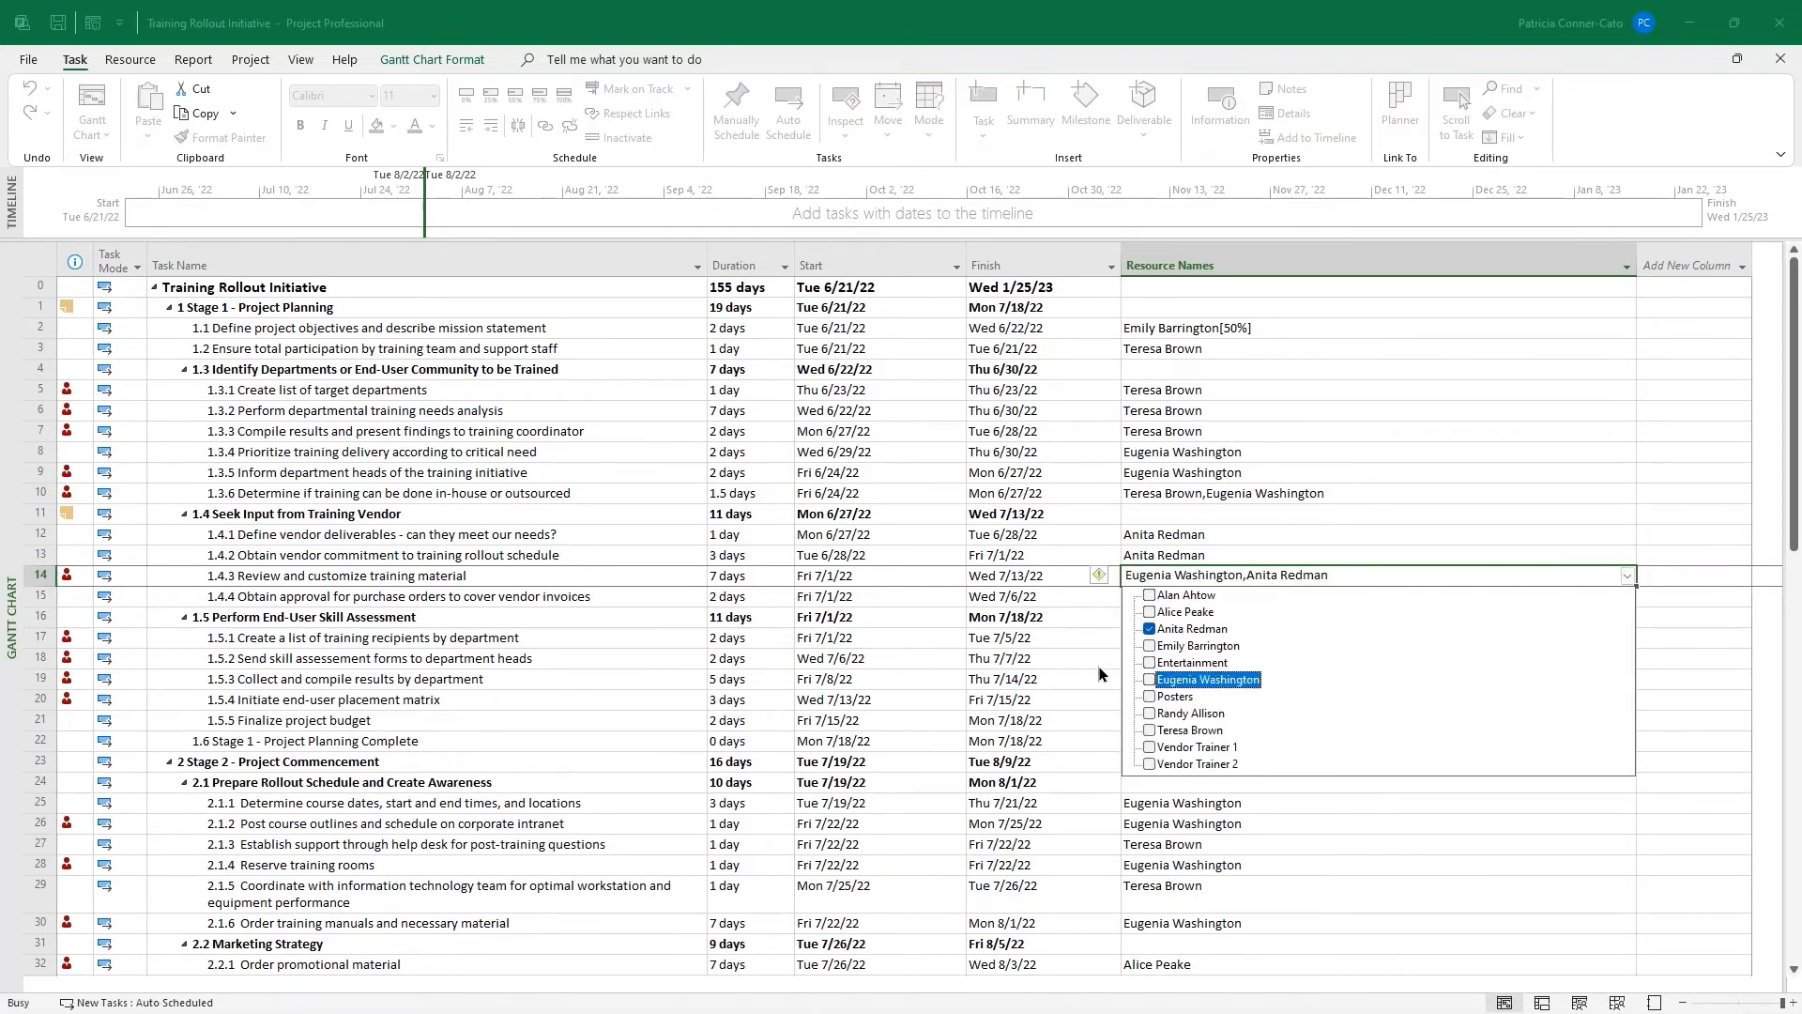
left_click(1108, 576)
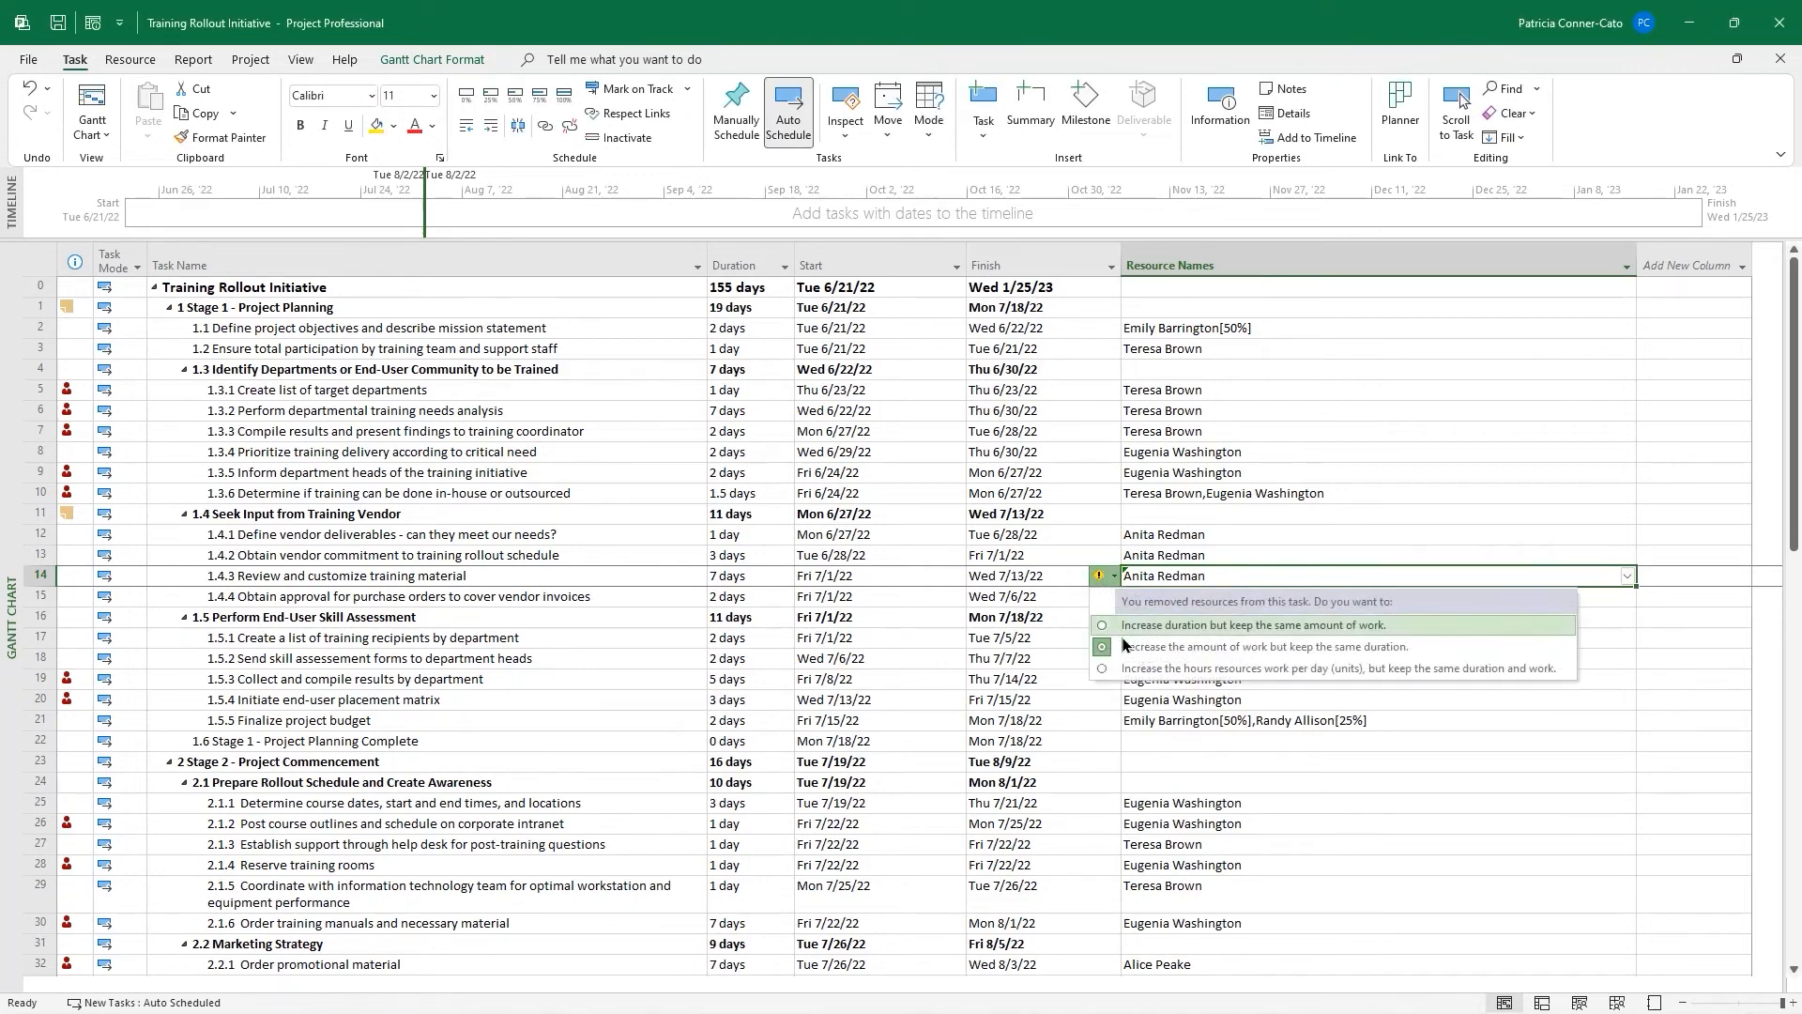
left_click(1126, 649)
left_click(999, 642)
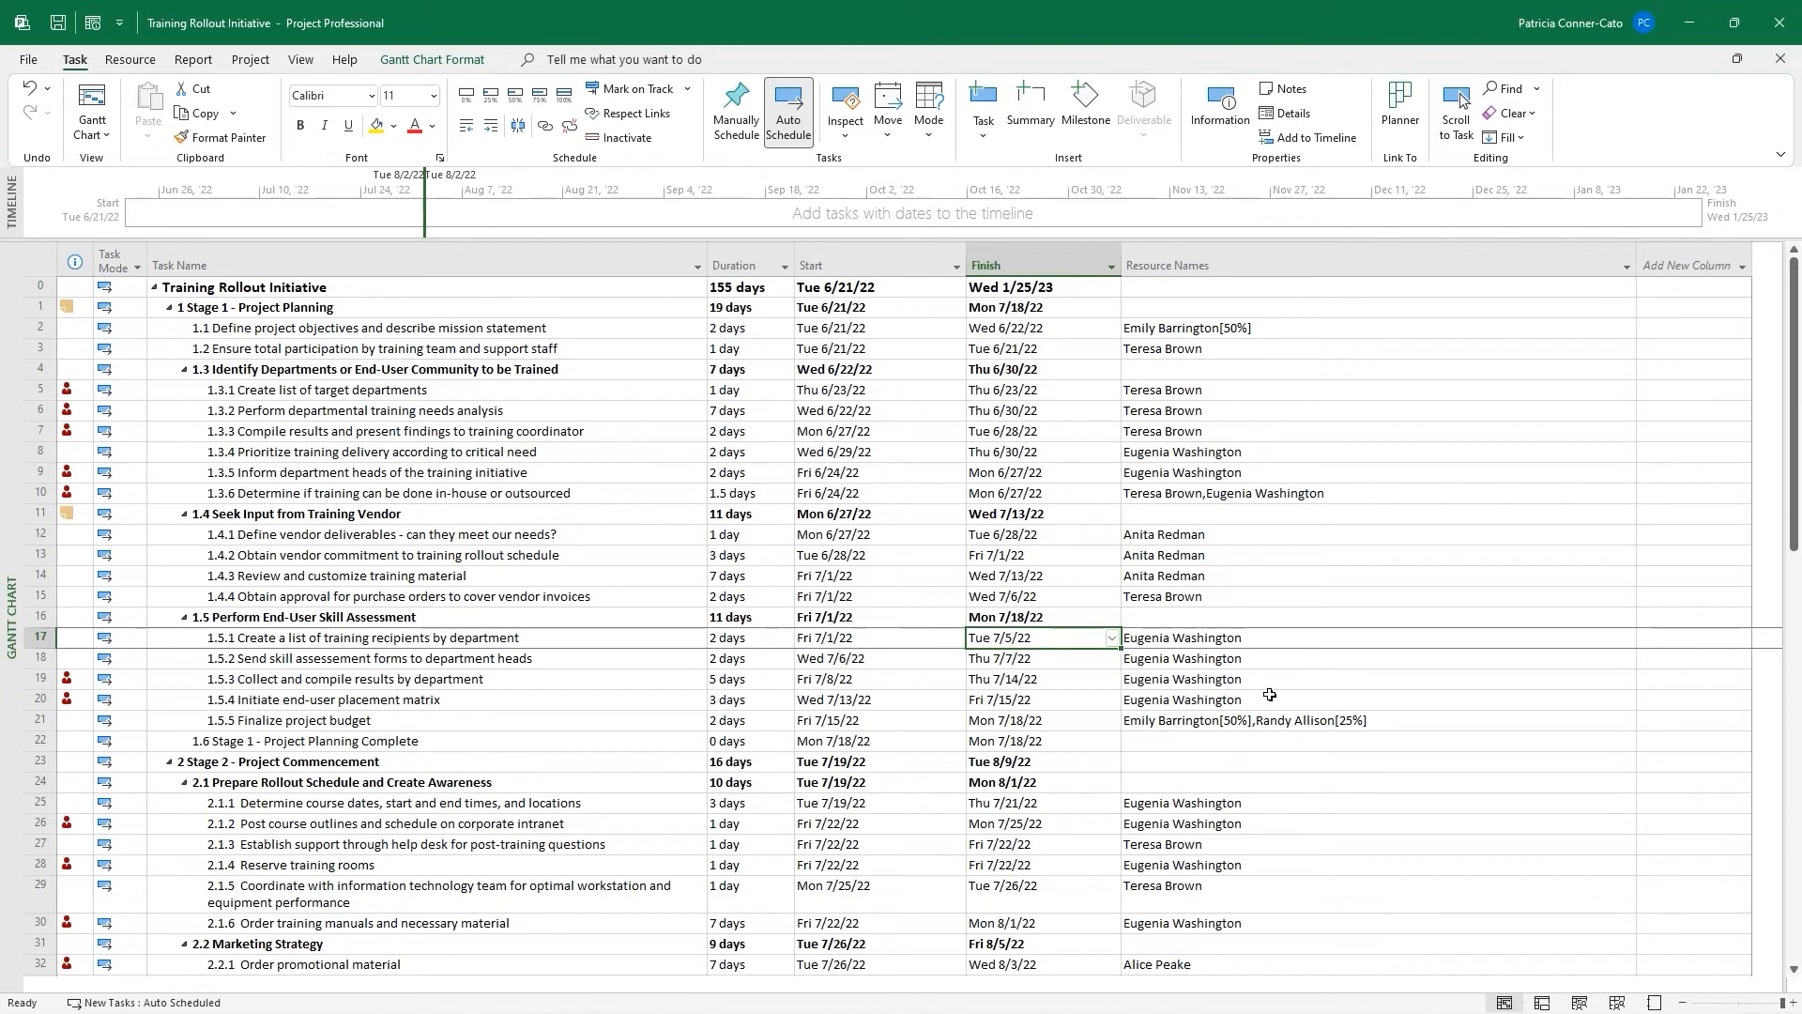
Reassign task 2.1.1 Determine course dates, start and end times, and locations from the first training coordinator to the second
scroll(1269, 694, "down", 2)
scroll(1269, 695, "down", 1)
scroll(1269, 695, "down", 3)
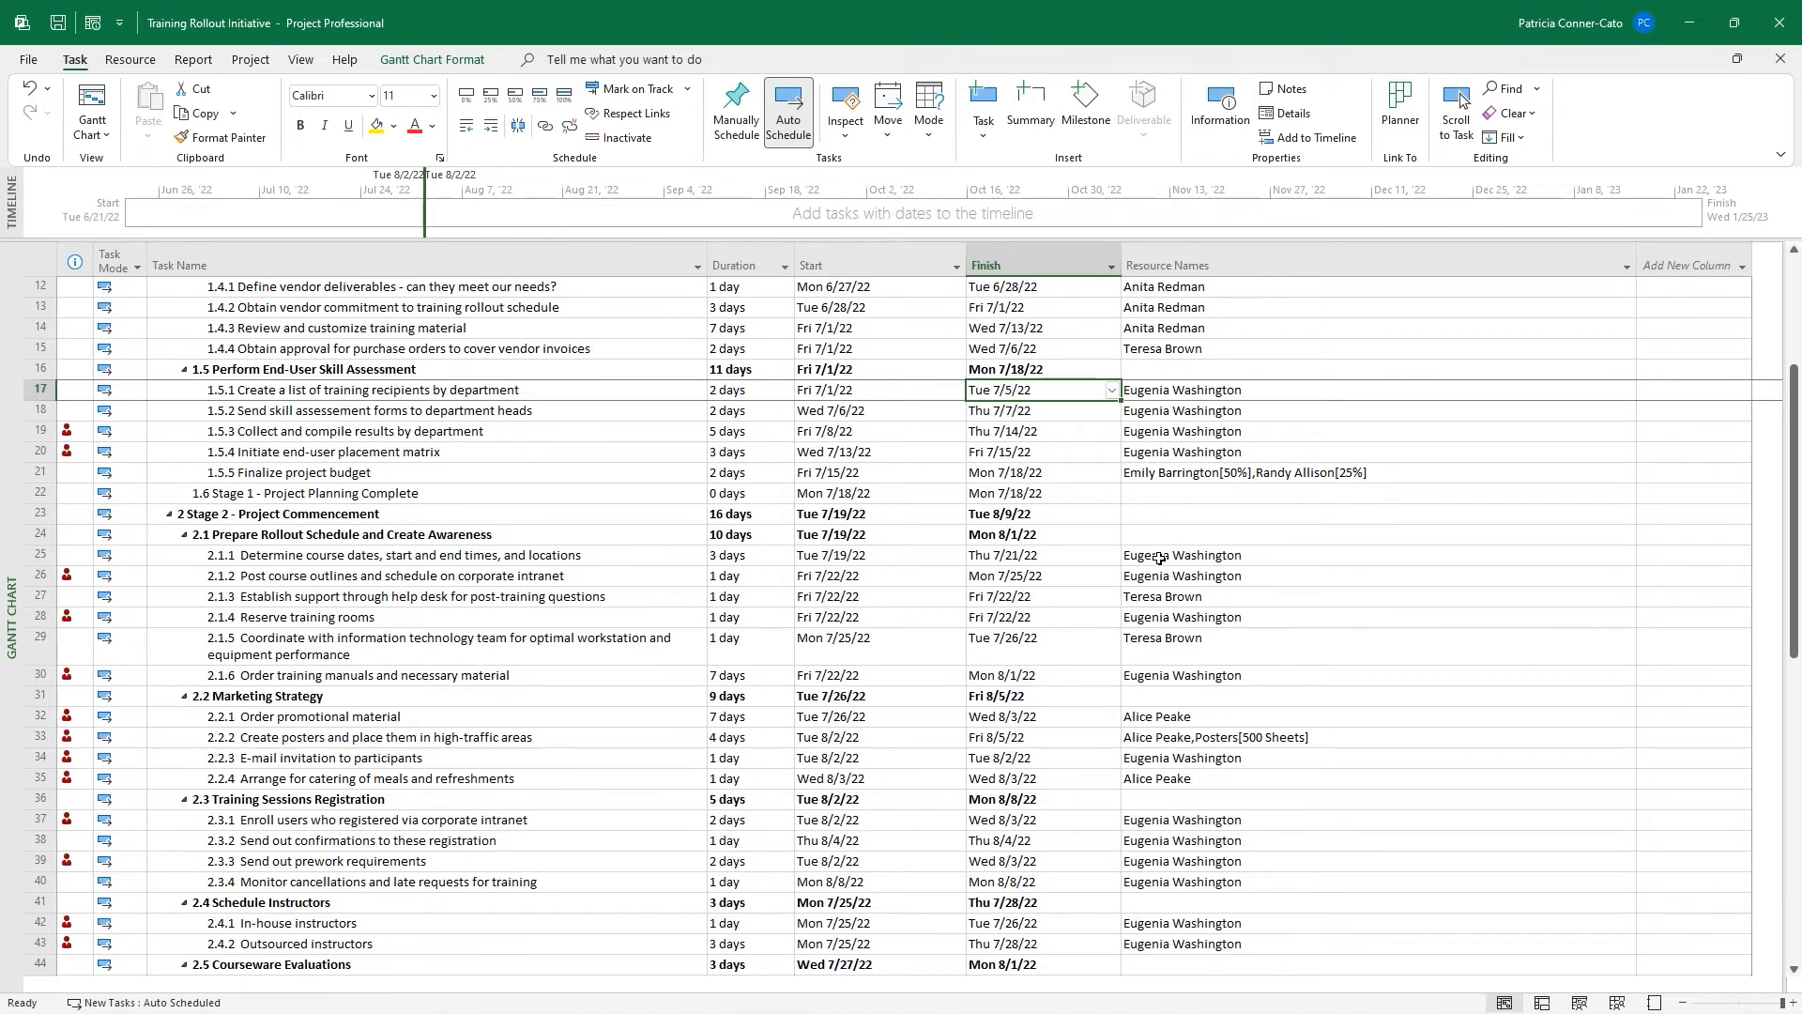
left_click(1159, 558)
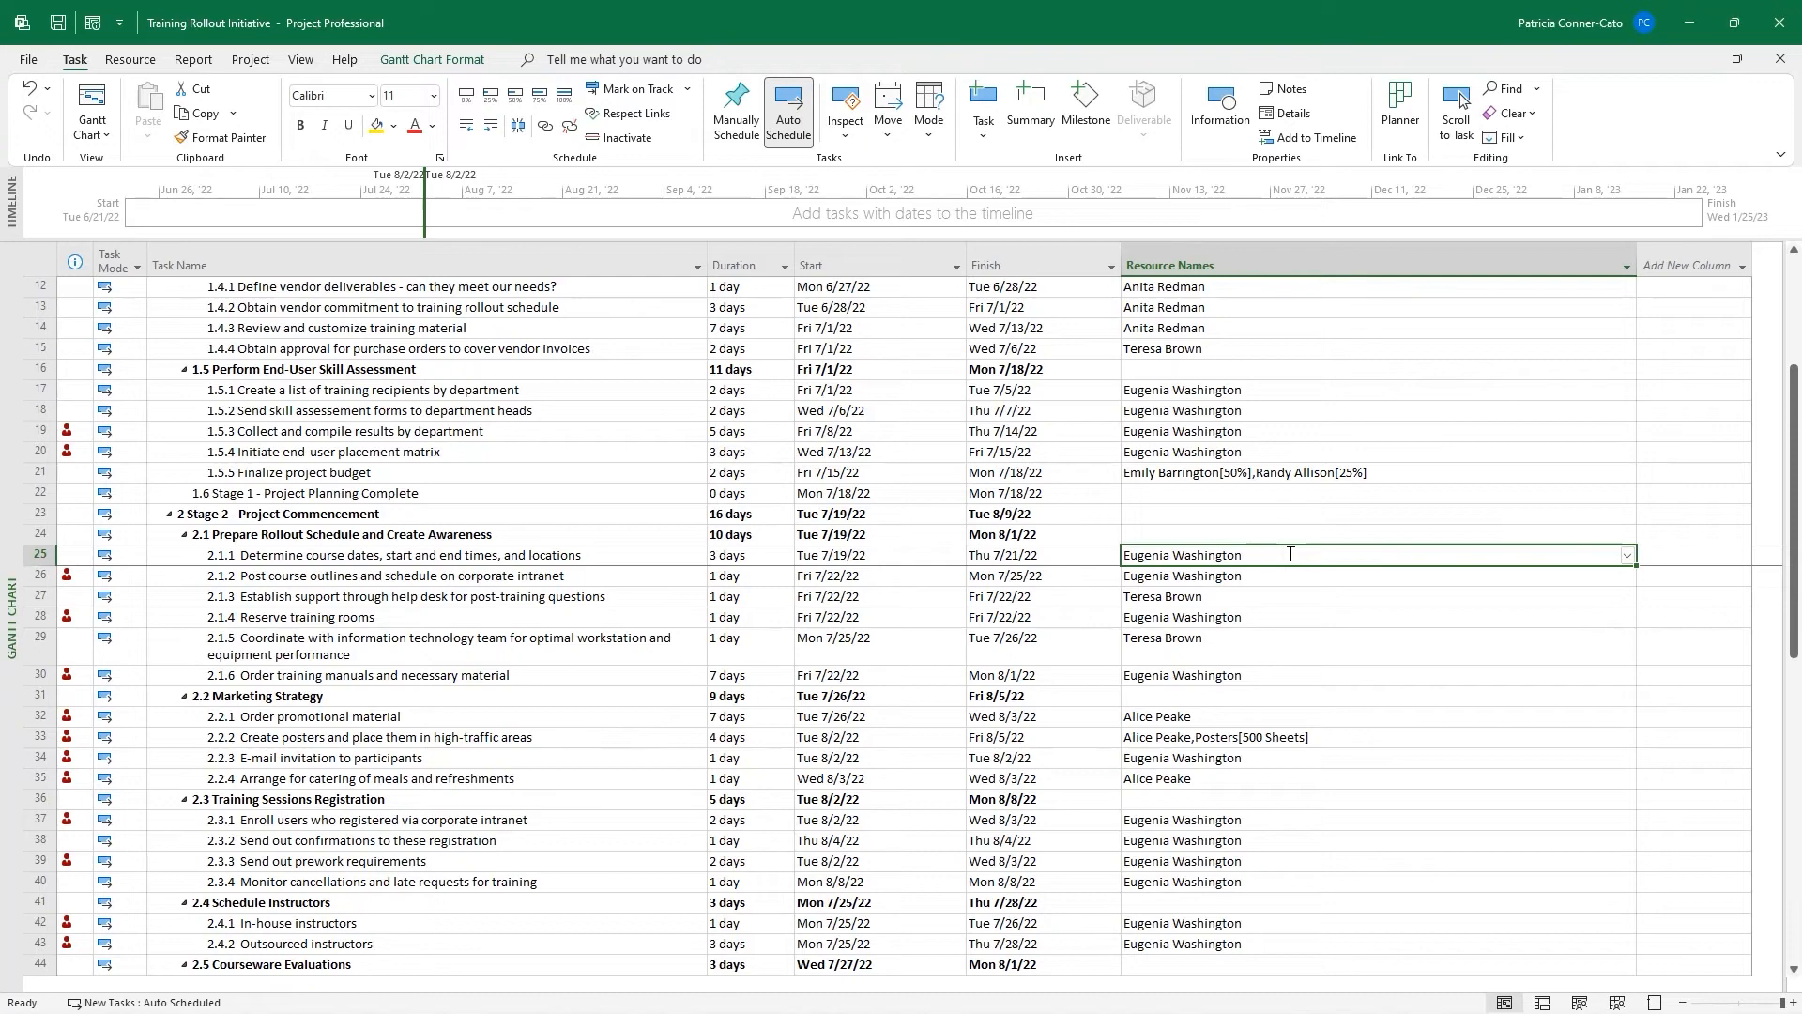
left_click(1627, 555)
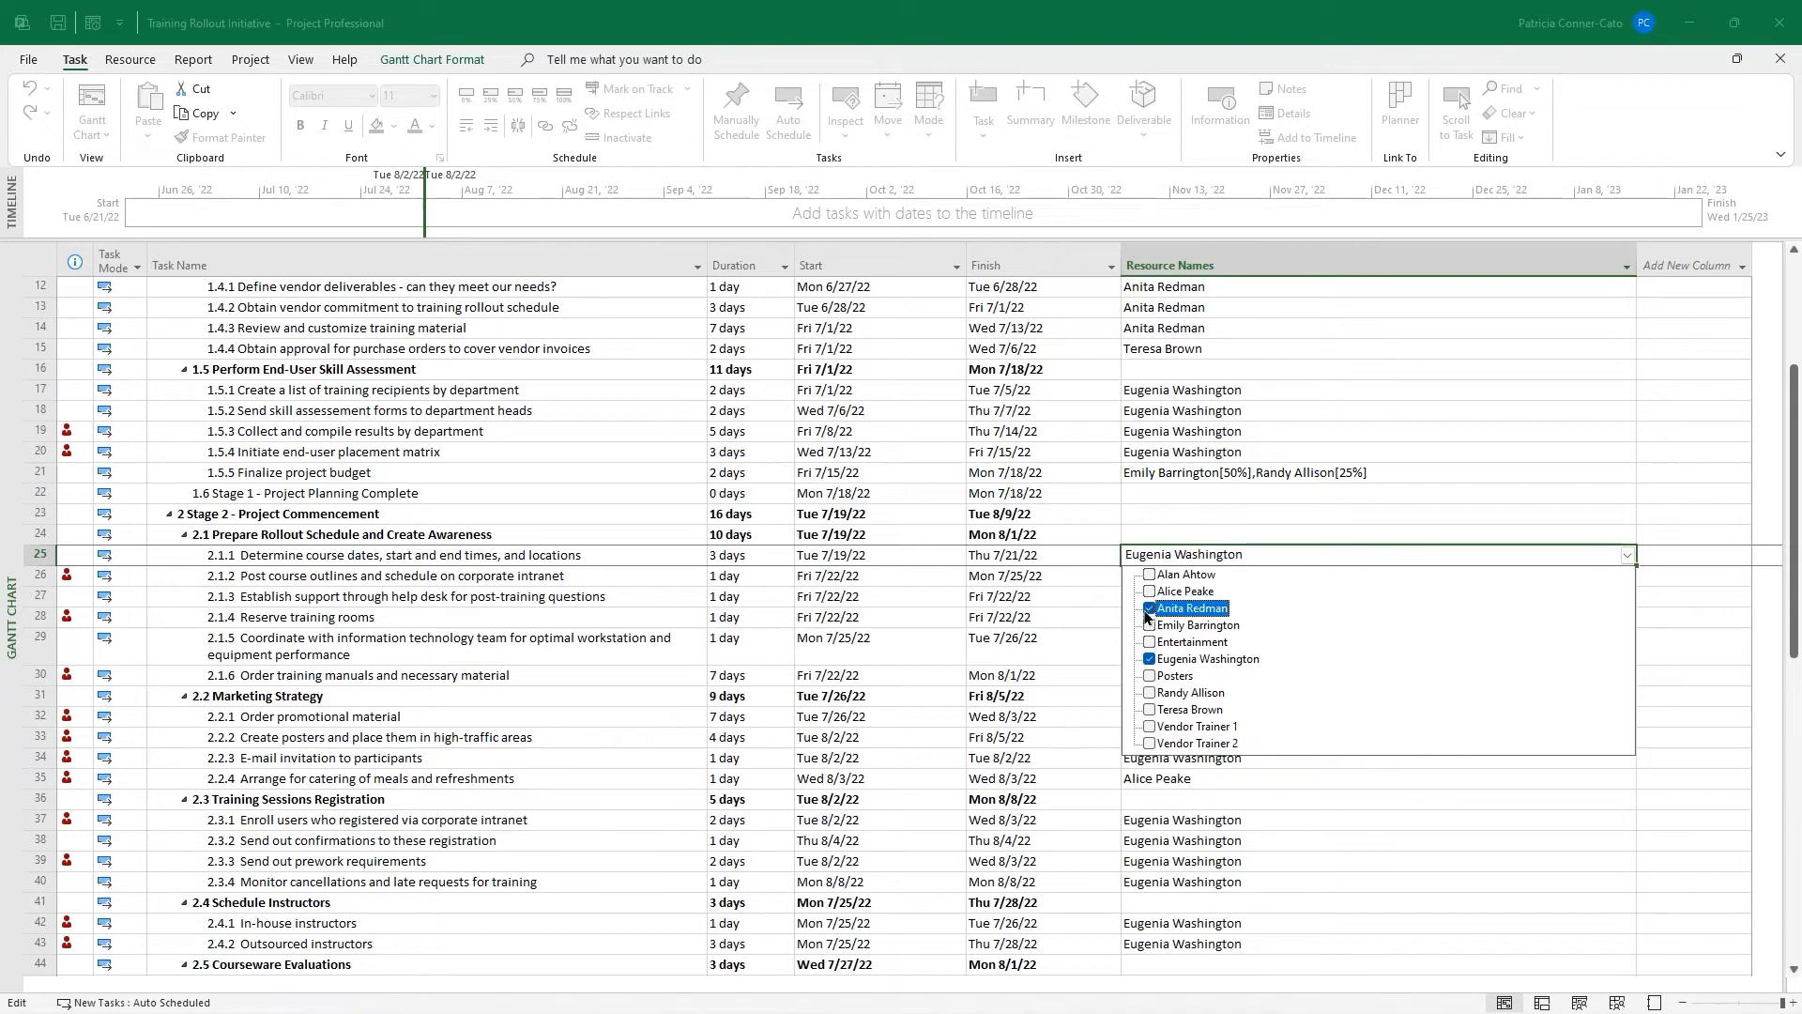
left_click(1147, 661)
key("Return")
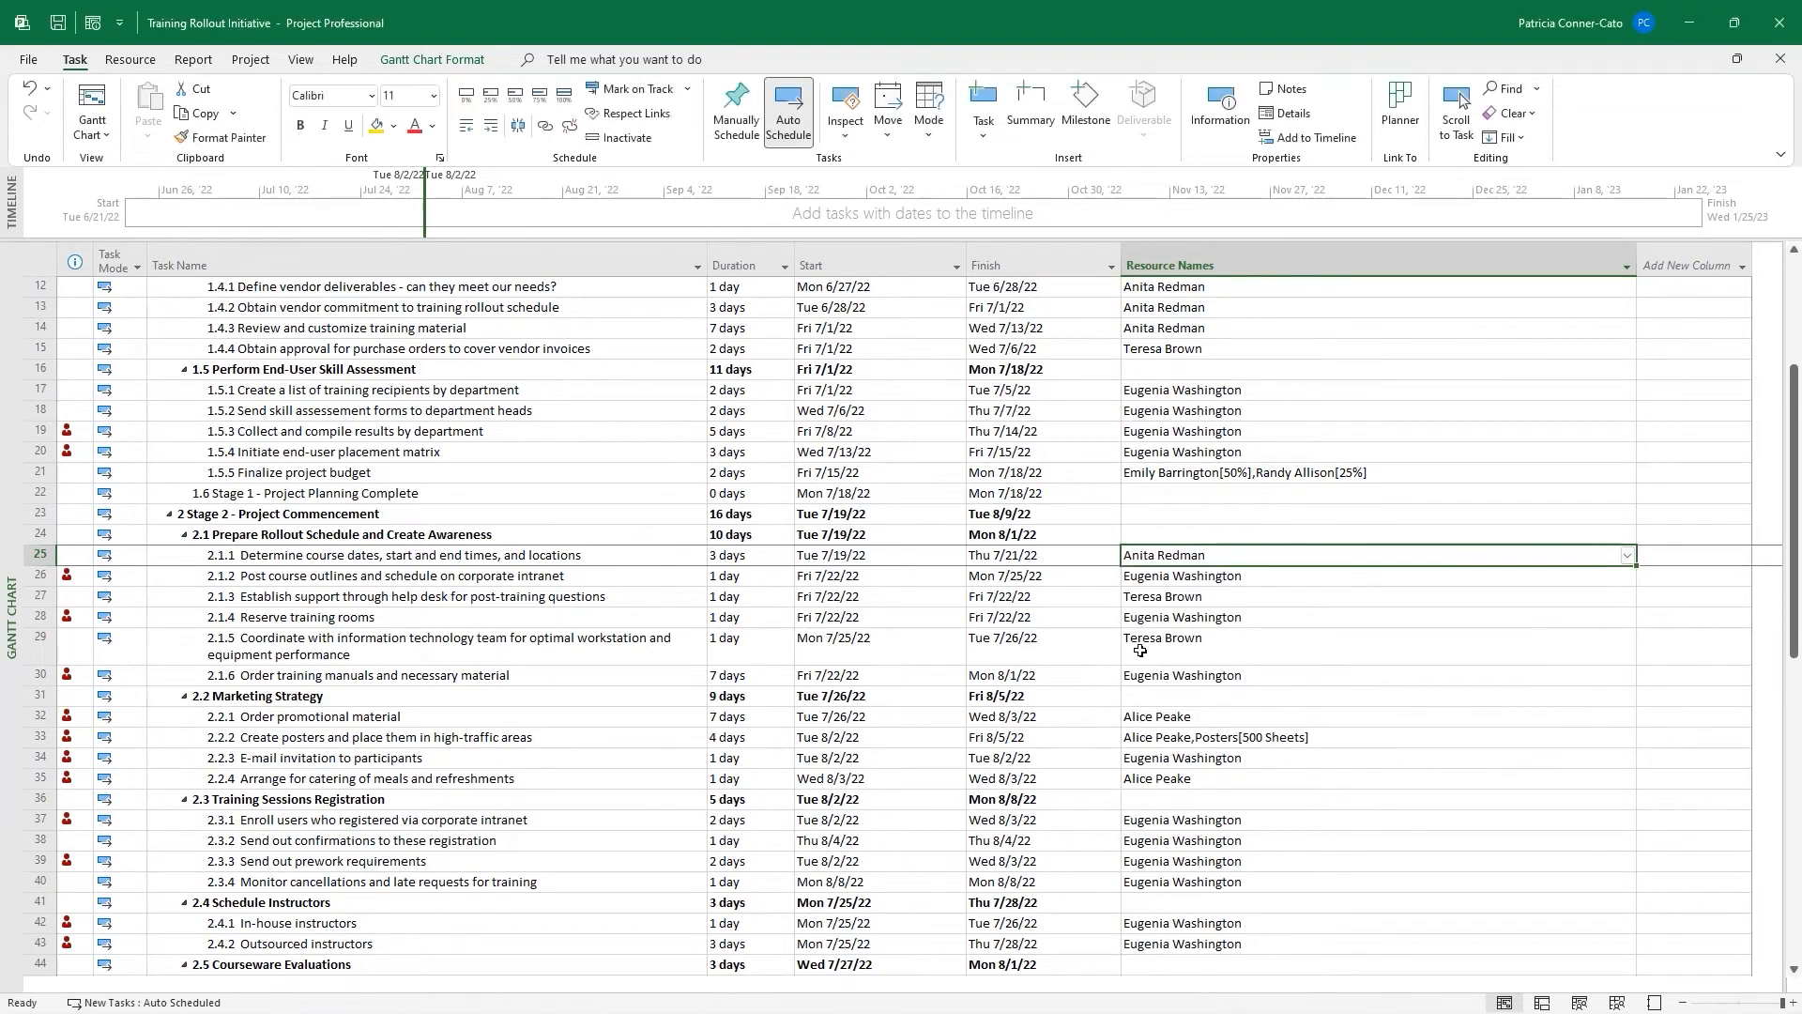
Reassign task 2.1.2 Post course outlines and schedule on corporate intranet from the first training coordinator to the second
left_click(1197, 579)
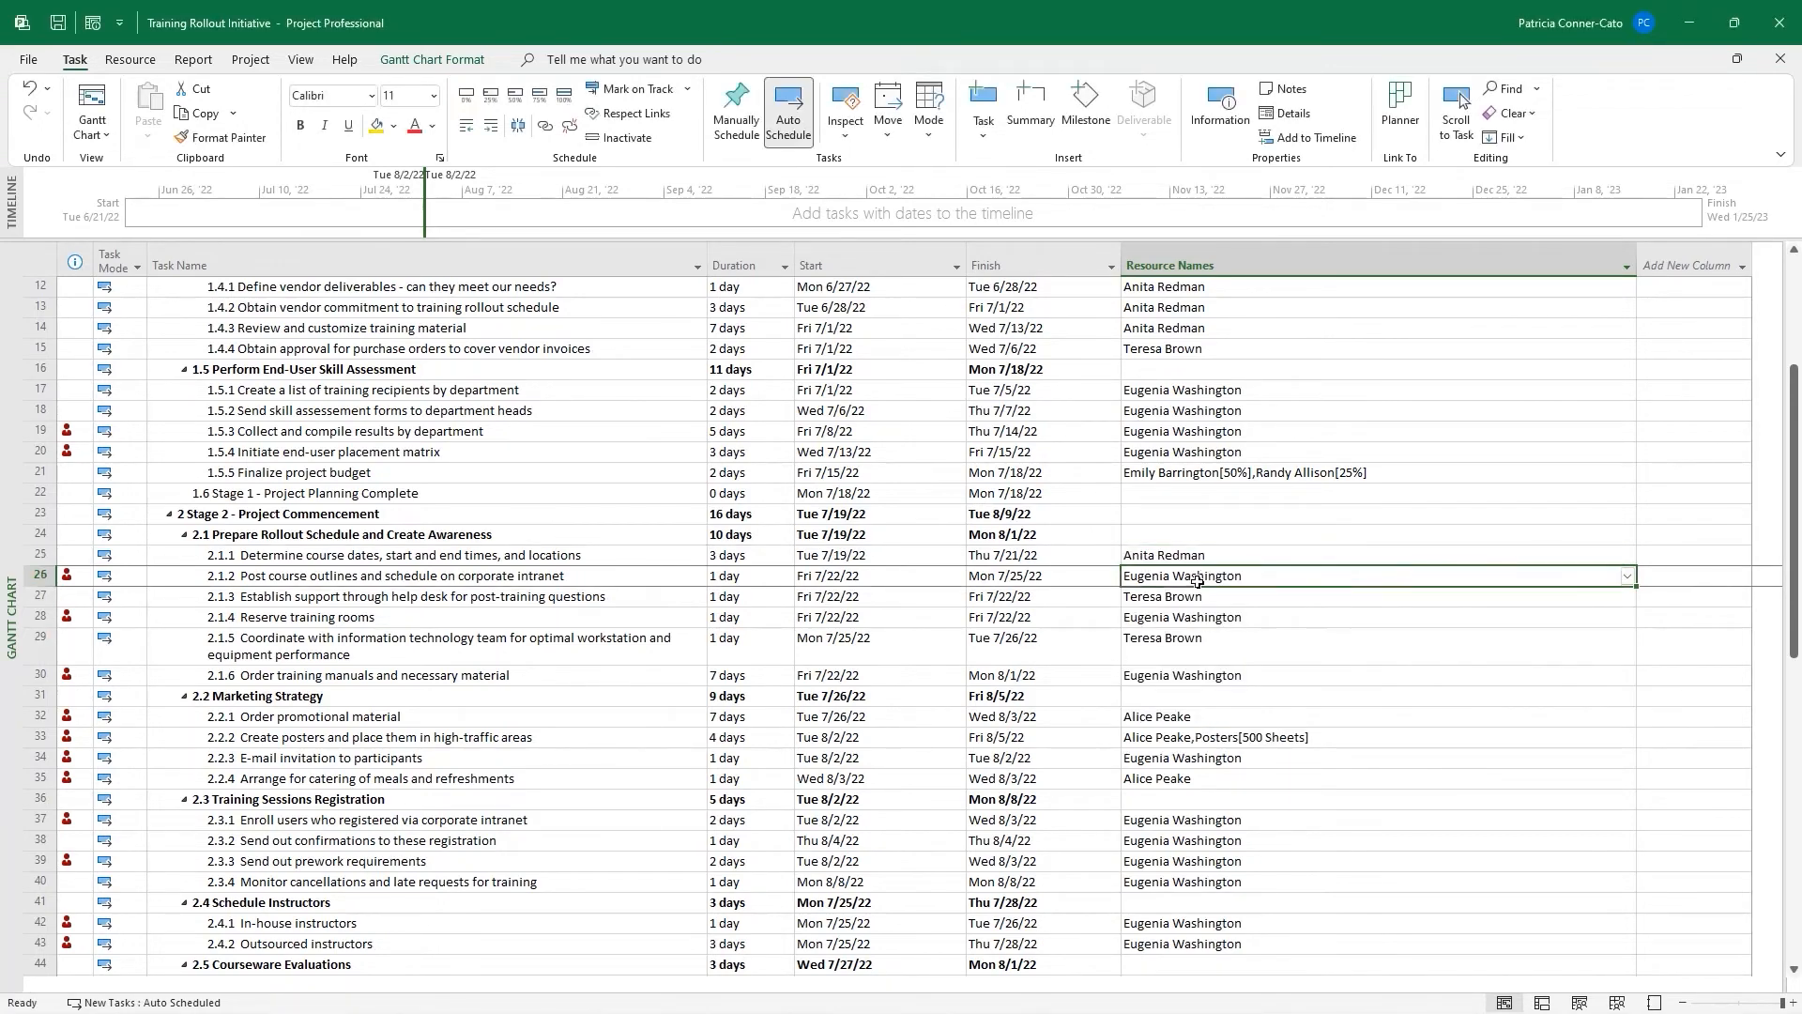
left_click(1628, 576)
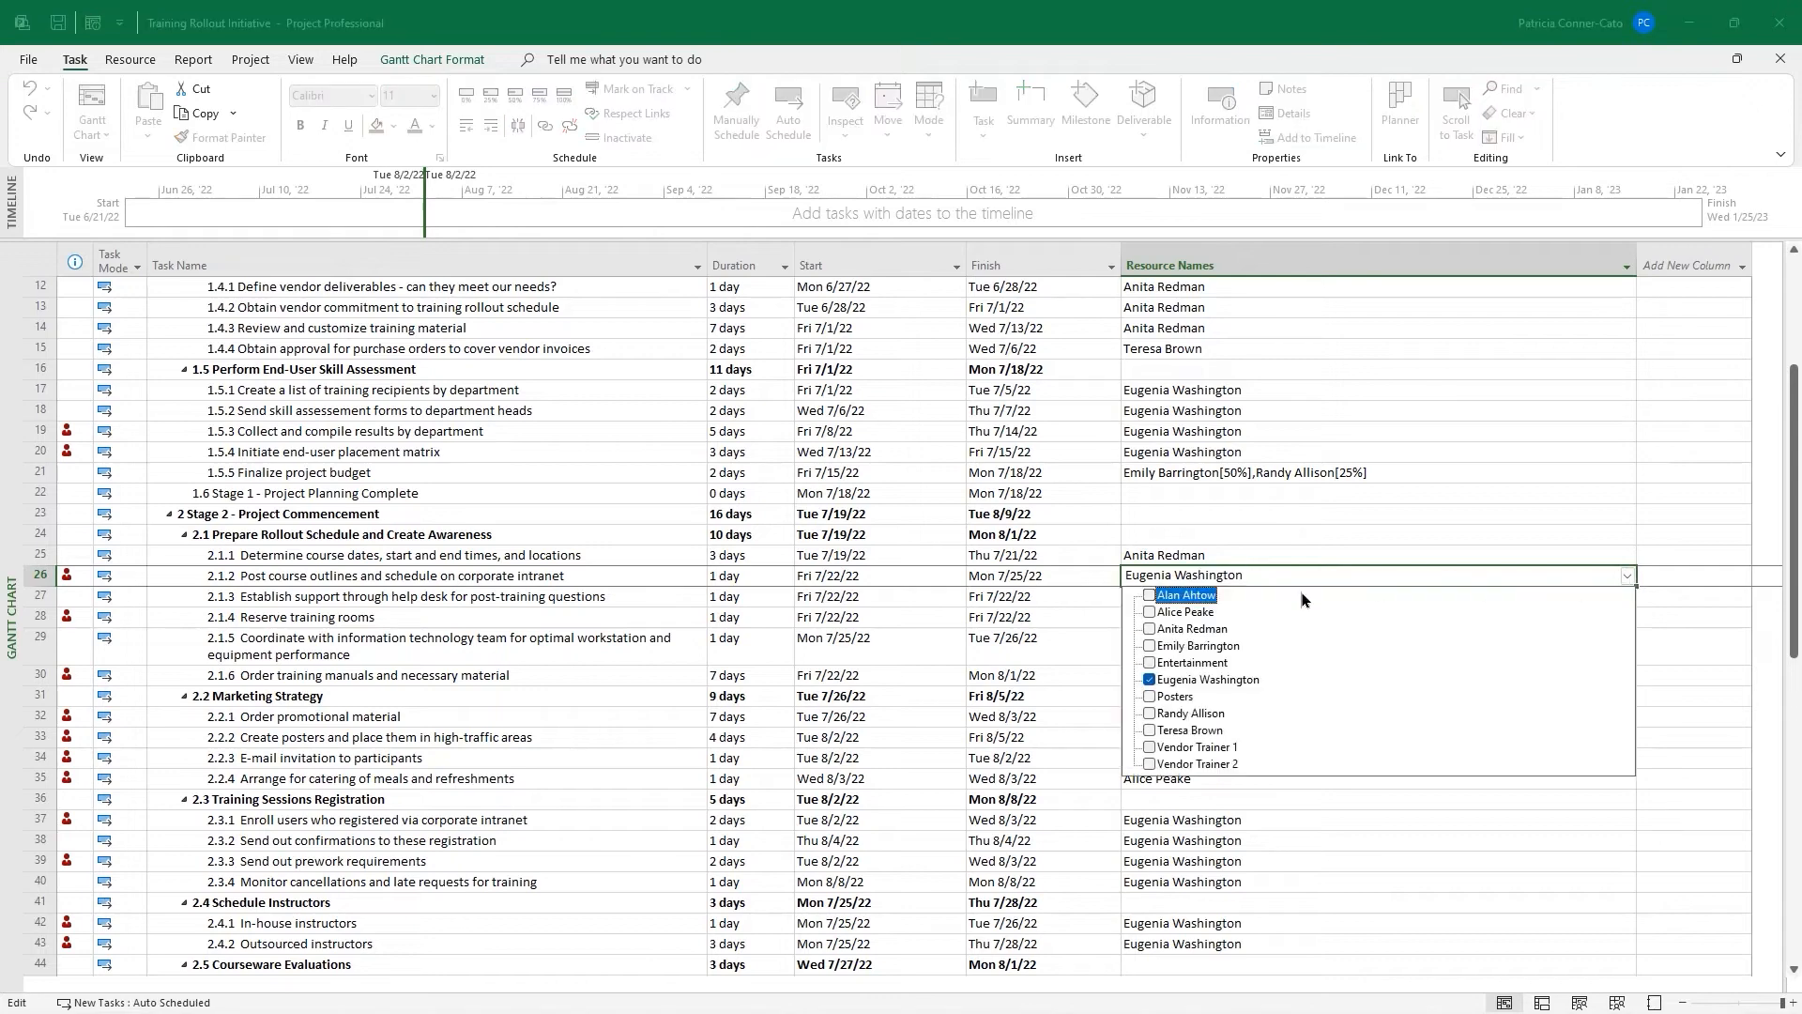
left_click(1147, 630)
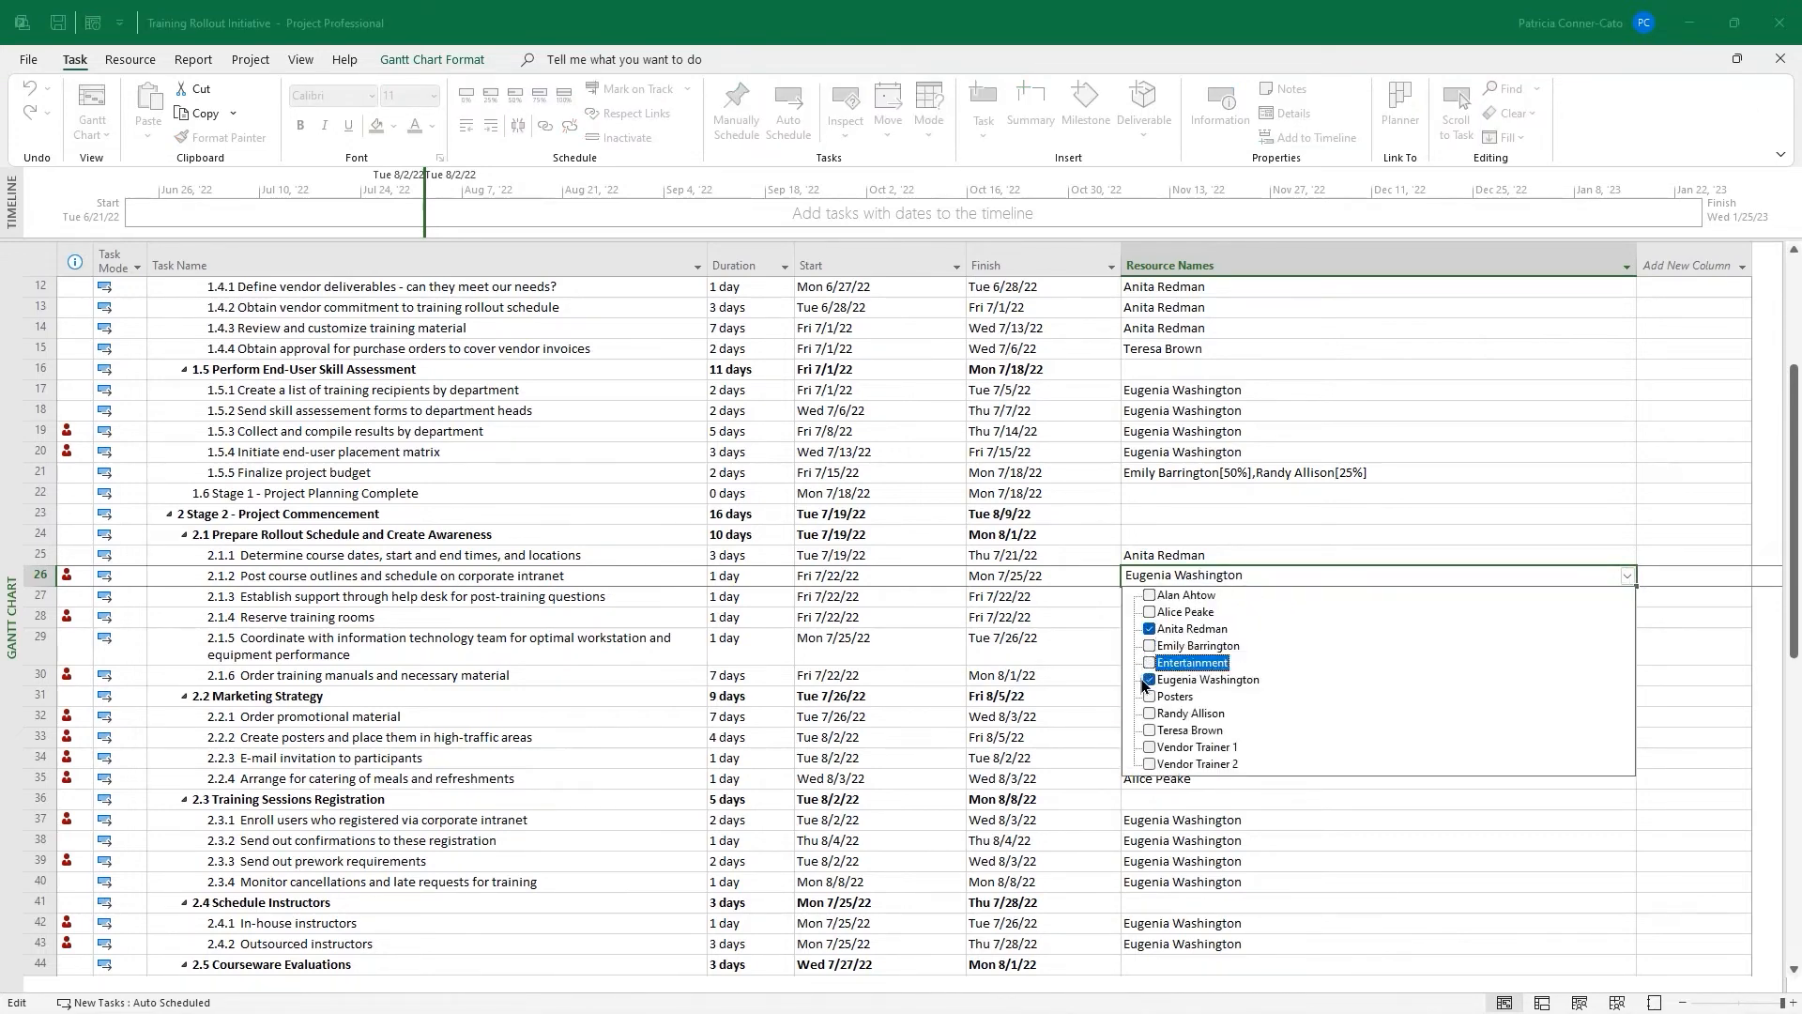
left_click(1149, 680)
left_click(1100, 677)
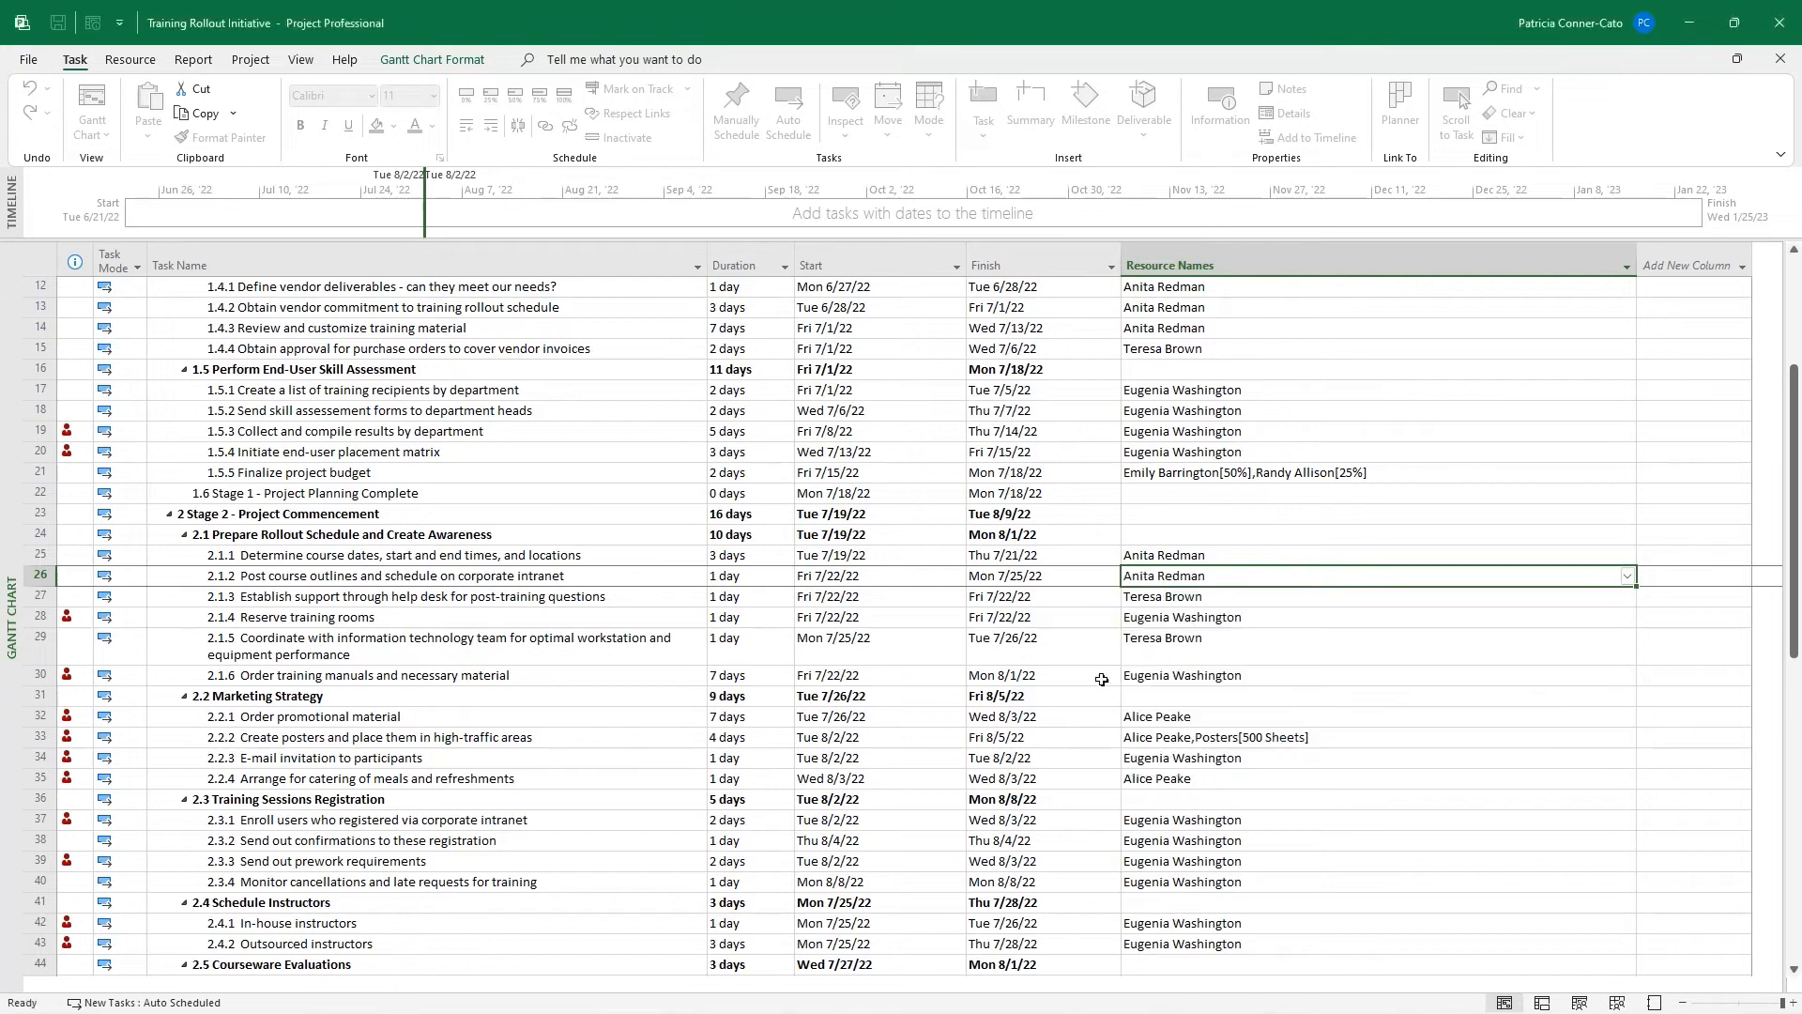
Reassign task 2.1.4 Reserve training rooms from the first training coordinator to the second
left_click(1187, 617)
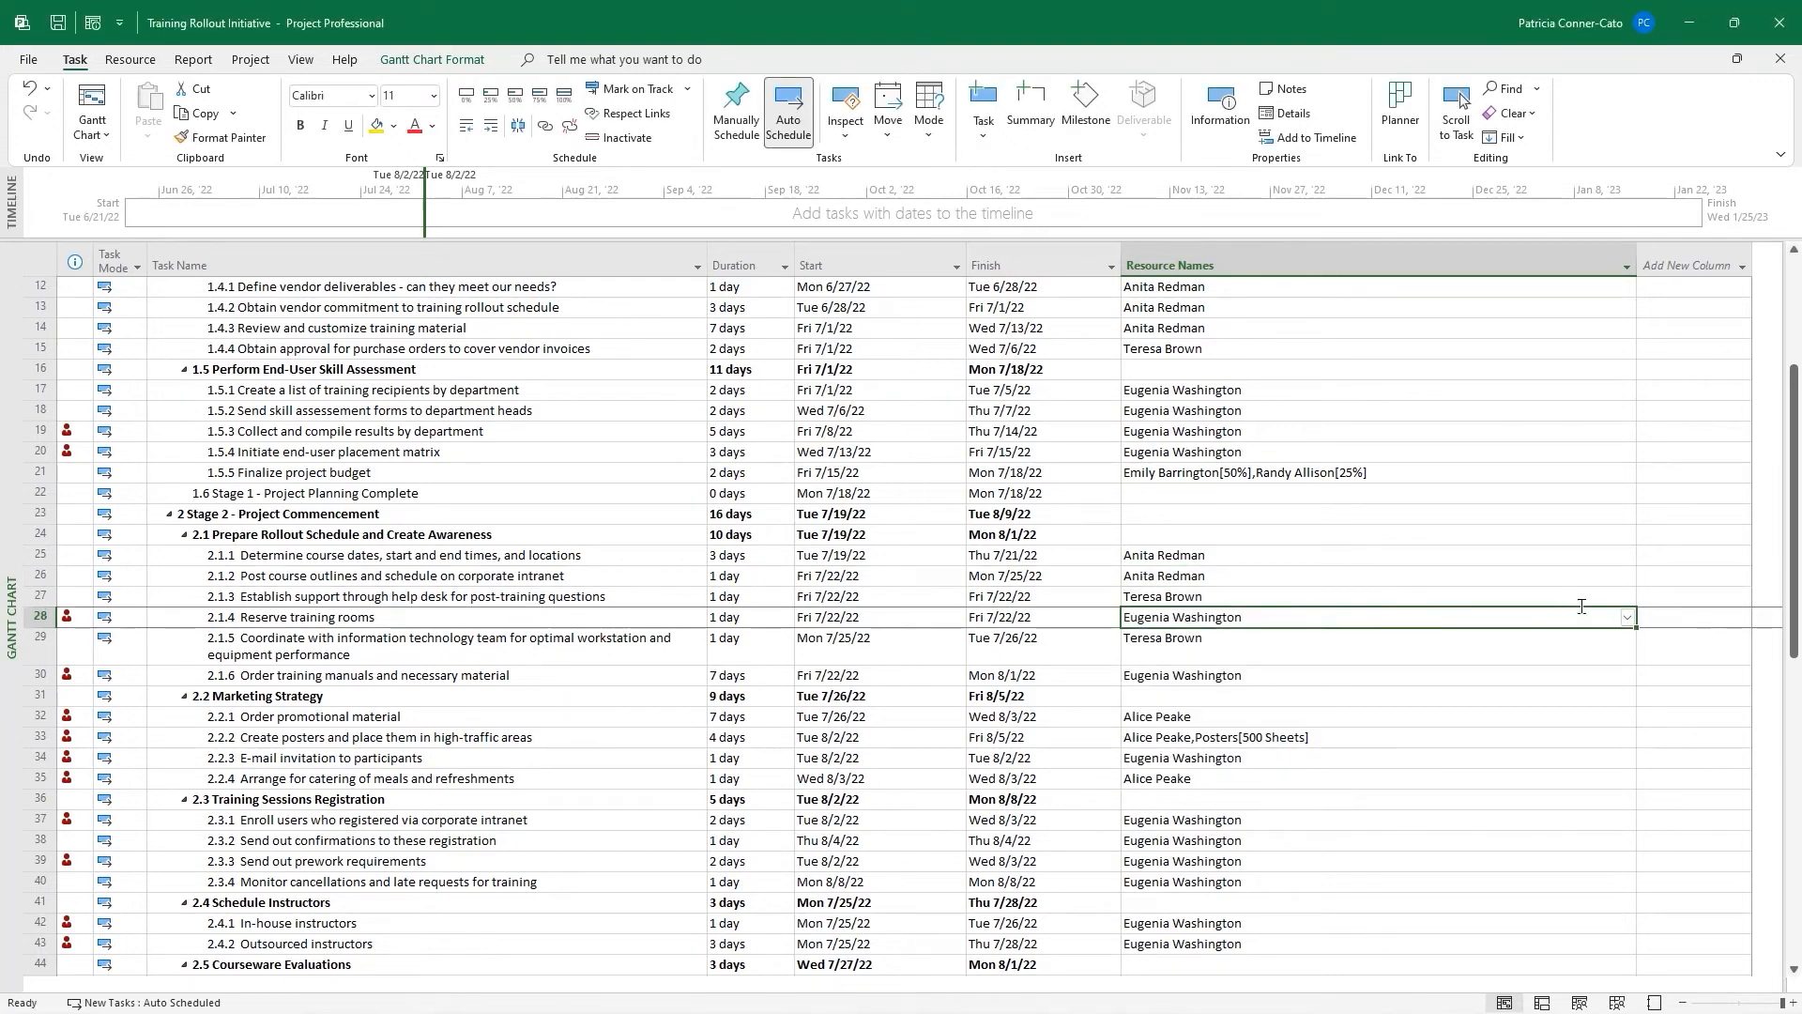
left_click(1628, 617)
left_click(1627, 619)
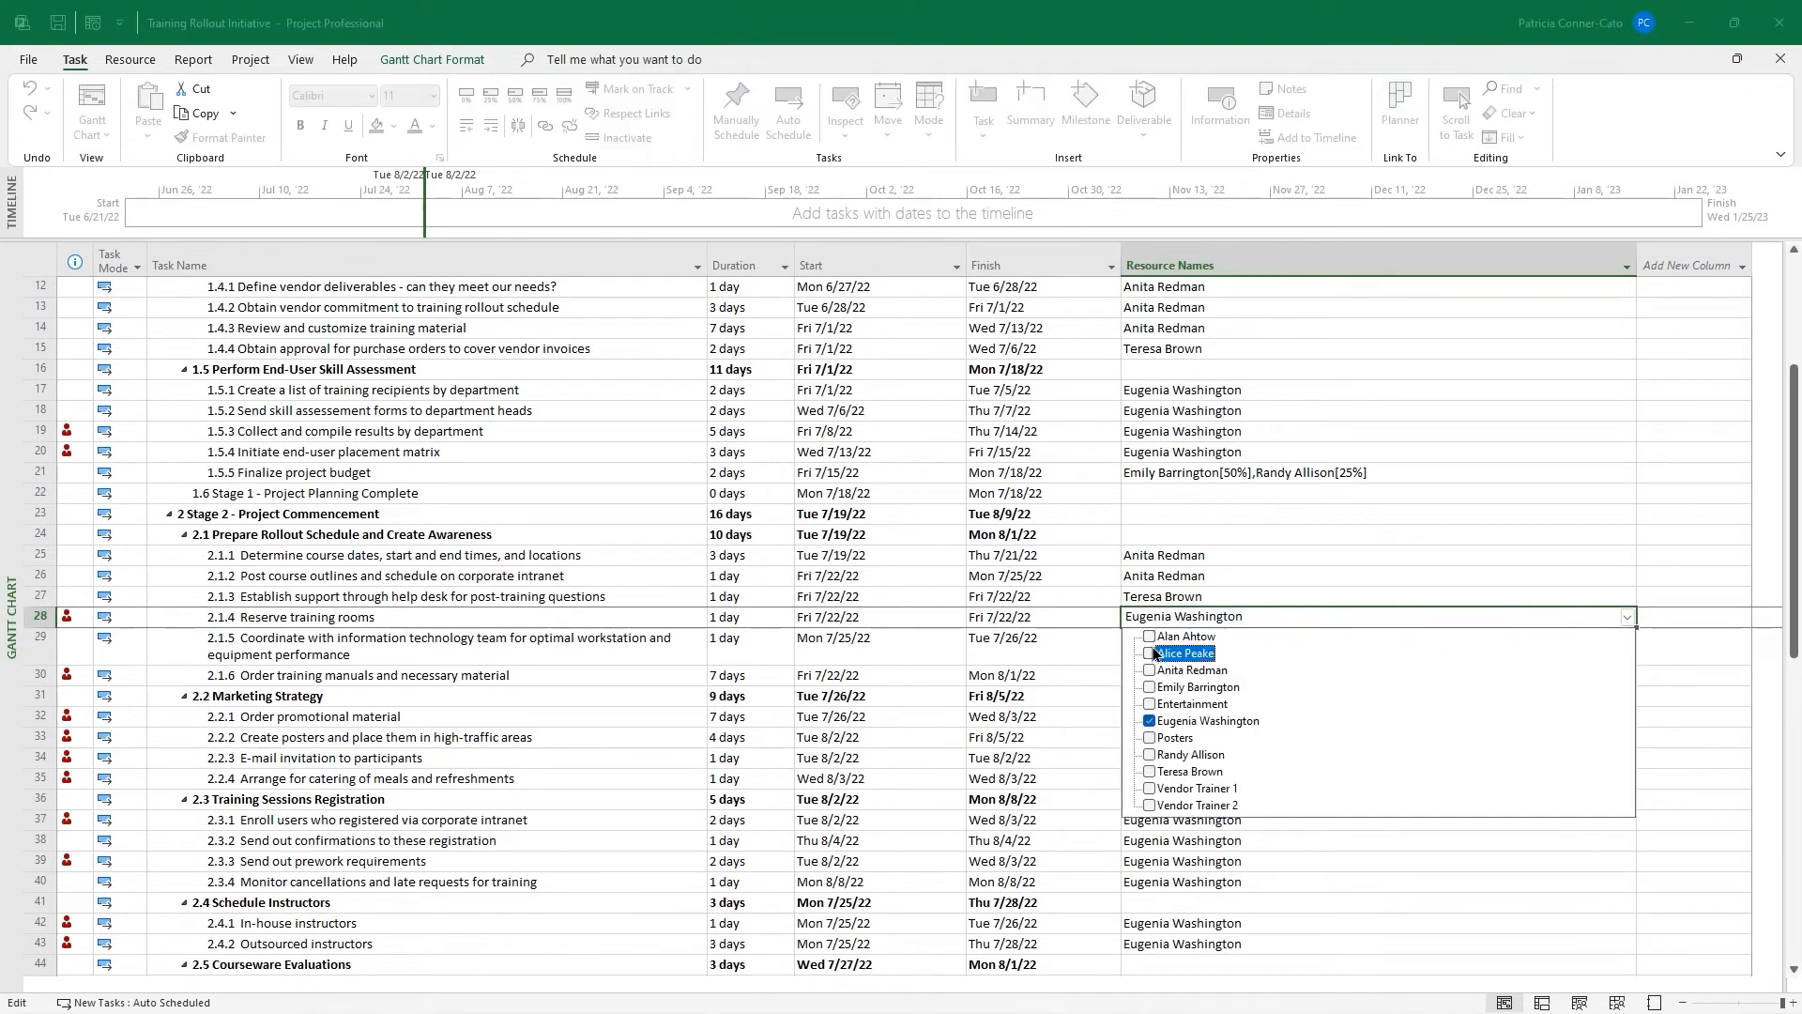
left_click(1149, 670)
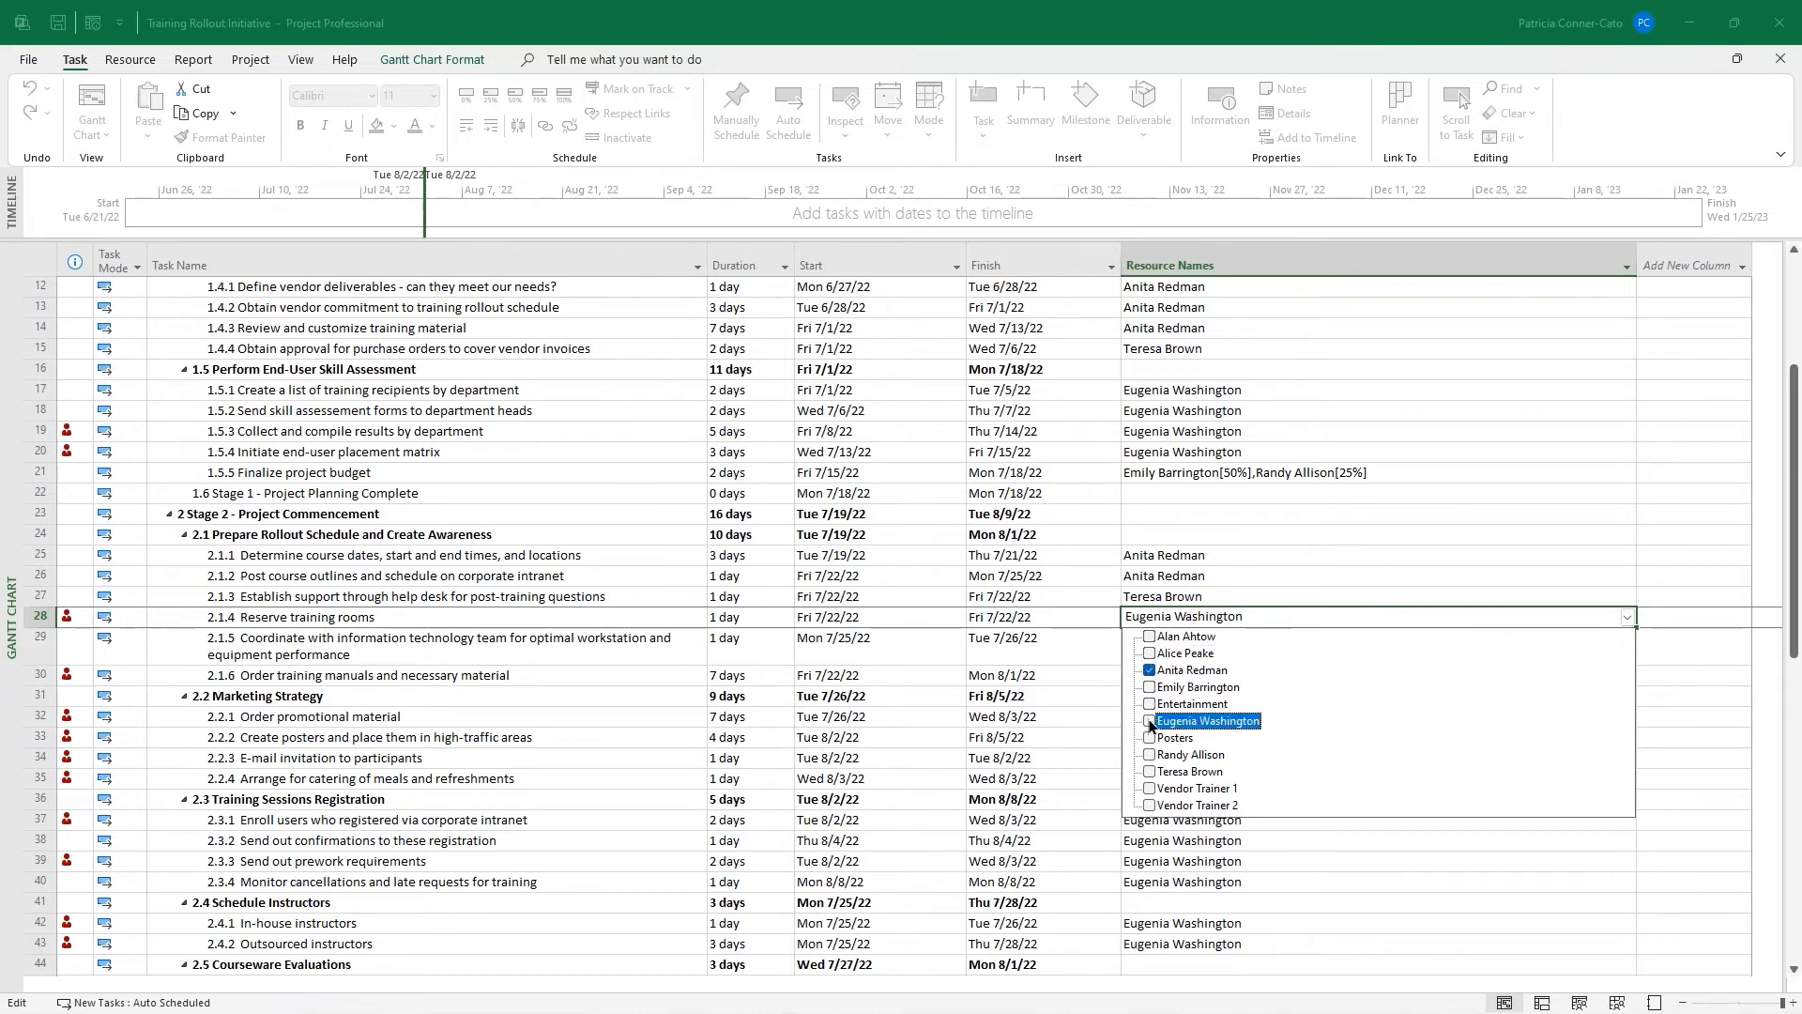
key("Return")
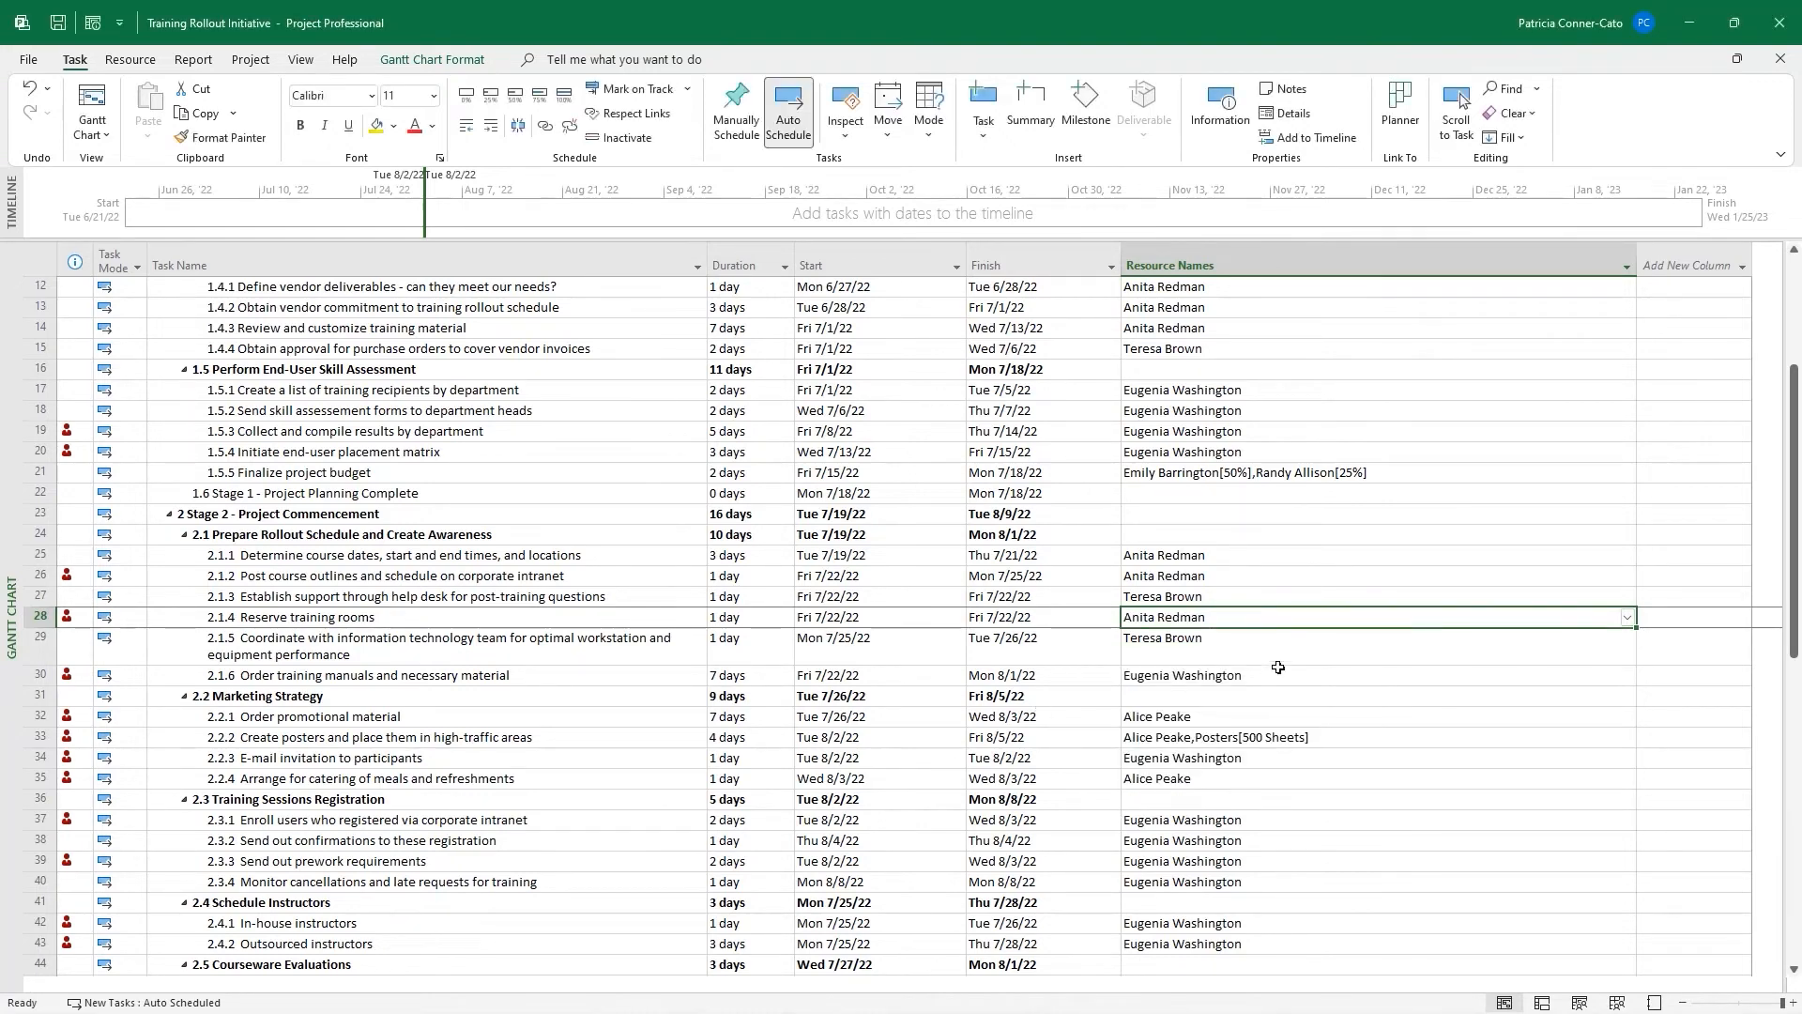
Reassign task 2.1.6 Order training manuals and necessary material from the first training coordinator to the second
scroll(1314, 633, "down", 1)
scroll(1314, 633, "down", 1)
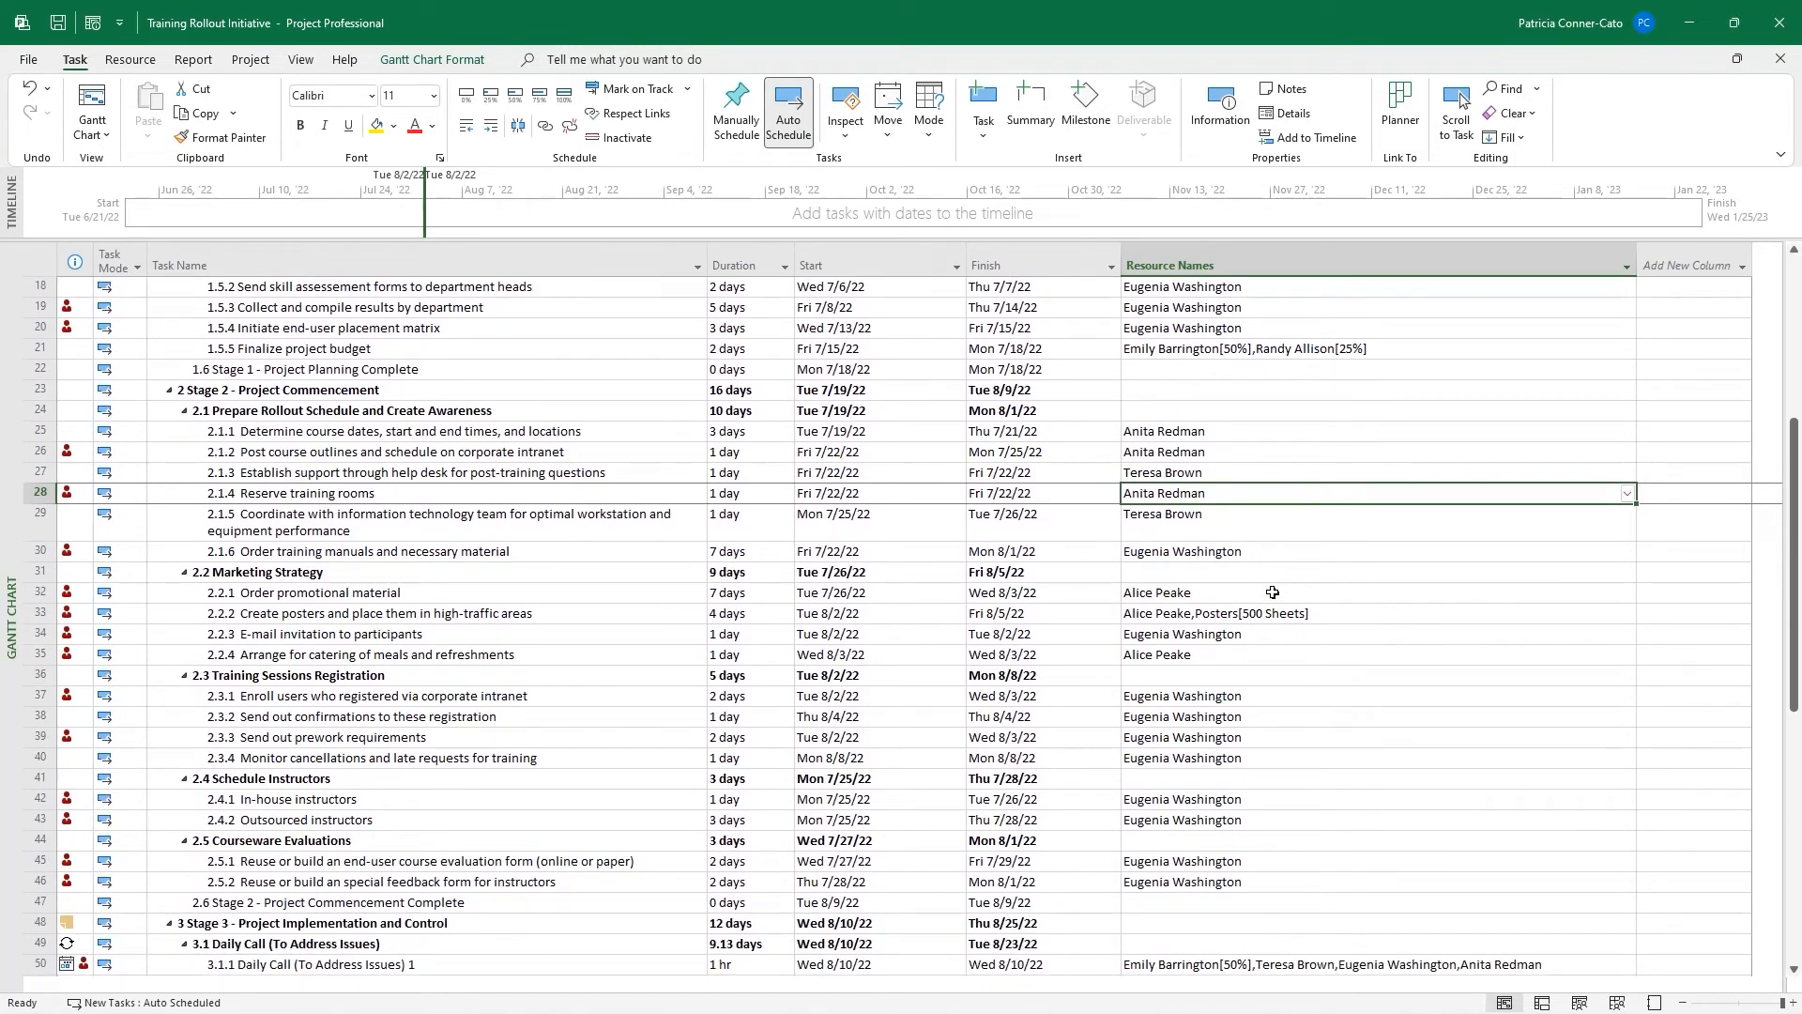
left_click(1208, 554)
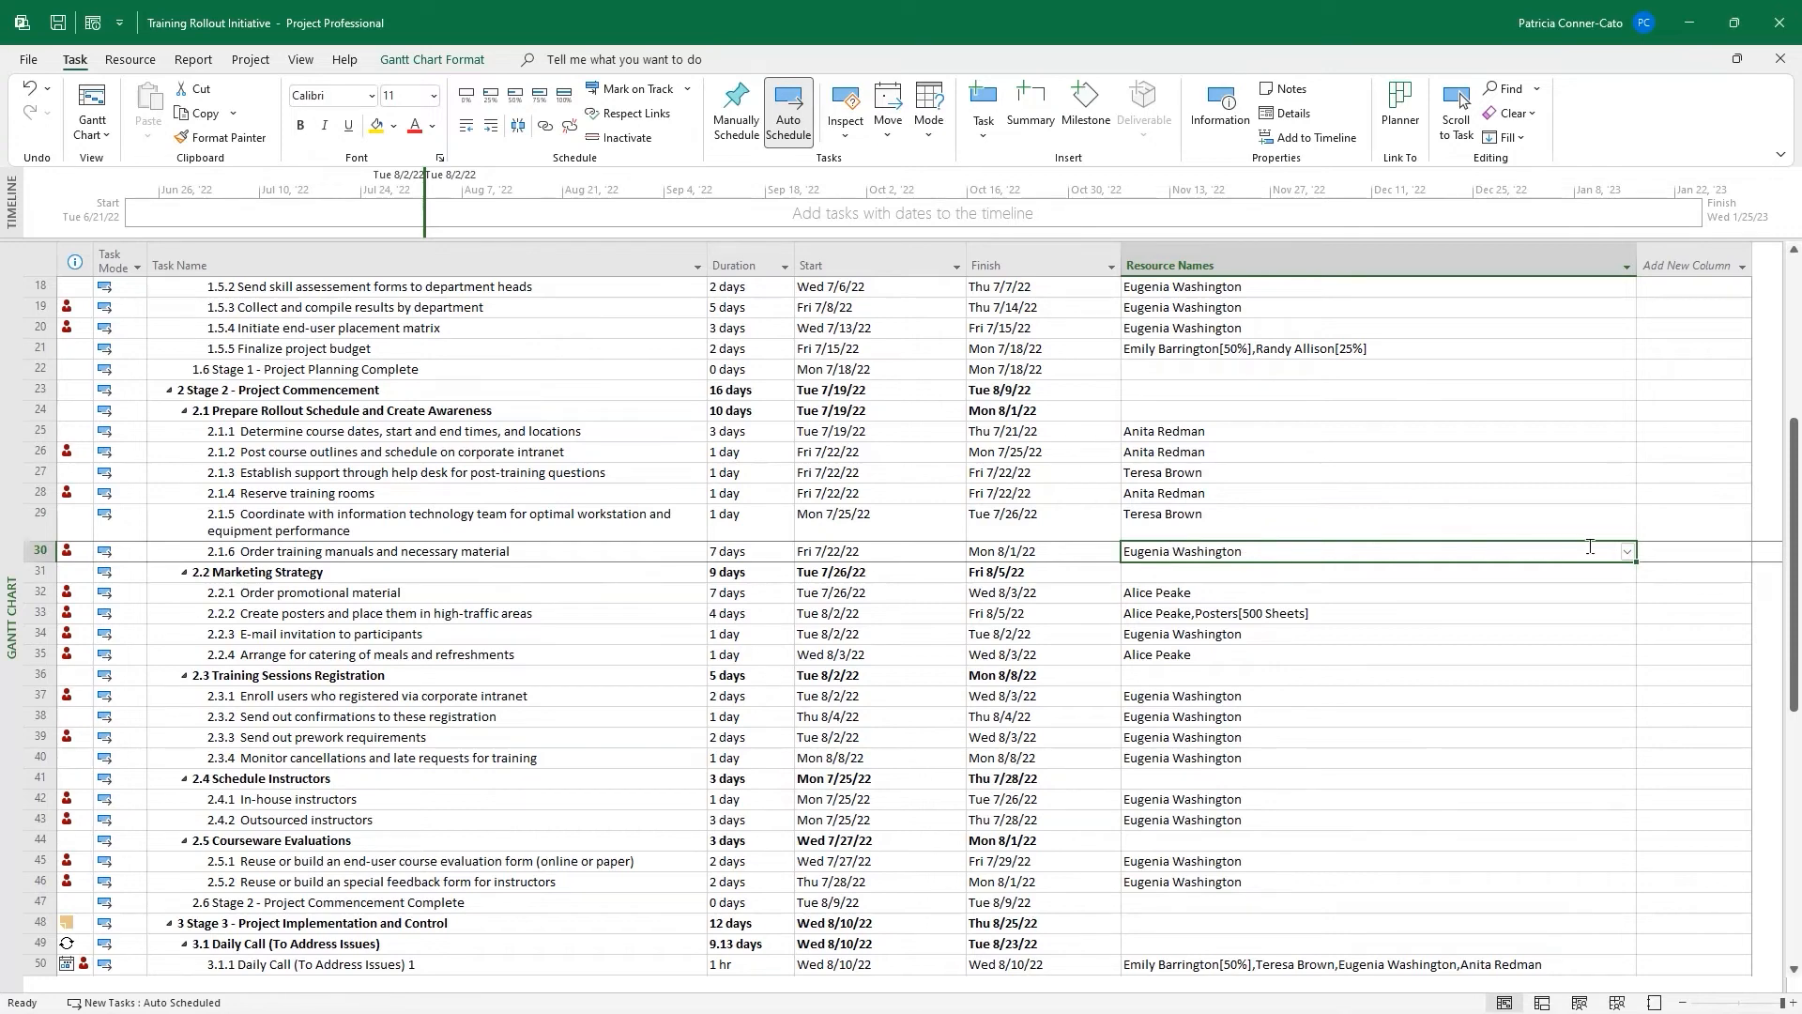
left_click(1627, 552)
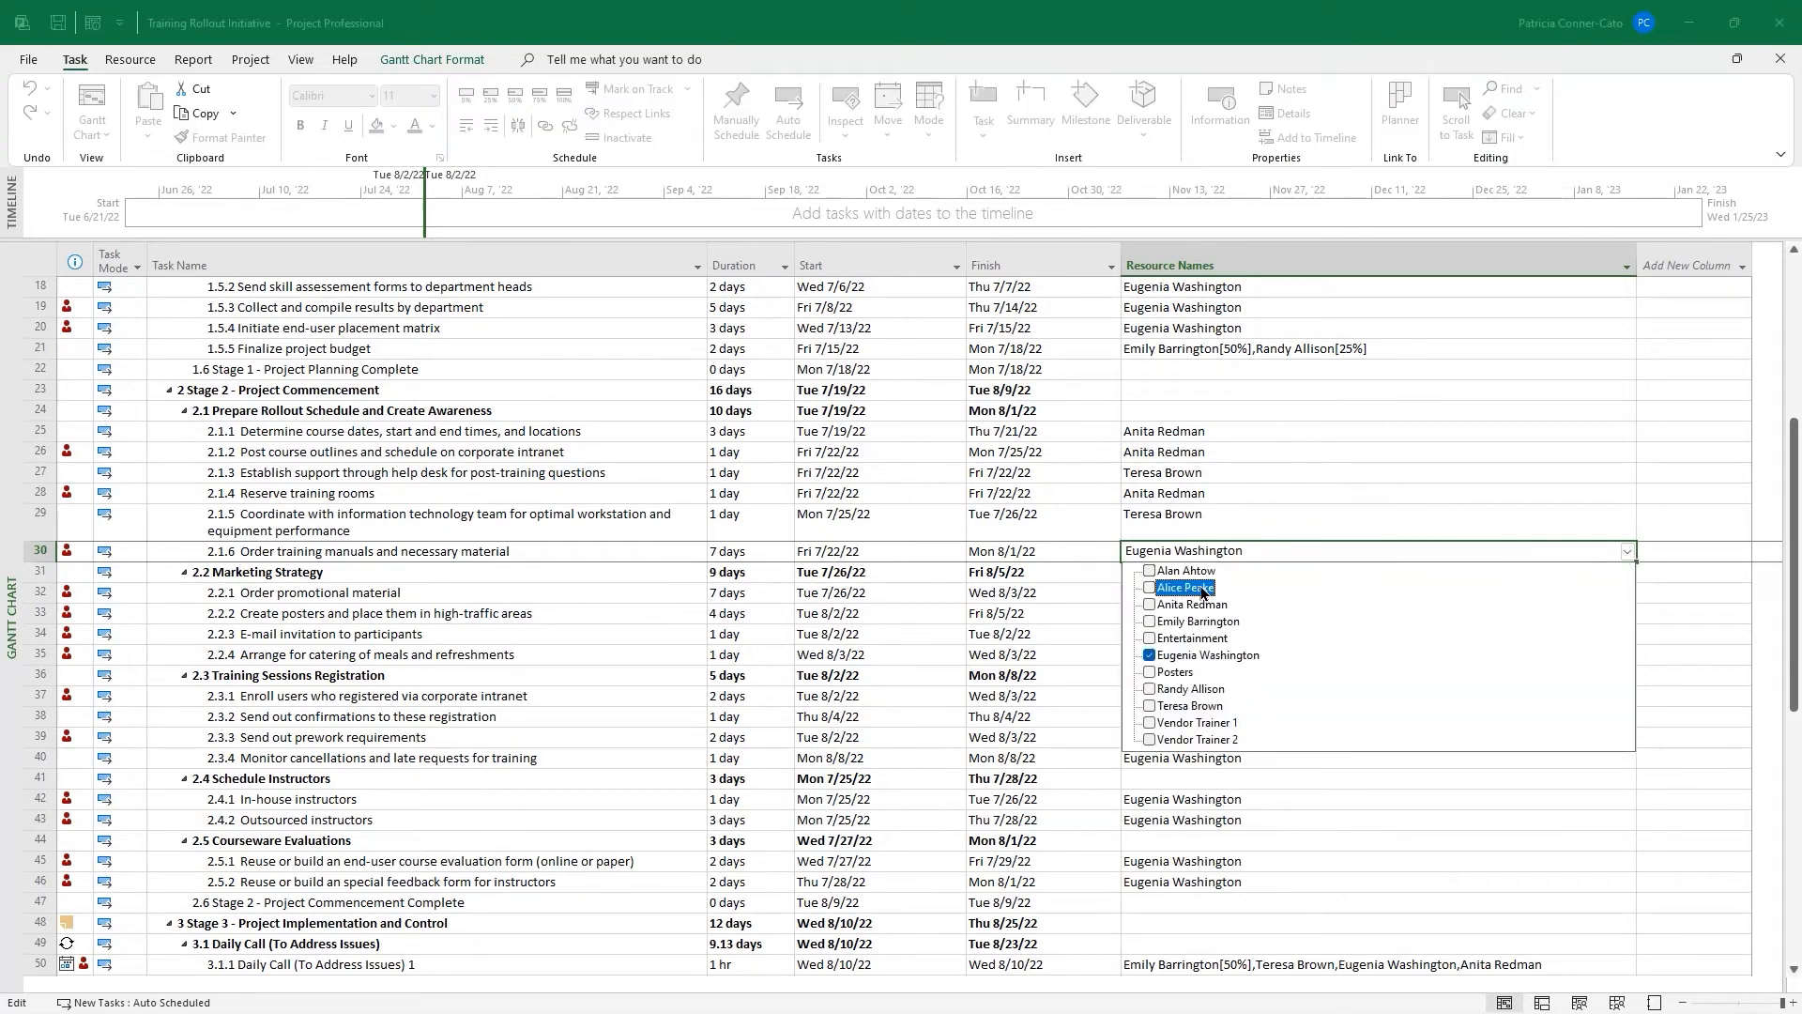
left_click(1147, 605)
left_click(1148, 656)
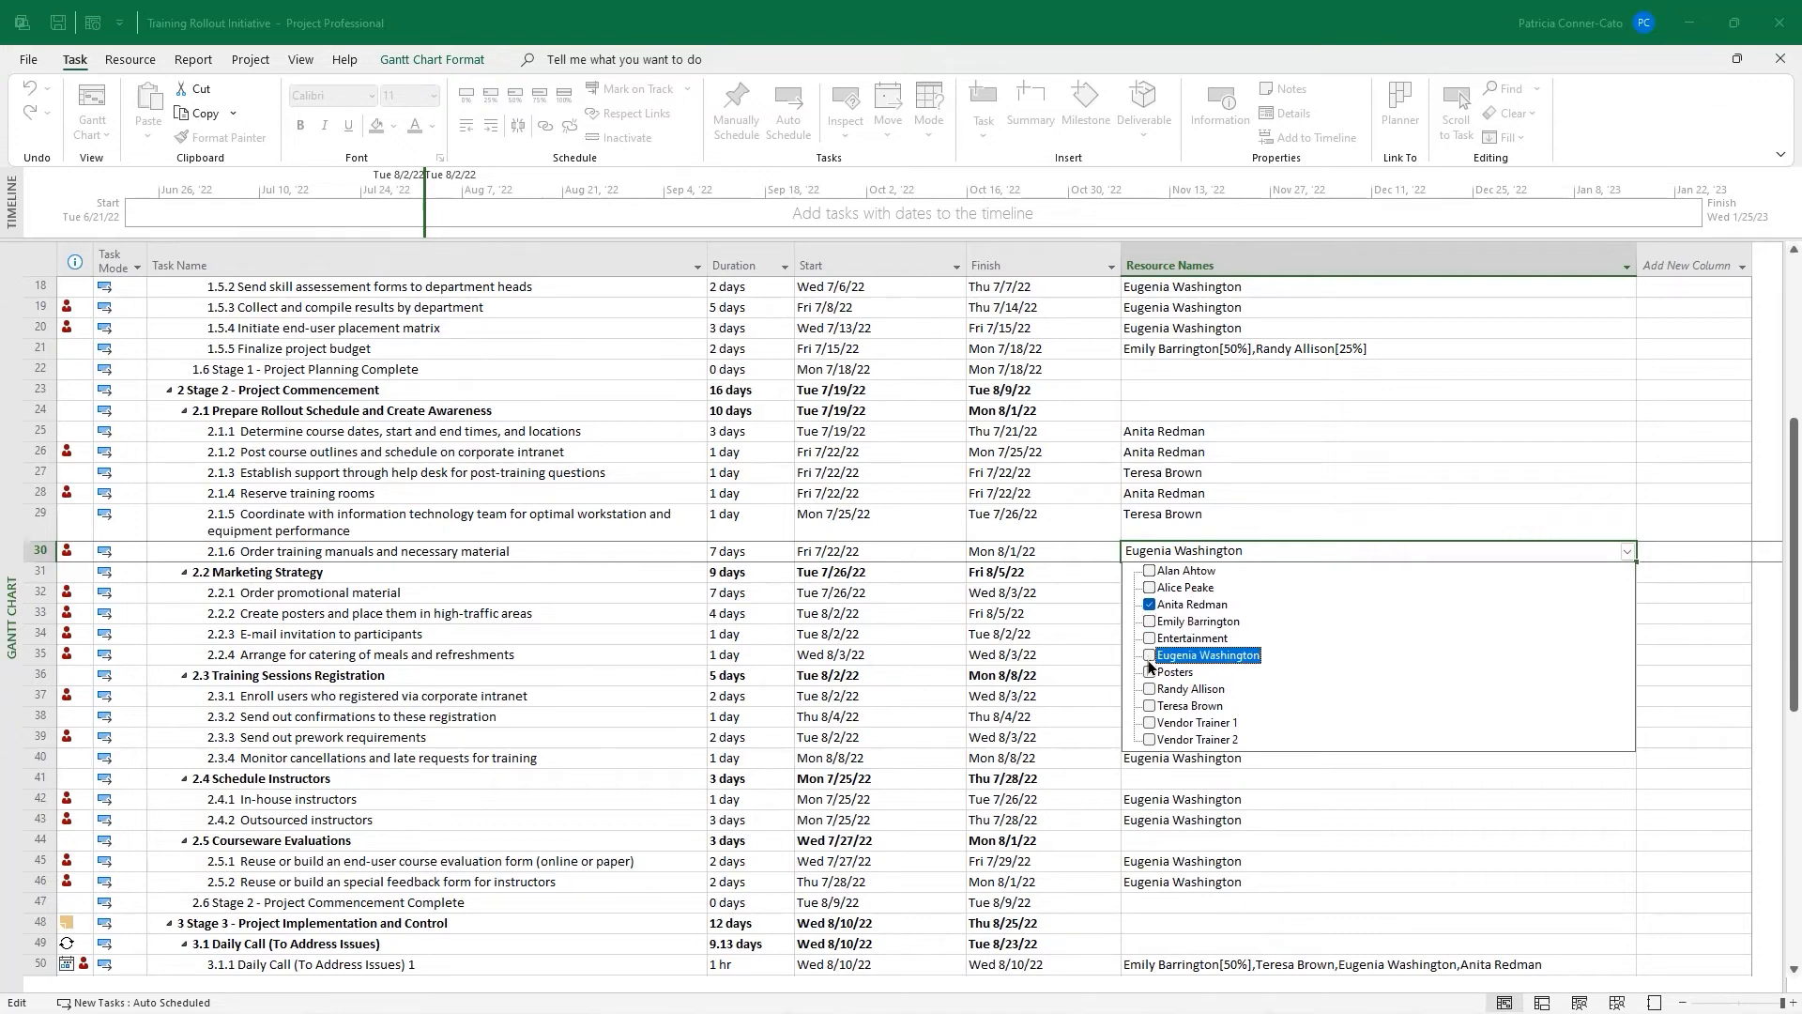
left_click(1077, 676)
Reassign task 2.4.1 In-house instructors from the first training coordinator to the second
scroll(1382, 678, "down", 2)
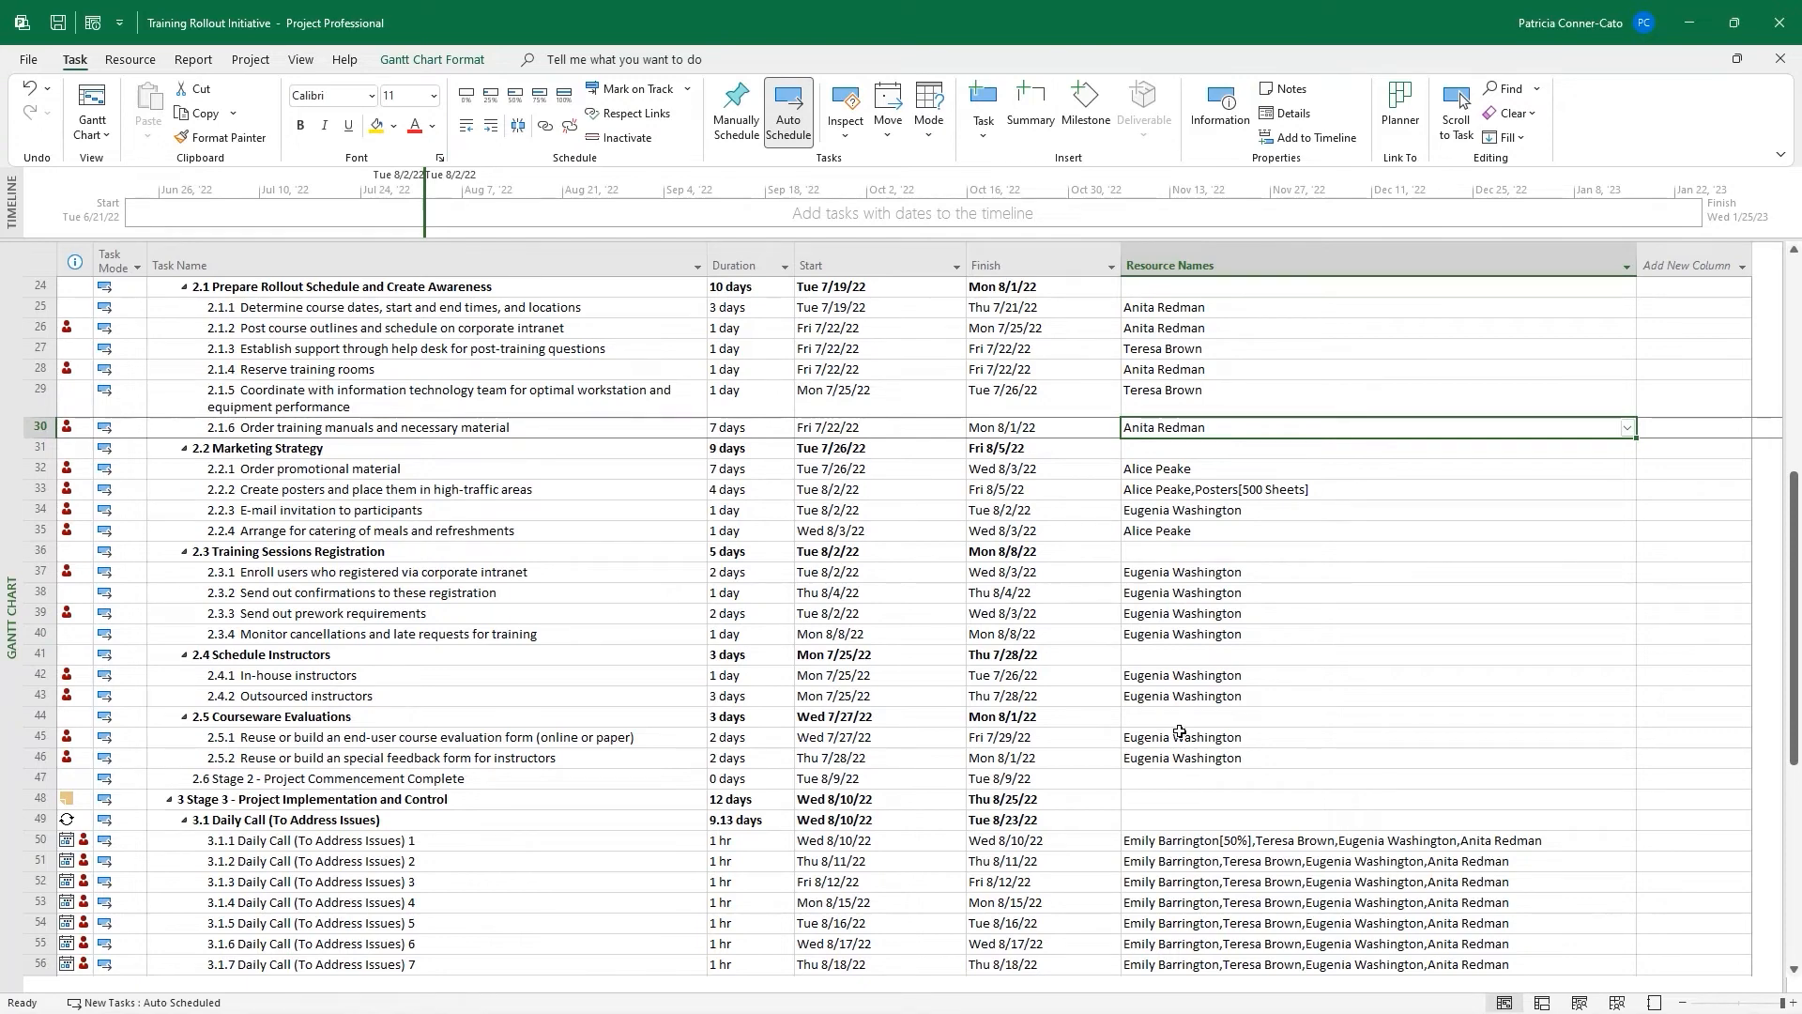
left_click(1160, 678)
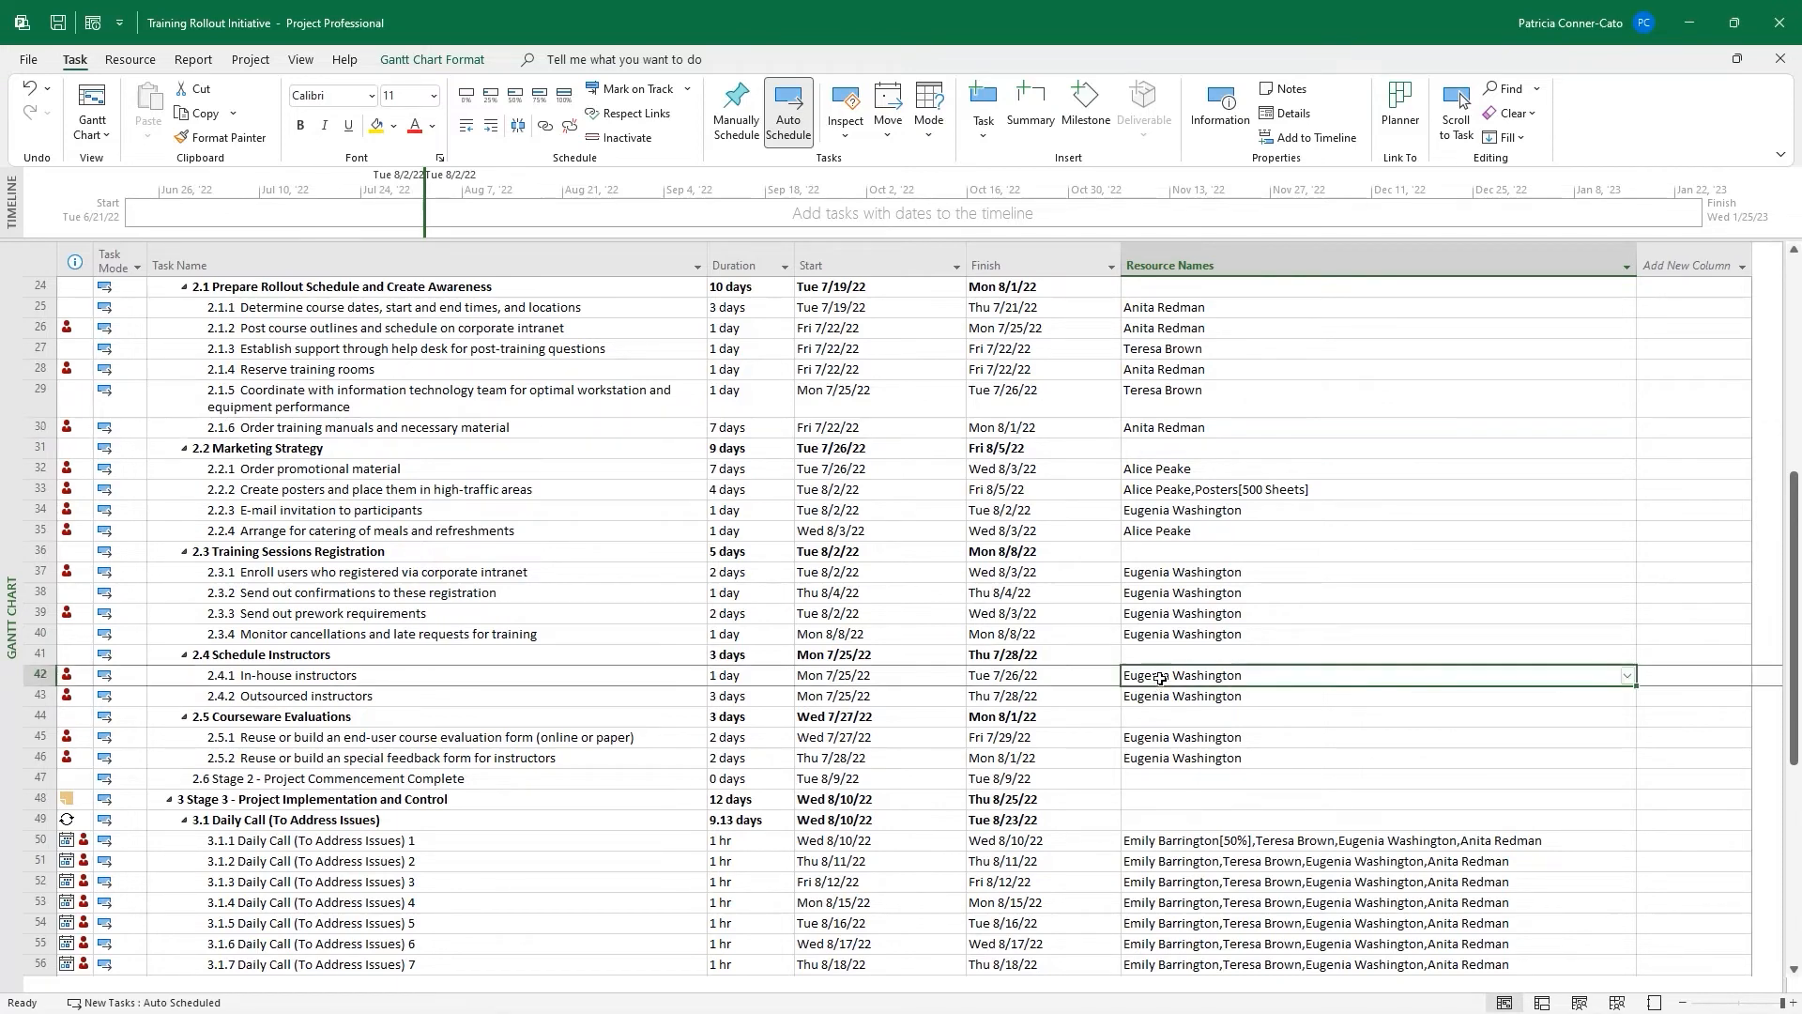
left_click(1269, 681)
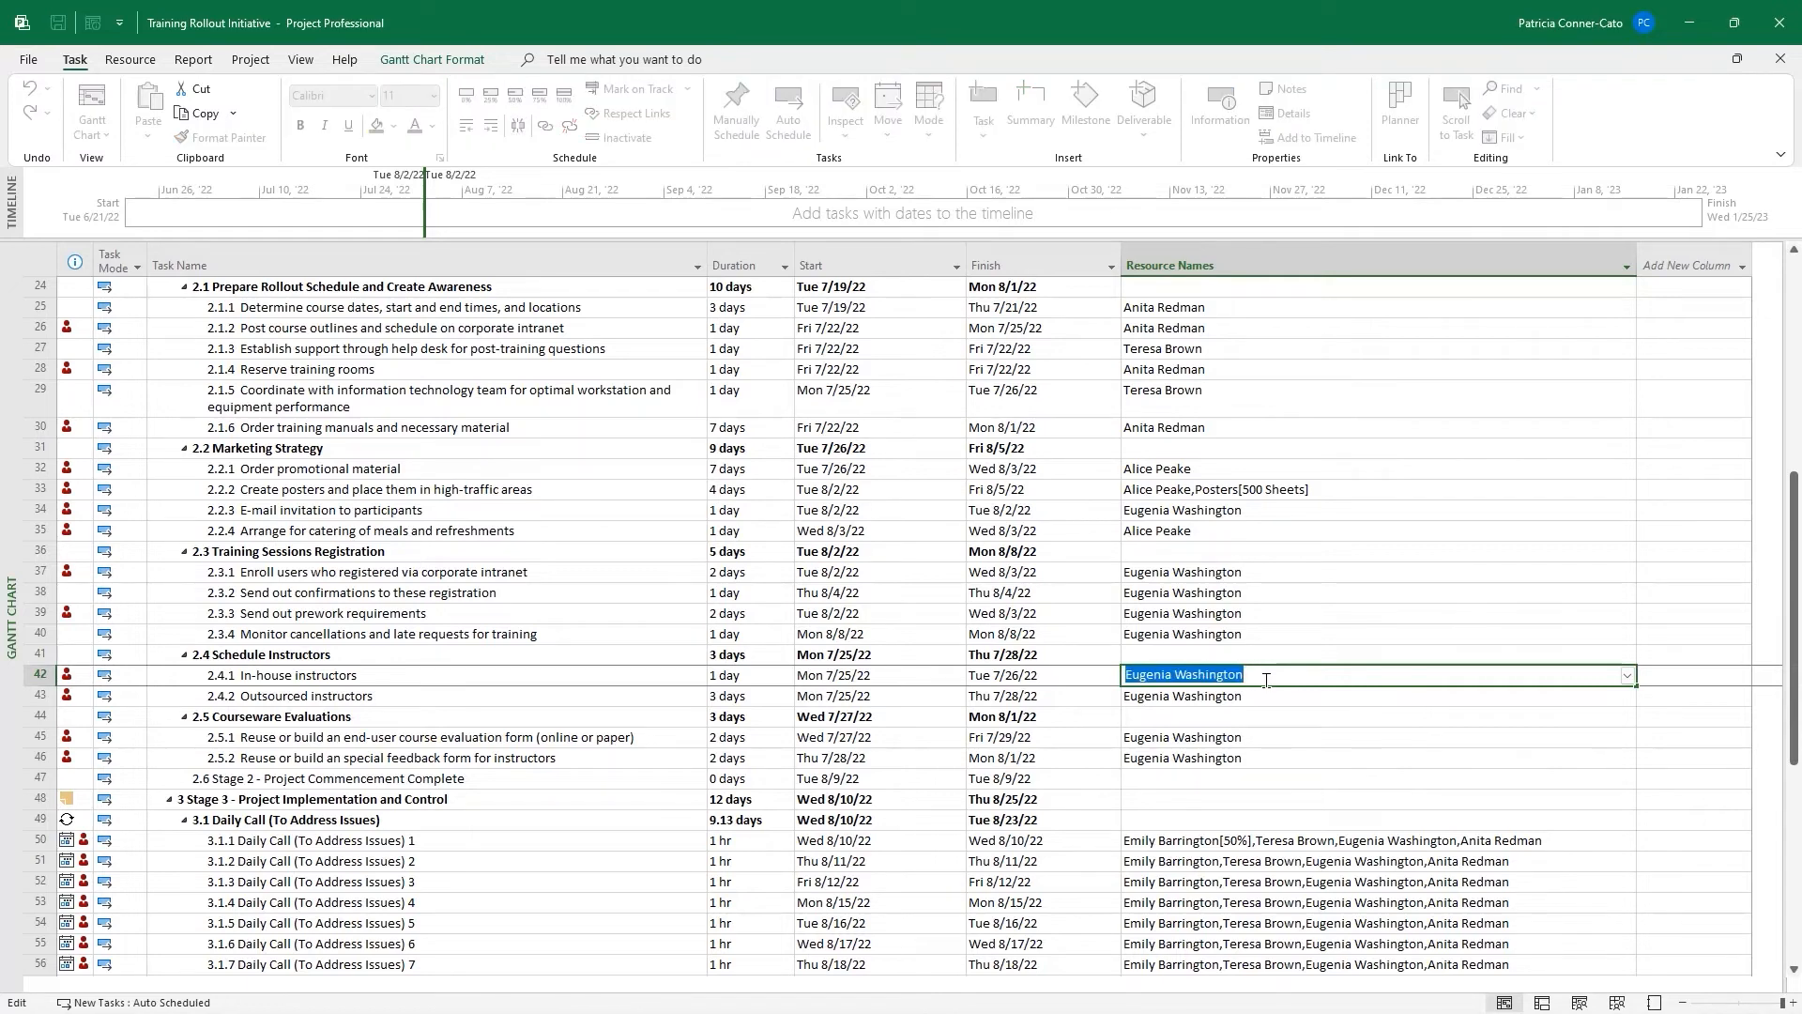
left_click(1266, 679)
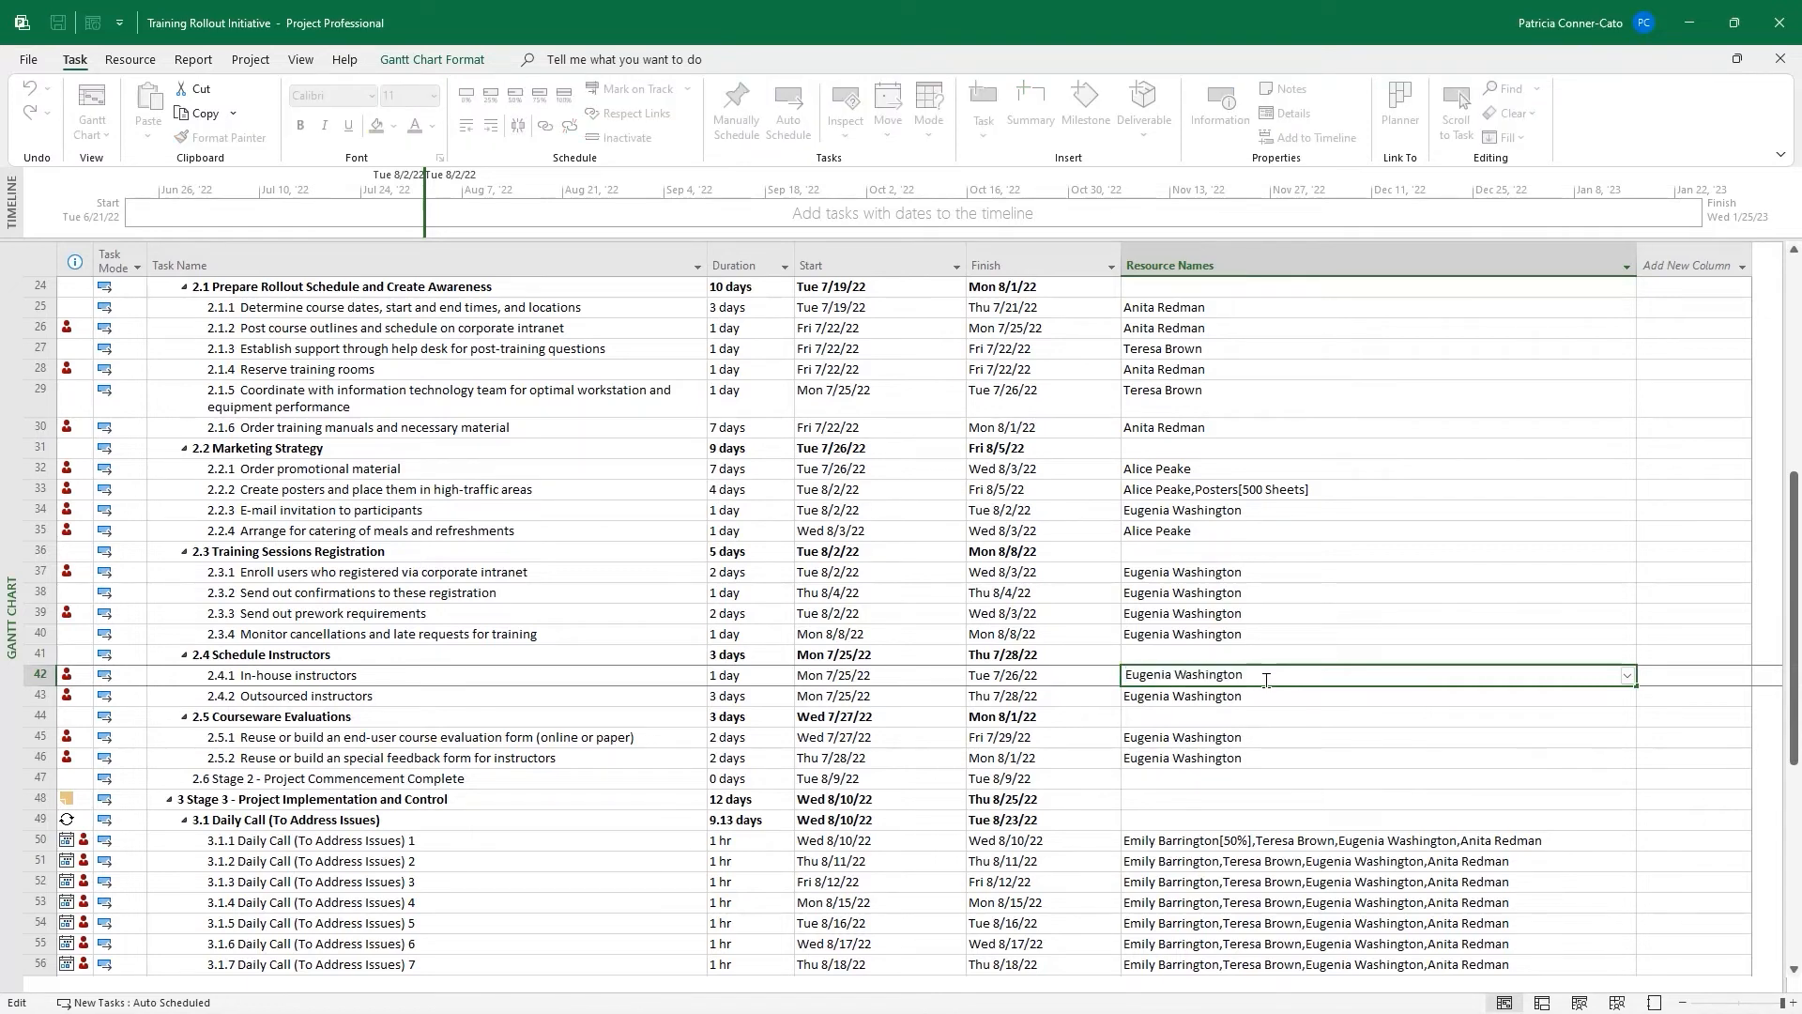
left_click(1628, 674)
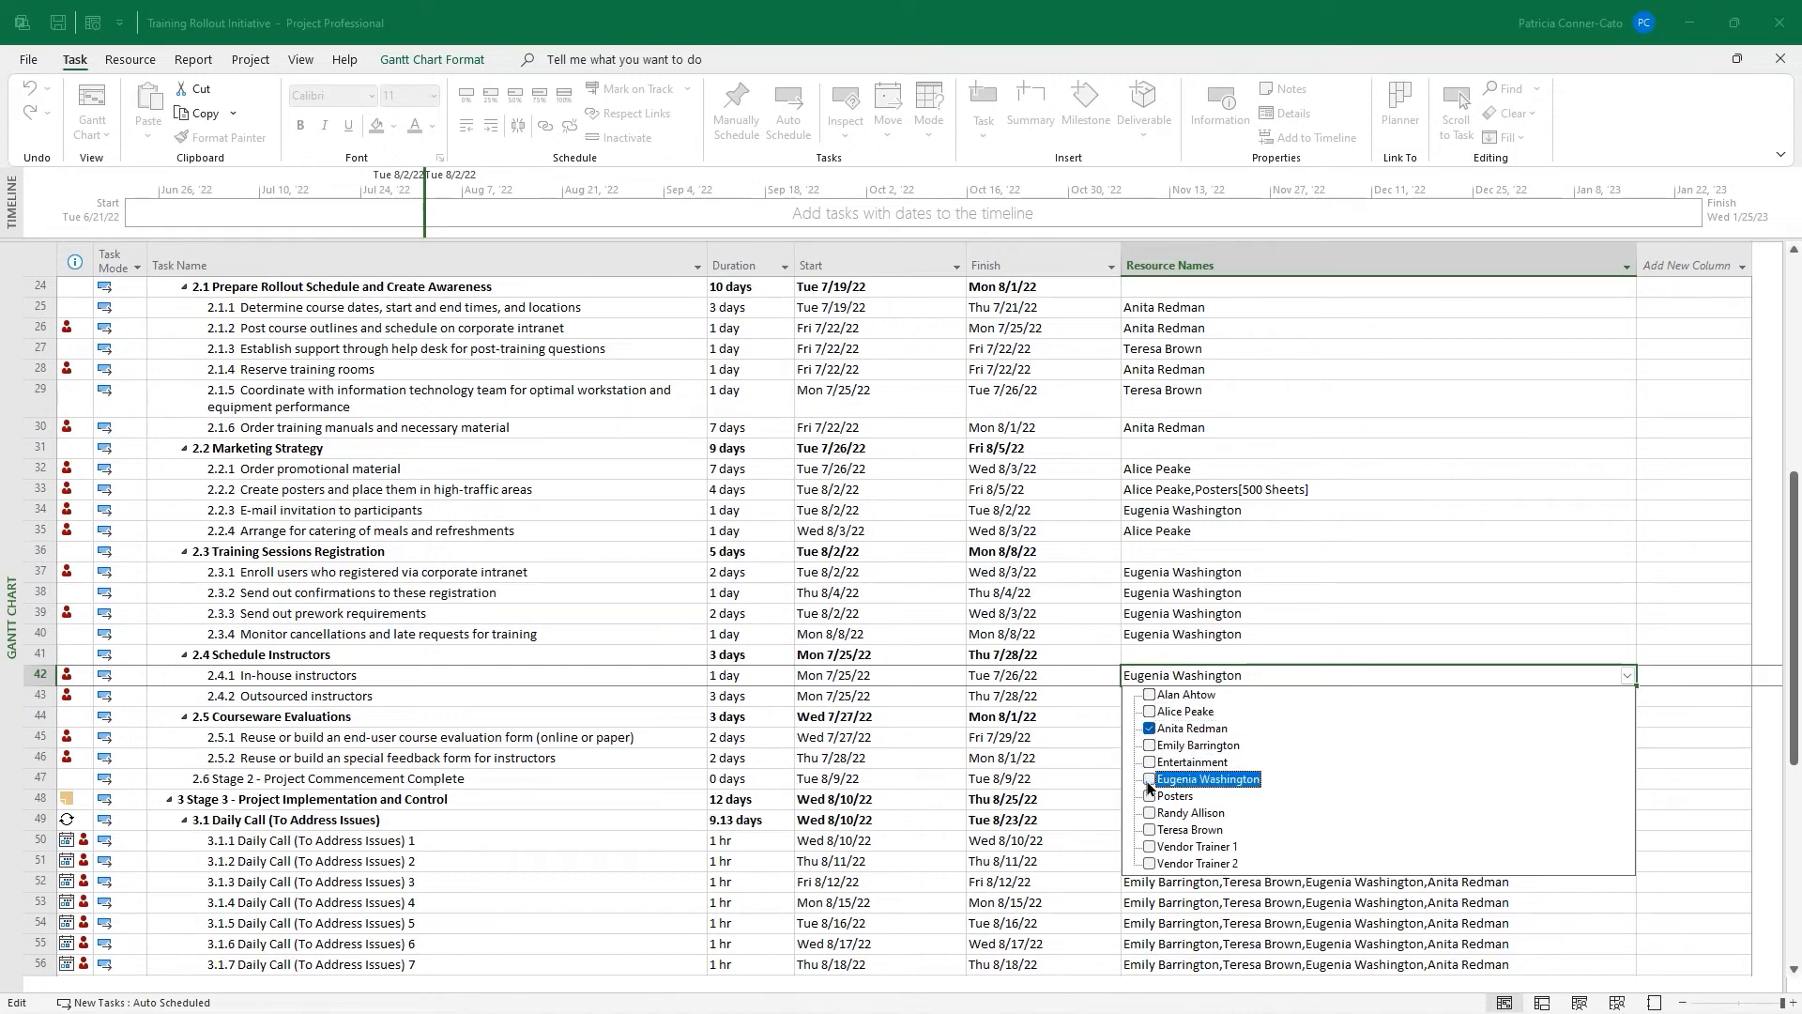
left_click(1086, 786)
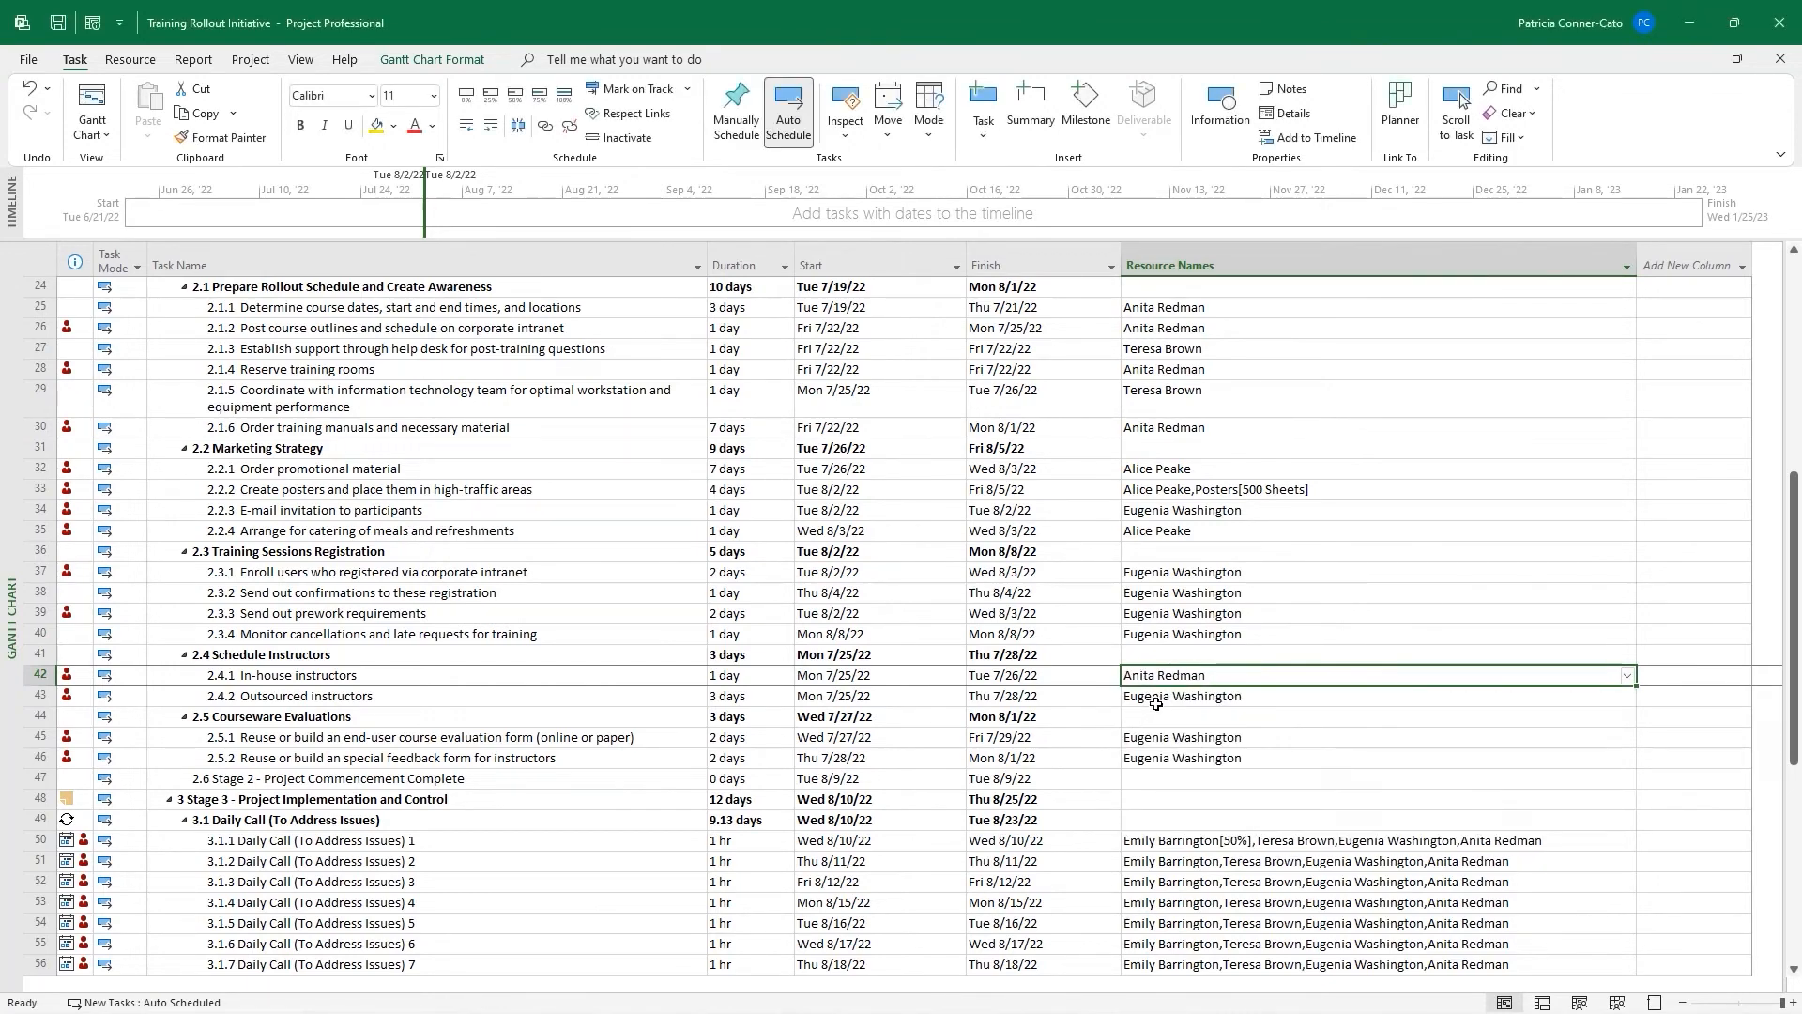
Reassign task 2.4.2 Outsourced instructors from the first training coordinator to the second
left_click(1155, 703)
left_click(1627, 696)
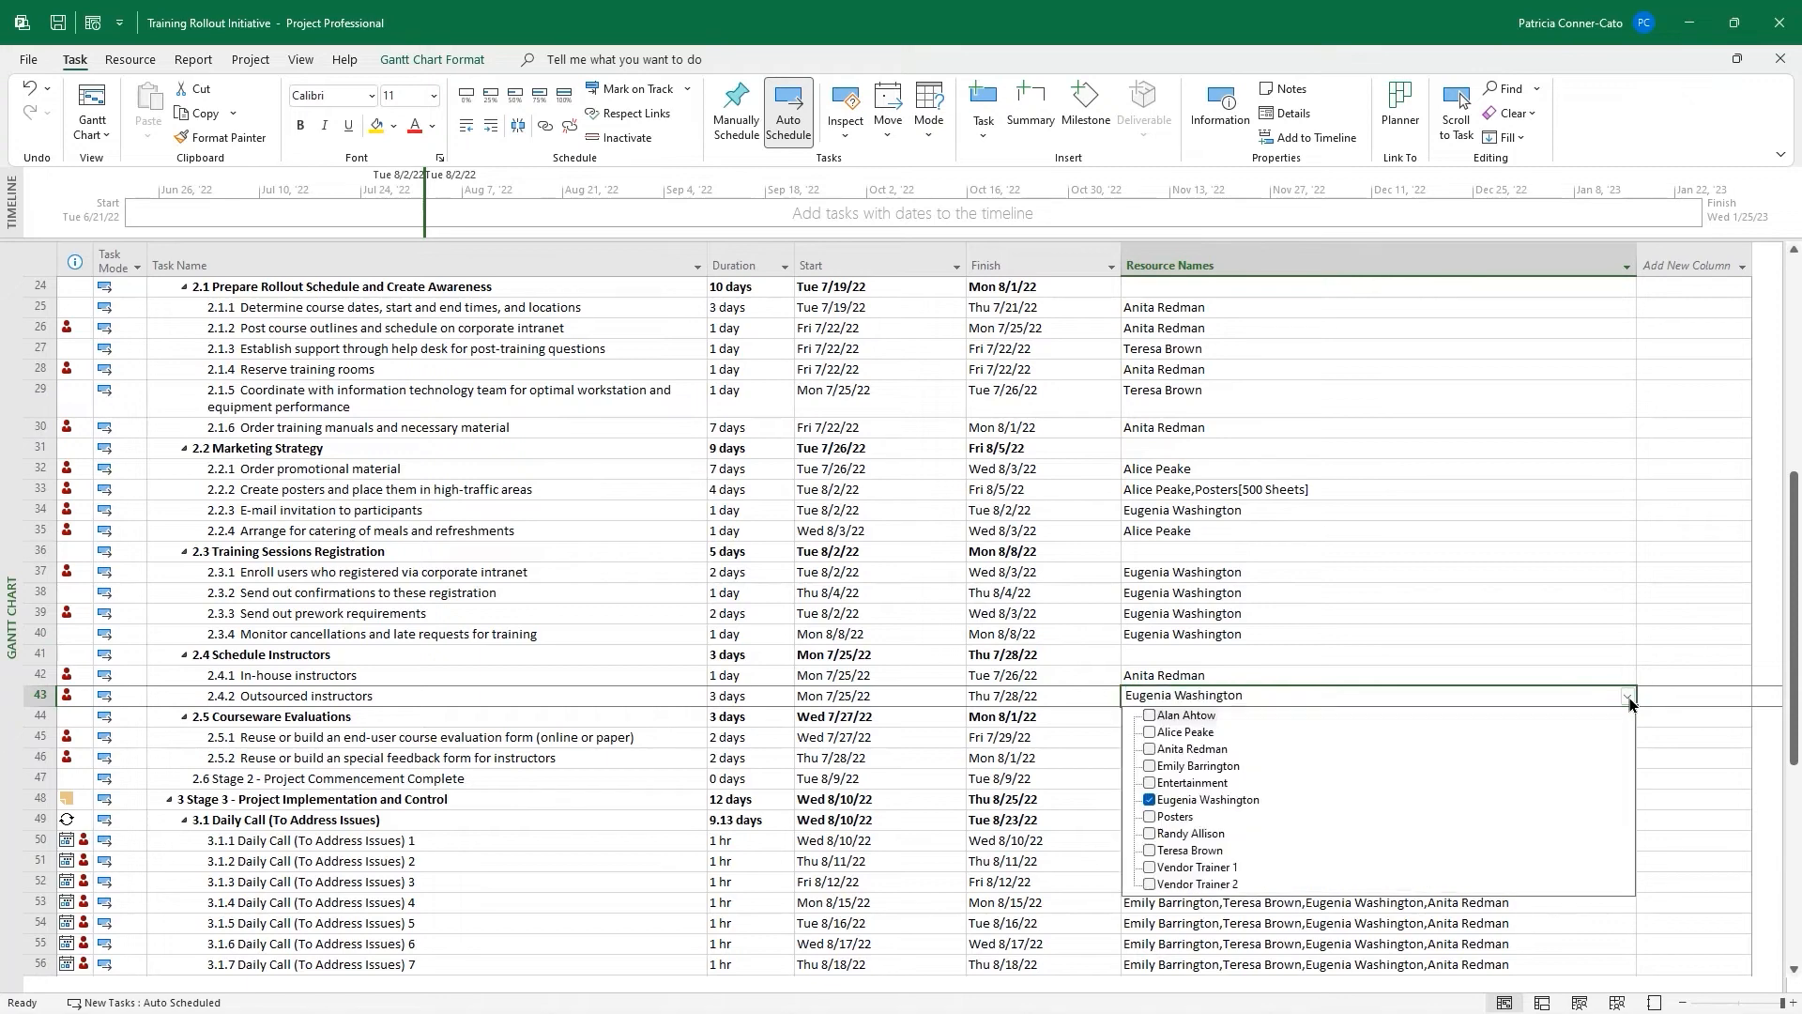
left_click(1149, 749)
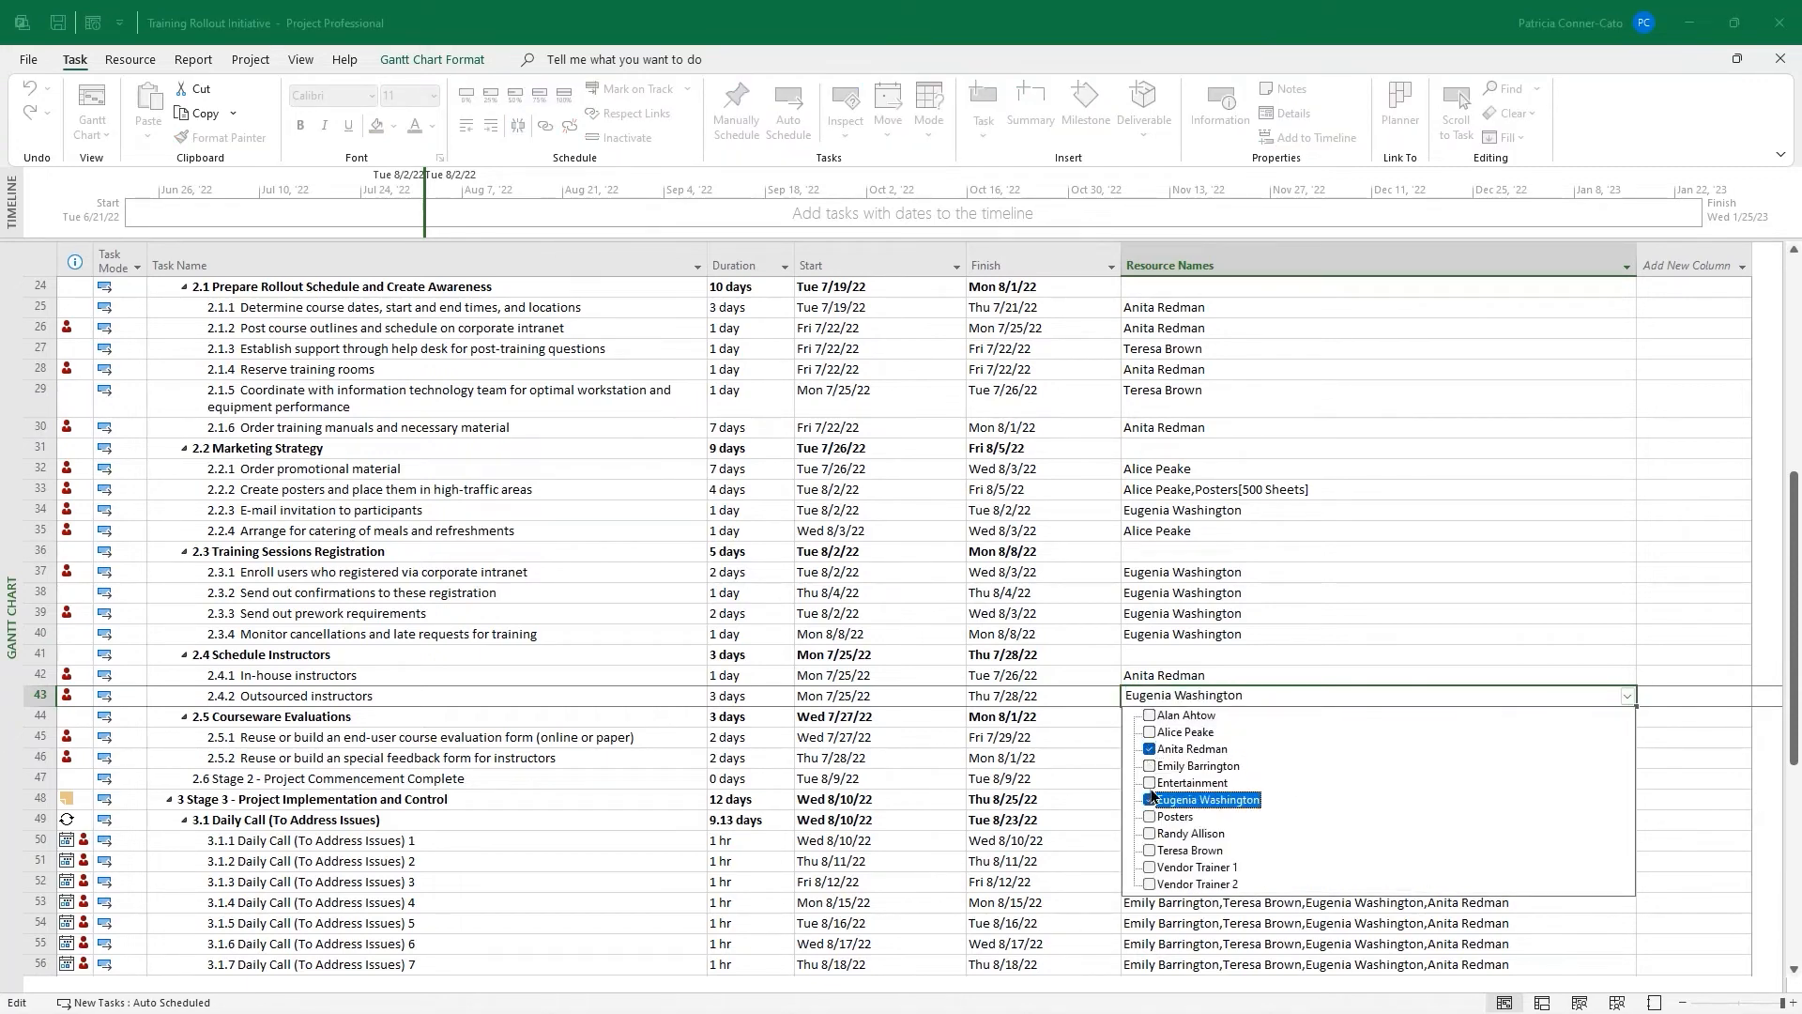
left_click(1149, 799)
left_click(1100, 806)
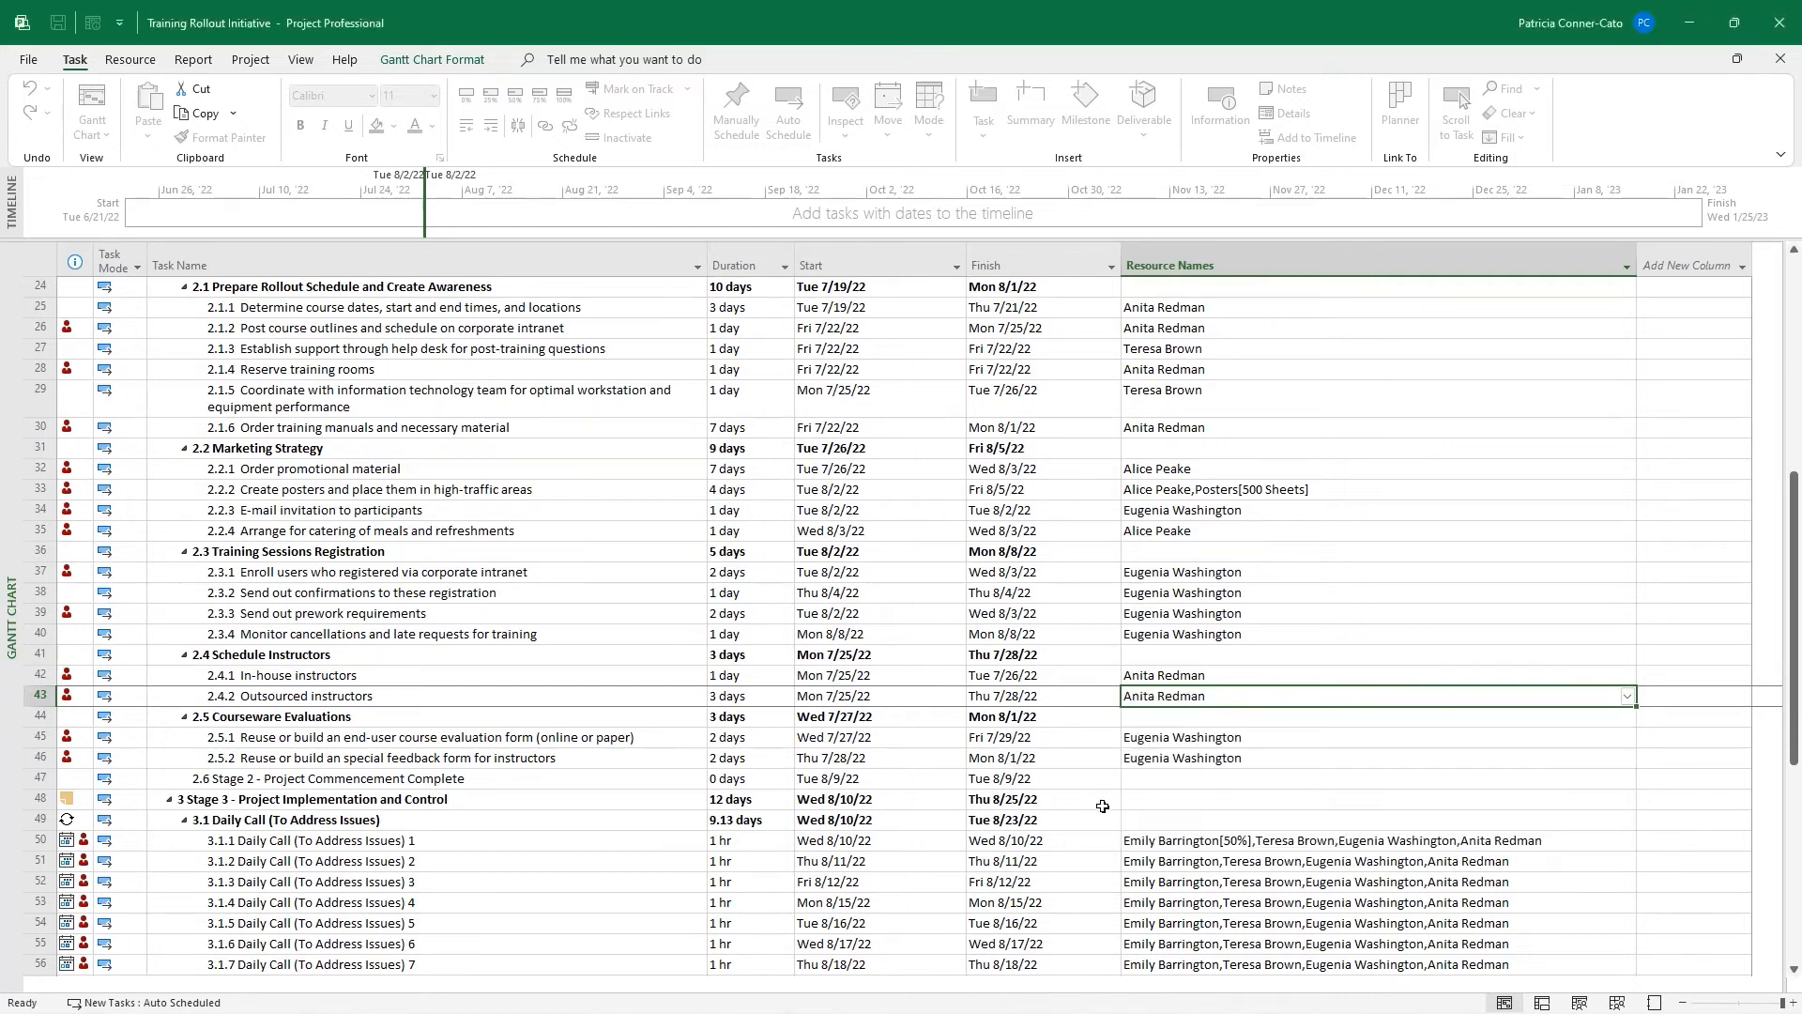
Reassign task 2.5.1 Reuse or build an end-user course evaluation form from the first training coordinator to the second
left_click(1197, 739)
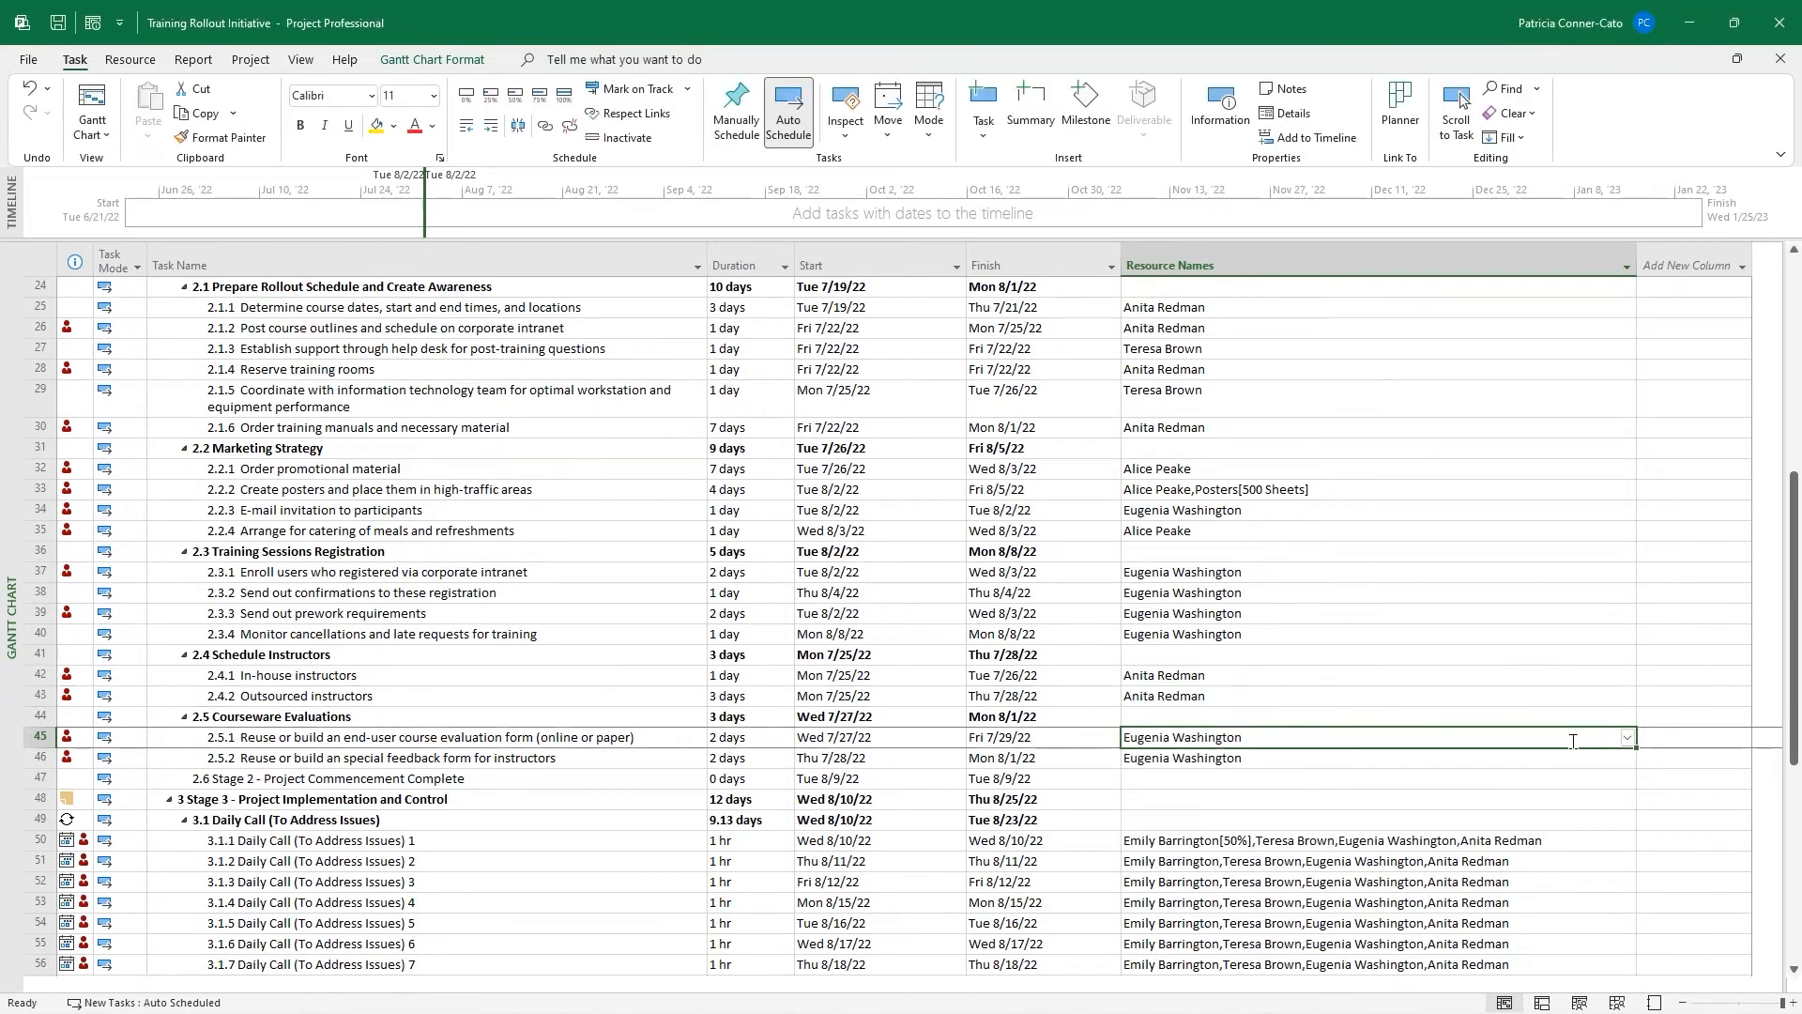
left_click(1627, 738)
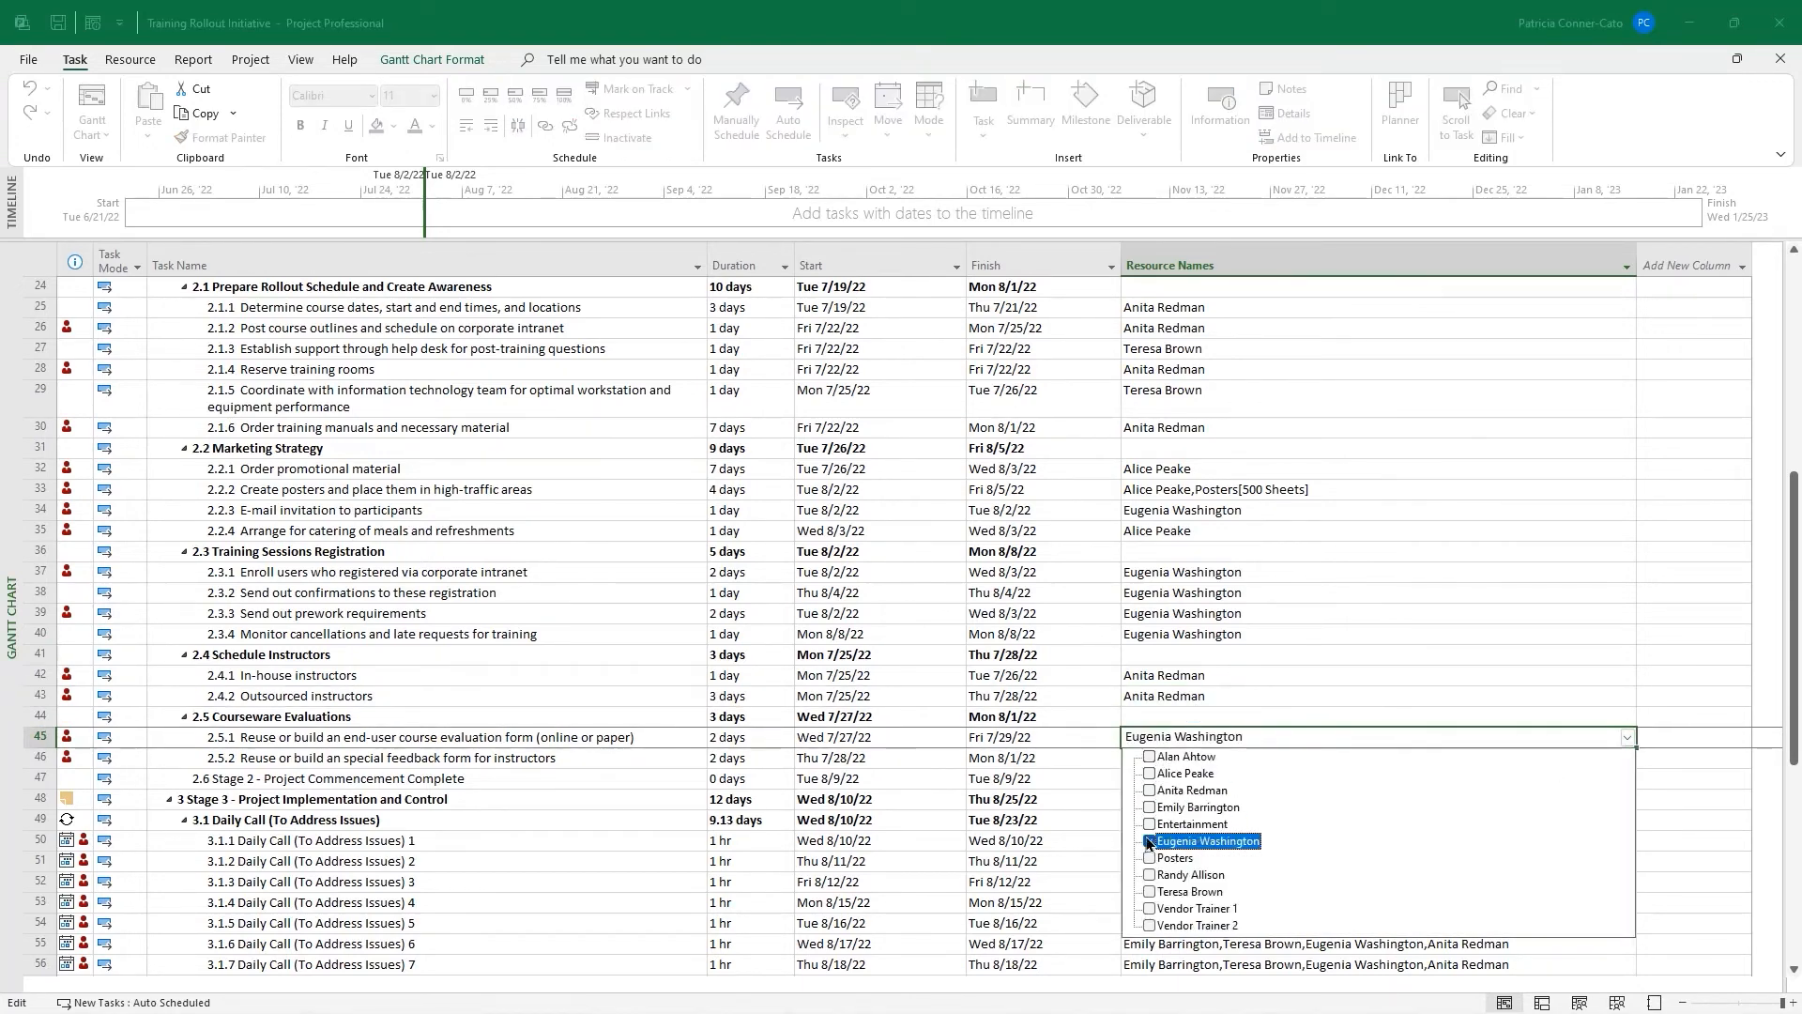
left_click(1147, 791)
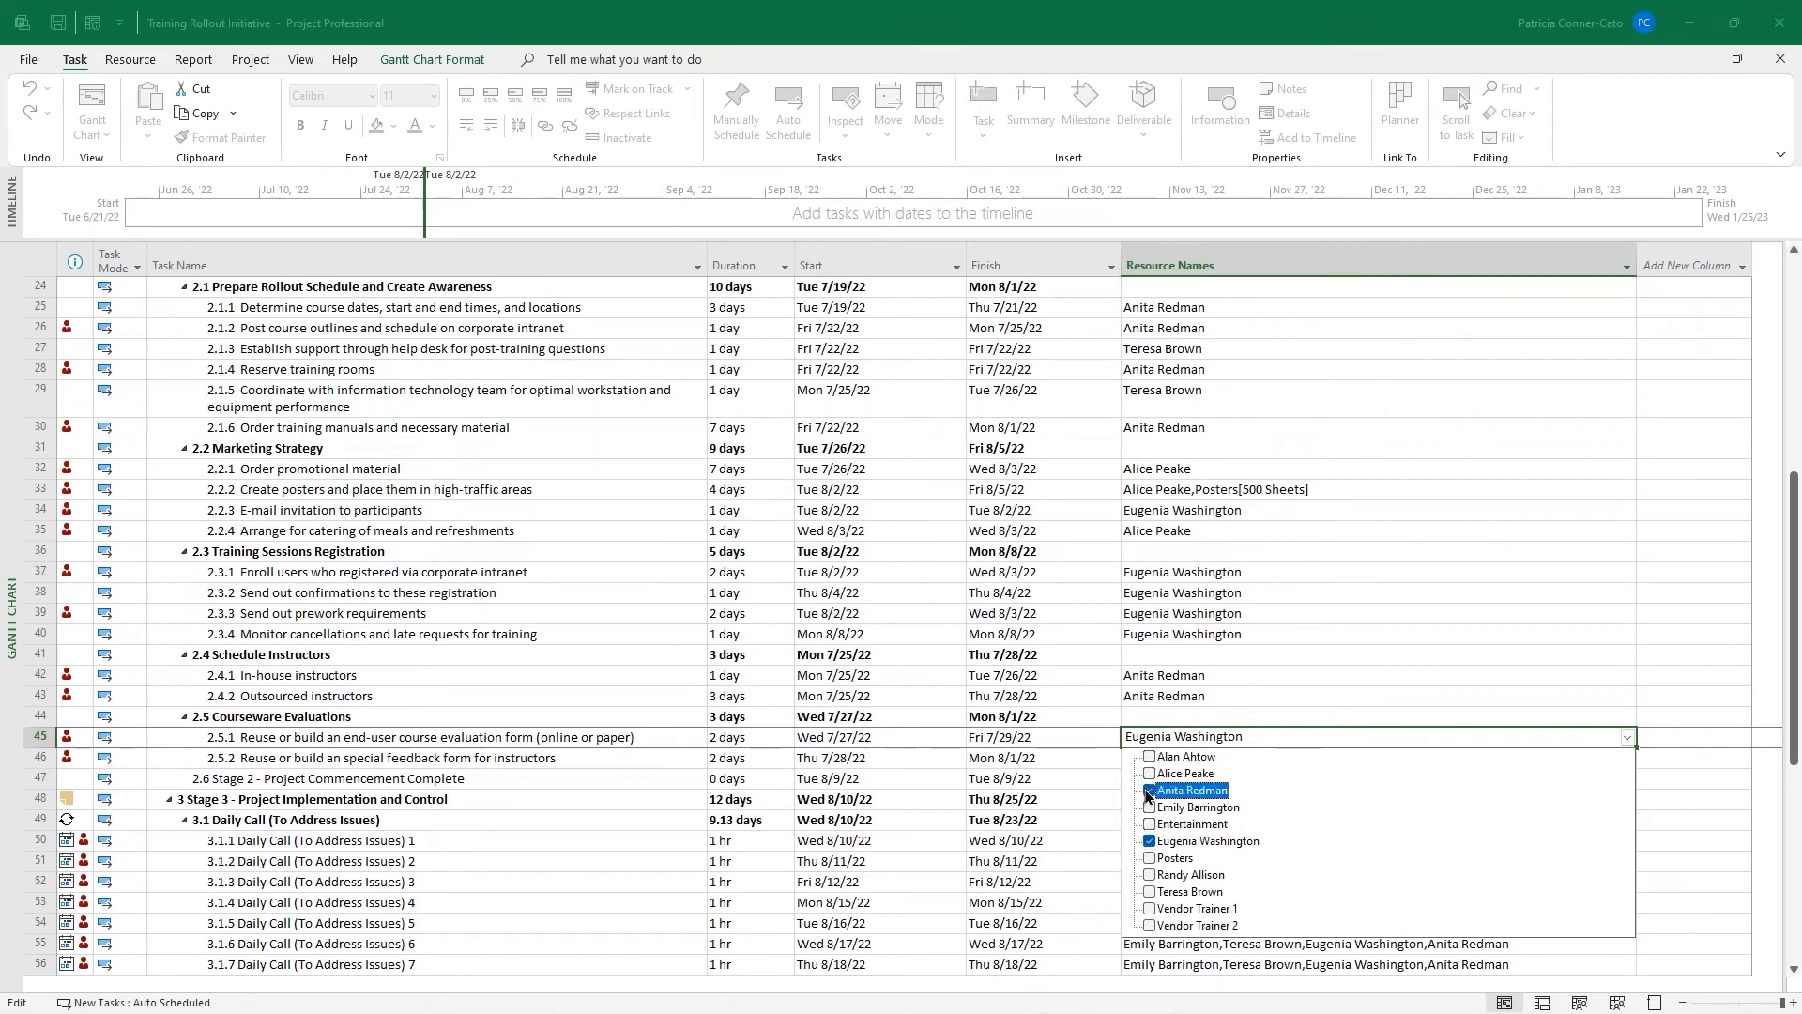
left_click(1148, 840)
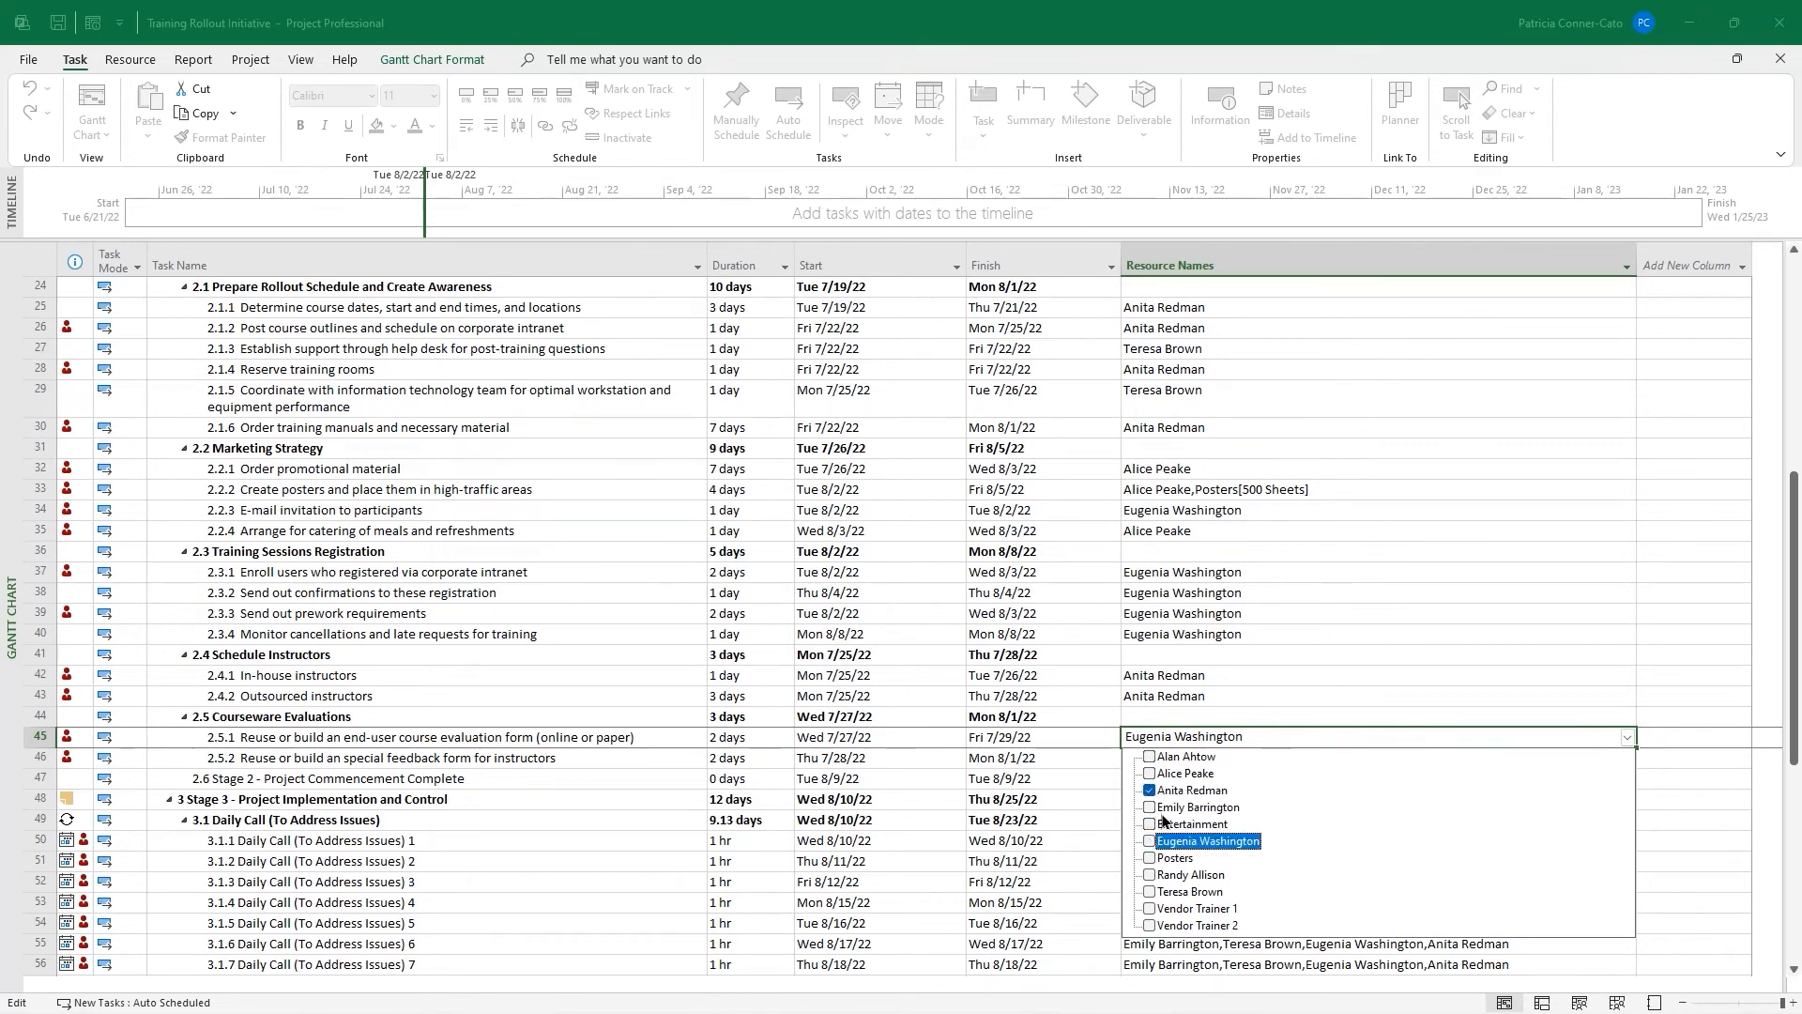
left_click(1067, 696)
Reassign task 2.5.2 Reuse or build an special feedback form for instructors from the first training coordinator to the second
left_click(1182, 757)
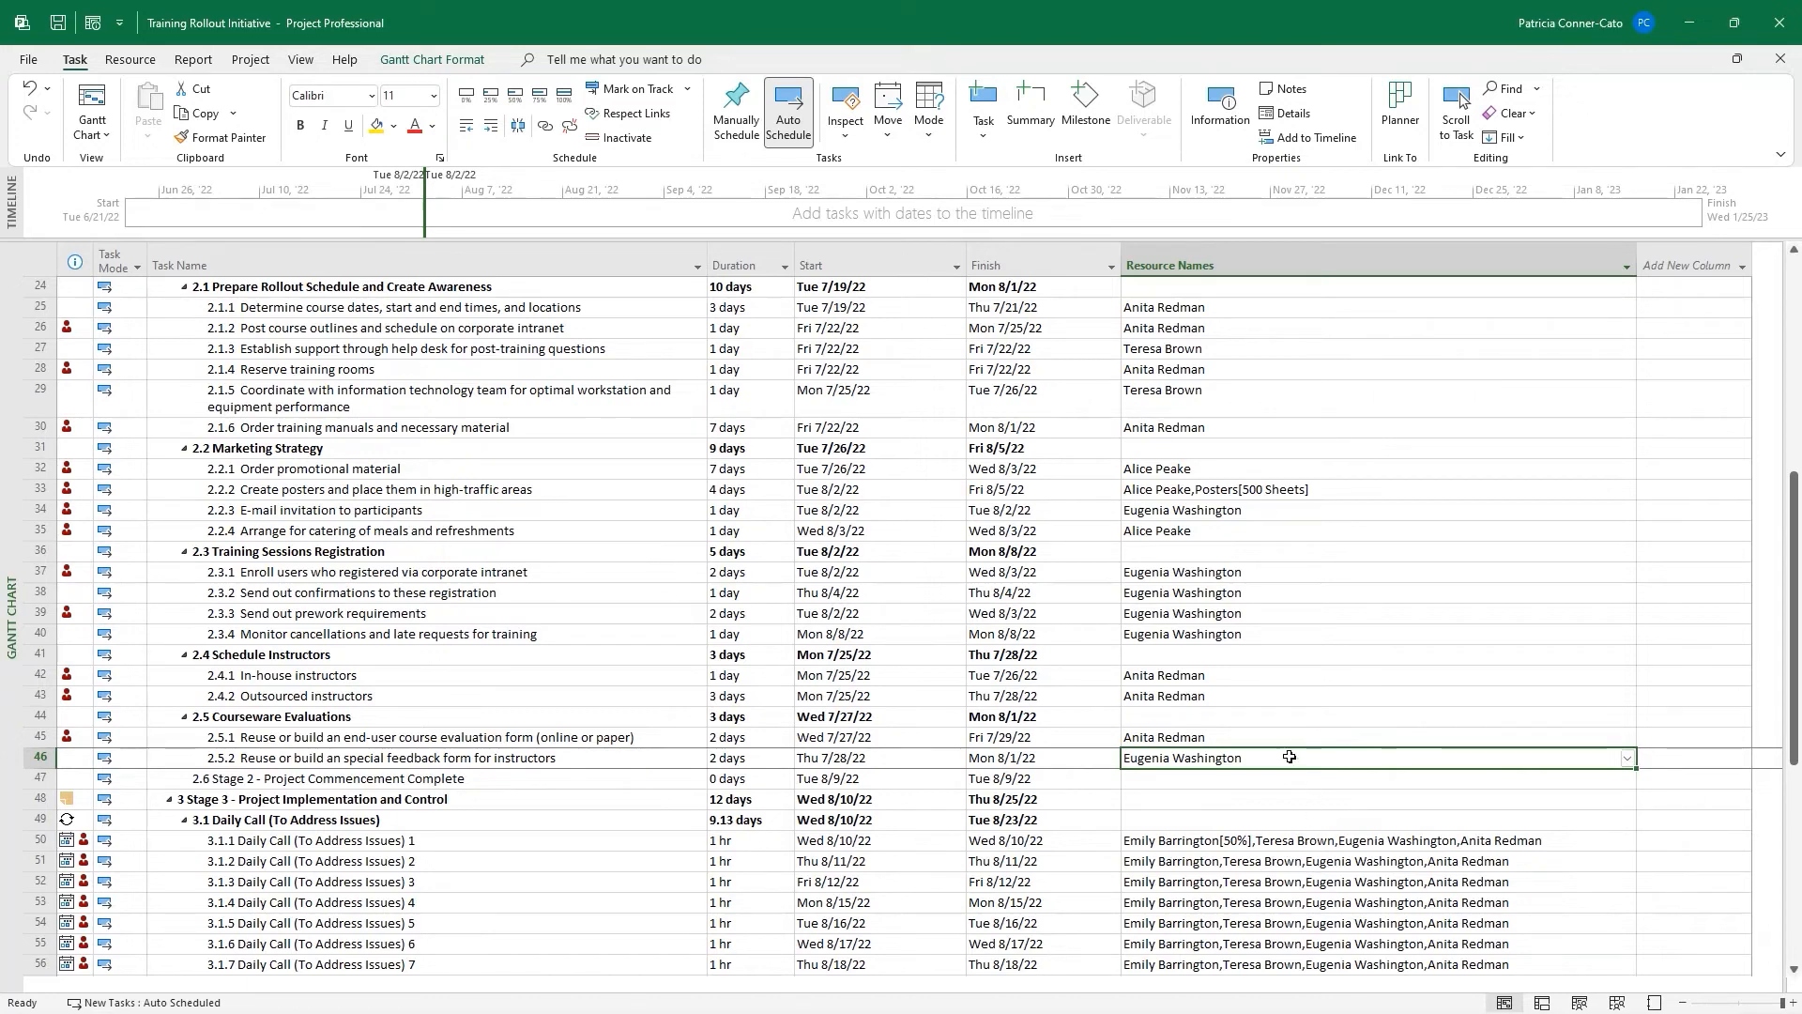
left_click(1629, 762)
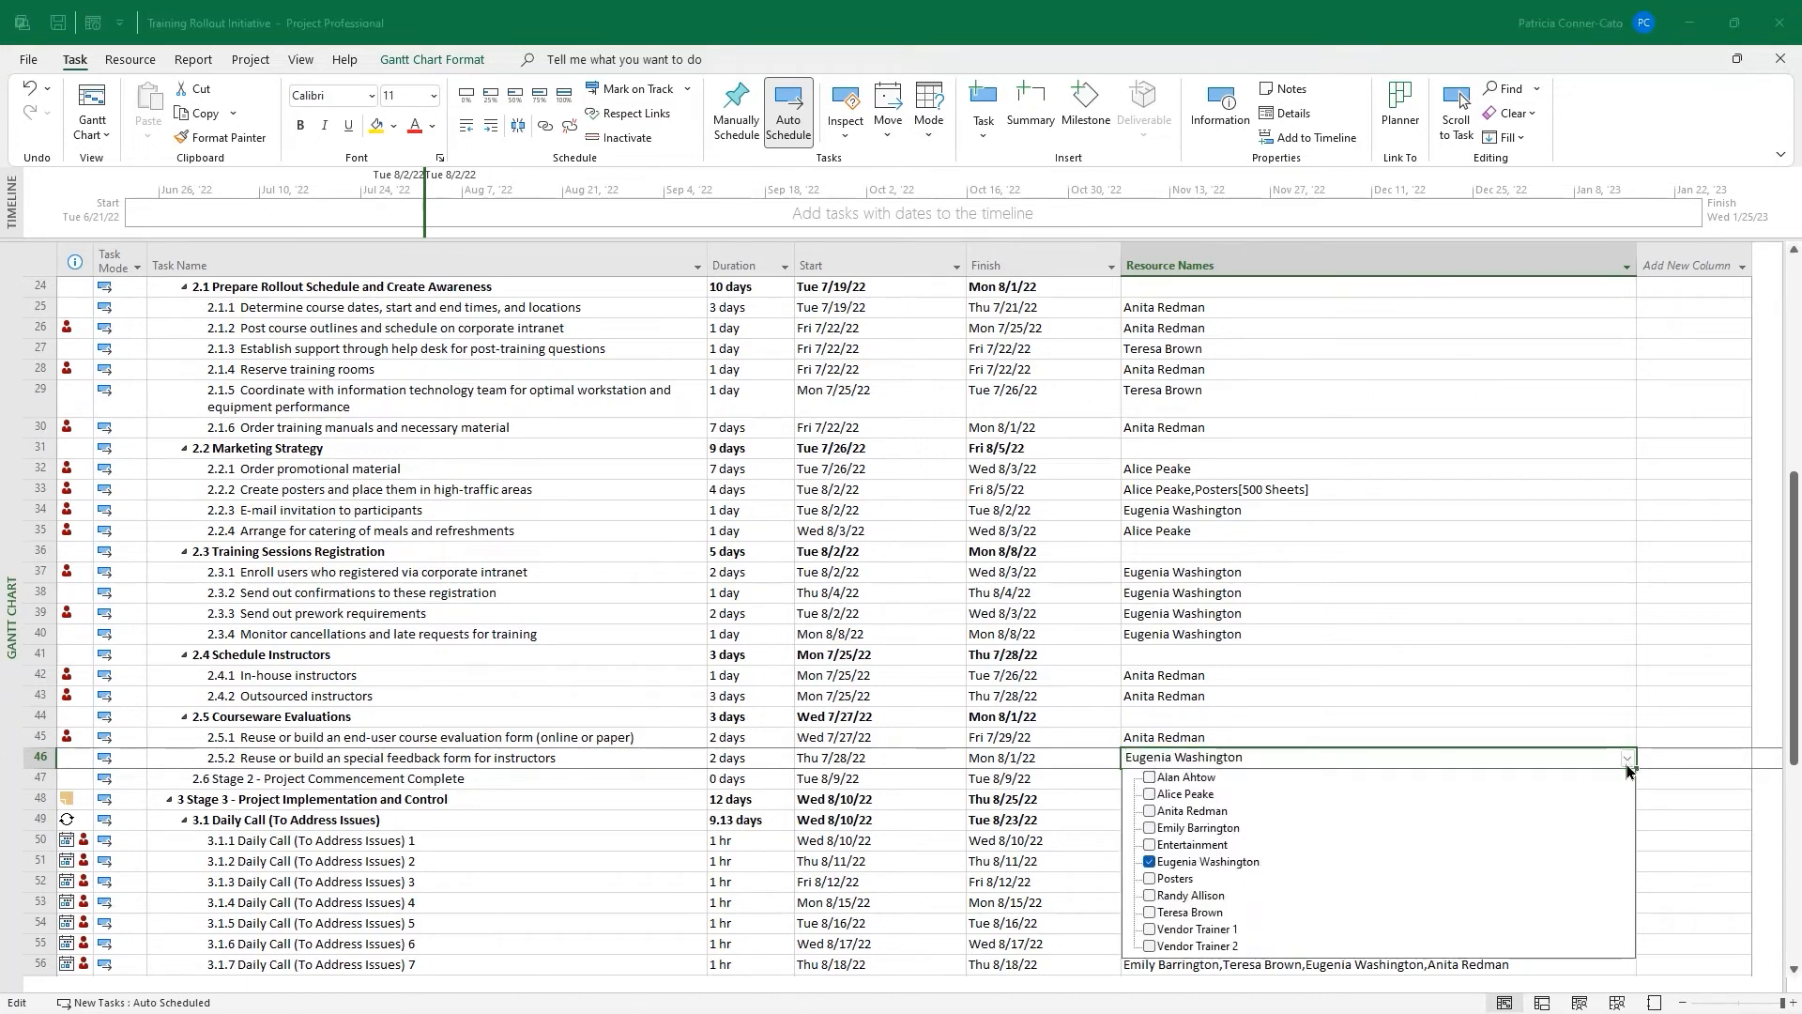
left_click(1149, 810)
left_click(1149, 862)
left_click(1263, 763)
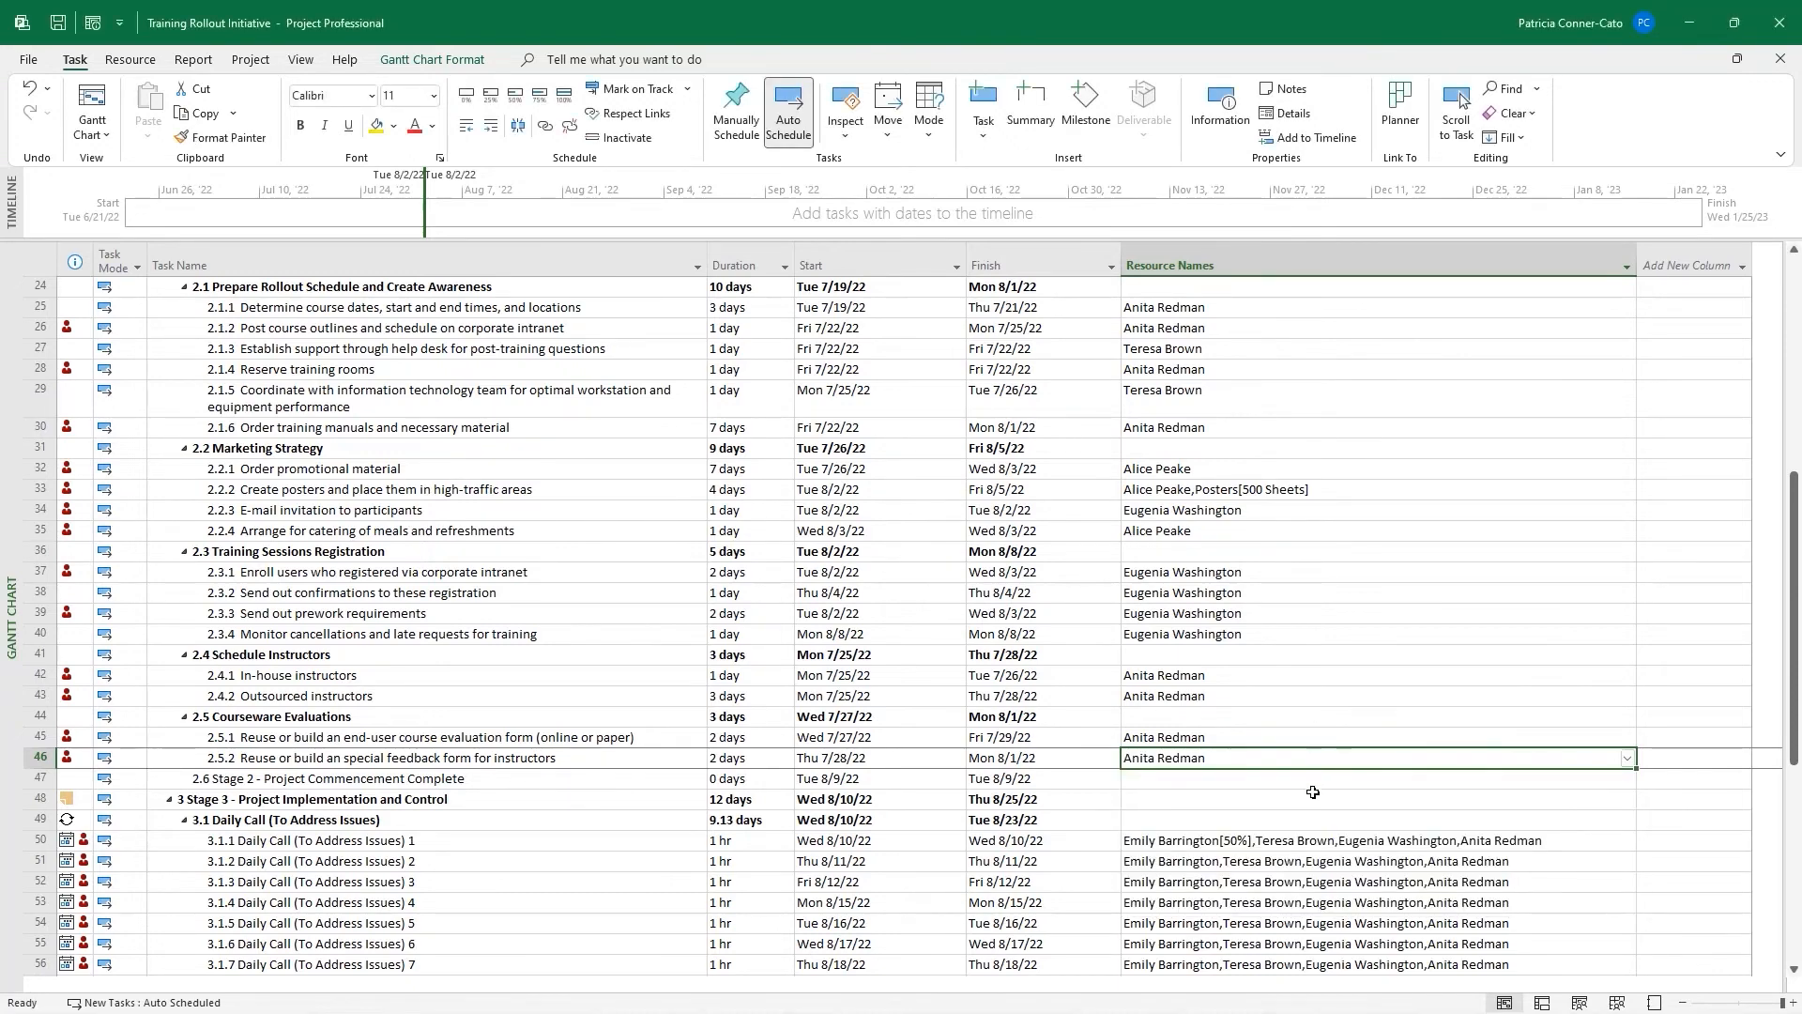
Switch the project from the Gantt Chart view to the Resource Usage view
scroll(1310, 651, "down", 7)
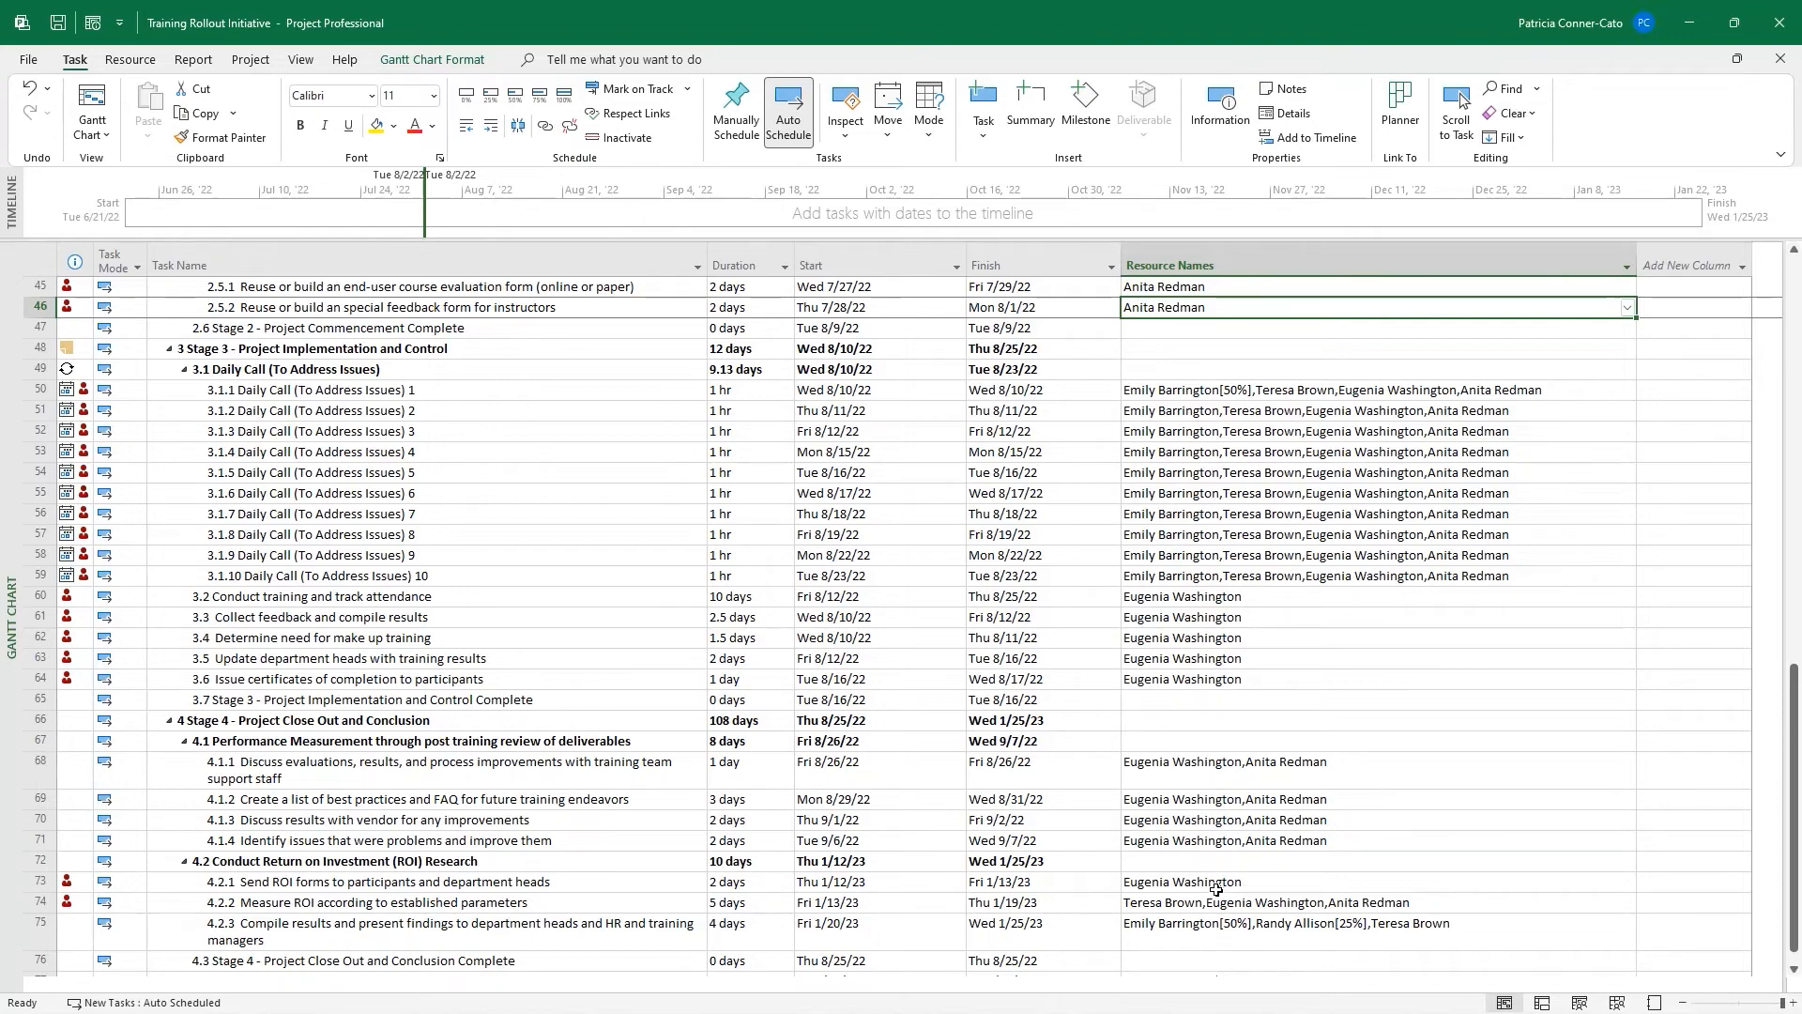
scroll(1211, 917, "down", 2)
scroll(1200, 877, "up", 5)
scroll(1199, 876, "up", 12)
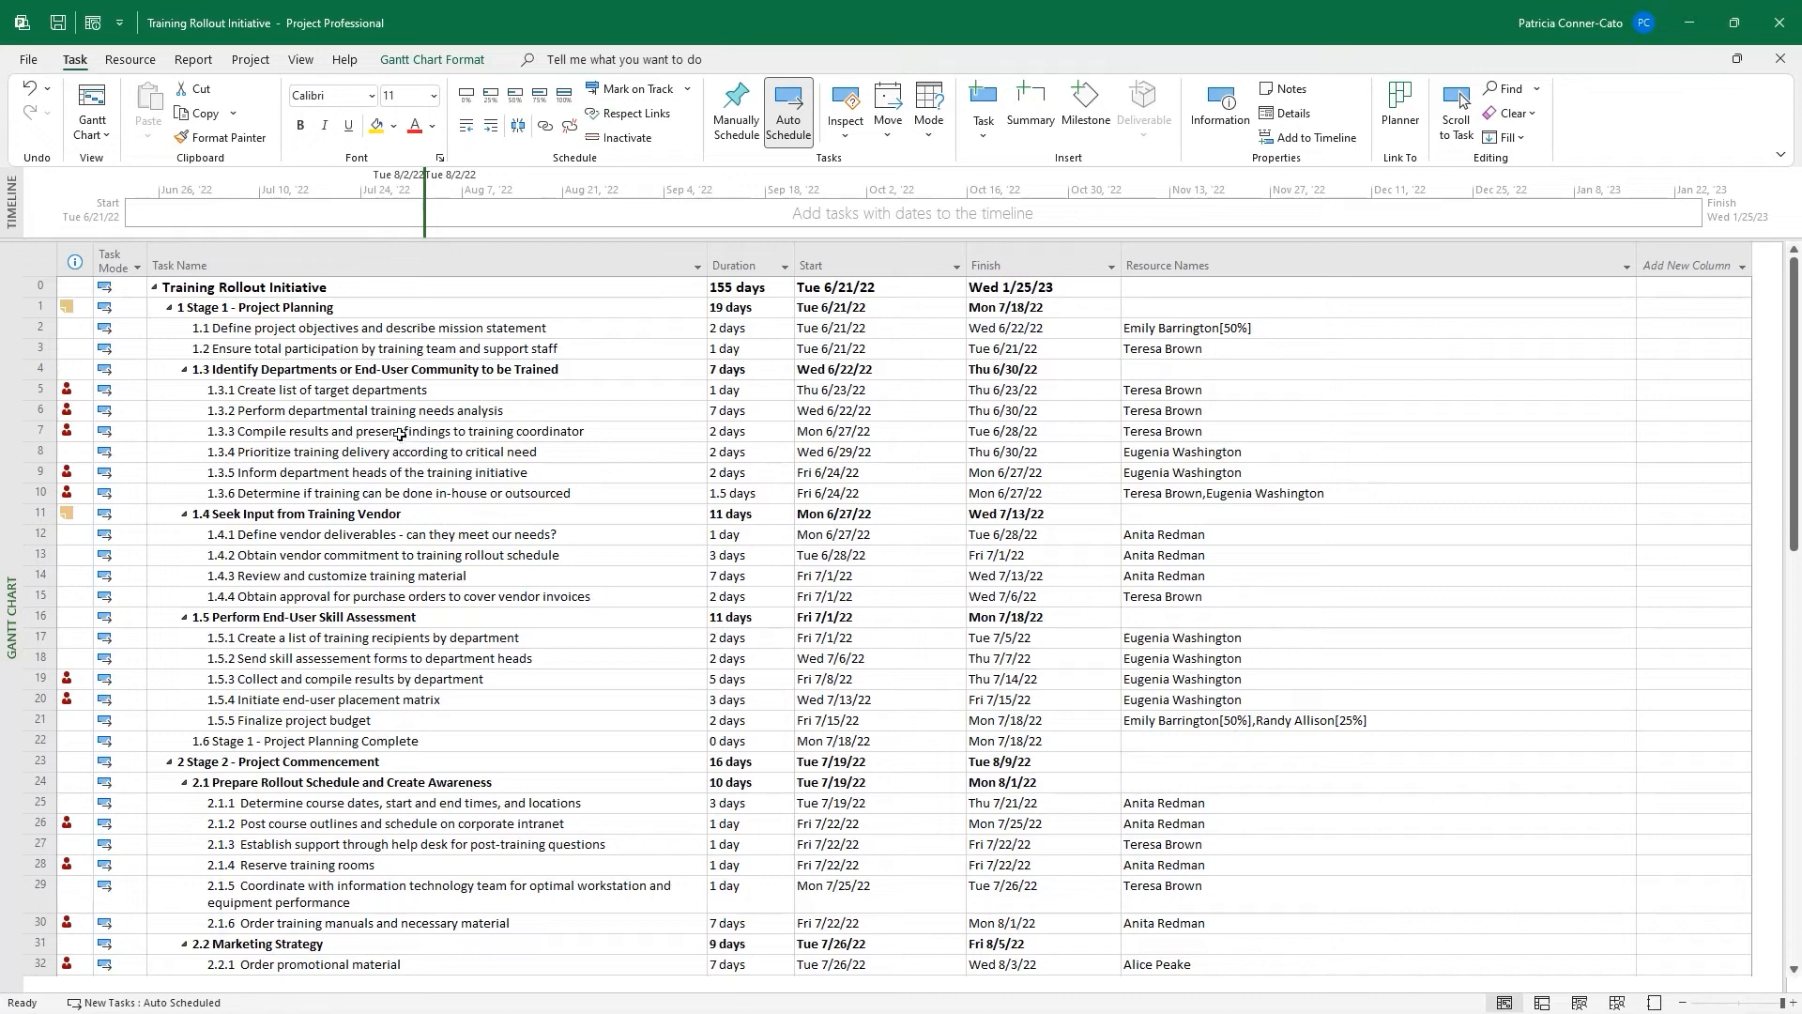
left_click(455, 268)
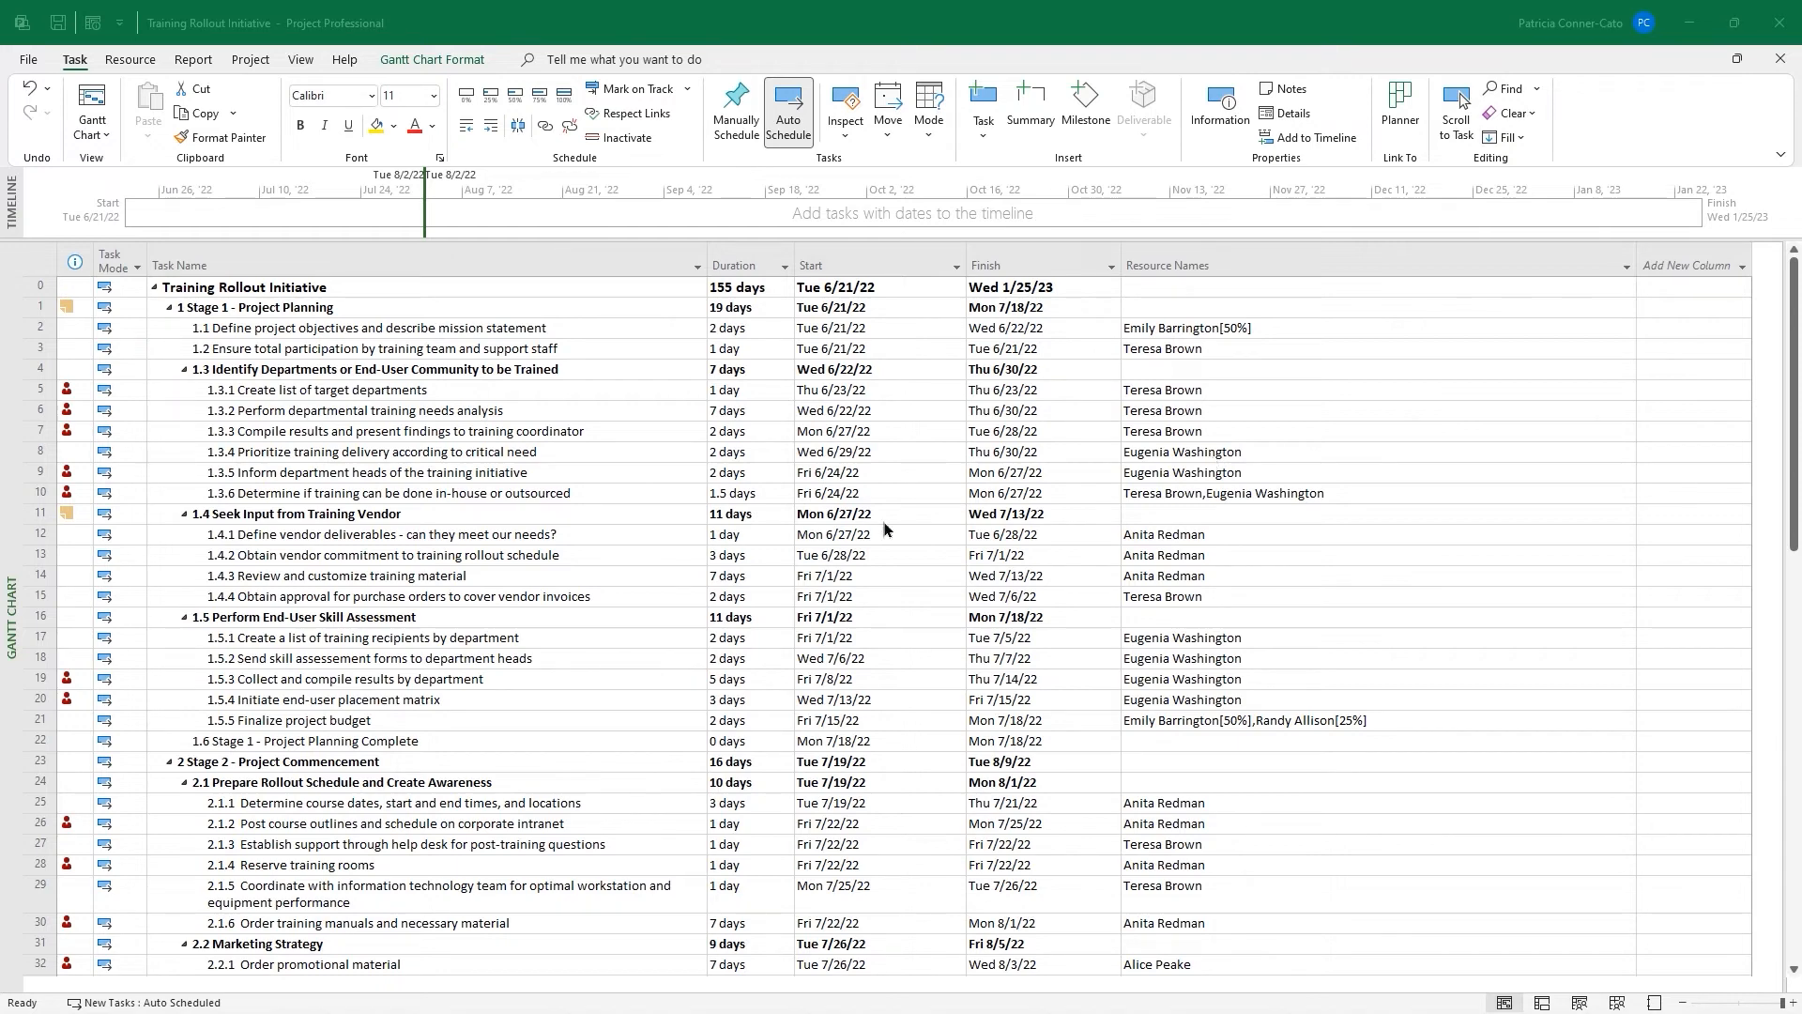
right_click(10, 600)
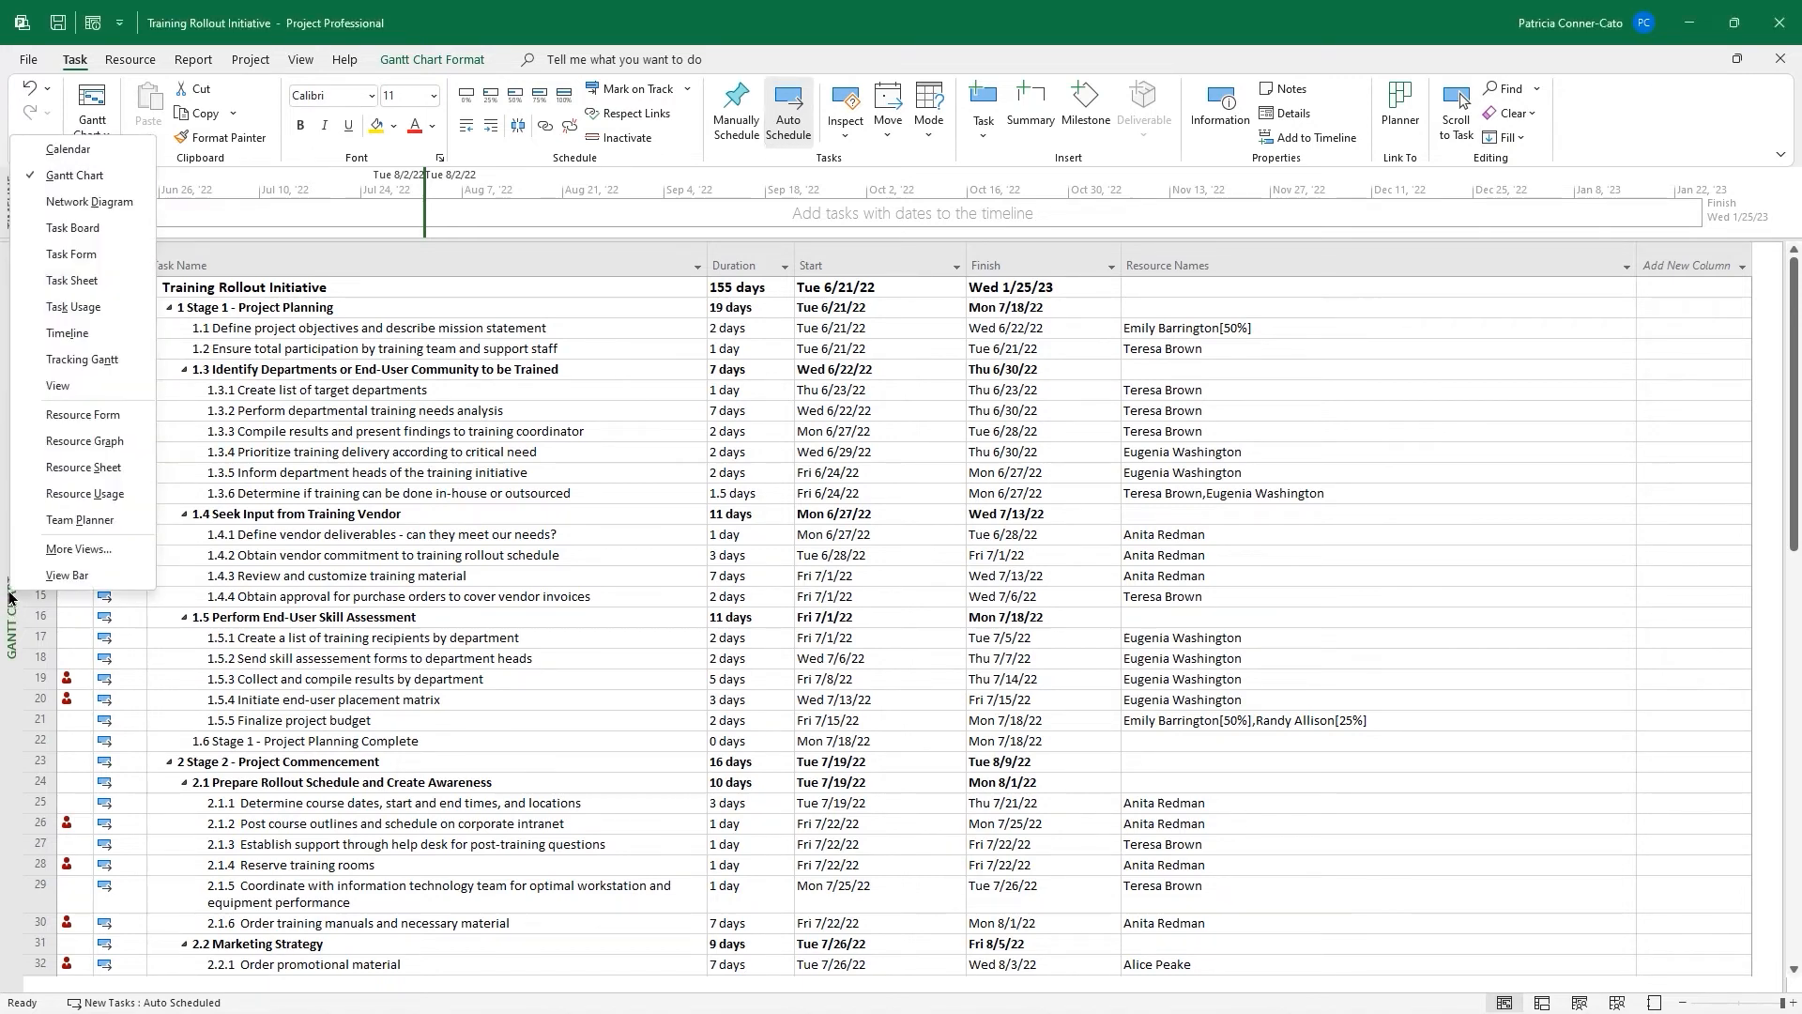
left_click(91, 490)
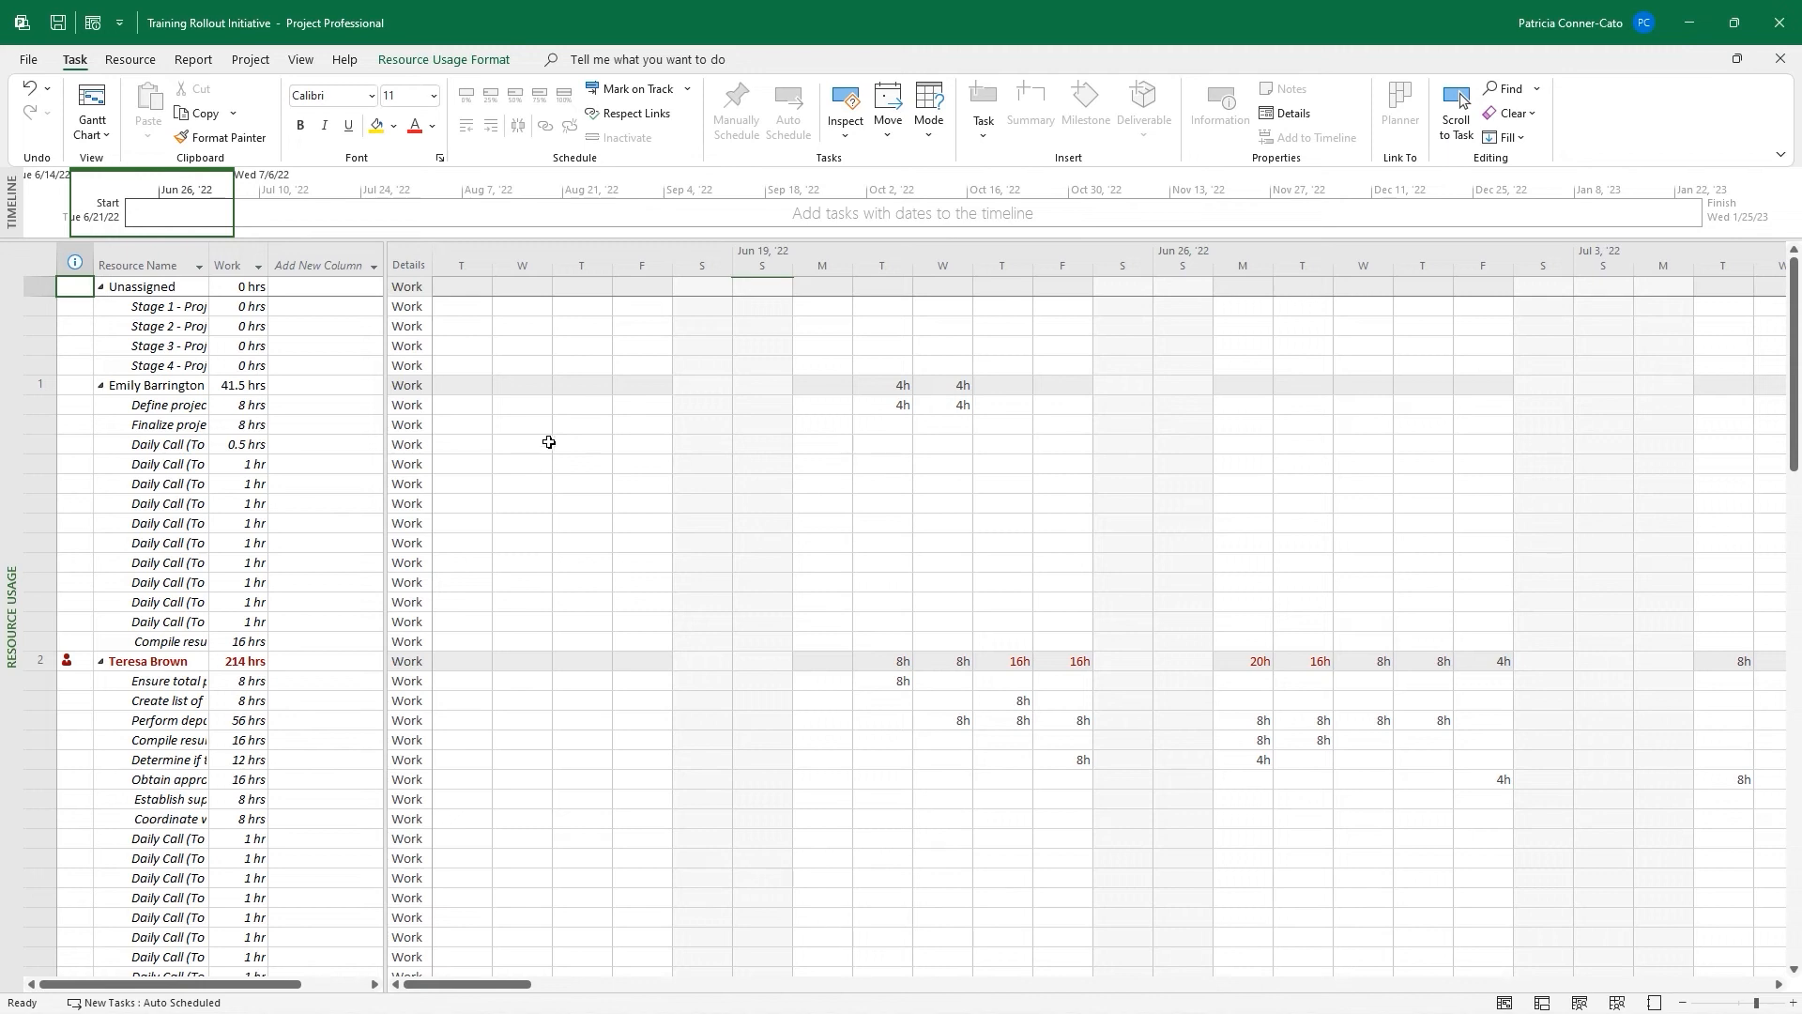
Narrow the table pane of the Resource Usage view and widen its Resource Name column to make the task names readable
left_click_drag(384, 412, 326, 469)
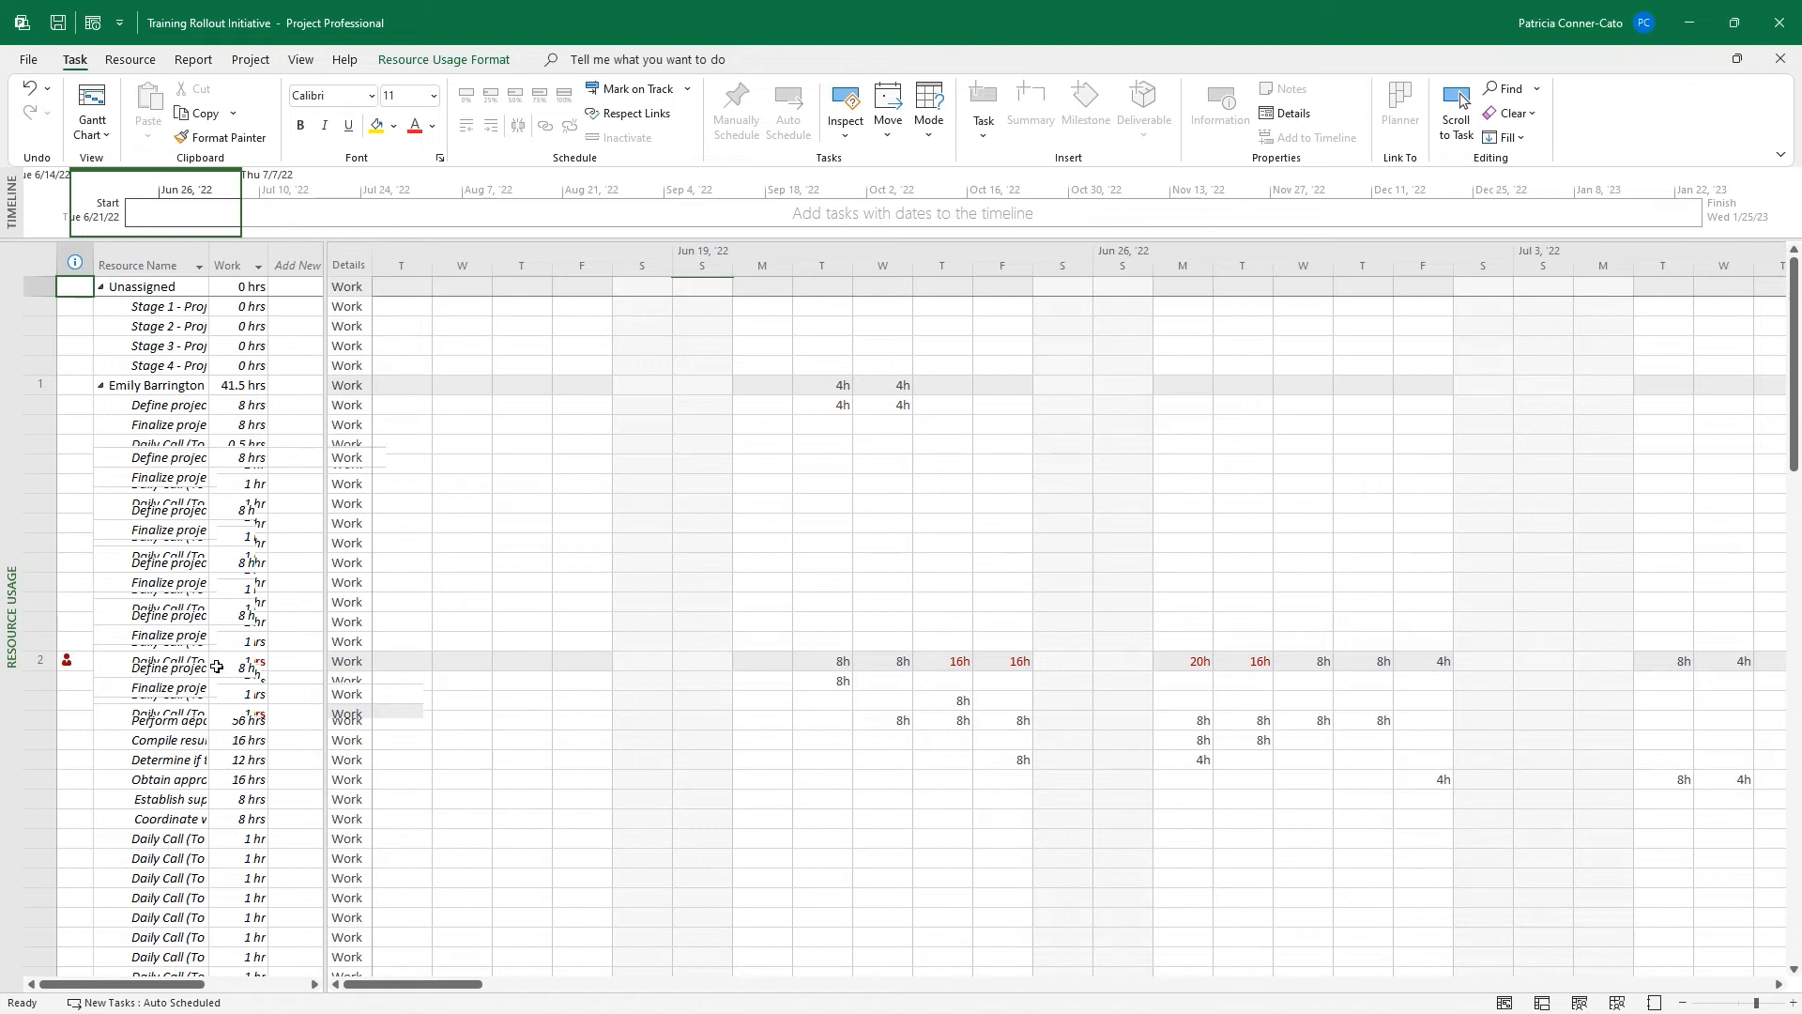
scroll(224, 662, "down", 3)
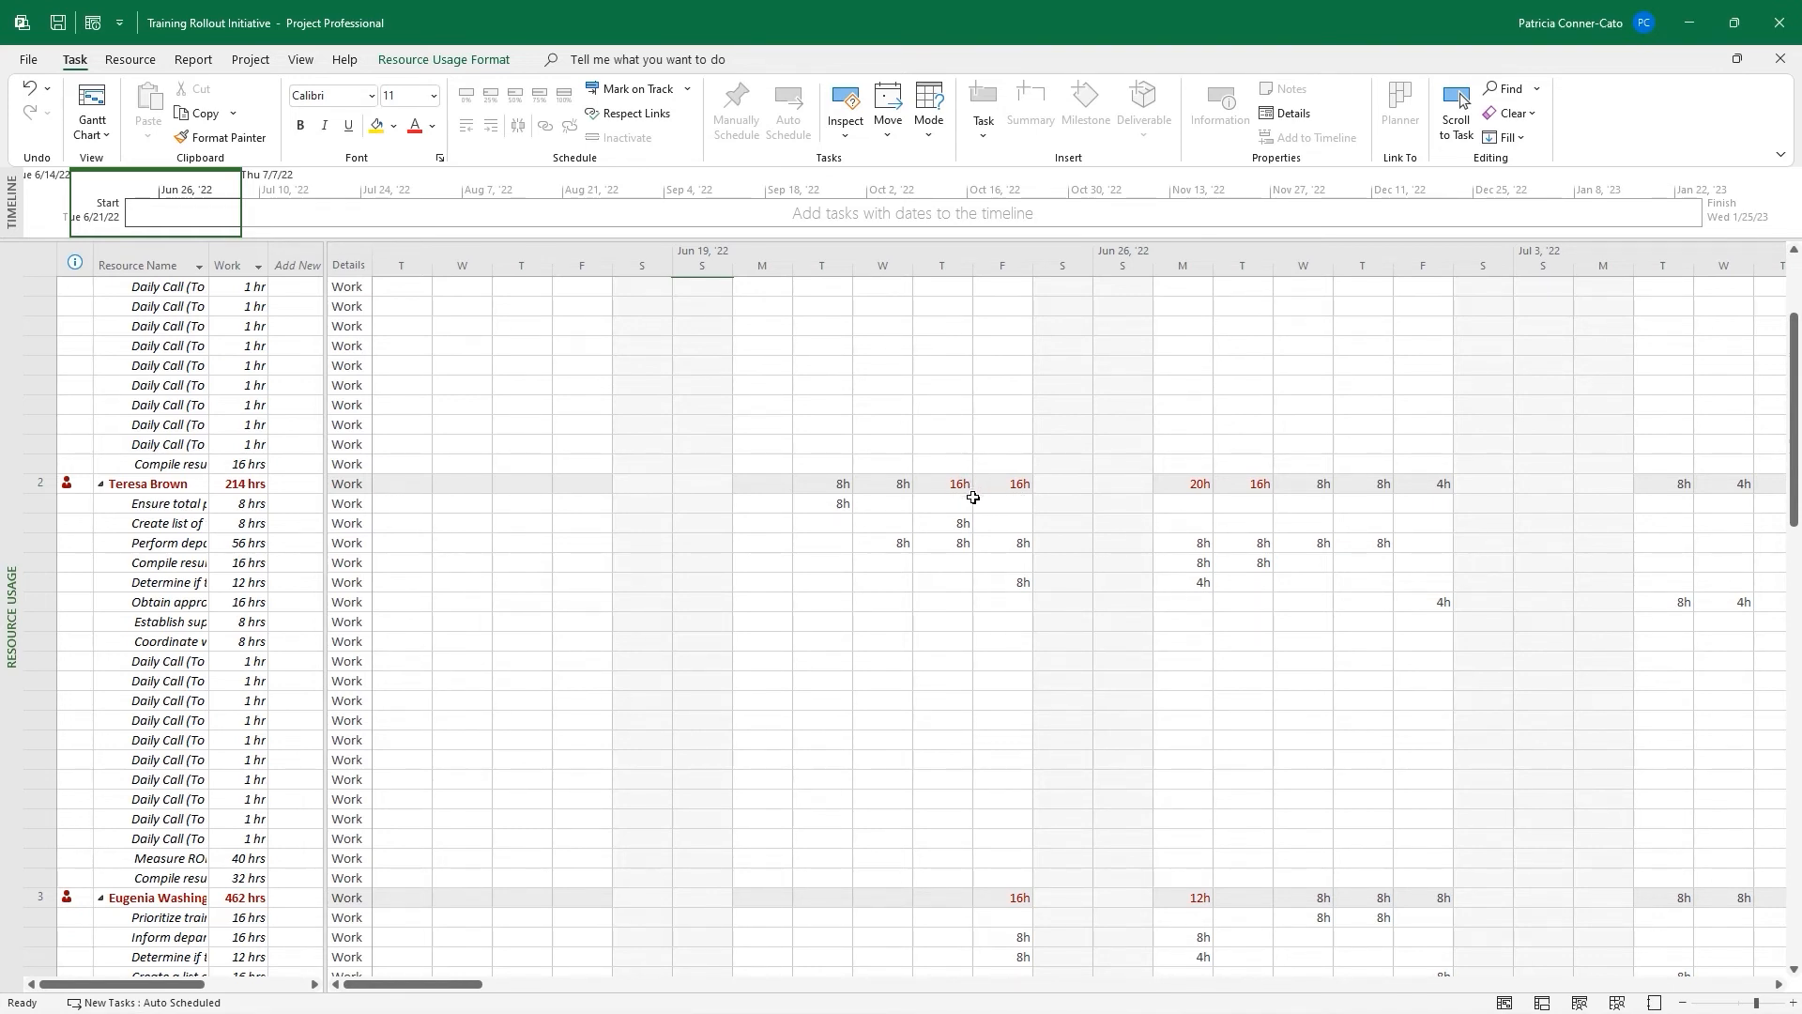
left_click(953, 527)
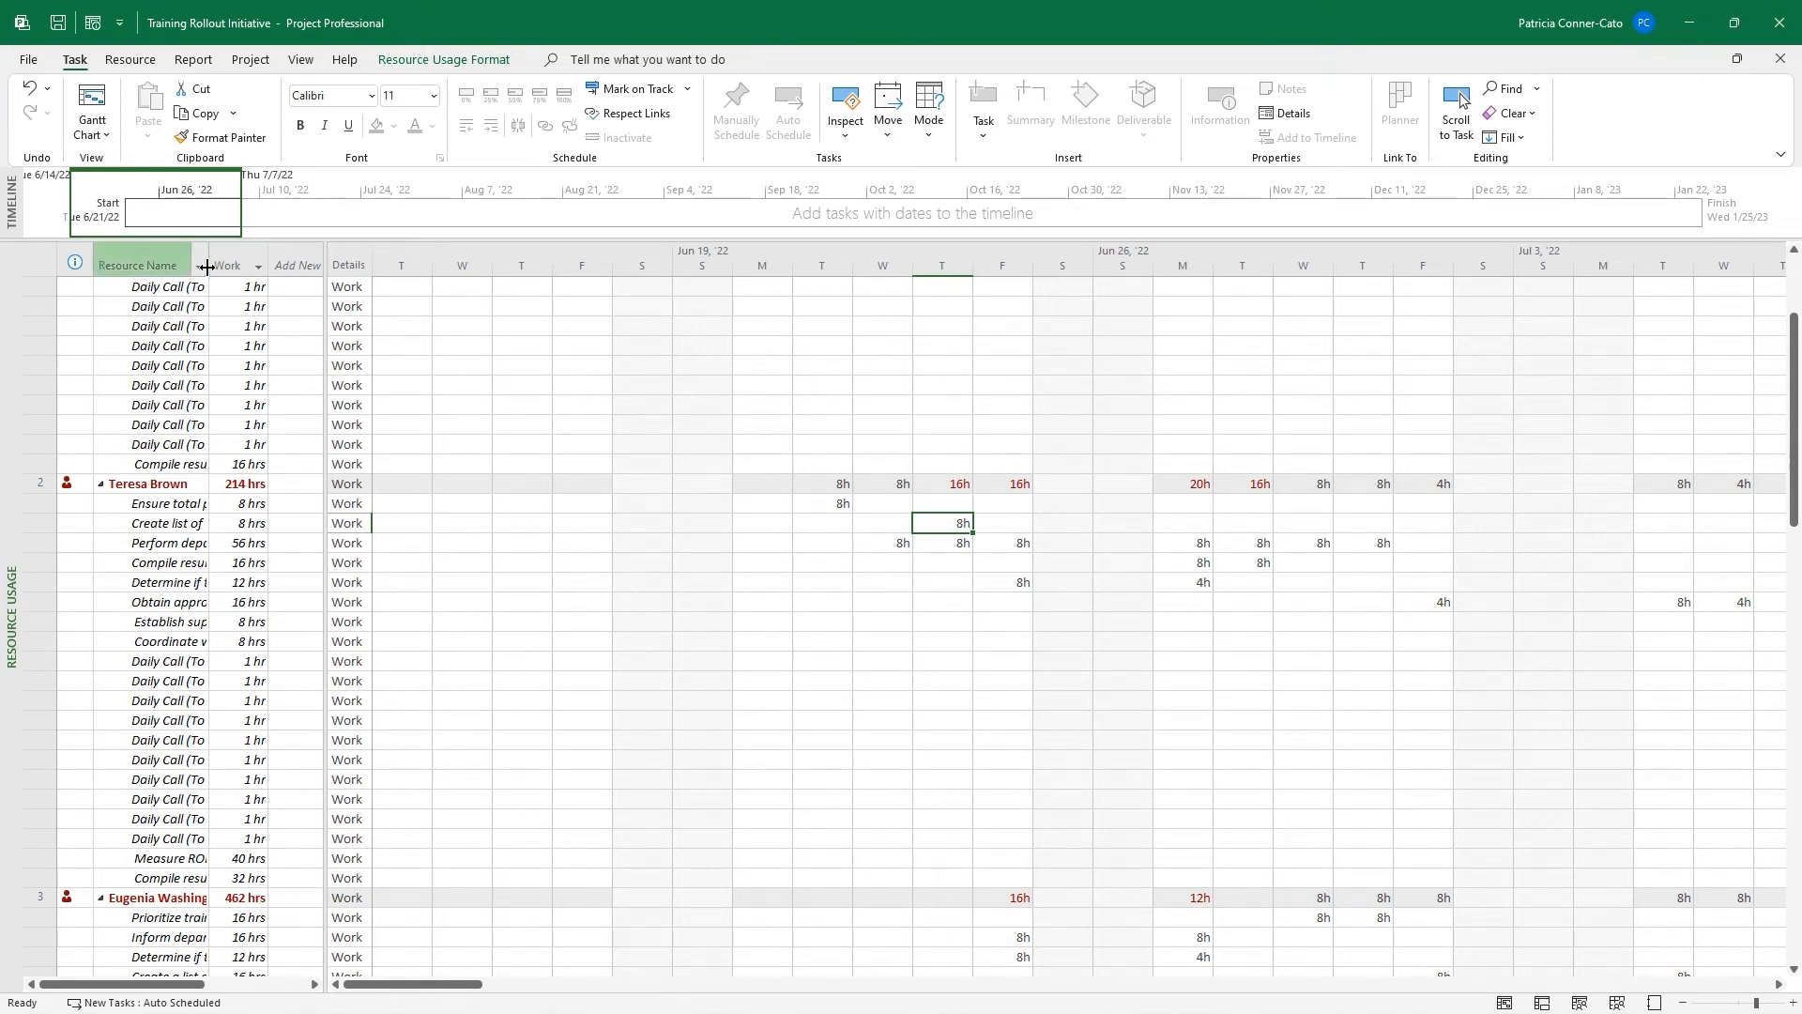
left_click_drag(207, 267, 263, 265)
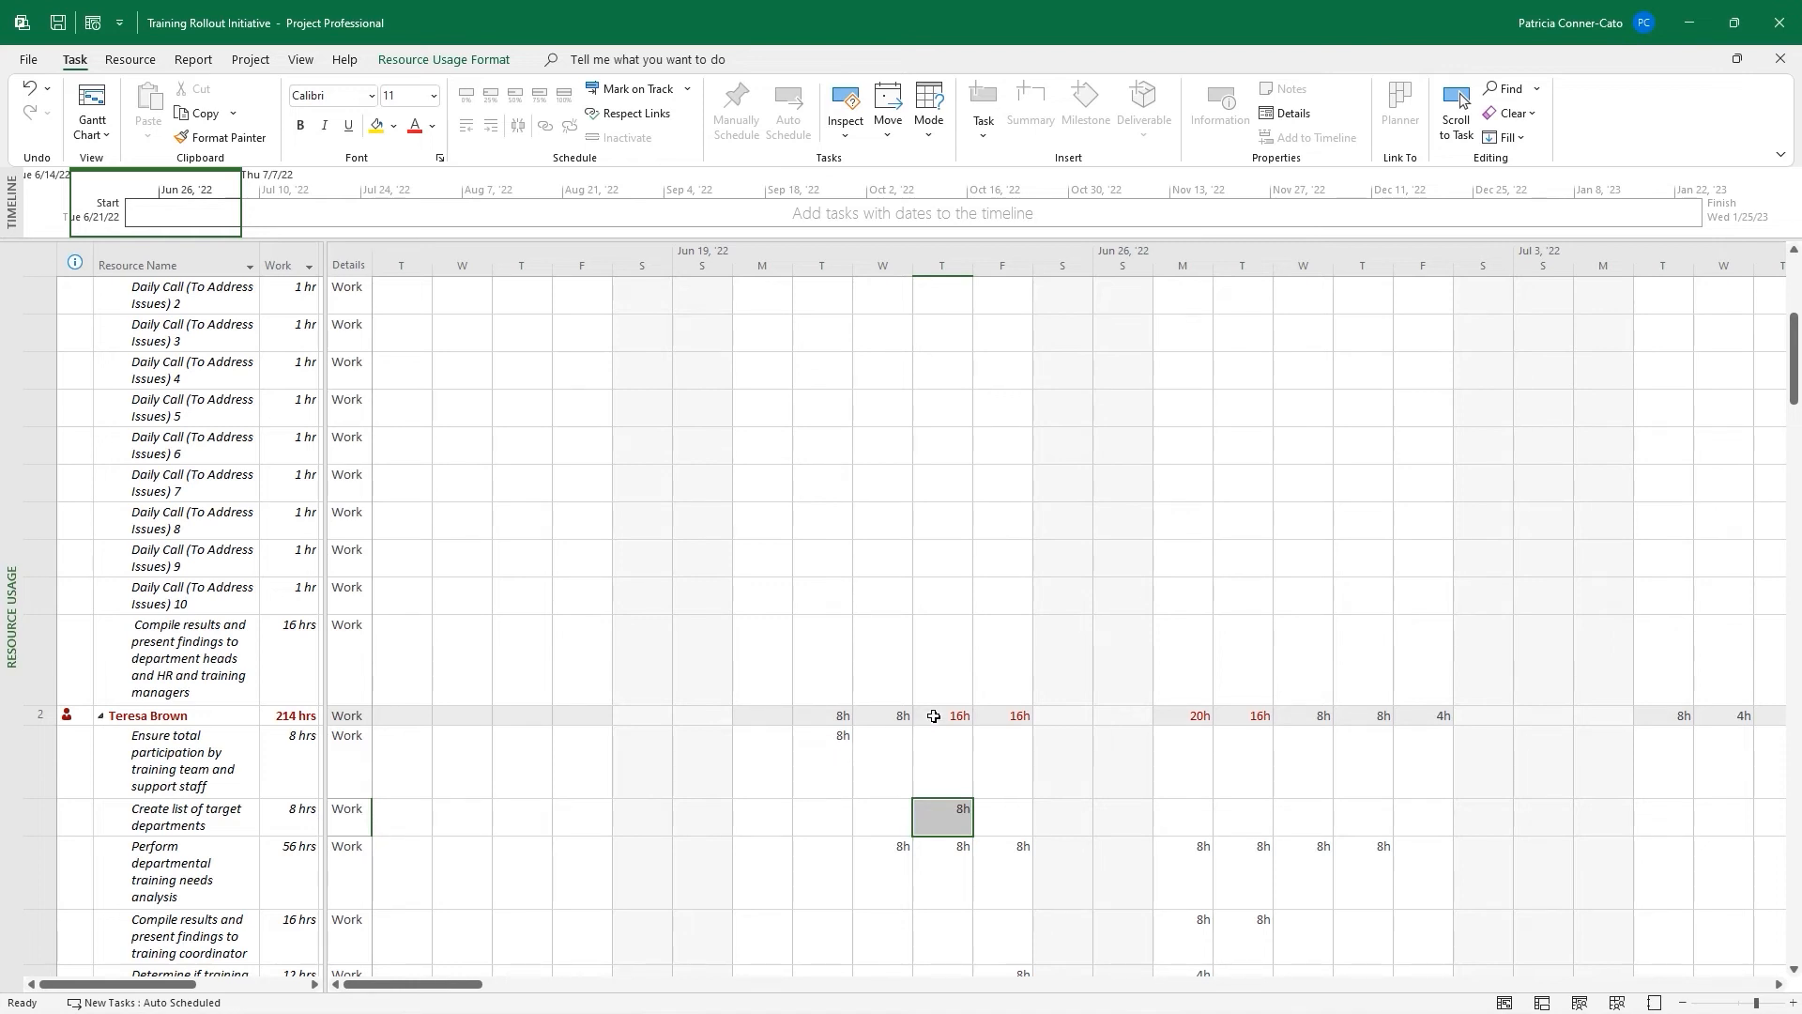
Examine the daily work hours of resource 2 per task from the week of June 19 to mid-July 2022, including Create list of target departments
left_click(934, 716)
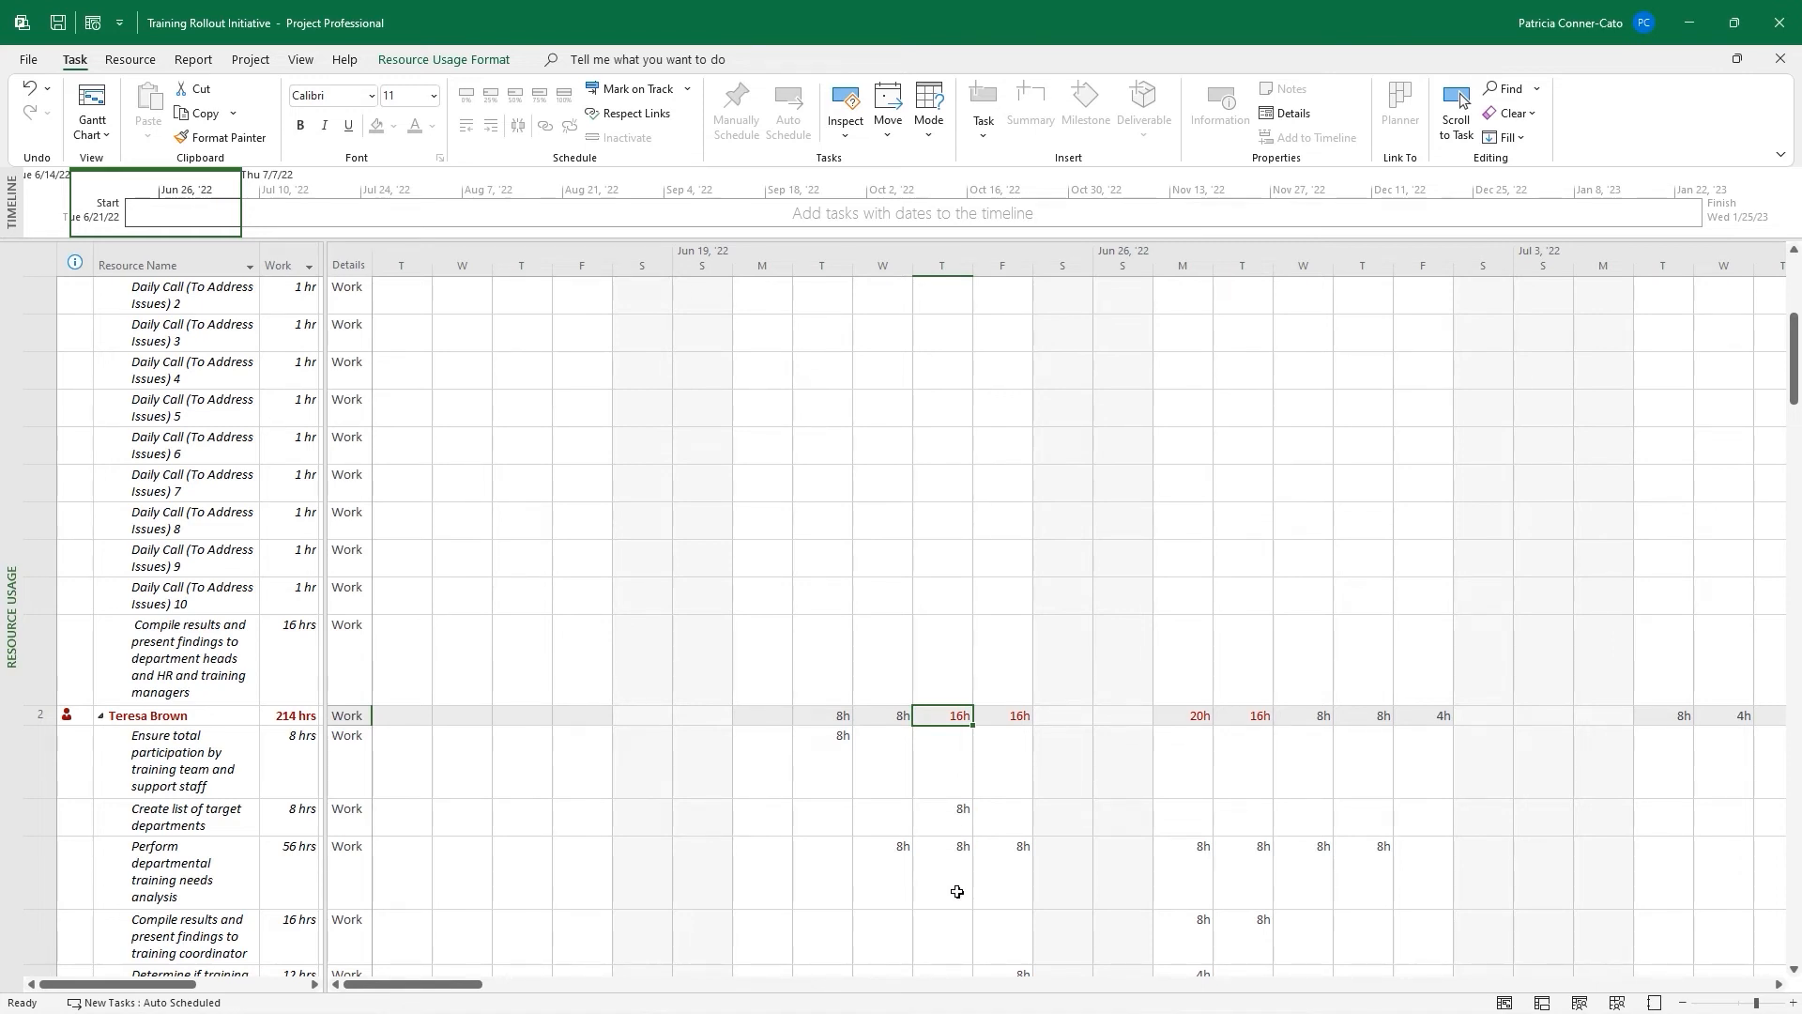
left_click(957, 814)
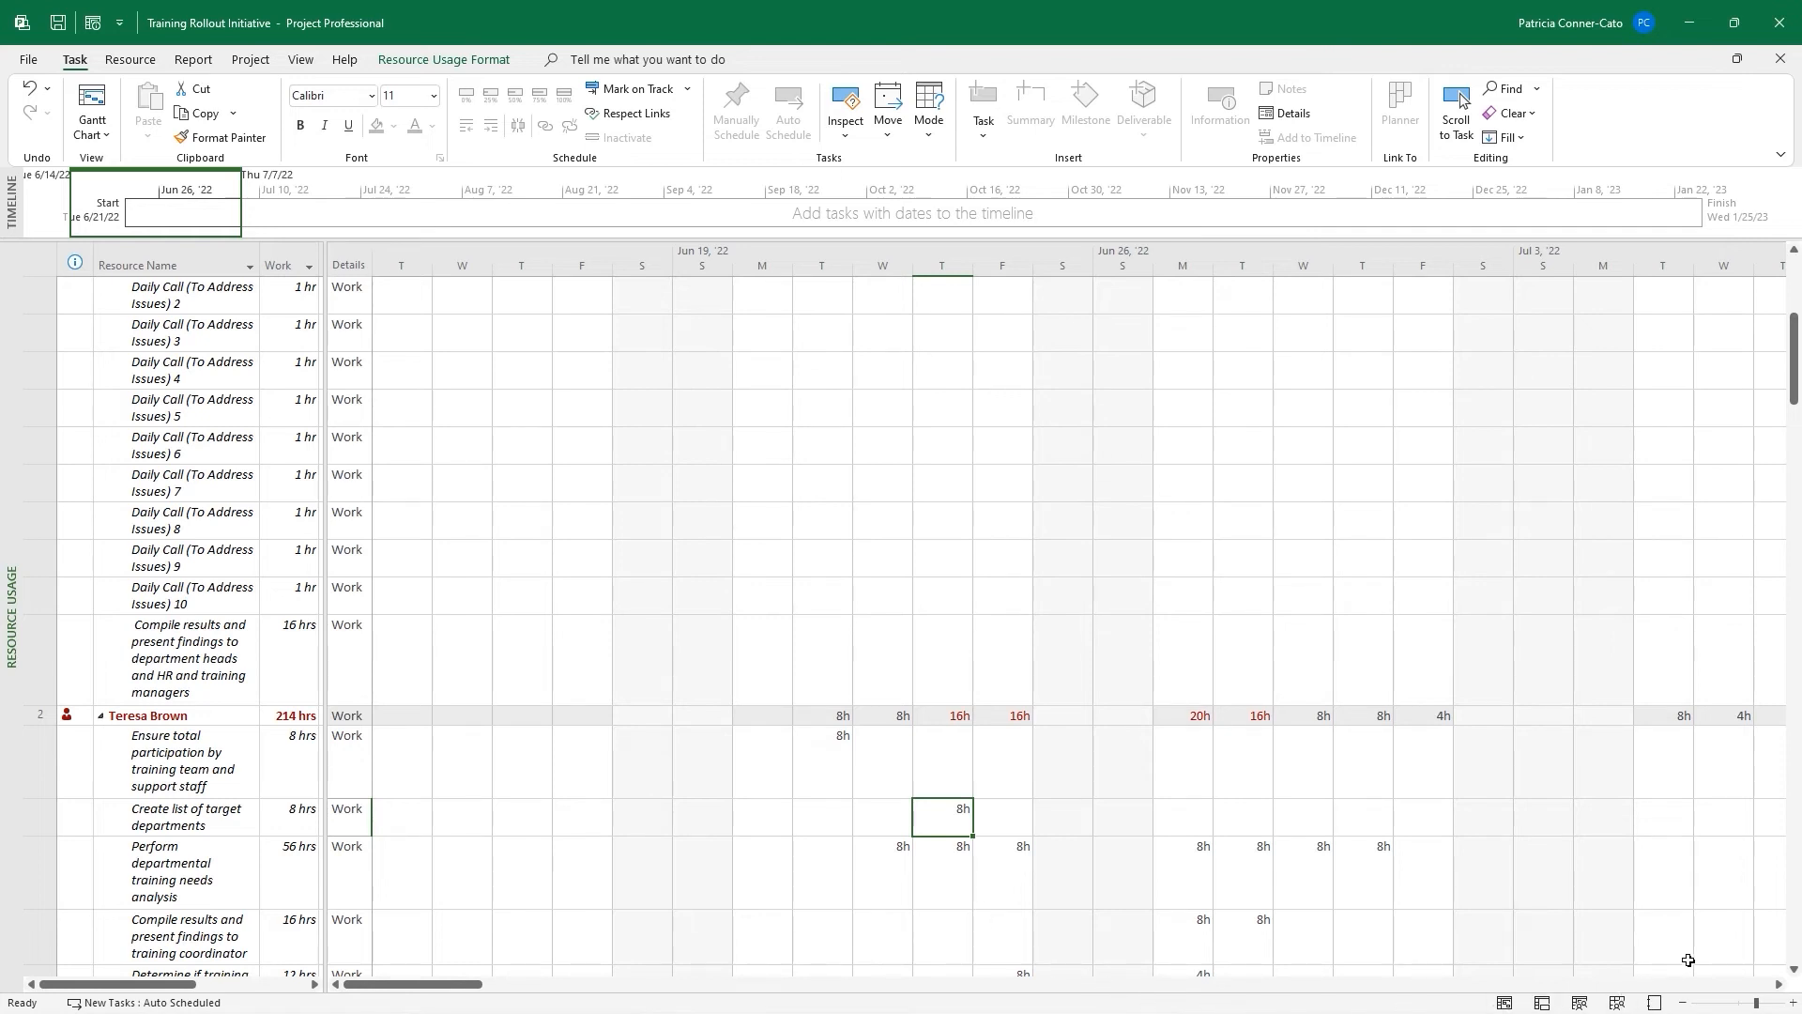
left_click(1779, 986)
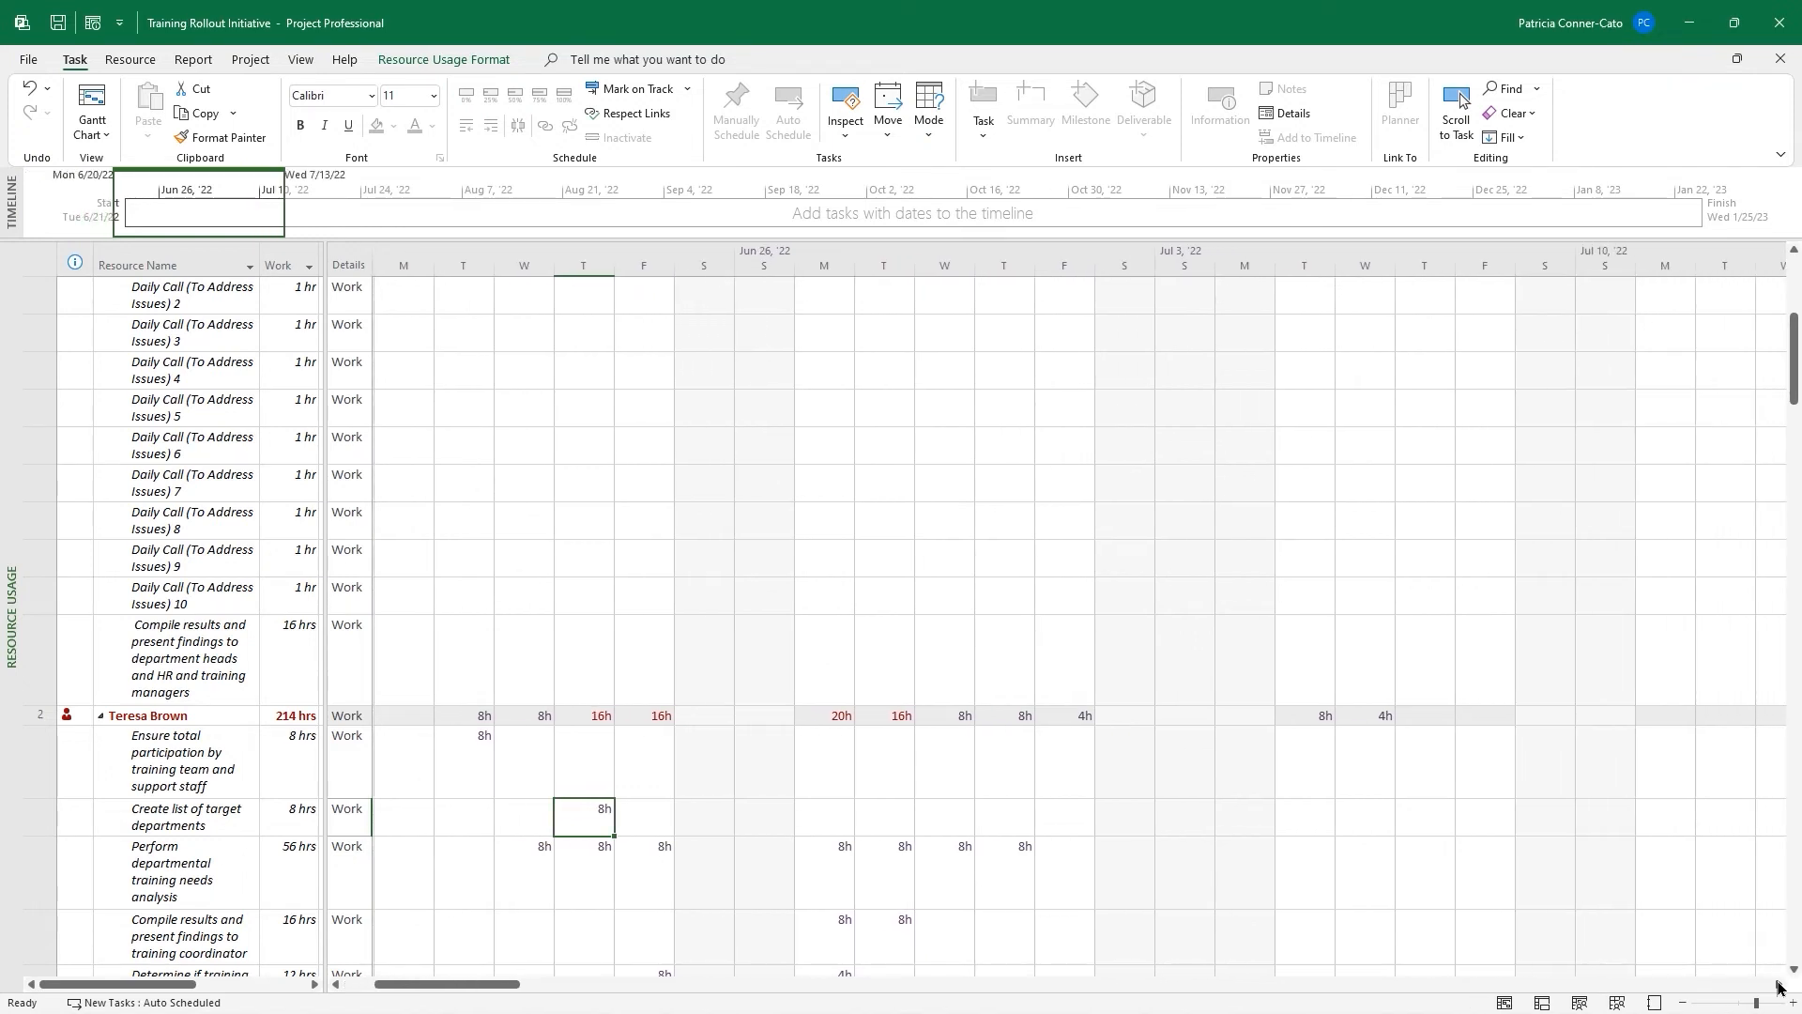
left_click(1780, 985)
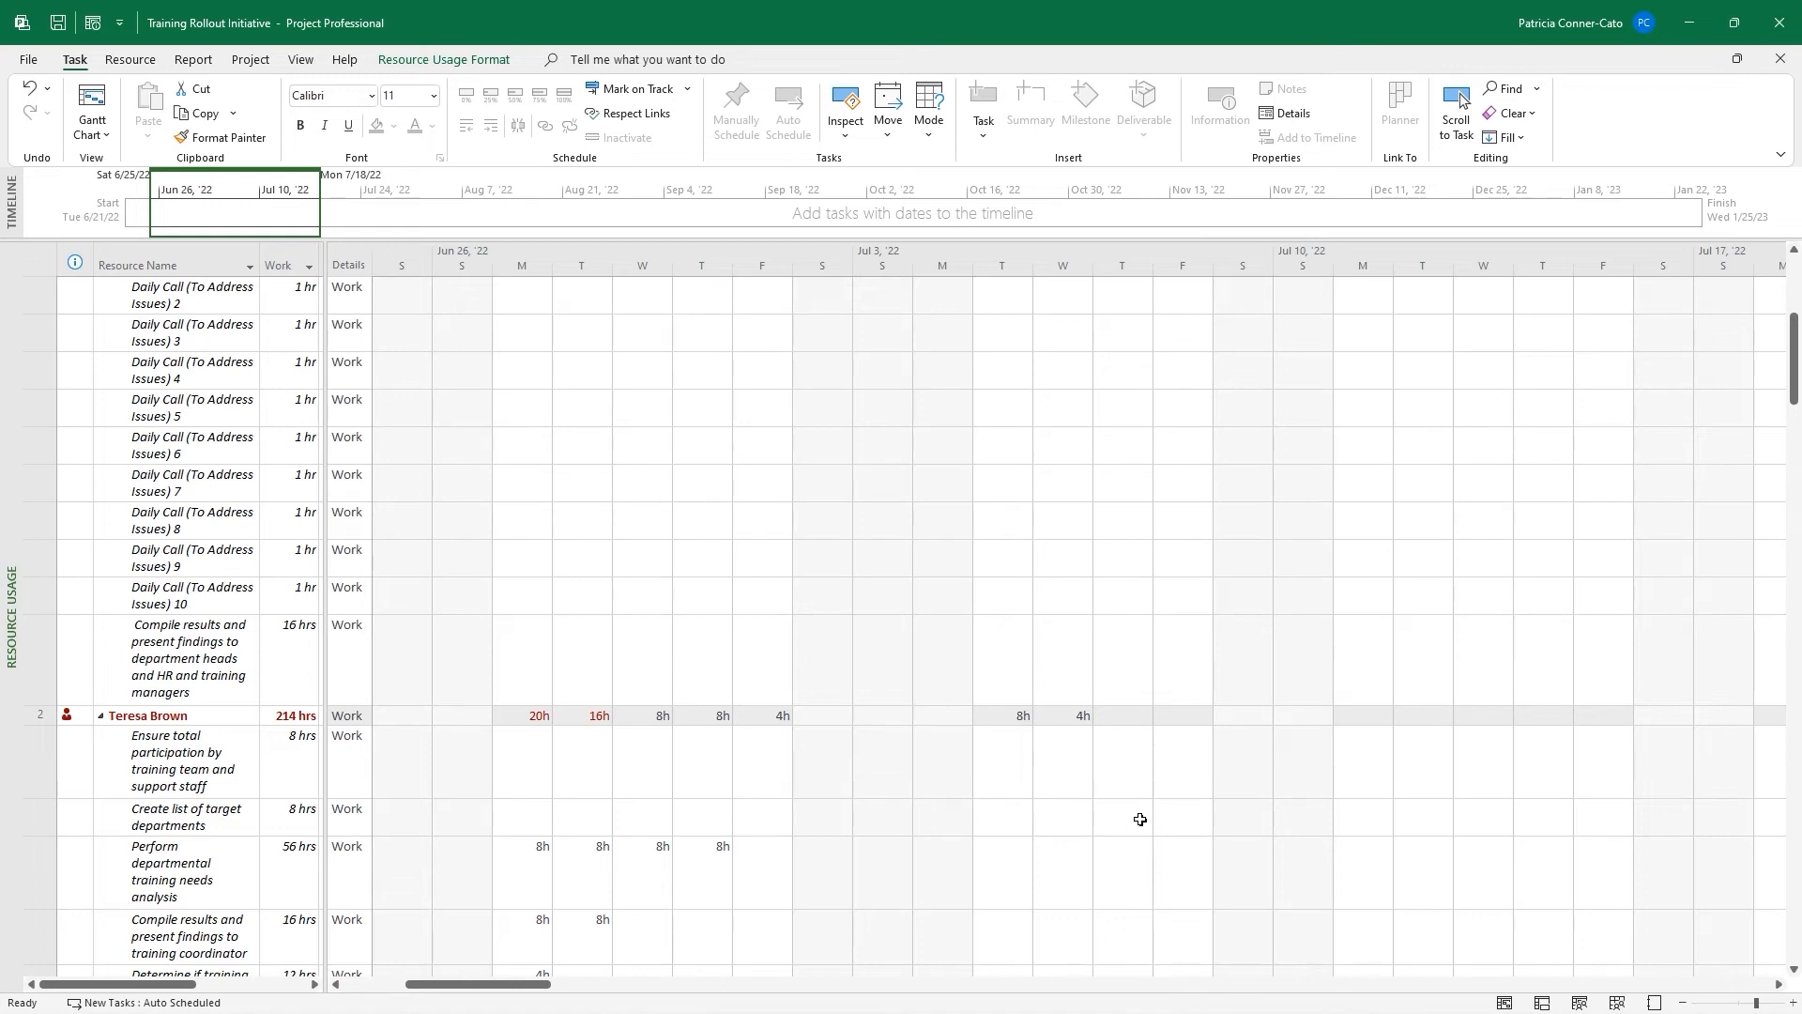
scroll(1140, 820, "down", 4)
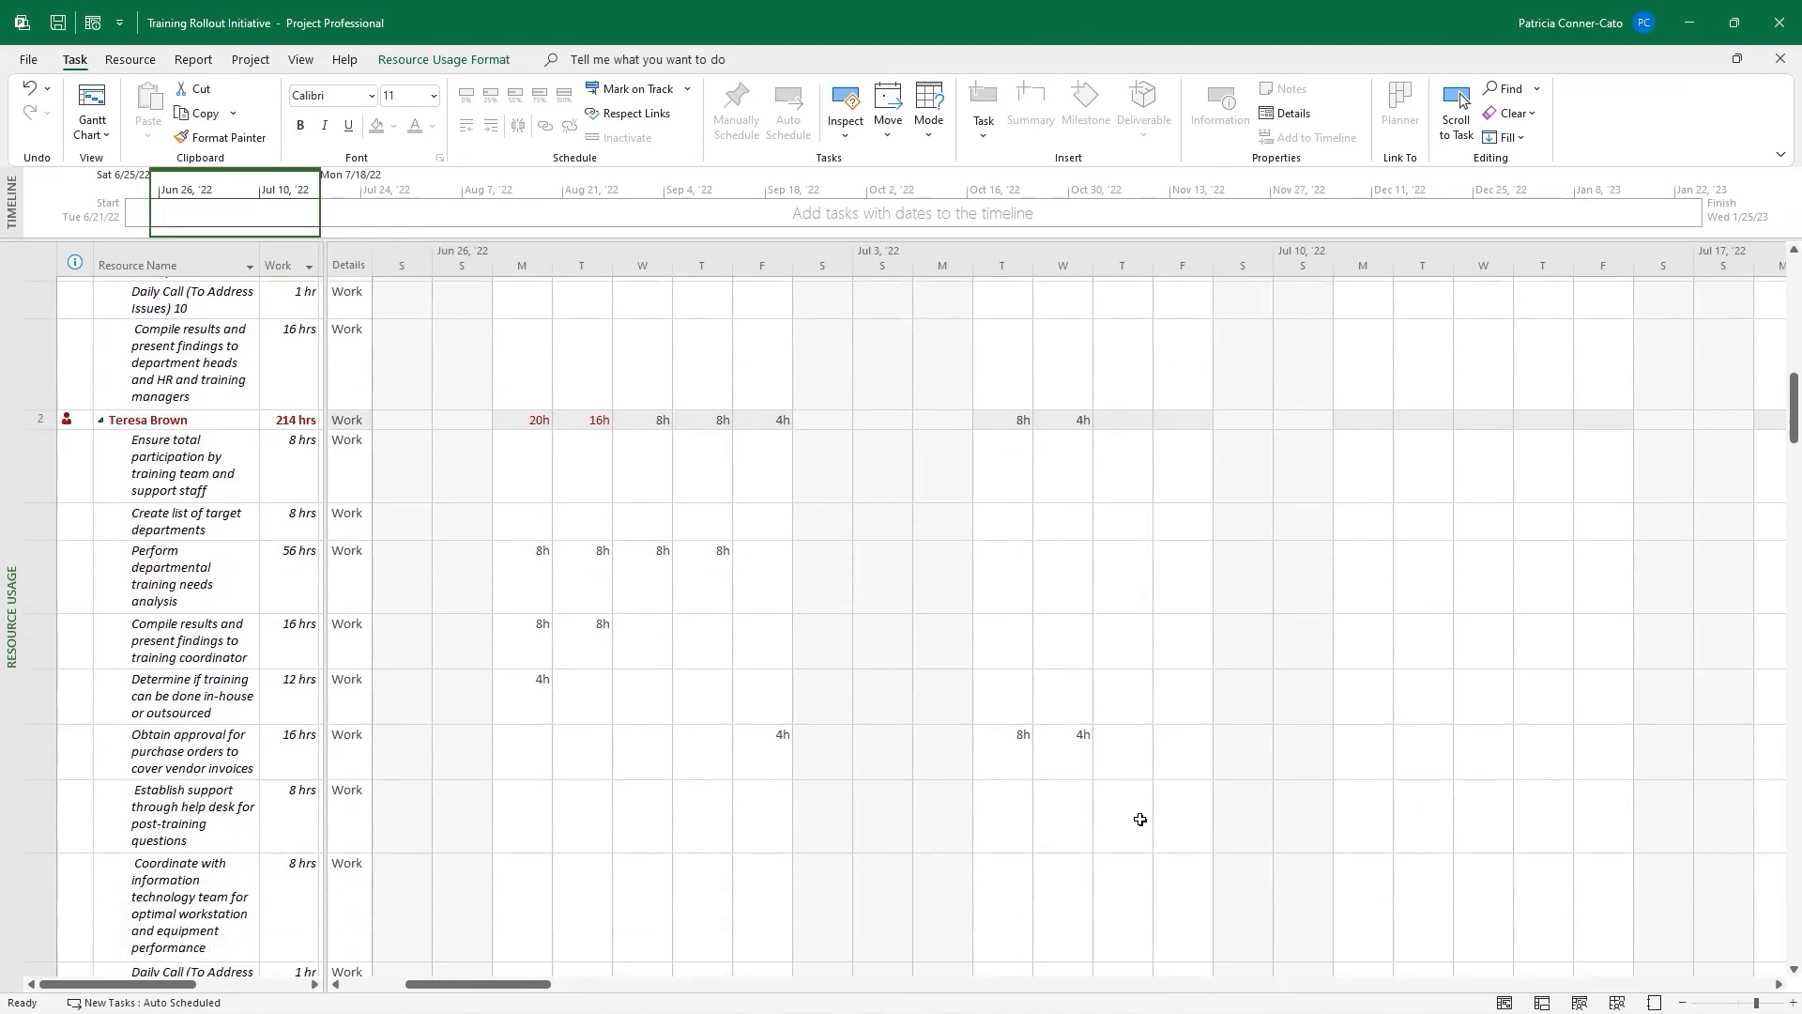
scroll(1140, 819, "up", 2)
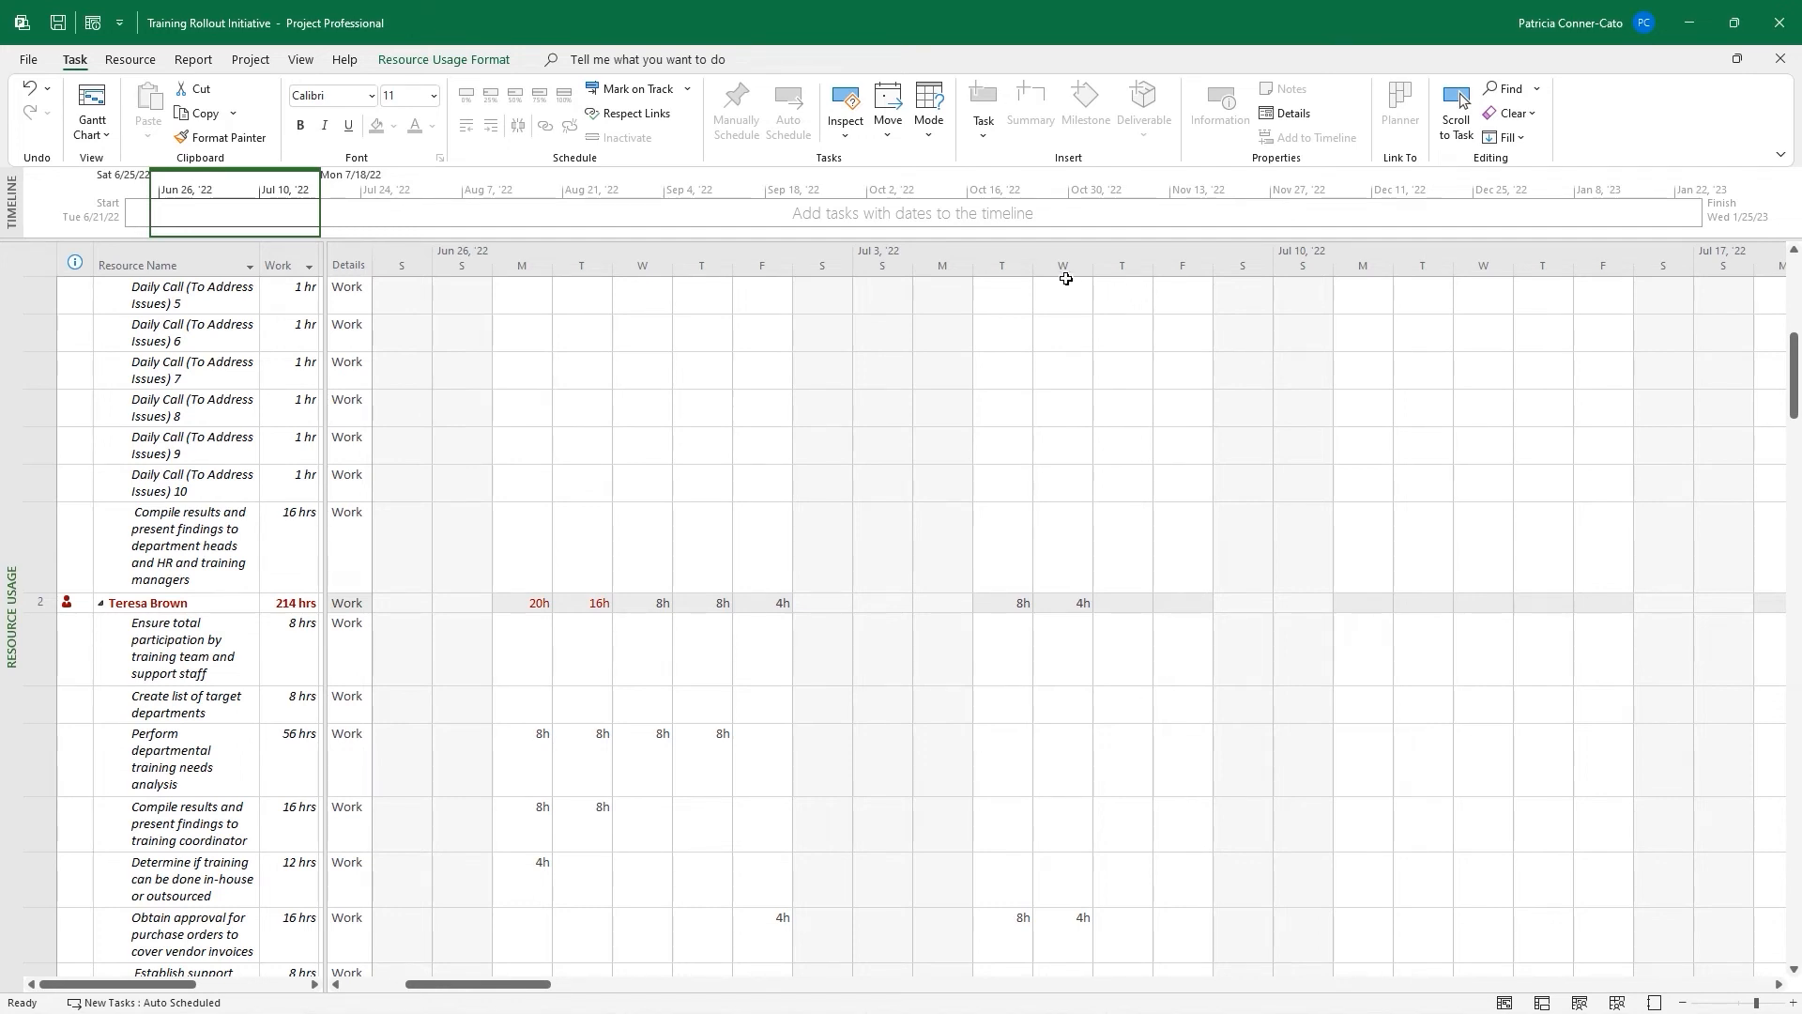
left_click(1141, 726)
left_click(1182, 602)
left_click_drag(521, 991, 478, 990)
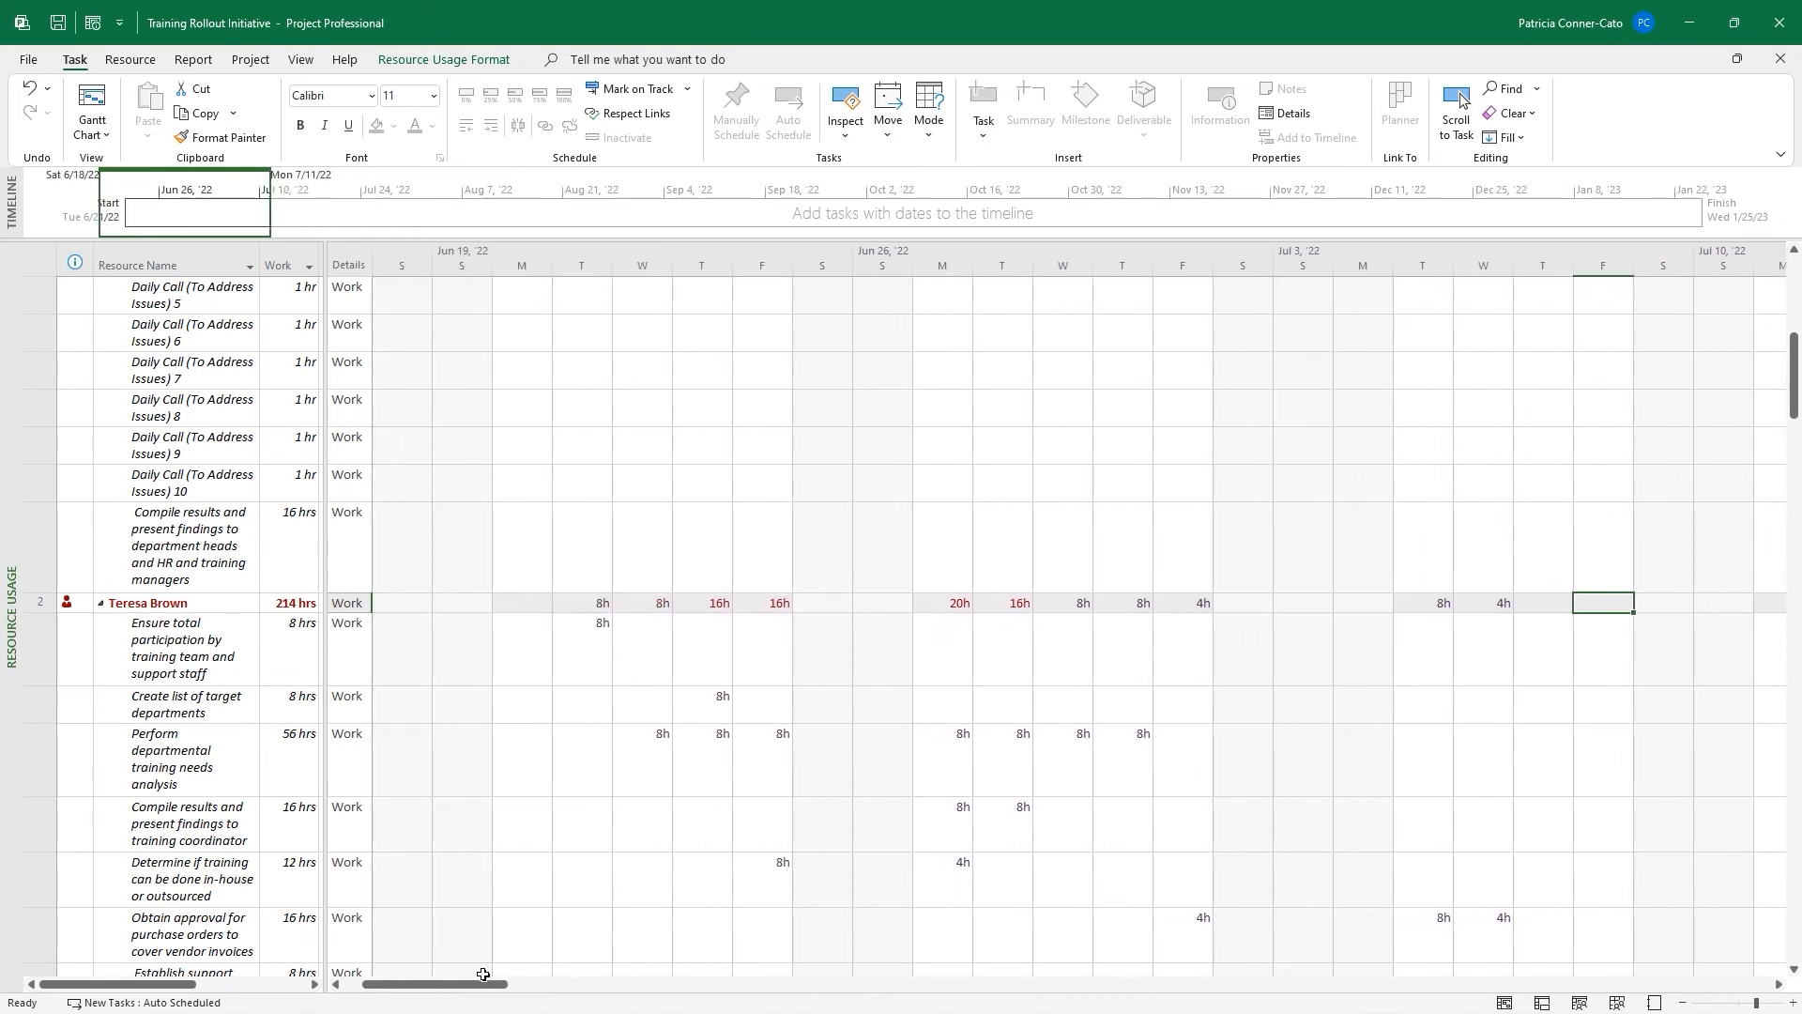
left_click(718, 699)
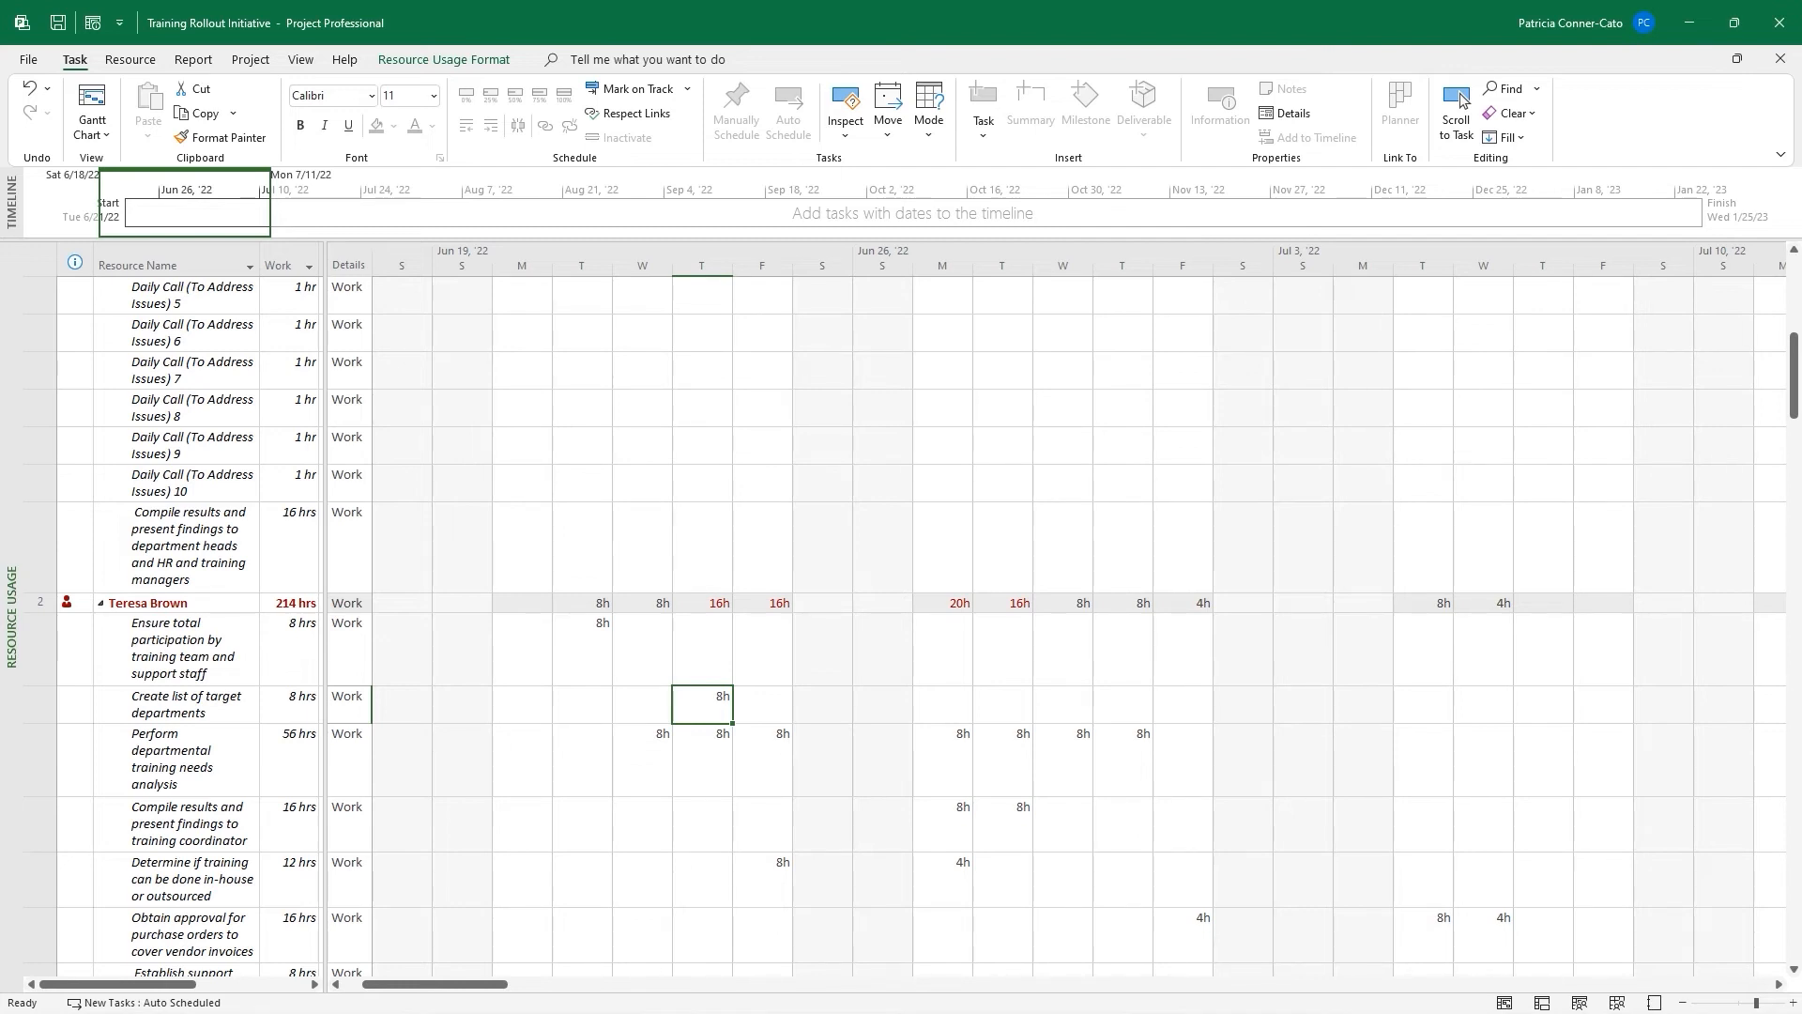
Switch the project back to the Gantt Chart view
right_click(11, 619)
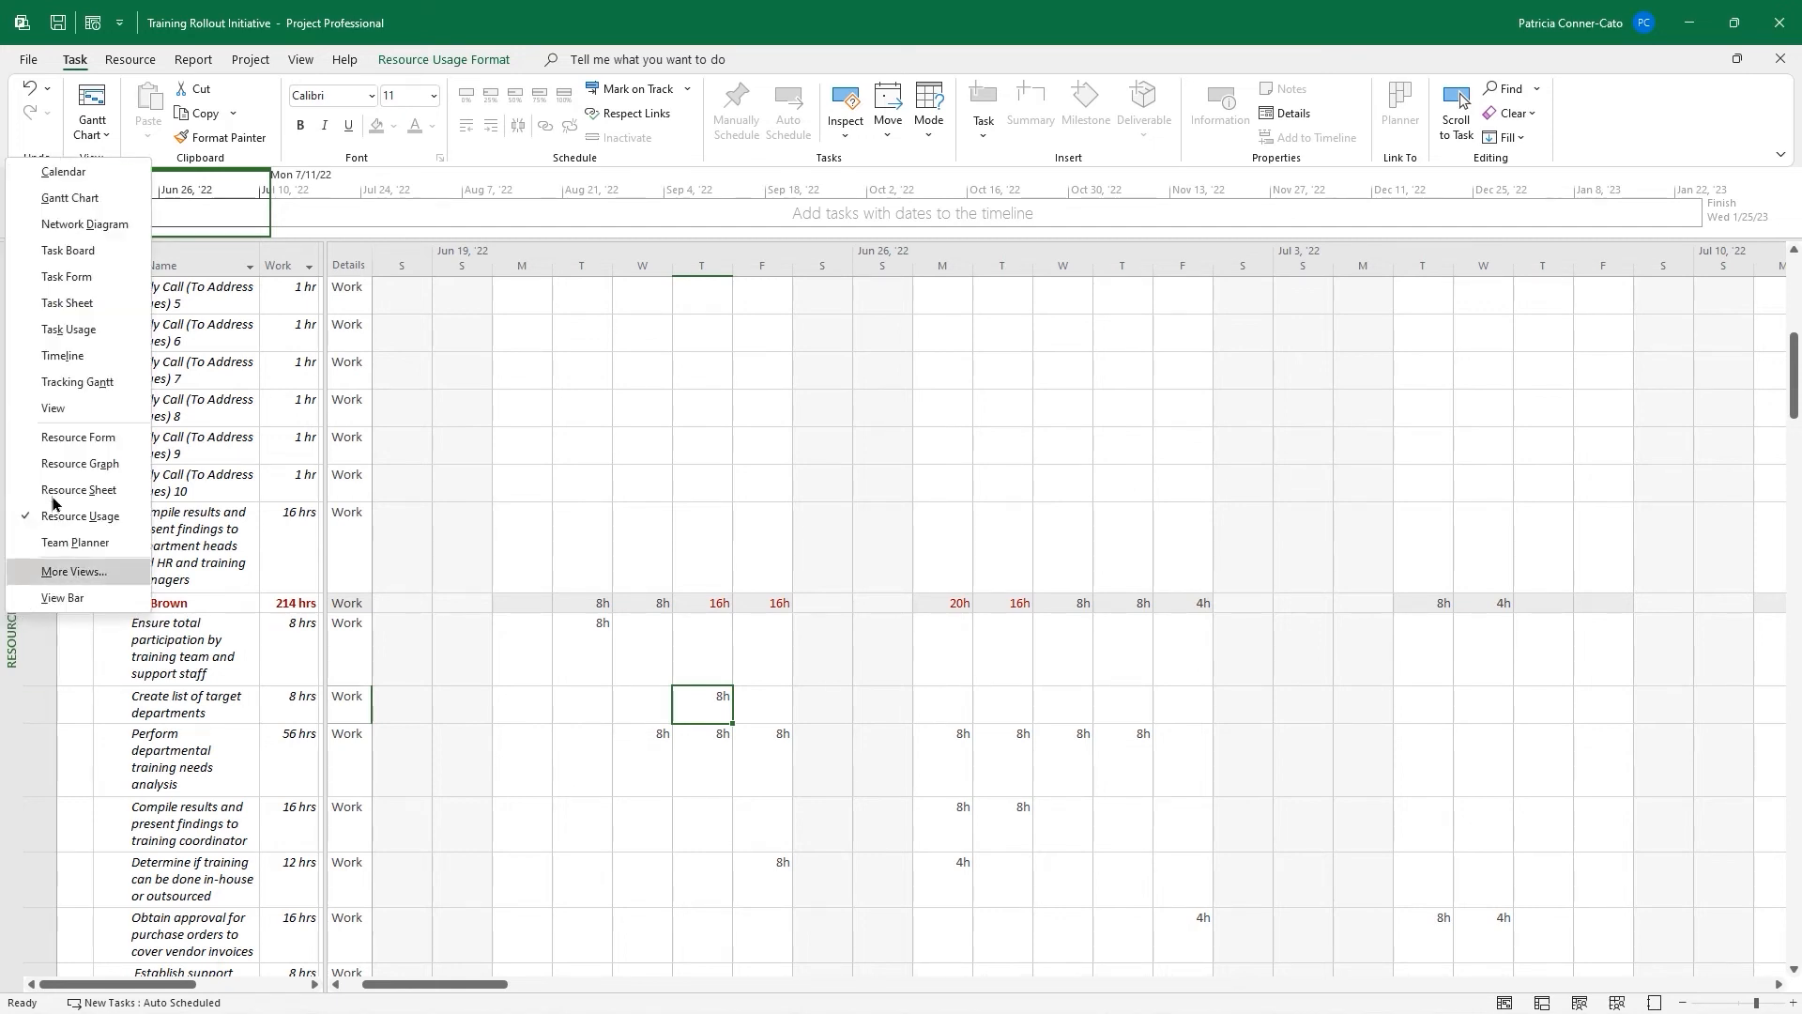
left_click(83, 192)
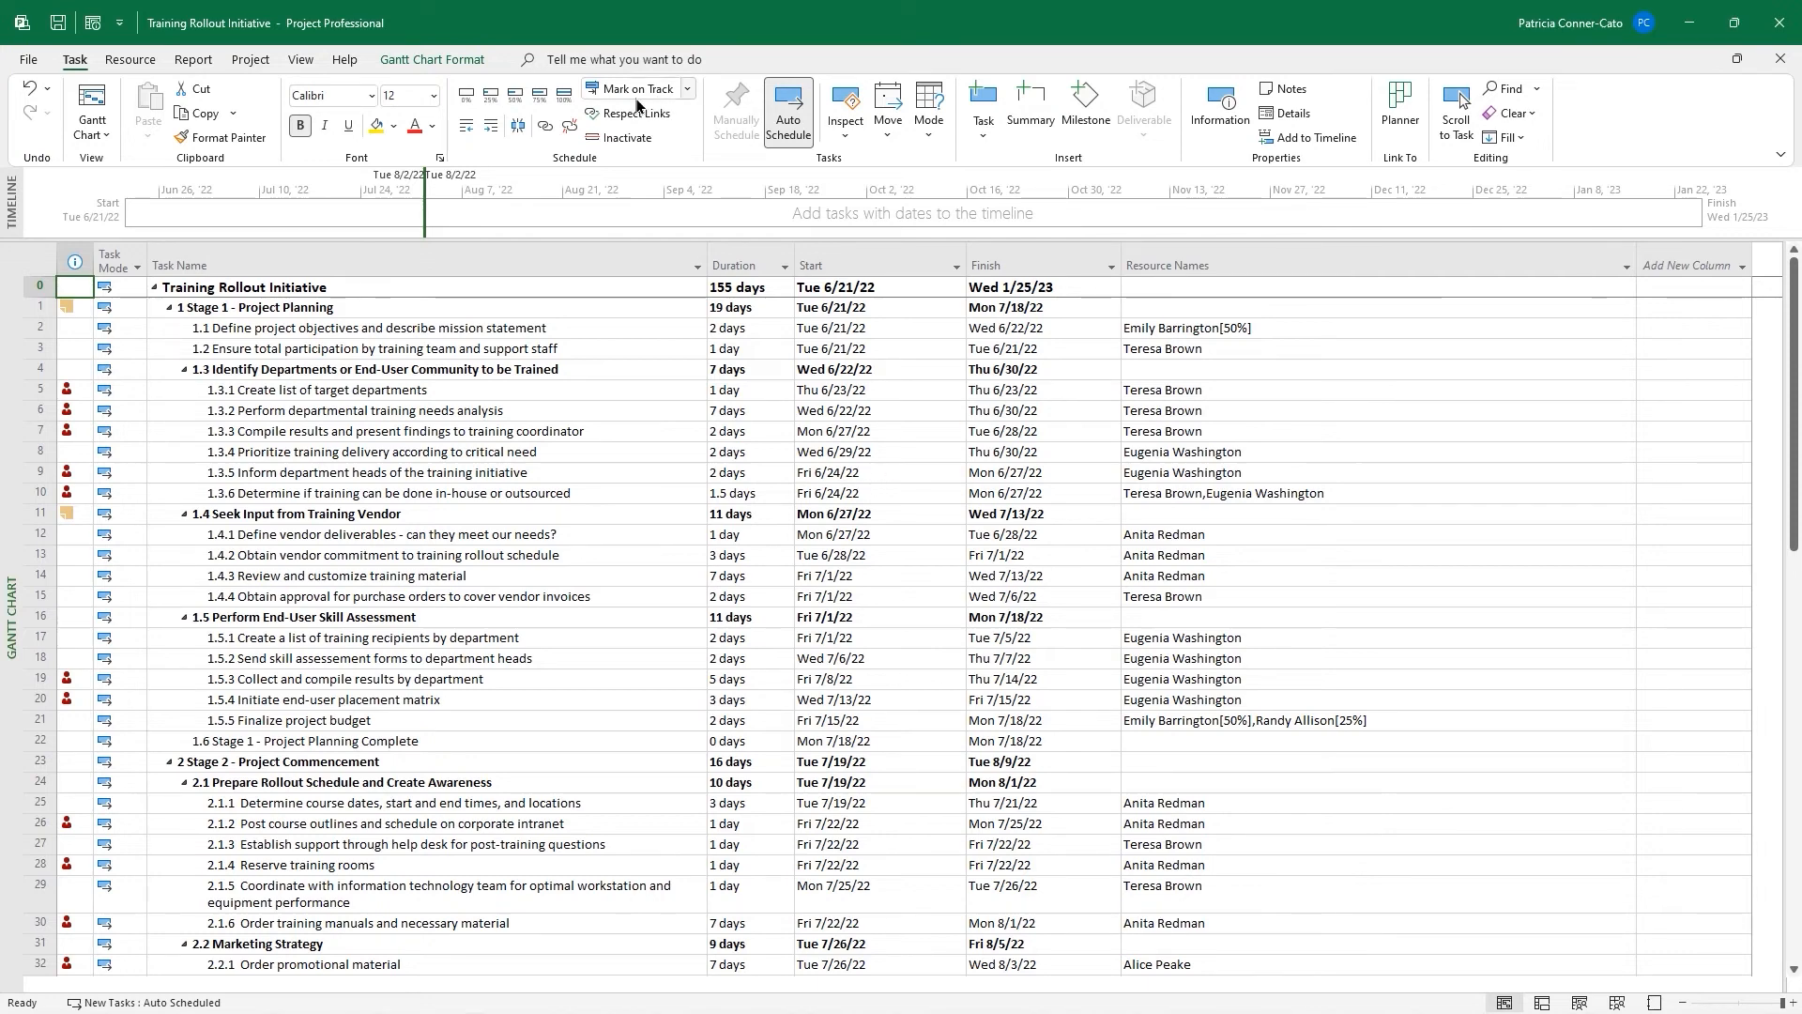
Check the Resource Sheet for overallocated resources and return to the Gantt Chart view
left_click(131, 60)
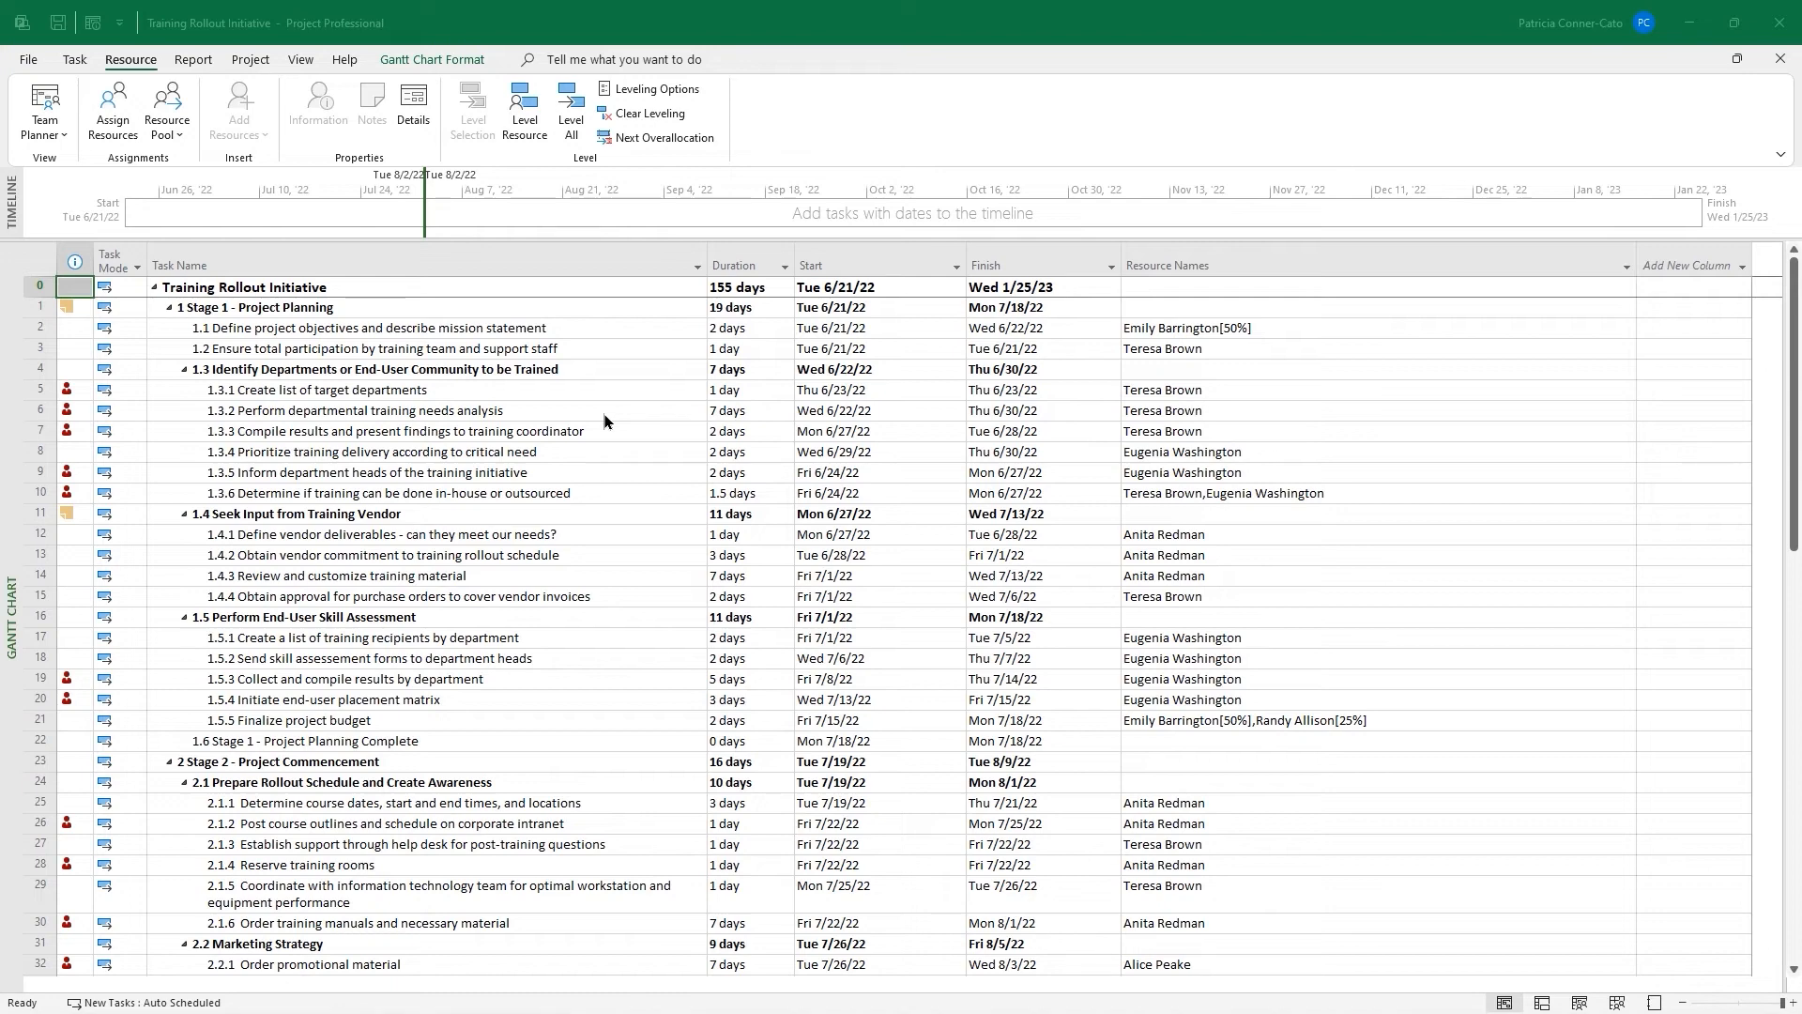
right_click(4, 615)
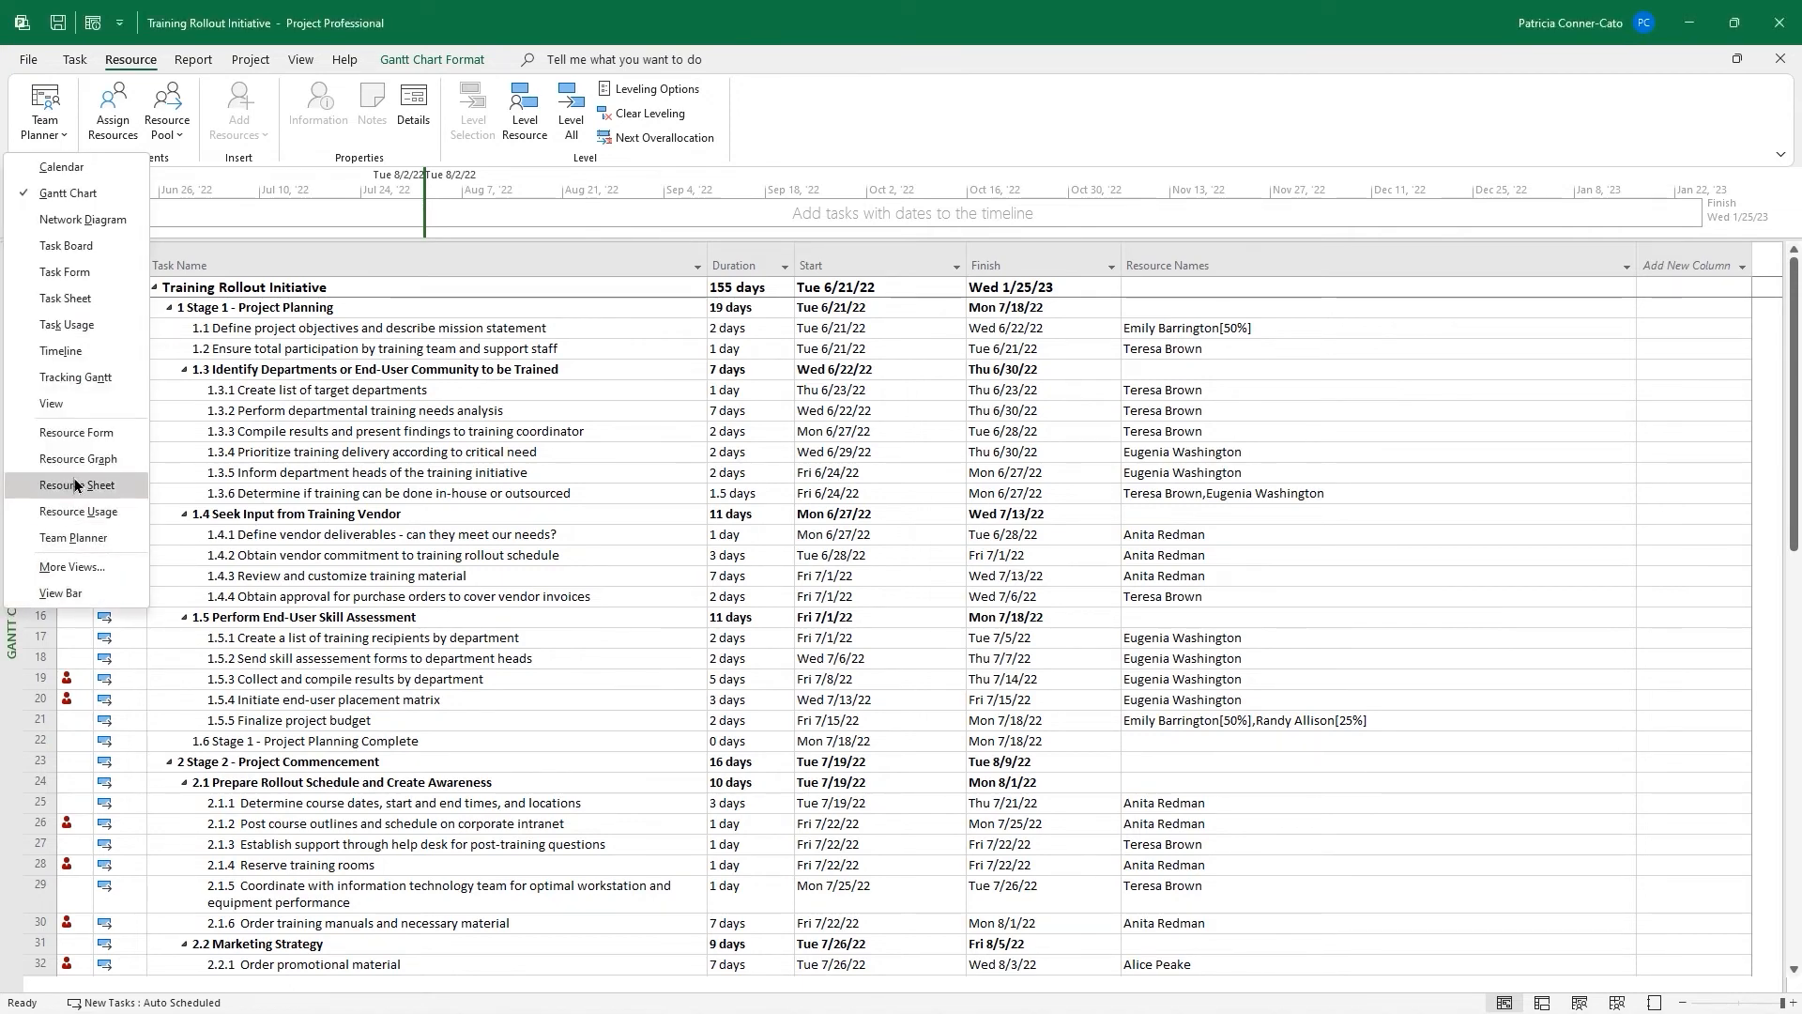
left_click(105, 486)
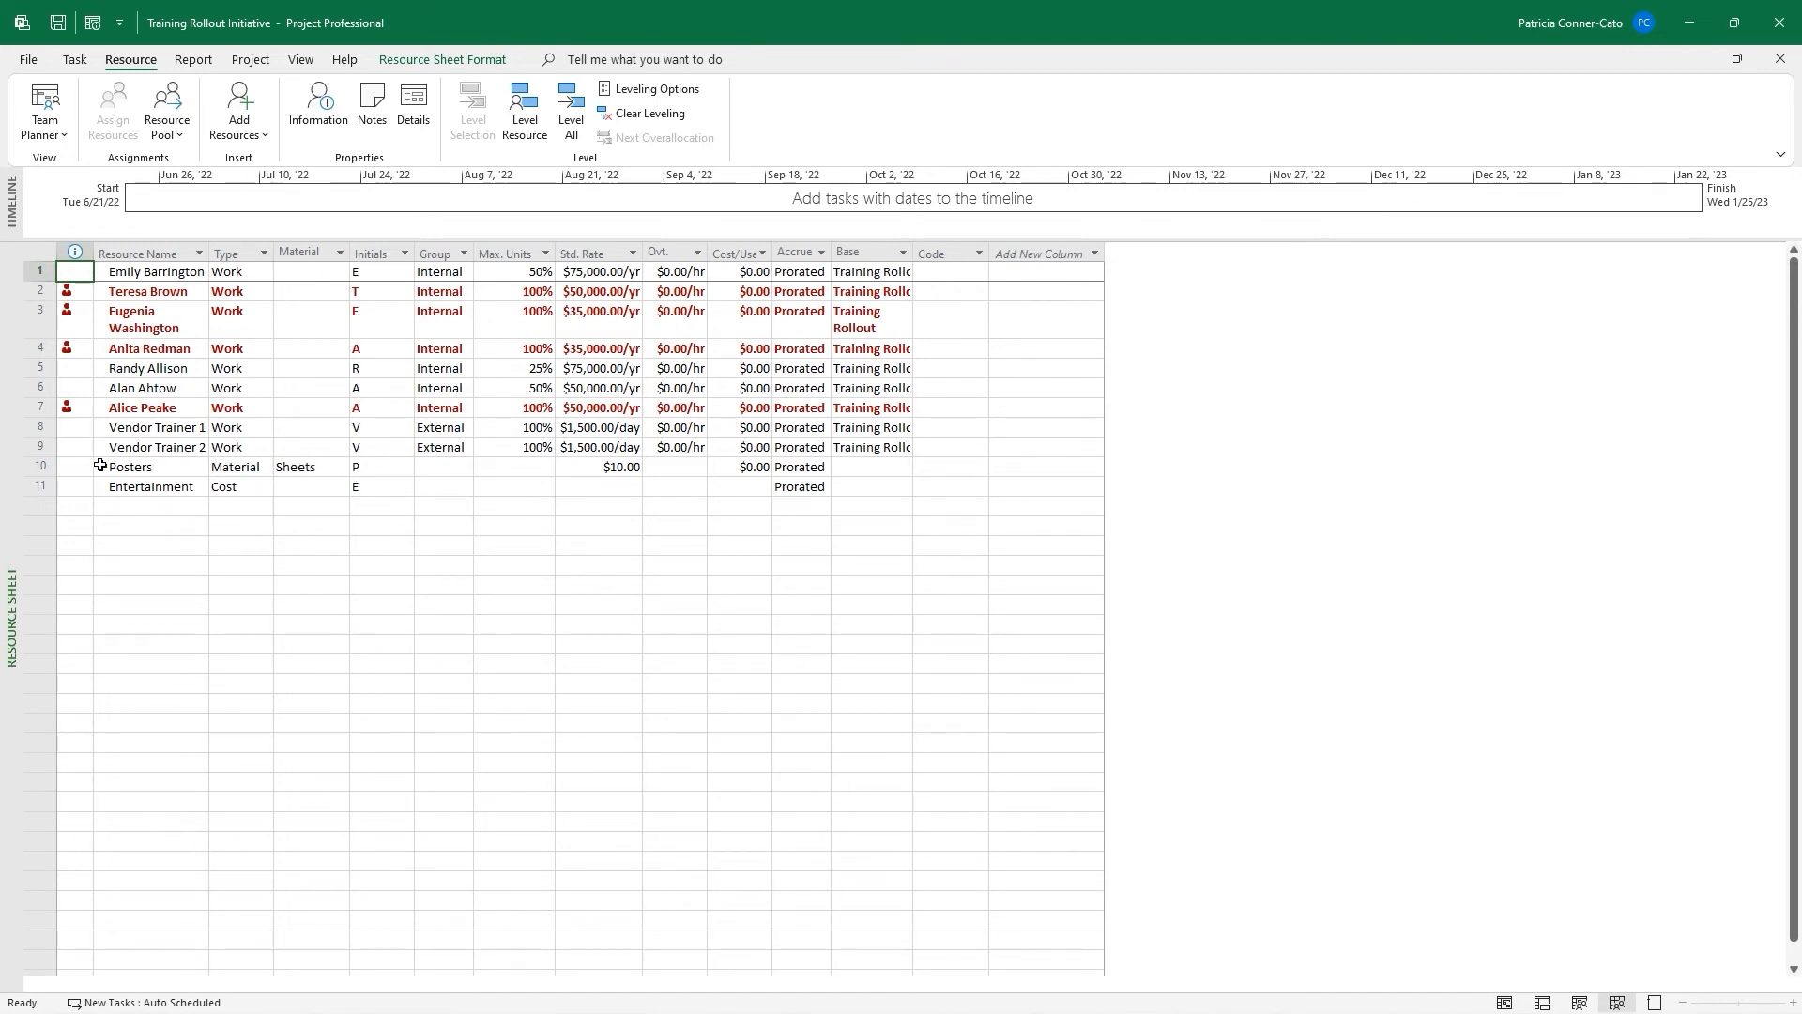
right_click(13, 458)
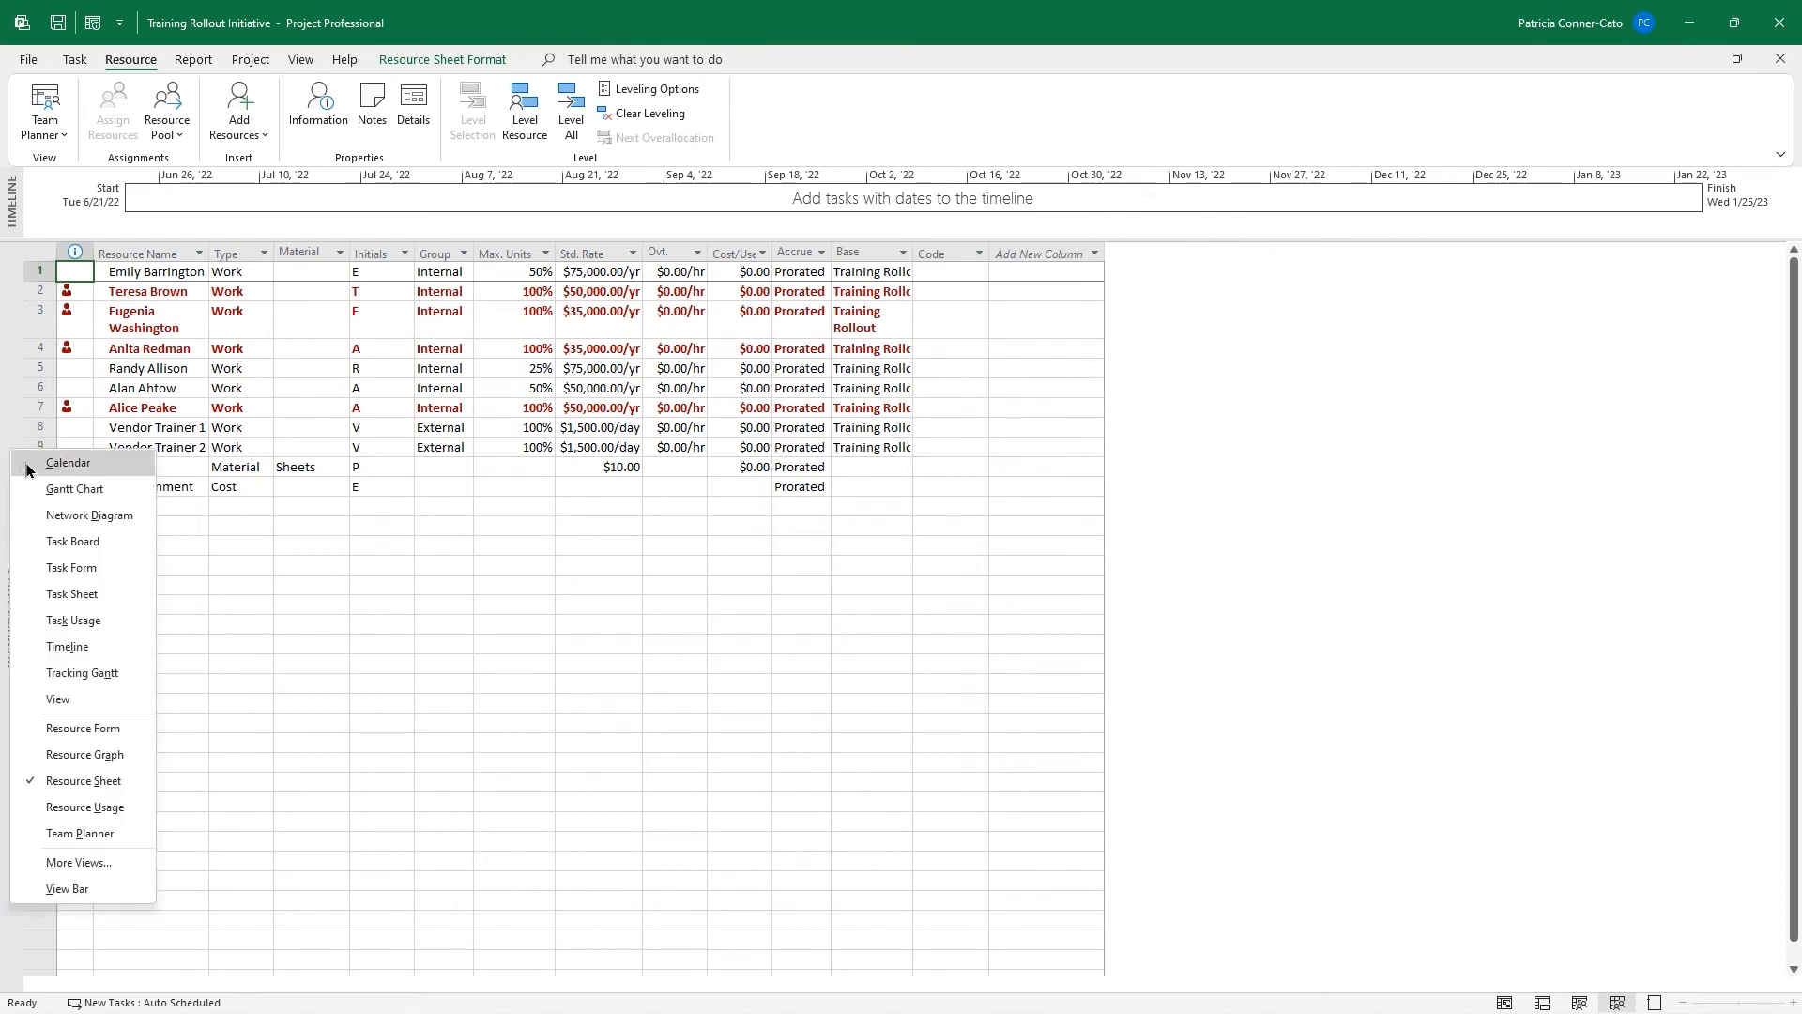
left_click(63, 490)
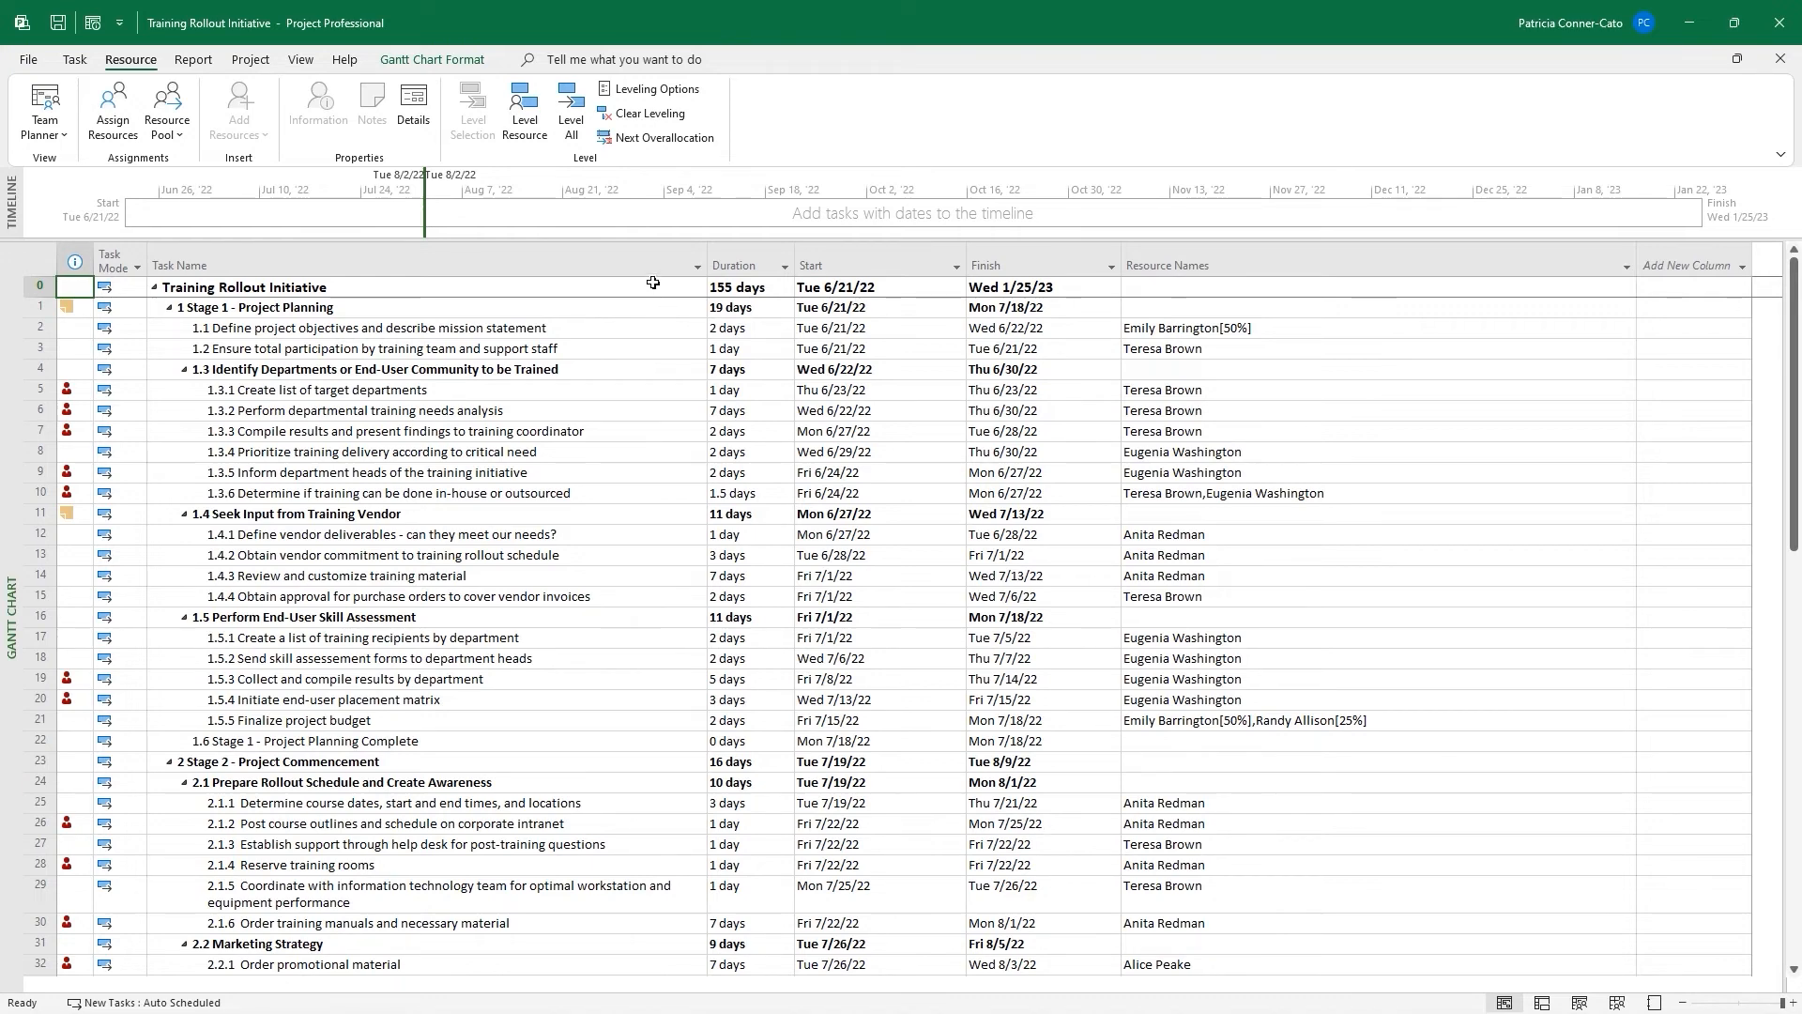
Level the assignments of resource 7, followed by those of resource 4, in the Training Rollout Initiative
left_click(539, 136)
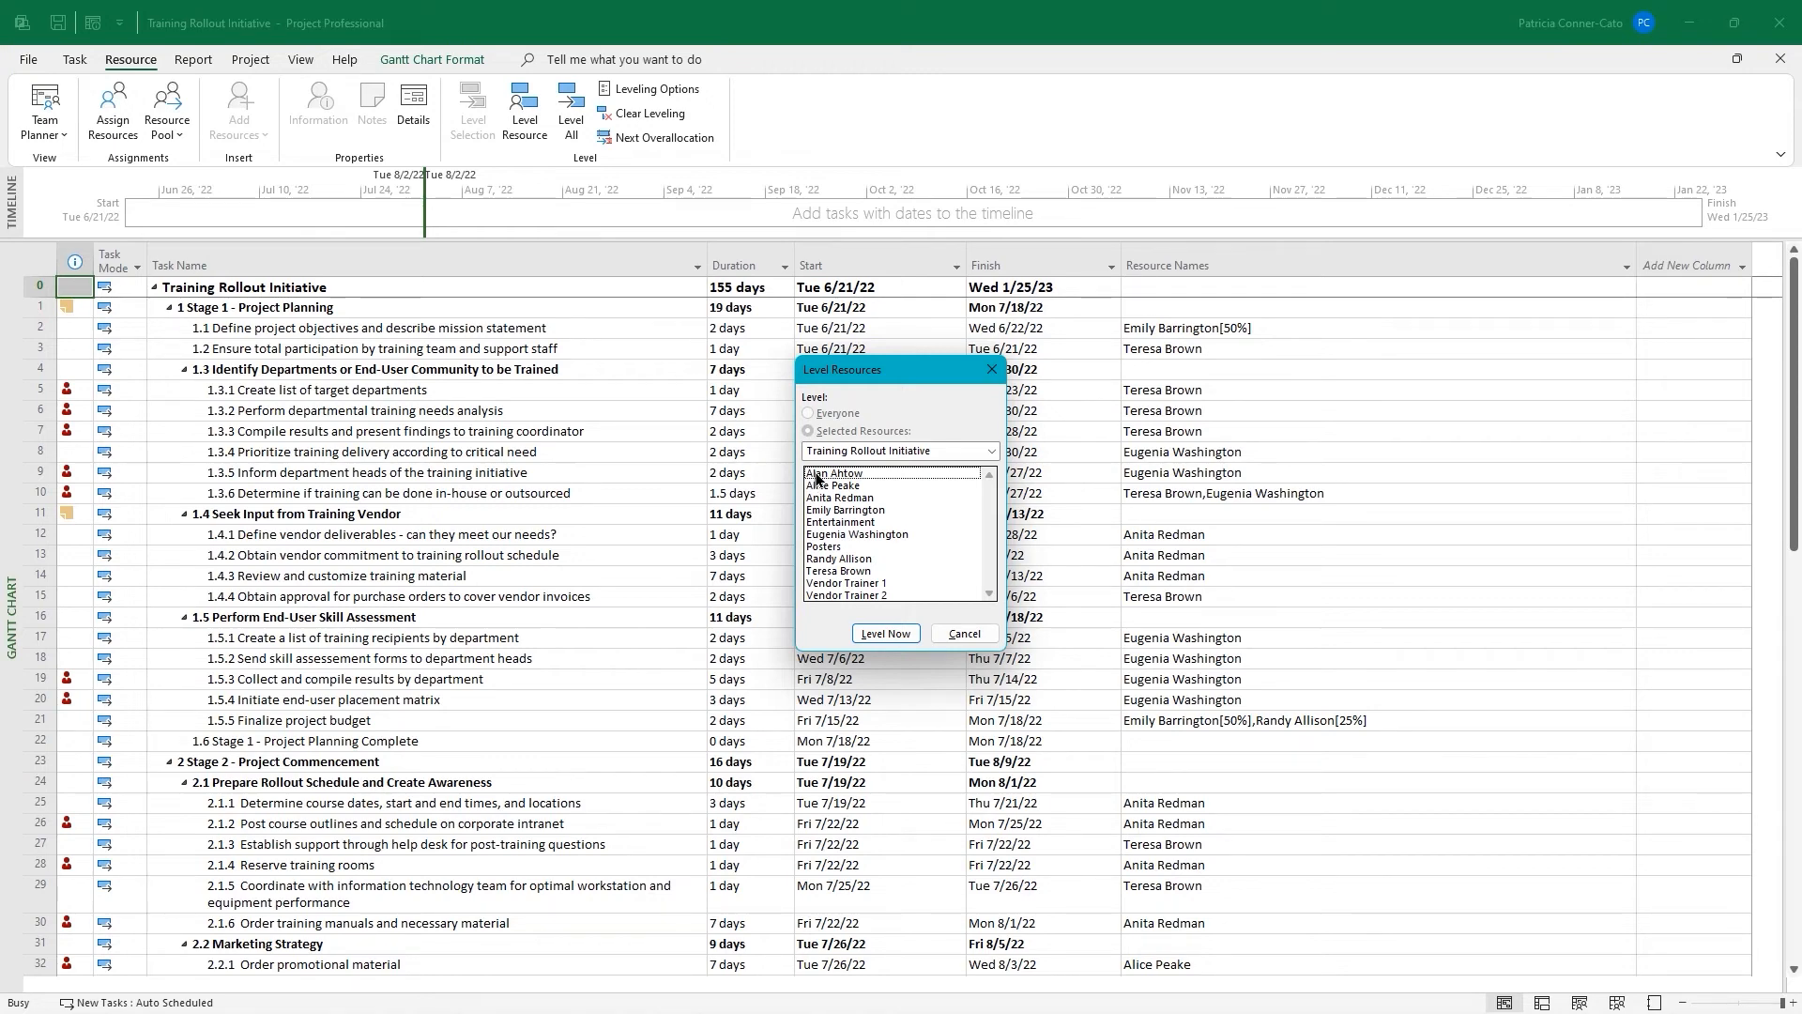
left_click(842, 485)
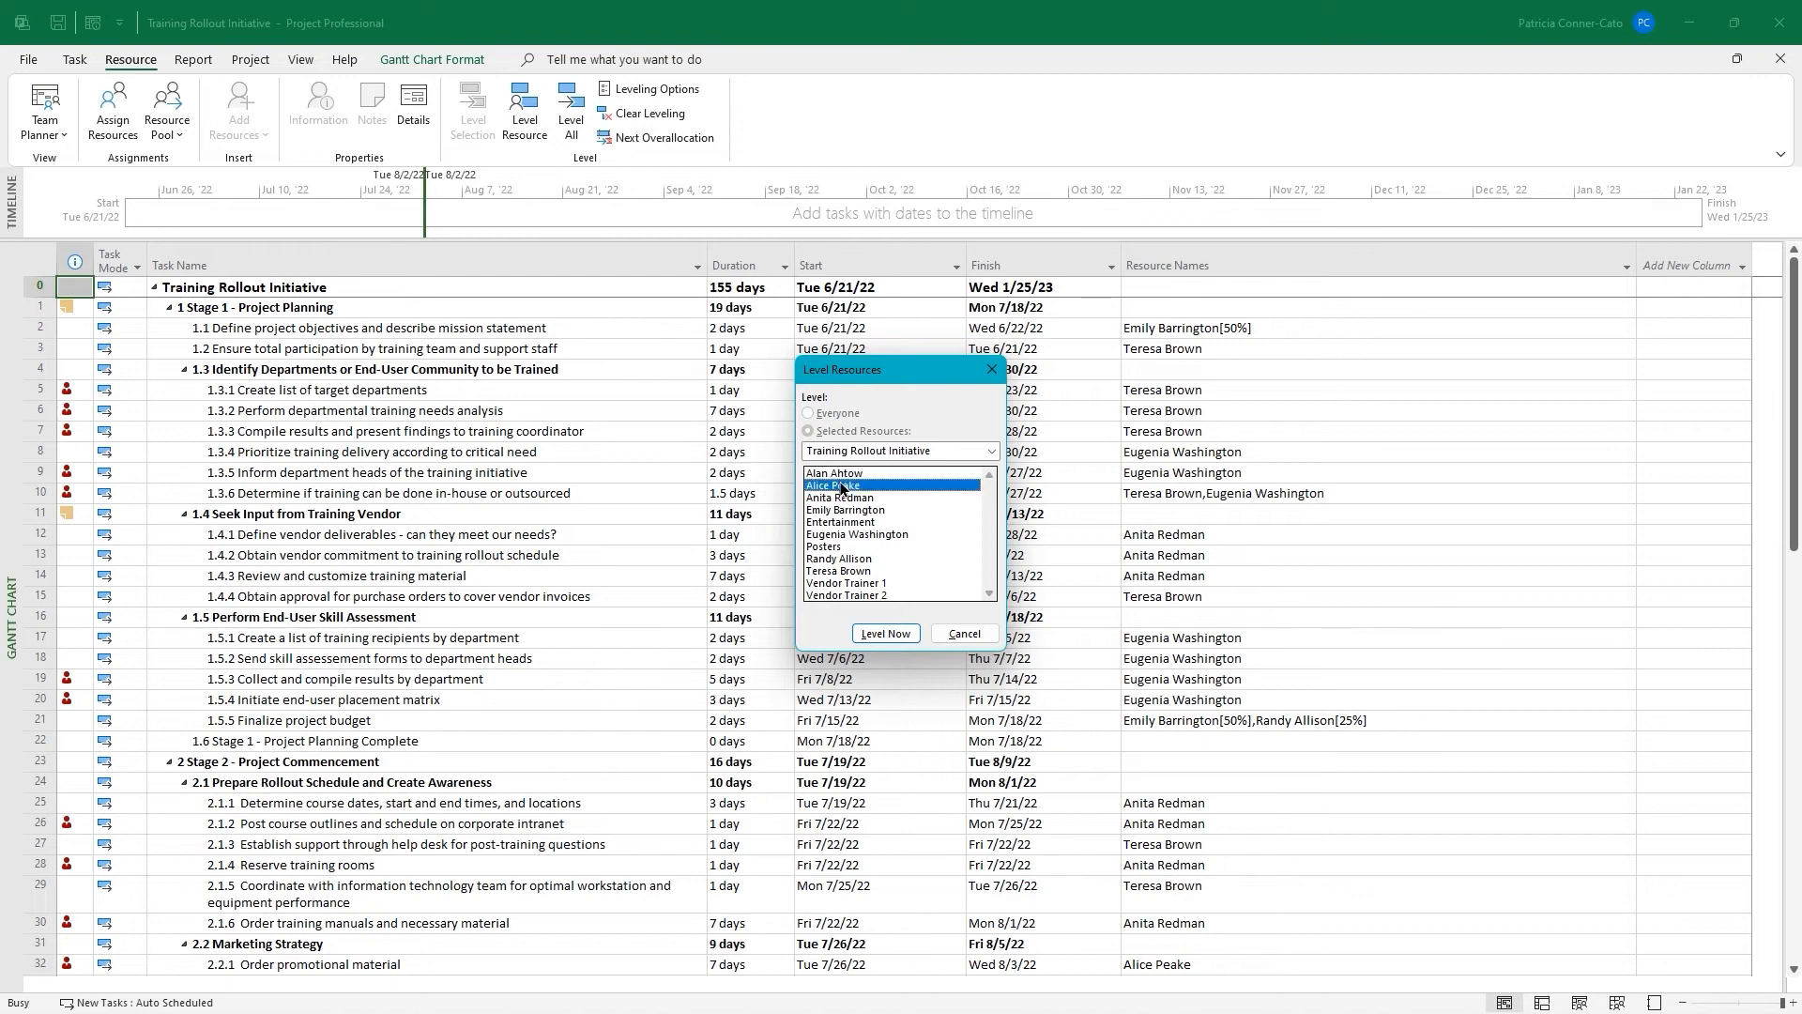
left_click(904, 637)
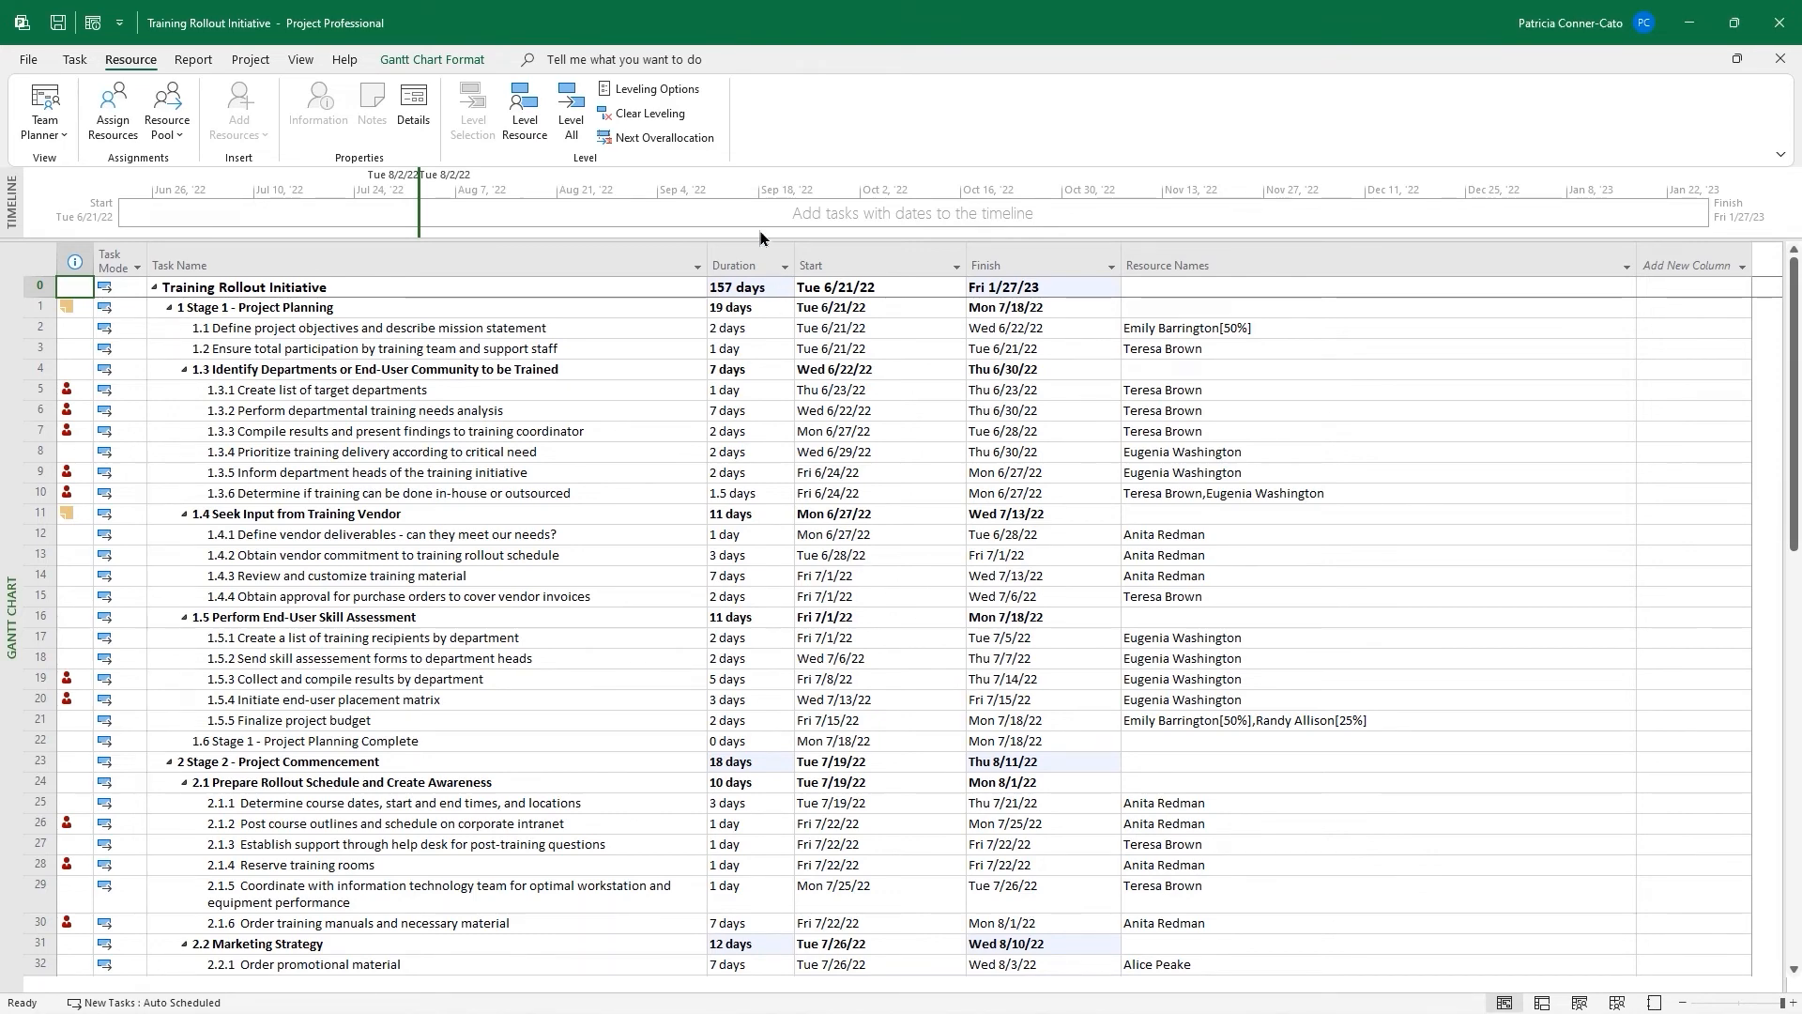
left_click(528, 118)
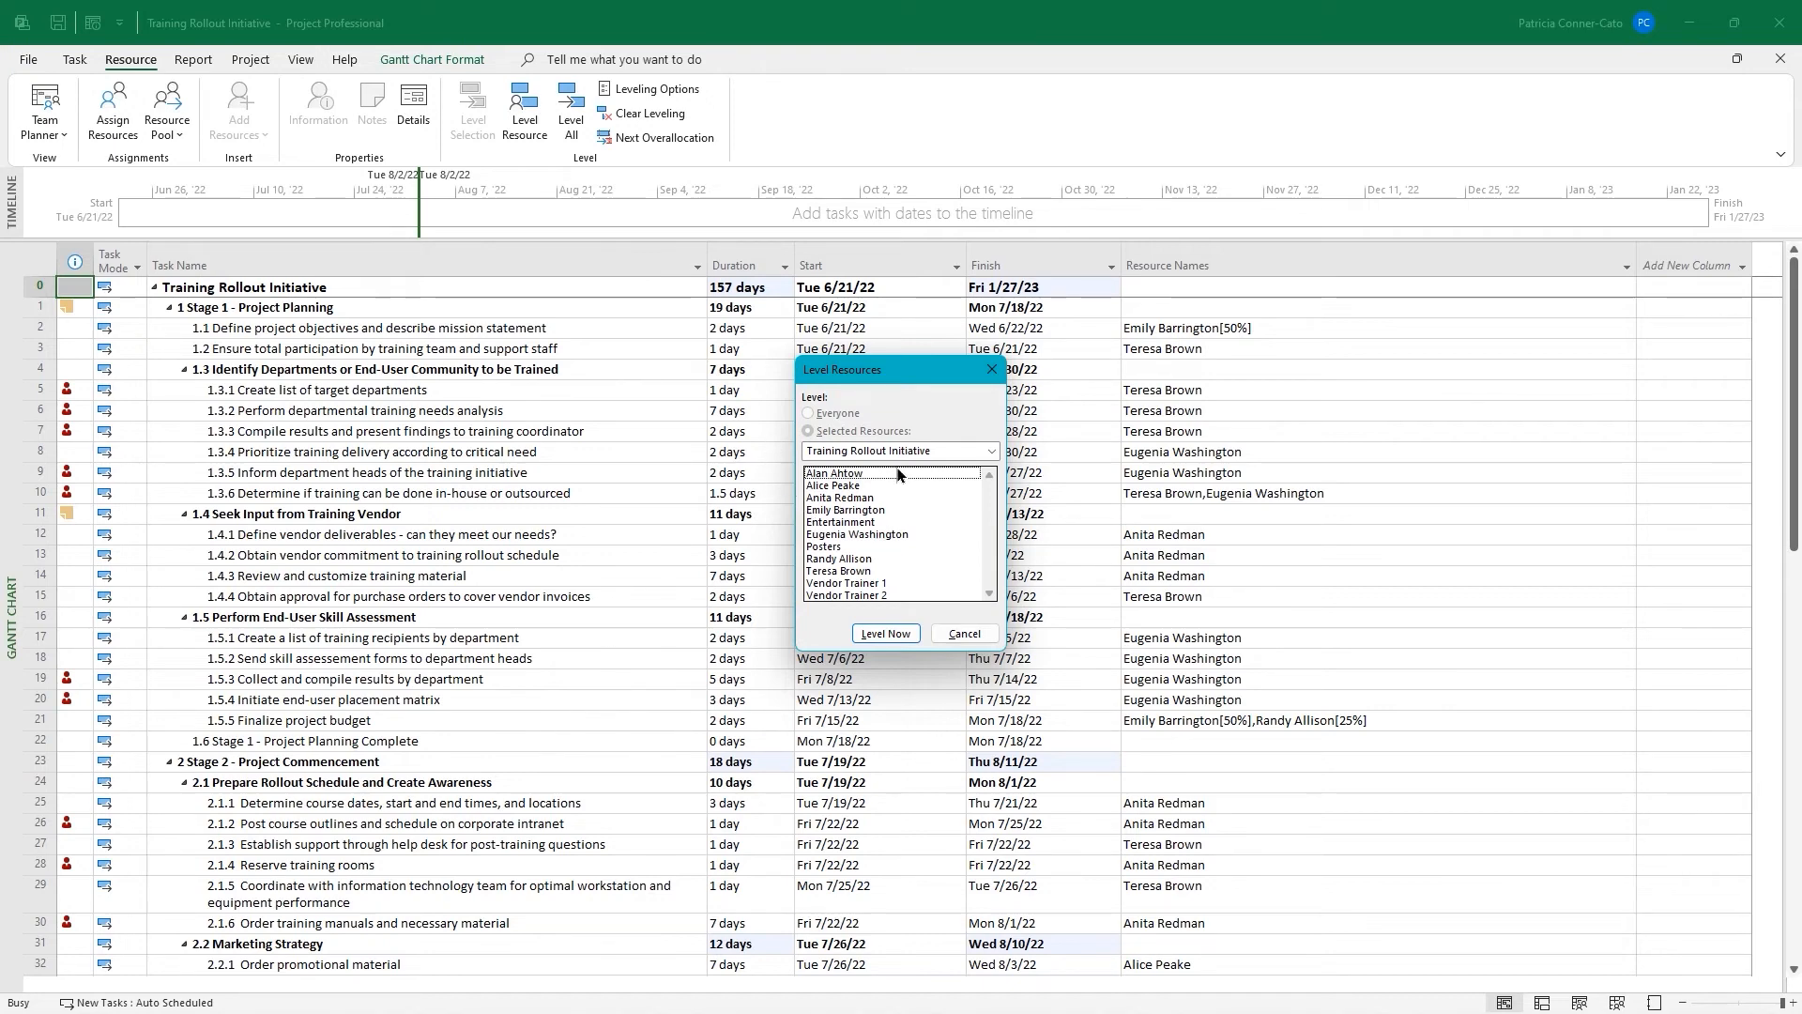
left_click(842, 498)
left_click(888, 633)
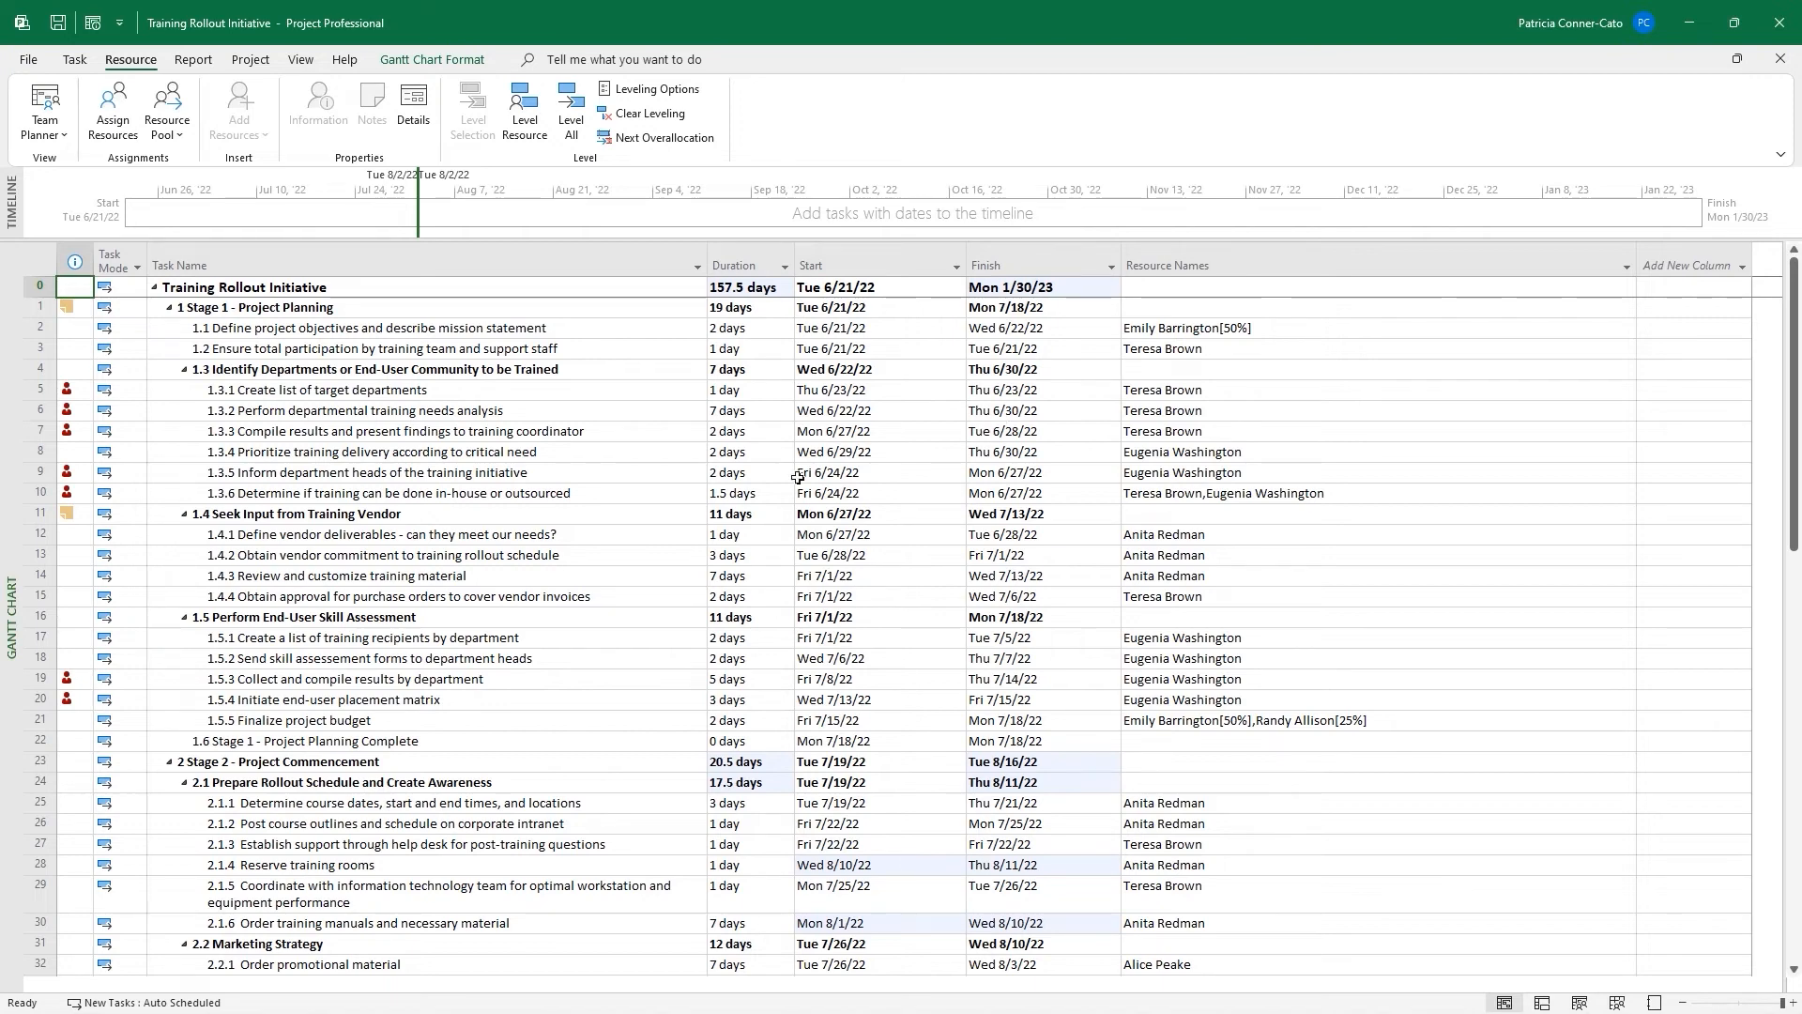
Level the assignments of resource 3, followed by those of resource 2, in the Training Rollout Initiative
left_click(522, 120)
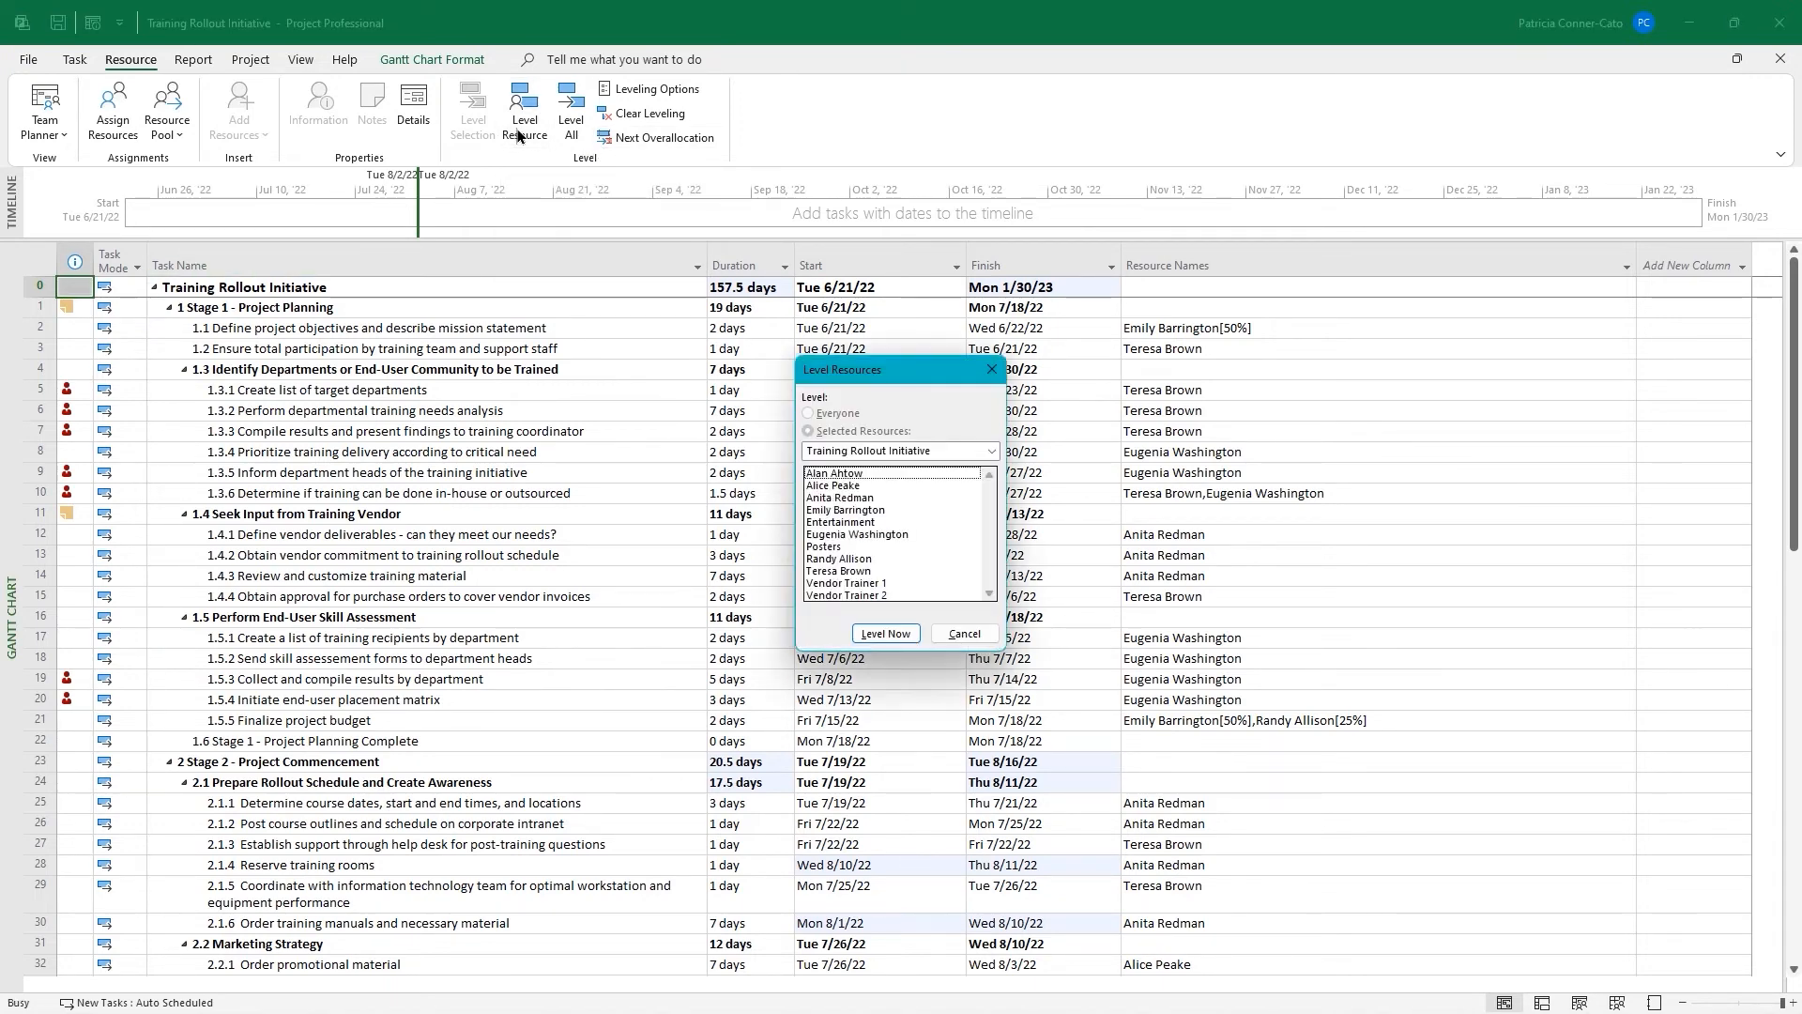
left_click(884, 535)
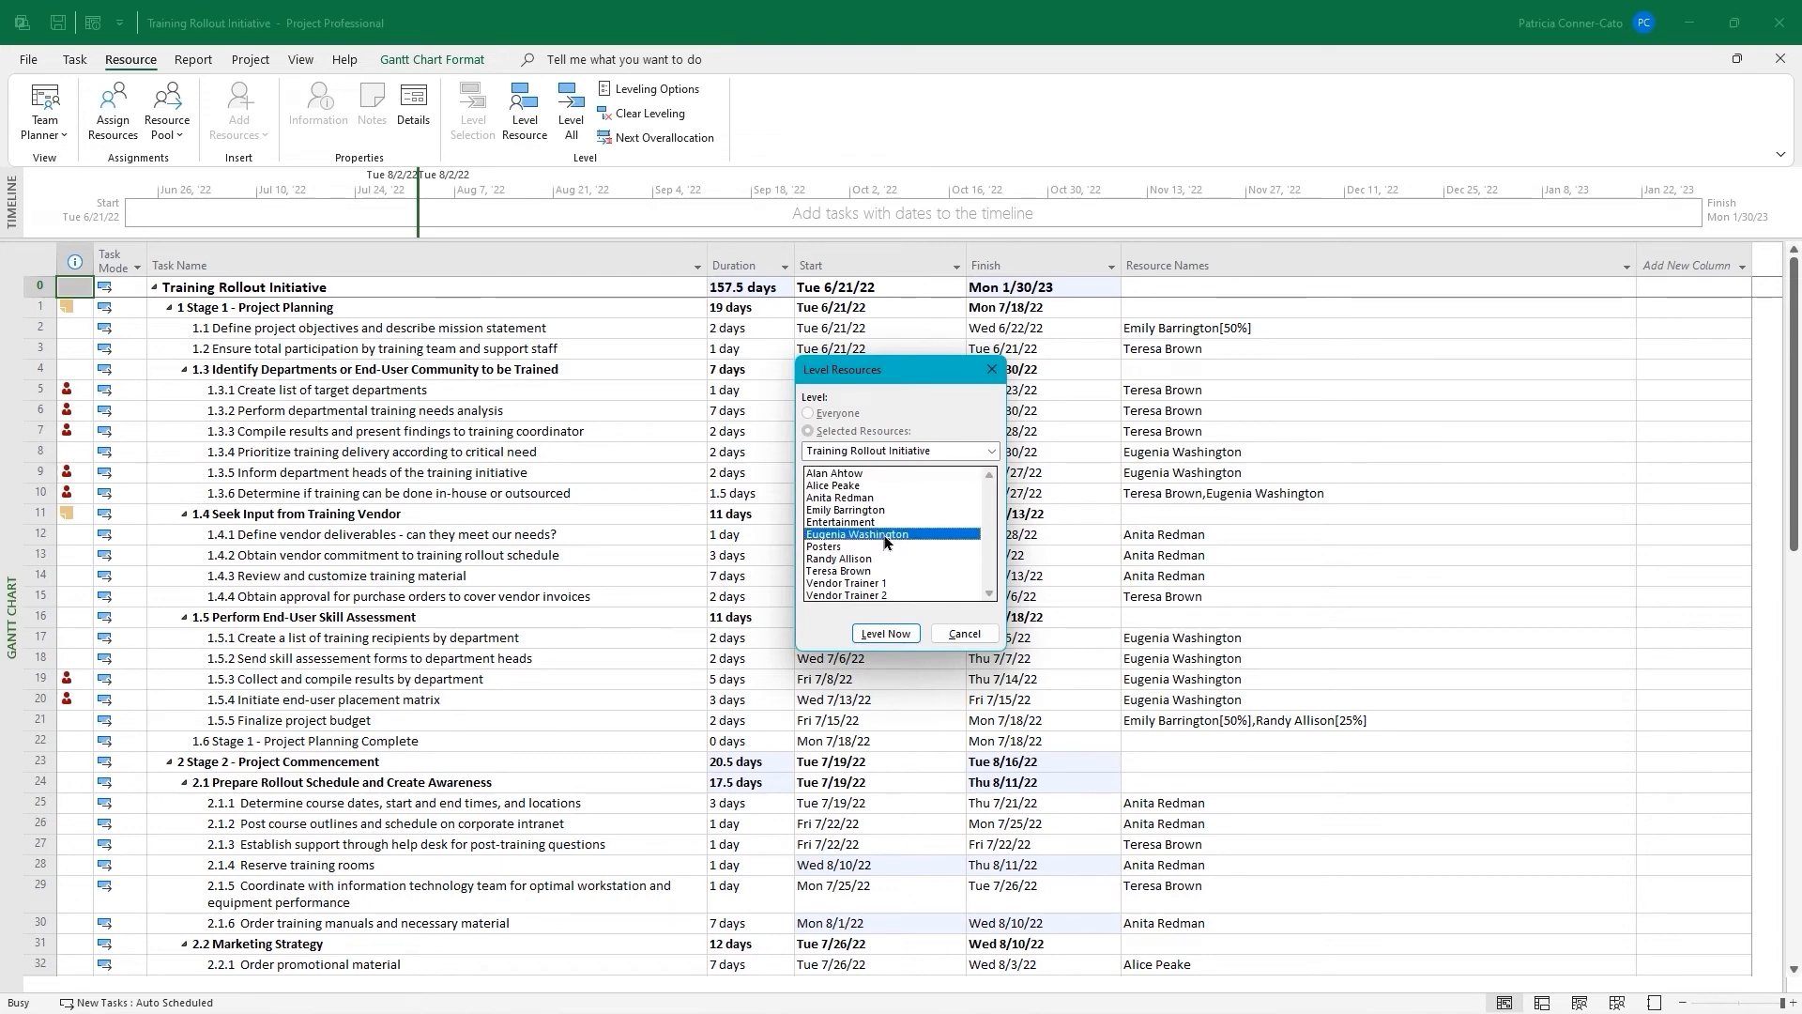
left_click(886, 634)
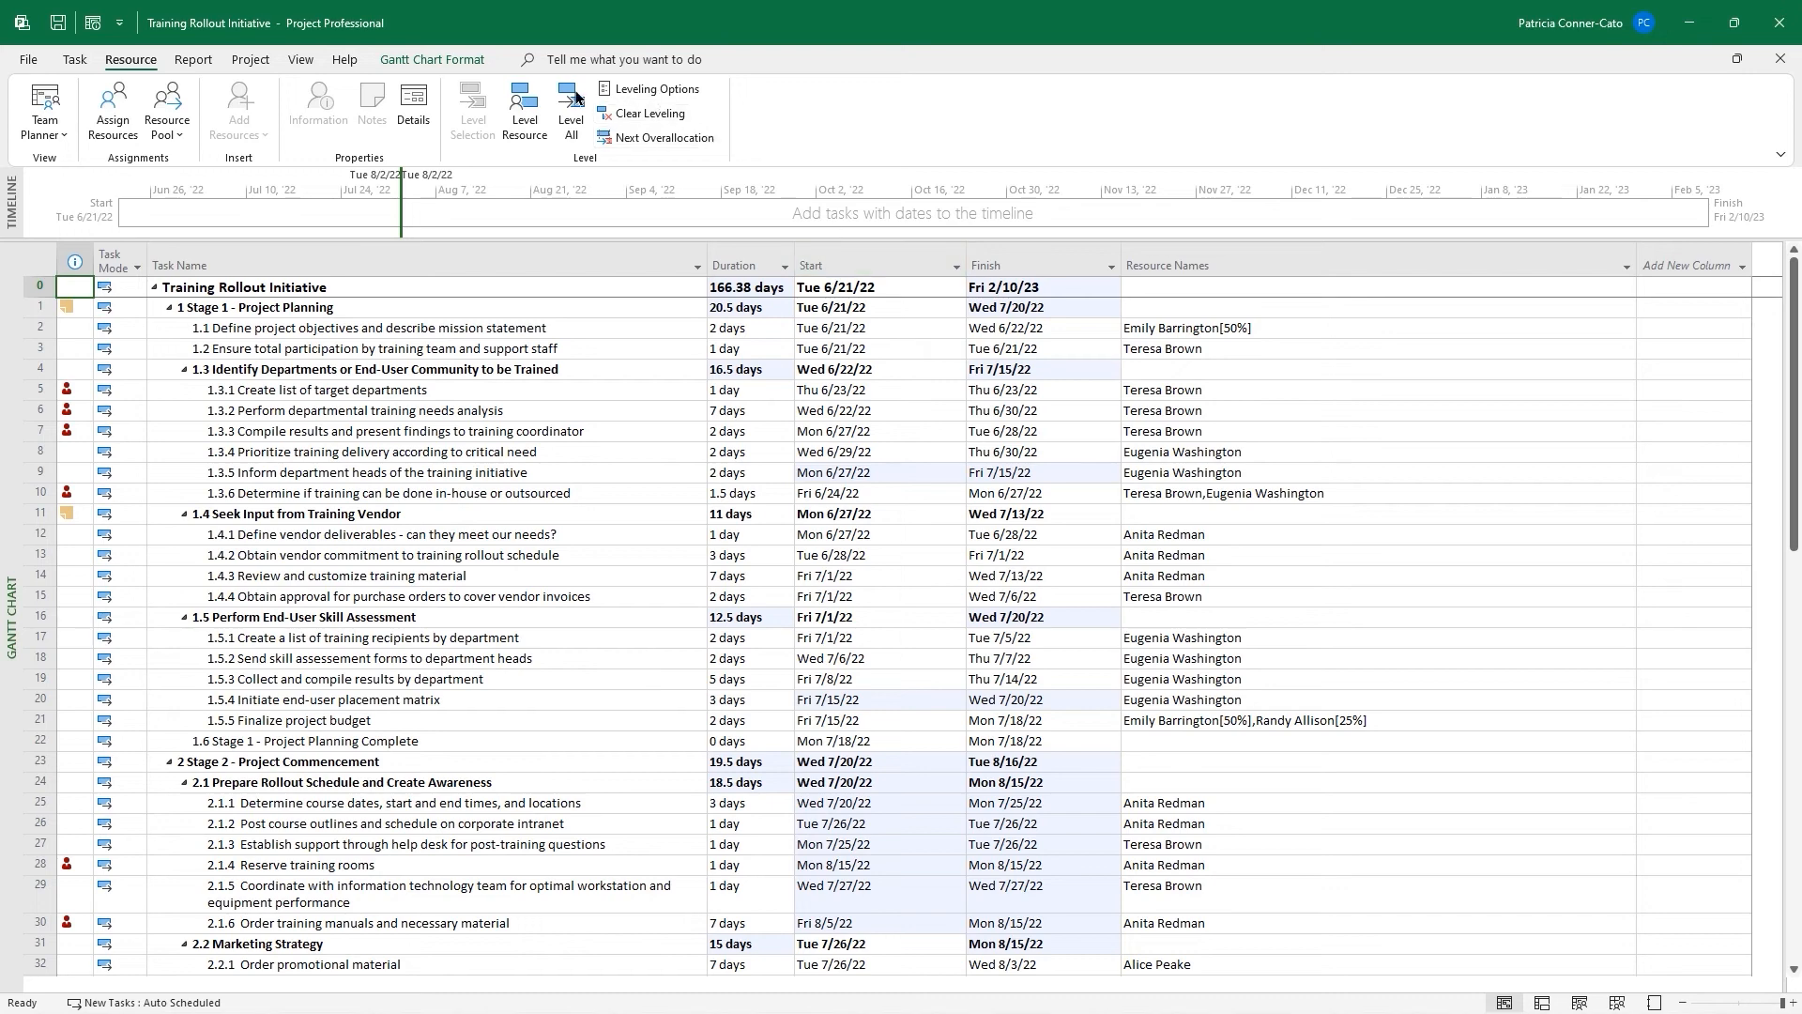
left_click(513, 134)
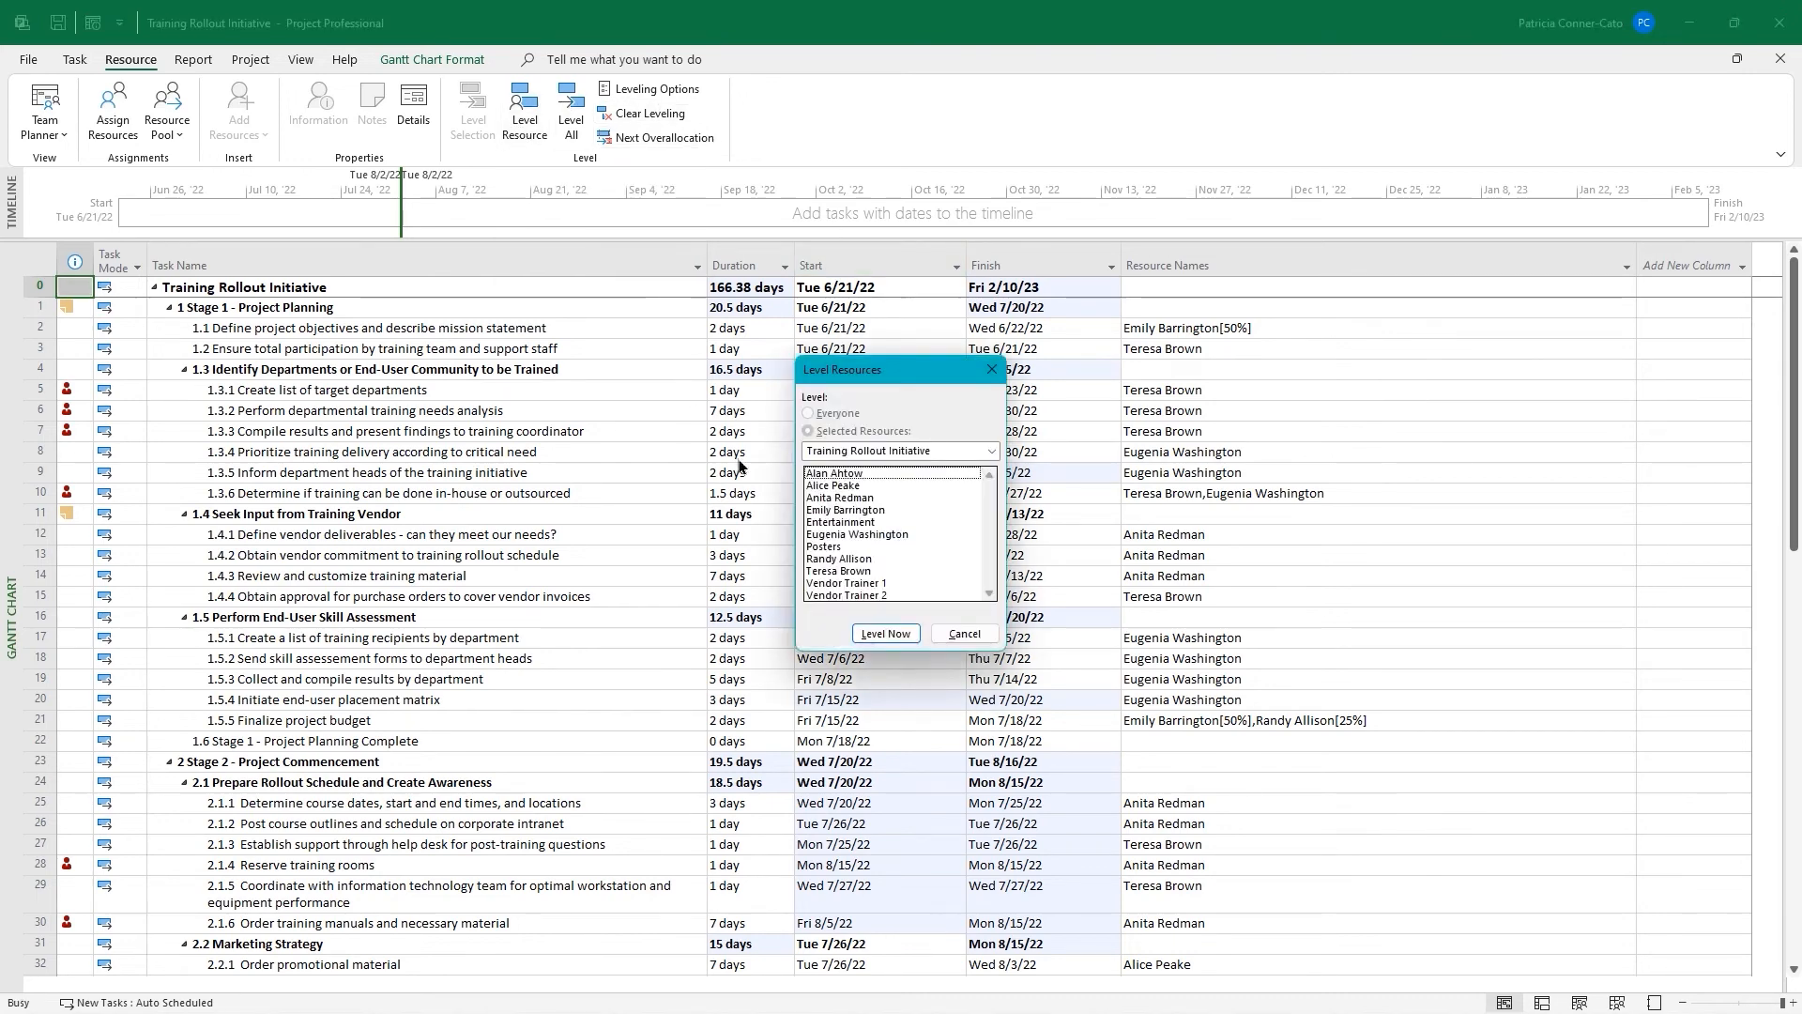
left_click(840, 572)
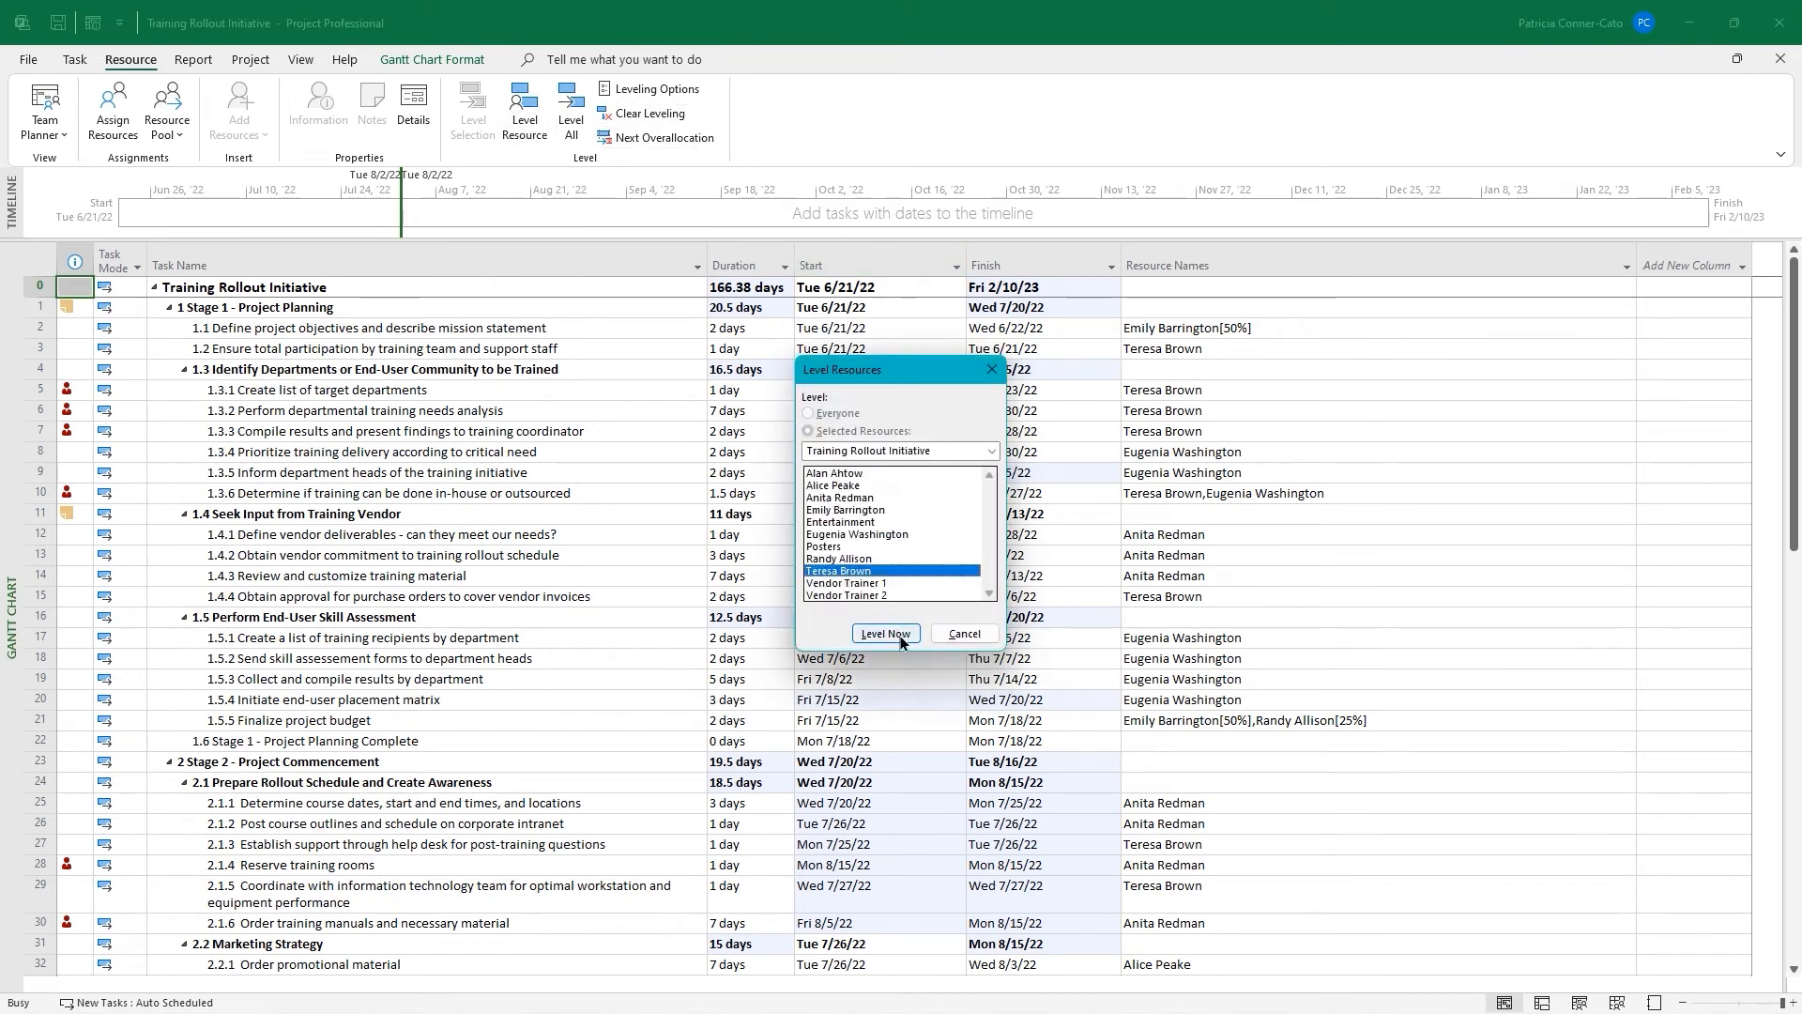
left_click(886, 634)
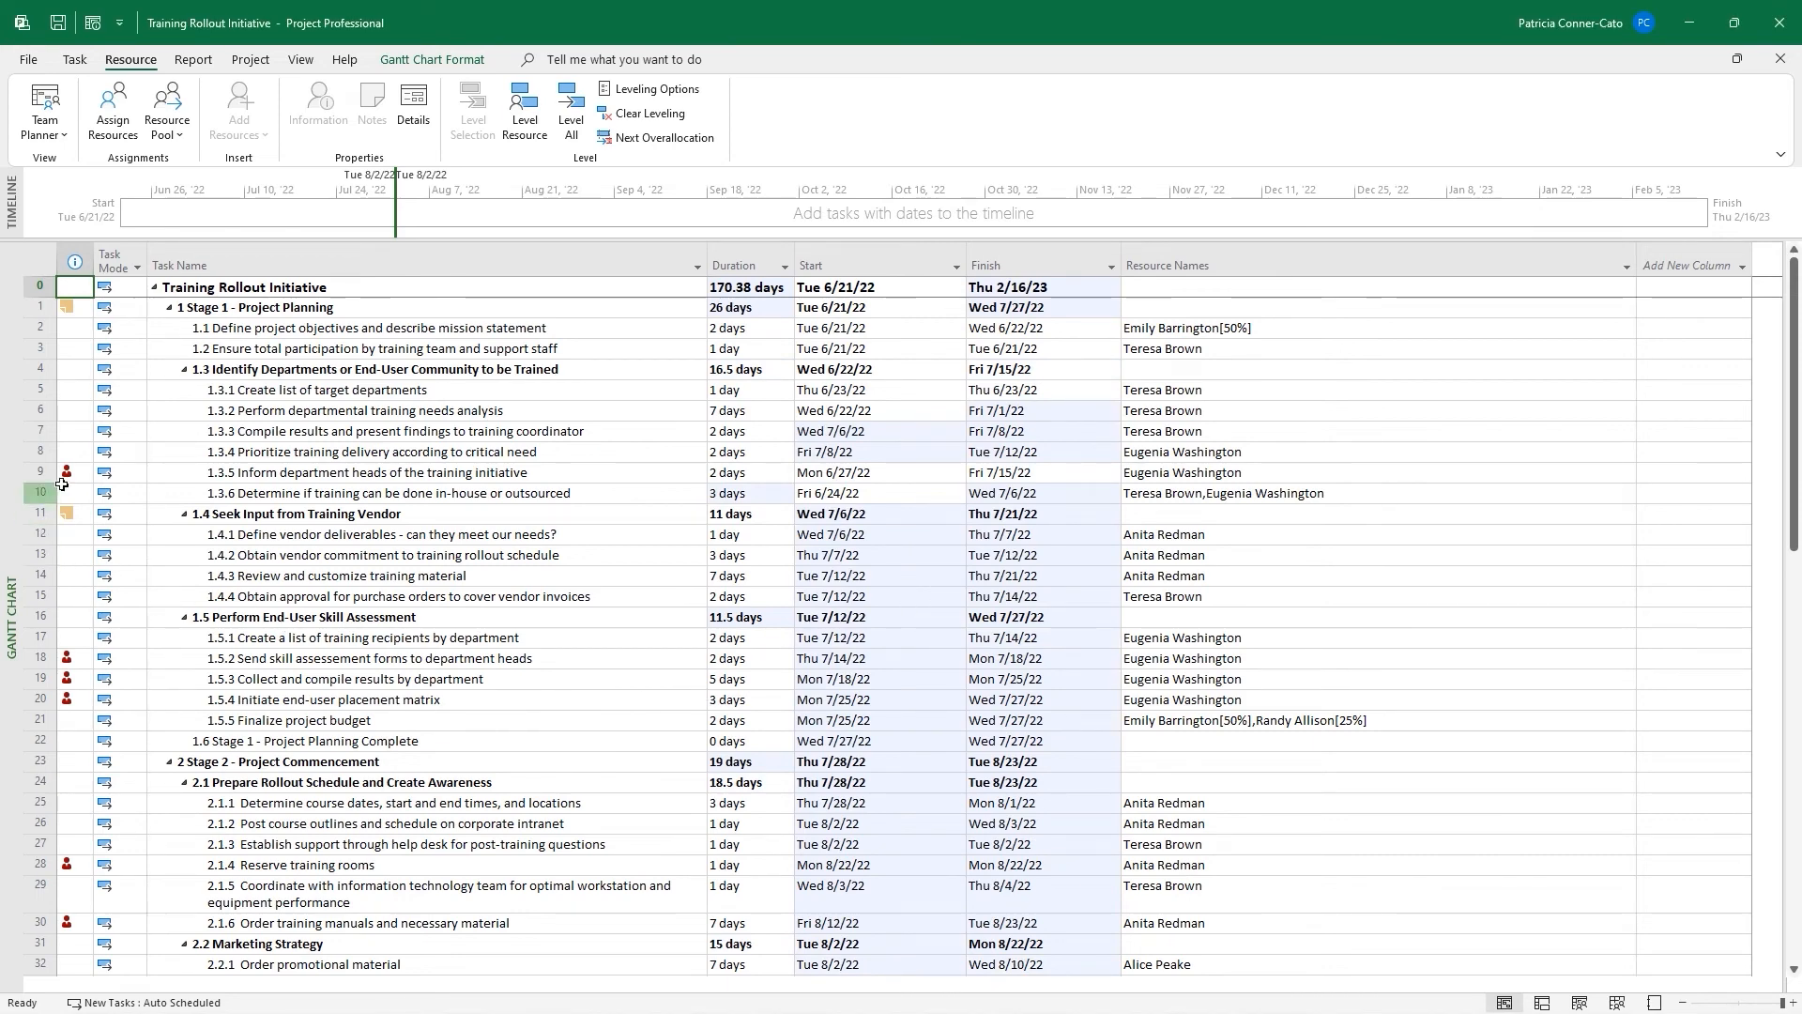
Review the overallocation flags of the resources in the Resource Sheet view after the individual leveling
right_click(12, 603)
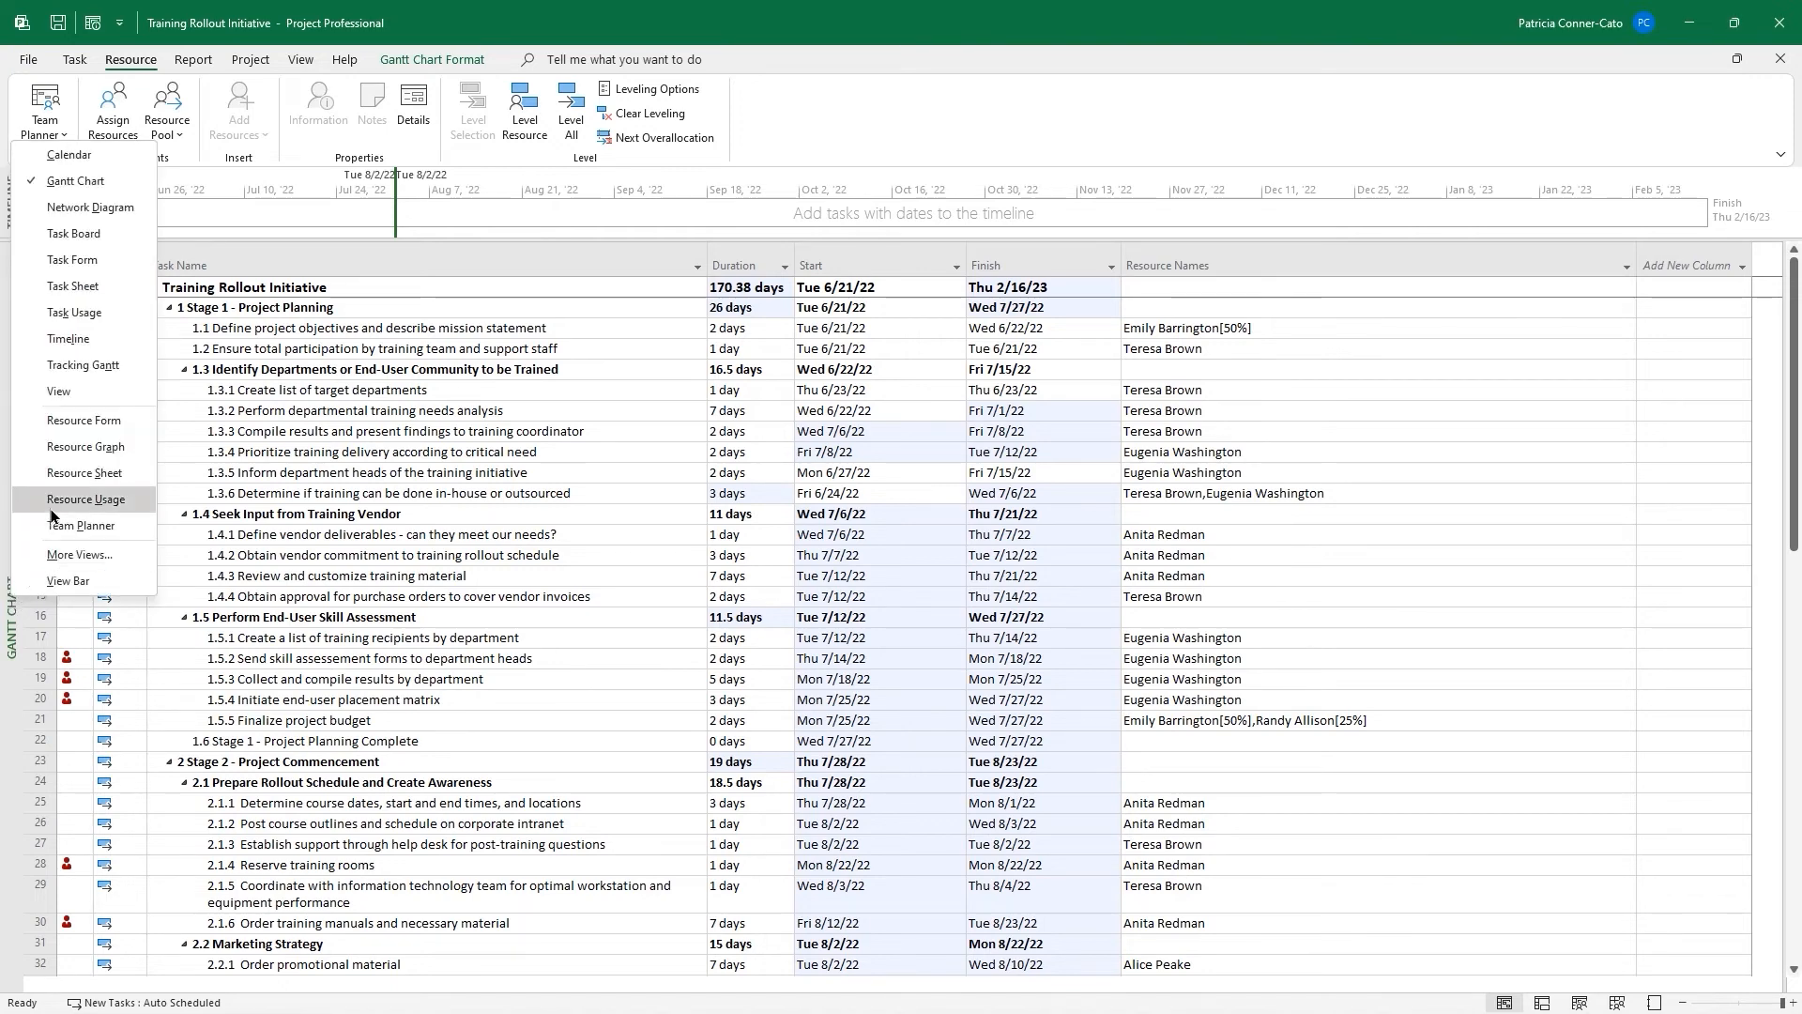
left_click(57, 478)
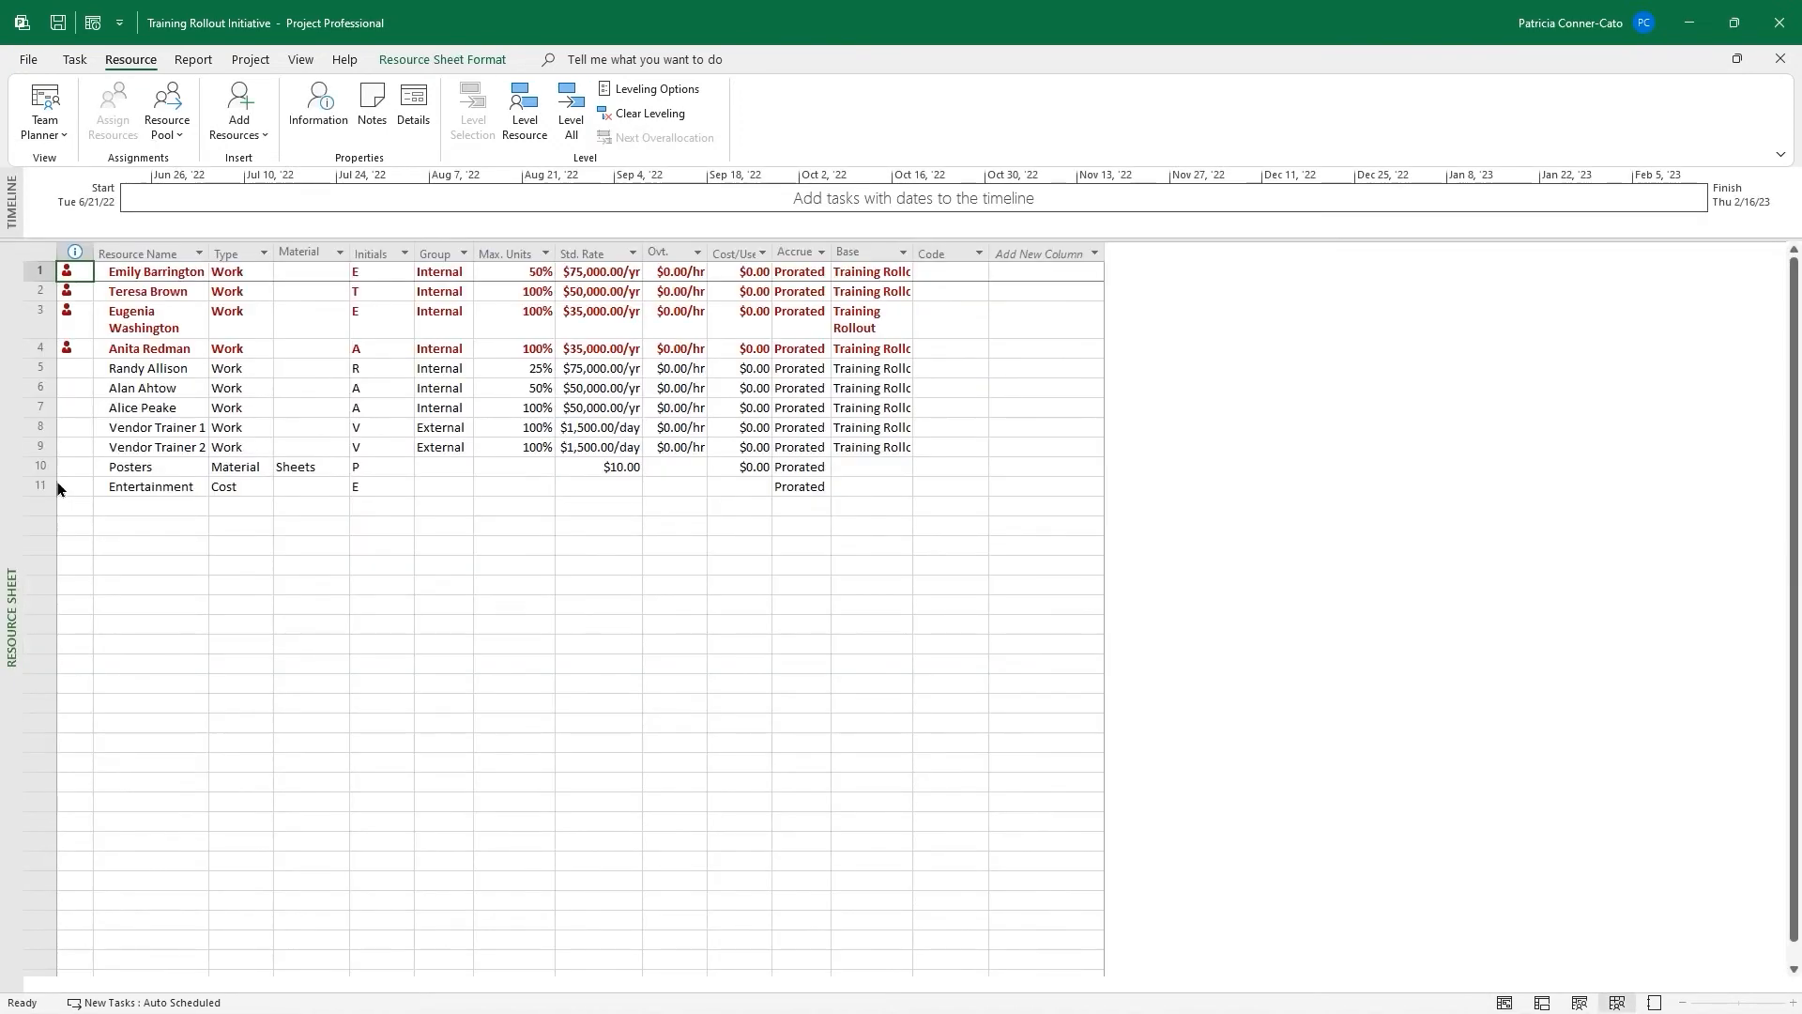
left_click(305, 548)
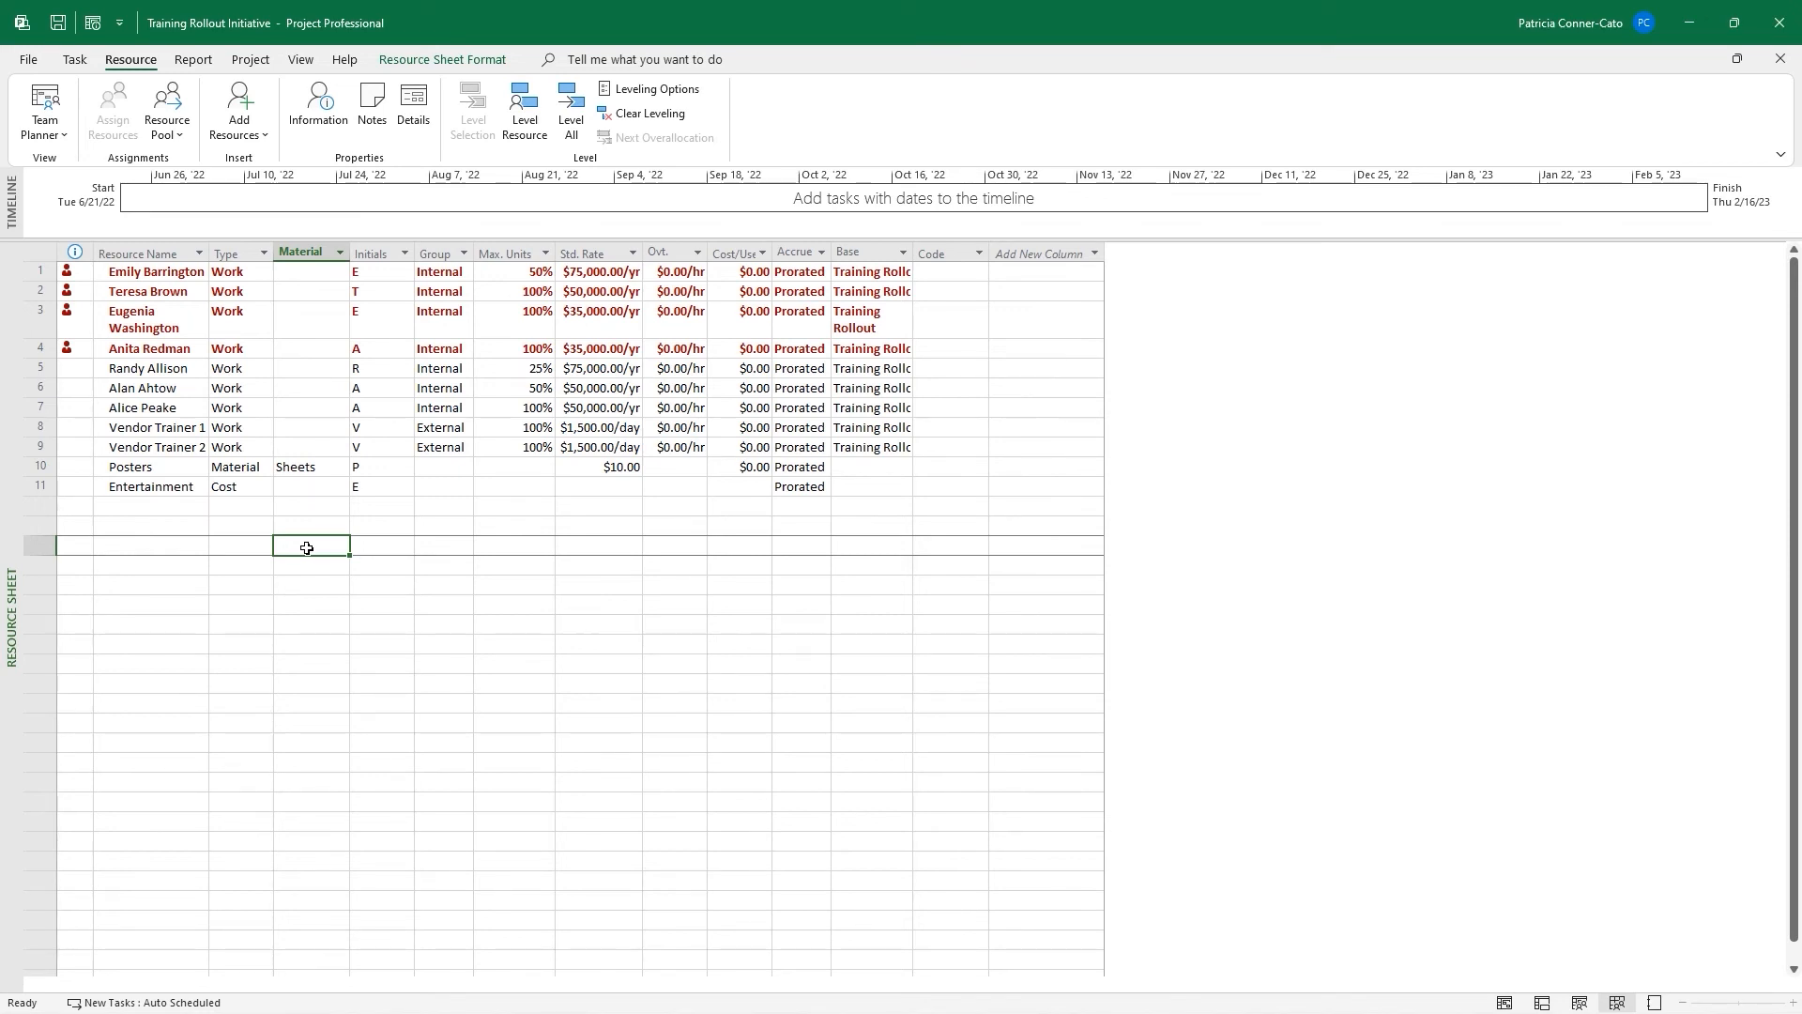
Return to the Gantt Chart view and level all resources in the project at once
right_click(9, 493)
left_click(38, 523)
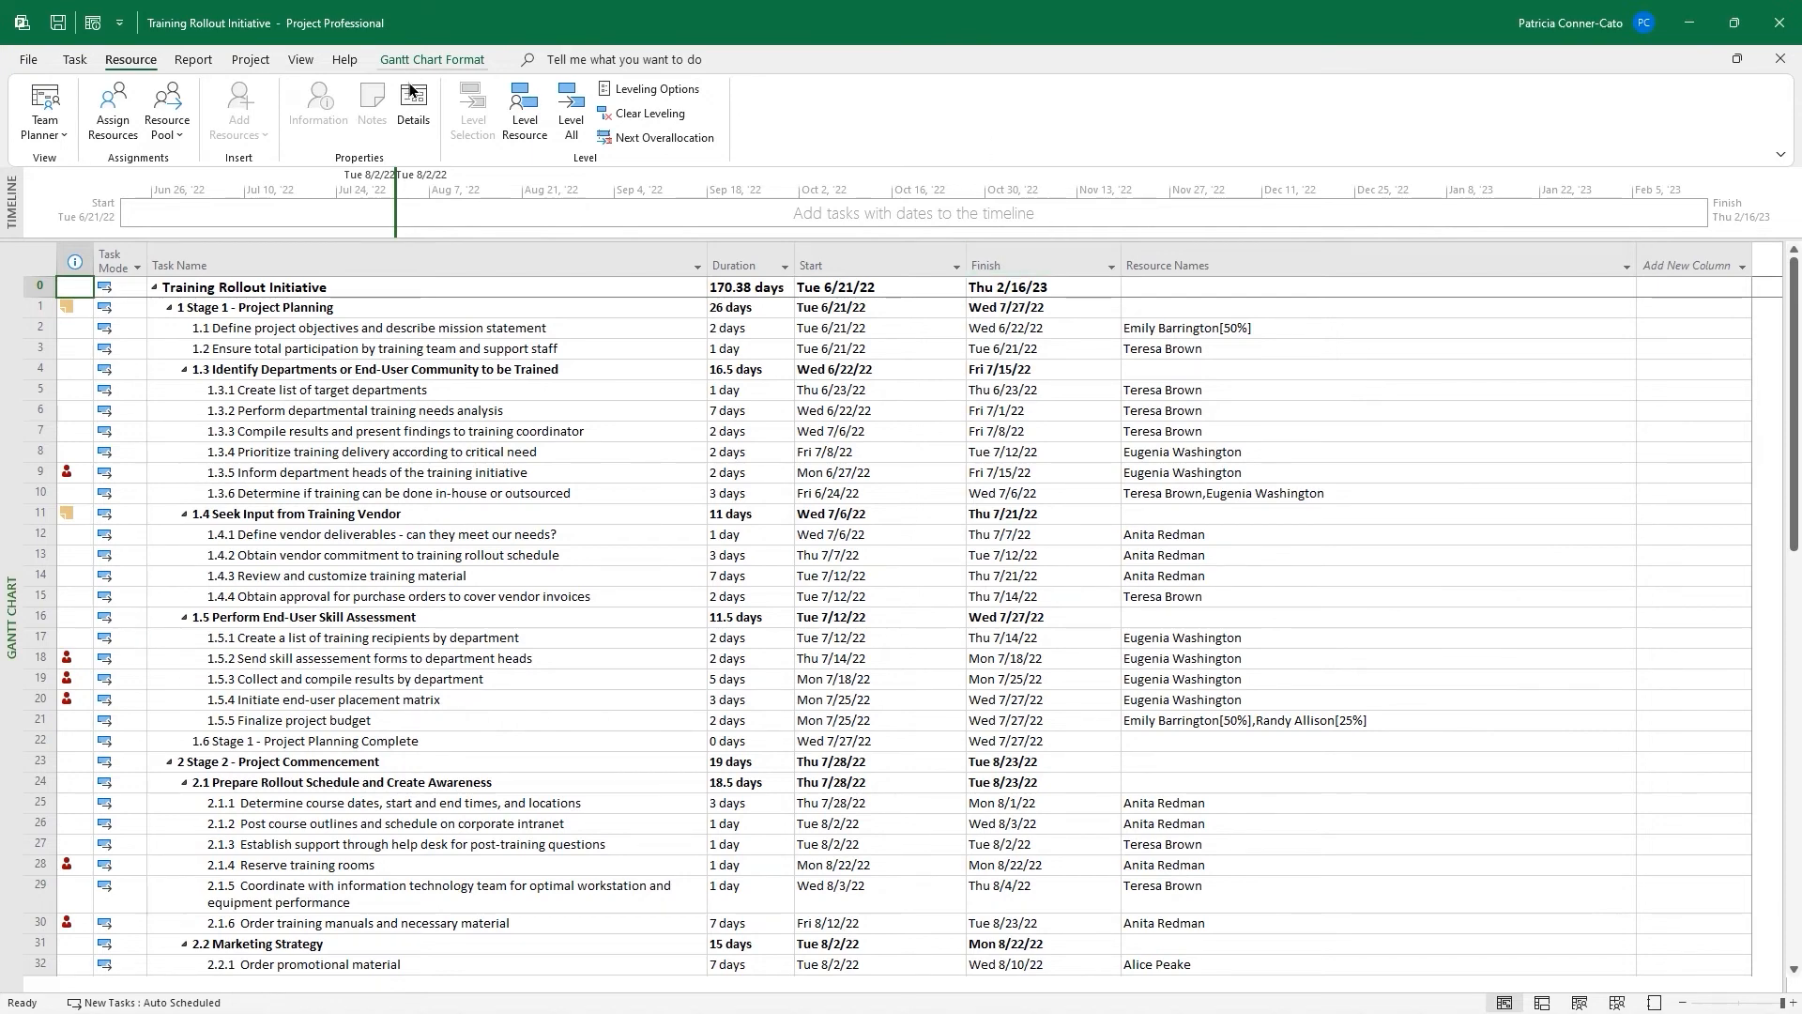
left_click(570, 111)
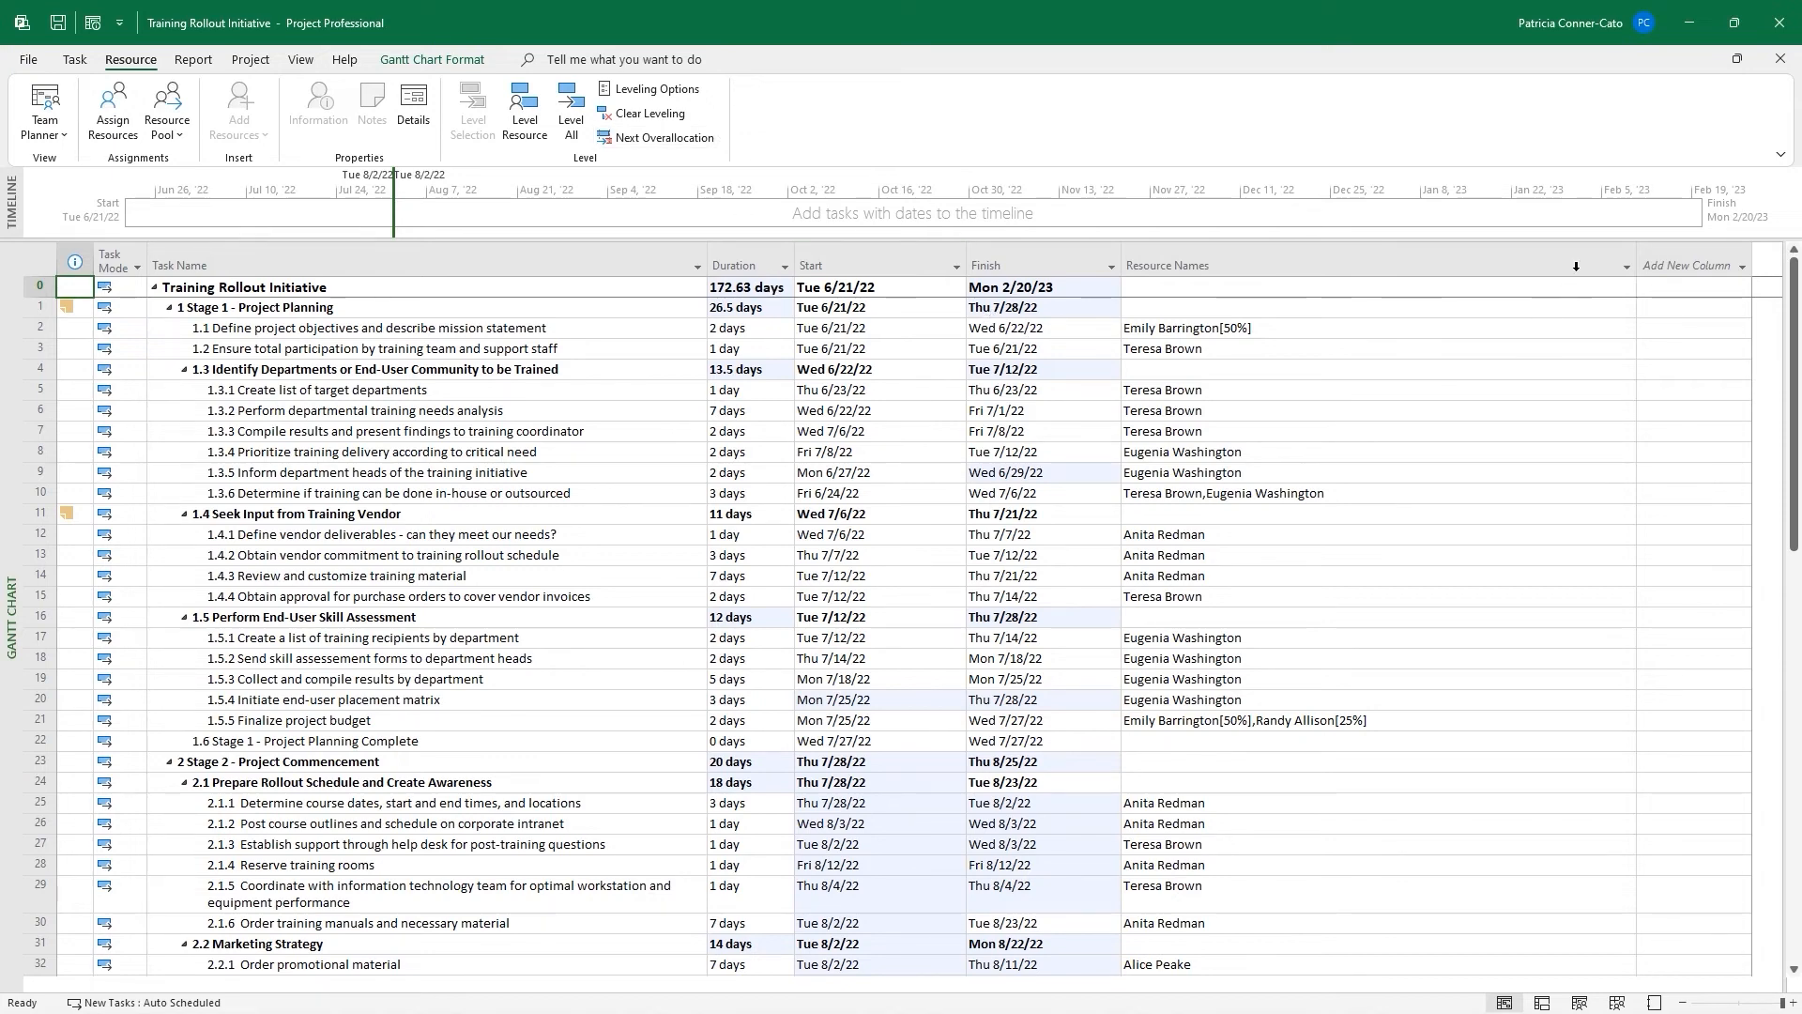
Insert a Predecessors column before the Resource Names column of the task table
left_click(1644, 266)
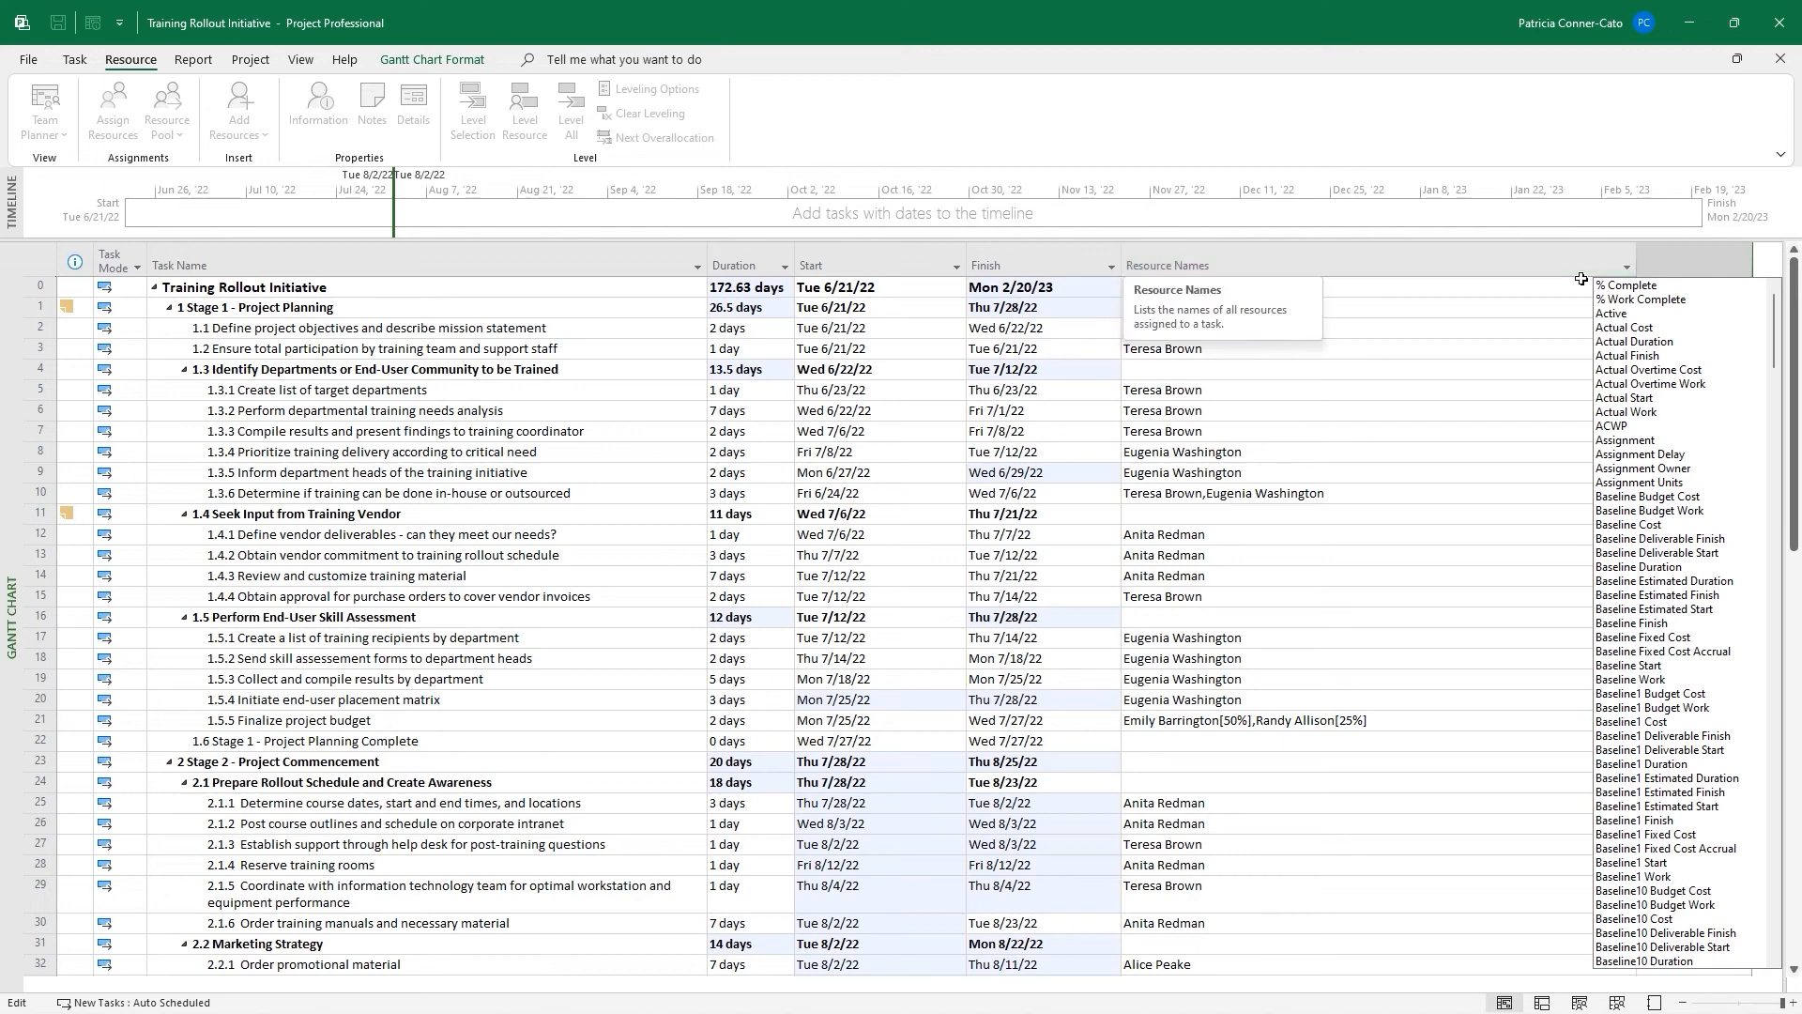
left_click(1407, 333)
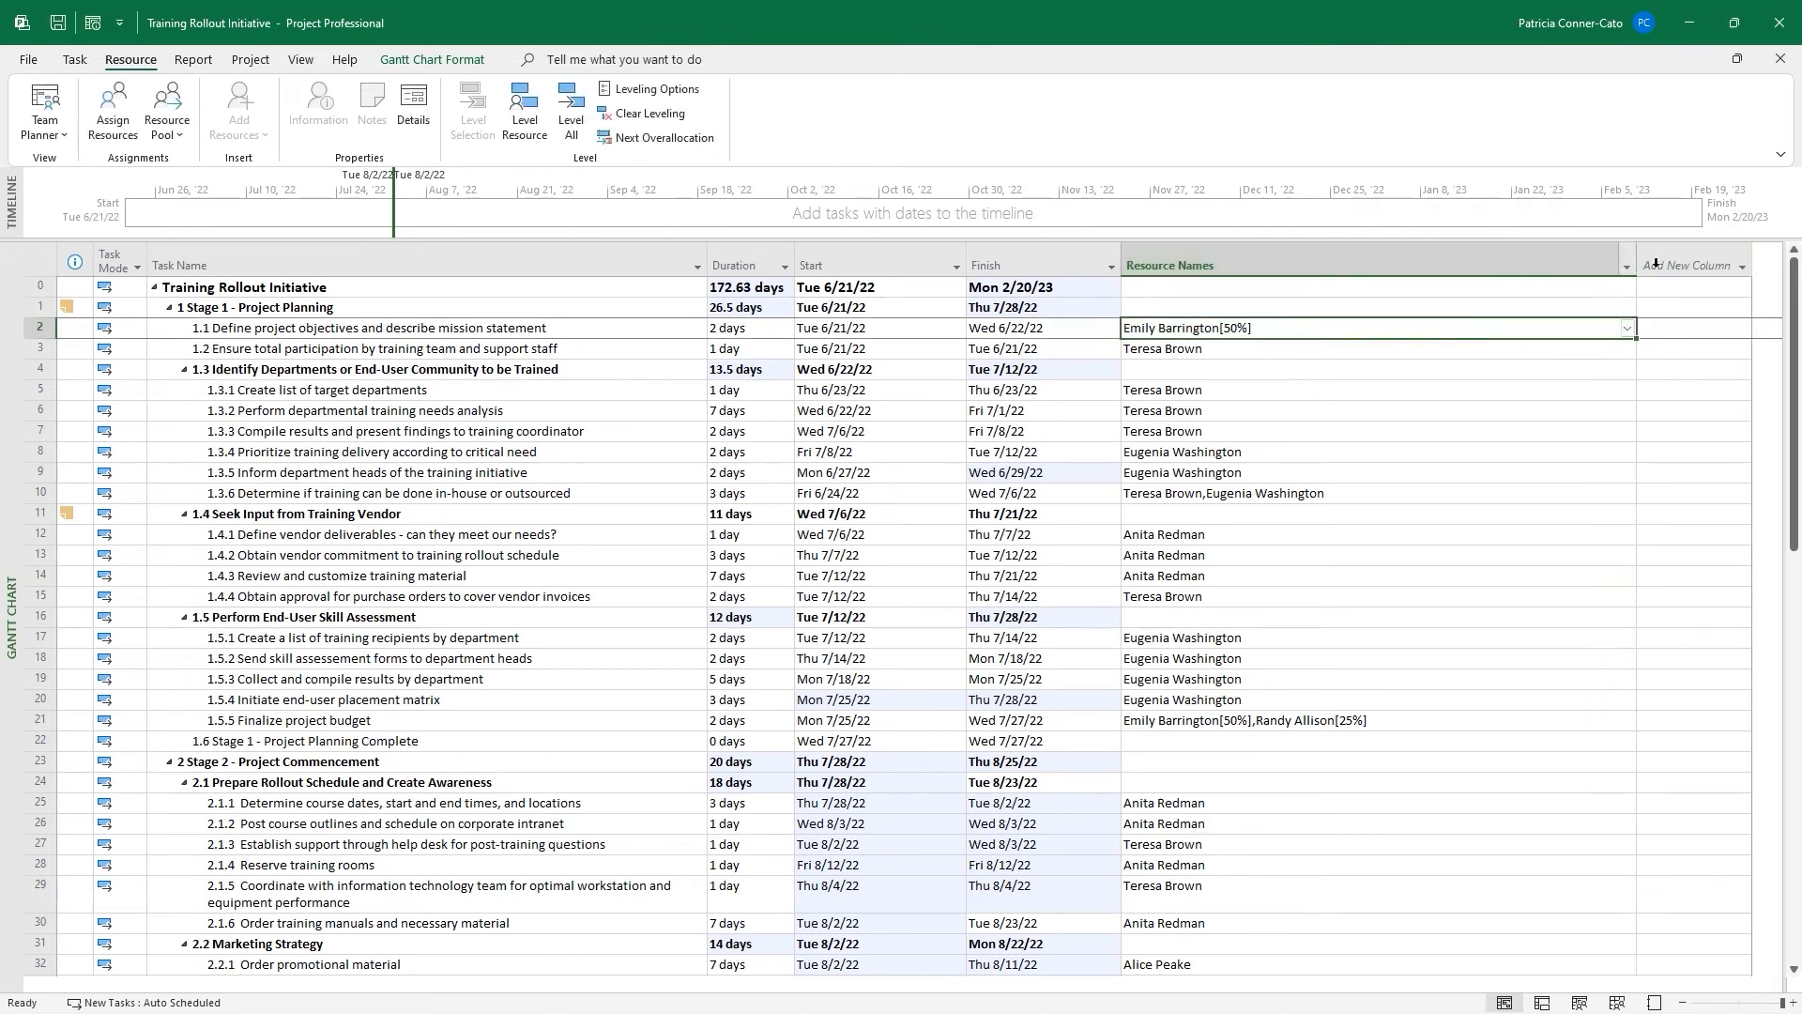
right_click(1160, 264)
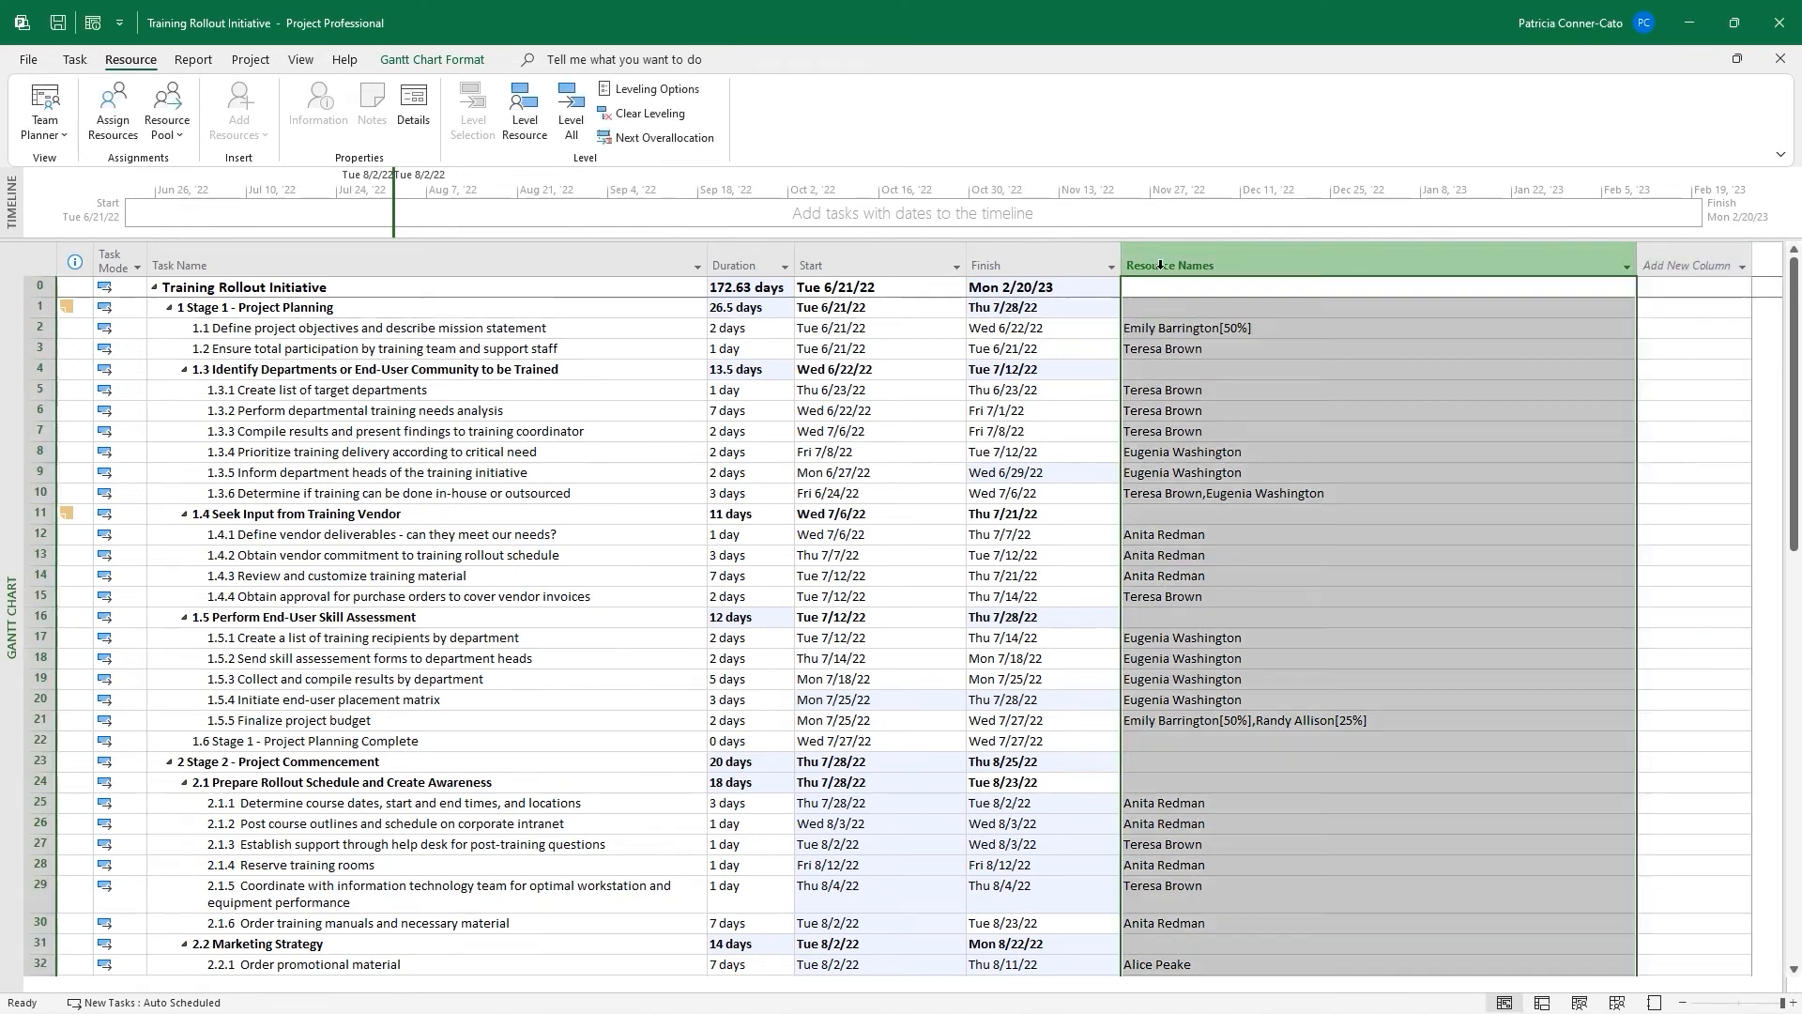
left_click(1246, 422)
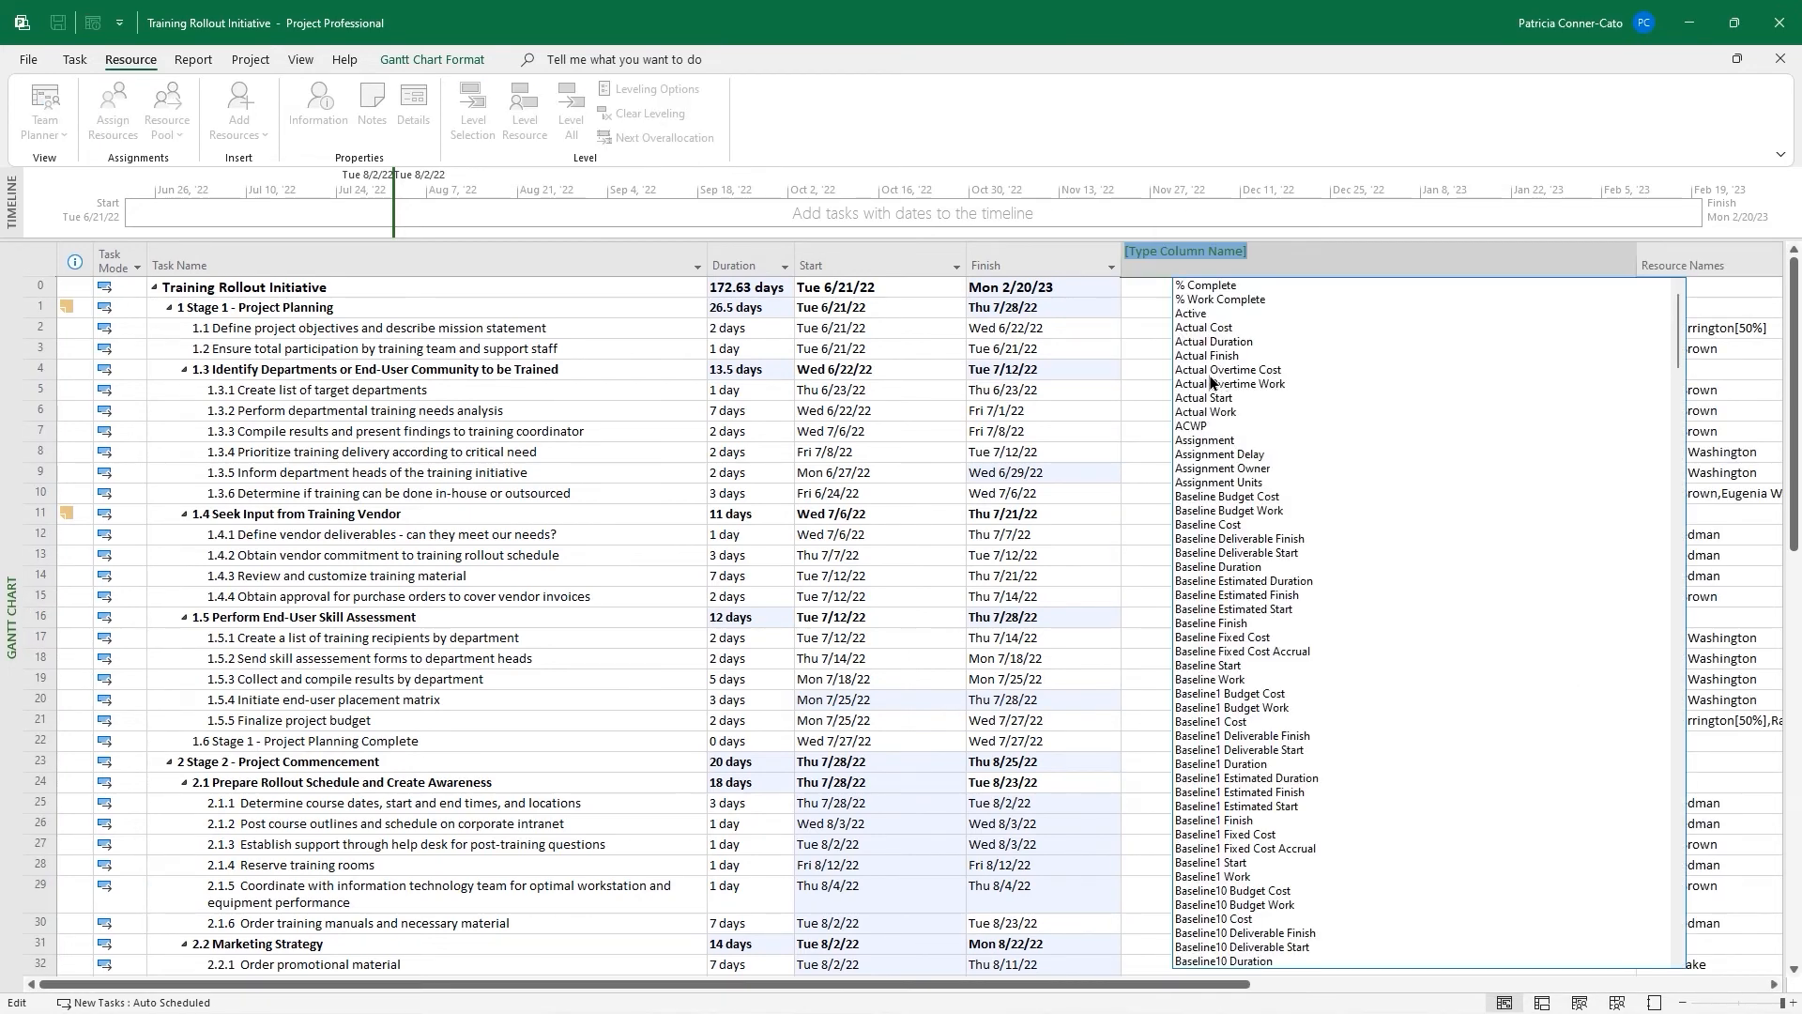
type("predecessors")
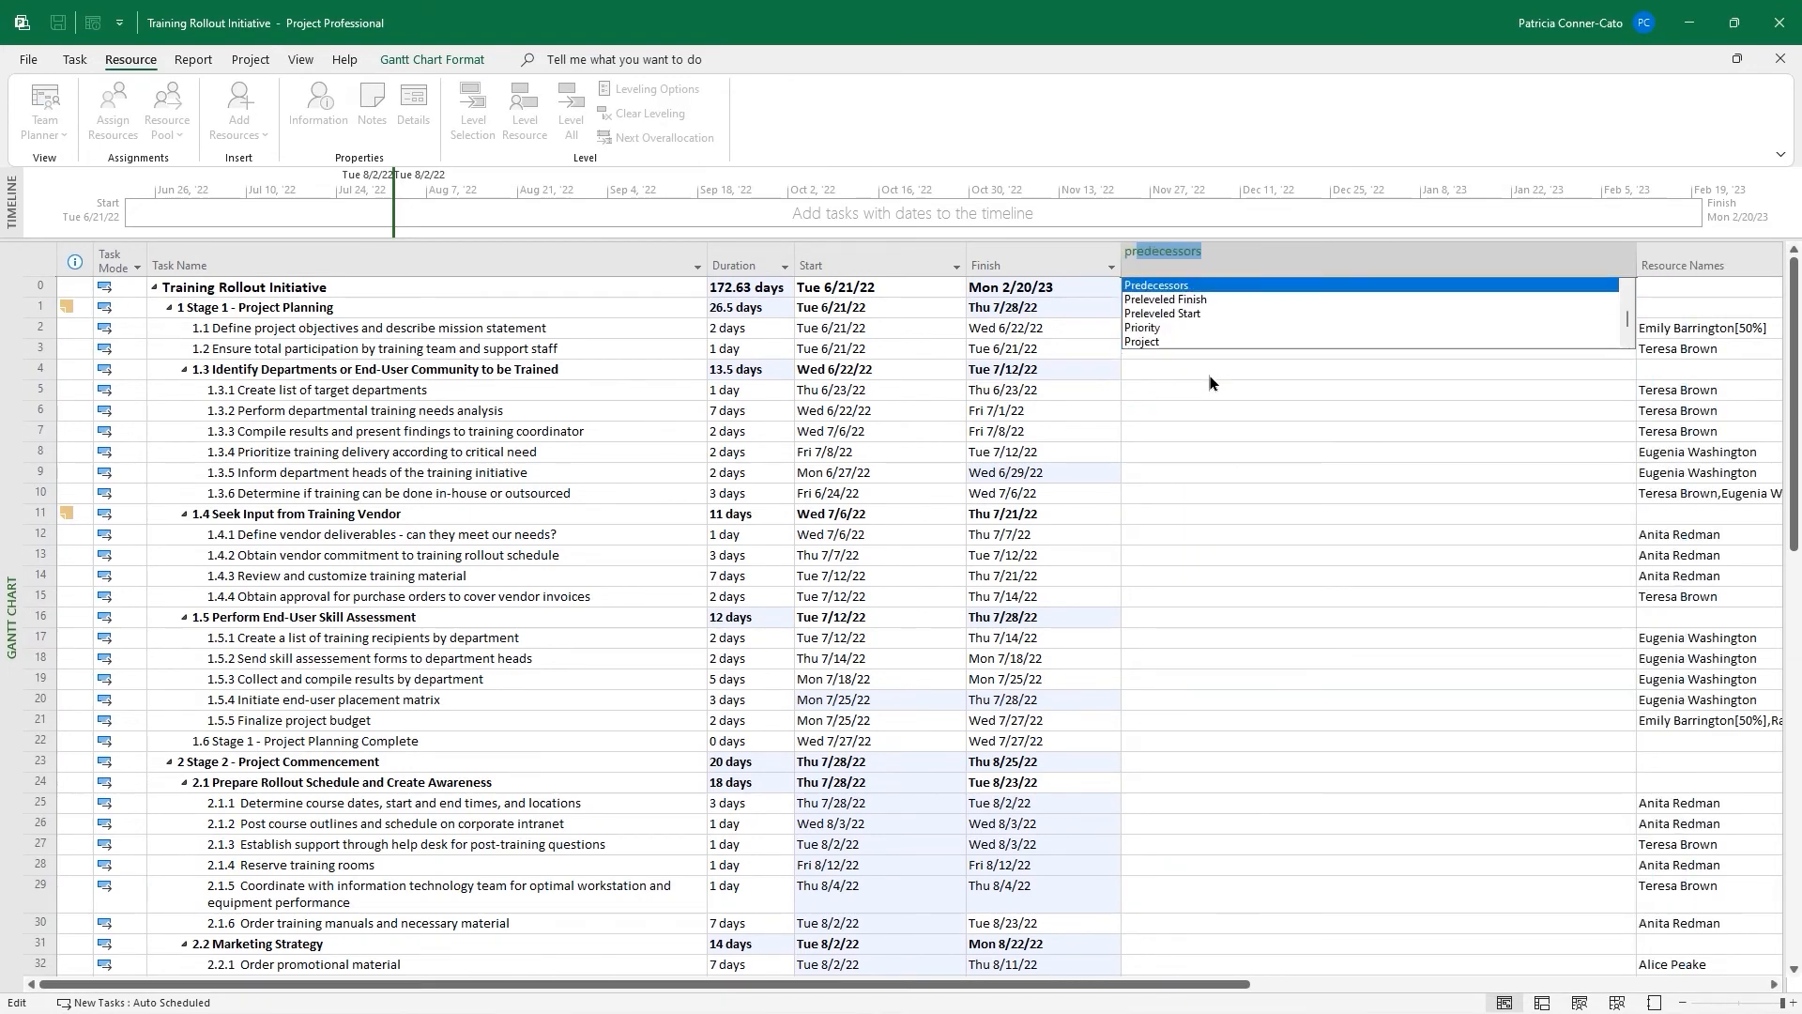
key("Return")
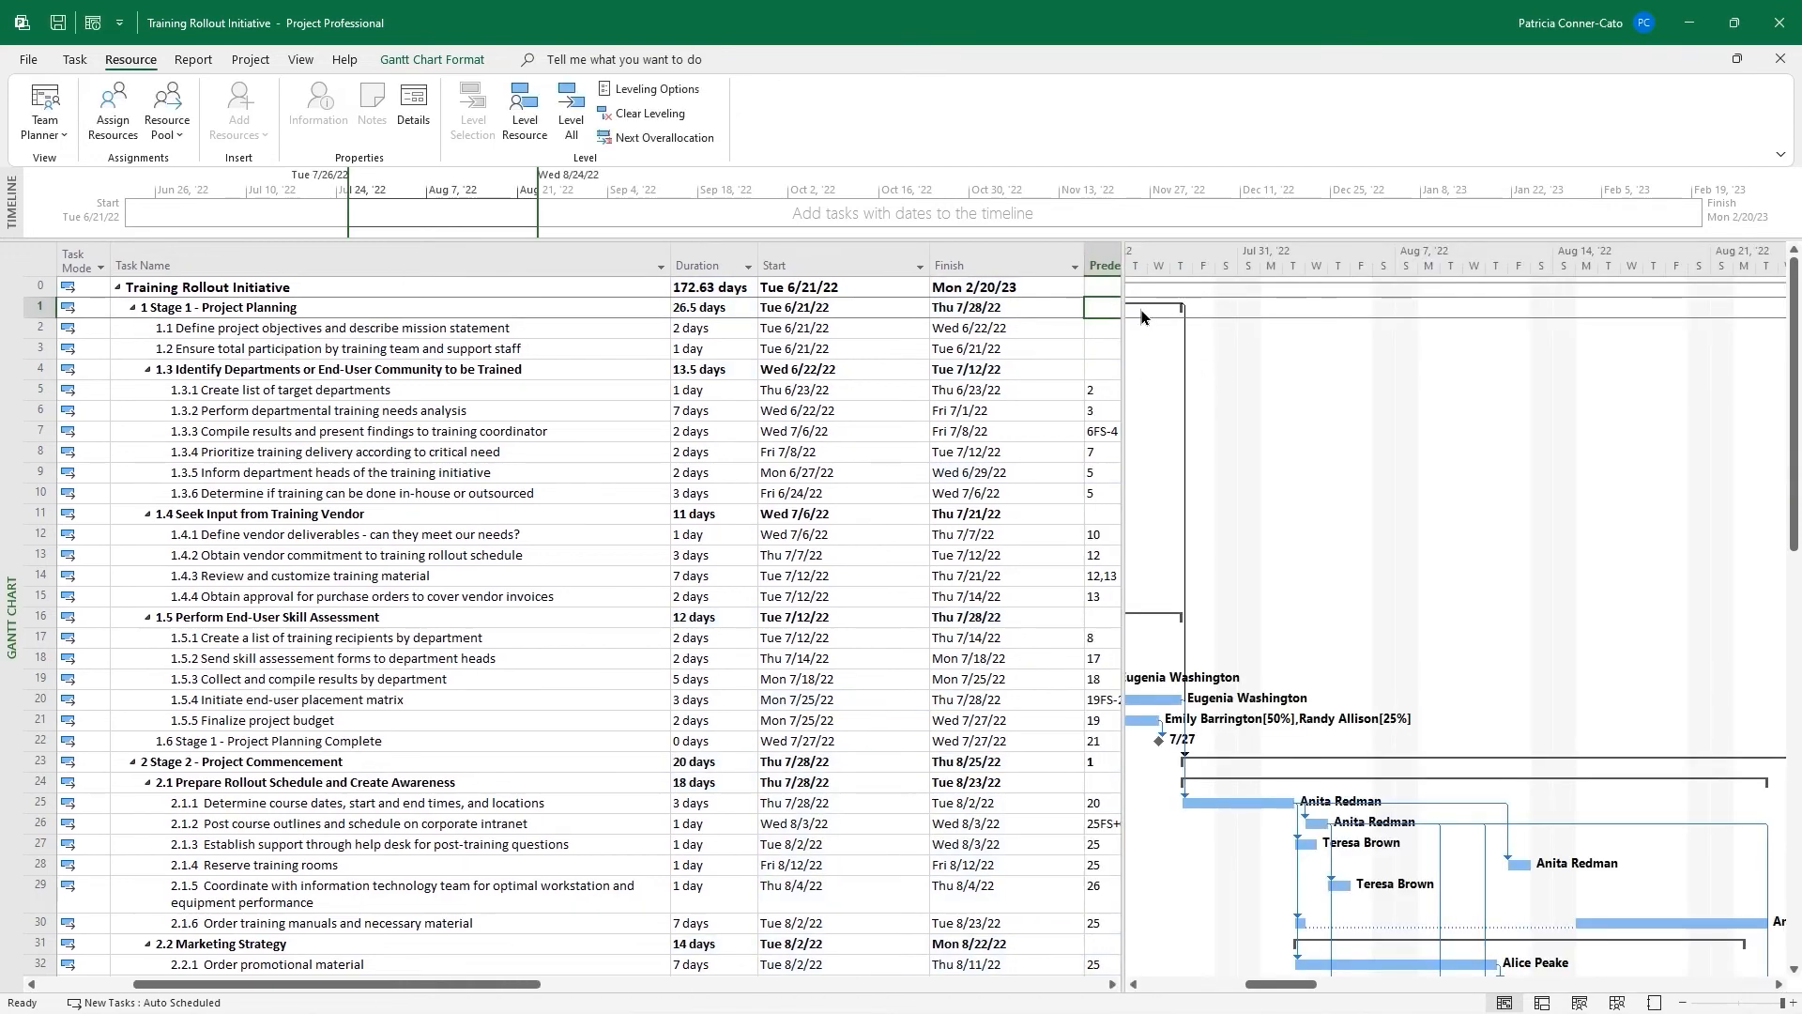
Widen the task table to show the Predecessors column and view the details of task 1.3.2 Perform departmental training needs analysis
left_click_drag(1123, 321, 1268, 338)
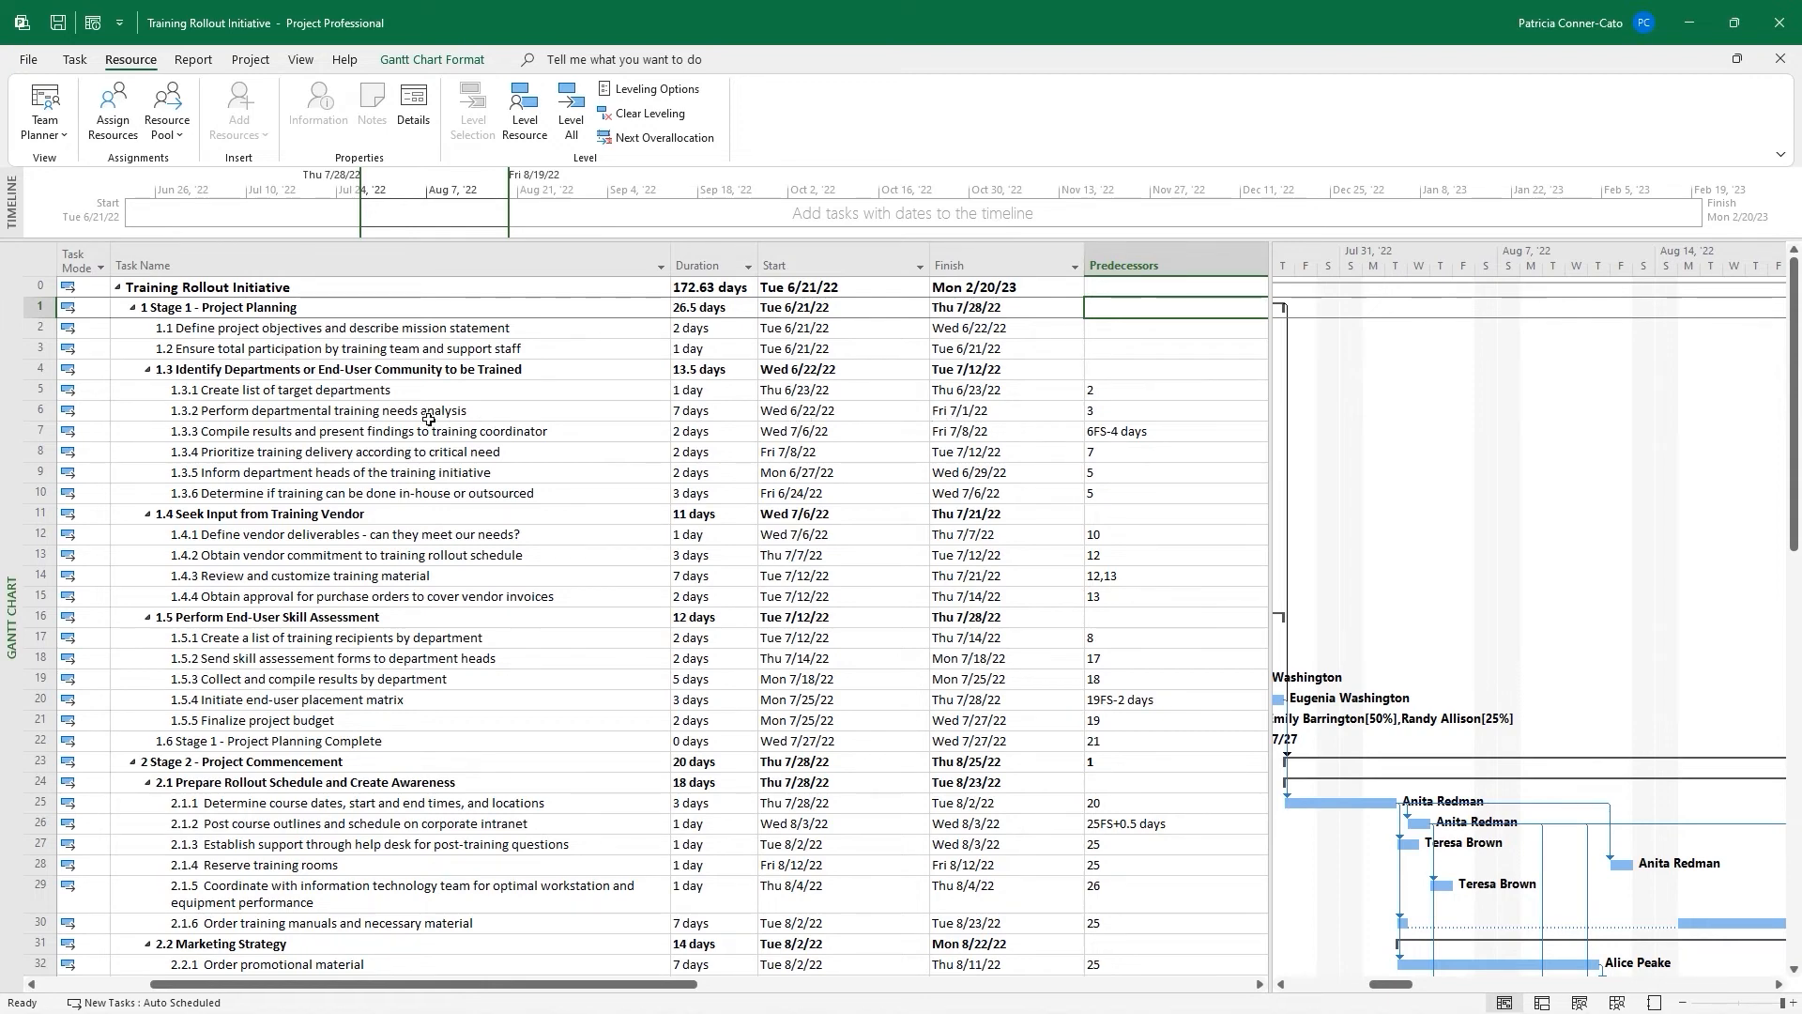
double_click(373, 415)
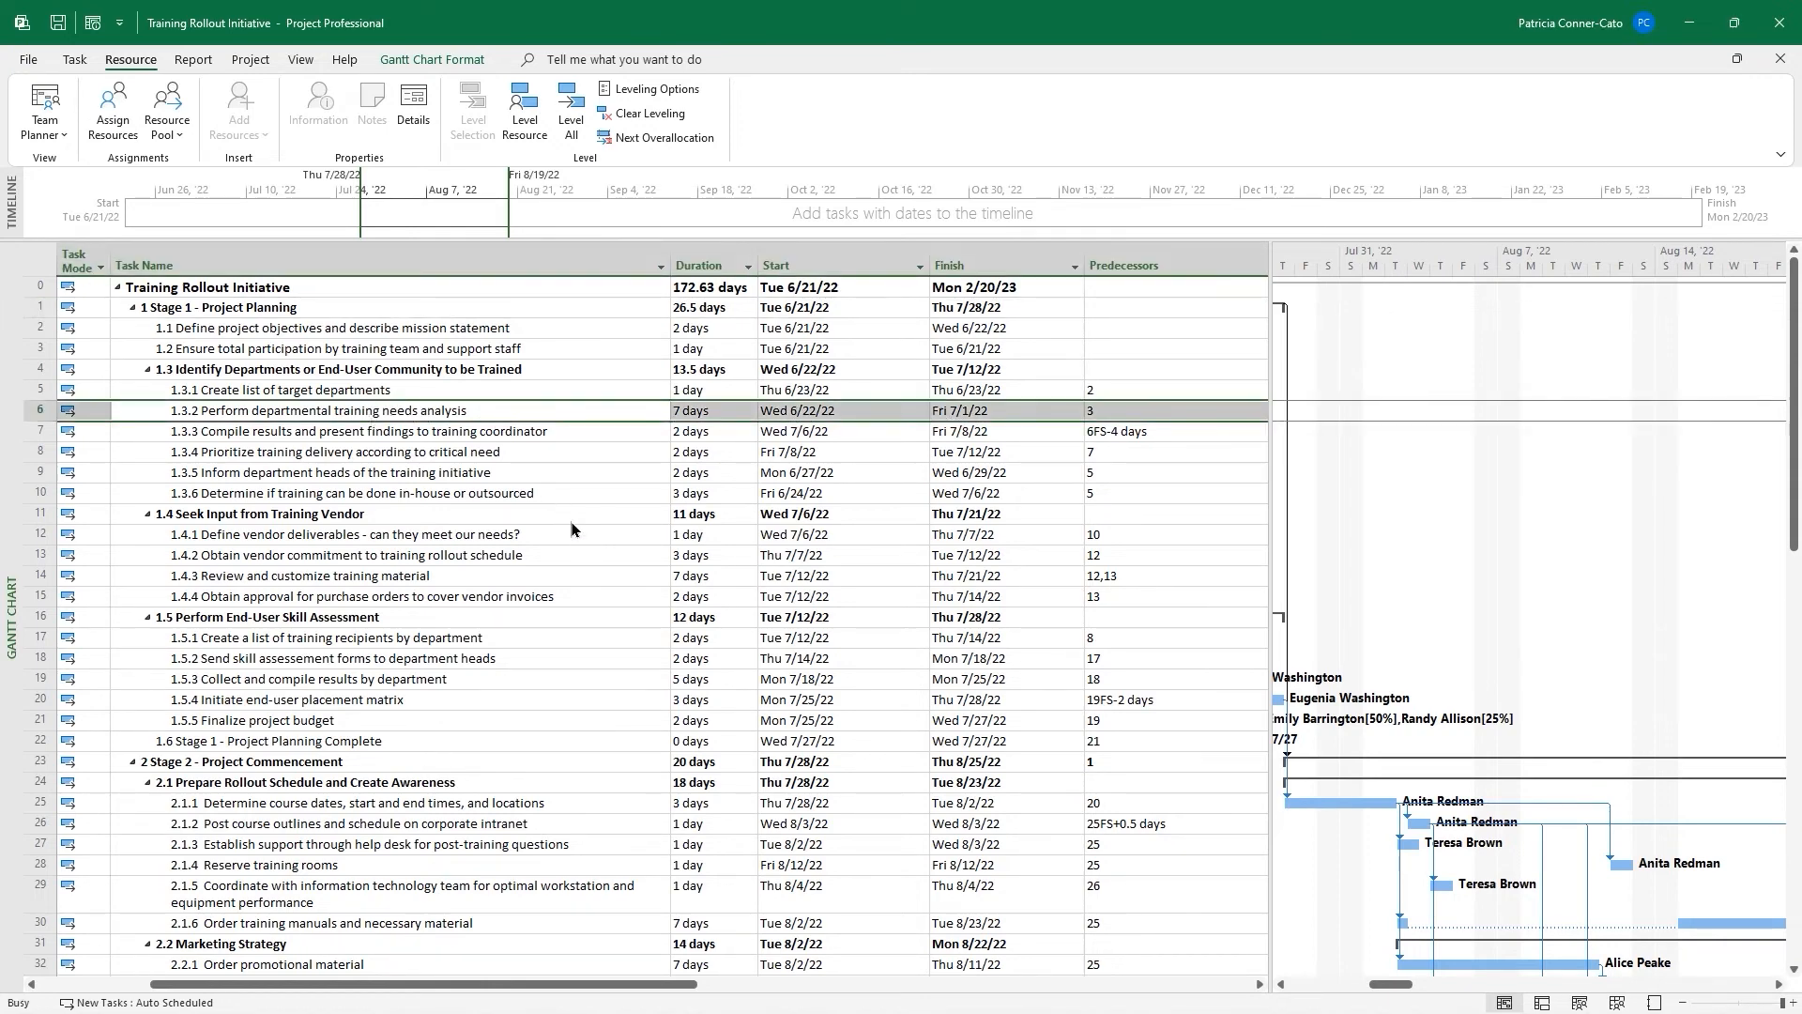
left_click(1167, 665)
Narrow the Finish and Predecessors columns and widen the task table so the Resource Names column fits beside them
left_click_drag(1268, 481, 1138, 484)
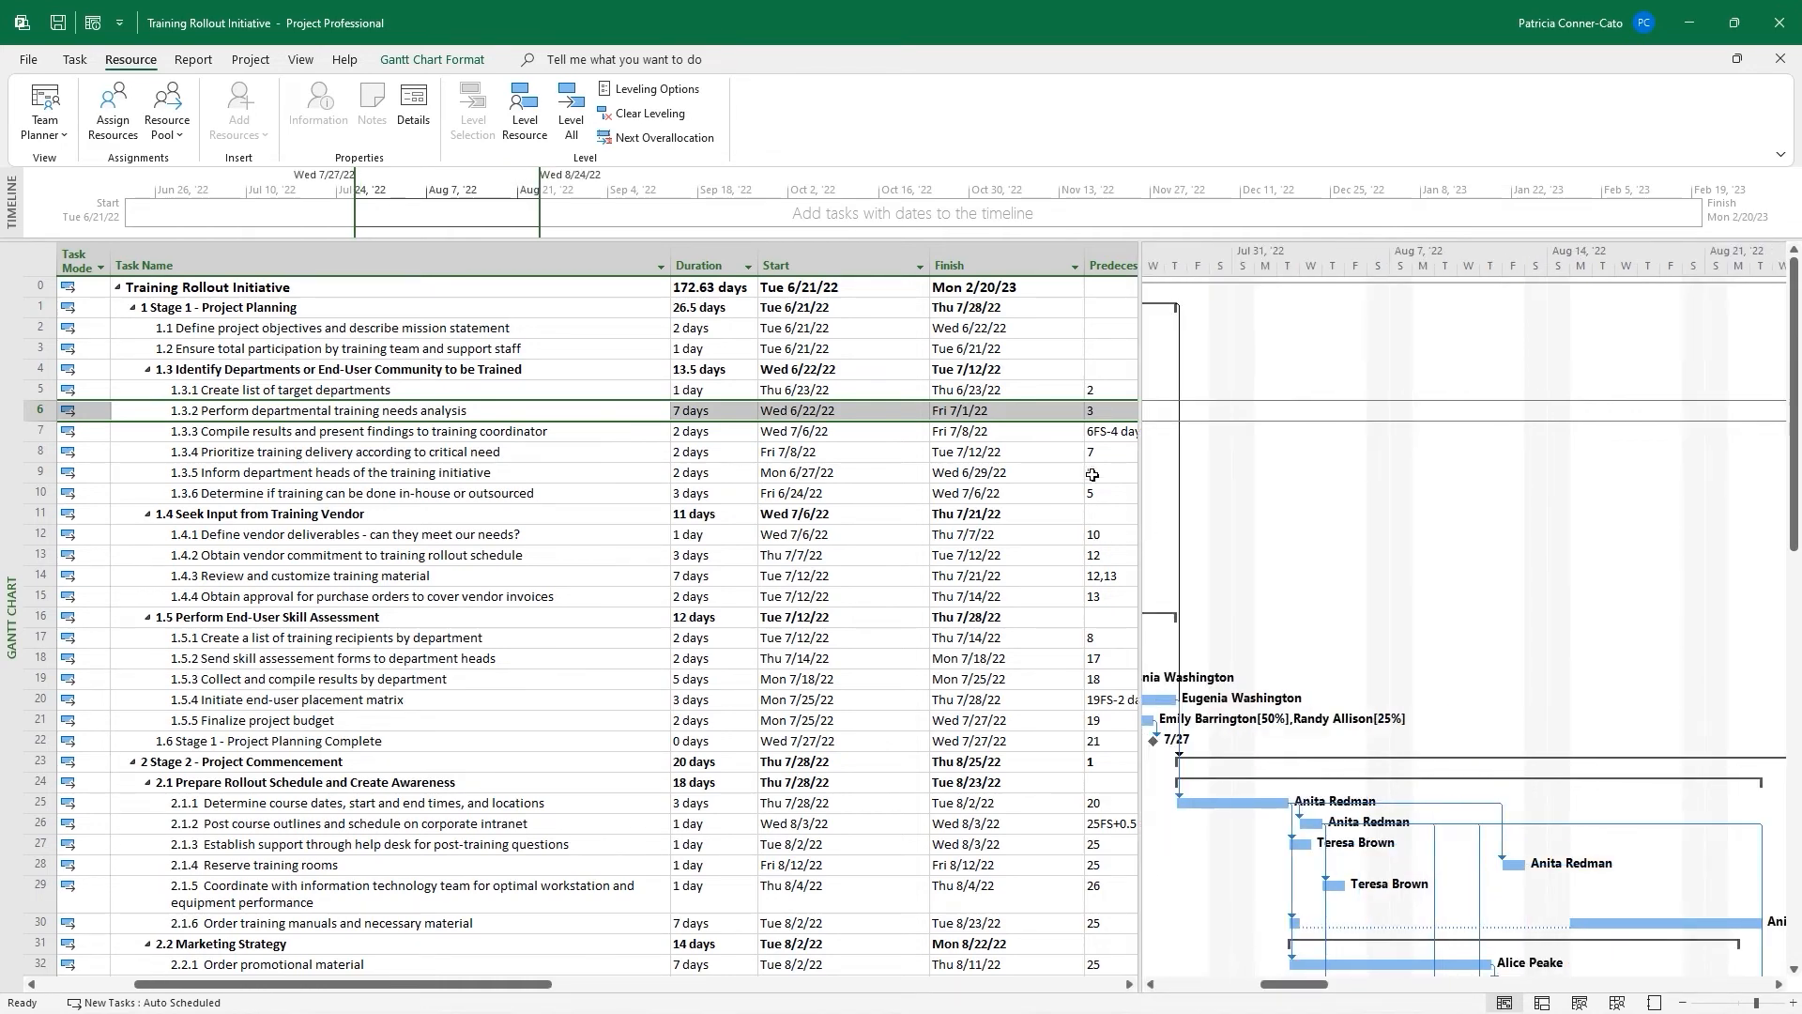
left_click_drag(1081, 266, 1035, 266)
left_click_drag(1139, 340, 1733, 390)
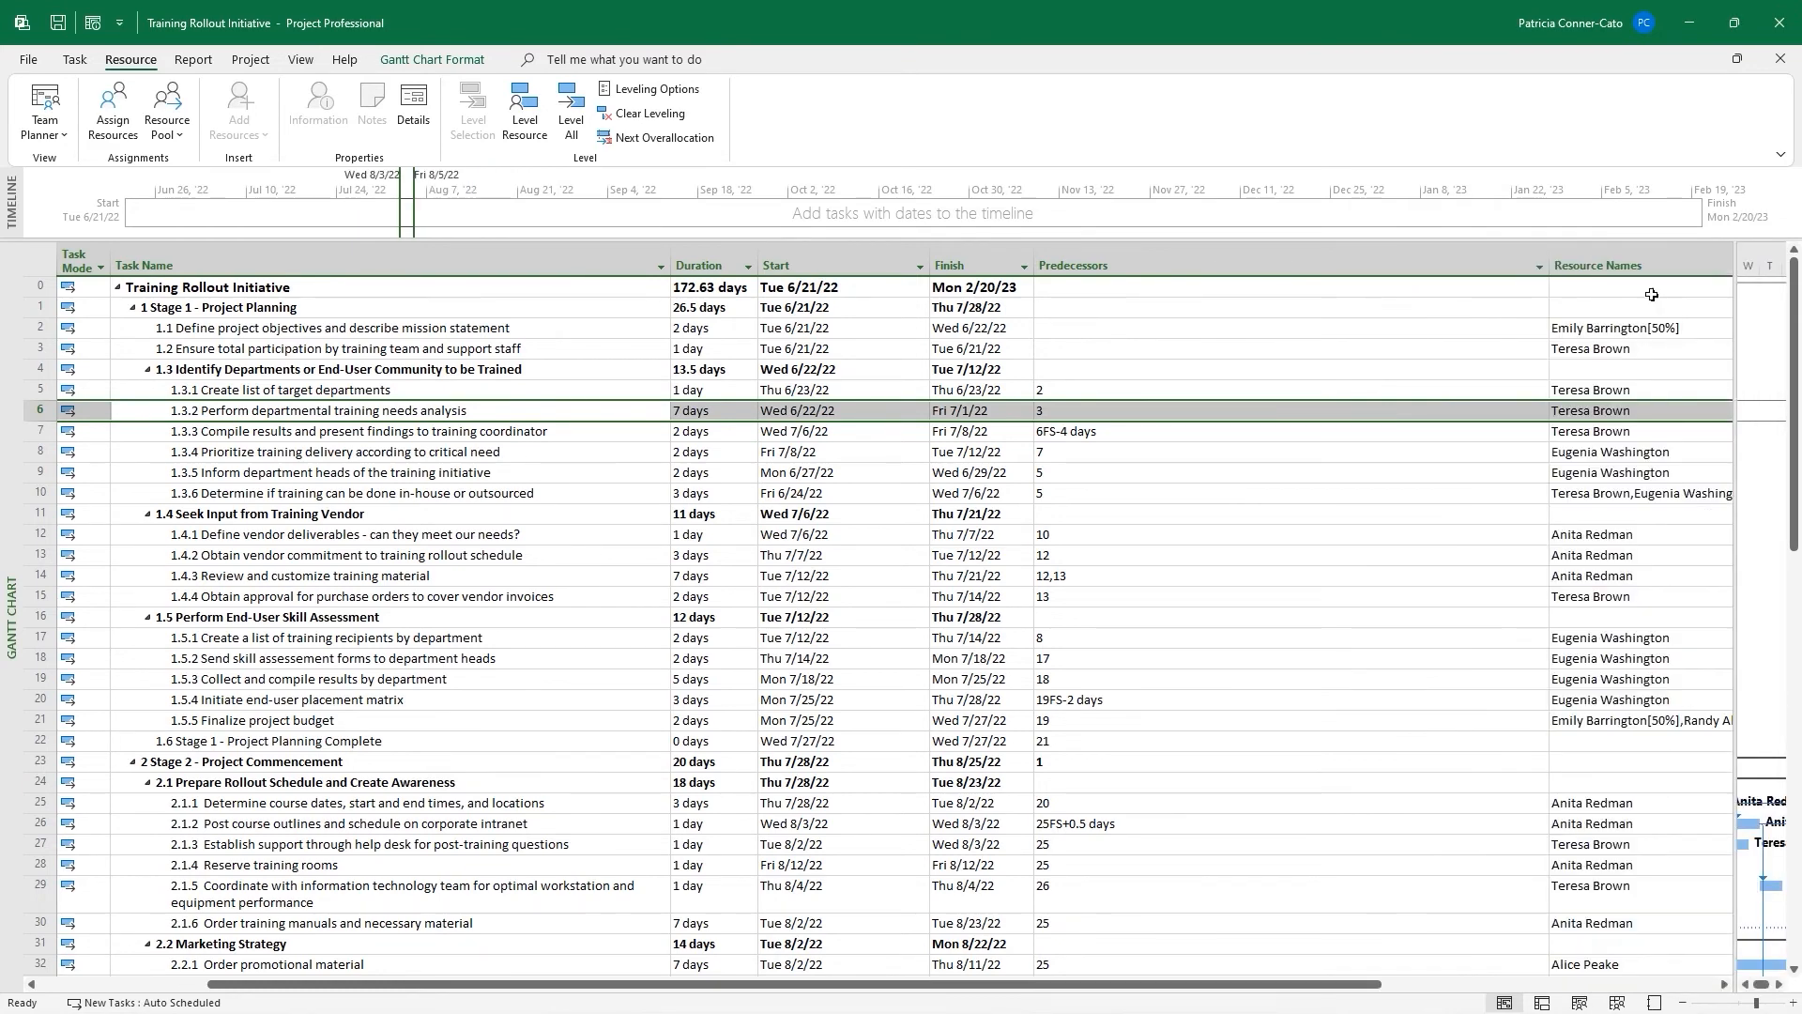
left_click_drag(1546, 268, 1196, 329)
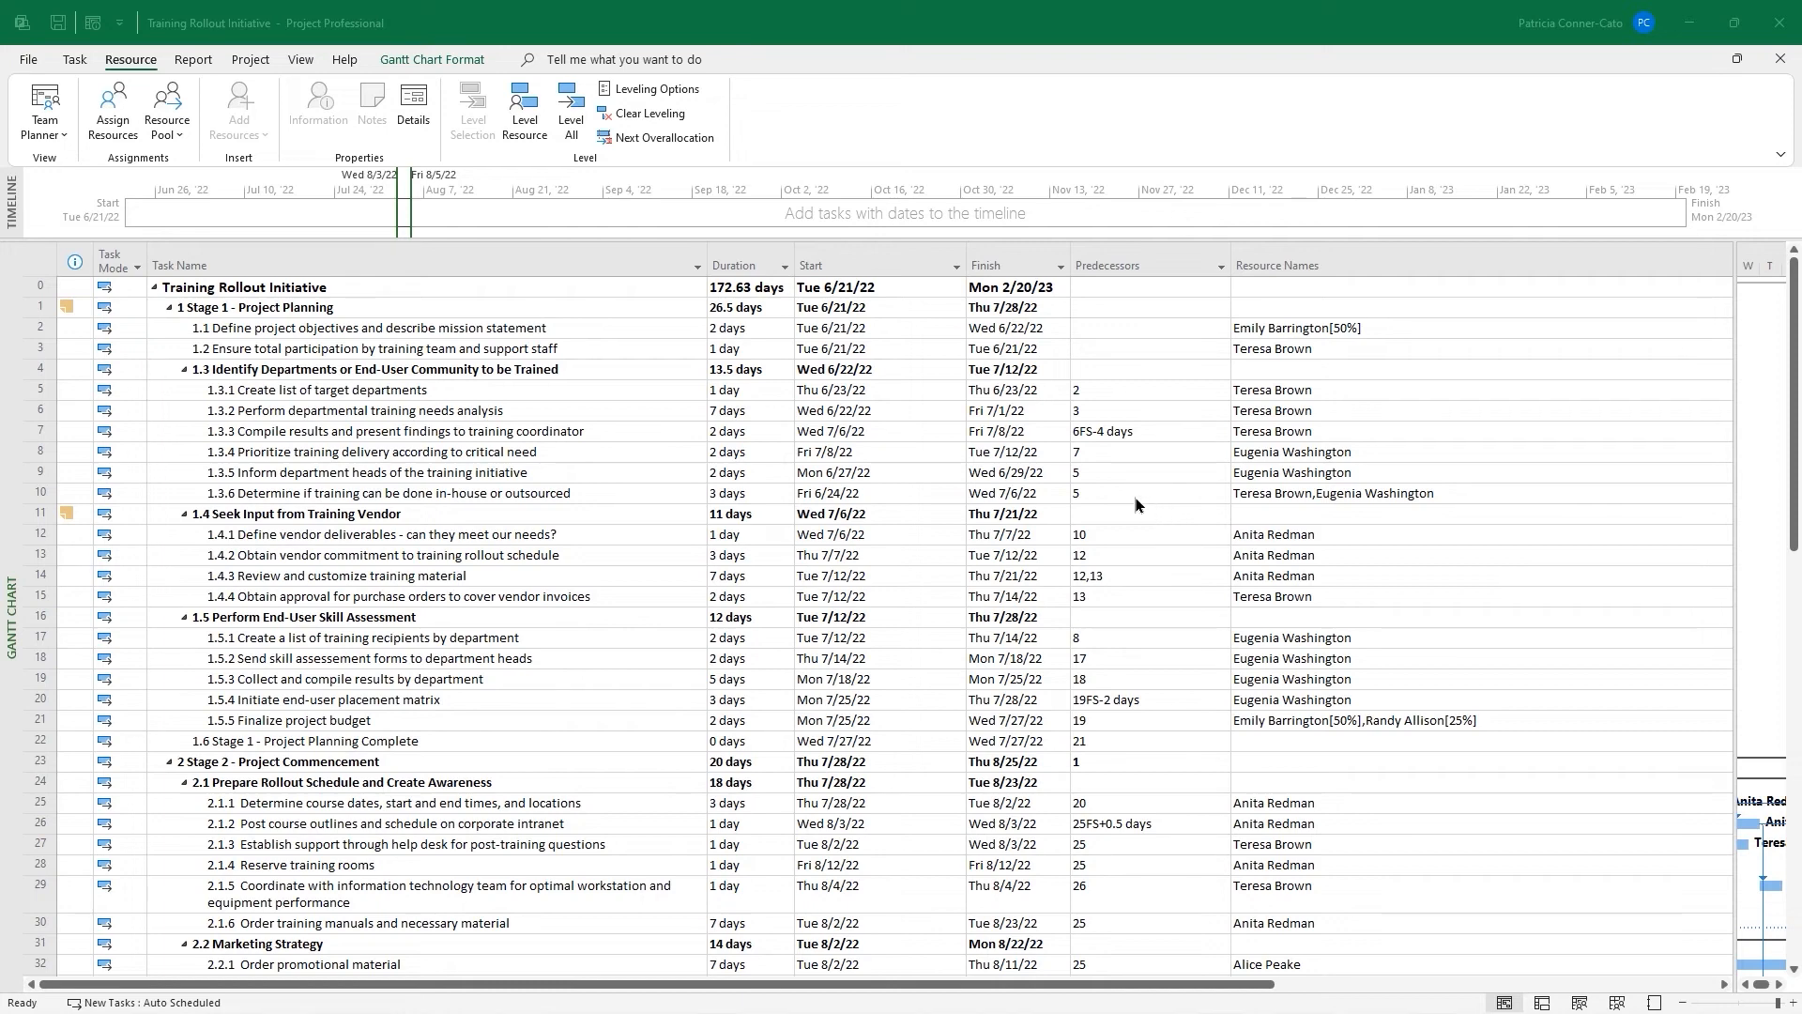
Replace the resource on overallocated task 2.2.3 E-mail invitation to participants with a different team member in the task information
scroll(994, 490, "down", 3)
scroll(994, 490, "down", 4)
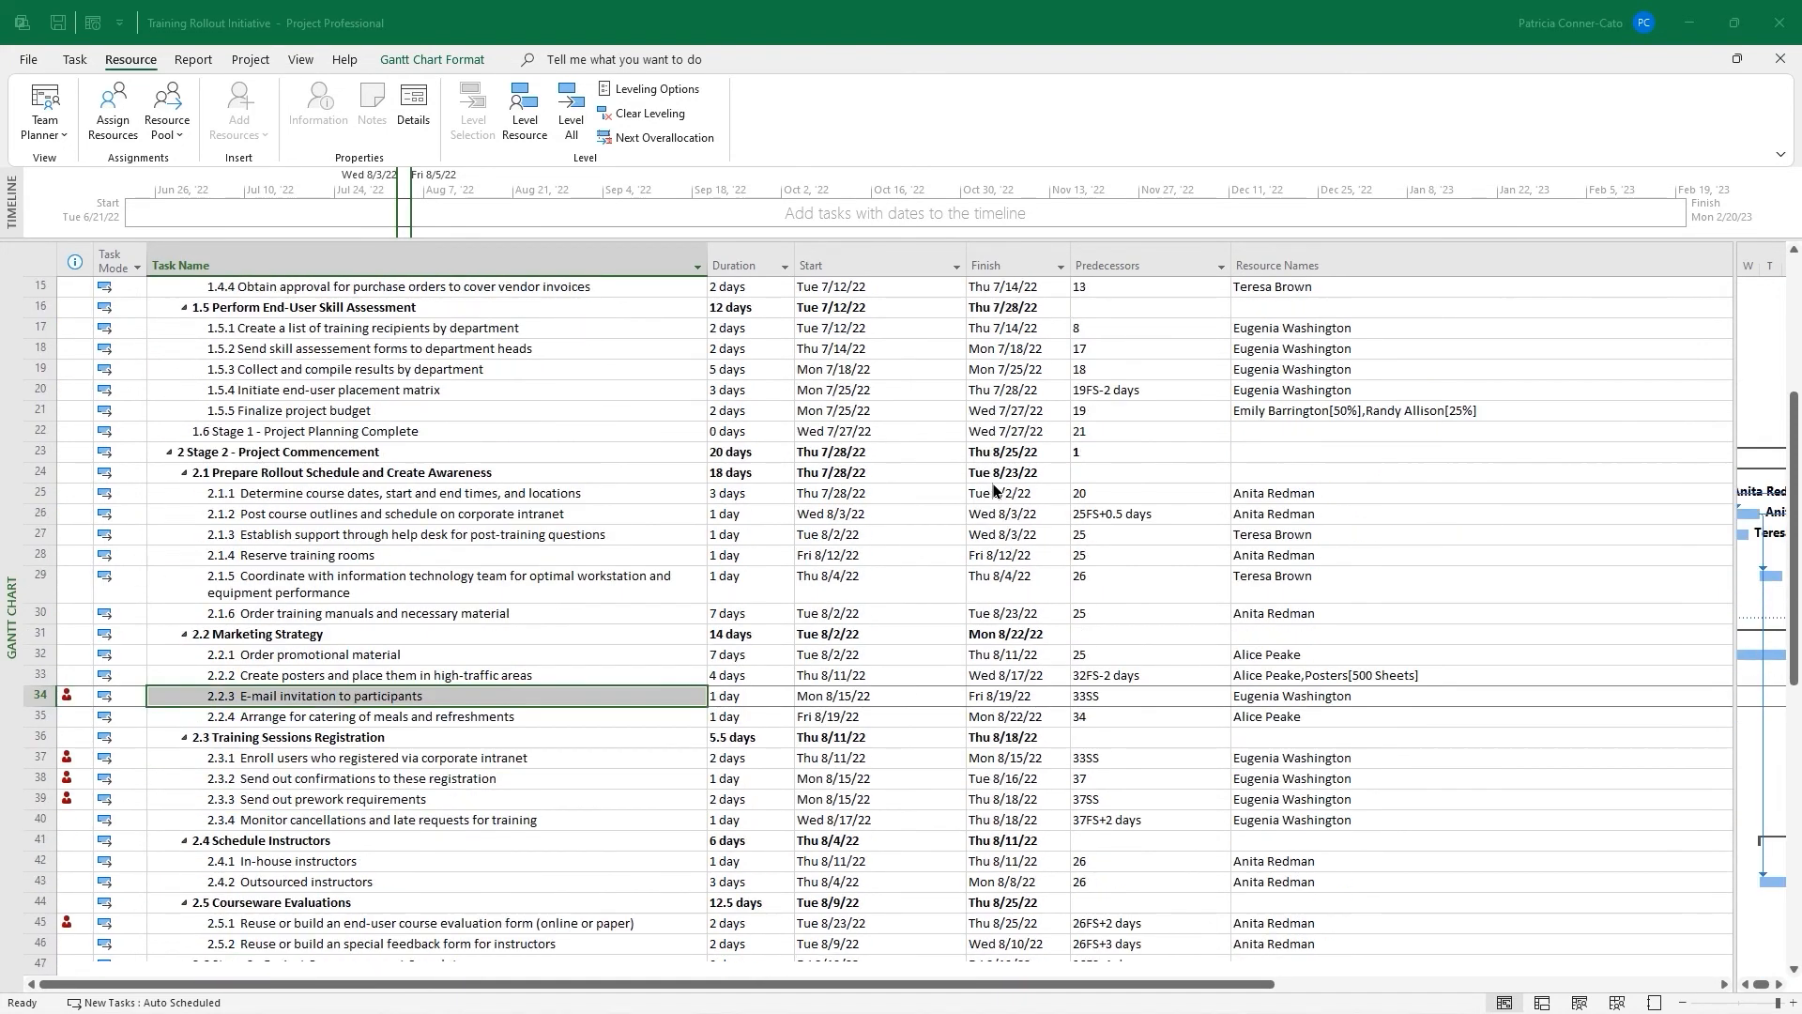
scroll(994, 489, "down", 1)
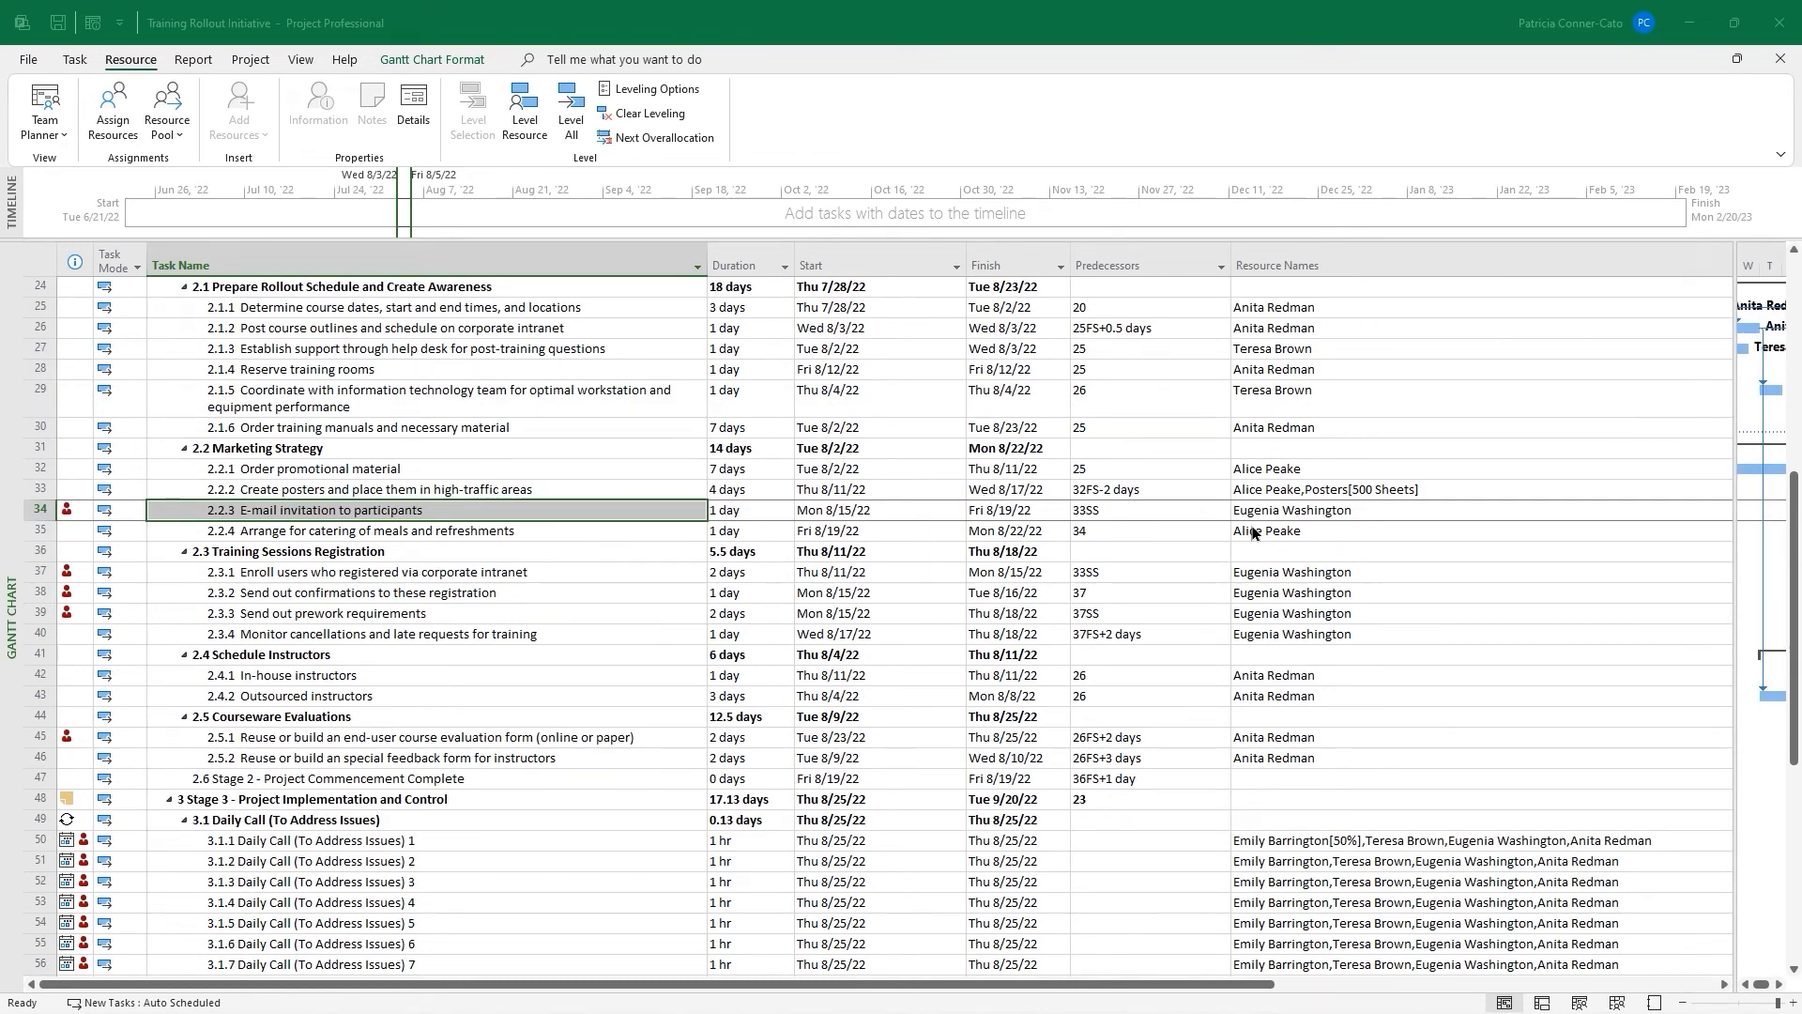
left_click(1284, 514)
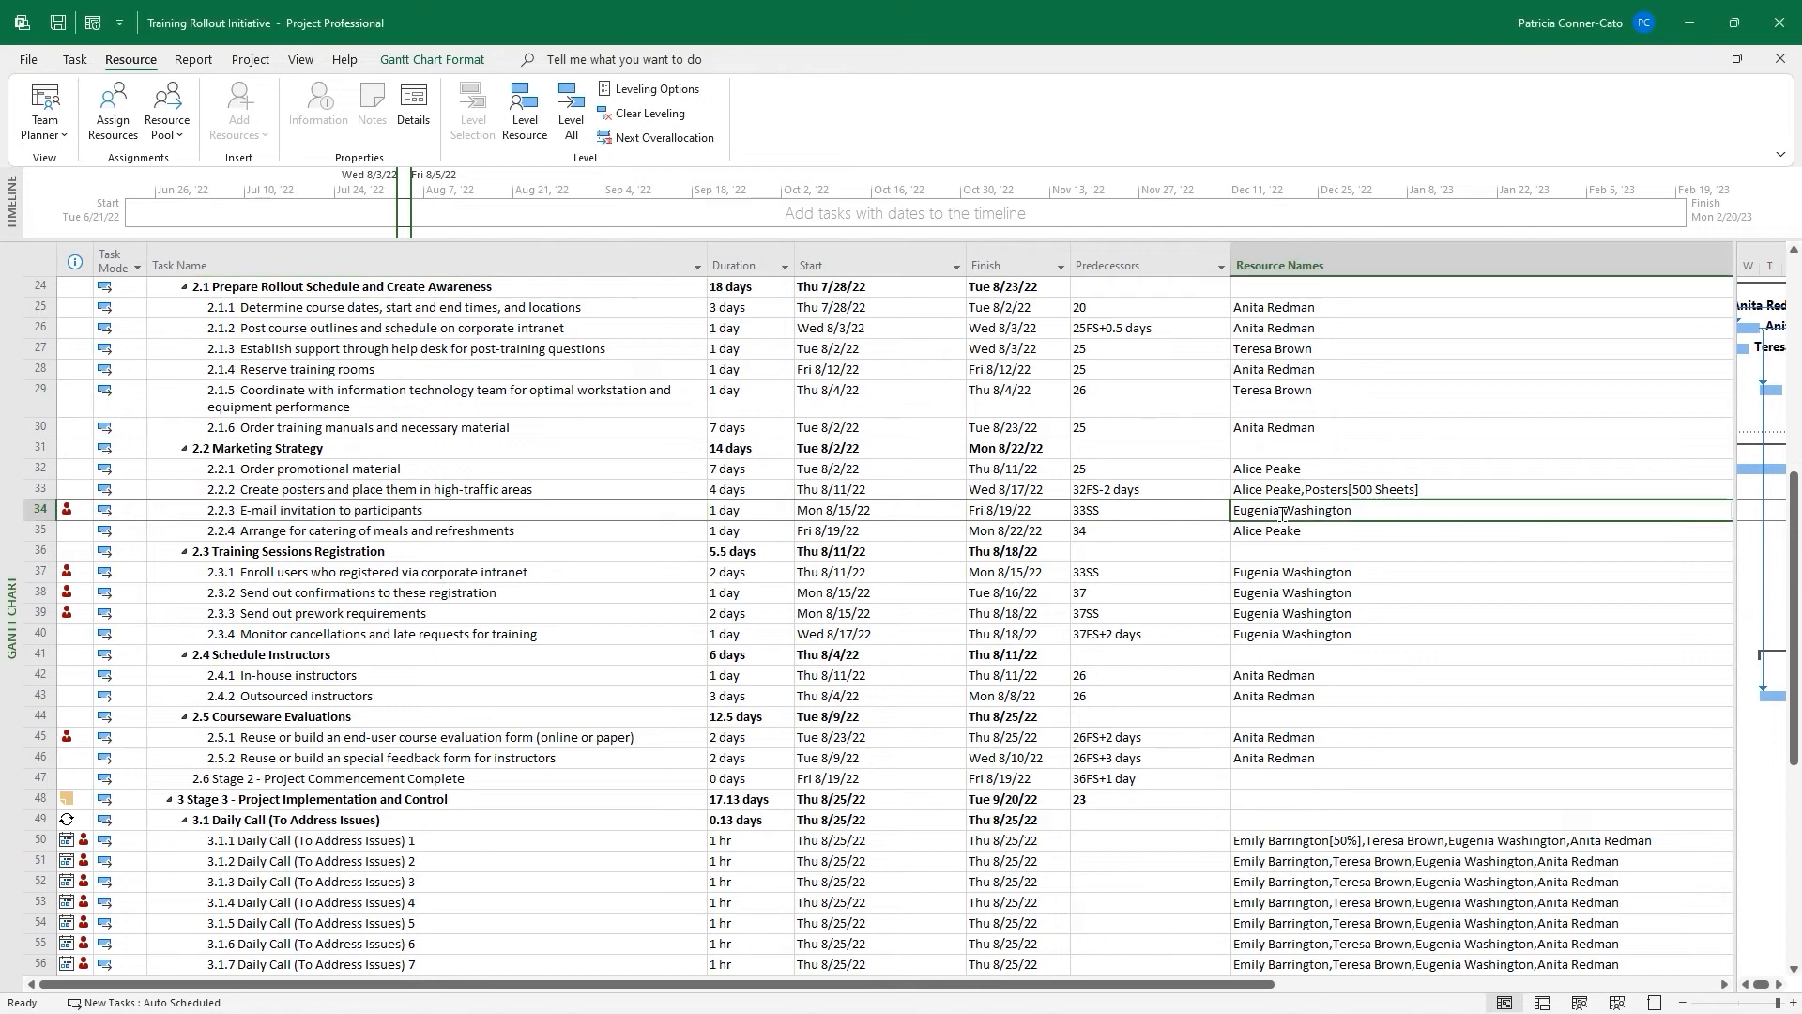
left_click(1274, 574)
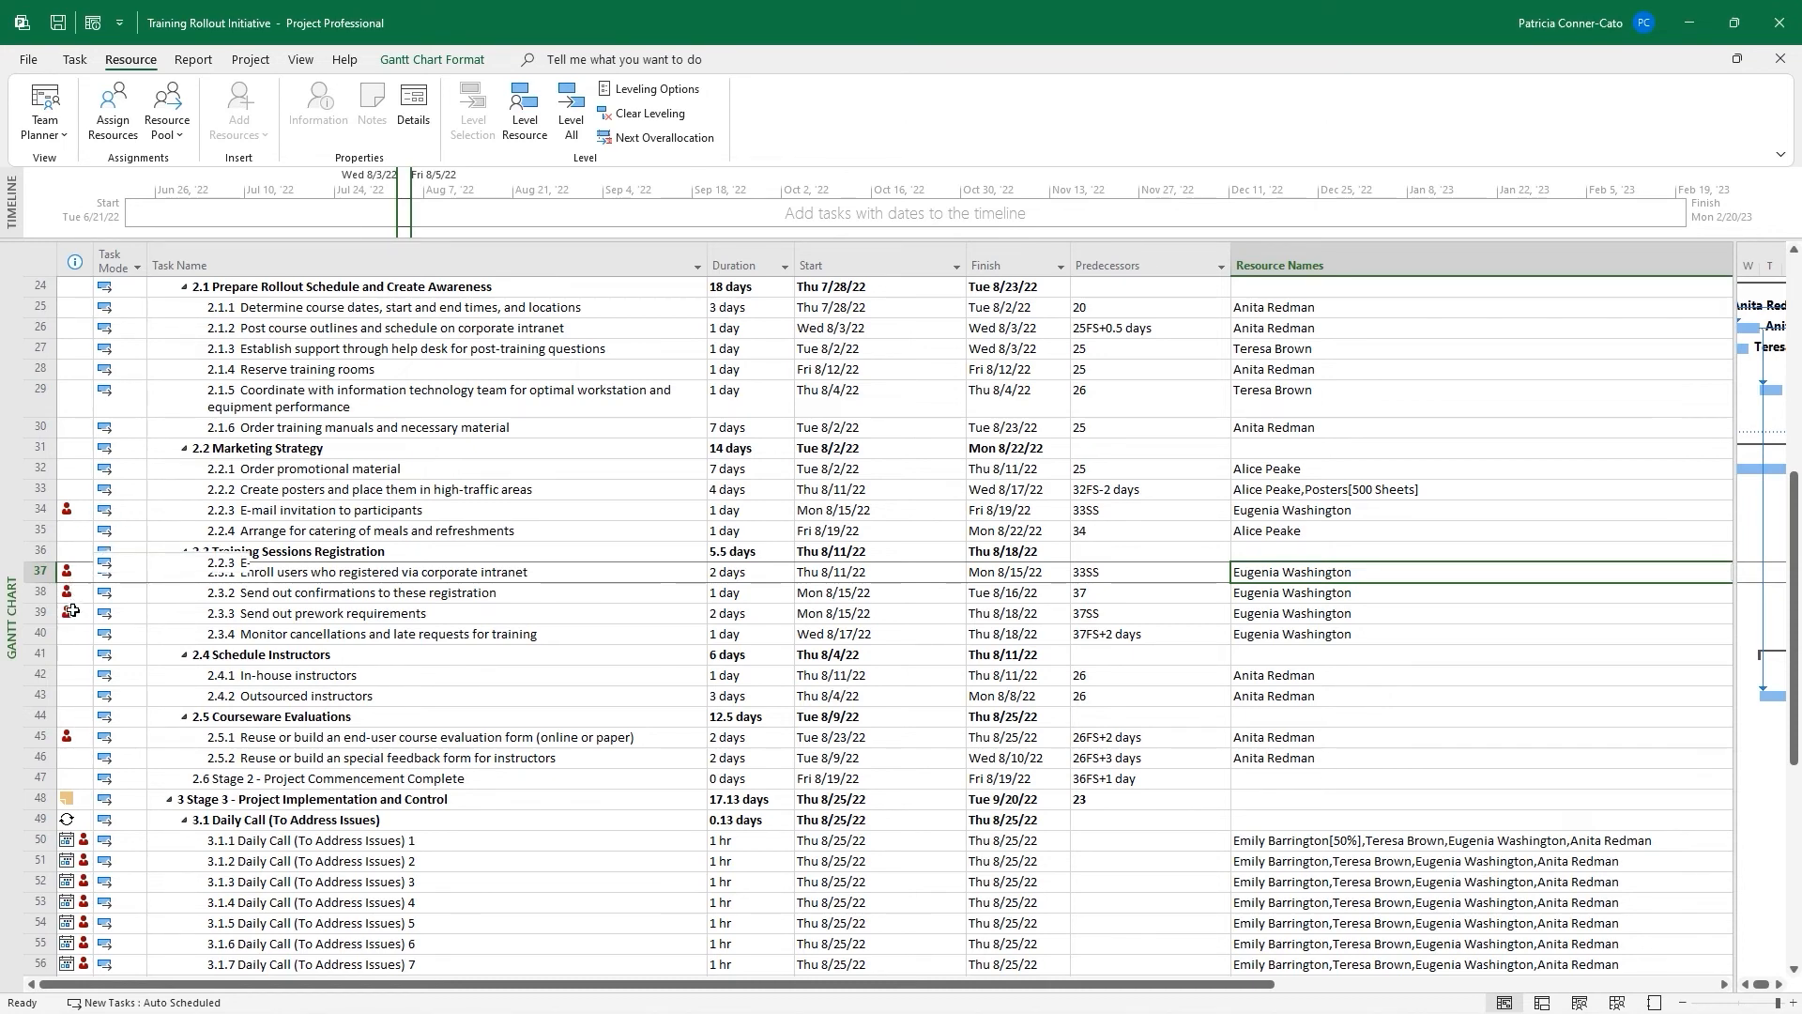
left_click(82, 513)
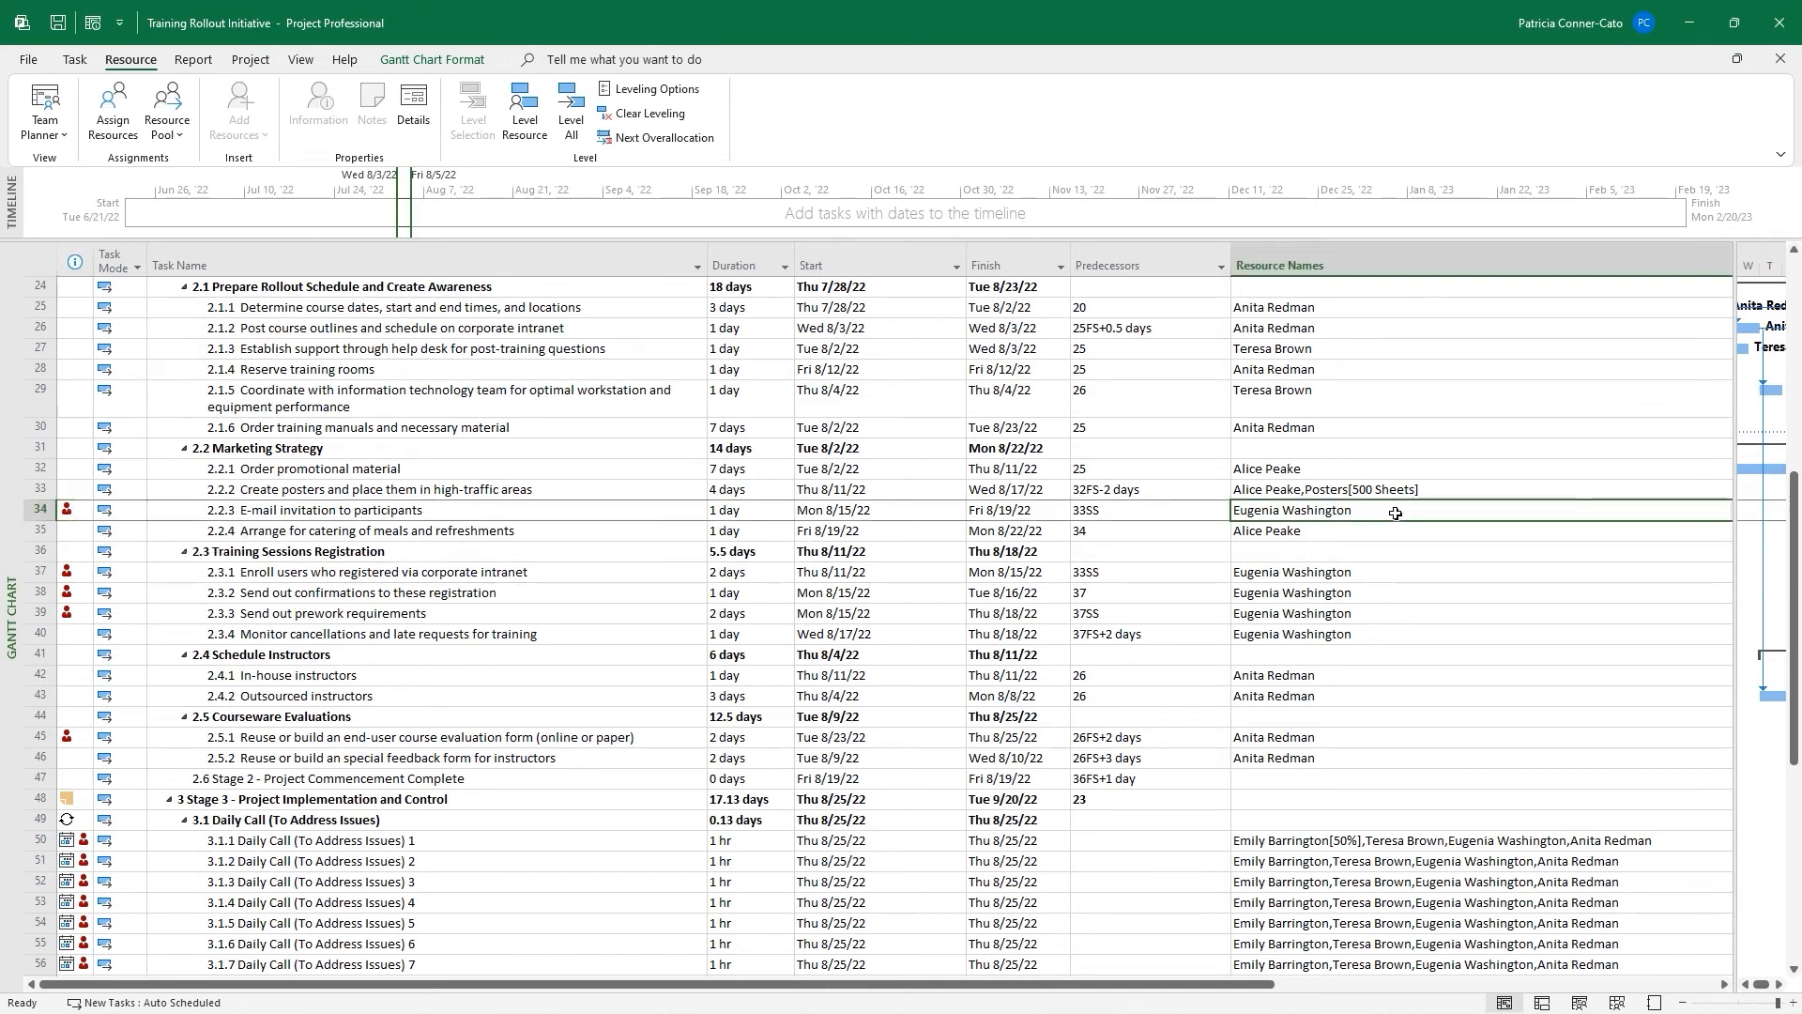
double_click(1395, 513)
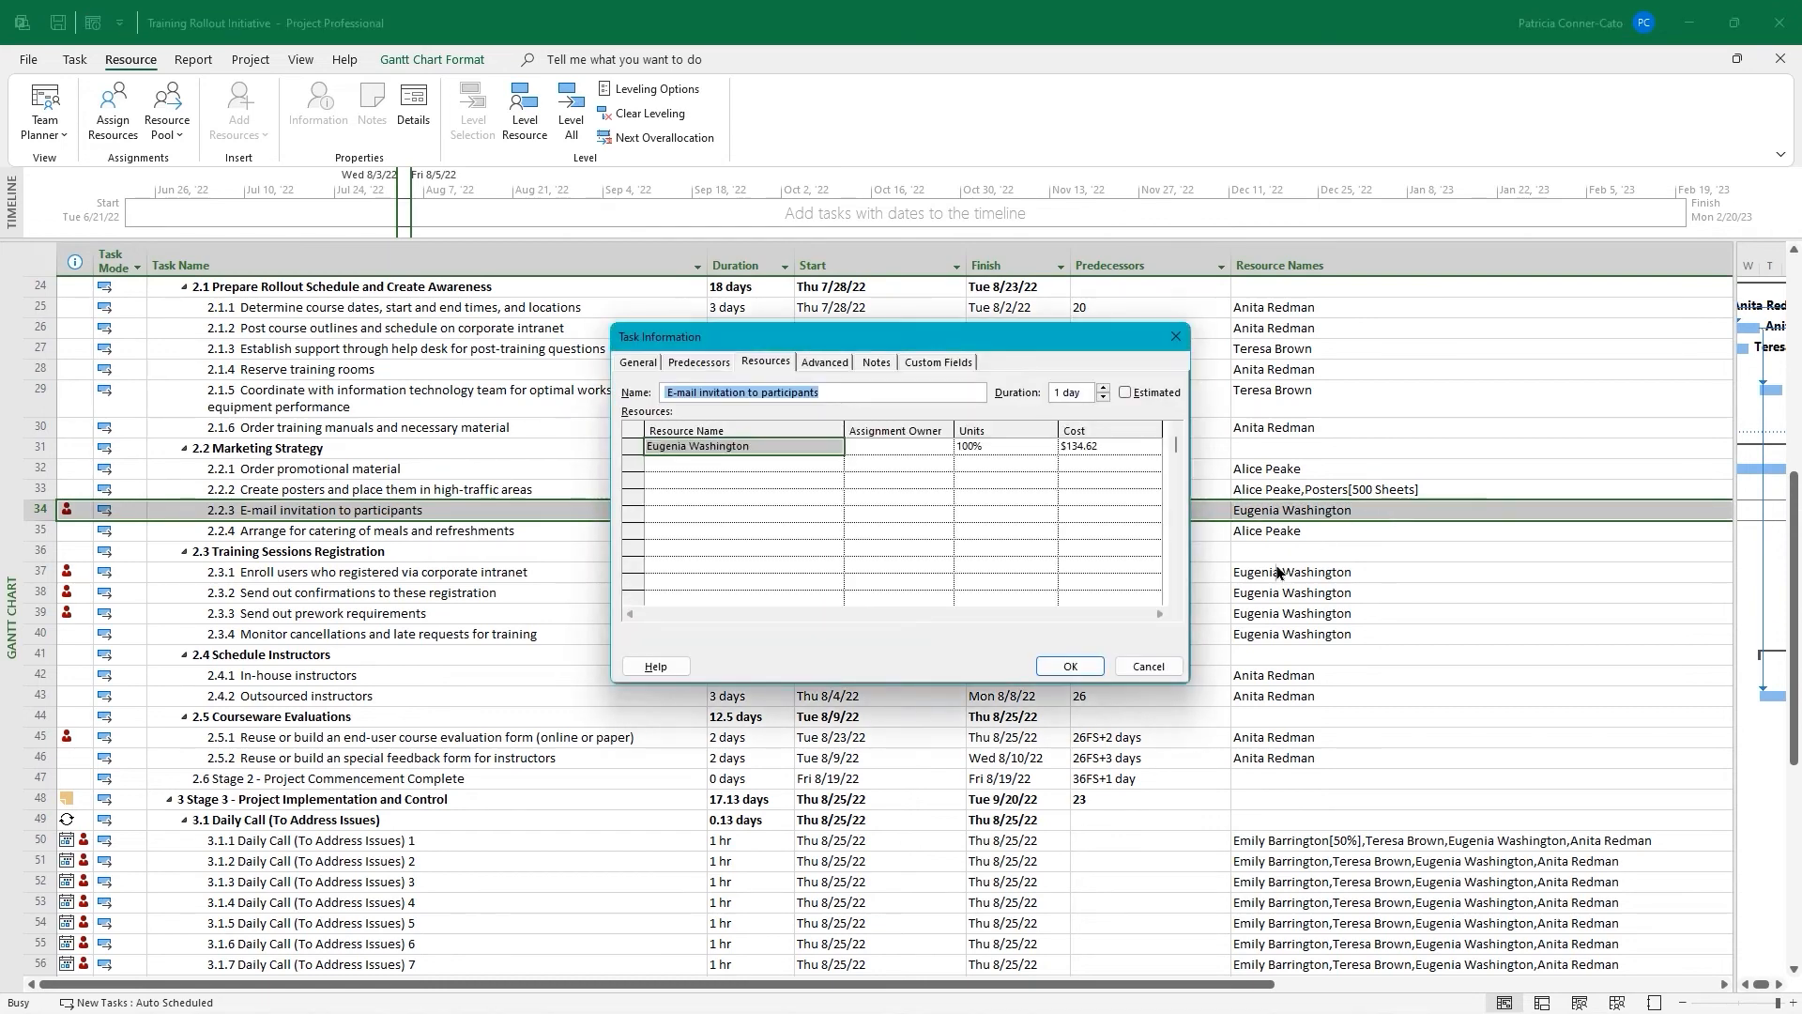
left_click(804, 451)
left_click(834, 448)
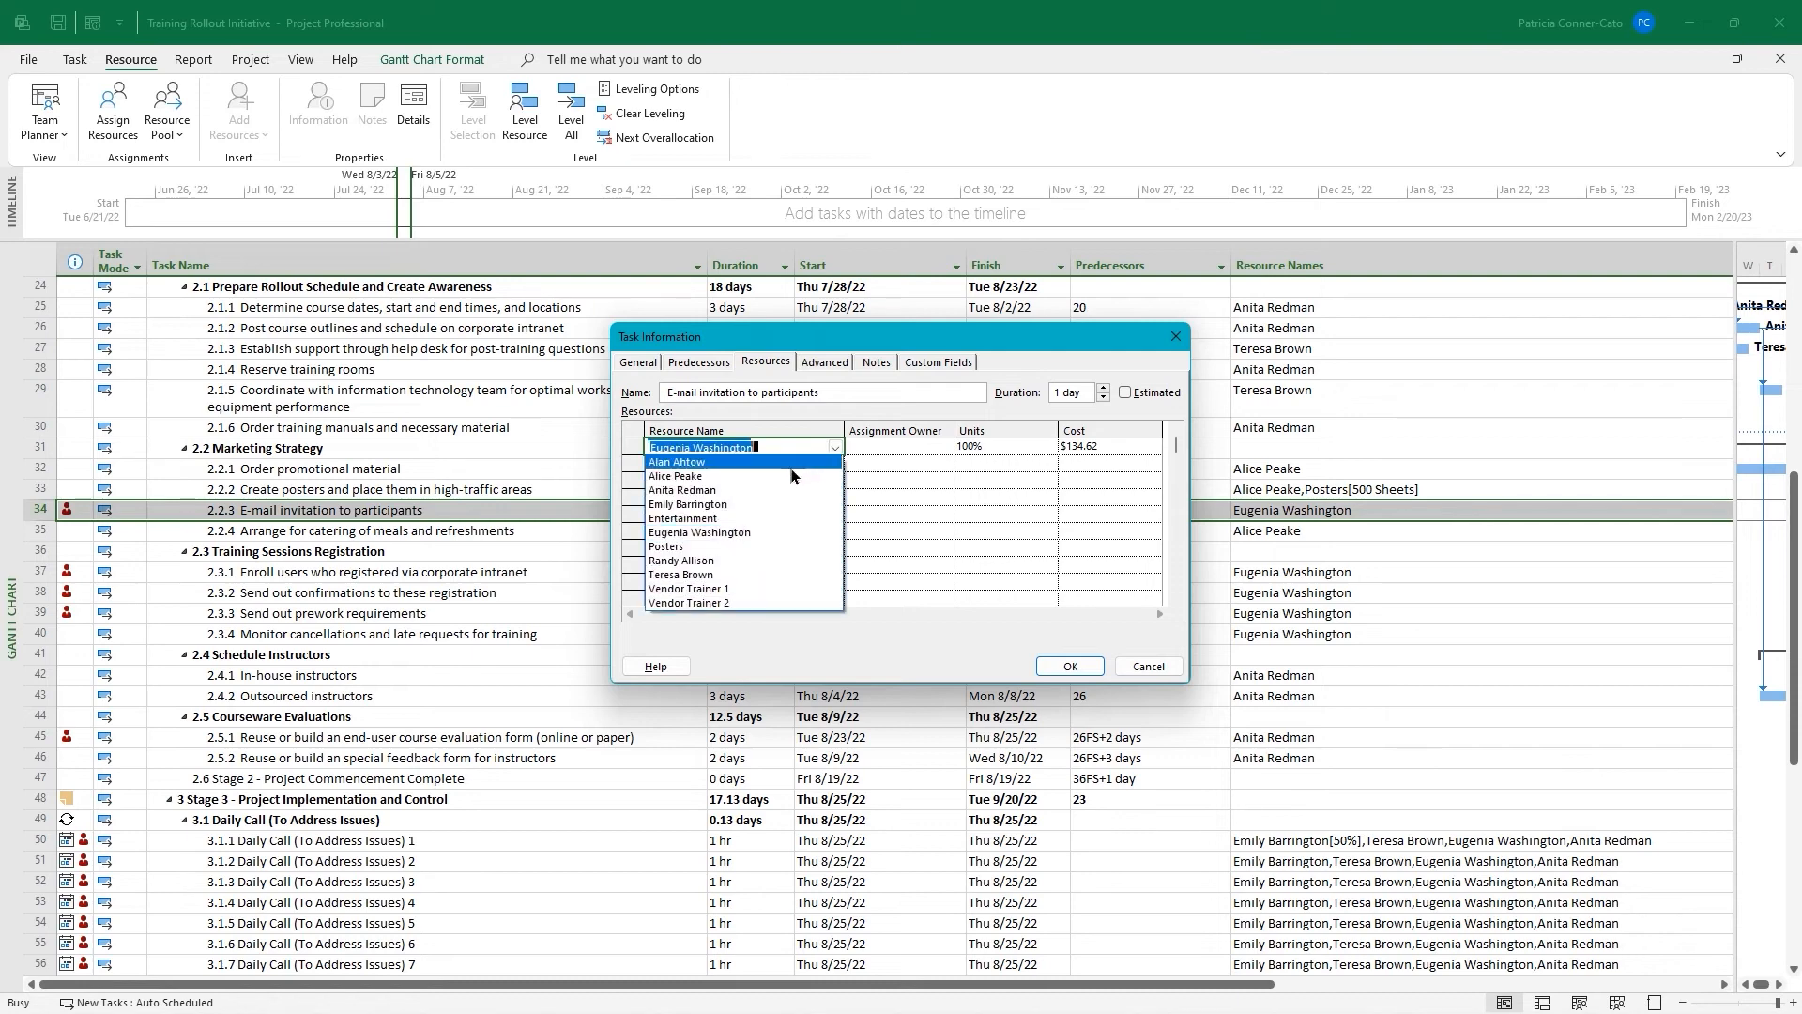
left_click(723, 490)
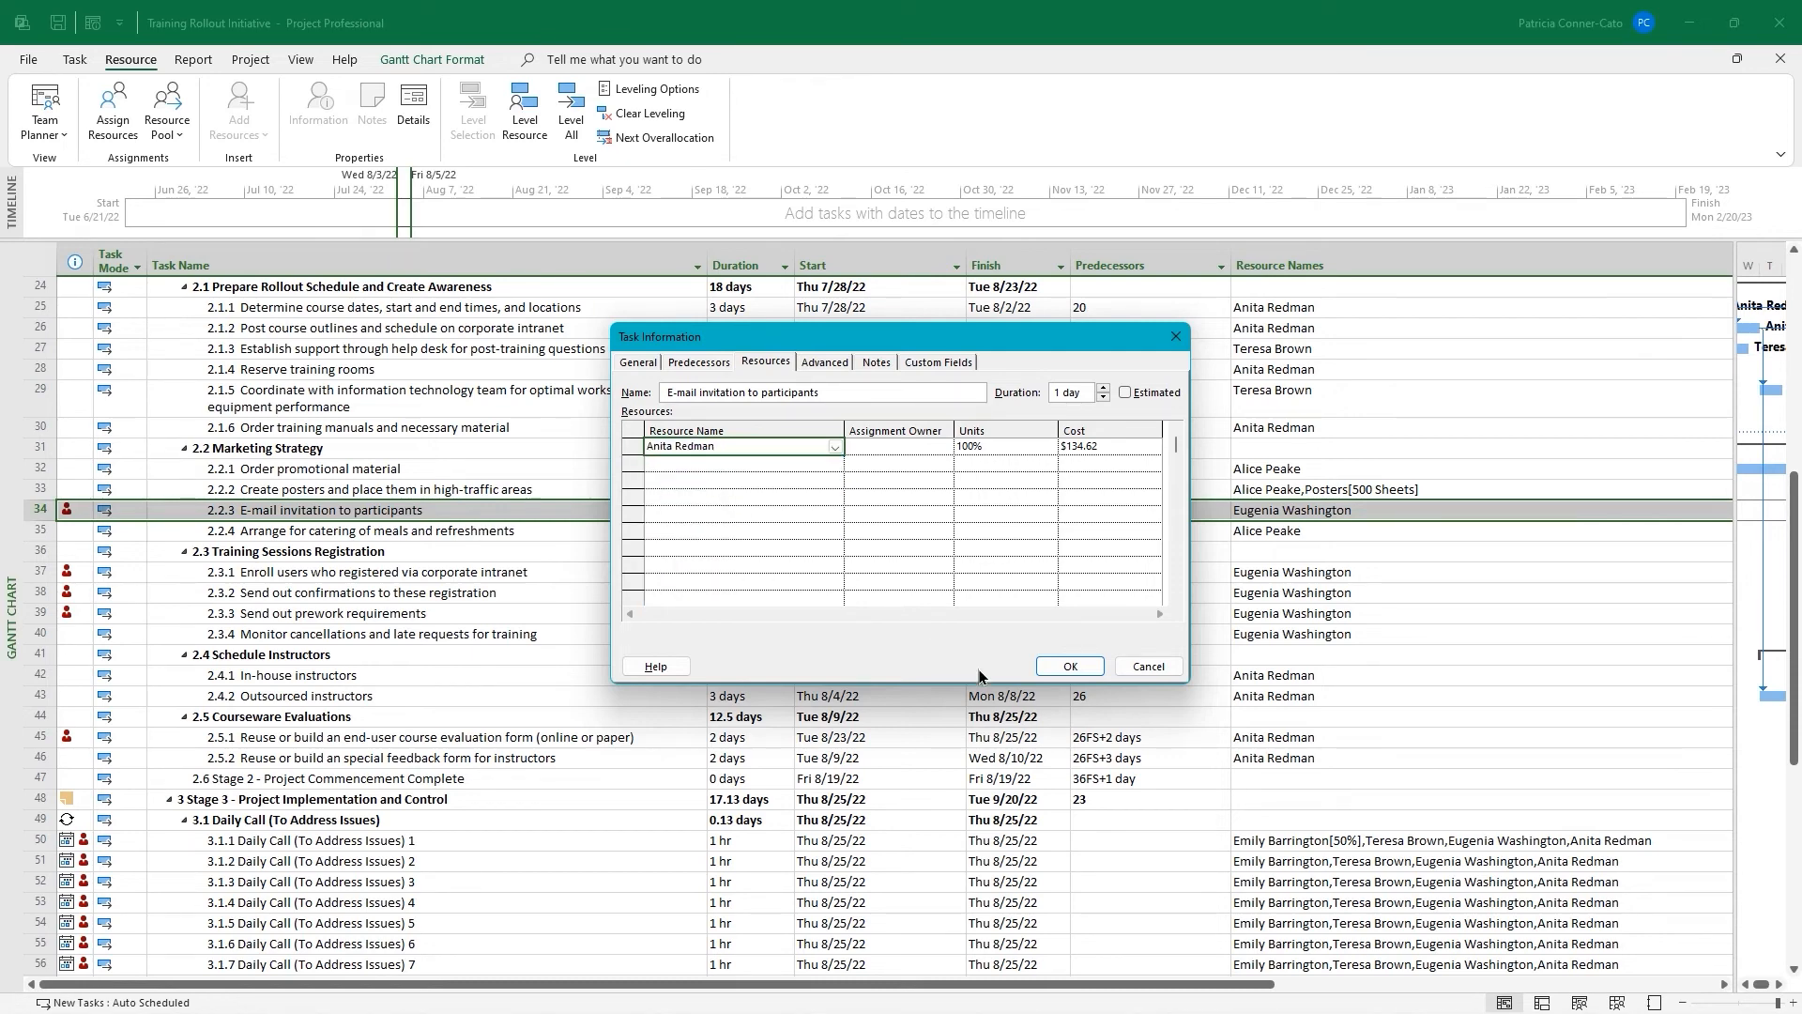
left_click(1049, 668)
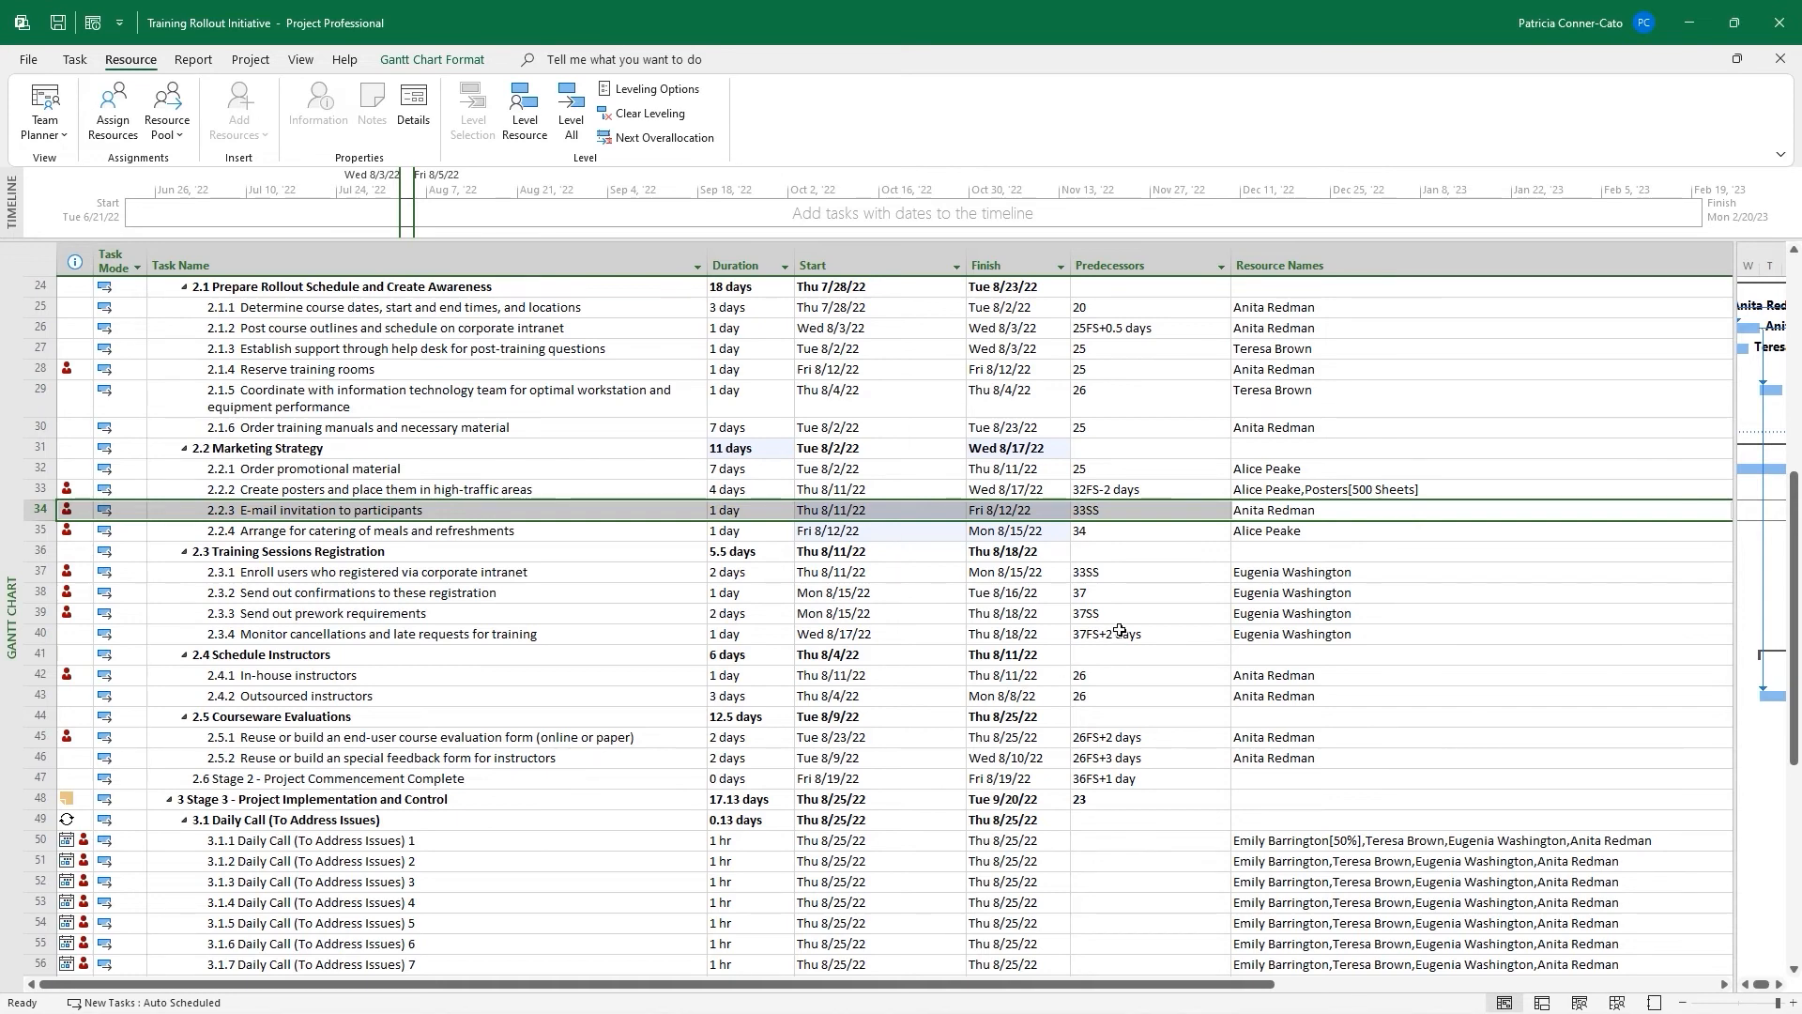
Restore the original resource on task 2.2.3 E-mail invitation to participants and remove the replacement team member
left_click(1324, 507)
left_click(1325, 507)
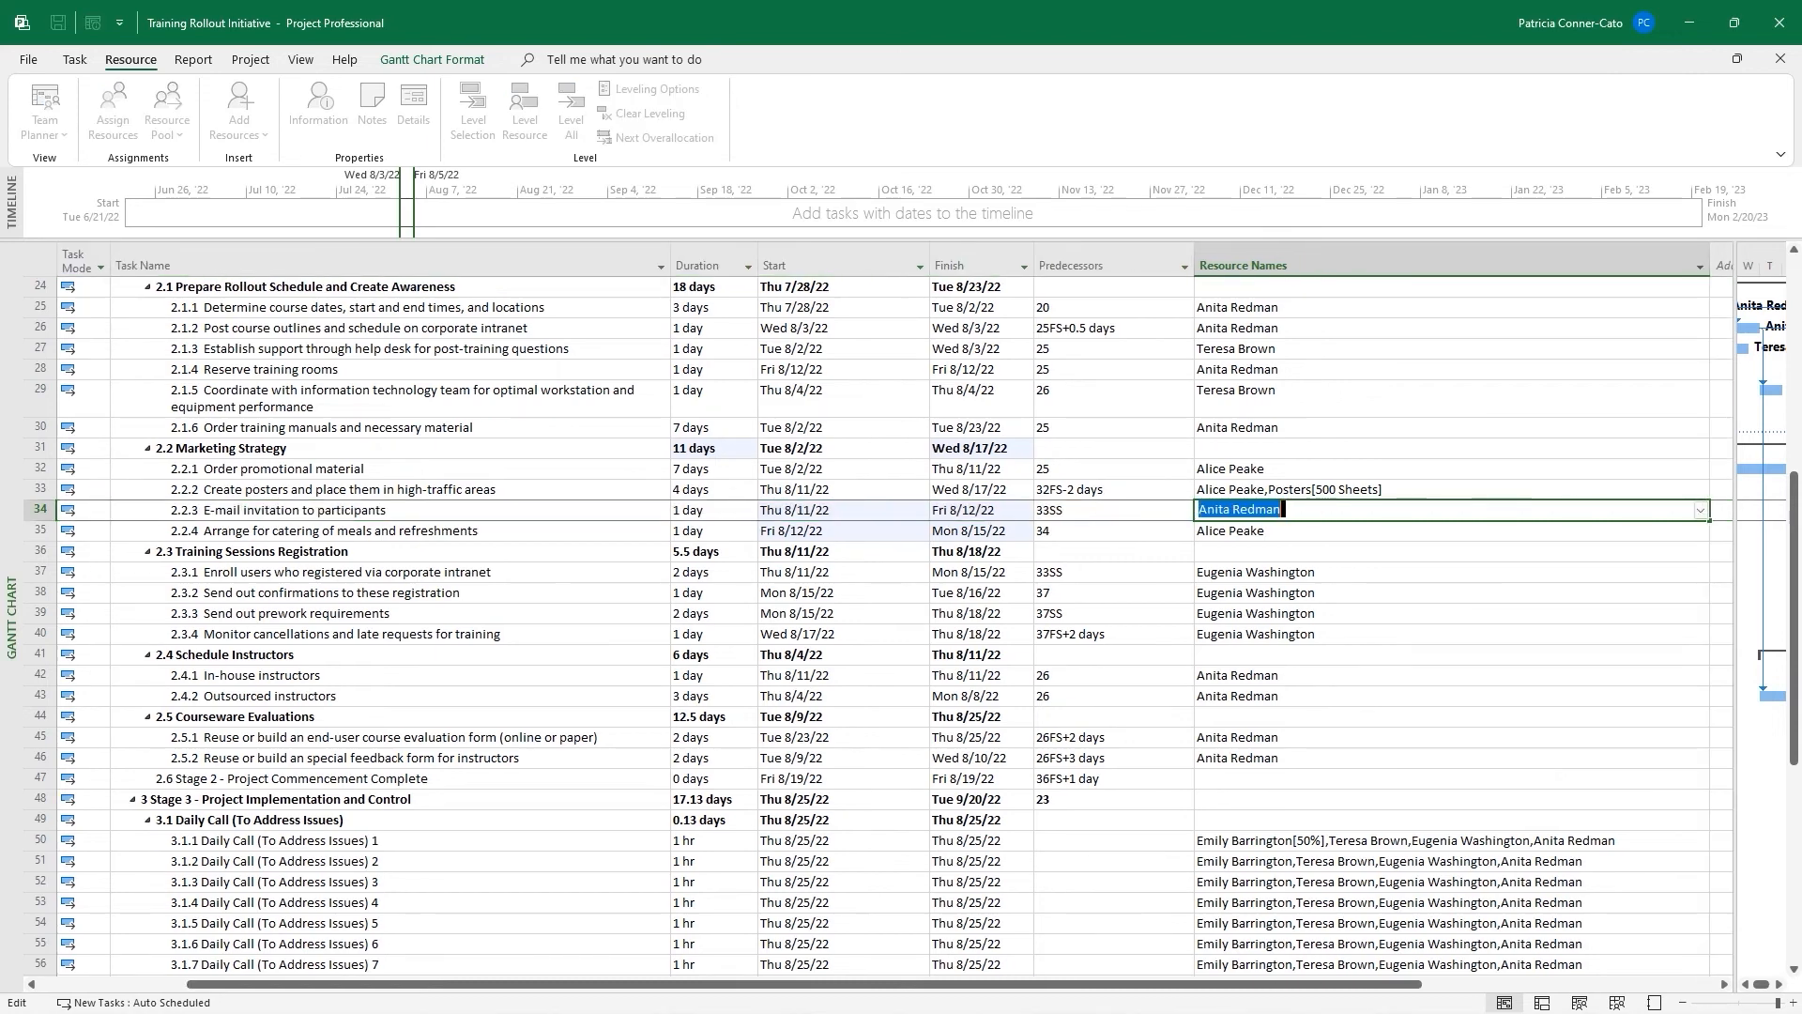
left_click(1701, 512)
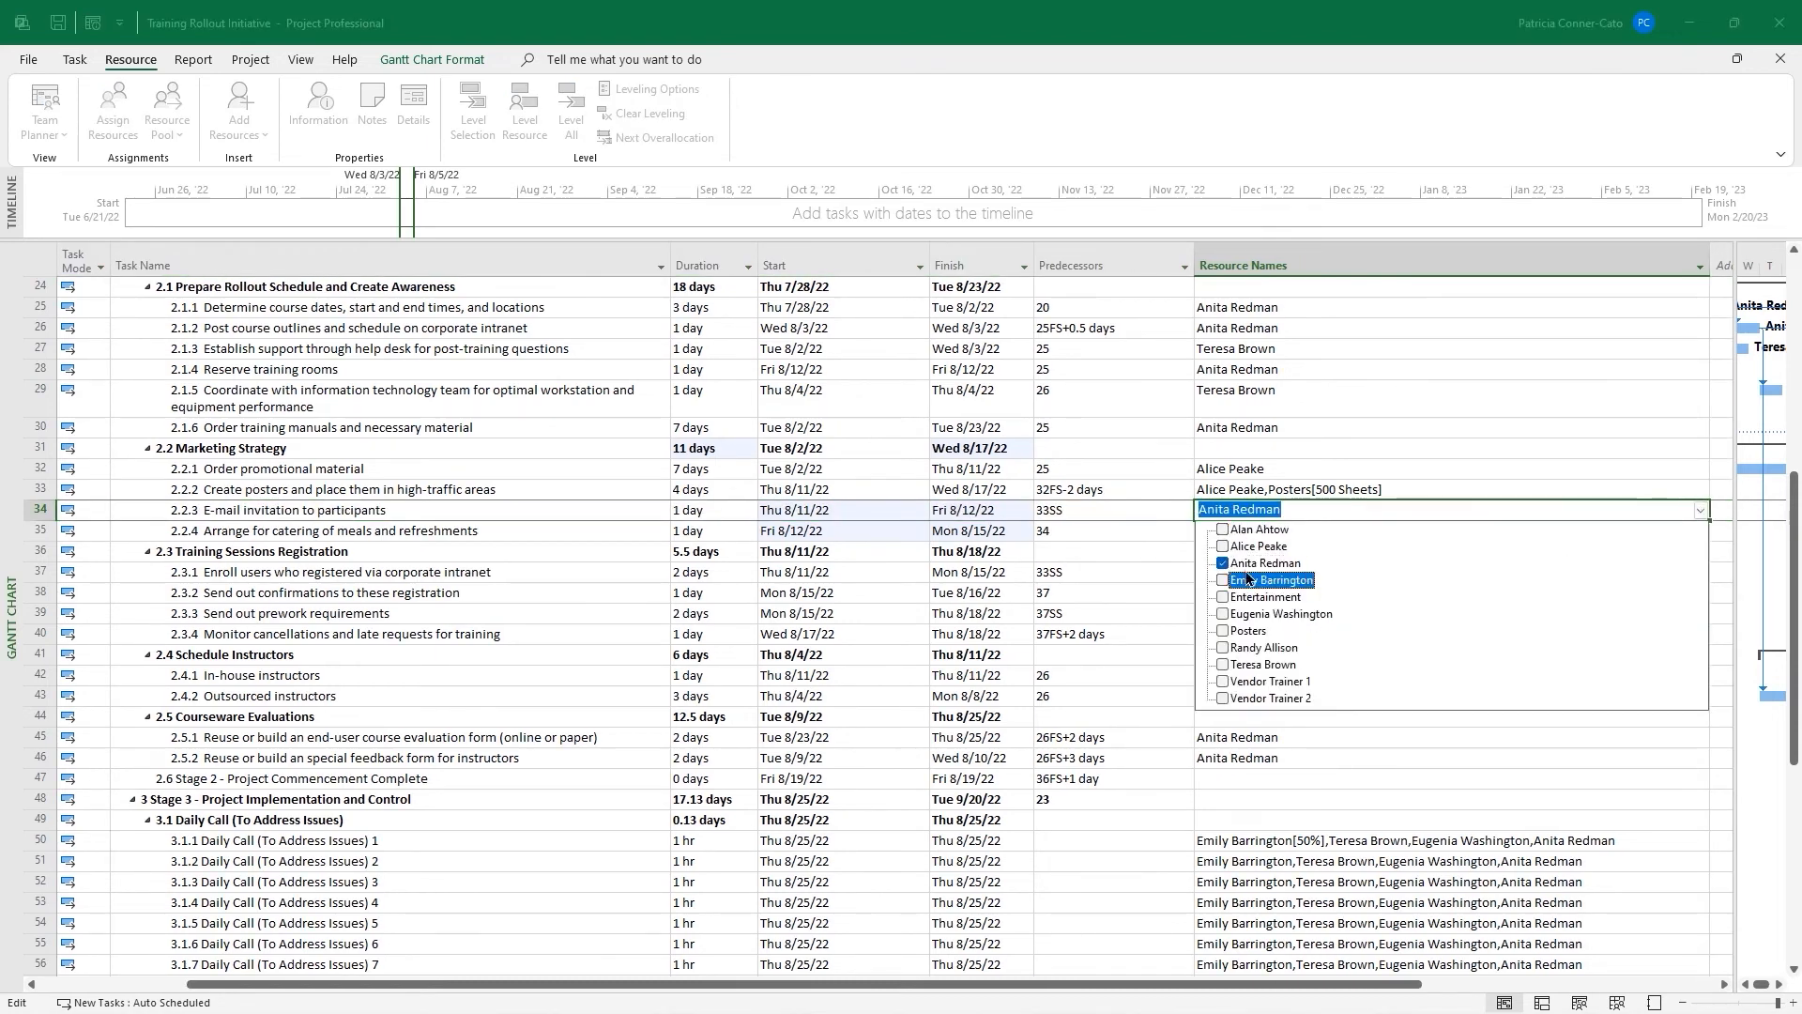
left_click(1223, 614)
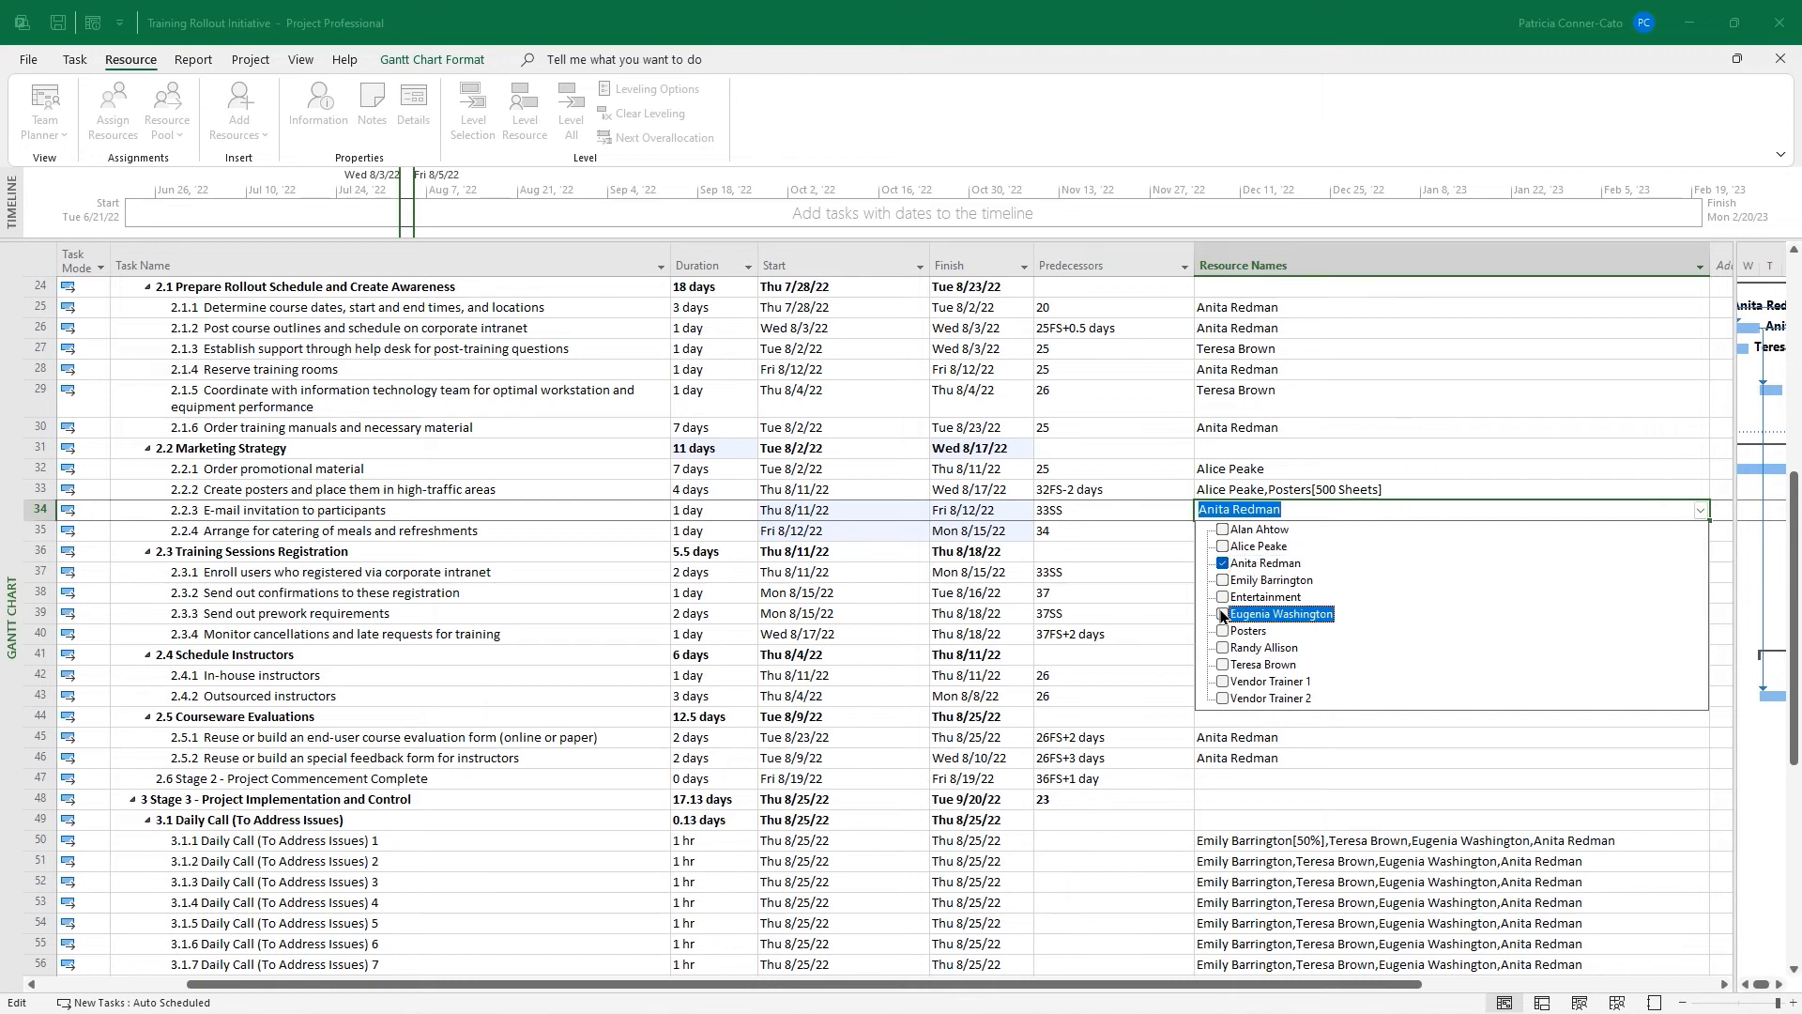
left_click(1223, 563)
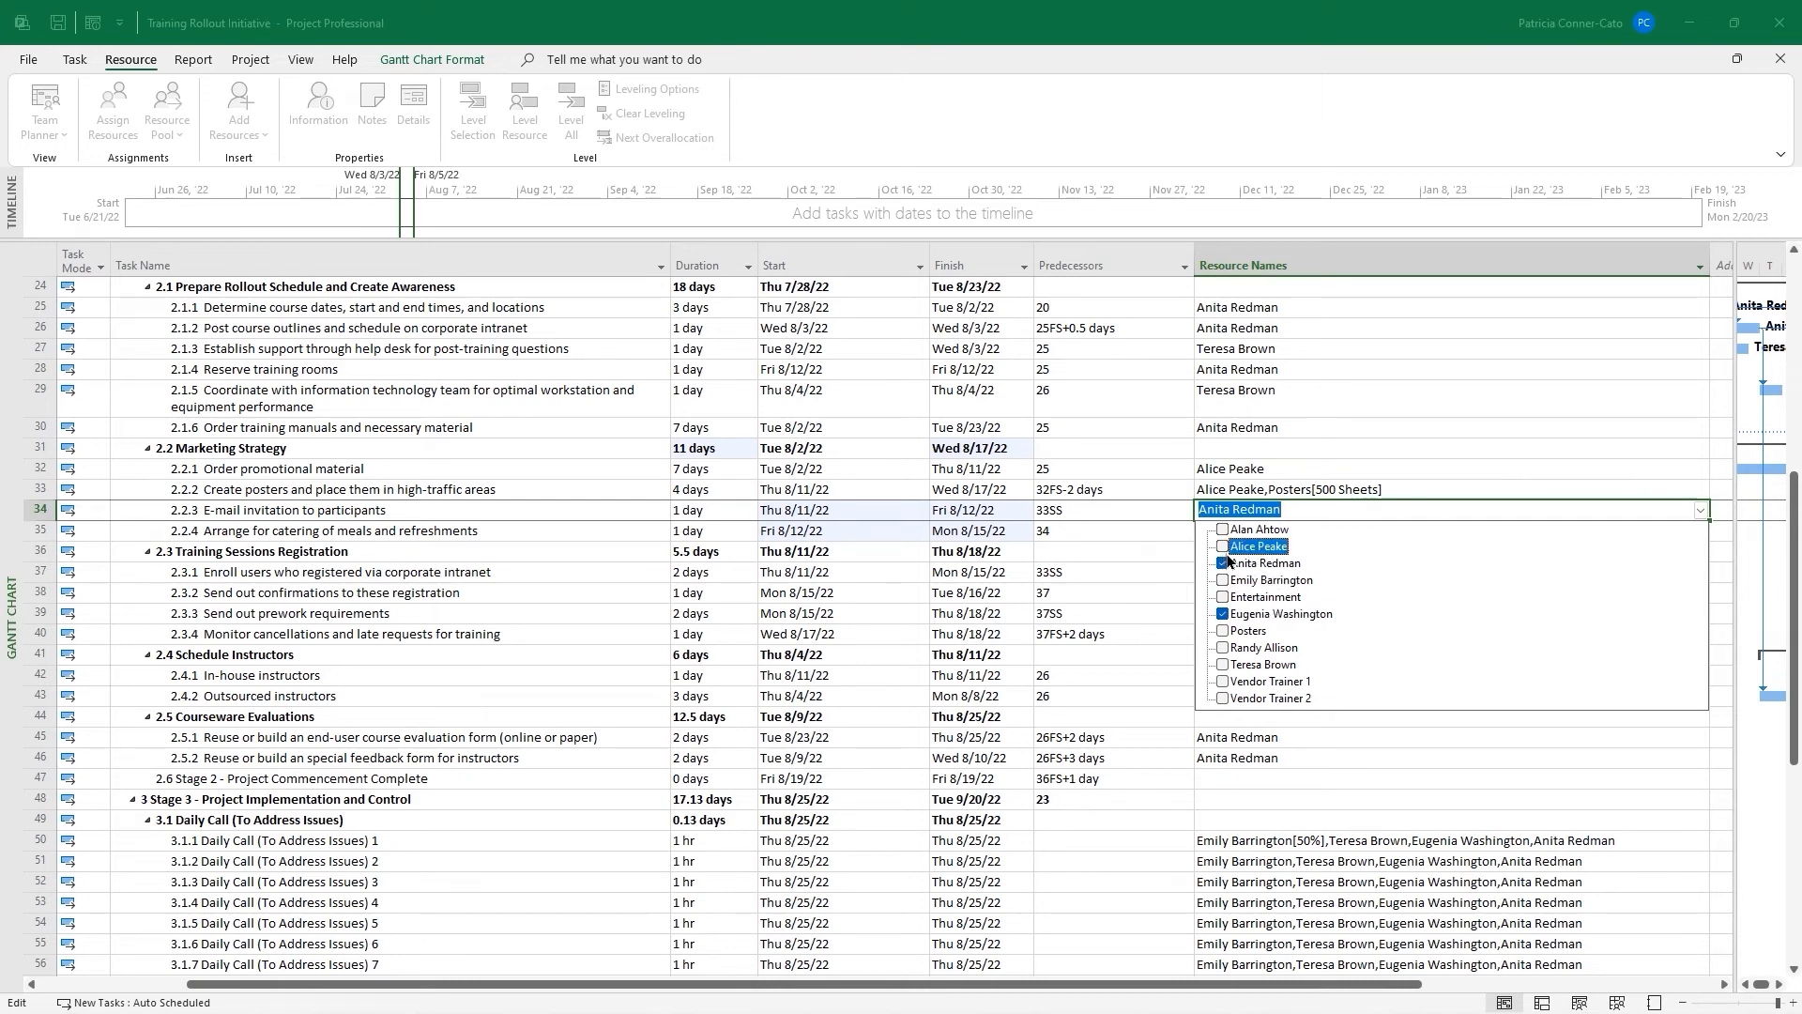
left_click(1223, 564)
left_click(1223, 565)
left_click(1365, 712)
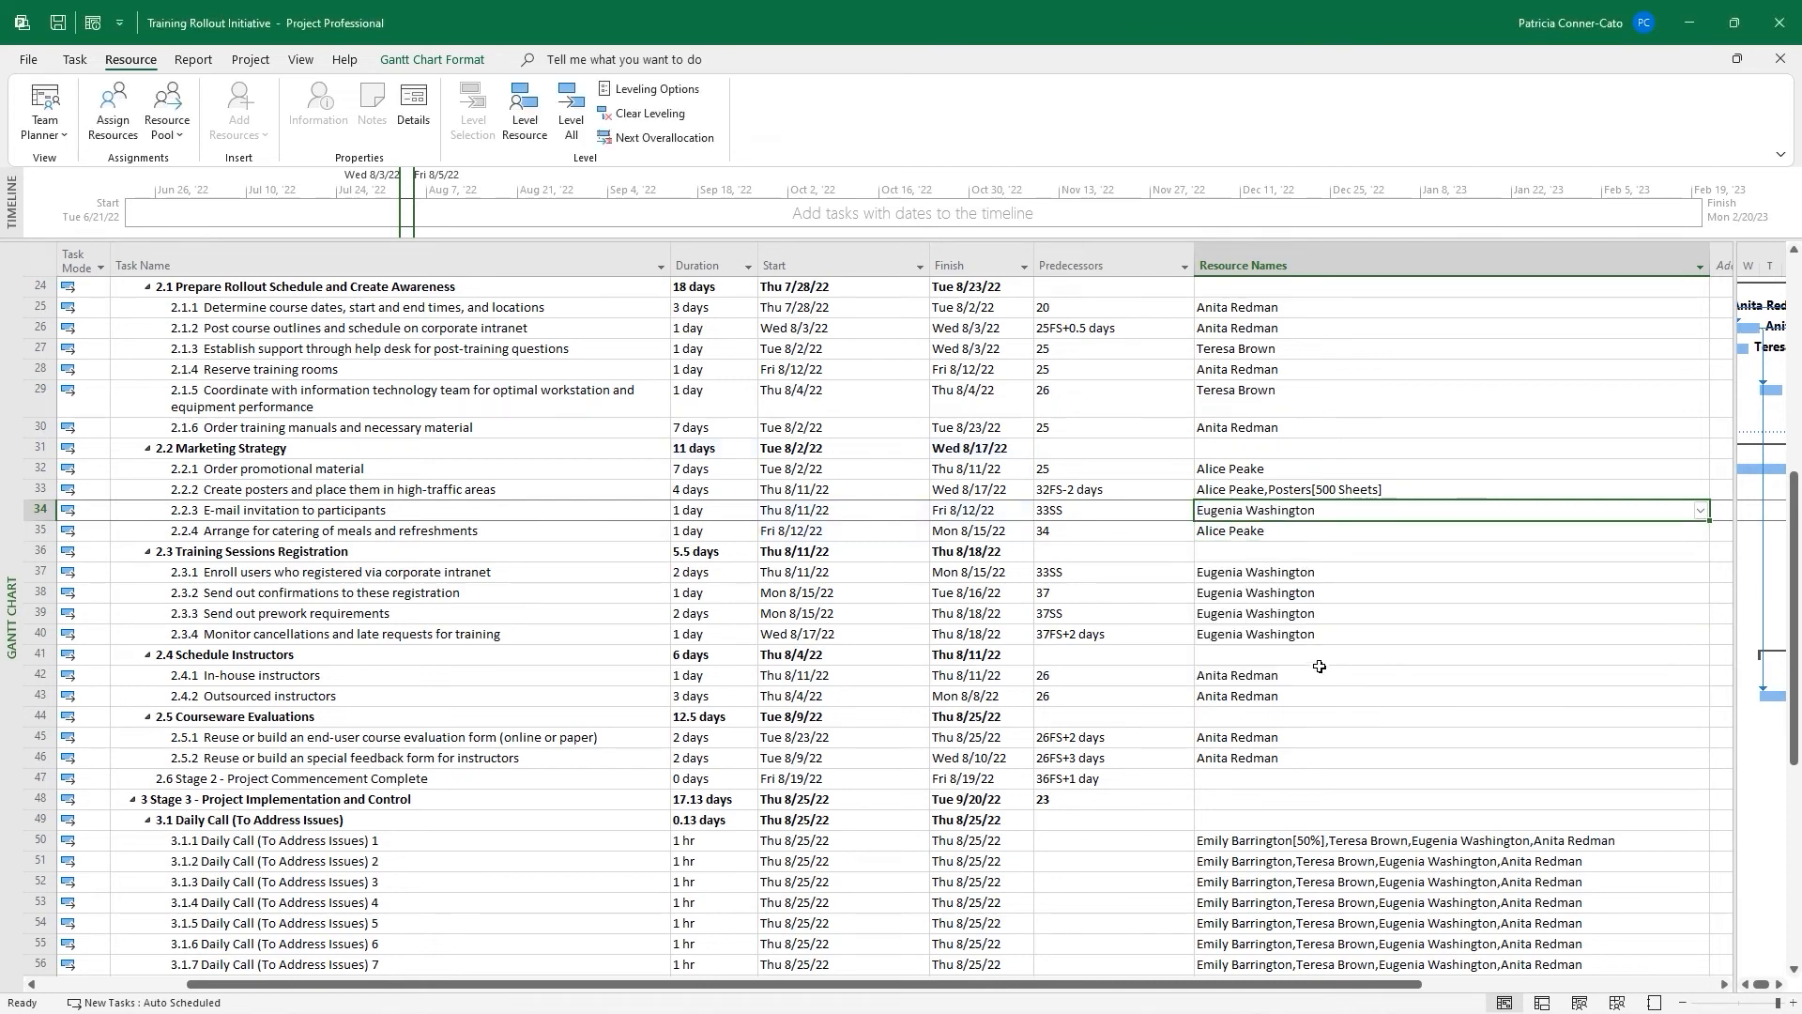
Review the durations, dates, predecessors and resource assignments of all tasks across the four project stages
scroll(1103, 572, "up", 4)
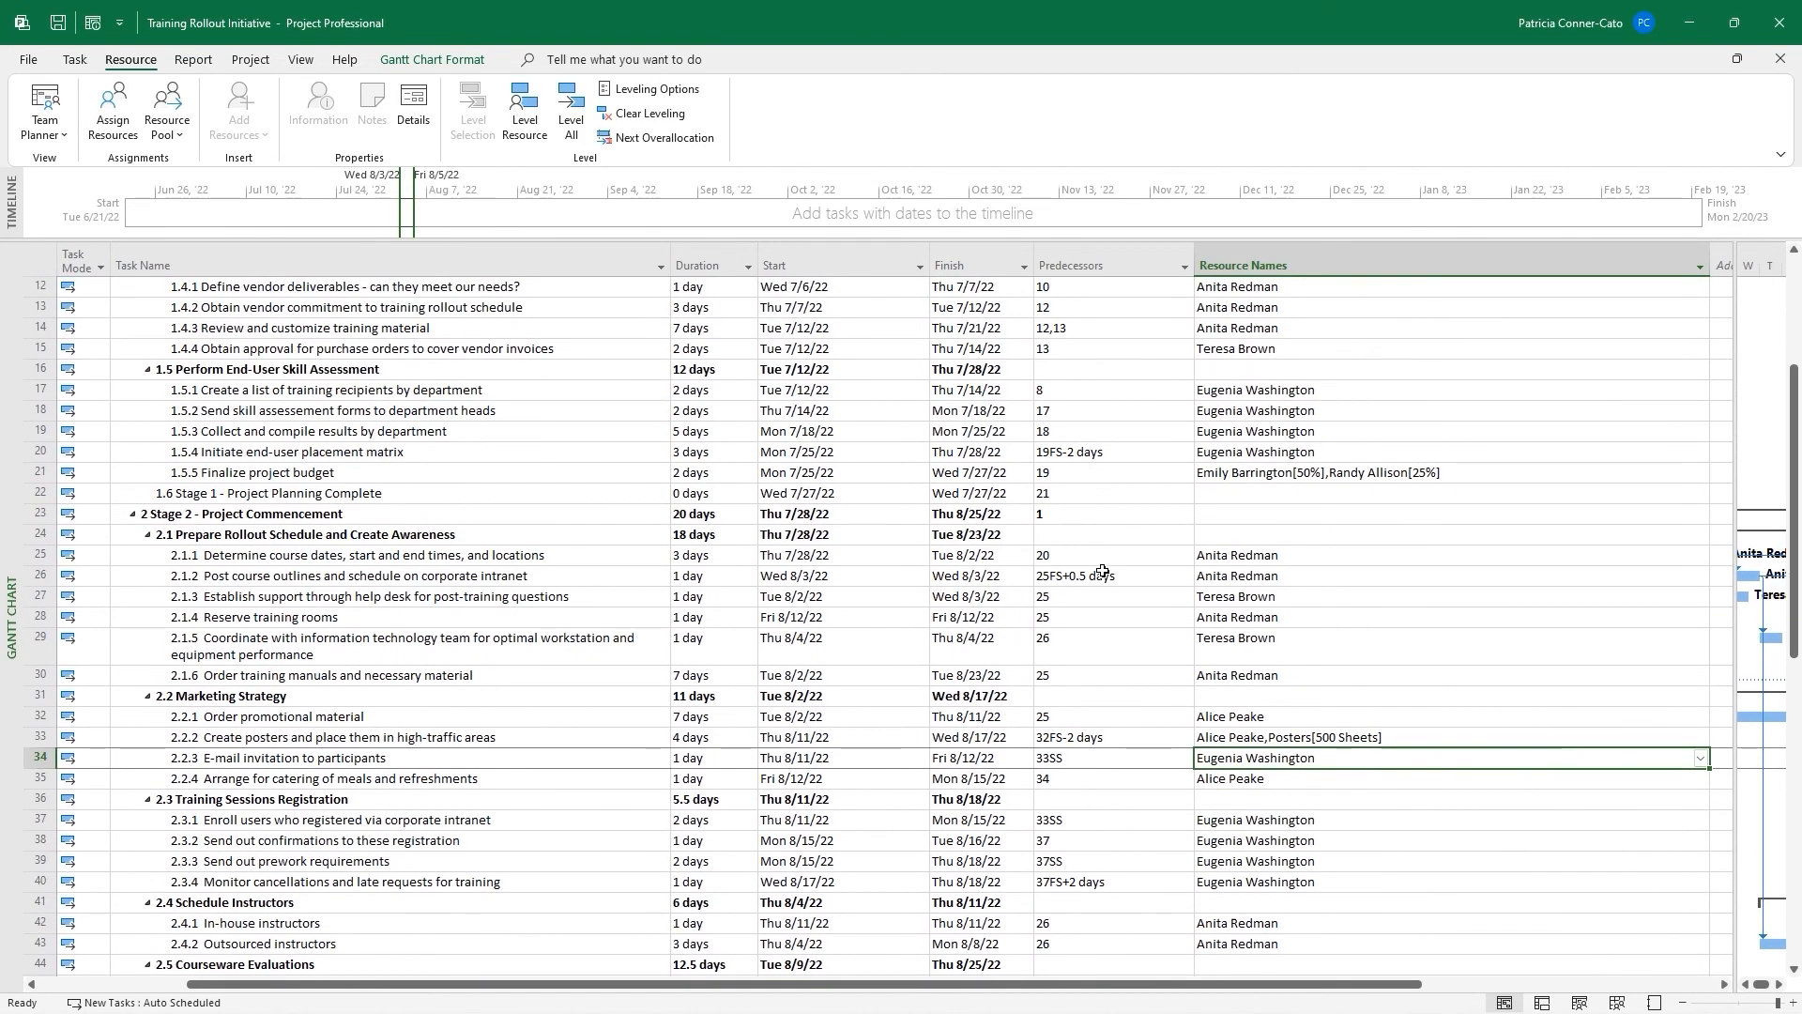
scroll(1102, 572, "down", 13)
scroll(1103, 572, "up", 8)
scroll(1103, 572, "up", 9)
scroll(1102, 570, "down", 15)
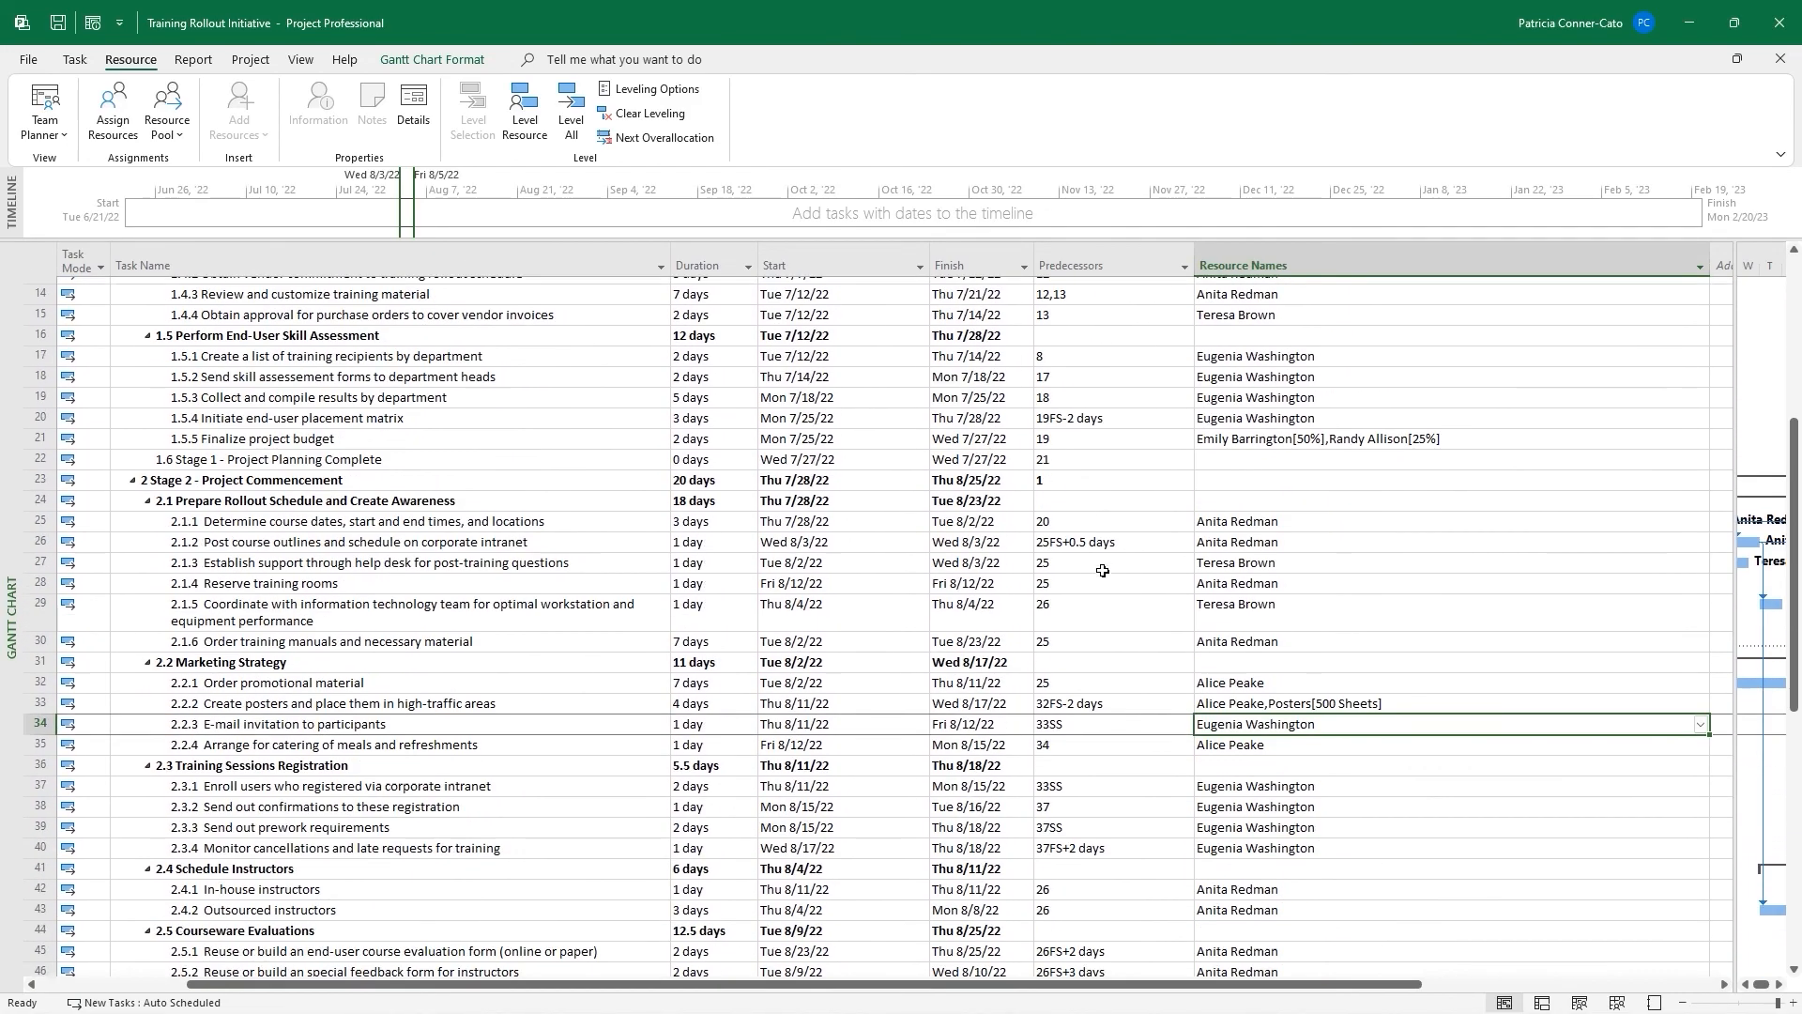
scroll(1103, 570, "down", 8)
scroll(1098, 567, "up", 20)
scroll(972, 428, "up", 1)
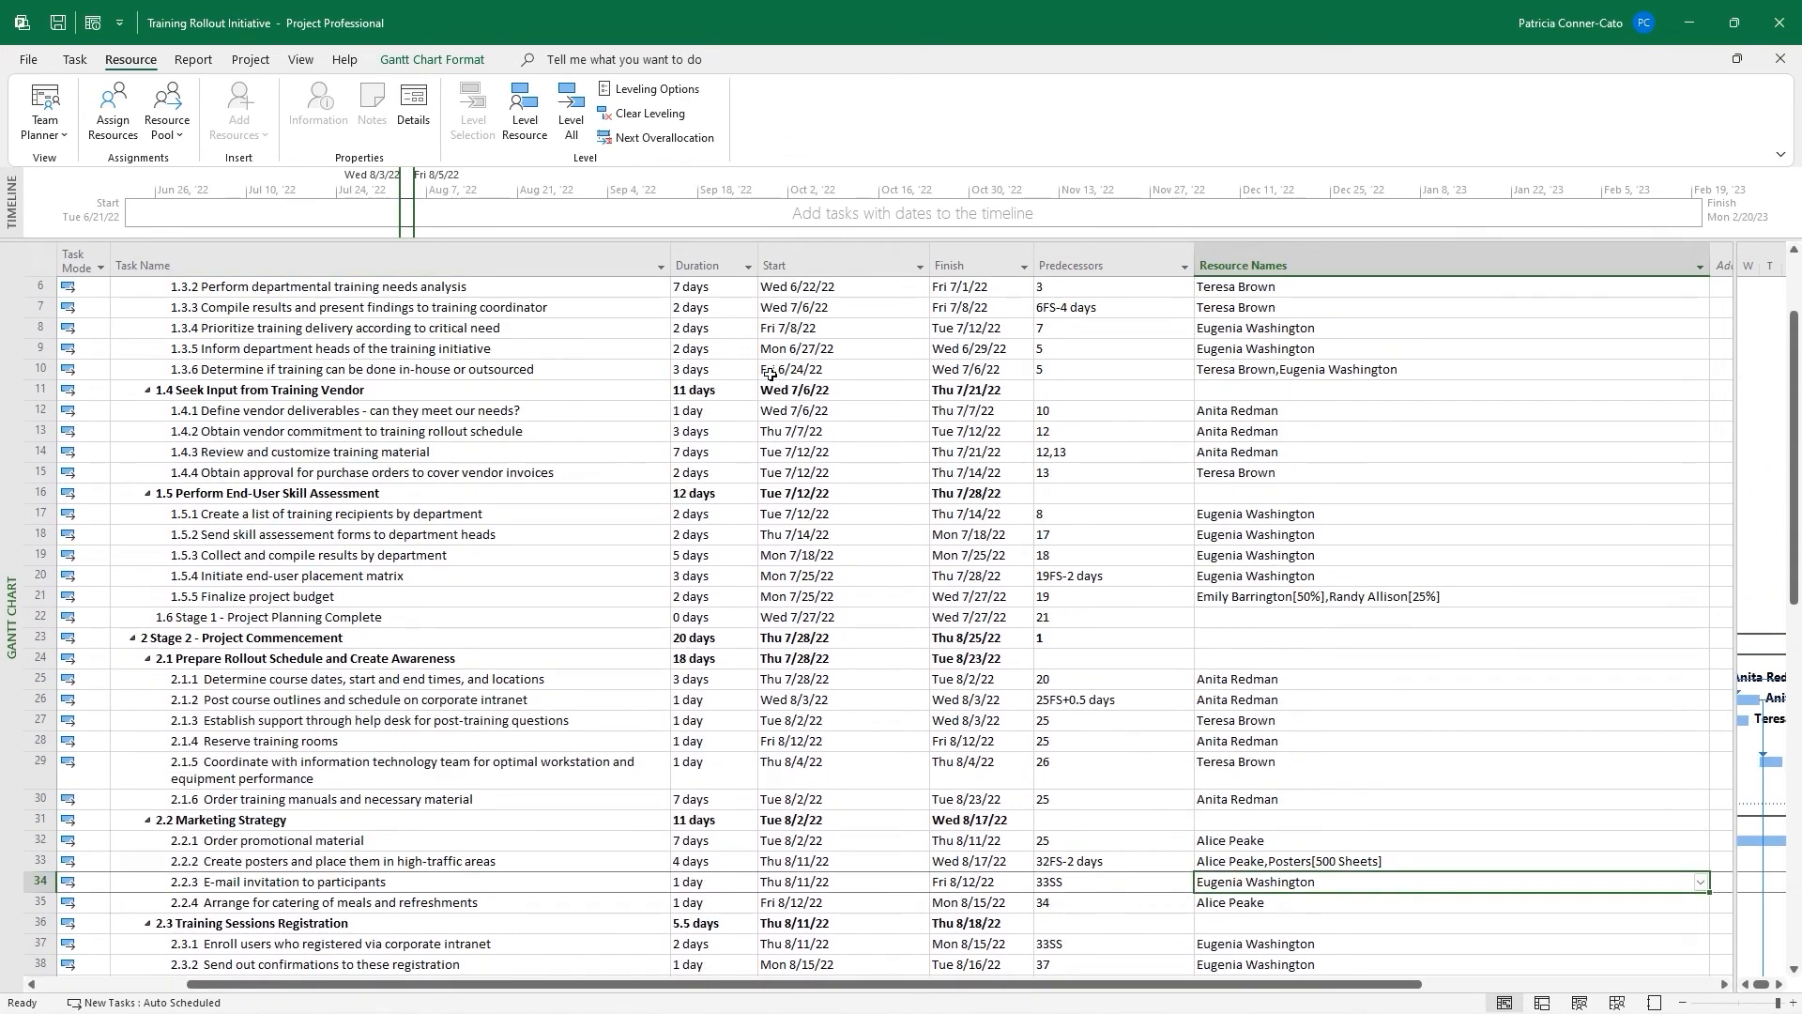
scroll(710, 430, "down", 10)
scroll(710, 430, "down", 5)
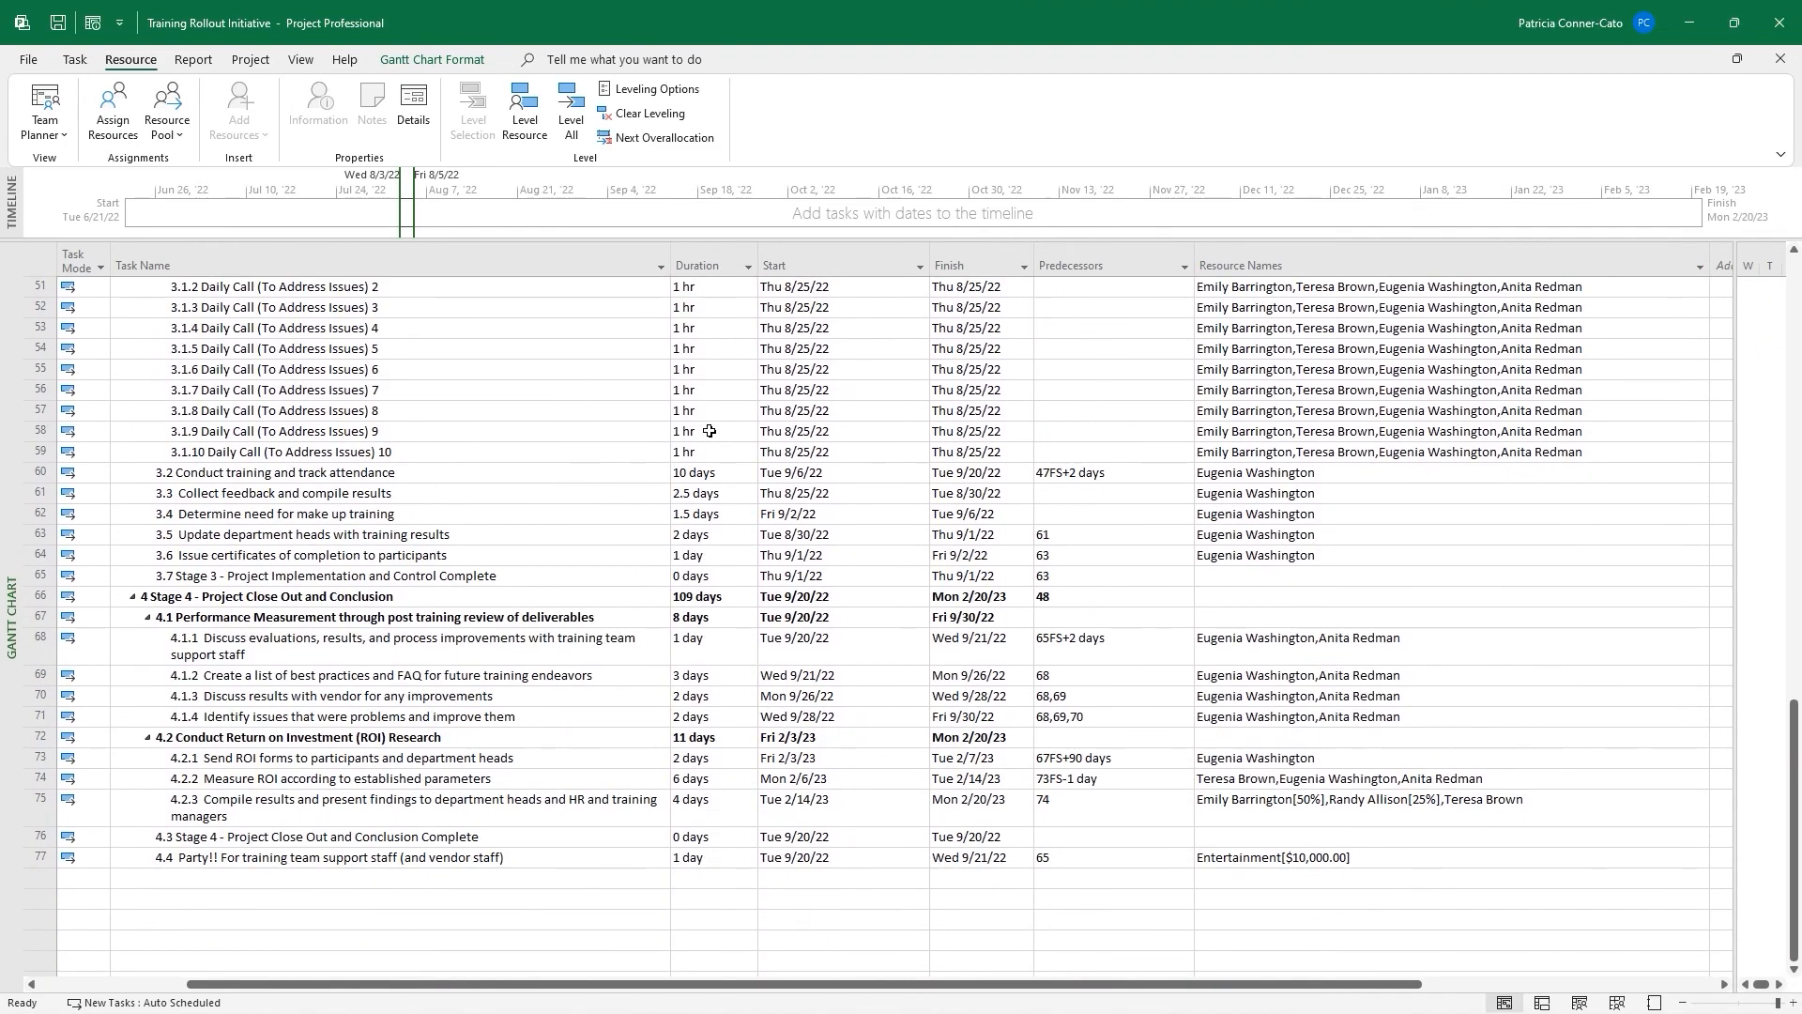
scroll(709, 430, "up", 15)
scroll(709, 431, "up", 3)
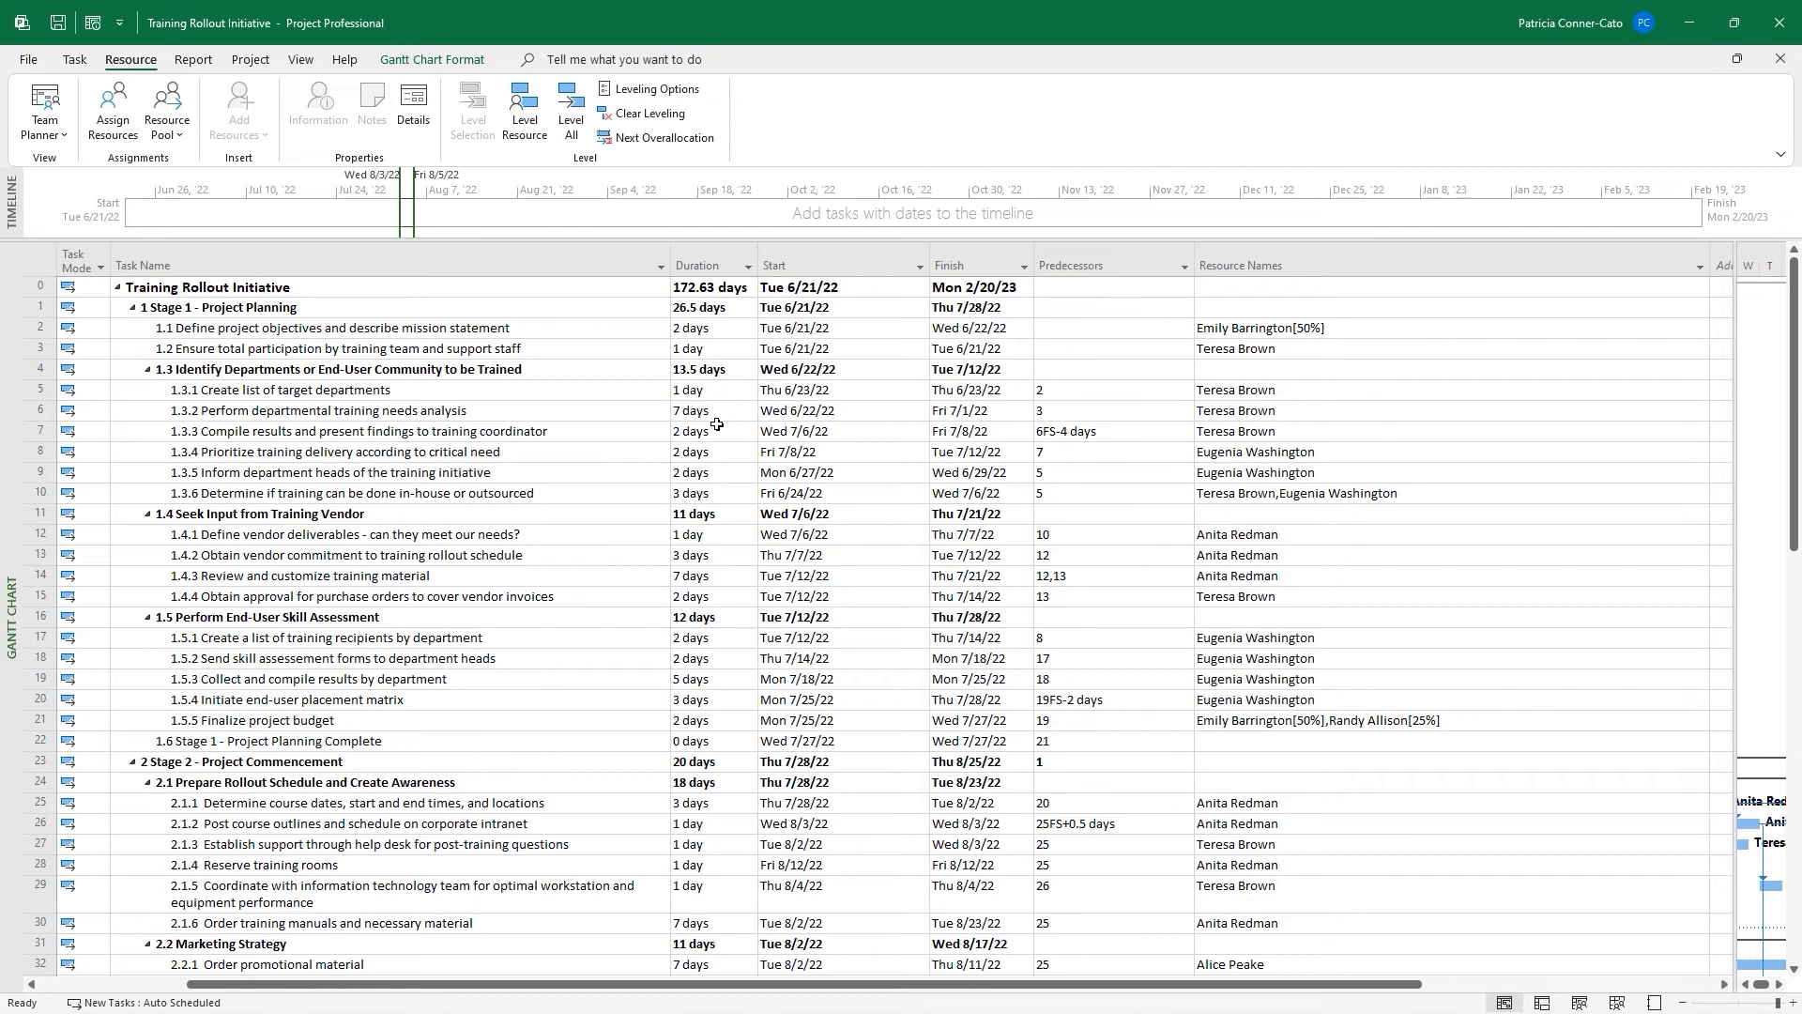
Save the project and check the task list through the end of Stage 4 - Project Close Out and Conclusion
left_click(56, 22)
scroll(467, 504, "down", 20)
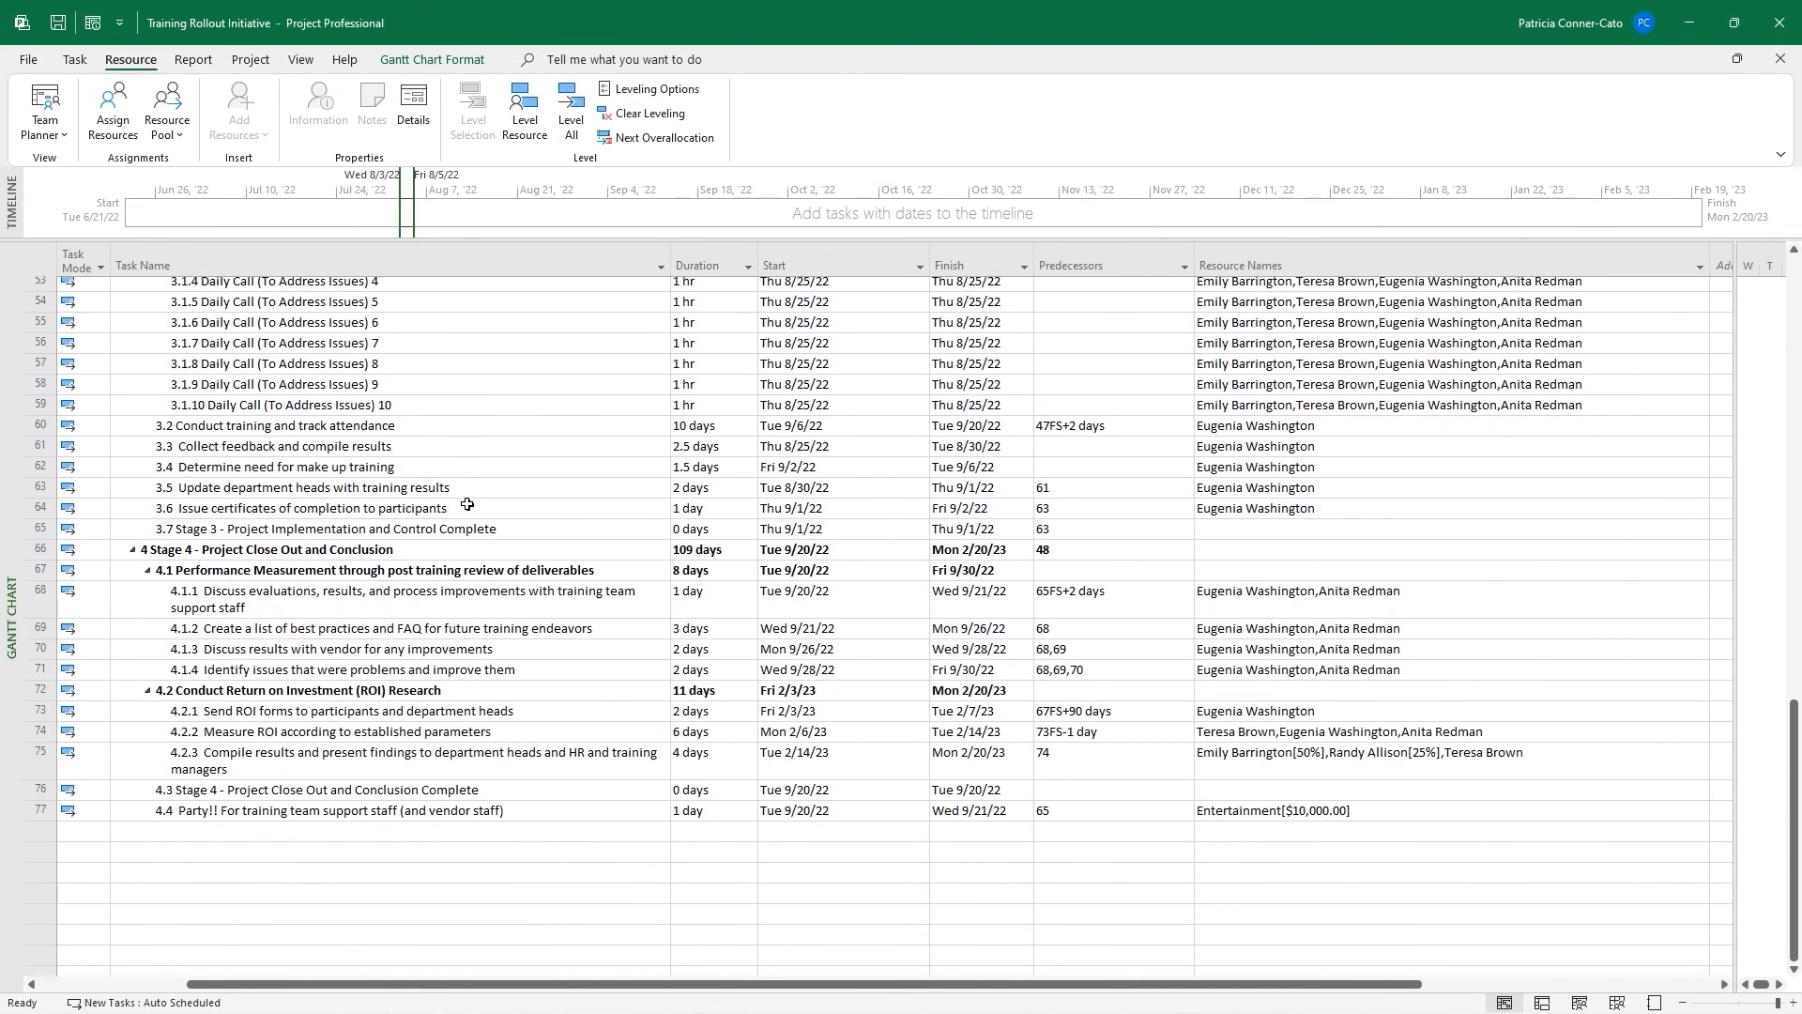
scroll(466, 504, "up", 20)
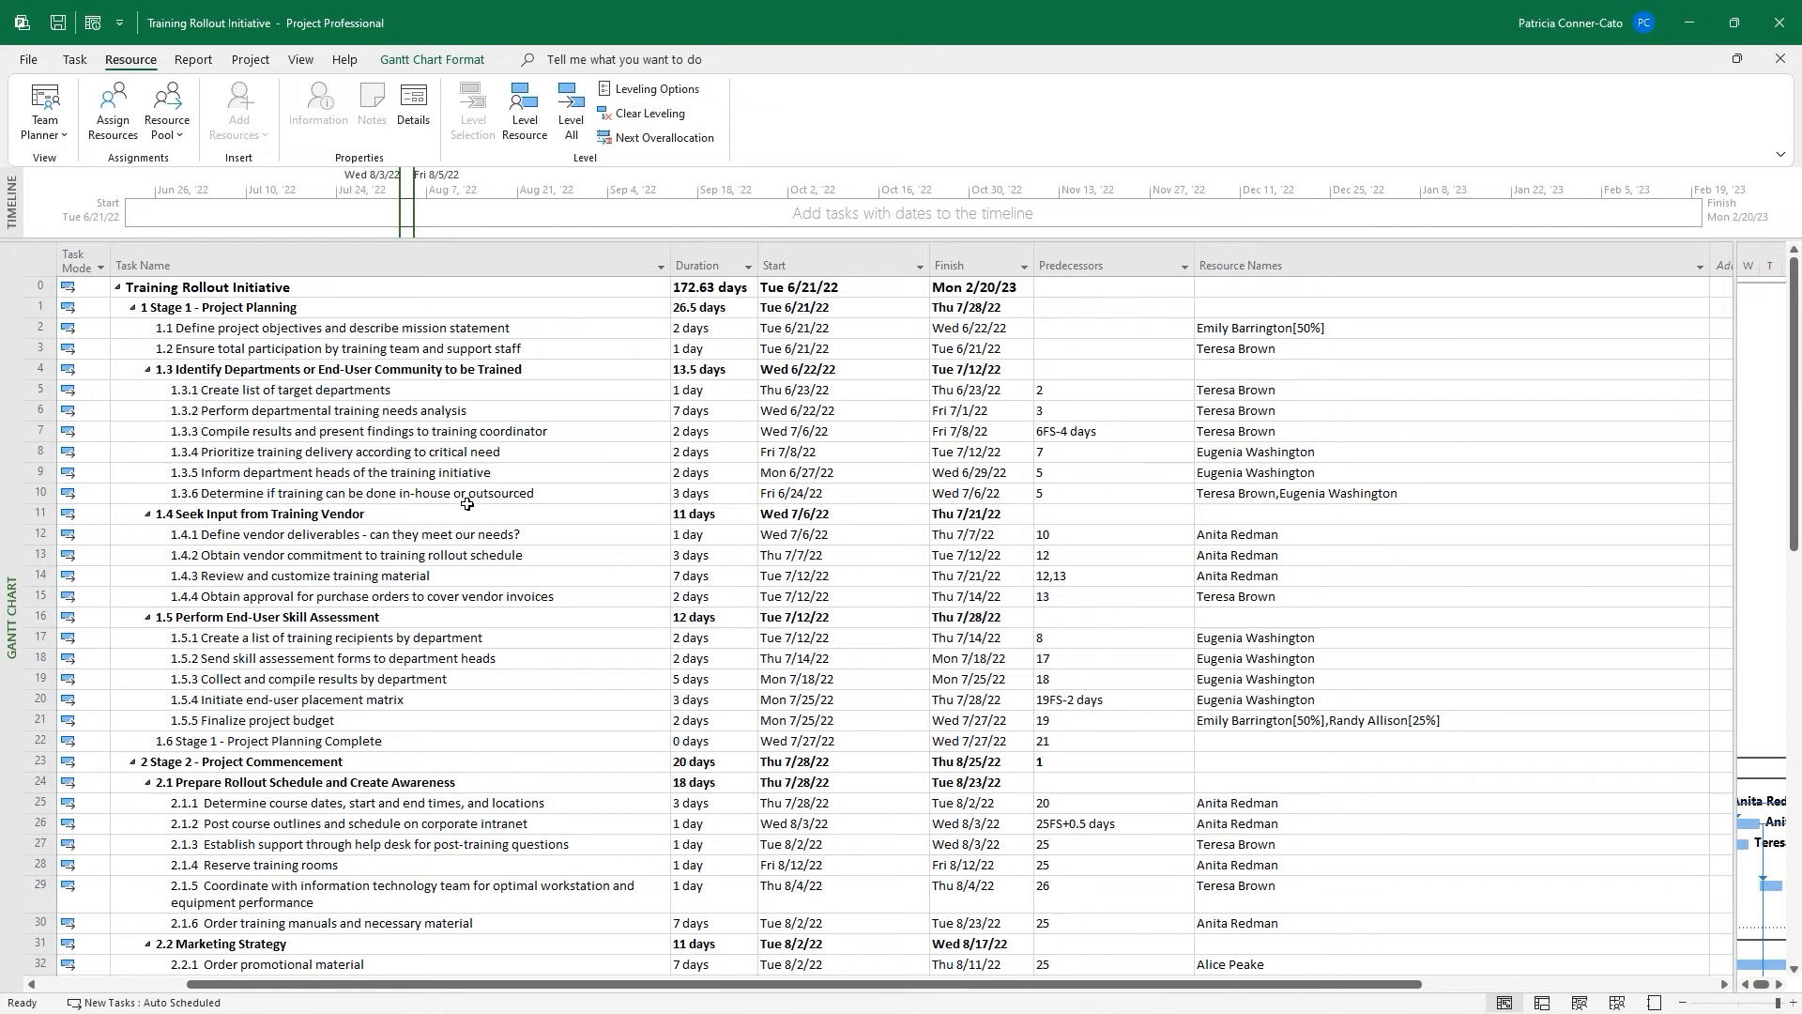
Reassign task 3.2 Conduct training and track attendance to Vendor Trainer 1 and Vendor Trainer 2, increasing the work but keeping the same duration
scroll(468, 504, "down", 2)
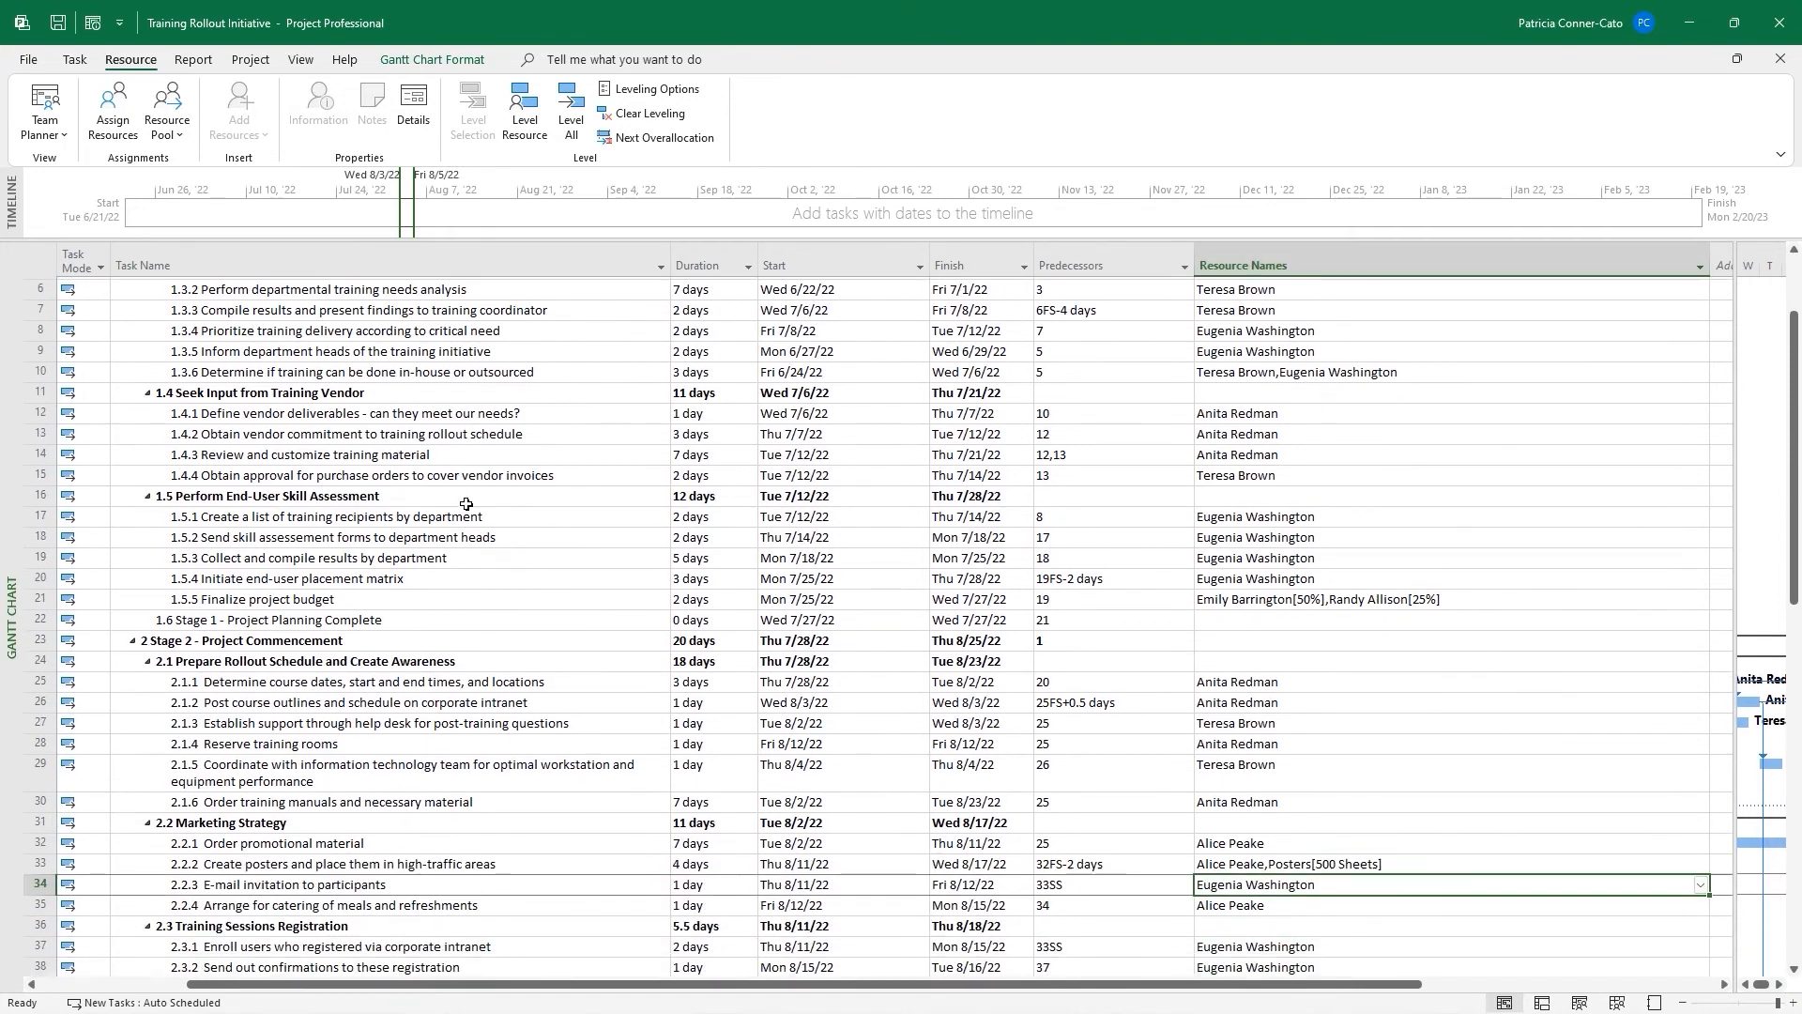
scroll(464, 504, "down", 10)
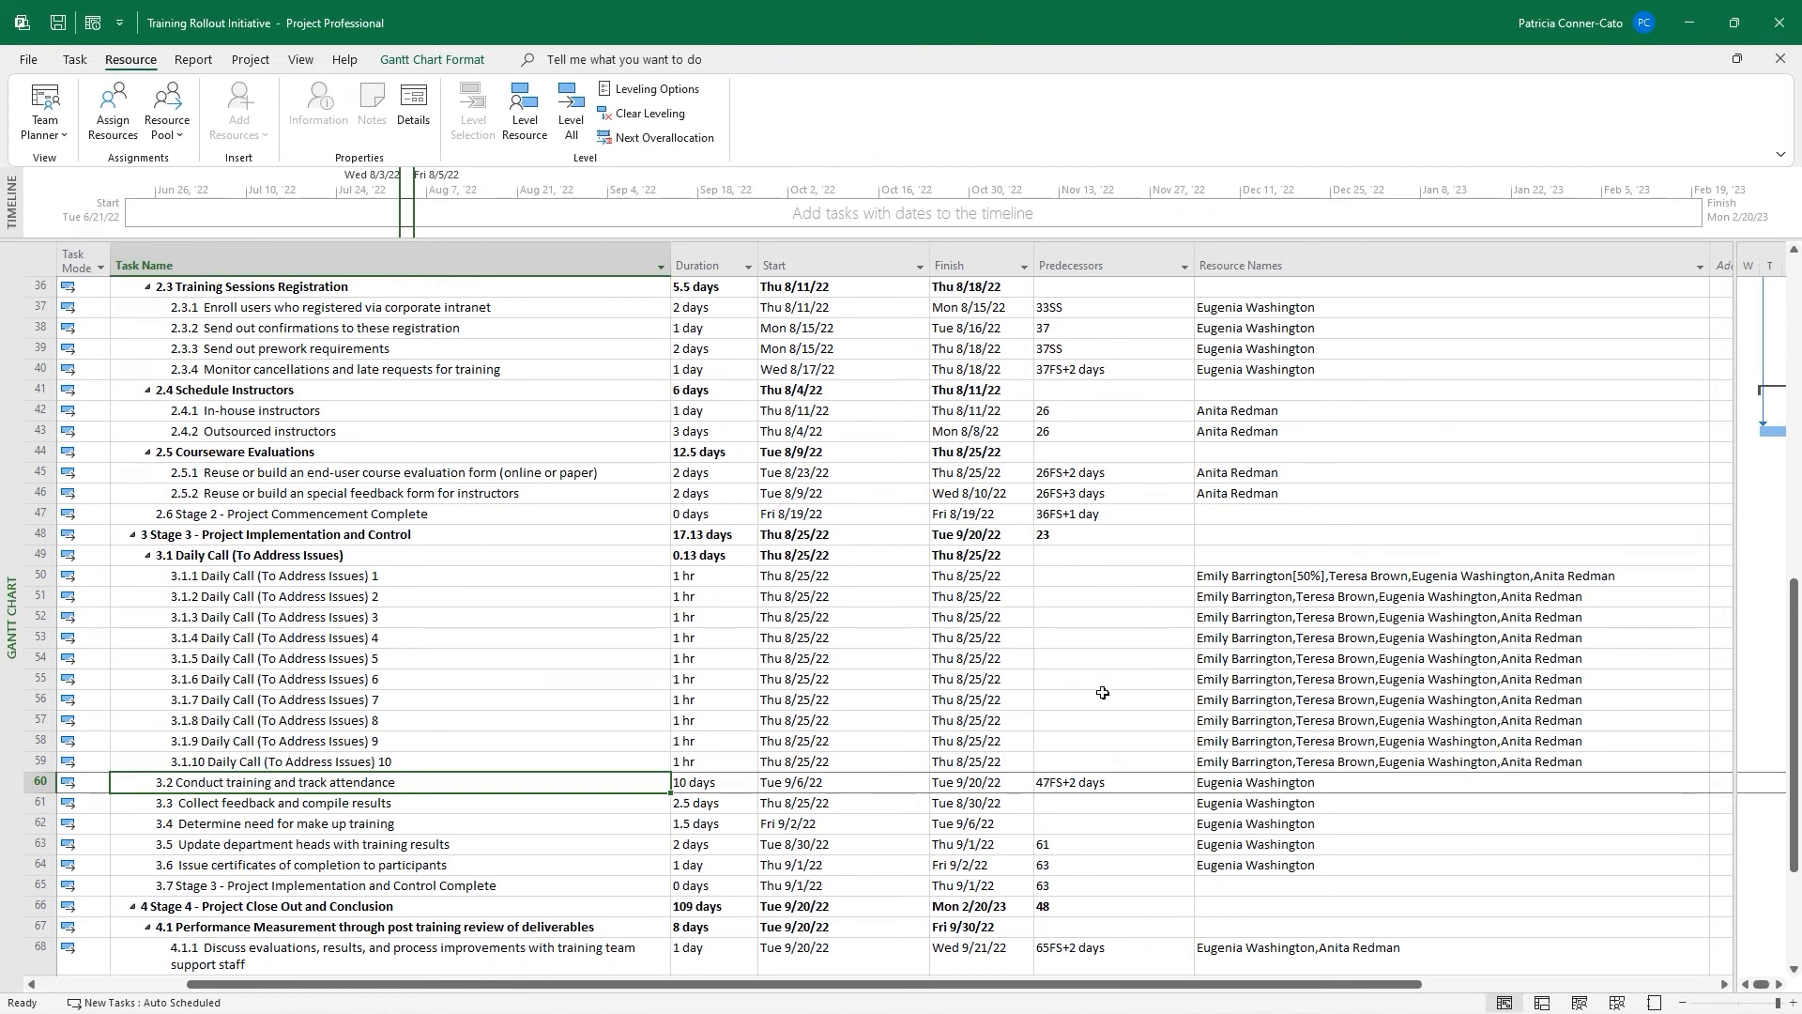
left_click(1242, 786)
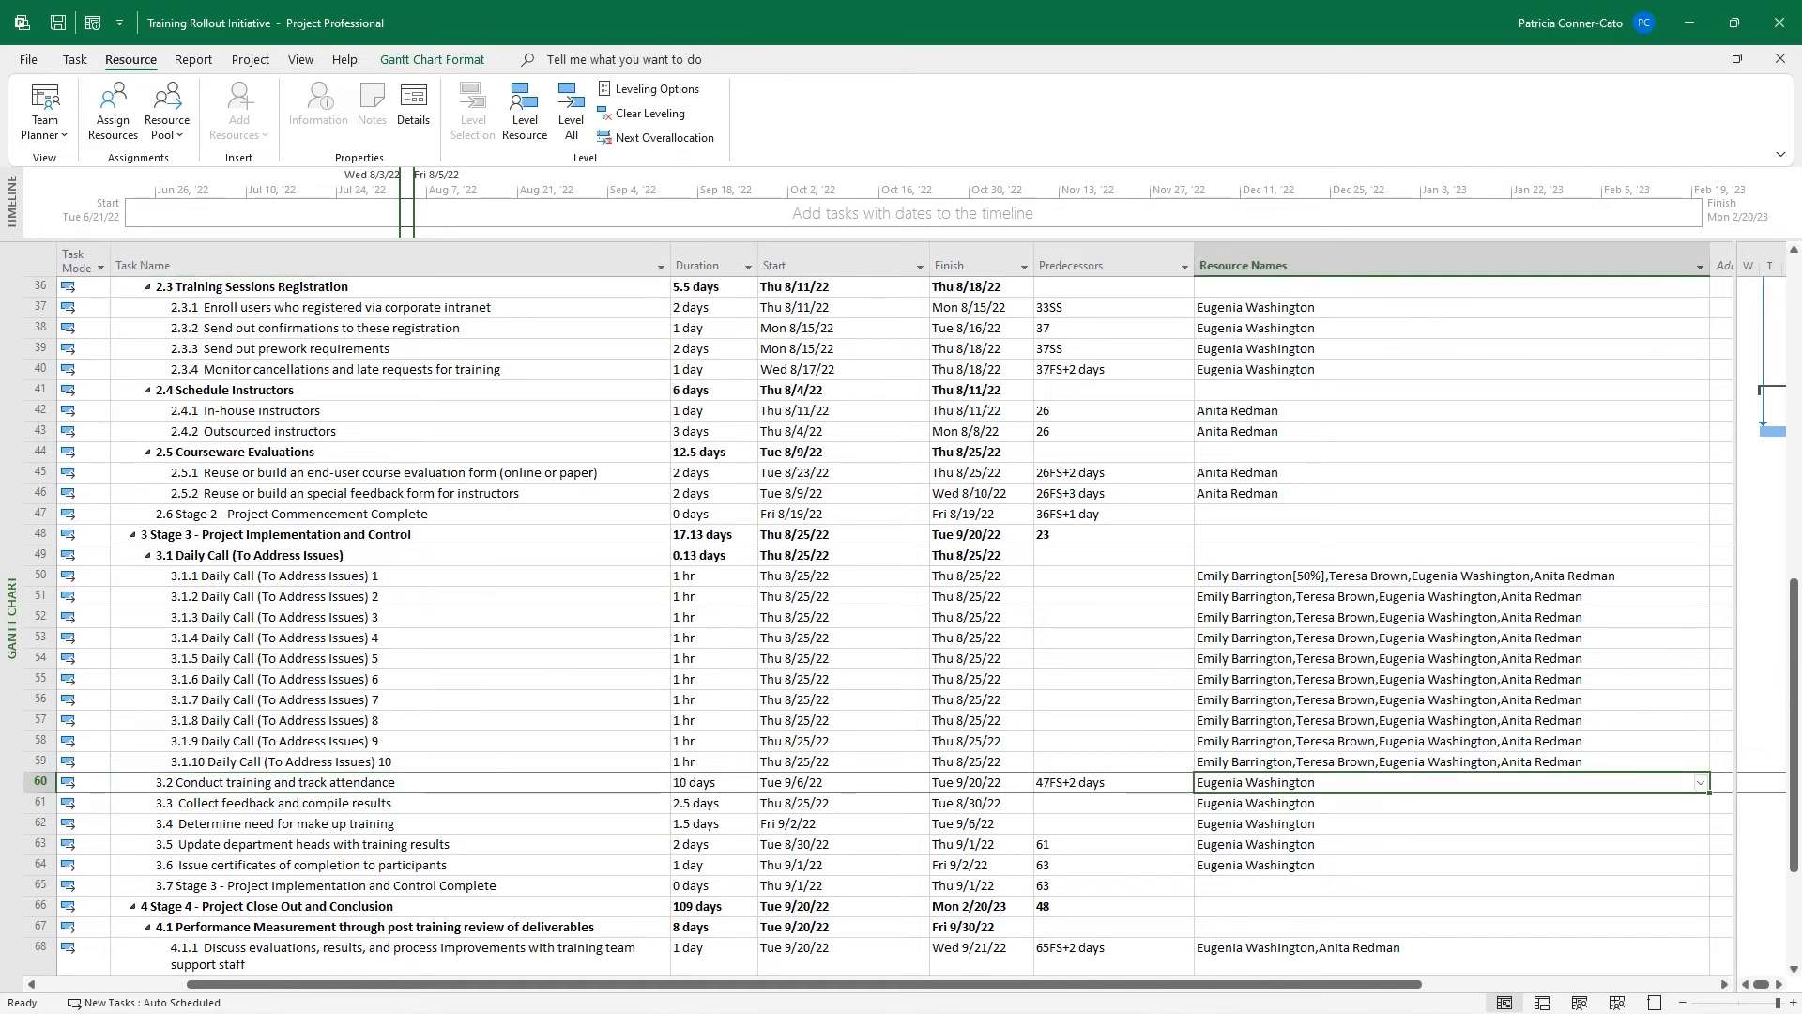
left_click(1700, 782)
left_click(1223, 886)
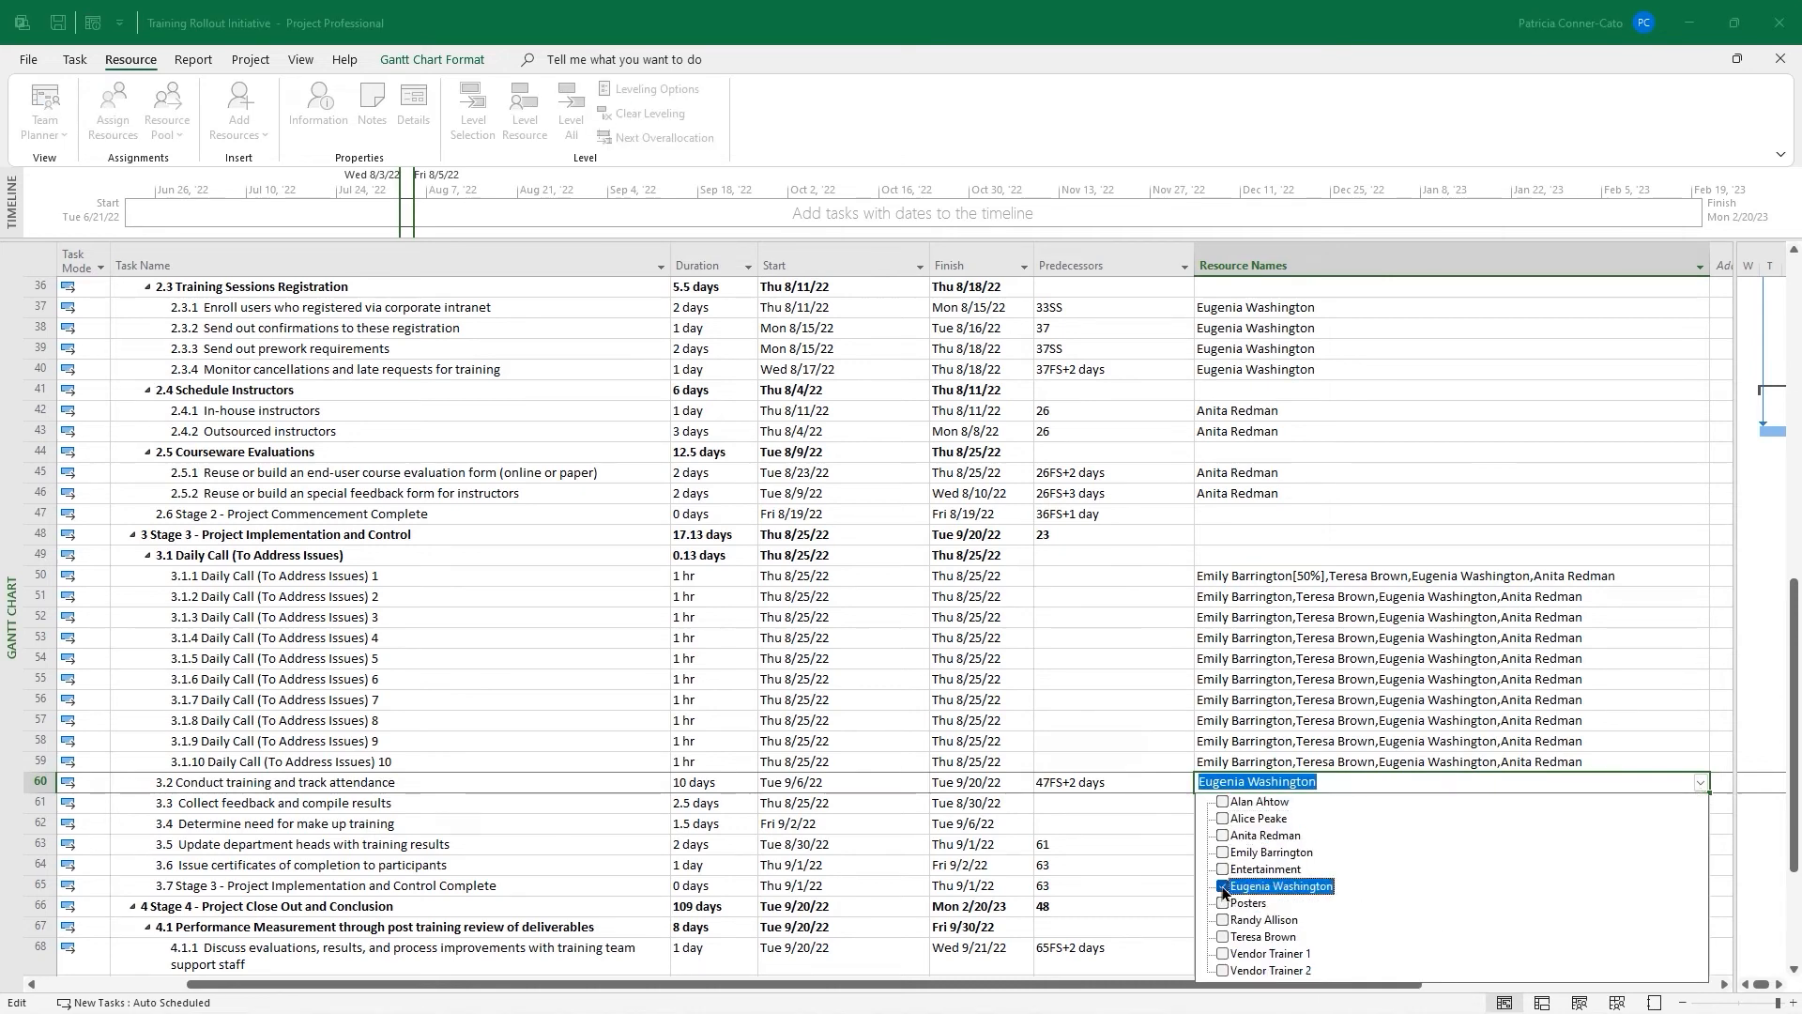
left_click(1221, 954)
left_click(1221, 973)
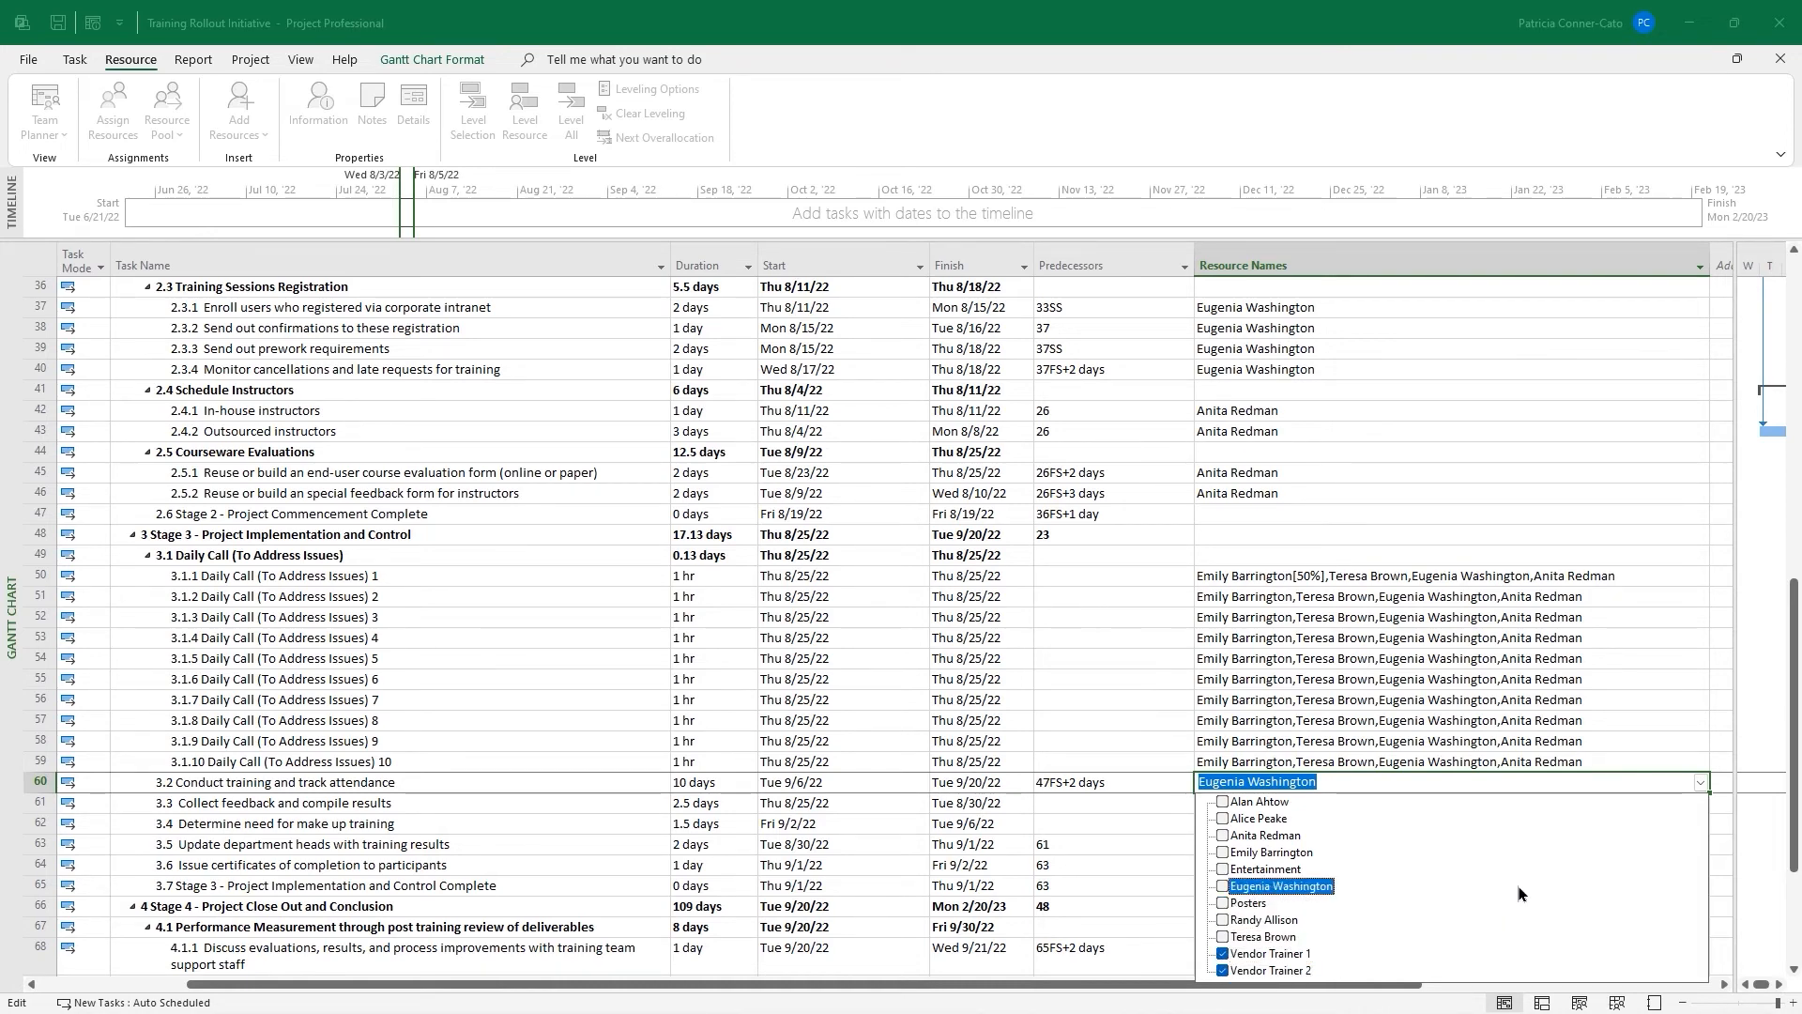
key("Return")
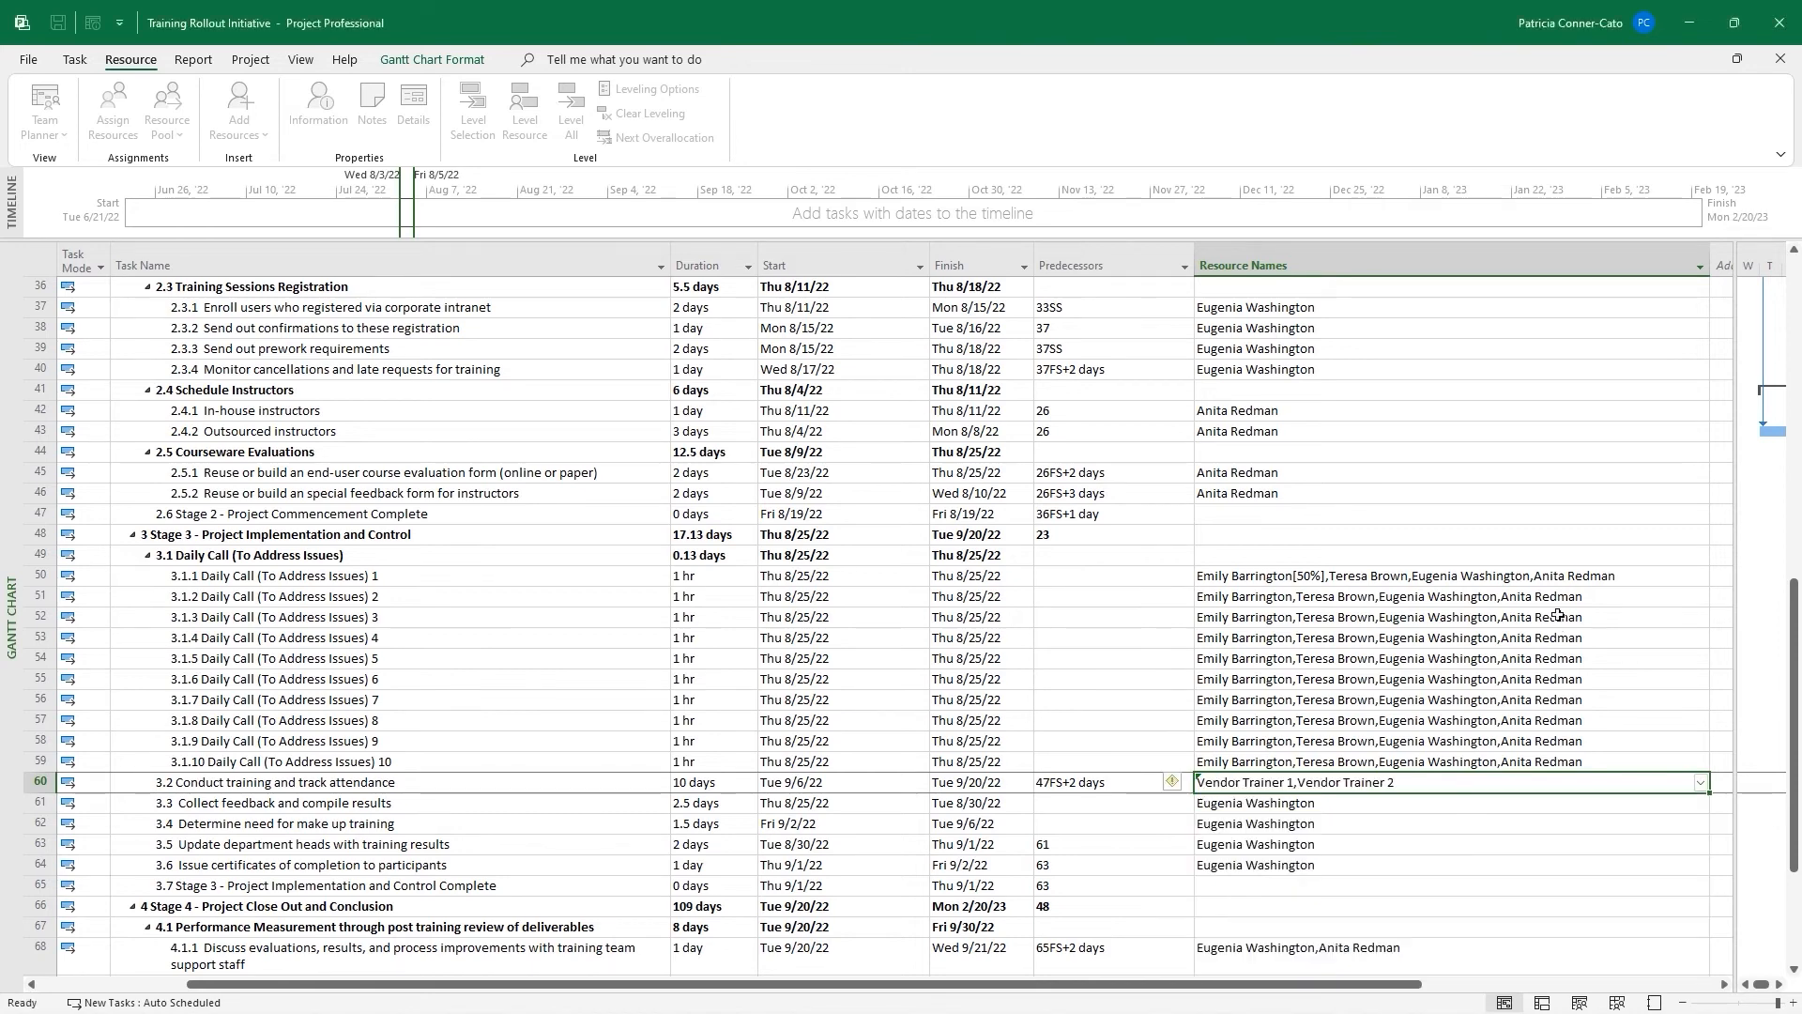
left_click(1175, 784)
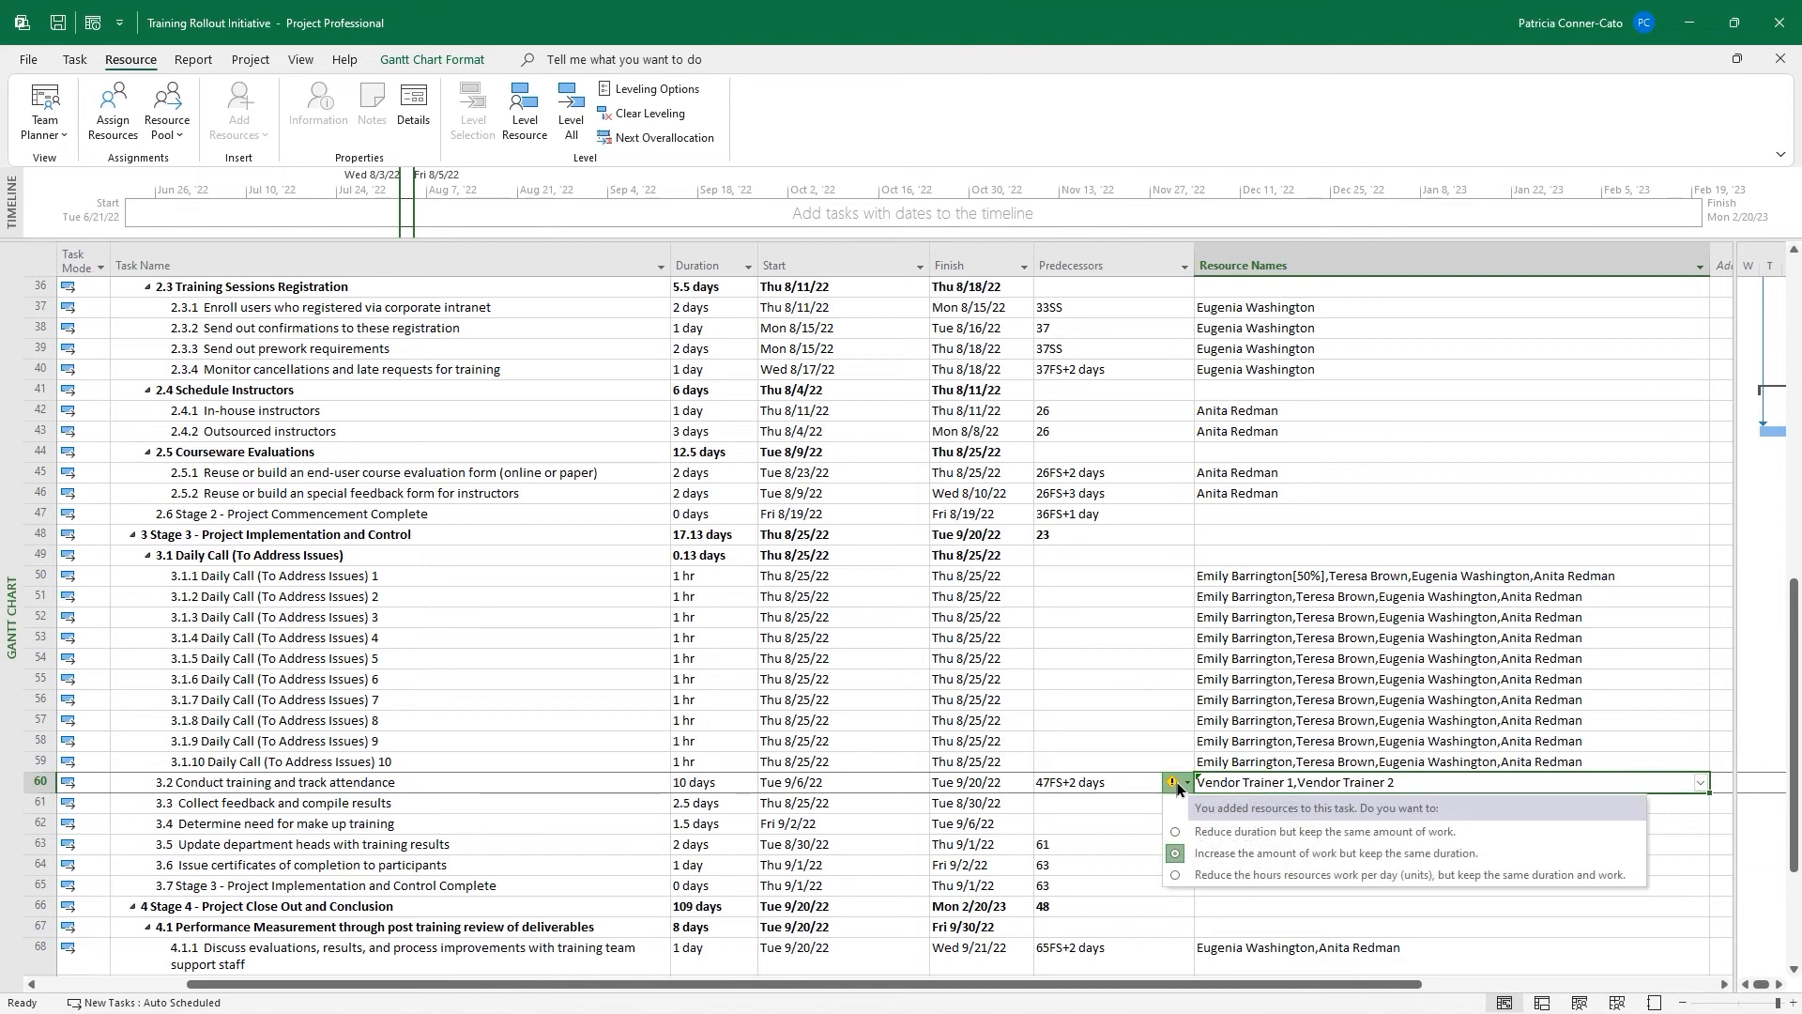
left_click(1193, 854)
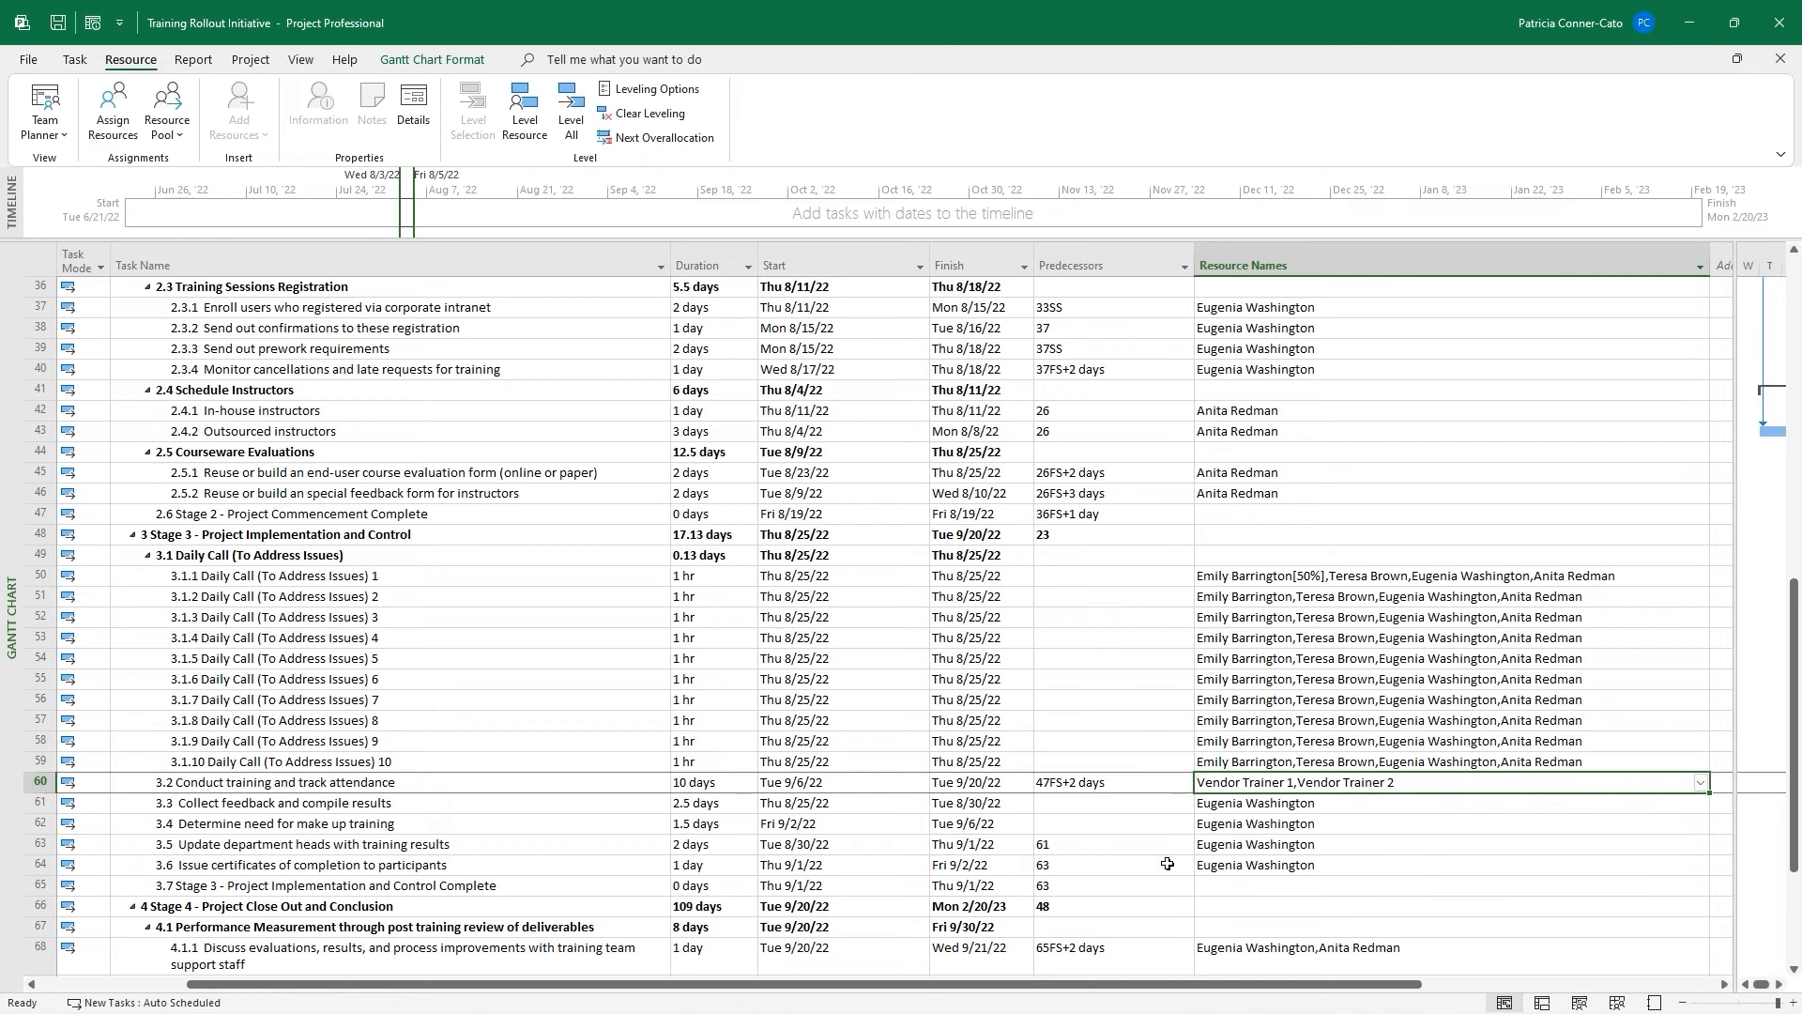
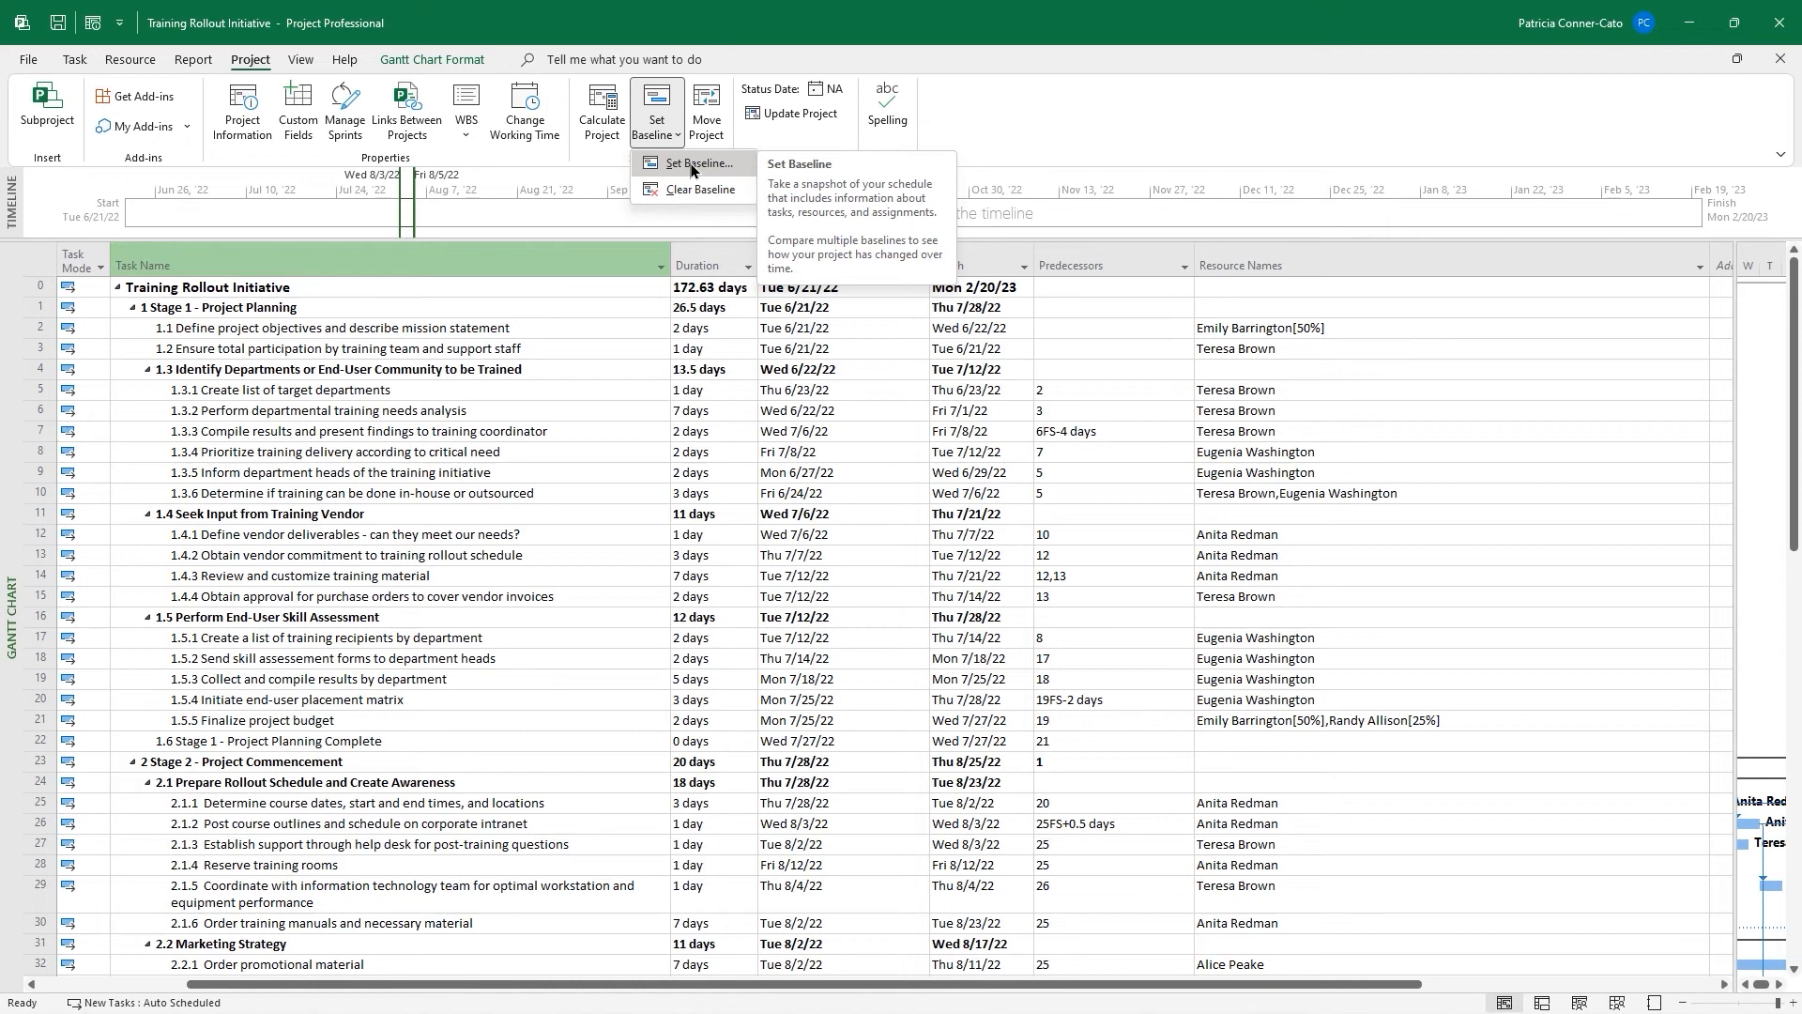
Set the default Baseline for the entire project
left_click(694, 163)
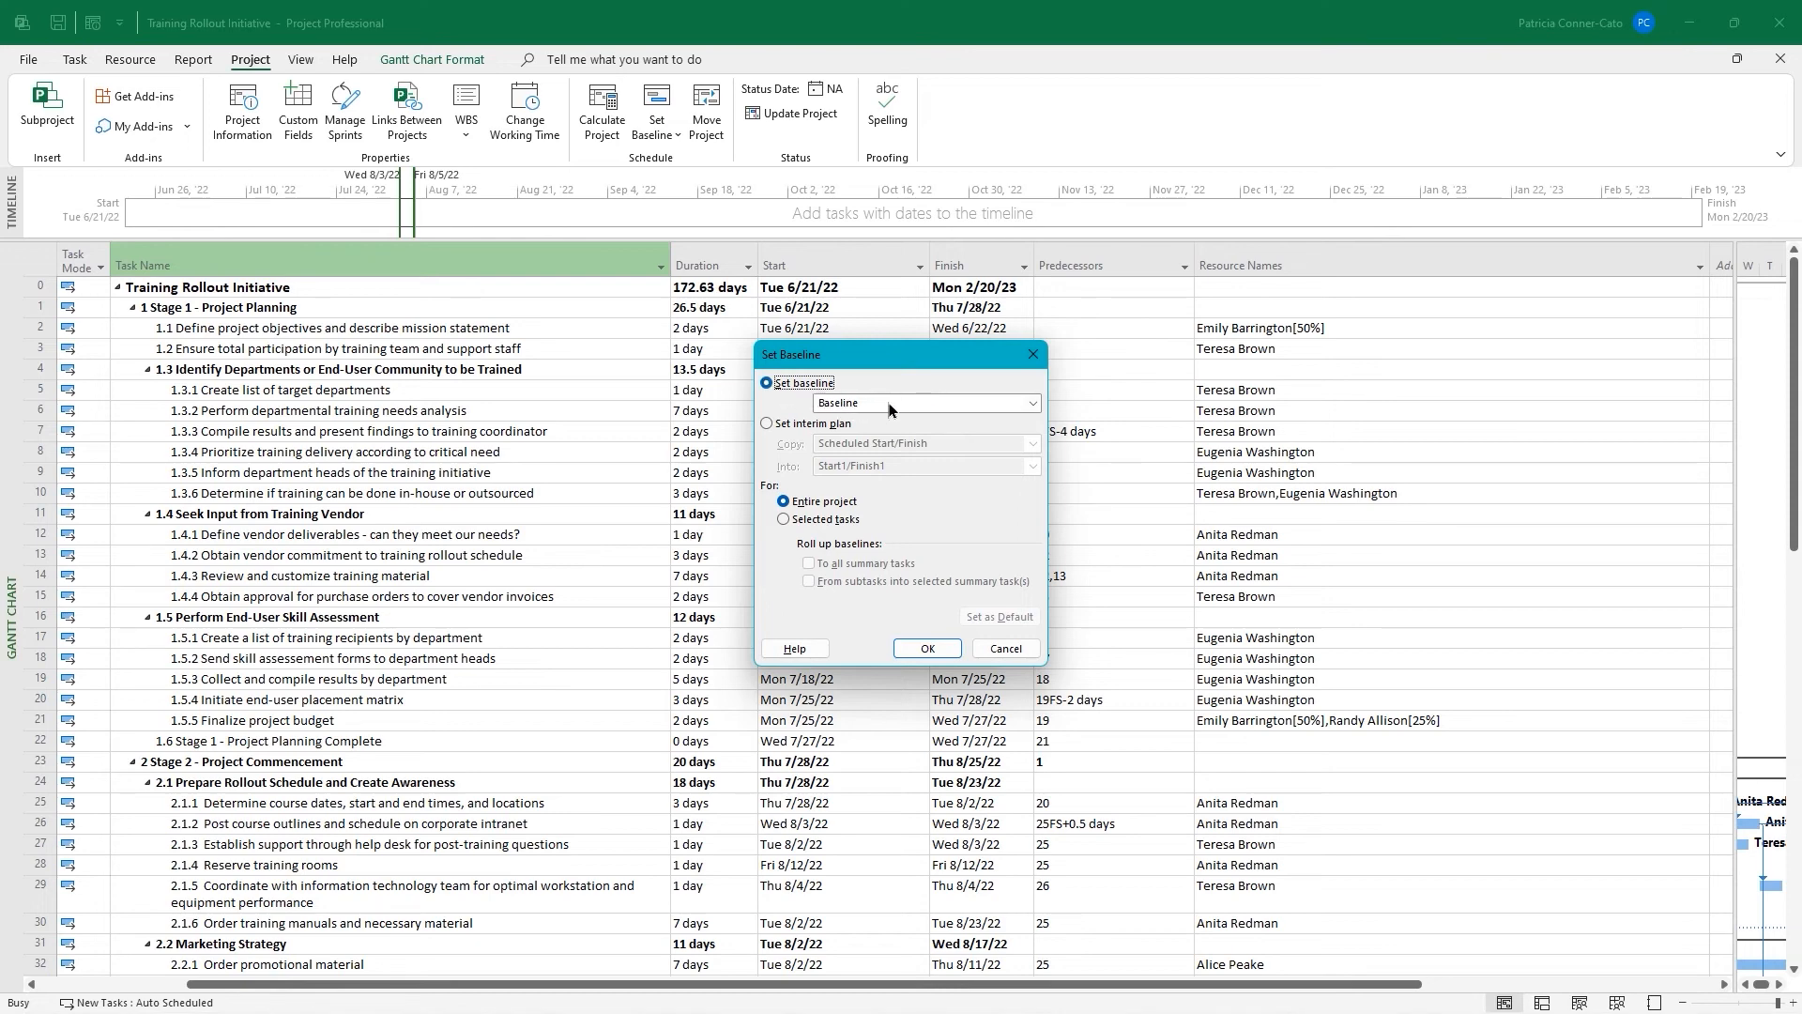
left_click(1029, 409)
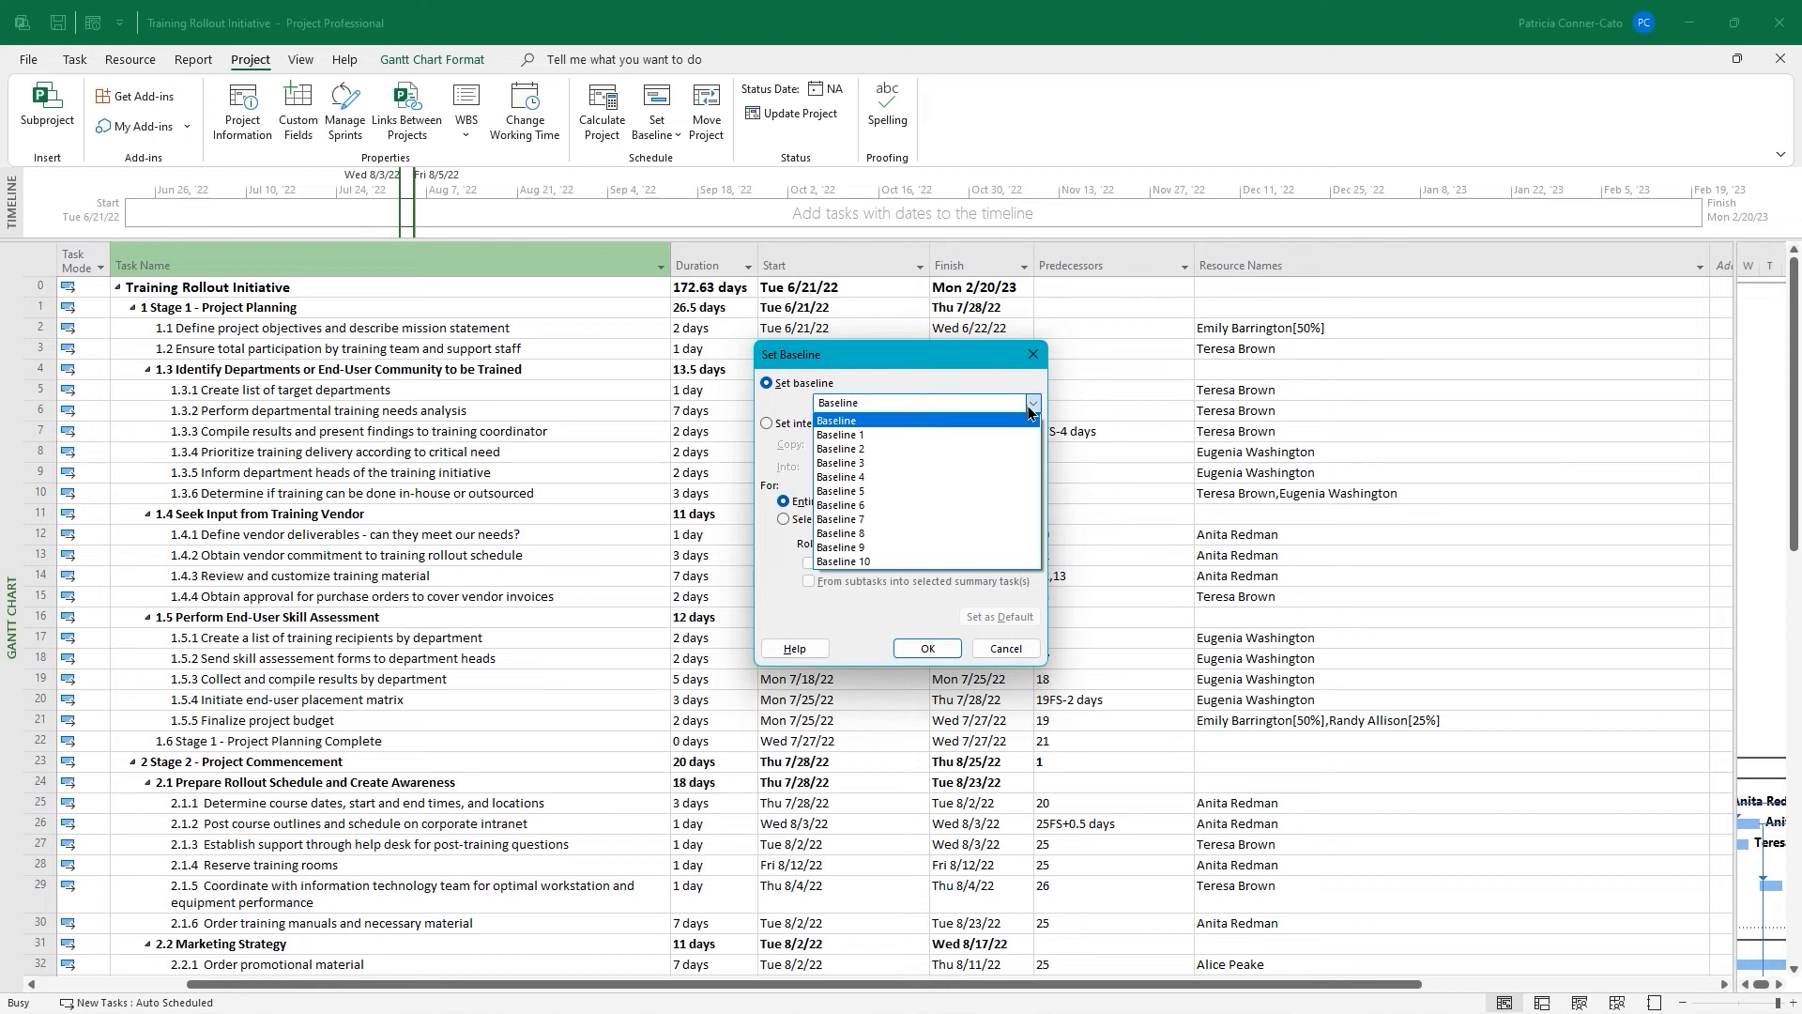
left_click(1031, 405)
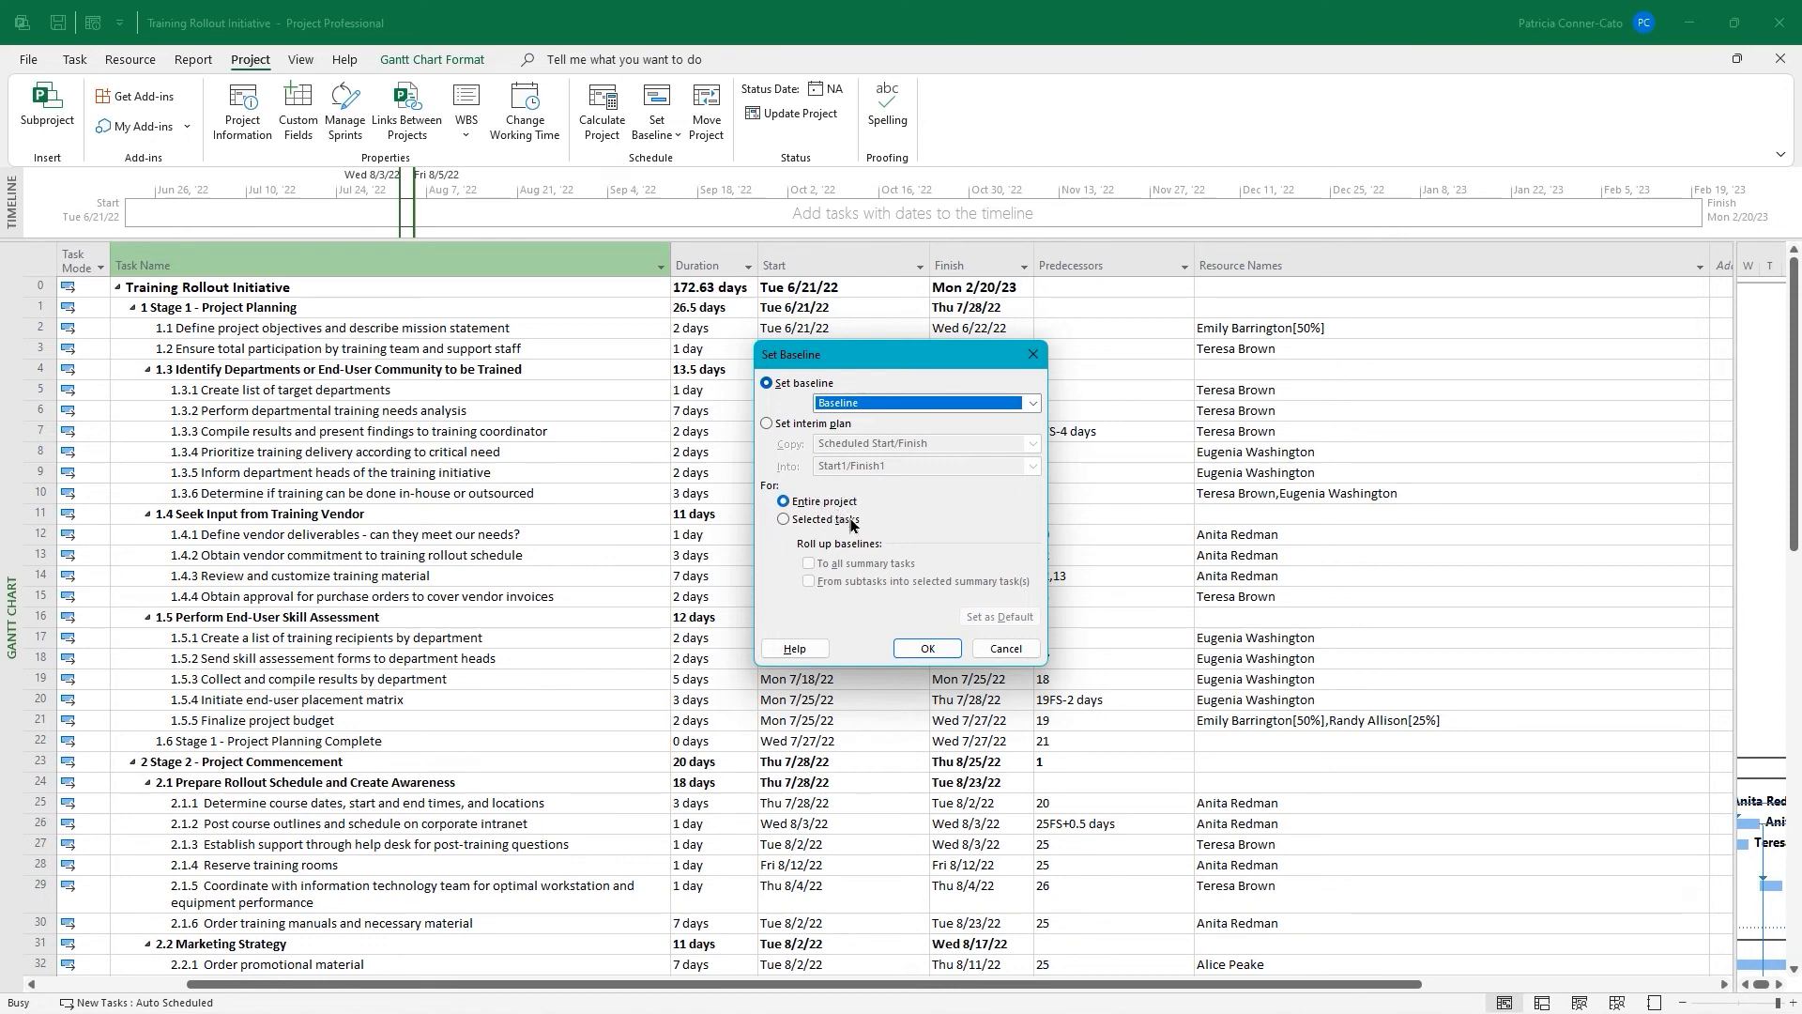
left_click(926, 648)
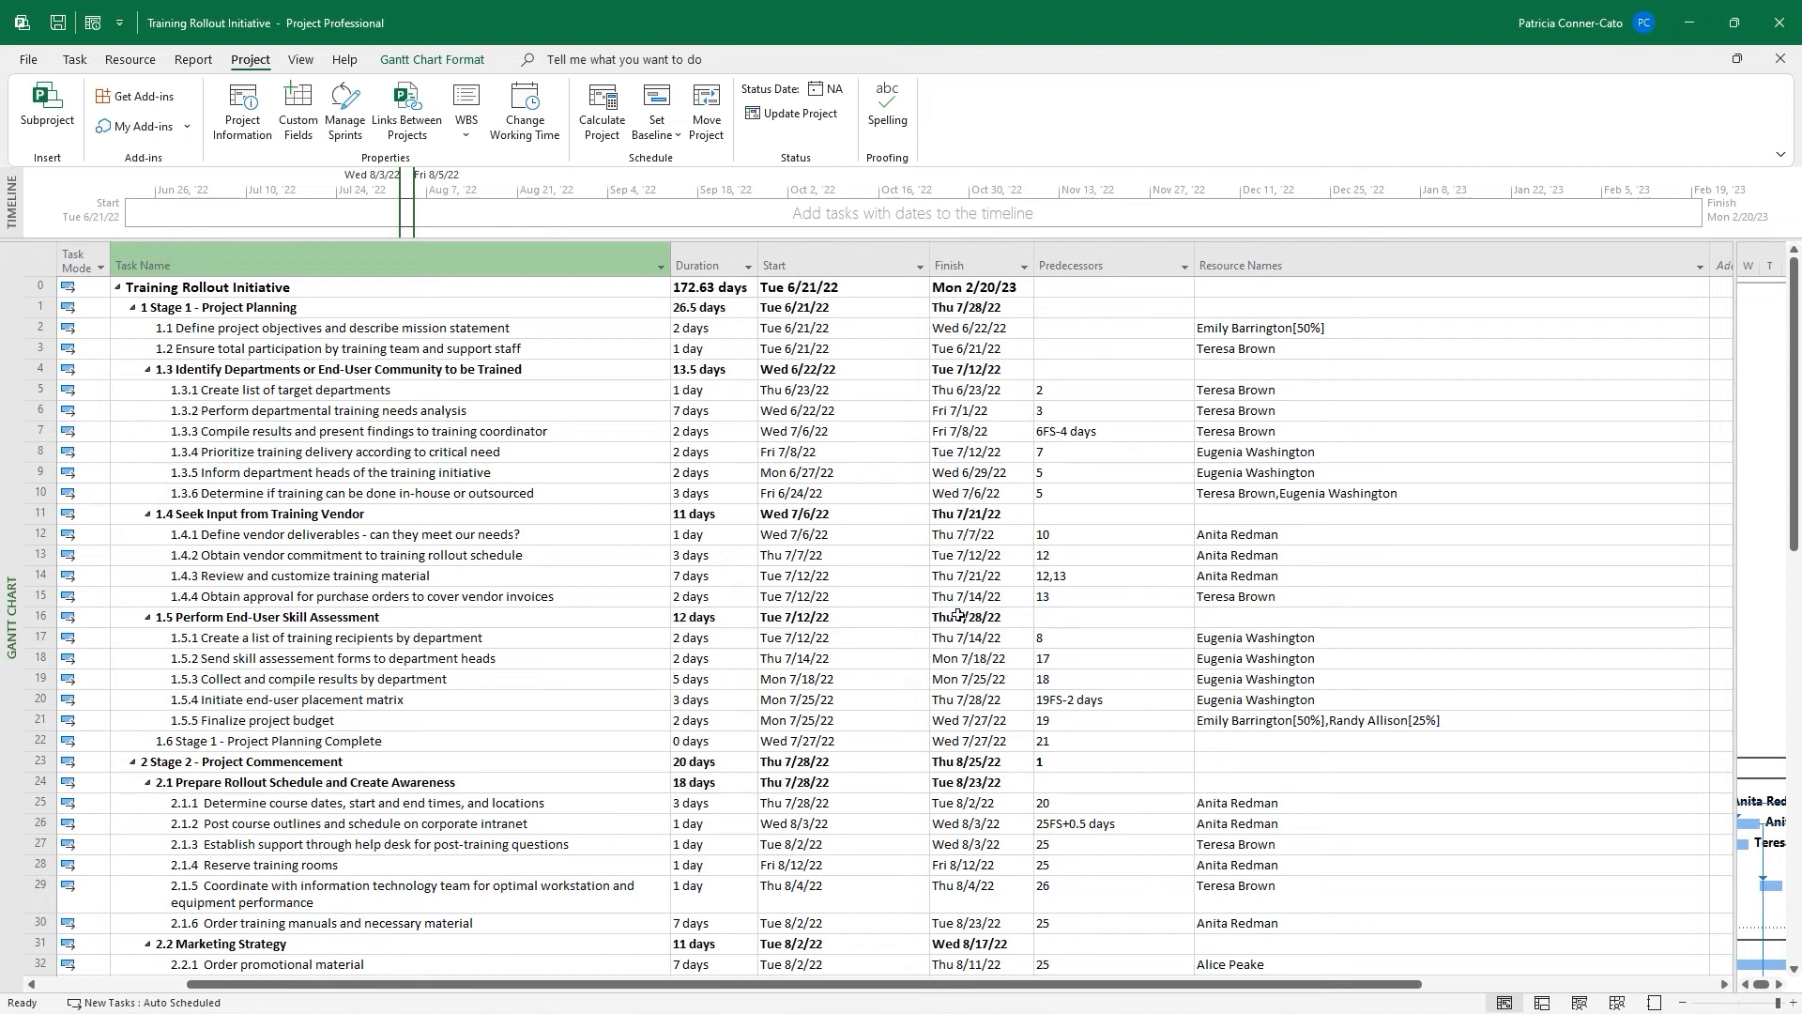
Check when the default Baseline was last saved, without setting it again
left_click(657, 121)
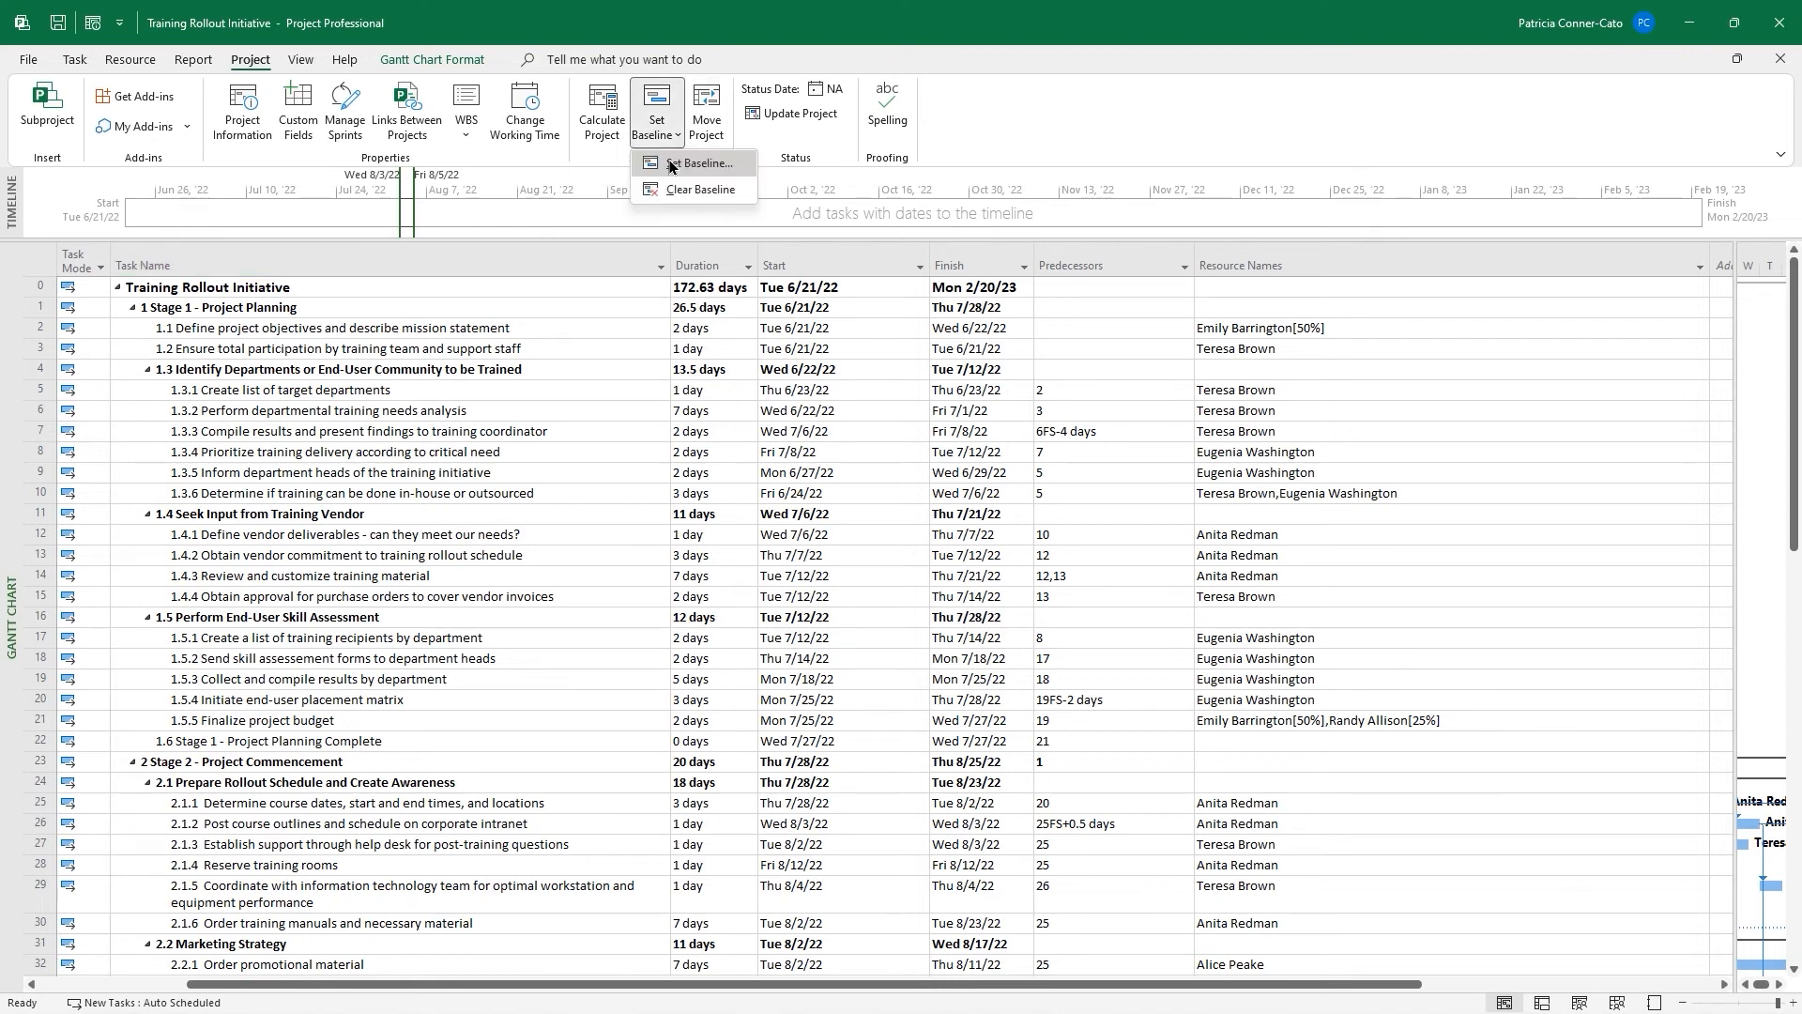
left_click(678, 173)
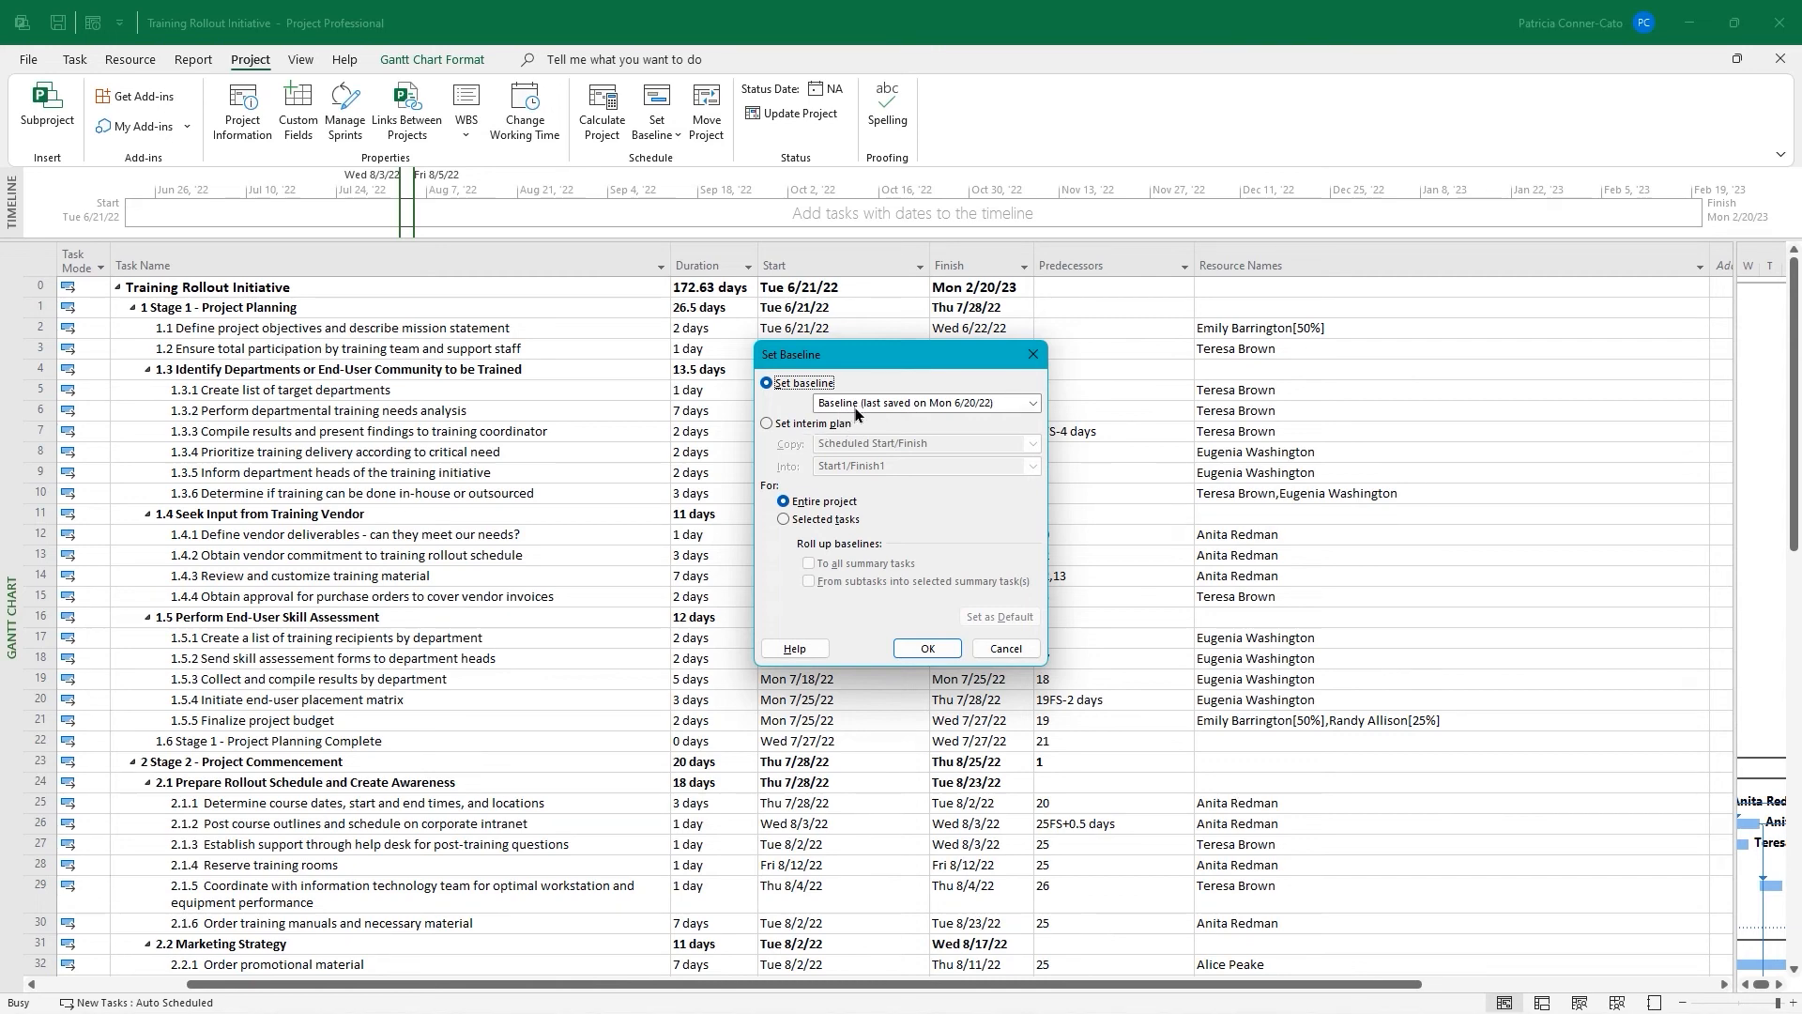
left_click(1033, 402)
left_click(1032, 402)
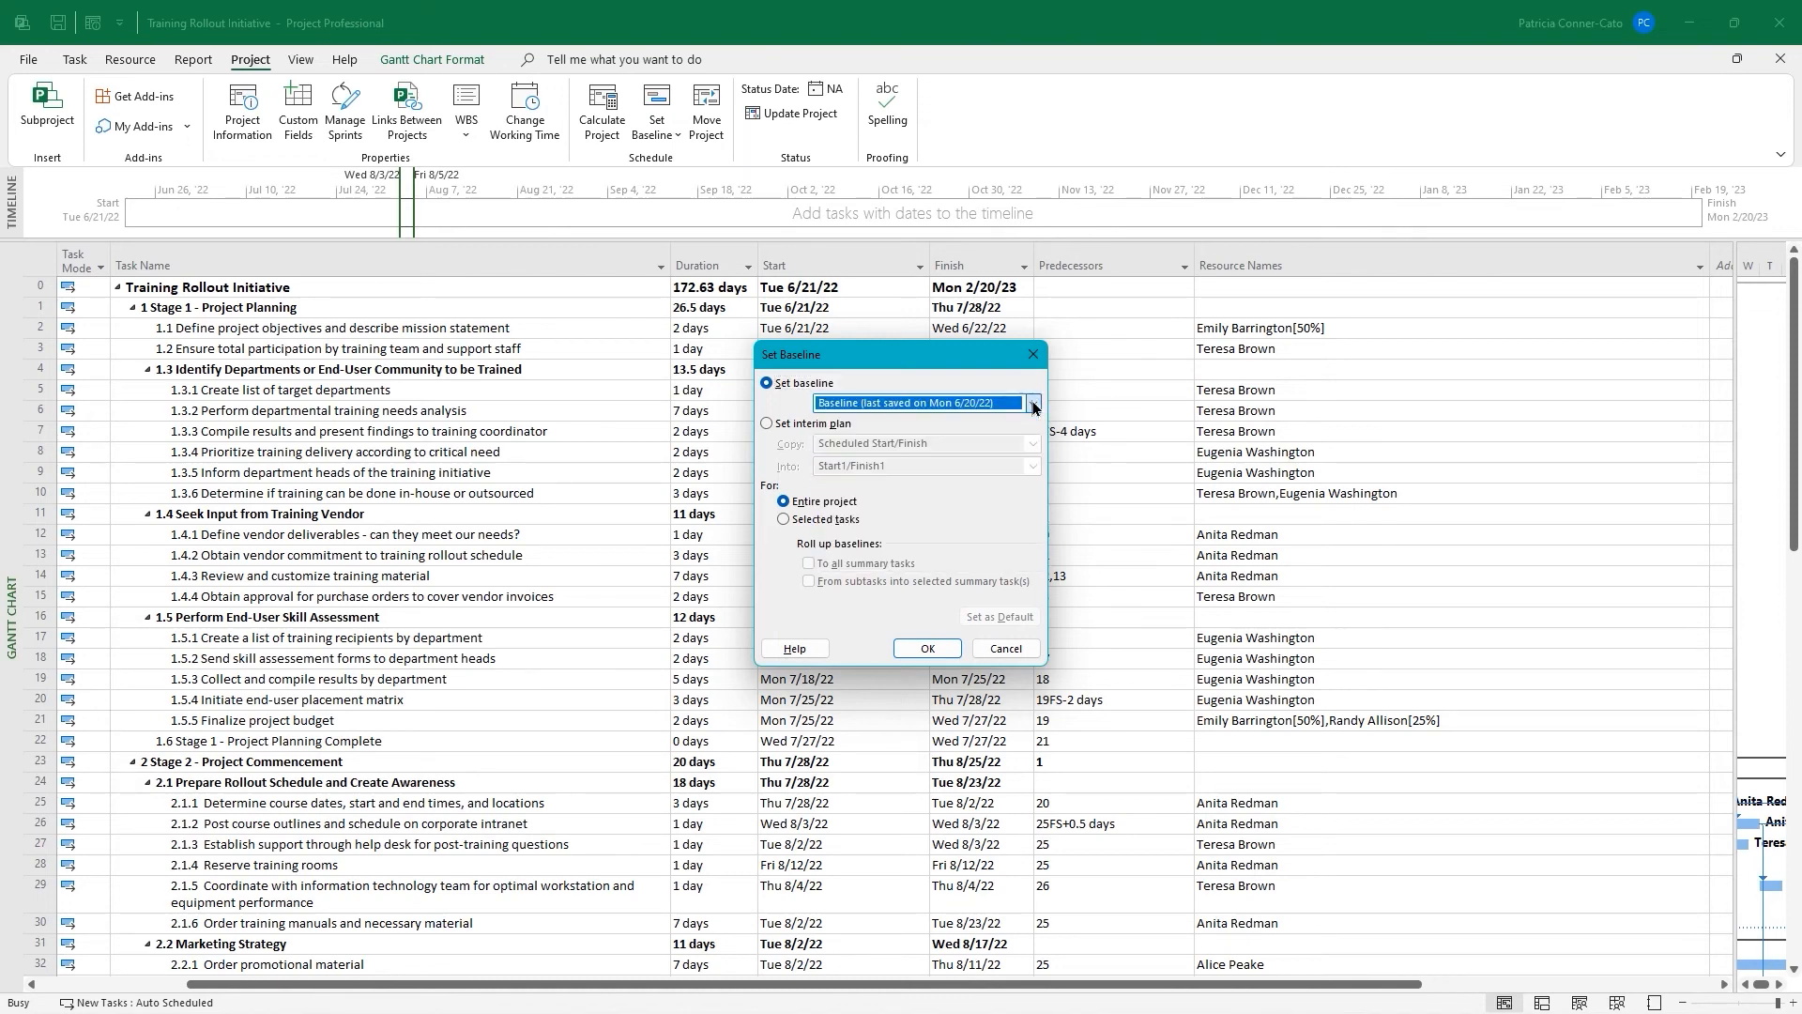
left_click(1006, 648)
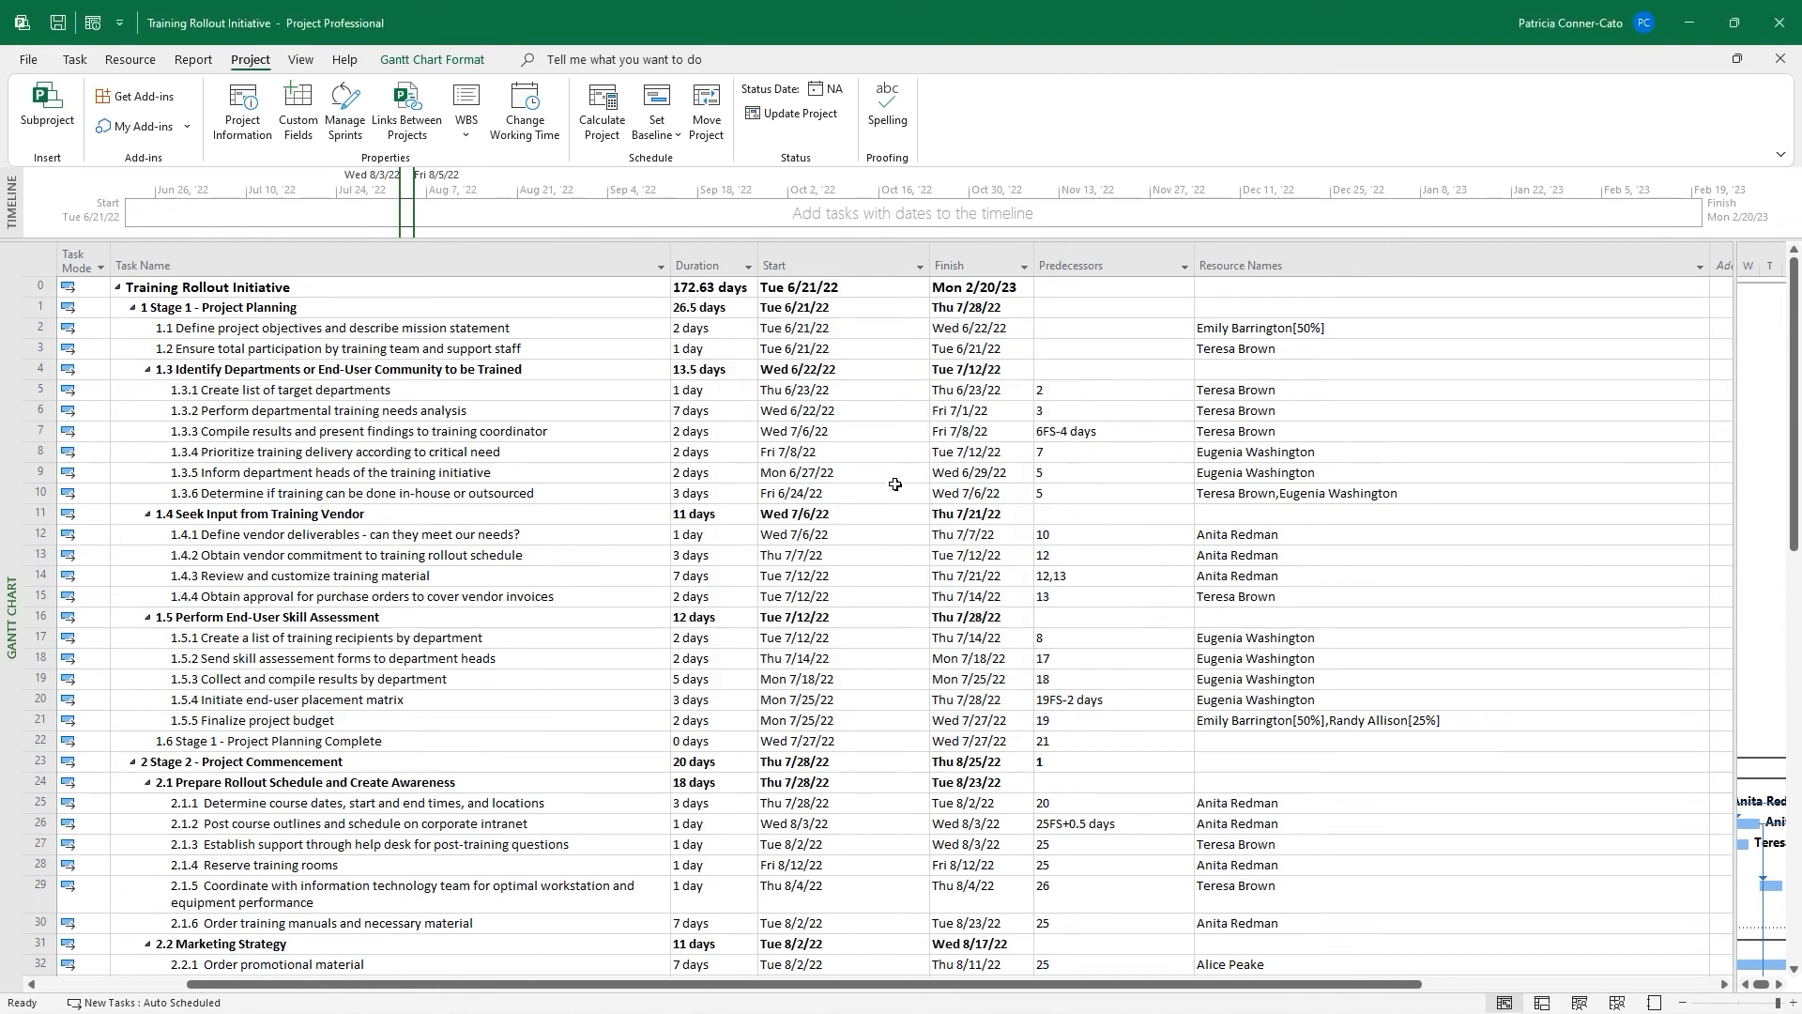
Review the project statistics comparing current and baseline dates, duration, work and cost
left_click(98, 28)
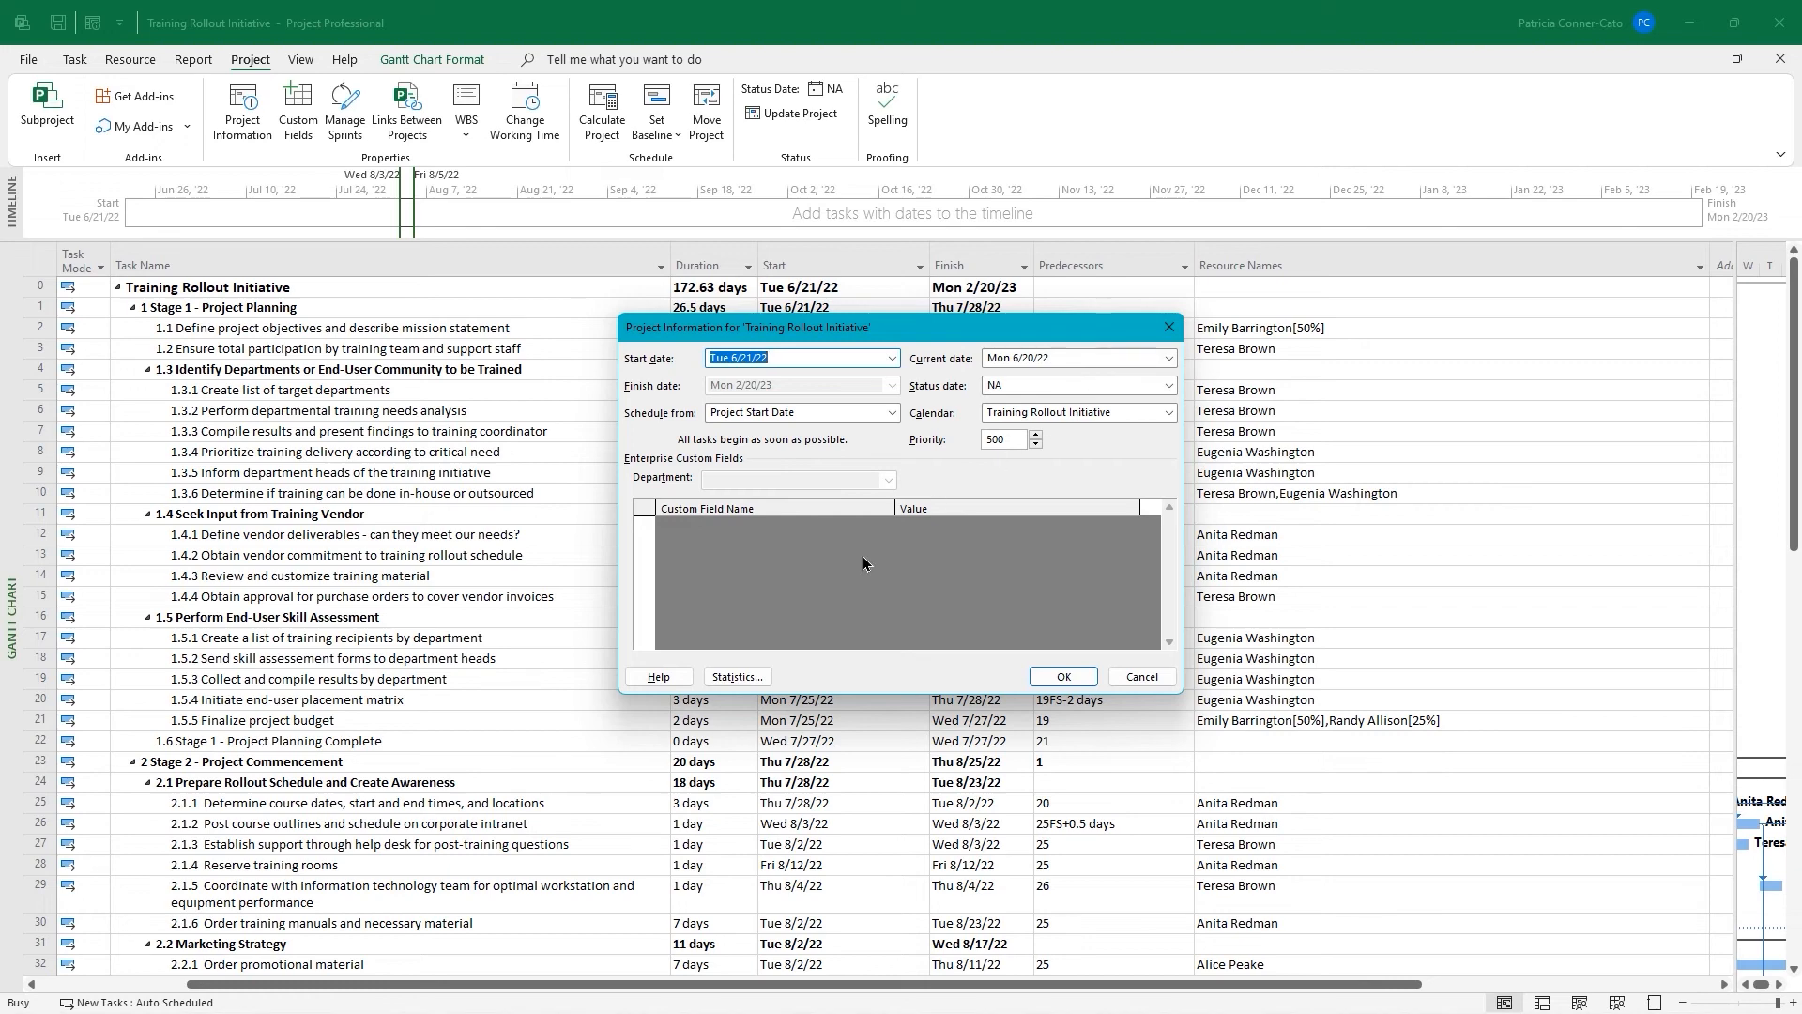
left_click(742, 677)
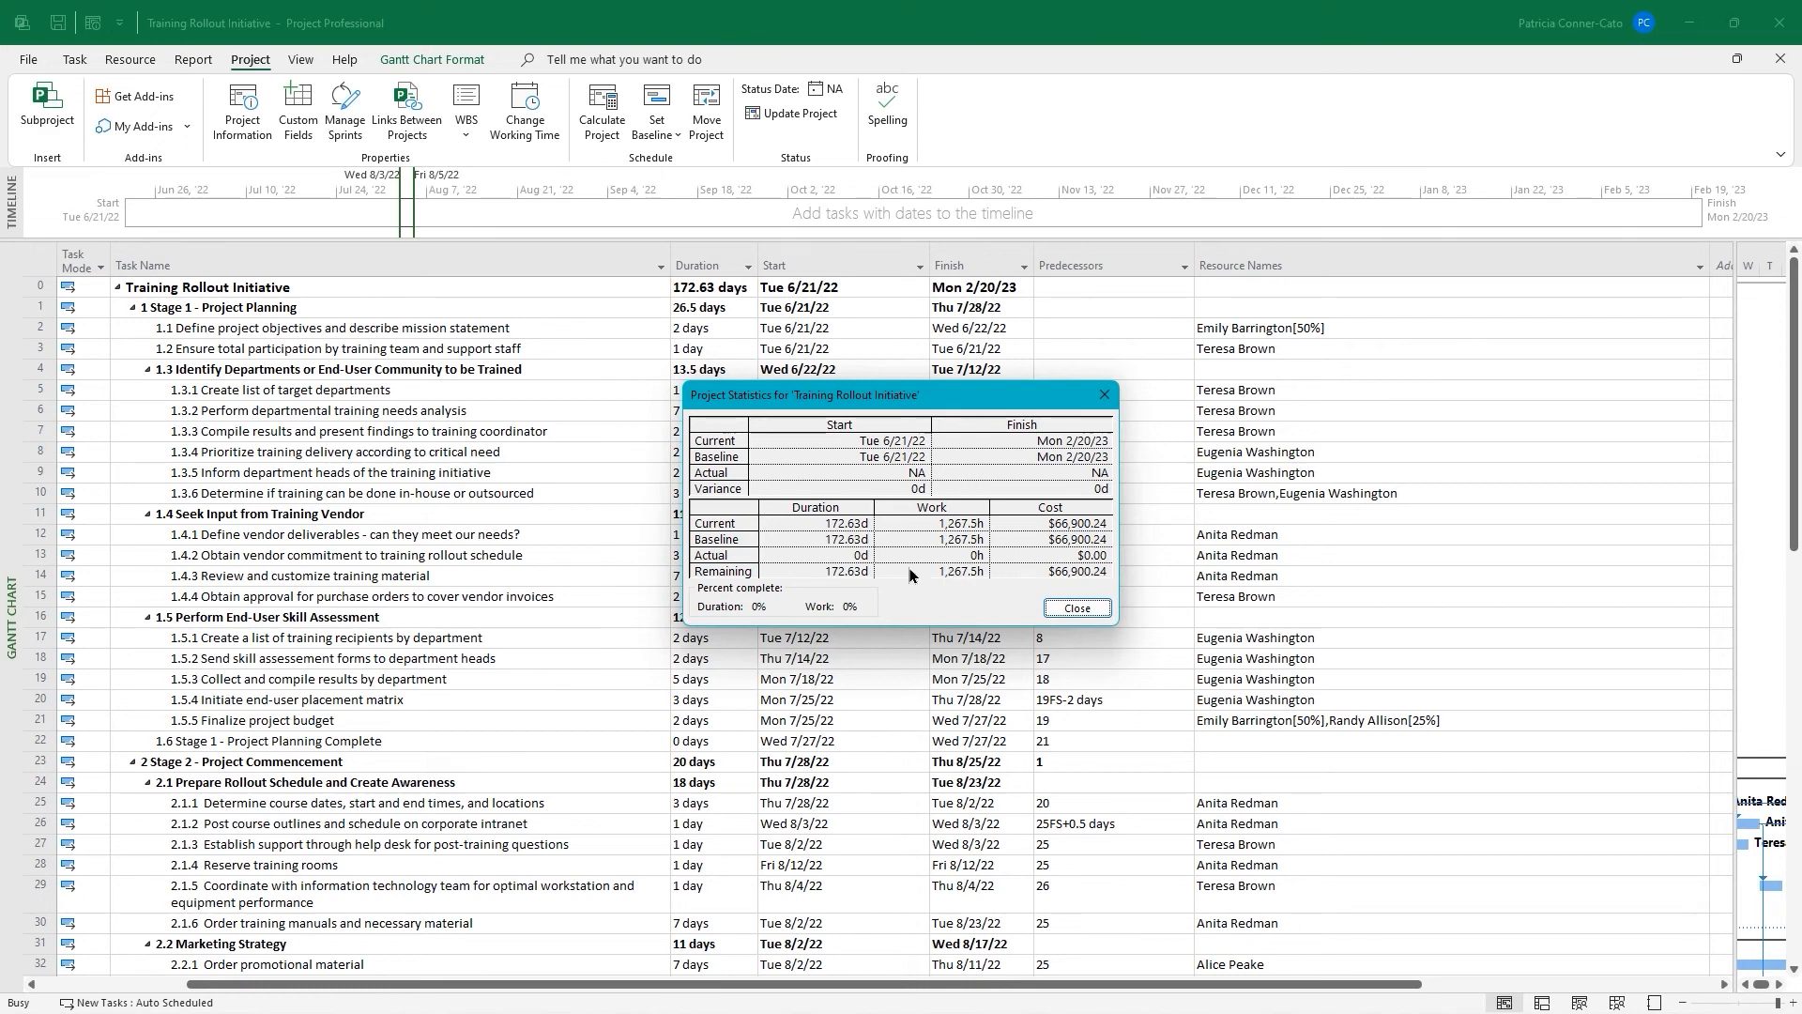
left_click(1079, 609)
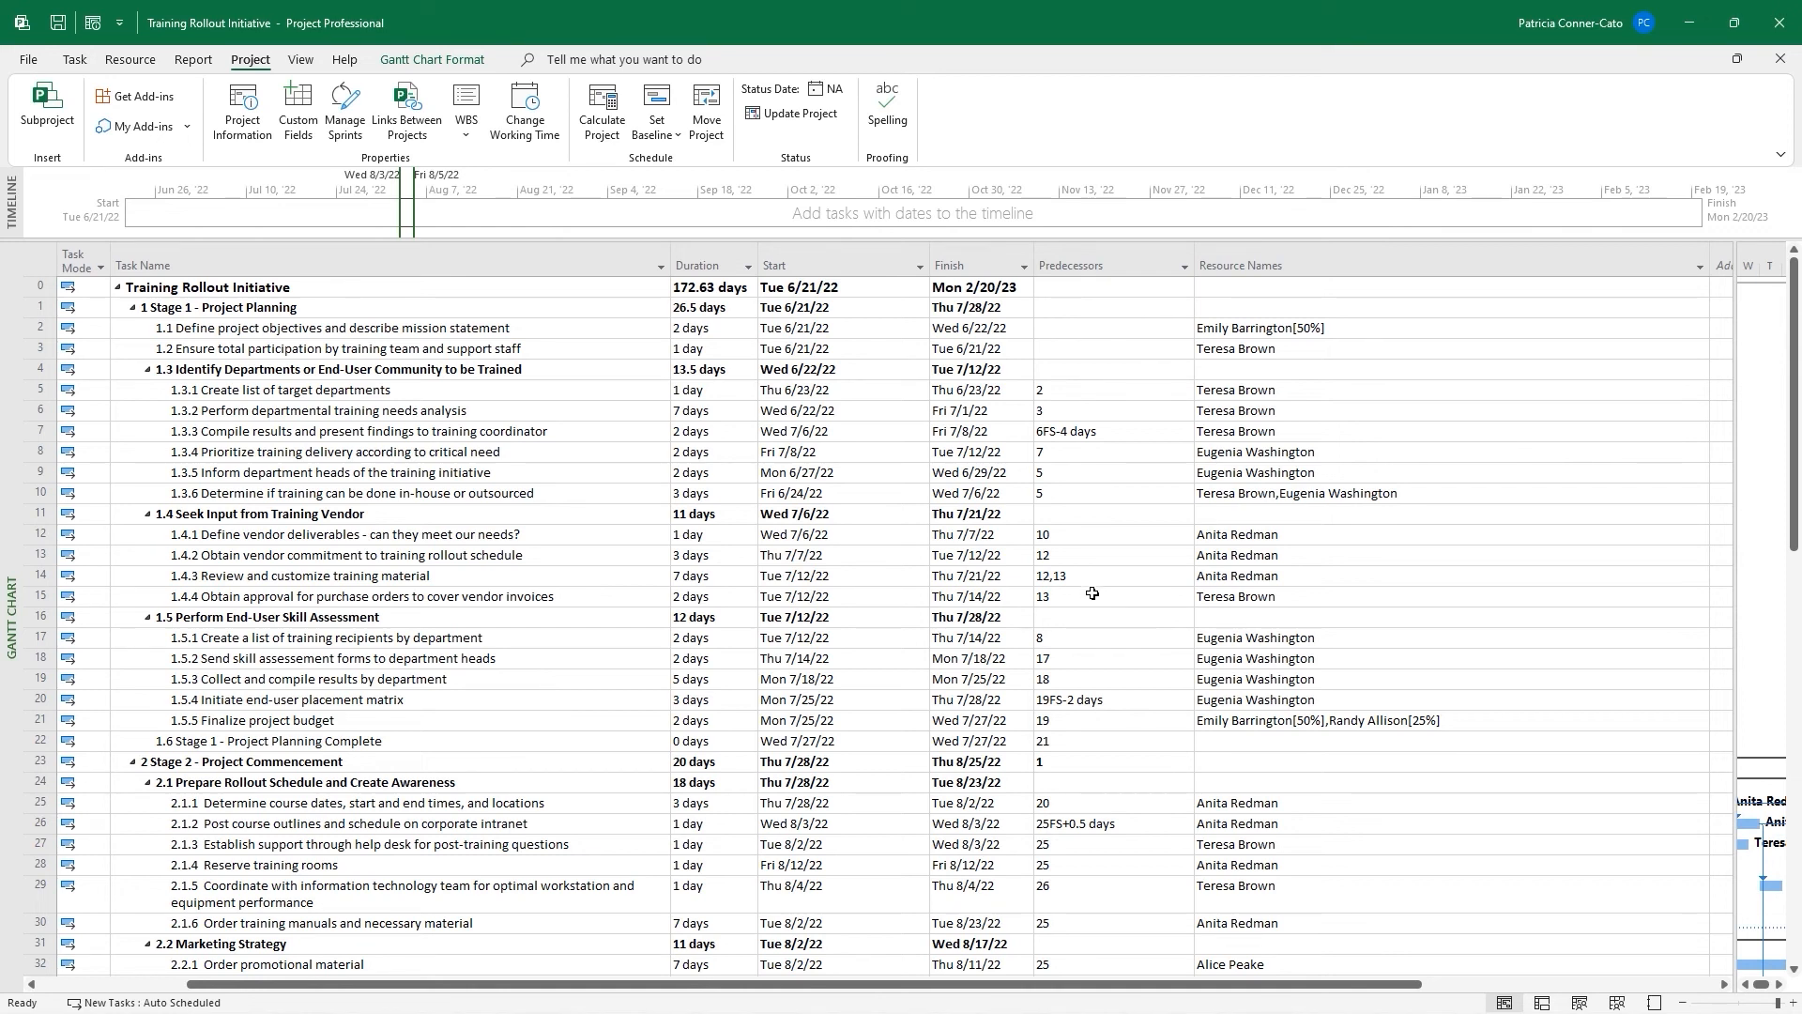
Preview the printout of the entire project with multiple pages shown at once, and return to the schedule
left_click(56, 26)
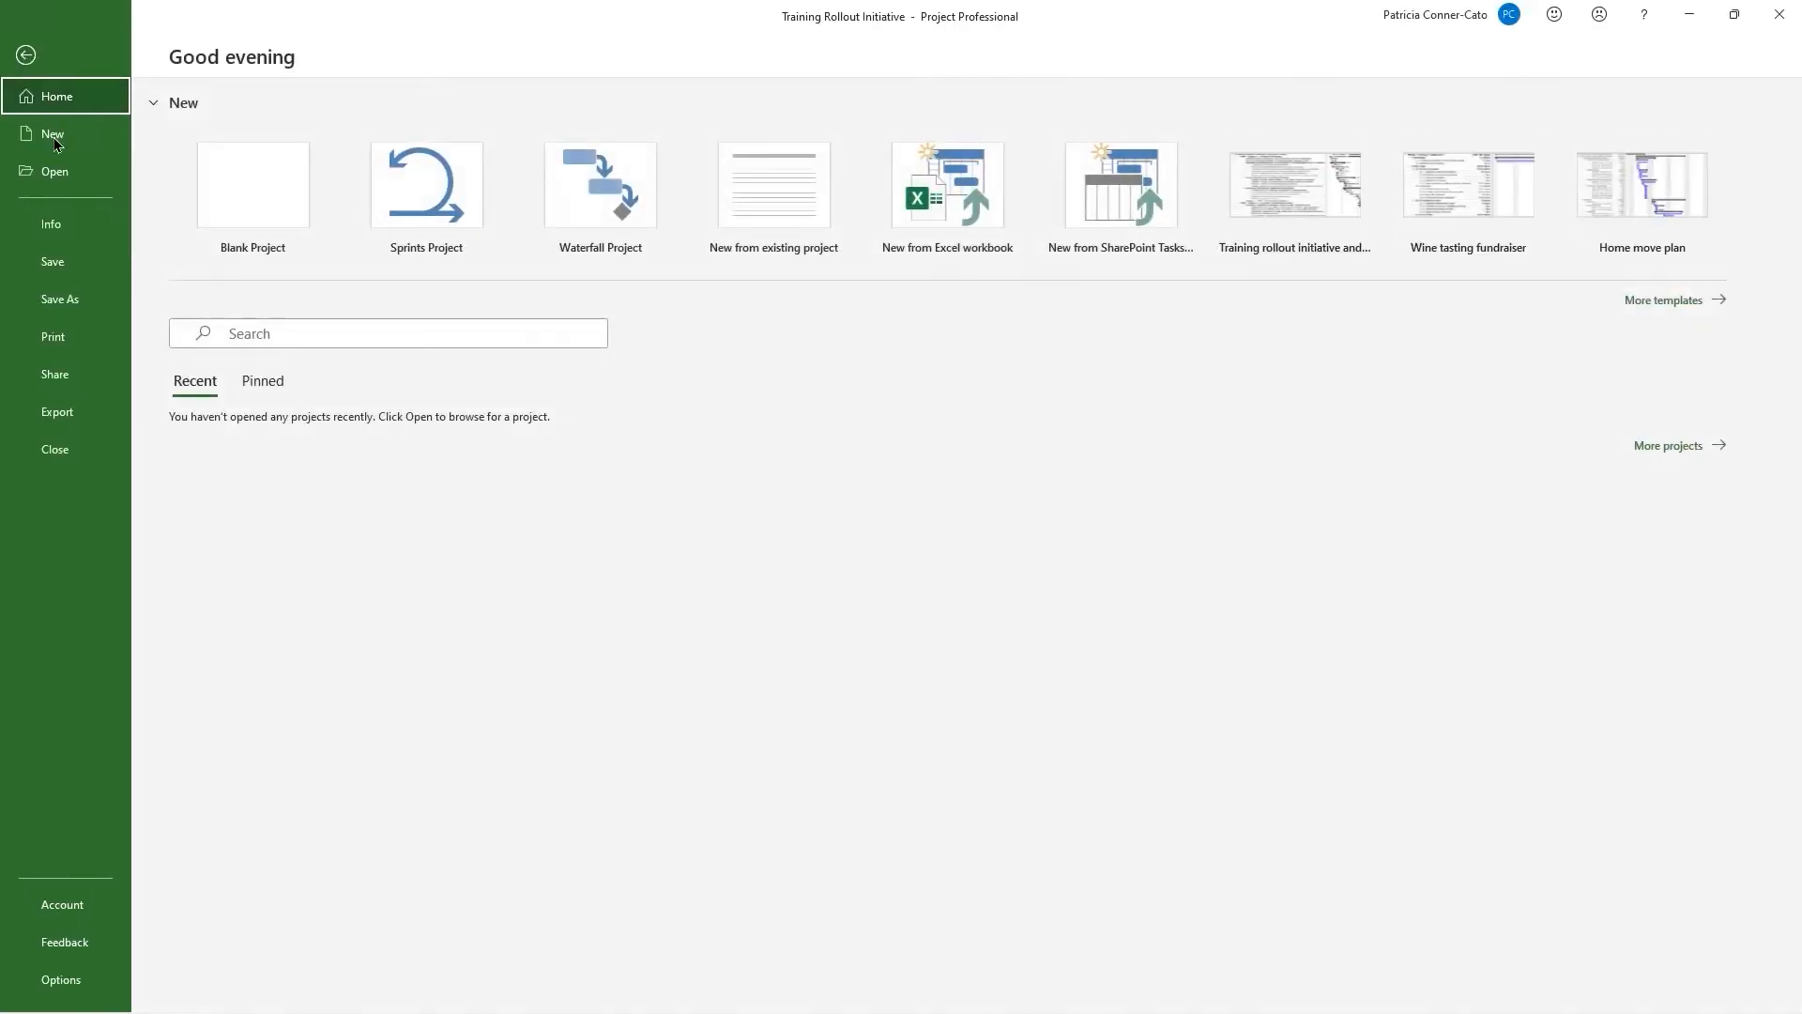
left_click(85, 344)
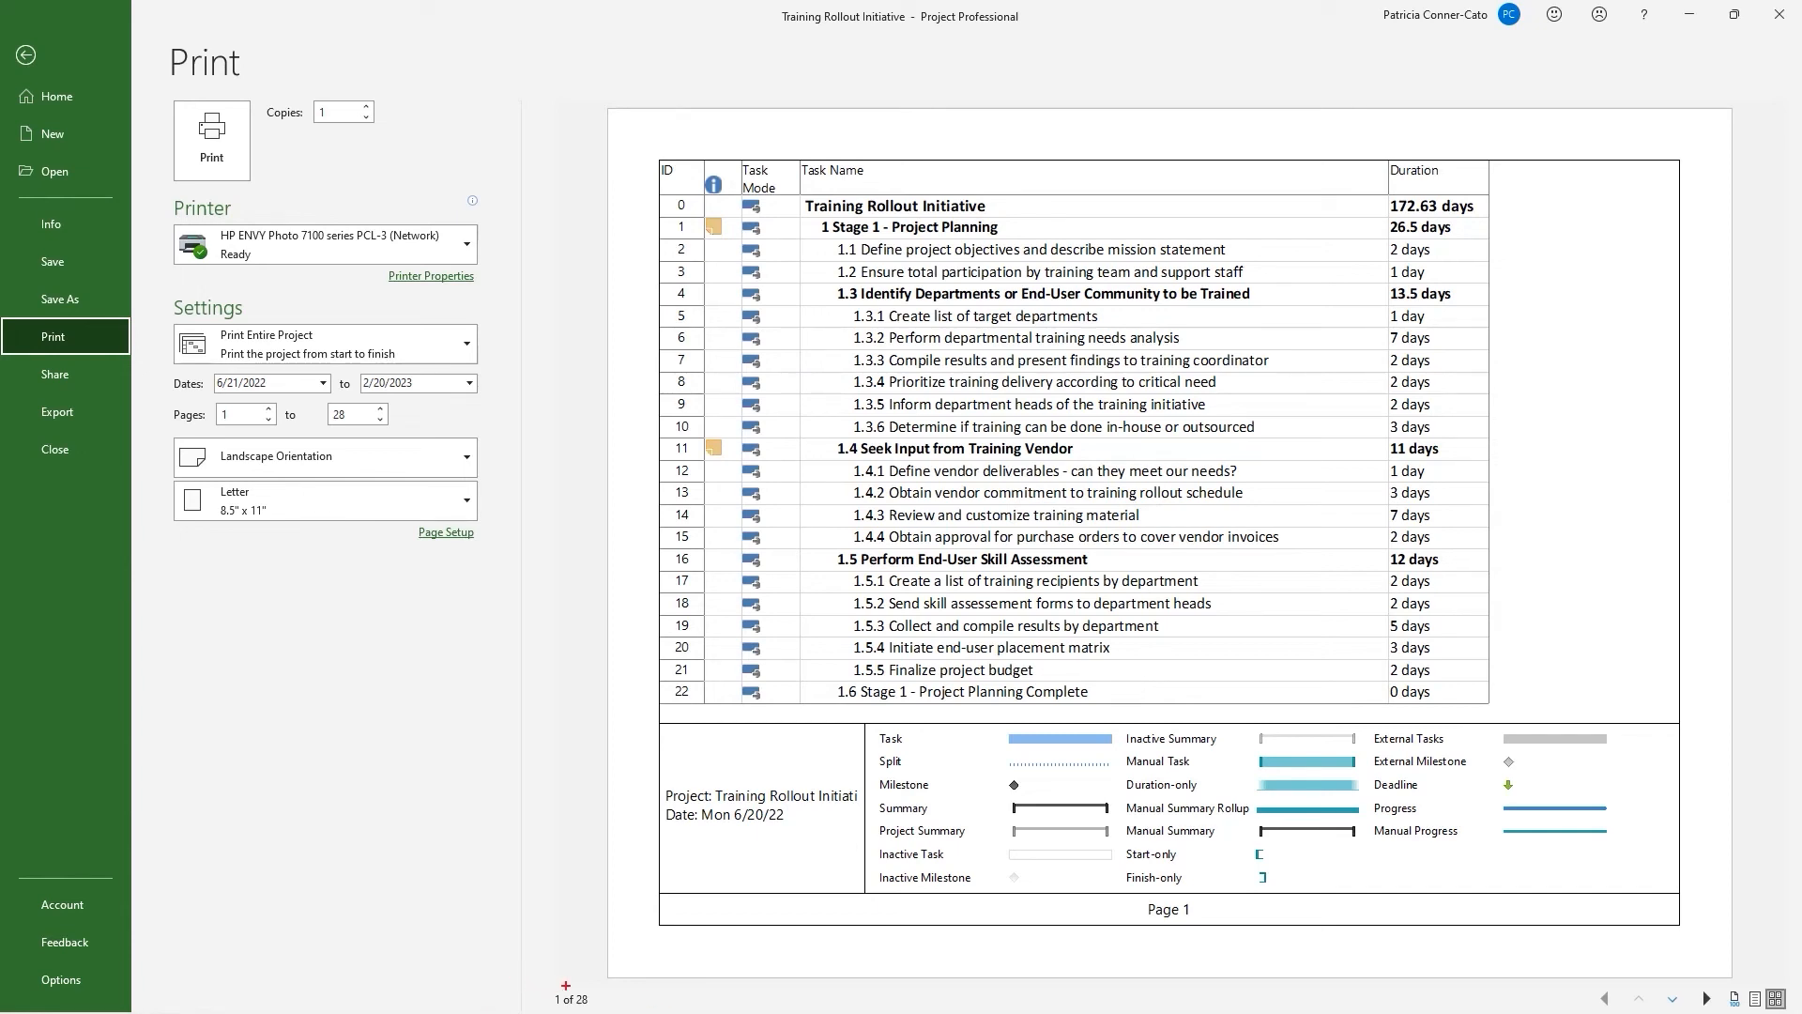
left_click_drag(566, 984, 567, 818)
left_click_drag(1775, 979, 1774, 823)
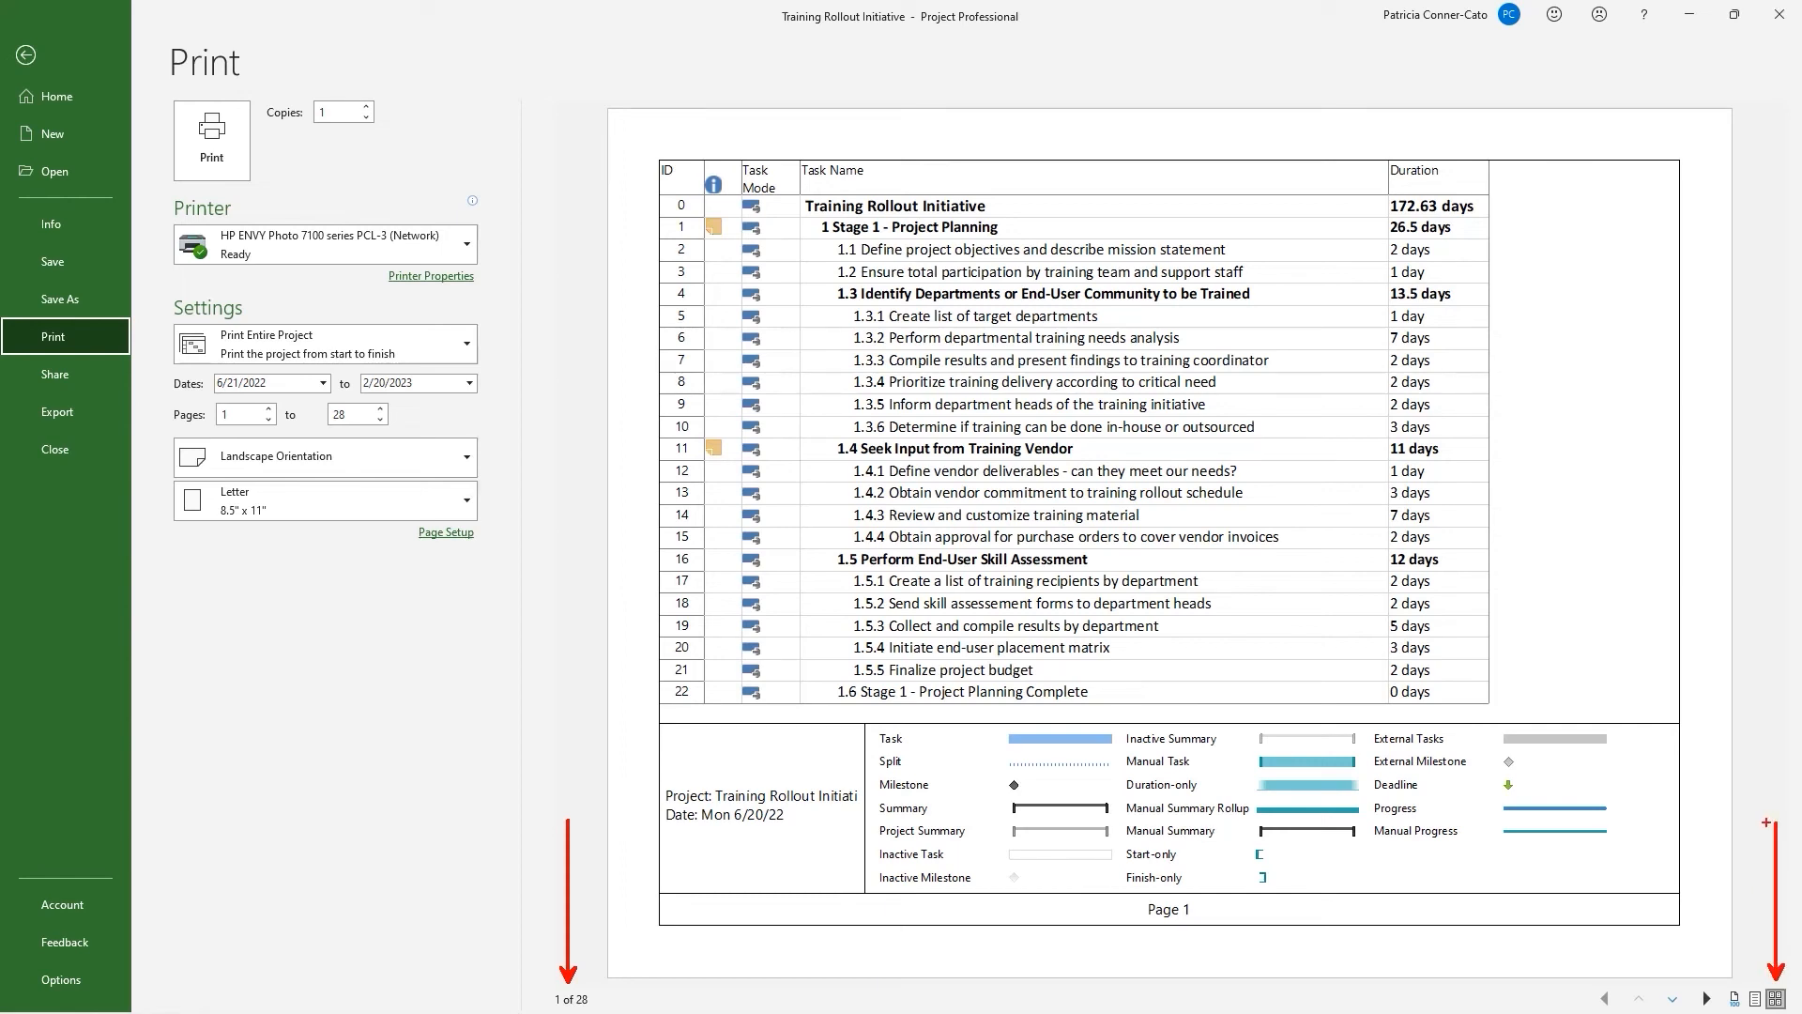
key("Escape")
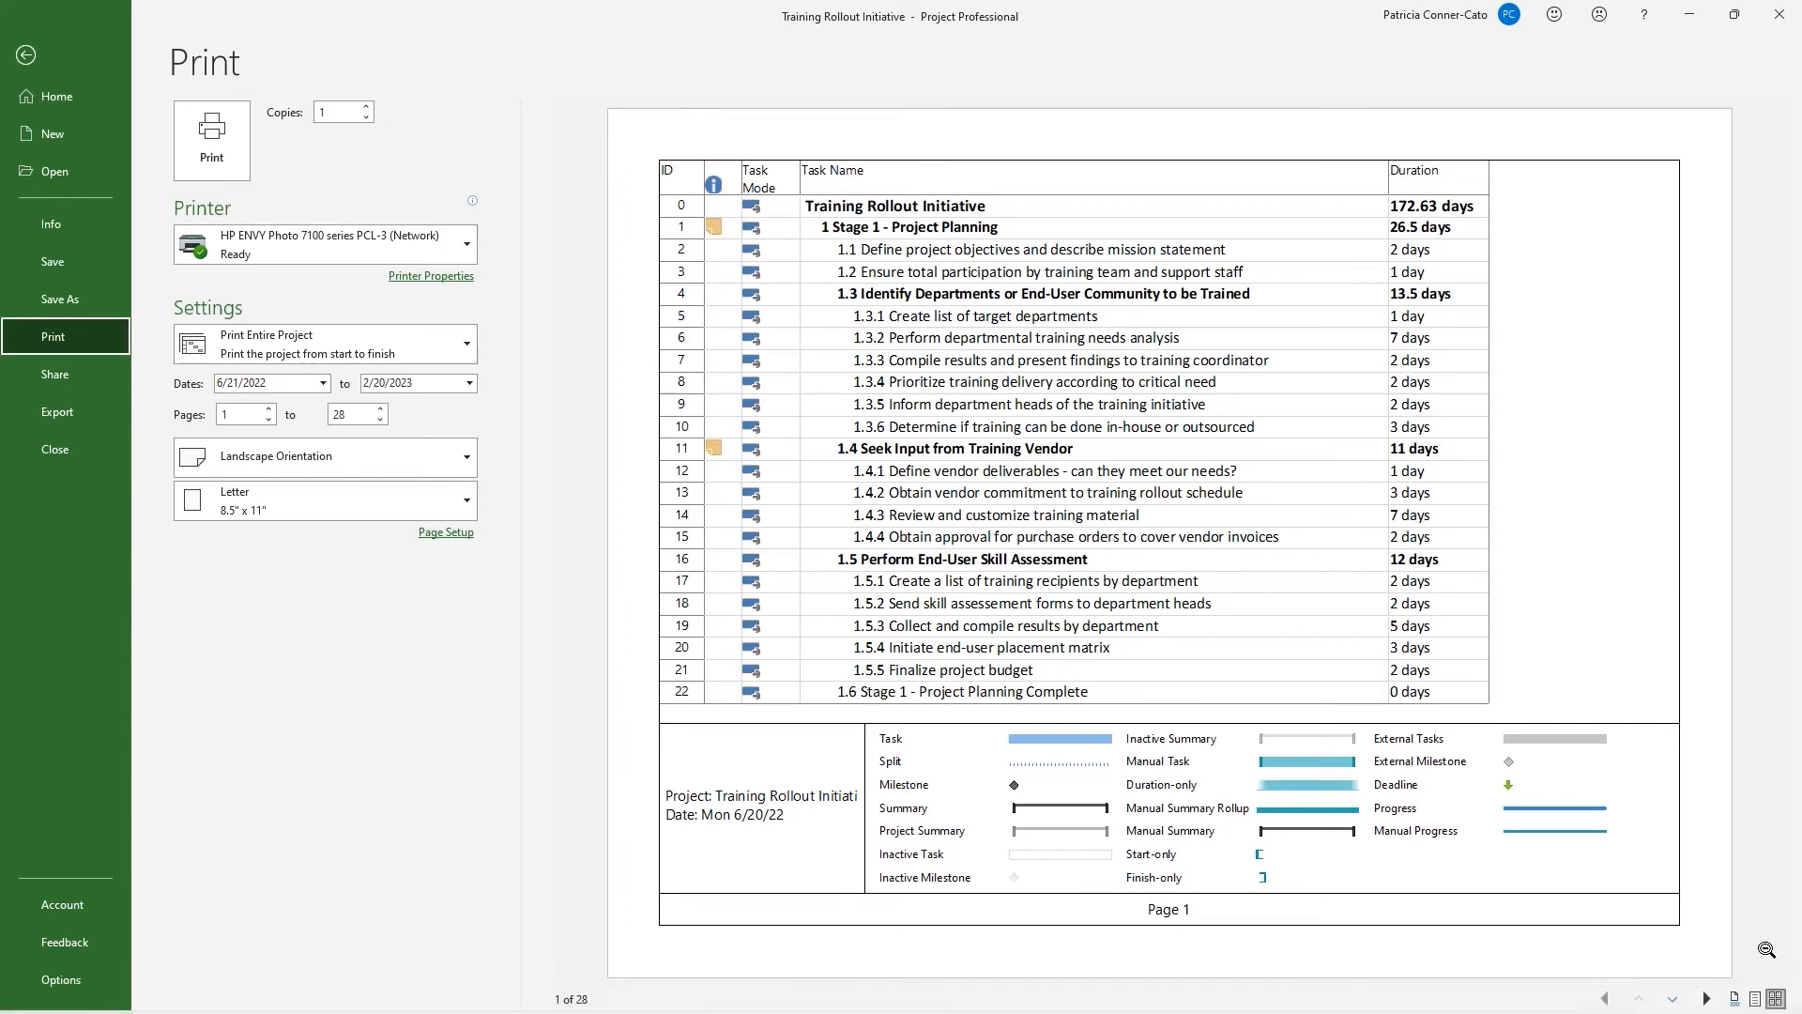
left_click(1773, 1000)
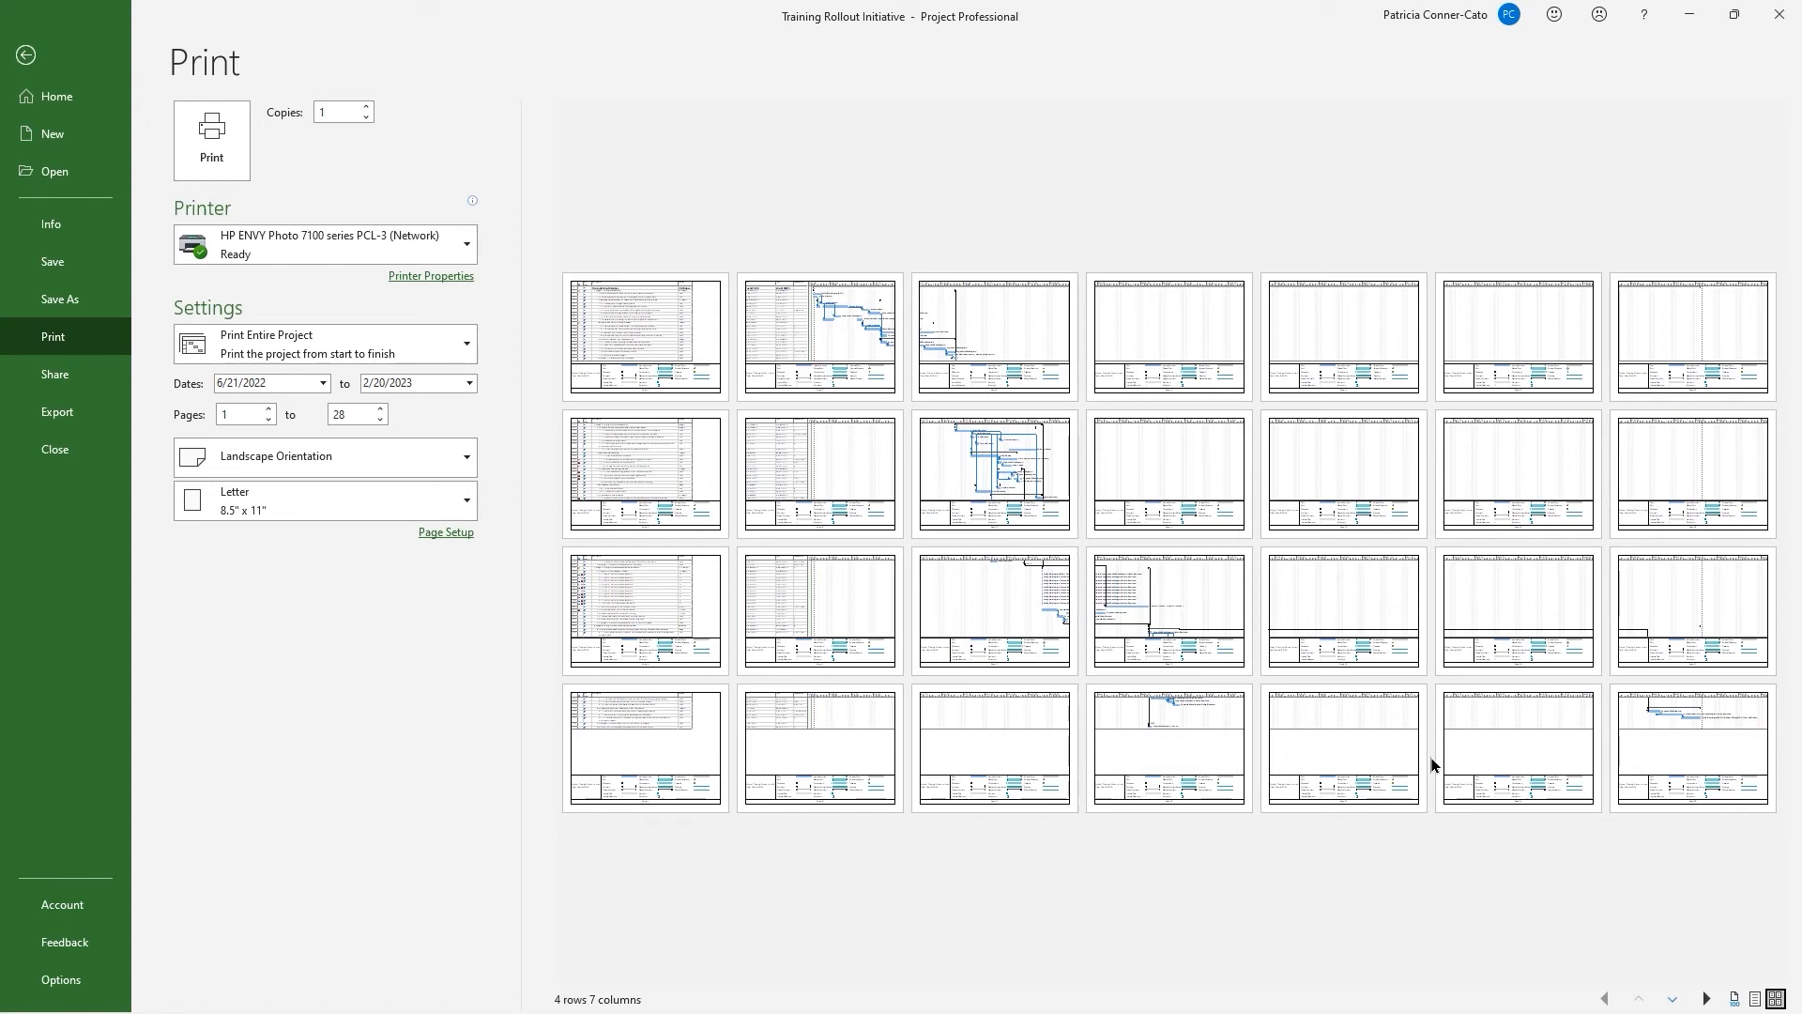
left_click(24, 57)
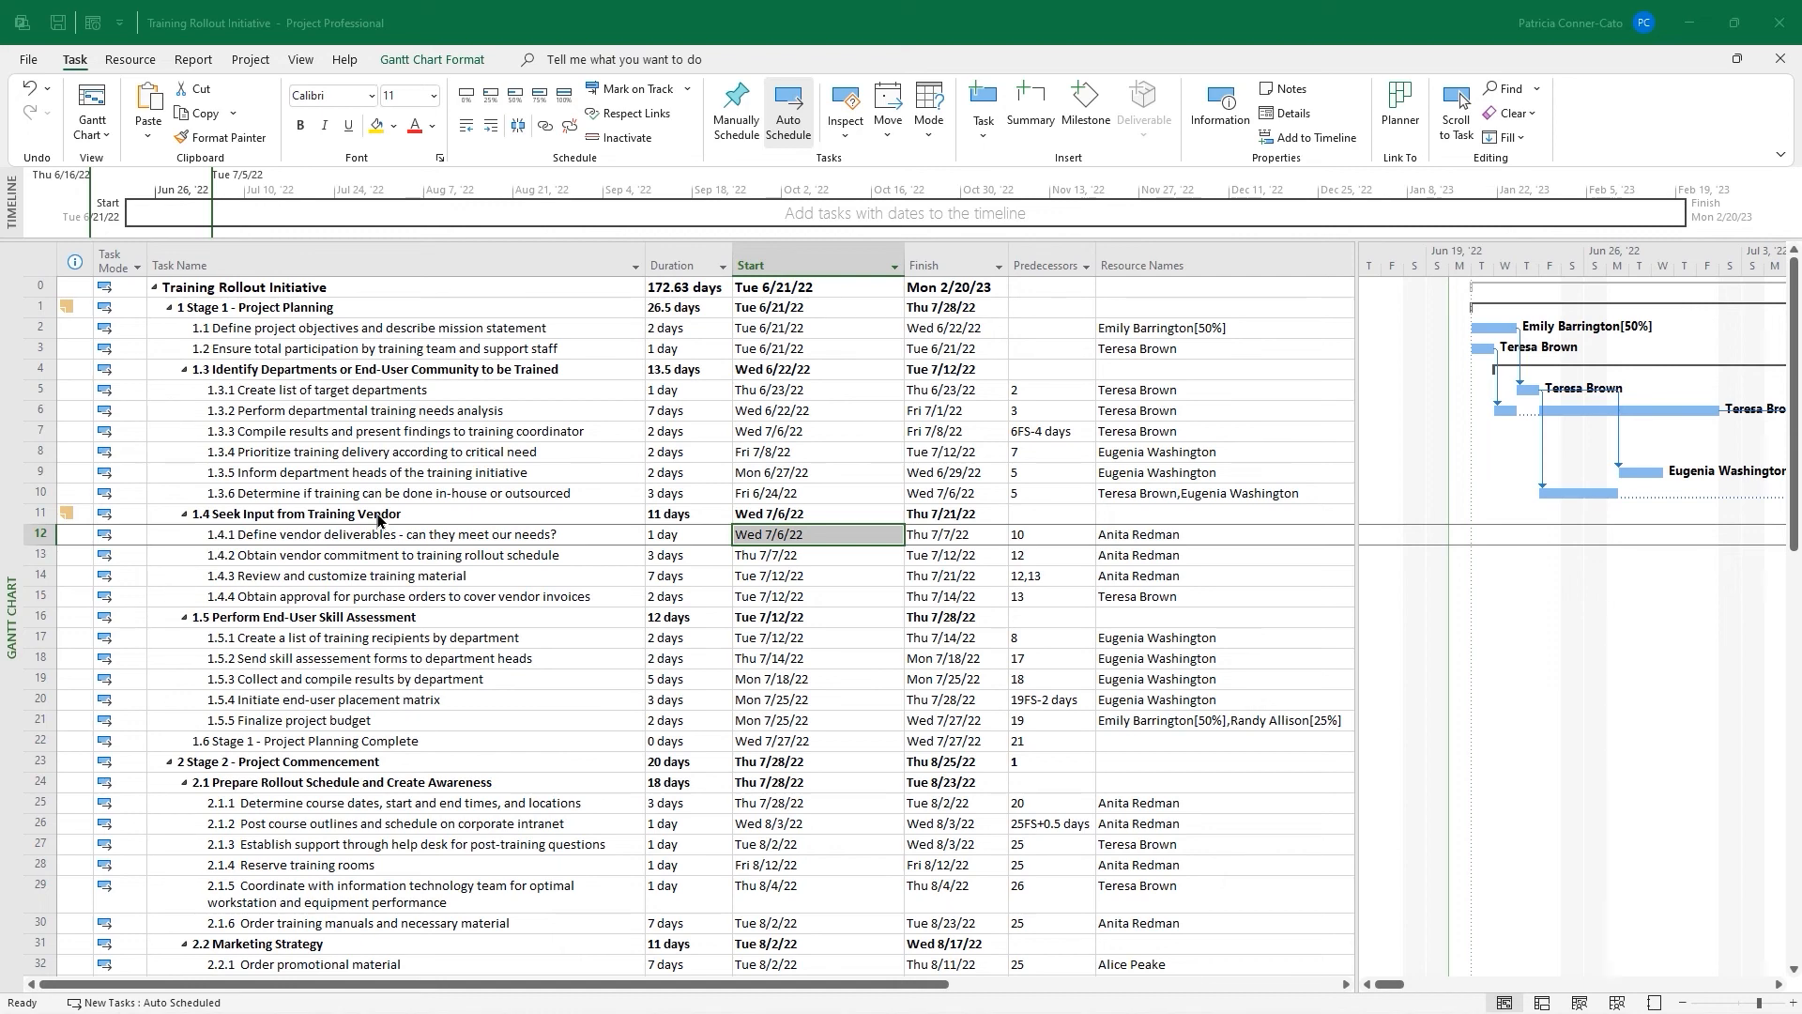
Copy the Task Name and Duration cells of all tasks, from the Training Rollout Initiative summary row to the last task
left_click(206, 291)
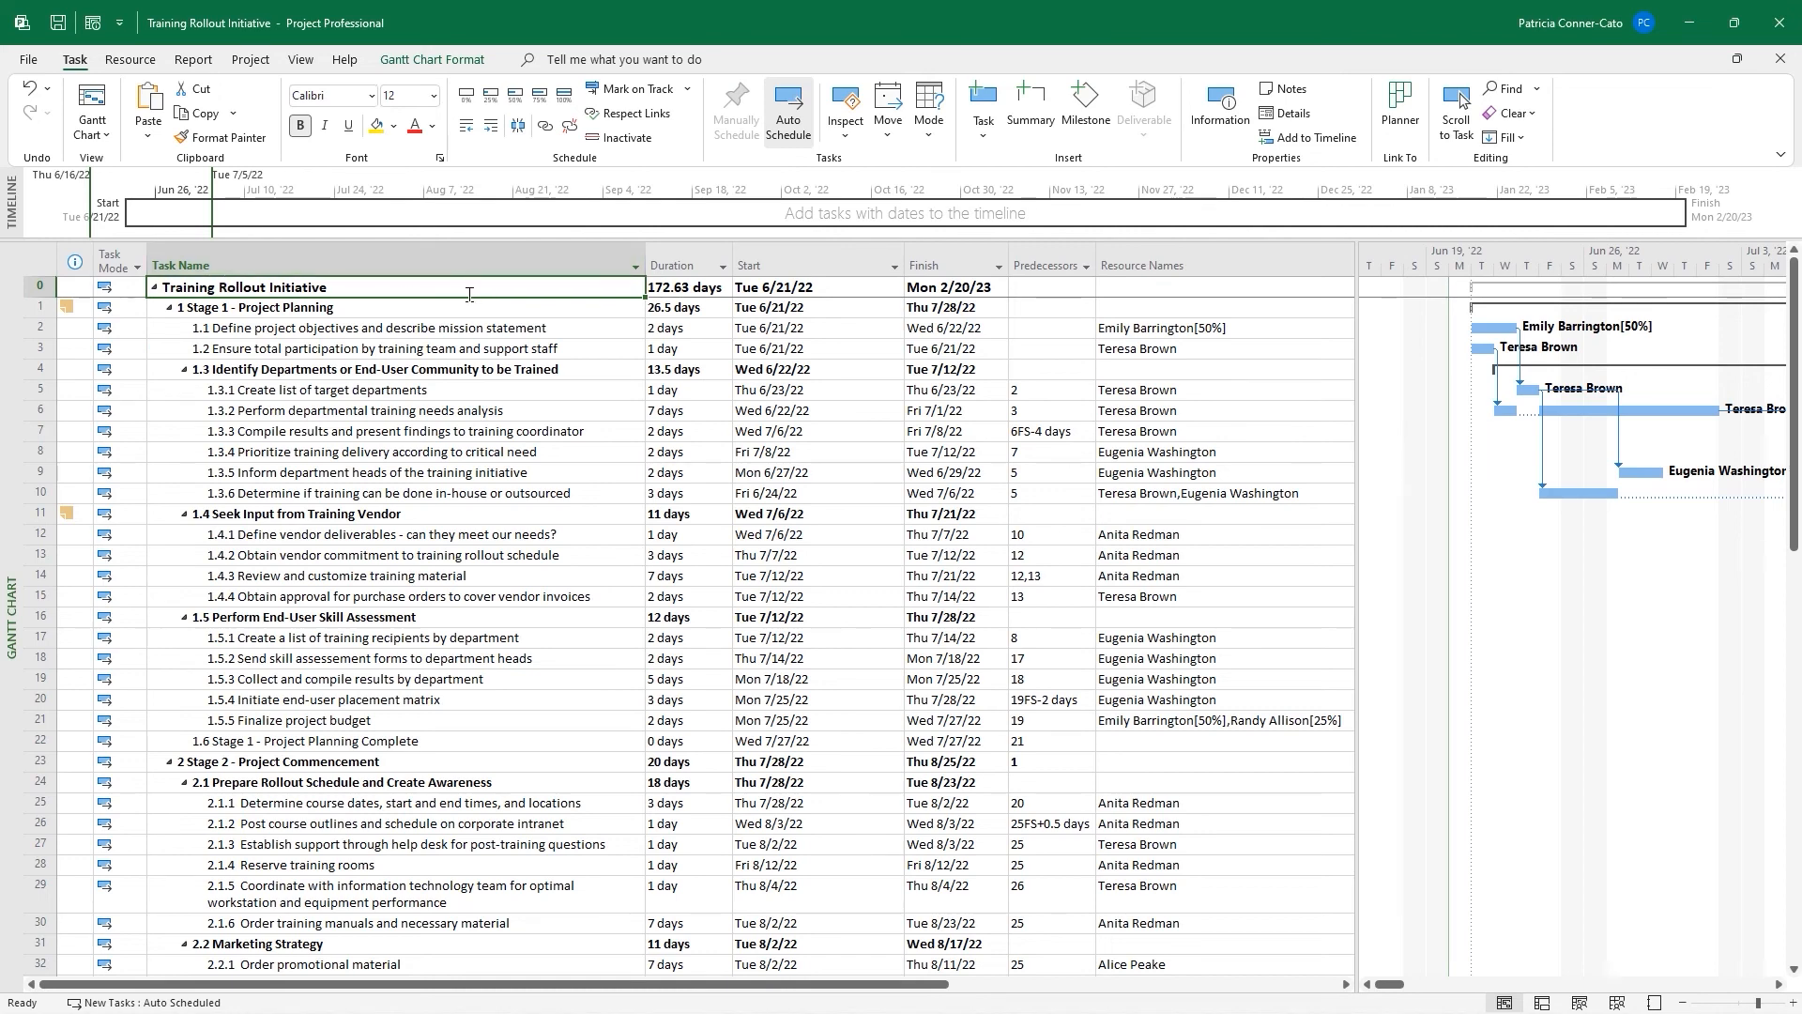
left_click(363, 410)
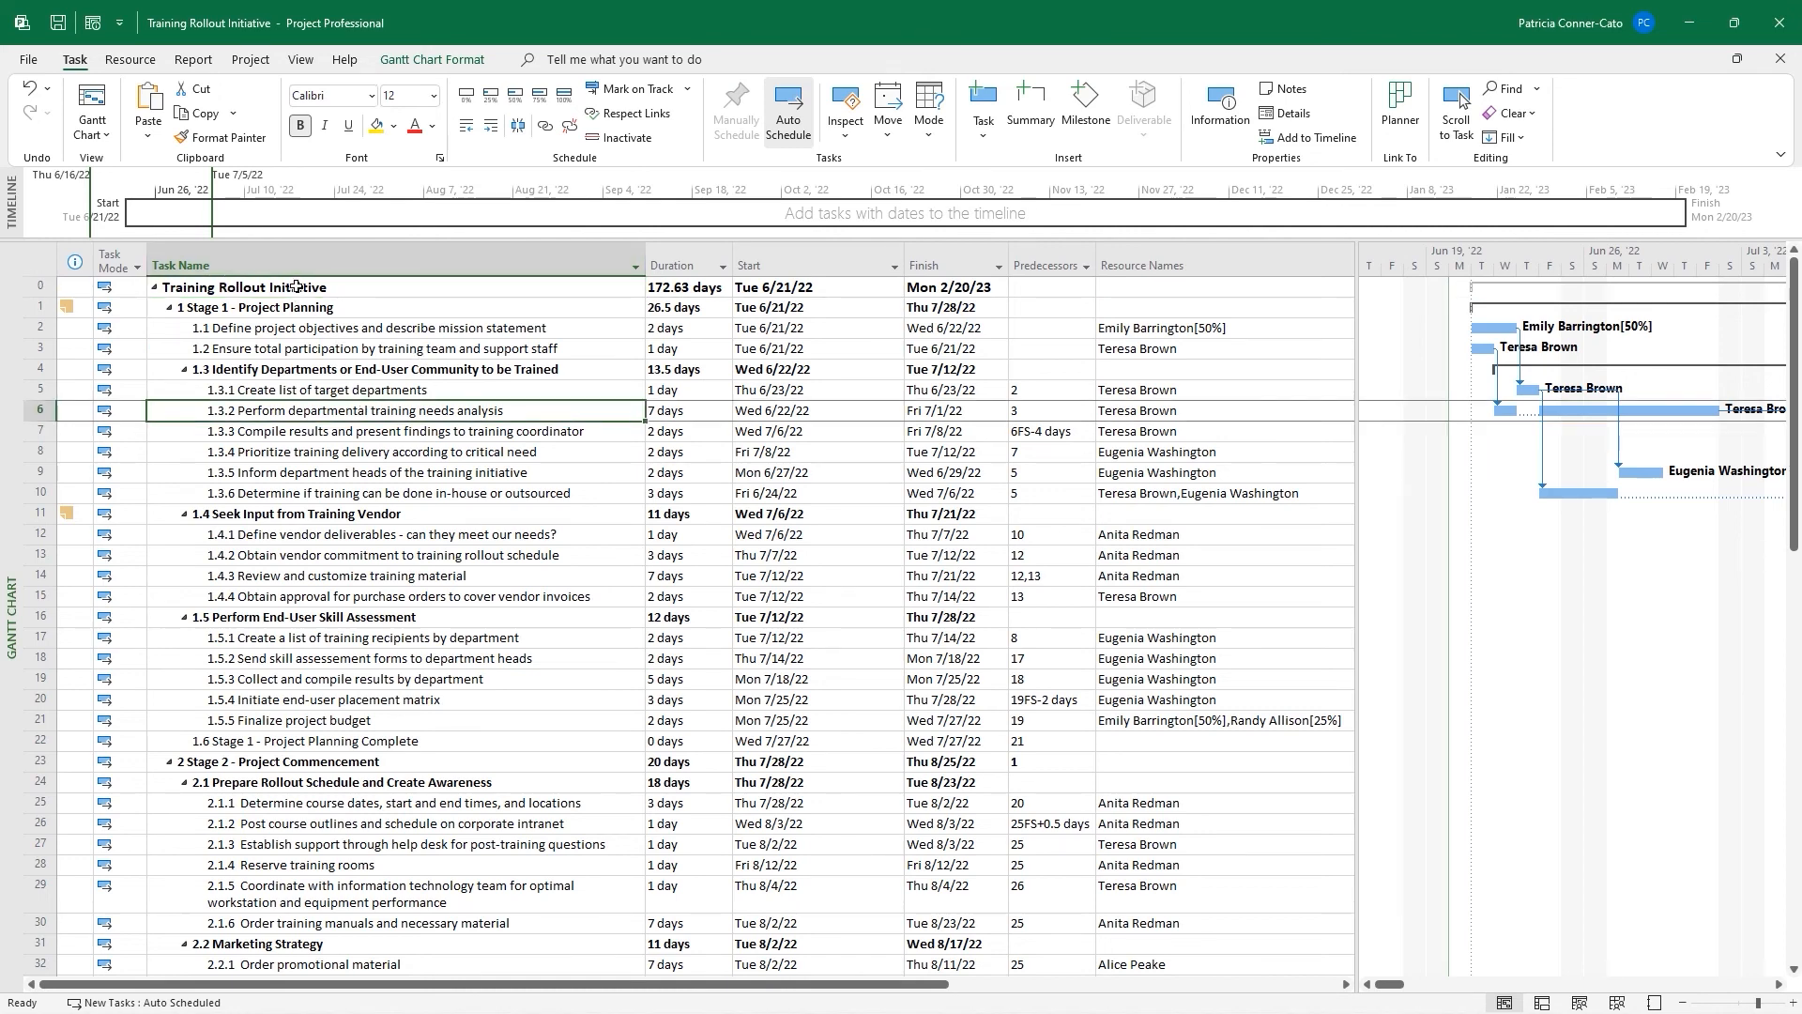
left_click(296, 286)
left_click(688, 290)
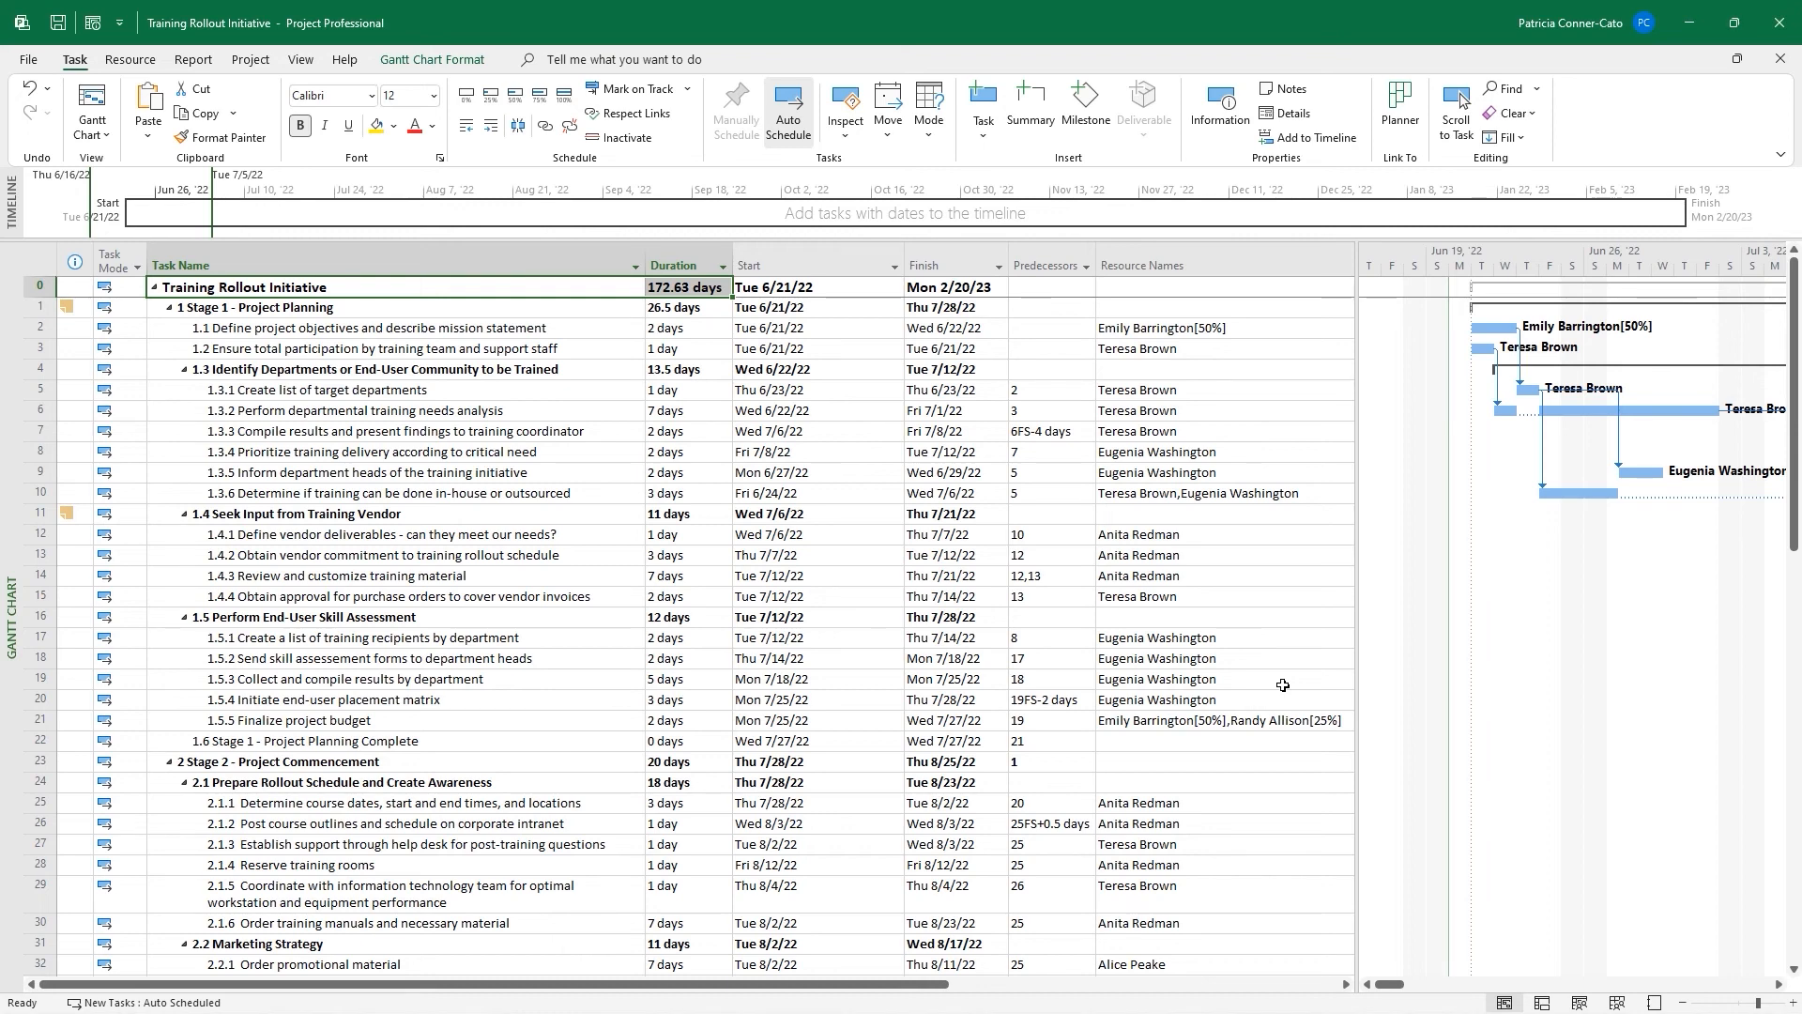
key("ctrl+Down")
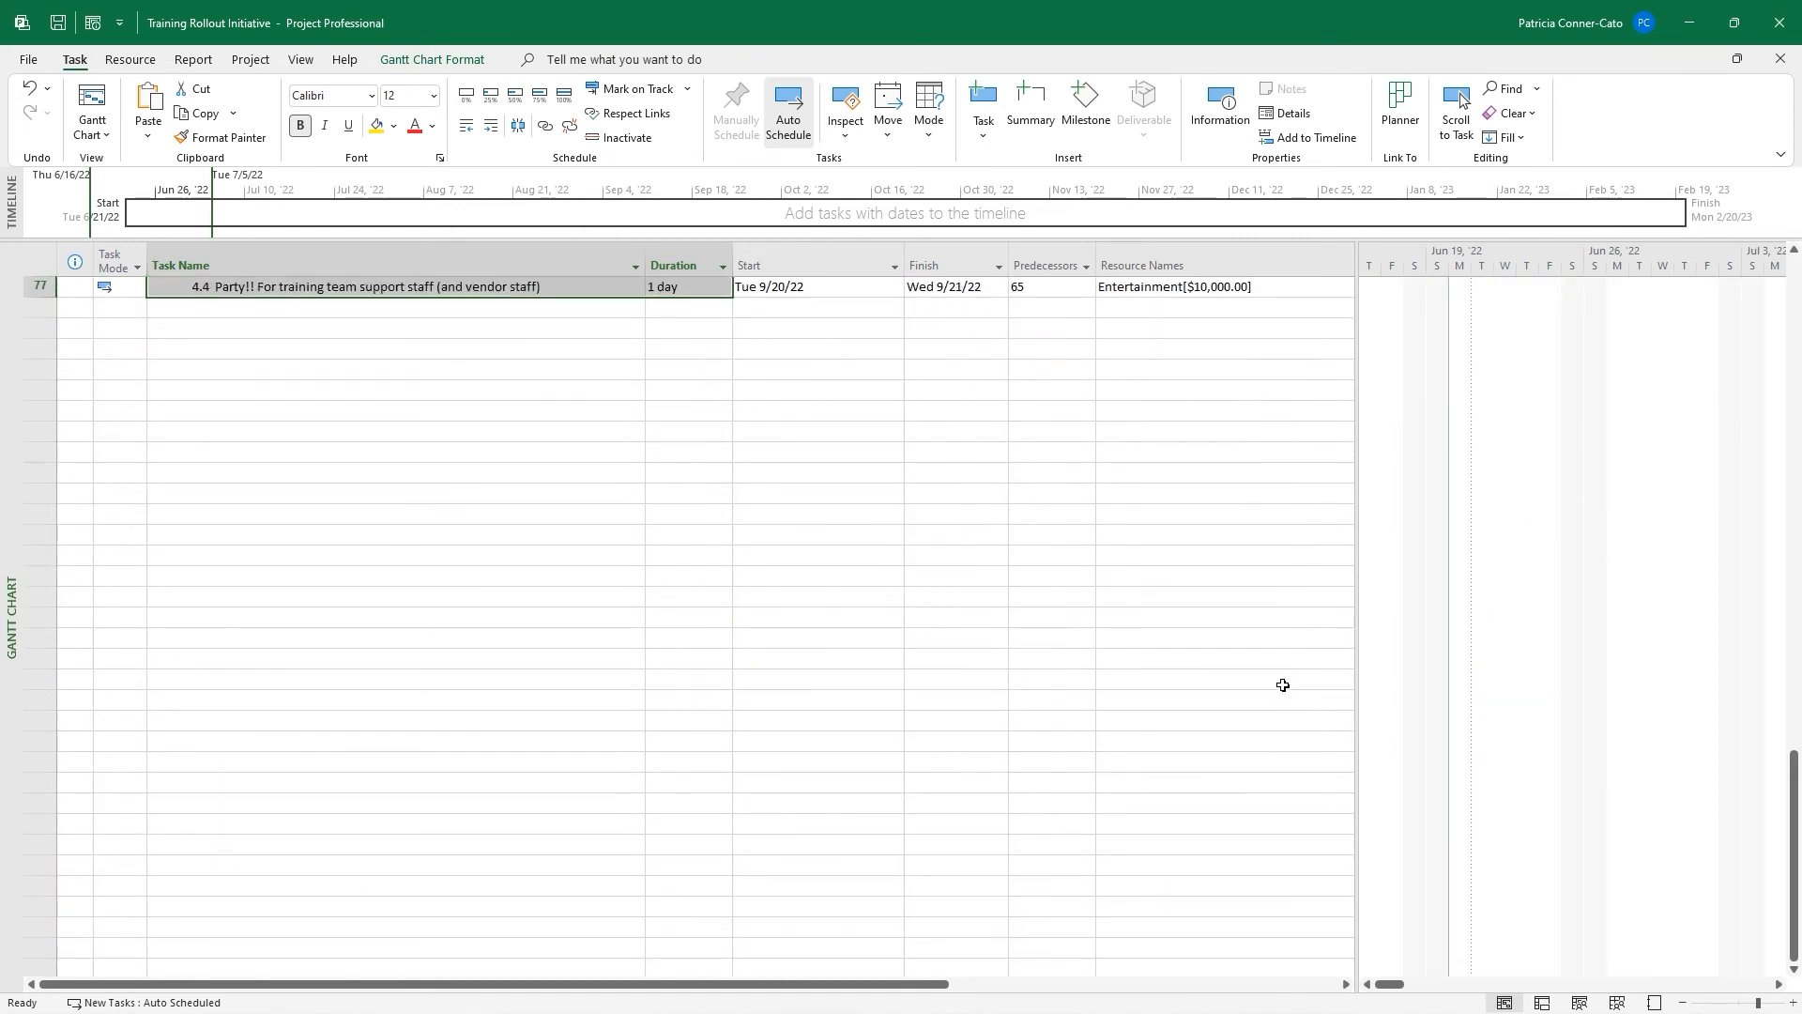
key("ctrl+shift+Up")
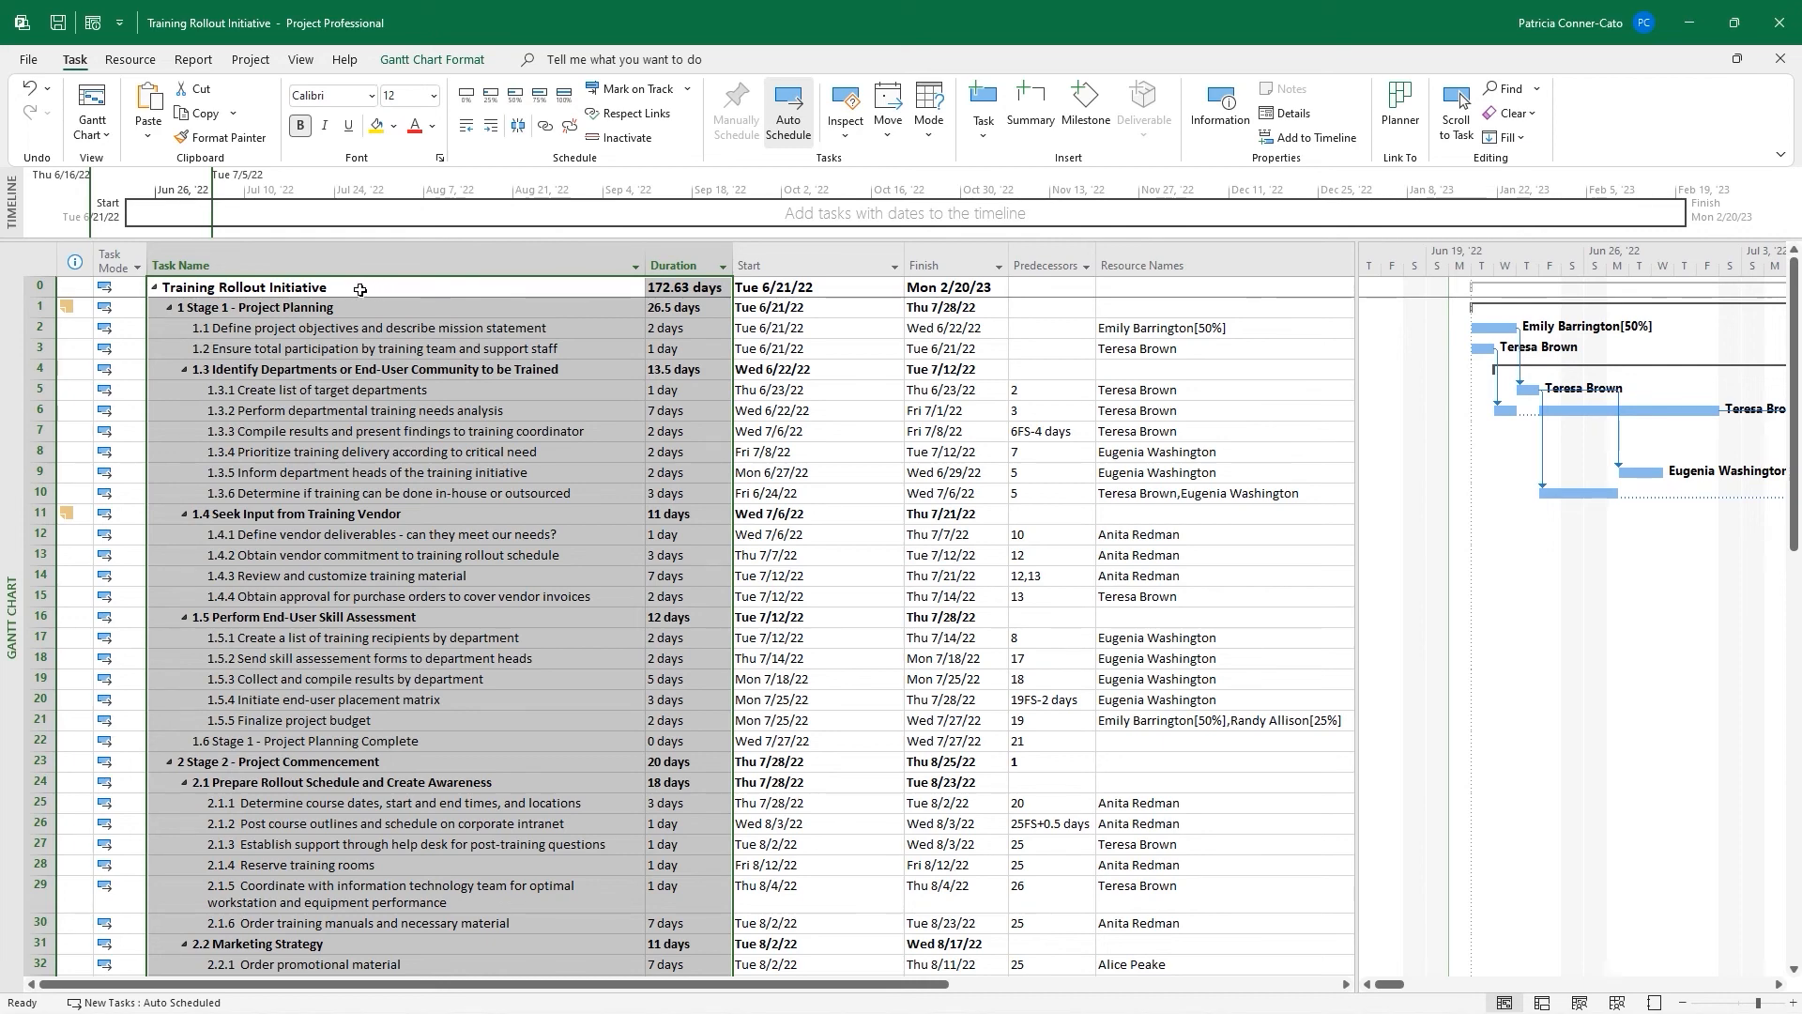
left_click(199, 117)
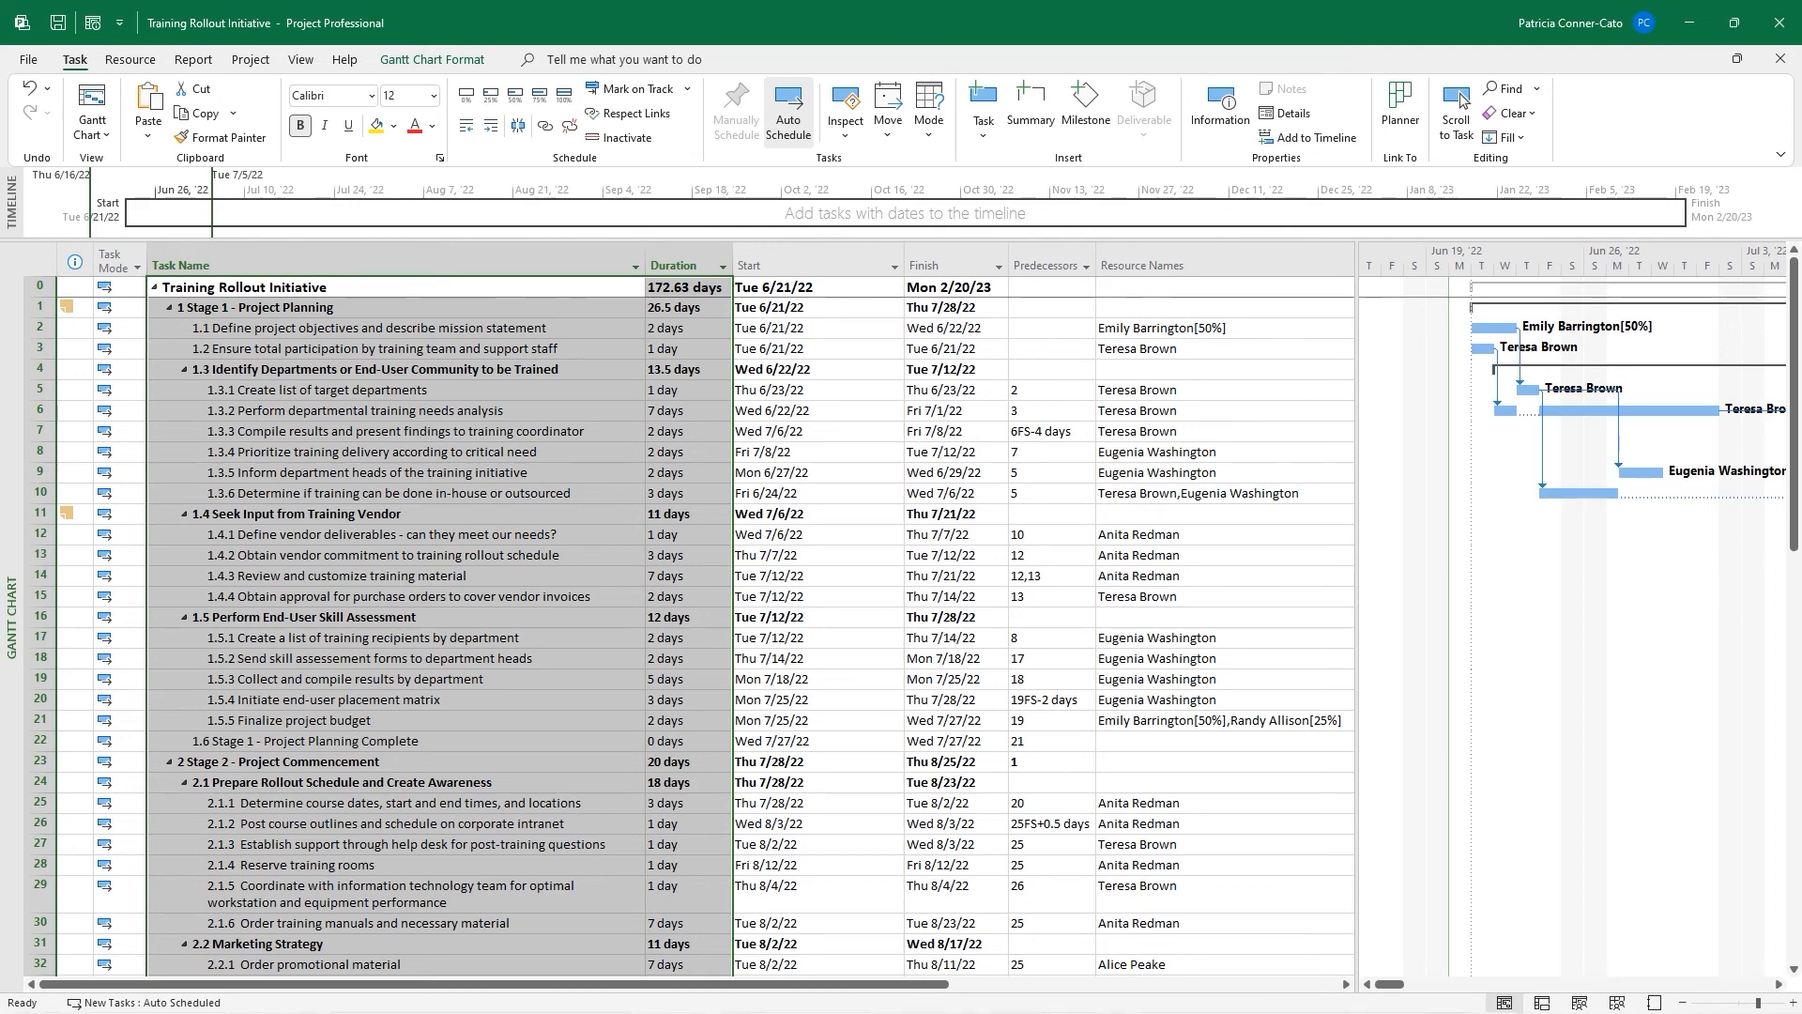
Switch to Word, paste the copied task names and durations into the blank document, and check the pasted table up to its header row
left_click(839, 1001)
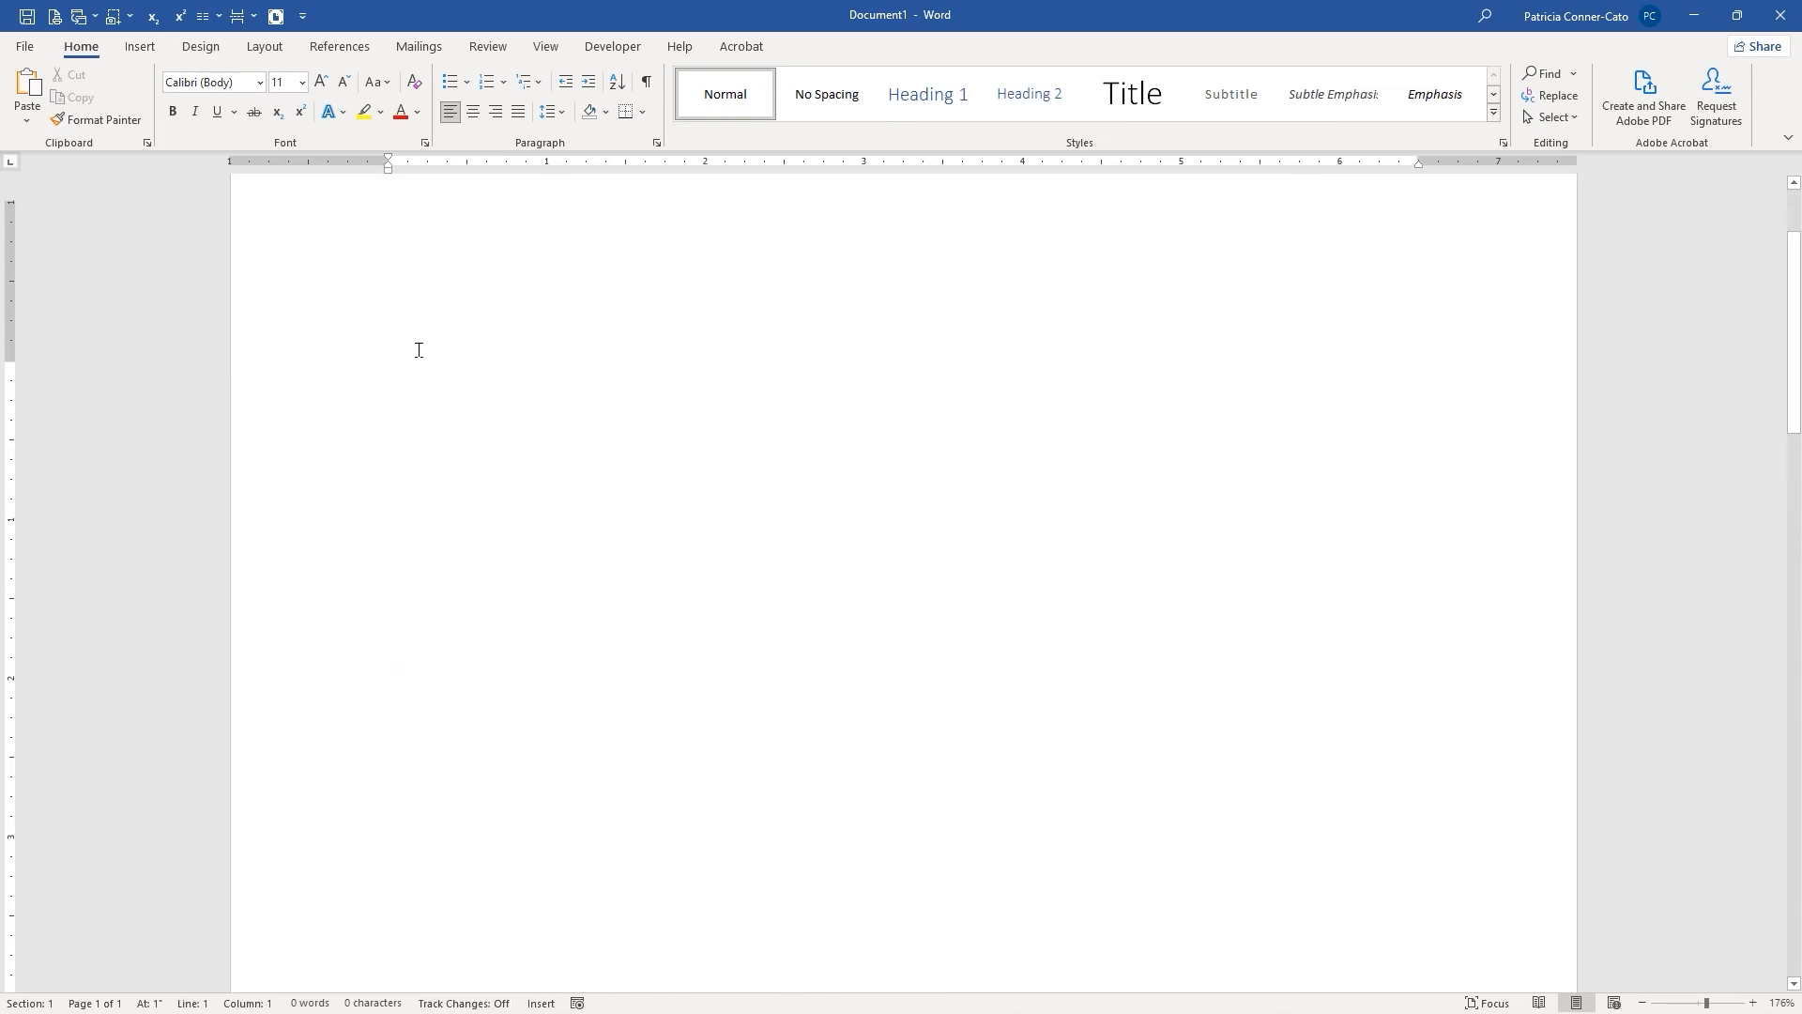
key("ctrl+v")
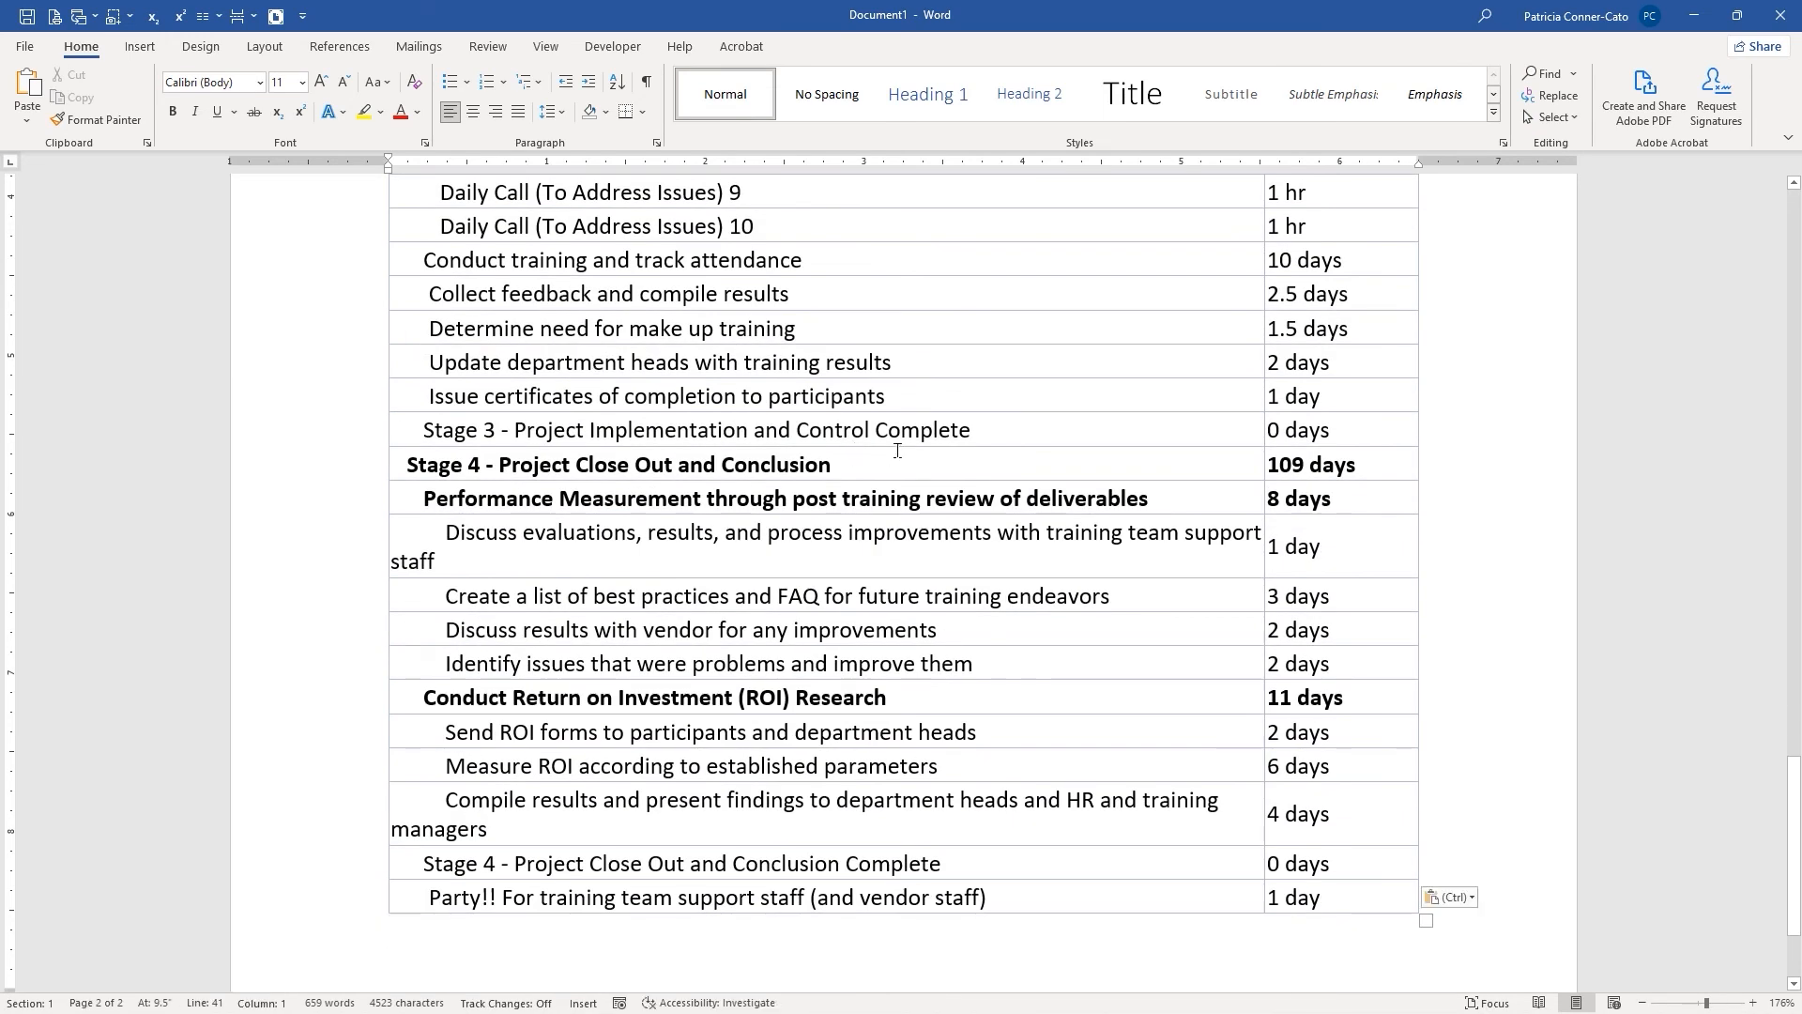
scroll(897, 450, "up", 6)
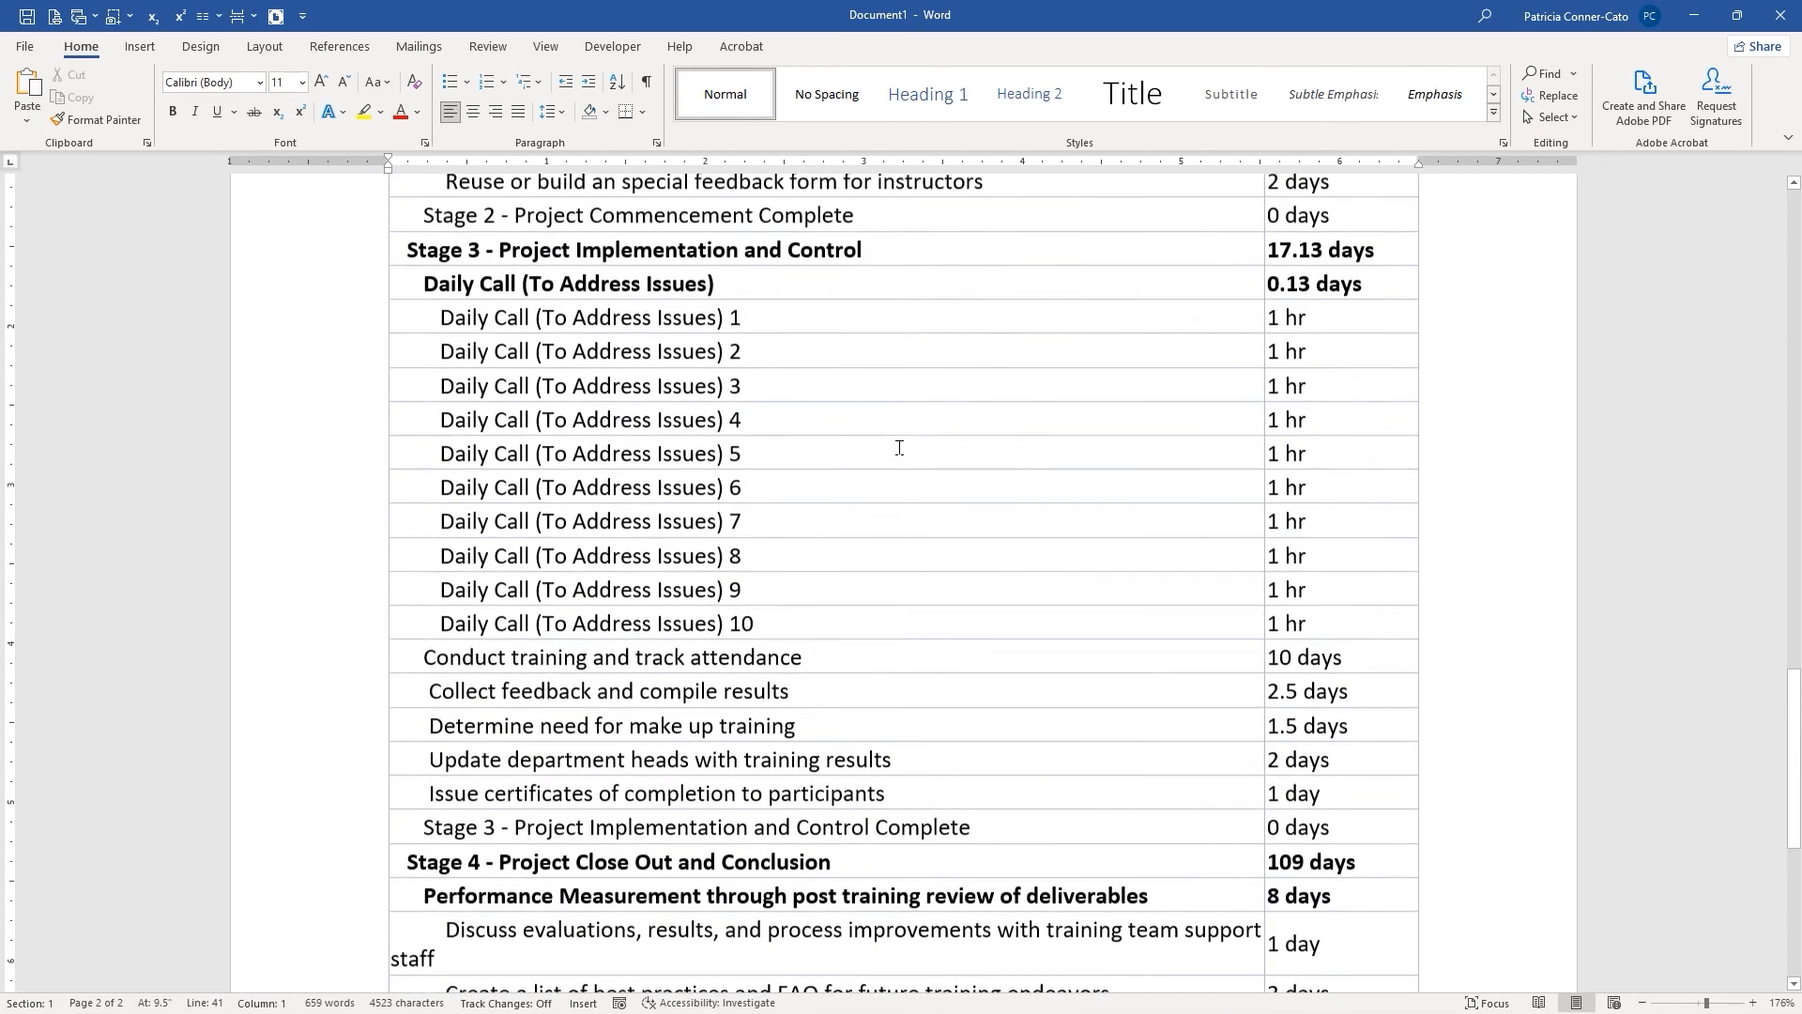
scroll(898, 442, "up", 7)
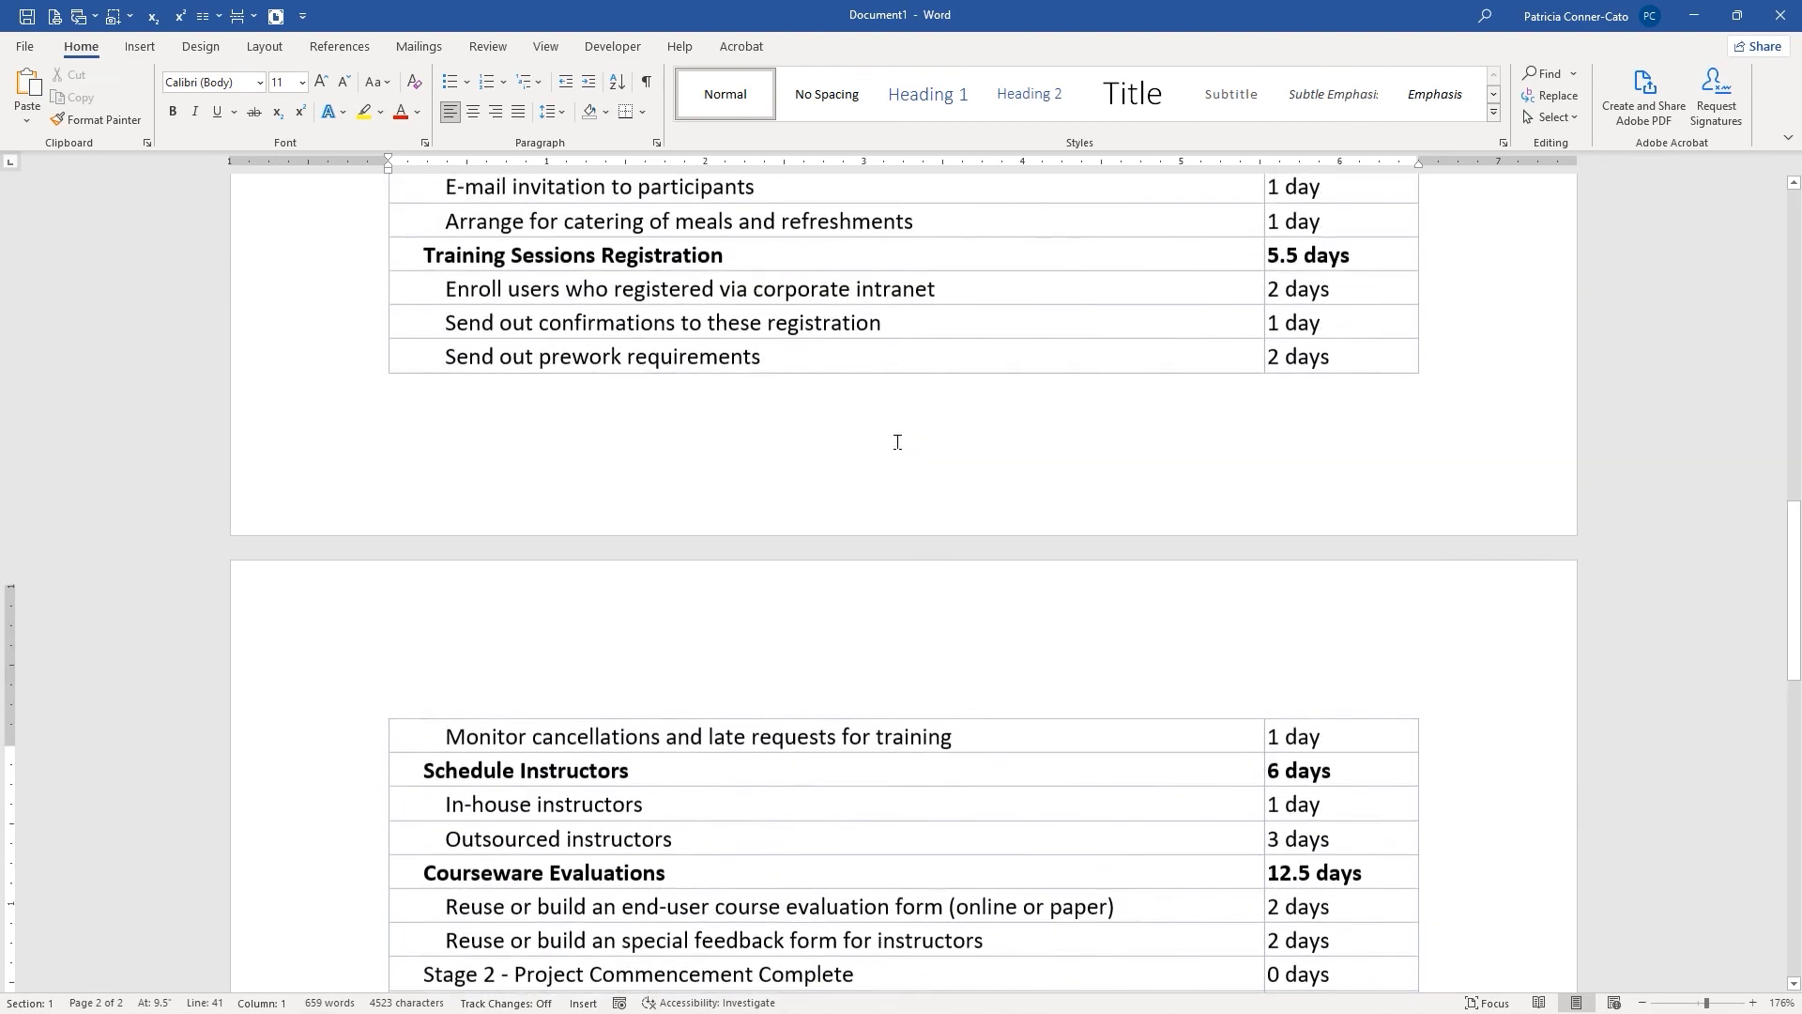
scroll(897, 442, "up", 9)
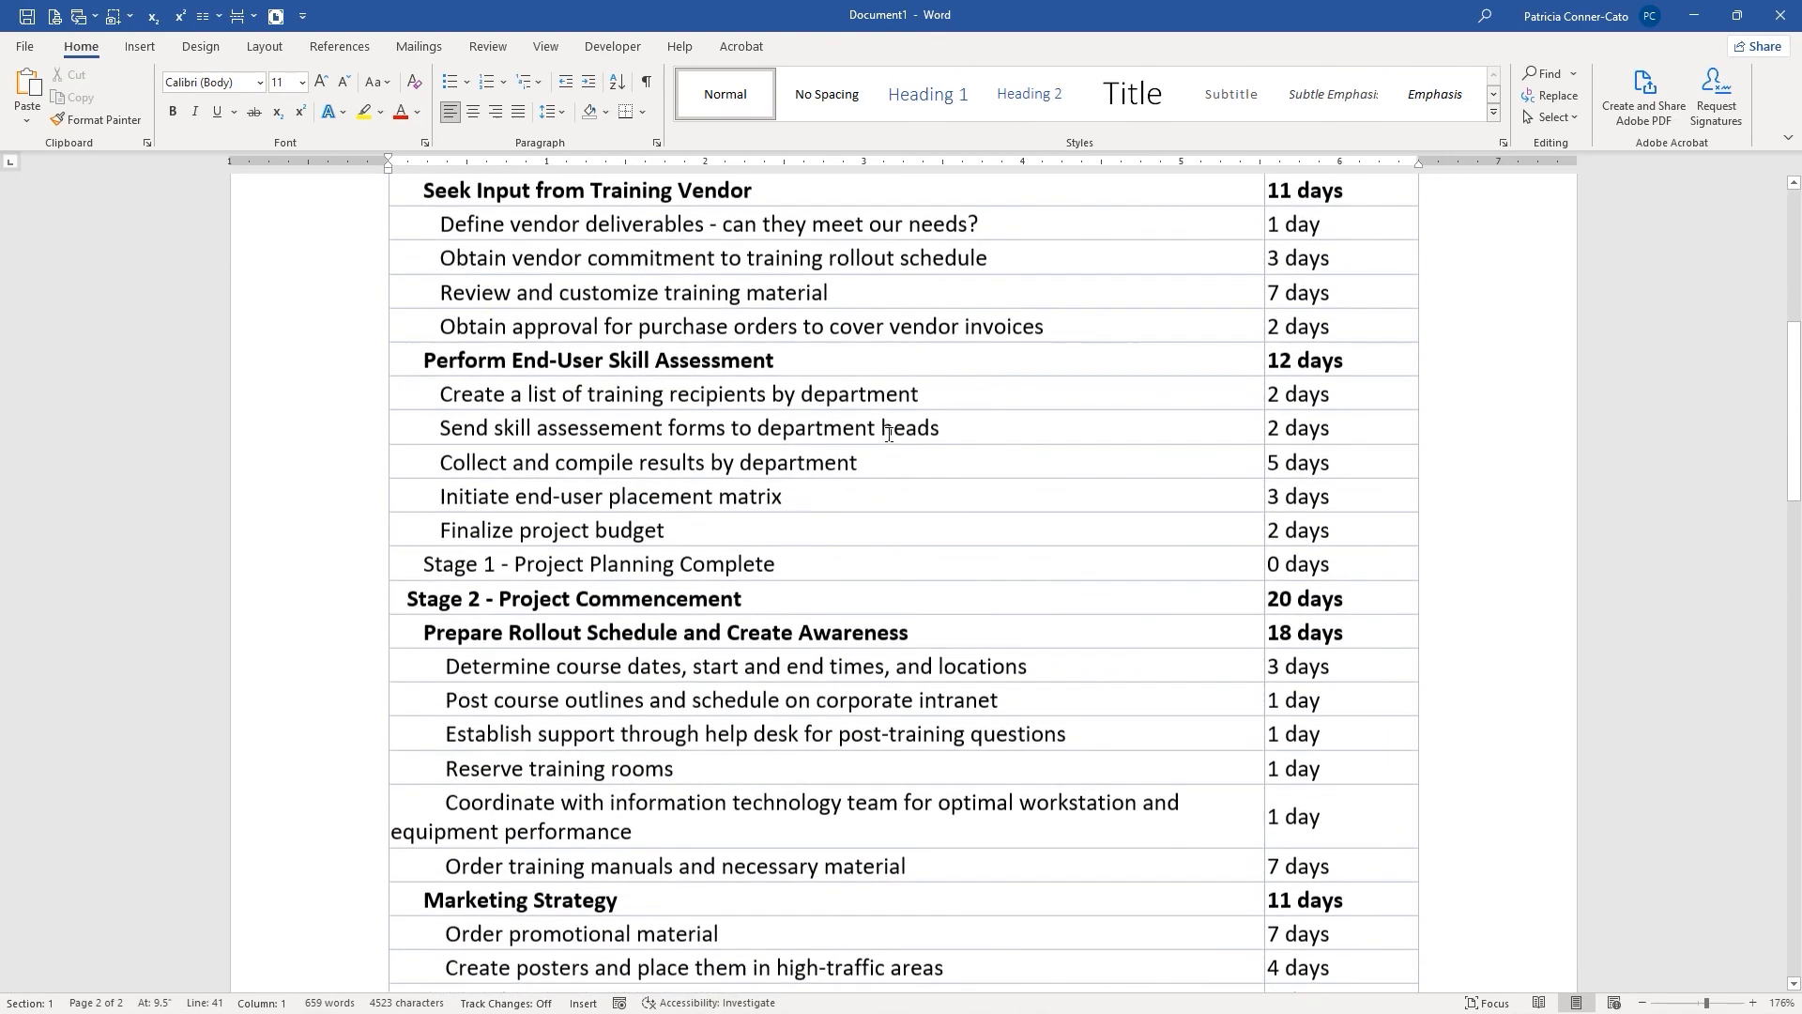
scroll(885, 433, "up", 4)
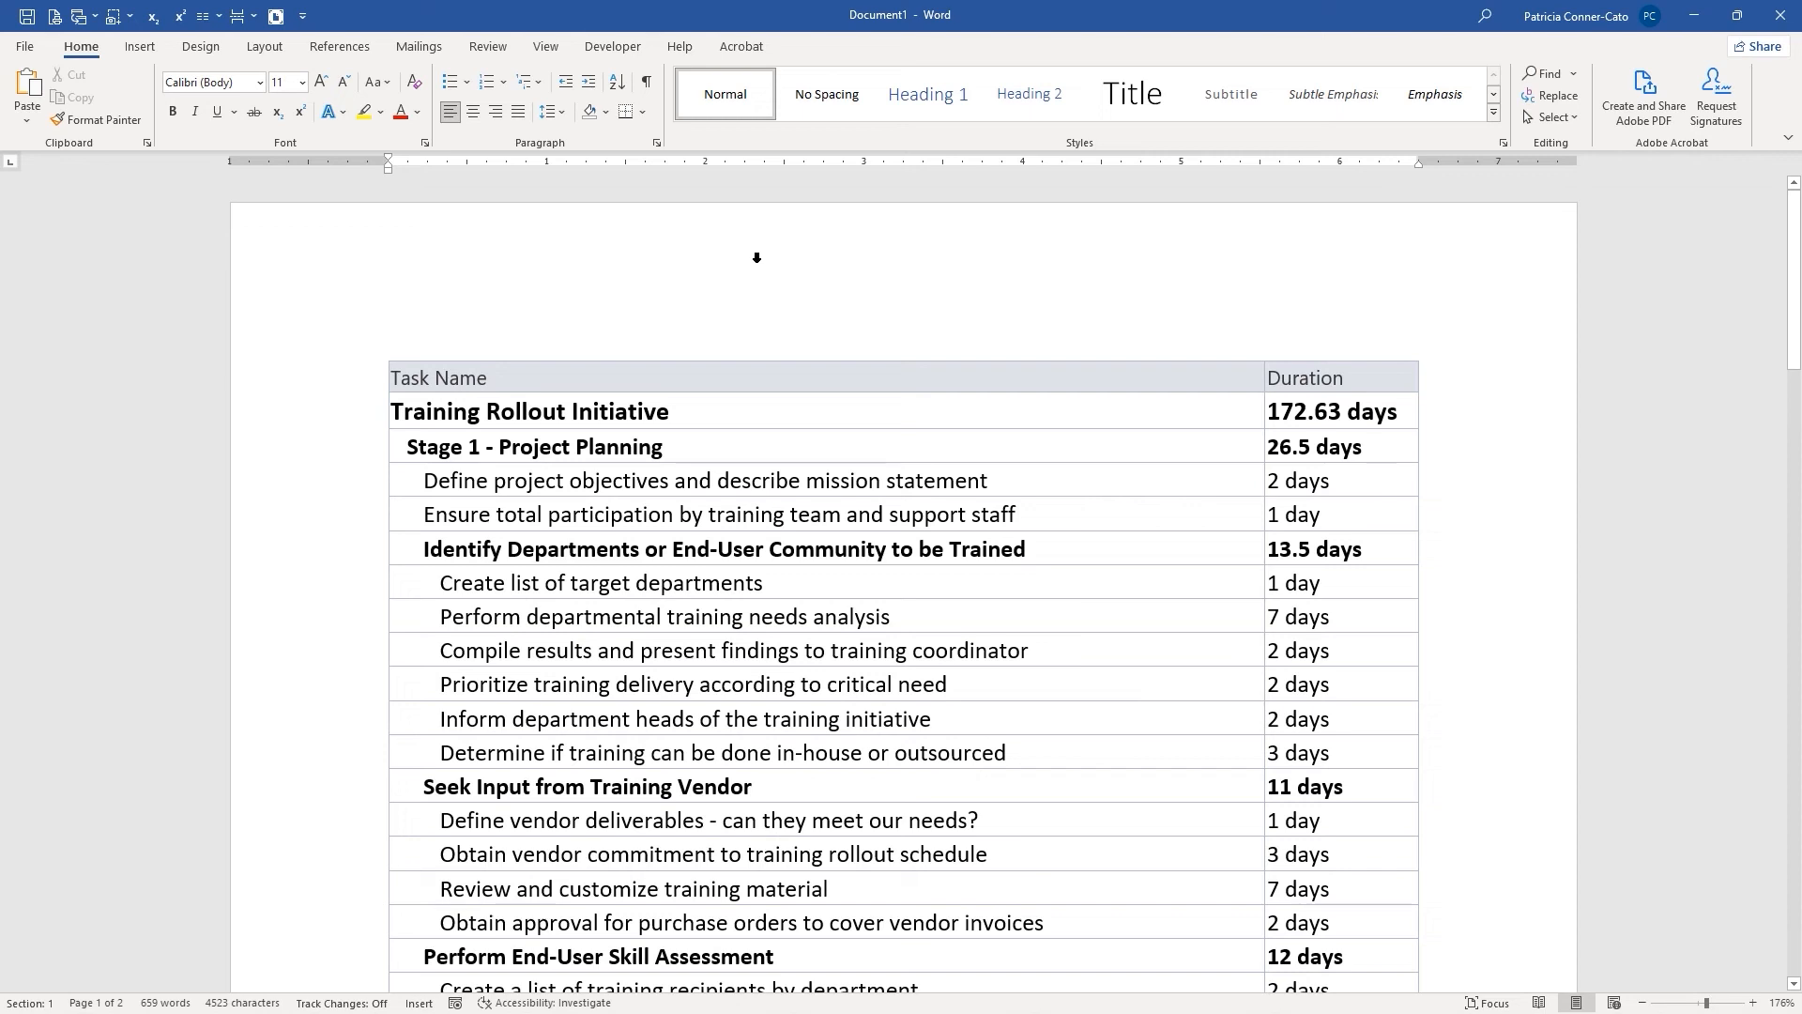
Create a new blank Word document, switch back to Project and clear the multi-task selection
key("ctrl+n")
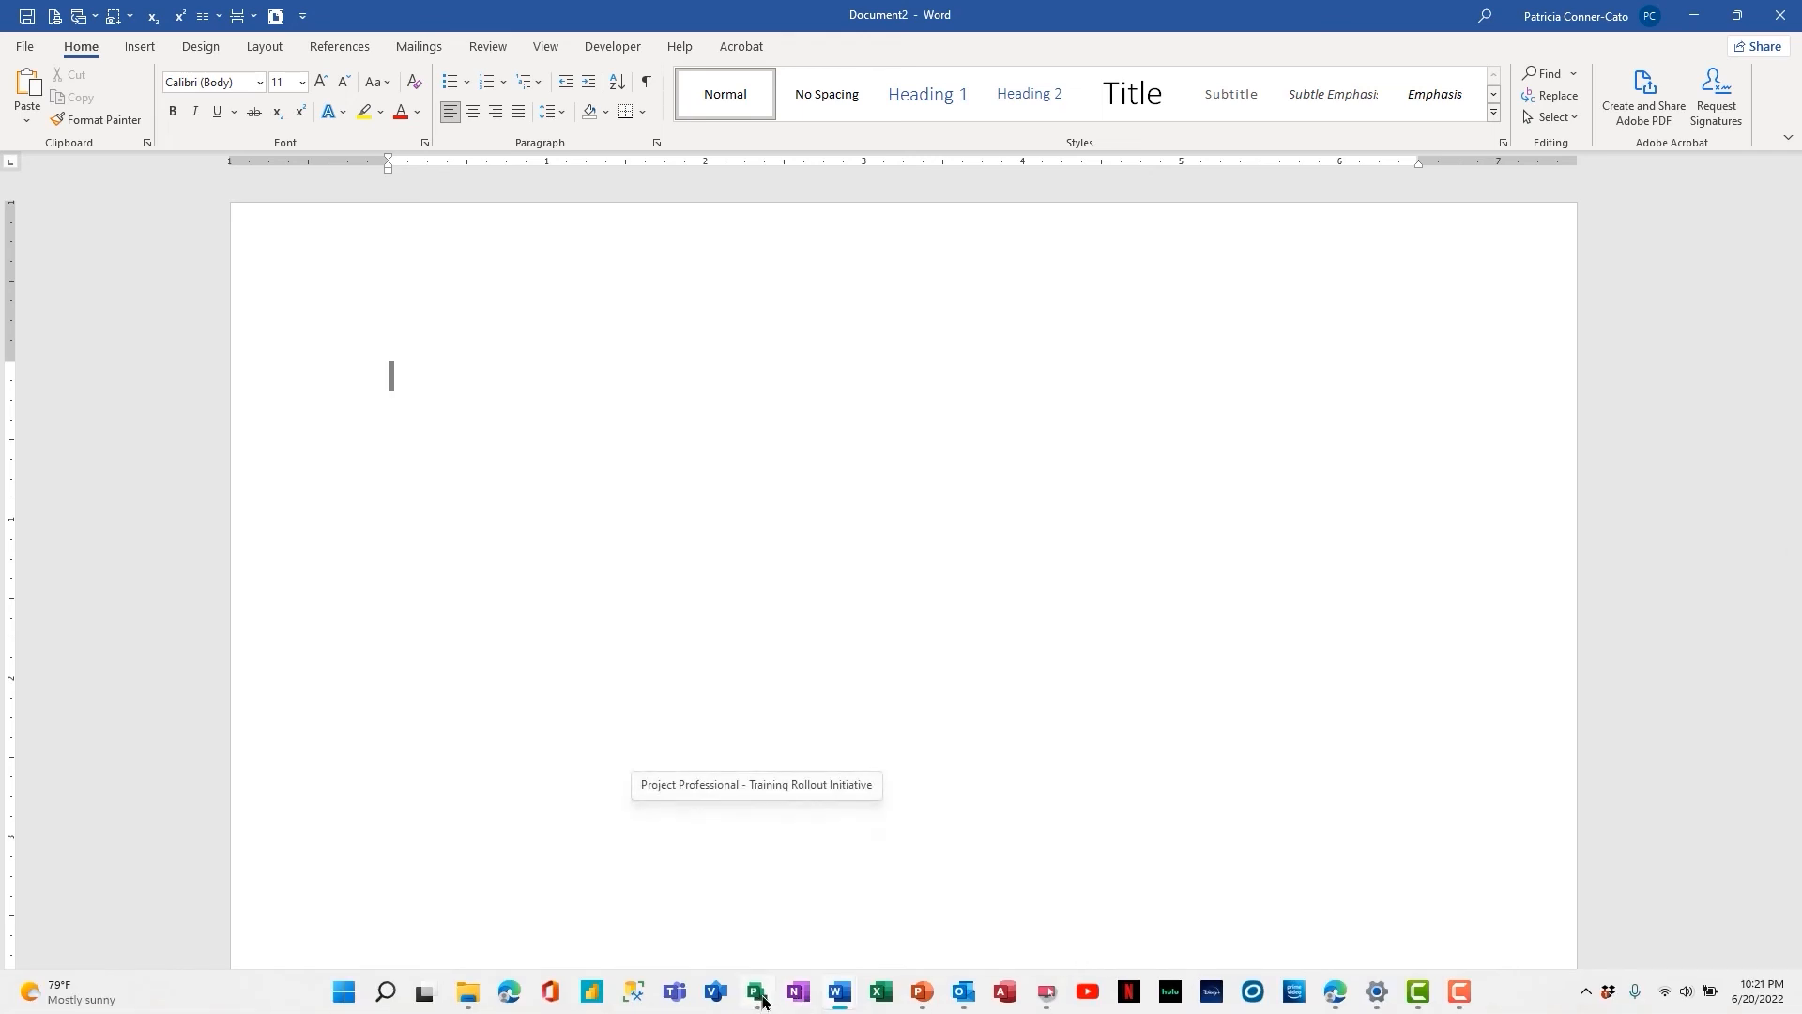
left_click(761, 998)
left_click(407, 349)
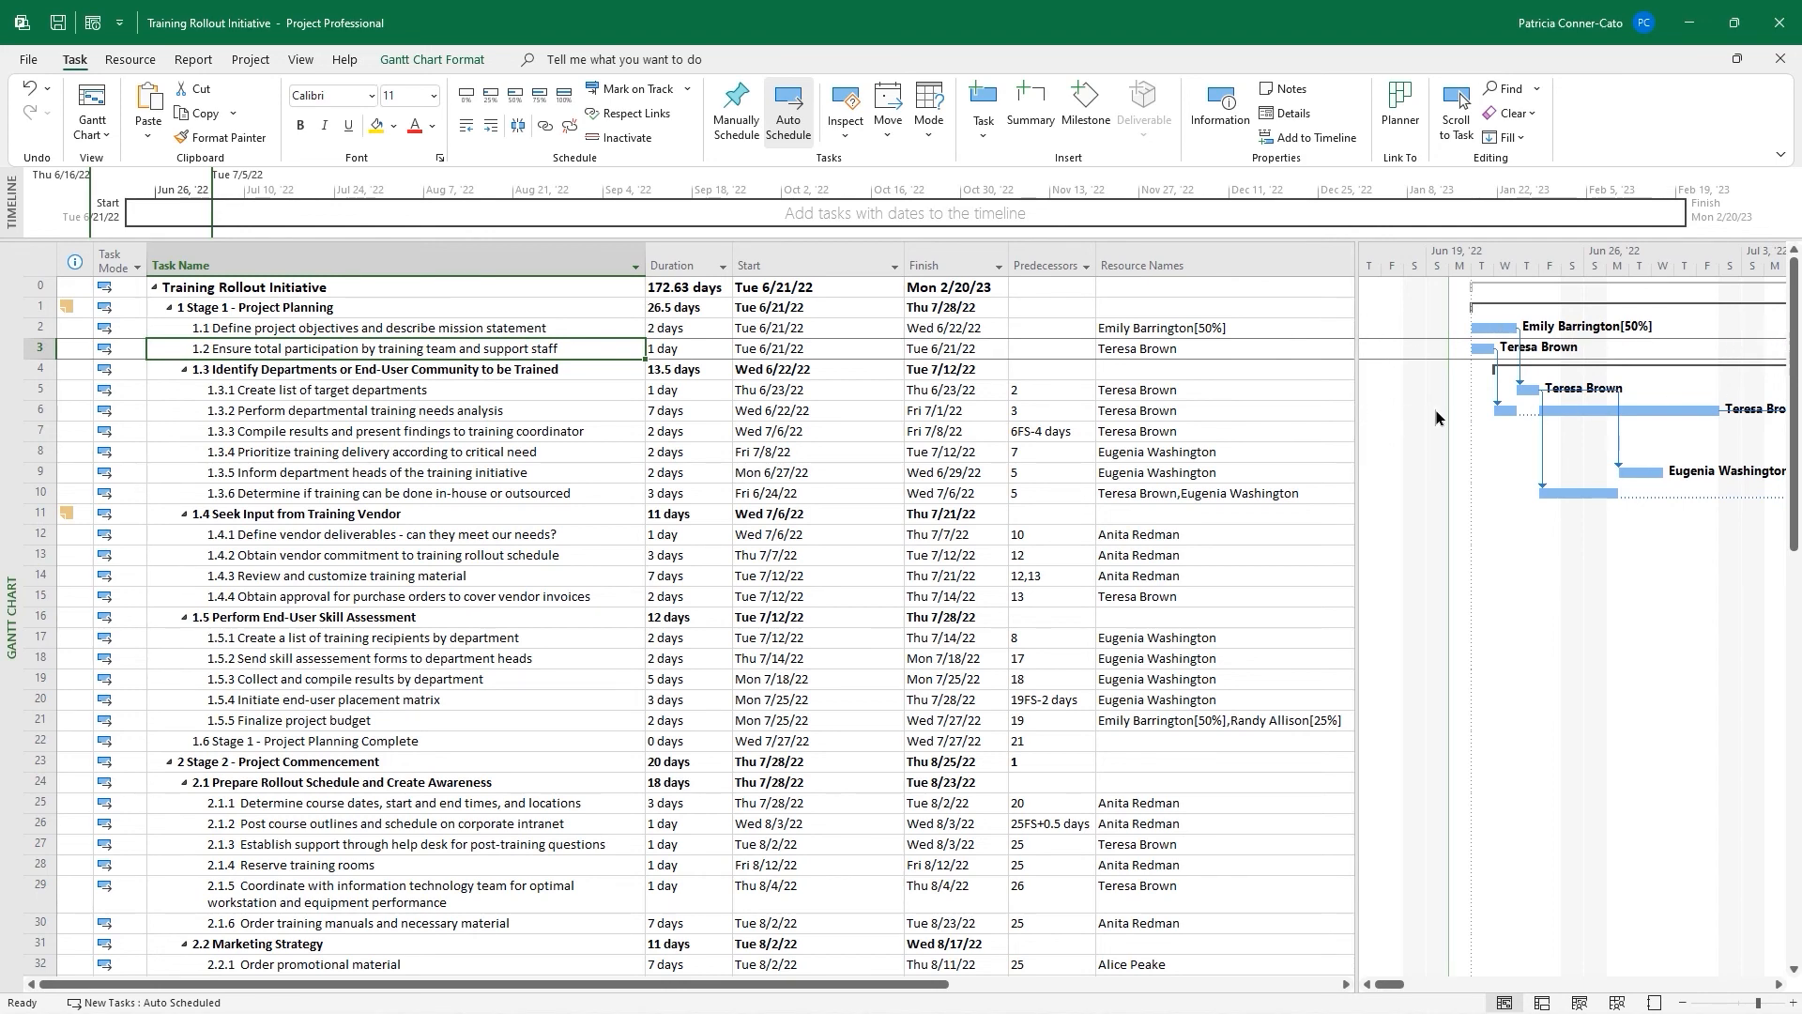
Bring the Training Rollout Initiative bar into view and copy a picture of the Gantt chart for screen, with visible rows and timescale as shown
left_click(244, 288)
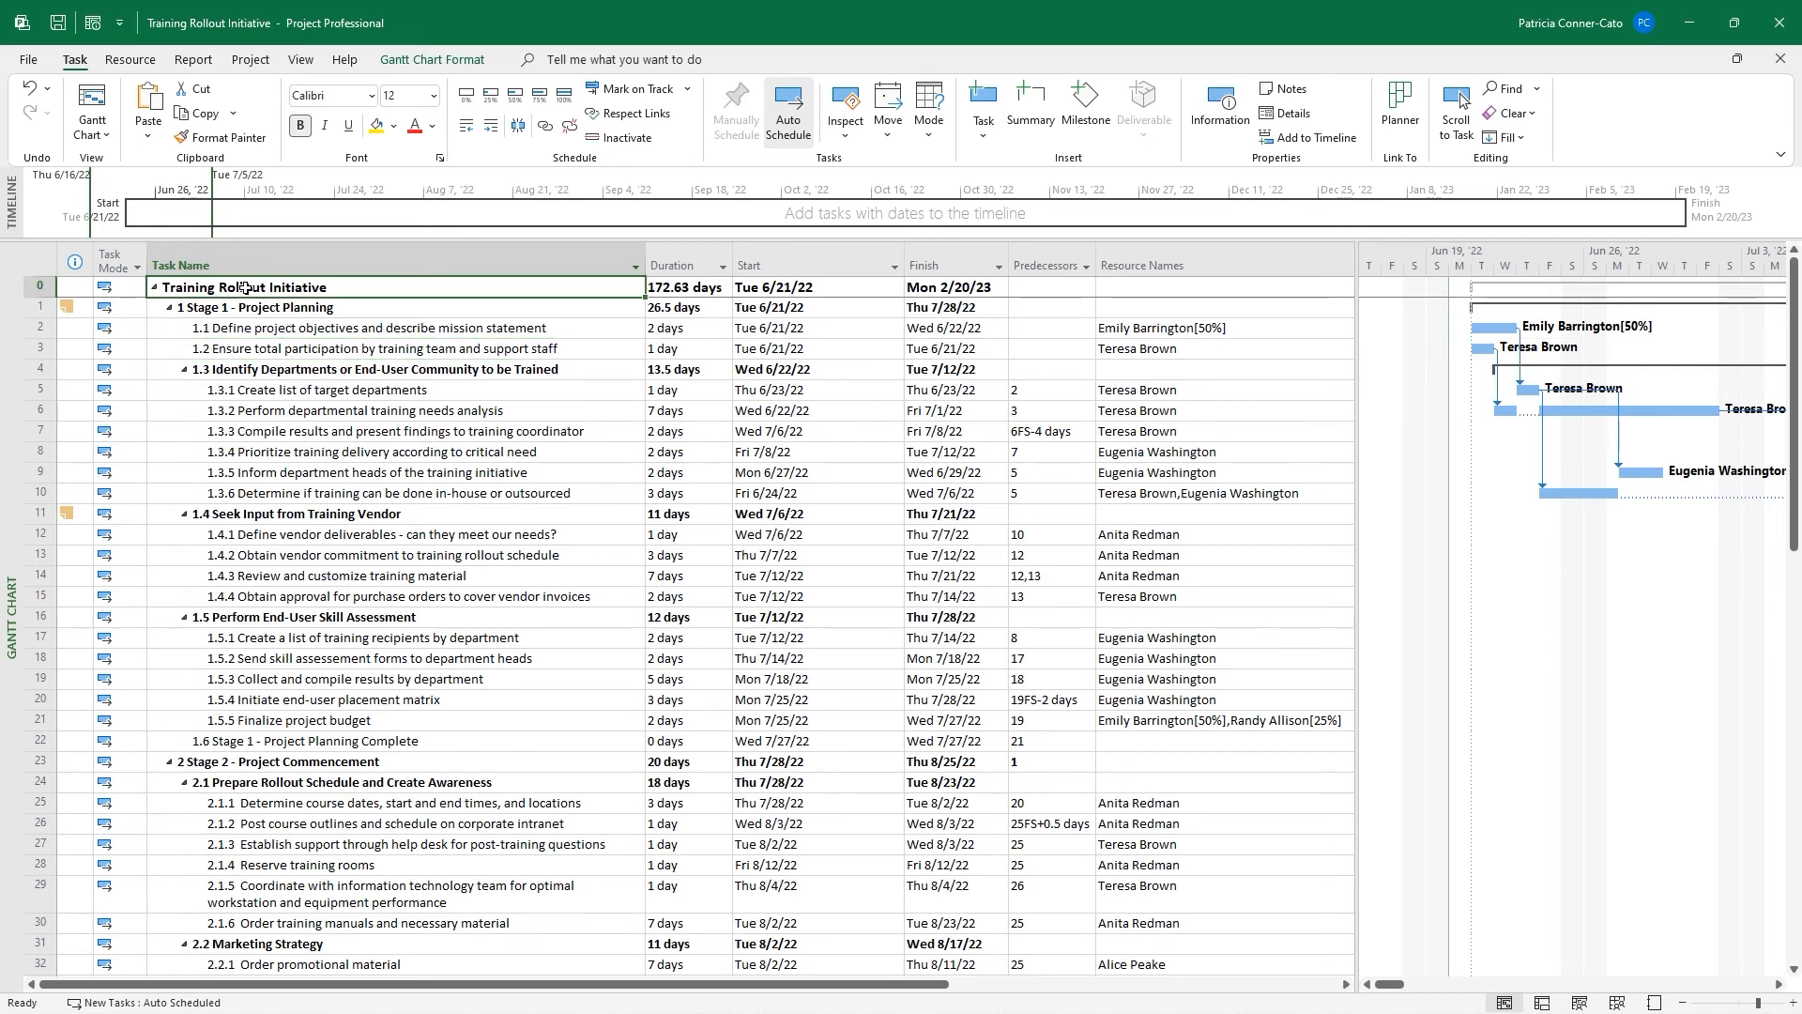
right_click(244, 288)
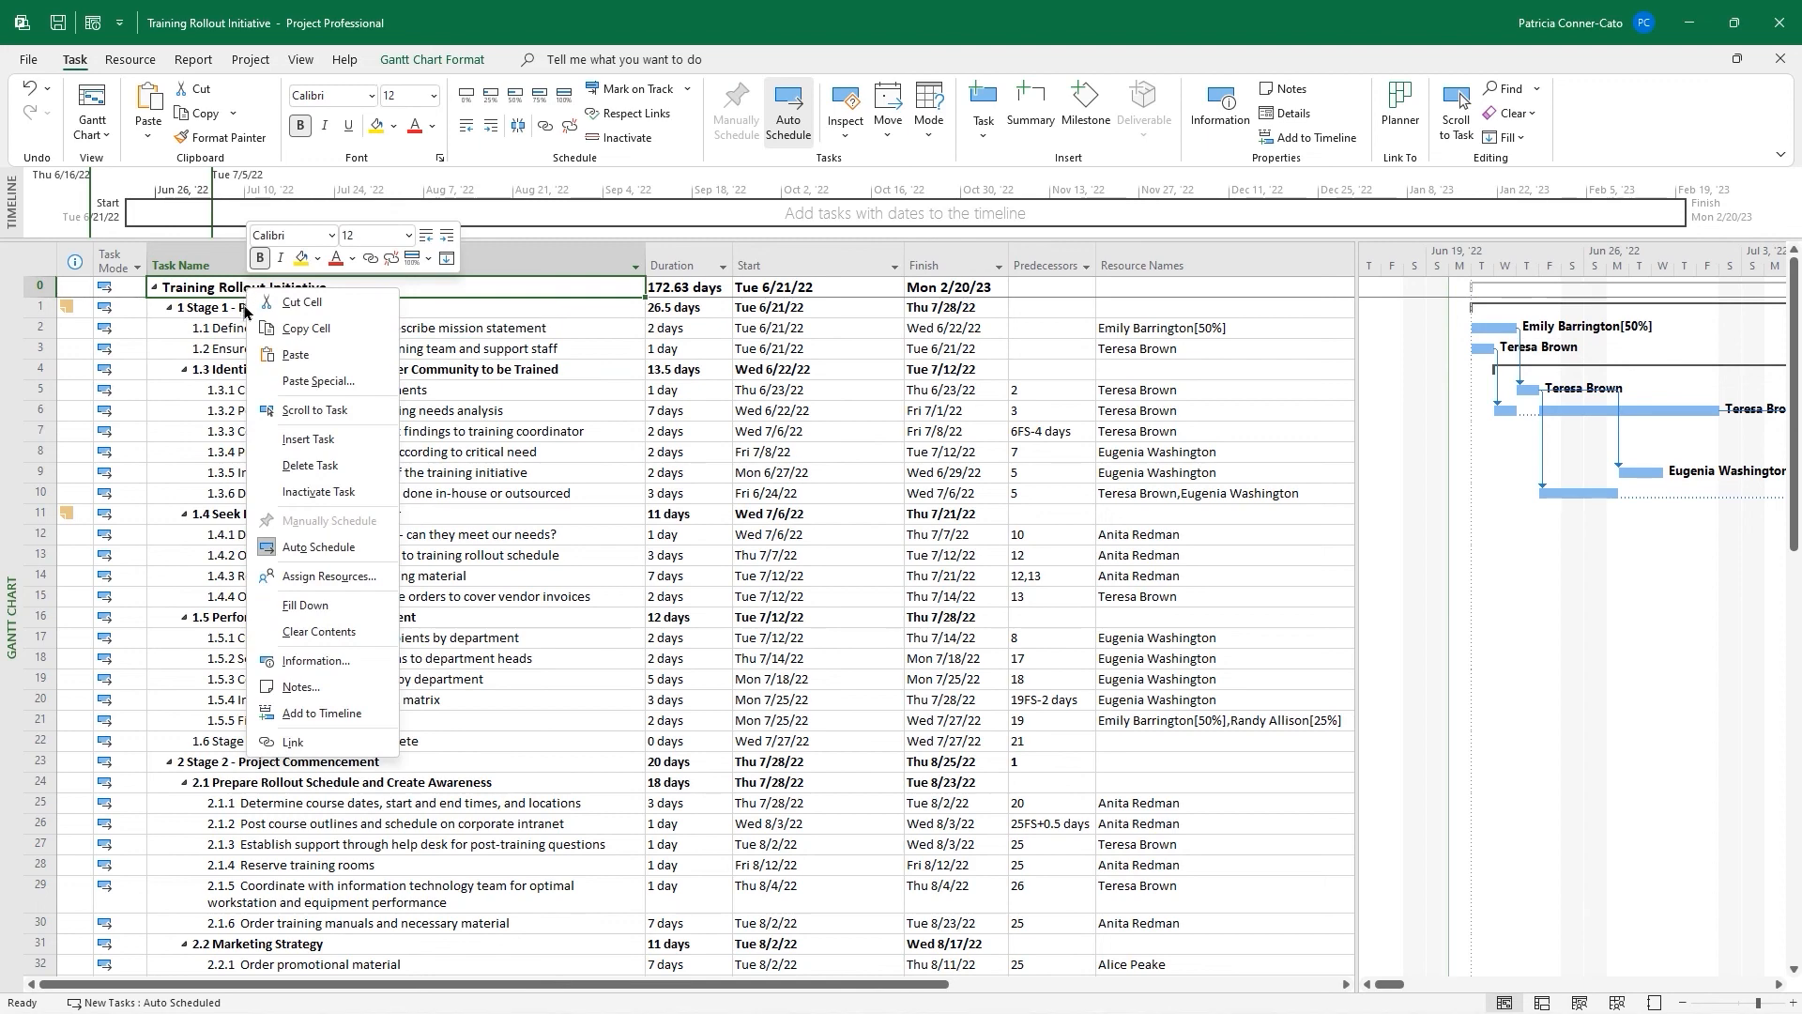
left_click(288, 411)
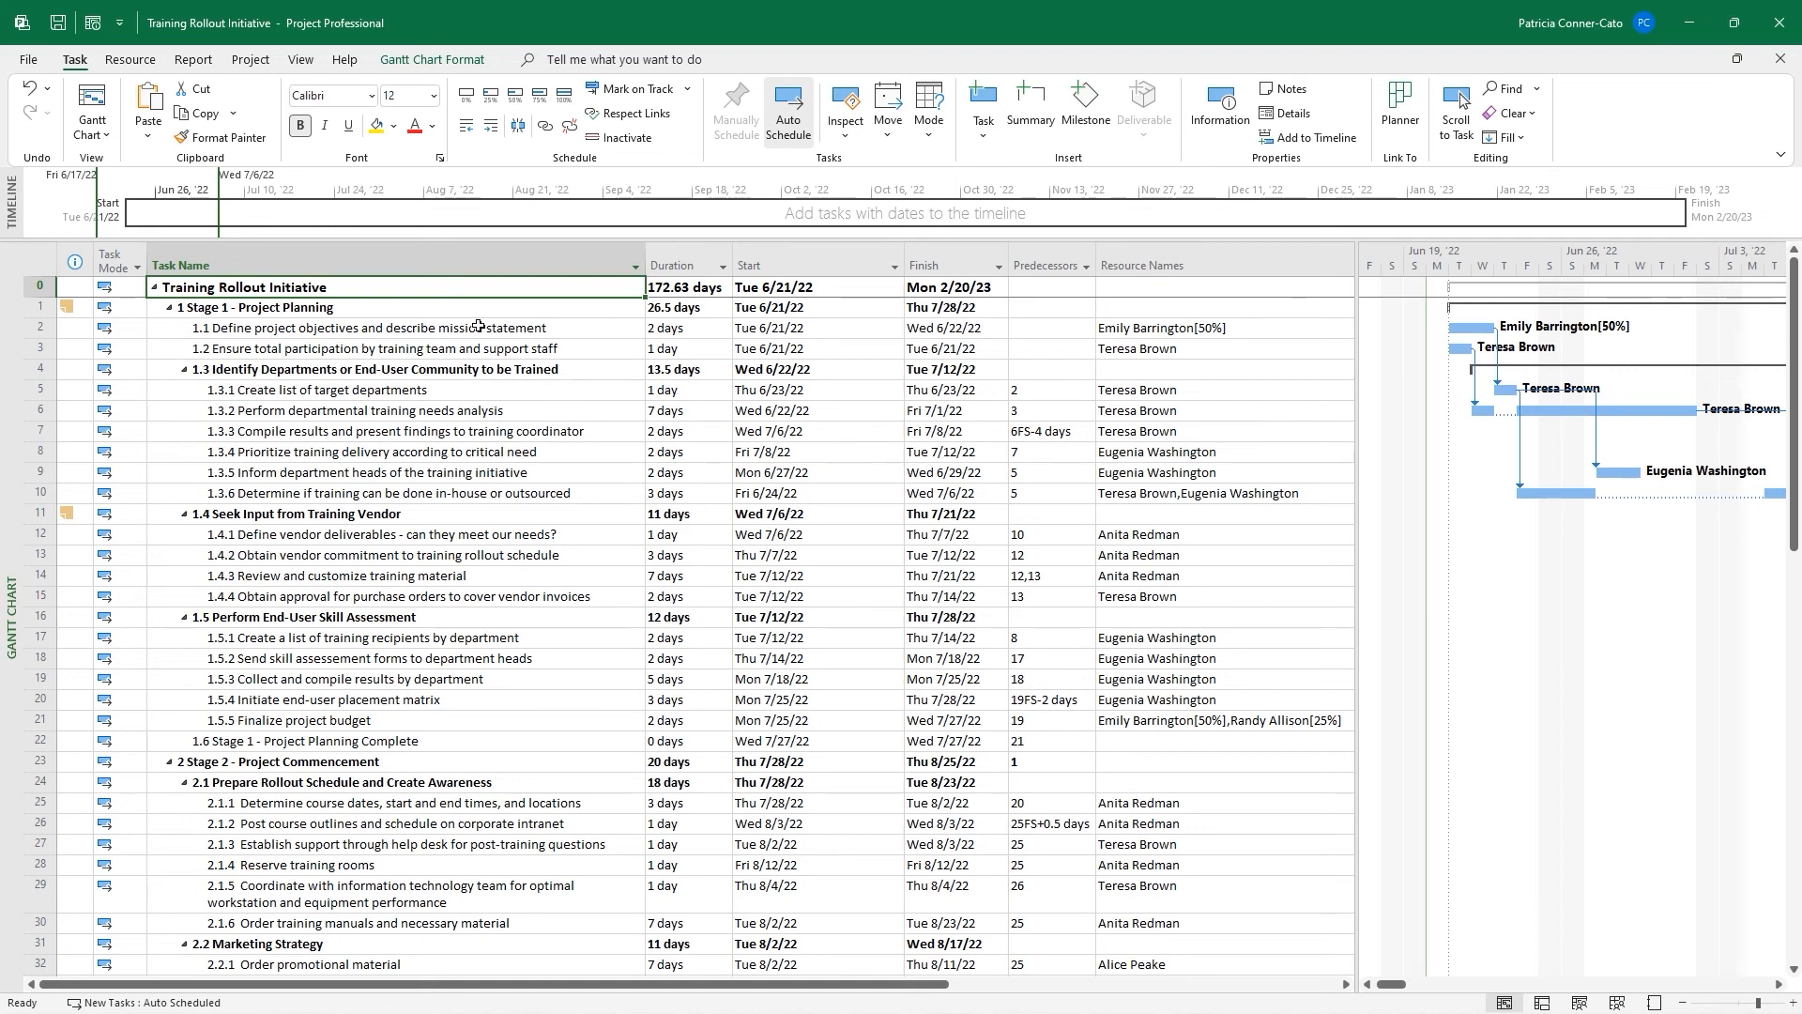
left_click(236, 116)
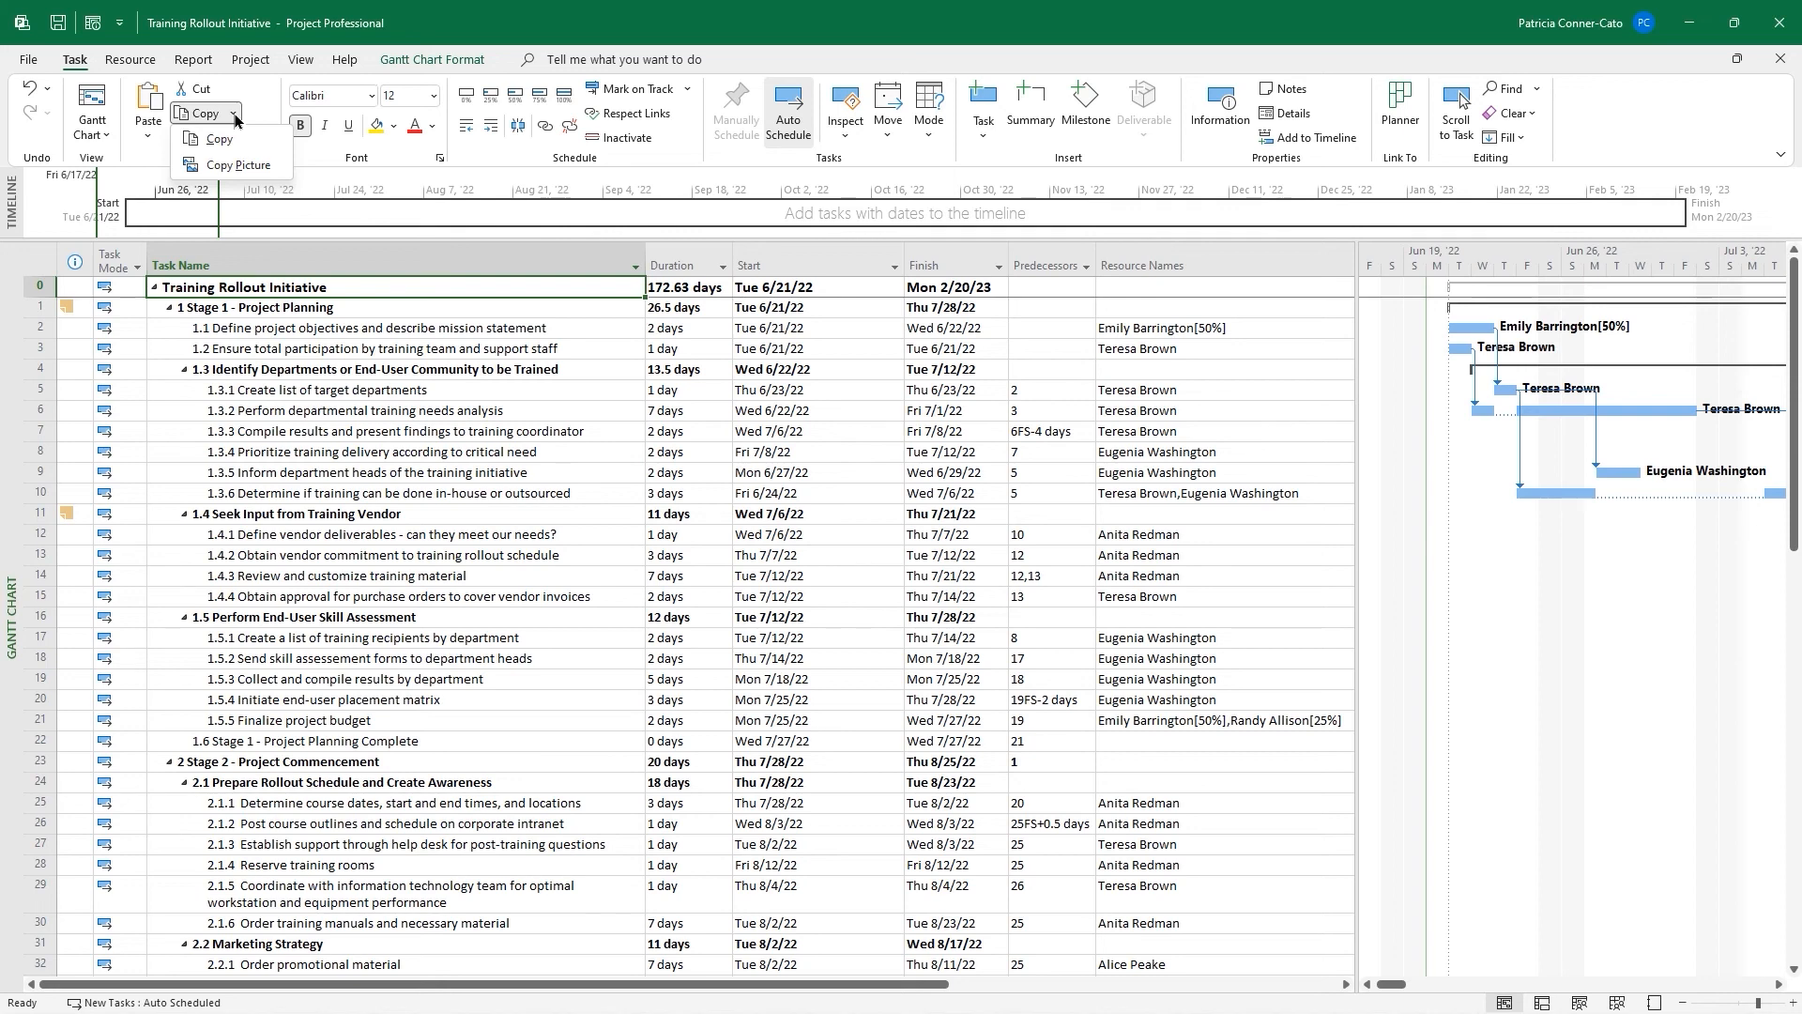
left_click(235, 169)
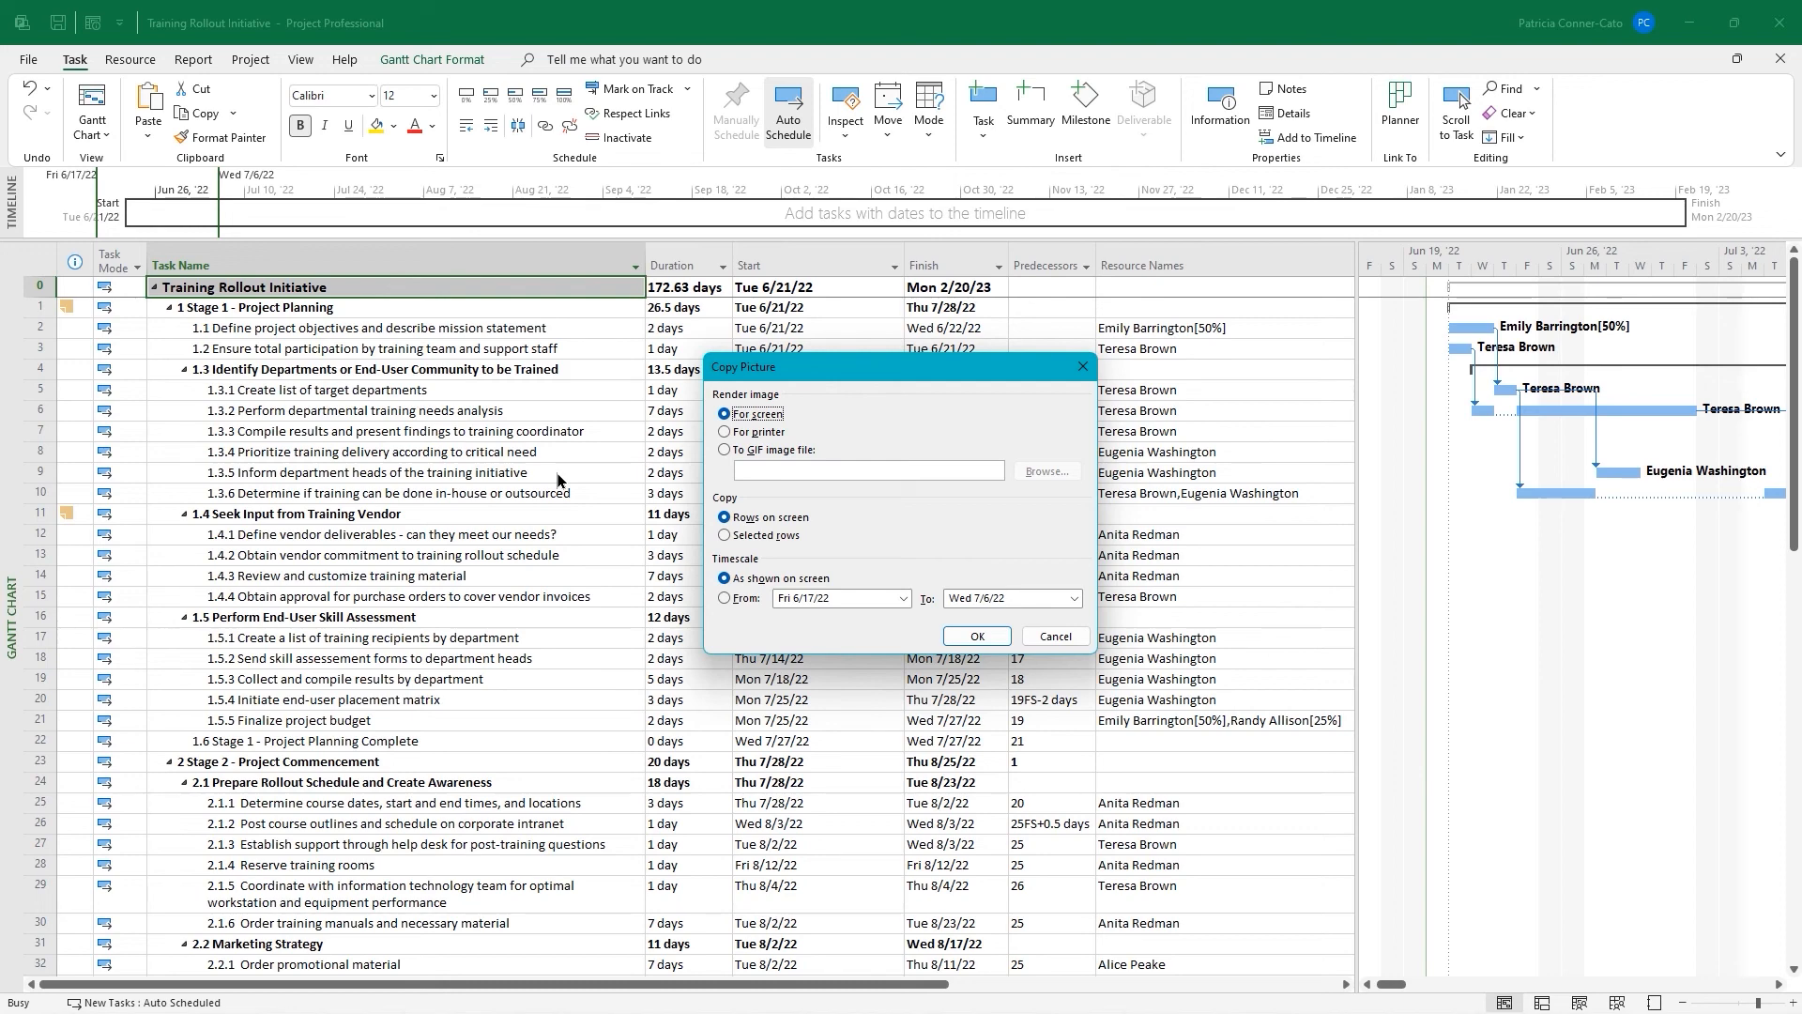
left_click(998, 644)
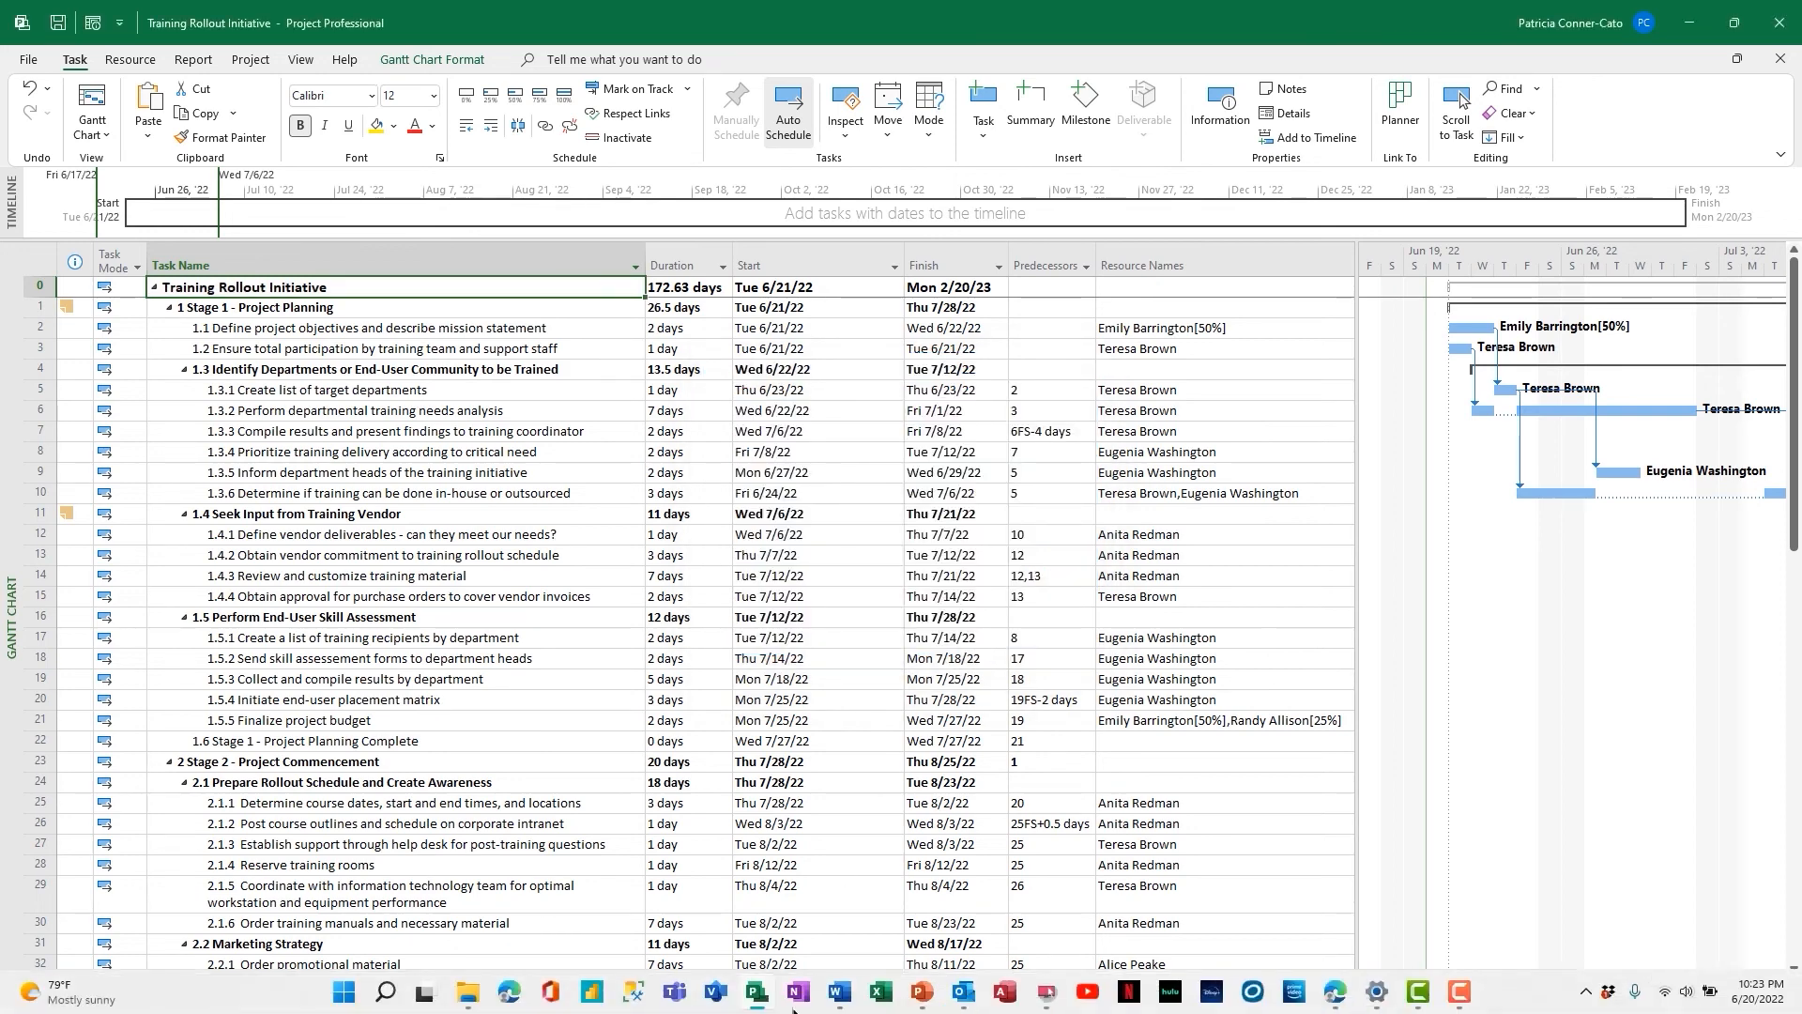
Switch to the new blank Word document and paste the Gantt chart picture into it
mouse_move(840, 991)
left_click(908, 896)
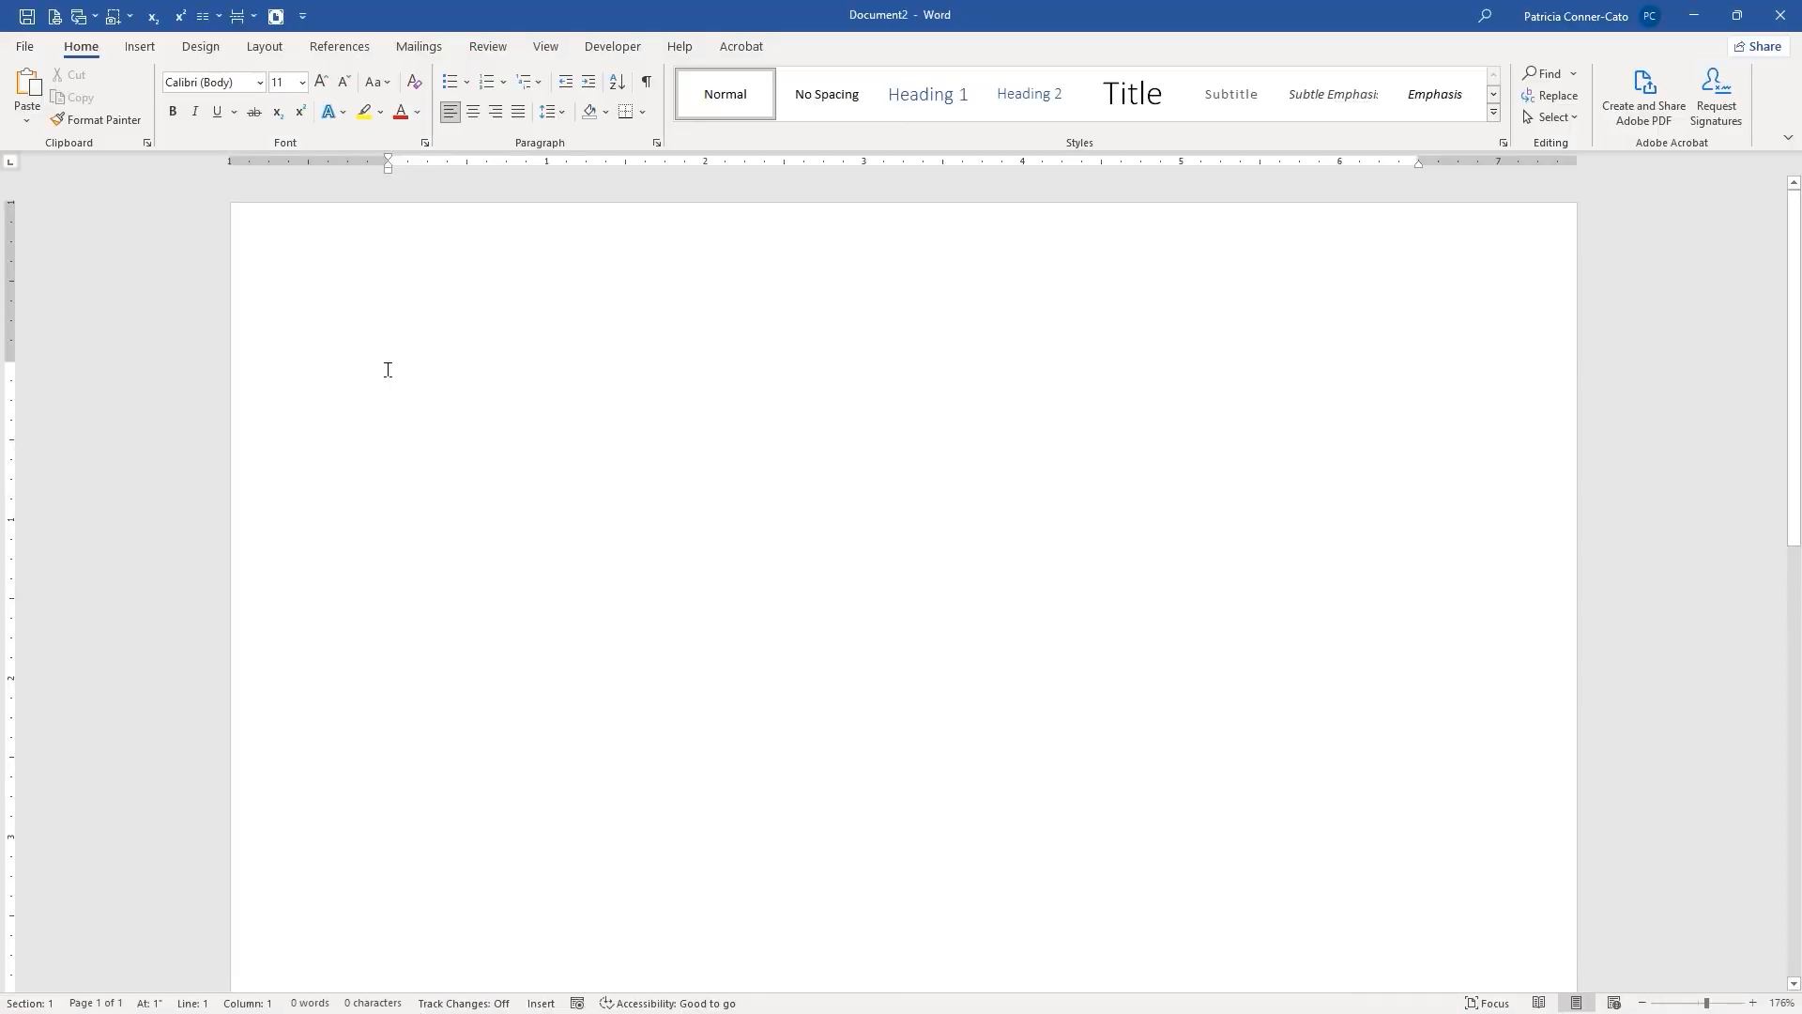
key("ctrl+v")
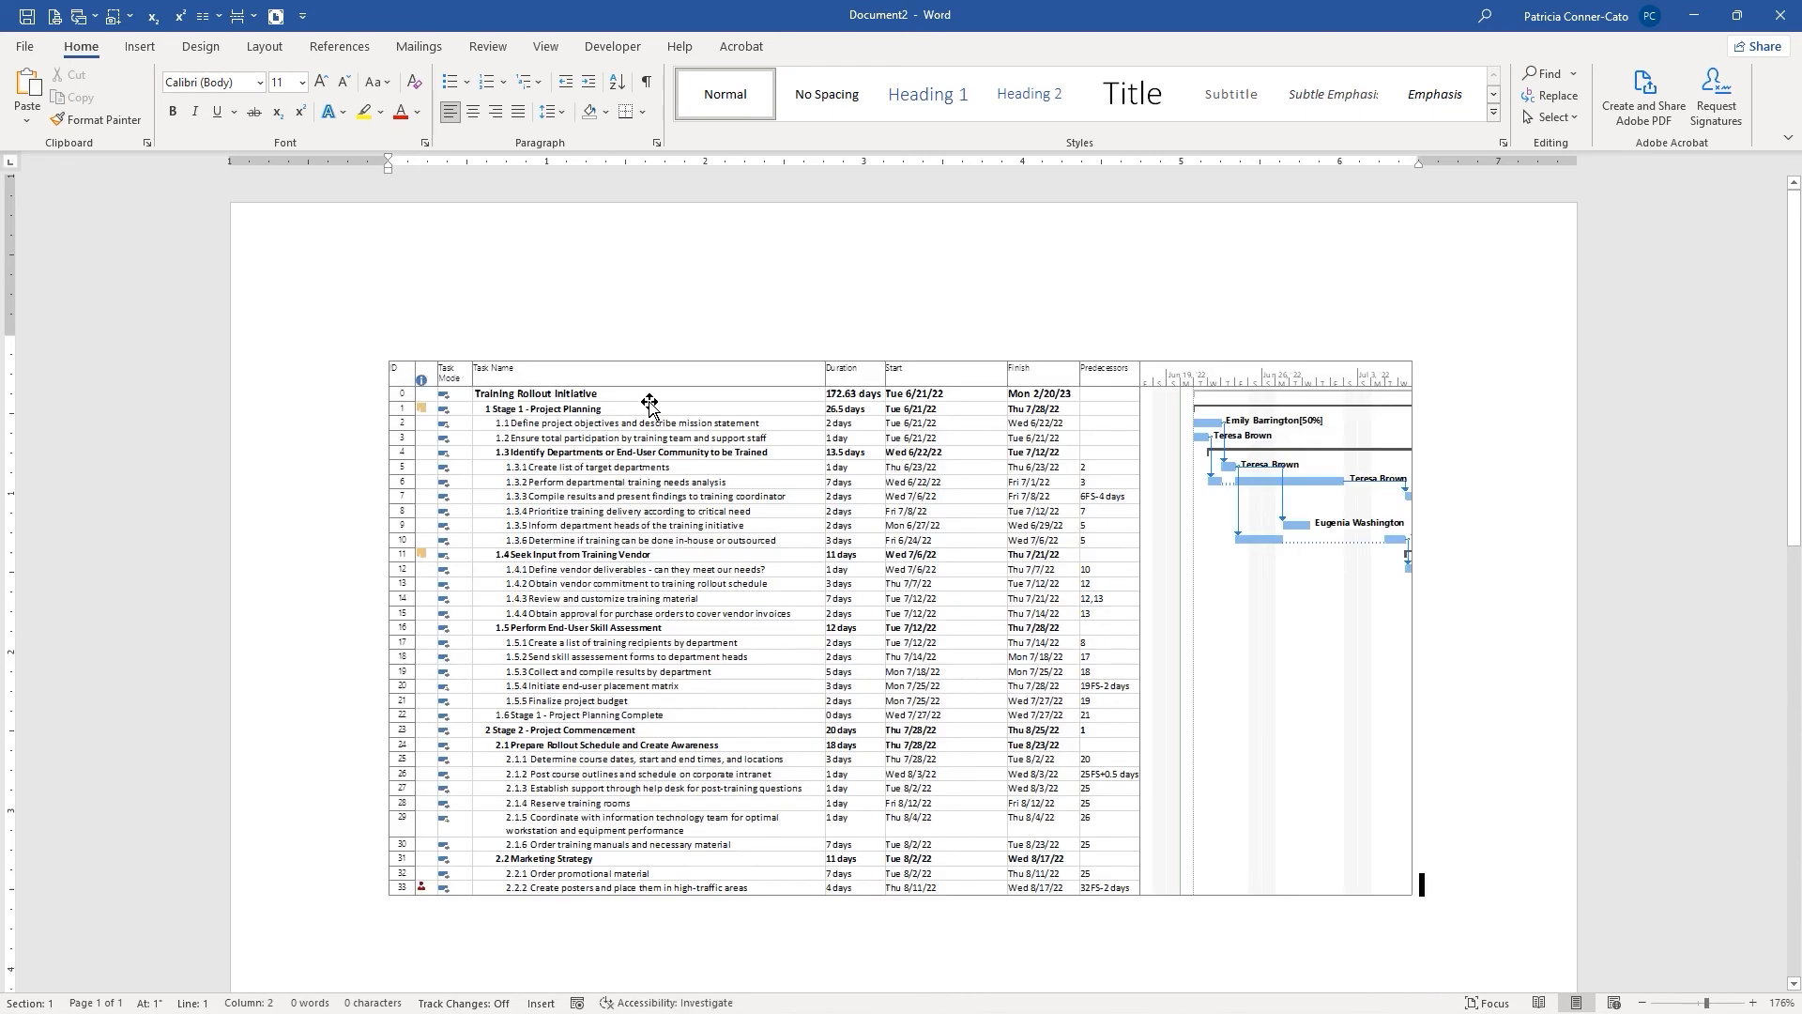
Look over the pasted Gantt chart picture in Word and close the document without saving it
scroll(648, 402, "down", 1)
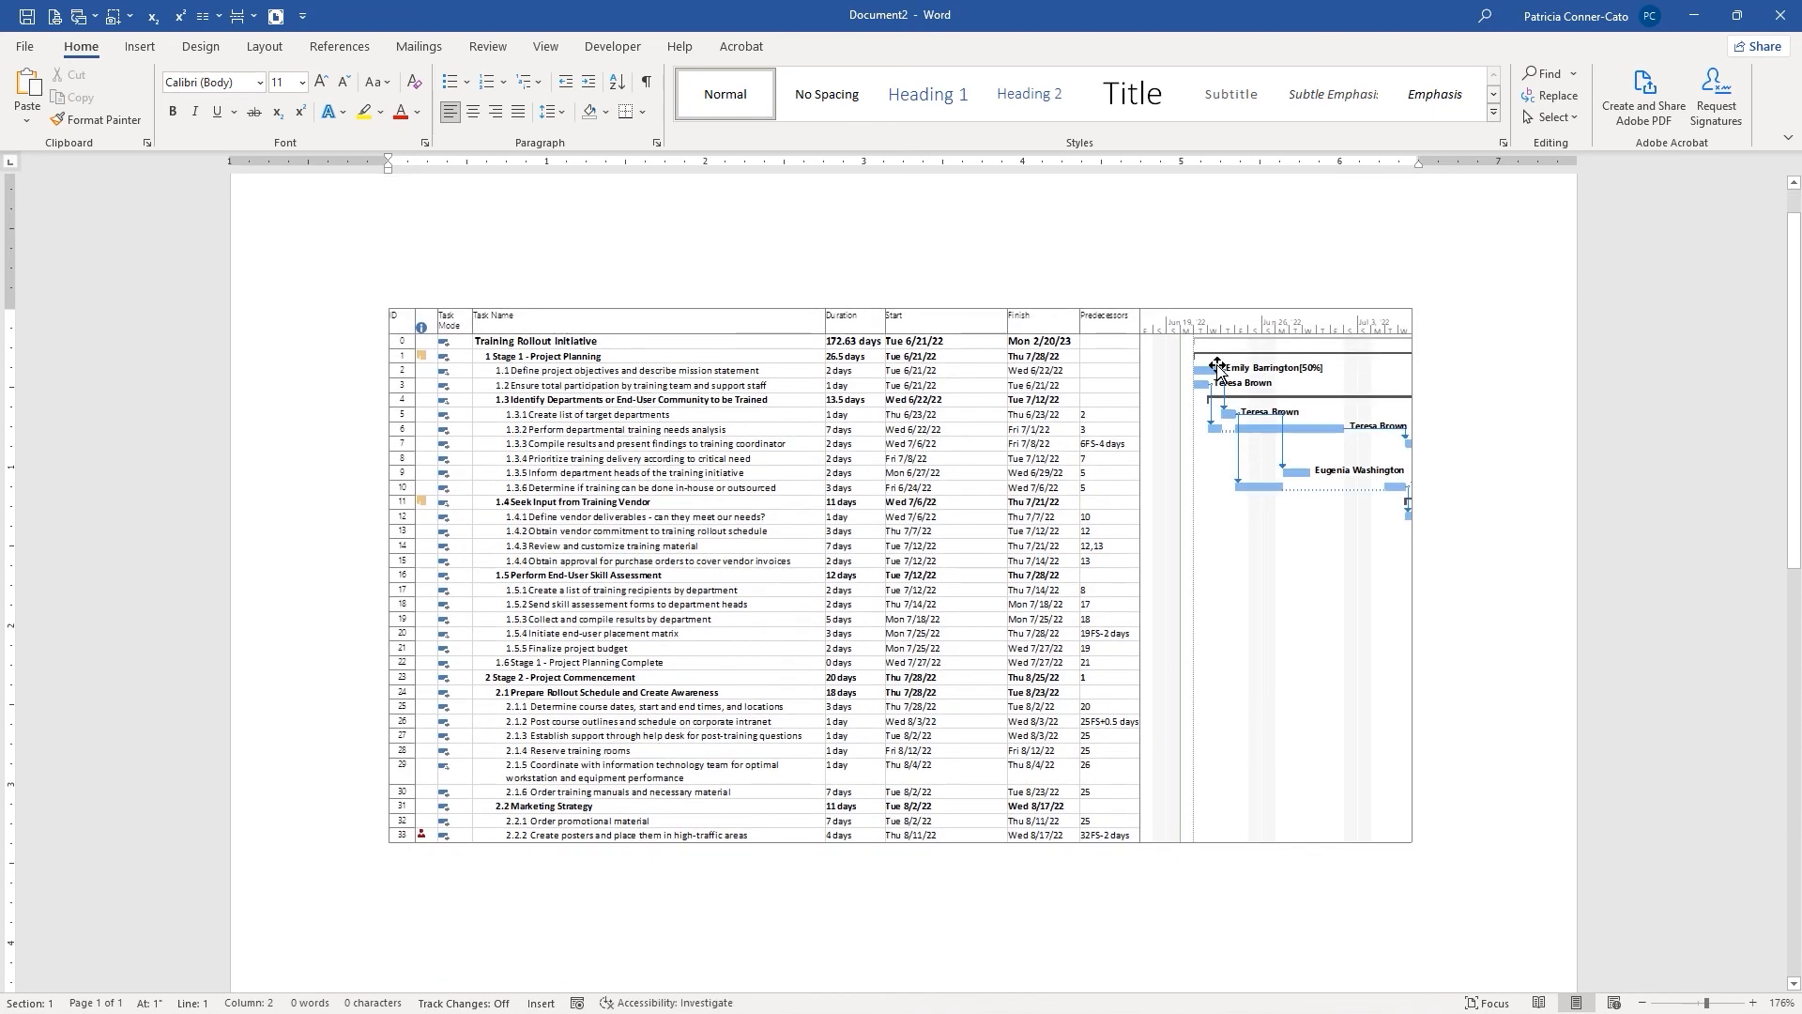
scroll(1192, 348, "down", 1)
scroll(1217, 367, "up", 1)
scroll(1217, 367, "down", 1)
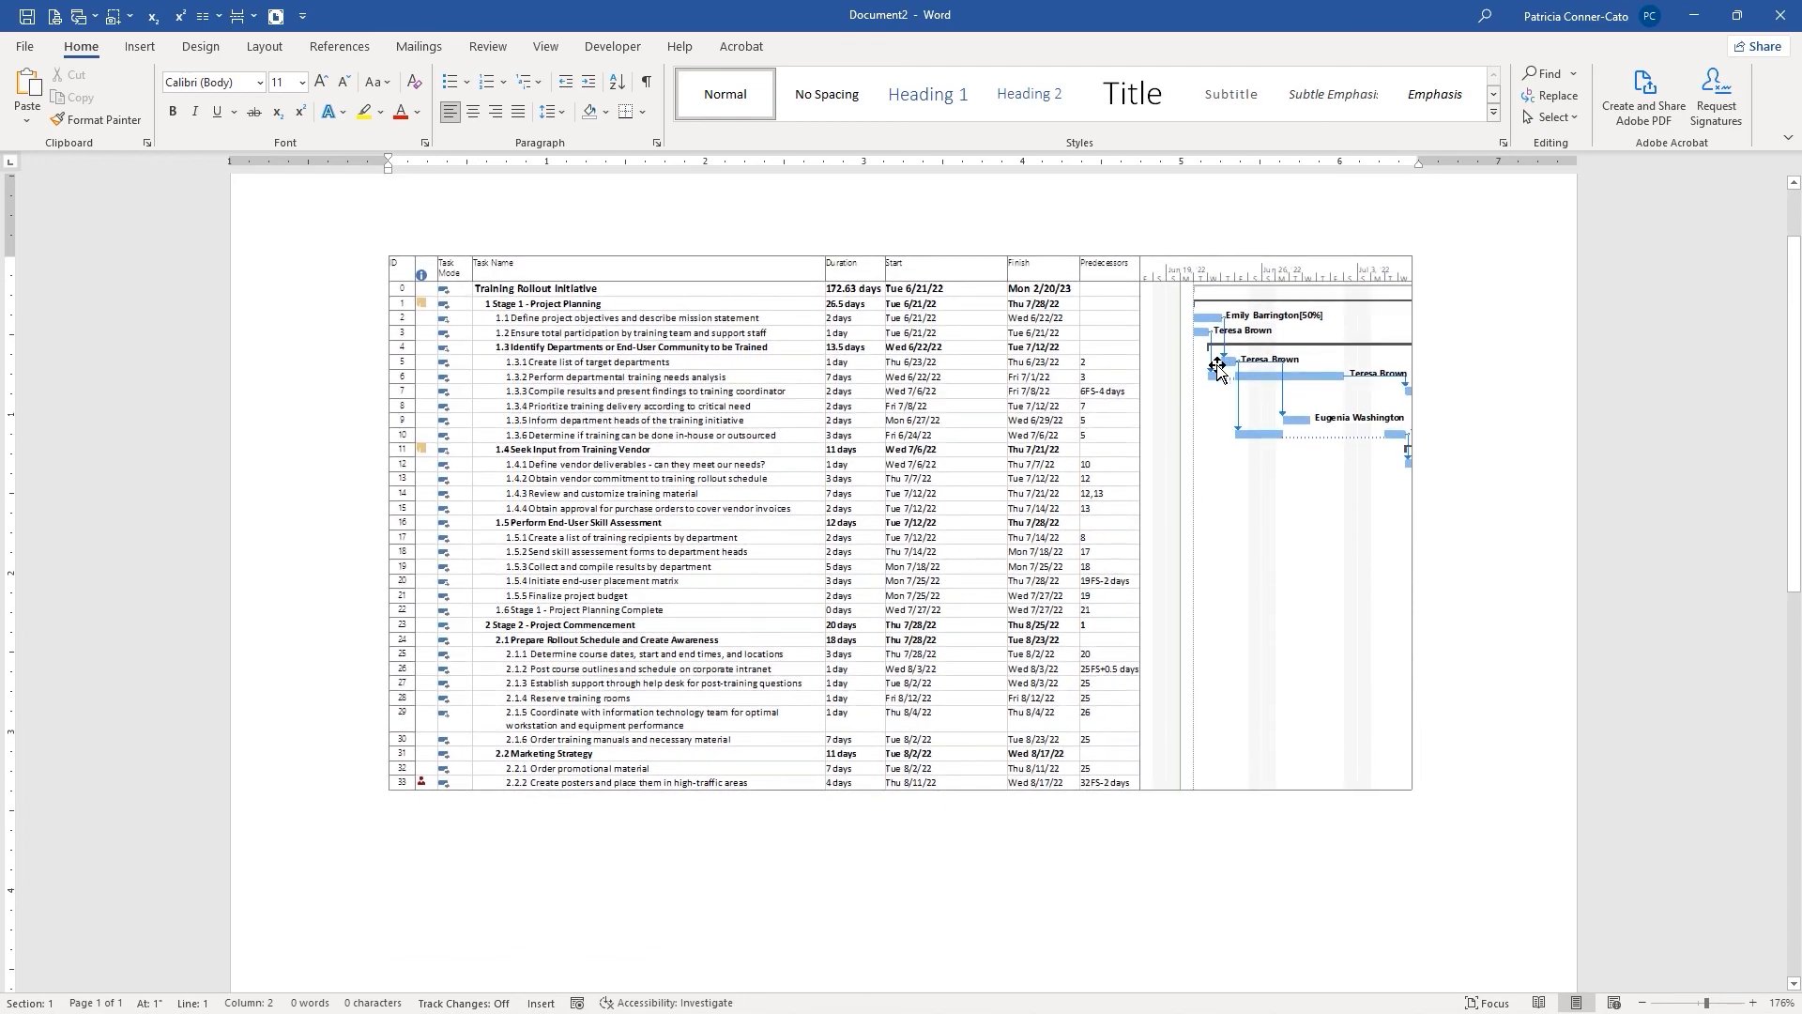
scroll(1216, 361, "up", 2)
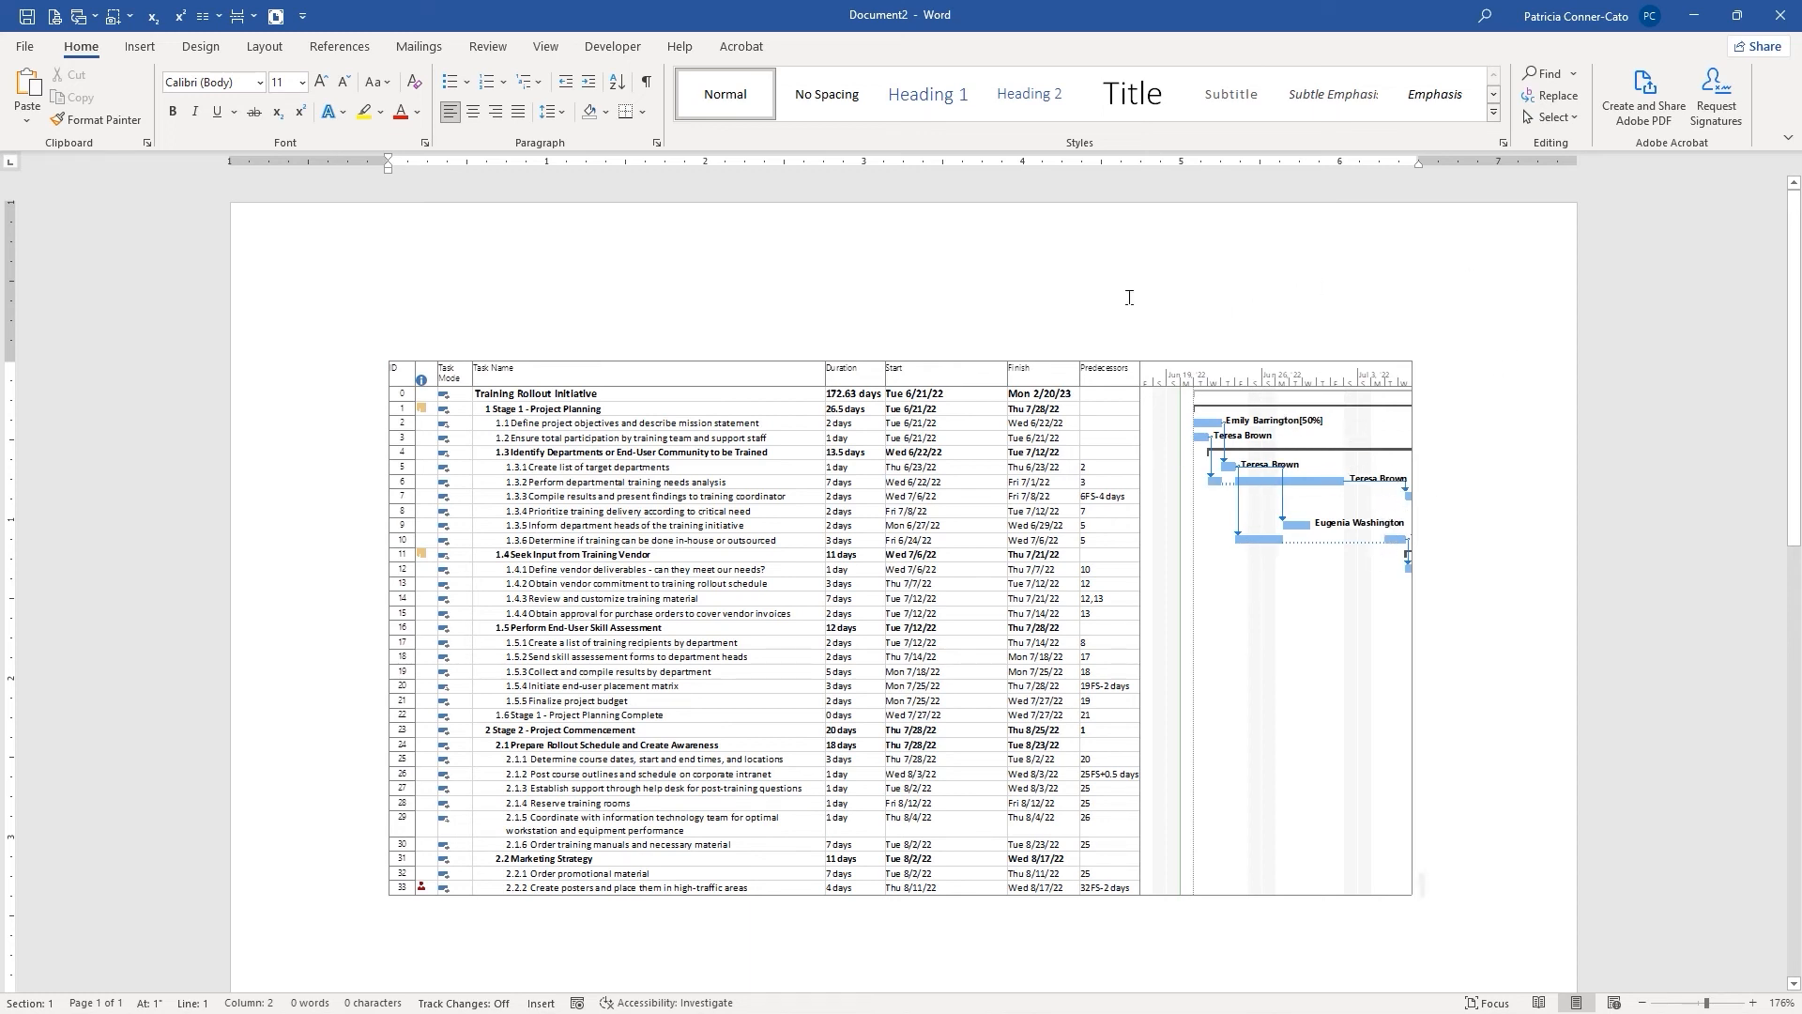
left_click(1776, 16)
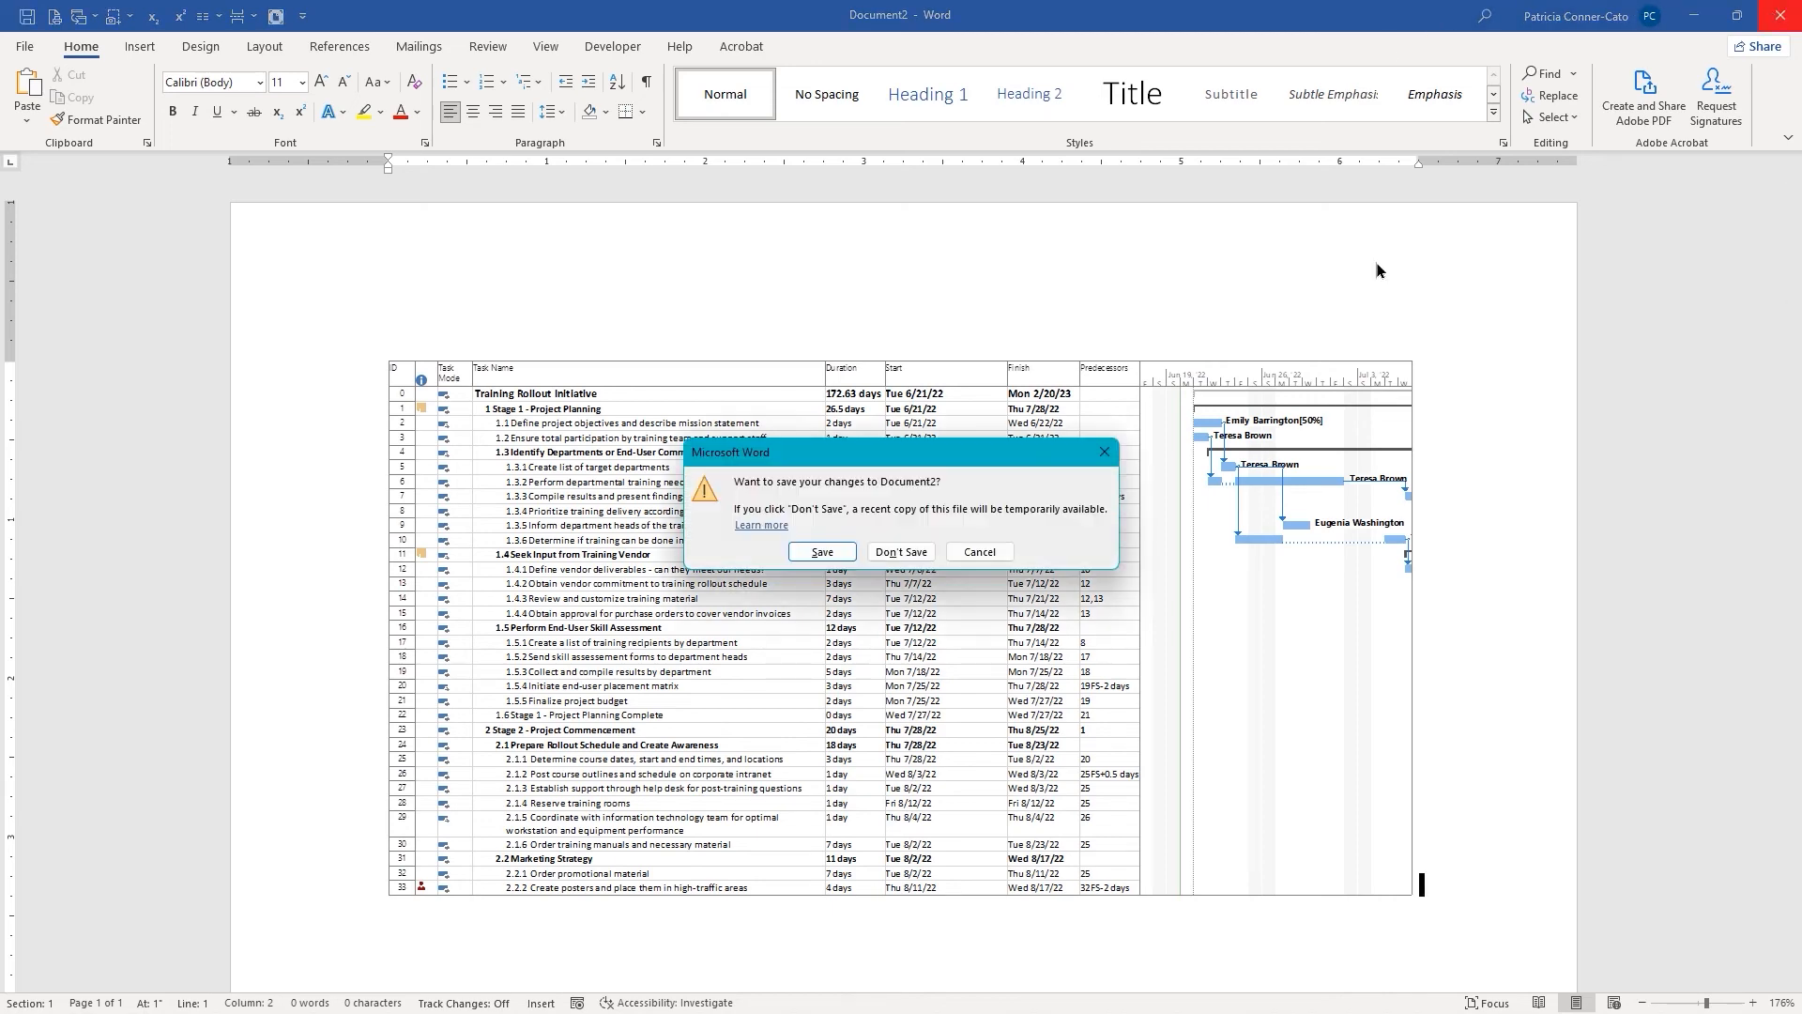
left_click(924, 552)
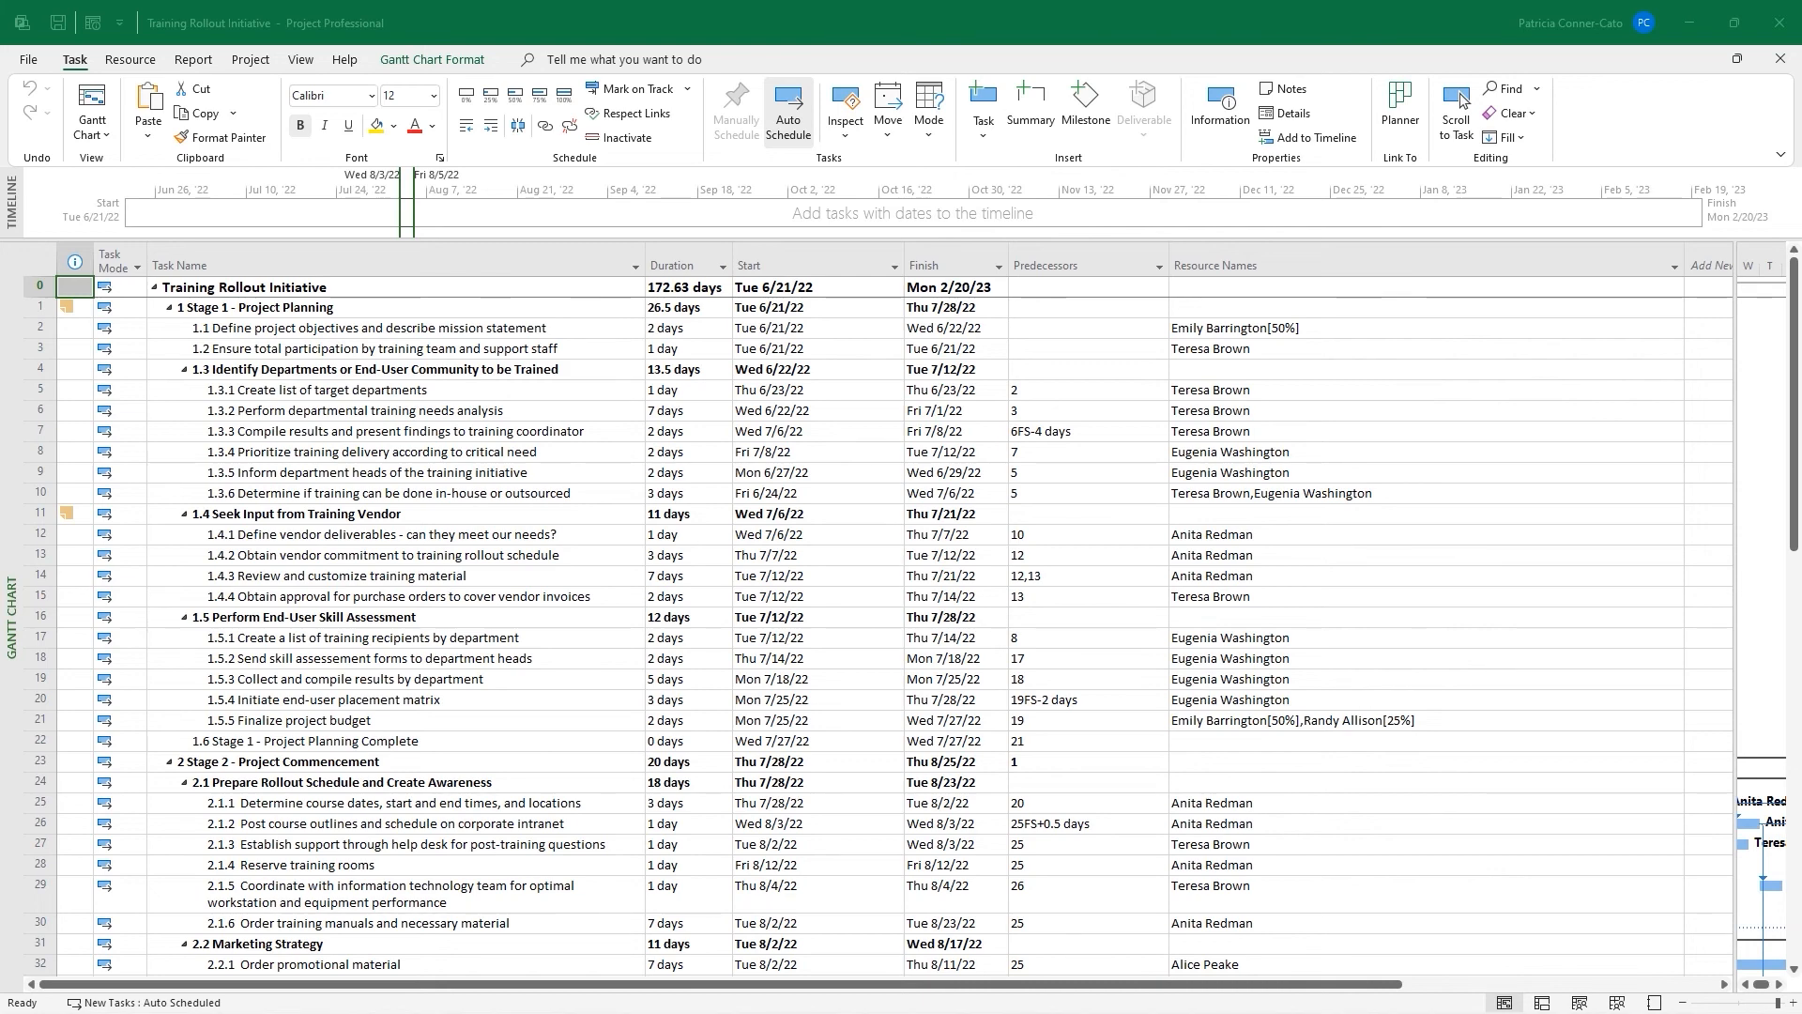
Back in Project, make the timeline active and widen the Gantt chart area up to the Resource Names column
left_click(378, 230)
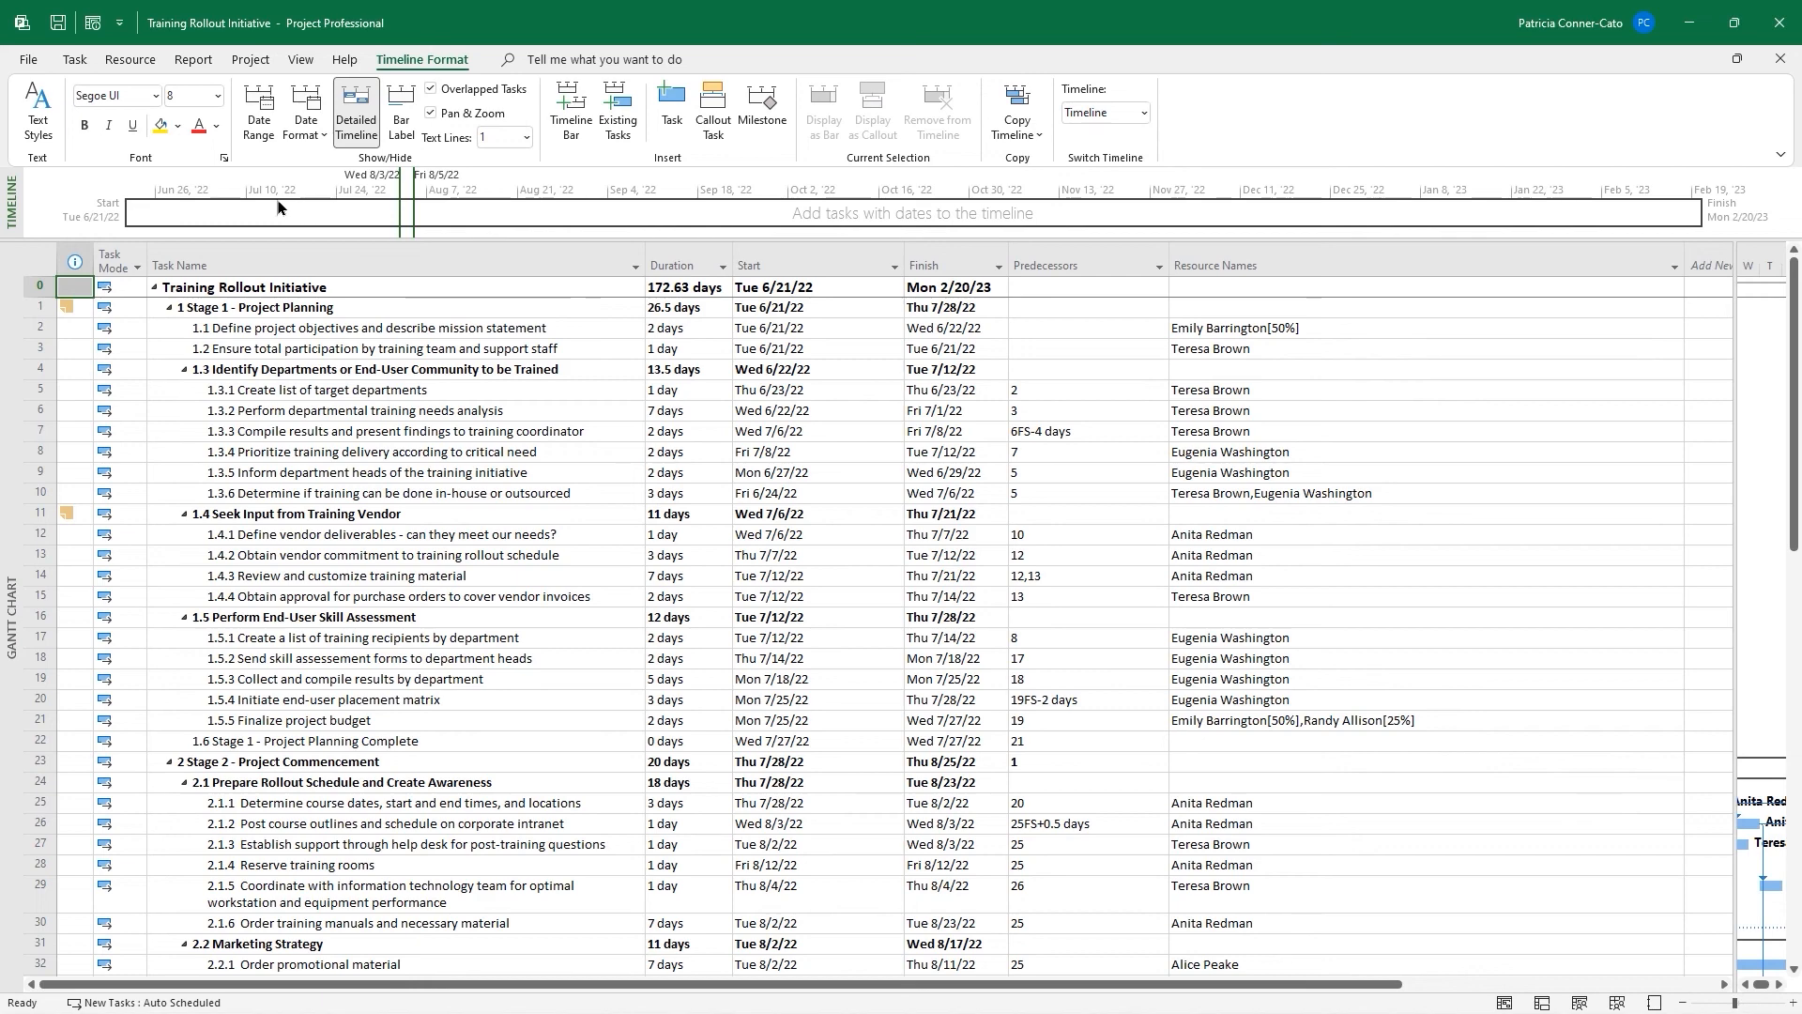
left_click(234, 196)
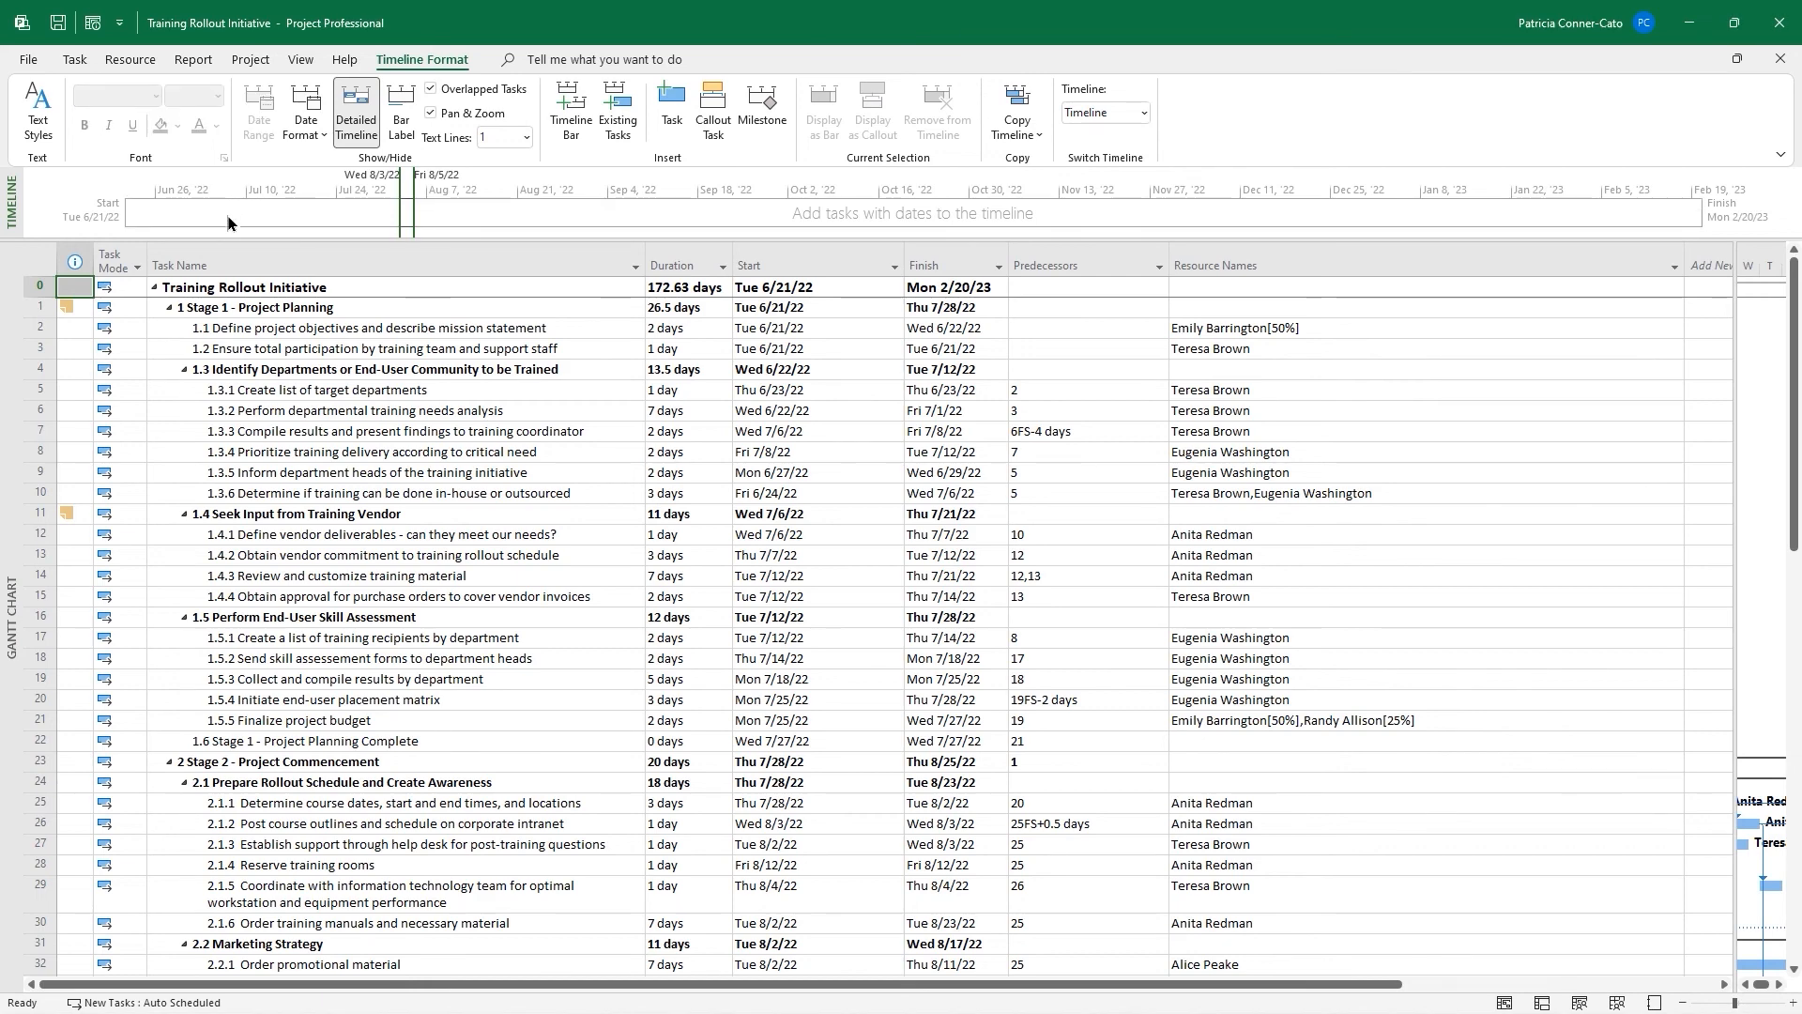
left_click(228, 217)
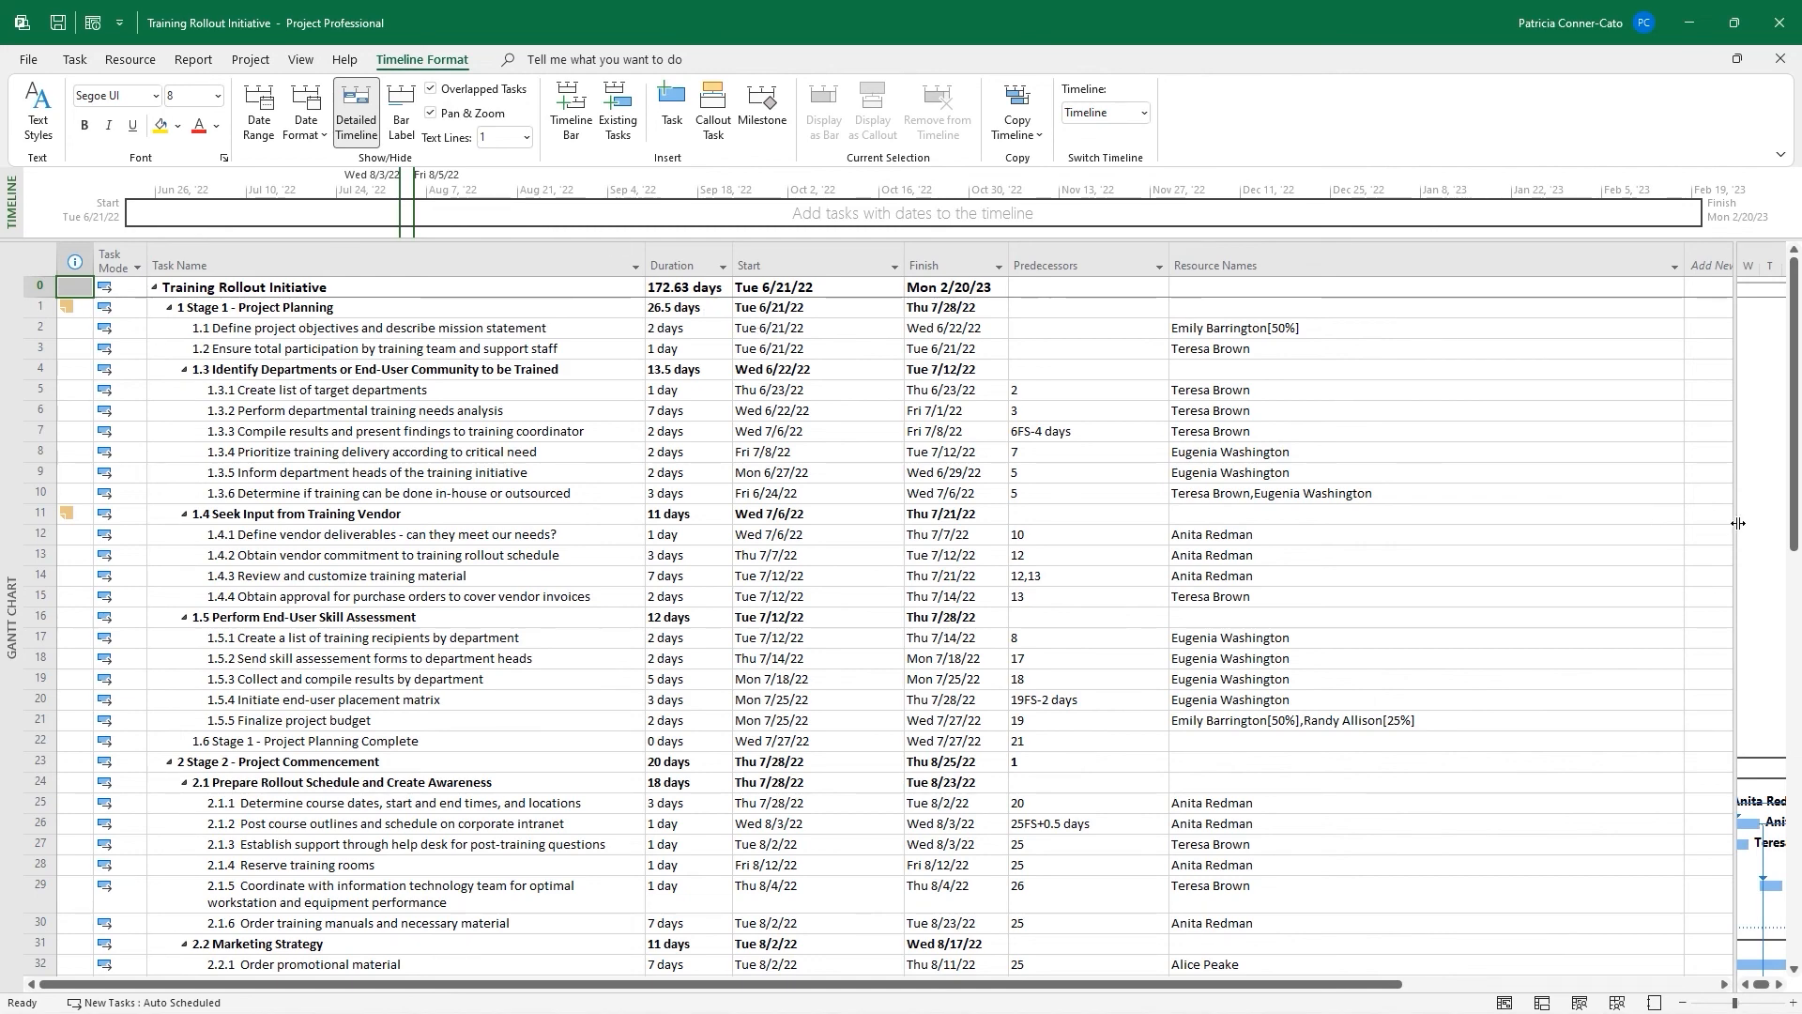
left_click_drag(1737, 523, 1292, 563)
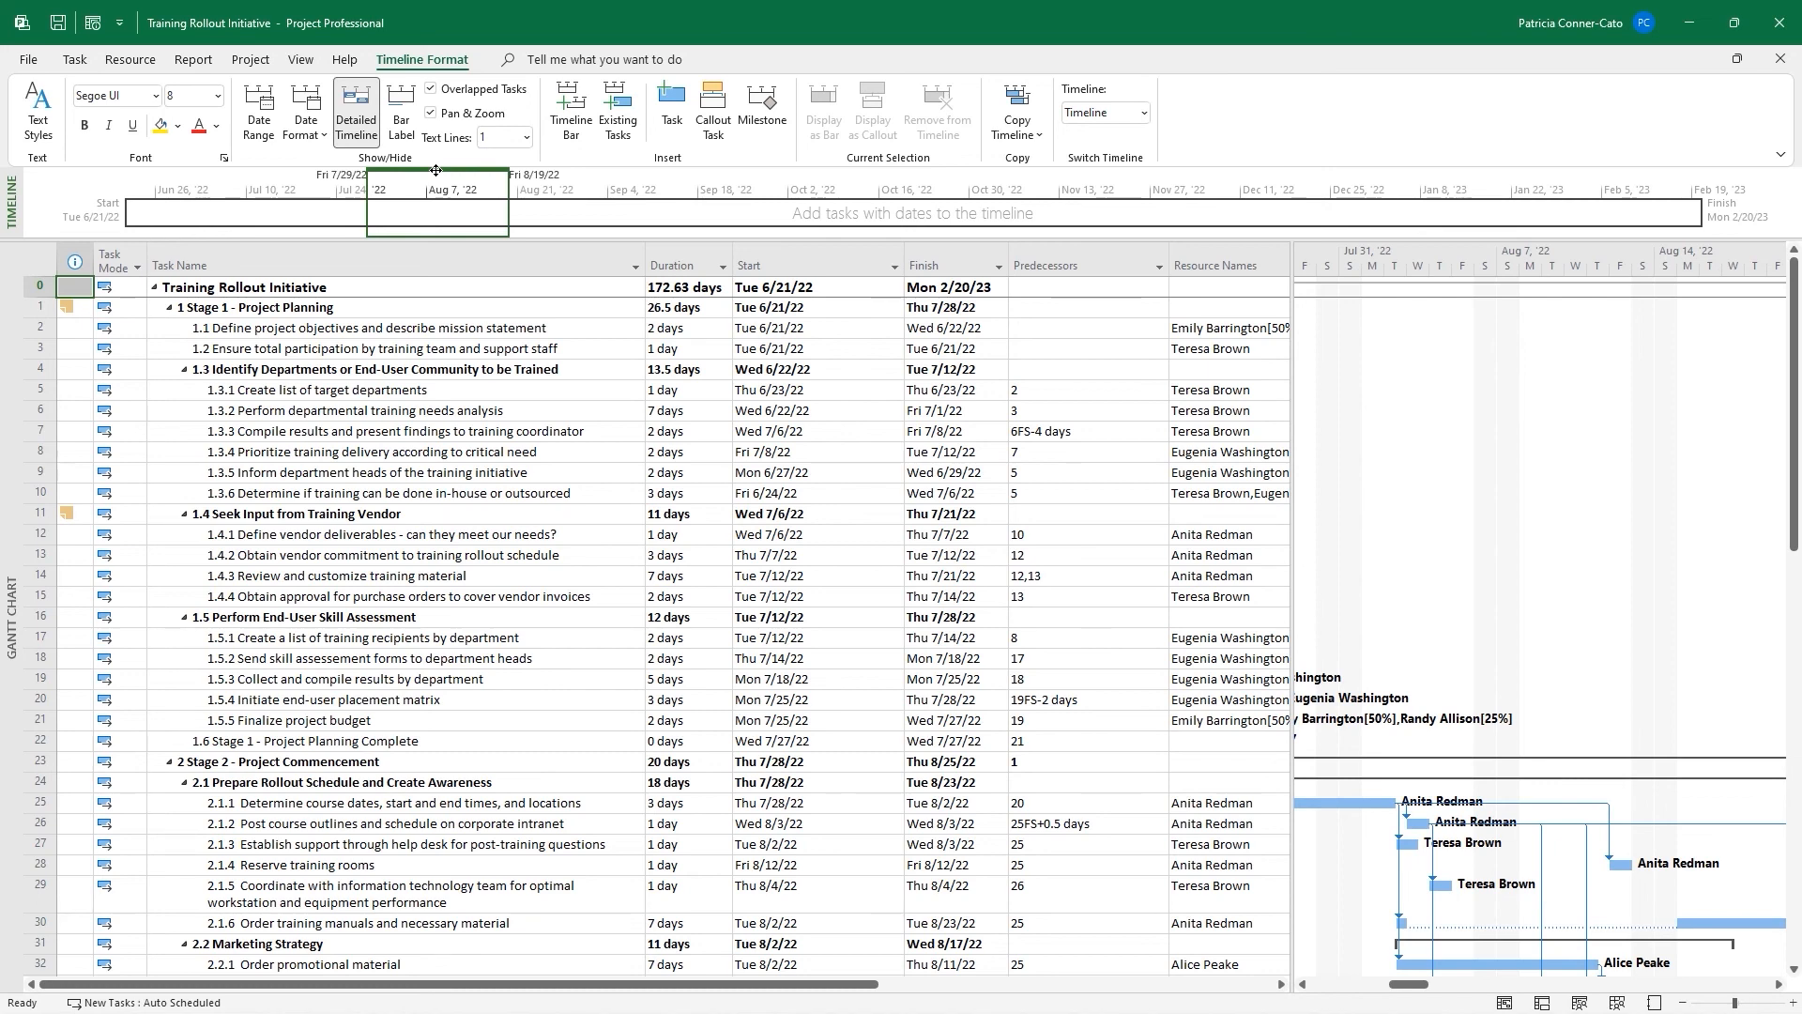
Shift the timeline's view window back to the project start and stretch its end to Tue 2/21/23
left_click_drag(435, 170, 185, 181)
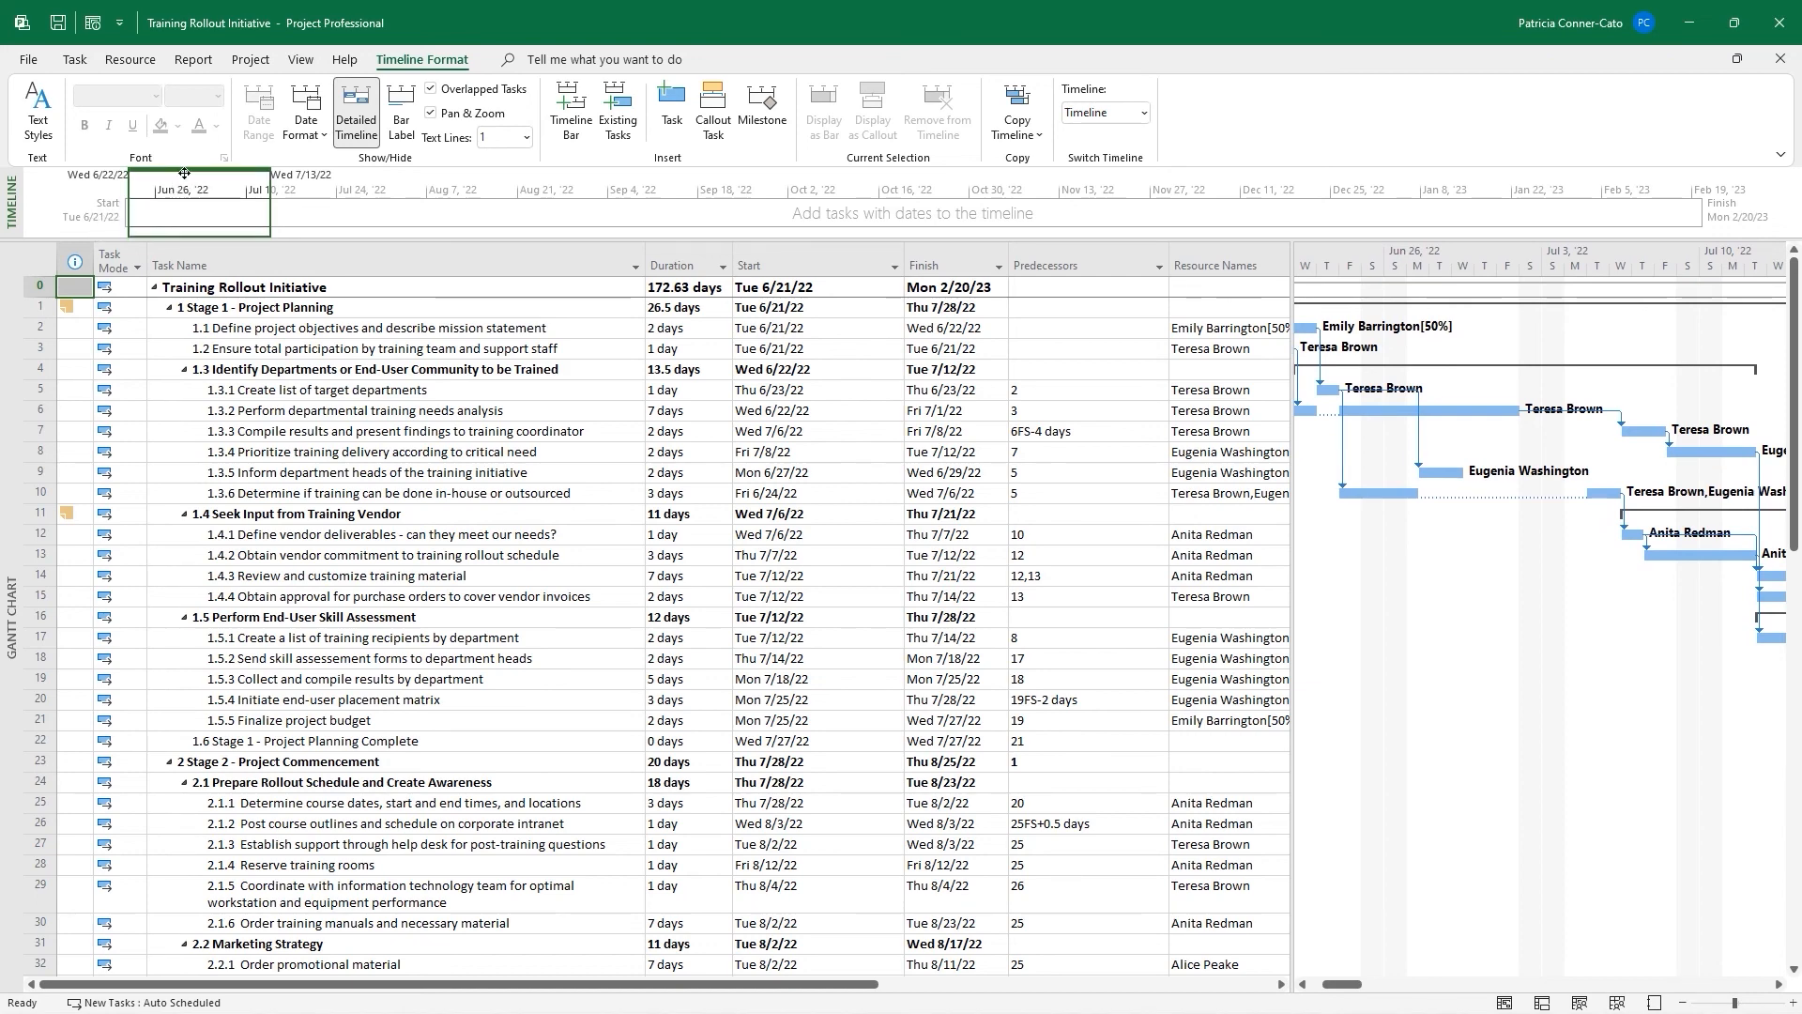
left_click_drag(184, 177, 177, 175)
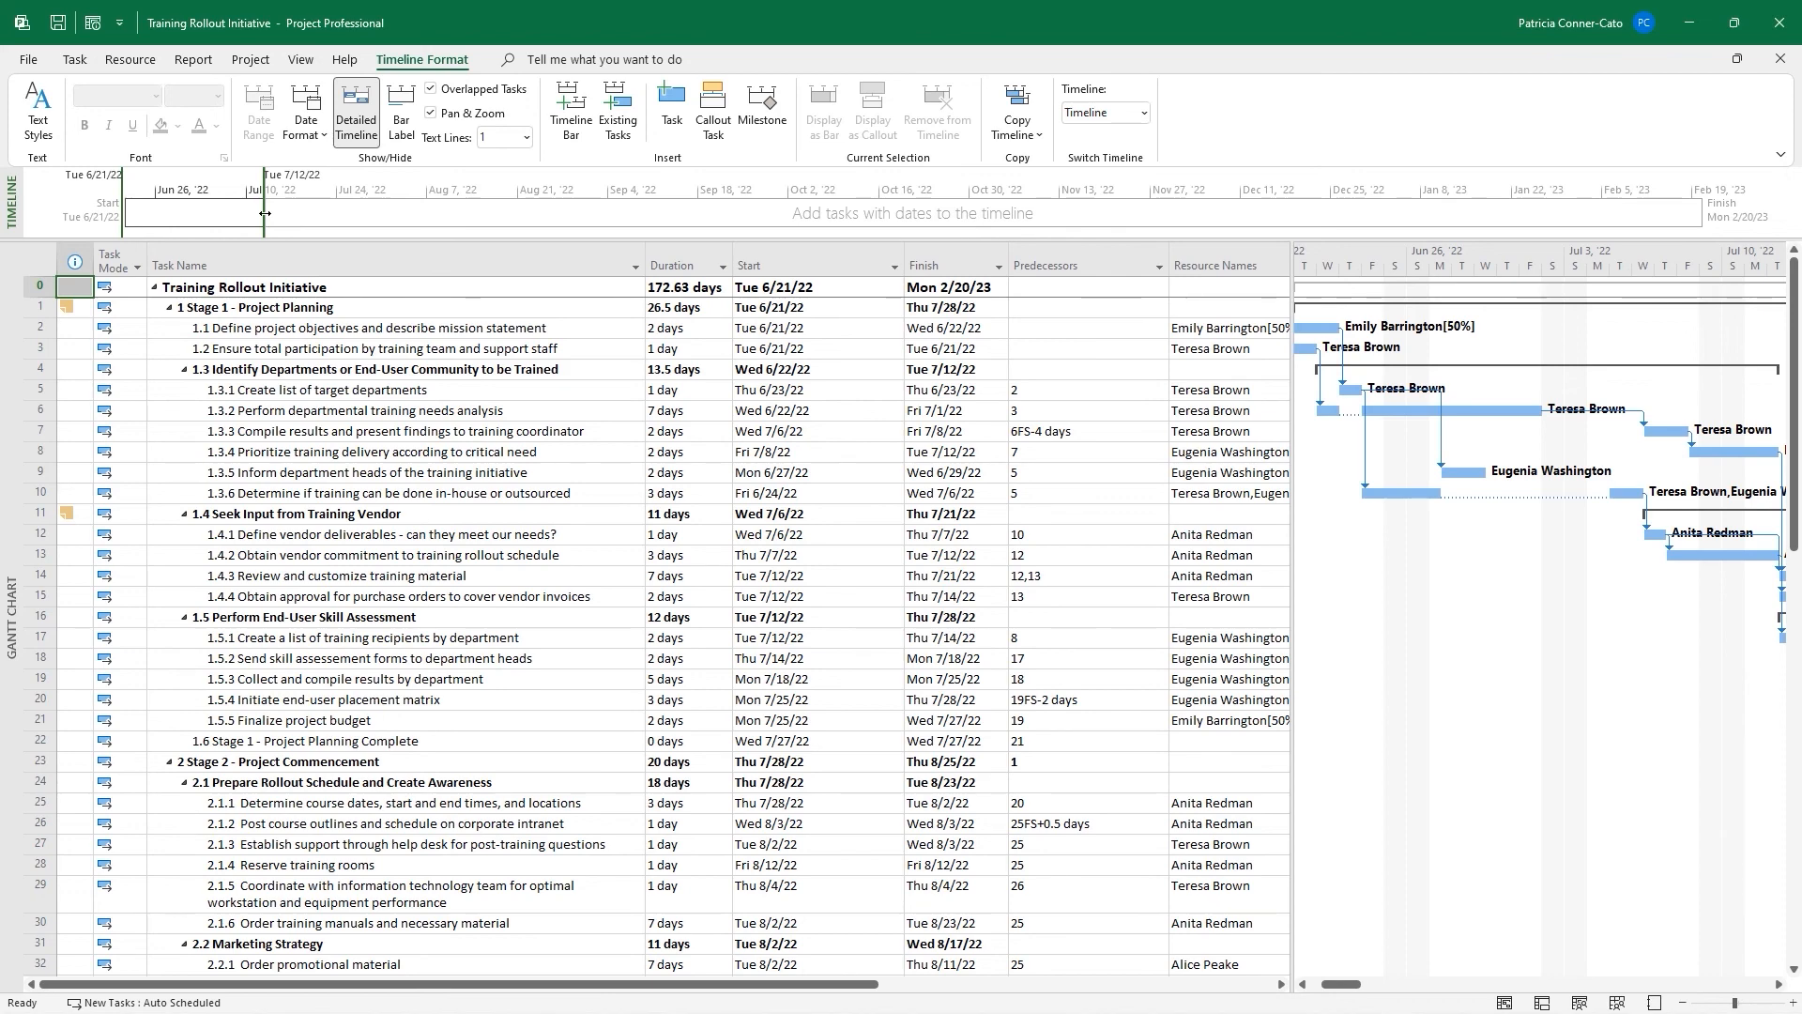
left_click_drag(264, 214, 1708, 219)
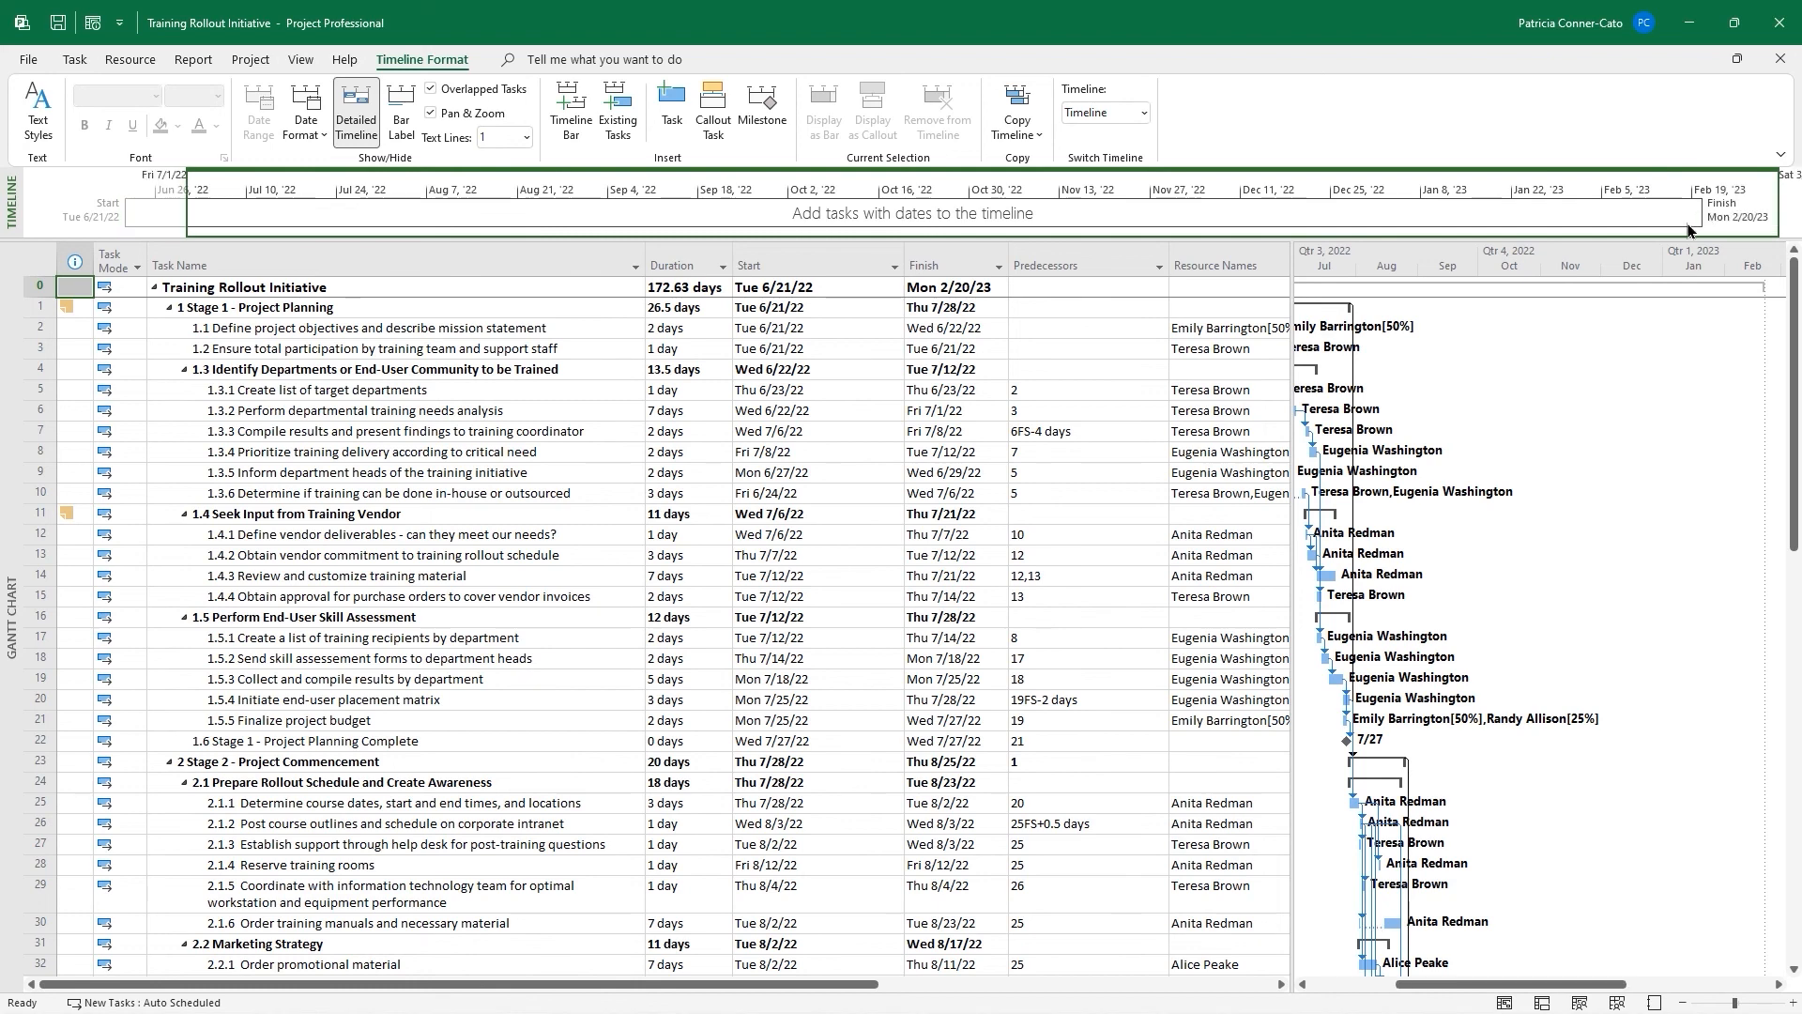
left_click_drag(1776, 208, 1706, 208)
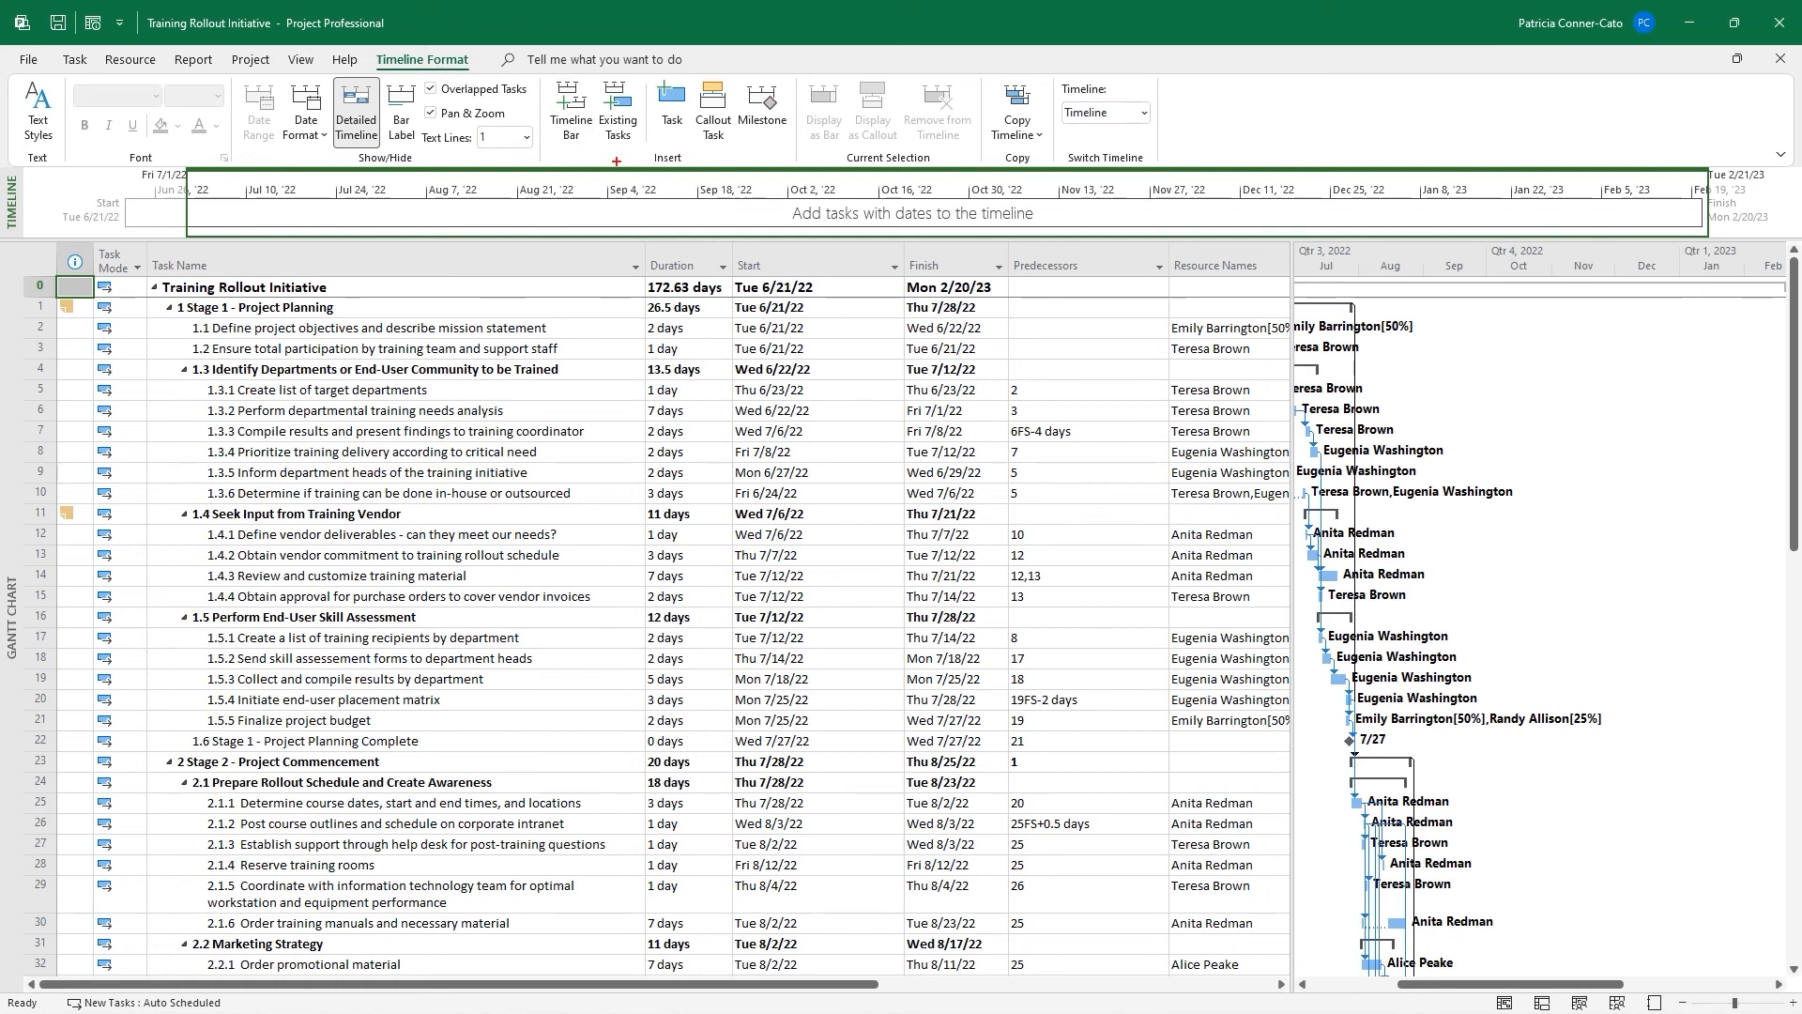
Choose existing tasks for the timeline: Stage 1 - Project Planning, its first two tasks, and the Identify Departments summary with its six subtasks
left_click(620, 108)
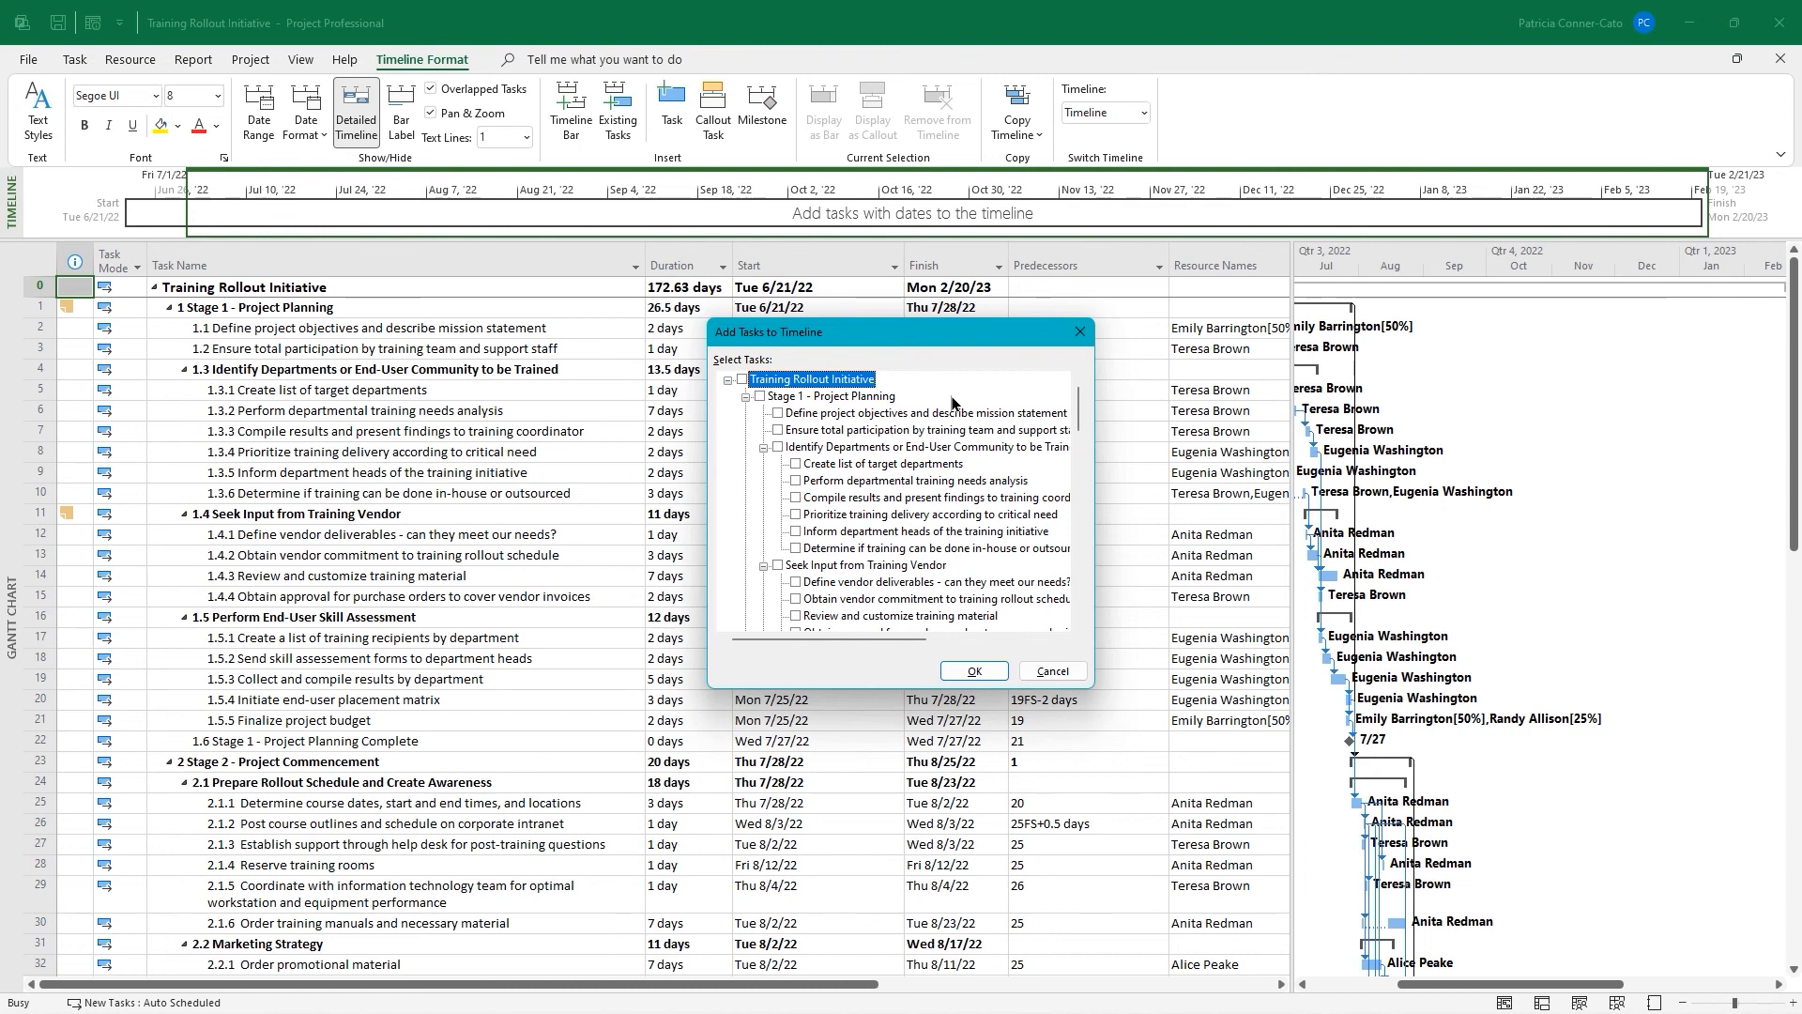
left_click(760, 396)
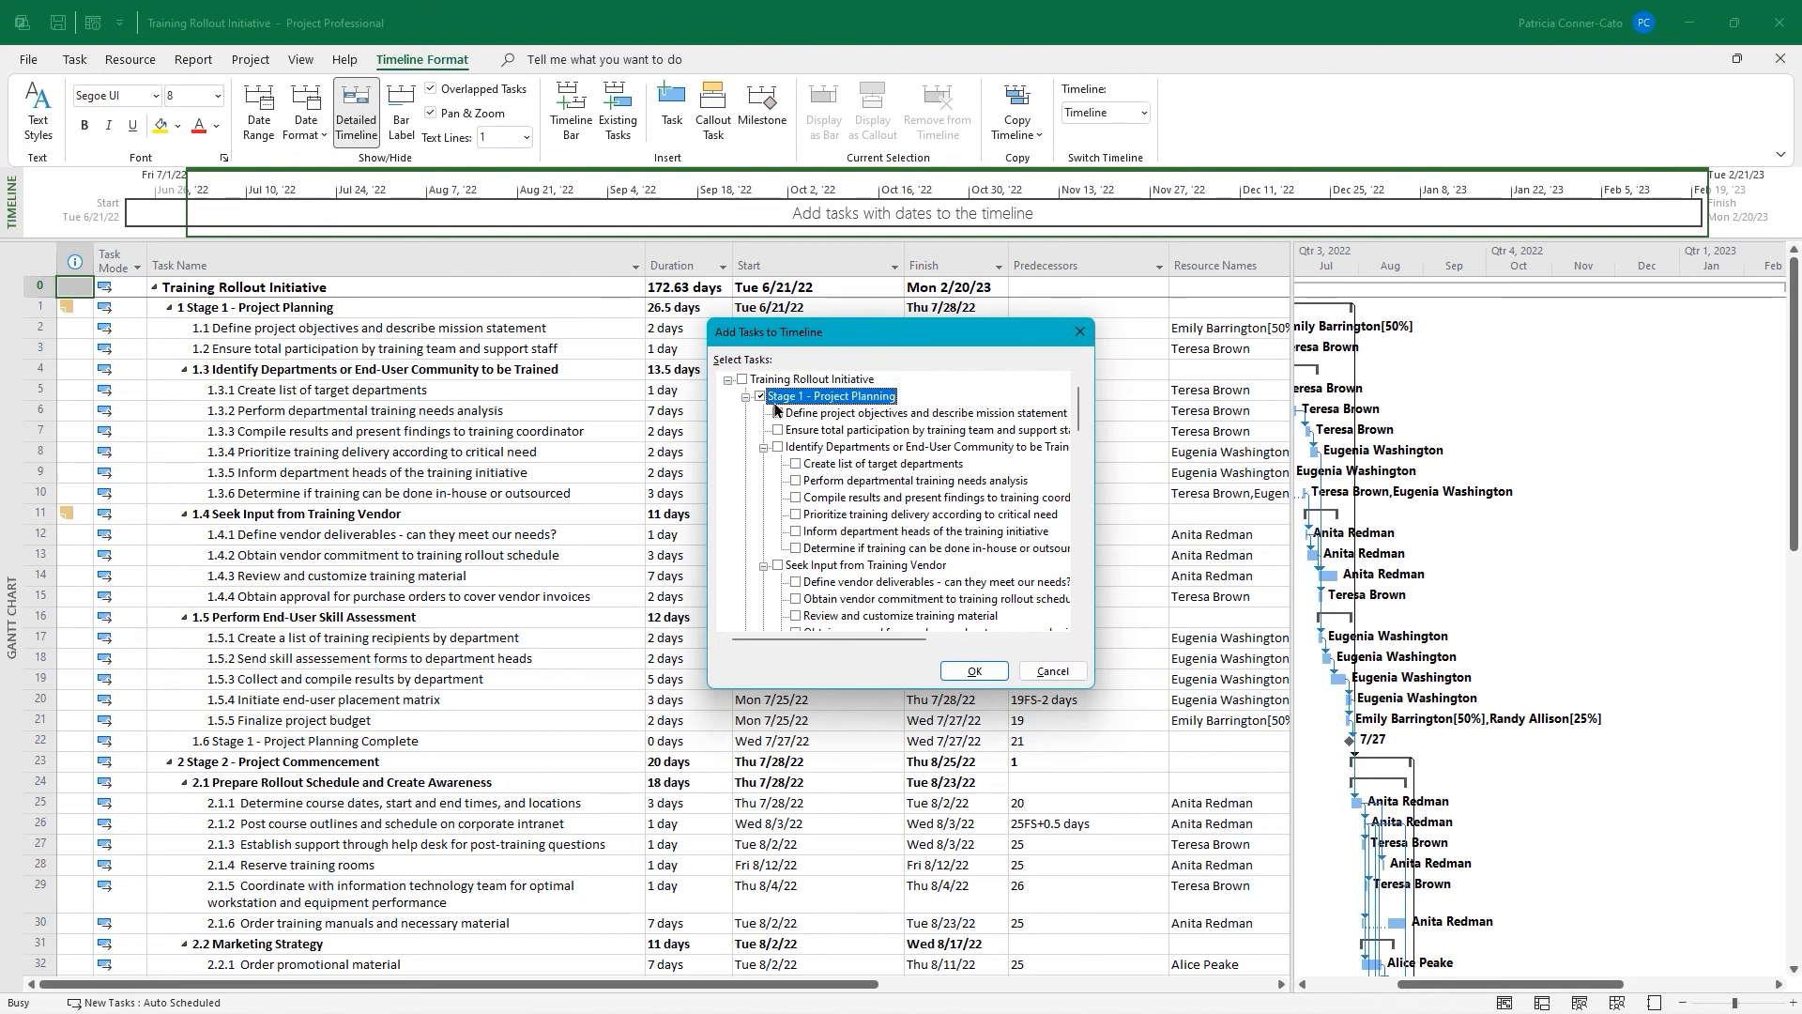
left_click(778, 415)
left_click(777, 430)
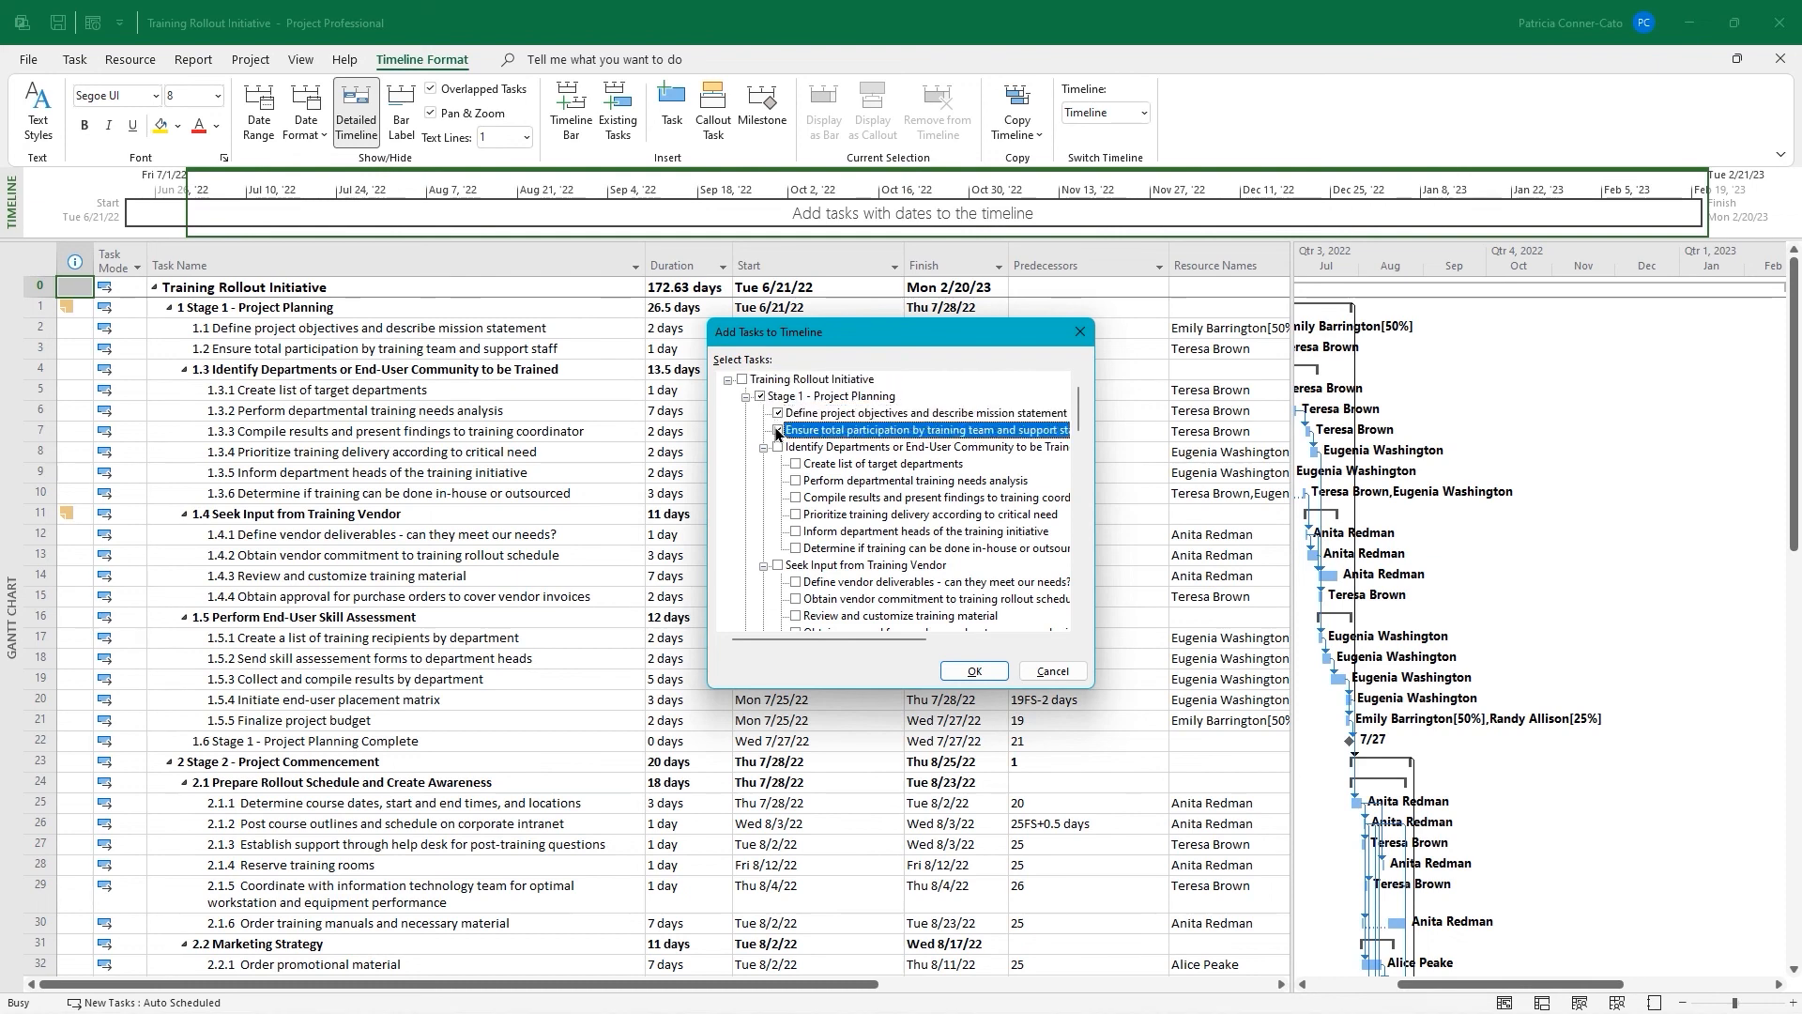
left_click(778, 446)
left_click(796, 464)
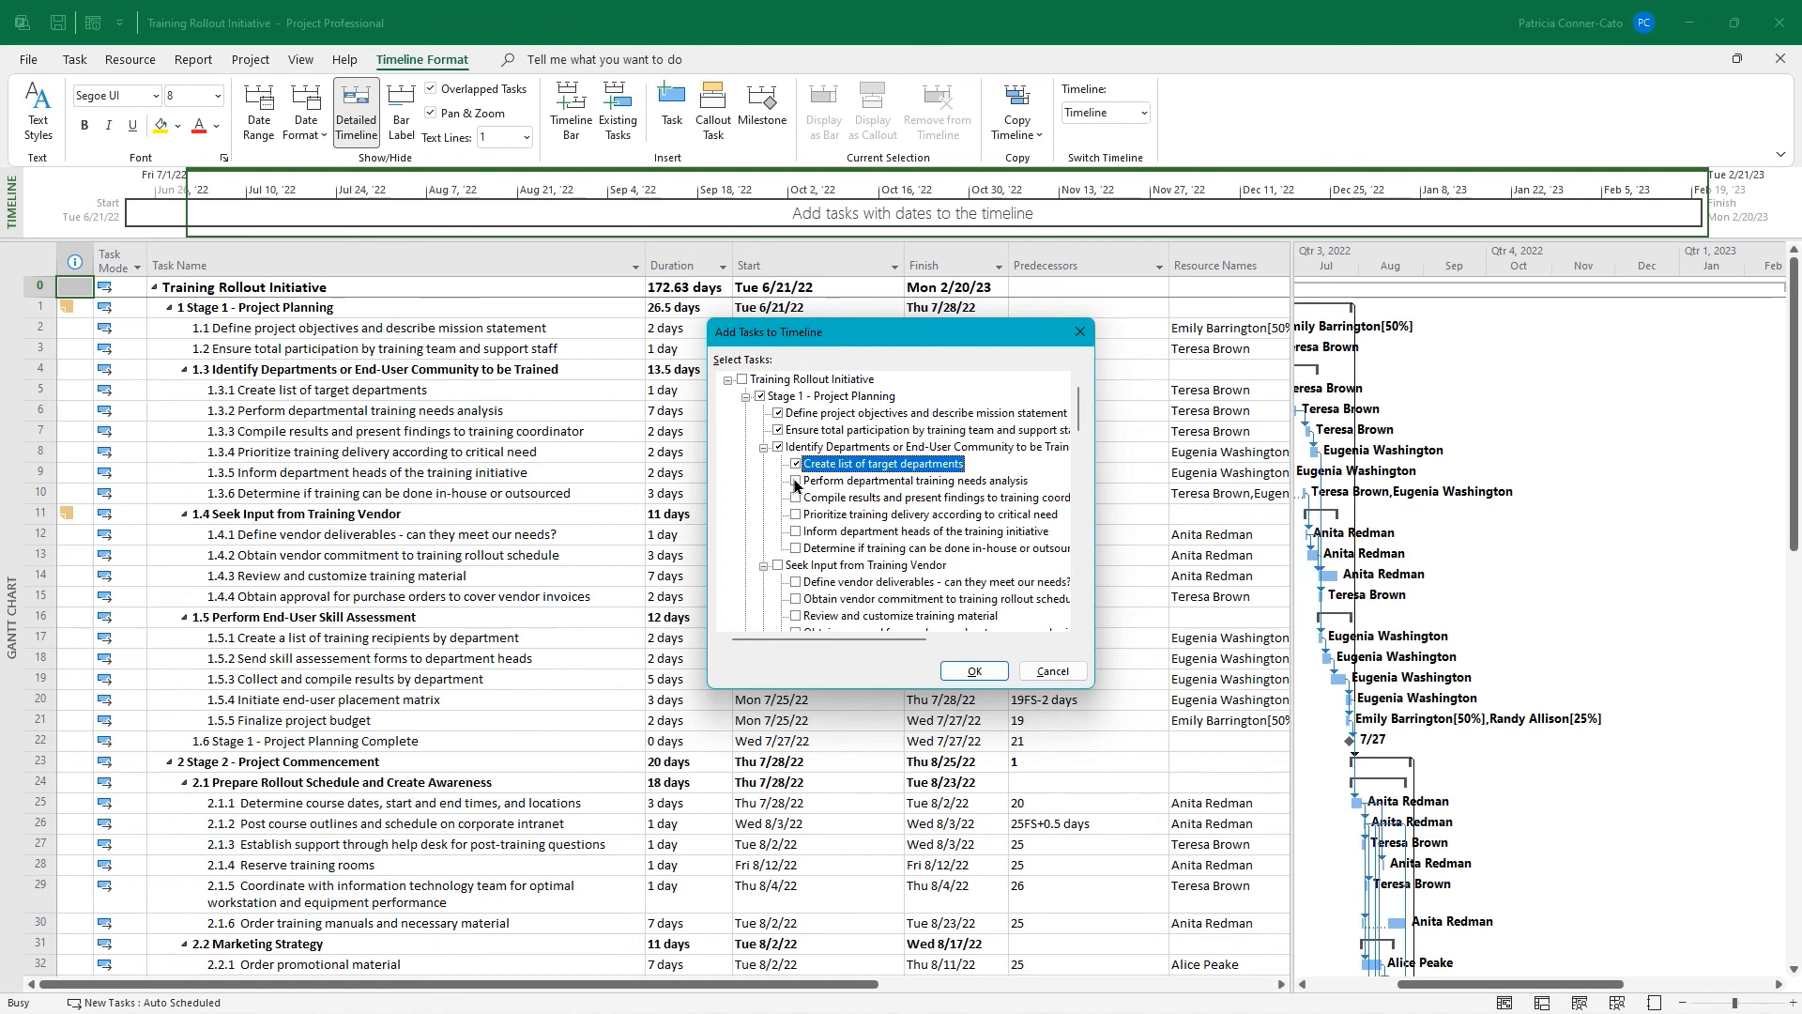
left_click(796, 482)
left_click(796, 498)
left_click(796, 515)
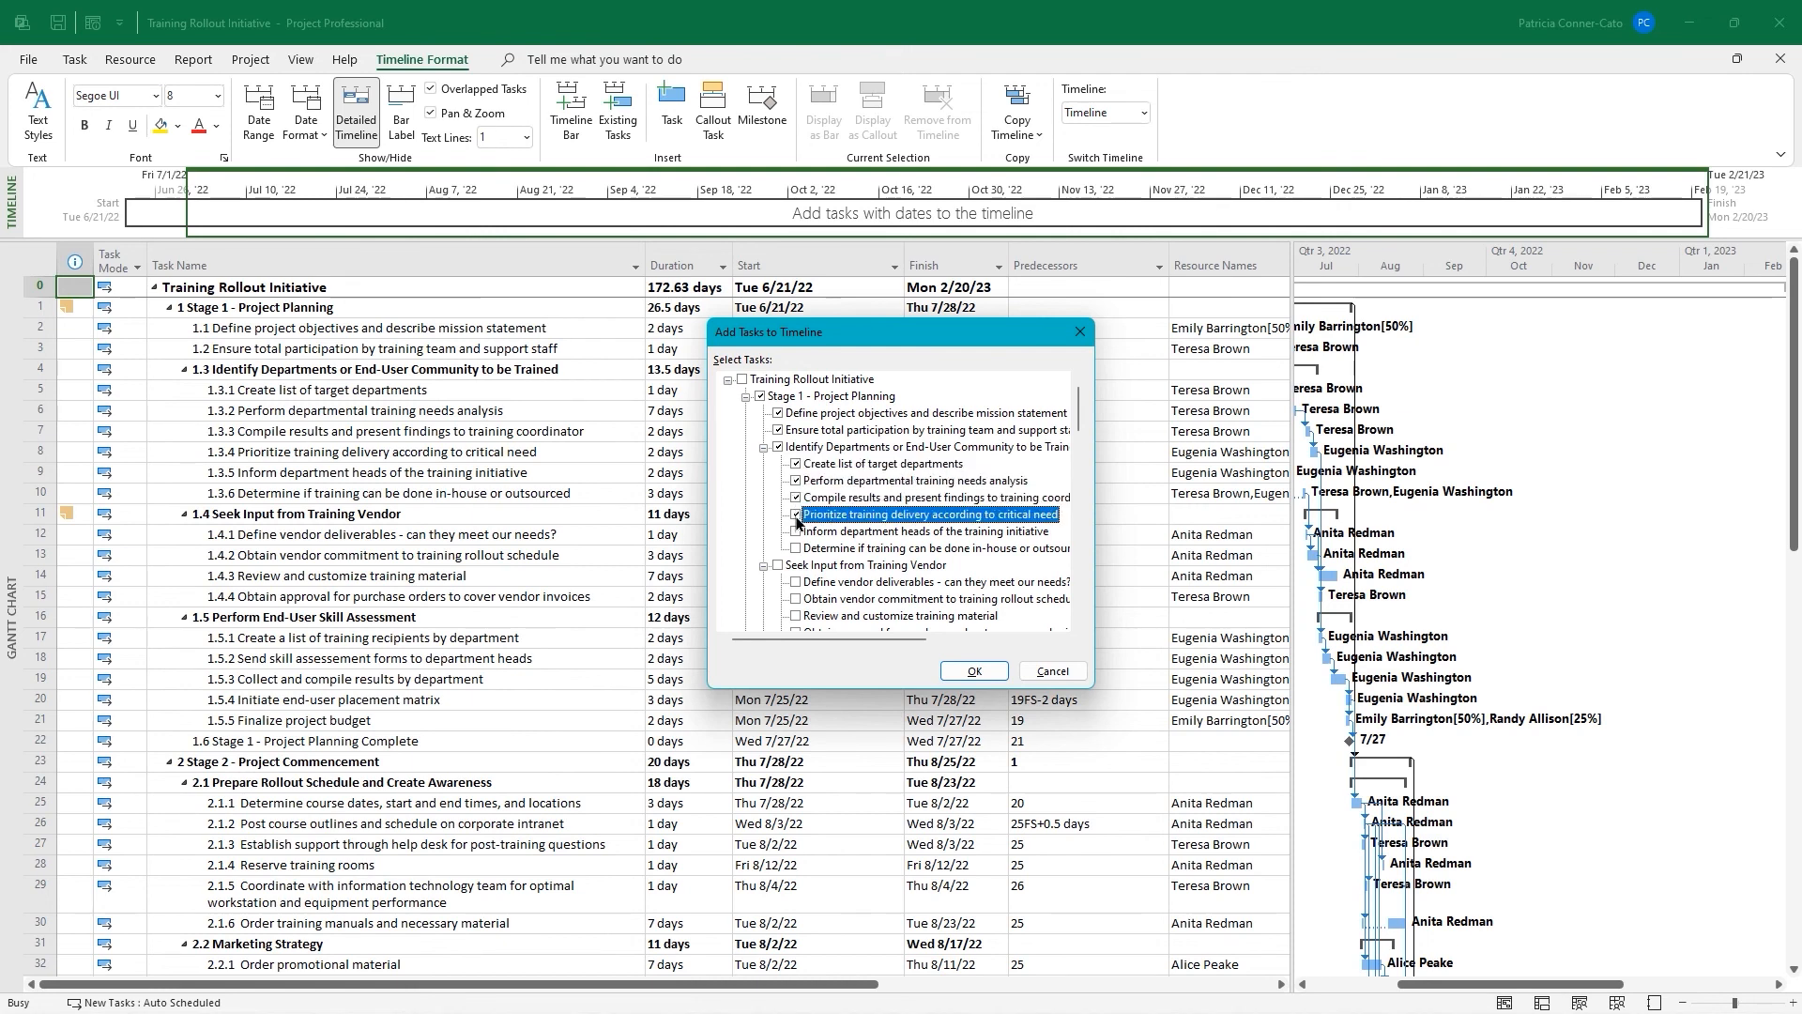
left_click(796, 532)
left_click(796, 549)
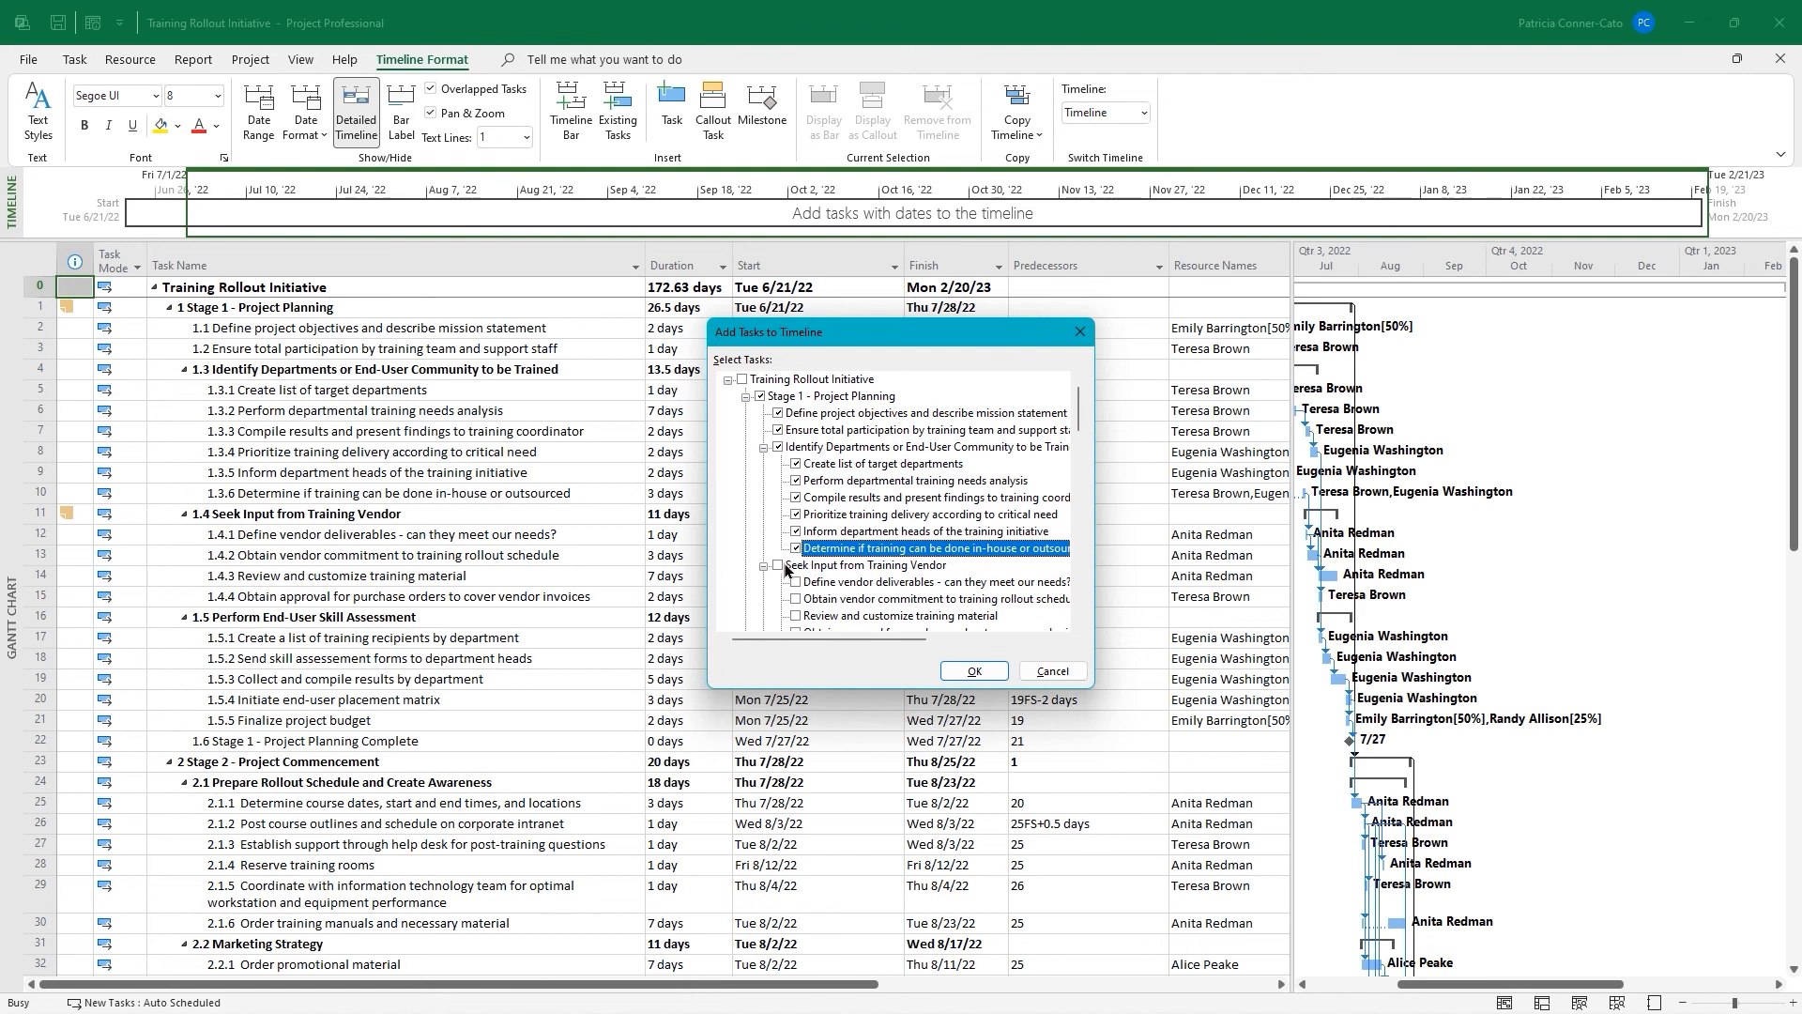
Include Seek Input from Training Vendor and its four subtasks in the timeline selection
left_click(778, 565)
scroll(857, 533, "down", 2)
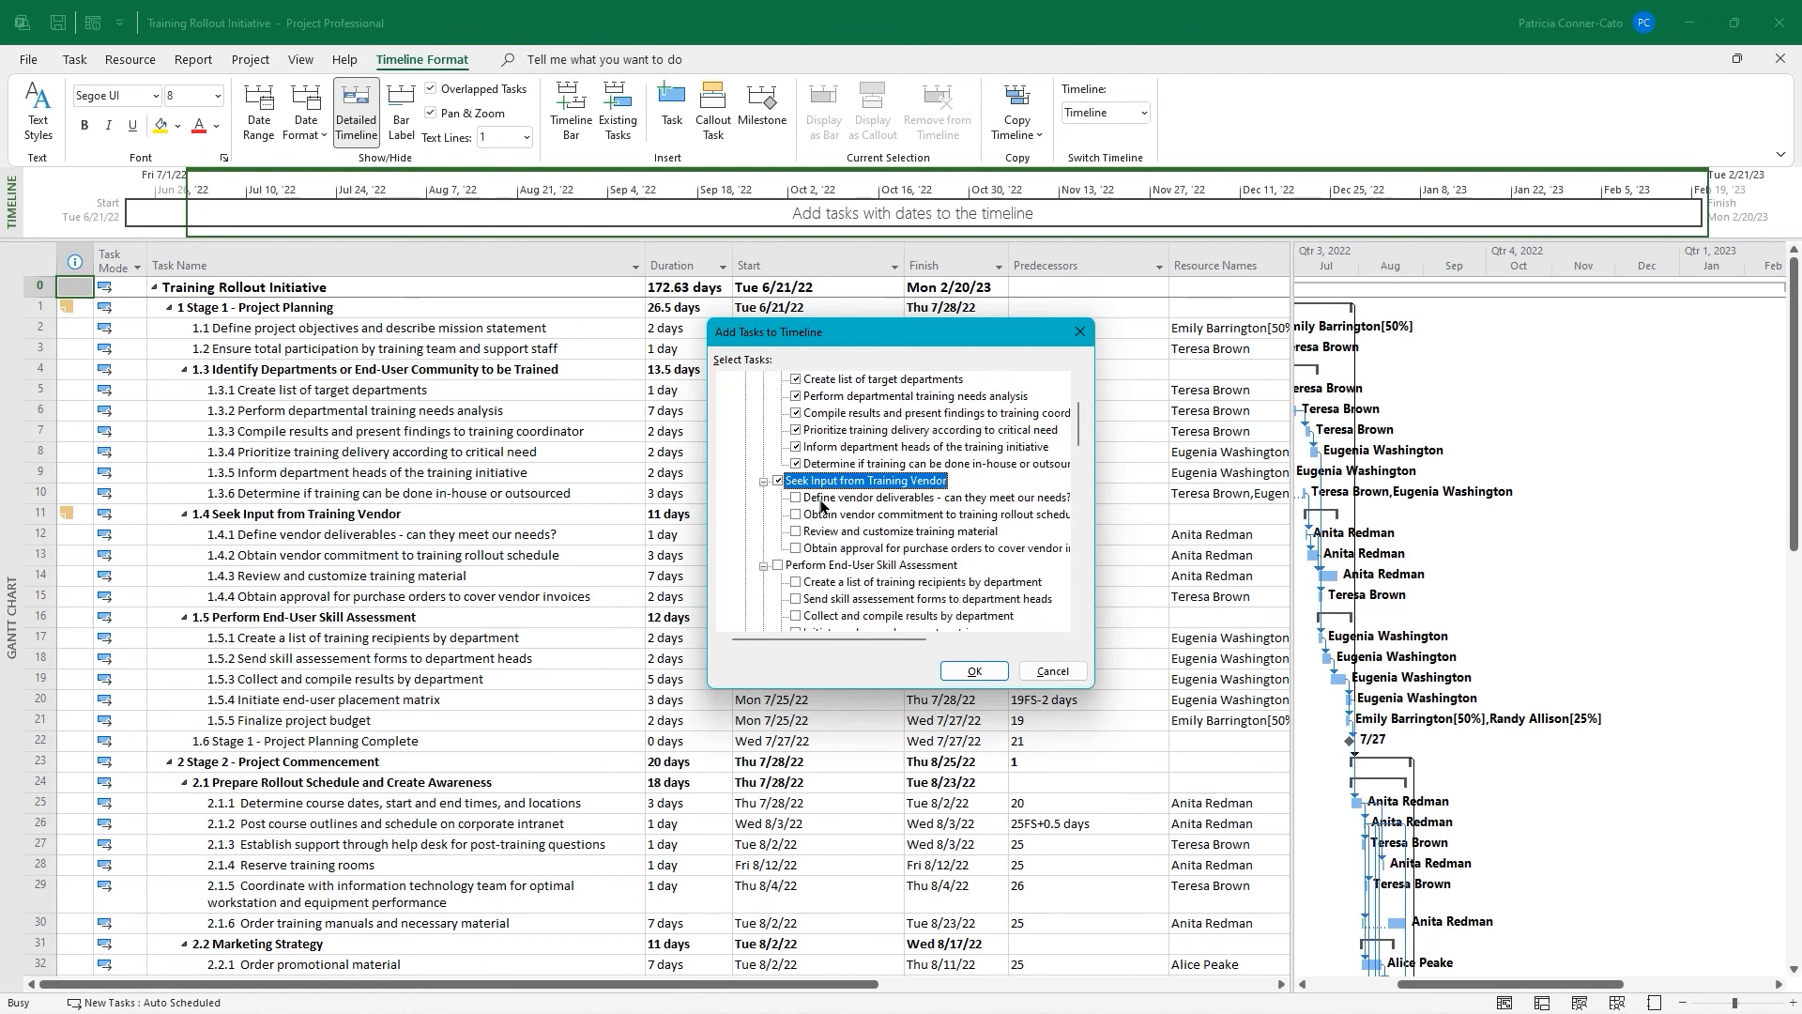
left_click(796, 499)
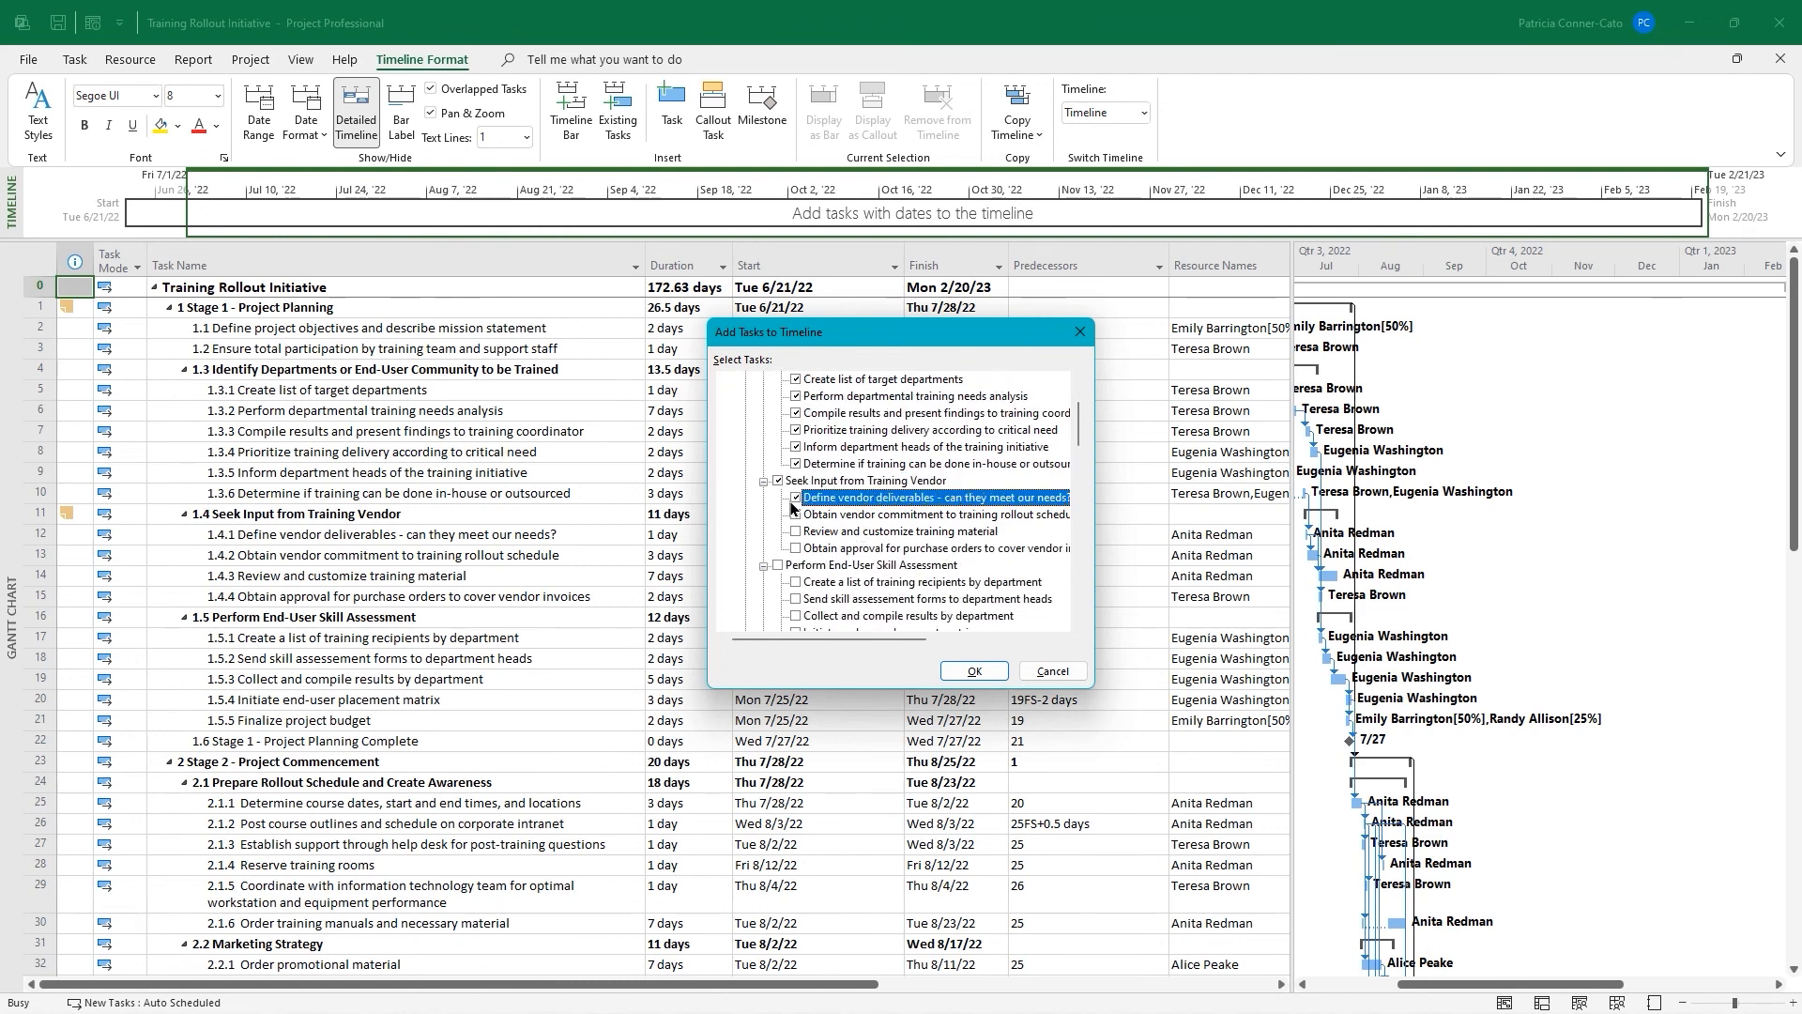
left_click(796, 514)
left_click(796, 531)
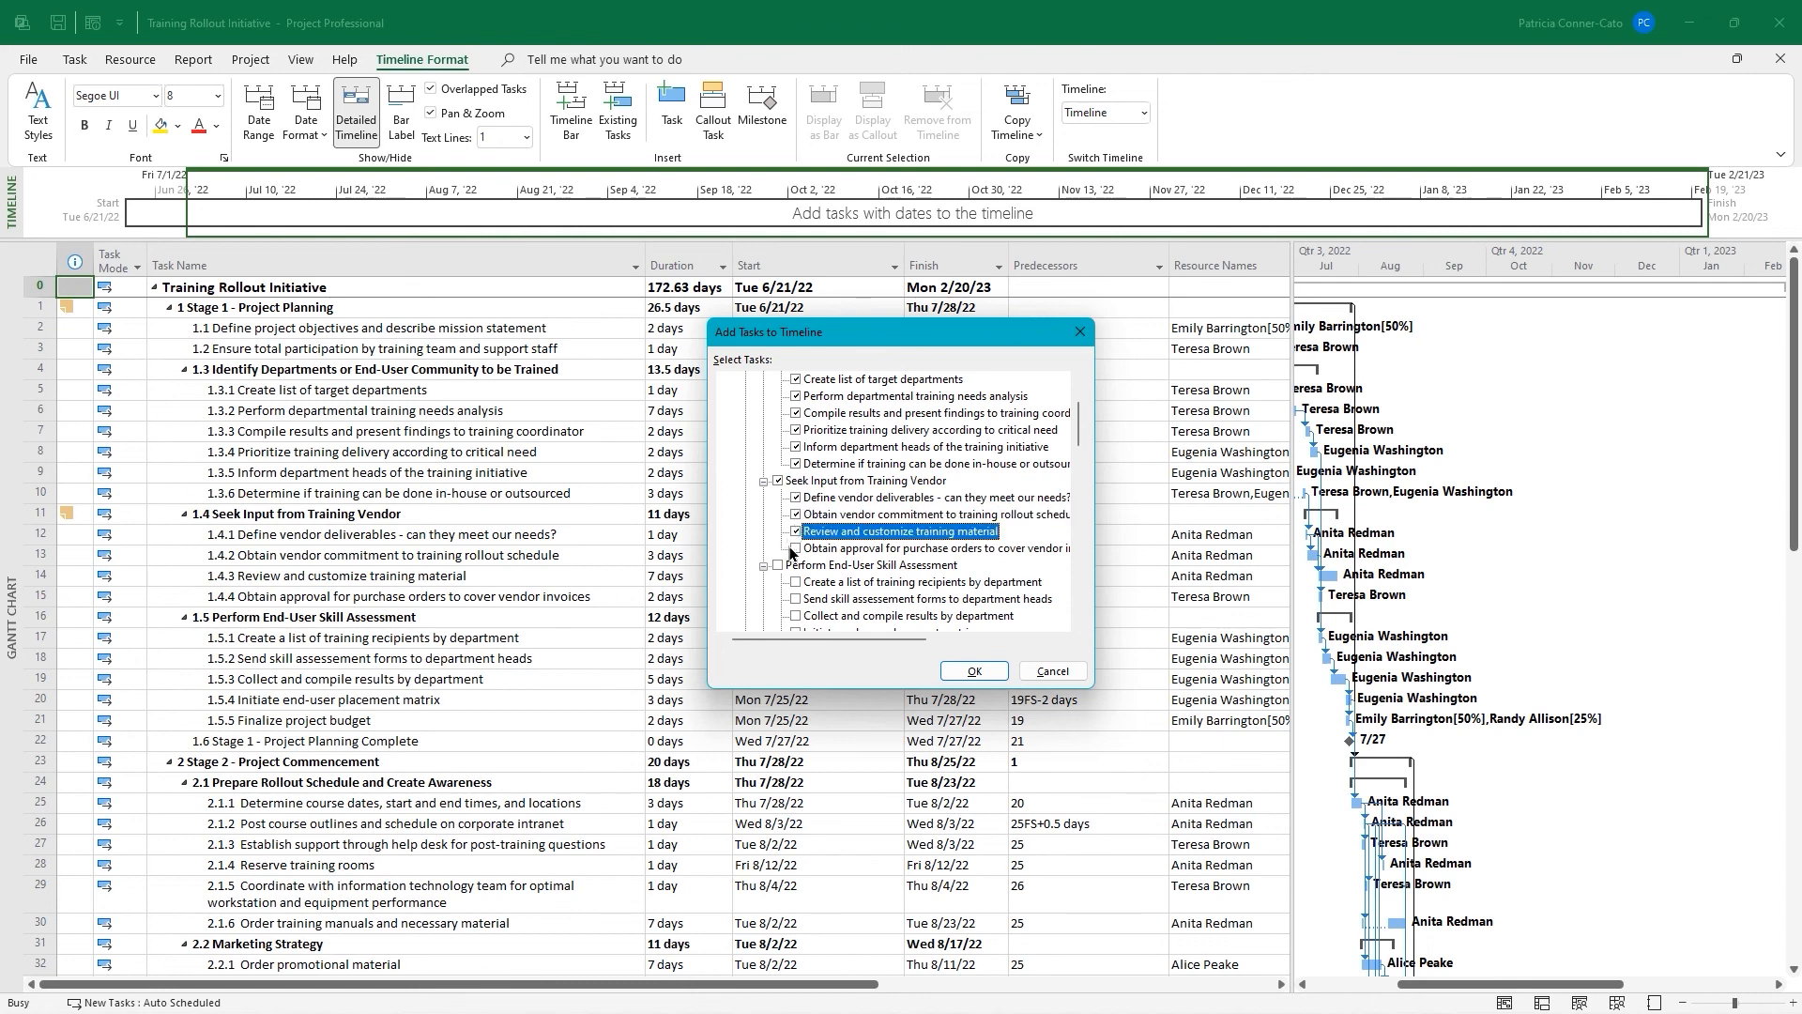
left_click(796, 548)
Include Perform End-User Skill Assessment and its five subtasks, and add all selected tasks to the timeline
scroll(789, 531, "down", 2)
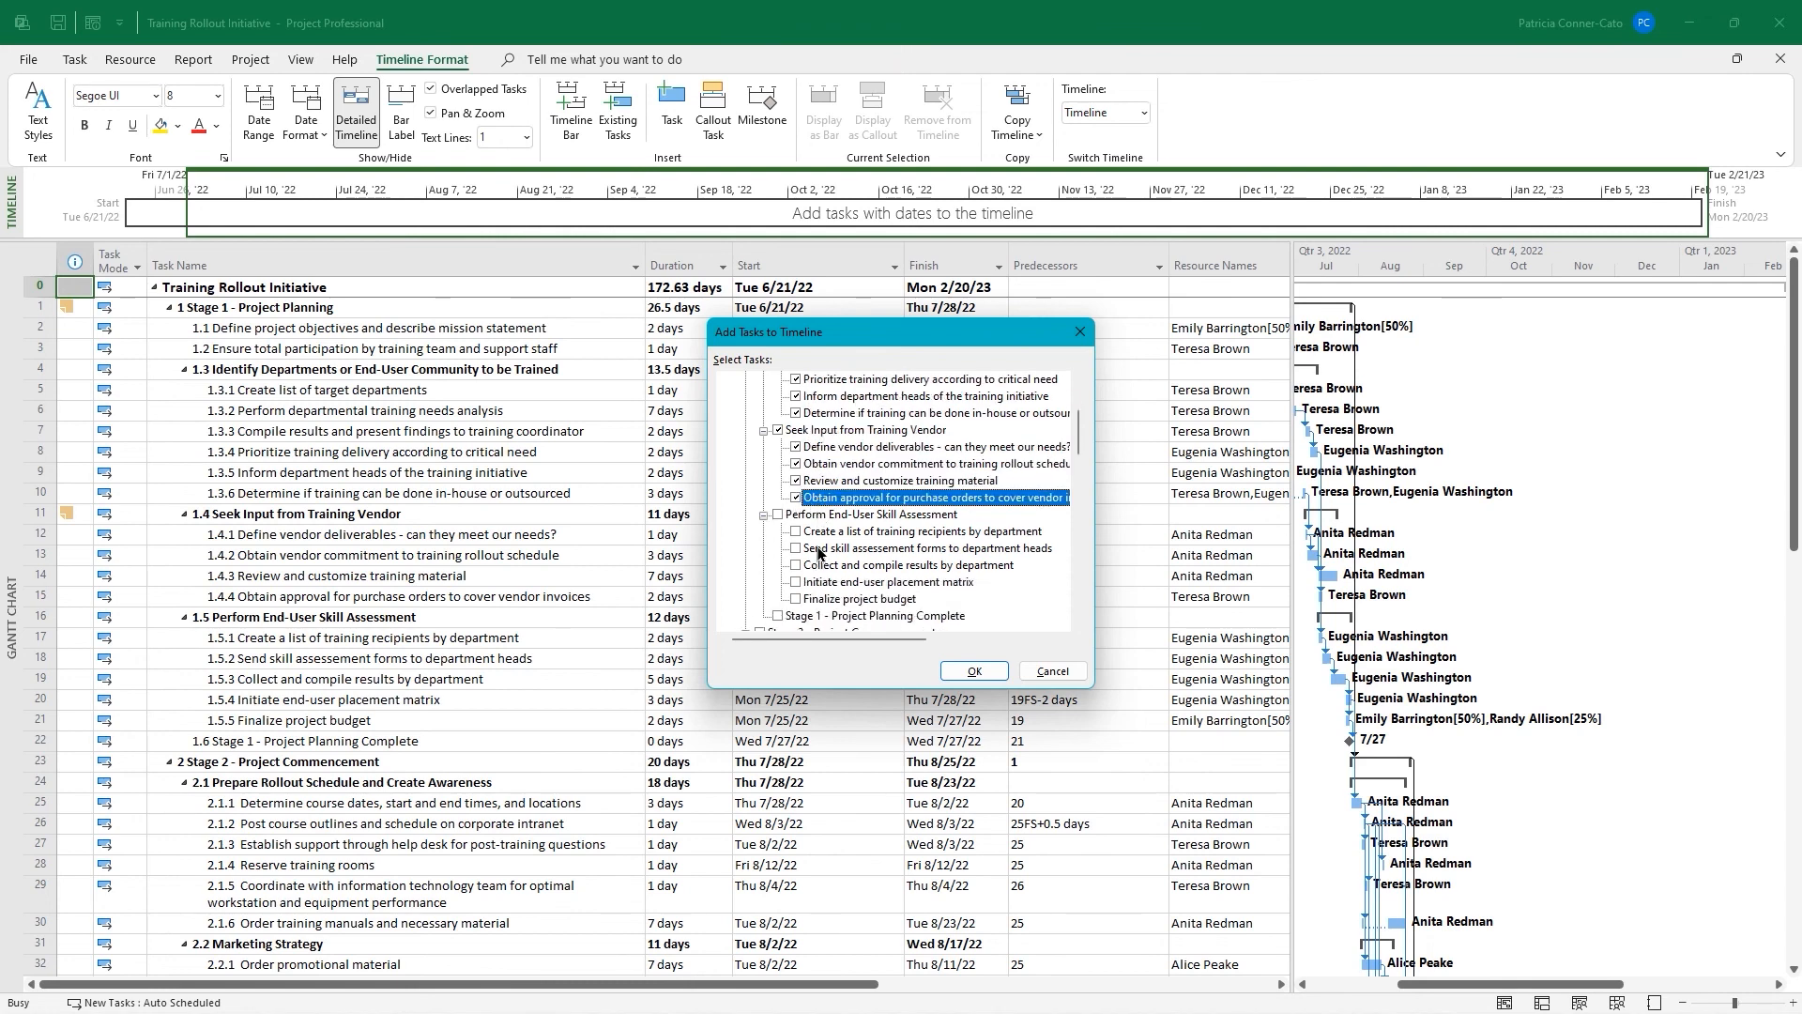
left_click(779, 498)
left_click(795, 515)
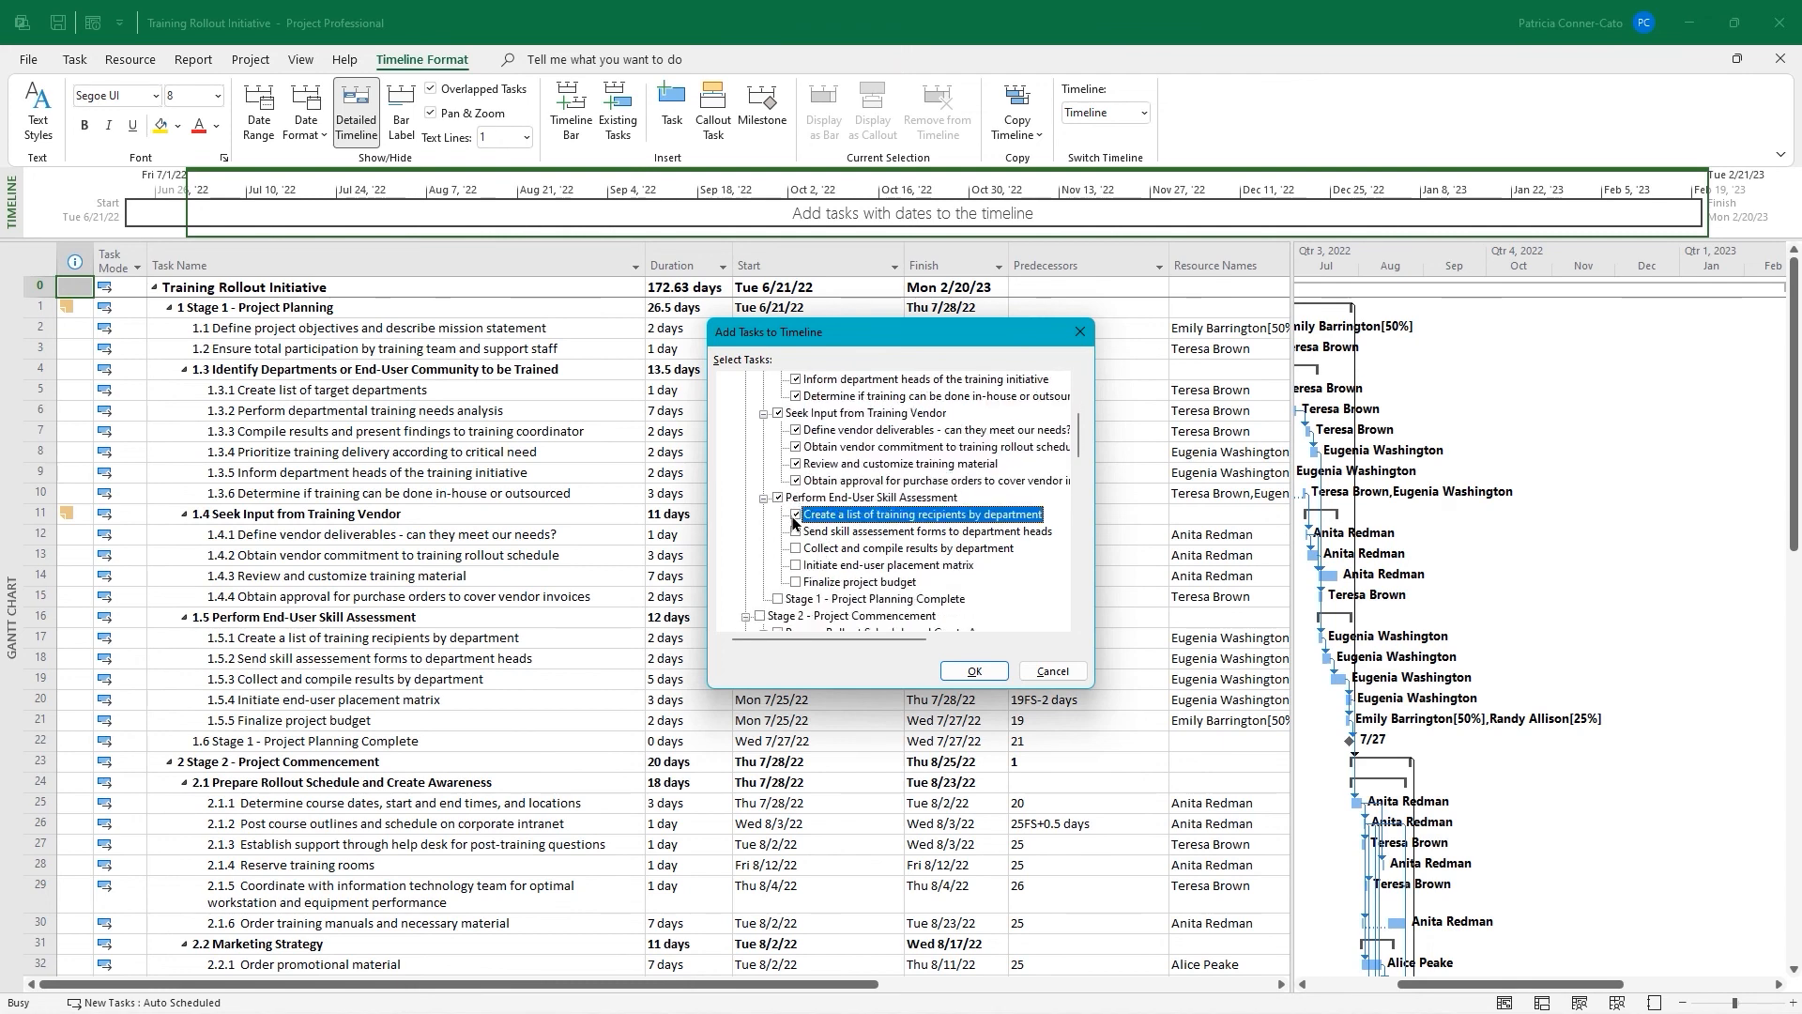
left_click(796, 532)
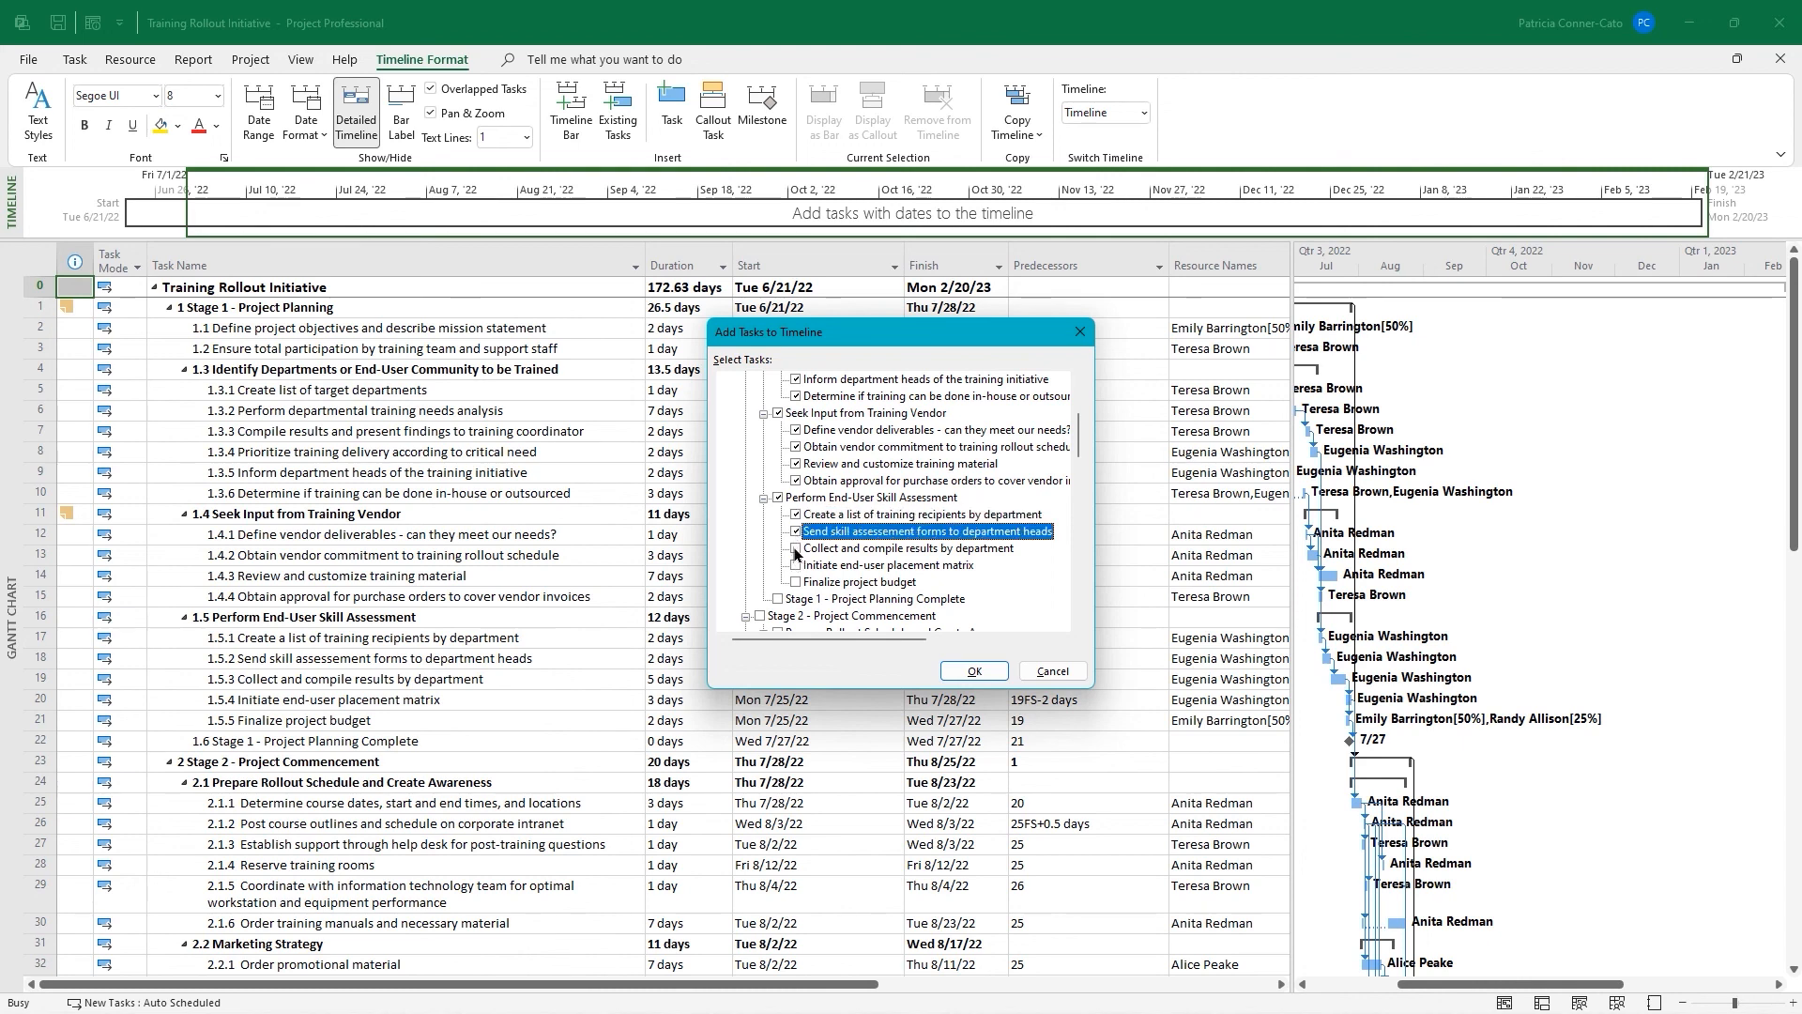
left_click(796, 549)
left_click(796, 565)
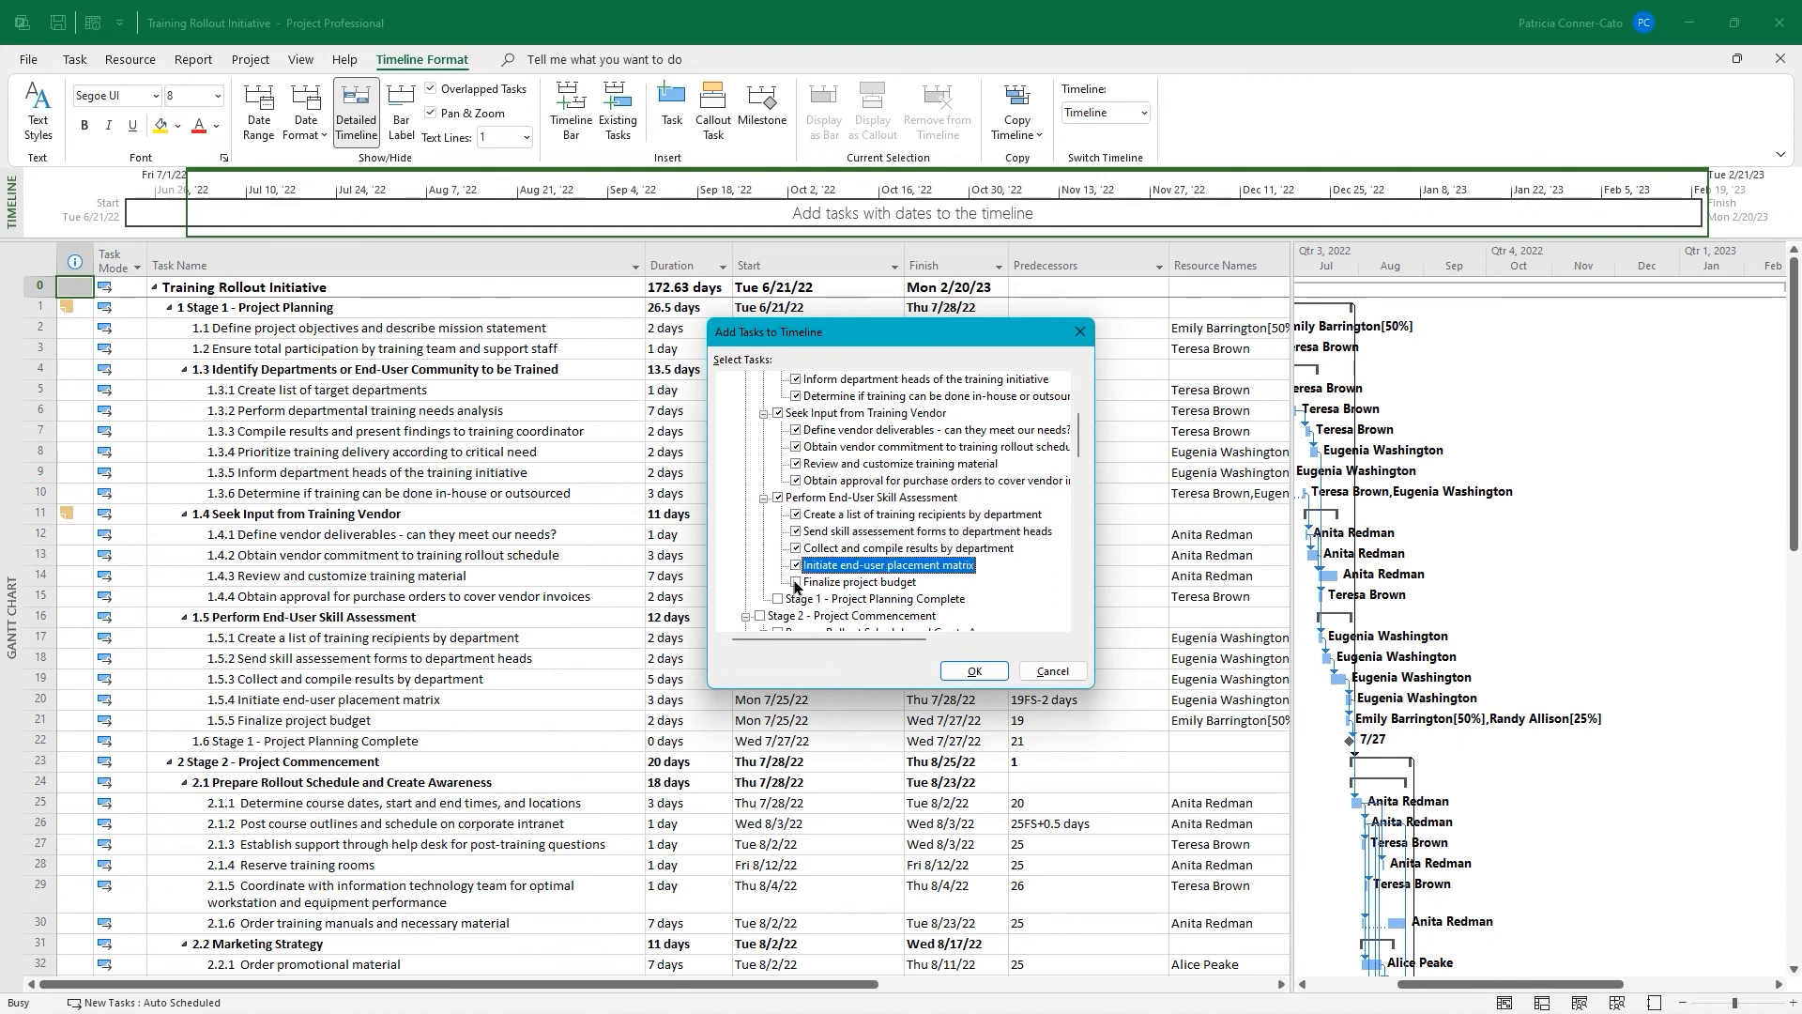
left_click(796, 583)
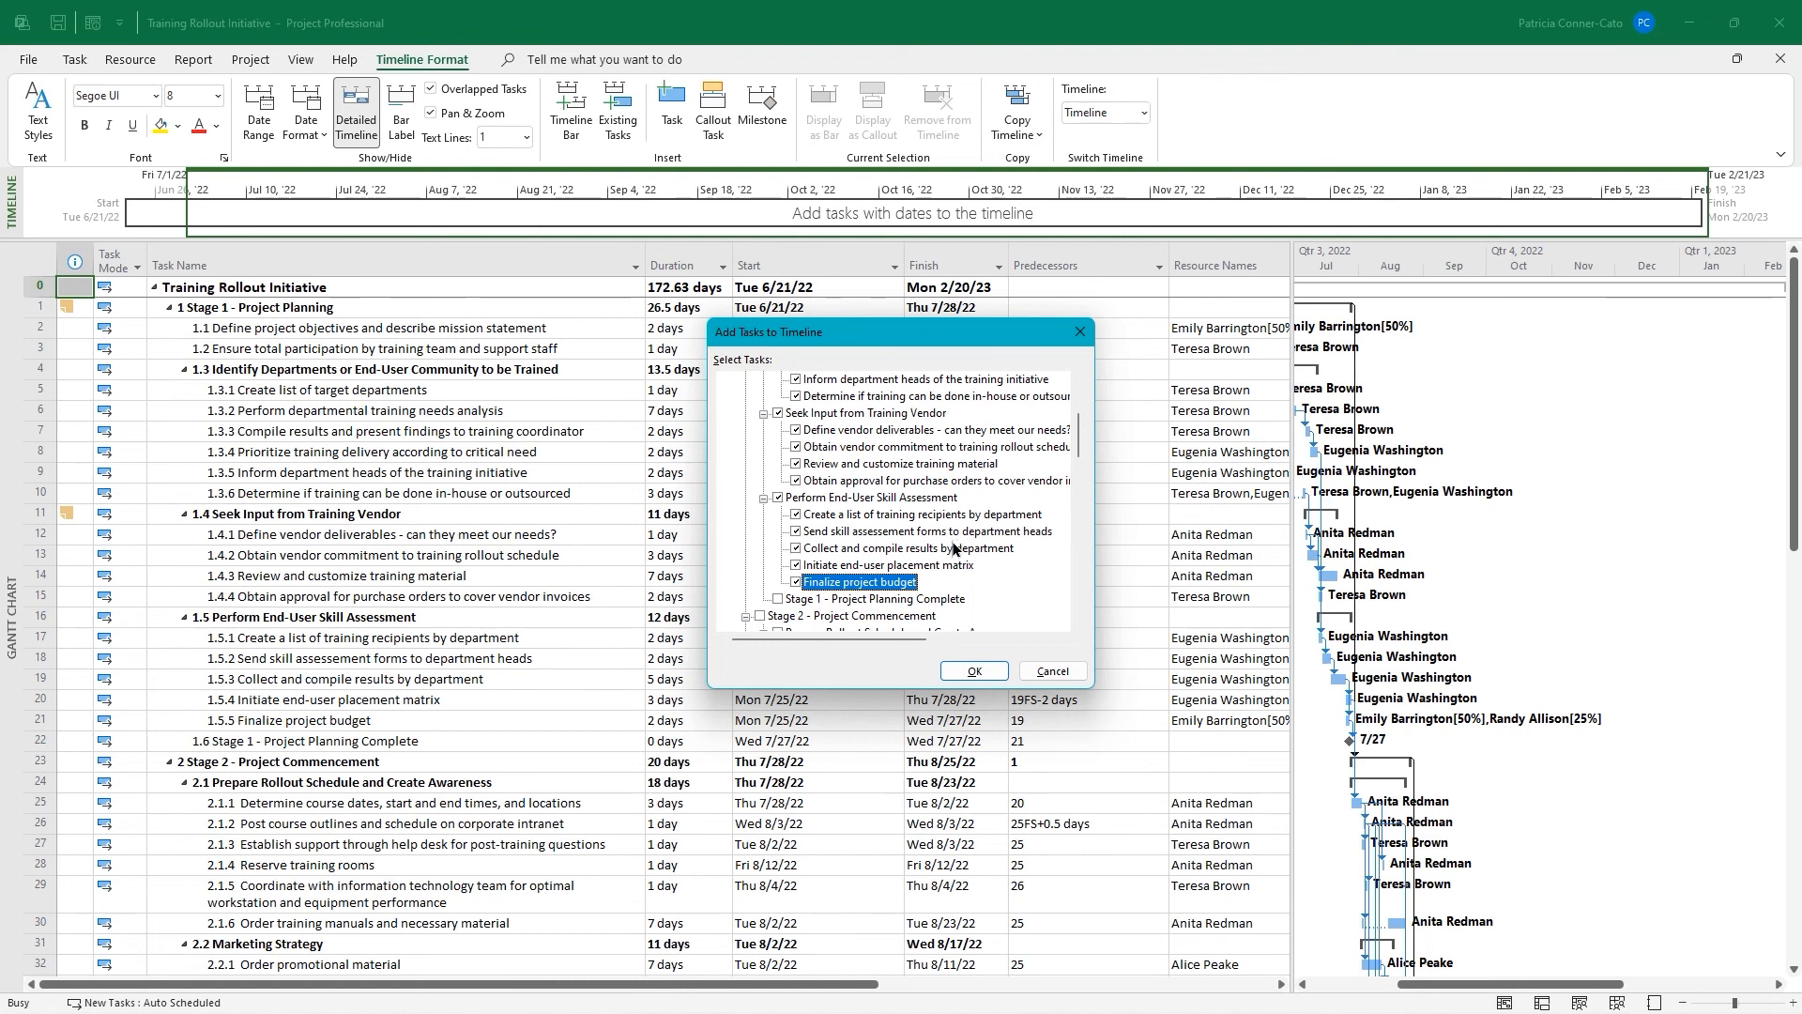
left_click(971, 671)
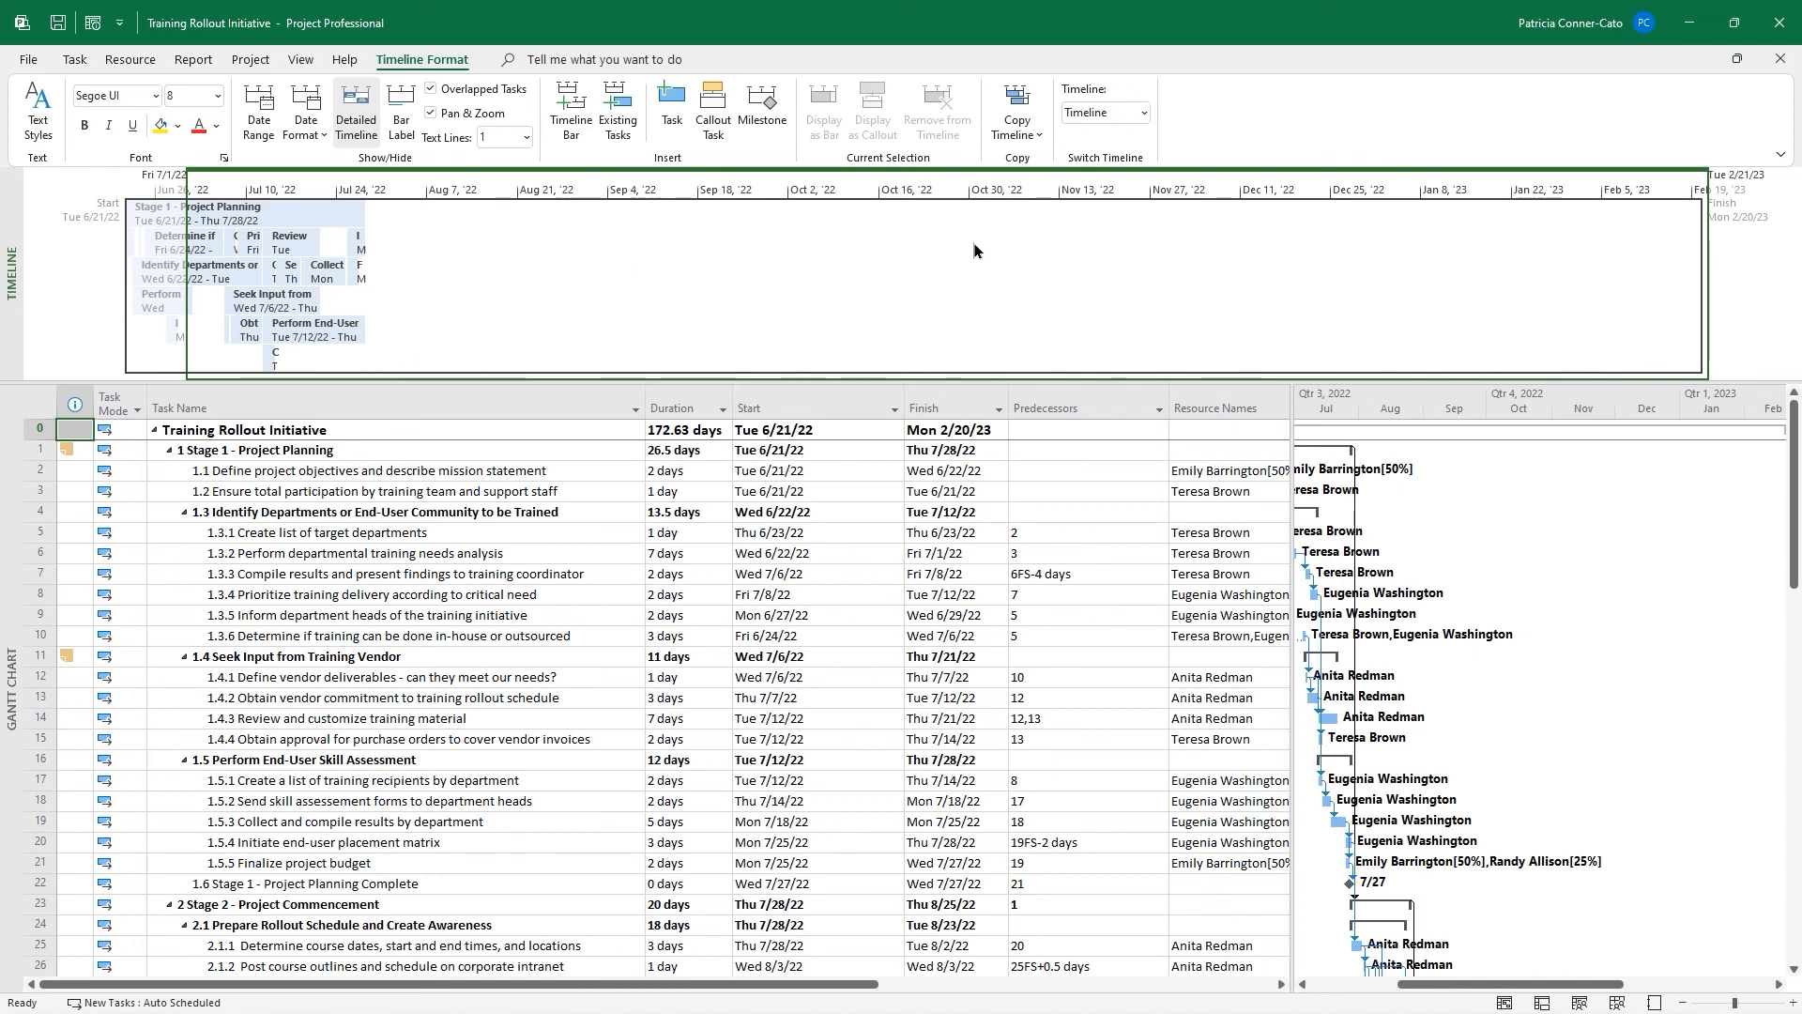
Set custom timeline dates with a start of Tue 6/21/2022 and a finish of Thu 7/28/2022
left_click(261, 111)
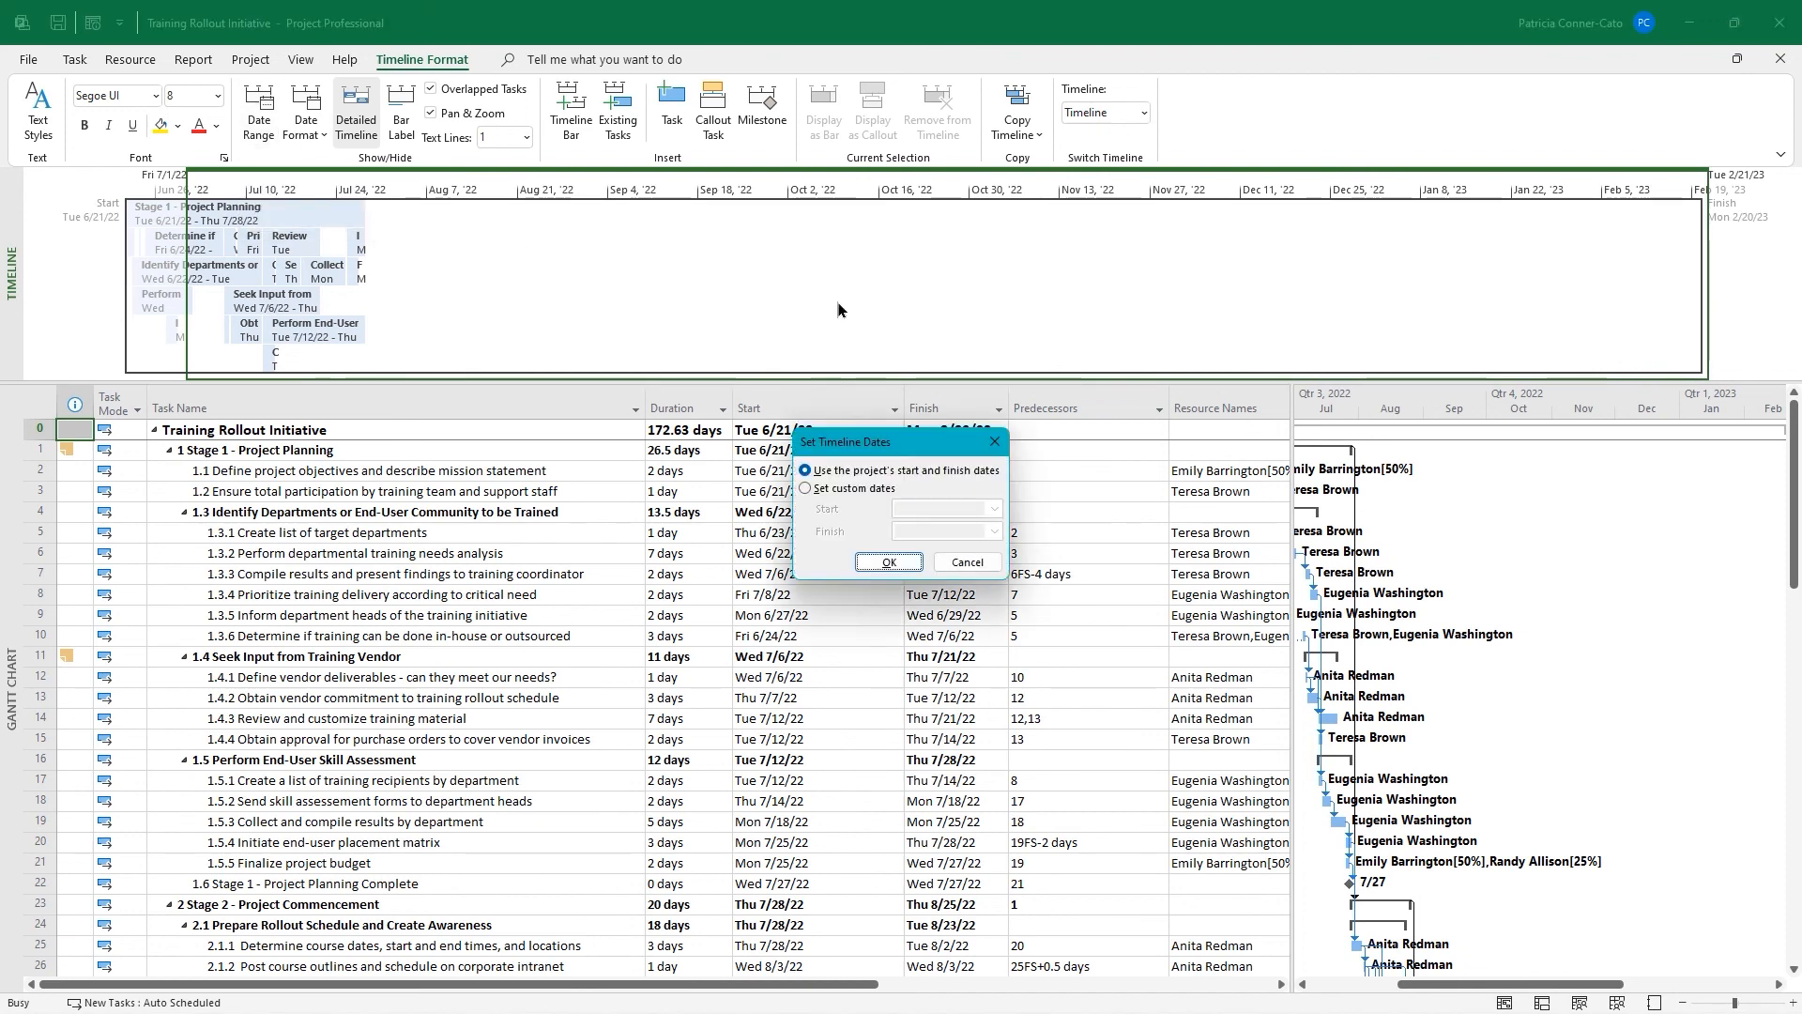
left_click(808, 489)
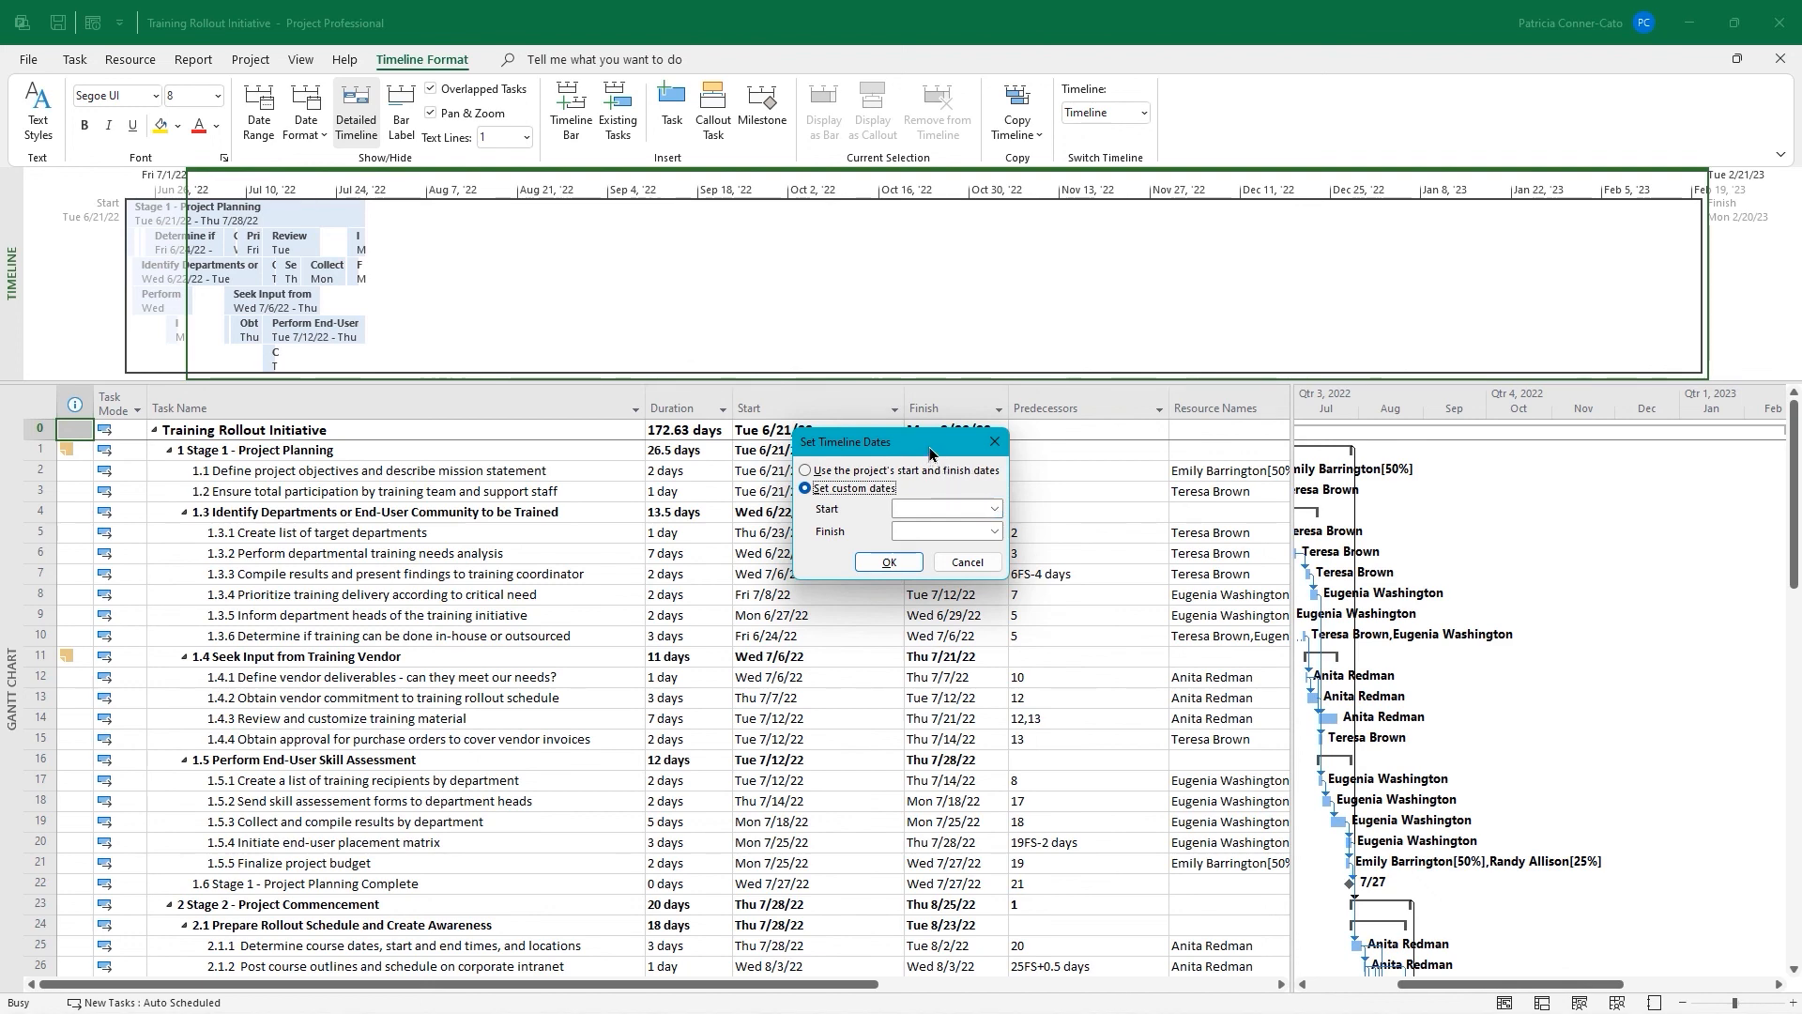
left_click_drag(929, 450, 973, 548)
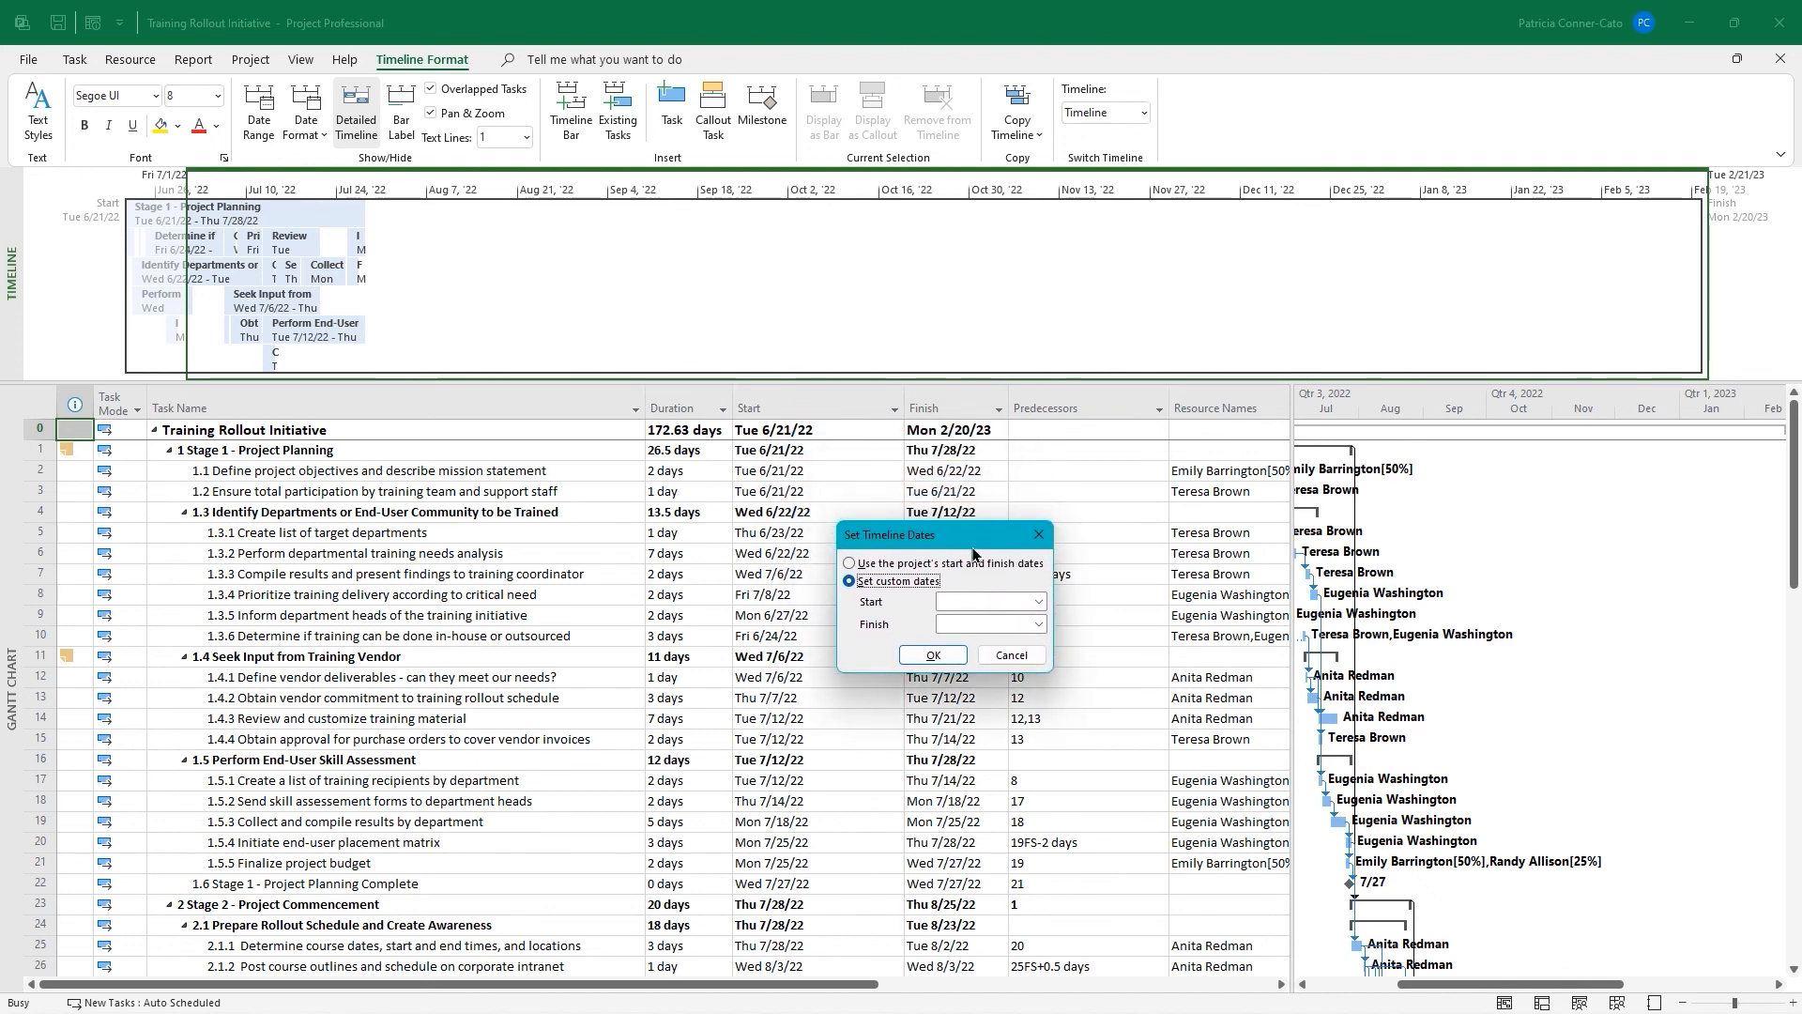
left_click(1037, 603)
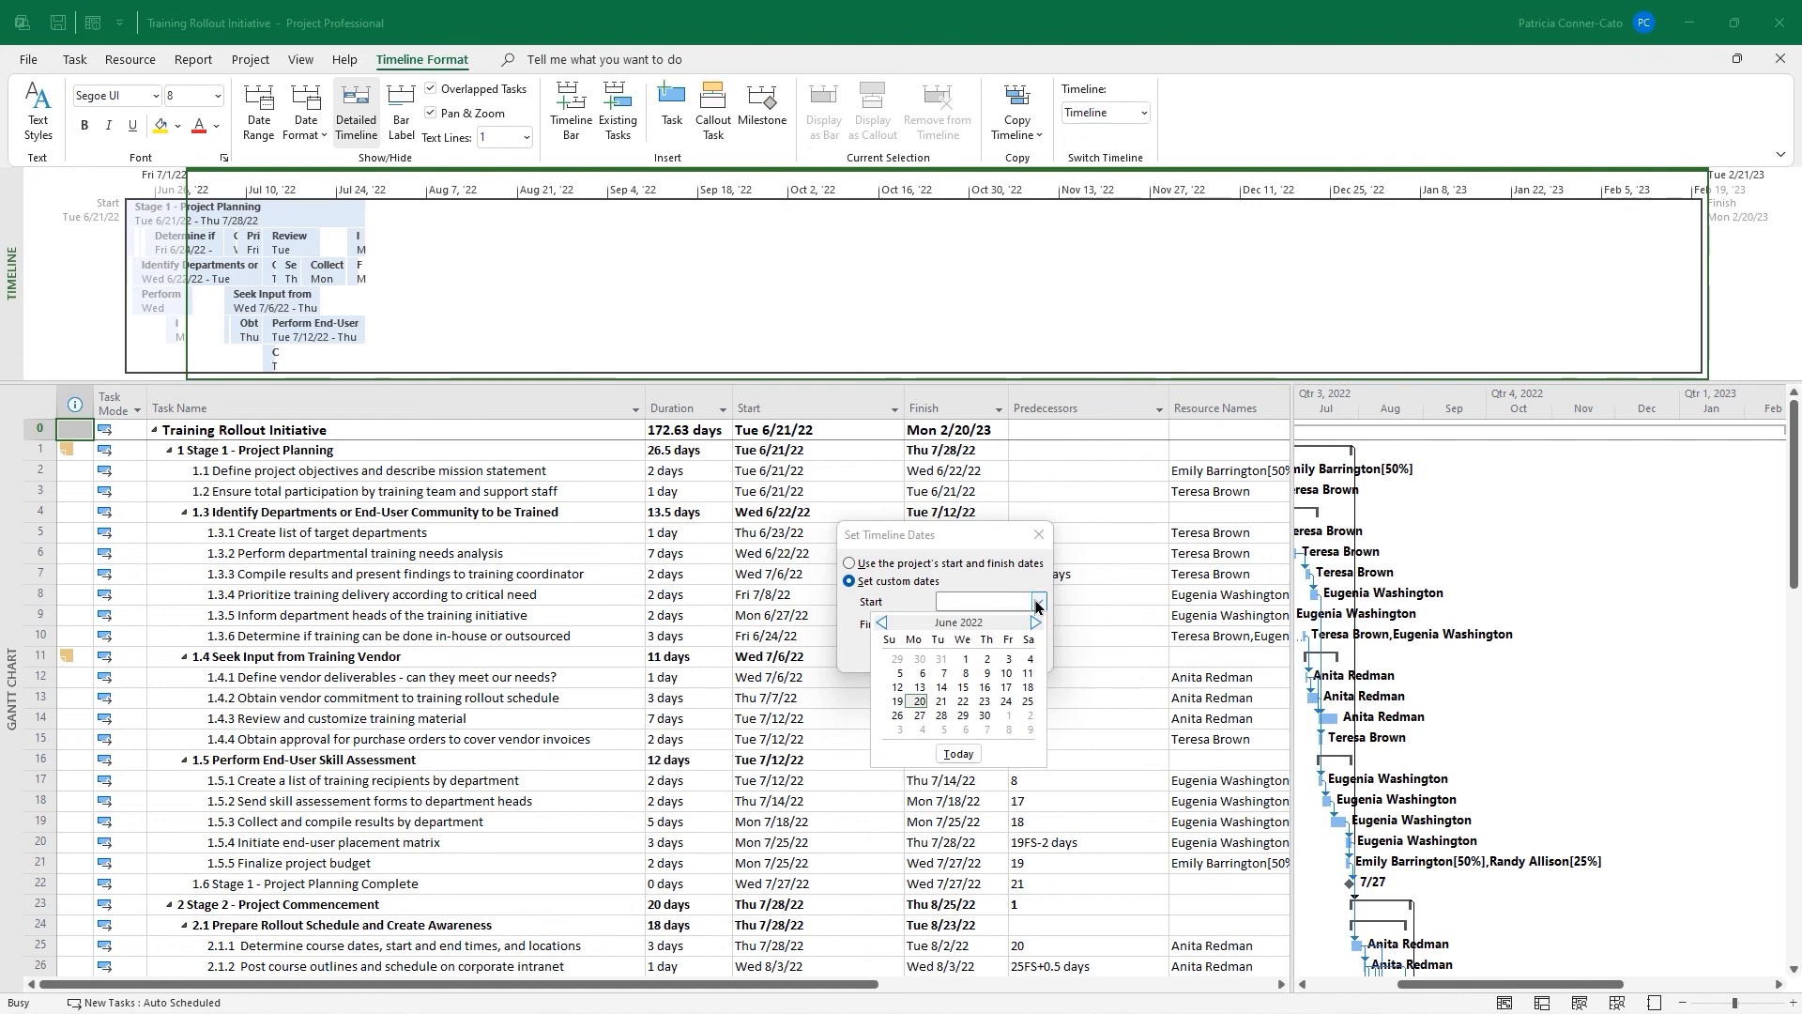
left_click(944, 701)
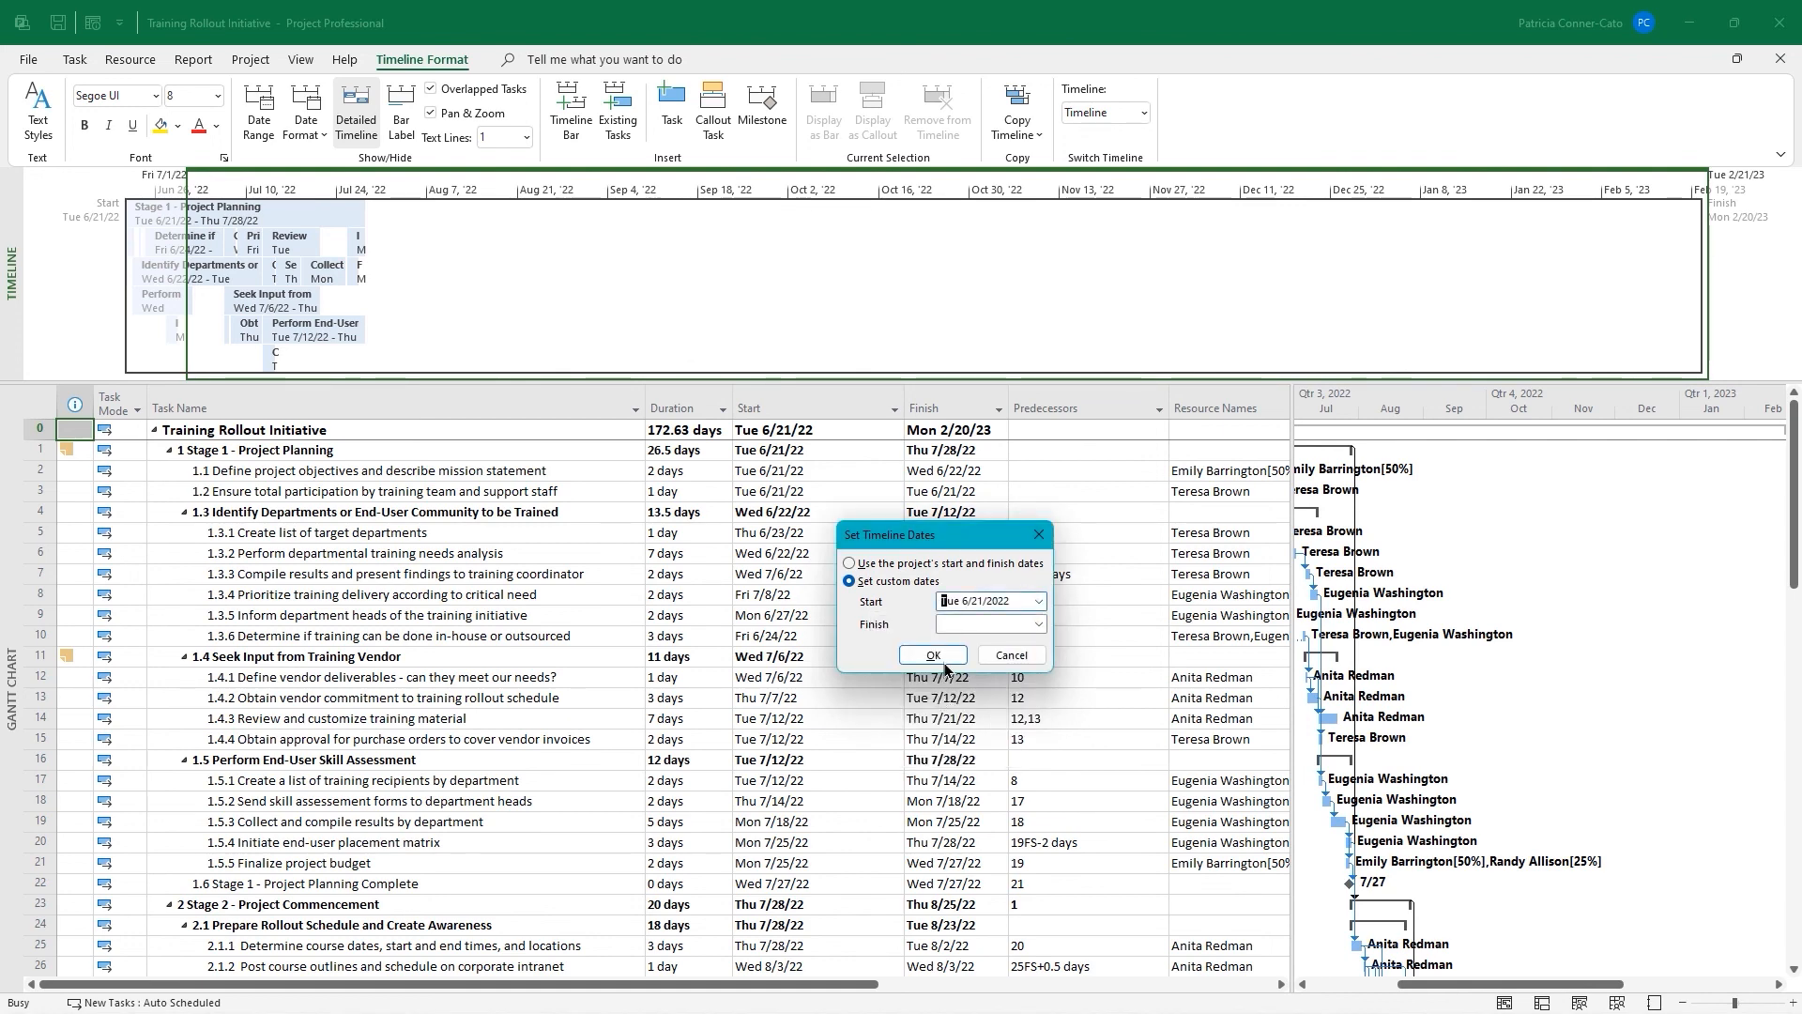
left_click(1039, 626)
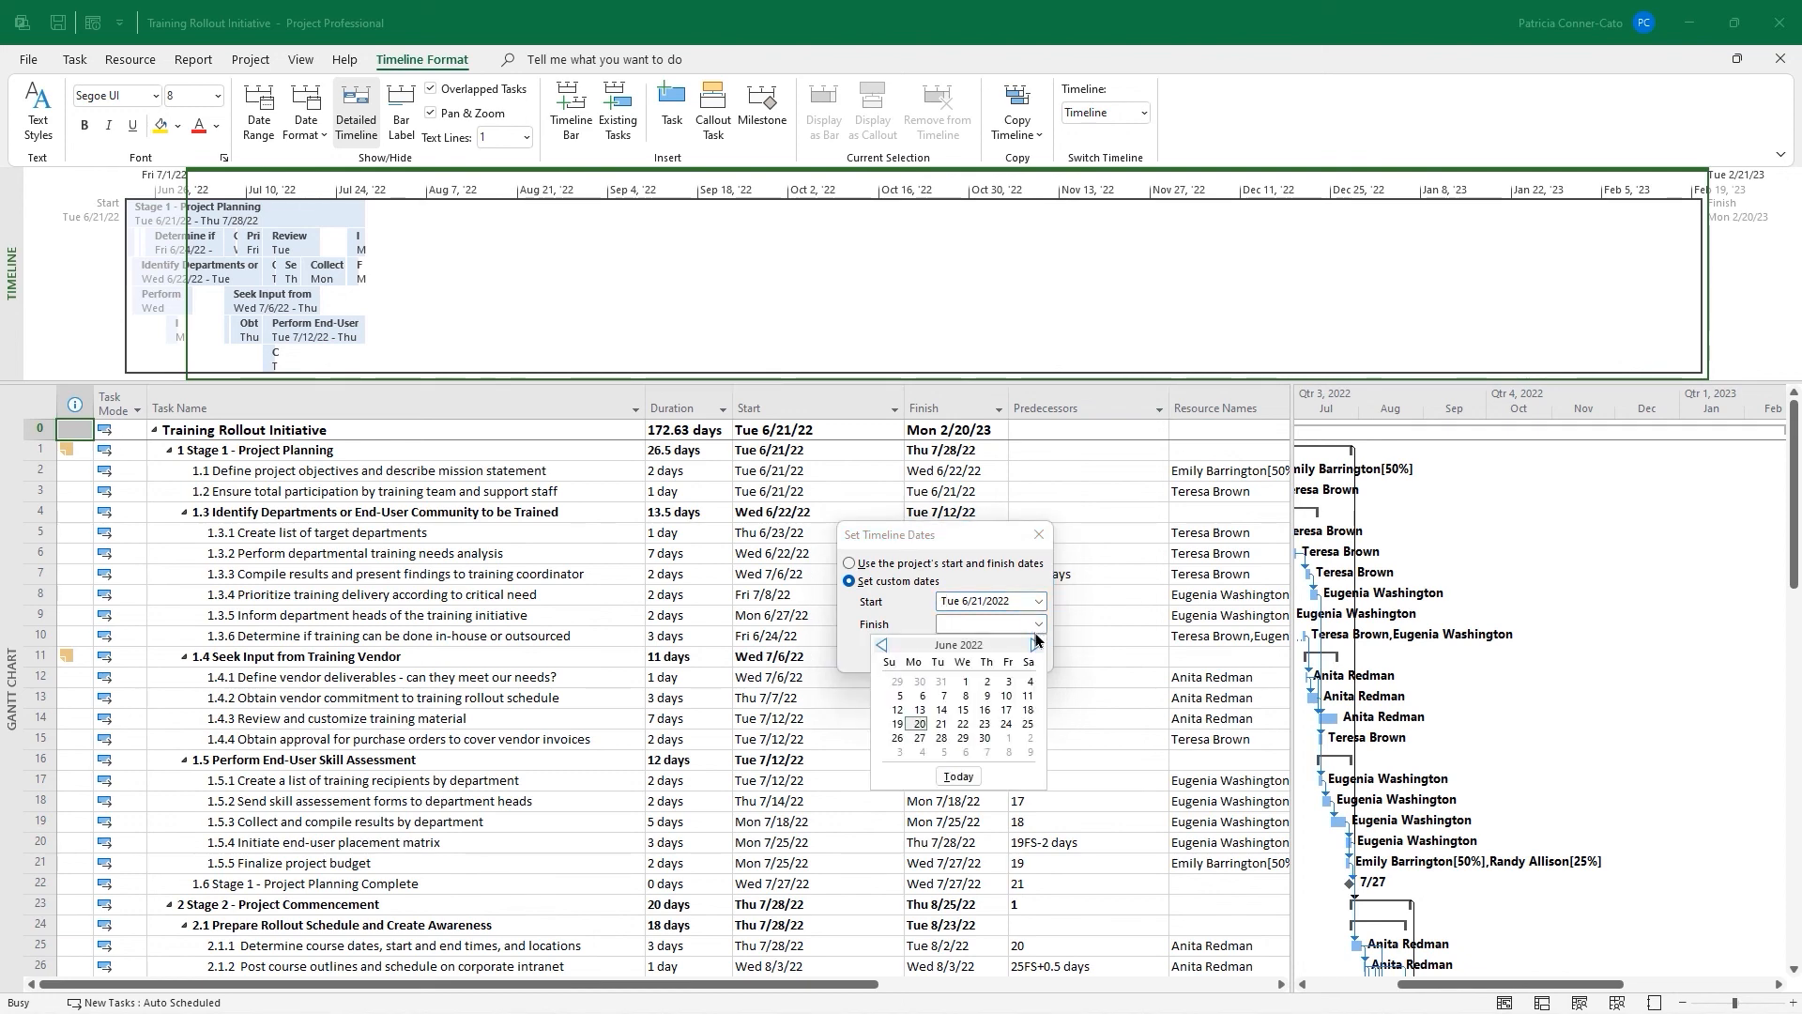
left_click(1036, 645)
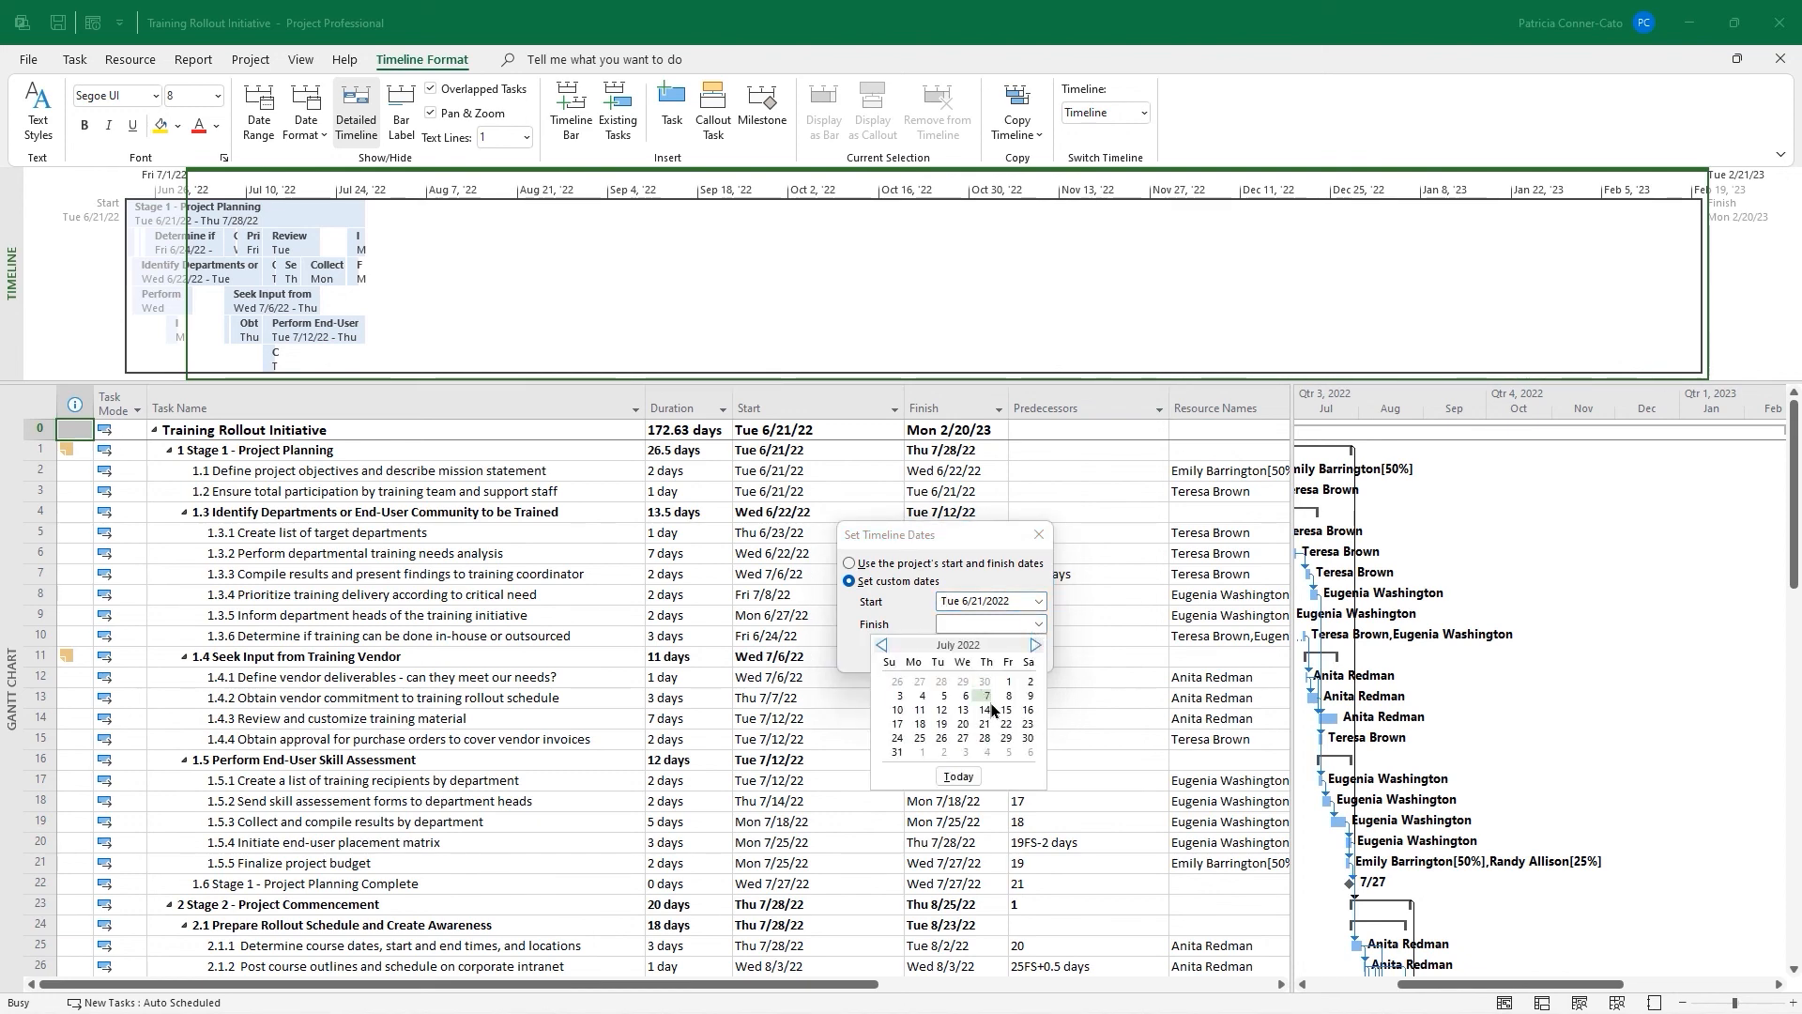
left_click(983, 742)
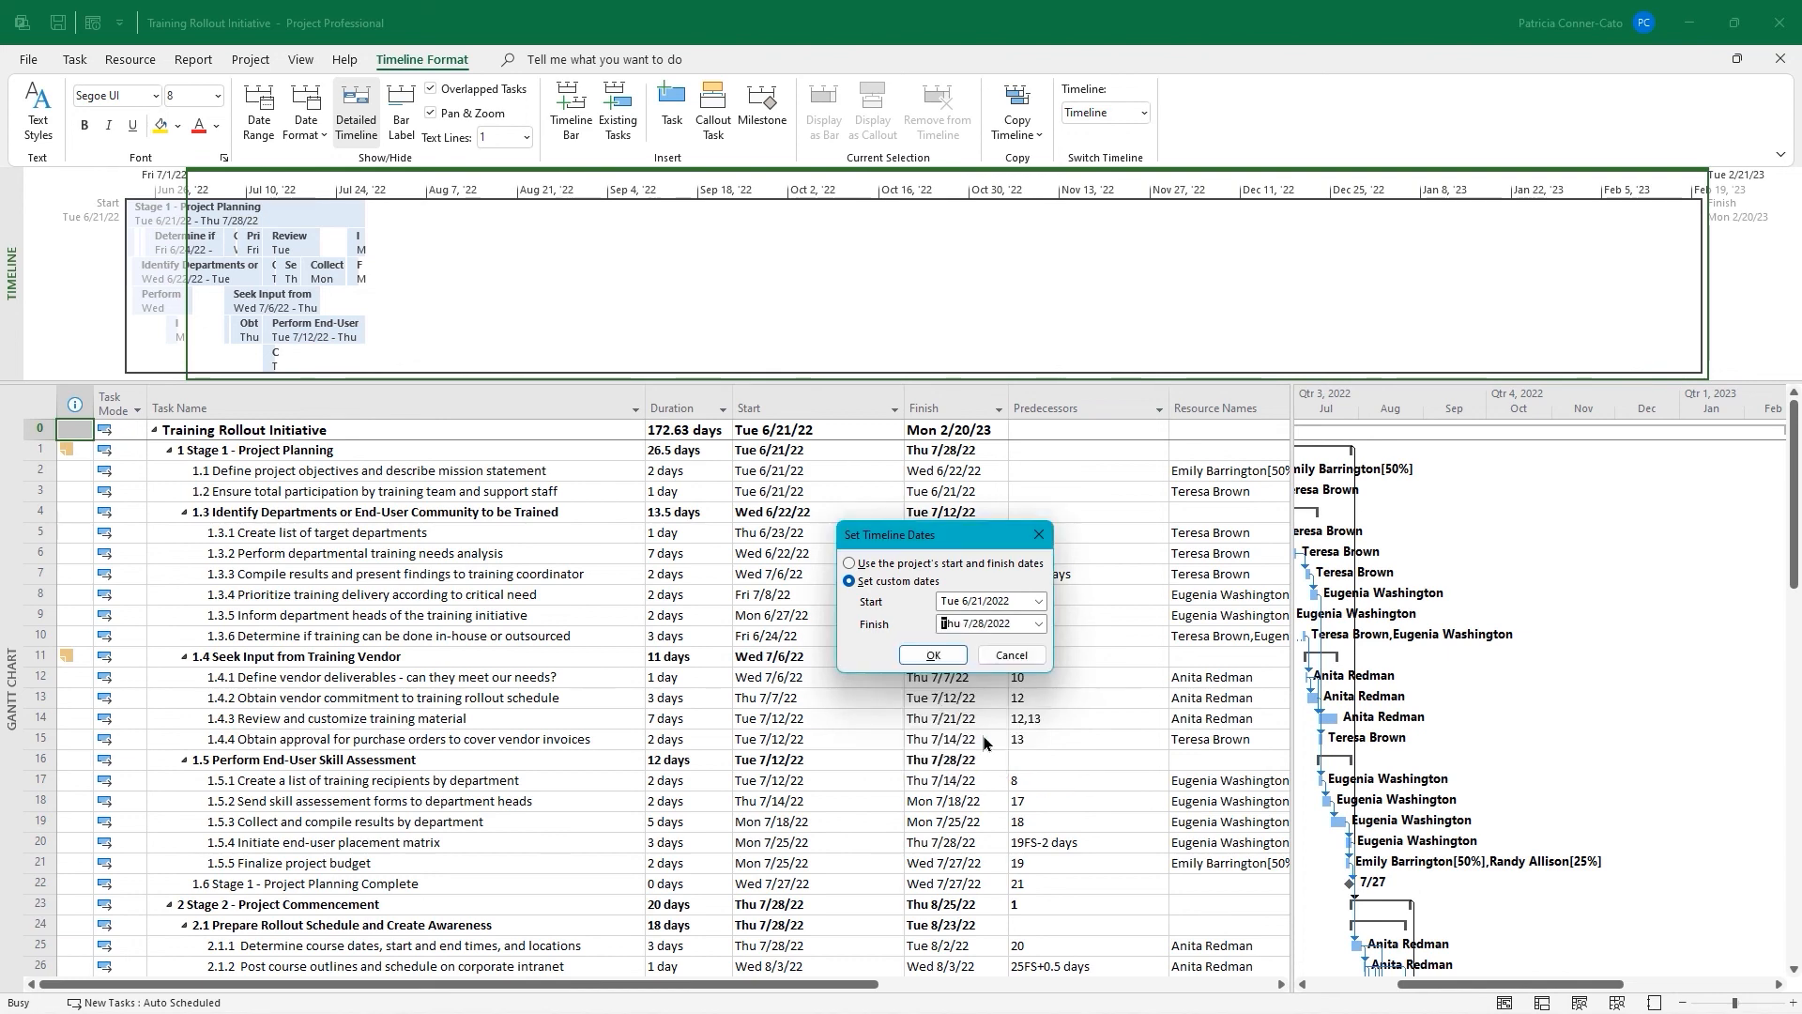
left_click(939, 660)
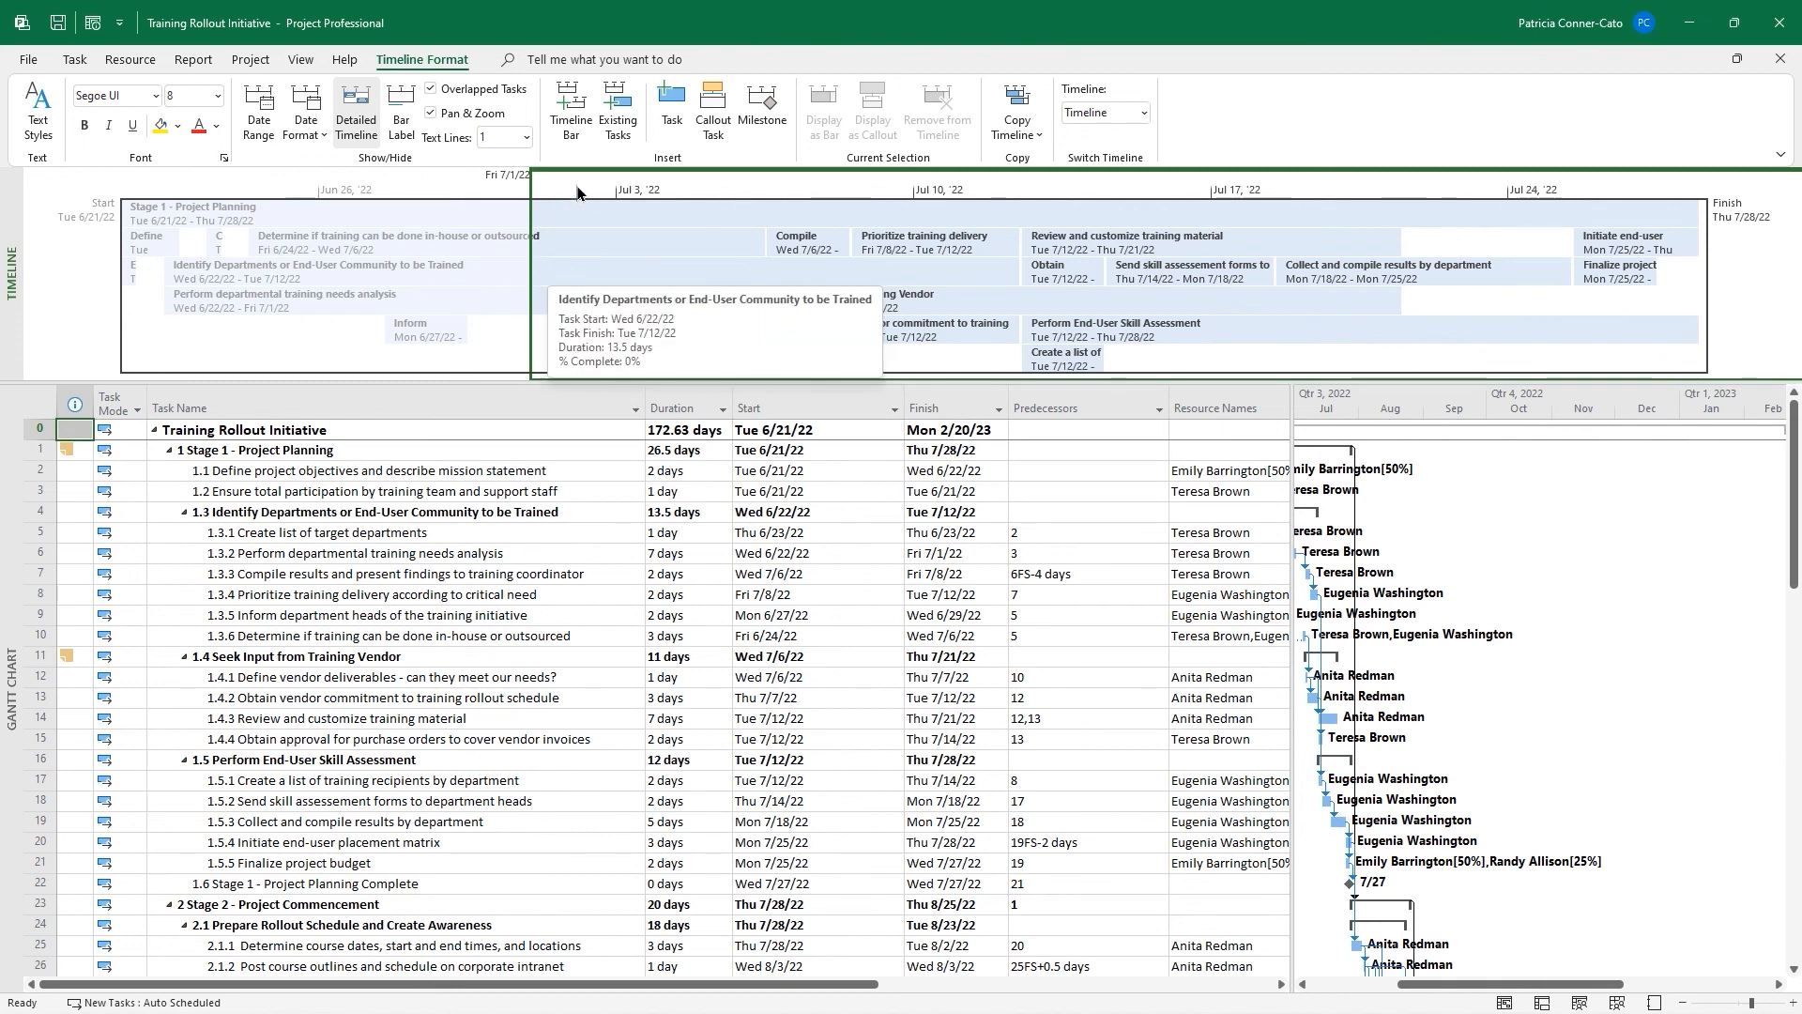
Display the Stage 1 - Project Planning bar on the timeline as a callout
left_click_drag(567, 171, 127, 179)
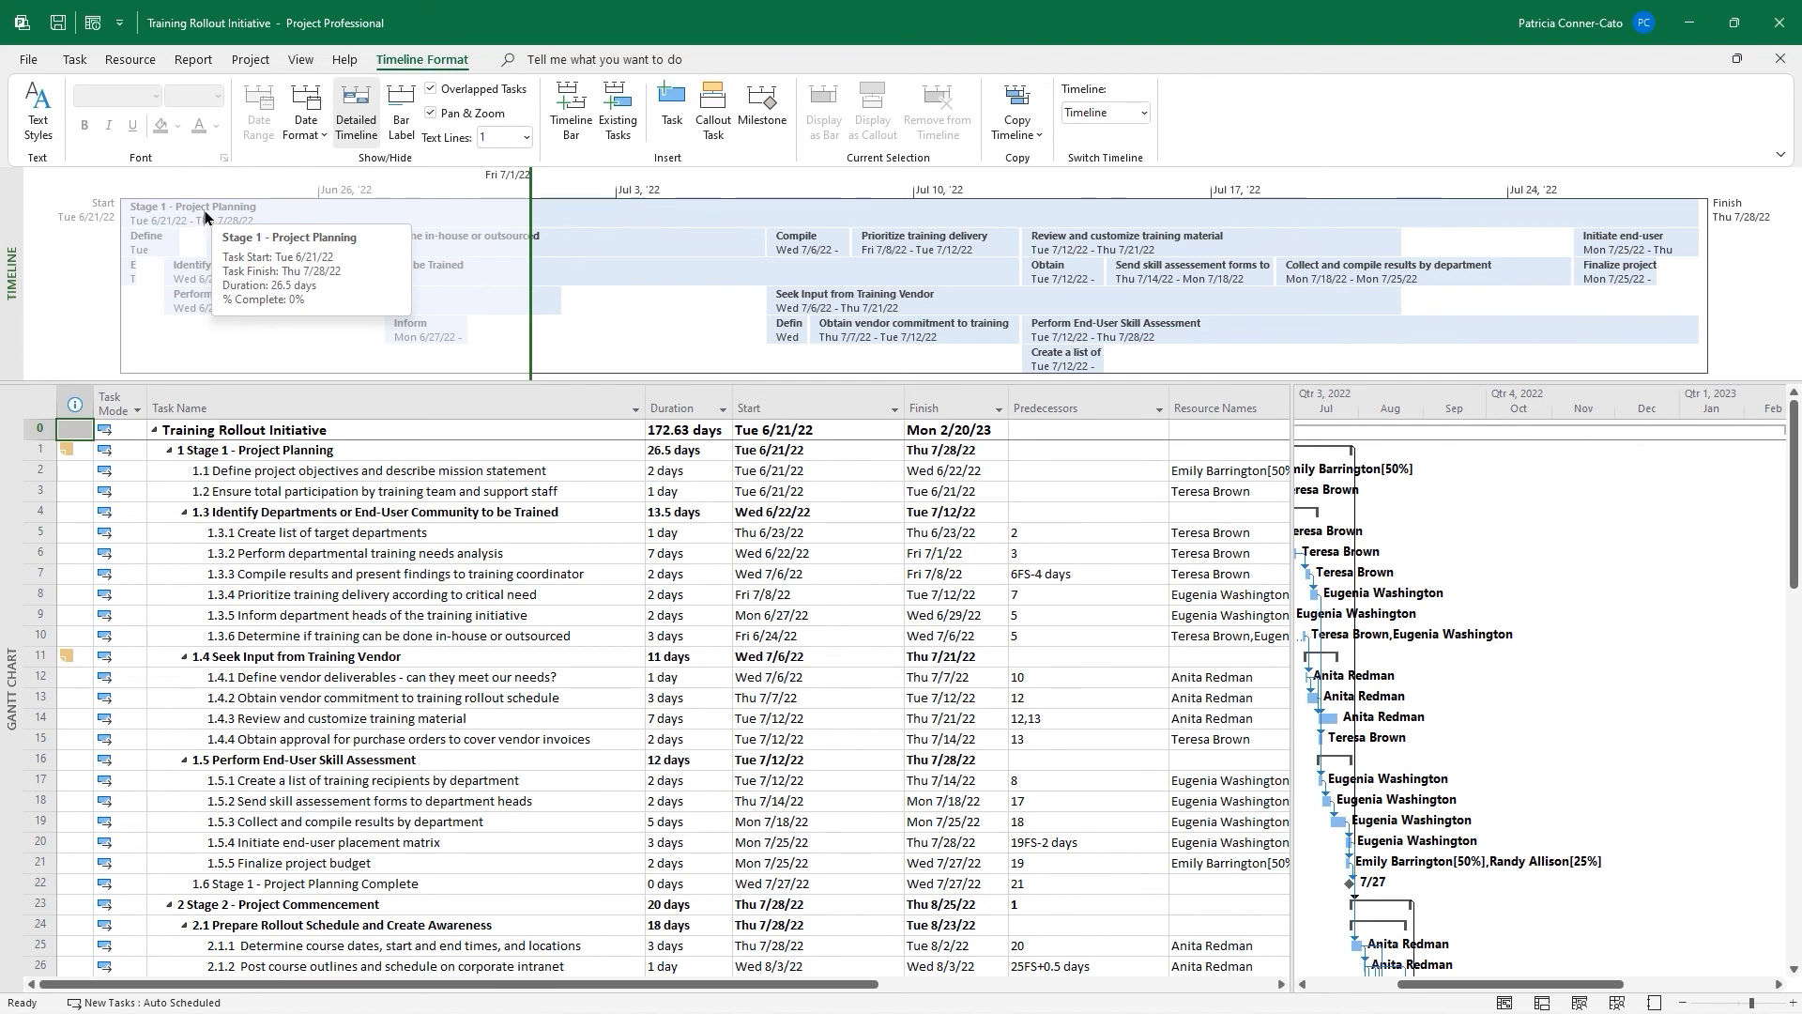
left_click(205, 217)
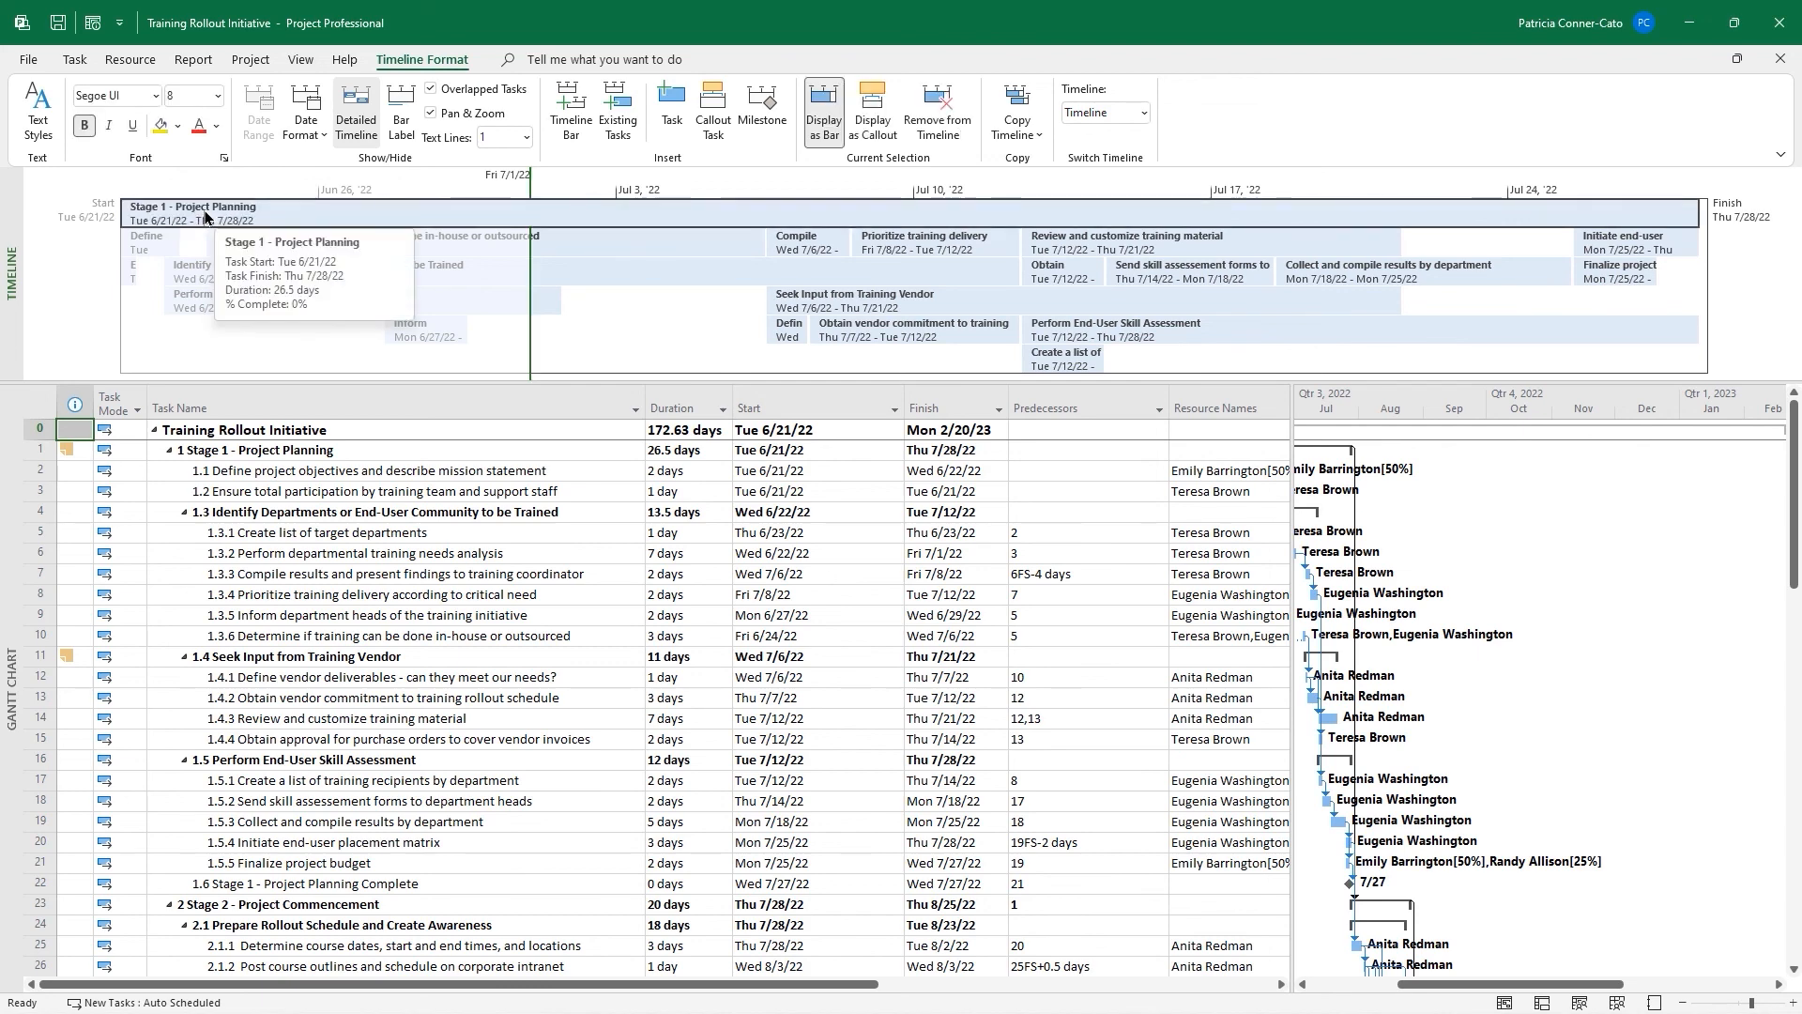
right_click(205, 217)
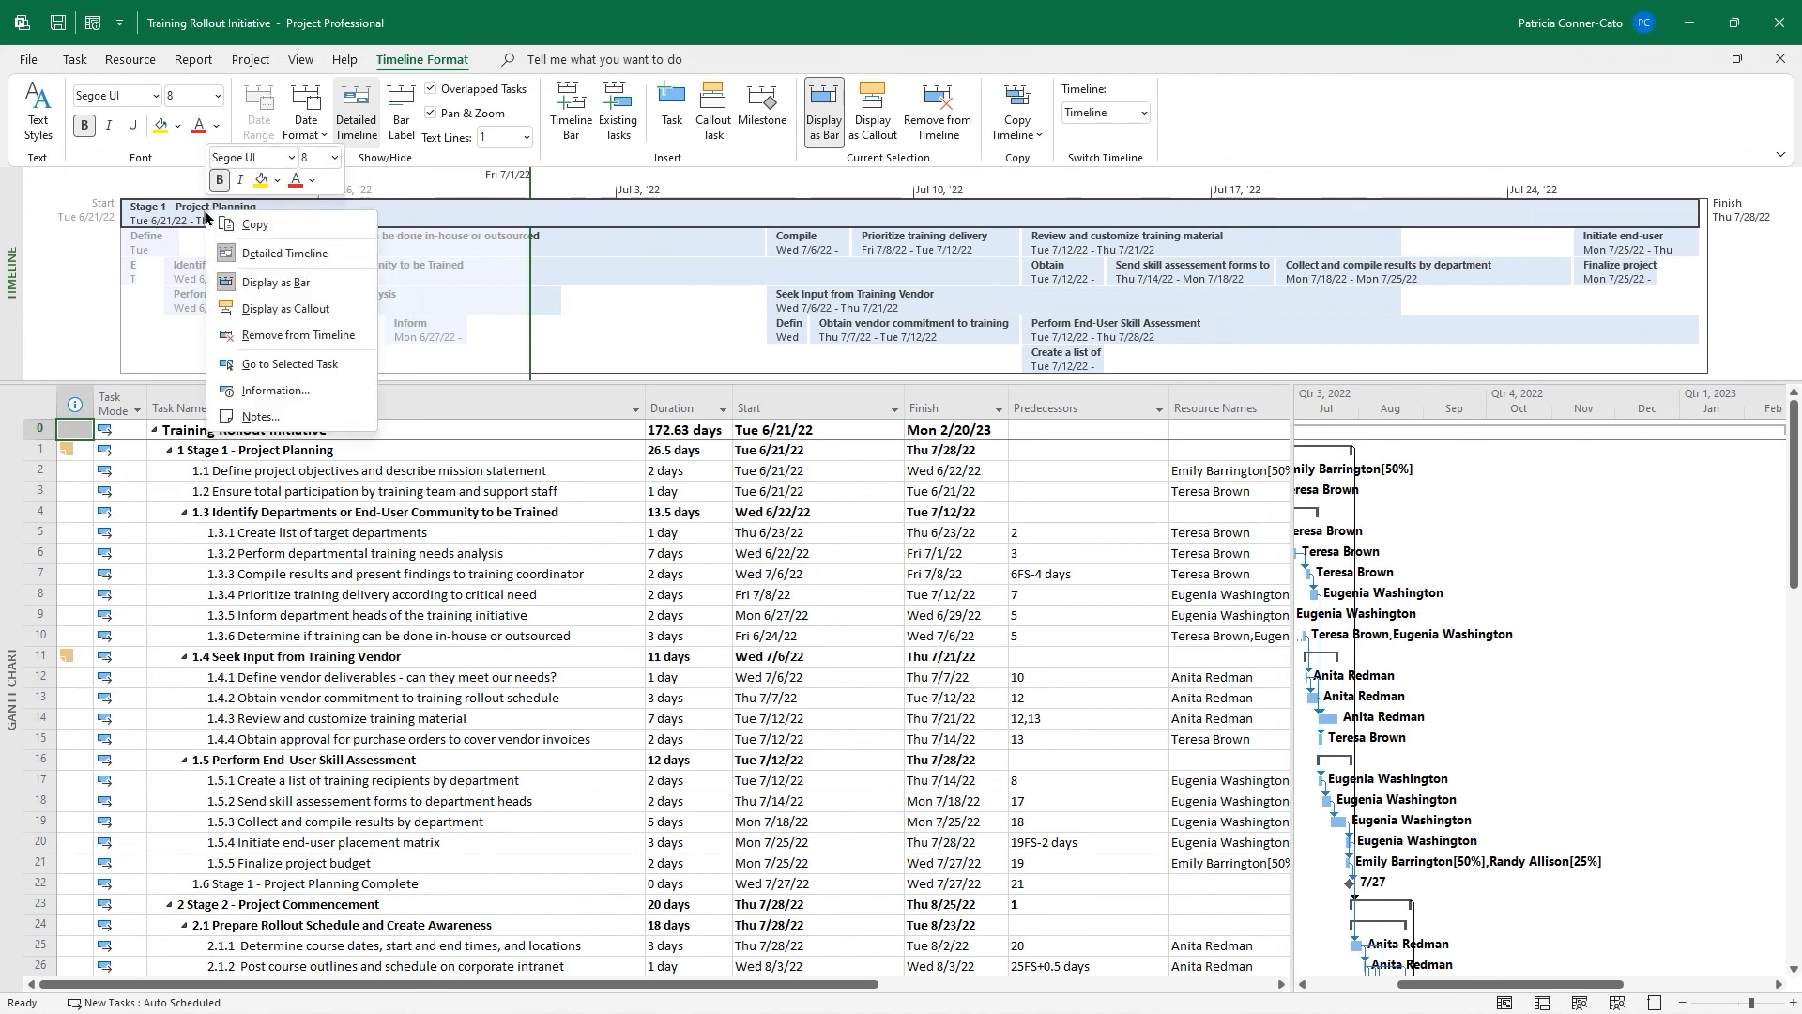
left_click(277, 313)
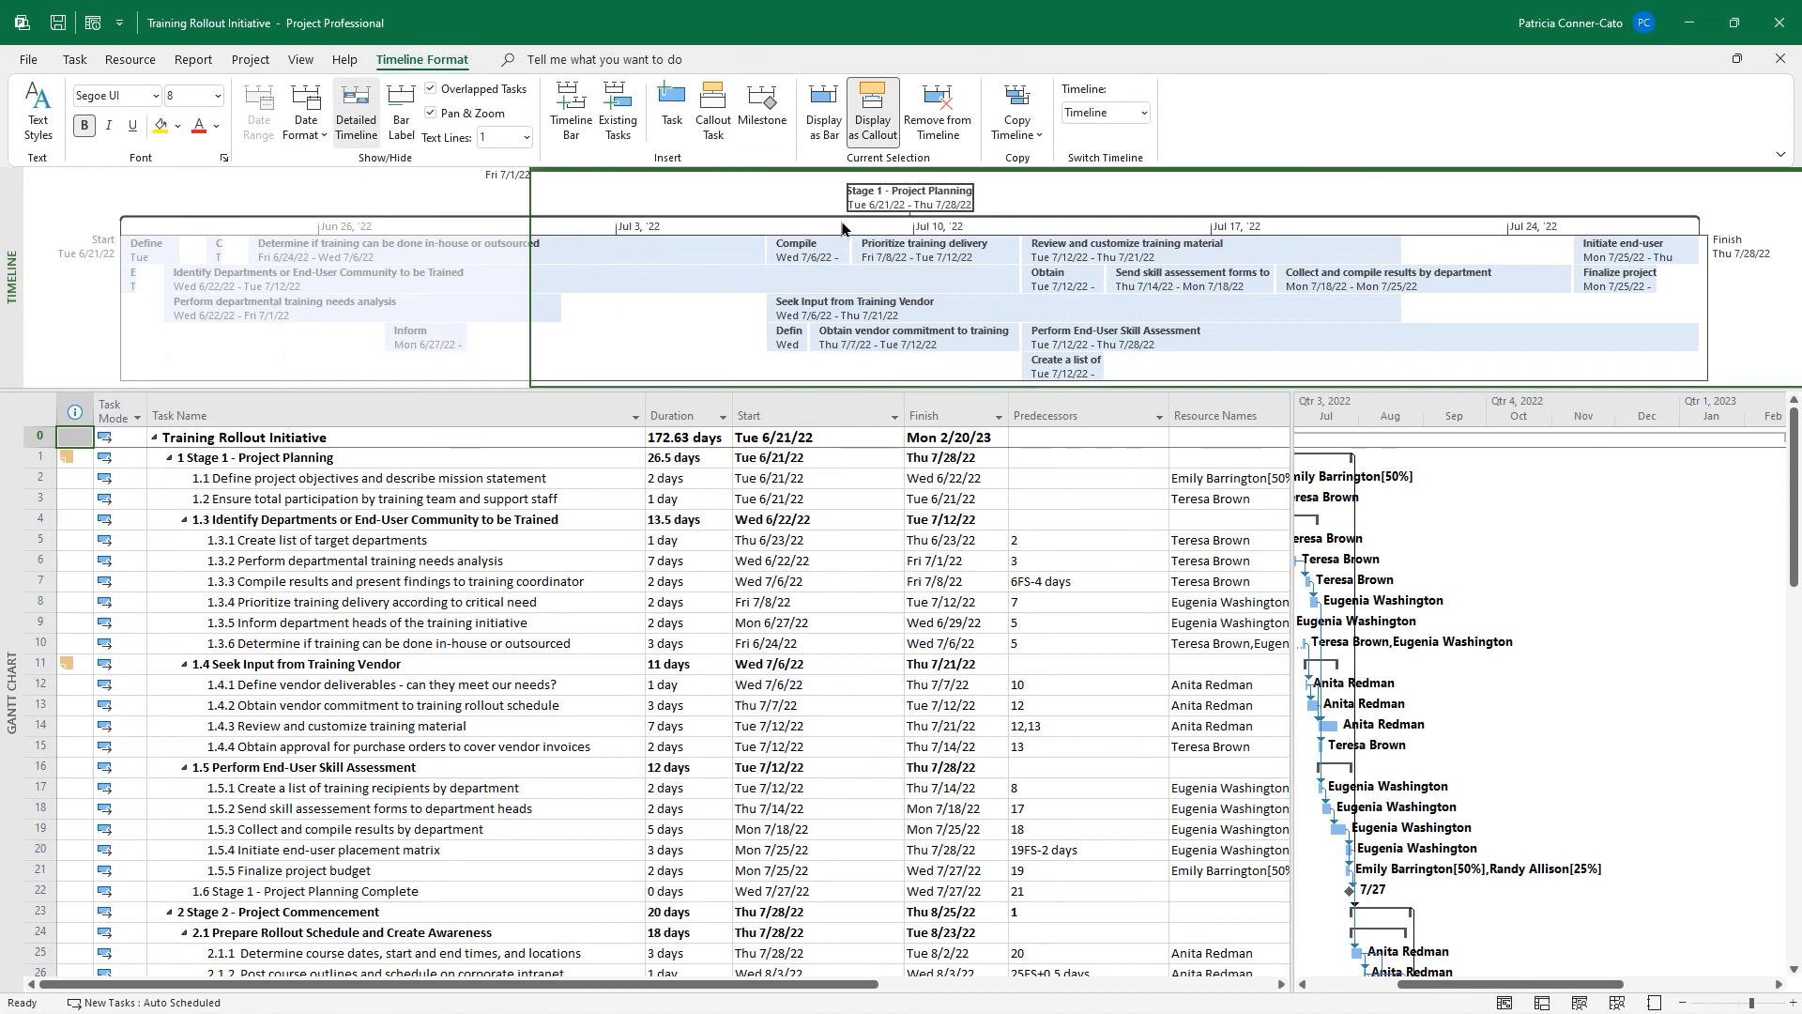
Enlarge the timeline pane and place "Ensure total participation by training team and support staff" as a callout below the timeline
mouse_move(915, 189)
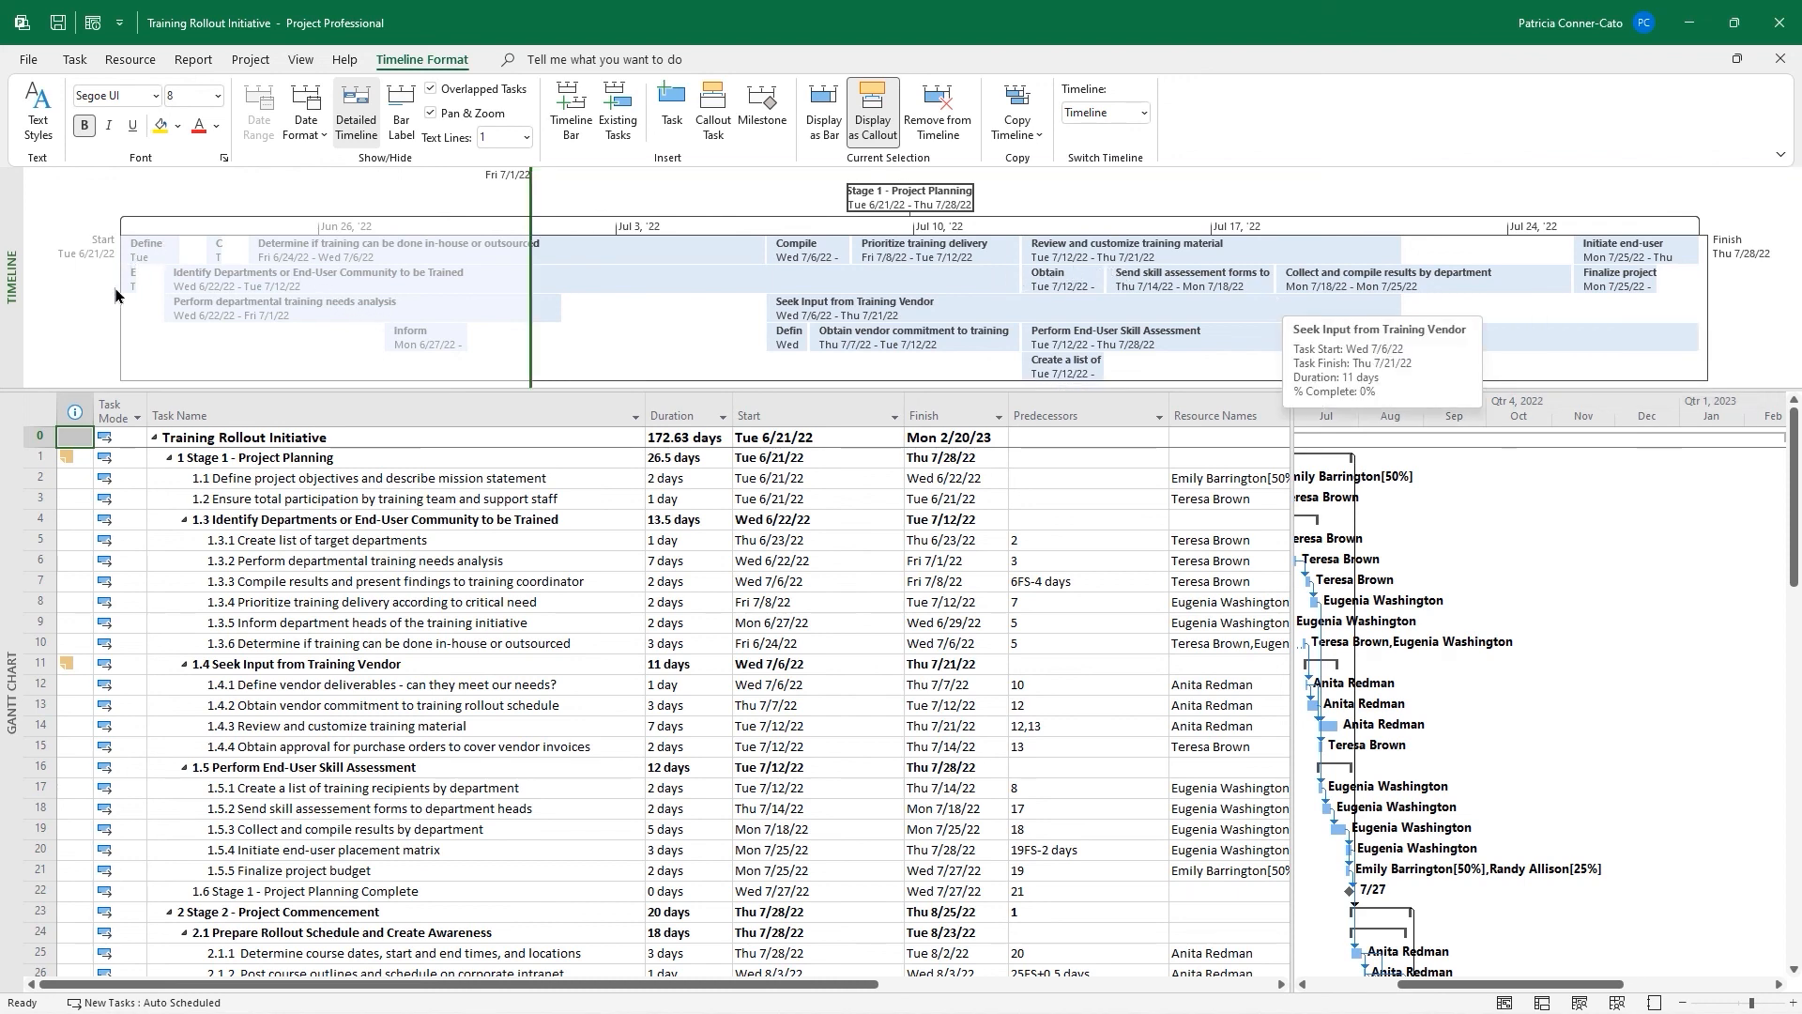
left_click(146, 259)
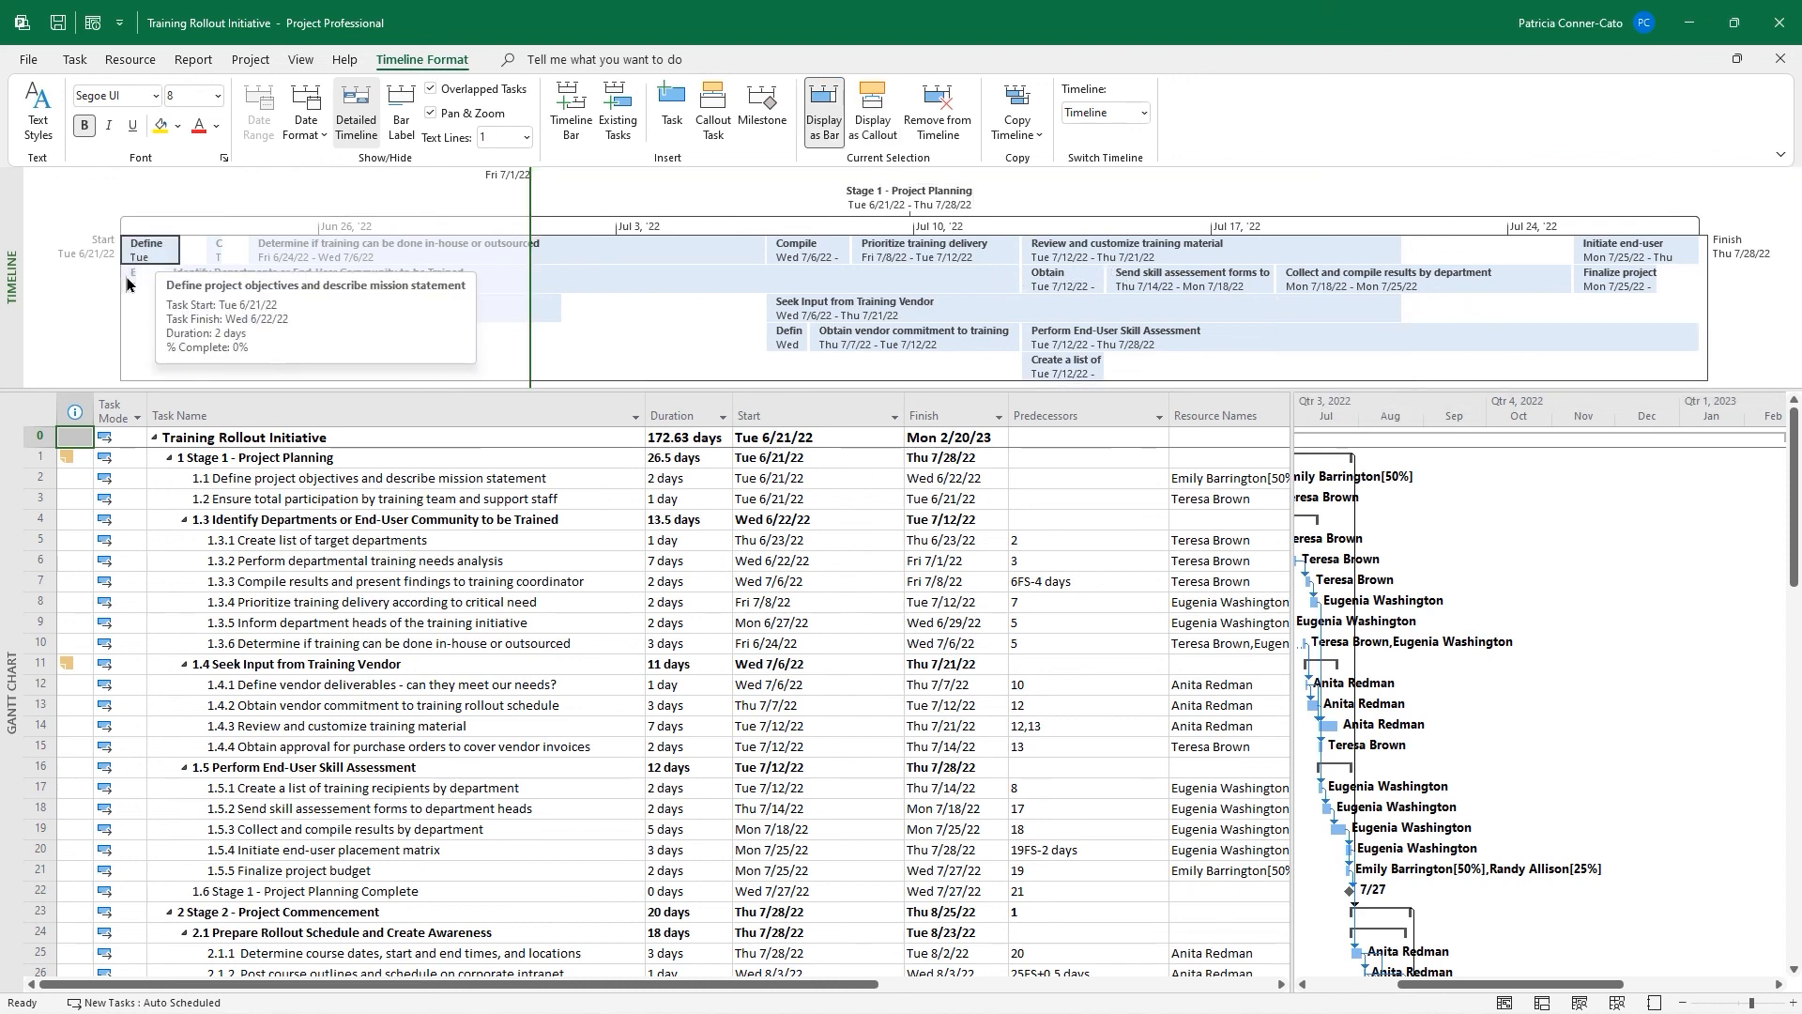
left_click(132, 283)
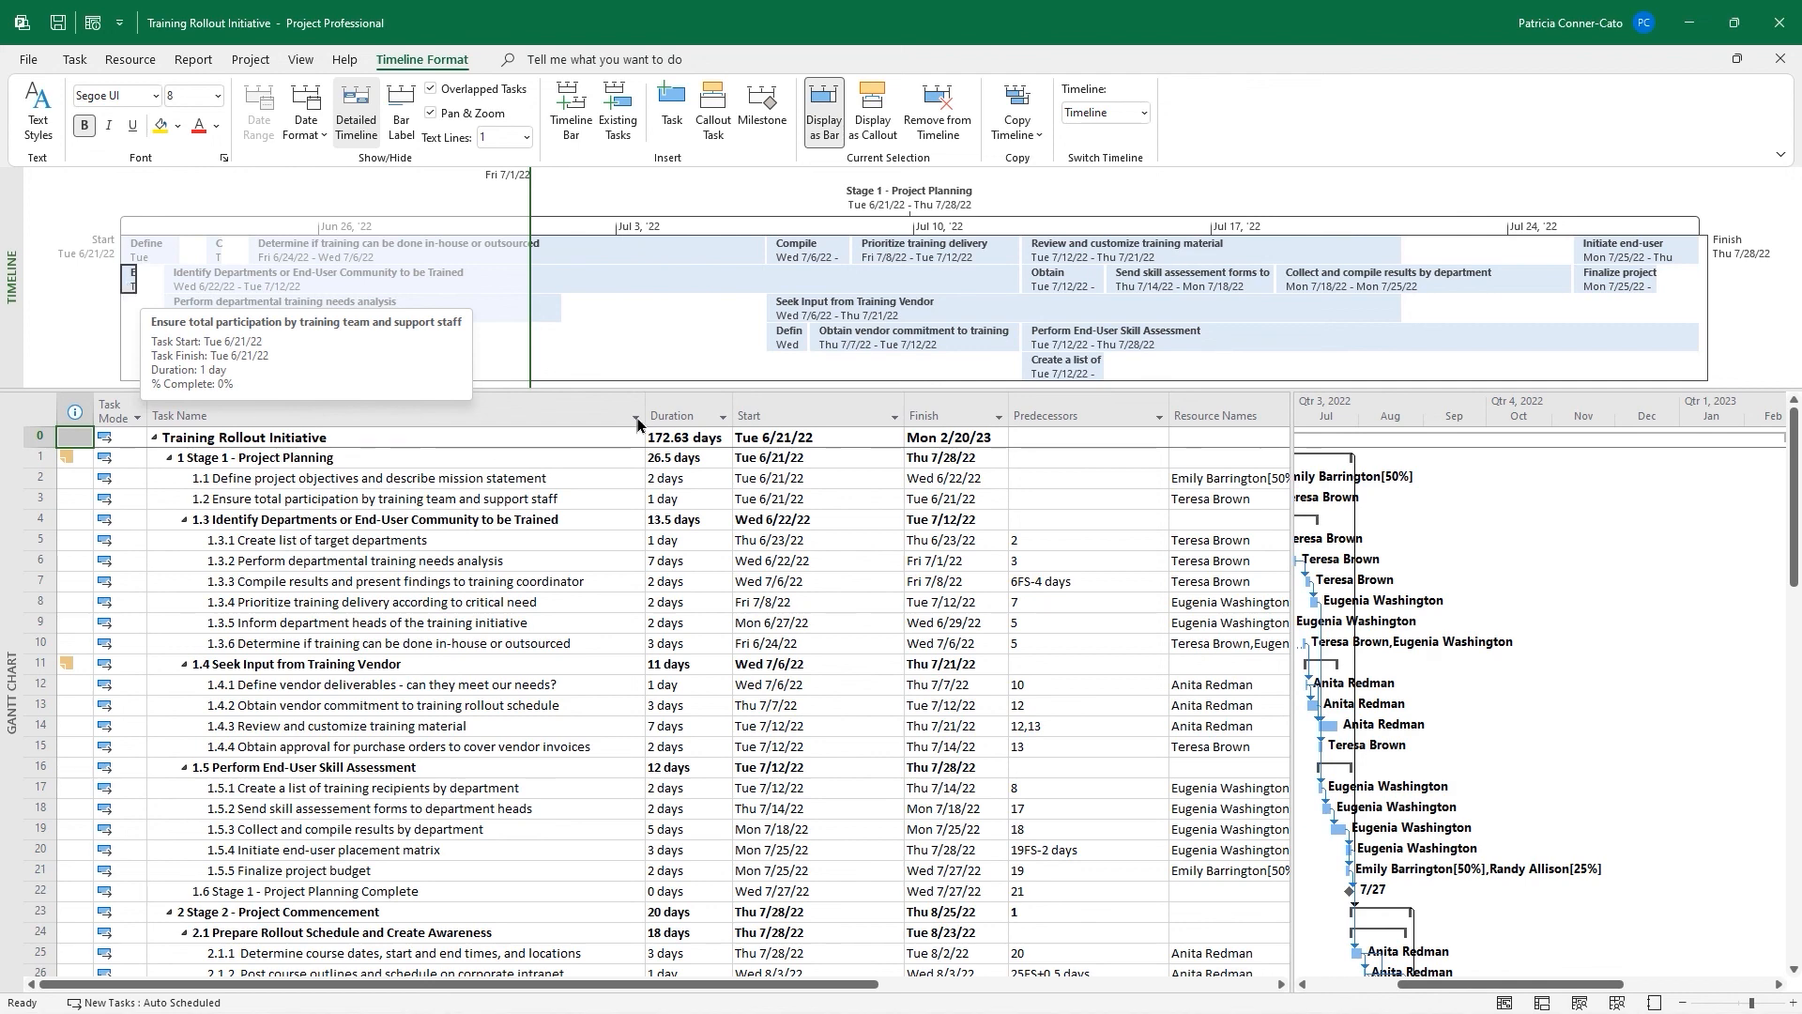
left_click_drag(639, 387, 631, 660)
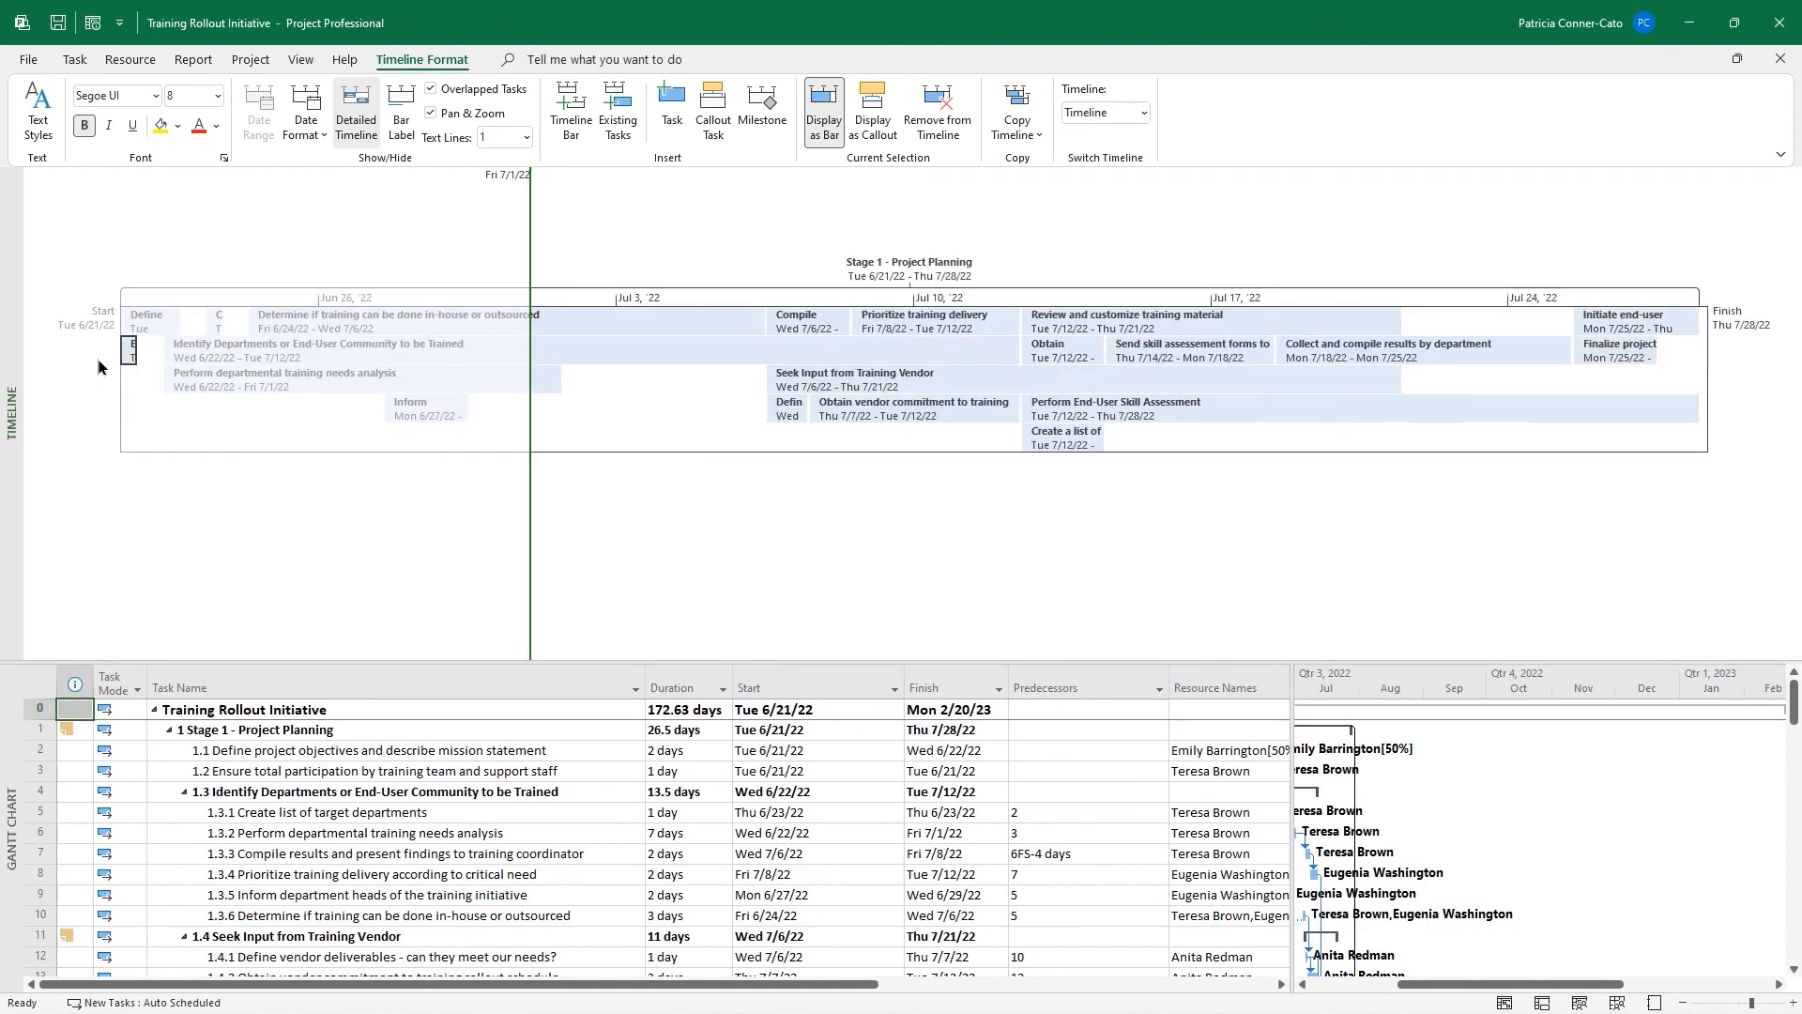
mouse_move(129, 350)
left_click_drag(129, 352, 158, 475)
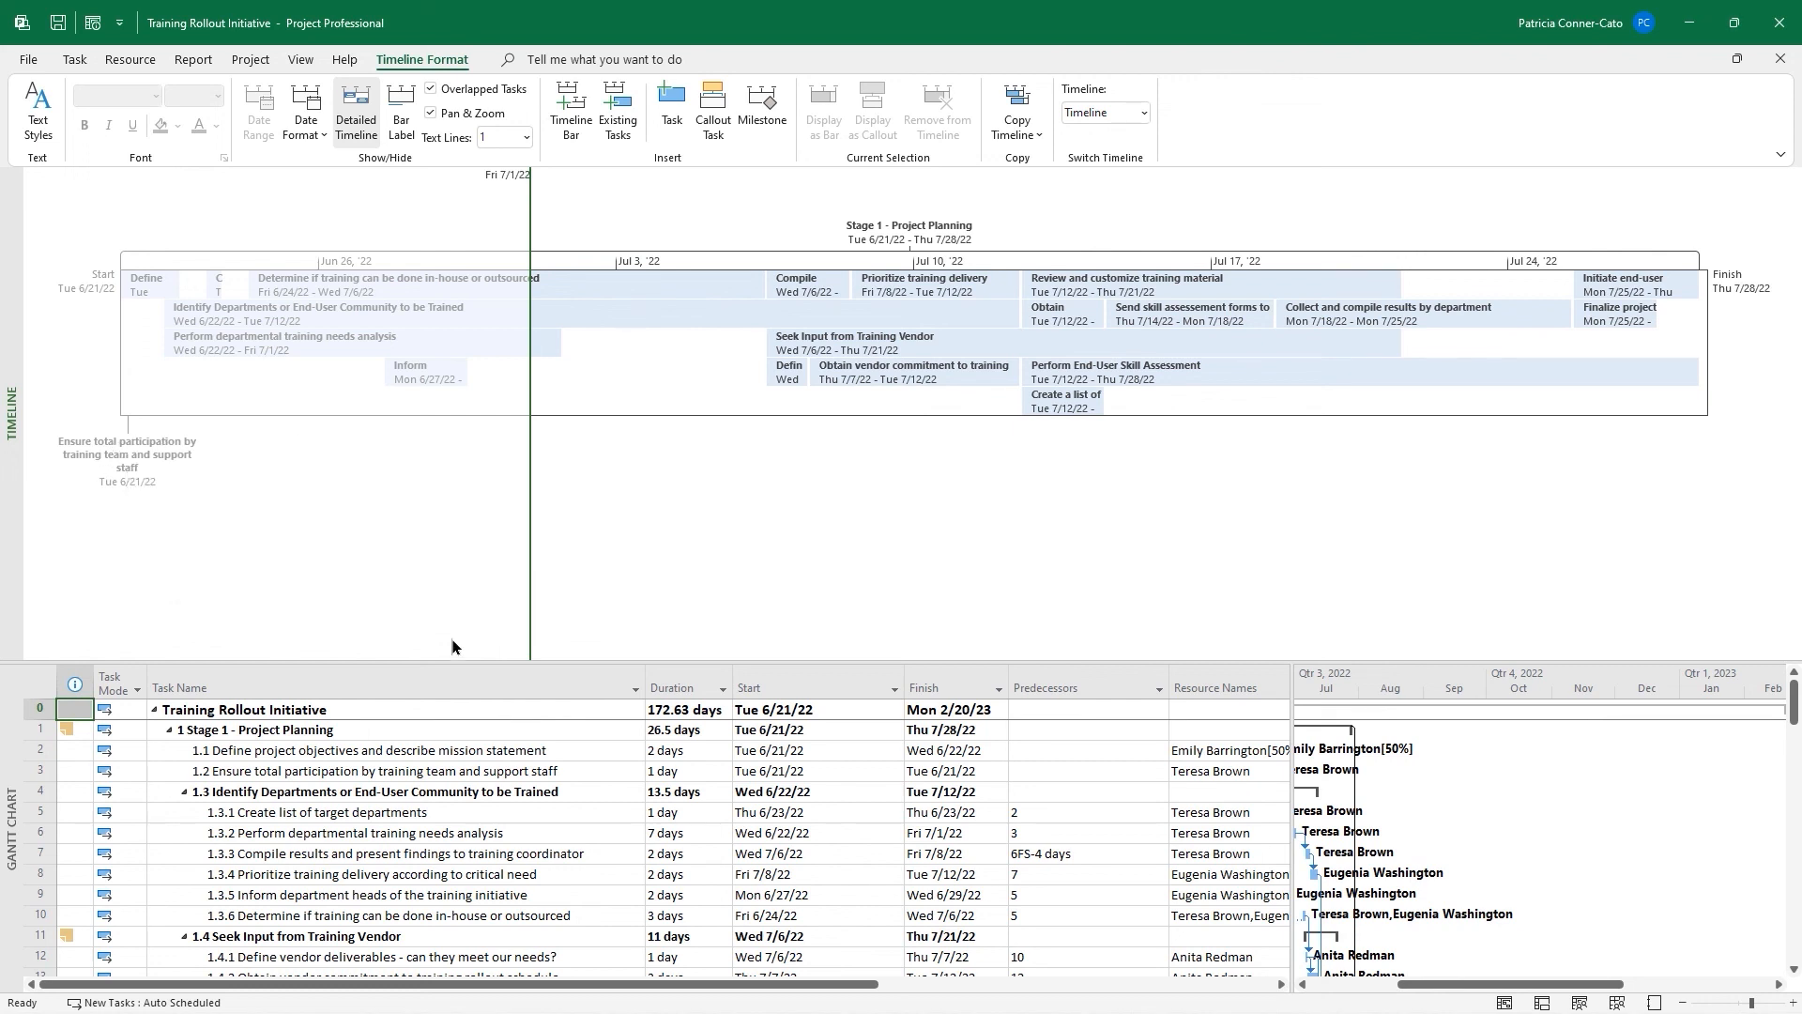
Place "Create list of target departments" as a callout above the timeline and "Inform department heads of the training initiative" as one below it
left_click(219, 287)
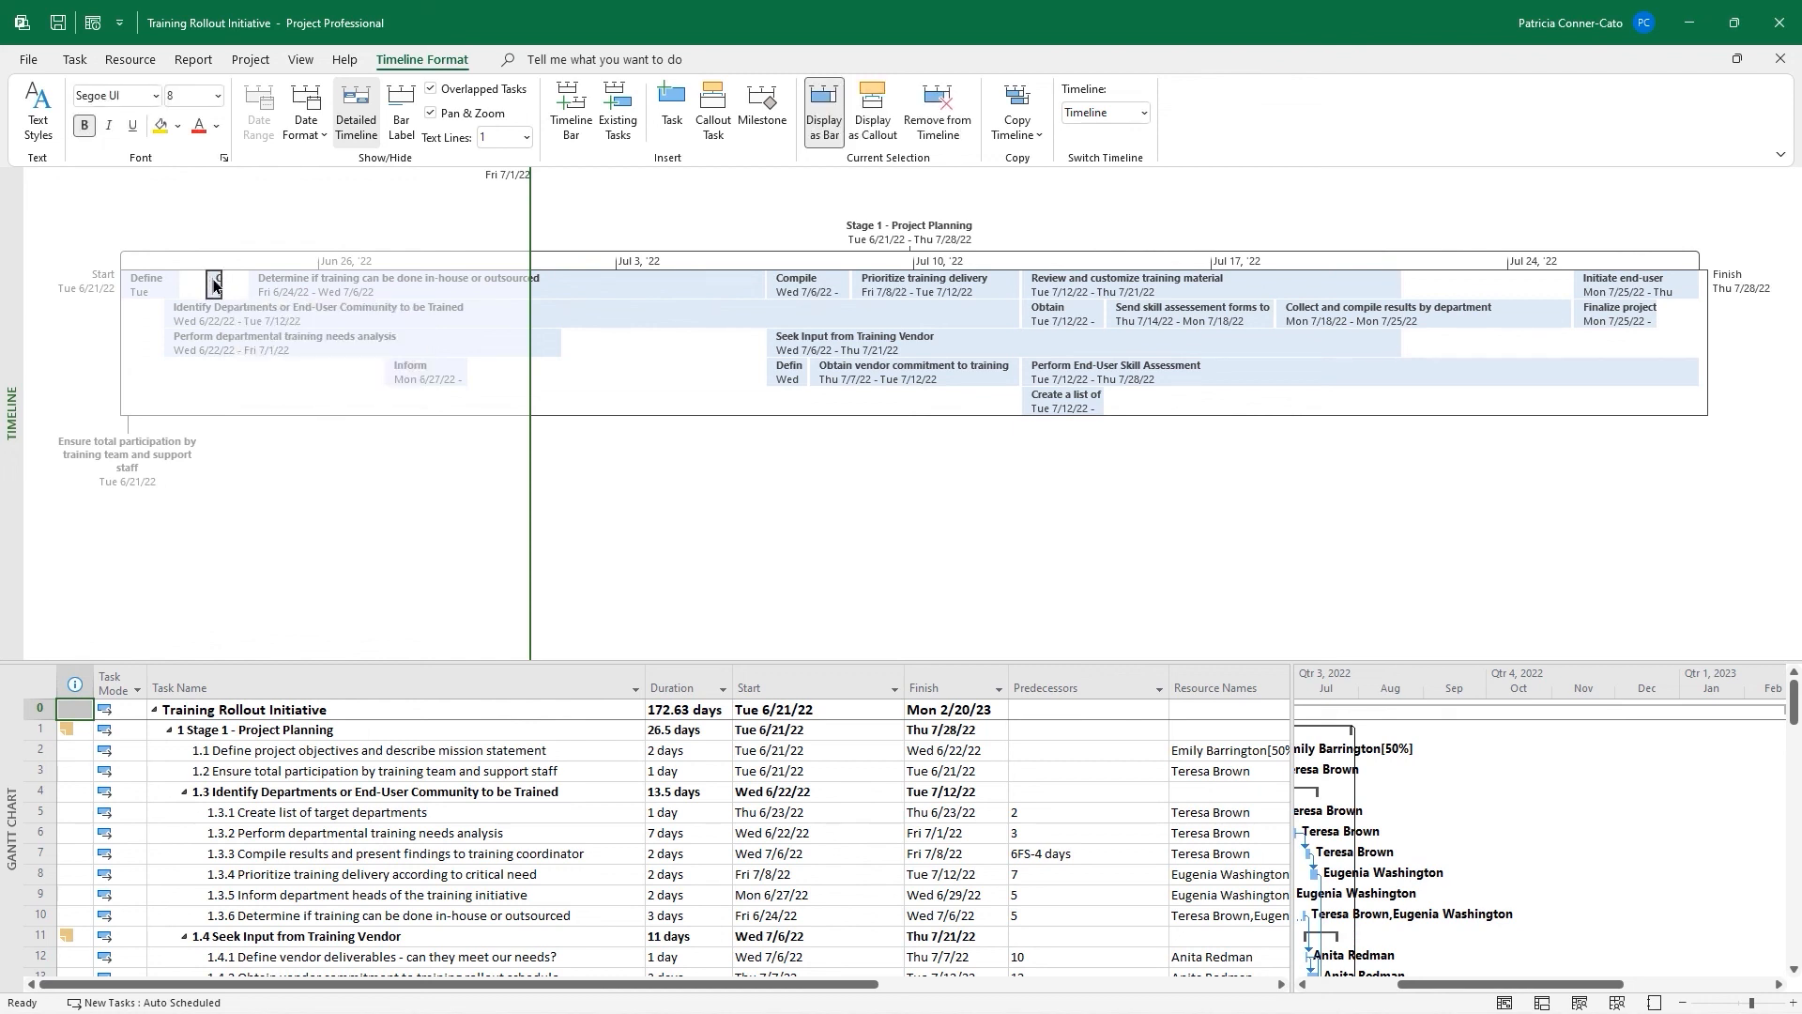
left_click_drag(213, 208, 213, 206)
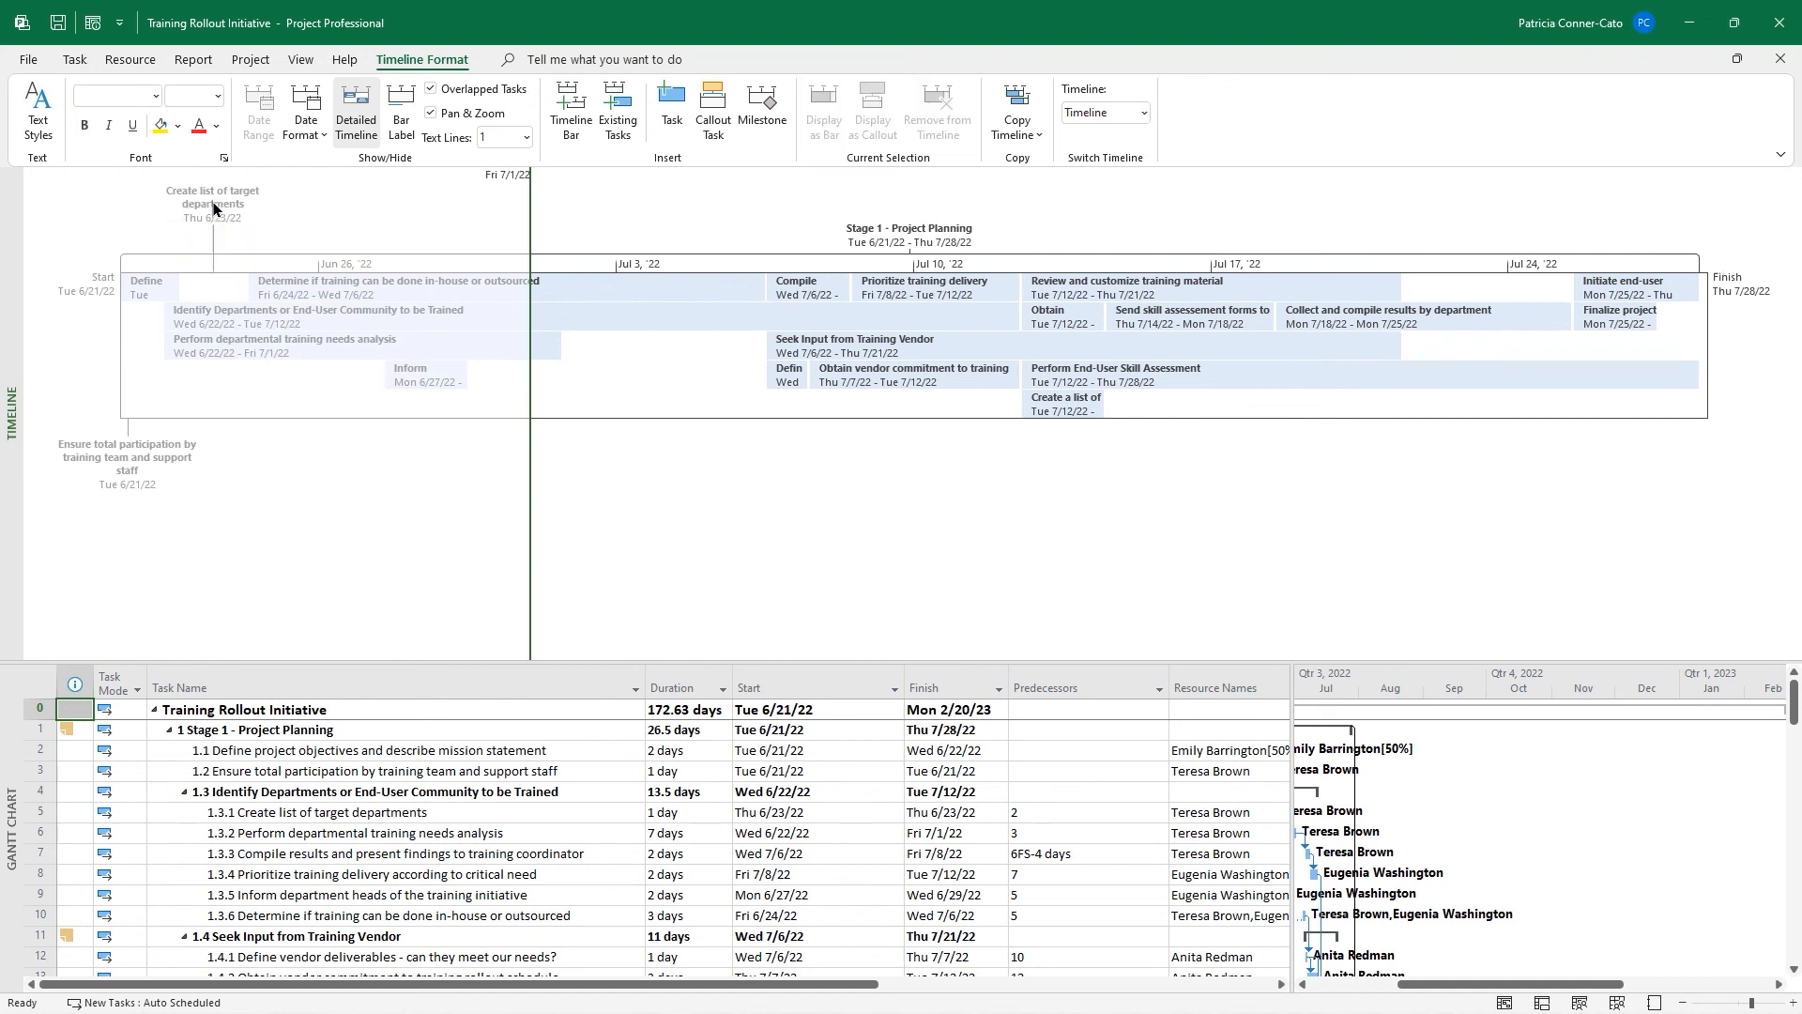
left_click(398, 484)
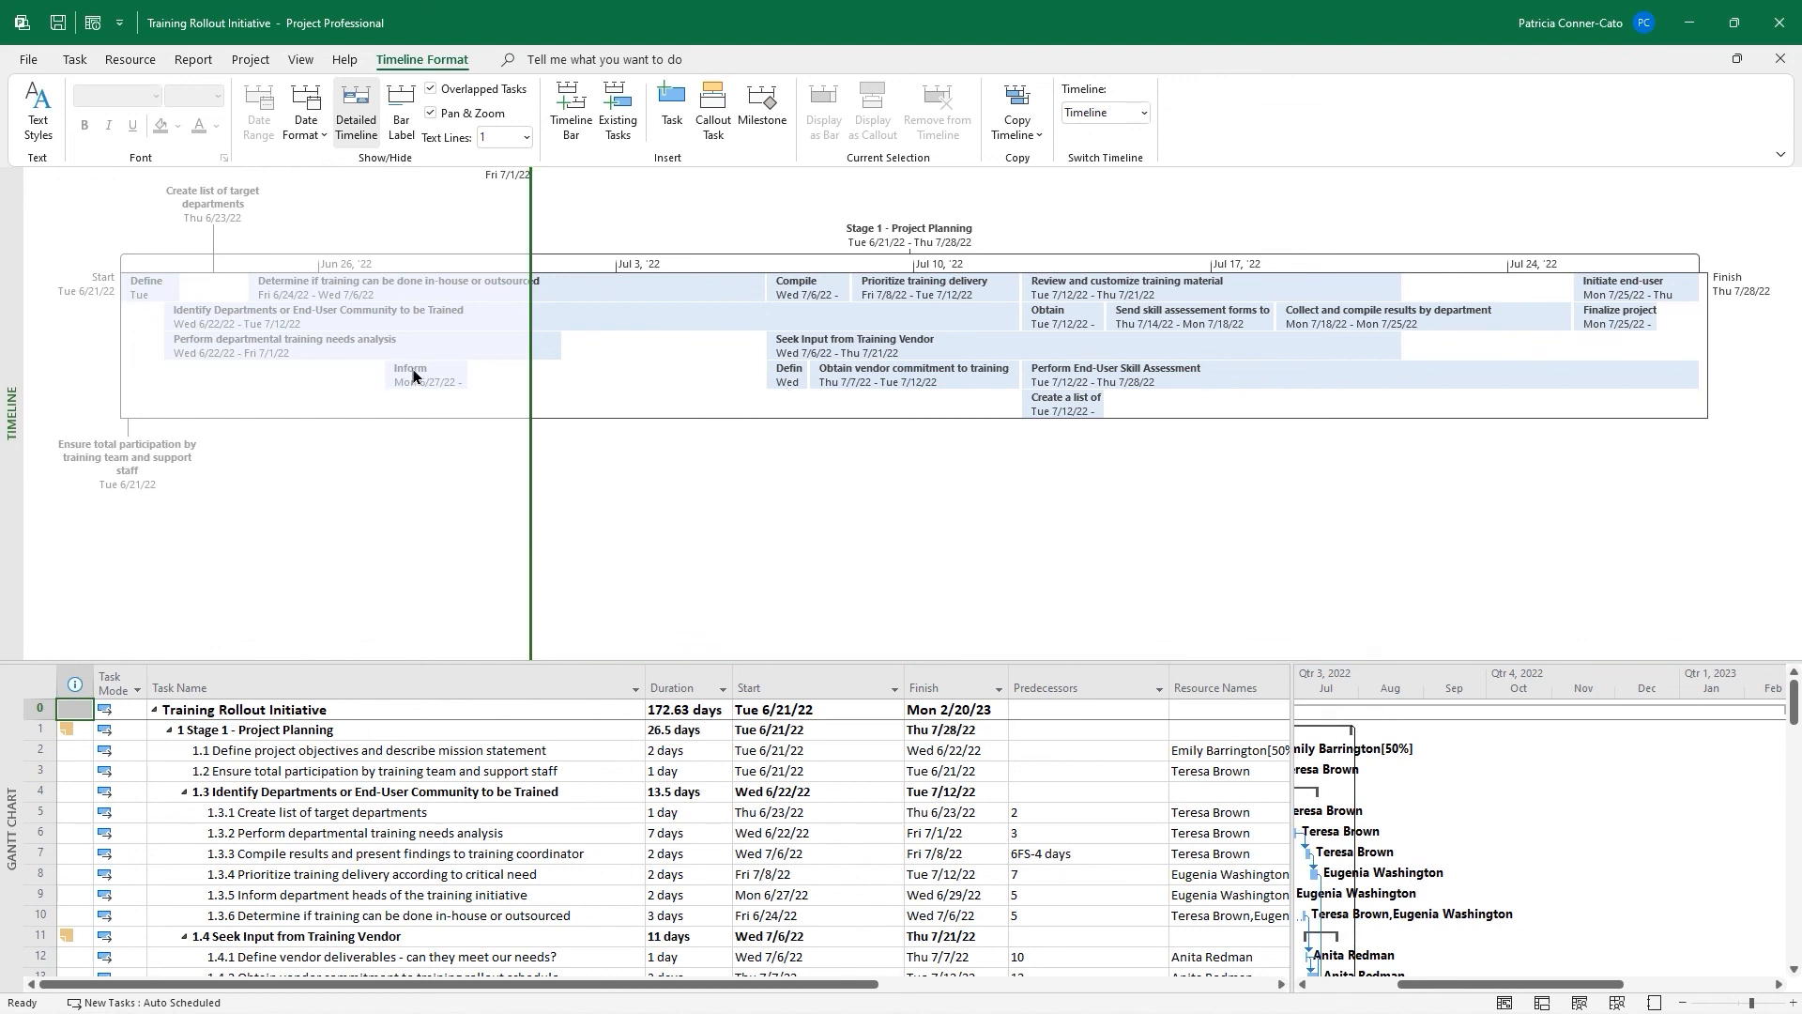
mouse_move(414, 376)
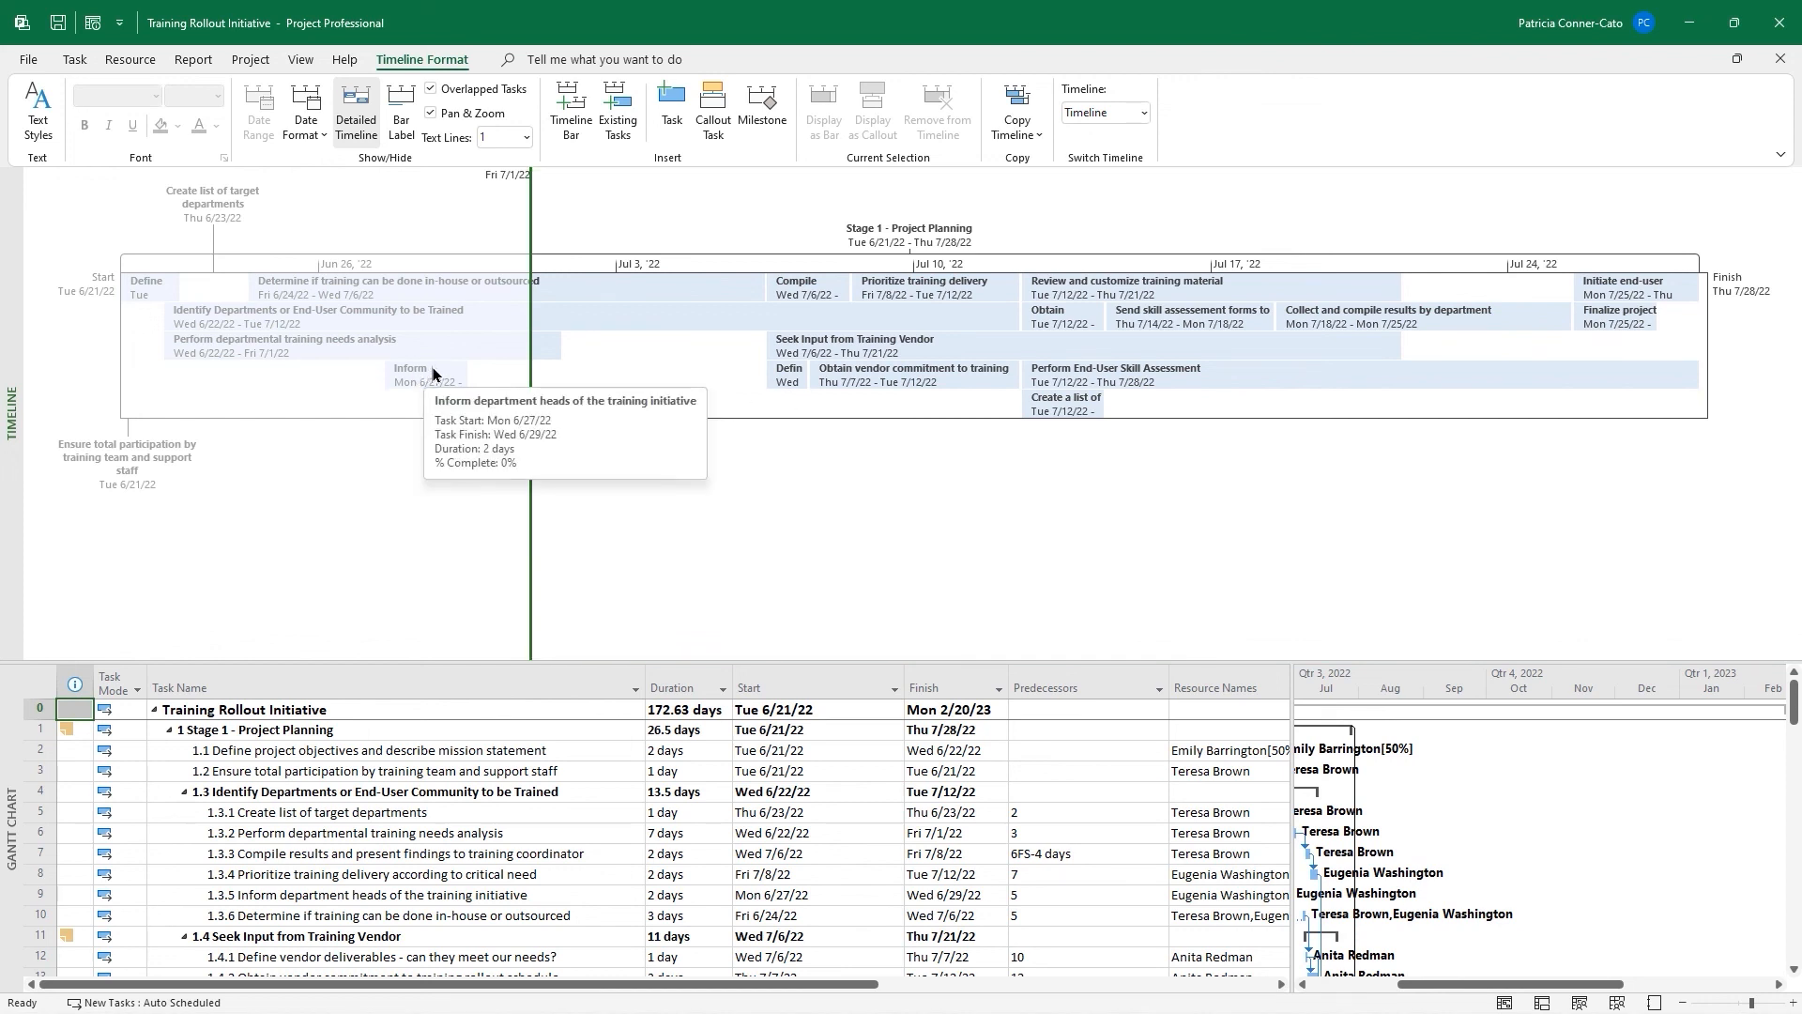
left_click(423, 376)
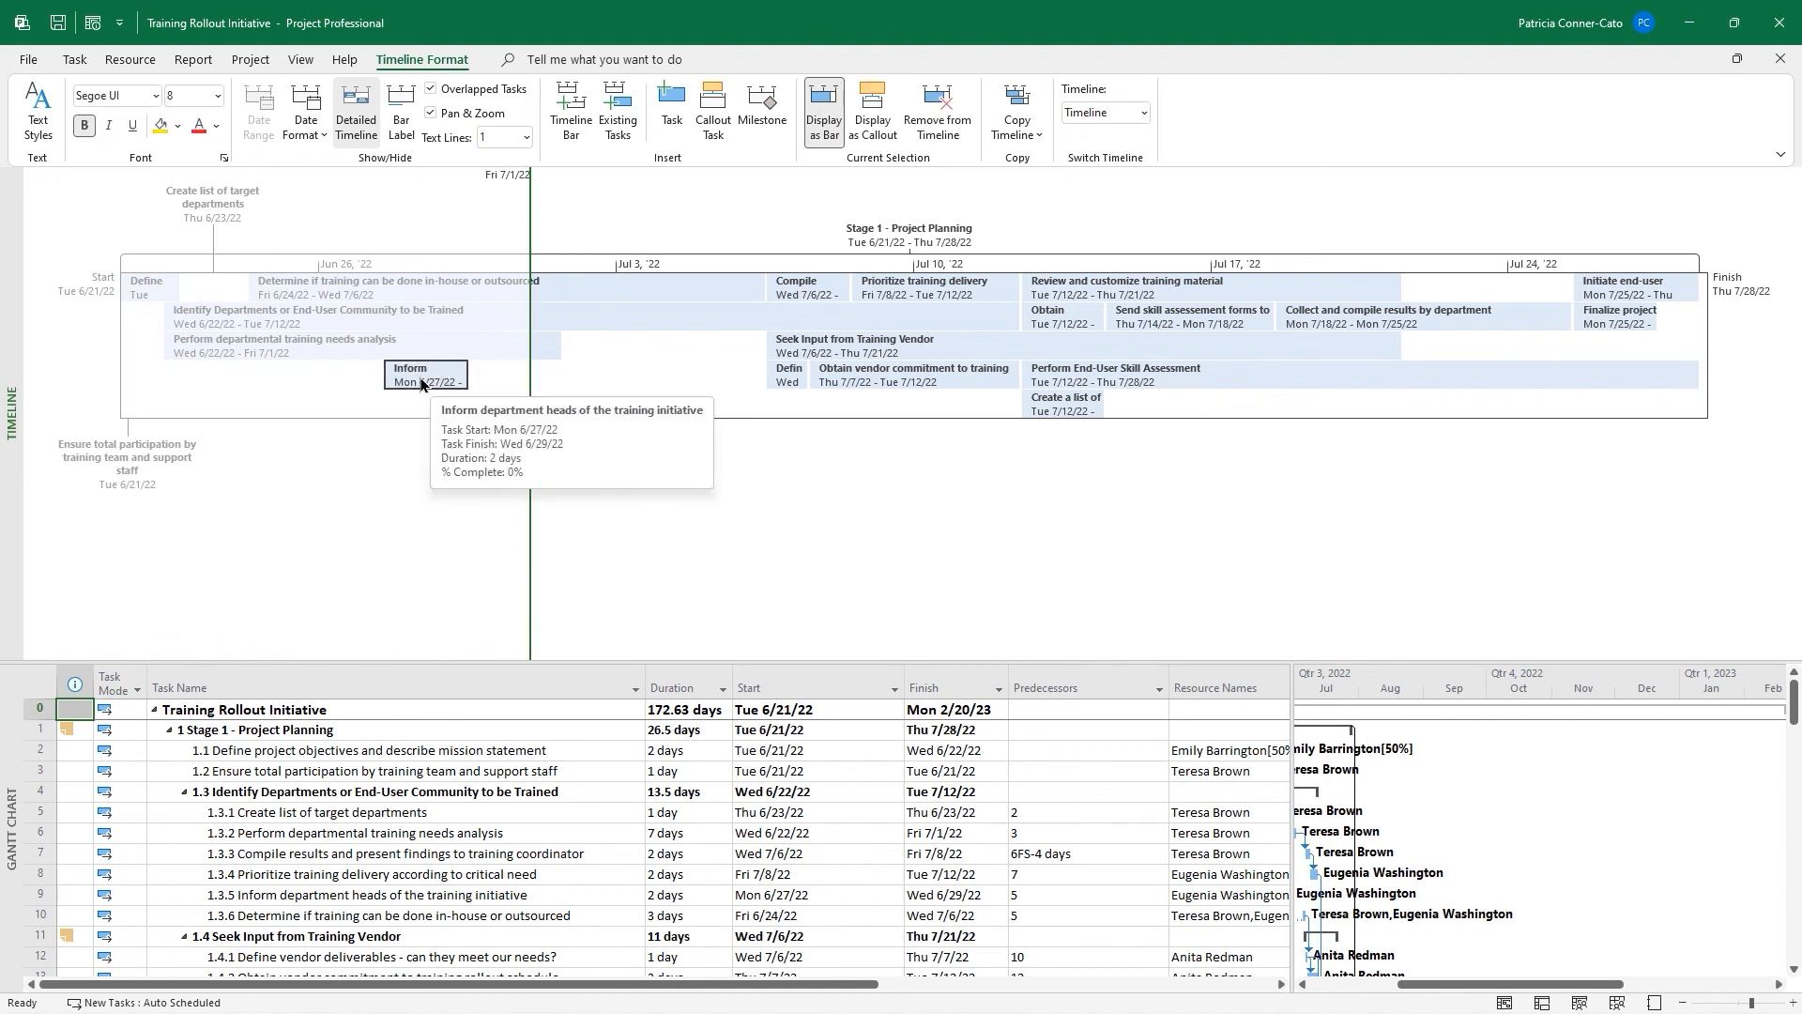
left_click_drag(420, 459, 420, 460)
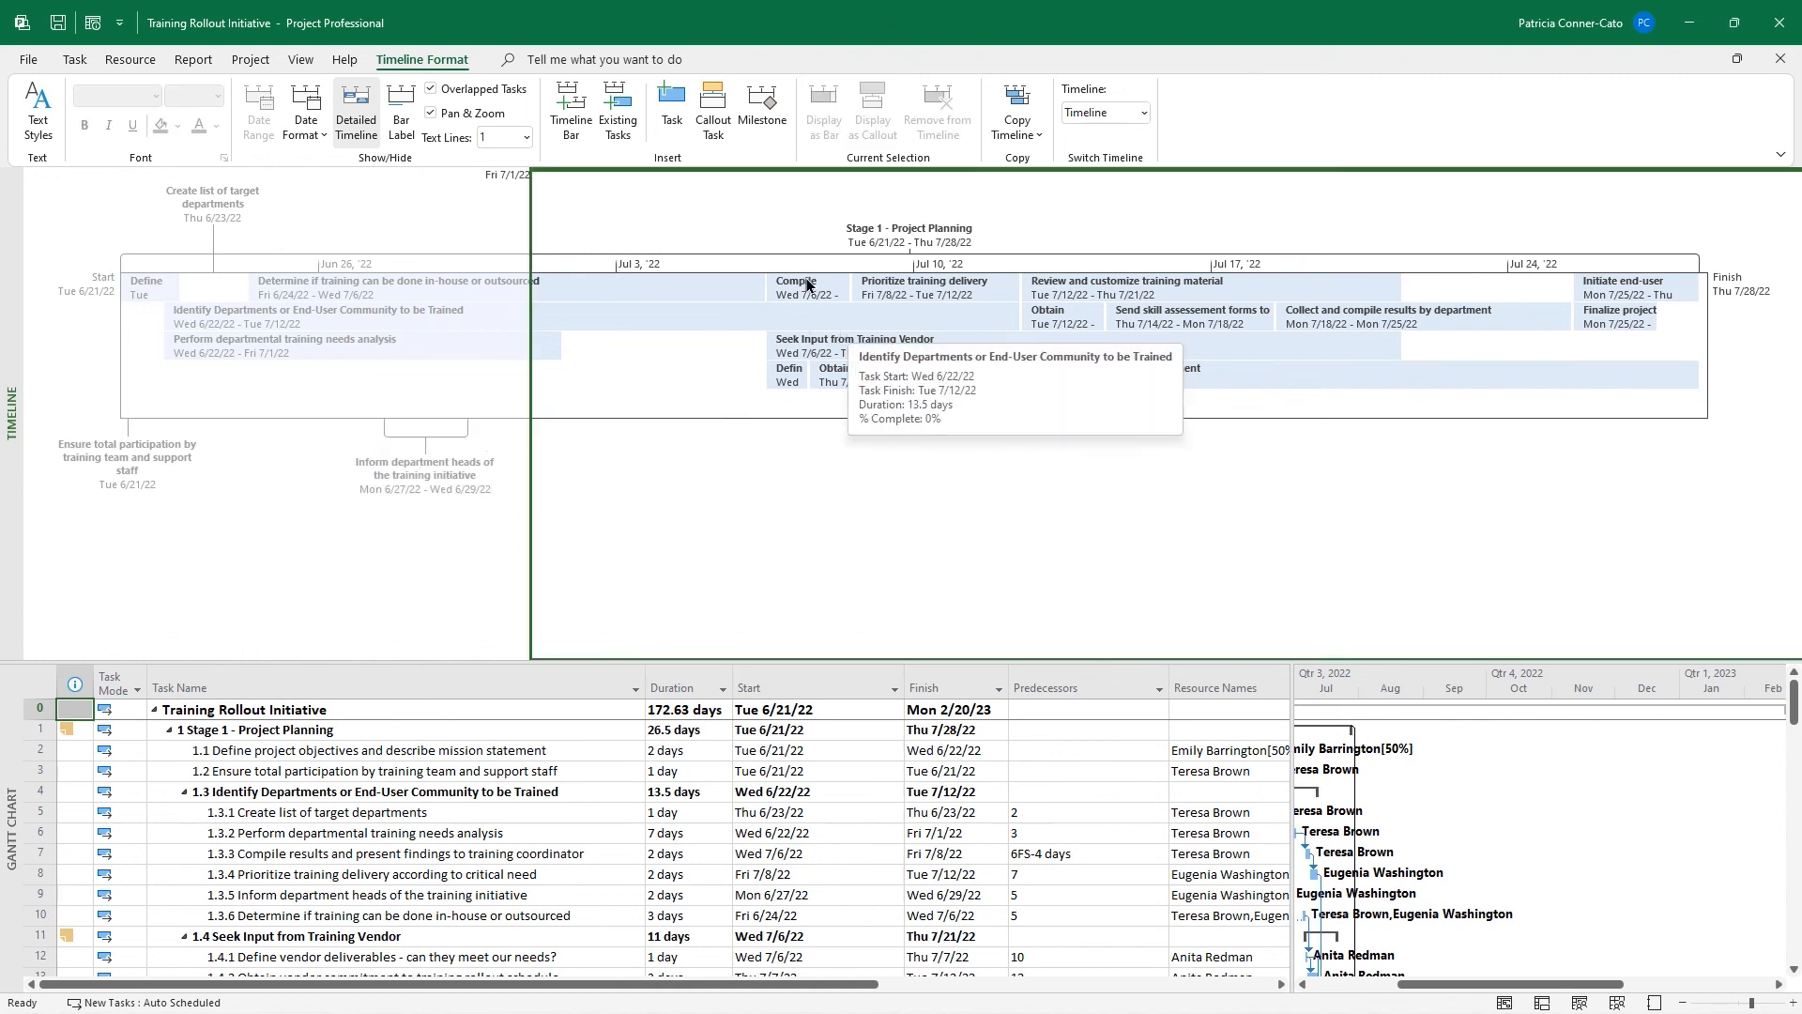
Place "Compile results and present findings to training coordinator" as a callout above the timeline and "Define vendor deliverables" as one below it
left_click_drag(812, 291, 807, 188)
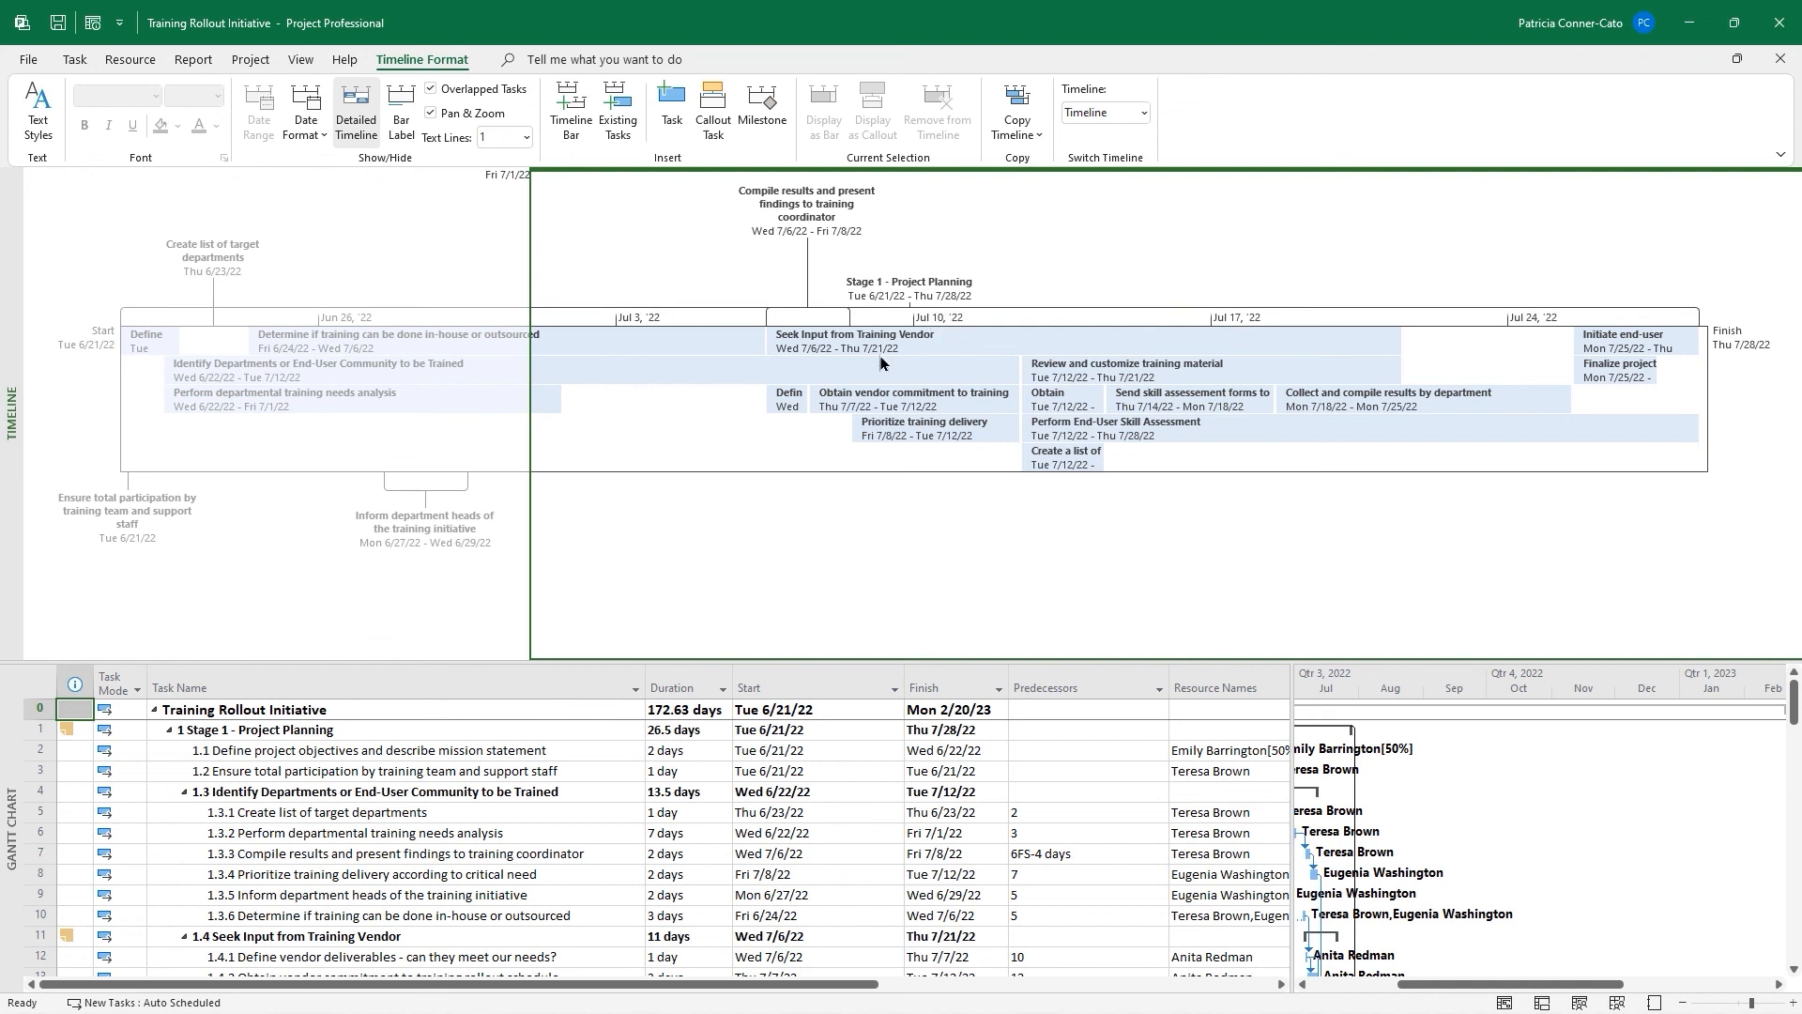
mouse_move(786, 406)
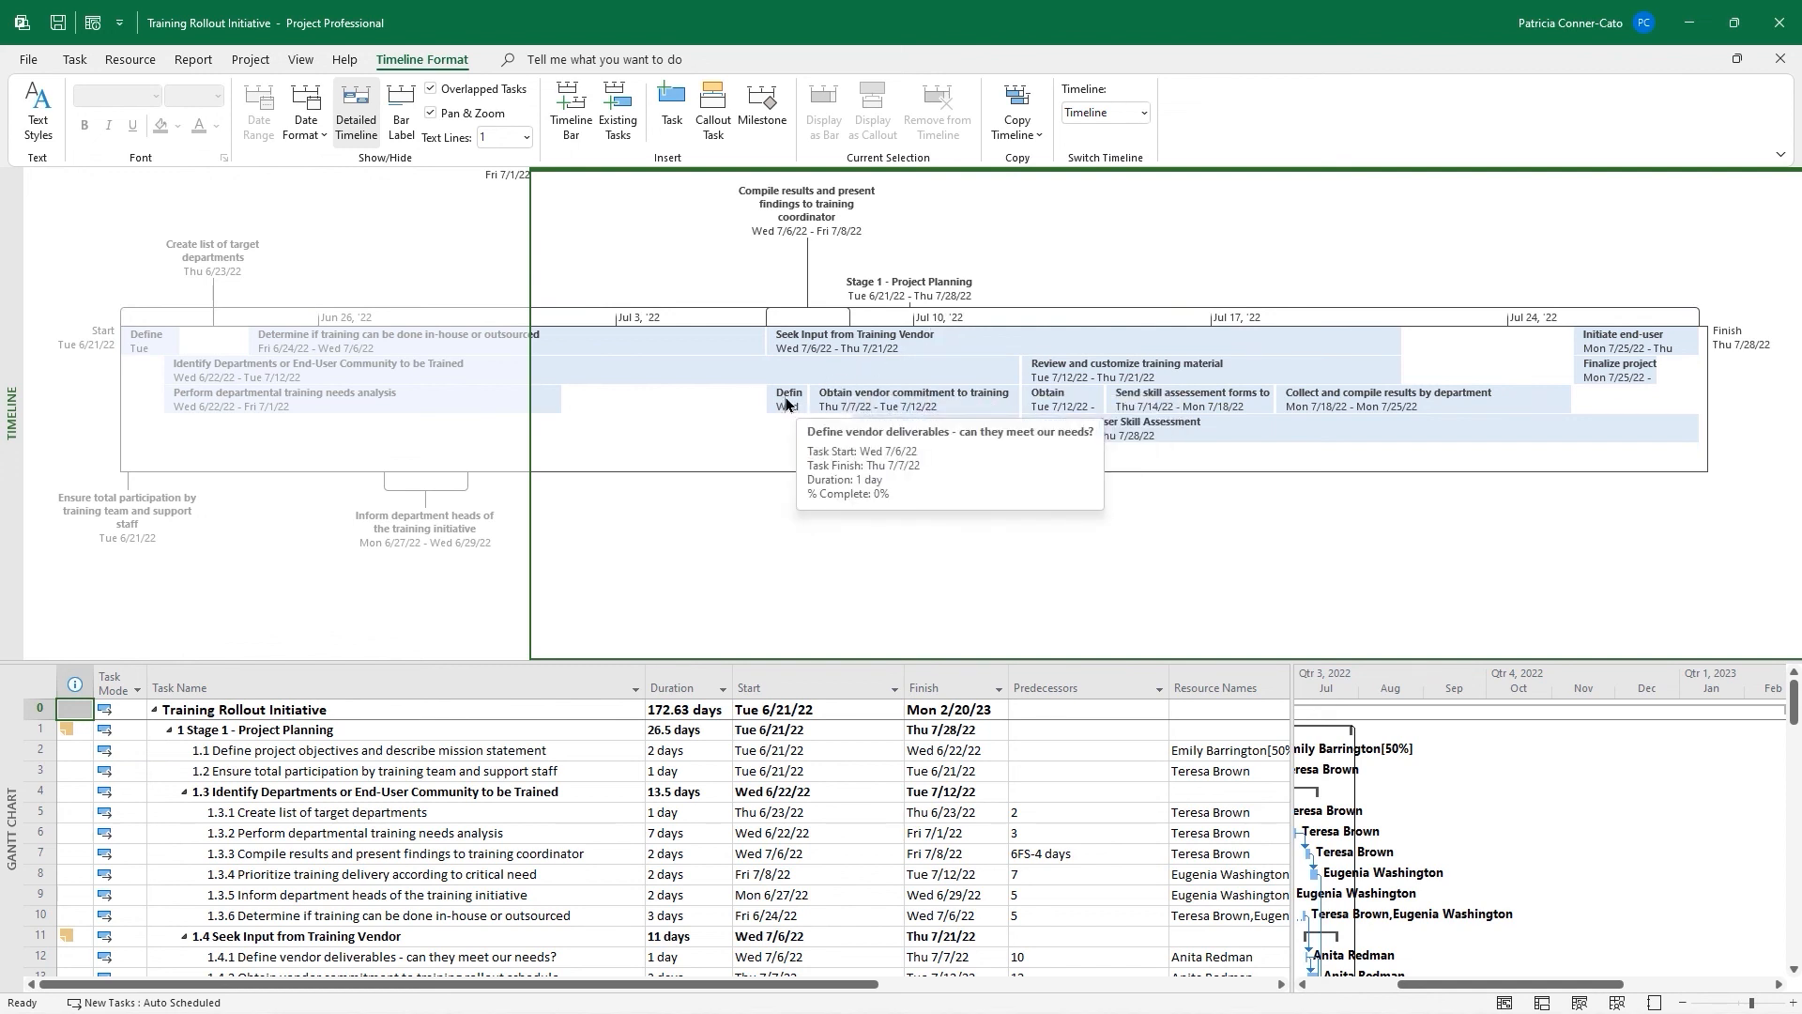
left_click(786, 402)
left_click_drag(772, 512, 772, 512)
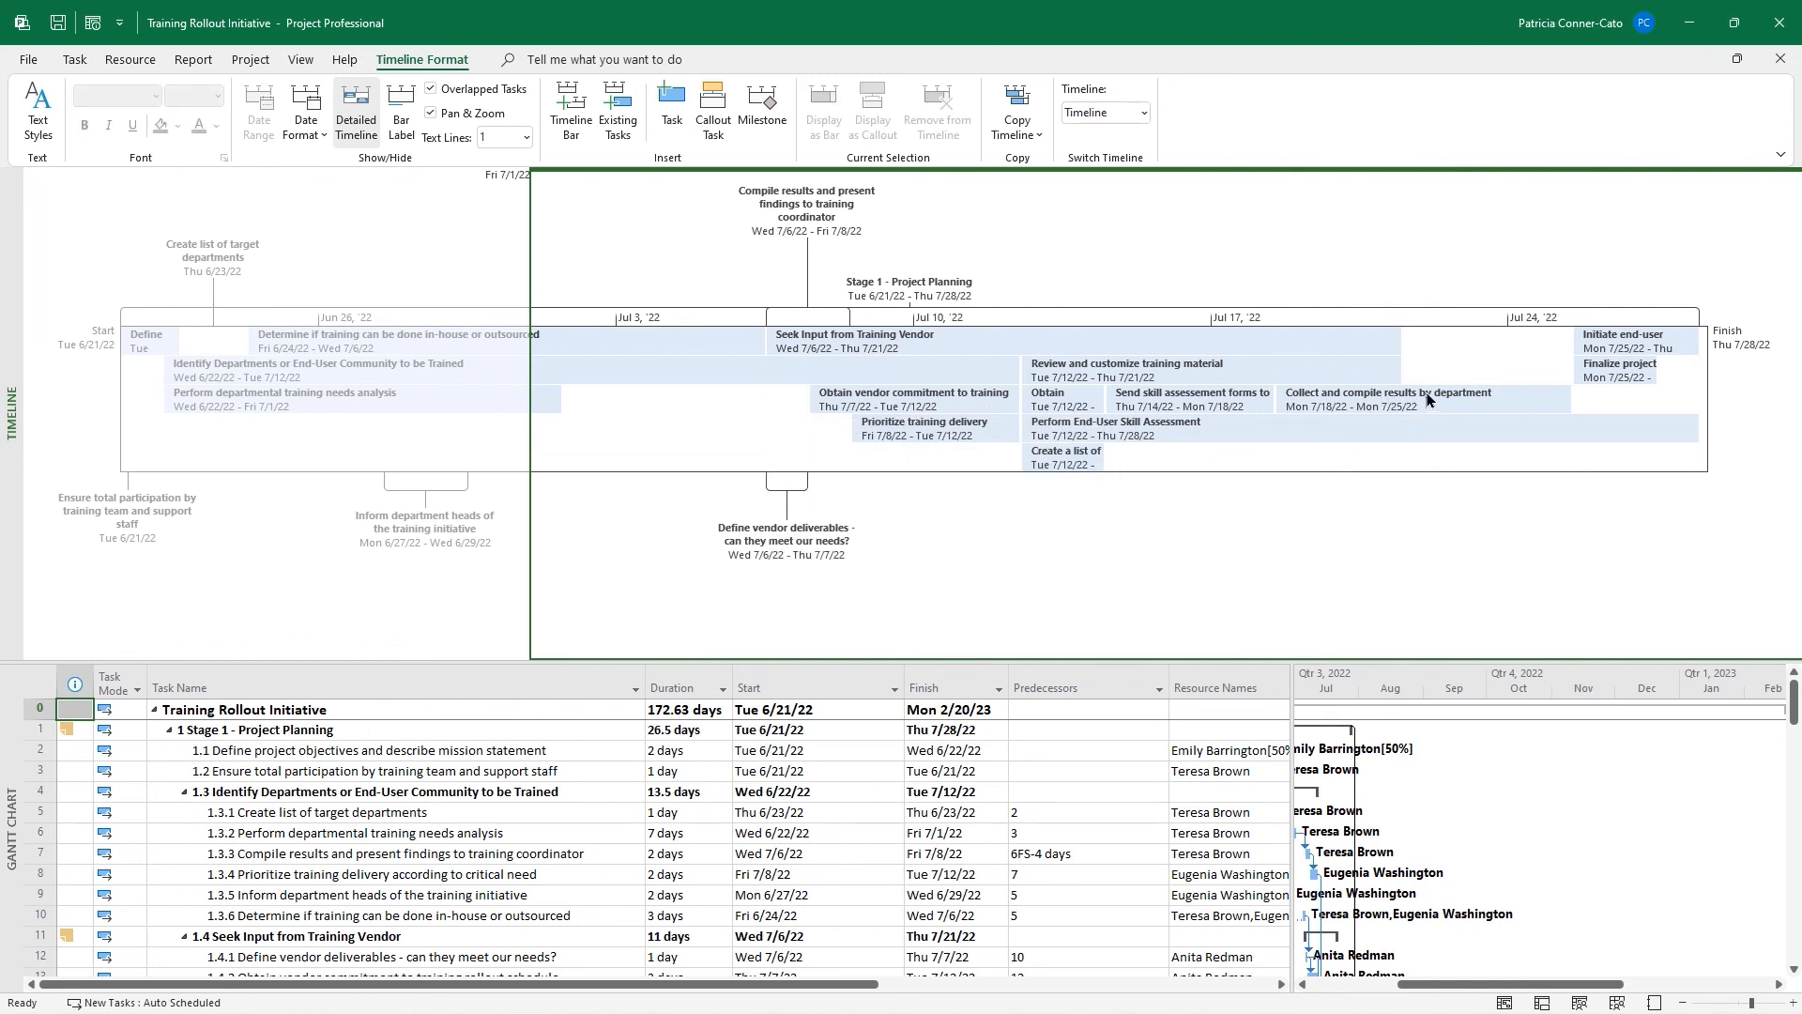
Place "Obtain approval for purchase orders" as a callout above the timeline and "Create a list of training recipients by department" as one below it
mouse_move(1056, 436)
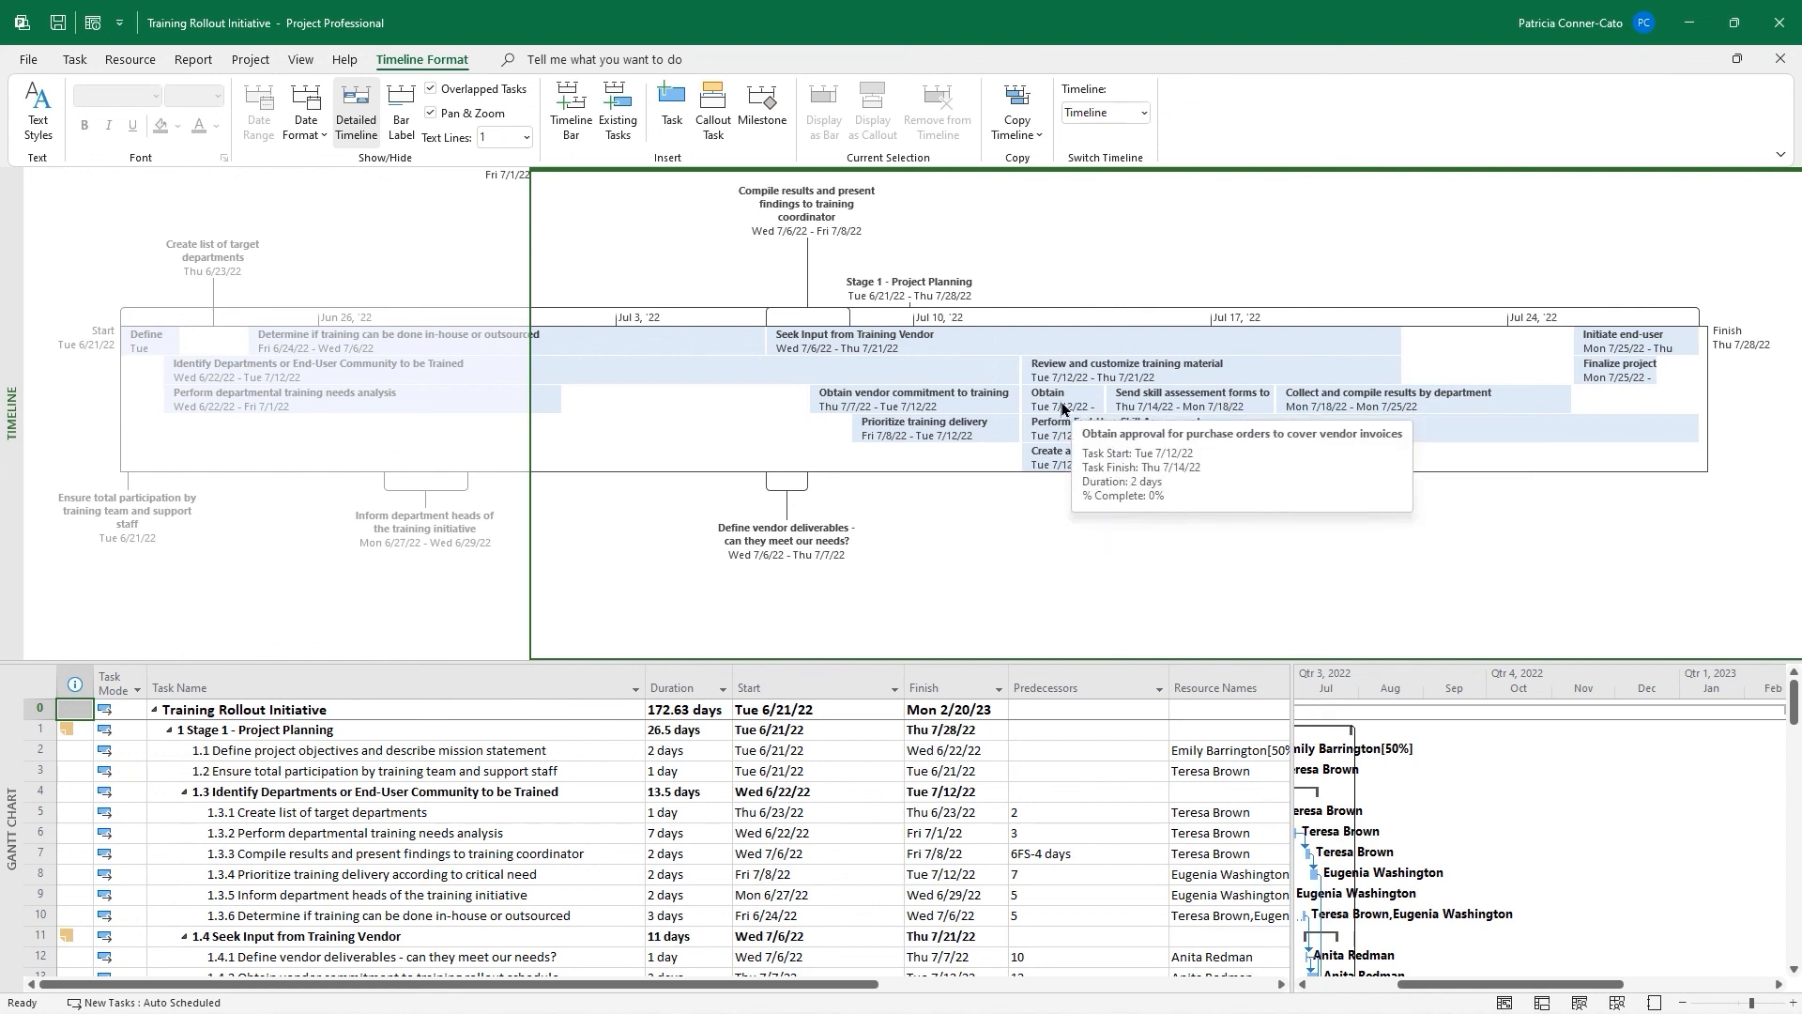
left_click_drag(1062, 409, 1071, 232)
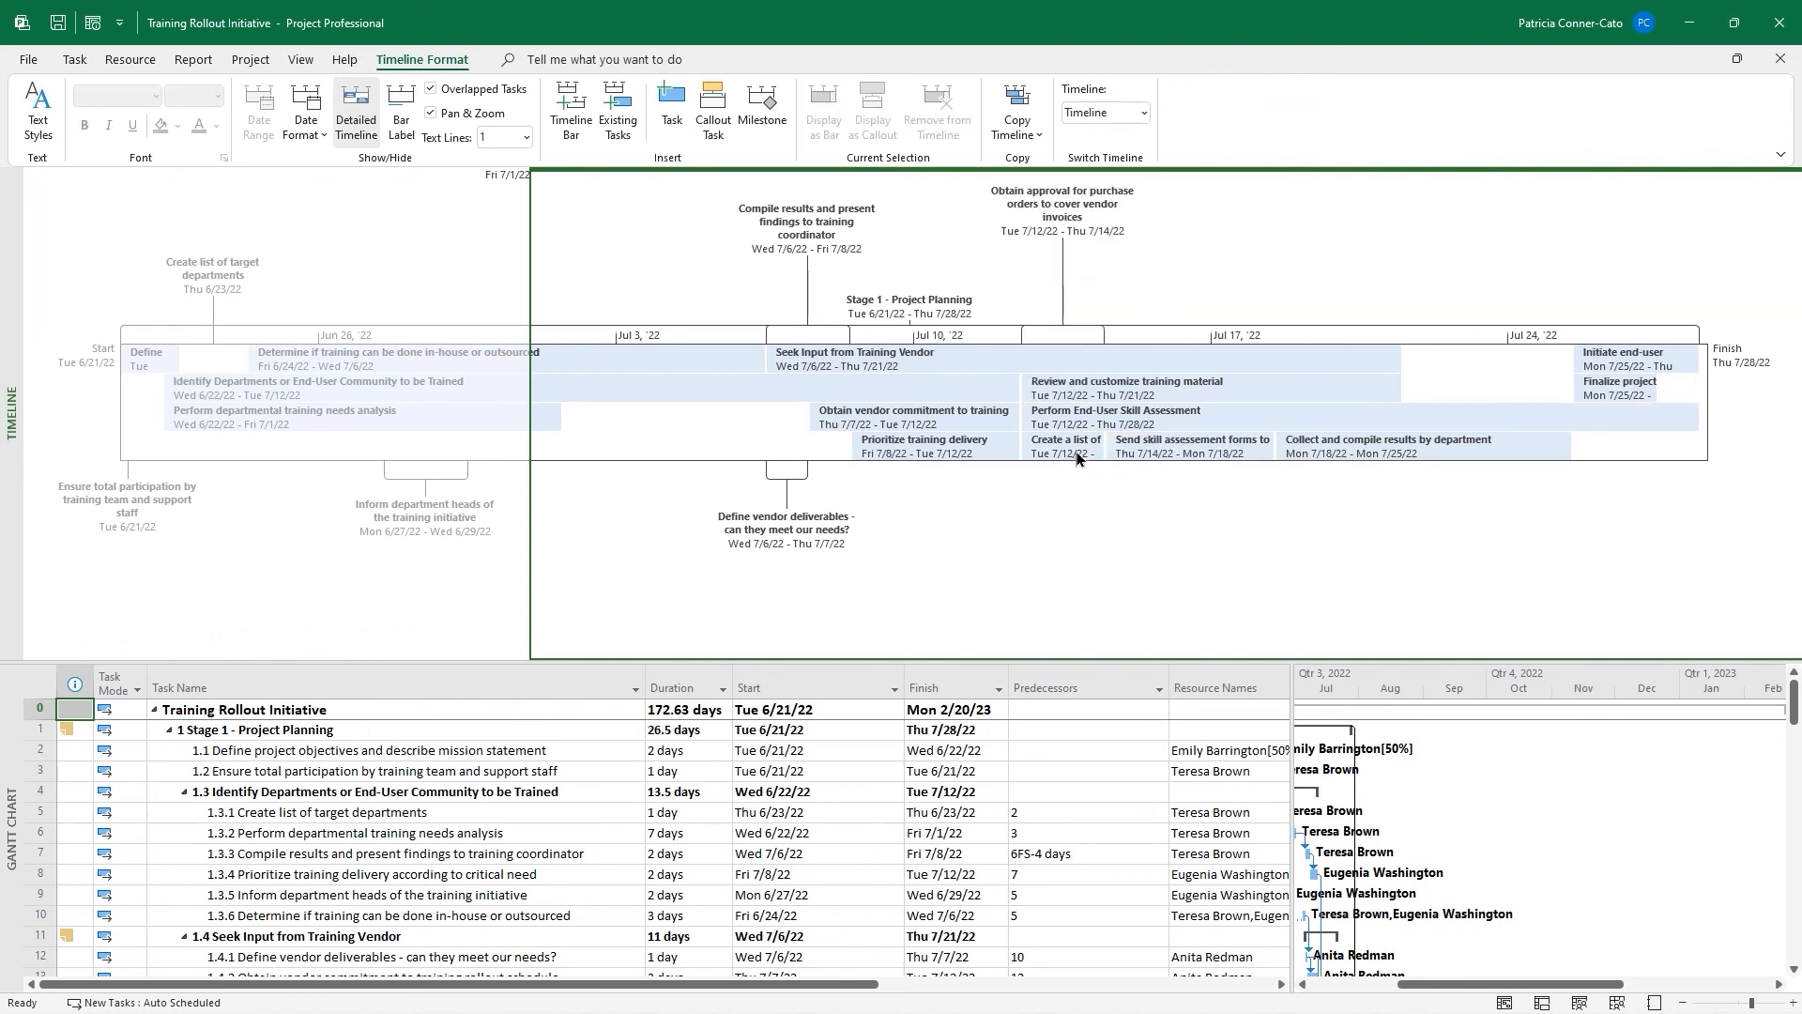
mouse_move(1062, 451)
left_click_drag(1061, 451, 1062, 497)
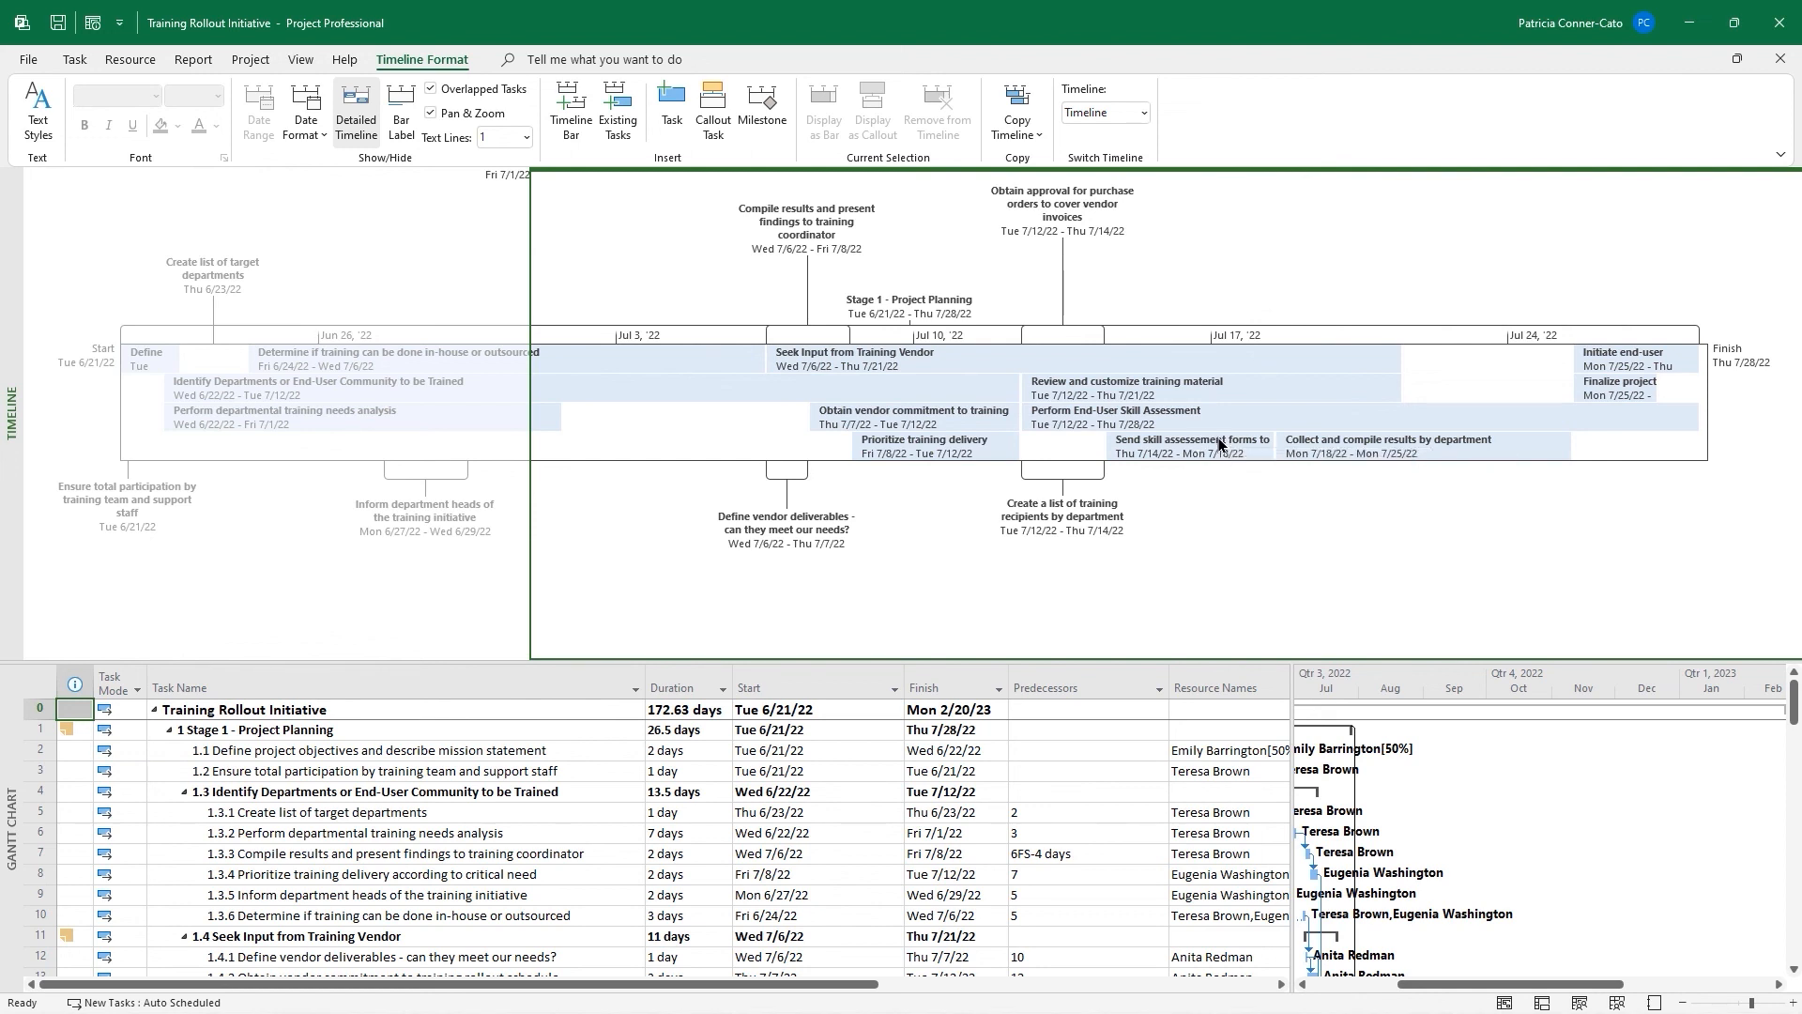
Place "Send skill assessment forms" as a callout below the timeline, lower than its neighbour, and "Initiate end-user placement matrix" as one above
left_click_drag(1218, 447, 1226, 515)
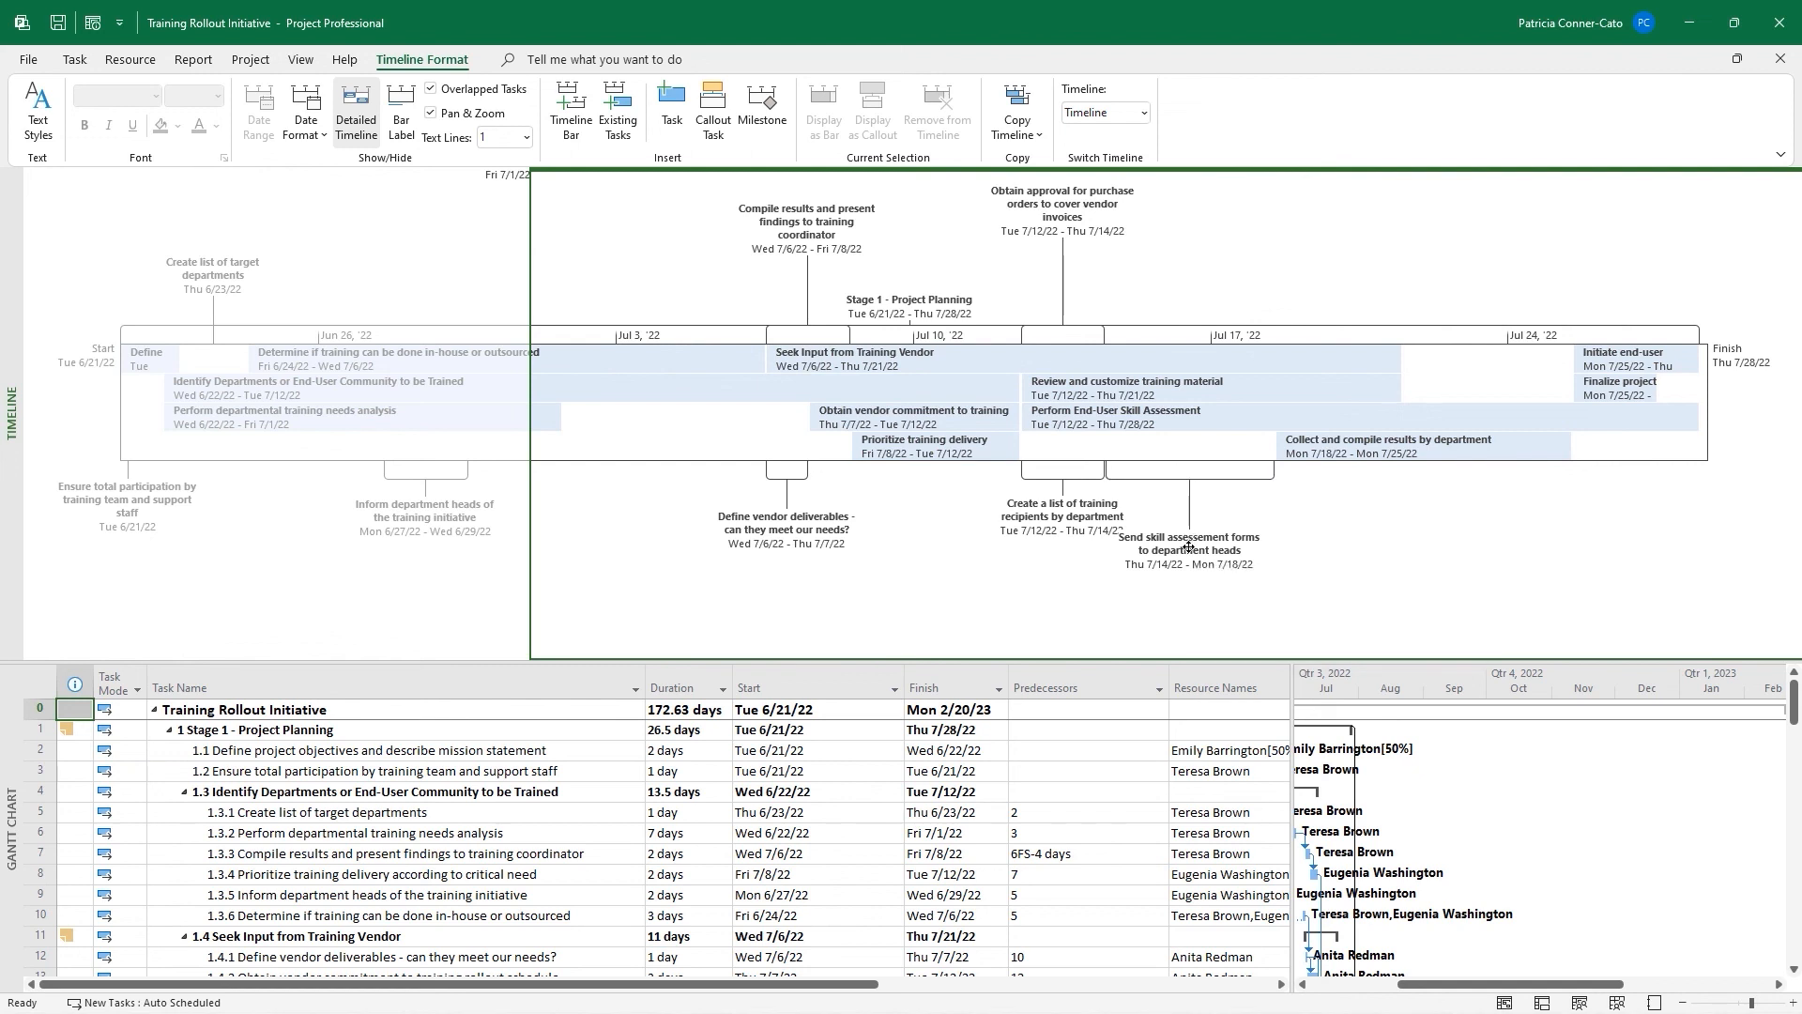
left_click_drag(1188, 546, 1190, 566)
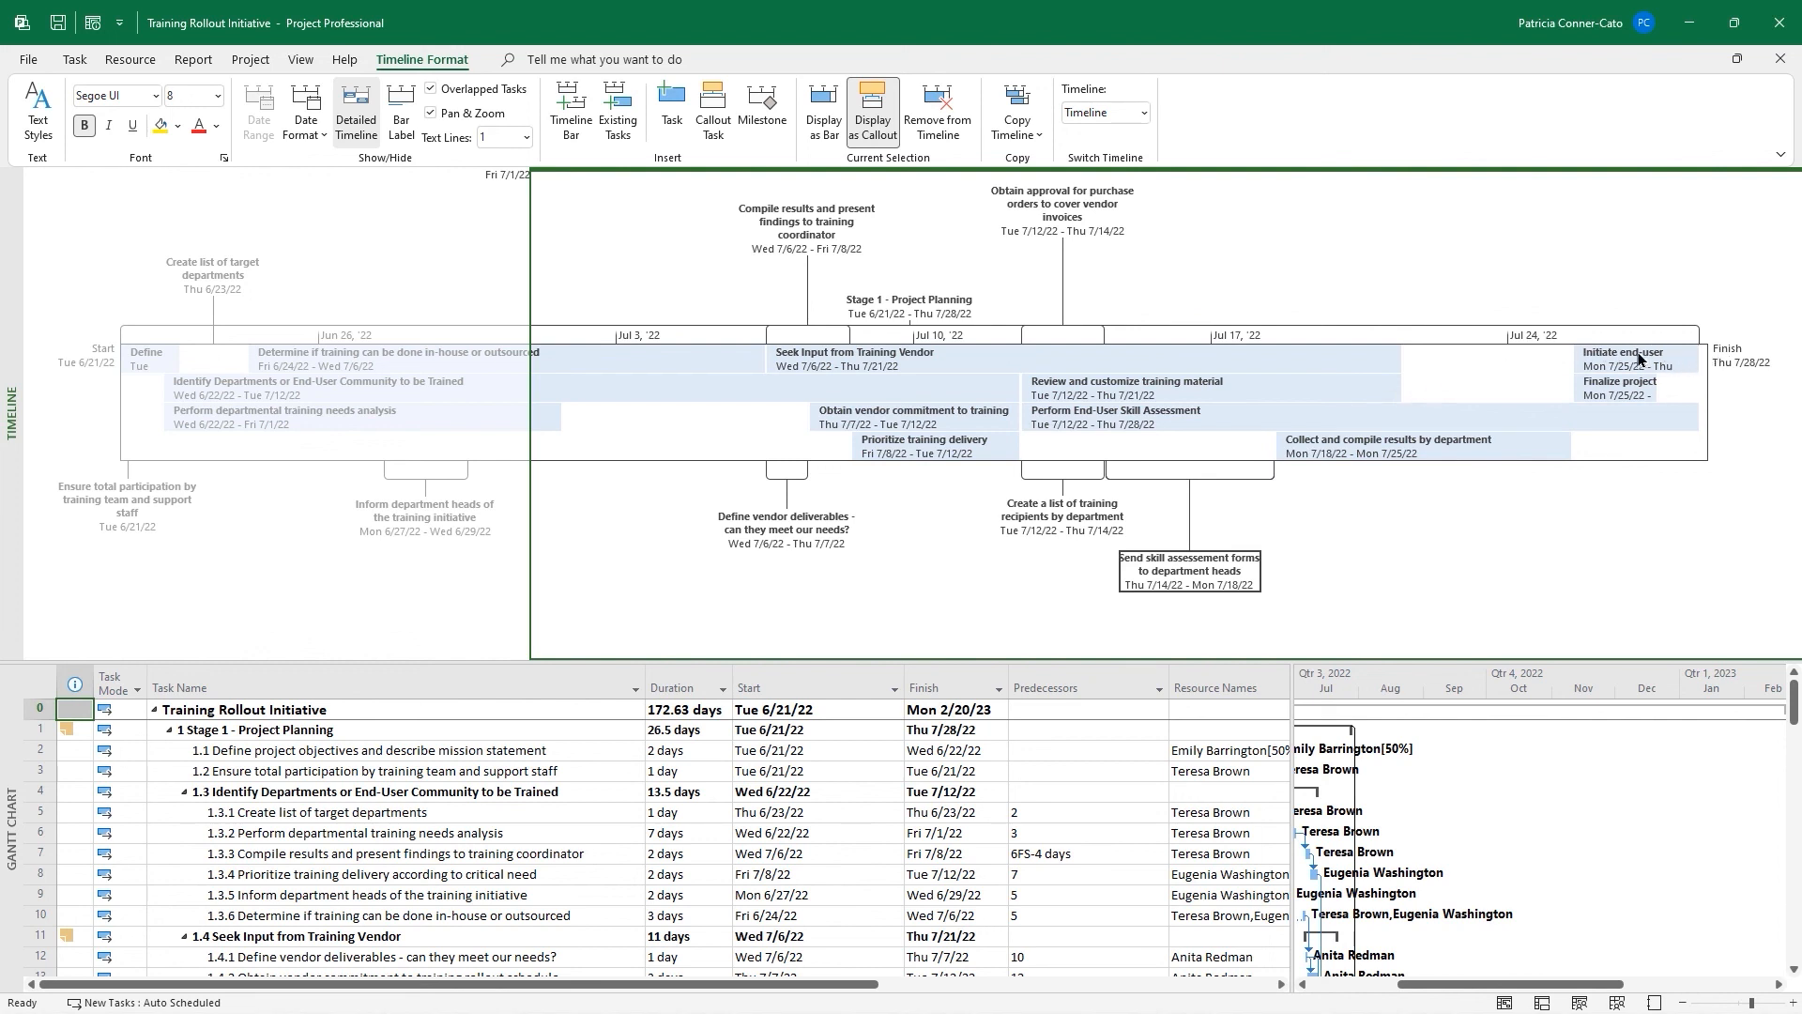
left_click_drag(1635, 359, 1631, 246)
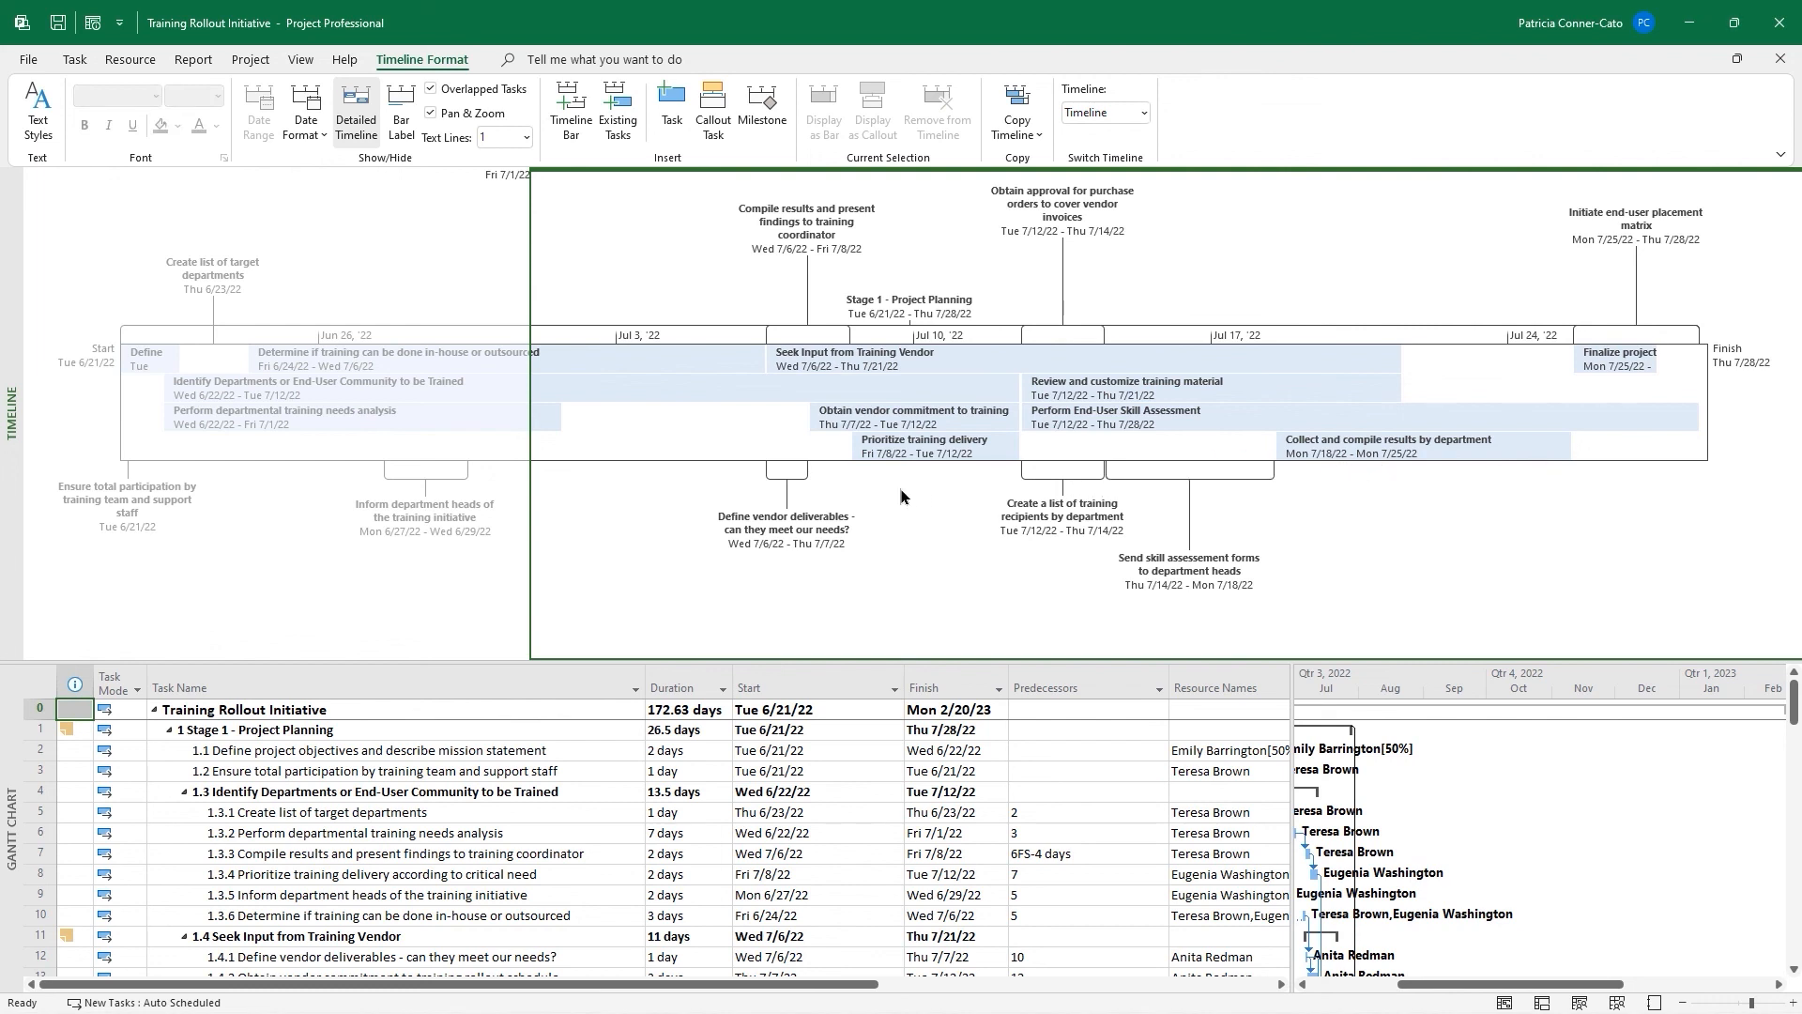
left_click(197, 396)
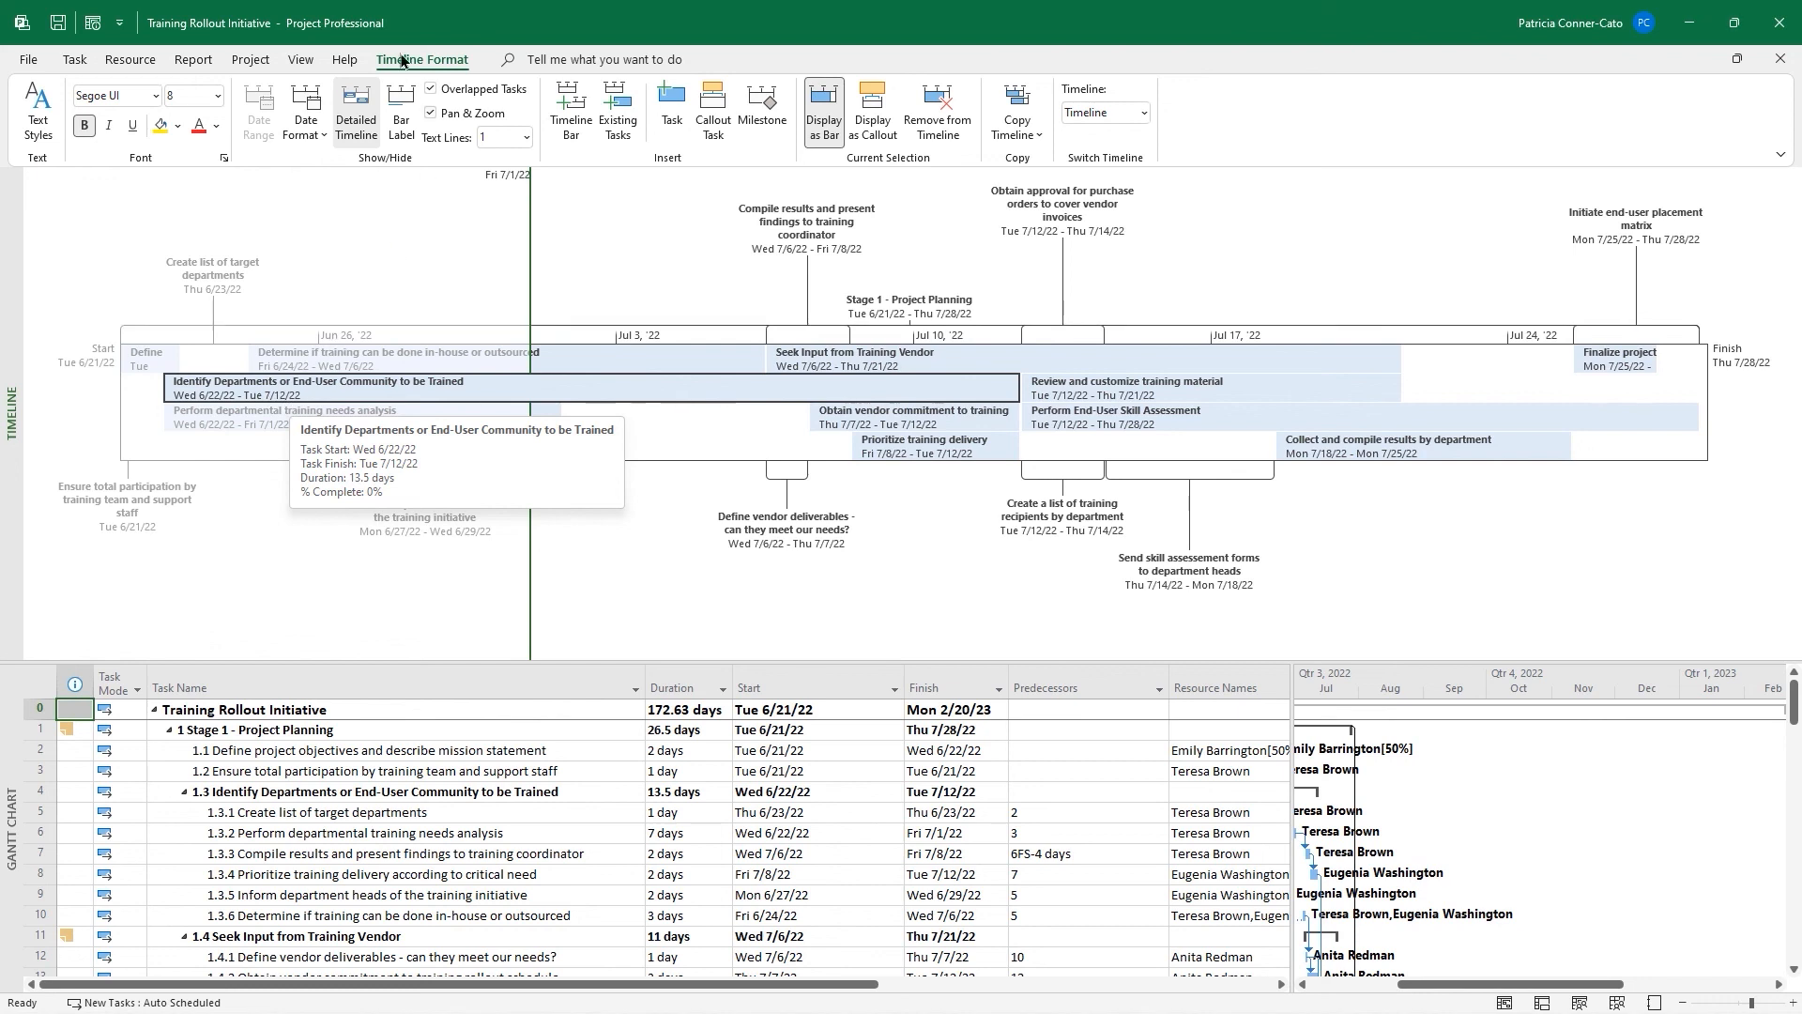
left_click(309, 137)
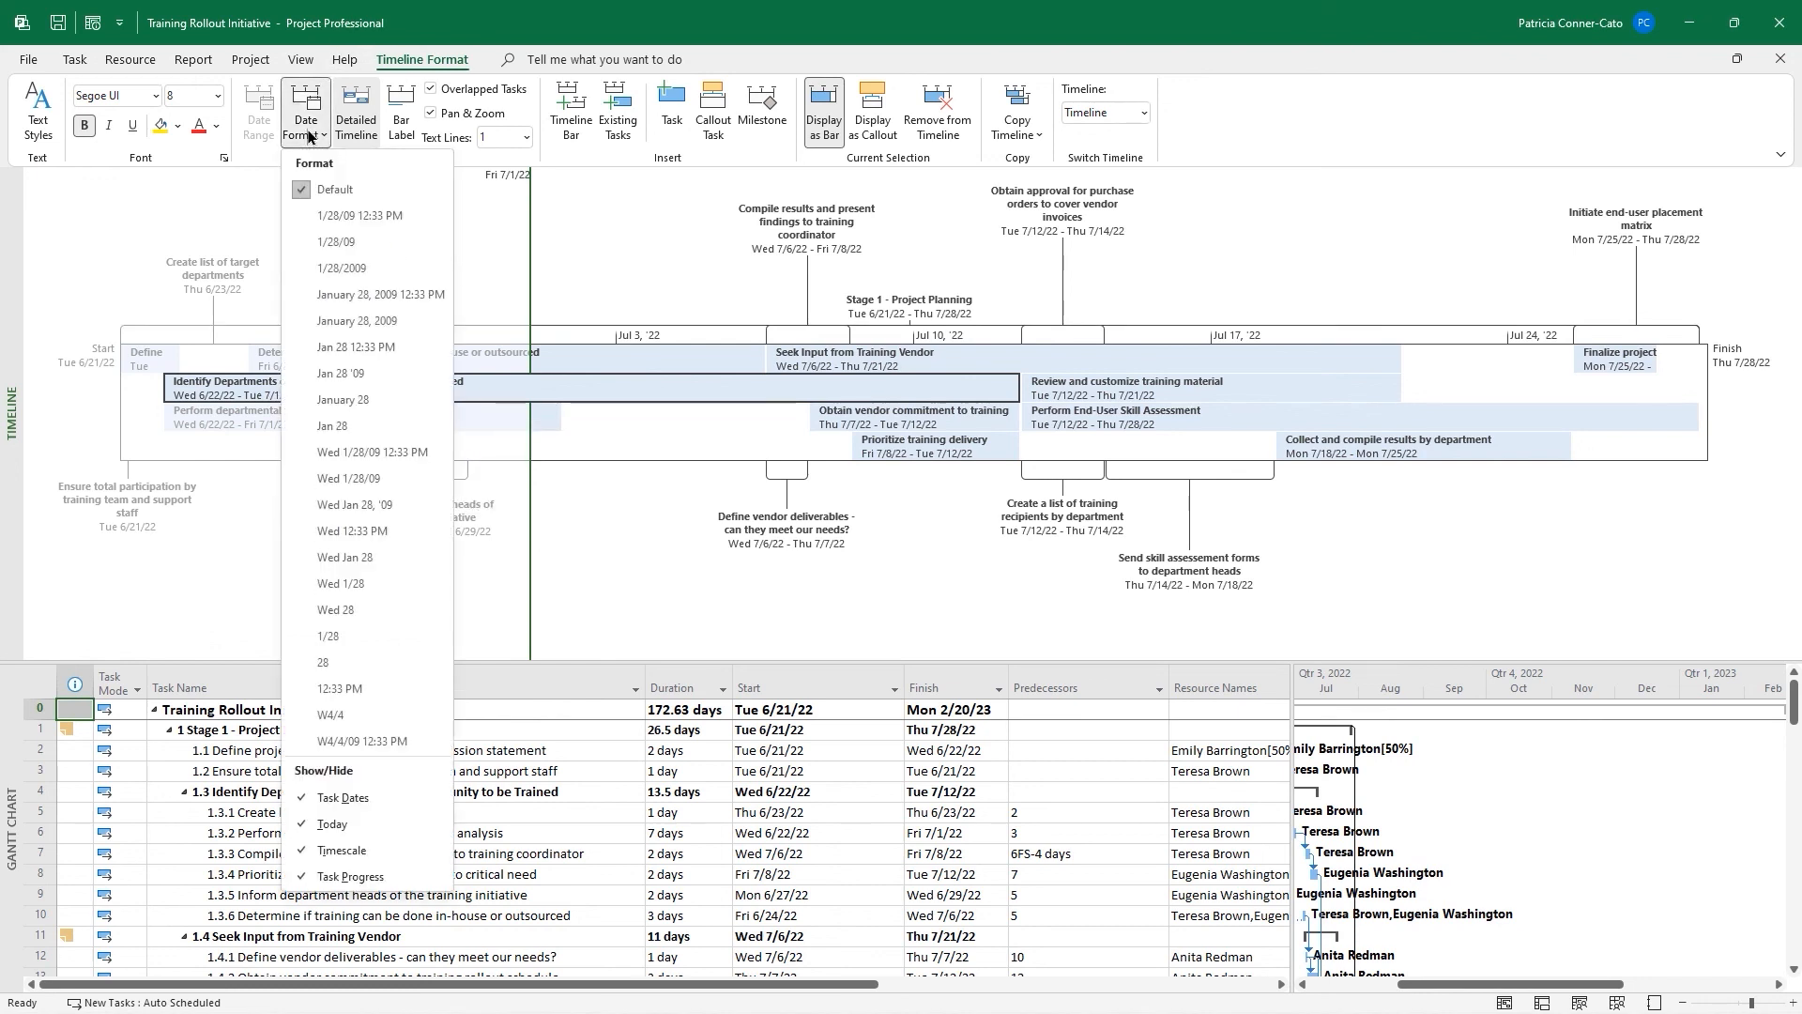
left_click(310, 136)
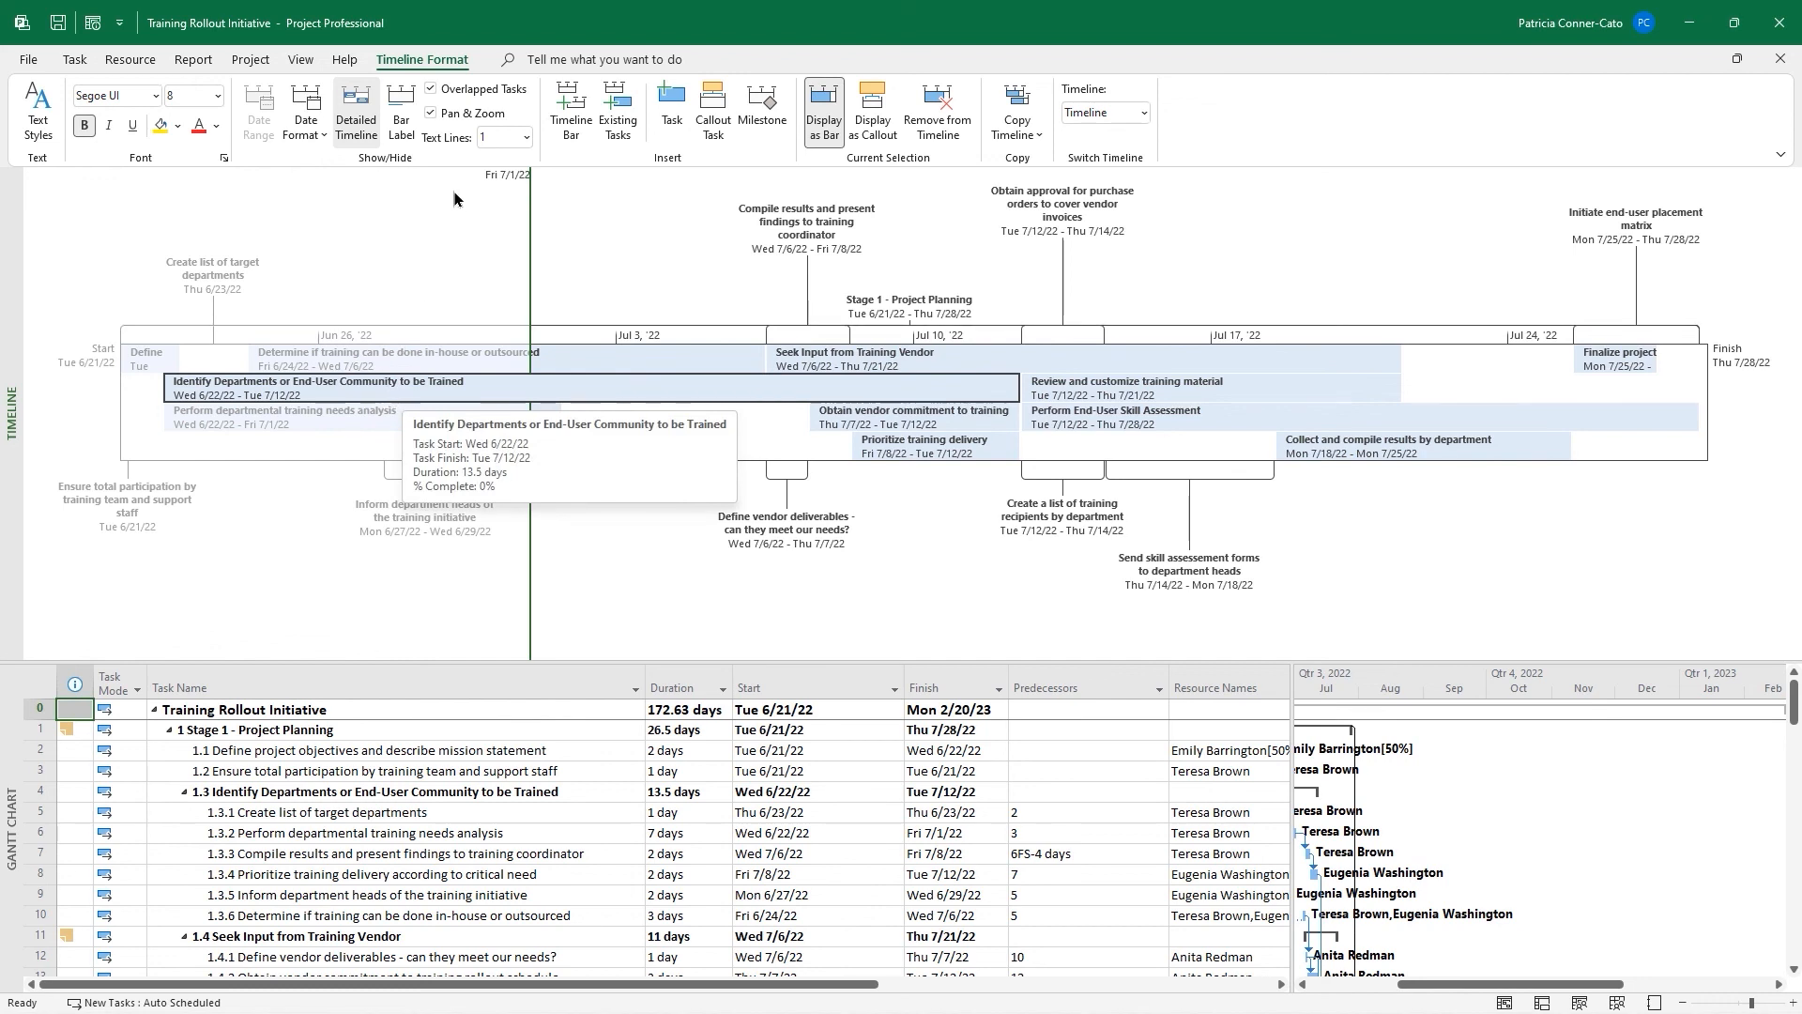
Name the timeline's first bar "Stage 1"
left_click(402, 127)
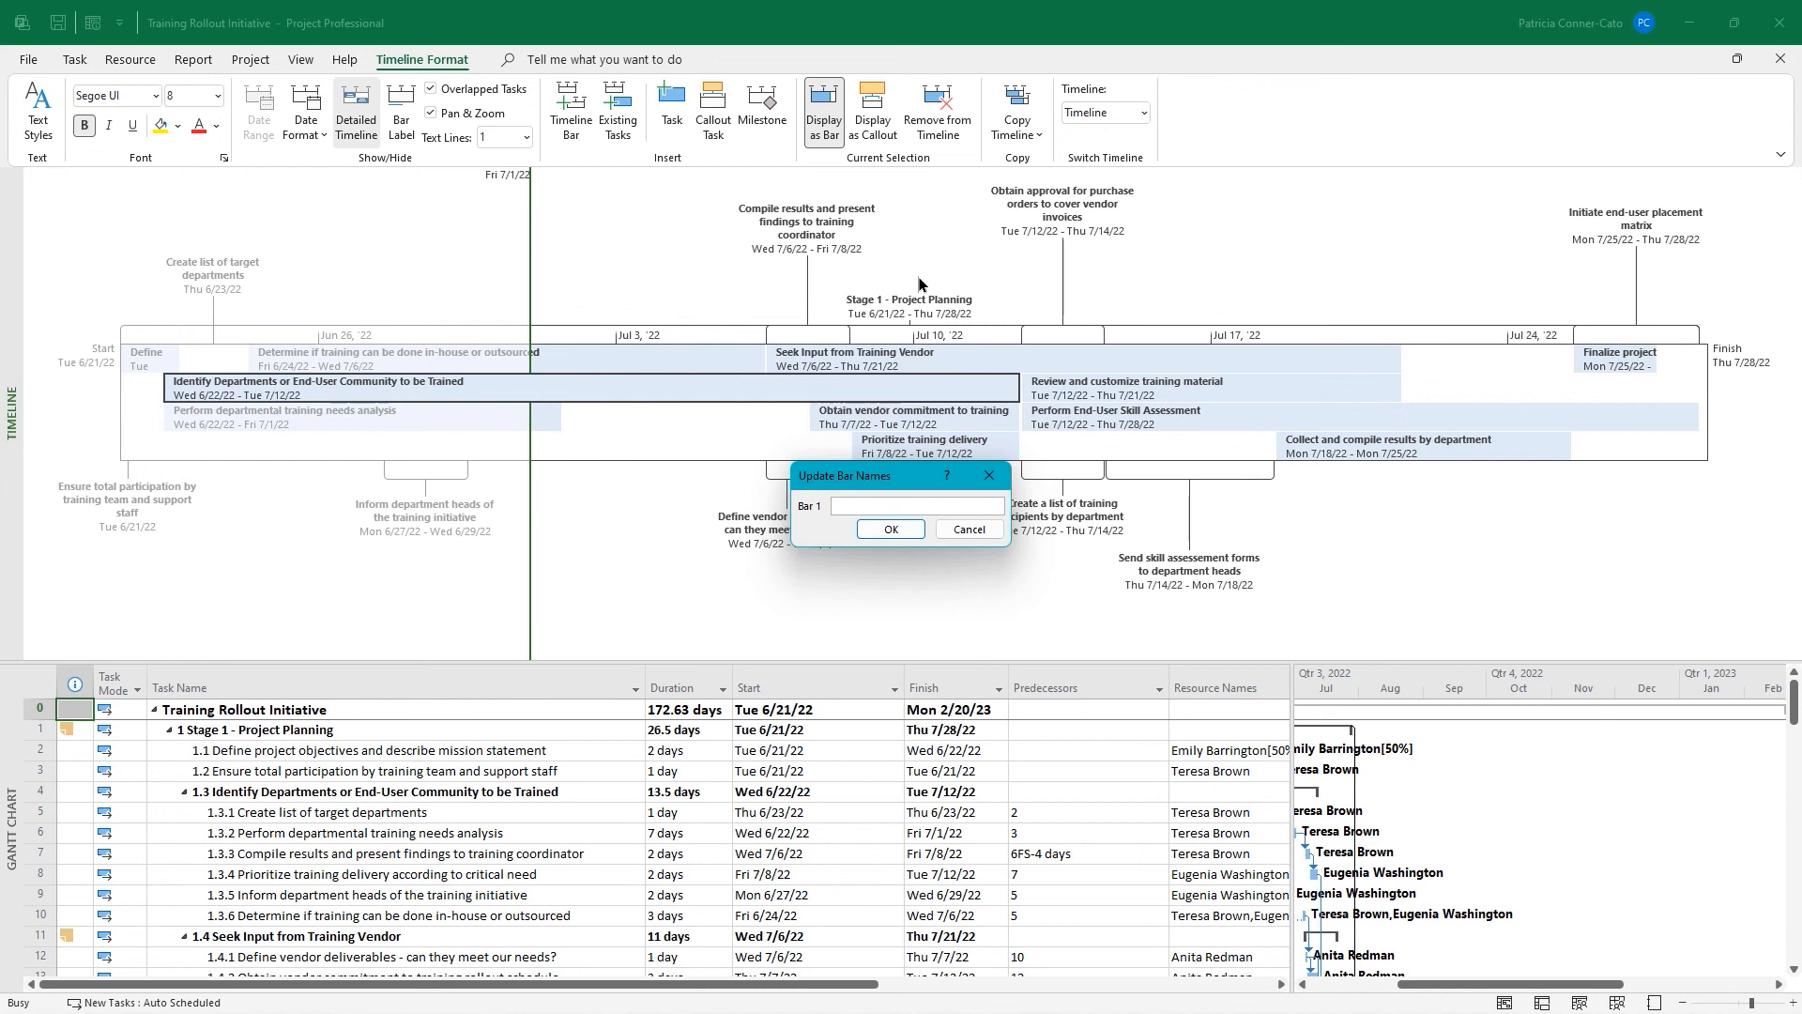
type("Stage 1")
key("Return")
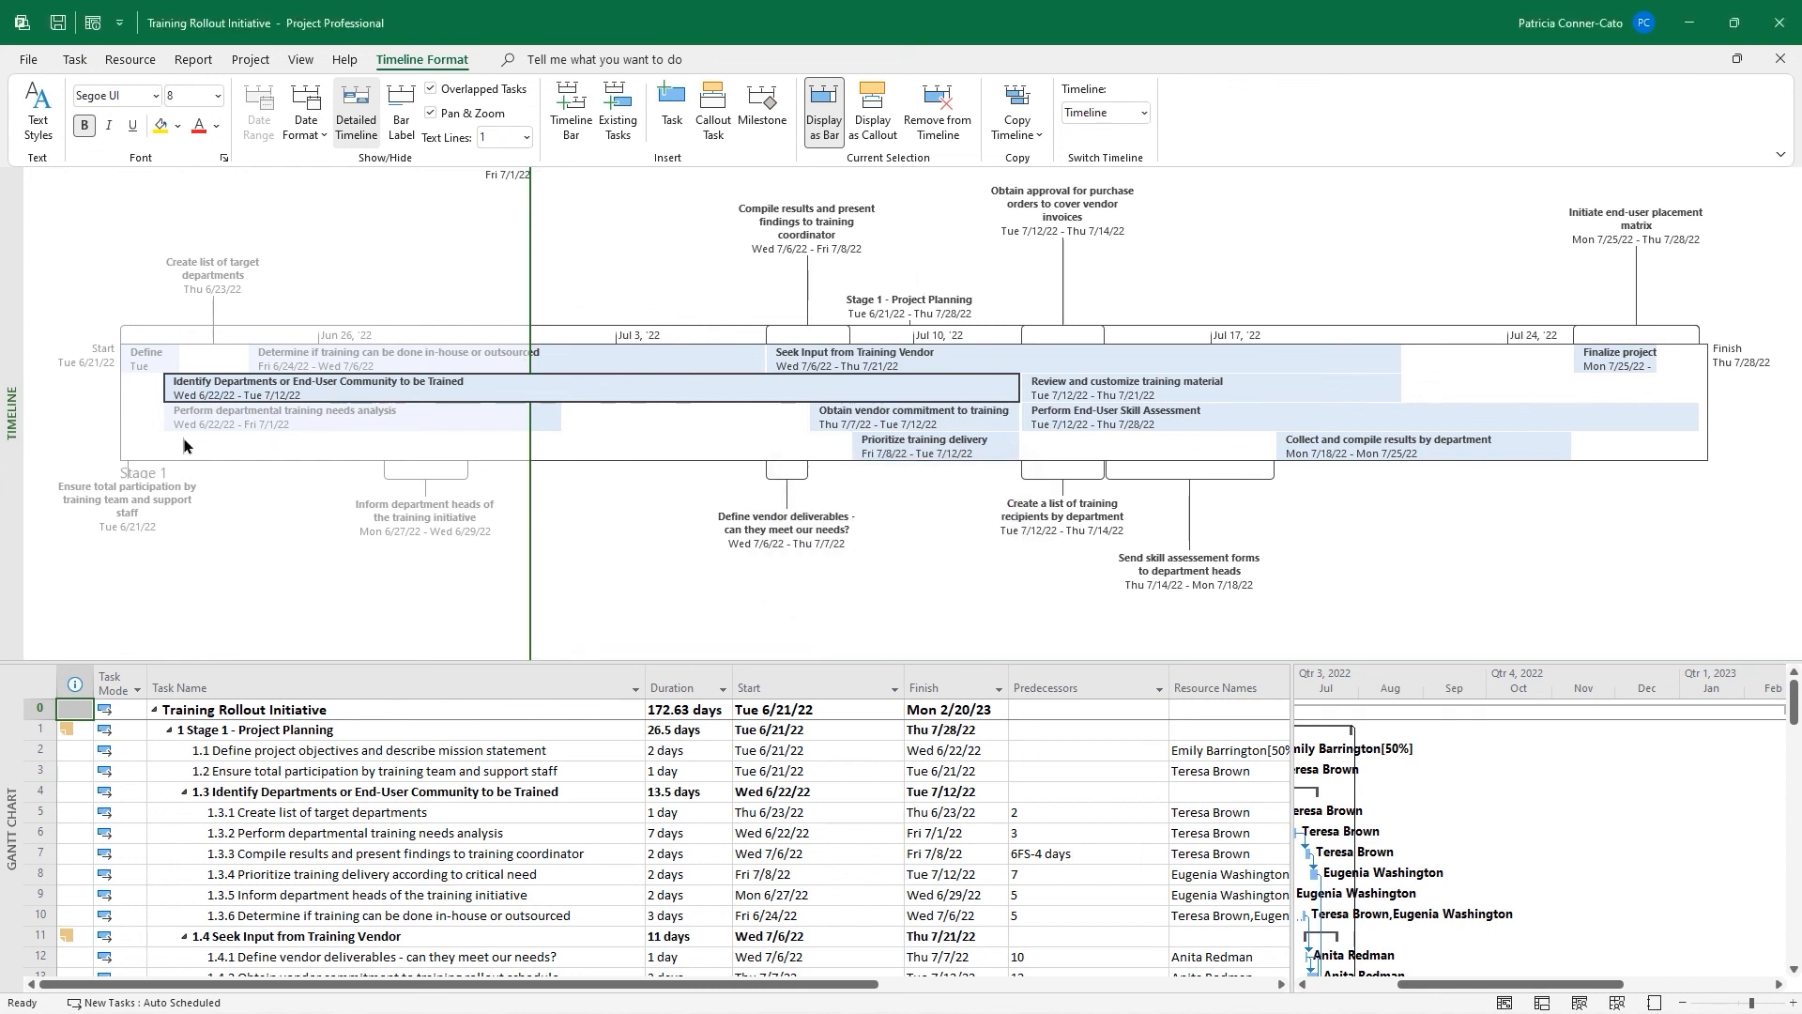
Move the "Ensure total participation by training team and support staff" callout farther below the timeline, clear of the Stage 1 label
left_click(180, 487)
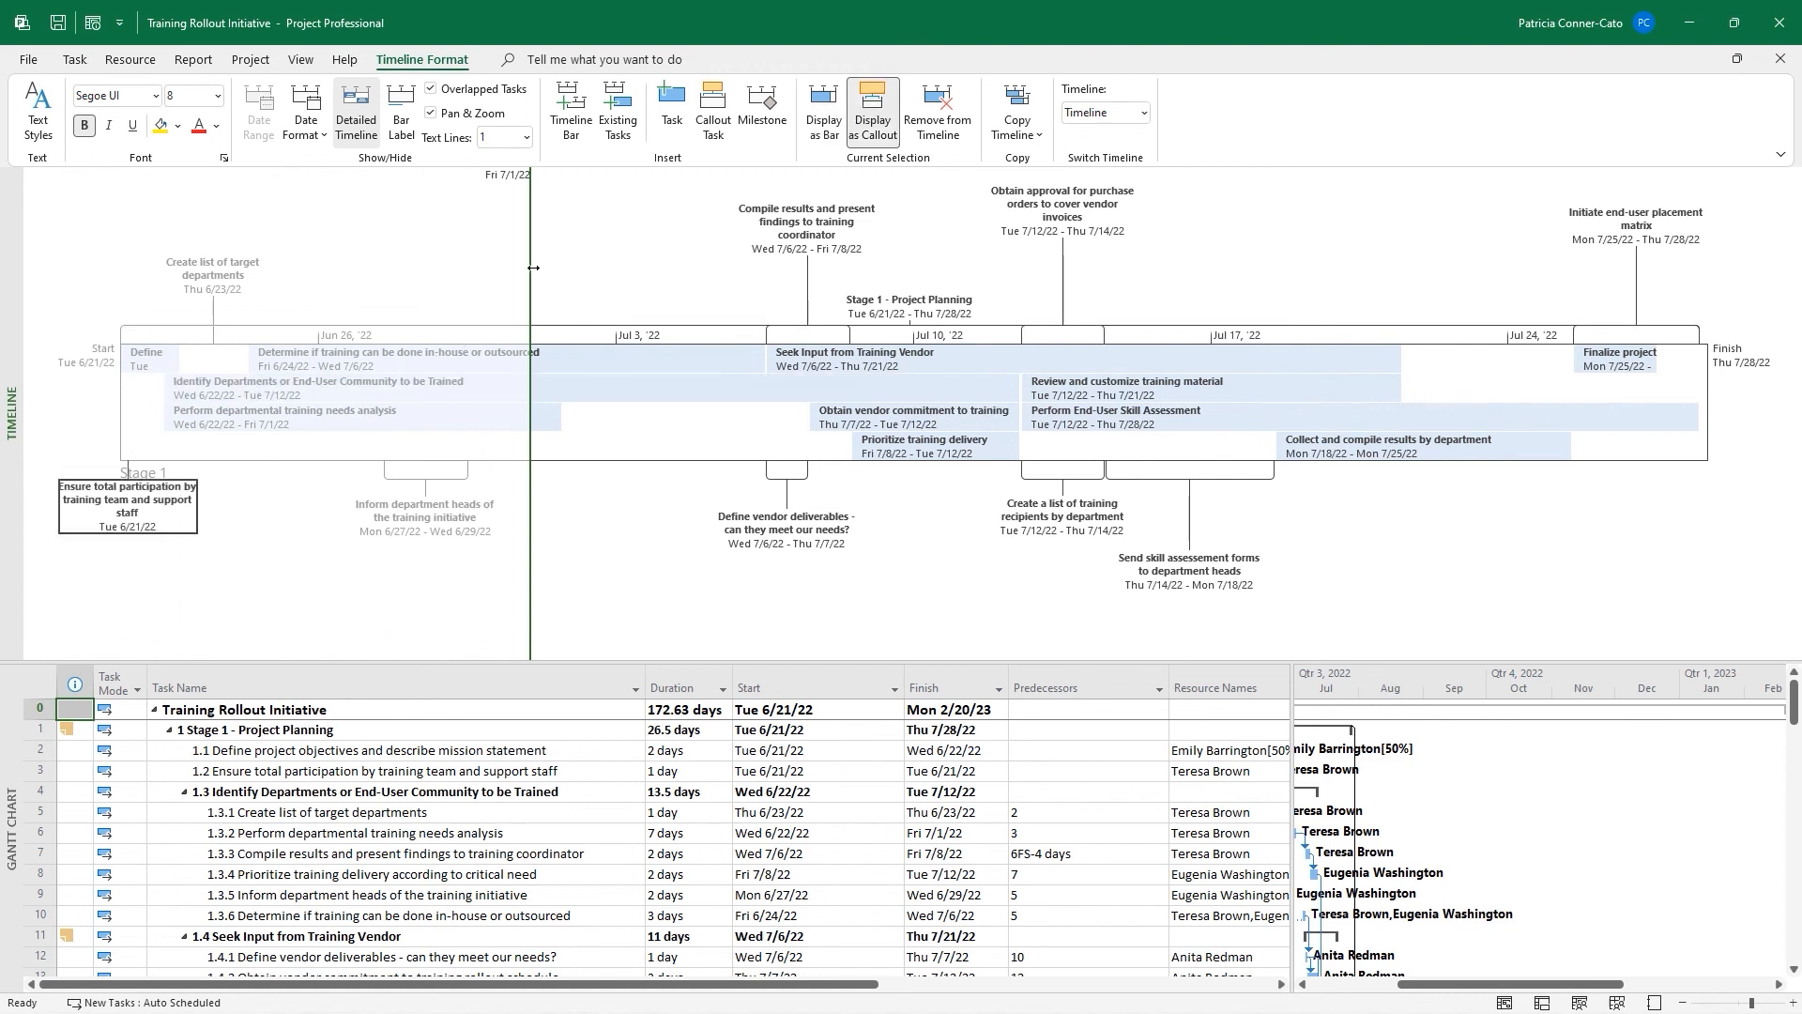
left_click(582, 173)
left_click_drag(583, 172, 104, 158)
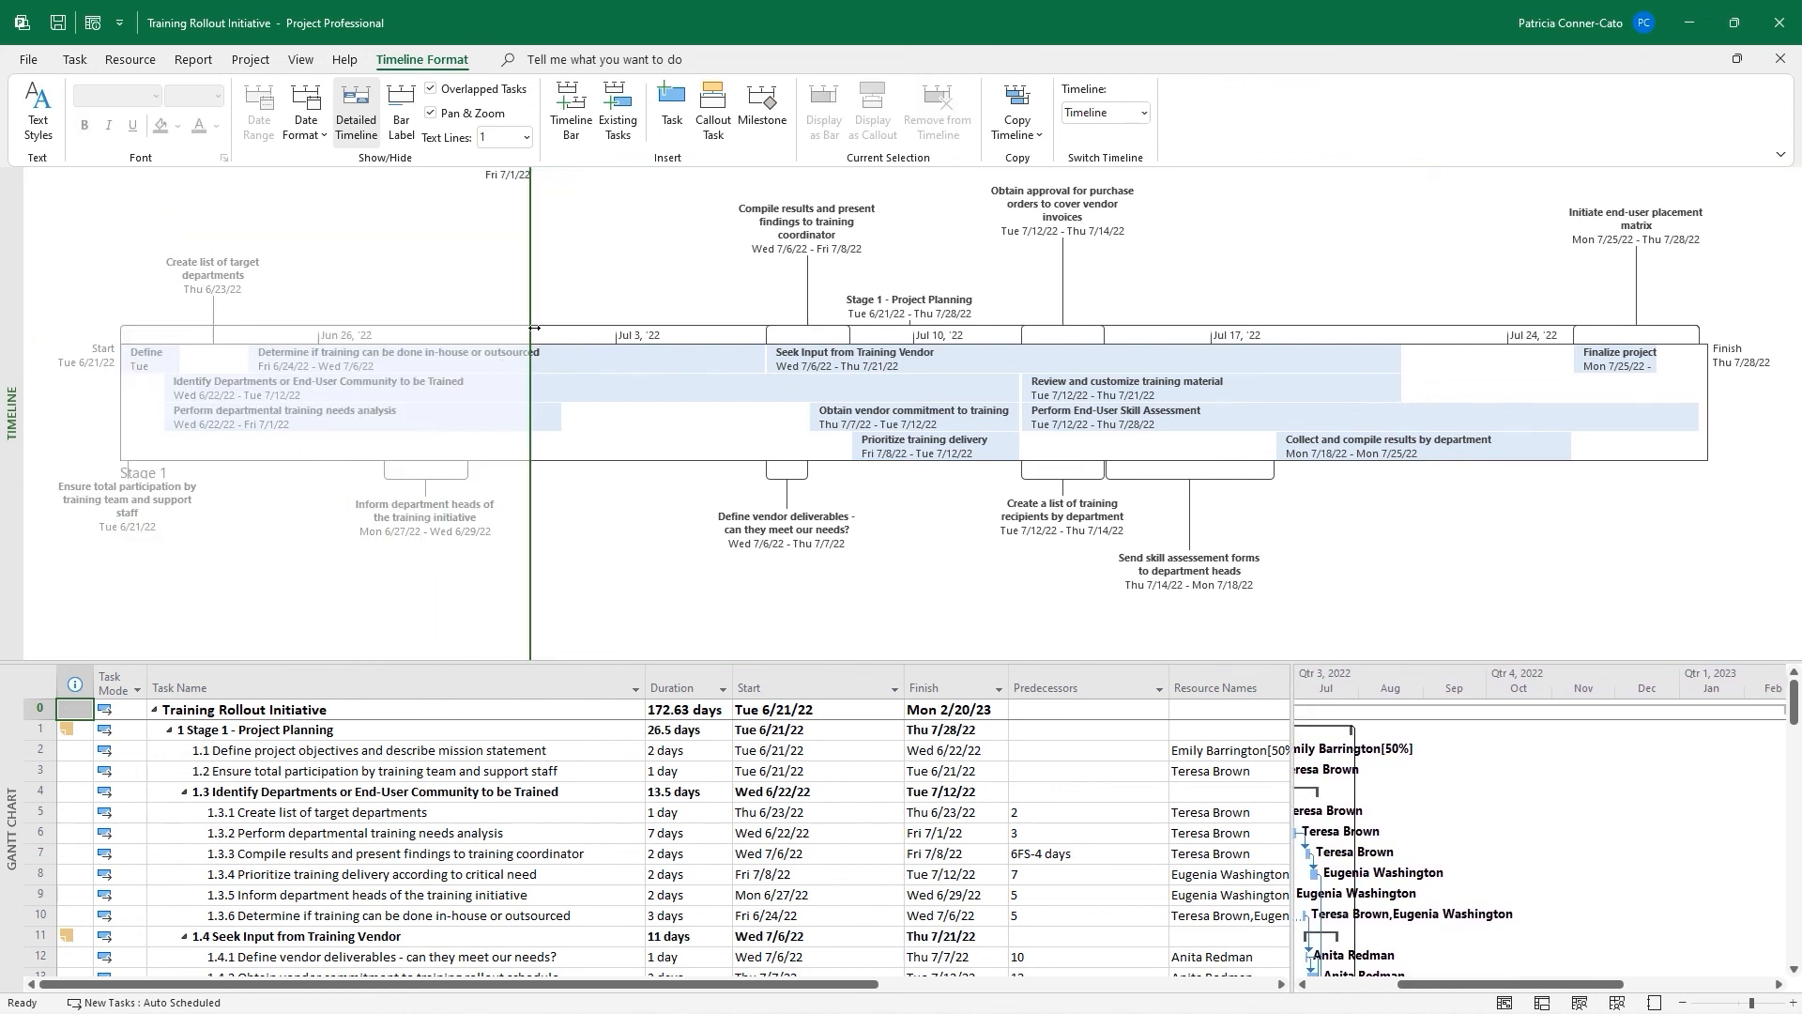
left_click(139, 482)
mouse_move(342, 1007)
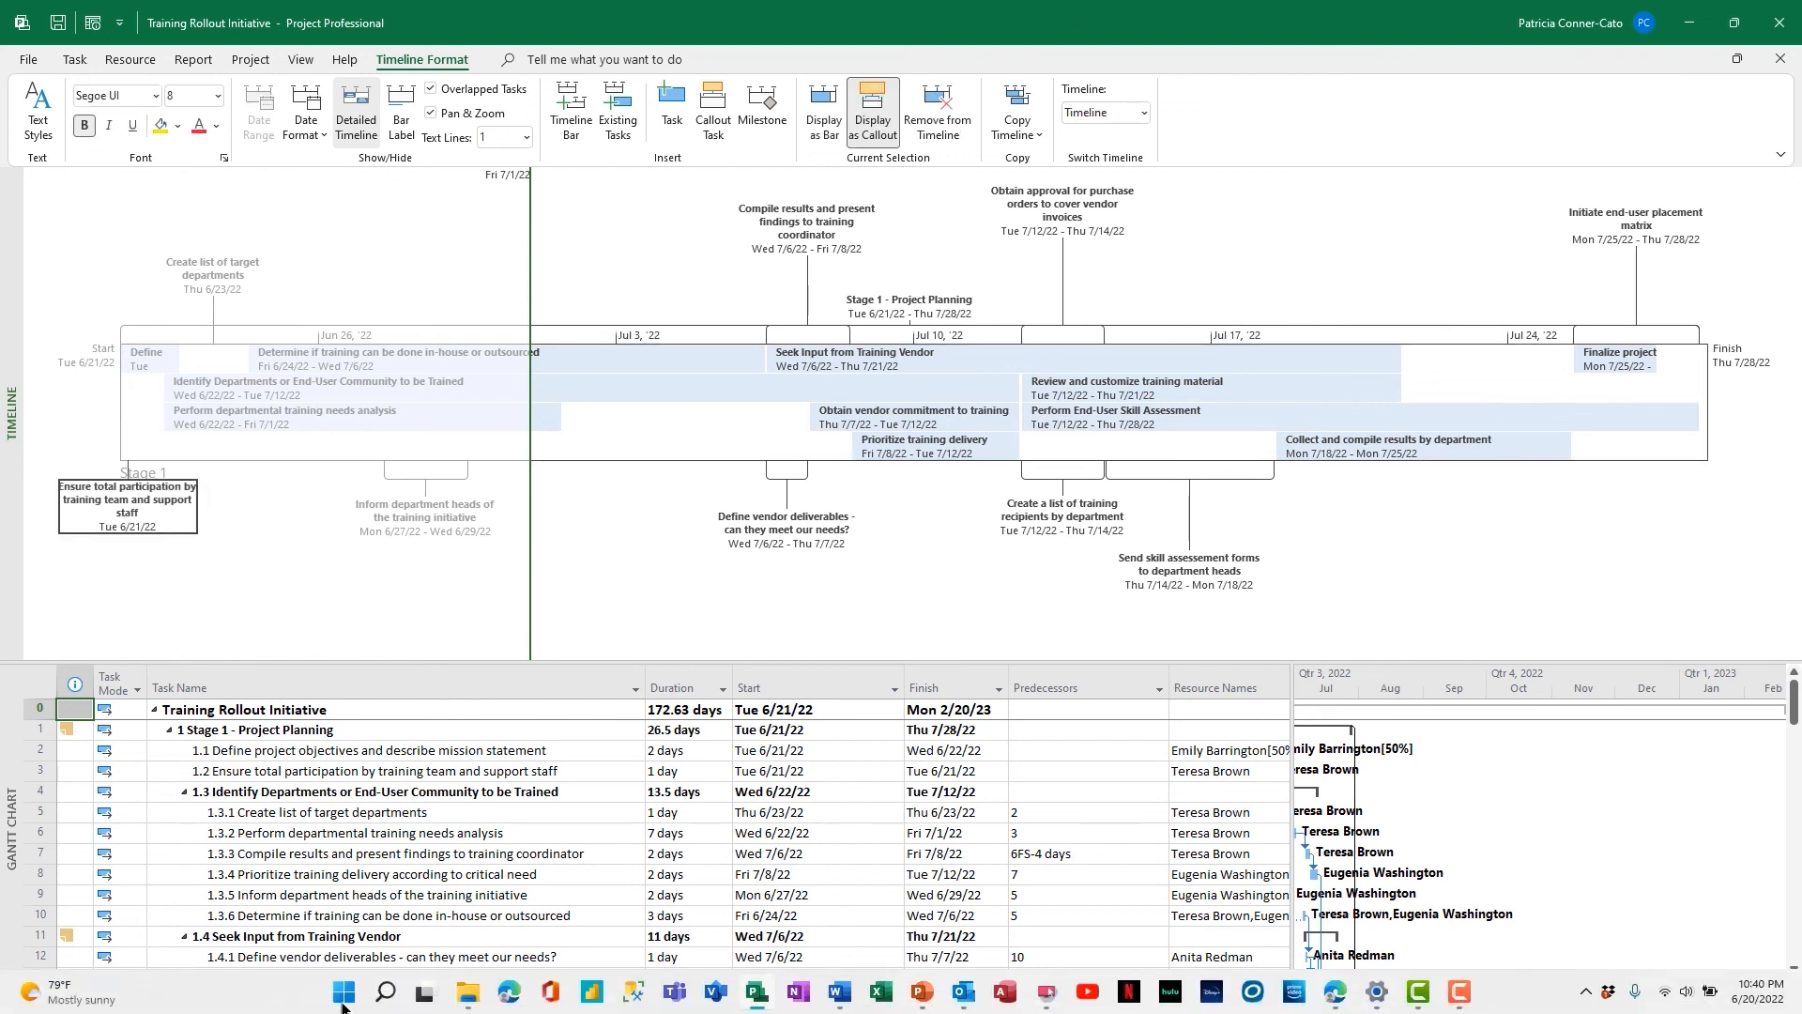
mouse_move(135, 485)
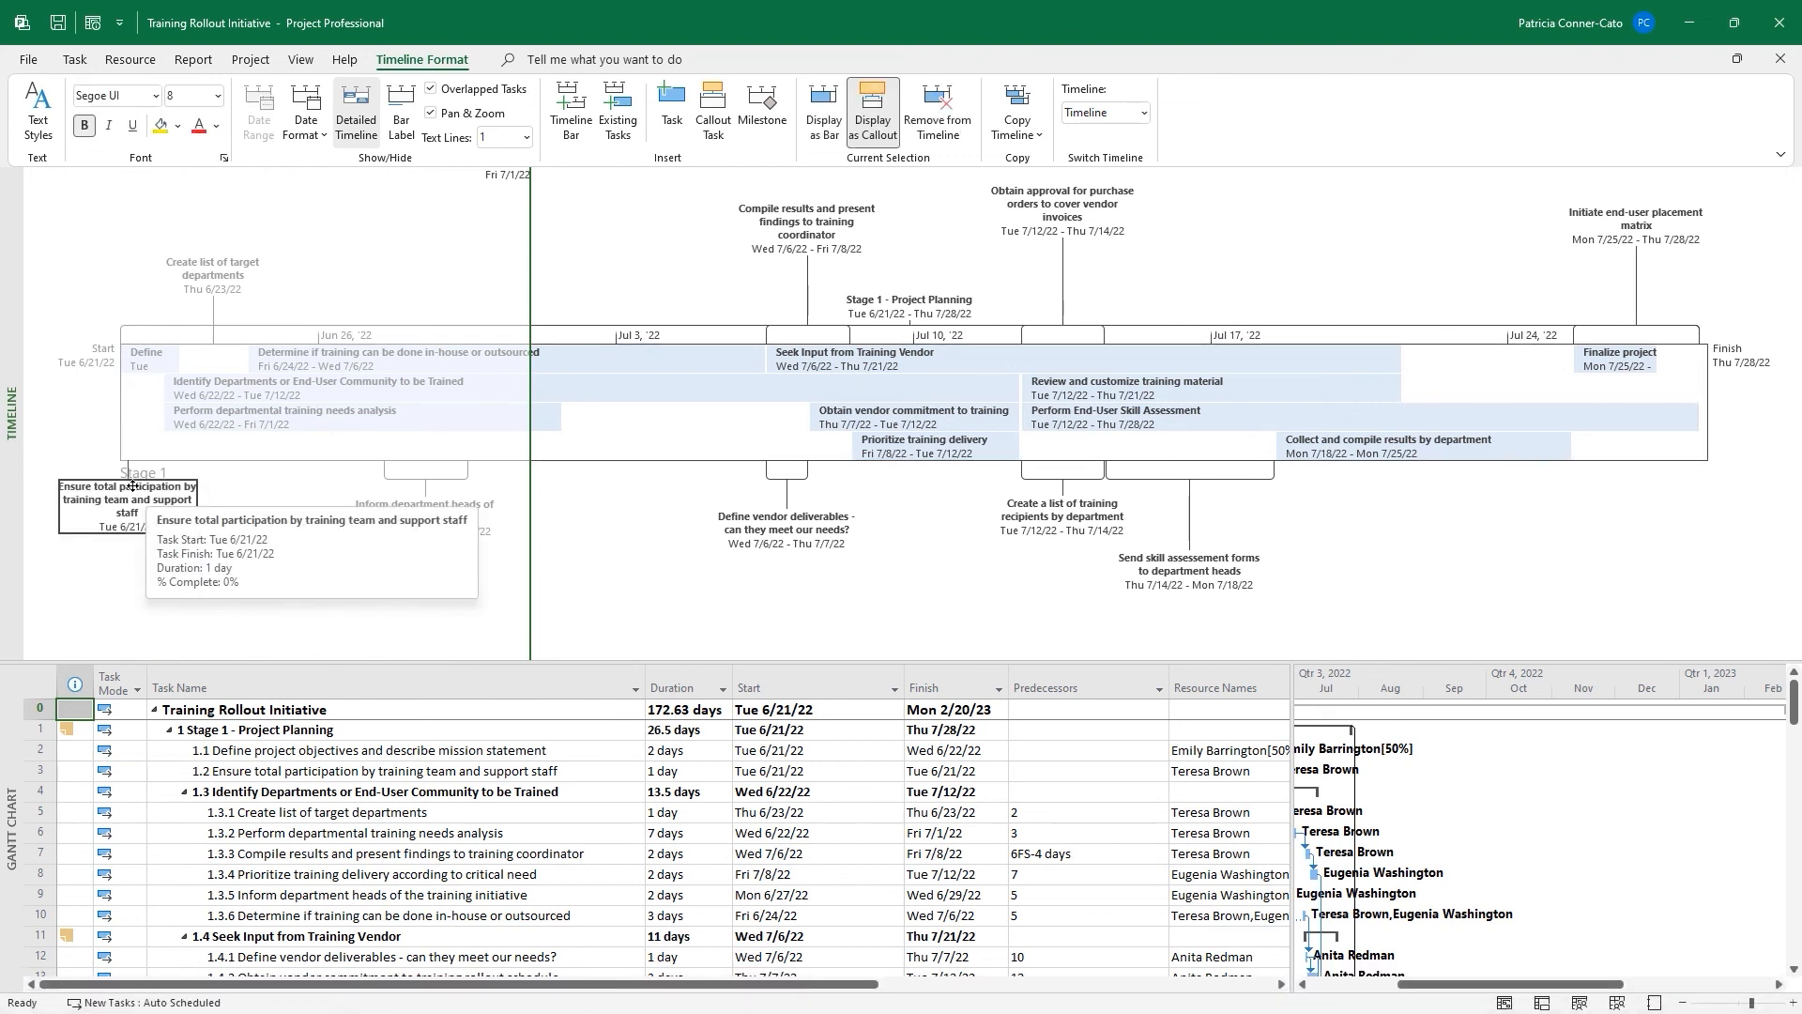
left_click_drag(136, 481, 132, 568)
left_click(355, 614)
left_click(1704, 590)
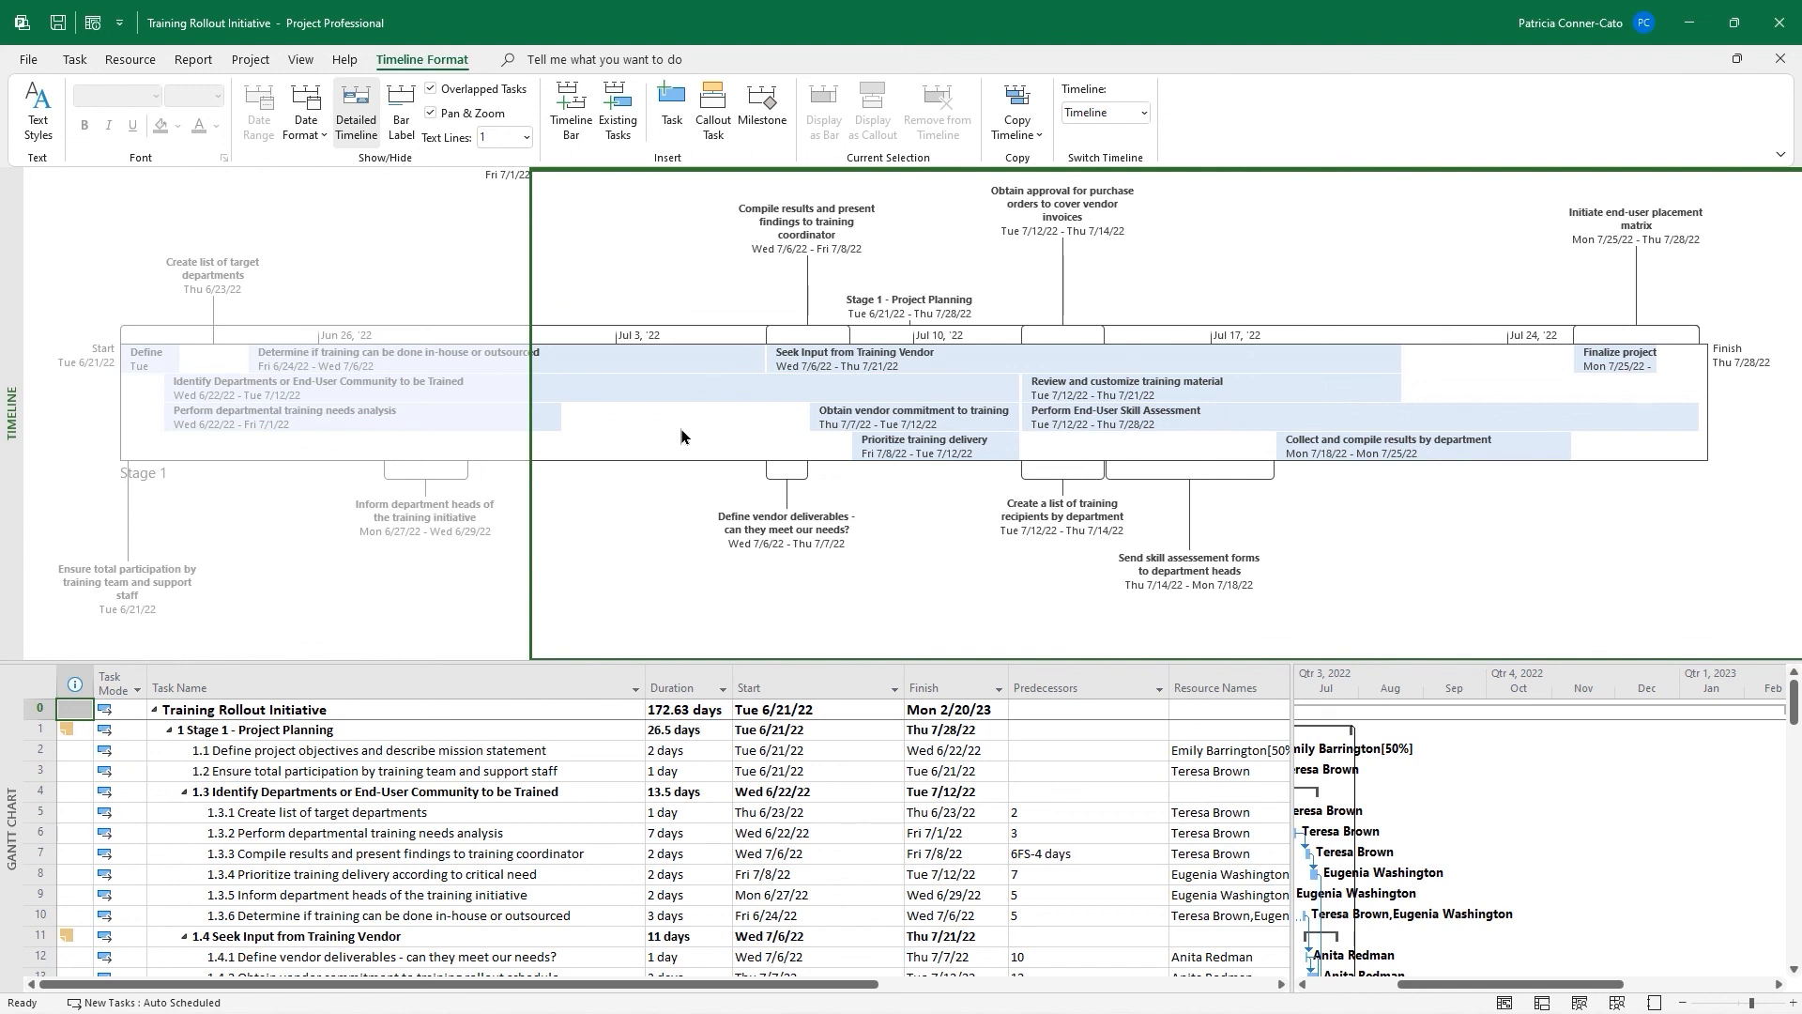
Copy the timeline at full size and switch to the blank Word document
left_click(1017, 115)
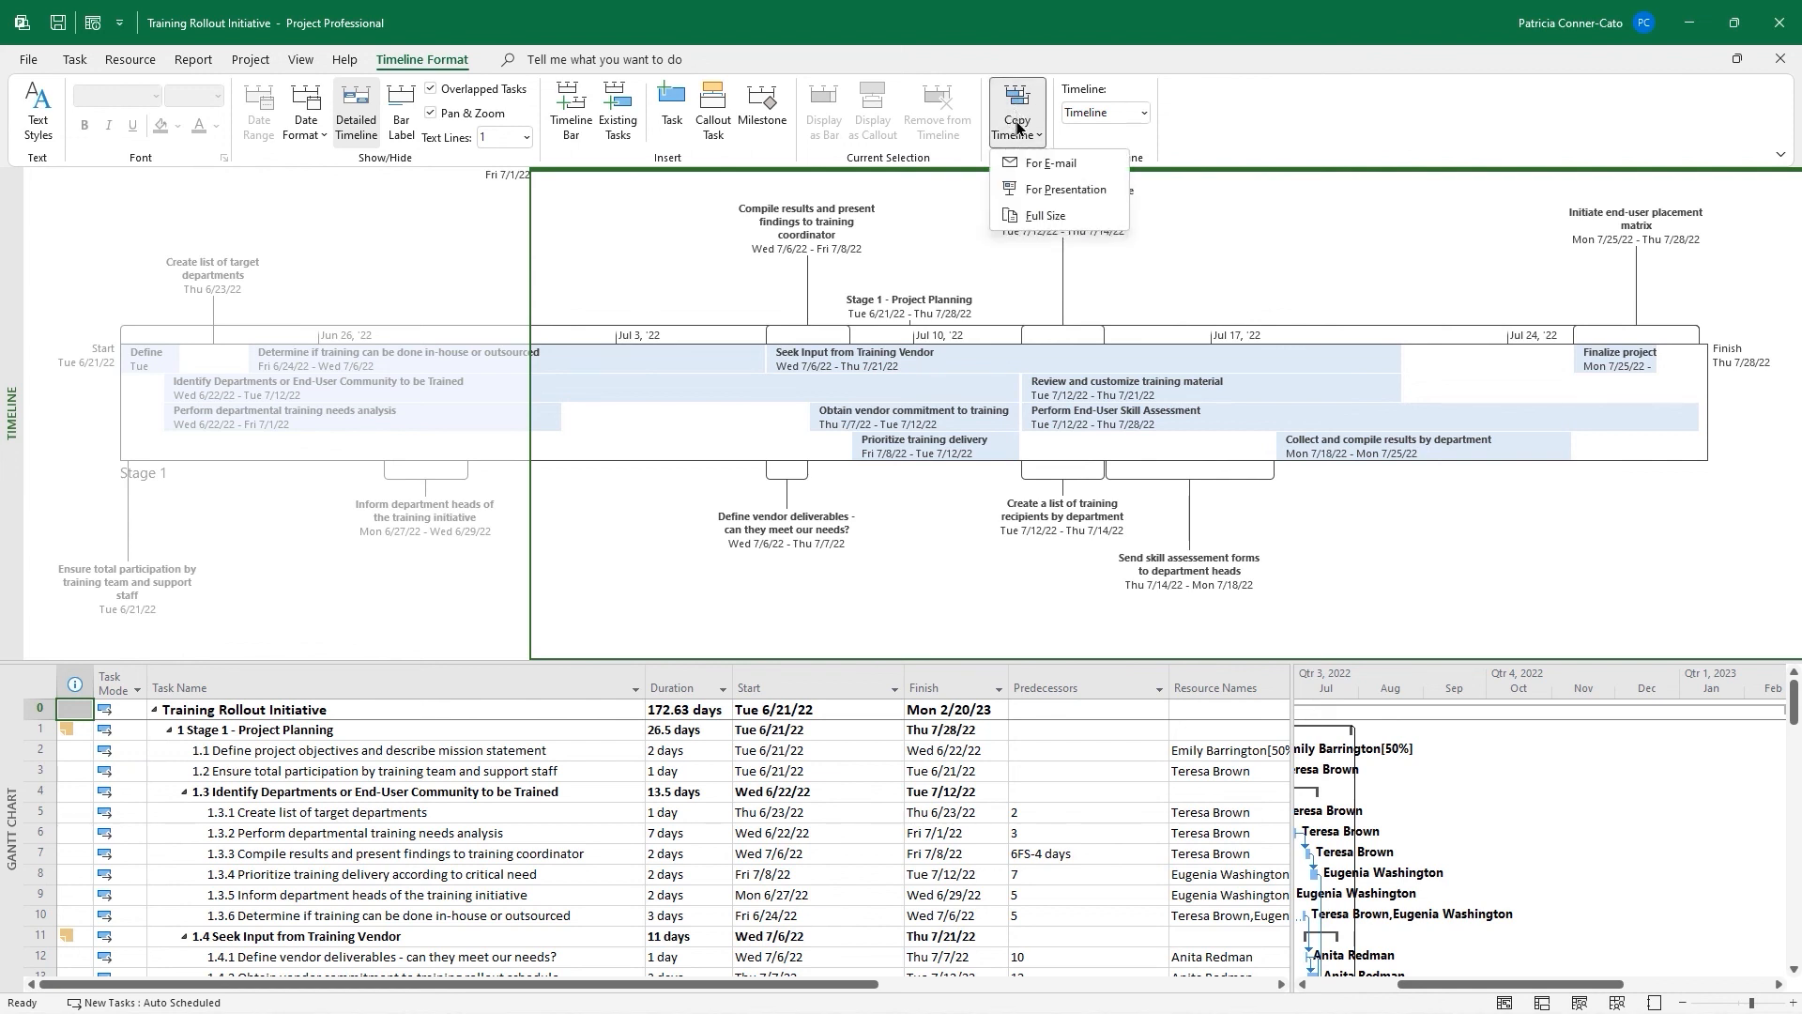
left_click(1042, 216)
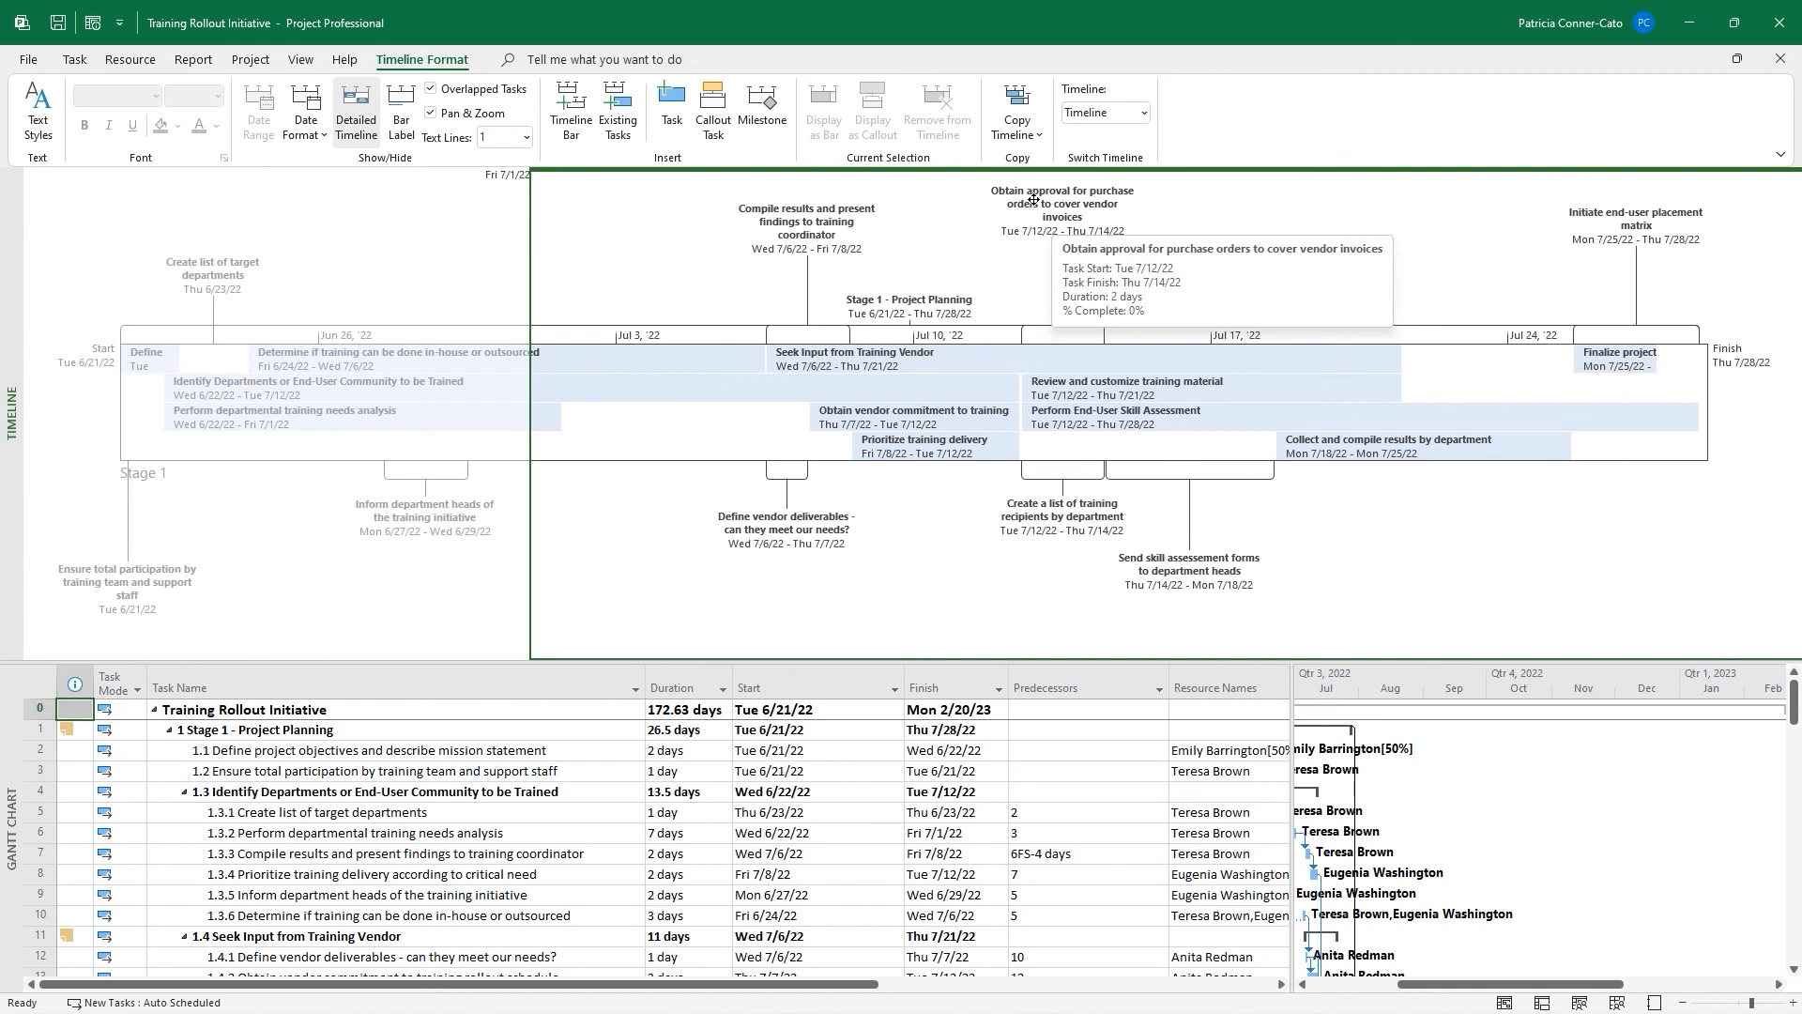
mouse_move(830, 1012)
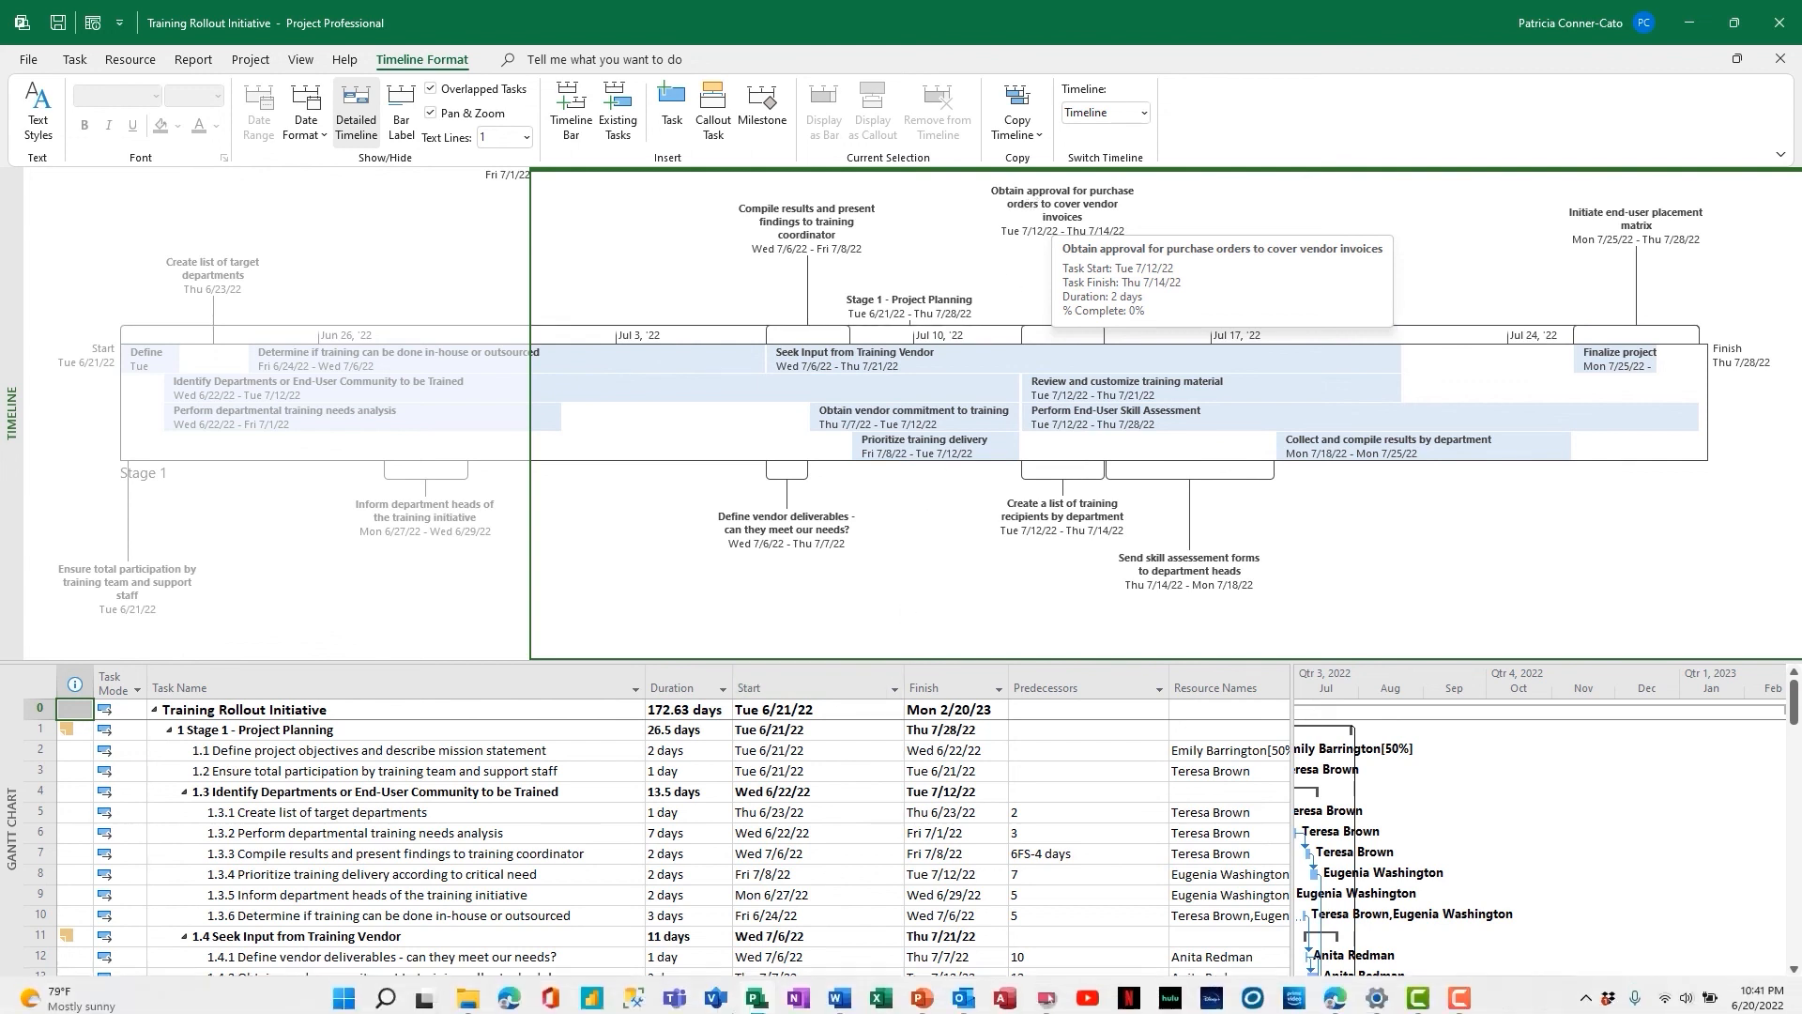
left_click(834, 1003)
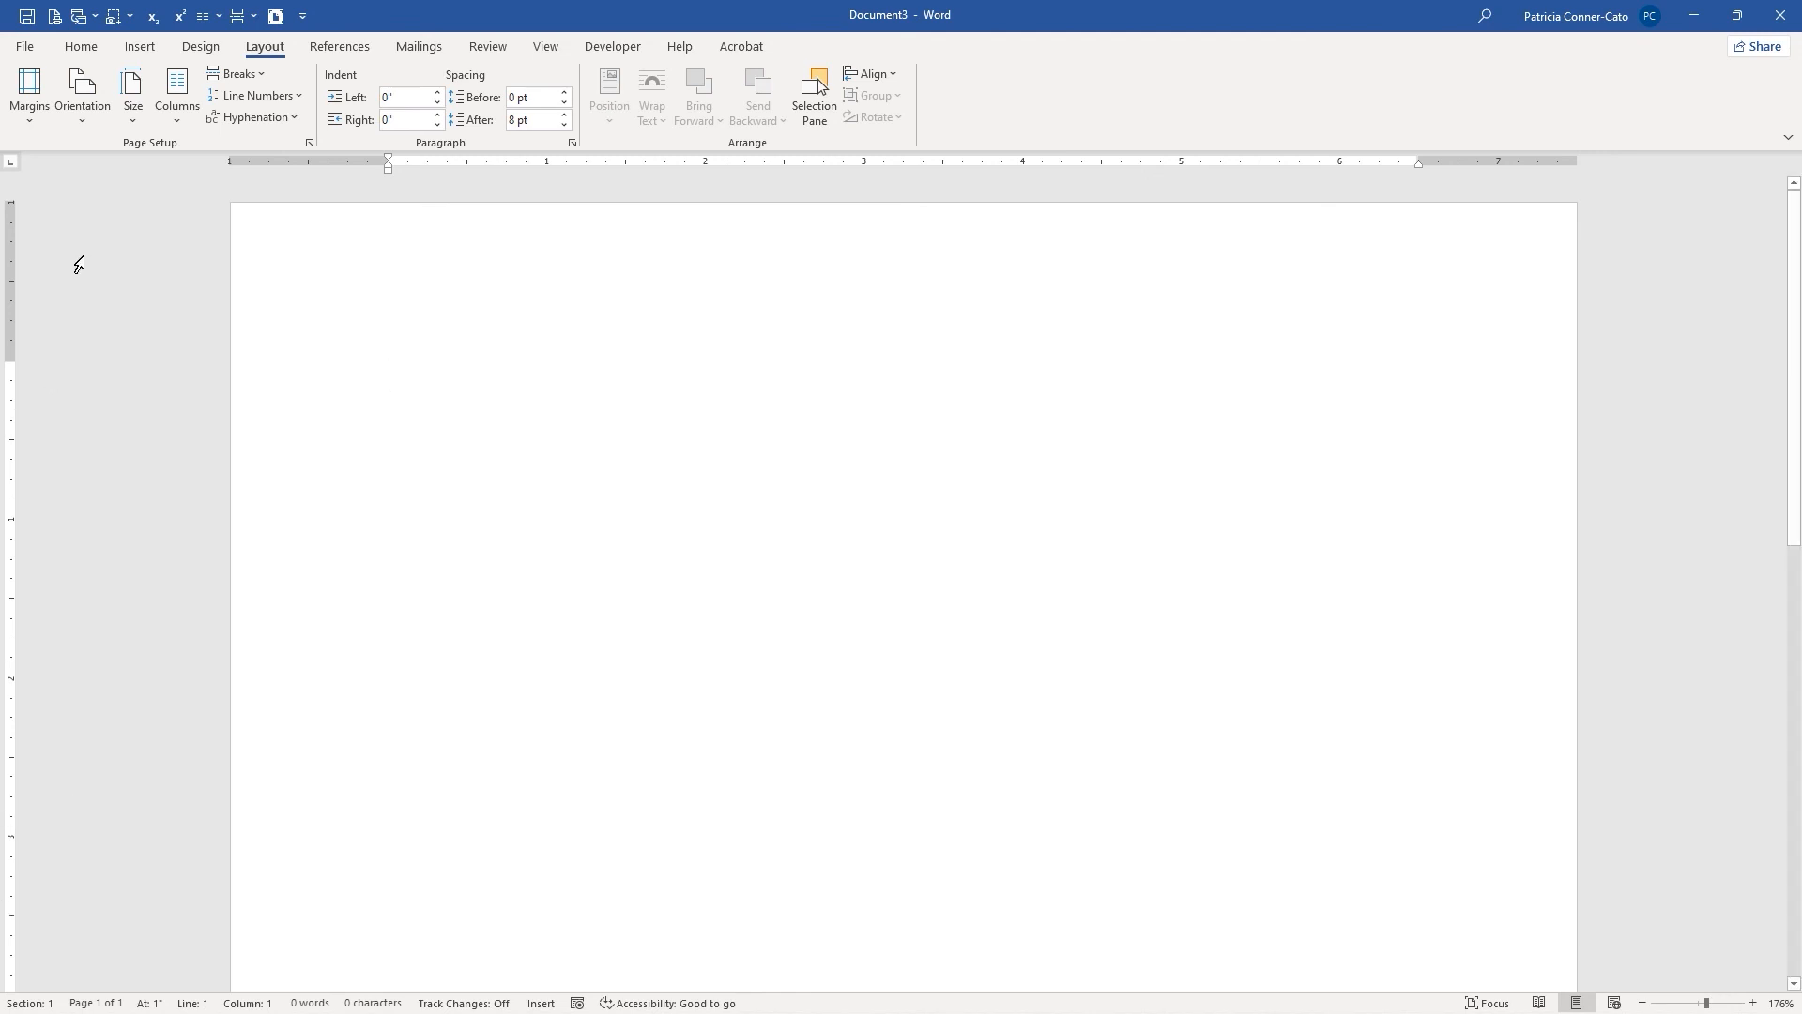
Set the blank document's page orientation to Landscape
left_click(83, 99)
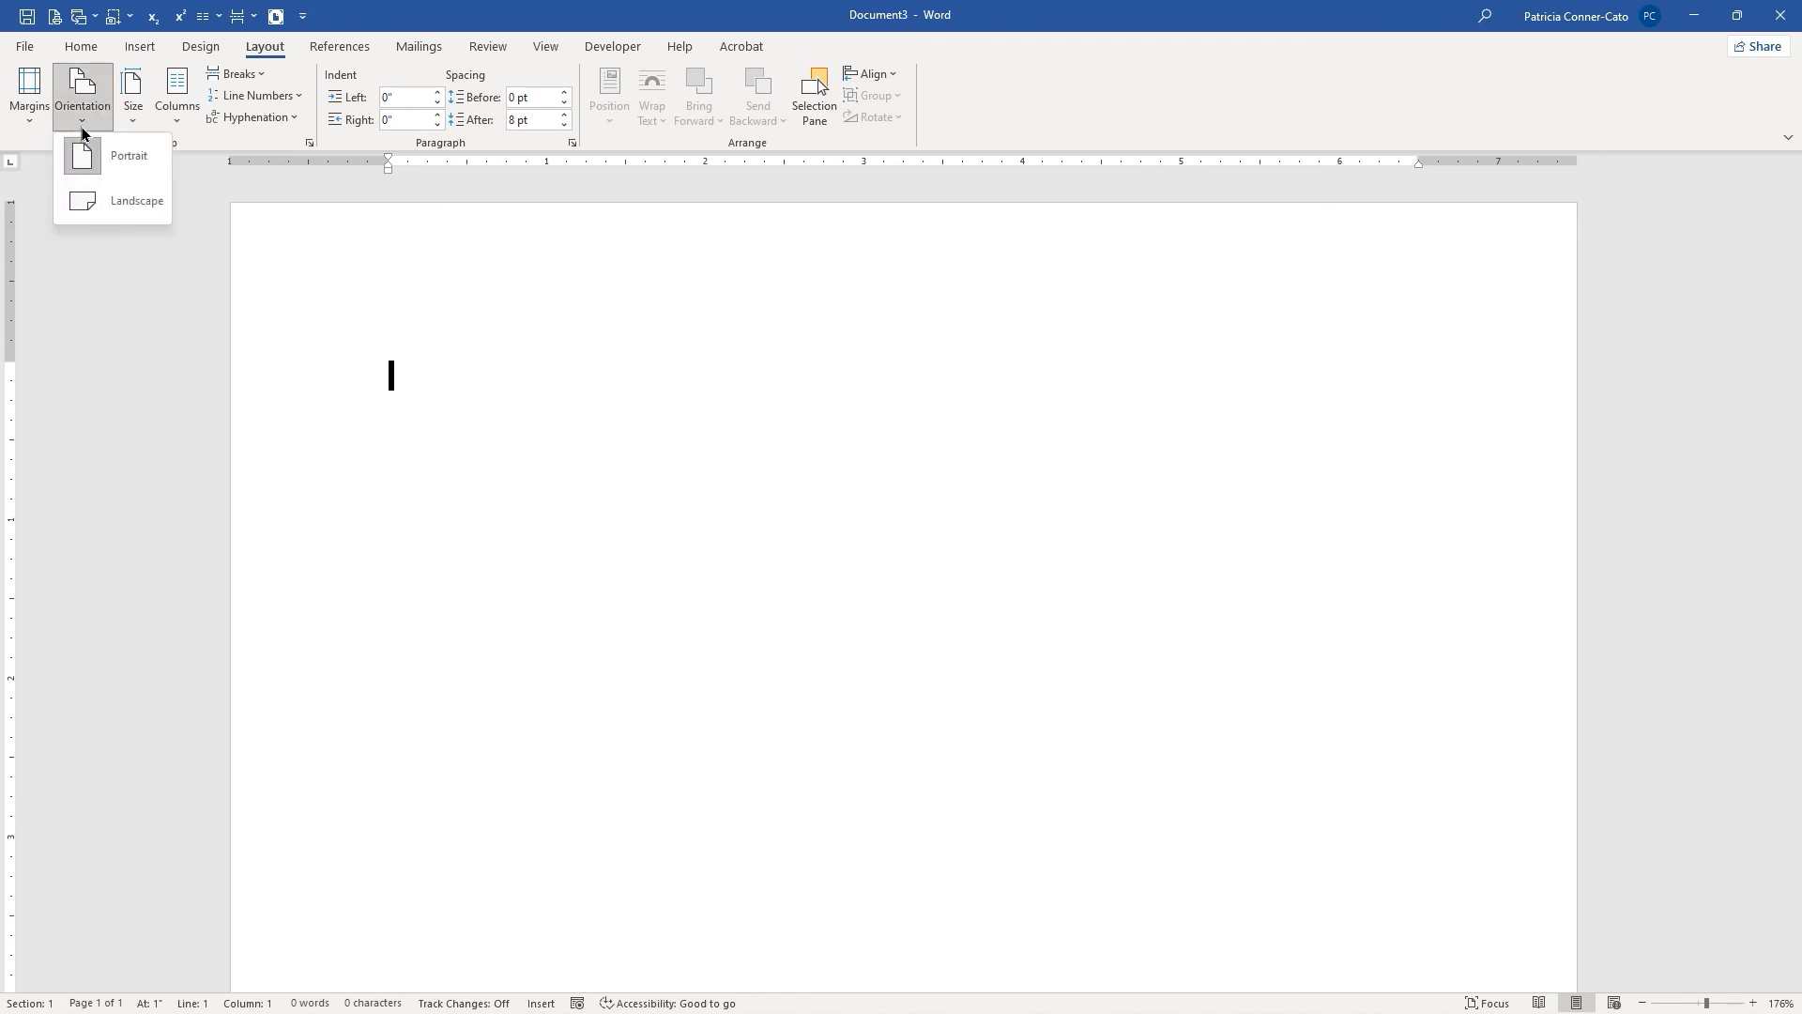
left_click(117, 216)
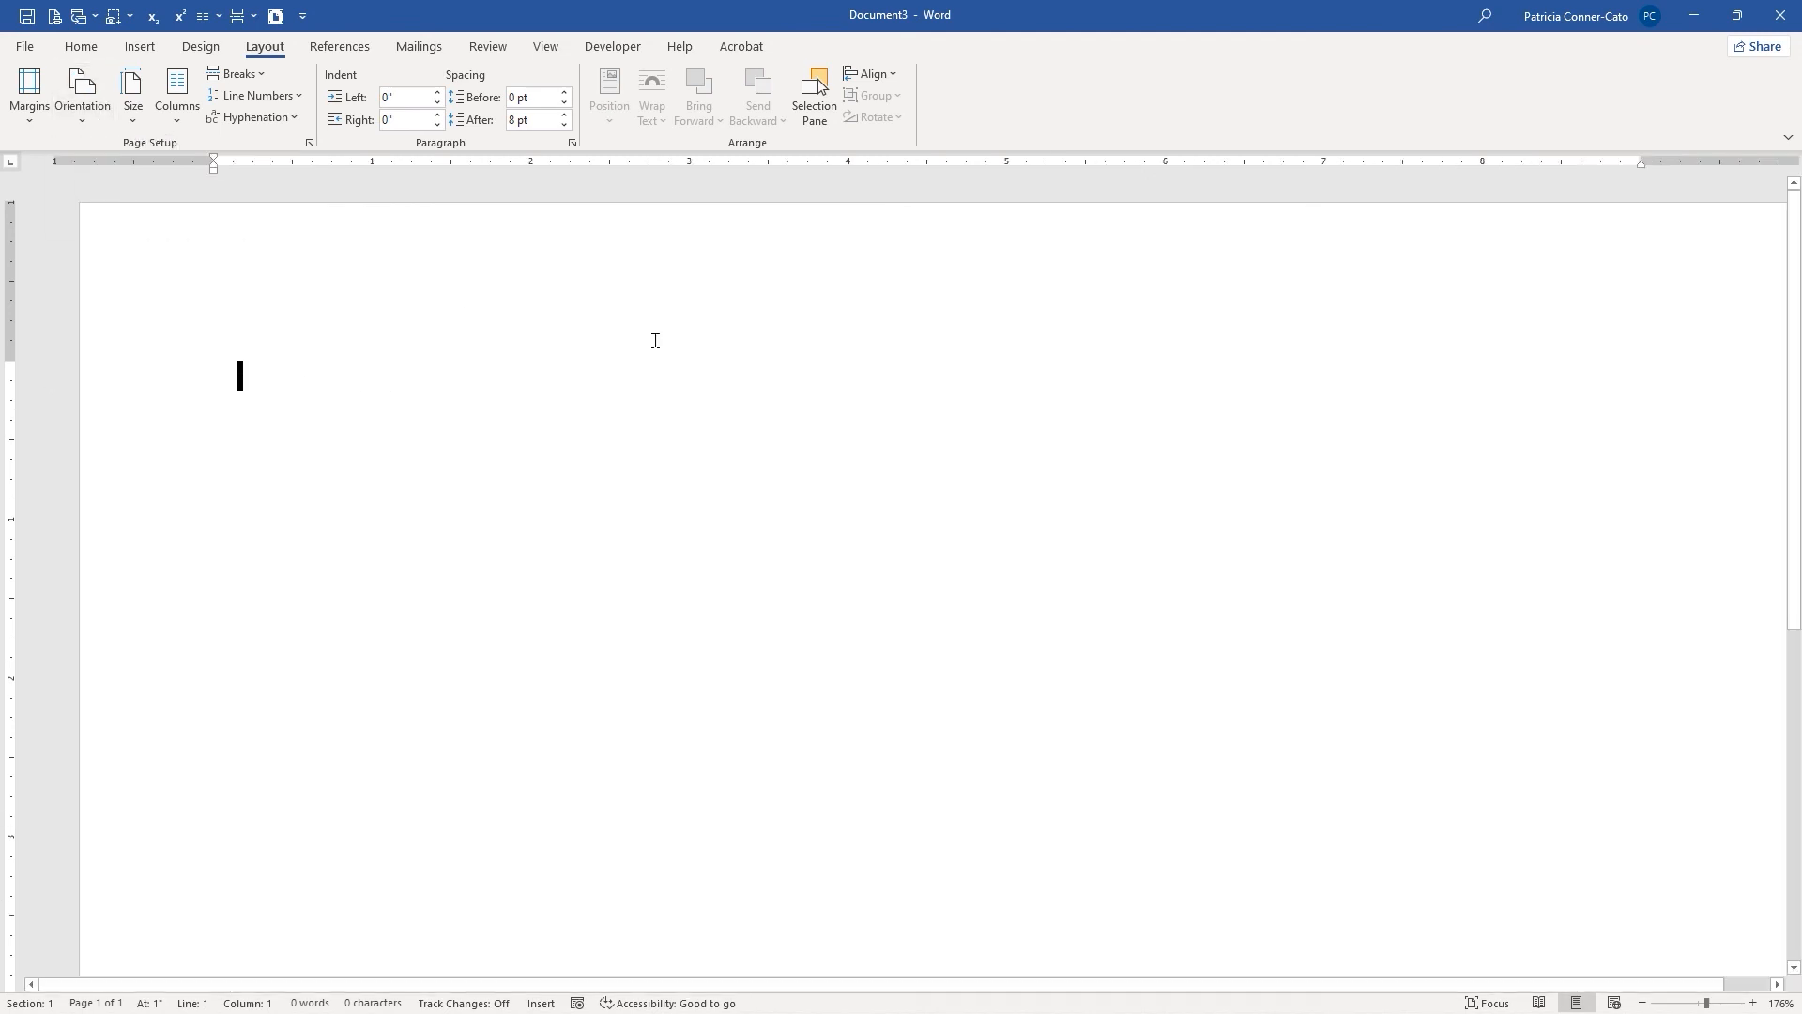
left_click(133, 108)
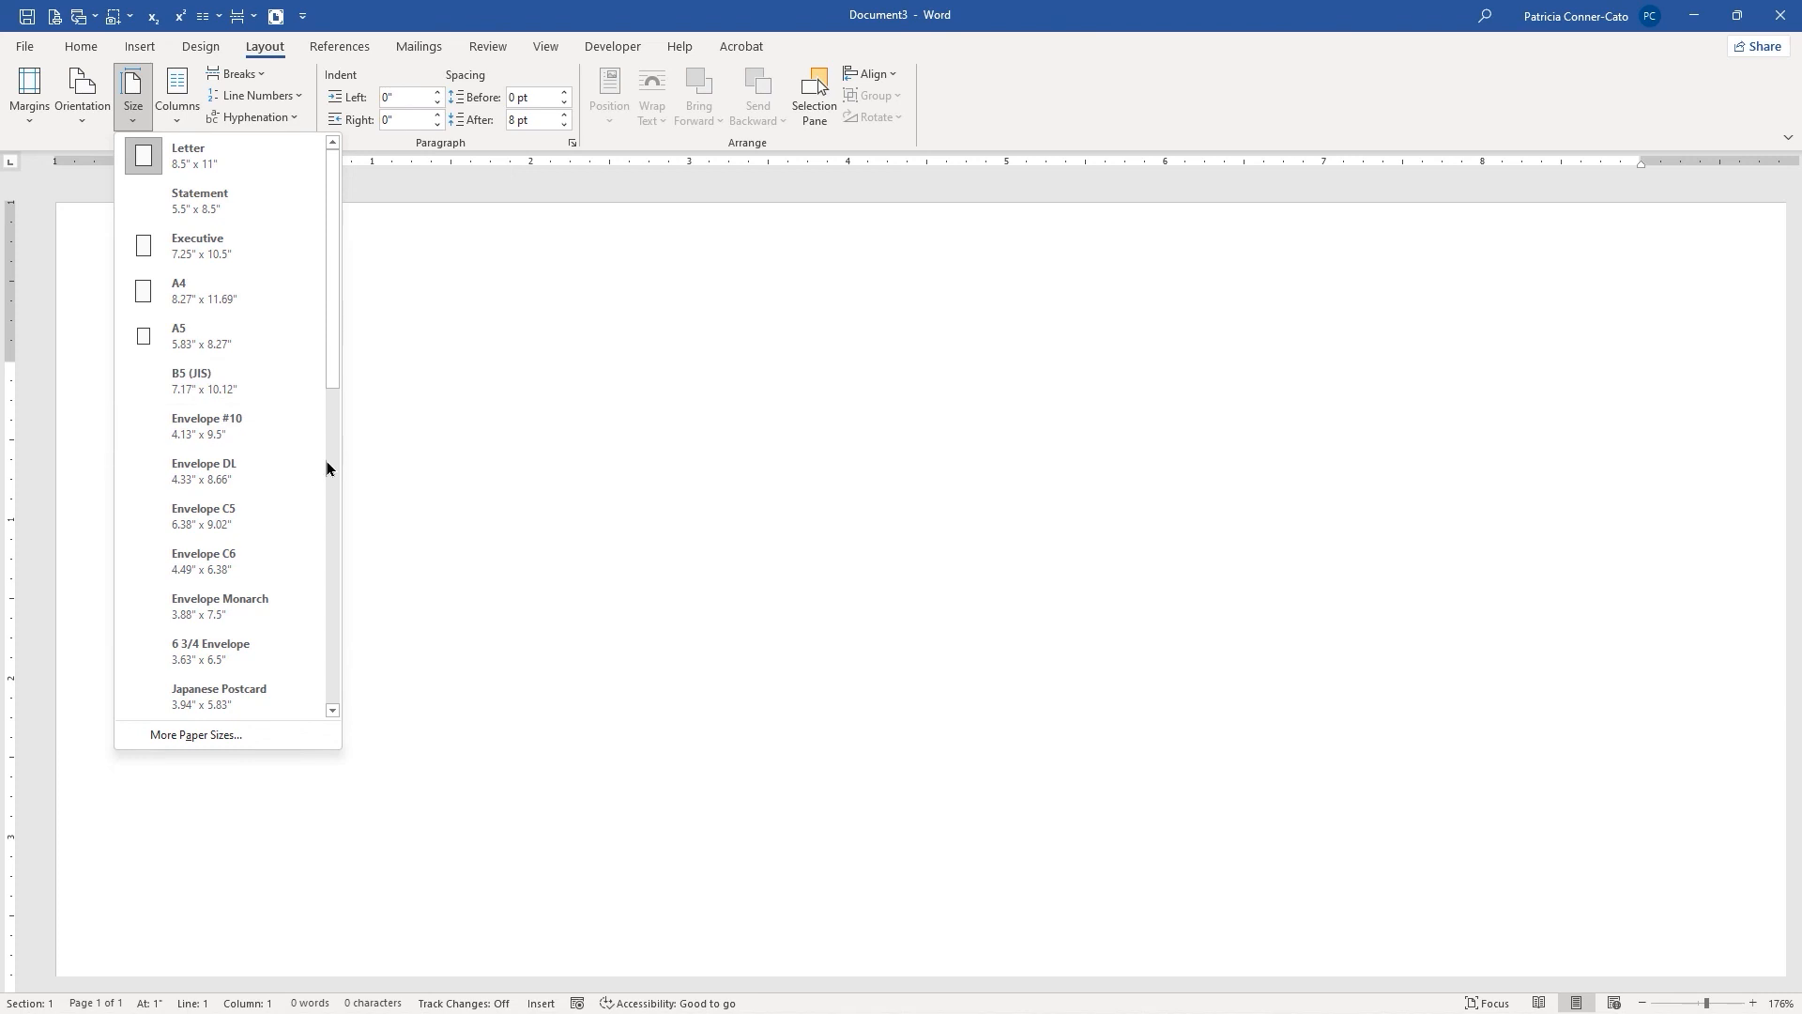
scroll(326, 474, "down", 1)
scroll(327, 475, "down", 5)
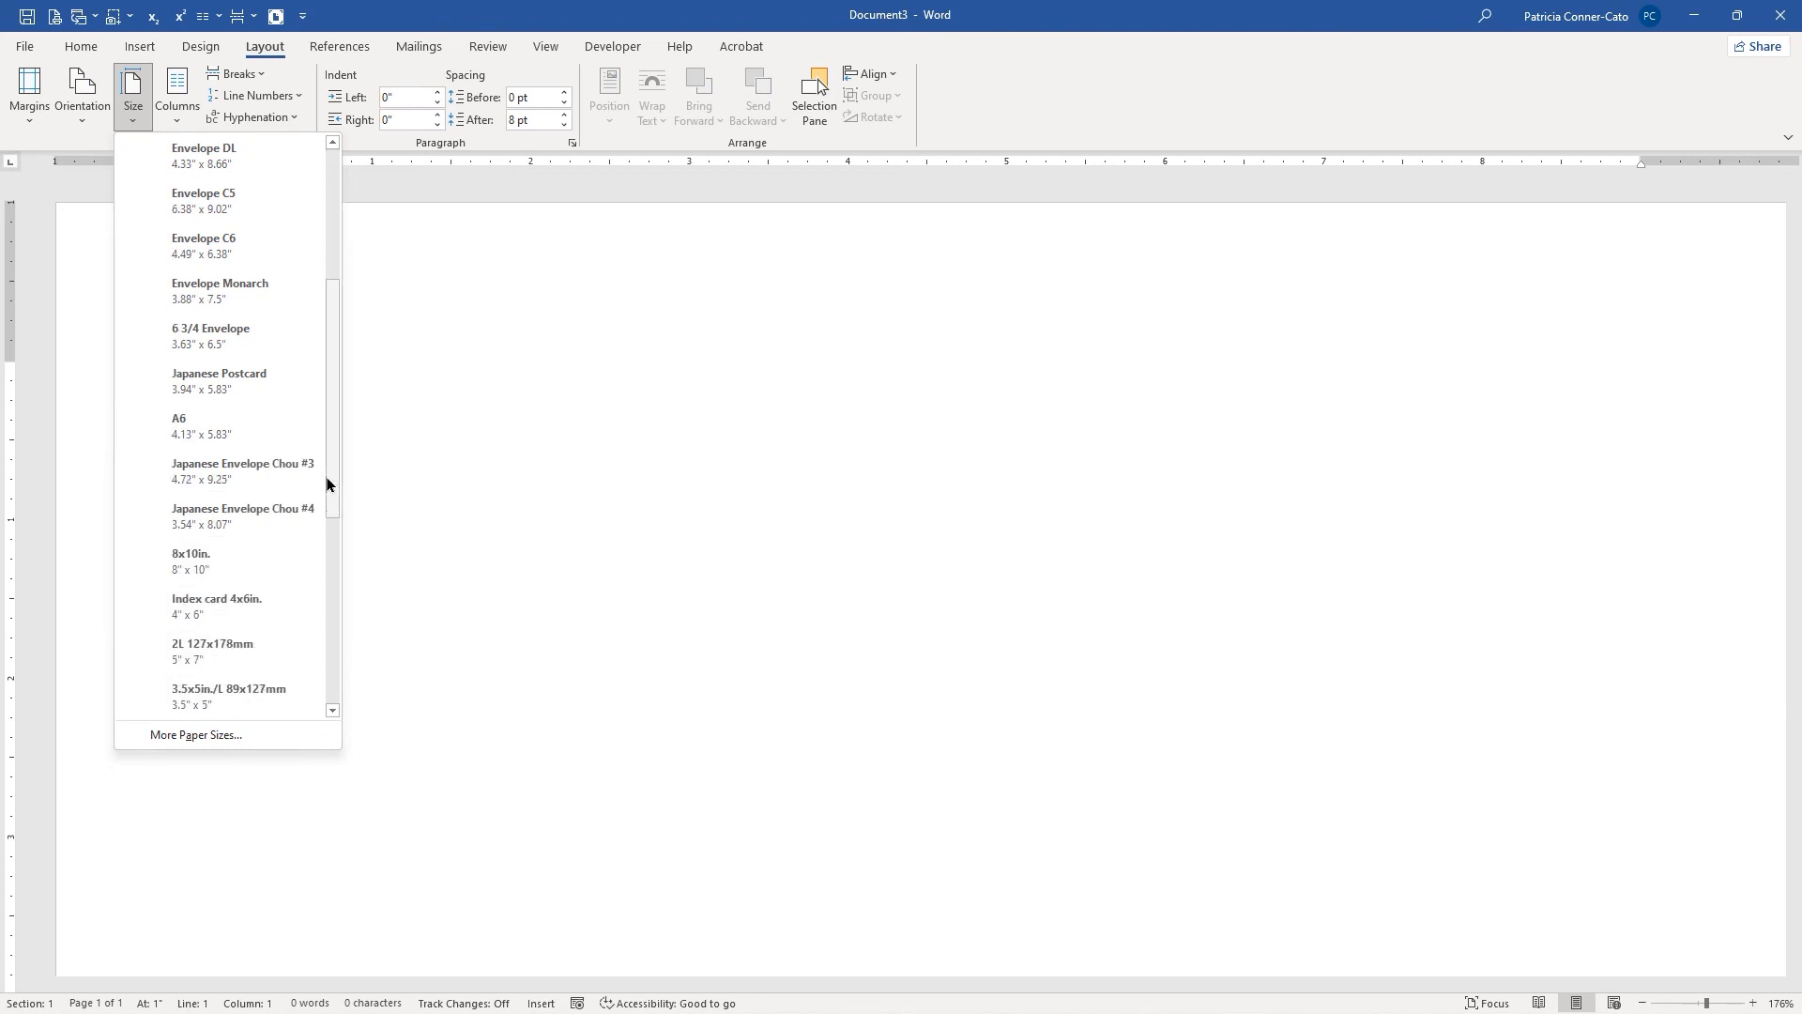
scroll(327, 479, "down", 4)
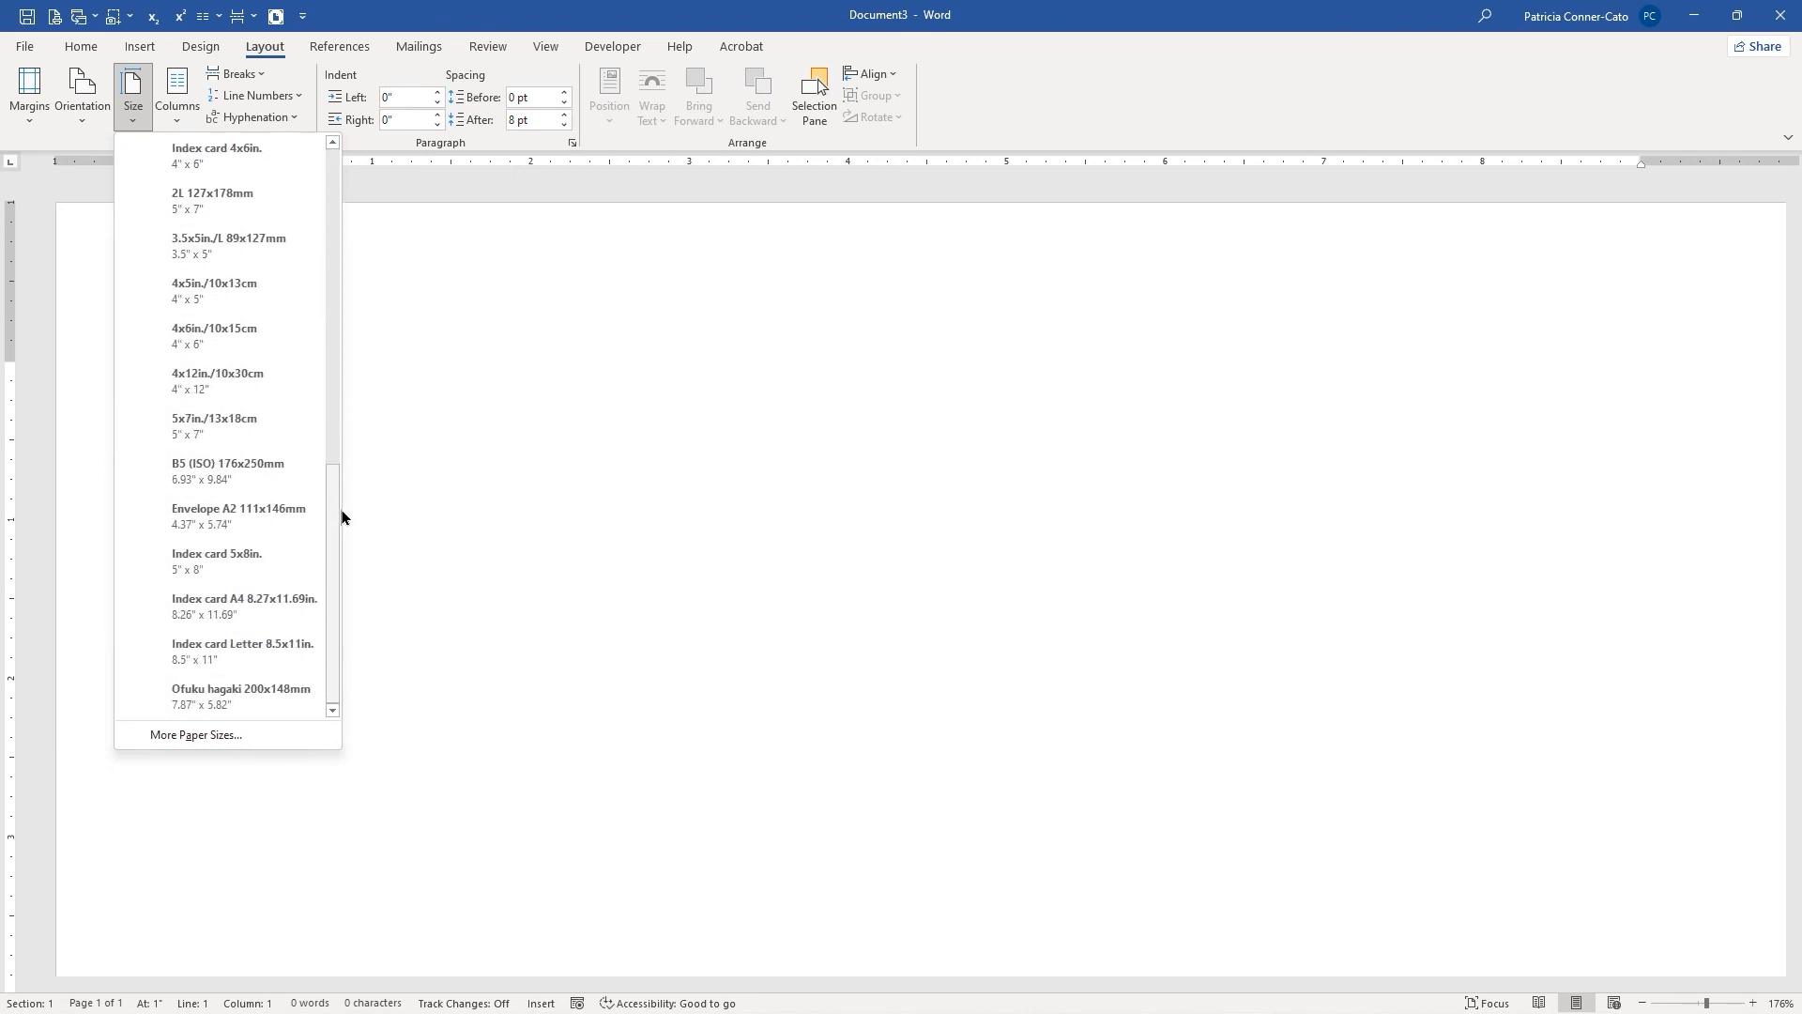
left_click(453, 515)
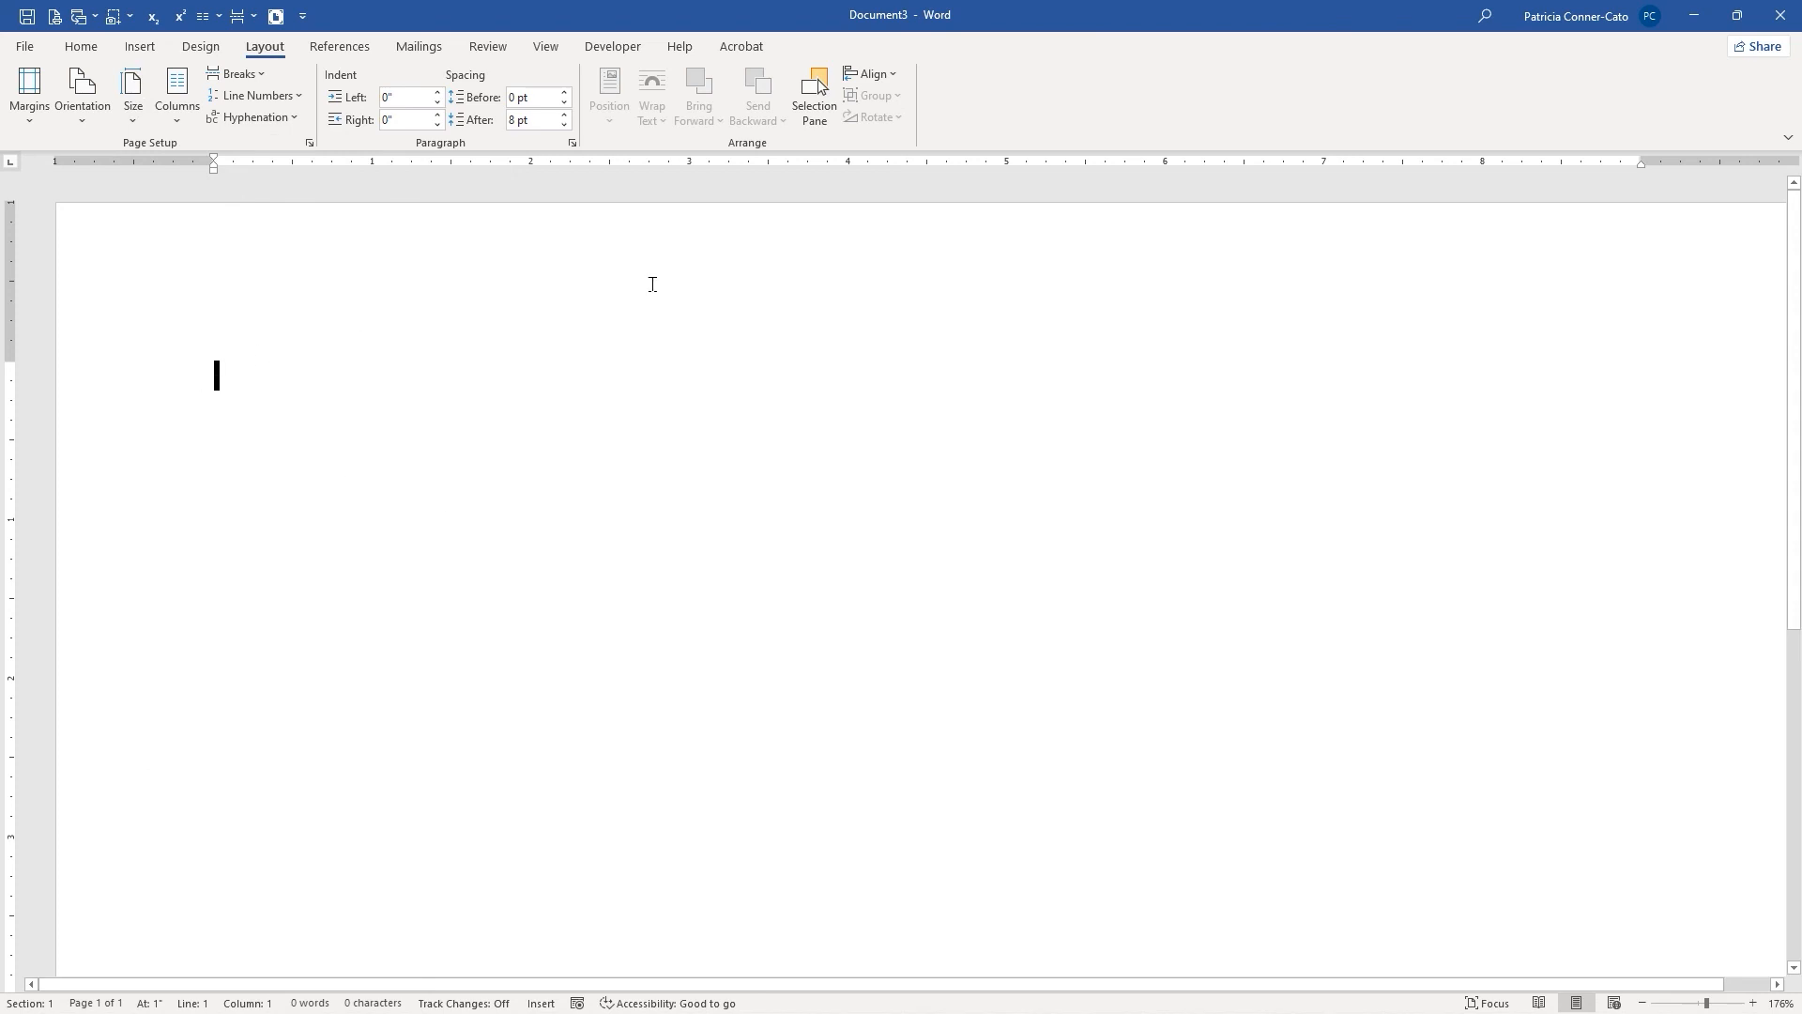
Paste the copied timeline onto the landscape page and select the pasted graphic
key("ctrl+v")
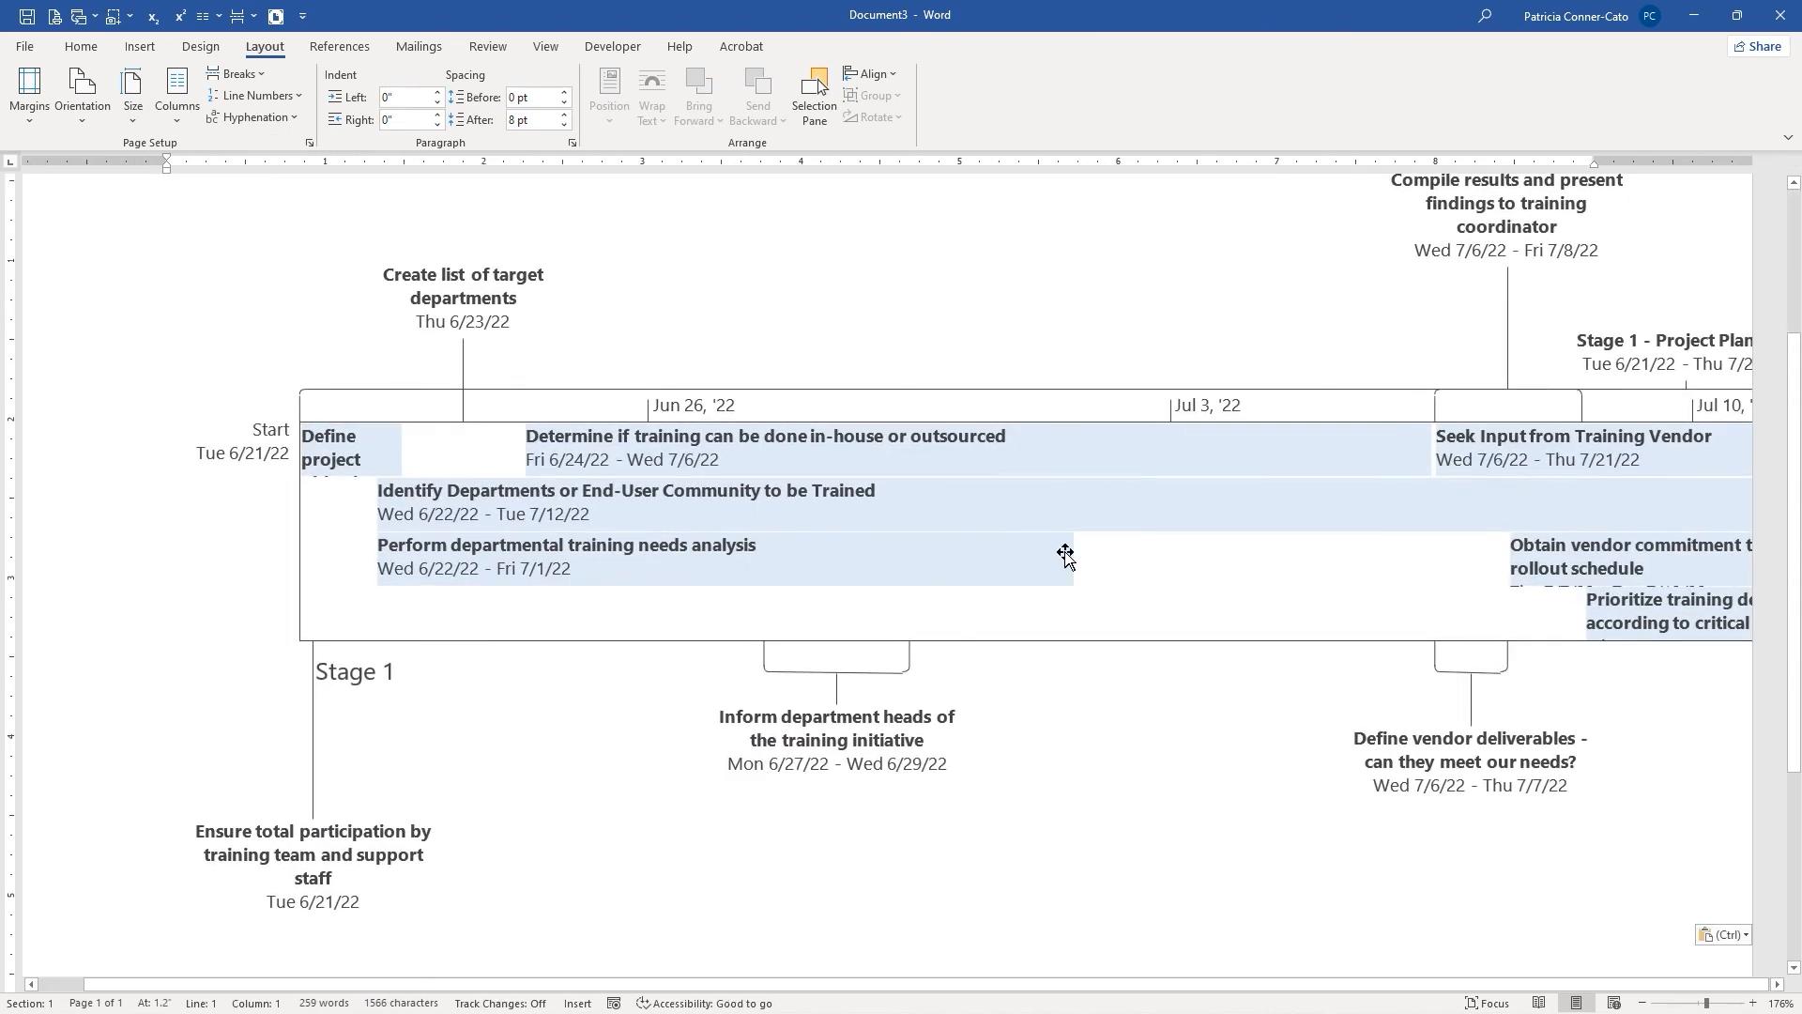
left_click(1201, 607)
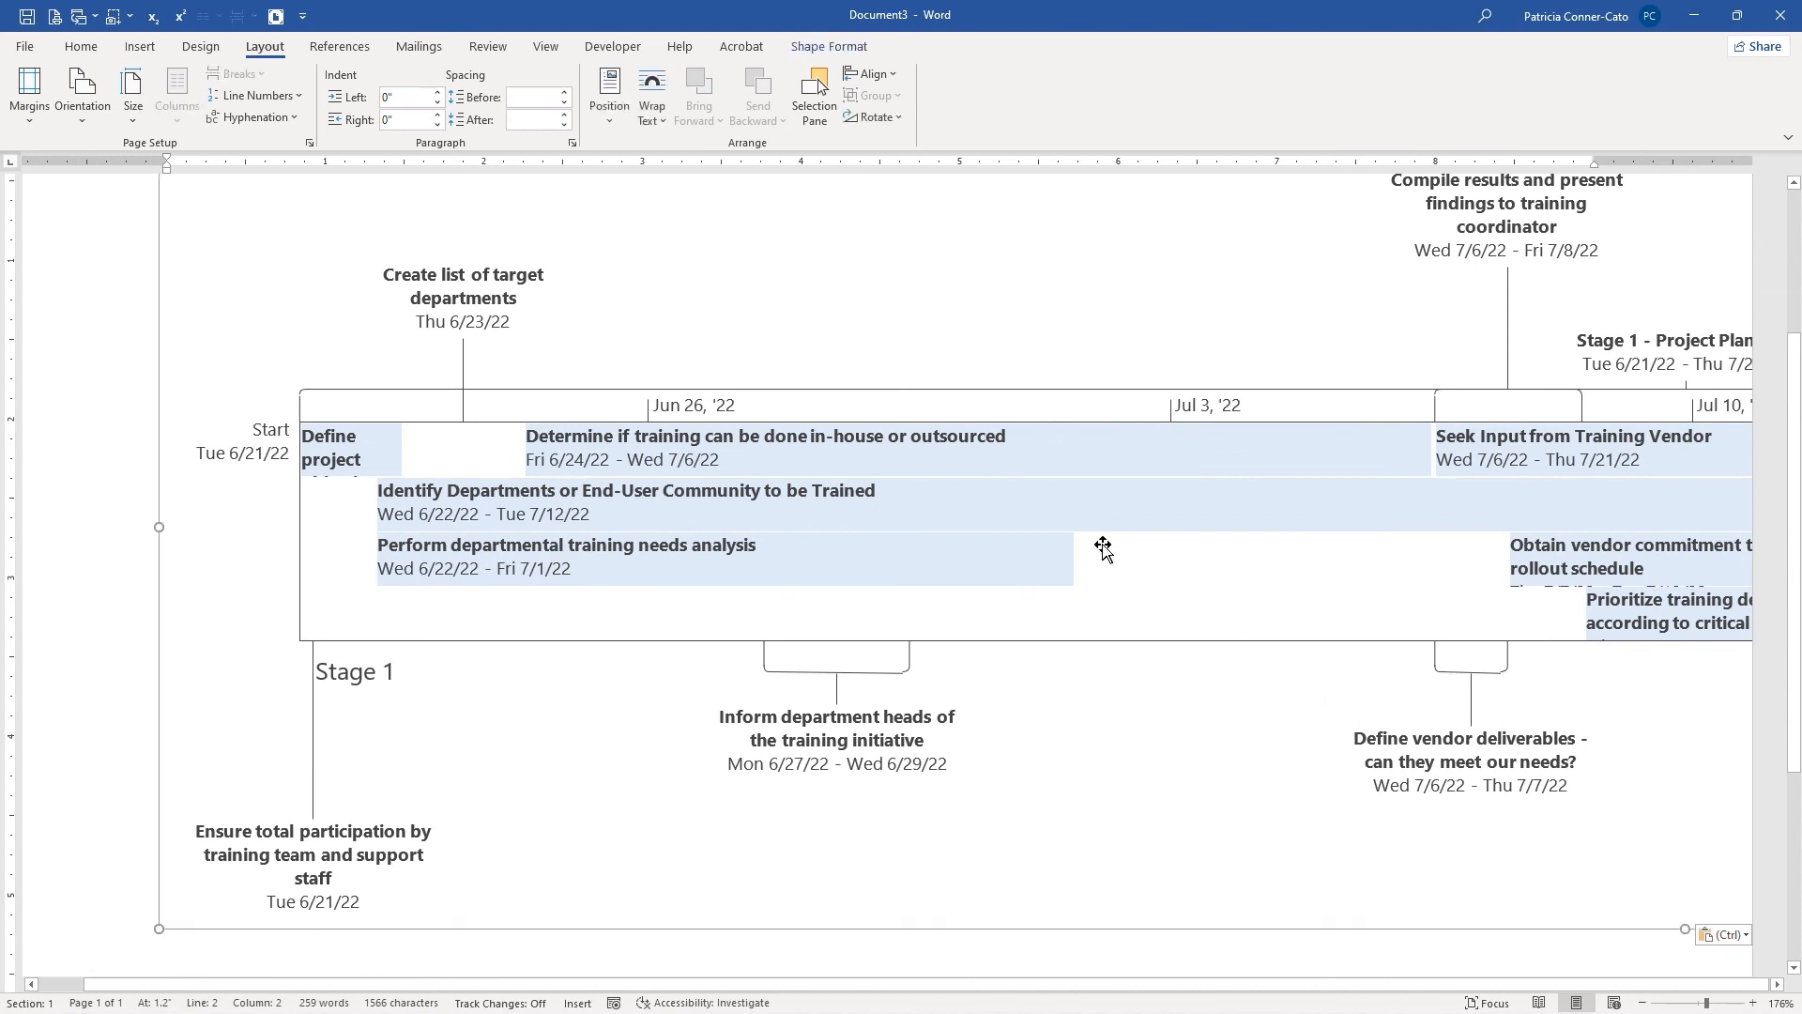